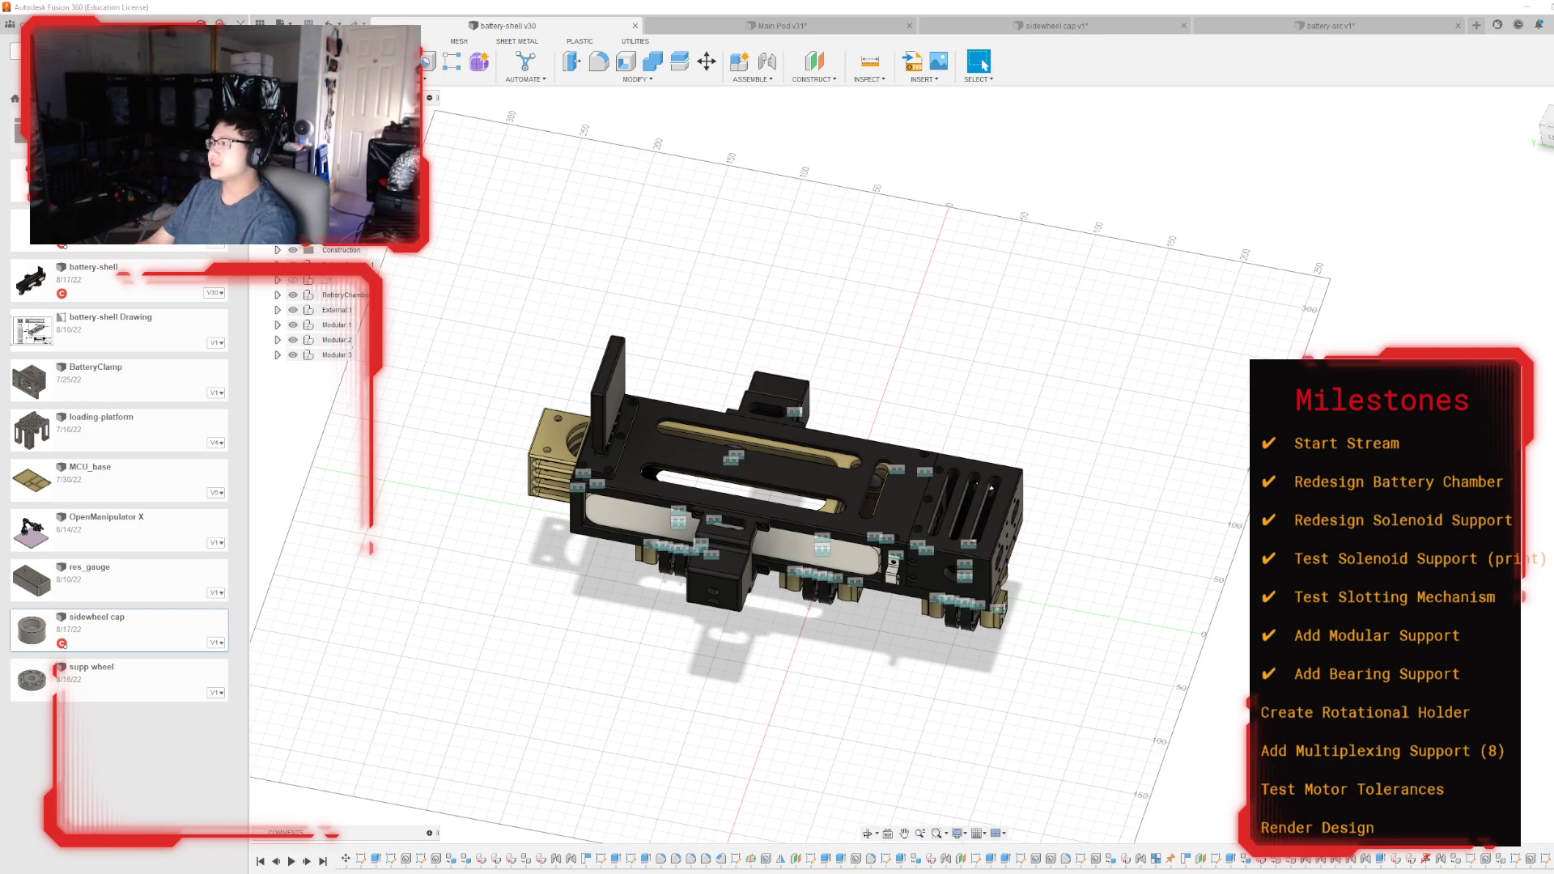
pyautogui.moveTo(1544, 134); pyautogui.dragTo(1538, 122)
pyautogui.moveTo(922, 463)
pyautogui.keyDown('shift'); pyautogui.mouseDown(button='middle')
pyautogui.moveTo(1052, 599)
pyautogui.moveTo(1053, 567)
pyautogui.moveTo(1052, 651)
pyautogui.moveTo(1004, 660)
pyautogui.moveTo(992, 518)
pyautogui.moveTo(992, 547)
pyautogui.mouseUp(button='middle'); pyautogui.keyUp('shift')
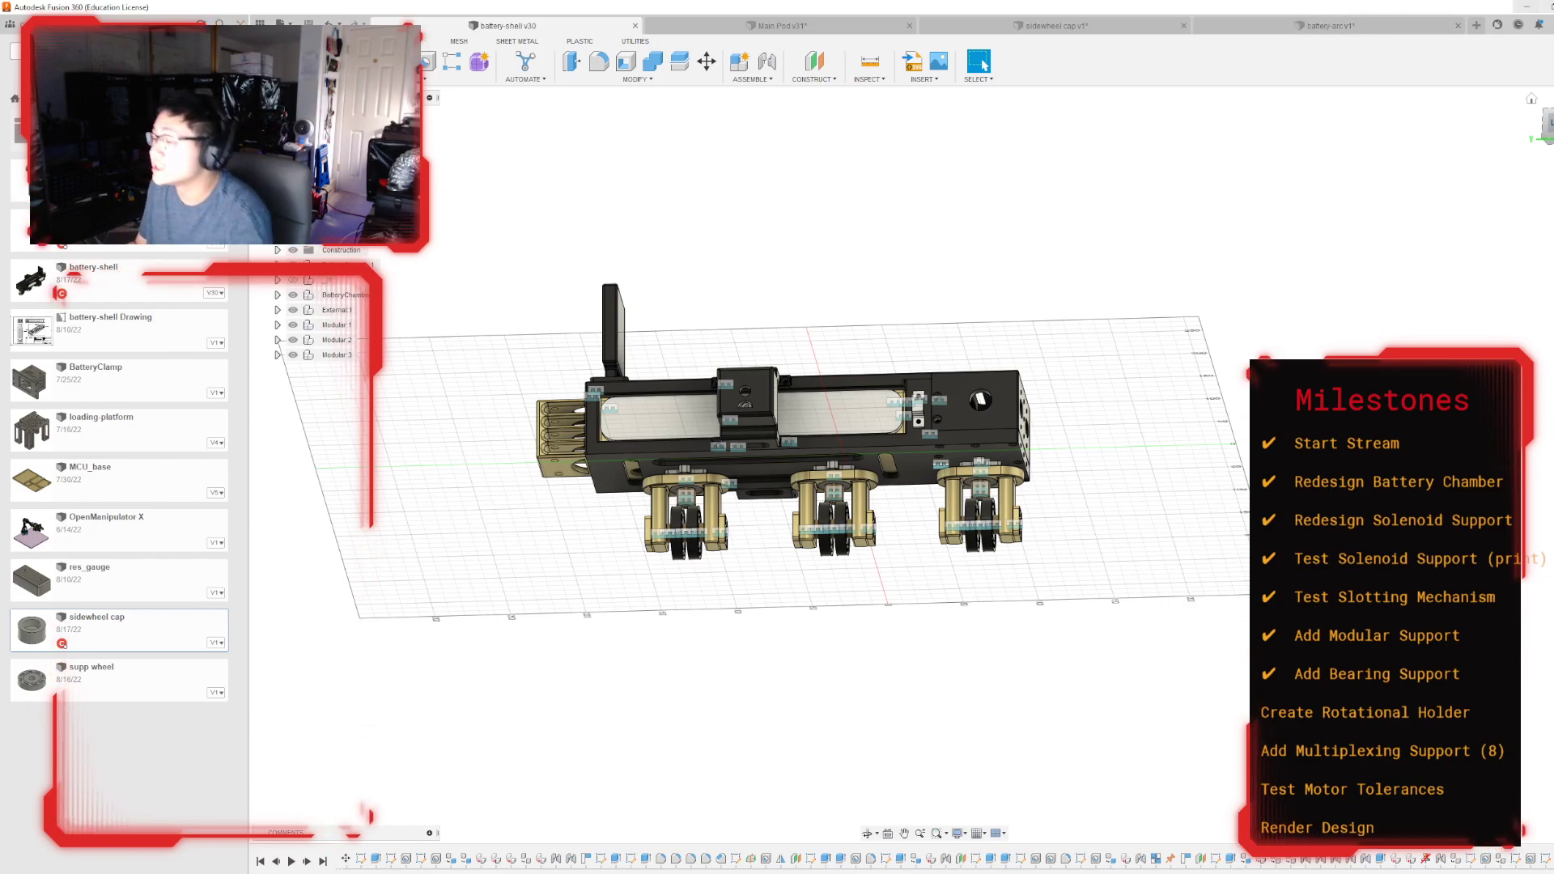
pyautogui.click(1531, 98)
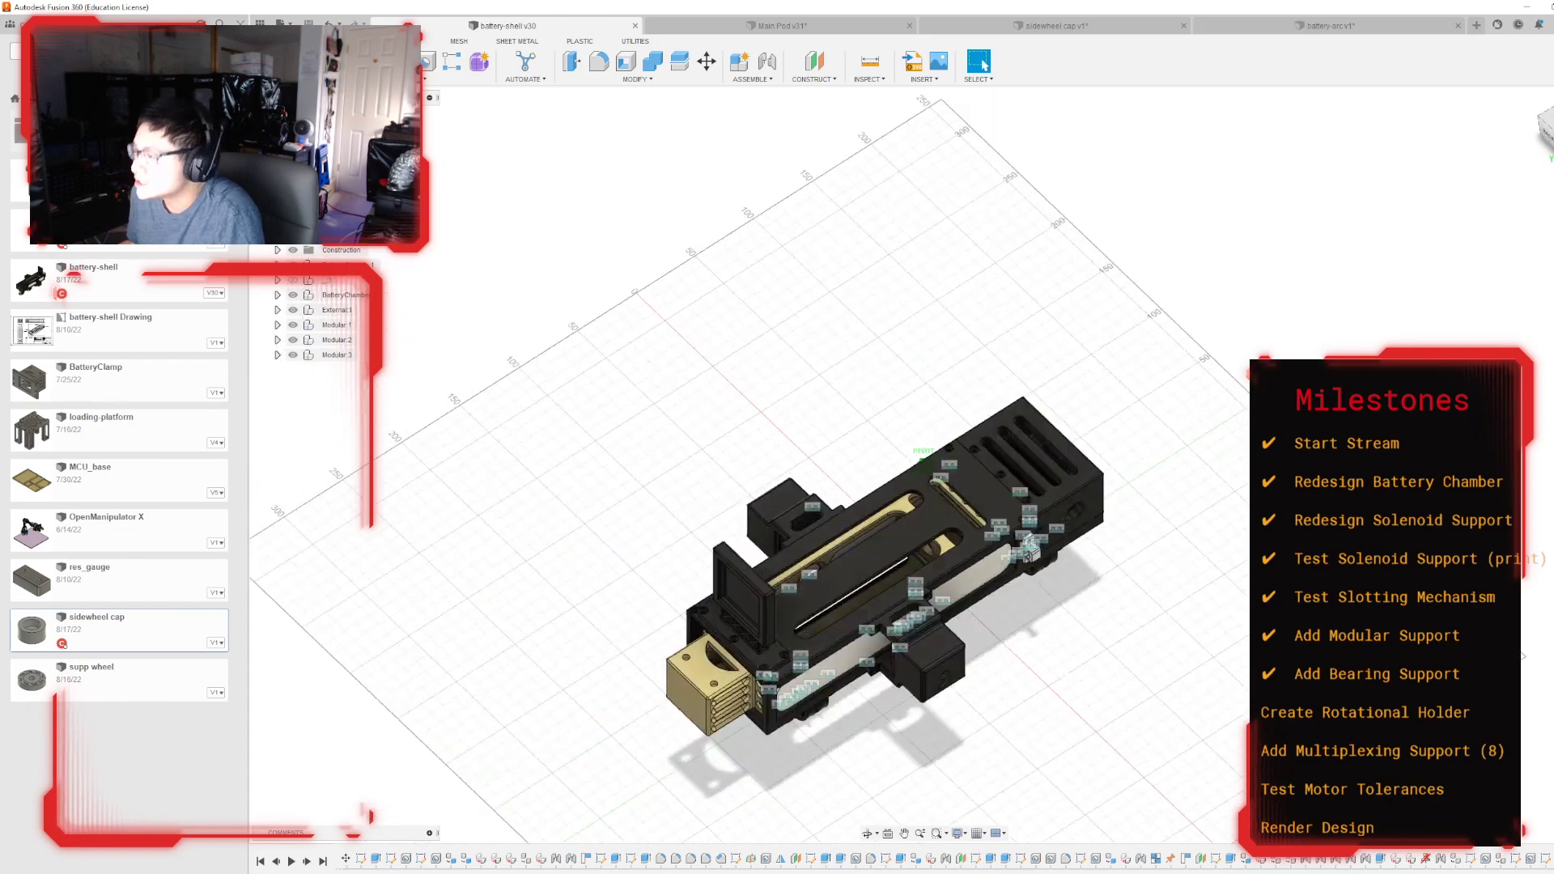
pyautogui.moveTo(983, 335); pyautogui.dragTo(953, 274, button='middle')
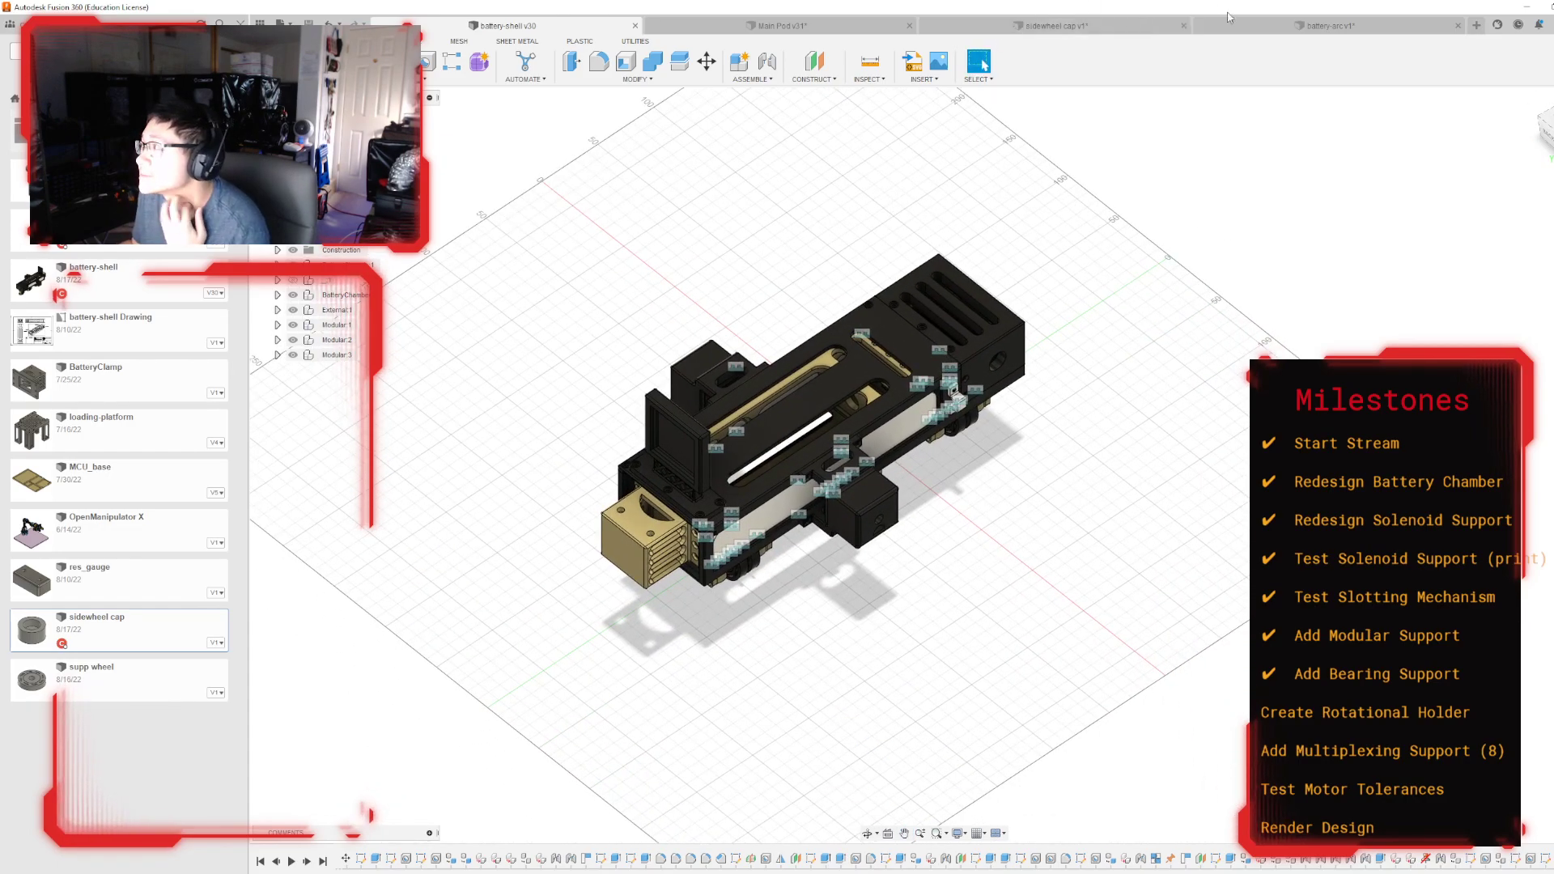
# Step: Switch to the sidewheel cap design and close it
pyautogui.click(1200, 26)
pyautogui.click(1157, 25)
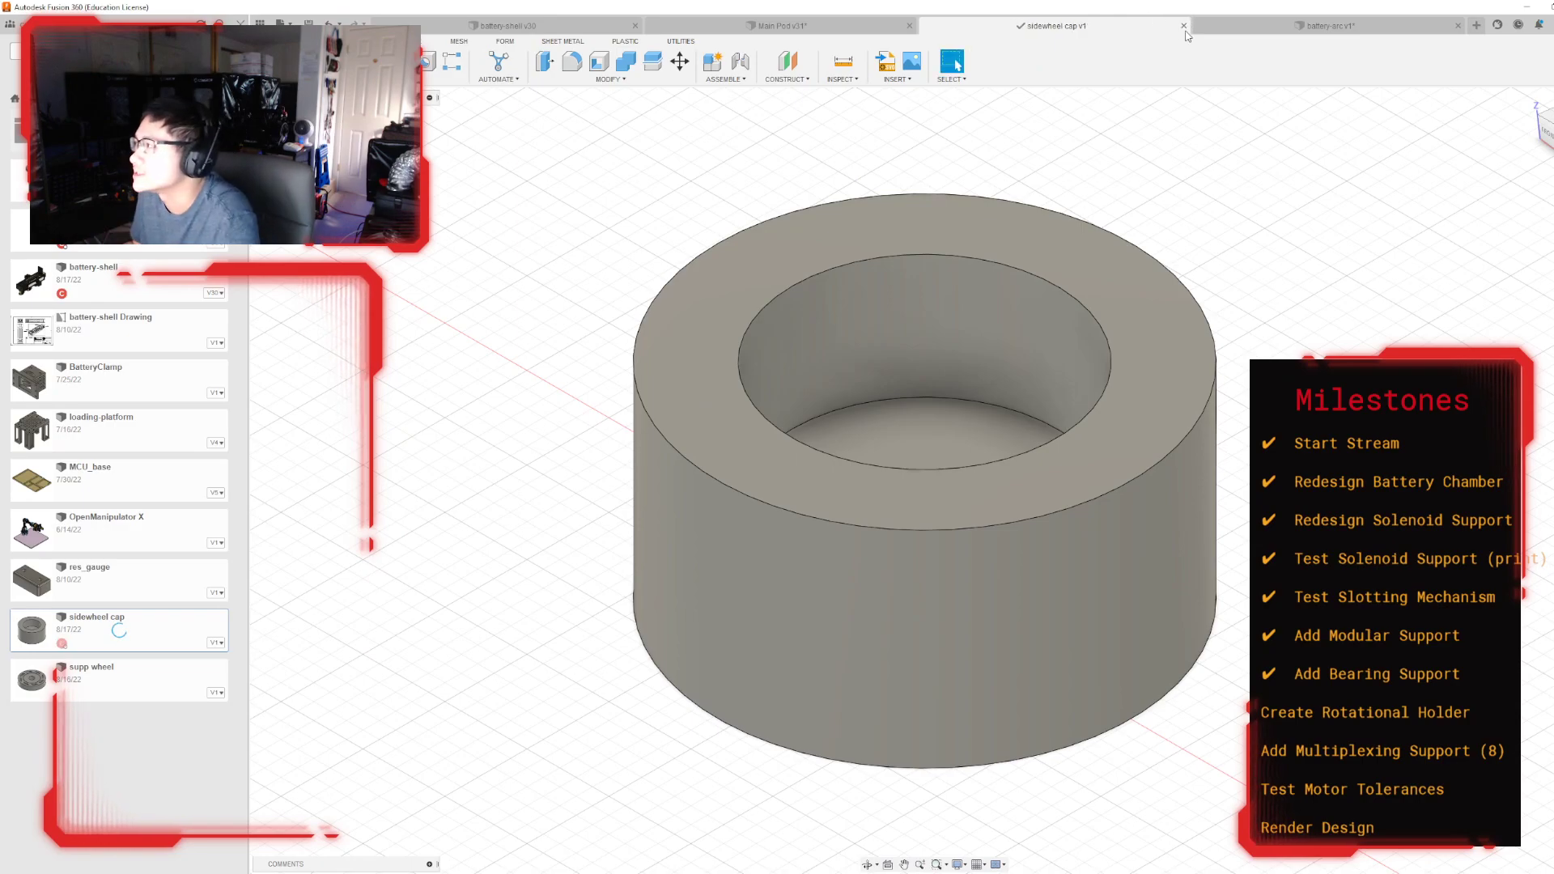
pyautogui.click(1183, 26)
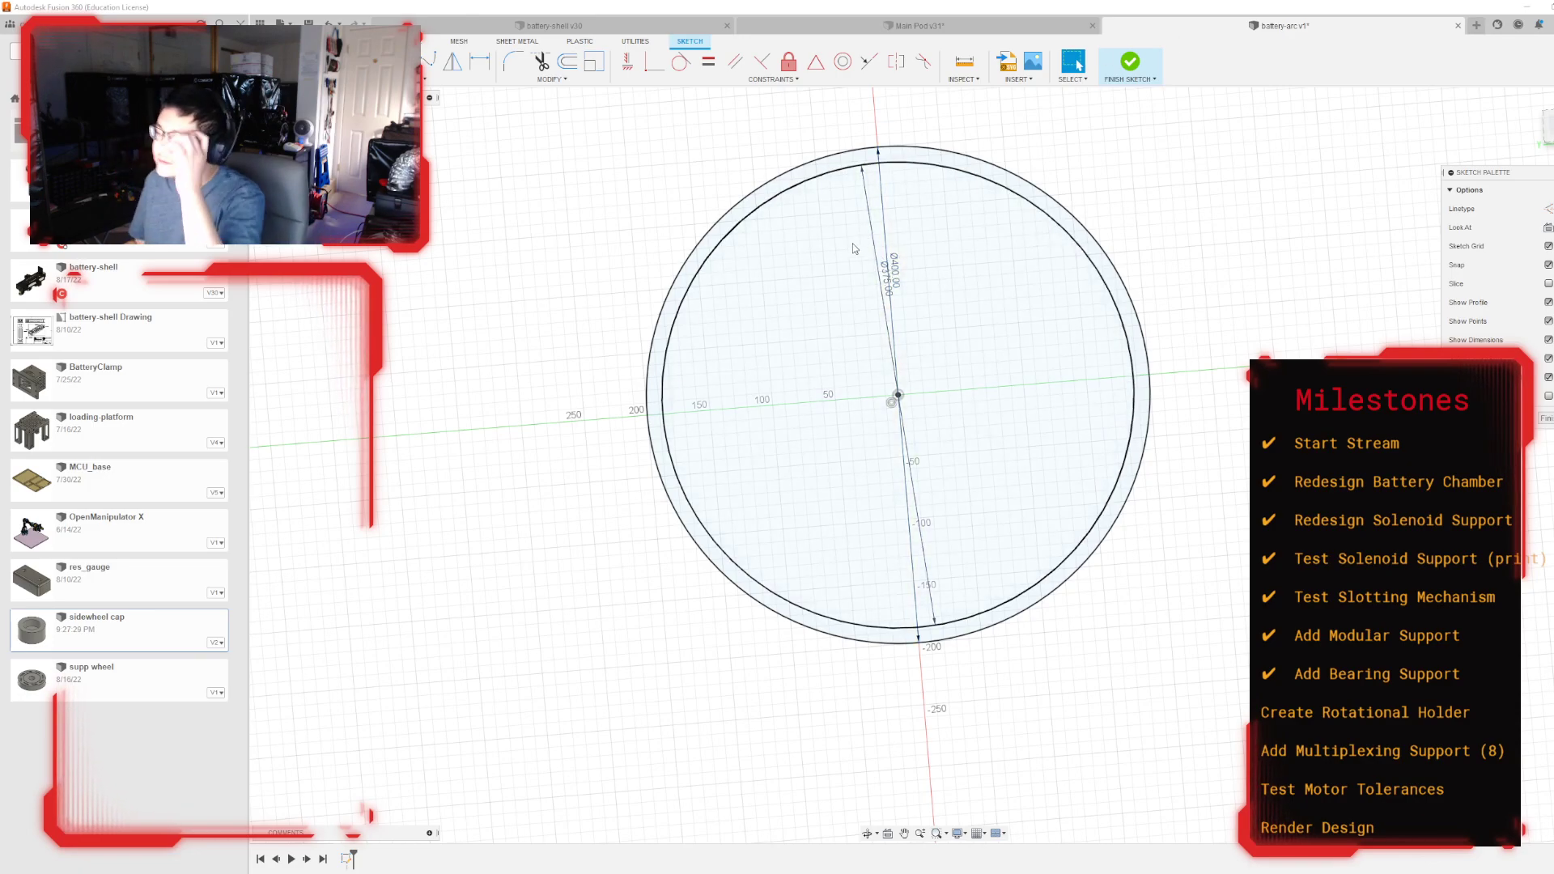
# Step: Finish the concentric-circle sketch in the battery-arc design and insert the battery-shell assembly into it
pyautogui.click(1130, 63)
pyautogui.moveTo(1543, 134)
pyautogui.mouseDown()
pyautogui.moveTo(1547, 150)
pyautogui.moveTo(1528, 126)
pyautogui.mouseUp()
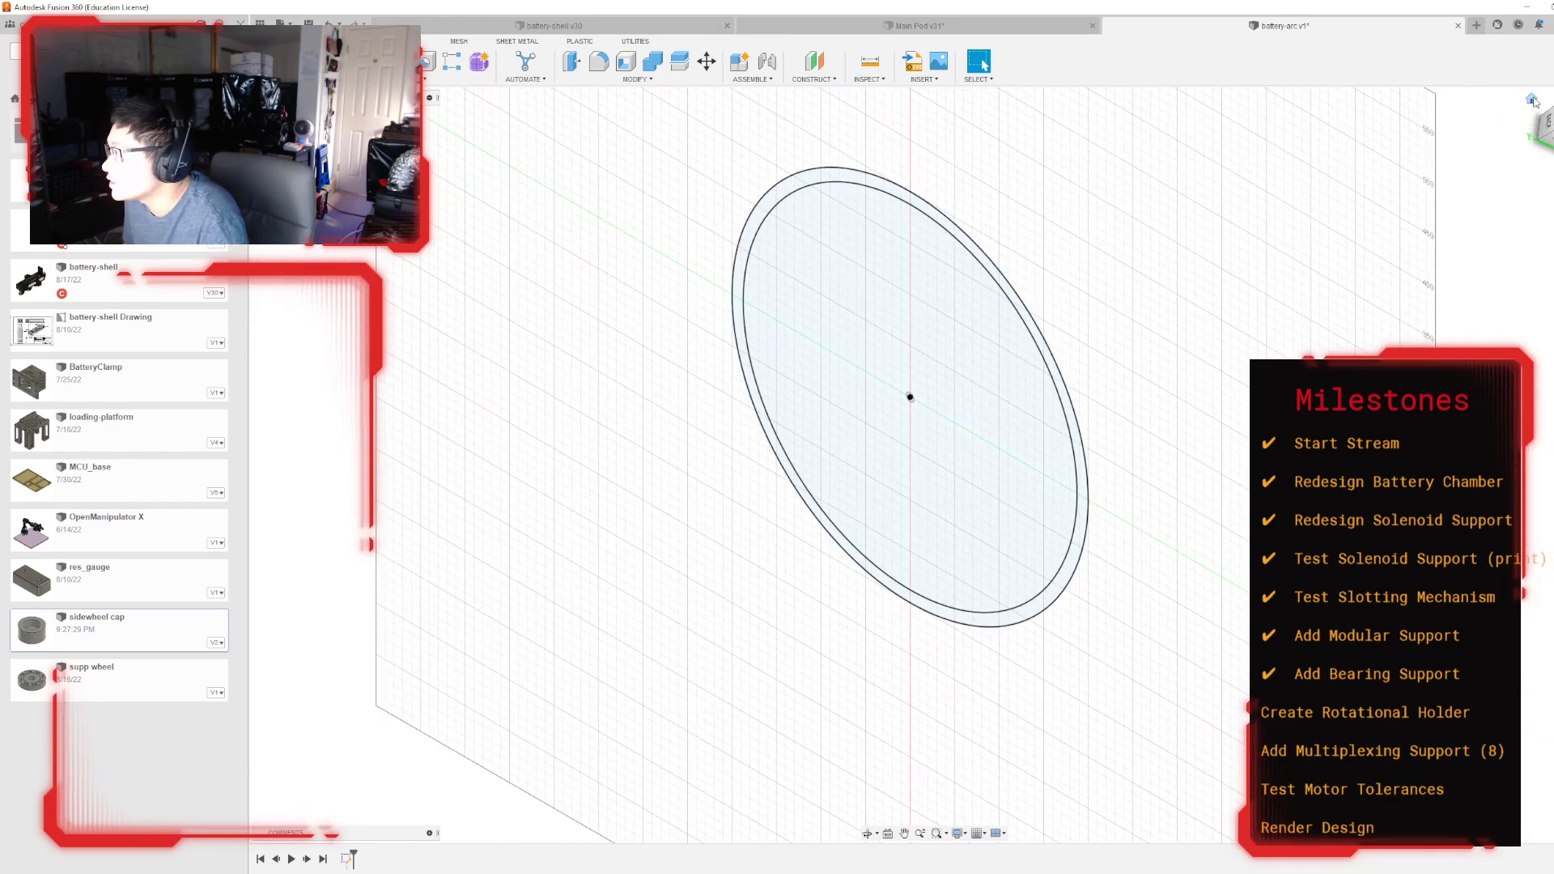
pyautogui.click(1532, 101)
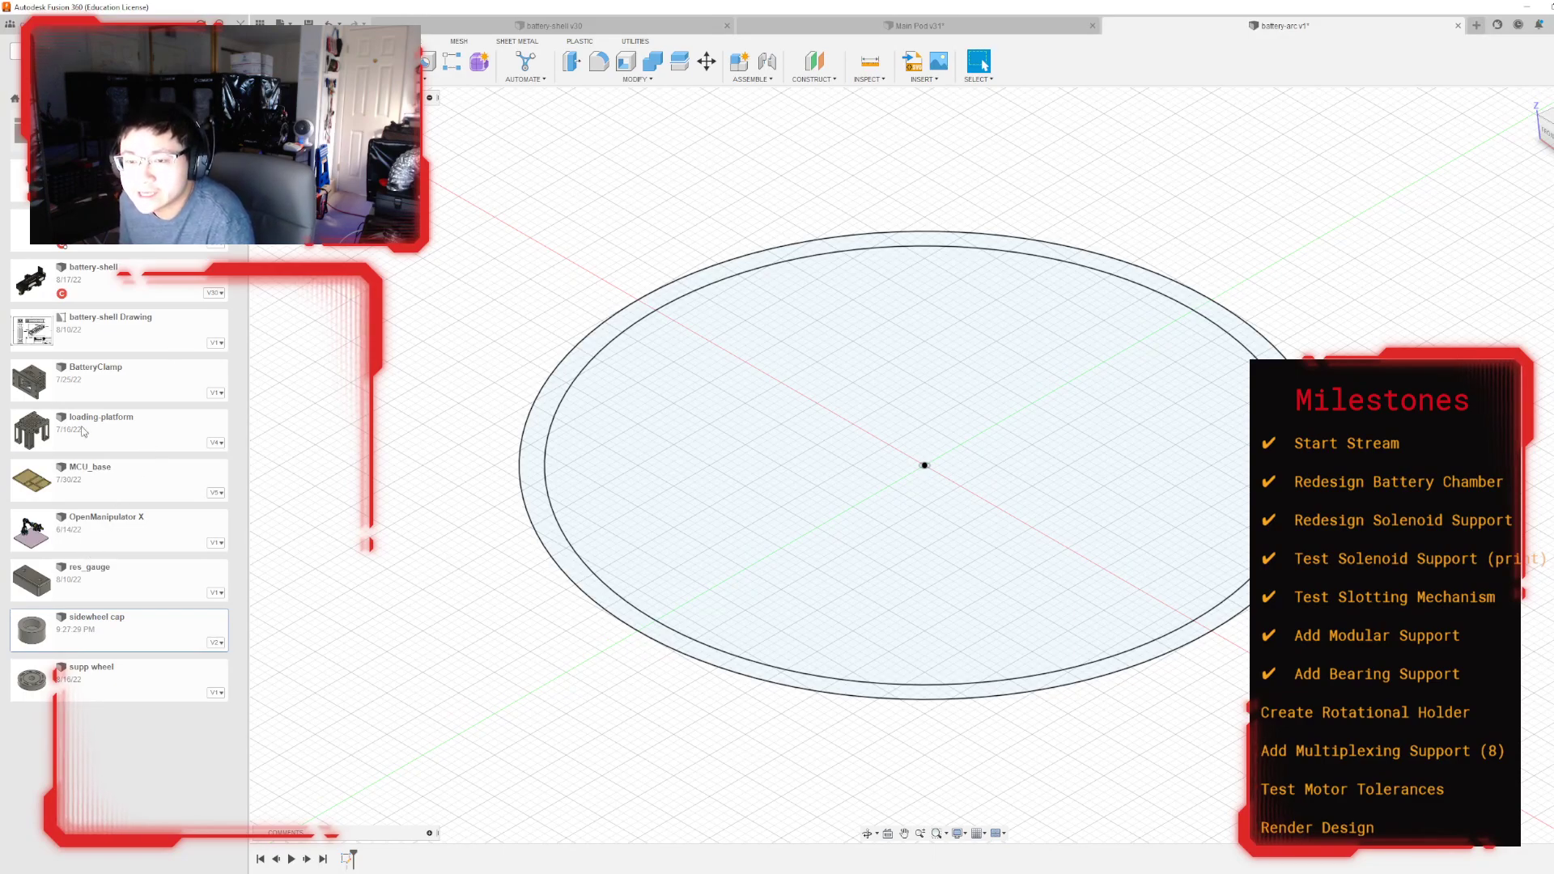
pyautogui.moveTo(95, 274); pyautogui.dragTo(486, 301)
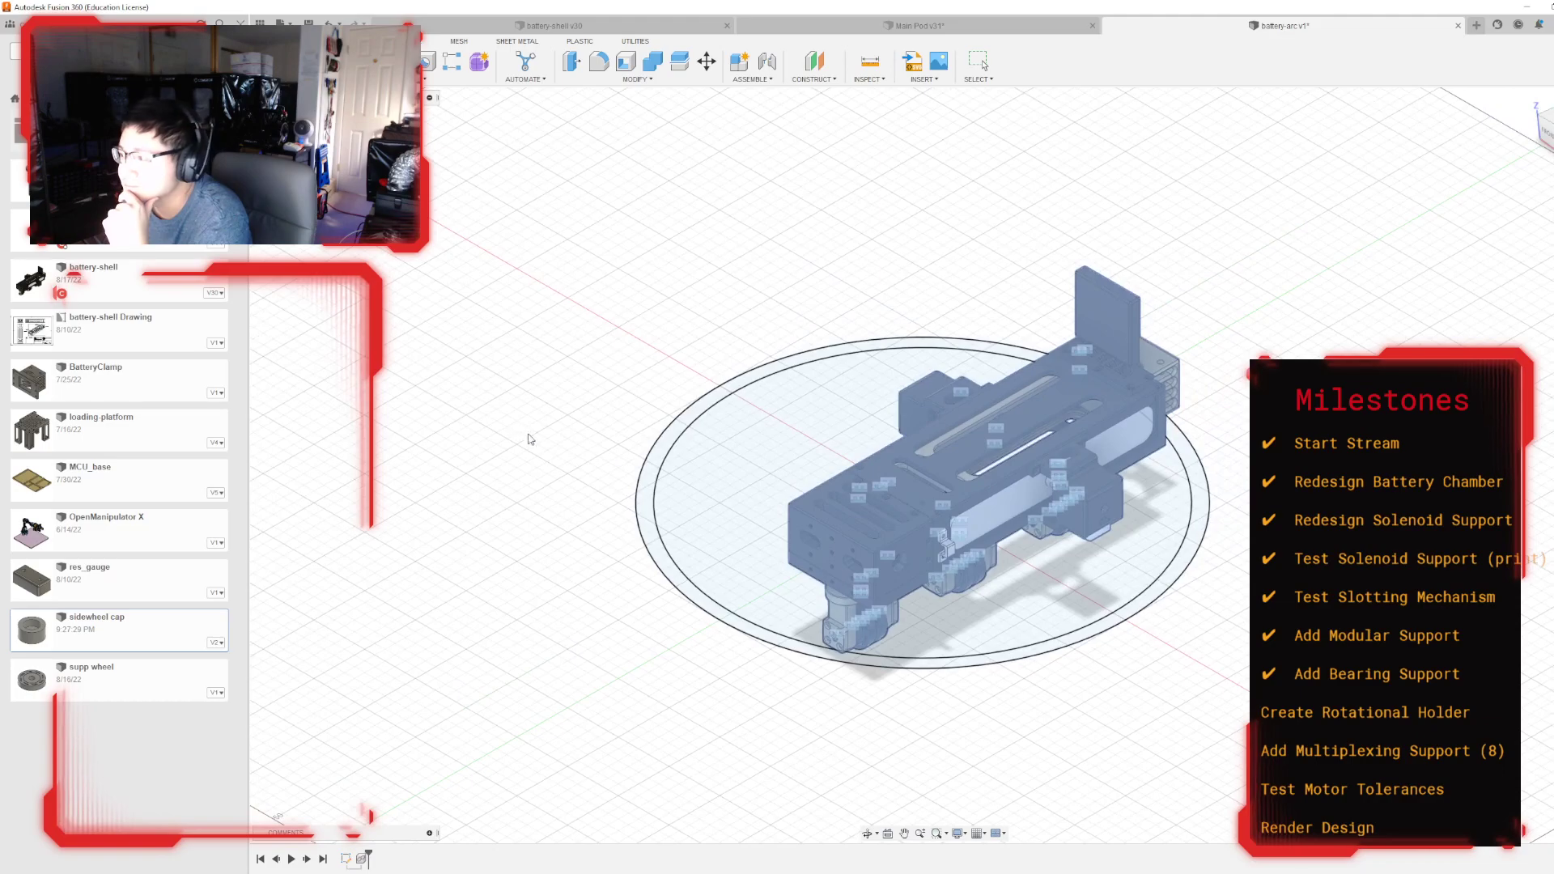
# Step: Raise the inserted battery-shell about 60 mm along Z so its wheels sit on the sketch plane
pyautogui.scroll(3, 943, 504)
pyautogui.moveTo(935, 475); pyautogui.dragTo(963, 378)
pyautogui.moveTo(1544, 130)
pyautogui.mouseDown()
pyautogui.moveTo(1516, 109)
pyautogui.moveTo(1512, 153)
pyautogui.mouseUp()
pyautogui.click(1548, 136)
pyautogui.moveTo(1103, 475); pyautogui.dragTo(1103, 386)
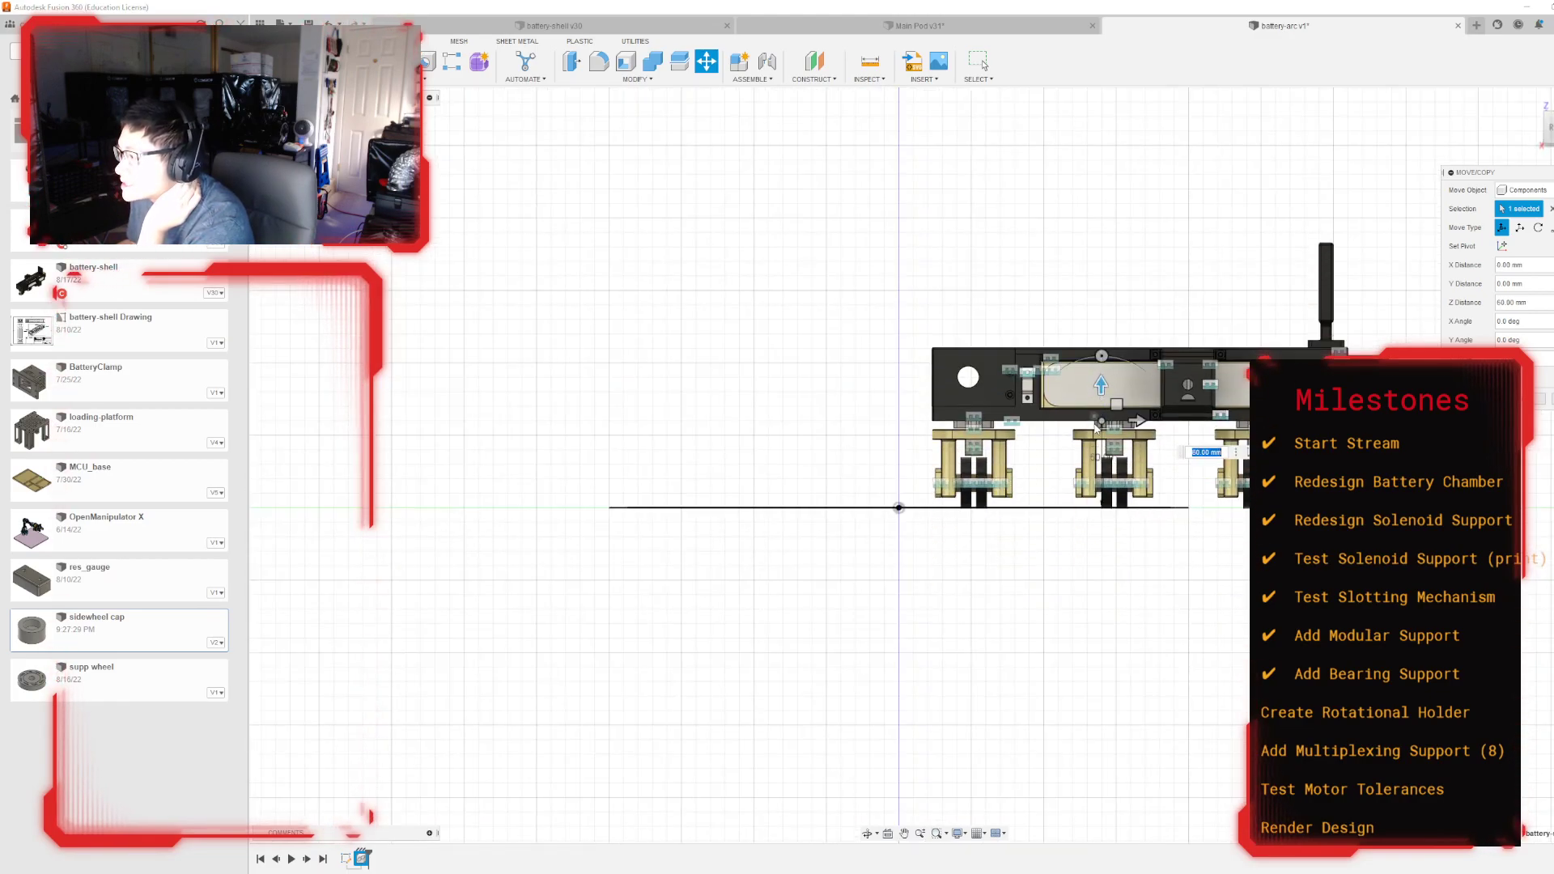
pyautogui.press('Return')
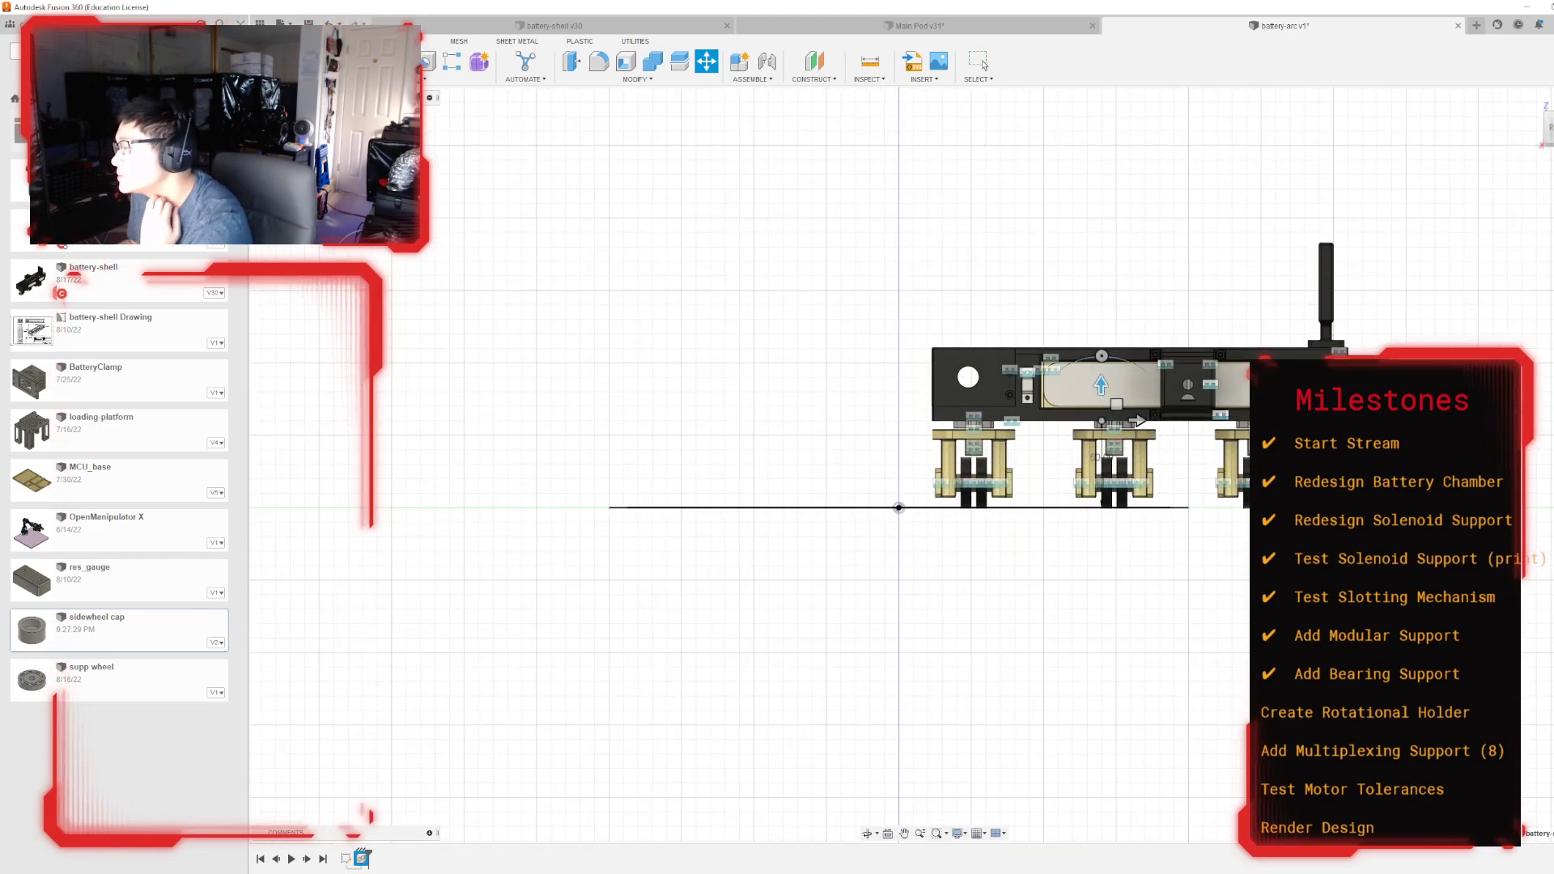
# Step: Set the circle diameters to 800 mm for the outer and 750 mm for the inner, and finish the sketch
pyautogui.moveTo(1542, 121); pyautogui.dragTo(1553, 158)
pyautogui.doubleClick(1074, 478)
pyautogui.doubleClick(1039, 455)
pyautogui.press('Return')
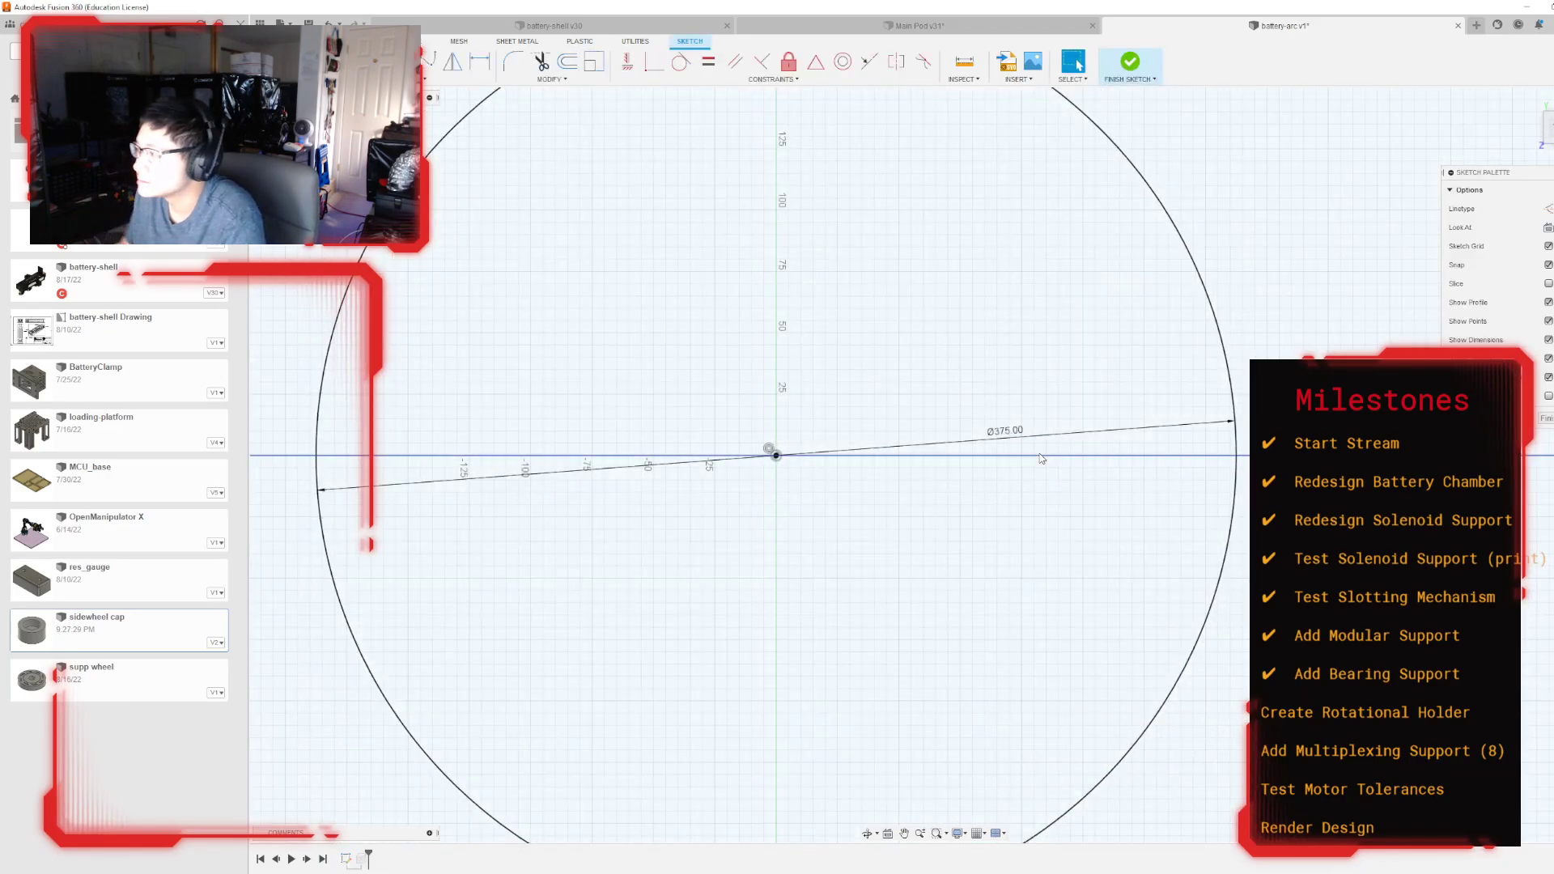
pyautogui.doubleClick(1008, 438)
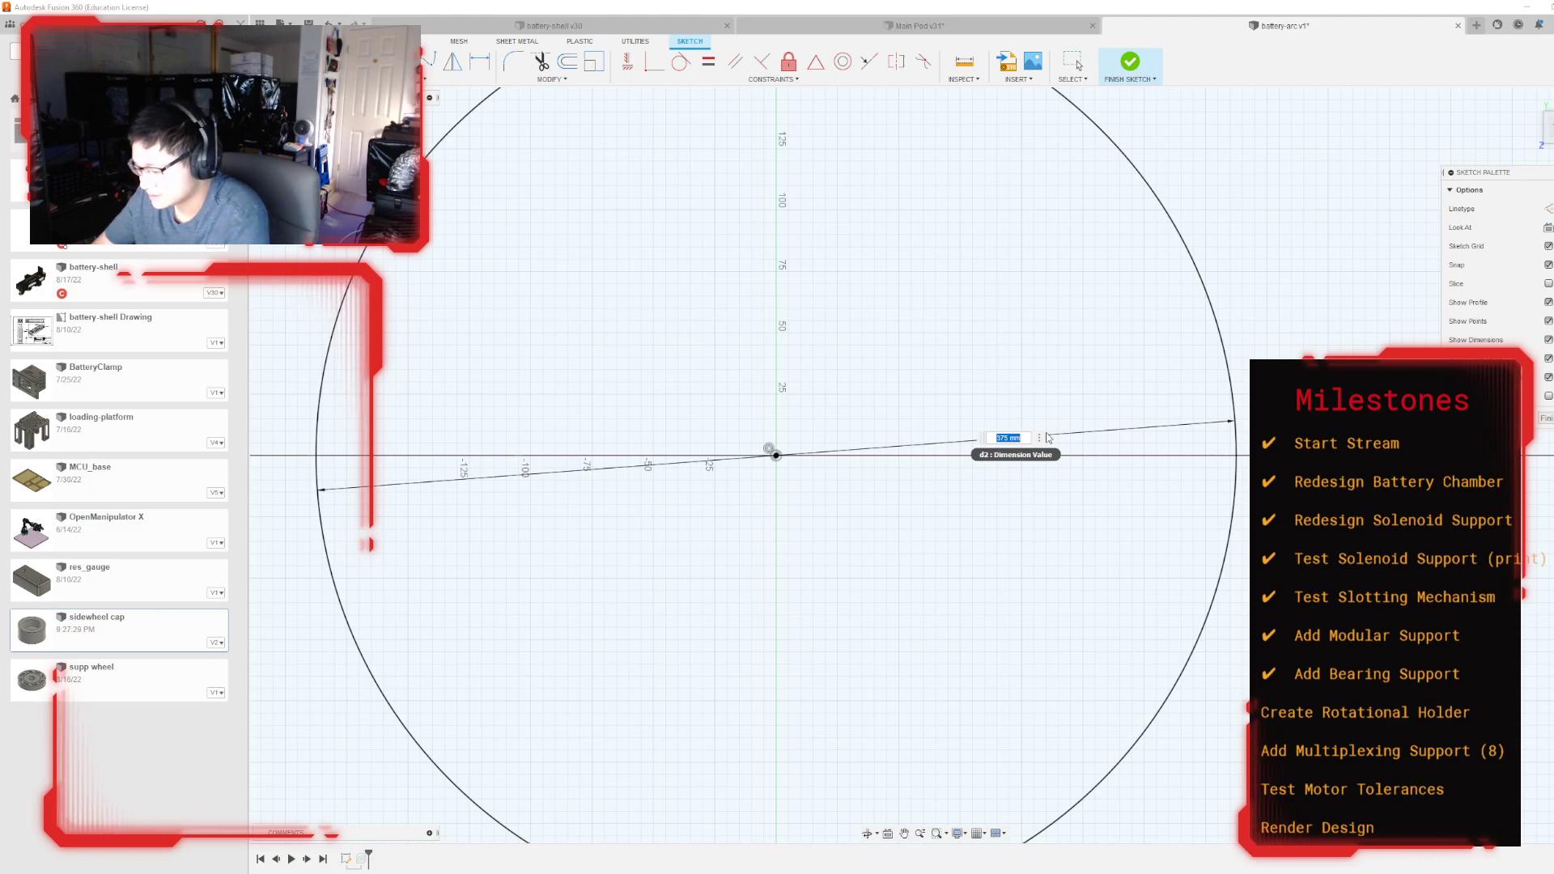
pyautogui.press('Return')
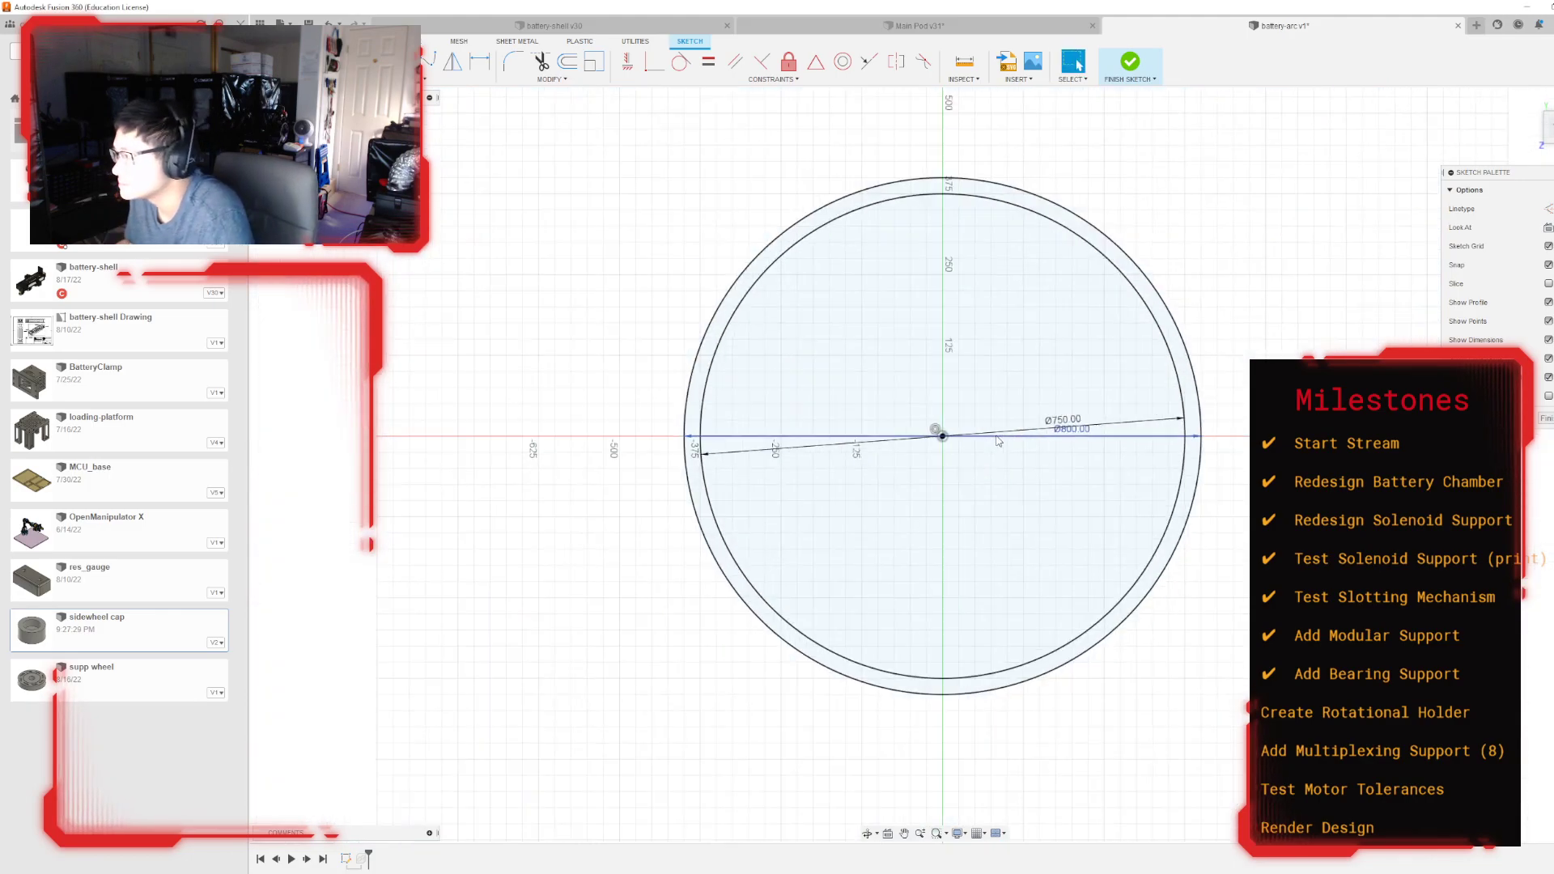
pyautogui.click(1132, 62)
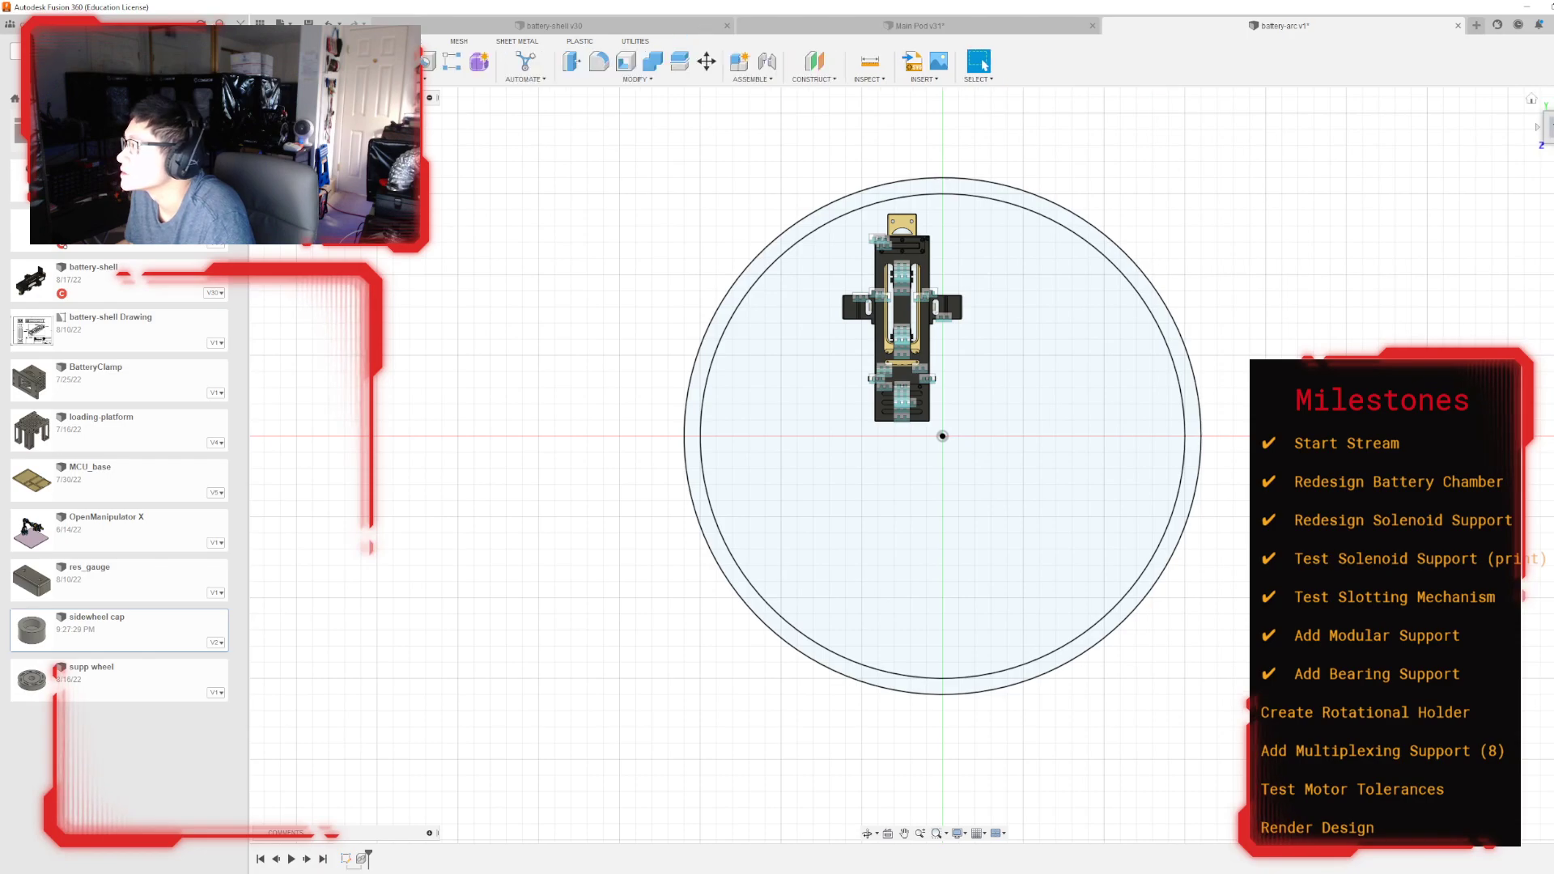
# Step: Move the battery-shell component 140 mm along Y so it straddles the ring outline
pyautogui.keyDown('shift'); pyautogui.moveTo(925, 466); pyautogui.dragTo(888, 357, button='middle'); pyautogui.keyUp('shift')
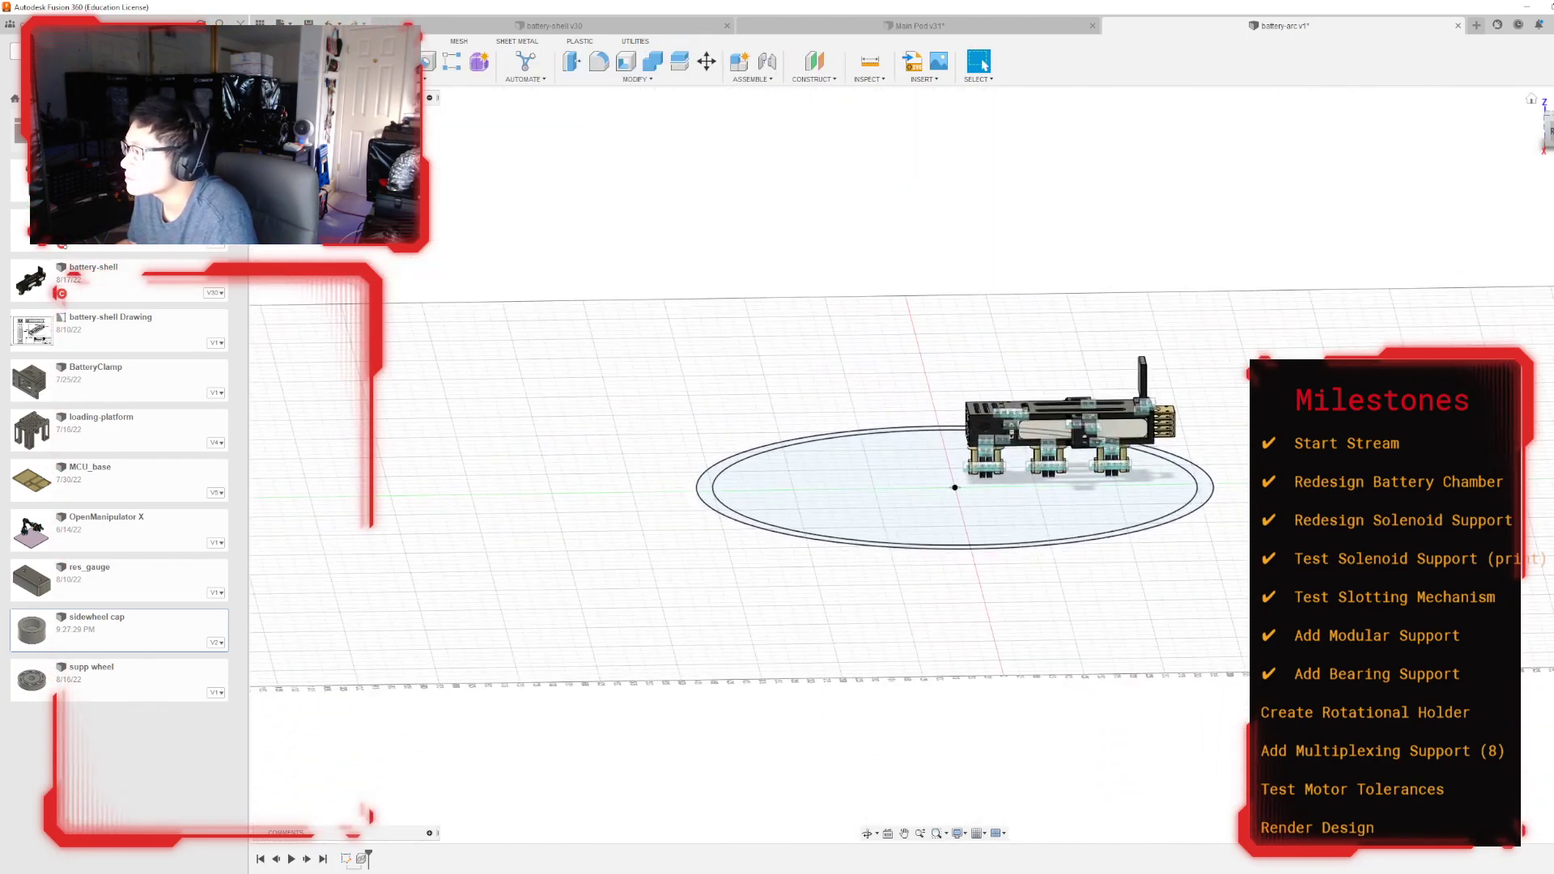
pyautogui.click(1549, 130)
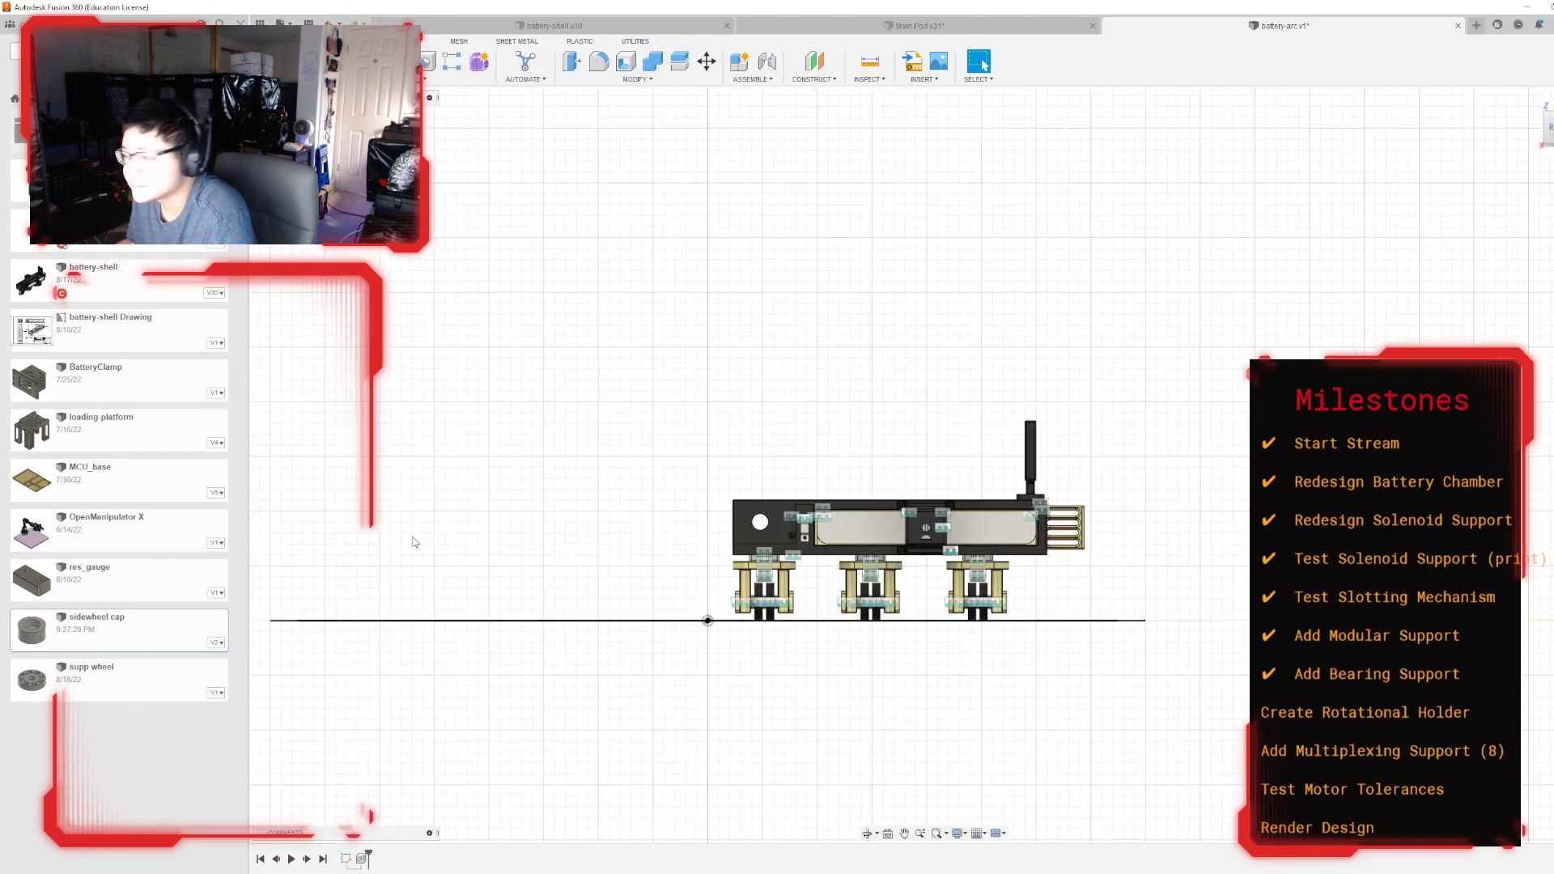
pyautogui.rightClick(318, 187)
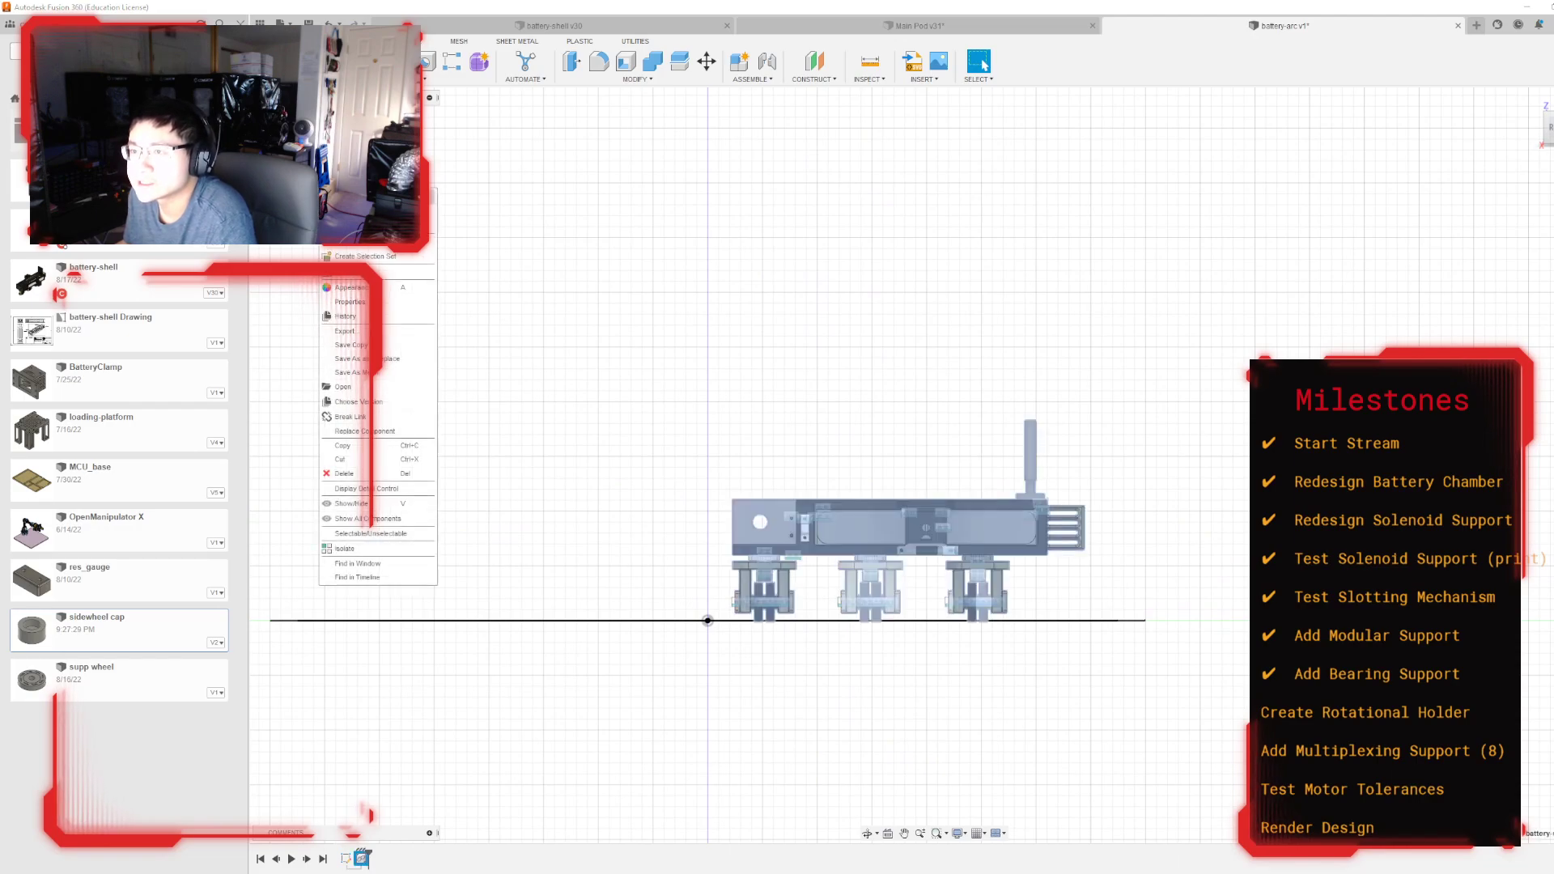
pyautogui.click(357, 231)
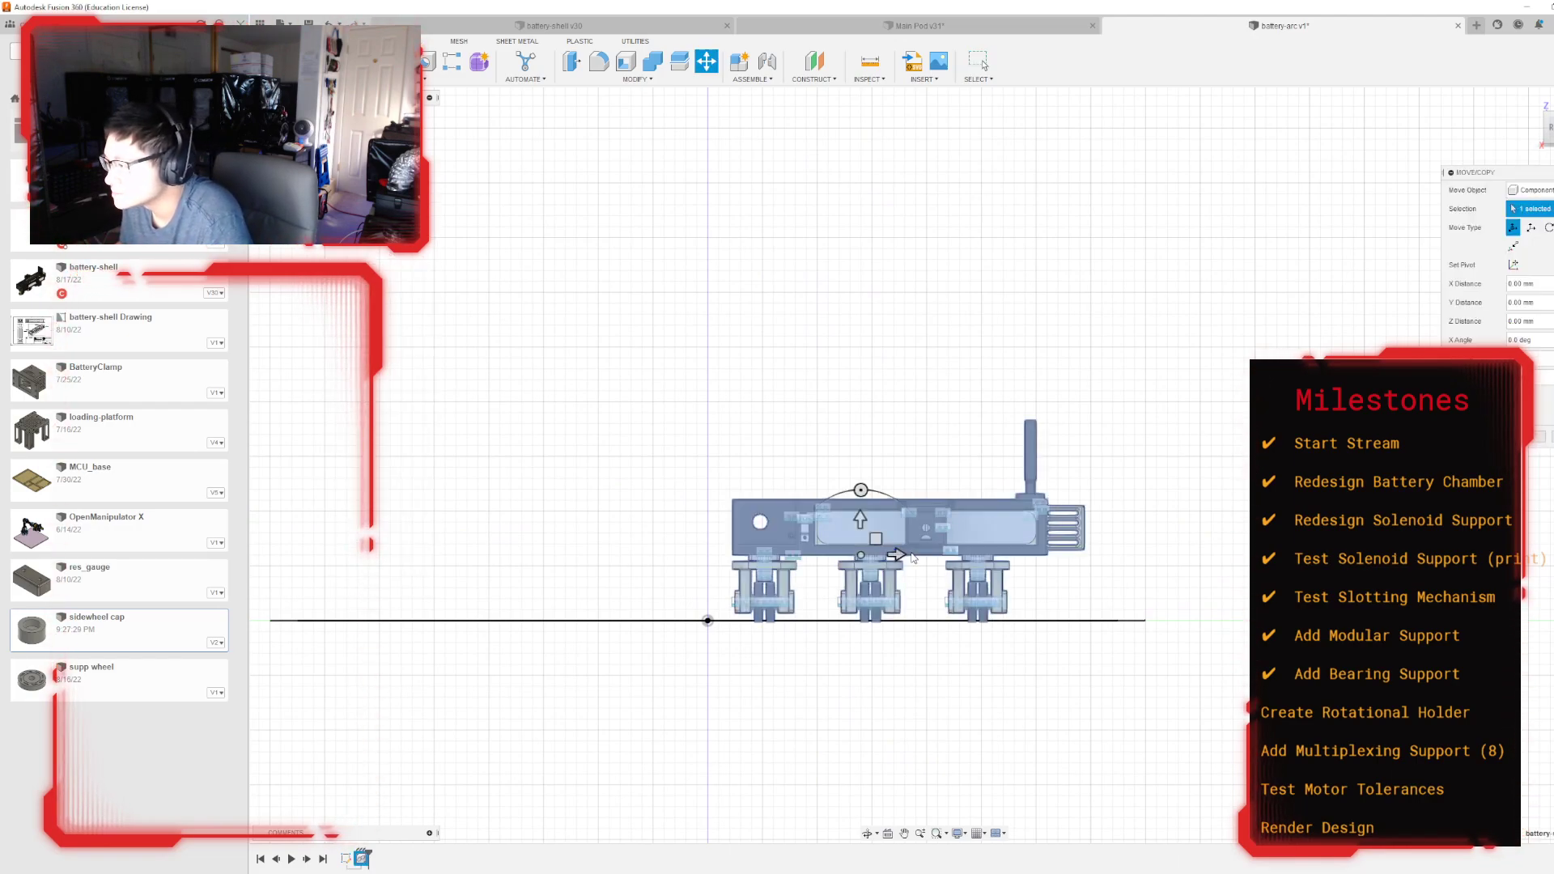
pyautogui.moveTo(889, 561); pyautogui.dragTo(1044, 552)
pyautogui.moveTo(1546, 129); pyautogui.dragTo(1542, 223)
pyautogui.scroll(5, 1244, 471)
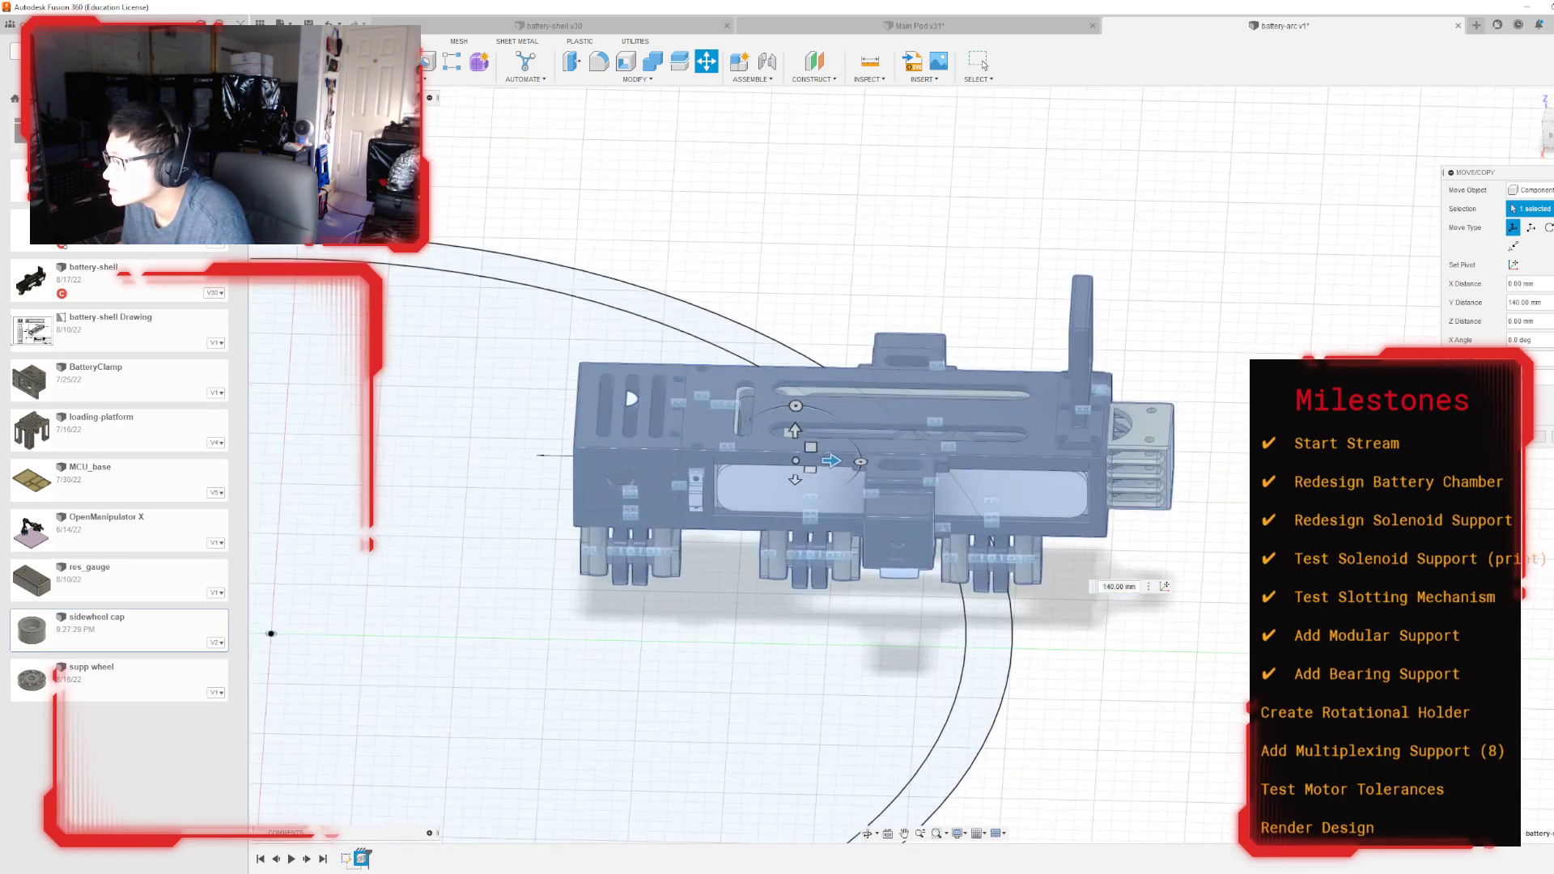
pyautogui.click(1548, 128)
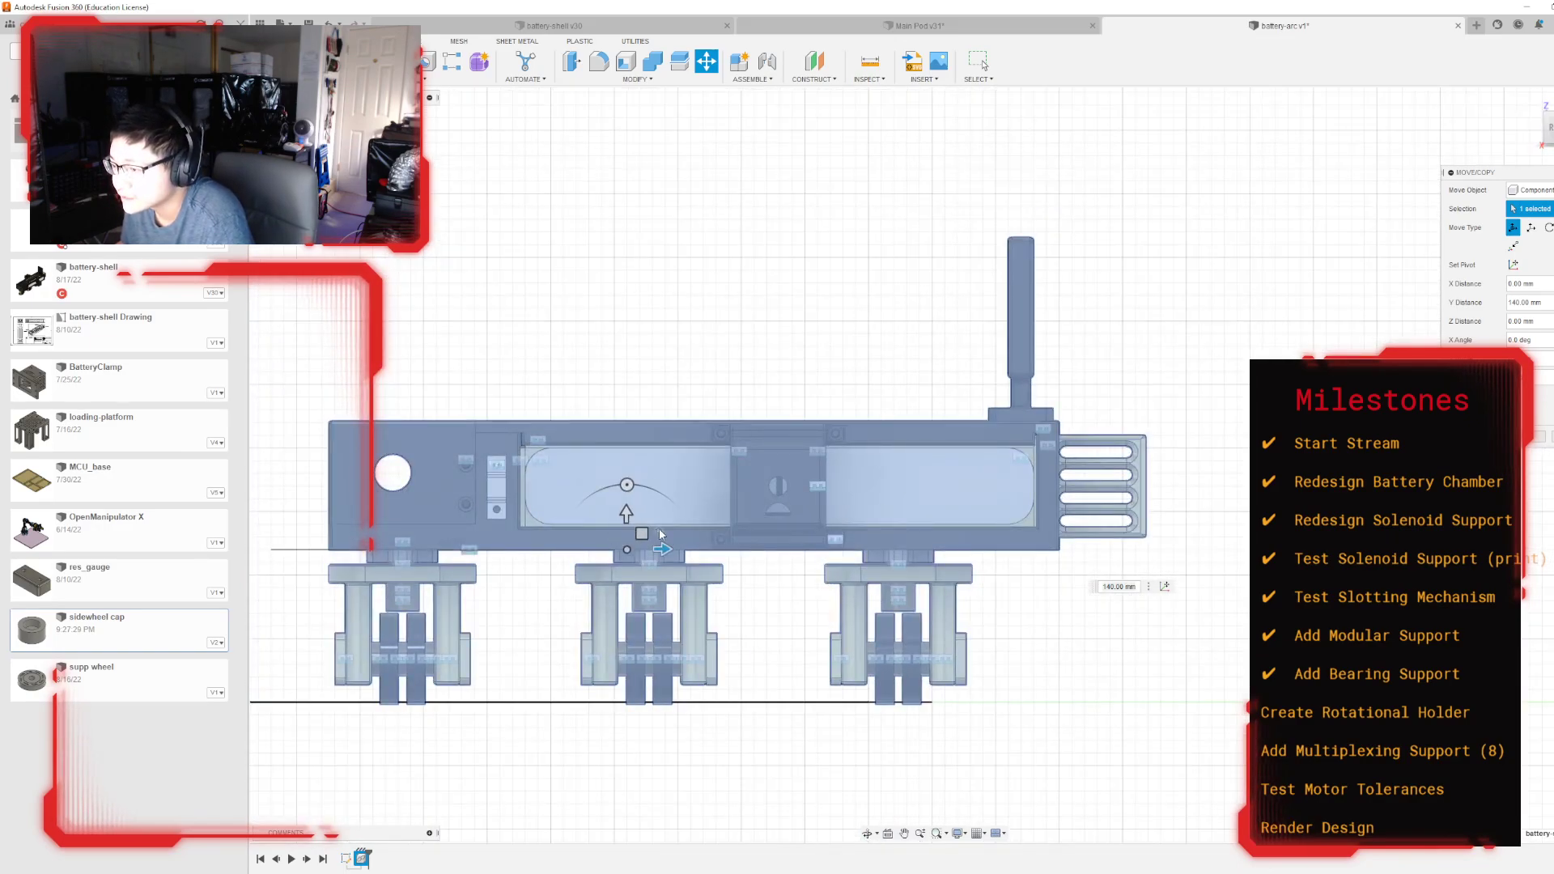
pyautogui.scroll(1, 661, 550)
pyautogui.click(662, 550)
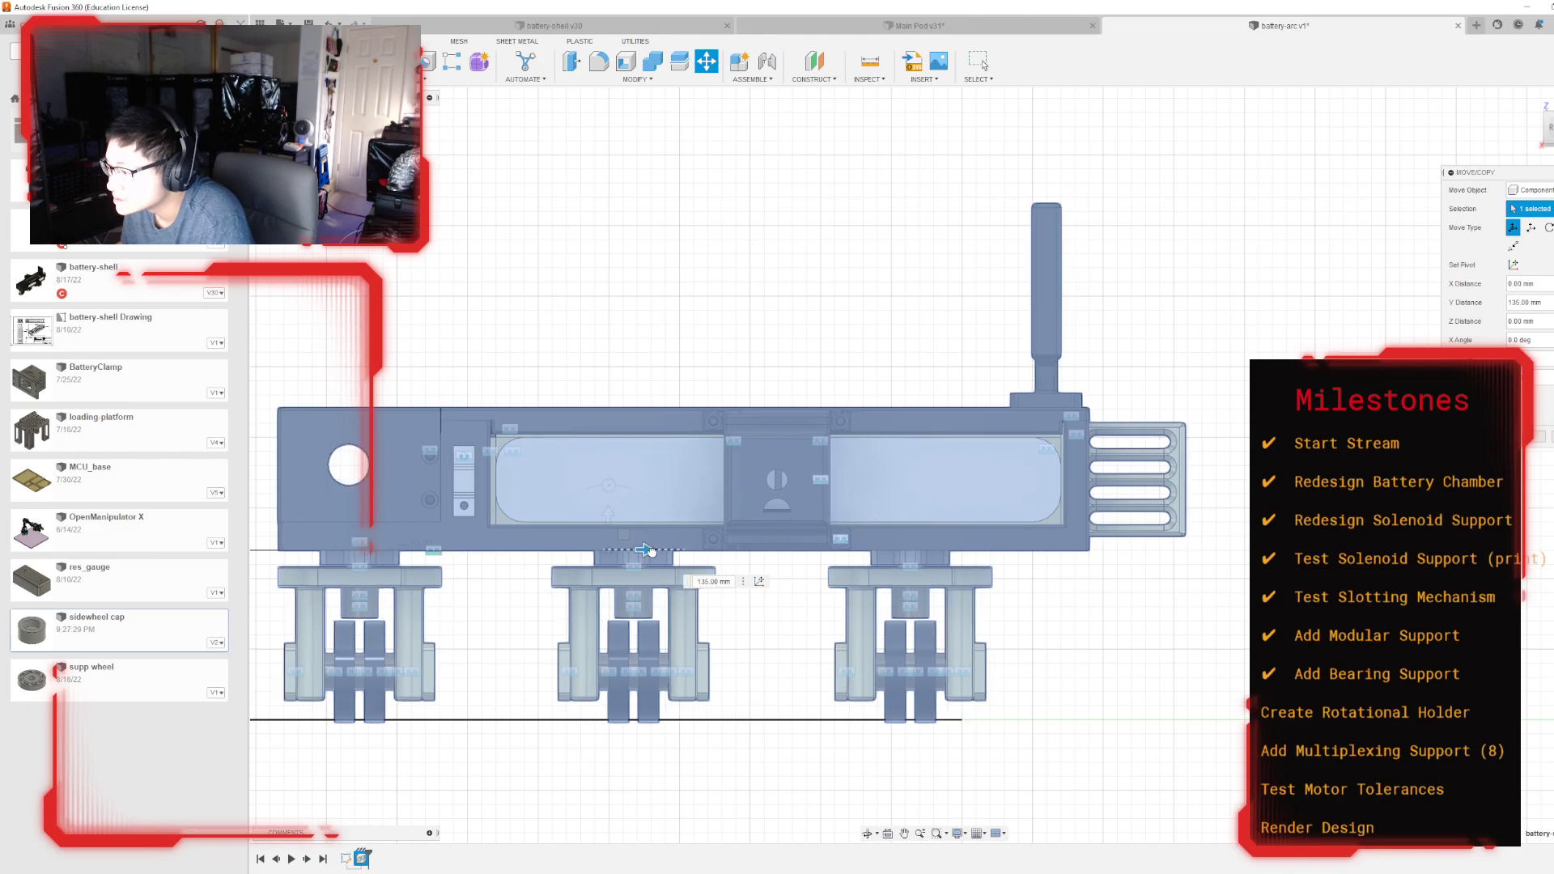
pyautogui.keyDown('shift'); pyautogui.moveTo(924, 465); pyautogui.dragTo(1116, 338, button='middle'); pyautogui.keyUp('shift')
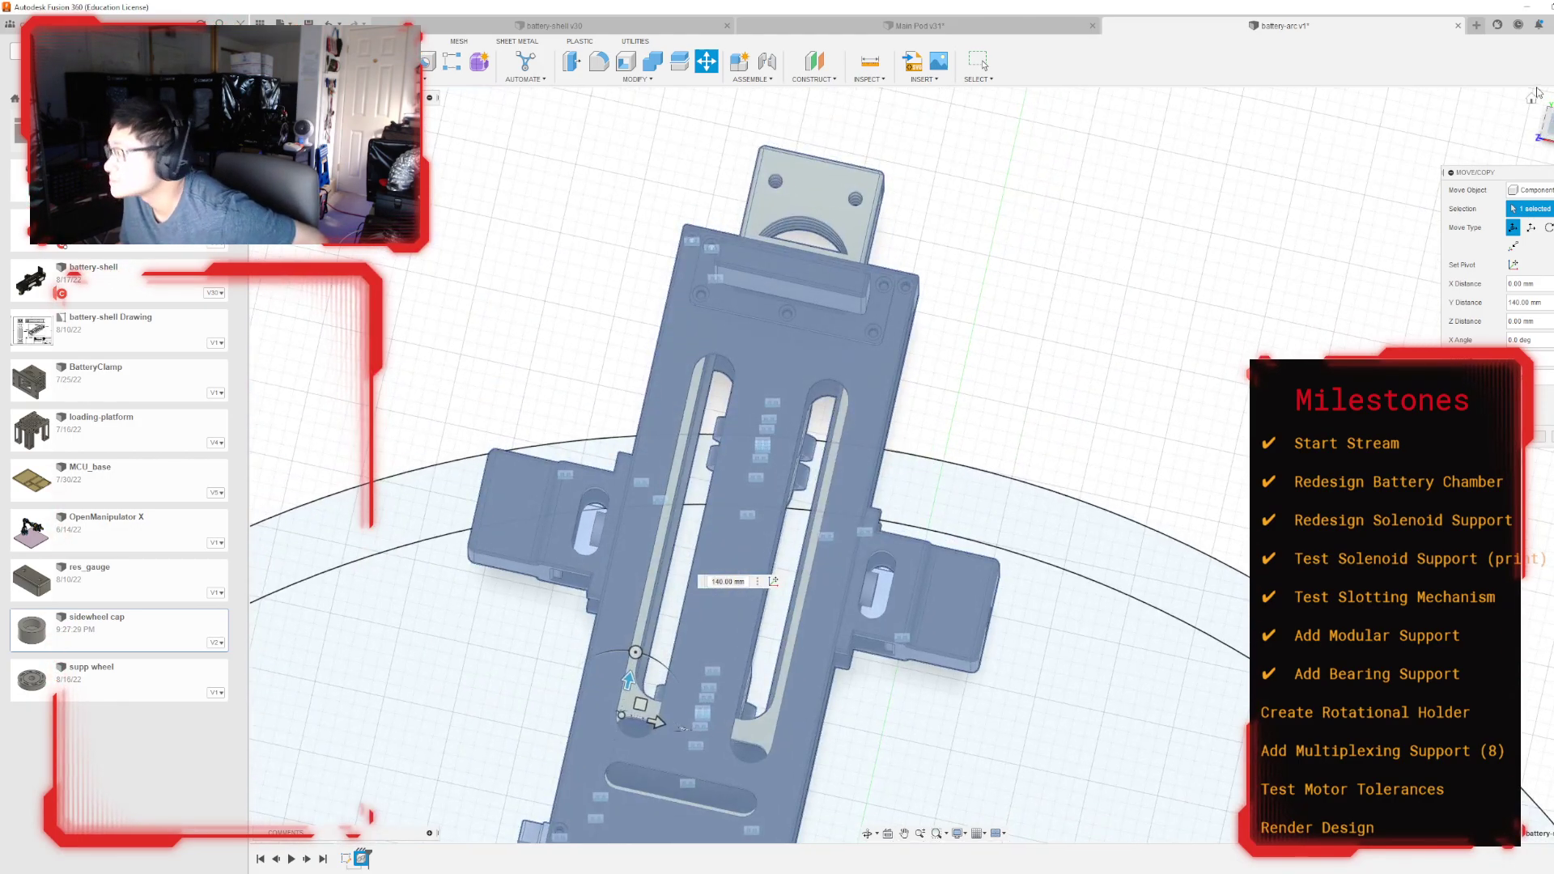
pyautogui.scroll(-6, 1117, 337)
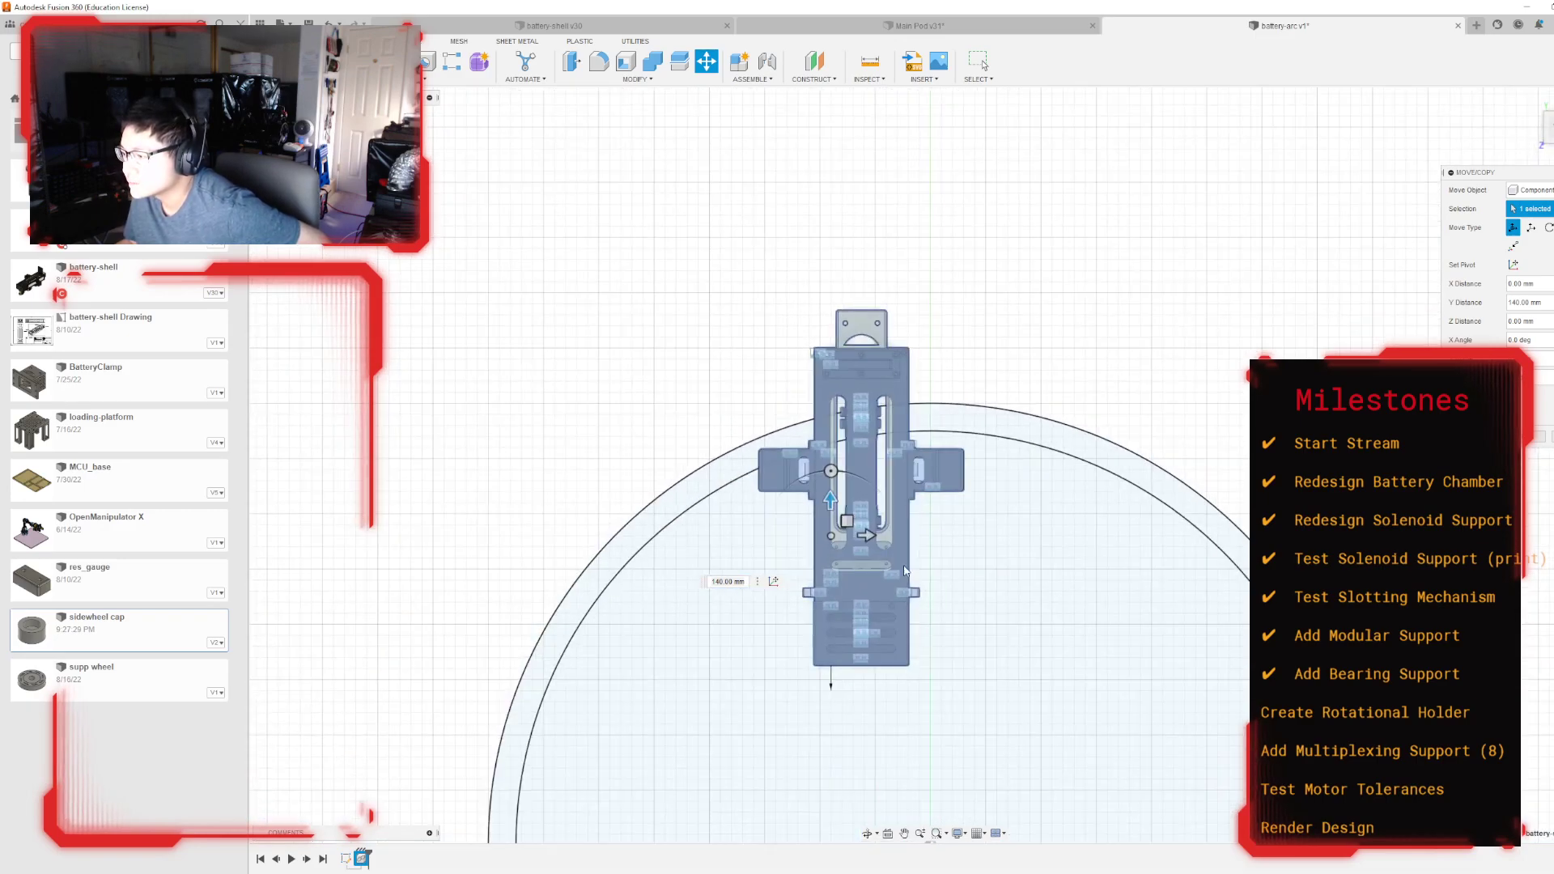
# Step: Move the battery-shell component 62 mm along X to center it on the ring's vertical axis
pyautogui.moveTo(859, 540); pyautogui.dragTo(923, 532)
pyautogui.scroll(3, 933, 535)
pyautogui.scroll(2, 918, 533)
pyautogui.scroll(-4, 923, 532)
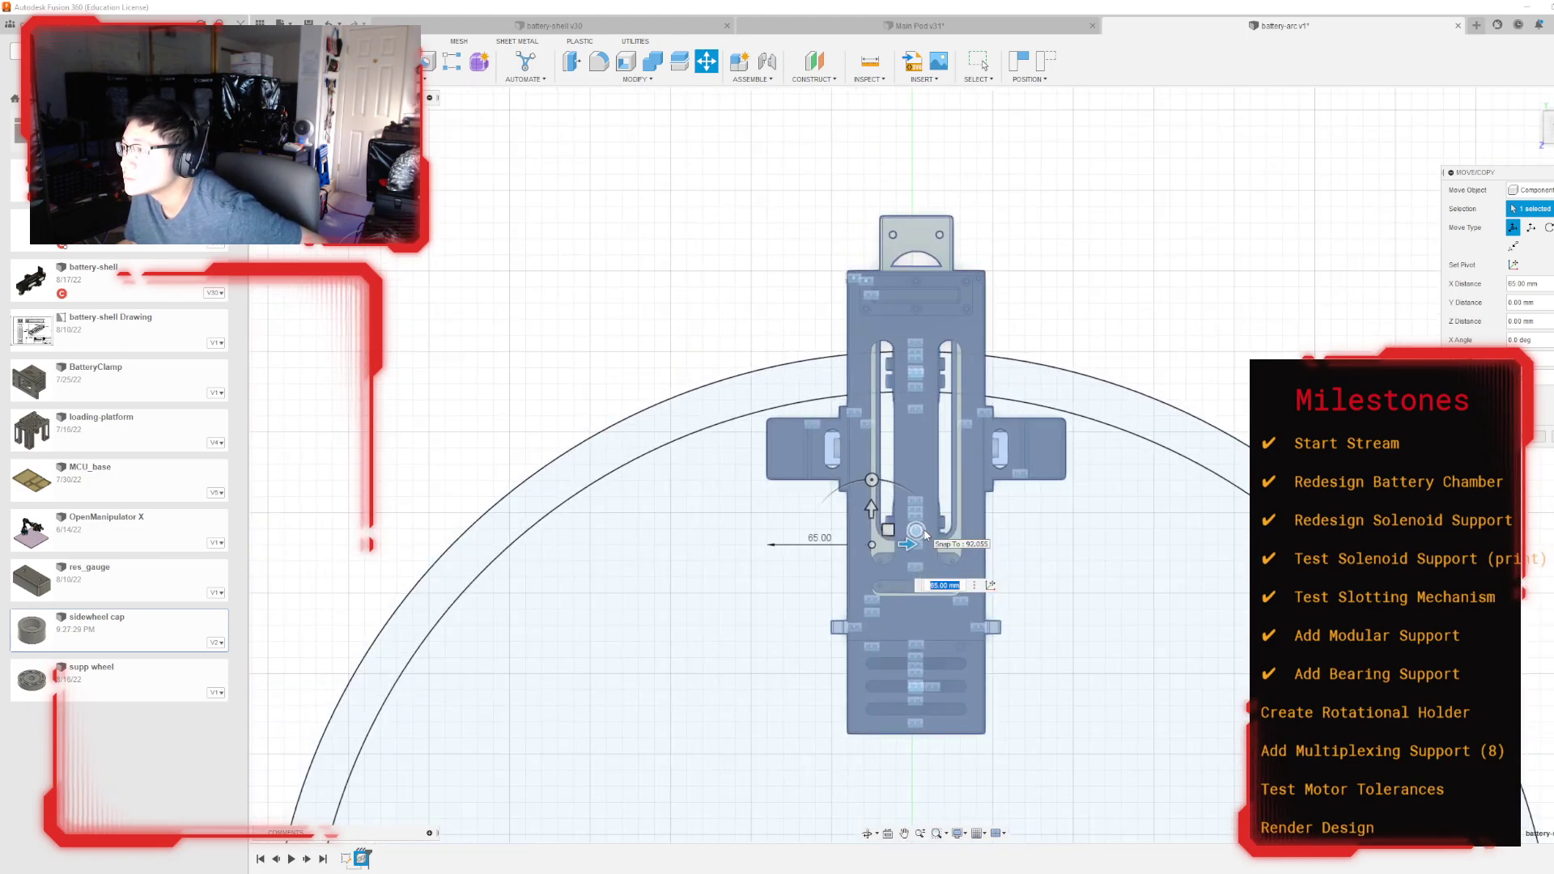
pyautogui.scroll(3, 925, 531)
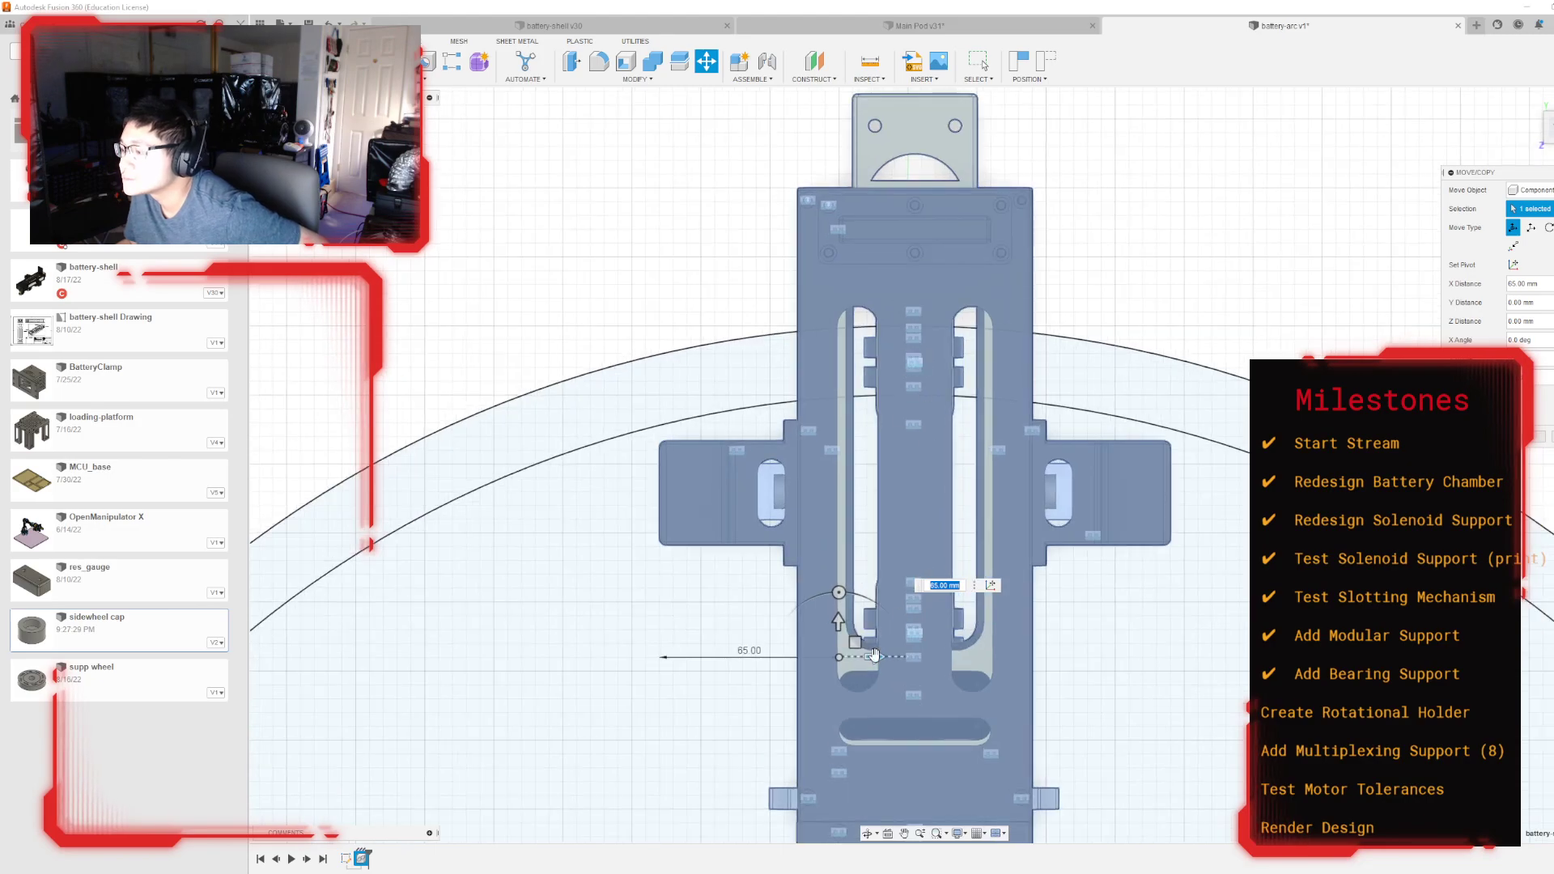
pyautogui.moveTo(874, 654); pyautogui.dragTo(872, 655)
pyautogui.scroll(2, 864, 657)
pyautogui.scroll(3, 867, 655)
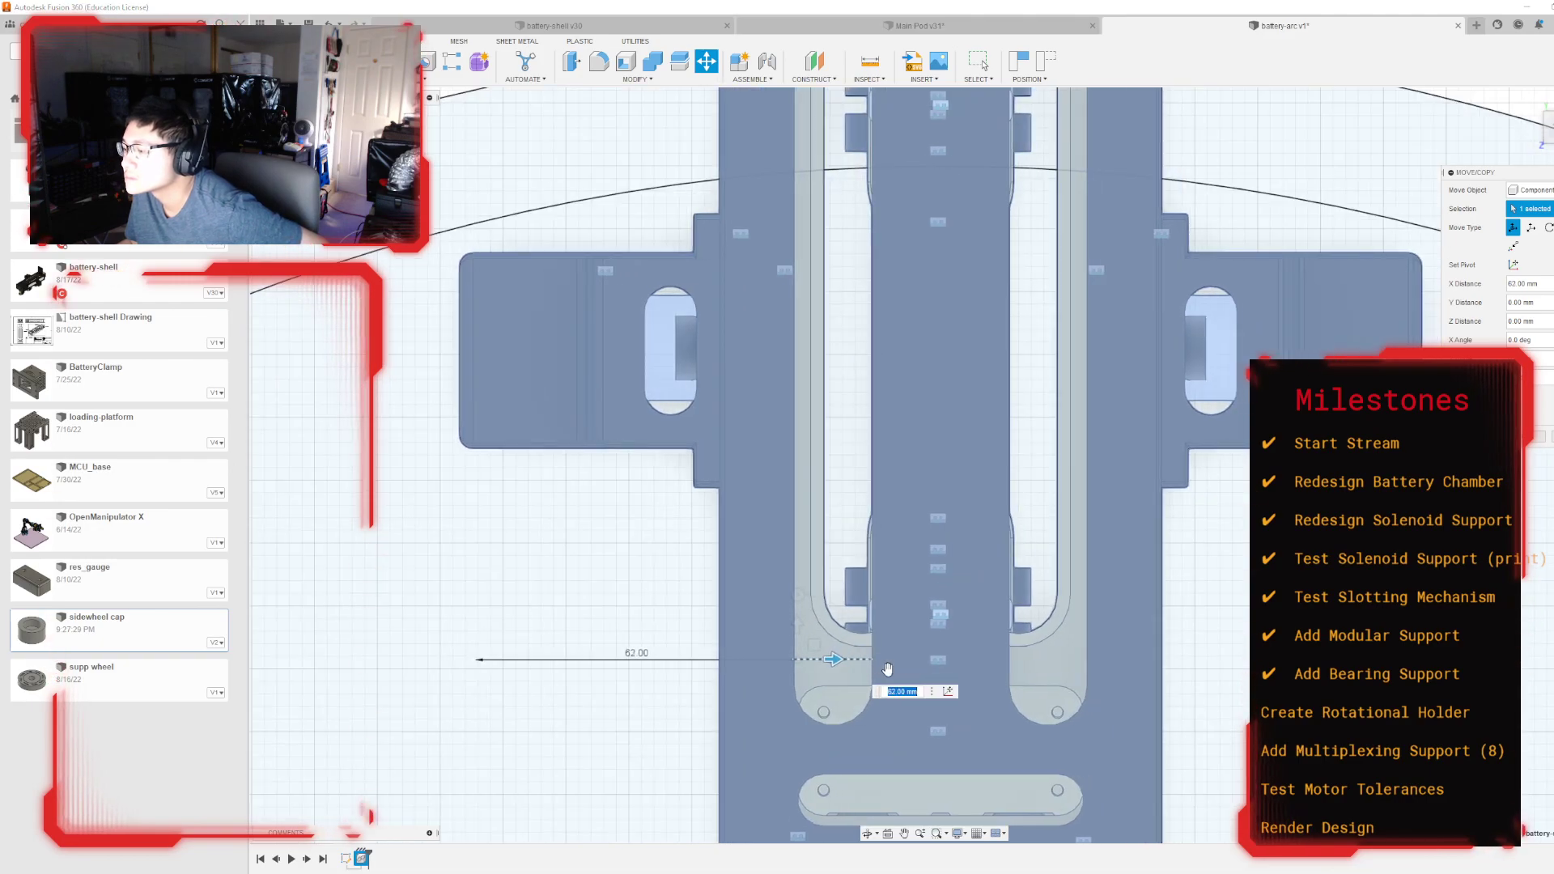
pyautogui.press('Return')
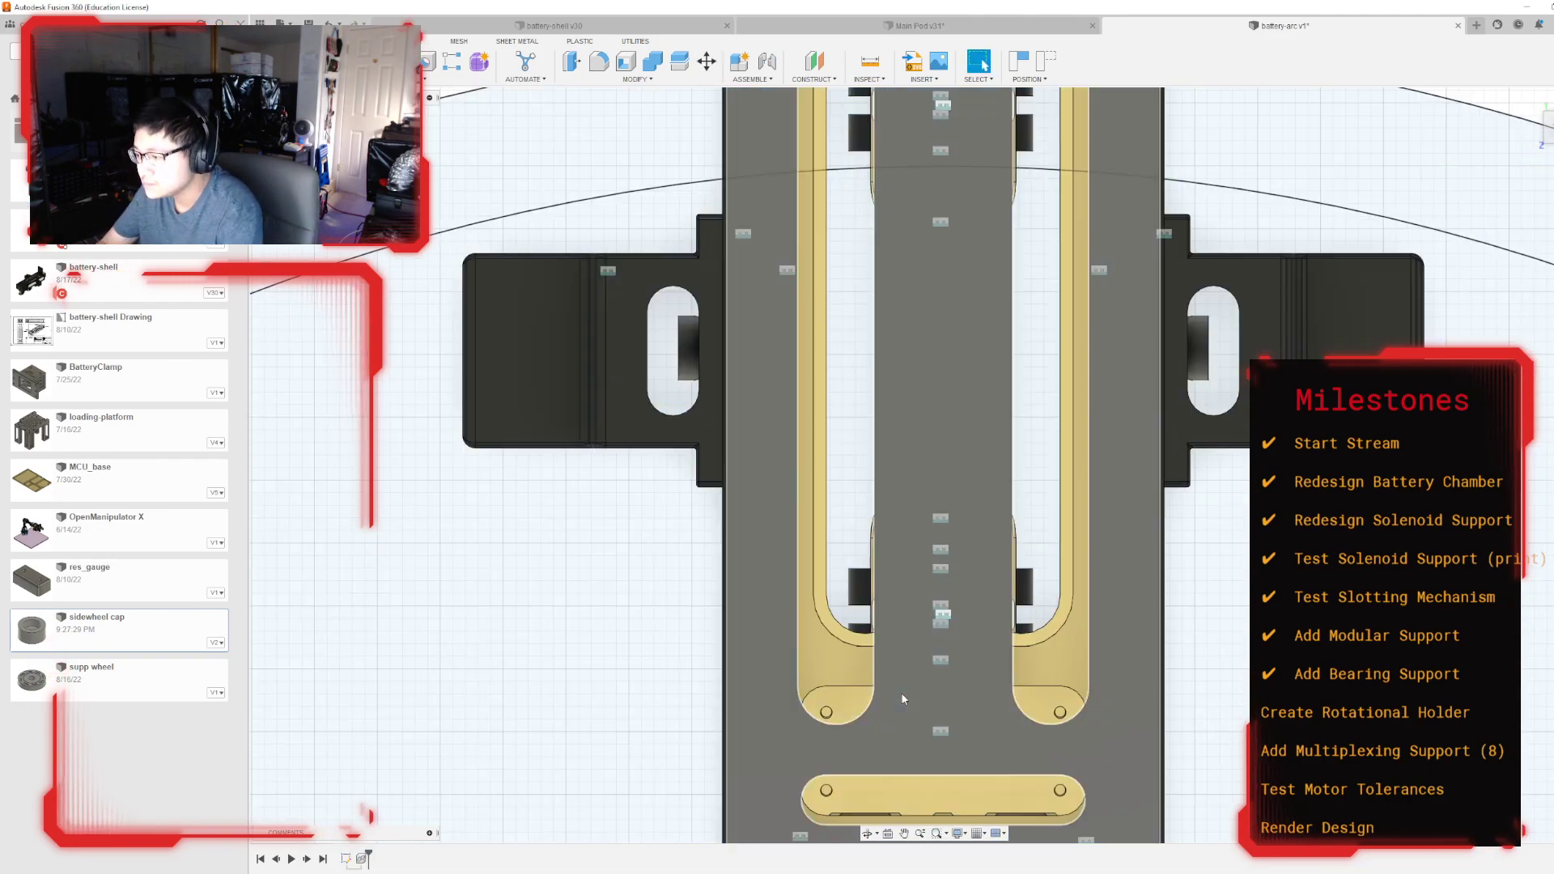
# Step: Examine how the battery-shell's slots and wheels line up with the two ring circles
pyautogui.scroll(-5, 818, 701)
pyautogui.scroll(4, 813, 690)
pyautogui.scroll(-4, 825, 615)
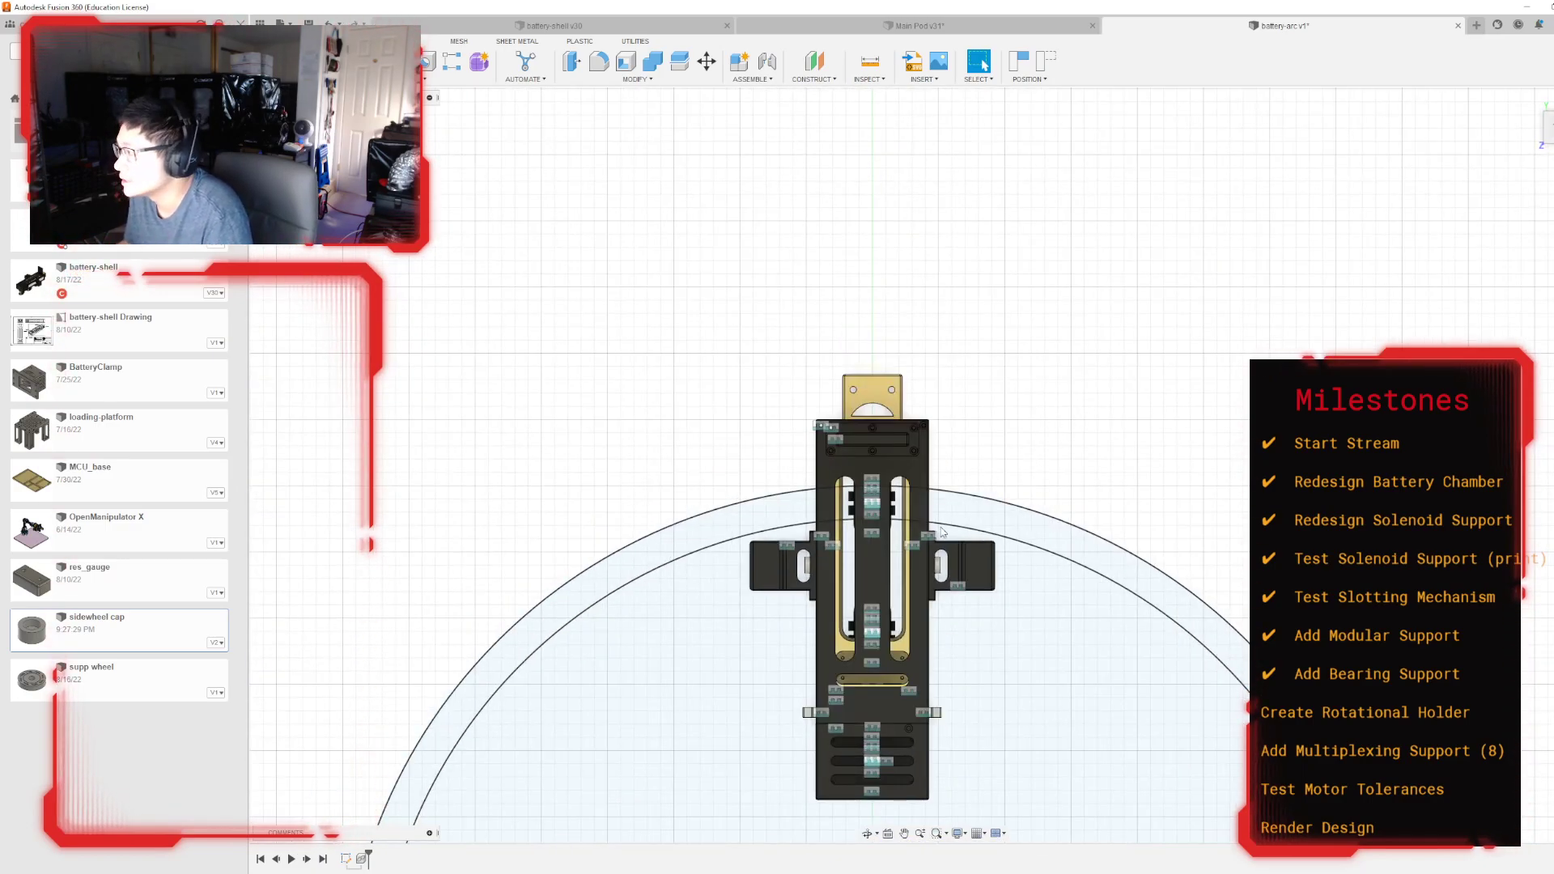
pyautogui.scroll(5, 898, 347)
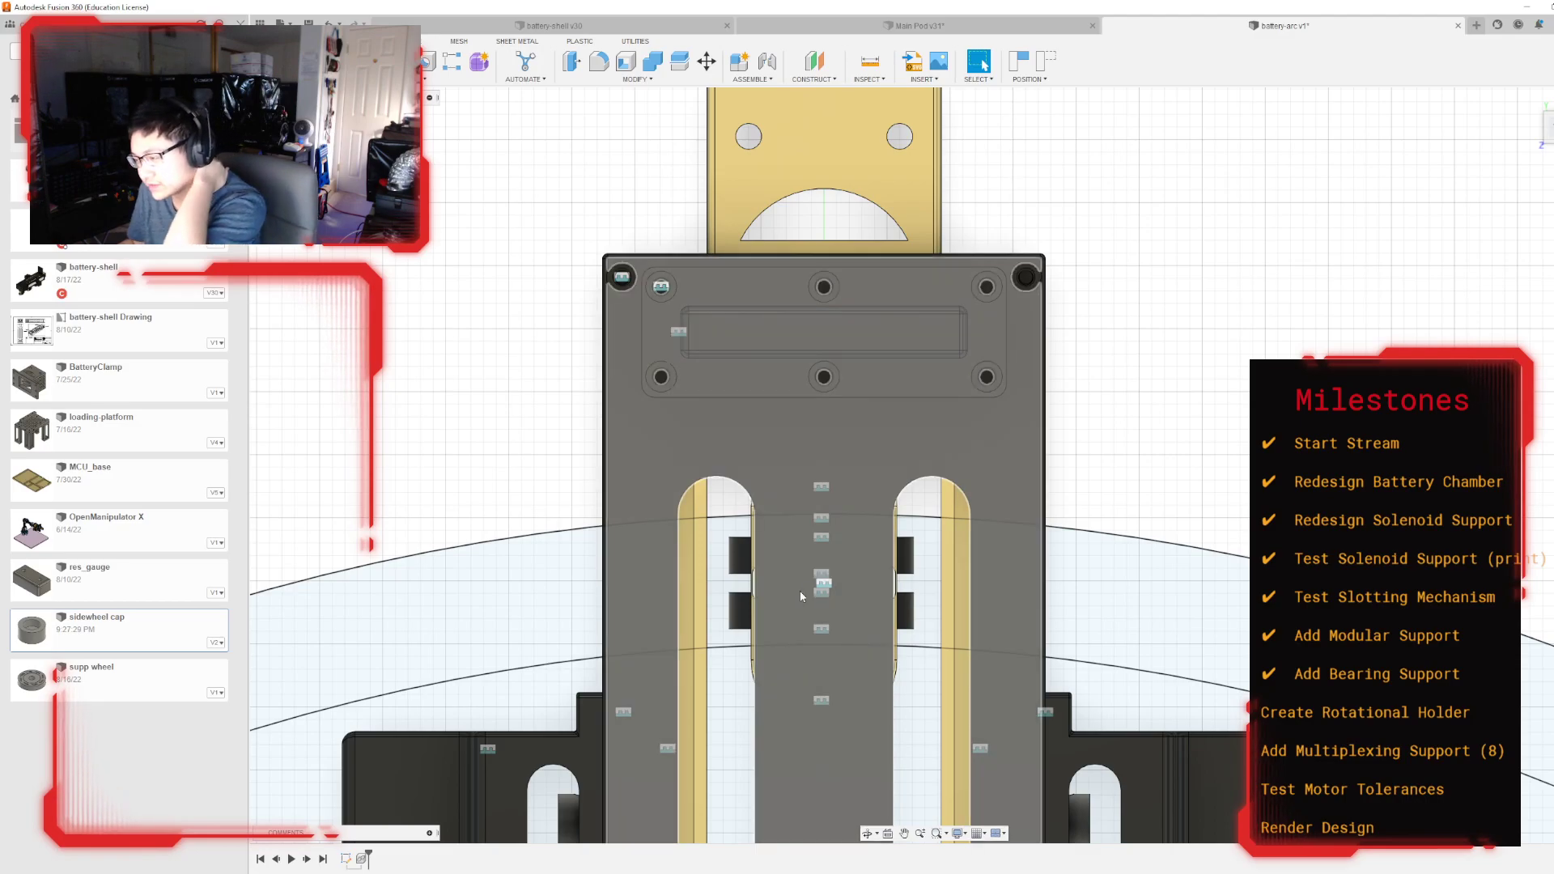
pyautogui.scroll(-5, 824, 275)
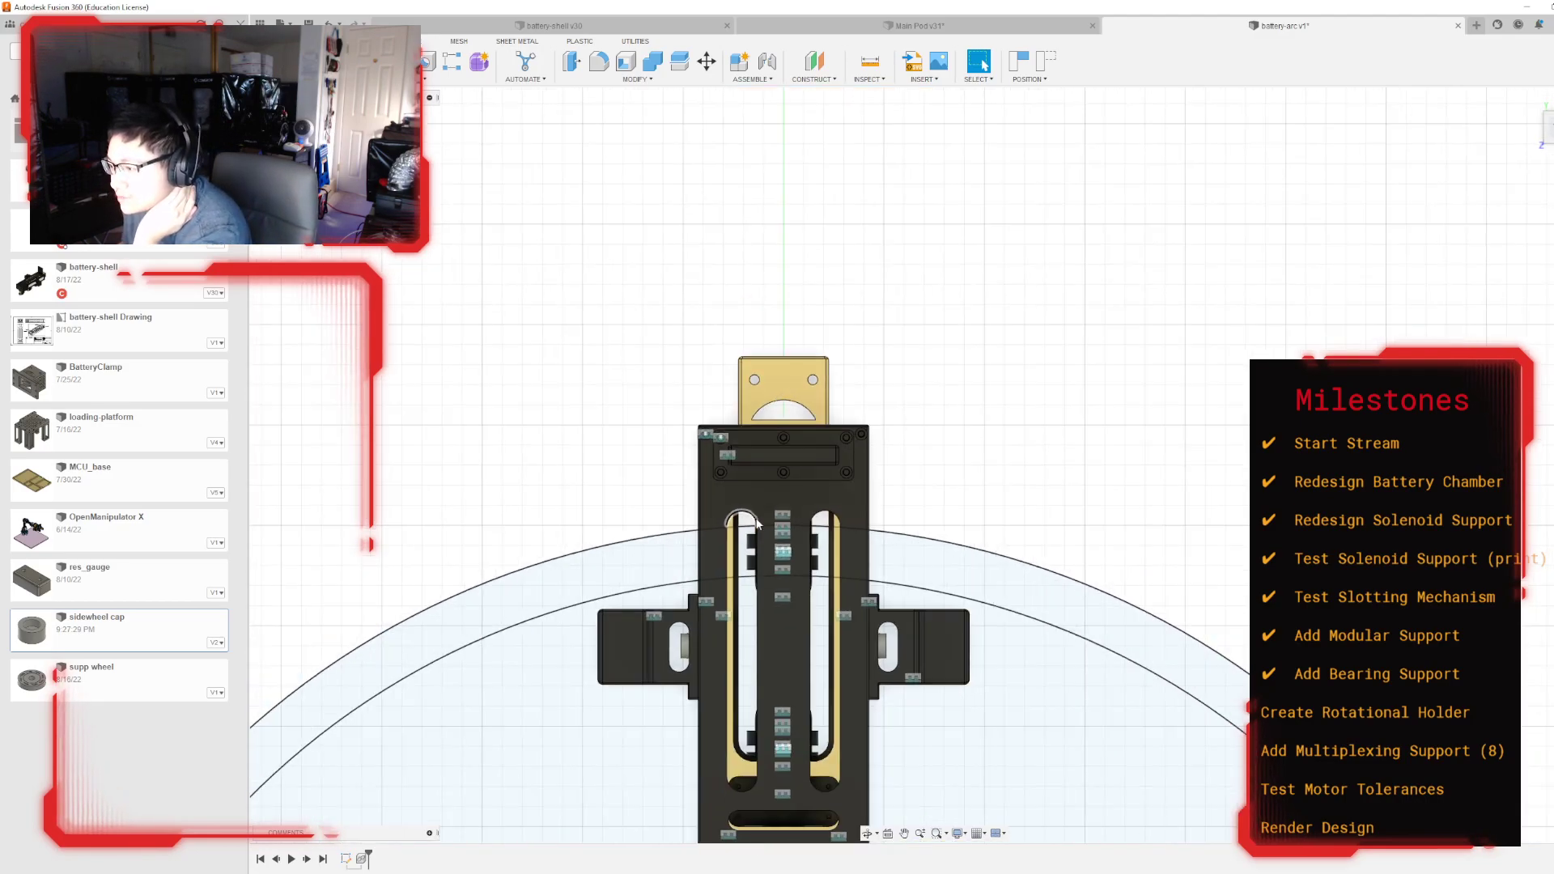
pyautogui.scroll(5, 805, 371)
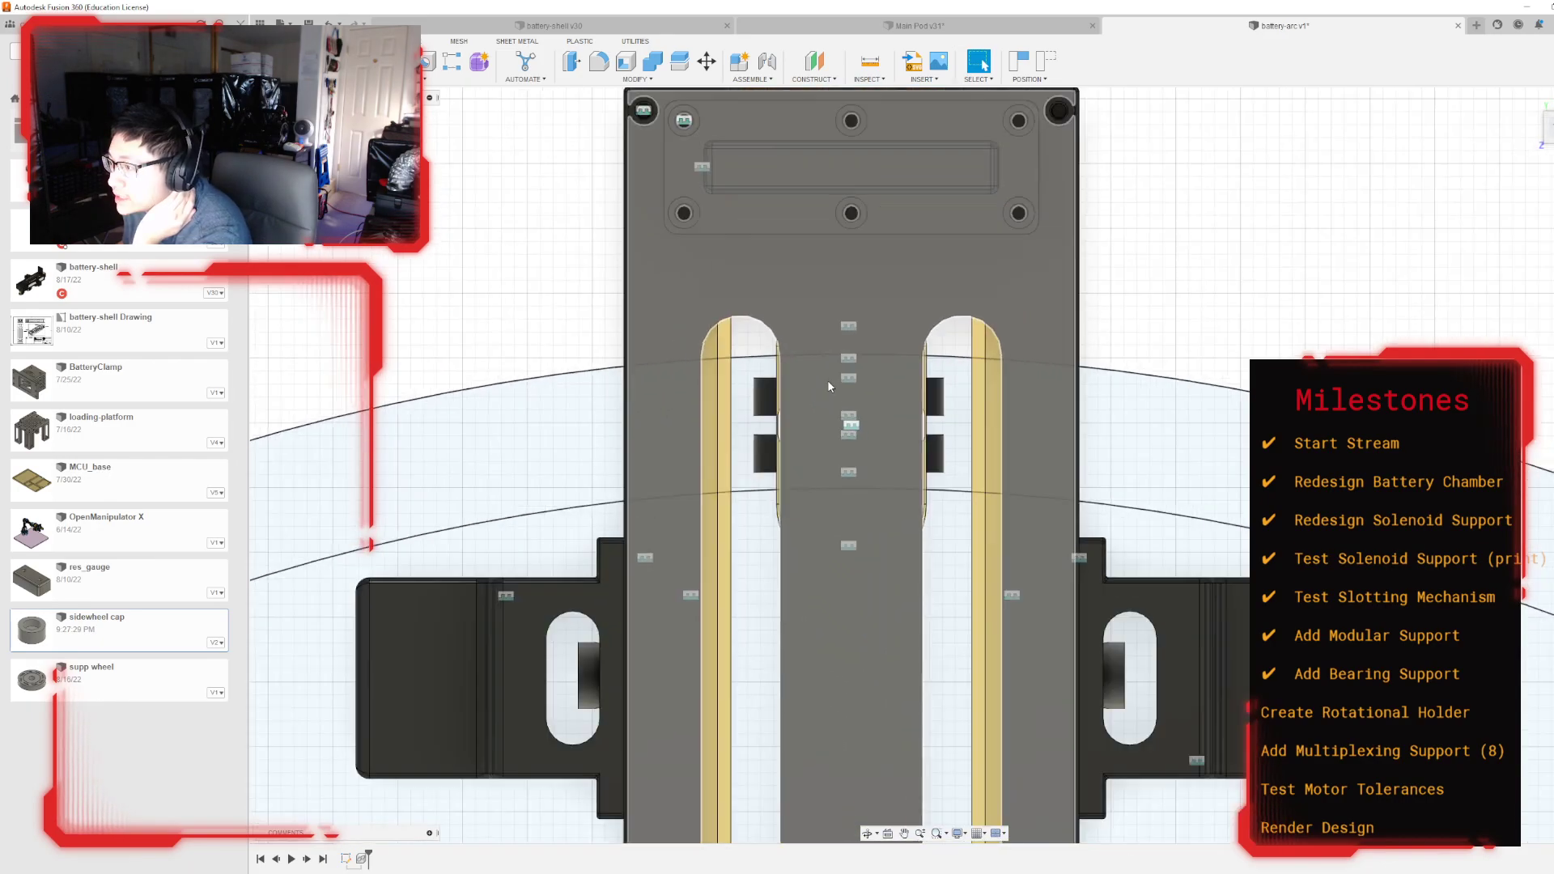
pyautogui.scroll(-9, 825, 445)
pyautogui.scroll(3, 827, 453)
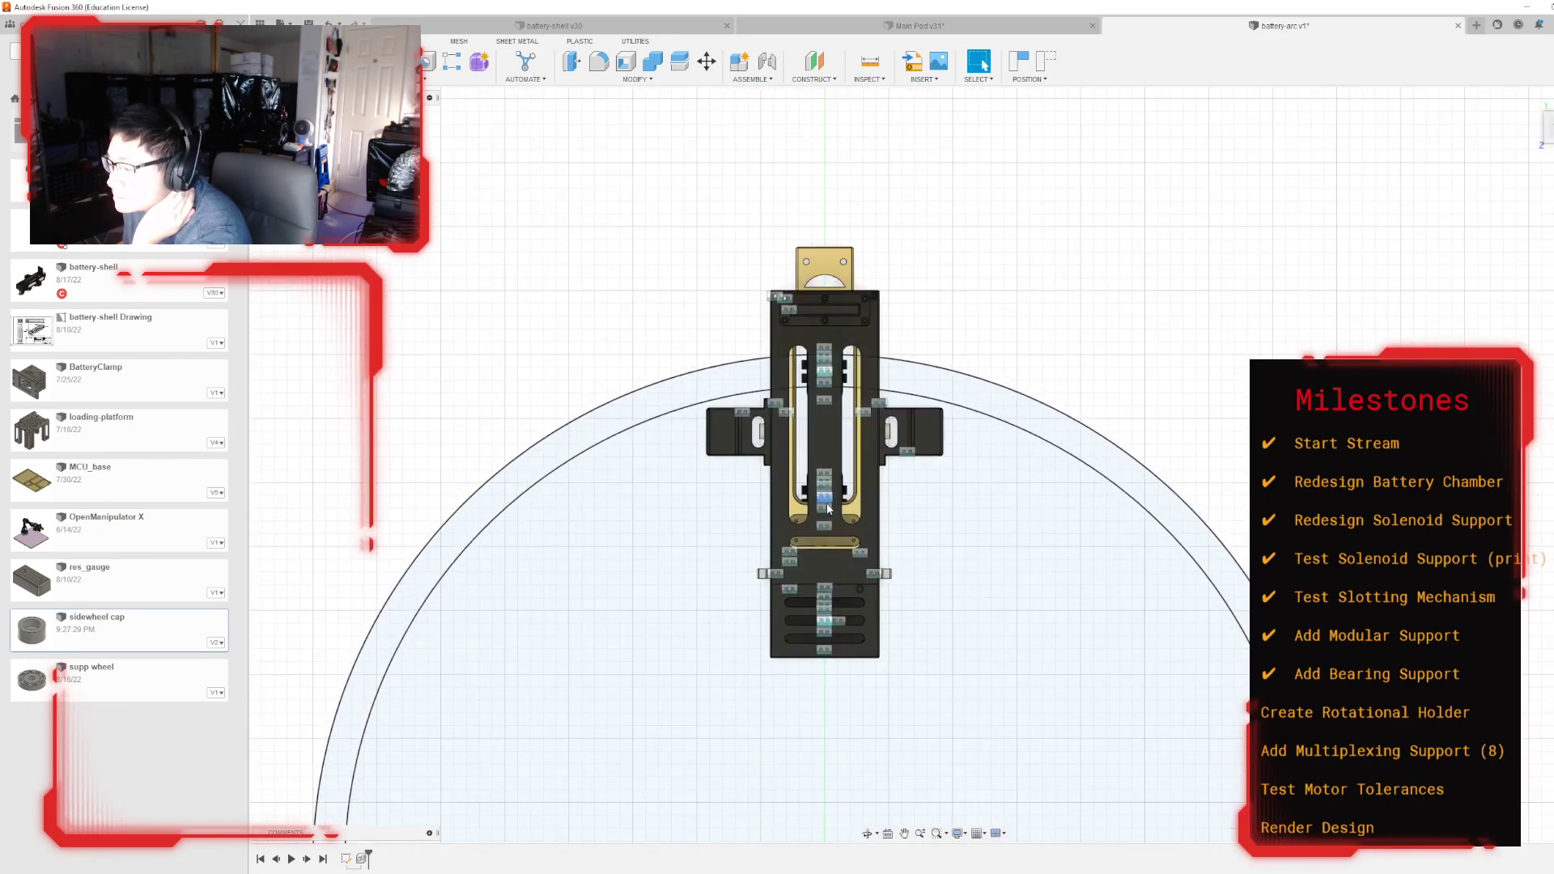
pyautogui.scroll(2, 827, 509)
pyautogui.moveTo(1548, 126); pyautogui.dragTo(1507, 95)
pyautogui.keyDown('shift'); pyautogui.moveTo(925, 466); pyautogui.dragTo(1081, 615, button='middle'); pyautogui.keyUp('shift')
pyautogui.scroll(2, 871, 316)
pyautogui.scroll(-4, 848, 329)
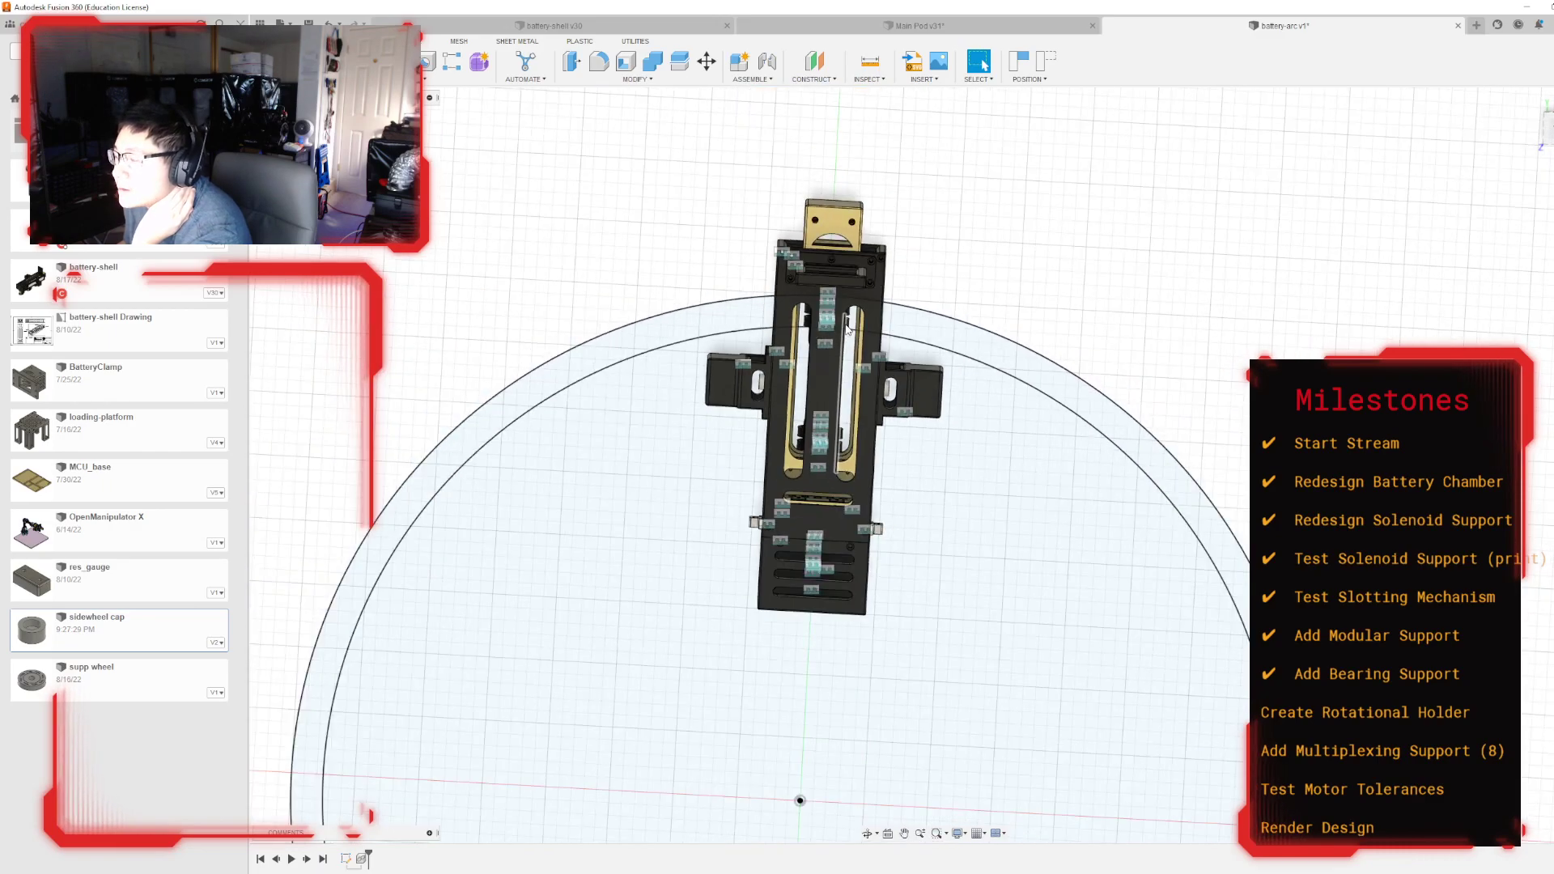
# Step: Edit the ring sketch to reduce the inner circle's diameter so the ring is about 50 mm wide, and finish the sketch
pyautogui.moveTo(1550, 136)
pyautogui.mouseDown()
pyautogui.moveTo(1553, 210)
pyautogui.moveTo(1553, 129)
pyautogui.moveTo(1539, 166)
pyautogui.mouseUp()
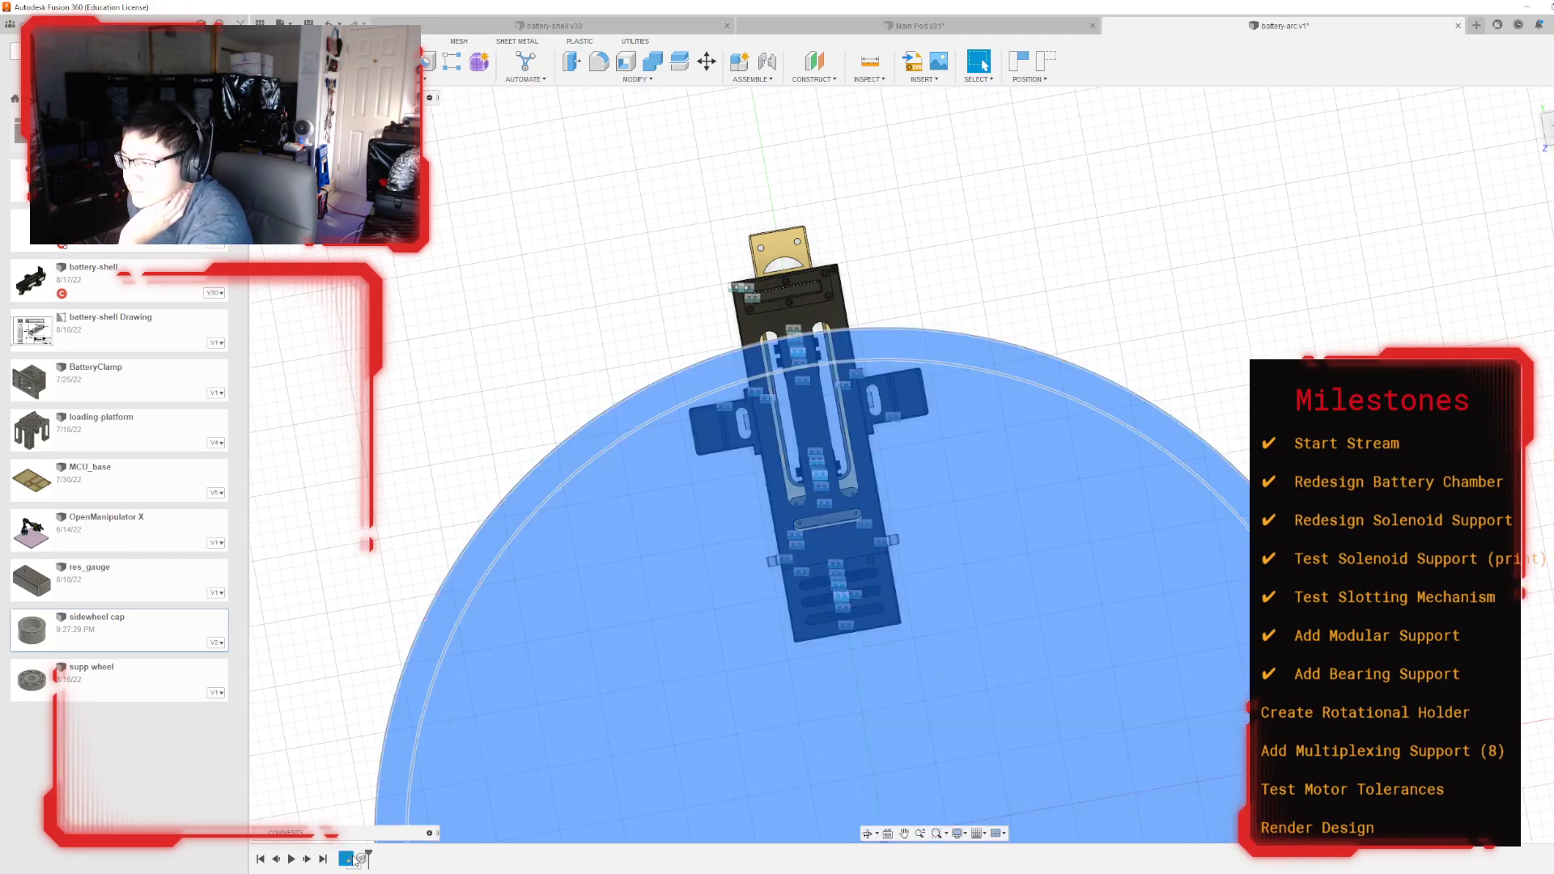
pyautogui.doubleClick(353, 860)
pyautogui.scroll(3, 1060, 693)
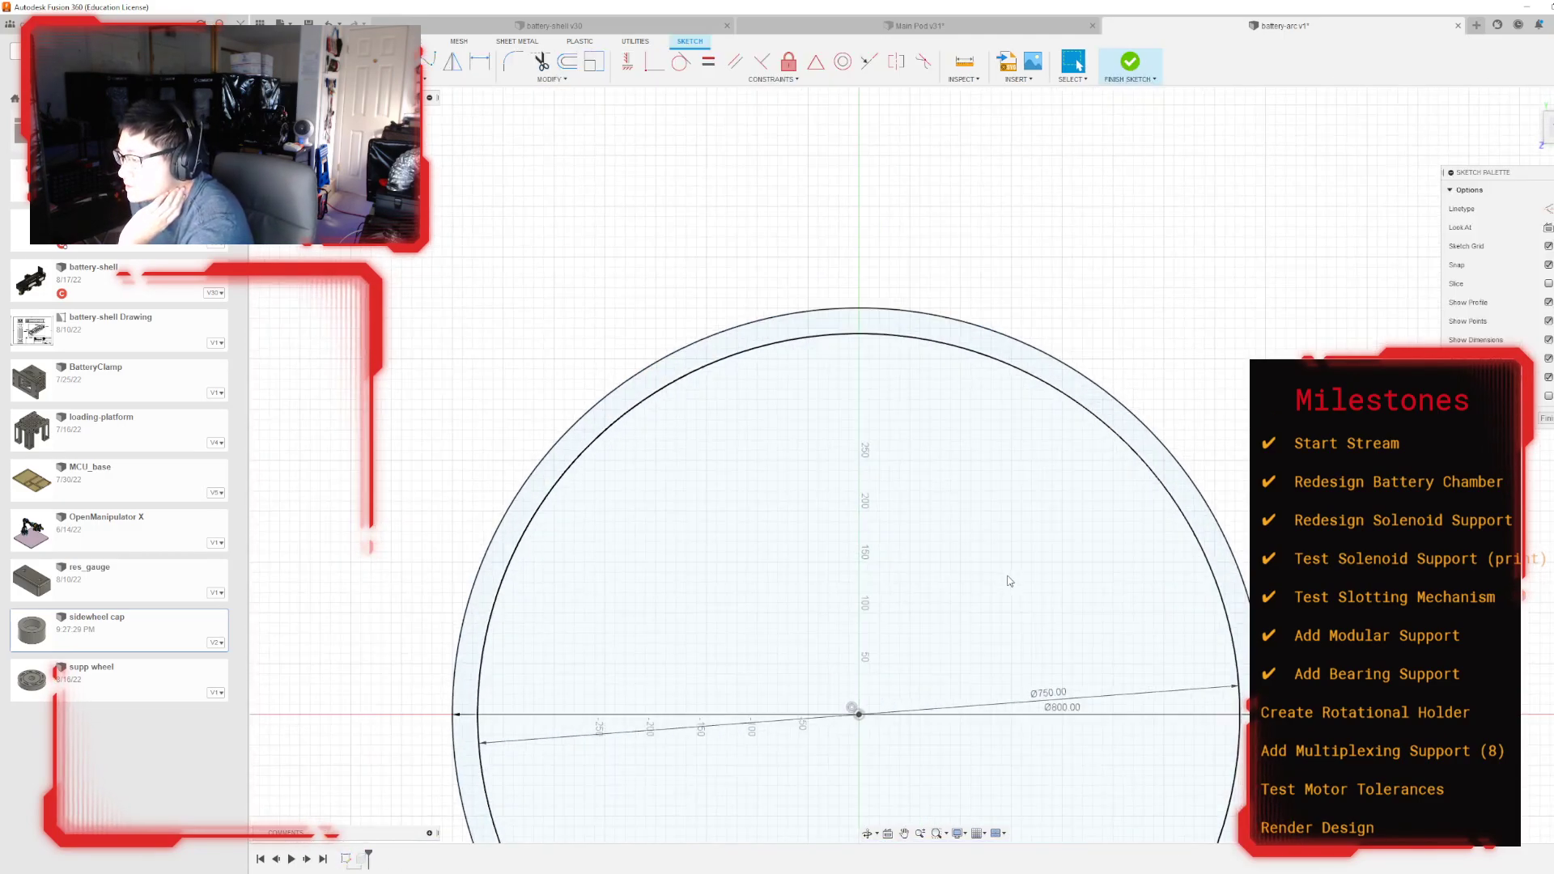
pyautogui.doubleClick(1052, 699)
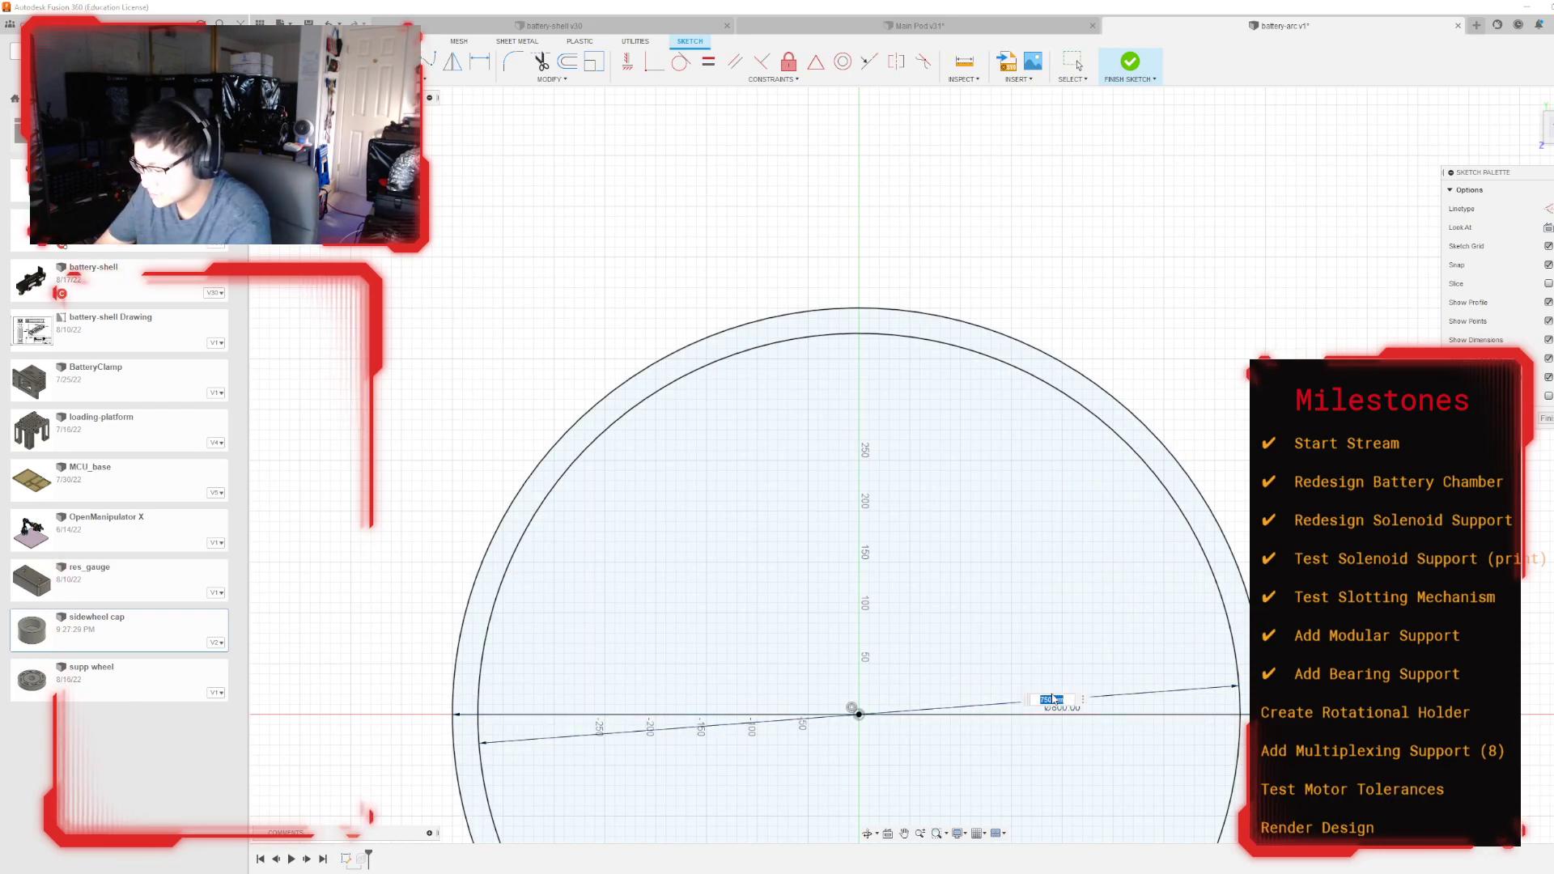
pyautogui.press('Return')
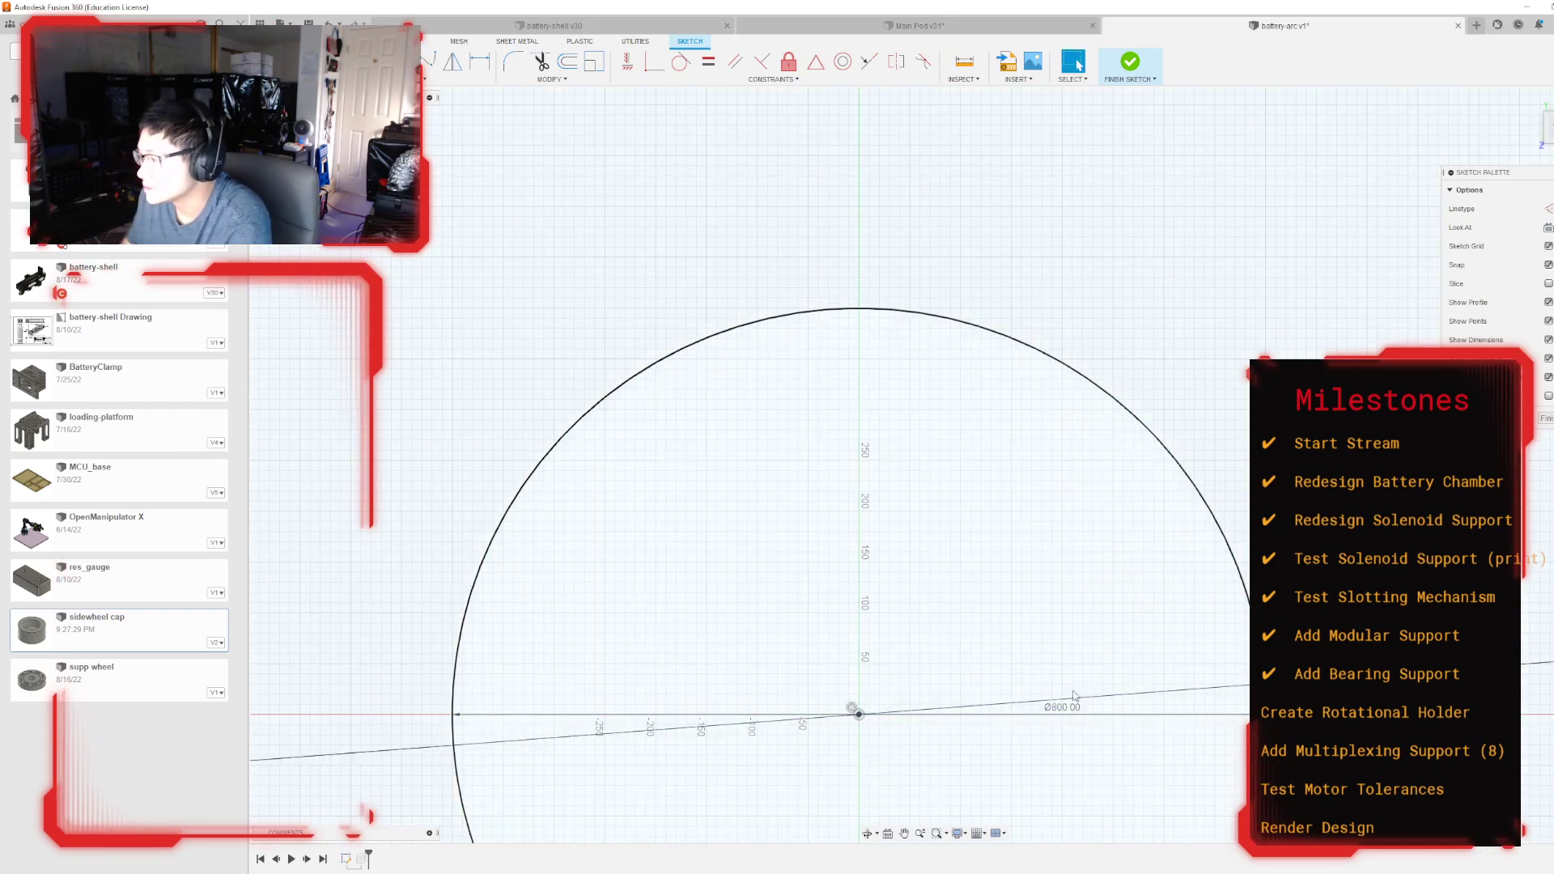
pyautogui.scroll(-8, 1071, 632)
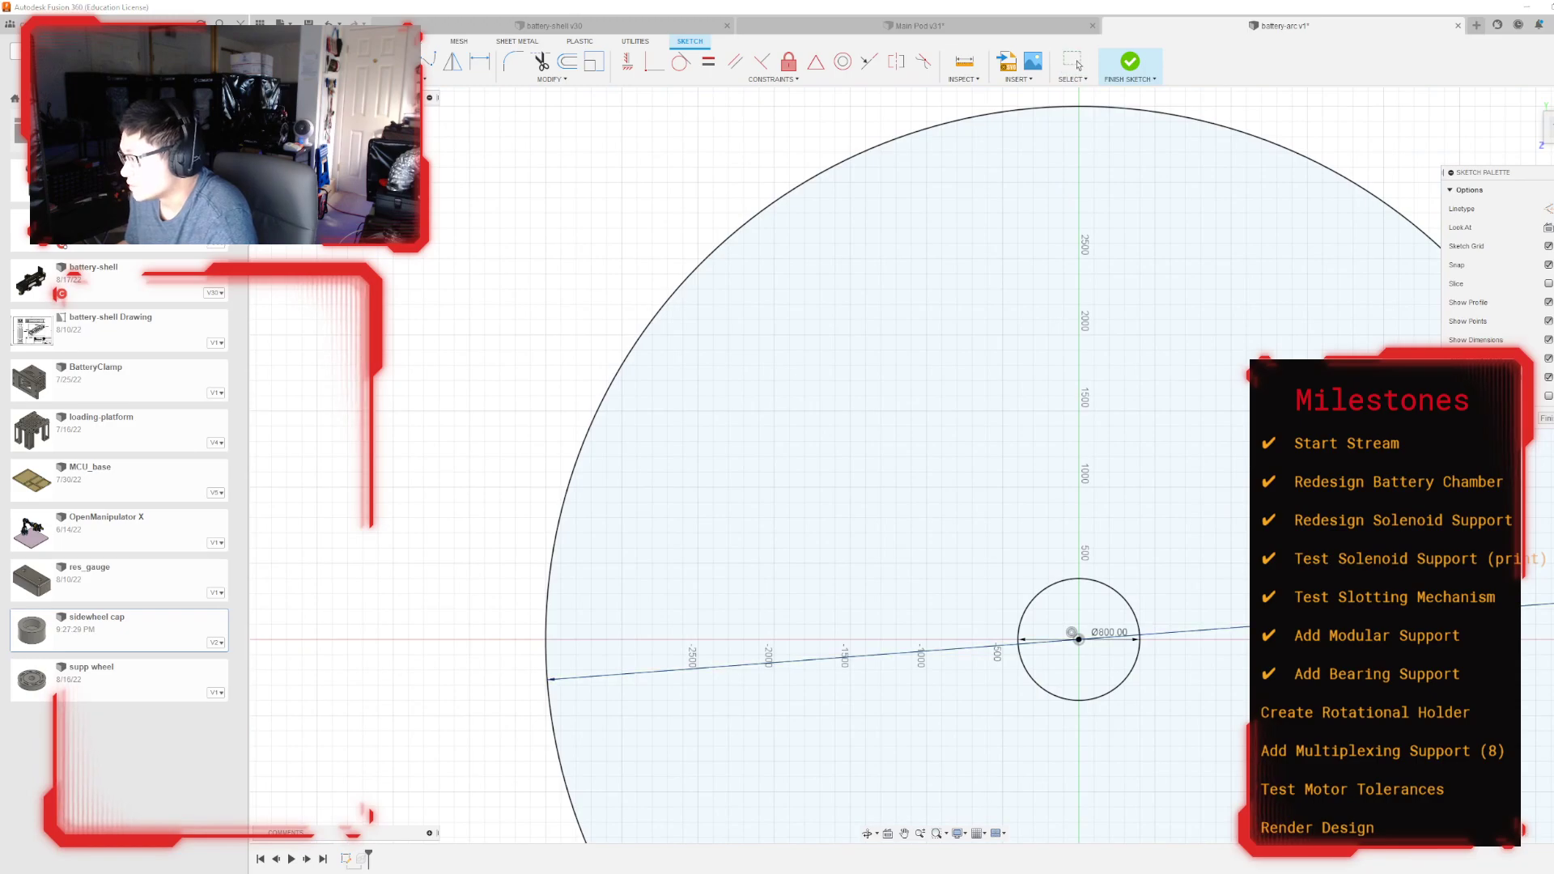
pyautogui.hotkey('ctrl', 'z')
pyautogui.scroll(3, 1230, 662)
pyautogui.scroll(8, 1190, 332)
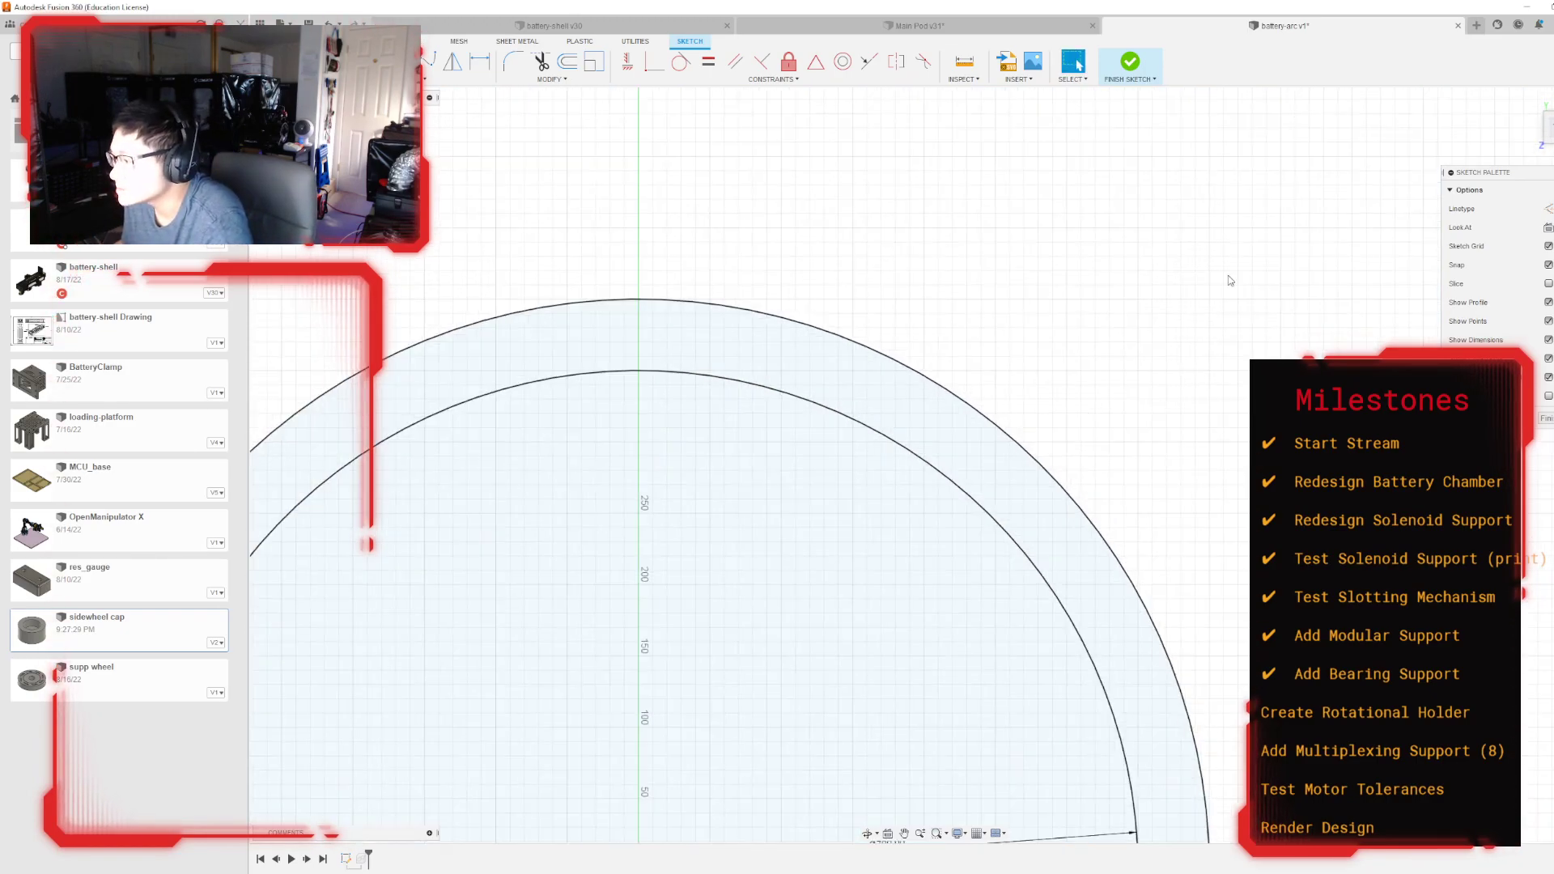
pyautogui.click(1130, 63)
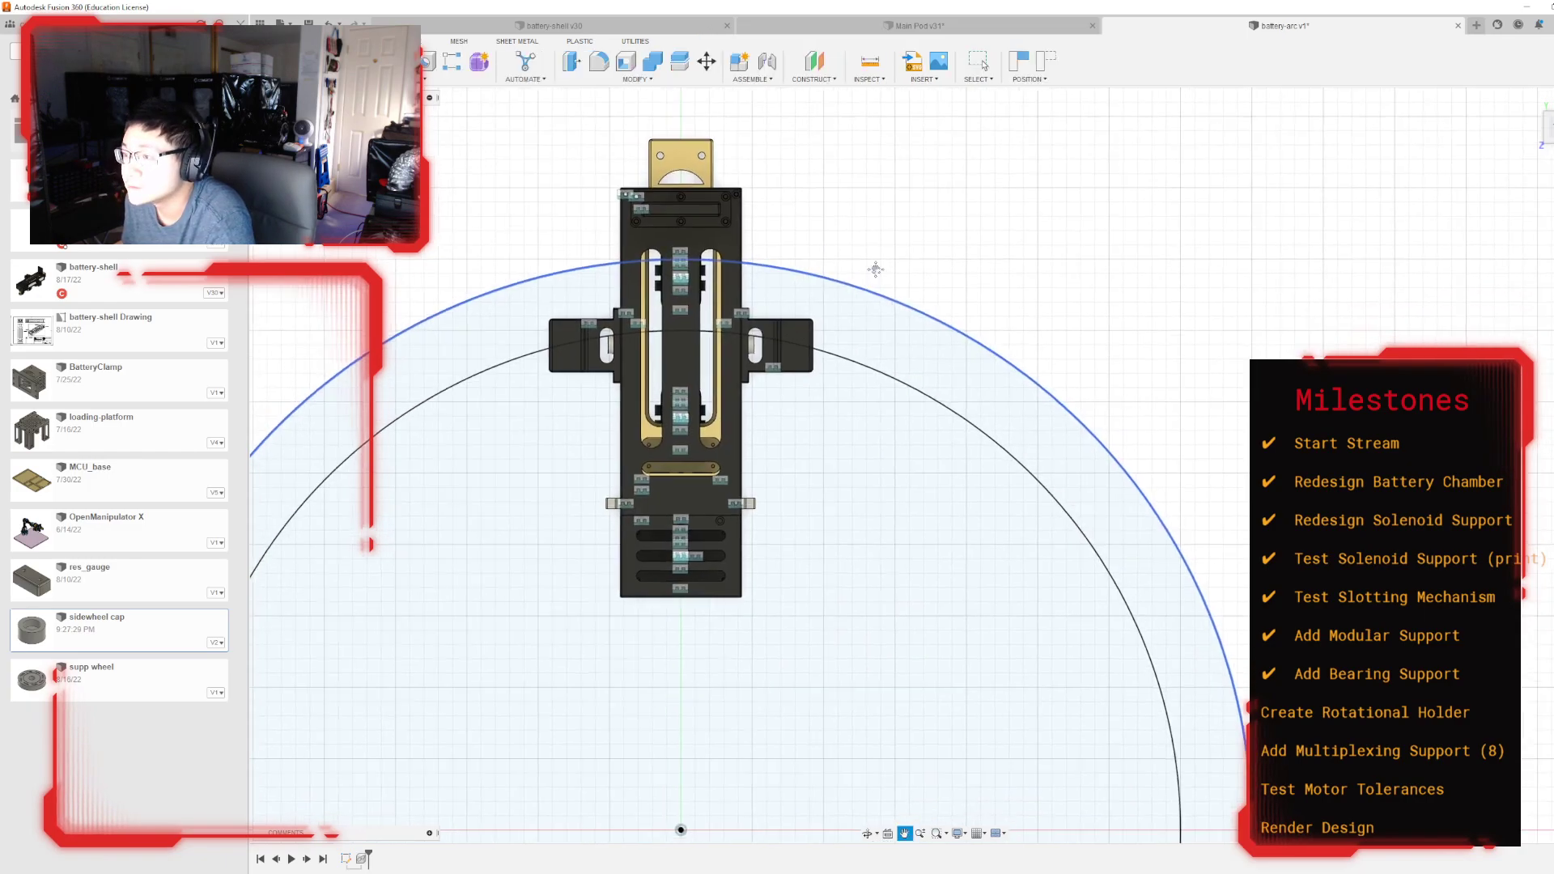
# Step: Move the battery-shell component -15 mm along Y to align it with the widened ring
pyautogui.rightClick(362, 860)
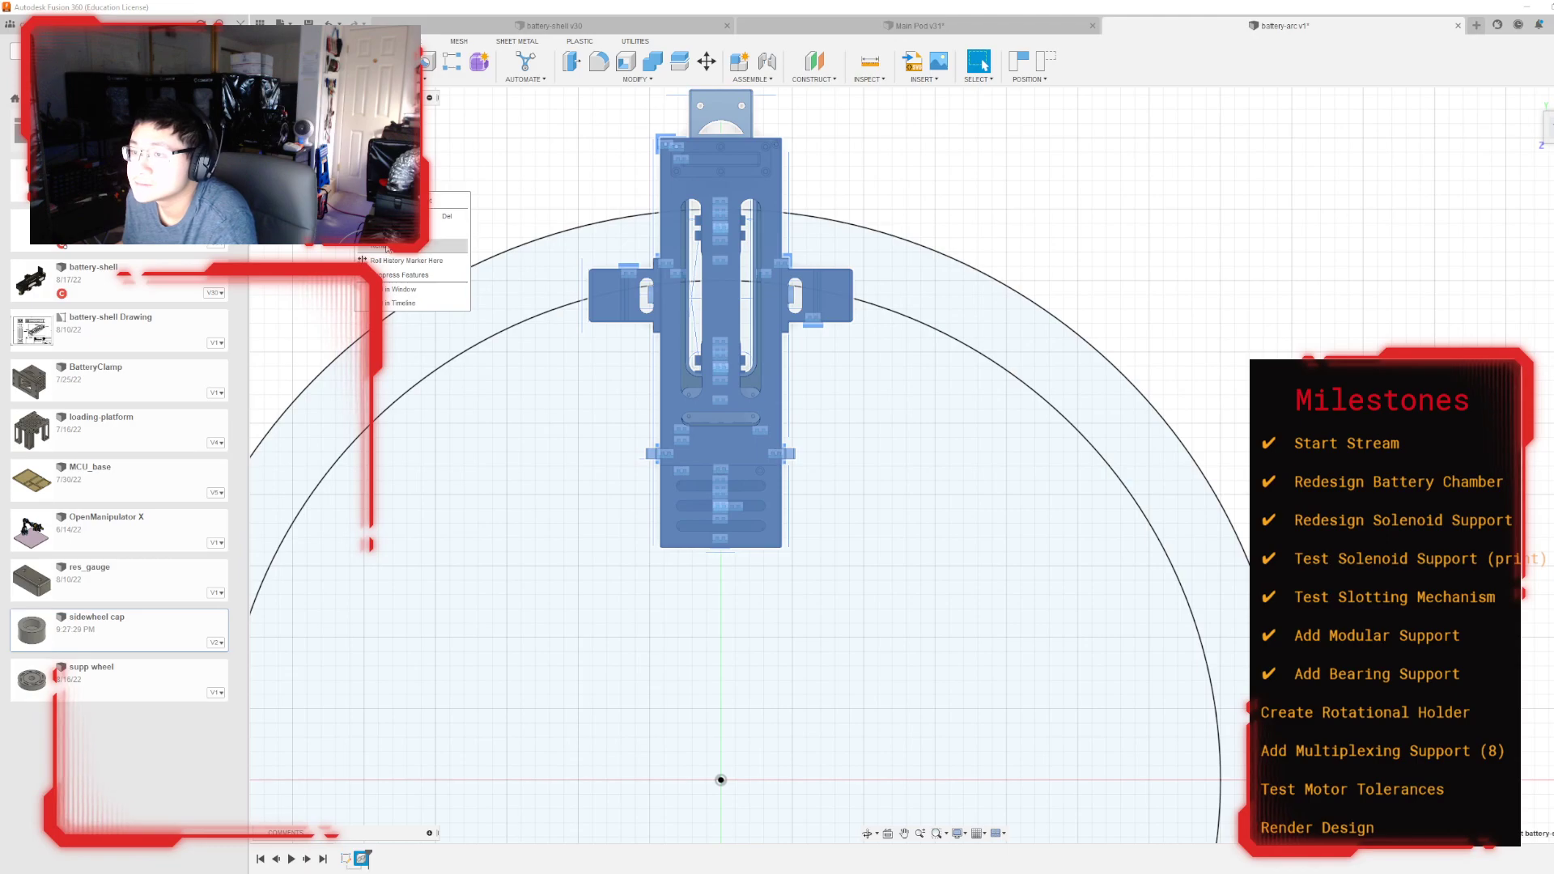
pyautogui.rightClick(349, 190)
pyautogui.click(380, 196)
pyautogui.rightClick(323, 192)
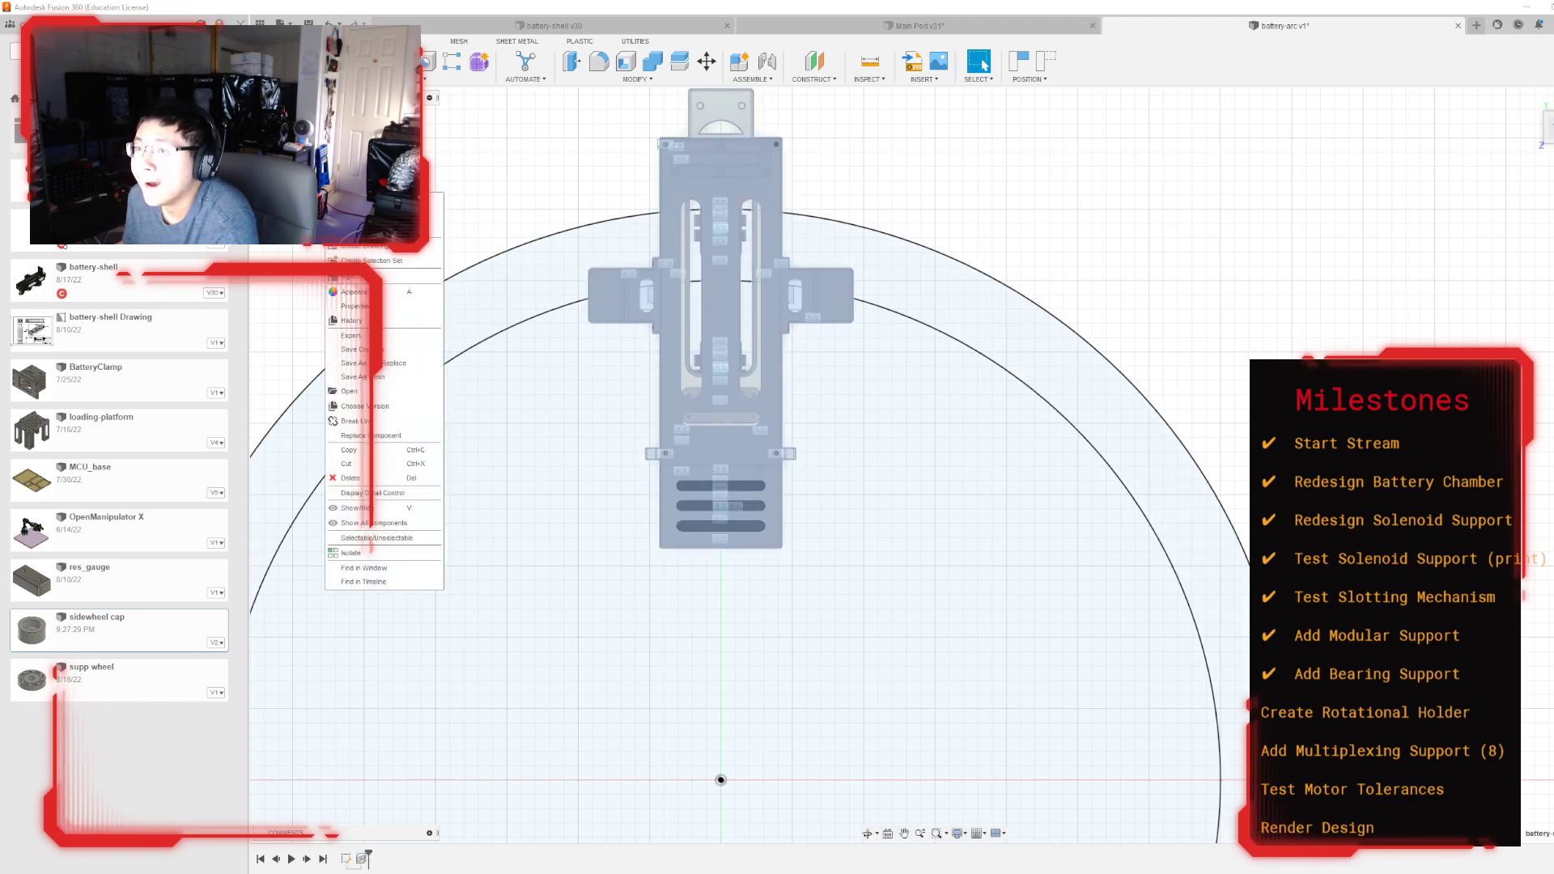
pyautogui.click(364, 291)
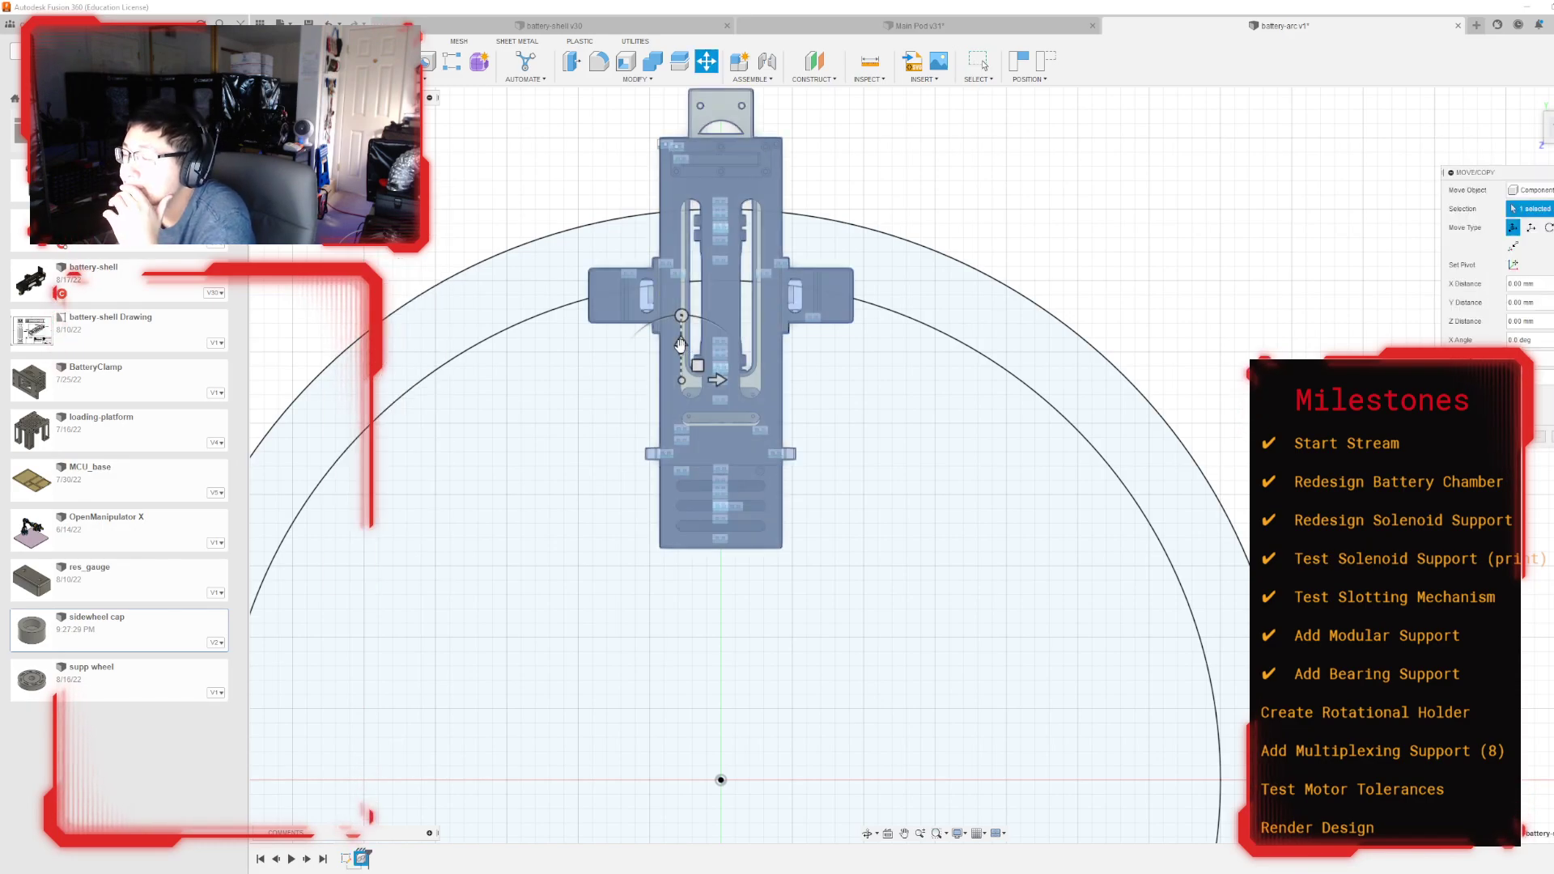
pyautogui.moveTo(680, 345); pyautogui.dragTo(679, 360)
pyautogui.scroll(2, 679, 360)
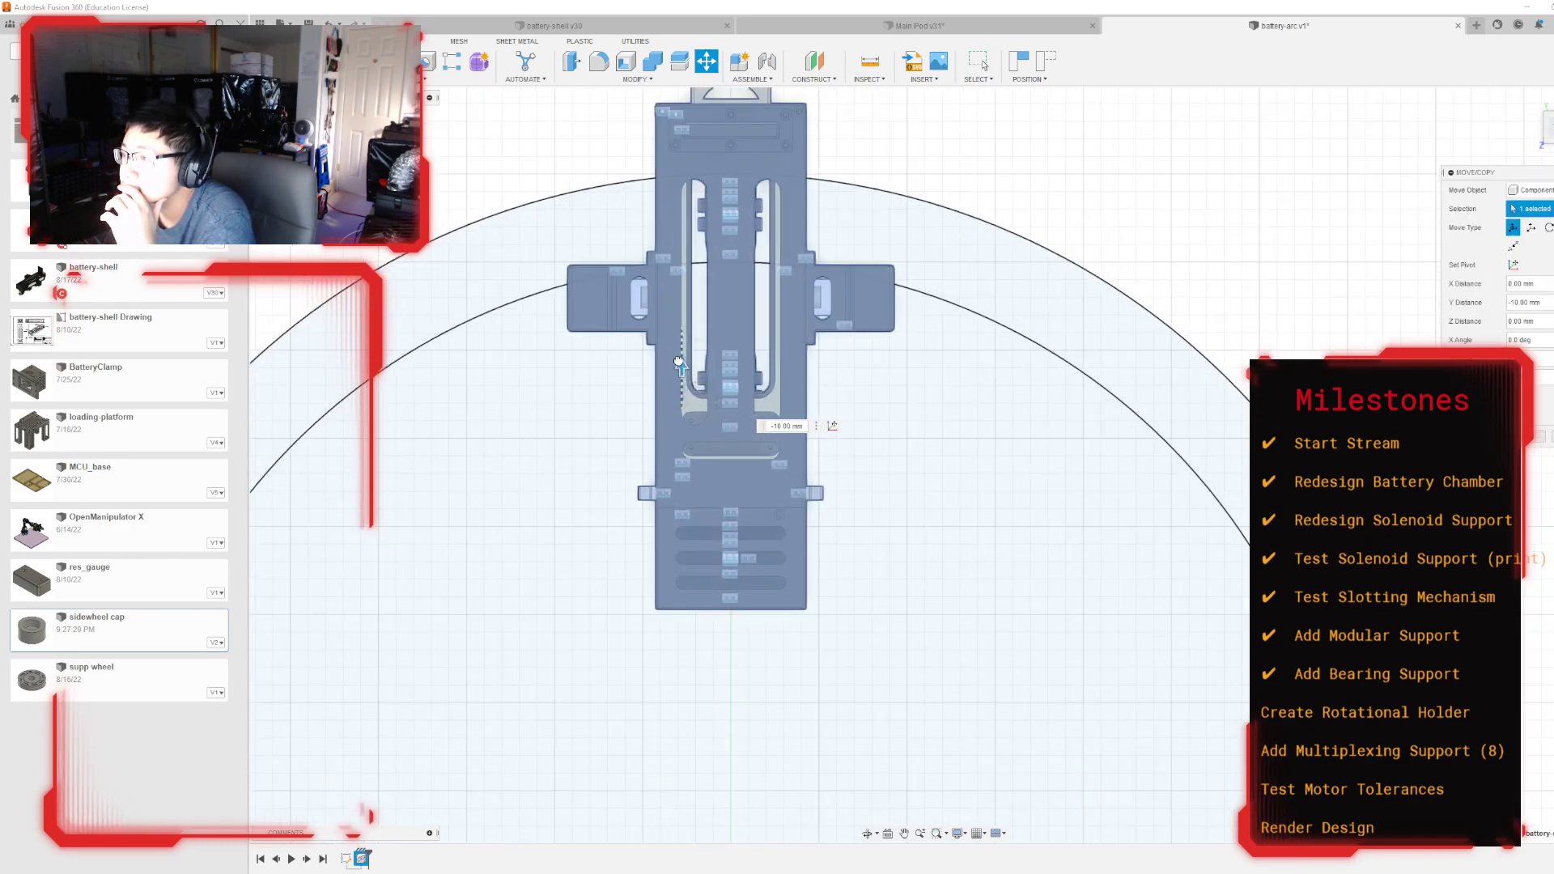
pyautogui.scroll(6, 842, 374)
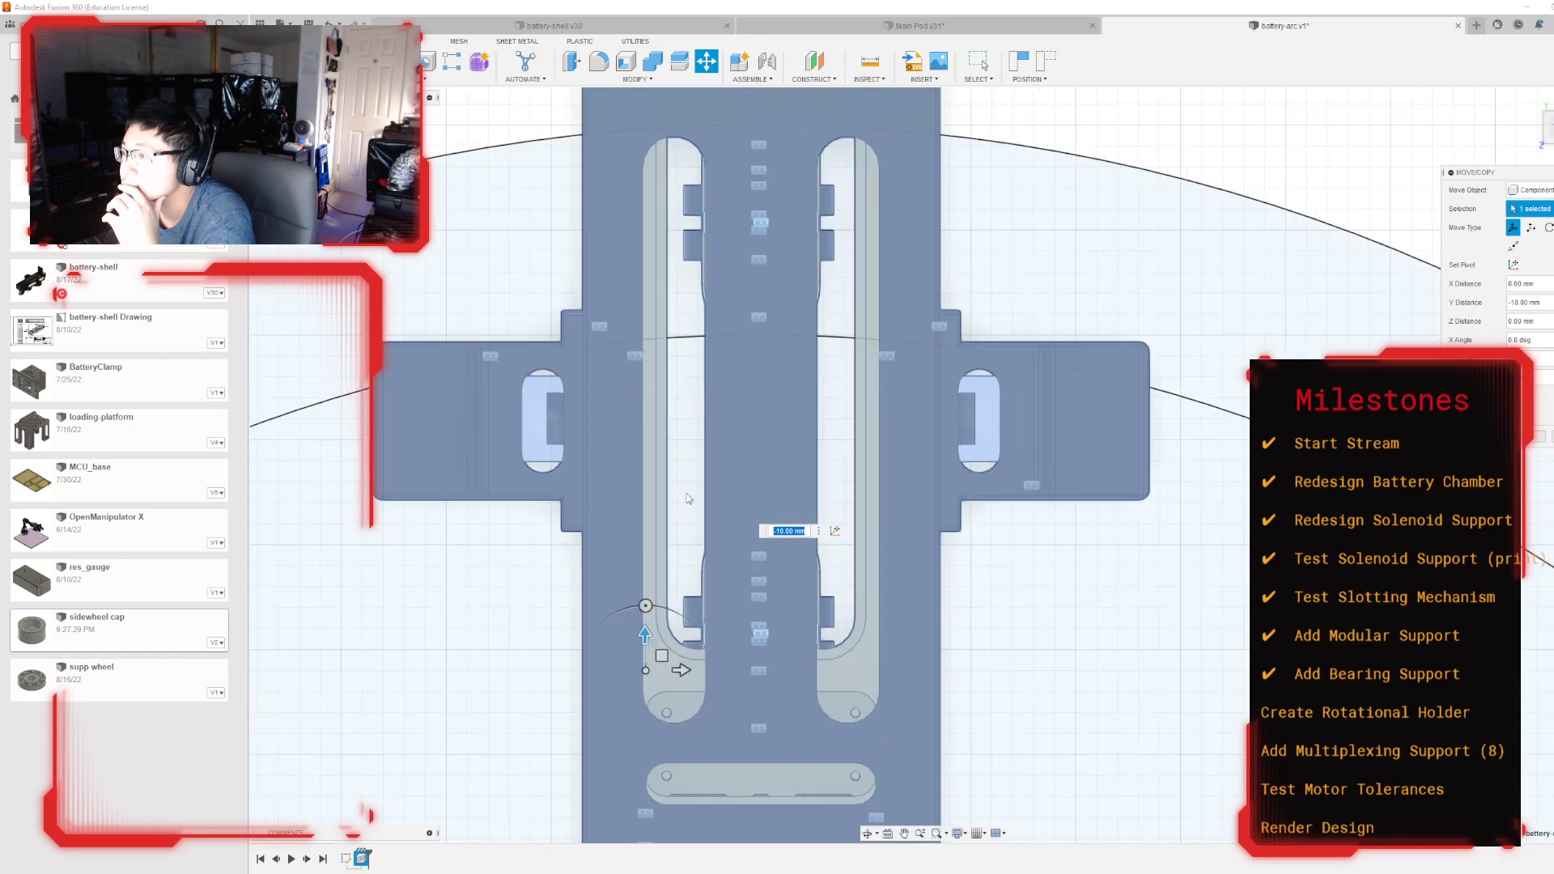
pyautogui.moveTo(644, 635); pyautogui.dragTo(642, 652)
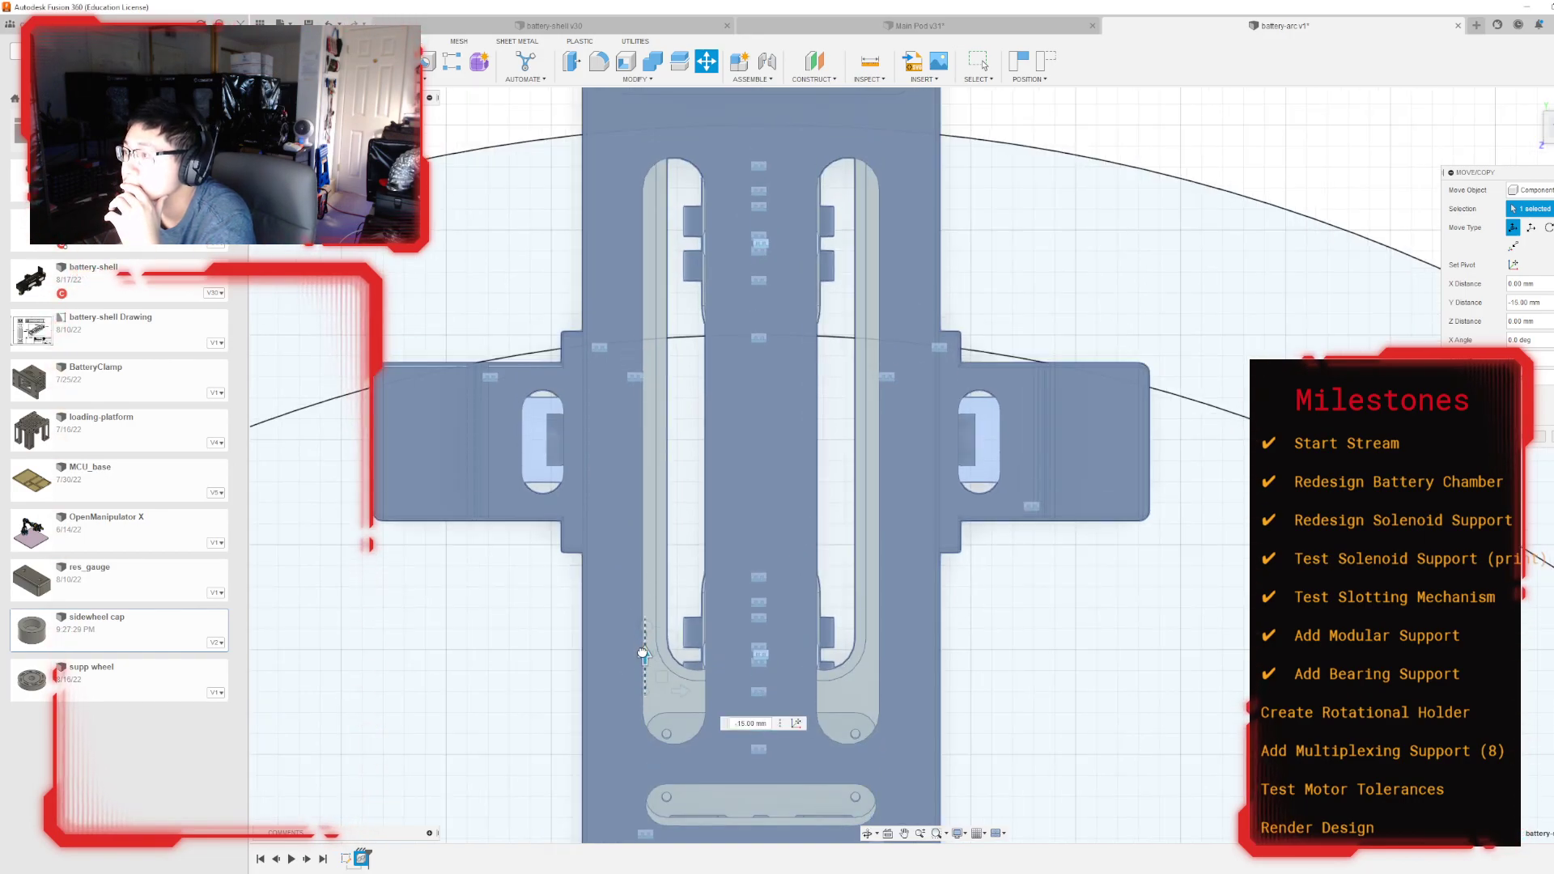
pyautogui.scroll(-6, 882, 453)
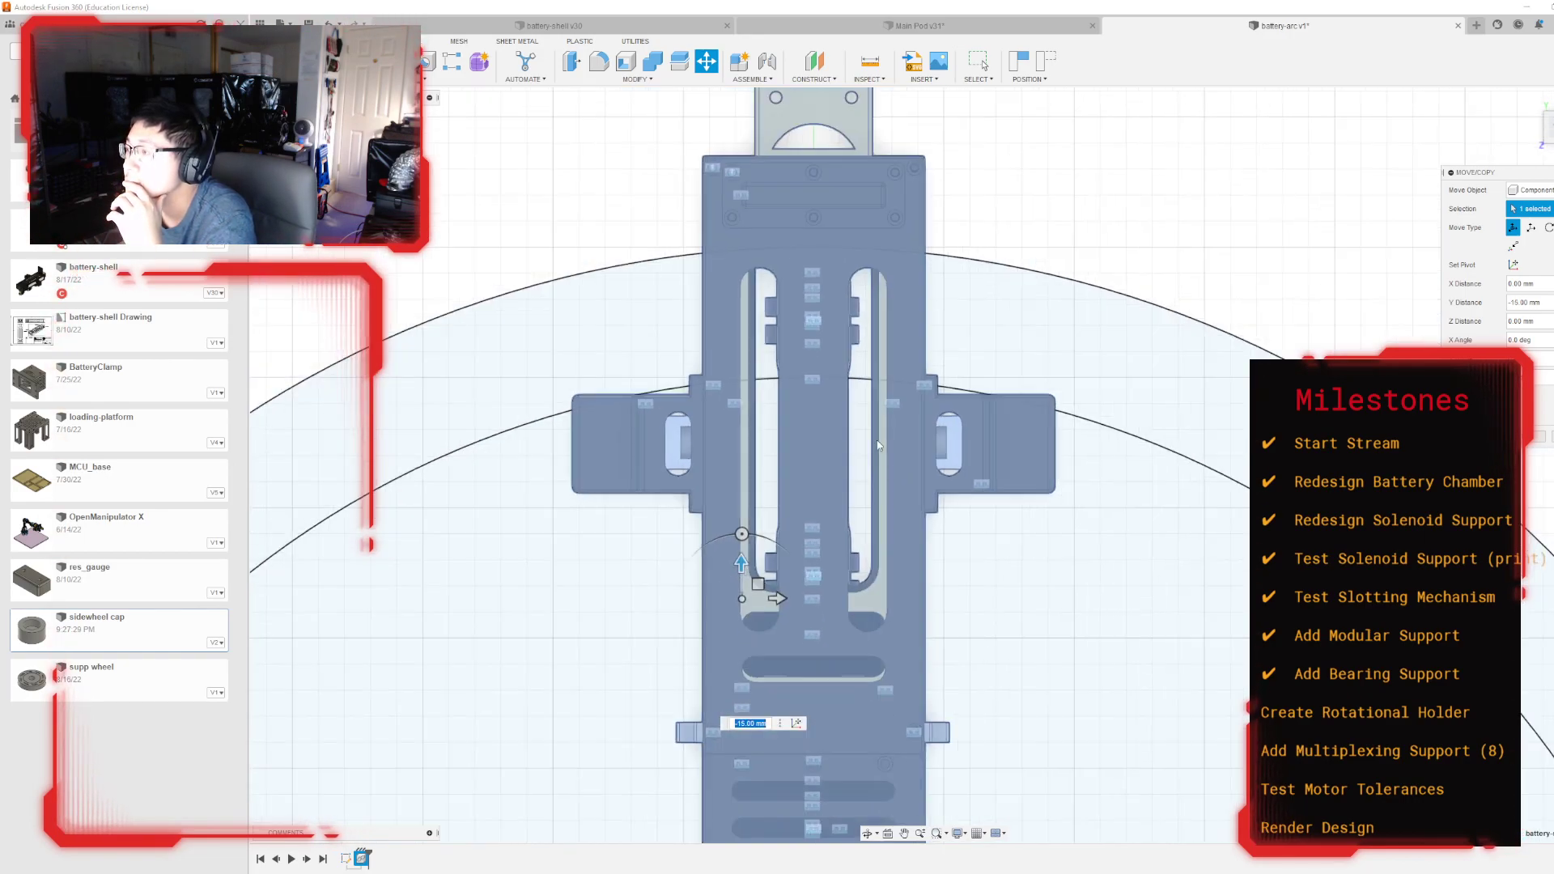
pyautogui.keyDown('shift'); pyautogui.moveTo(454, 340); pyautogui.dragTo(865, 701, button='middle'); pyautogui.keyUp('shift')
pyautogui.press('Return')
# Step: Create a copy of the battery-shell component, and undo its -90 degree rotation about its own pivot
pyautogui.click(1548, 123)
pyautogui.scroll(-1, 859, 388)
pyautogui.scroll(1, 955, 453)
pyautogui.rightClick(337, 191)
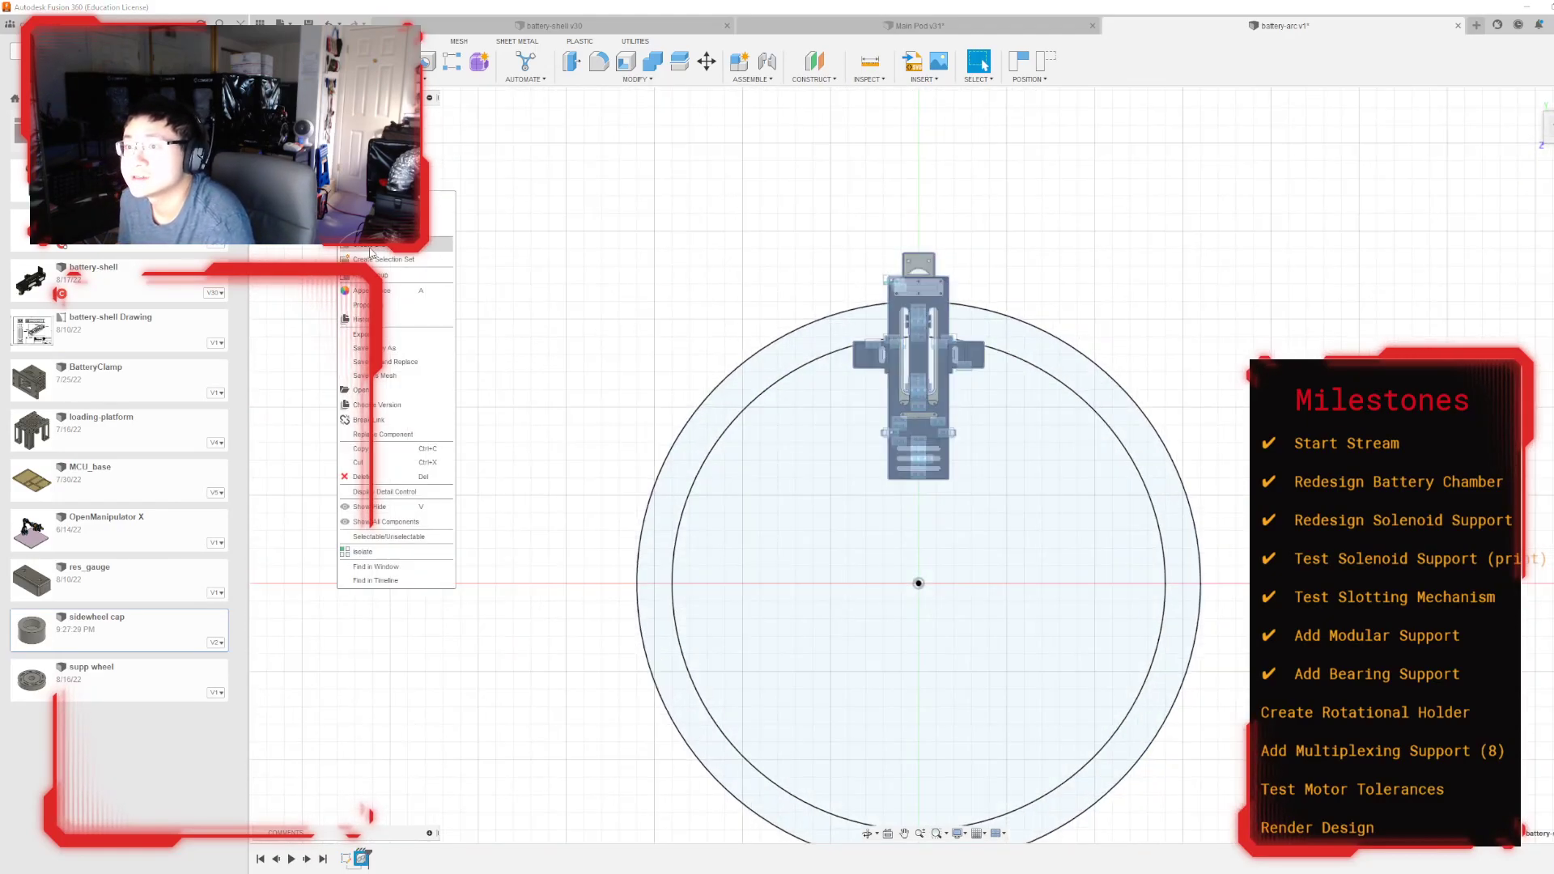
pyautogui.click(370, 244)
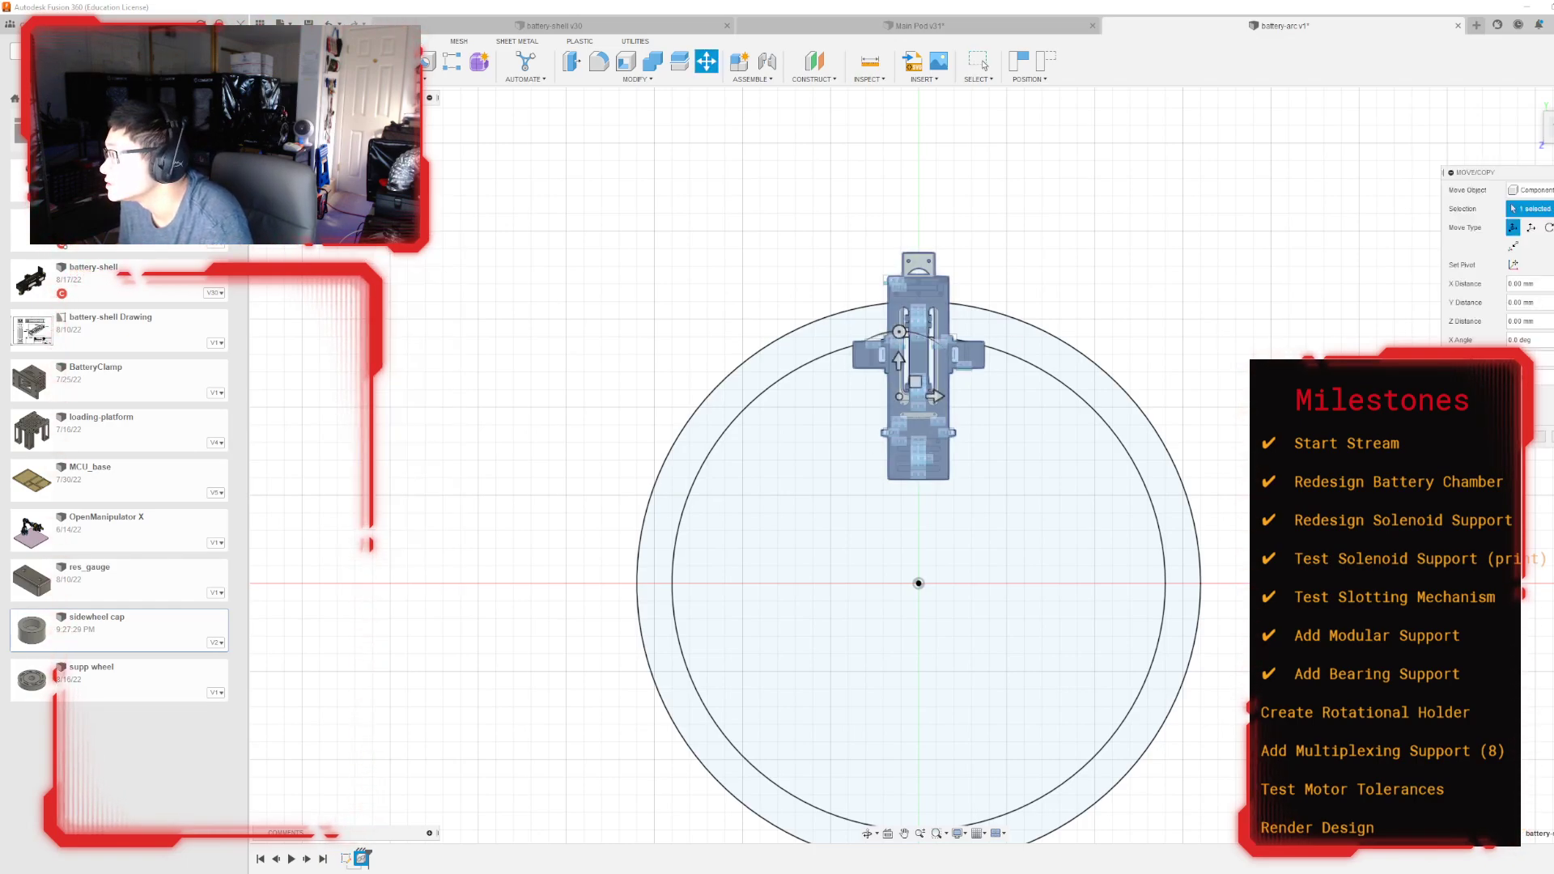
pyautogui.moveTo(900, 329); pyautogui.dragTo(958, 405)
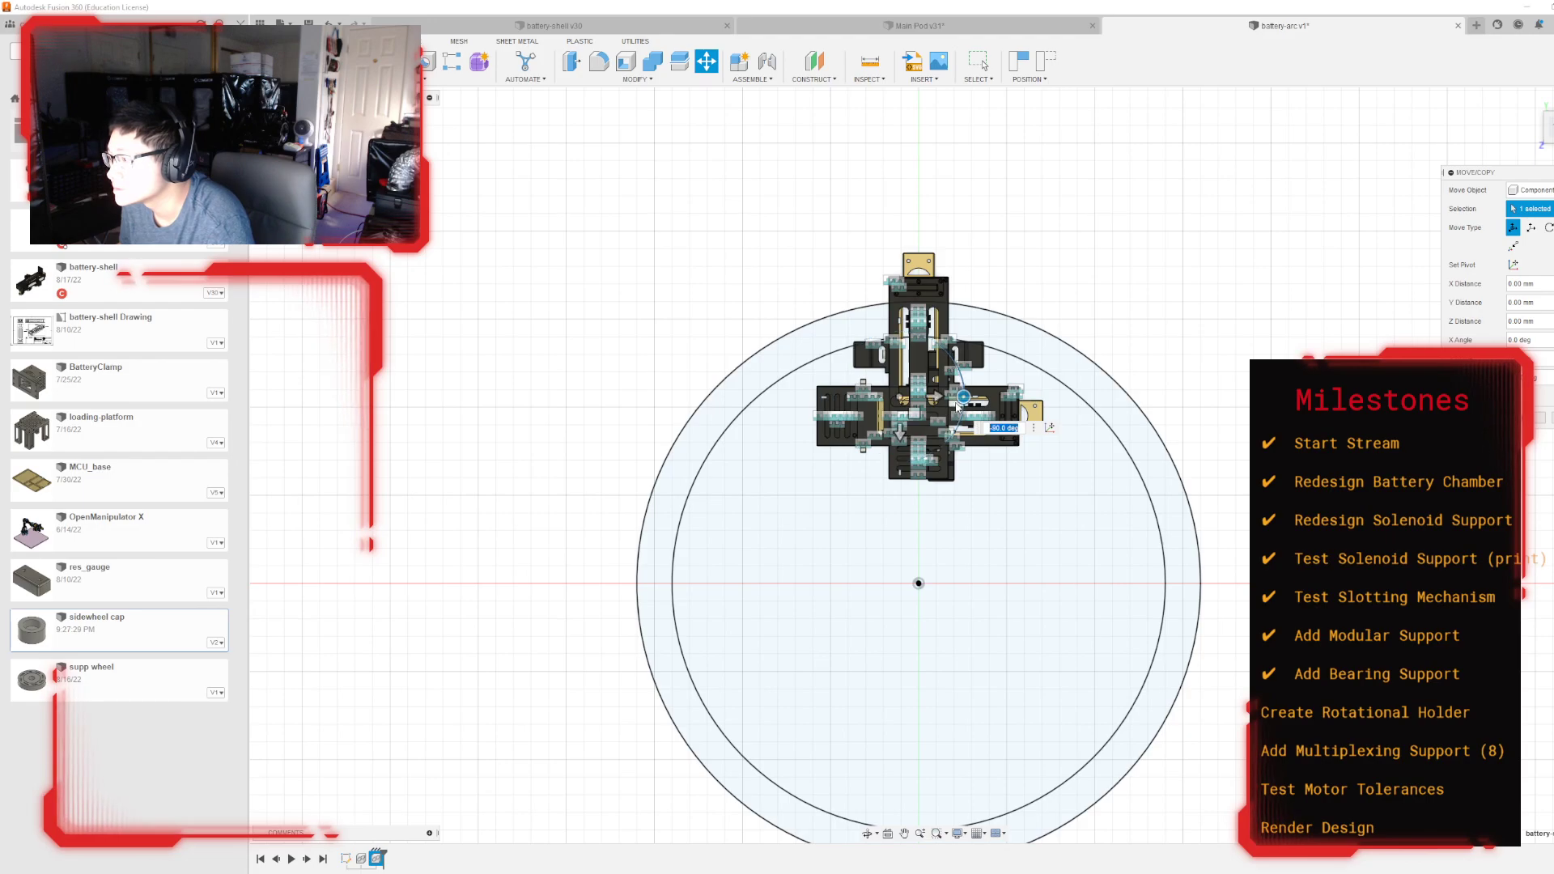
pyautogui.hotkey('ctrl', 'z')
pyautogui.click(1501, 247)
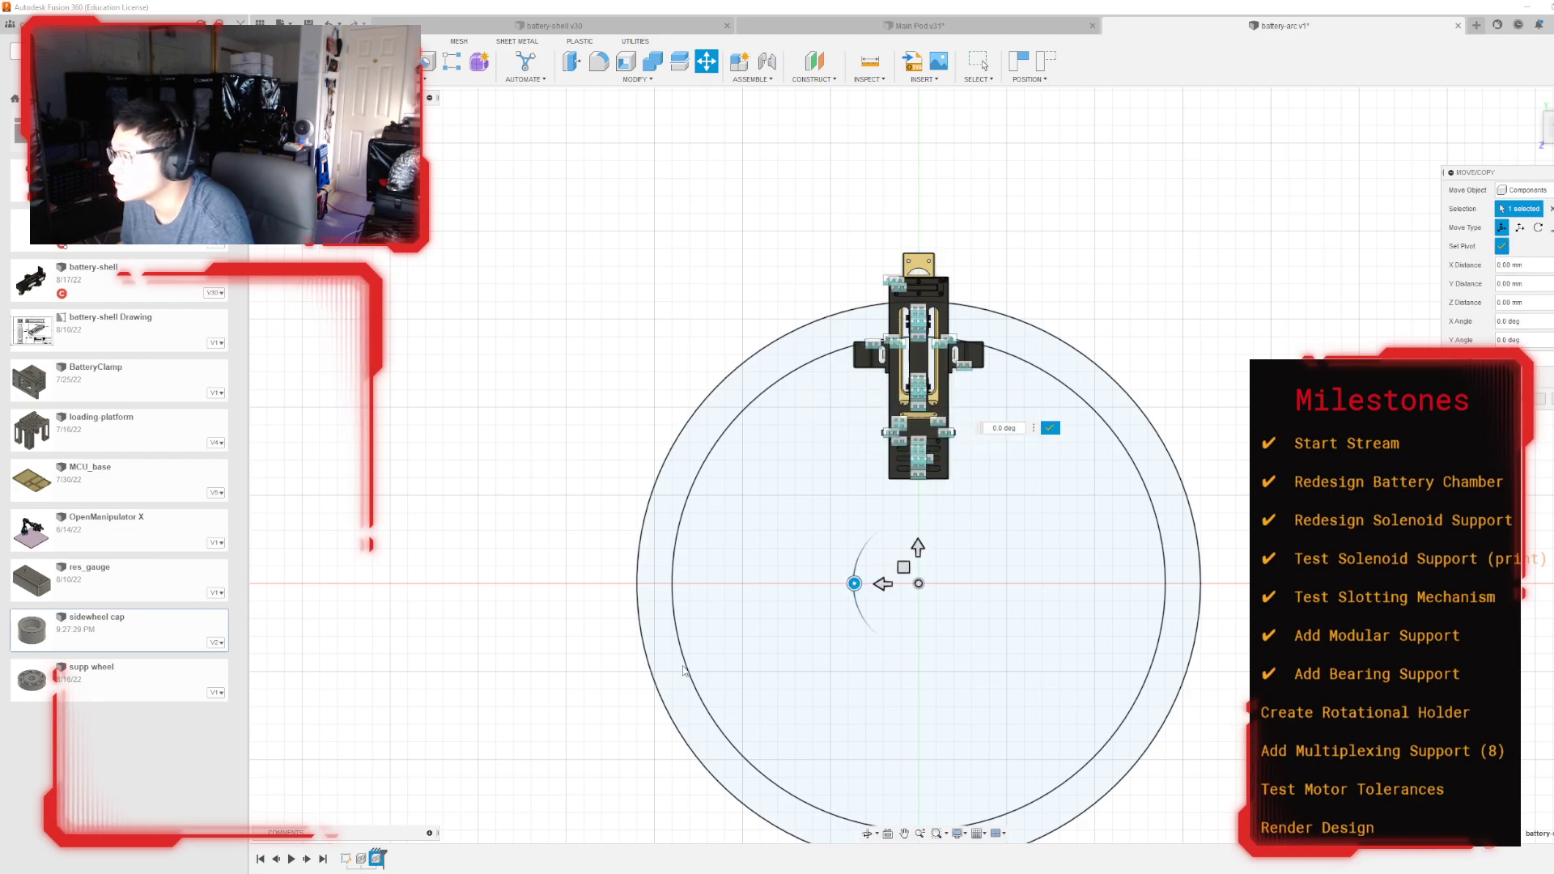
pyautogui.click(918, 584)
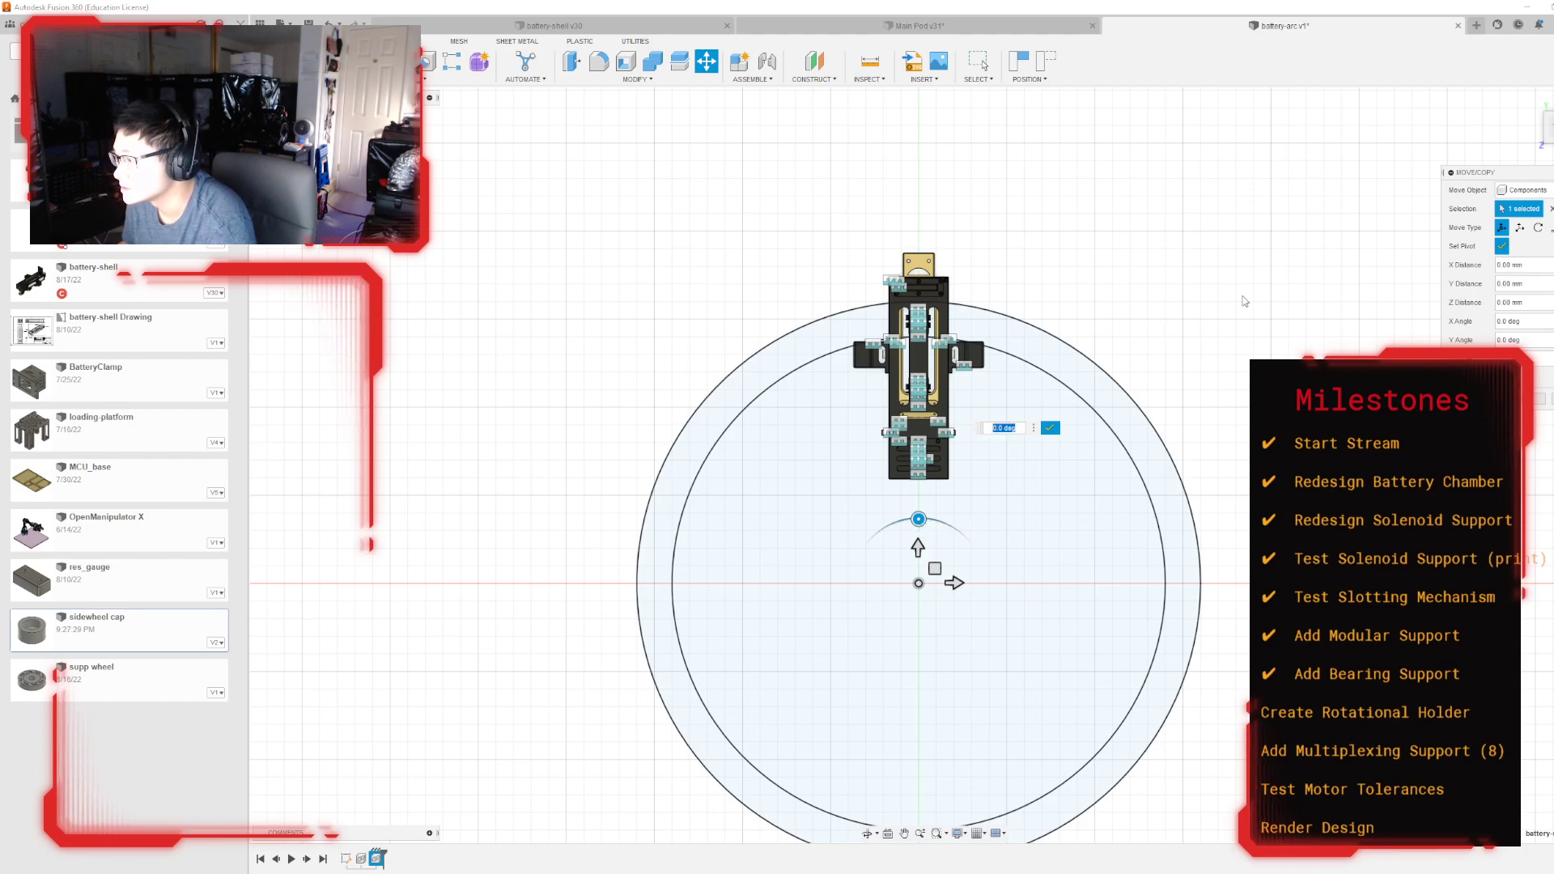
pyautogui.click(918, 375)
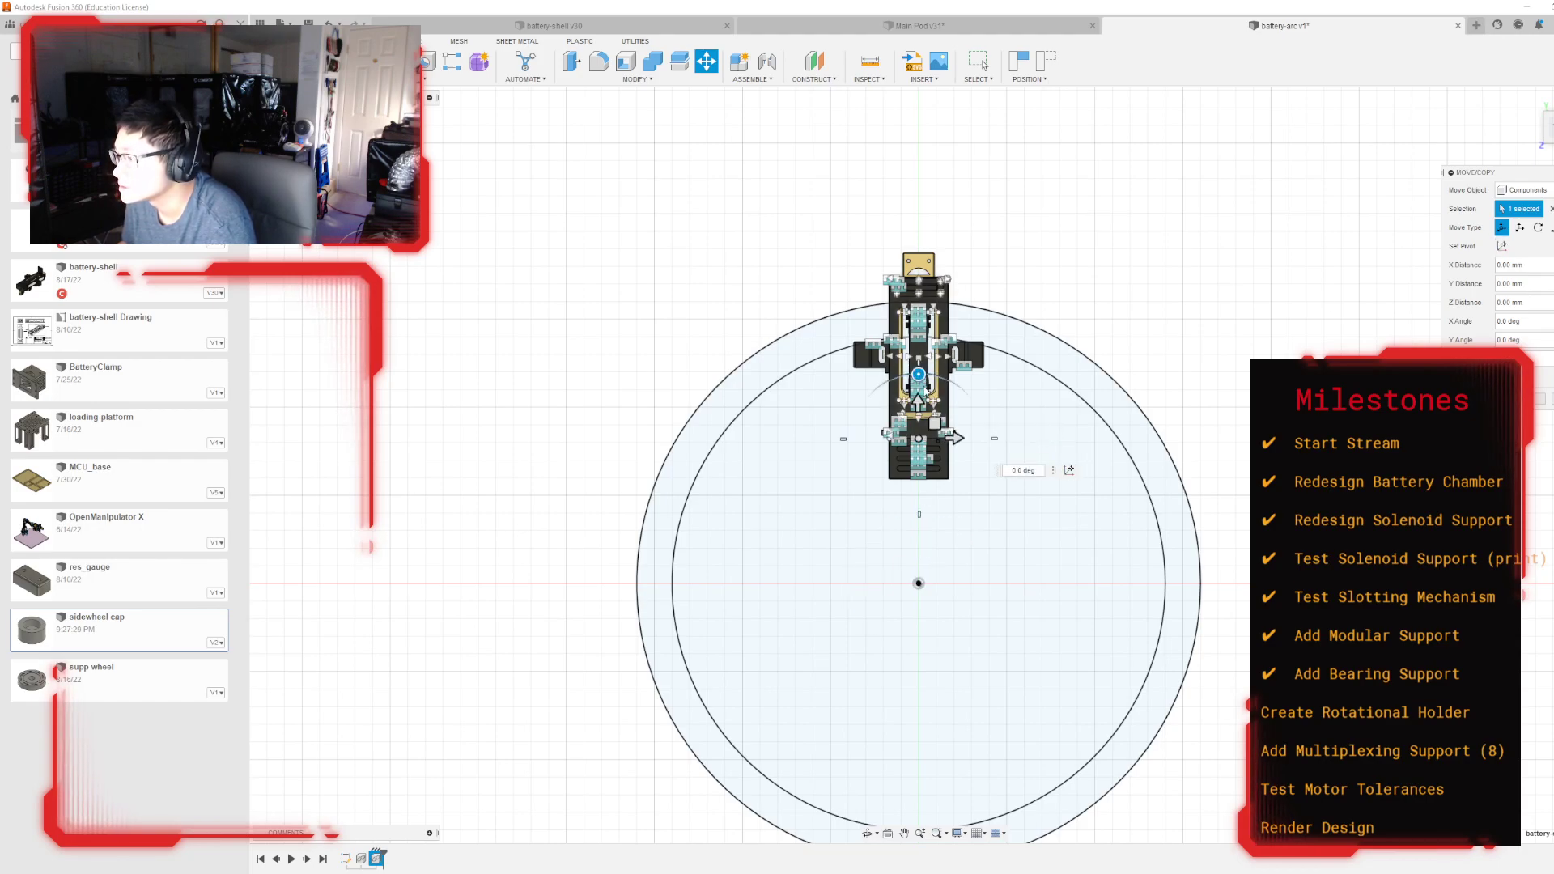
pyautogui.click(1502, 246)
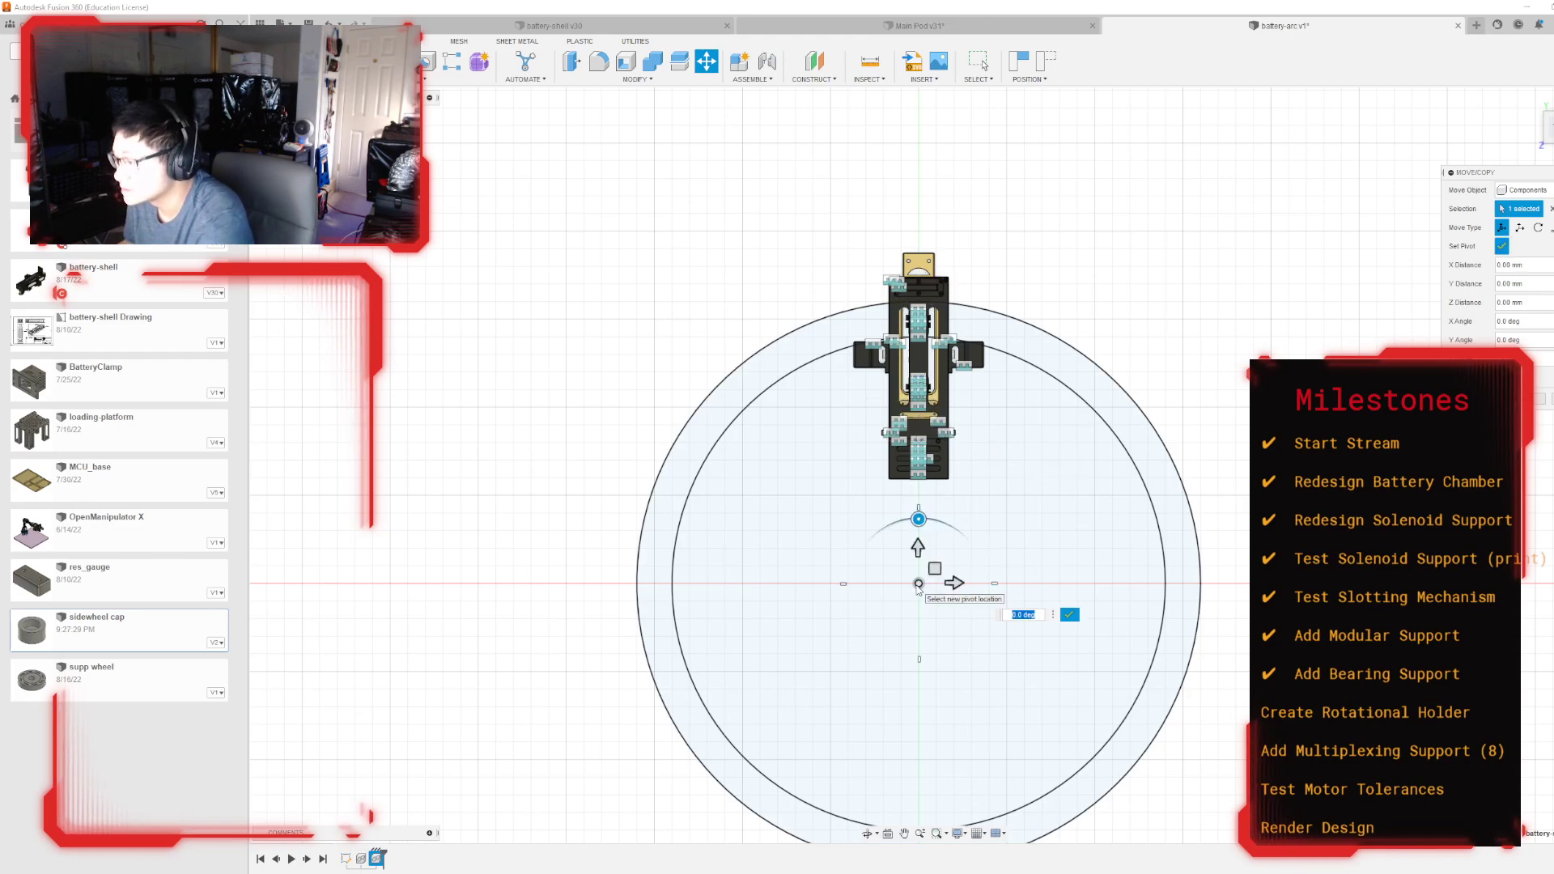
pyautogui.press('Escape')
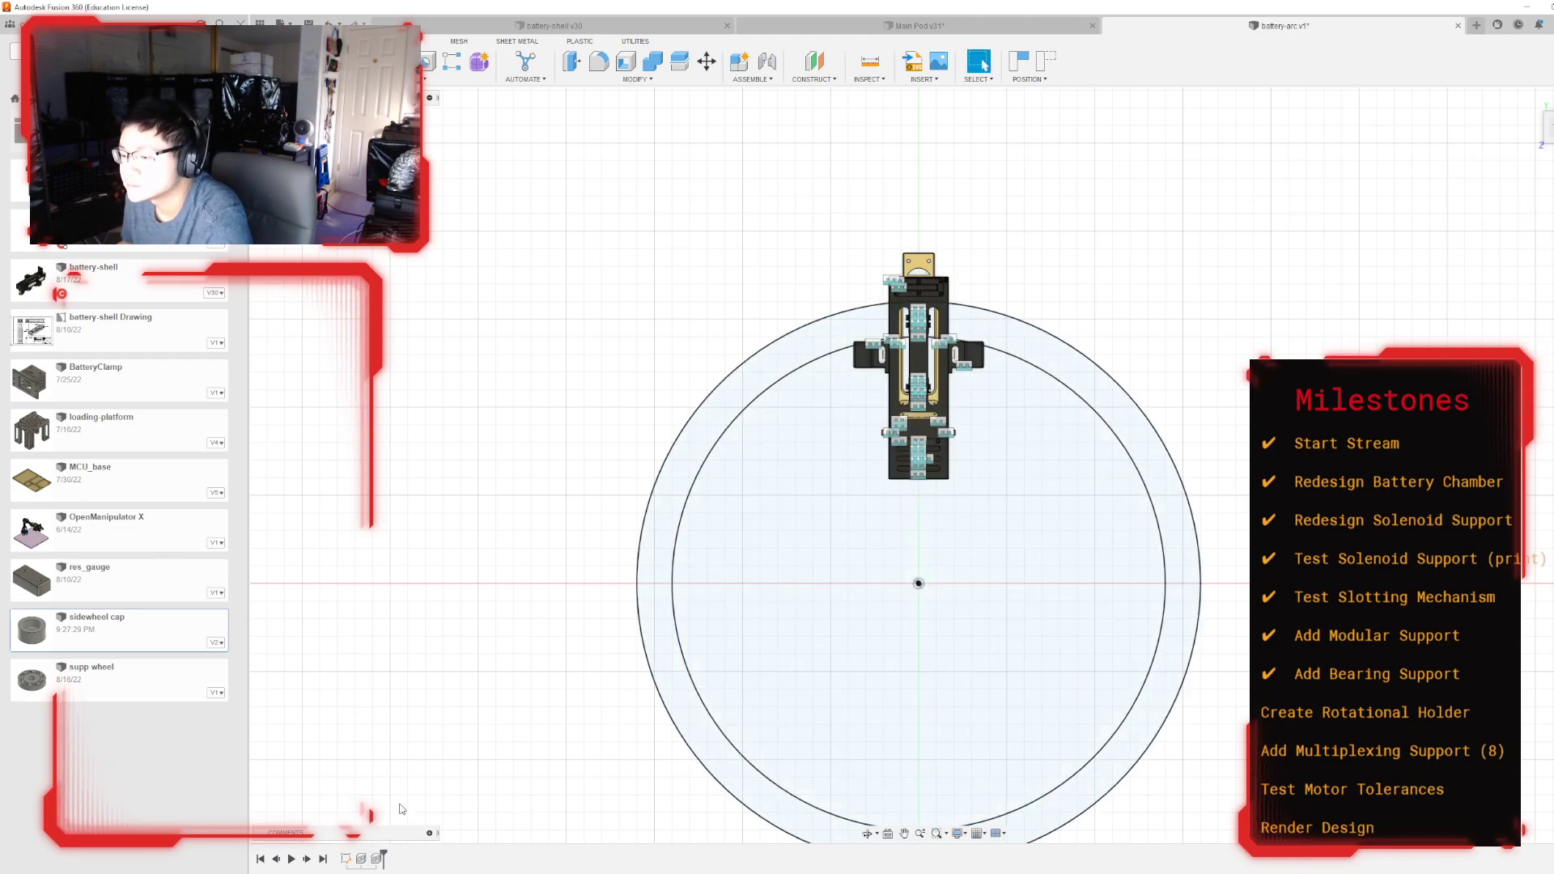
# Step: Set the battery-shell copy's pivot at the ring's center and rotate the copy -90 degrees around it
pyautogui.click(376, 859)
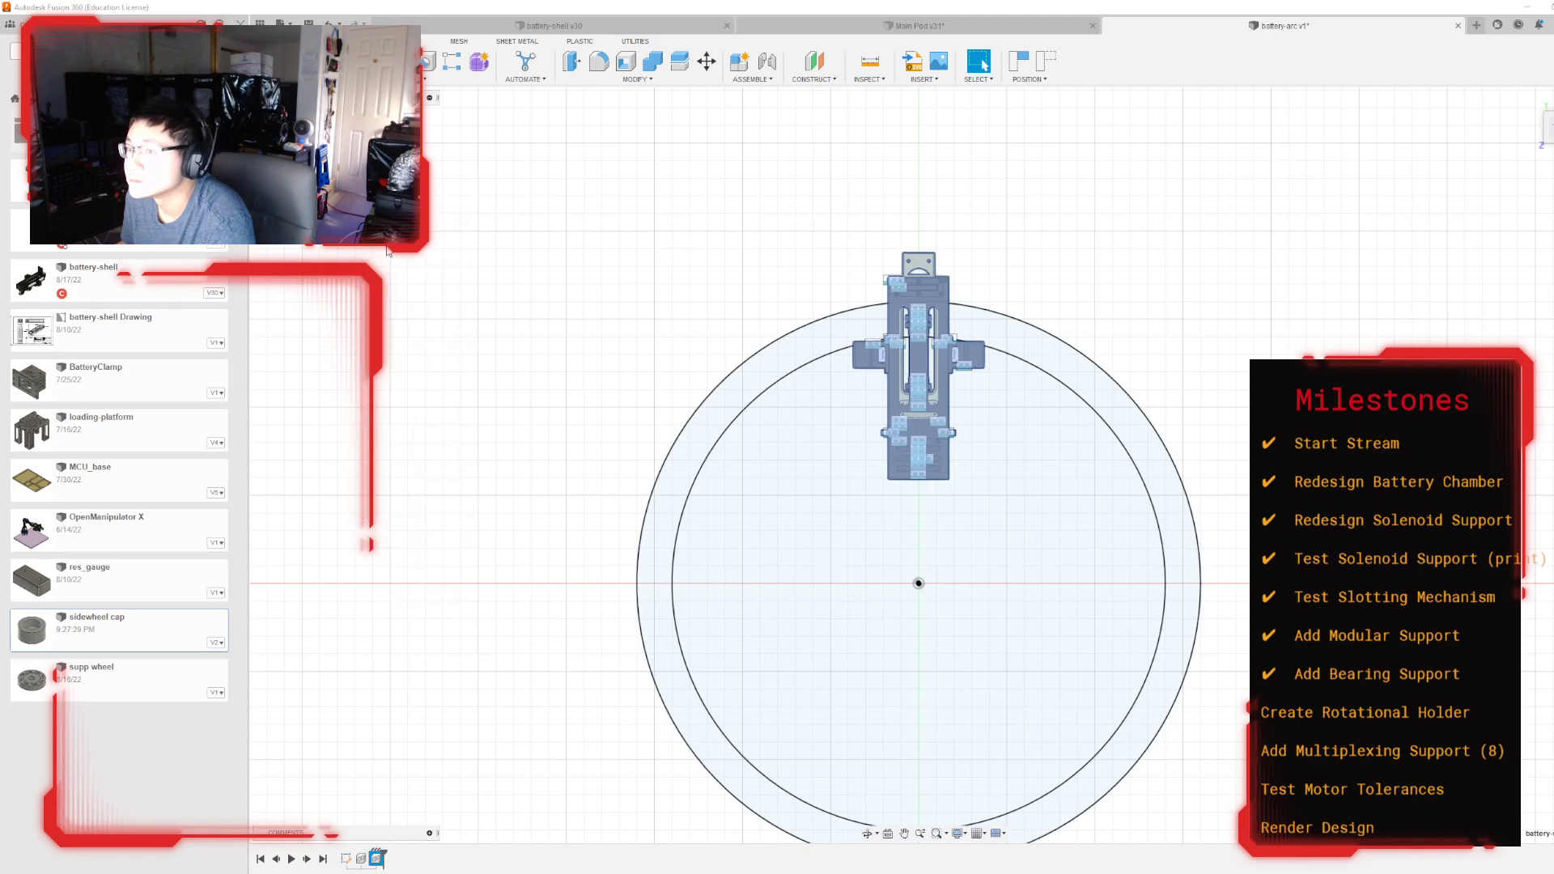
pyautogui.press('m')
pyautogui.click(919, 583)
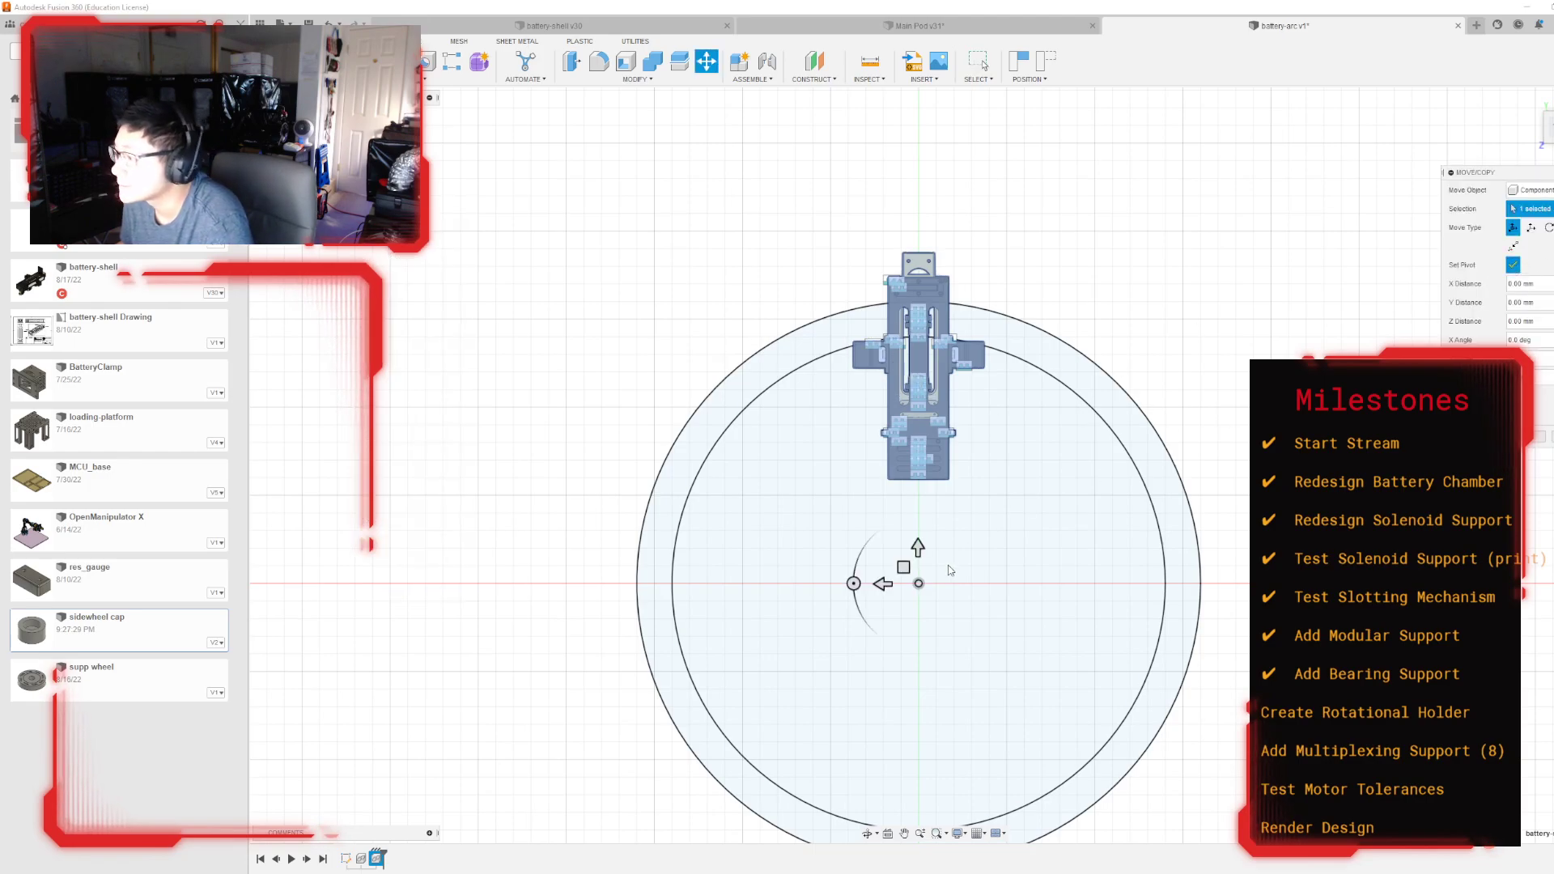
pyautogui.click(919, 438)
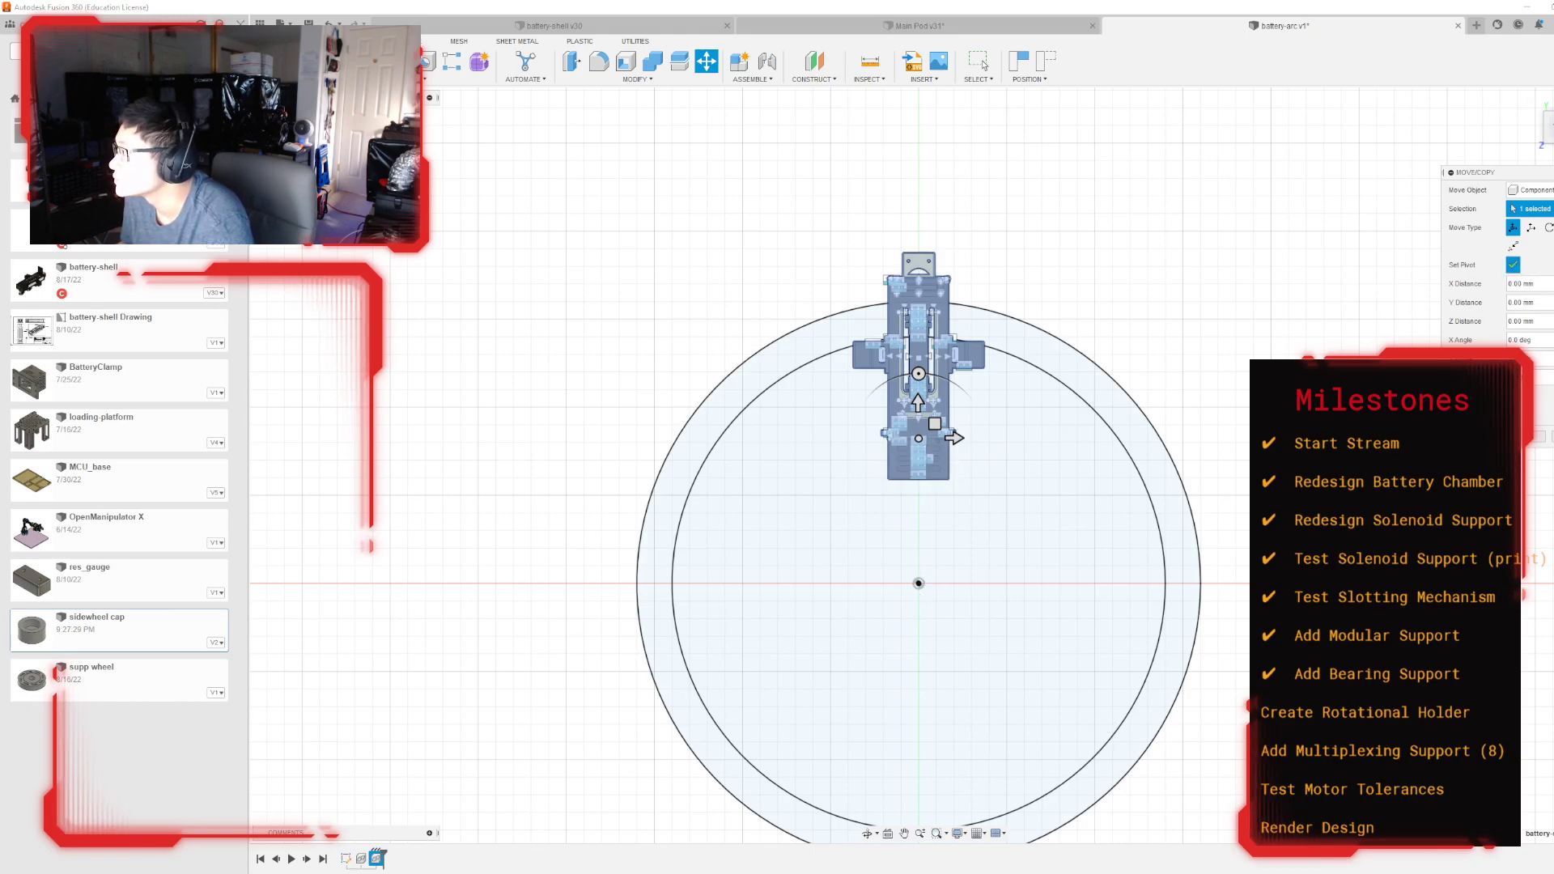
pyautogui.click(919, 583)
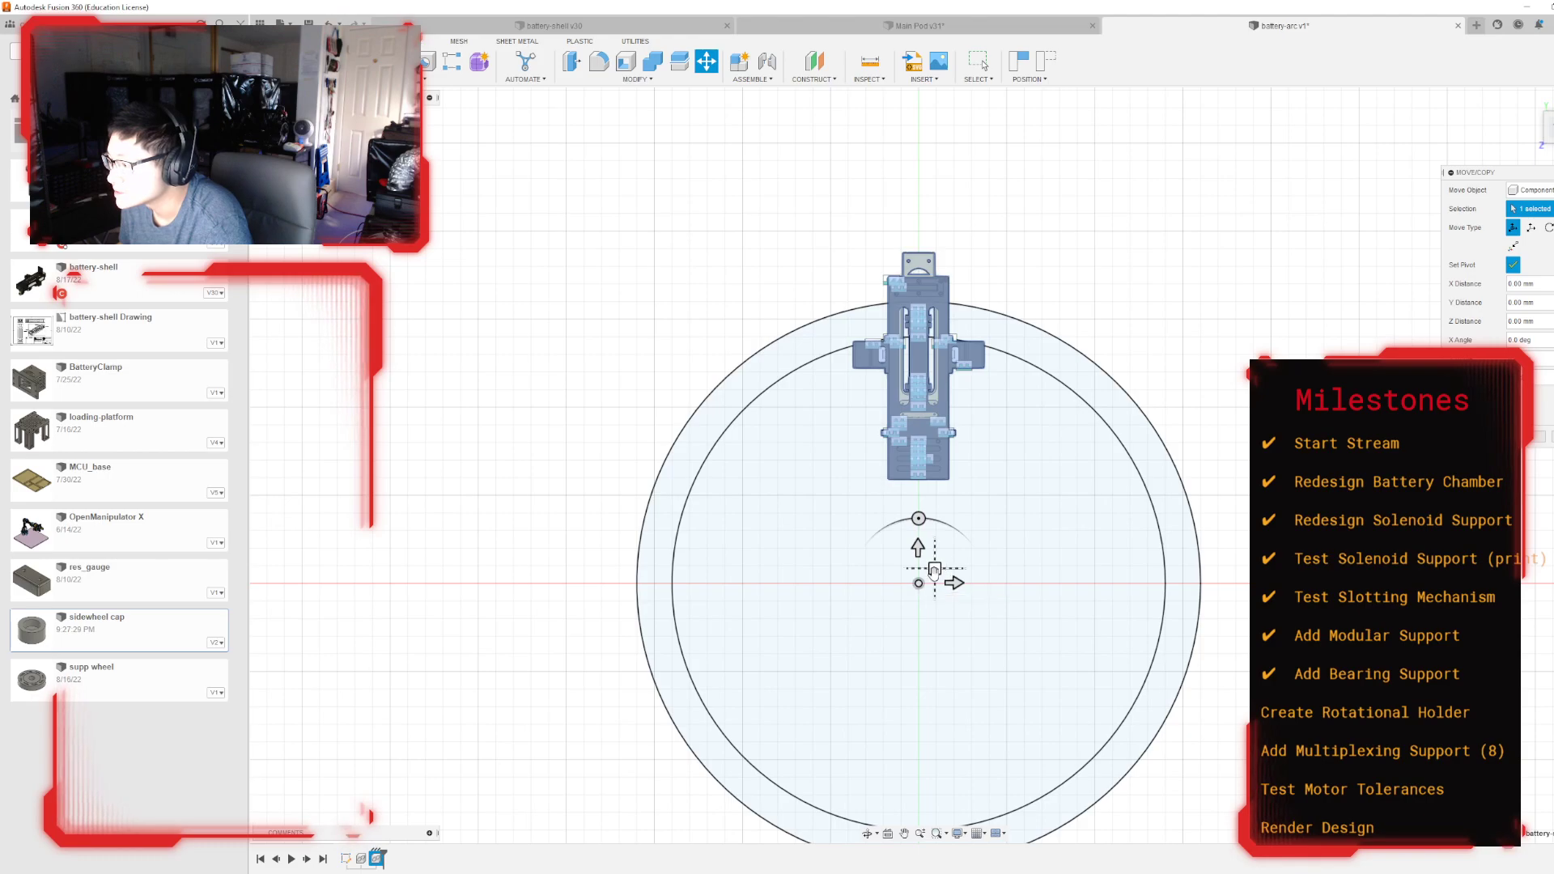
pyautogui.click(1513, 265)
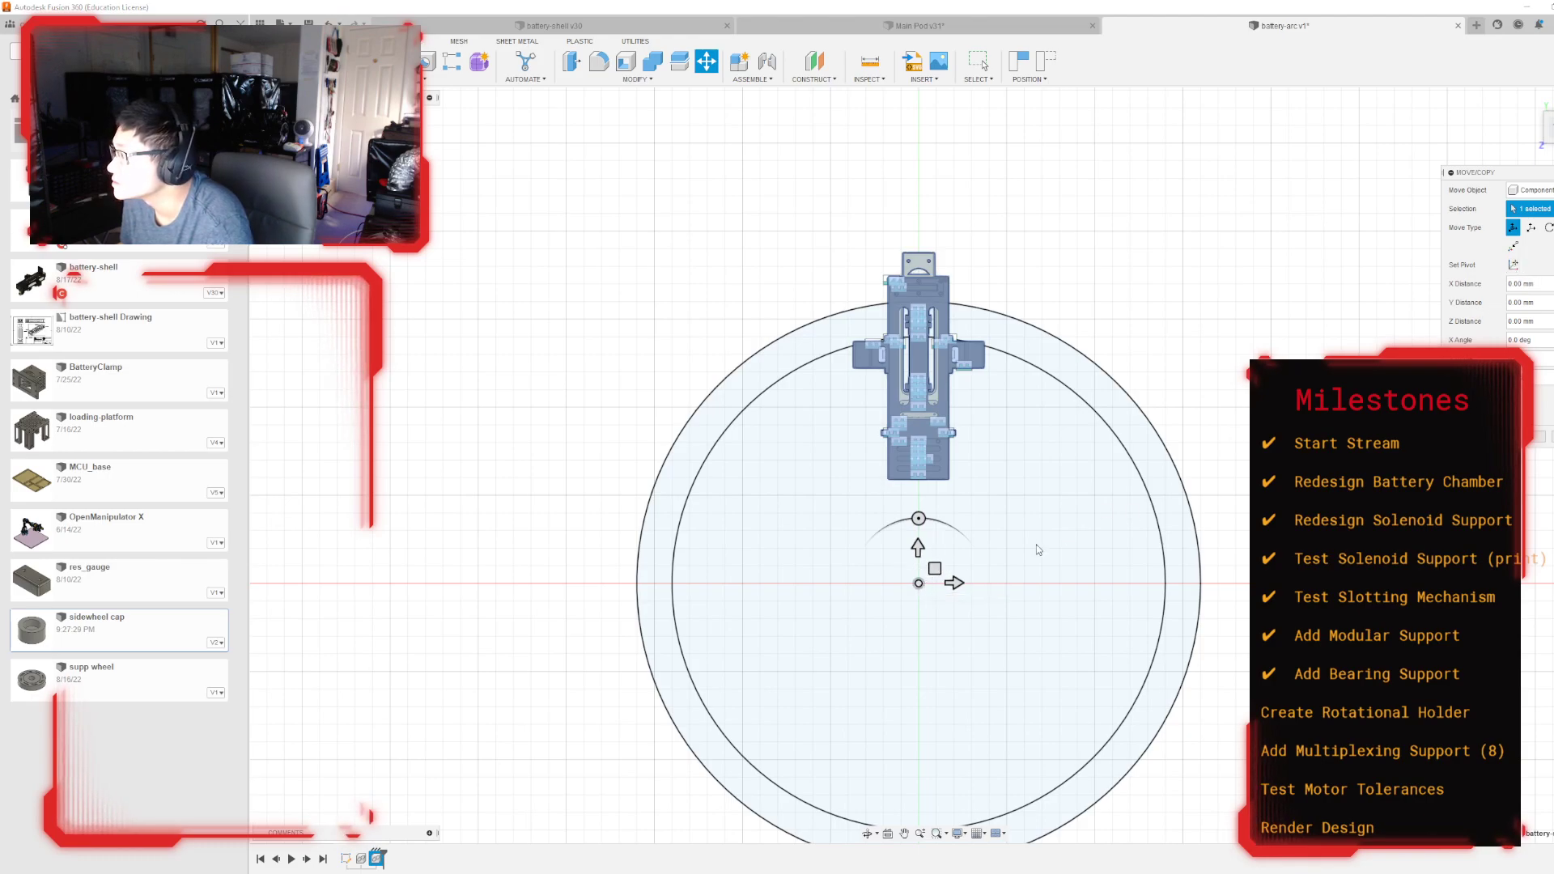
pyautogui.moveTo(920, 519); pyautogui.dragTo(991, 586)
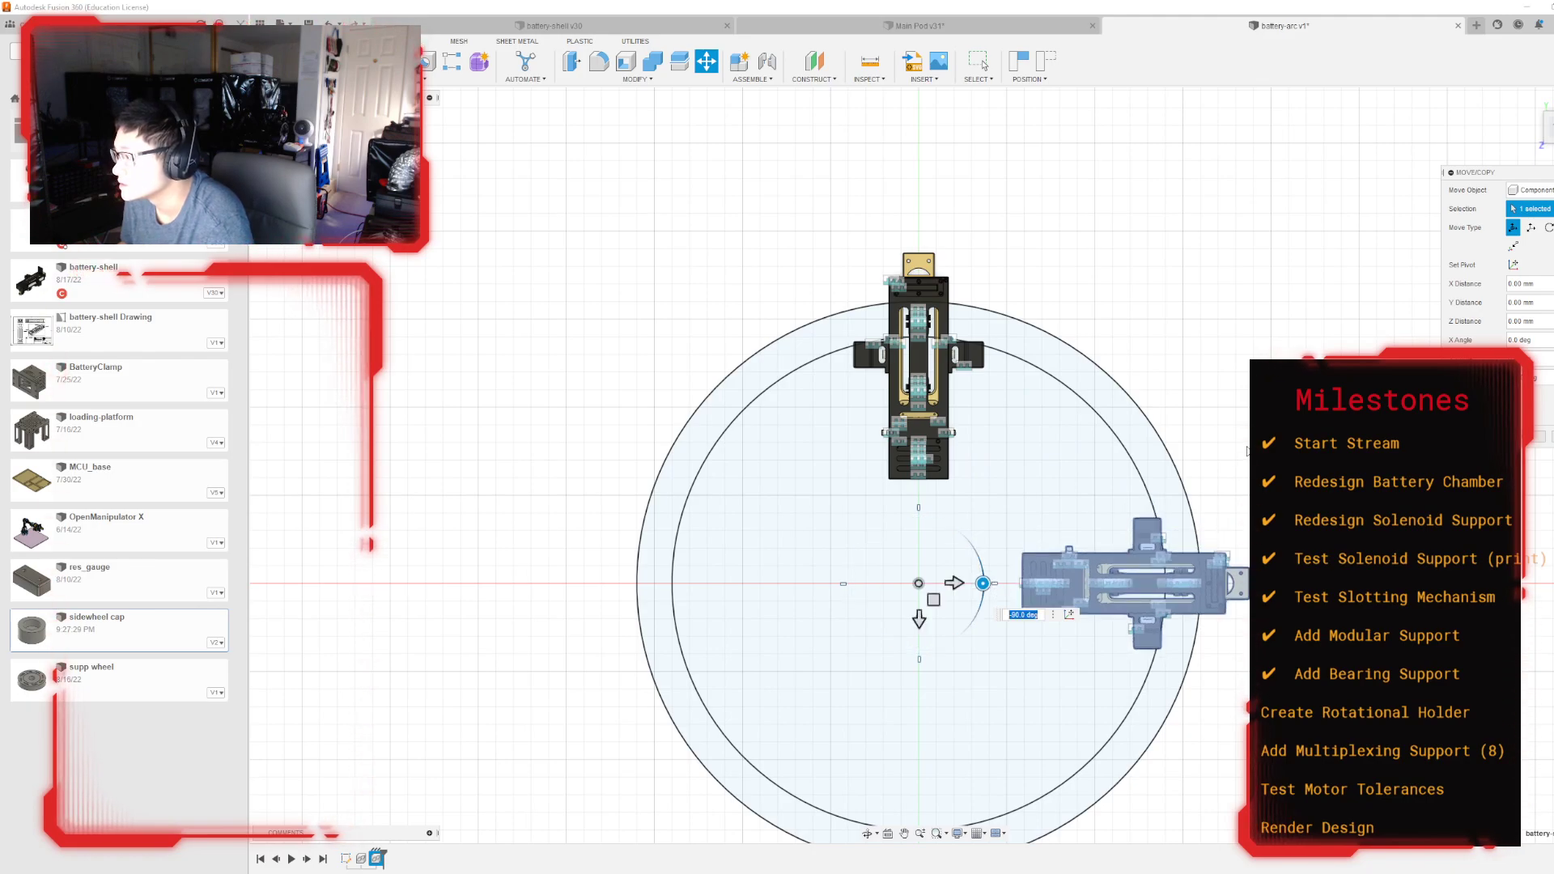
pyautogui.moveTo(990, 586)
pyautogui.mouseDown(button='middle')
pyautogui.moveTo(892, 480)
pyautogui.moveTo(925, 267)
pyautogui.moveTo(923, 348)
pyautogui.moveTo(981, 417)
pyautogui.moveTo(961, 427)
pyautogui.mouseUp(button='middle')
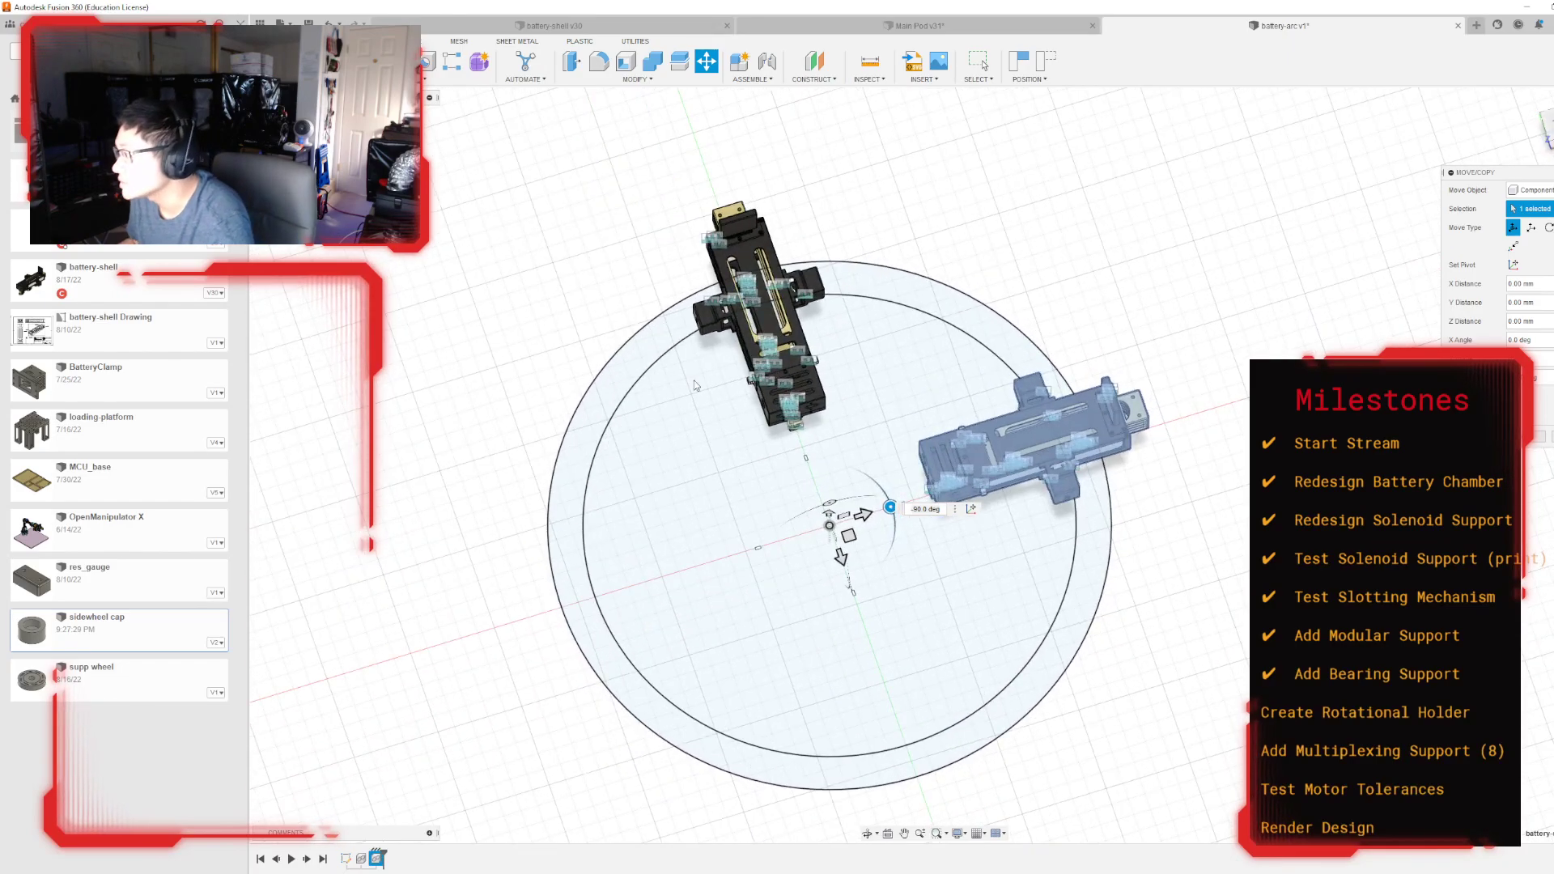
pyautogui.press('Return')
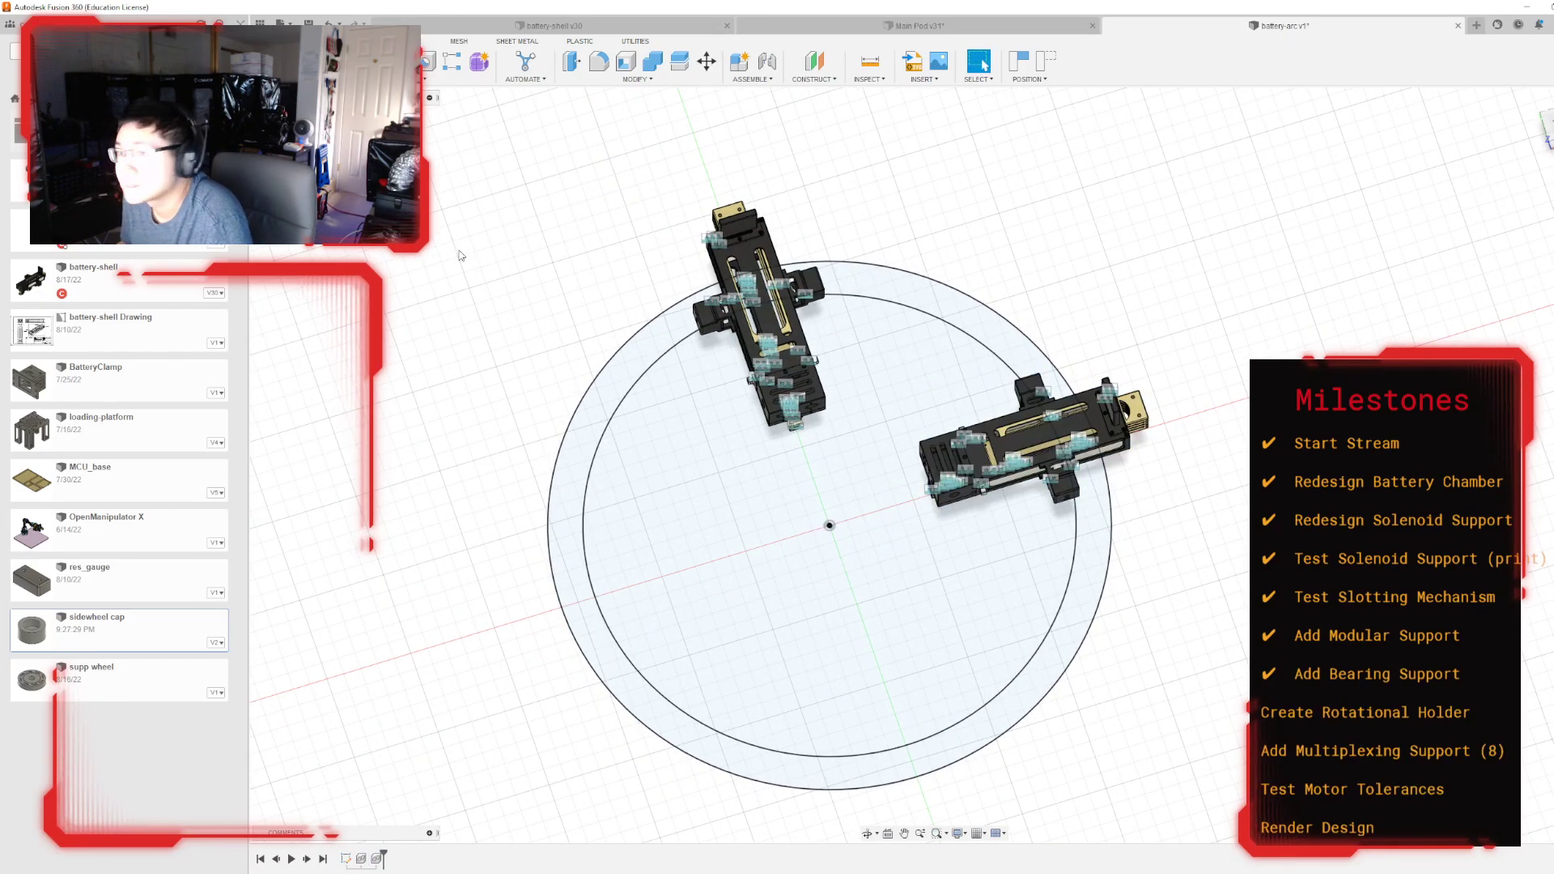
# Step: Add a third battery-shell by copying the second one and rotating the copy -90 degrees around a pivot at the ring's center
pyautogui.click(1033, 443)
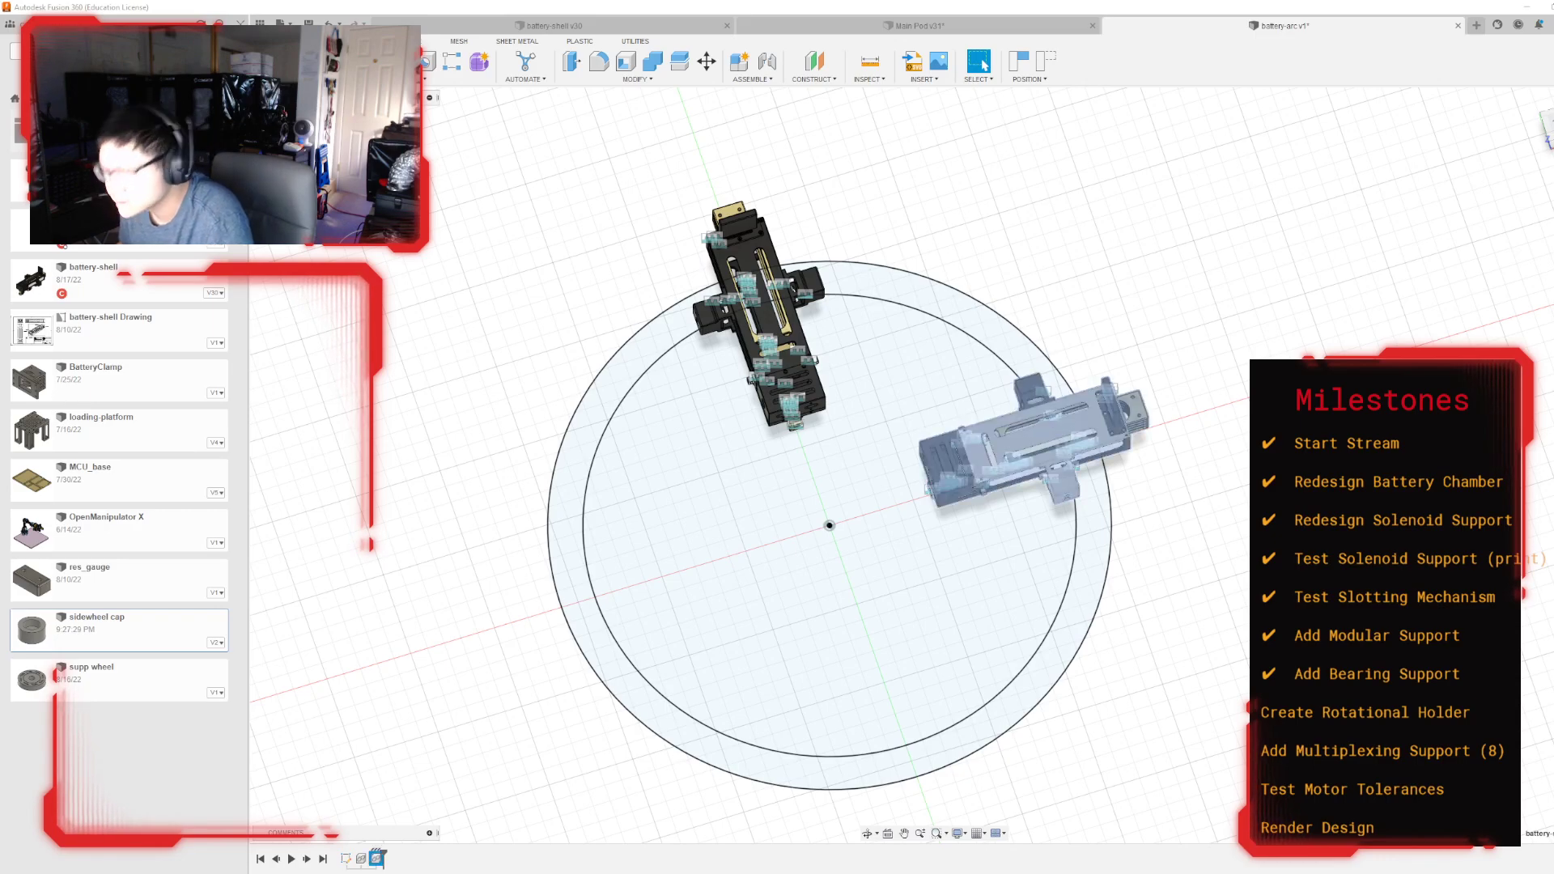
pyautogui.hotkey('ctrl', 'v')
pyautogui.click(918, 468)
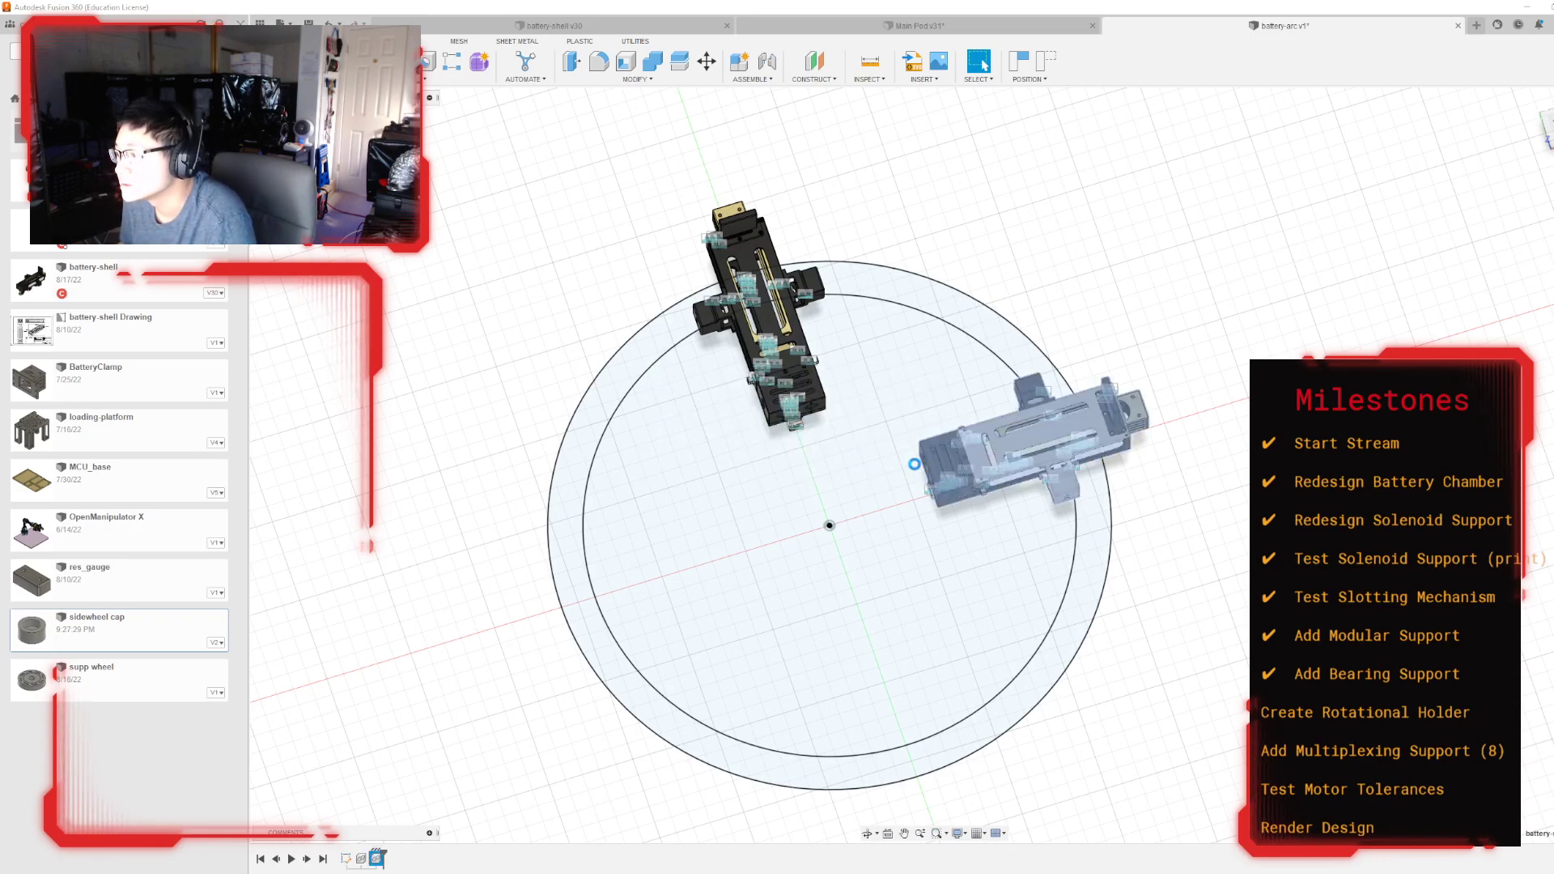
pyautogui.press('m')
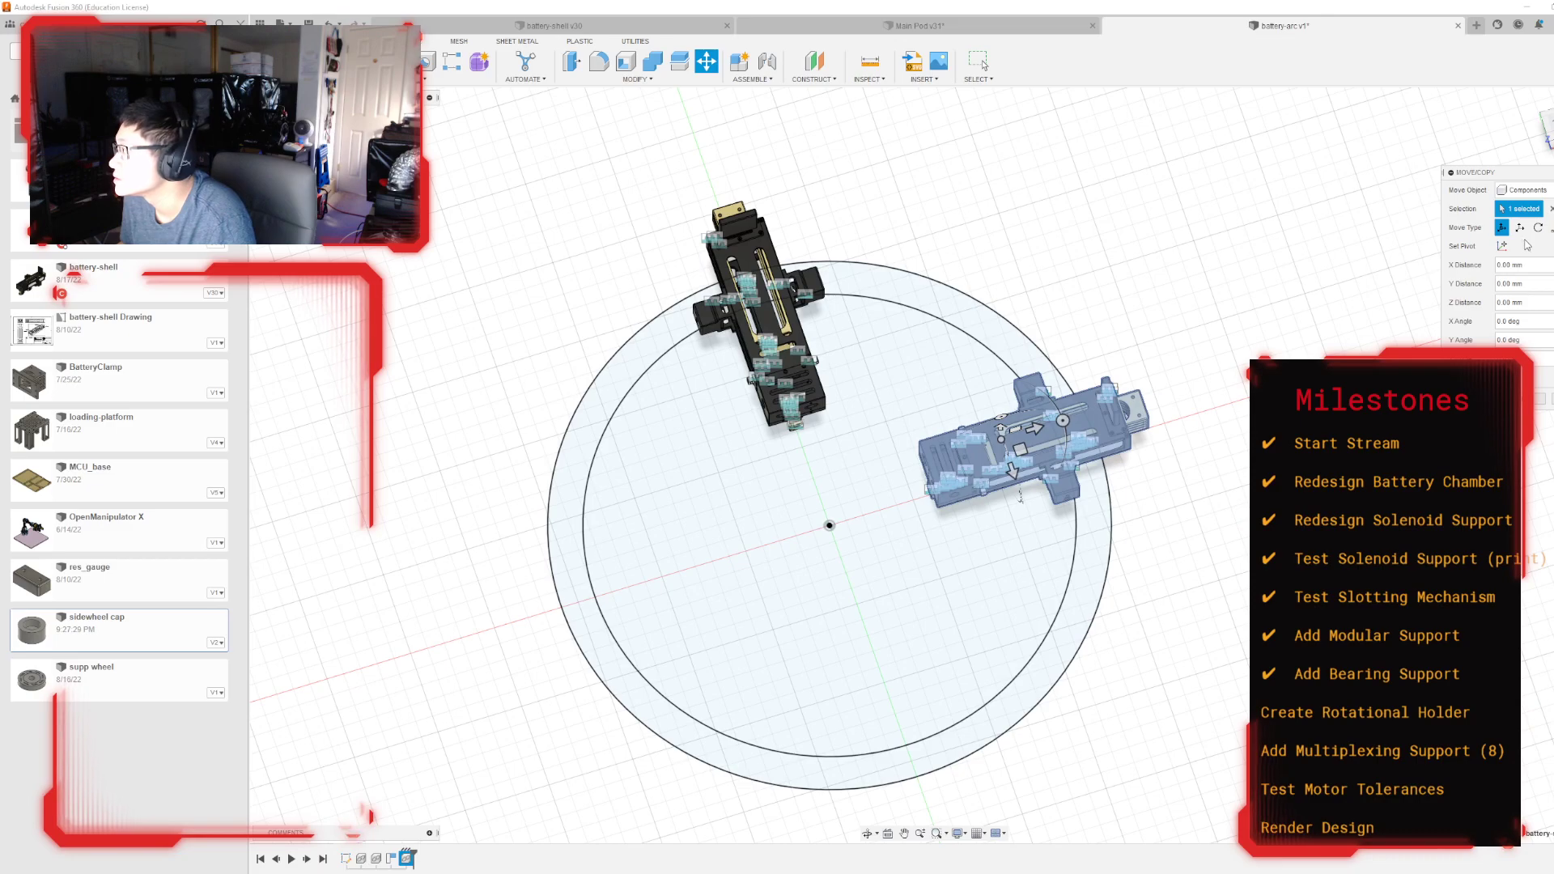
pyautogui.click(1503, 246)
pyautogui.click(830, 525)
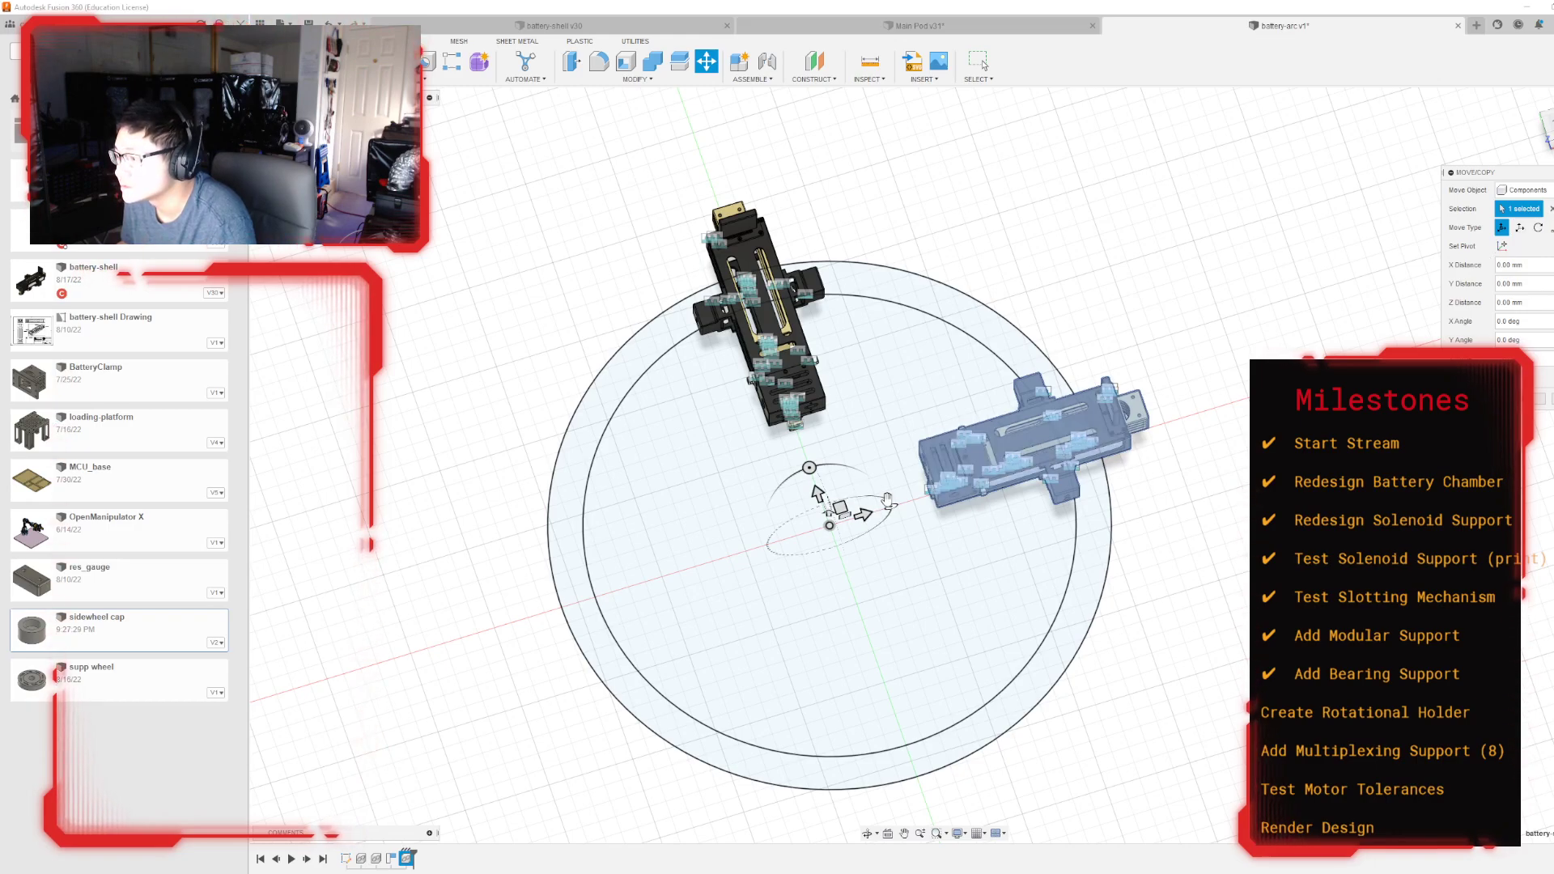
pyautogui.moveTo(809, 465); pyautogui.dragTo(890, 506)
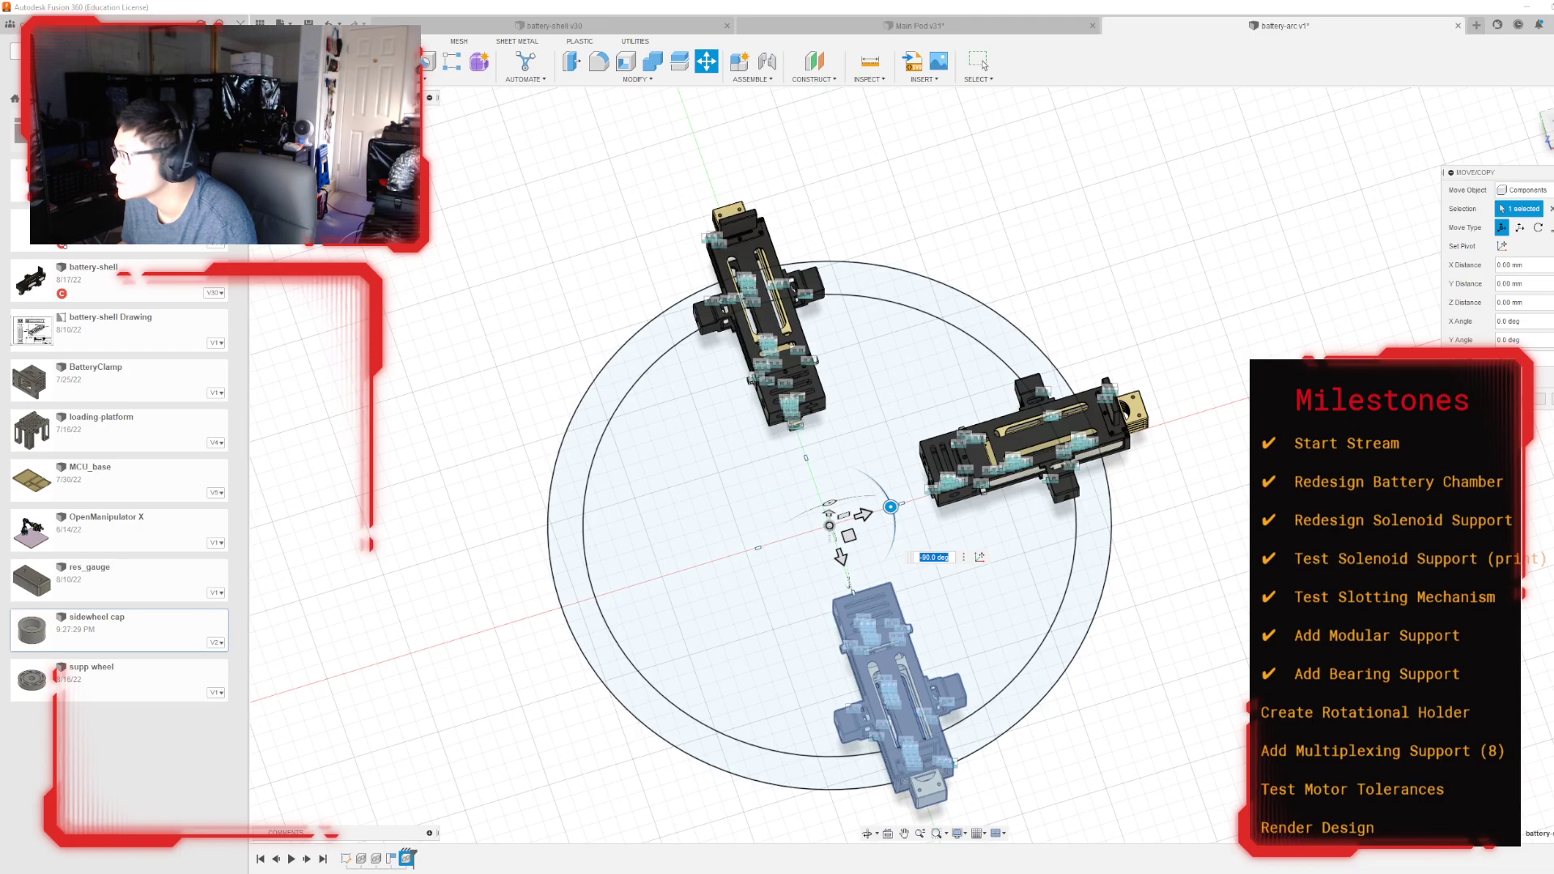
pyautogui.press('Return')
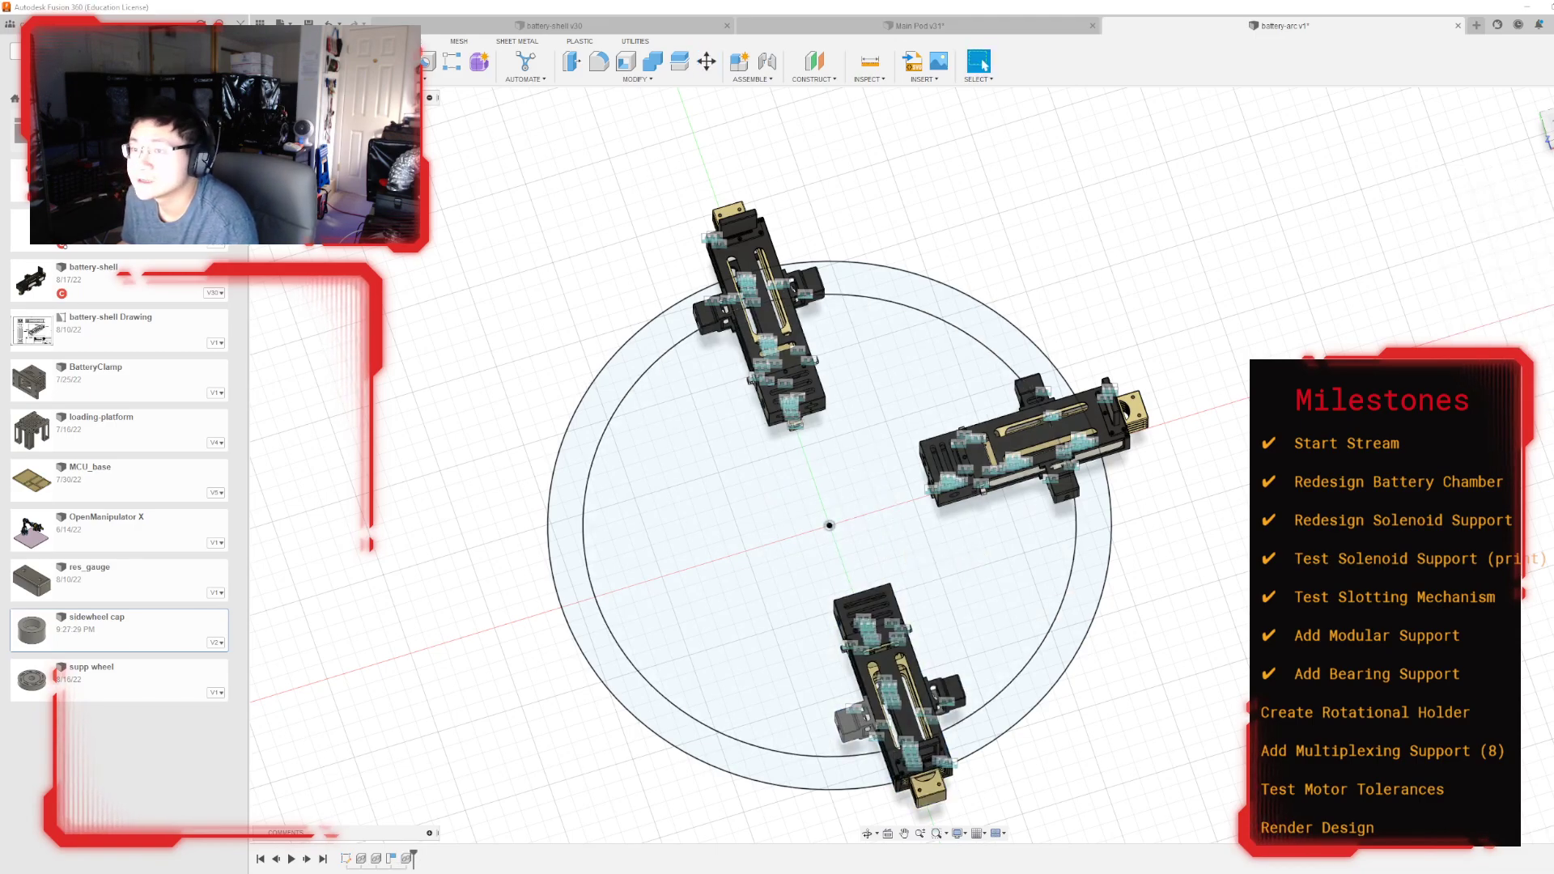
# Step: Copy the third battery-shell, set the copy's pivot at the ring's center, and rotate it -90 degrees to make a fourth
pyautogui.rightClick(354, 218)
pyautogui.click(404, 257)
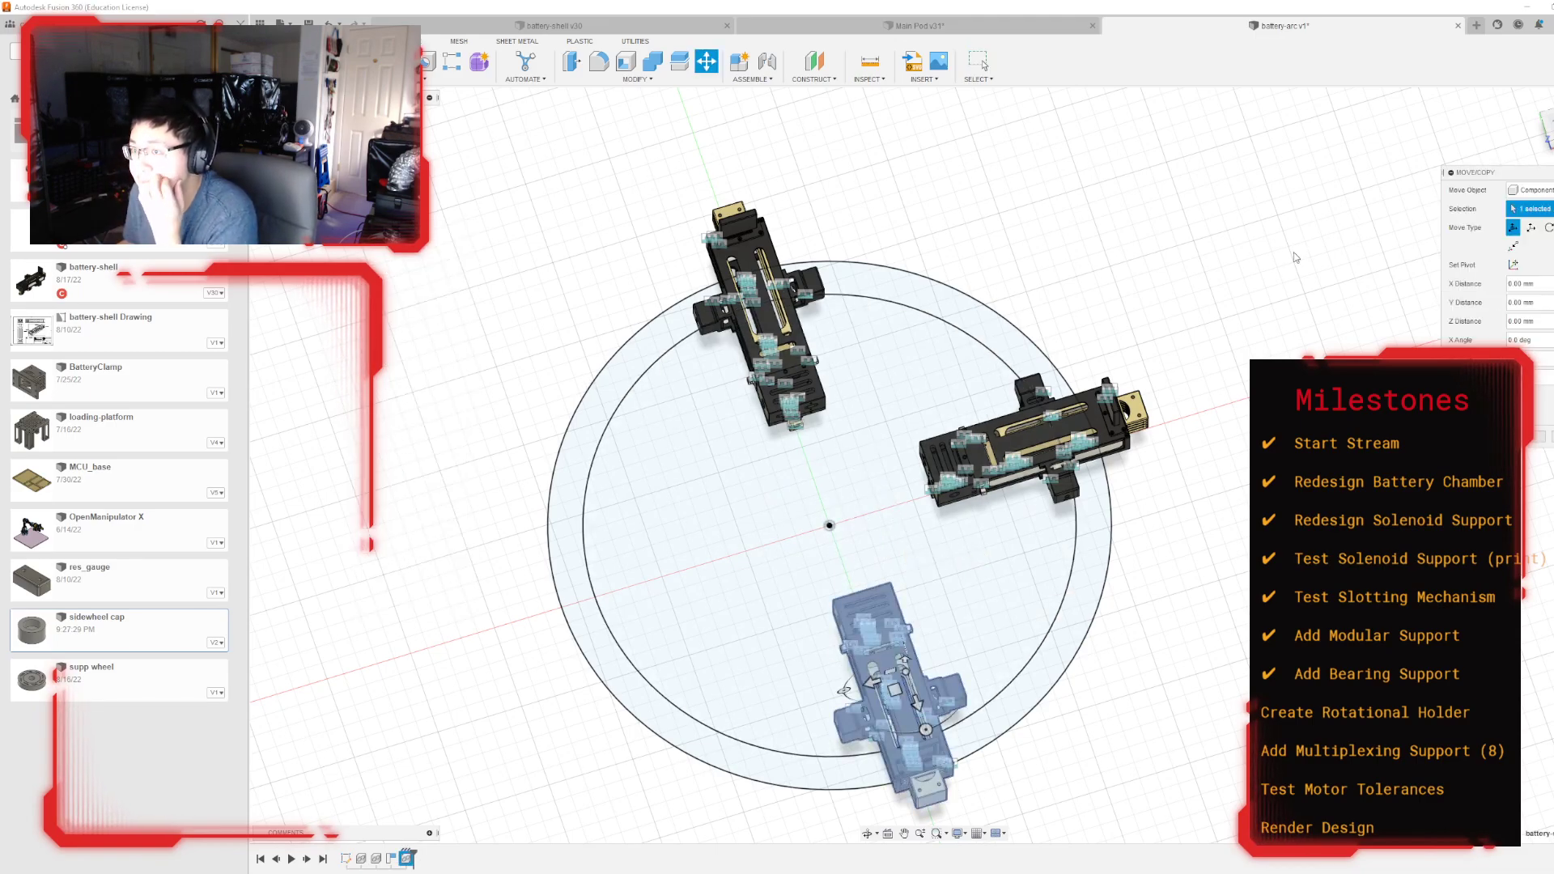
pyautogui.click(1521, 260)
pyautogui.click(829, 525)
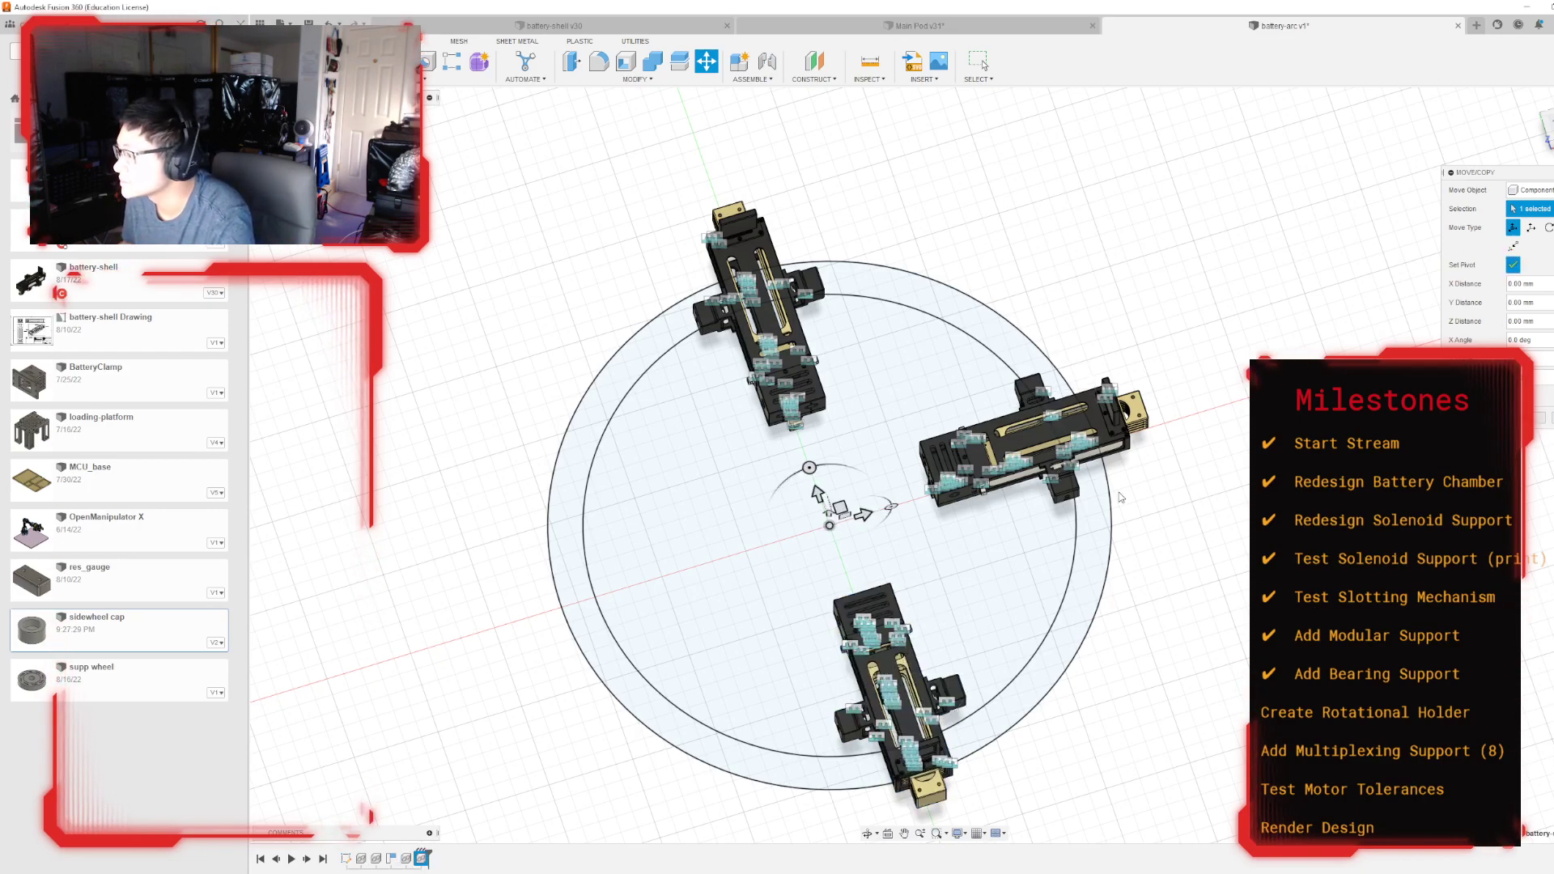
pyautogui.click(1513, 265)
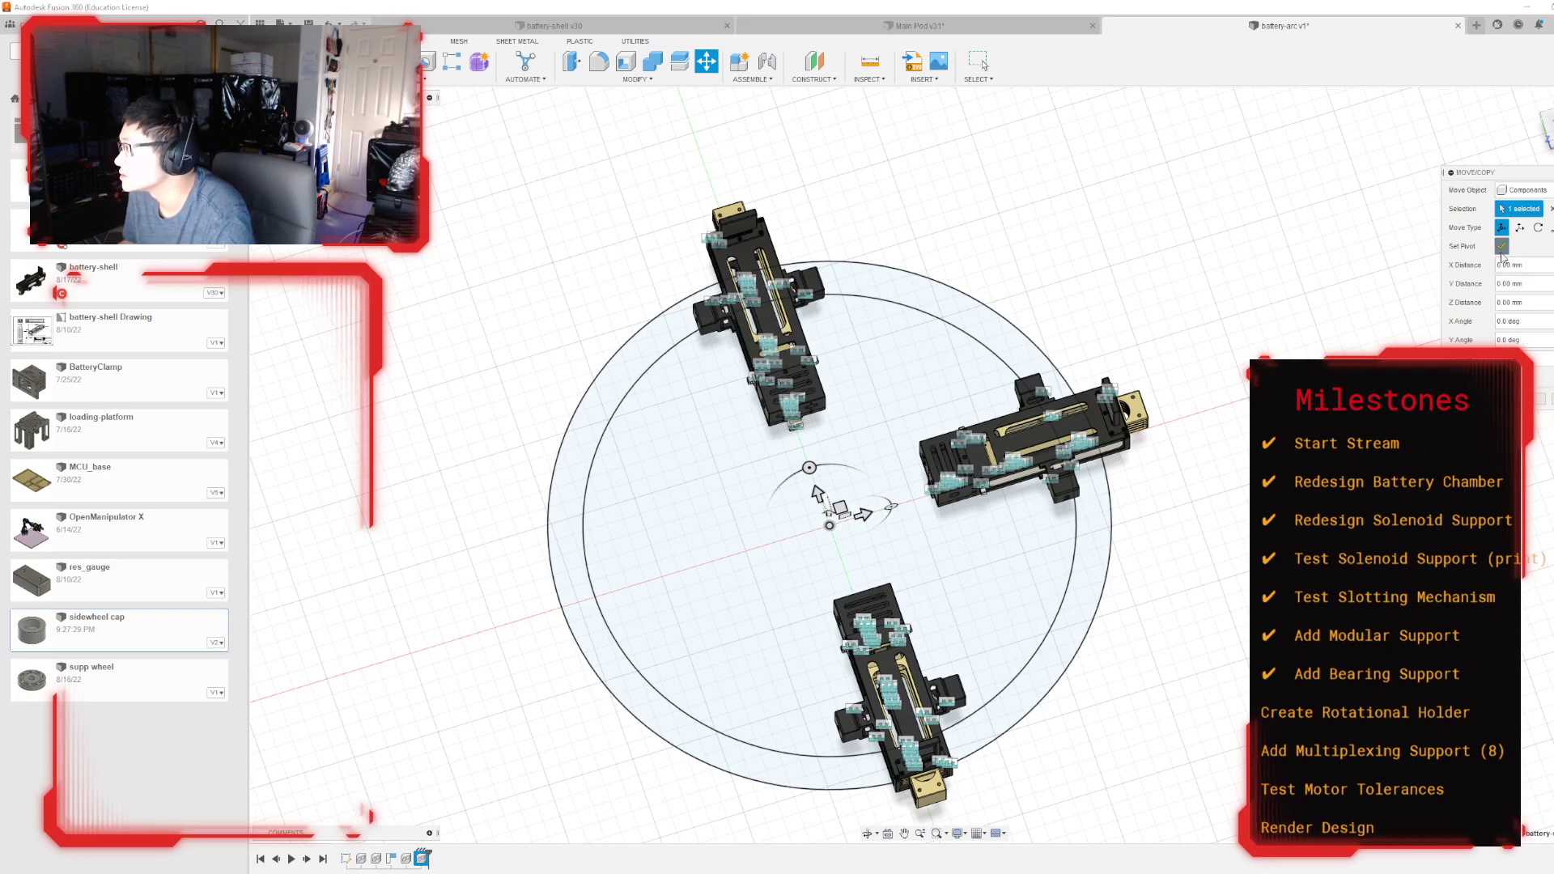
pyautogui.moveTo(810, 470); pyautogui.dragTo(891, 506)
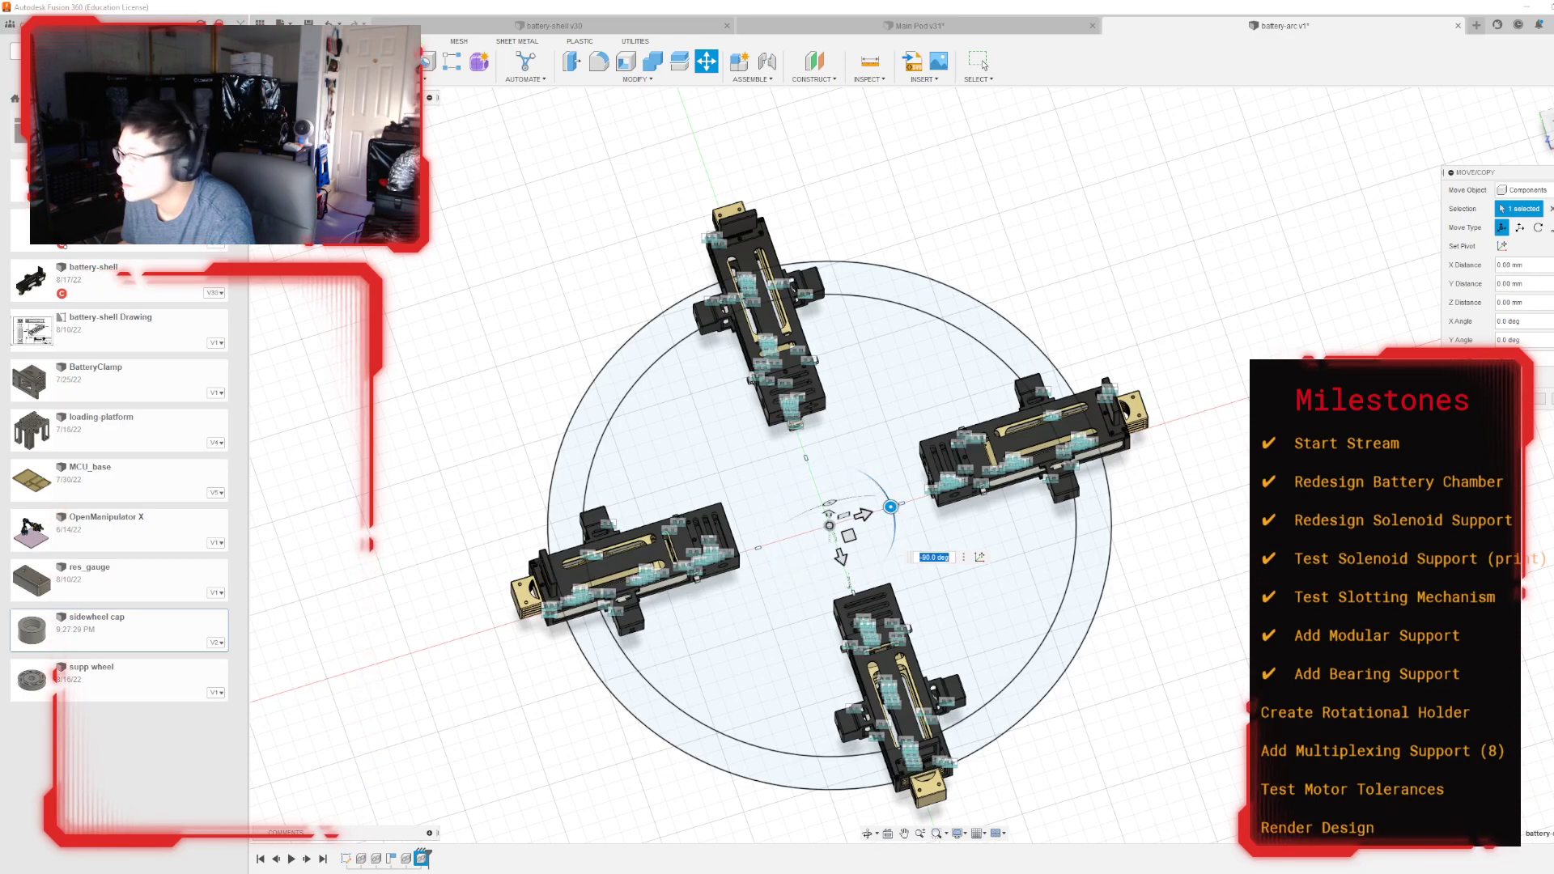
pyautogui.press('Return')
# Step: Add a fifth battery-shell by copying the fourth one and rotating the copy -45 degrees around the ring's center
pyautogui.keyDown('shift'); pyautogui.moveTo(921, 466); pyautogui.dragTo(1000, 404, button='middle'); pyautogui.keyUp('shift')
pyautogui.keyDown('shift'); pyautogui.moveTo(989, 462); pyautogui.dragTo(979, 574, button='middle'); pyautogui.keyUp('shift')
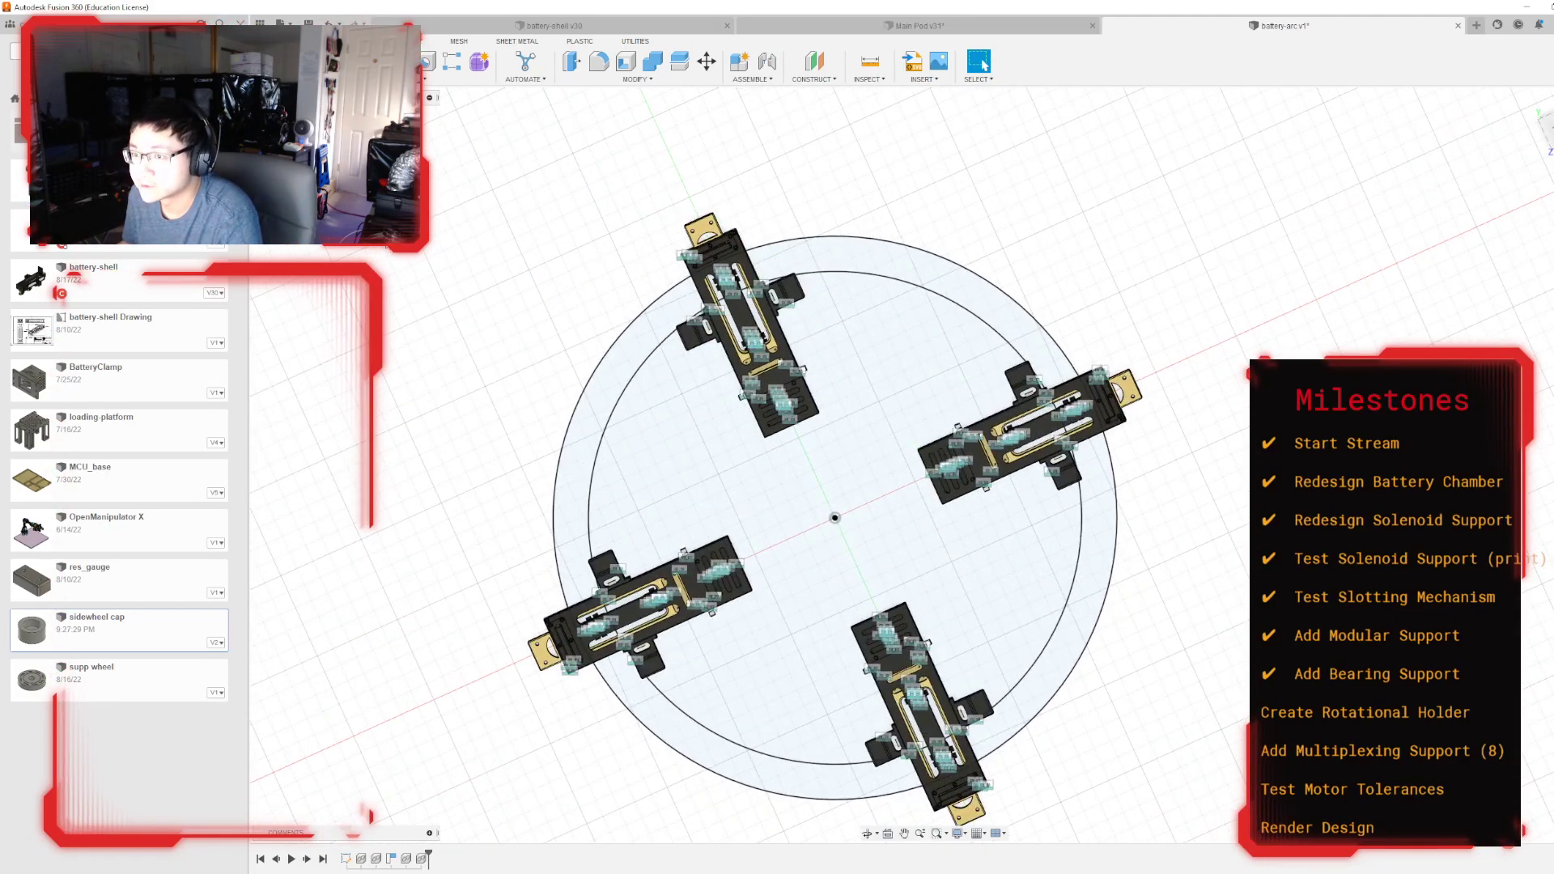
pyautogui.click(619, 599)
pyautogui.press('m')
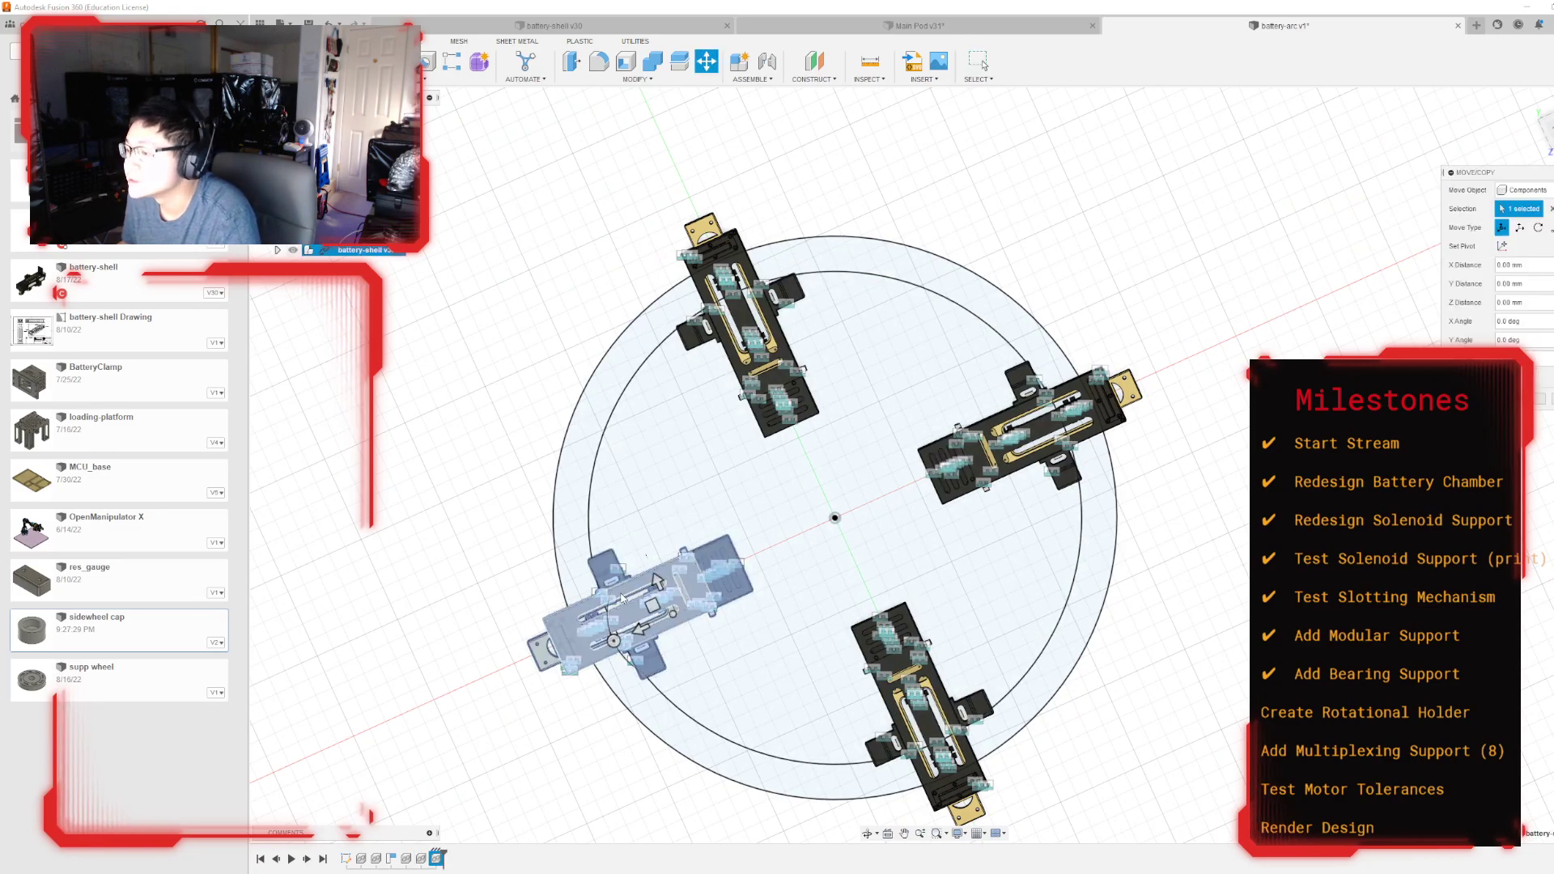
pyautogui.click(1503, 246)
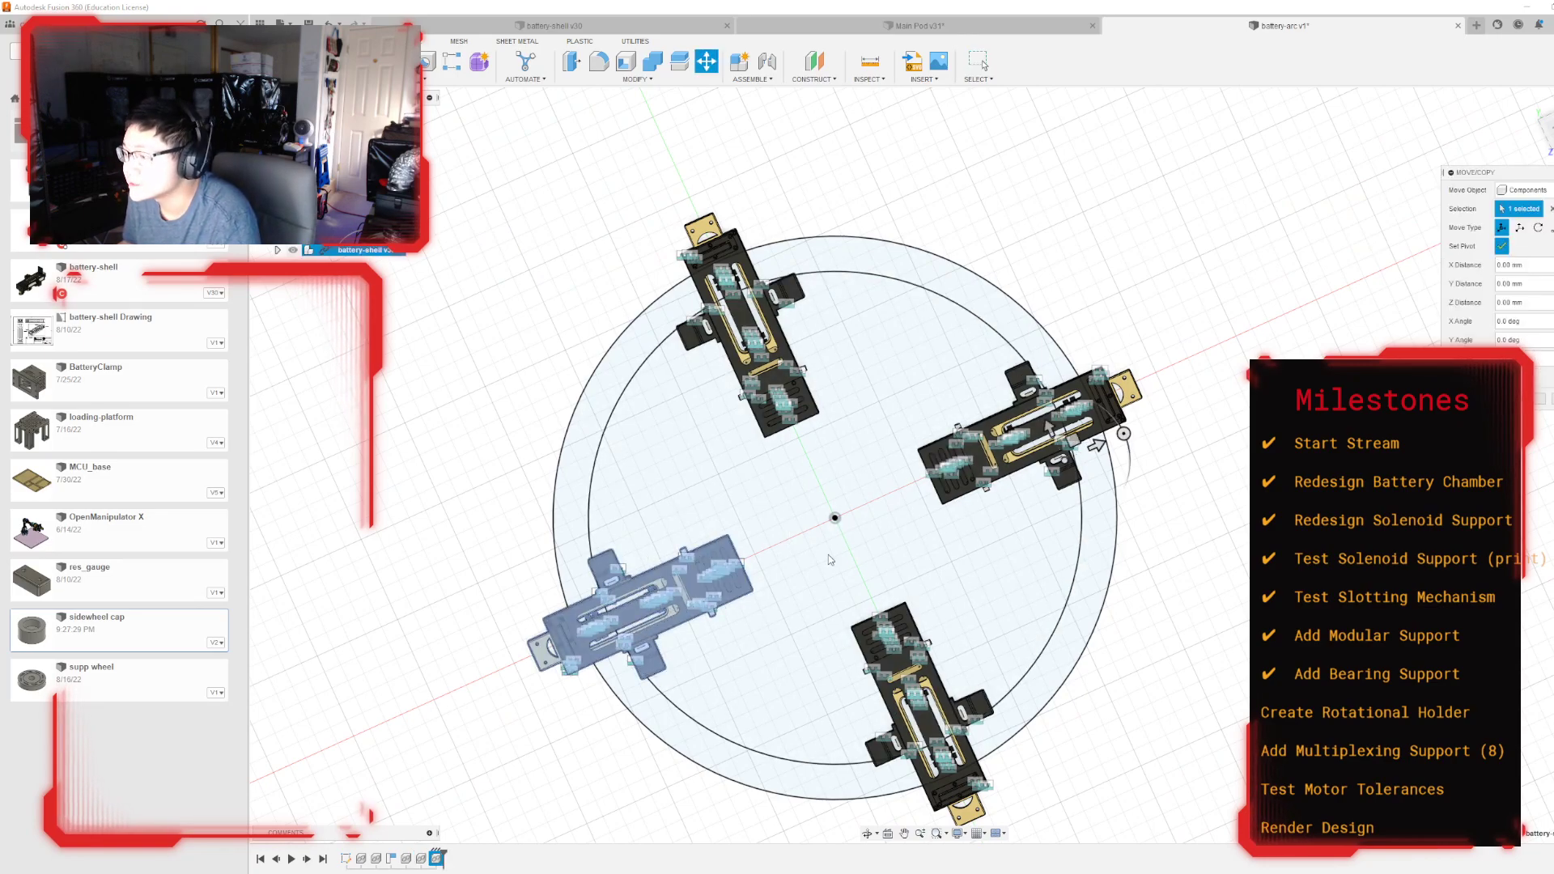
pyautogui.click(835, 517)
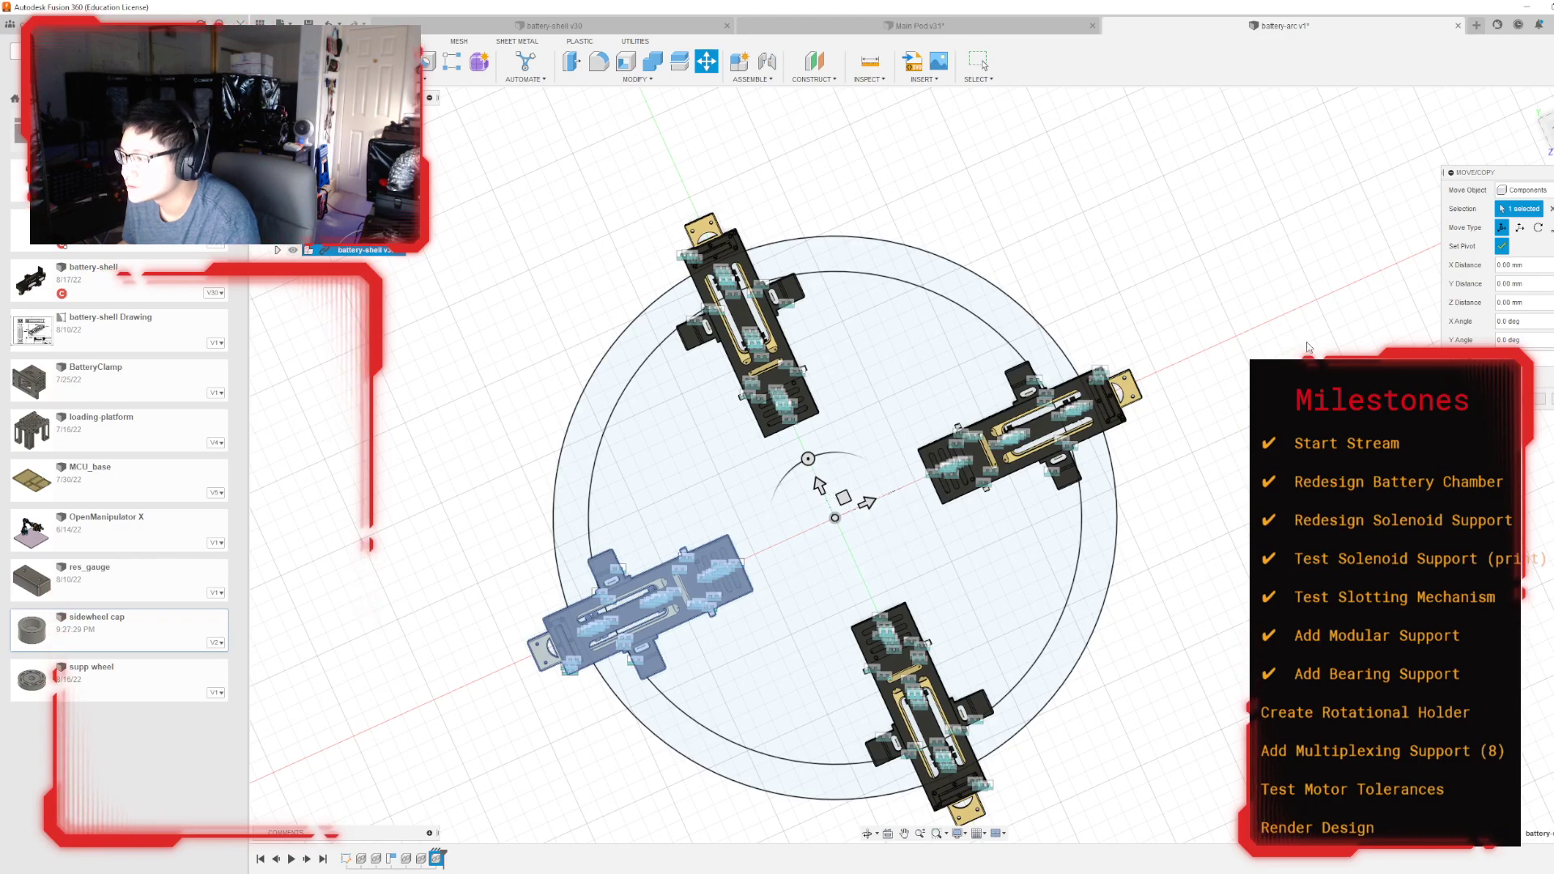
pyautogui.click(1501, 247)
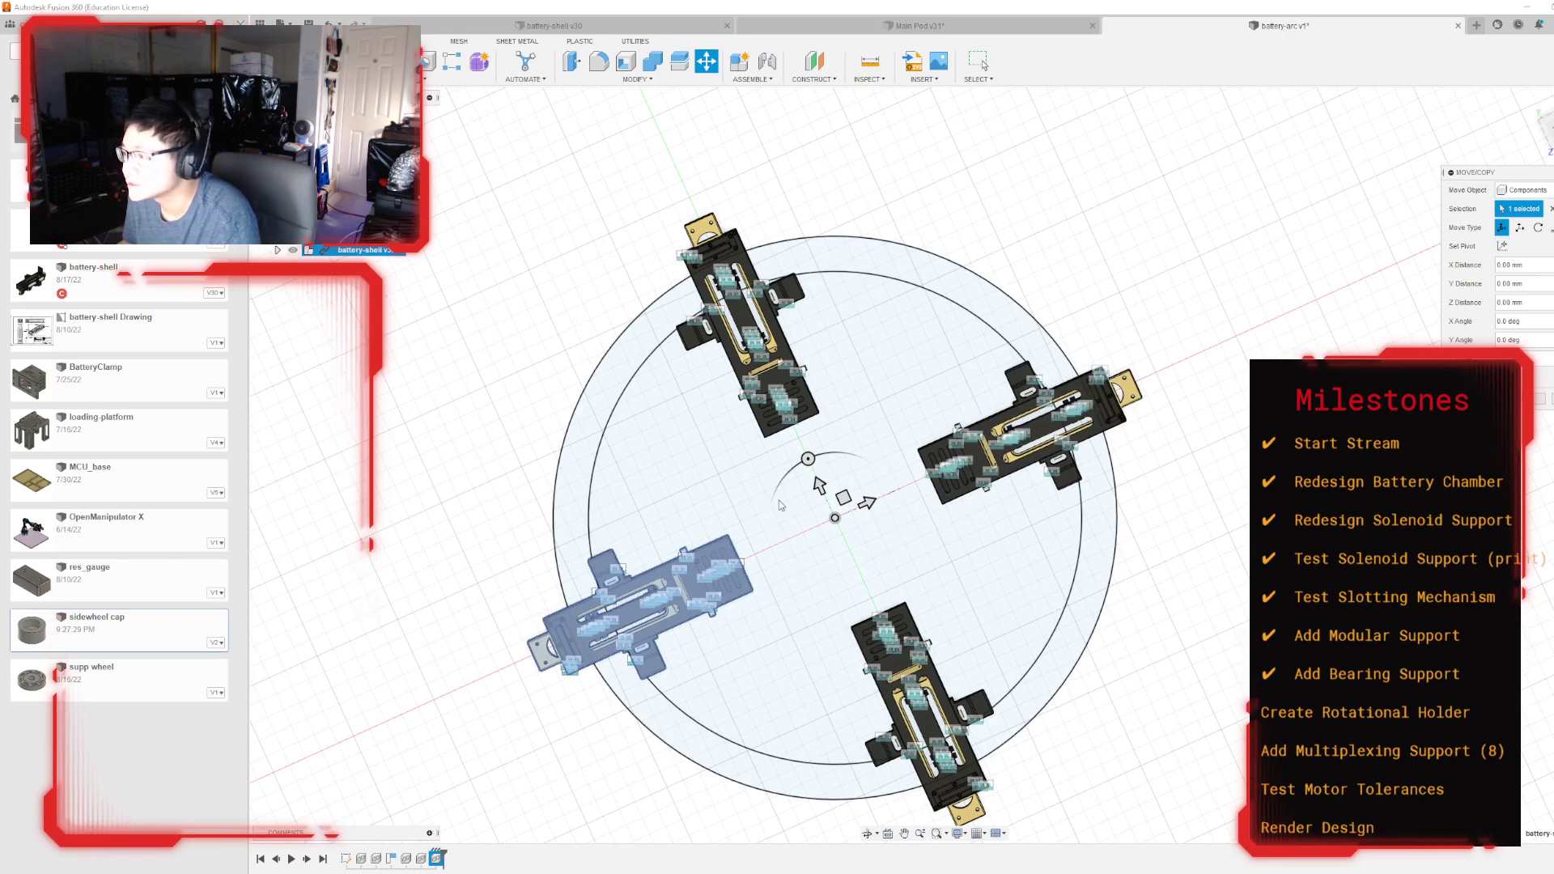
pyautogui.moveTo(808, 459); pyautogui.dragTo(860, 455)
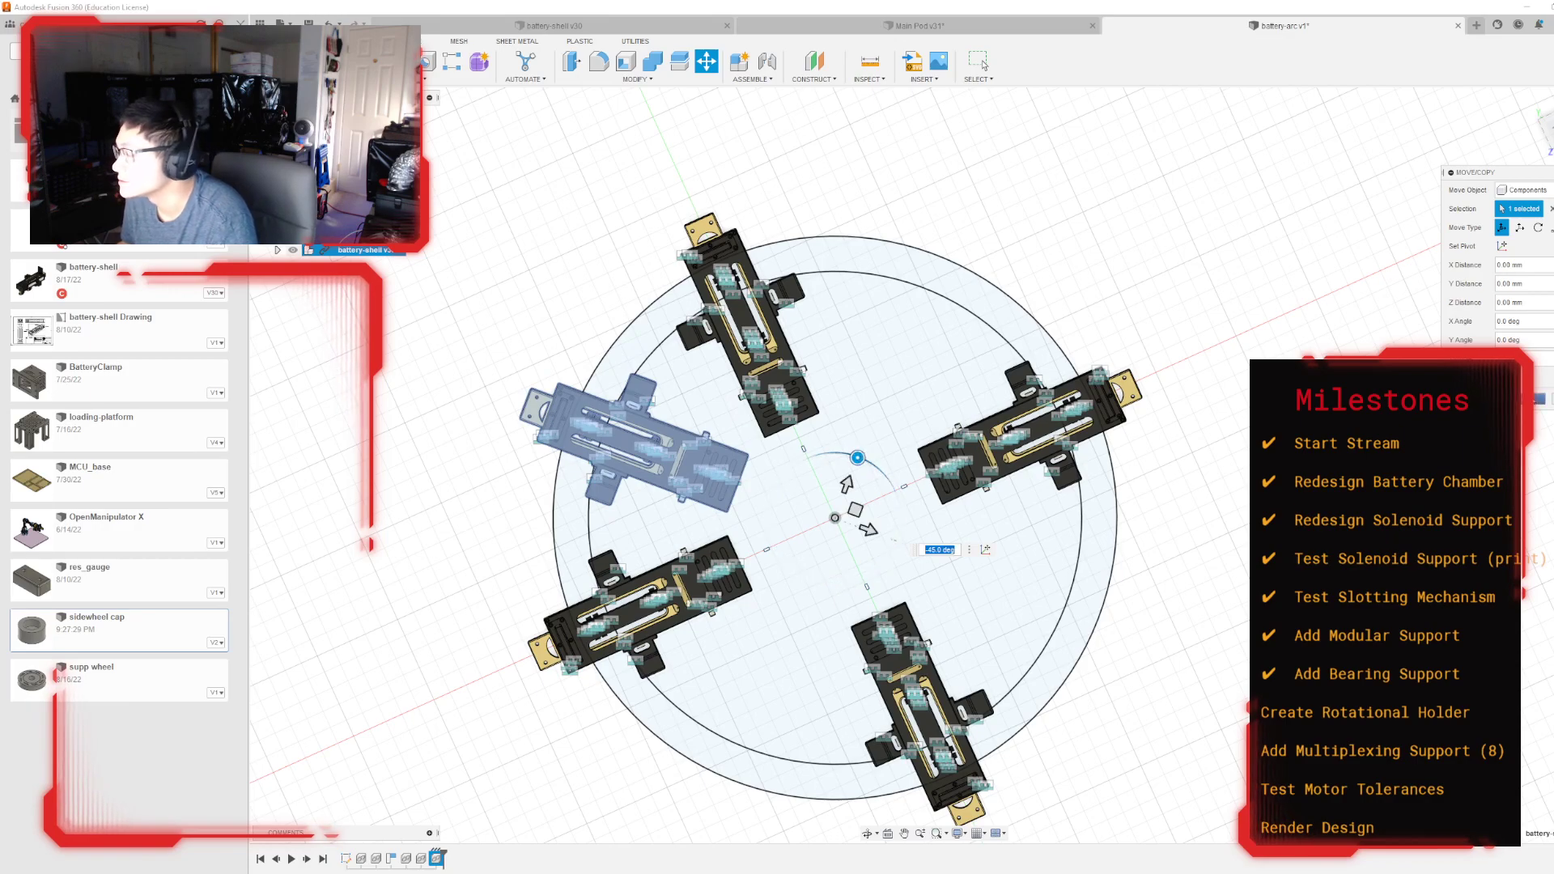
pyautogui.press('Return')
# Step: Copy the fifth battery-shell and rotate the copy 270 degrees around the ring's center, placing it between the first and second shells
pyautogui.click(377, 266)
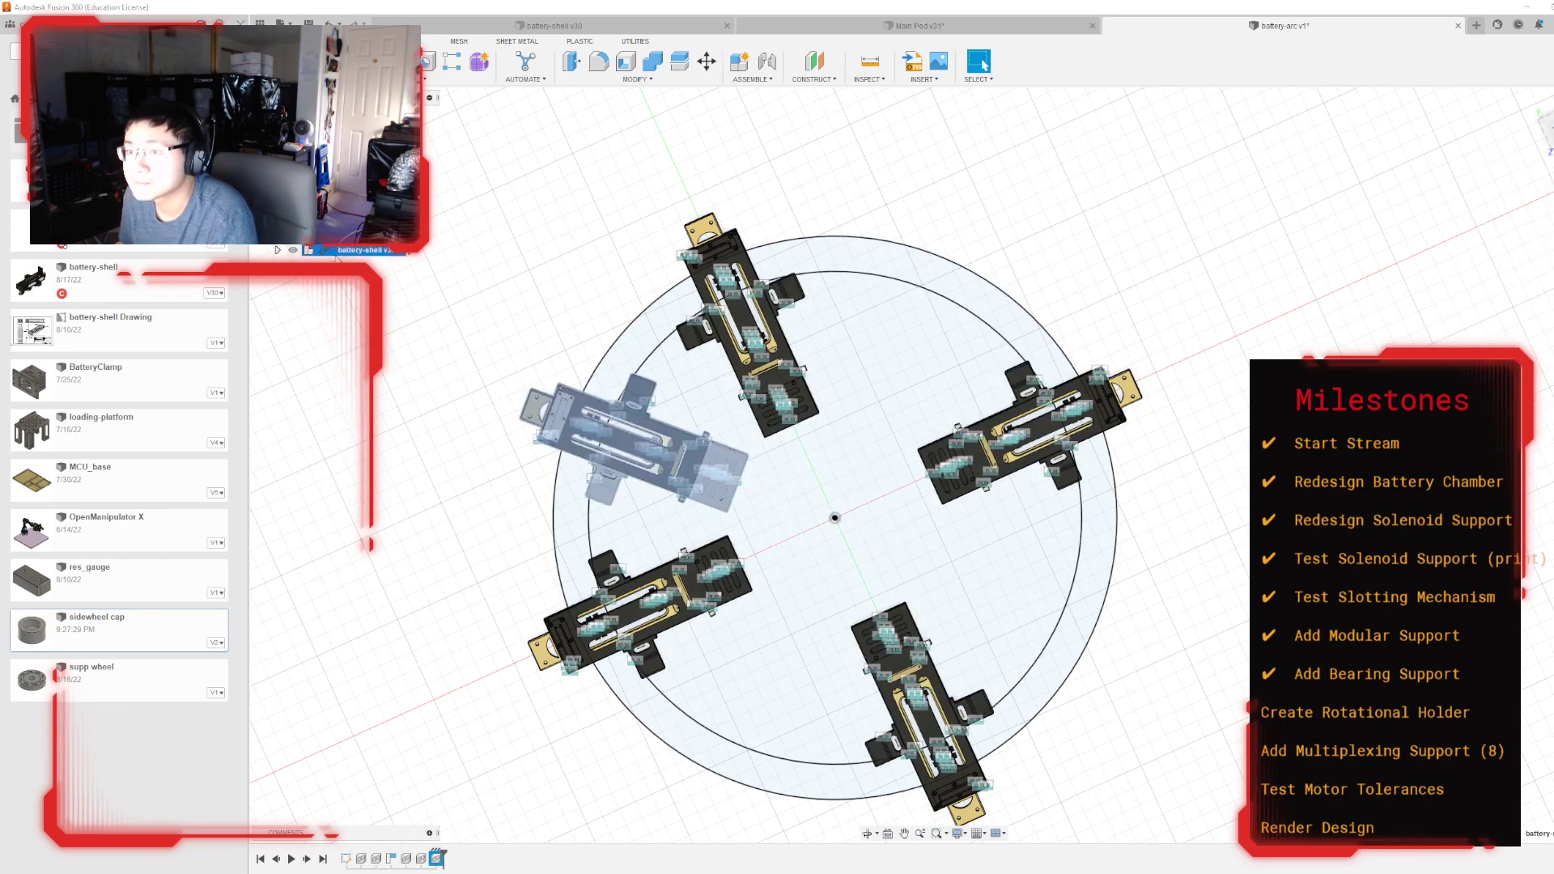
pyautogui.press('m')
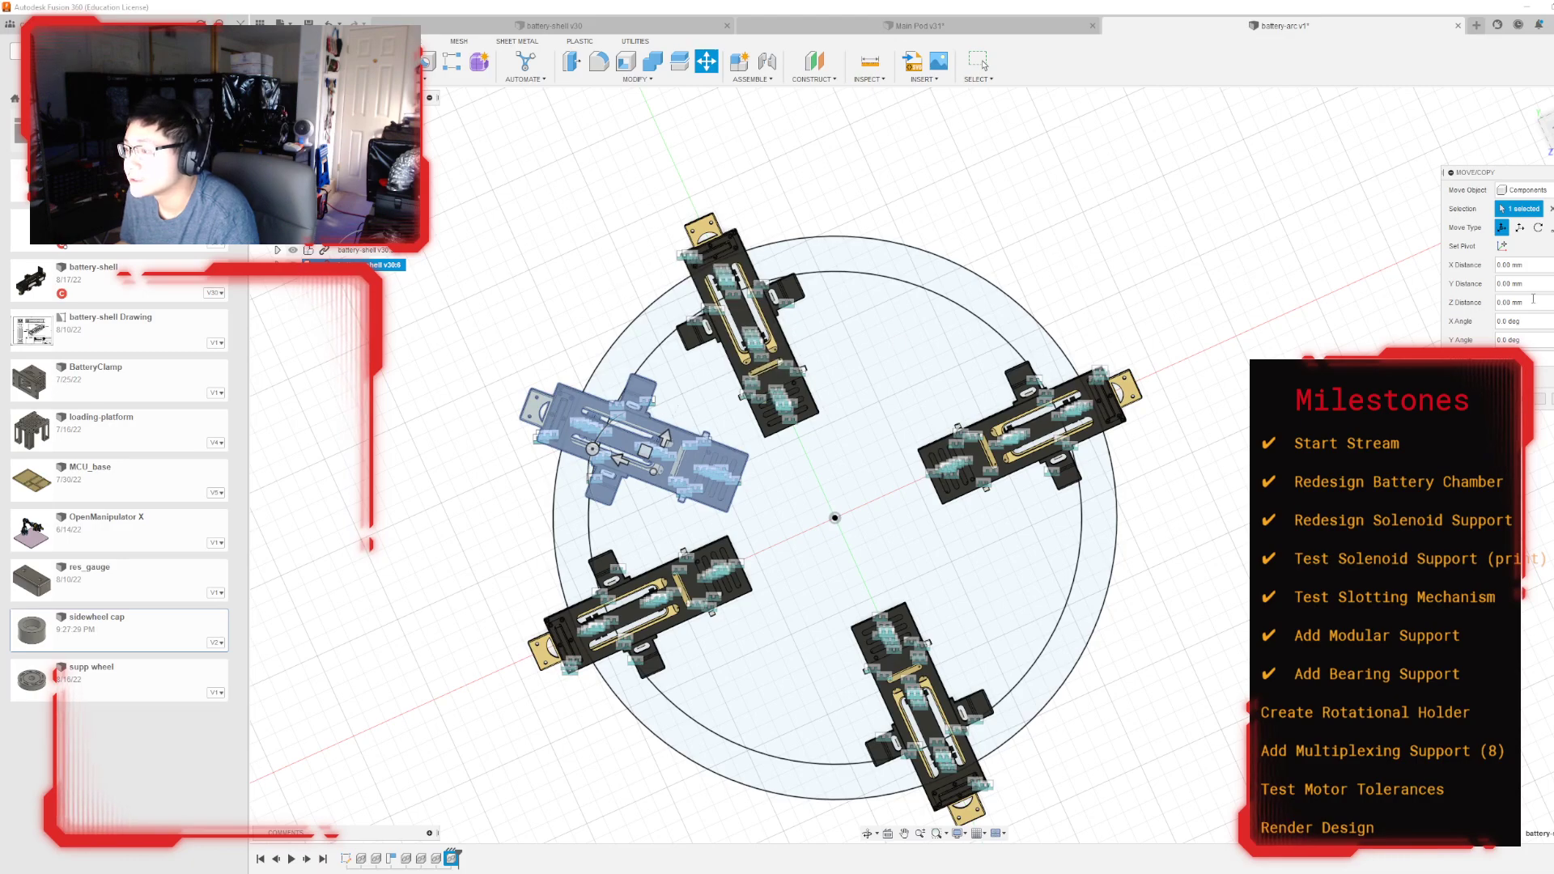
pyautogui.click(1502, 247)
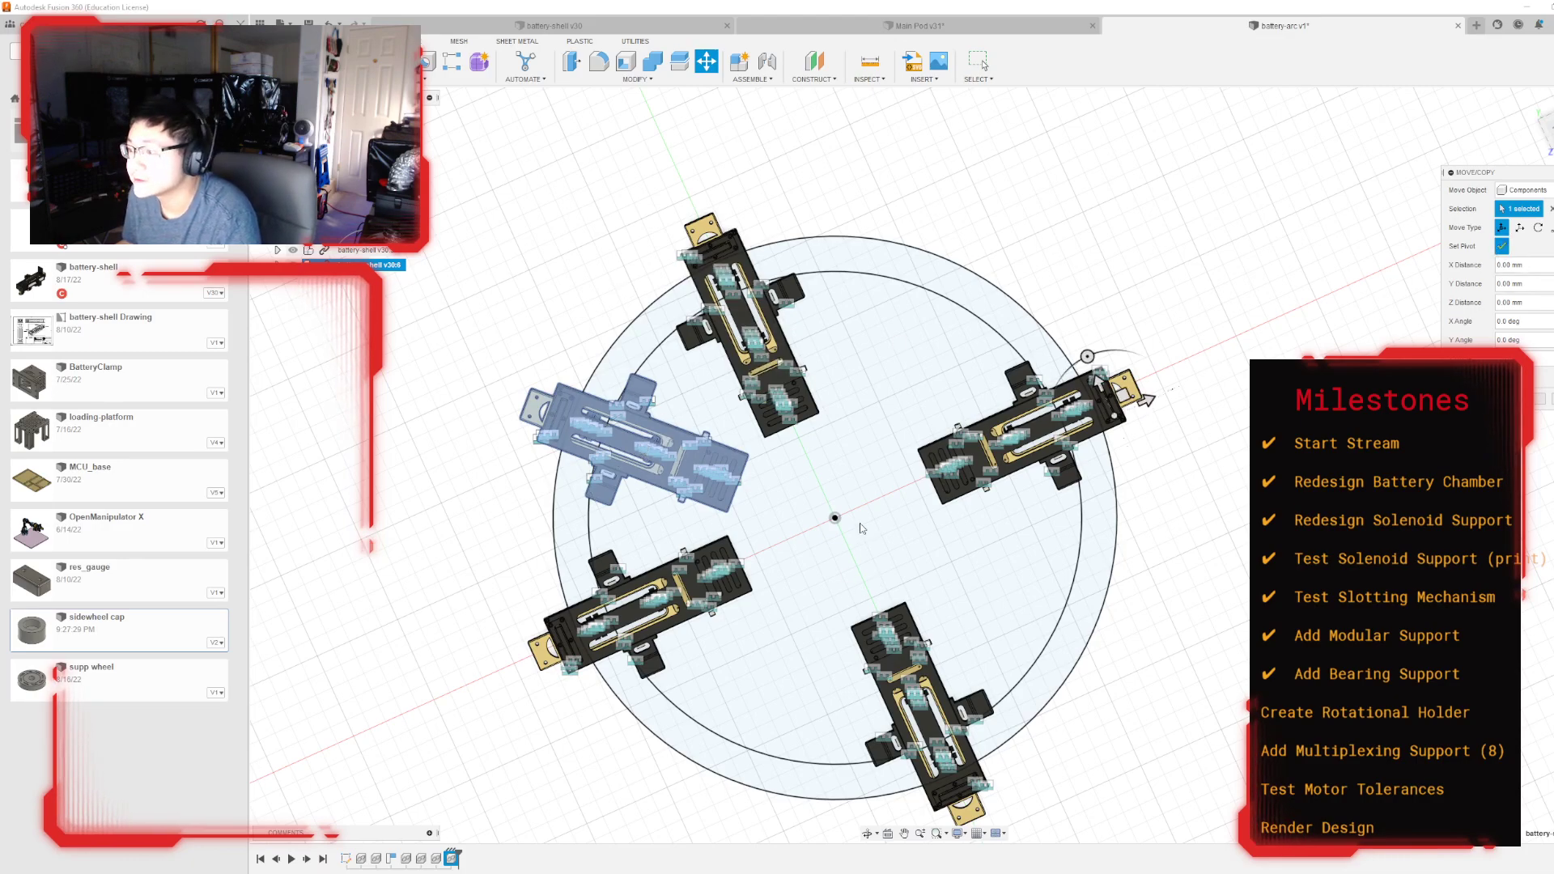
pyautogui.click(834, 517)
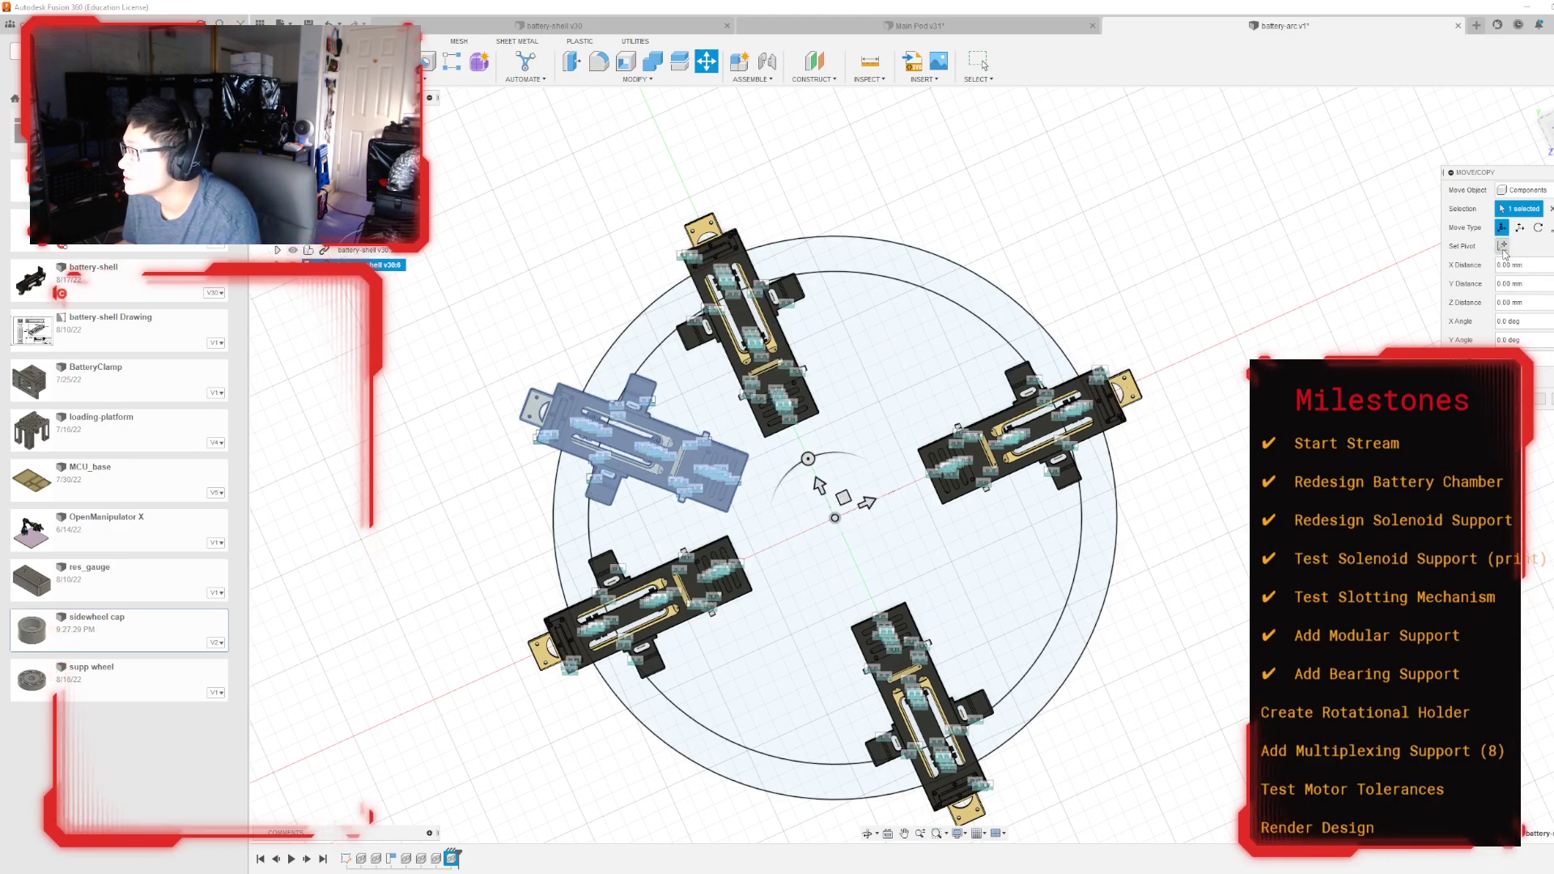
pyautogui.moveTo(813, 457); pyautogui.dragTo(926, 486)
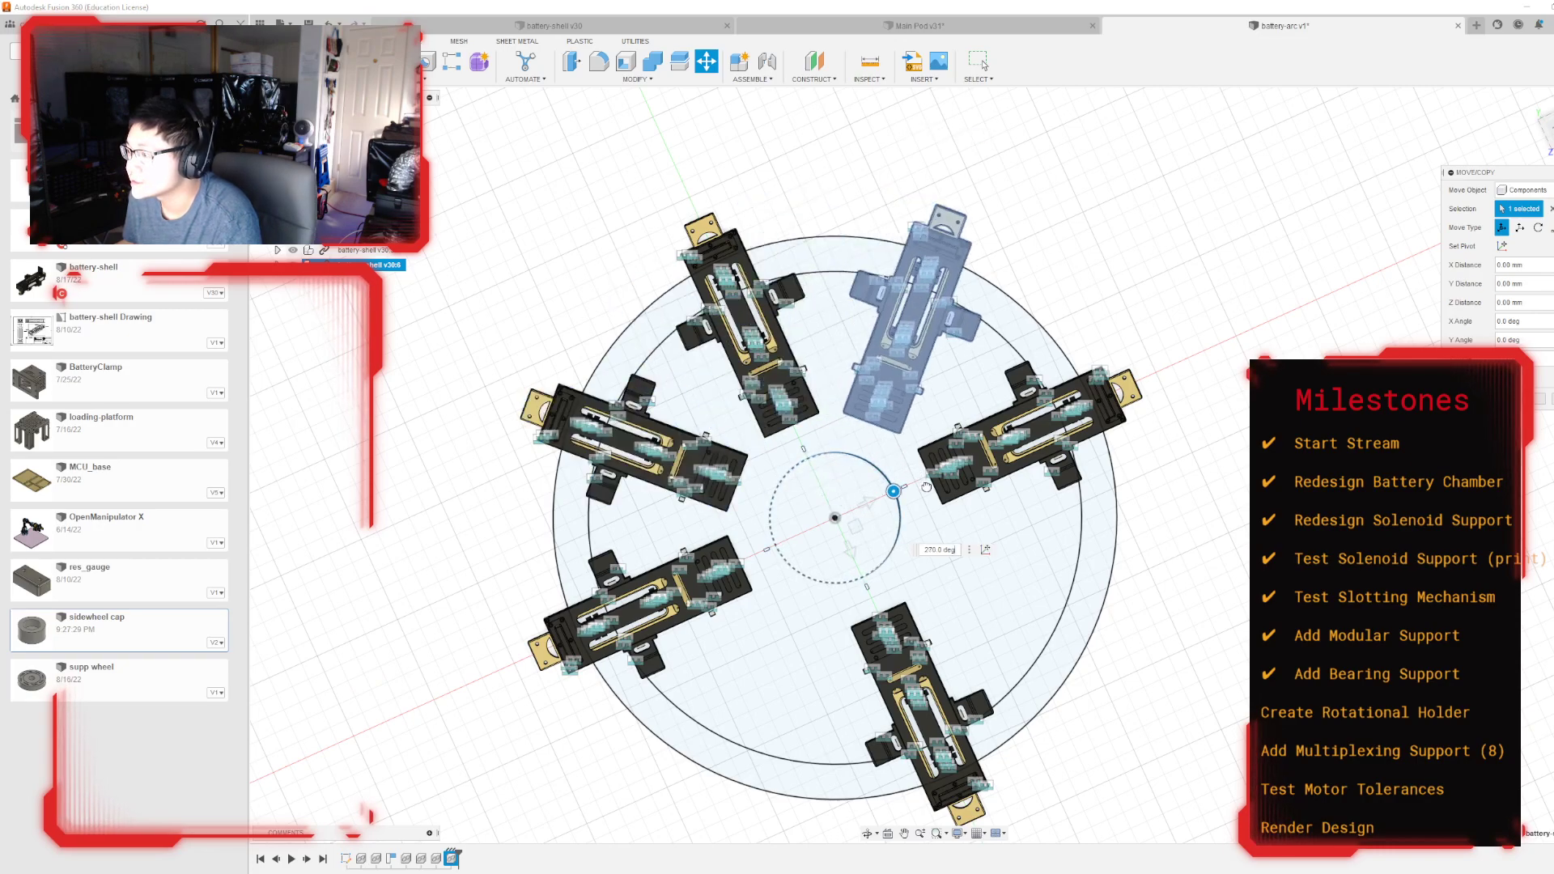
pyautogui.click(1541, 402)
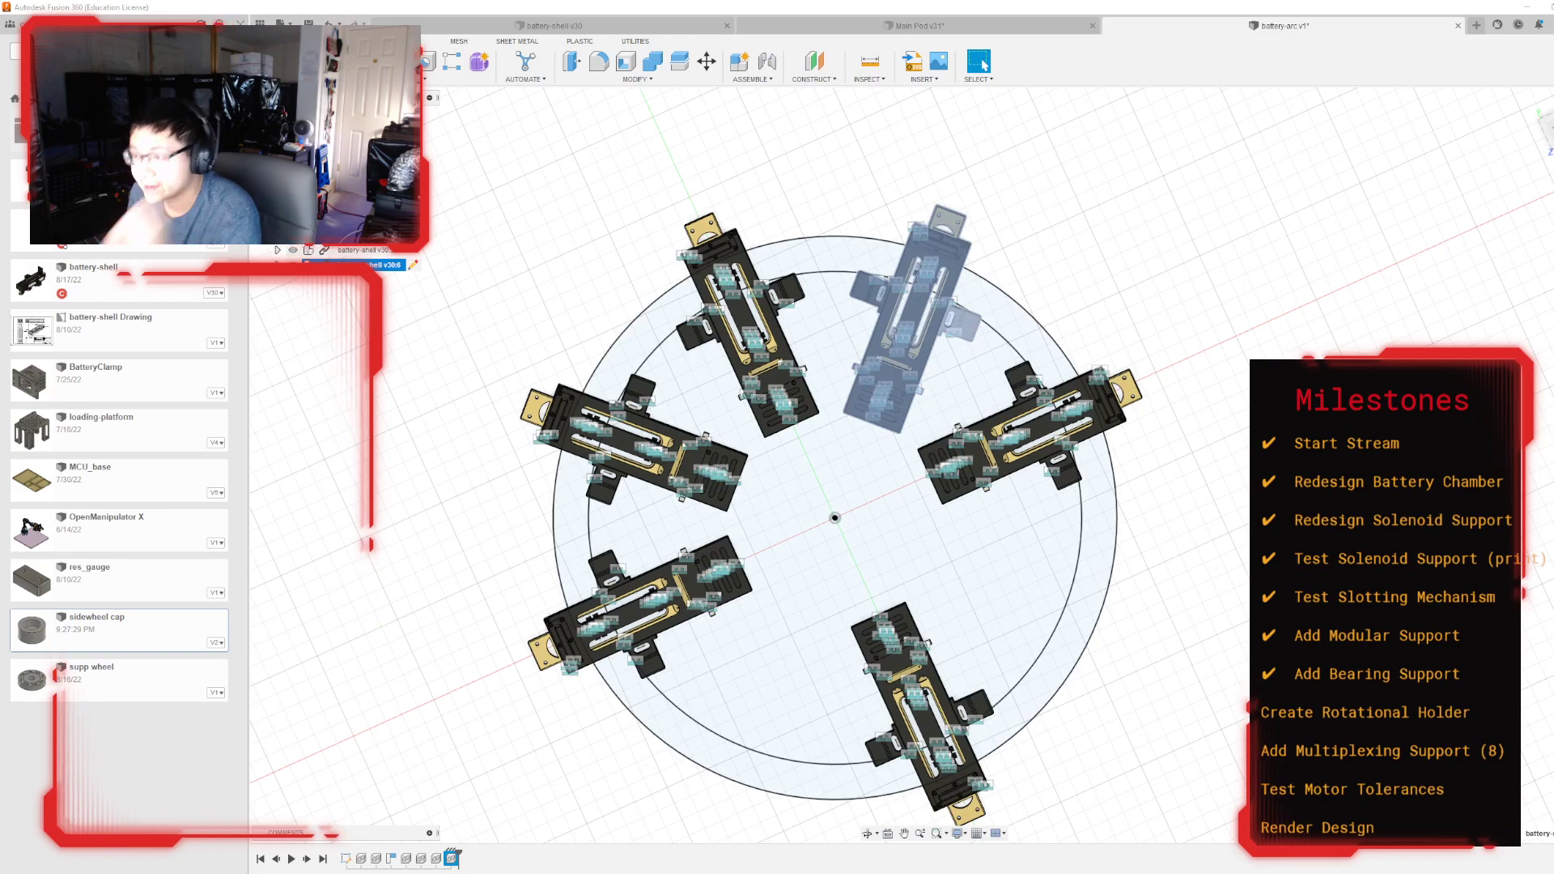
# Step: Copy the sixth battery-shell and rotate the copy -90 degrees around the ring's center, placing it between the second and third shells
pyautogui.click(965, 284)
pyautogui.press('m')
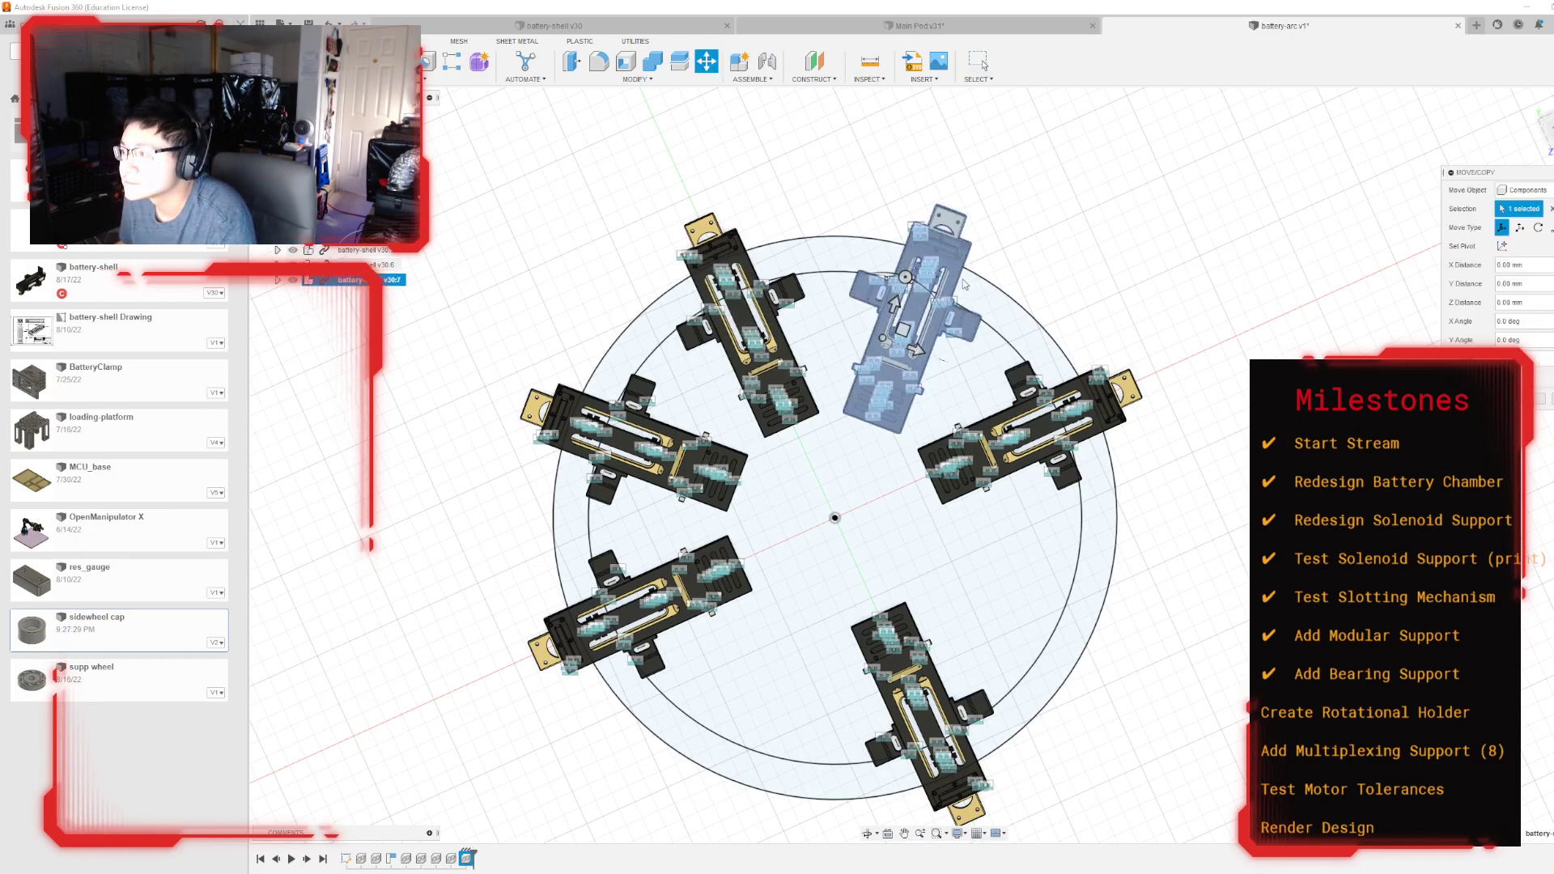
pyautogui.click(836, 518)
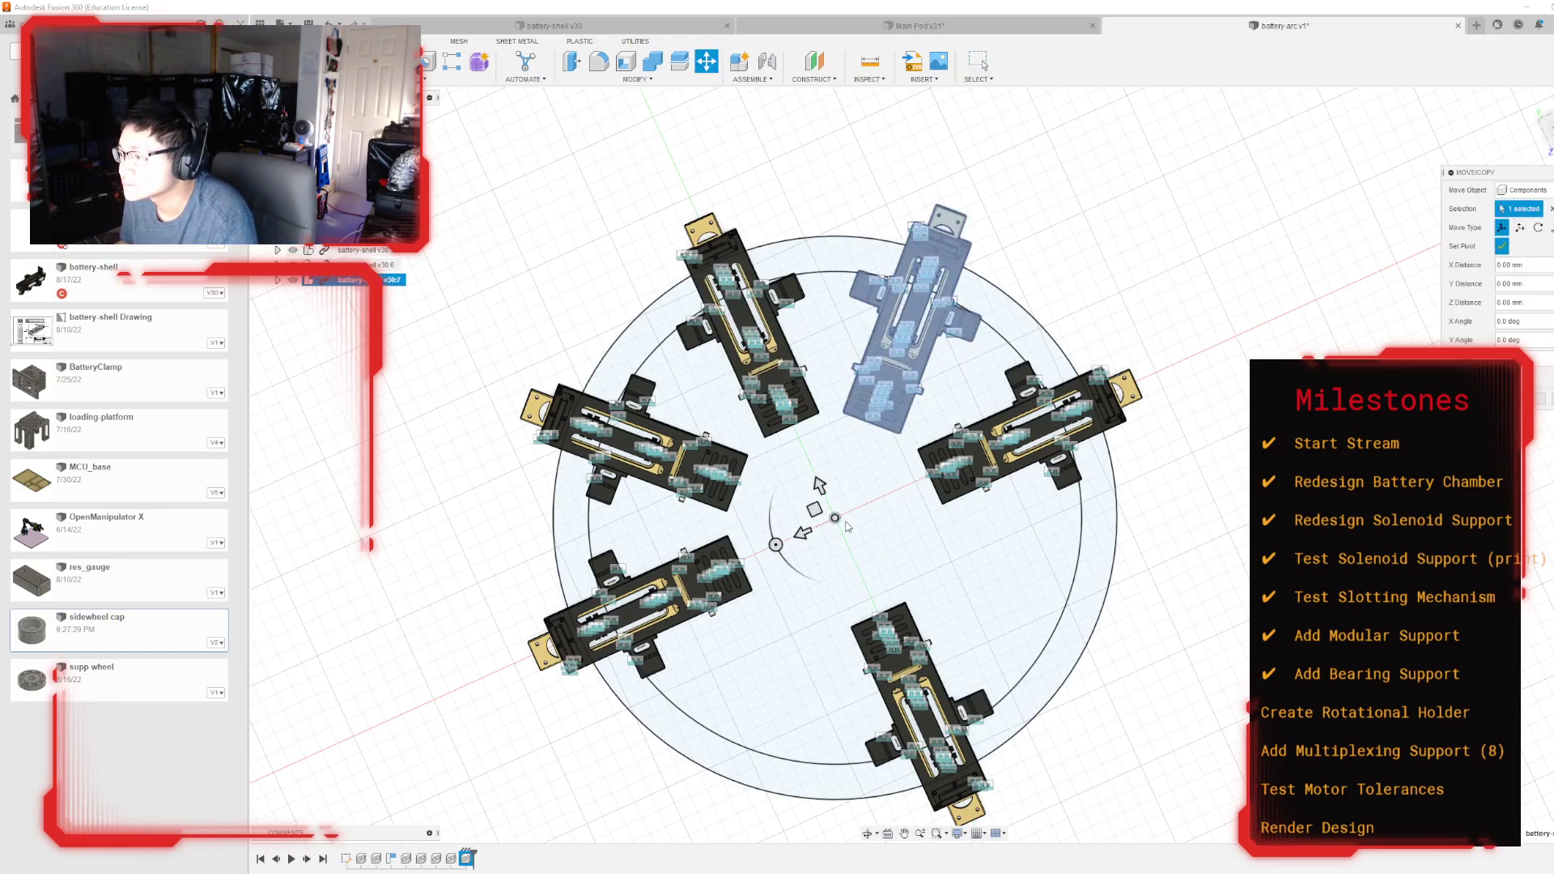
pyautogui.click(1502, 246)
pyautogui.moveTo(813, 460); pyautogui.dragTo(952, 513)
pyautogui.moveTo(932, 505); pyautogui.dragTo(893, 492)
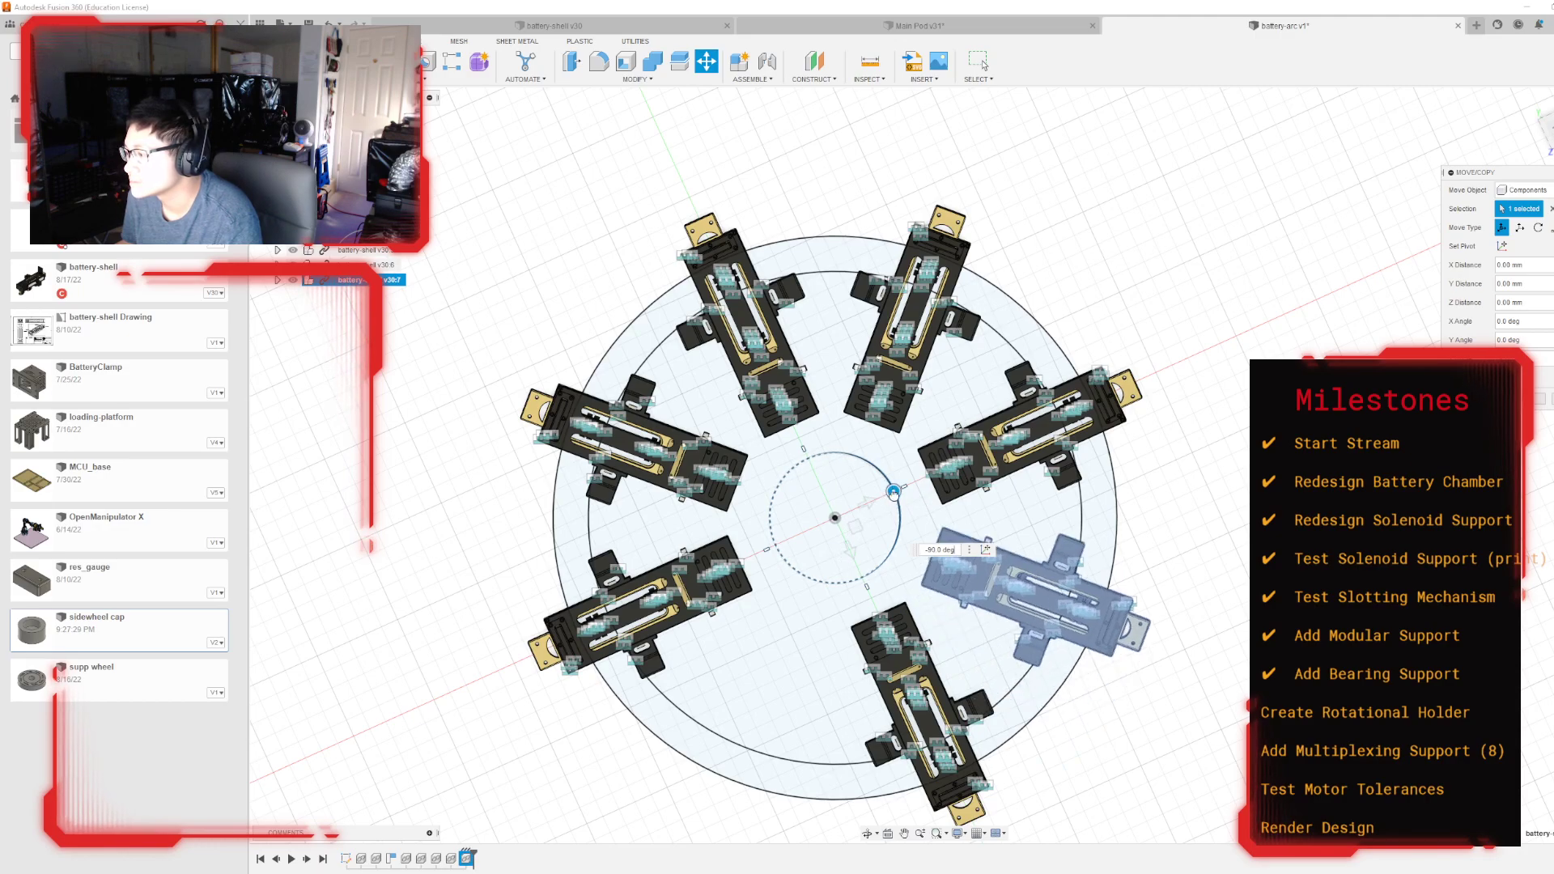
pyautogui.press('Return')
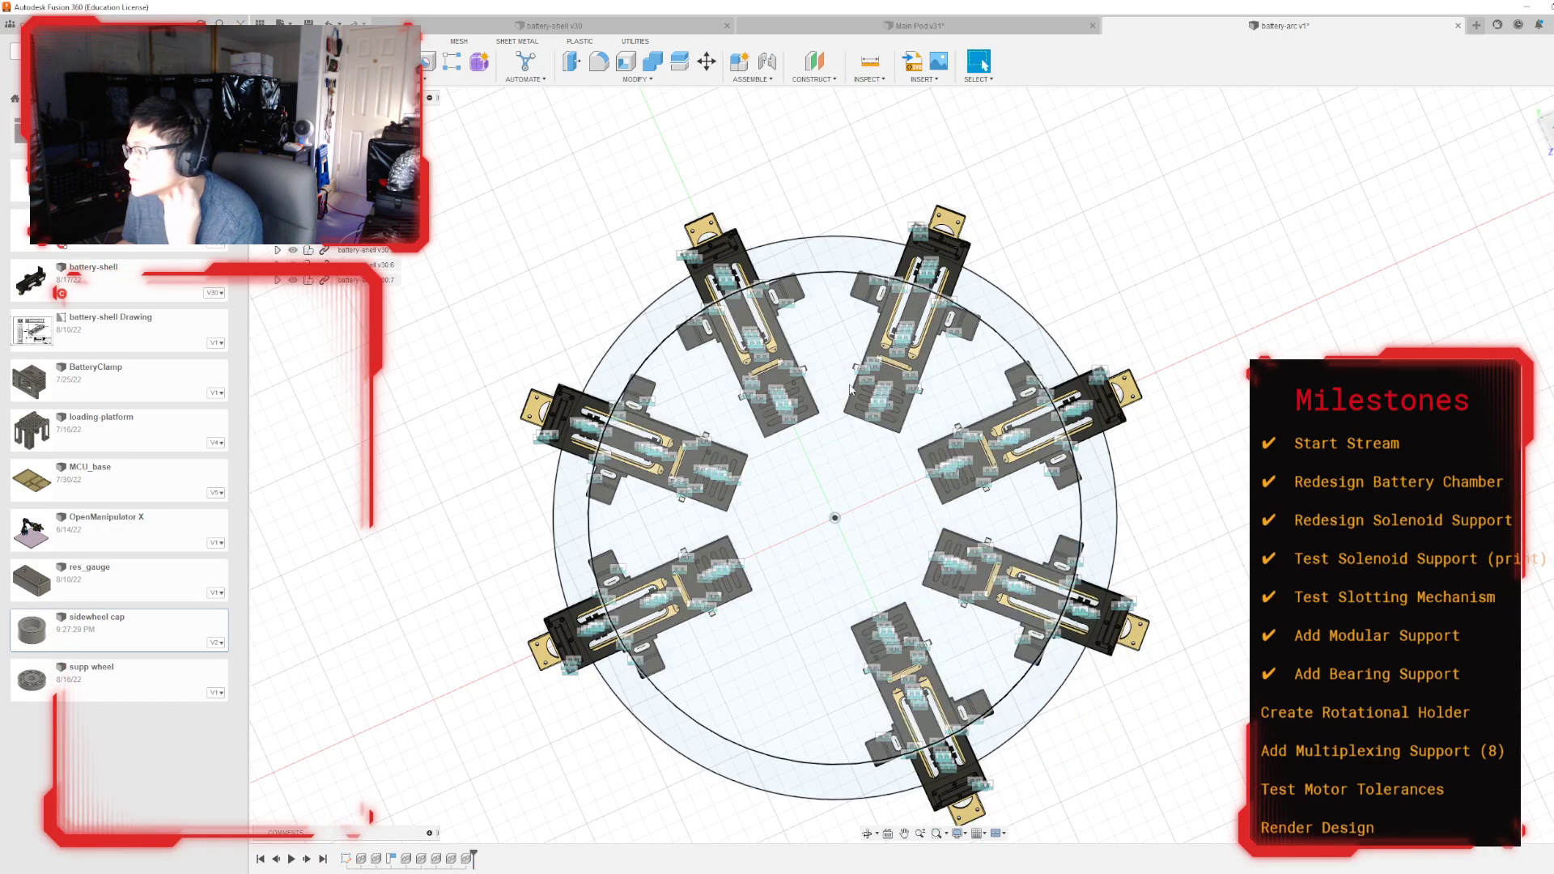
# Step: Copy the seventh battery-shell and rotate the copy -90 degrees around the ring's center, filling the gap between the third and fourth shells
pyautogui.hotkey('ctrl', 'v')
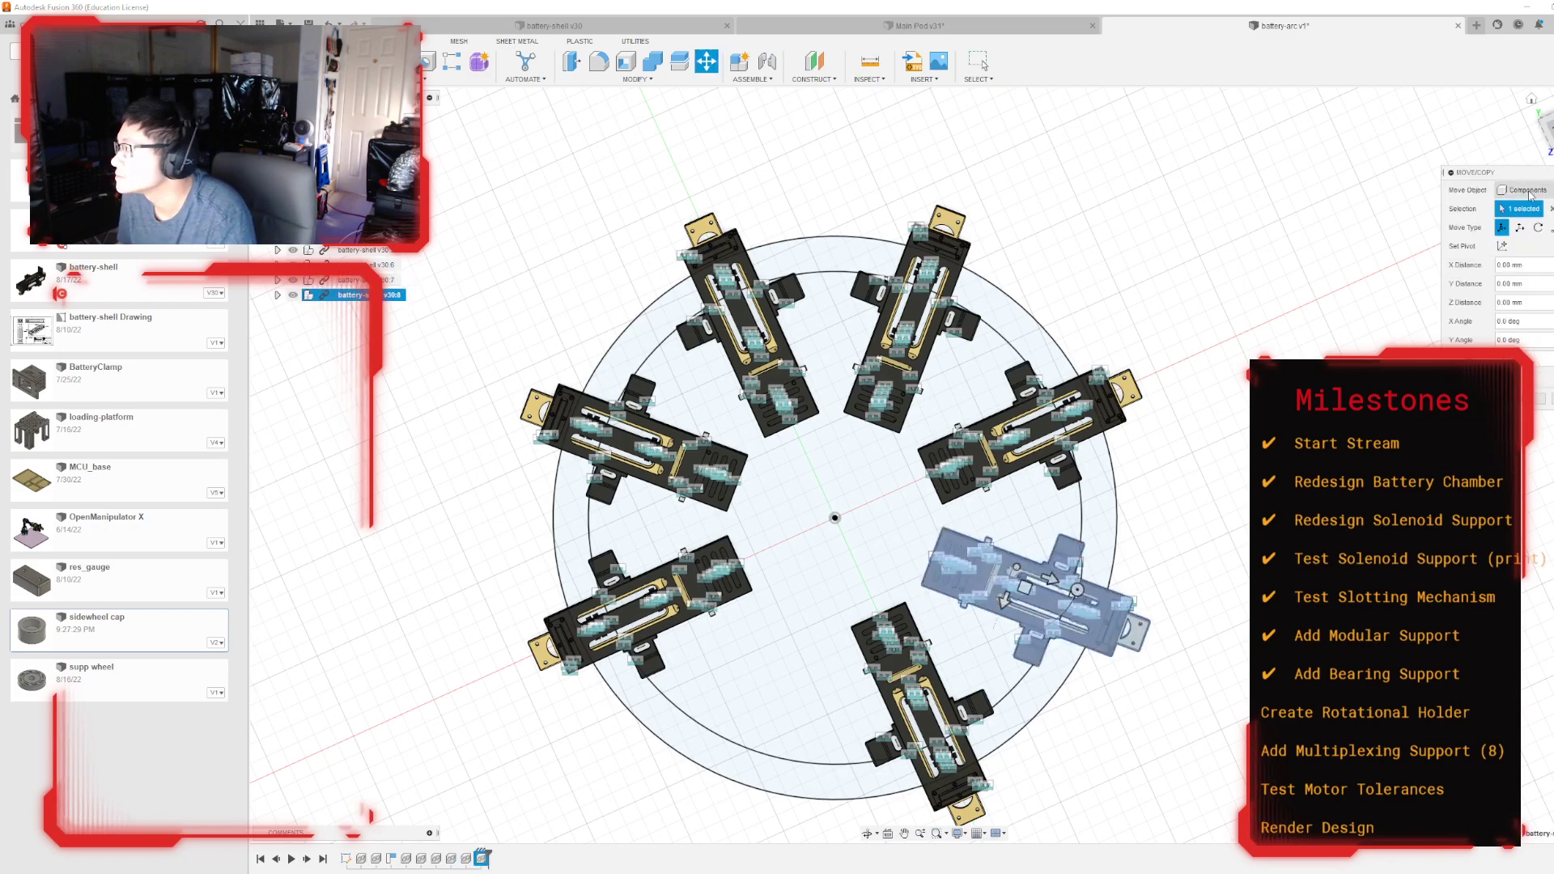
pyautogui.click(1501, 246)
pyautogui.click(836, 518)
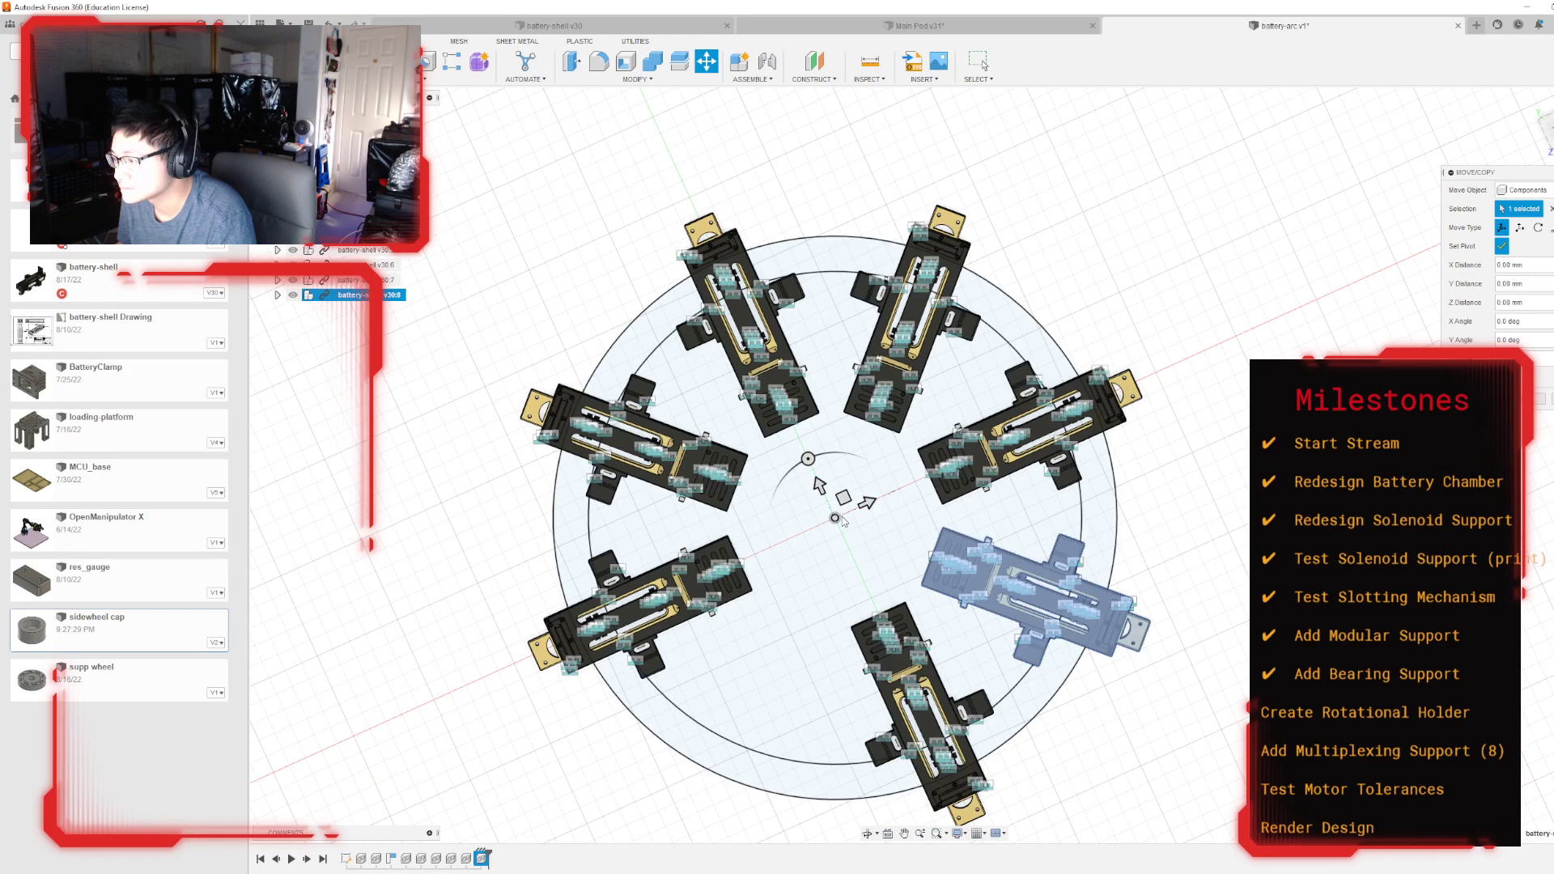
pyautogui.click(1502, 246)
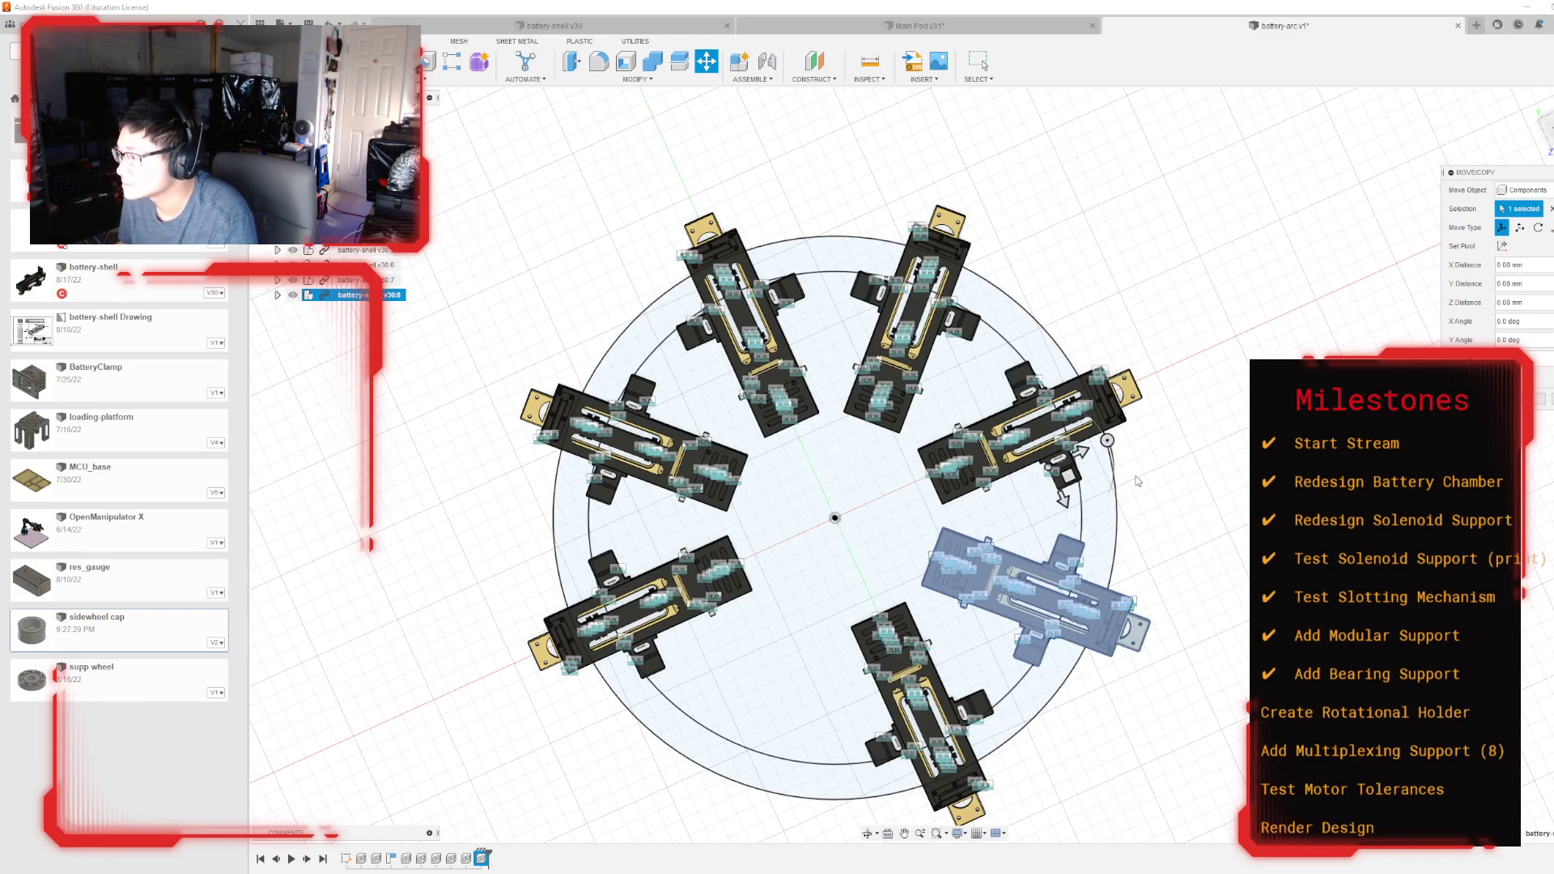
pyautogui.click(834, 518)
pyautogui.click(1502, 246)
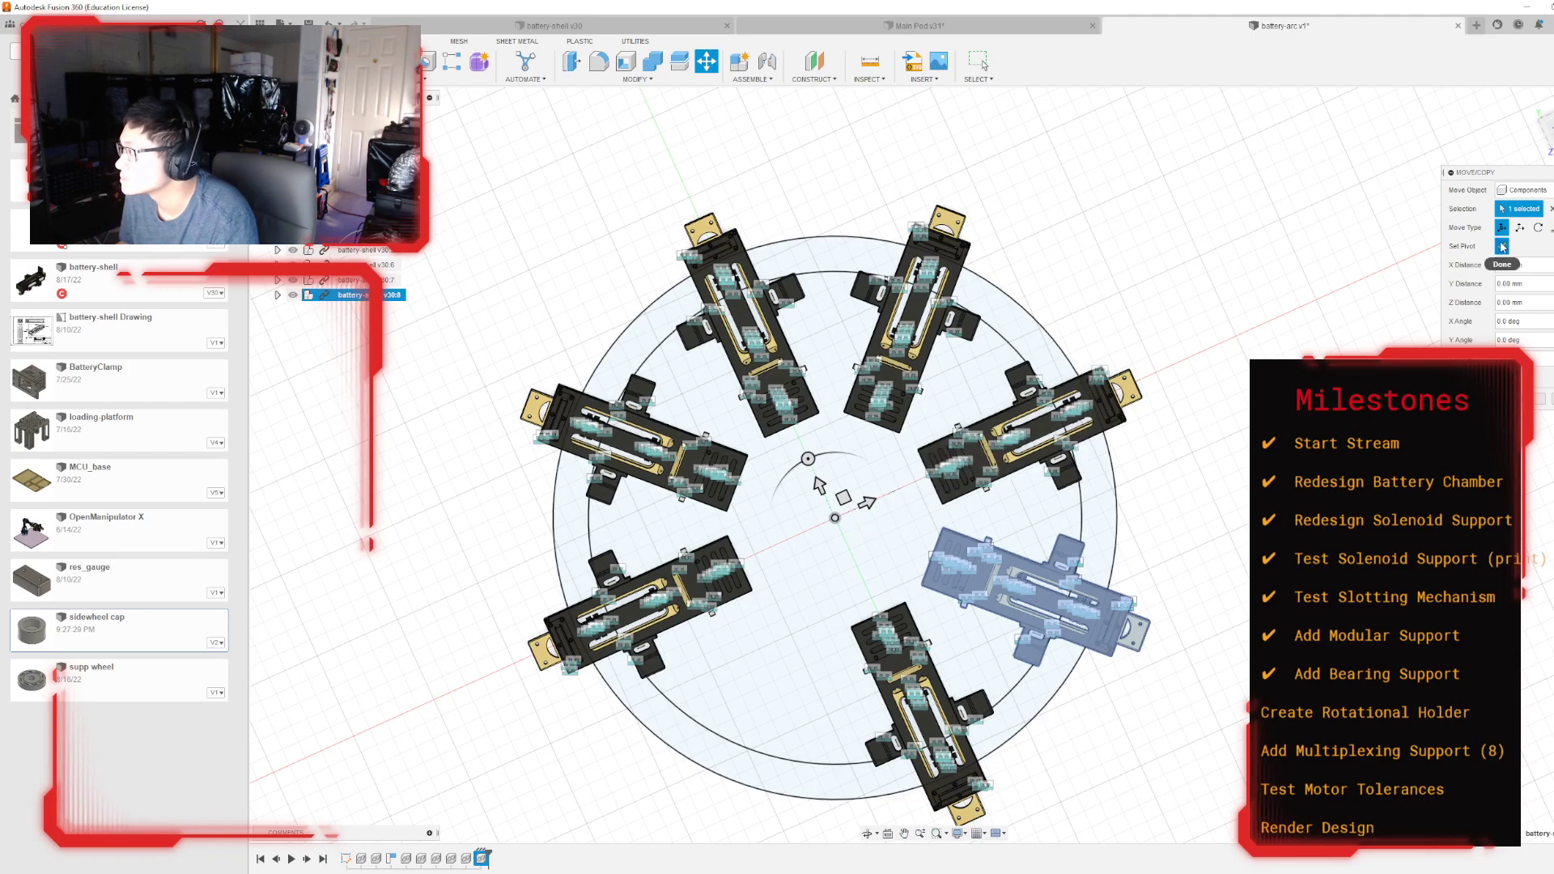
pyautogui.moveTo(820, 456); pyautogui.dragTo(905, 486)
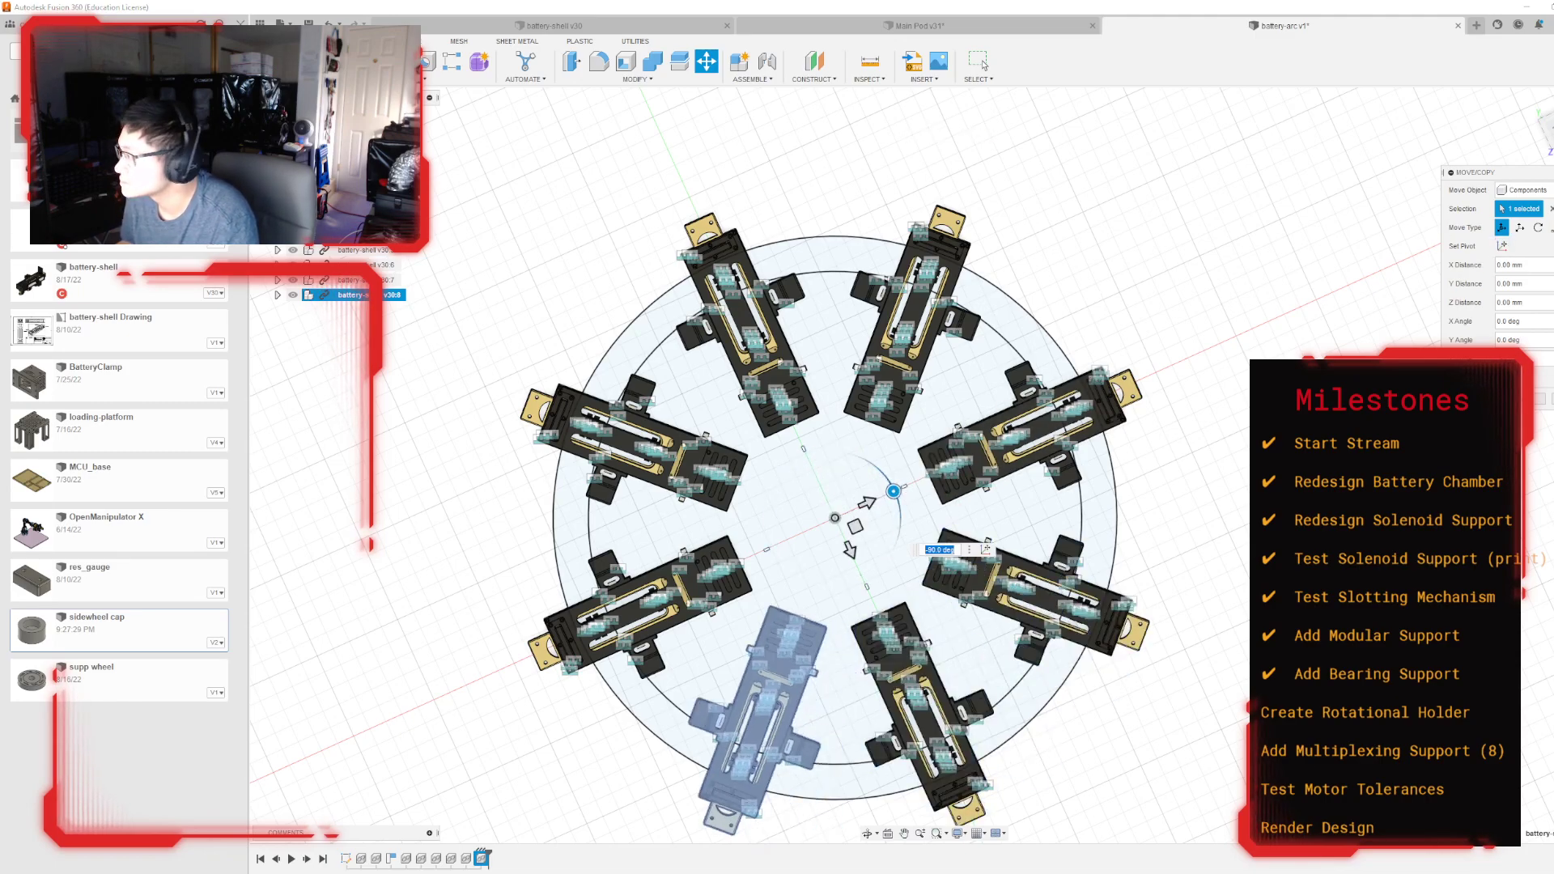
pyautogui.press('Return')
# Step: Examine the spacing and placement of the eight battery-shells around the ring from angled views
pyautogui.keyDown('shift'); pyautogui.moveTo(923, 461); pyautogui.dragTo(967, 476, button='middle'); pyautogui.keyUp('shift')
pyautogui.scroll(3, 901, 542)
pyautogui.scroll(-3, 901, 542)
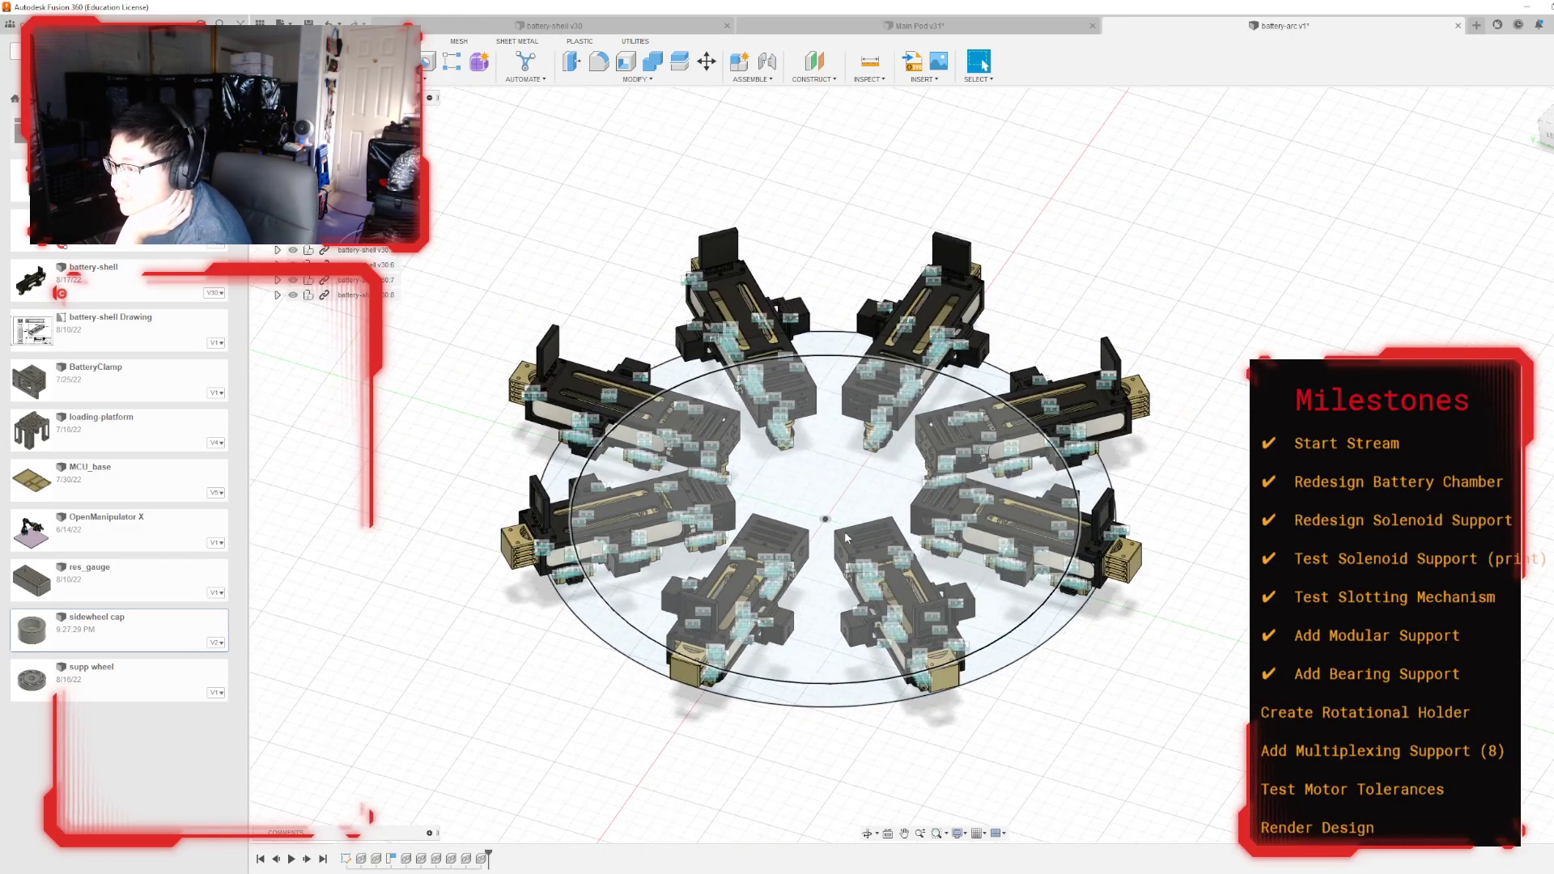
pyautogui.scroll(2, 675, 535)
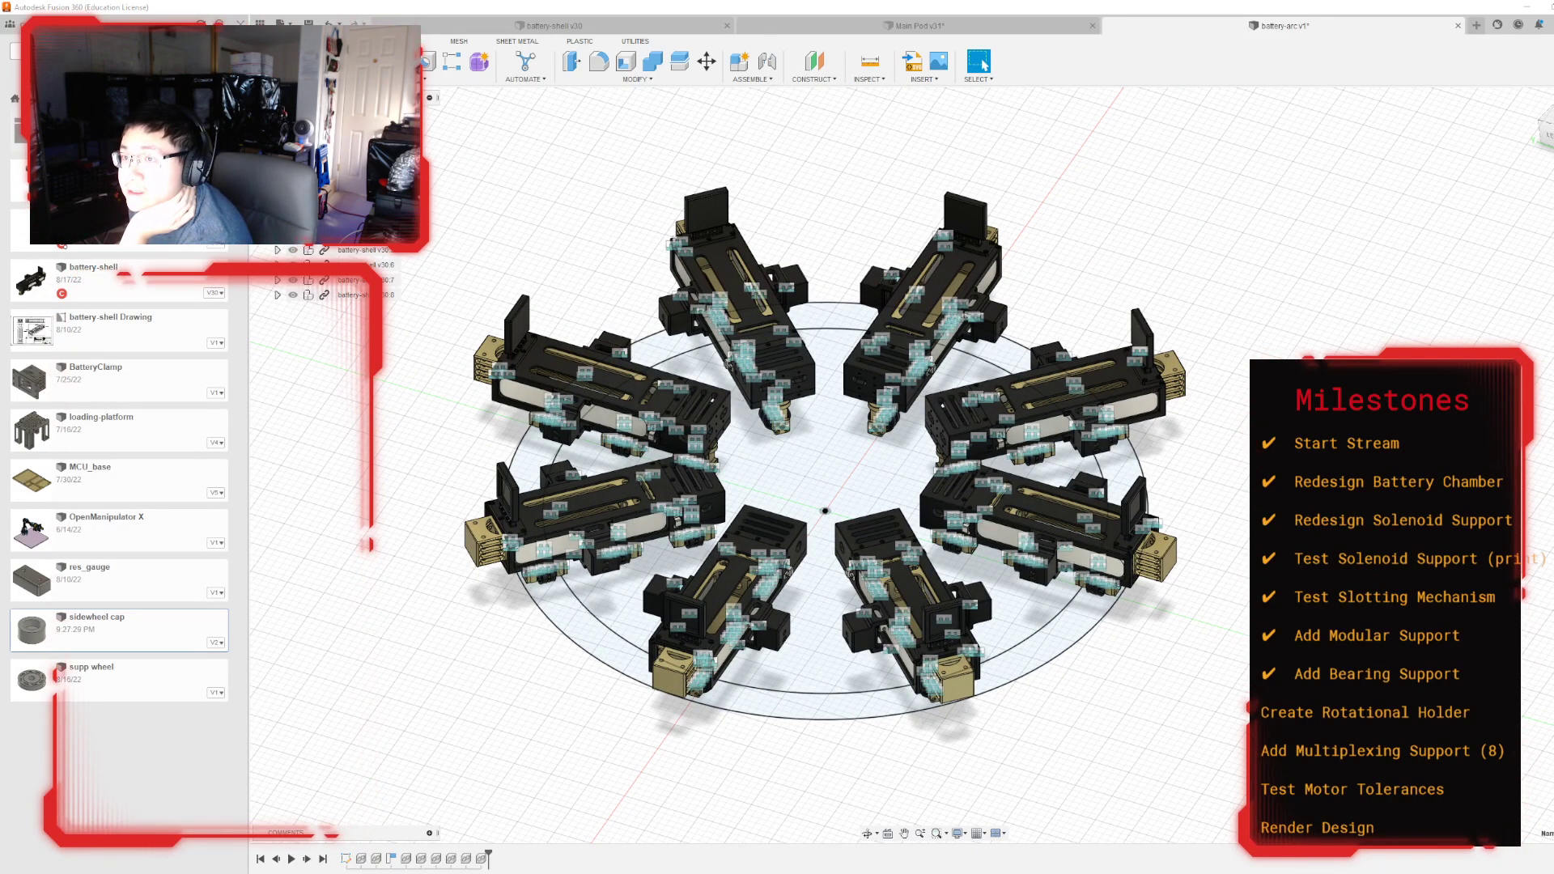
pyautogui.click(550, 402)
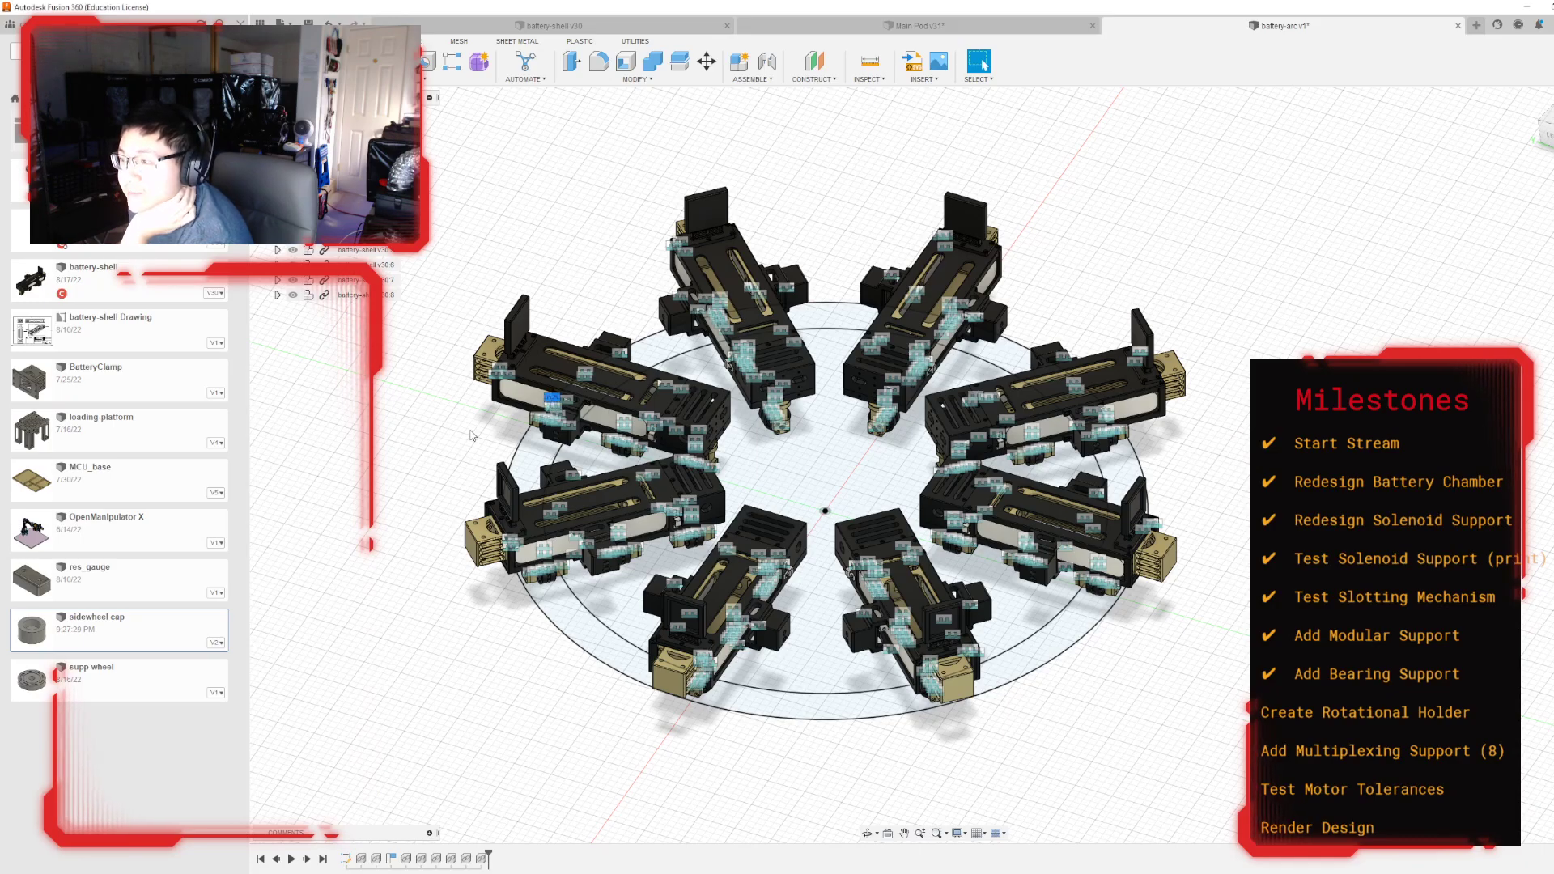
pyautogui.moveTo(1547, 138)
pyautogui.mouseDown()
pyautogui.moveTo(1547, 65)
pyautogui.moveTo(1530, 69)
pyautogui.mouseUp()
pyautogui.moveTo(924, 465)
pyautogui.keyDown('shift'); pyautogui.mouseDown(button='middle')
pyautogui.moveTo(907, 486)
pyautogui.moveTo(923, 745)
pyautogui.moveTo(890, 720)
pyautogui.moveTo(858, 542)
pyautogui.mouseUp(button='middle'); pyautogui.keyUp('shift')
pyautogui.moveTo(1544, 161); pyautogui.dragTo(1543, 139)
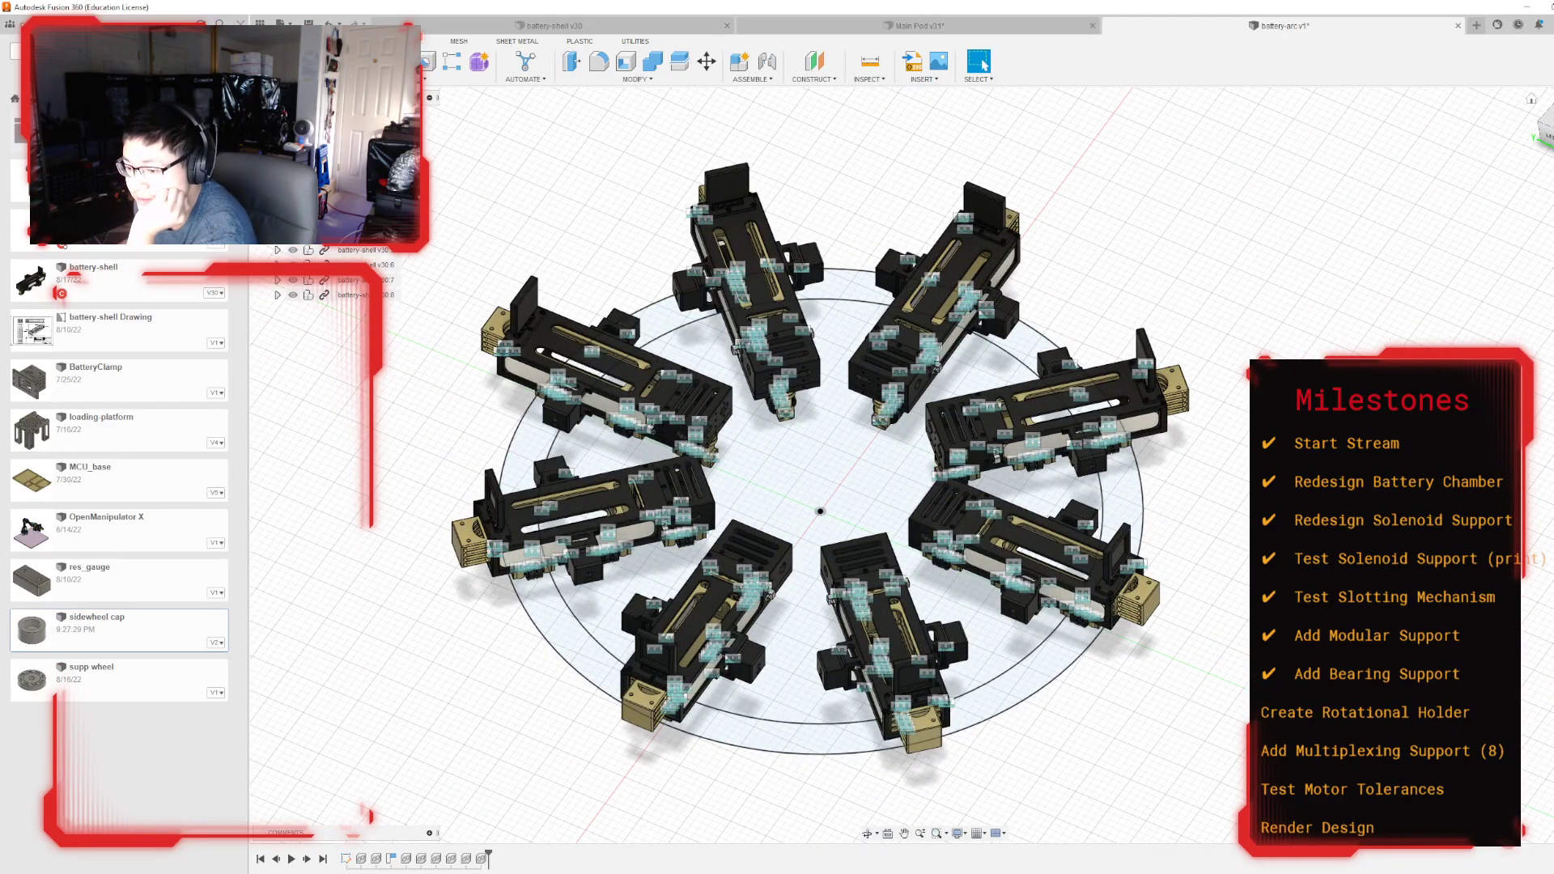
# Step: Open the ring sketch for editing and, in the battery-shell design, measure the distance between matching circular edges of the outer and middle wheel assemblies
pyautogui.doubleClick(347, 860)
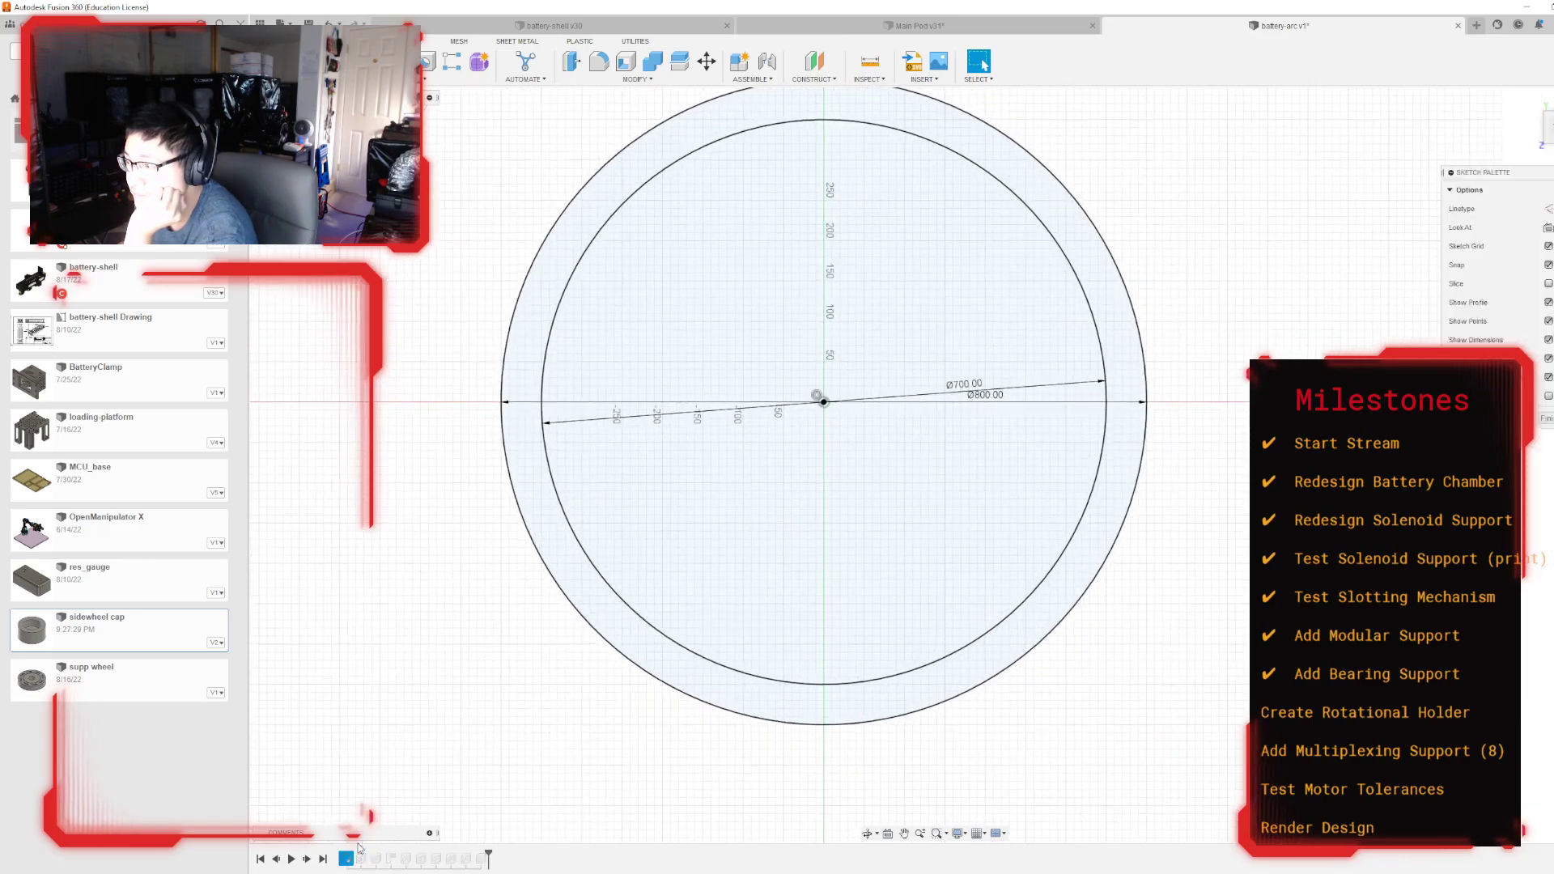
pyautogui.click(553, 25)
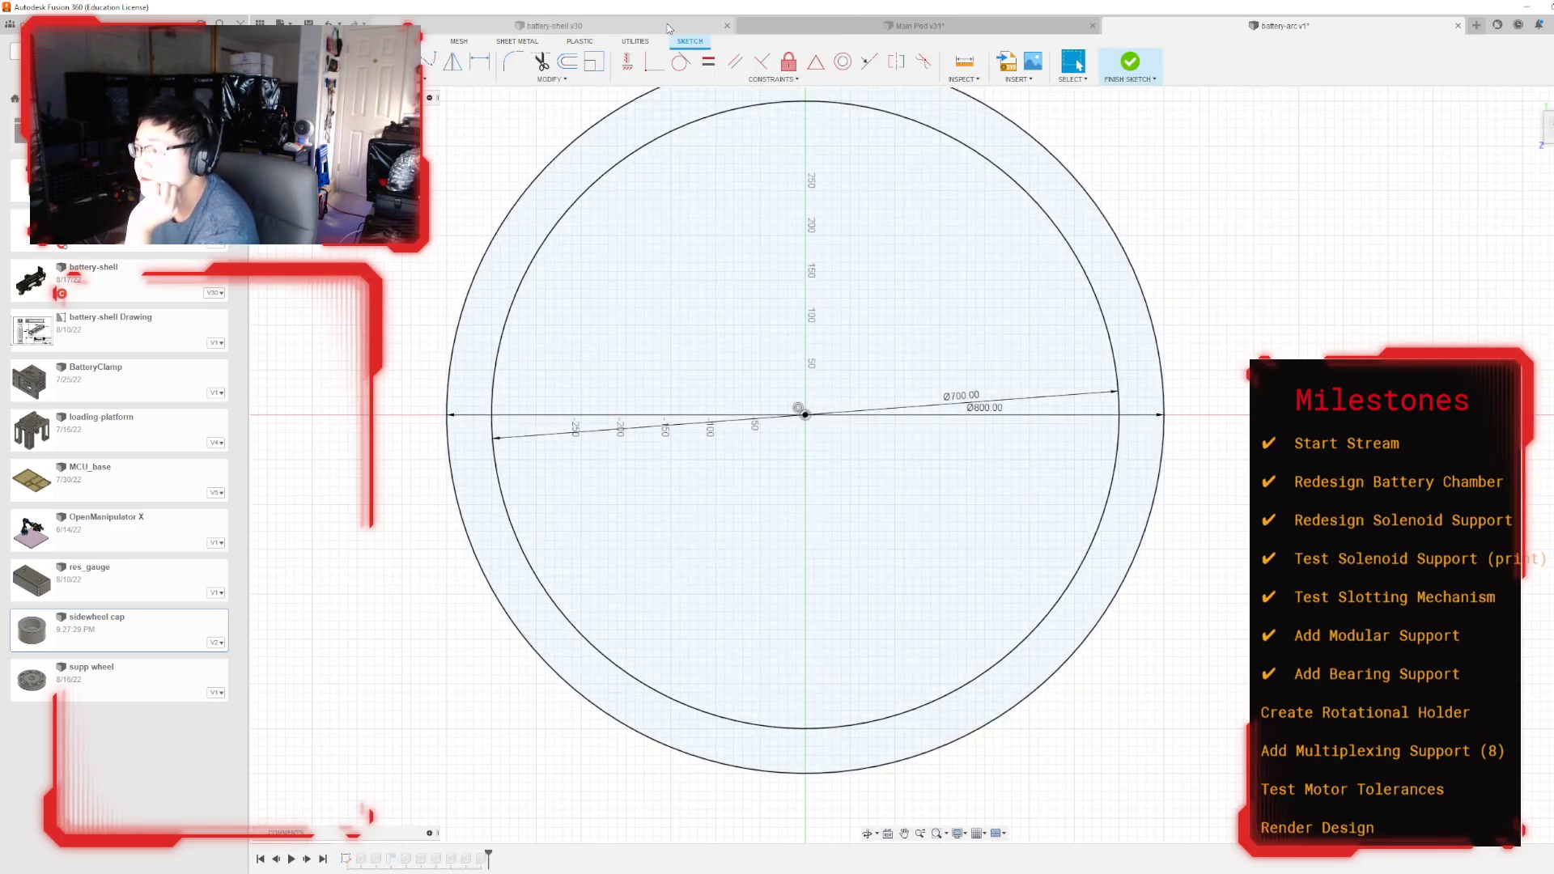
pyautogui.moveTo(1114, 403)
pyautogui.keyDown('shift'); pyautogui.mouseDown(button='middle')
pyautogui.moveTo(910, 217)
pyautogui.moveTo(907, 154)
pyautogui.moveTo(882, 146)
pyautogui.moveTo(906, 121)
pyautogui.moveTo(923, 187)
pyautogui.mouseUp(button='middle'); pyautogui.keyUp('shift')
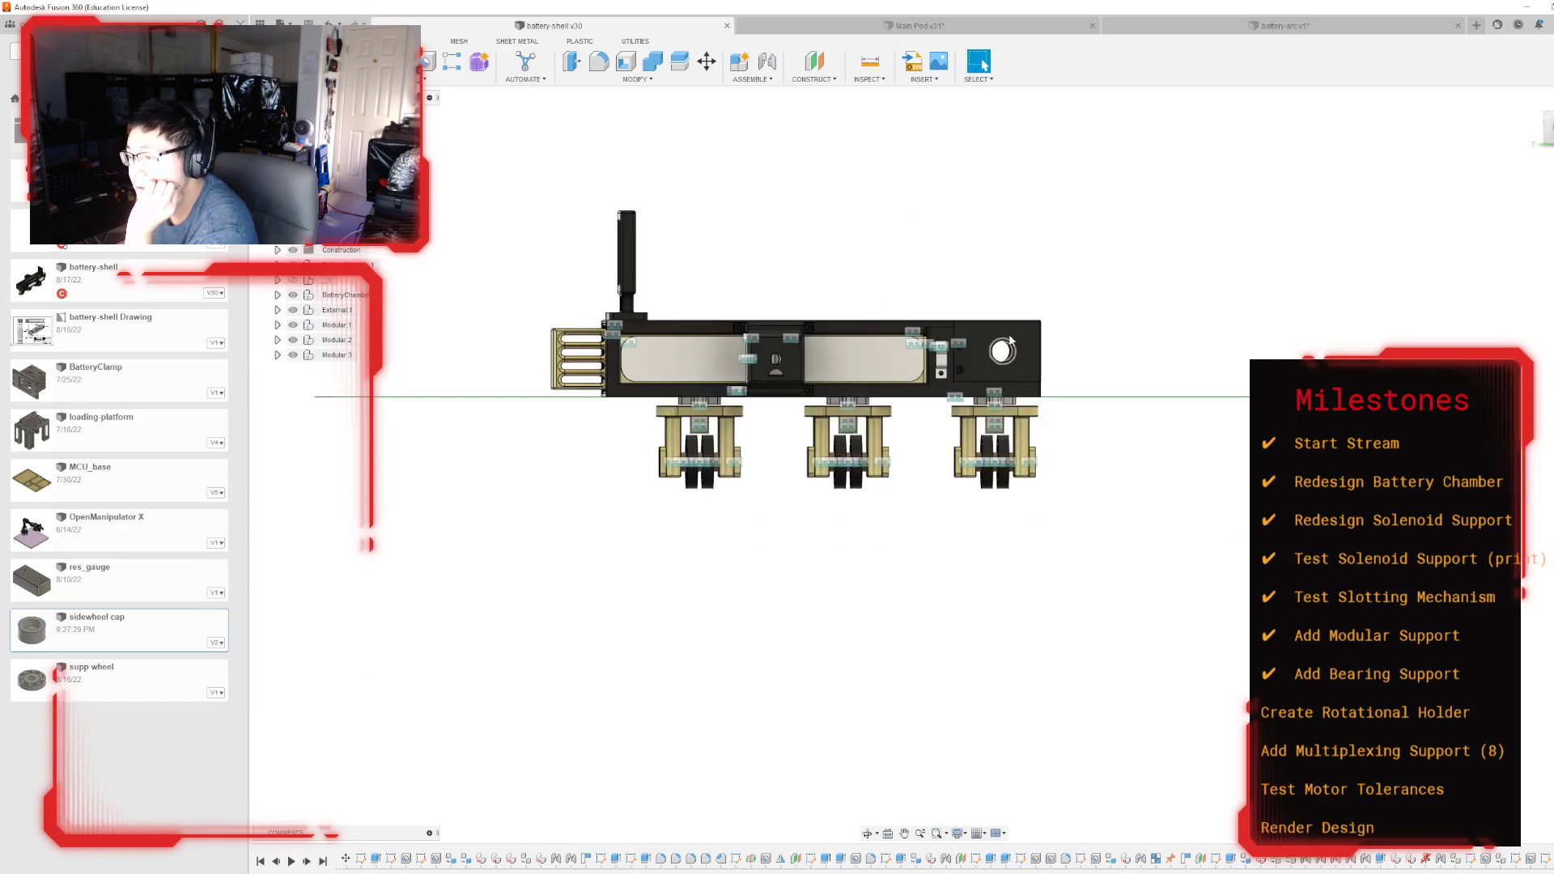
pyautogui.scroll(6, 846, 392)
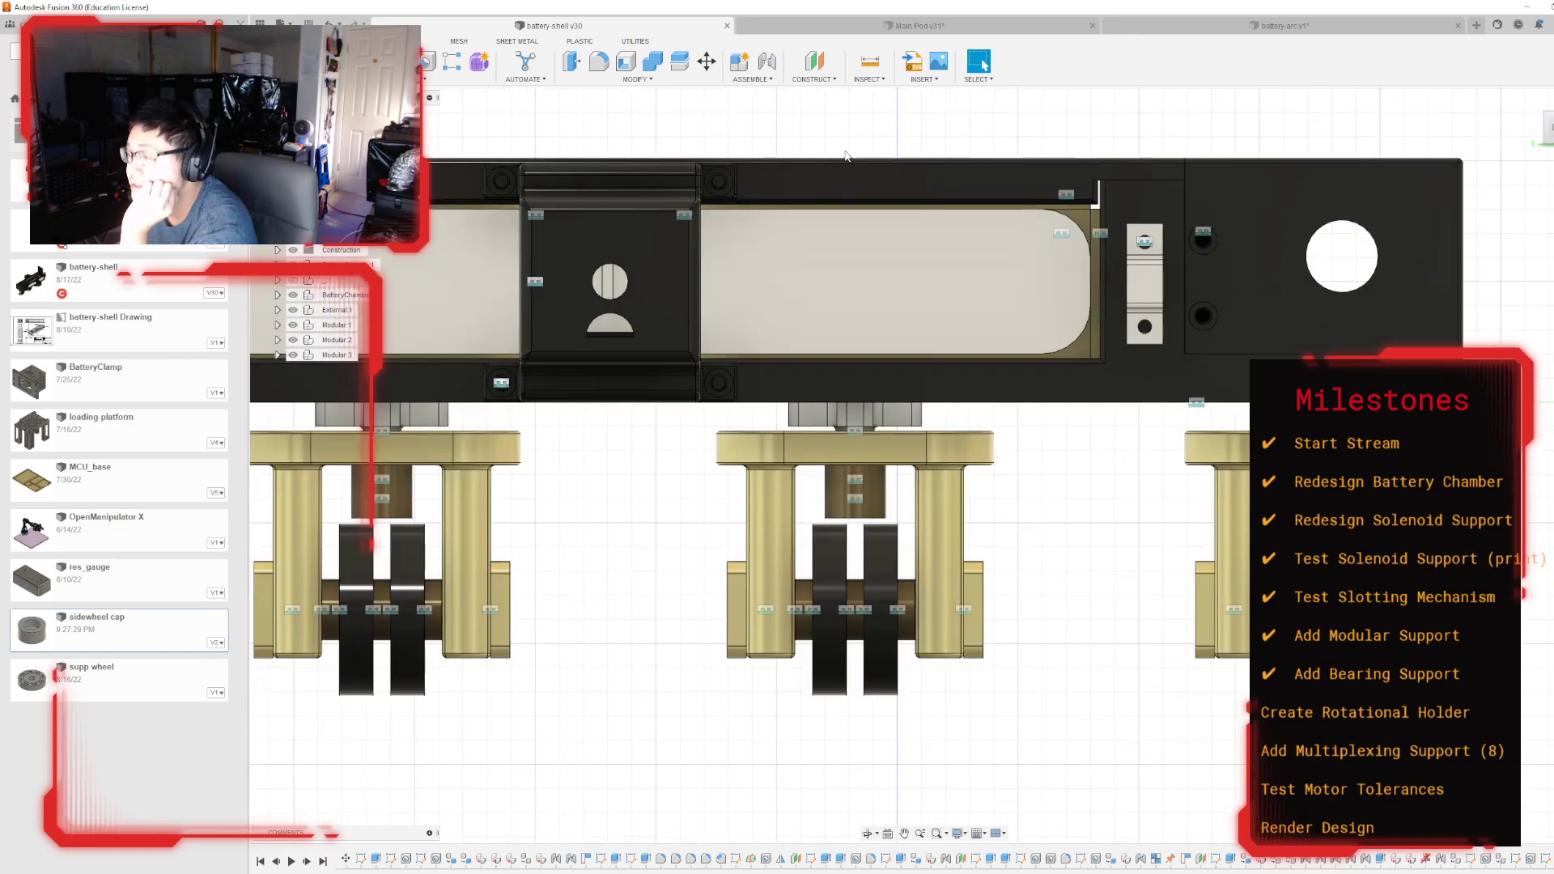
pyautogui.click(870, 64)
pyautogui.keyDown('shift'); pyautogui.moveTo(923, 462); pyautogui.dragTo(810, 478, button='middle'); pyautogui.keyUp('shift')
pyautogui.scroll(3, 353, 744)
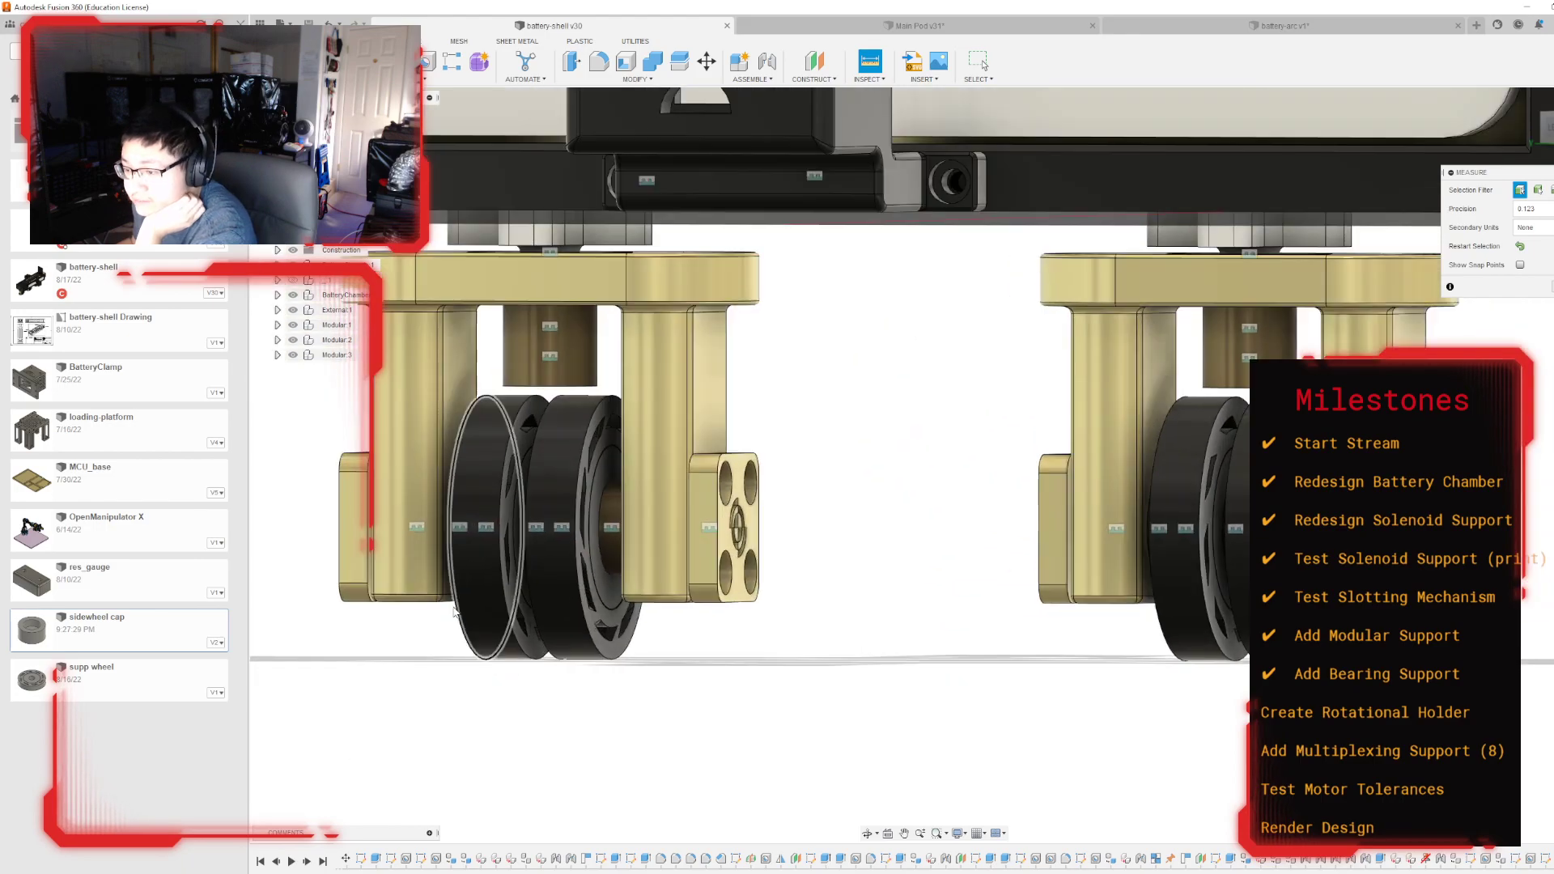
pyautogui.click(518, 582)
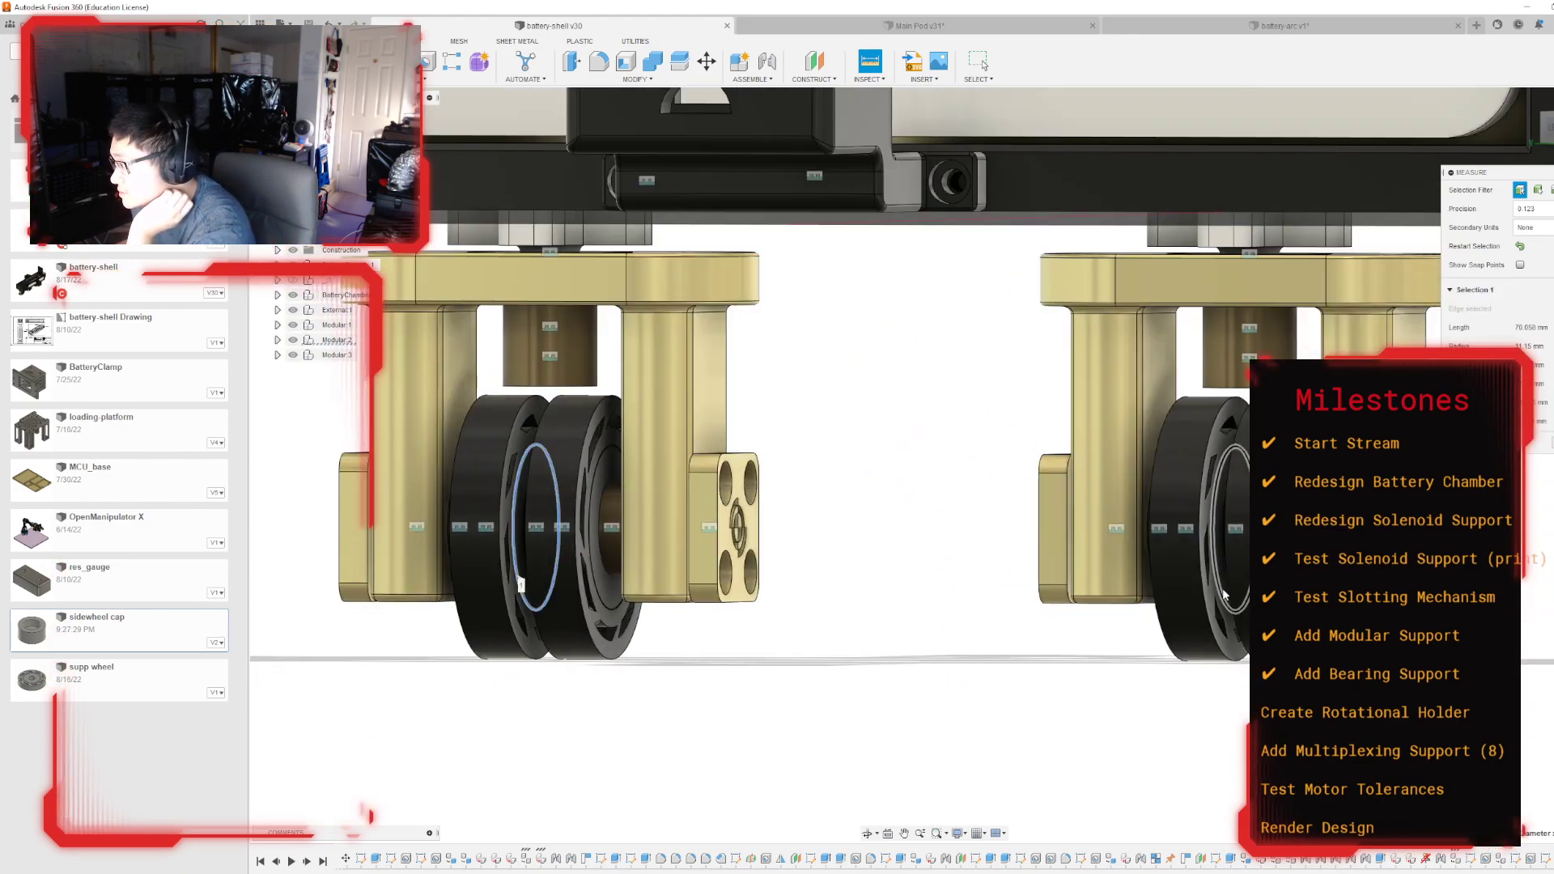
pyautogui.click(1231, 598)
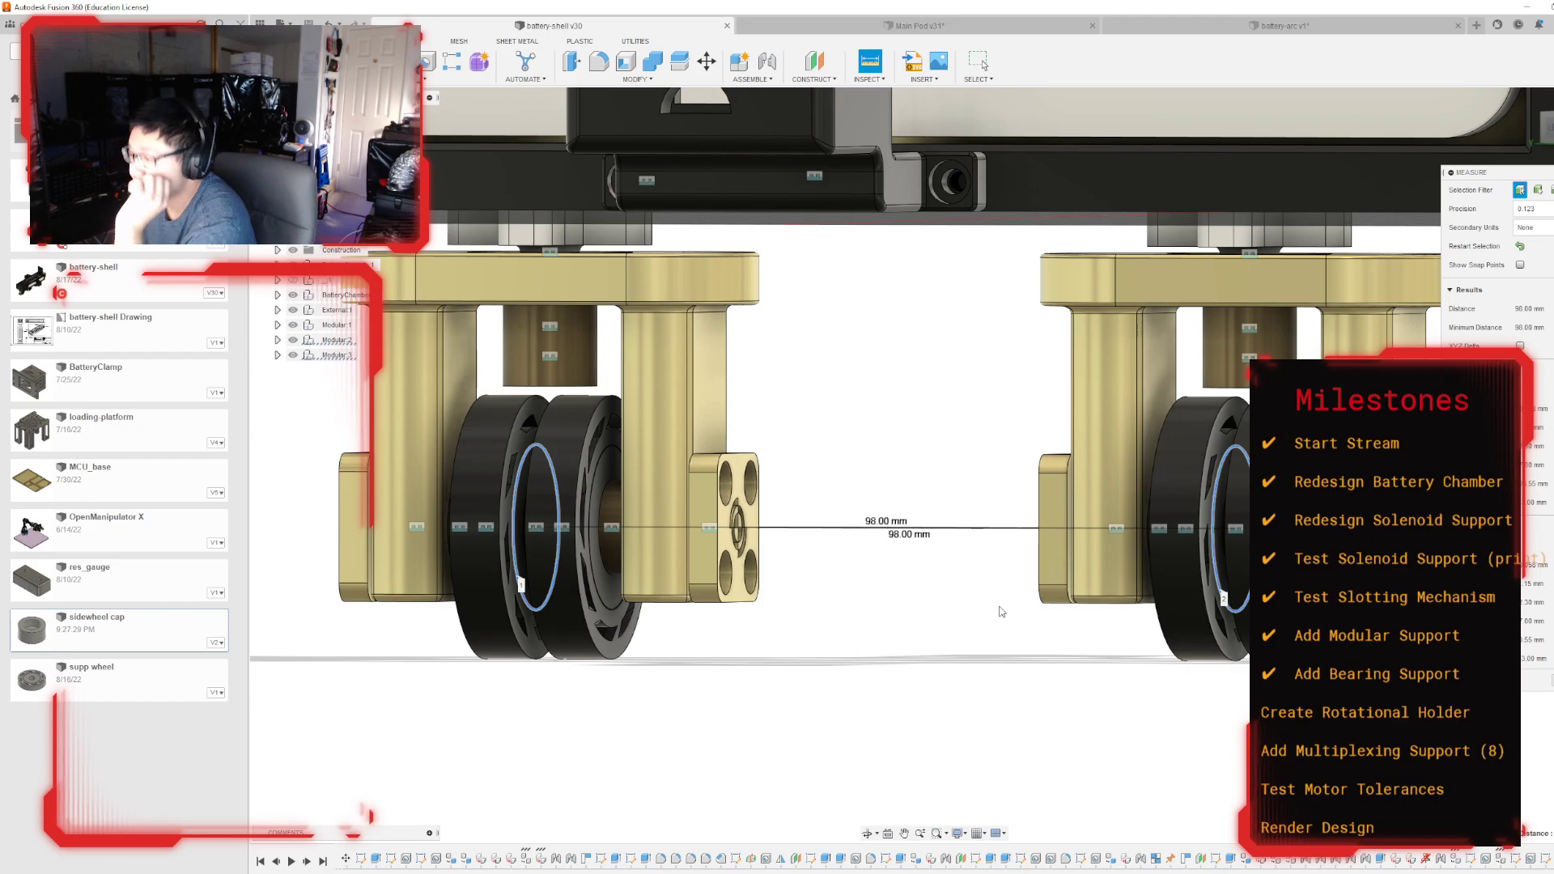
# Step: Switch back to the battery-arc sketch and draw a 604 mm diameter circle centered on the origin
pyautogui.click(1150, 25)
pyautogui.scroll(2, 946, 450)
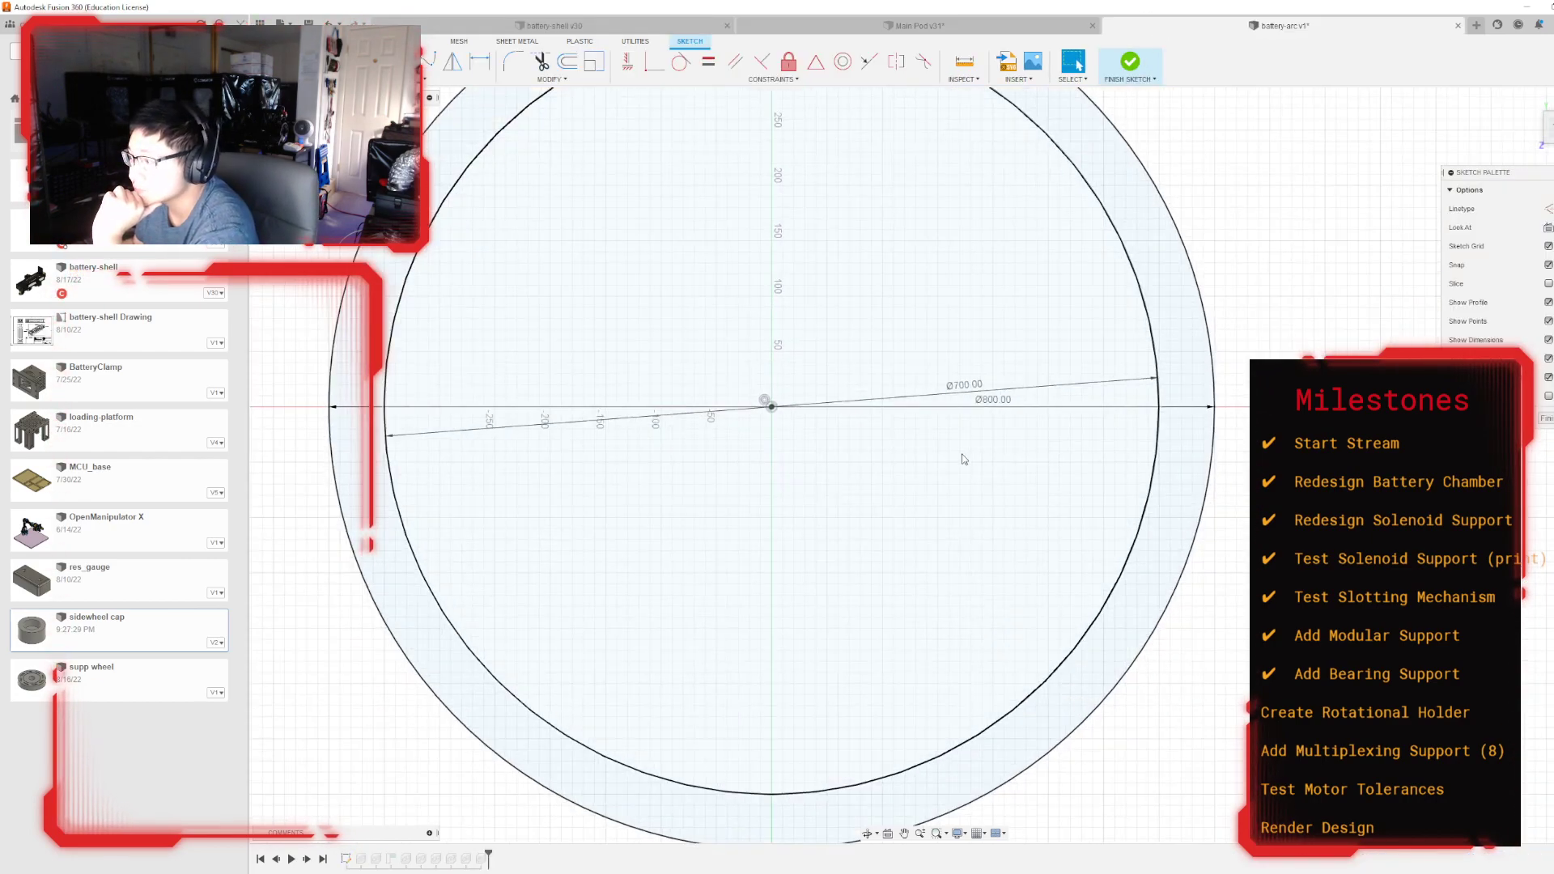
pyautogui.press('c')
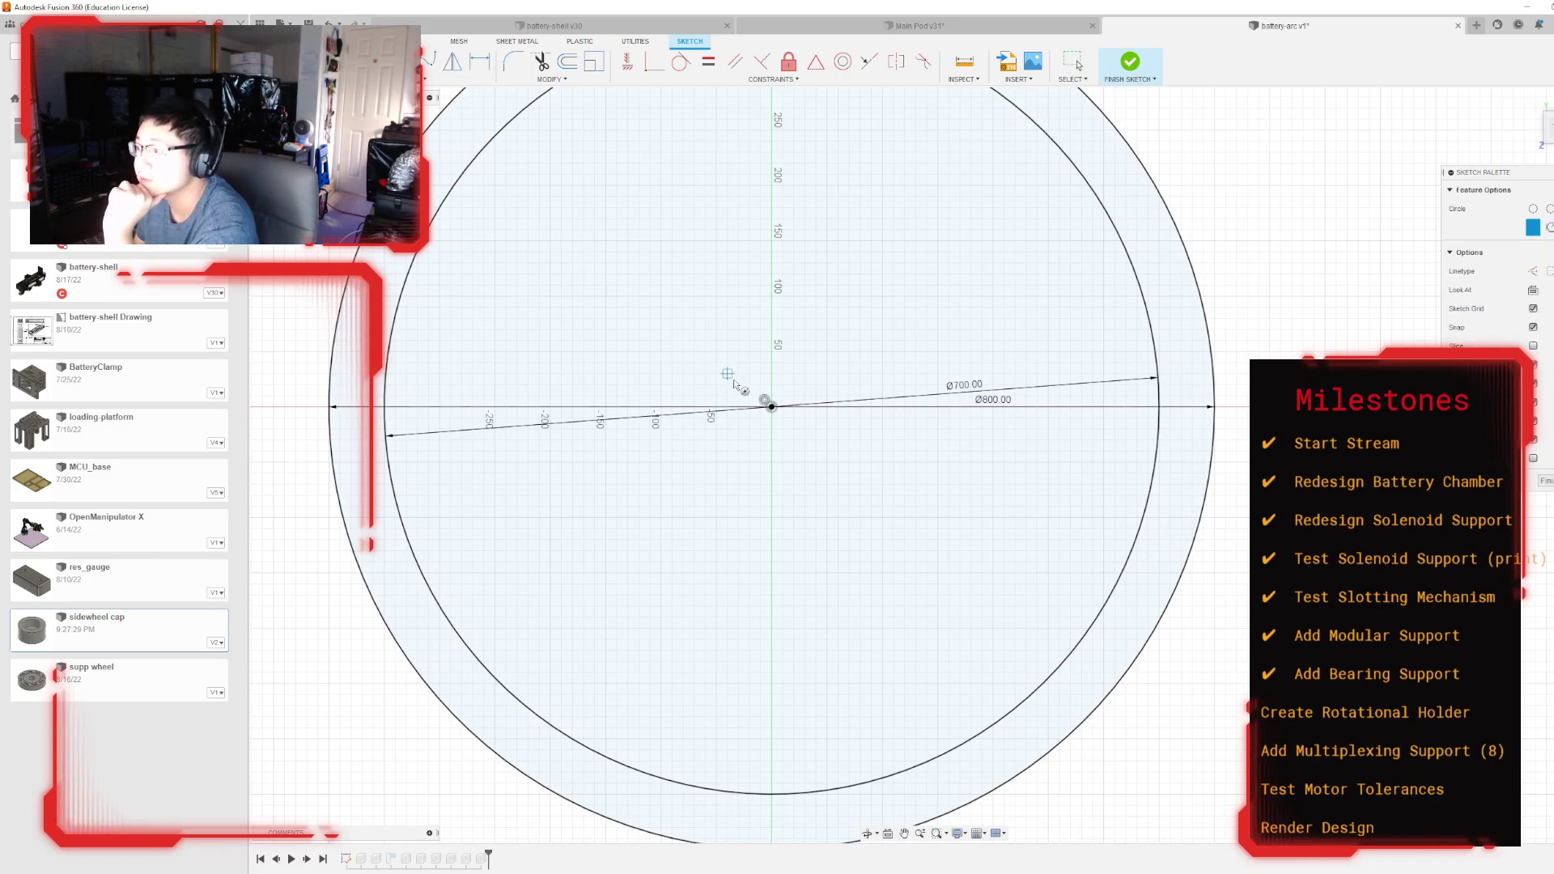
pyautogui.click(772, 407)
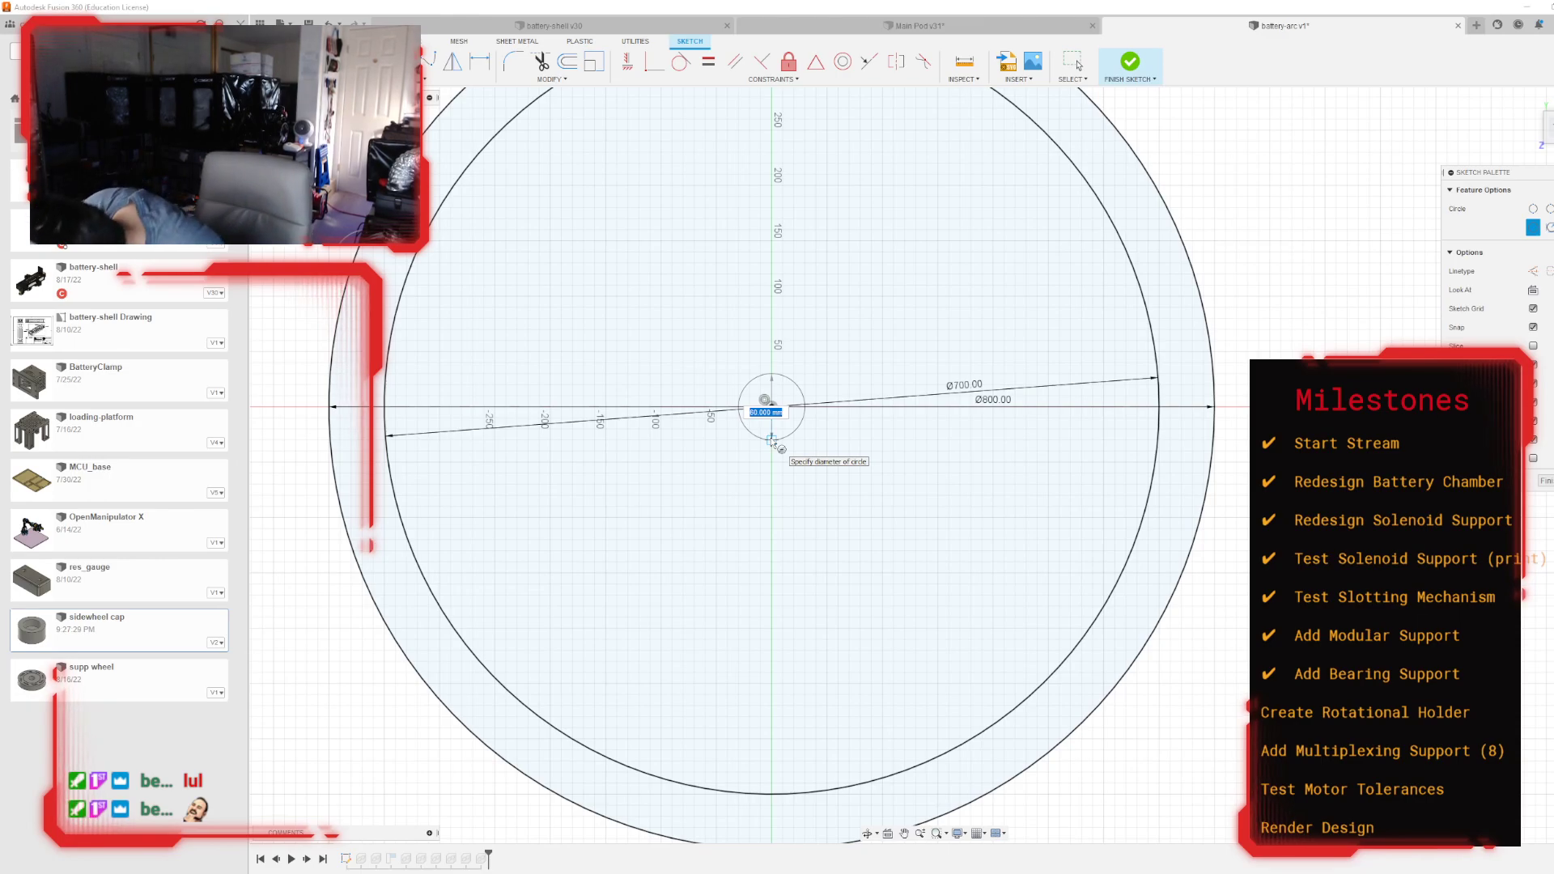
pyautogui.write('604')
pyautogui.press('Tab')
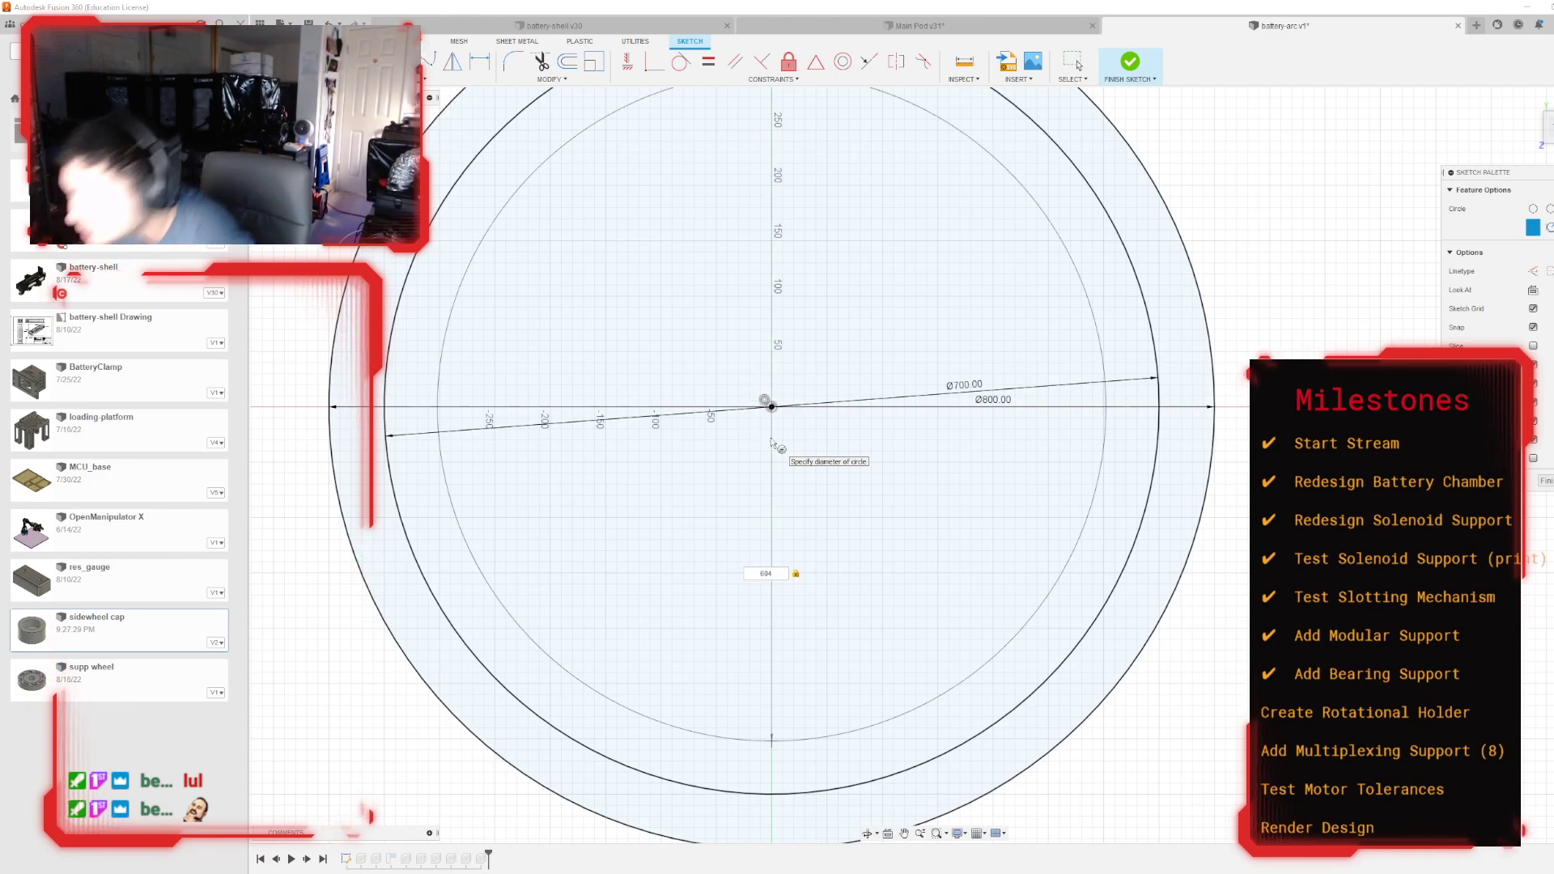
pyautogui.press('Return')
pyautogui.press('Escape')
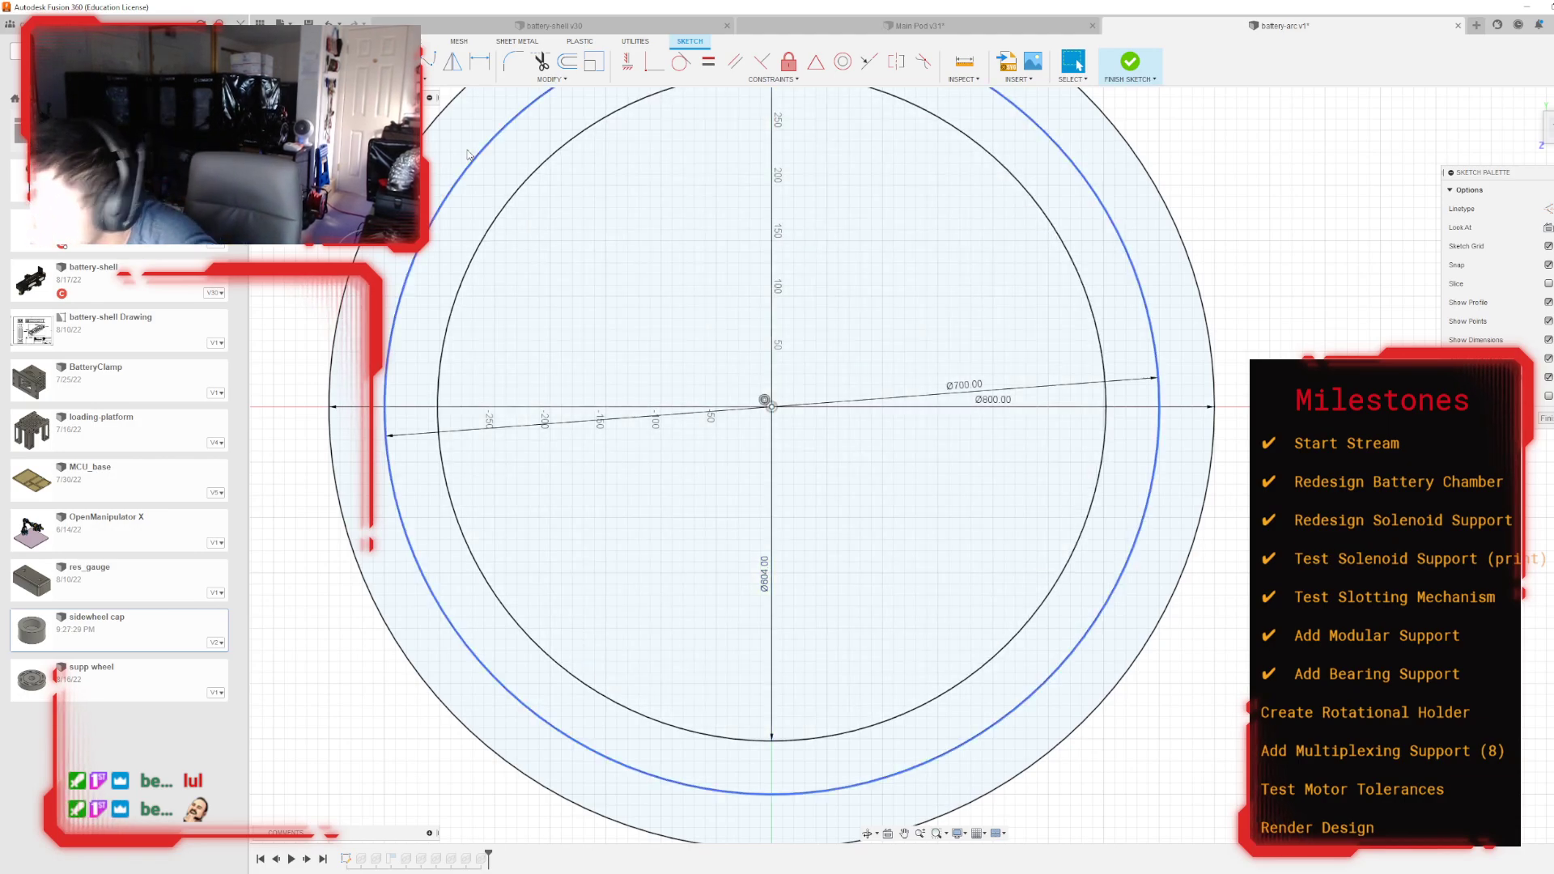
# Step: Draw a 504 mm diameter circle concentric with the existing ring circles
pyautogui.press('c')
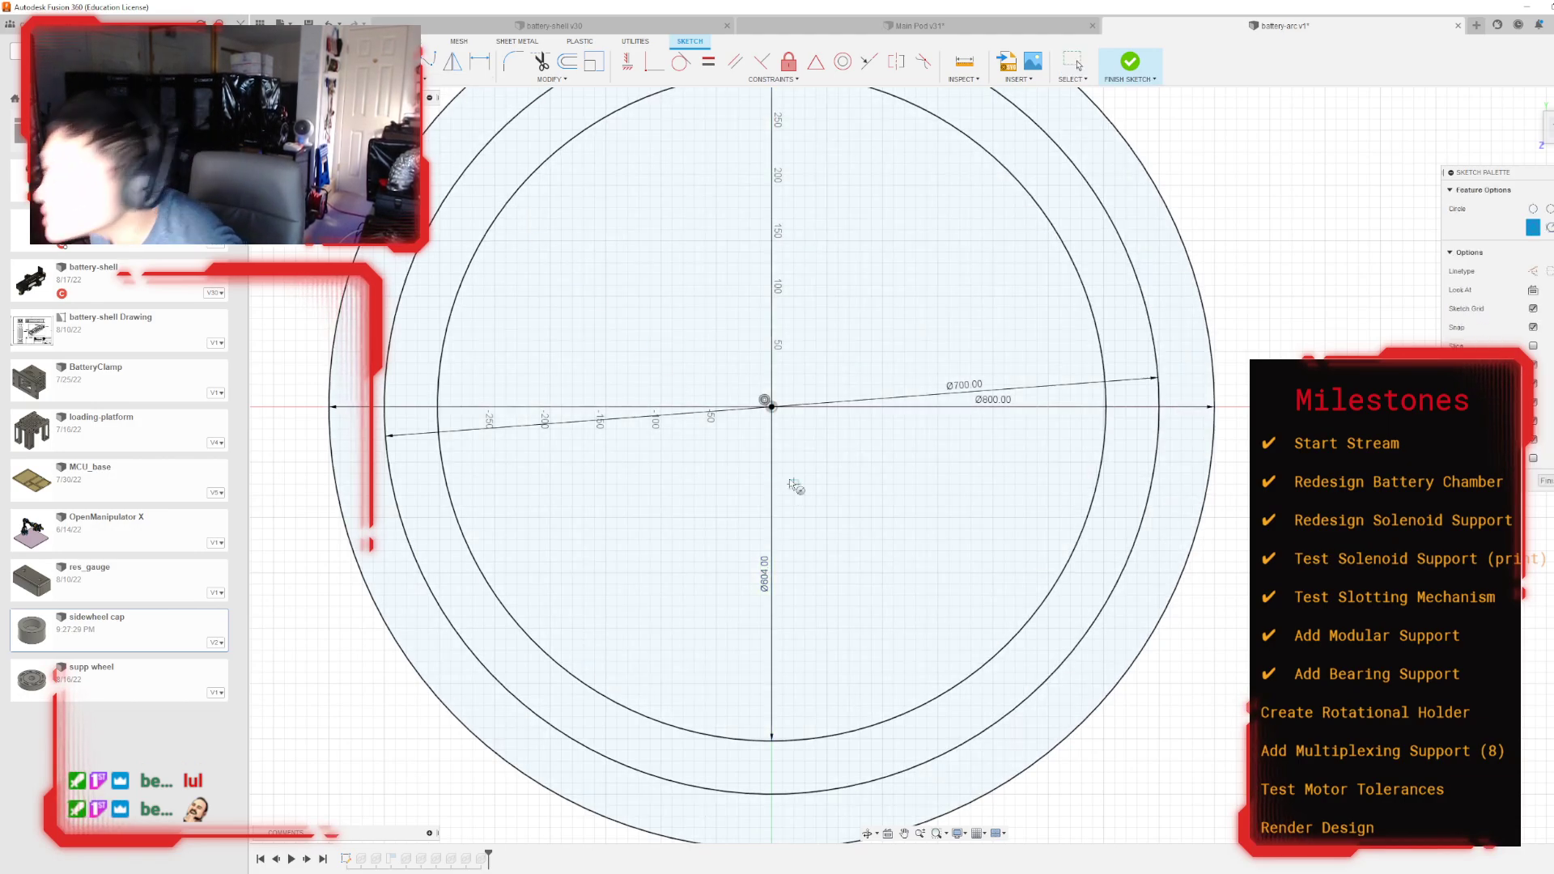
pyautogui.click(772, 407)
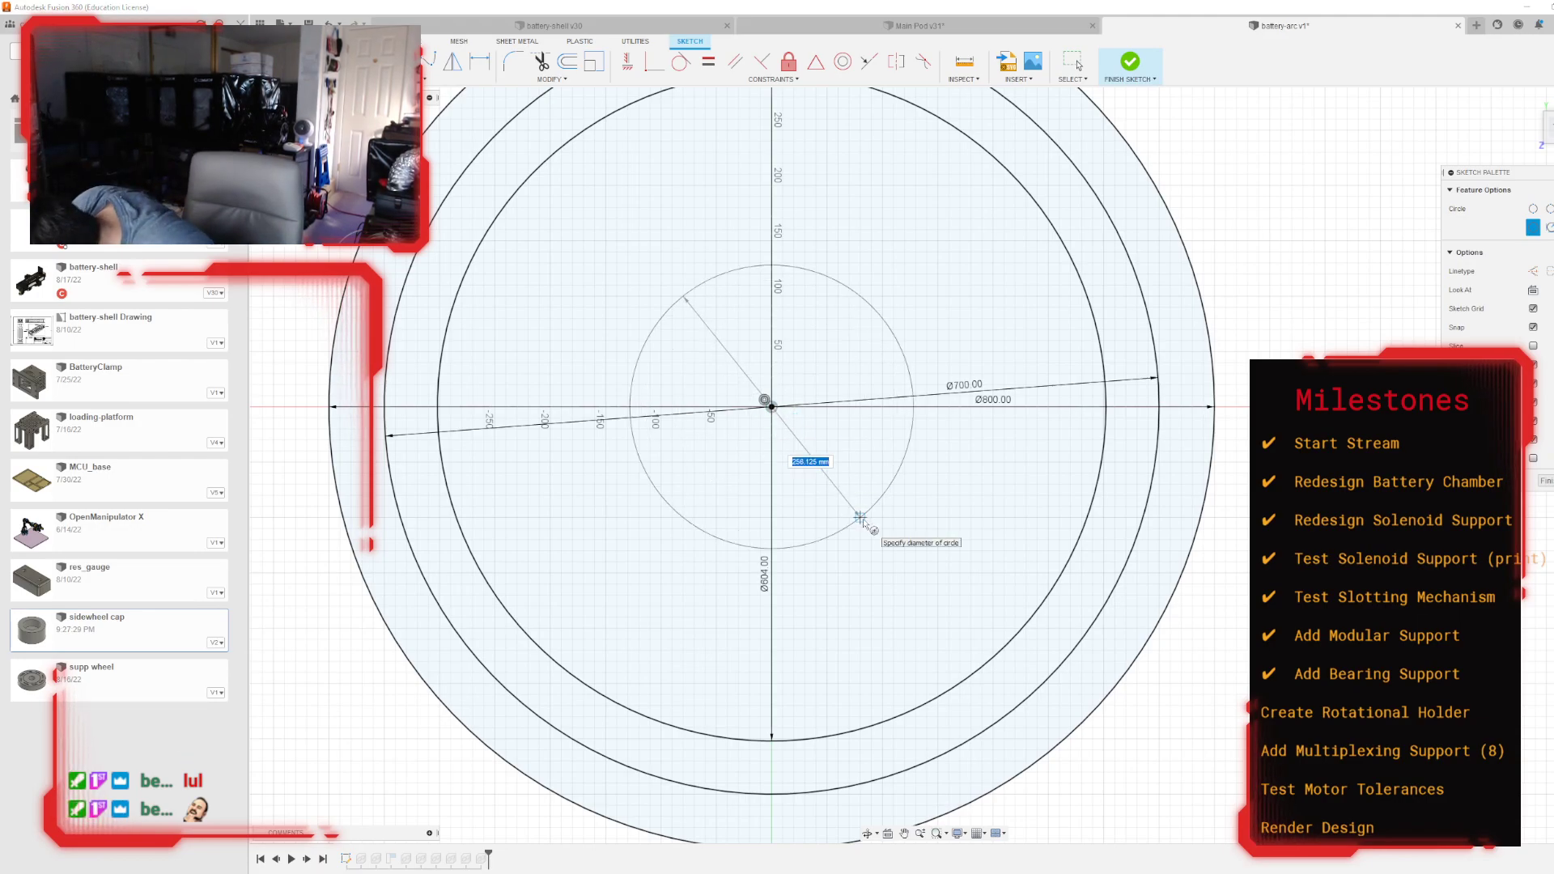
pyautogui.write('50')
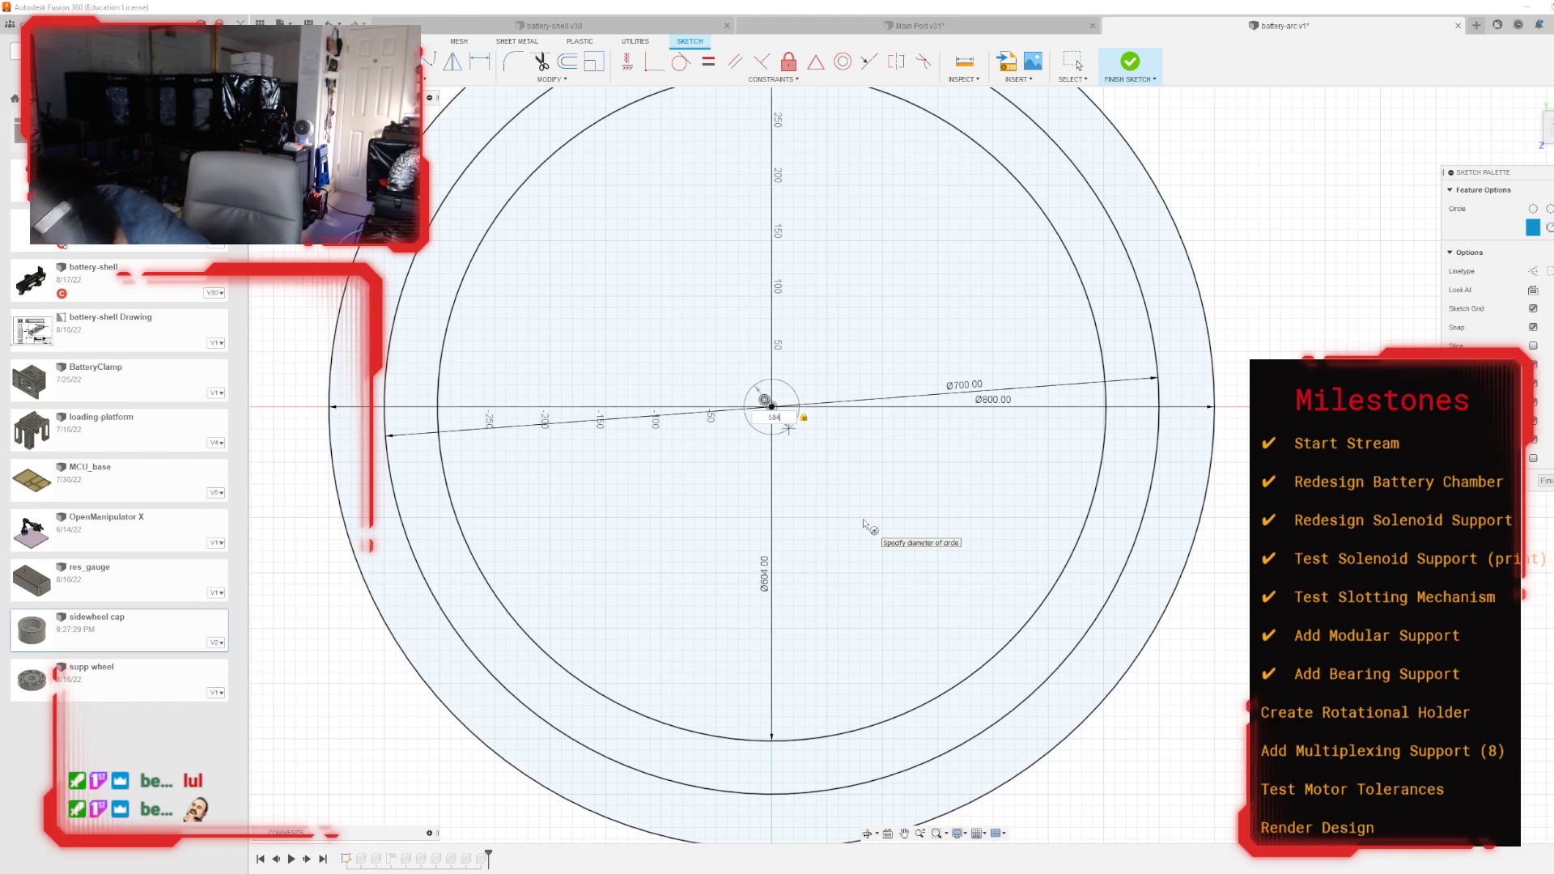
pyautogui.write('4')
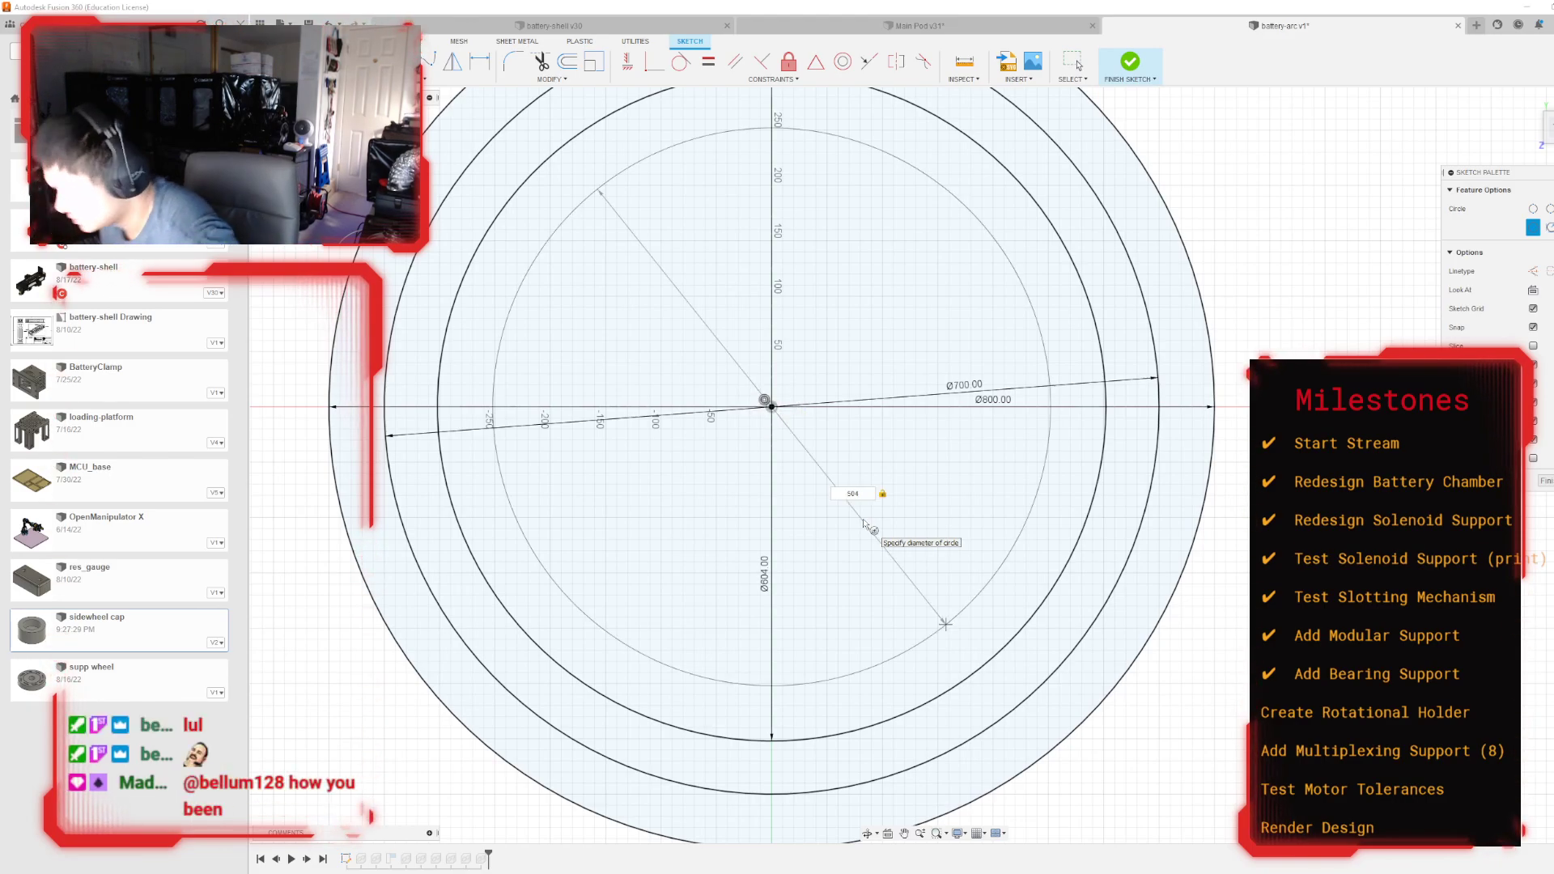
pyautogui.press('Return')
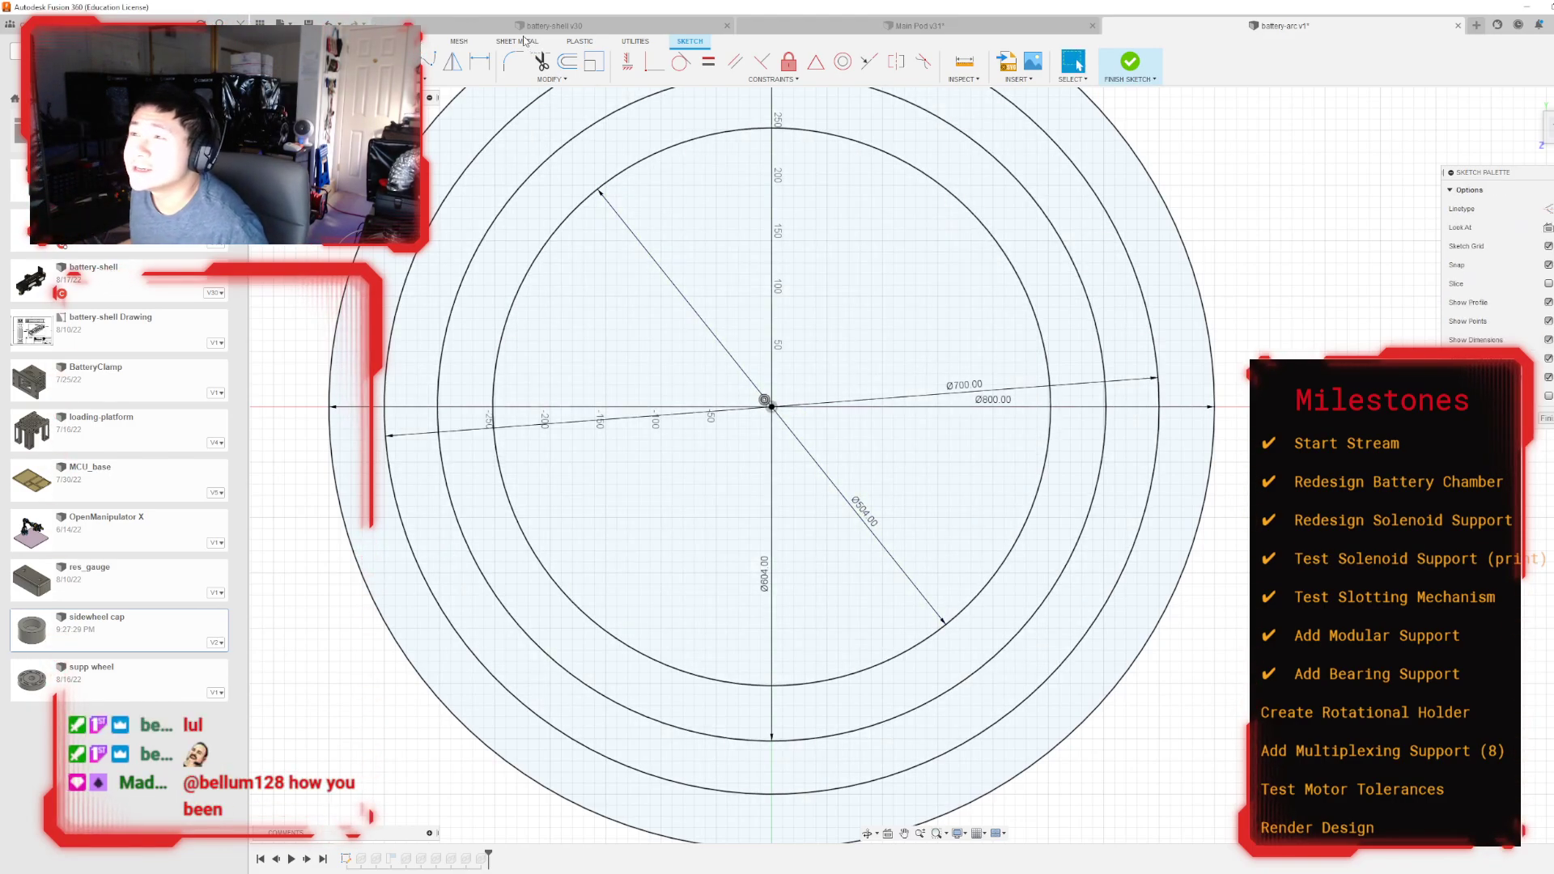
# Step: In the battery-shell design, measure the distance between matching circular edges of the middle and innermost wheel assemblies, and return to the battery-arc sketch
pyautogui.click(553, 26)
pyautogui.scroll(-4, 637, 569)
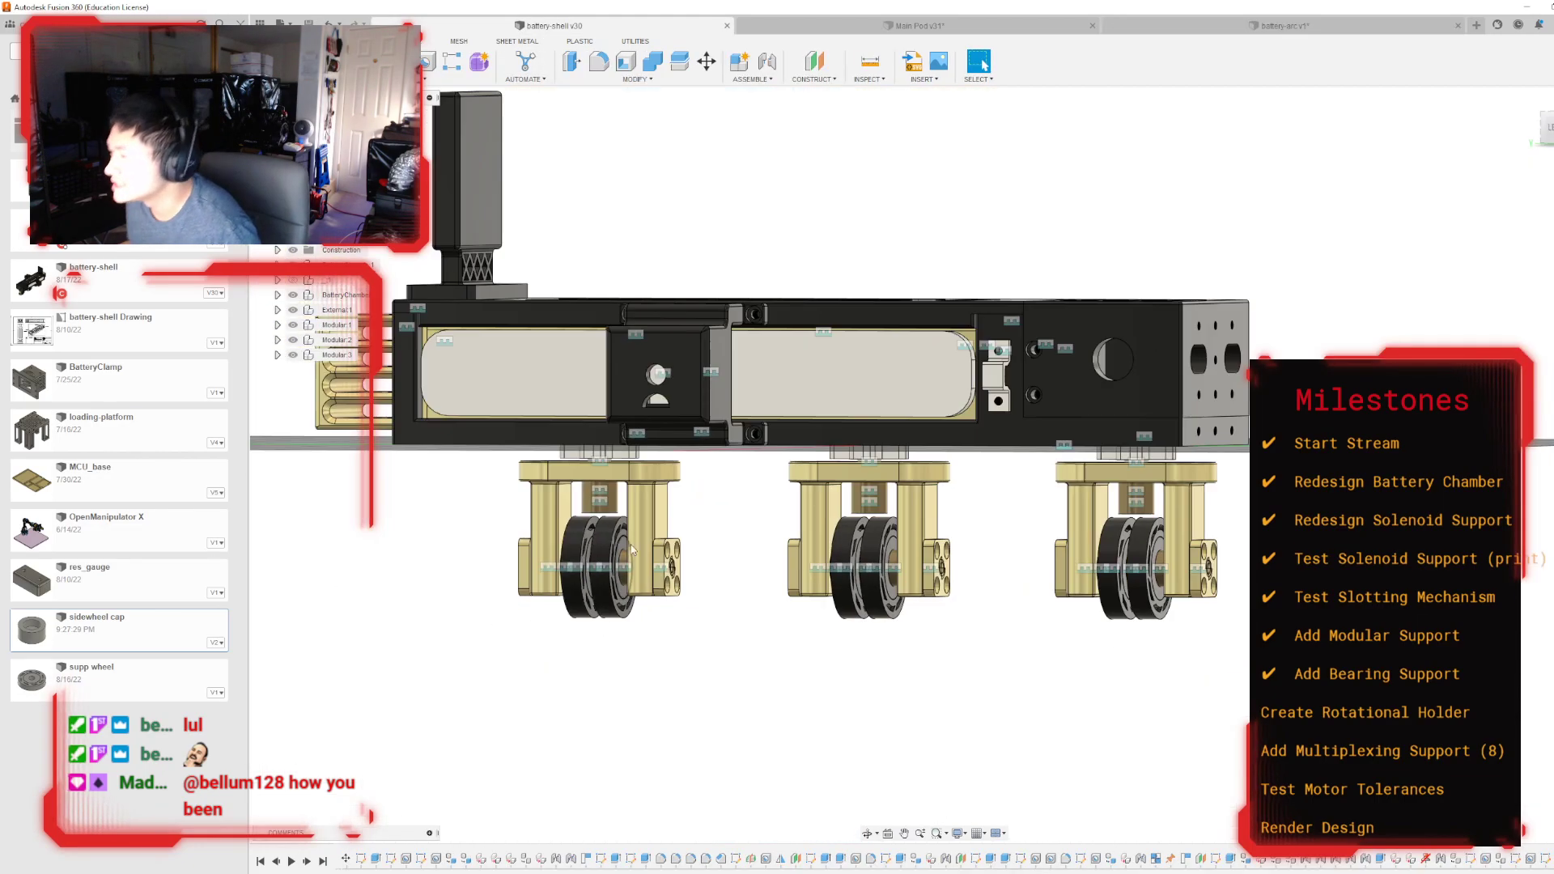
pyautogui.scroll(5, 890, 587)
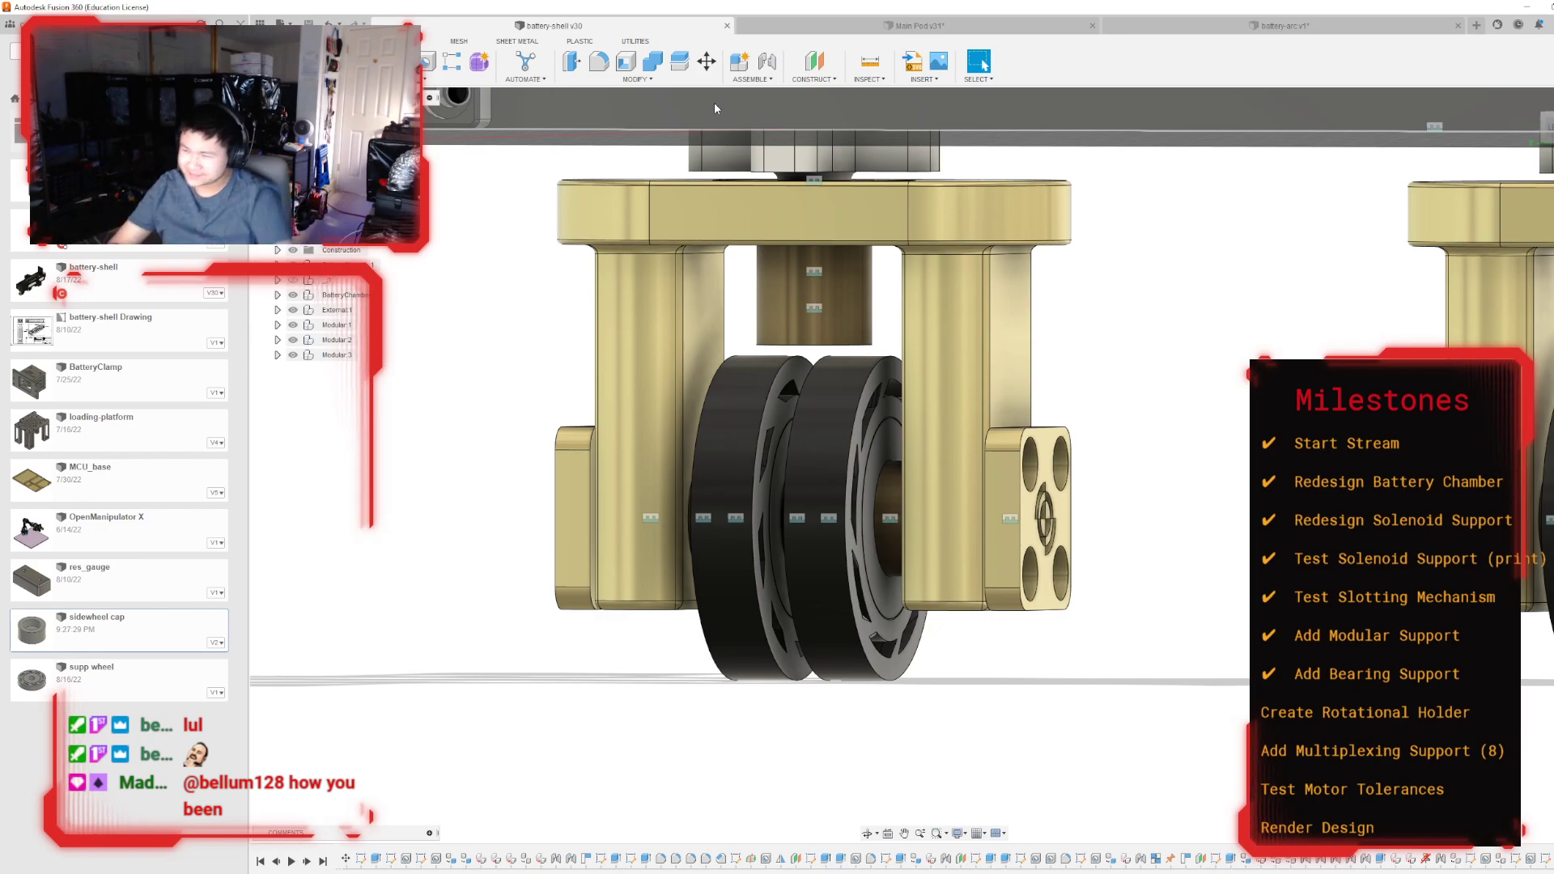
pyautogui.click(871, 69)
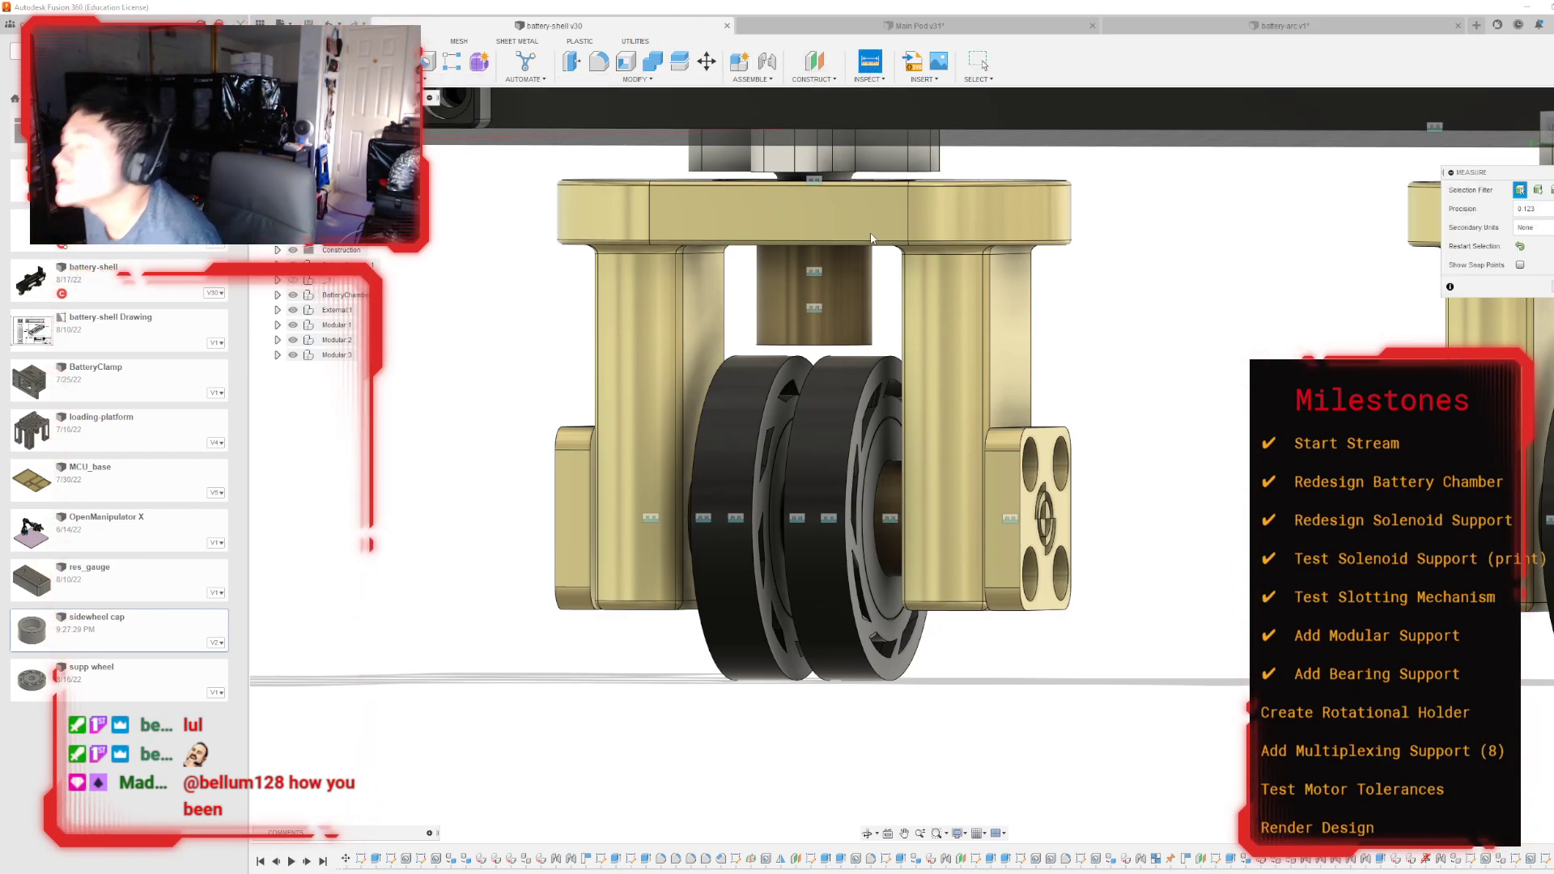
pyautogui.click(775, 583)
pyautogui.scroll(-4, 620, 572)
pyautogui.scroll(6, 835, 527)
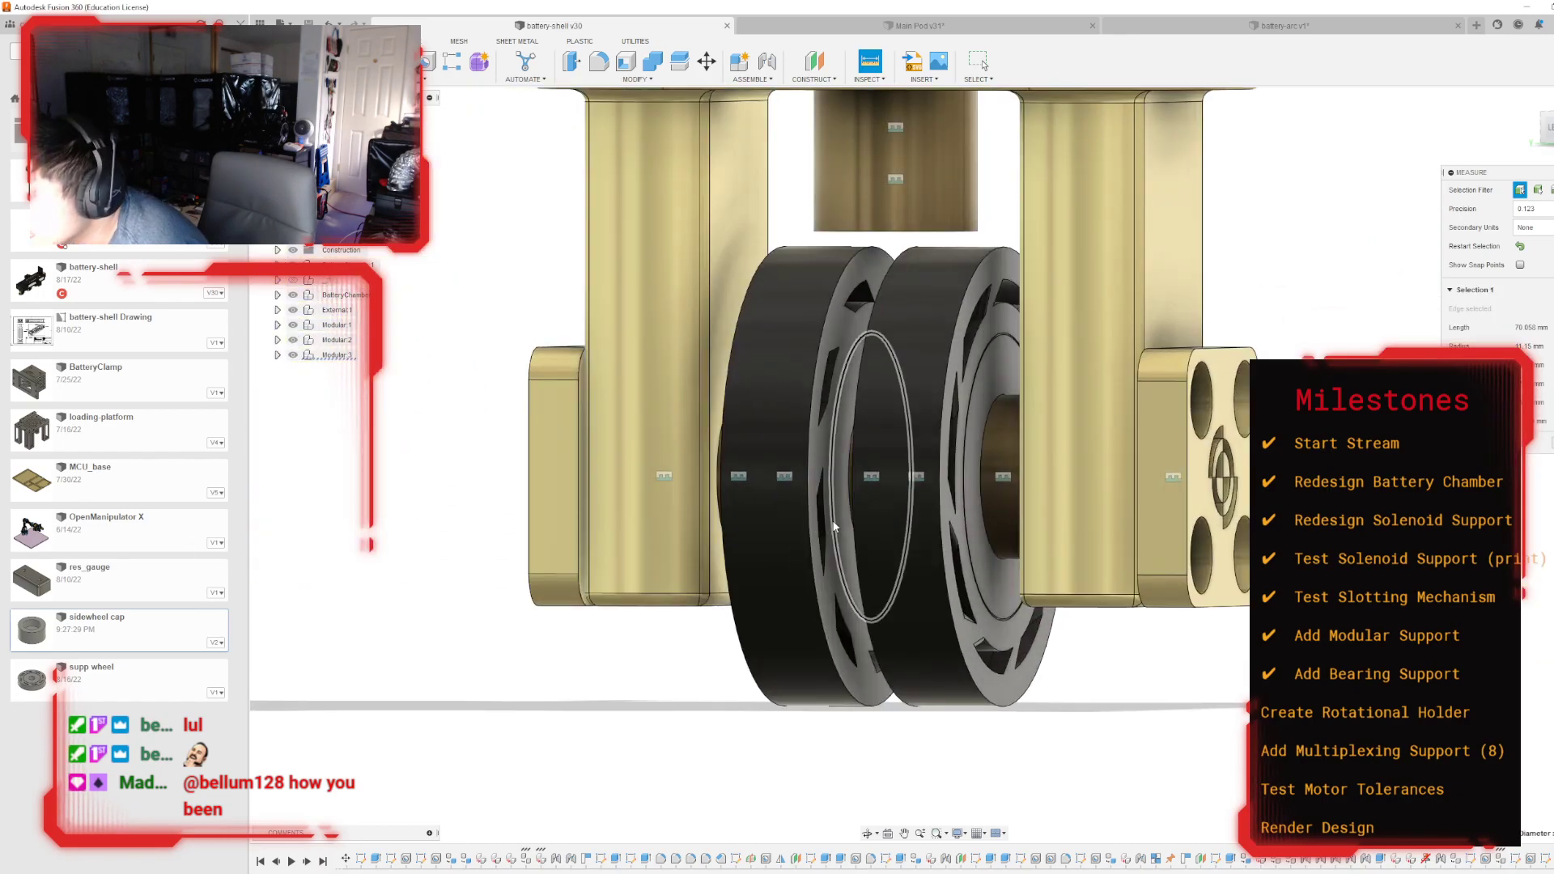
pyautogui.click(835, 527)
pyautogui.scroll(-3, 977, 528)
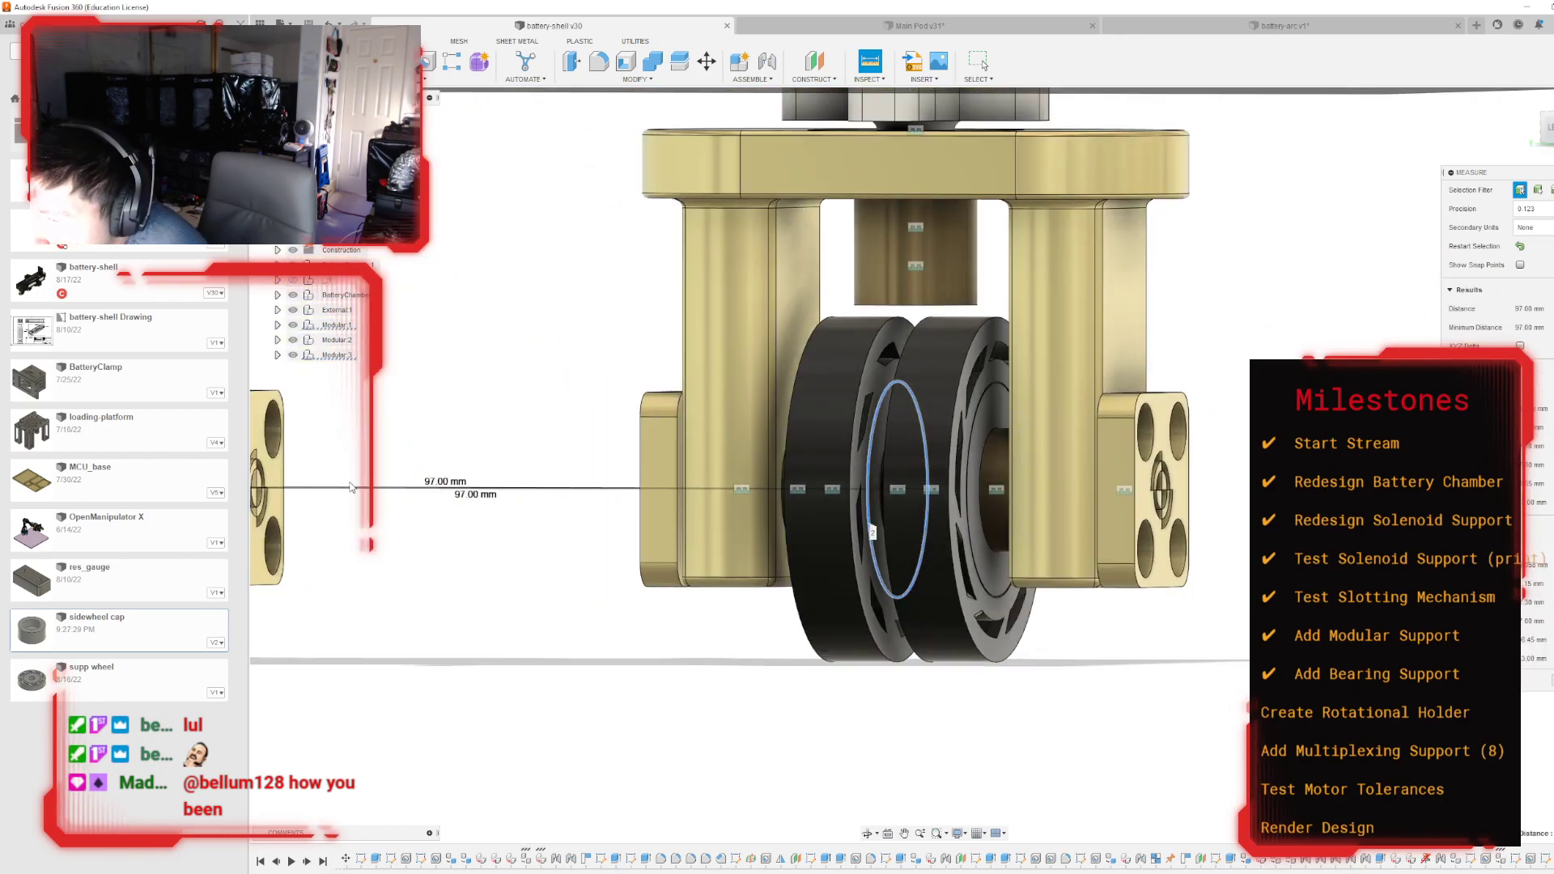
pyautogui.scroll(1, 348, 486)
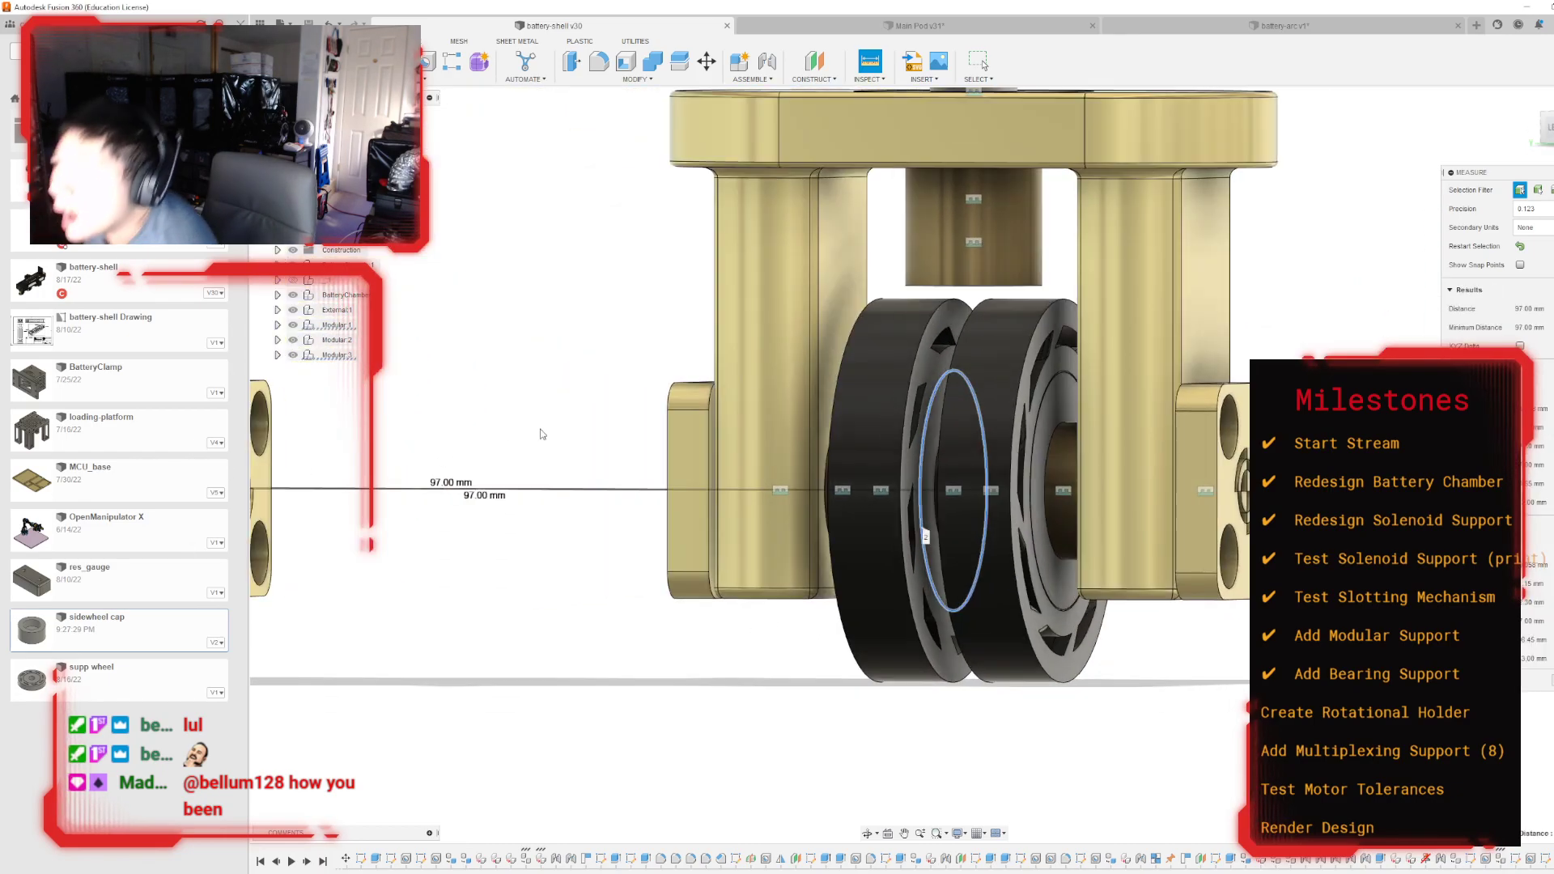
pyautogui.click(1269, 31)
pyautogui.scroll(3, 904, 424)
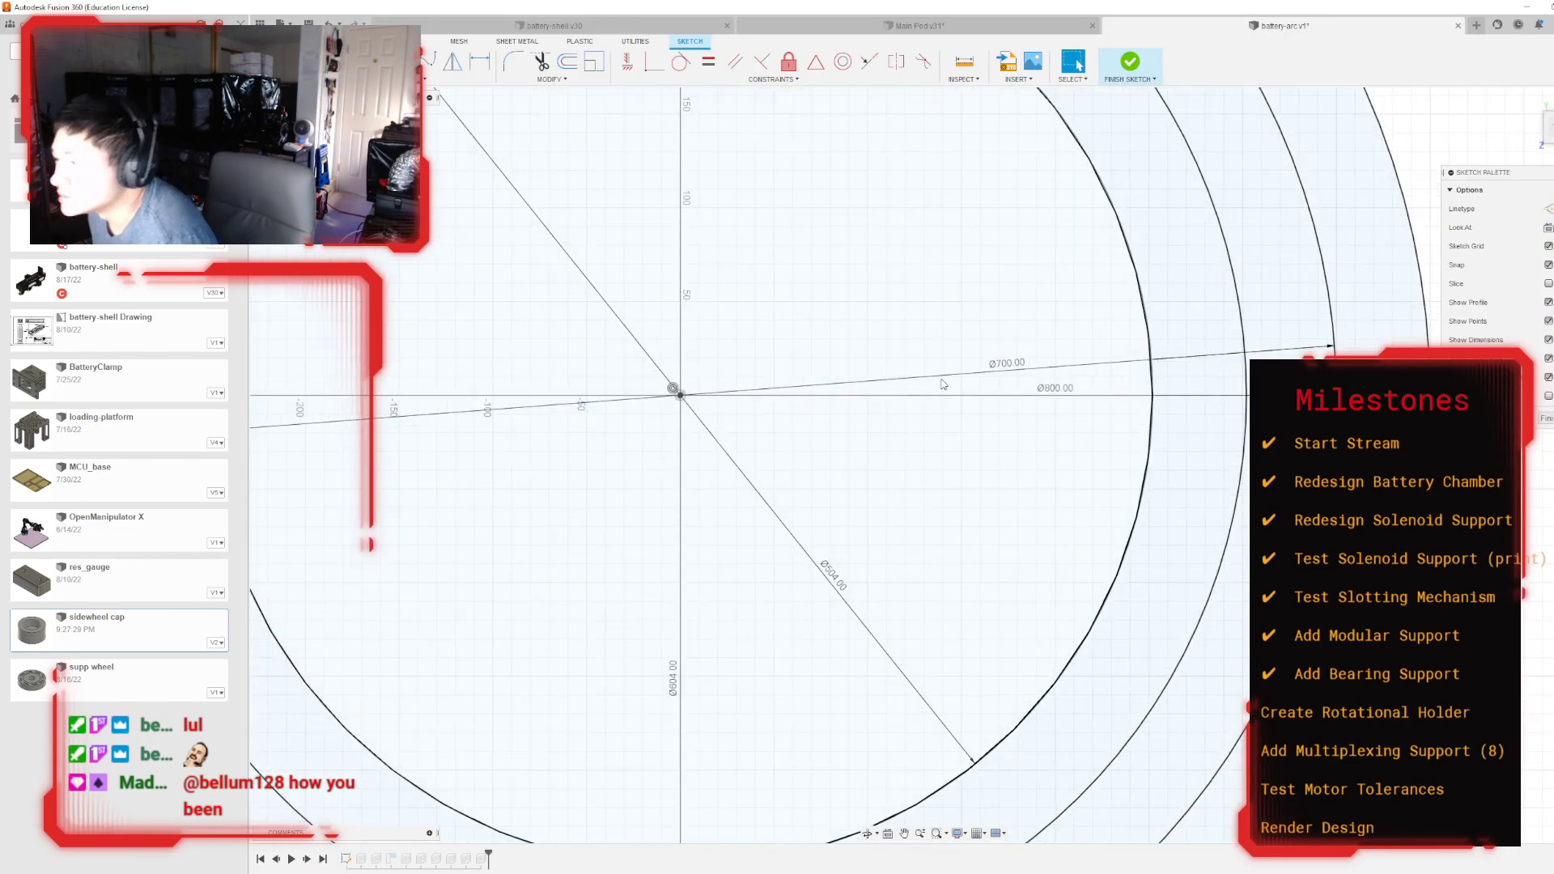
pyautogui.scroll(1, 975, 393)
pyautogui.scroll(-1, 921, 497)
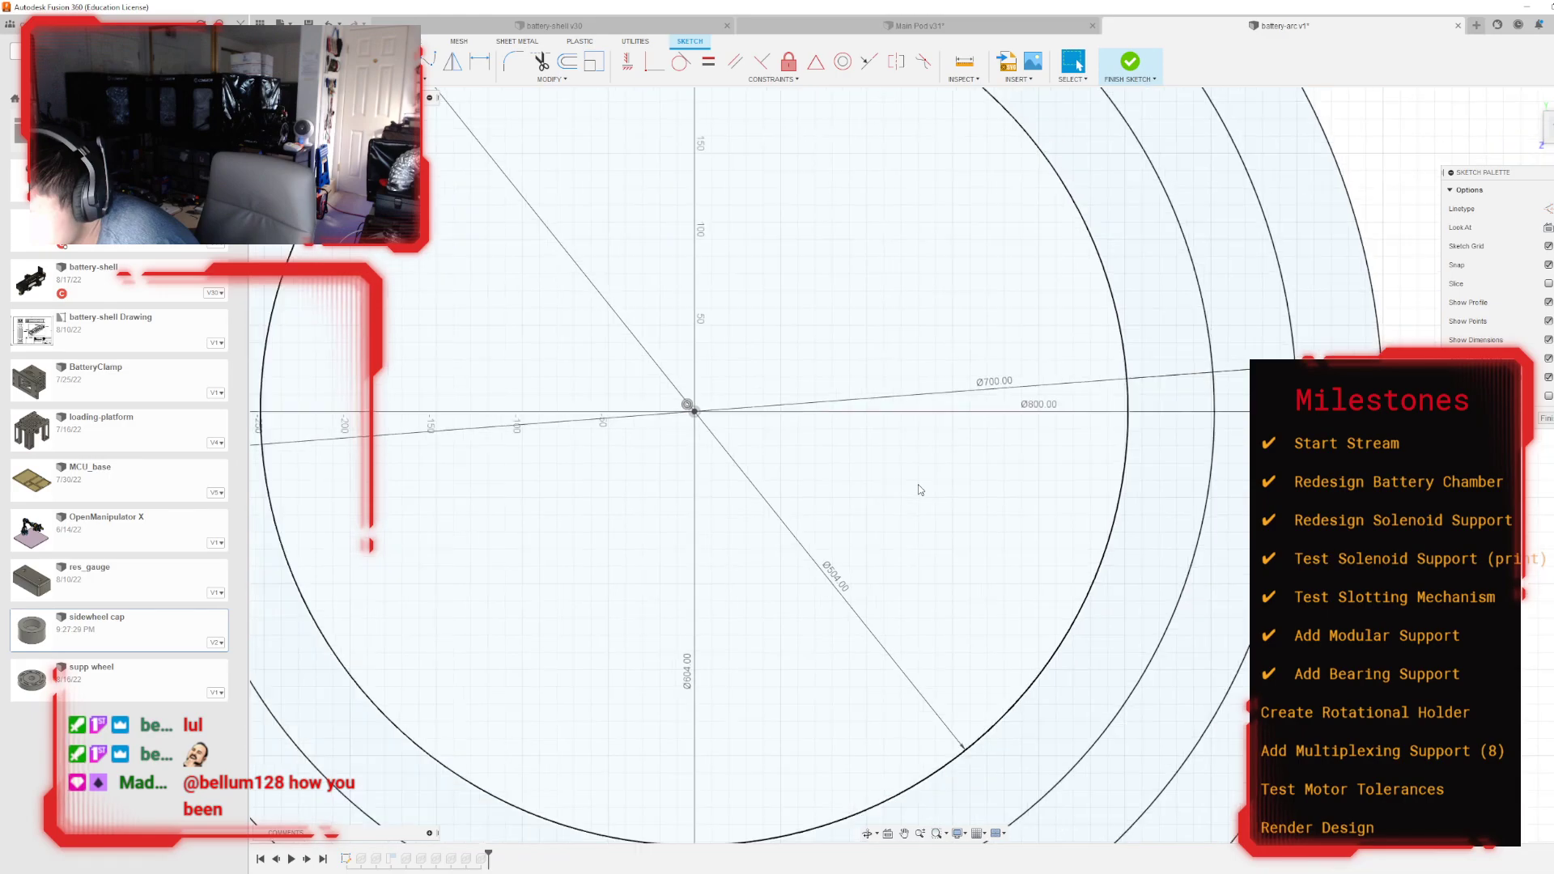
pyautogui.scroll(-1, 894, 508)
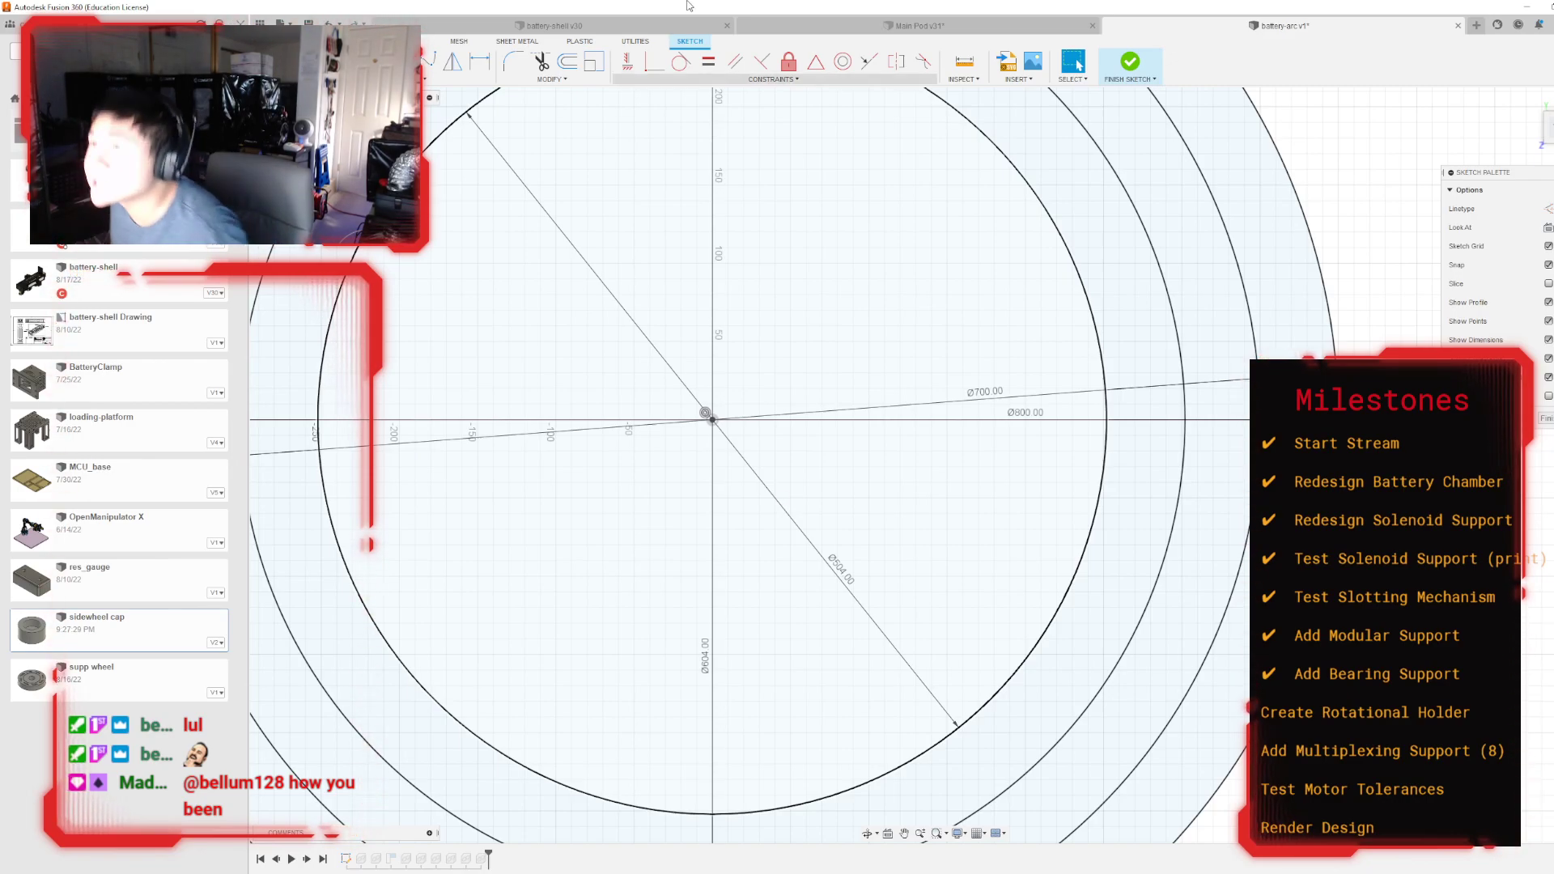
pyautogui.press('c')
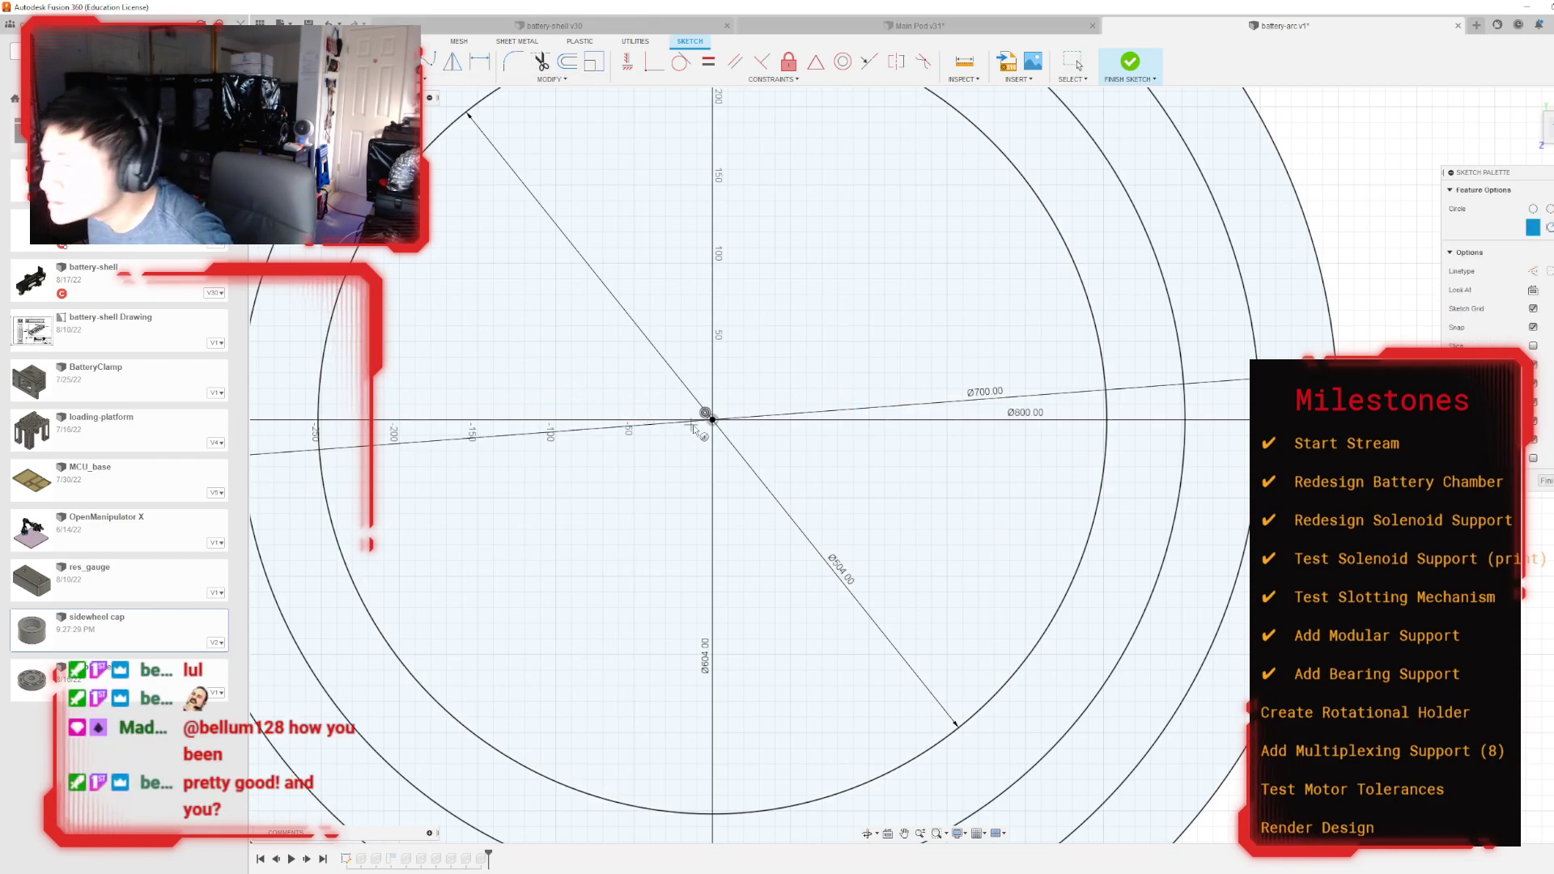
pyautogui.click(712, 420)
pyautogui.press('Escape')
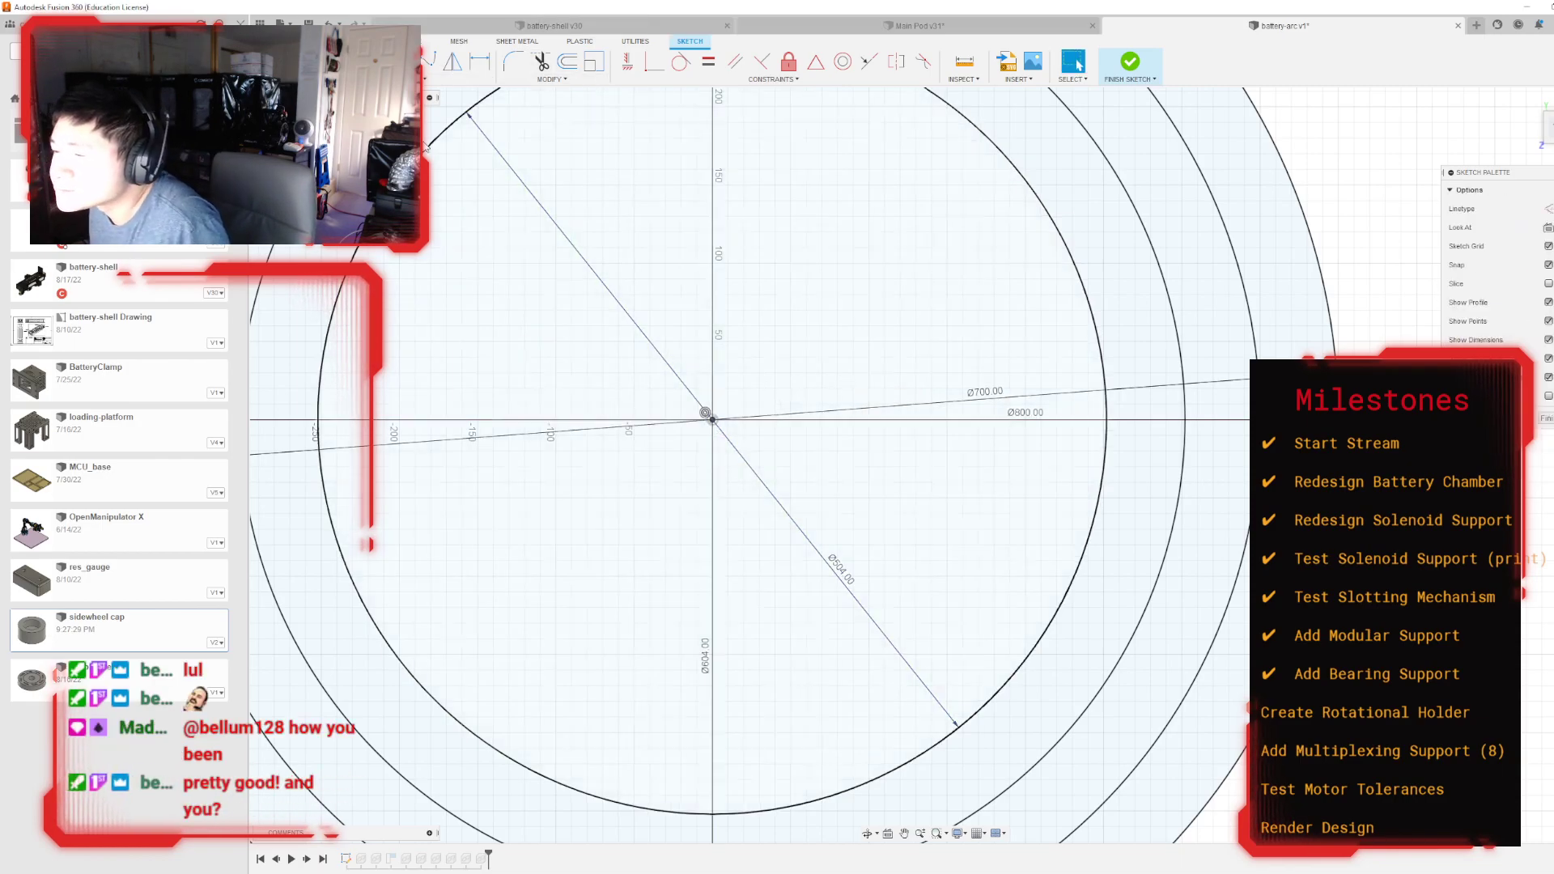
# Step: Draw a 410 mm diameter circle around the sketch origin, inside the 504 mm circle
pyautogui.press('c')
pyautogui.click(712, 420)
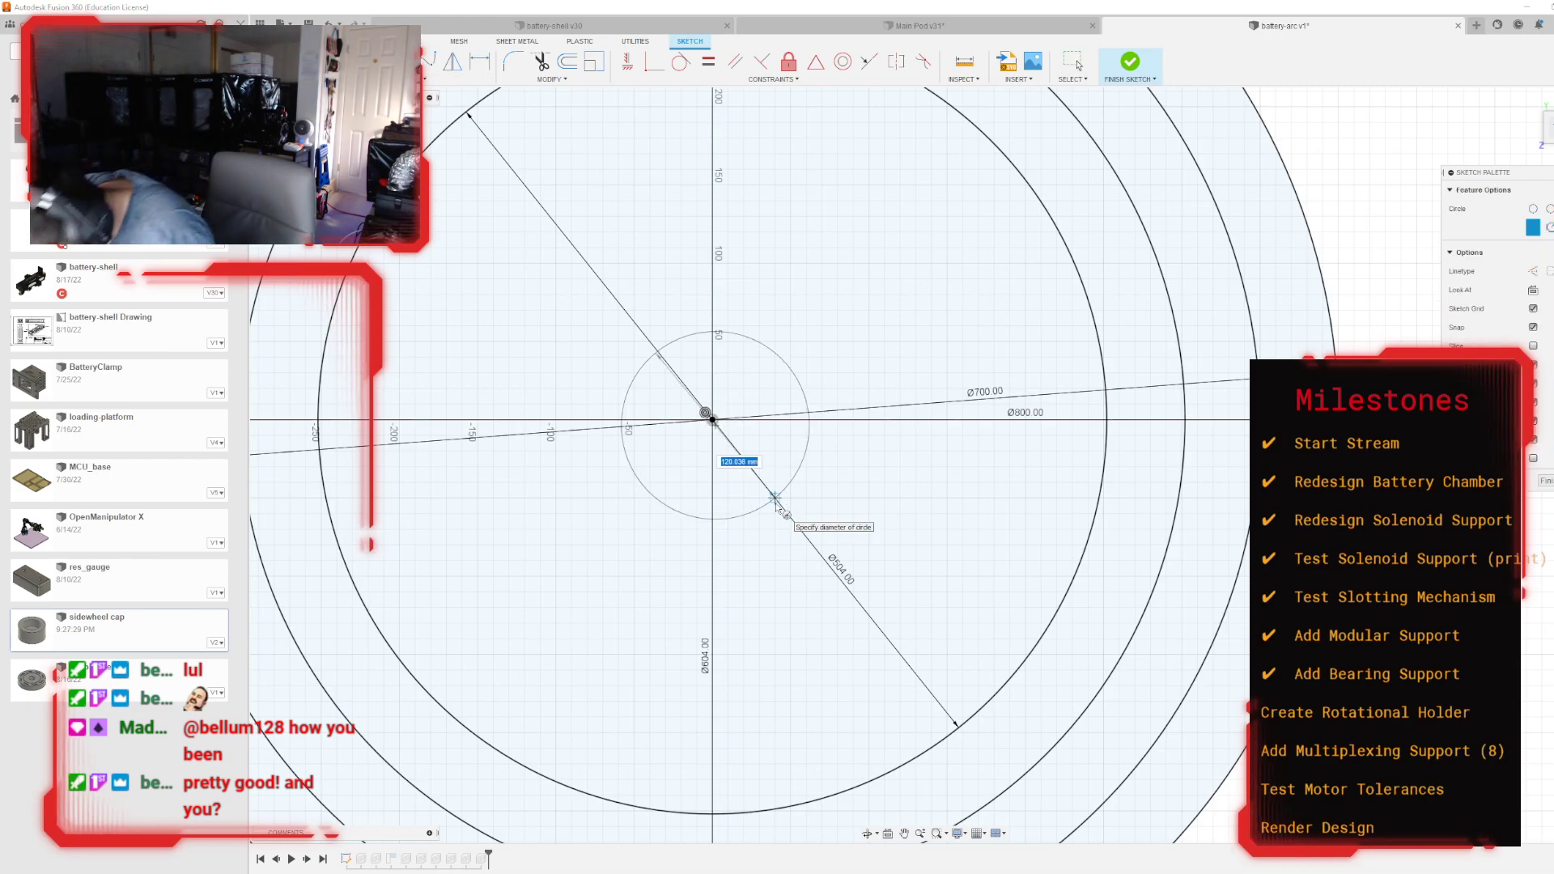
pyautogui.press('Return')
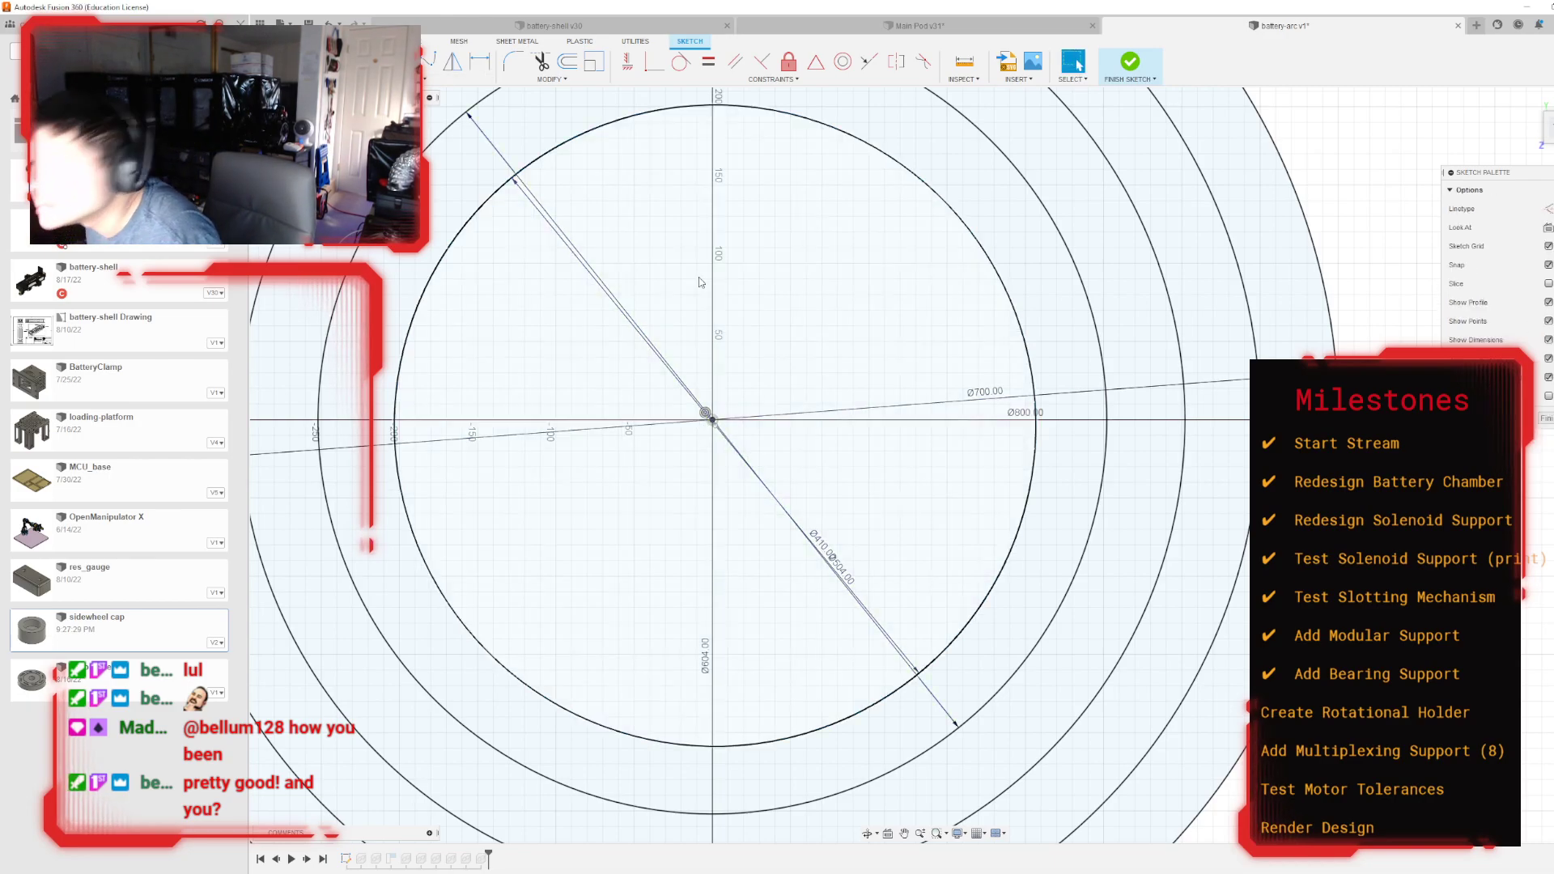
pyautogui.press('Escape')
# Step: Draw a 310 mm diameter circle around the sketch origin, finish the sketch, and view the wheel assemblies against the circles from below
pyautogui.press('c')
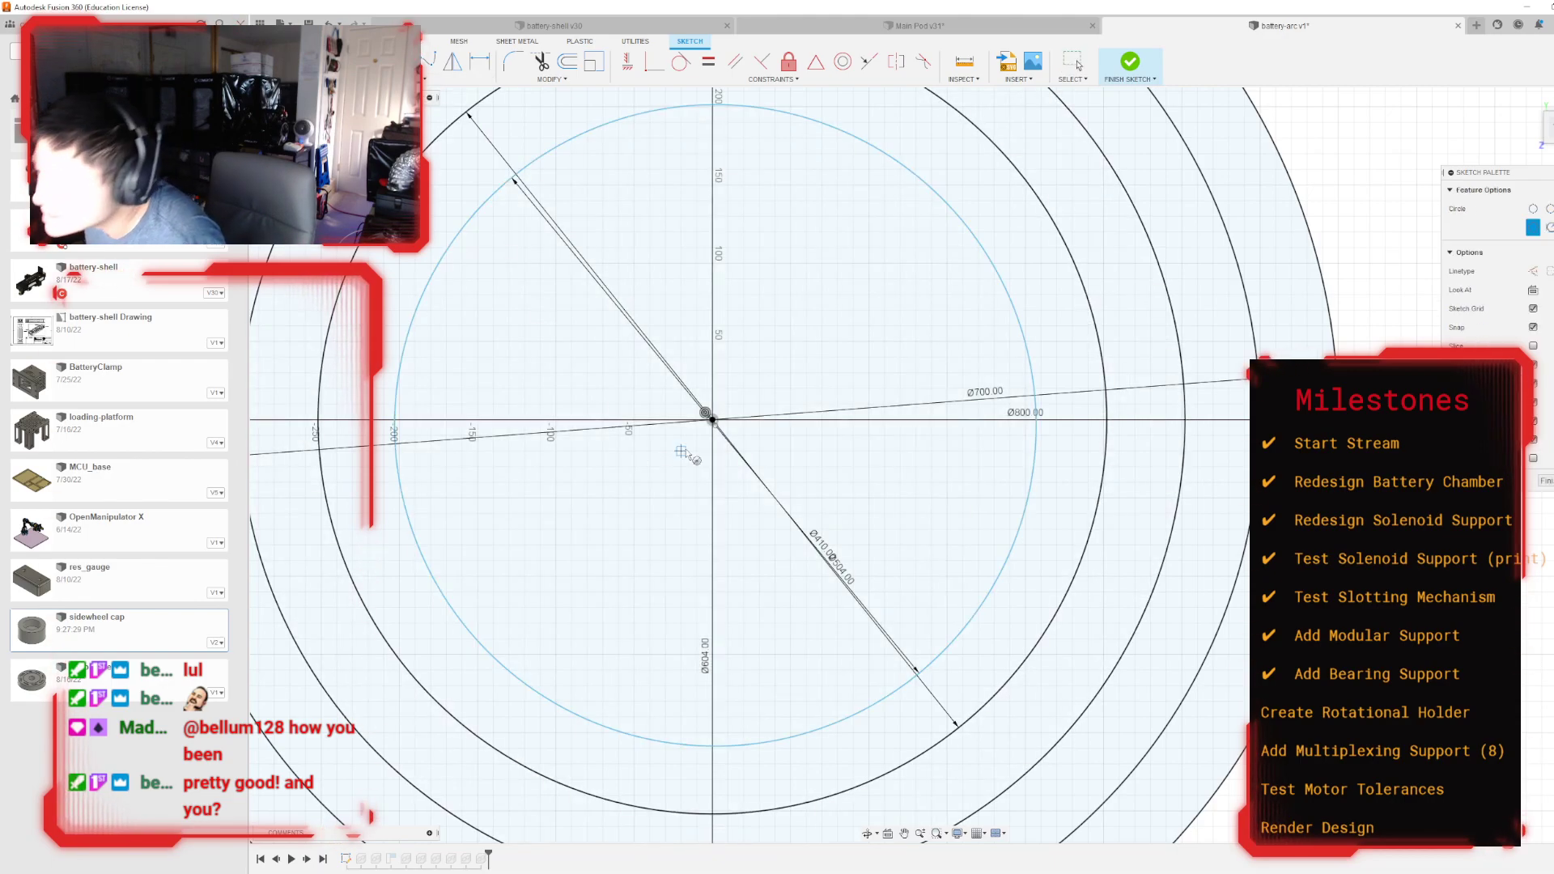
pyautogui.click(712, 419)
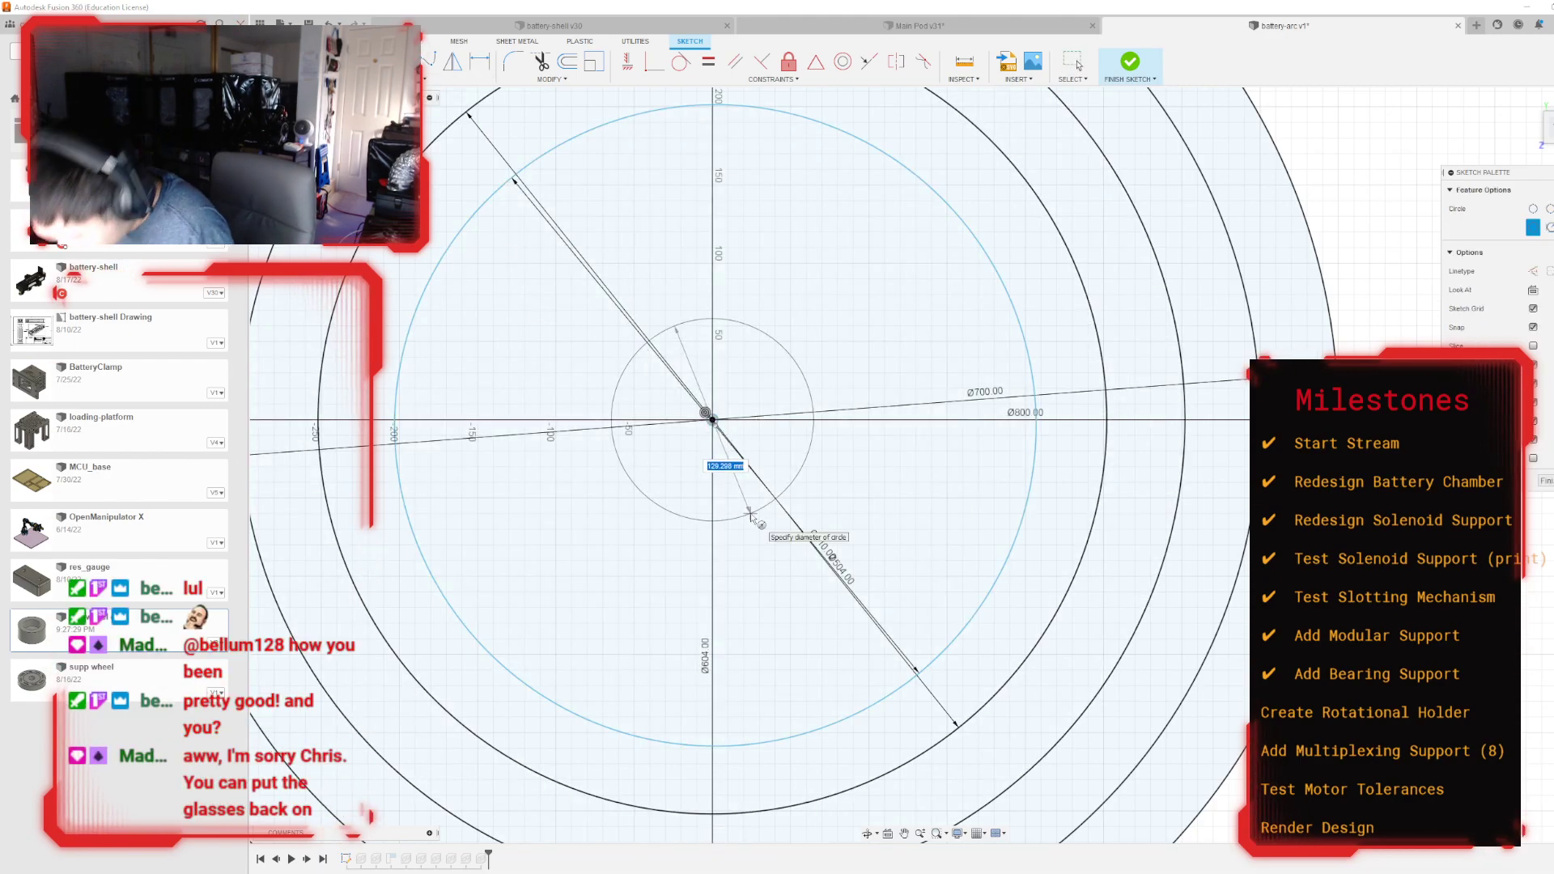
pyautogui.press('Return')
pyautogui.press('Escape')
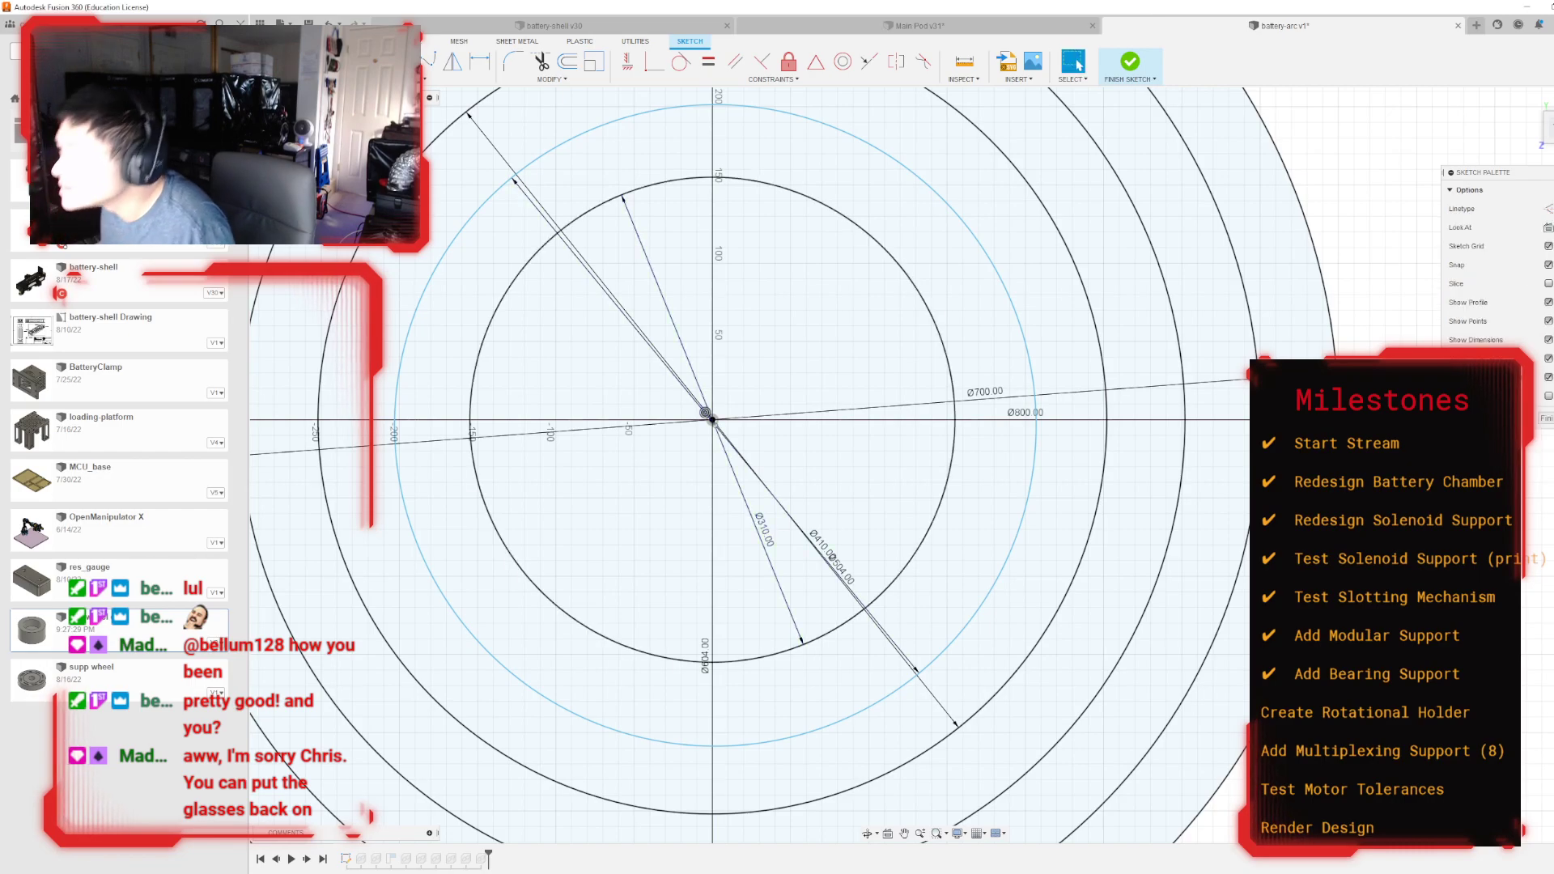
pyautogui.click(1133, 64)
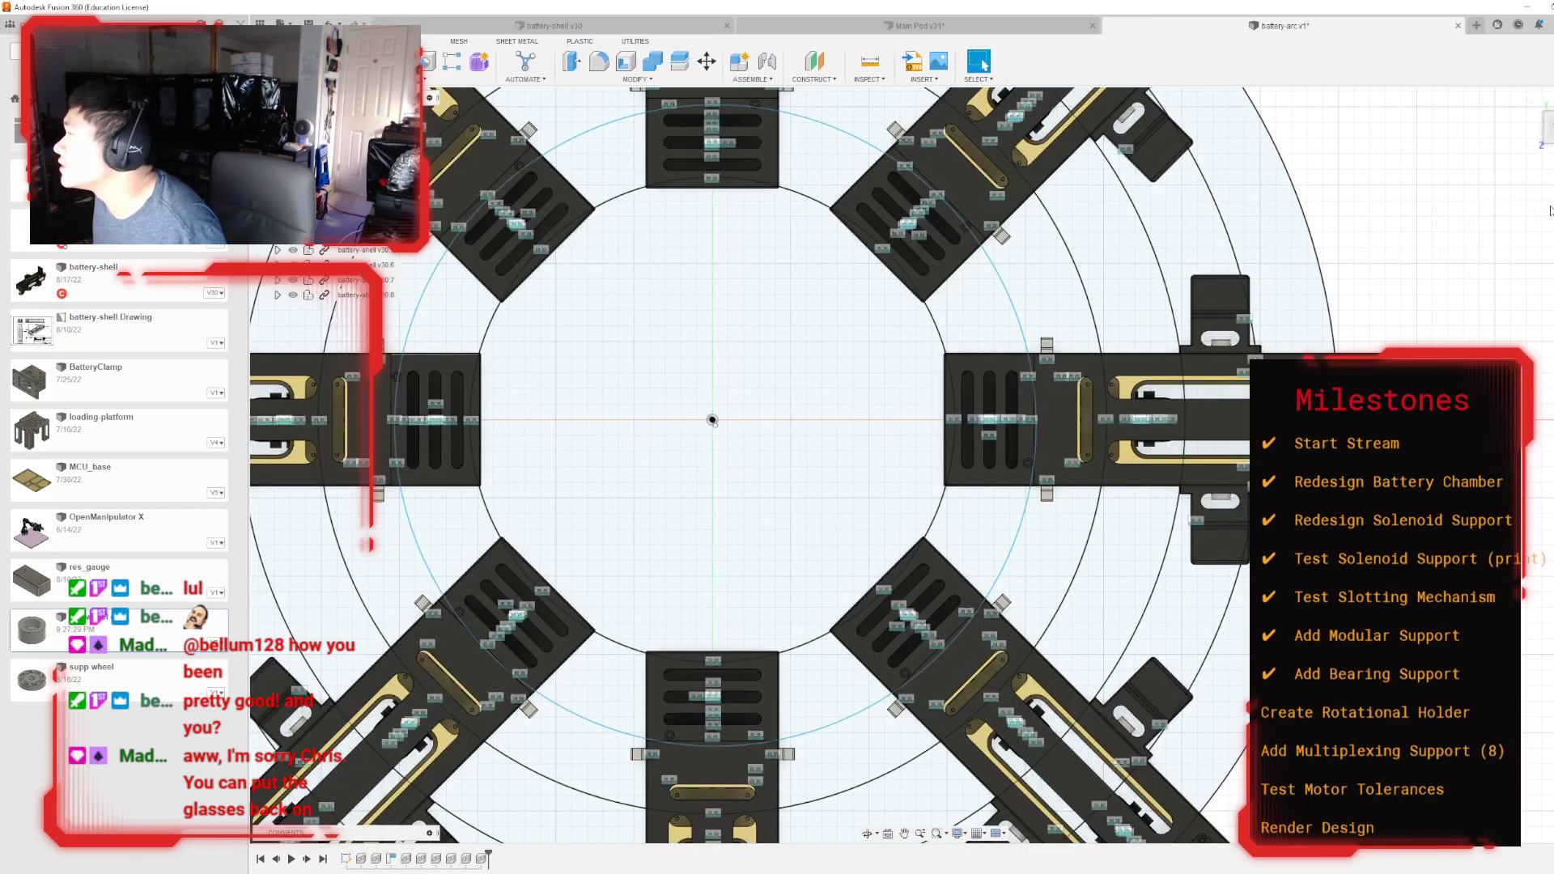
pyautogui.keyDown('shift'); pyautogui.moveTo(923, 463); pyautogui.dragTo(922, 122, button='middle'); pyautogui.keyUp('shift')
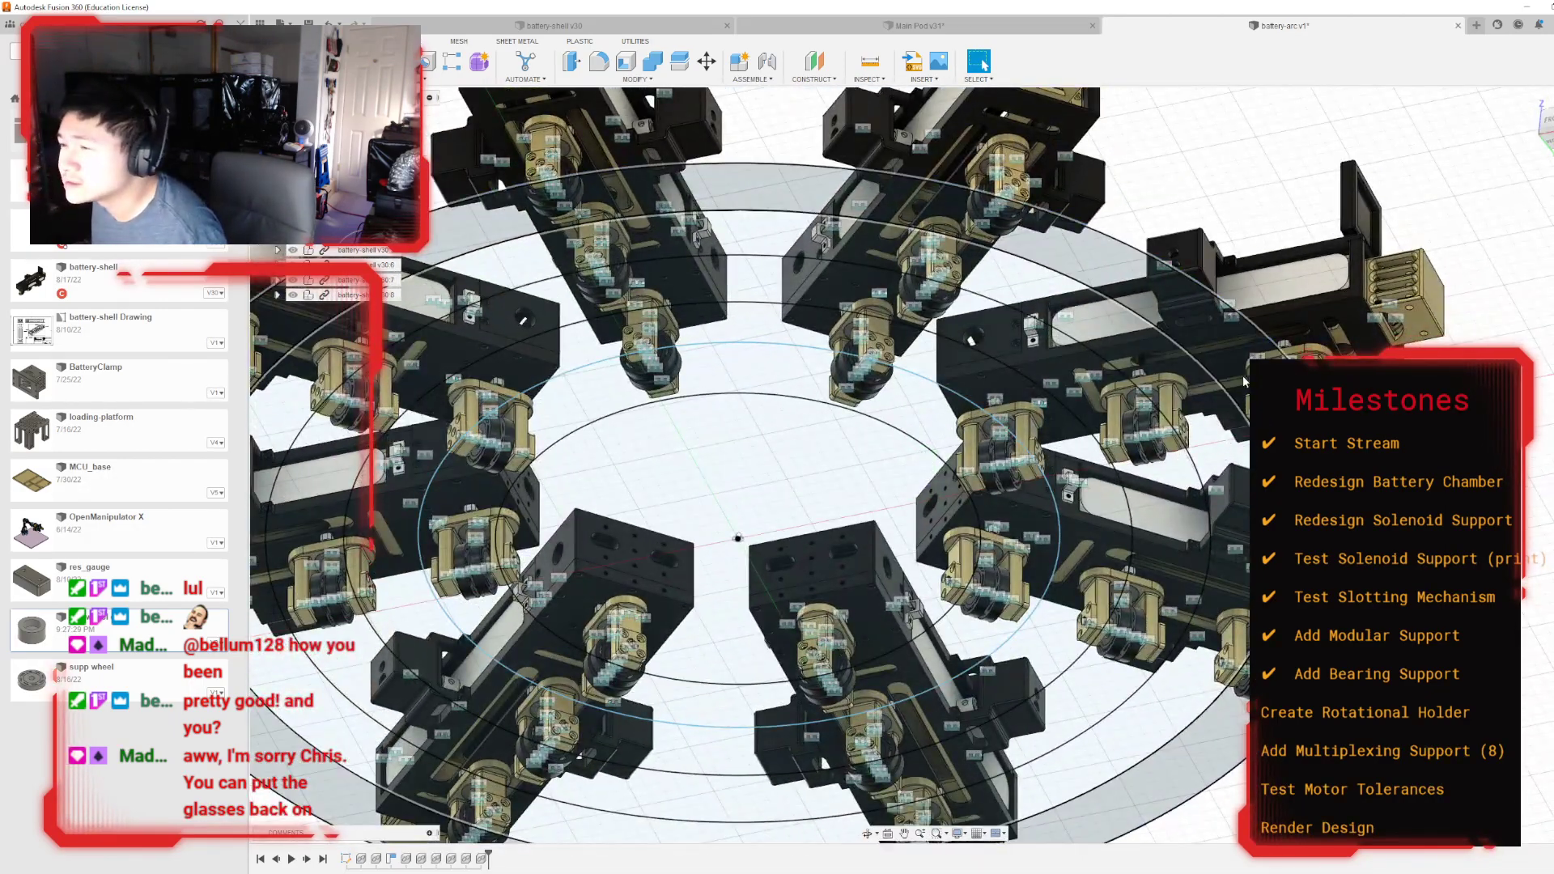
# Step: Extrude the three concentric ring profiles by -25 mm as new bodies, with the battery-shells hidden
pyautogui.scroll(-4, 1243, 375)
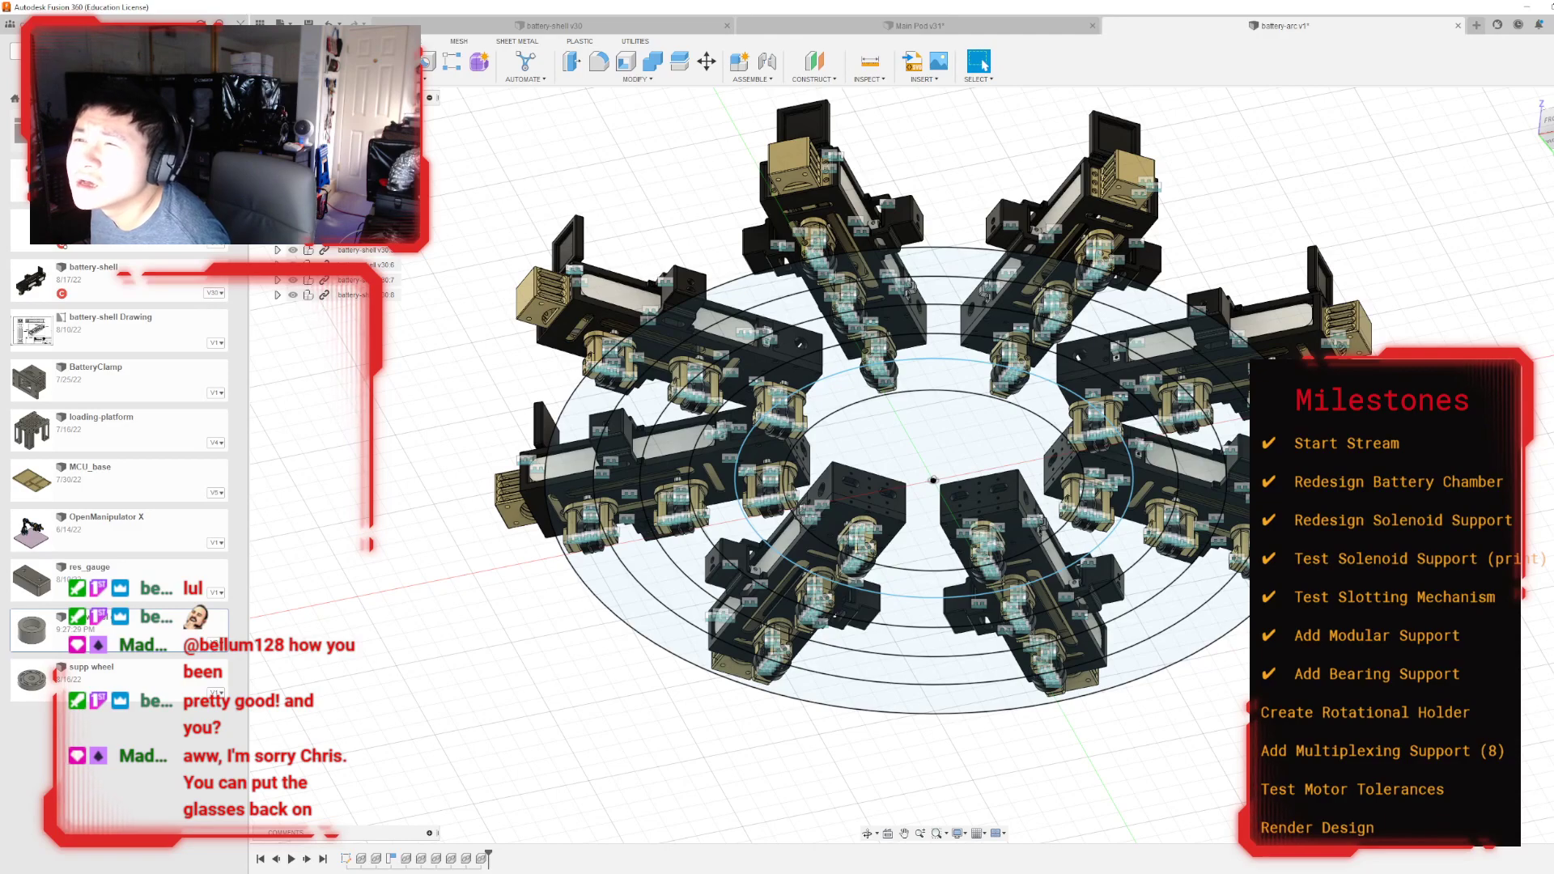
pyautogui.press('e')
pyautogui.click(738, 304)
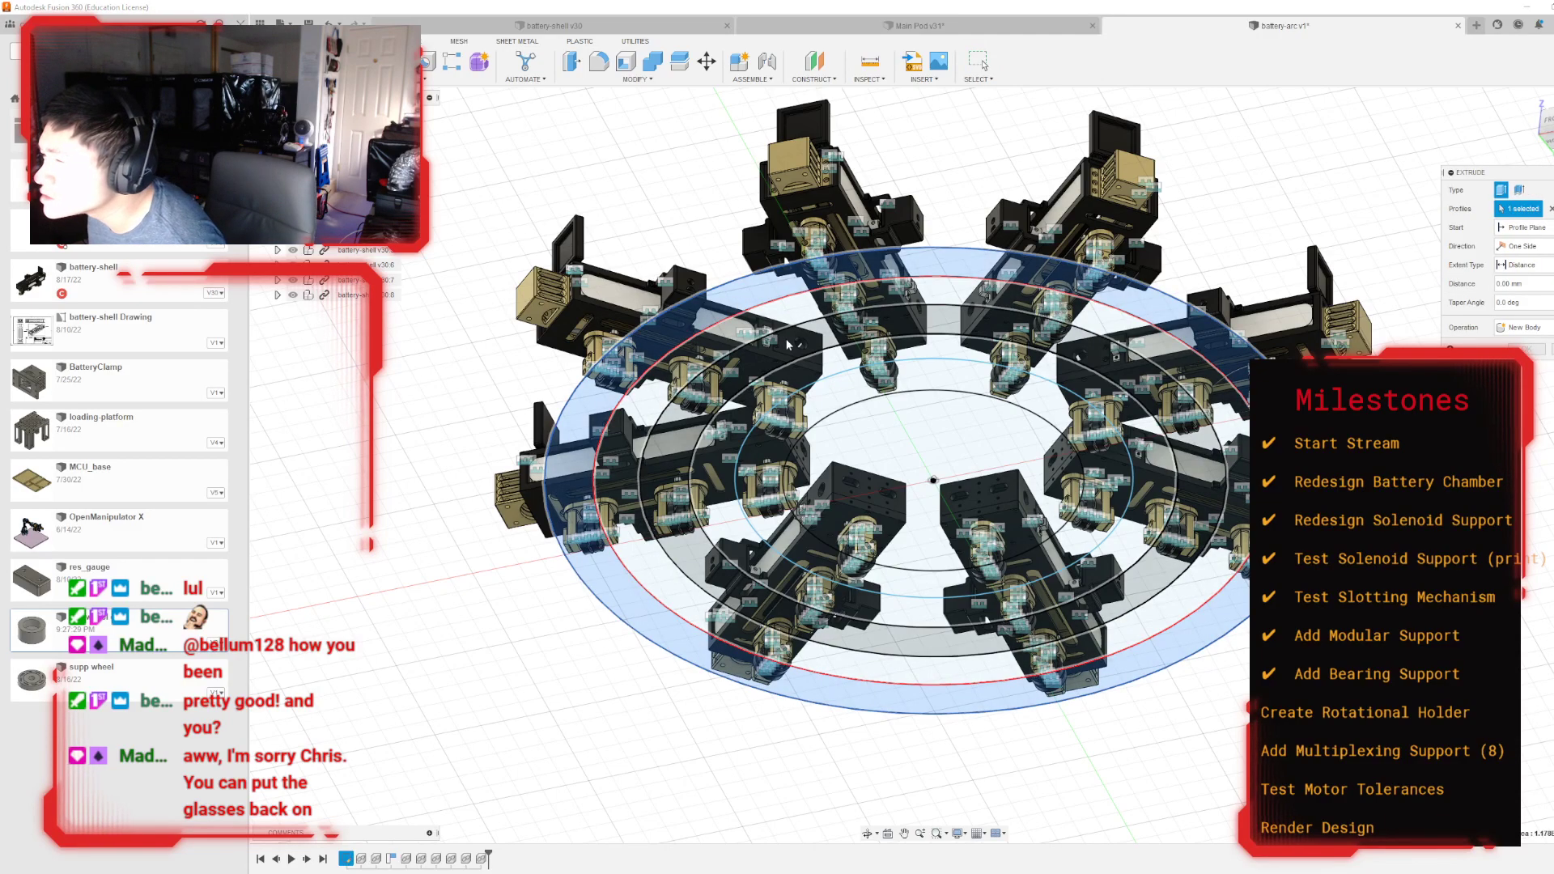
pyautogui.click(775, 344)
pyautogui.click(825, 426)
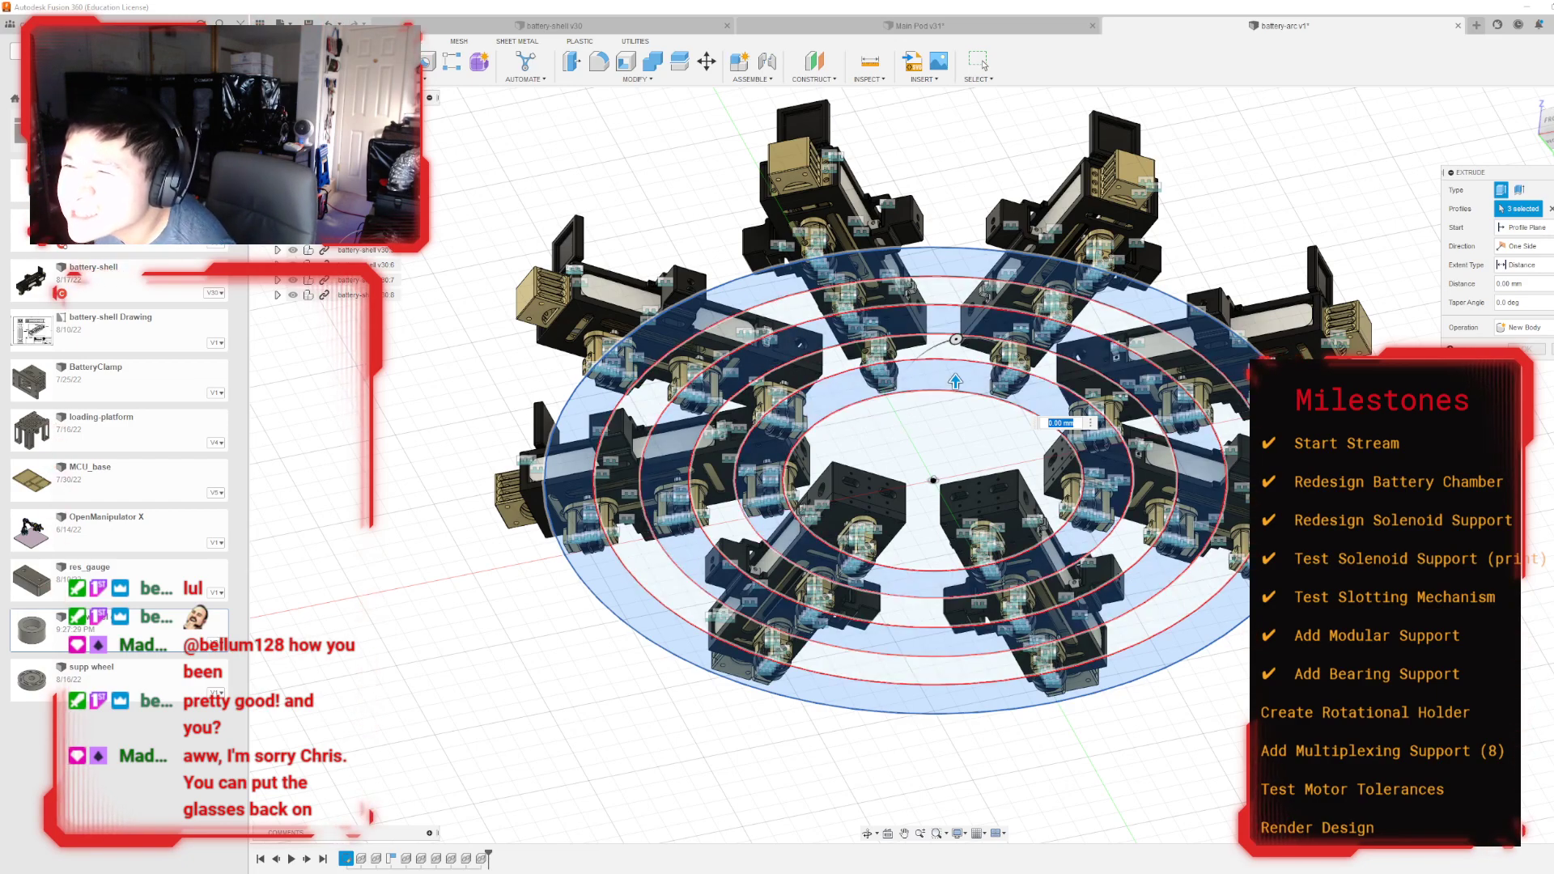
pyautogui.click(293, 189)
pyautogui.click(293, 204)
pyautogui.click(293, 219)
pyautogui.click(293, 235)
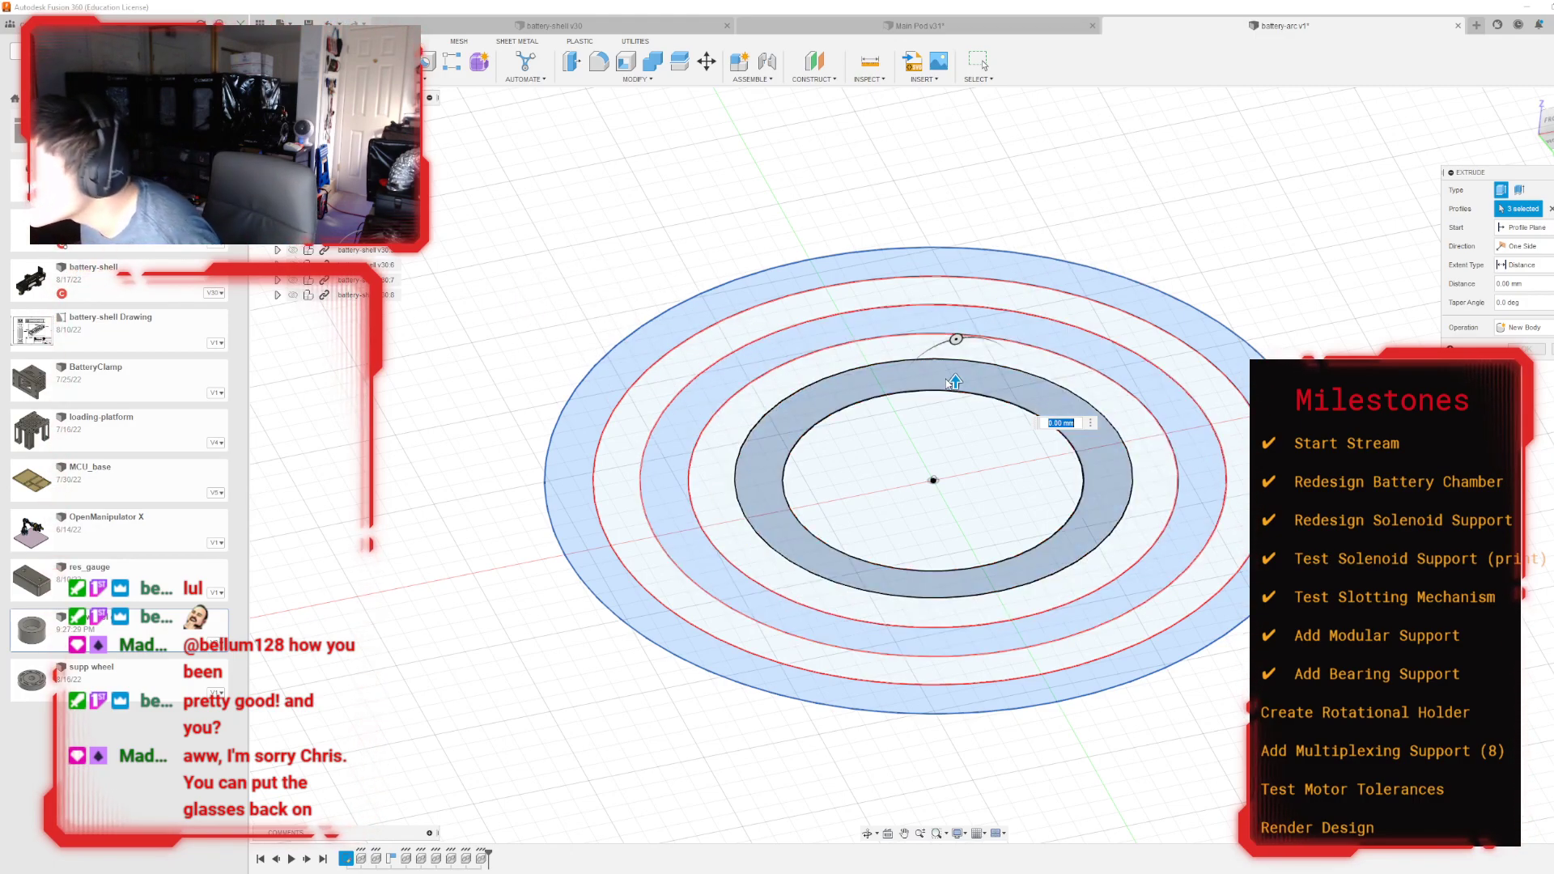
pyautogui.moveTo(955, 381); pyautogui.dragTo(953, 401)
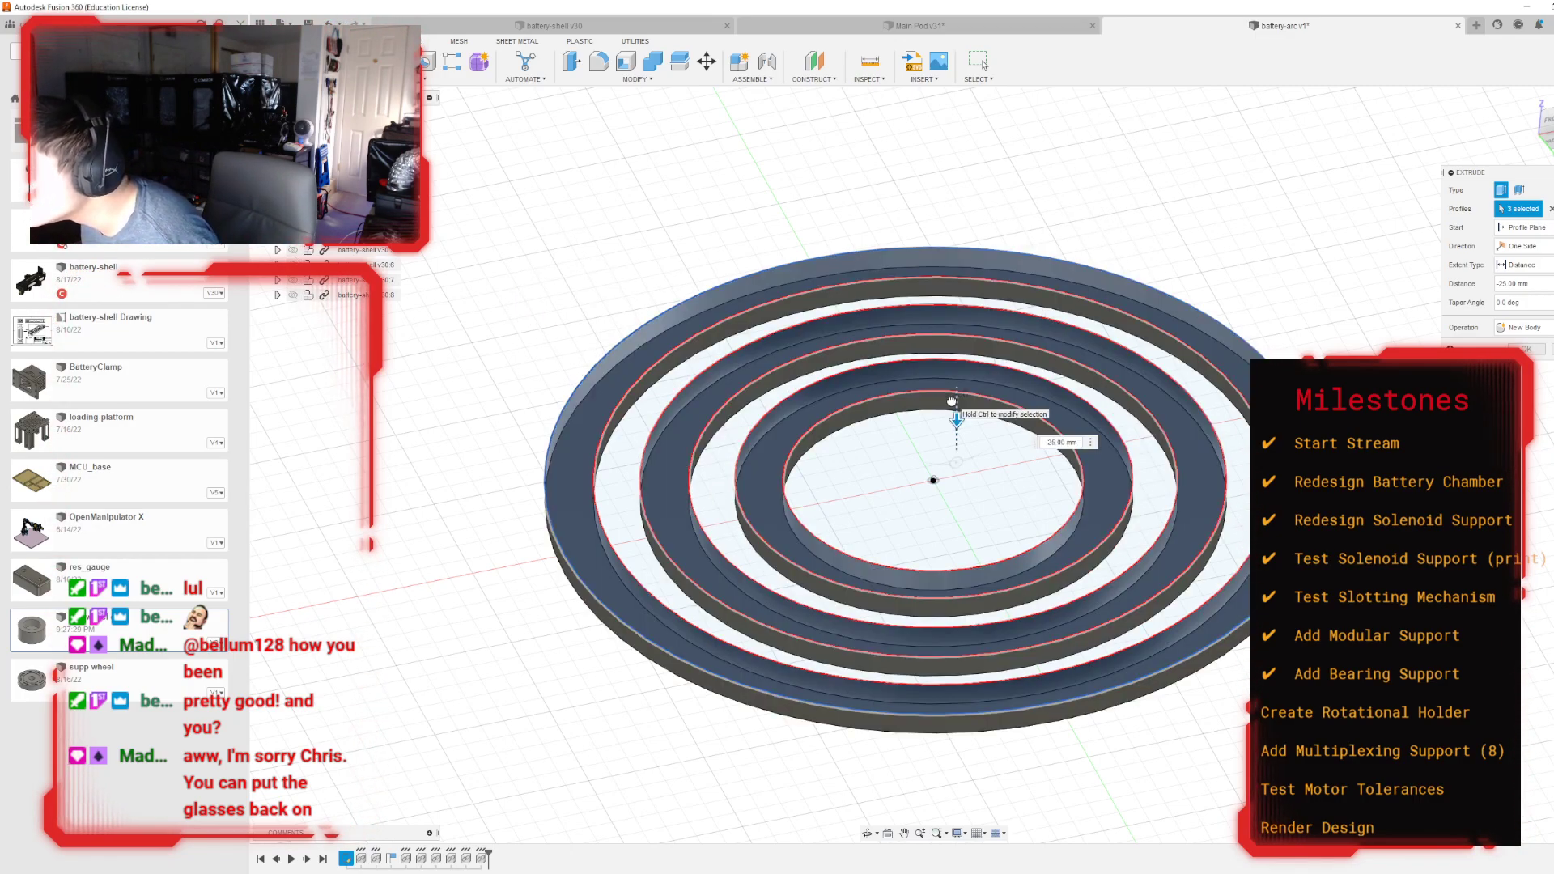
pyautogui.scroll(2, 953, 402)
pyautogui.scroll(-4, 1021, 360)
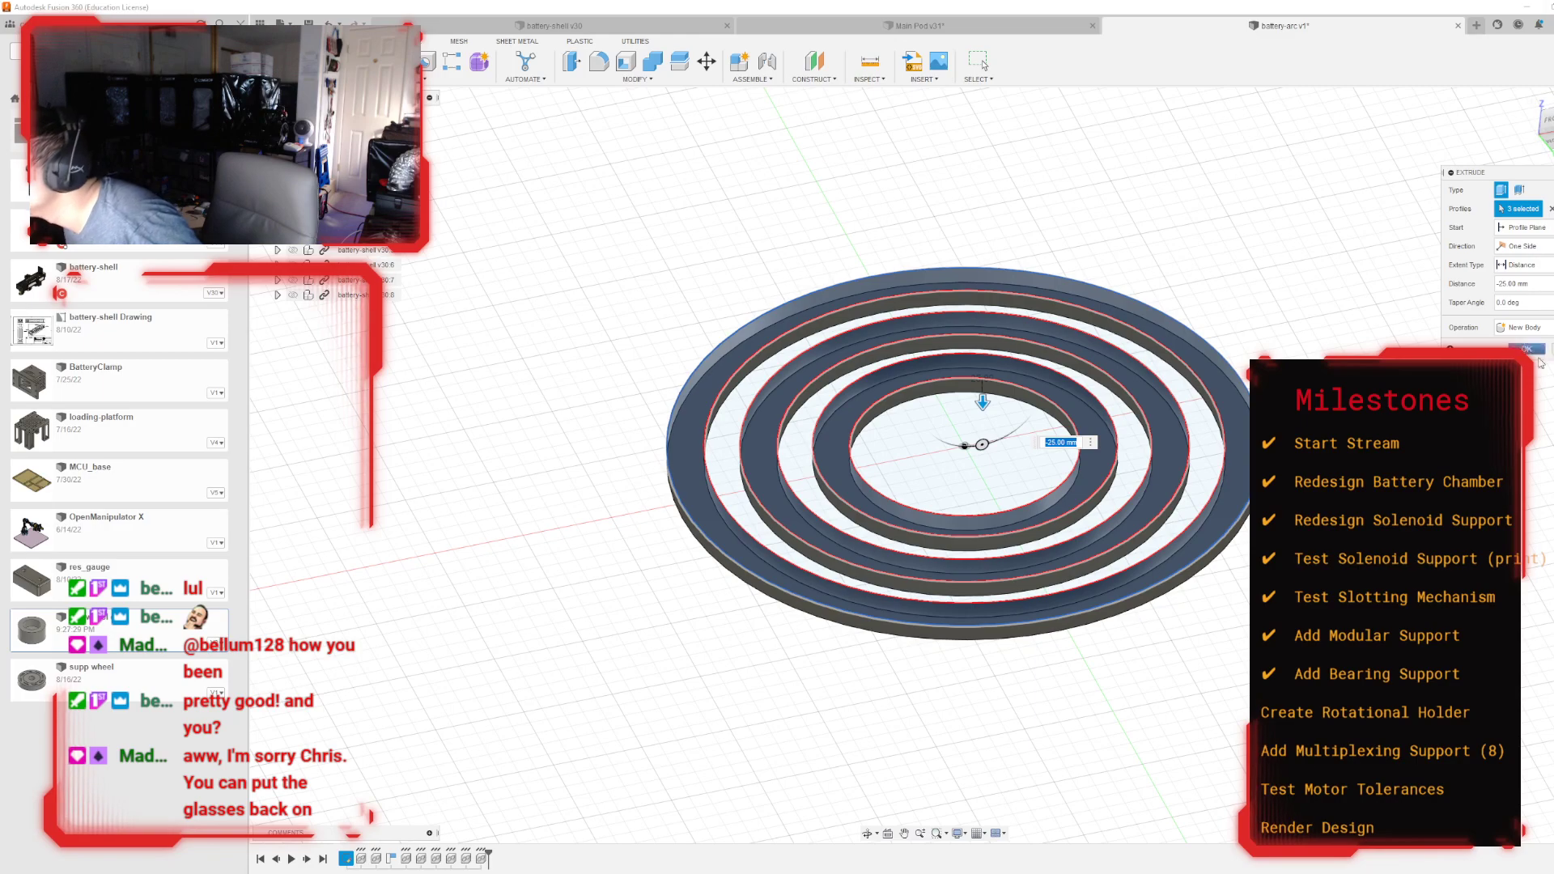
pyautogui.click(1527, 349)
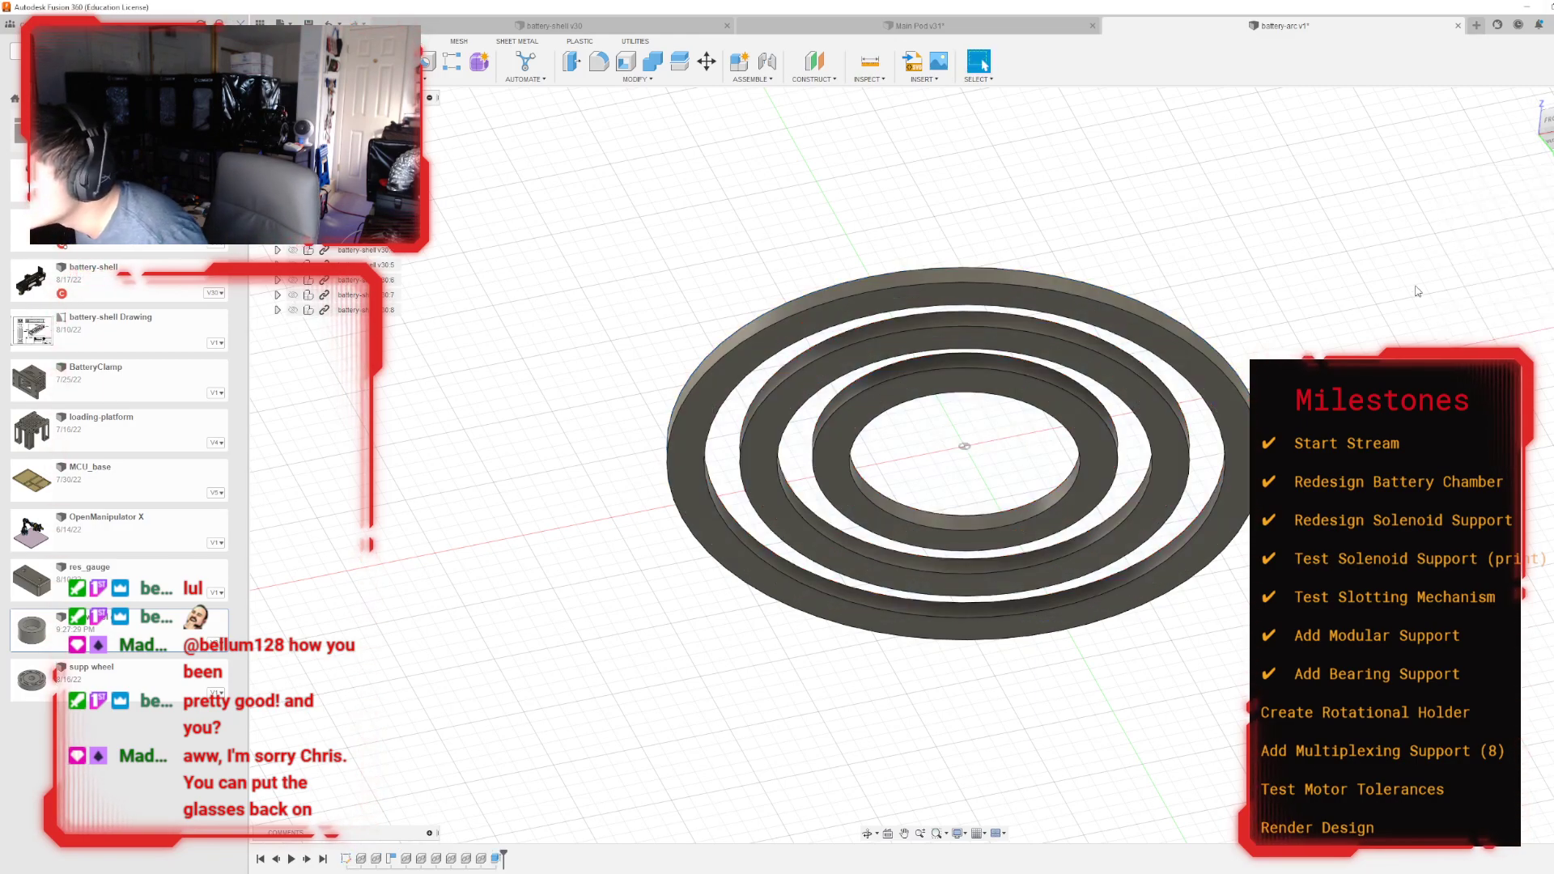
# Step: Show all eight battery-shells on top of the three extruded rings
pyautogui.keyDown('shift'); pyautogui.moveTo(574, 105); pyautogui.dragTo(574, 206, button='middle'); pyautogui.keyUp('shift')
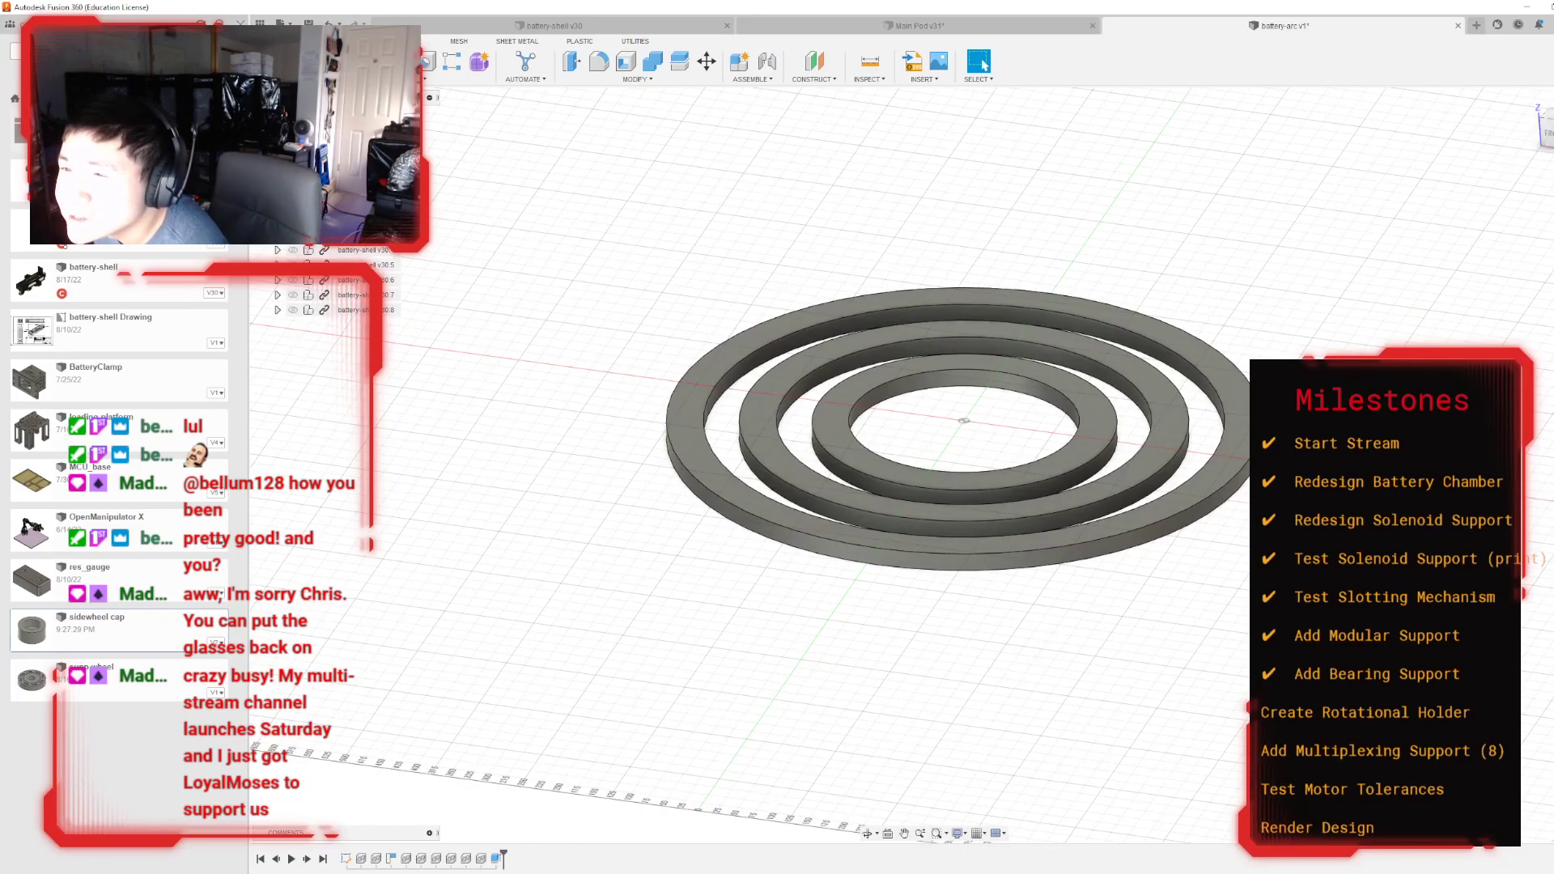
pyautogui.press('v')
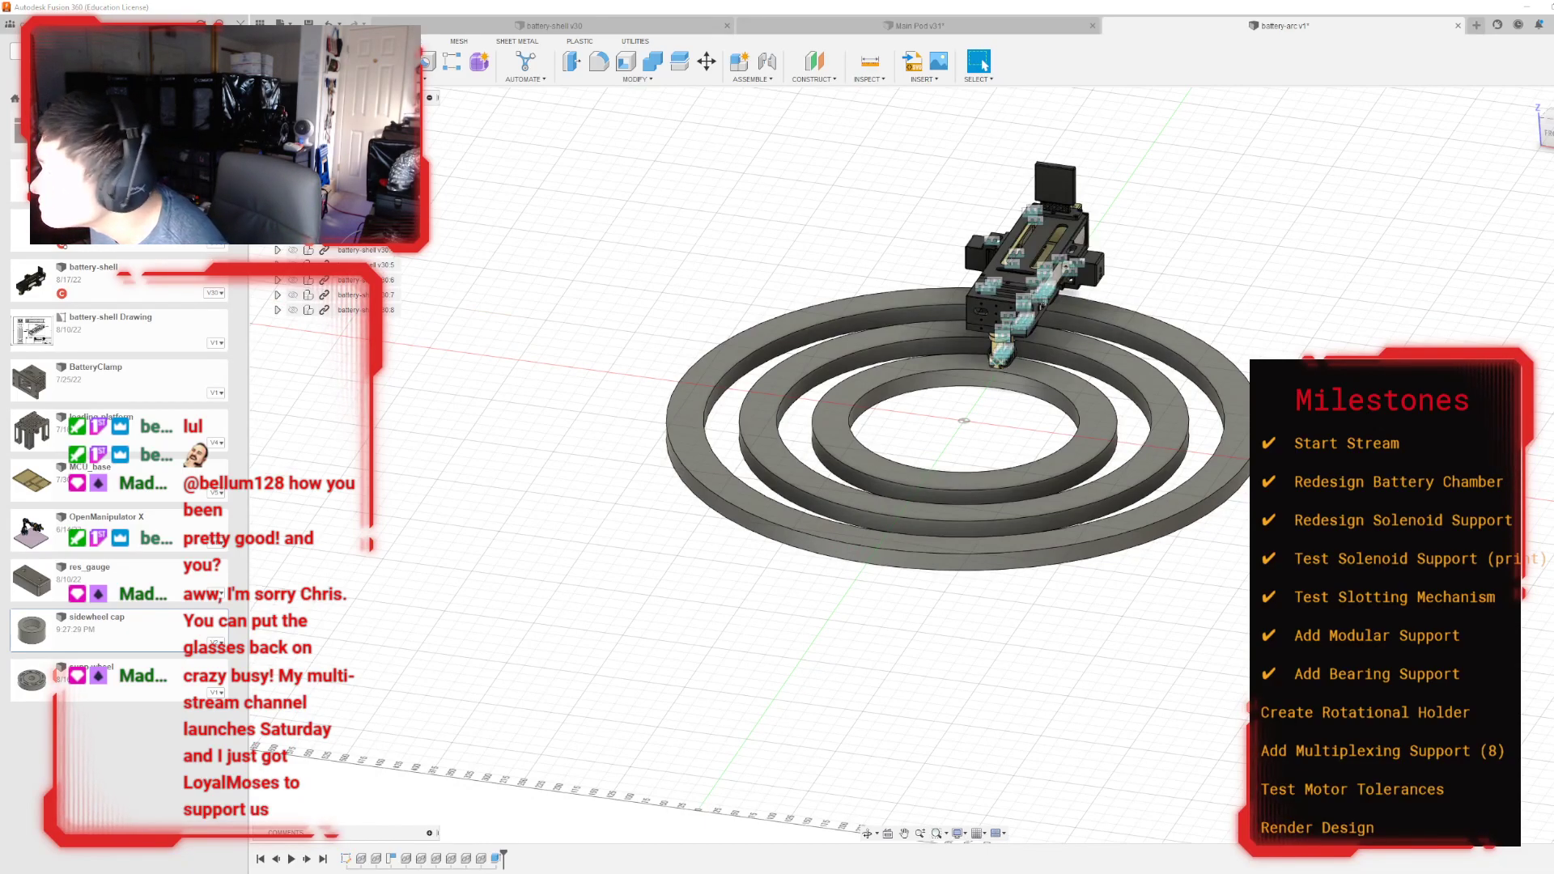
pyautogui.click(293, 220)
pyautogui.click(293, 234)
pyautogui.click(293, 249)
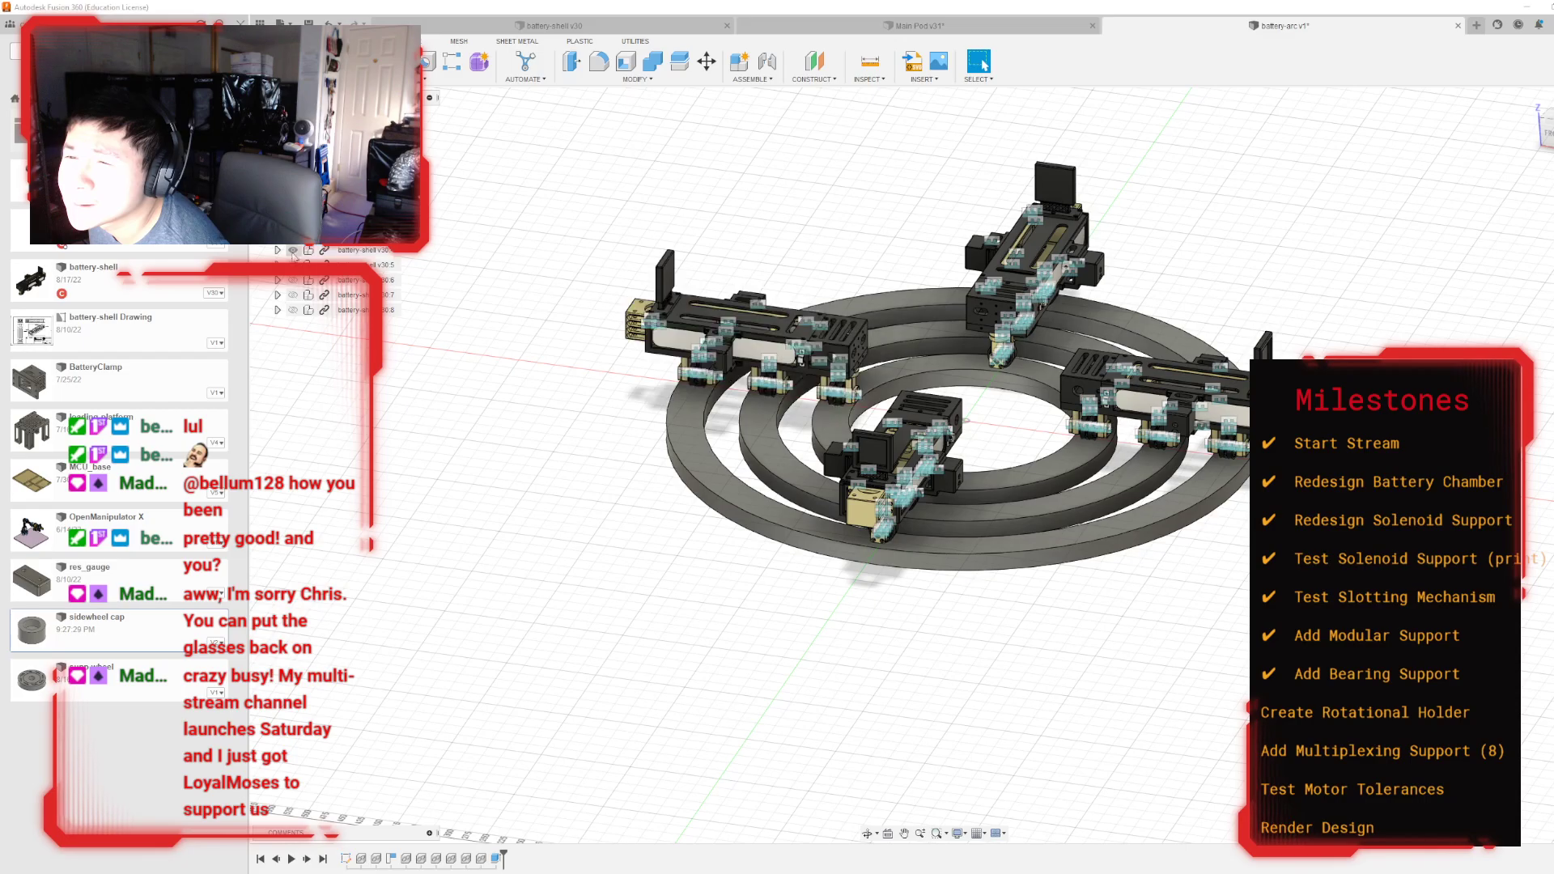
pyautogui.click(293, 264)
pyautogui.click(293, 279)
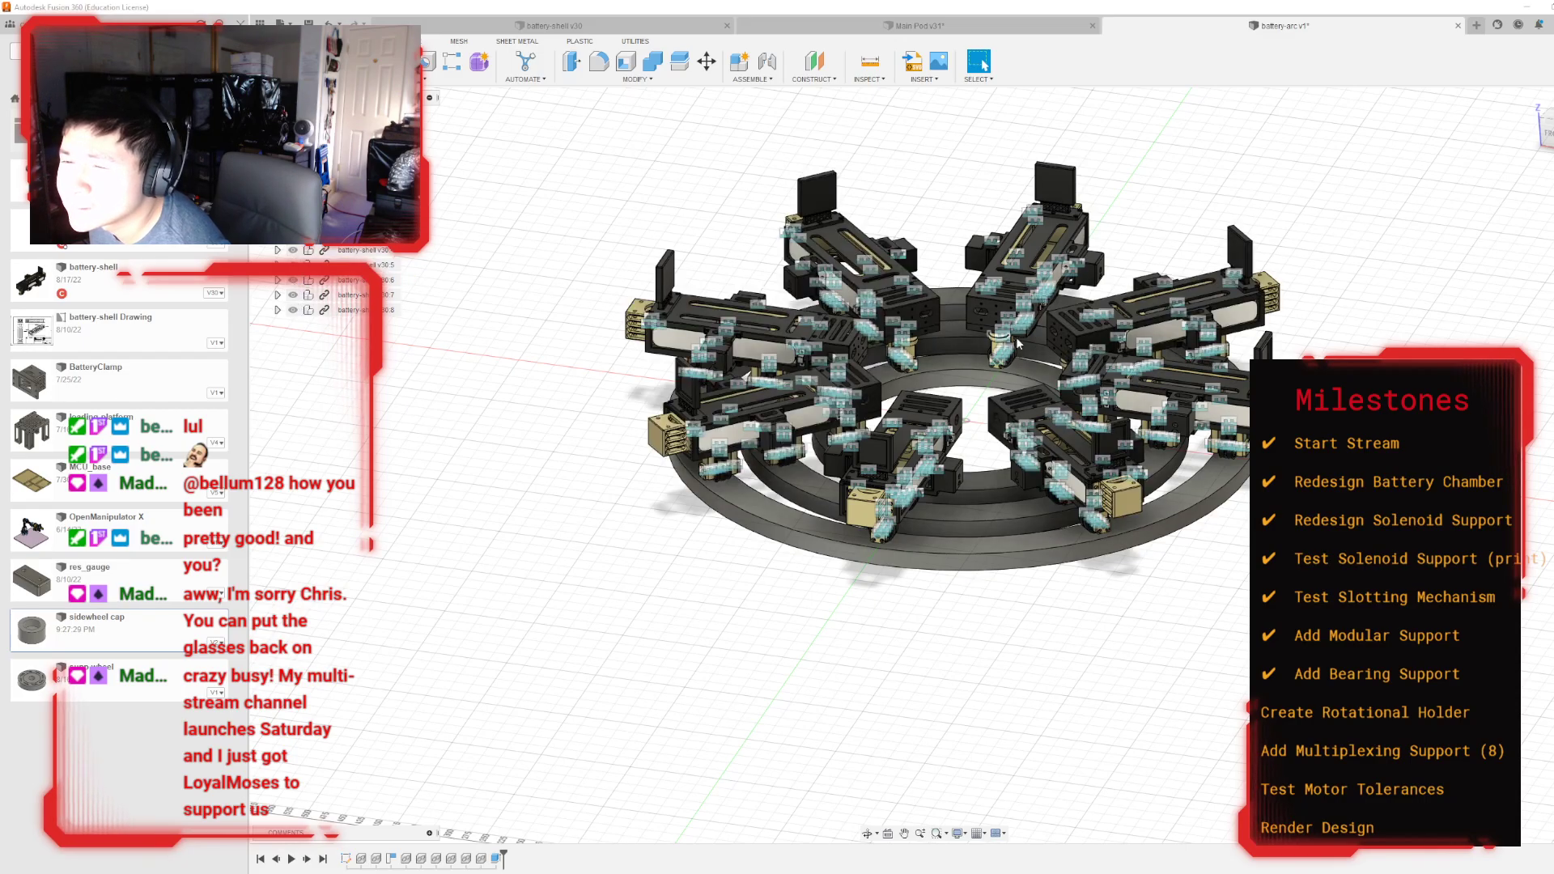
# Step: Examine how the battery-shells and their wheels sit on the three rings, from oblique and overhead views
pyautogui.scroll(3, 1378, 324)
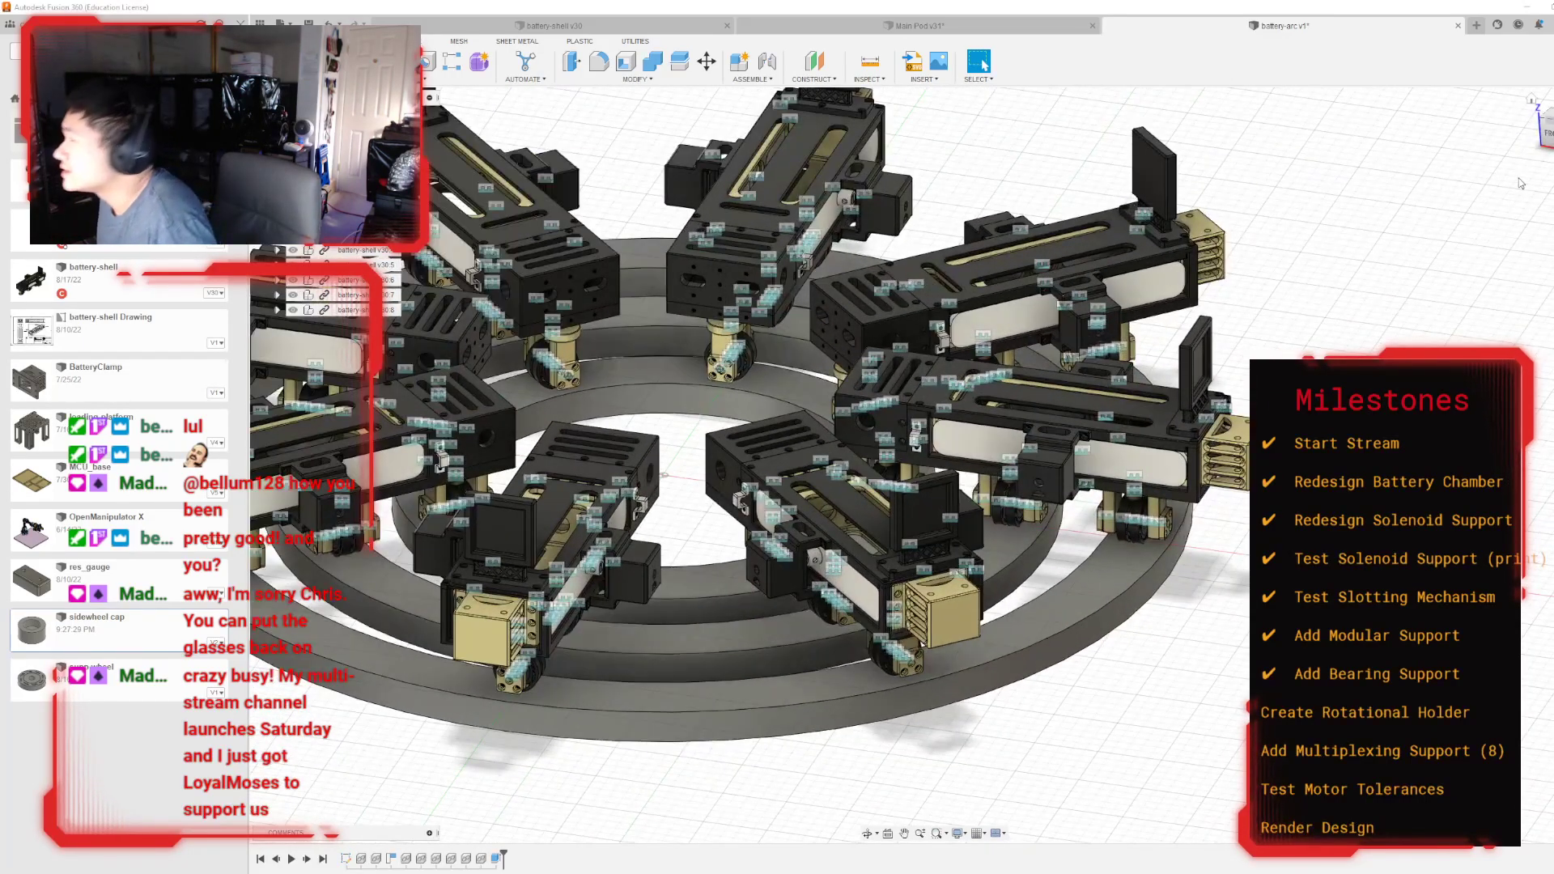
pyautogui.moveTo(1541, 136)
pyautogui.mouseDown()
pyautogui.moveTo(1549, 89)
pyautogui.moveTo(1543, 140)
pyautogui.mouseUp()
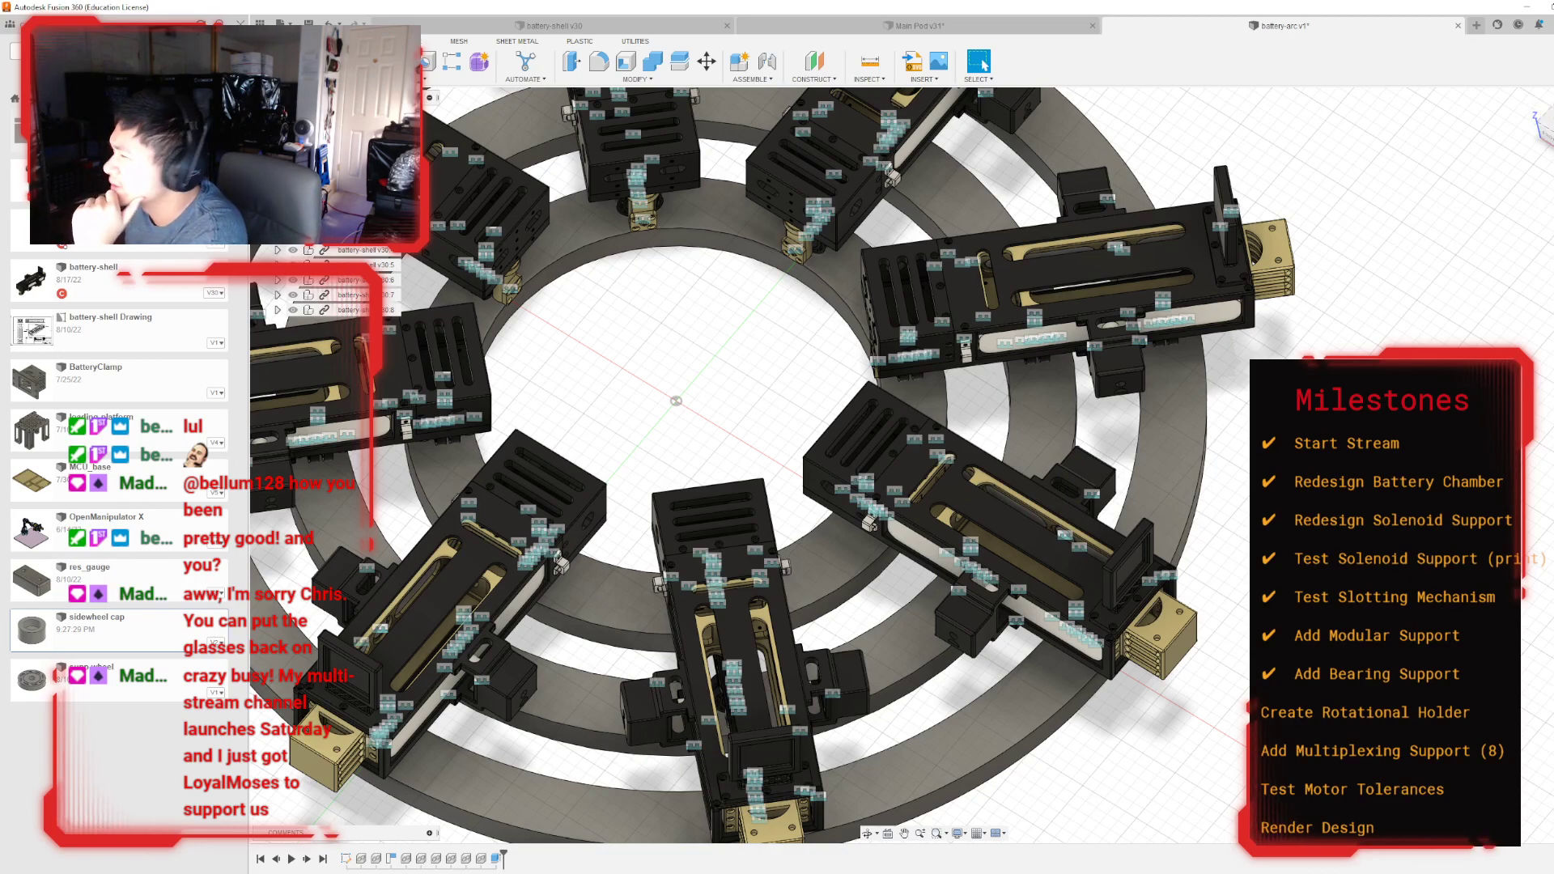
pyautogui.moveTo(925, 465)
pyautogui.keyDown('shift'); pyautogui.mouseDown(button='middle')
pyautogui.moveTo(903, 195)
pyautogui.moveTo(924, 526)
pyautogui.moveTo(955, 404)
pyautogui.moveTo(1028, 289)
pyautogui.mouseUp(button='middle'); pyautogui.keyUp('shift')
pyautogui.scroll(1, 1028, 290)
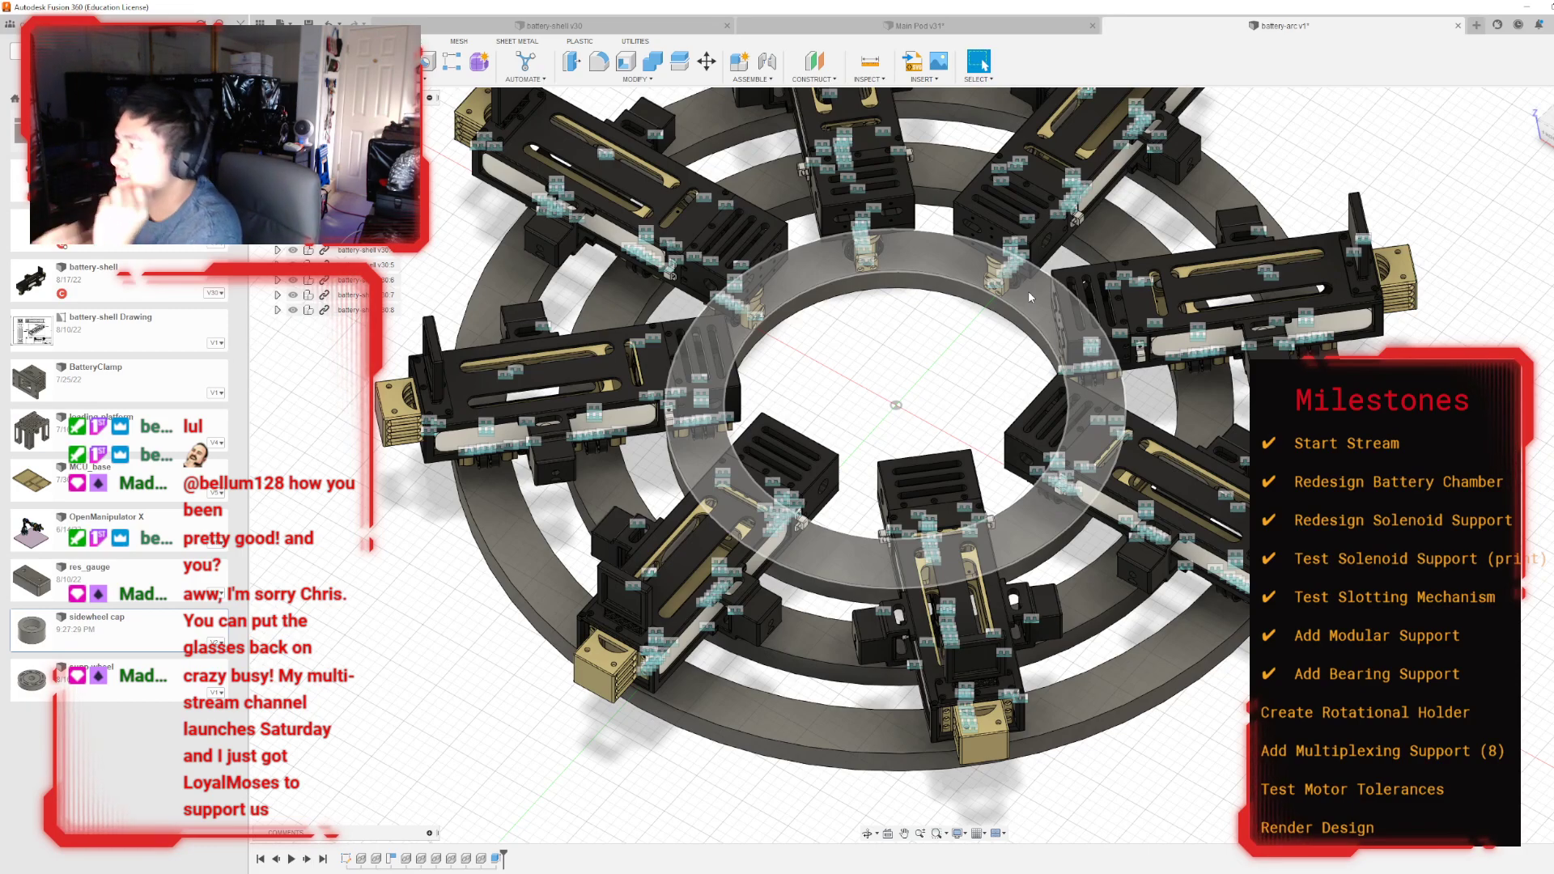
pyautogui.hotkey('ctrl', 'z')
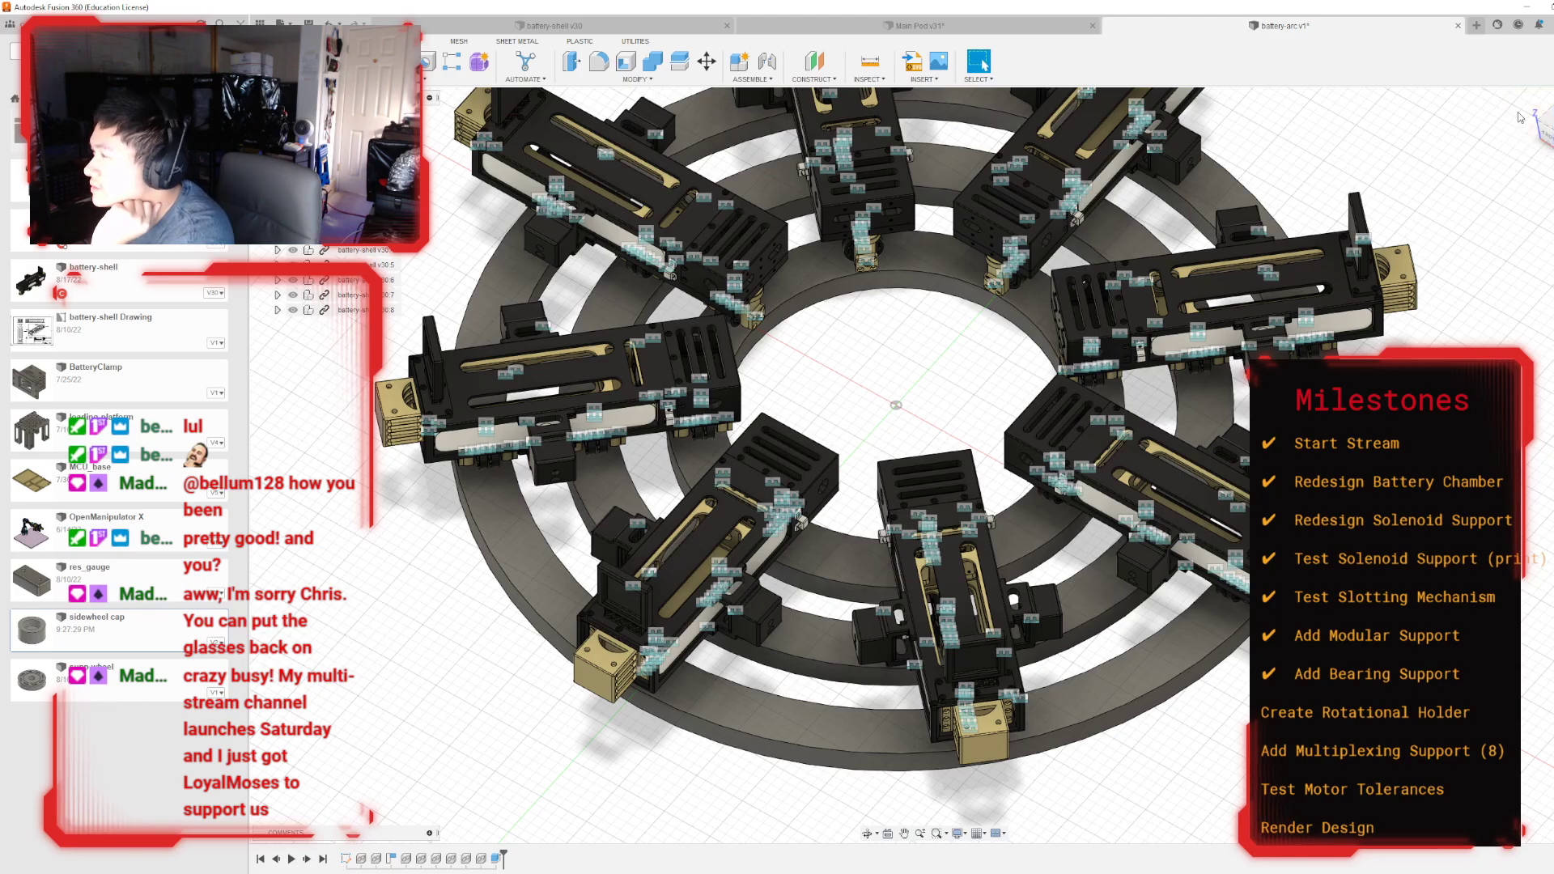
pyautogui.click(1543, 130)
pyautogui.keyDown('shift'); pyautogui.moveTo(924, 466); pyautogui.dragTo(878, 550, button='middle'); pyautogui.keyUp('shift')
pyautogui.scroll(-3, 878, 550)
pyautogui.scroll(3, 869, 554)
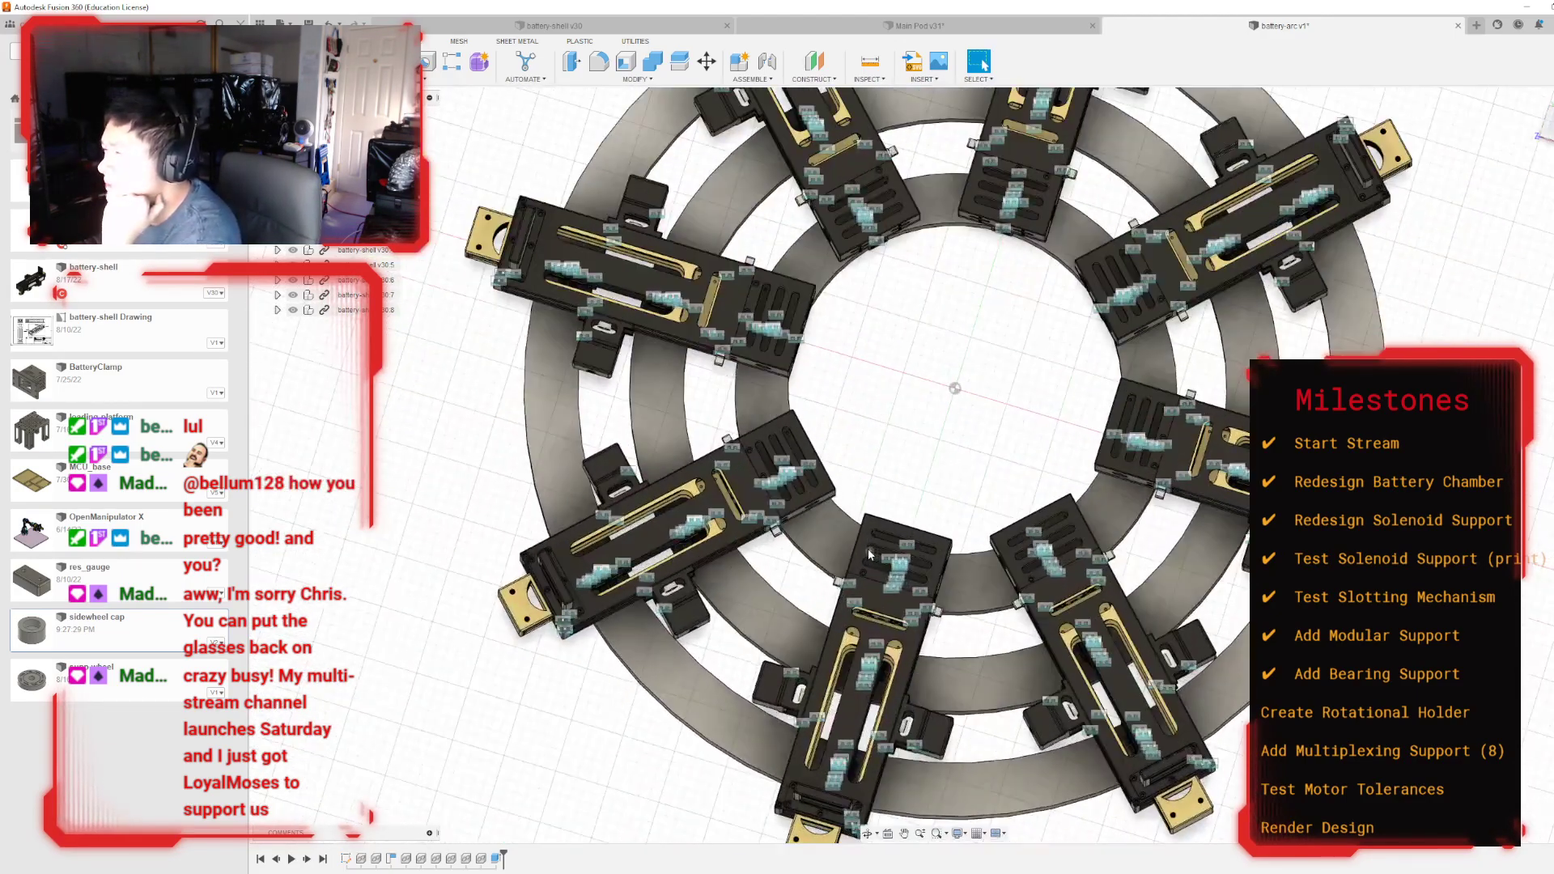
pyautogui.scroll(-5, 871, 554)
pyautogui.keyDown('shift'); pyautogui.moveTo(922, 462); pyautogui.dragTo(904, 502, button='middle'); pyautogui.keyUp('shift')
pyautogui.scroll(3, 905, 508)
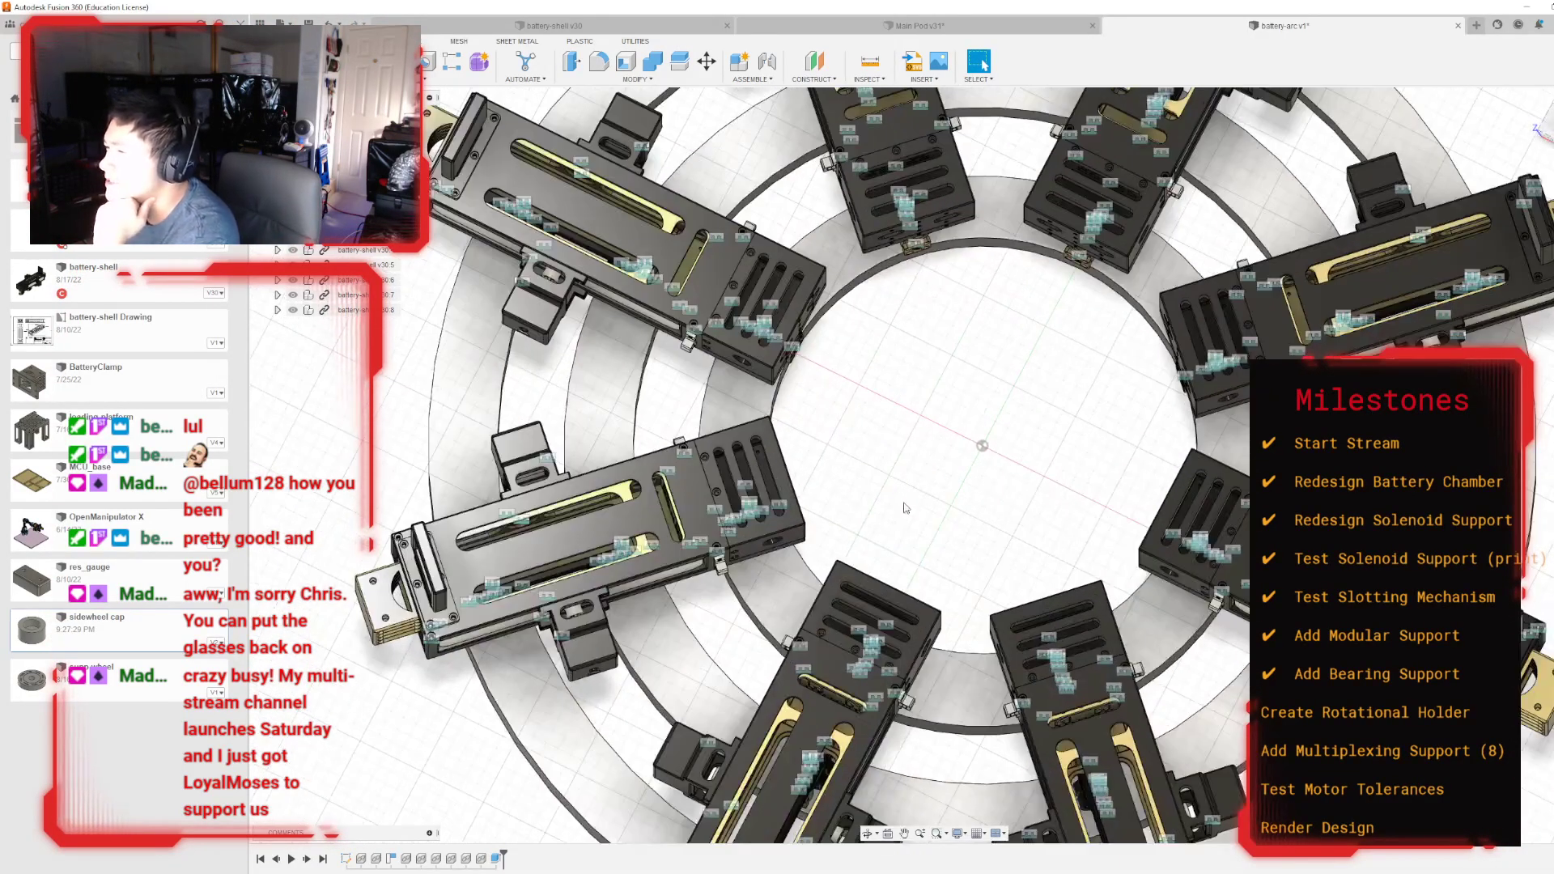
# Step: Inspect the inner end faces of the battery-shells up close and the whole arrangement around the ring center
pyautogui.scroll(5, 963, 444)
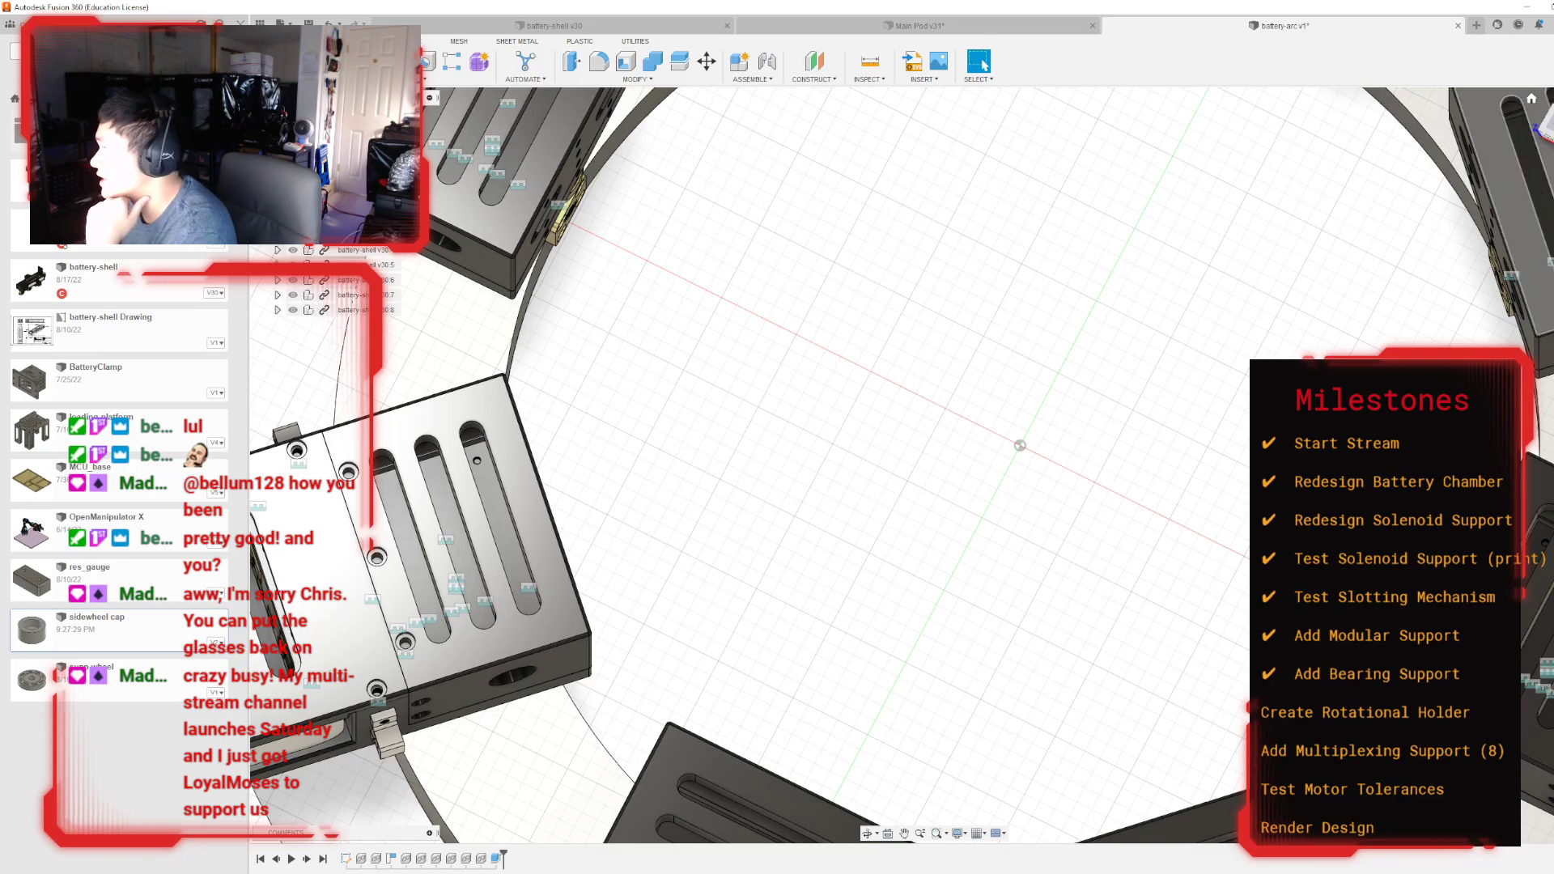
pyautogui.scroll(-5, 1020, 445)
pyautogui.keyDown('shift'); pyautogui.moveTo(1020, 445); pyautogui.dragTo(924, 688, button='middle'); pyautogui.keyUp('shift')
pyautogui.scroll(5, 849, 242)
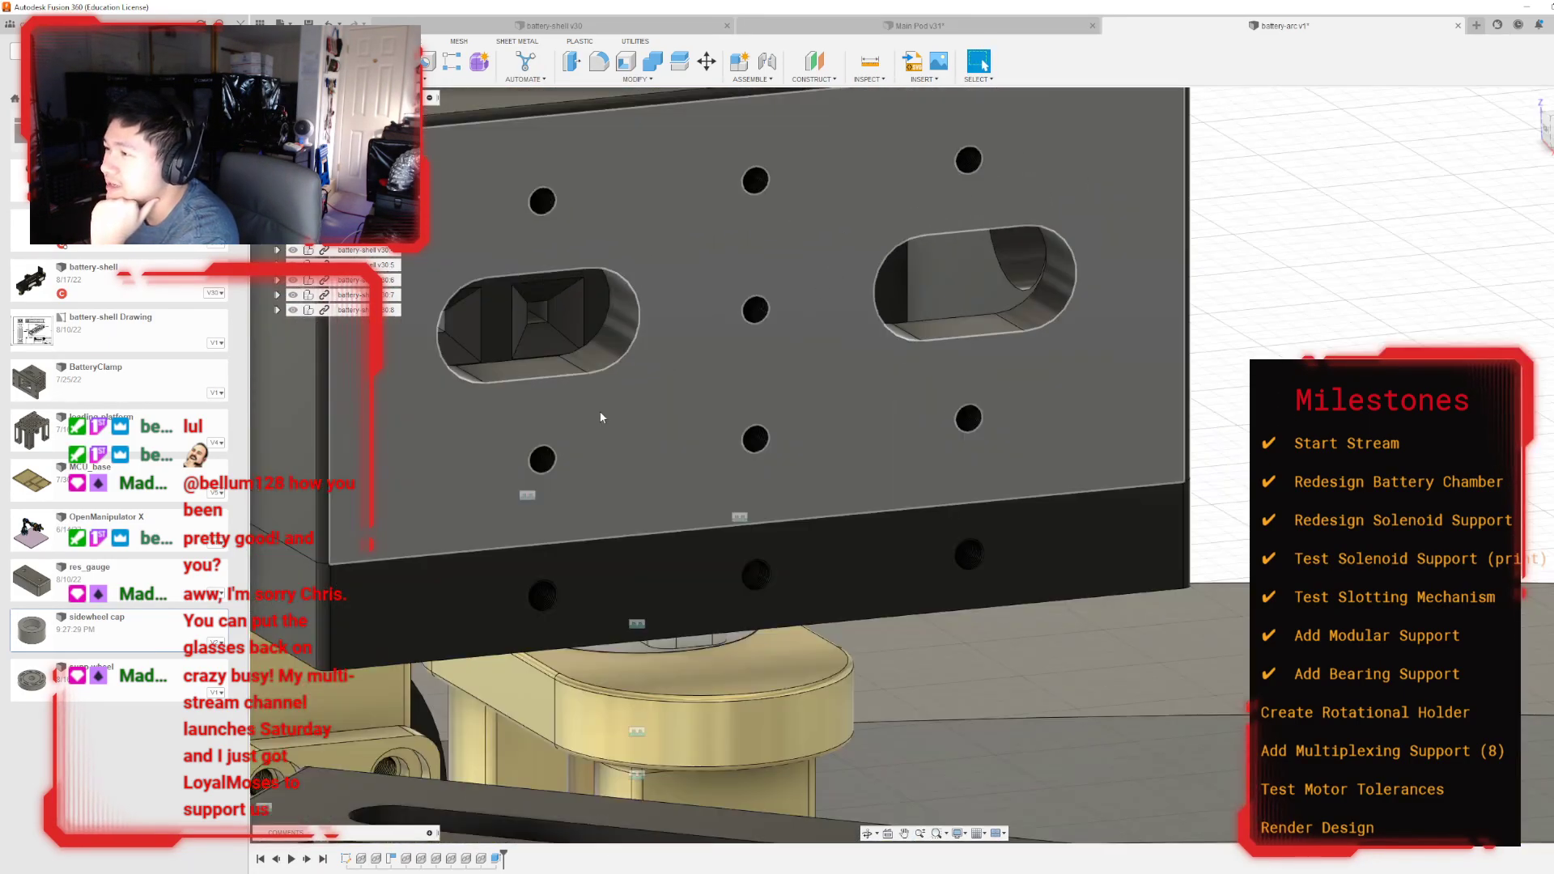
pyautogui.scroll(-6, 716, 362)
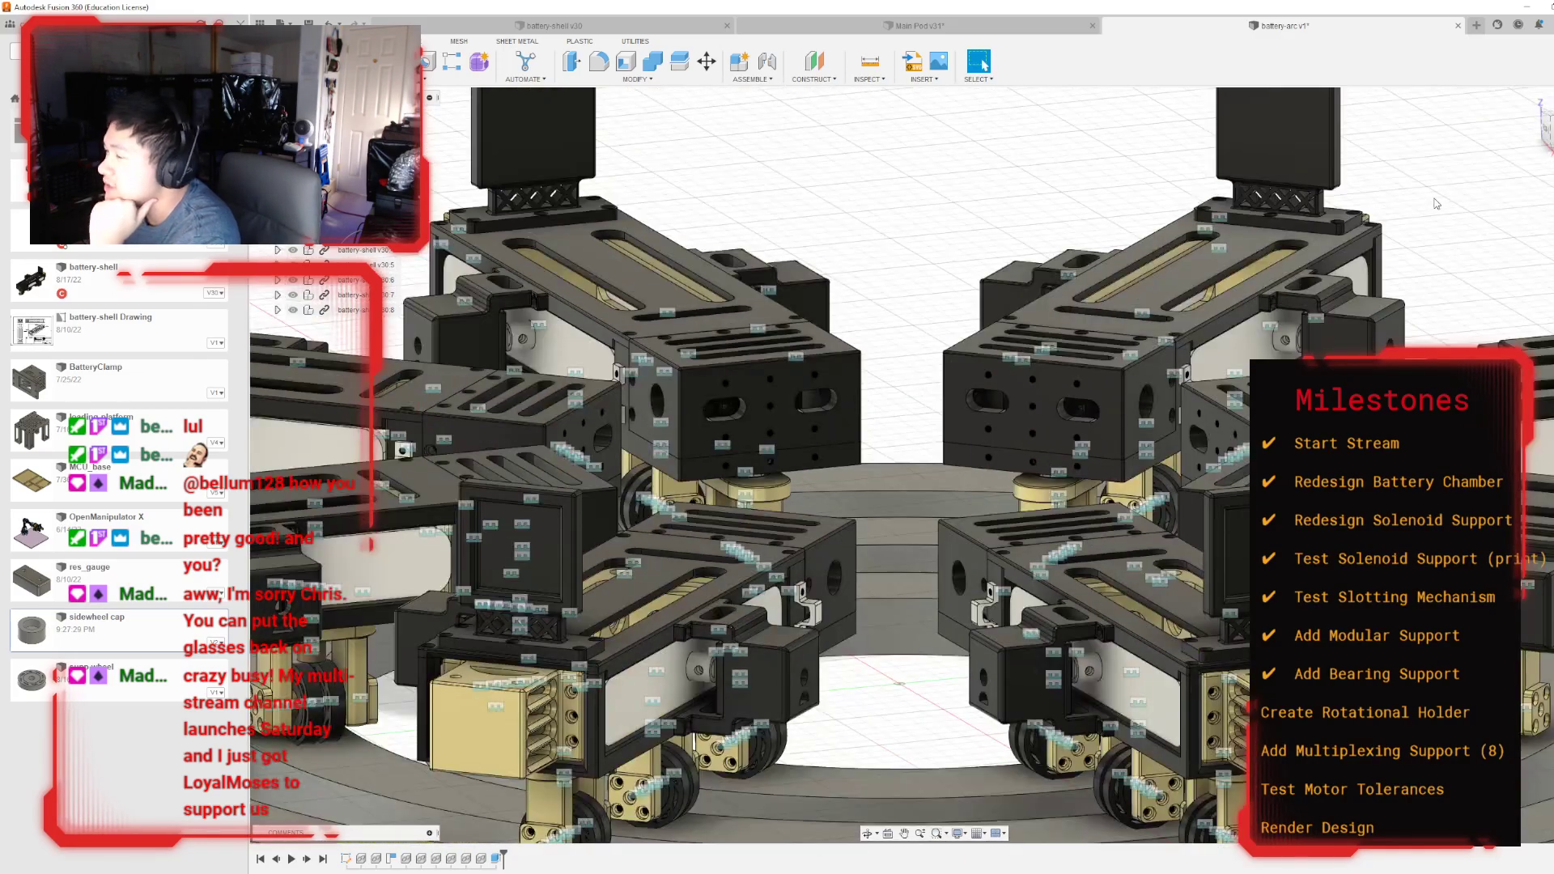
pyautogui.moveTo(1542, 129); pyautogui.dragTo(1088, 409)
pyautogui.scroll(-3, 689, 583)
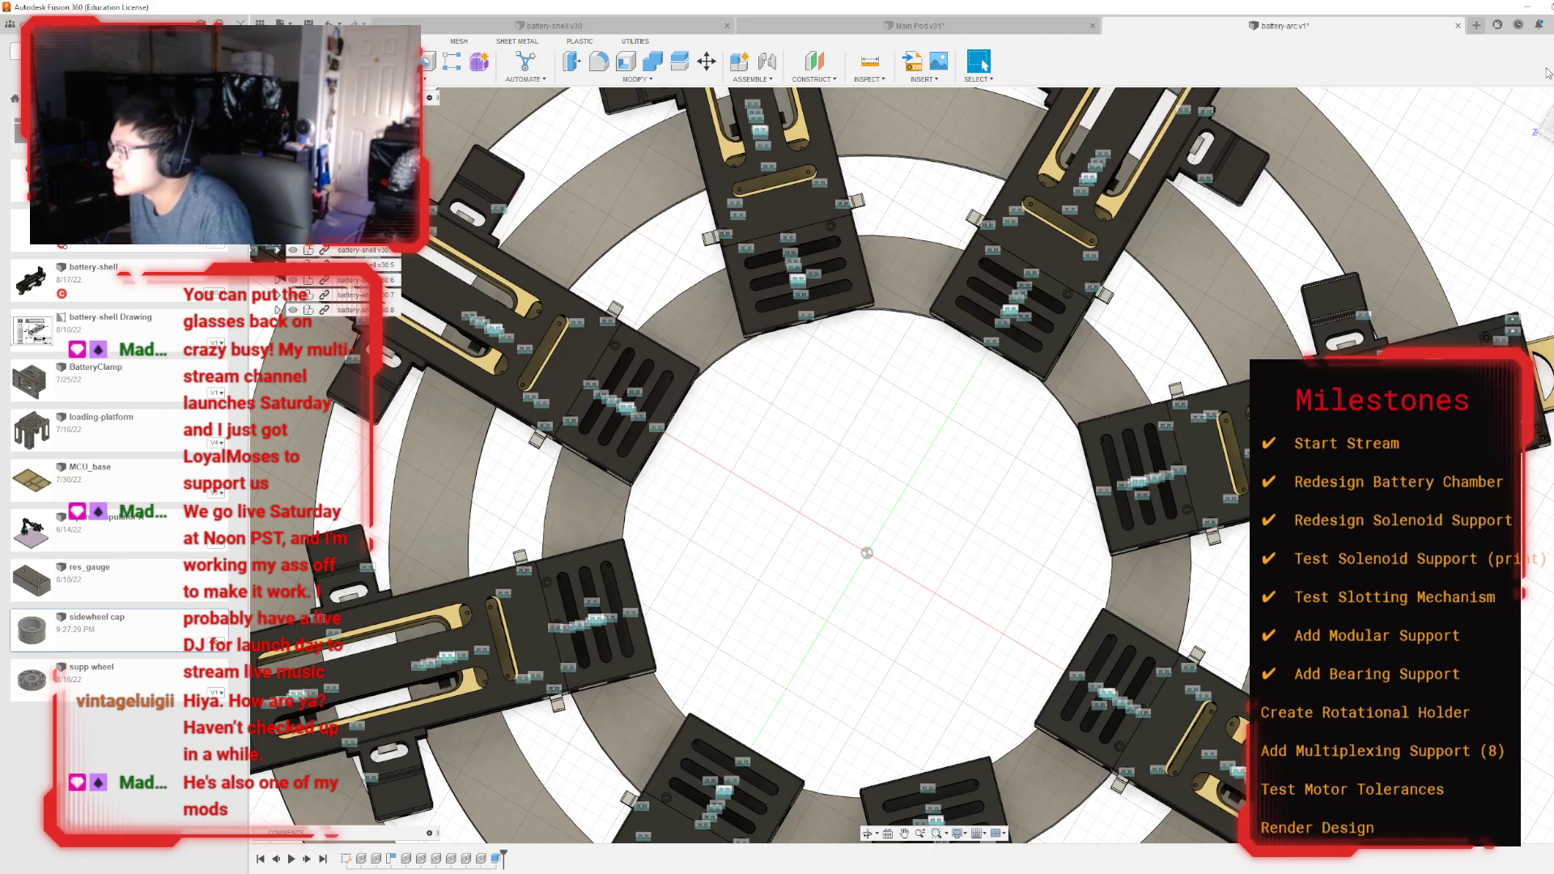
pyautogui.keyDown('shift'); pyautogui.moveTo(924, 463); pyautogui.dragTo(931, 380, button='middle'); pyautogui.keyUp('shift')
pyautogui.scroll(-5, 815, 464)
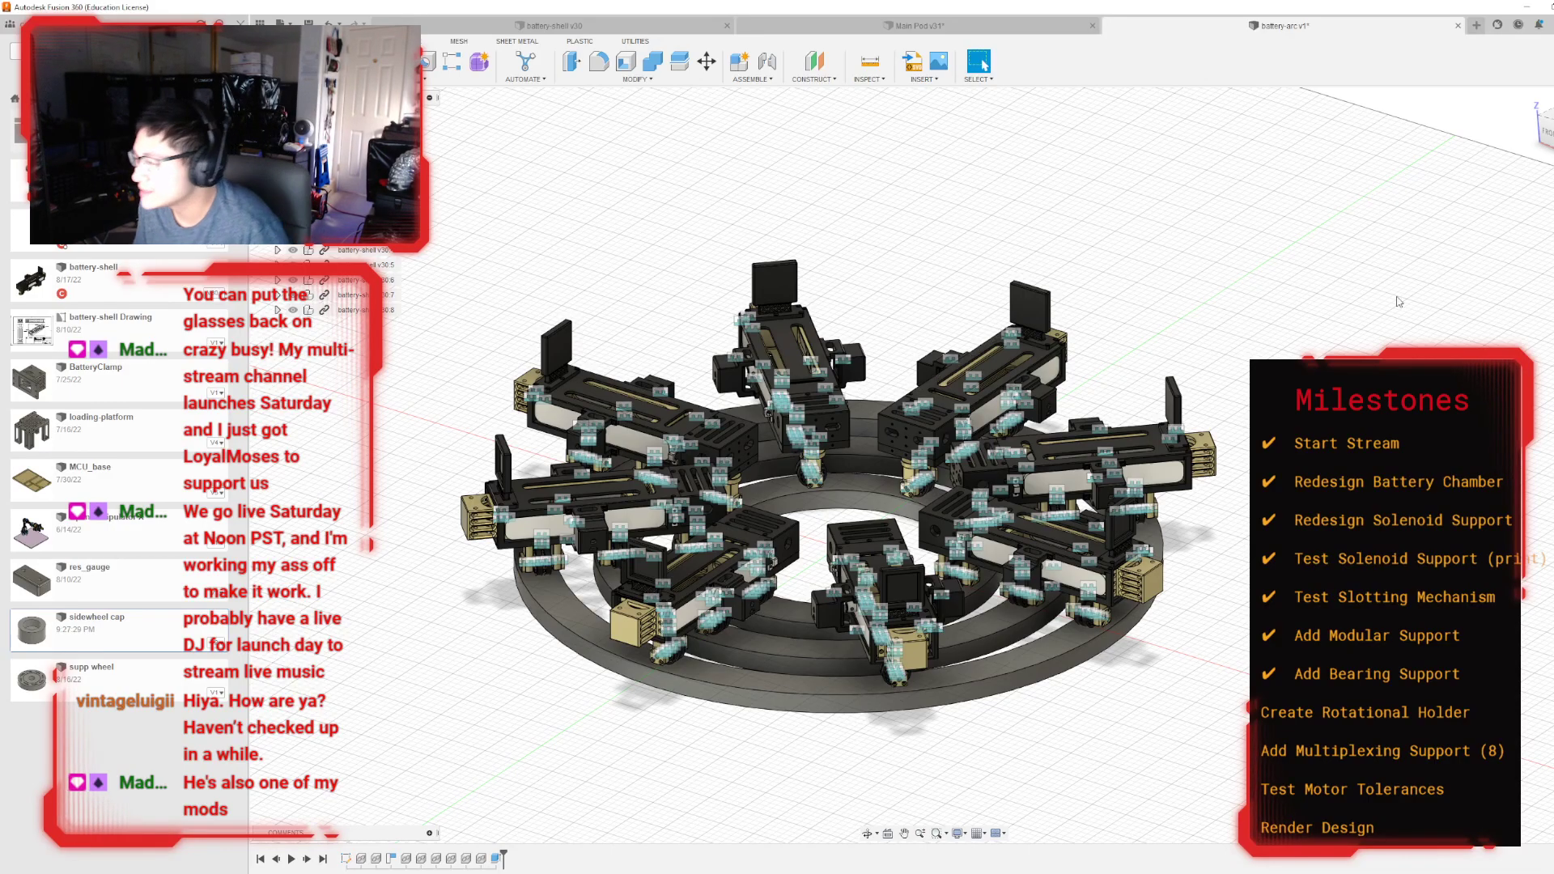
pyautogui.keyDown('shift'); pyautogui.moveTo(921, 458); pyautogui.dragTo(836, 539, button='middle'); pyautogui.keyUp('shift')
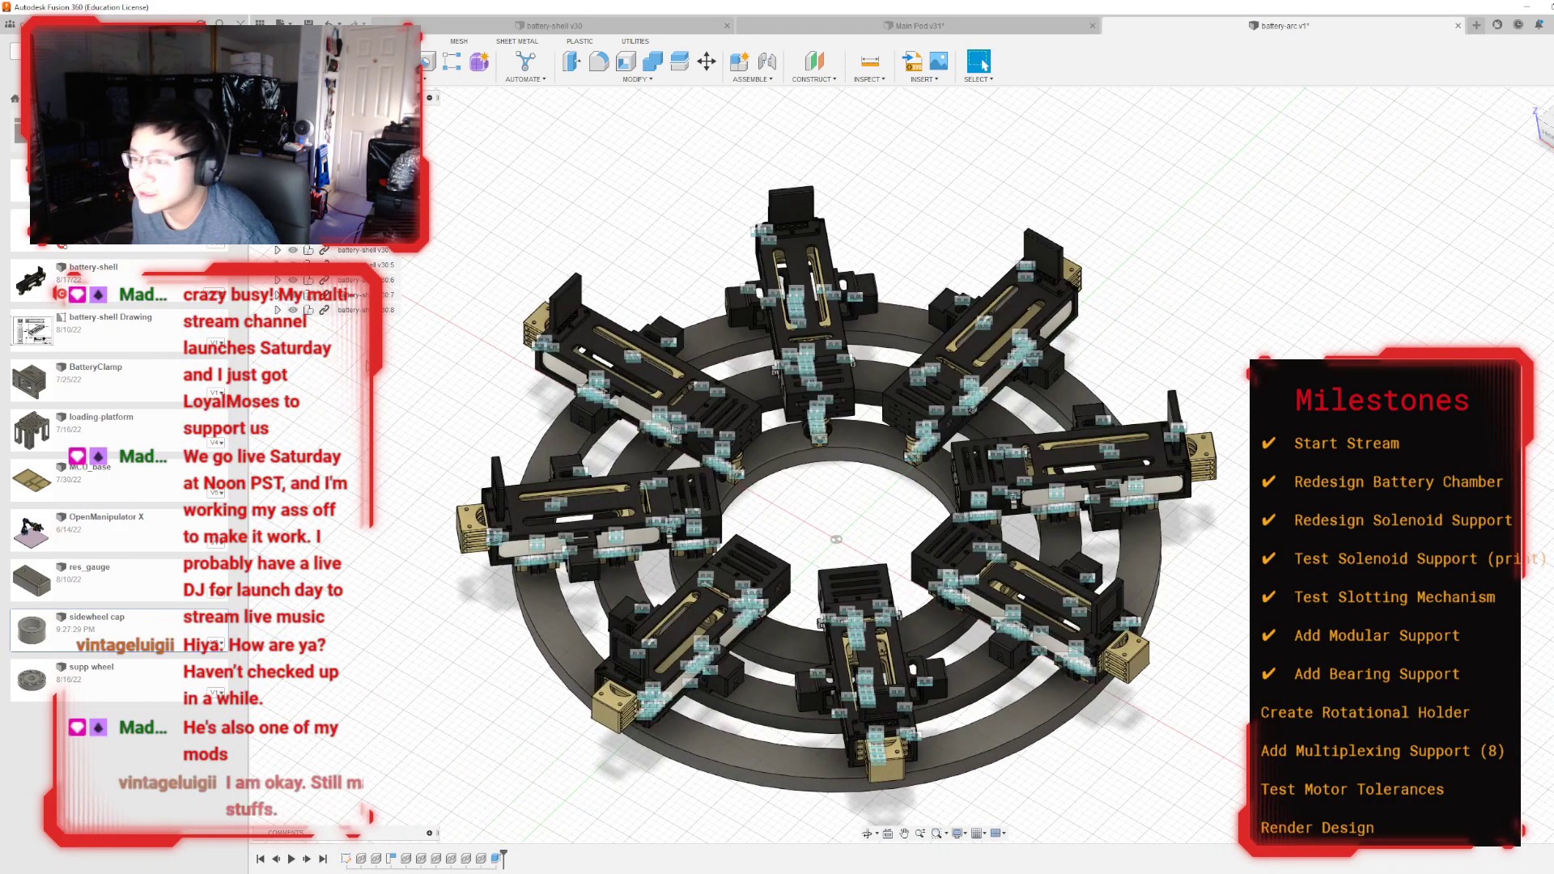
# Step: Hide all battery-shells and create a construction plane at 0 mm offset from the innermost ring's upper face
pyautogui.click(293, 310)
pyautogui.click(293, 294)
pyautogui.click(293, 280)
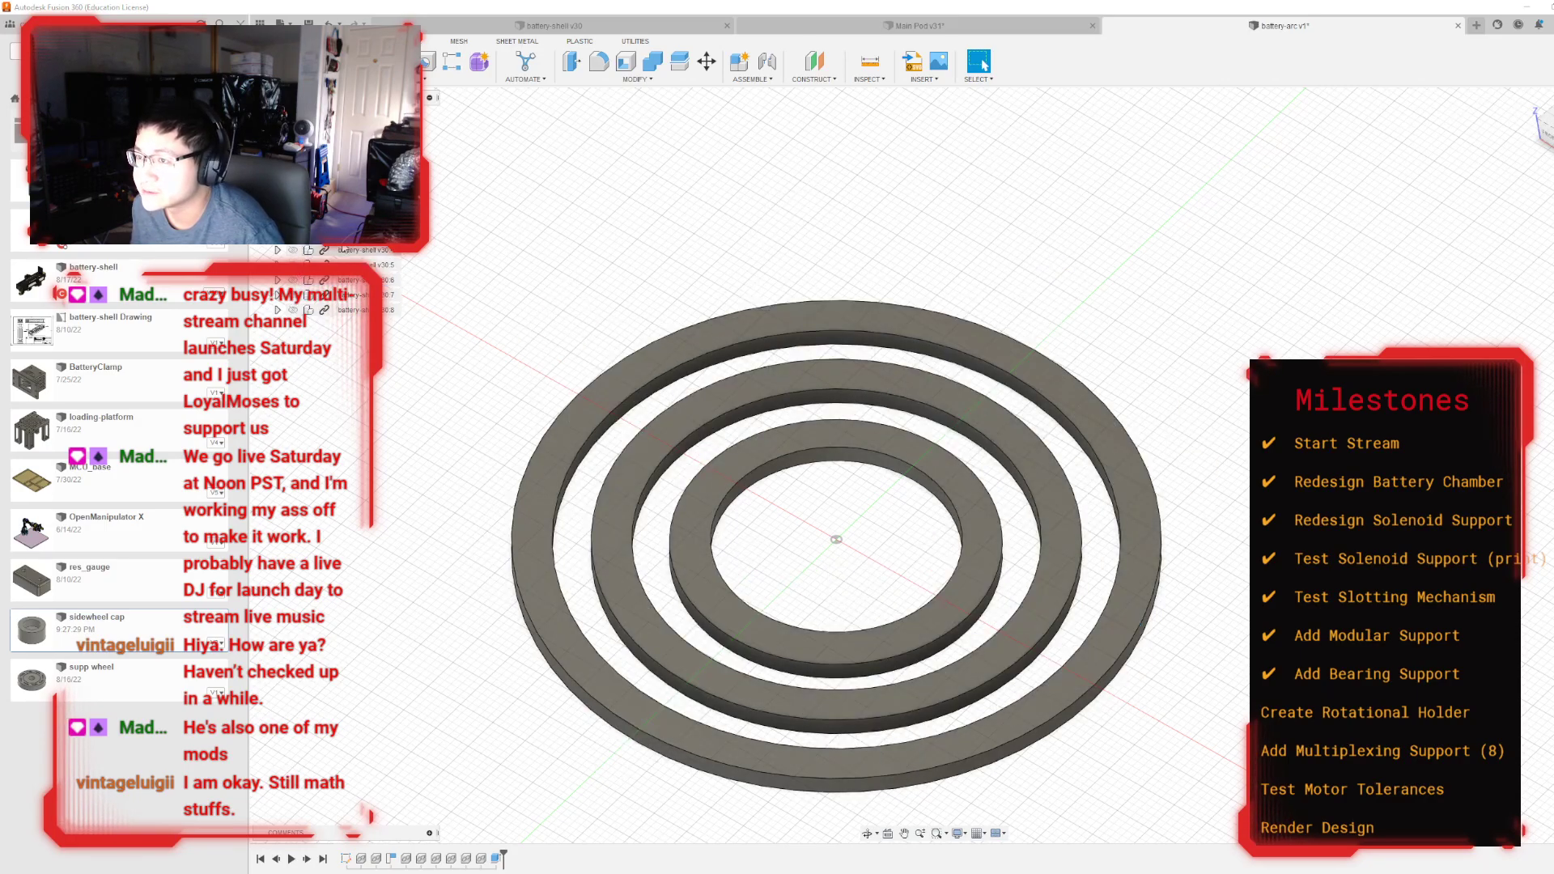
pyautogui.click(806, 60)
pyautogui.click(797, 439)
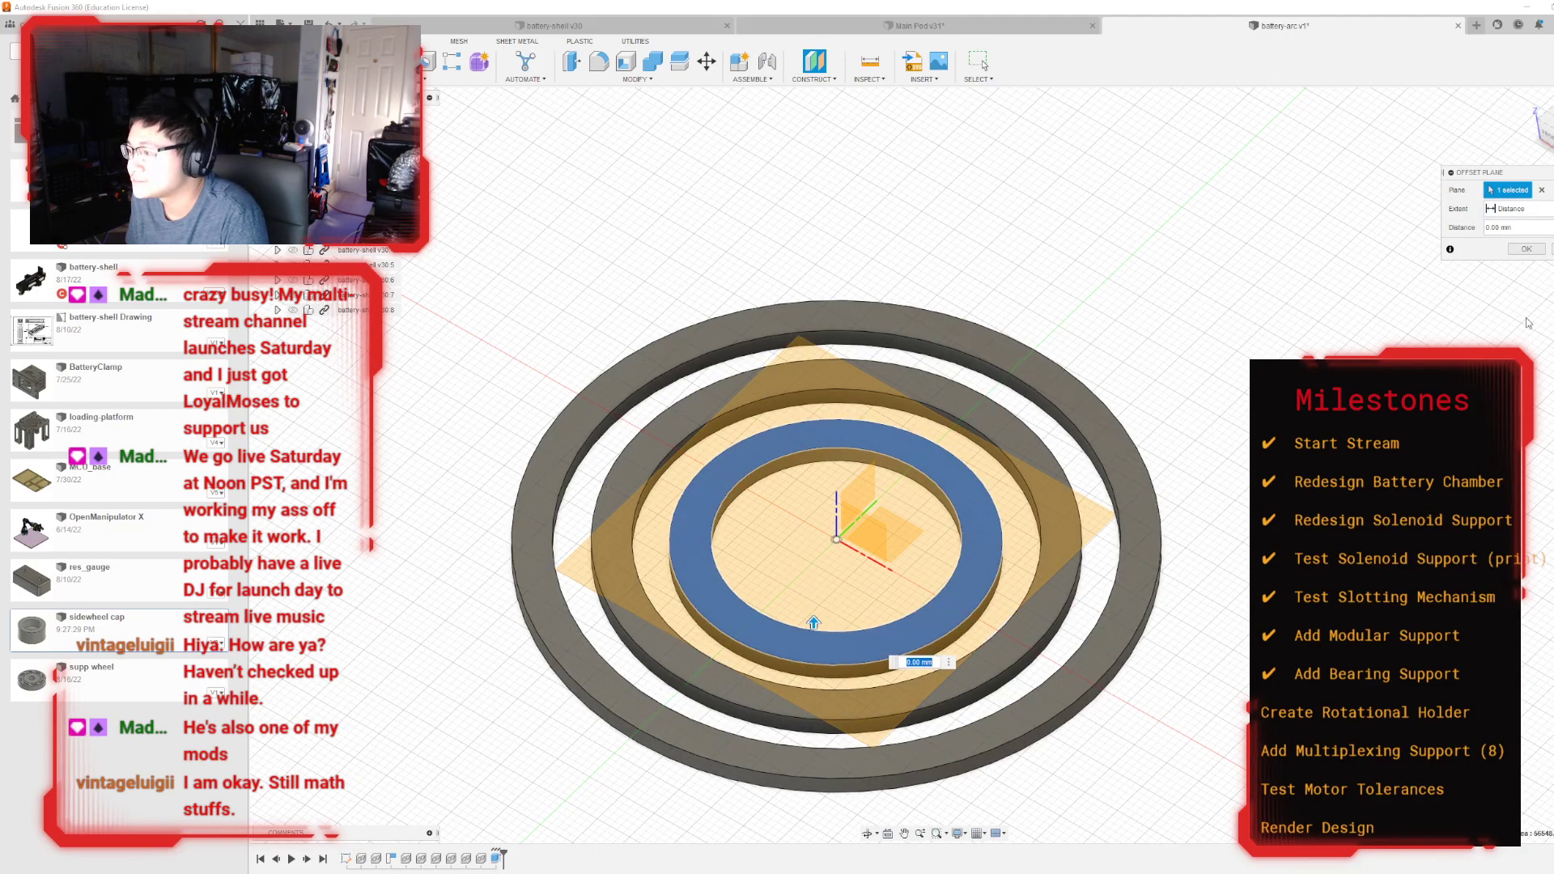
pyautogui.click(1526, 249)
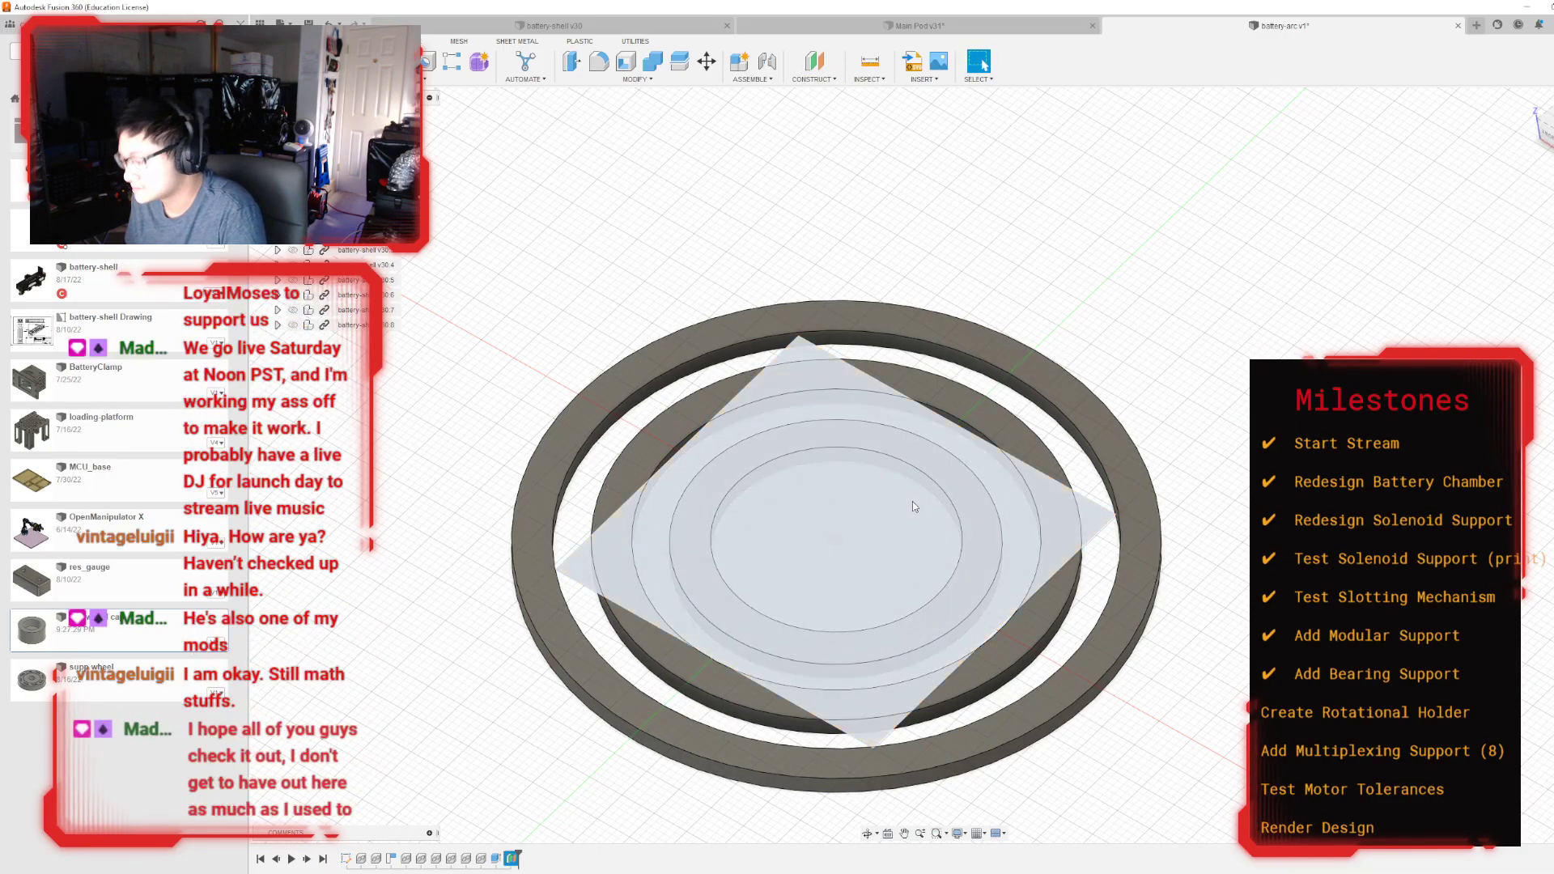
# Step: Start a sketch on the new construction plane and project the outermost ring's face into it
pyautogui.click(911, 502)
pyautogui.press('p')
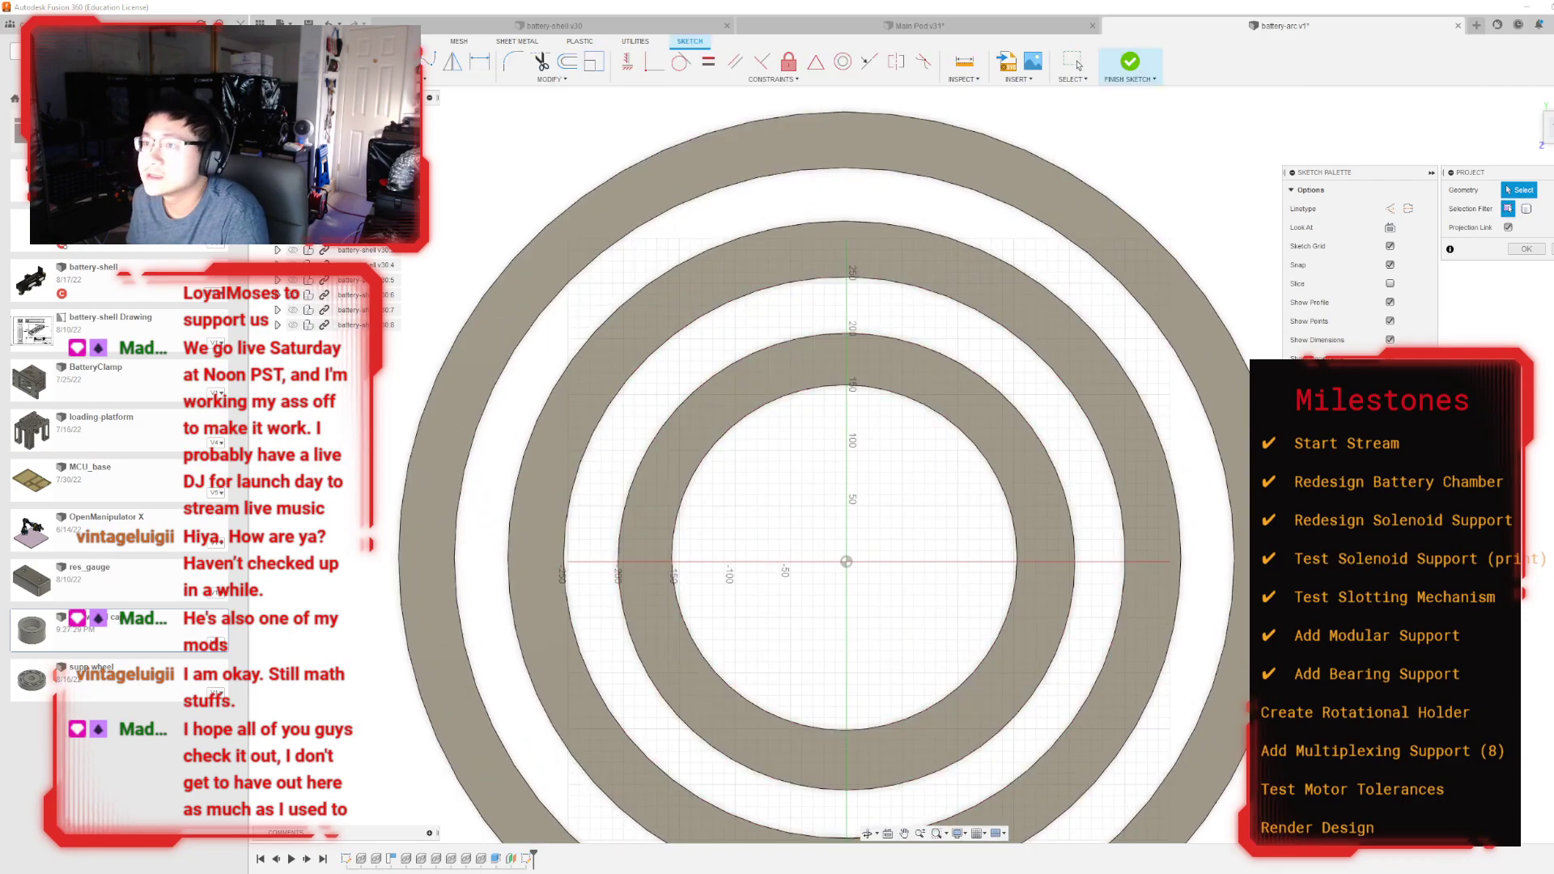
pyautogui.press('c')
pyautogui.click(846, 562)
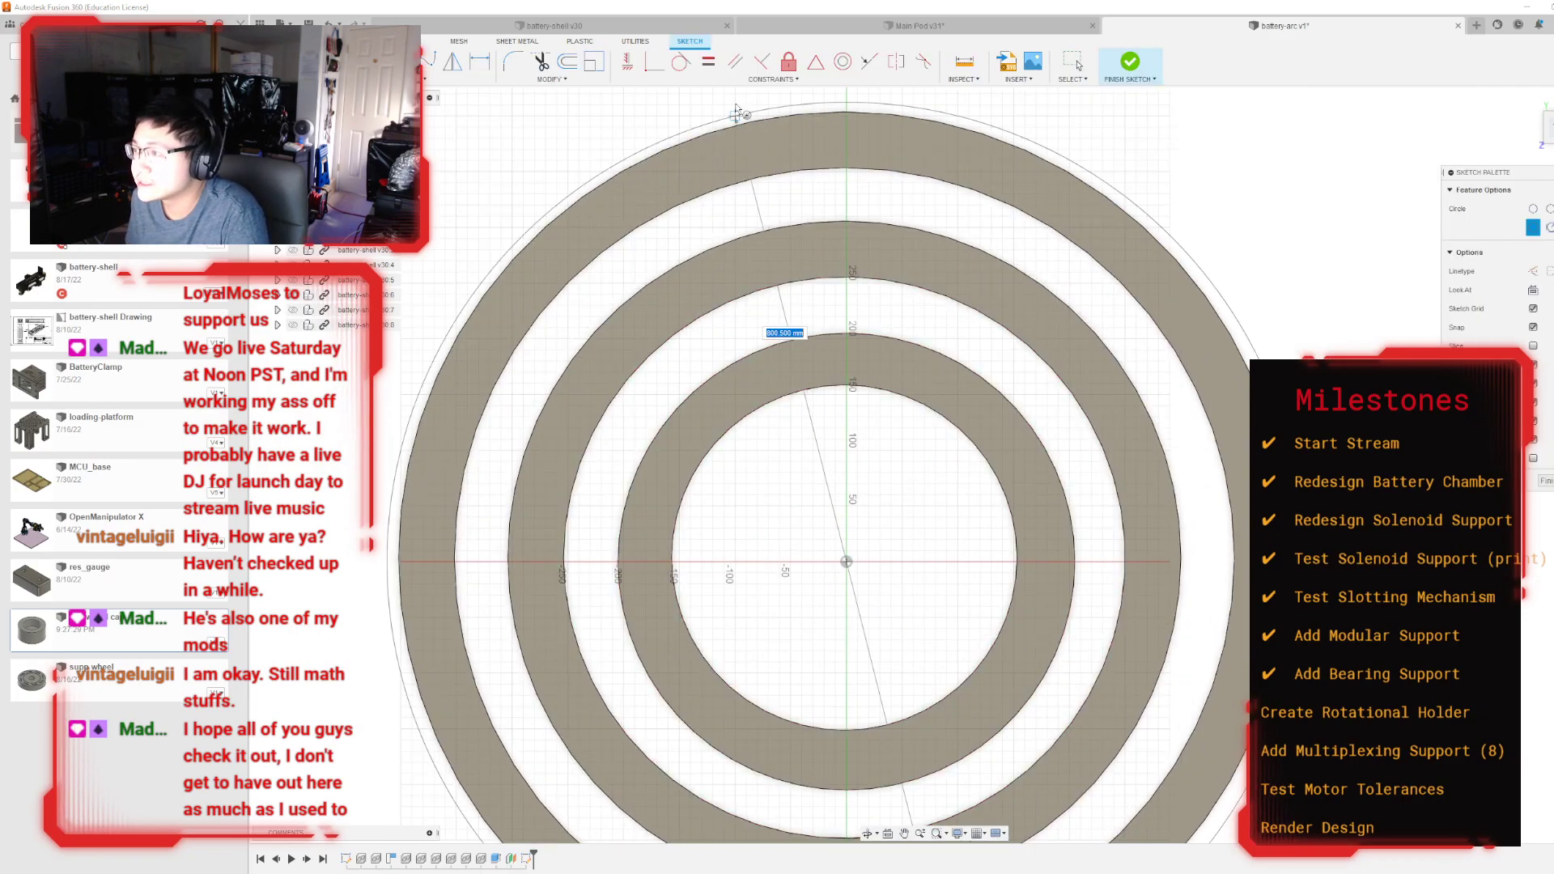
pyautogui.click(757, 128)
pyautogui.press('Escape')
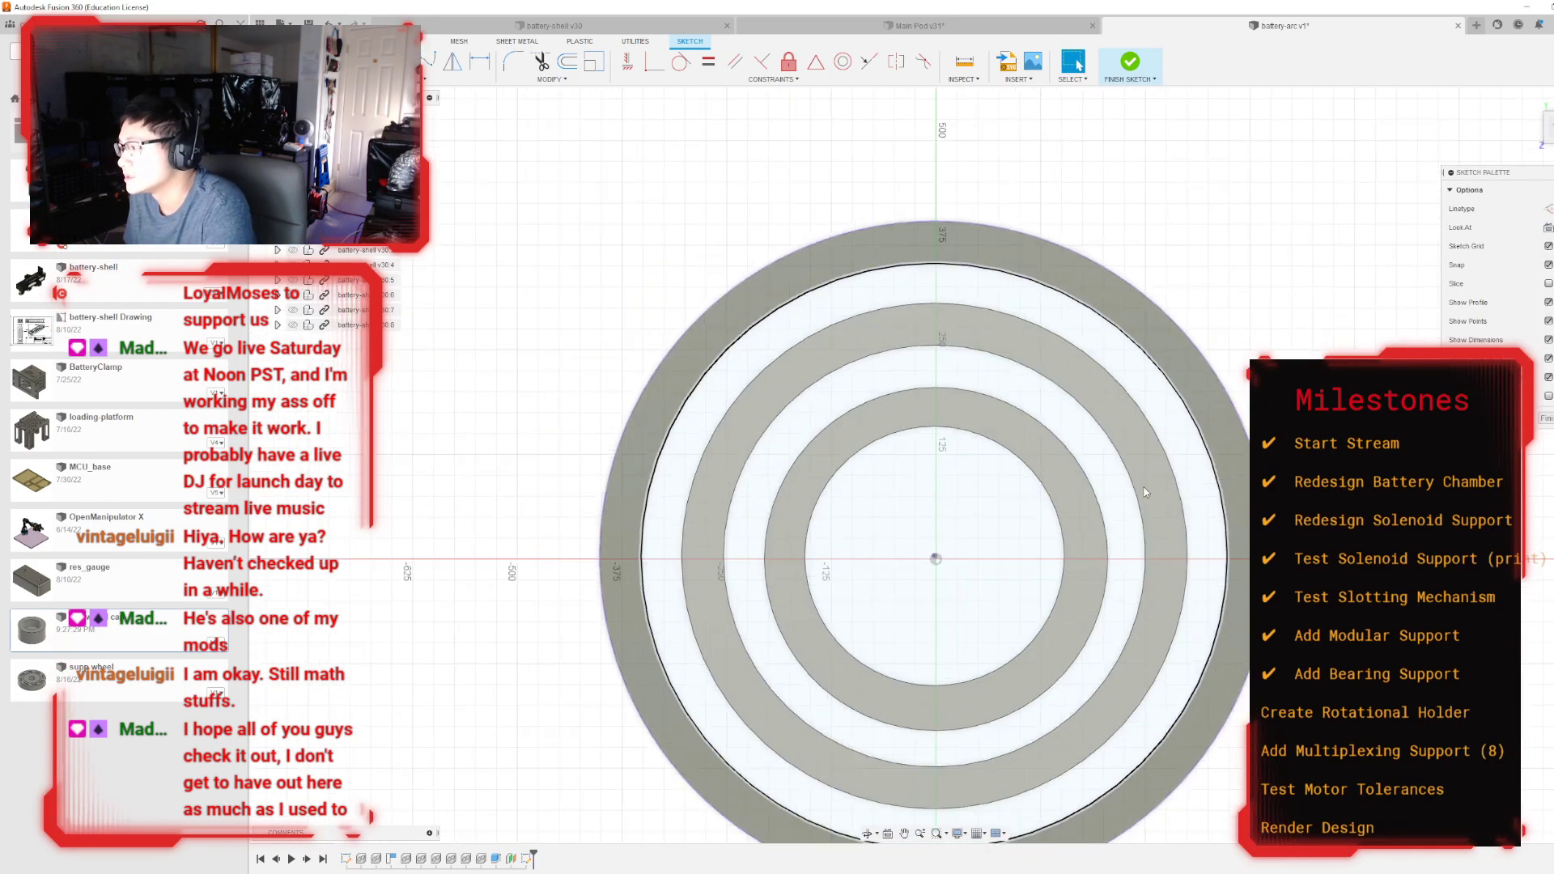
# Step: Project the faces of the middle and innermost rings into the sketch
pyautogui.scroll(2, 1008, 336)
pyautogui.moveTo(923, 461)
pyautogui.keyDown('shift'); pyautogui.mouseDown(button='middle')
pyautogui.moveTo(1073, 561)
pyautogui.moveTo(1101, 508)
pyautogui.mouseUp(button='middle'); pyautogui.keyUp('shift')
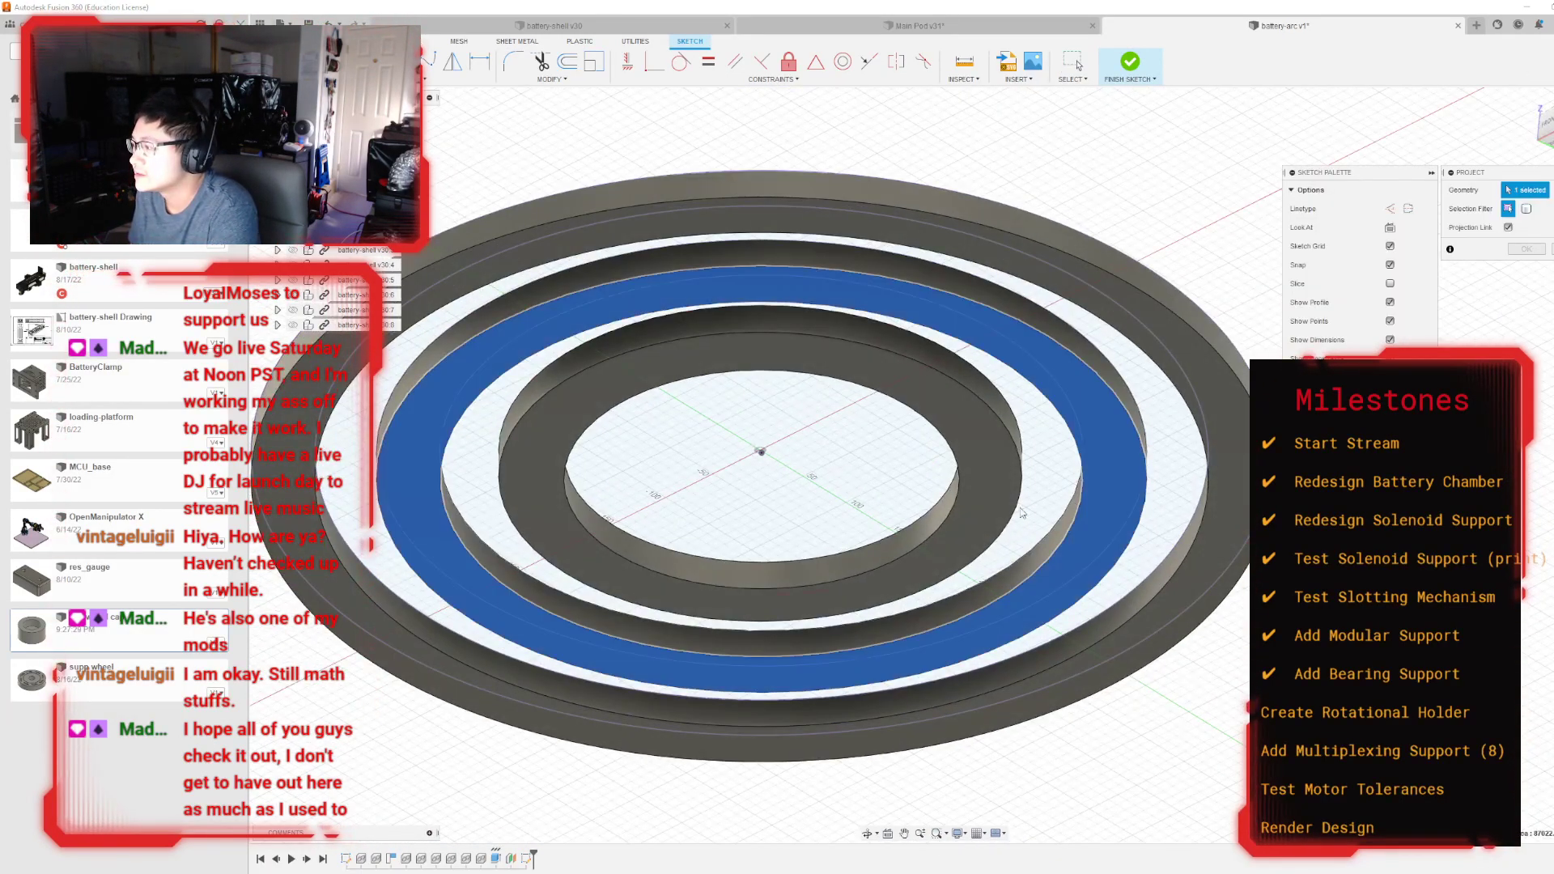
pyautogui.keyDown('shift'); pyautogui.moveTo(923, 465); pyautogui.dragTo(1028, 527, button='middle'); pyautogui.keyUp('shift')
pyautogui.scroll(-2, 935, 467)
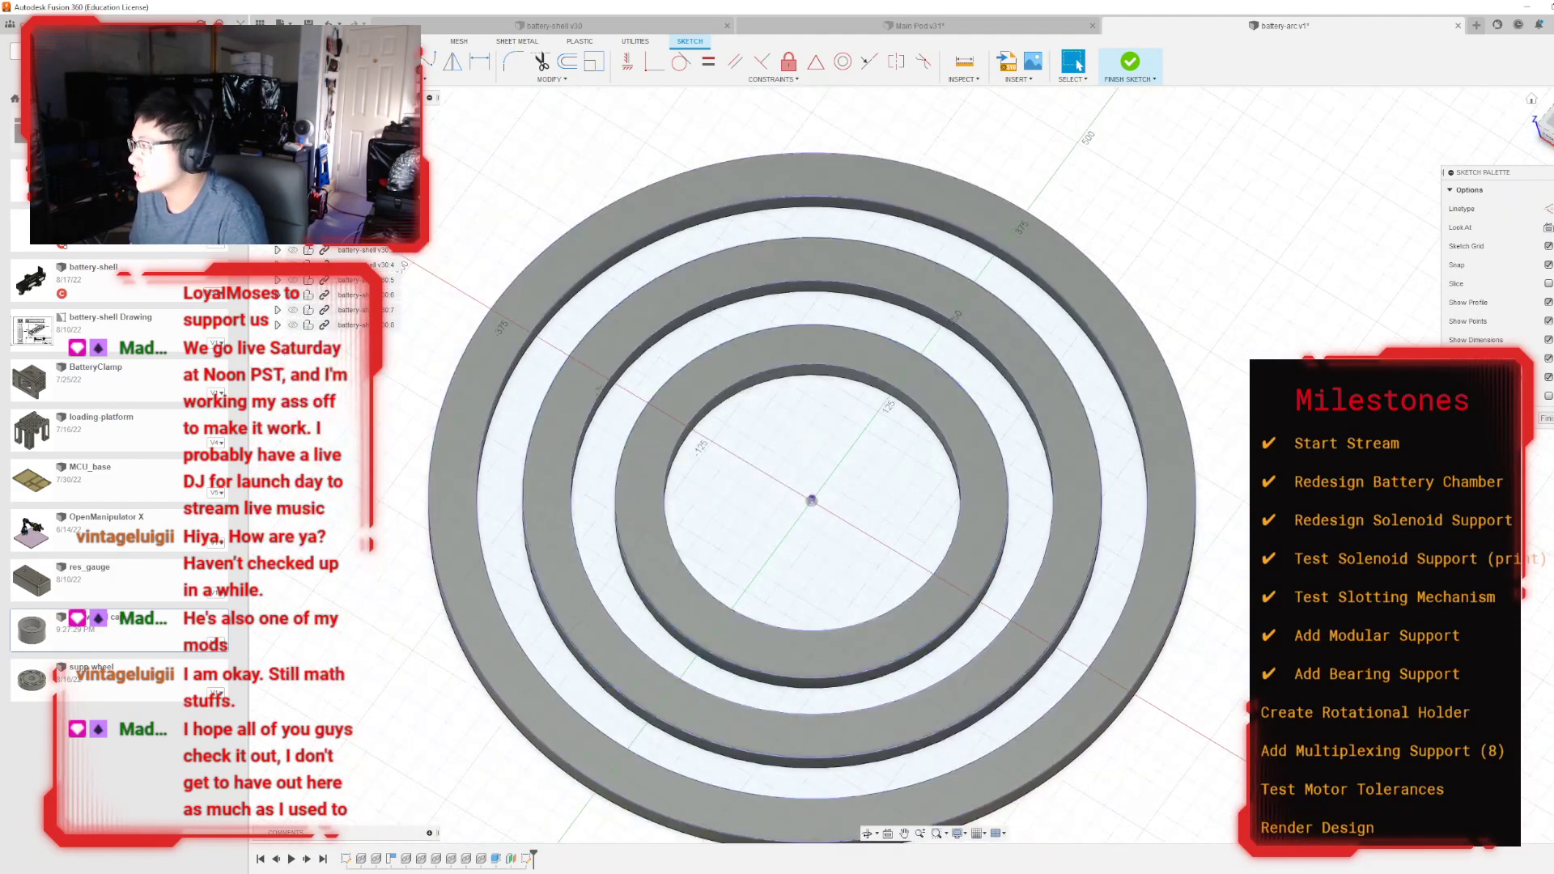
pyautogui.click(1546, 118)
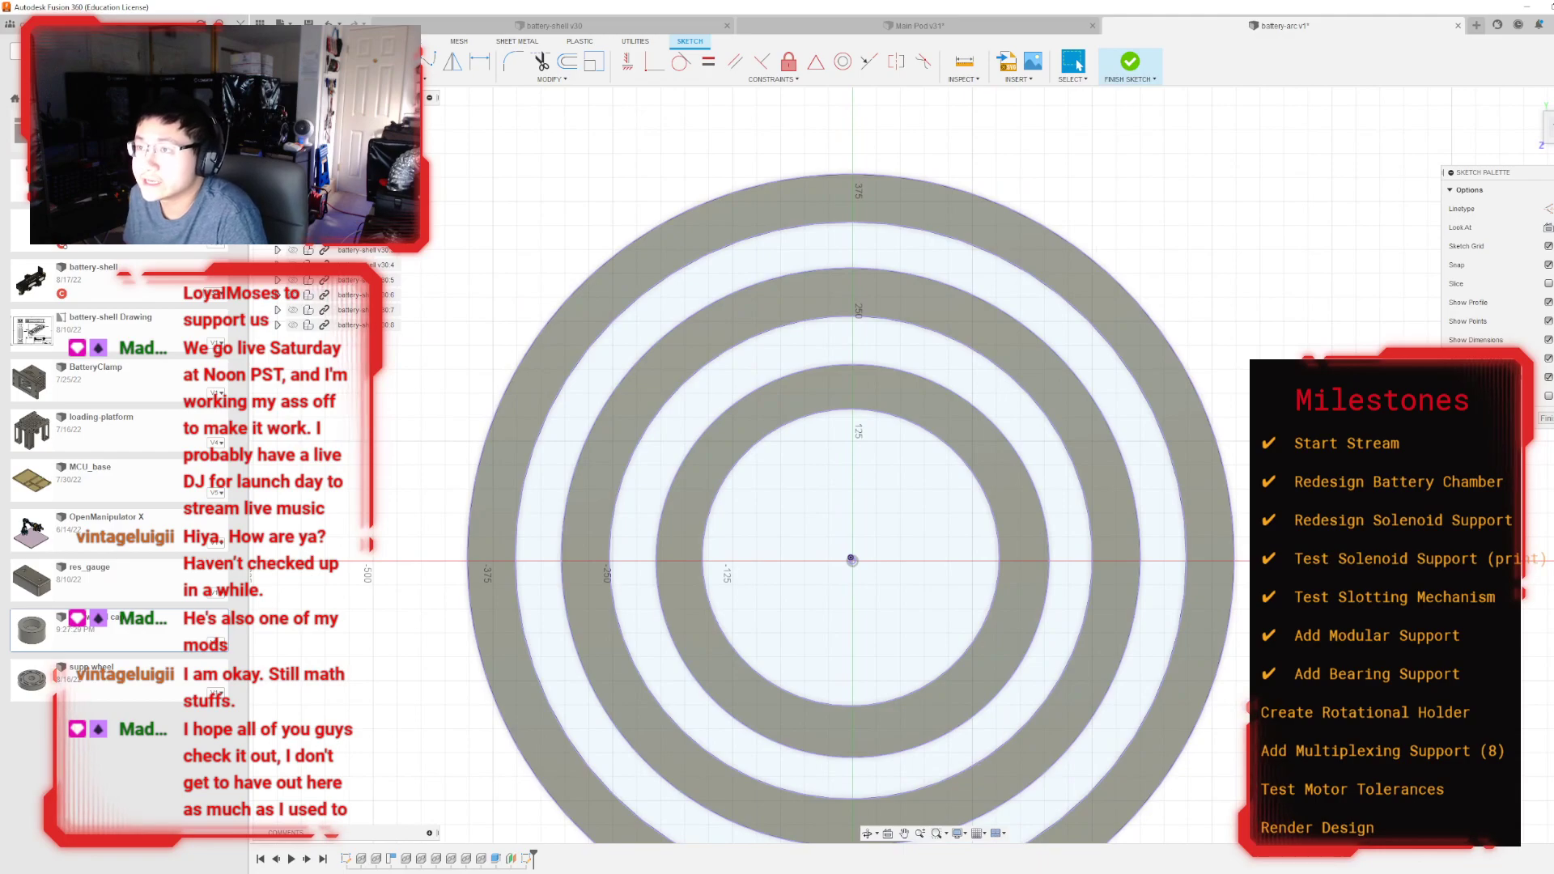
pyautogui.press('c')
pyautogui.scroll(5, 866, 577)
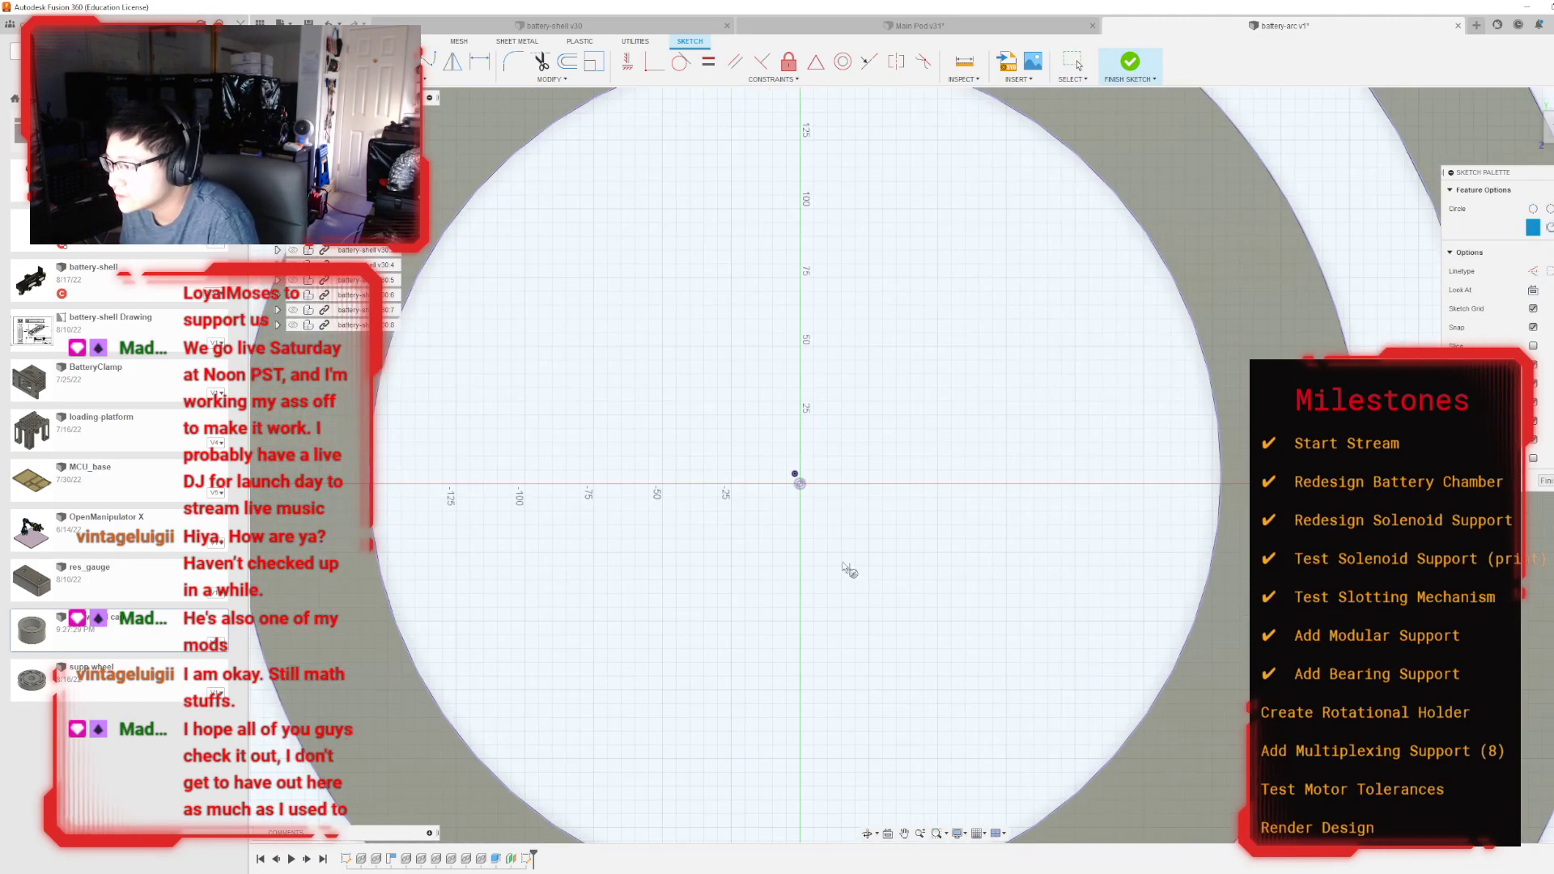
pyautogui.press('Escape')
pyautogui.scroll(-2, 801, 486)
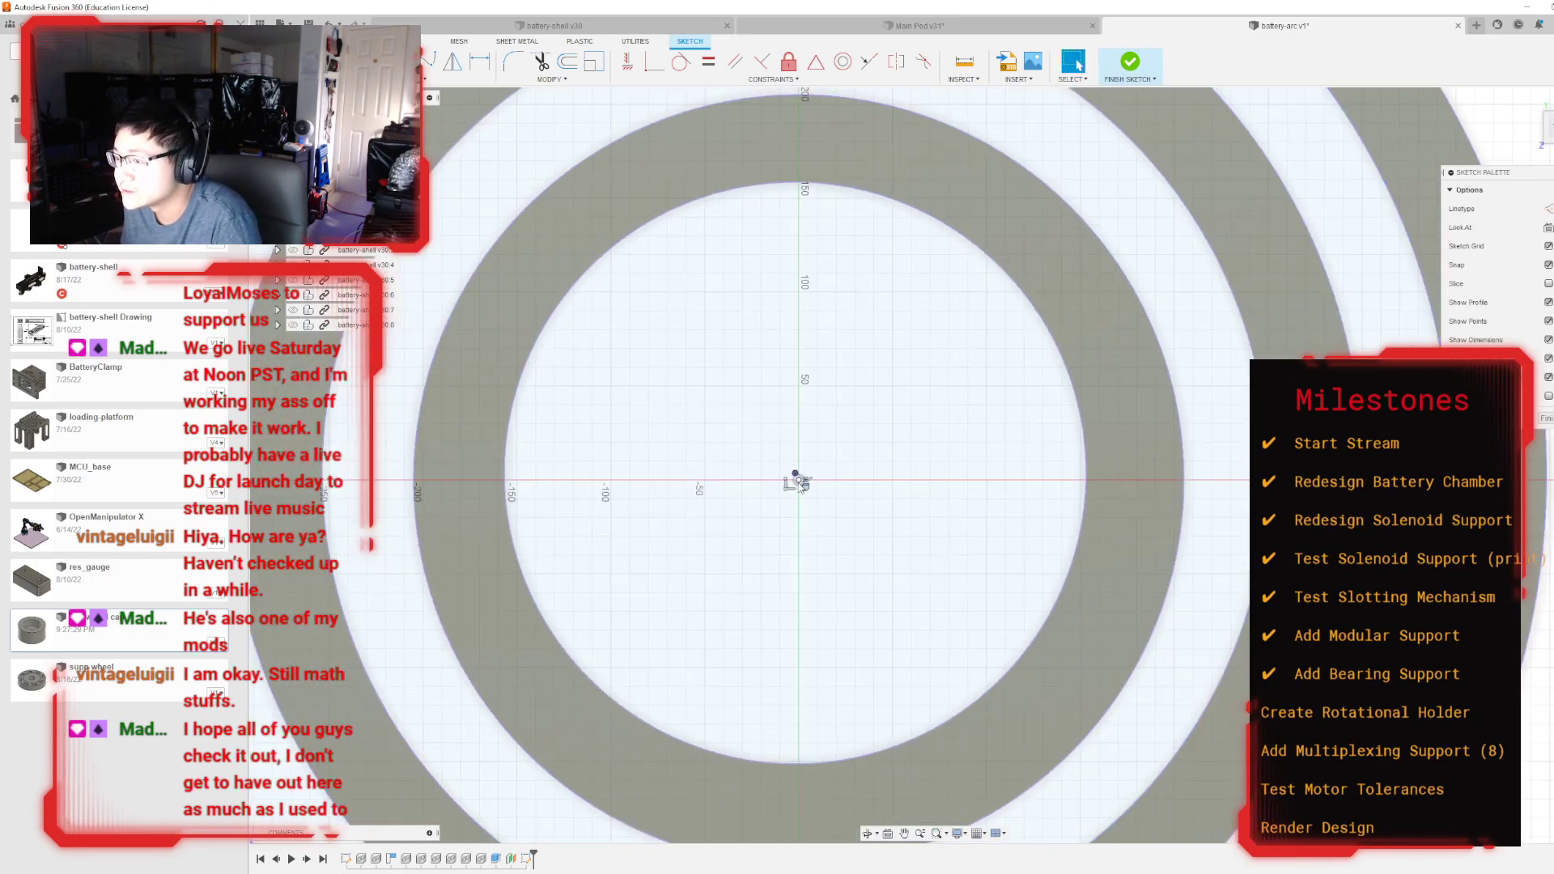
pyautogui.scroll(2, 842, 532)
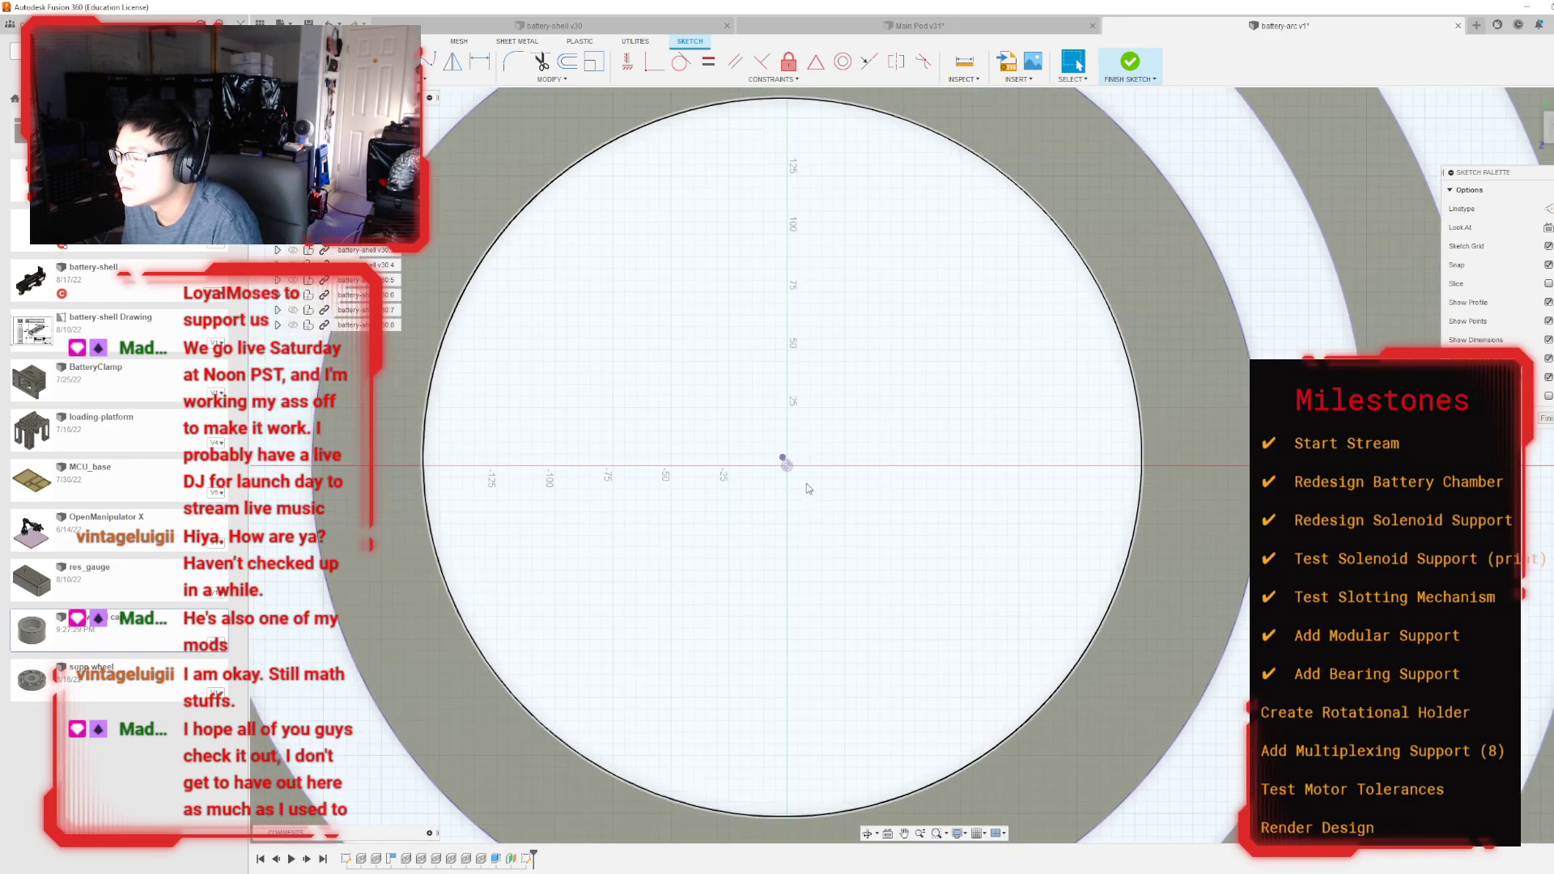
# Step: Undo the projection of the ring faces and leave the sketch on the construction plane
pyautogui.scroll(-5, 809, 489)
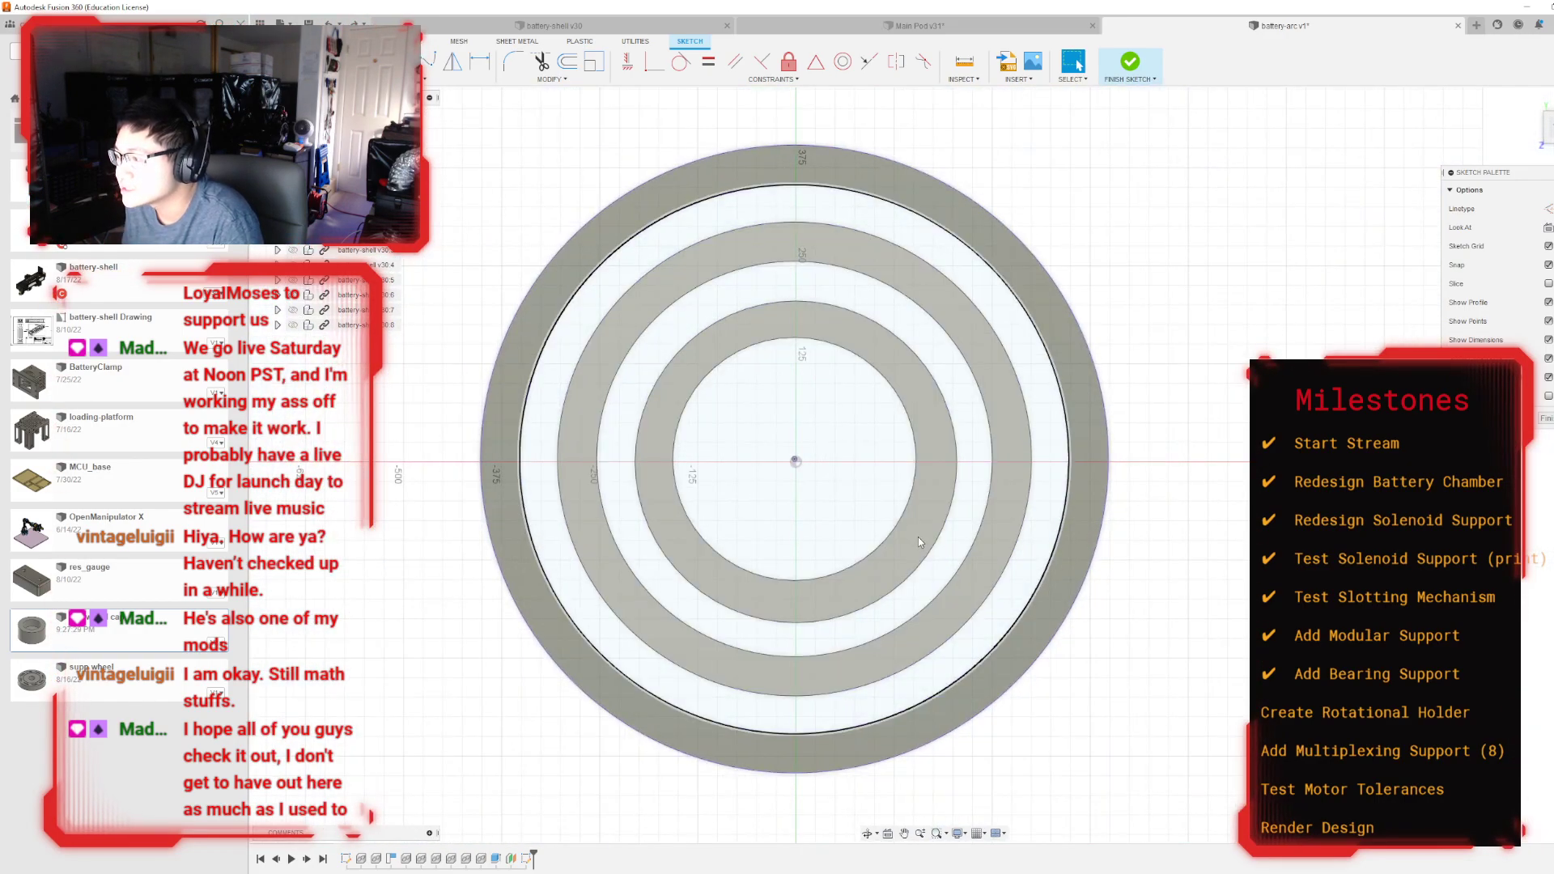
pyautogui.scroll(2, 883, 569)
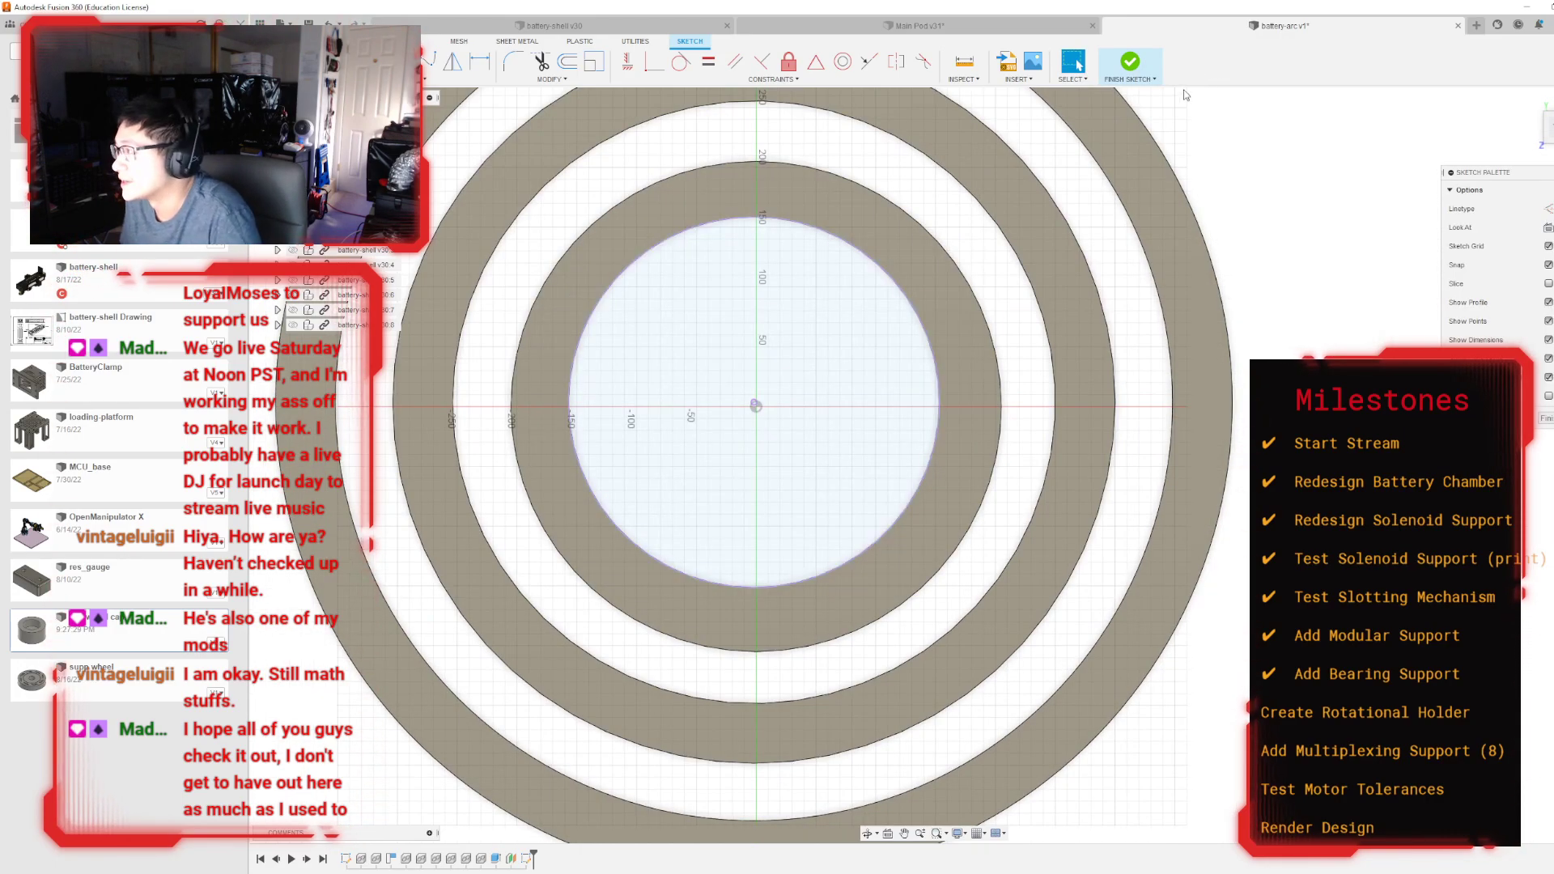
pyautogui.click(1122, 62)
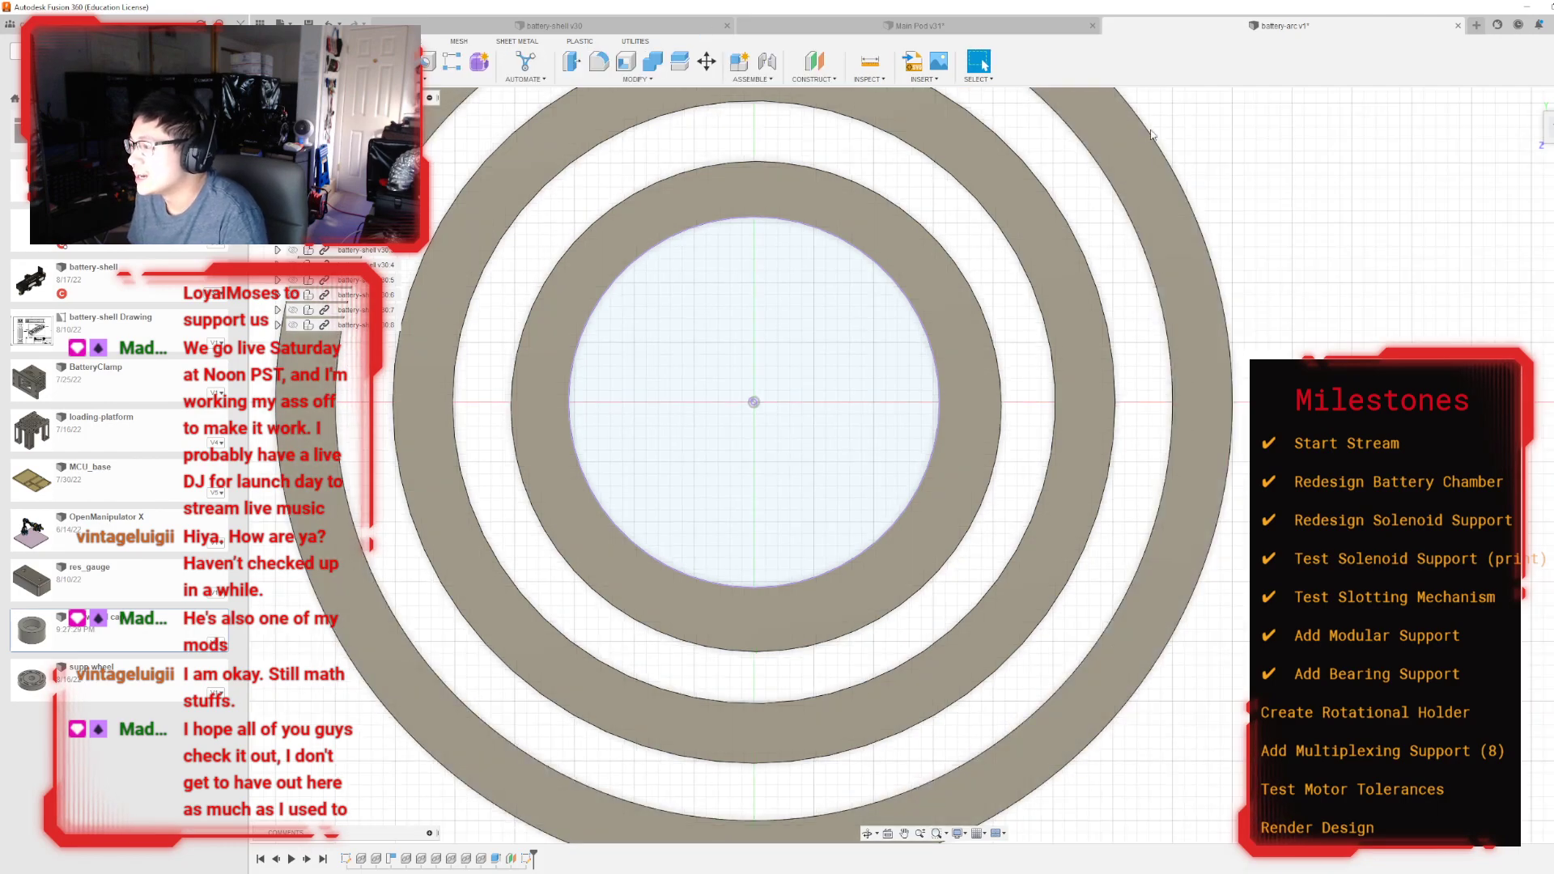
pyautogui.hotkey('ctrl', 'z')
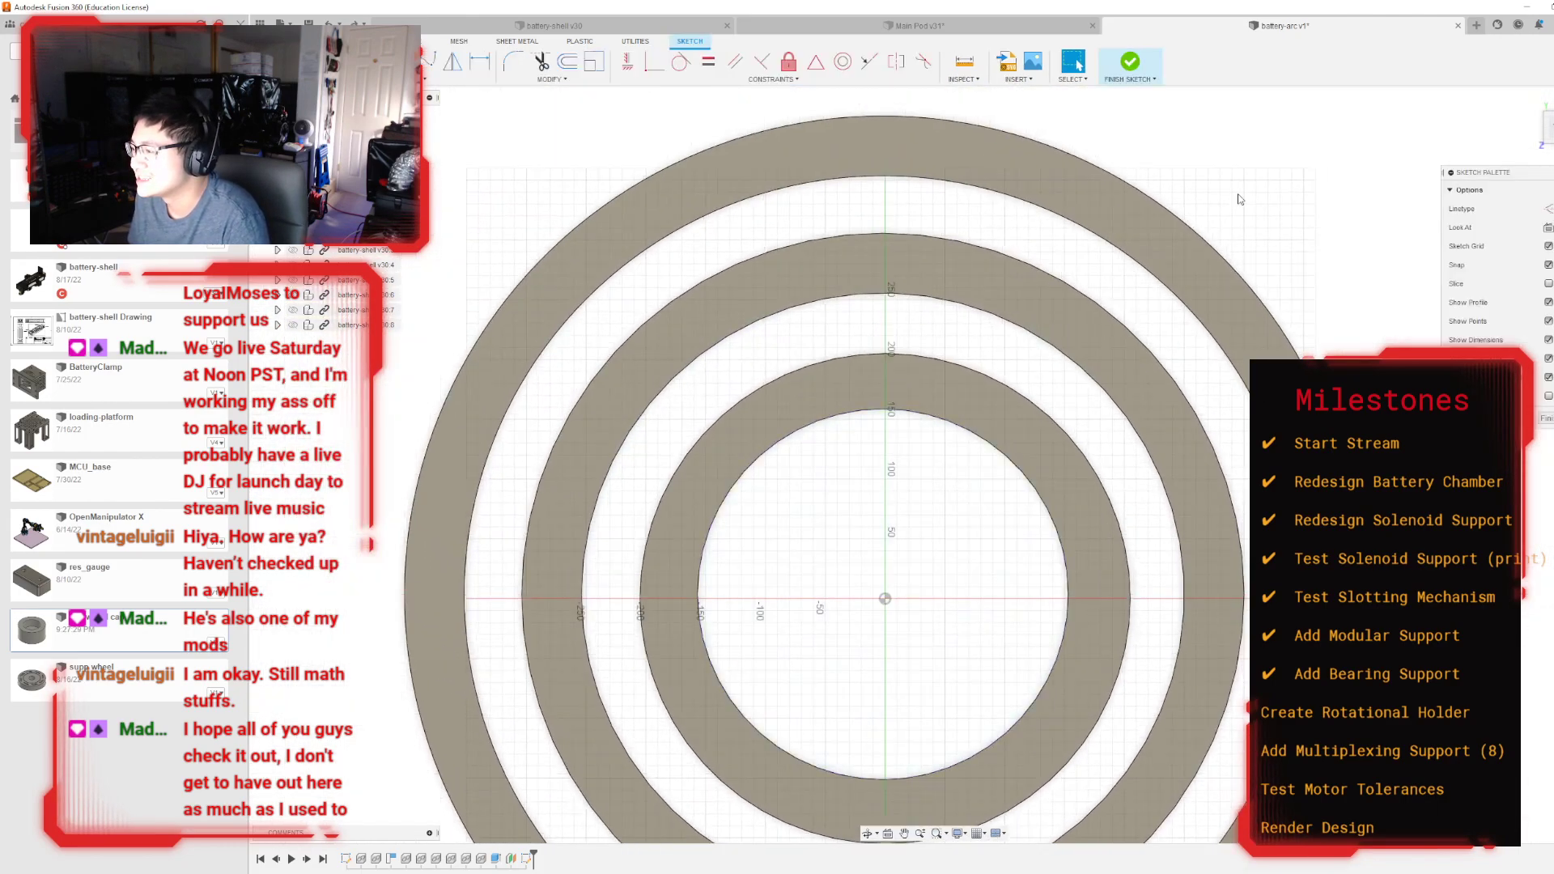
pyautogui.click(1531, 99)
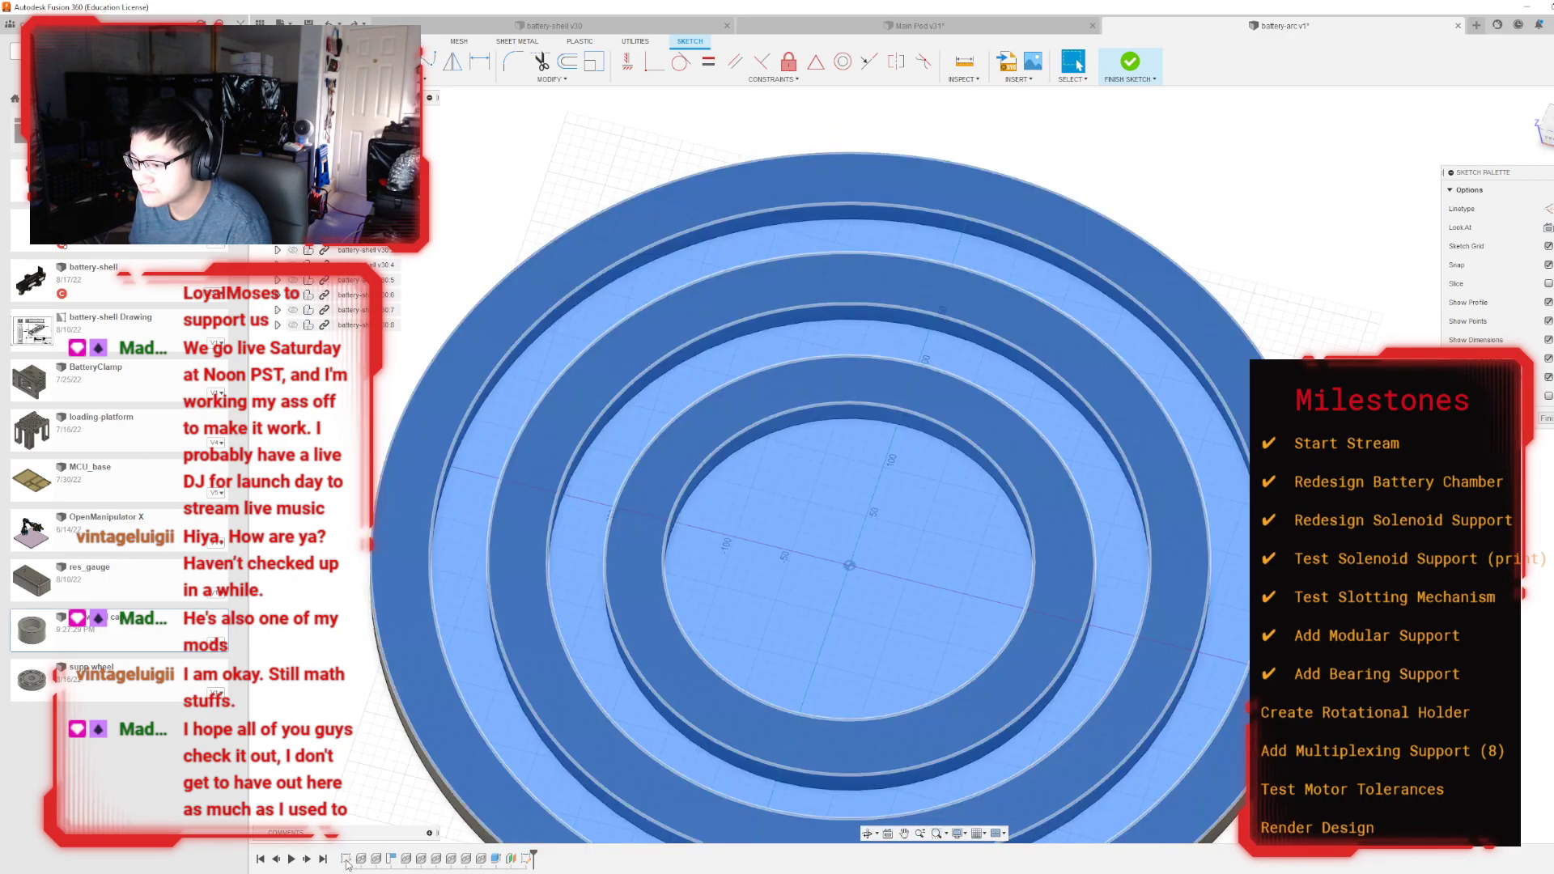
pyautogui.click(1132, 60)
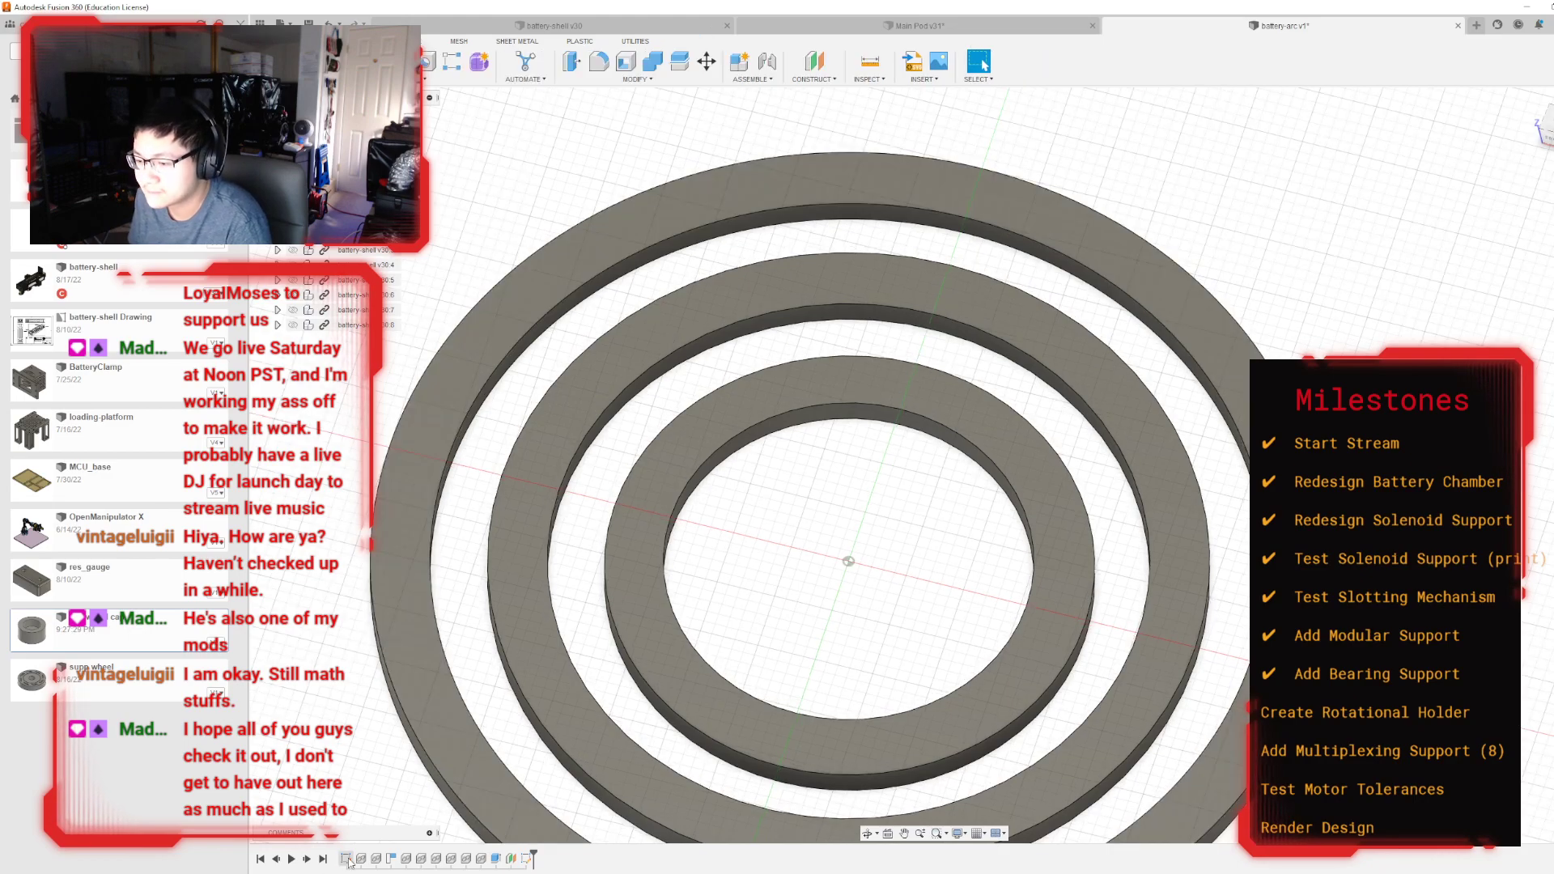
# Step: Open the original ring sketch to examine its circle diameters, and close it again
pyautogui.doubleClick(346, 859)
pyautogui.scroll(10, 803, 518)
pyautogui.scroll(-10, 806, 530)
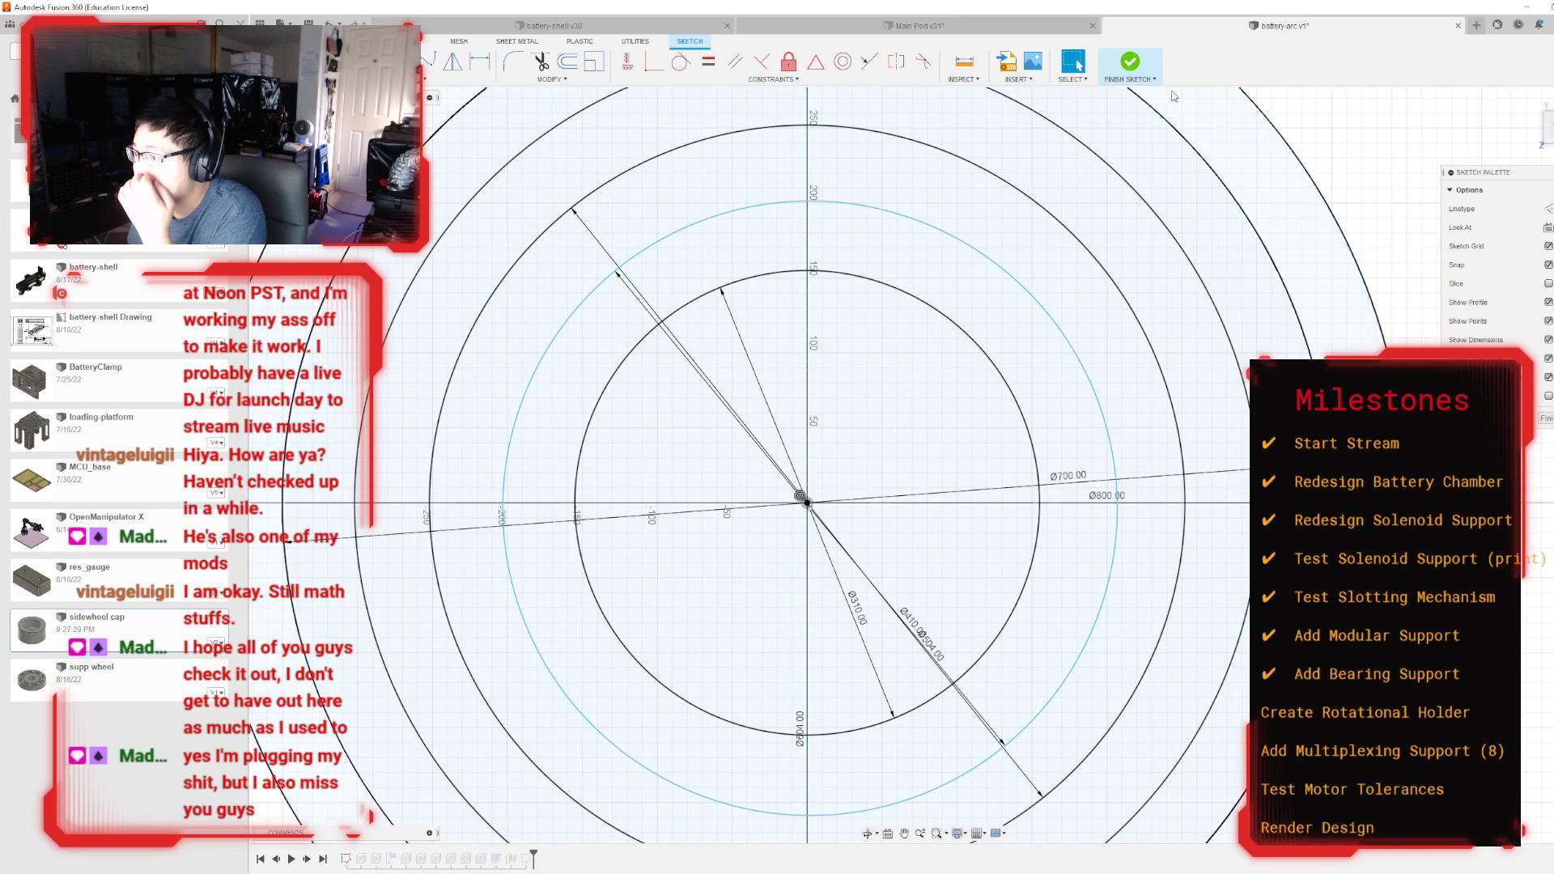
pyautogui.click(1130, 62)
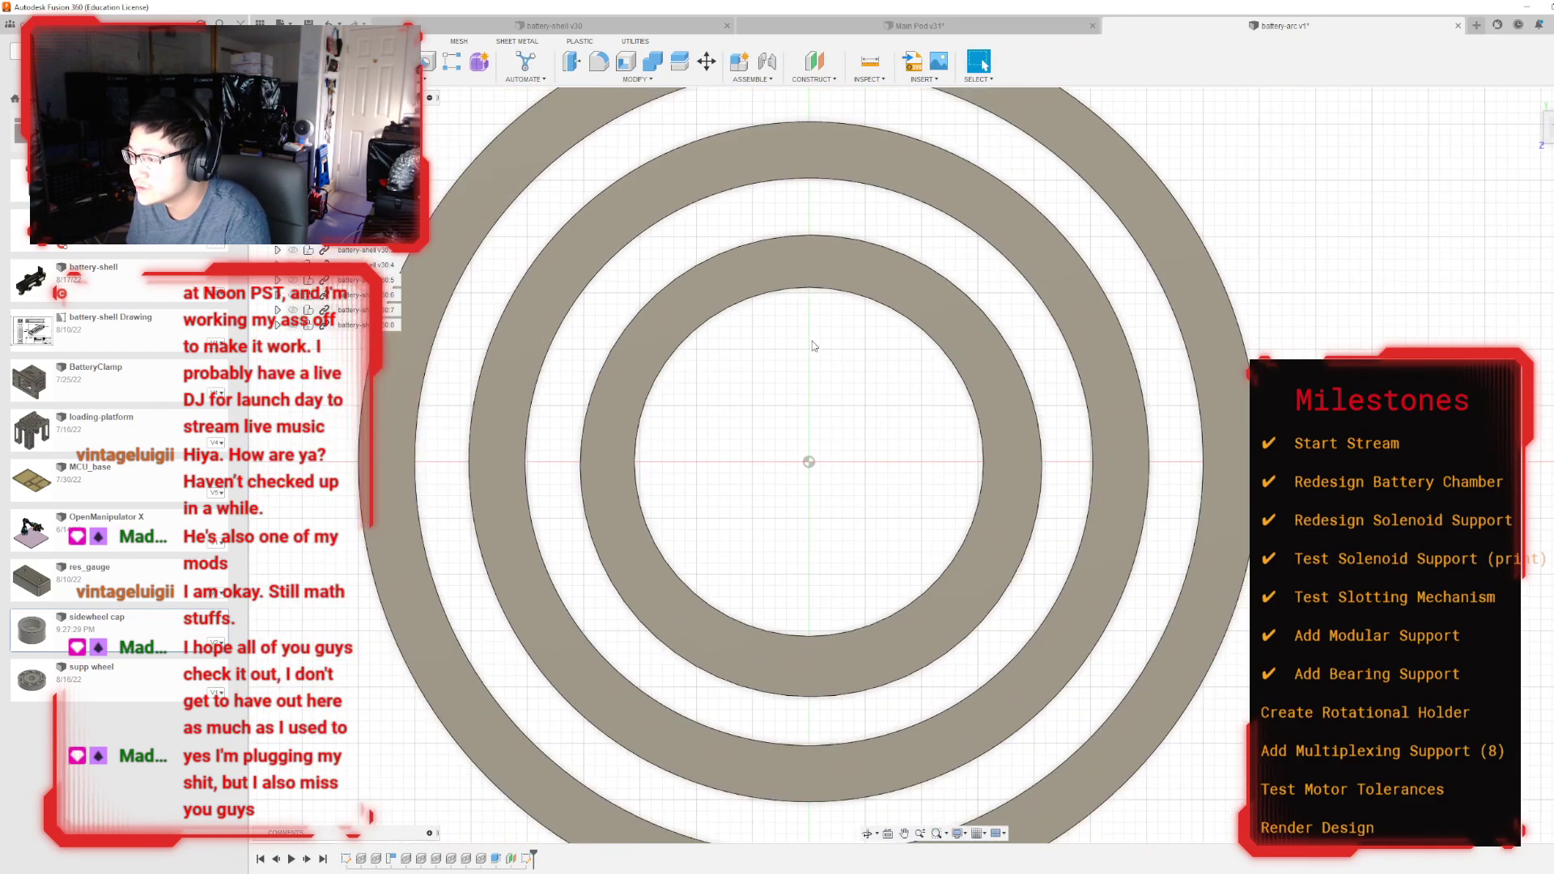
# Step: Examine the design's feature history and check the contents of the sketch on the construction plane
pyautogui.scroll(-1, 814, 347)
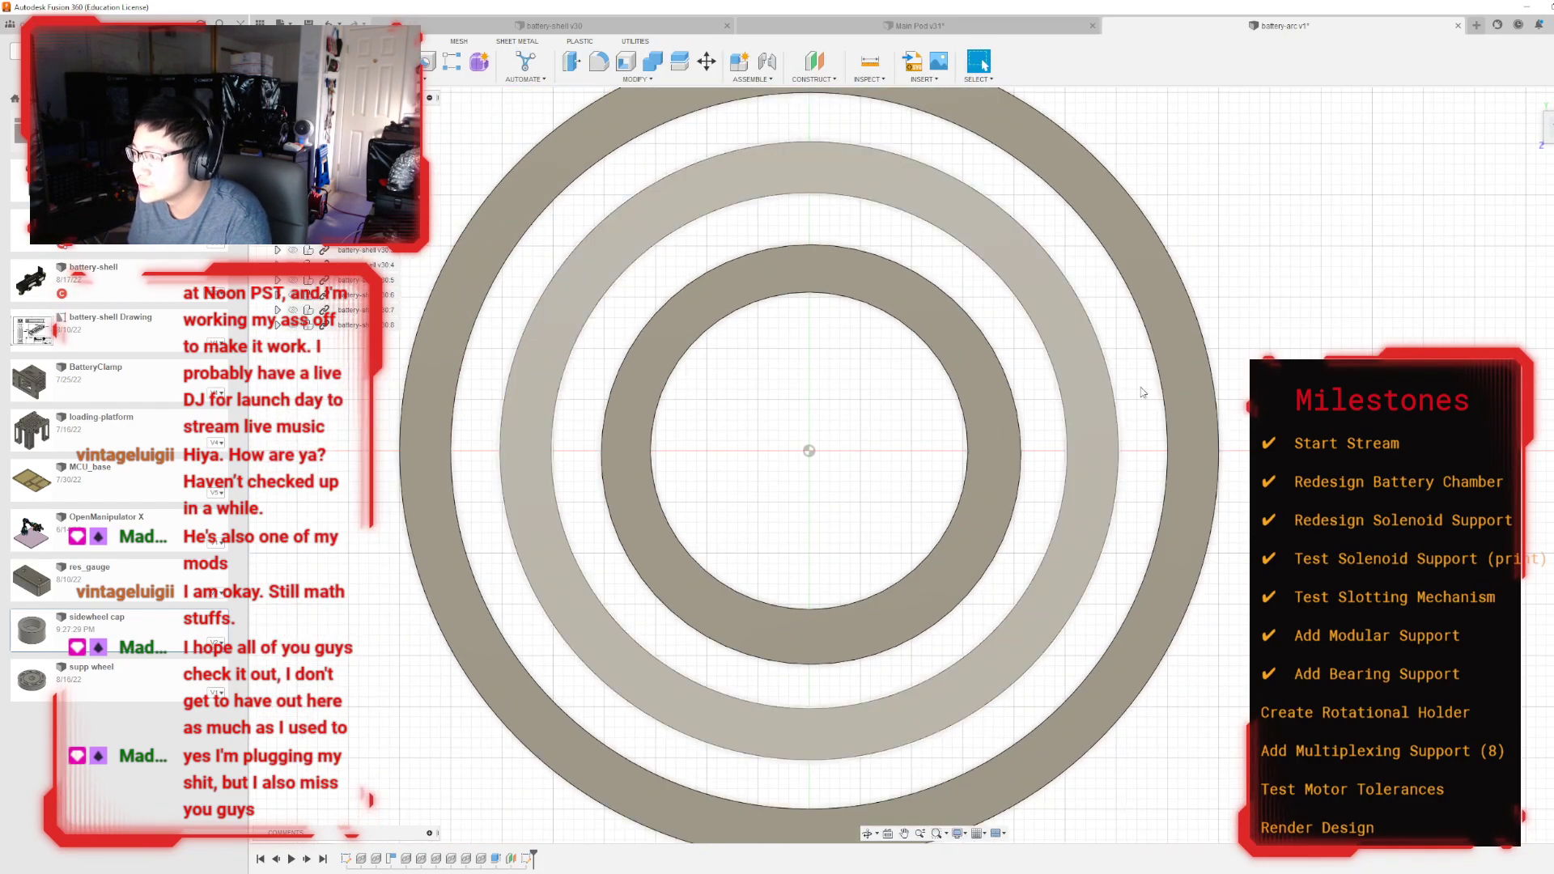
pyautogui.click(389, 861)
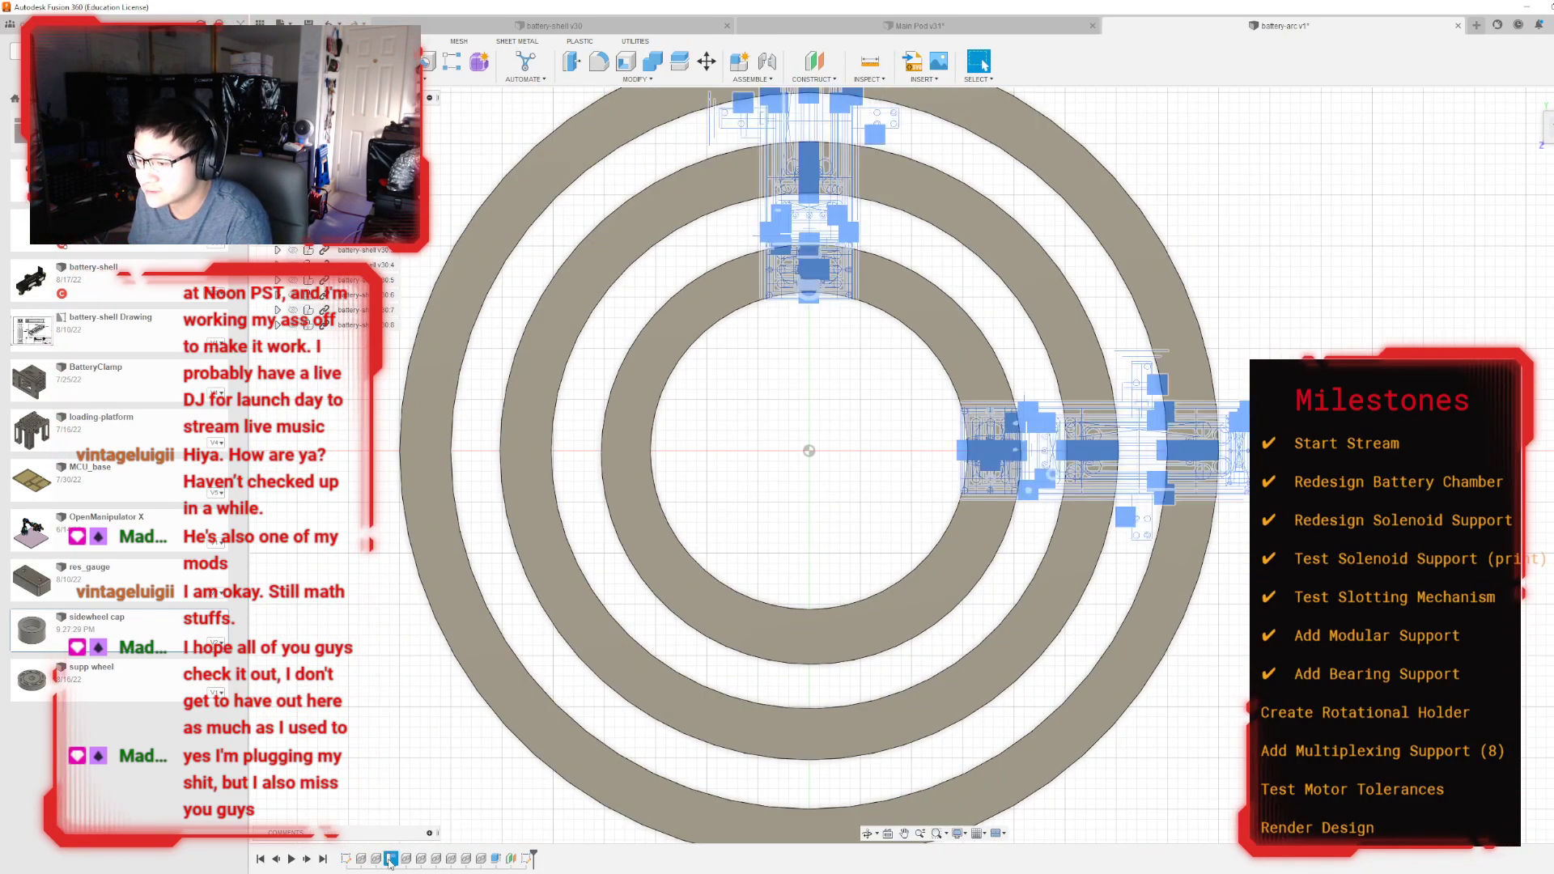
pyautogui.click(495, 860)
pyautogui.click(518, 862)
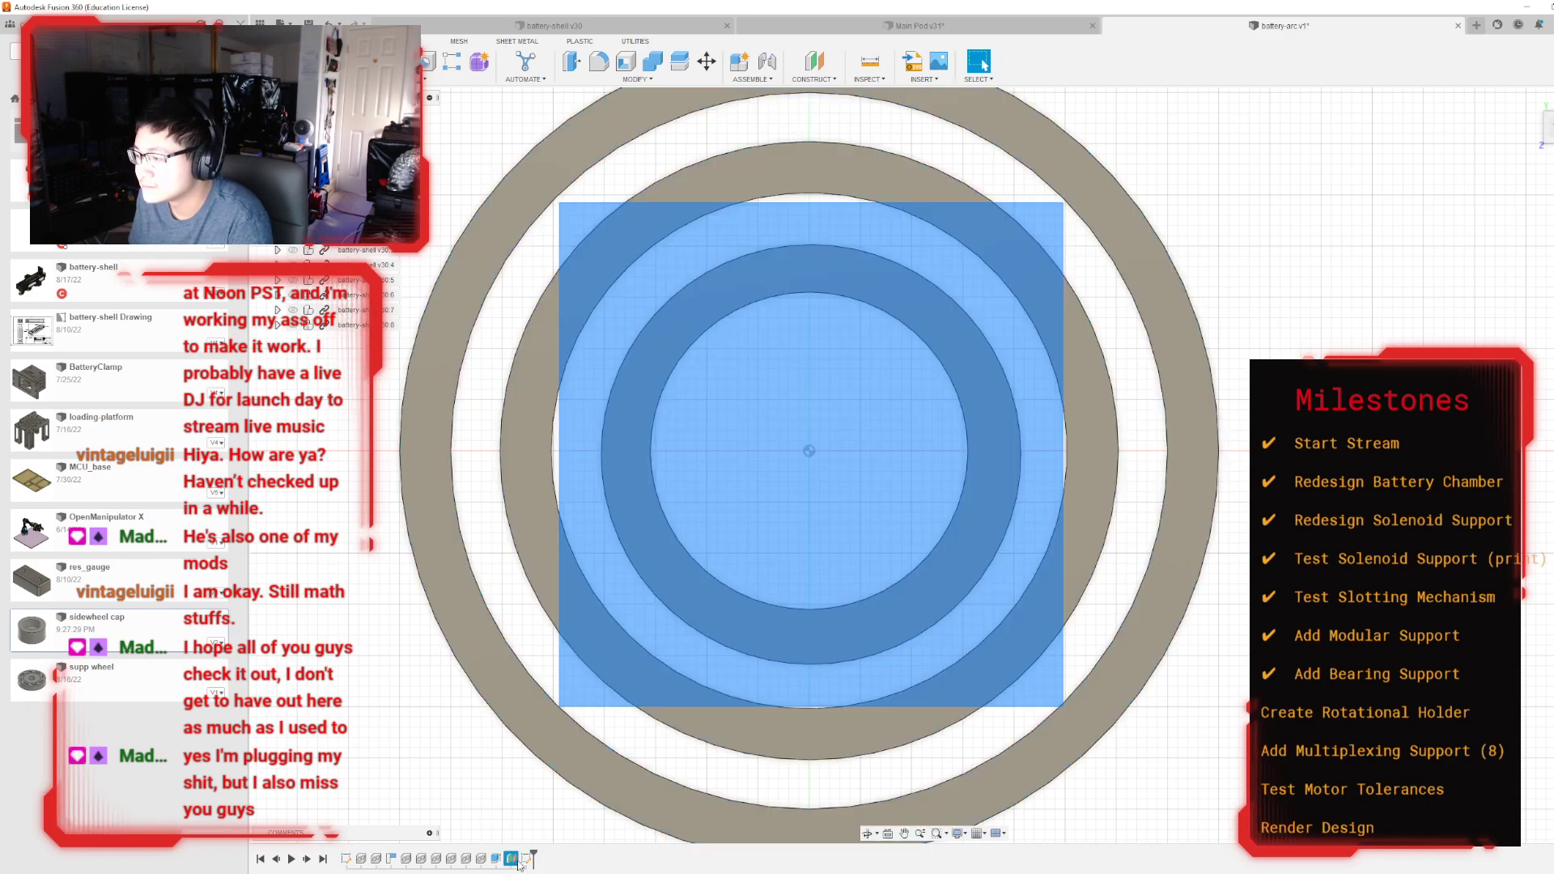
pyautogui.doubleClick(527, 860)
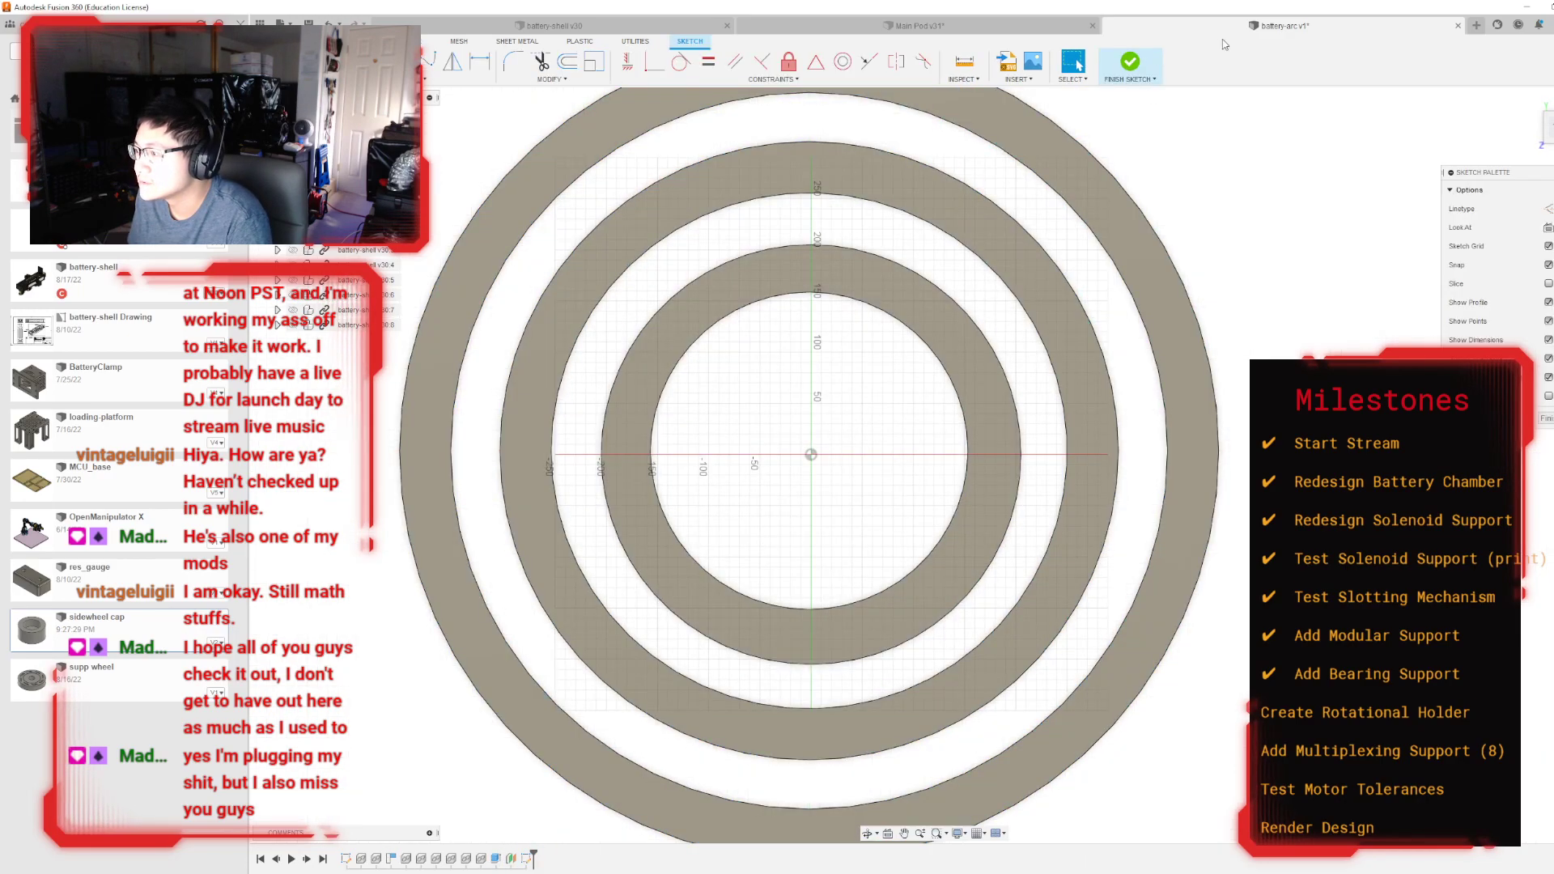
pyautogui.click(1140, 69)
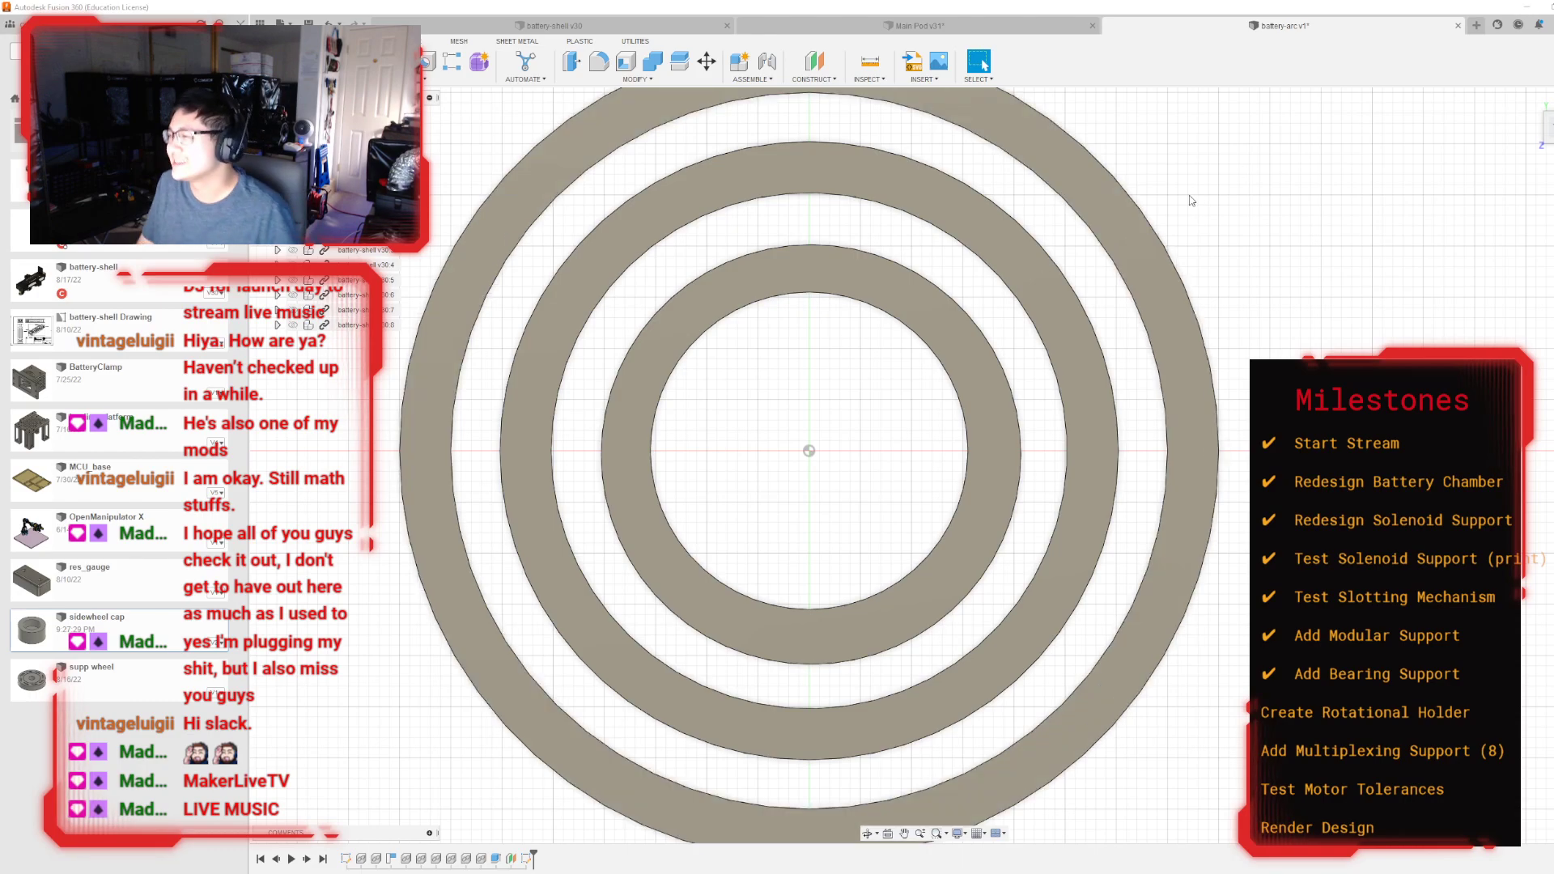
# Step: Reopen the sketch on the construction plane and project the faces of the outer, middle and inner rings into it
pyautogui.moveTo(1550, 130); pyautogui.dragTo(1550, 88)
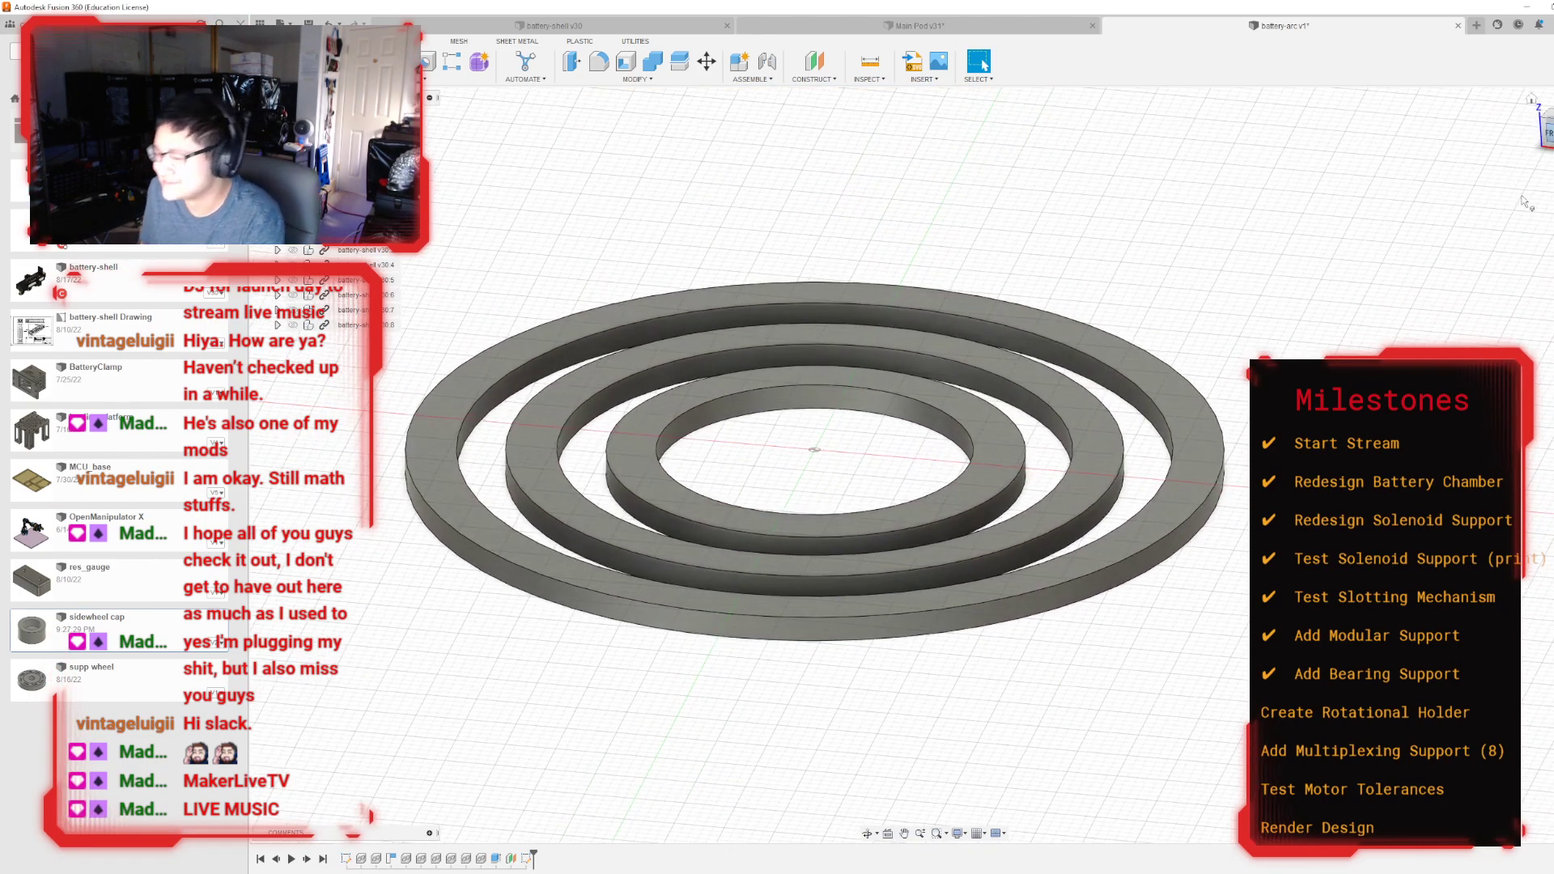
pyautogui.doubleClick(528, 859)
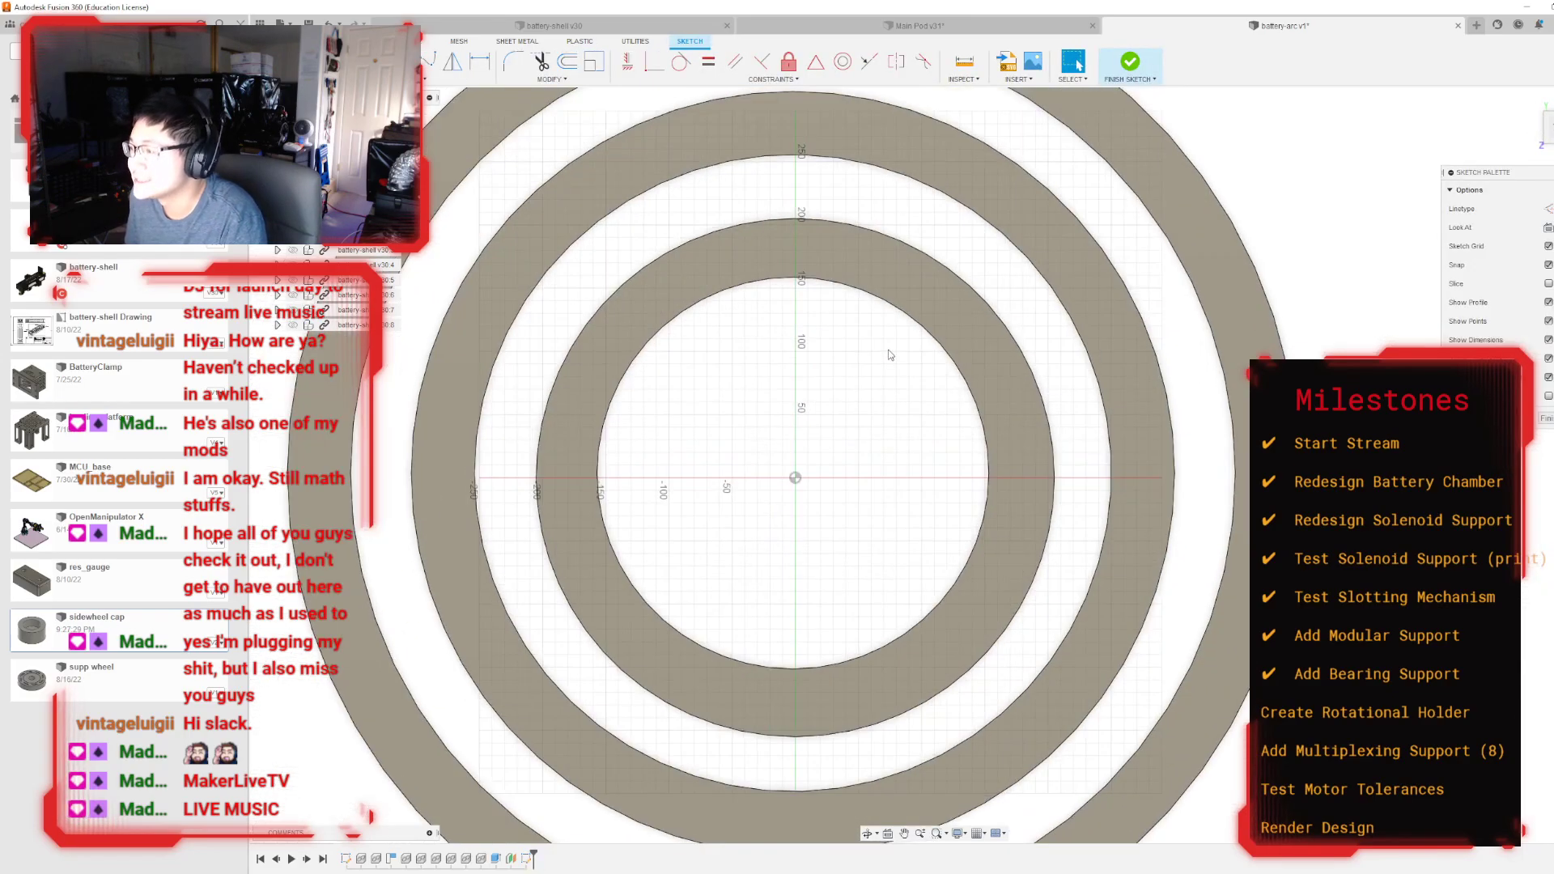
pyautogui.scroll(-4, 742, 299)
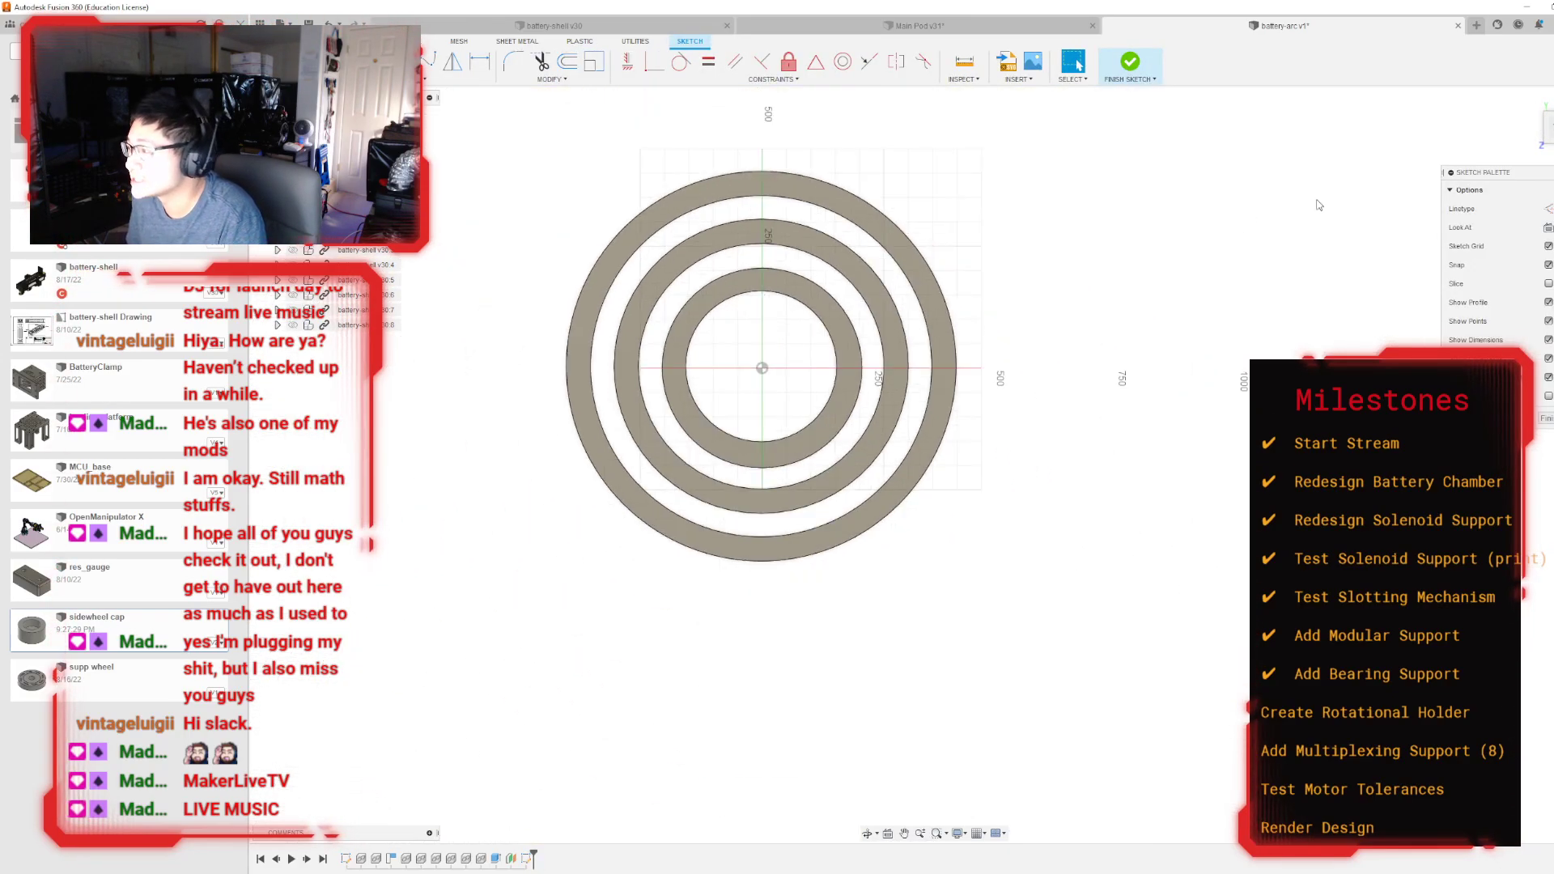
pyautogui.click(1547, 126)
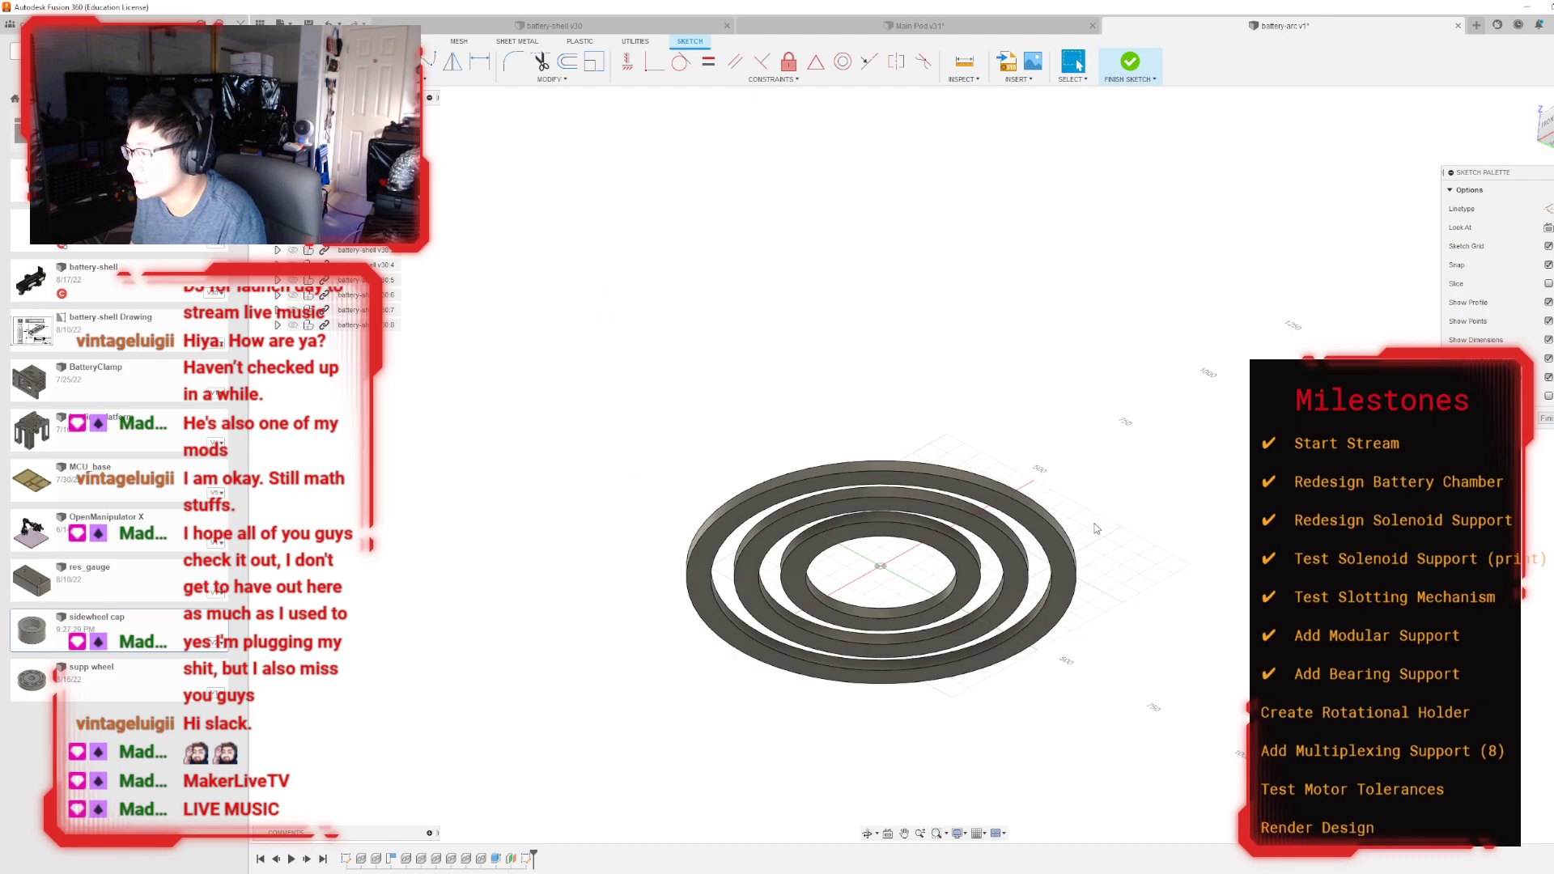
pyautogui.click(1053, 576)
pyautogui.press('p')
pyautogui.click(982, 585)
pyautogui.click(916, 587)
pyautogui.click(1509, 252)
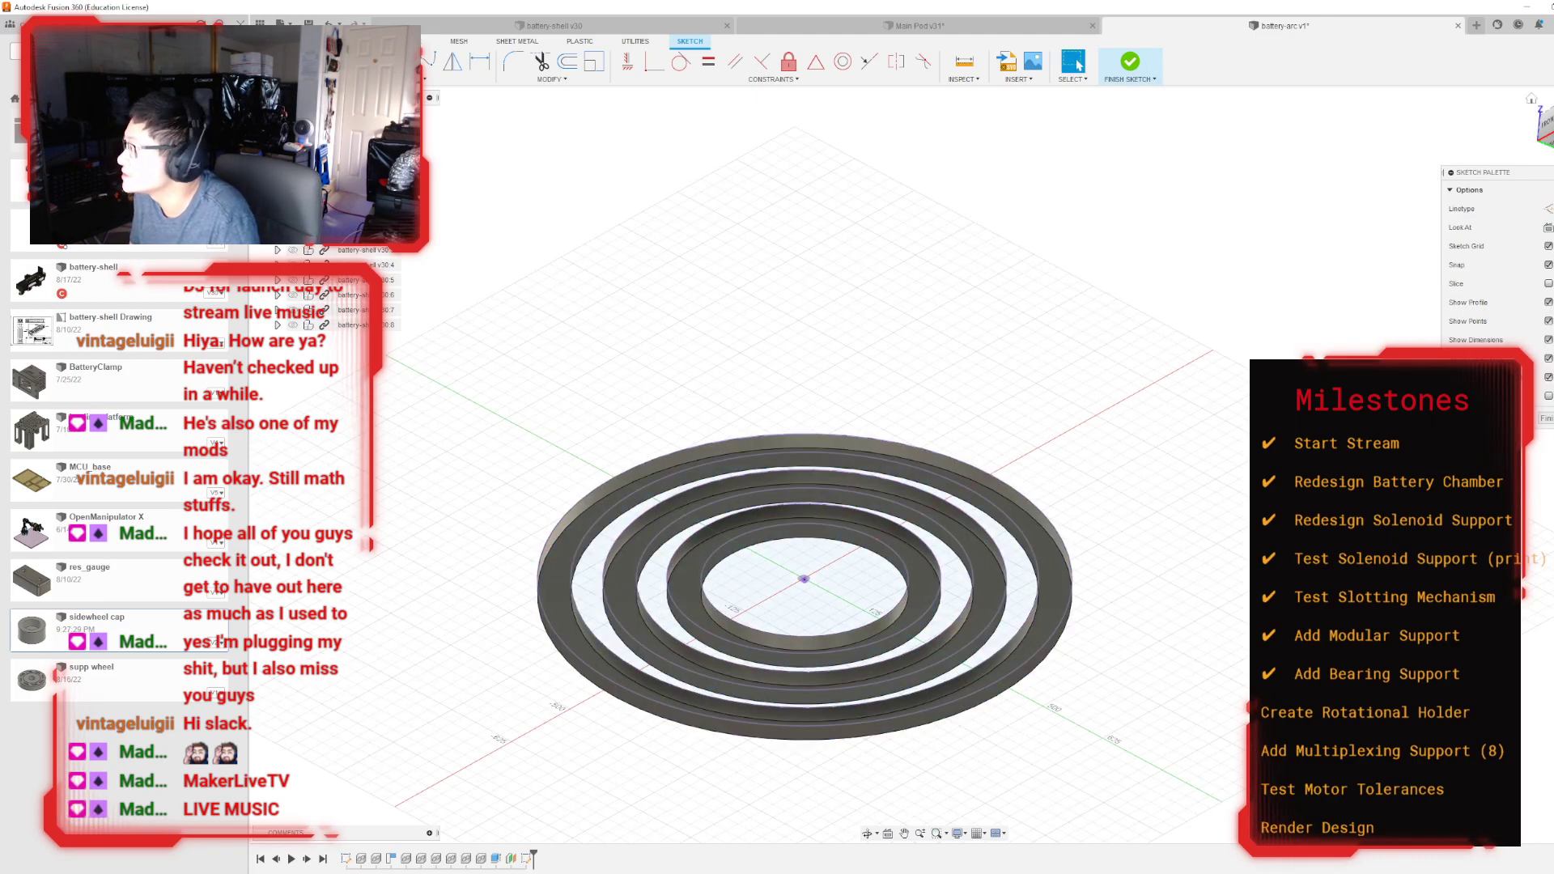
# Step: Sketch a 790 mm diameter circle centred on the origin, just inside the outermost ring's outer edge
pyautogui.click(1542, 123)
pyautogui.click(1547, 116)
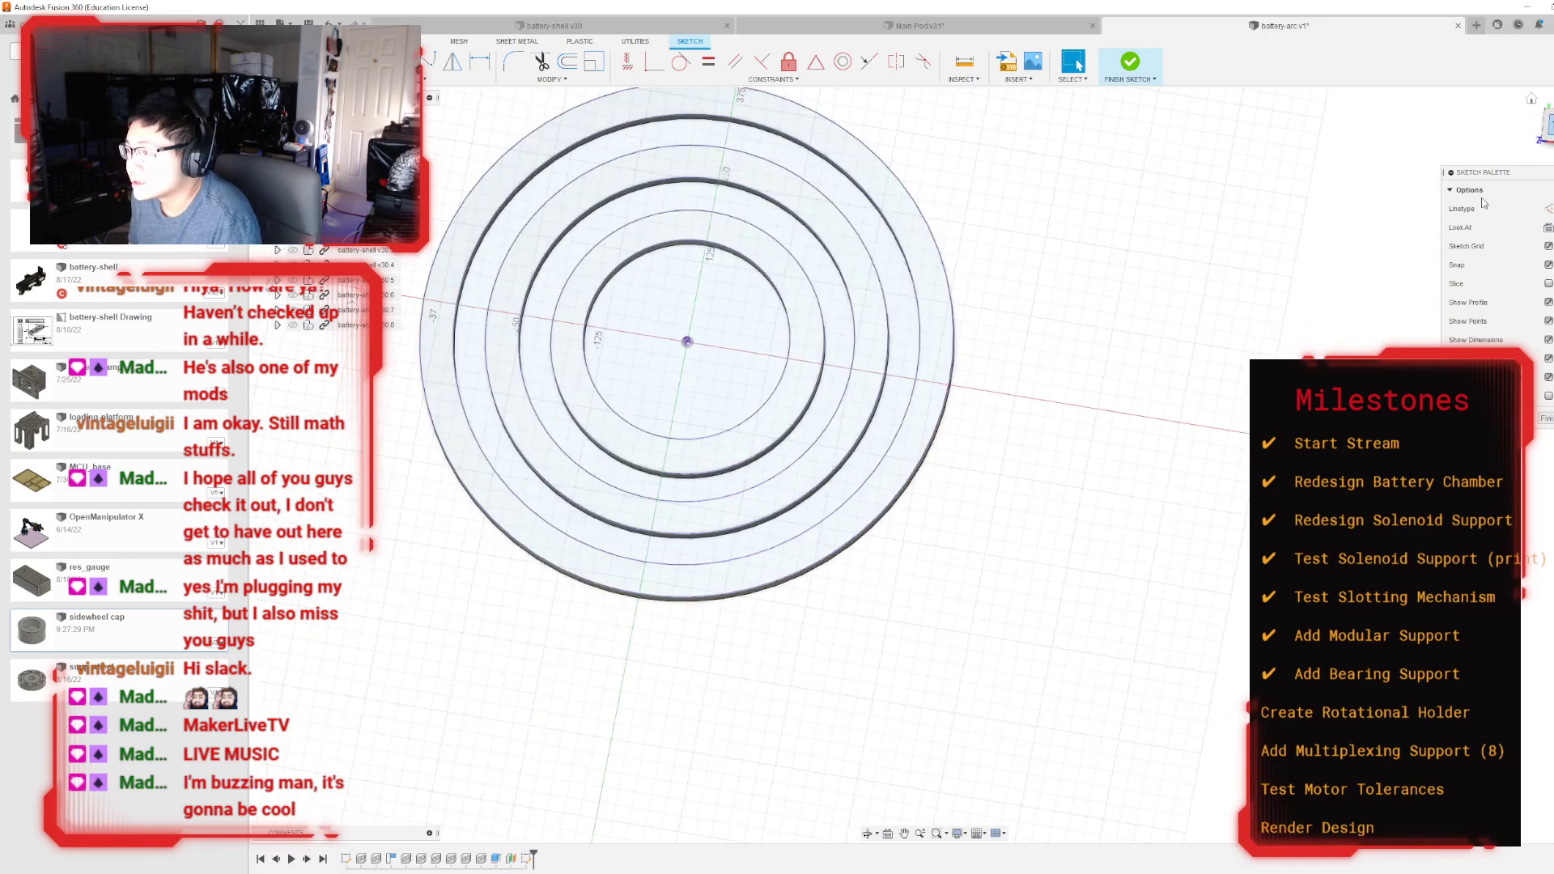
pyautogui.scroll(3, 761, 365)
pyautogui.moveTo(621, 383); pyautogui.dragTo(770, 544, button='middle')
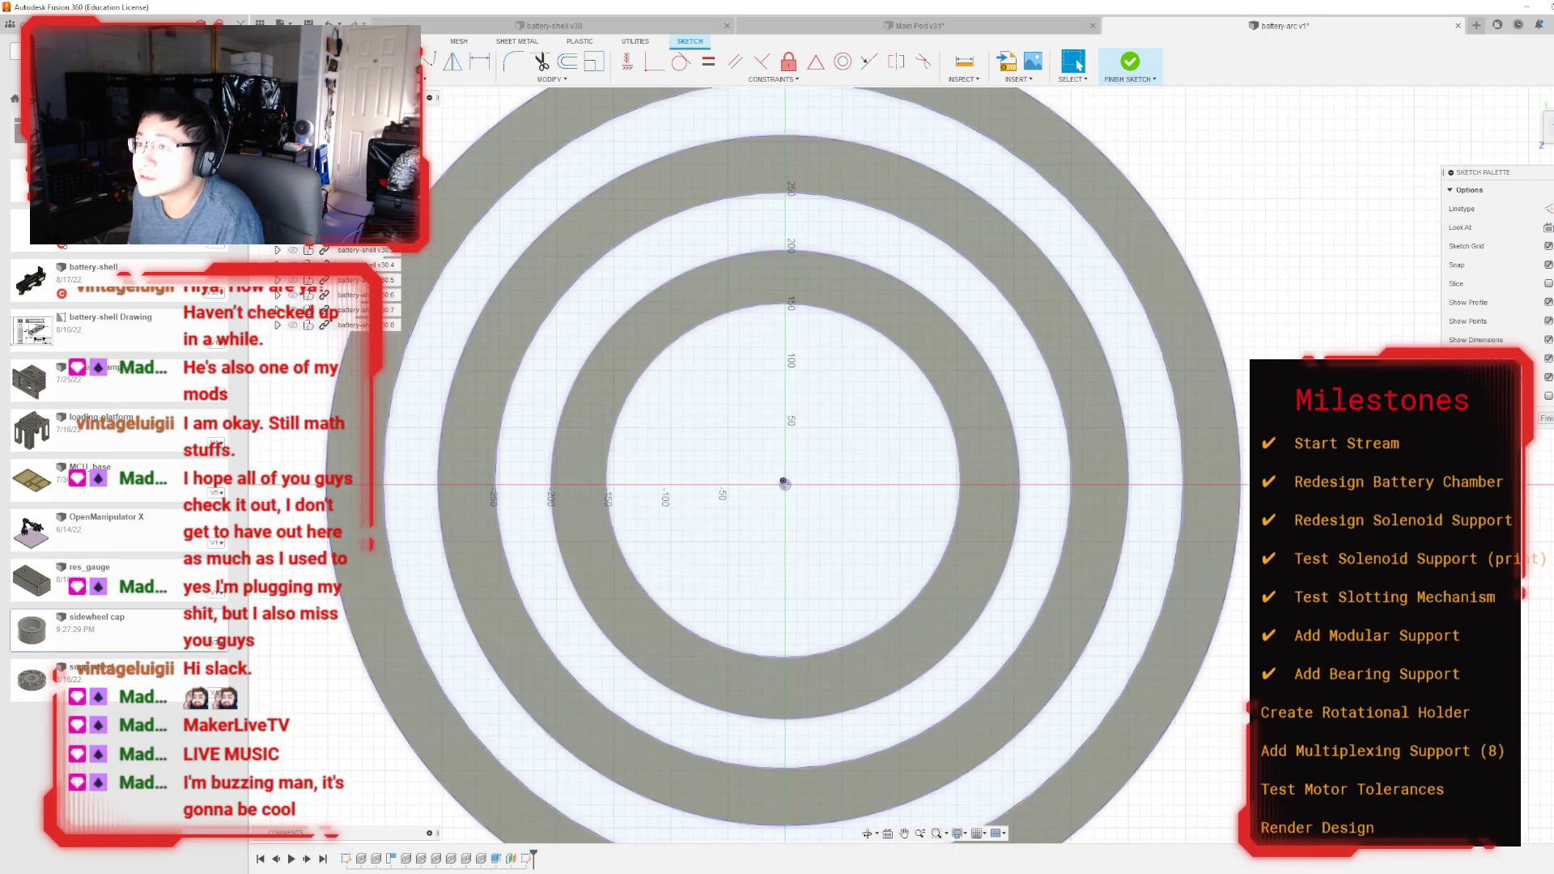
pyautogui.press('c')
pyautogui.scroll(-4, 790, 479)
pyautogui.click(795, 504)
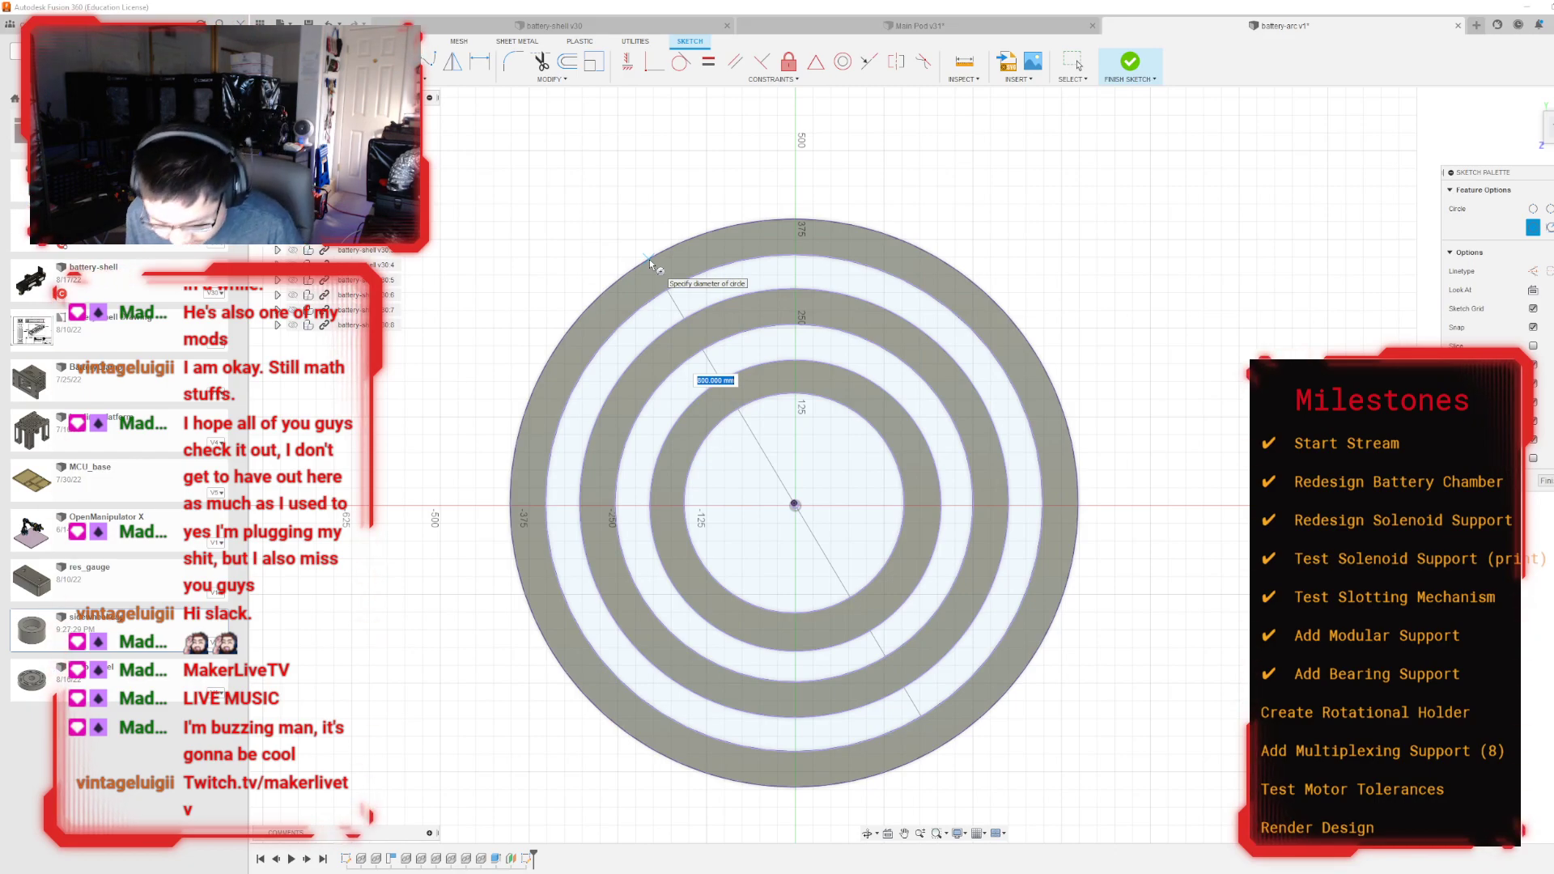
pyautogui.write('790')
pyautogui.press('Return')
pyautogui.press('Escape')
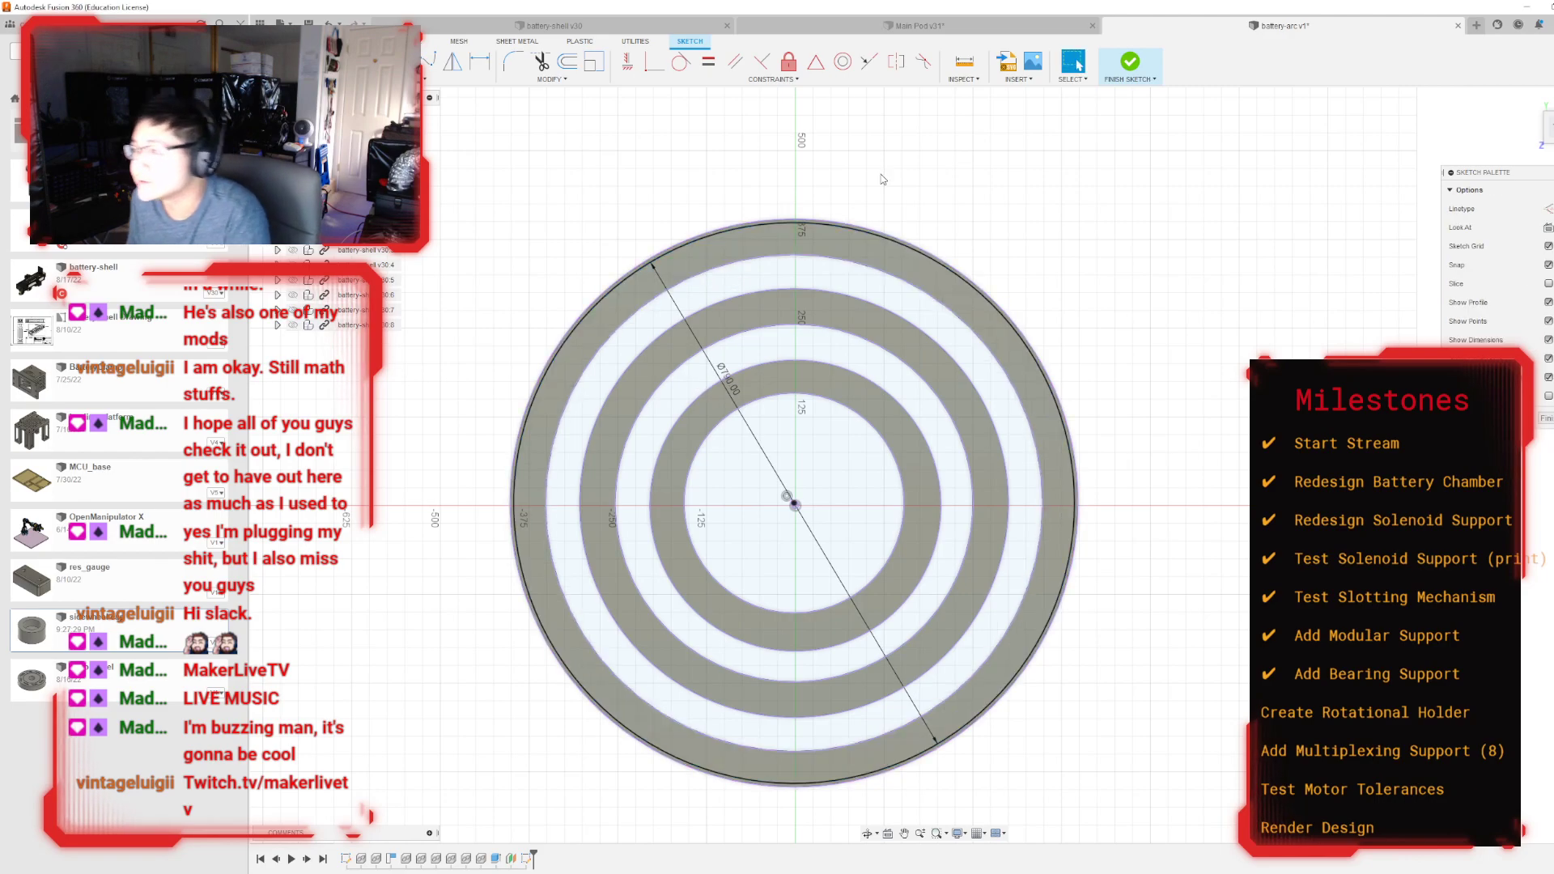
# Step: Sketch a concentric 710 mm diameter circle just outside the outermost ring's inner edge and finish the sketch
pyautogui.press('c')
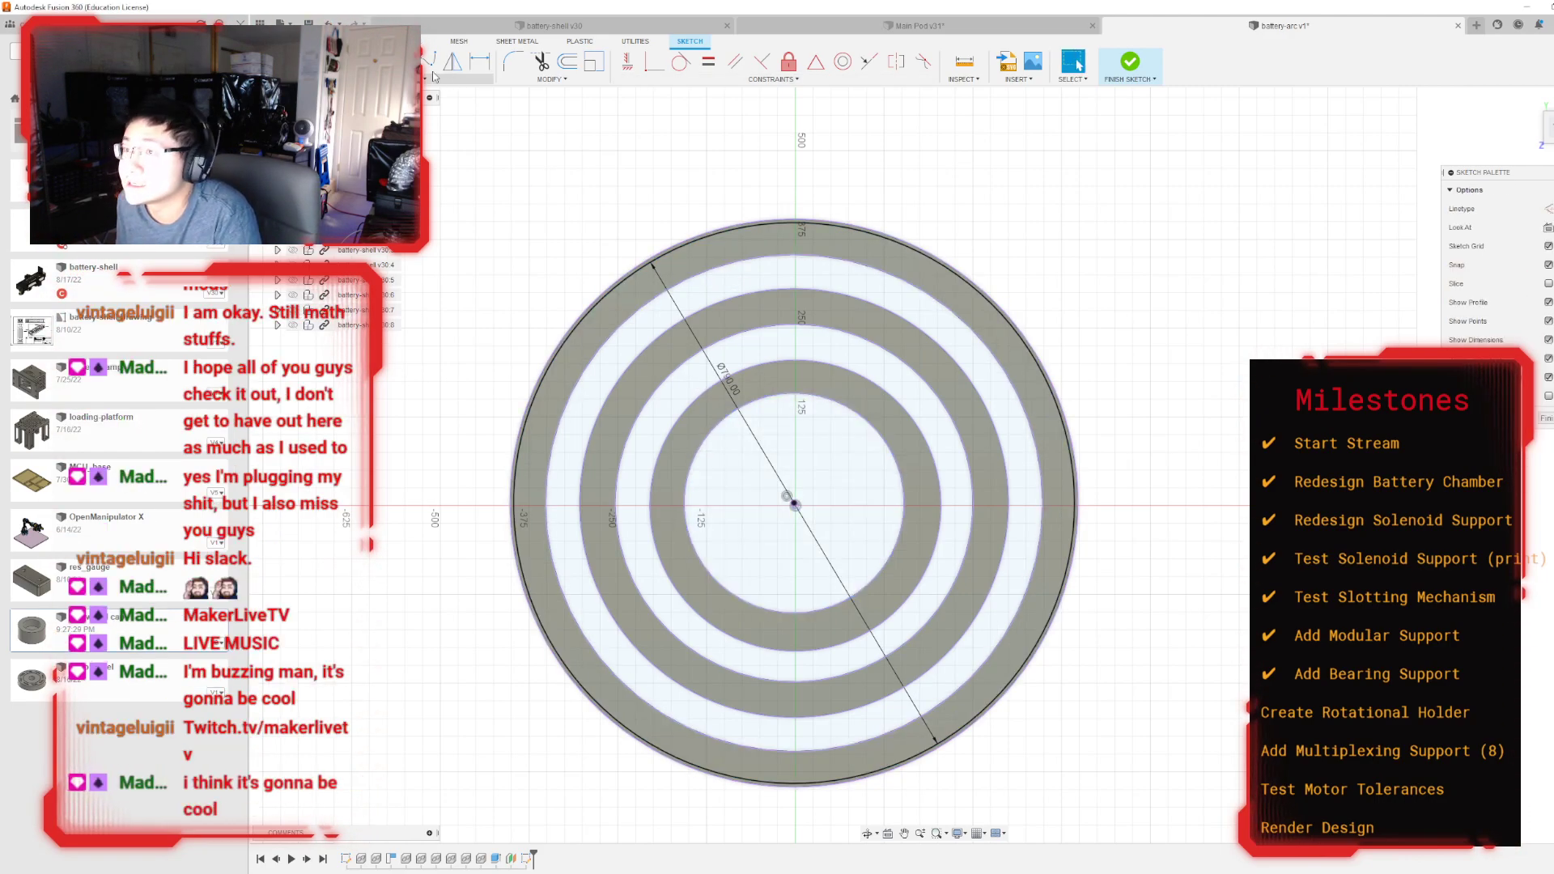
pyautogui.scroll(3, 818, 595)
pyautogui.click(804, 549)
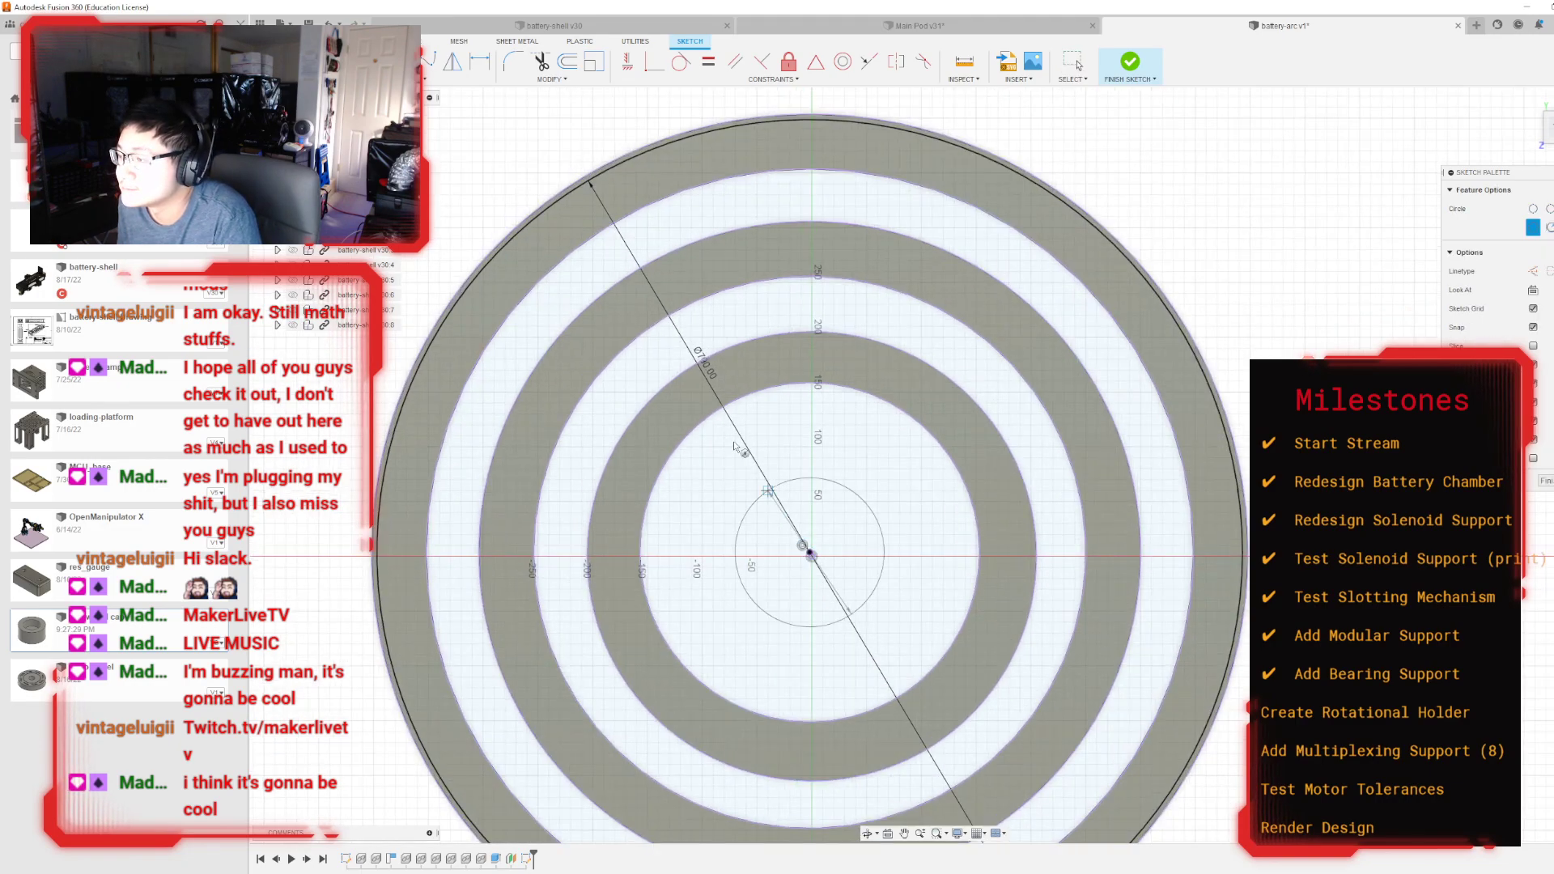
pyautogui.click(596, 237)
pyautogui.press('Escape')
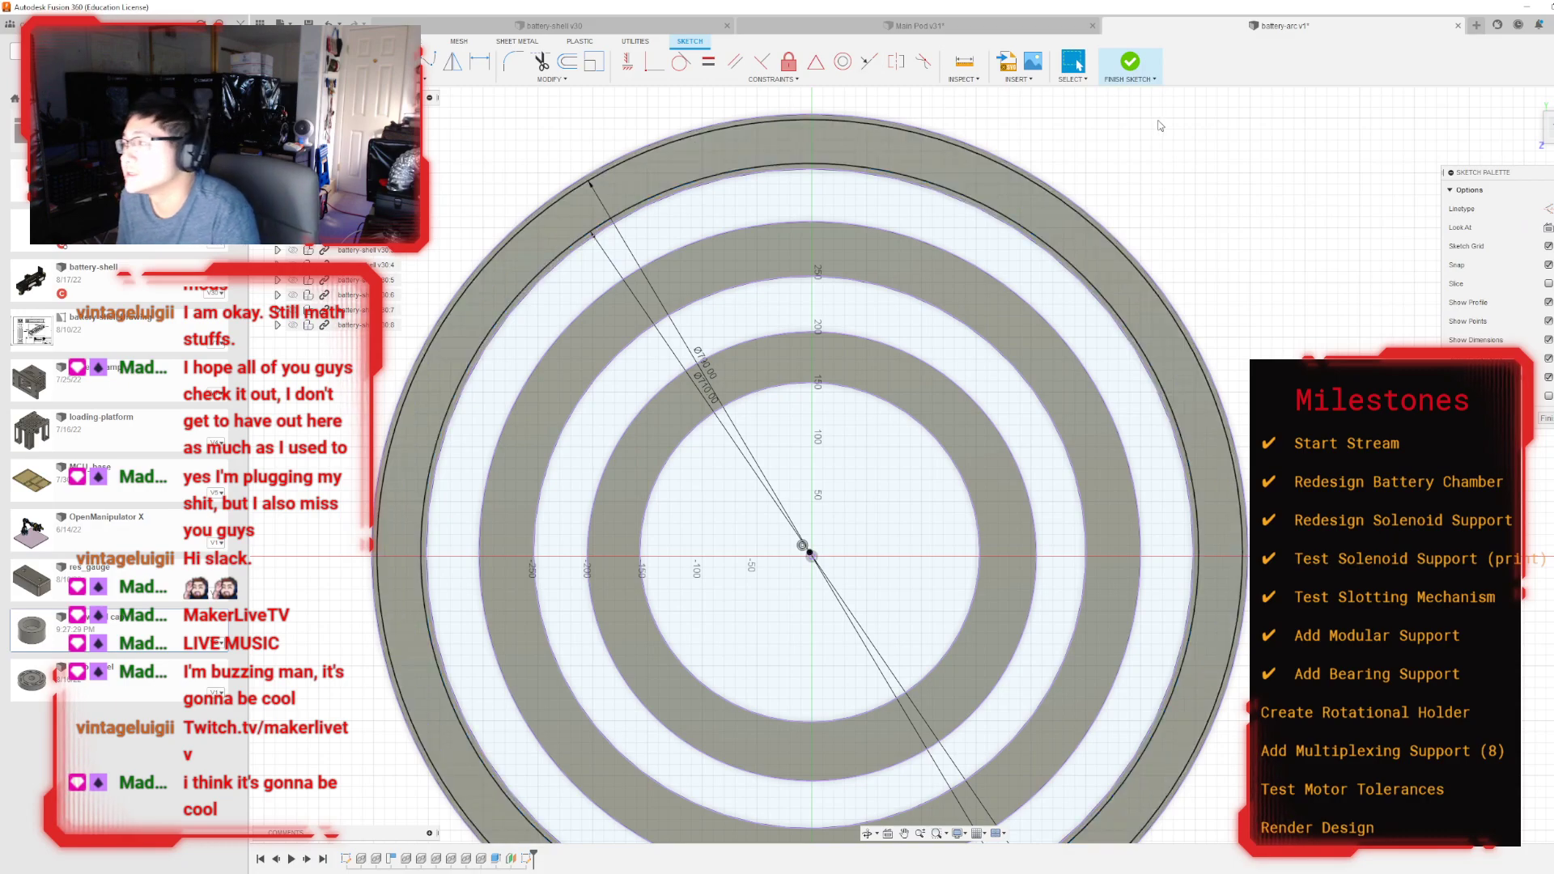
pyautogui.click(1130, 61)
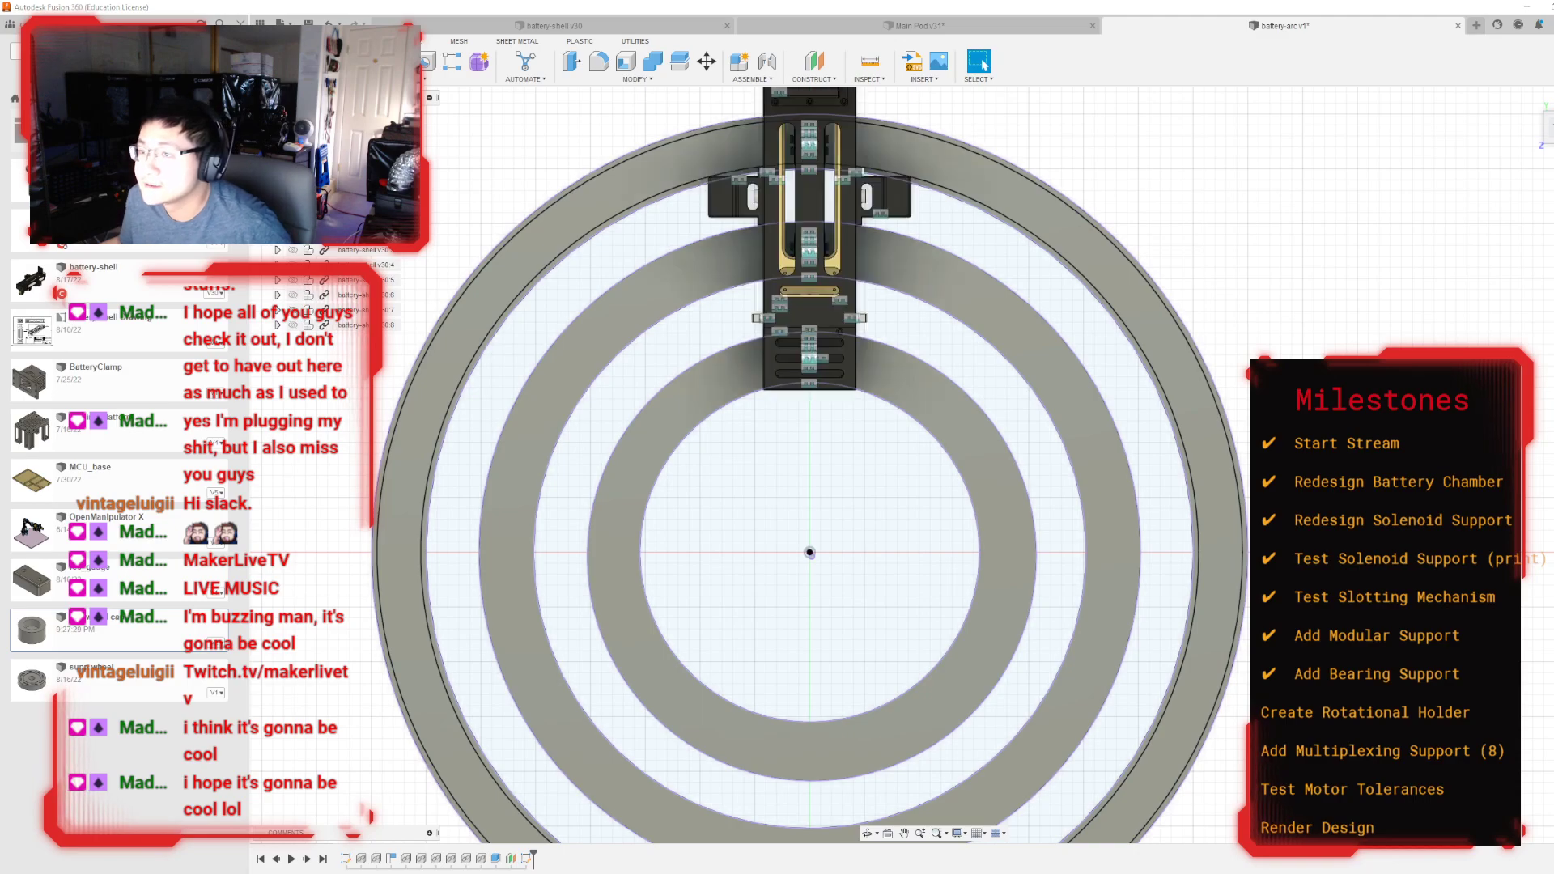
# Step: Inspect from the side and up close how the battery-shell's wheels sit between the circles on the outermost ring
pyautogui.moveTo(1546, 127); pyautogui.dragTo(1550, 49)
pyautogui.keyDown('shift'); pyautogui.moveTo(924, 466); pyautogui.dragTo(919, 559, button='middle'); pyautogui.keyUp('shift')
pyautogui.scroll(3, 1441, 457)
pyautogui.keyDown('shift'); pyautogui.moveTo(601, 354); pyautogui.dragTo(534, 410, button='middle'); pyautogui.keyUp('shift')
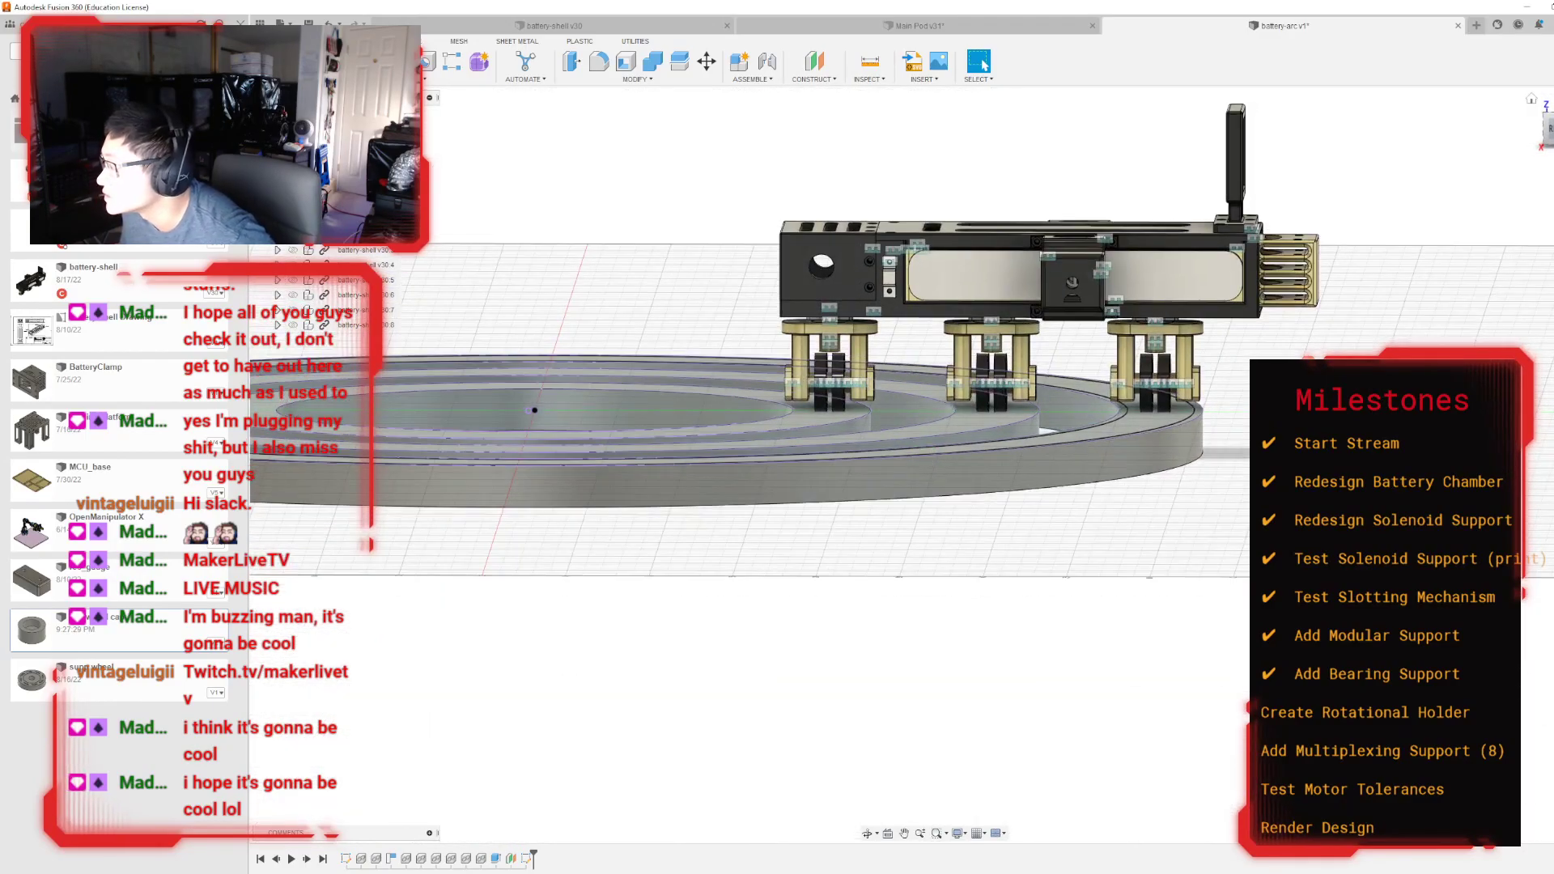
pyautogui.click(1548, 129)
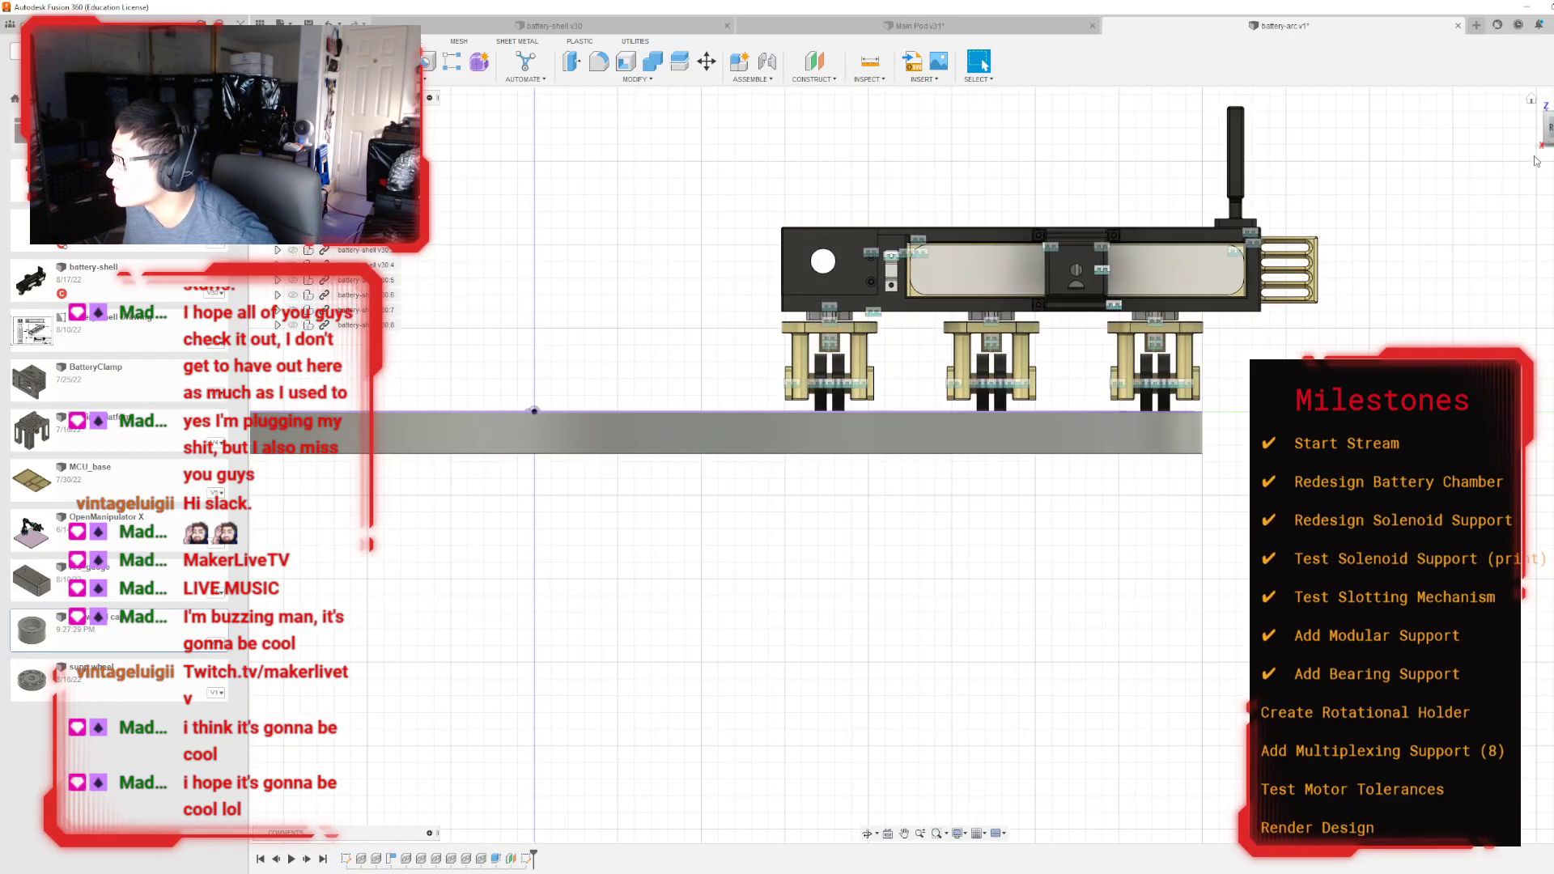
pyautogui.keyDown('shift'); pyautogui.moveTo(534, 411); pyautogui.dragTo(551, 365, button='middle'); pyautogui.keyUp('shift')
pyautogui.scroll(6, 1060, 454)
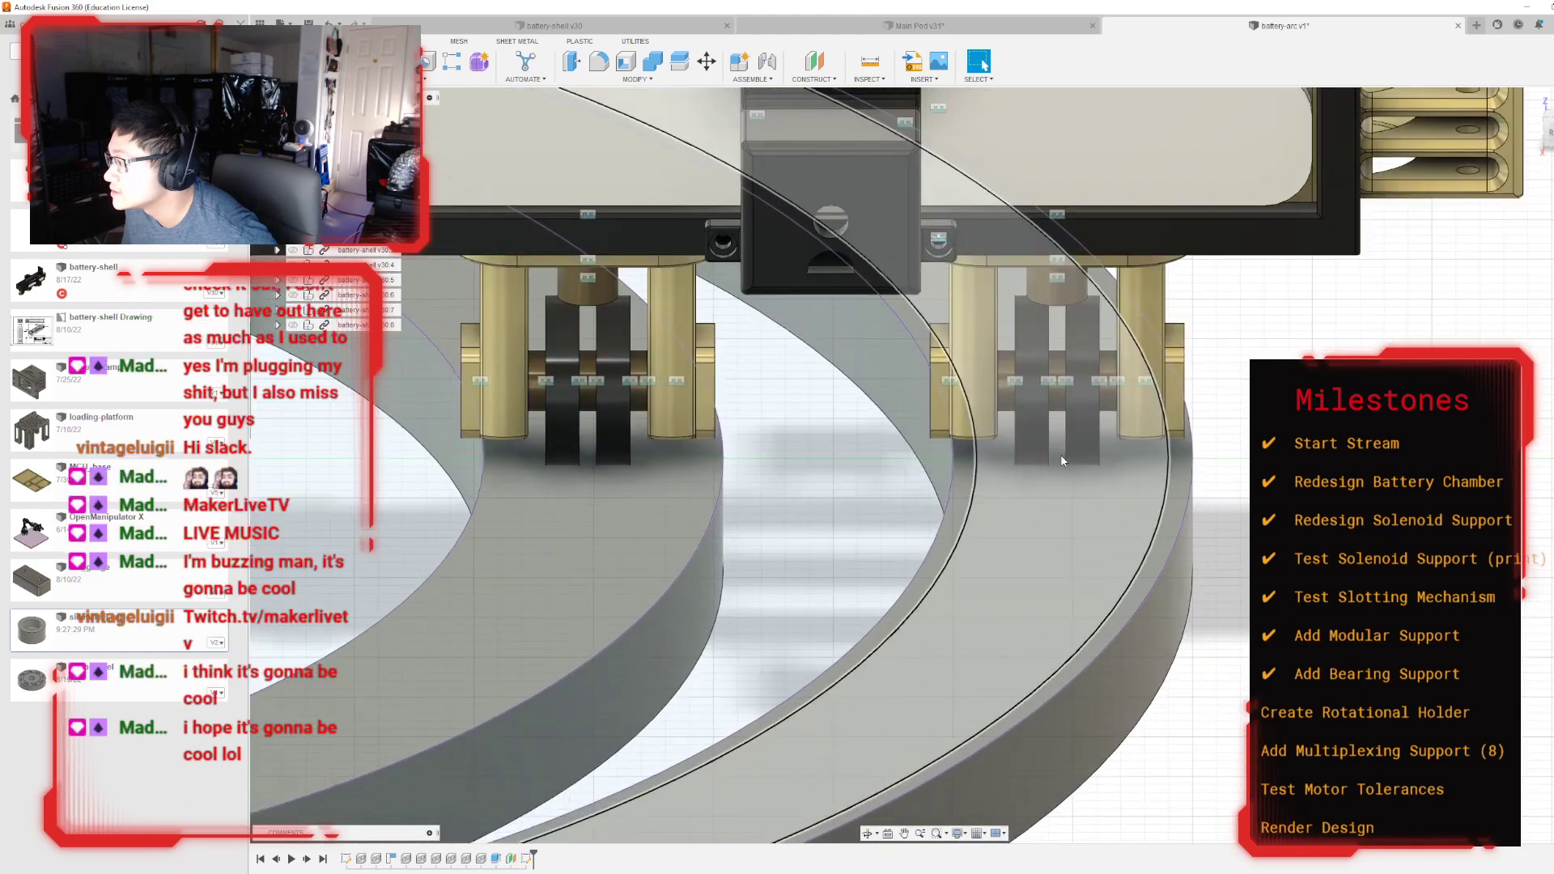
# Step: Set the outermost ring's two track circles to 785 mm and 715 mm in diameter, and check them against the battery-shell's wheels
pyautogui.doubleClick(508, 861)
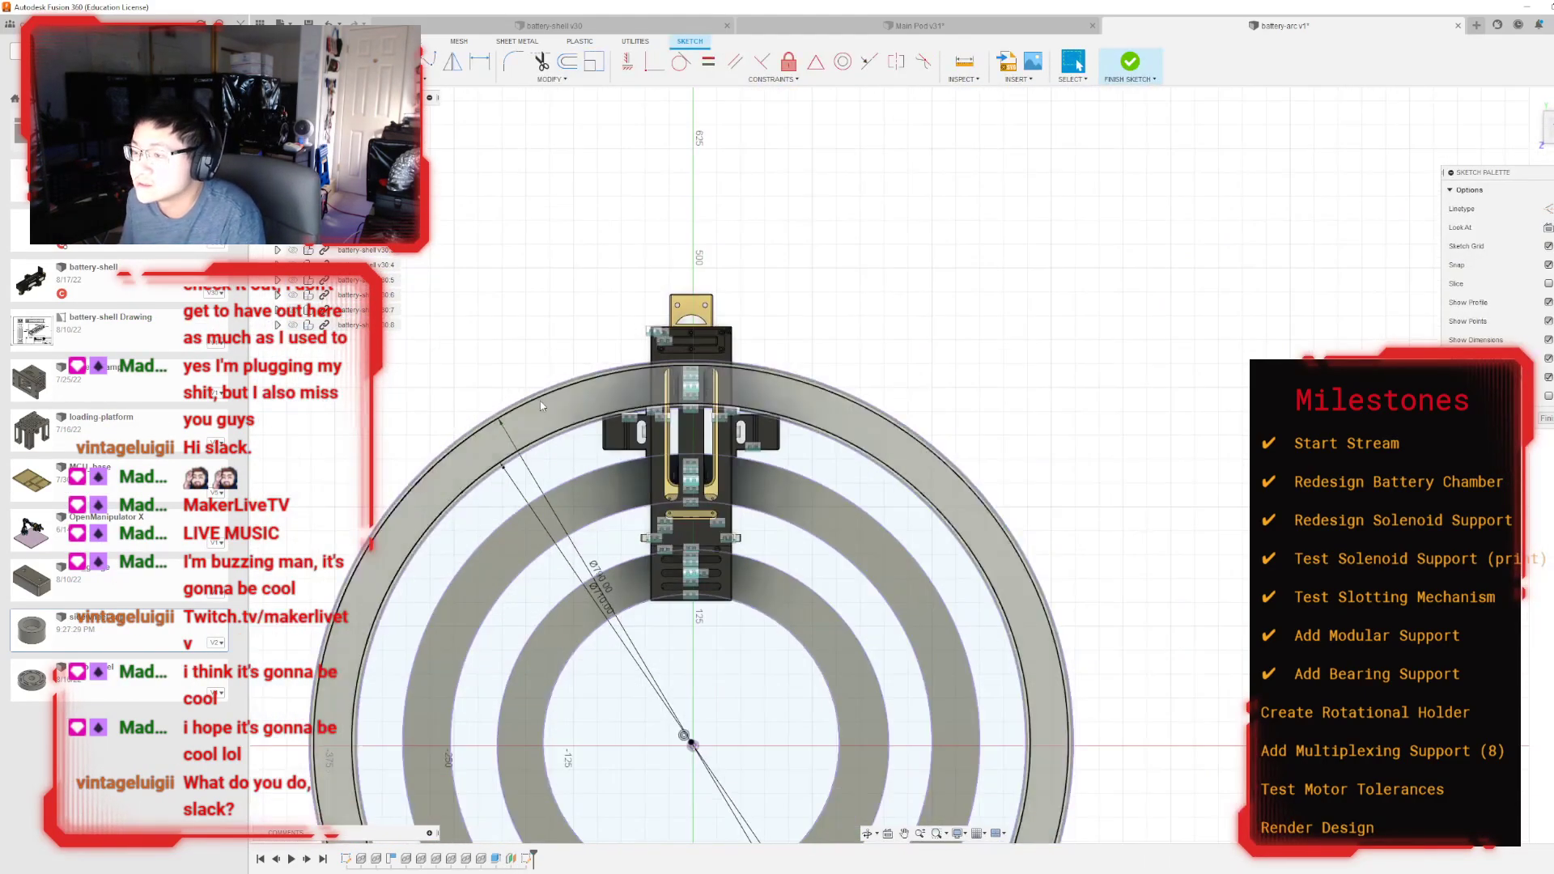
pyautogui.doubleClick(601, 580)
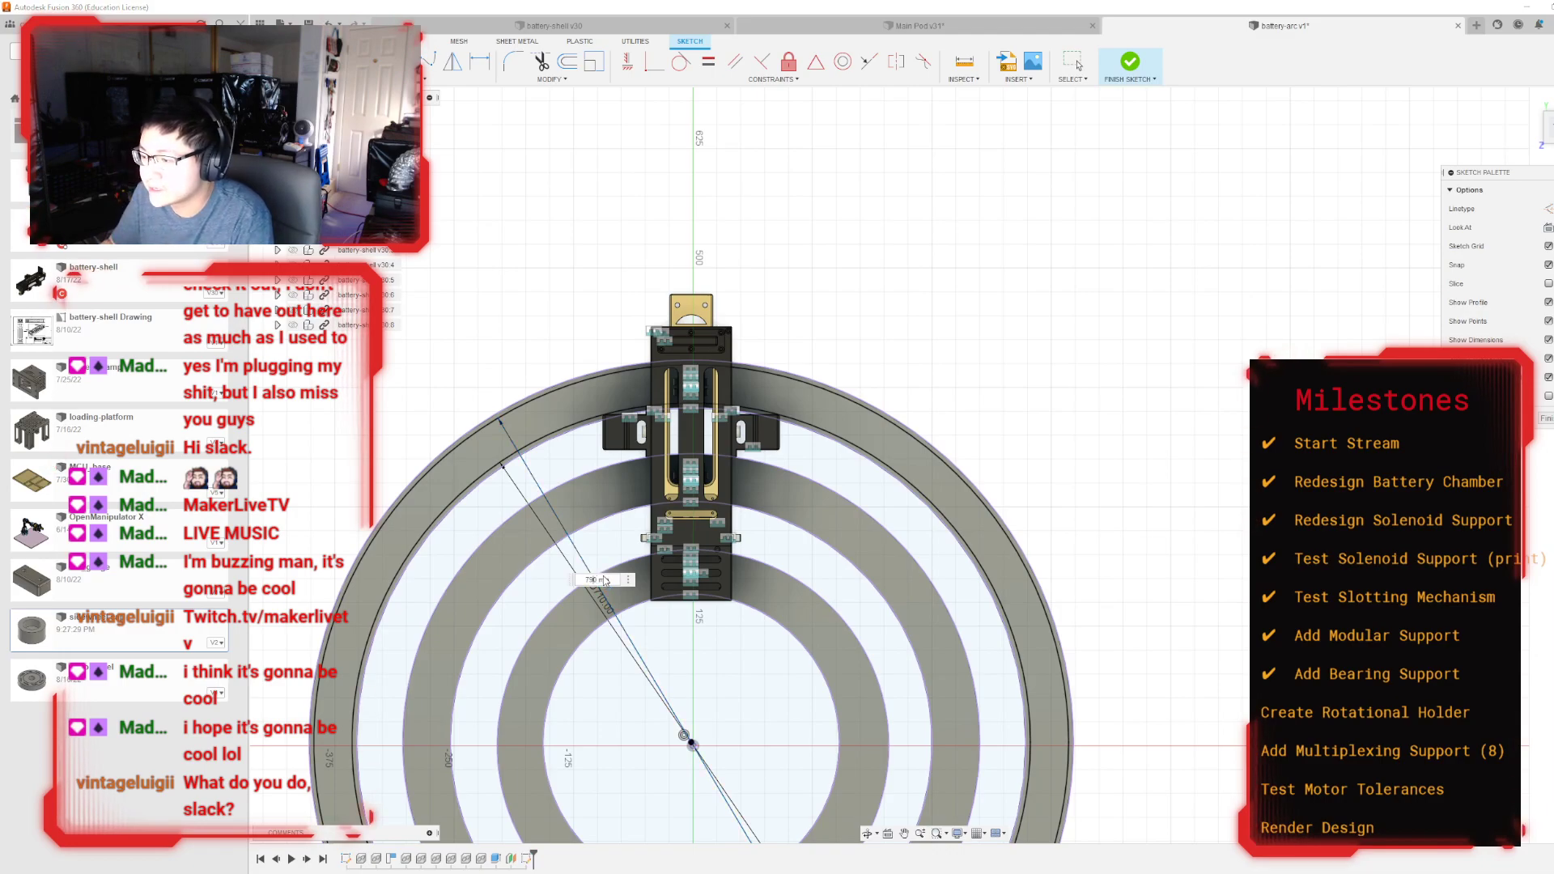
pyautogui.write('785')
pyautogui.press('Return')
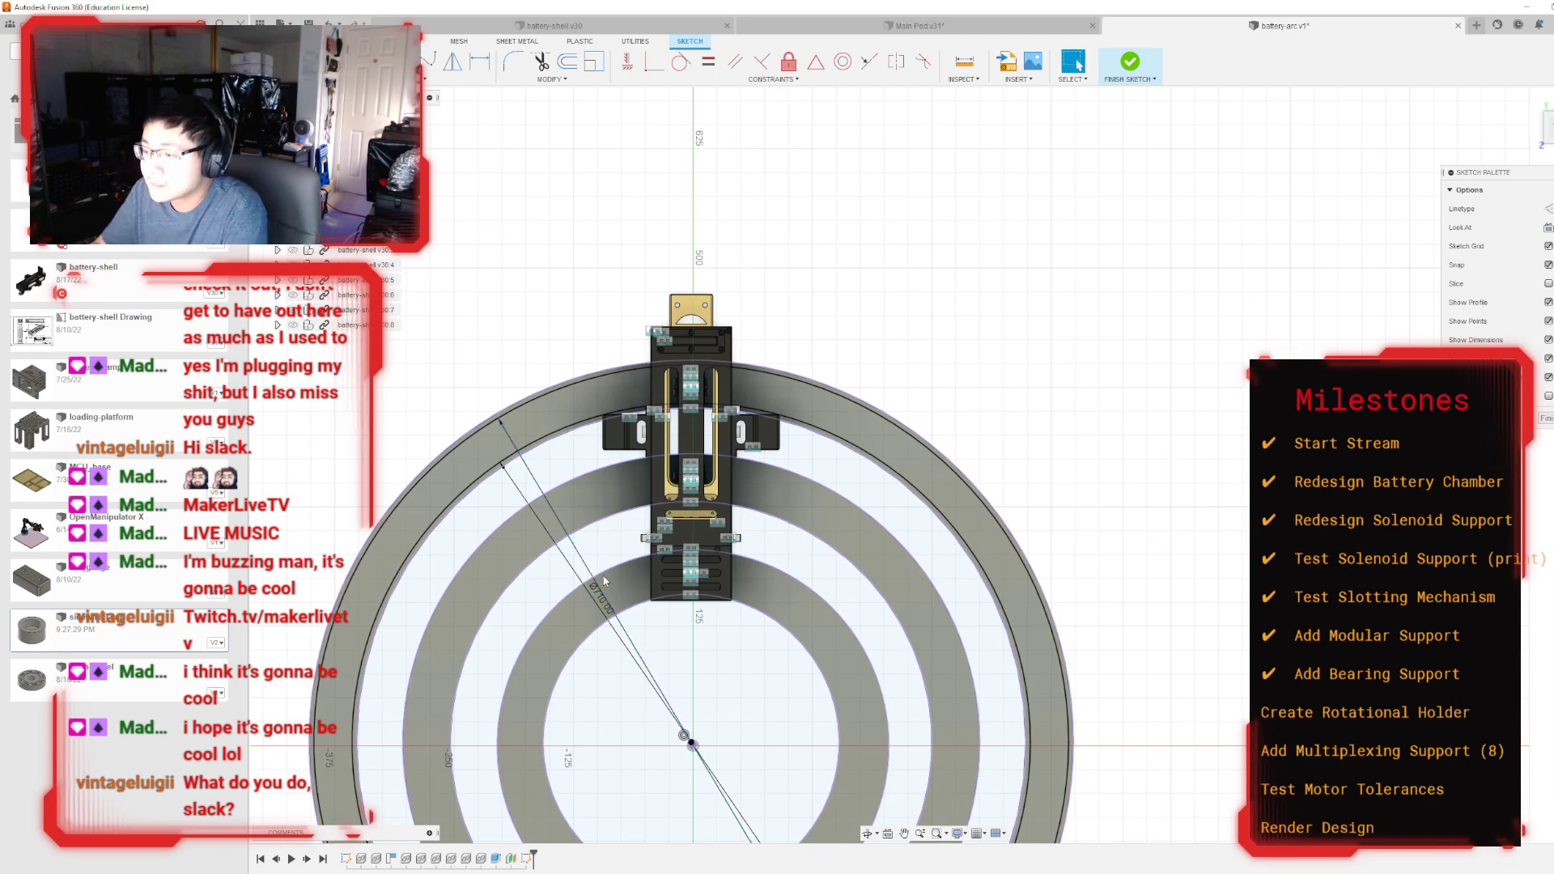
pyautogui.doubleClick(599, 604)
pyautogui.write('715')
pyautogui.press('Return')
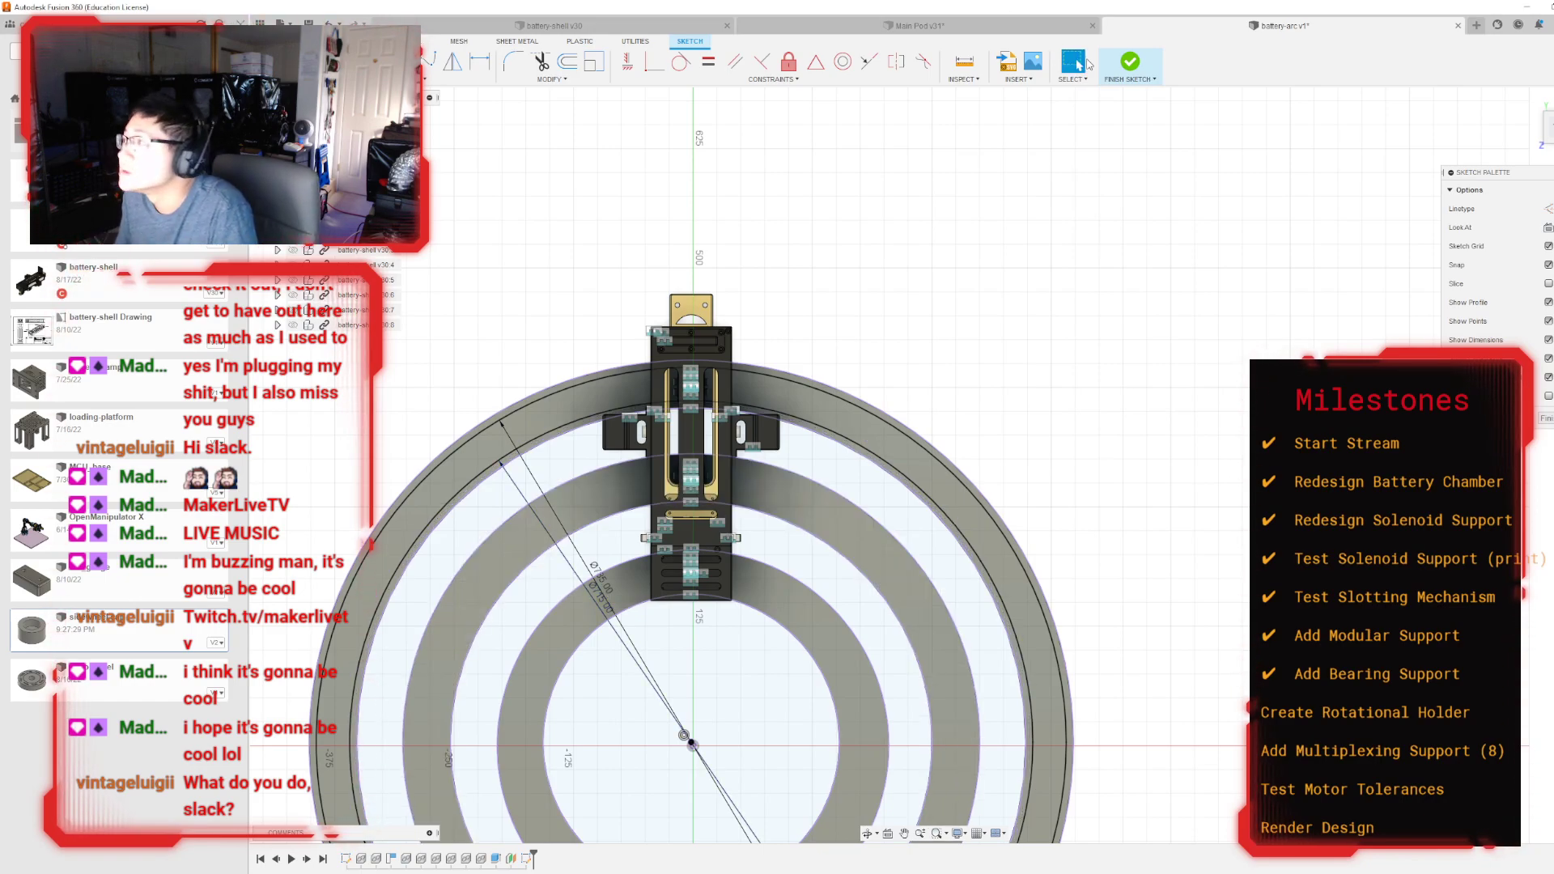
pyautogui.click(1130, 64)
pyautogui.keyDown('shift'); pyautogui.moveTo(924, 465); pyautogui.dragTo(1458, 278, button='middle'); pyautogui.keyUp('shift')
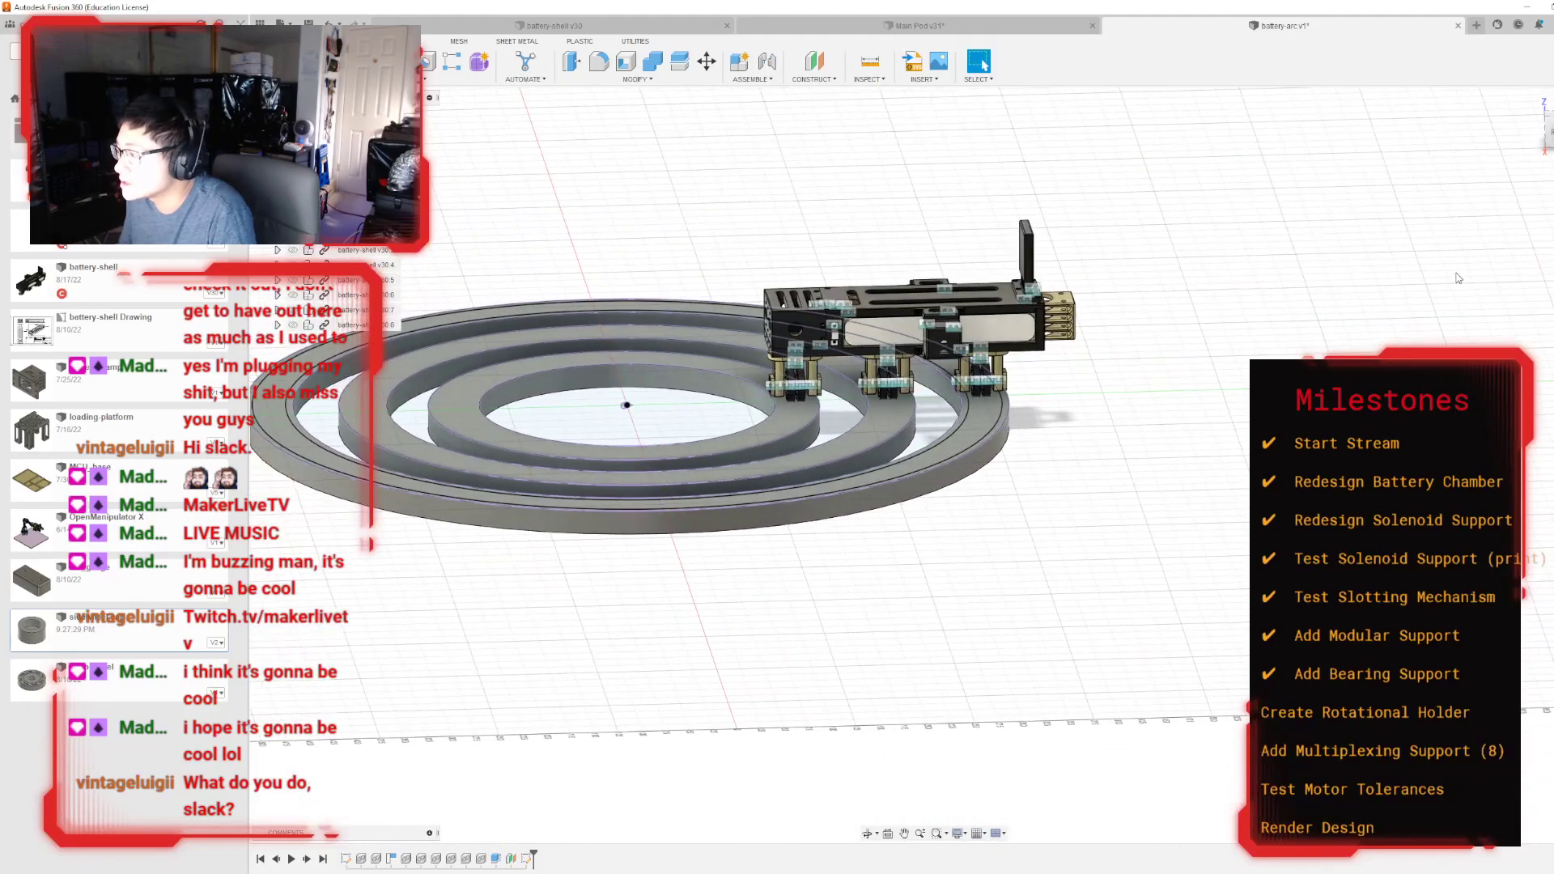
pyautogui.click(1548, 129)
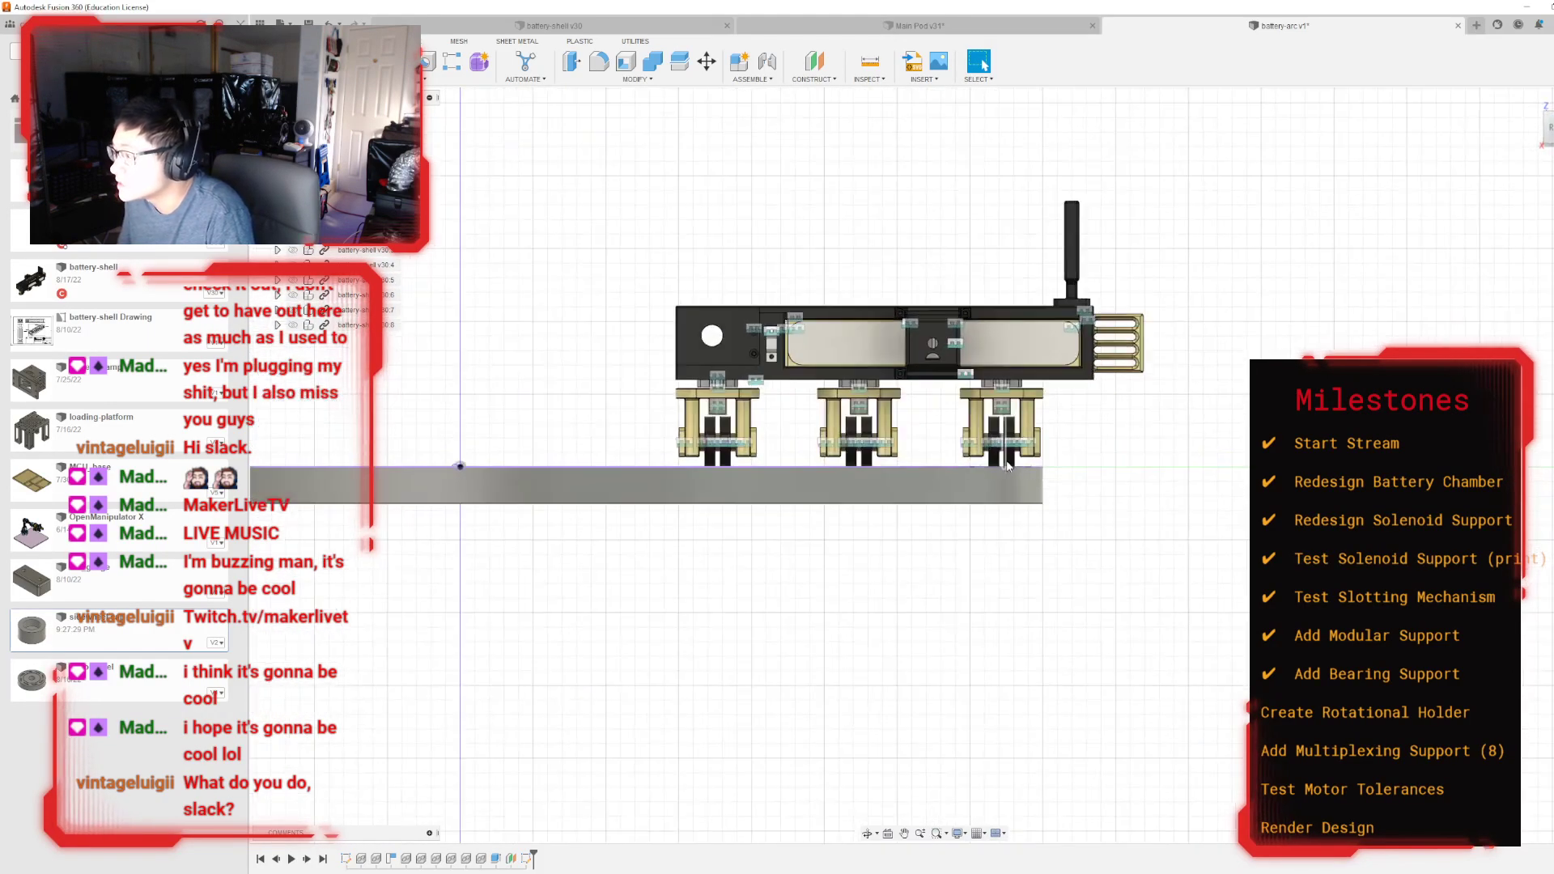
# Step: Reopen the track sketch and set the outermost ring's two circles to 790 mm and 710 mm in diameter
pyautogui.scroll(3, 1239, 314)
pyautogui.keyDown('shift'); pyautogui.moveTo(924, 340); pyautogui.dragTo(924, 462, button='middle'); pyautogui.keyUp('shift')
pyautogui.moveTo(928, 174); pyautogui.dragTo(928, 392, button='middle')
pyautogui.scroll(3, 929, 393)
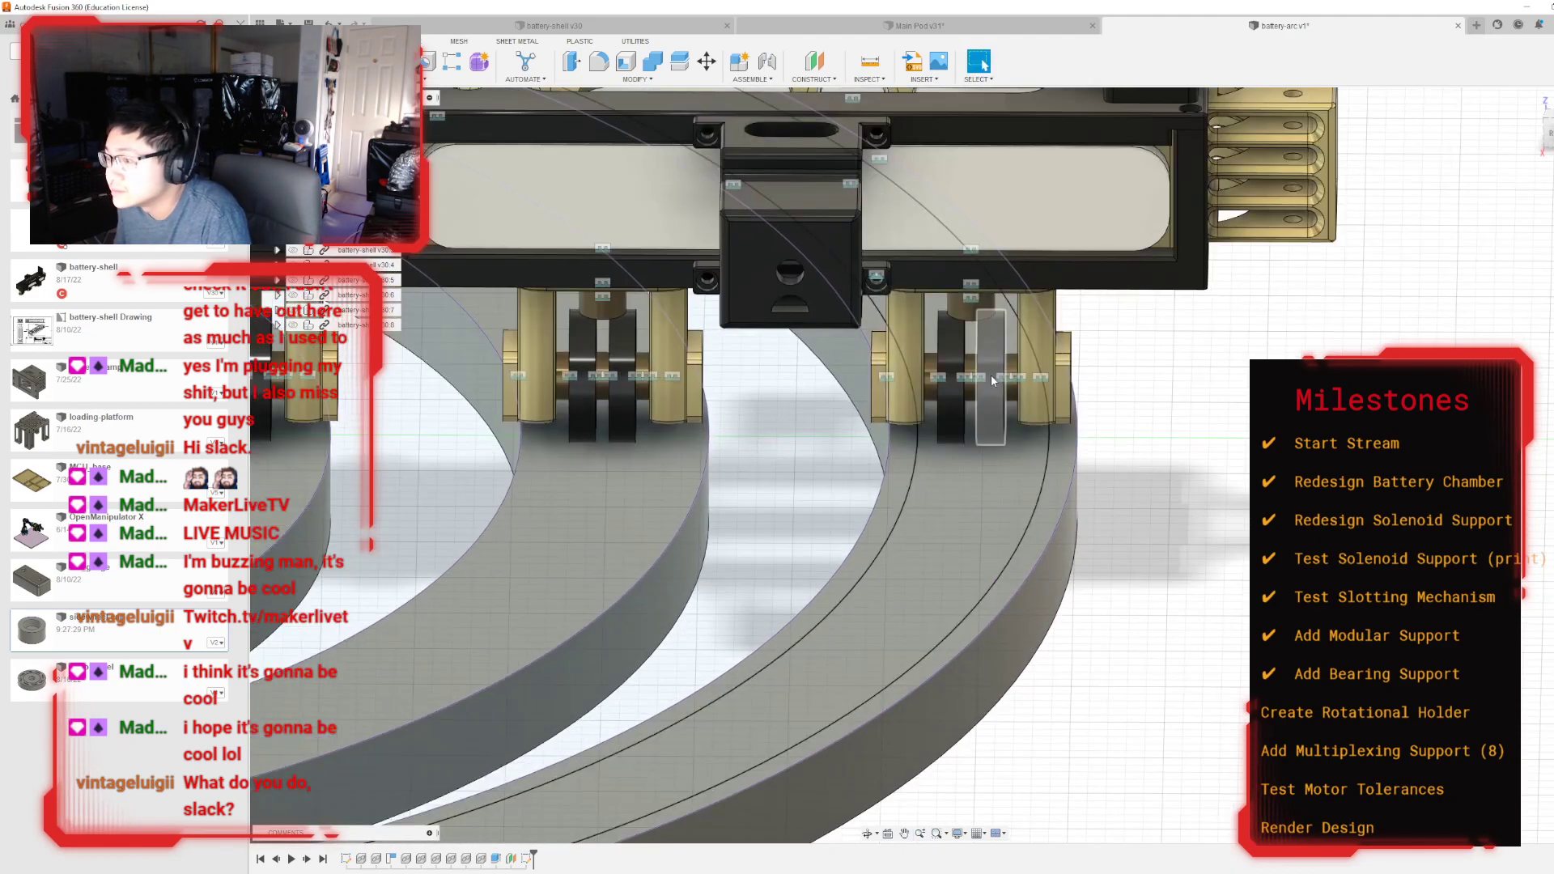
pyautogui.scroll(-4, 986, 461)
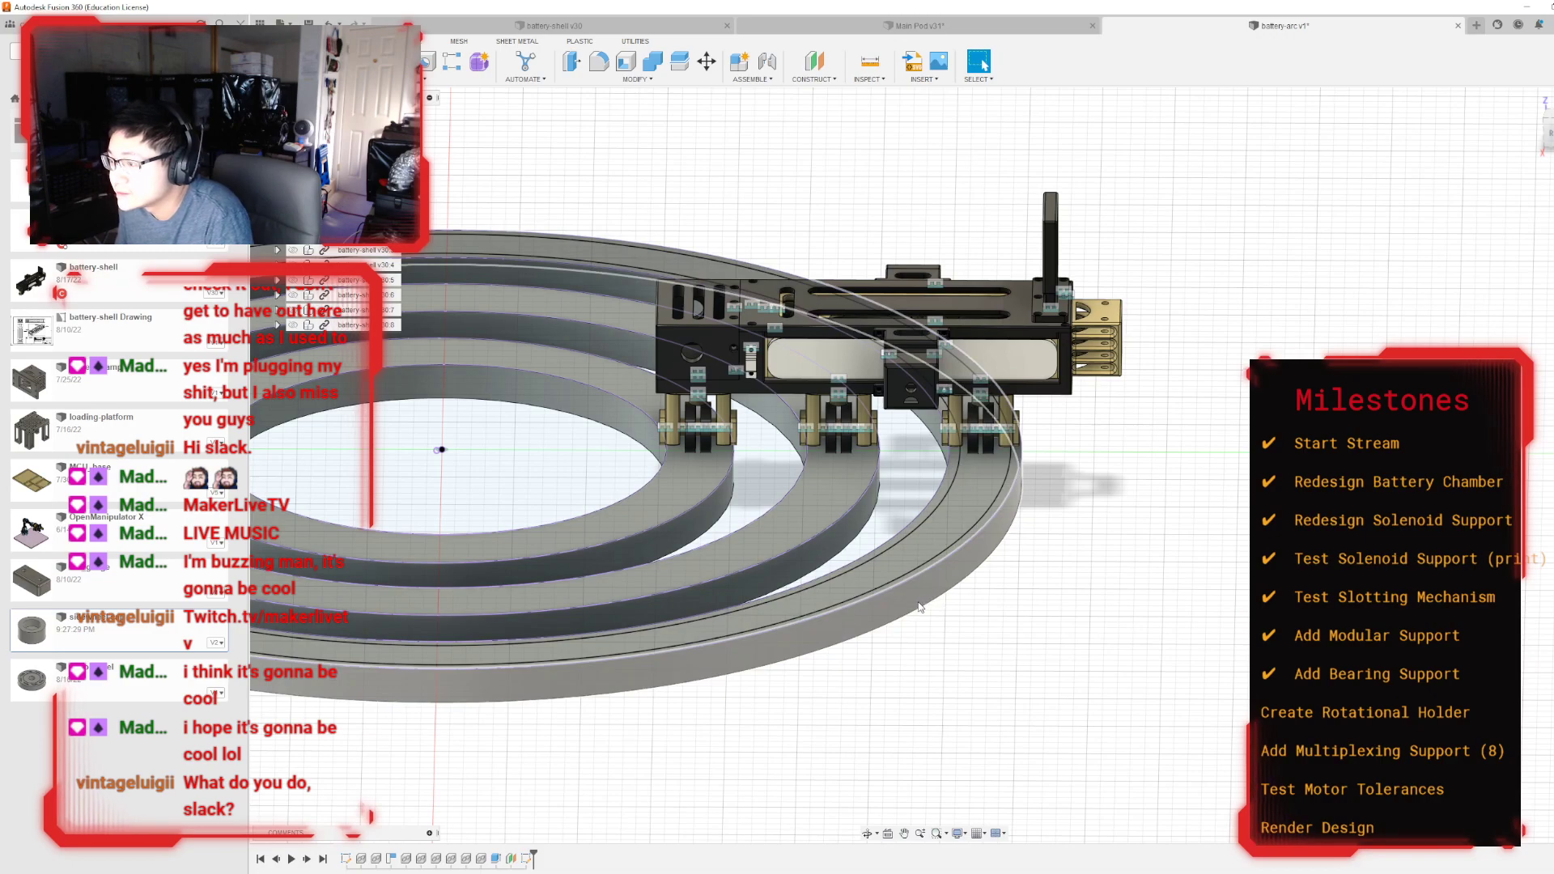
pyautogui.doubleClick(510, 858)
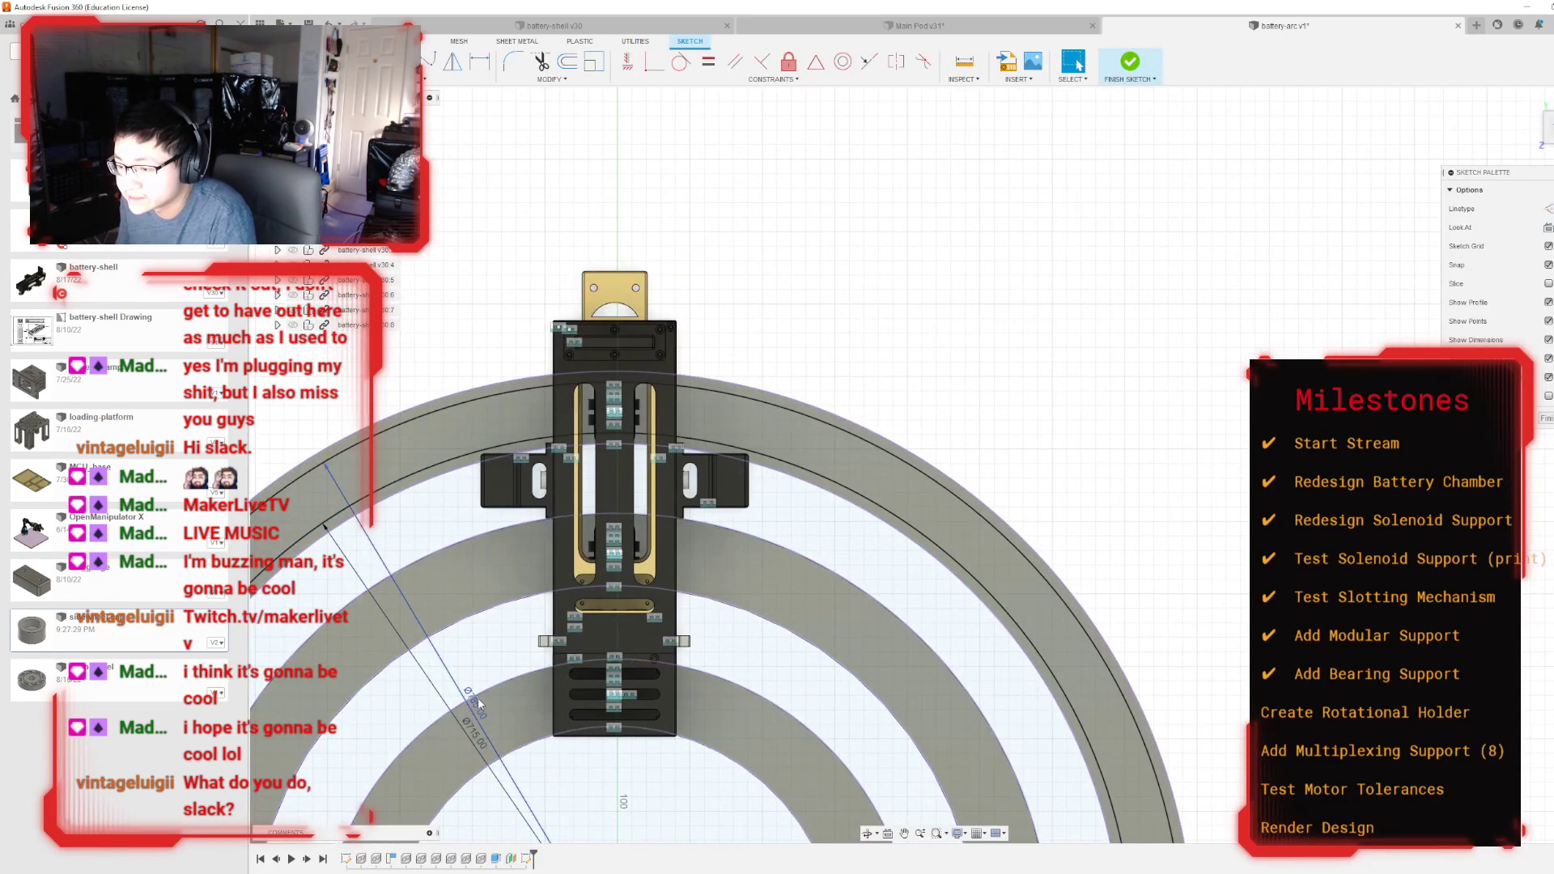
pyautogui.doubleClick(476, 708)
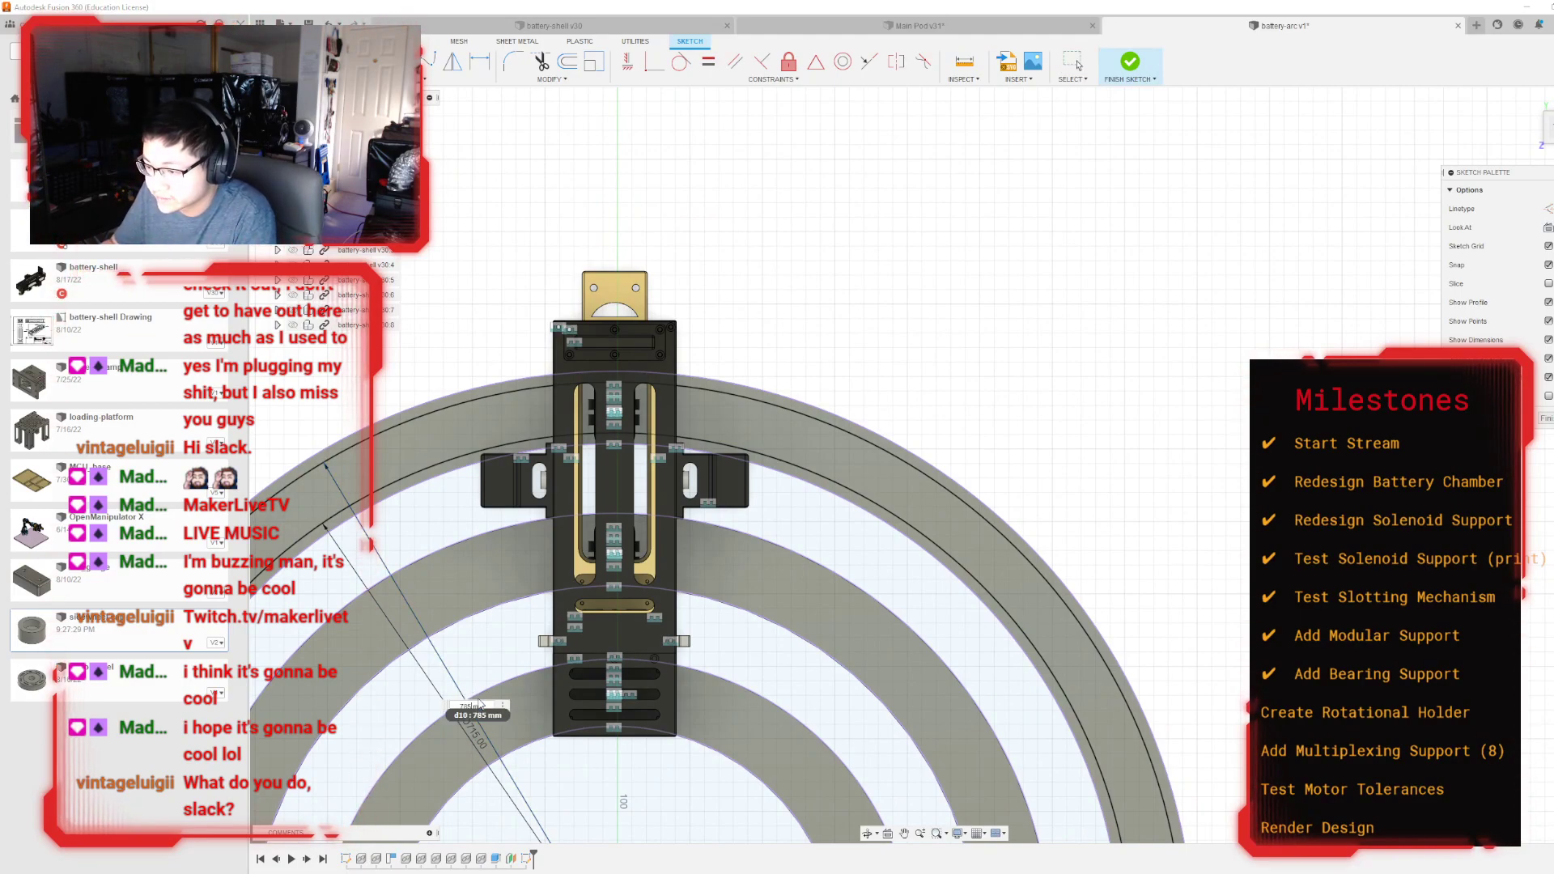
pyautogui.press('Return')
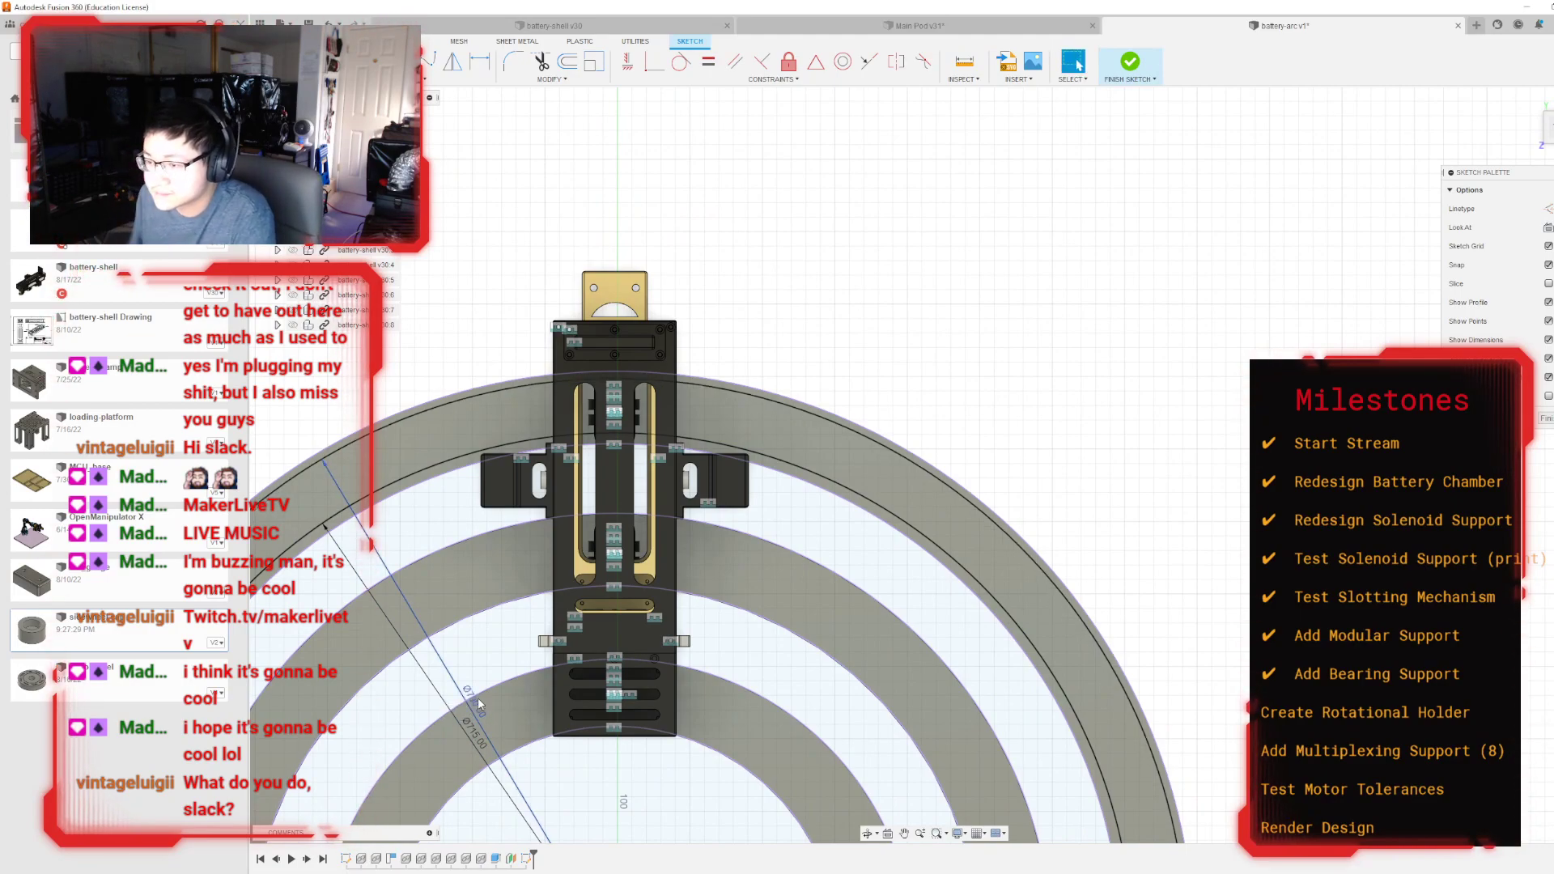
pyautogui.scroll(-2, 473, 704)
pyautogui.doubleClick(478, 733)
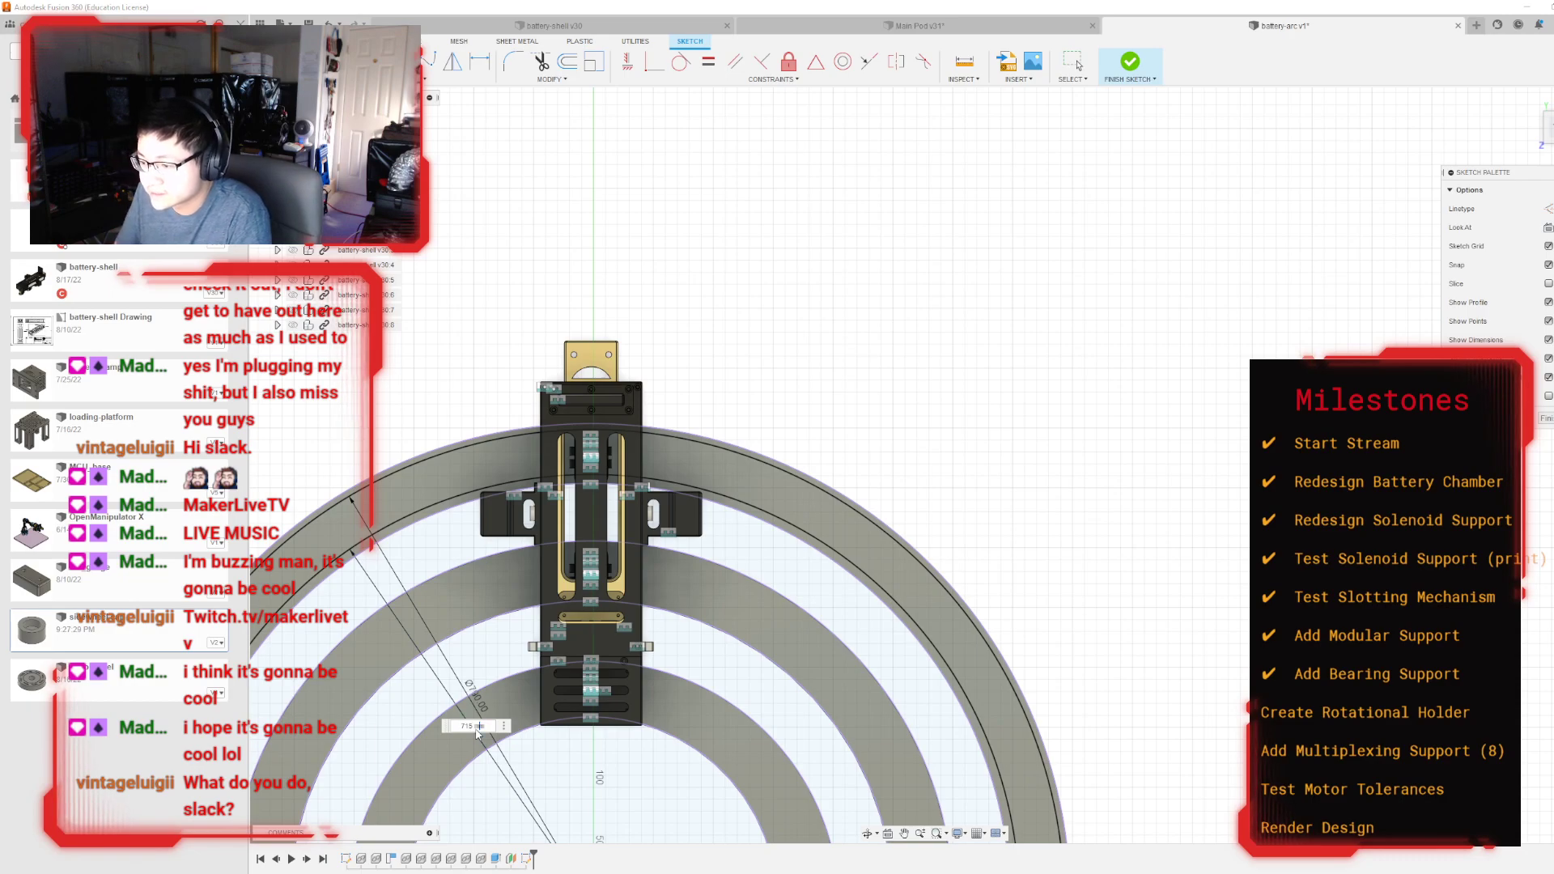
pyautogui.press('Return')
# Step: Hide the battery-shell and sketch a 594 mm diameter circle centred on the origin, just inside the middle ring's outer edge
pyautogui.scroll(-2, 514, 559)
pyautogui.moveTo(820, 364); pyautogui.dragTo(932, 236, button='middle')
pyautogui.press('v')
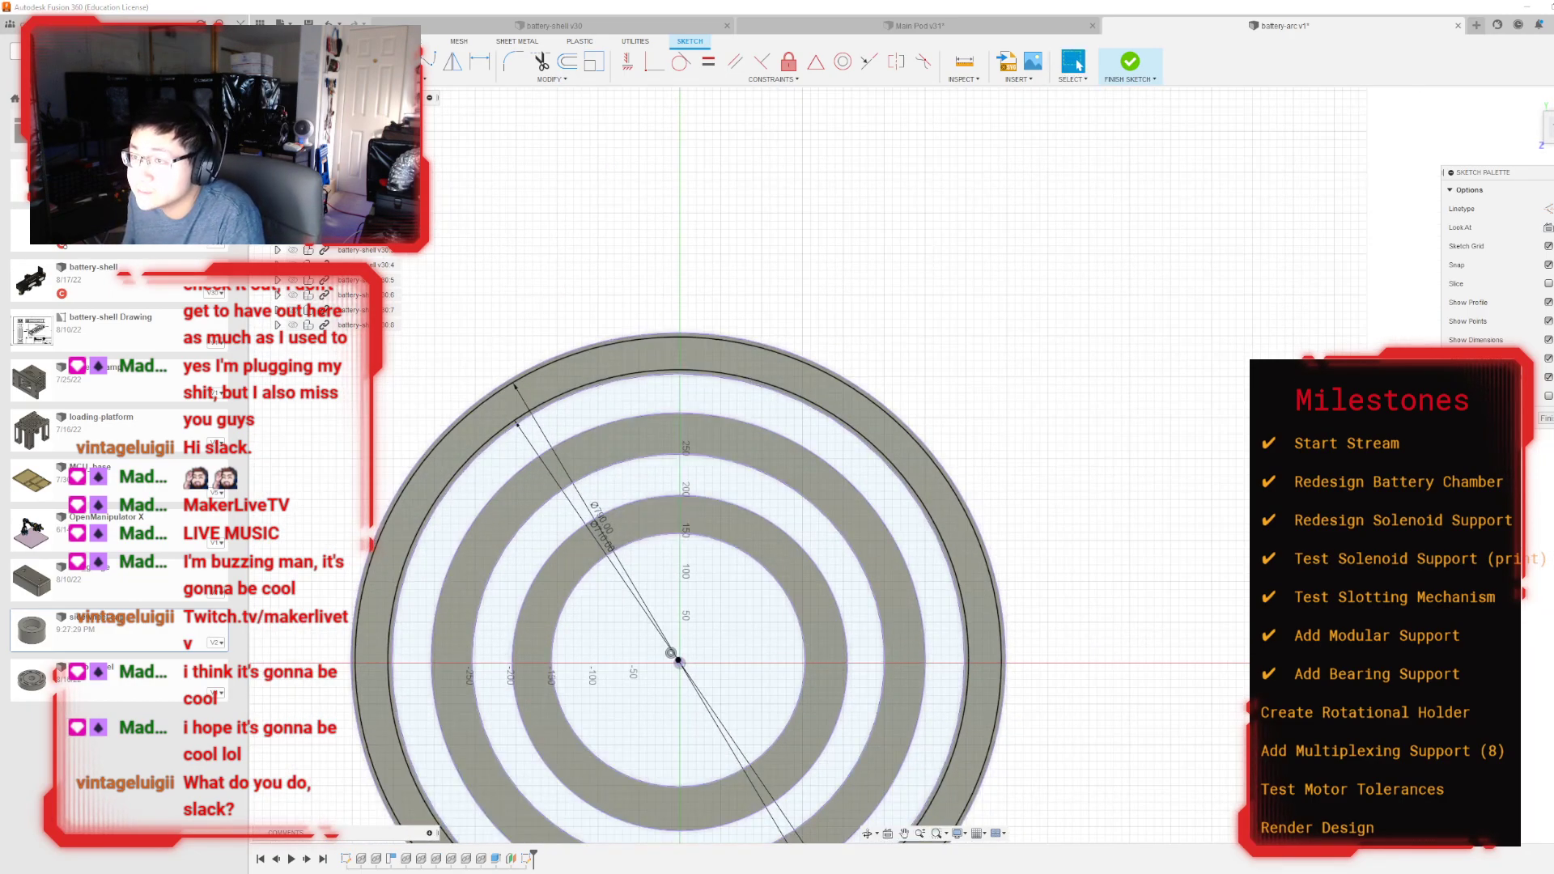
pyautogui.press('c')
pyautogui.scroll(2, 664, 554)
pyautogui.click(683, 701)
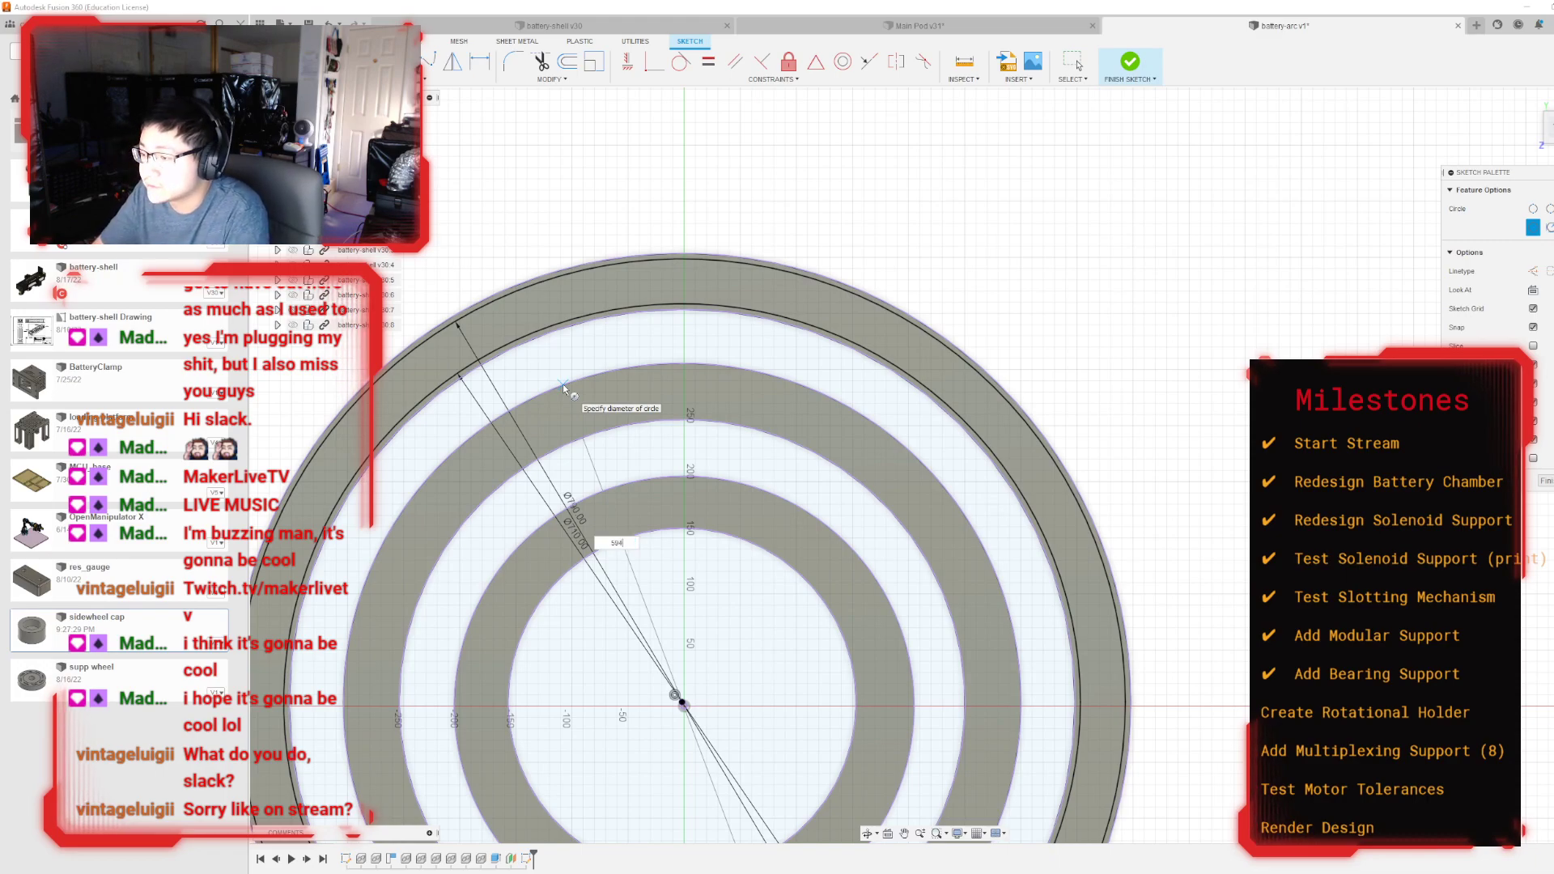
pyautogui.click(564, 390)
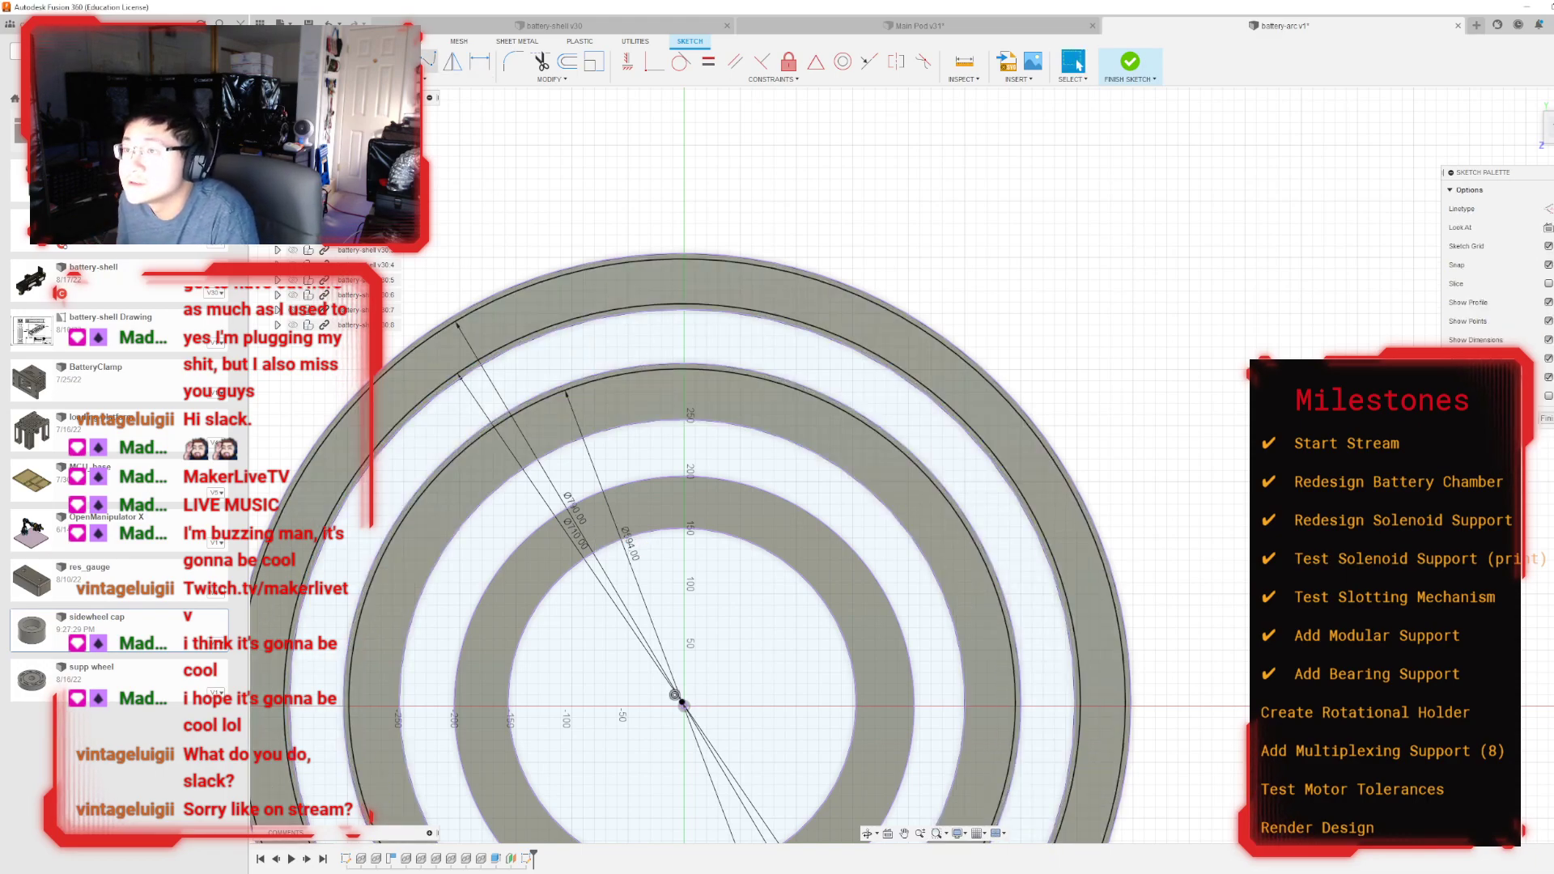
# Step: Sketch a concentric 514 mm diameter circle just outside the middle ring's inner edge
pyautogui.press('c')
pyautogui.click(684, 704)
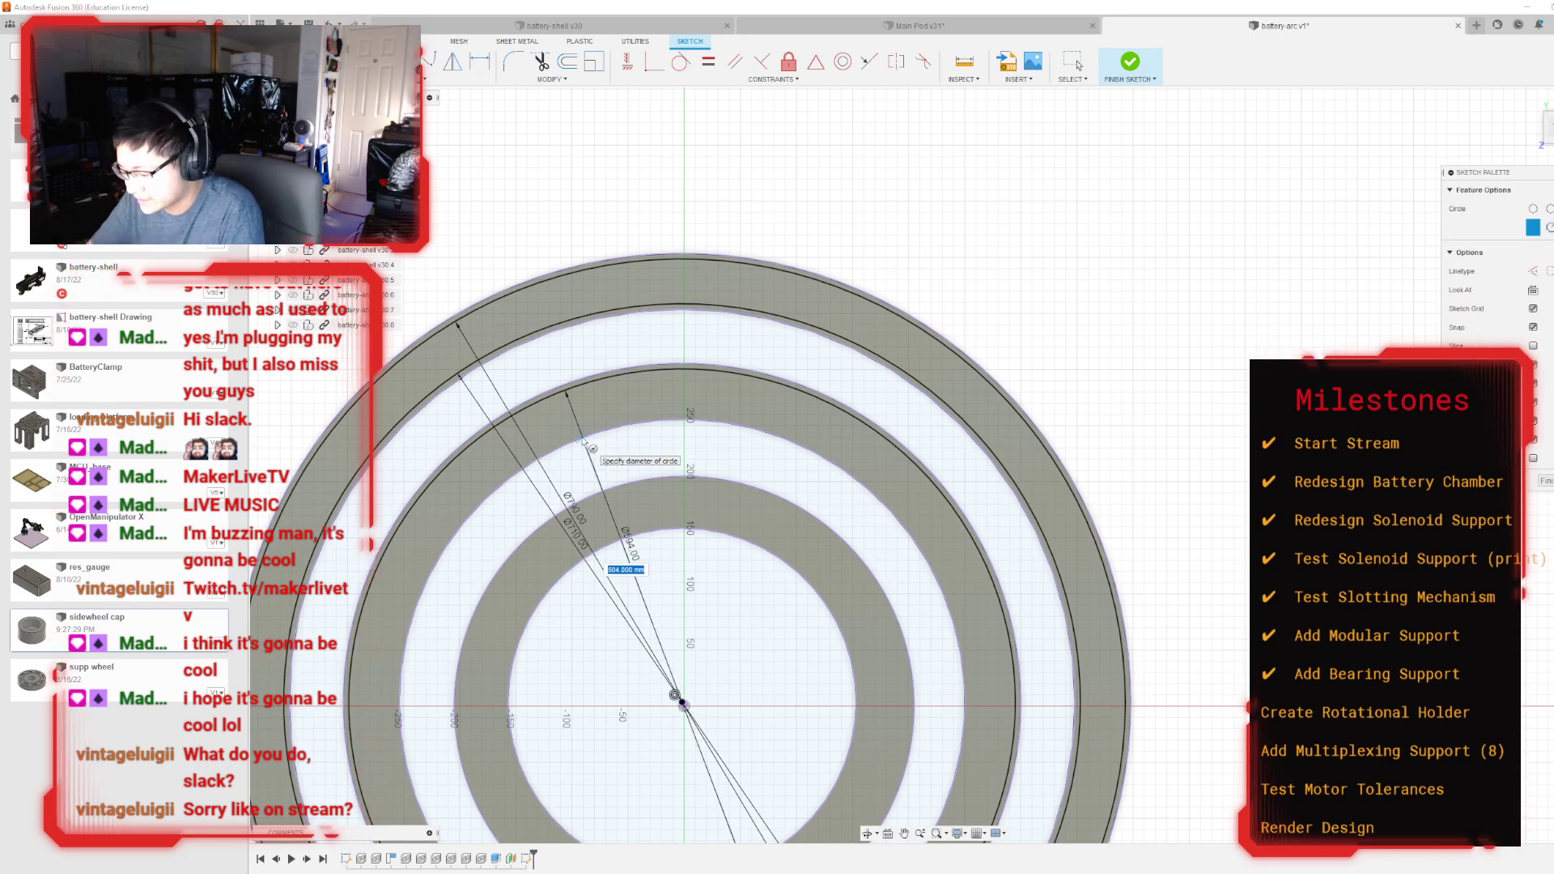
pyautogui.write('514')
pyautogui.press('Return')
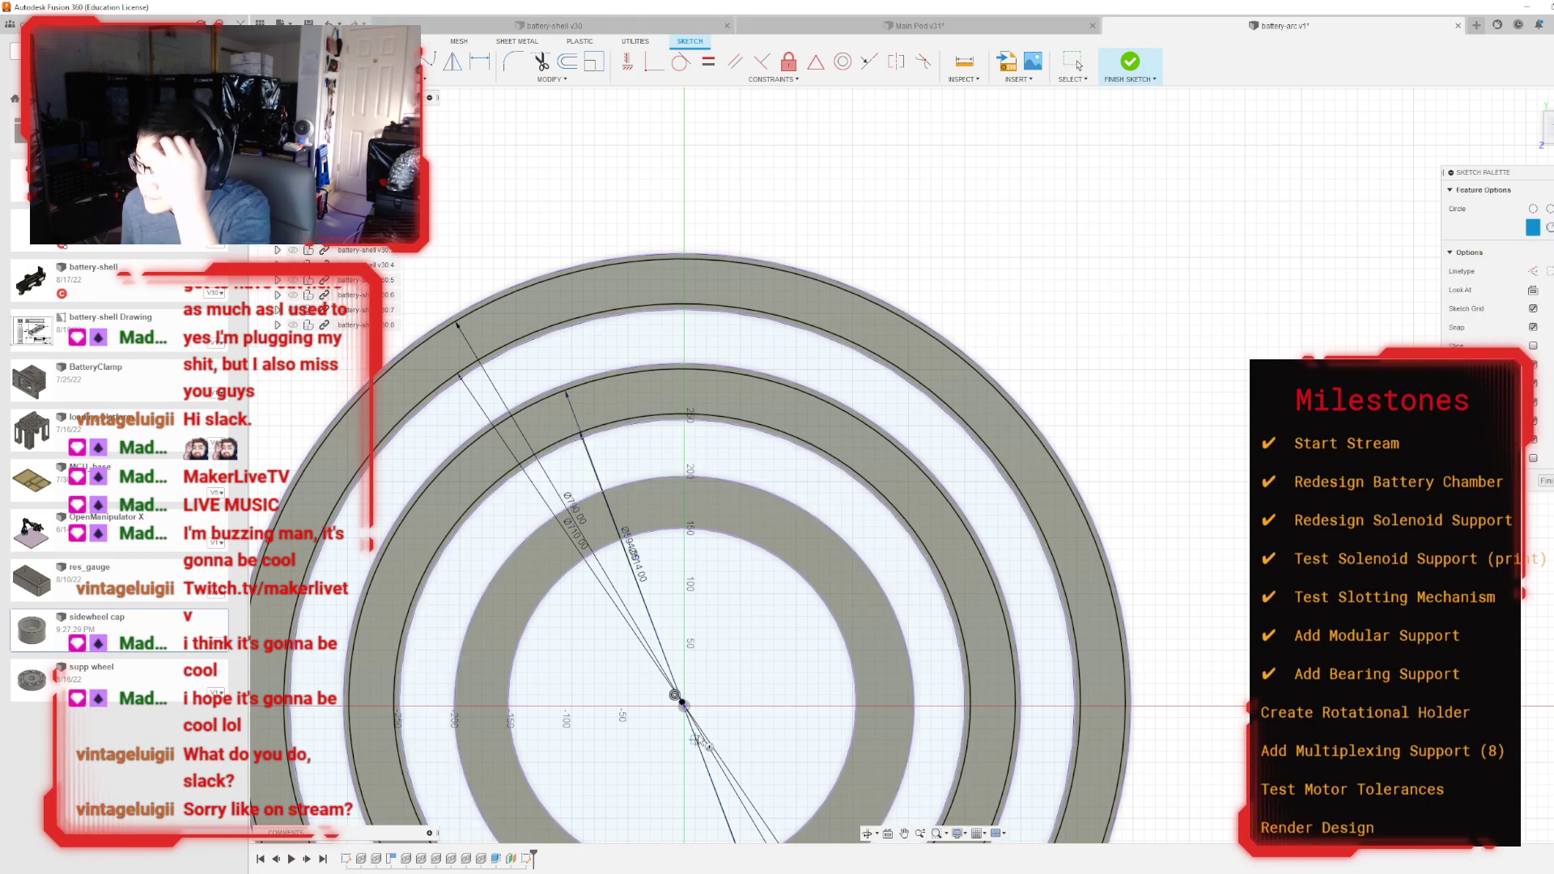
pyautogui.click(676, 697)
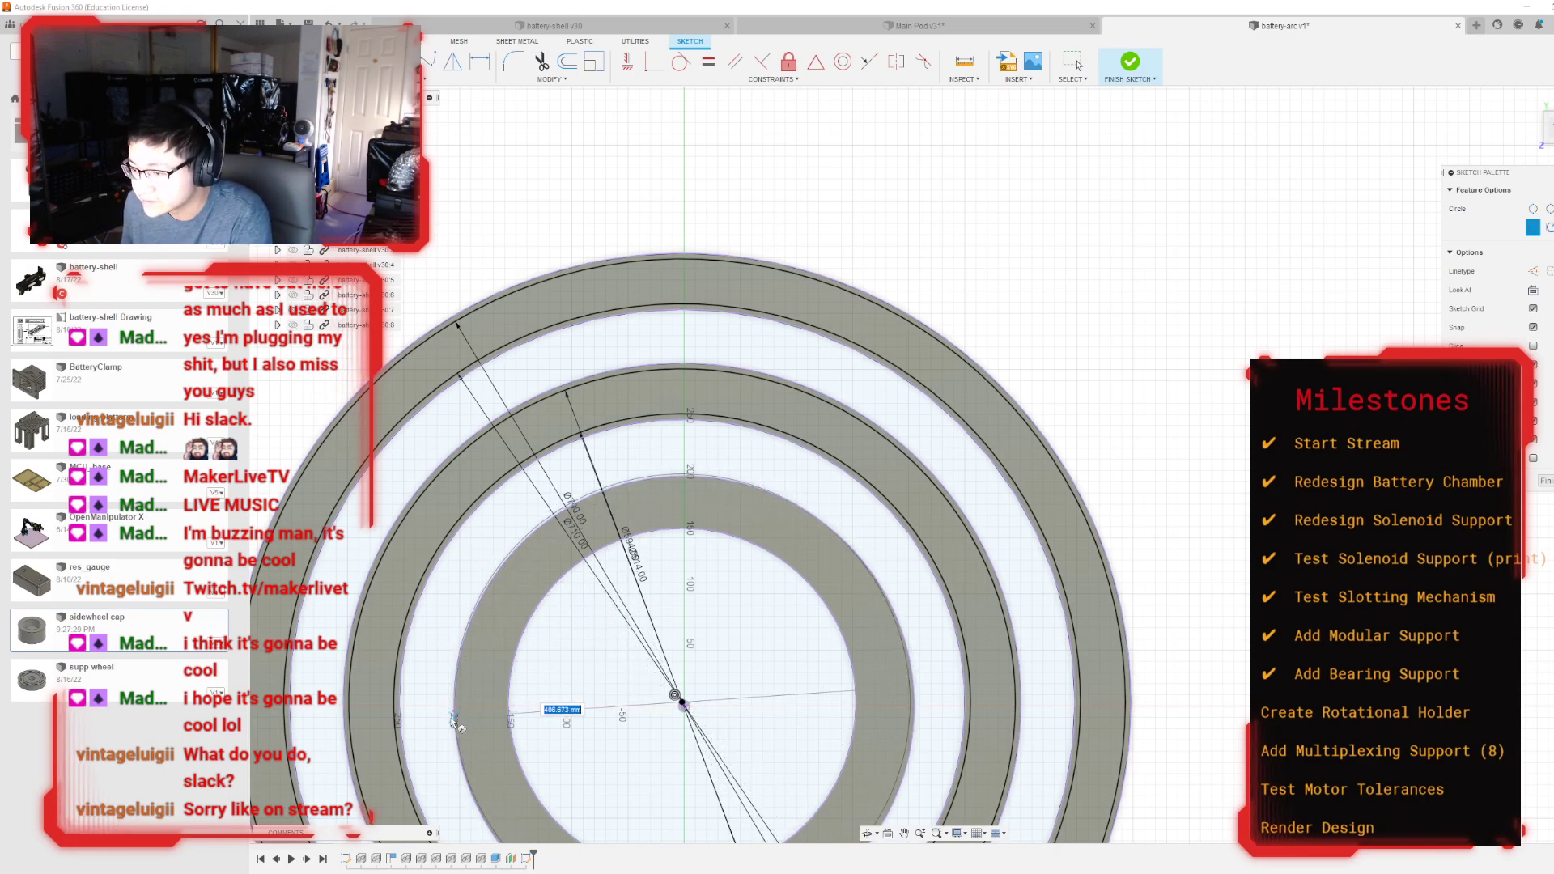
pyautogui.scroll(1, 453, 716)
pyautogui.press('Escape')
pyautogui.moveTo(574, 597); pyautogui.dragTo(570, 511, button='middle')
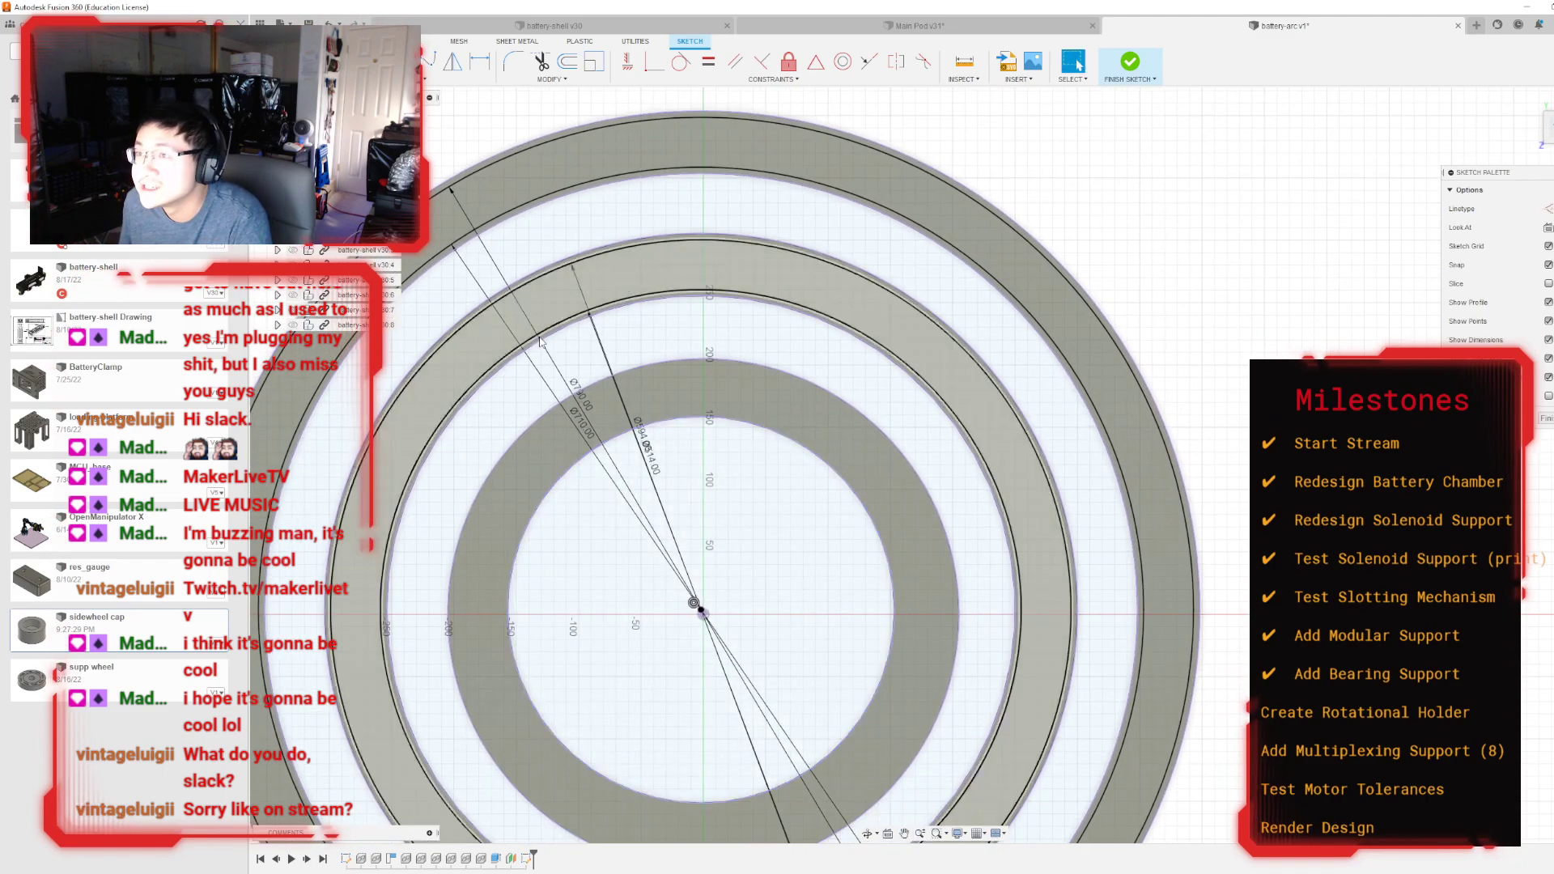
# Step: Try a 300 mm diameter circle centred on the origin for the innermost ring, and undo it
pyautogui.press('c')
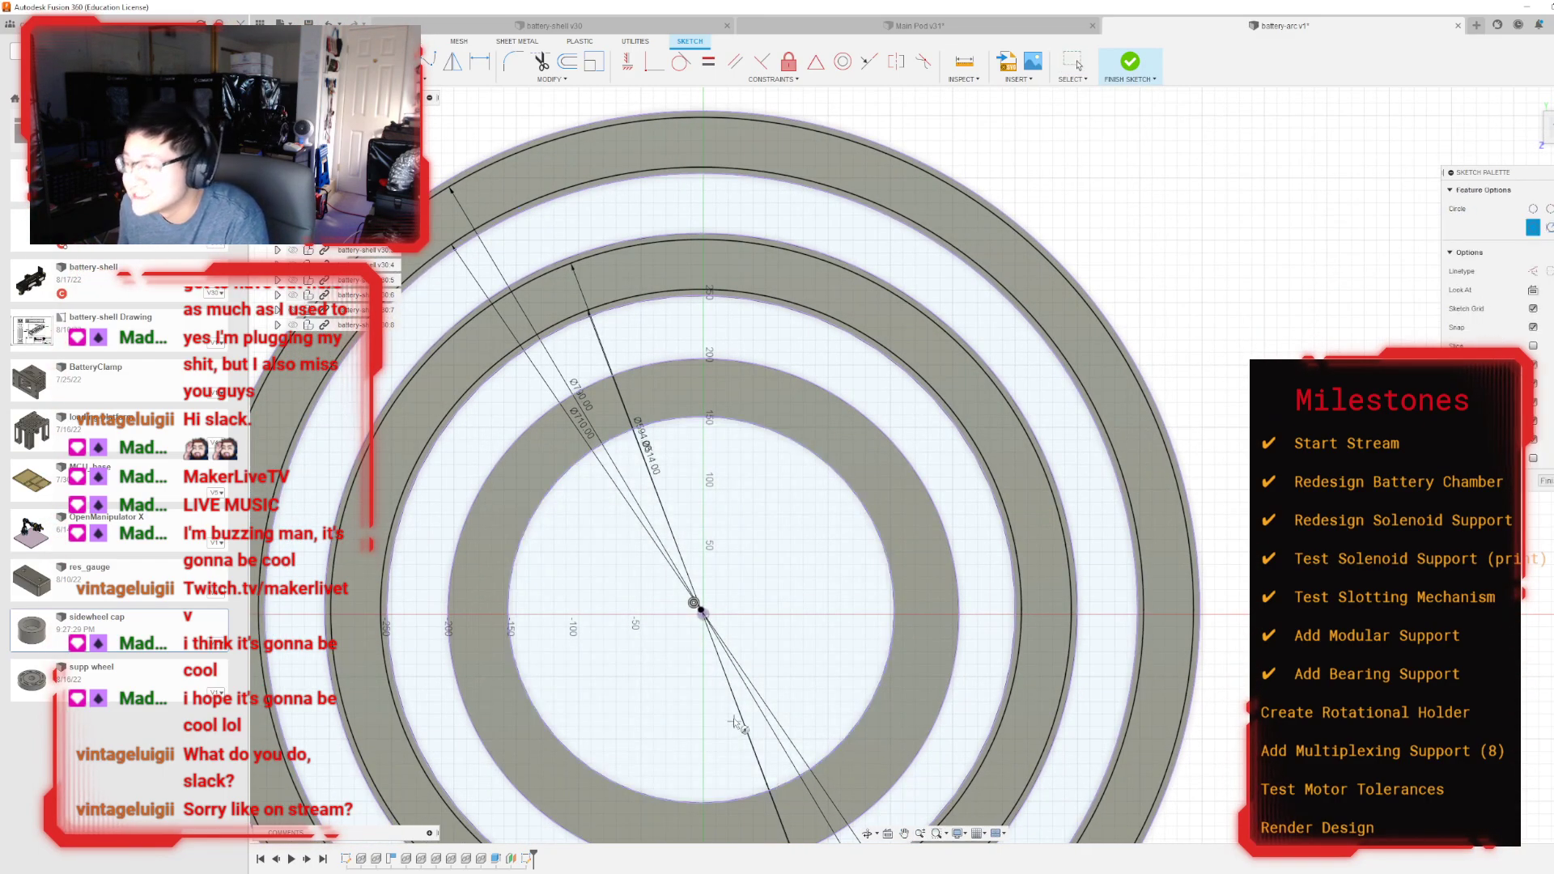
pyautogui.click(695, 604)
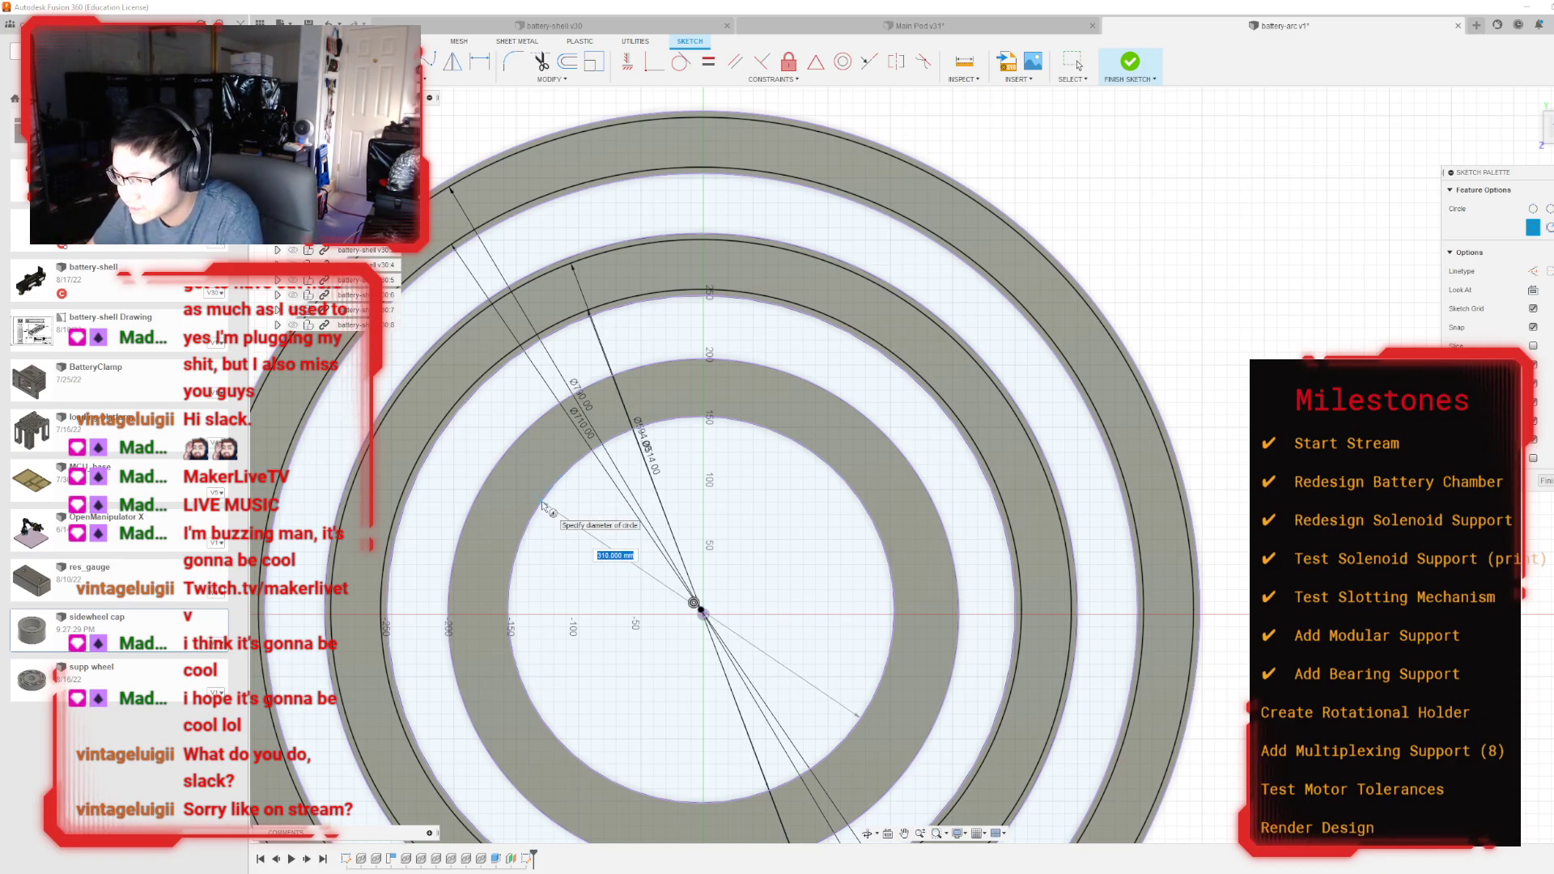
pyautogui.write('300')
pyautogui.press('Return')
pyautogui.press('Escape')
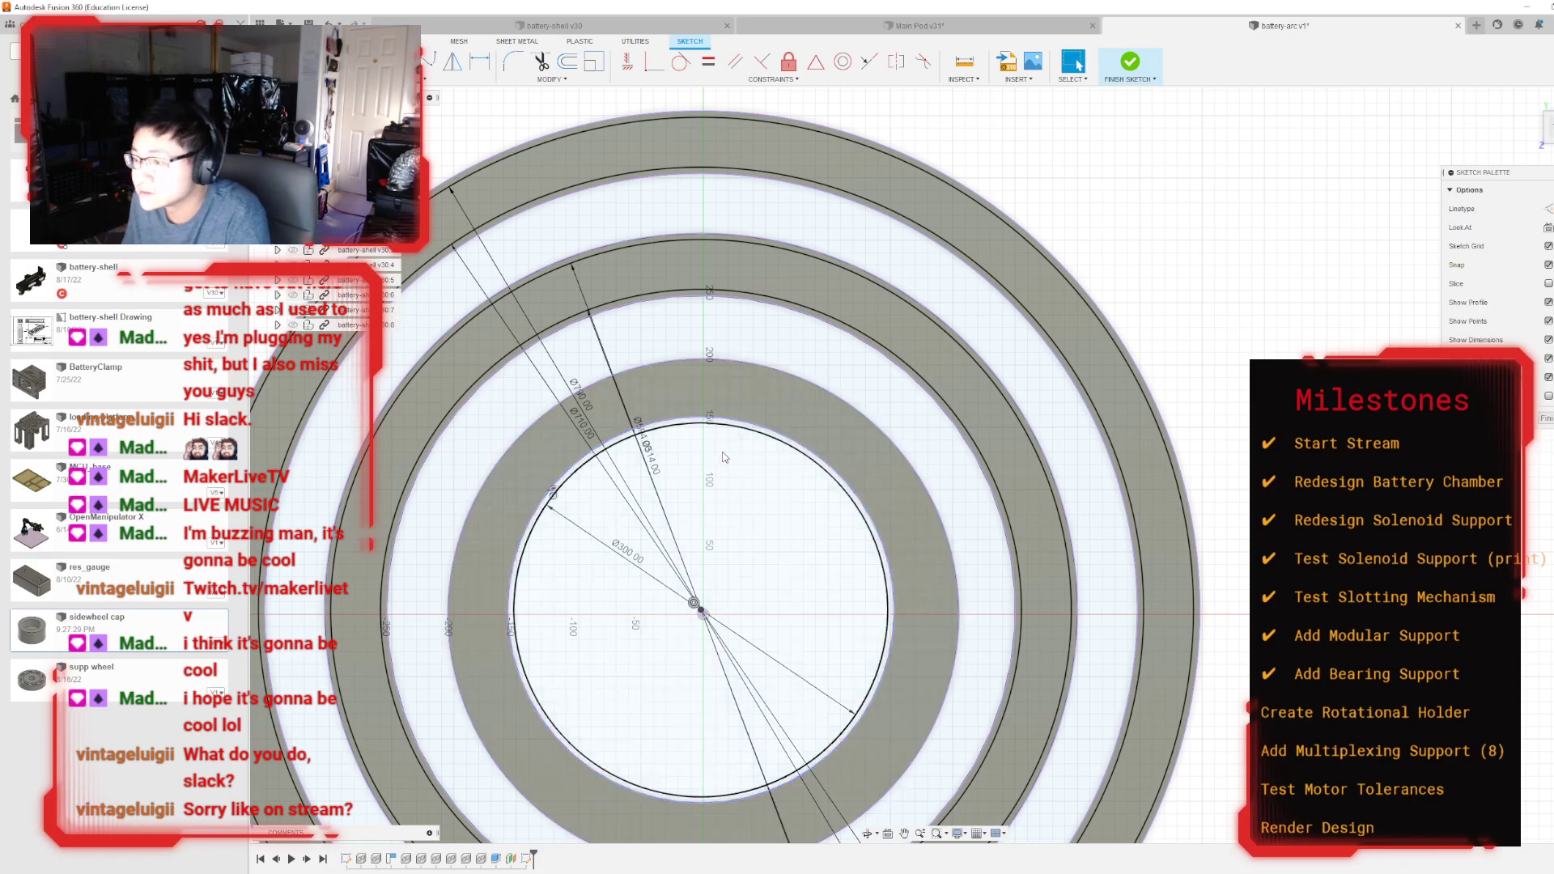
pyautogui.hotkey('ctrl', 'z')
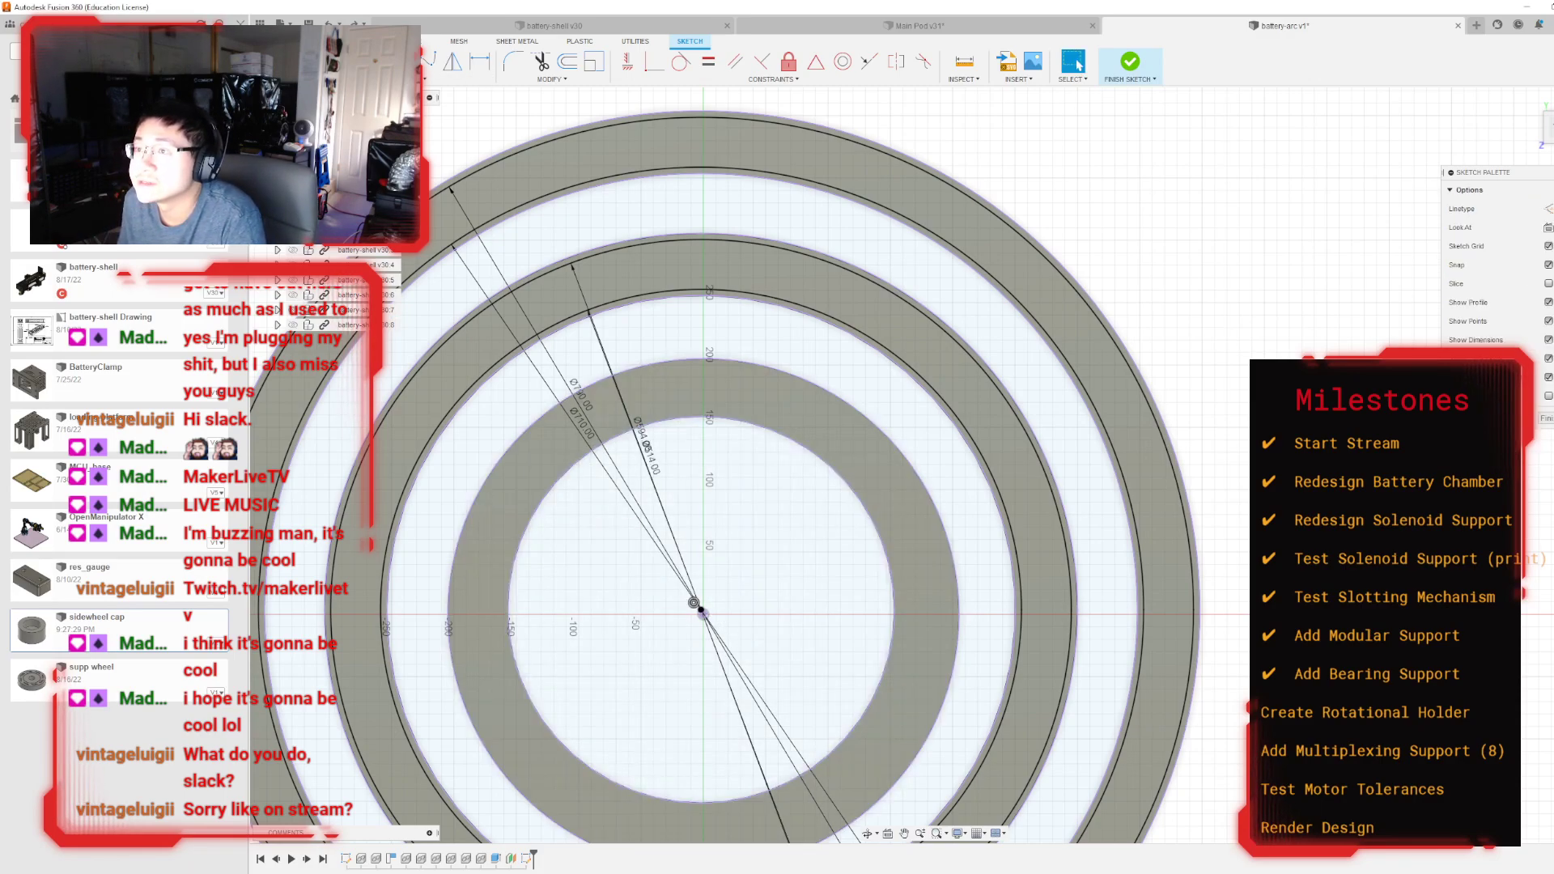
pyautogui.press('c')
pyautogui.click(692, 601)
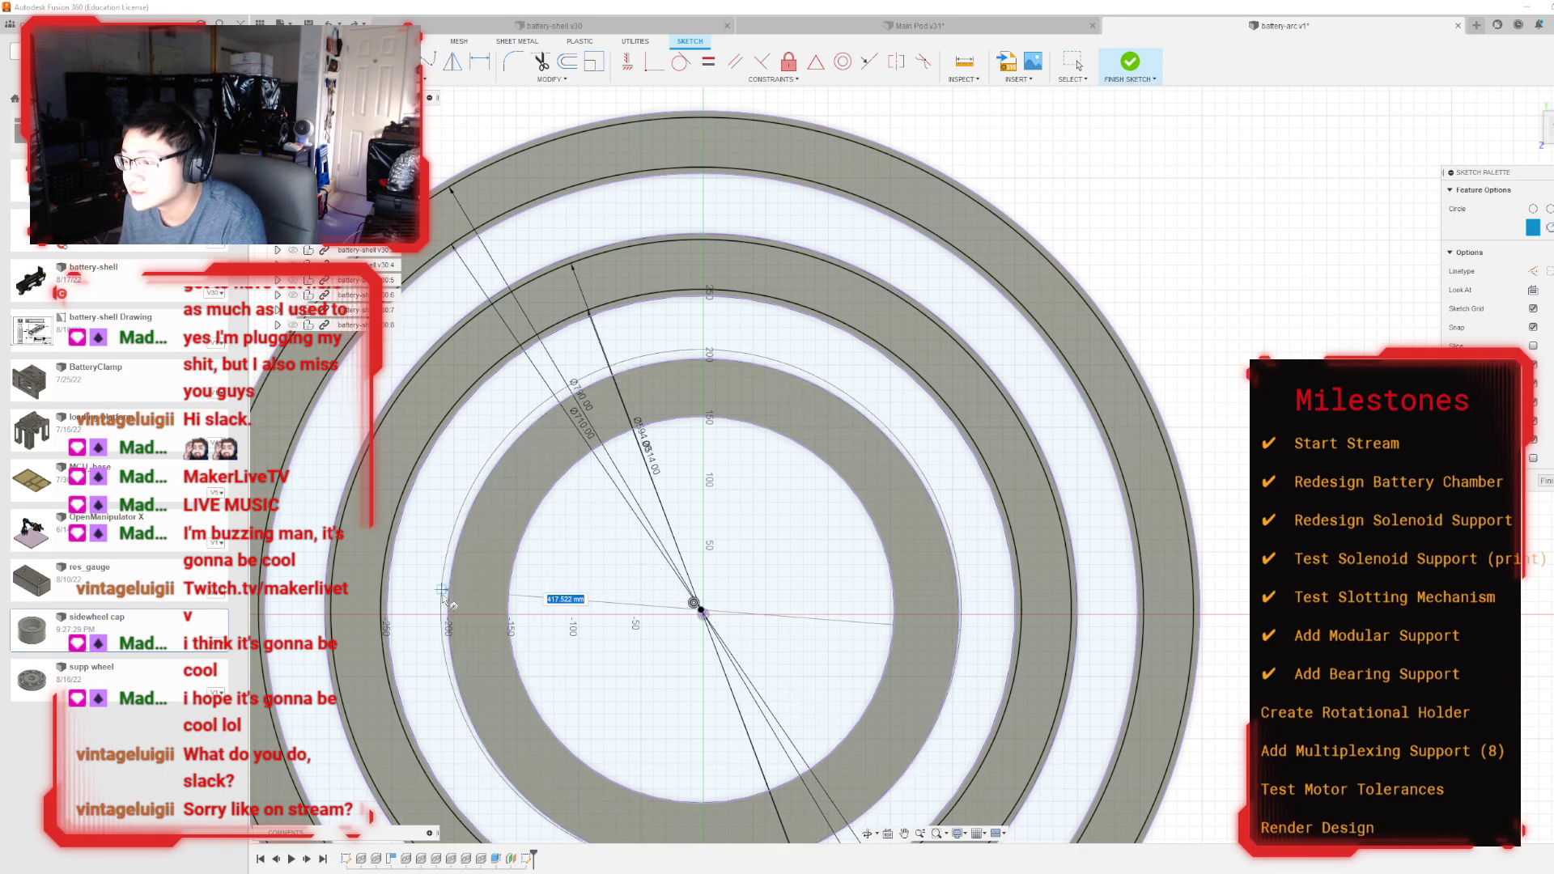
pyautogui.click(508, 609)
pyautogui.press('Escape')
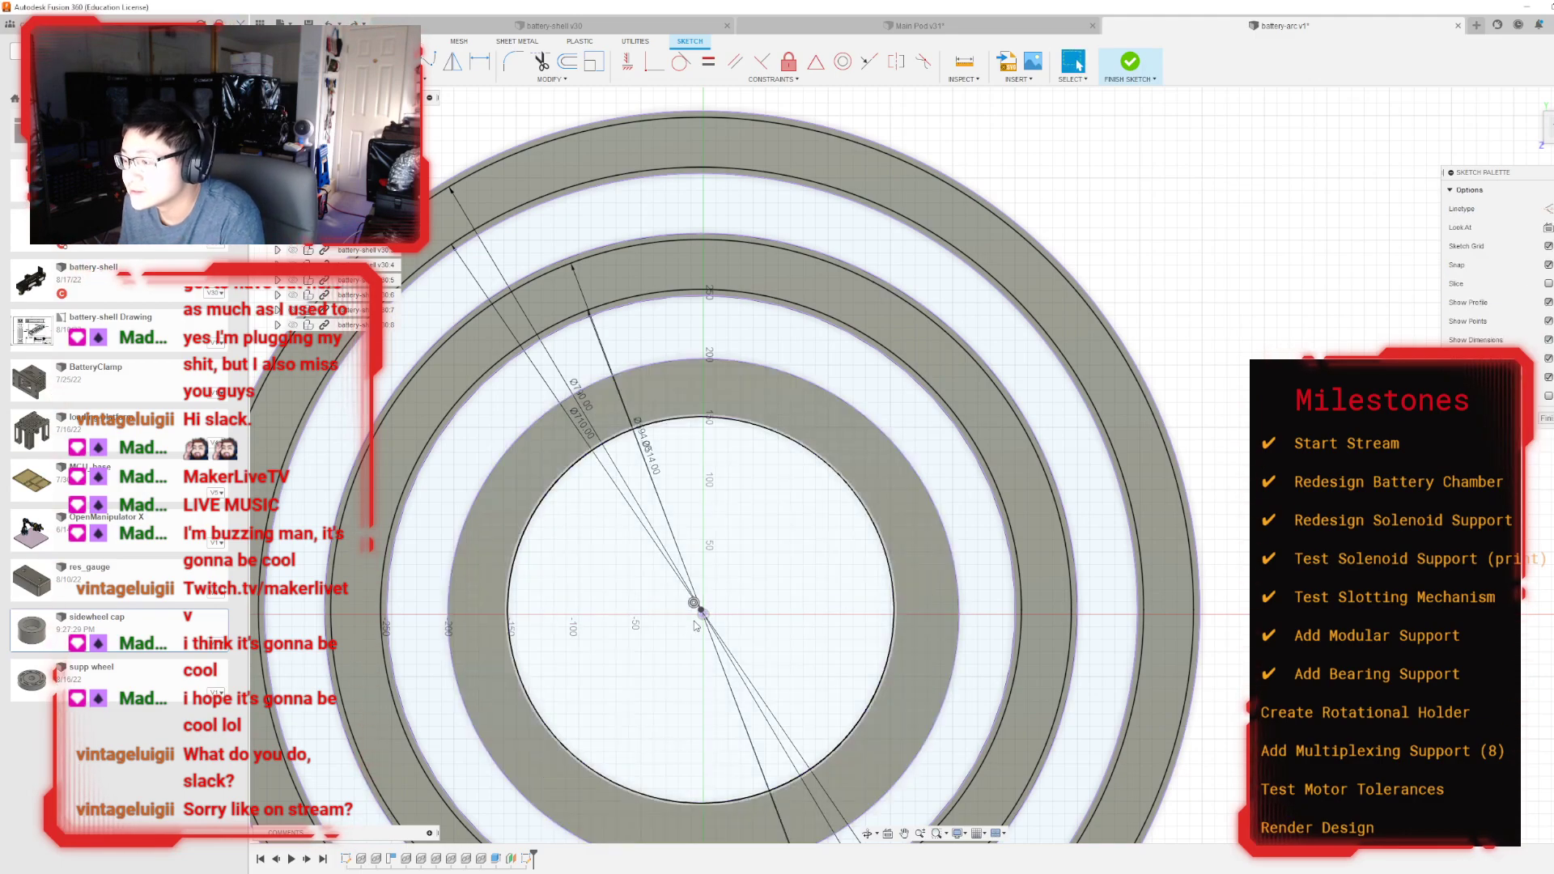
# Step: Finish the track sketch and start a new sketch on the innermost ring's top face
pyautogui.scroll(3, 692, 629)
pyautogui.scroll(-5, 796, 509)
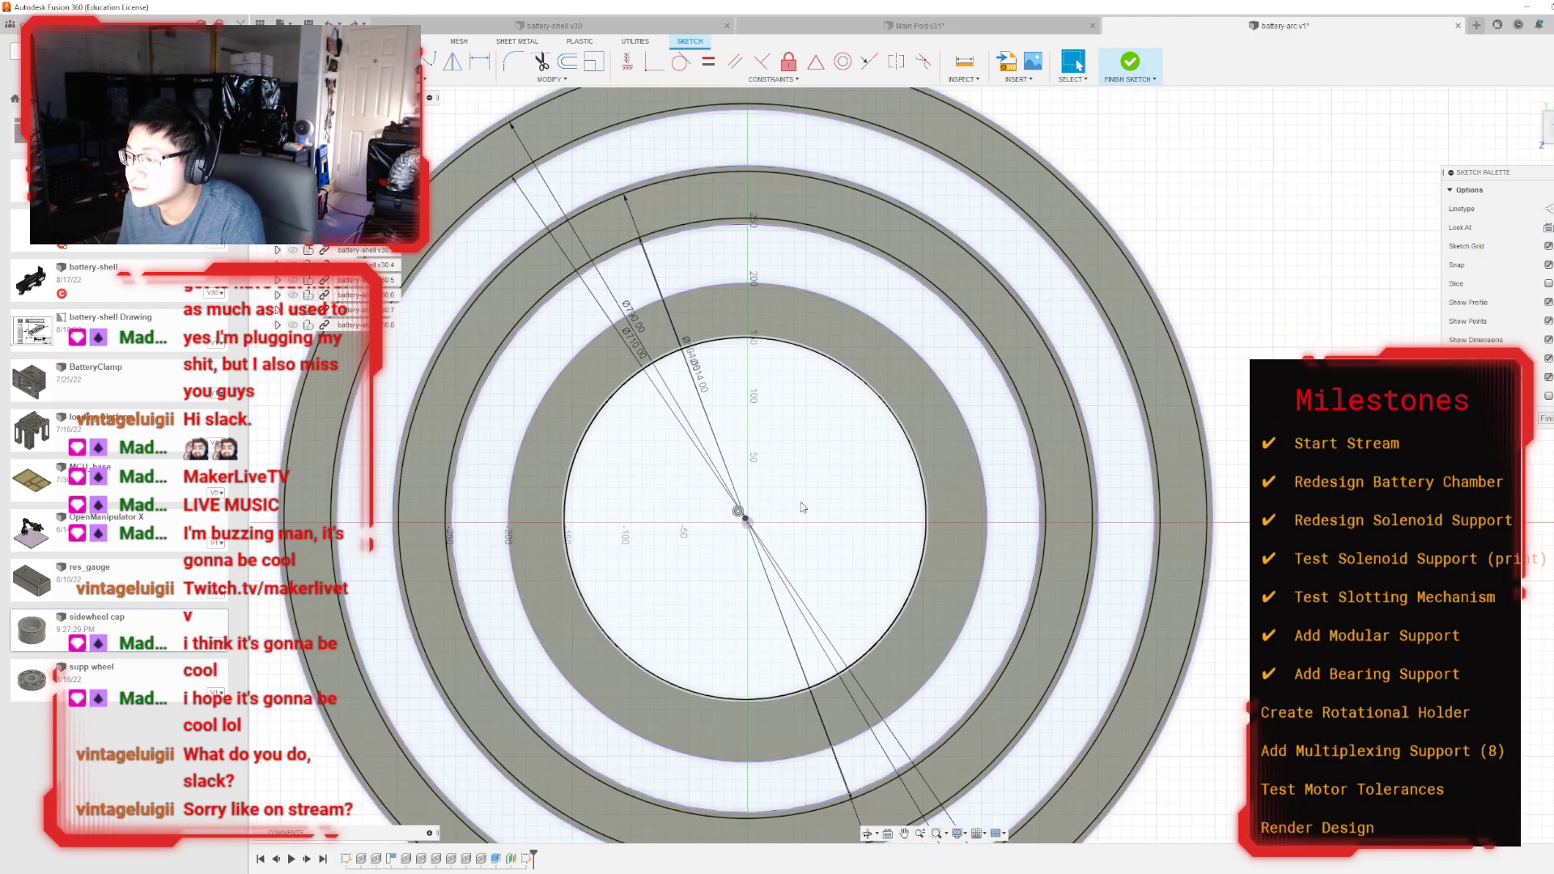
pyautogui.click(1128, 65)
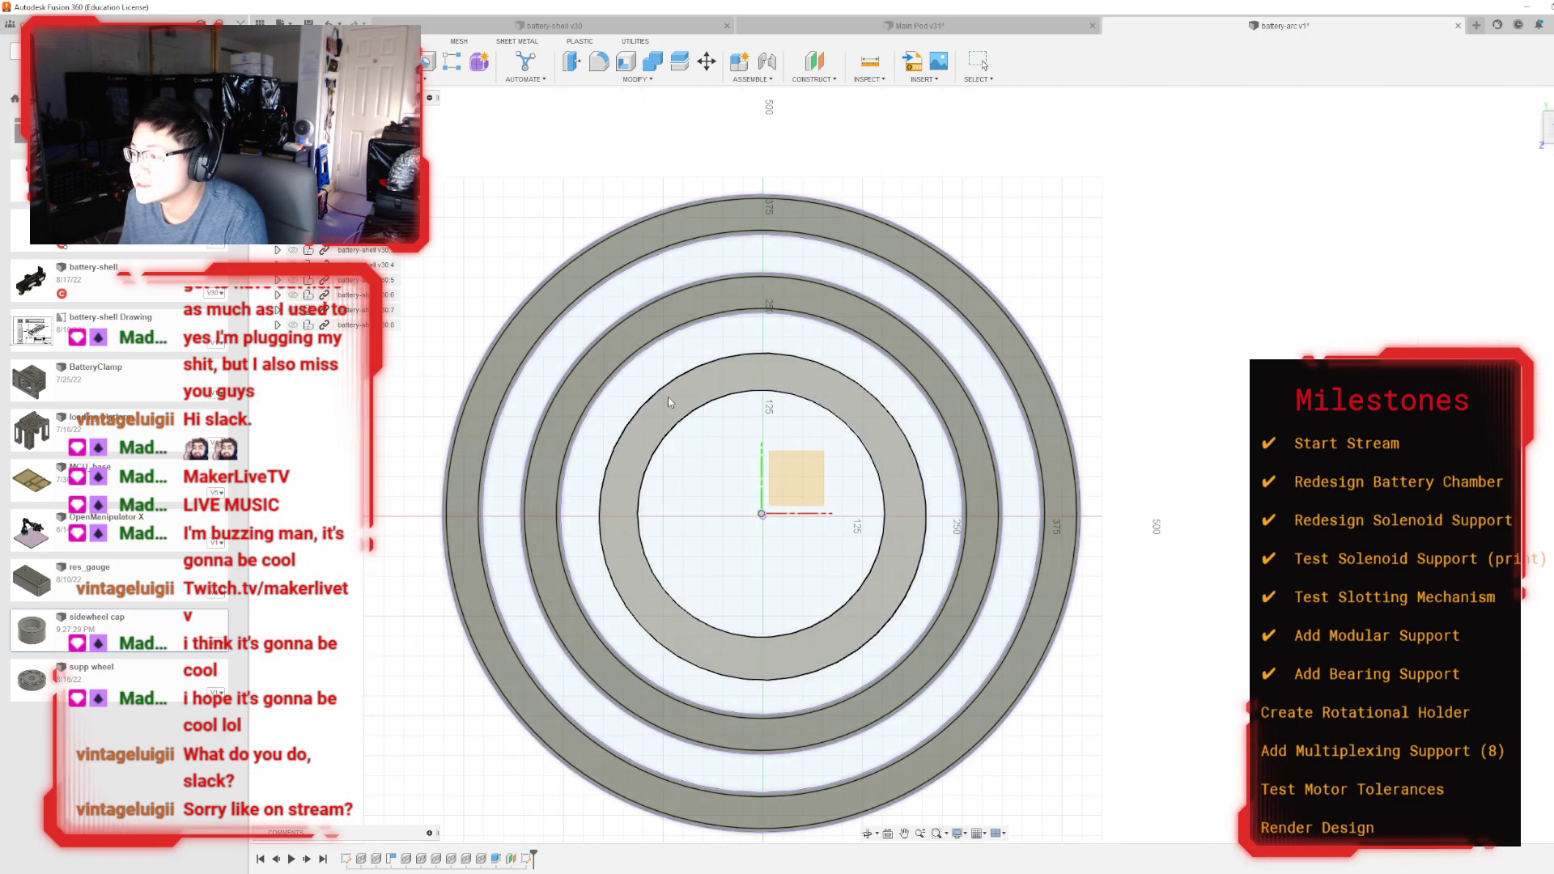
pyautogui.click(668, 396)
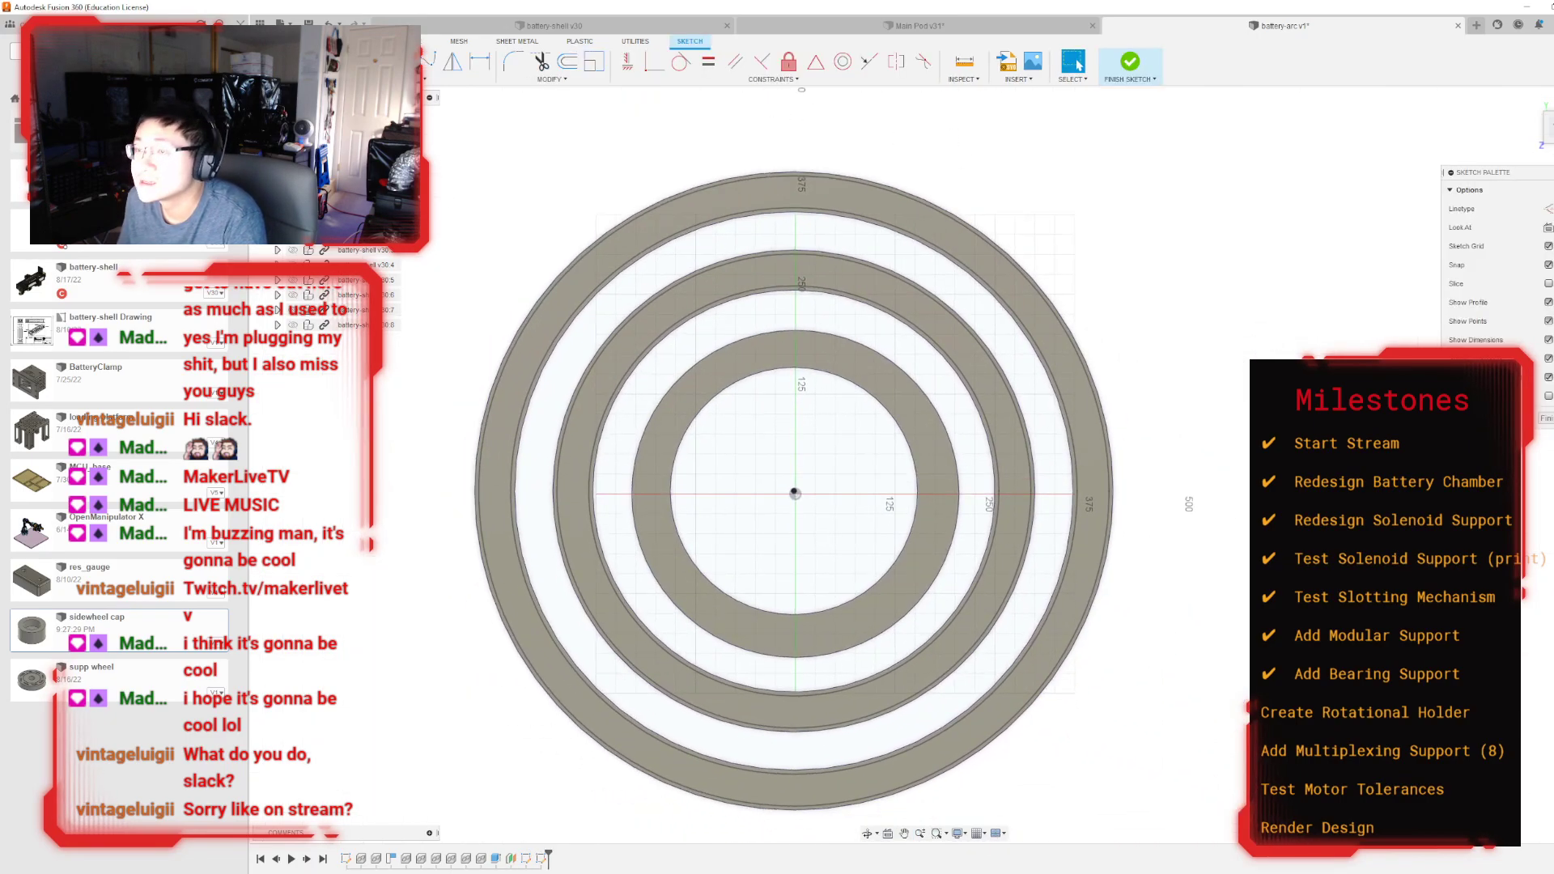
pyautogui.press('c')
pyautogui.click(795, 492)
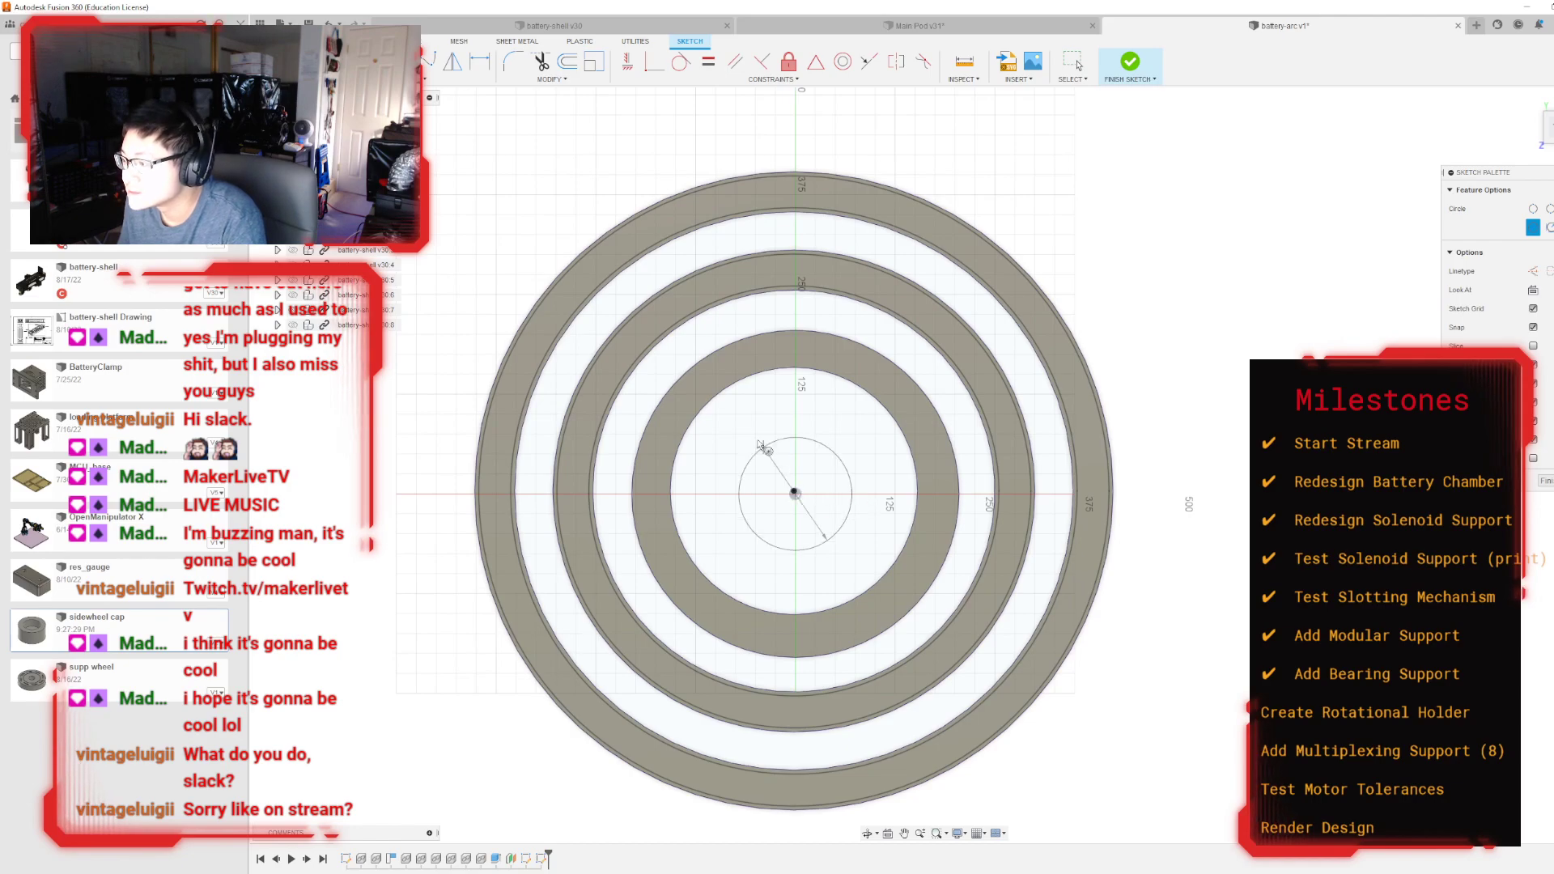
pyautogui.press('Escape')
pyautogui.scroll(5, 762, 559)
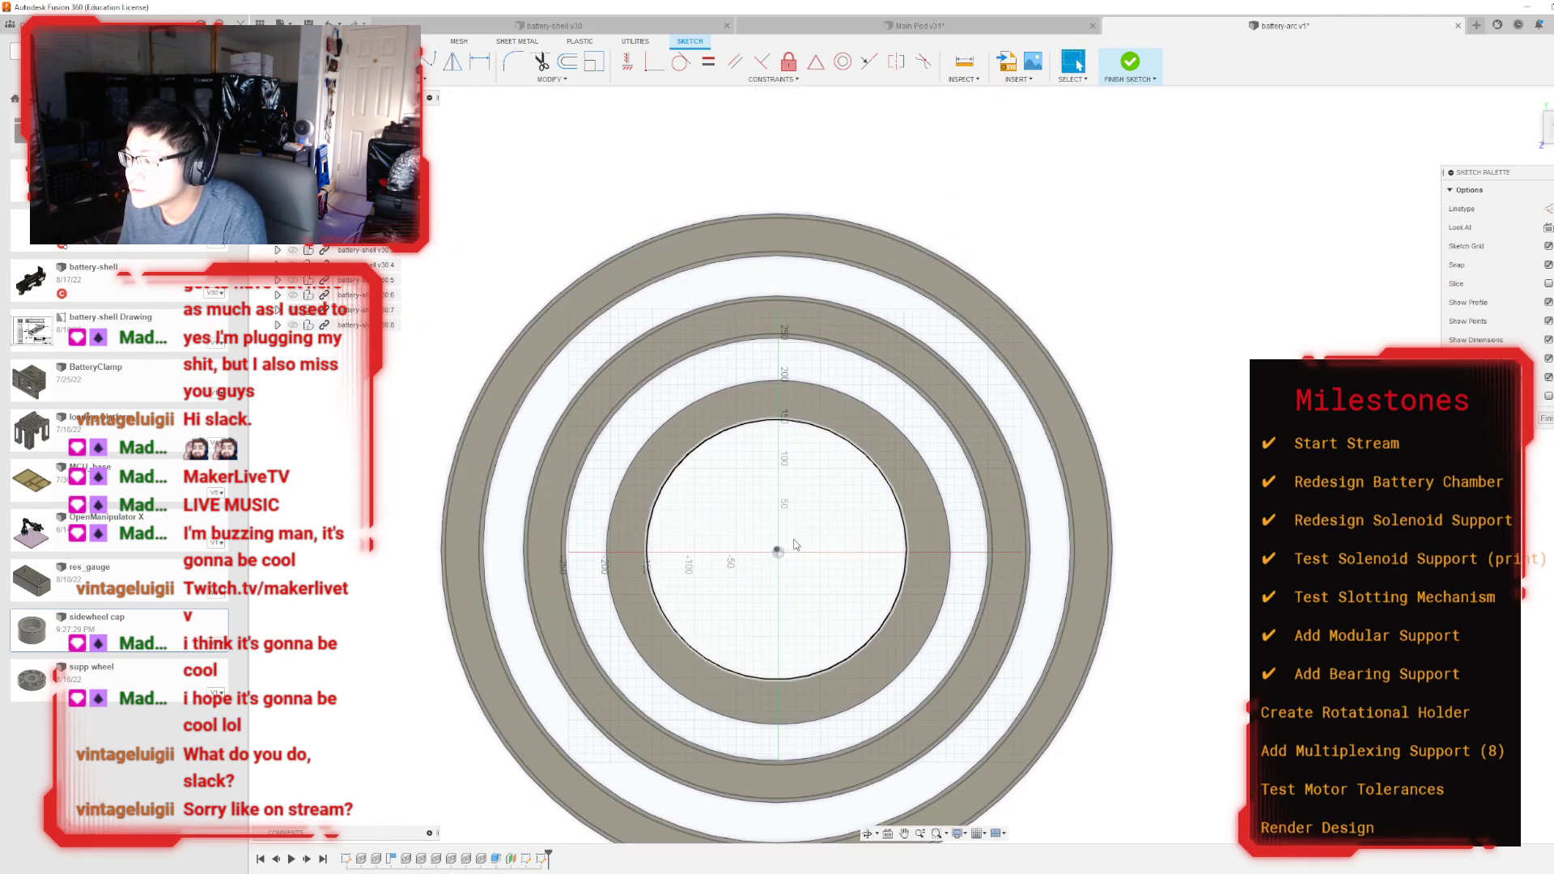
pyautogui.press('c')
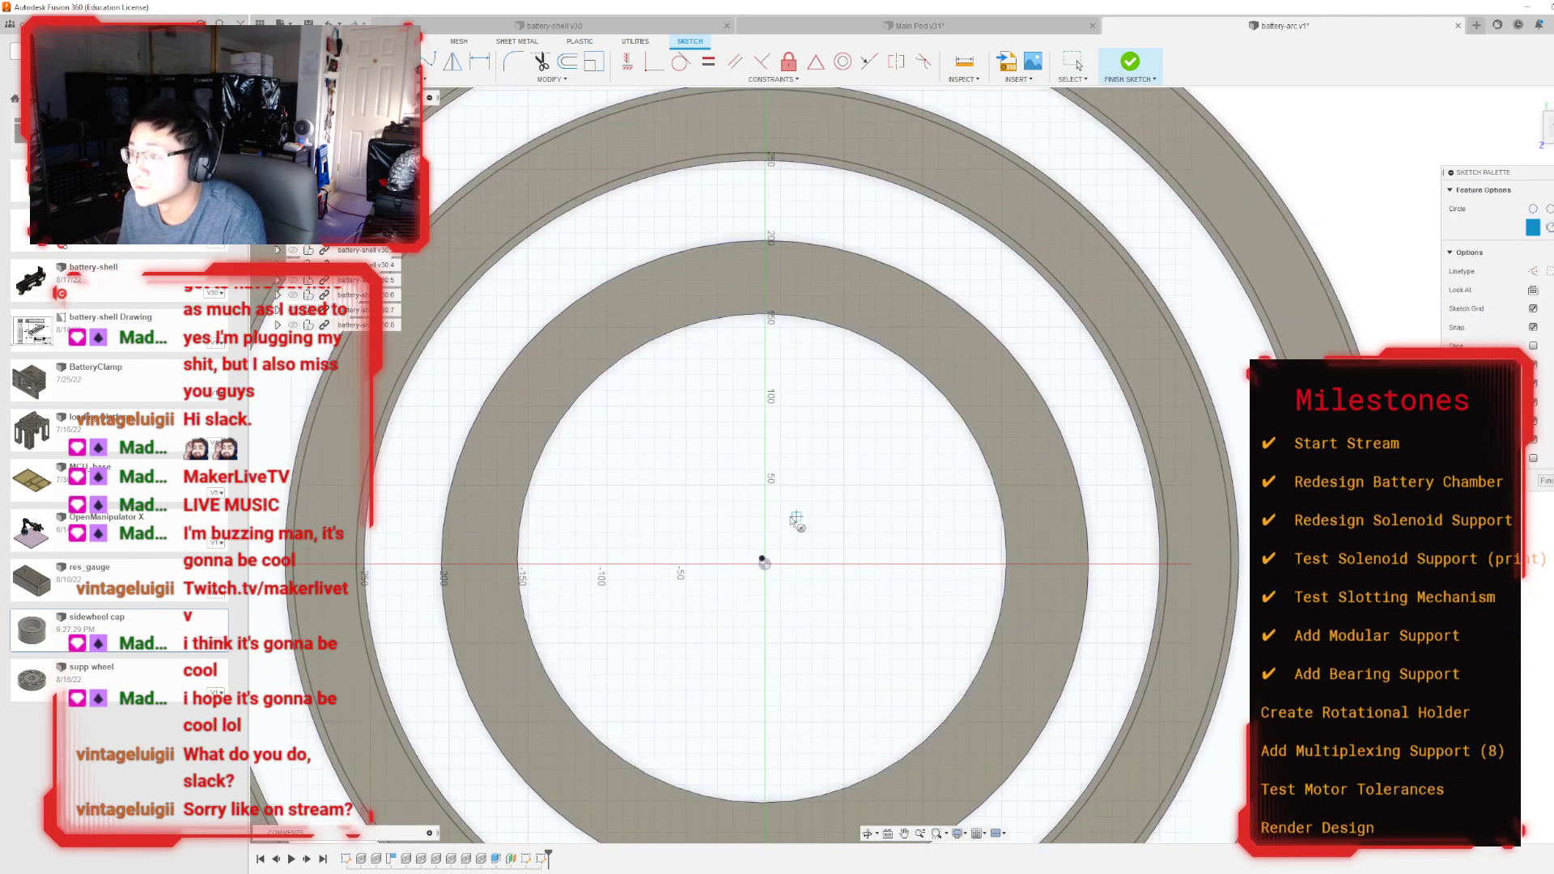
pyautogui.press('Escape')
pyautogui.click(579, 359)
pyautogui.press('Escape')
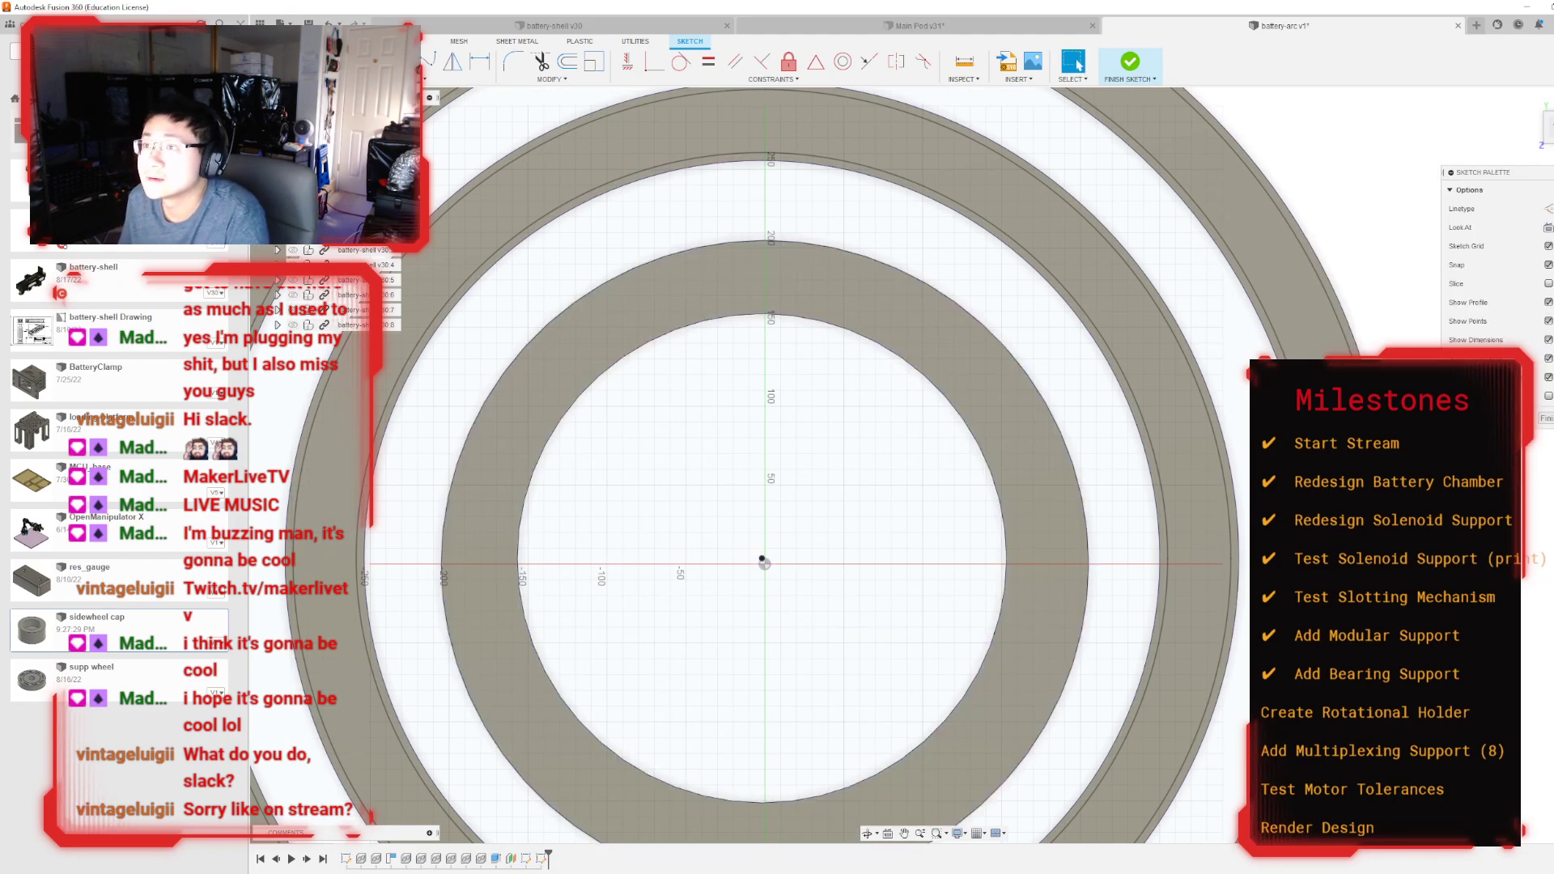
# Step: Project the innermost ring's top face into the sketch to obtain its inner and outer edges
pyautogui.press('p')
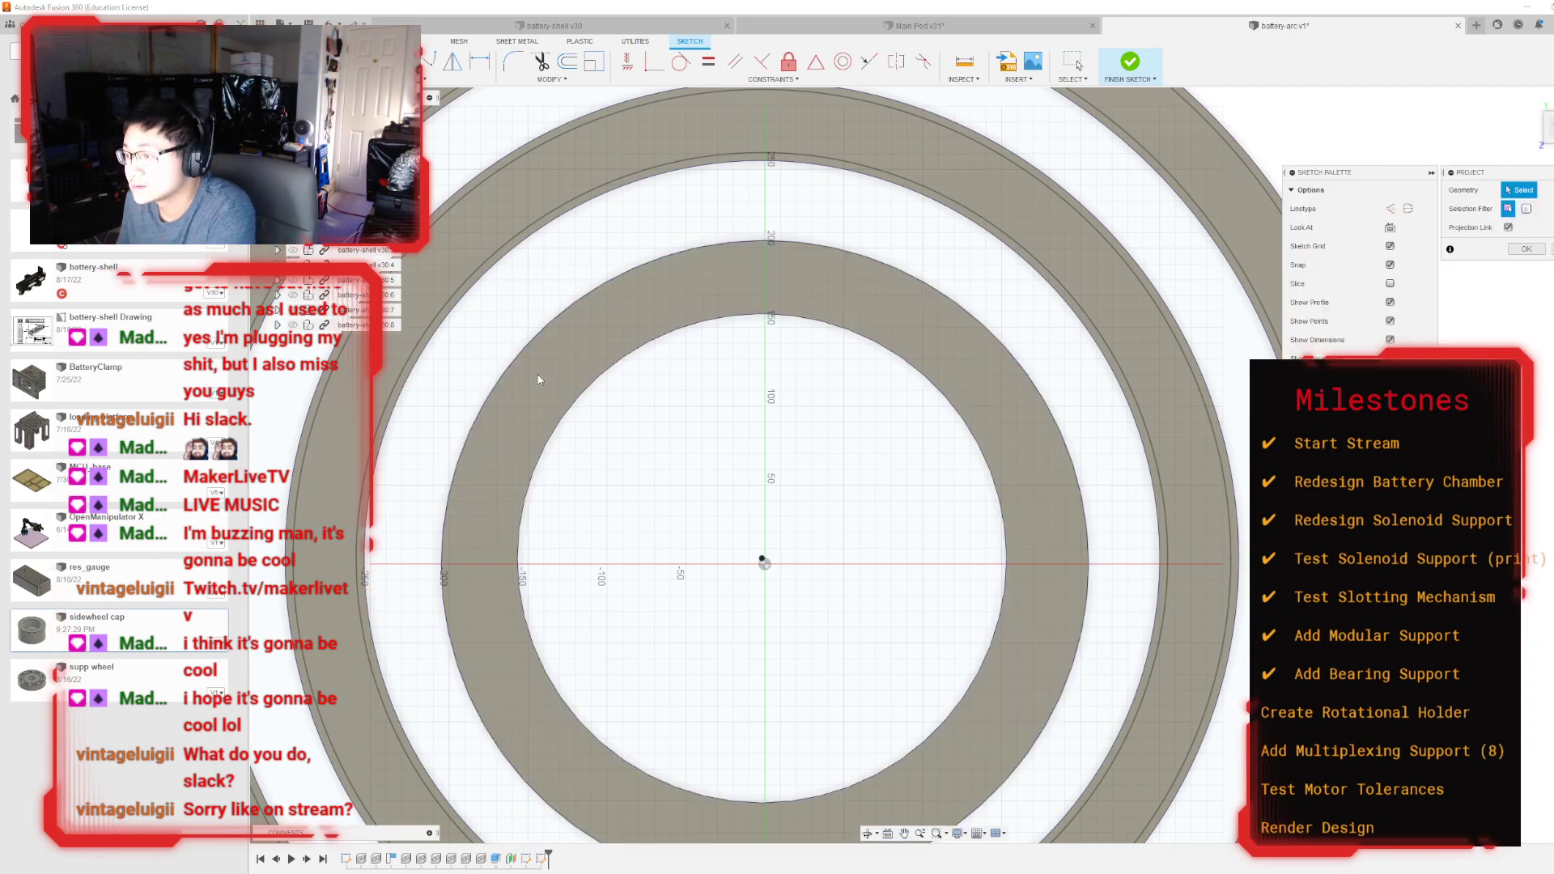
pyautogui.click(540, 379)
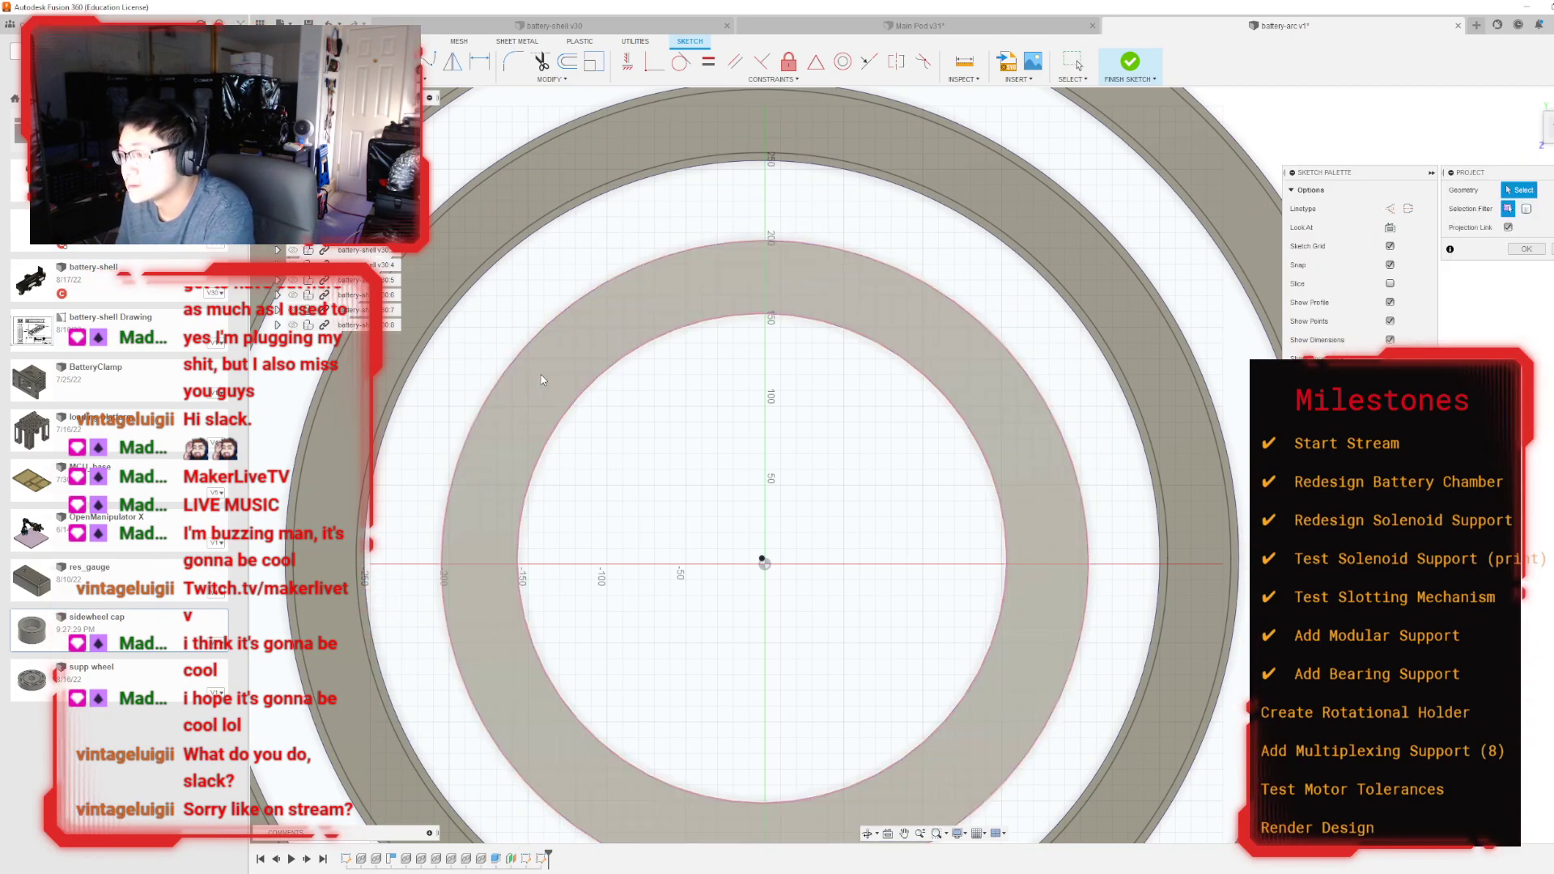
pyautogui.press('c')
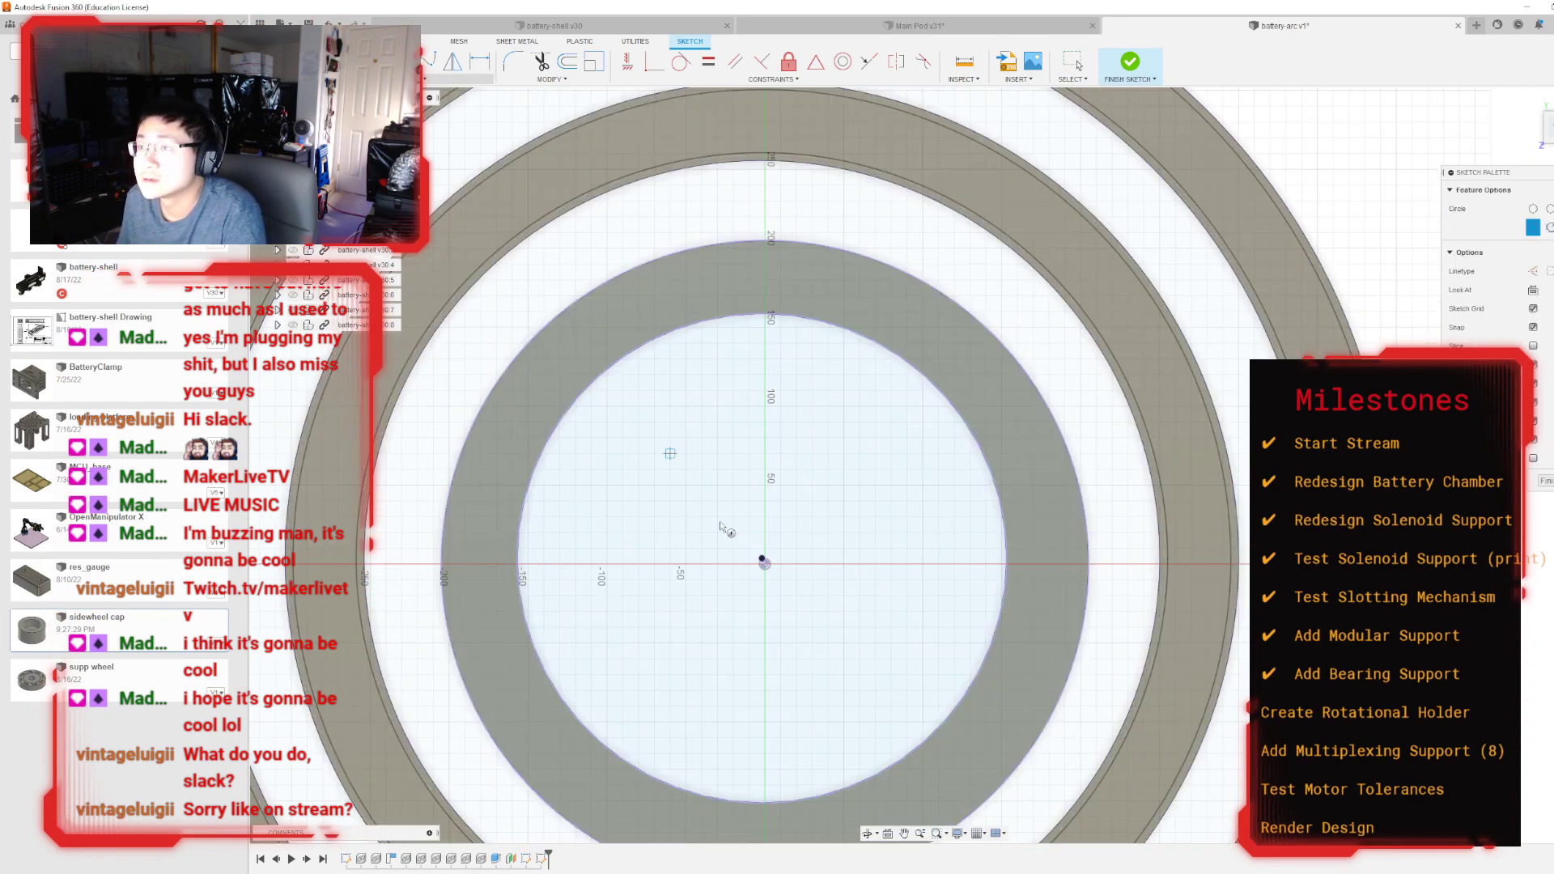
pyautogui.press('Escape')
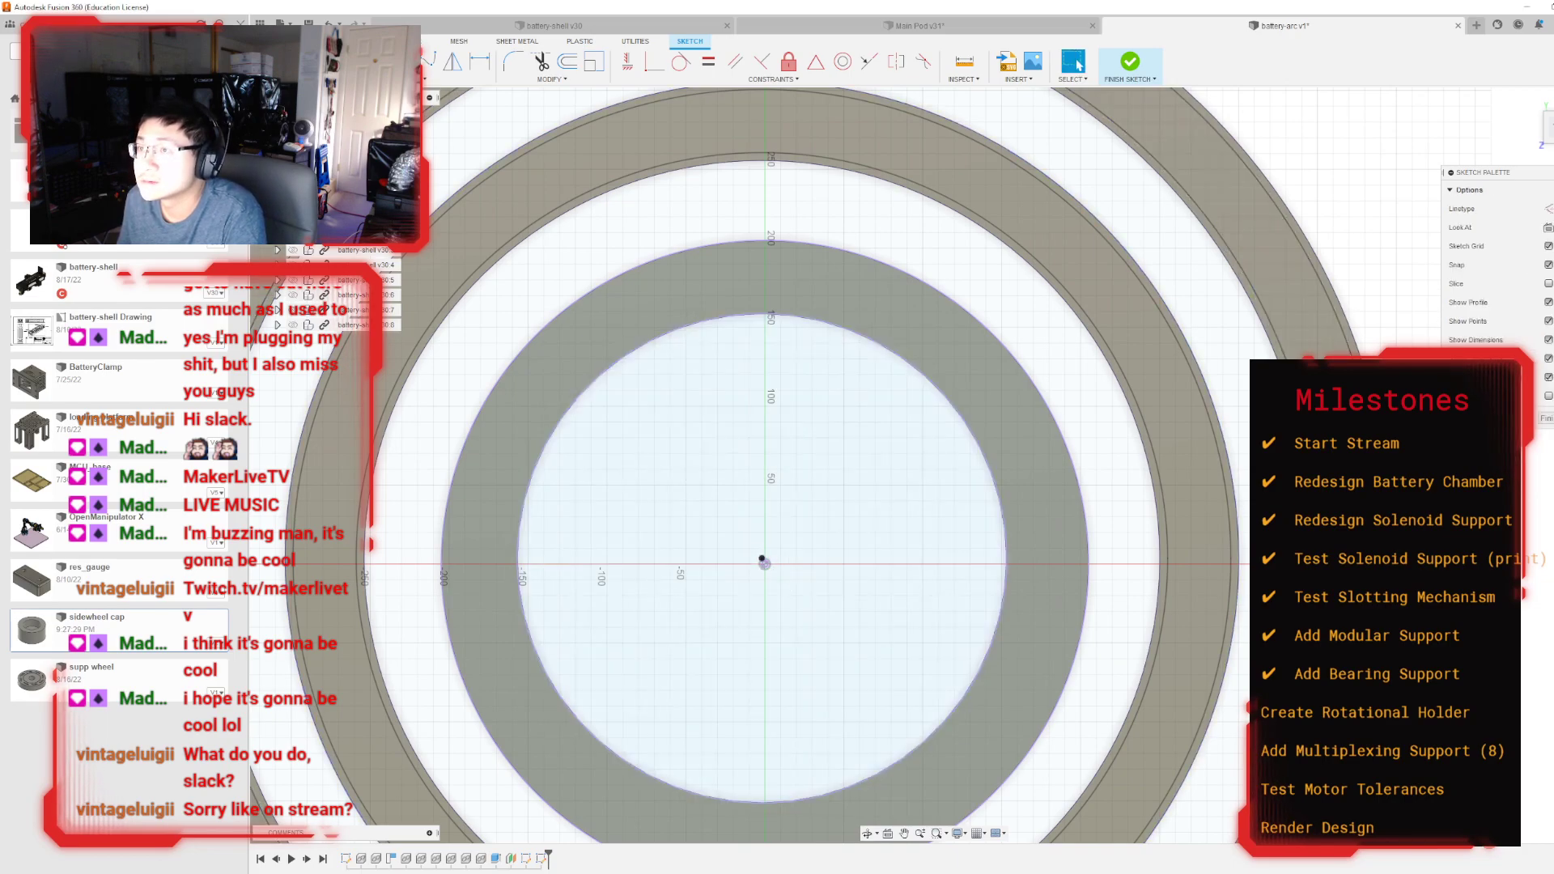
pyautogui.press('c')
pyautogui.click(761, 559)
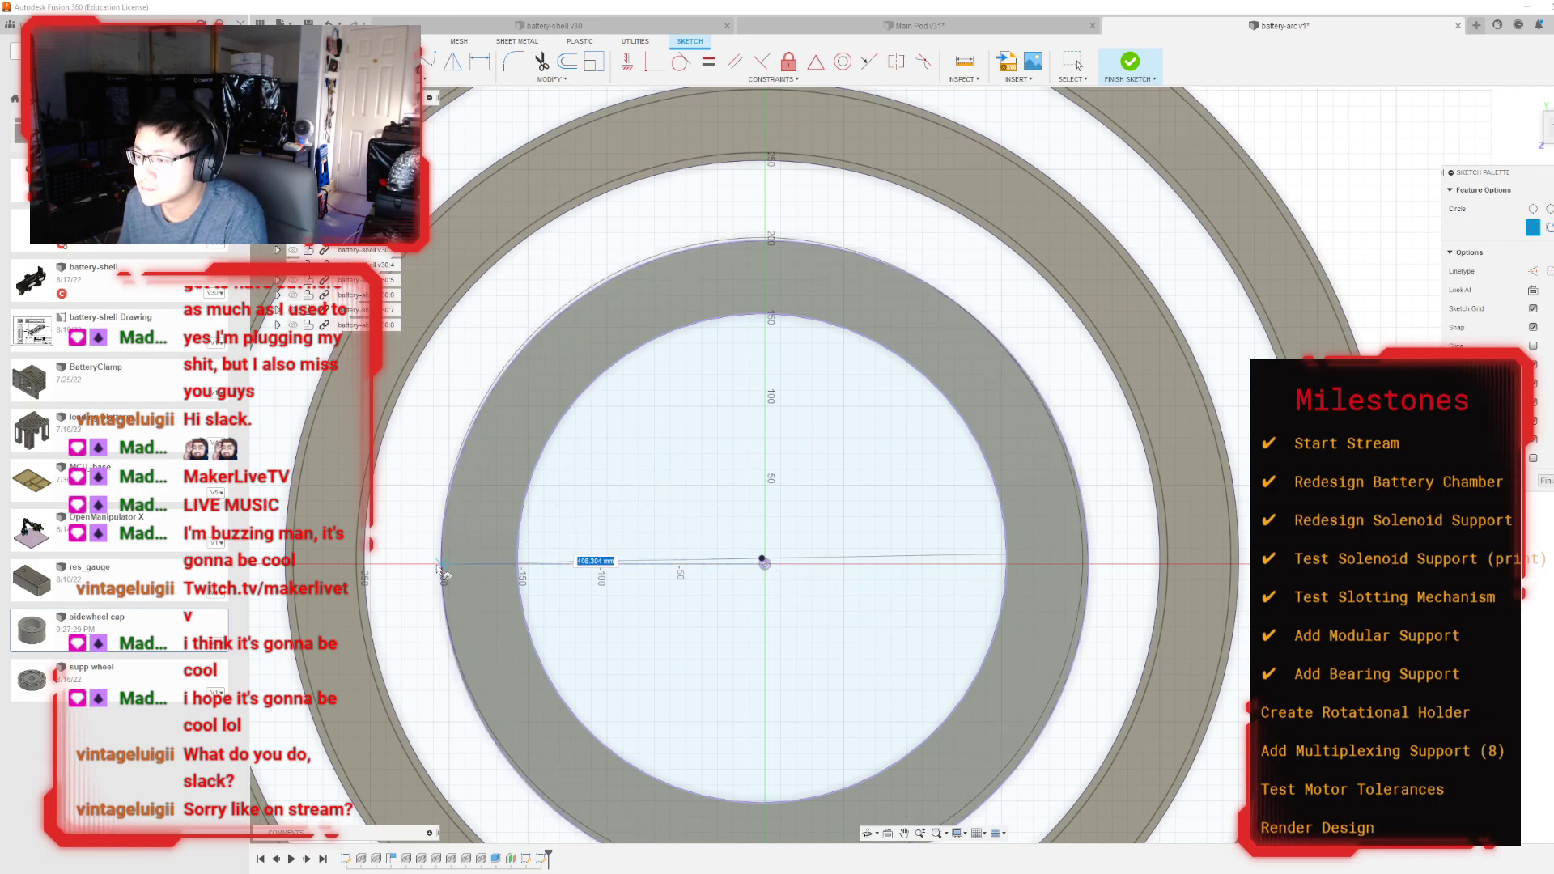
pyautogui.moveTo(437, 565); pyautogui.dragTo(429, 463, button='middle')
pyautogui.scroll(1, 510, 512)
pyautogui.press('Escape')
pyautogui.scroll(-1, 792, 569)
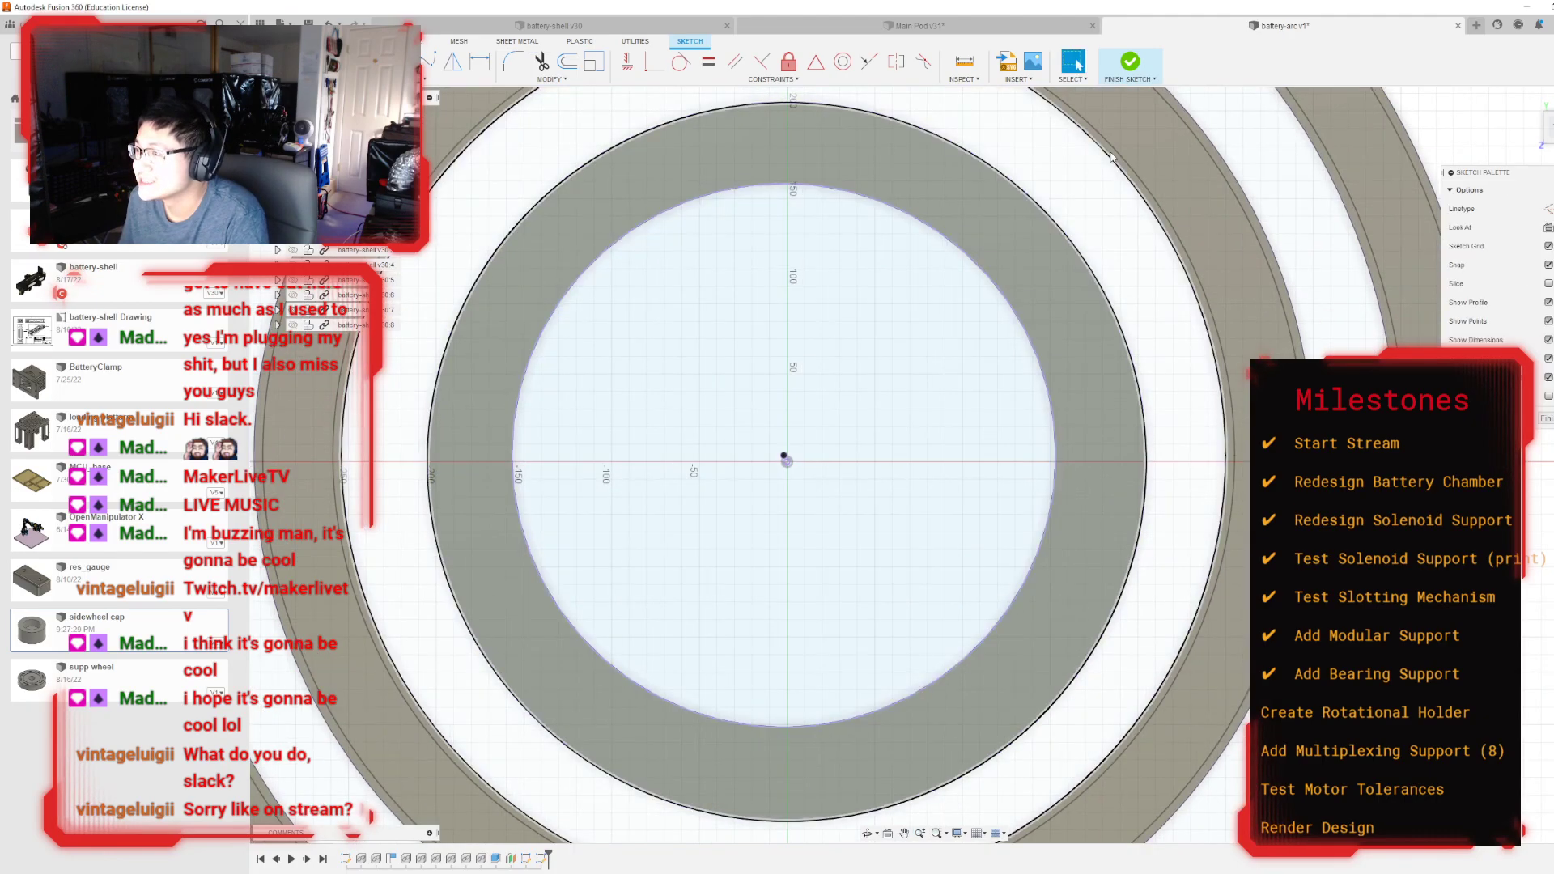
# Step: Finish the innermost ring's sketch and open the first sketch in the history, holding the base circles of the rings, for editing
pyautogui.click(1130, 61)
pyautogui.scroll(-2, 1003, 474)
pyautogui.scroll(-3, 1004, 473)
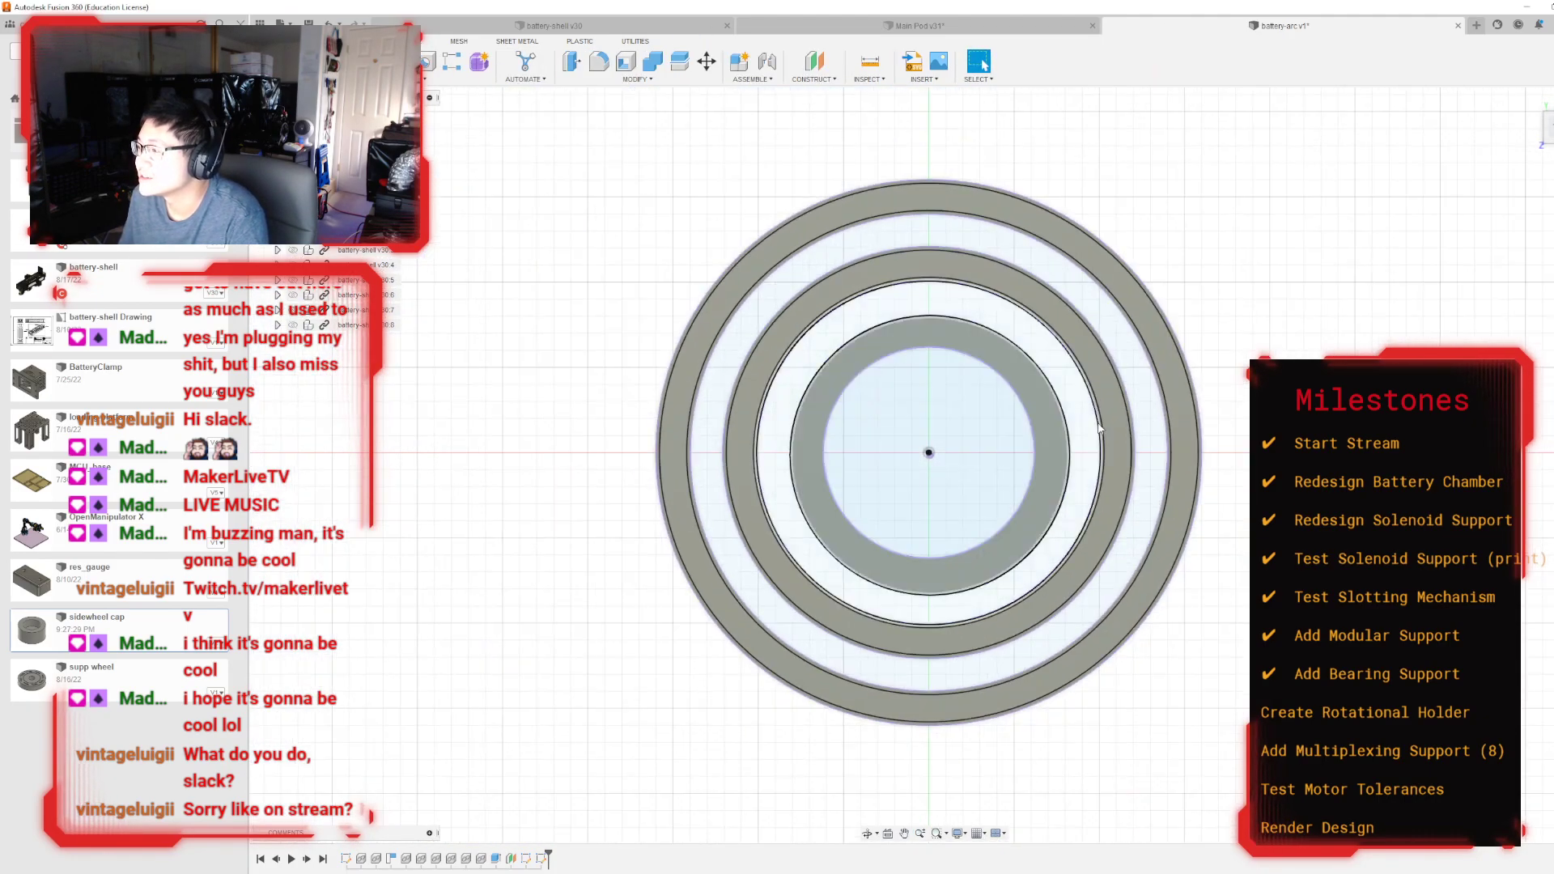
pyautogui.keyDown('shift'); pyautogui.moveTo(1079, 443); pyautogui.dragTo(1053, 363, button='middle'); pyautogui.keyUp('shift')
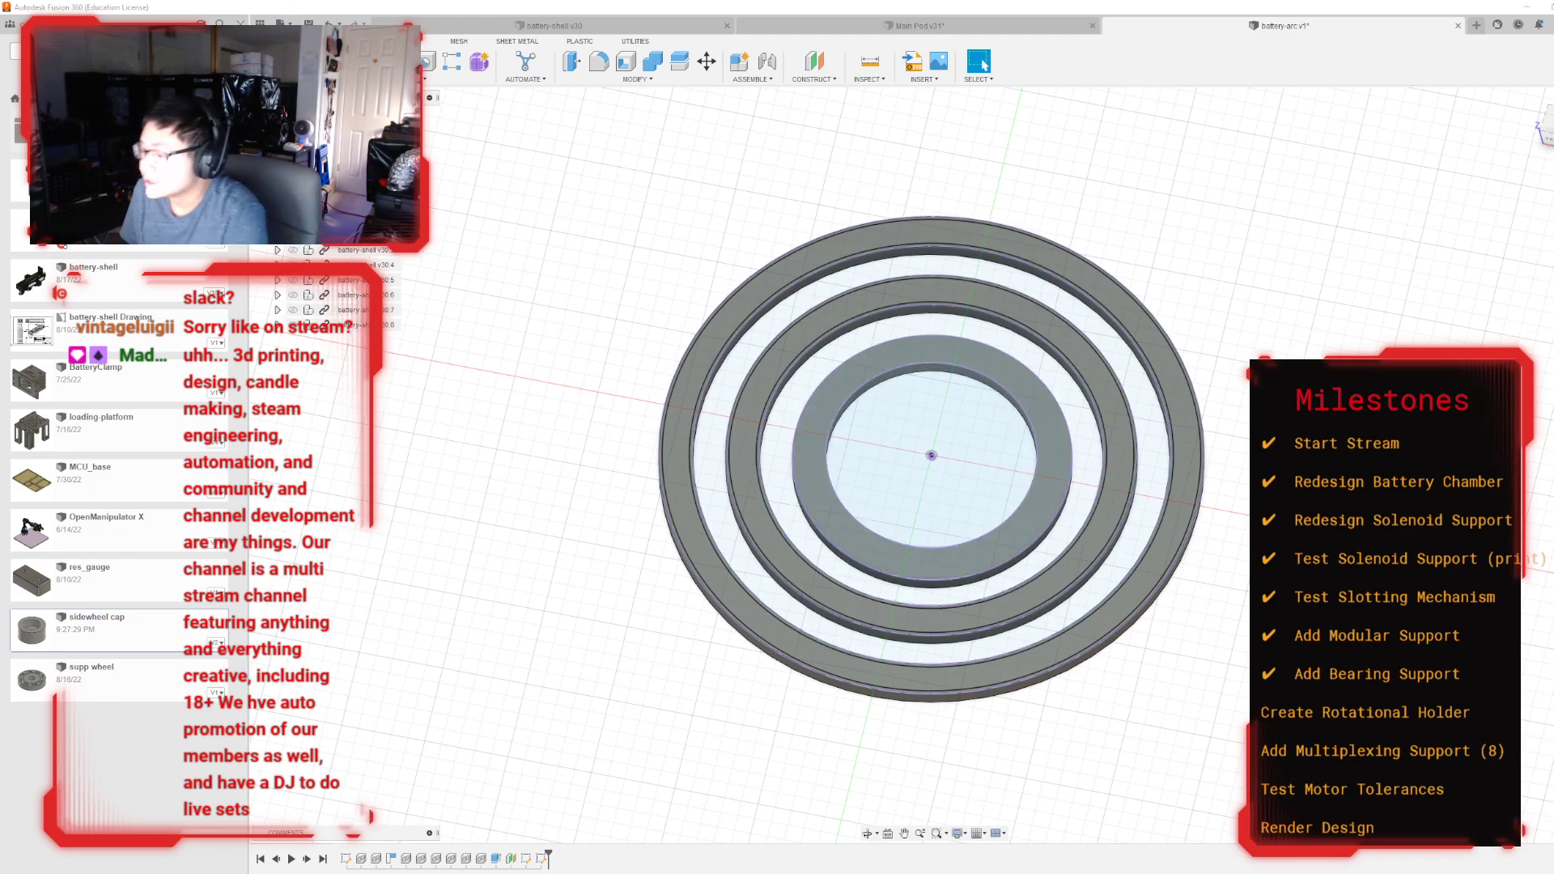
pyautogui.doubleClick(346, 857)
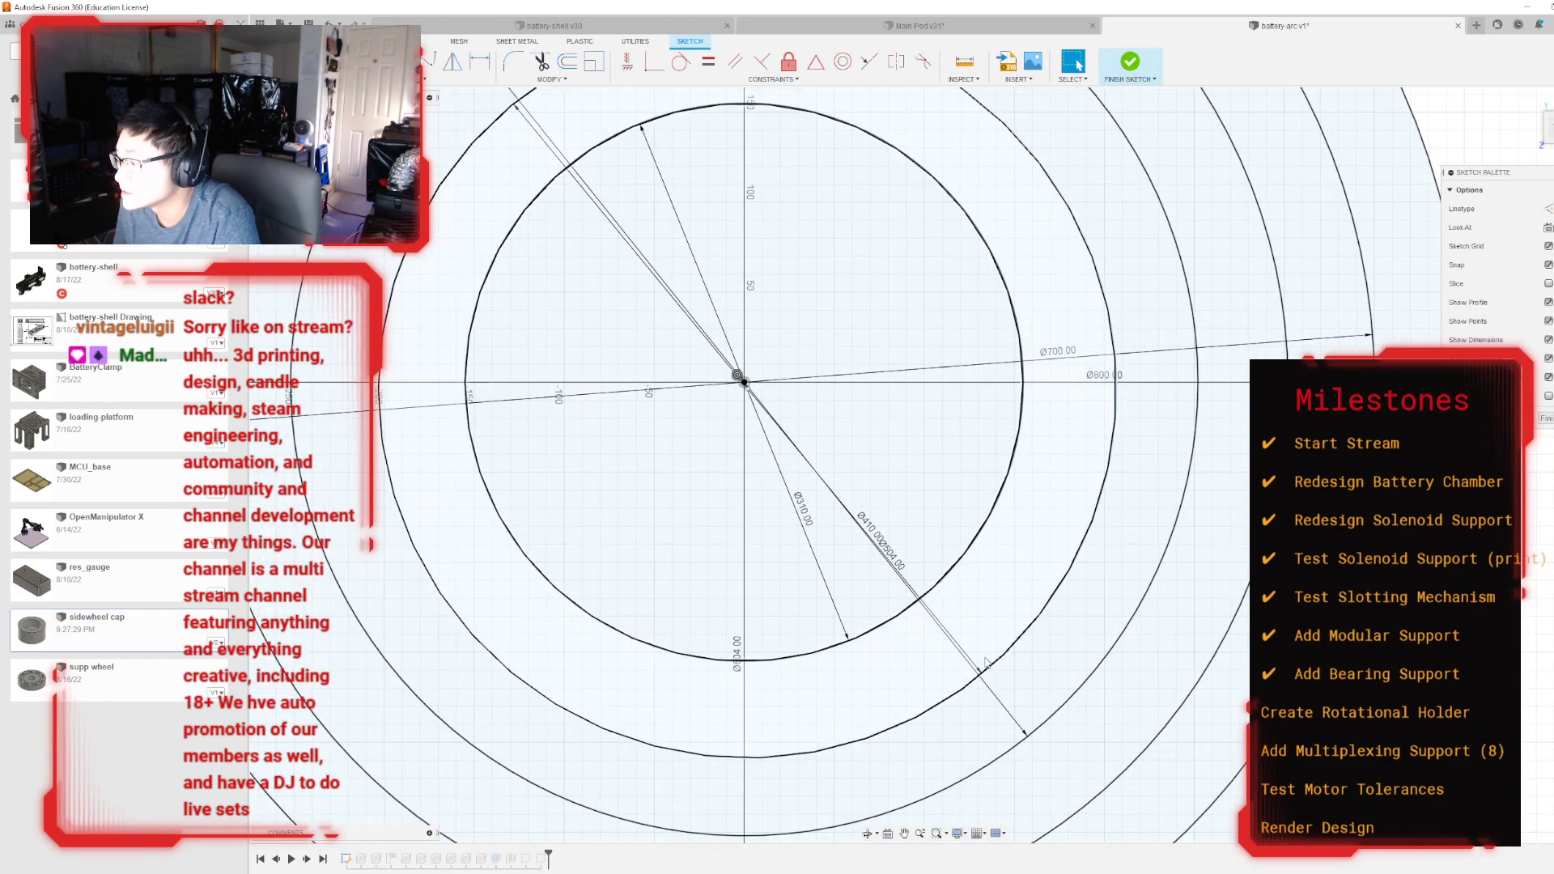
# Step: Delete the 310 mm and 410 mm circles of the innermost ring from the base sketch
pyautogui.scroll(2, 912, 605)
pyautogui.scroll(2, 912, 604)
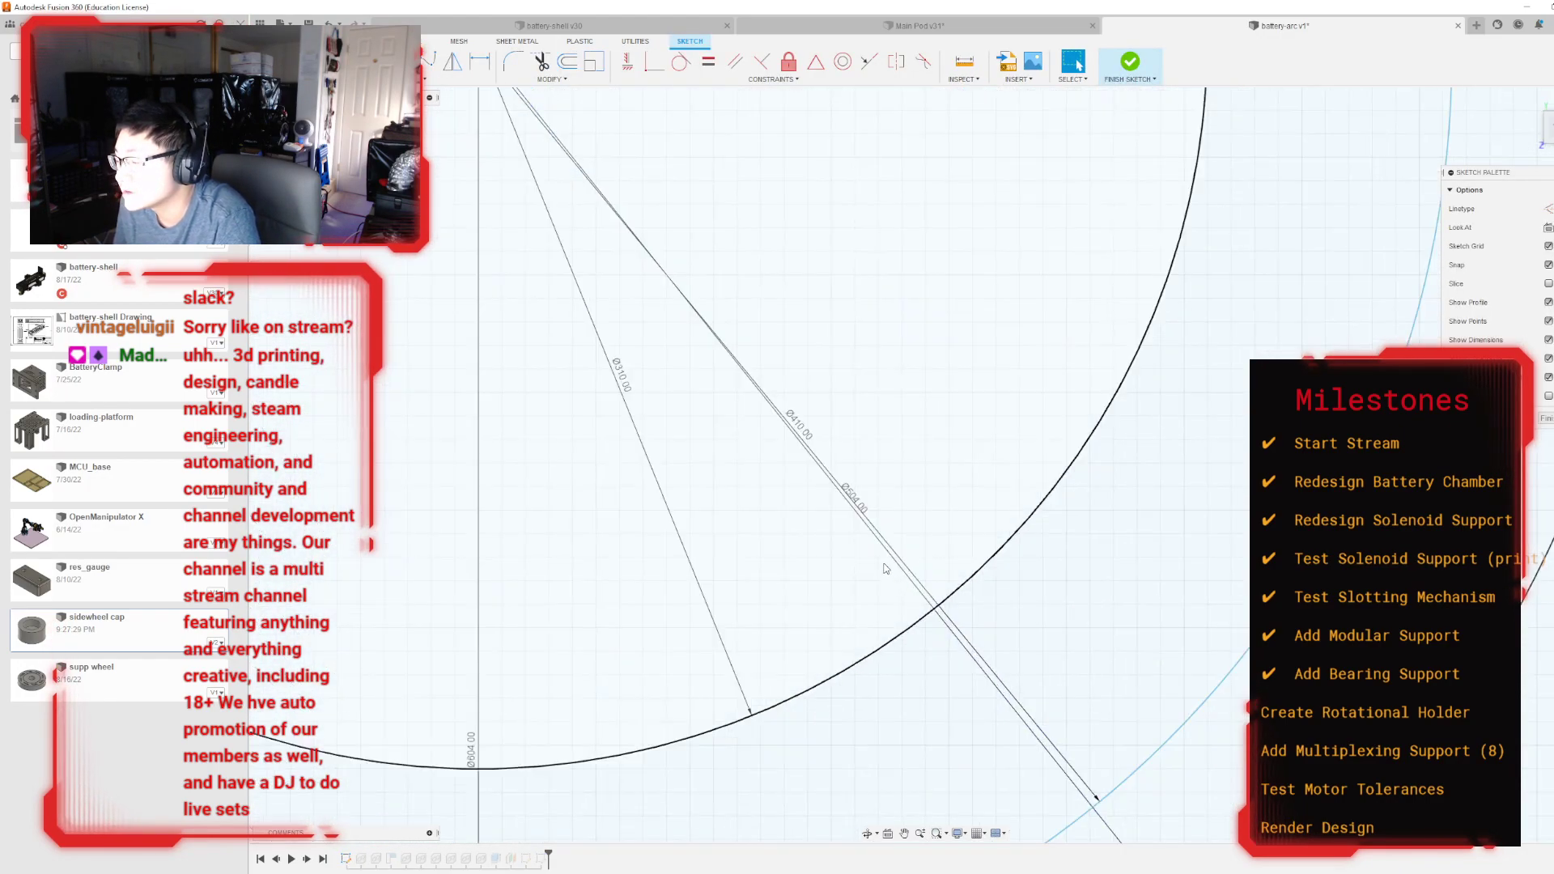
pyautogui.scroll(-5, 886, 569)
pyautogui.scroll(2, 666, 299)
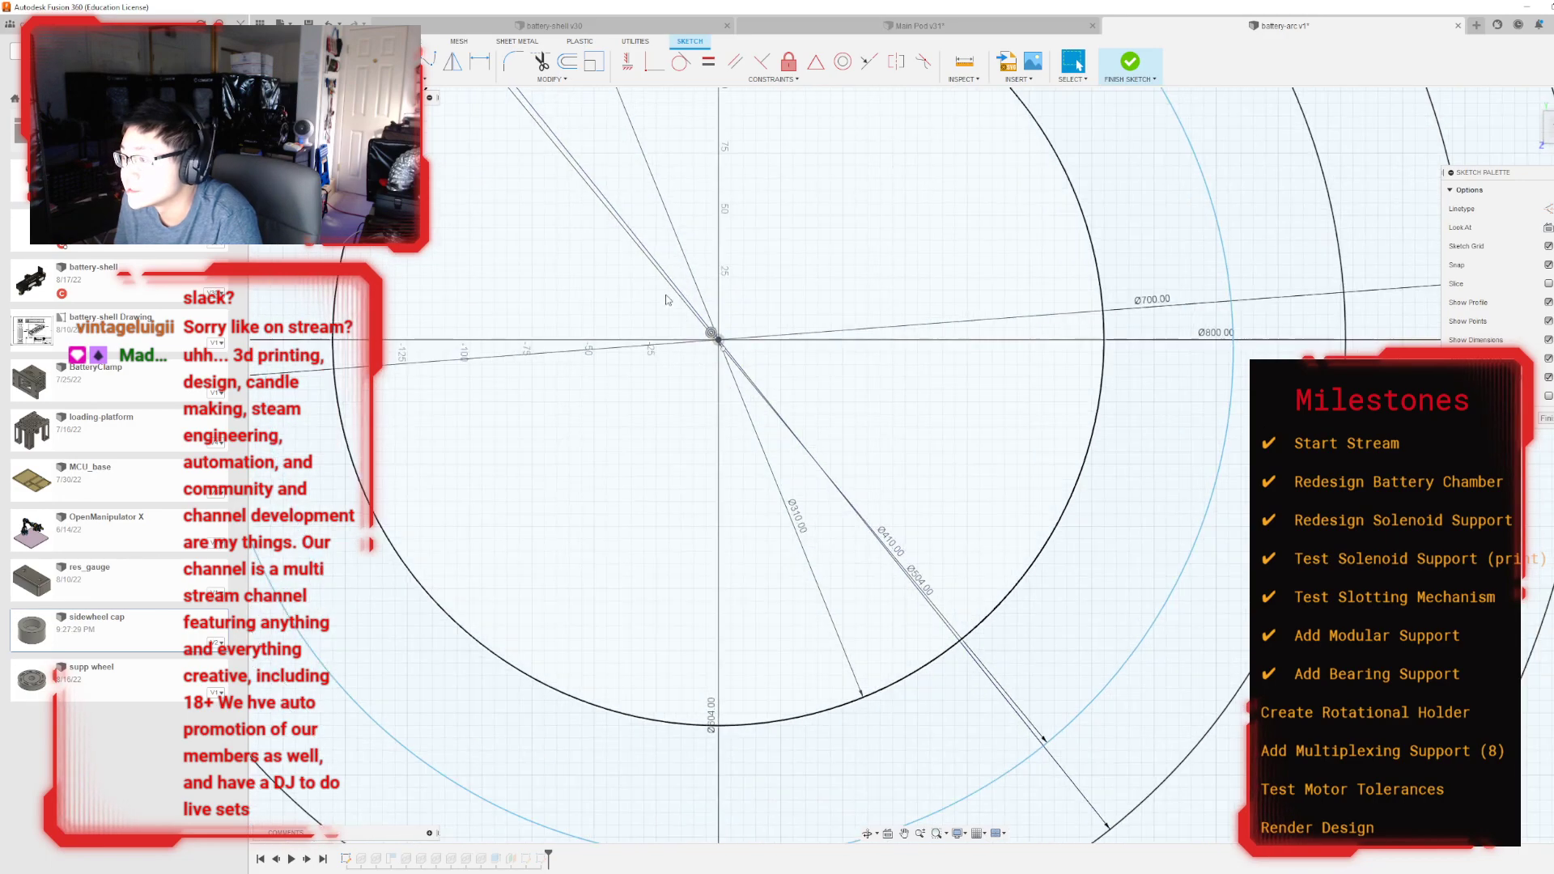
pyautogui.scroll(2, 761, 389)
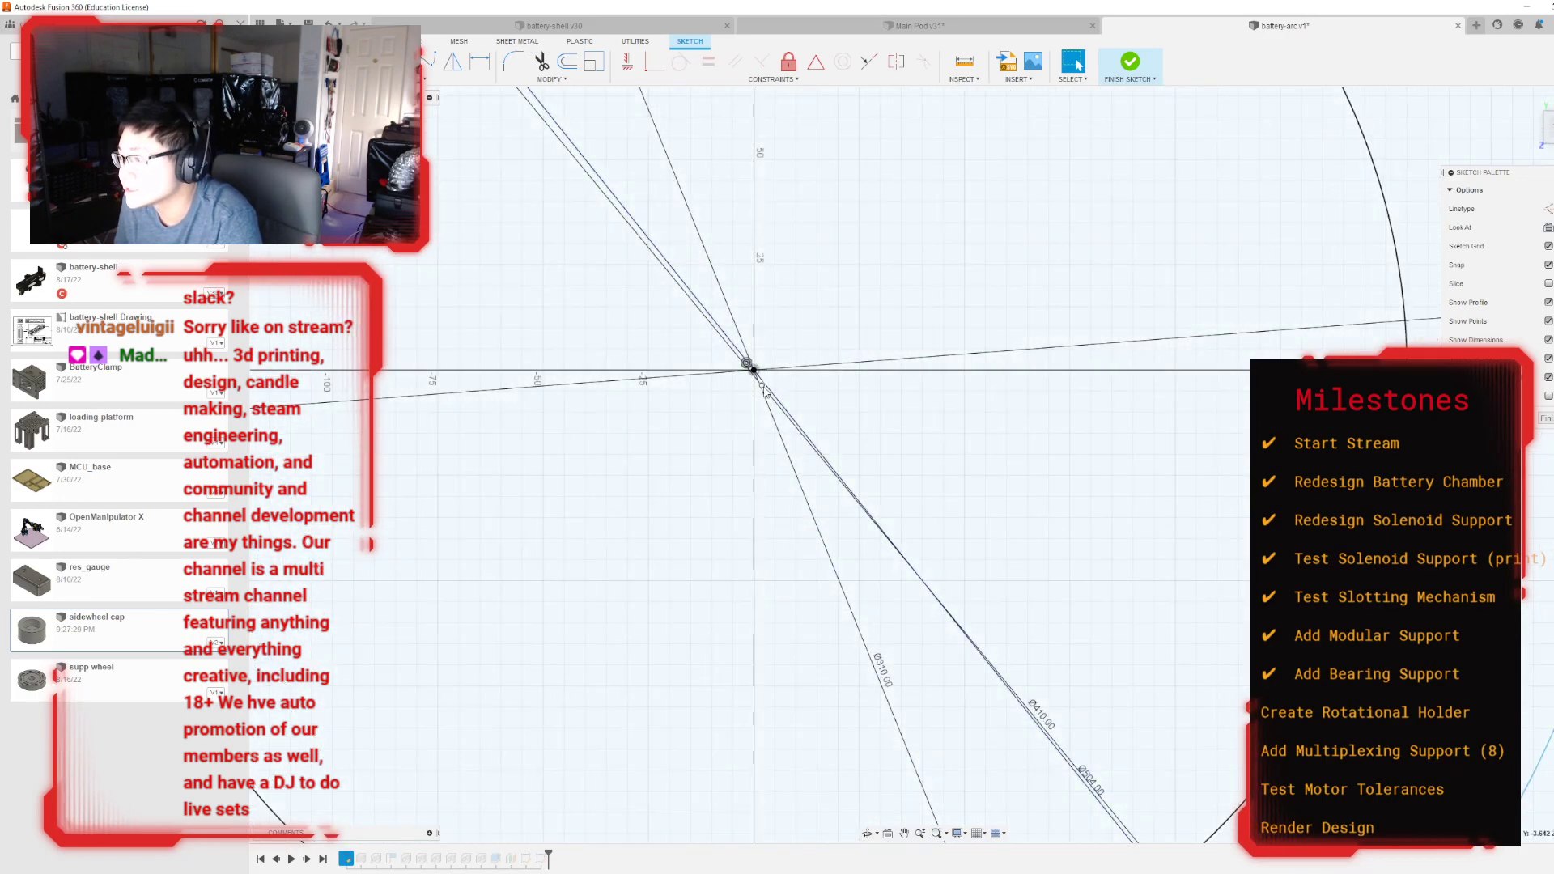
pyautogui.scroll(-4, 761, 389)
pyautogui.click(806, 497)
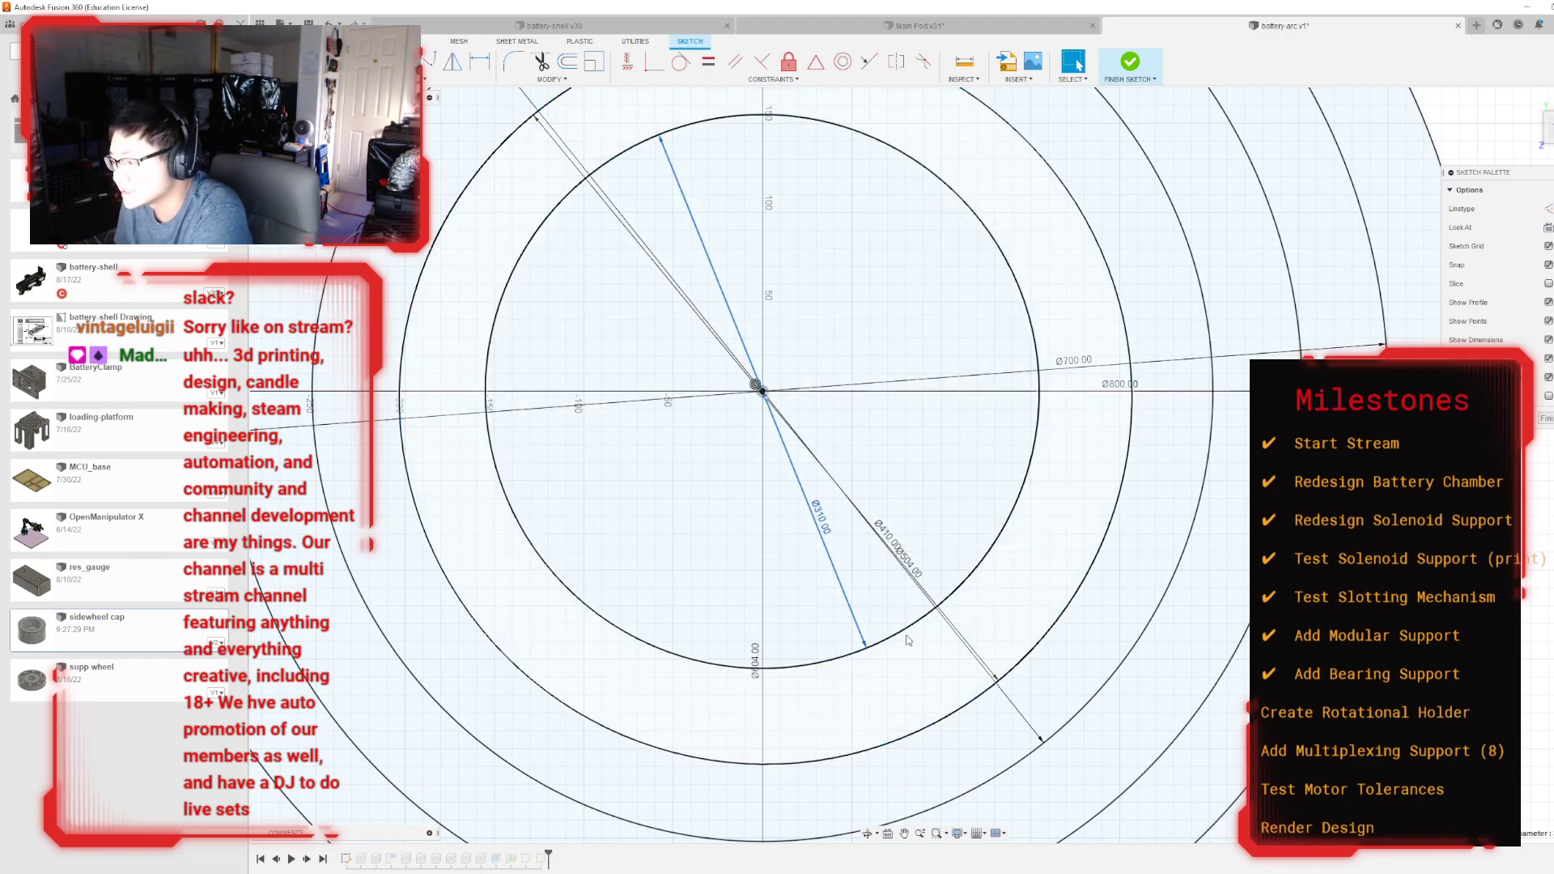
pyautogui.press('Delete')
pyautogui.click(1009, 682)
pyautogui.press('Delete')
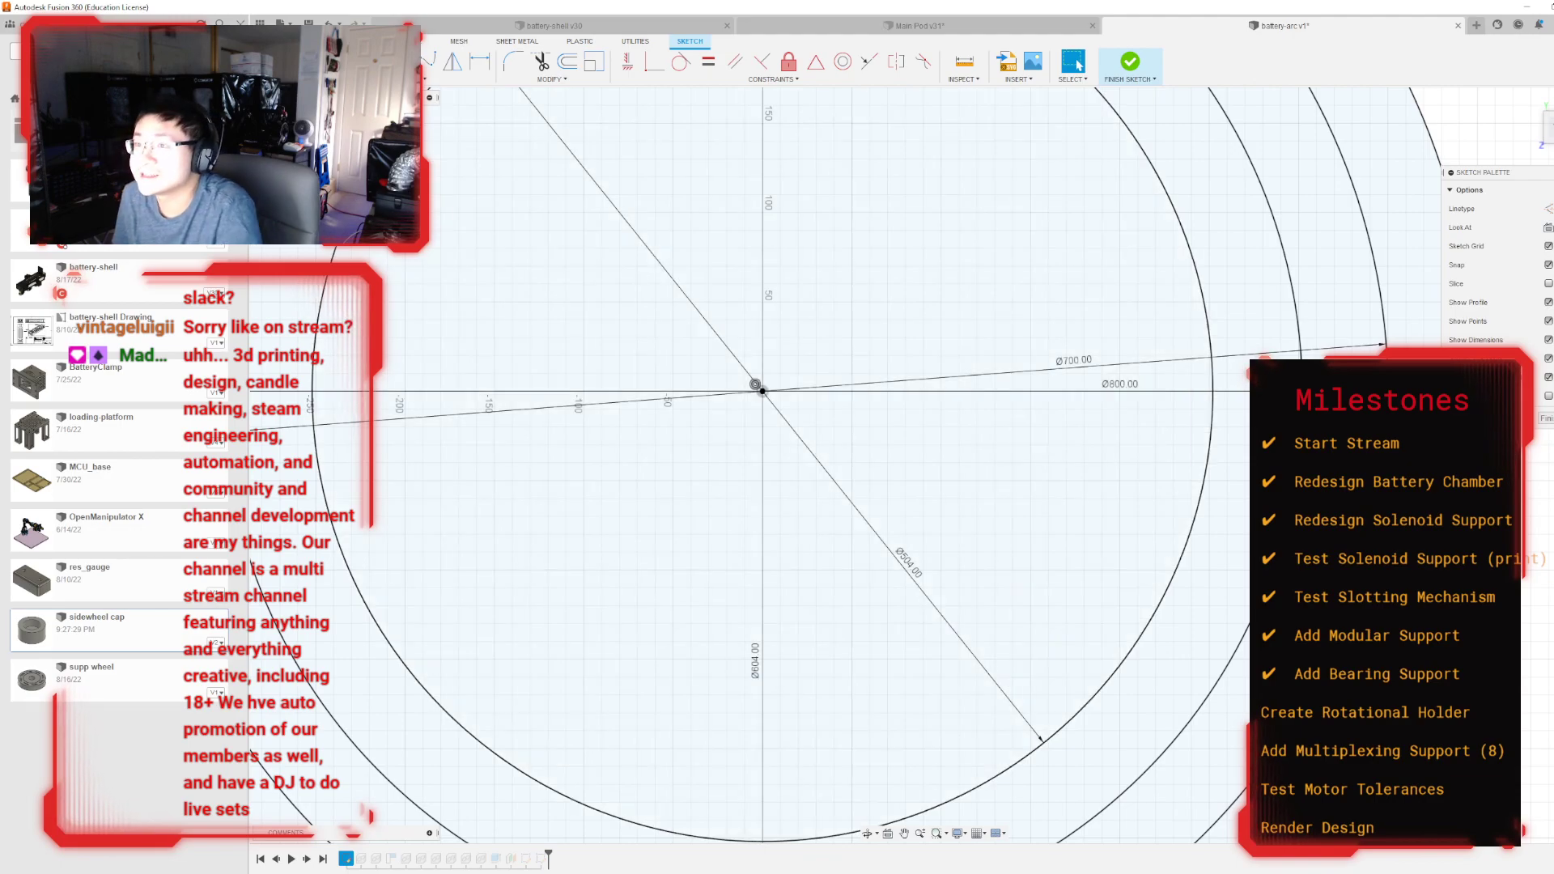
# Step: Redraw the innermost ring's base circles, centred on the origin, with diameters of 410 mm and 310 mm
pyautogui.click(372, 61)
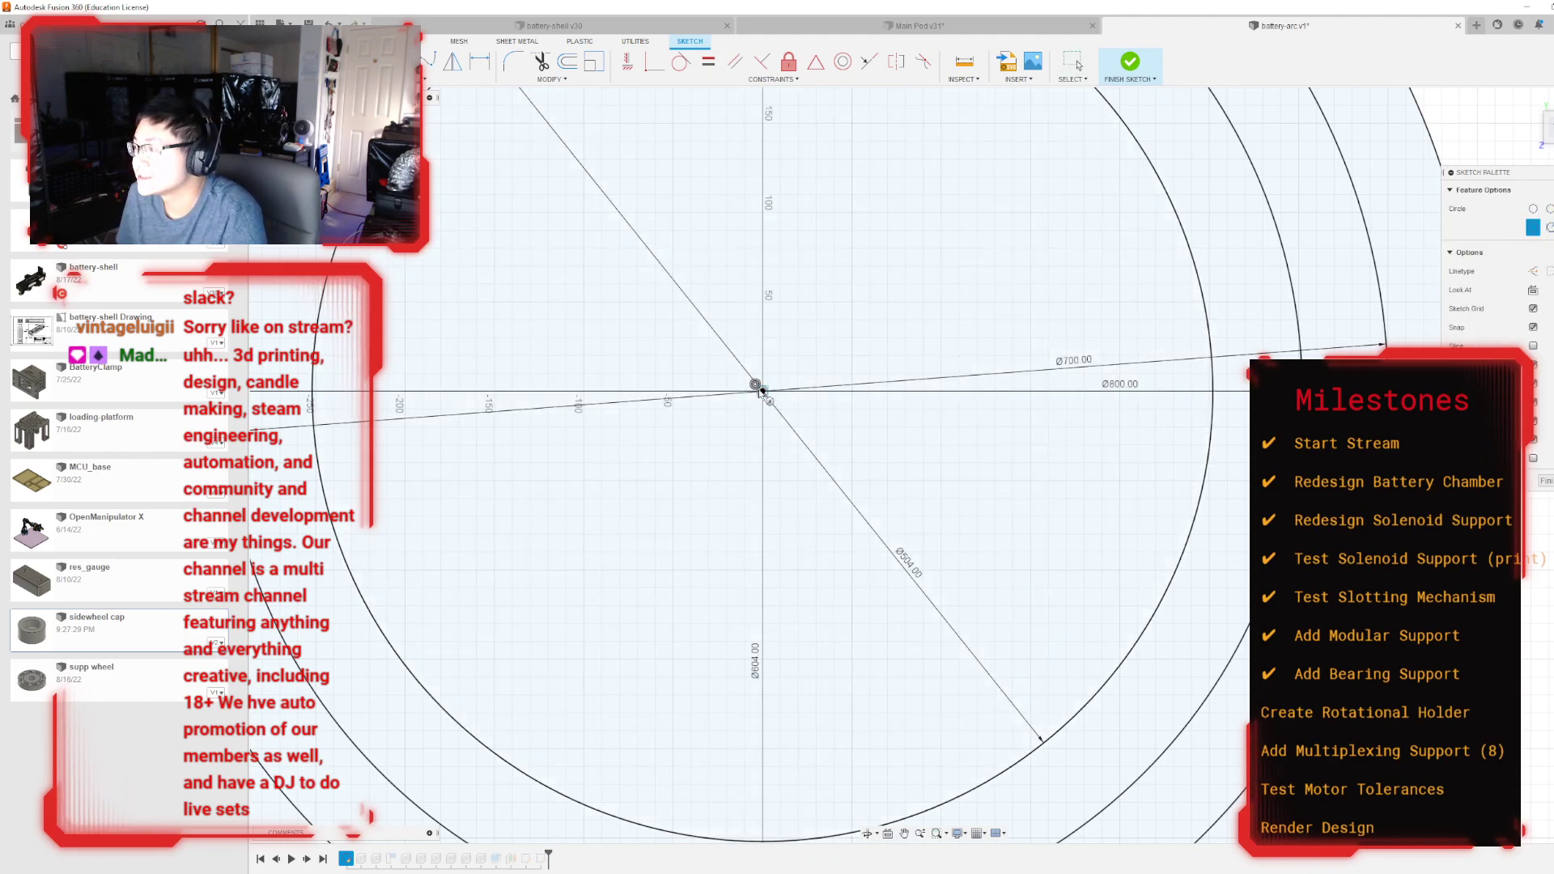
pyautogui.click(762, 391)
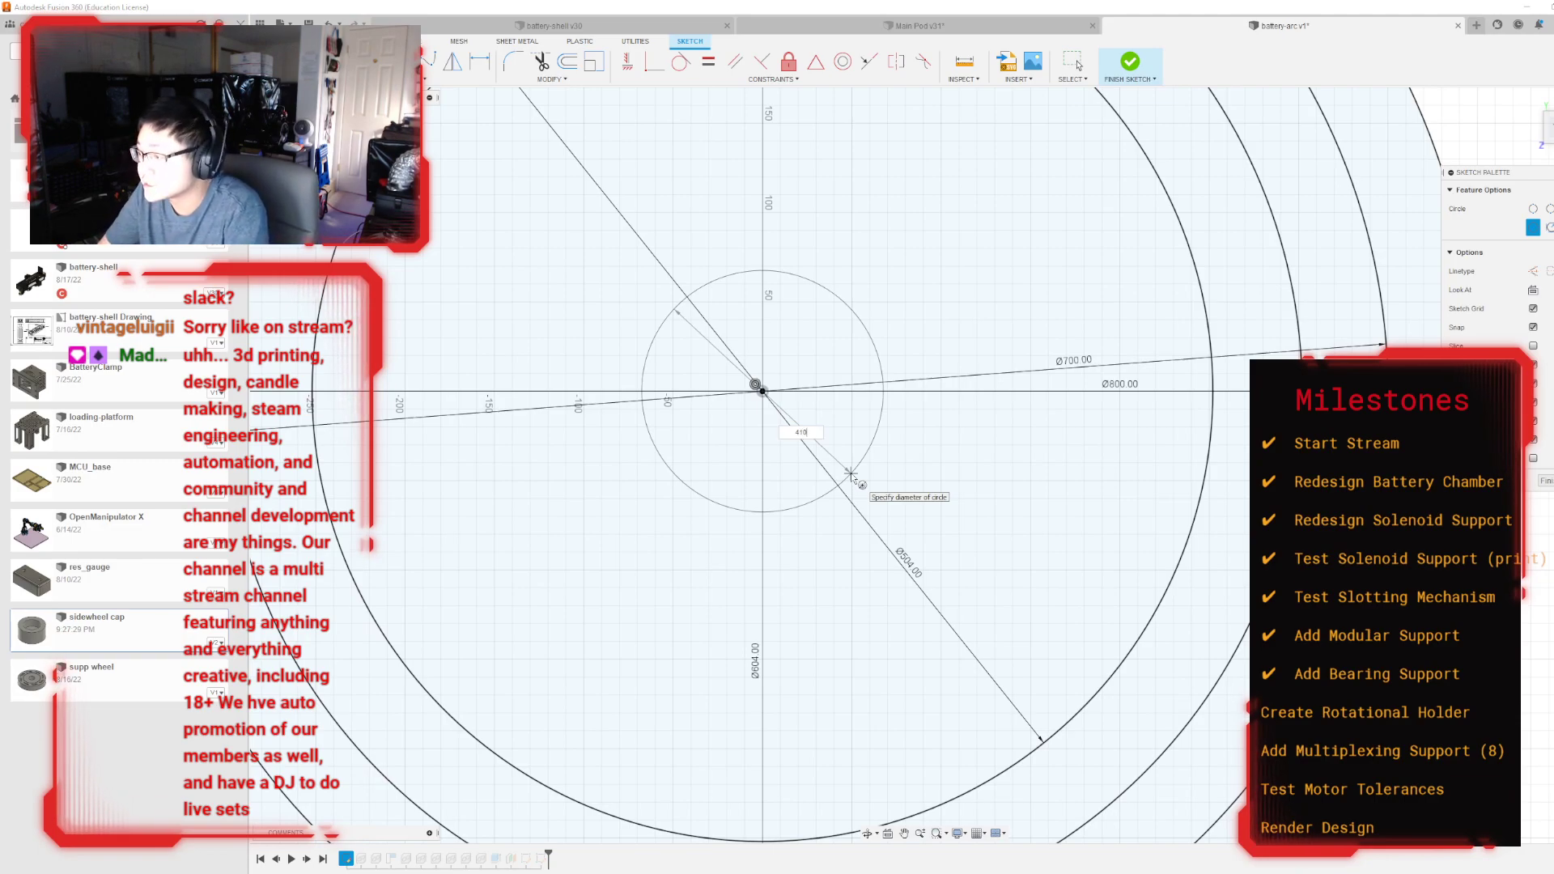
pyautogui.write('410')
pyautogui.press('Return')
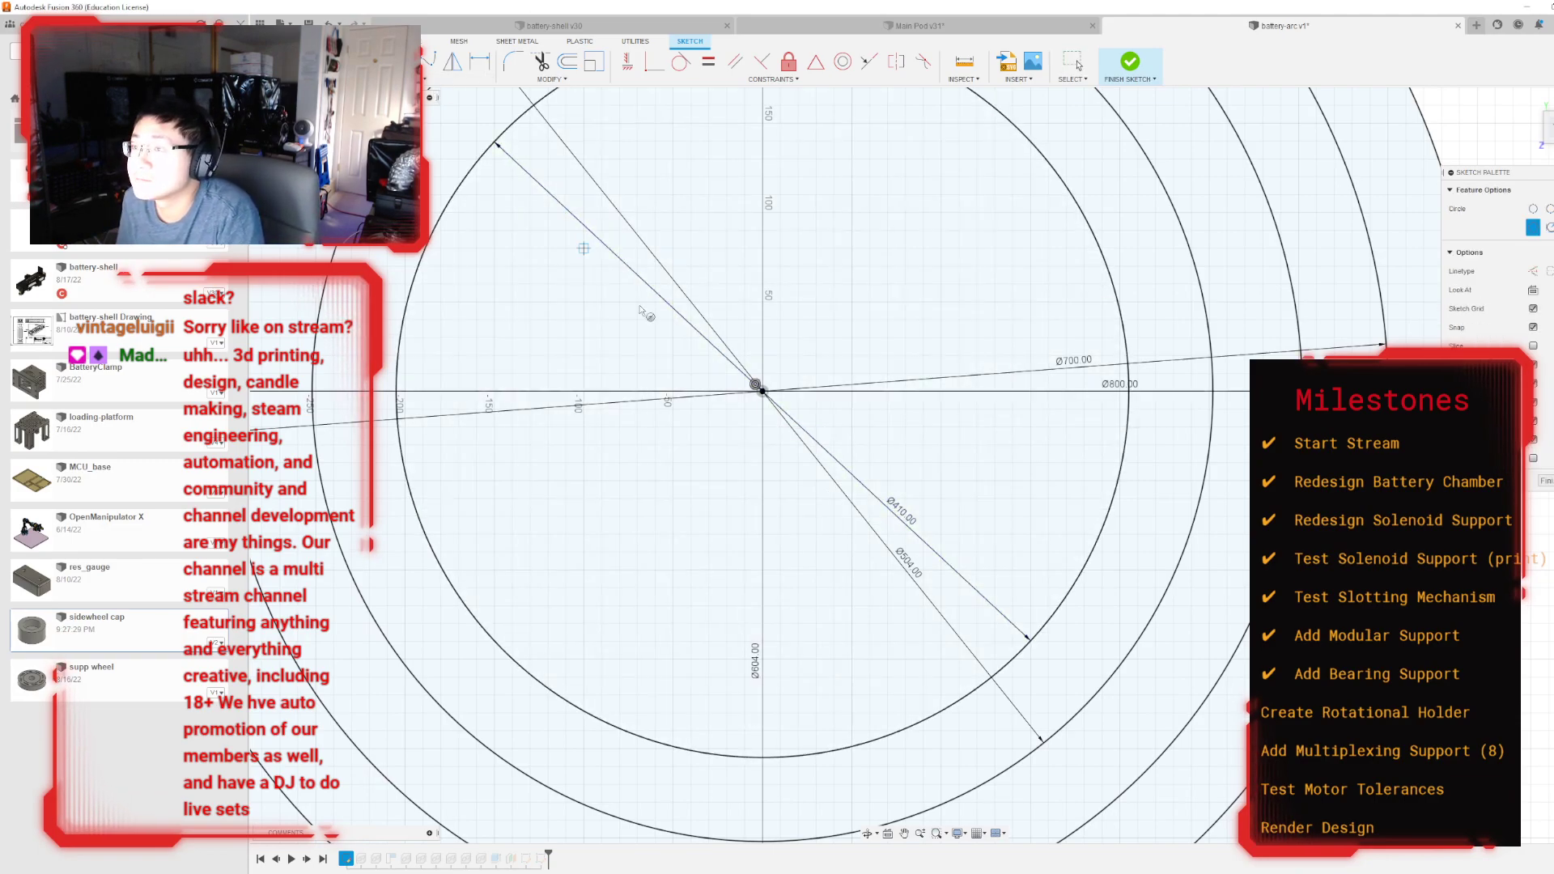
pyautogui.click(762, 391)
pyautogui.write('310')
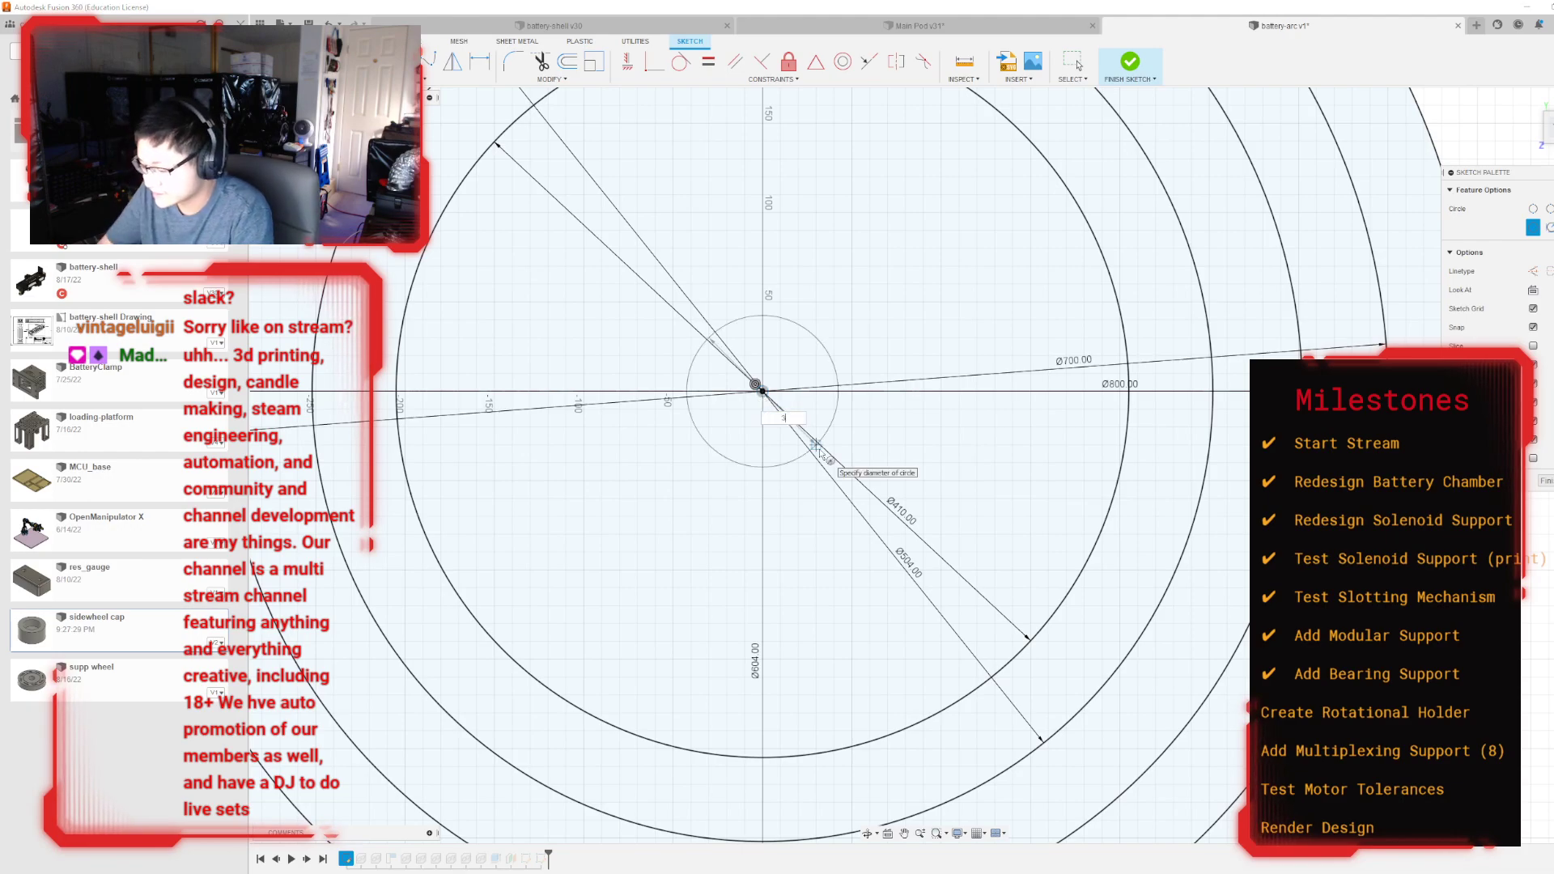
pyautogui.press('Return')
pyautogui.press('Escape')
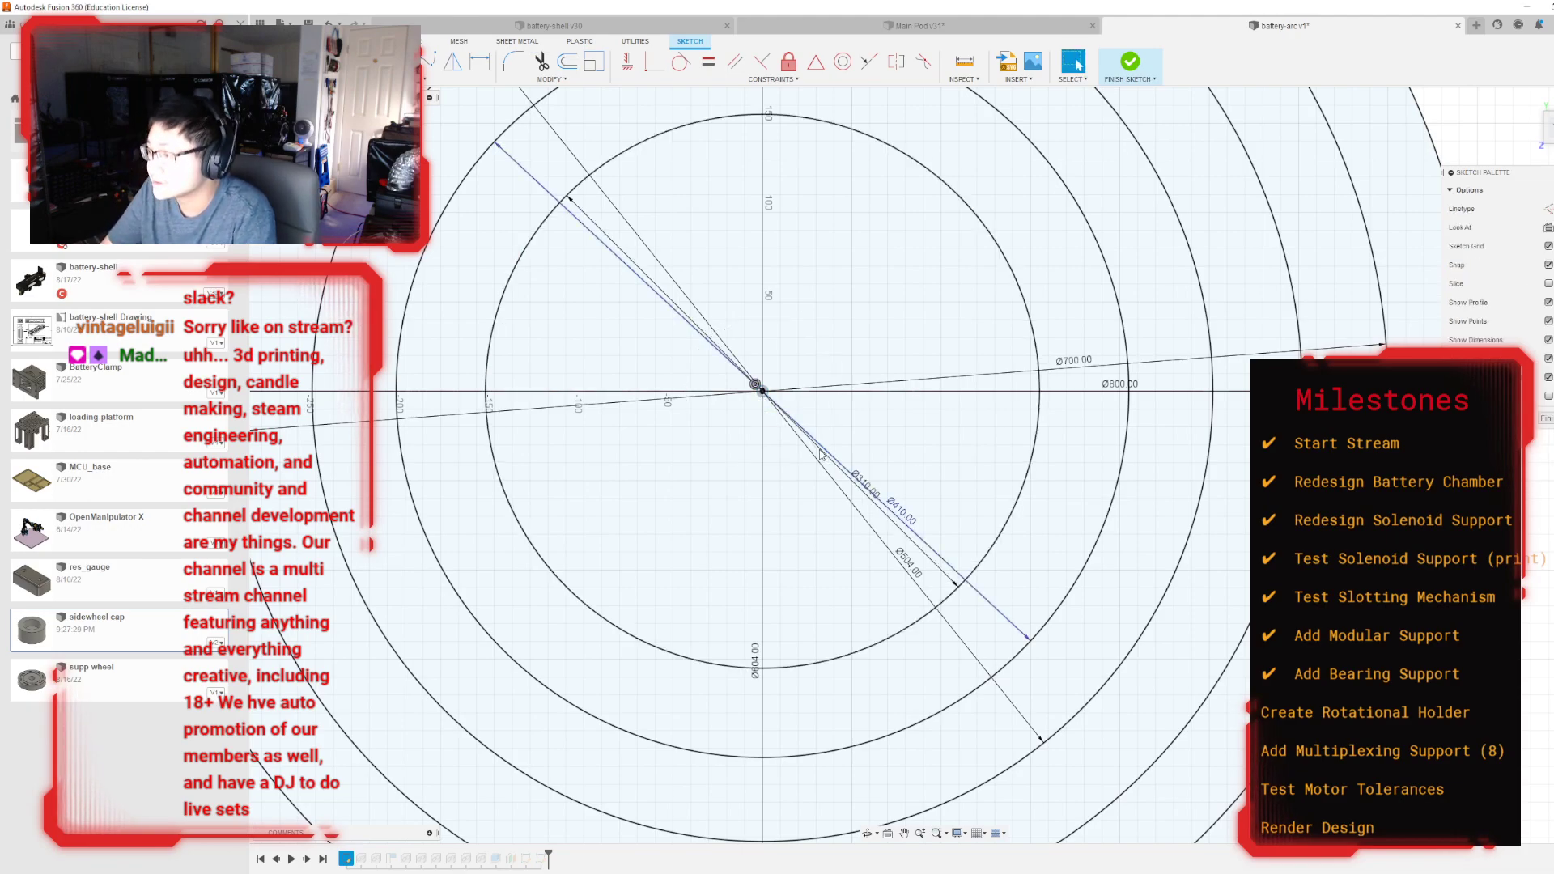
# Step: Finish the base sketch and add the redrawn innermost ring profile to the rings' extrusion
pyautogui.click(1130, 62)
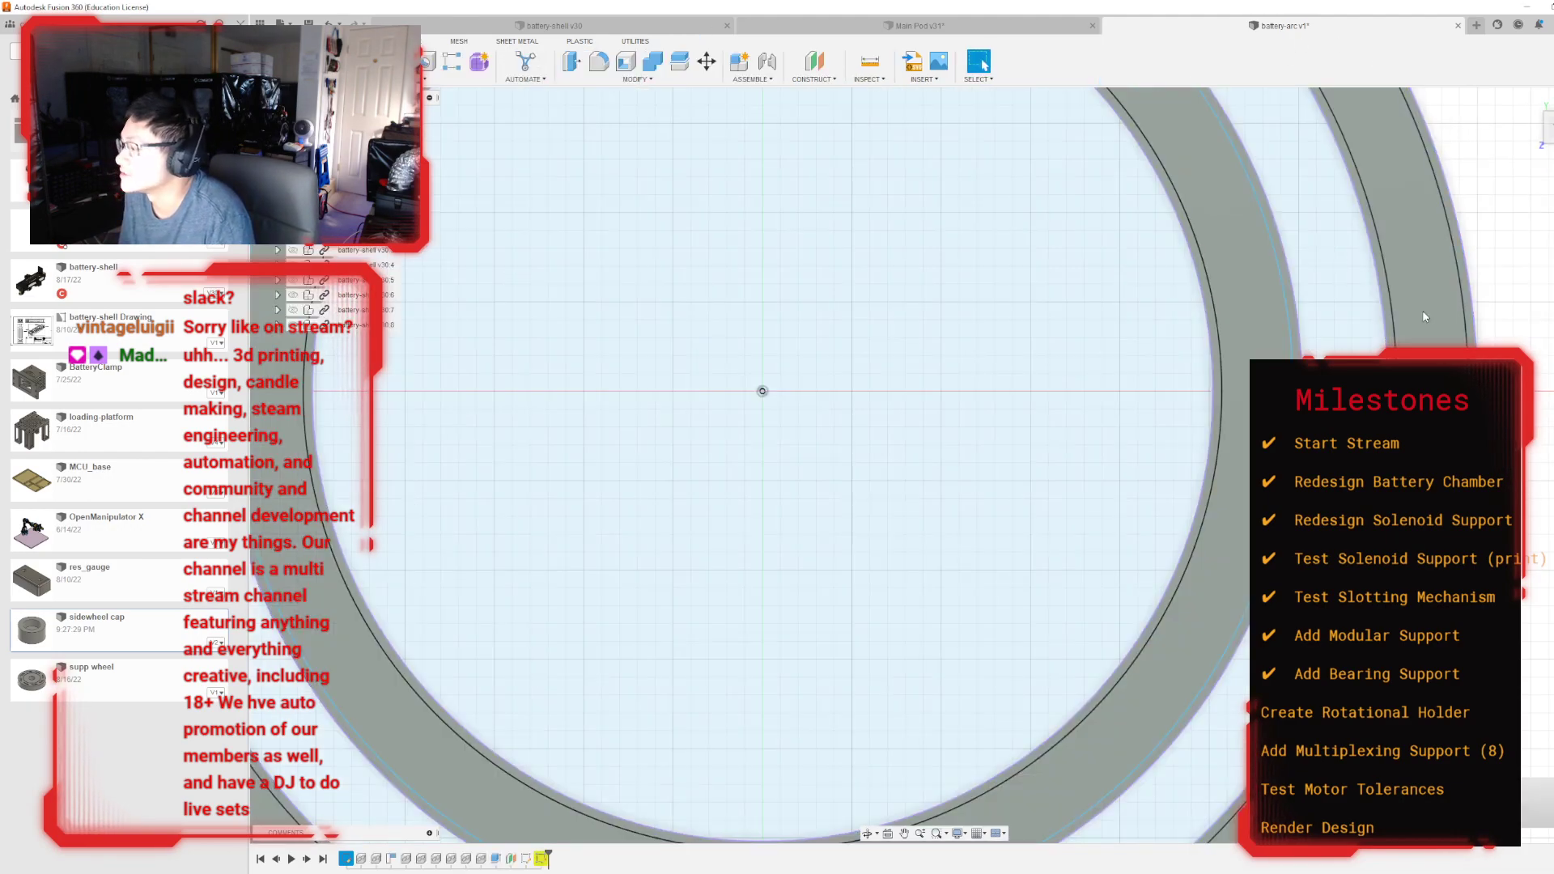
pyautogui.scroll(-4, 617, 790)
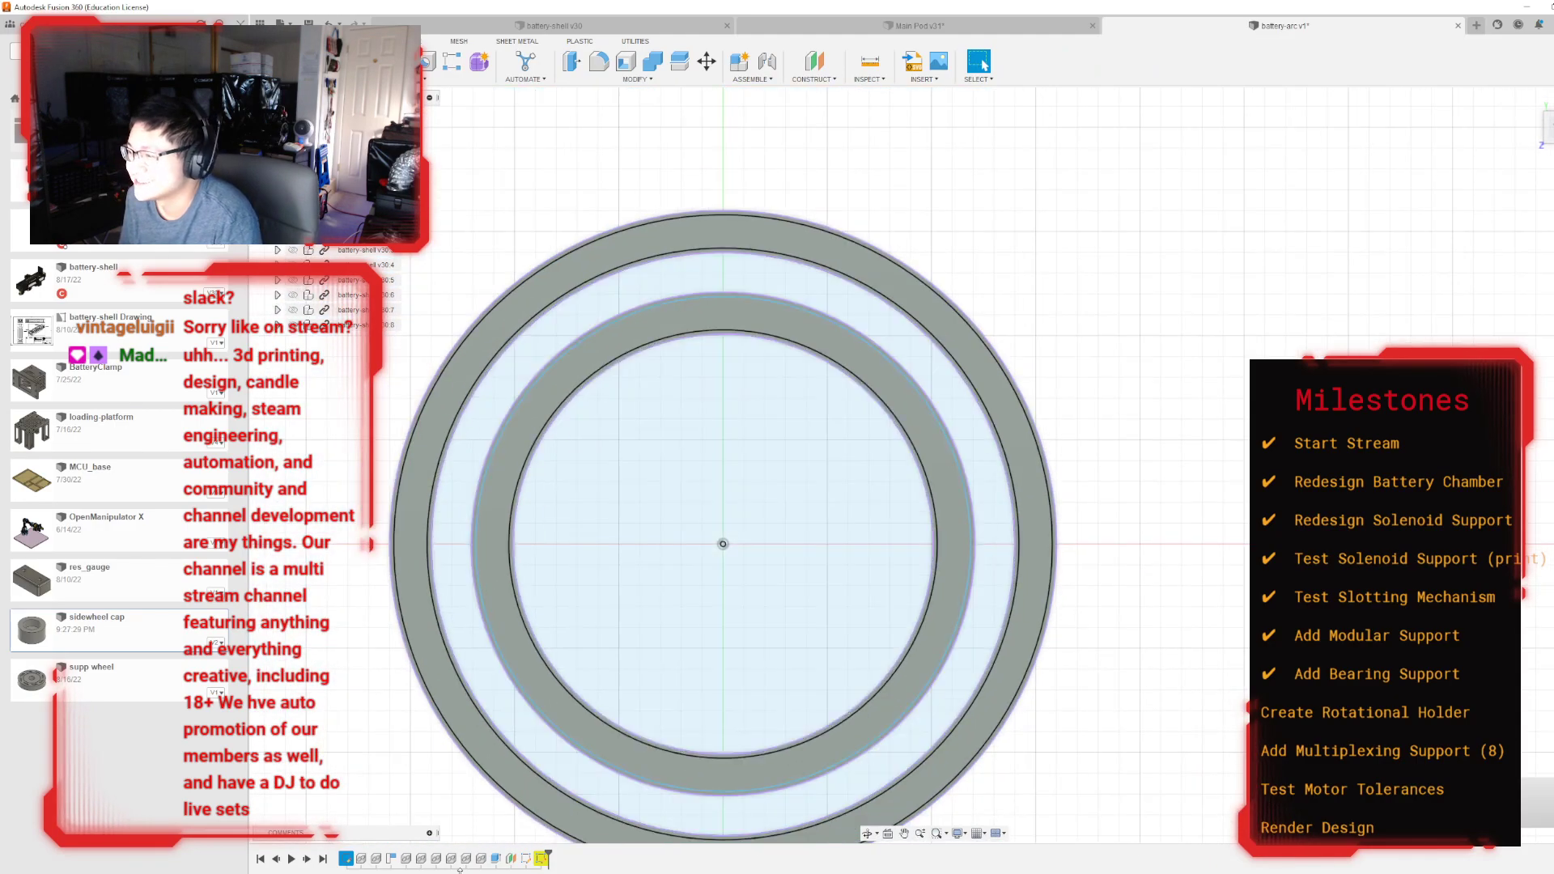
pyautogui.doubleClick(481, 859)
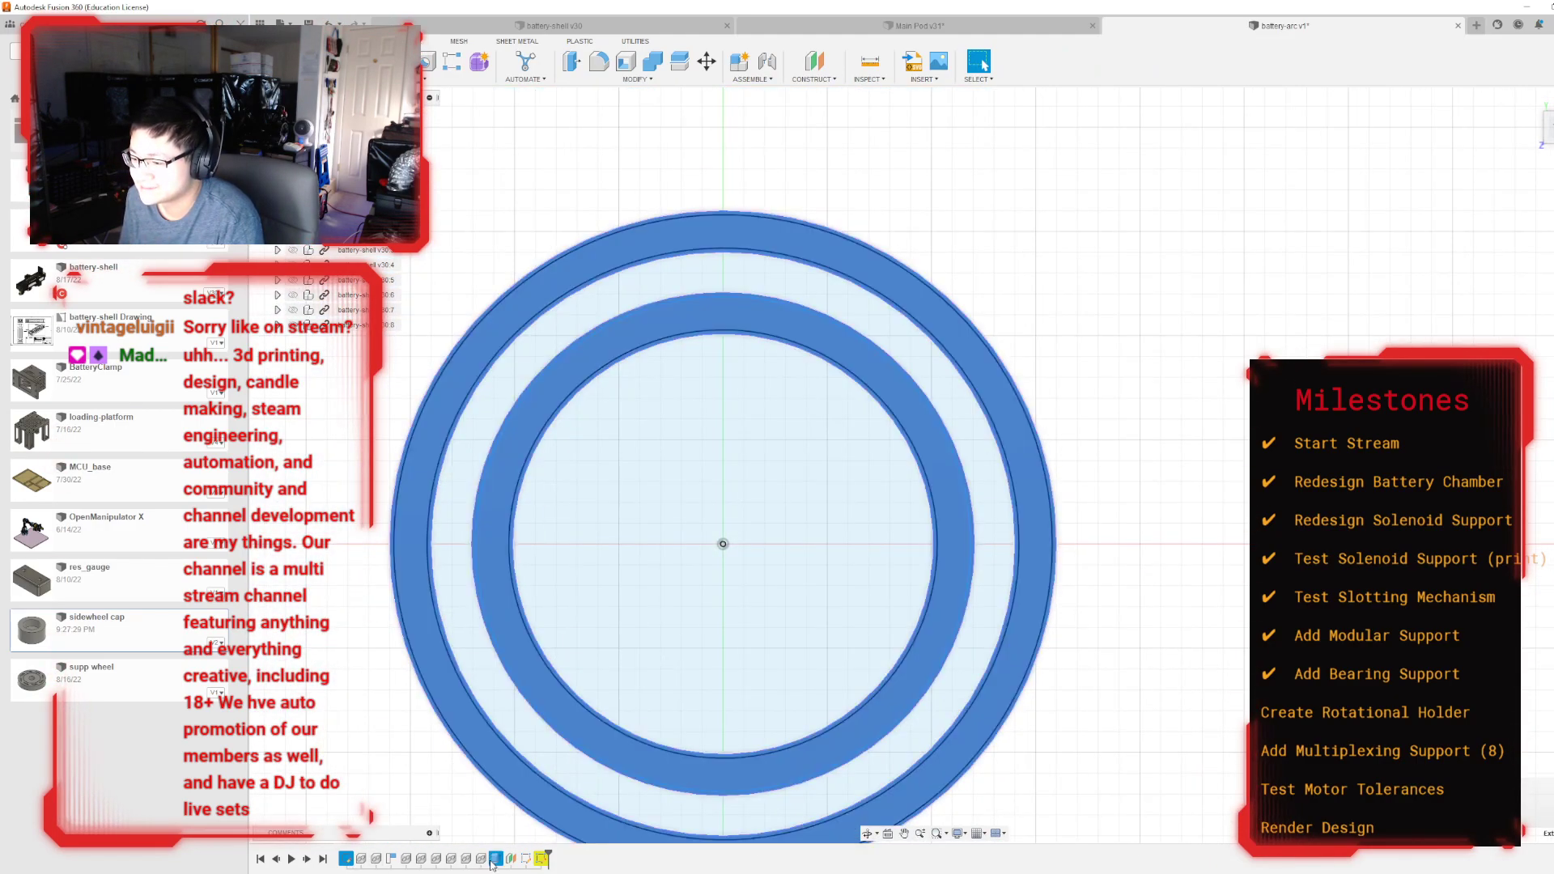
pyautogui.click(603, 587)
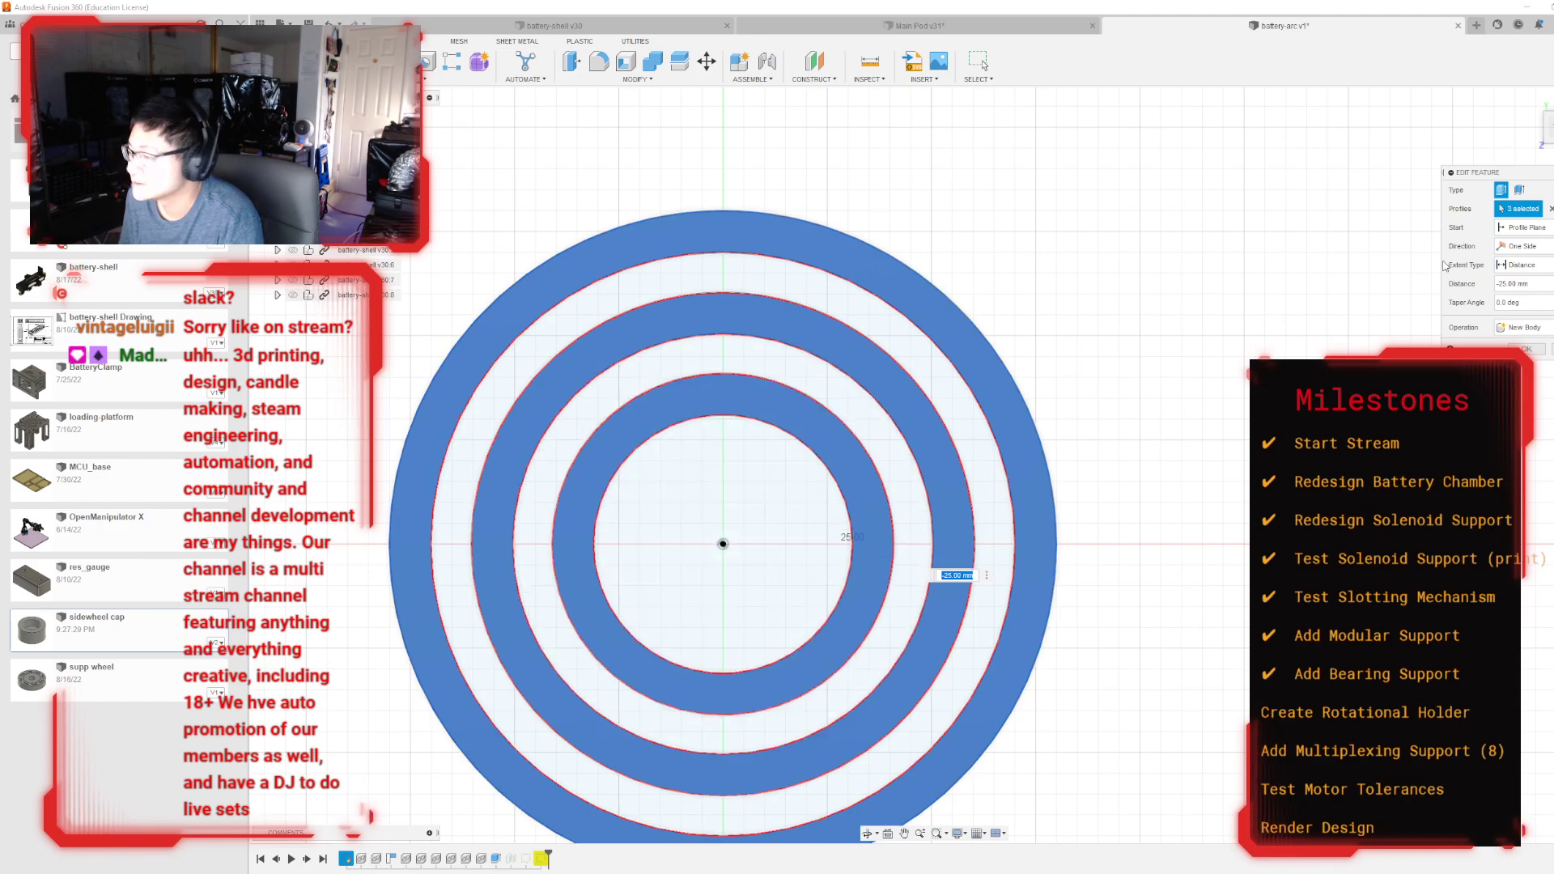
pyautogui.click(1527, 349)
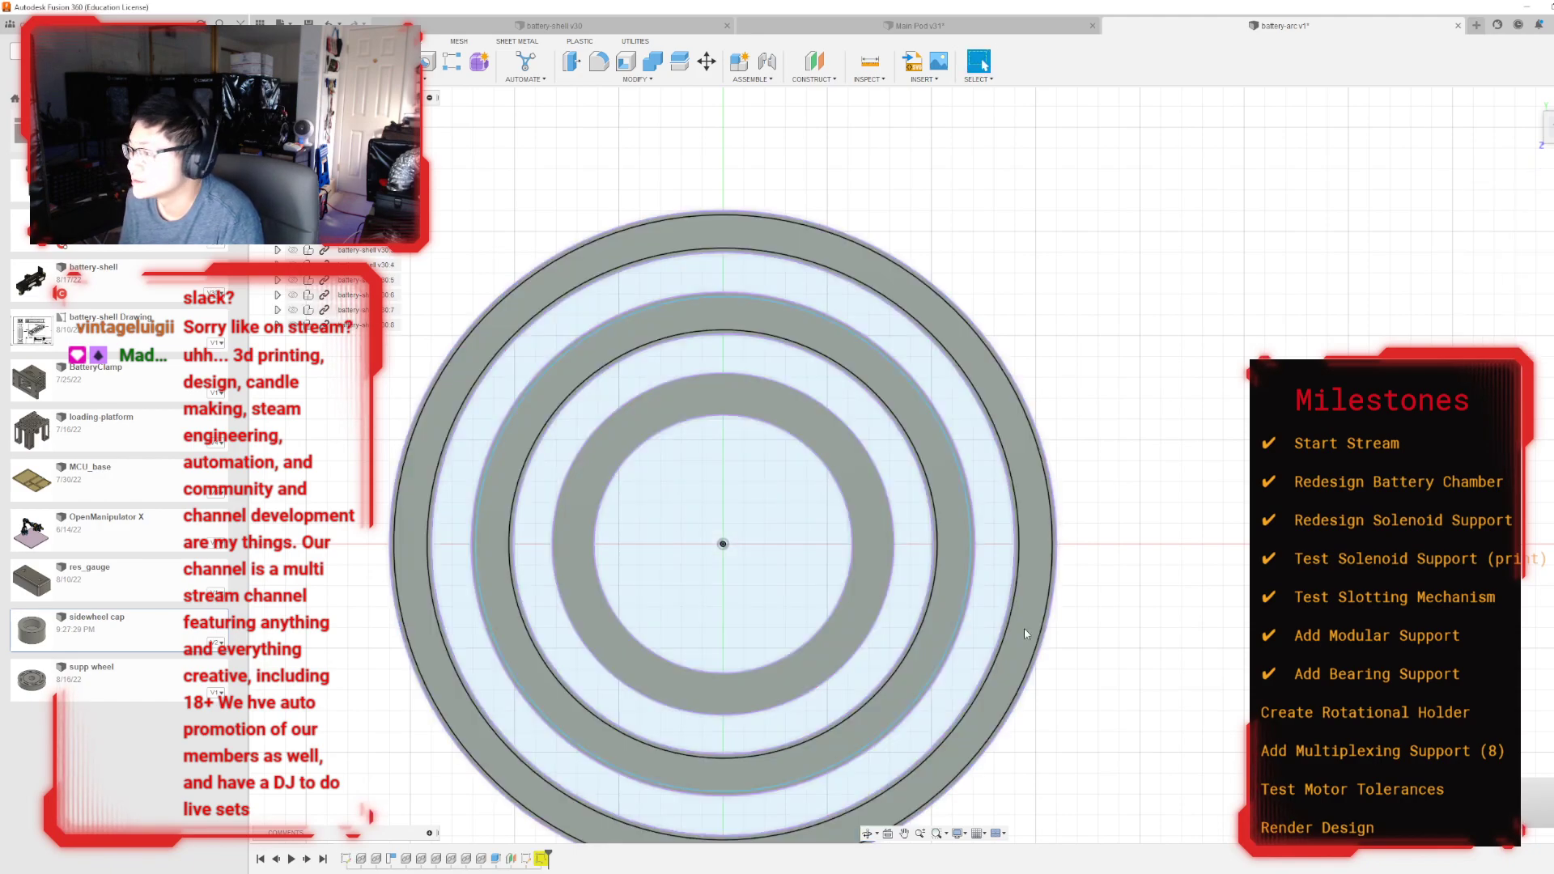
# Step: Check the last sketch in the history, close it, and delete it
pyautogui.doubleClick(540, 860)
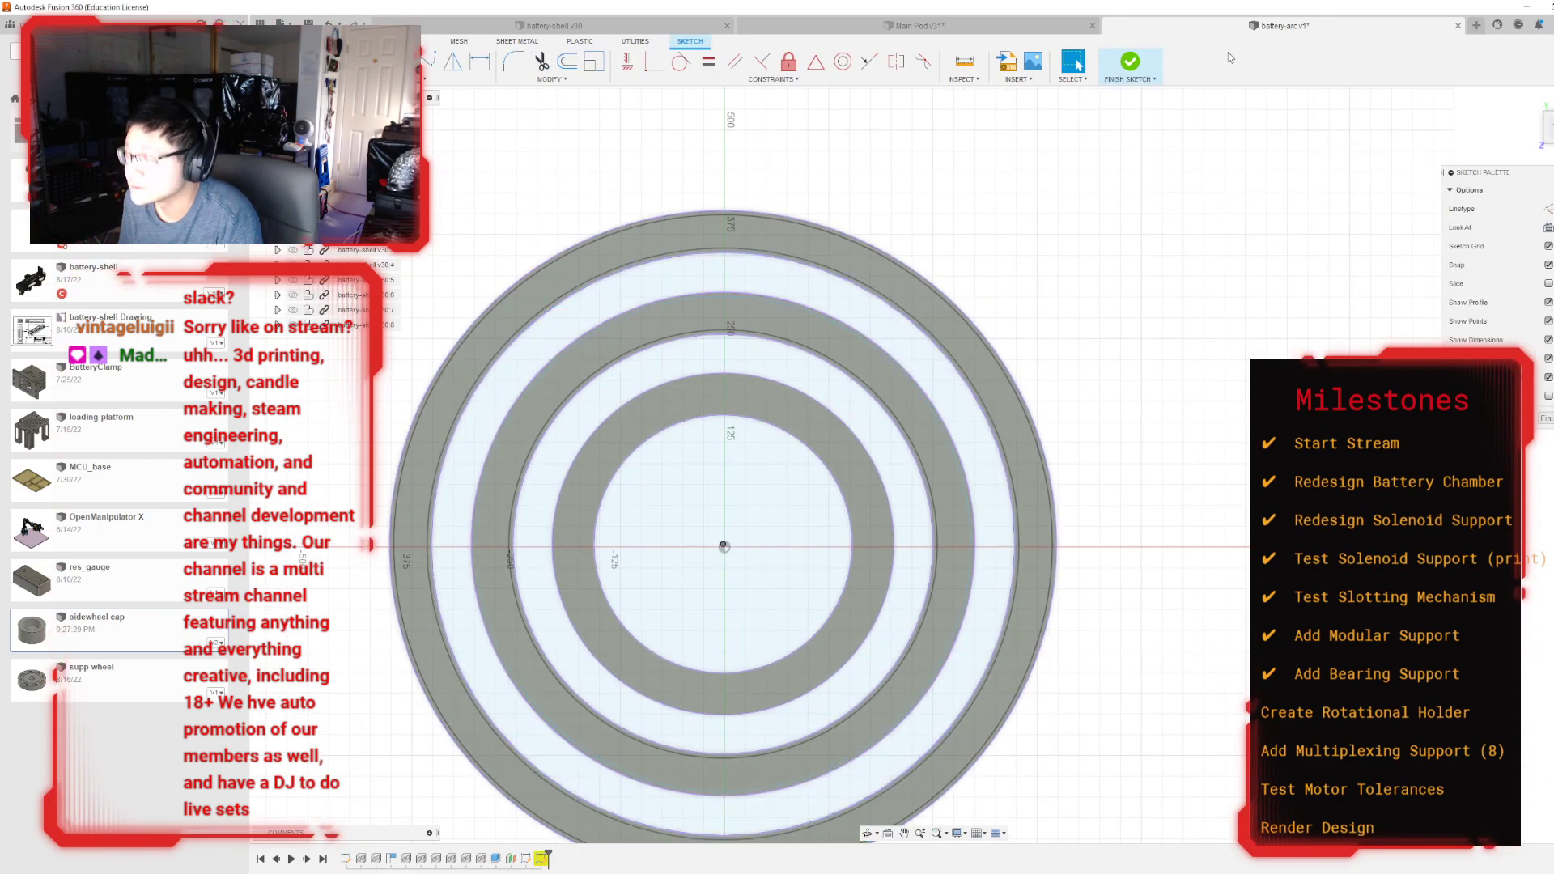
pyautogui.click(1133, 69)
pyautogui.rightClick(540, 859)
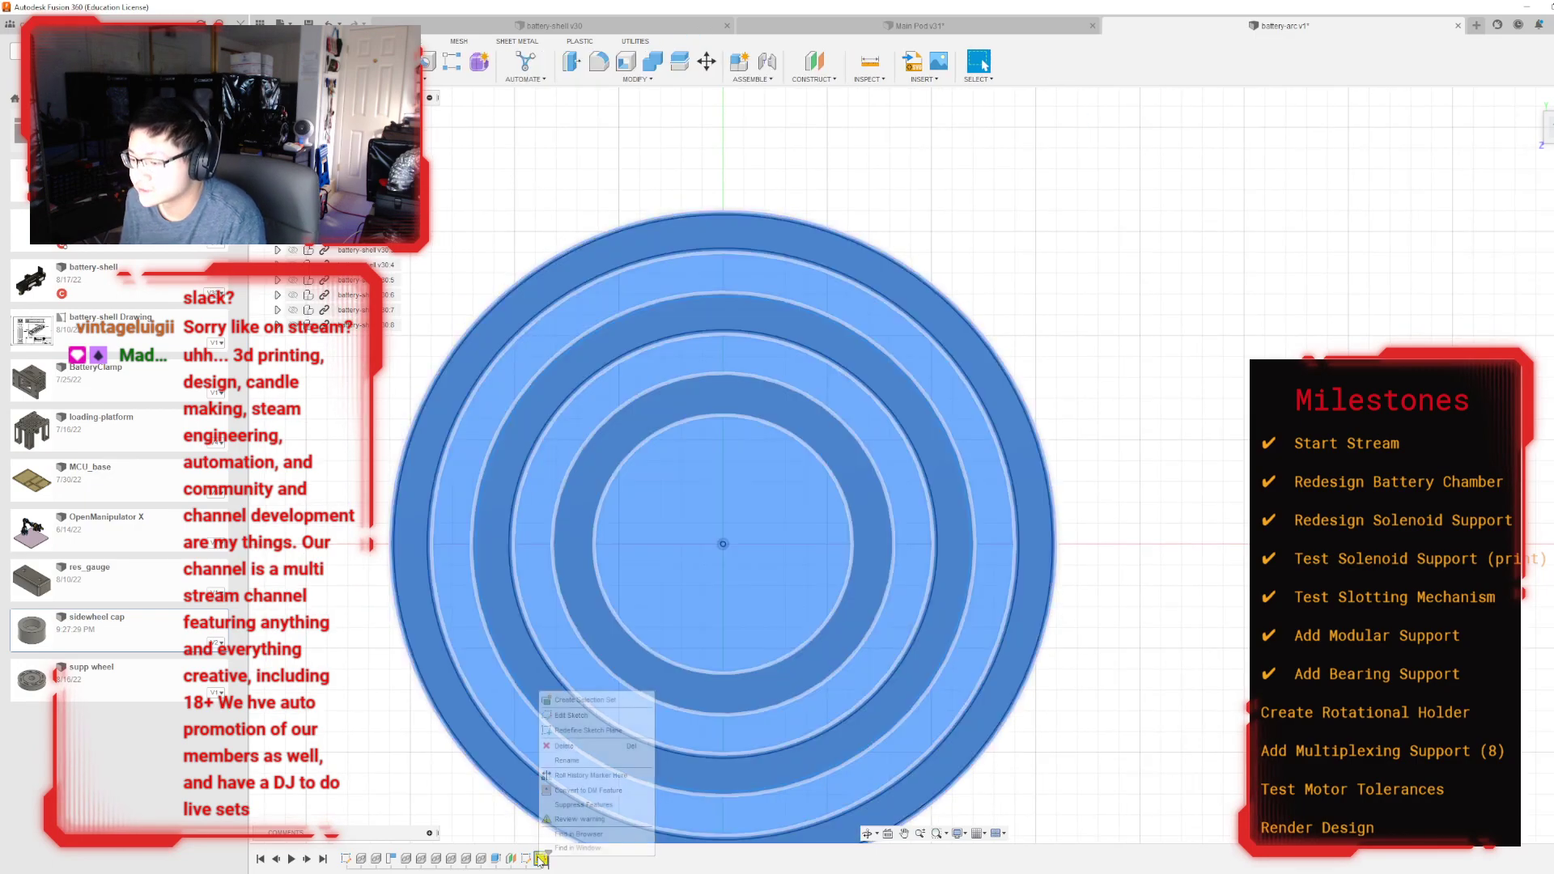
pyautogui.click(584, 776)
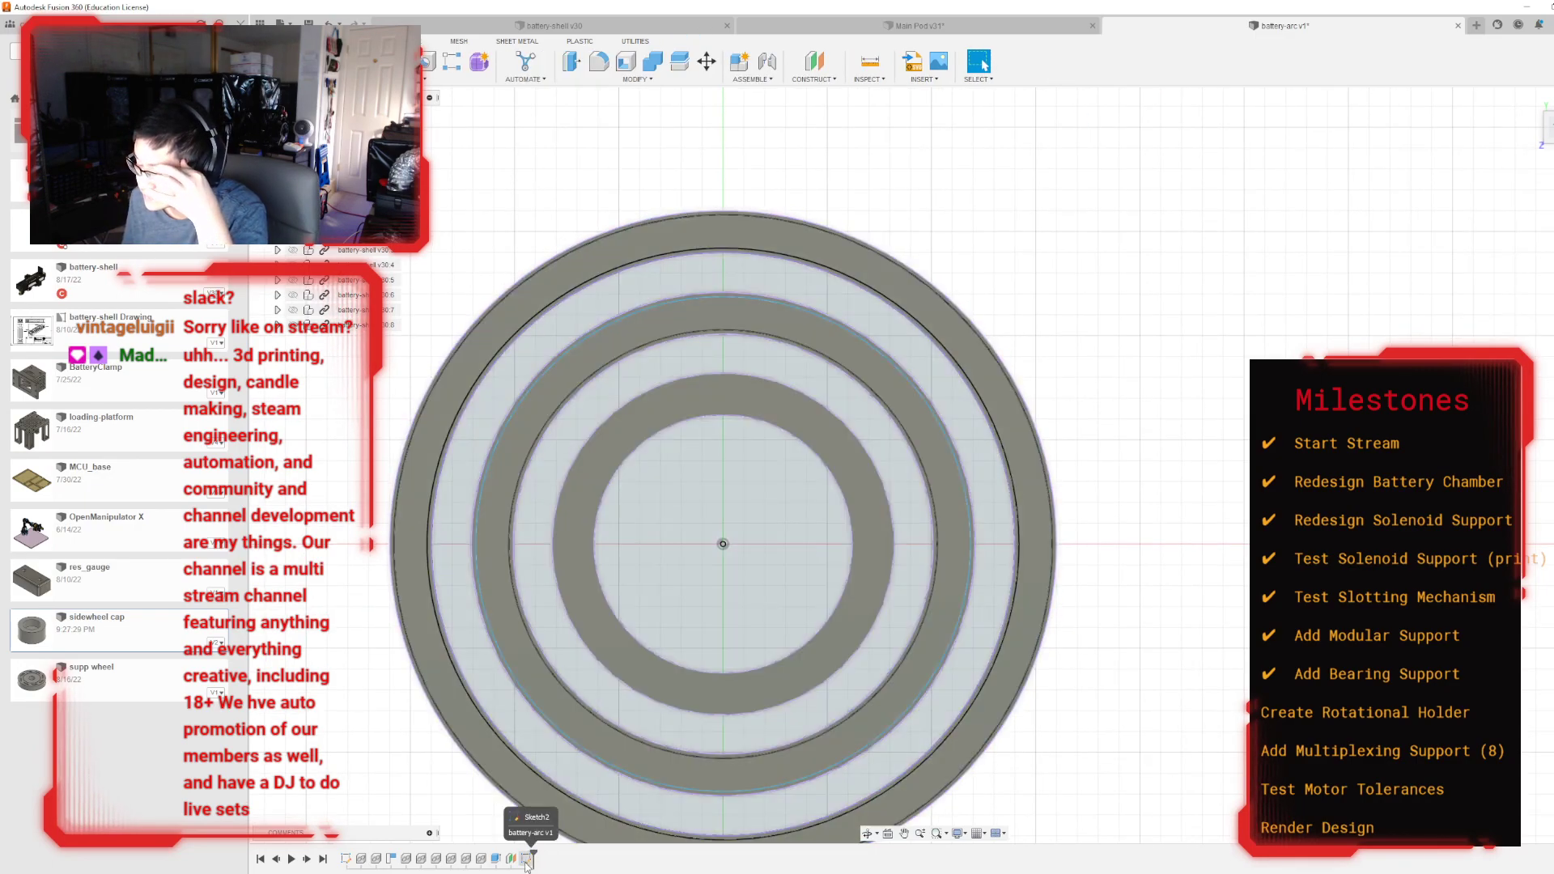
# Step: Reopen the track sketch and add a 400 mm diameter circle centred on the origin on the innermost ring
pyautogui.doubleClick(527, 860)
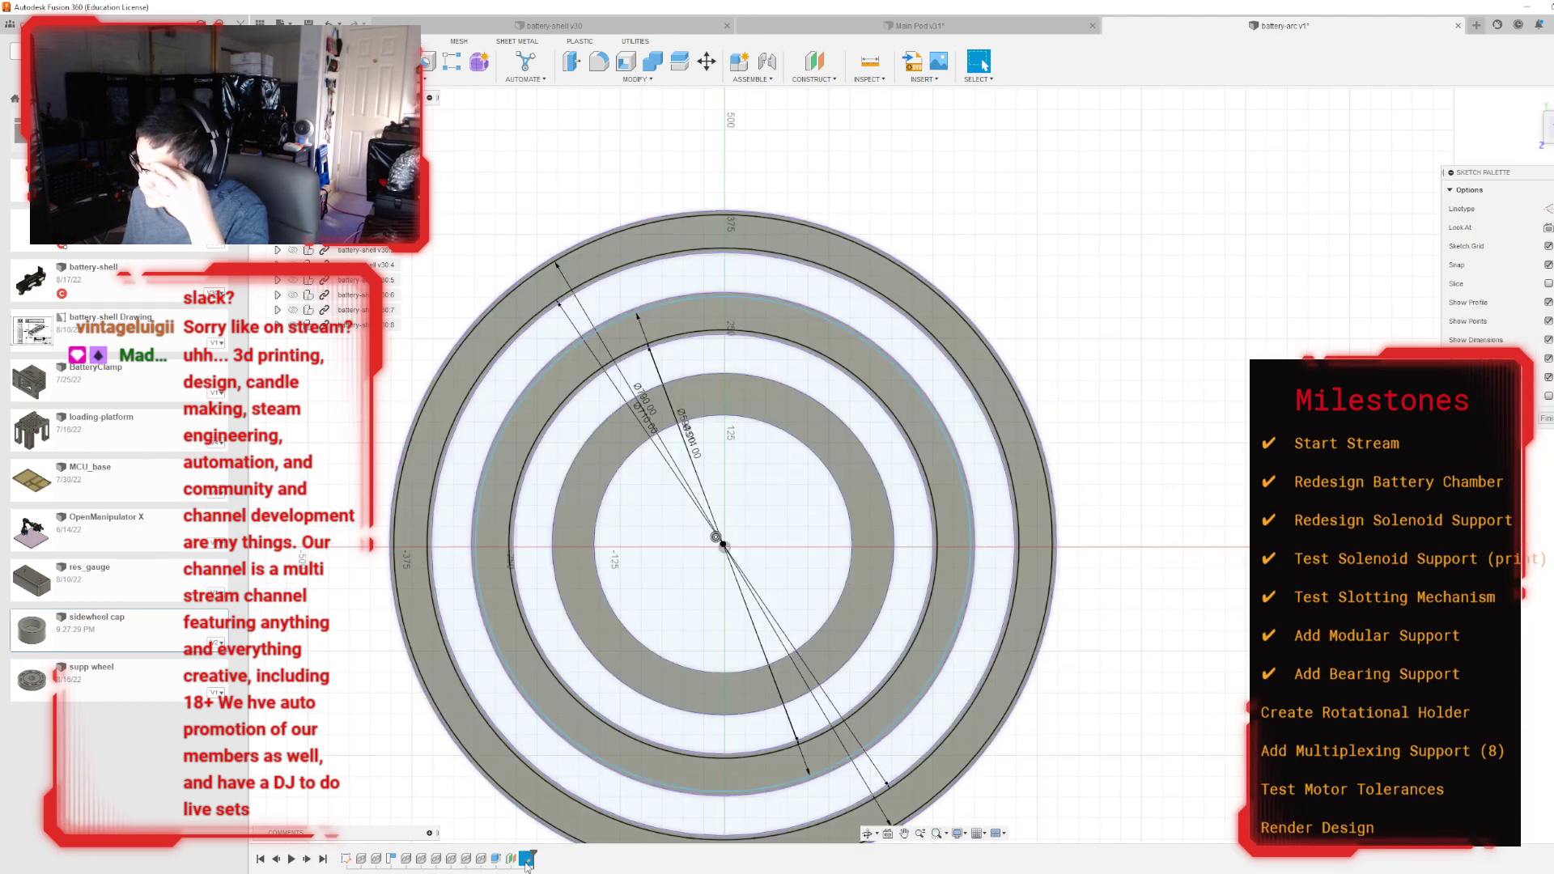
pyautogui.press('c')
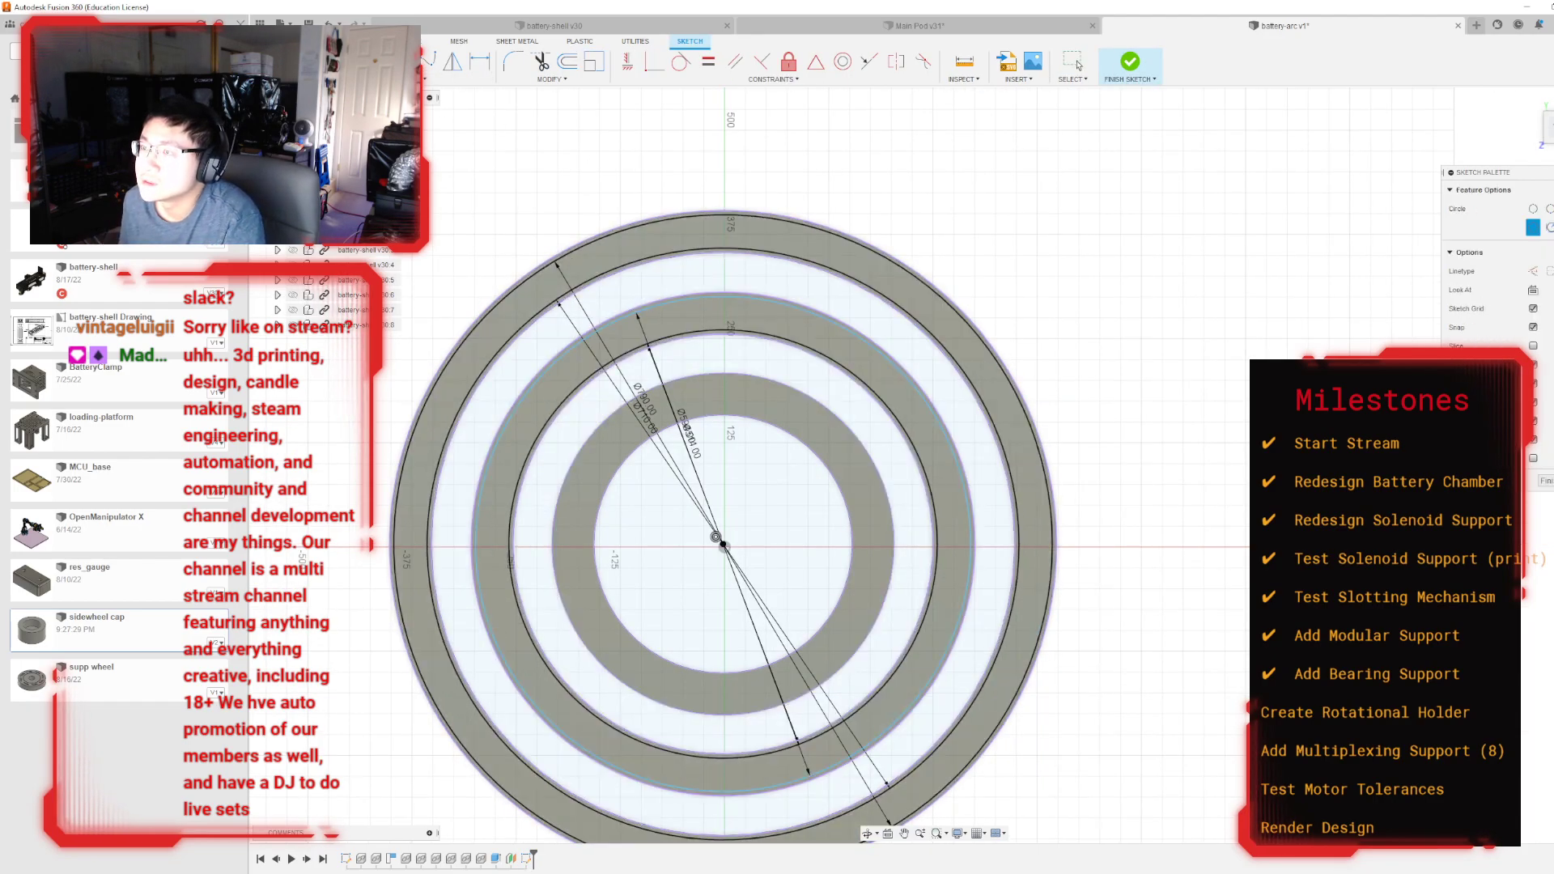
pyautogui.scroll(2, 726, 557)
pyautogui.click(715, 515)
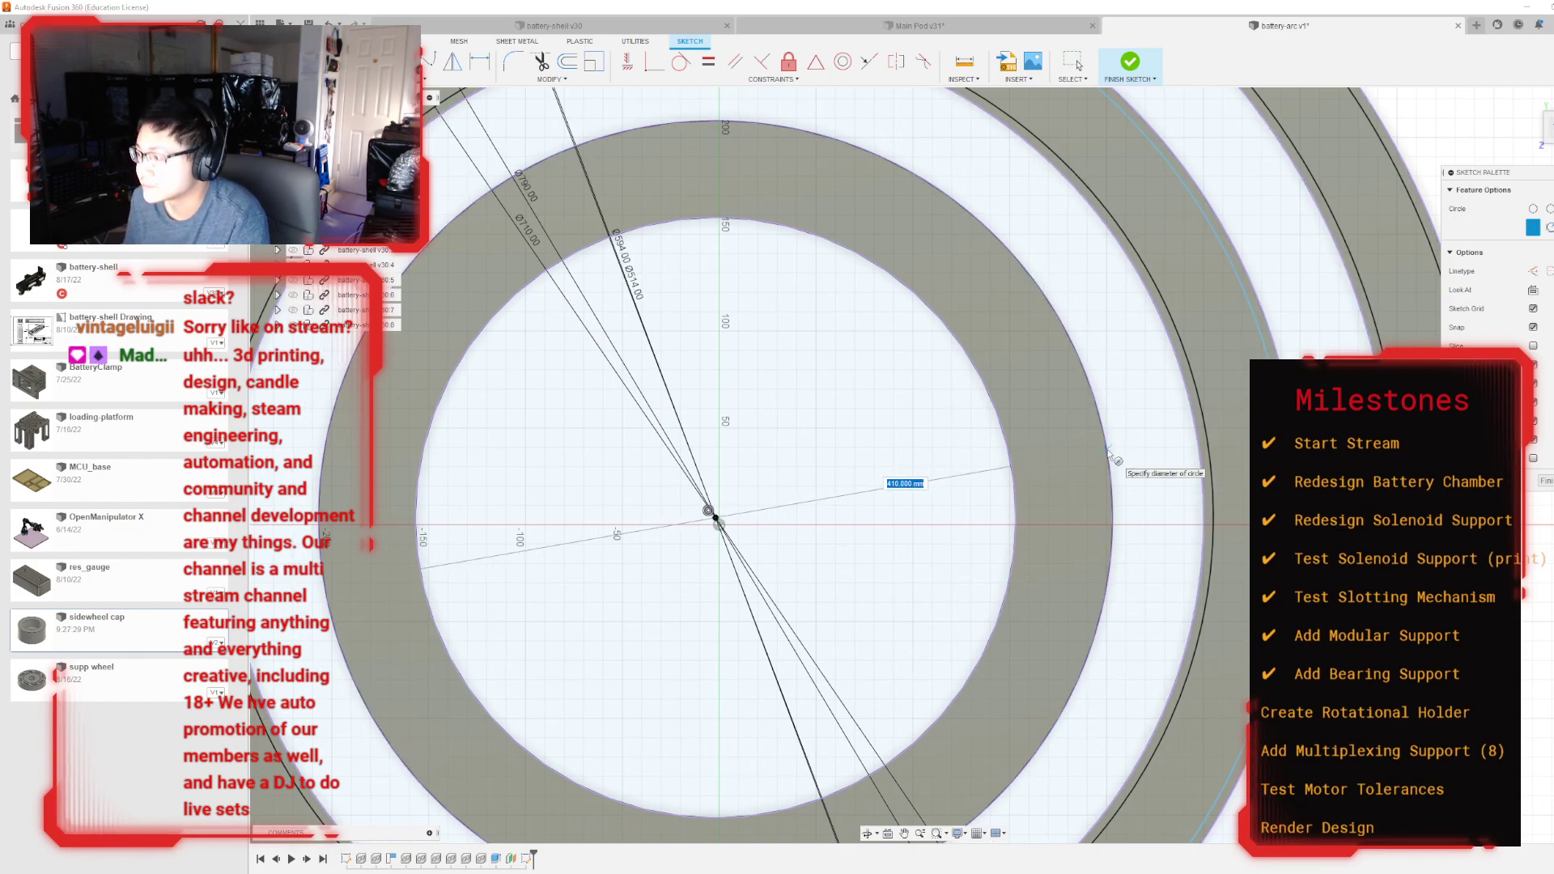
pyautogui.write('400')
pyautogui.press('Return')
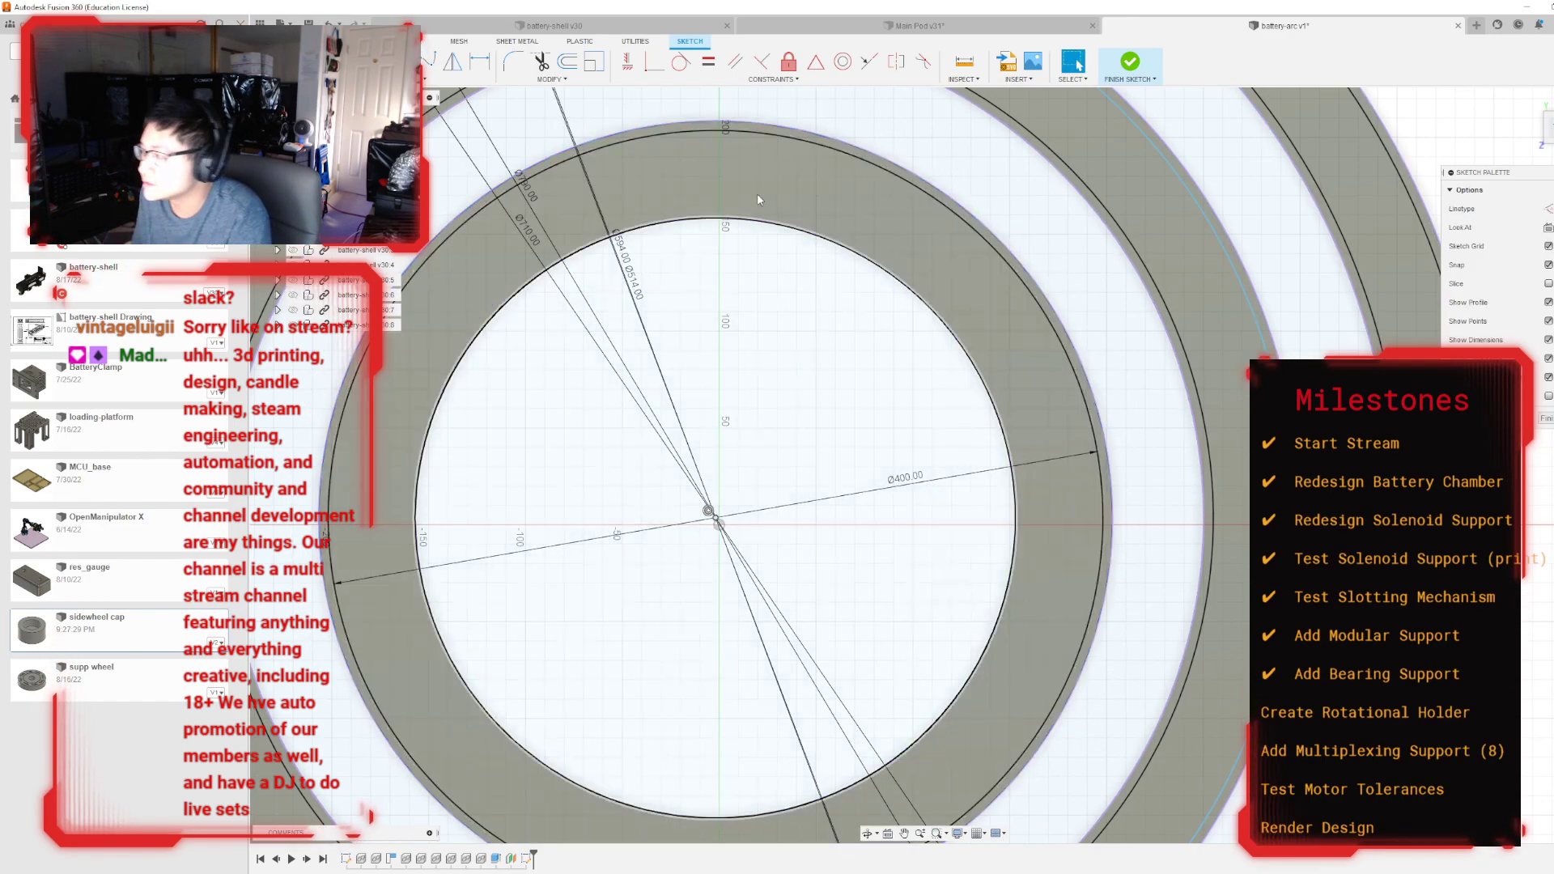
# Step: Add a 320 mm diameter circle centred on the origin on the innermost ring and finish the track sketch
pyautogui.press('c')
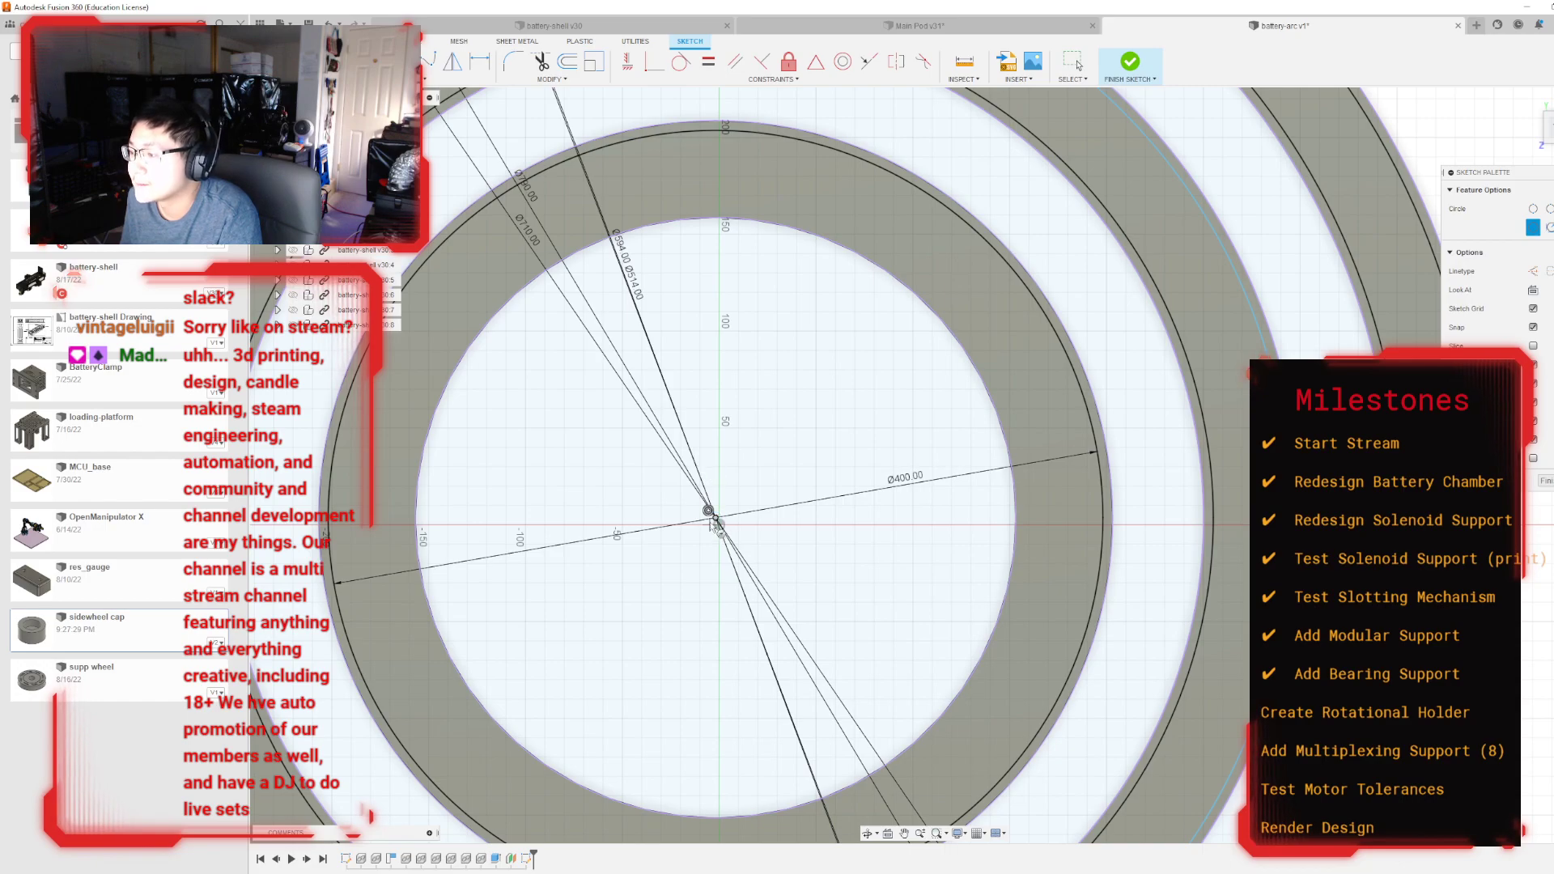
pyautogui.click(714, 518)
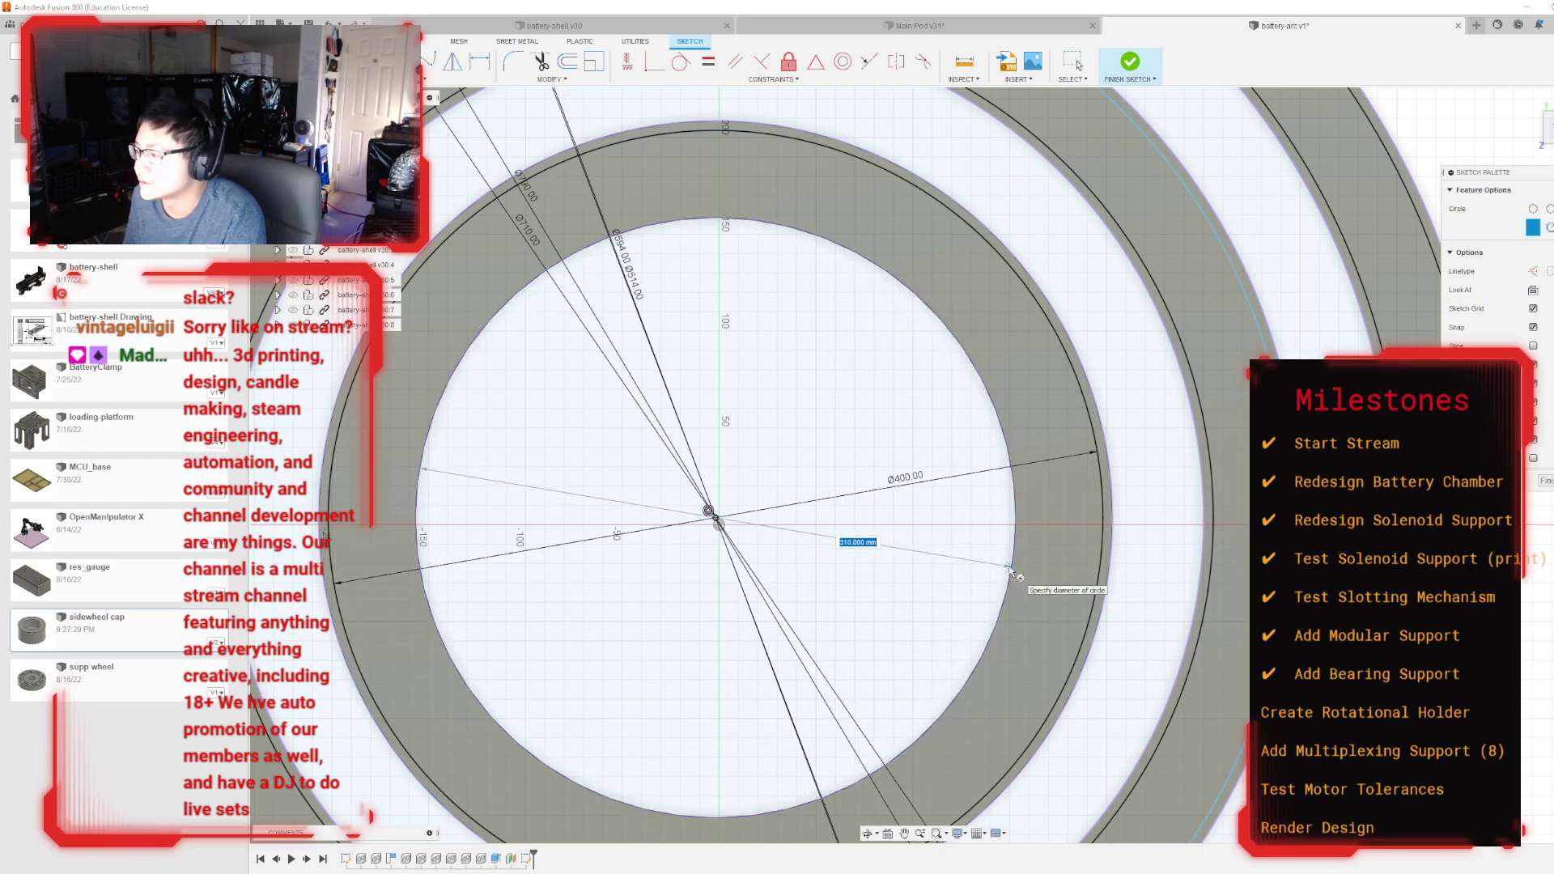
pyautogui.write('320')
pyautogui.press('Return')
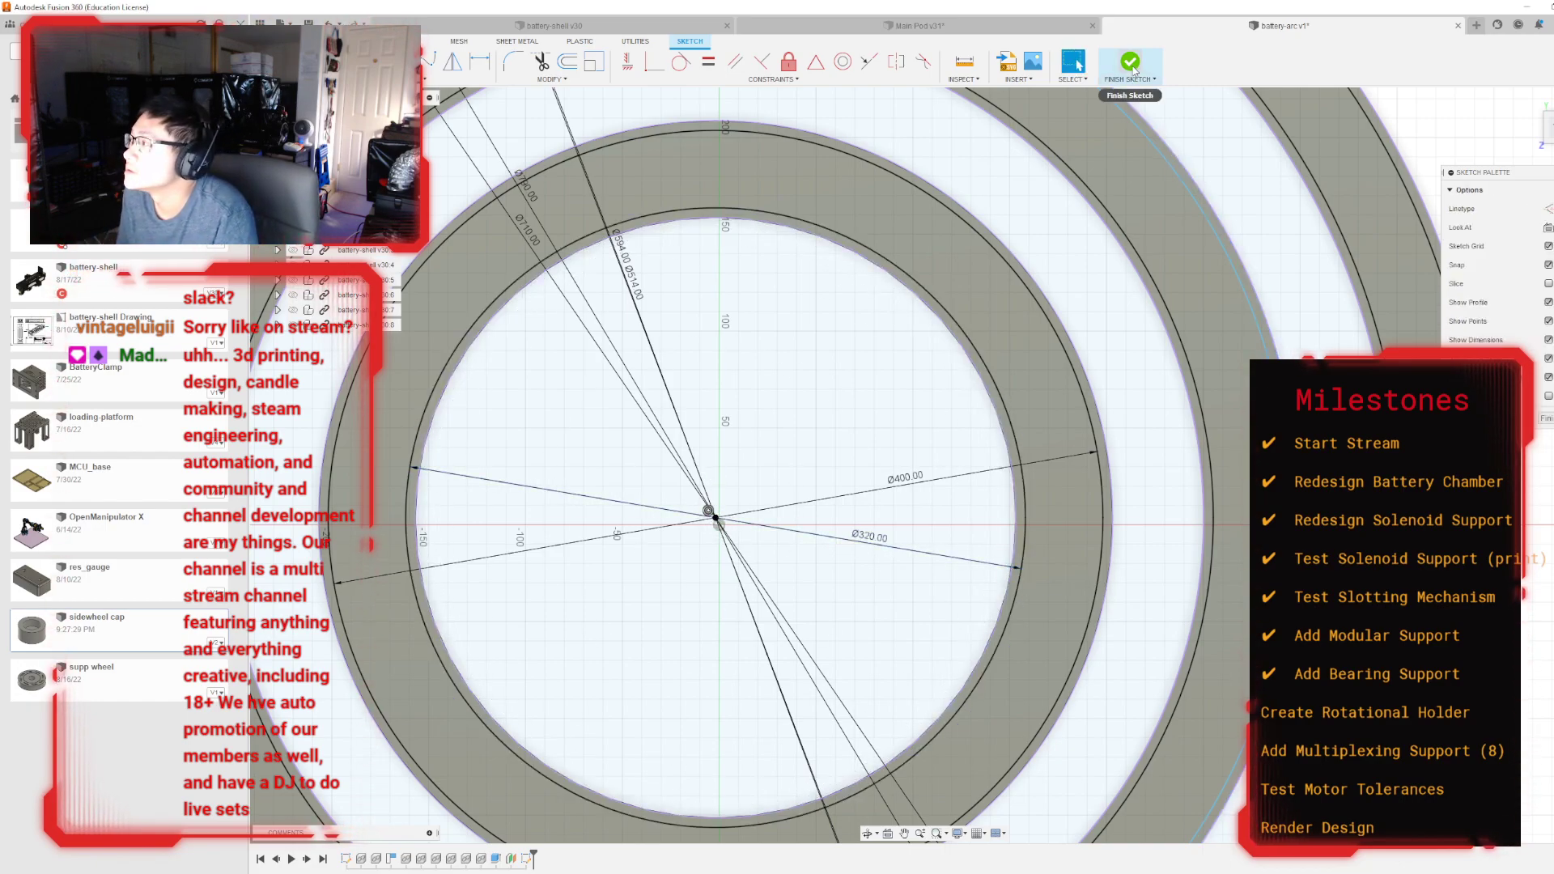
pyautogui.click(1130, 65)
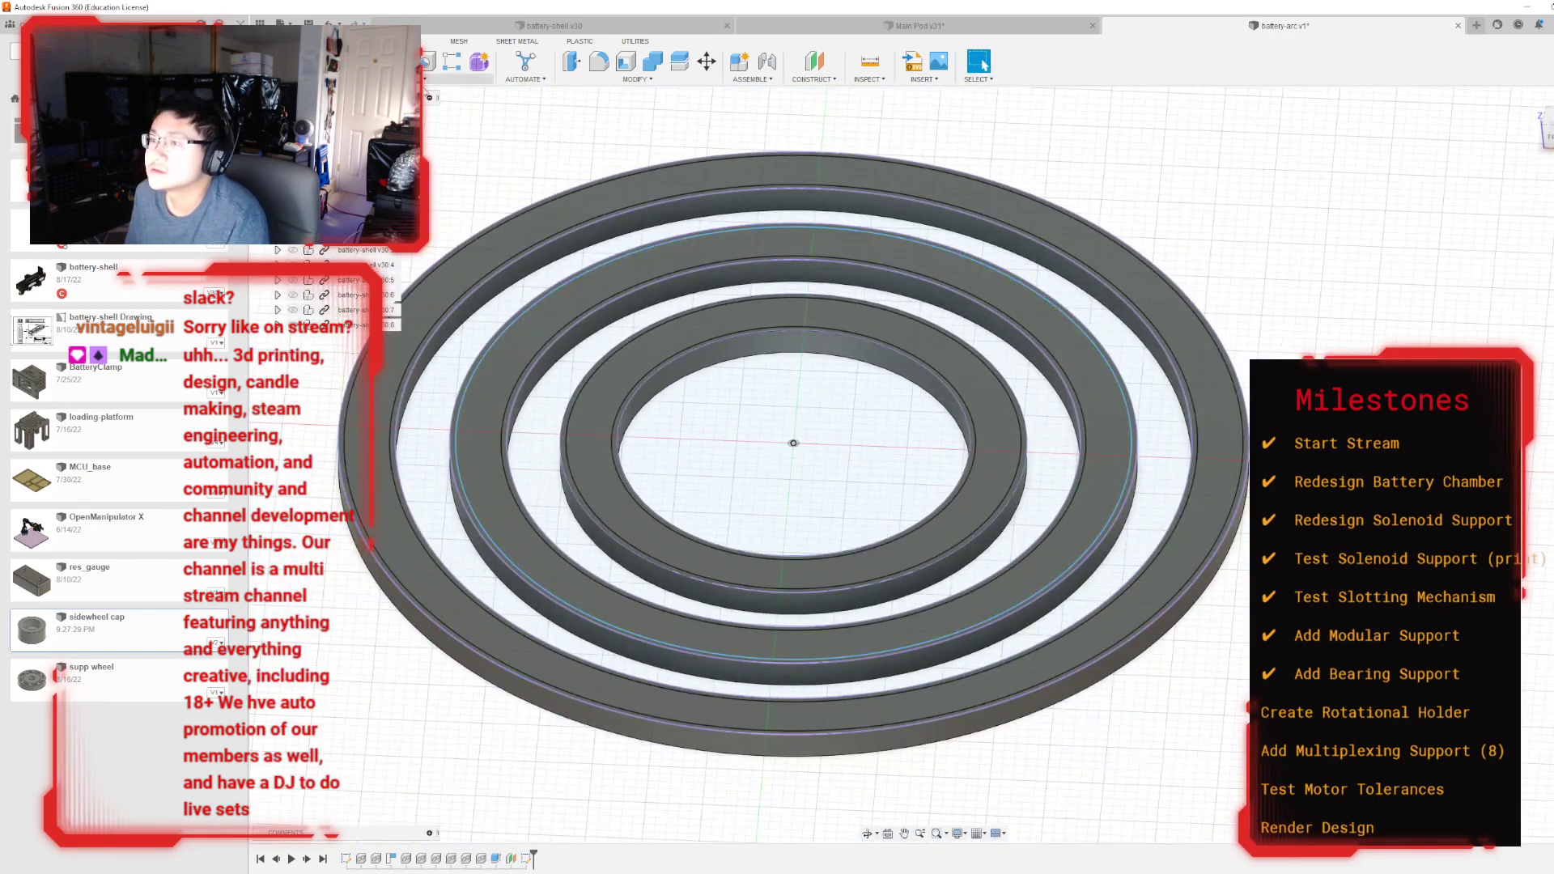
# Step: Extrude the narrow inner and outer edge strips of all three rings 10 mm upward, joined to the rings
pyautogui.press('e')
pyautogui.scroll(5, 465, 279)
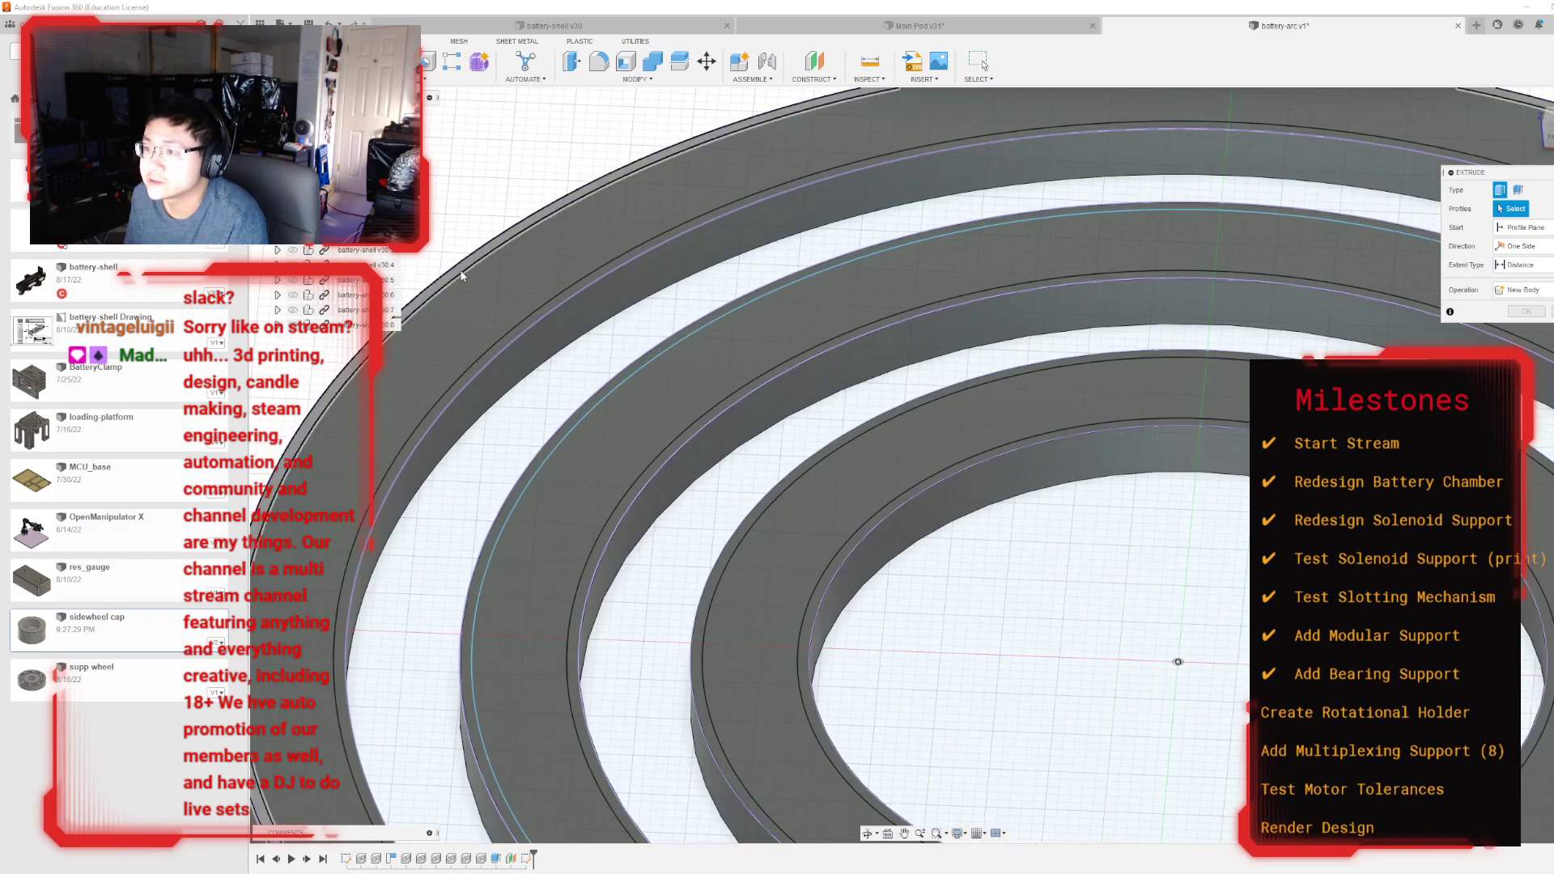
pyautogui.click(605, 363)
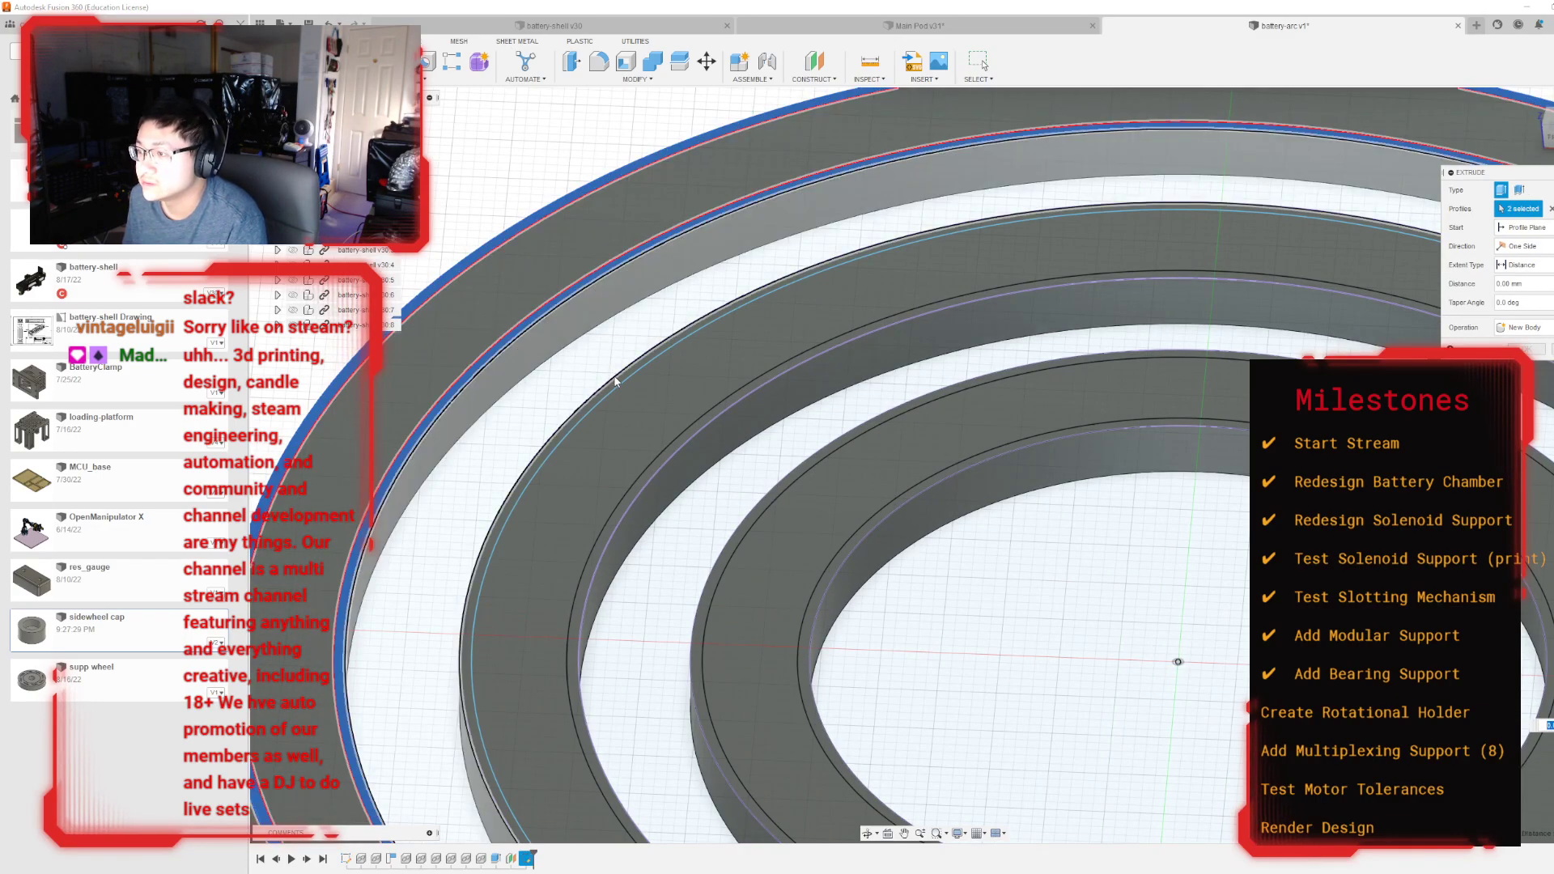
pyautogui.click(619, 386)
pyautogui.click(720, 457)
pyautogui.click(759, 503)
pyautogui.click(843, 556)
pyautogui.scroll(-4, 690, 425)
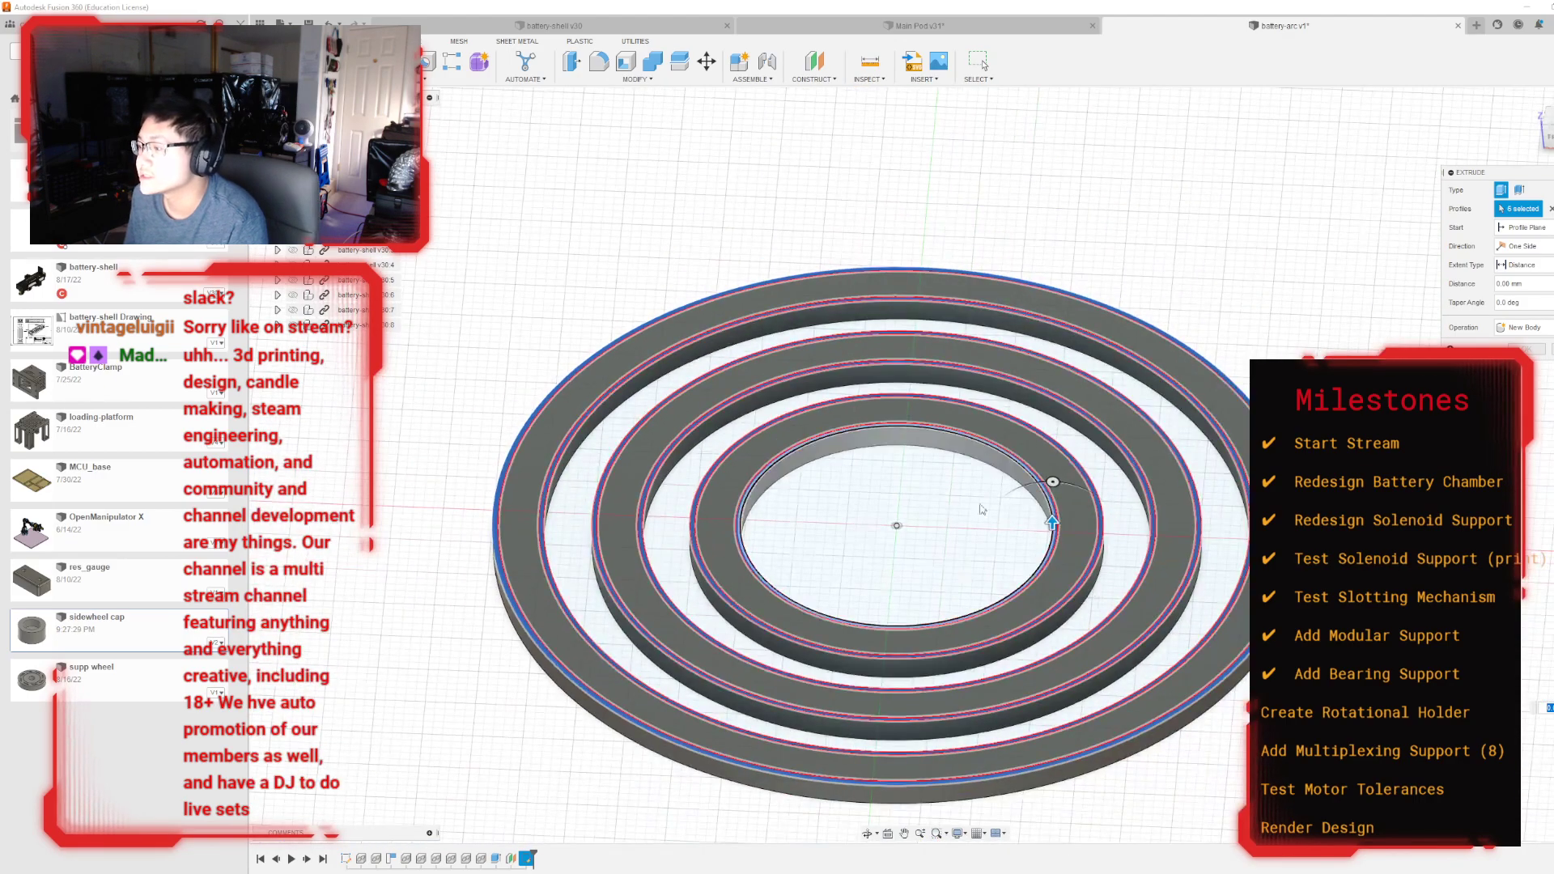
pyautogui.scroll(4, 1048, 525)
pyautogui.moveTo(1036, 512); pyautogui.dragTo(1037, 503)
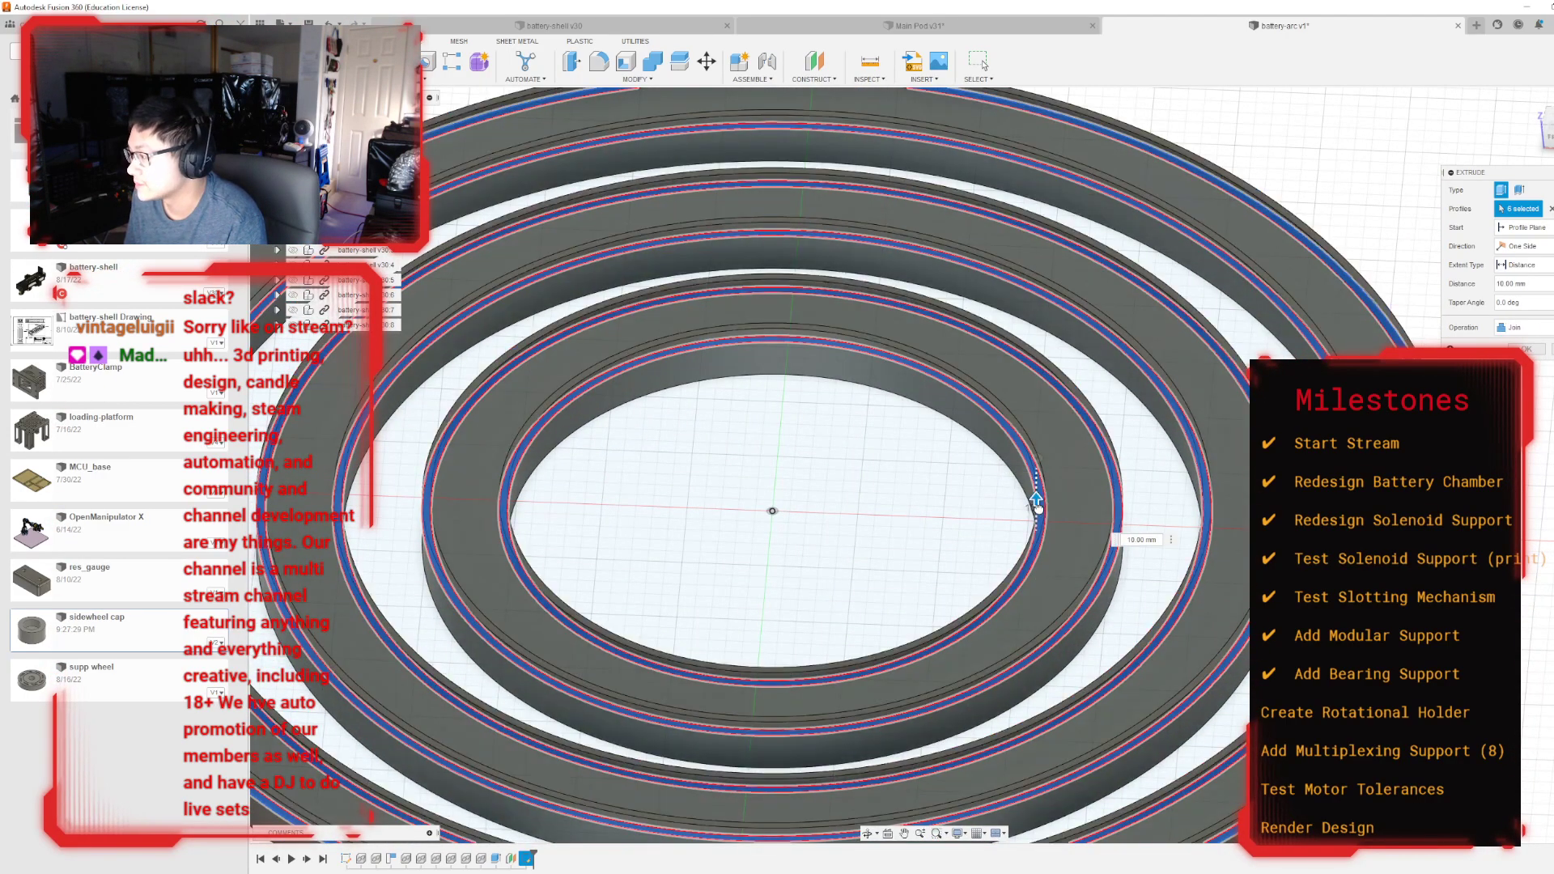
pyautogui.click(1532, 351)
pyautogui.scroll(-4, 1537, 356)
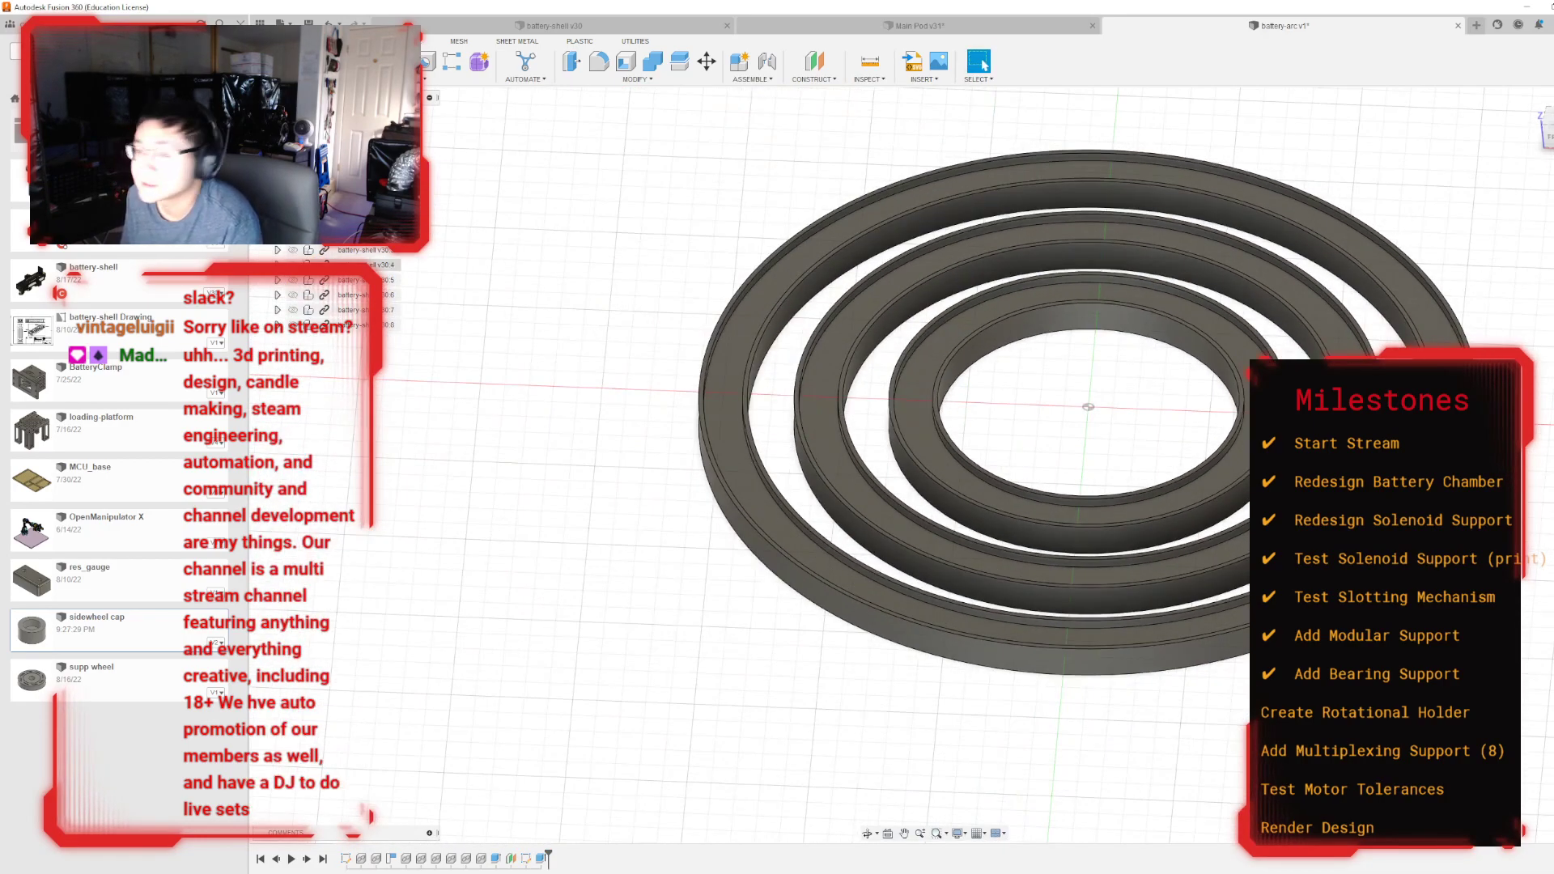
# Step: Show the hidden battery-shell components and examine closely how their wheels sit between the raised track walls
pyautogui.click(293, 220)
pyautogui.click(293, 235)
pyautogui.click(293, 250)
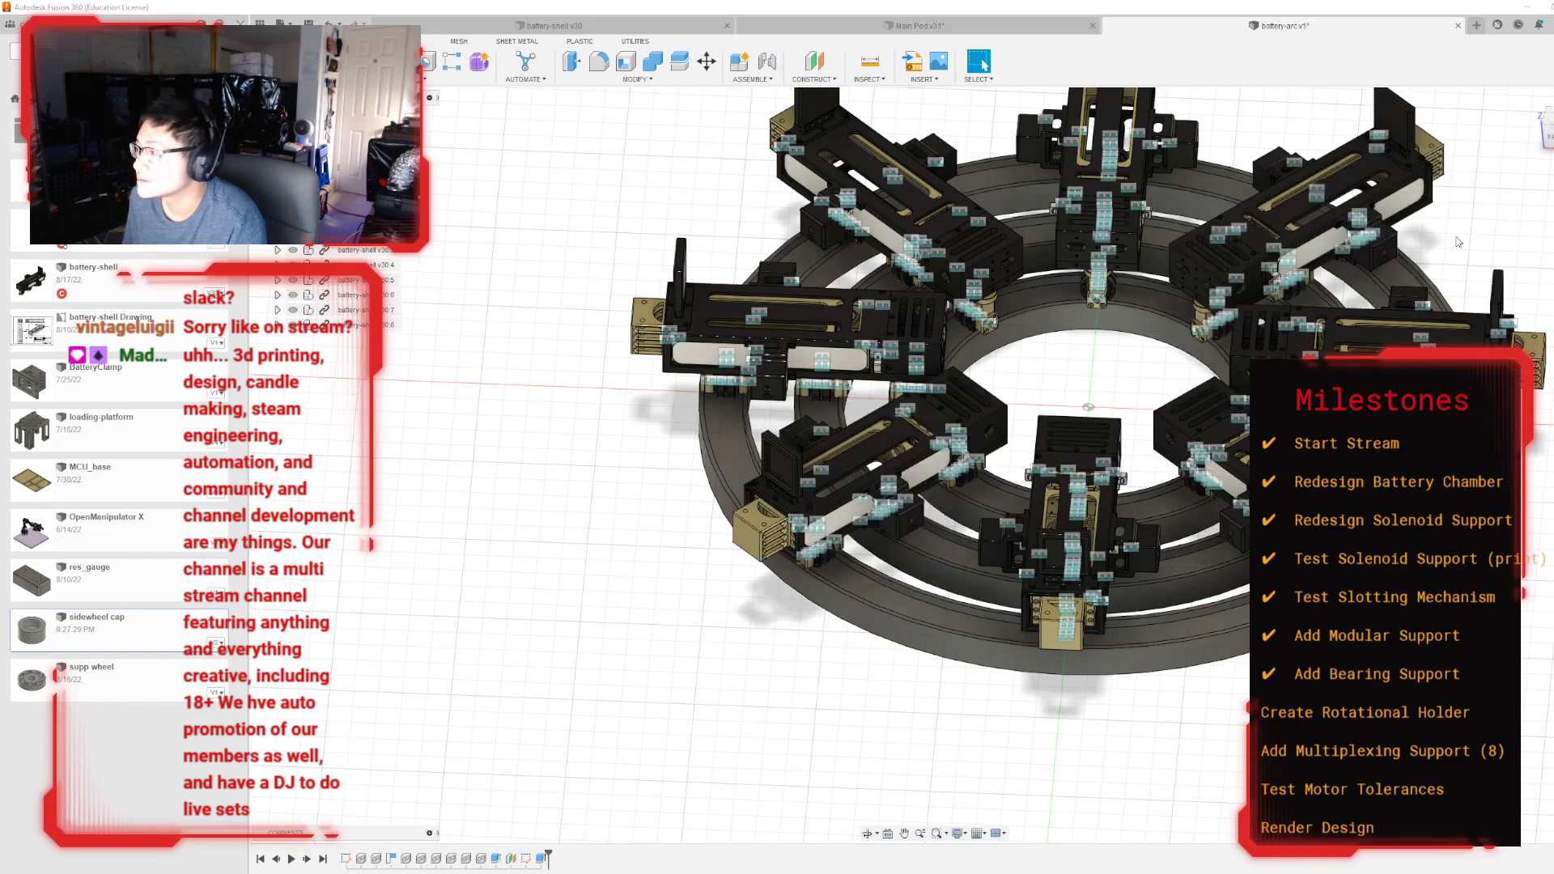
pyautogui.moveTo(1543, 113)
pyautogui.mouseDown()
pyautogui.moveTo(1550, 69)
pyautogui.moveTo(1538, 85)
pyautogui.mouseUp()
pyautogui.scroll(5, 1093, 487)
pyautogui.scroll(6, 1094, 488)
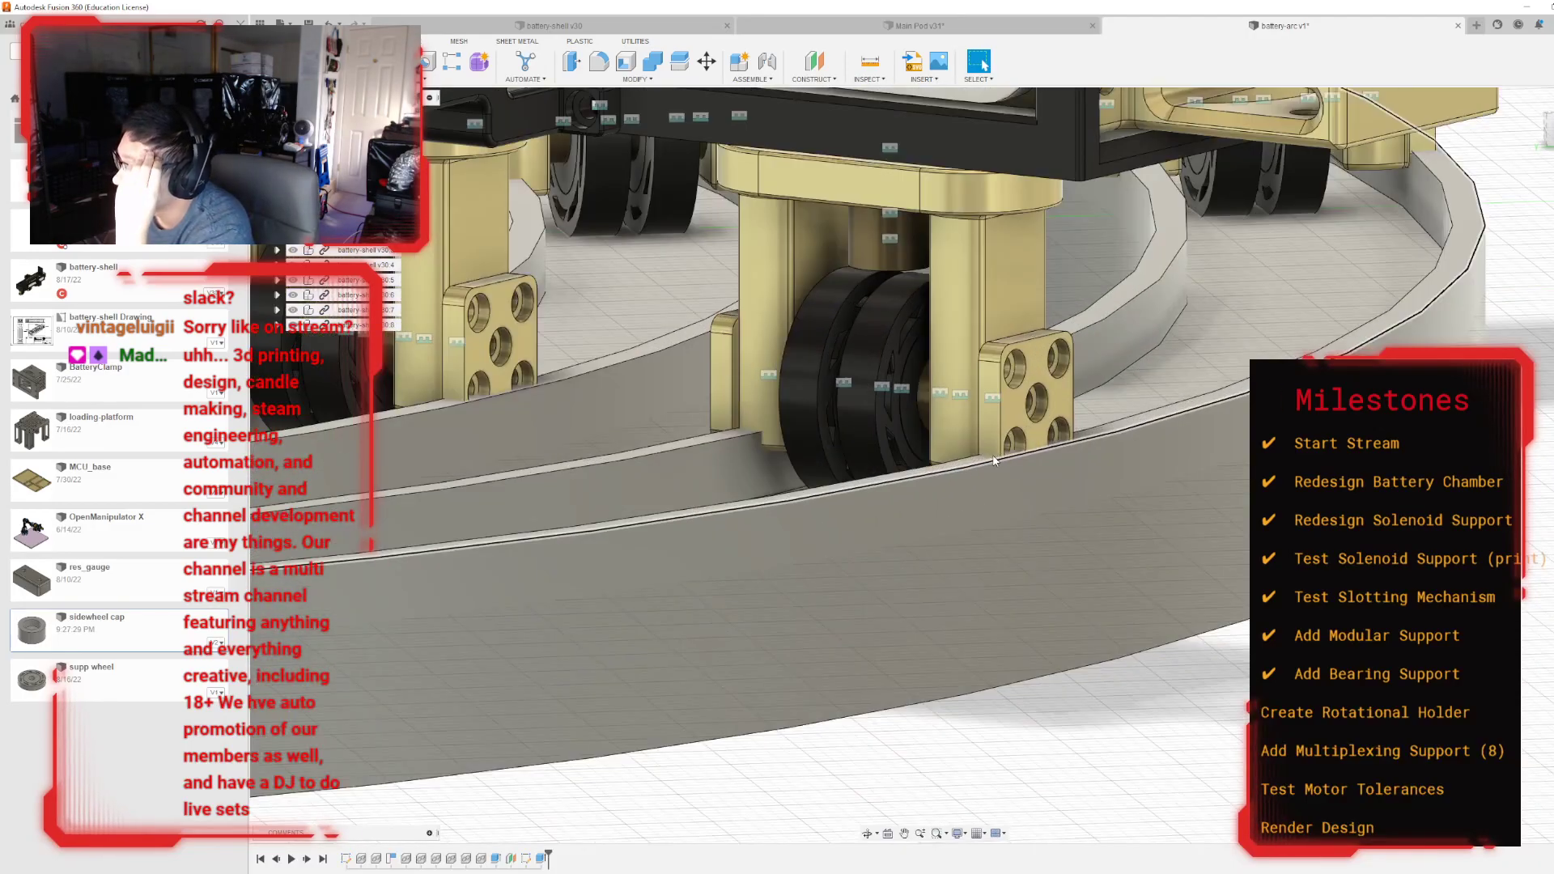
pyautogui.scroll(-5, 1004, 455)
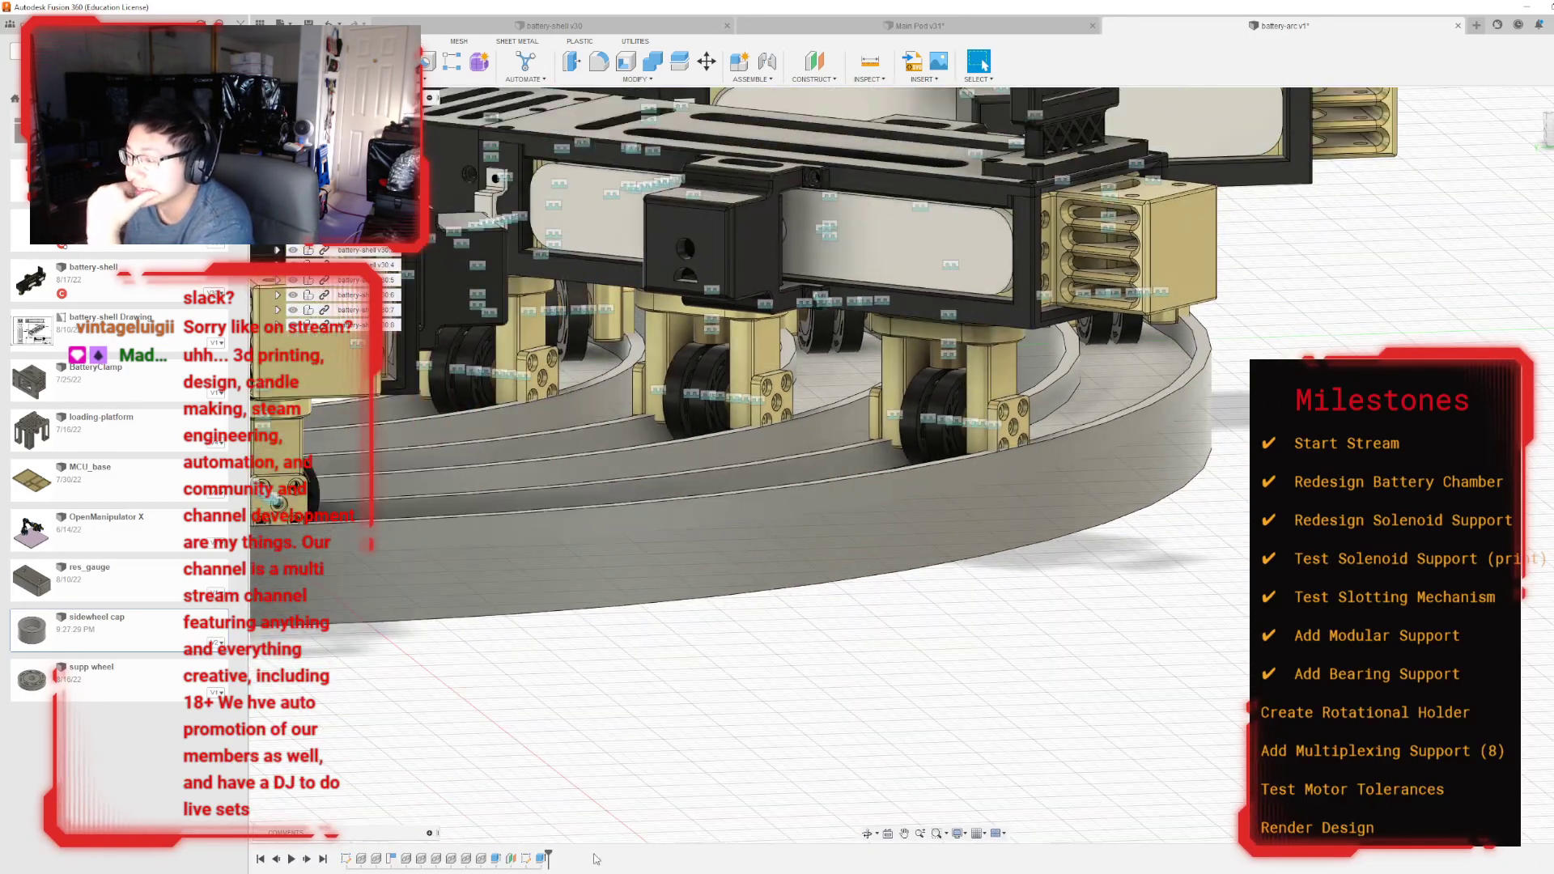
pyautogui.doubleClick(542, 859)
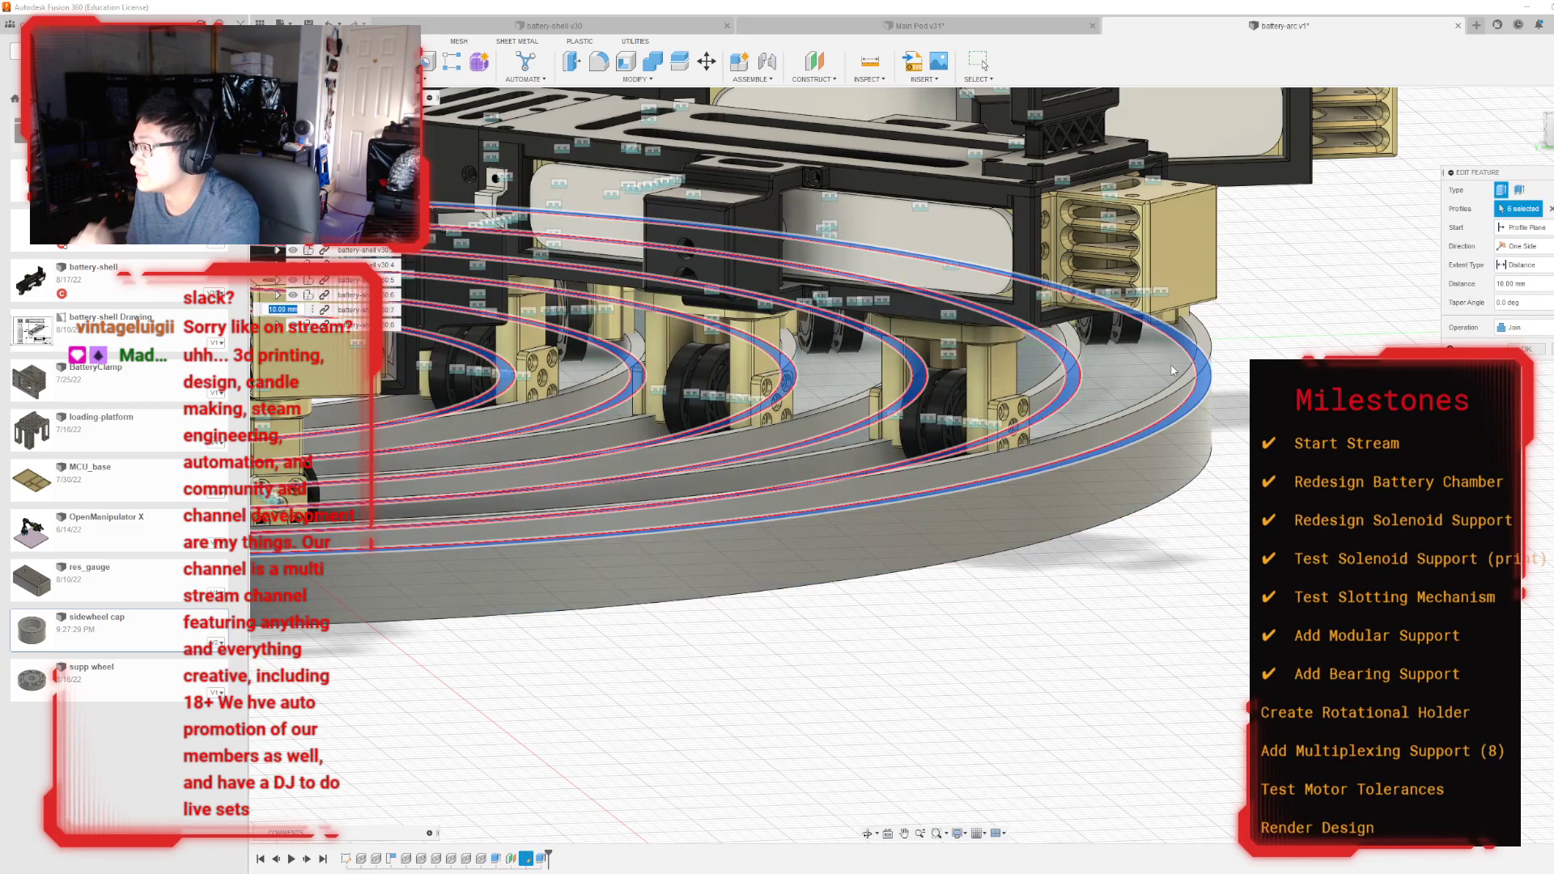
pyautogui.scroll(-5, 696, 510)
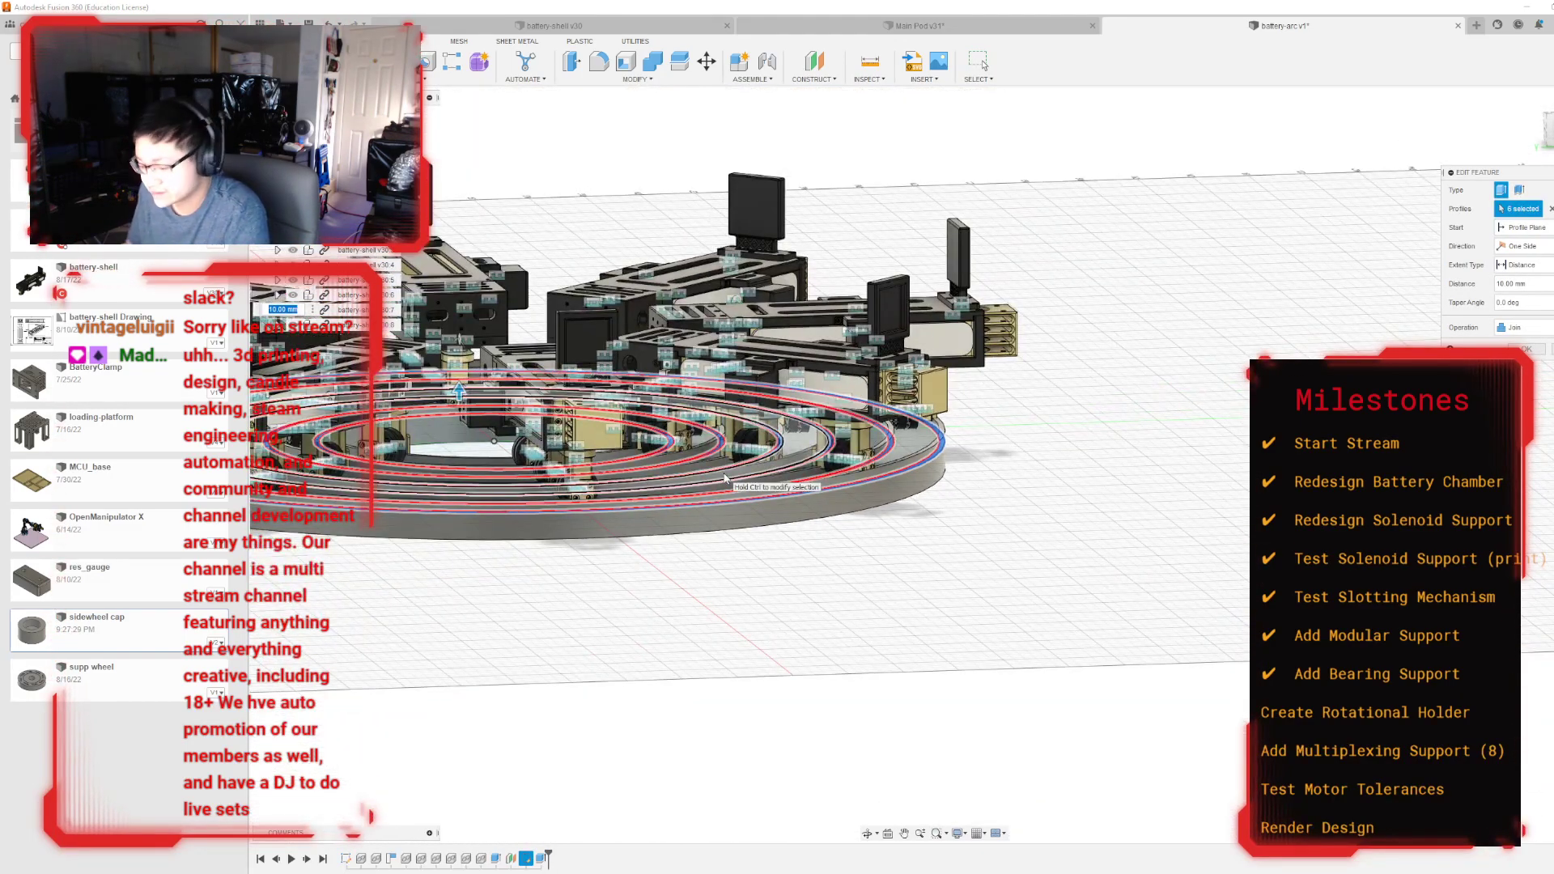
pyautogui.press('Escape')
# Step: Examine how the battery-shells' wheels rest on the ring tracks, close up, from the side and from above
pyautogui.scroll(6, 1060, 455)
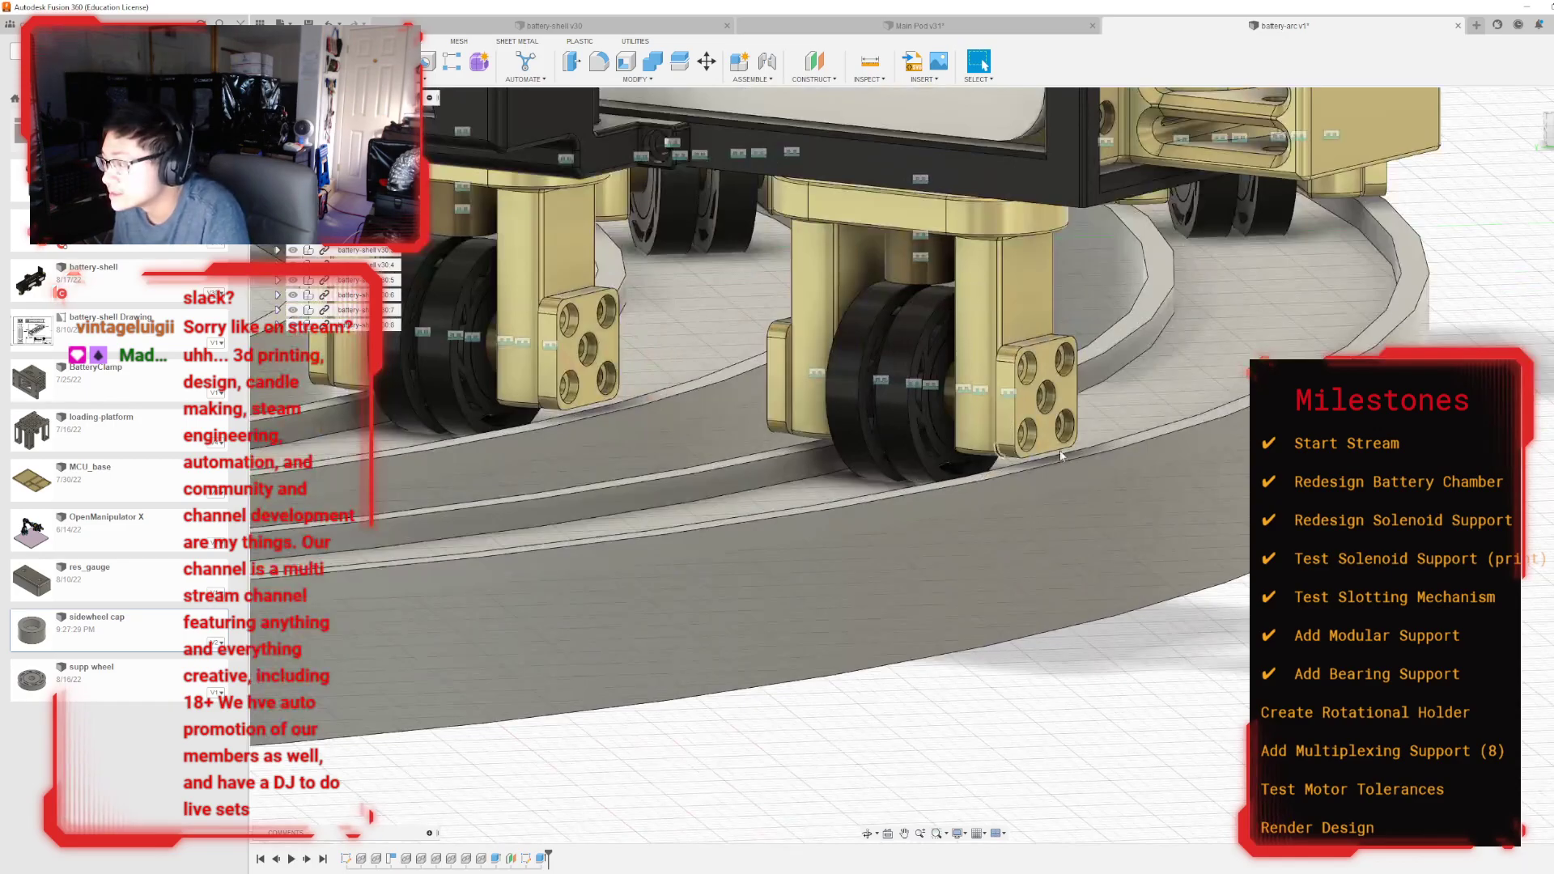
pyautogui.keyDown('shift'); pyautogui.moveTo(924, 466); pyautogui.dragTo(846, 474, button='middle'); pyautogui.keyUp('shift')
pyautogui.moveTo(1552, 105); pyautogui.dragTo(1548, 132)
pyautogui.scroll(-8, 994, 437)
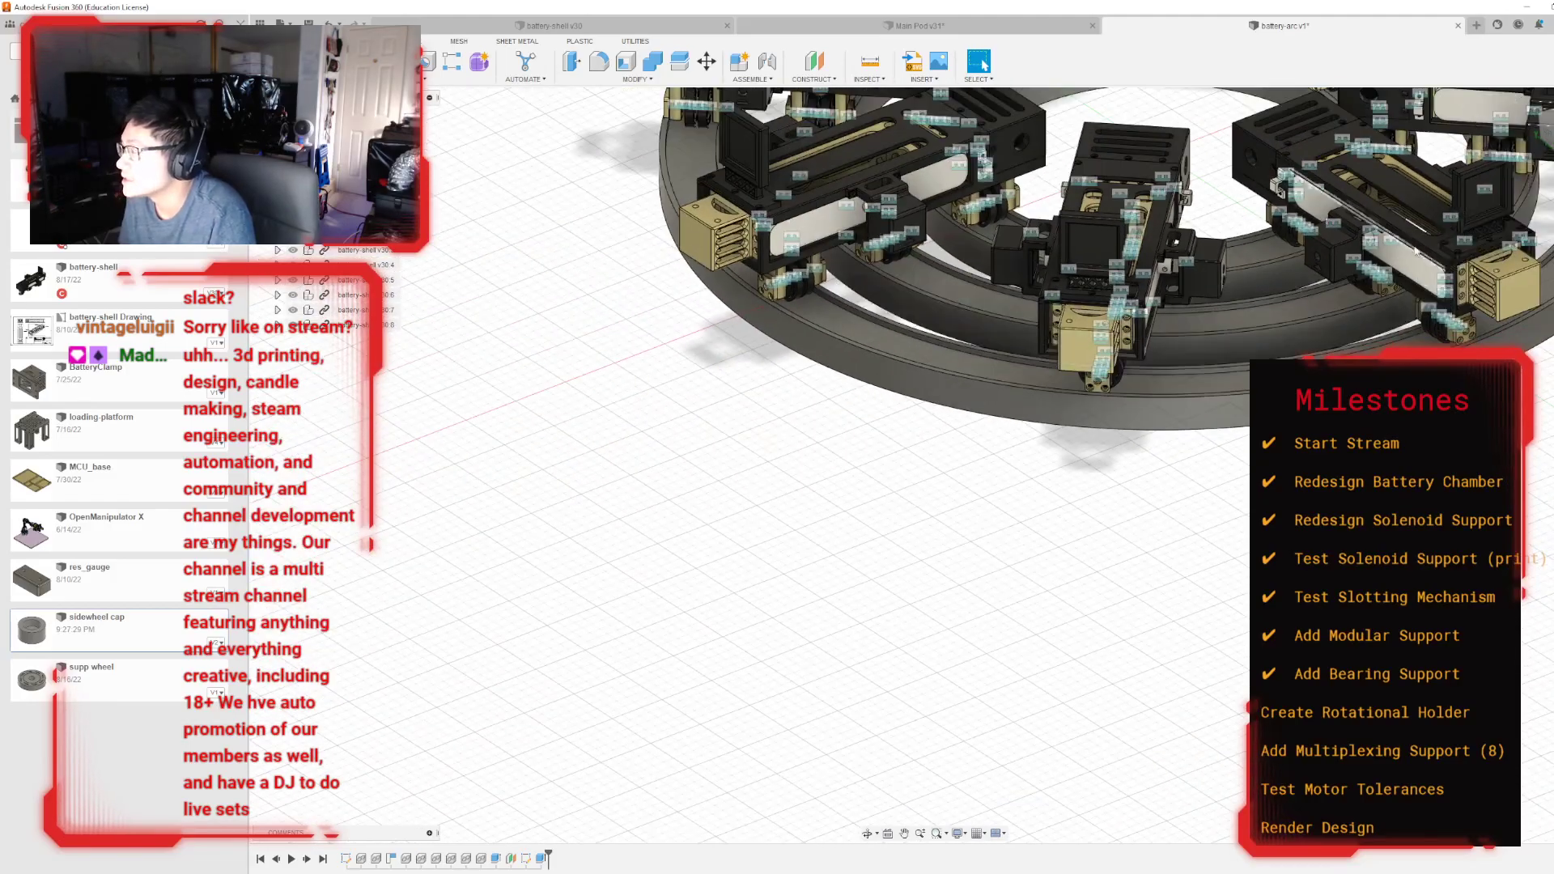
pyautogui.keyDown('shift'); pyautogui.moveTo(924, 466); pyautogui.dragTo(967, 380, button='middle'); pyautogui.keyUp('shift')
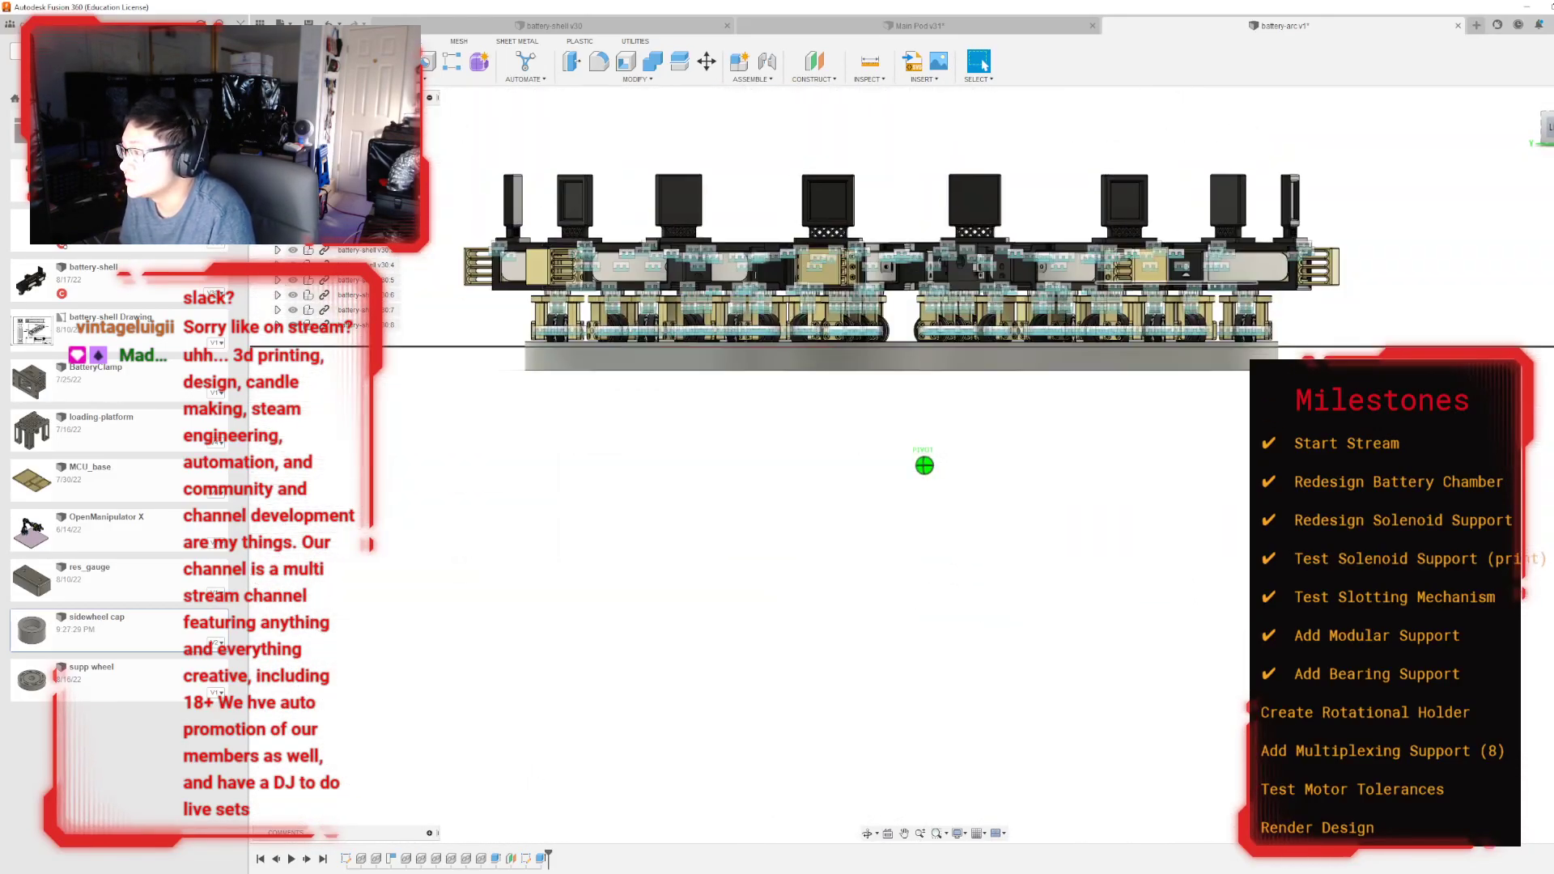
pyautogui.scroll(5, 952, 259)
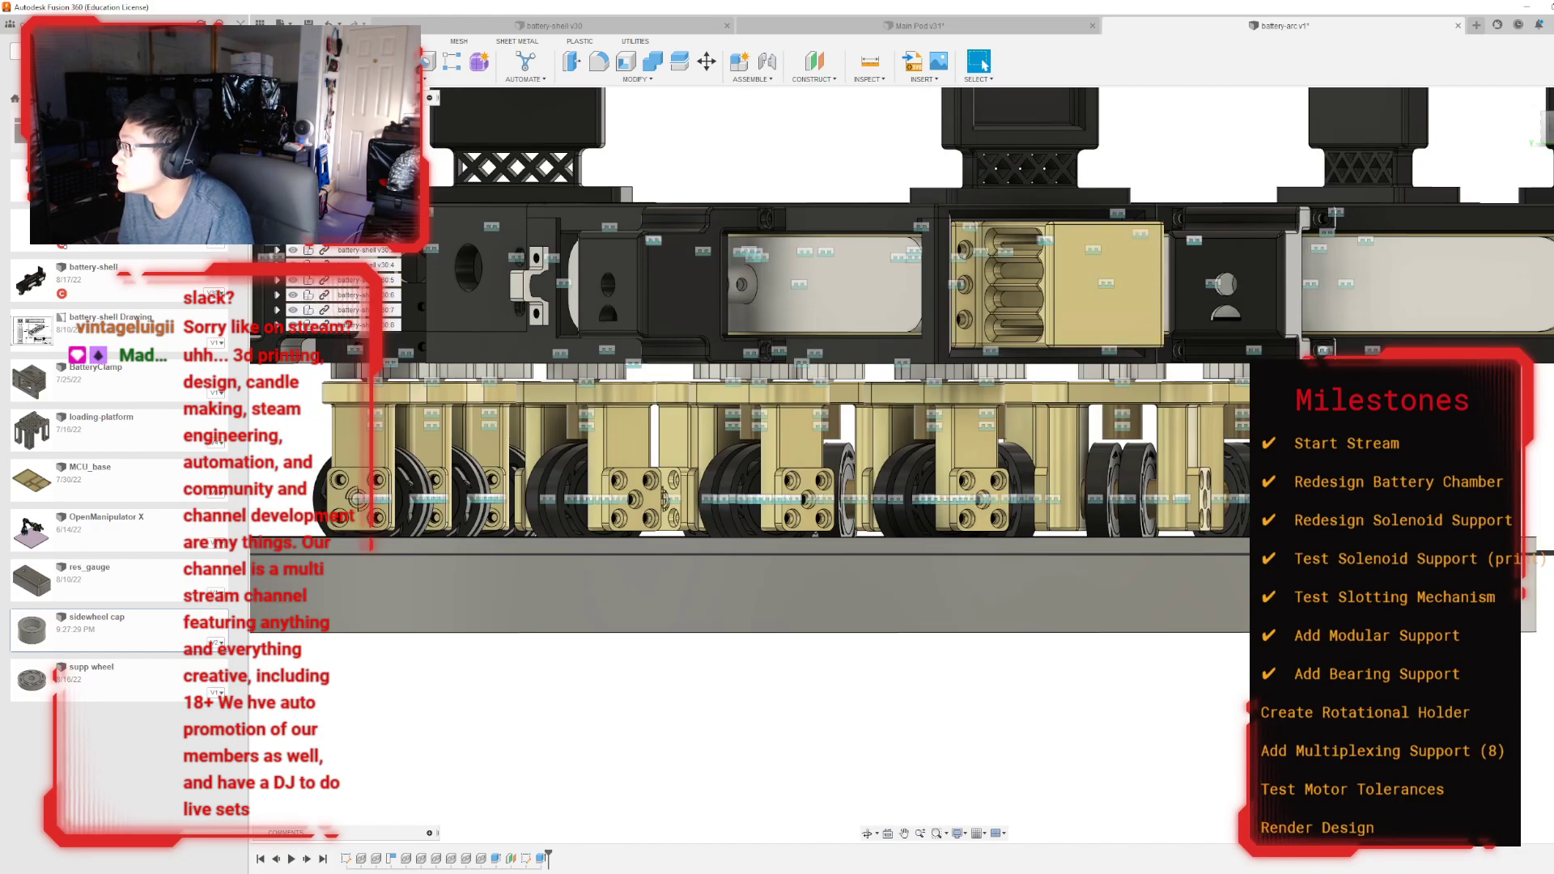
pyautogui.keyDown('shift'); pyautogui.moveTo(923, 381); pyautogui.dragTo(907, 478, button='middle'); pyautogui.keyUp('shift')
pyautogui.scroll(-5, 725, 611)
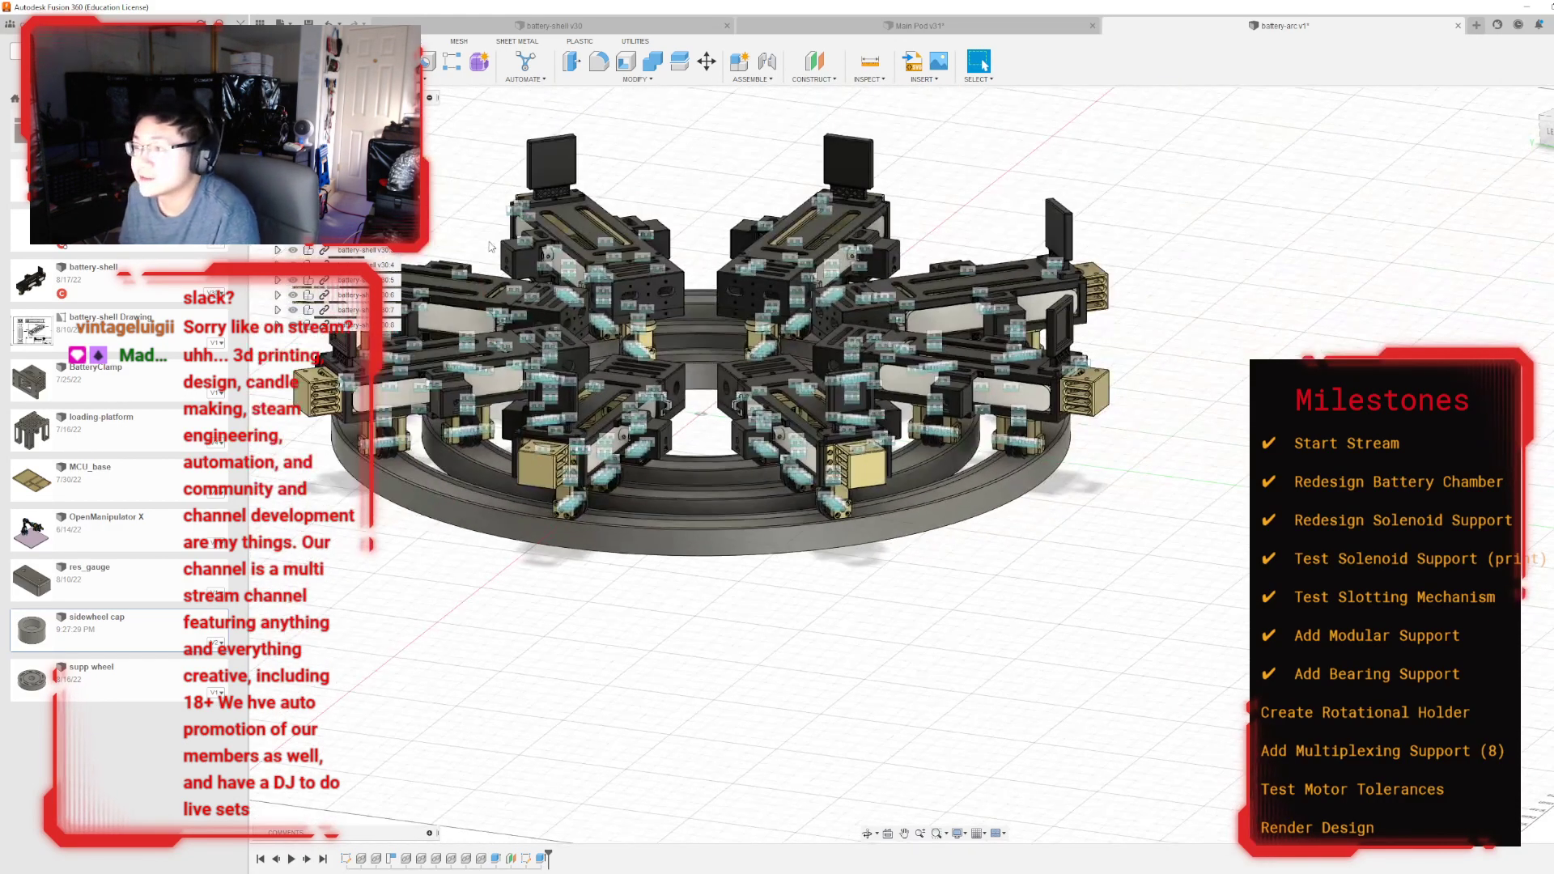
pyautogui.moveTo(924, 465)
pyautogui.keyDown('shift'); pyautogui.mouseDown(button='middle')
pyautogui.moveTo(947, 259)
pyautogui.moveTo(906, 462)
pyautogui.moveTo(874, 477)
pyautogui.moveTo(1101, 461)
pyautogui.mouseUp(button='middle'); pyautogui.keyUp('shift')
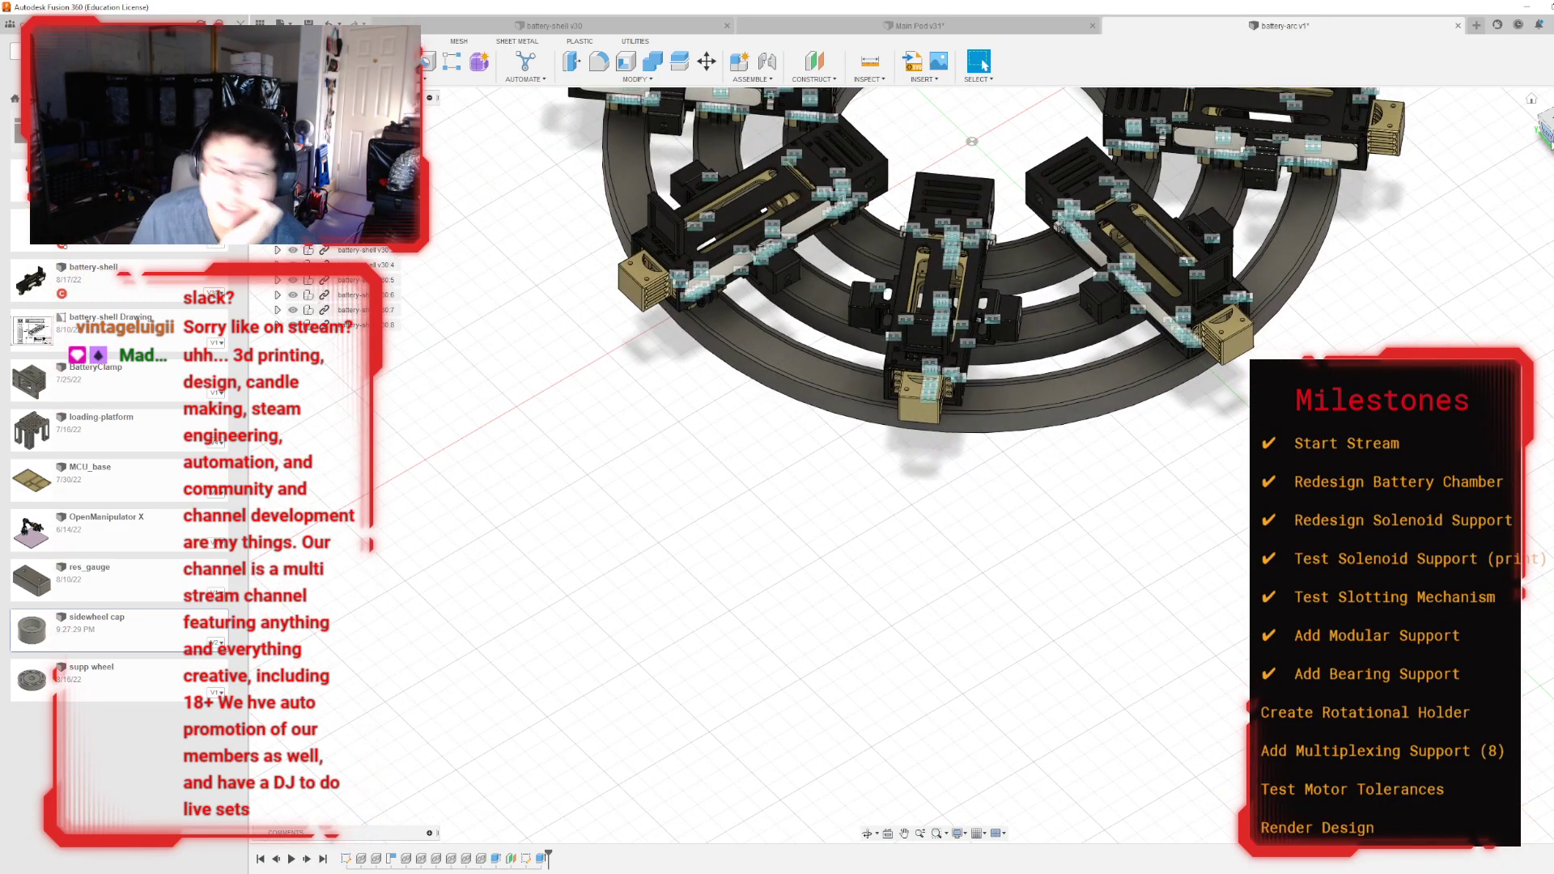
pyautogui.keyDown('shift'); pyautogui.moveTo(925, 466); pyautogui.dragTo(955, 458, button='middle'); pyautogui.keyUp('shift')
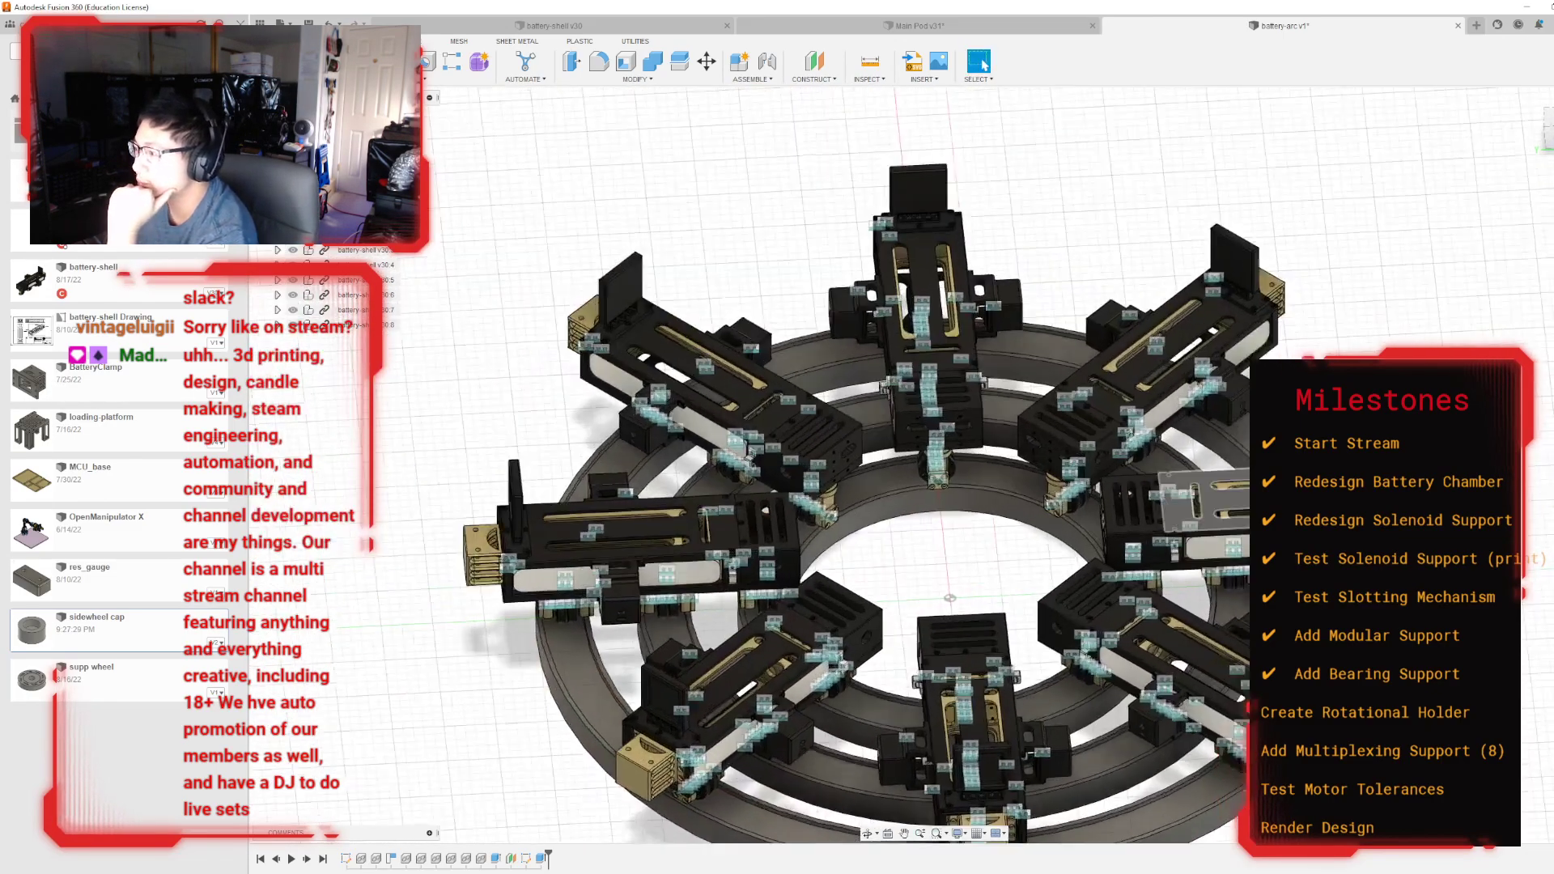
pyautogui.scroll(-2, 1038, 480)
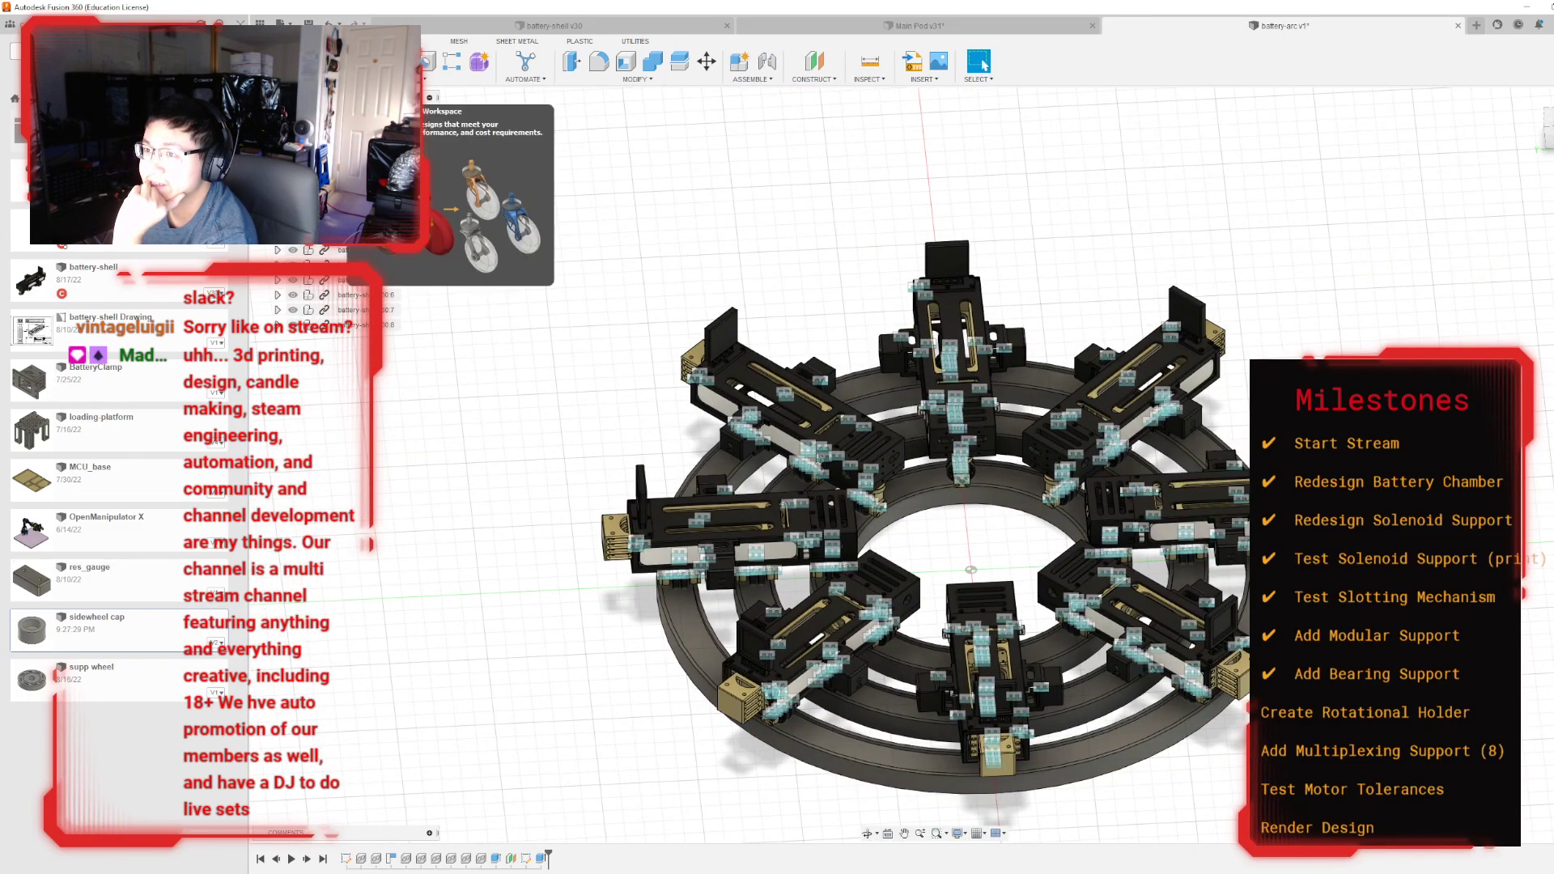
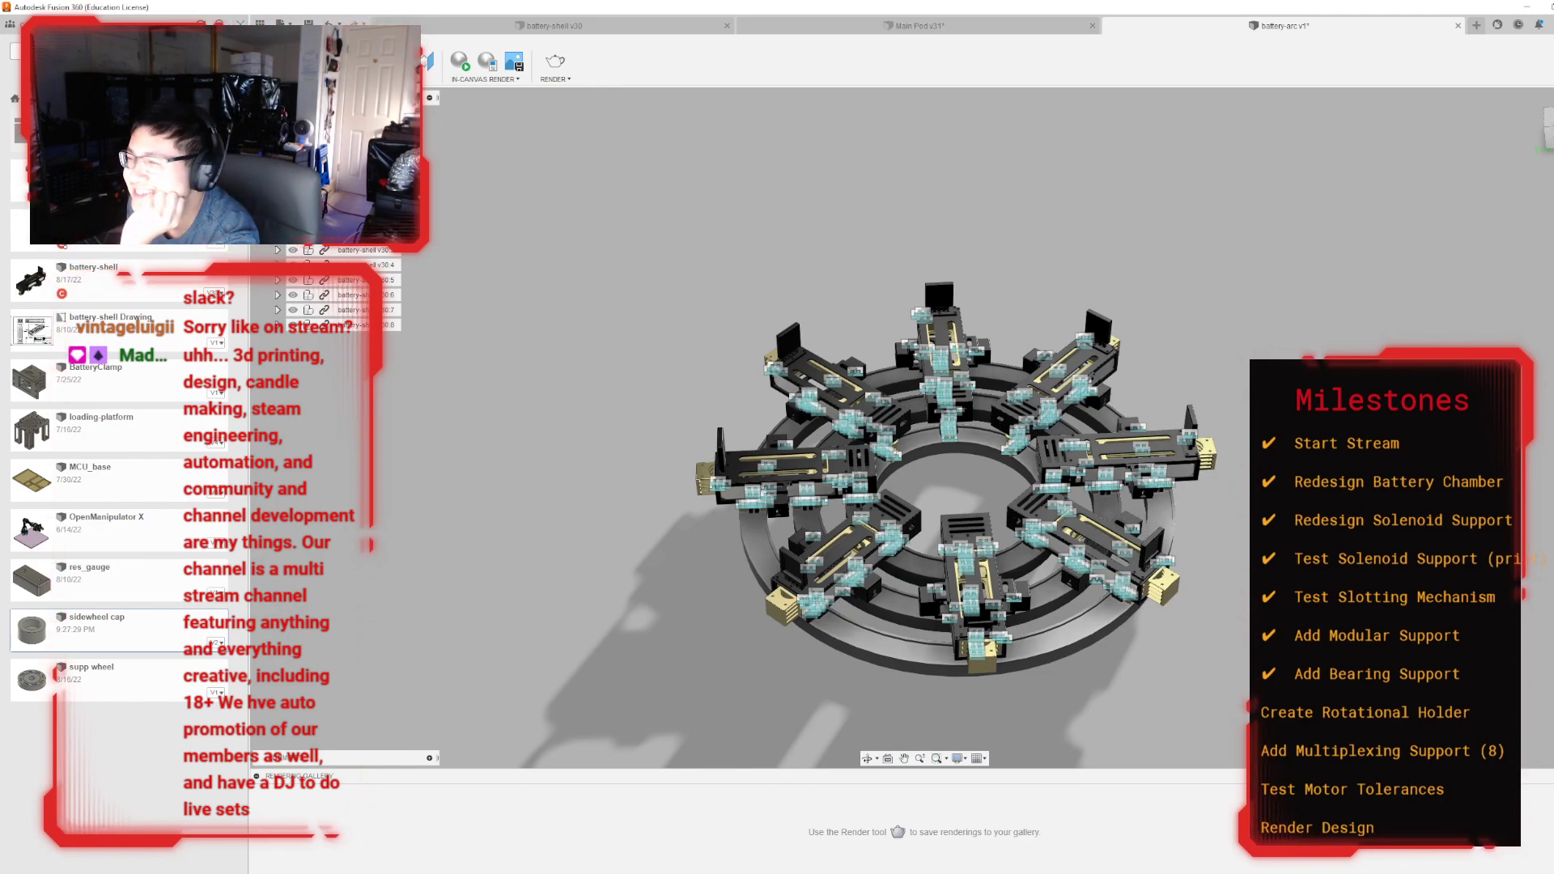
# Step: Apply the gold-coloured metallic appearance to the outer, middle and inner rings in the Render workspace, and return to the Design workspace
pyautogui.press('a')
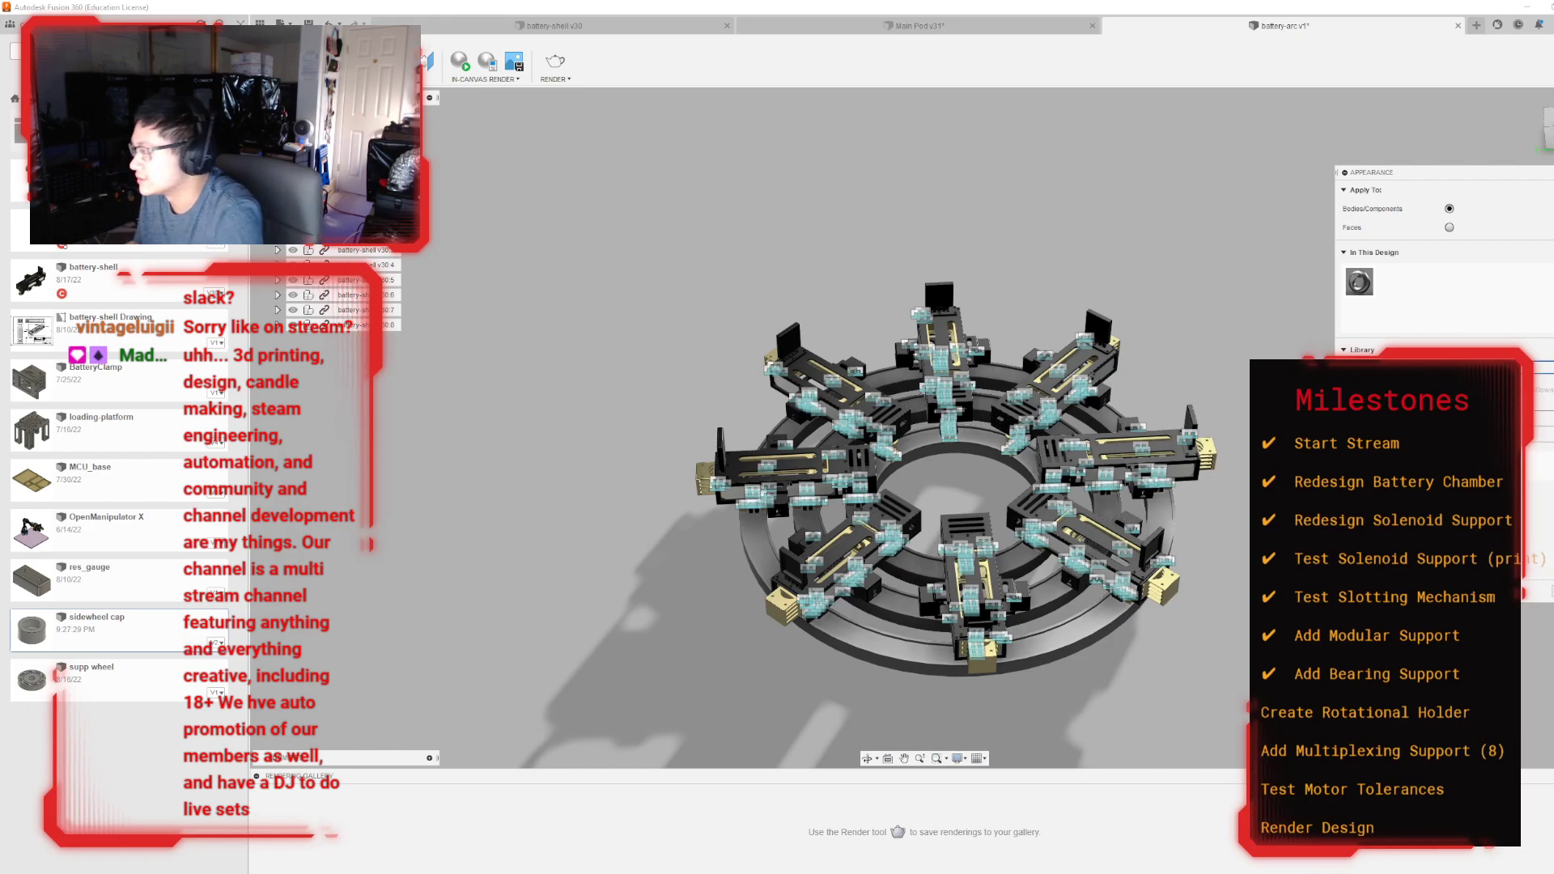
pyautogui.moveTo(1535, 461); pyautogui.dragTo(1044, 659)
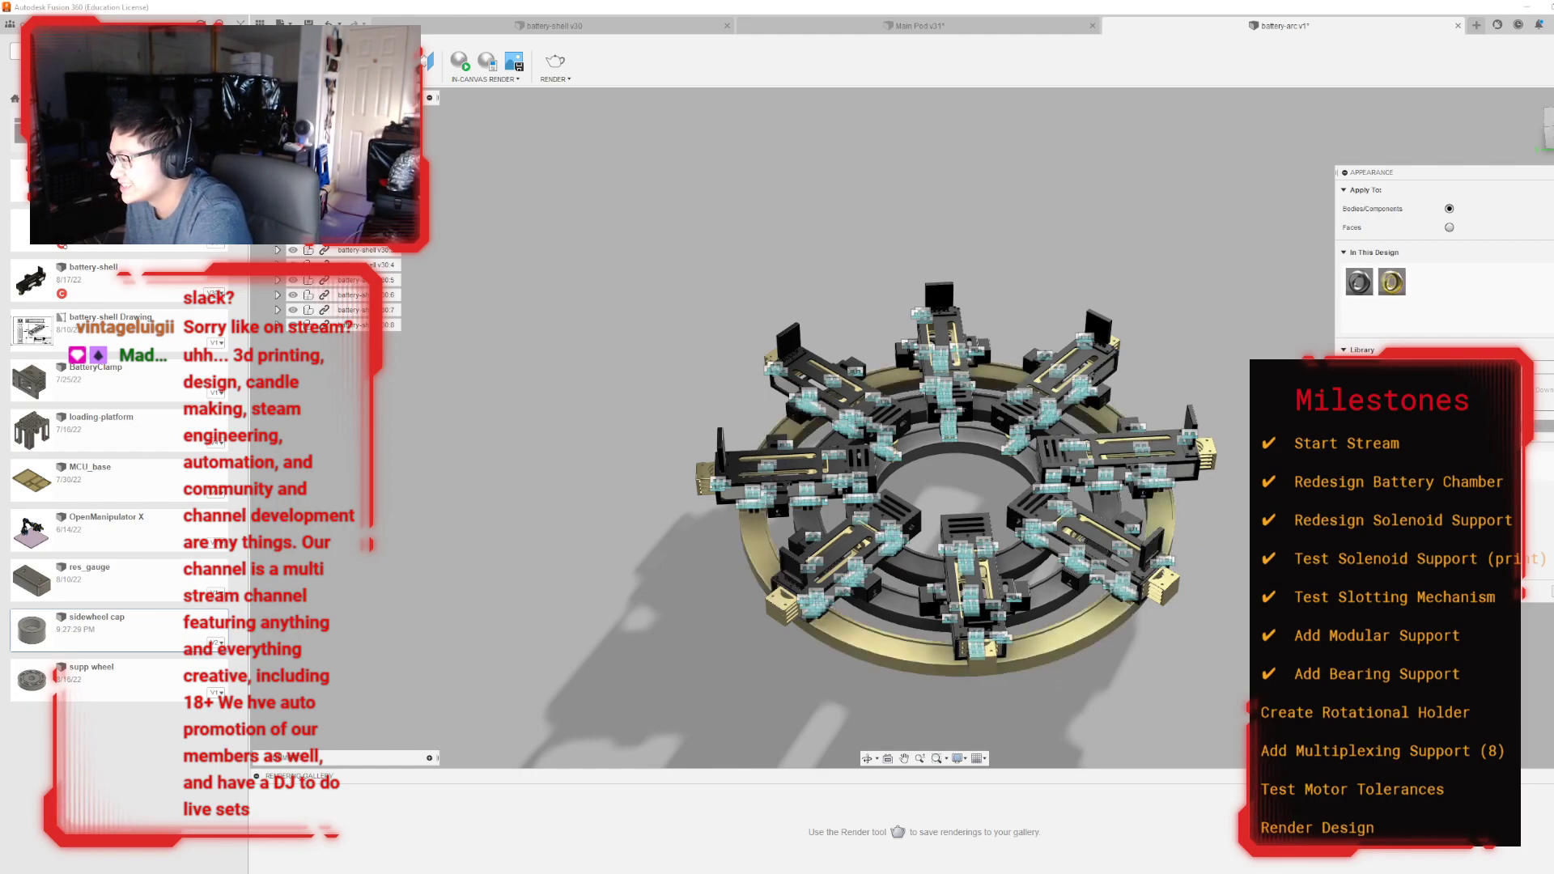
pyautogui.moveTo(1535, 464); pyautogui.dragTo(1062, 612)
pyautogui.moveTo(1536, 464); pyautogui.dragTo(1022, 565)
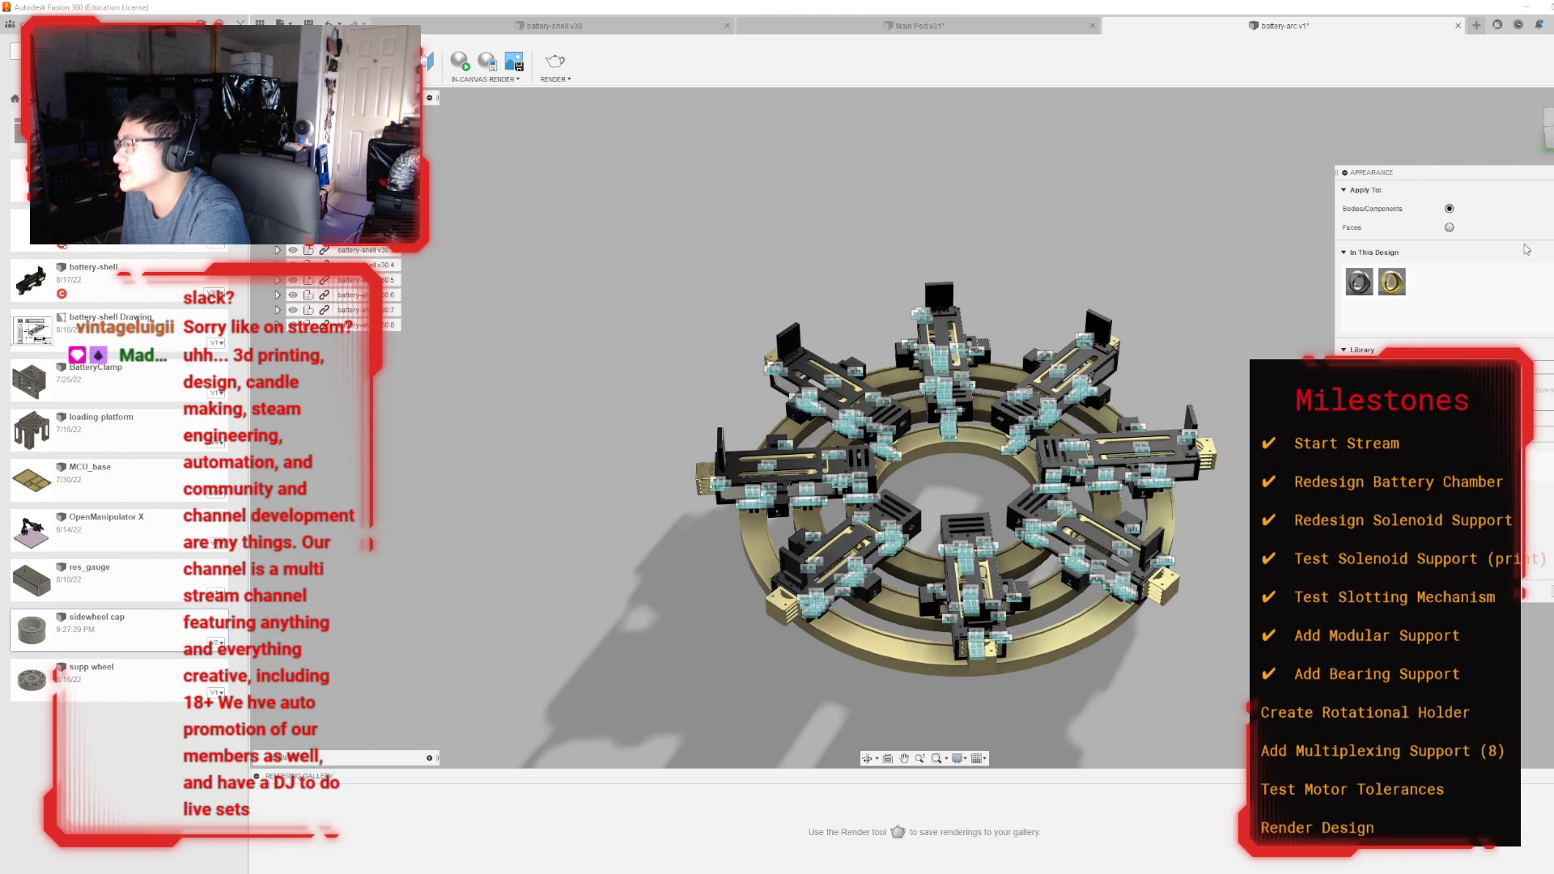
pyautogui.click(287, 62)
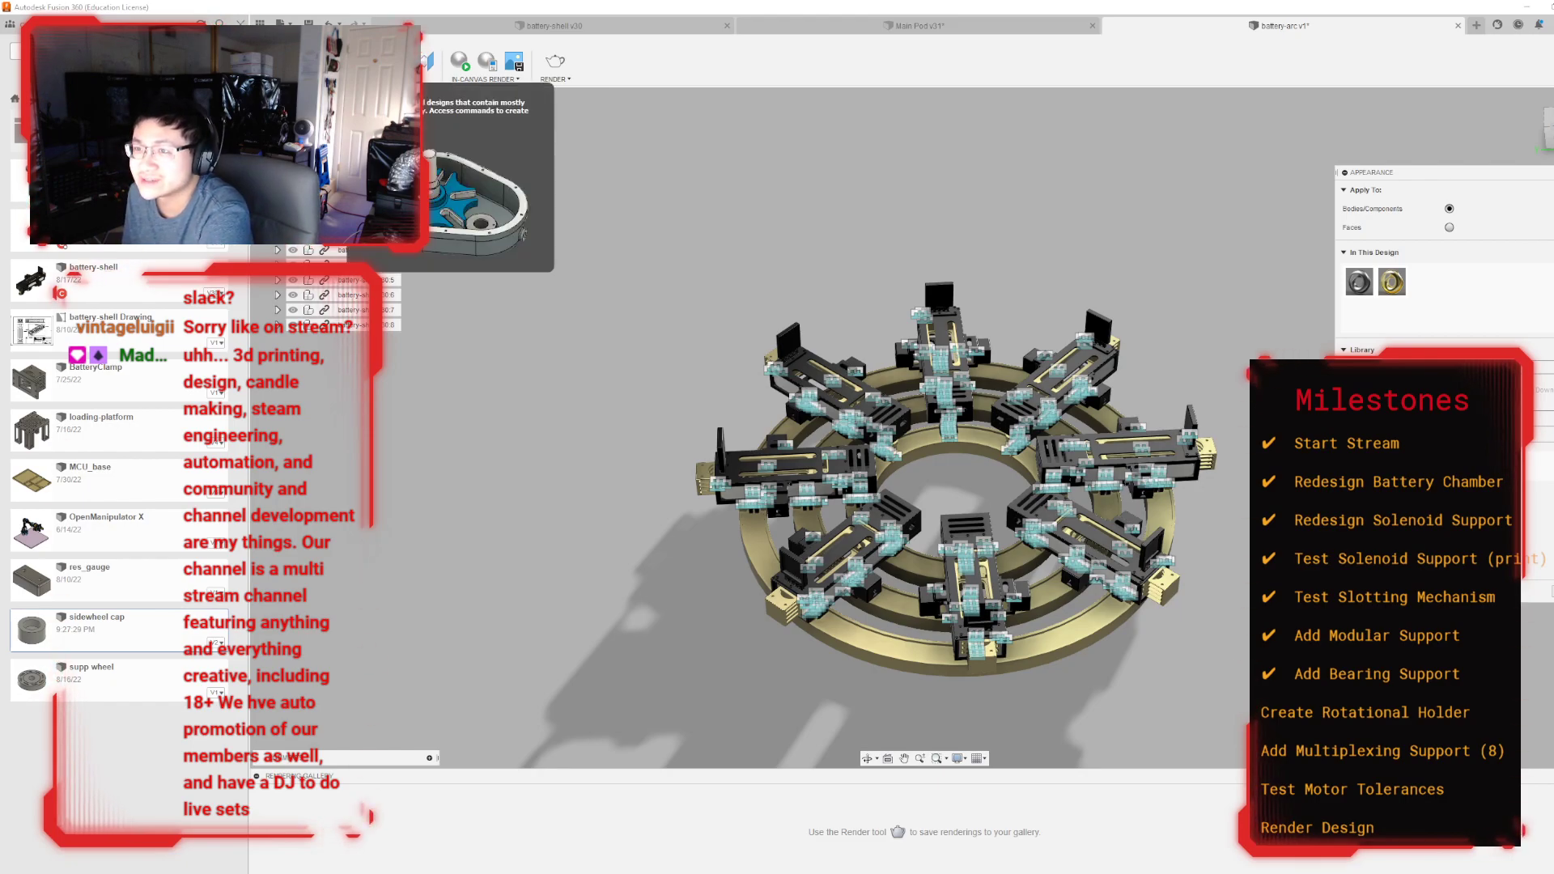
pyautogui.click(291, 94)
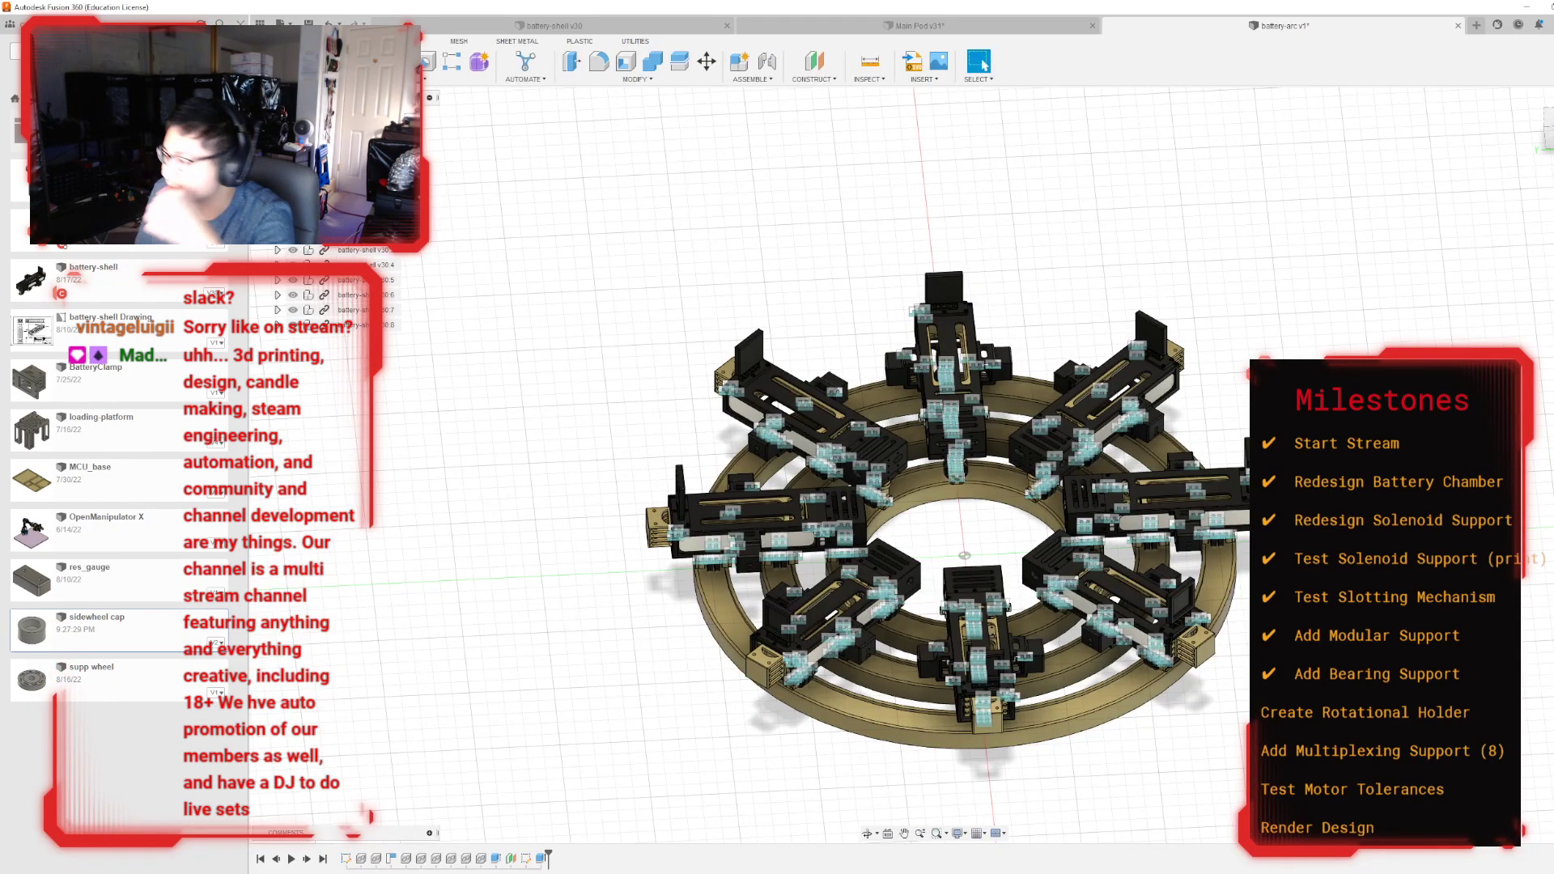
# Step: Examine closely how the battery-shells' inner wheels sit between the walls of the innermost ring
pyautogui.moveTo(924, 465)
pyautogui.keyDown('shift'); pyautogui.mouseDown(button='middle')
pyautogui.moveTo(943, 348)
pyautogui.moveTo(959, 340)
pyautogui.moveTo(1003, 518)
pyautogui.mouseUp(button='middle'); pyautogui.keyUp('shift')
pyautogui.keyDown('shift'); pyautogui.moveTo(924, 550); pyautogui.dragTo(819, 391, button='middle'); pyautogui.keyUp('shift')
pyautogui.scroll(5, 819, 391)
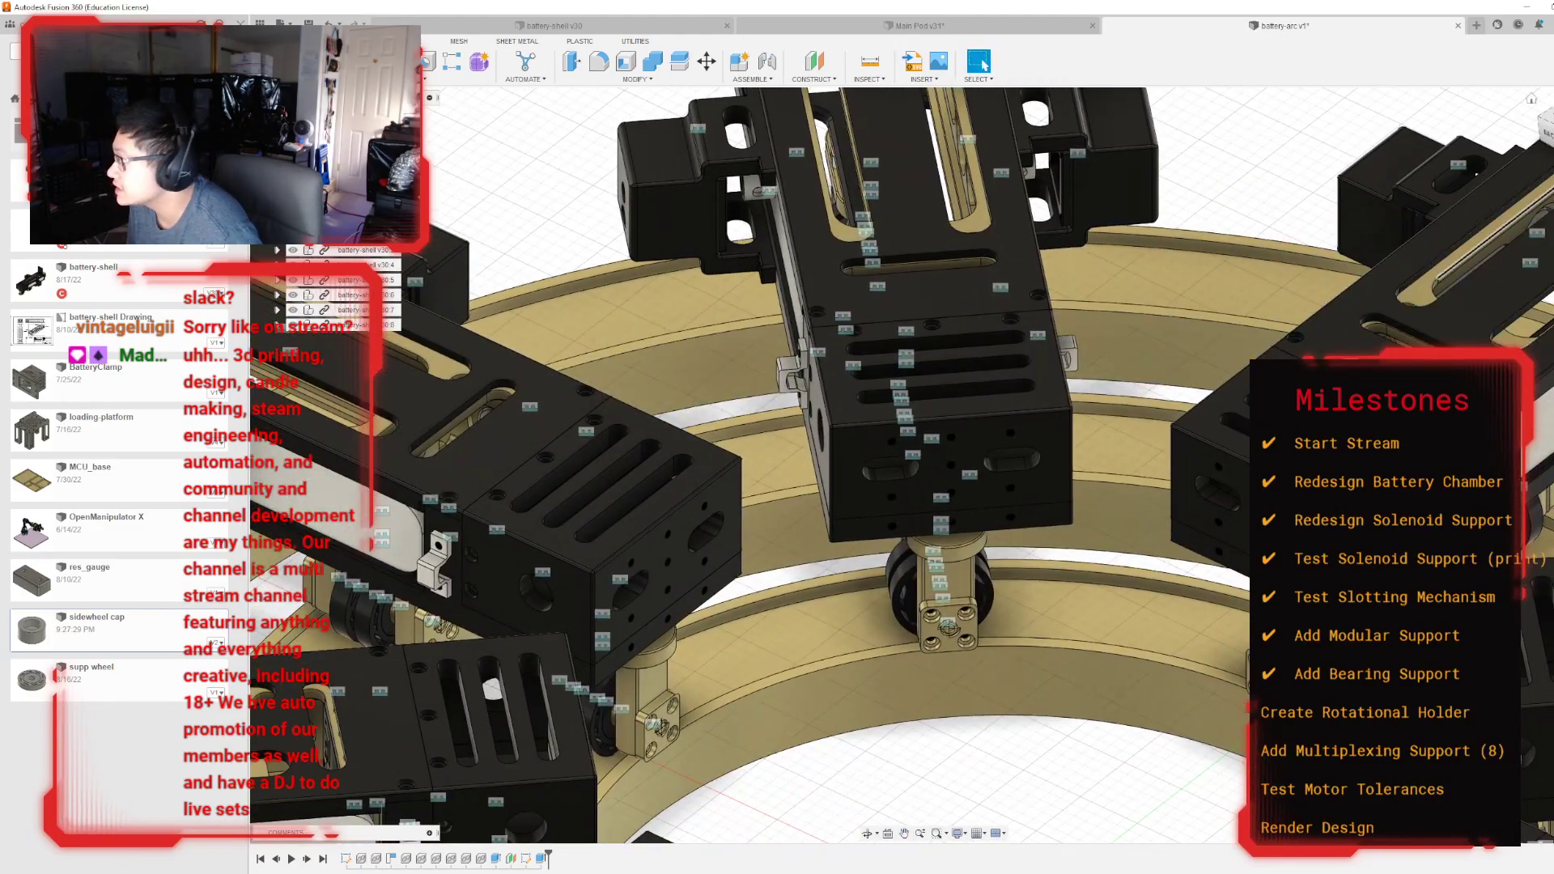
pyautogui.keyDown('shift'); pyautogui.moveTo(819, 267); pyautogui.dragTo(1091, 244, button='middle'); pyautogui.keyUp('shift')
pyautogui.moveTo(978, 250); pyautogui.dragTo(1138, 87, button='middle')
pyautogui.scroll(3, 801, 339)
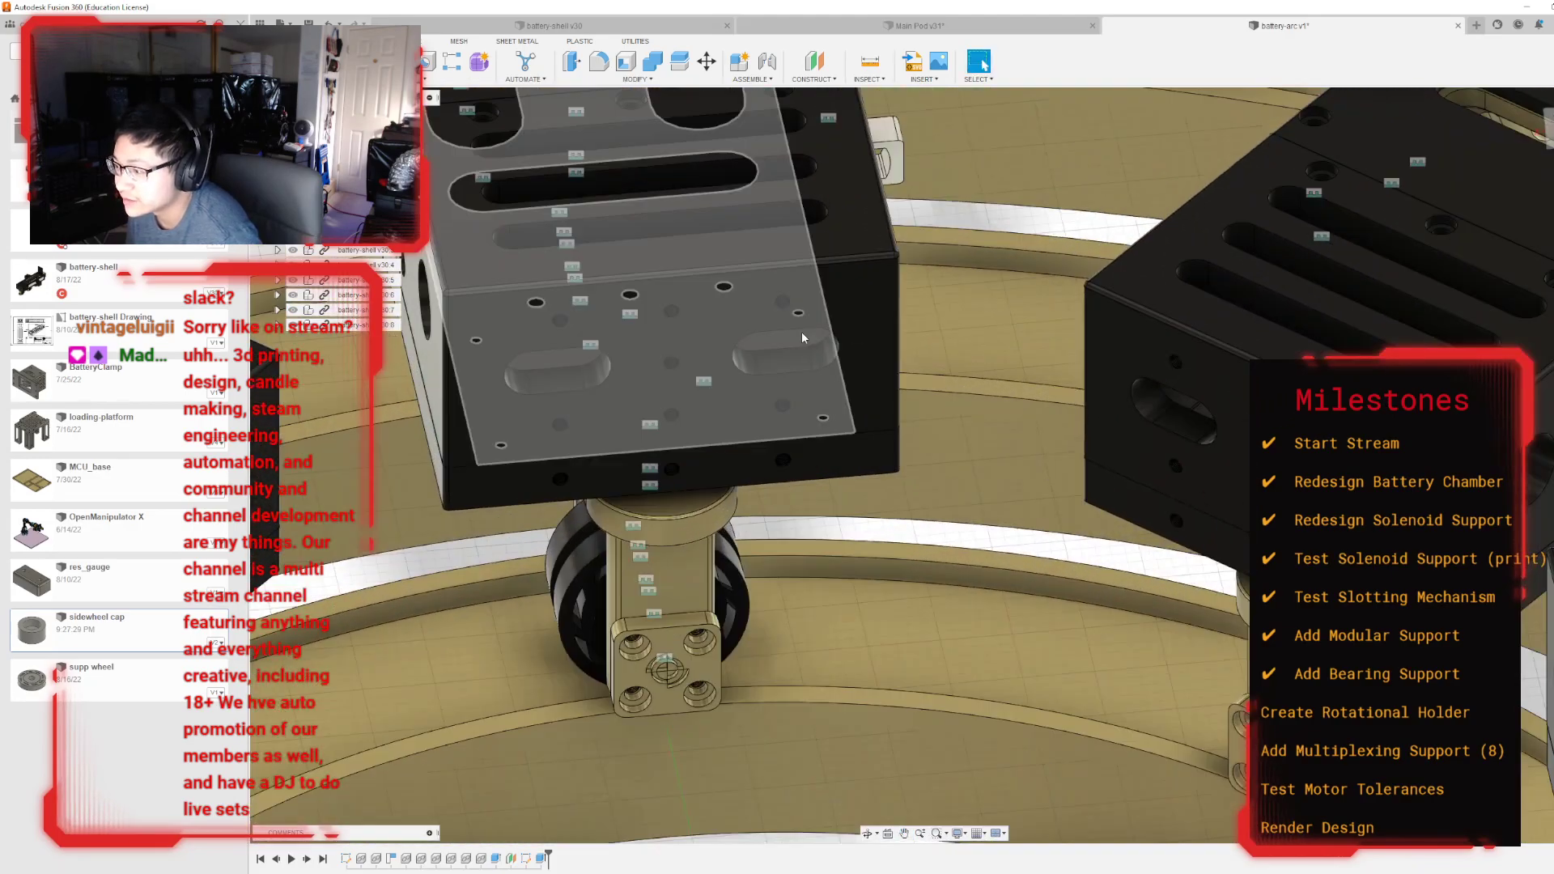
pyautogui.scroll(-6, 801, 343)
pyautogui.moveTo(1550, 134); pyautogui.dragTo(1485, 106)
pyautogui.moveTo(980, 396)
pyautogui.keyDown('shift'); pyautogui.mouseDown(button='middle')
pyautogui.moveTo(987, 478)
pyautogui.moveTo(1028, 389)
pyautogui.moveTo(1012, 566)
pyautogui.moveTo(1003, 502)
pyautogui.moveTo(988, 716)
pyautogui.moveTo(999, 486)
pyautogui.moveTo(924, 477)
pyautogui.moveTo(943, 704)
pyautogui.mouseUp(button='middle'); pyautogui.keyUp('shift')
pyautogui.moveTo(924, 466)
pyautogui.keyDown('shift'); pyautogui.mouseDown(button='middle')
pyautogui.moveTo(1184, 365)
pyautogui.moveTo(1061, 390)
pyautogui.mouseUp(button='middle'); pyautogui.keyUp('shift')
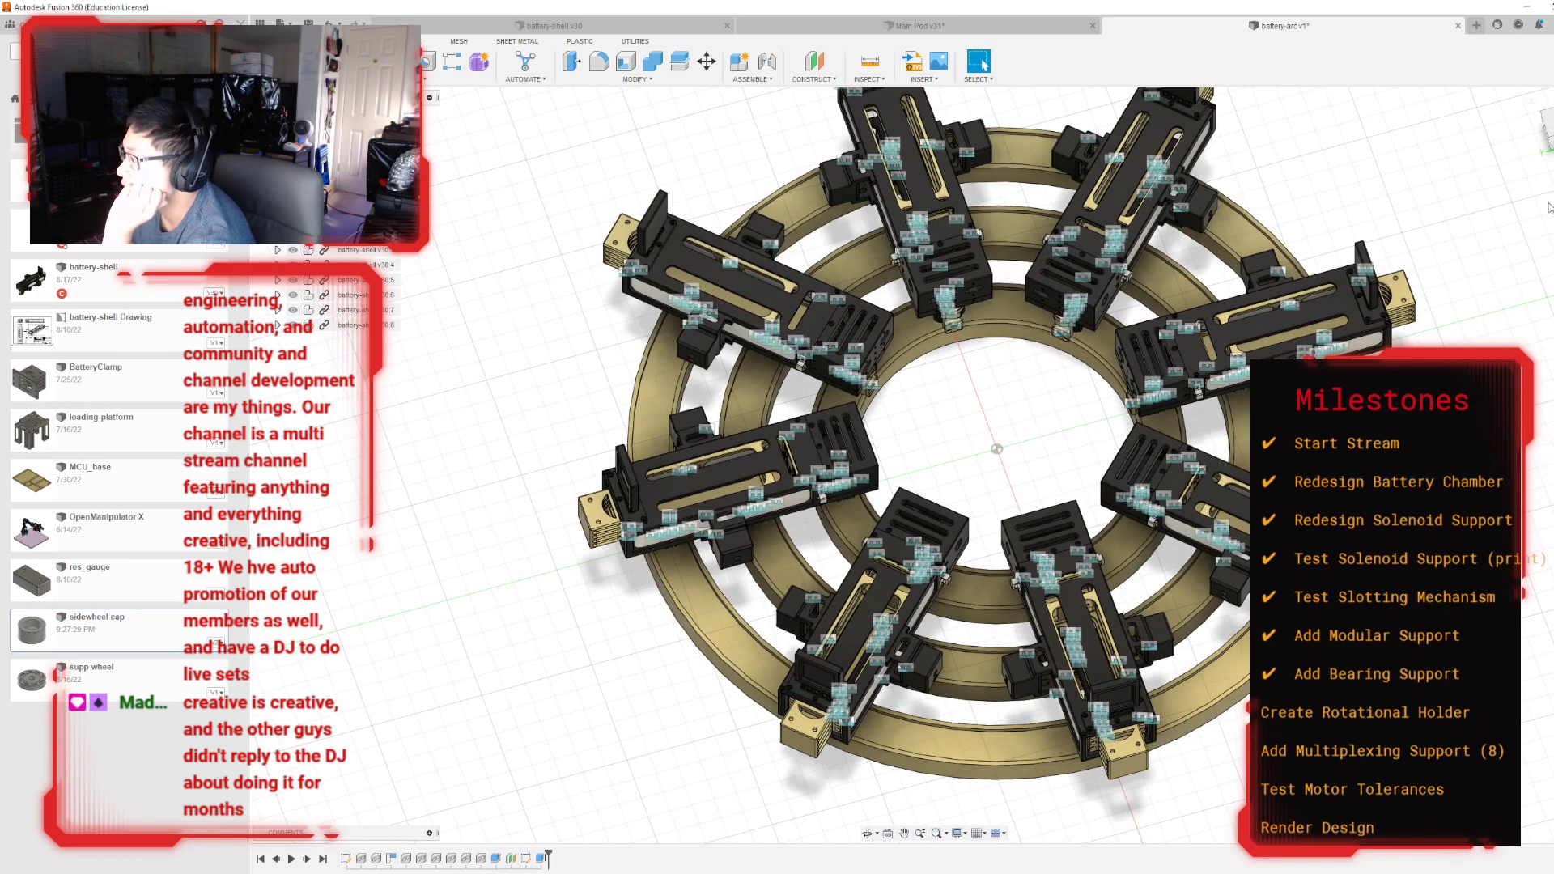
# Step: Inspect the battery-shells' outer wheel mounts from below the rings and their spacing around the rings from above
pyautogui.keyDown('shift'); pyautogui.moveTo(1424, 582); pyautogui.dragTo(1454, 264, button='middle'); pyautogui.keyUp('shift')
pyautogui.scroll(5, 834, 465)
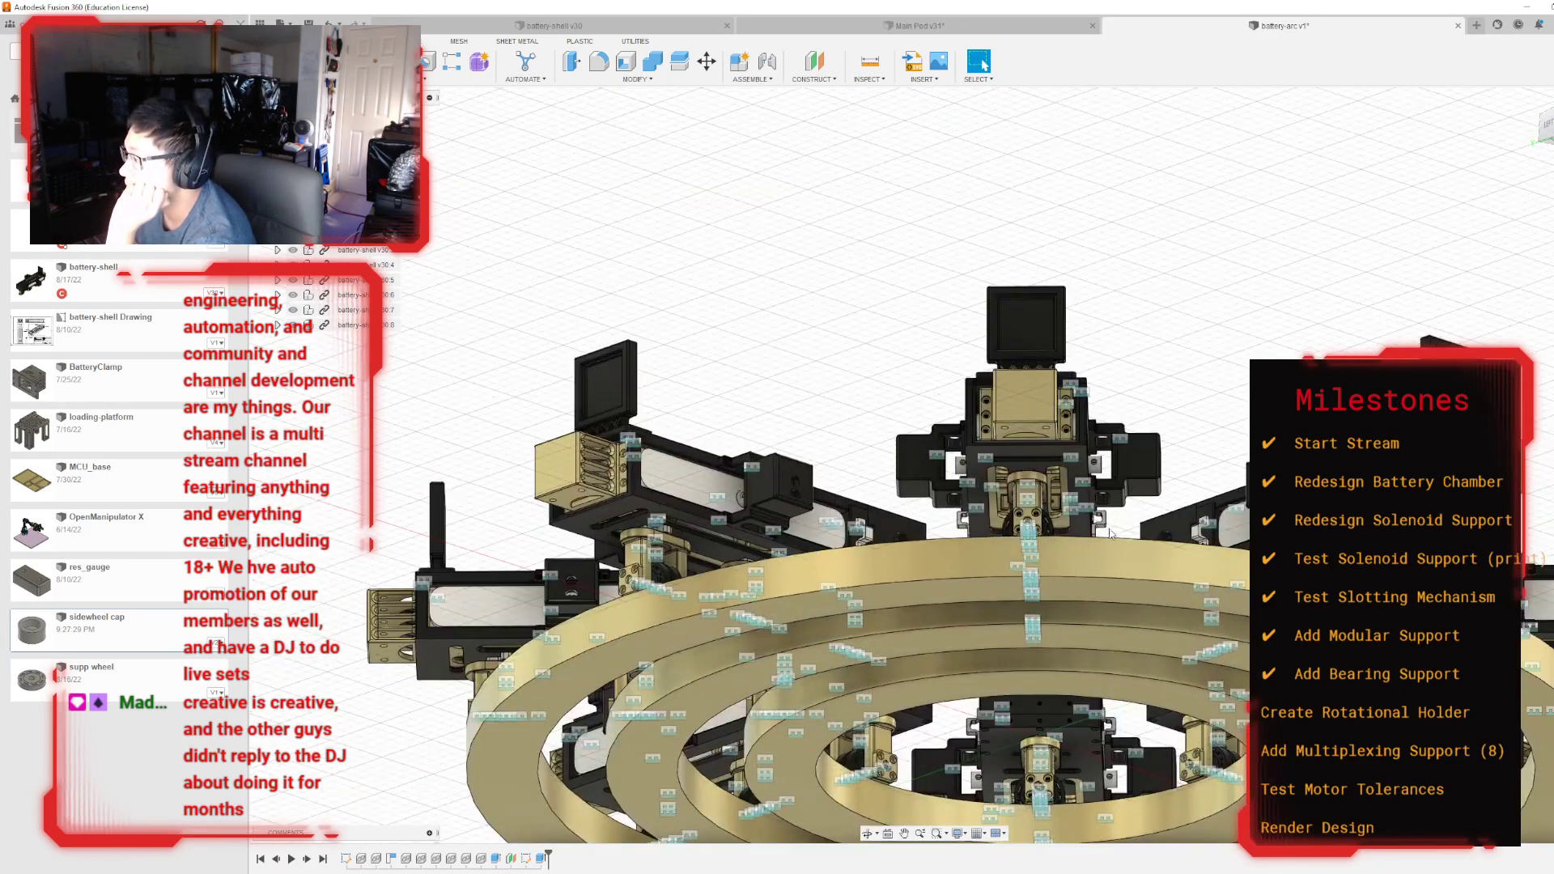
pyautogui.scroll(4, 1016, 413)
pyautogui.scroll(-3, 1012, 436)
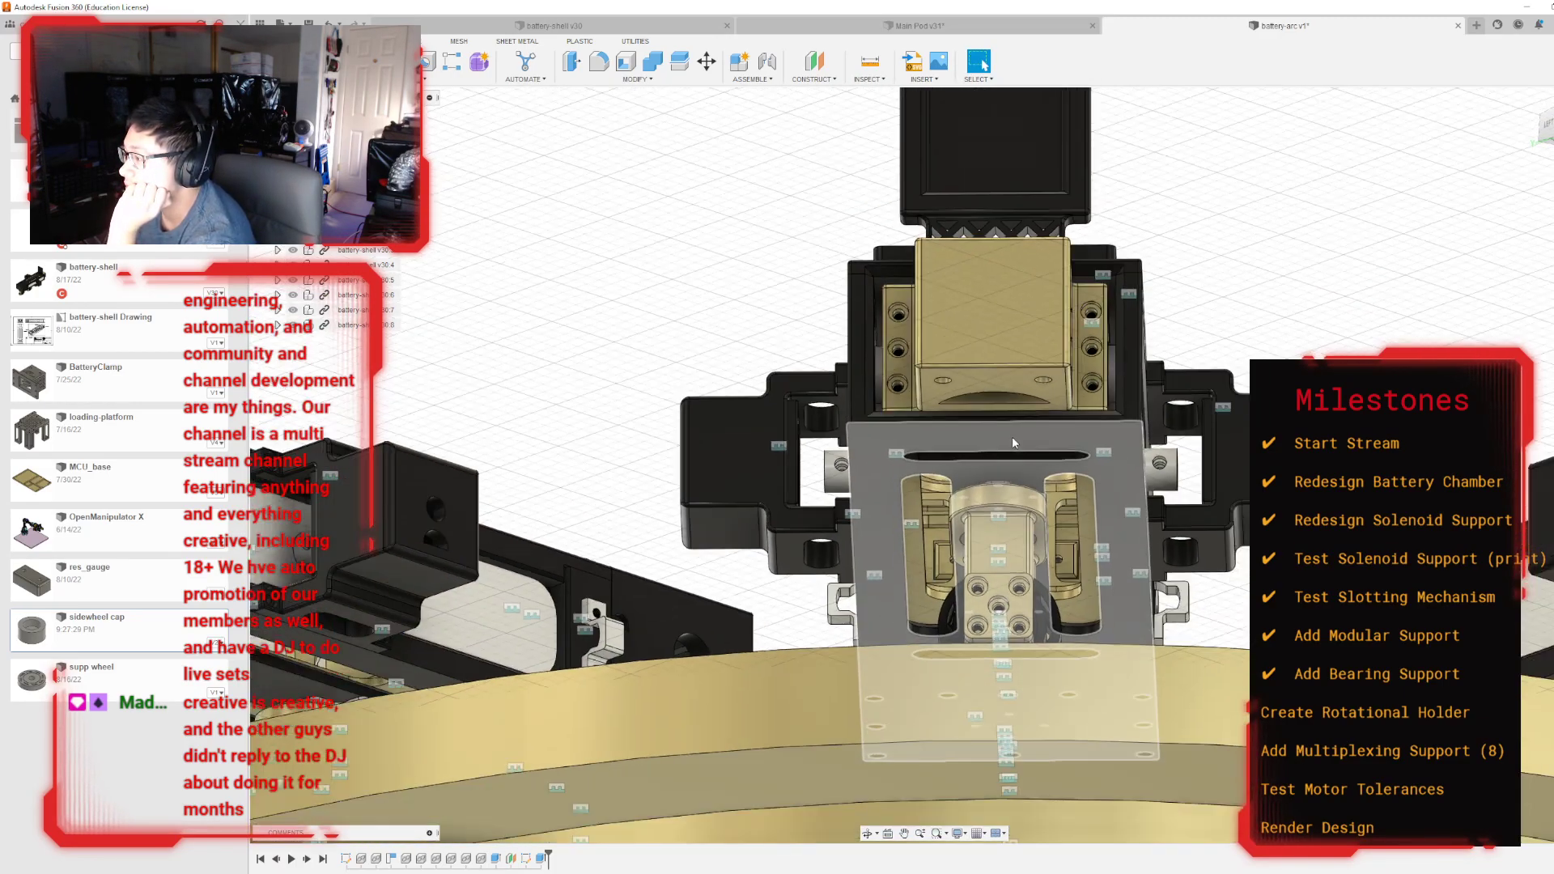
pyautogui.keyDown('shift'); pyautogui.moveTo(1226, 267); pyautogui.dragTo(1167, 350, button='middle'); pyautogui.keyUp('shift')
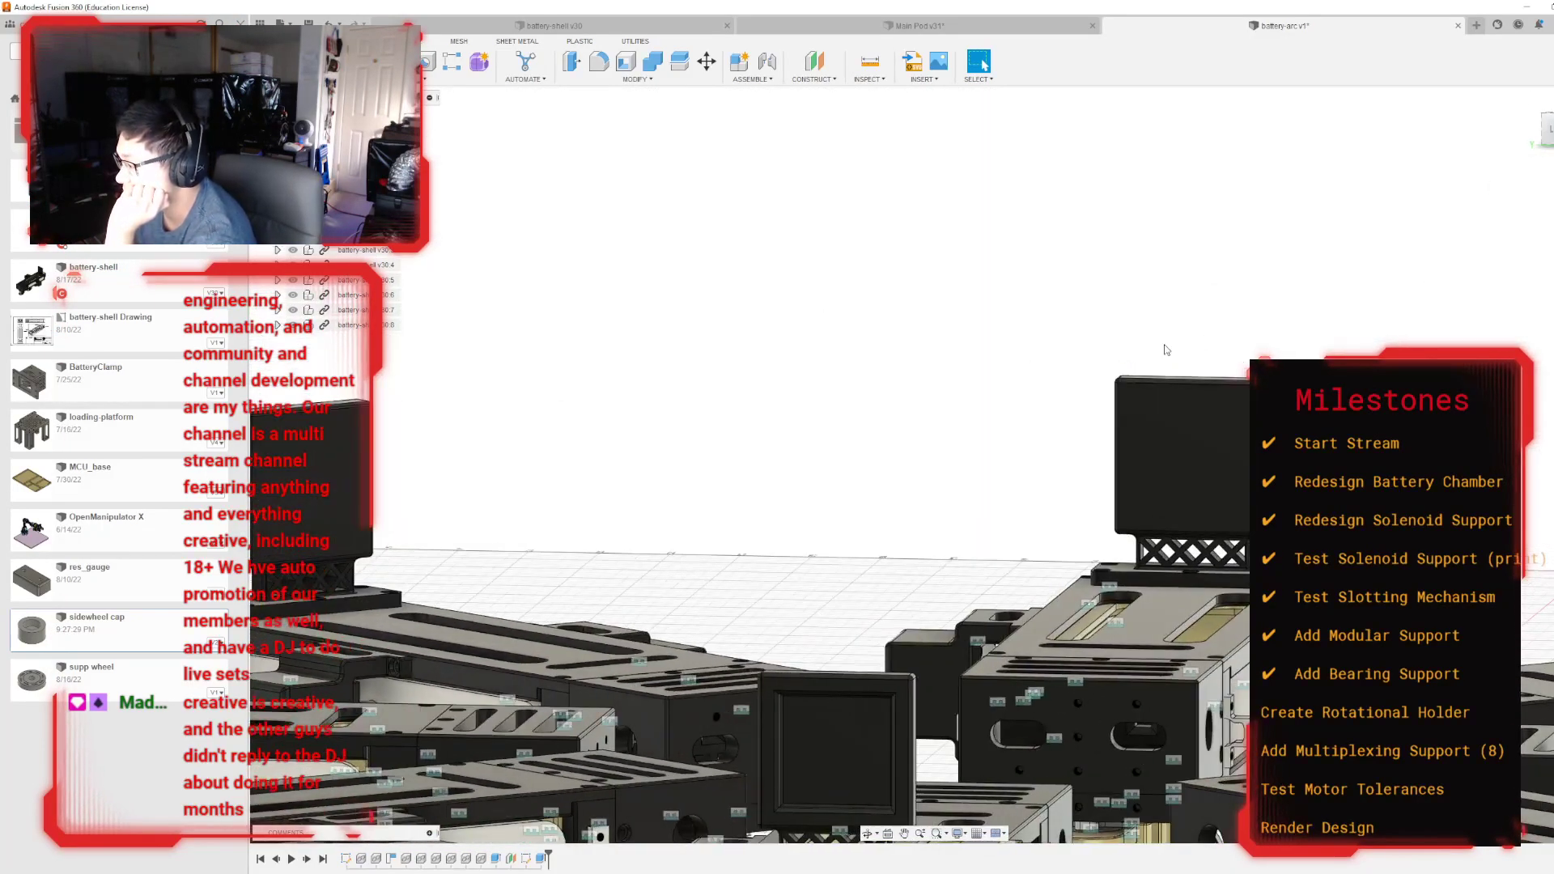
pyautogui.scroll(-4, 982, 376)
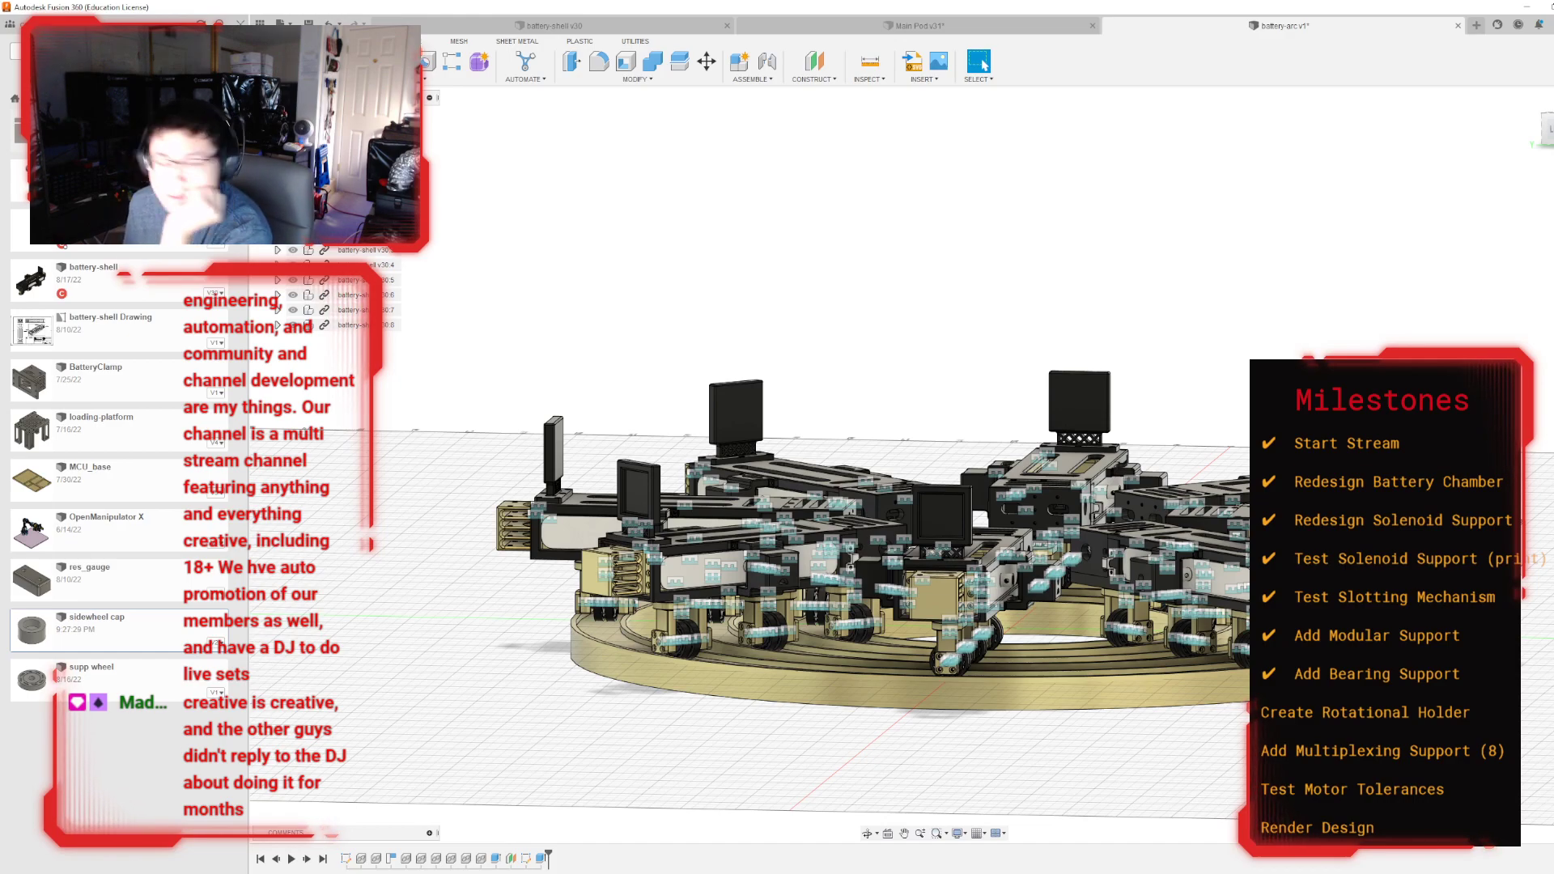
pyautogui.moveTo(1545, 122); pyautogui.dragTo(1499, 160)
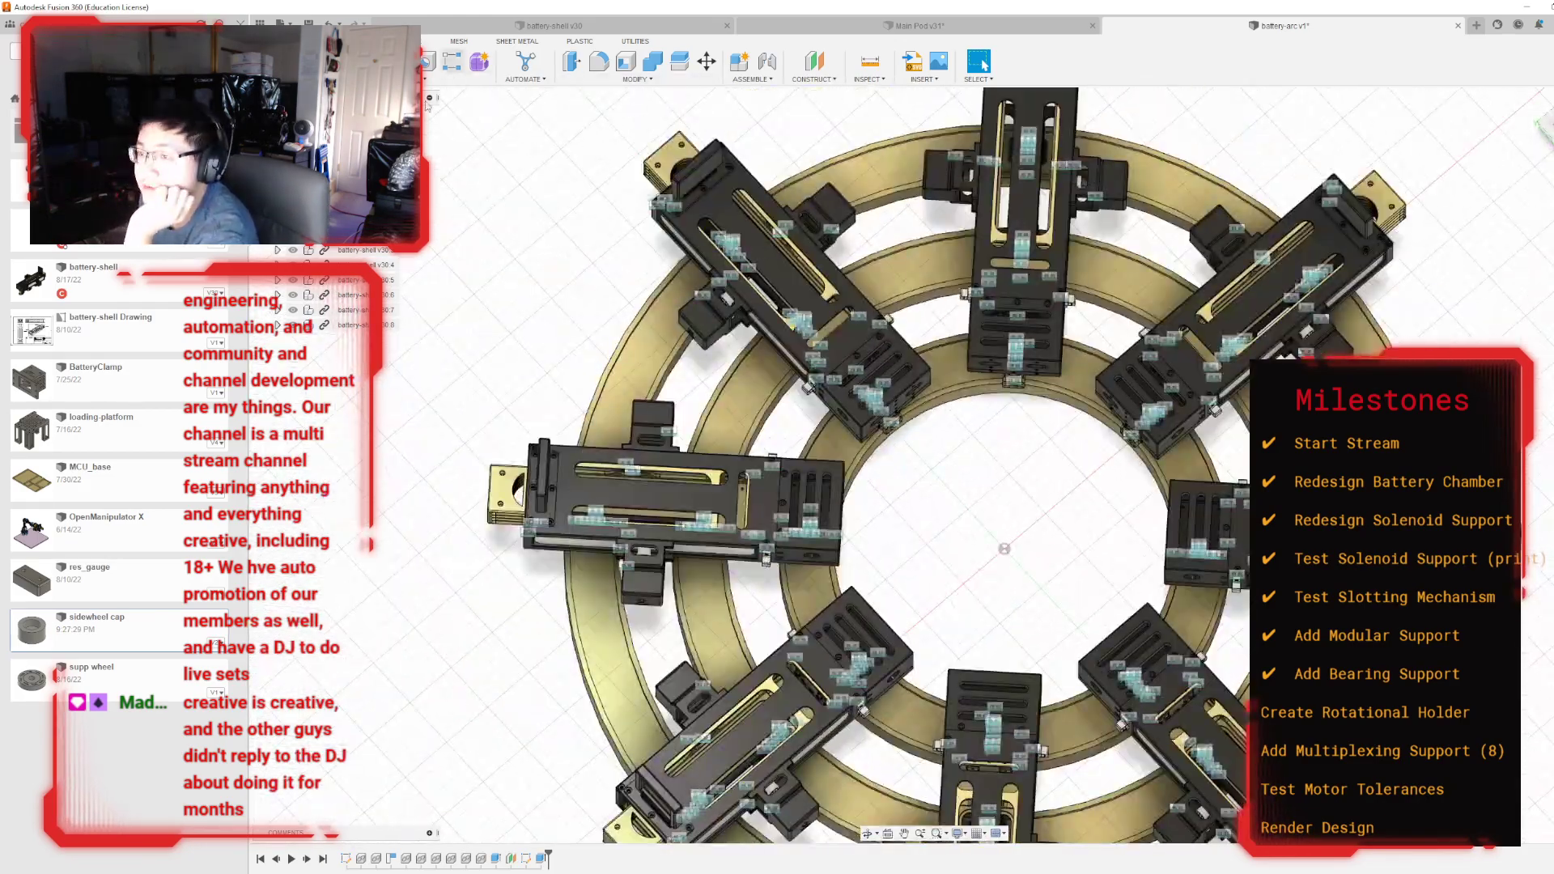
pyautogui.click(789, 287)
pyautogui.keyDown('shift'); pyautogui.moveTo(790, 287); pyautogui.dragTo(963, 170, button='middle'); pyautogui.keyUp('shift')
pyautogui.keyDown('shift'); pyautogui.moveTo(976, 459); pyautogui.dragTo(803, 550, button='middle'); pyautogui.keyUp('shift')
pyautogui.click(822, 520)
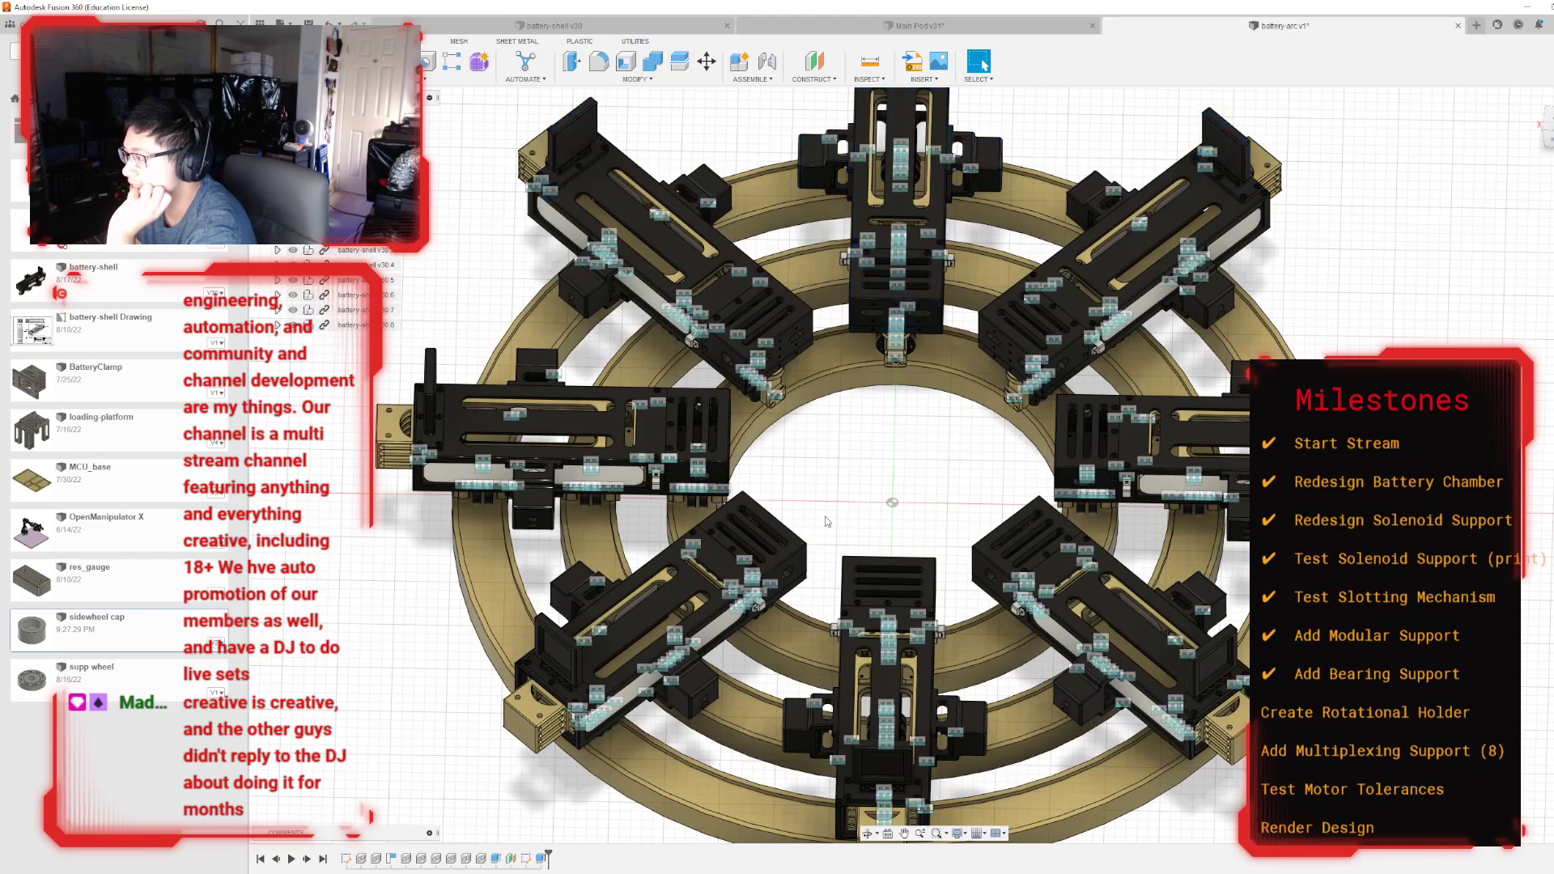
pyautogui.scroll(-2, 827, 513)
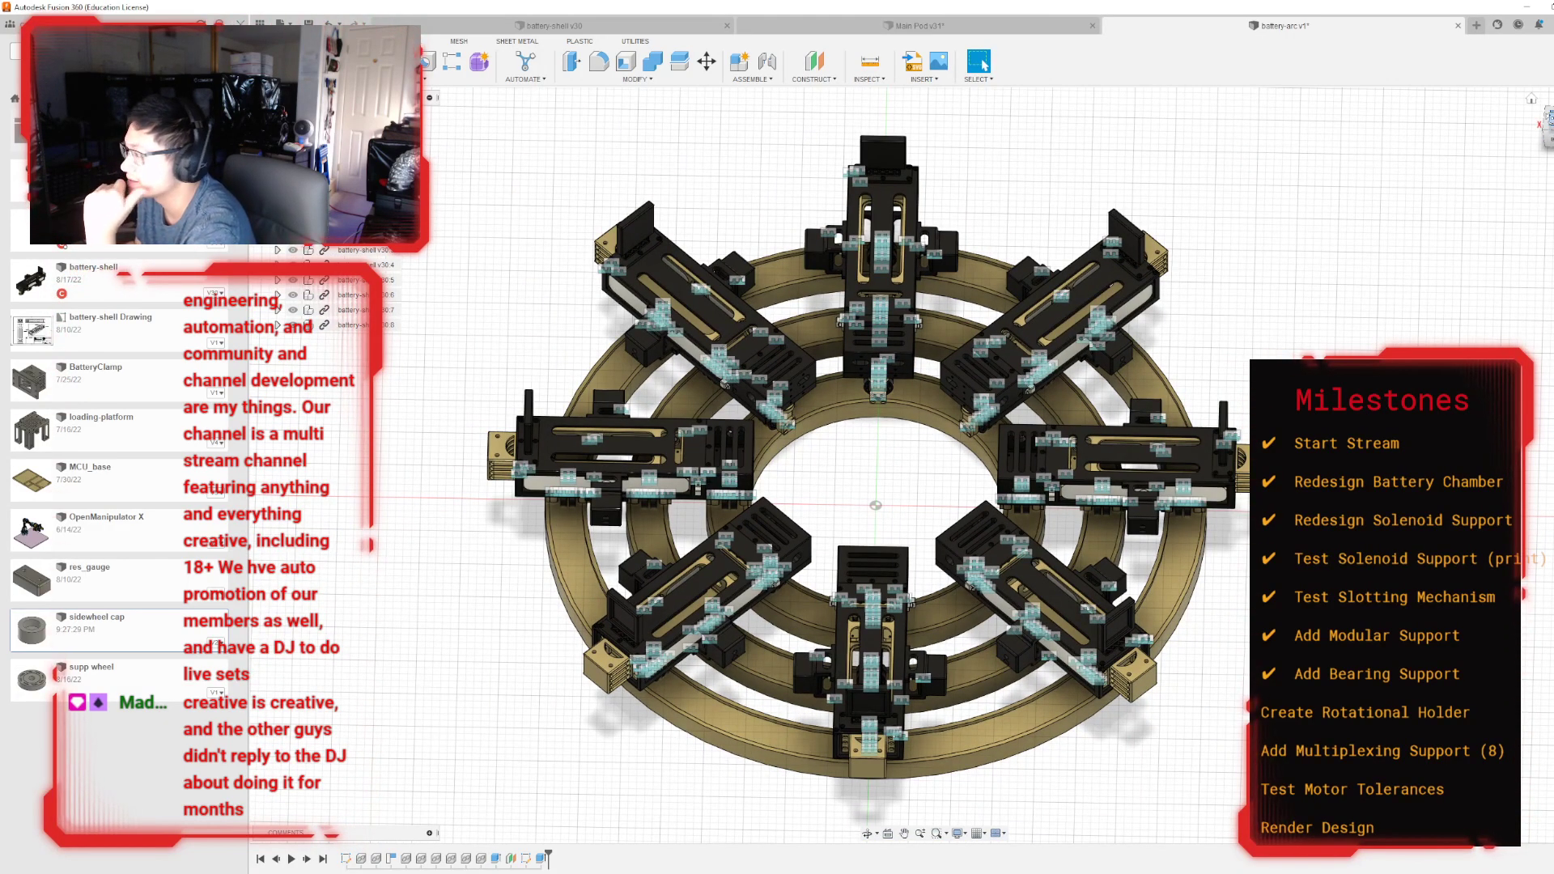
# Step: Examine the alignment of the battery-shells with the three rings in side, straight top and underside views
pyautogui.click(1546, 138)
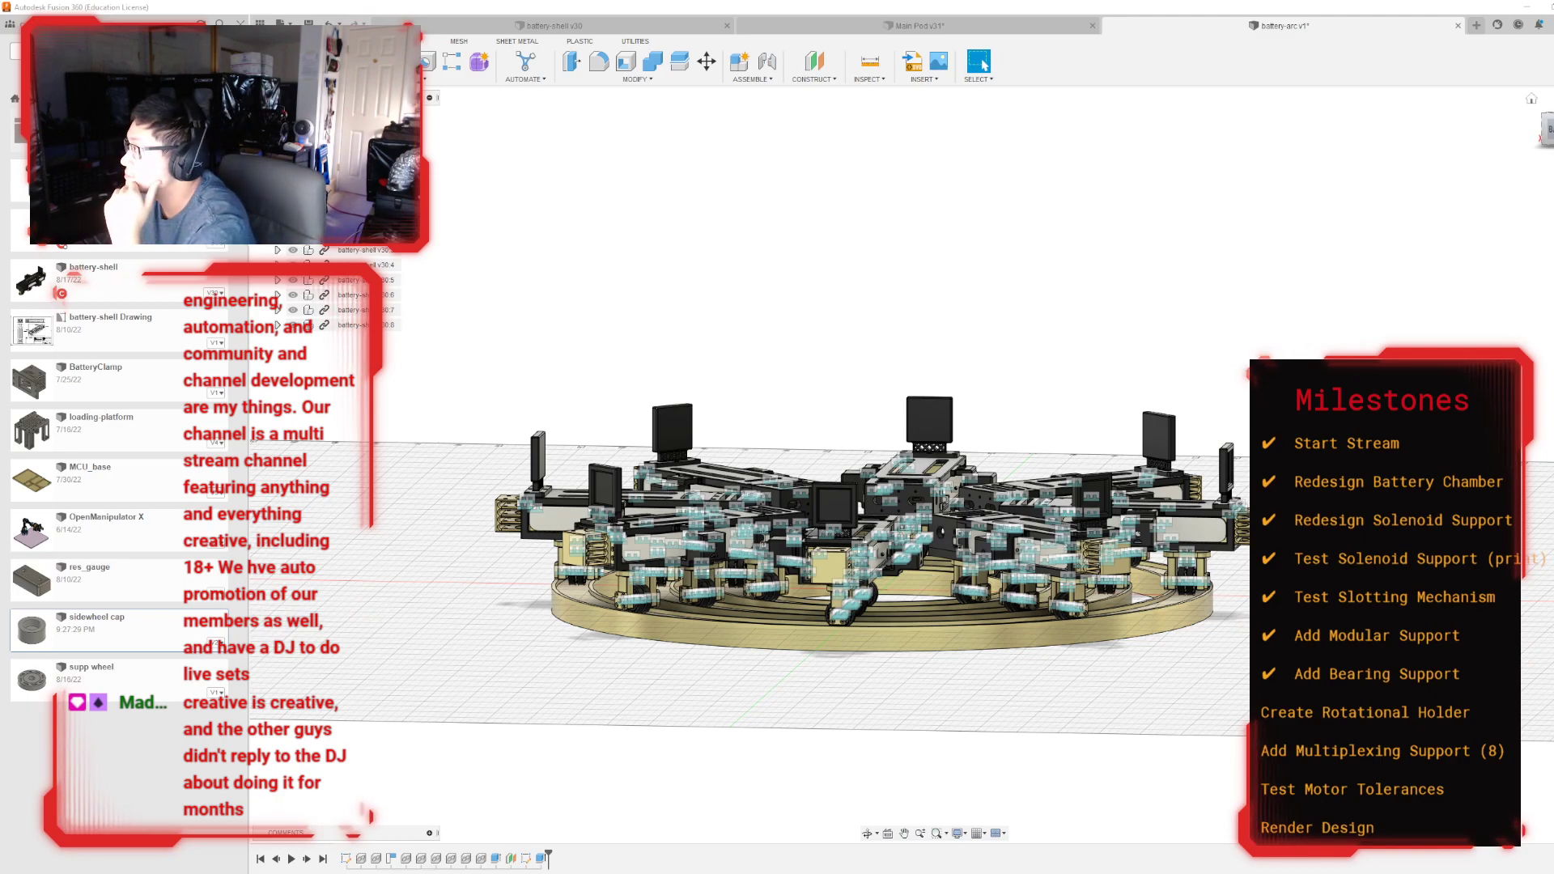
pyautogui.moveTo(925, 466)
pyautogui.keyDown('shift'); pyautogui.mouseDown(button='middle')
pyautogui.moveTo(906, 404)
pyautogui.moveTo(870, 465)
pyautogui.moveTo(882, 640)
pyautogui.moveTo(765, 688)
pyautogui.mouseUp(button='middle'); pyautogui.keyUp('shift')
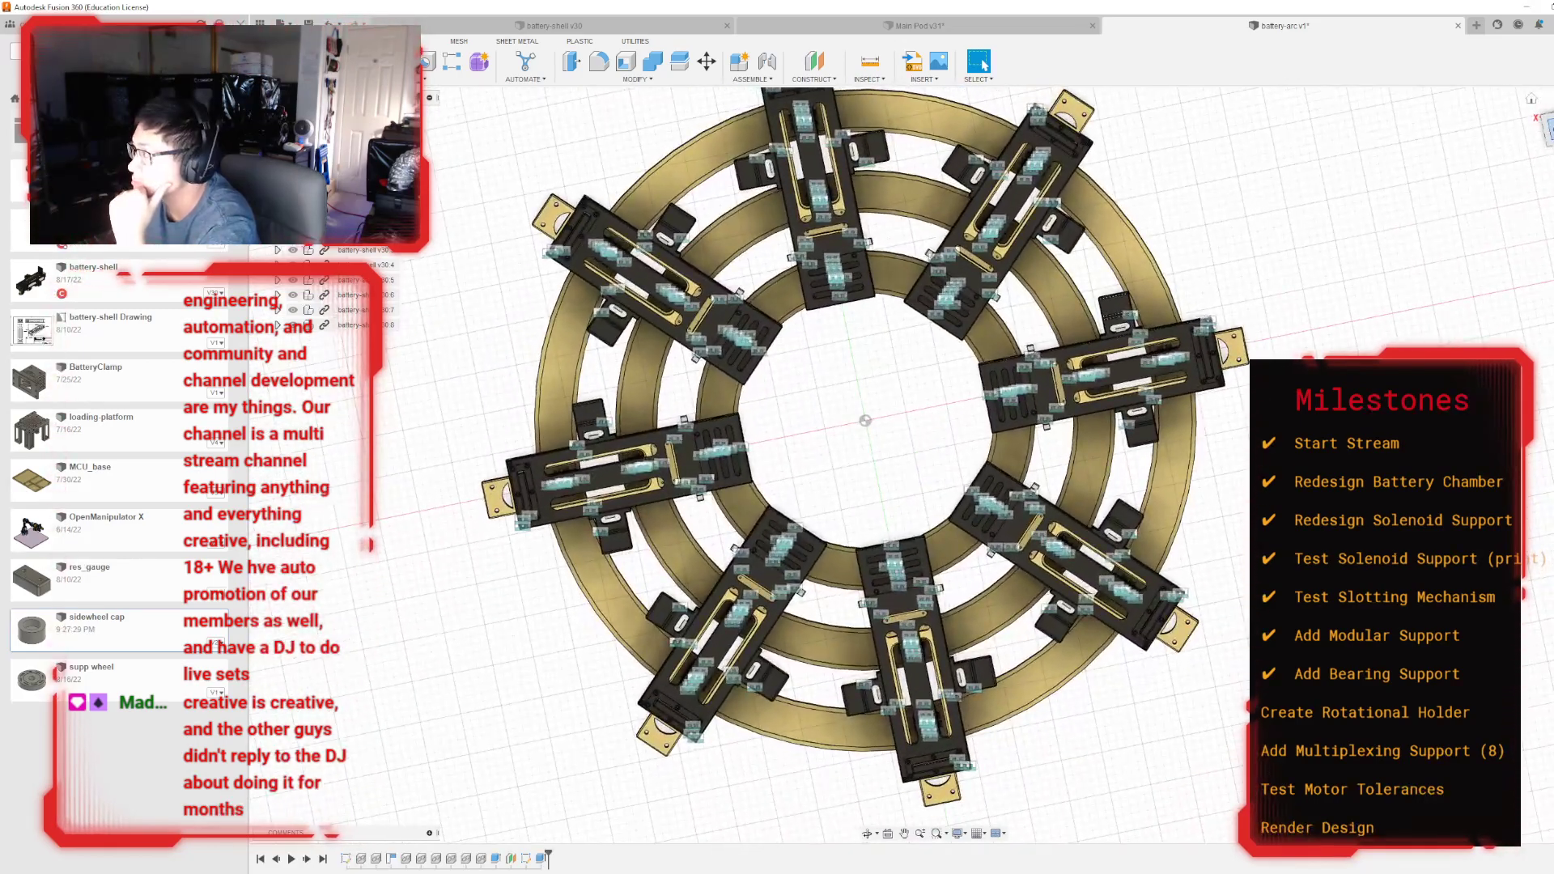
pyautogui.click(1547, 127)
pyautogui.moveTo(1384, 281); pyautogui.dragTo(1249, 335, button='middle')
pyautogui.scroll(2, 1358, 413)
pyautogui.scroll(-5, 1345, 398)
pyautogui.scroll(1, 1250, 328)
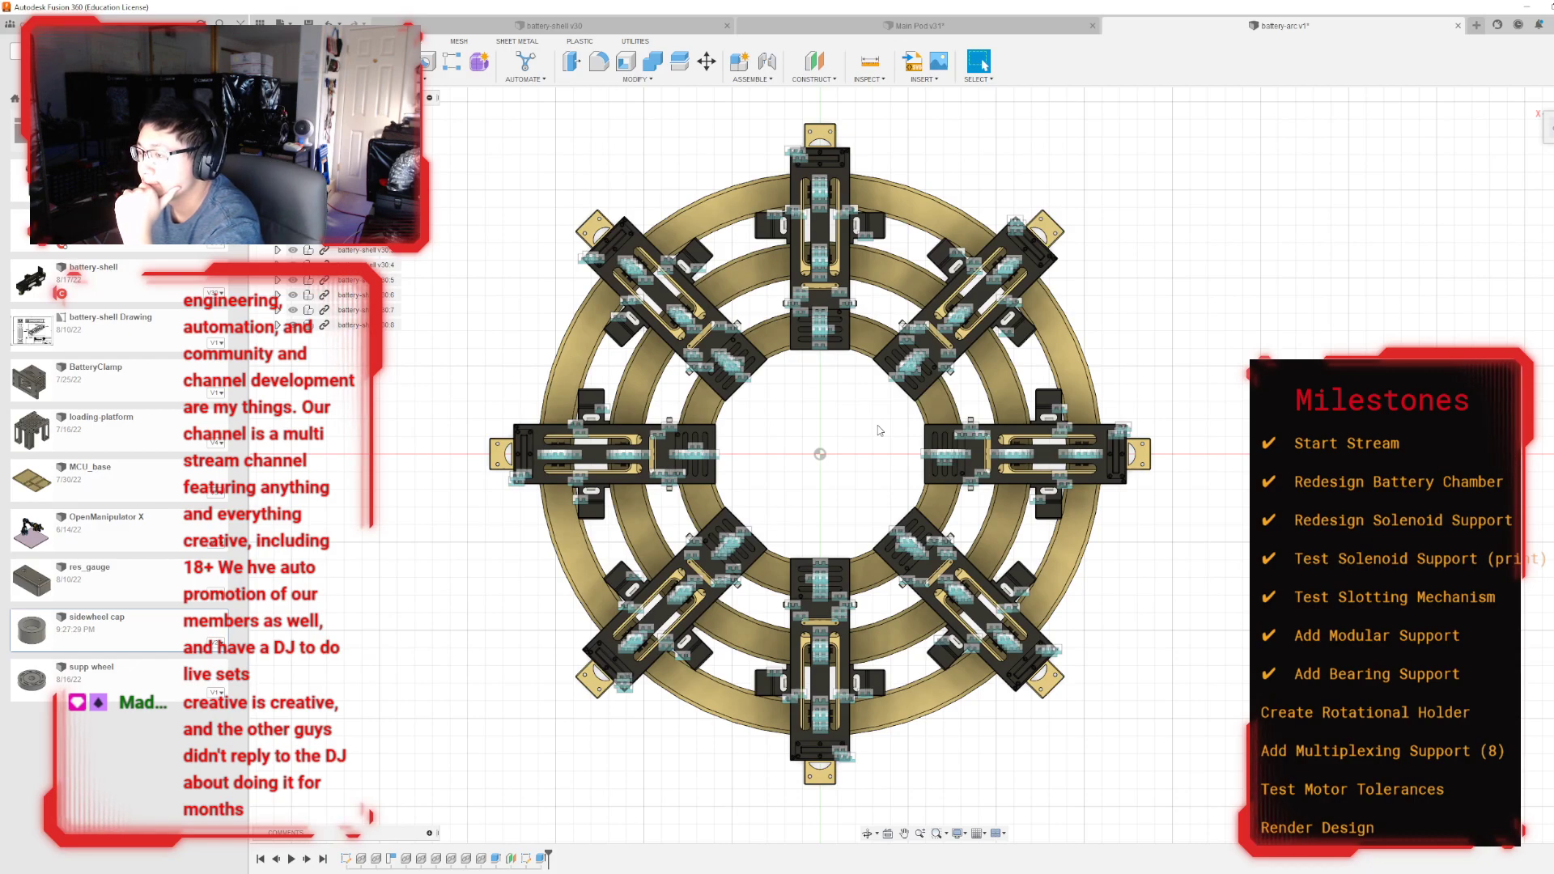
pyautogui.moveTo(924, 464)
pyautogui.keyDown('shift'); pyautogui.mouseDown(button='middle')
pyautogui.moveTo(907, 364)
pyautogui.moveTo(866, 348)
pyautogui.moveTo(914, 473)
pyautogui.moveTo(858, 356)
pyautogui.moveTo(825, 344)
pyautogui.moveTo(769, 433)
pyautogui.mouseUp(button='middle'); pyautogui.keyUp('shift')
pyautogui.moveTo(919, 364)
pyautogui.keyDown('shift'); pyautogui.mouseDown(button='middle')
pyautogui.moveTo(955, 324)
pyautogui.moveTo(971, 340)
pyautogui.moveTo(988, 323)
pyautogui.moveTo(1004, 488)
pyautogui.moveTo(1016, 413)
pyautogui.mouseUp(button='middle'); pyautogui.keyUp('shift')
pyautogui.keyDown('shift'); pyautogui.moveTo(1023, 580); pyautogui.dragTo(1132, 231, button='middle'); pyautogui.keyUp('shift')
pyautogui.scroll(3, 915, 420)
pyautogui.keyDown('shift'); pyautogui.moveTo(924, 463); pyautogui.dragTo(924, 267, button='middle'); pyautogui.keyUp('shift')
pyautogui.scroll(-8, 924, 465)
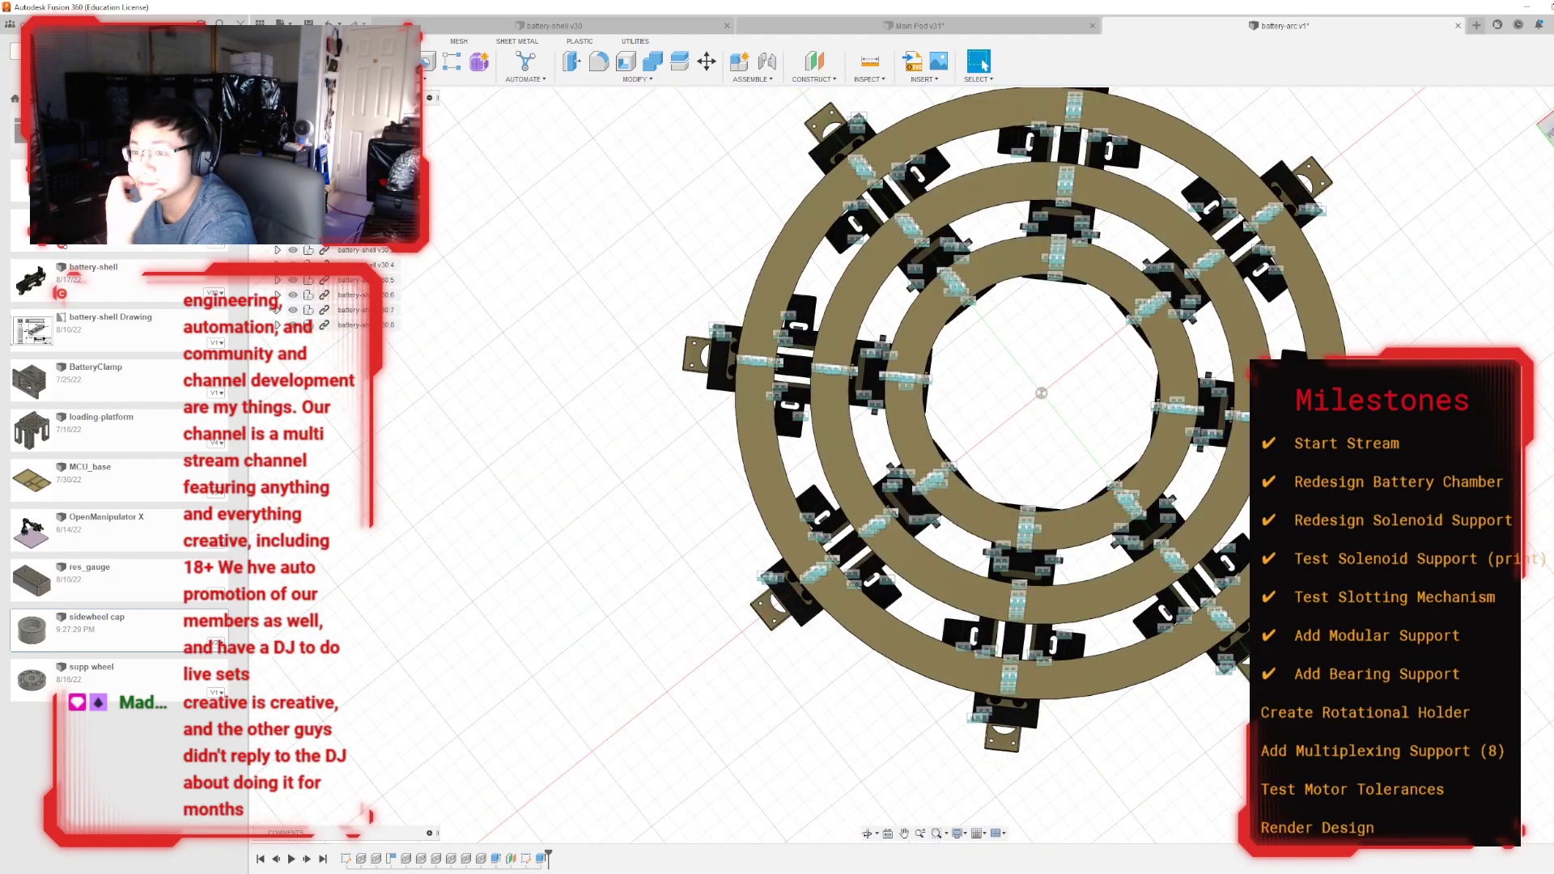
# Step: Hide all eight battery-shell components, leaving only the three concentric rings shown
pyautogui.click(293, 219)
pyautogui.click(293, 234)
pyautogui.click(293, 249)
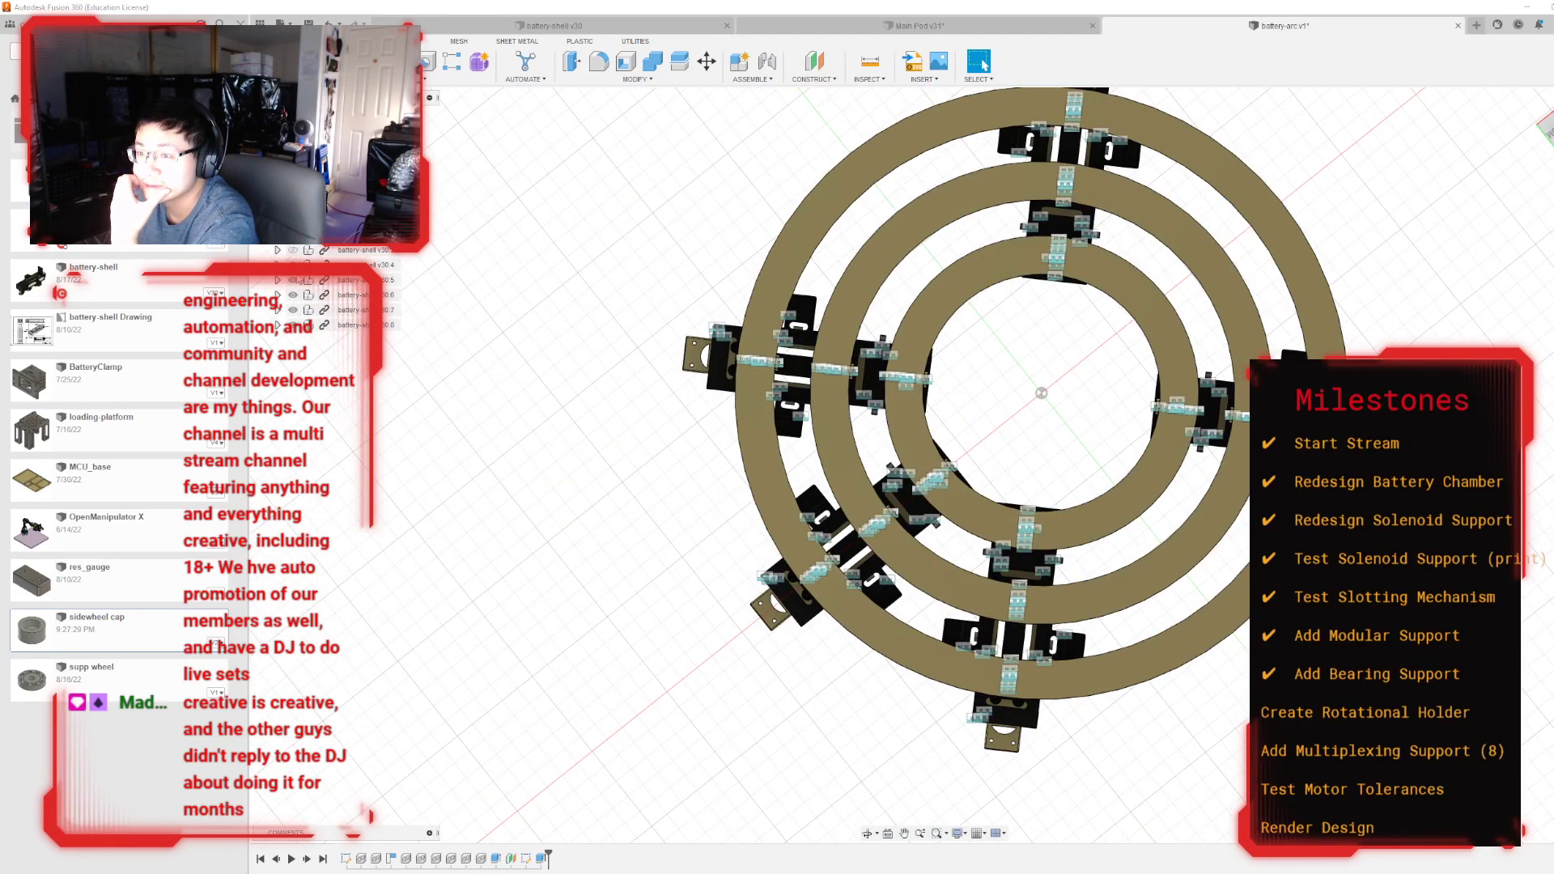
pyautogui.click(293, 264)
pyautogui.click(293, 280)
pyautogui.click(293, 295)
pyautogui.click(293, 310)
pyautogui.click(293, 324)
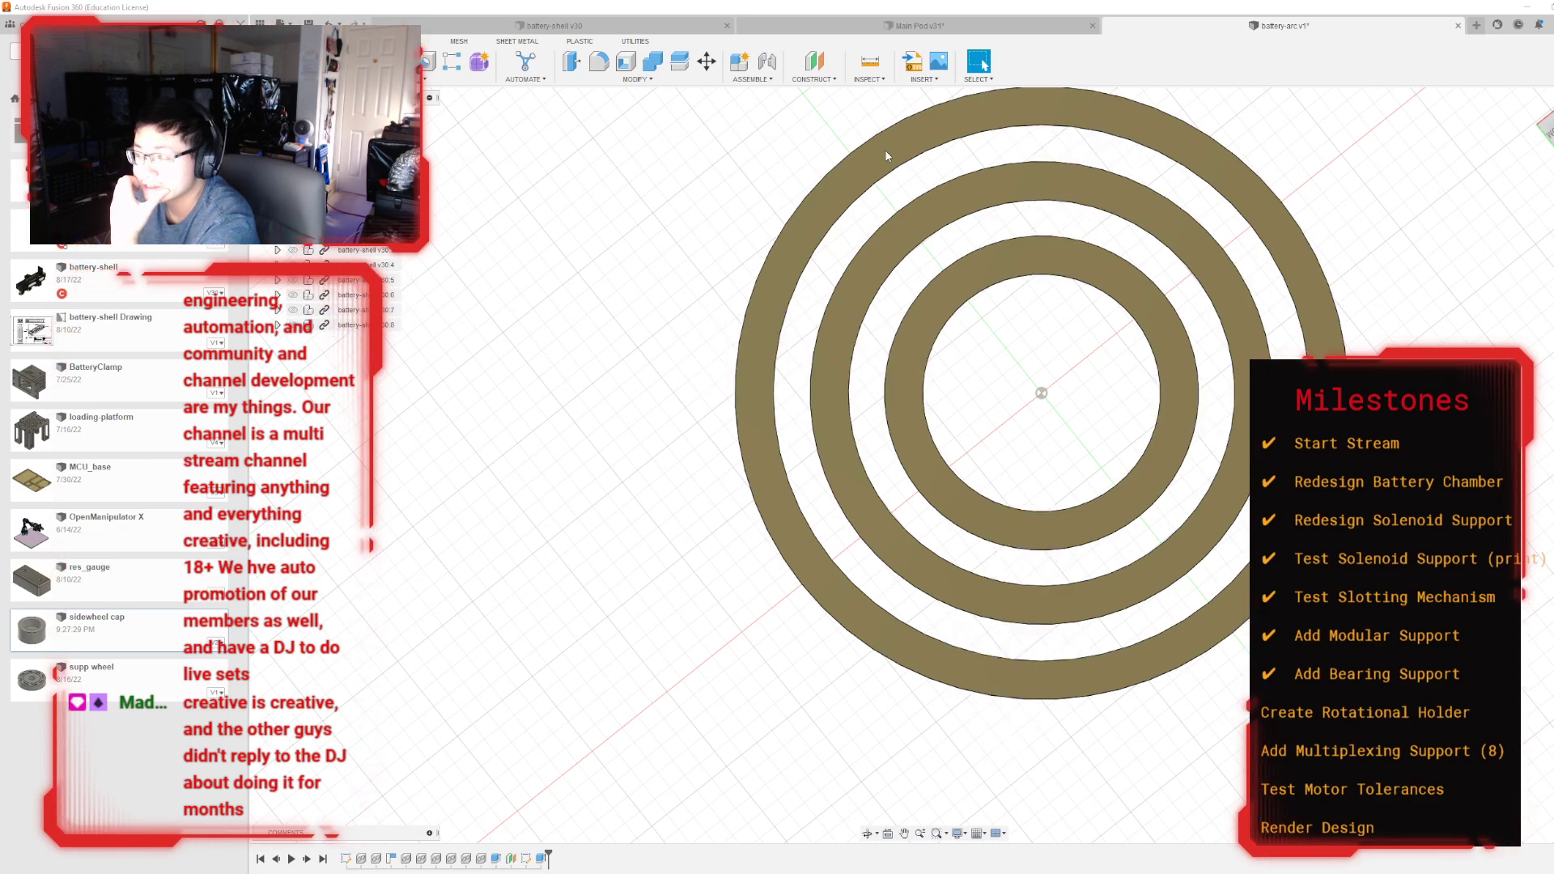
pyautogui.keyDown('shift'); pyautogui.moveTo(923, 462); pyautogui.dragTo(923, 308, button='middle'); pyautogui.keyUp('shift')
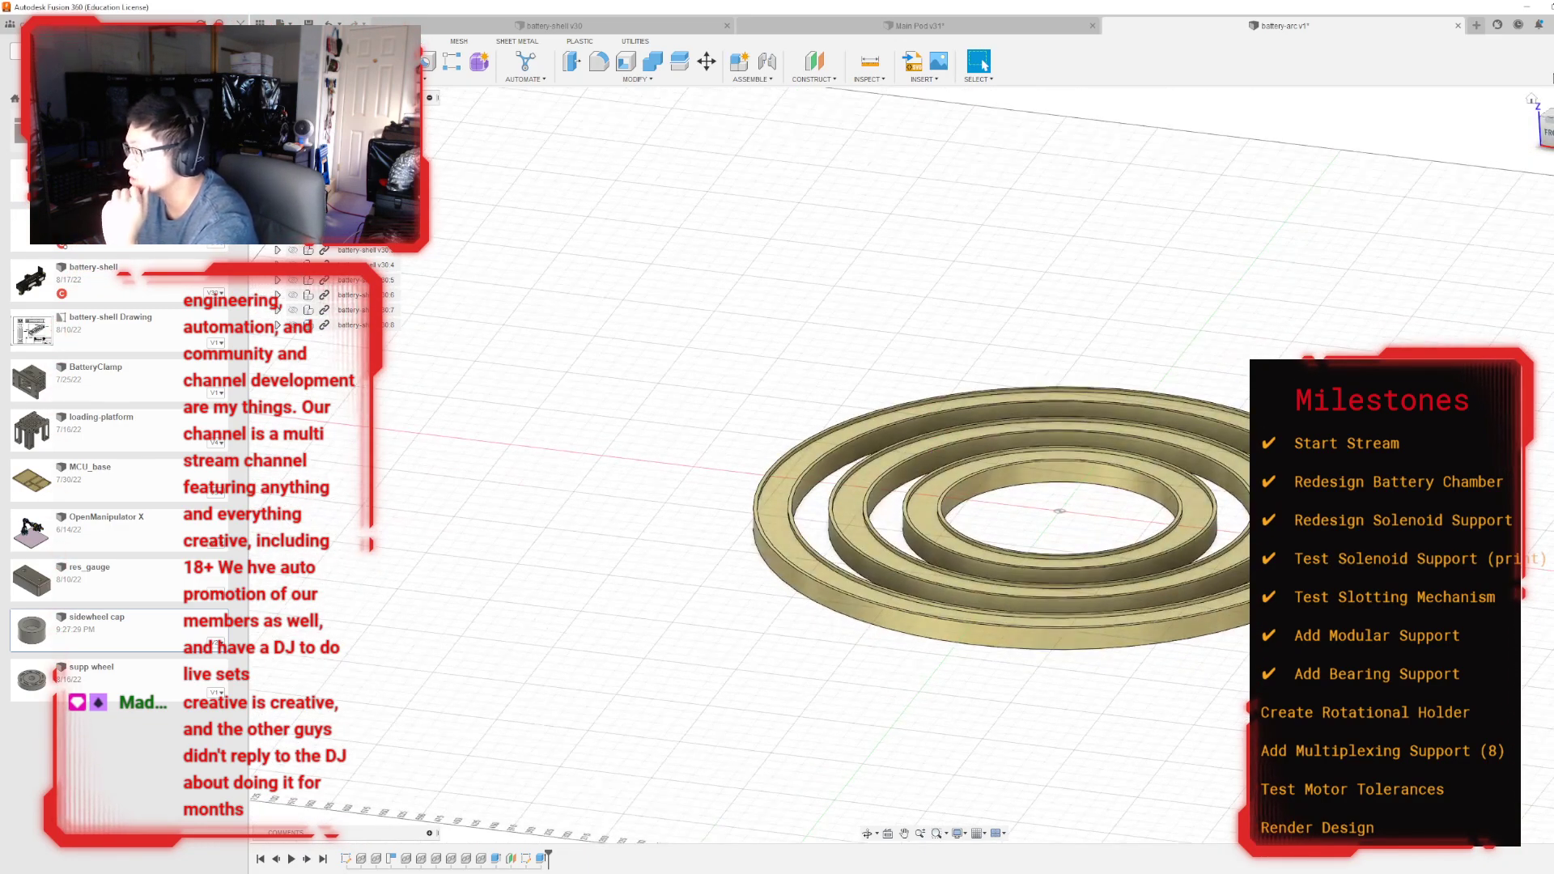
pyautogui.click(1531, 99)
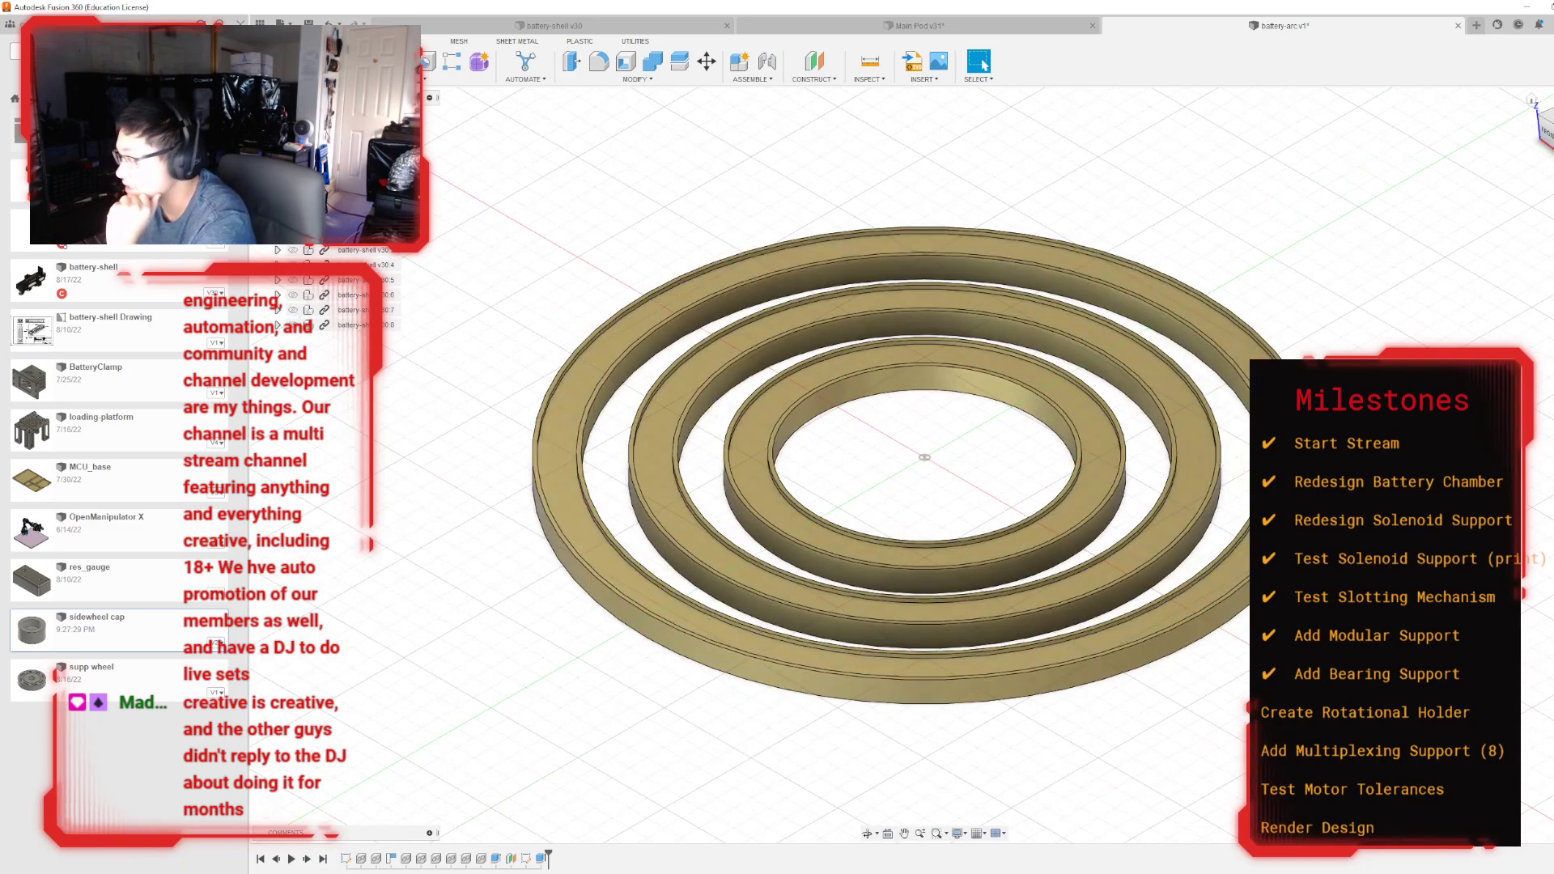
# Step: Create an offset plane at 0 mm from the flat face of the outermost ring
pyautogui.click(1540, 112)
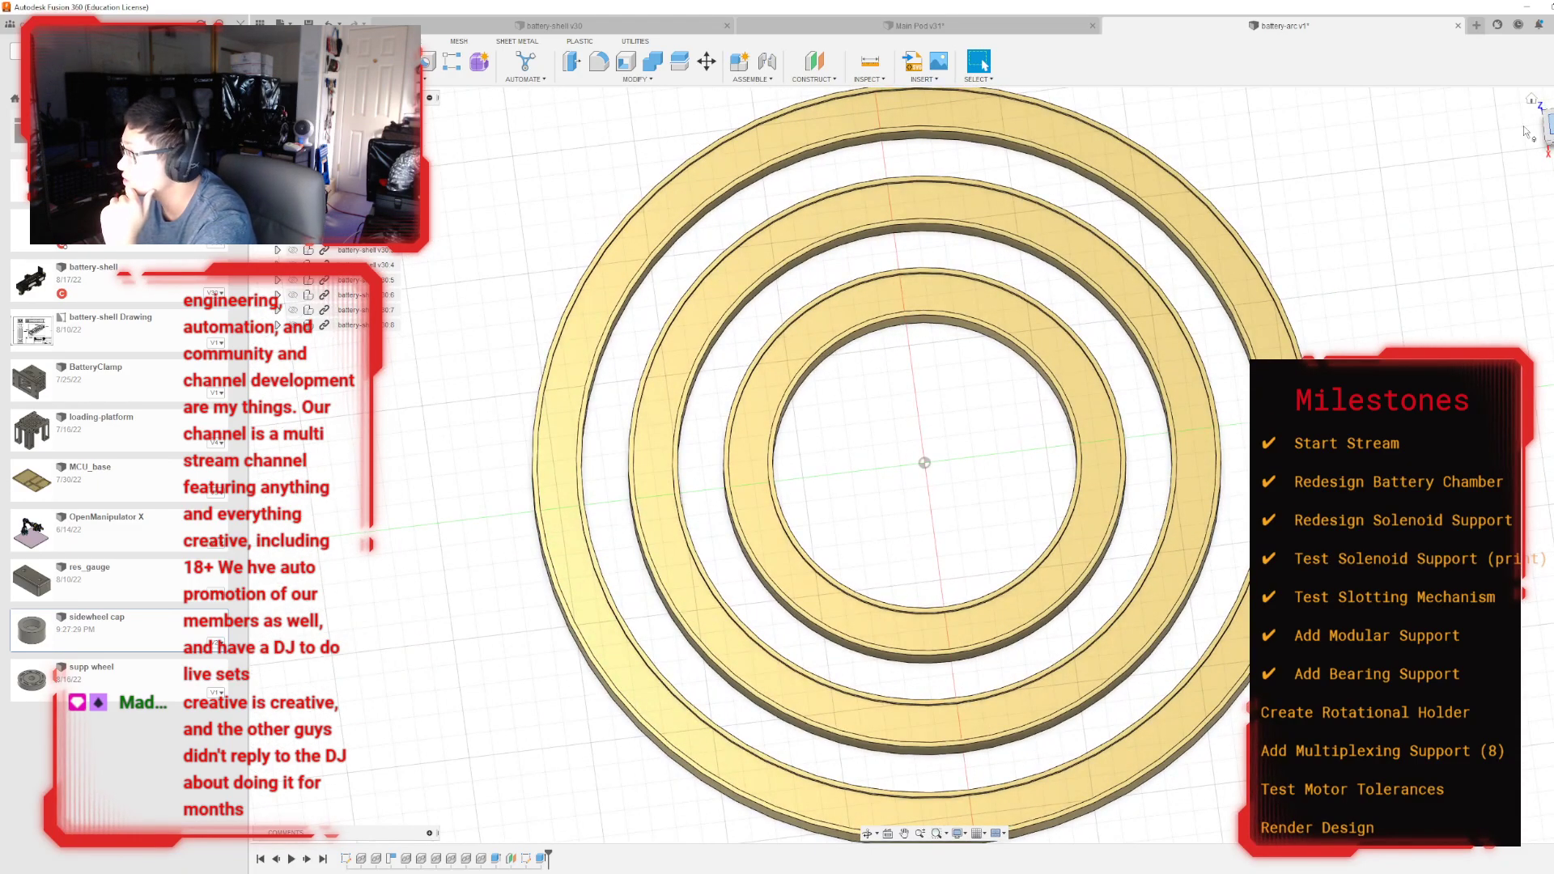
pyautogui.scroll(-3, 810, 330)
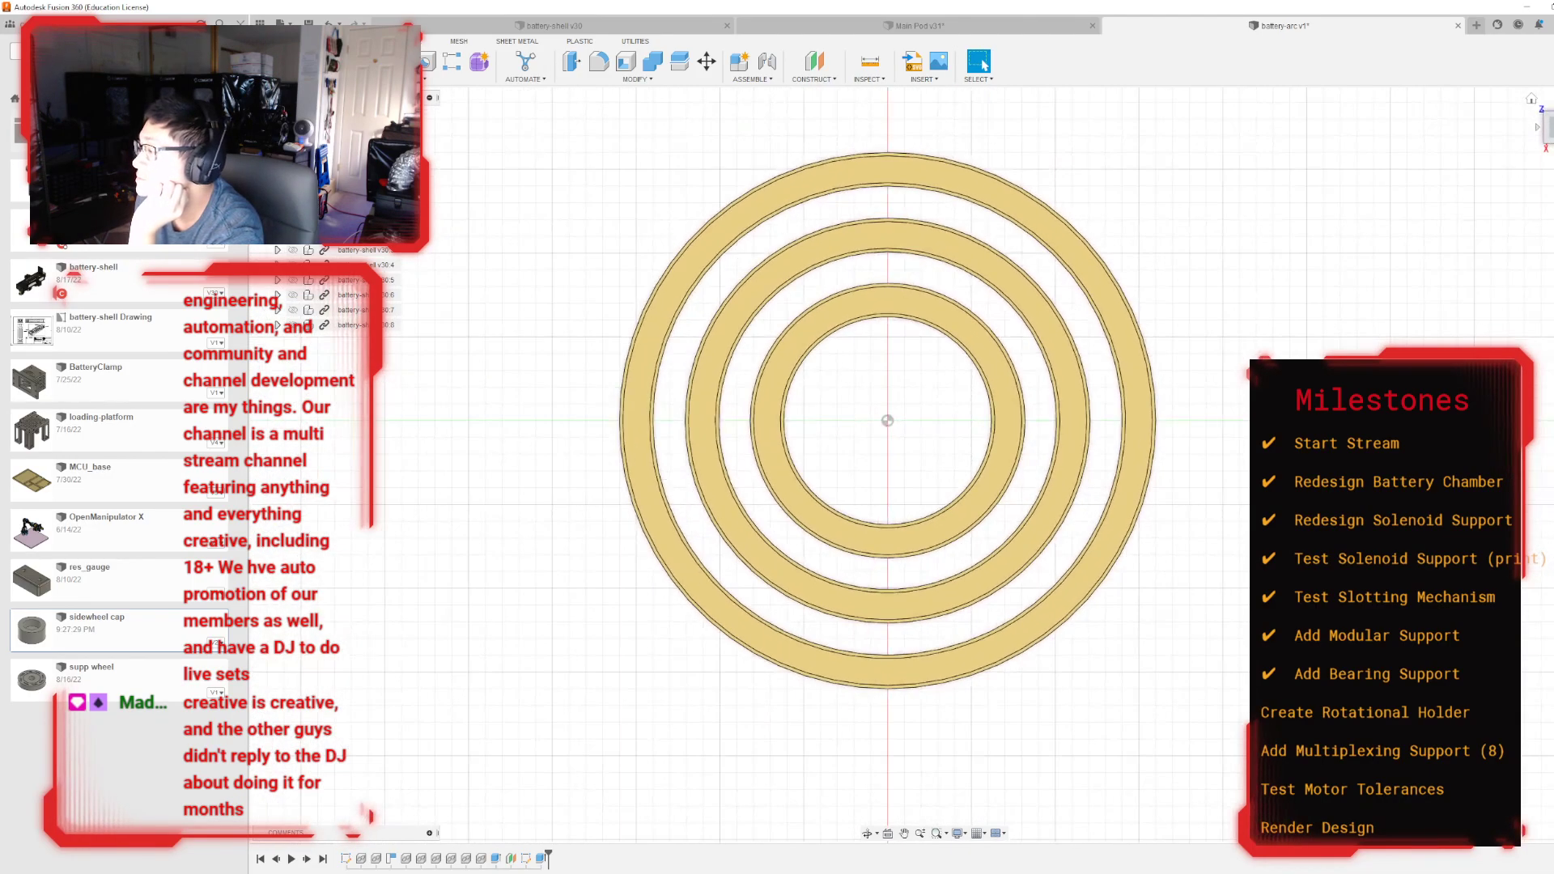
pyautogui.click(1552, 104)
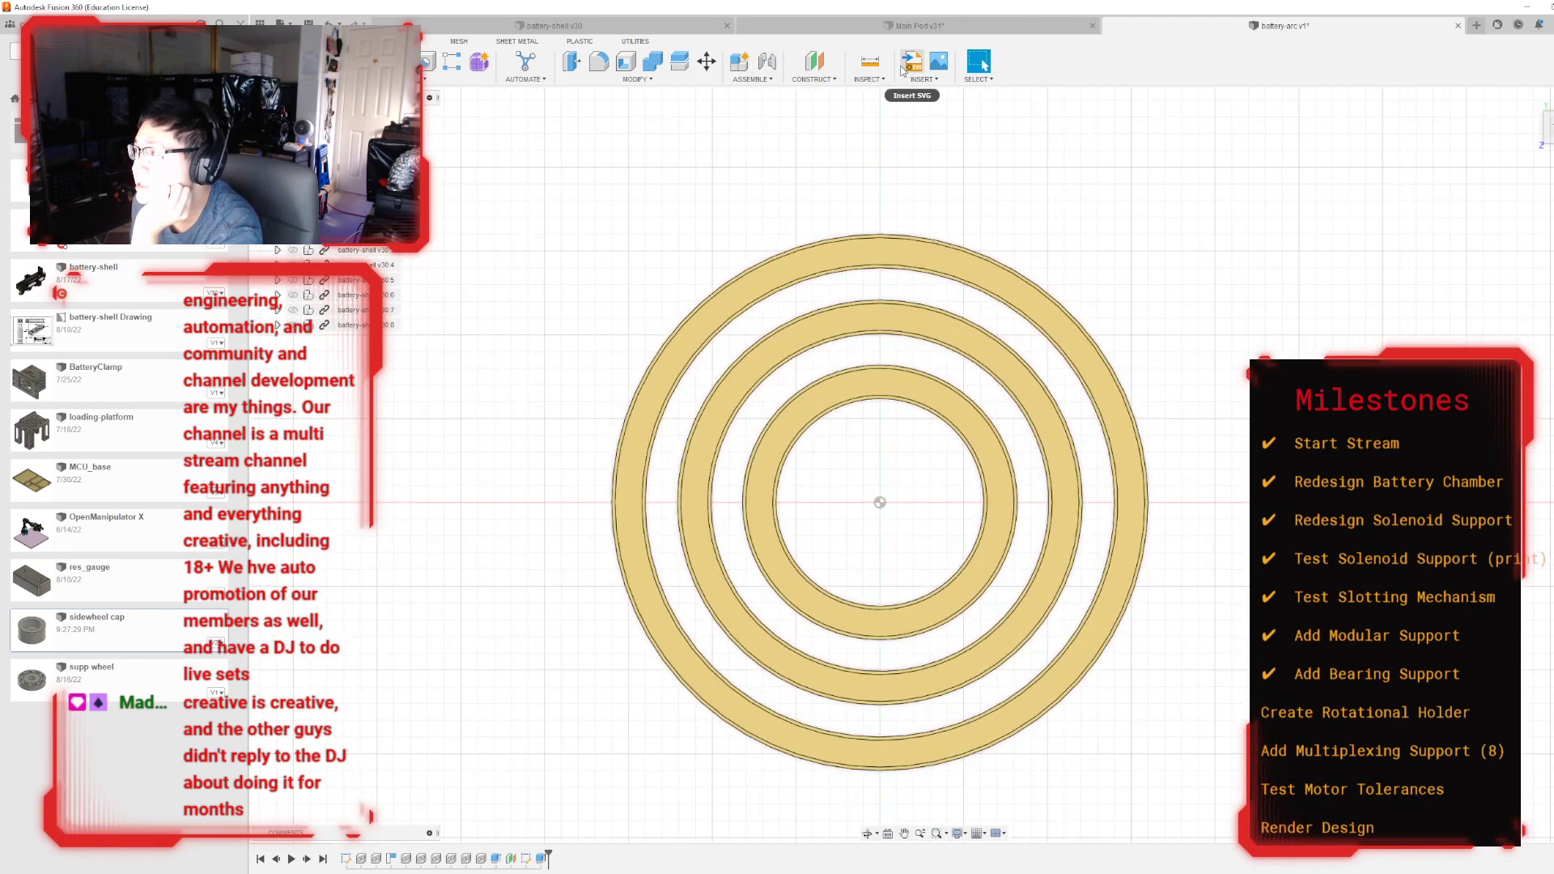
pyautogui.click(814, 61)
pyautogui.click(890, 244)
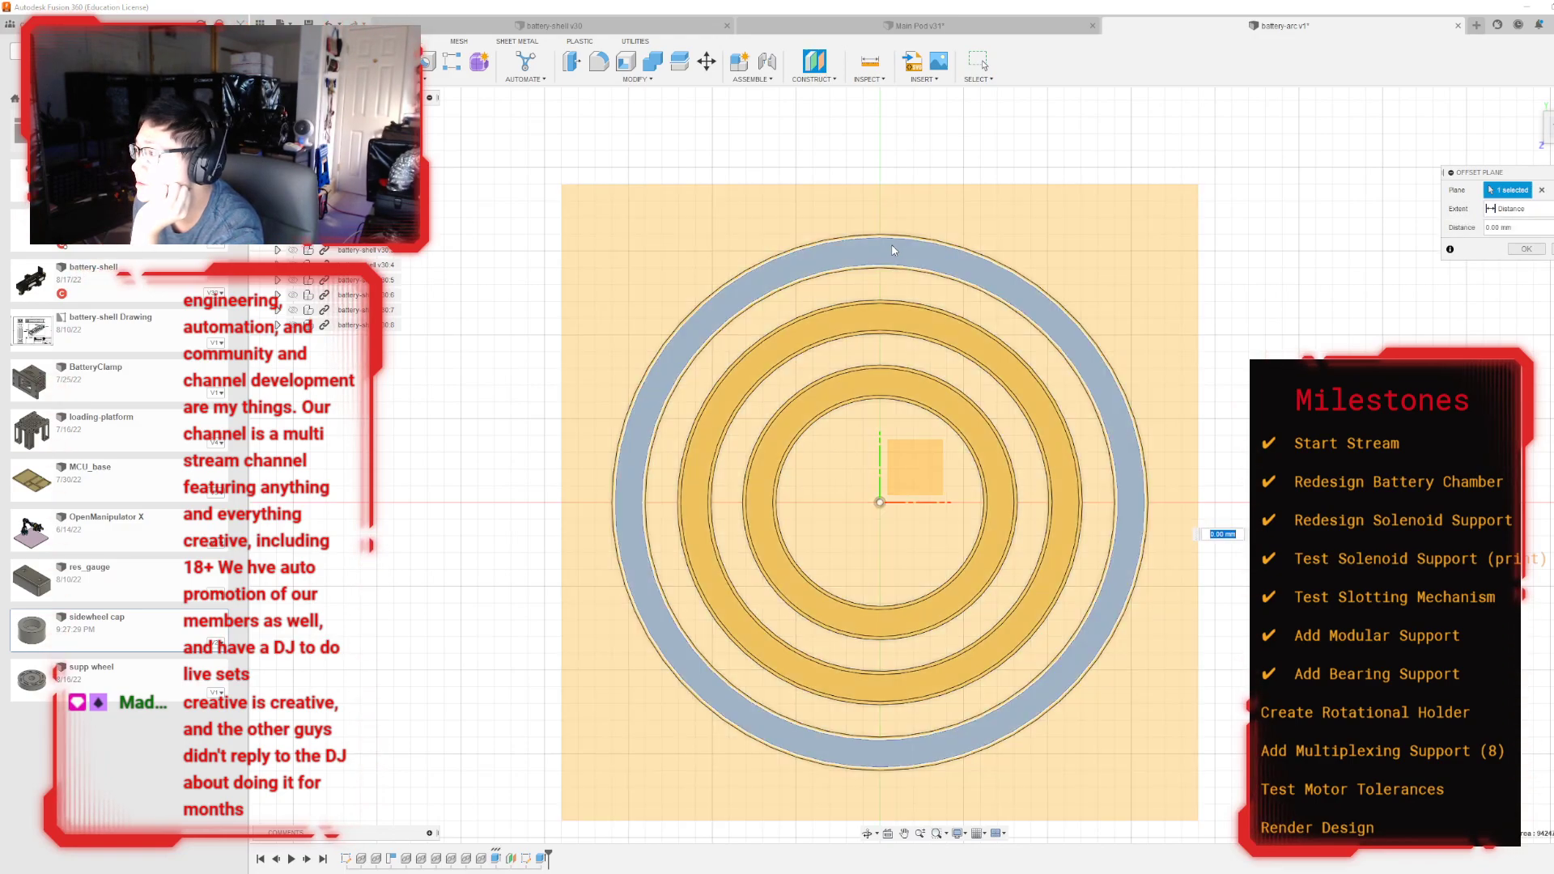
pyautogui.keyDown('shift'); pyautogui.moveTo(924, 465); pyautogui.dragTo(966, 508, button='middle'); pyautogui.keyUp('shift')
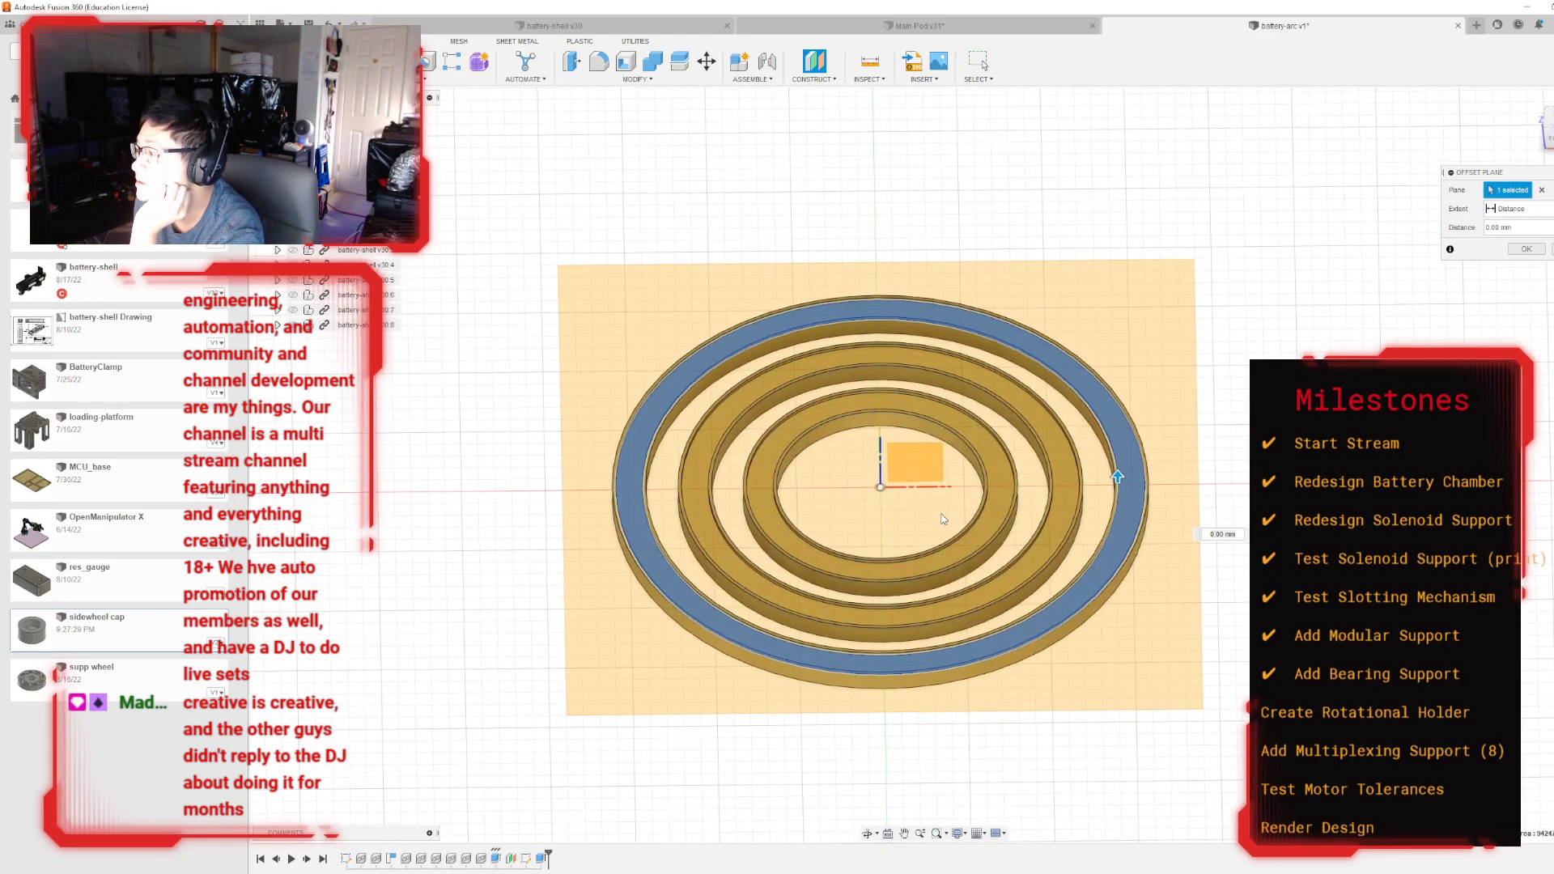
pyautogui.click(1512, 249)
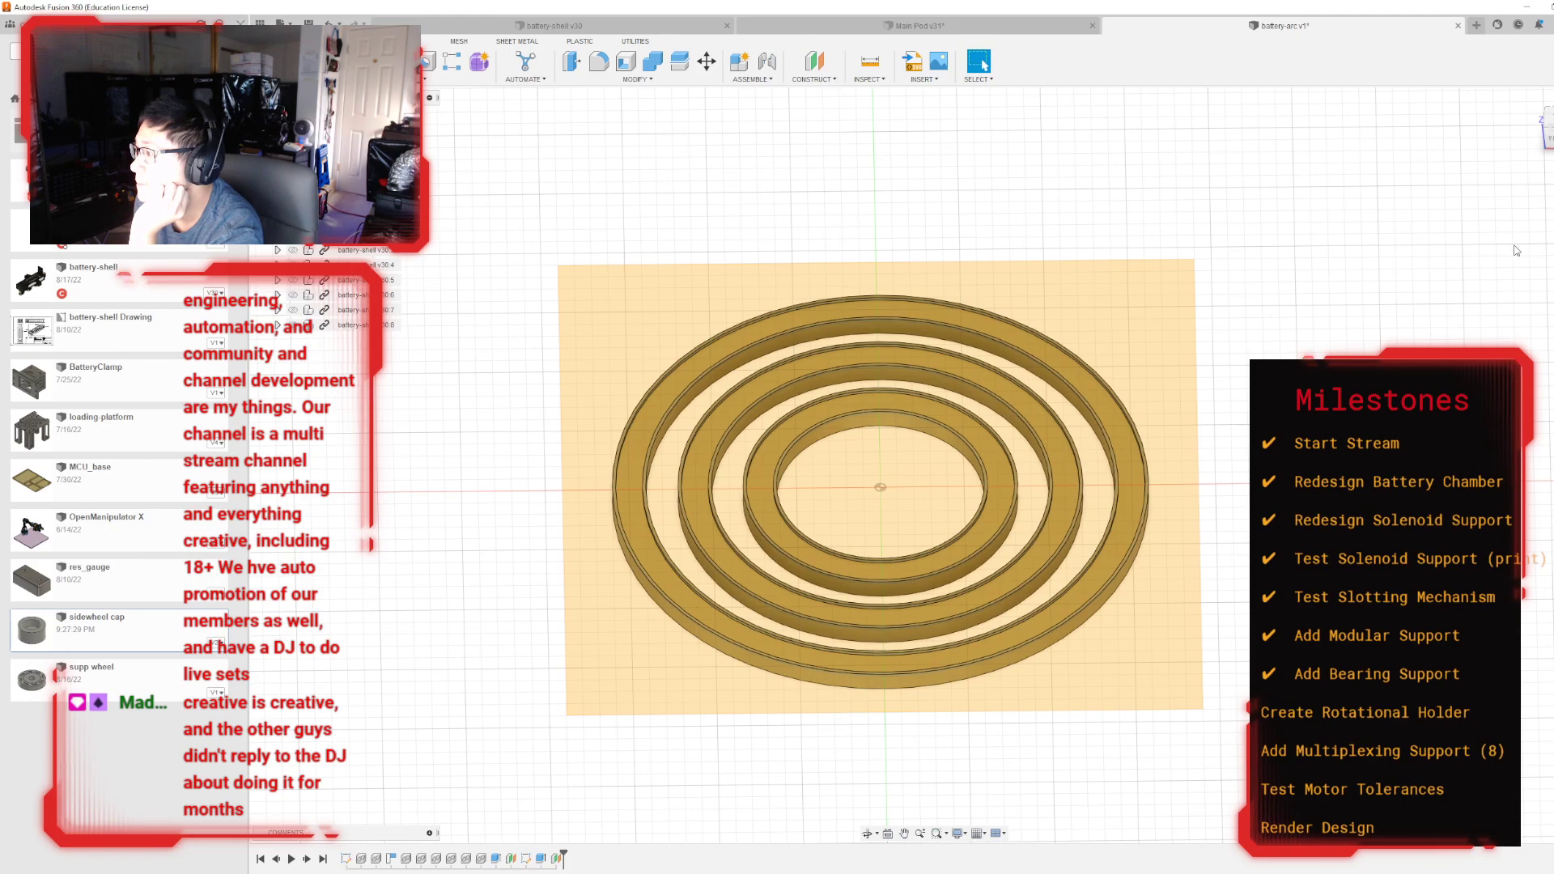
# Step: Edit the new offset plane and set its distance to -25 mm
pyautogui.doubleClick(557, 858)
pyautogui.moveTo(1117, 478); pyautogui.dragTo(1118, 486)
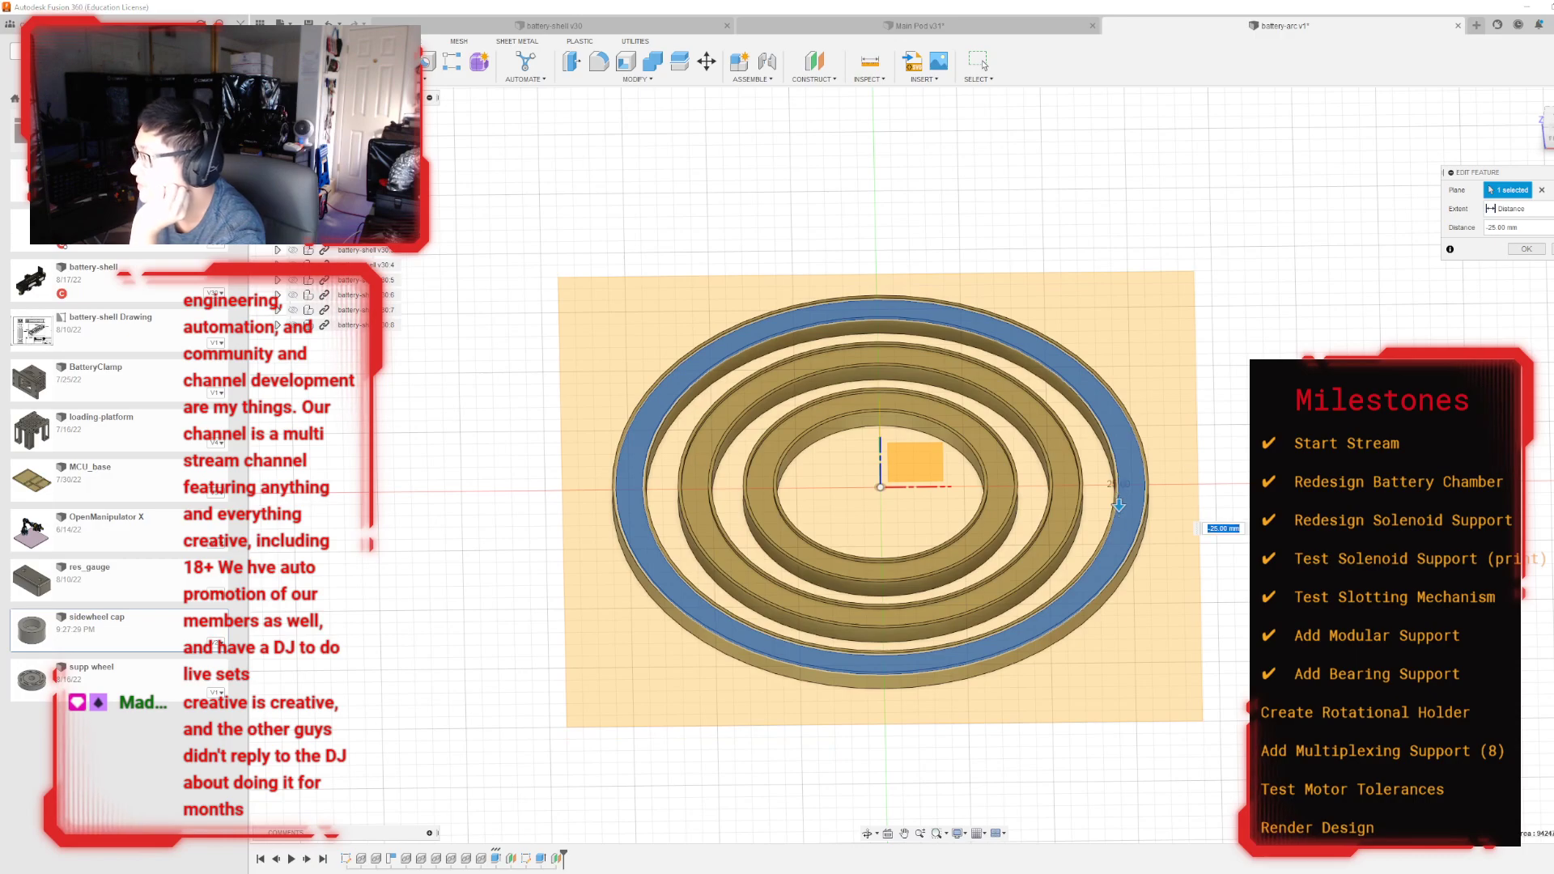
pyautogui.click(1527, 249)
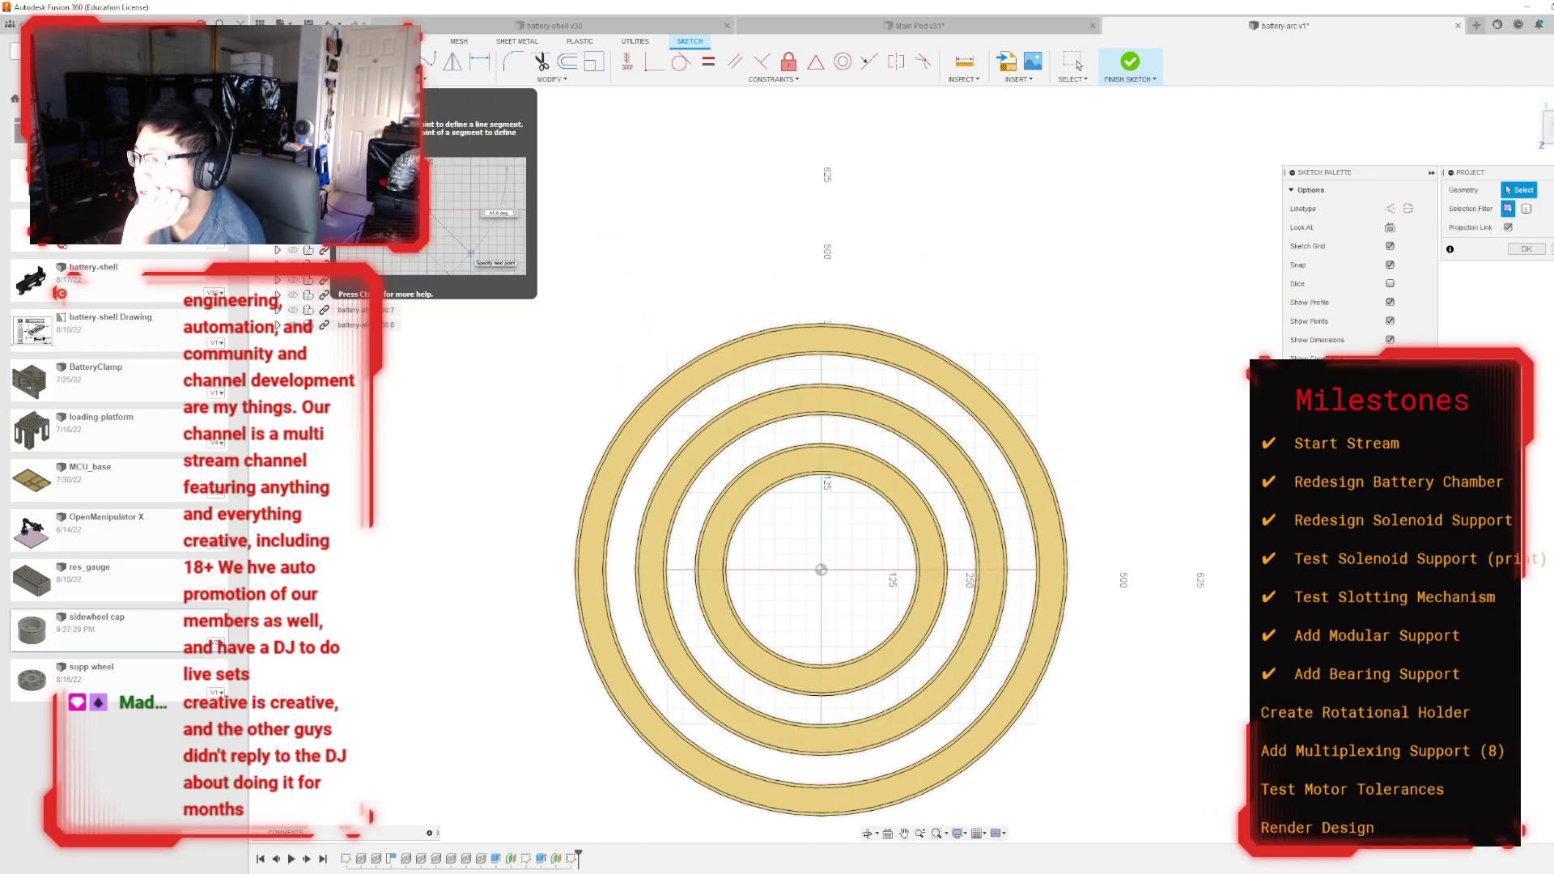
pyautogui.click(345, 61)
pyautogui.scroll(2, 795, 389)
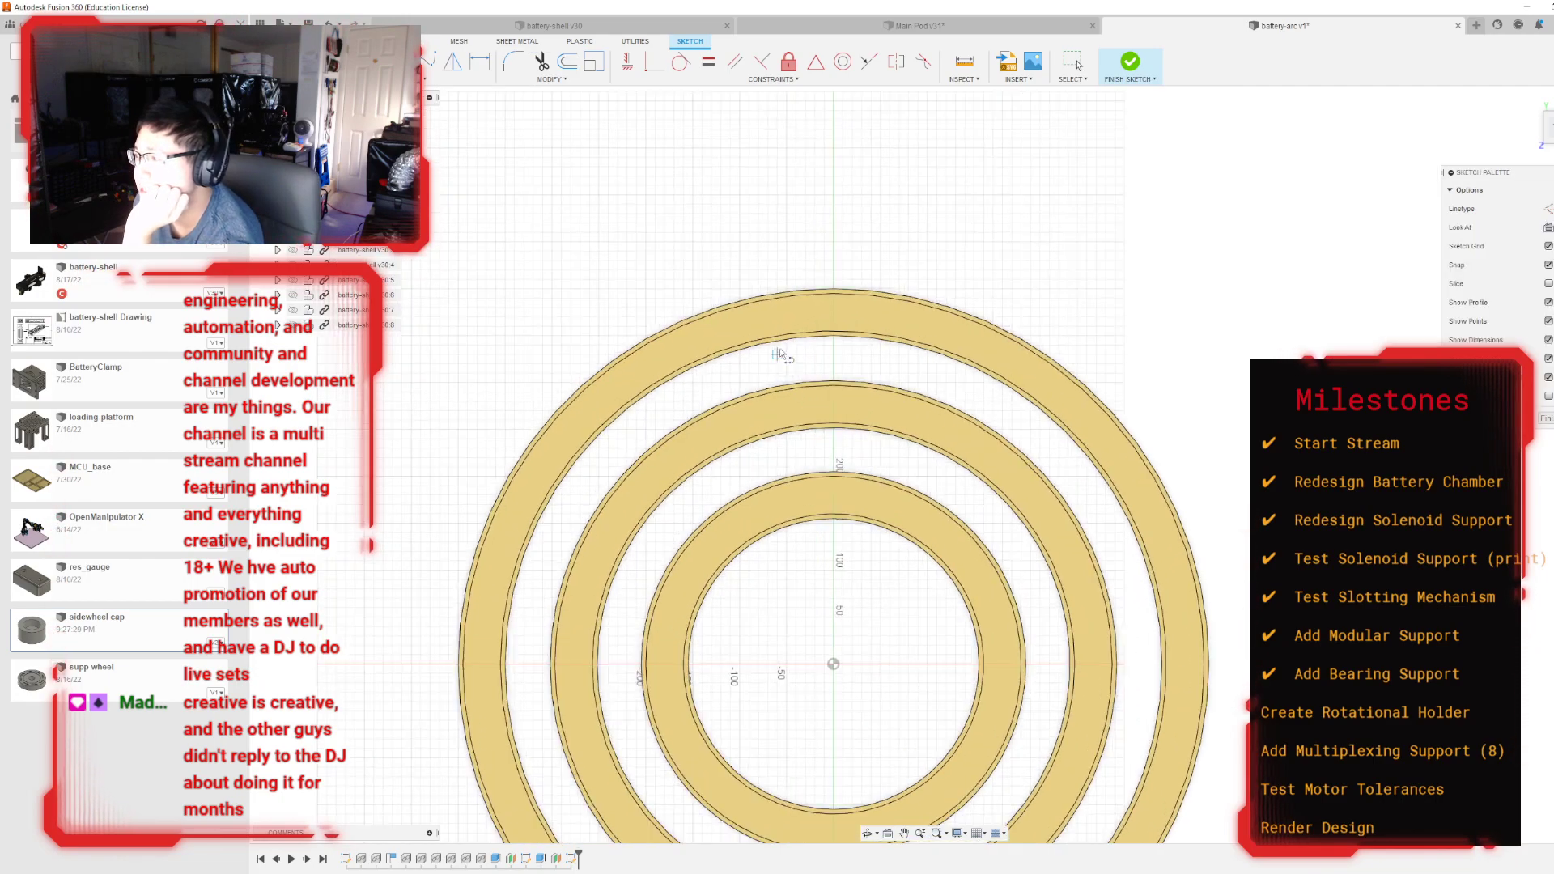
pyautogui.scroll(2, 826, 324)
pyautogui.click(837, 266)
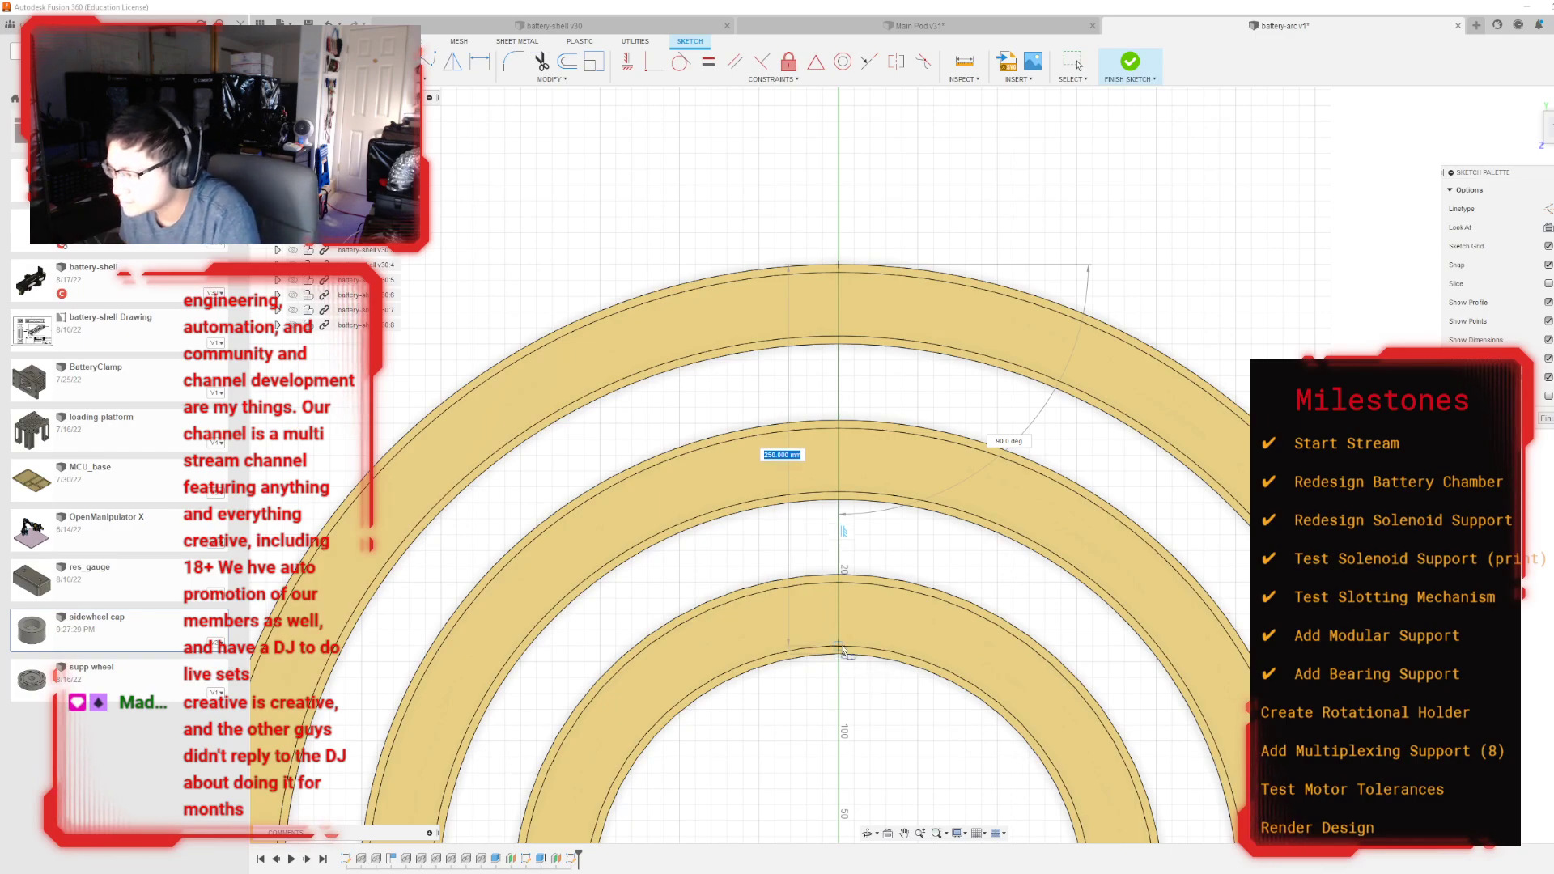
pyautogui.scroll(3, 842, 660)
pyautogui.press('Escape')
pyautogui.scroll(-5, 833, 657)
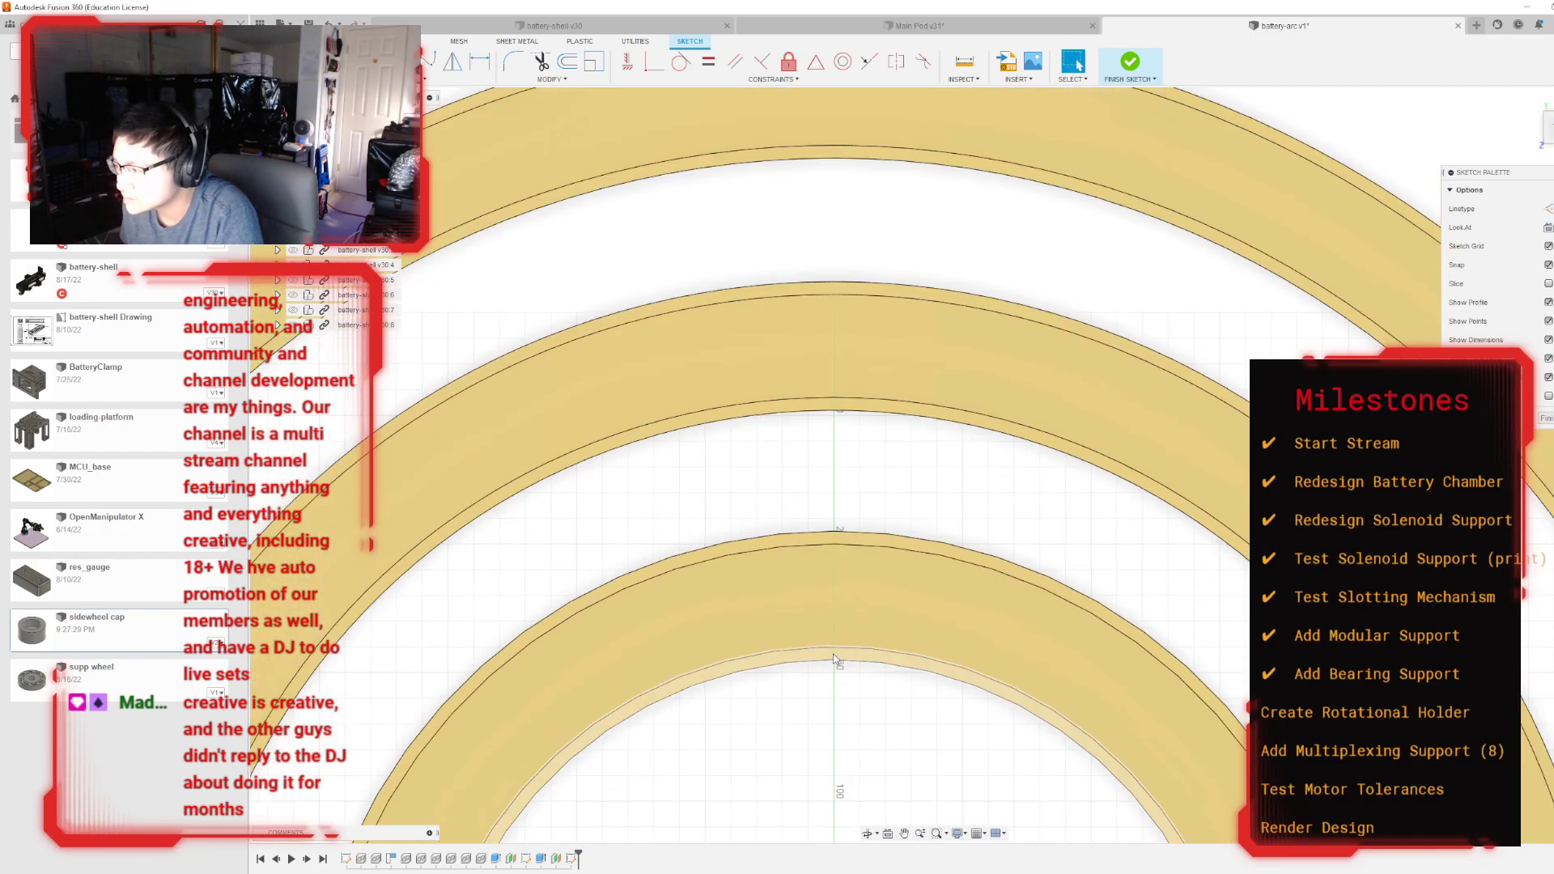
# Step: Project the innermost ring's inner edge and the outermost ring's outer edge into the sketch
pyautogui.press('p')
pyautogui.click(823, 658)
pyautogui.press('Return')
pyautogui.click(845, 332)
pyautogui.press('p')
pyautogui.press('Return')
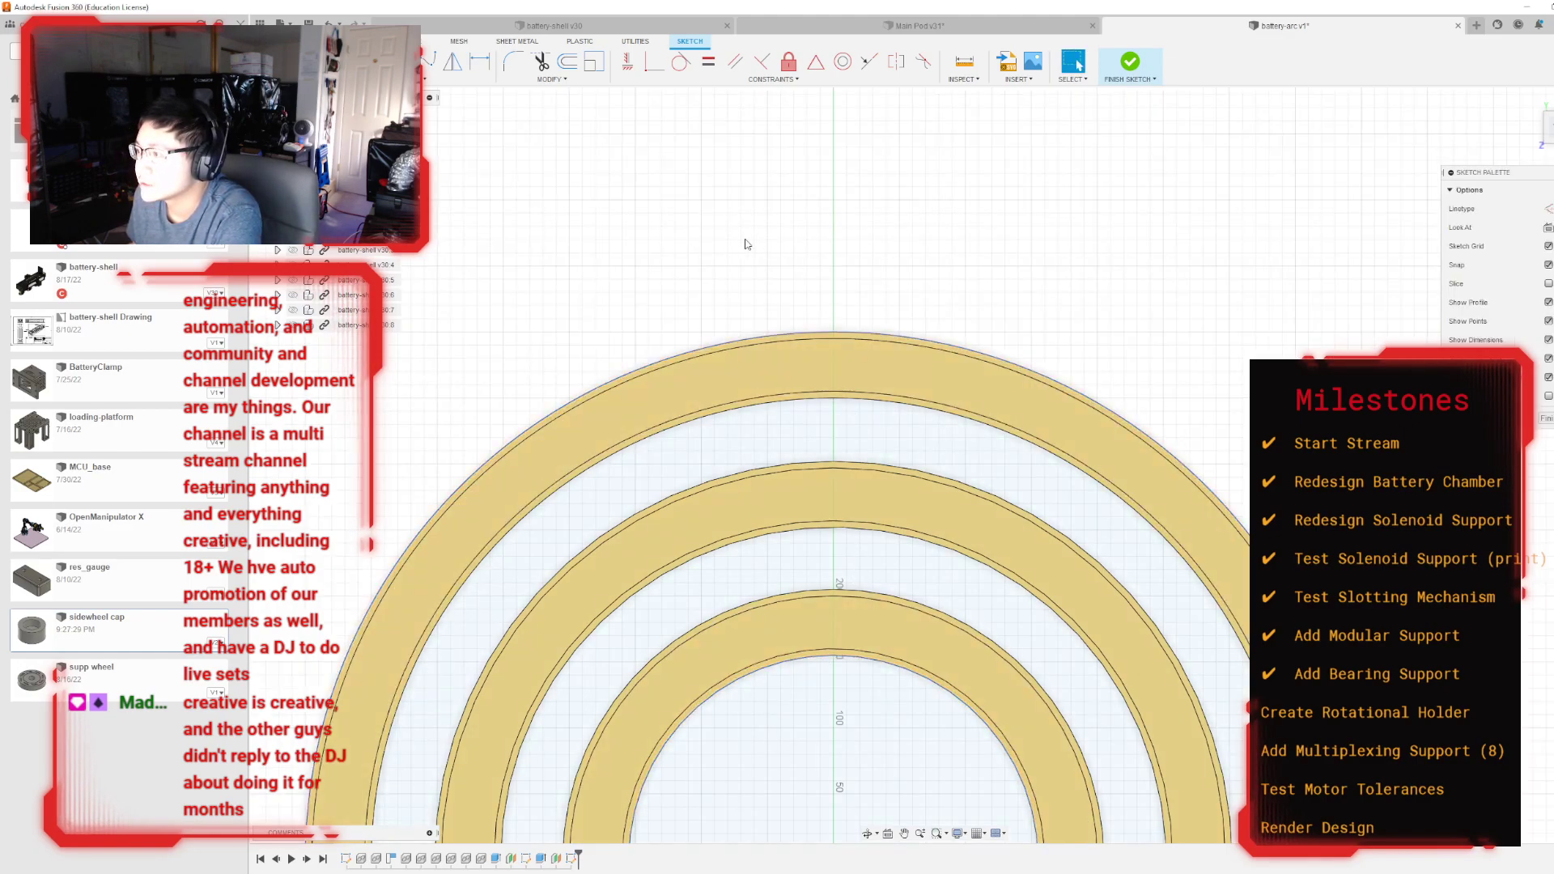
# Step: Undo the projection of the outermost ring's outer edge
pyautogui.click(345, 61)
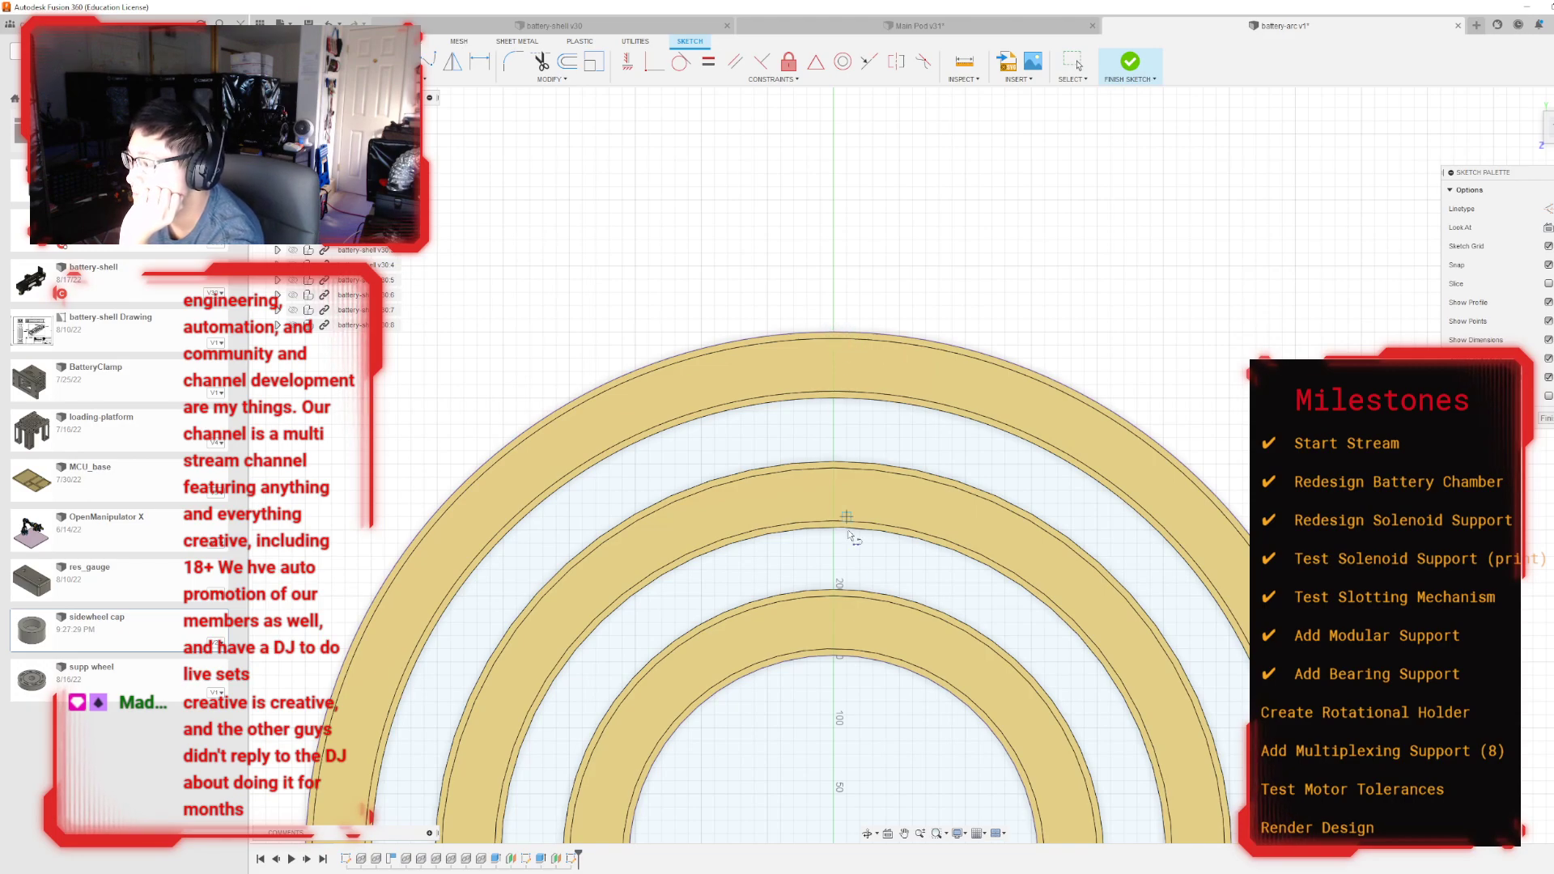
pyautogui.scroll(1, 796, 508)
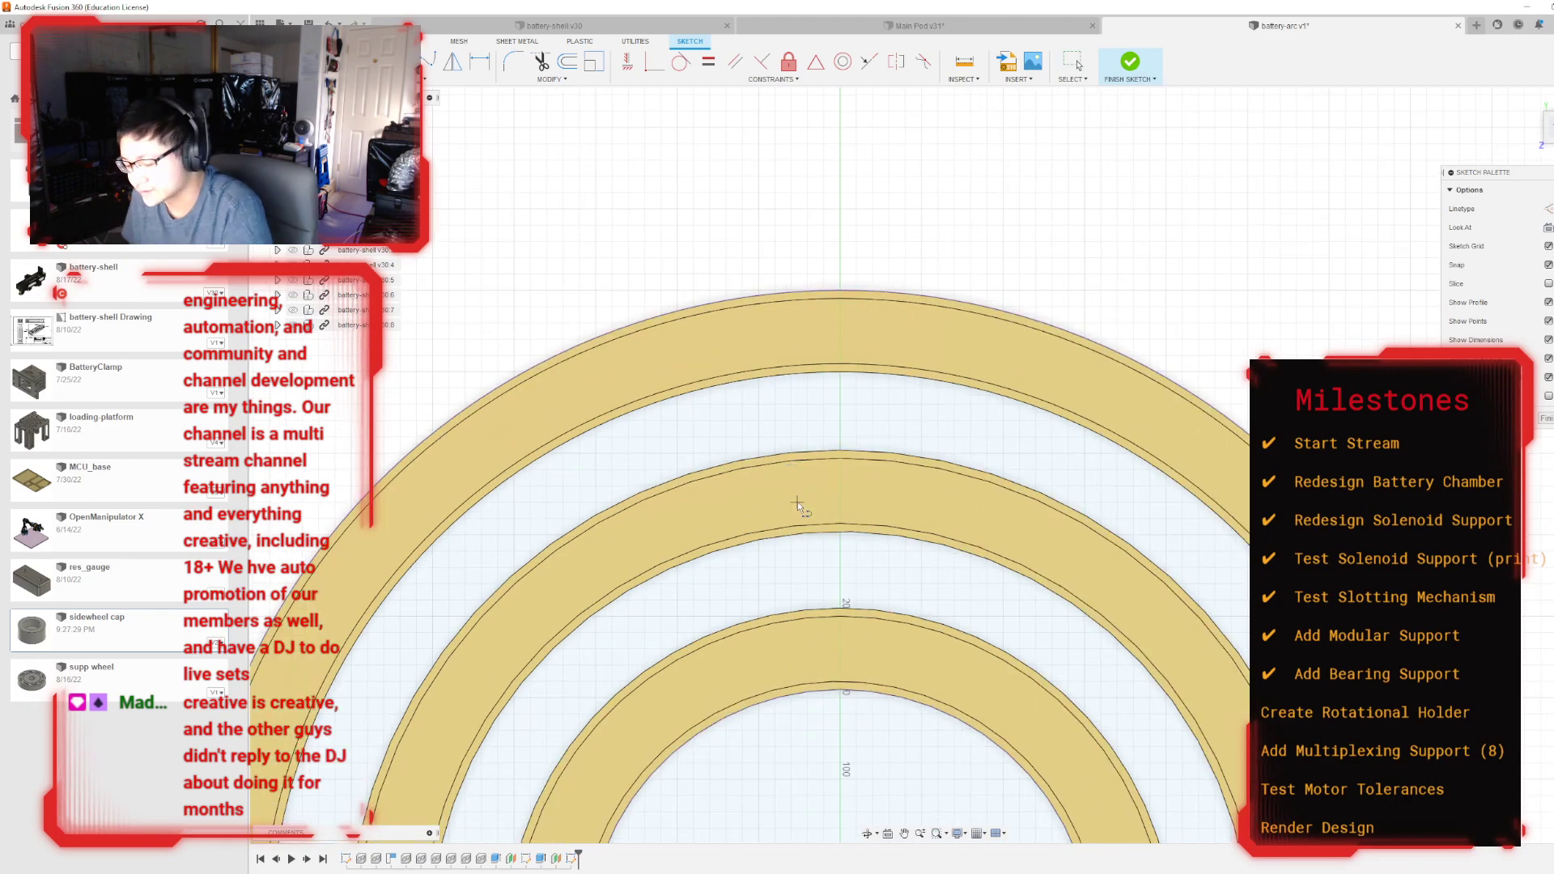
pyautogui.press('Escape')
pyautogui.hotkey('ctrl', 'z')
pyautogui.scroll(-1, 832, 516)
pyautogui.scroll(-1, 833, 515)
pyautogui.moveTo(833, 515); pyautogui.dragTo(797, 185, button='middle')
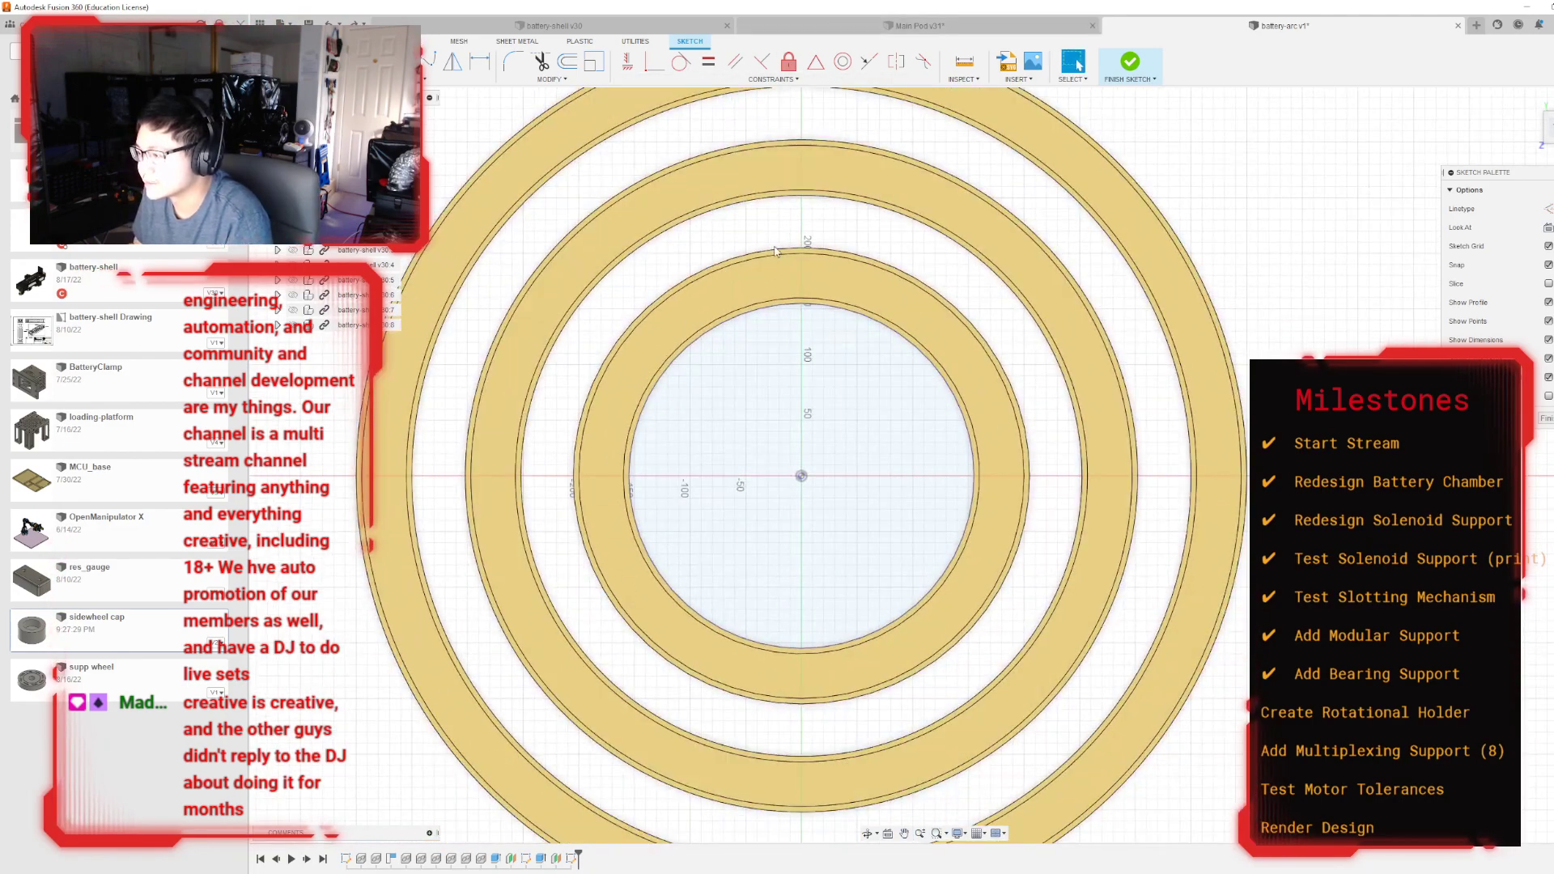
# Step: Draw a vertical line from the origin up to the outermost ring's outer edge
pyautogui.click(345, 61)
pyautogui.scroll(-1, 607, 323)
pyautogui.moveTo(637, 311); pyautogui.dragTo(669, 471, button='middle')
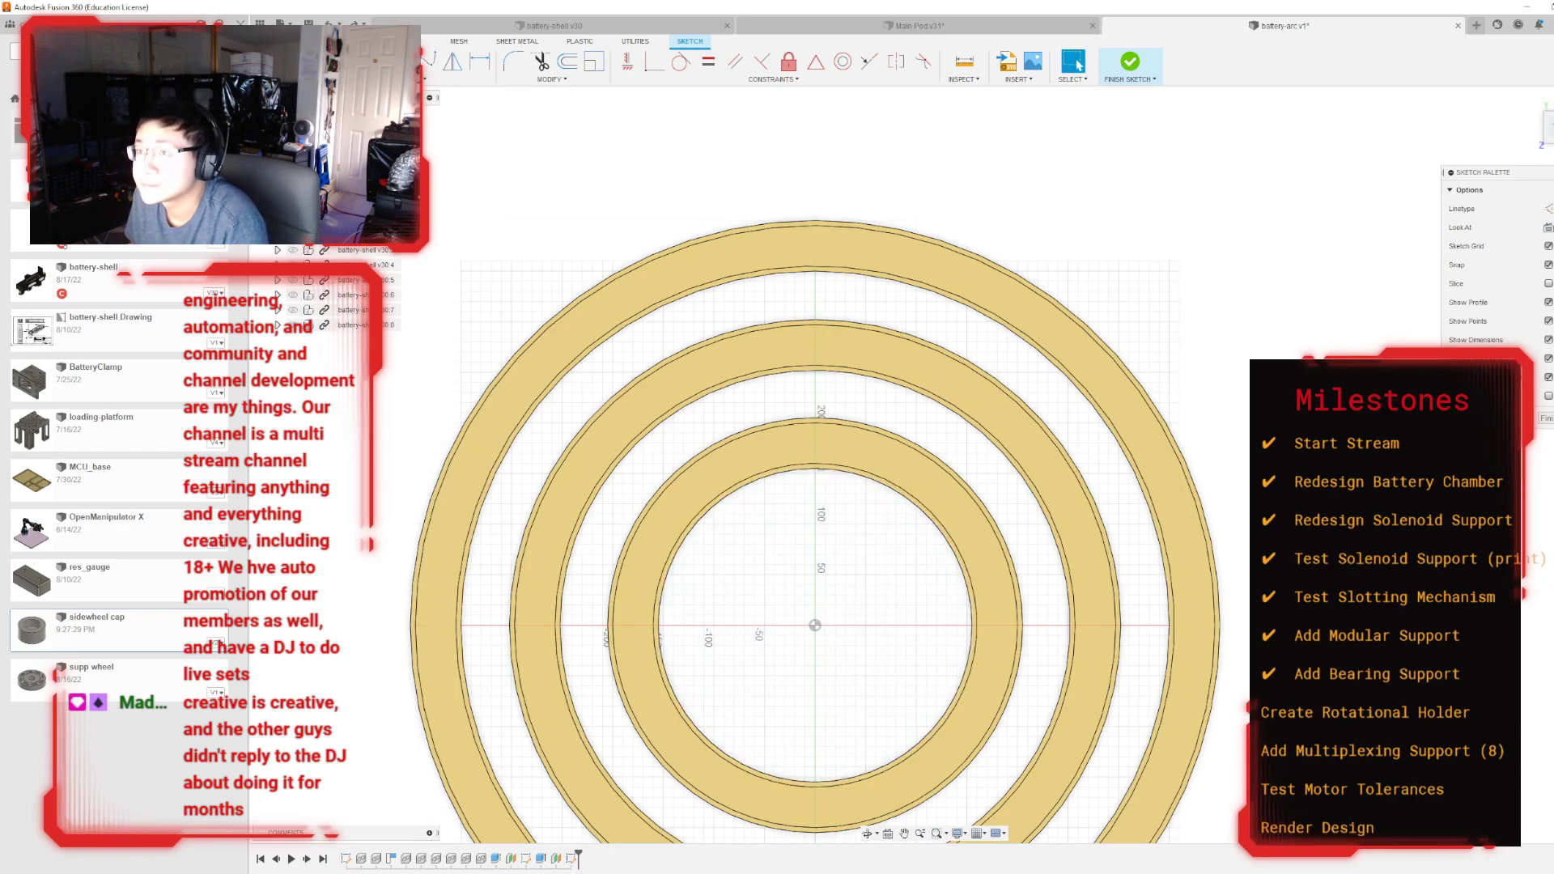
pyautogui.click(816, 626)
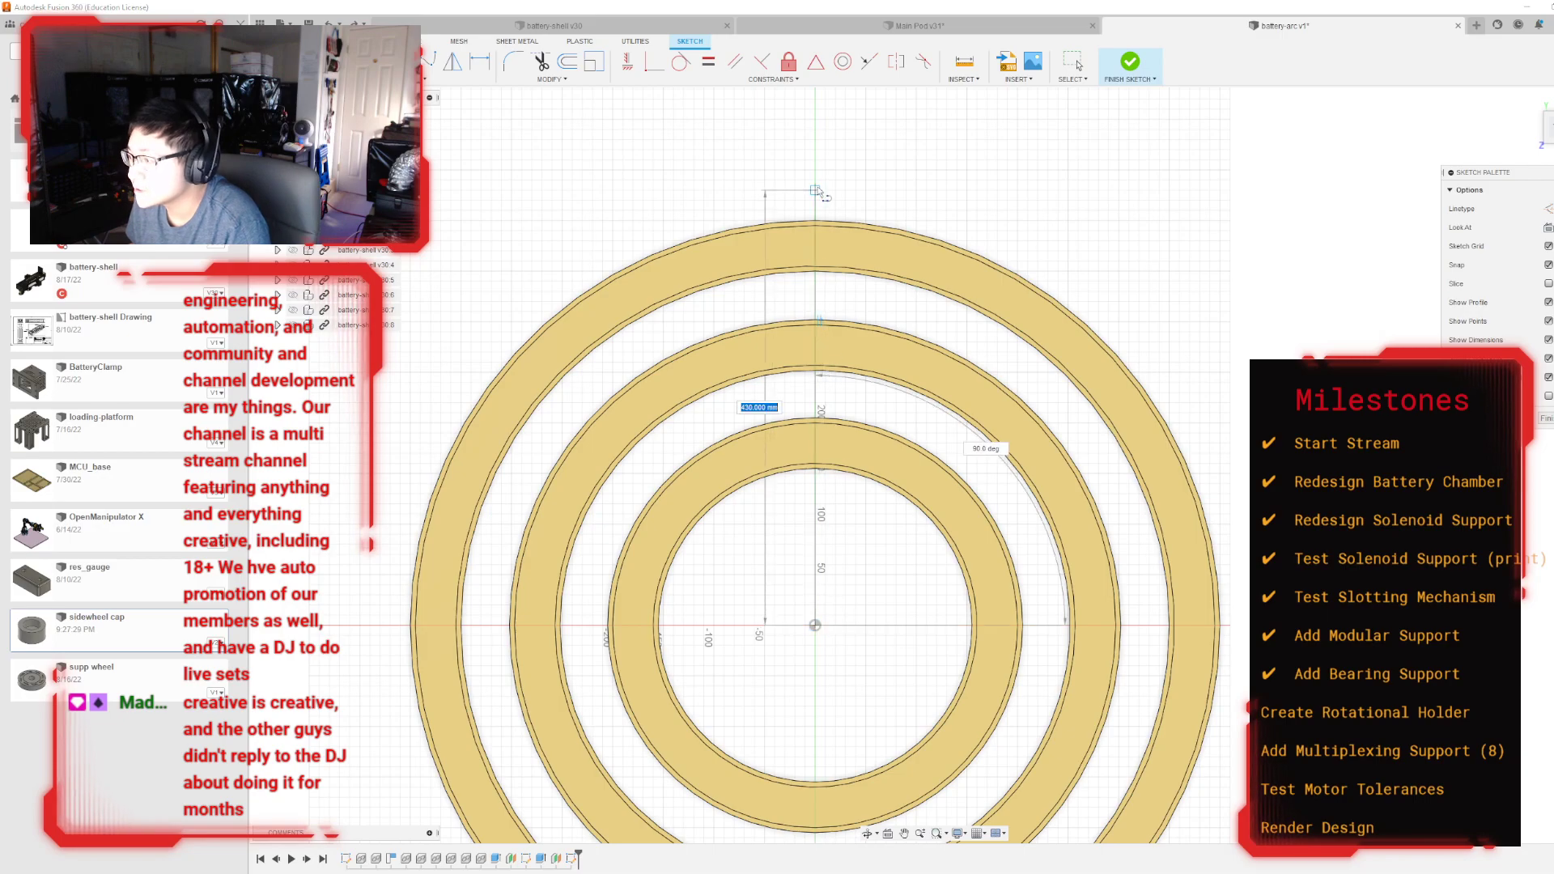
pyautogui.click(815, 221)
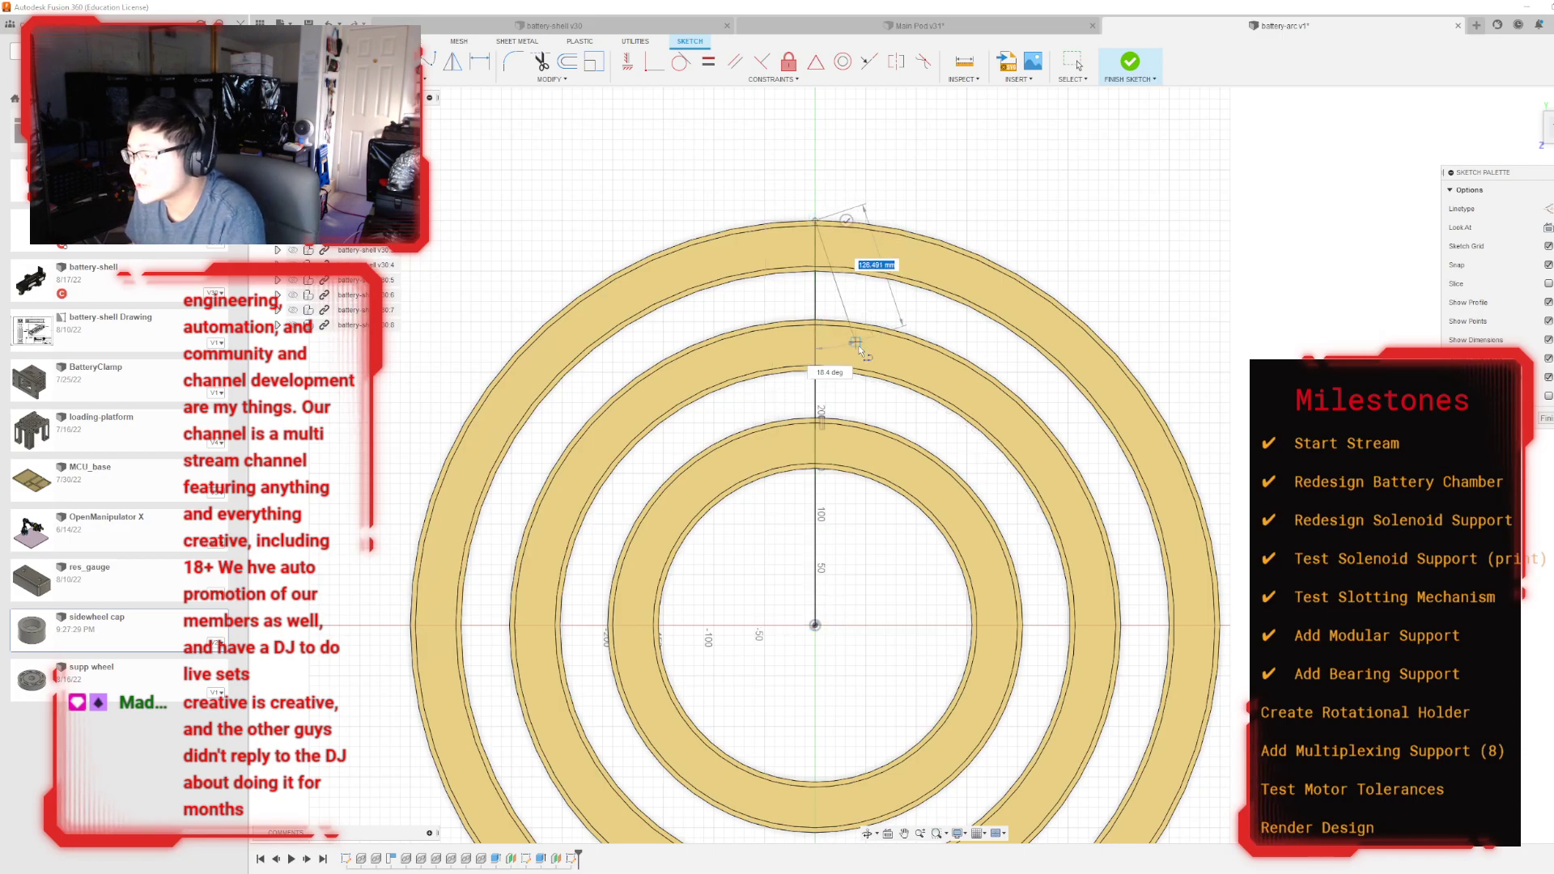
pyautogui.press('Escape')
# Step: Draw a vertical line across the outermost ring between its two inner concentric edges, along the vertical axis
pyautogui.scroll(5, 827, 397)
pyautogui.scroll(3, 827, 397)
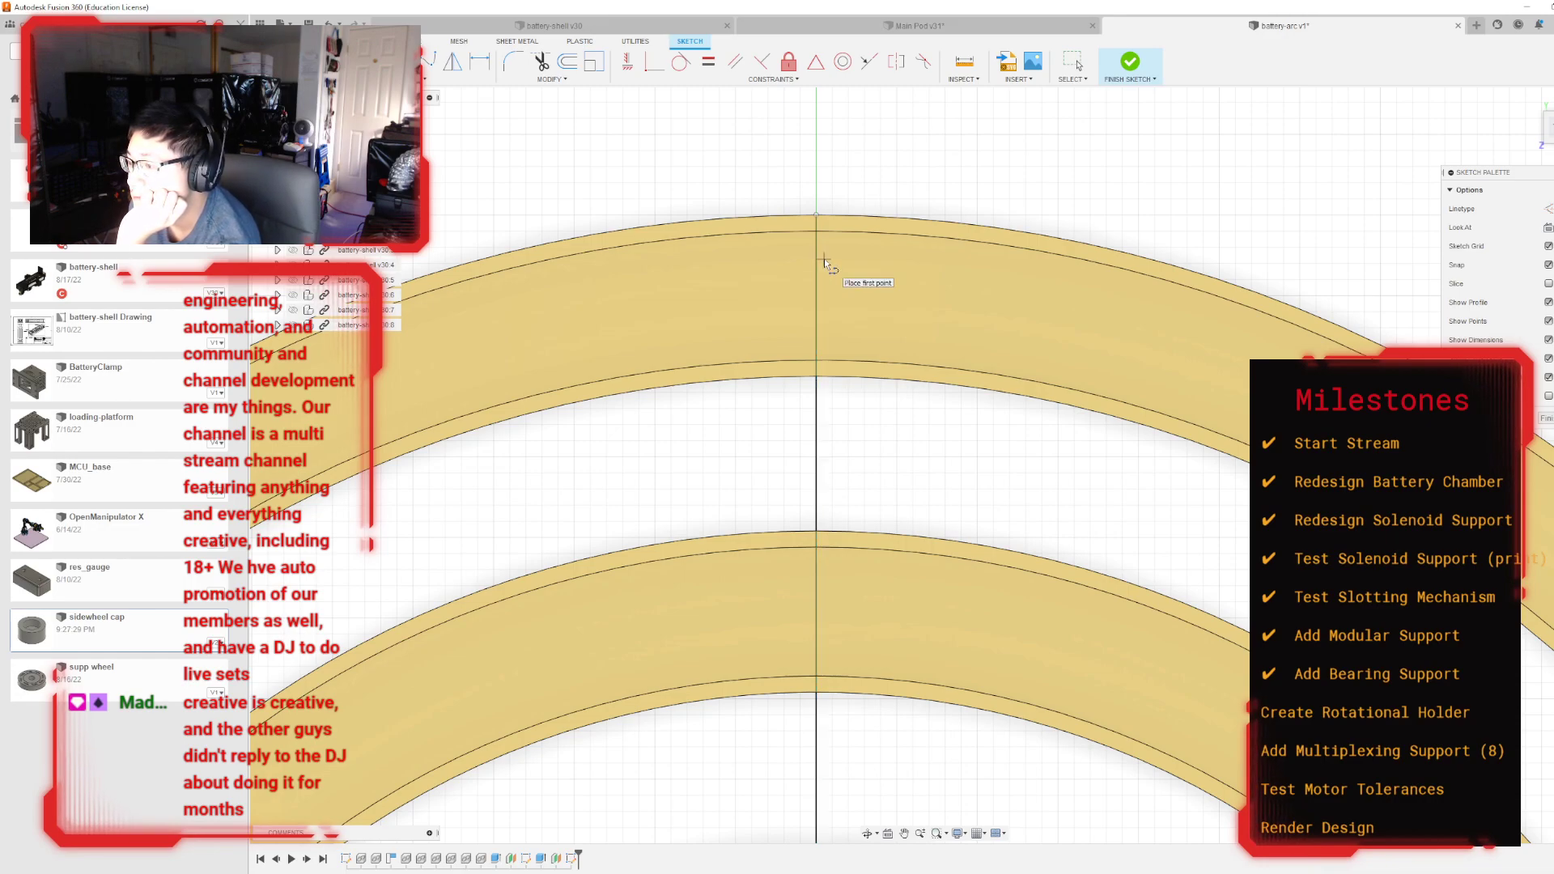
pyautogui.scroll(2, 822, 268)
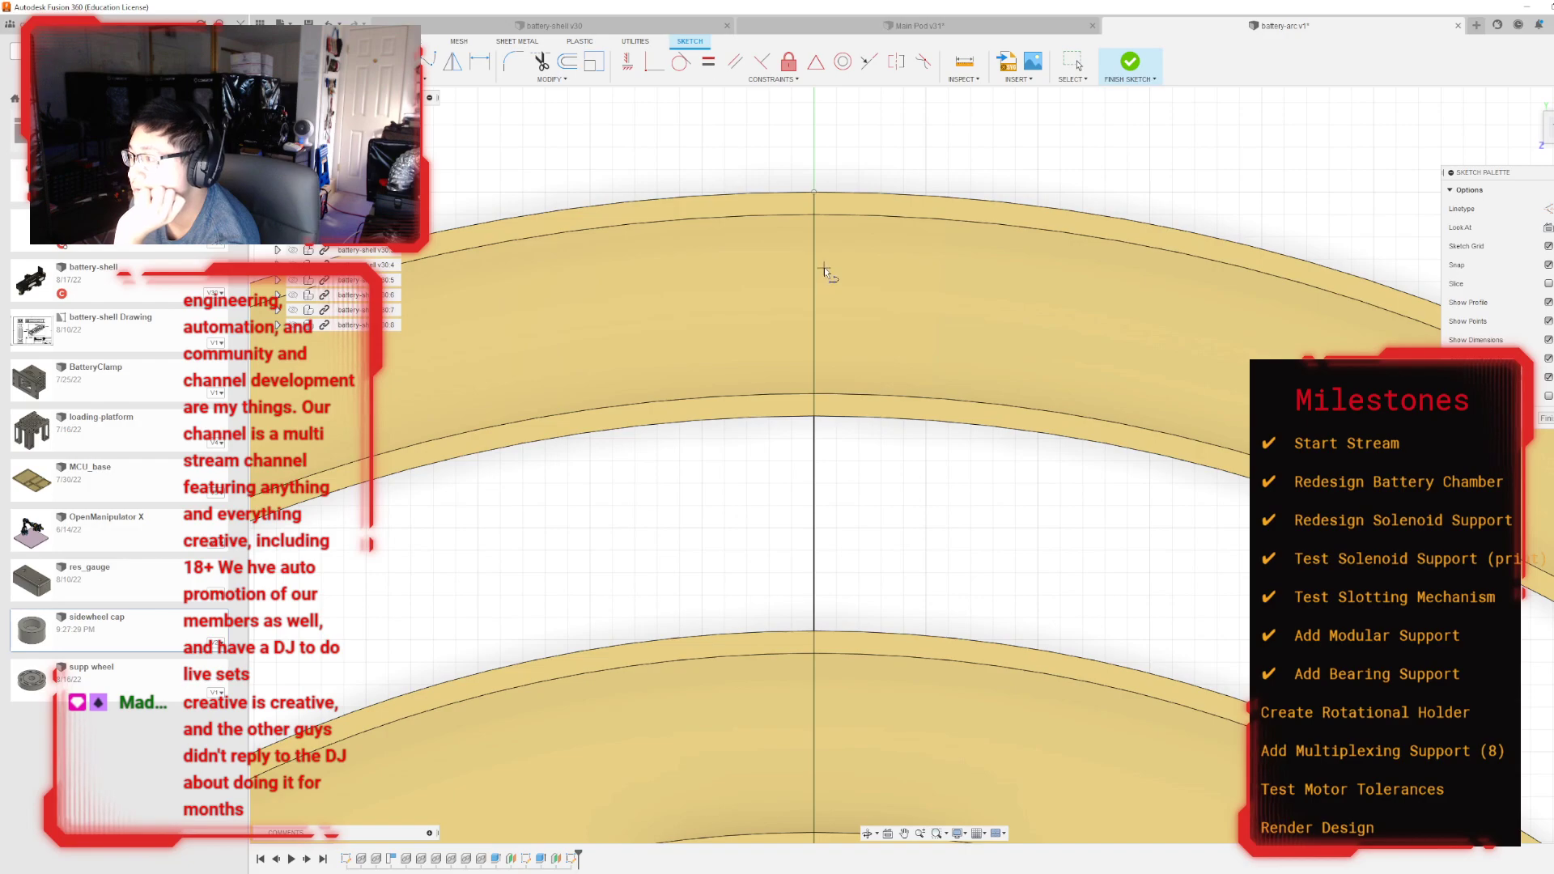
pyautogui.click(816, 214)
pyautogui.click(815, 394)
pyautogui.press('Escape')
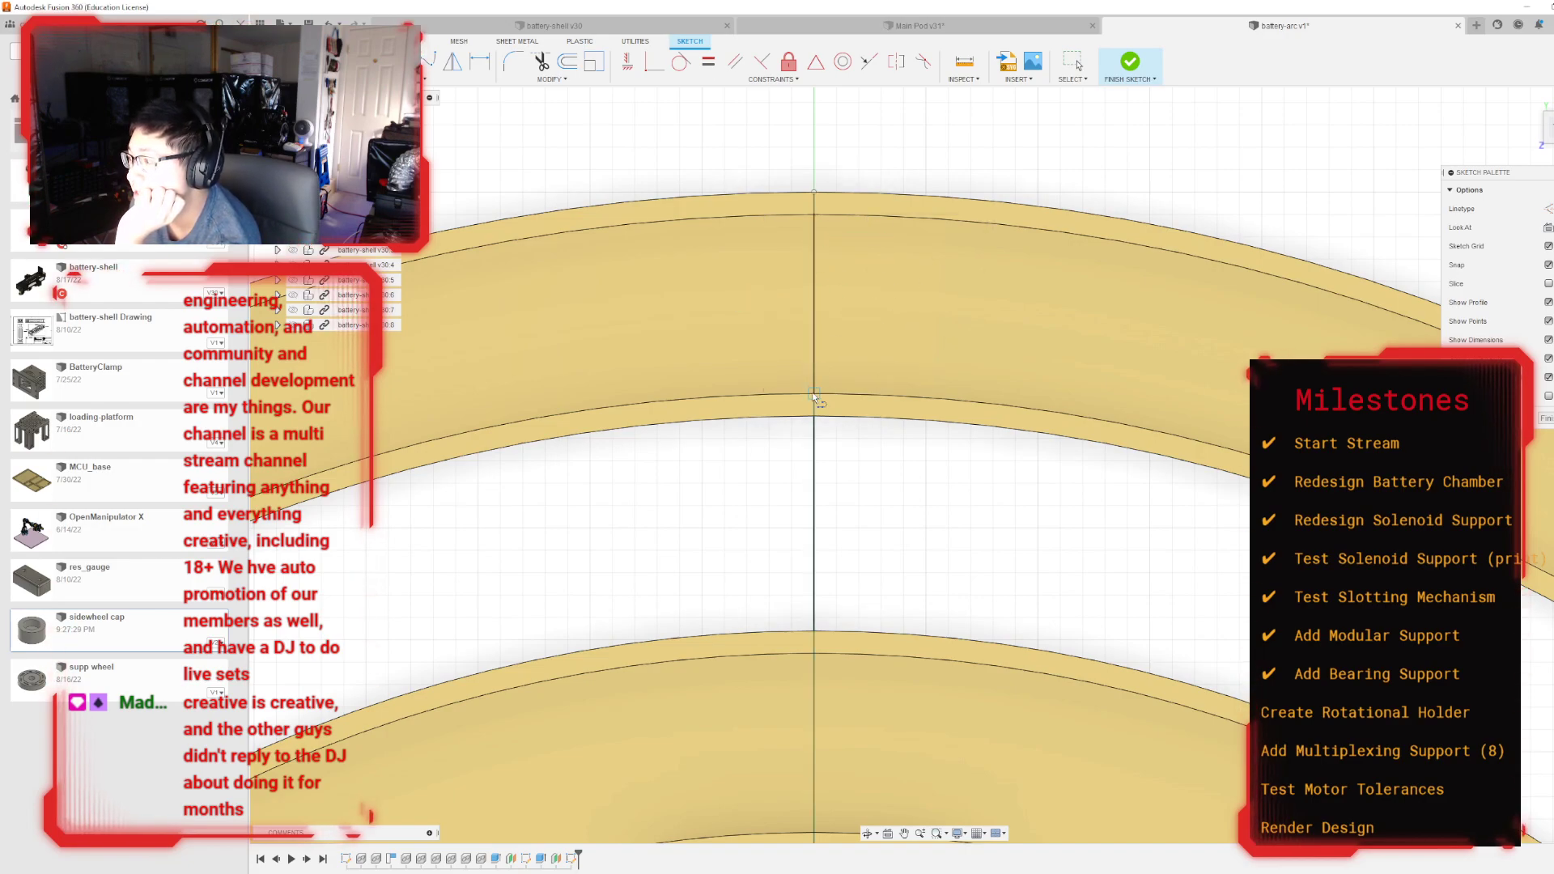
pyautogui.press('Escape')
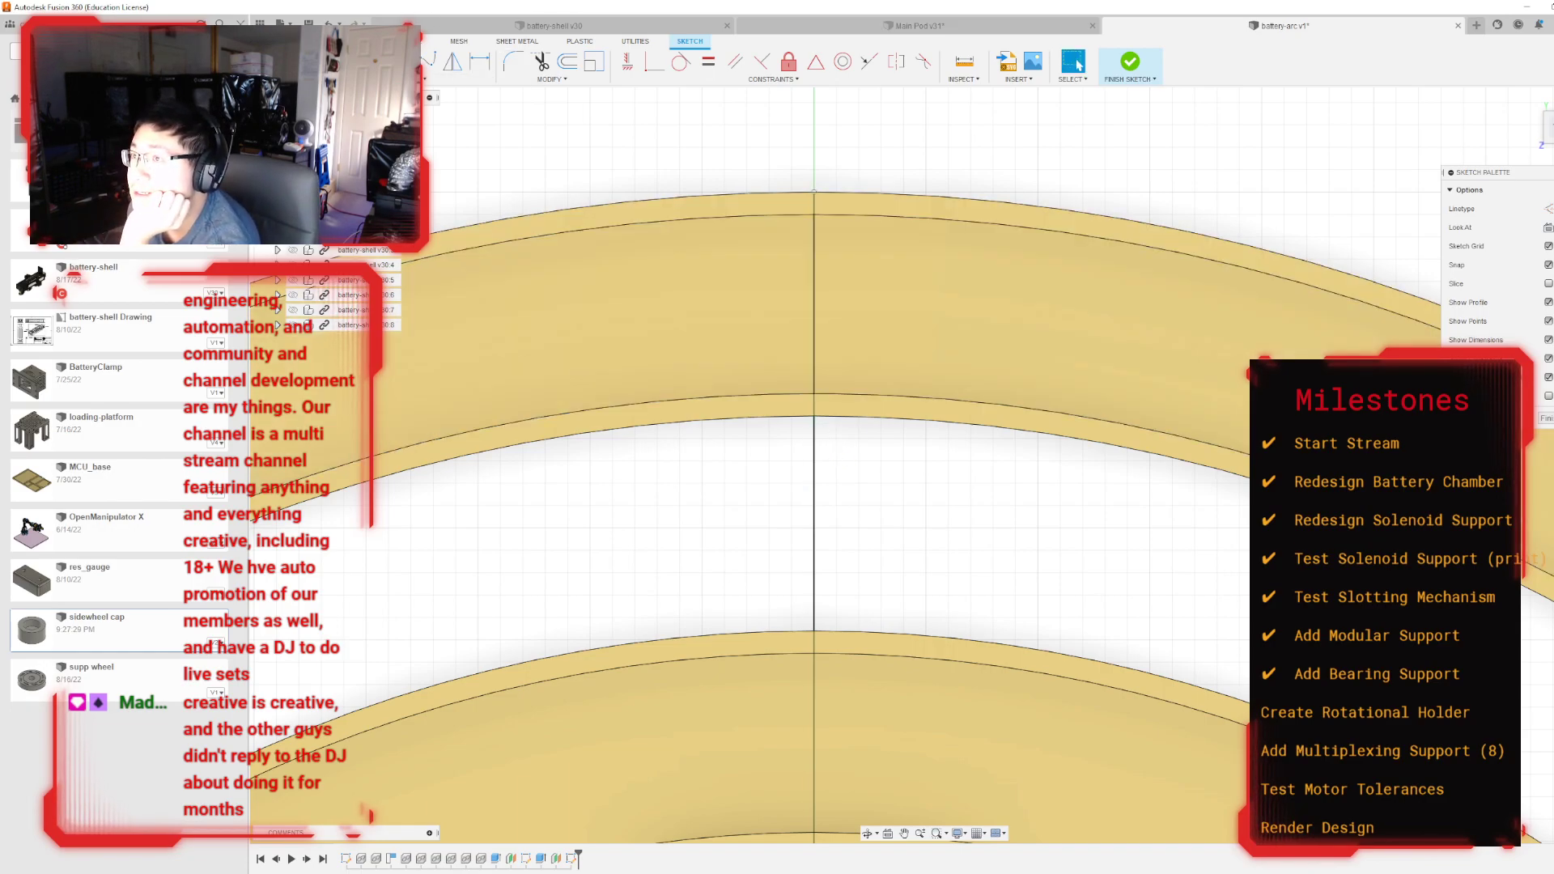
# Step: Draw a short horizontal line rightward from the midpoint of the vertical line across the outermost ring
pyautogui.click(814, 305)
pyautogui.click(843, 304)
pyautogui.press('Escape')
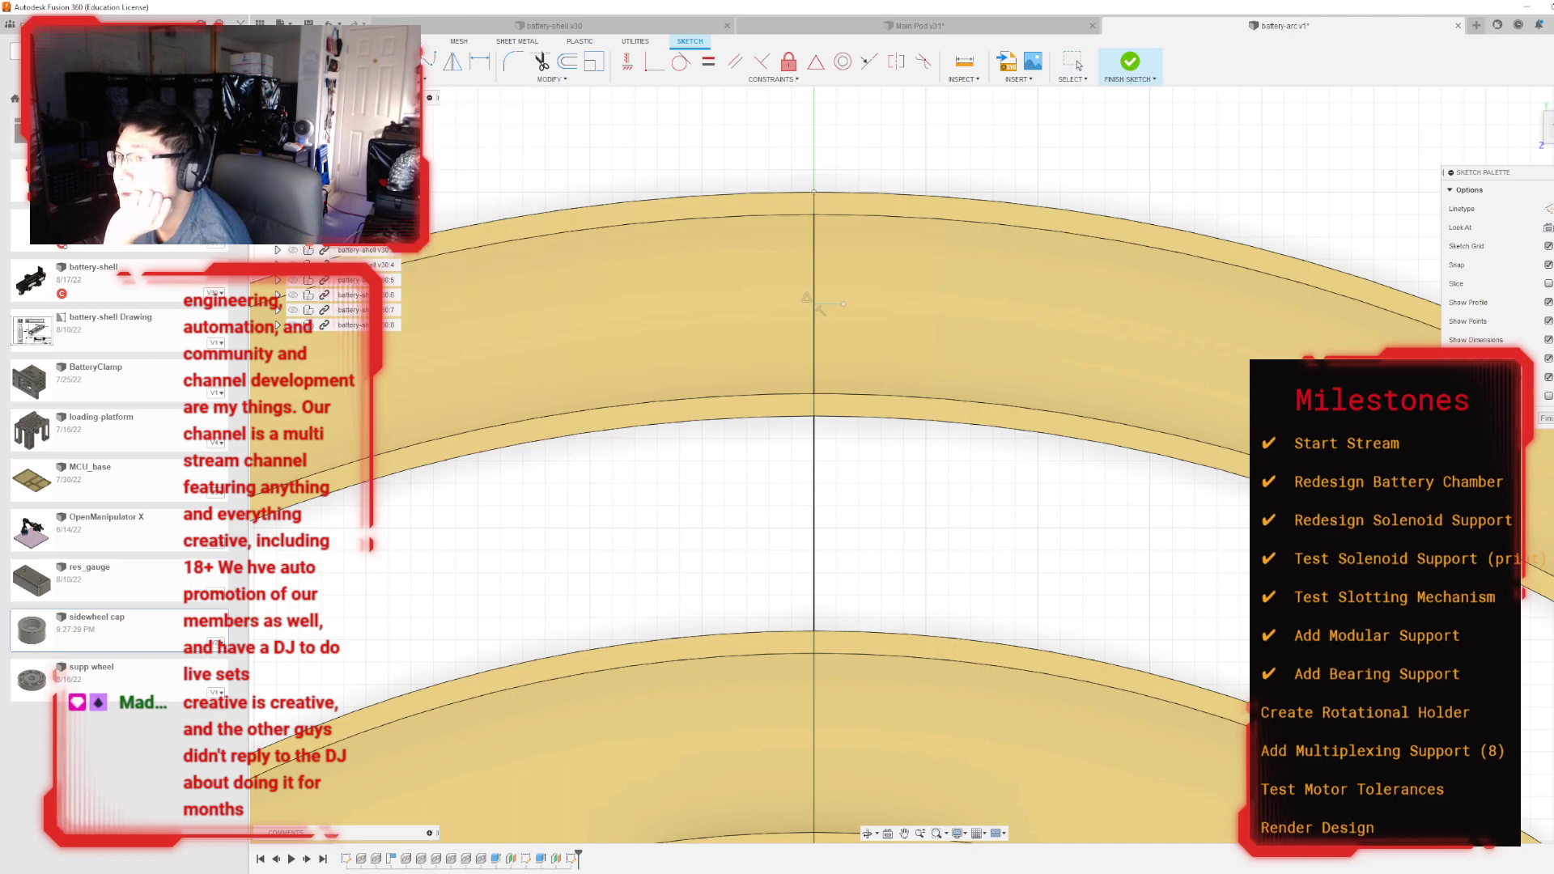
pyautogui.press('Escape')
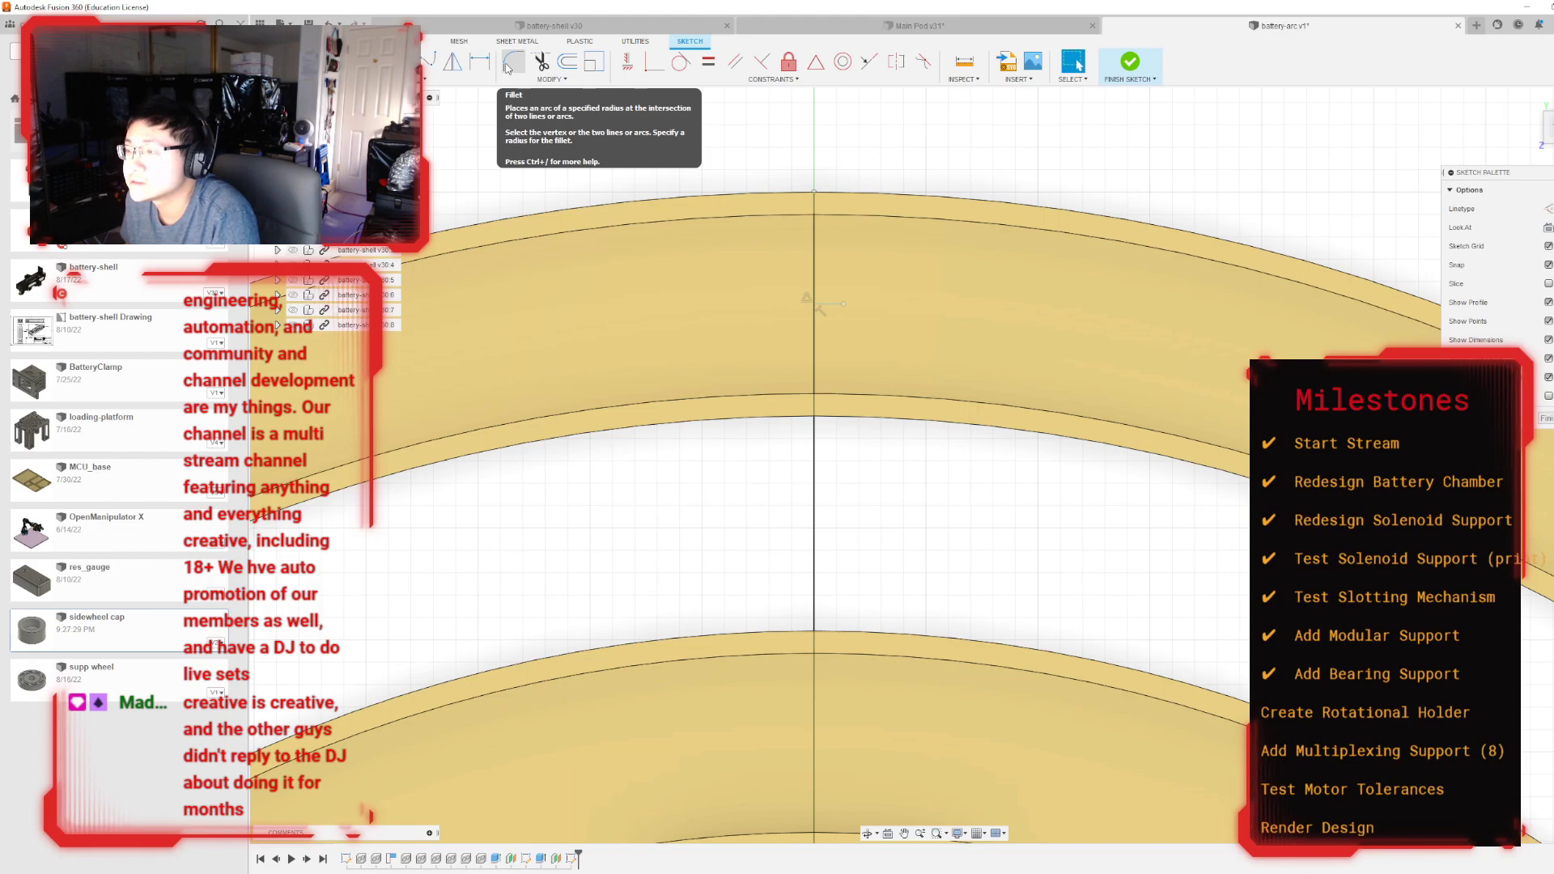
# Step: Dimension the short horizontal line to 5 mm
pyautogui.press('d')
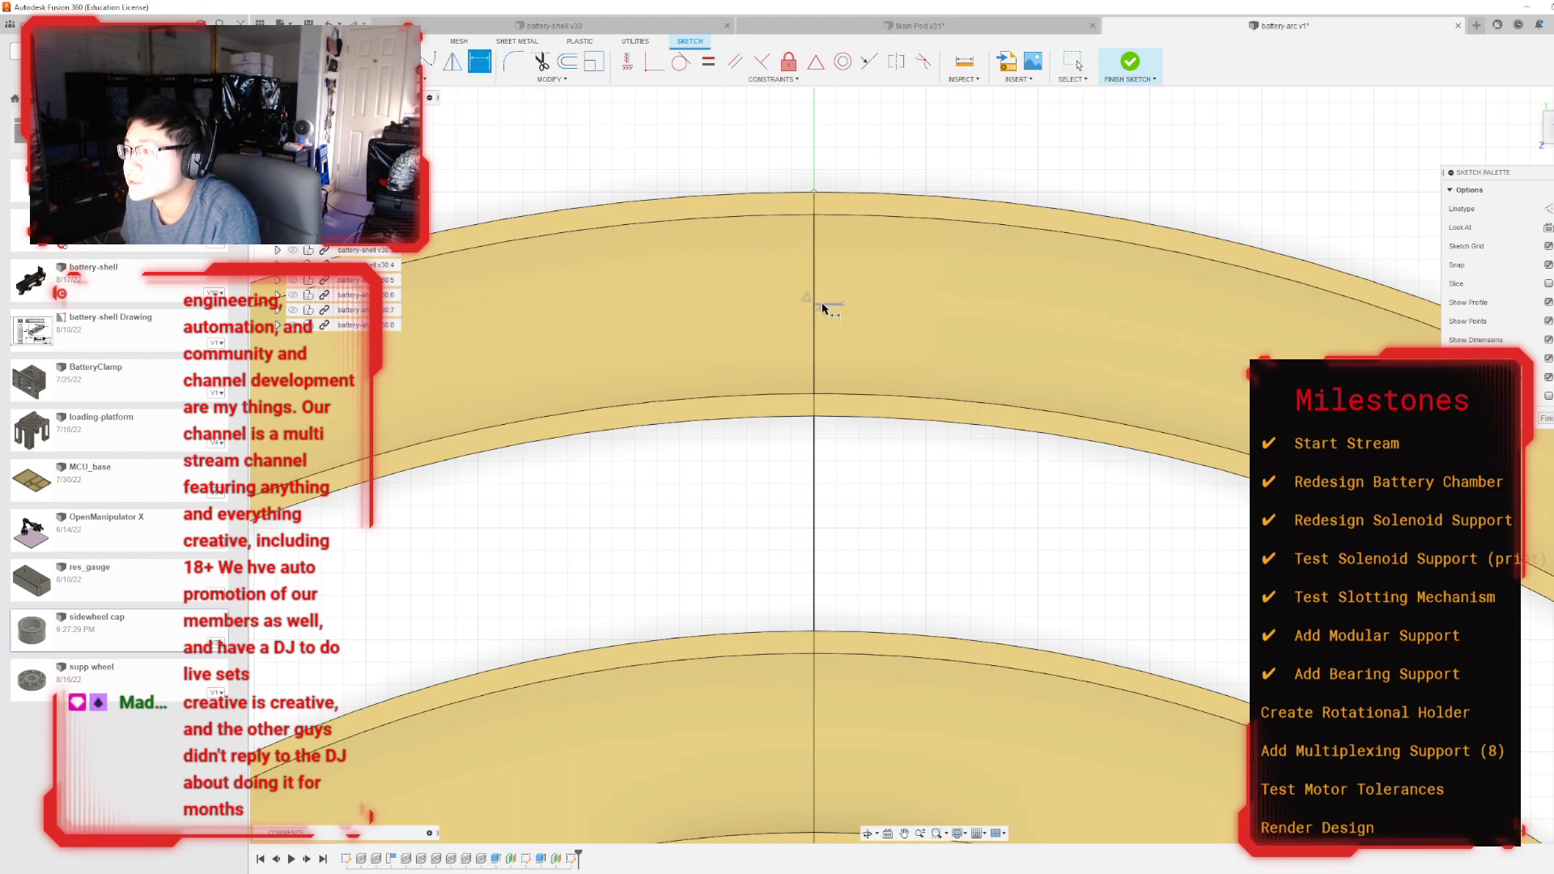
pyautogui.click(825, 310)
pyautogui.click(830, 346)
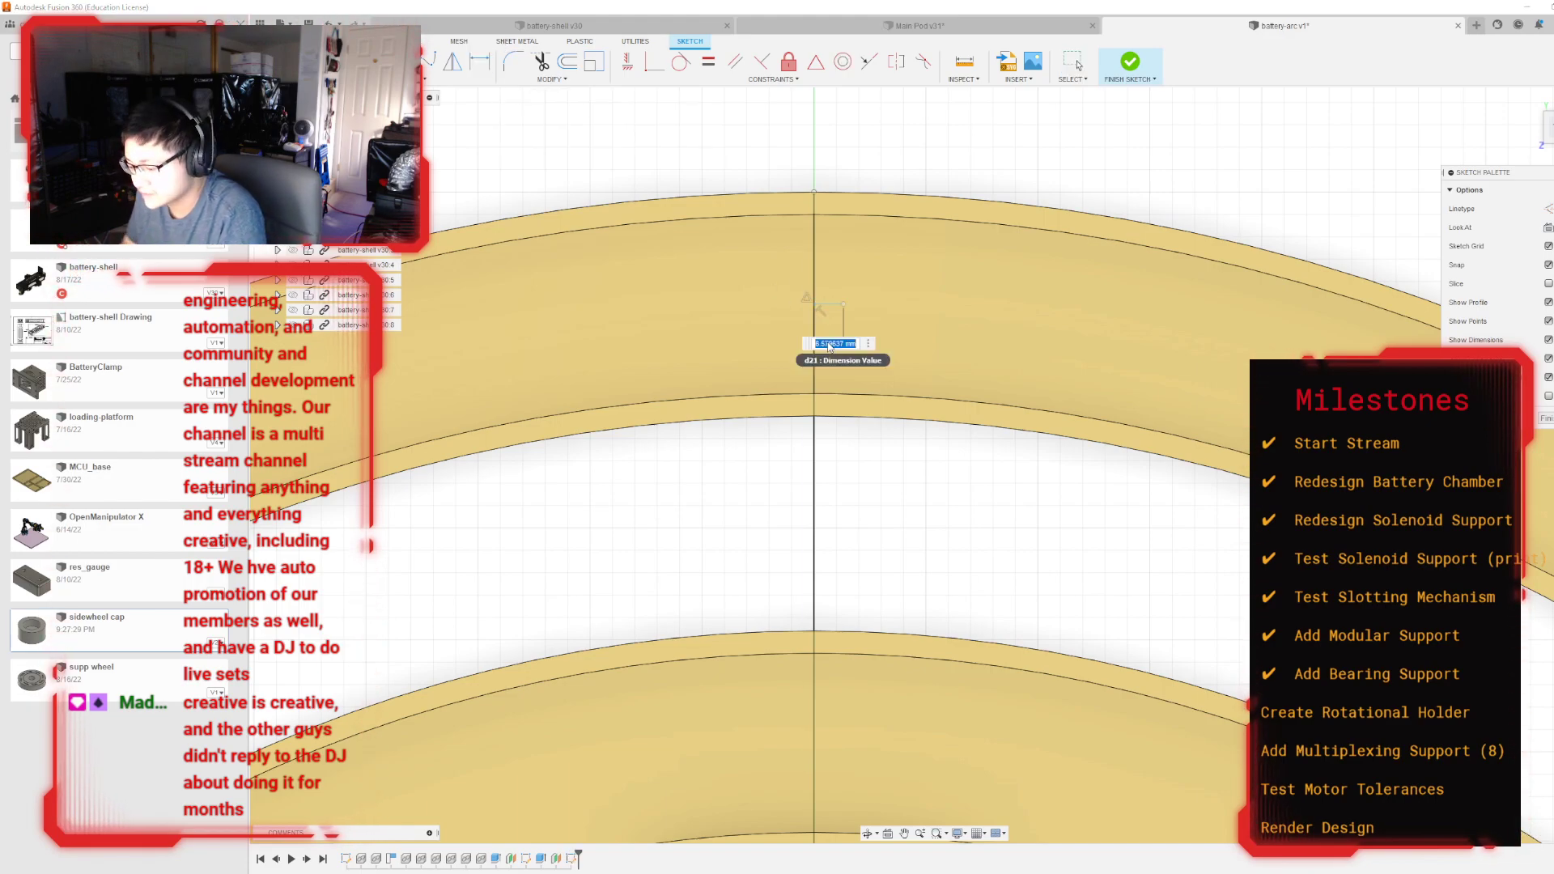
pyautogui.write('5')
pyautogui.press('Return')
pyautogui.press('Escape')
# Step: Draw a 5 mm horizontal line leftward from the same midpoint, continuing vertically down to the outermost ring's inner edge
pyautogui.press('l')
pyautogui.click(814, 304)
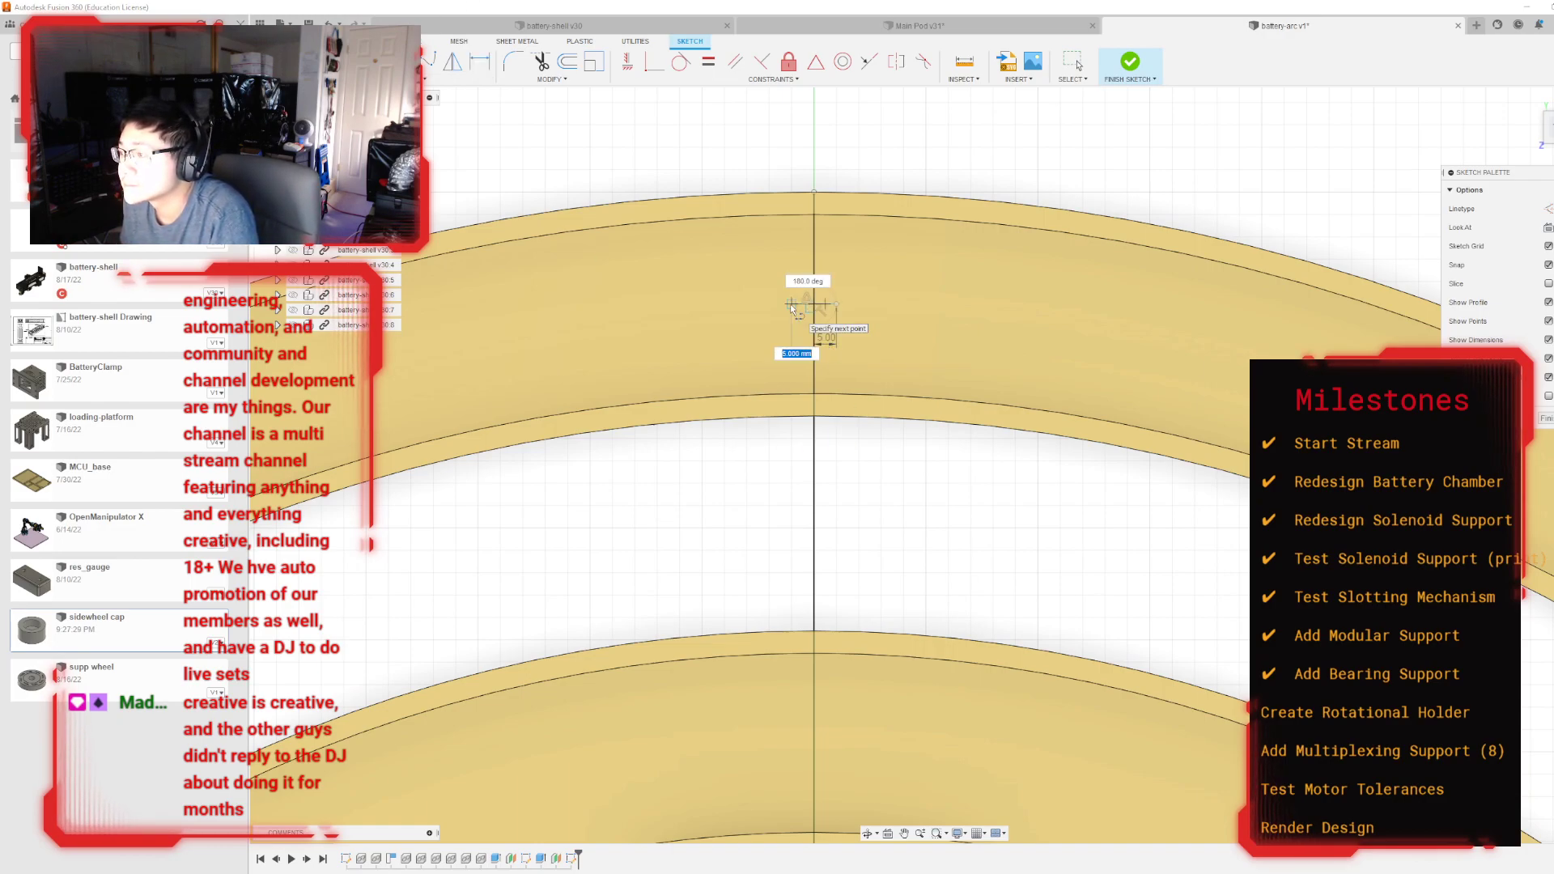
pyautogui.click(790, 304)
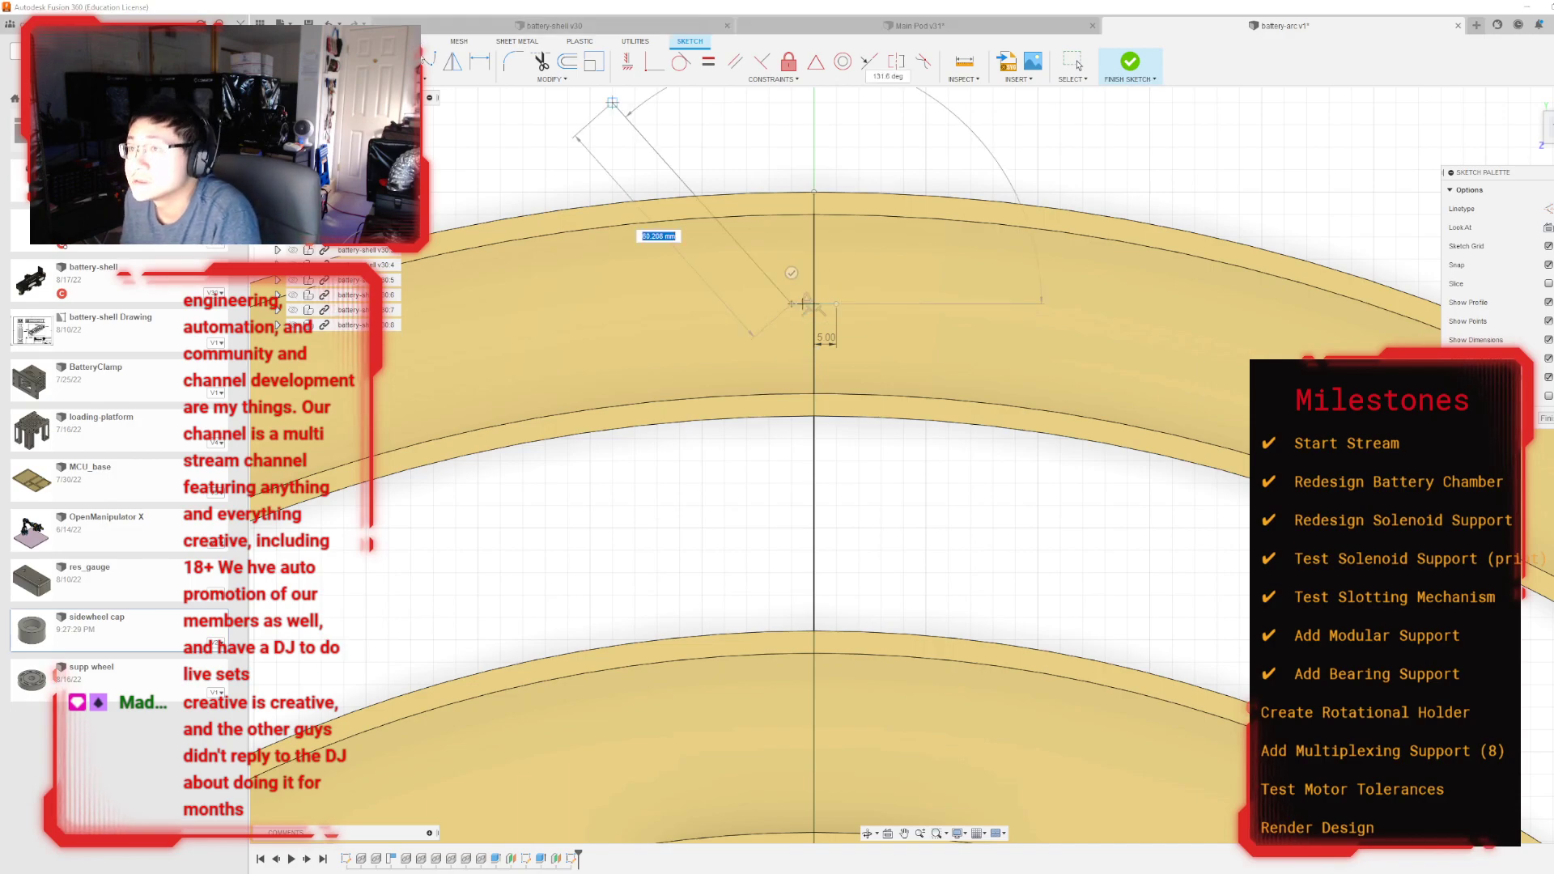
pyautogui.click(793, 417)
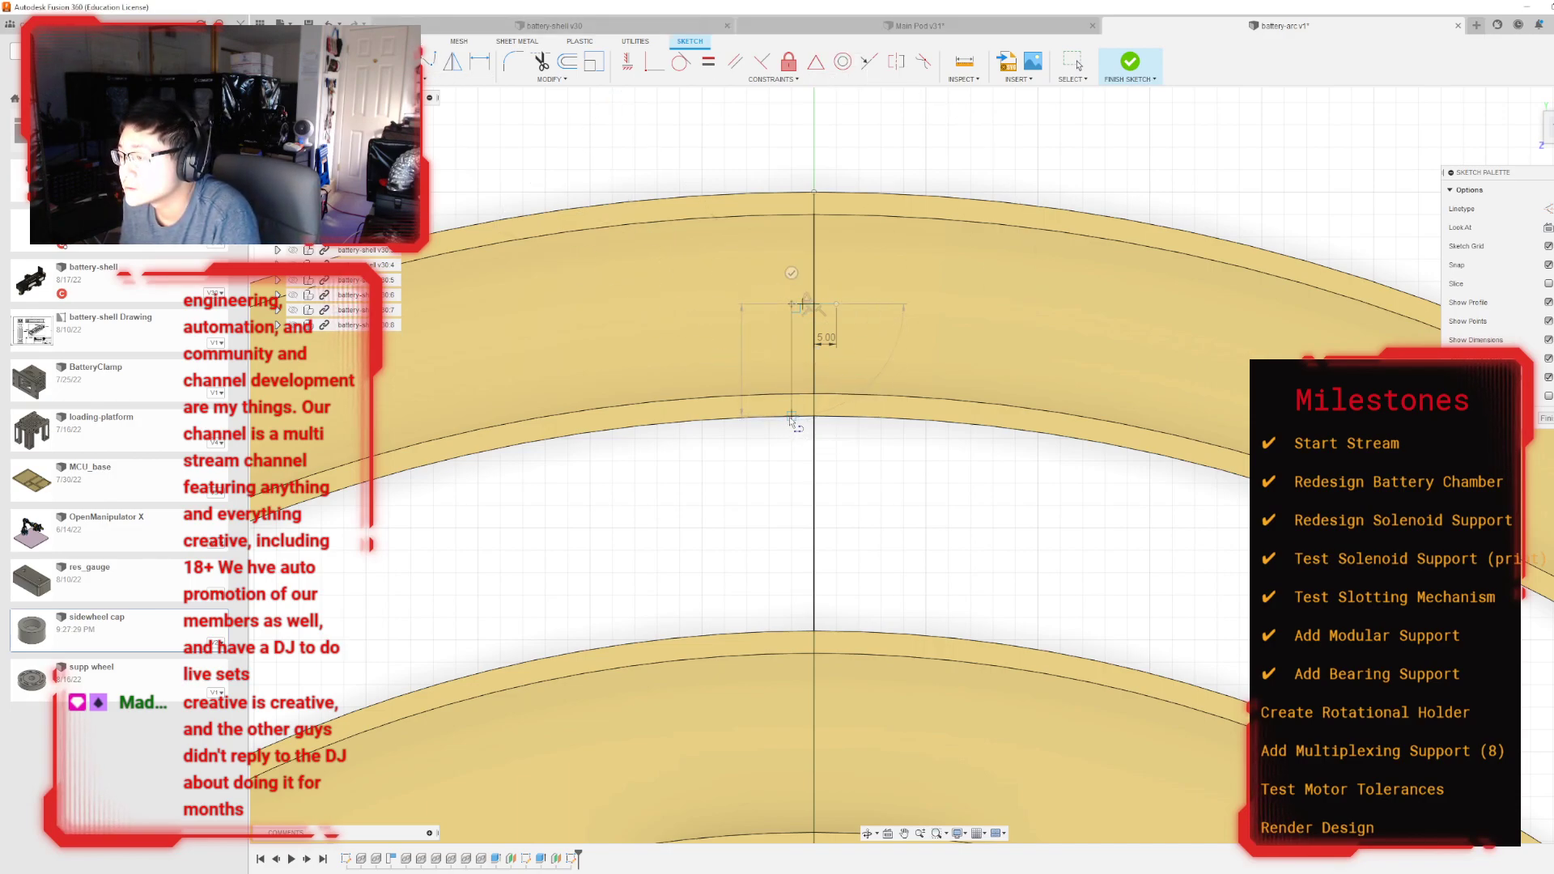
pyautogui.press('Escape')
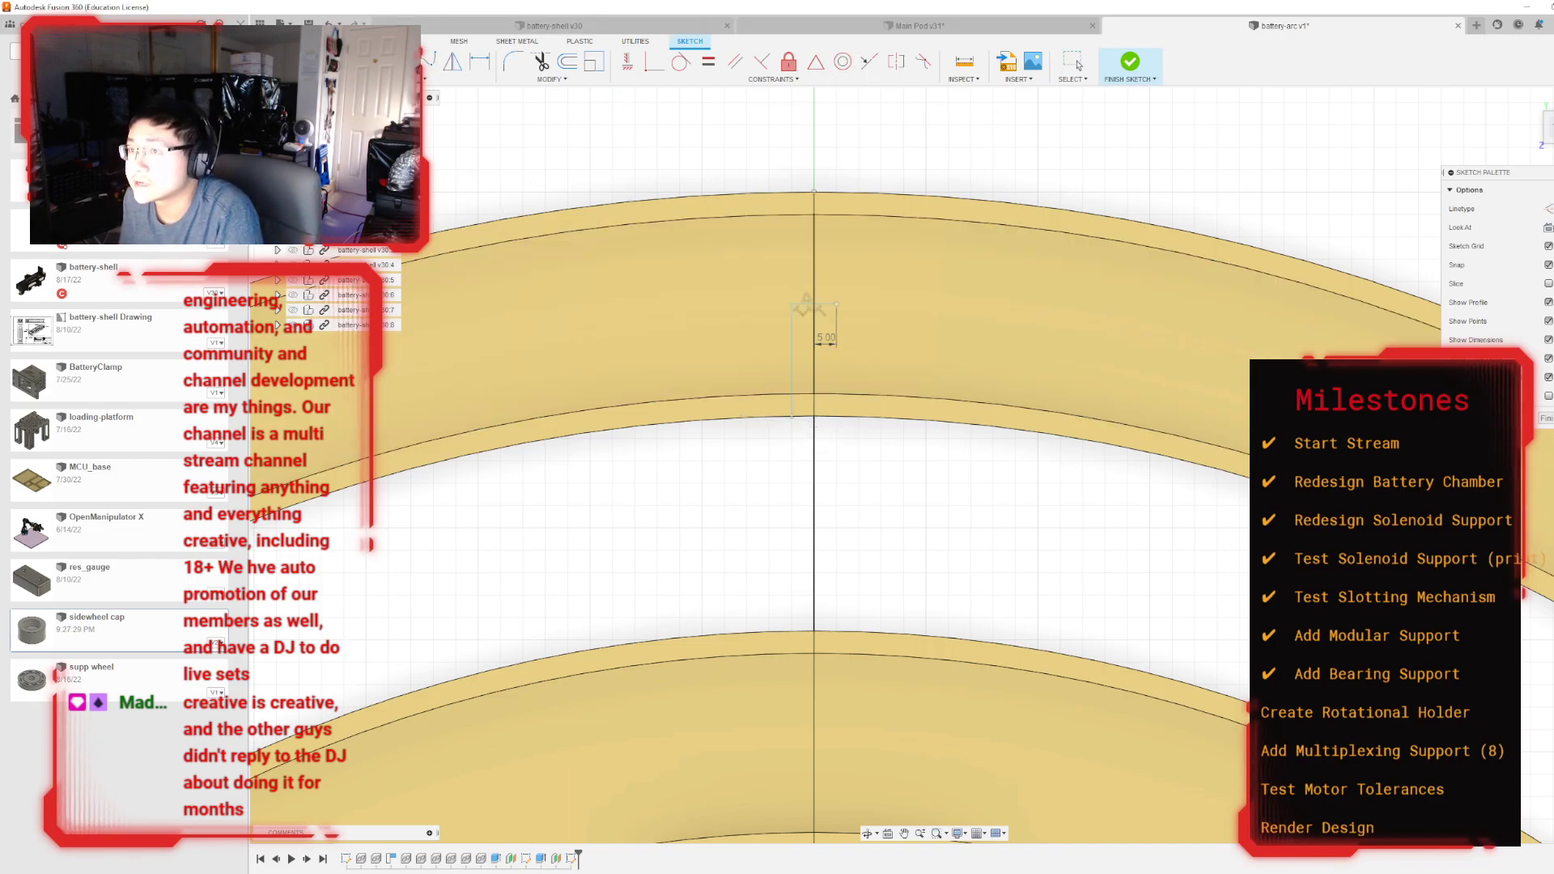
# Step: Draw a vertical line from the right end of the 5 mm line up to the outermost ring's outer edge
pyautogui.click(837, 303)
pyautogui.click(837, 192)
pyautogui.press('Escape')
pyautogui.scroll(-2, 819, 374)
pyautogui.scroll(1, 823, 386)
pyautogui.click(816, 429)
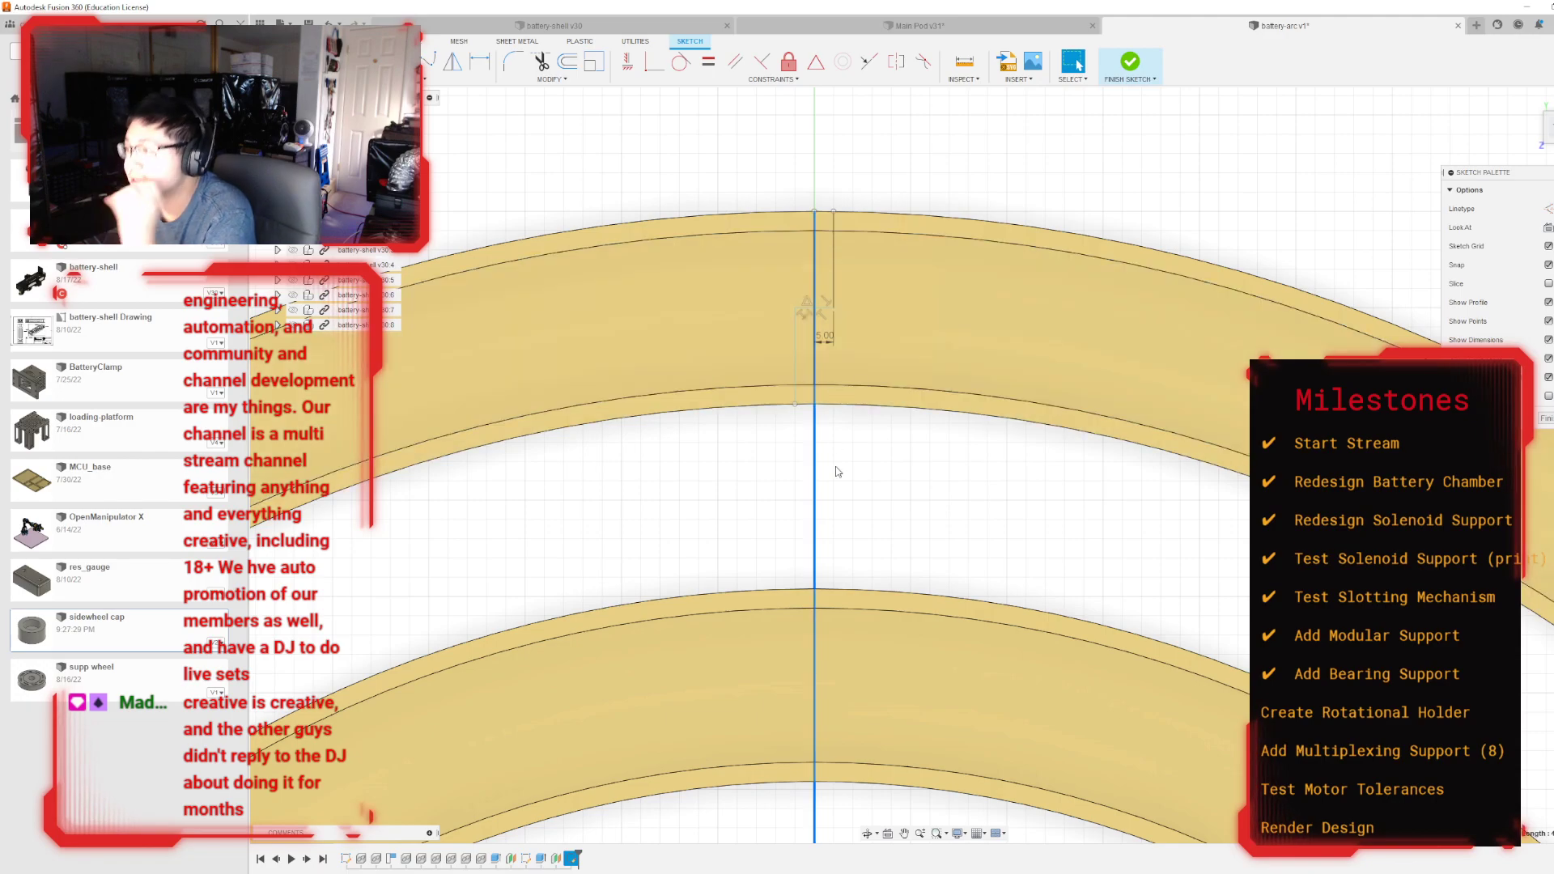
pyautogui.moveTo(833, 446); pyautogui.dragTo(846, 537, button='middle')
pyautogui.scroll(4, 853, 397)
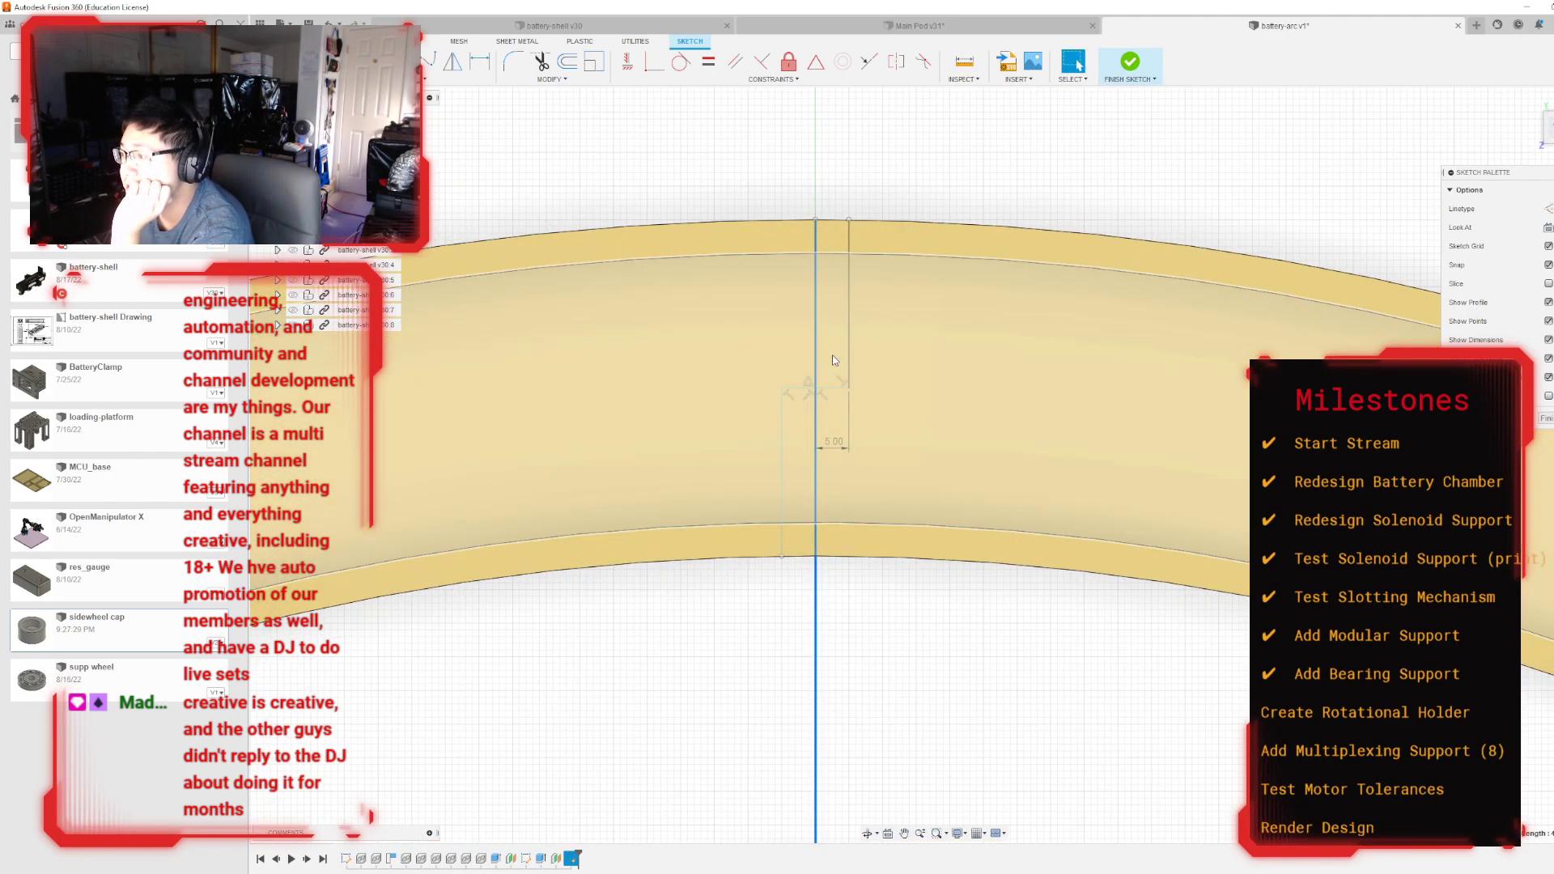
pyautogui.scroll(-2, 819, 405)
pyautogui.press('o')
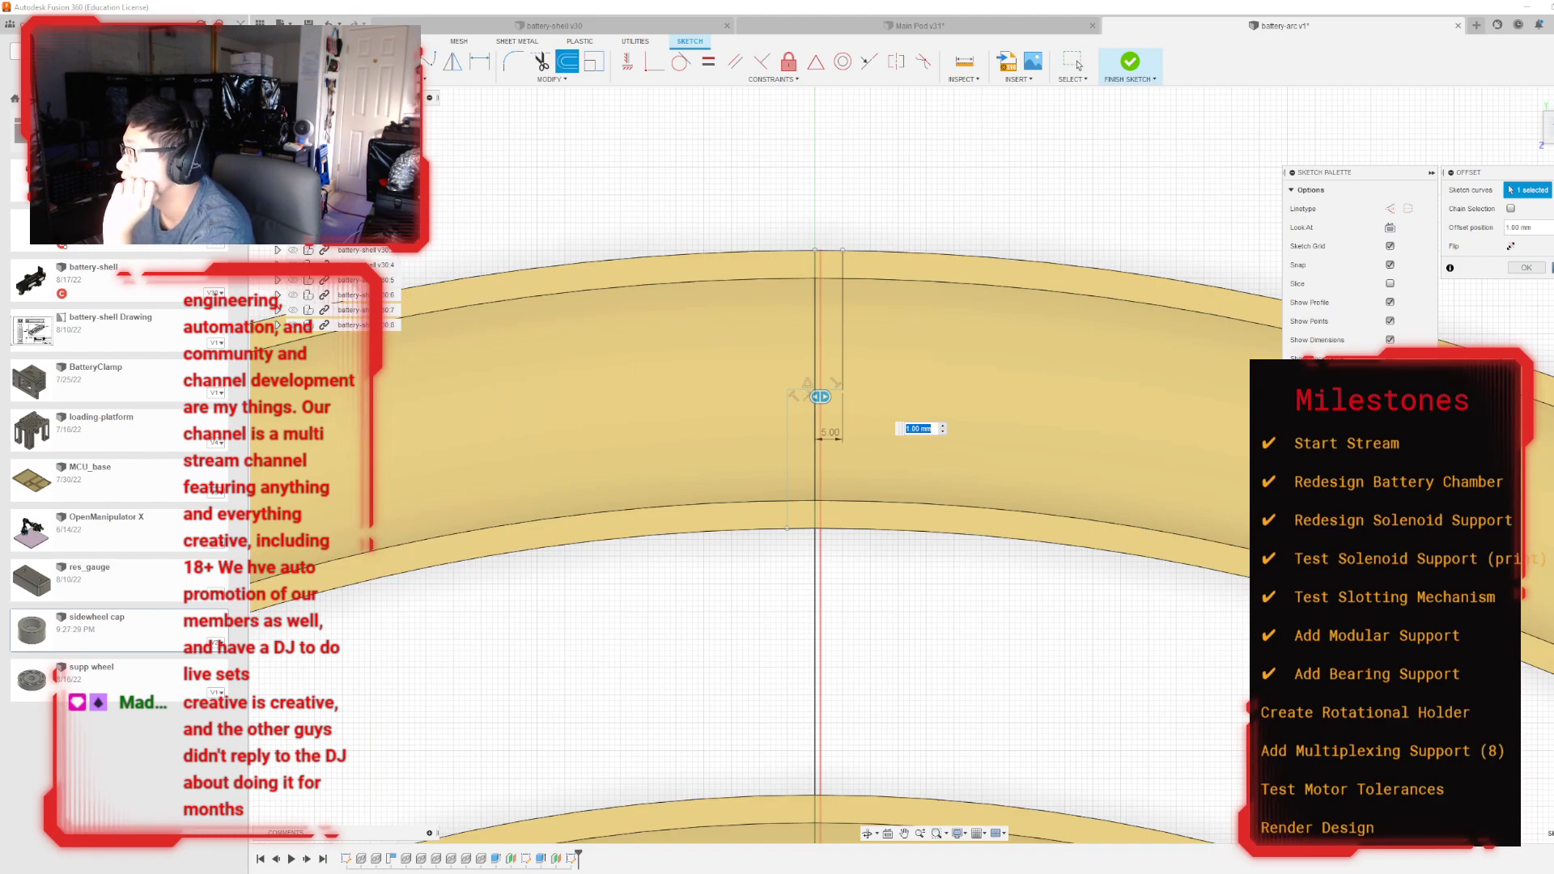
pyautogui.press('Escape')
# Step: Delete the long vertical line running from the origin to the outermost ring
pyautogui.click(816, 663)
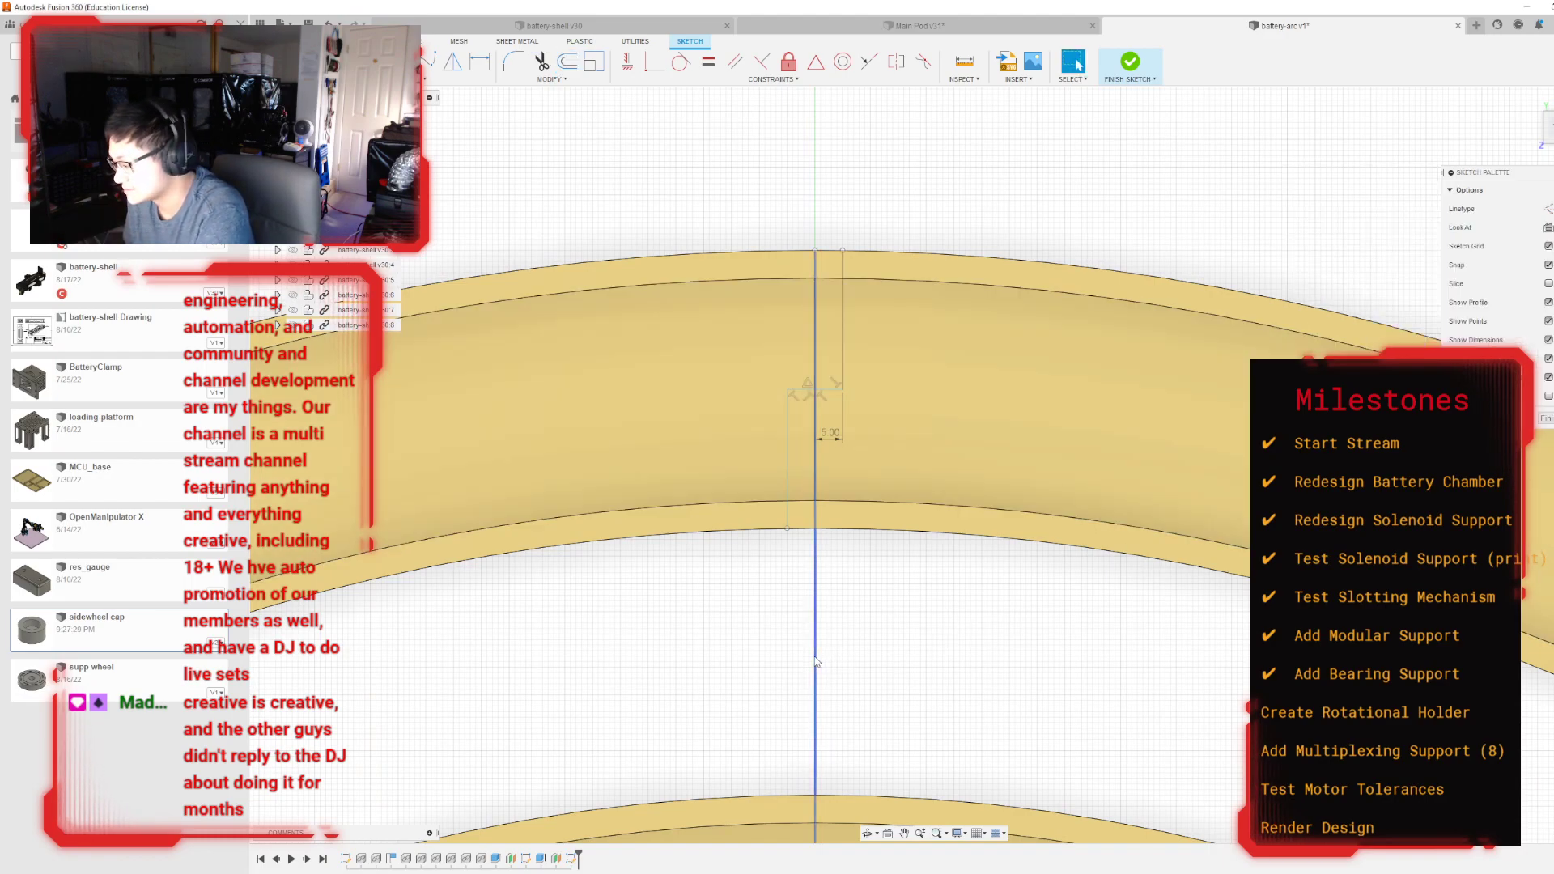
pyautogui.click(816, 632)
pyautogui.press('Delete')
pyautogui.scroll(1, 837, 505)
pyautogui.scroll(1, 836, 505)
pyautogui.moveTo(818, 597); pyautogui.dragTo(813, 686, button='middle')
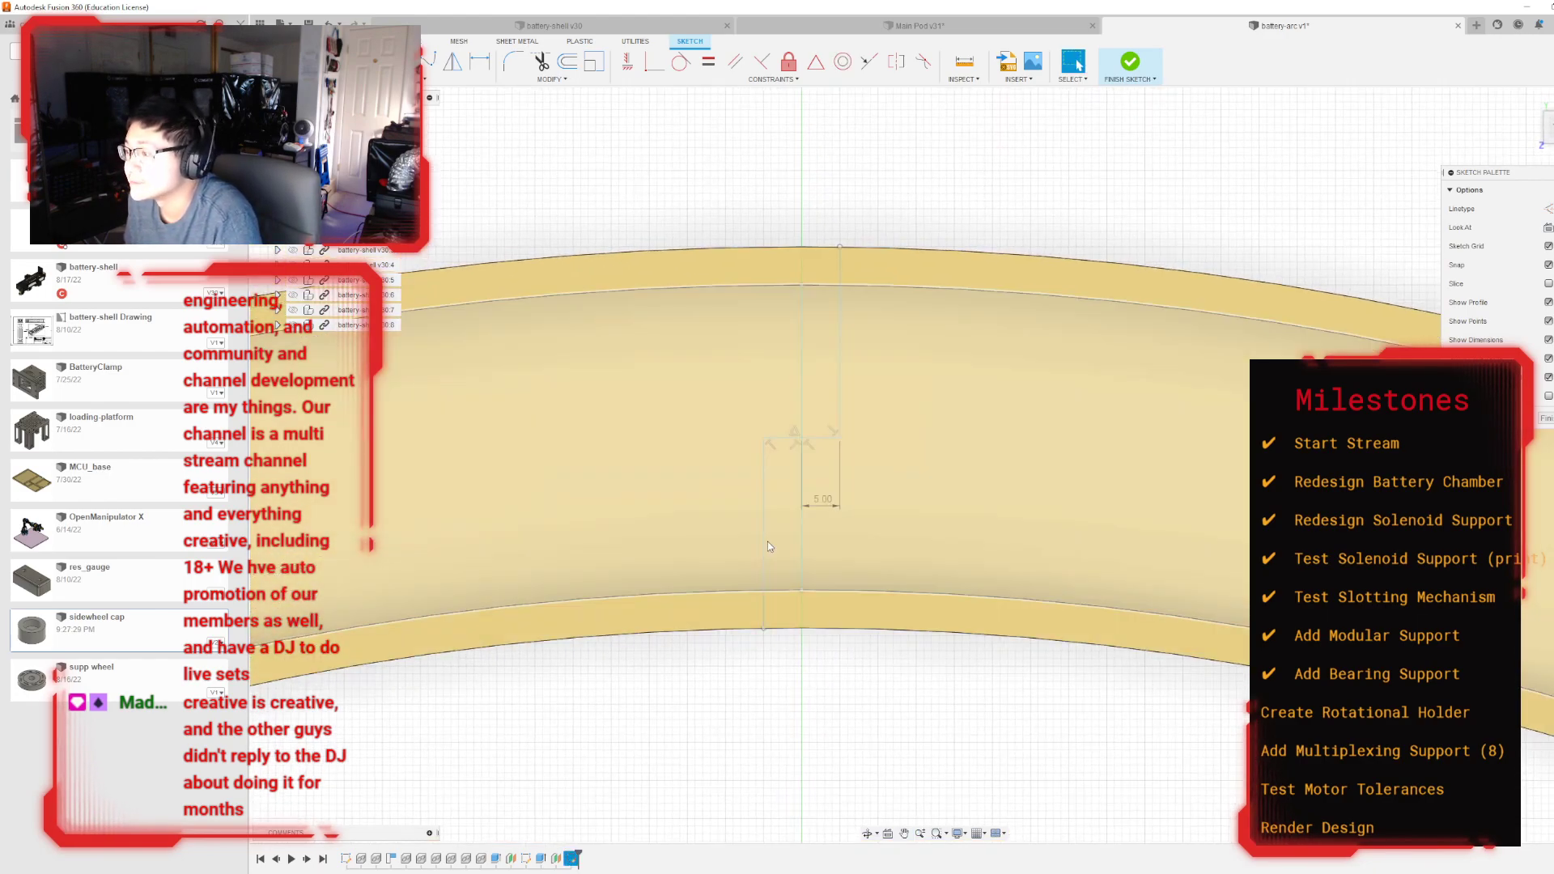
pyautogui.click(568, 62)
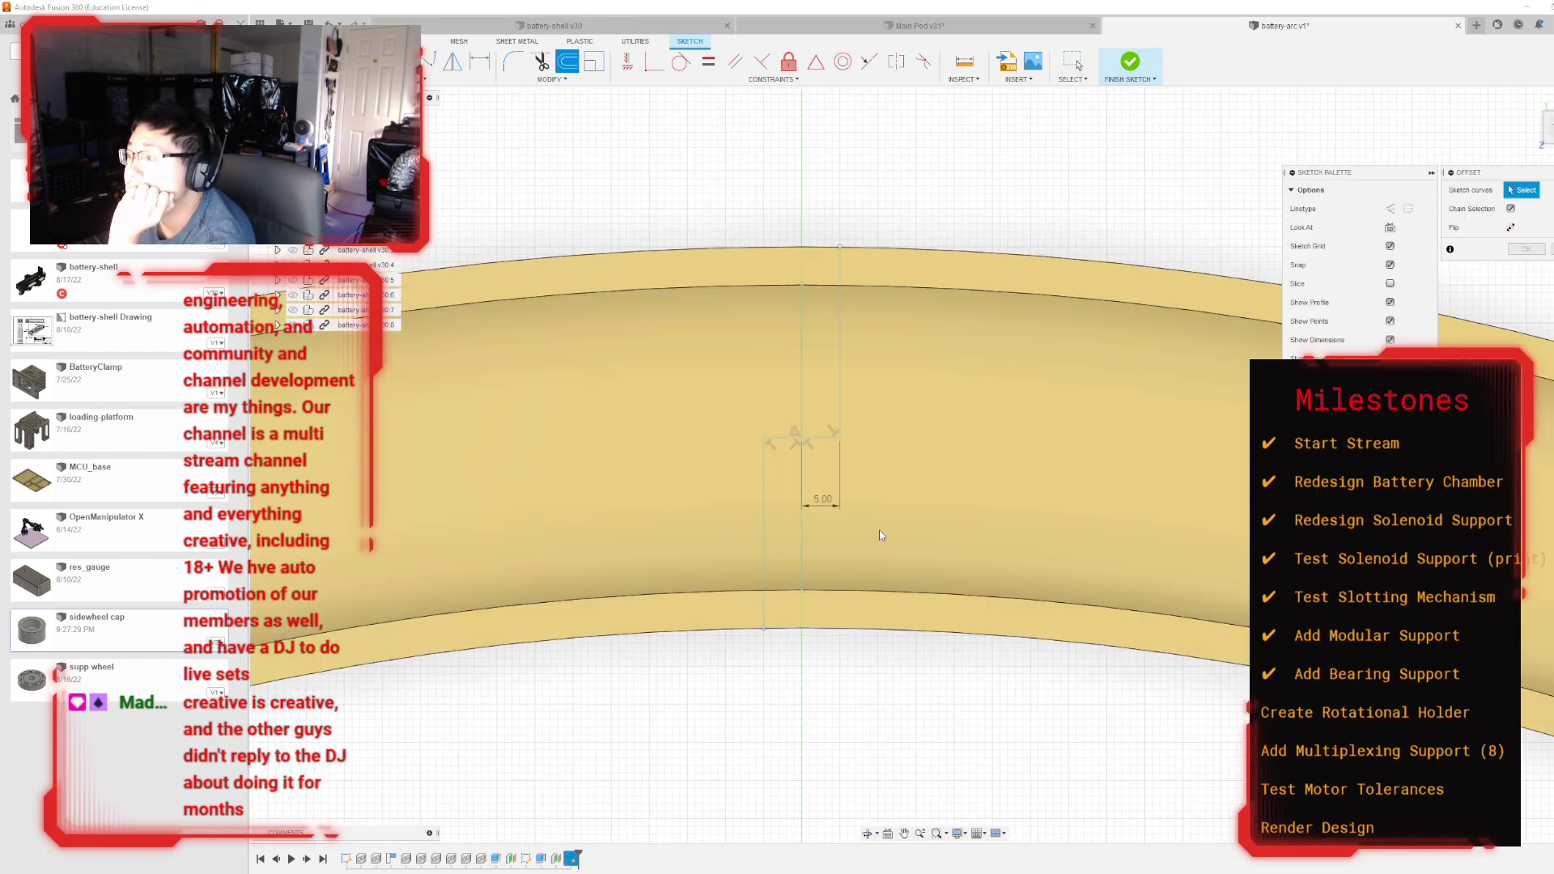
pyautogui.click(764, 465)
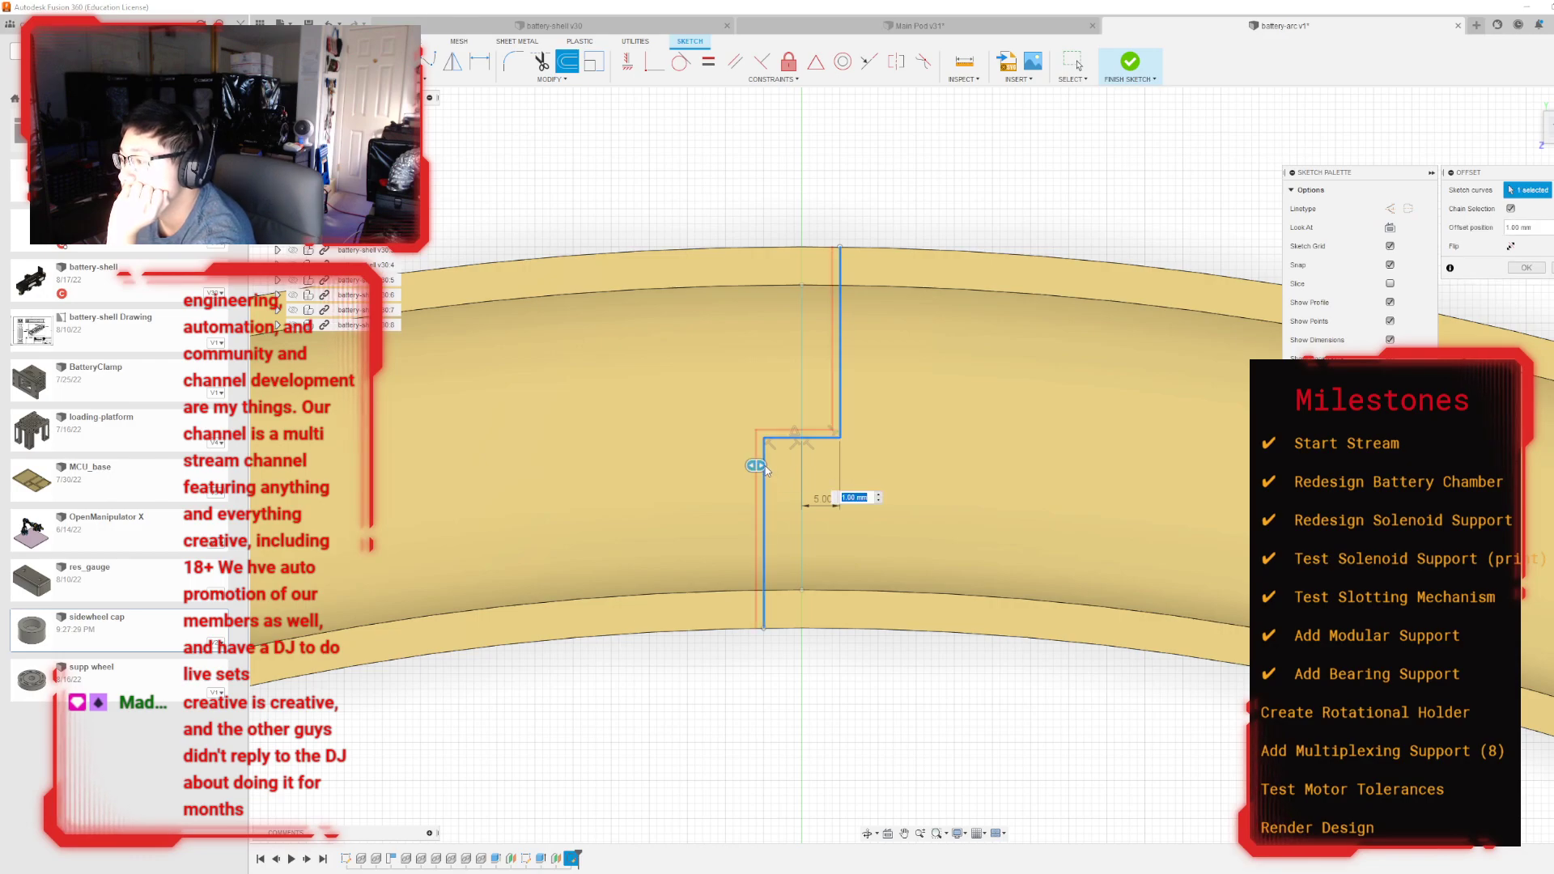
pyautogui.moveTo(766, 469); pyautogui.dragTo(770, 472)
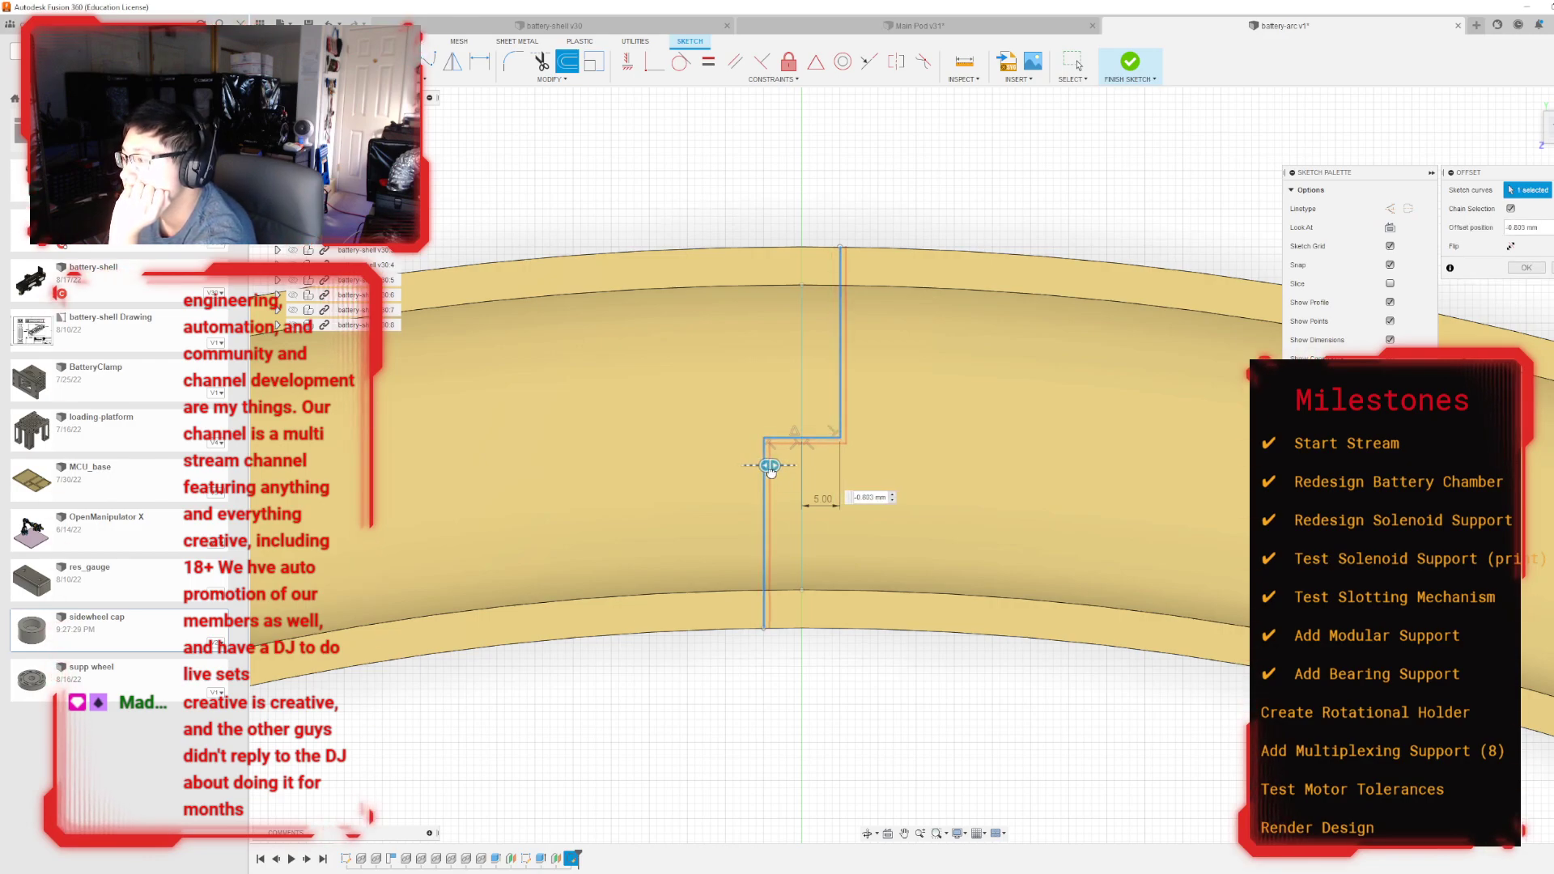
pyautogui.write('1')
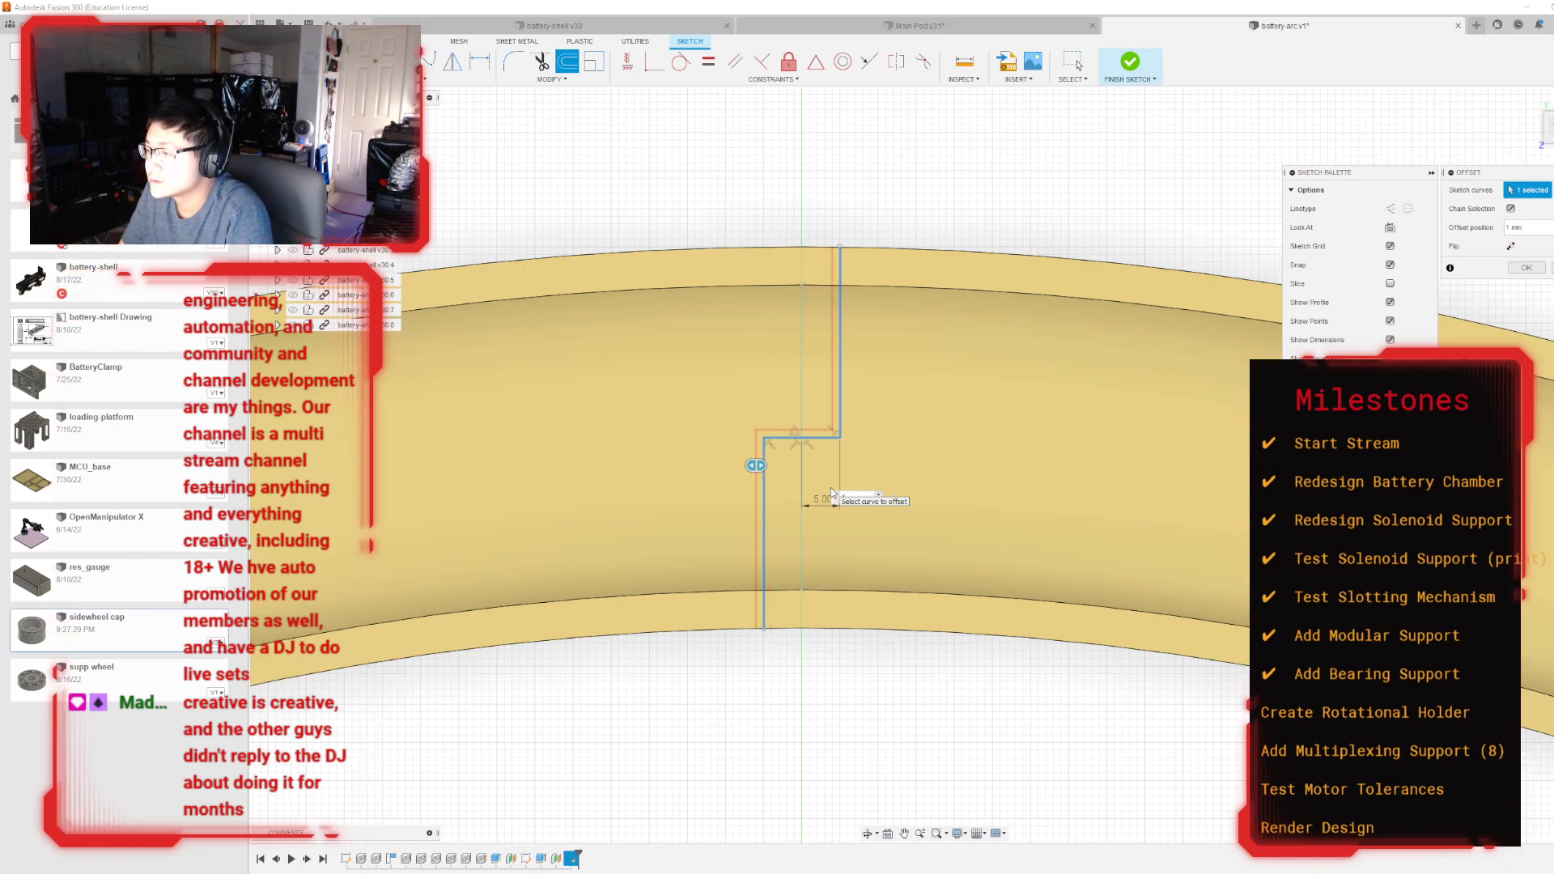
pyautogui.hotkey('ctrl', 'z')
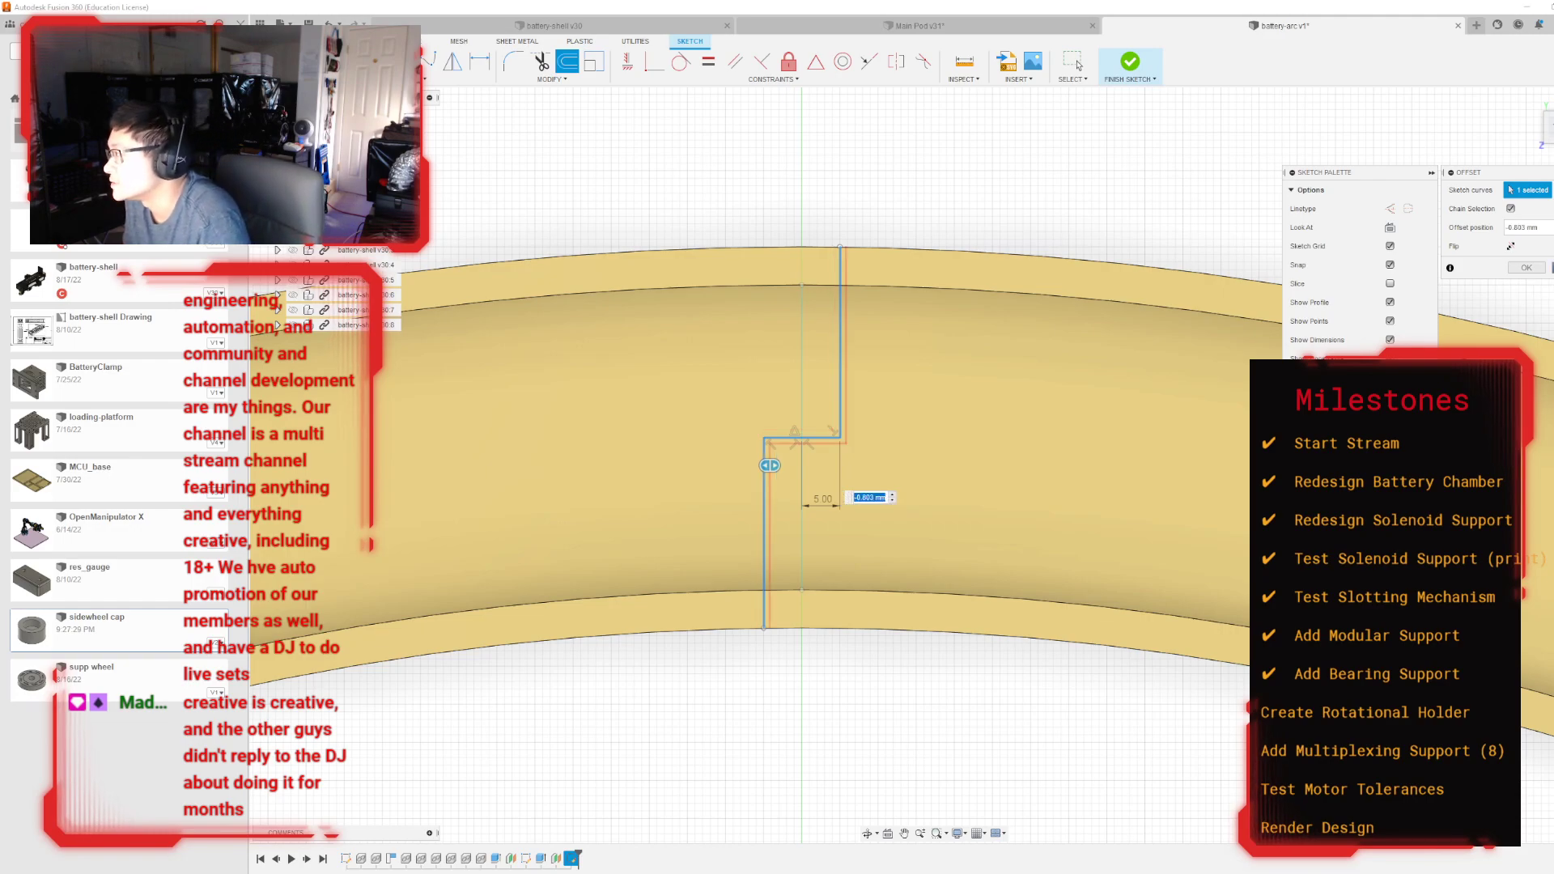
pyautogui.press('Escape')
# Step: Undo the deletion of the long vertical line and the two vertical lines joining the 5 mm horizontals to the ring's edges
pyautogui.hotkey('ctrl', 'z')
pyautogui.hotkey('ctrl', 'z')
pyautogui.hotkey('ctrl', 'z')
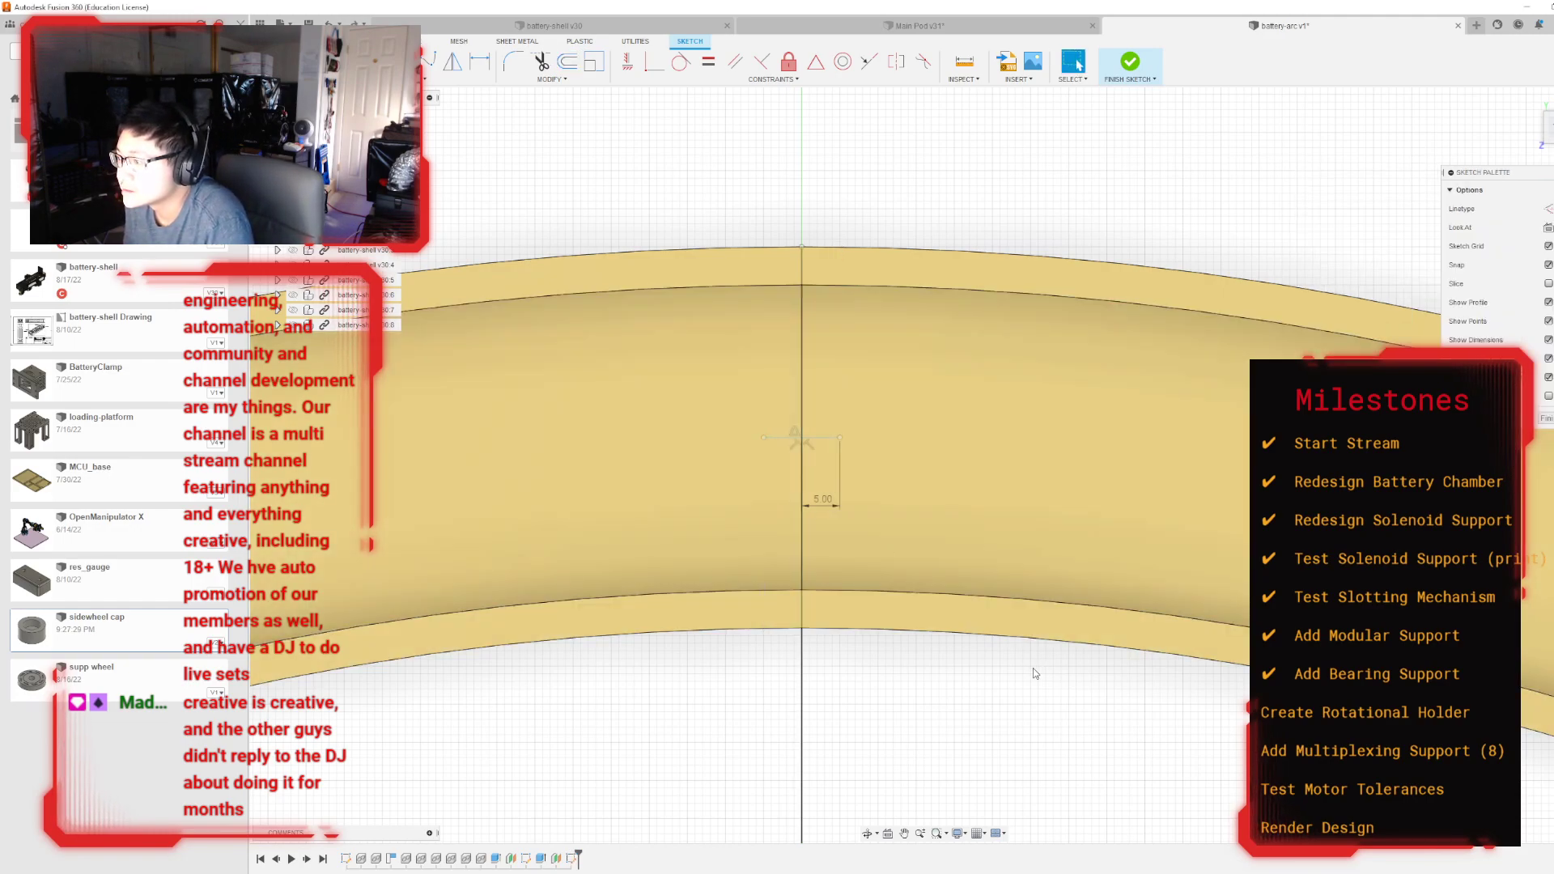
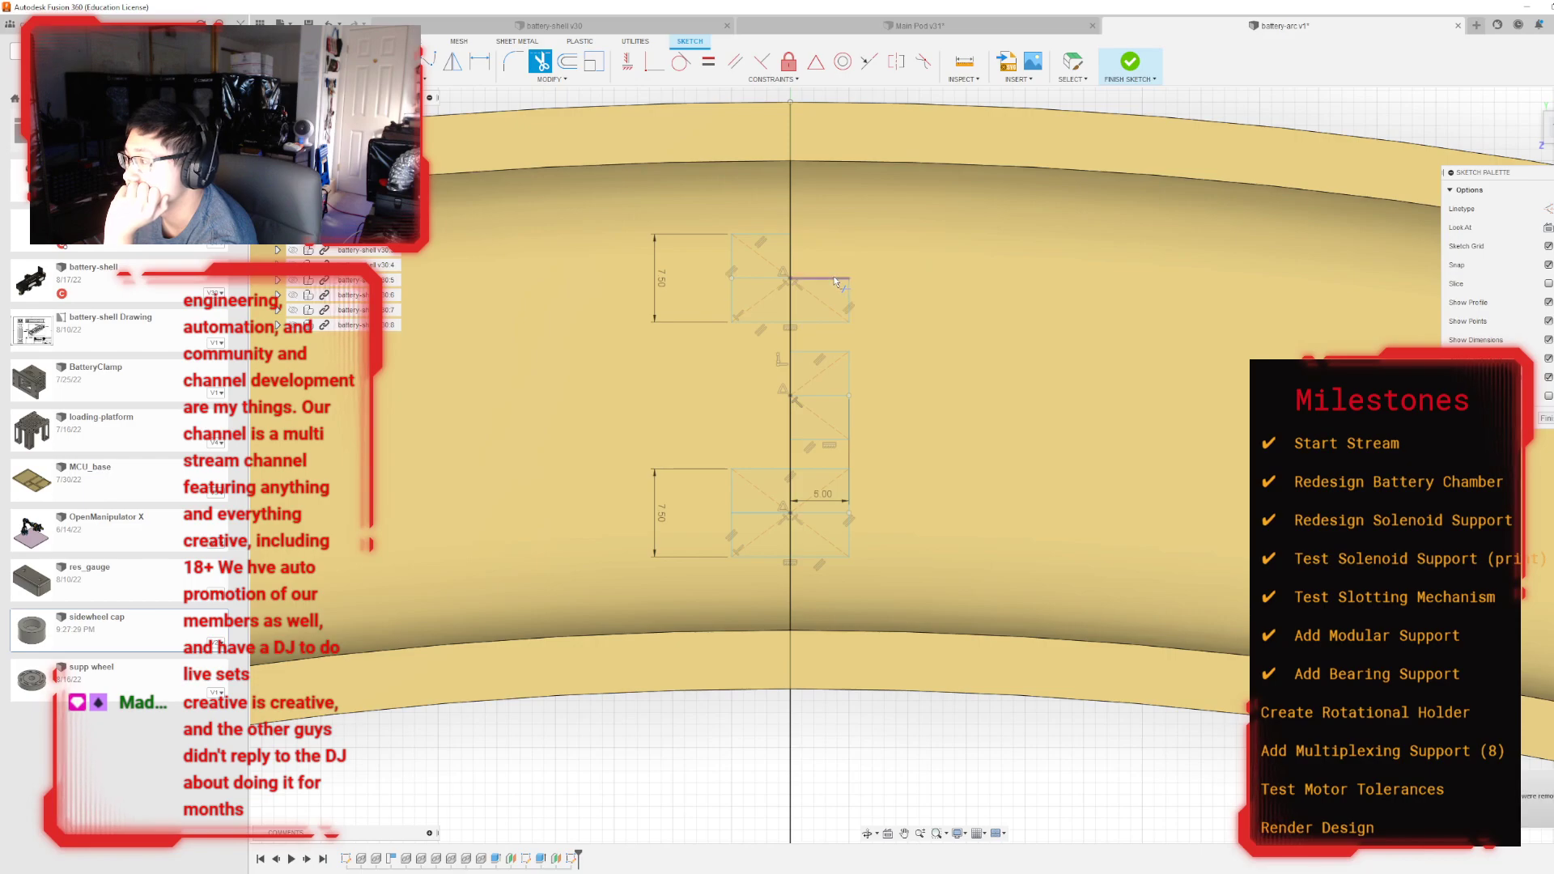
# Step: Trim the upper and lower rectangles so that only their halves left of the vertical centerline remain
pyautogui.click(821, 322)
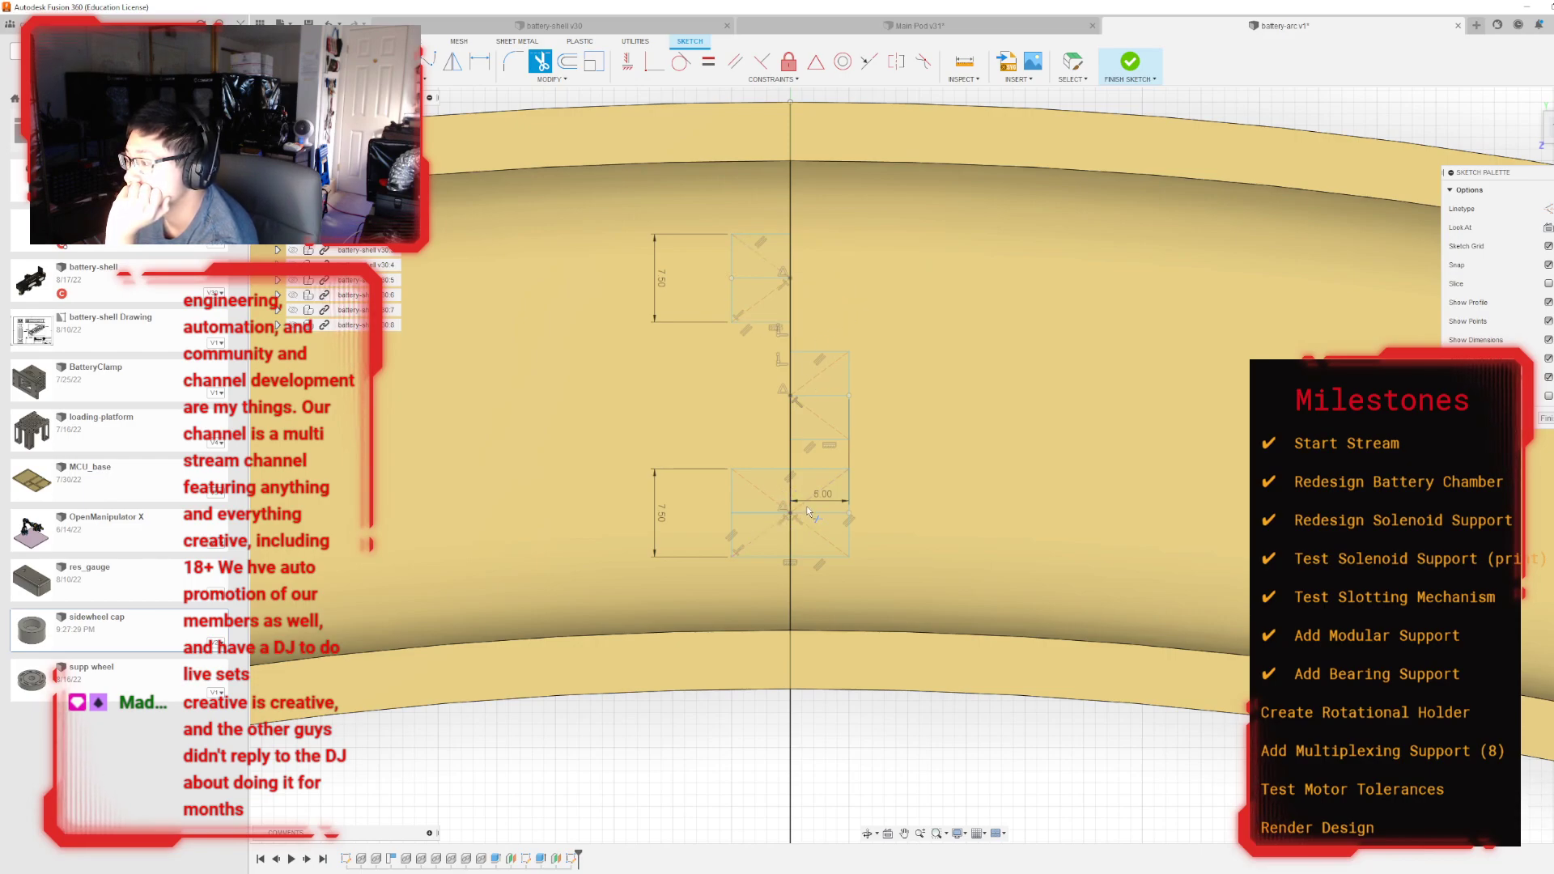
pyautogui.click(848, 502)
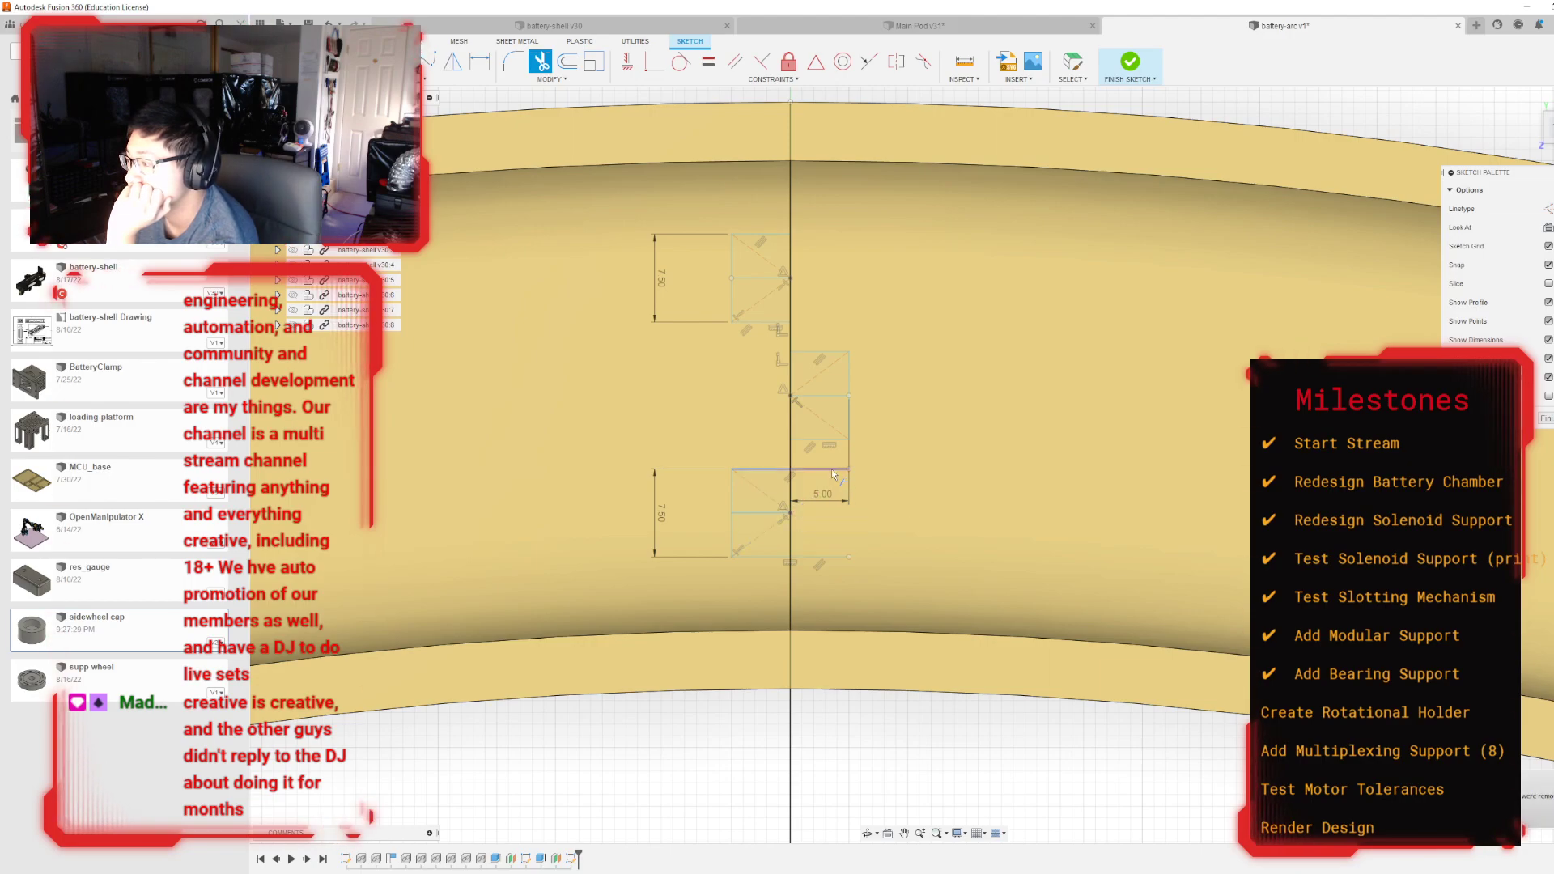
pyautogui.click(814, 552)
pyautogui.scroll(-2, 798, 445)
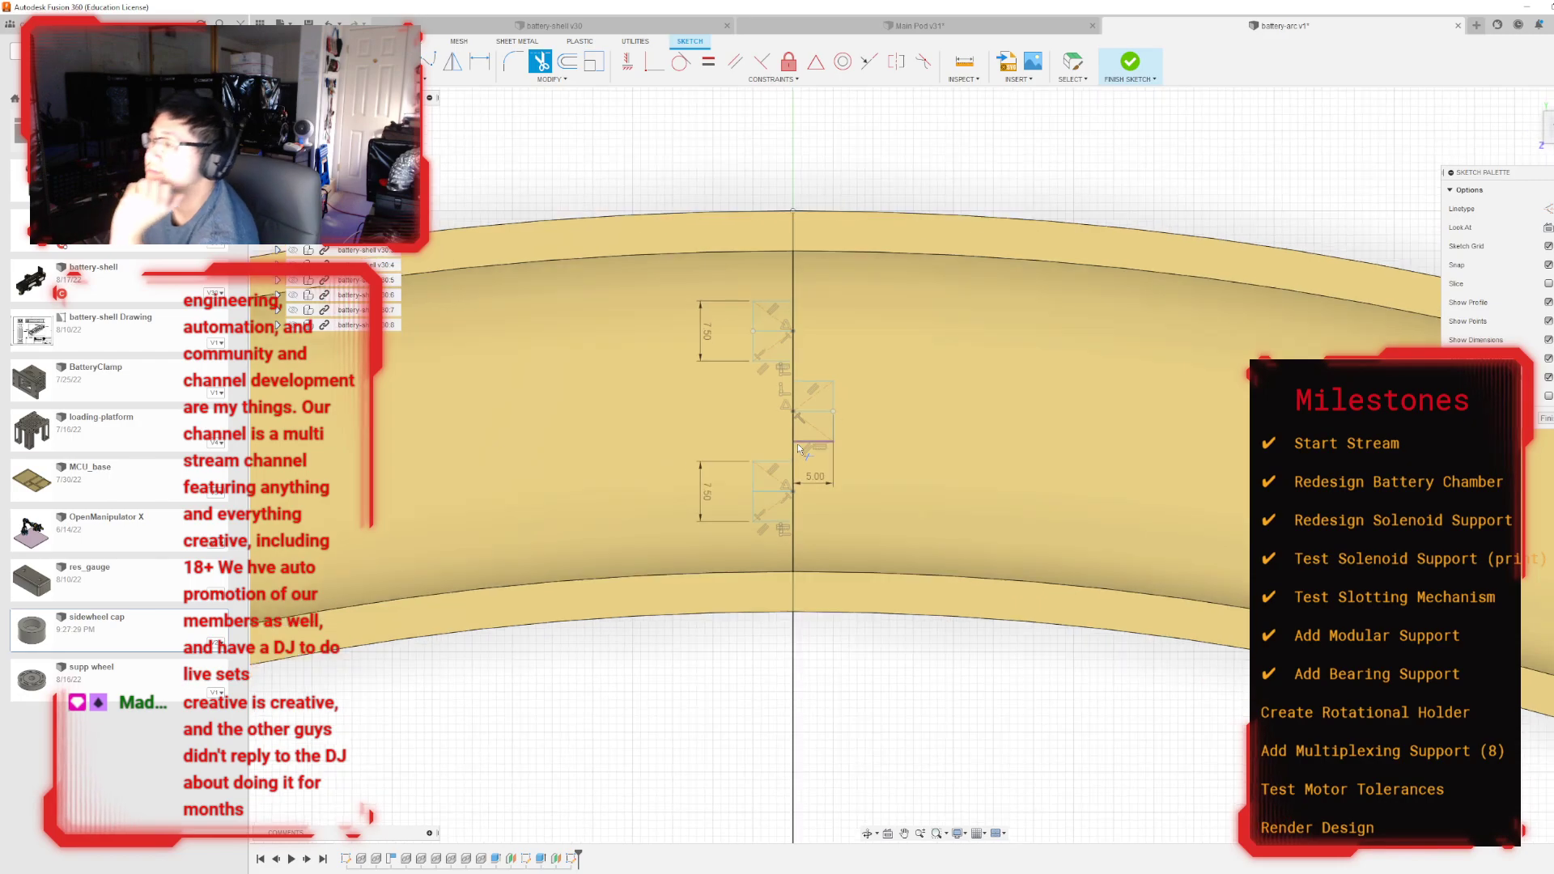
pyautogui.click(798, 442)
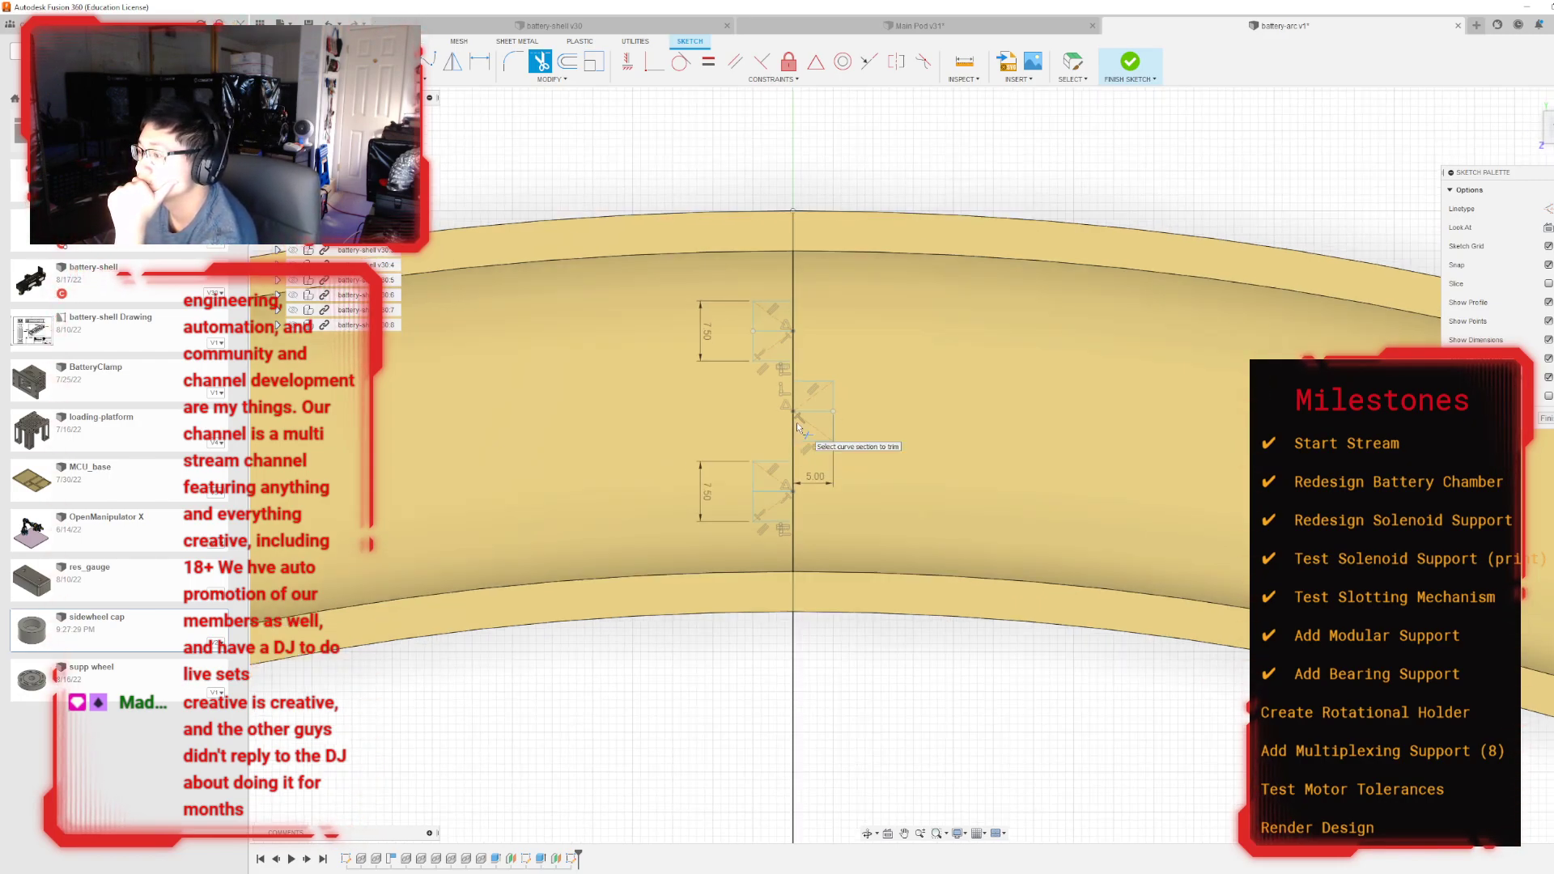
# Step: Offset the upper half-rectangle's outline inward by 0.5 mm
pyautogui.scroll(2, 761, 243)
pyautogui.press('o')
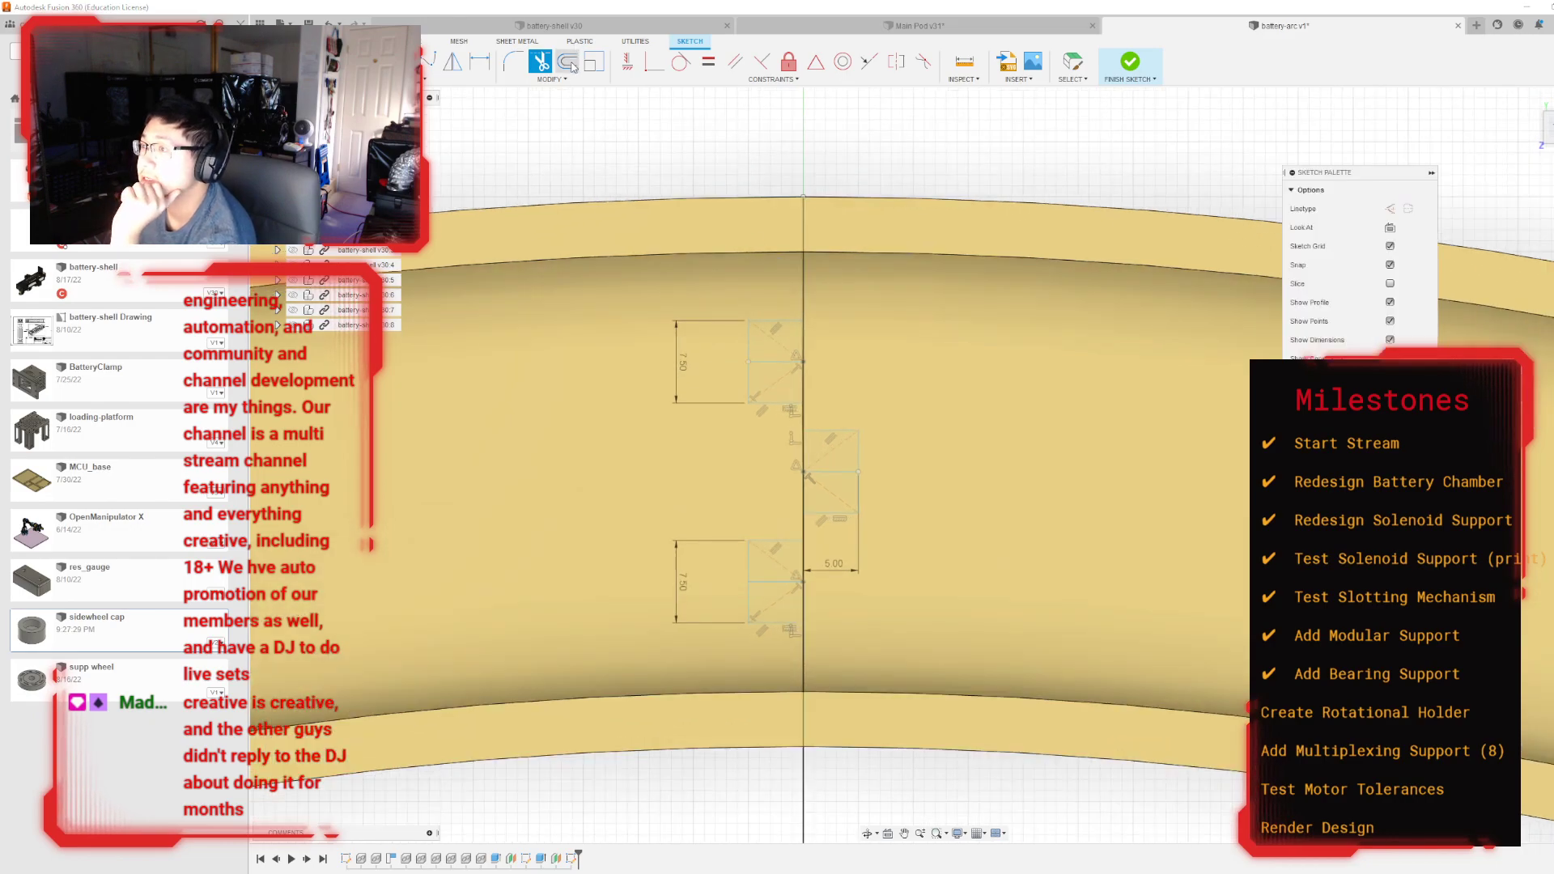
pyautogui.click(765, 322)
pyautogui.moveTo(761, 332); pyautogui.dragTo(761, 327)
pyautogui.write('0.5')
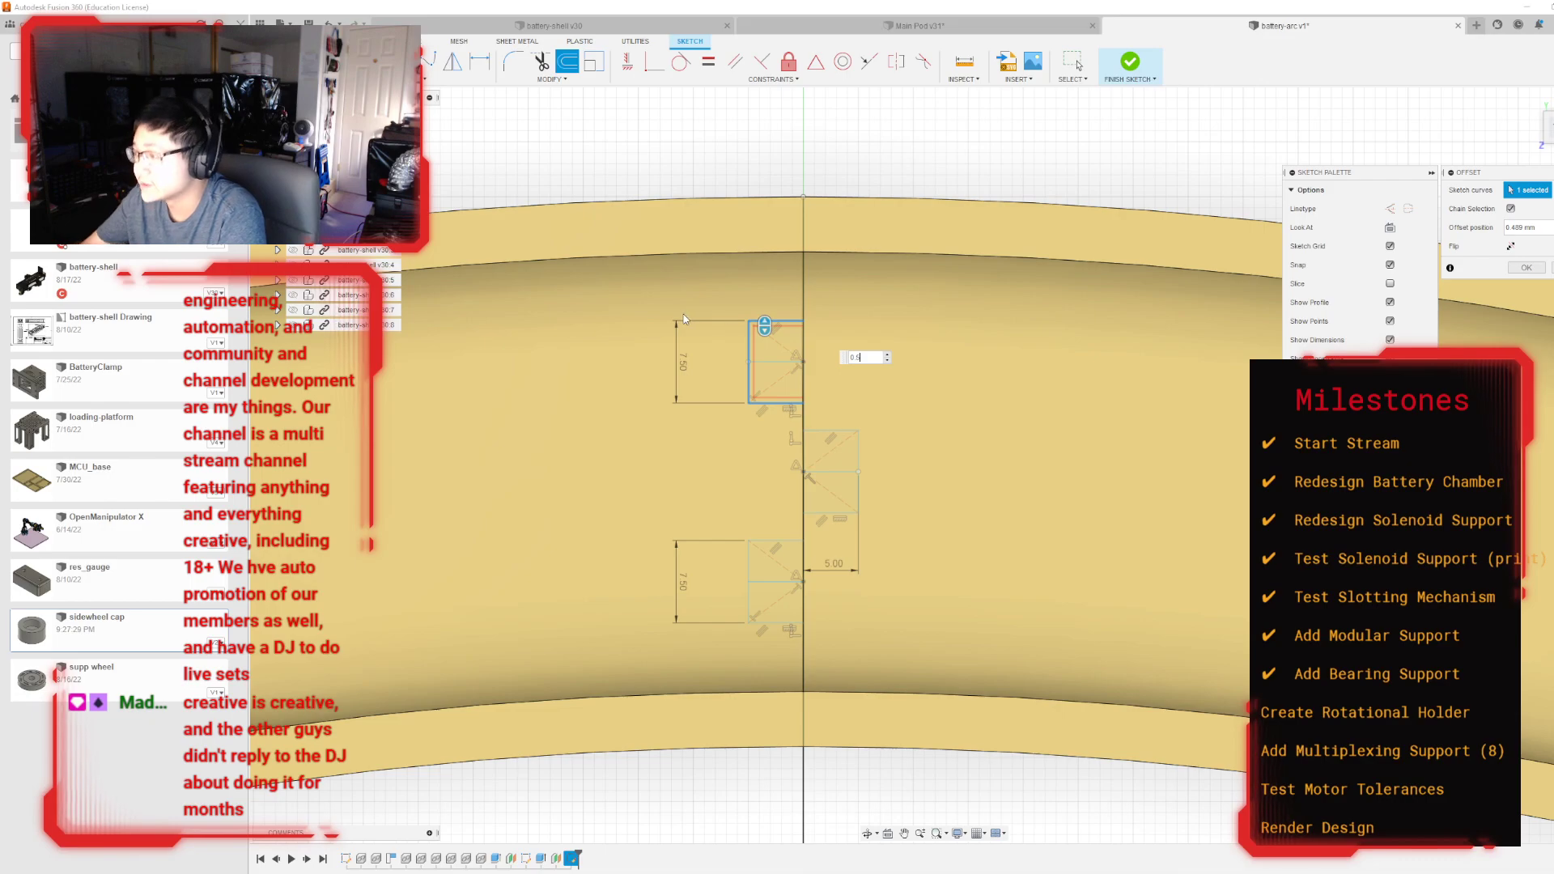
pyautogui.press('Return')
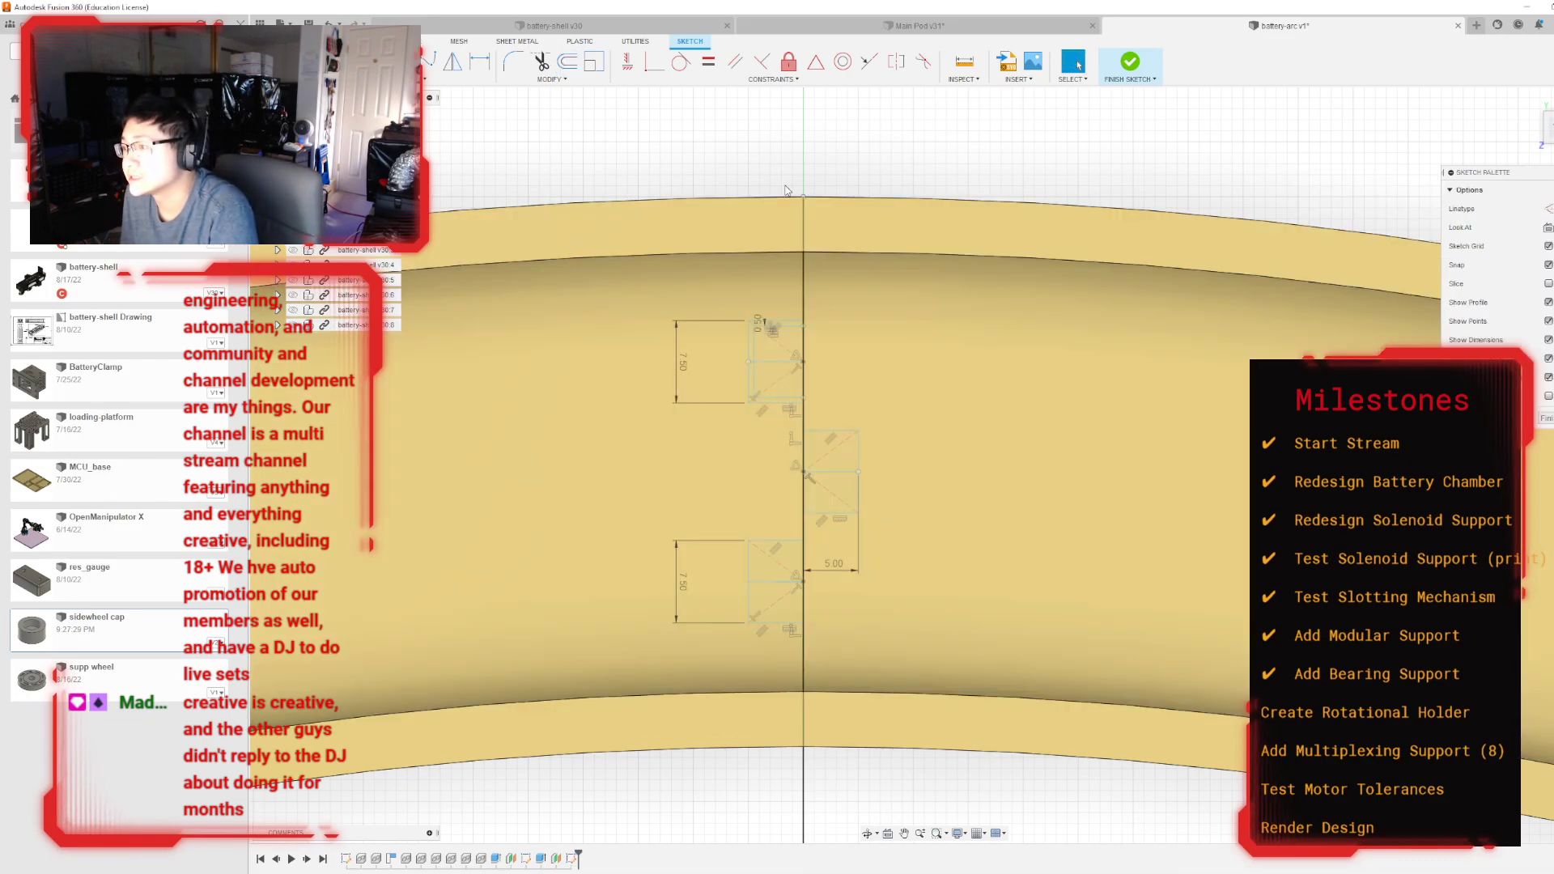
# Step: Offset the middle half-rectangle's outline inward by 0.5 mm
pyautogui.press('o')
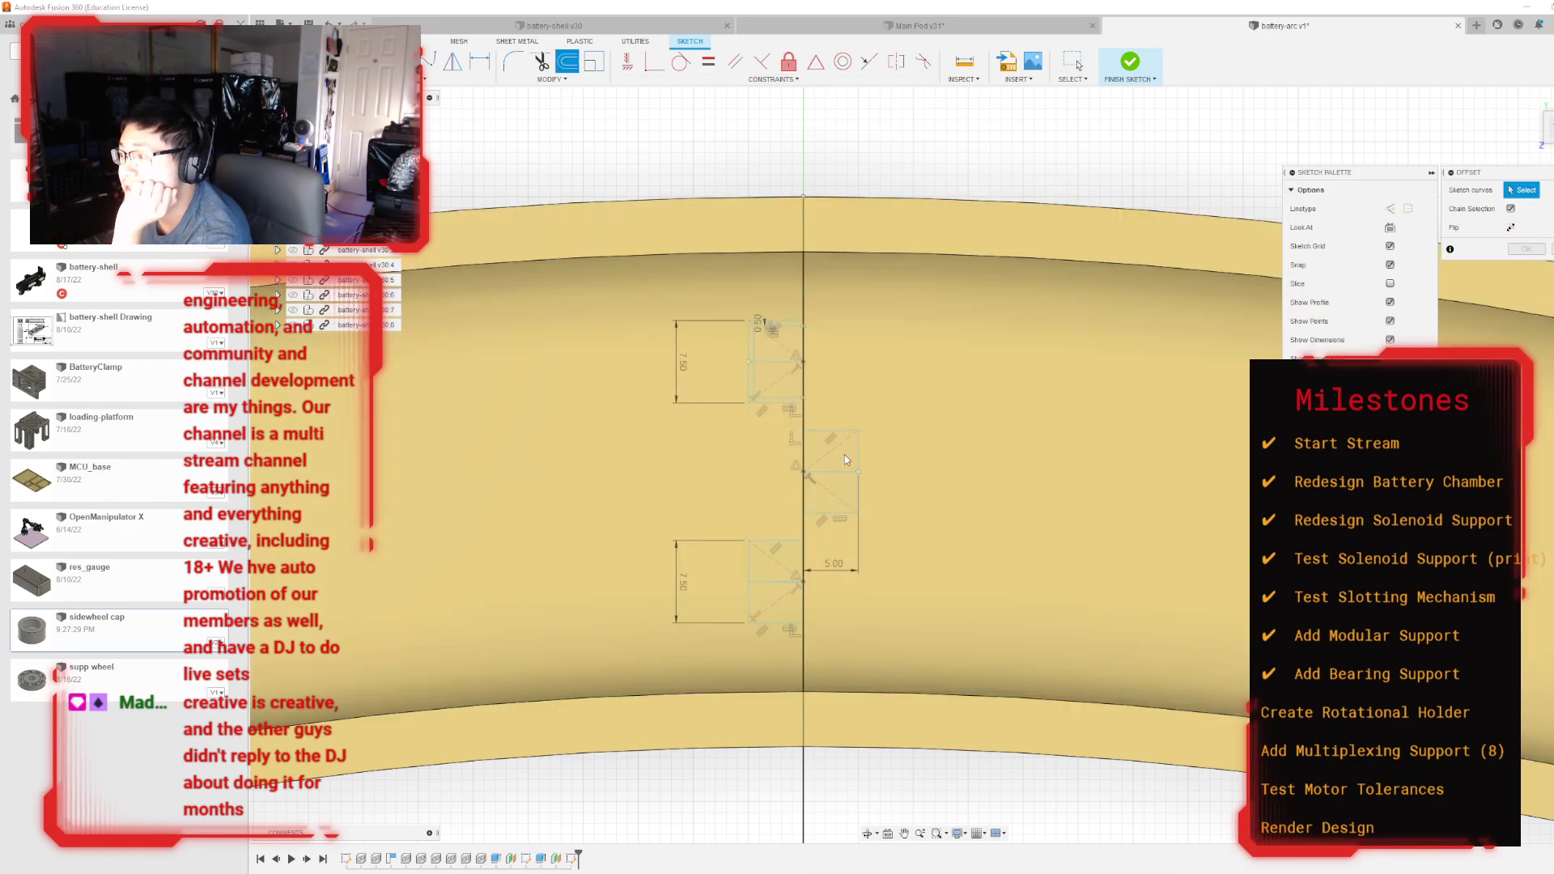
pyautogui.click(834, 511)
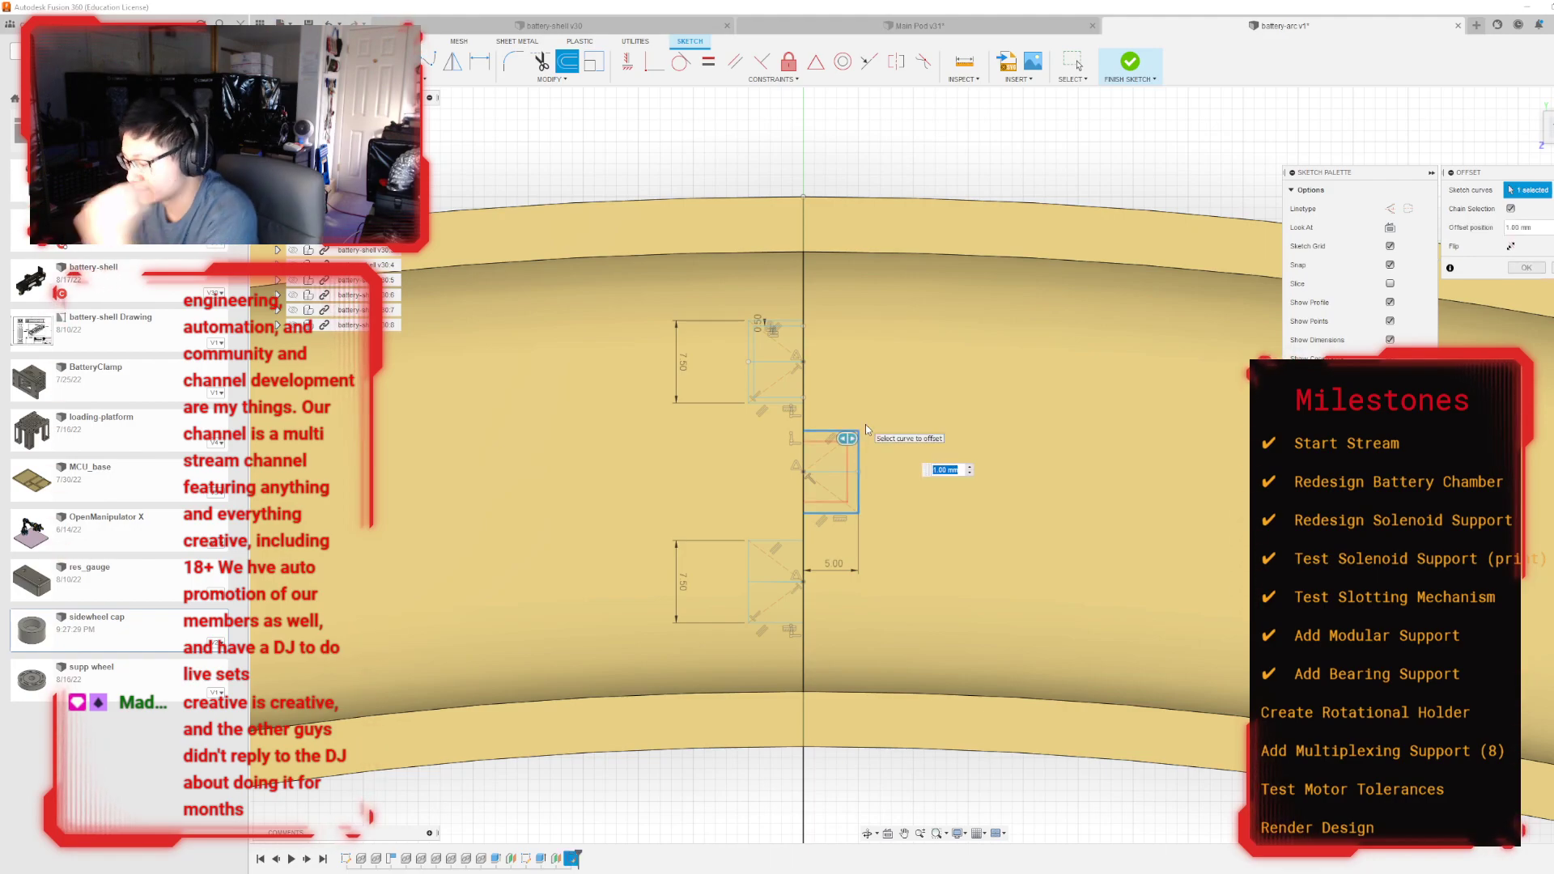
pyautogui.write('0.5')
pyautogui.press('Return')
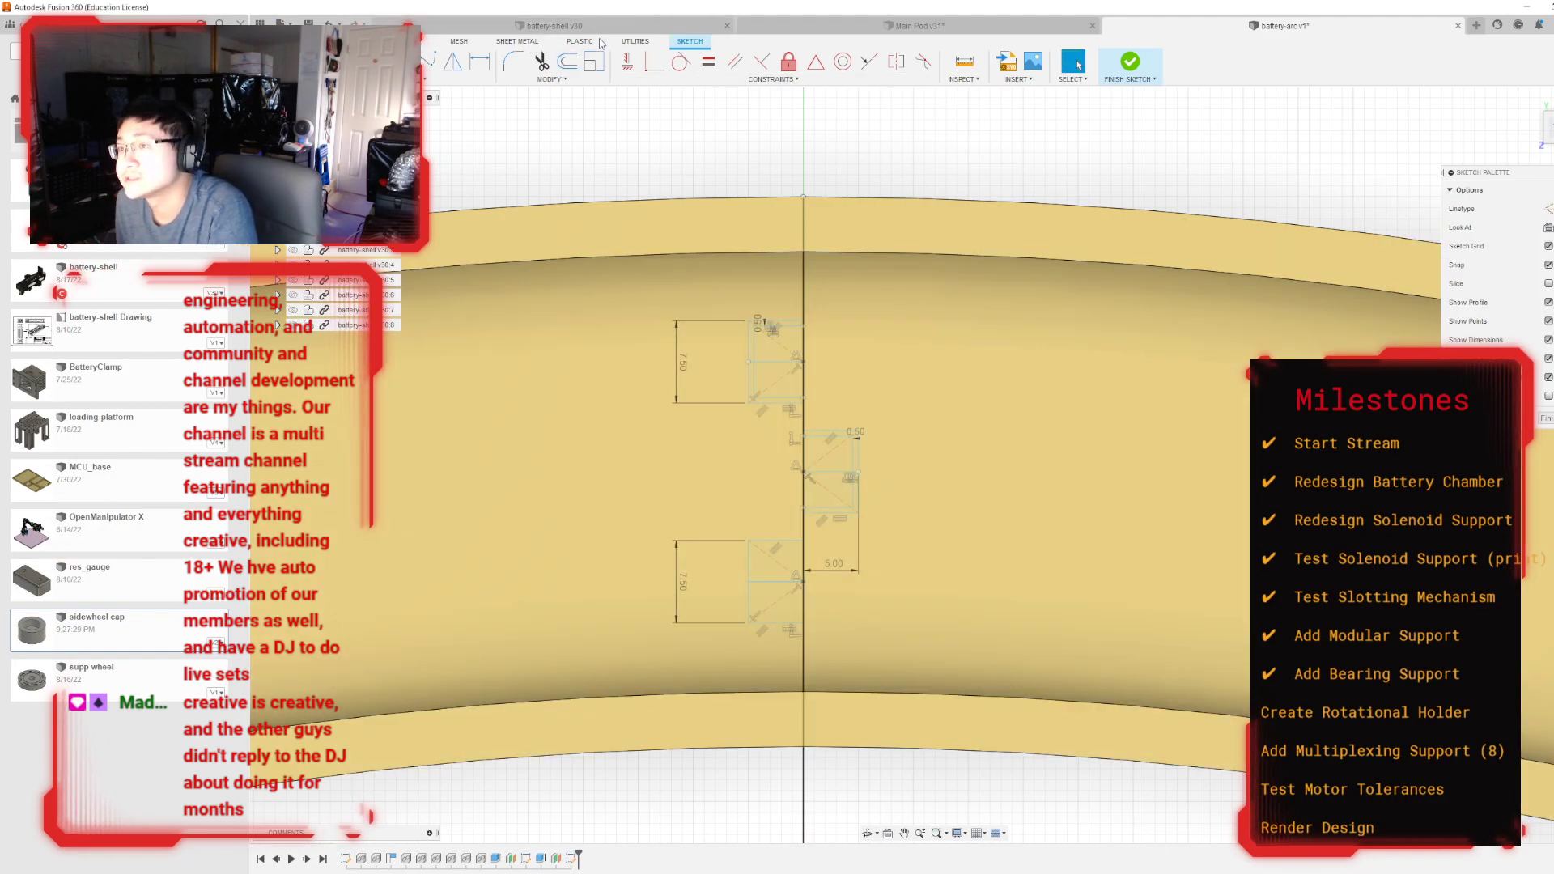
pyautogui.click(568, 61)
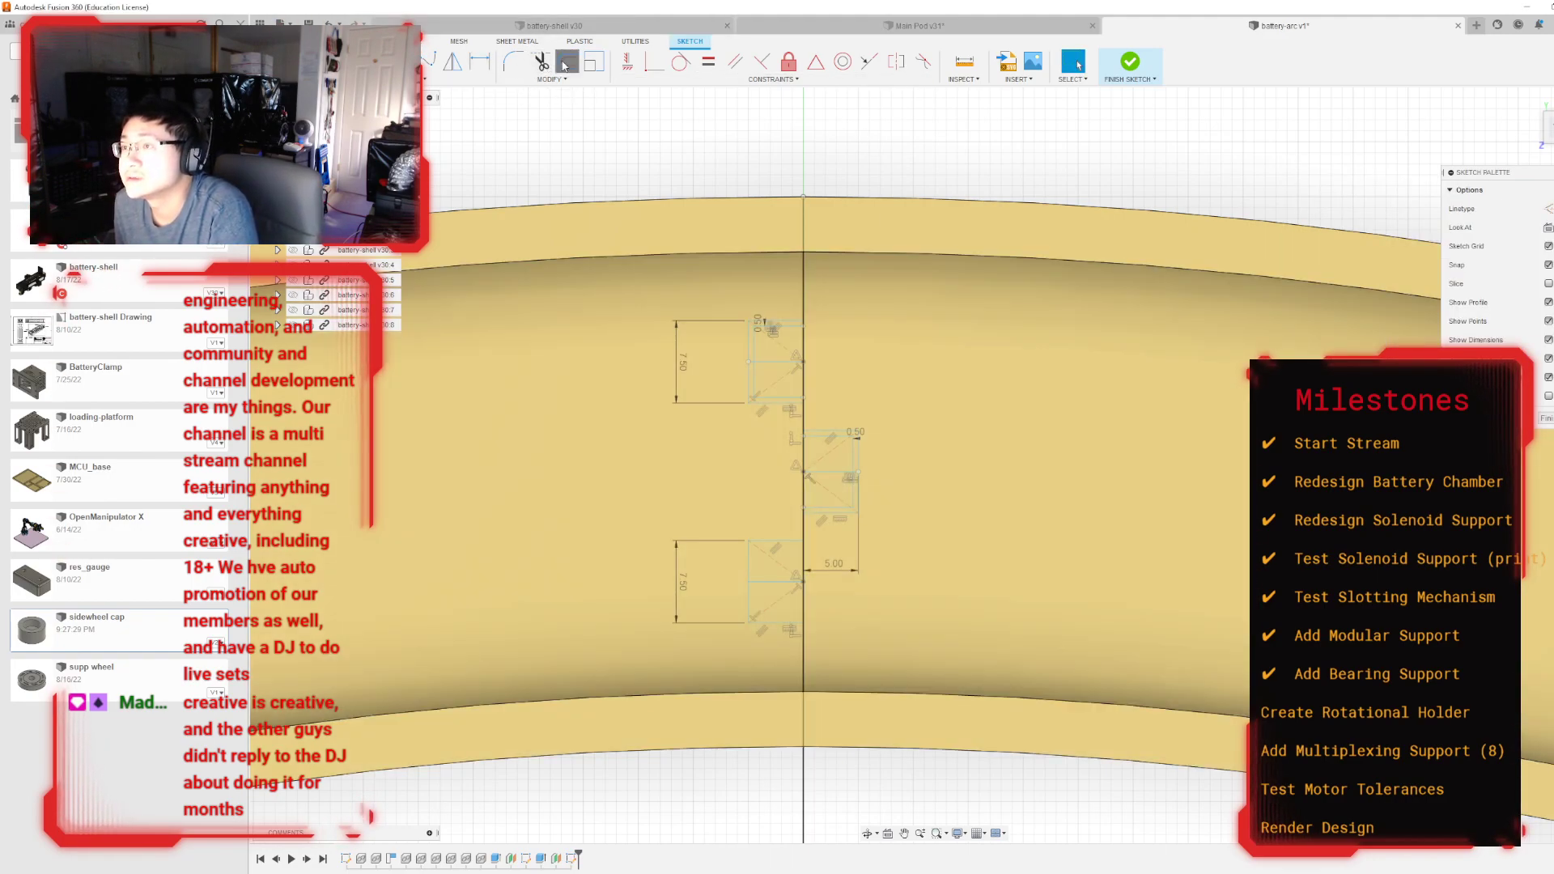
pyautogui.click(750, 580)
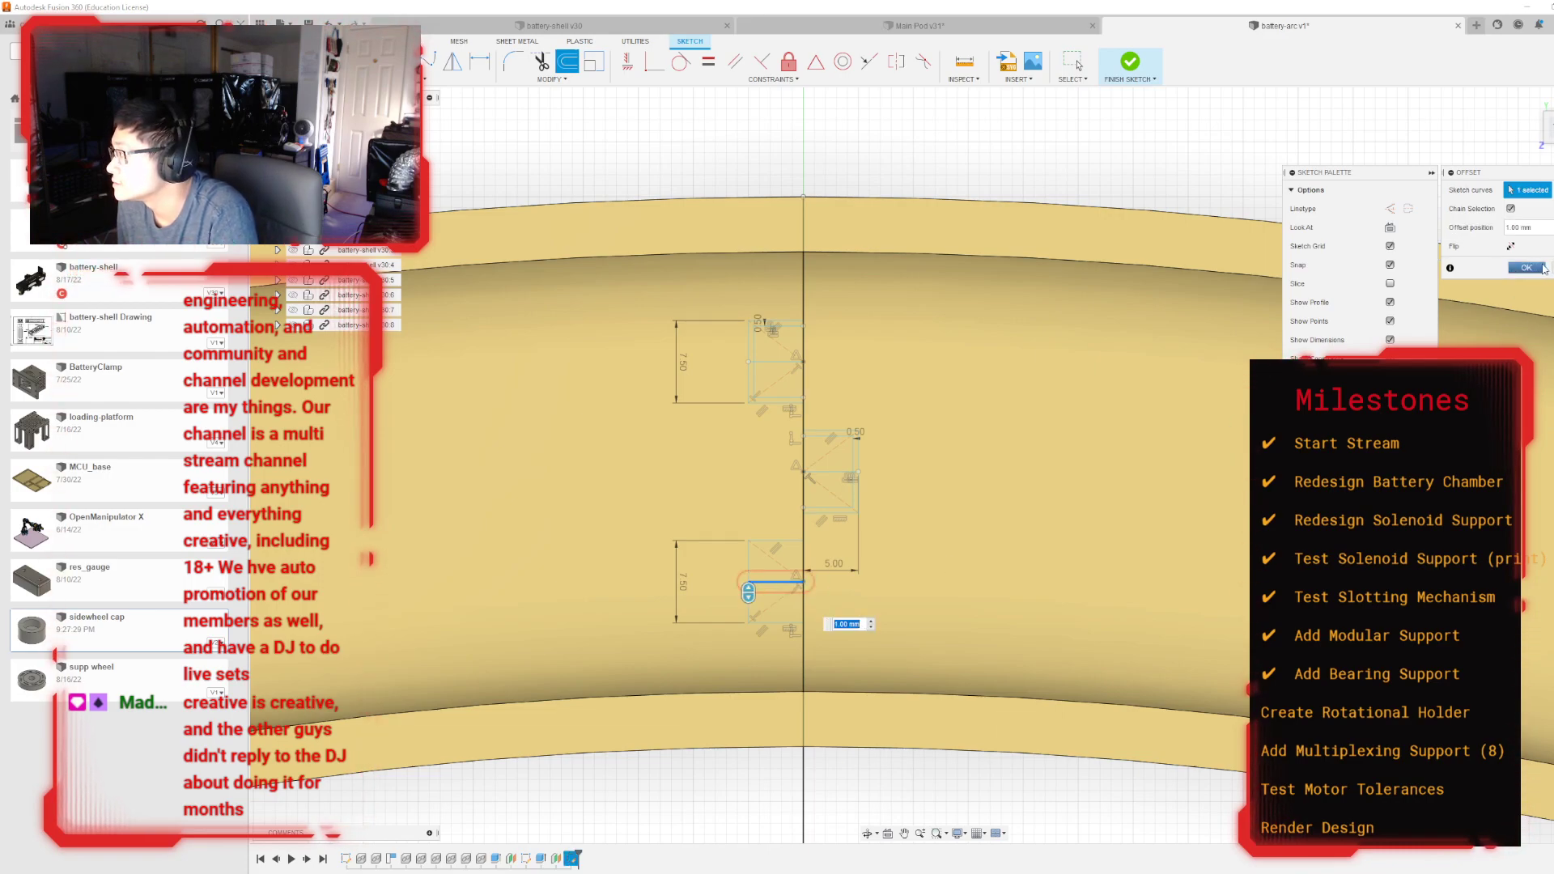
pyautogui.press('Escape')
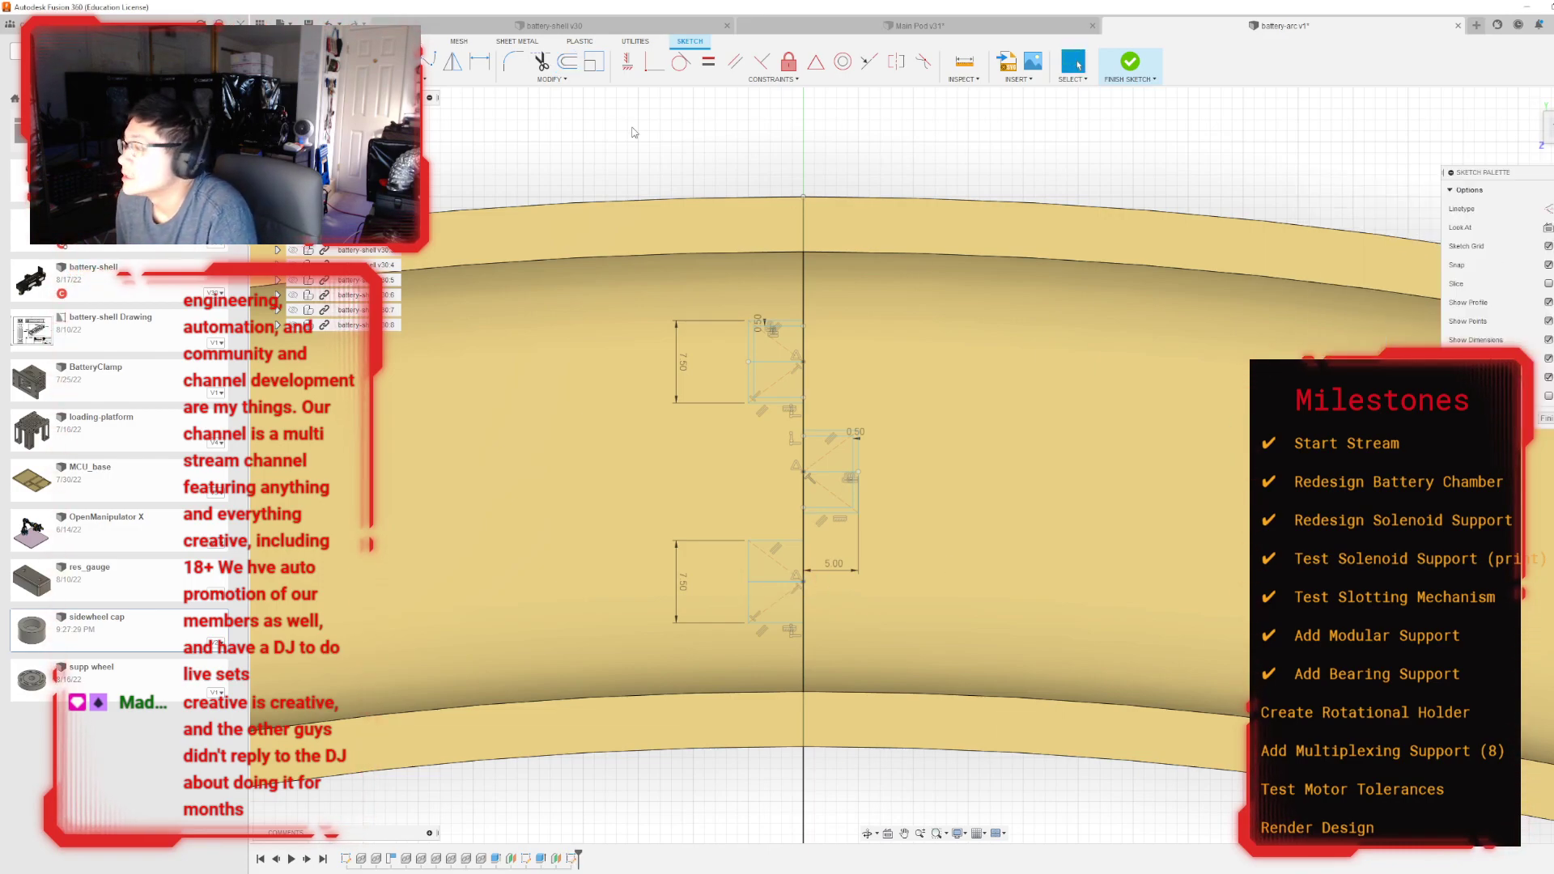
# Step: Offset the lower half-rectangle's outline inward by 0.5 mm
pyautogui.press('o')
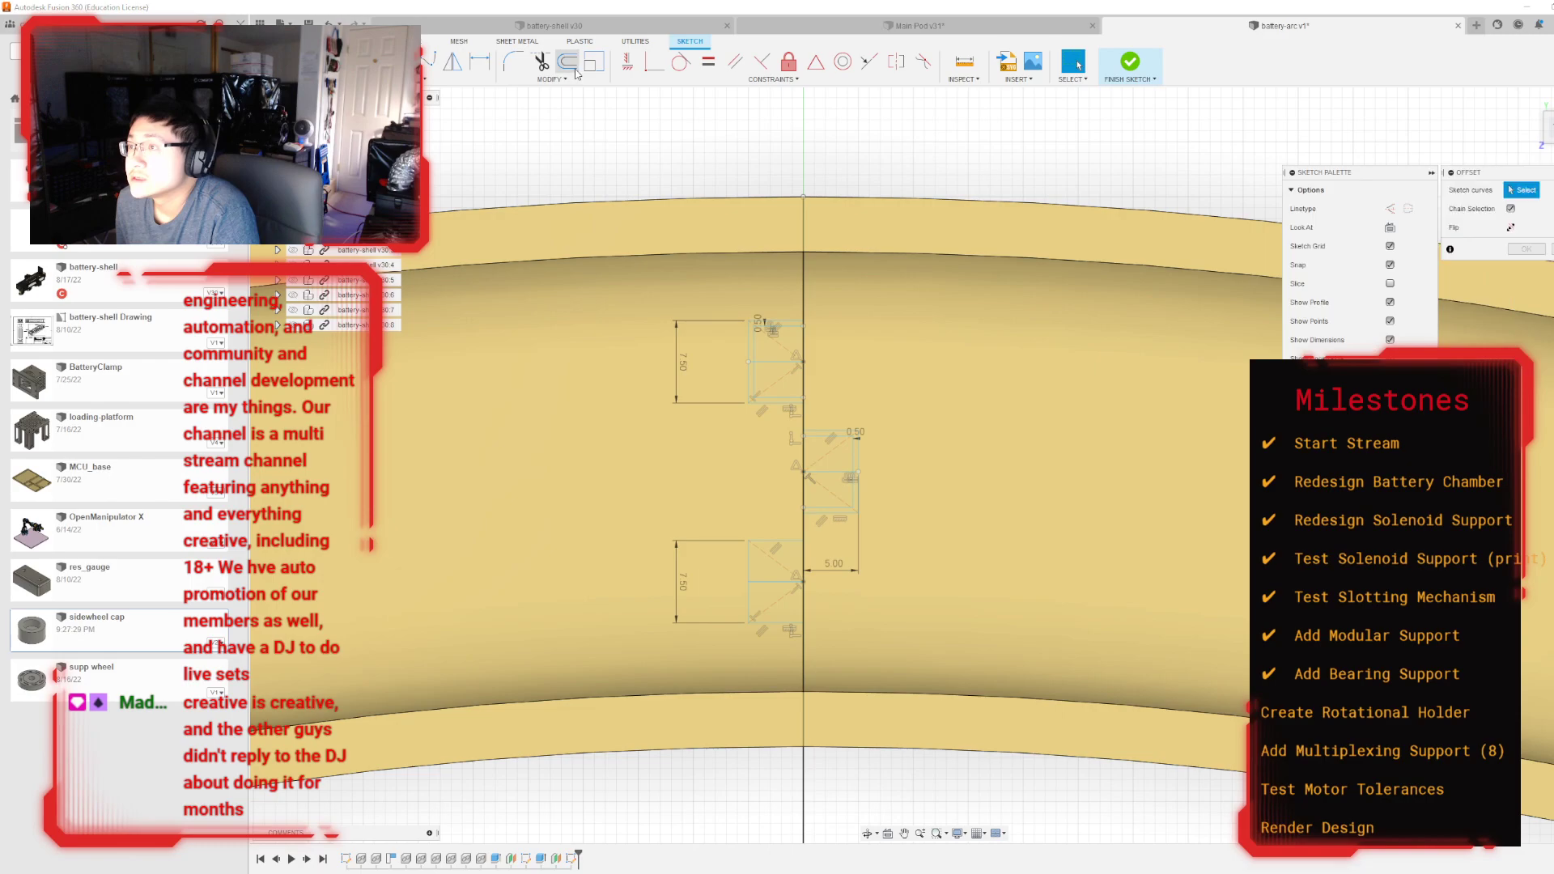
pyautogui.click(771, 548)
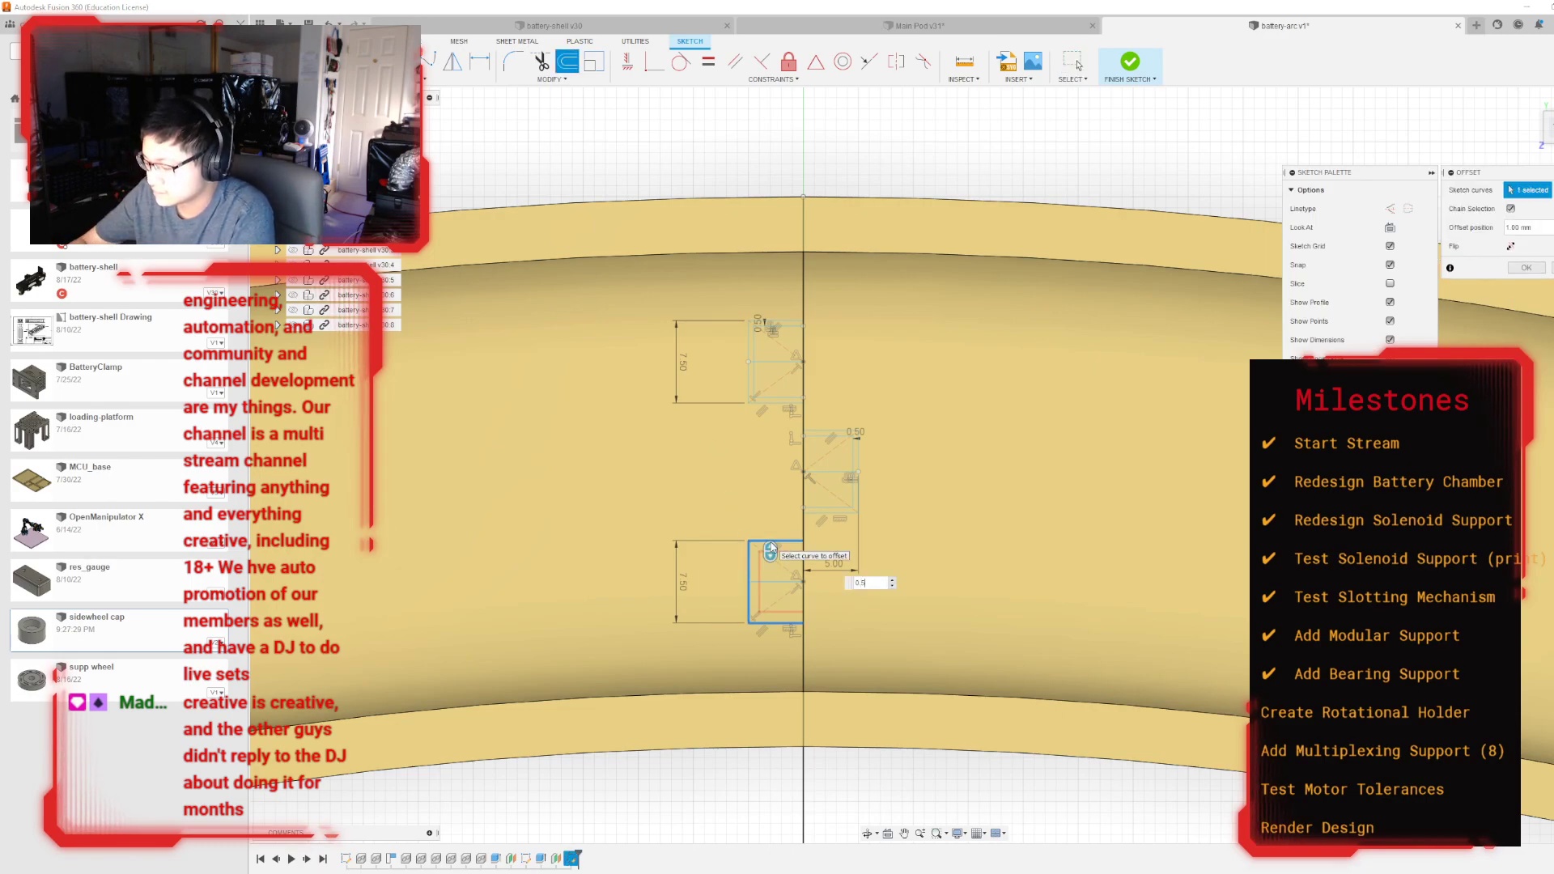
pyautogui.press('Return')
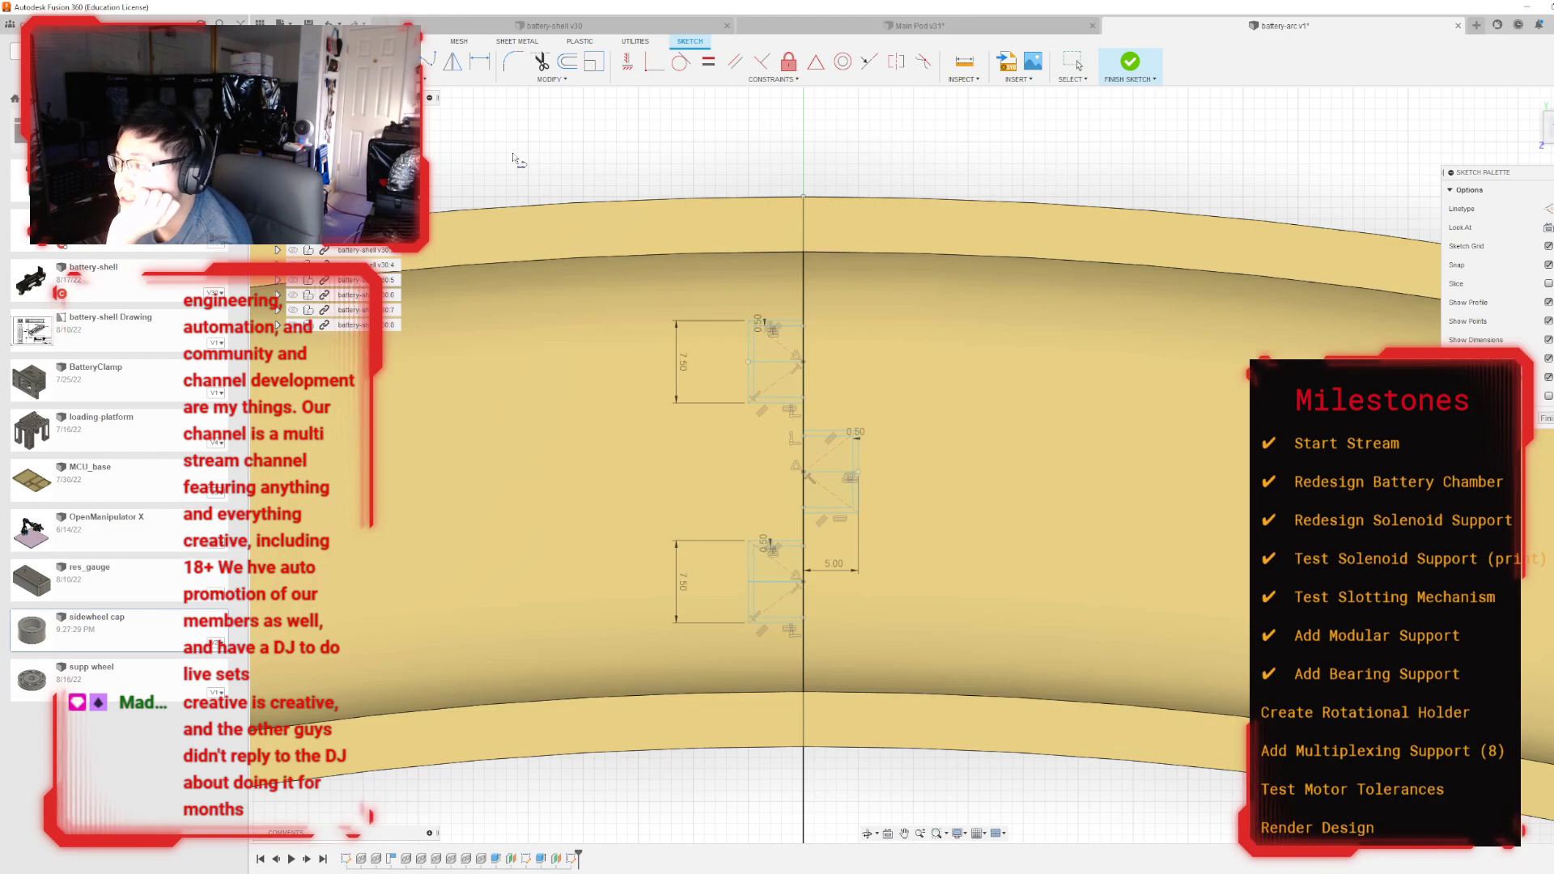
# Step: Delete the long vertical centerline and the overlapping vertical line running from the ring's outer edge through the half-rectangles
pyautogui.scroll(2, 789, 293)
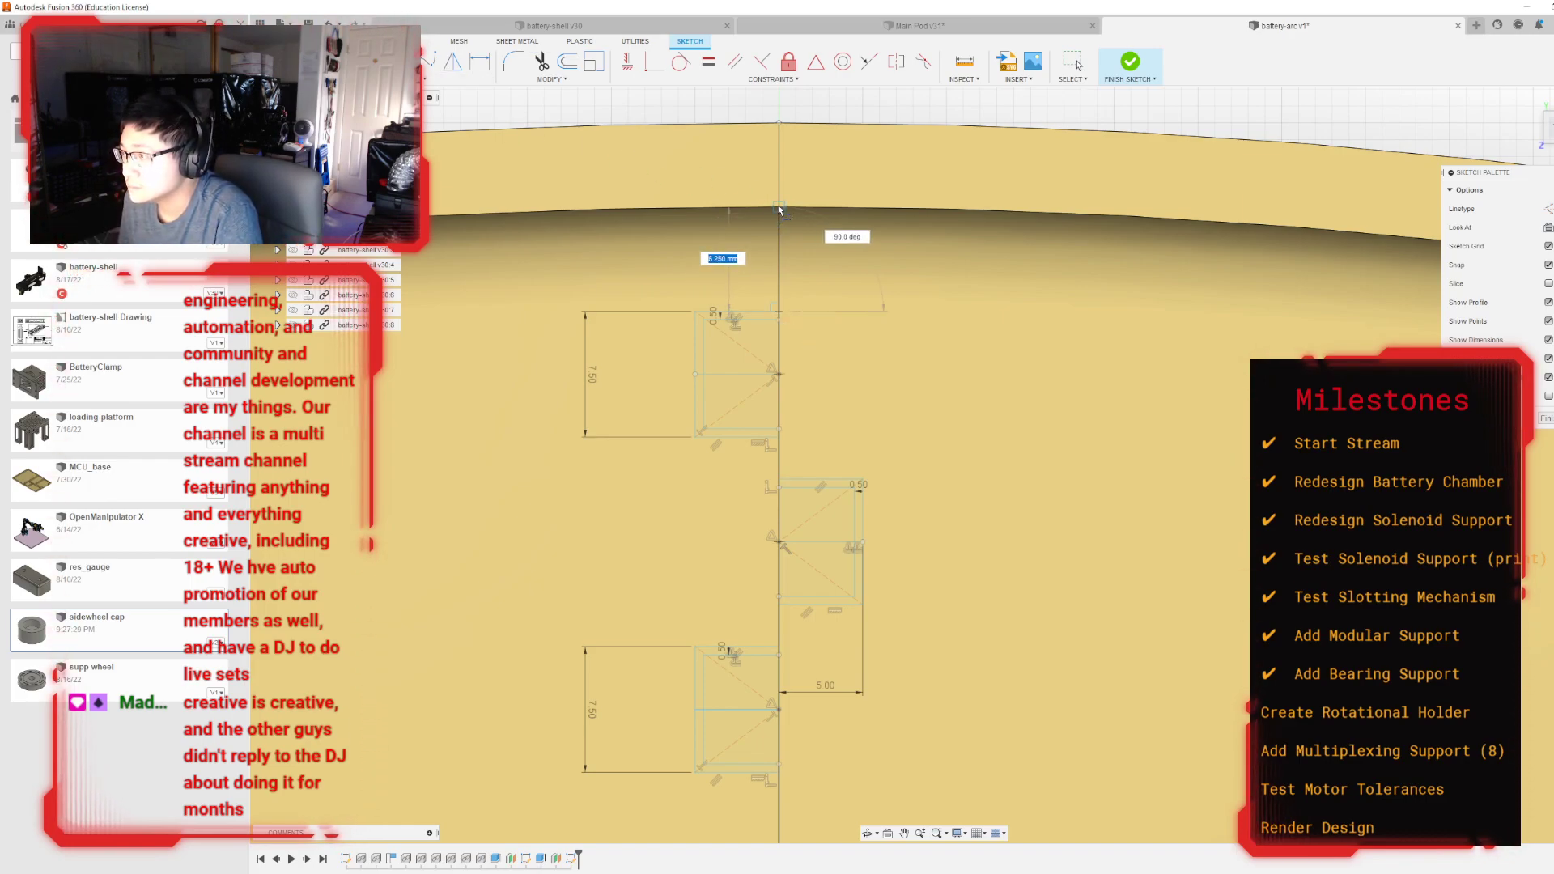
pyautogui.press('Escape')
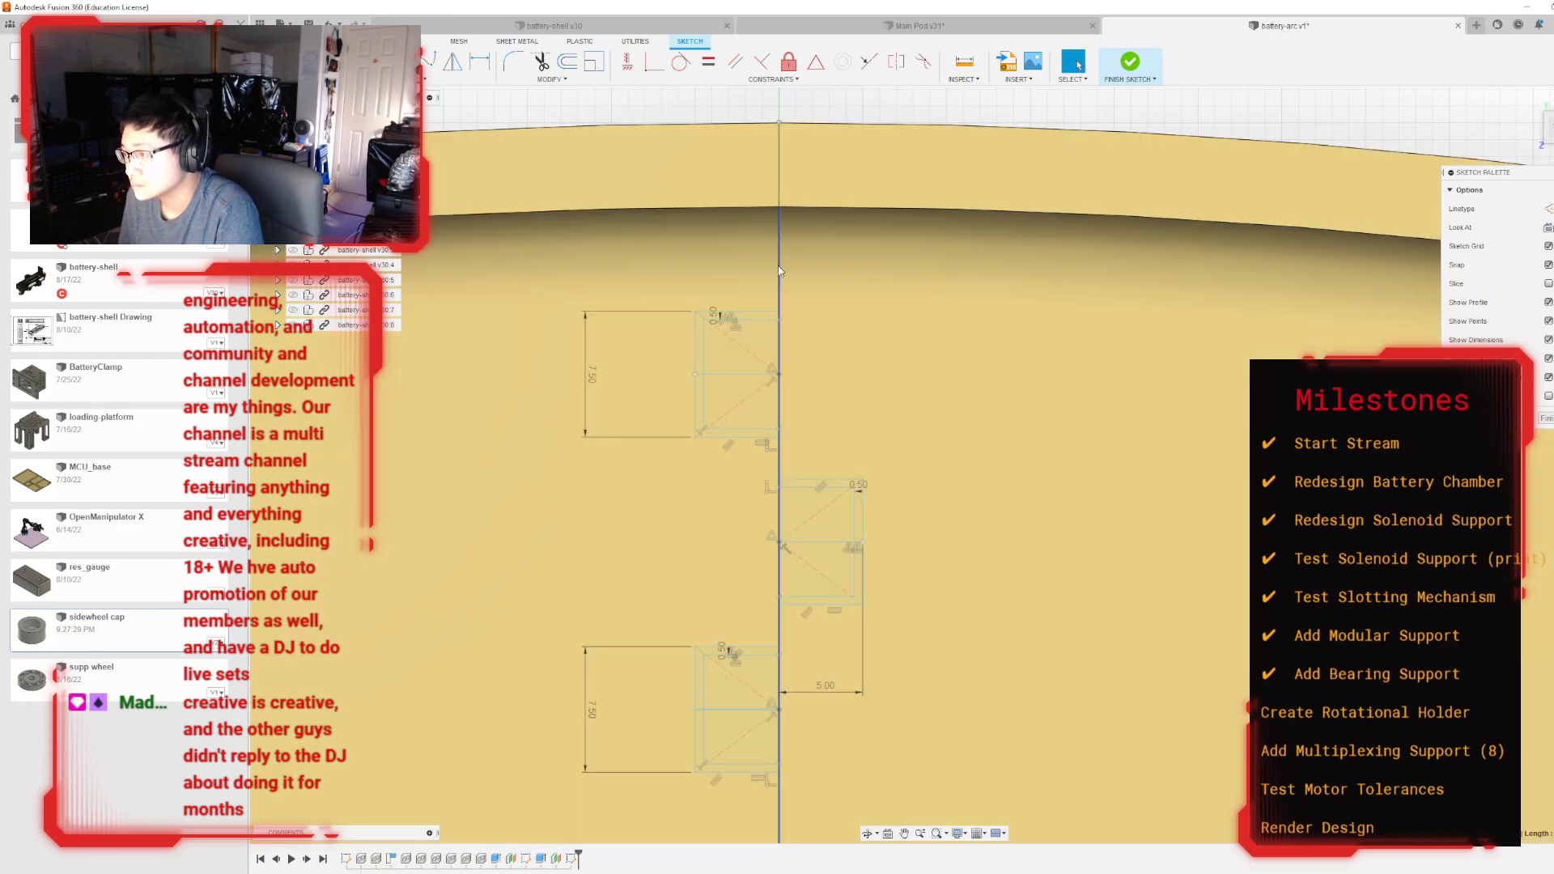
pyautogui.click(779, 267)
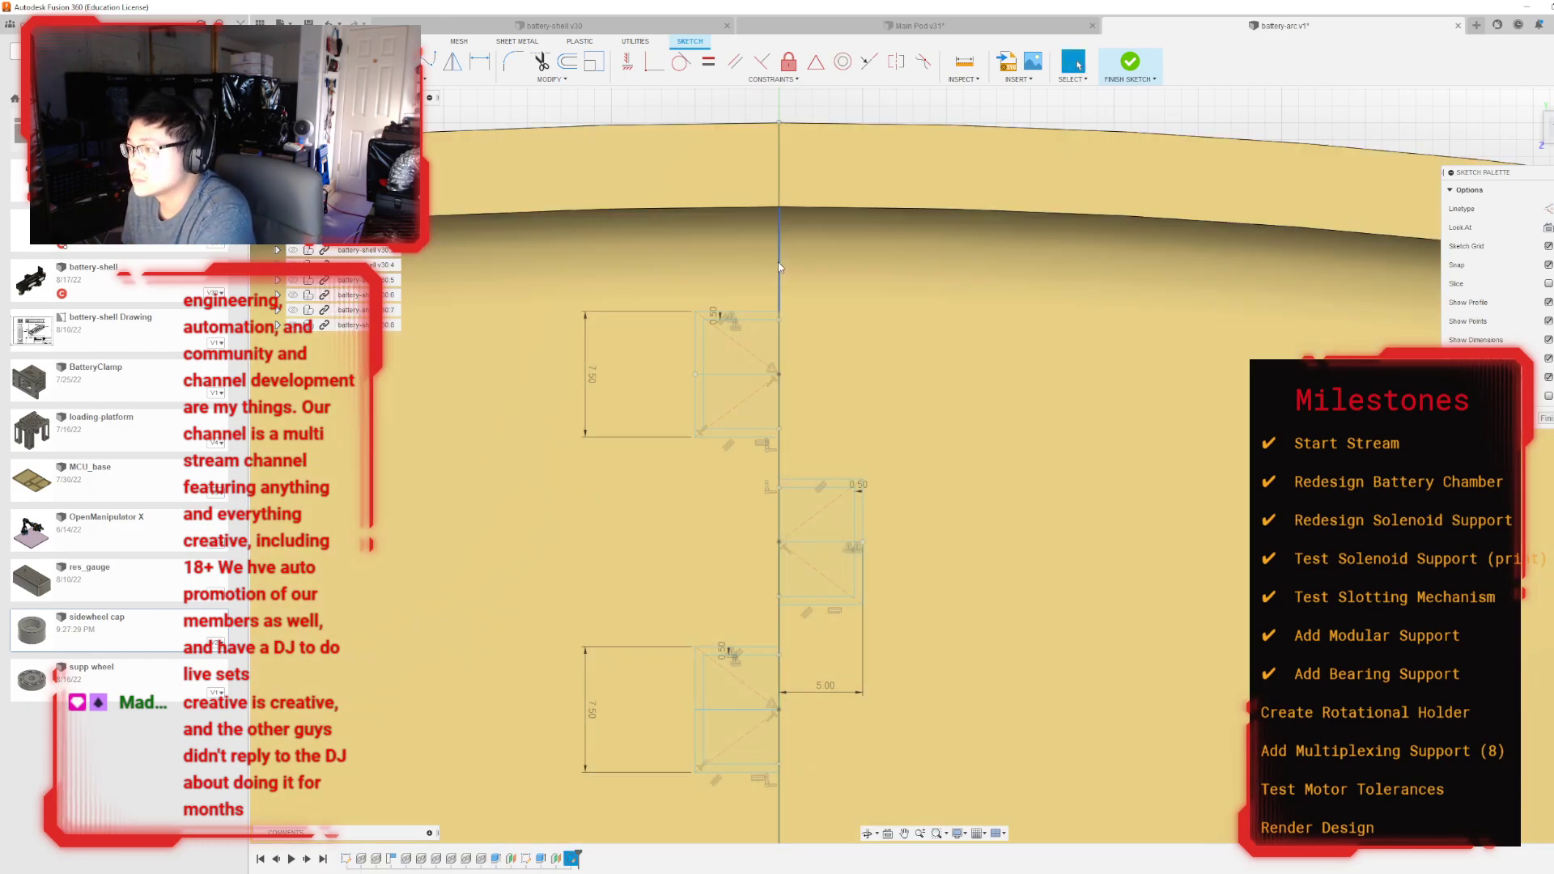
pyautogui.scroll(2, 783, 379)
pyautogui.scroll(-3, 783, 379)
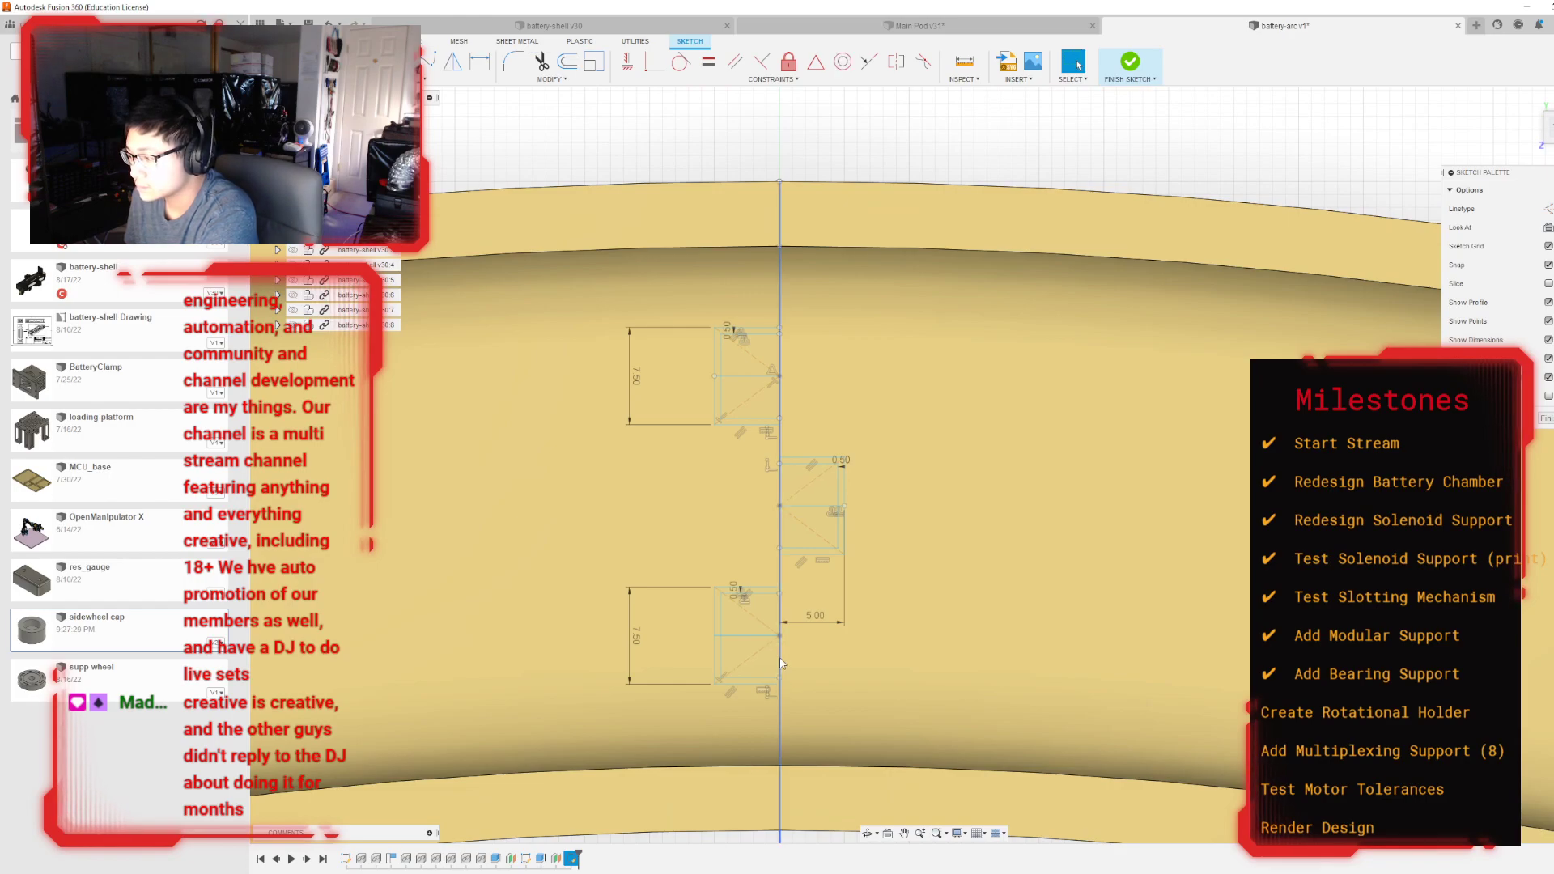
pyautogui.click(781, 664)
pyautogui.press('Delete')
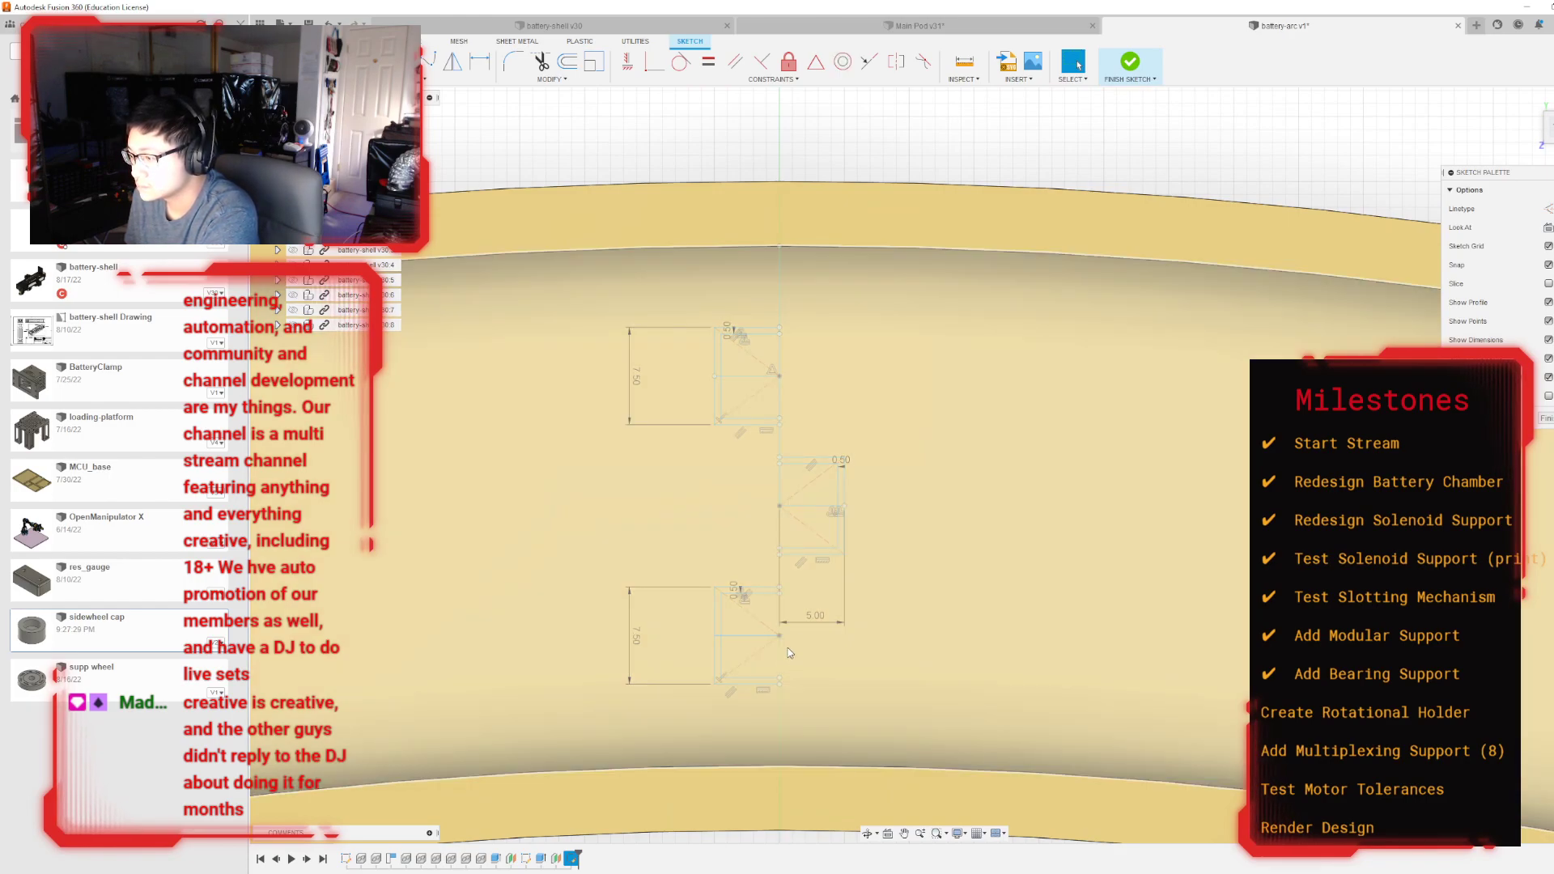
pyautogui.scroll(3, 814, 351)
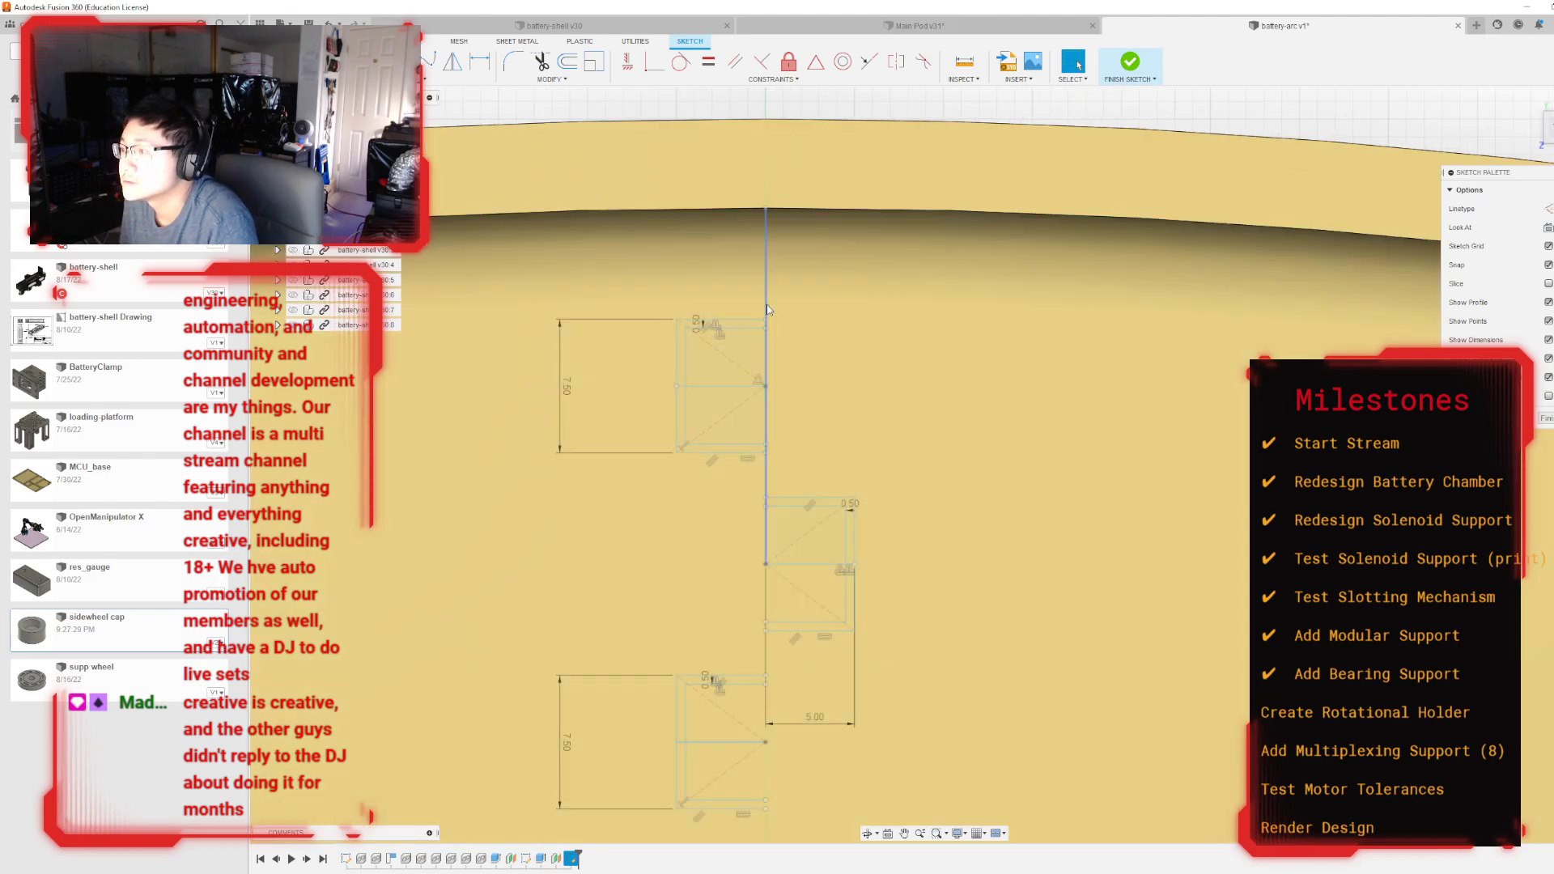
pyautogui.click(765, 294)
pyautogui.press('Delete')
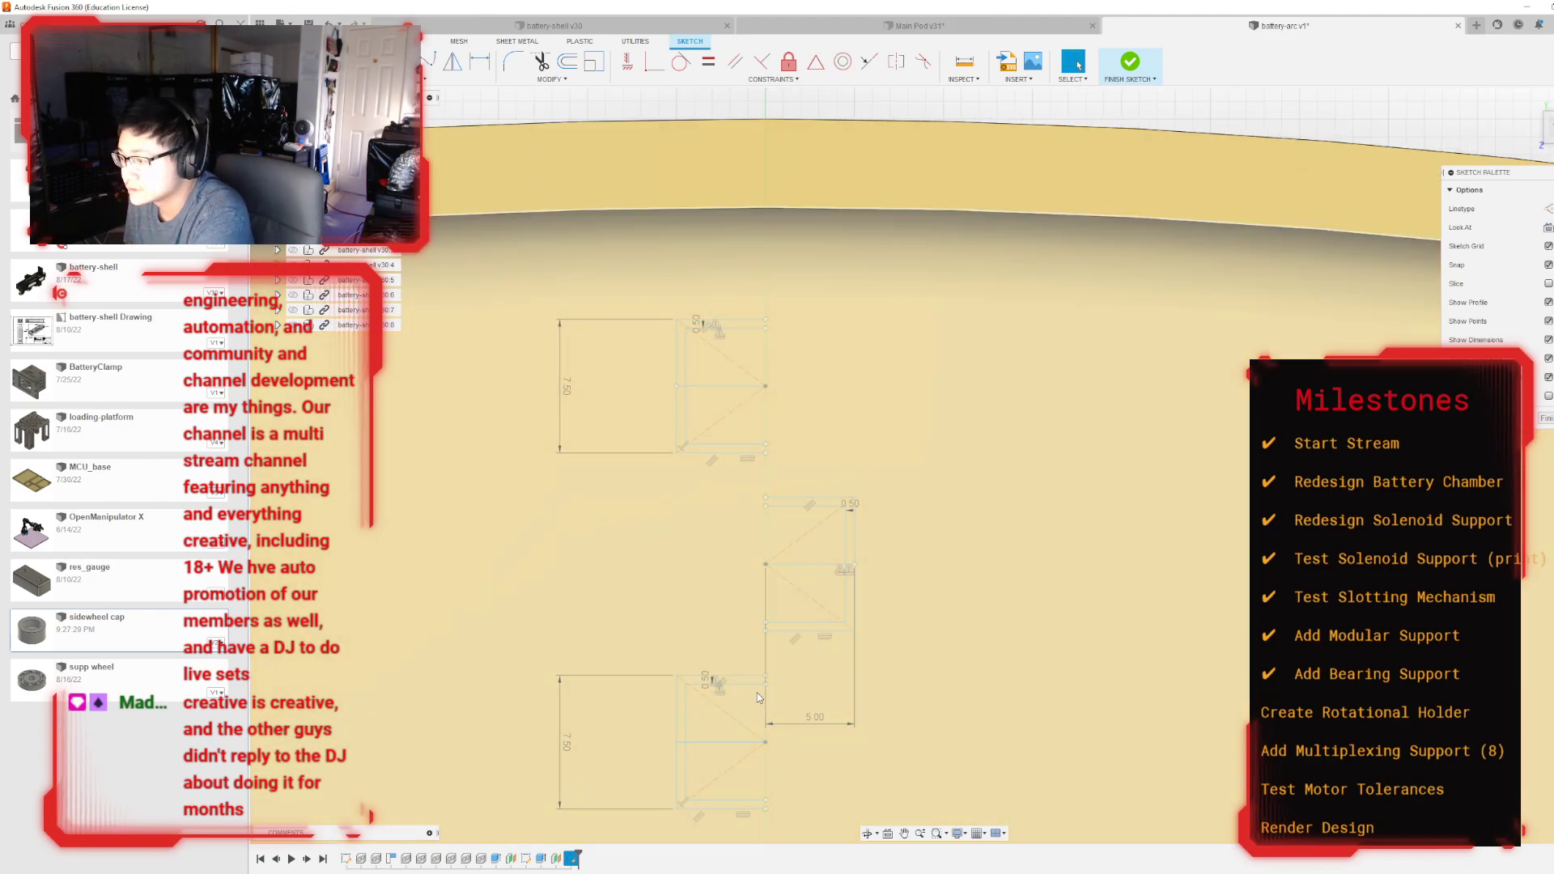
# Step: Draw vertical lines joining the upper half-rectangle's top corner to the ring's outer edge and the lower one's bottom corner to its inner edge
pyautogui.scroll(-2, 769, 647)
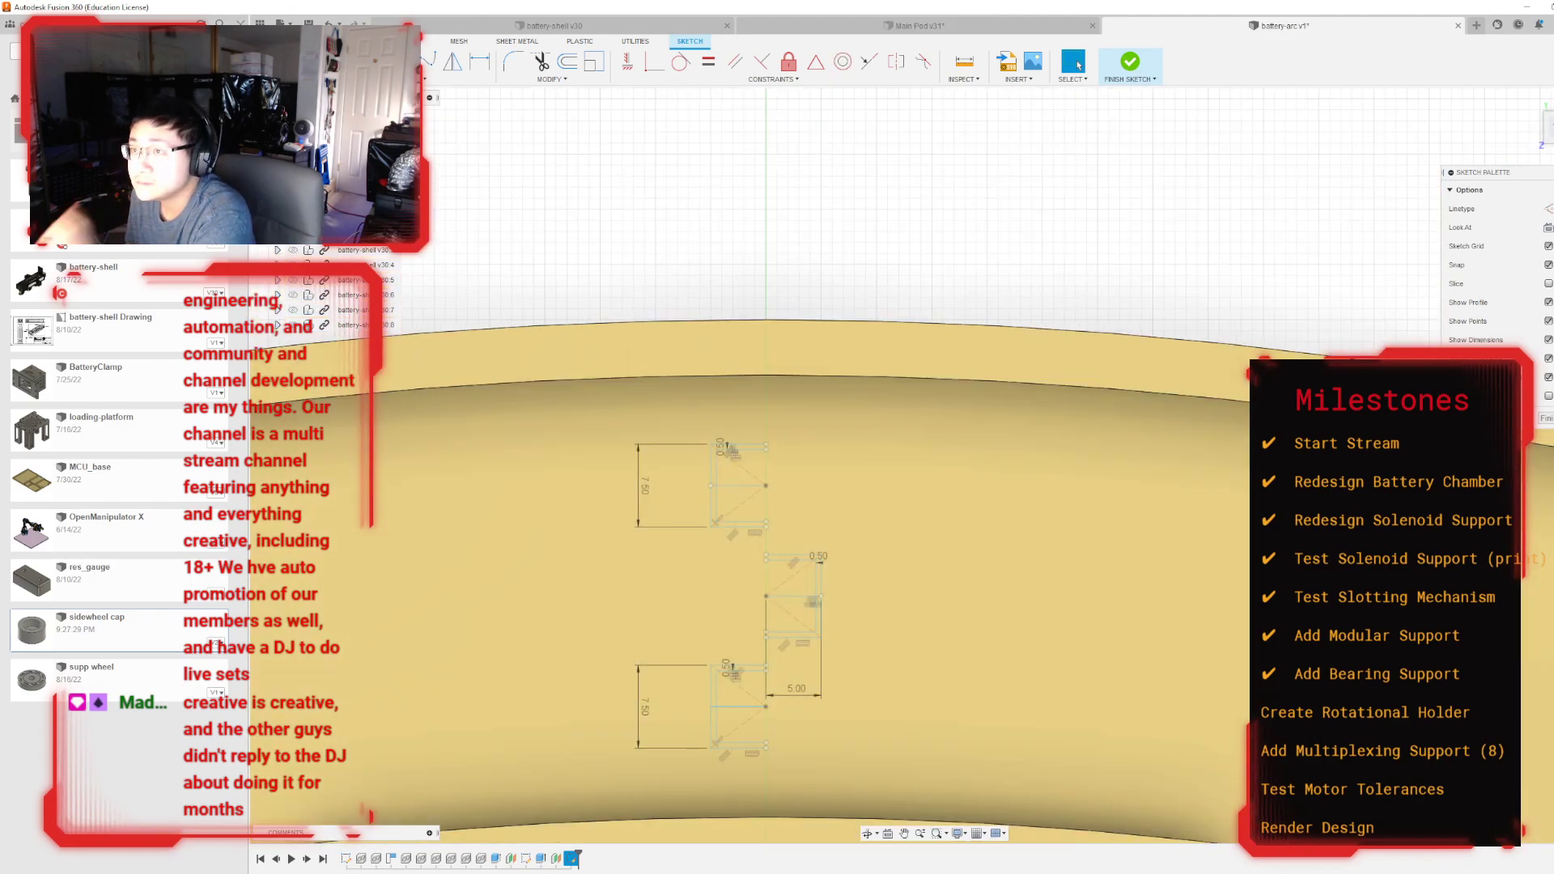
pyautogui.scroll(2, 841, 477)
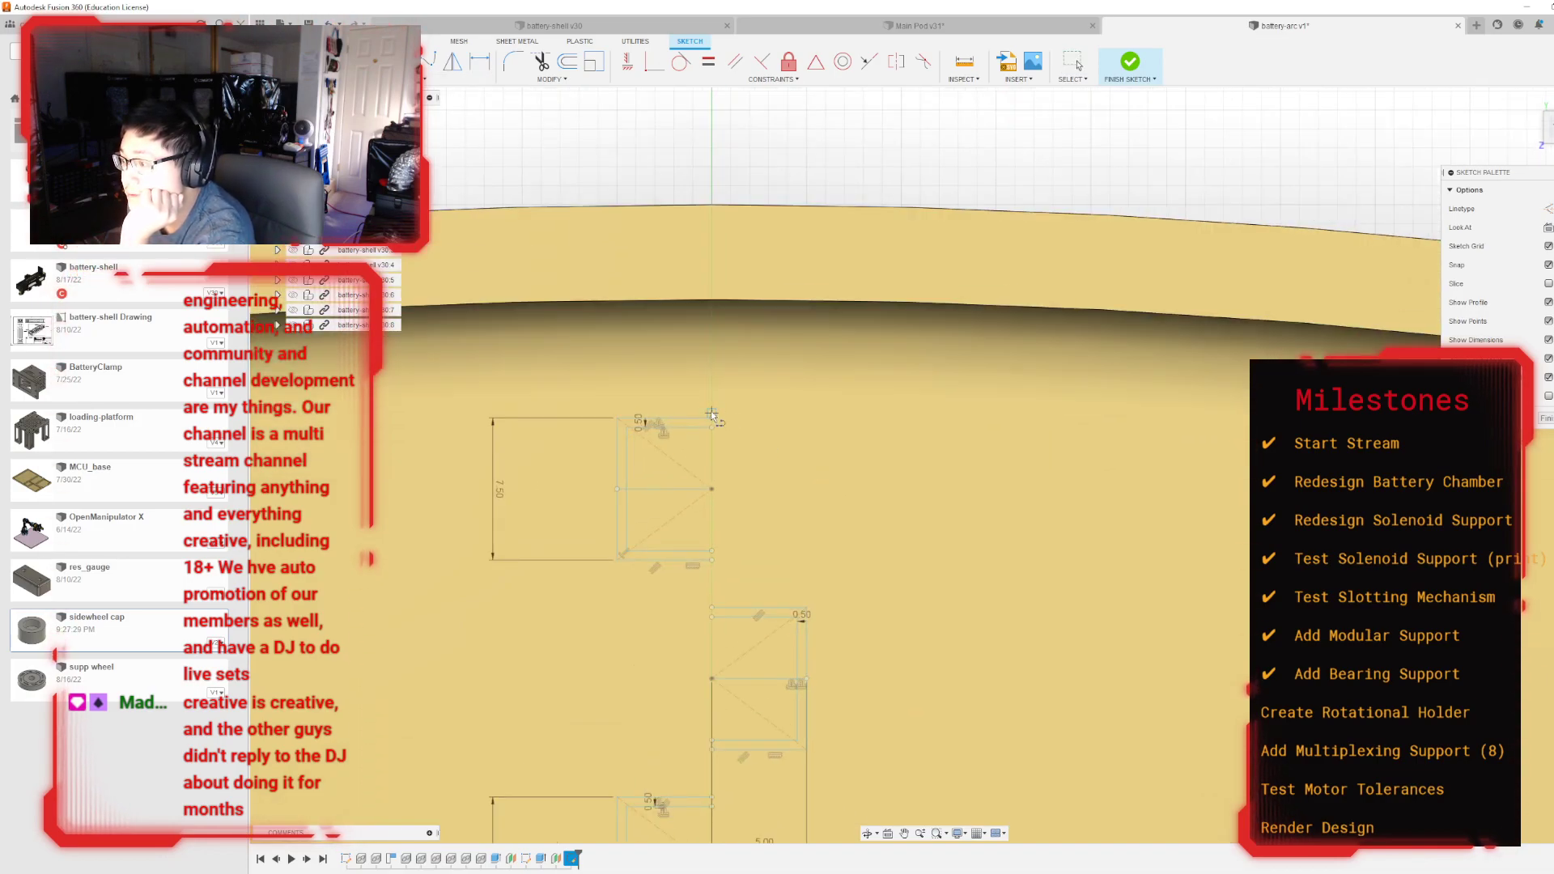
pyautogui.click(711, 416)
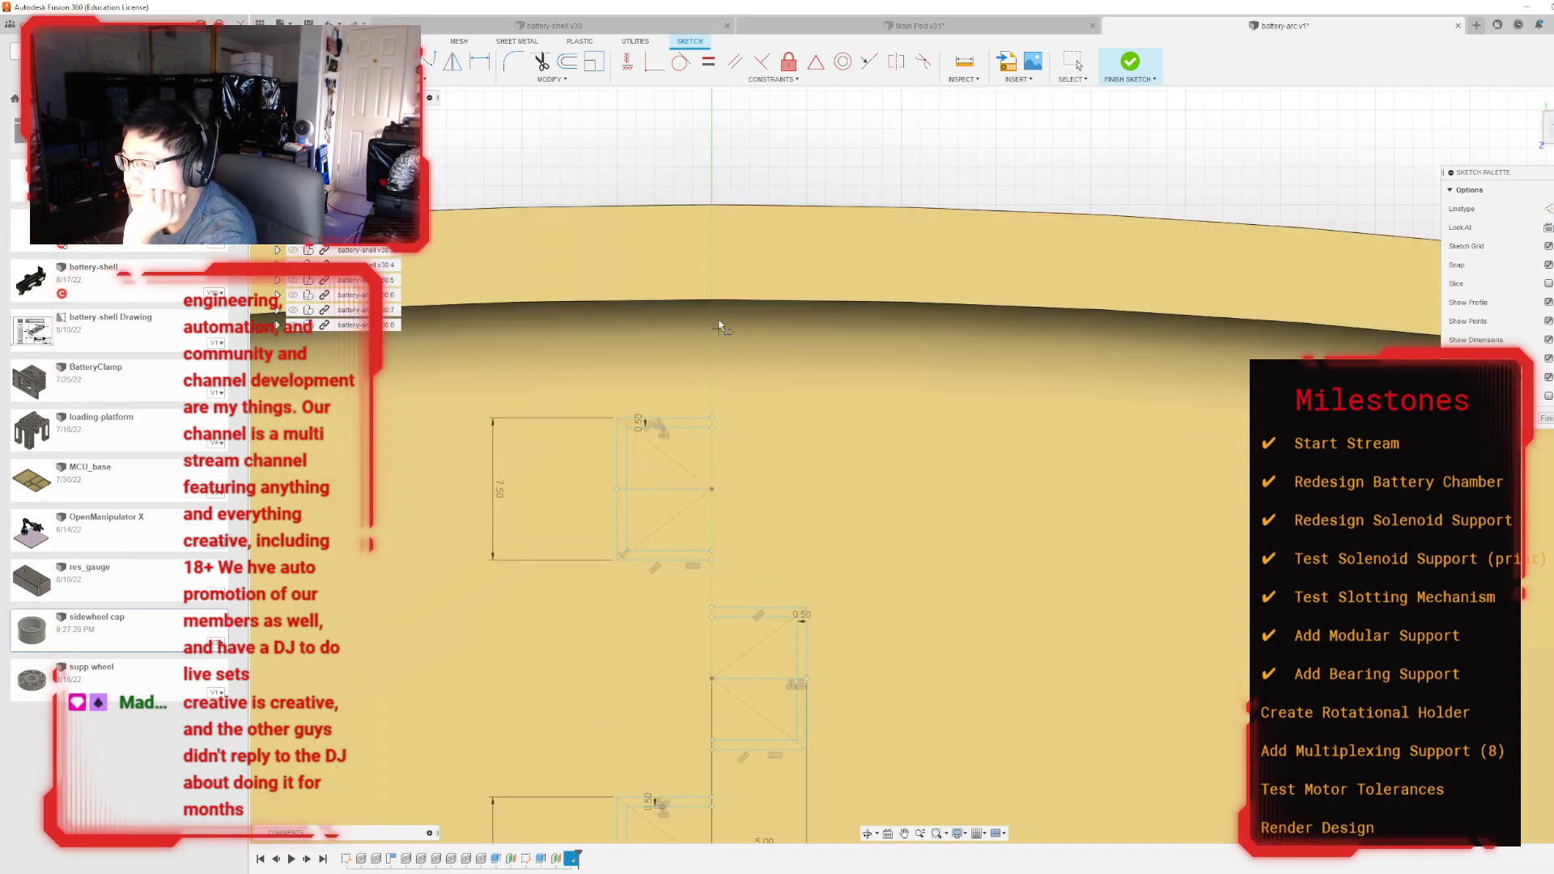
pyautogui.click(711, 197)
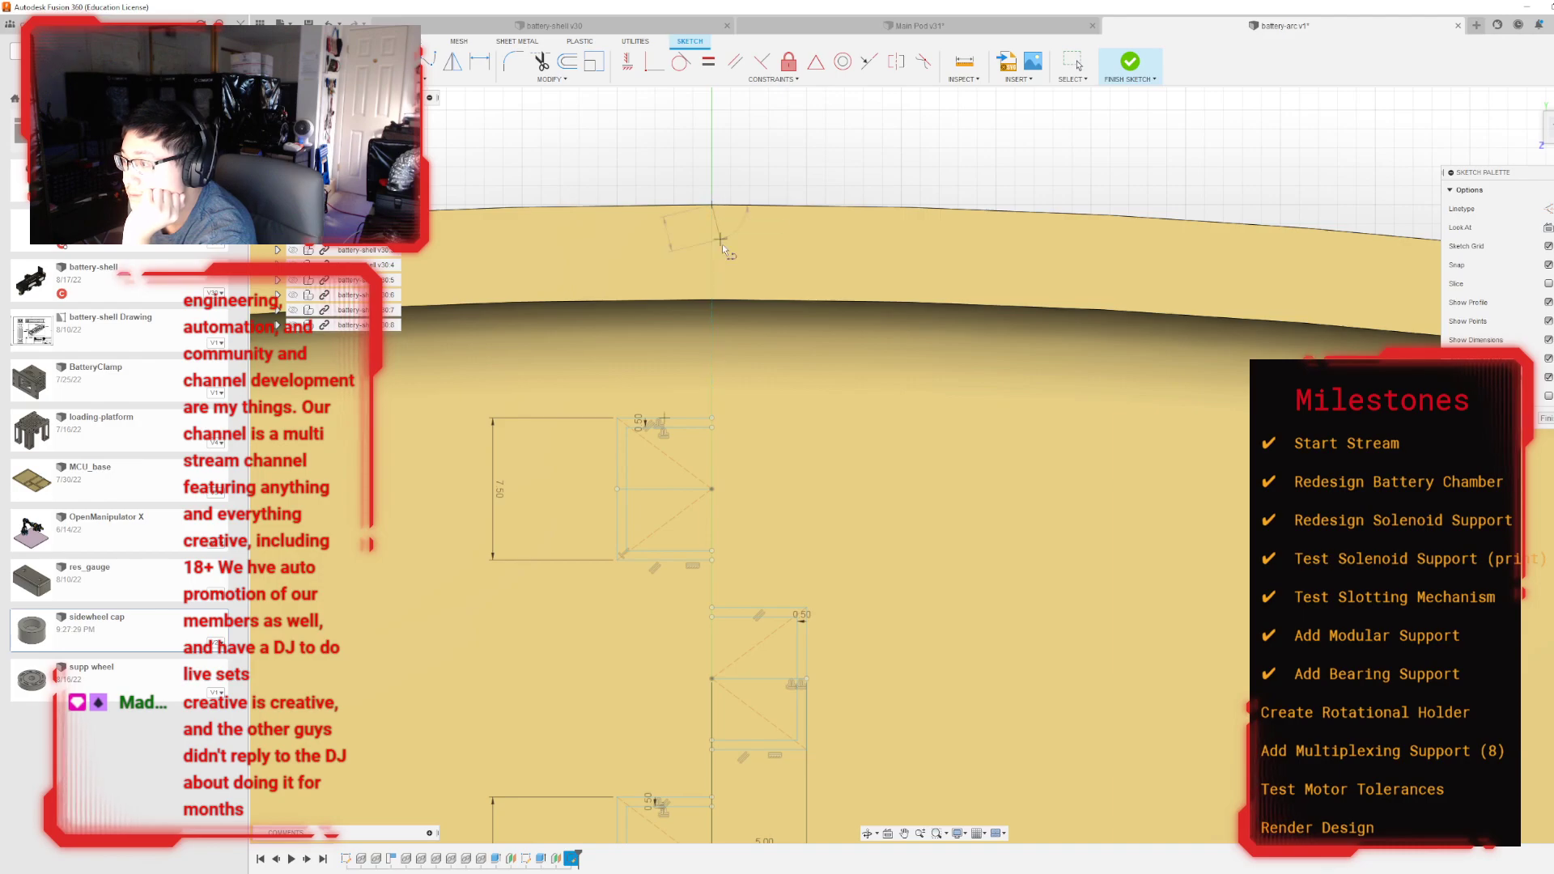
pyautogui.scroll(-2, 732, 239)
pyautogui.click(720, 809)
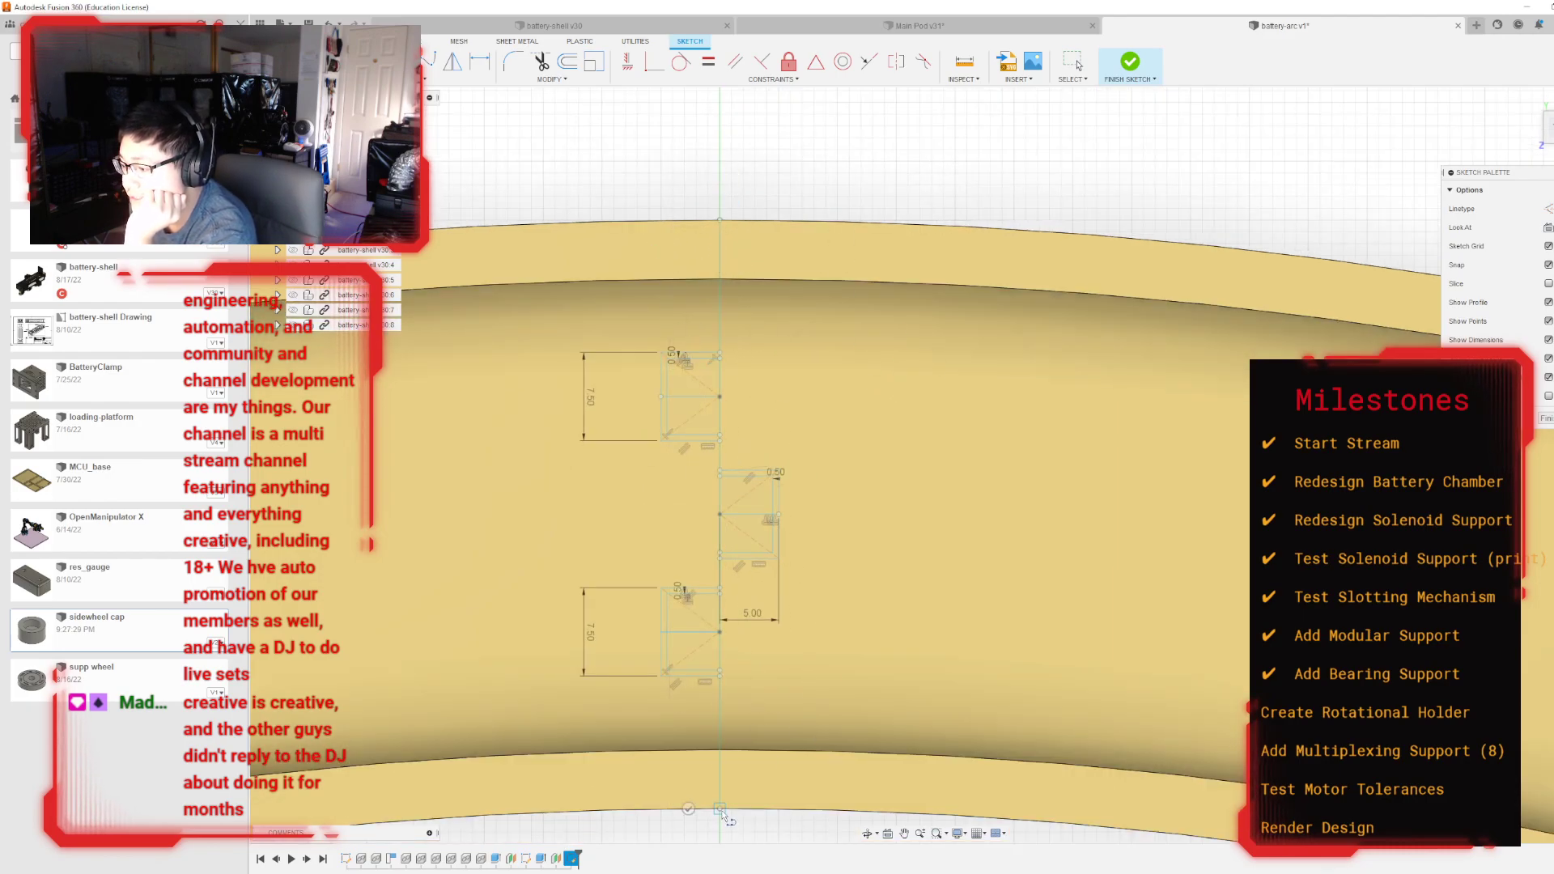
# Step: Examine the stepped split profile and how it spans the outermost ring from outer to inner edge
pyautogui.press('Escape')
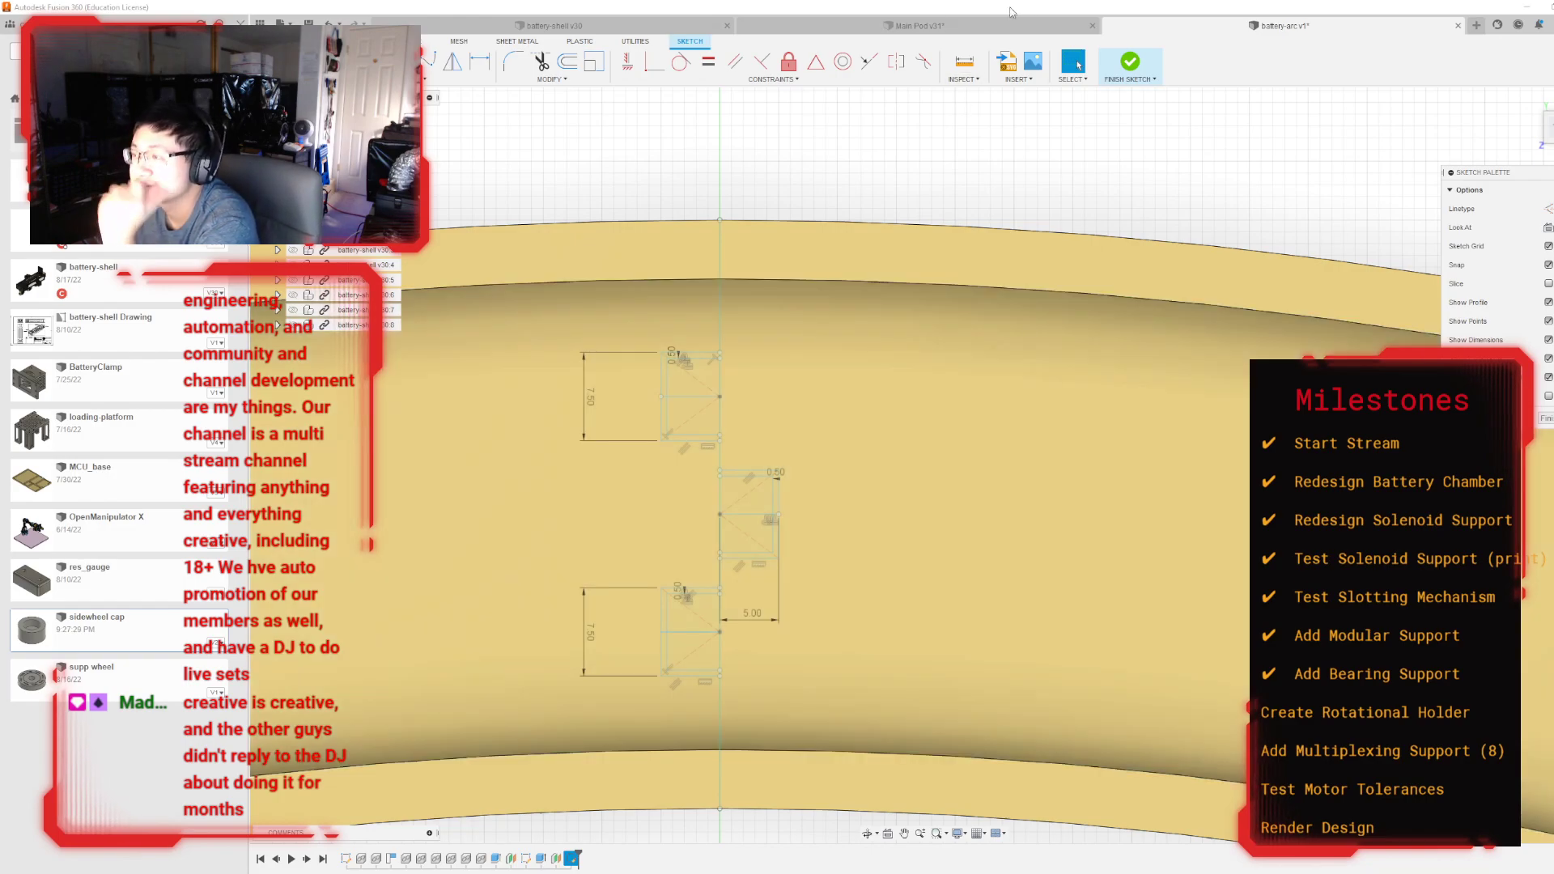
pyautogui.scroll(-4, 1008, 274)
pyautogui.scroll(-3, 923, 261)
pyautogui.scroll(4, 976, 421)
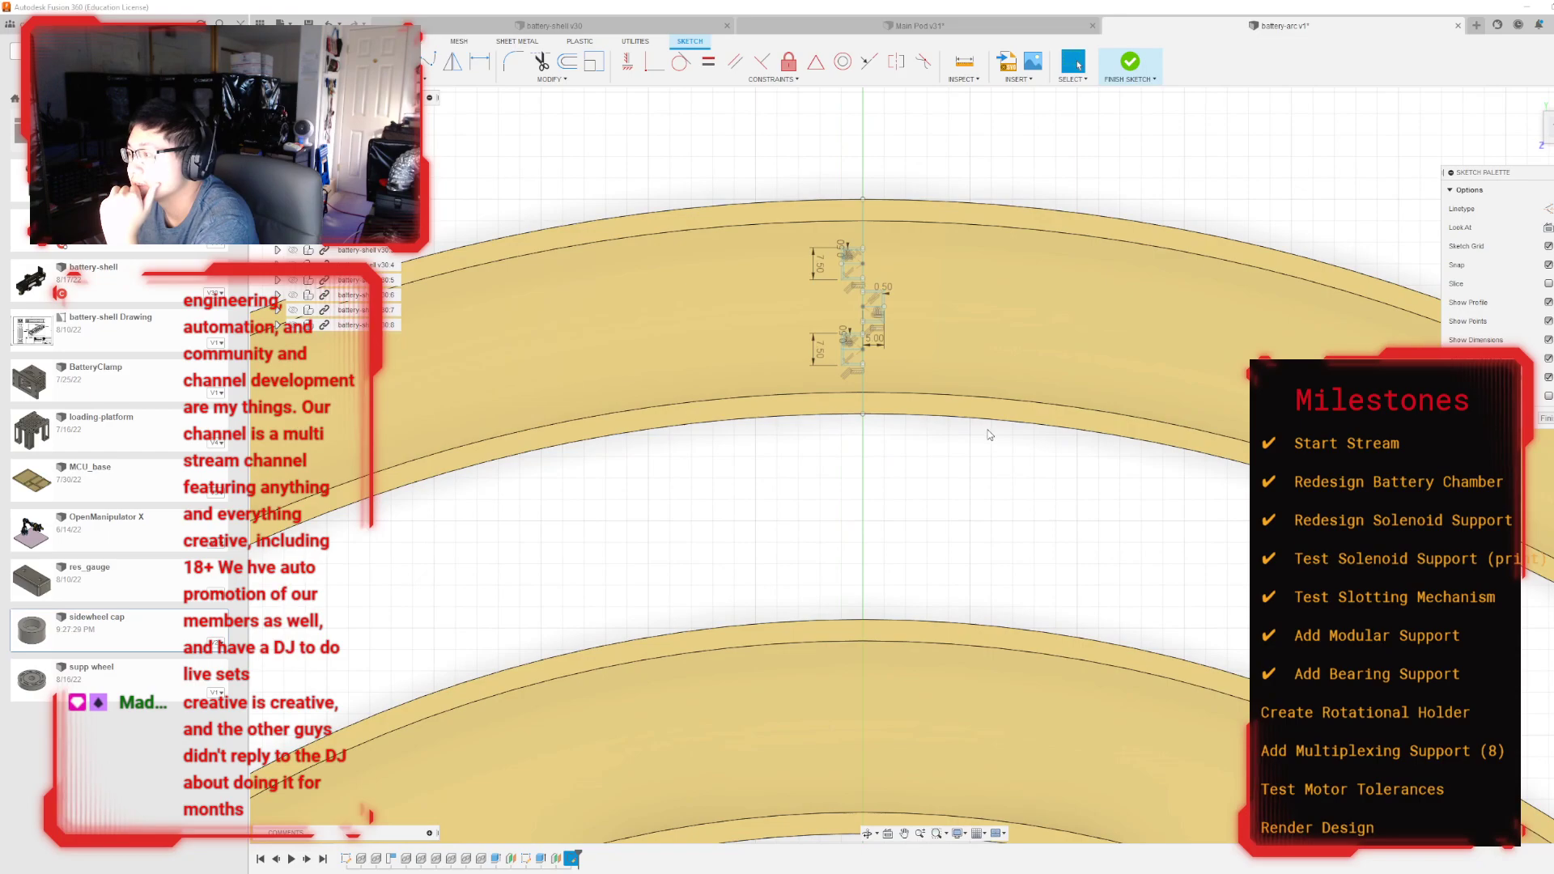
pyautogui.scroll(-1, 967, 382)
pyautogui.moveTo(888, 472); pyautogui.dragTo(872, 535, button='middle')
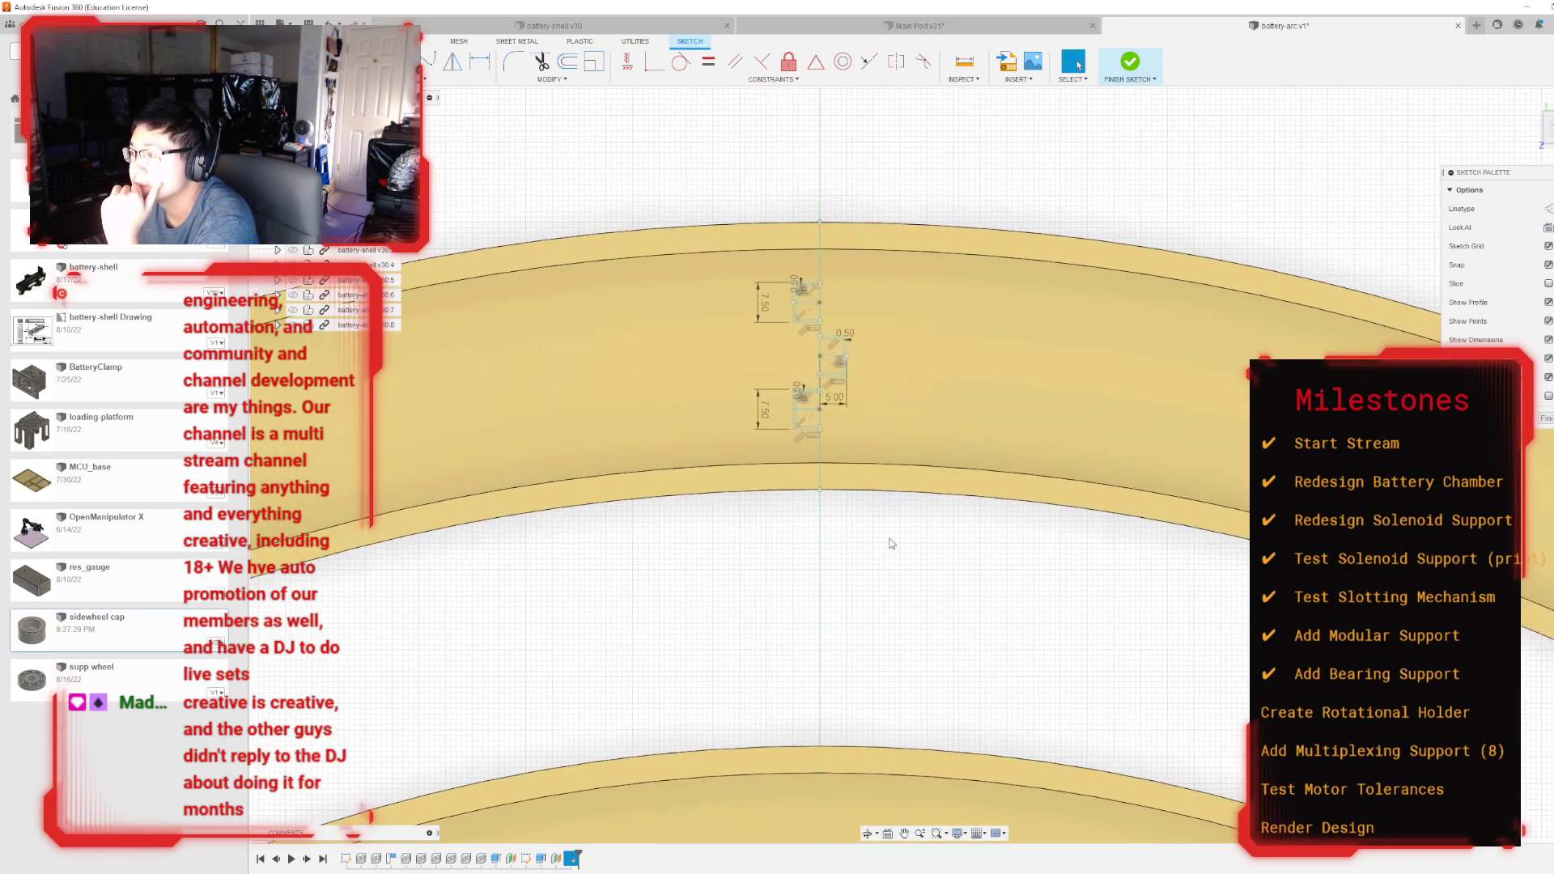
pyautogui.scroll(-4, 586, 279)
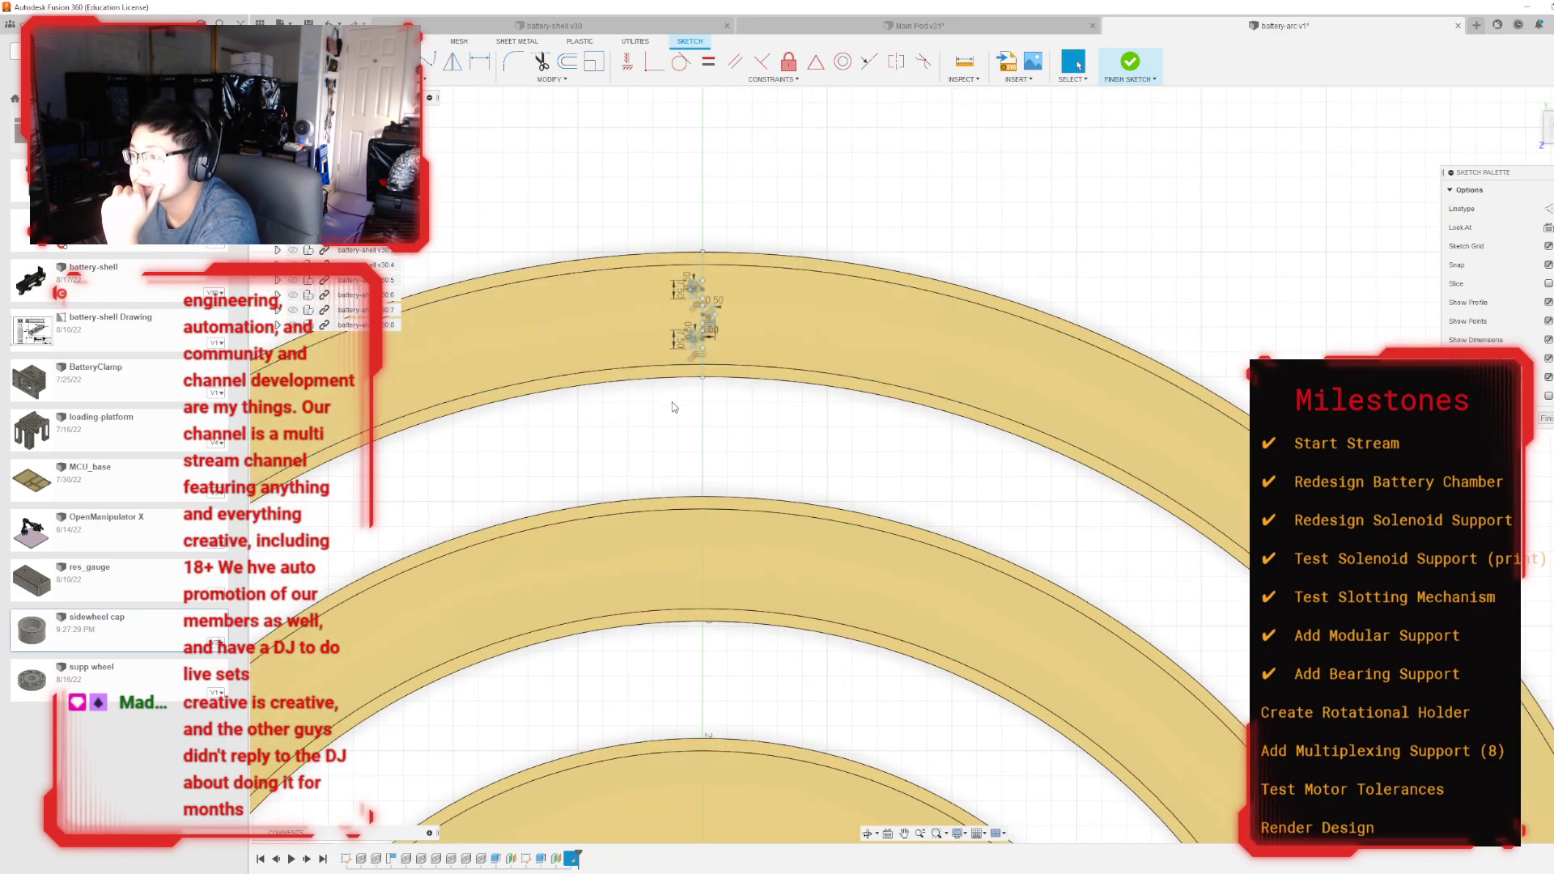
pyautogui.scroll(1, 685, 407)
pyautogui.moveTo(686, 407); pyautogui.dragTo(691, 413, button='middle')
pyautogui.press('Escape')
pyautogui.scroll(6, 688, 364)
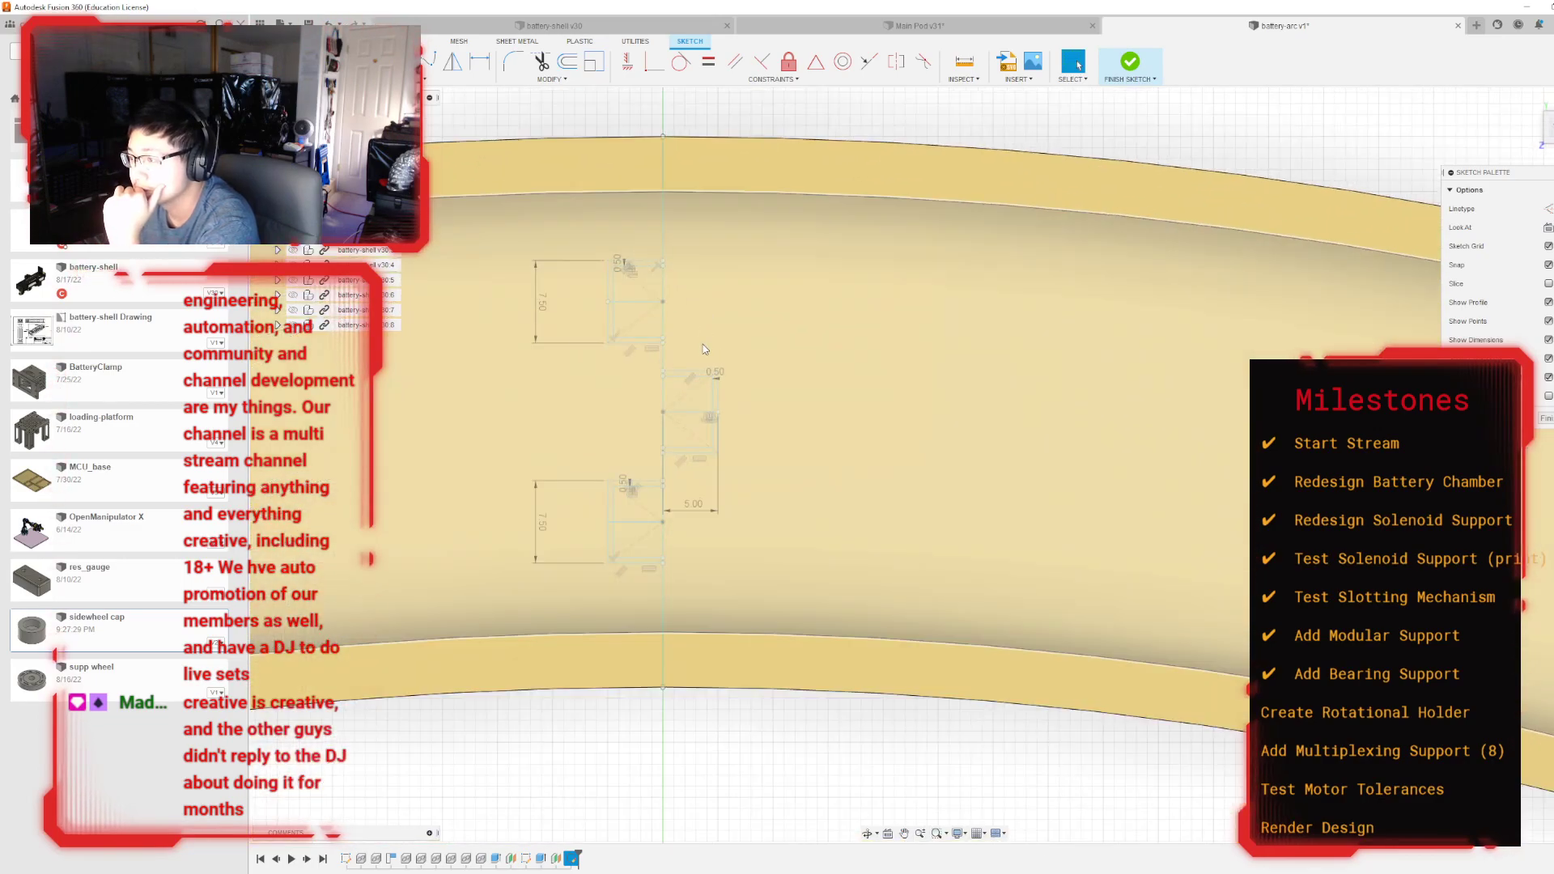
pyautogui.scroll(-3, 686, 361)
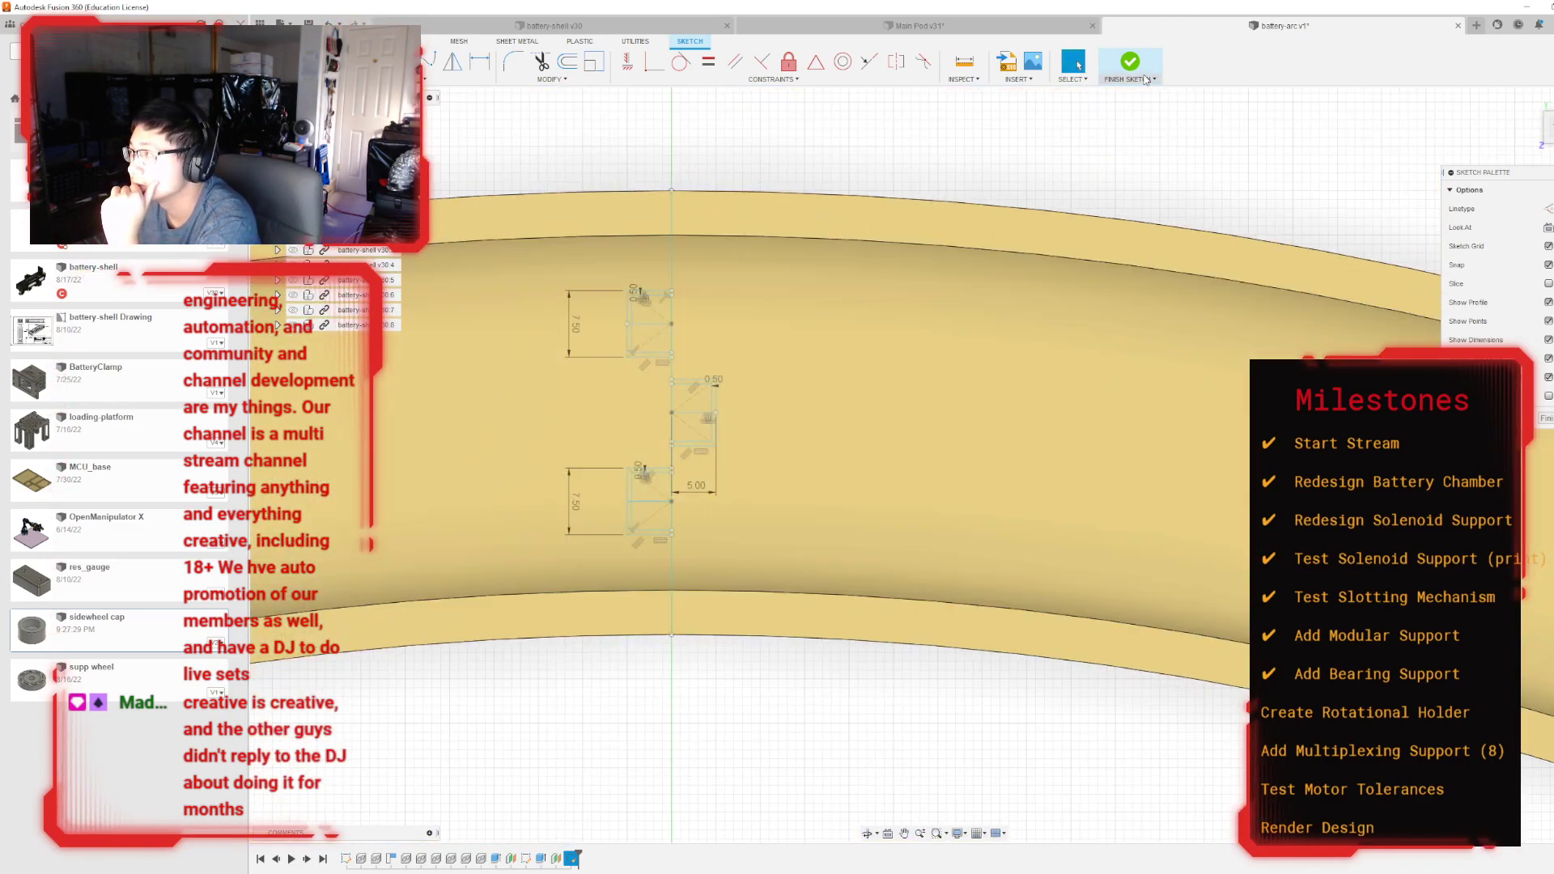
pyautogui.click(1130, 65)
pyautogui.keyDown('shift'); pyautogui.moveTo(925, 465); pyautogui.dragTo(937, 461, button='middle'); pyautogui.keyUp('shift')
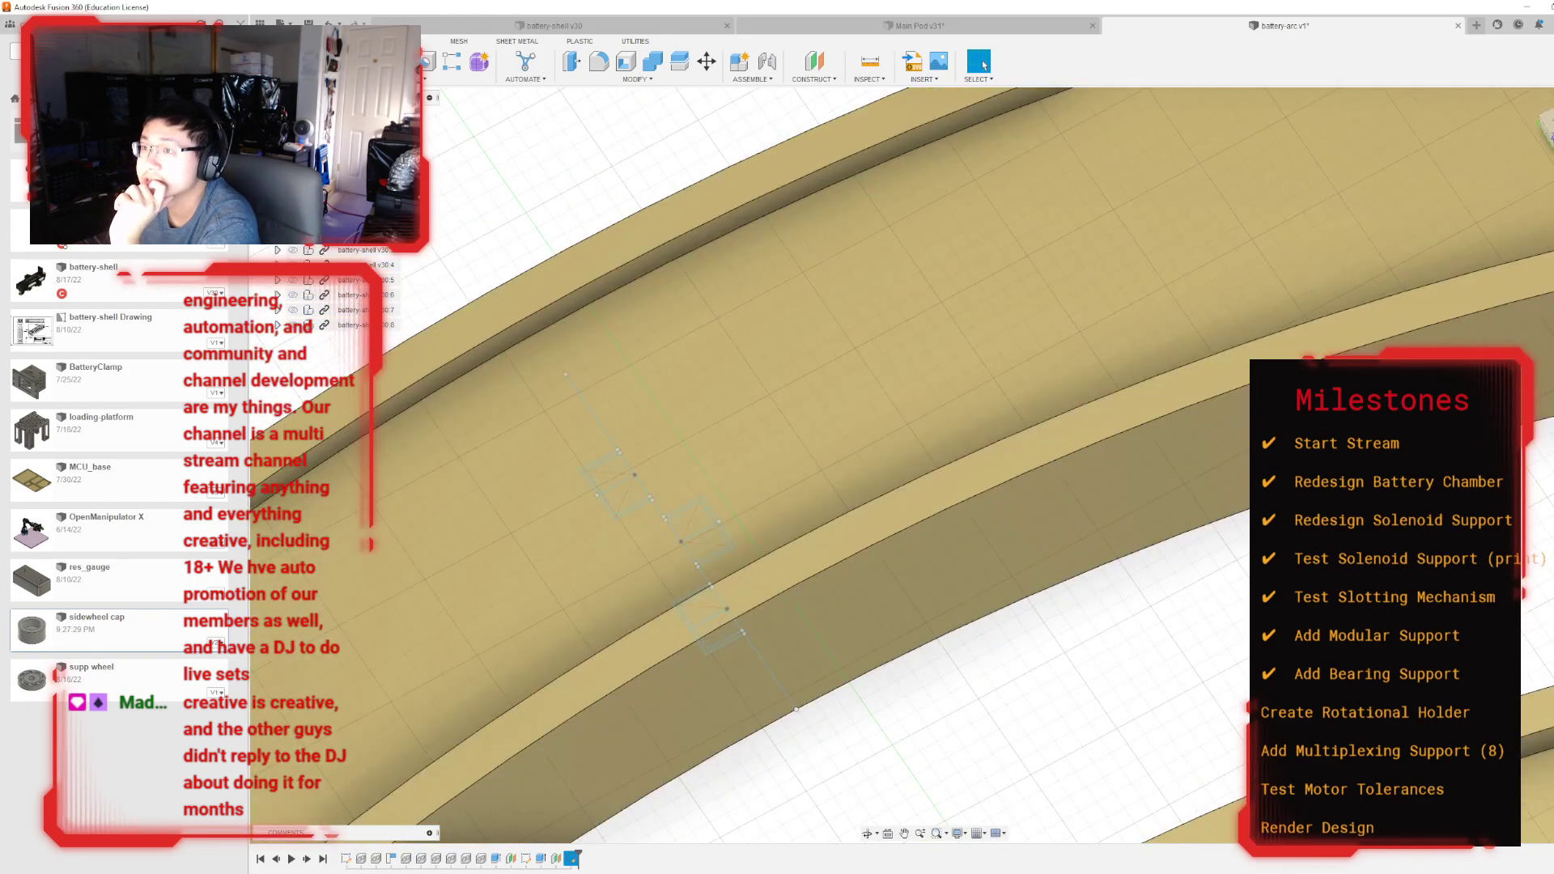
pyautogui.press('e')
pyautogui.scroll(5, 512, 371)
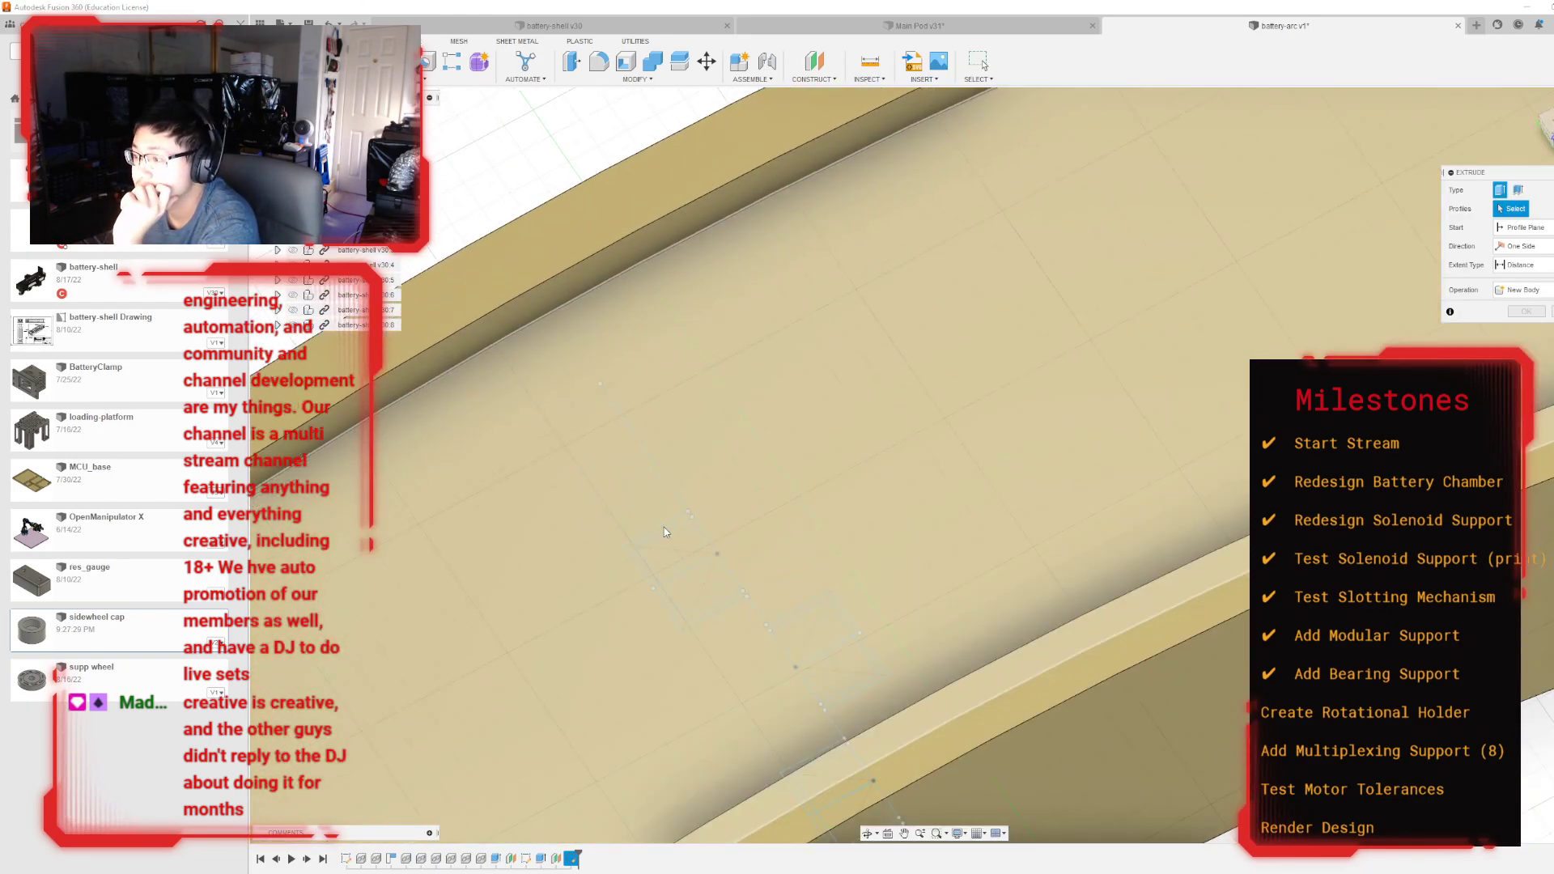
pyautogui.scroll(-5, 664, 532)
pyautogui.scroll(3, 664, 532)
pyautogui.click(980, 62)
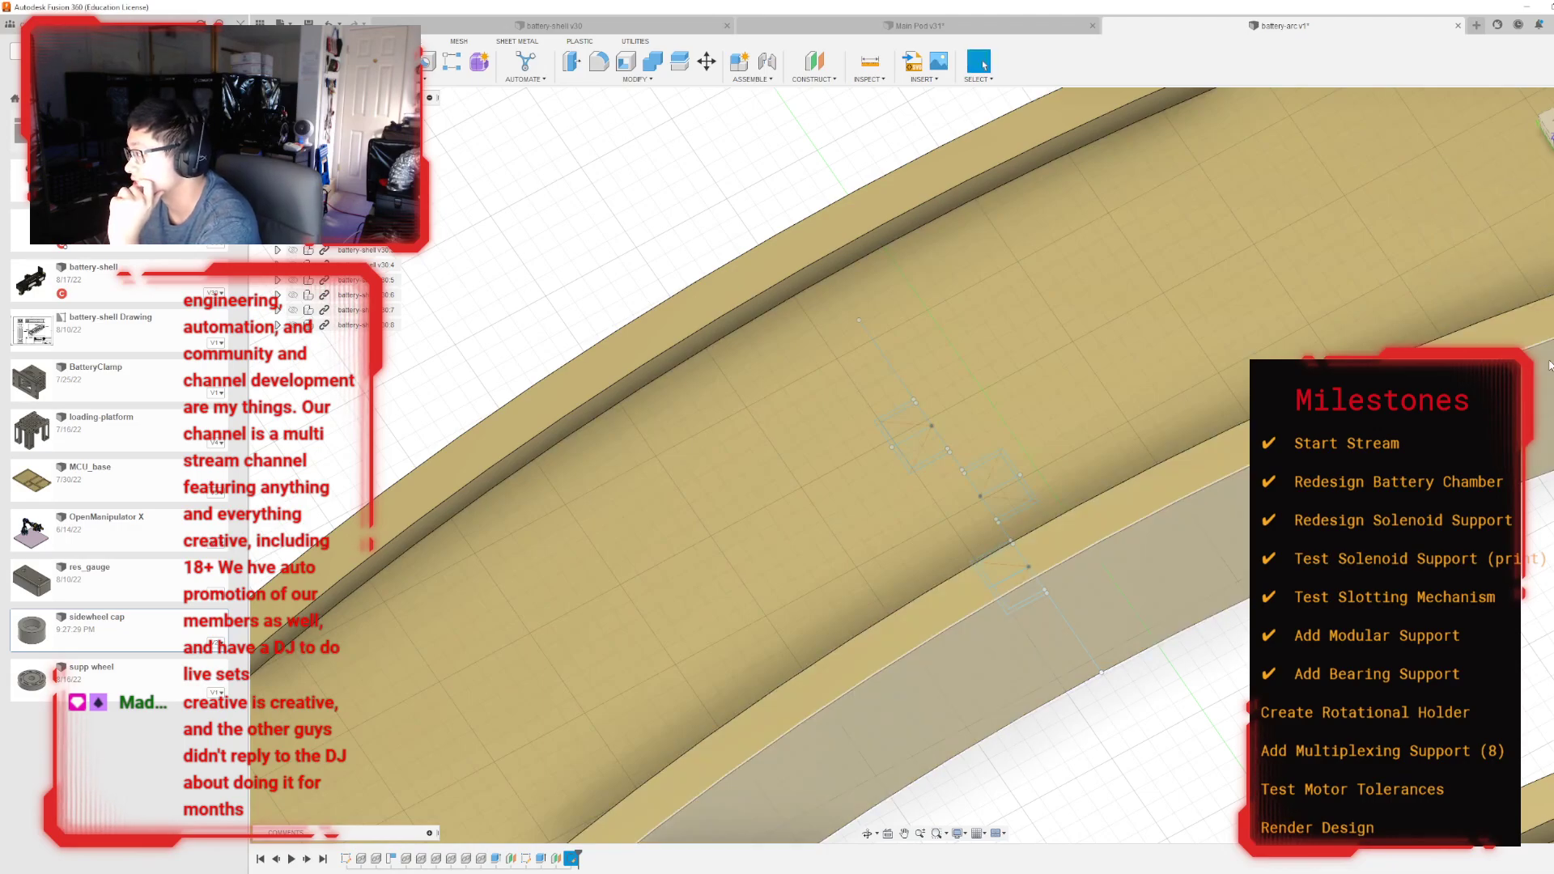
# Step: Reopen the split-profile sketch and offset the long vertical split line 0.25 mm toward the upper and lower half-rectangles' side
pyautogui.doubleClick(572, 858)
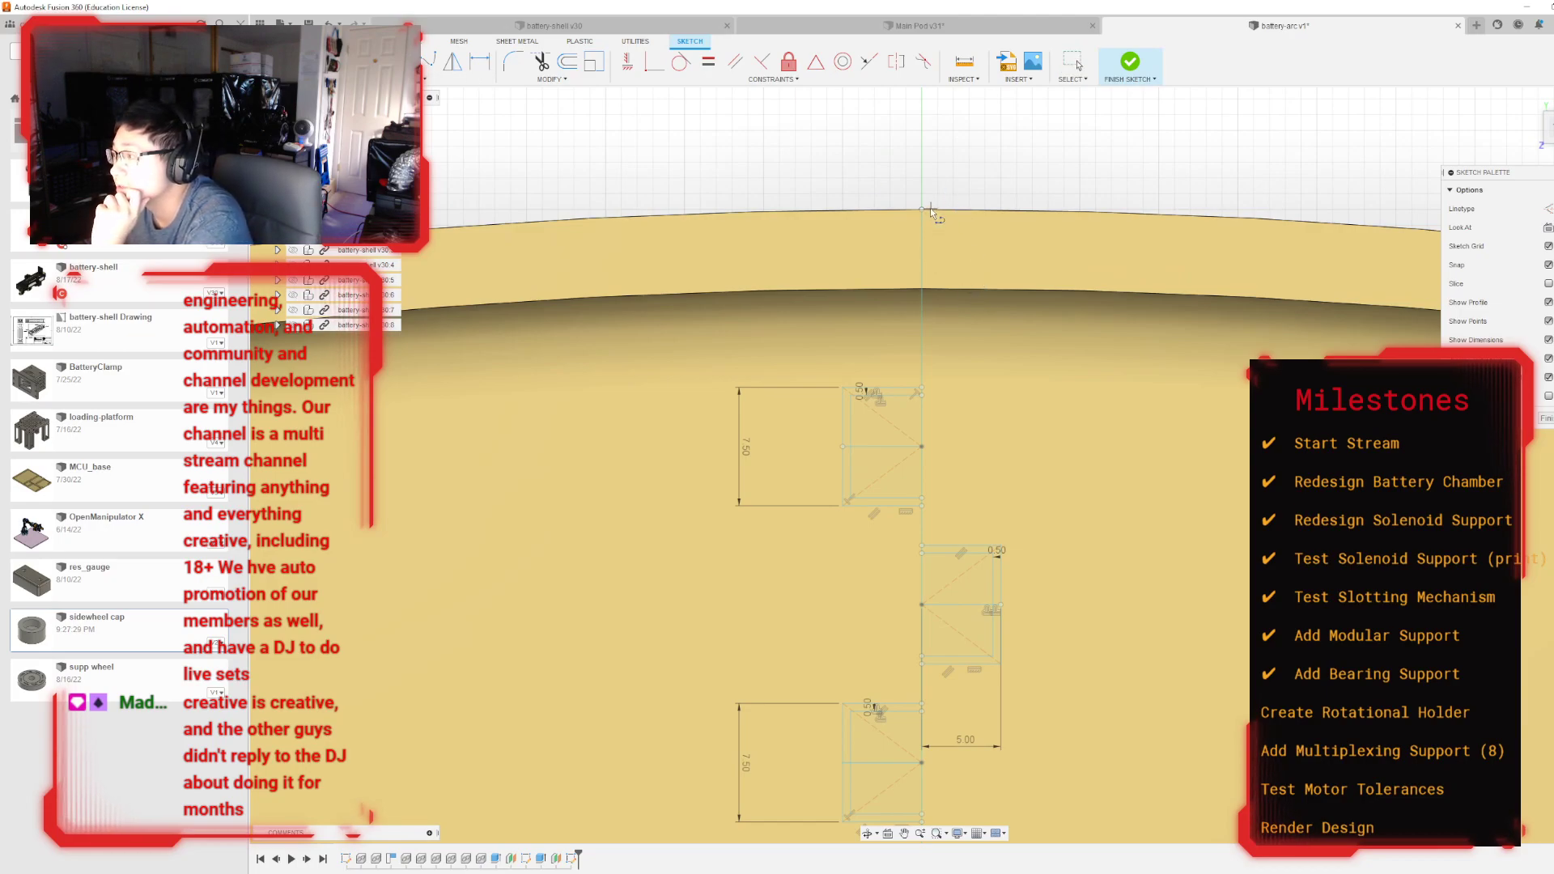
pyautogui.press('o')
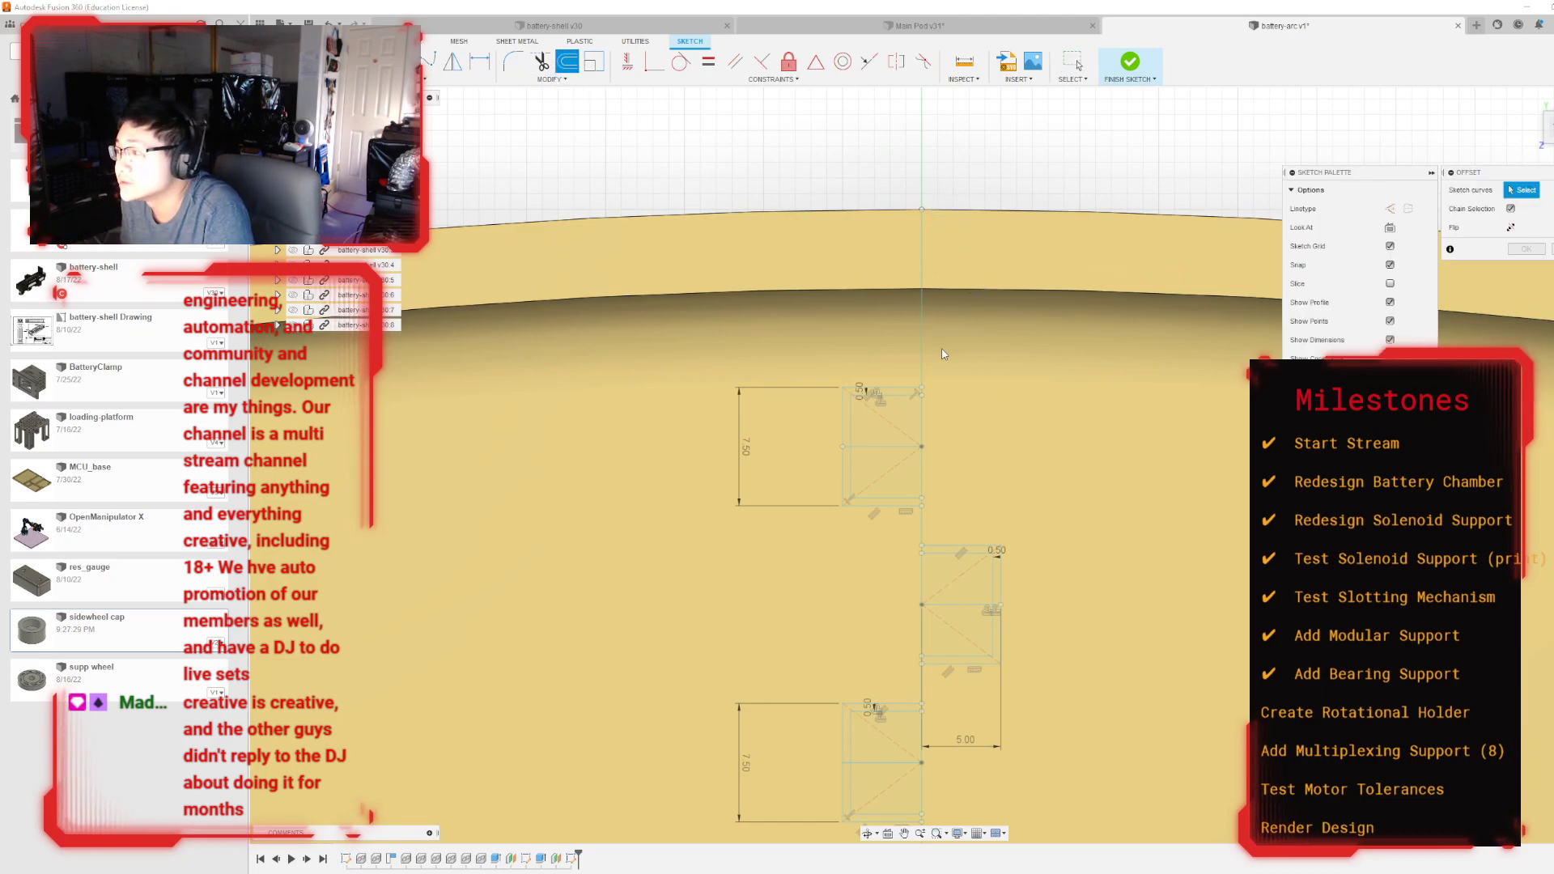
pyautogui.click(923, 344)
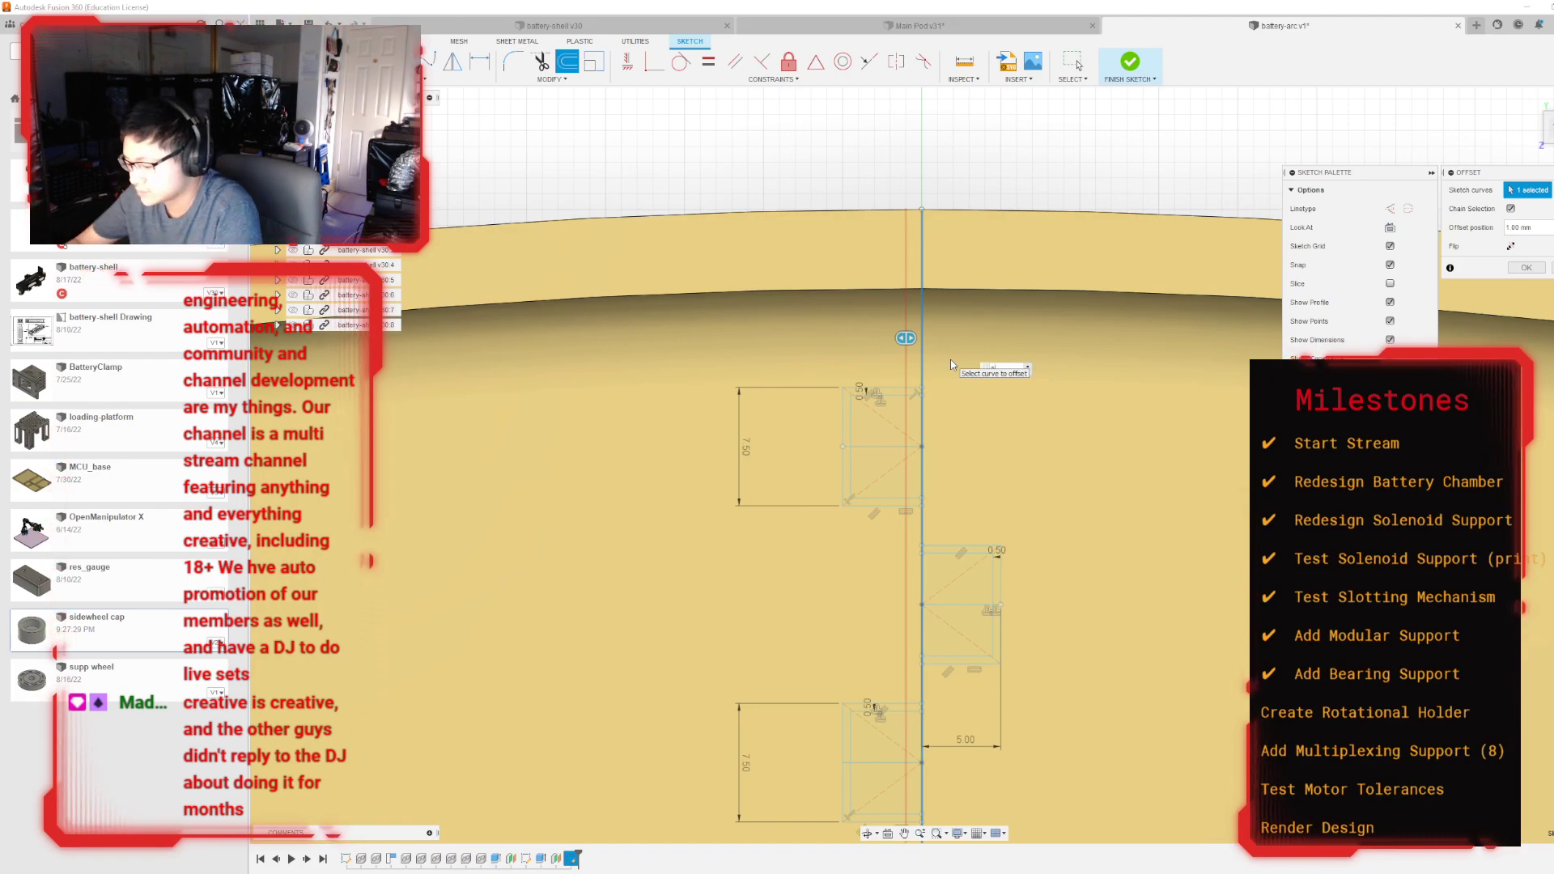
pyautogui.press('Return')
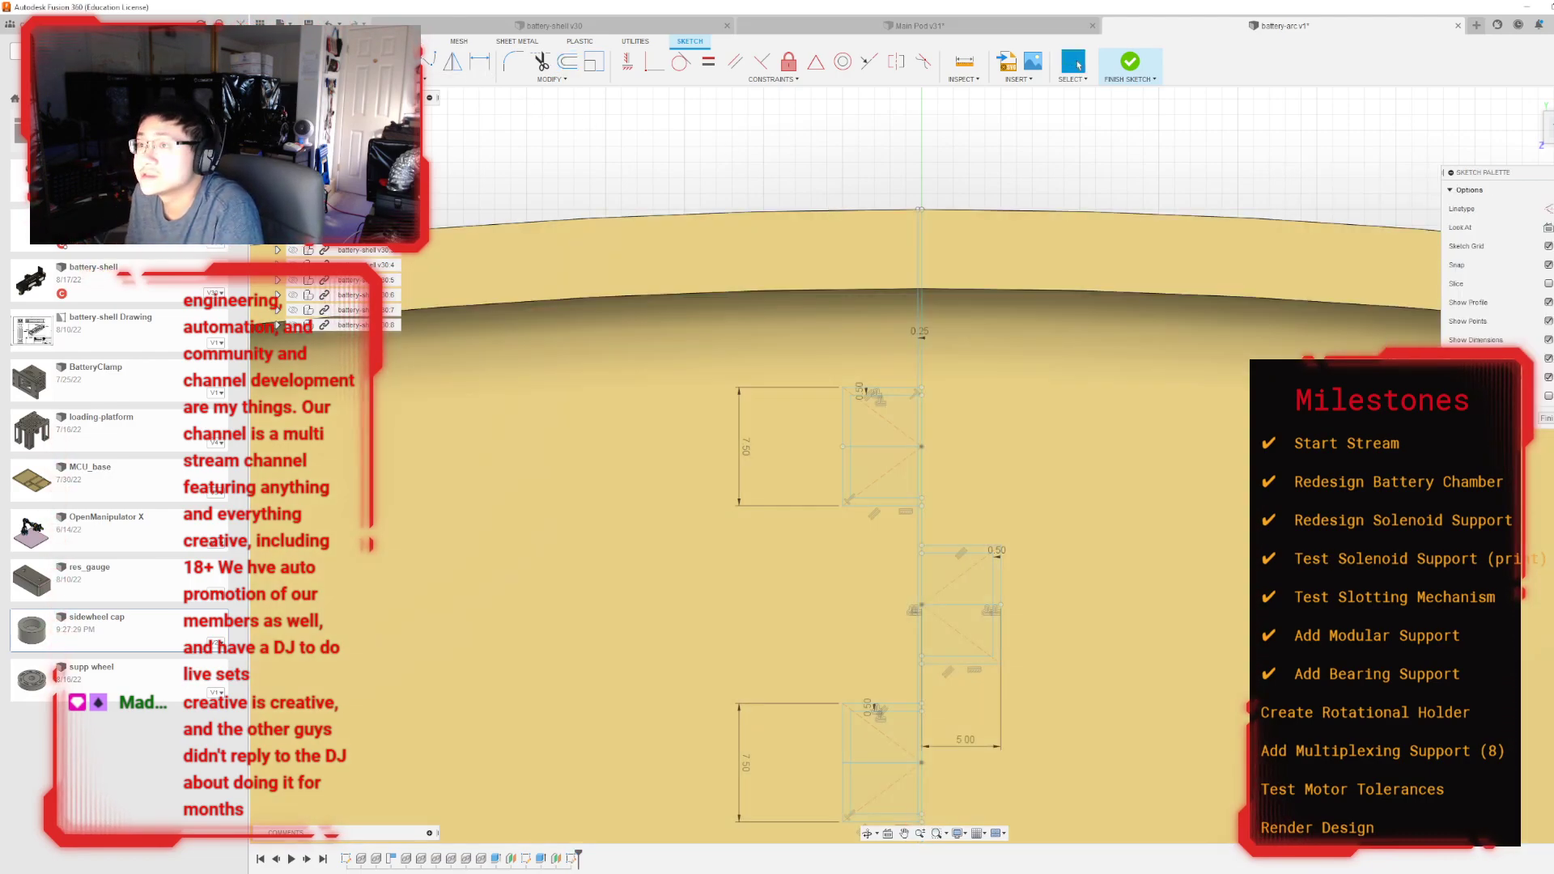
# Step: Offset the original vertical split line 0.25 mm toward the middle half-rectangle's side and finish the sketch
pyautogui.press('o')
pyautogui.click(923, 314)
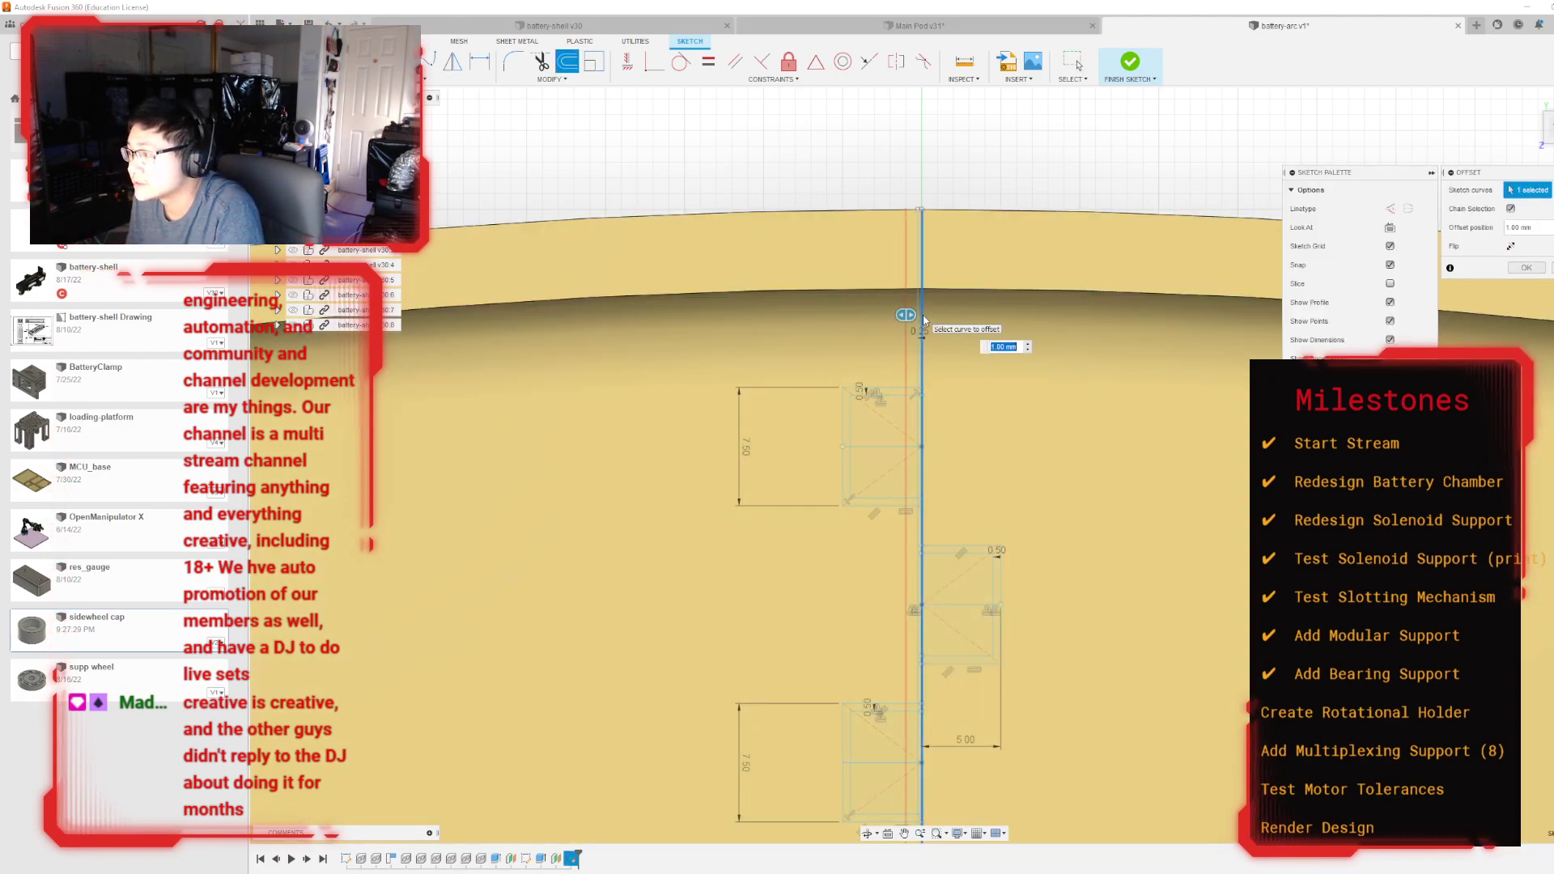
pyautogui.write('-0.25')
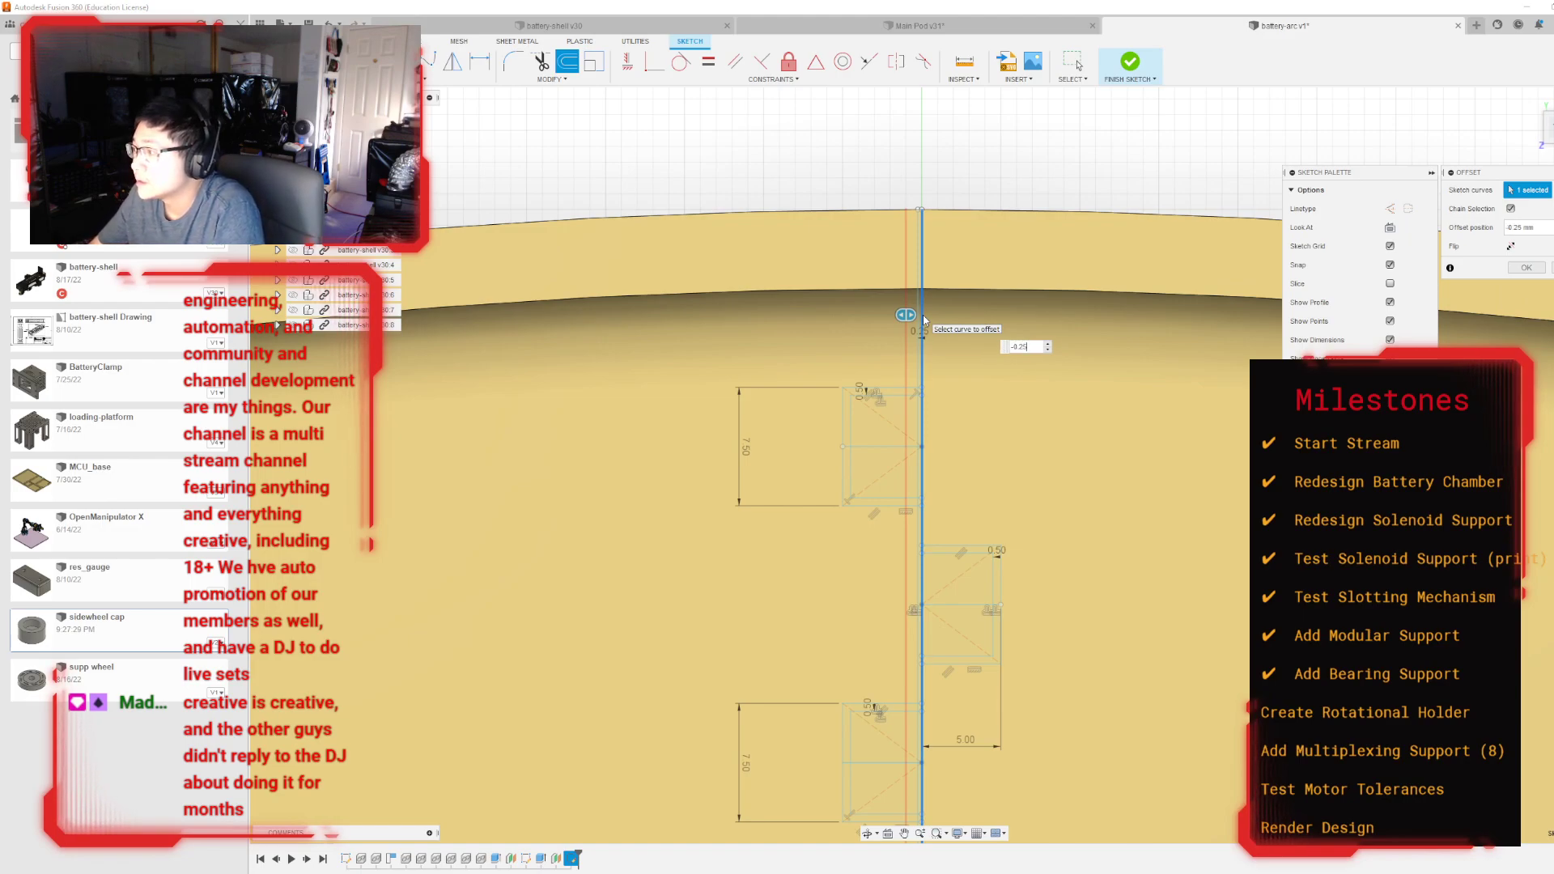
pyautogui.press('Return')
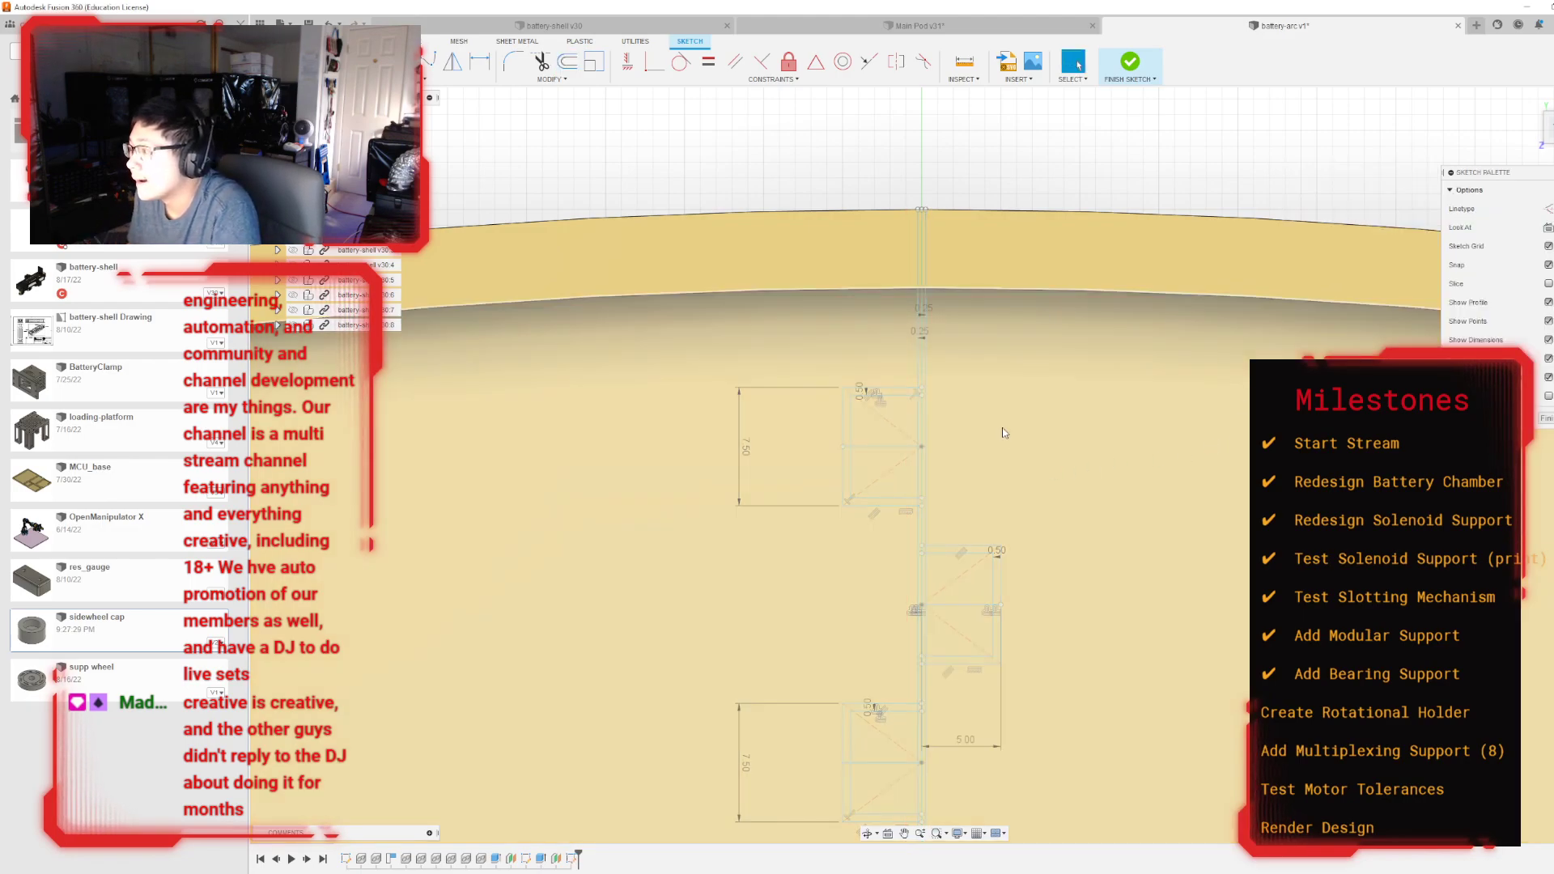
pyautogui.moveTo(1009, 353); pyautogui.dragTo(964, 267, button='middle')
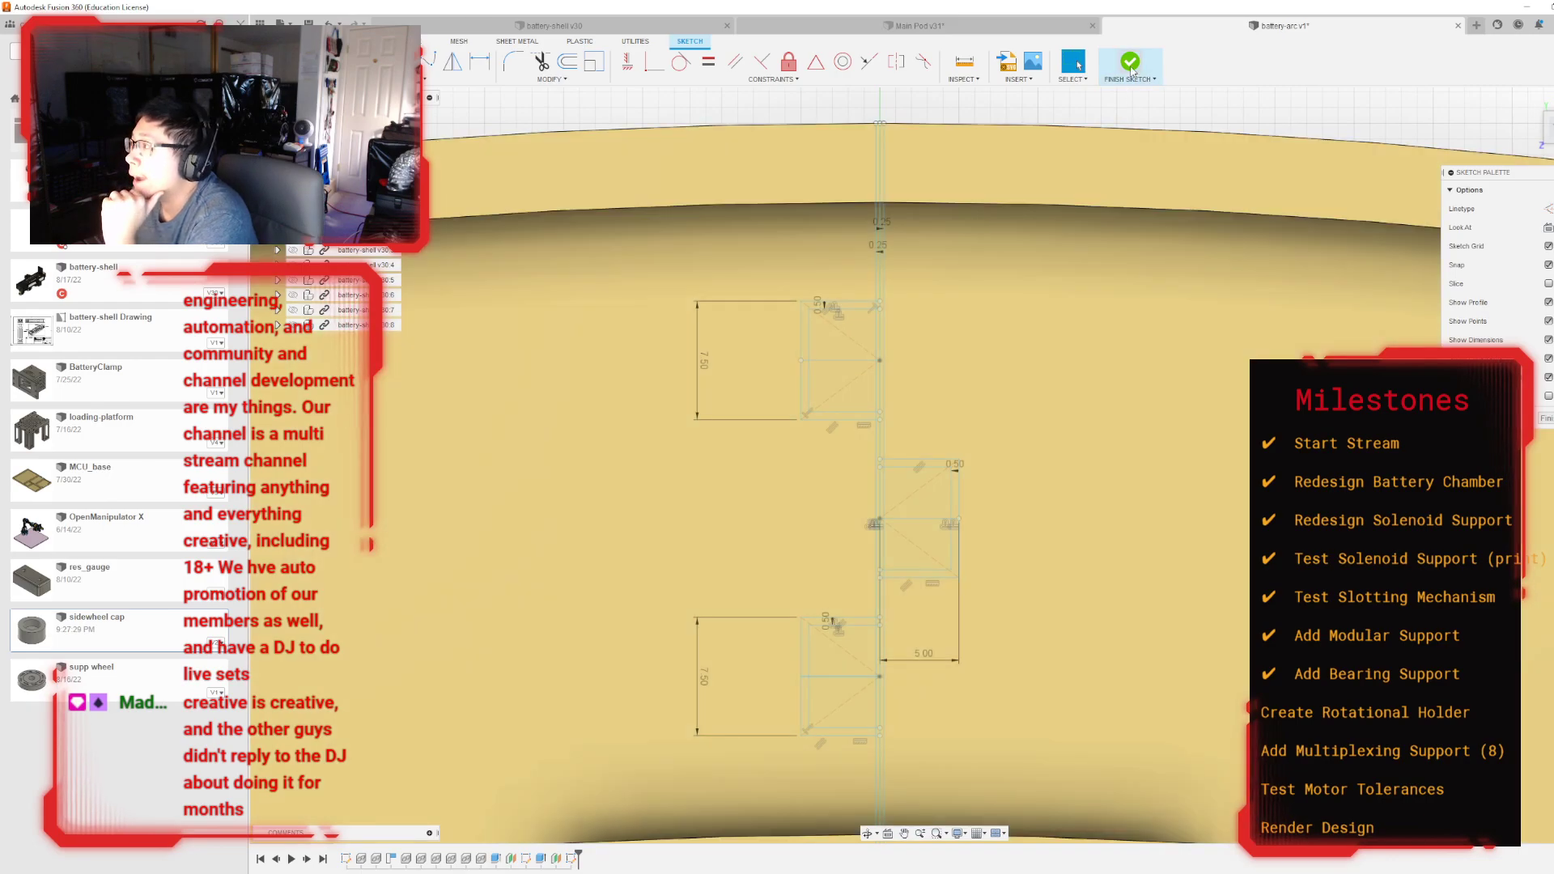
pyautogui.click(1130, 65)
pyautogui.moveTo(1544, 127); pyautogui.dragTo(1405, 264)
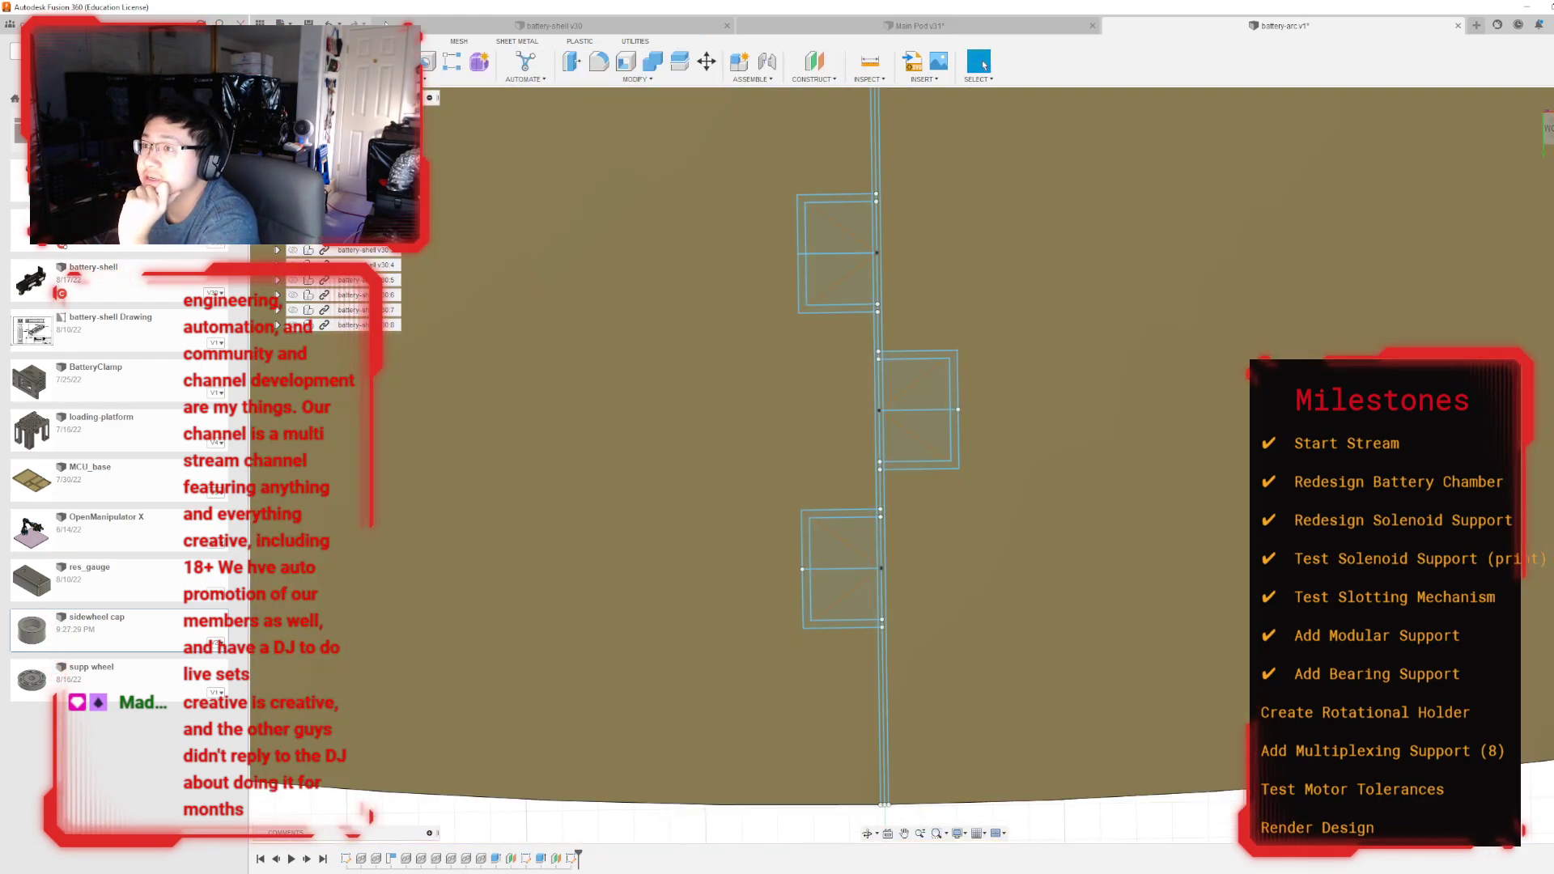
pyautogui.press('e')
pyautogui.scroll(2, 883, 687)
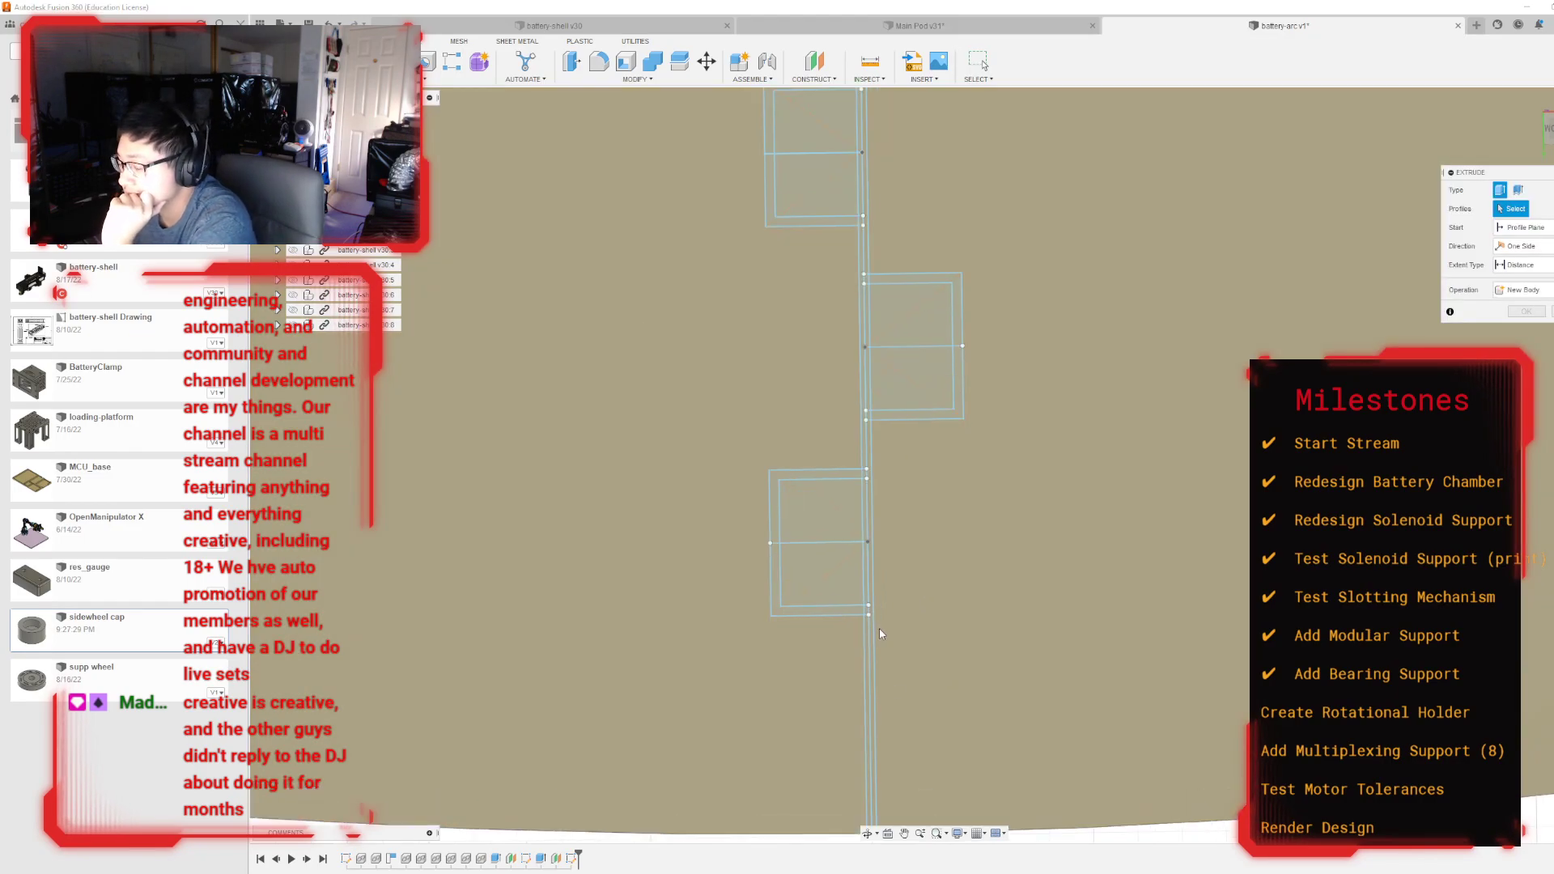
pyautogui.scroll(1, 879, 629)
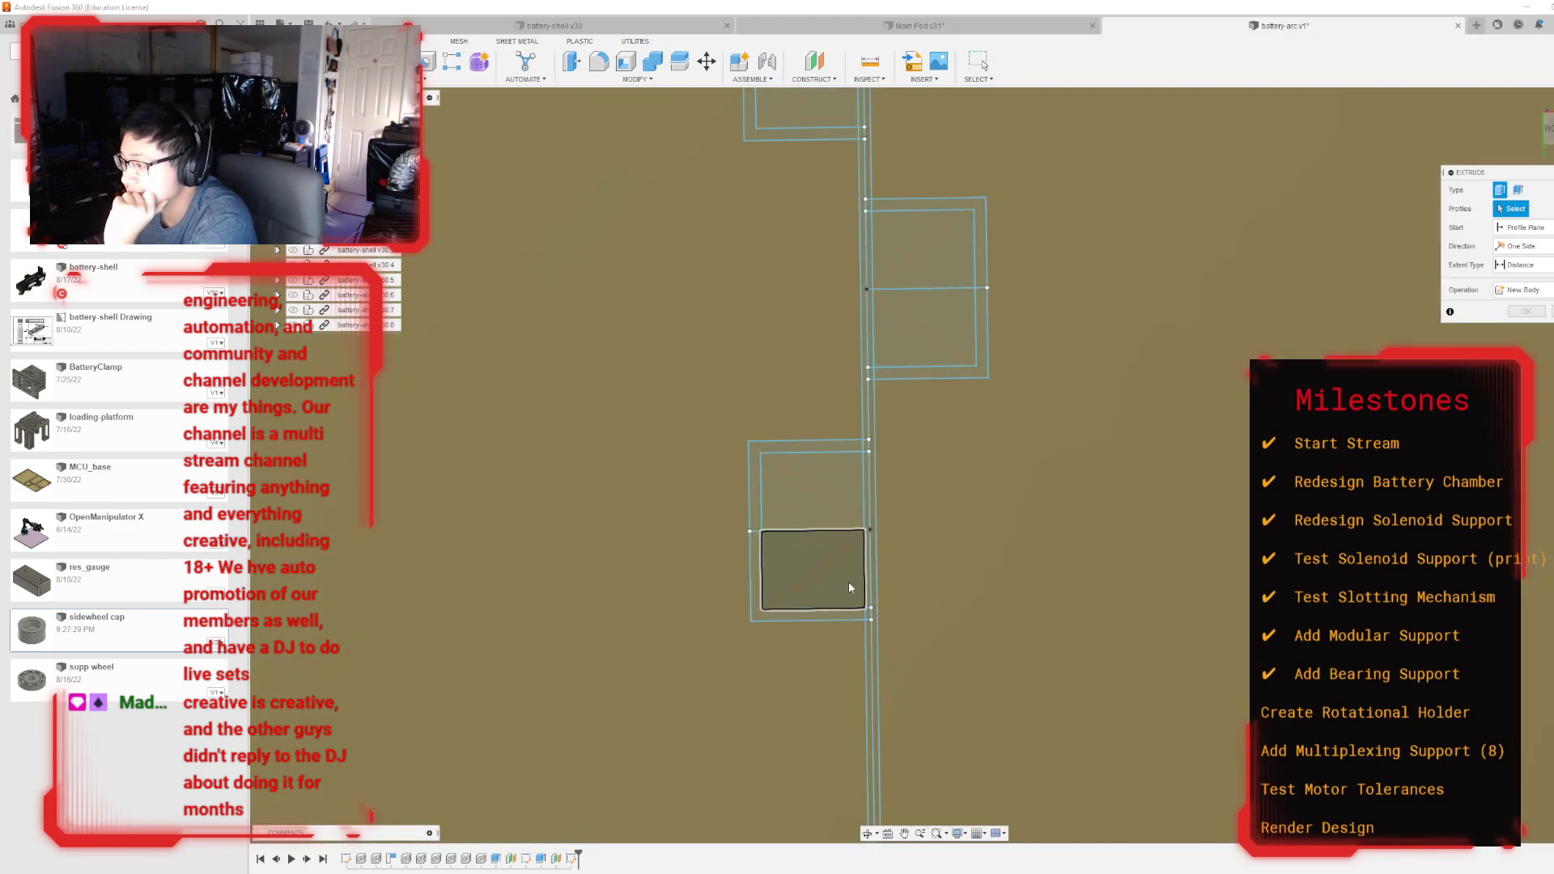
pyautogui.click(780, 617)
pyautogui.click(755, 485)
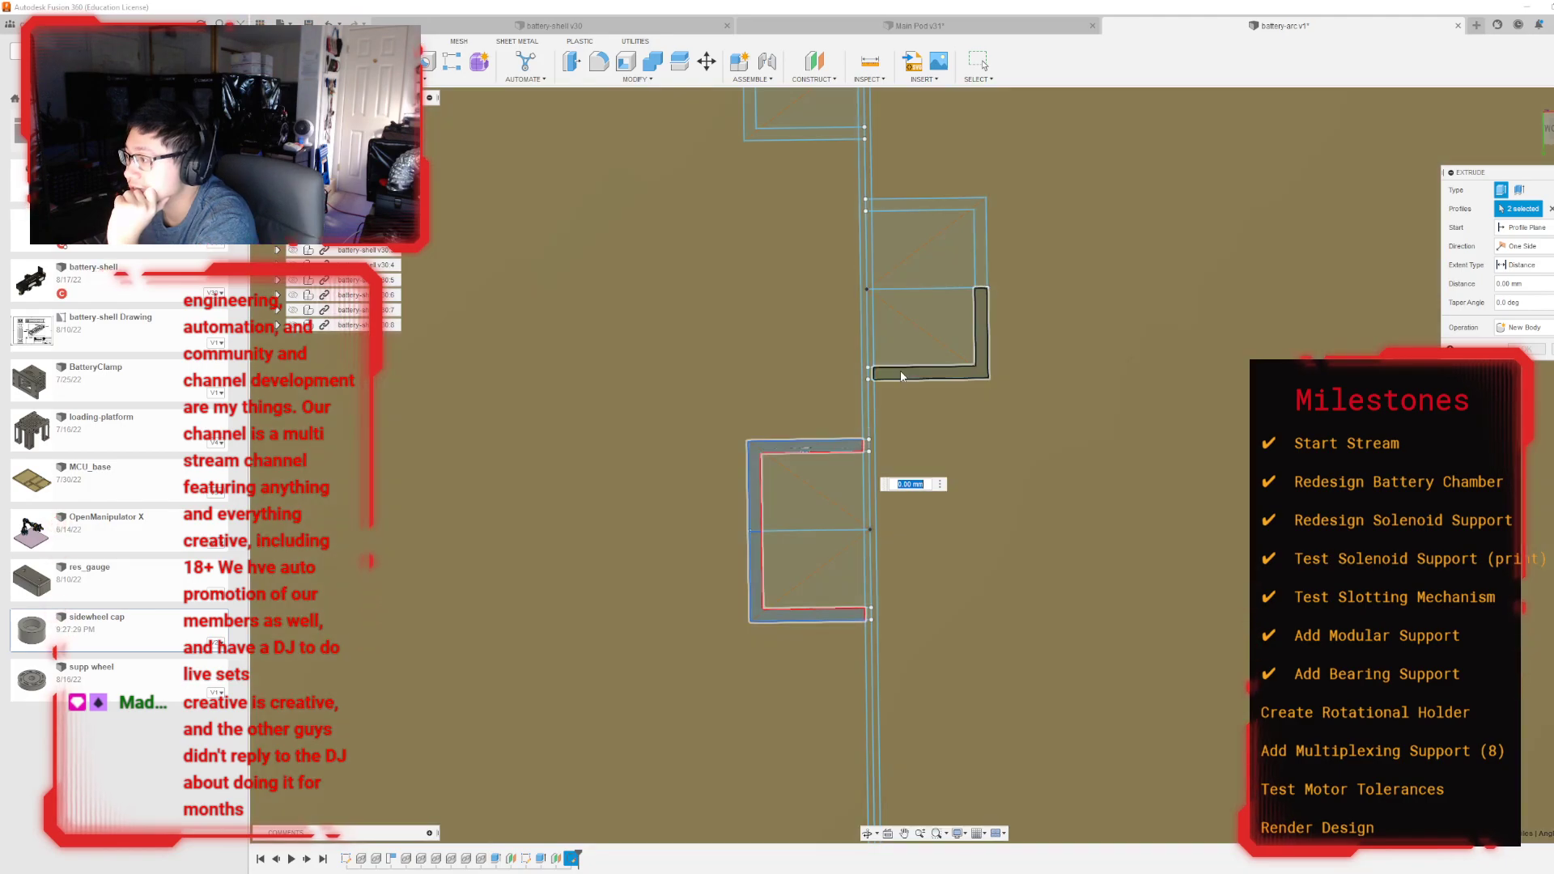
pyautogui.click(901, 374)
pyautogui.click(874, 205)
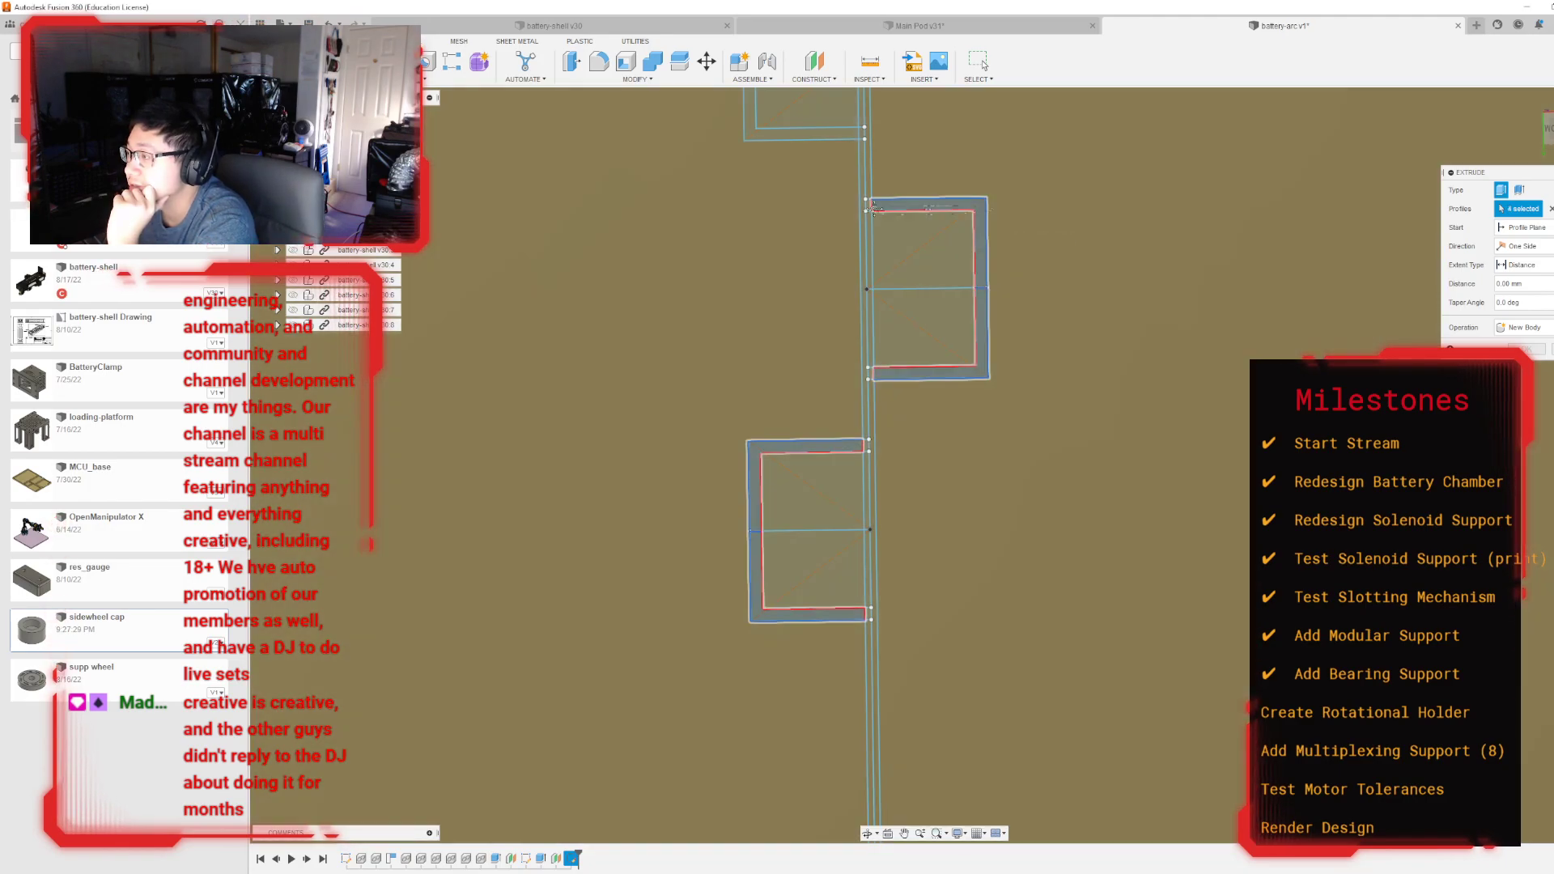
pyautogui.moveTo(873, 208); pyautogui.dragTo(876, 576, button='middle')
pyautogui.click(822, 503)
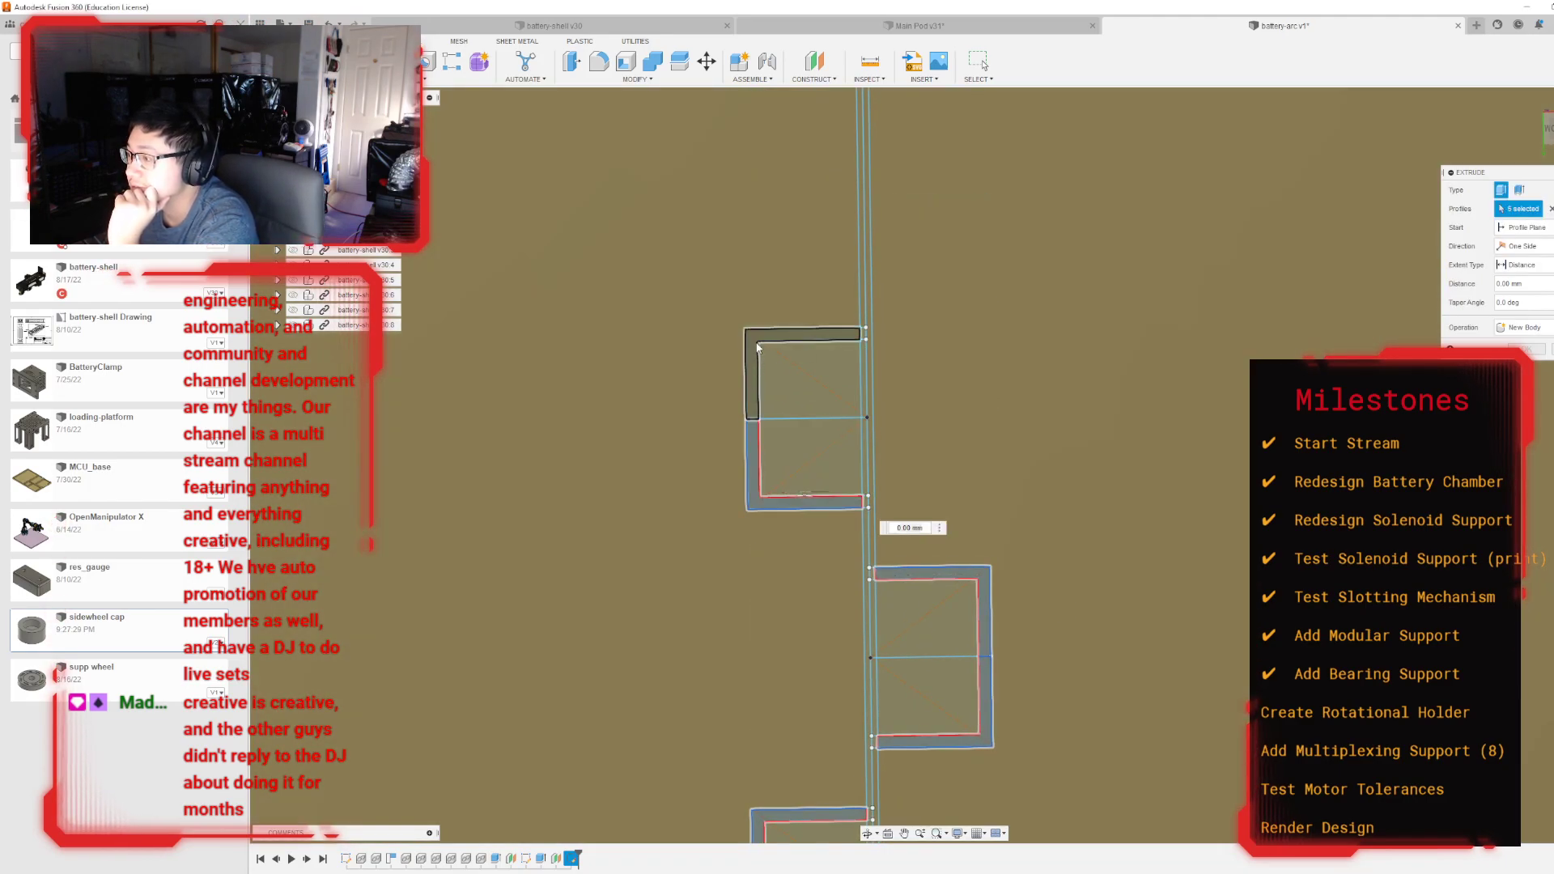
pyautogui.click(756, 343)
pyautogui.moveTo(838, 441); pyautogui.dragTo(844, 661, button='middle')
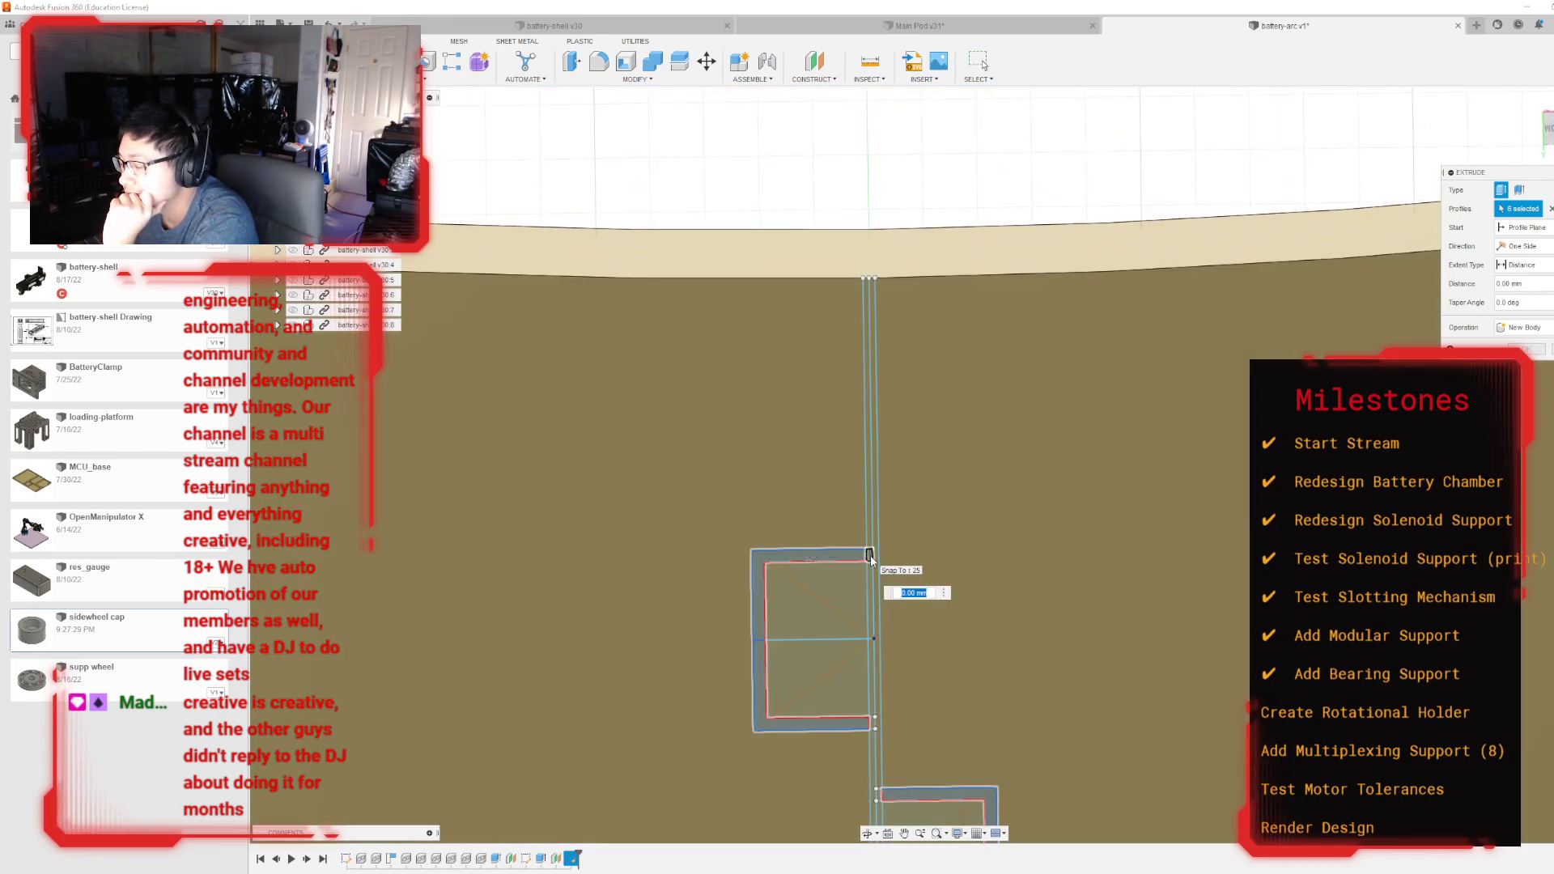
pyautogui.click(871, 557)
pyautogui.scroll(2, 868, 541)
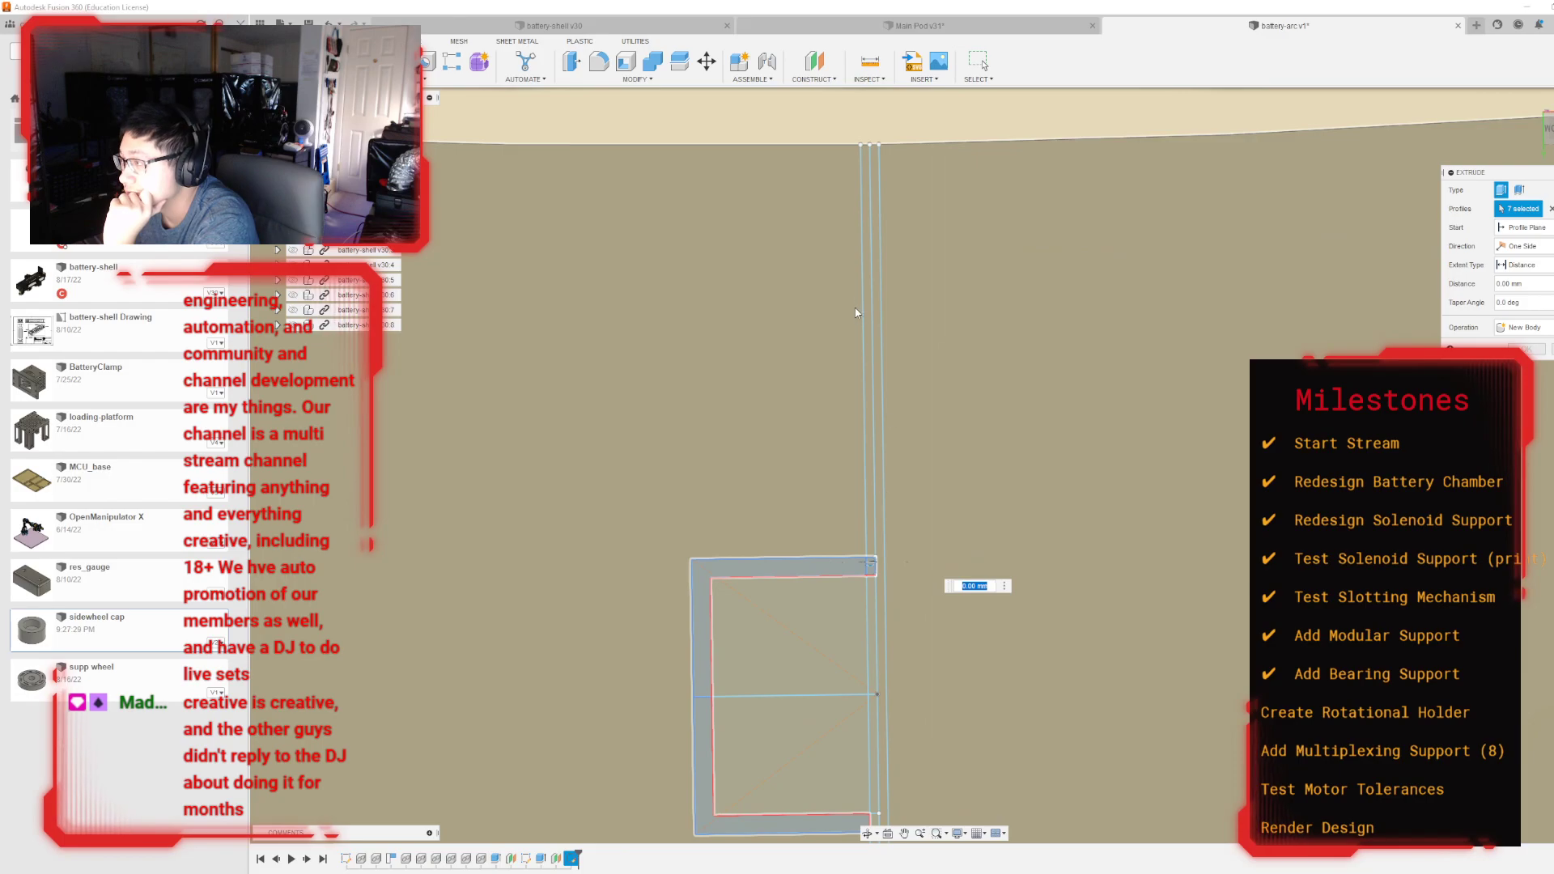
pyautogui.scroll(-3, 1080, 331)
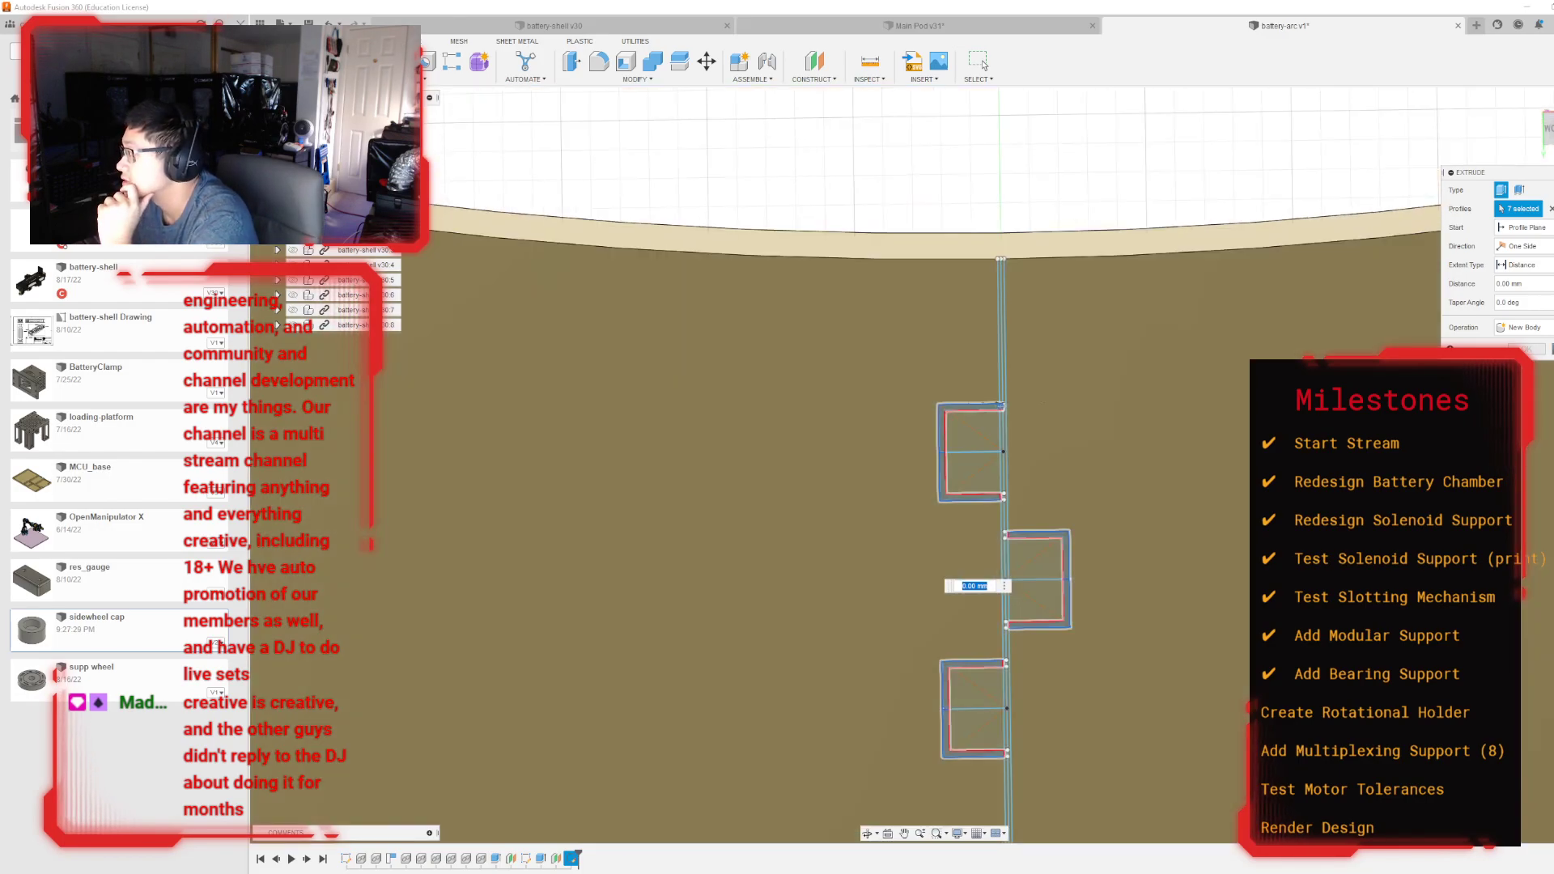
pyautogui.press('Escape')
pyautogui.scroll(-5, 1467, 247)
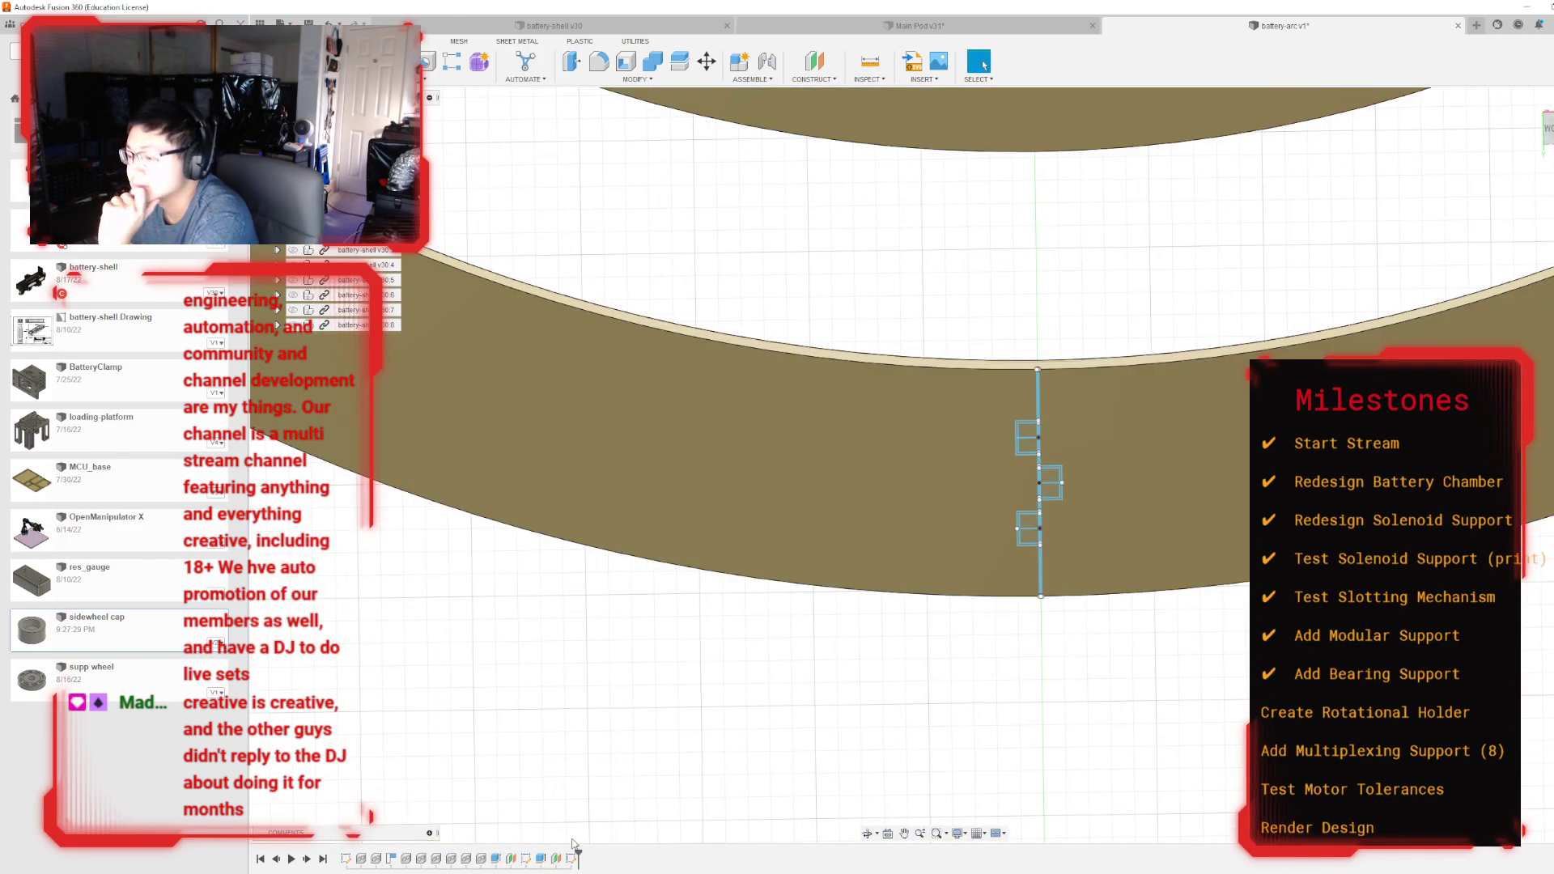
pyautogui.doubleClick(570, 858)
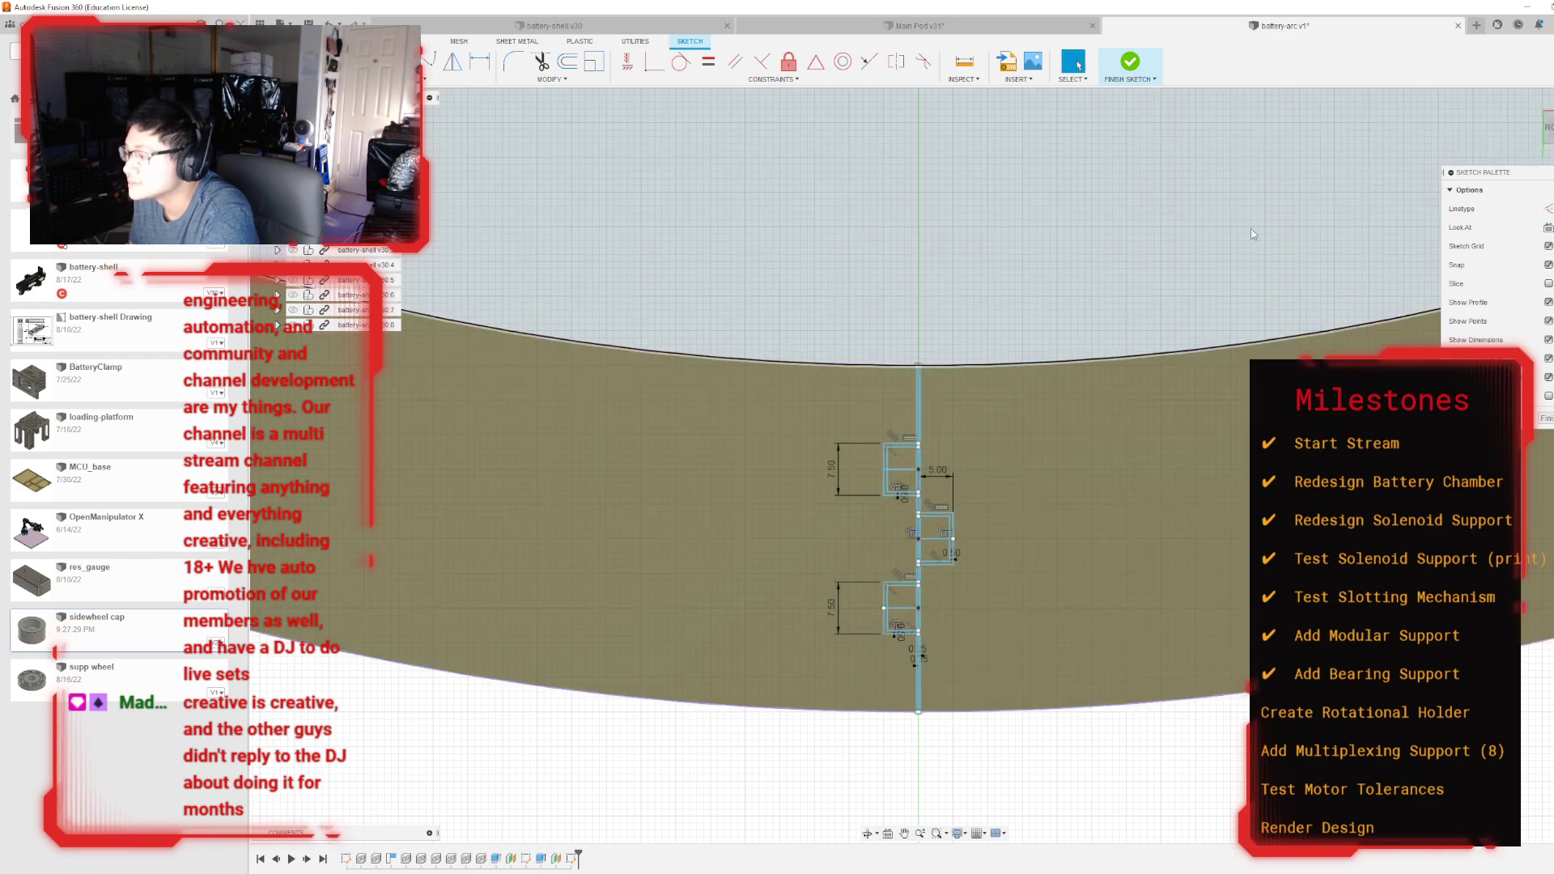
pyautogui.click(1131, 62)
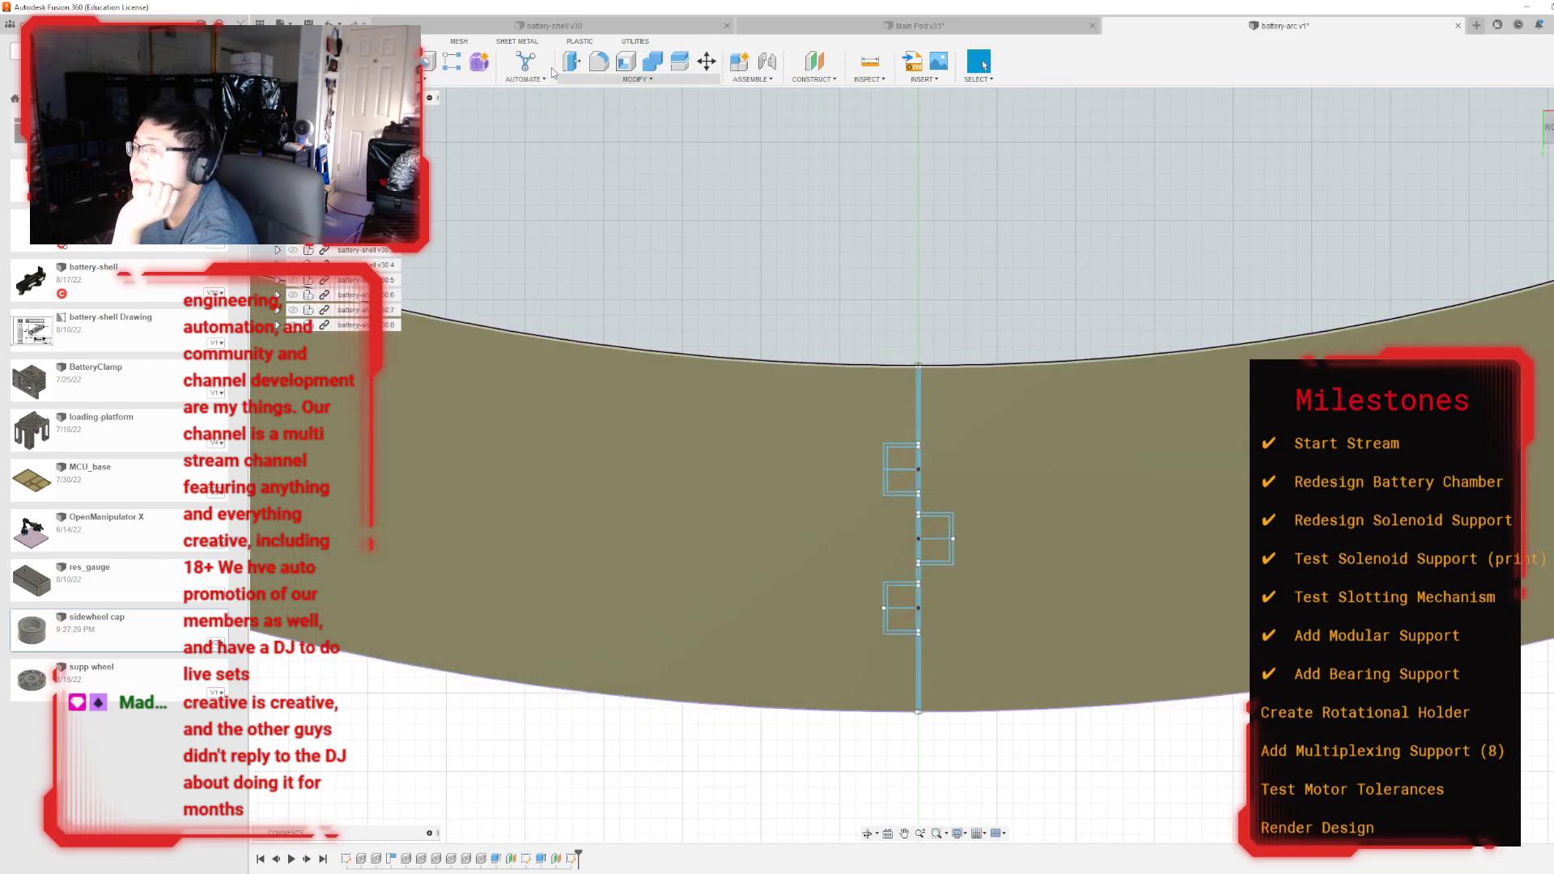
pyautogui.scroll(8, 835, 453)
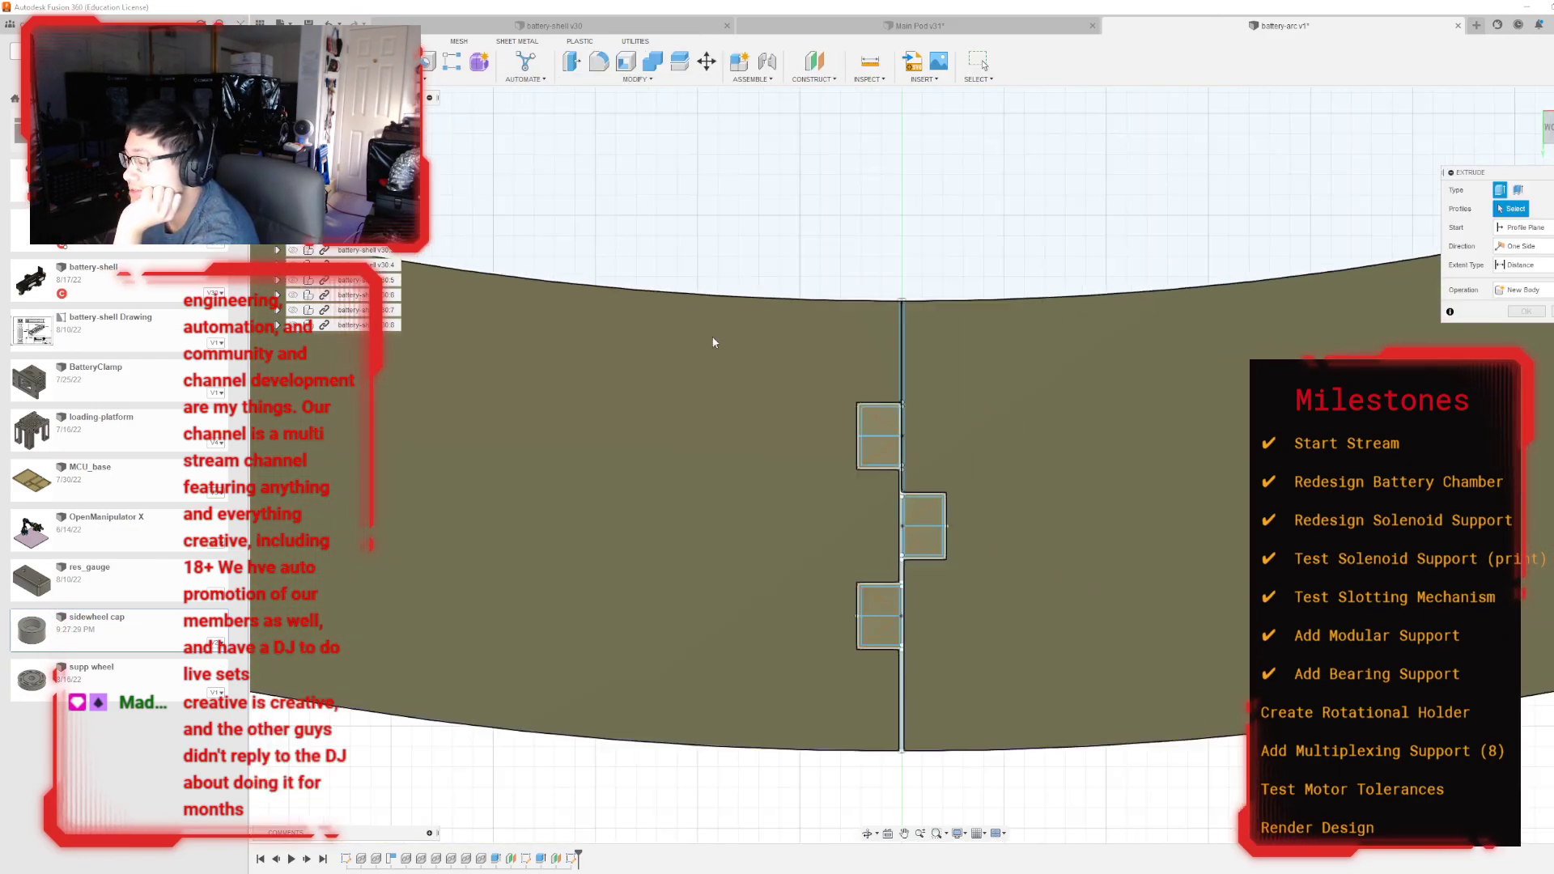
pyautogui.press('e')
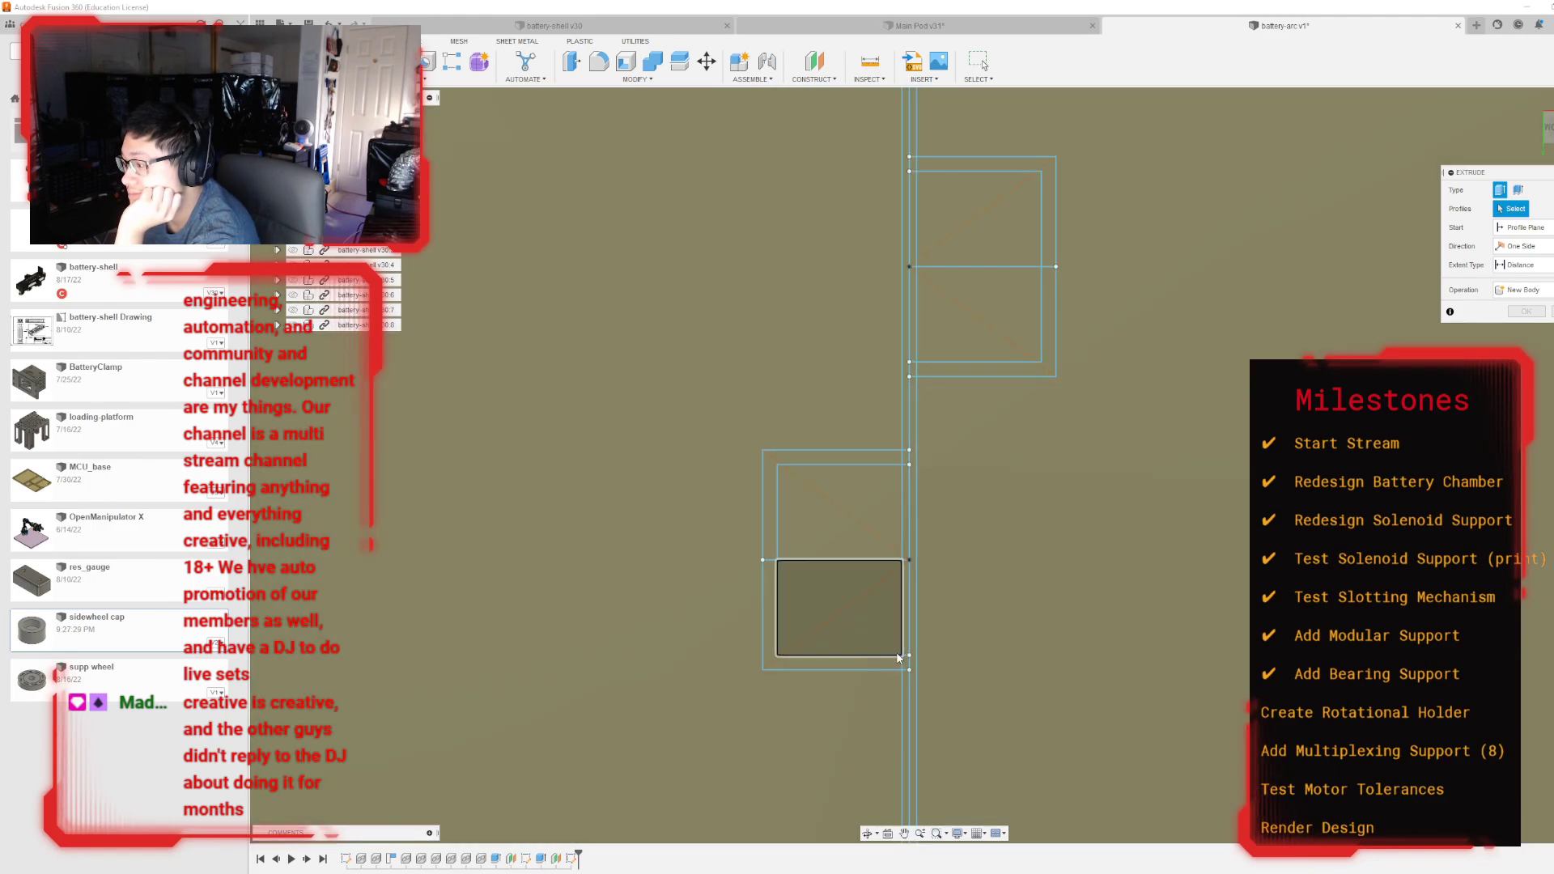
pyautogui.scroll(-1, 891, 653)
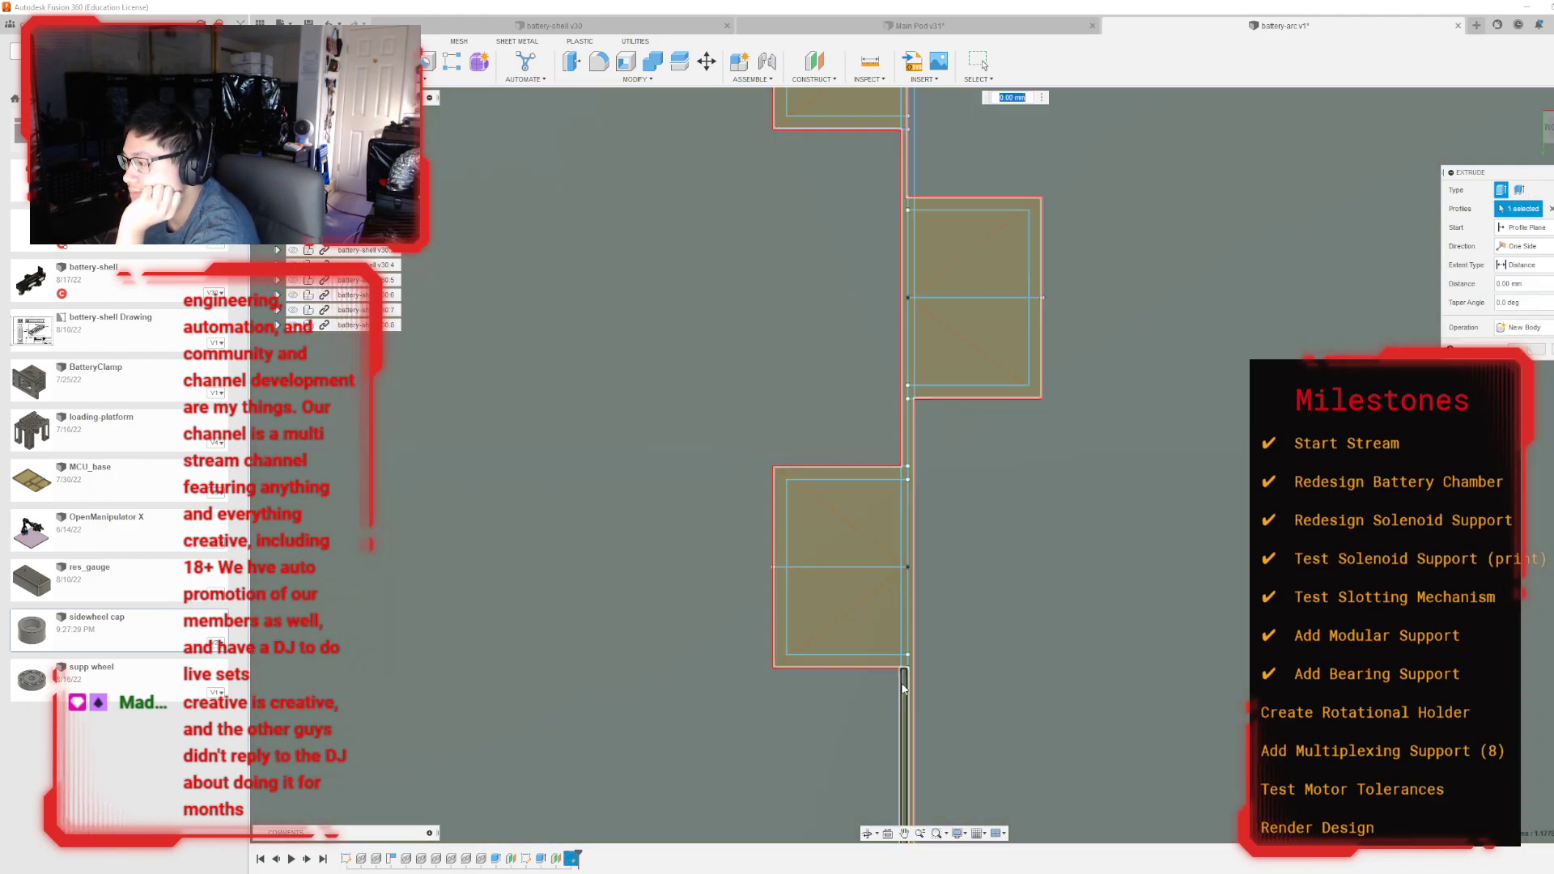
pyautogui.click(903, 684)
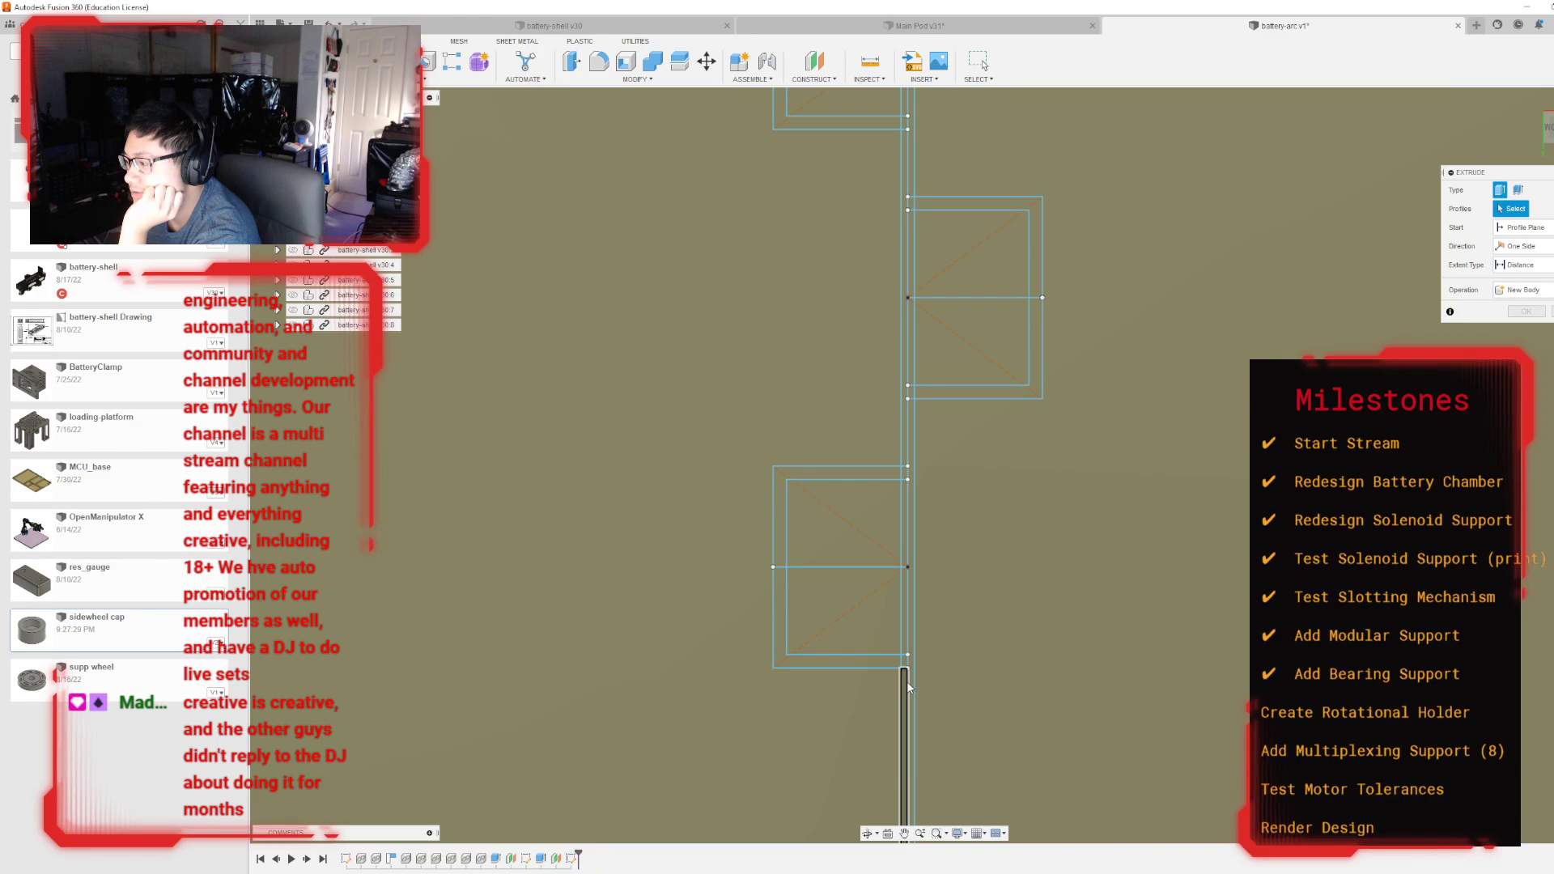
pyautogui.click(886, 661)
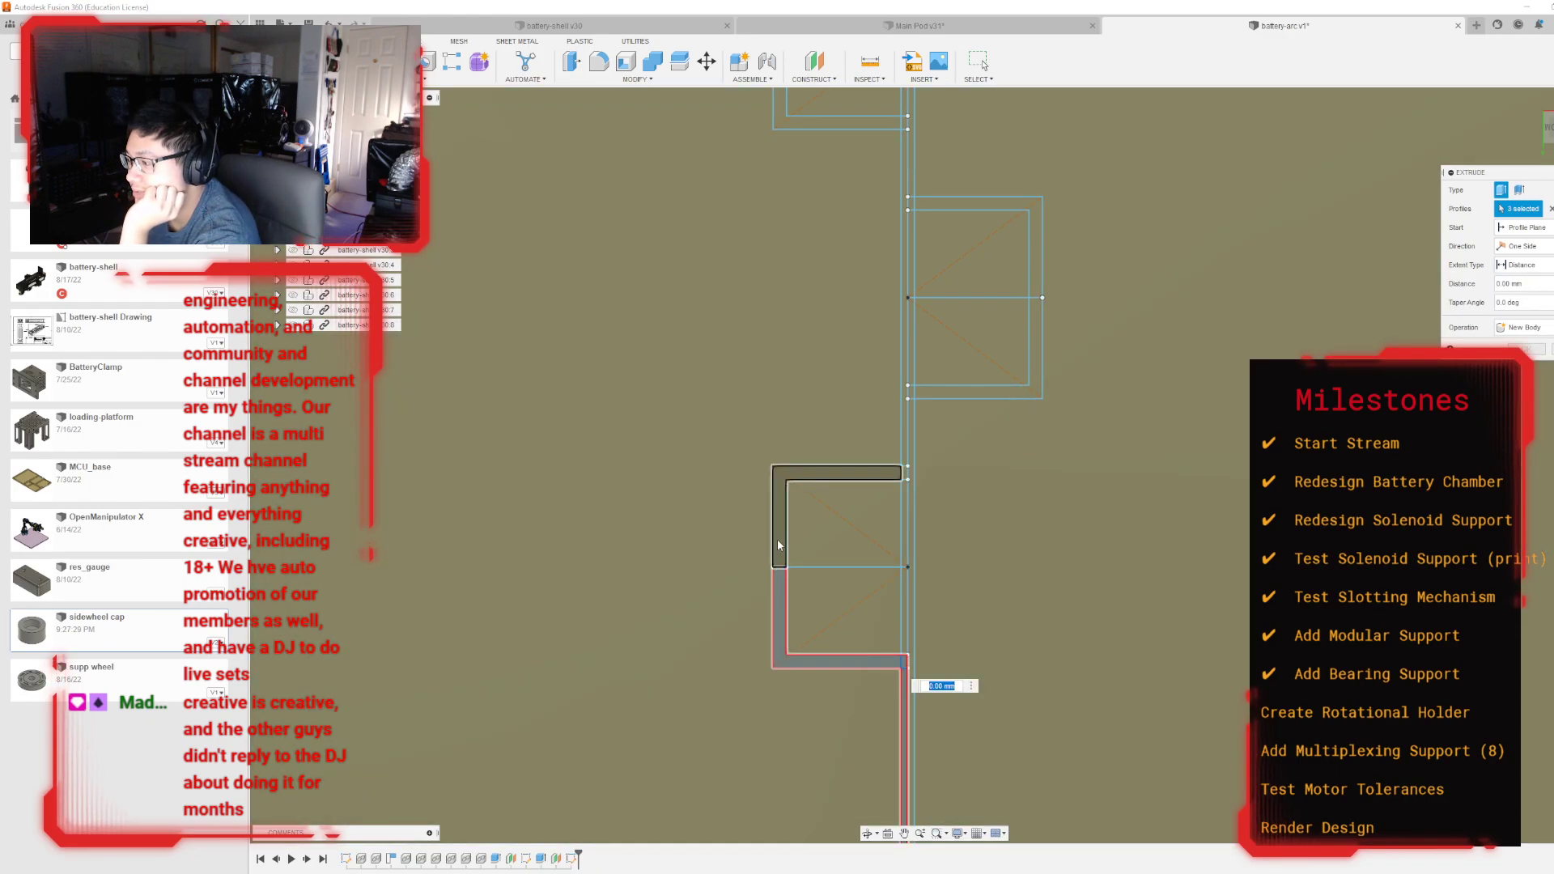
pyautogui.click(778, 540)
pyautogui.click(904, 473)
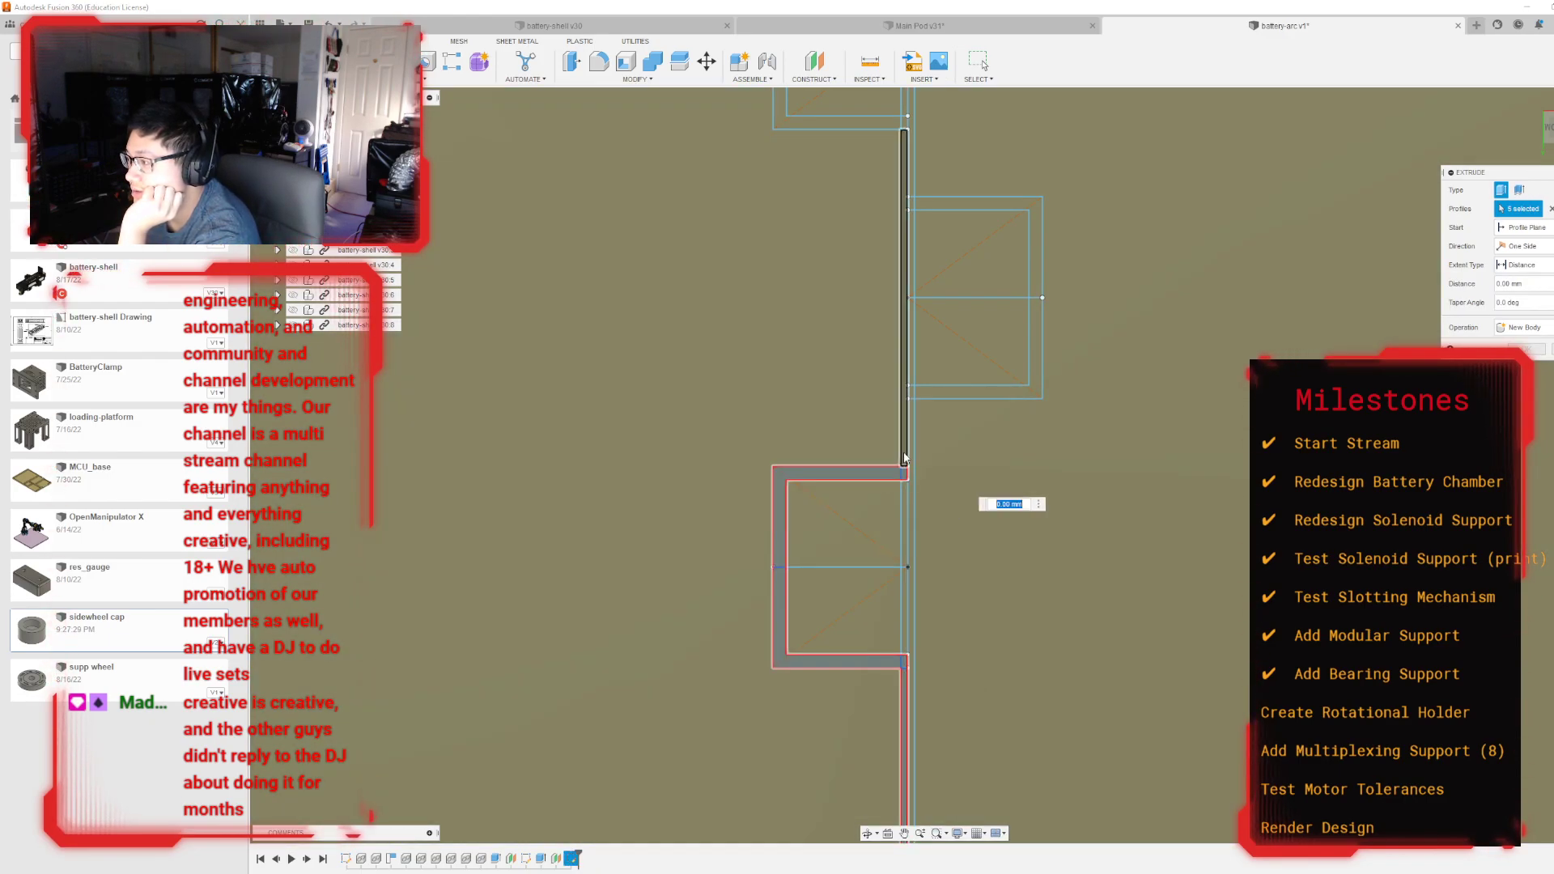
pyautogui.click(904, 454)
pyautogui.moveTo(904, 458); pyautogui.dragTo(878, 734, button='middle')
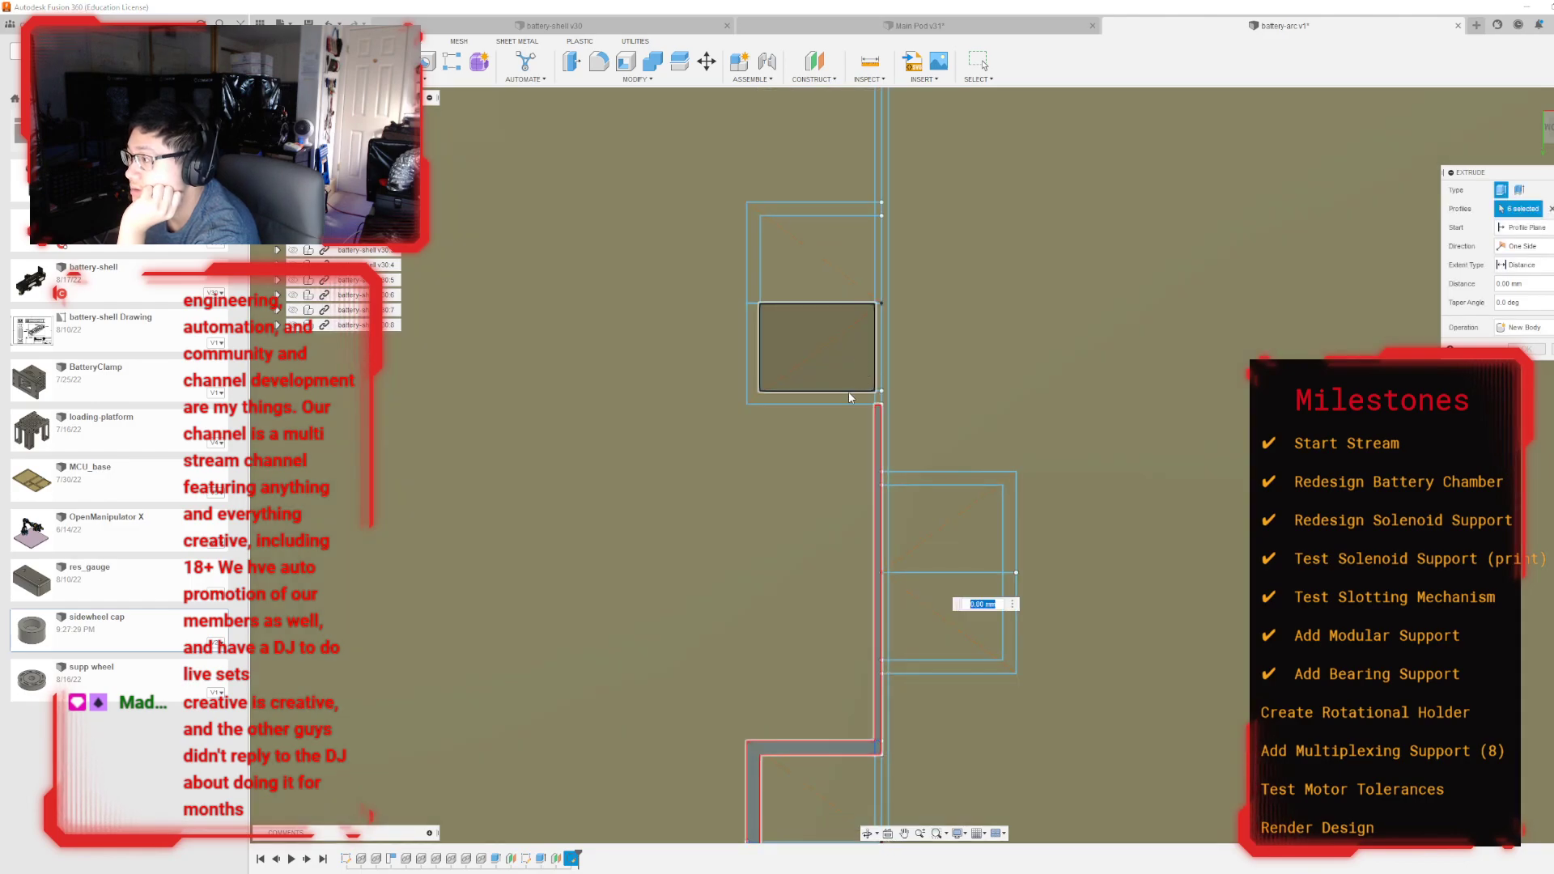
pyautogui.click(847, 395)
pyautogui.click(878, 397)
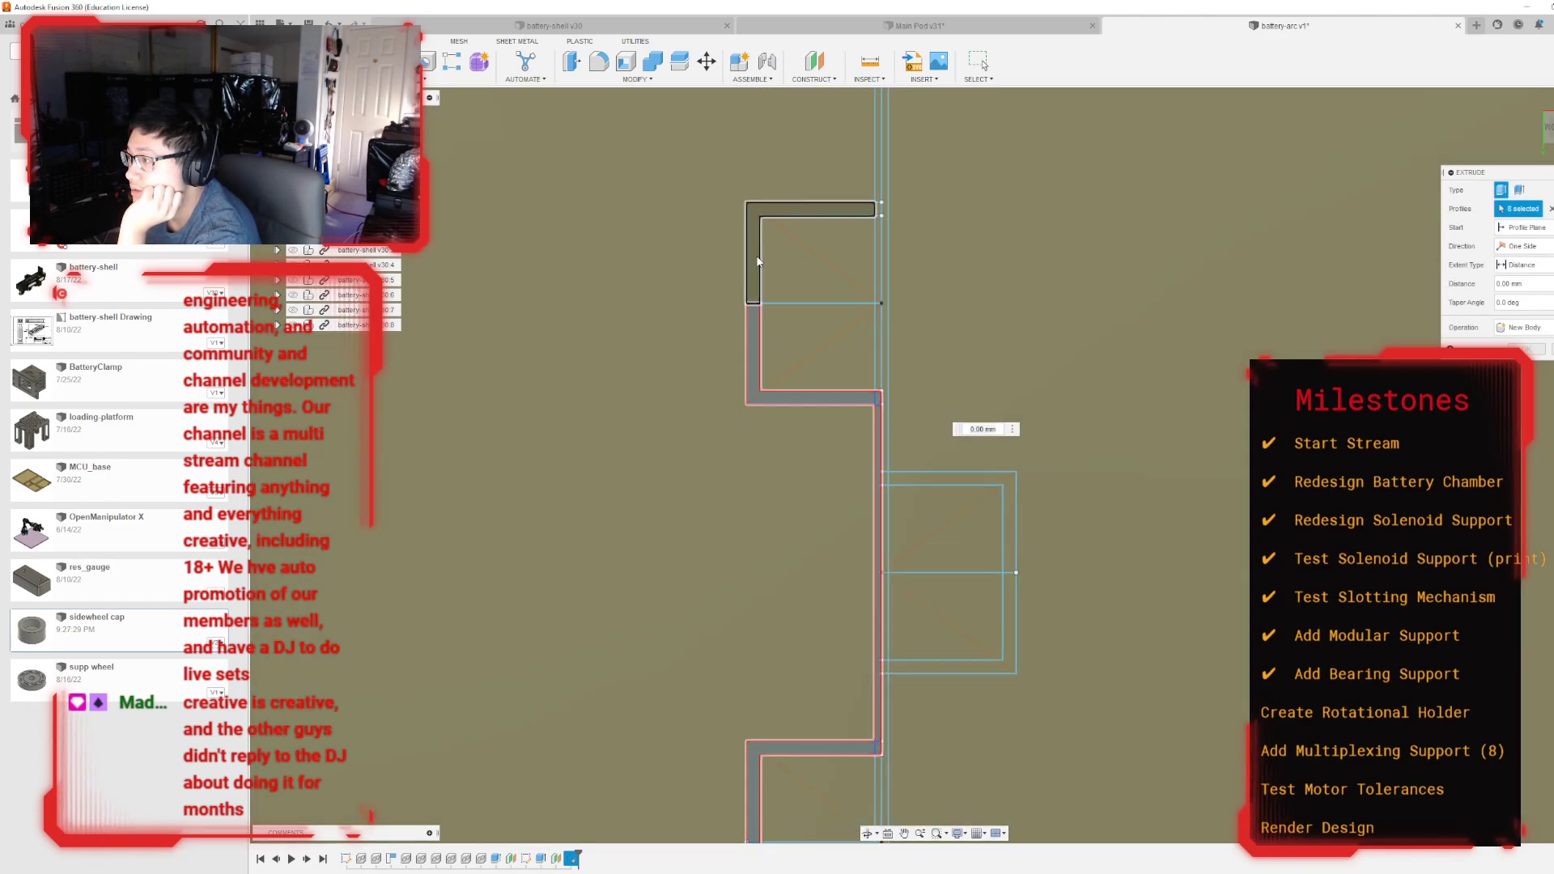
pyautogui.click(755, 256)
pyautogui.click(861, 186)
pyautogui.click(867, 187)
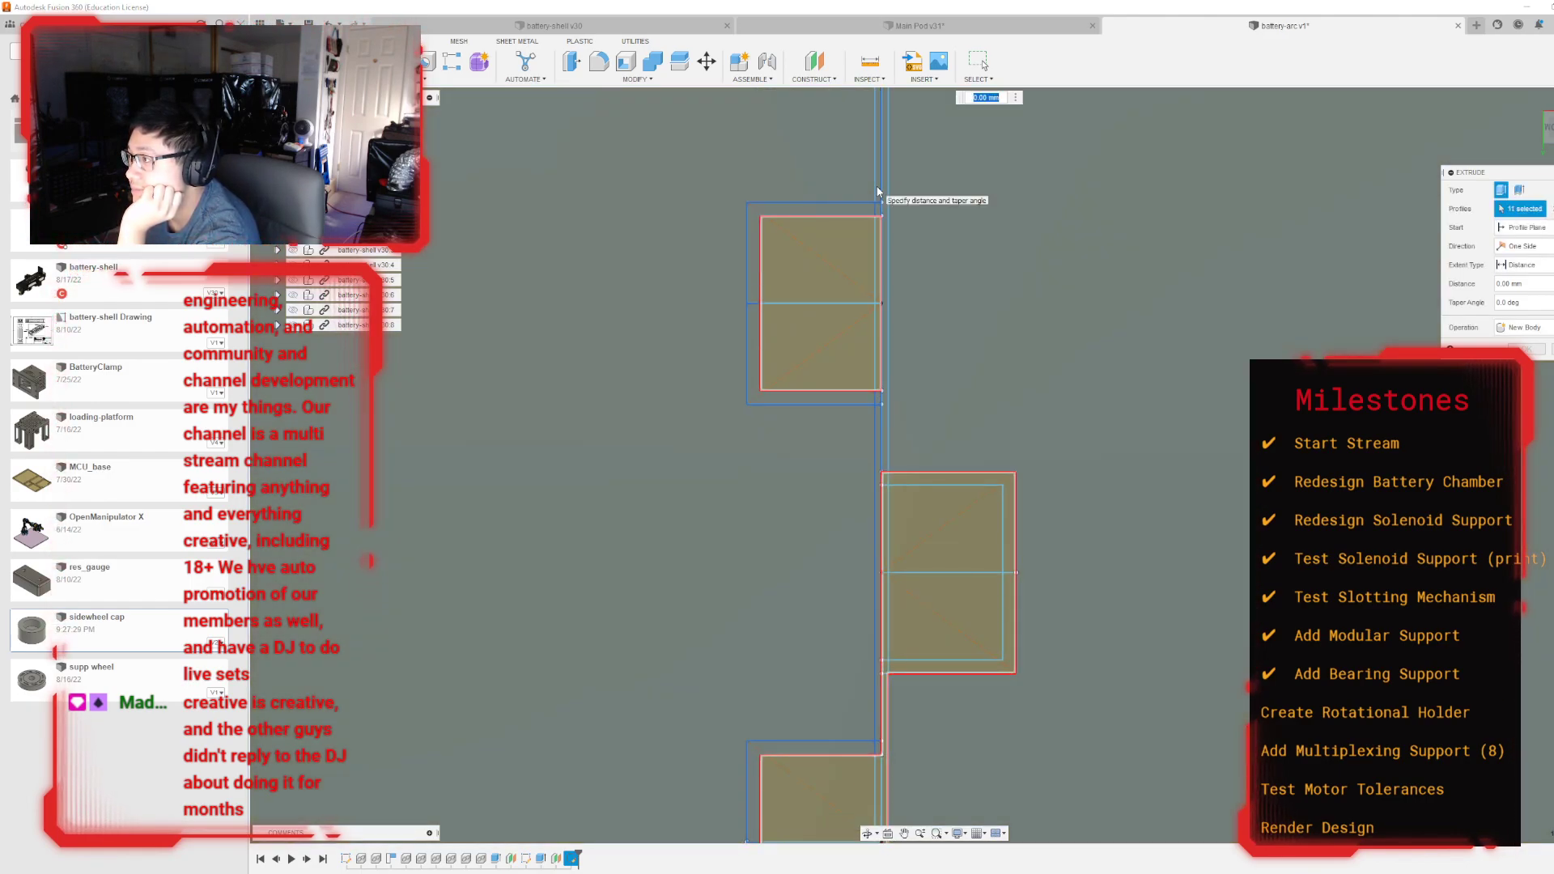
pyautogui.click(871, 186)
pyautogui.click(872, 187)
# Step: Examine the ends of the vertical split lines at both curved ring edges and the band around the half-rectangles
pyautogui.scroll(5, 881, 194)
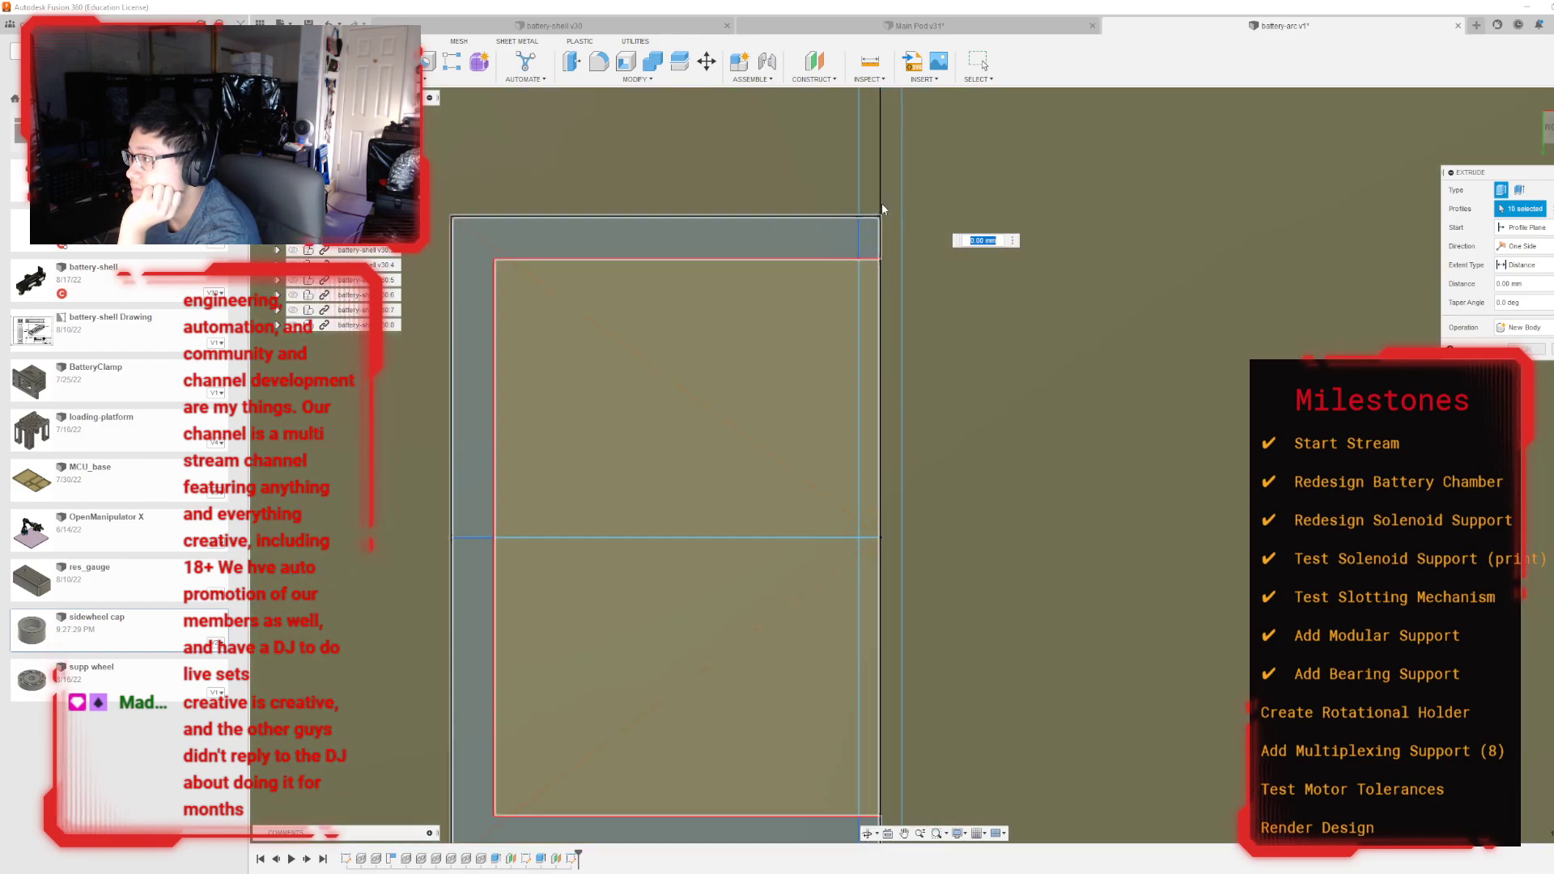
pyautogui.moveTo(863, 188); pyautogui.dragTo(819, 858, button='middle')
pyautogui.scroll(-5, 780, 463)
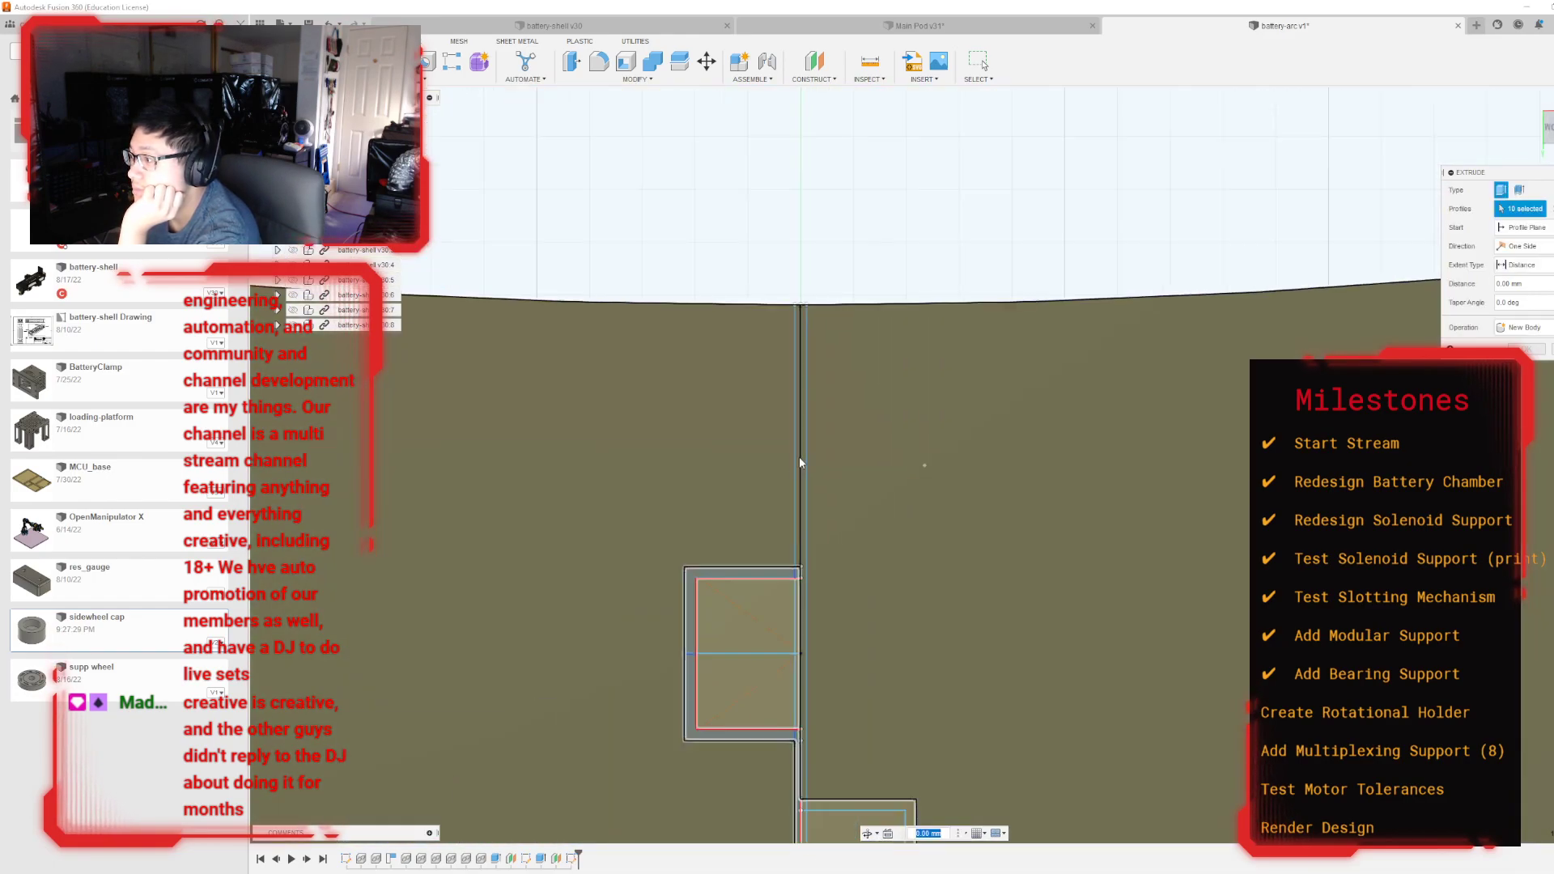
pyautogui.scroll(2, 799, 457)
pyautogui.scroll(4, 799, 615)
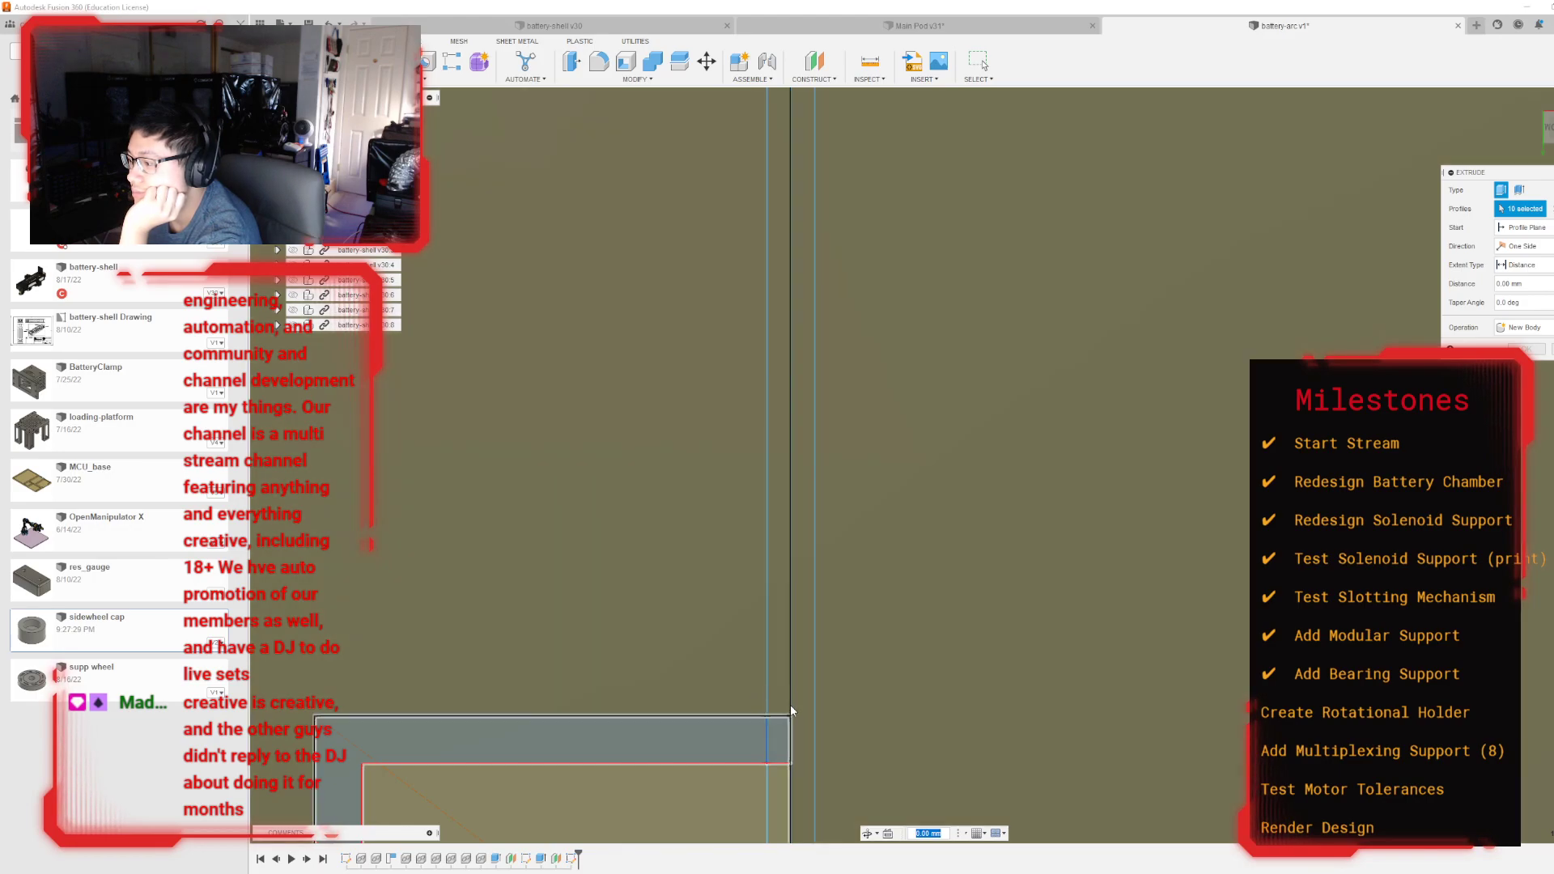
pyautogui.scroll(-5, 823, 594)
pyautogui.scroll(6, 816, 531)
pyautogui.scroll(-2, 858, 368)
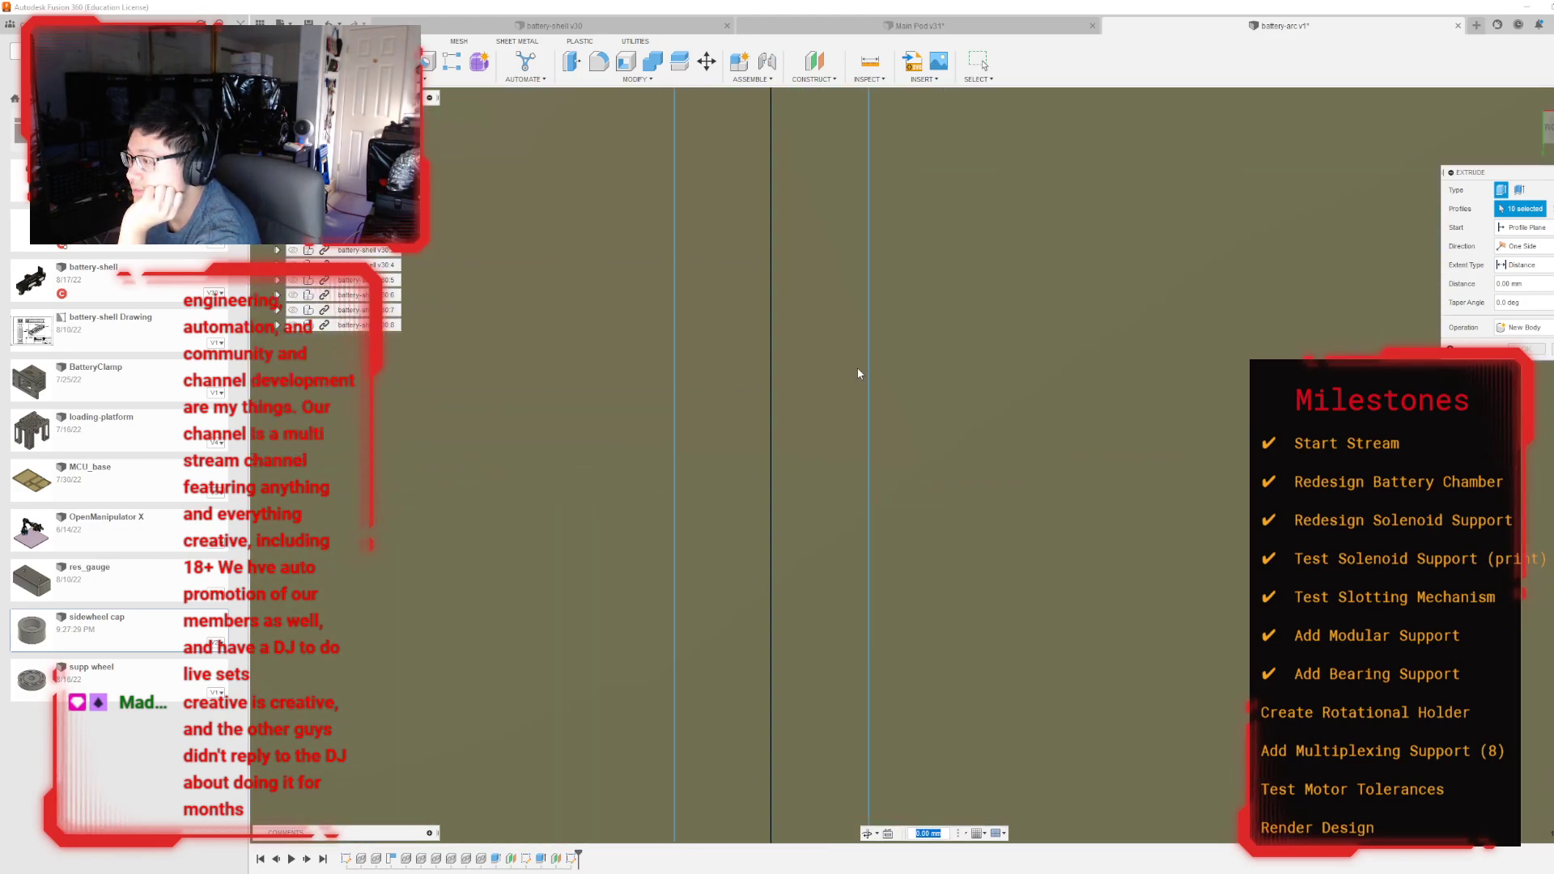
pyautogui.scroll(-4, 774, 669)
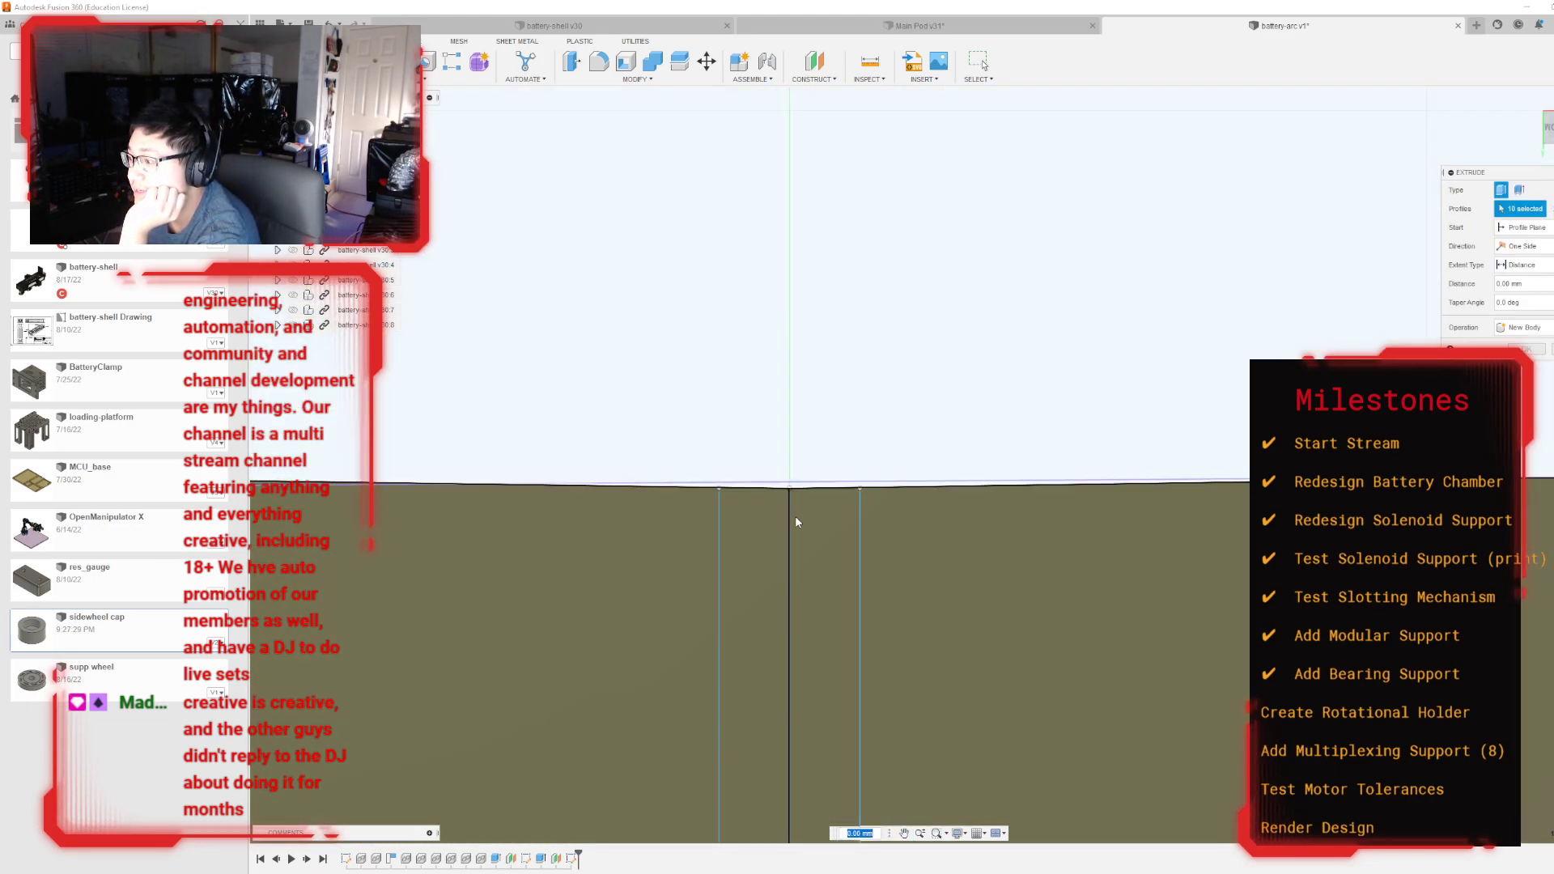
pyautogui.scroll(-3, 789, 488)
pyautogui.scroll(6, 796, 376)
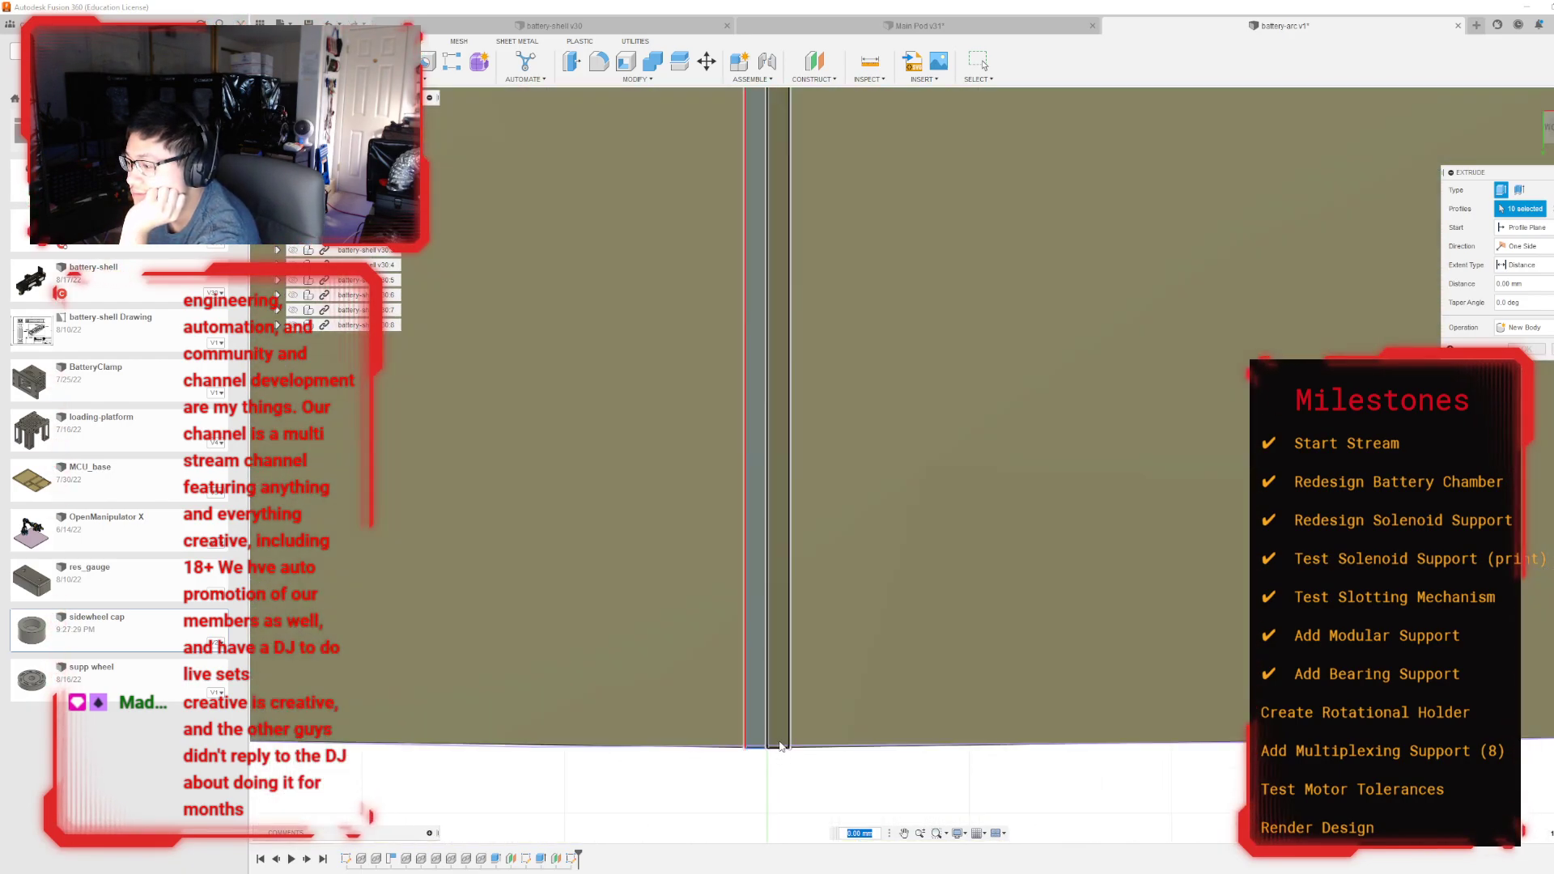
pyautogui.scroll(-4, 785, 721)
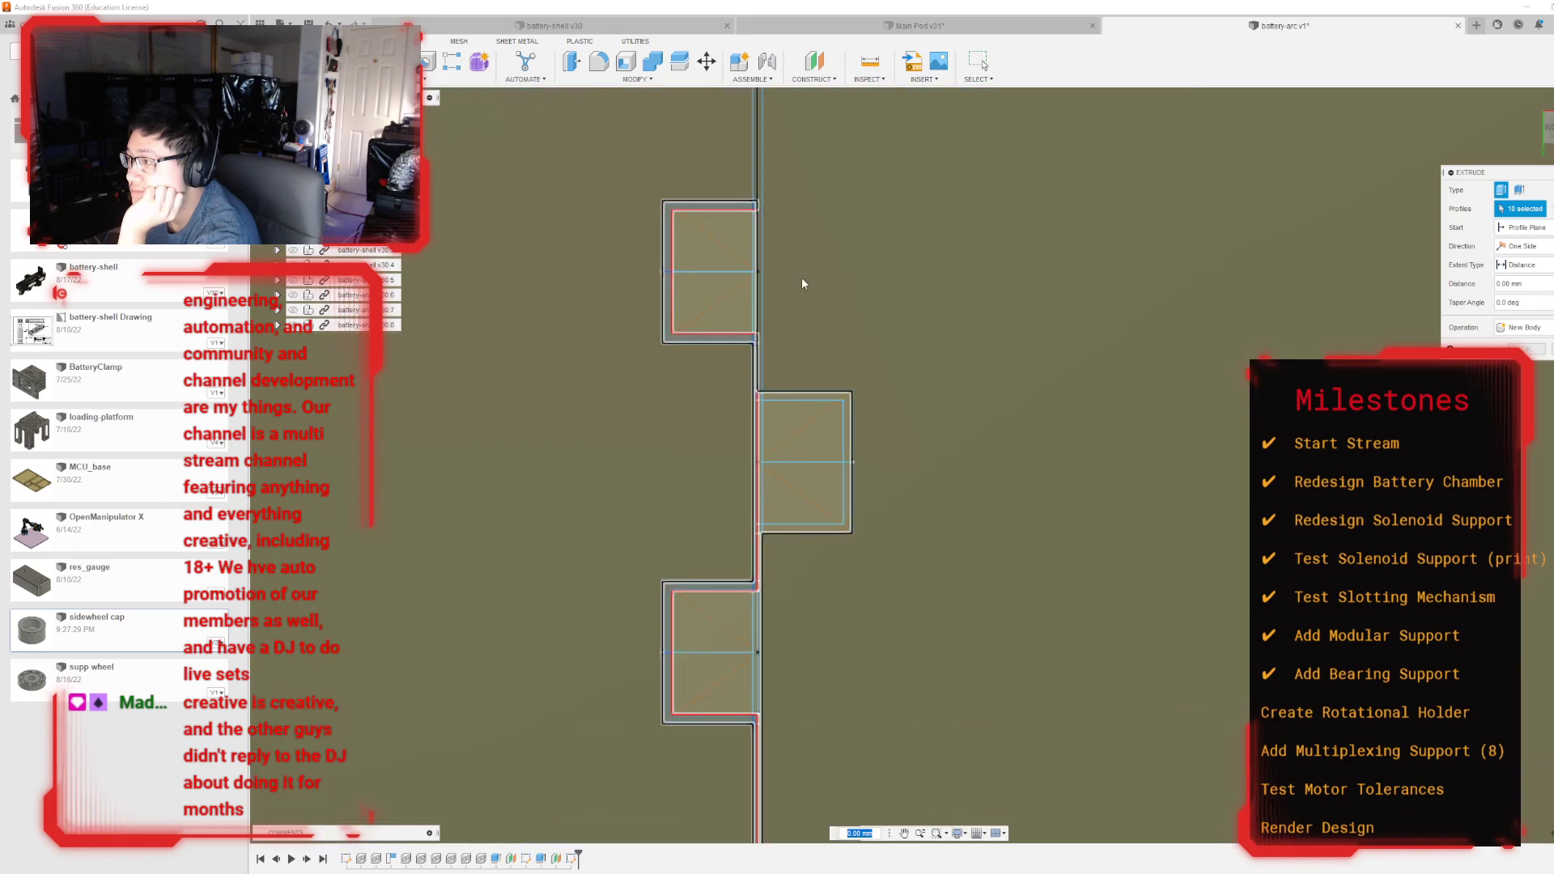
pyautogui.scroll(5, 761, 422)
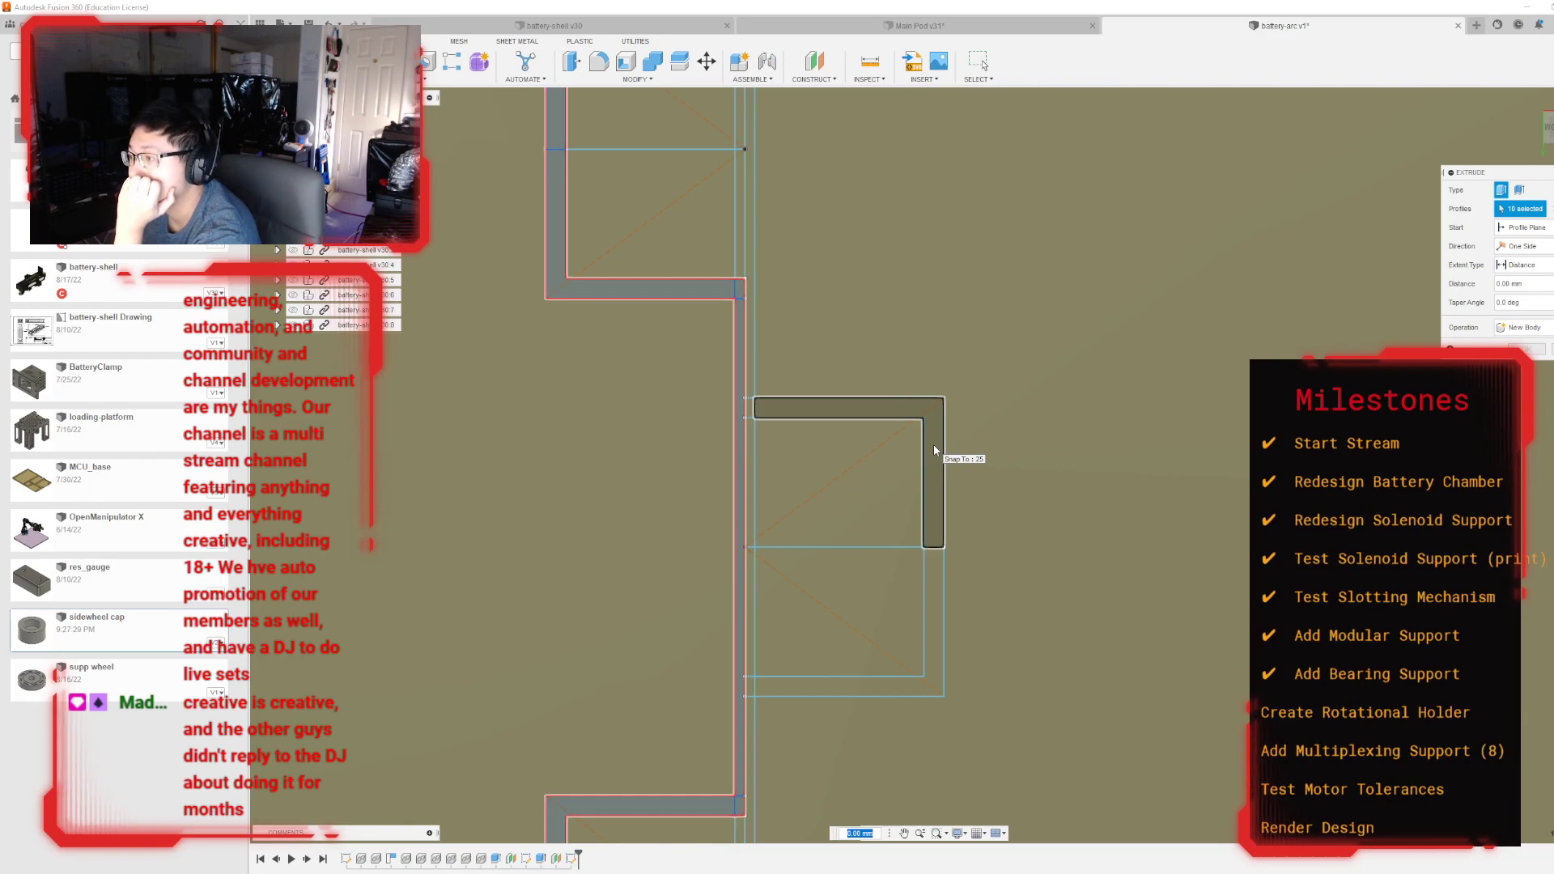
pyautogui.click(935, 444)
pyautogui.click(932, 617)
pyautogui.scroll(-2, 818, 643)
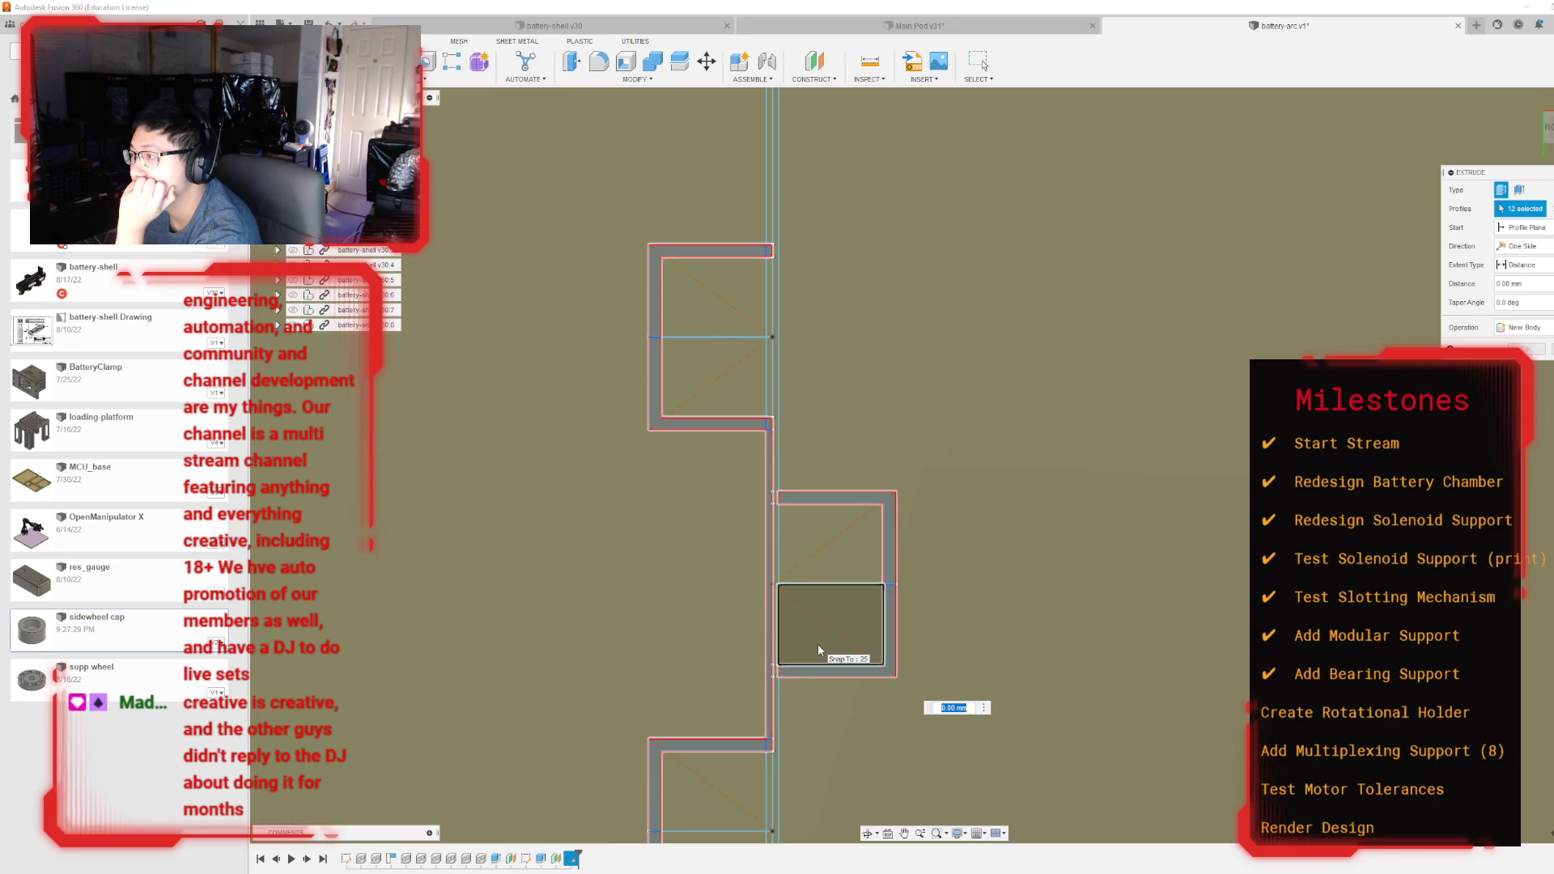
pyautogui.press('Escape')
# Step: Reopen the split-profile sketch and check how the vertical lines' ends meet the curved ring edge above the upper half-rectangle
pyautogui.scroll(-3, 1009, 344)
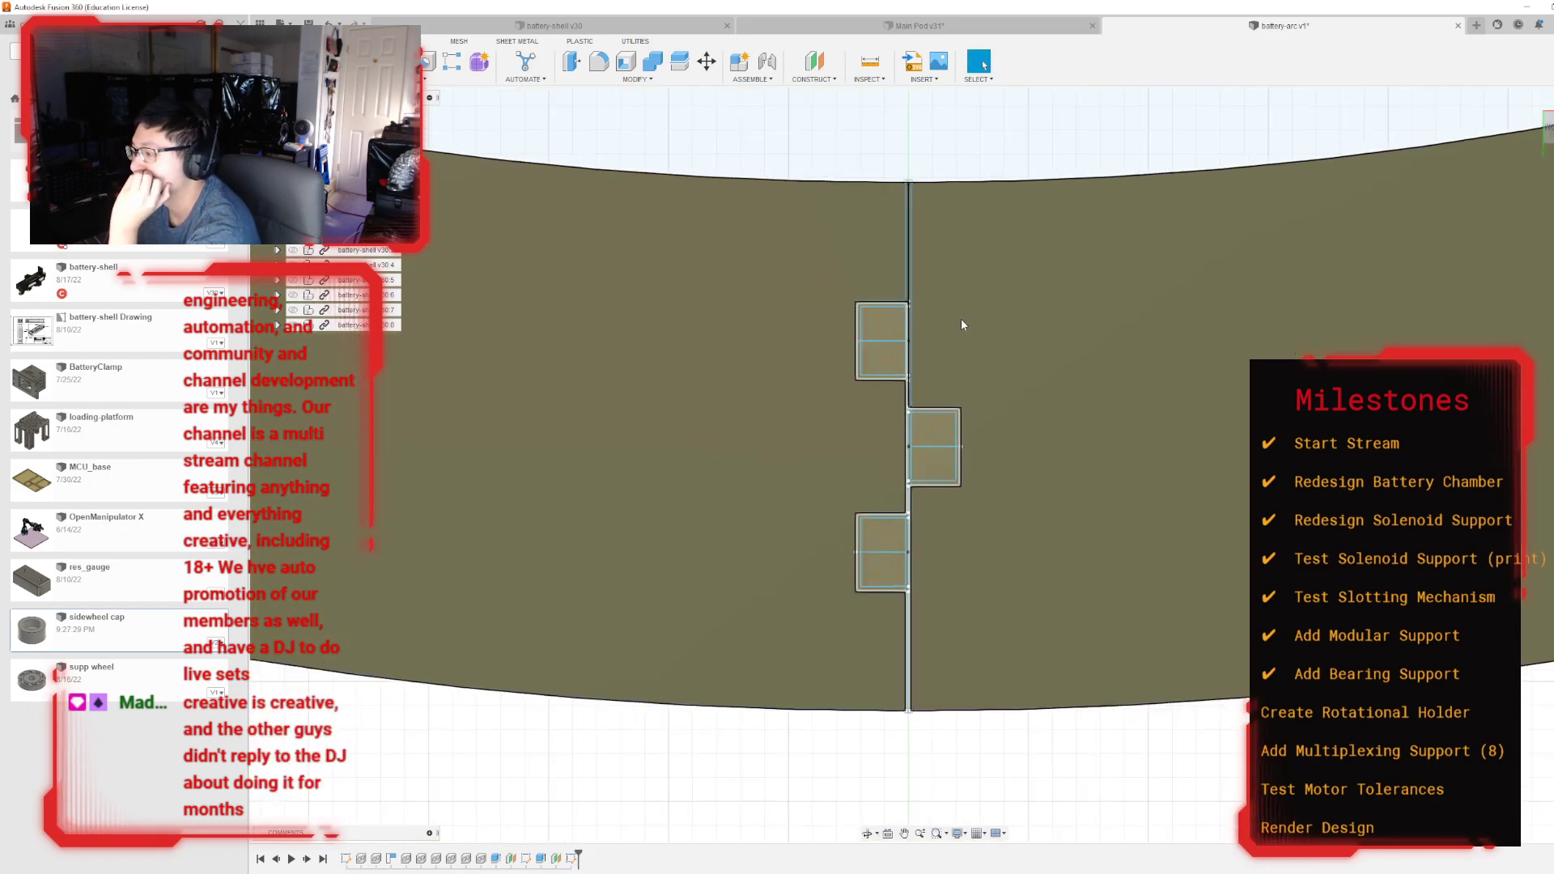
pyautogui.scroll(-2, 962, 325)
pyautogui.doubleClick(572, 858)
pyautogui.moveTo(1005, 261); pyautogui.dragTo(1005, 261, button='middle')
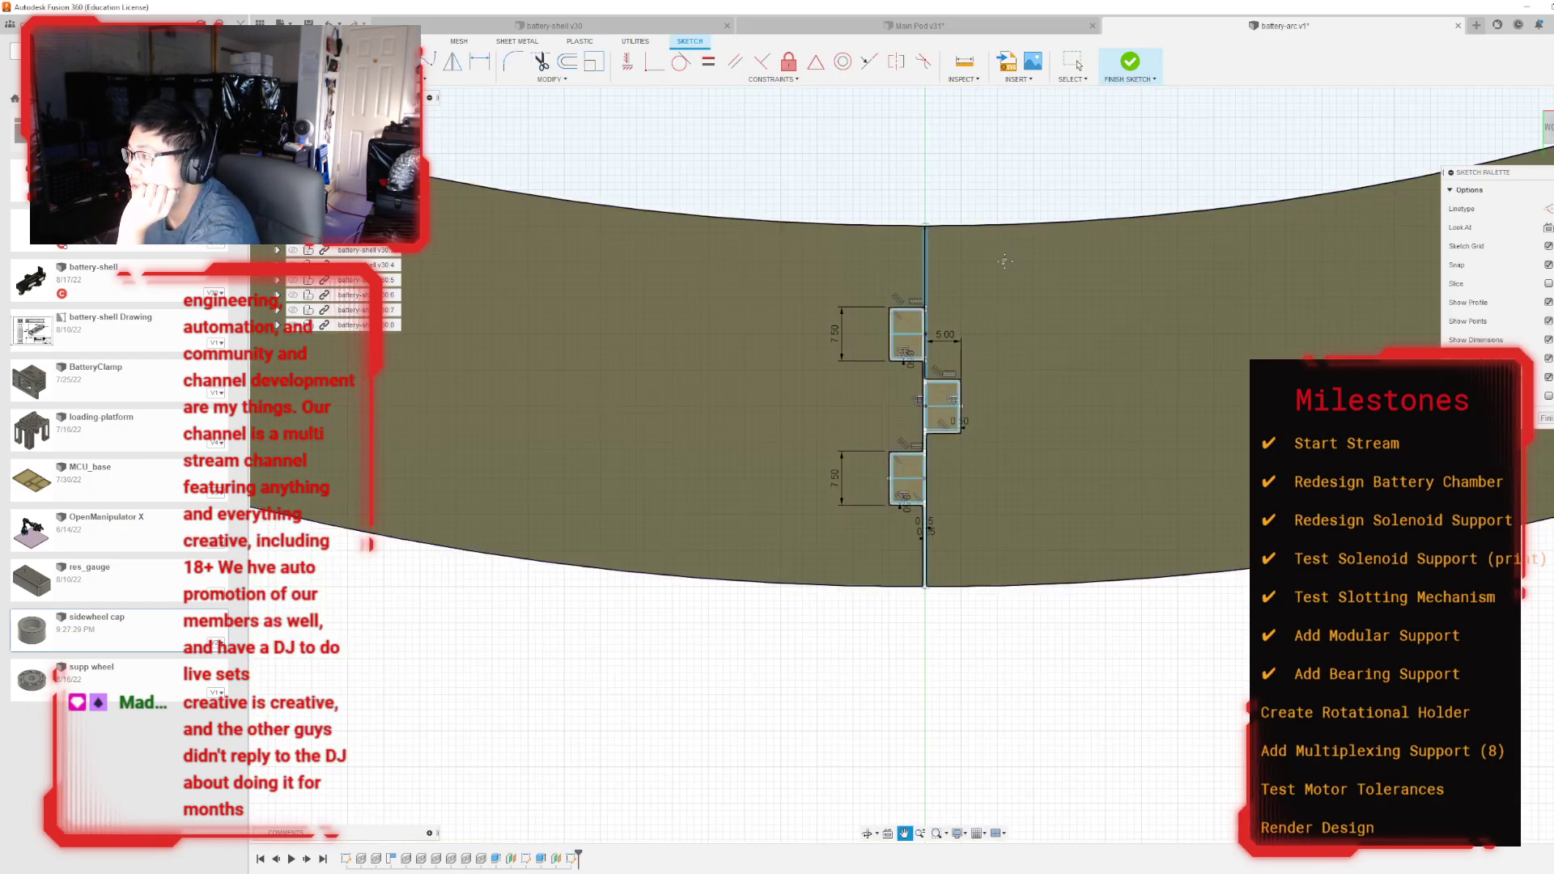
pyautogui.scroll(3, 931, 428)
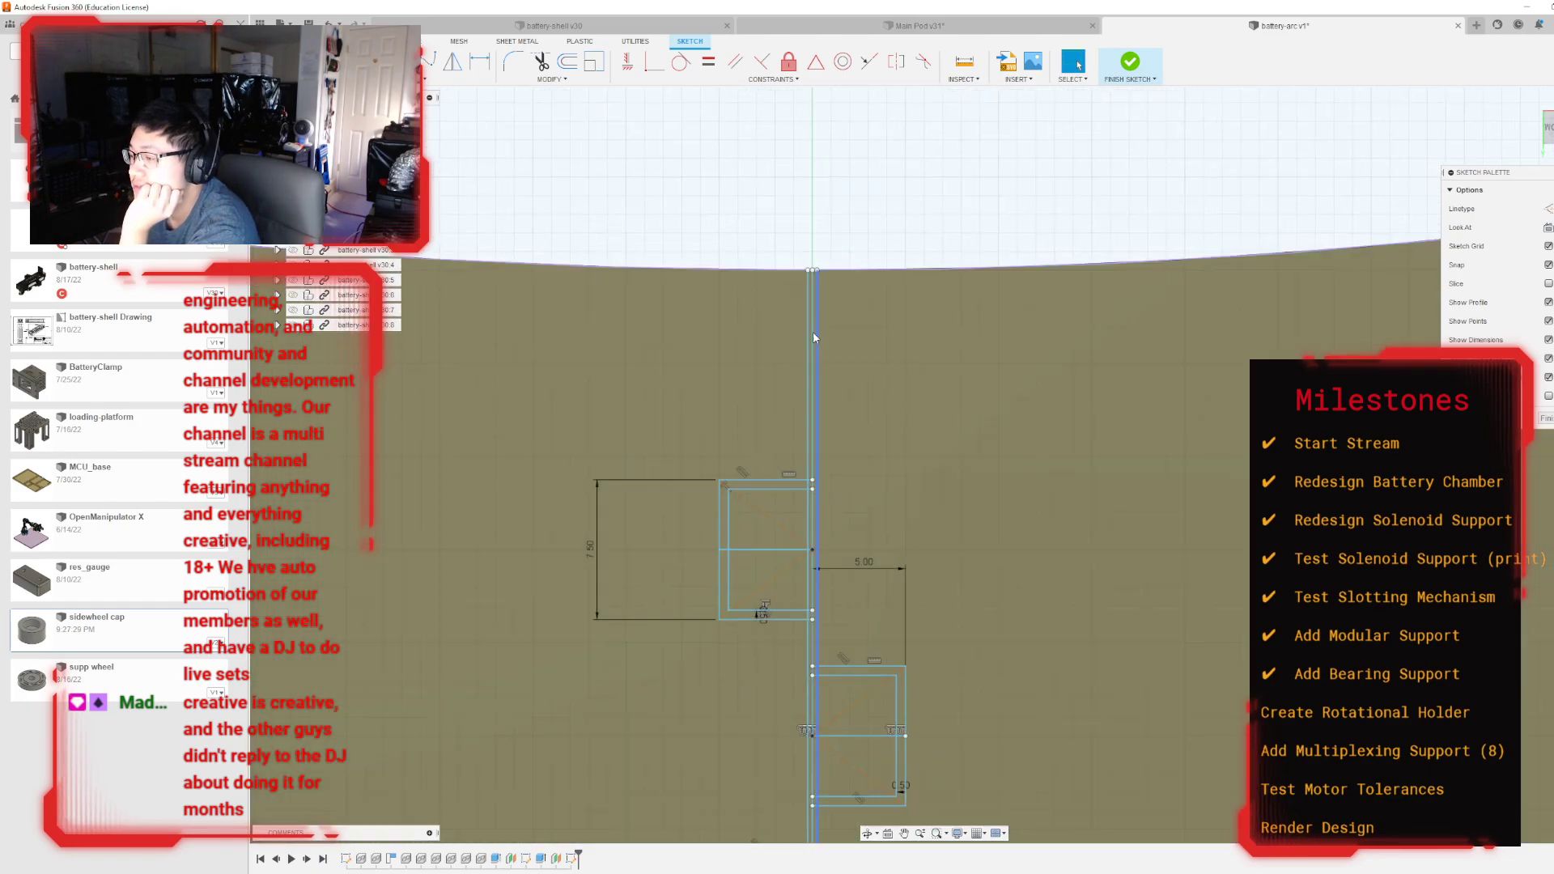
pyautogui.scroll(5, 824, 290)
pyautogui.scroll(3, 807, 203)
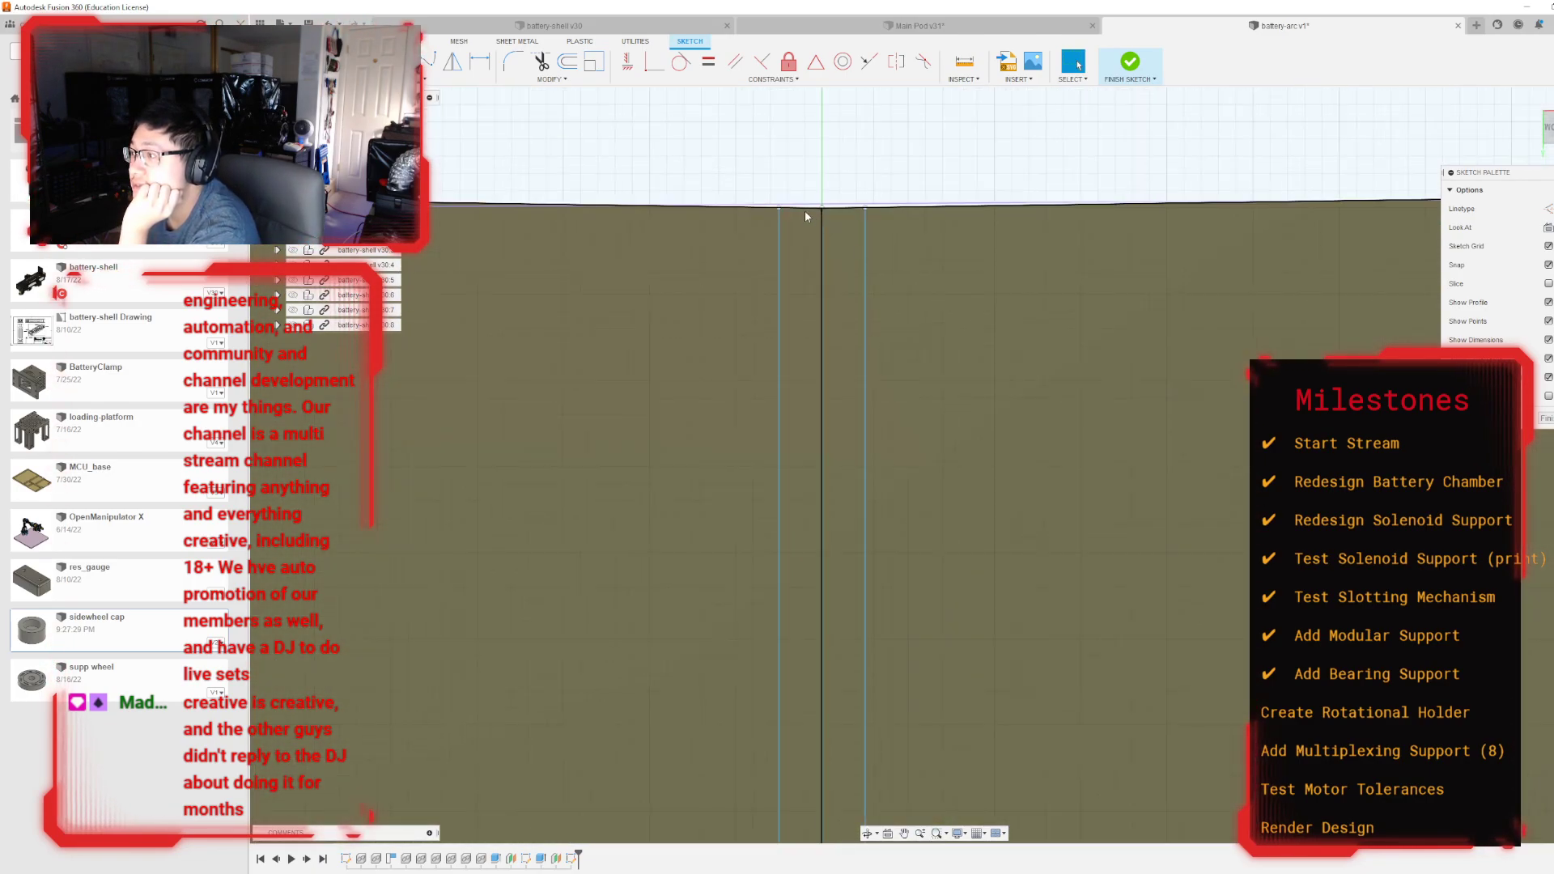
pyautogui.click(813, 204)
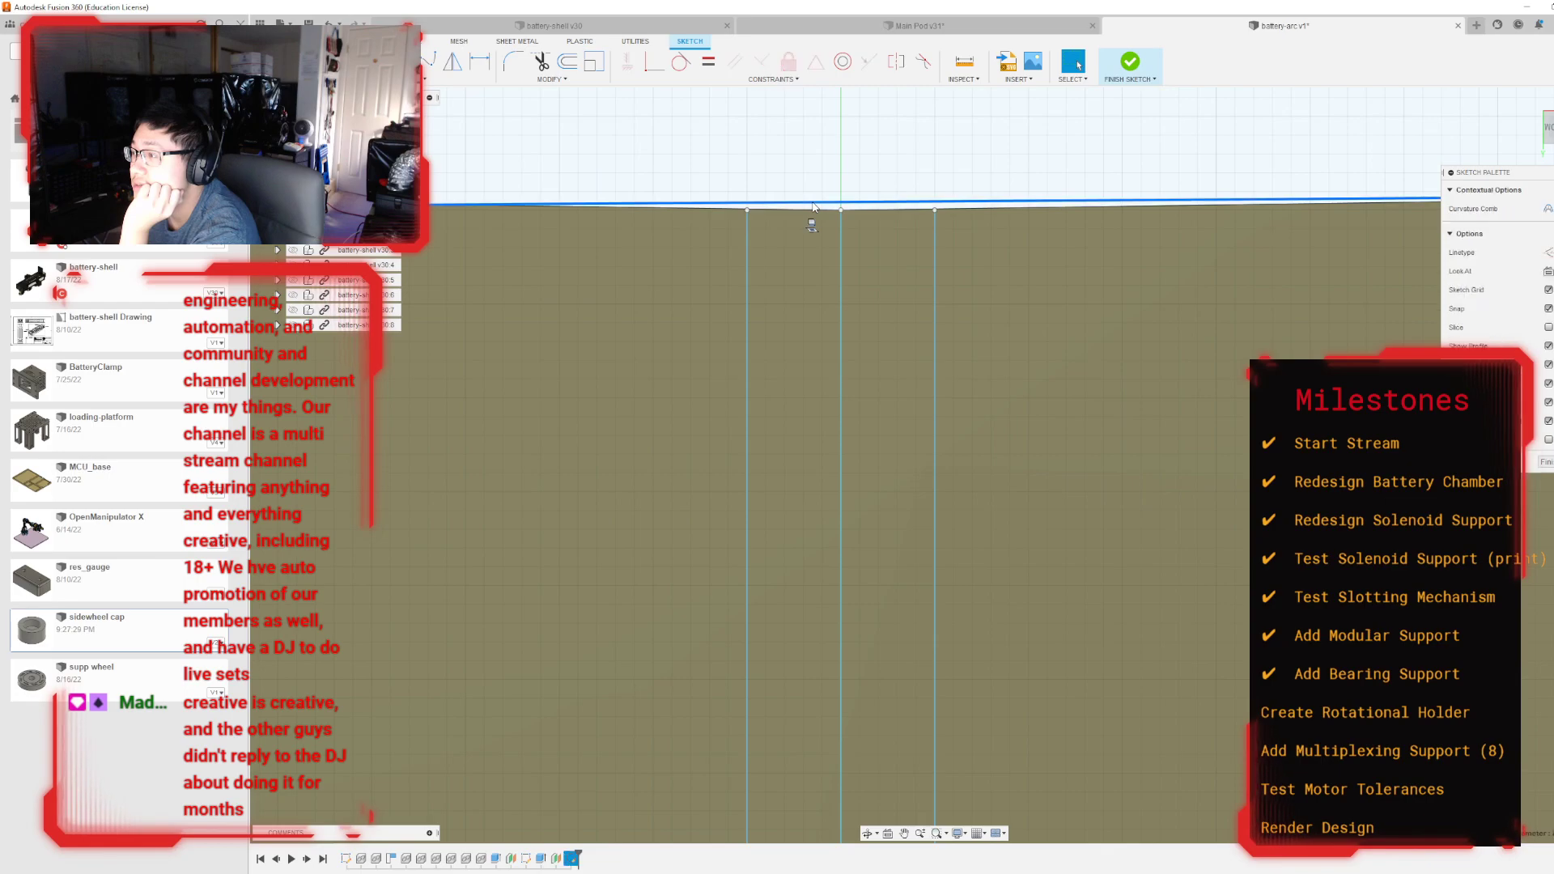
pyautogui.click(815, 218)
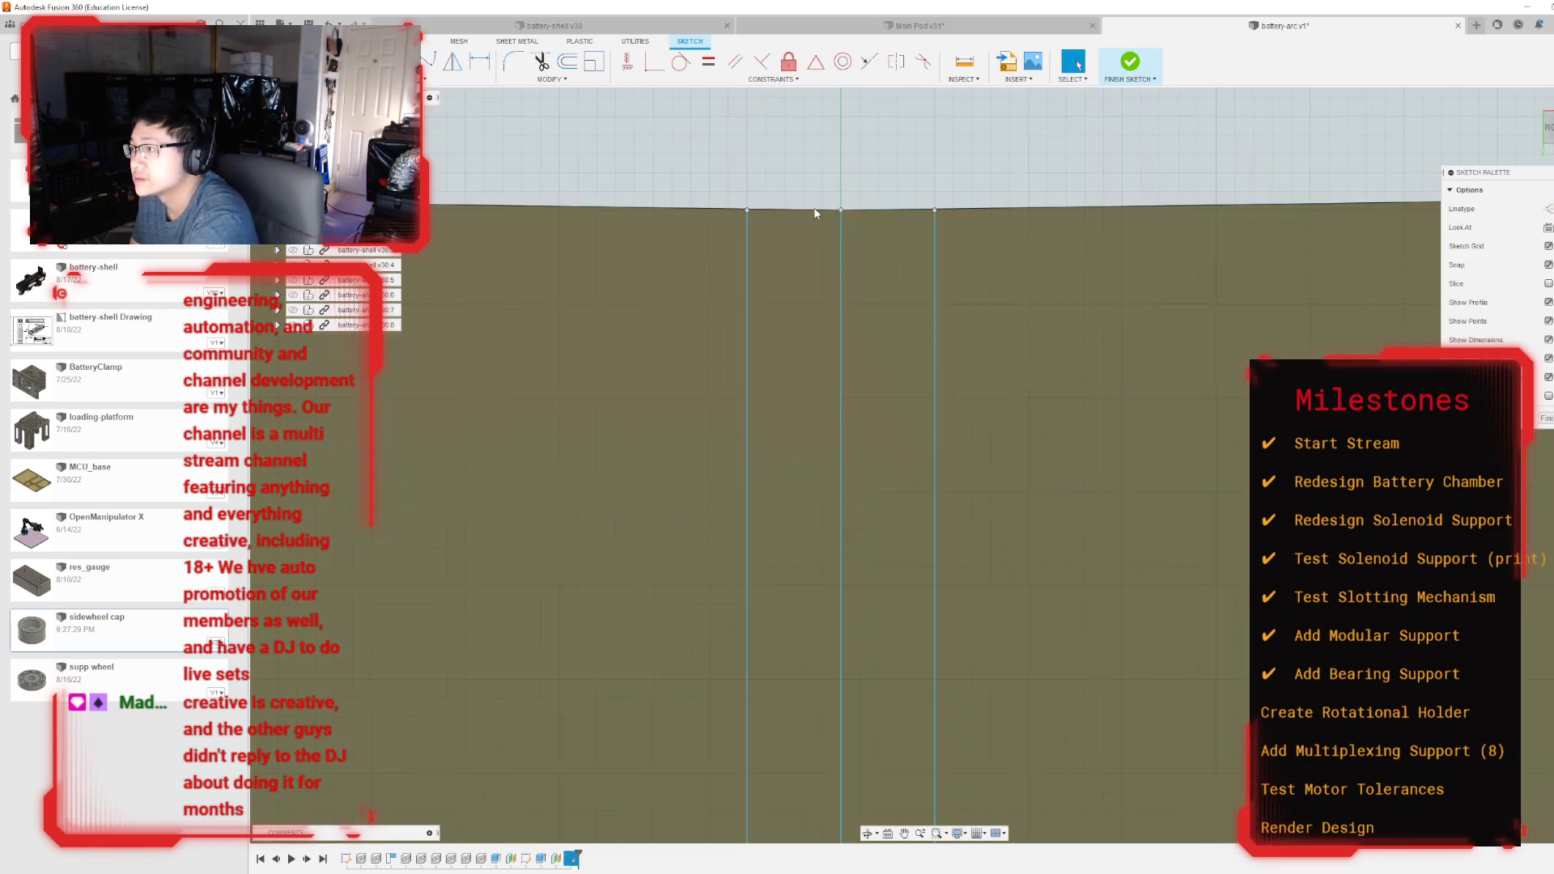
pyautogui.scroll(-5, 854, 254)
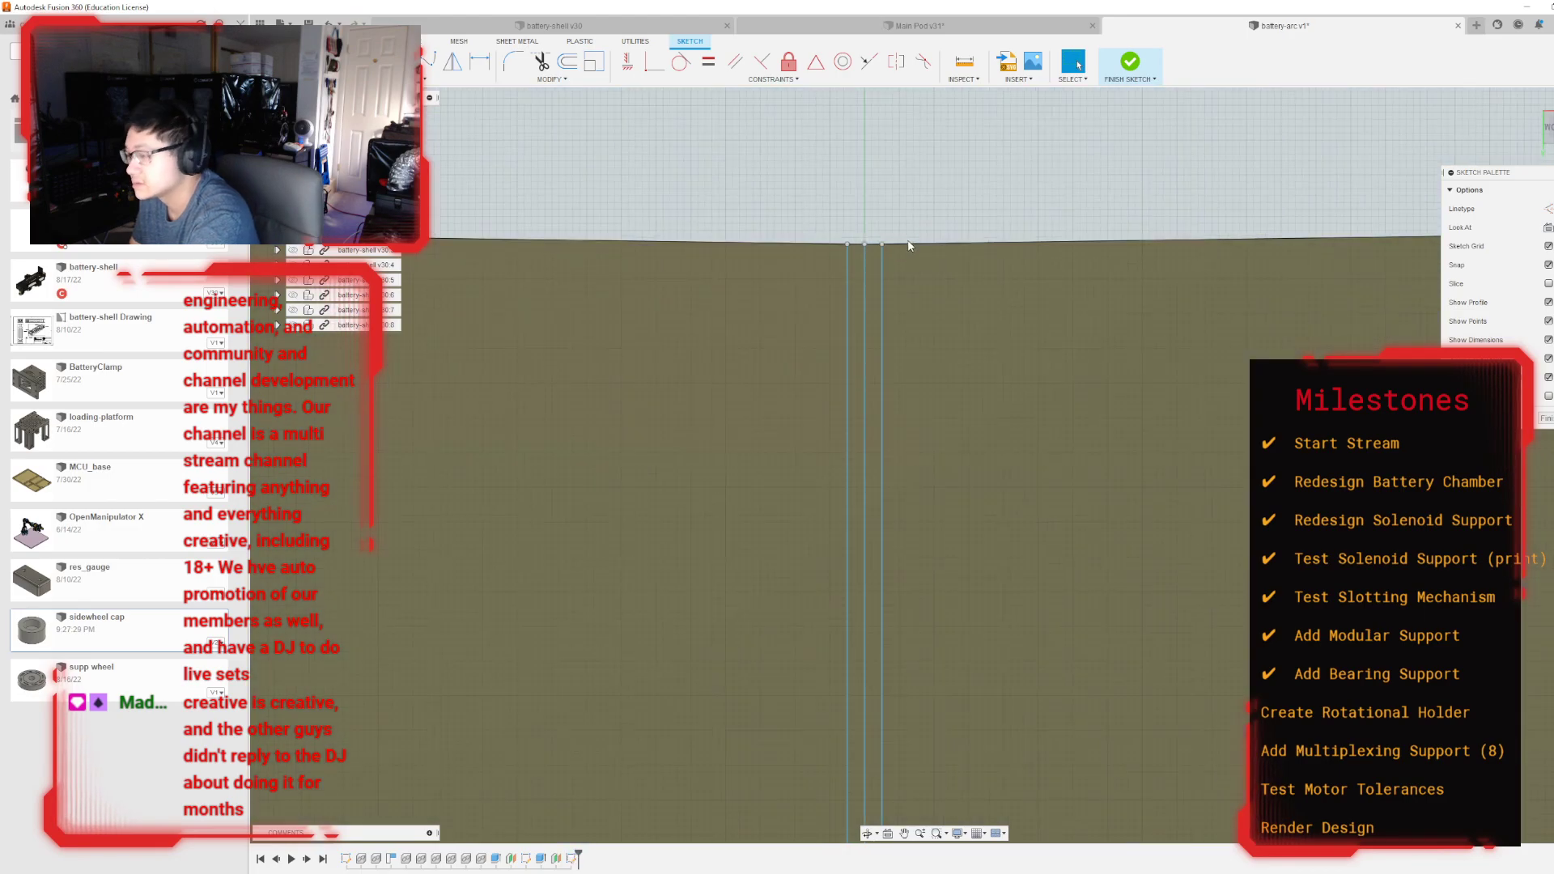
pyautogui.scroll(-8, 916, 269)
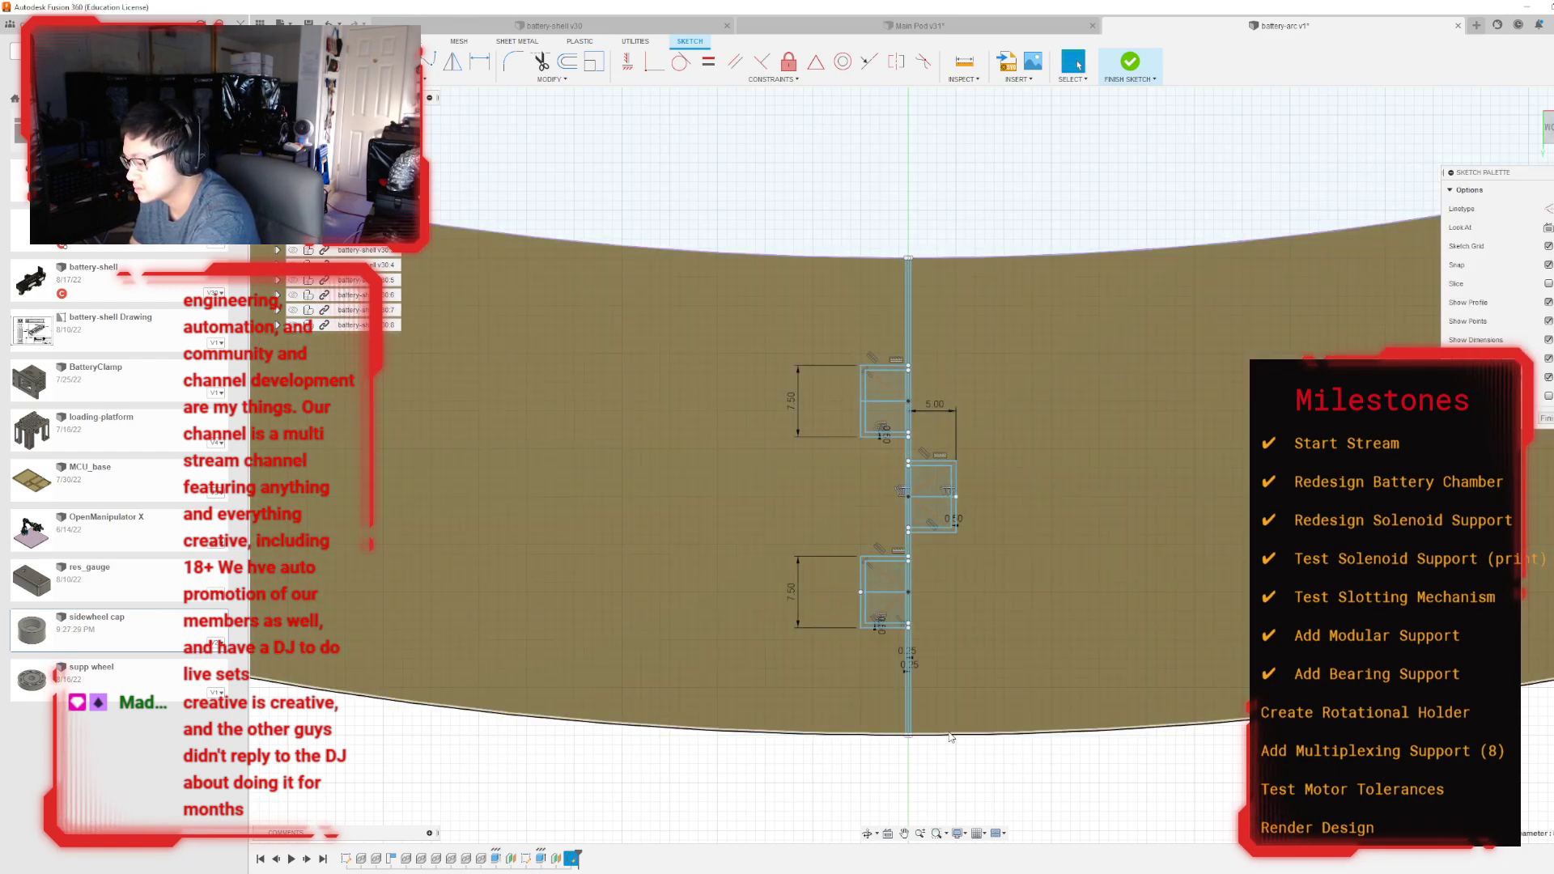
# Step: Move the upper ends of the vertical split lines onto the projected ring curve above the upper half-rectangle and finish the sketch
pyautogui.scroll(5, 898, 299)
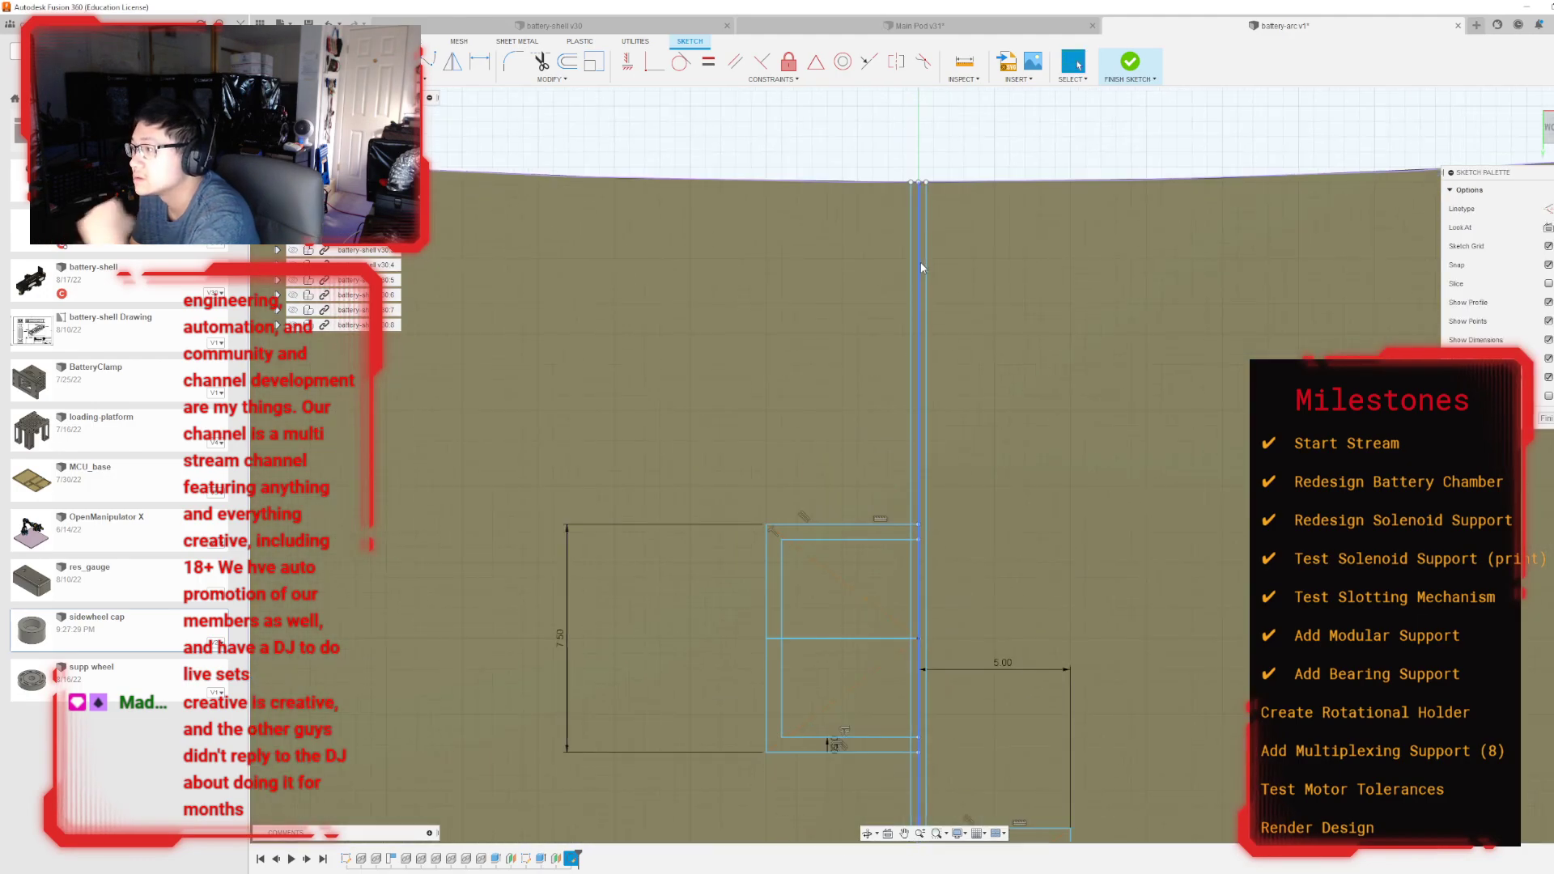
pyautogui.scroll(5, 924, 181)
pyautogui.moveTo(924, 181); pyautogui.dragTo(913, 471, button='middle')
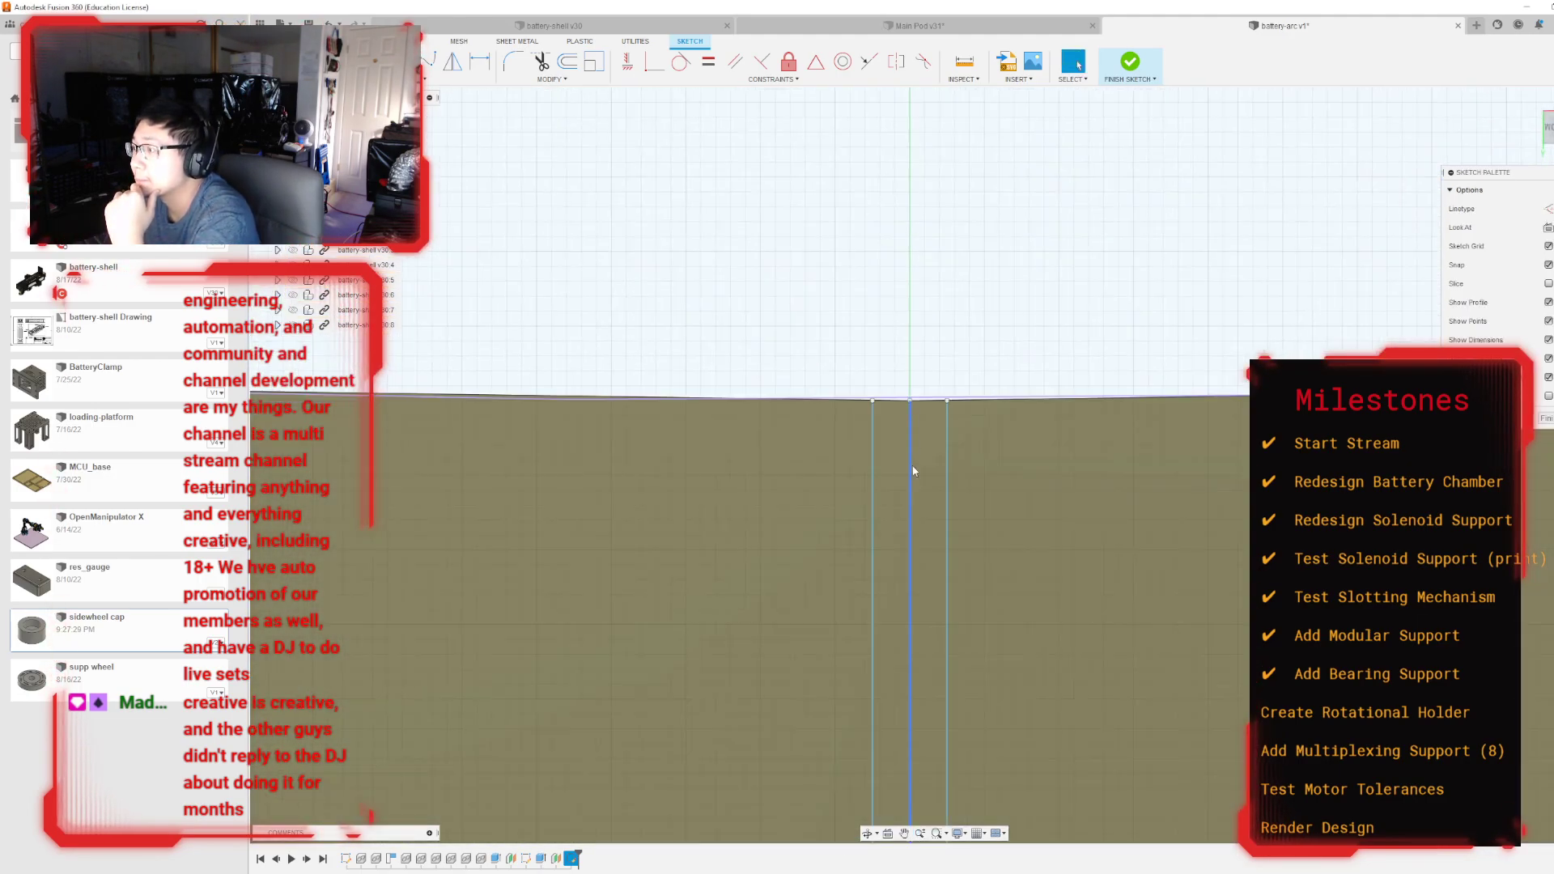
pyautogui.scroll(10, 910, 401)
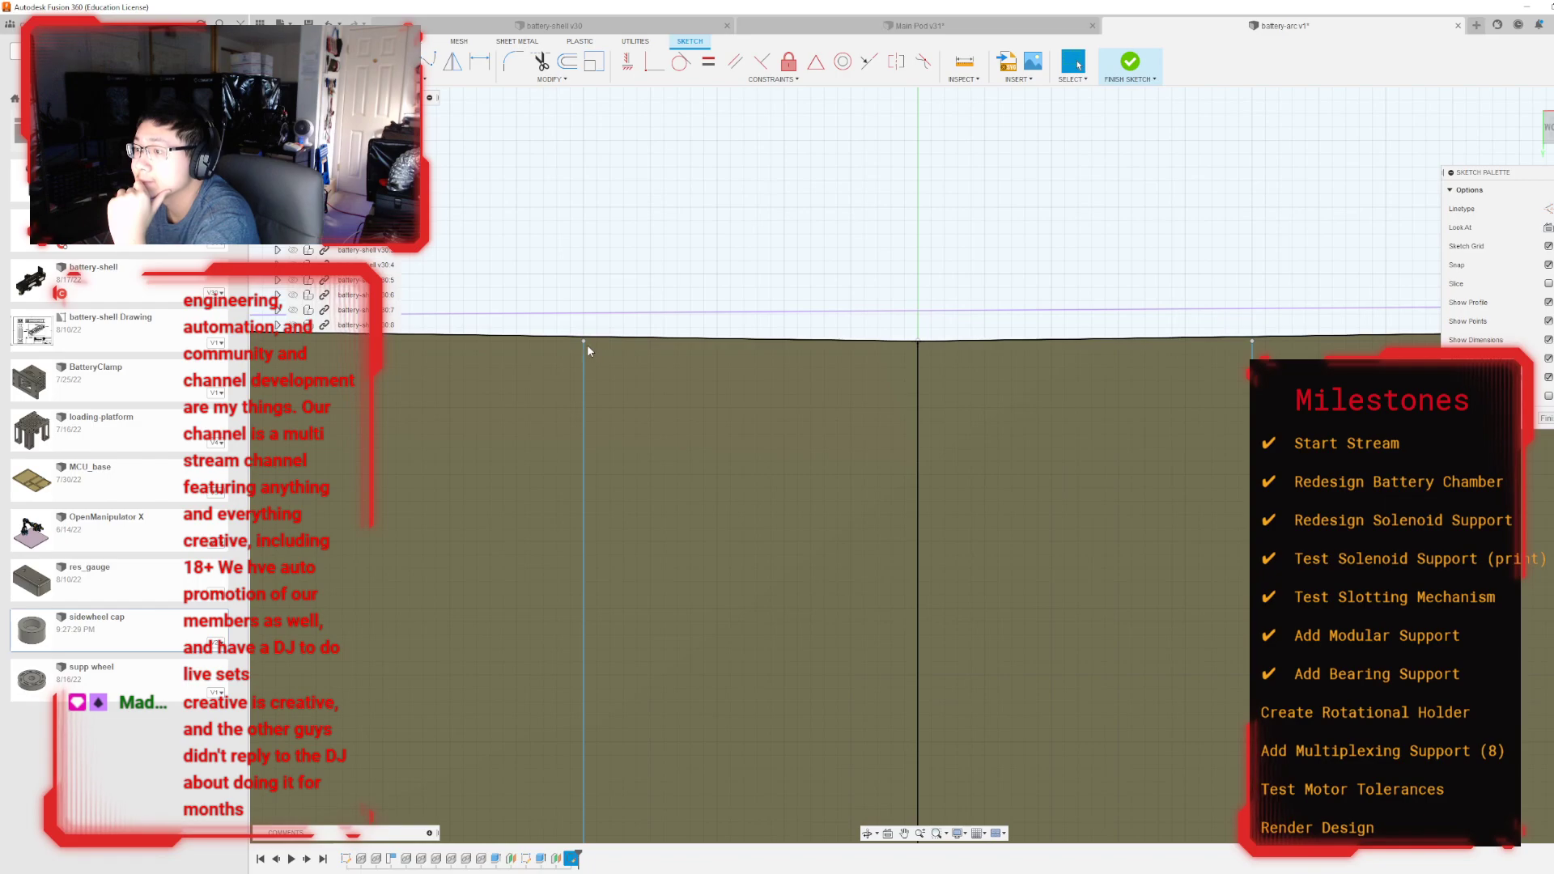
pyautogui.moveTo(585, 342); pyautogui.dragTo(590, 319)
pyautogui.scroll(-10, 749, 385)
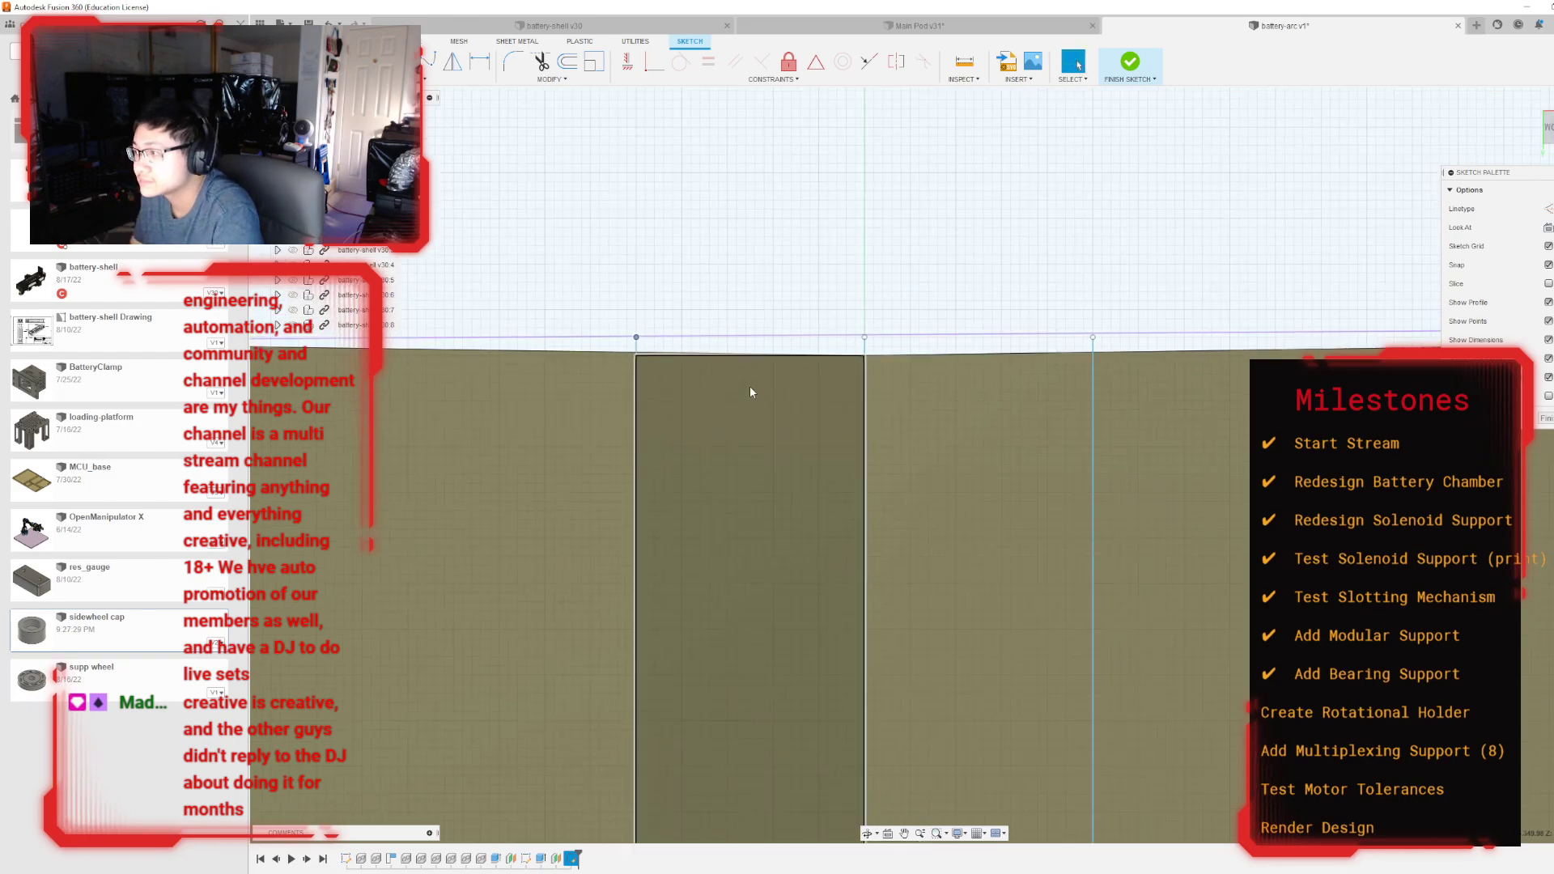
pyautogui.scroll(5, 780, 590)
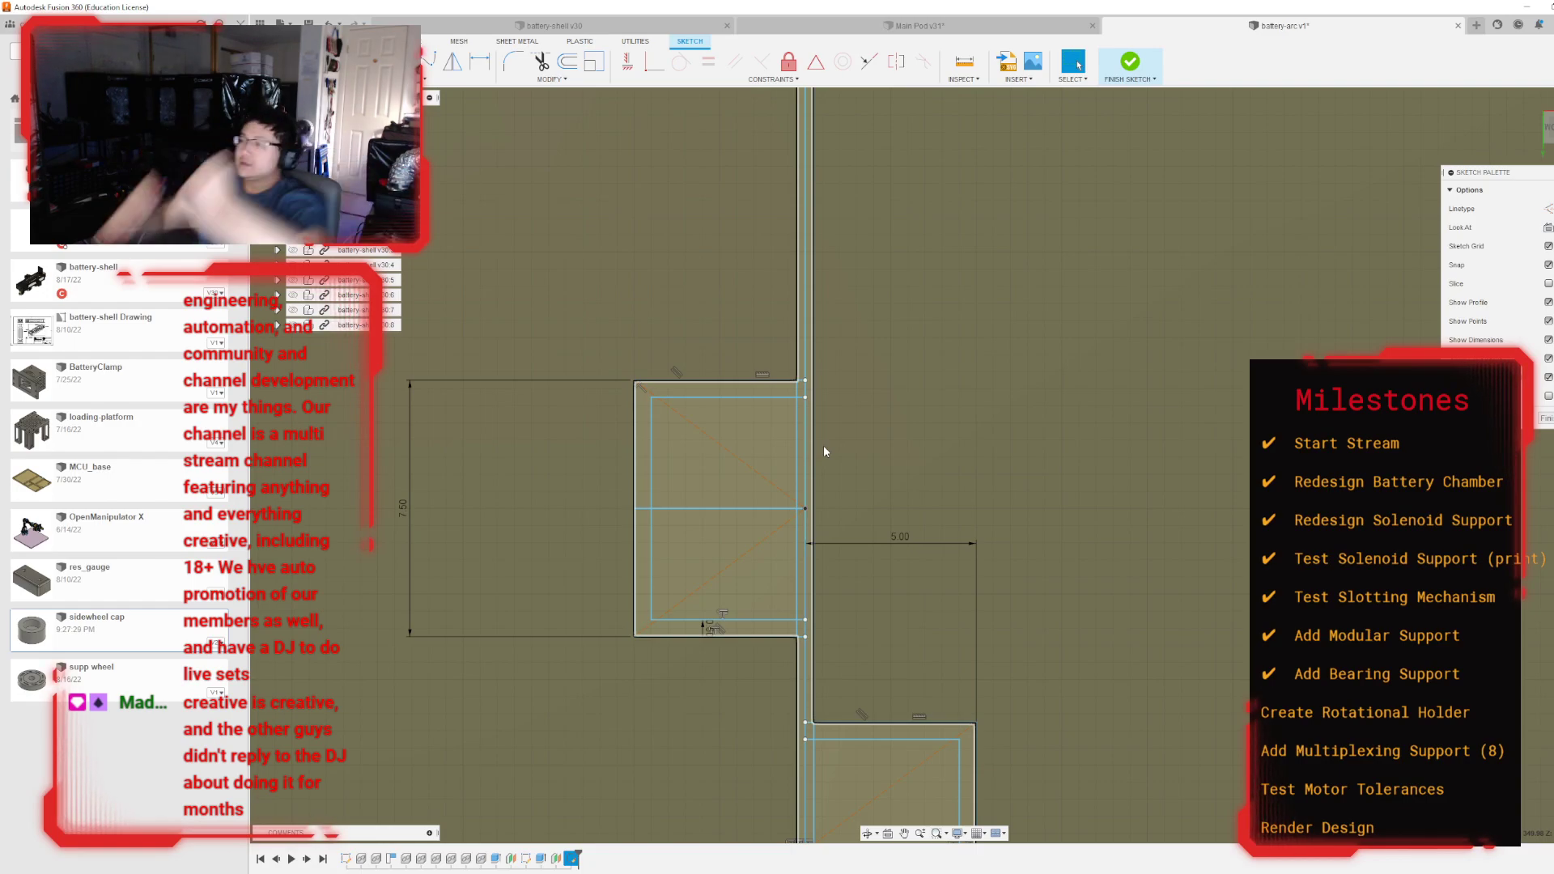
pyautogui.scroll(-4, 1028, 372)
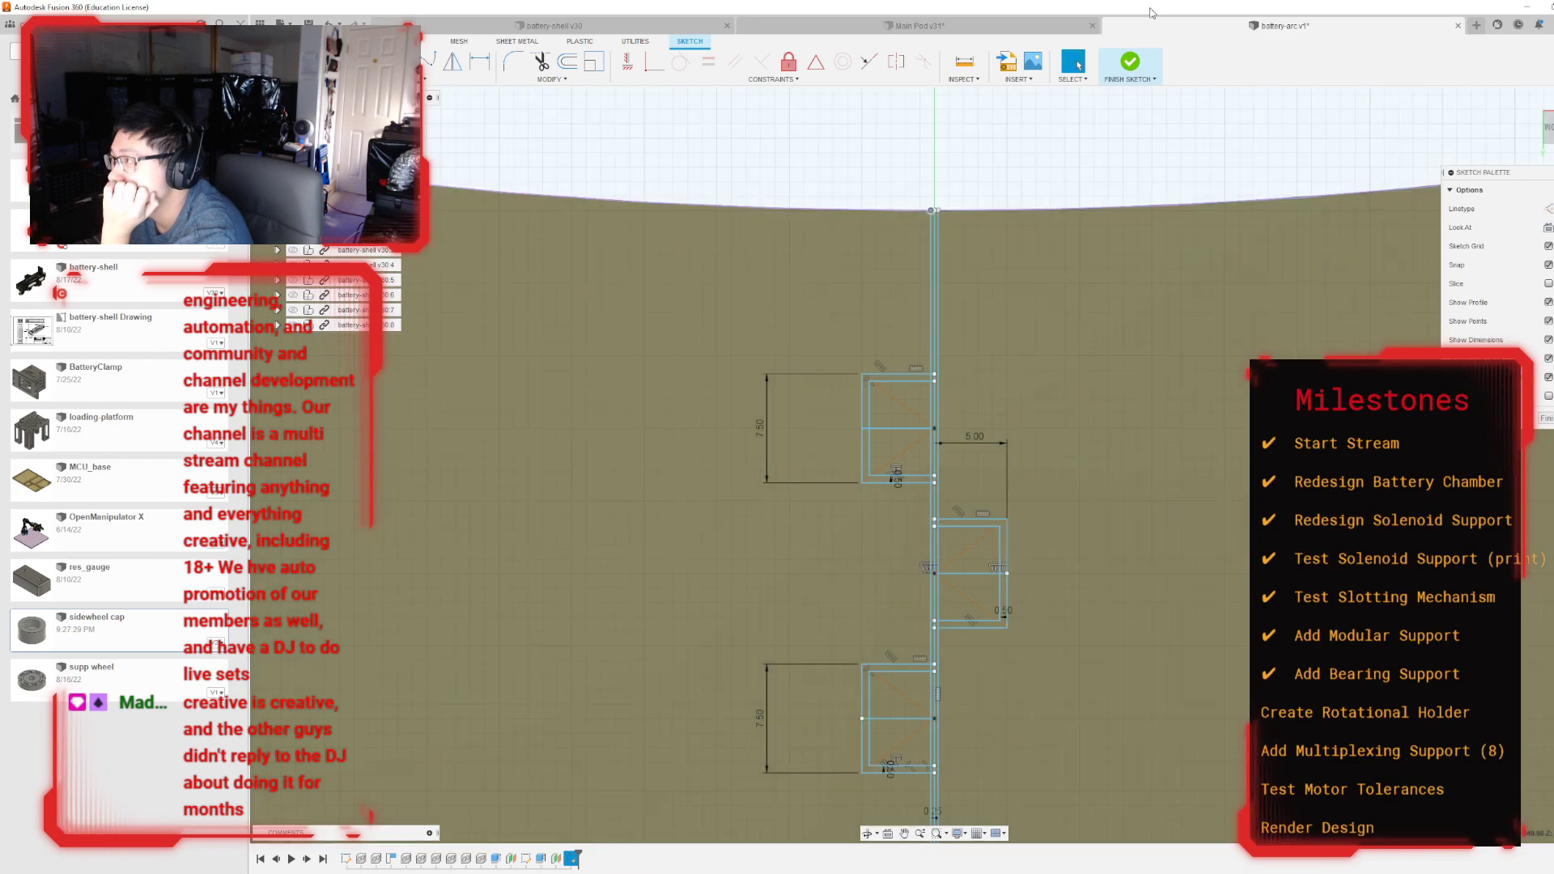
pyautogui.click(1131, 72)
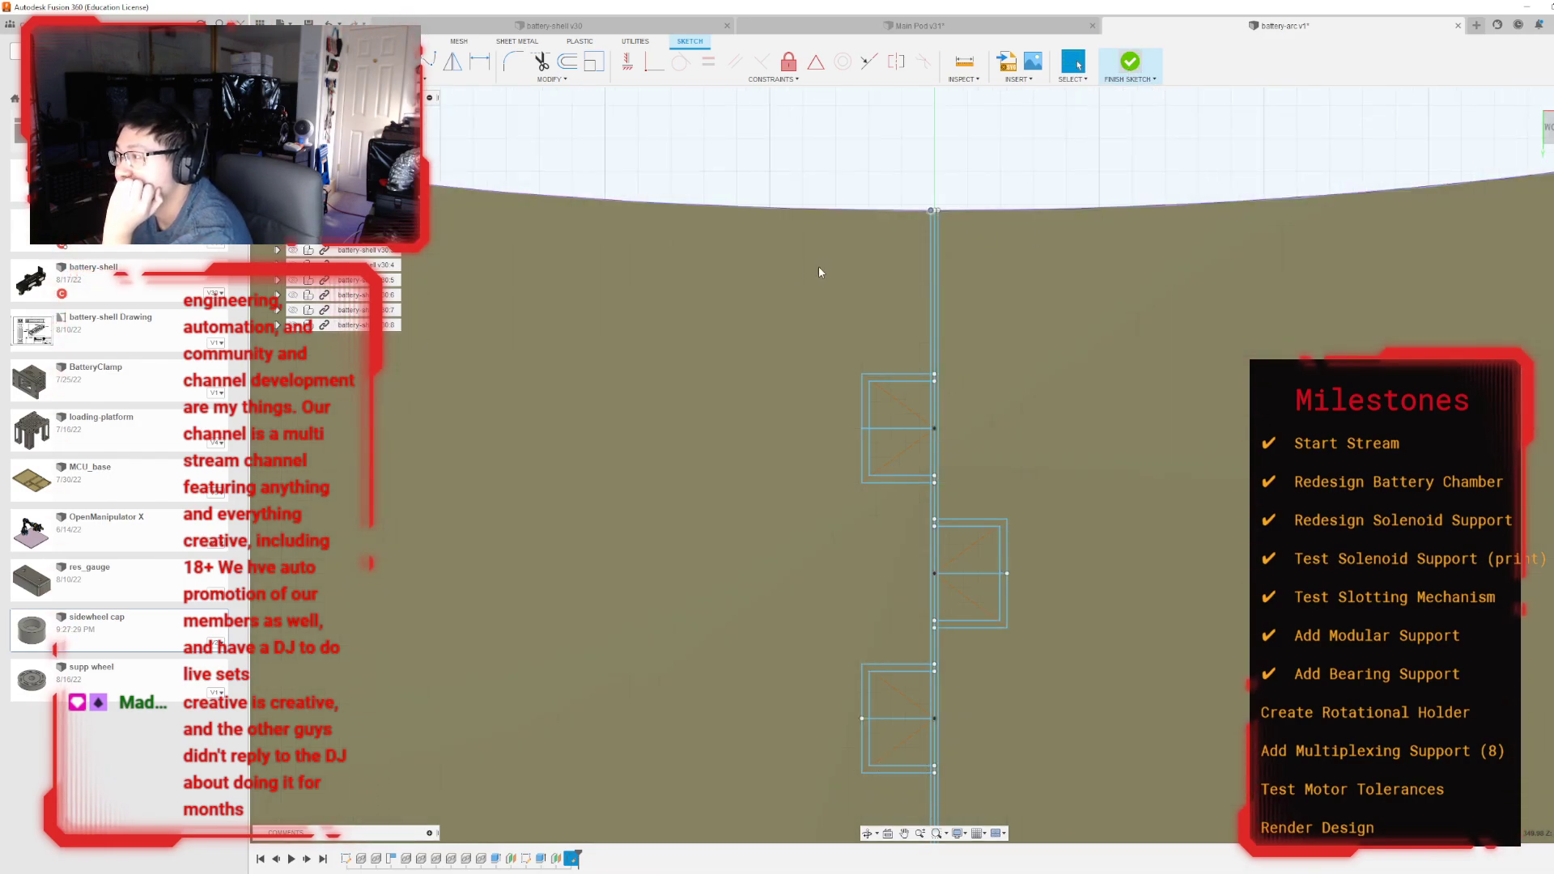
pyautogui.press('e')
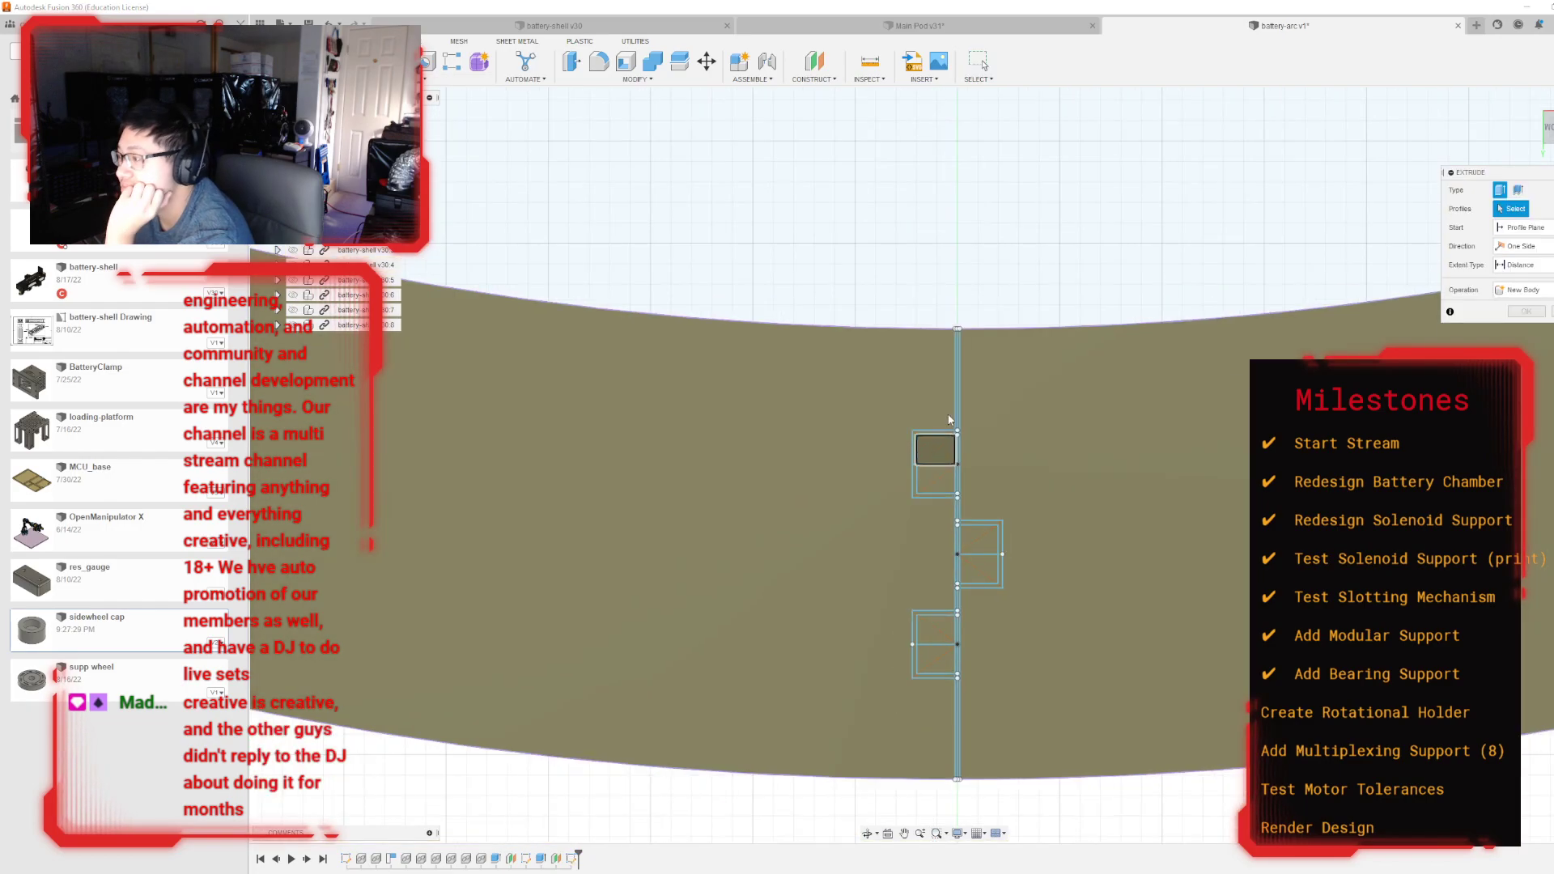
pyautogui.scroll(5, 930, 449)
pyautogui.click(969, 513)
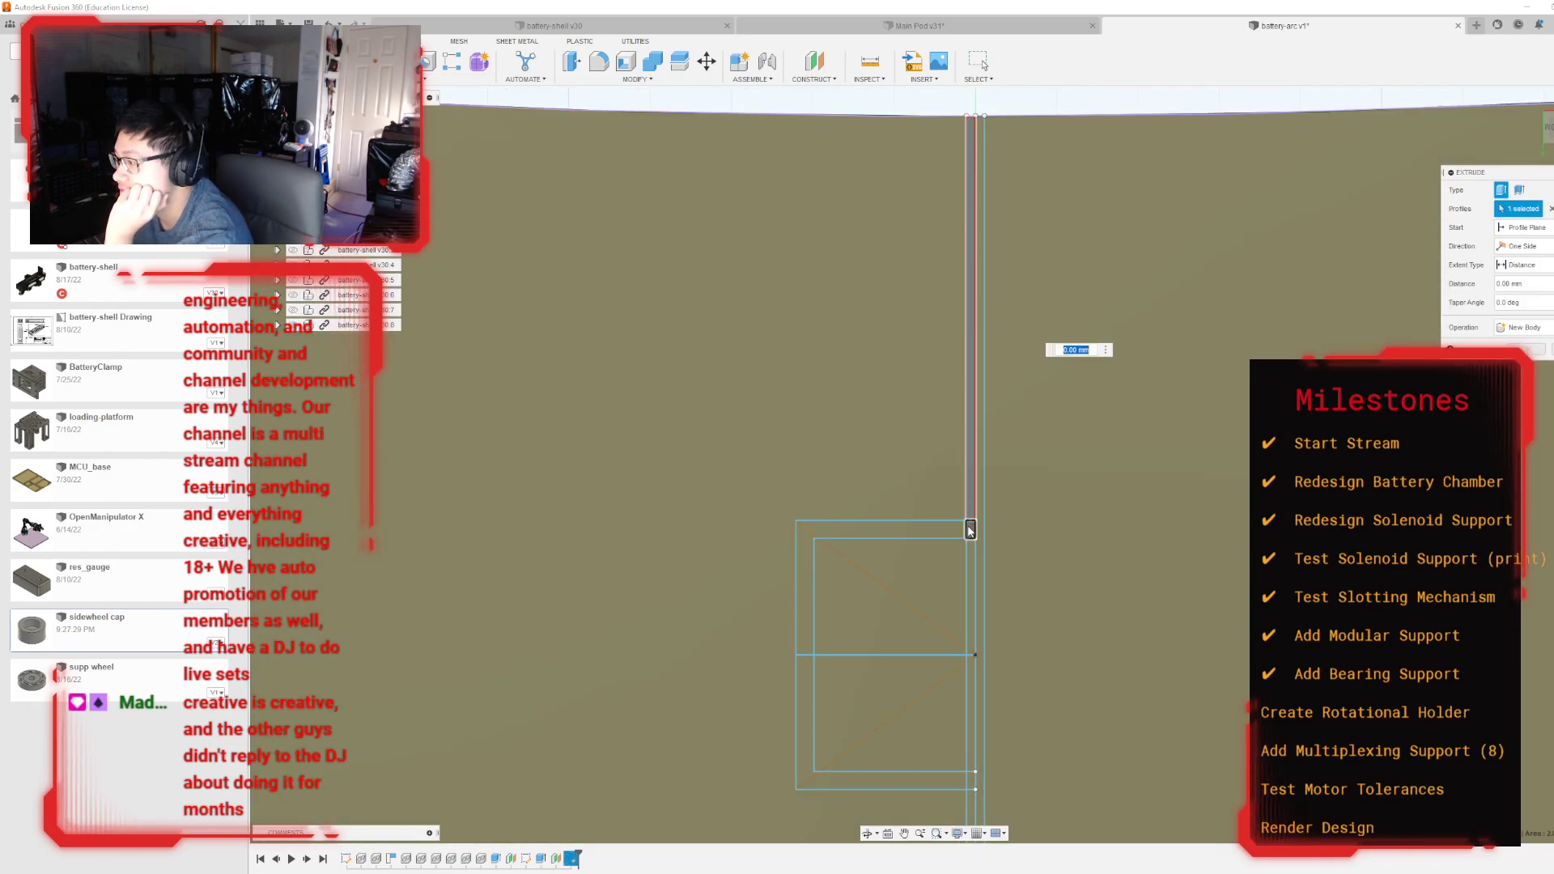
pyautogui.click(970, 528)
pyautogui.click(930, 534)
pyautogui.click(804, 697)
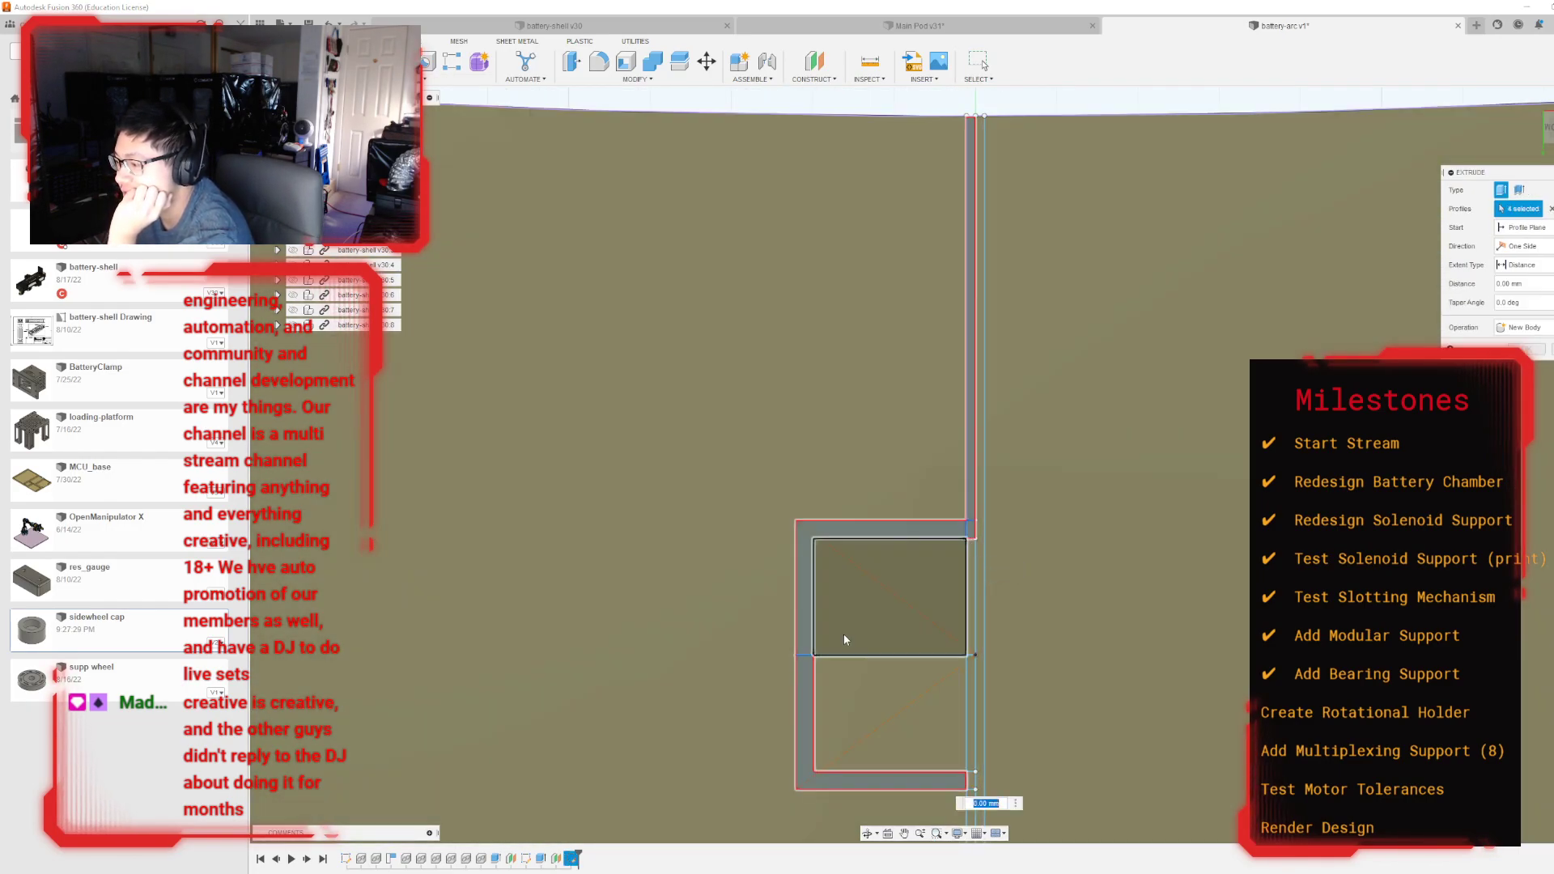
pyautogui.moveTo(843, 634); pyautogui.dragTo(561, 88, button='middle')
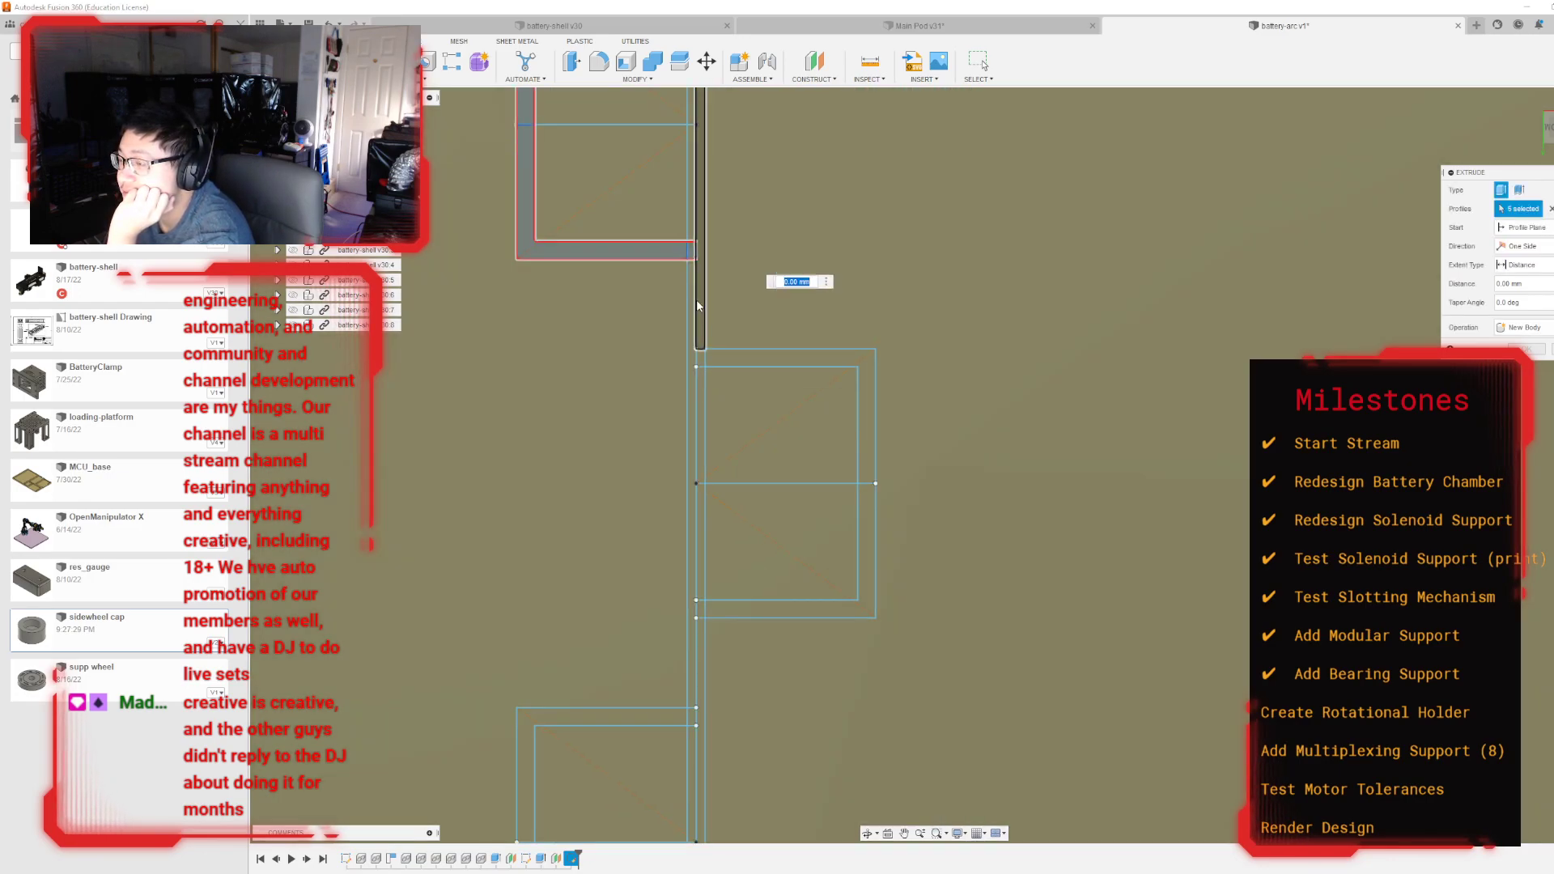
pyautogui.click(694, 318)
pyautogui.moveTo(698, 439); pyautogui.dragTo(798, 111, button='middle')
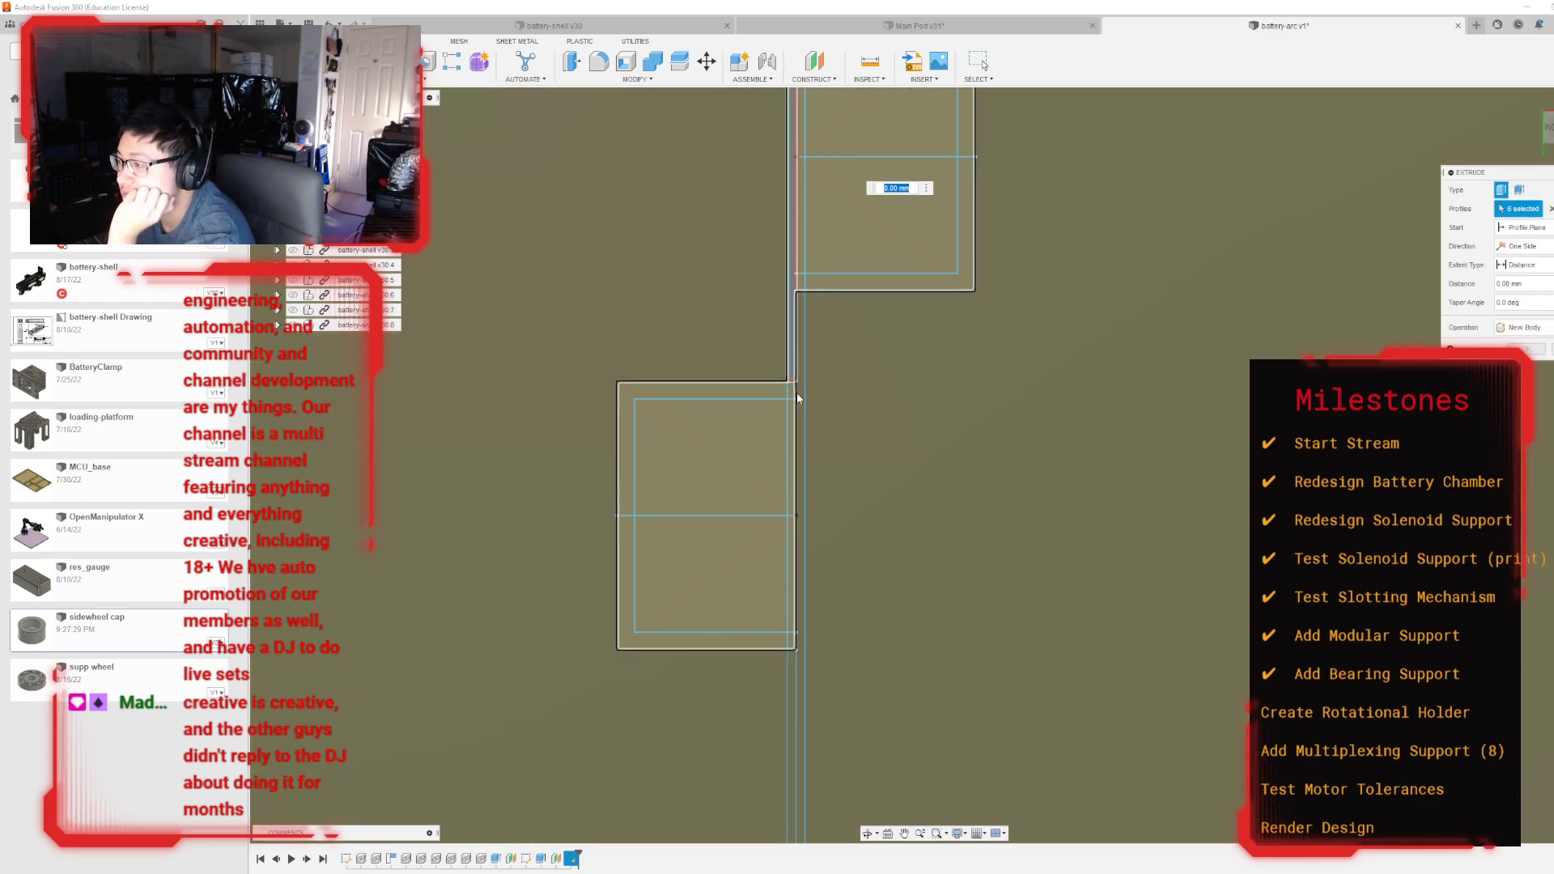
pyautogui.click(791, 391)
pyautogui.click(749, 390)
pyautogui.click(615, 545)
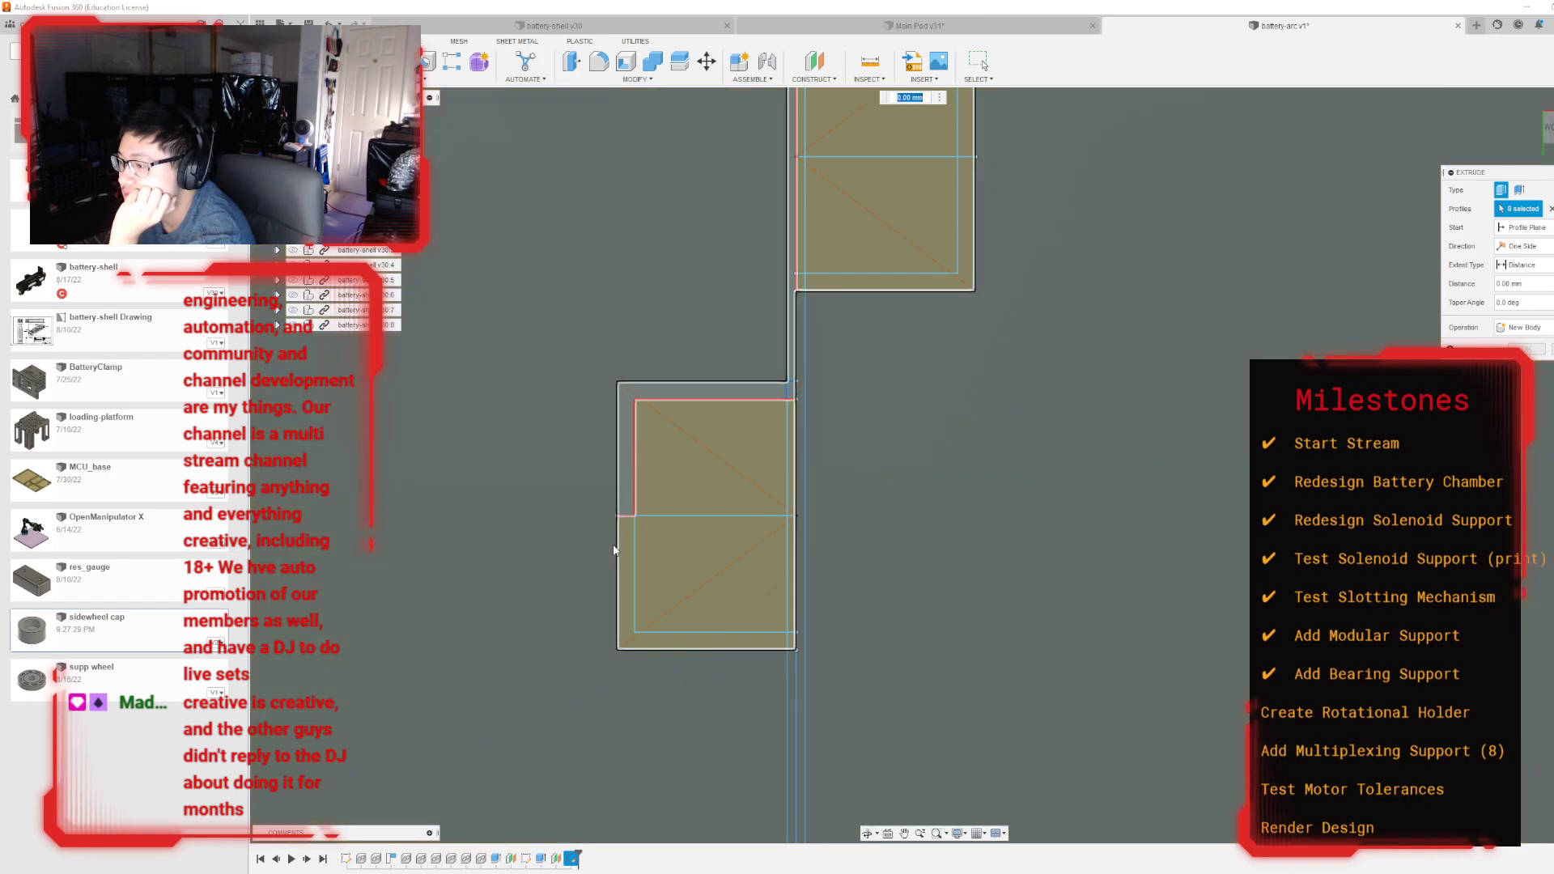
pyautogui.click(615, 546)
pyautogui.click(622, 546)
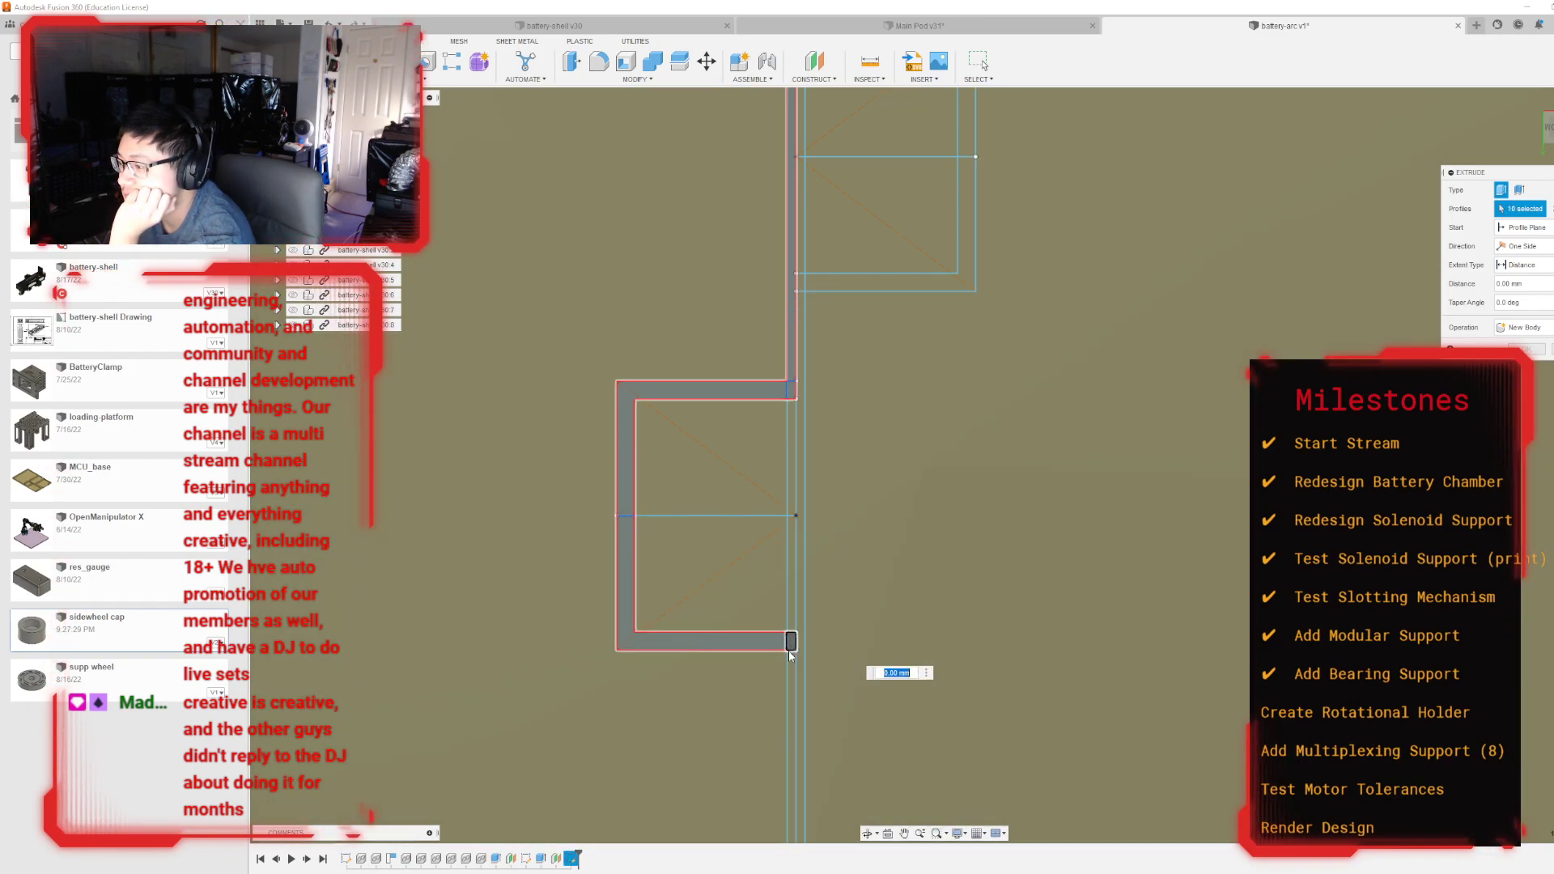
pyautogui.click(789, 659)
pyautogui.click(789, 658)
pyautogui.moveTo(821, 534); pyautogui.dragTo(899, 125, button='middle')
pyautogui.scroll(10, 882, 583)
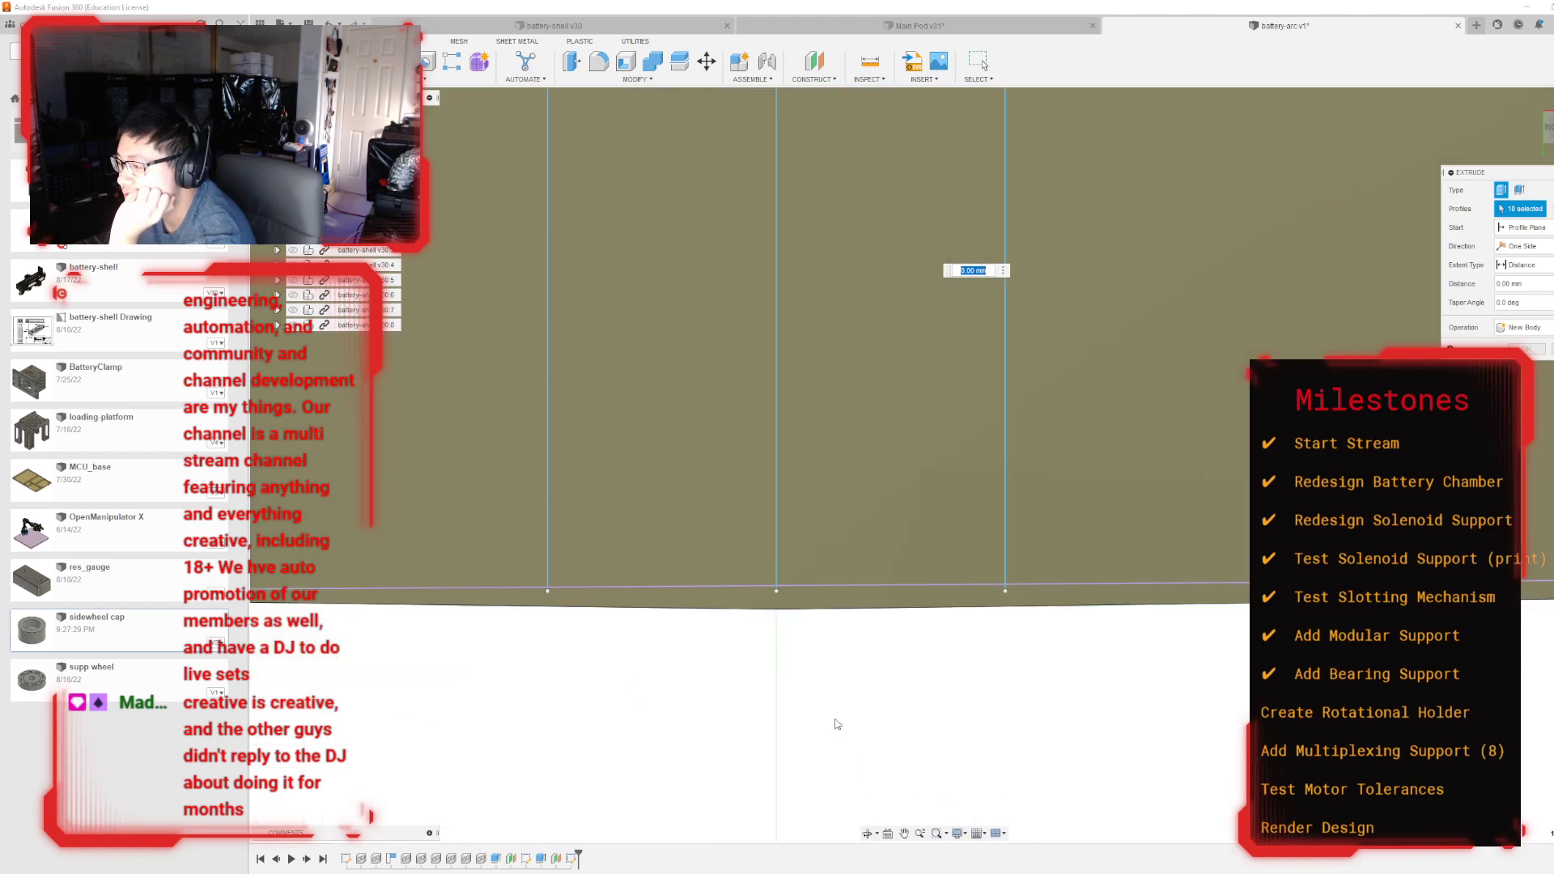
pyautogui.scroll(-8, 837, 720)
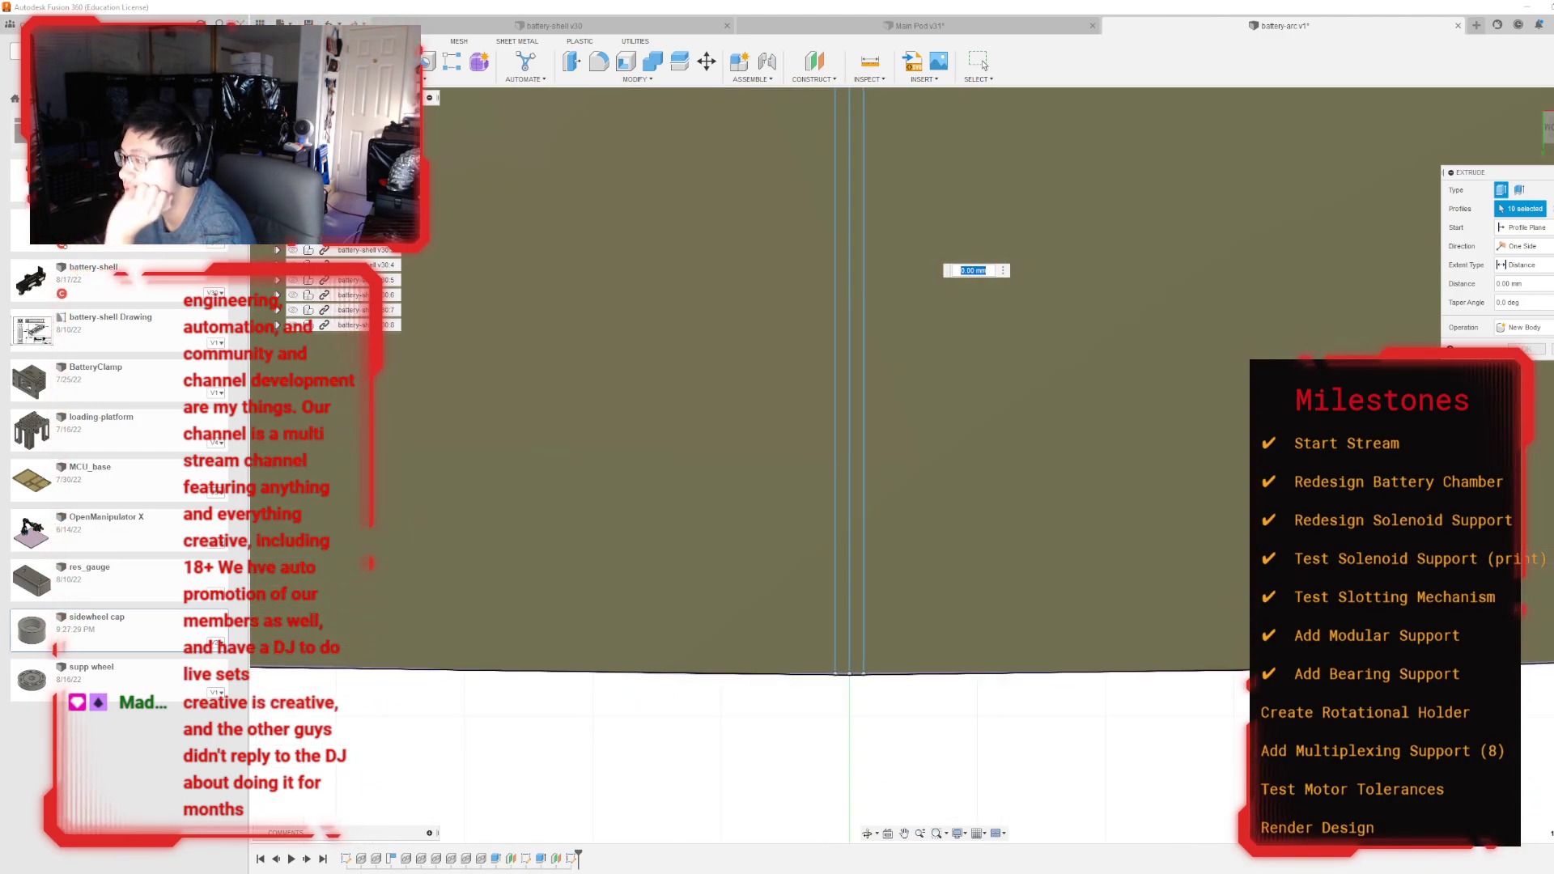
pyautogui.press('Escape')
# Step: Reopen the split-profile sketch and fix the three vertical split lines at their ends on the upper ring edge
pyautogui.scroll(-2, 903, 737)
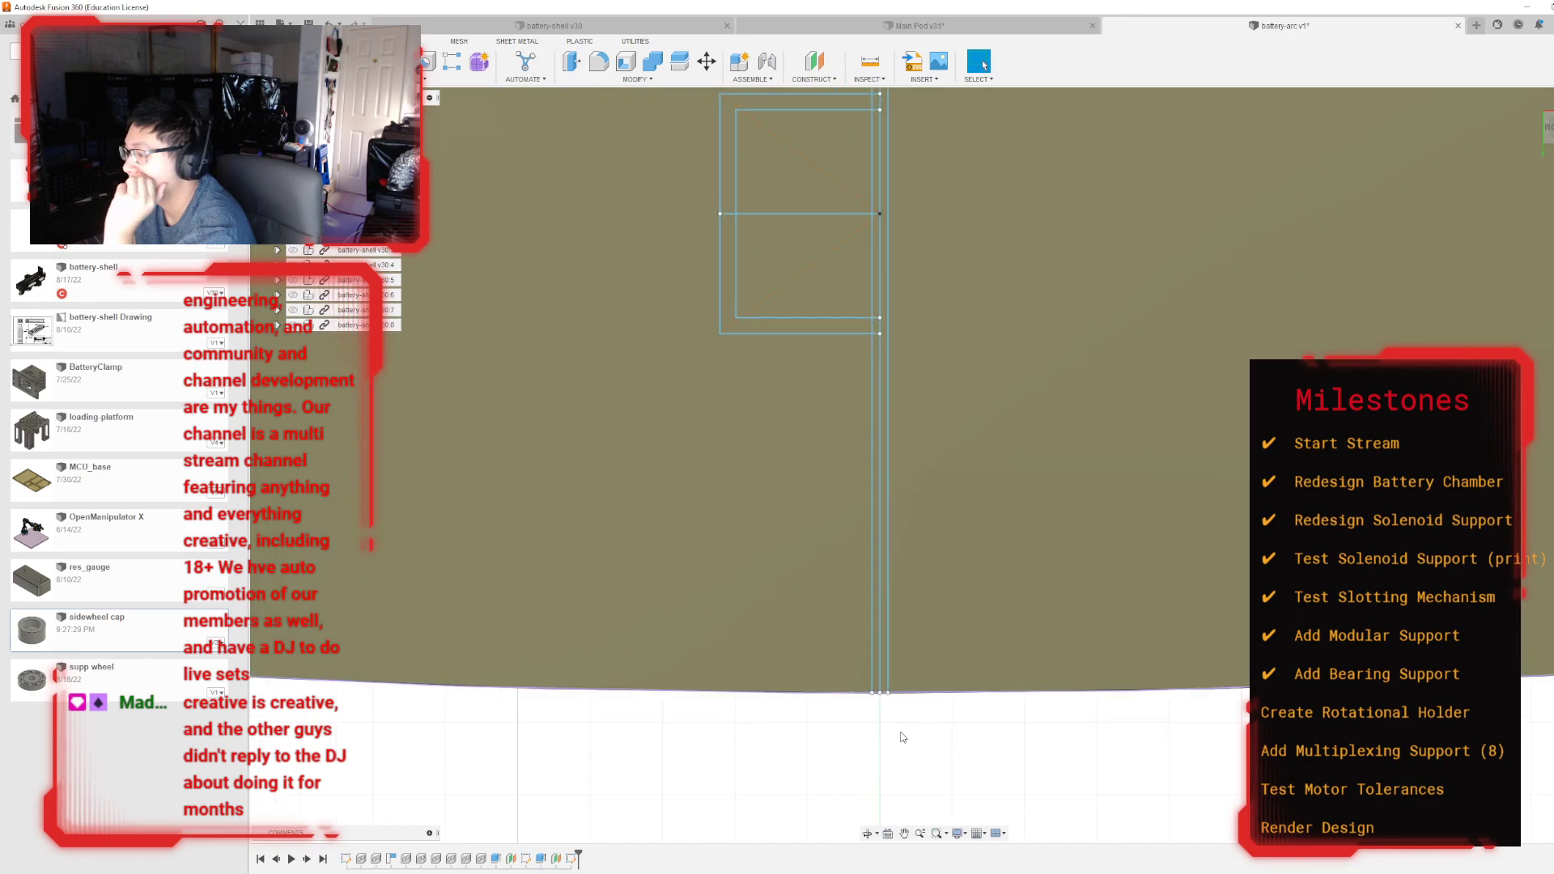
pyautogui.click(570, 859)
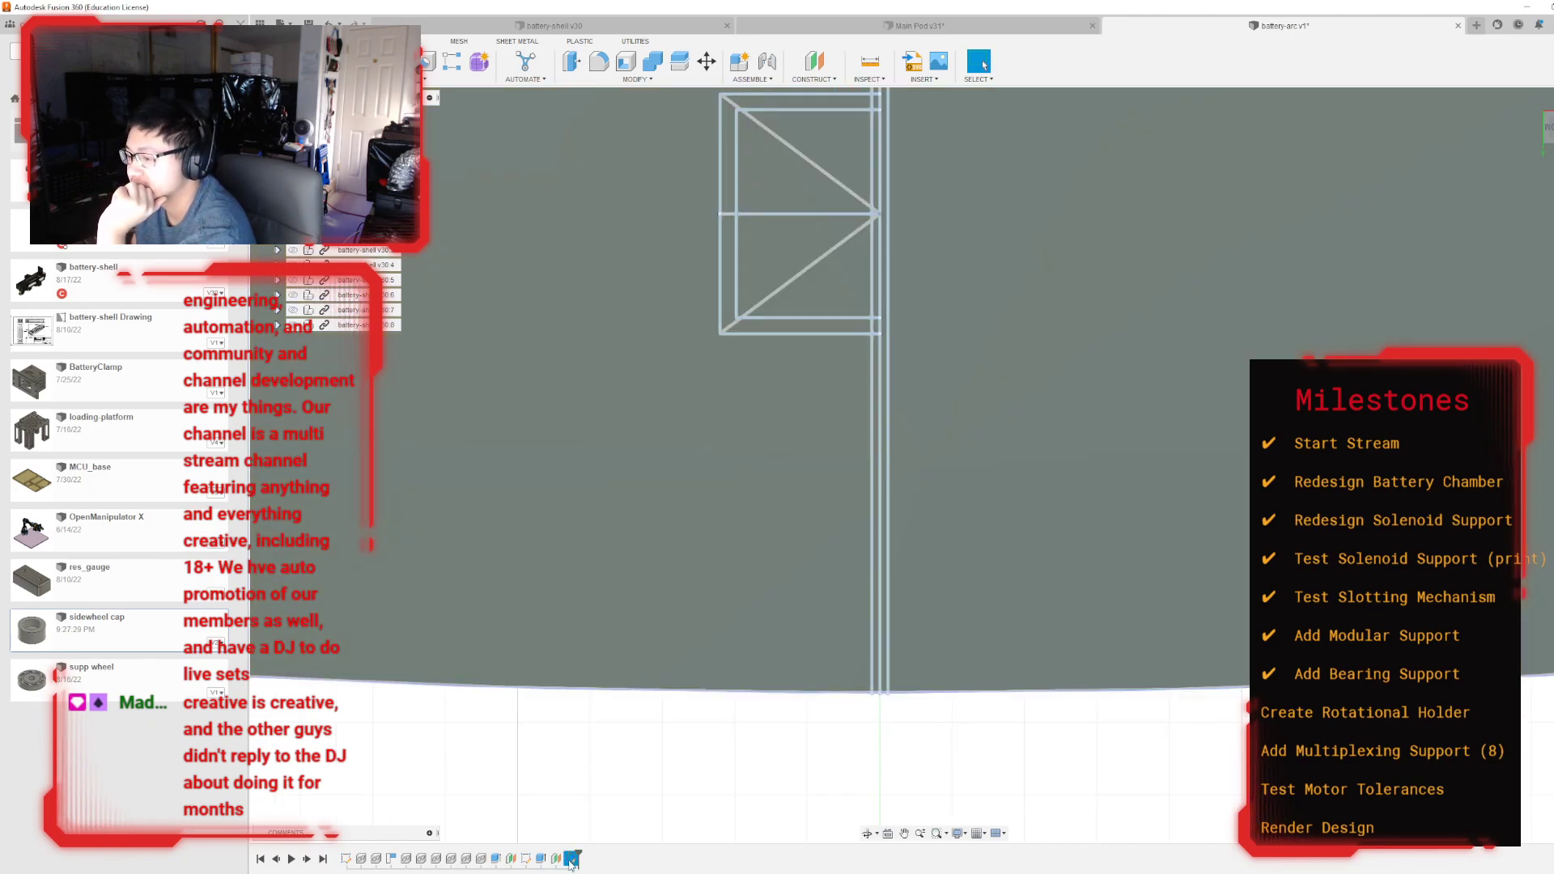
pyautogui.doubleClick(571, 860)
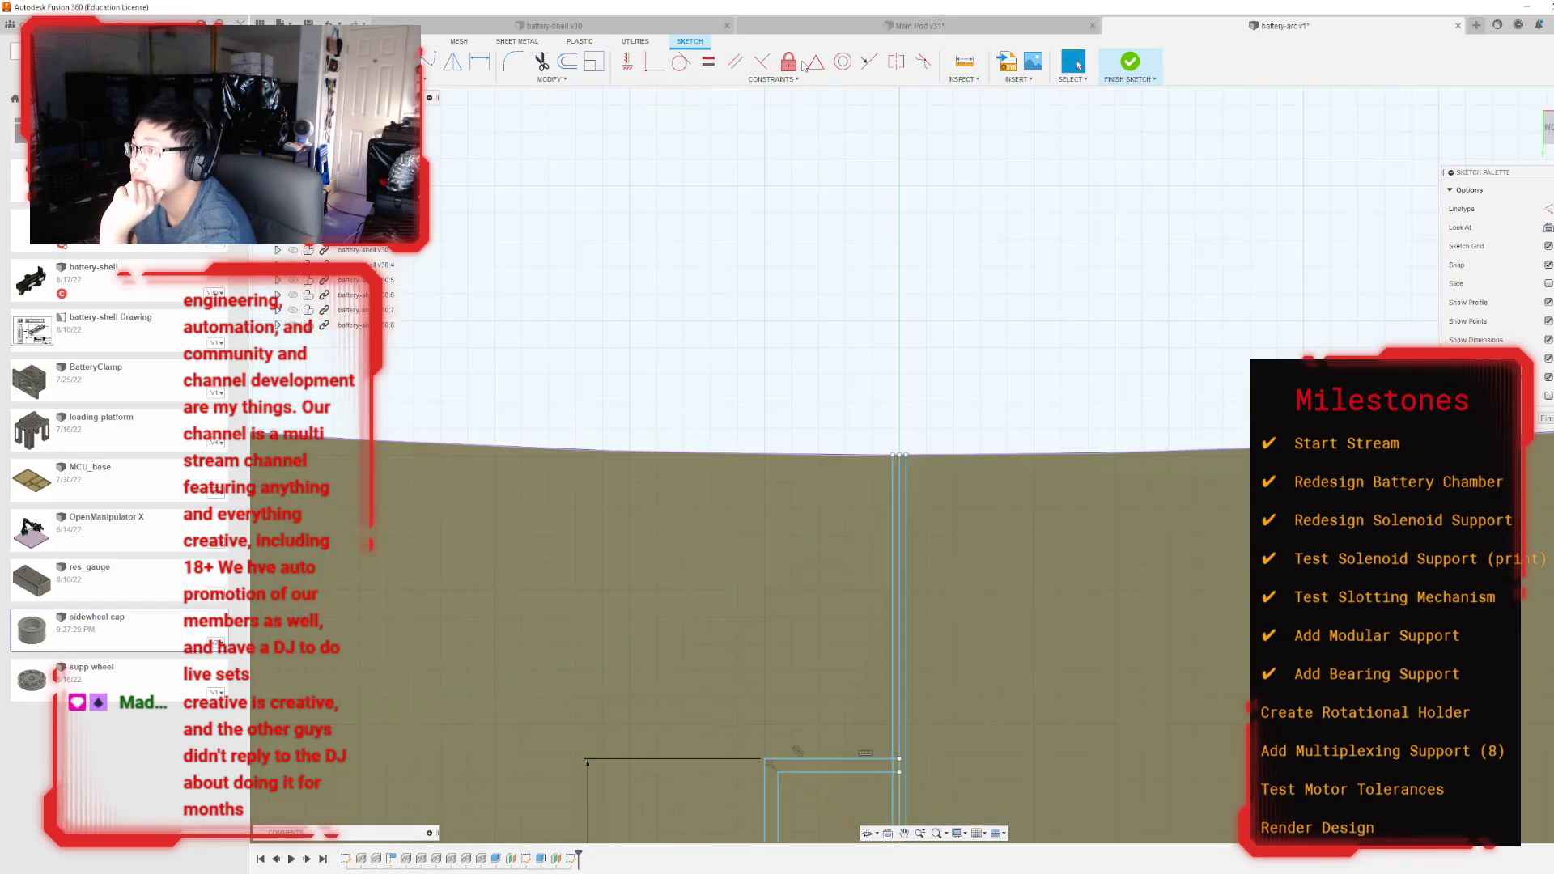
pyautogui.scroll(5, 903, 450)
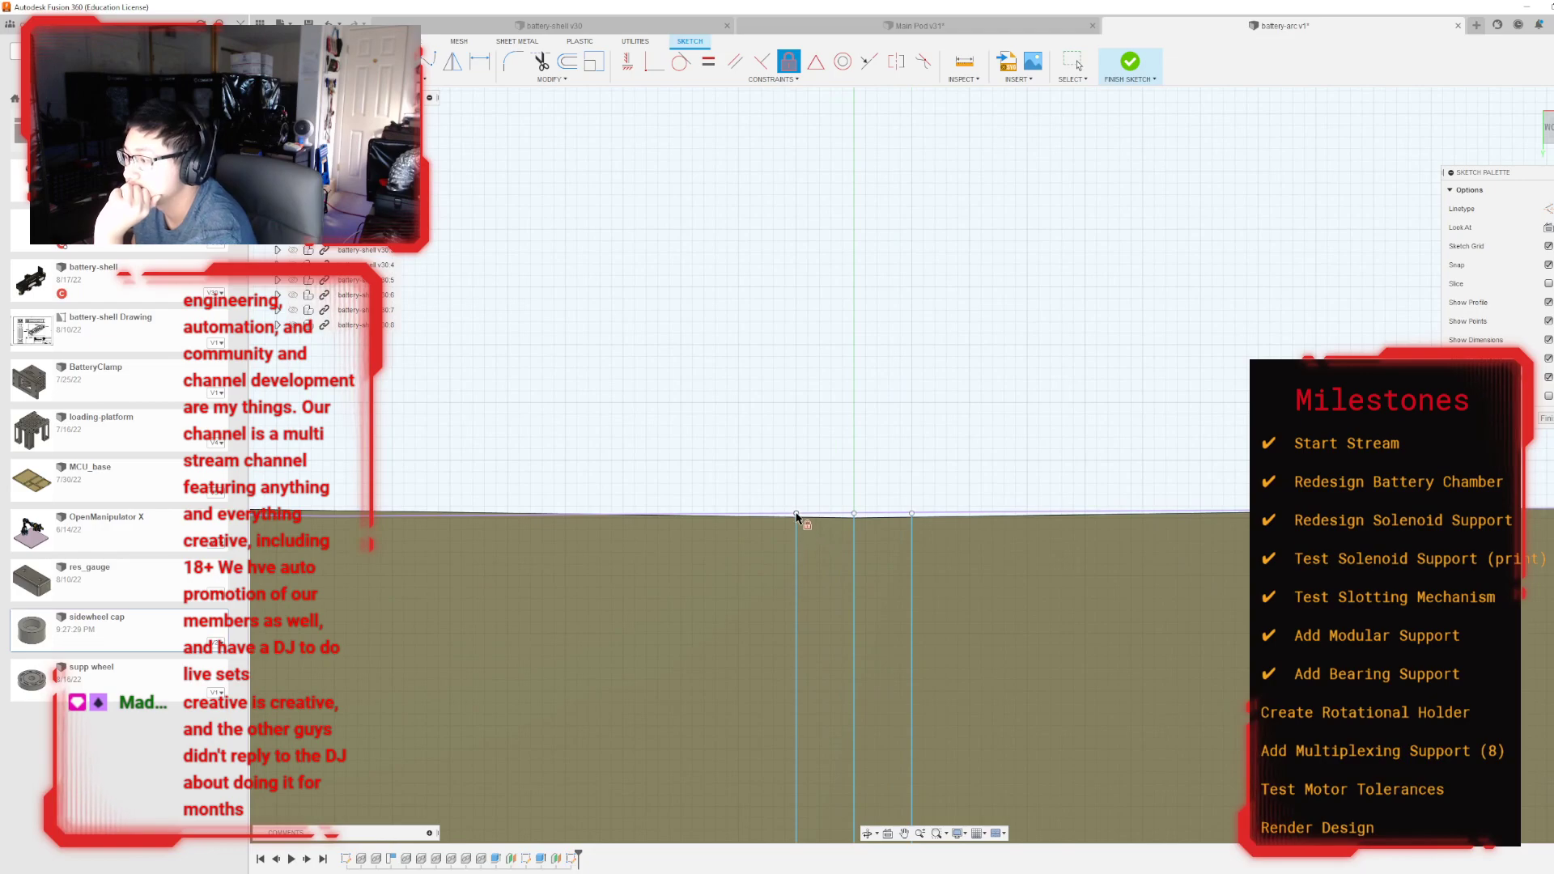
pyautogui.click(796, 515)
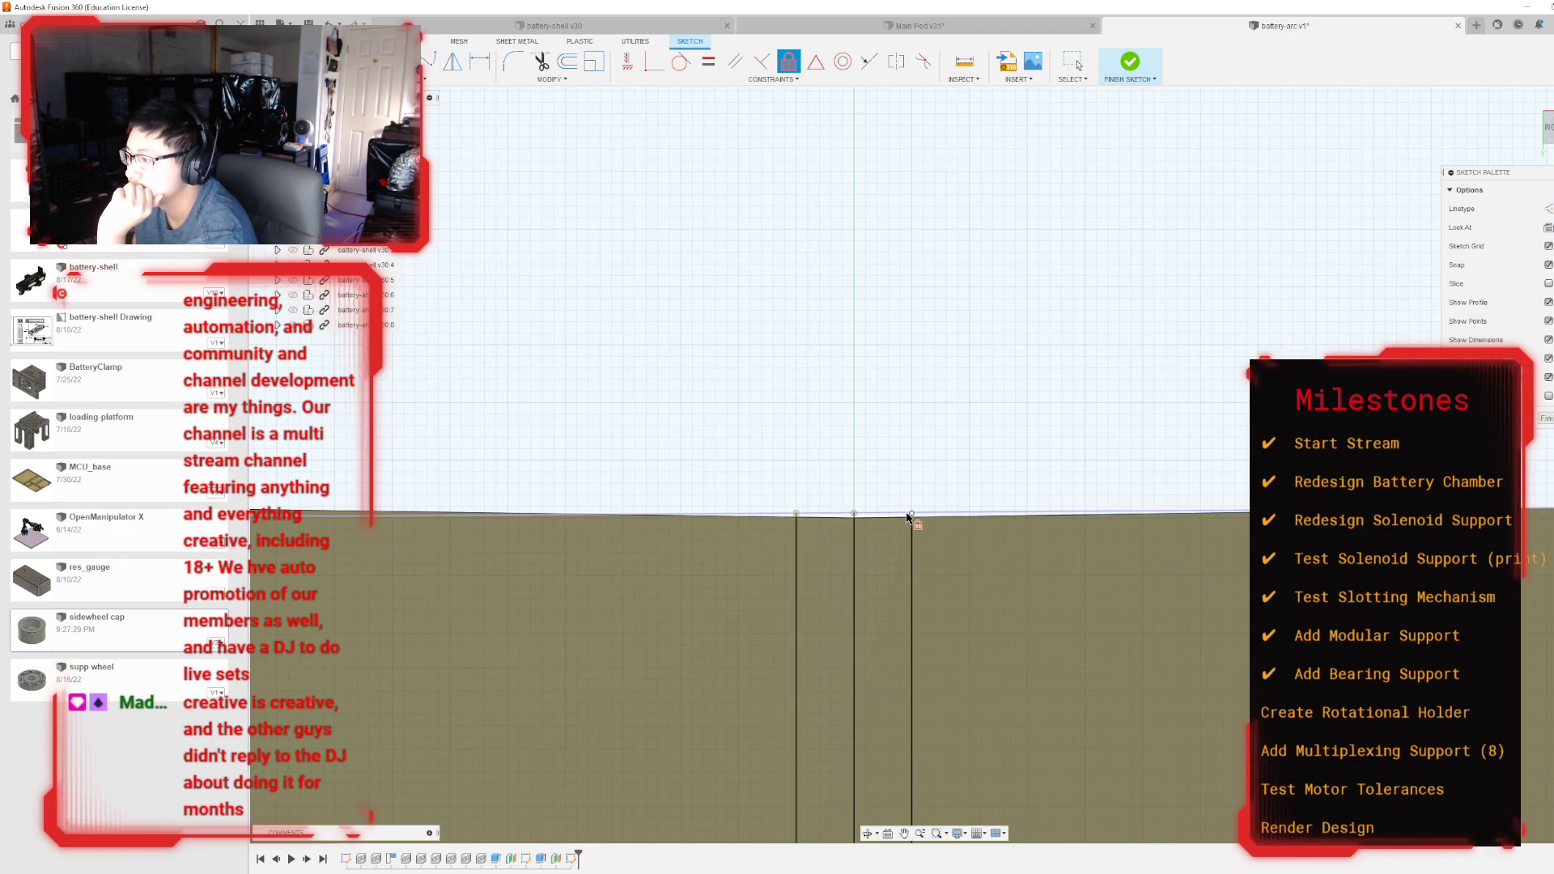
pyautogui.scroll(-10, 896, 409)
pyautogui.scroll(5, 933, 530)
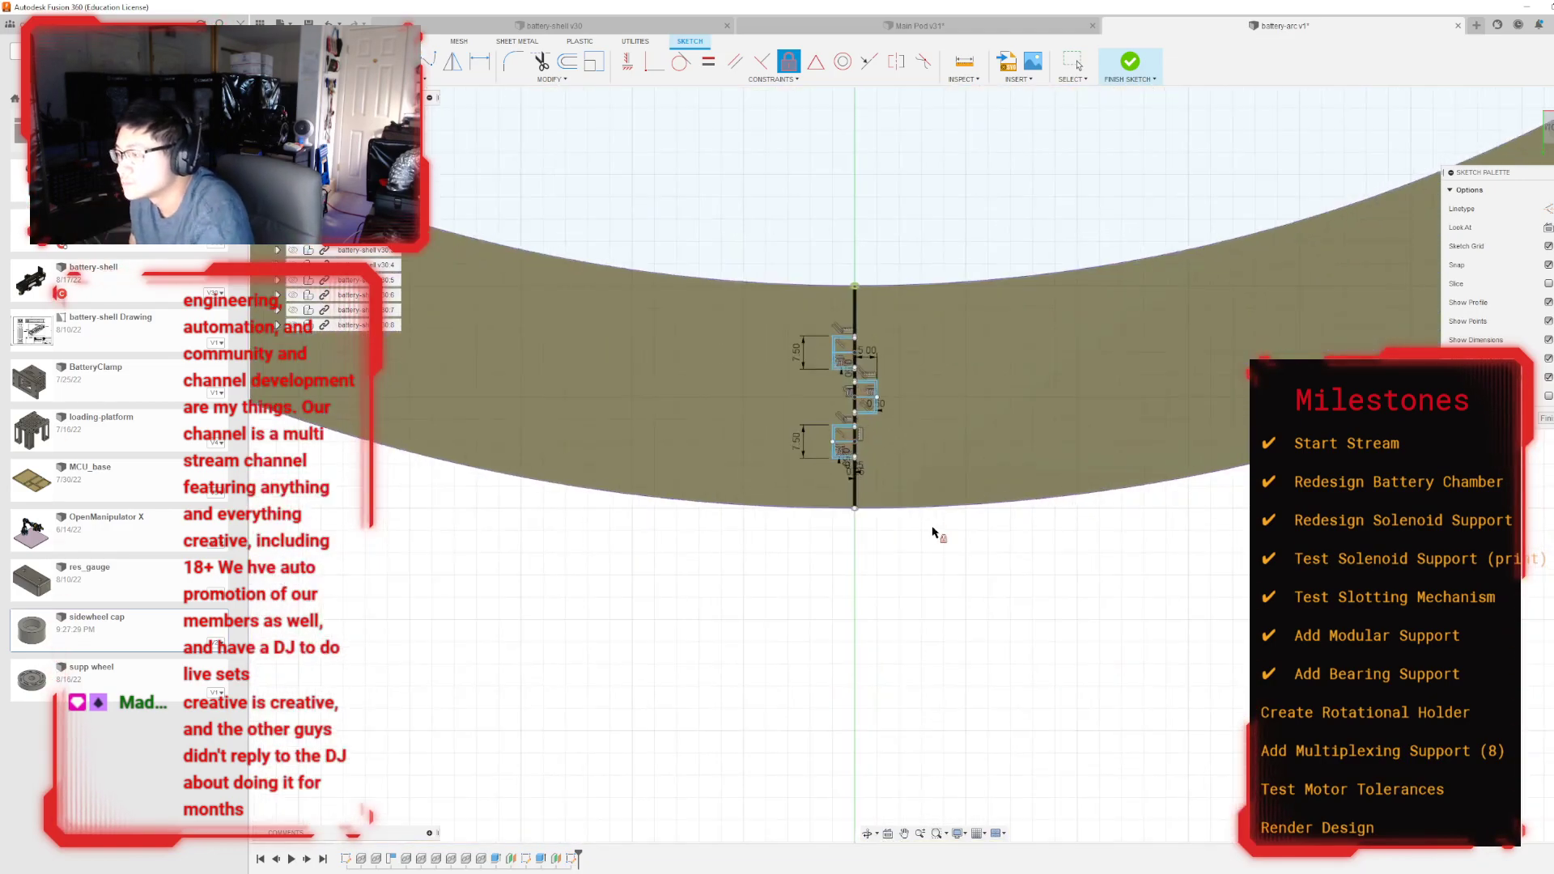
pyautogui.press('Escape')
# Step: Extend the lower ends of the three vertical split lines slightly past the lower ring edge with short lines and finish the sketch
pyautogui.scroll(8, 809, 457)
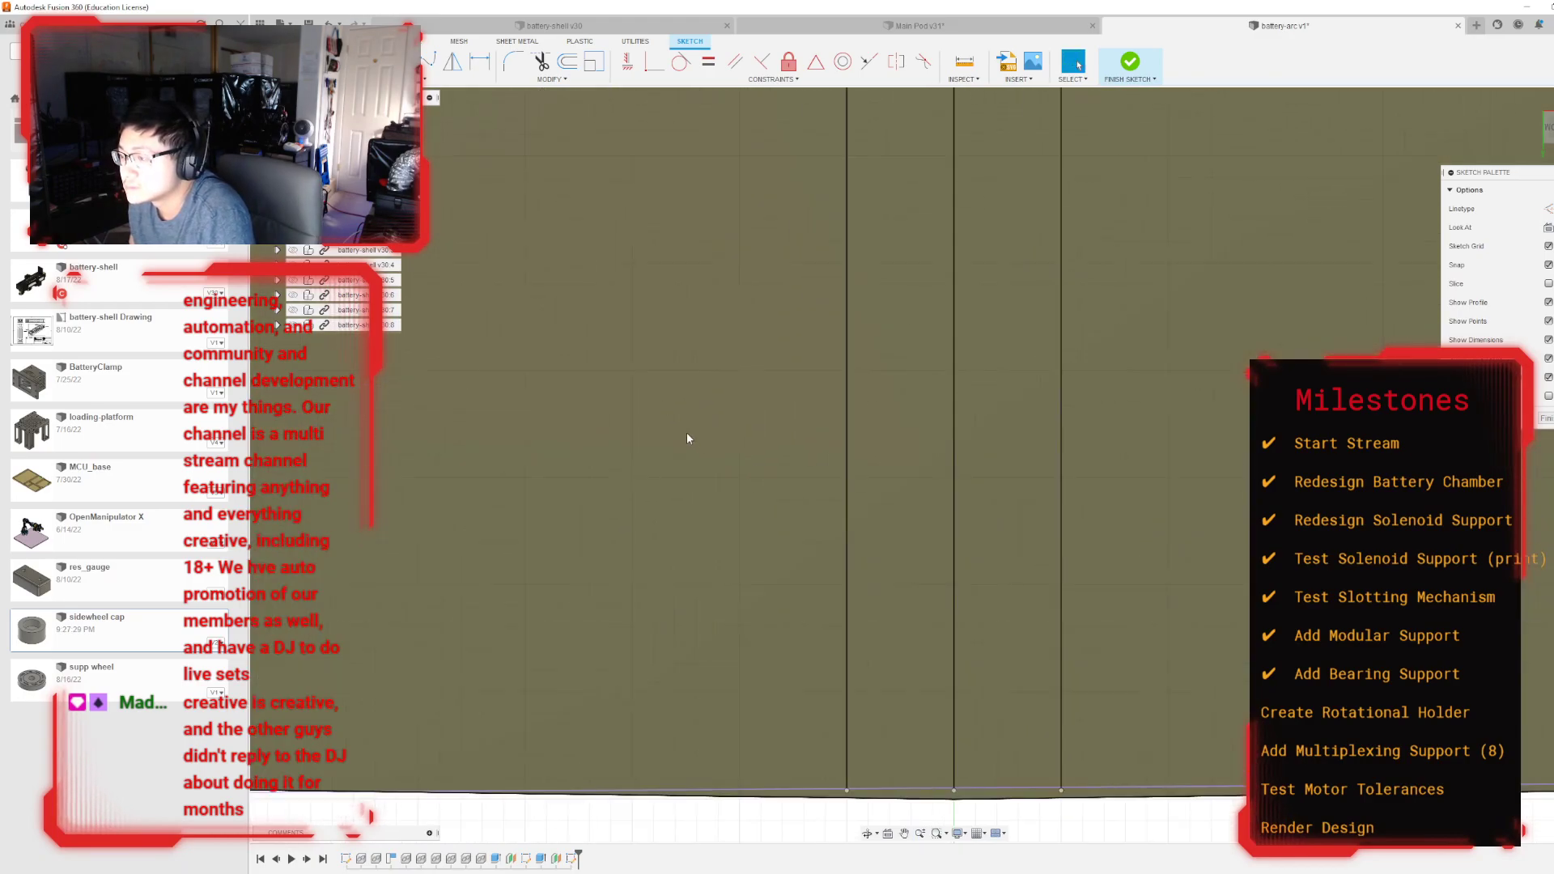
pyautogui.moveTo(877, 760); pyautogui.dragTo(809, 537, button='middle')
pyautogui.click(779, 567)
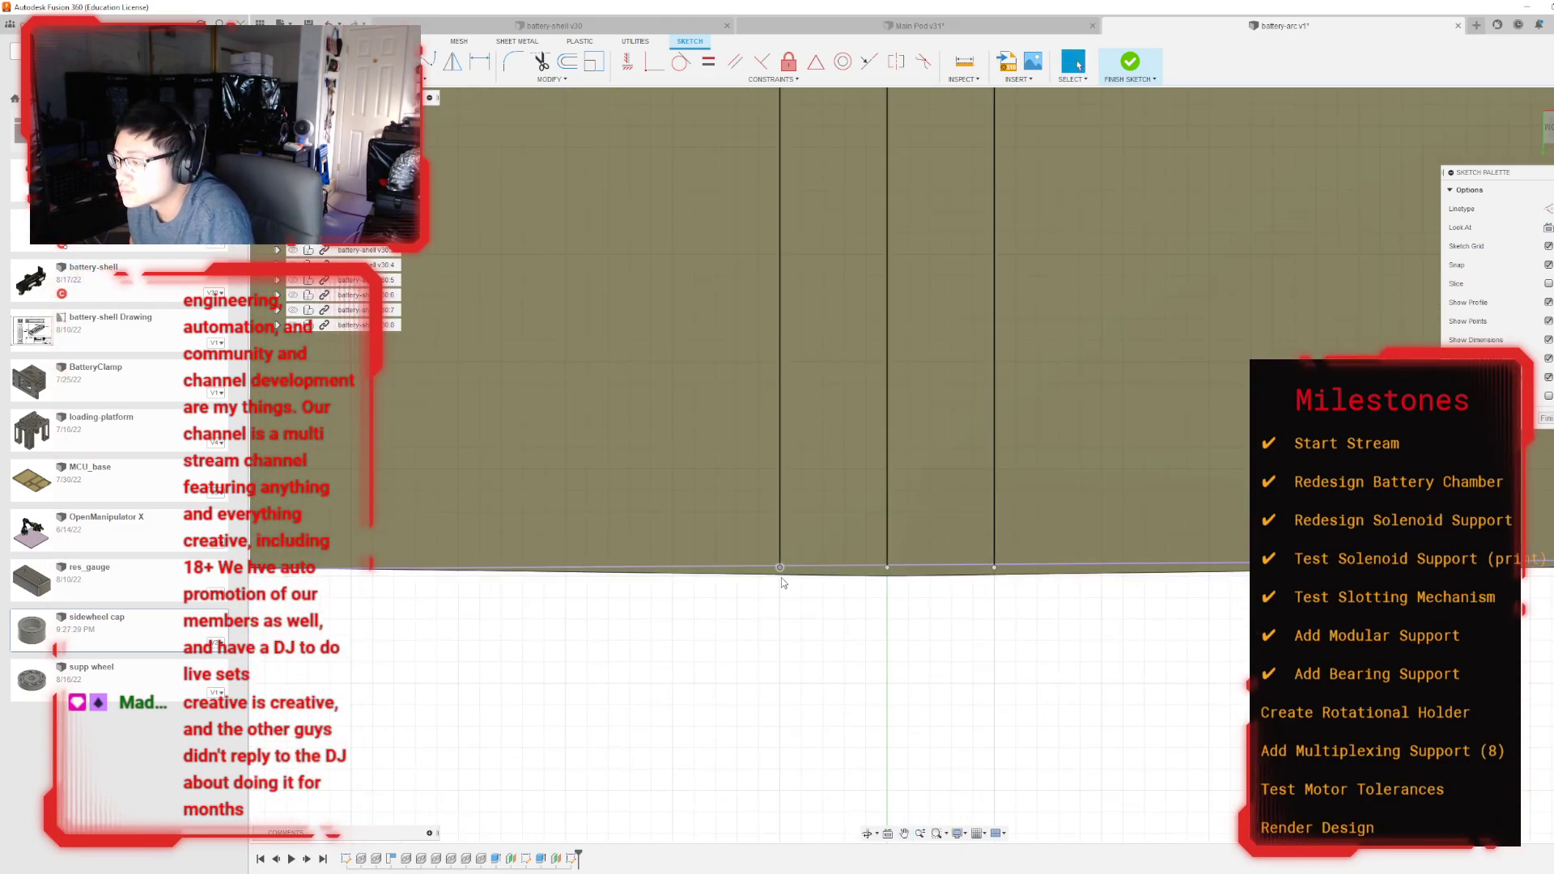
pyautogui.scroll(-10, 783, 615)
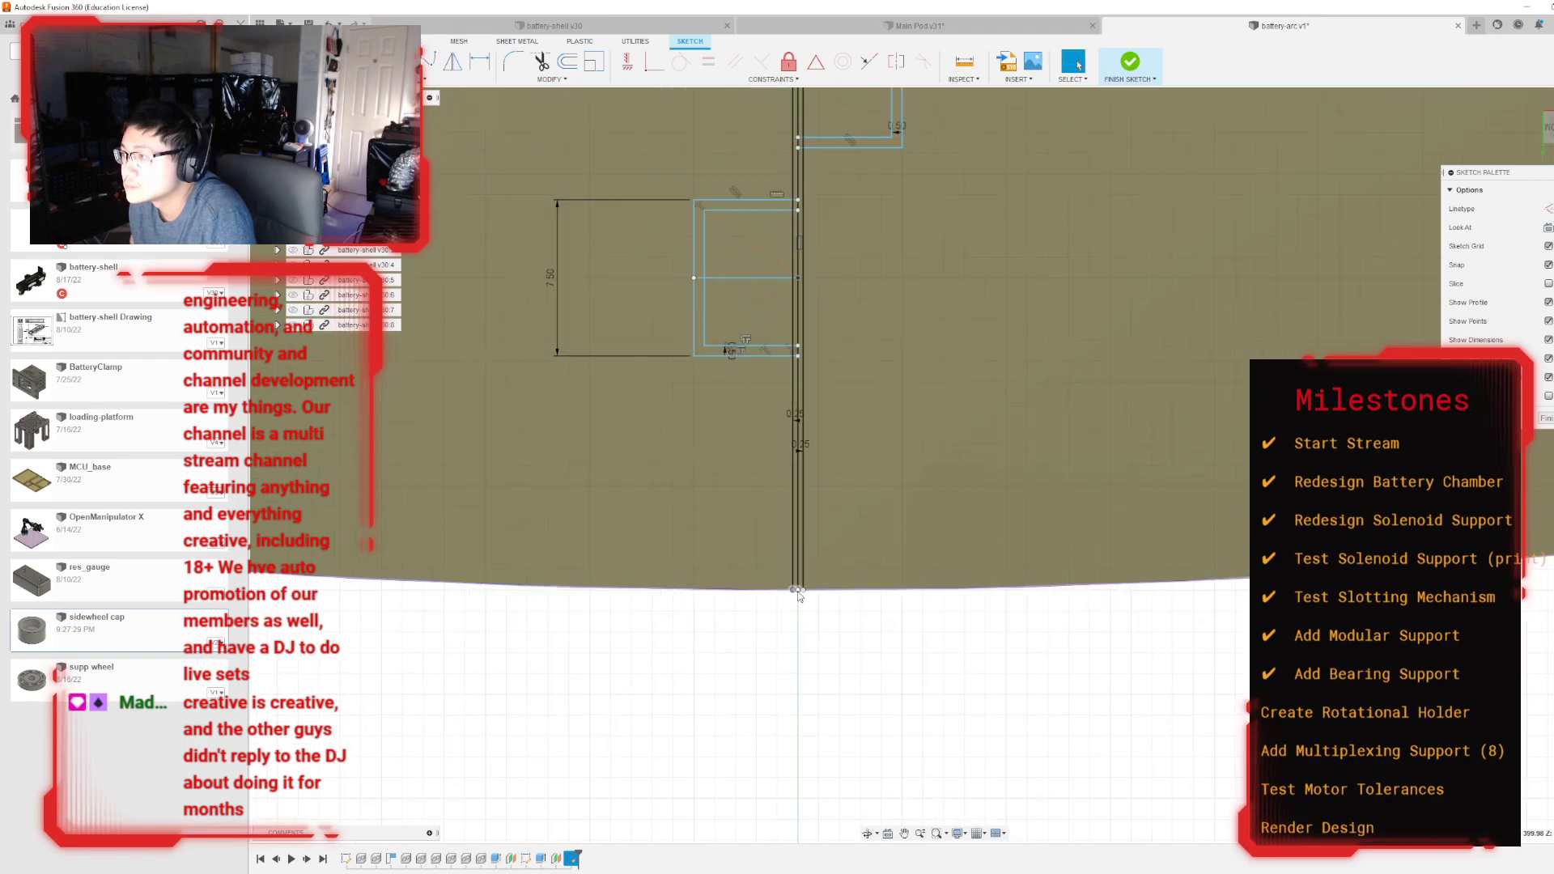
pyautogui.scroll(10, 797, 584)
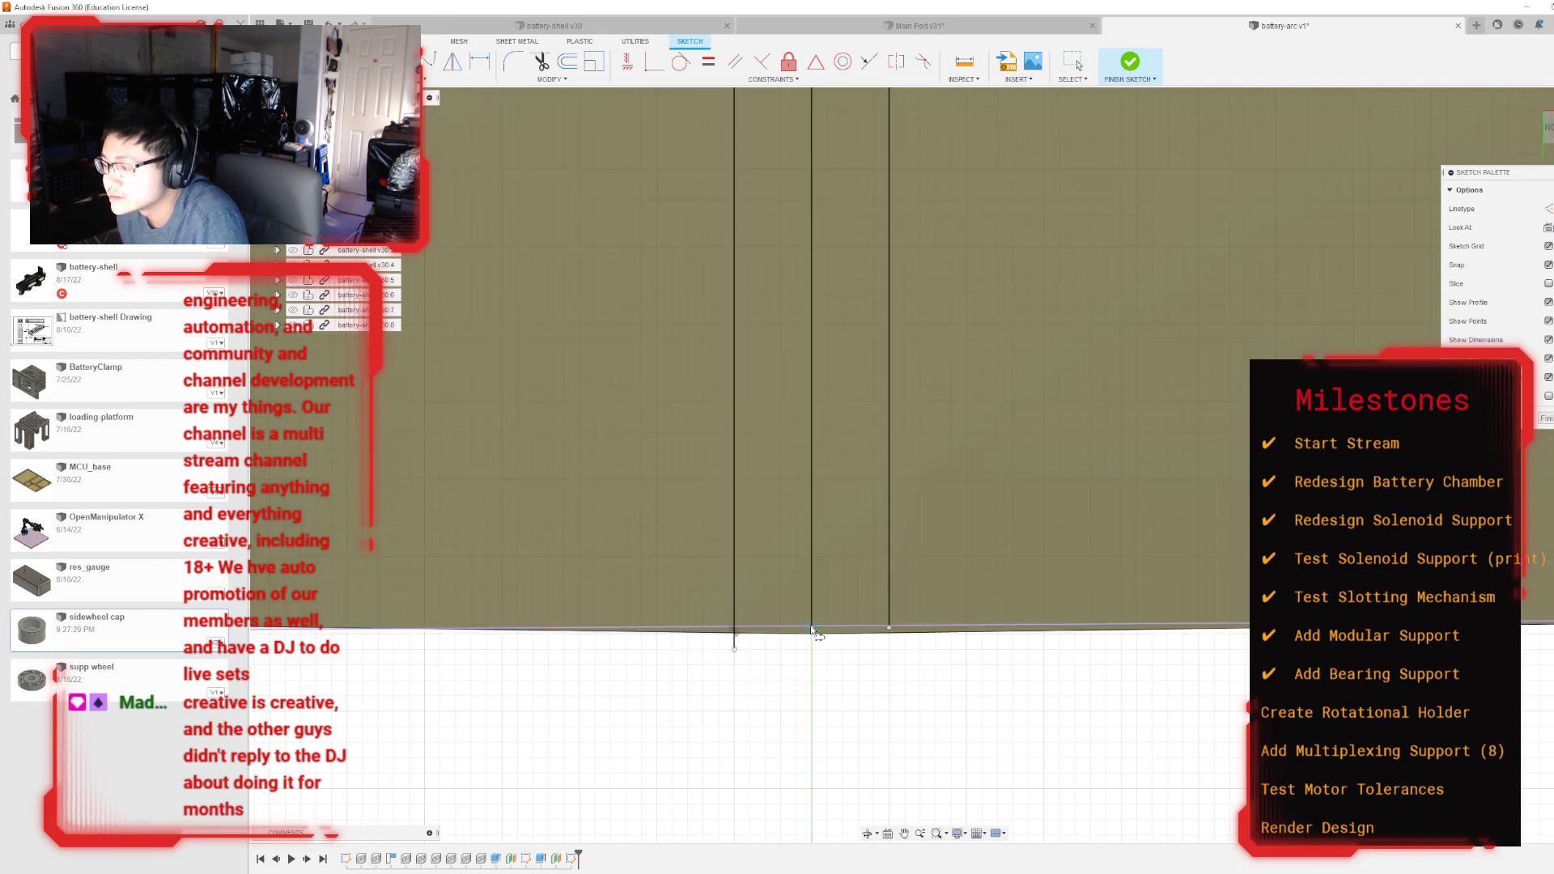
pyautogui.press('Escape')
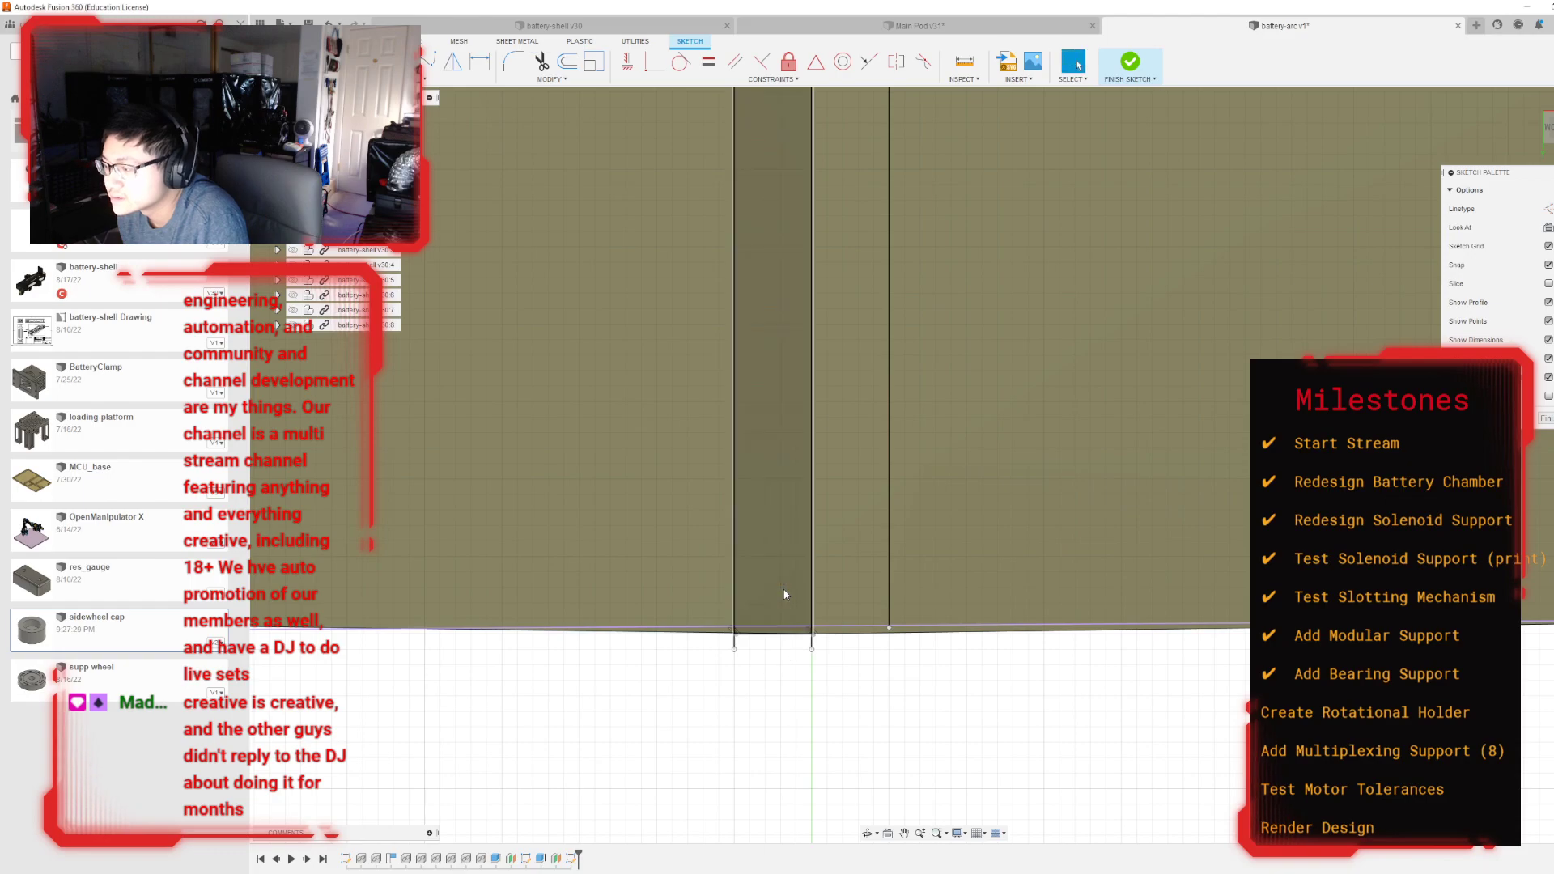
pyautogui.press('l')
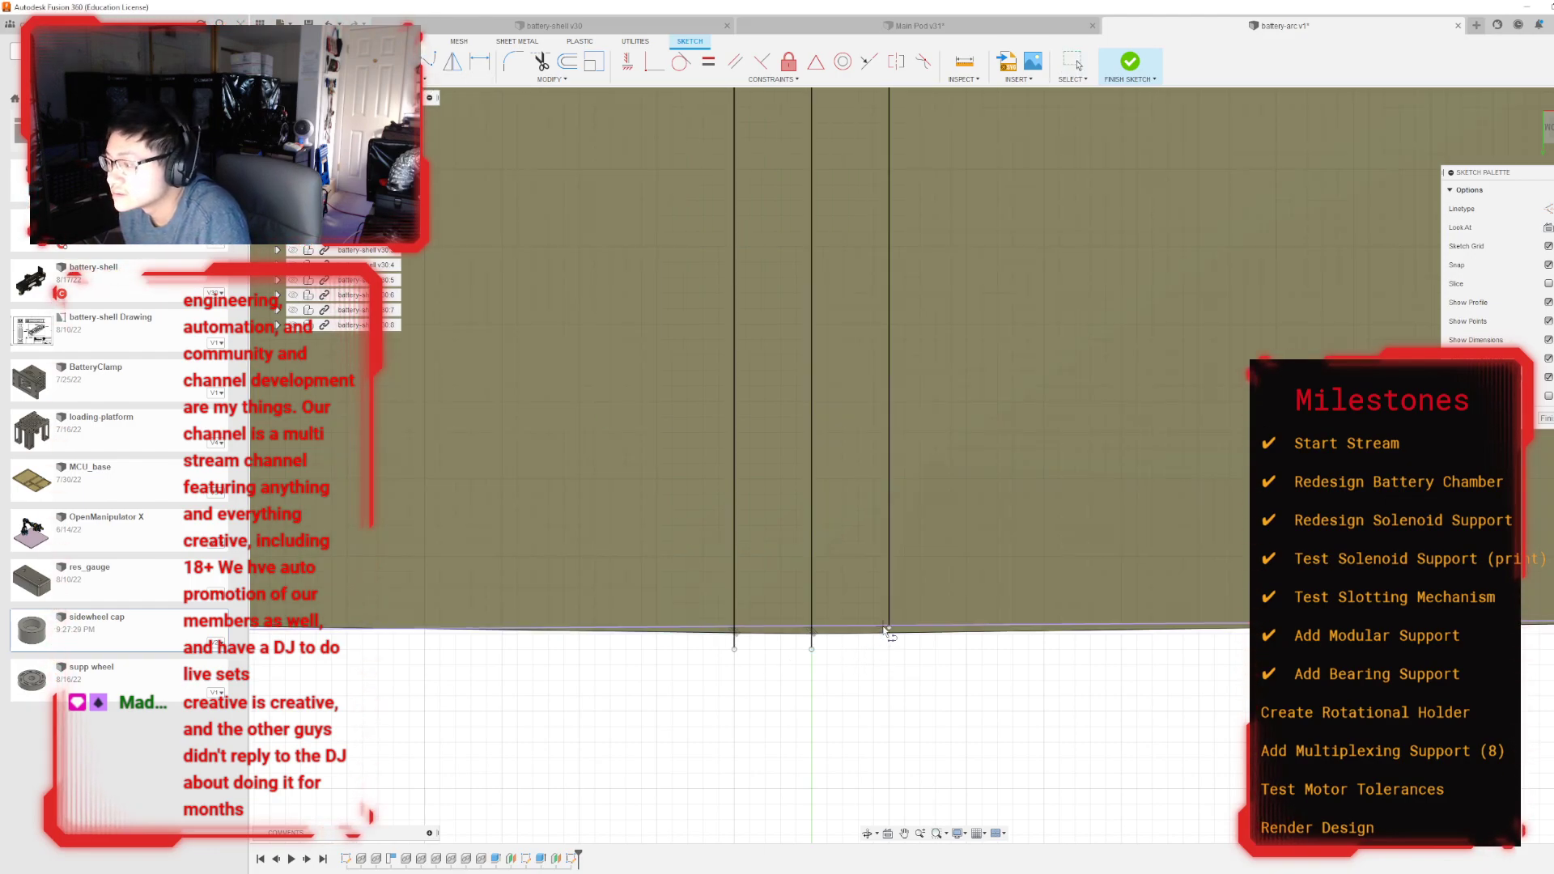
pyautogui.press('Escape')
pyautogui.scroll(-5, 995, 550)
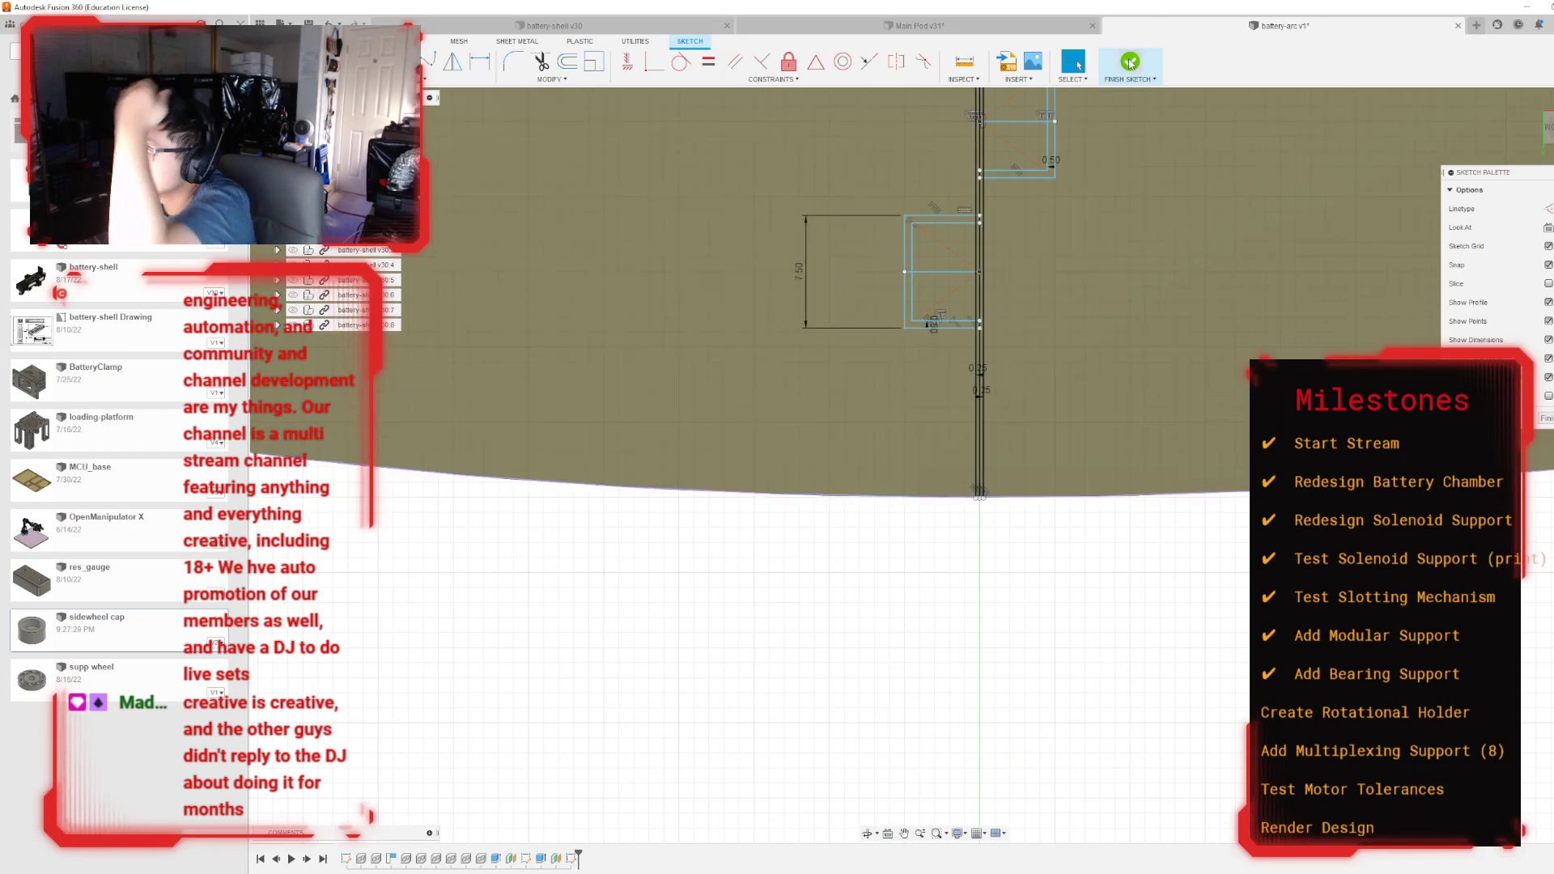
pyautogui.click(1130, 62)
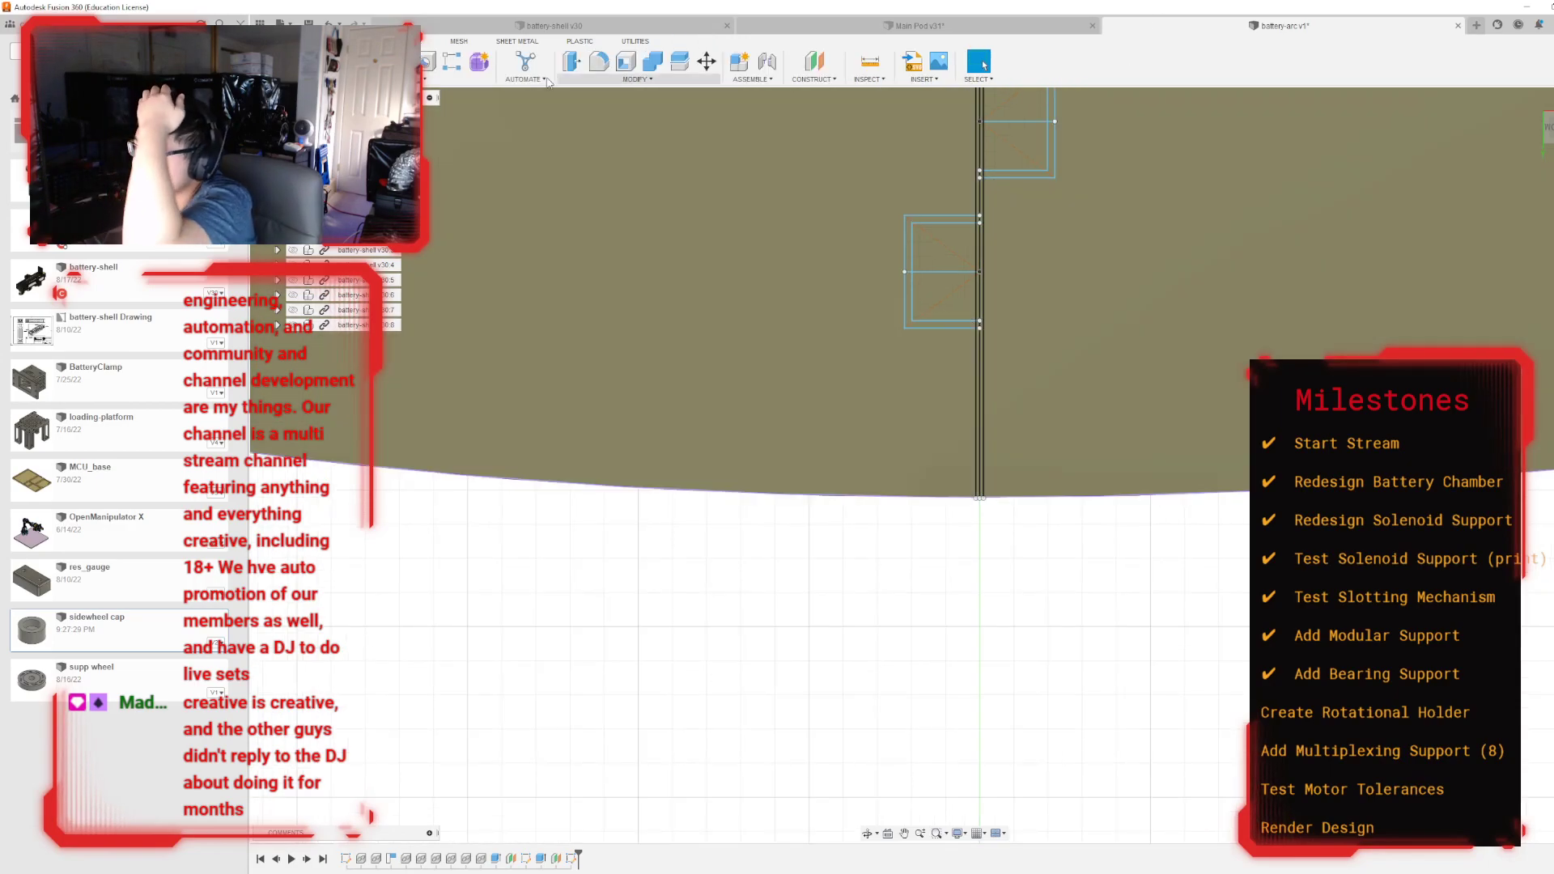
# Step: Start an extrude and select the clearance strip running down to the lower ring edge and the band around the lower half-rectangle
pyautogui.press('e')
pyautogui.scroll(2, 1075, 384)
pyautogui.scroll(-4, 874, 547)
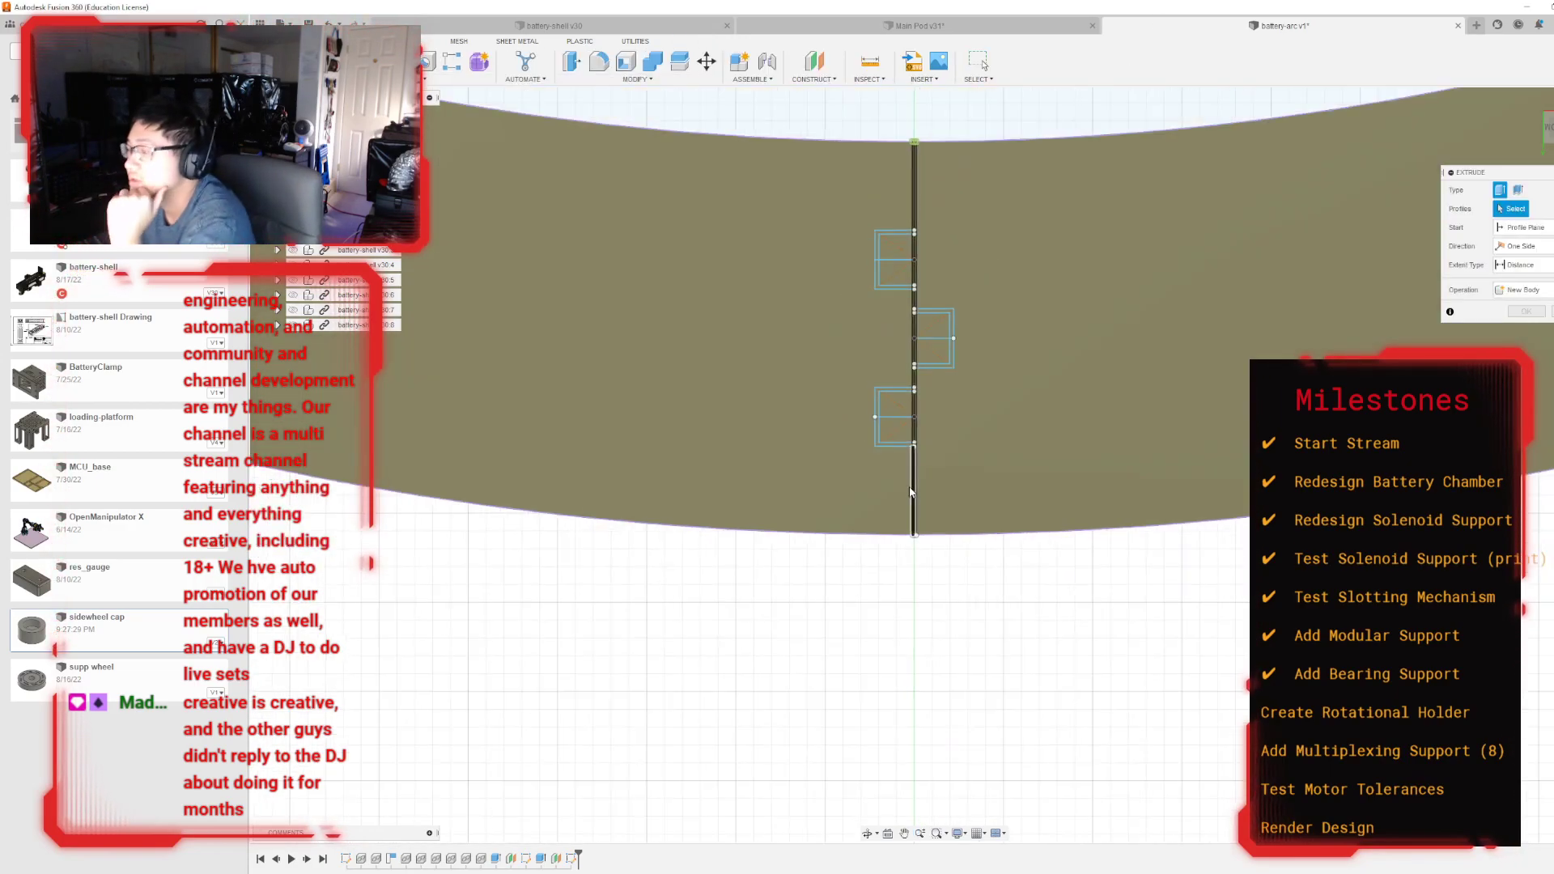
pyautogui.scroll(7, 914, 463)
pyautogui.click(931, 344)
pyautogui.click(810, 292)
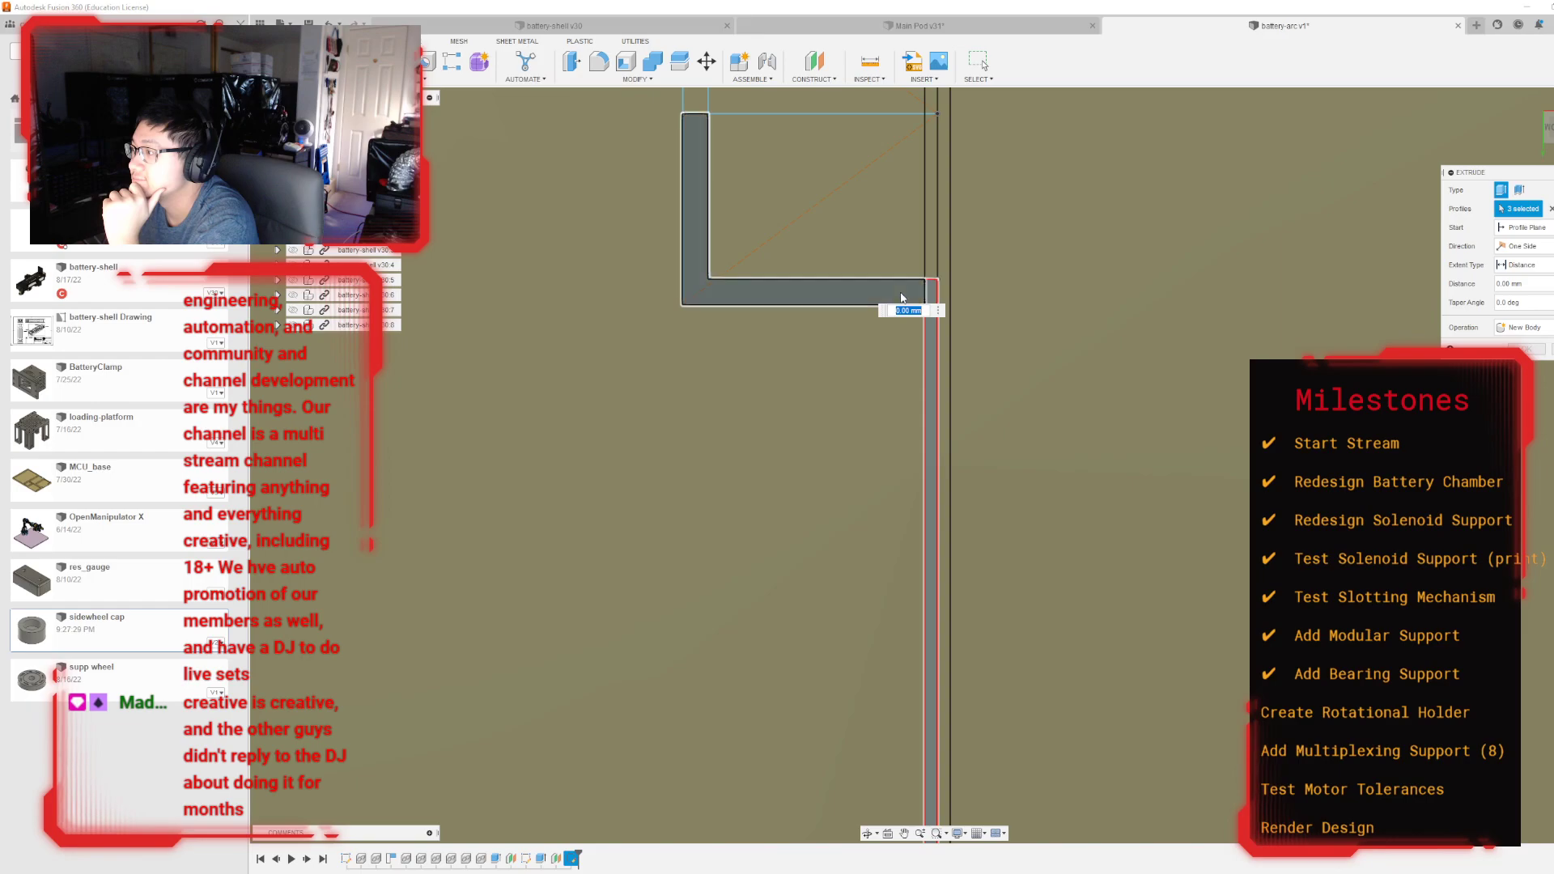
pyautogui.moveTo(874, 319); pyautogui.dragTo(827, 734, button='middle')
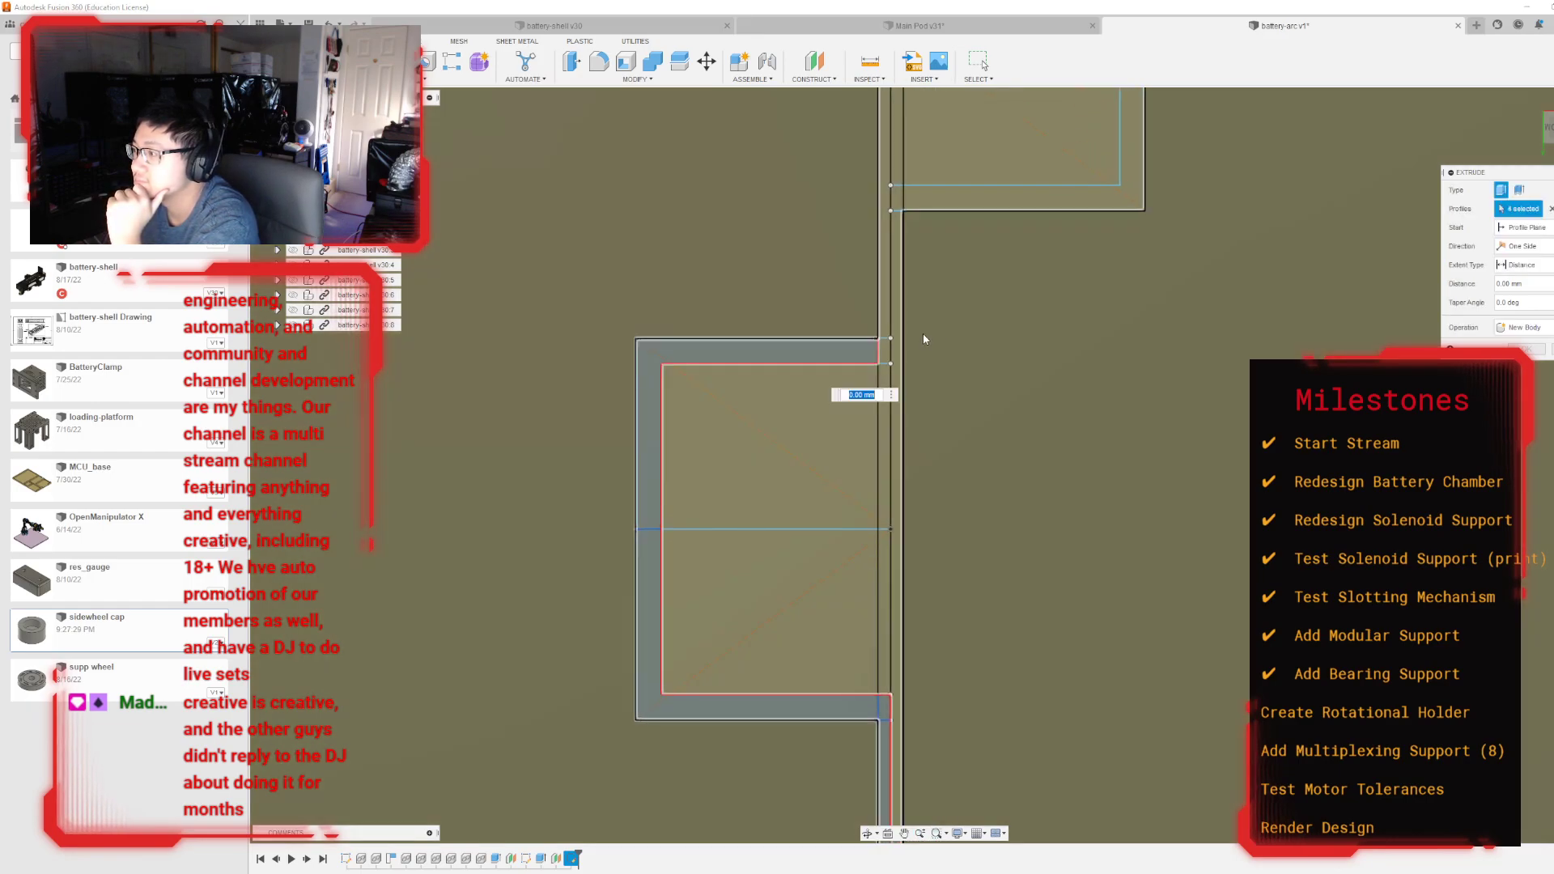
pyautogui.click(887, 341)
pyautogui.click(886, 342)
# Step: Add to the extrude the strip between the lower and upper half-rectangles, the upper half-rectangle's band, and the strip up to the ring edge
pyautogui.click(887, 322)
pyautogui.scroll(5, 888, 322)
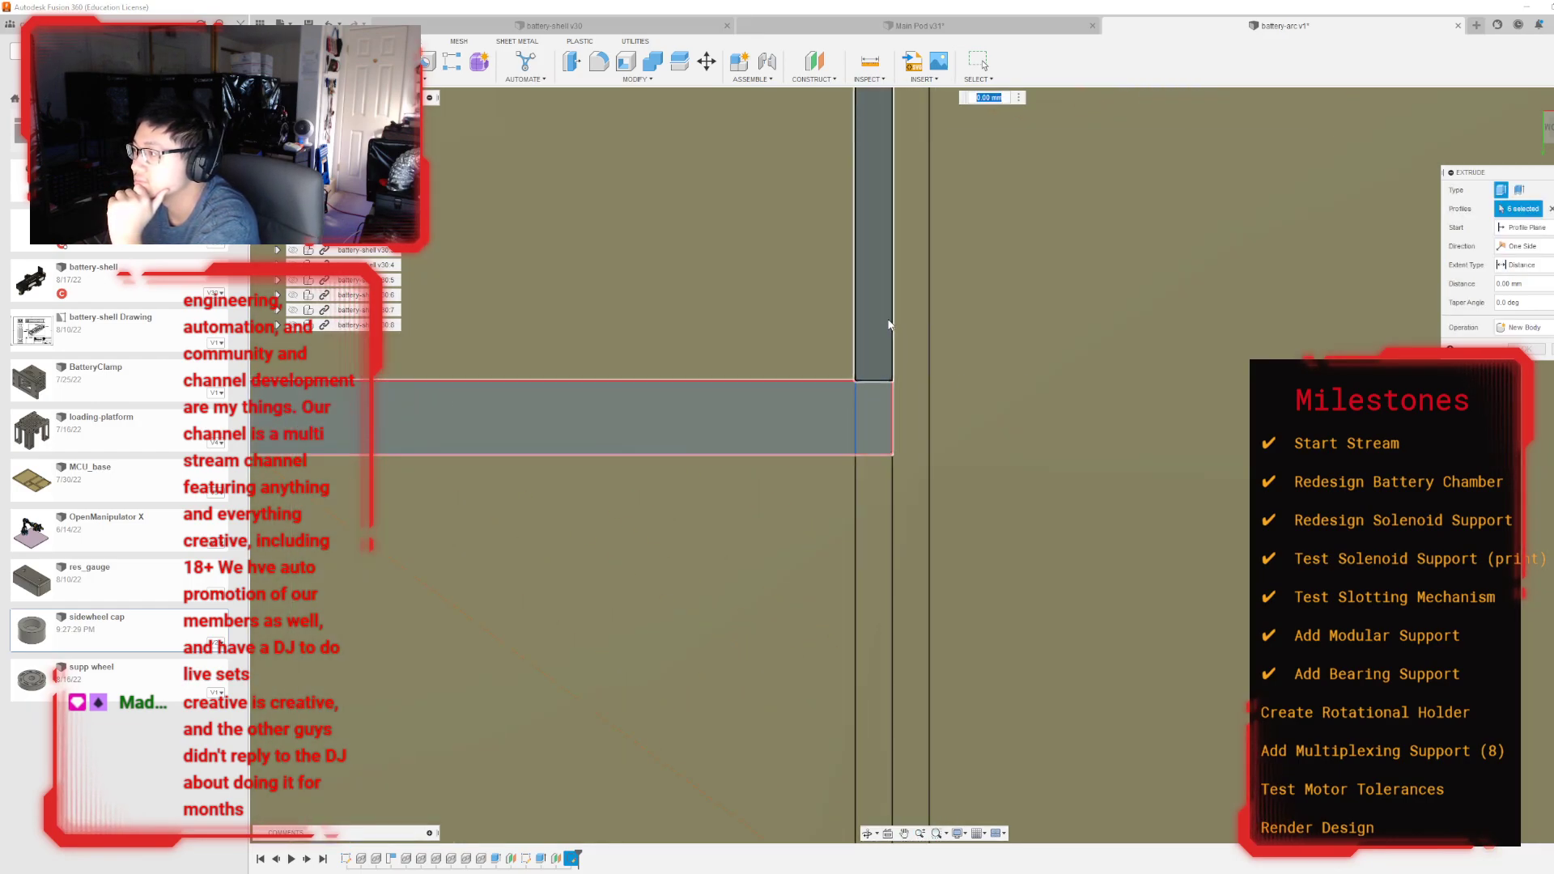
pyautogui.scroll(-10, 863, 393)
pyautogui.scroll(10, 842, 431)
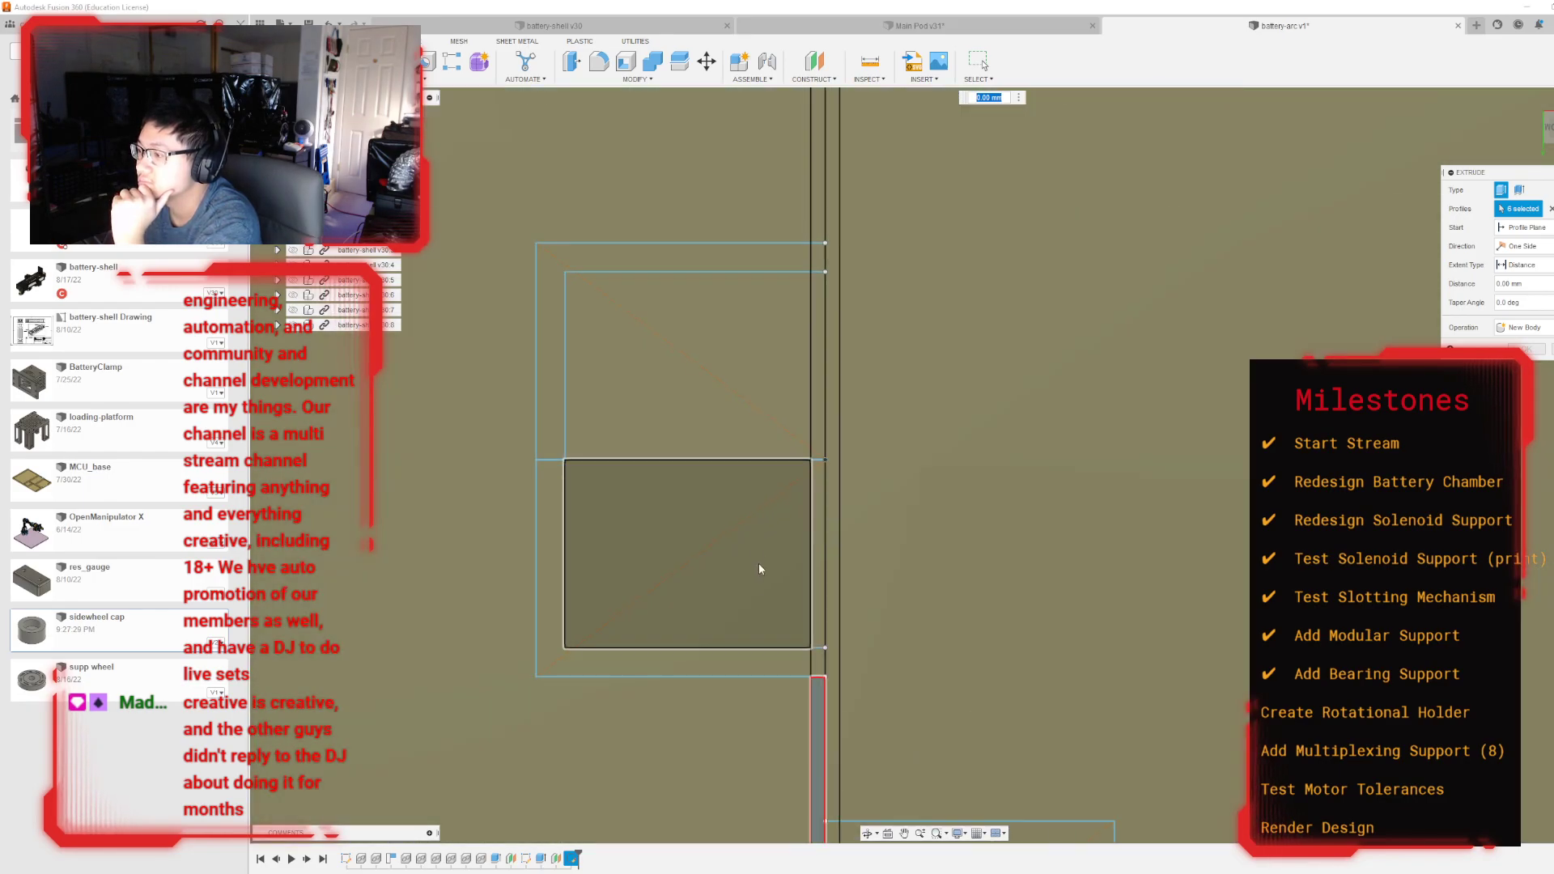
pyautogui.click(795, 662)
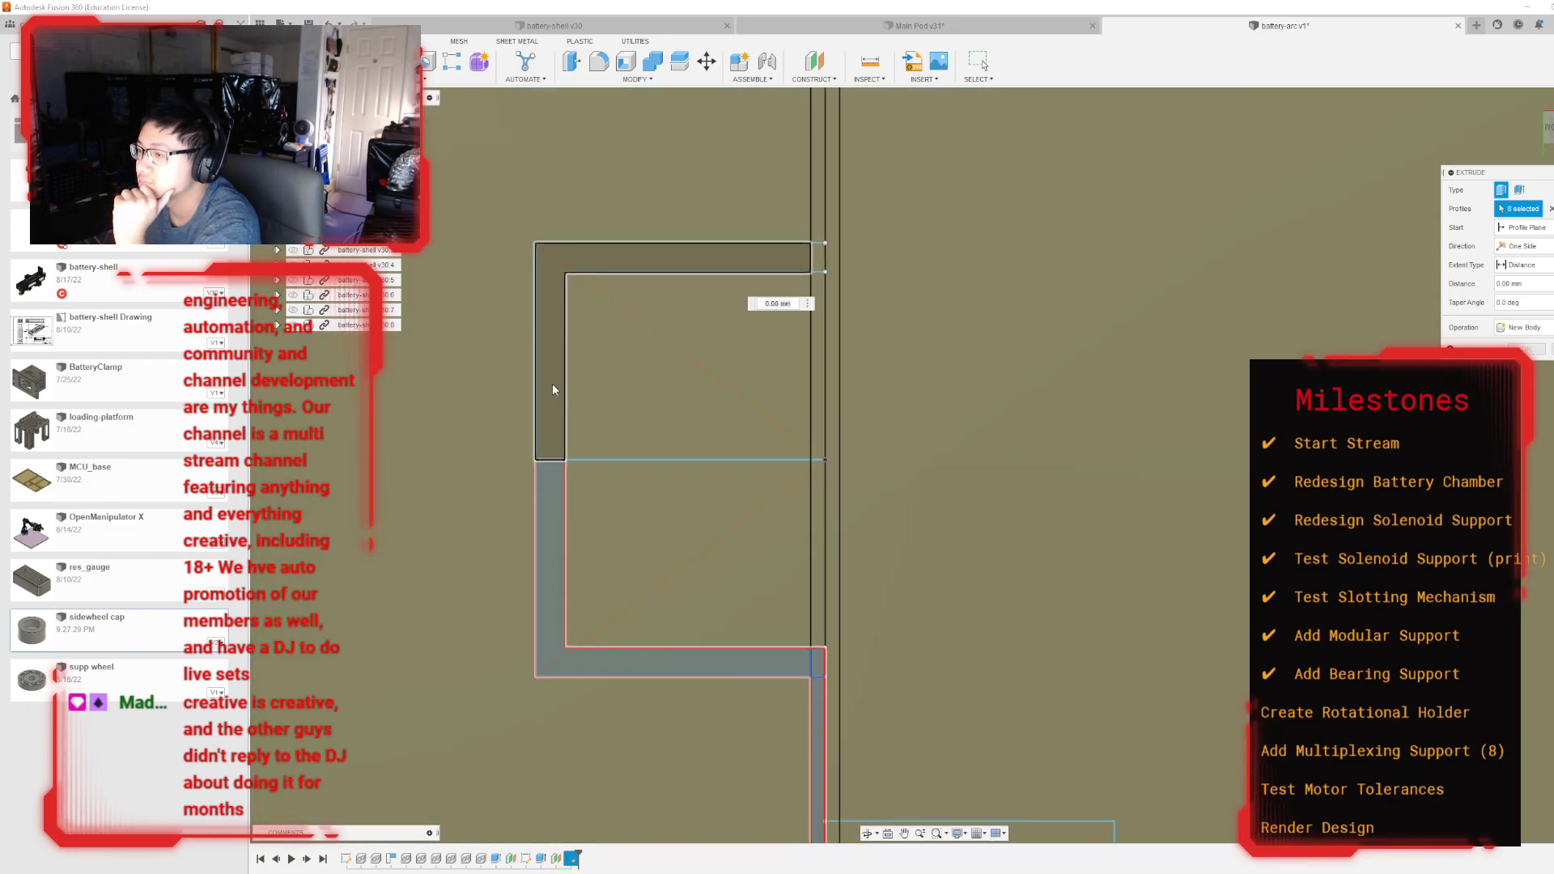
pyautogui.click(773, 267)
pyautogui.scroll(-5, 792, 323)
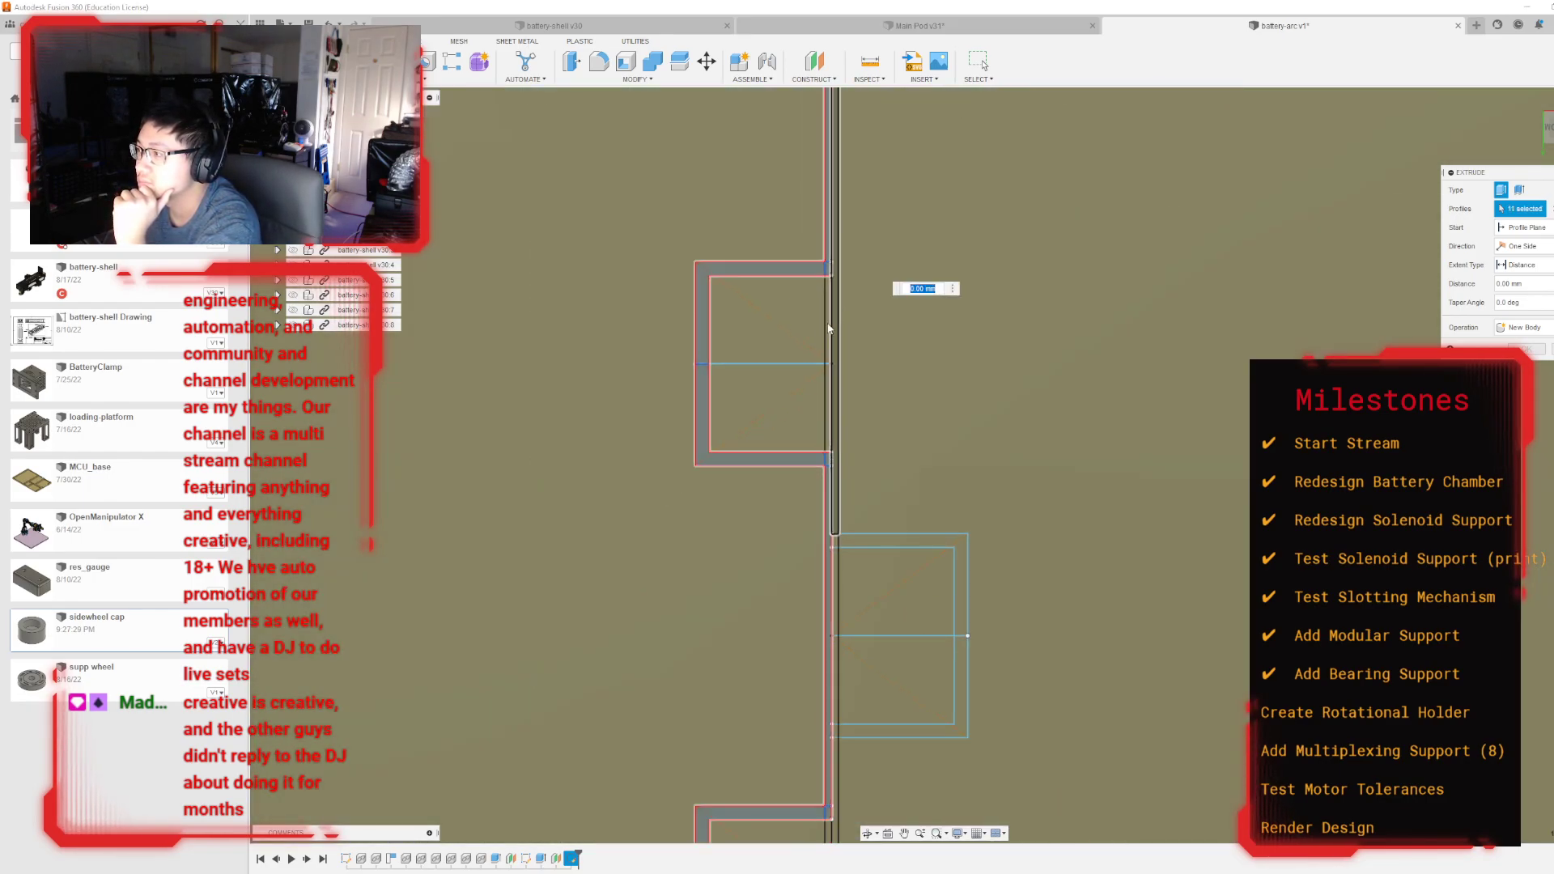
pyautogui.scroll(8, 818, 240)
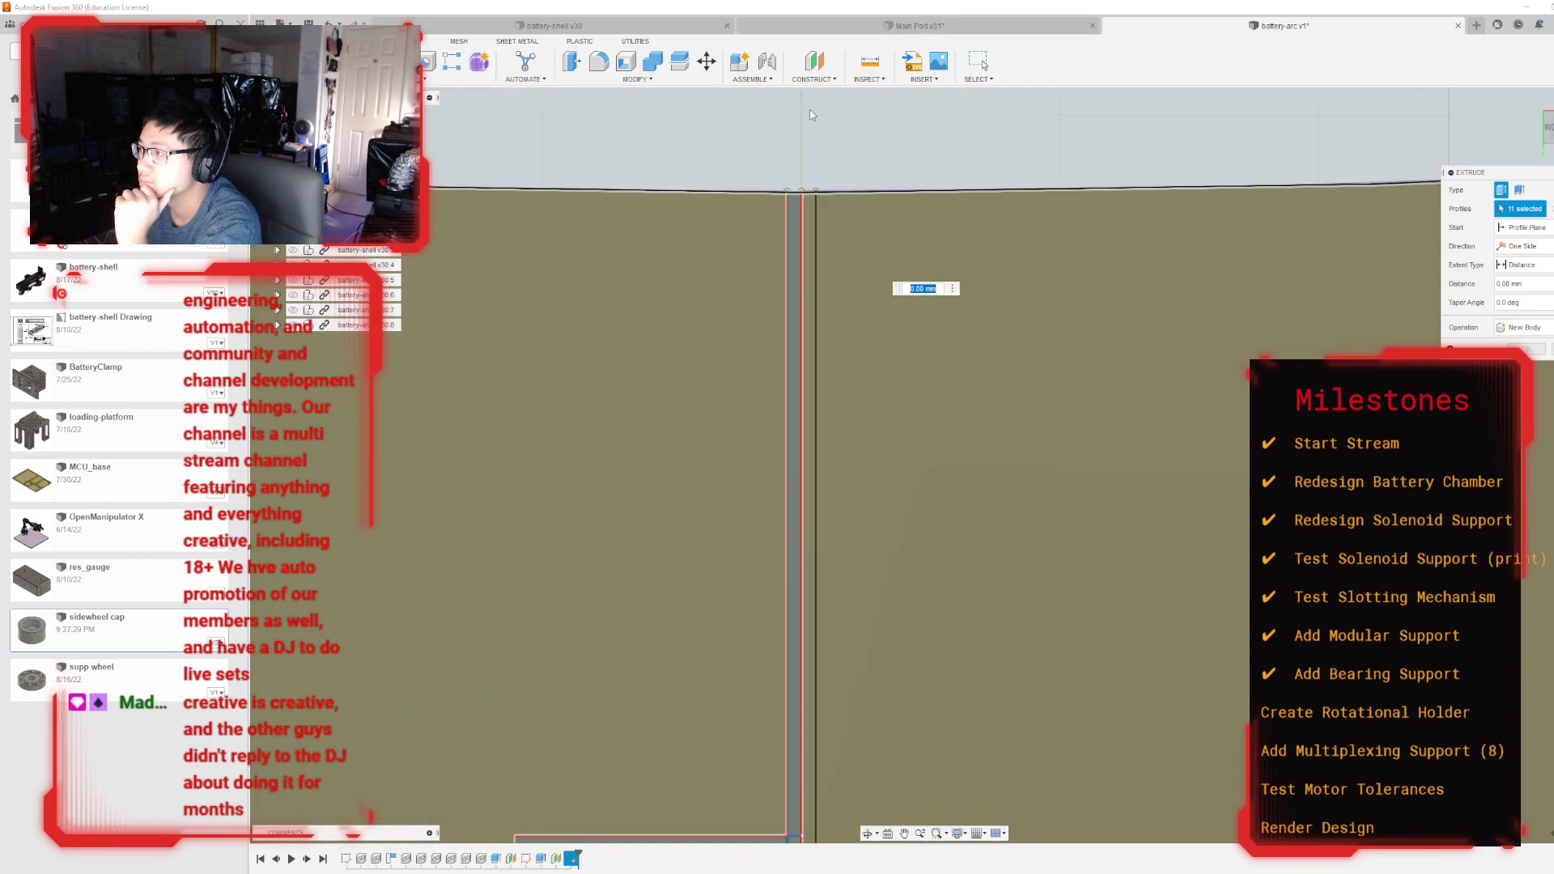
pyautogui.scroll(-5, 791, 222)
pyautogui.scroll(6, 883, 388)
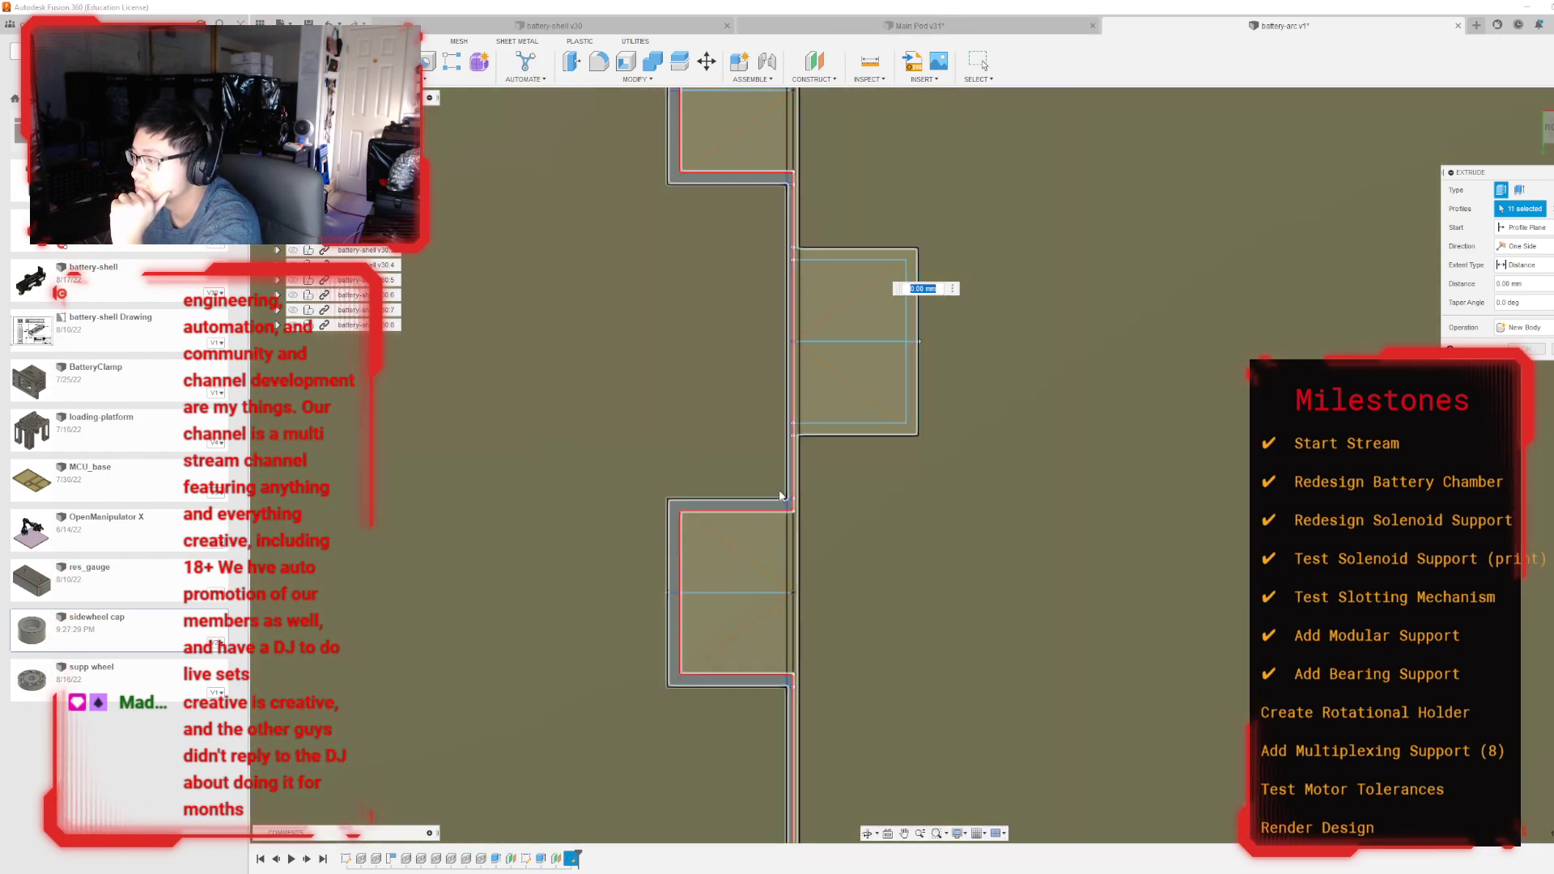
pyautogui.click(902, 380)
pyautogui.scroll(-3, 895, 403)
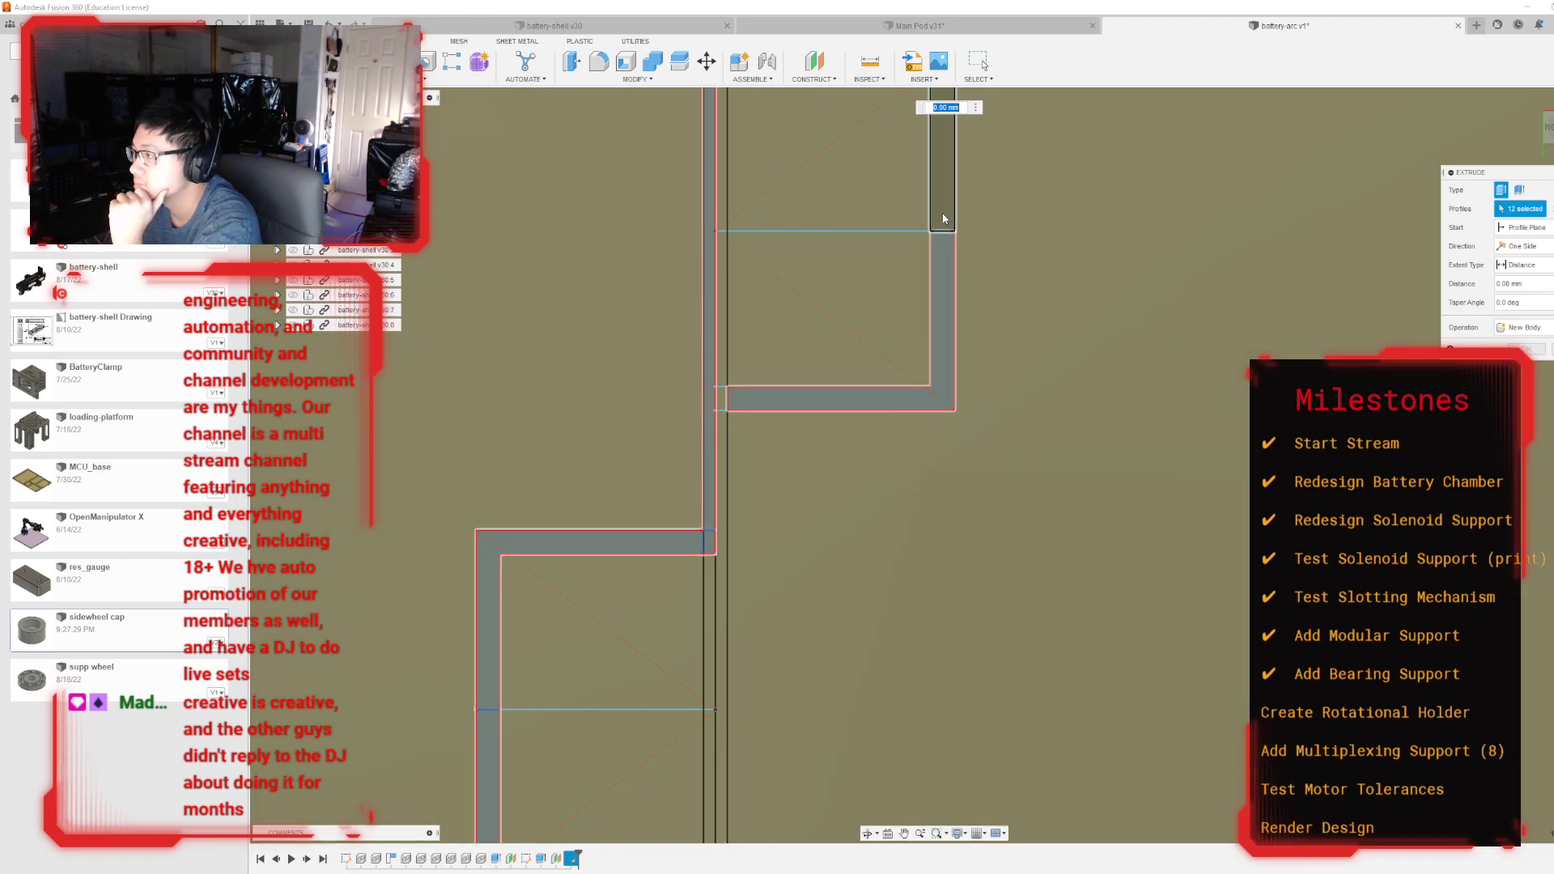
pyautogui.click(942, 212)
pyautogui.scroll(-3, 807, 622)
pyautogui.scroll(5, 819, 298)
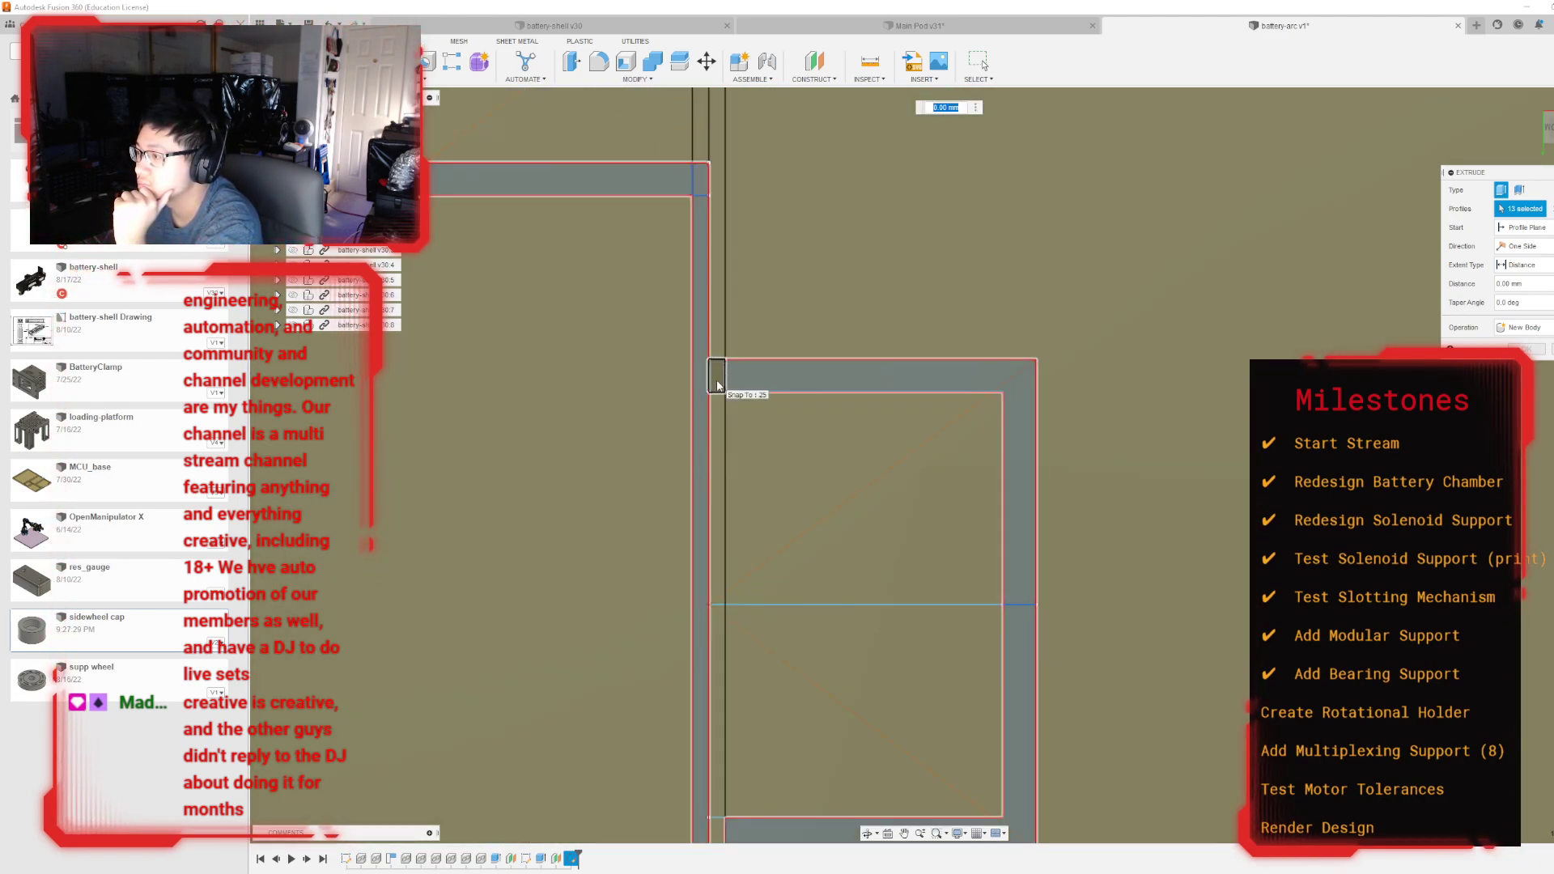
pyautogui.scroll(-2, 717, 386)
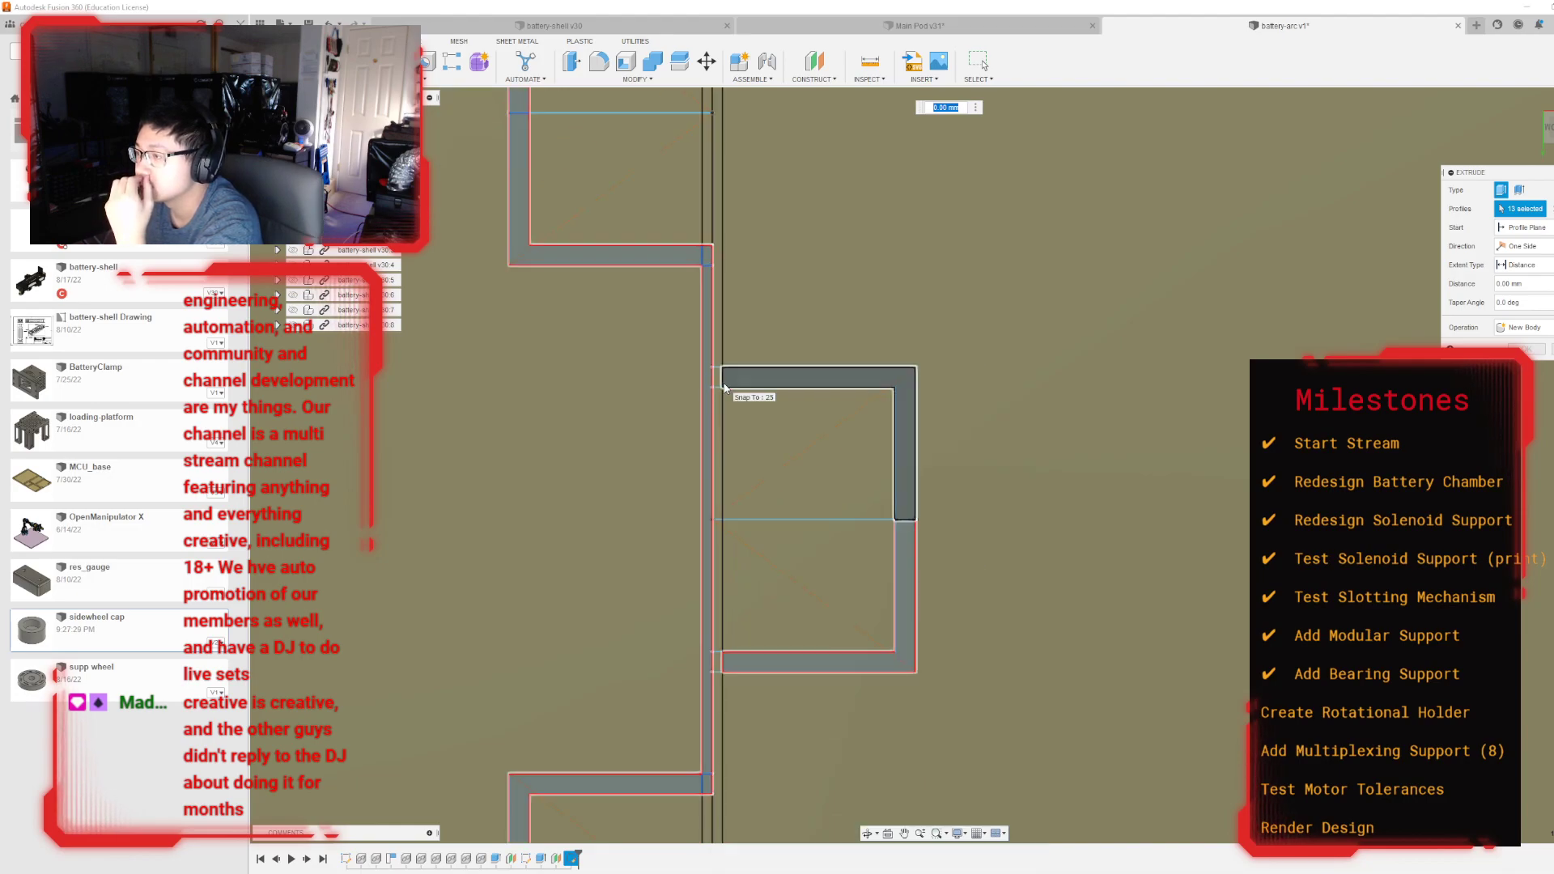
pyautogui.scroll(-3, 724, 387)
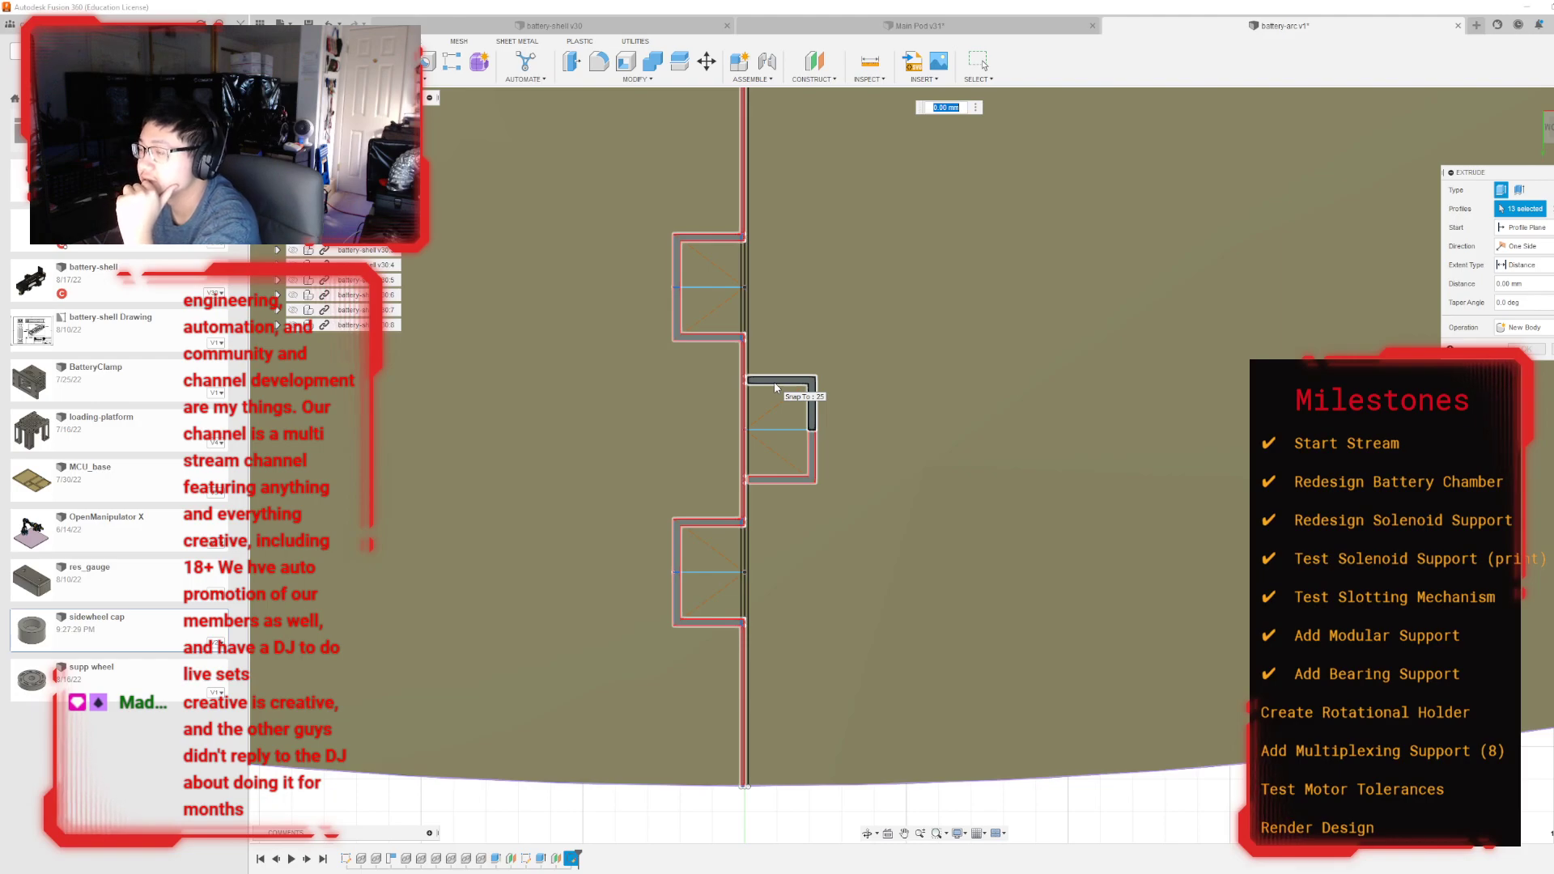
pyautogui.scroll(2, 728, 227)
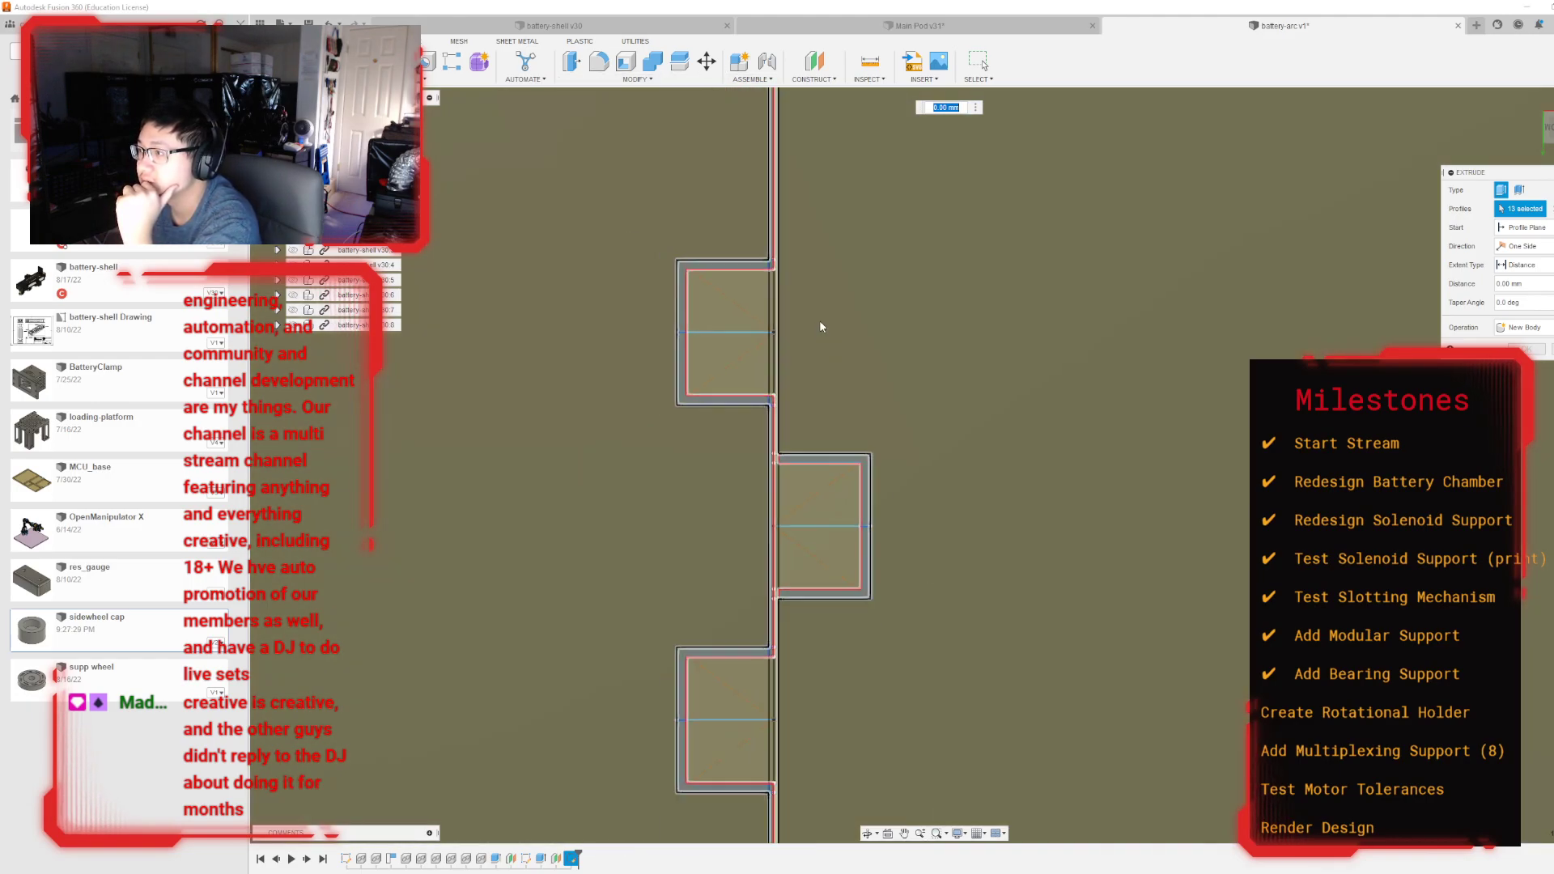
pyautogui.scroll(-2, 842, 307)
pyautogui.scroll(2, 711, 413)
pyautogui.press('Escape')
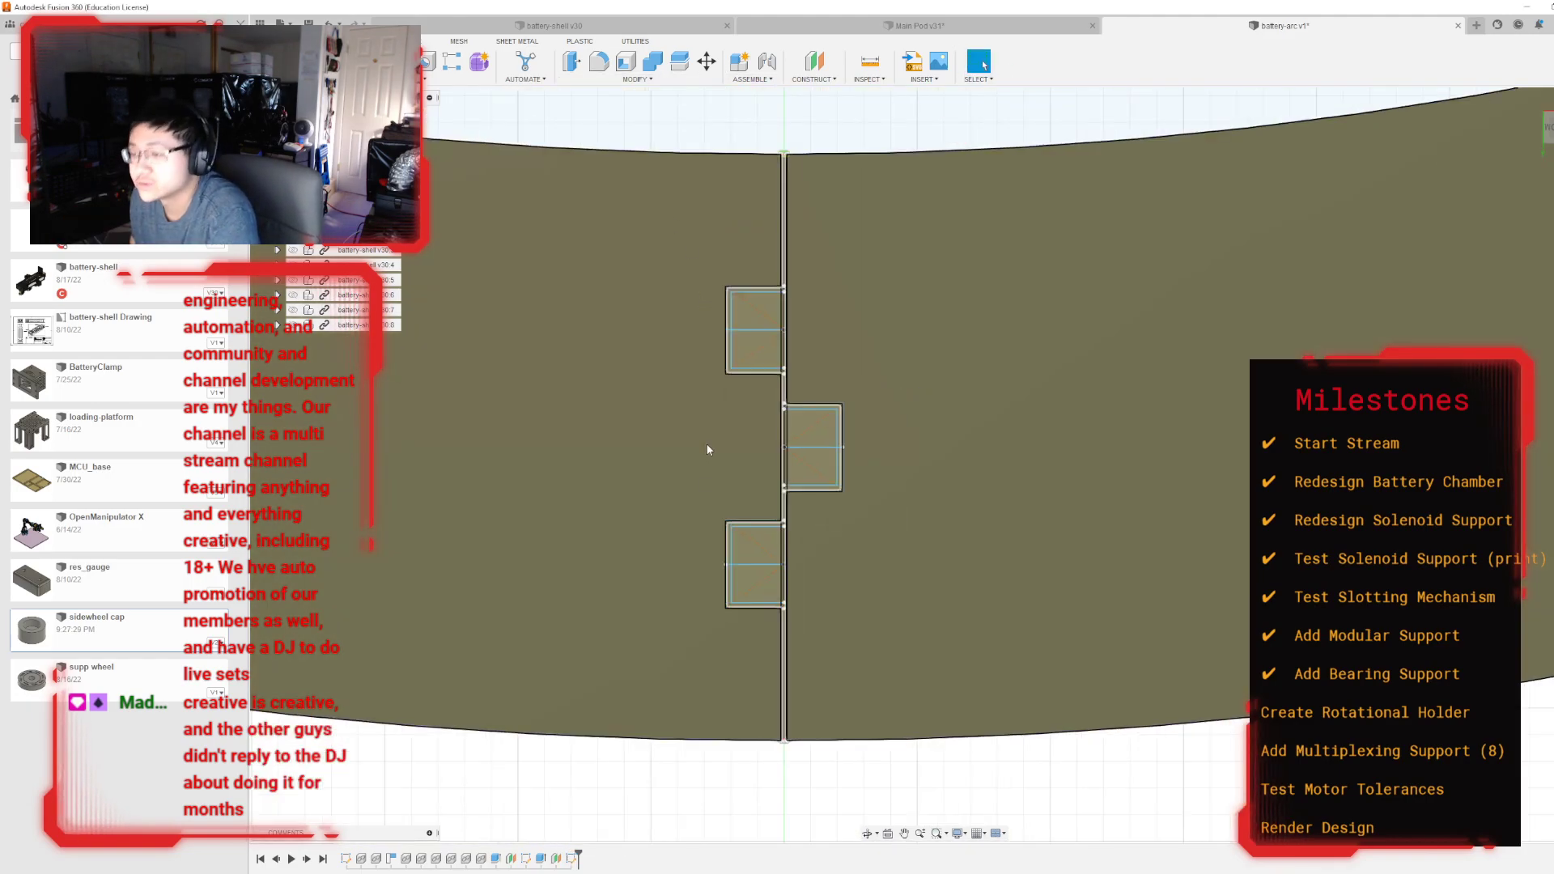
# Step: Reopen the split-profile sketch, extend the middle half-rectangle's four horizontal line ends to the far vertical split line with short lines, and finish the sketch
pyautogui.doubleClick(569, 860)
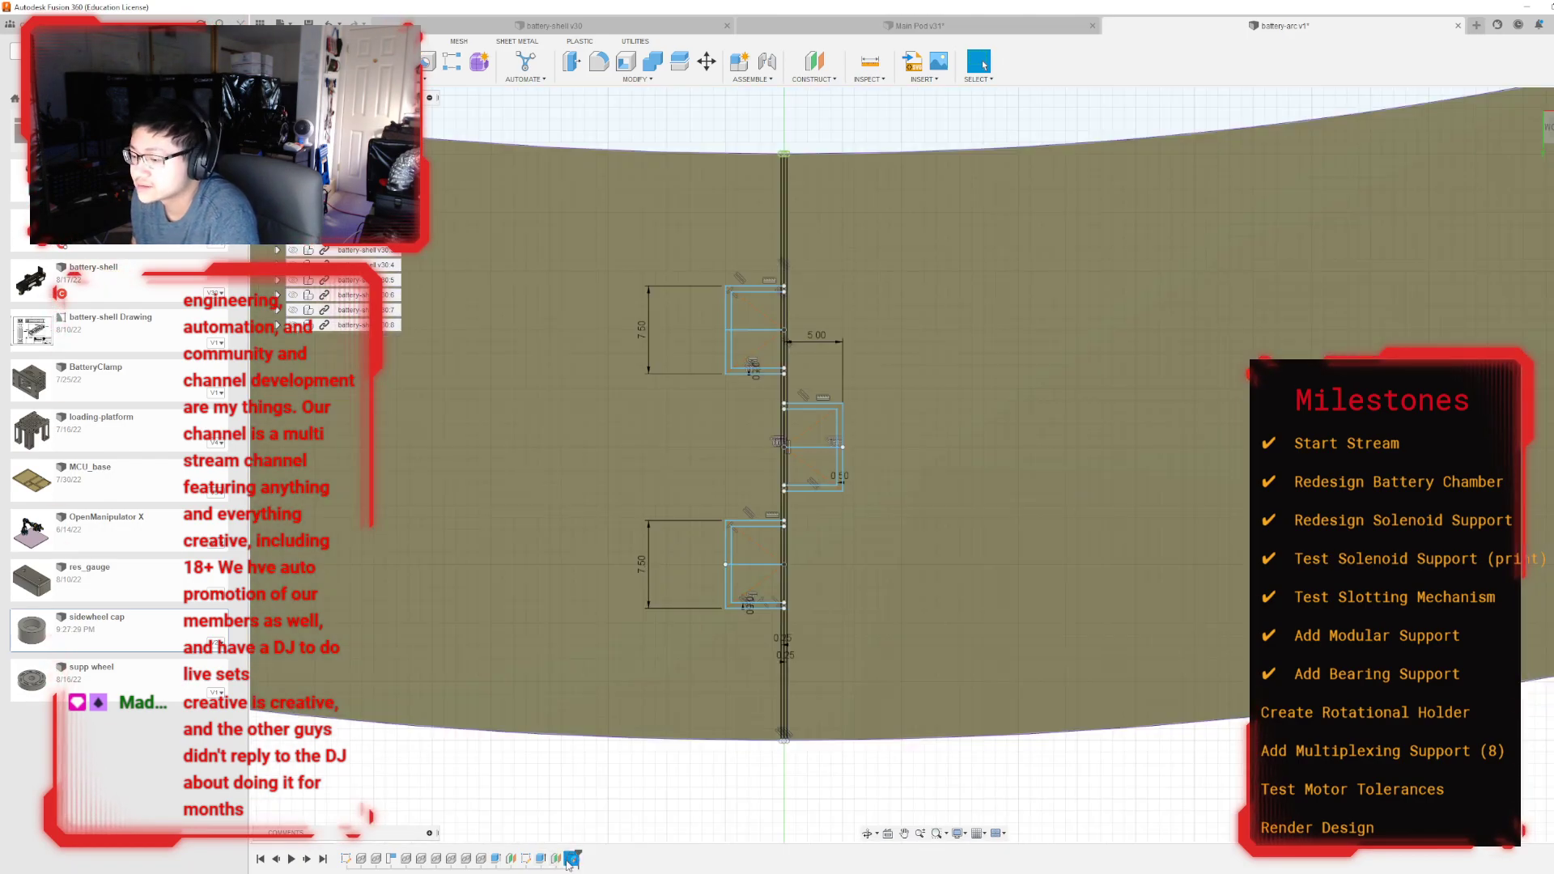
pyautogui.scroll(5, 807, 408)
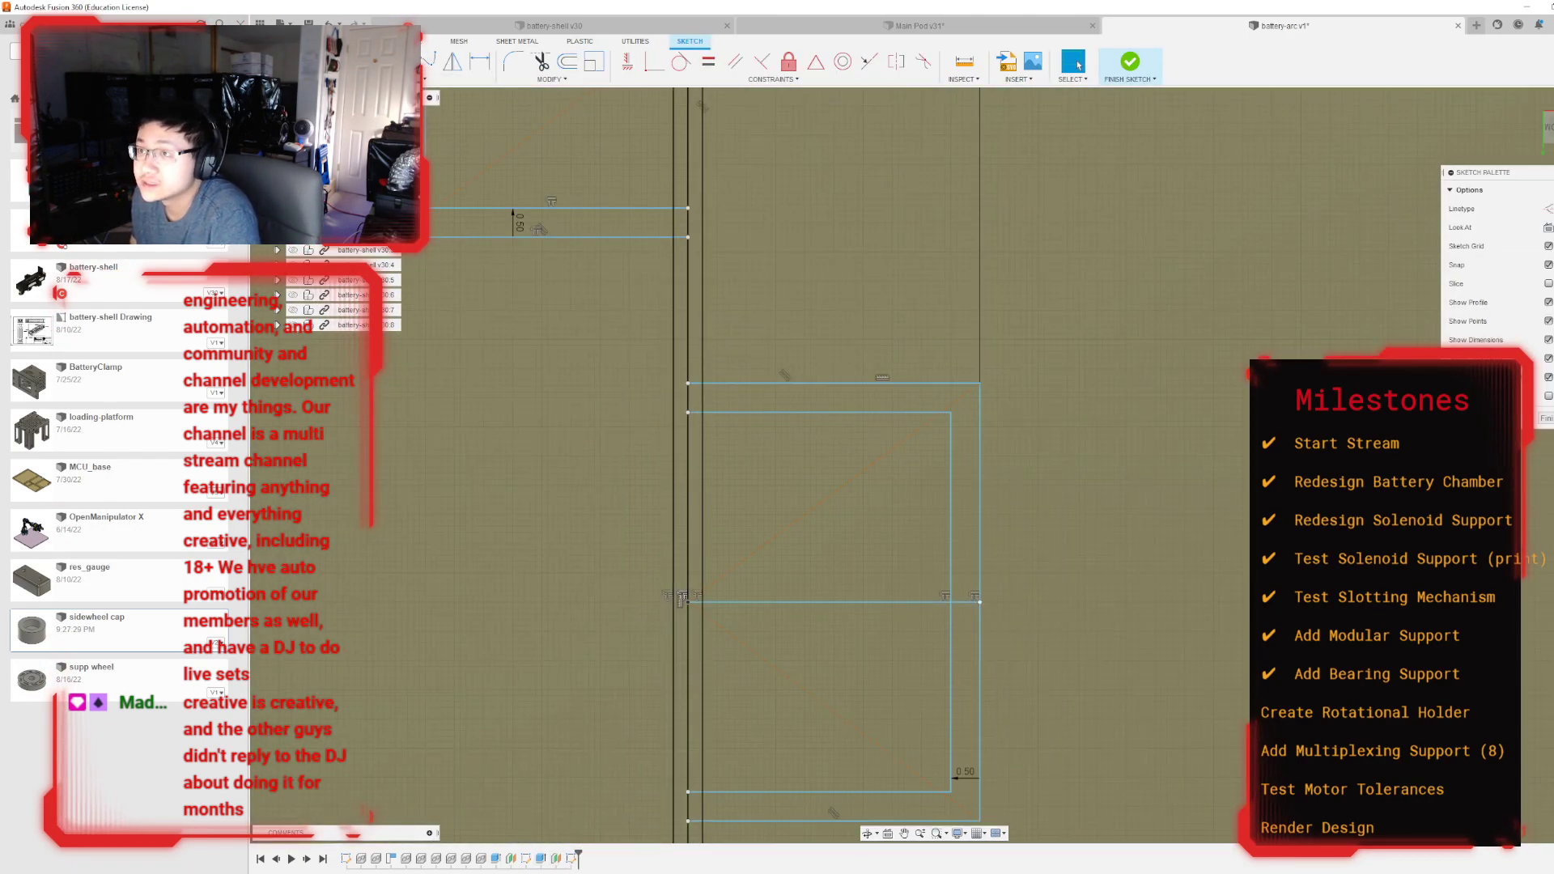
pyautogui.click(673, 384)
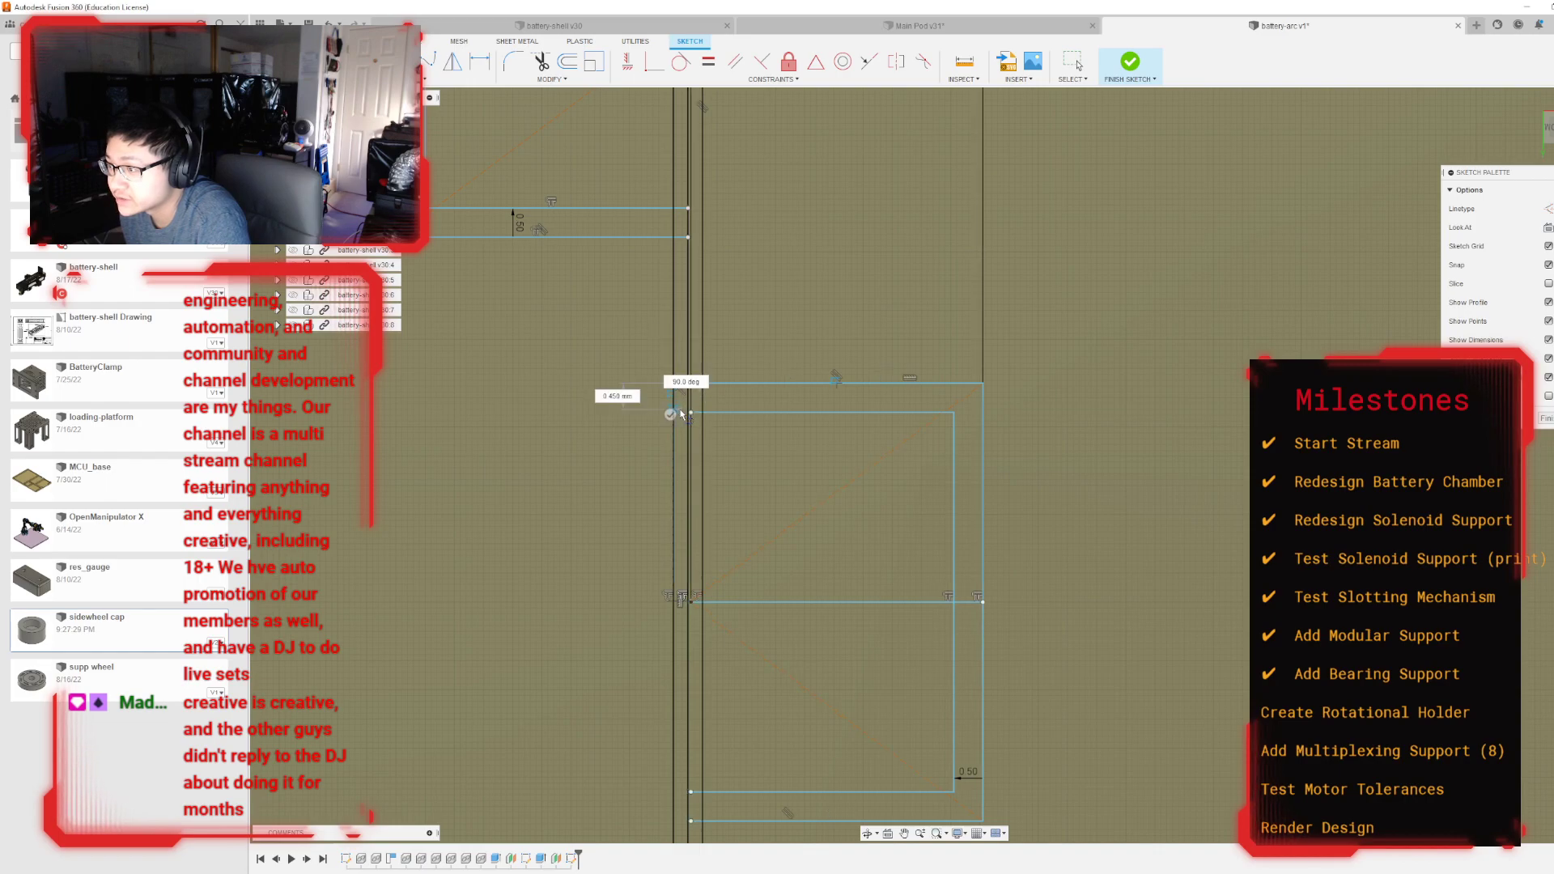
pyautogui.press('Escape')
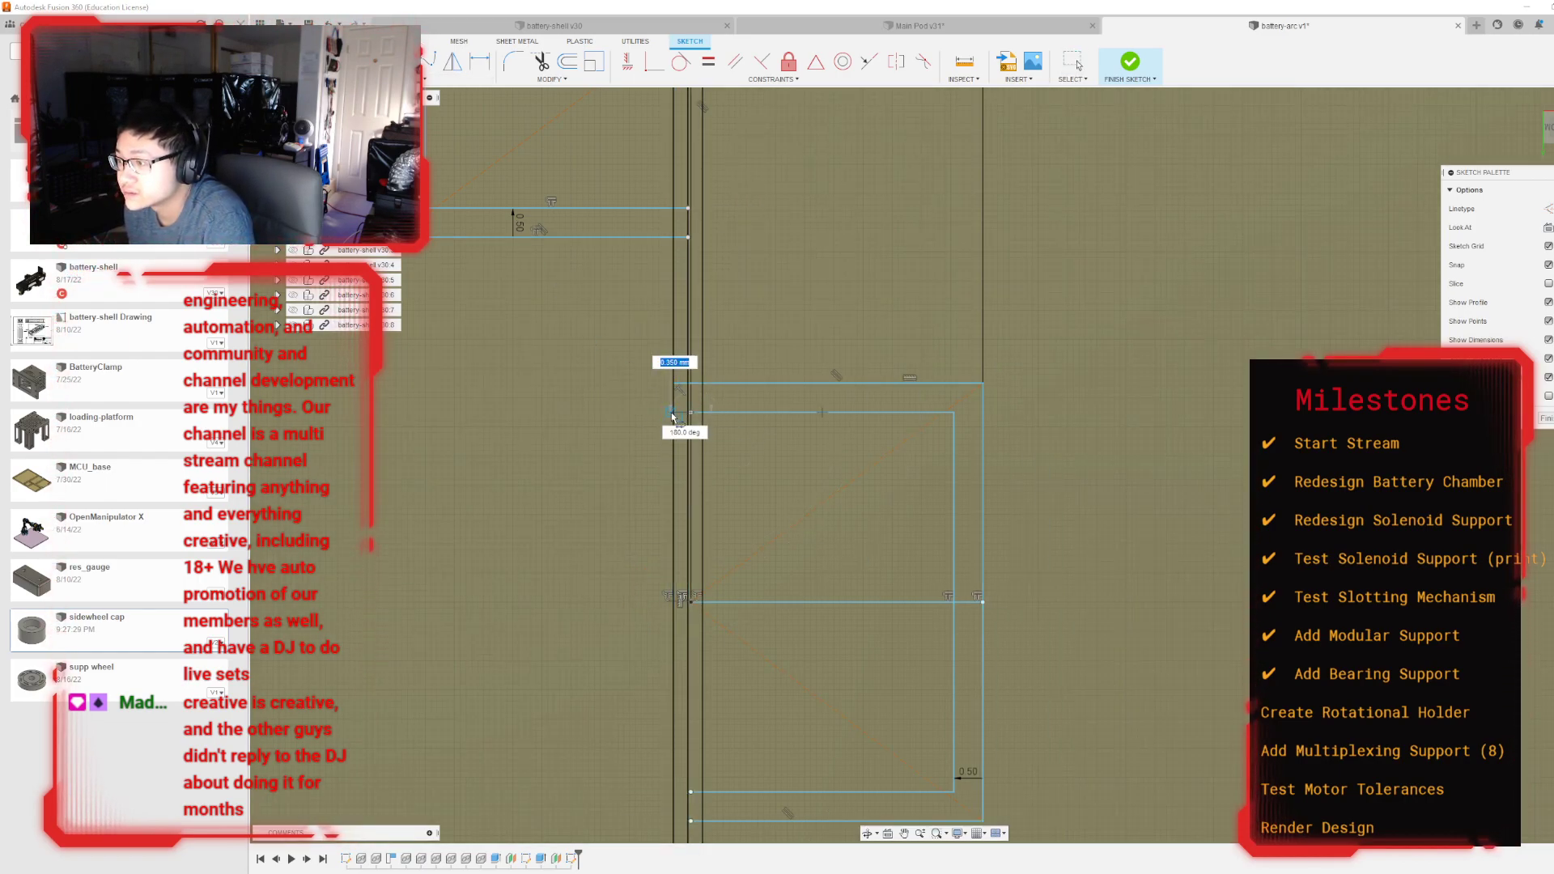
pyautogui.scroll(3, 706, 422)
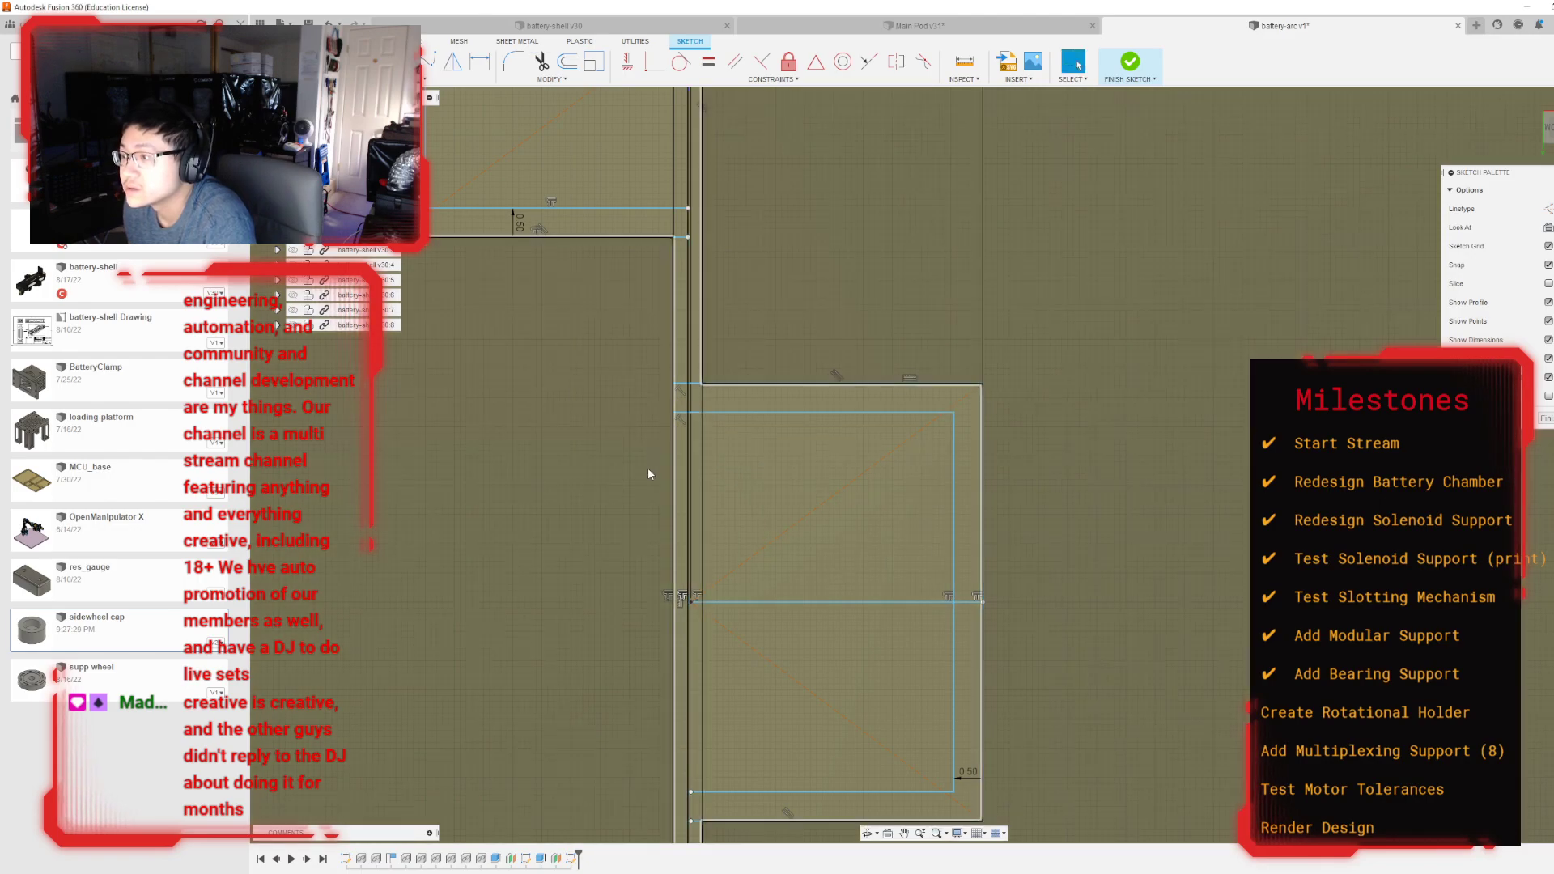
pyautogui.scroll(-4, 620, 356)
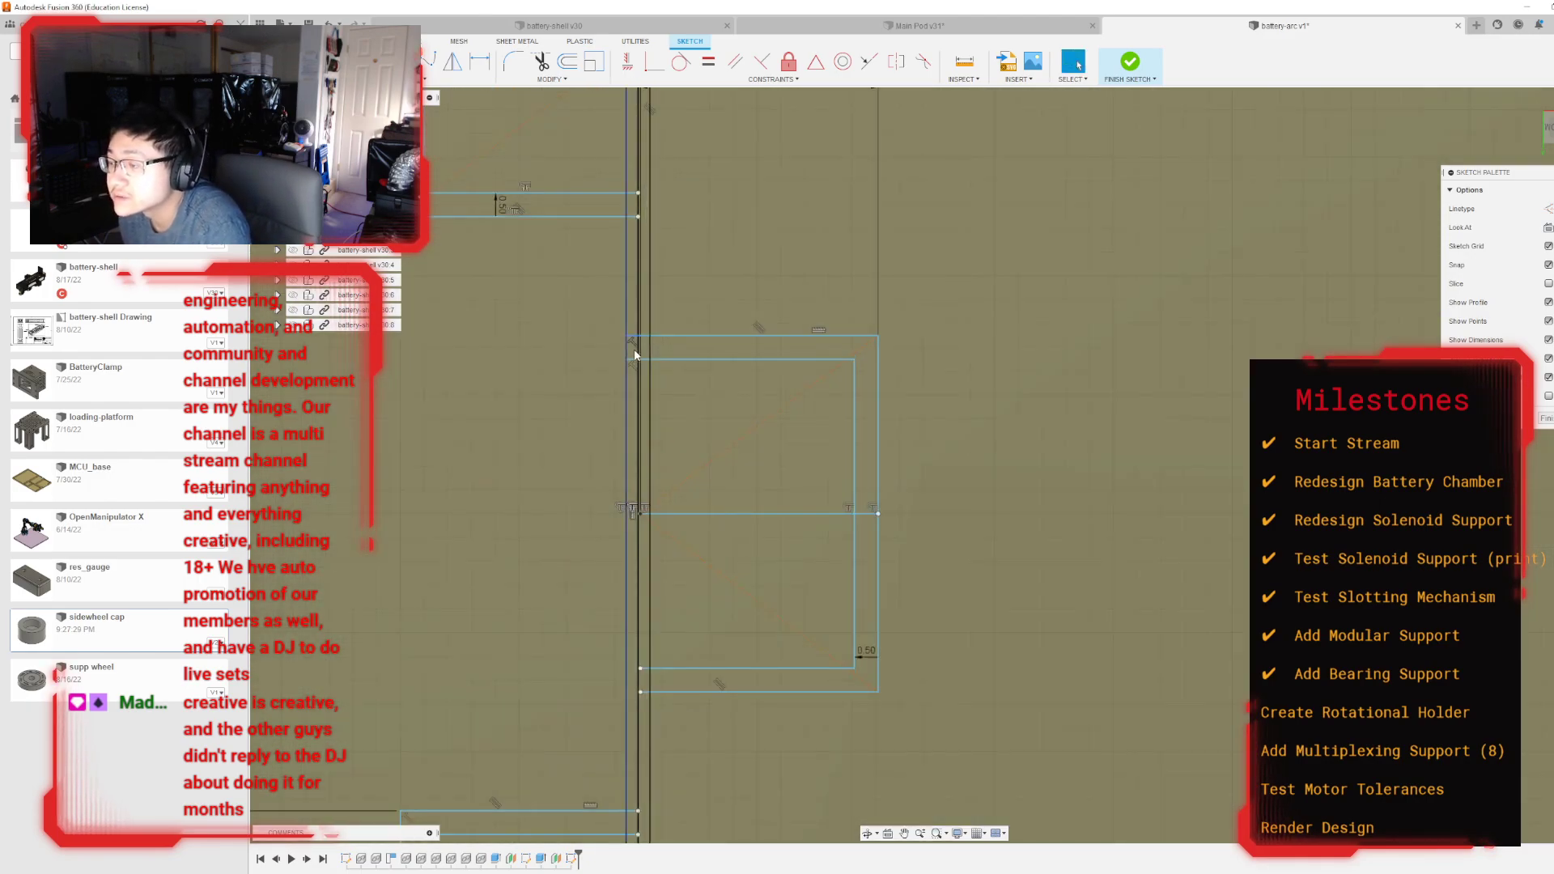
pyautogui.scroll(2, 635, 348)
pyautogui.scroll(-2, 644, 340)
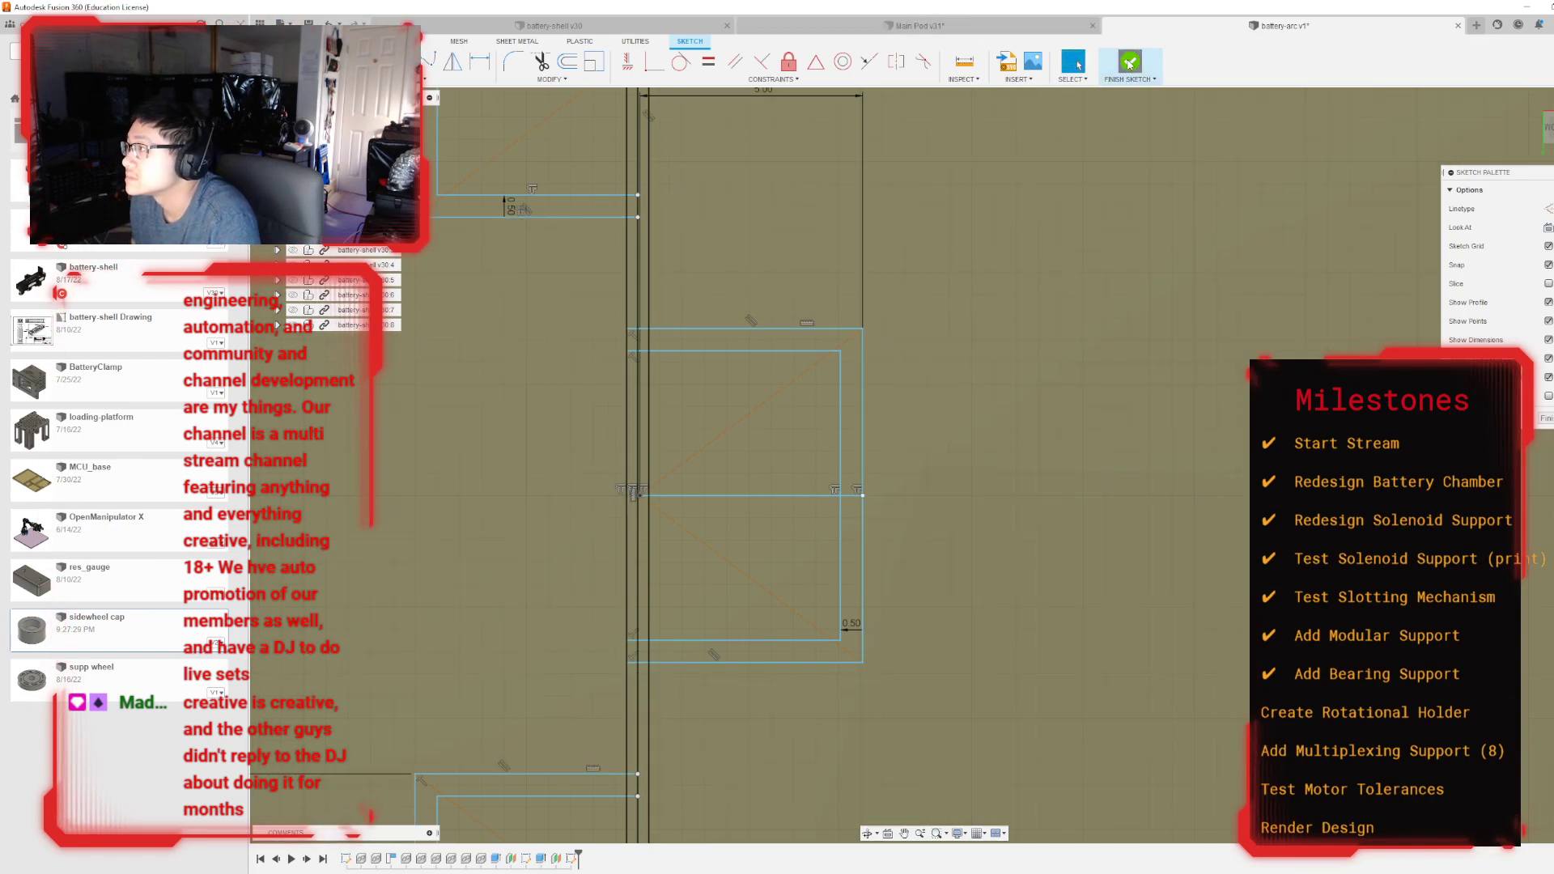
pyautogui.click(1129, 62)
# Step: Start a new extrude and select the clearance strip down to the lower ring edge and the band around the lower half-rectangle
pyautogui.scroll(-3, 732, 281)
pyautogui.press('e')
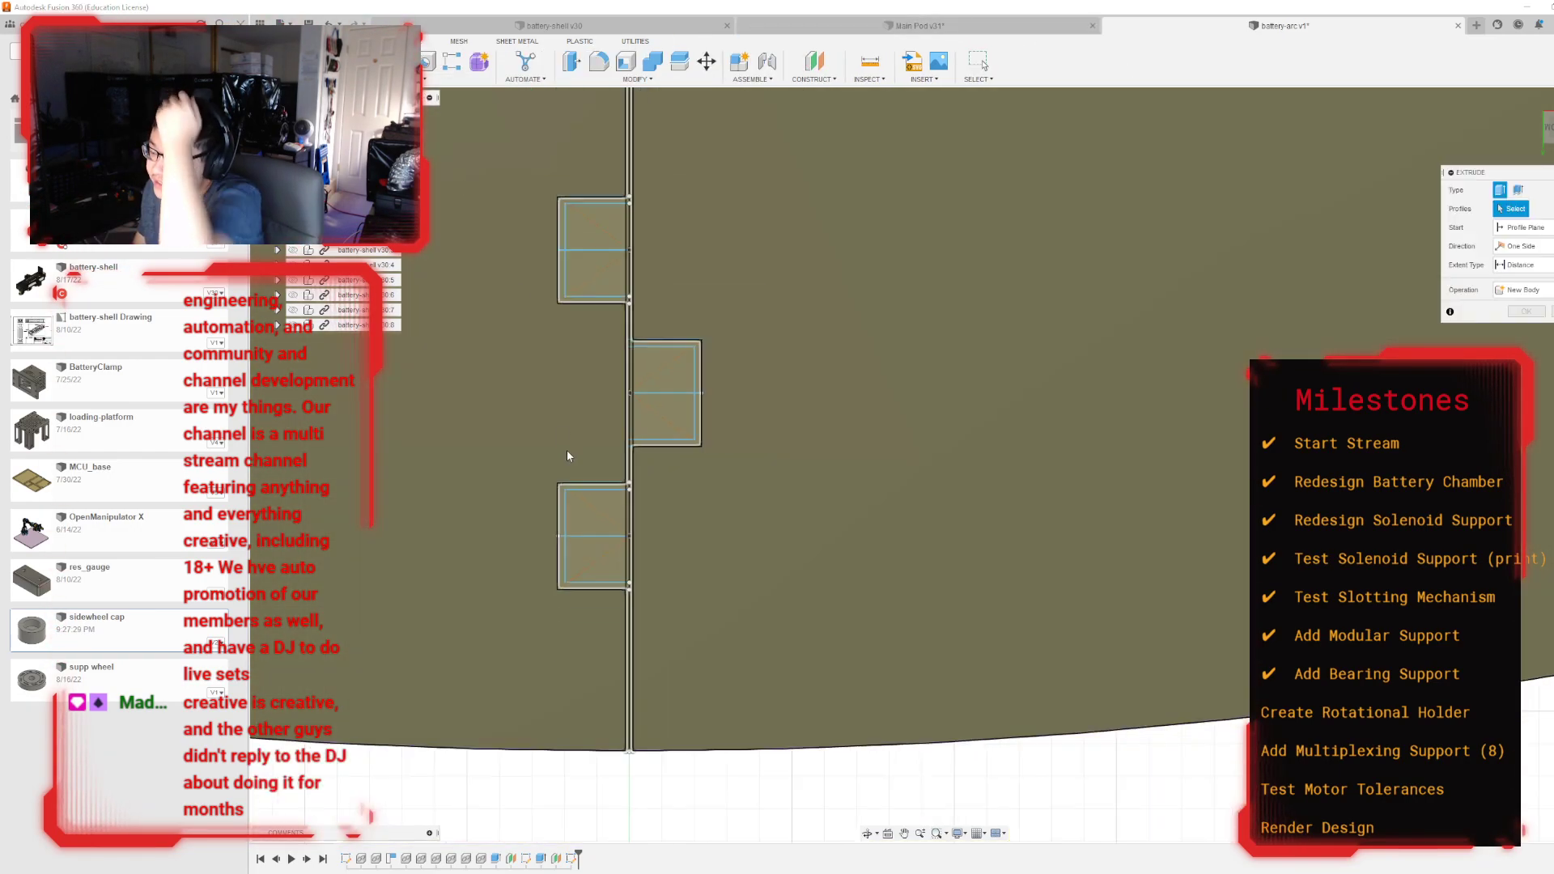
pyautogui.scroll(5, 566, 390)
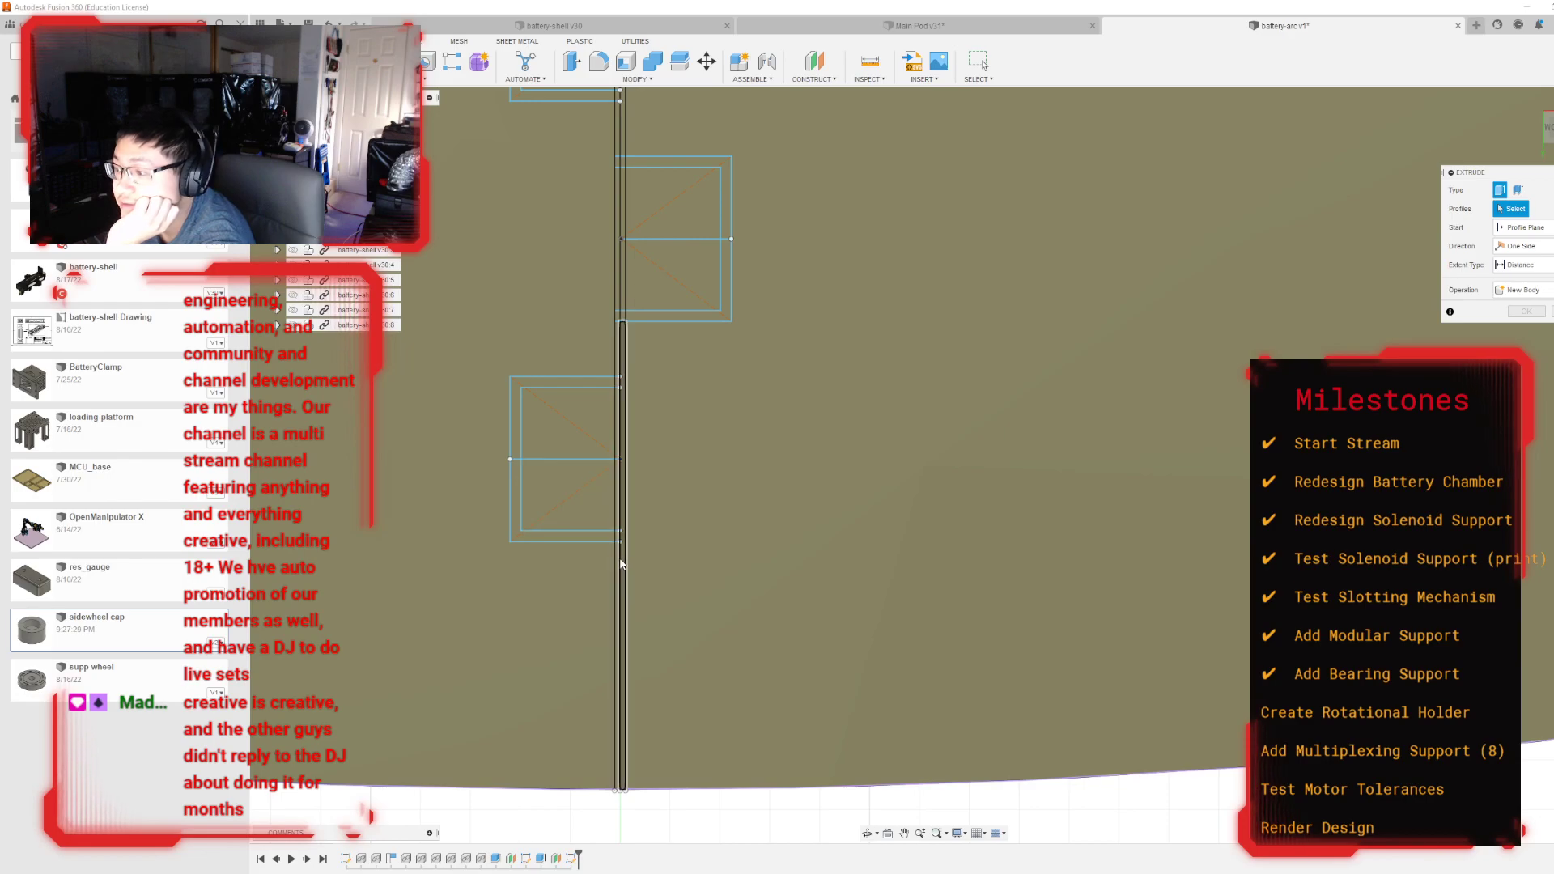
pyautogui.click(620, 544)
pyautogui.click(618, 539)
pyautogui.click(516, 480)
pyautogui.click(517, 444)
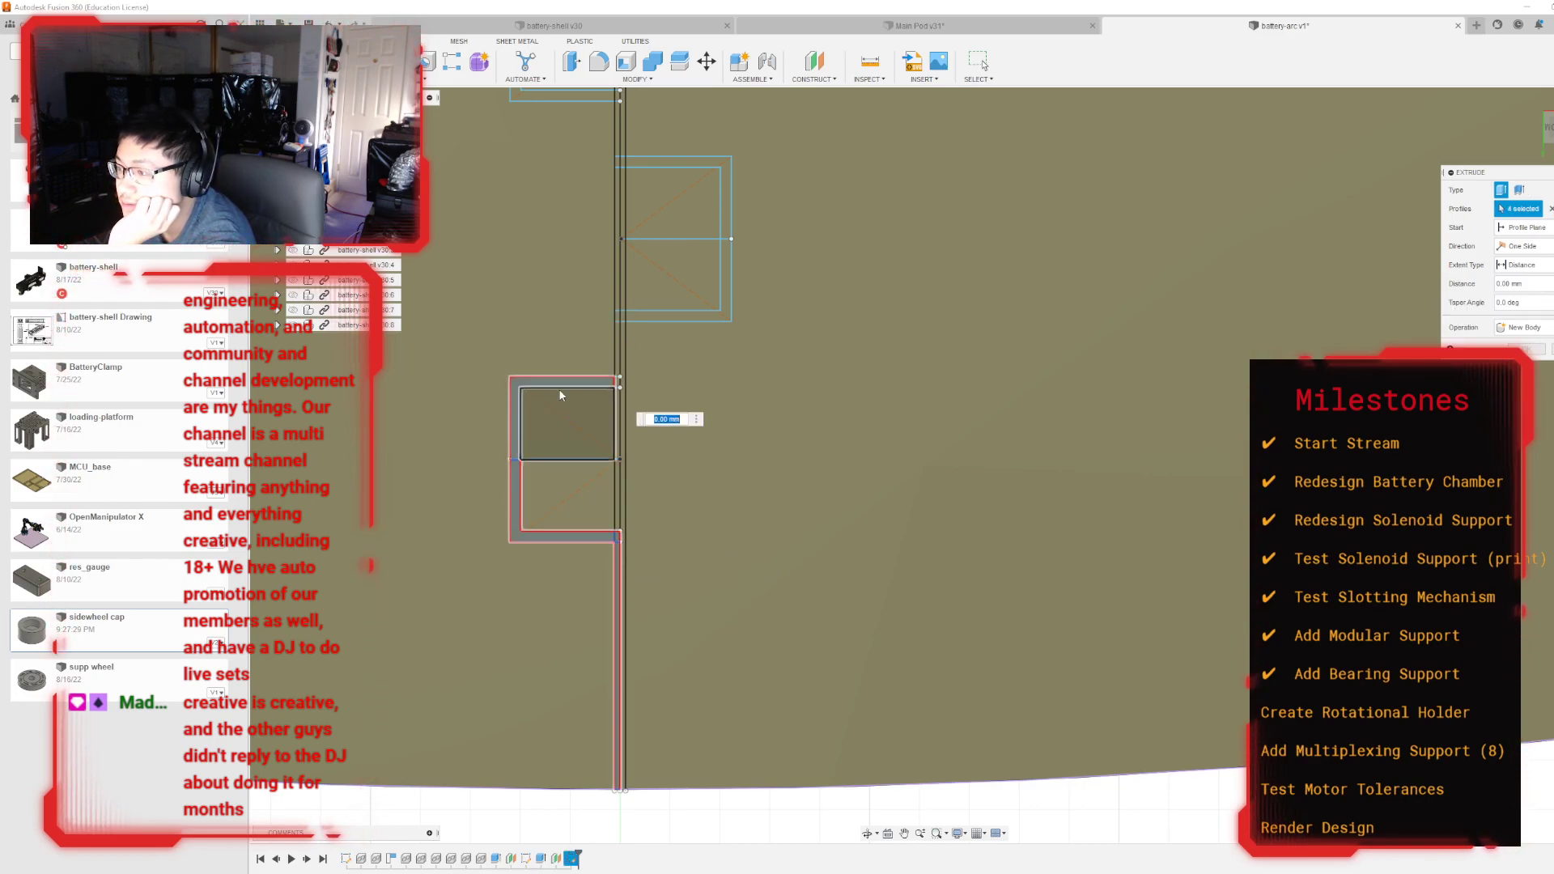
# Step: Add to the extrude the strip between the two outer half-rectangles, the upper half-rectangle's band, and the strip up to the ring edge
pyautogui.scroll(2, 615, 382)
pyautogui.click(617, 348)
pyautogui.moveTo(616, 348); pyautogui.dragTo(671, 447, button='middle')
pyautogui.click(668, 369)
pyautogui.click(640, 371)
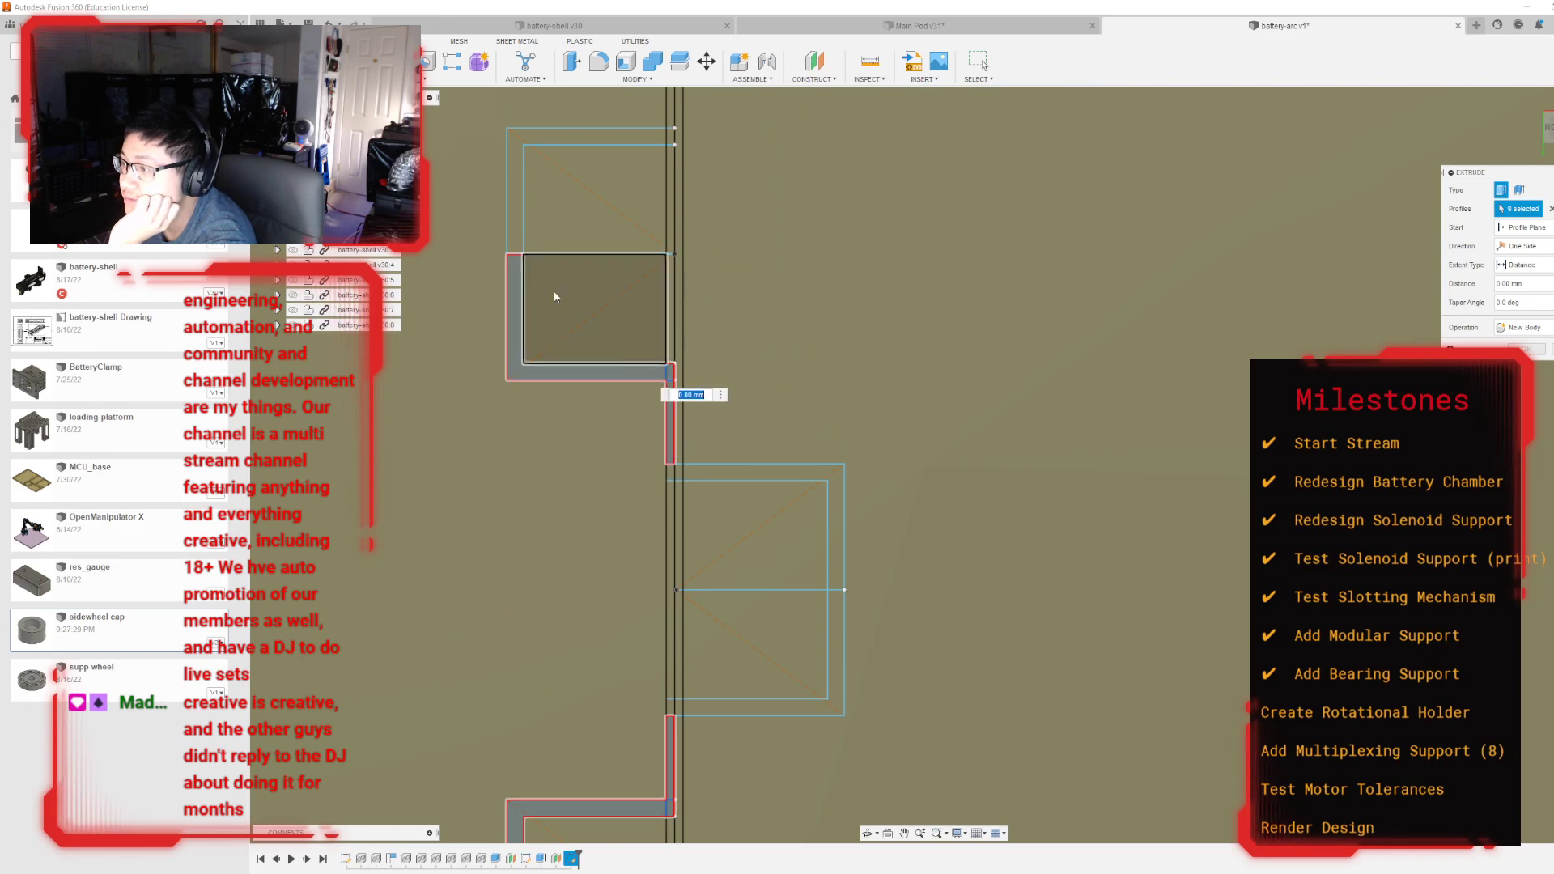
pyautogui.click(509, 232)
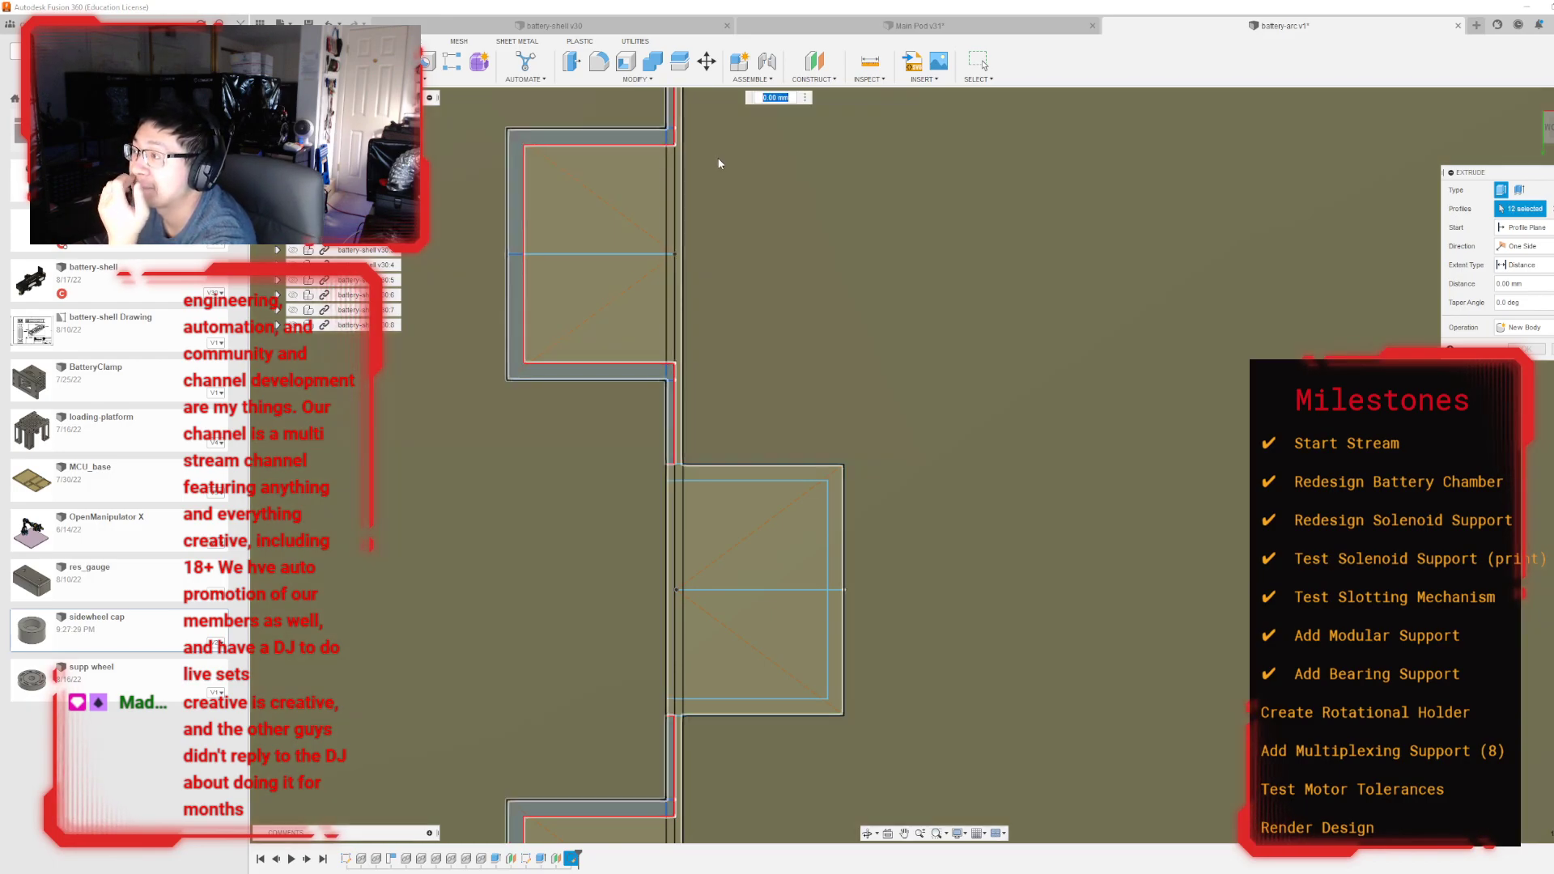
# Step: Add to the extrude the middle half-rectangle's band and the small connecting regions where it meets the vertical clearance strips
pyautogui.moveTo(721, 159); pyautogui.dragTo(767, 767, button='middle')
pyautogui.moveTo(707, 644); pyautogui.dragTo(627, 296, button='middle')
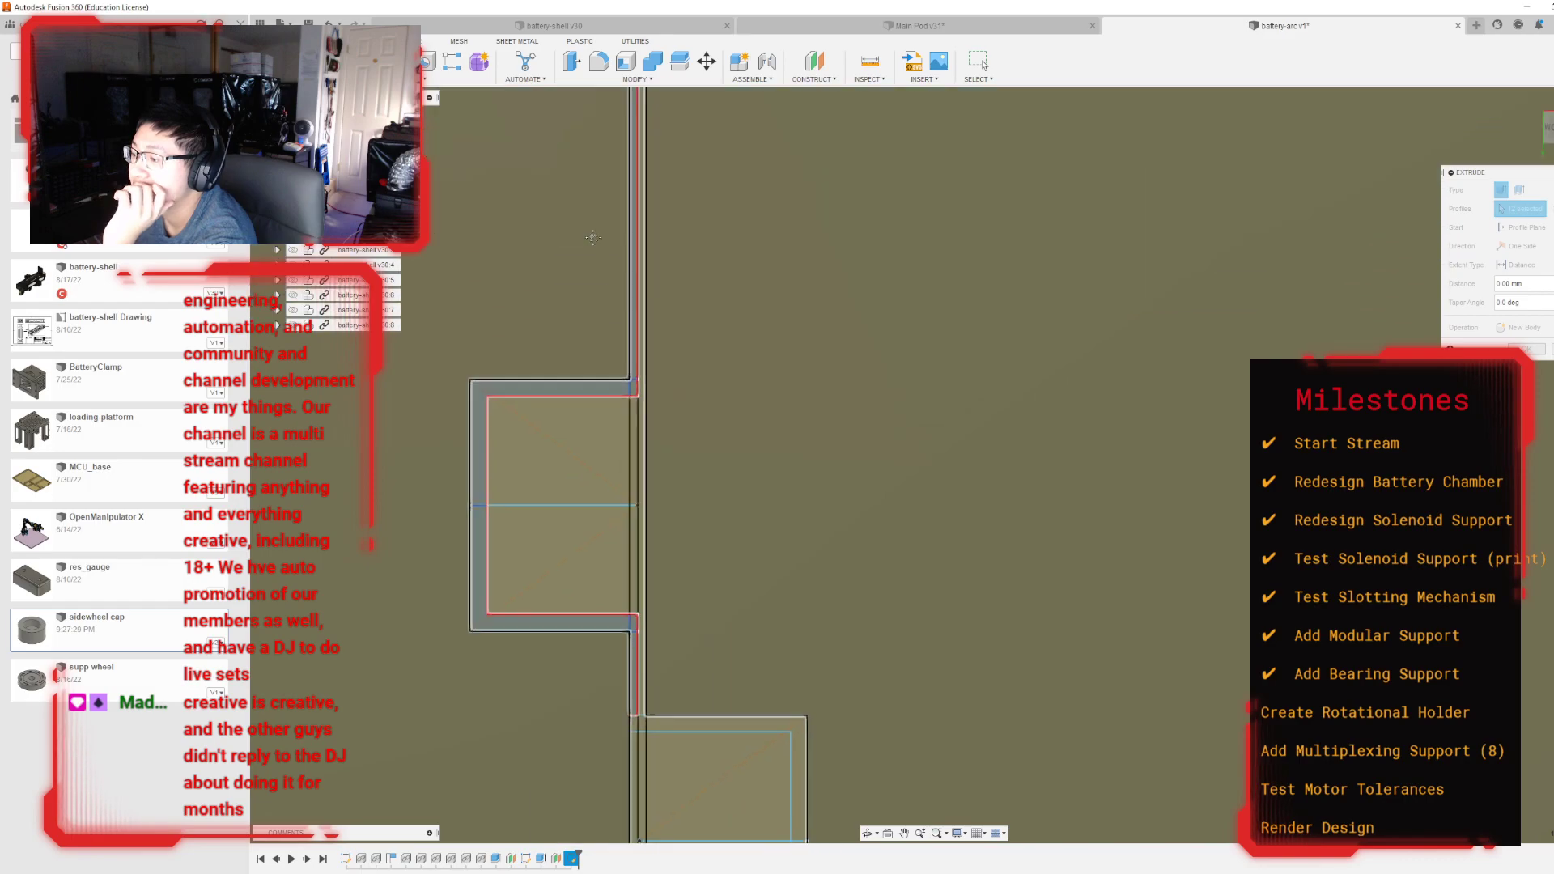
pyautogui.moveTo(609, 733); pyautogui.dragTo(537, 561, button='middle')
pyautogui.click(584, 557)
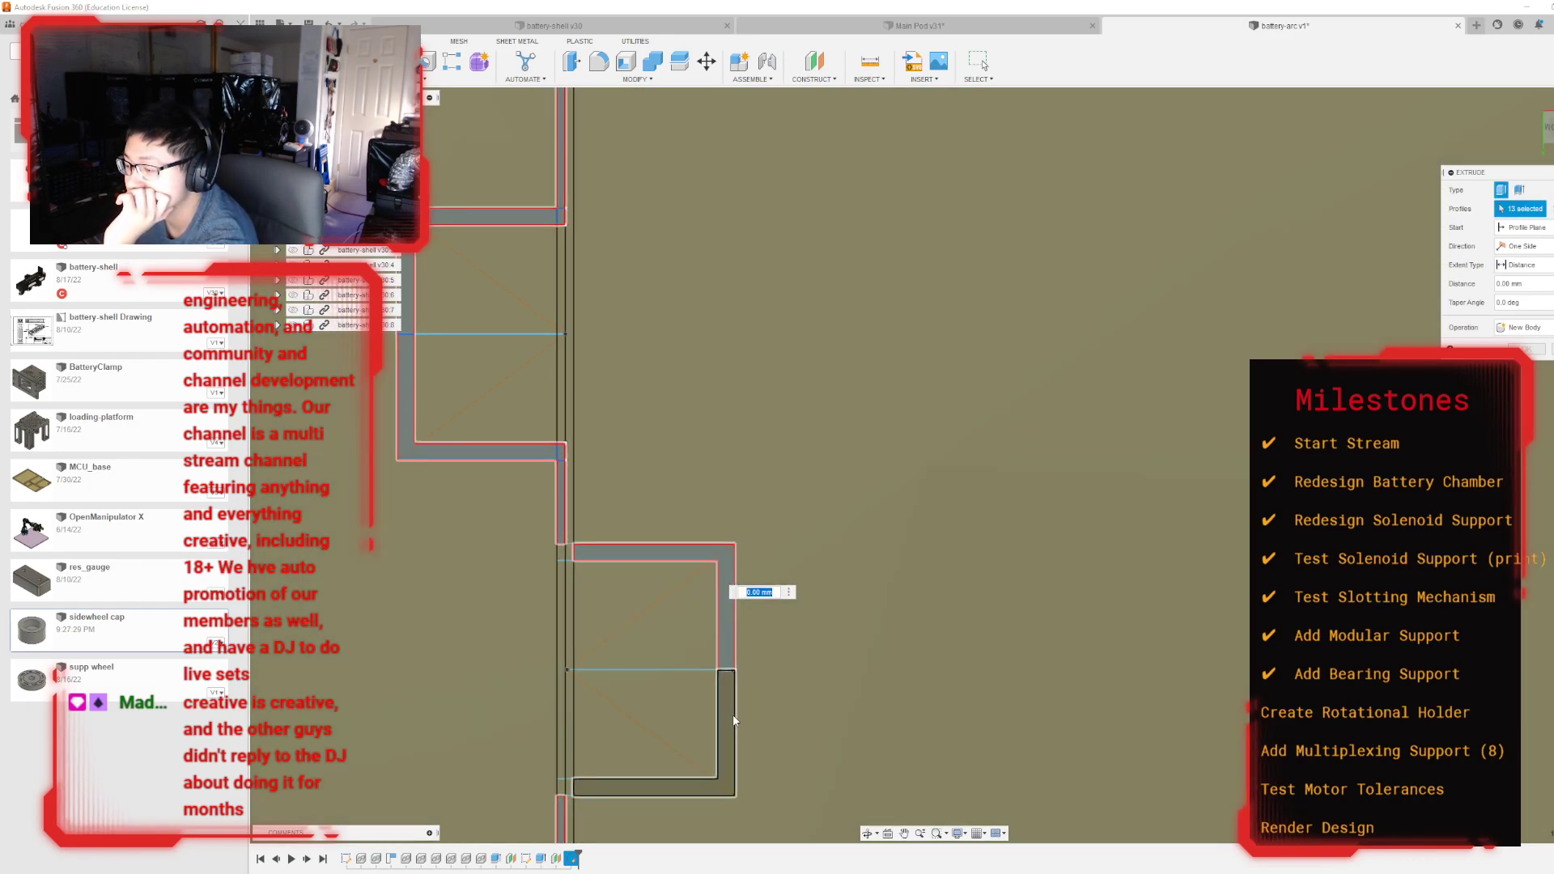
pyautogui.click(732, 715)
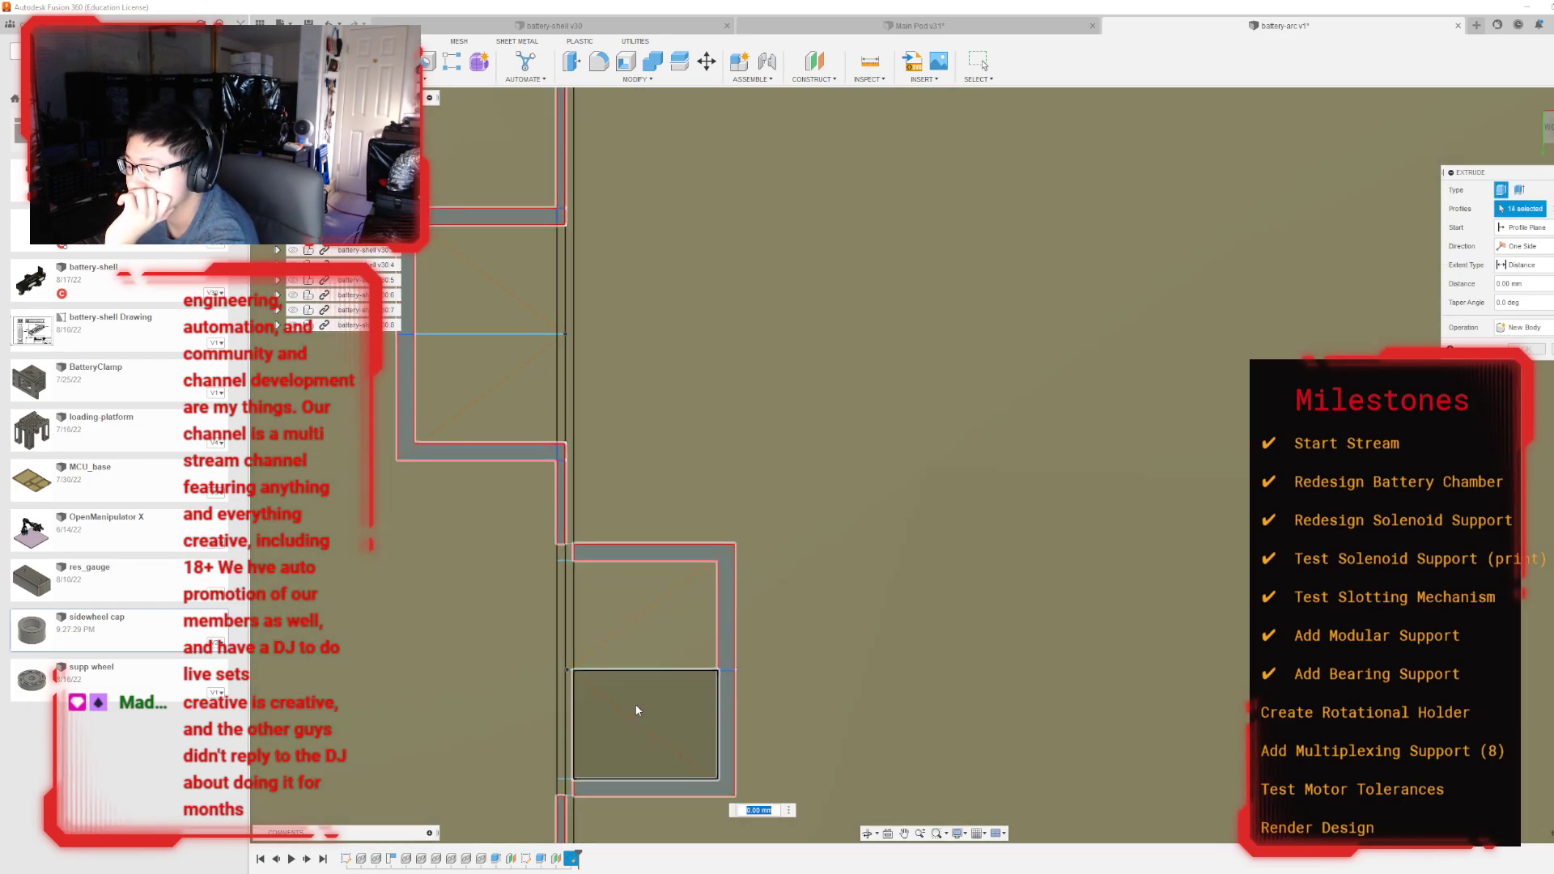
pyautogui.scroll(3, 637, 710)
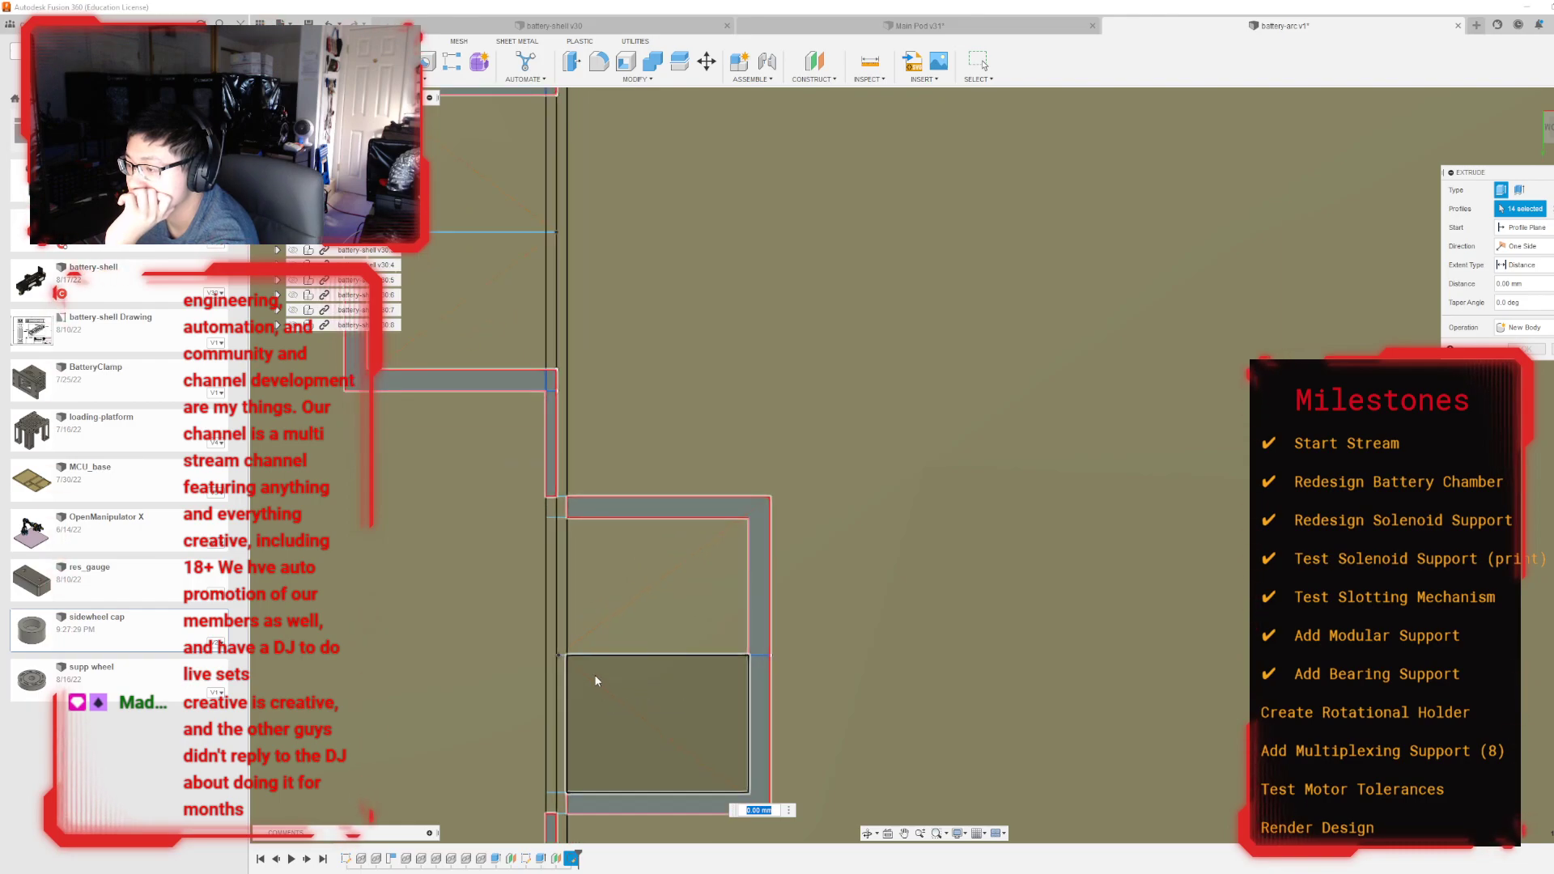
pyautogui.scroll(3, 584, 640)
pyautogui.click(551, 439)
pyautogui.click(536, 438)
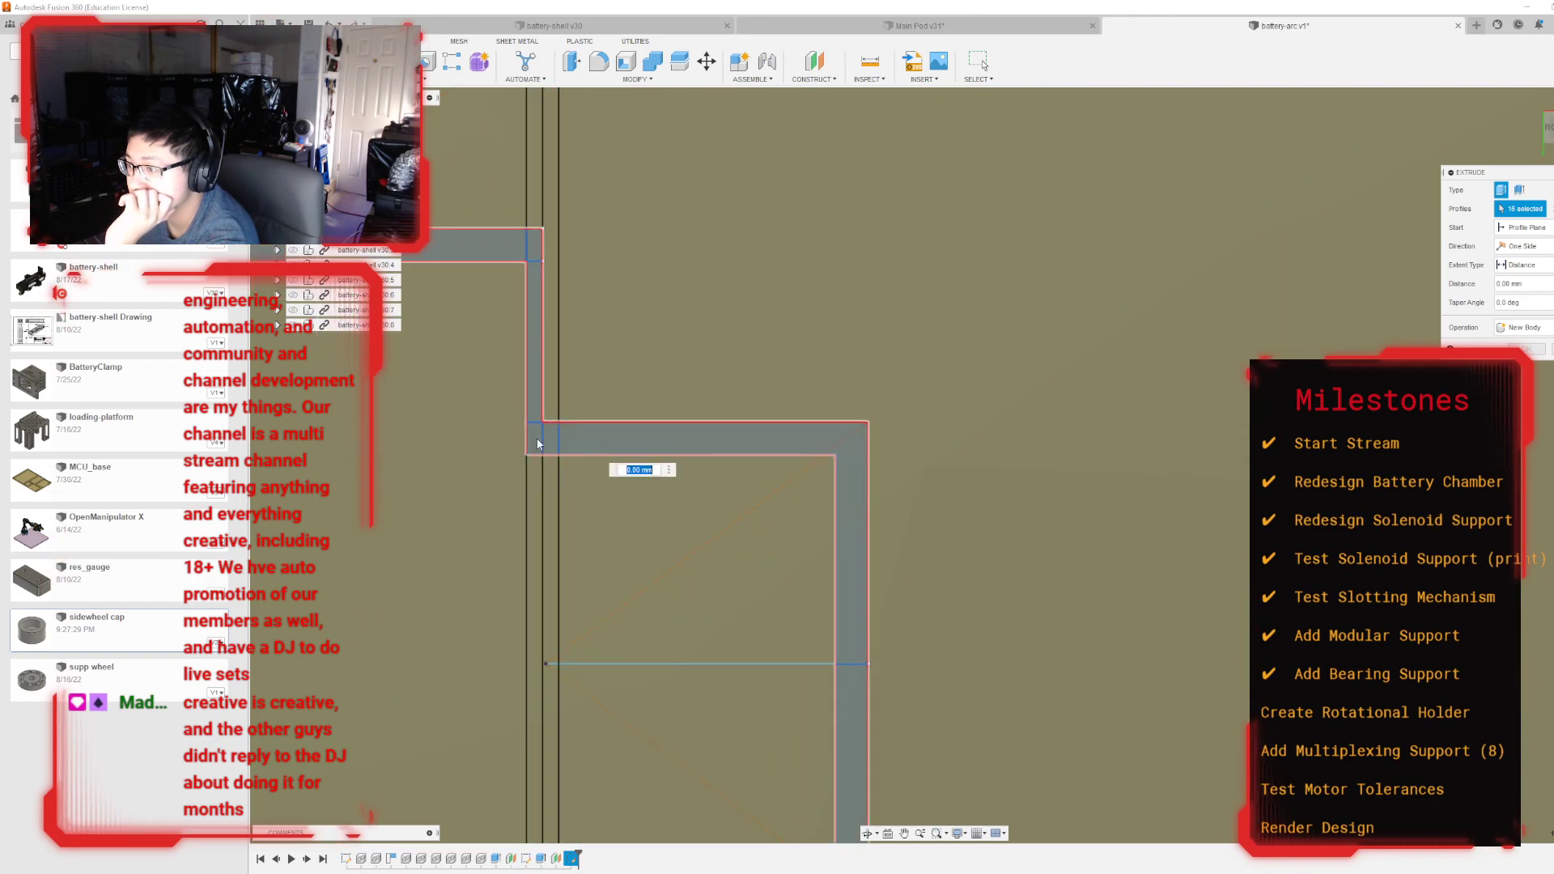
pyautogui.scroll(-2, 537, 438)
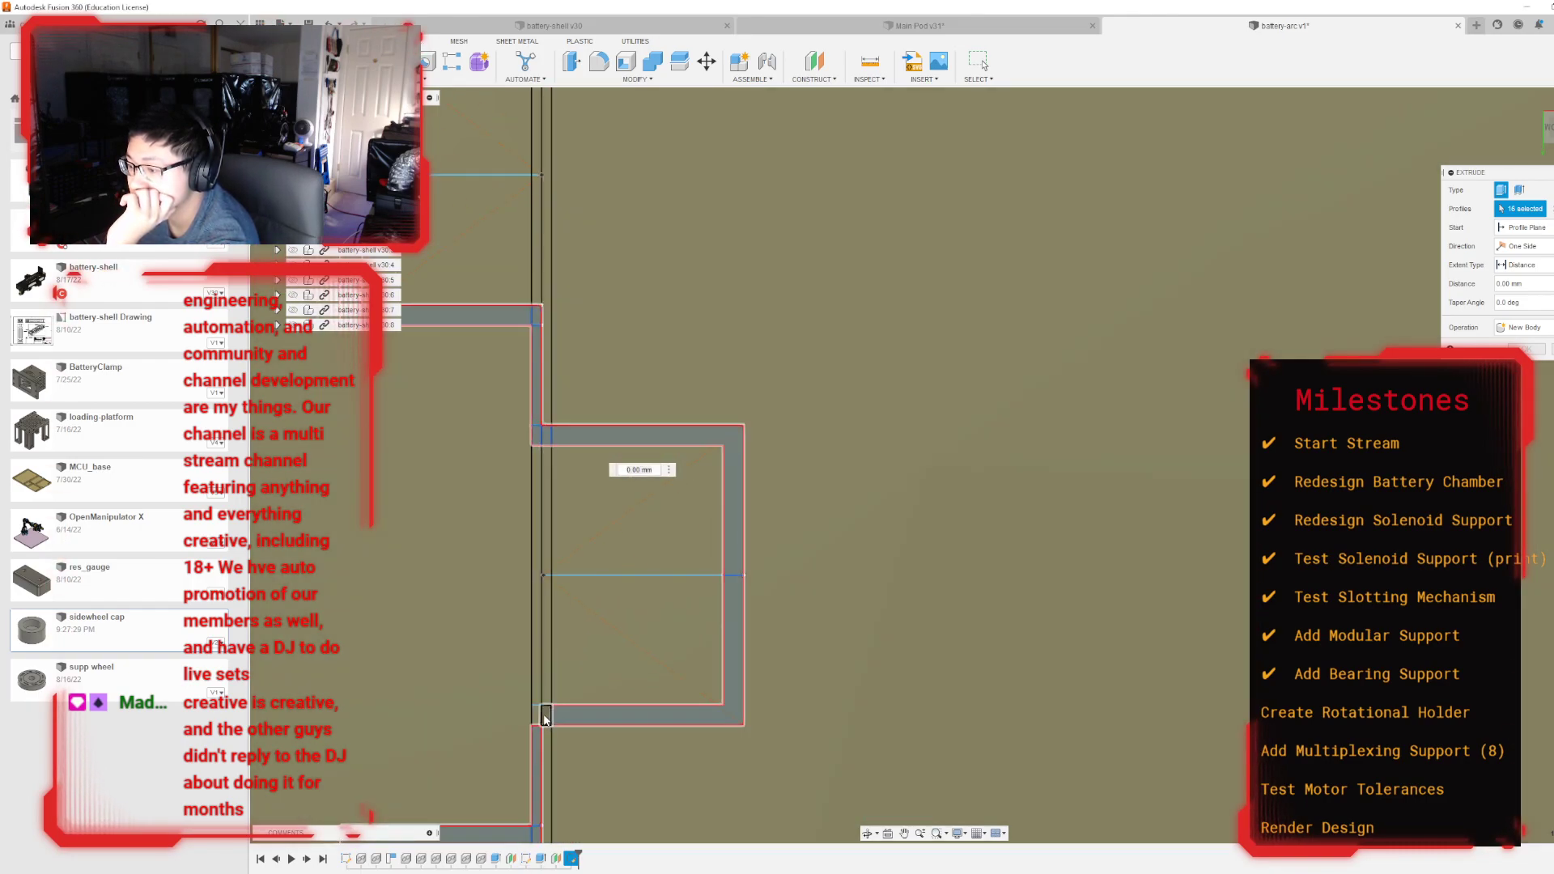
pyautogui.click(537, 717)
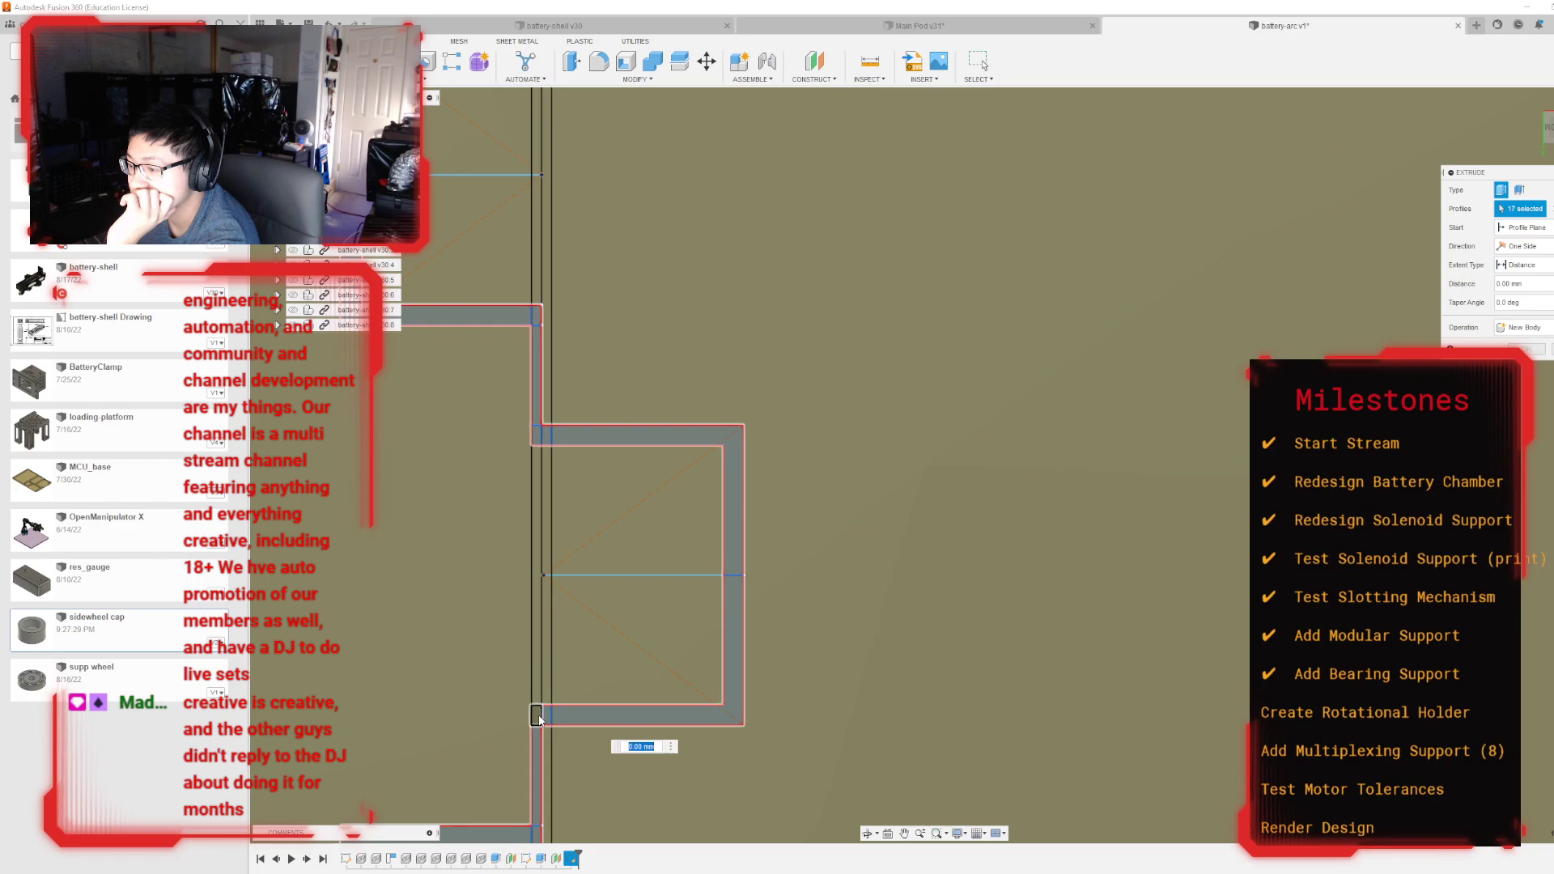
# Step: Examine the selected clearance band along the whole stepped profile for missing regions or gaps
pyautogui.scroll(-5, 547, 638)
pyautogui.scroll(2, 617, 491)
pyautogui.moveTo(634, 479); pyautogui.dragTo(880, 253, button='middle')
pyautogui.scroll(4, 811, 639)
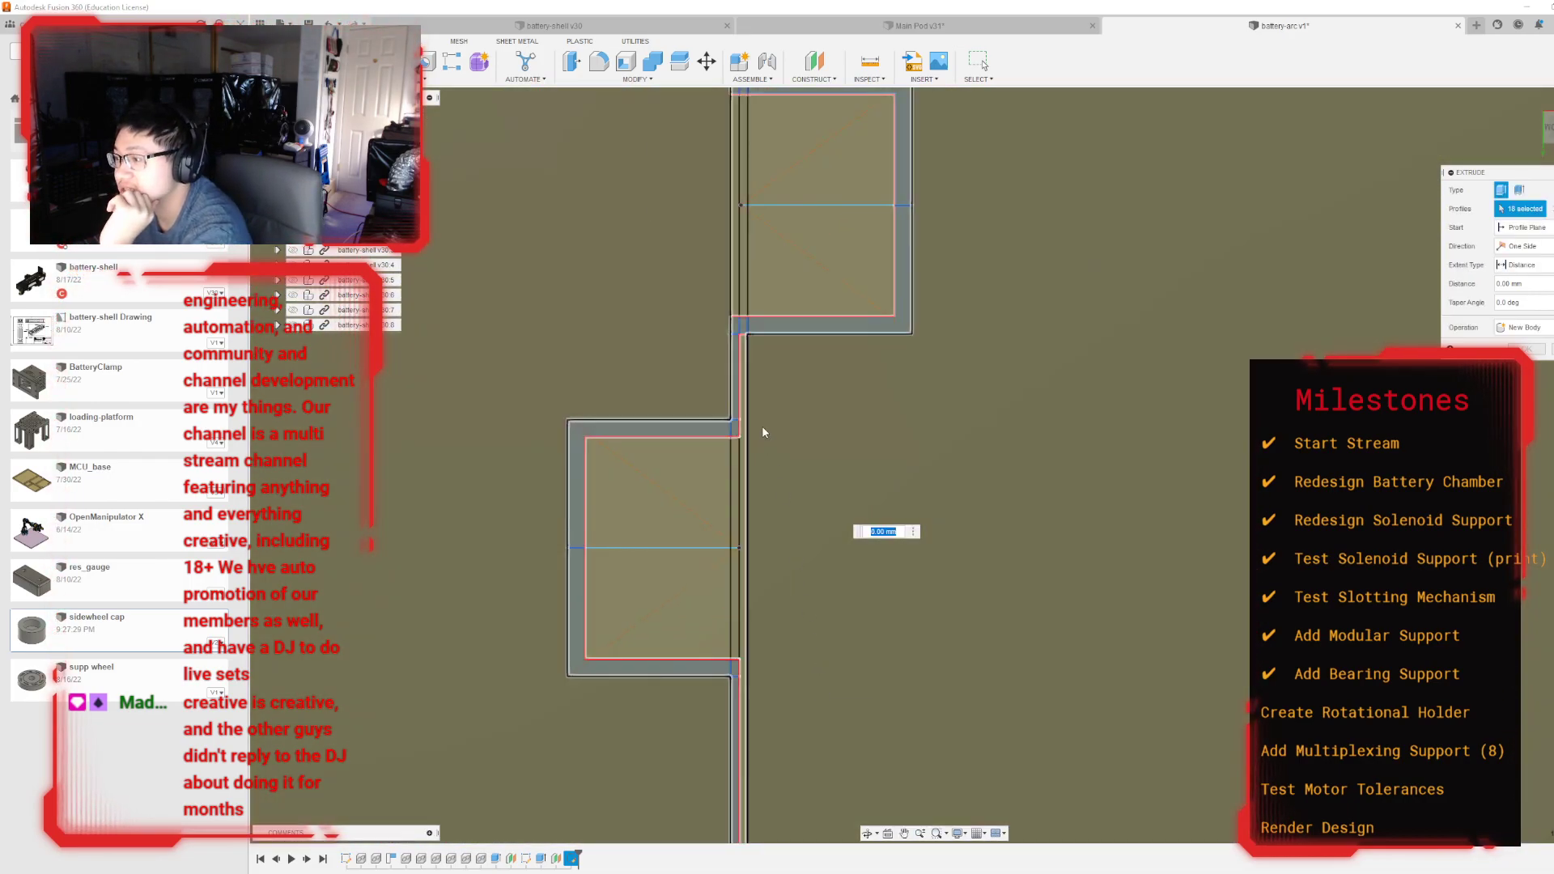
pyautogui.scroll(3, 760, 426)
pyautogui.scroll(-3, 745, 414)
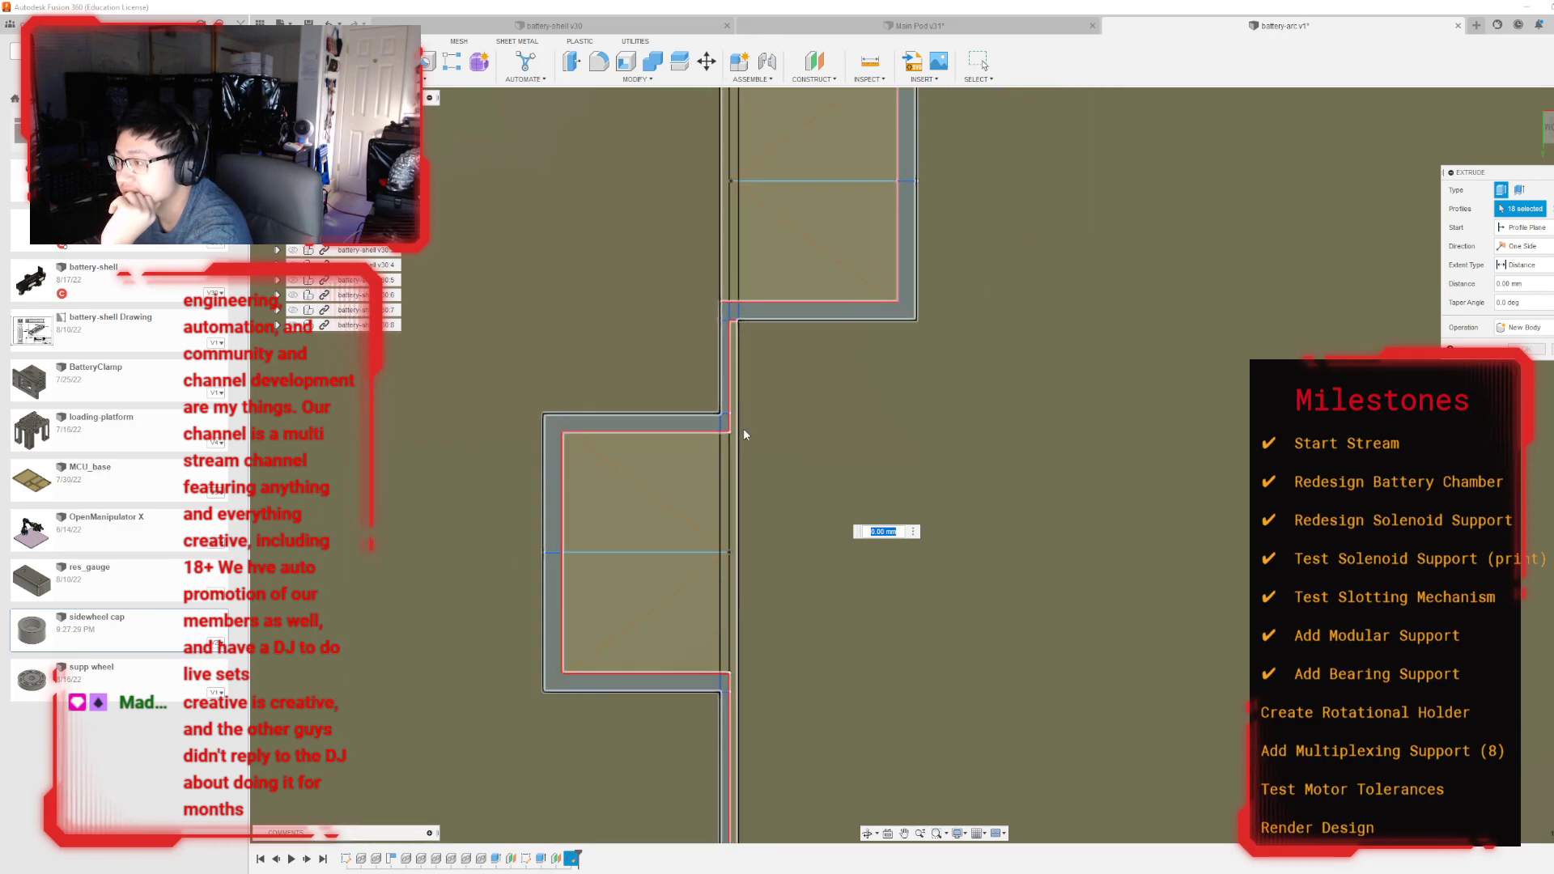
pyautogui.scroll(-2, 745, 435)
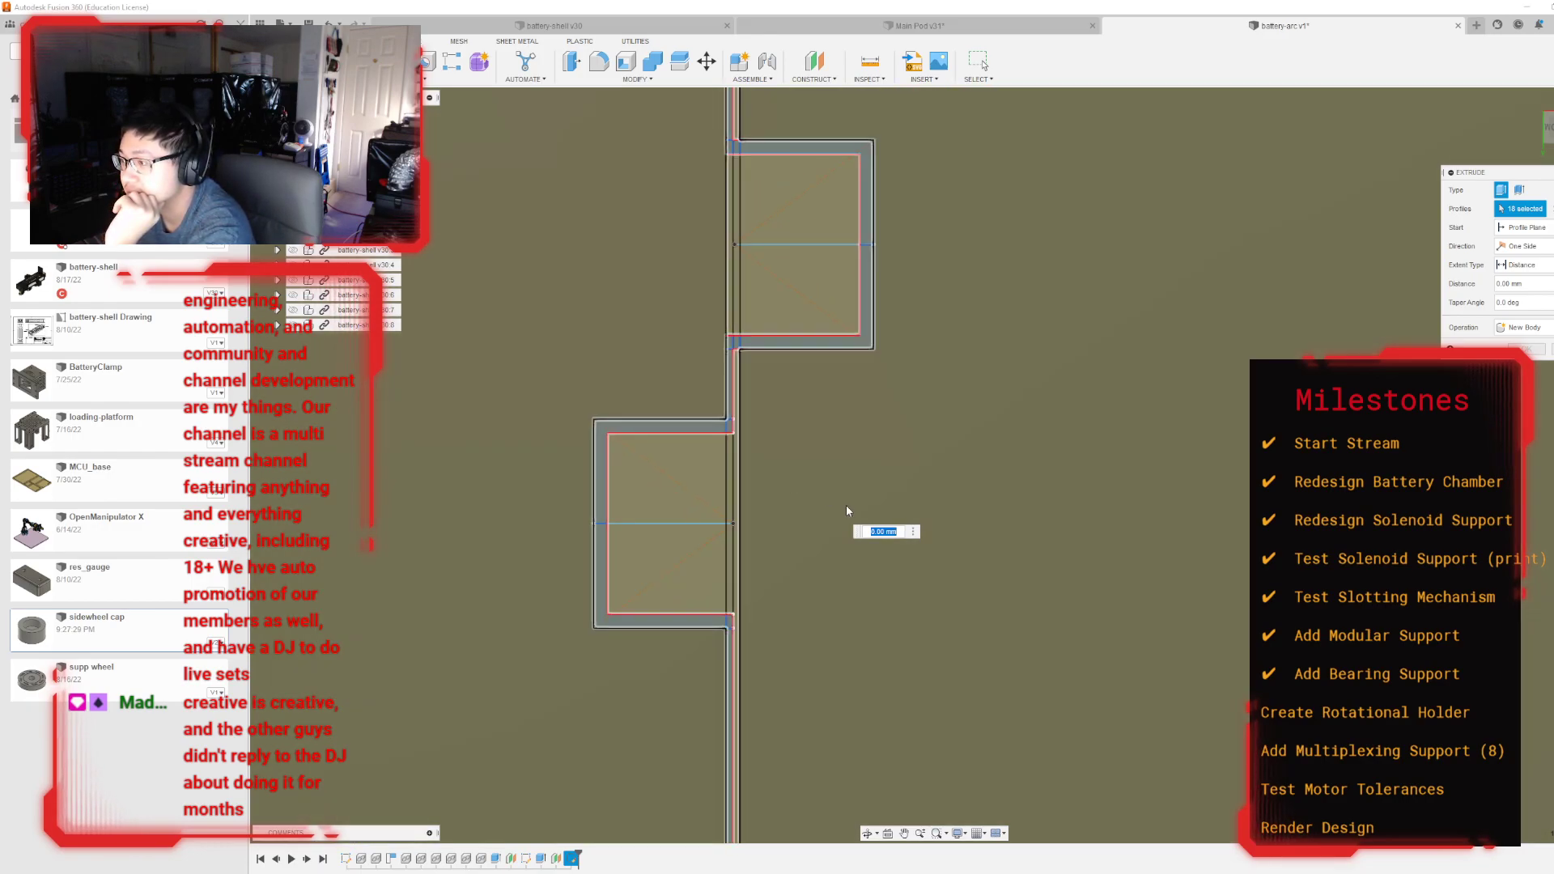
pyautogui.scroll(2, 846, 505)
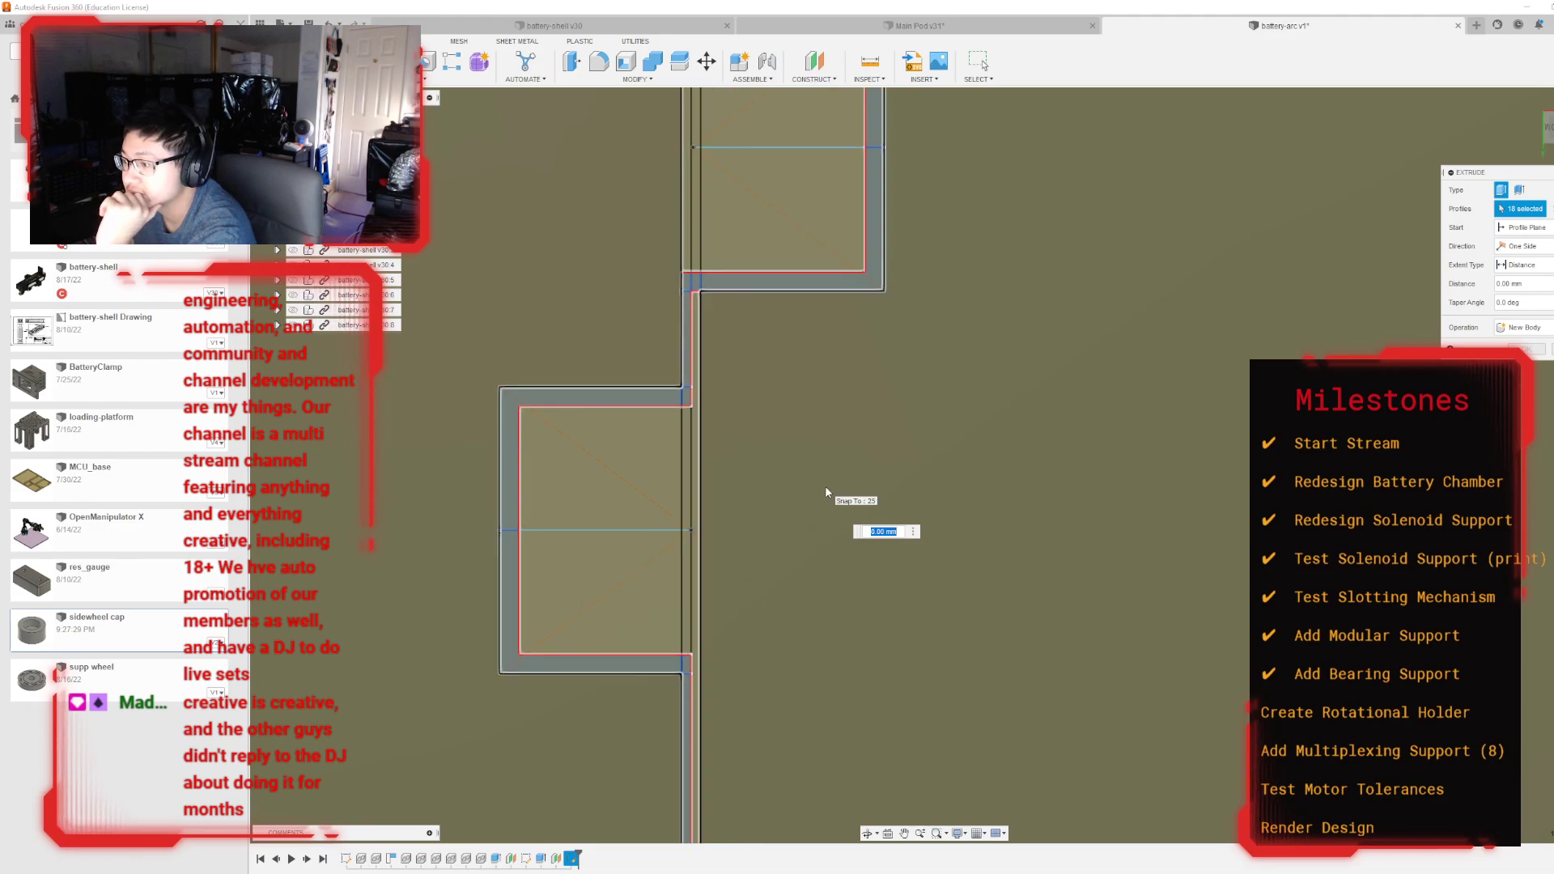
pyautogui.moveTo(824, 491); pyautogui.dragTo(810, 133, button='middle')
pyautogui.scroll(2, 742, 706)
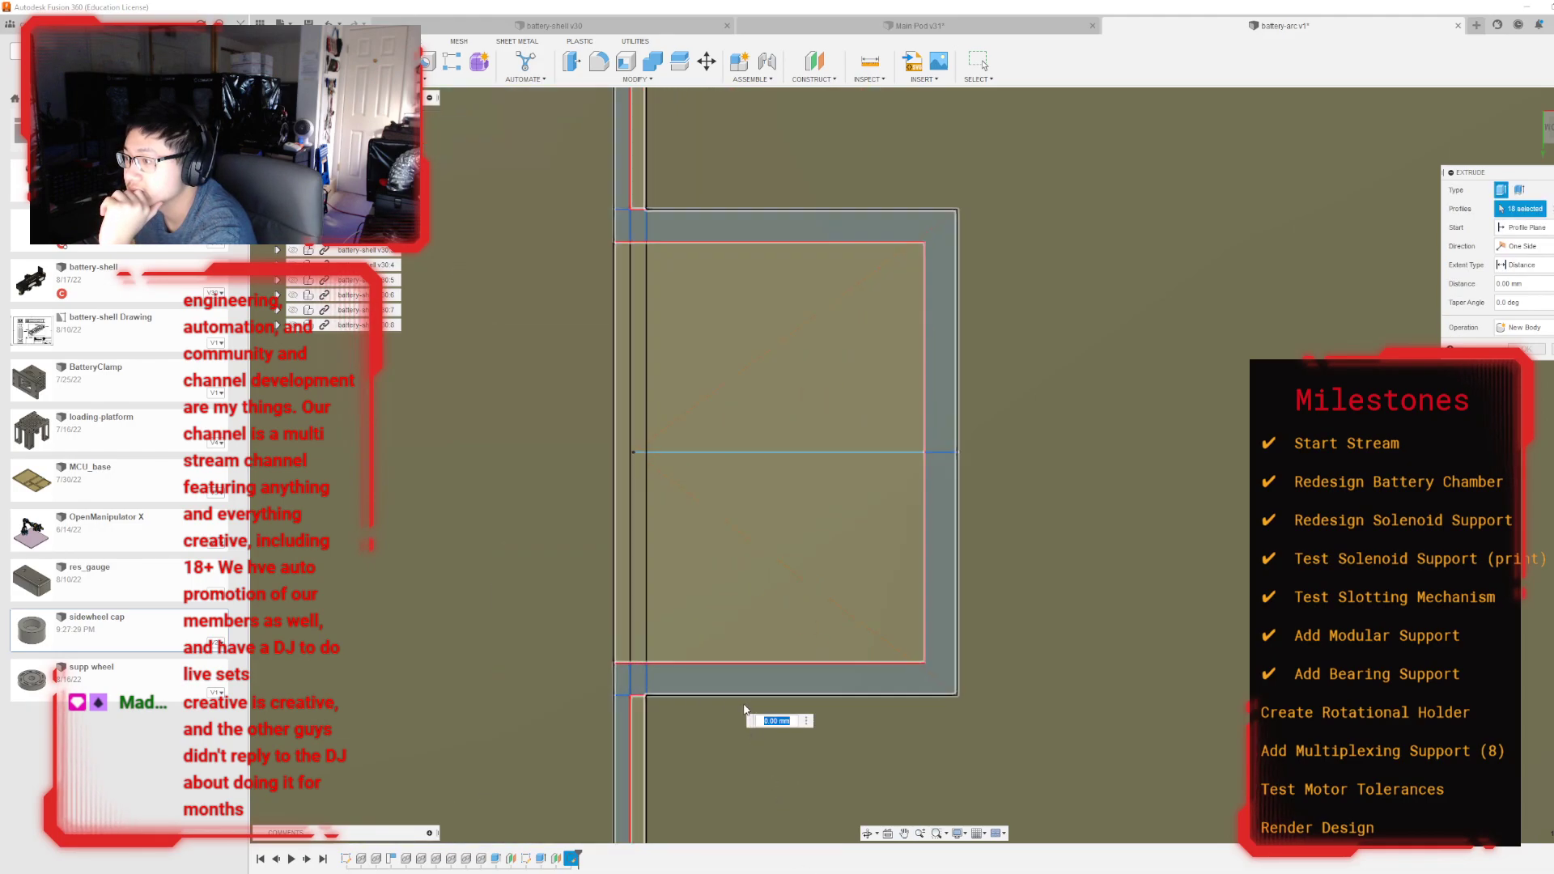
pyautogui.scroll(-6, 744, 701)
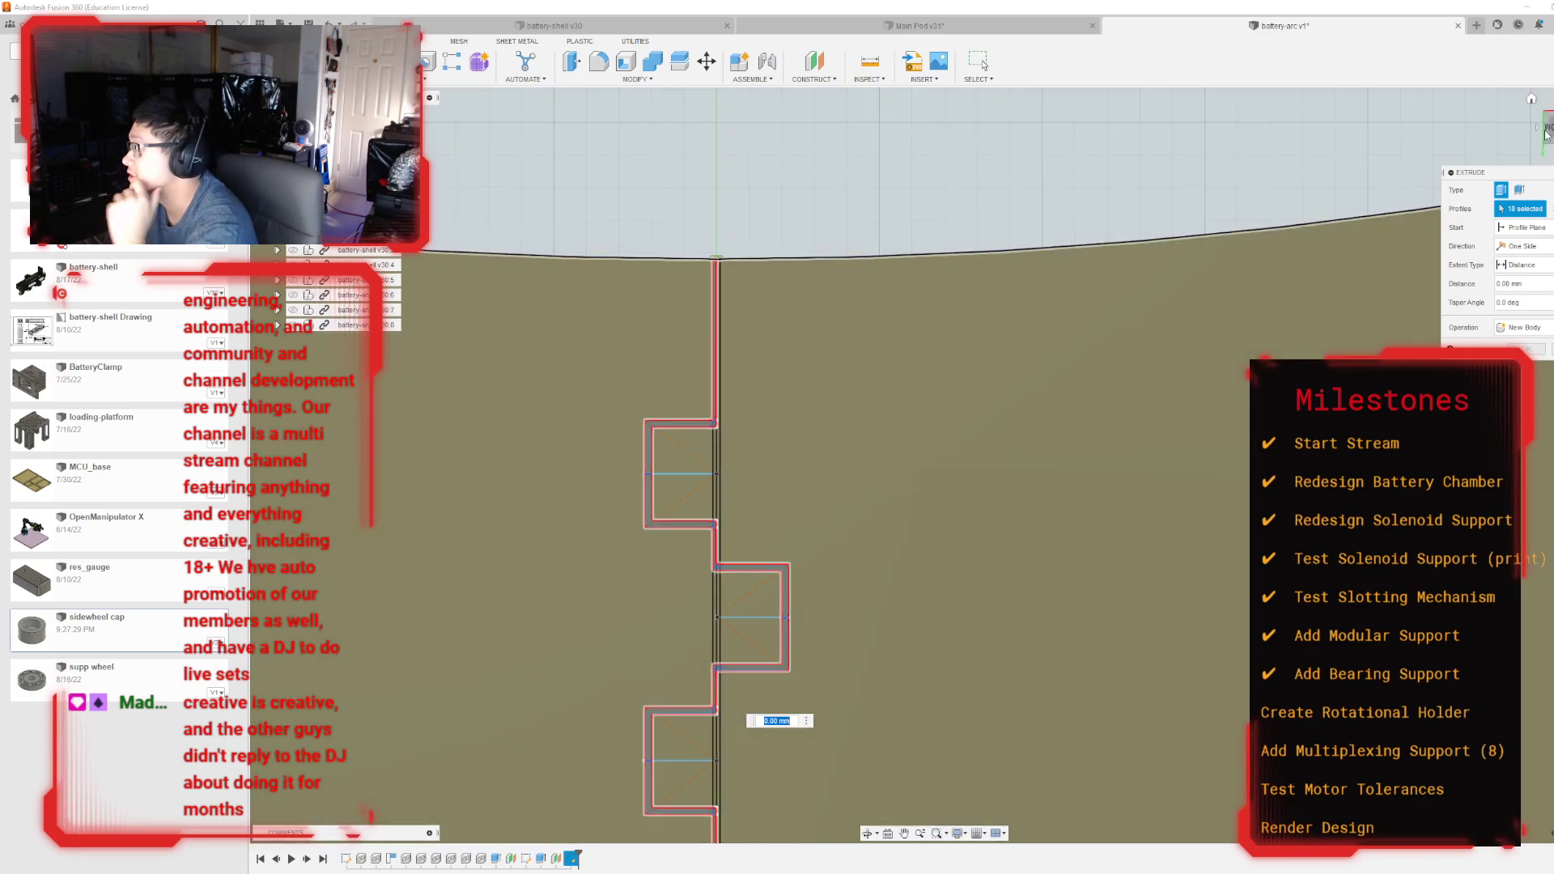
# Step: Extrude the selected clearance band as a cut down through the full height of the outermost ring
pyautogui.moveTo(923, 458)
pyautogui.keyDown('shift'); pyautogui.mouseDown(button='middle')
pyautogui.moveTo(852, 424)
pyautogui.moveTo(803, 492)
pyautogui.mouseUp(button='middle'); pyautogui.keyUp('shift')
pyautogui.moveTo(775, 506); pyautogui.dragTo(774, 774)
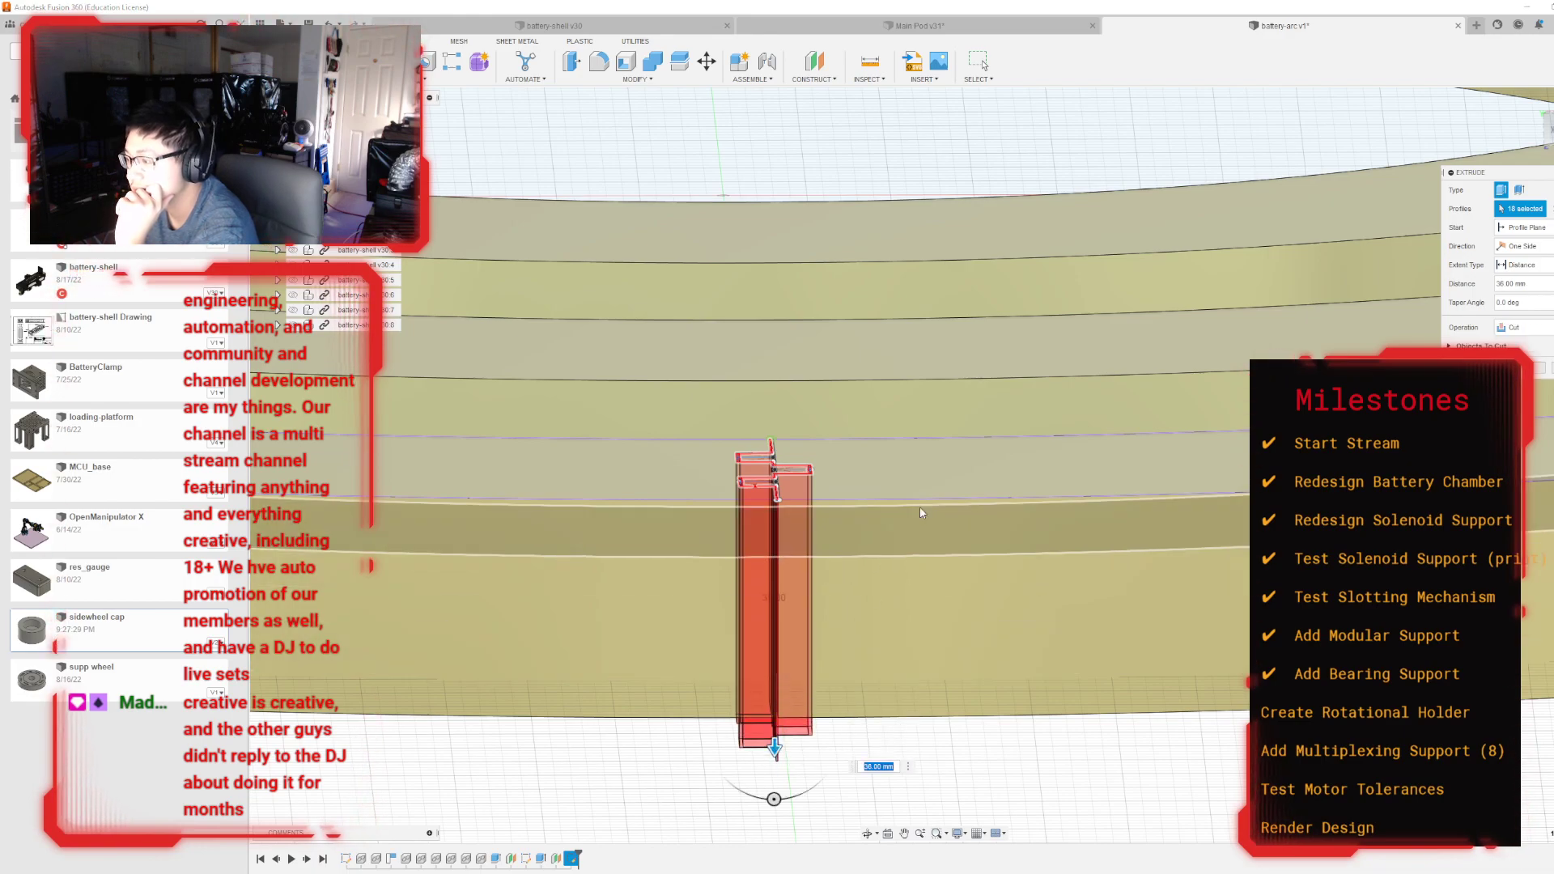
pyautogui.click(1536, 370)
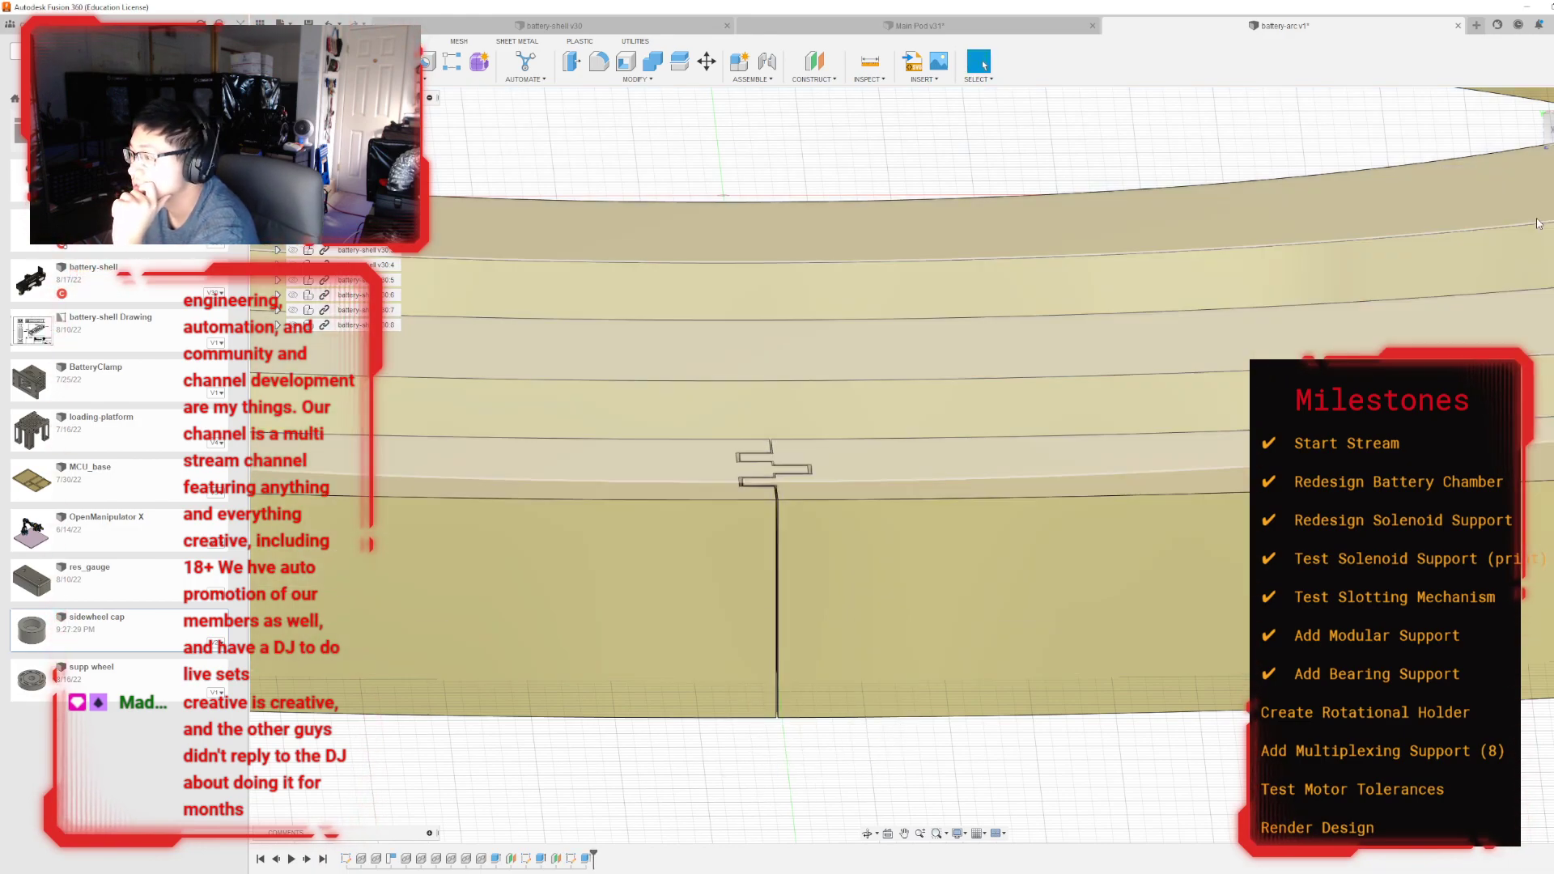
pyautogui.moveTo(924, 465)
pyautogui.keyDown('shift'); pyautogui.mouseDown(button='middle')
pyautogui.moveTo(924, 567)
pyautogui.moveTo(915, 486)
pyautogui.moveTo(943, 455)
pyautogui.mouseUp(button='middle'); pyautogui.keyUp('shift')
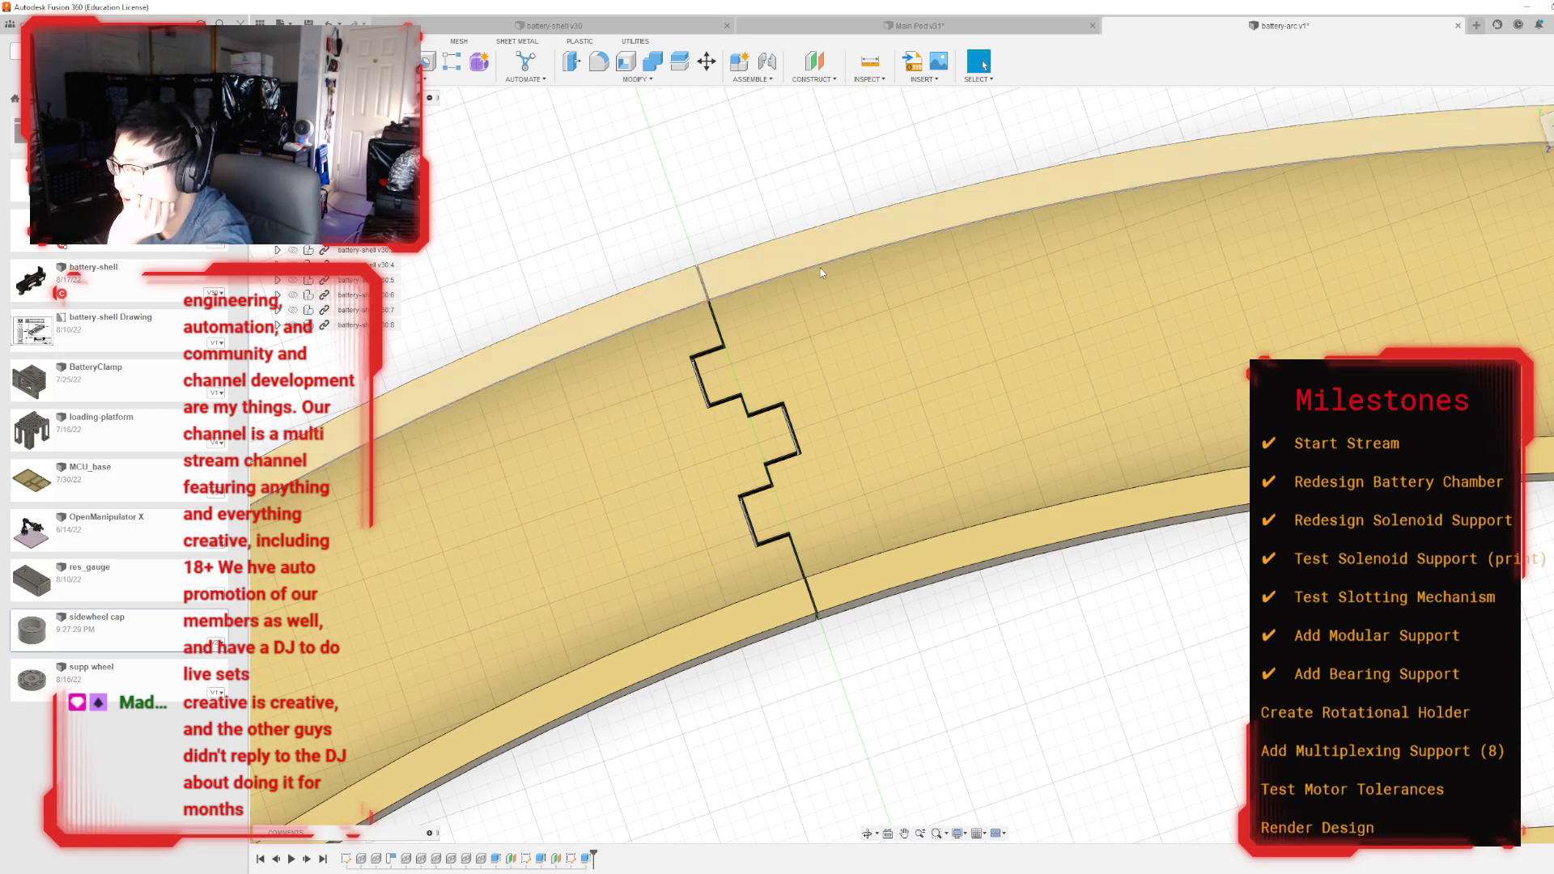
# Step: Construct an axis through the inner cylindrical face of the innermost ring
pyautogui.scroll(-5, 671, 263)
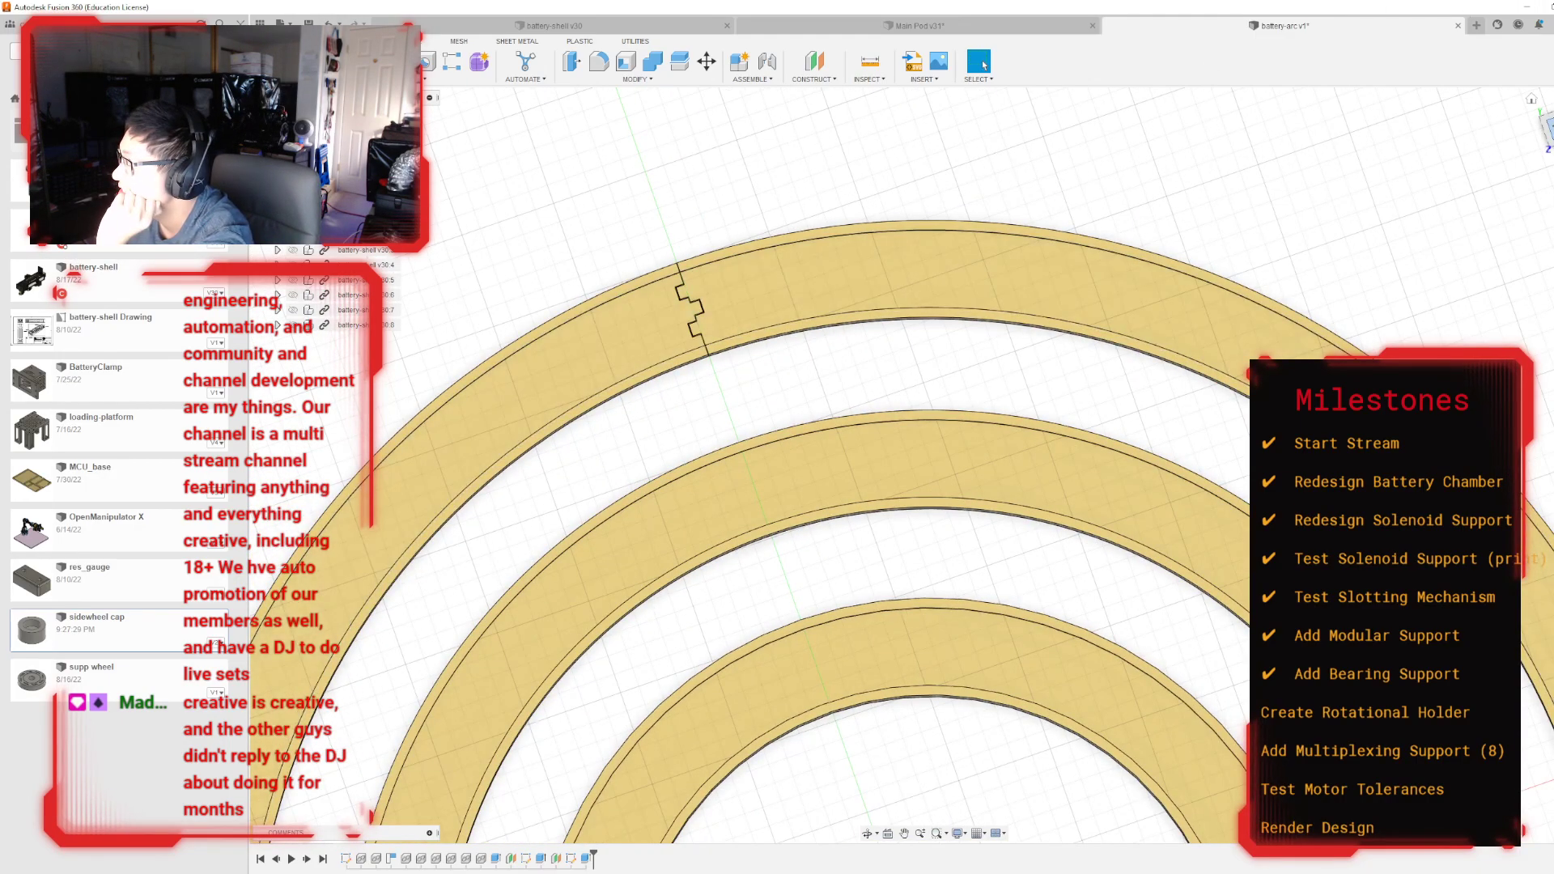
pyautogui.click(1532, 100)
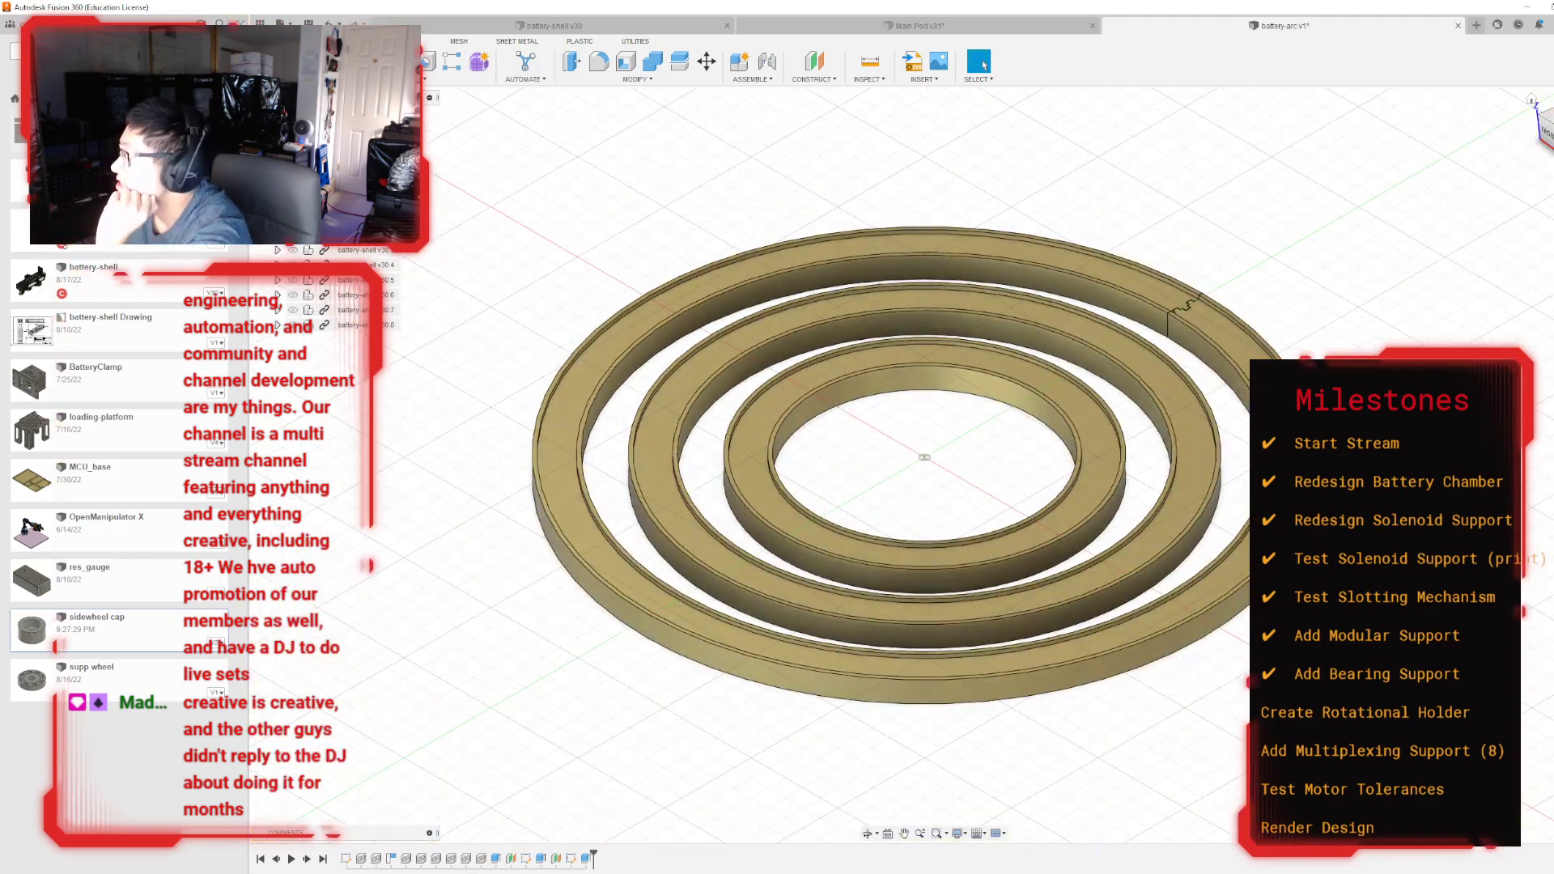
pyautogui.moveTo(1542, 122); pyautogui.dragTo(1553, 161)
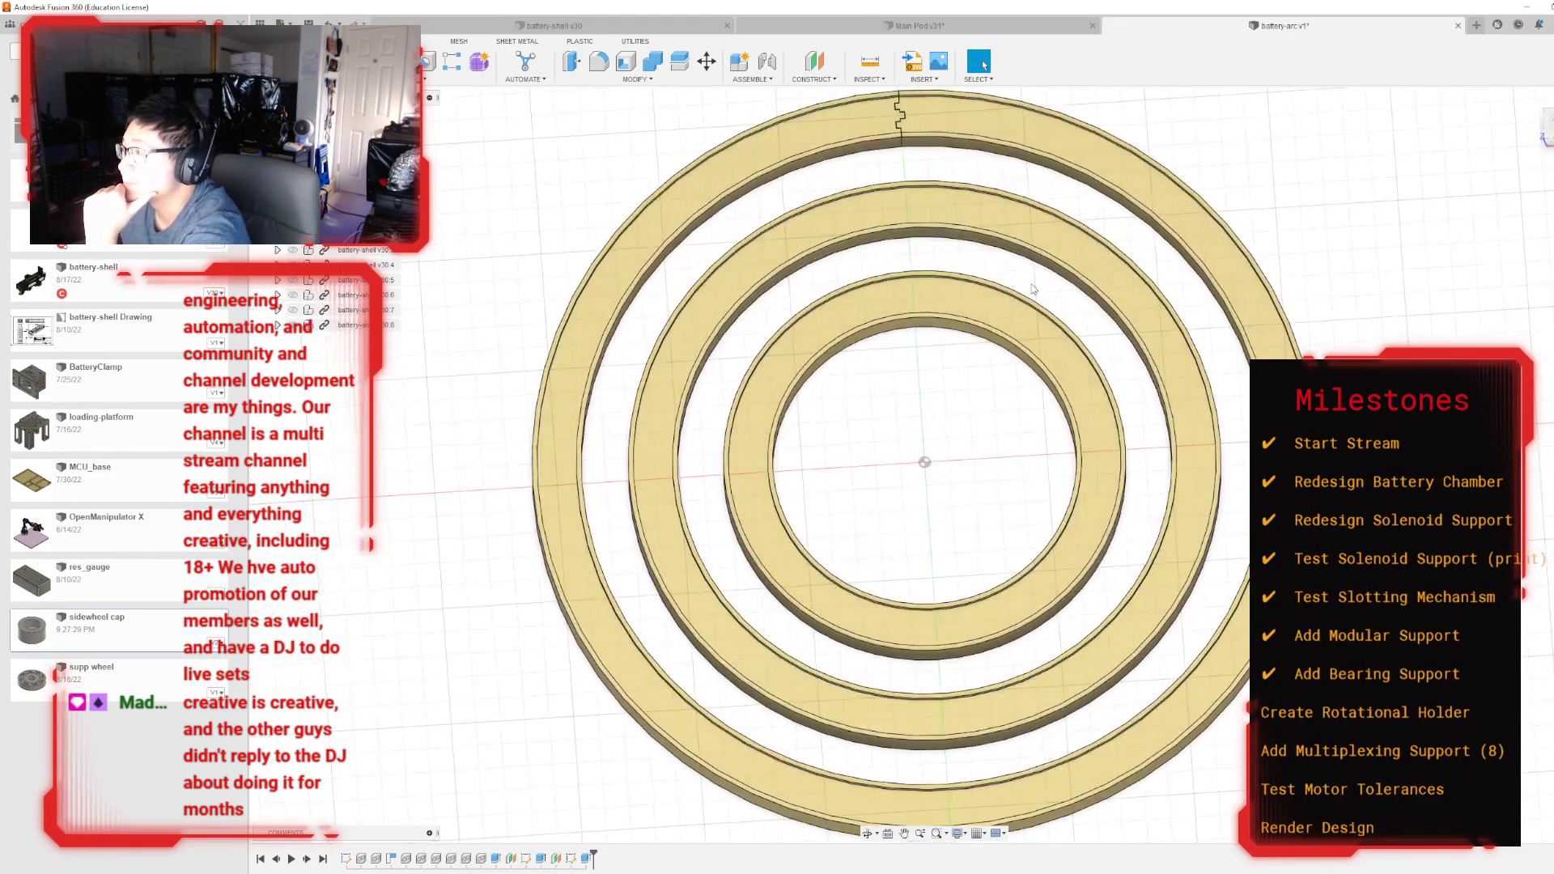
pyautogui.moveTo(954, 370); pyautogui.dragTo(932, 640, button='middle')
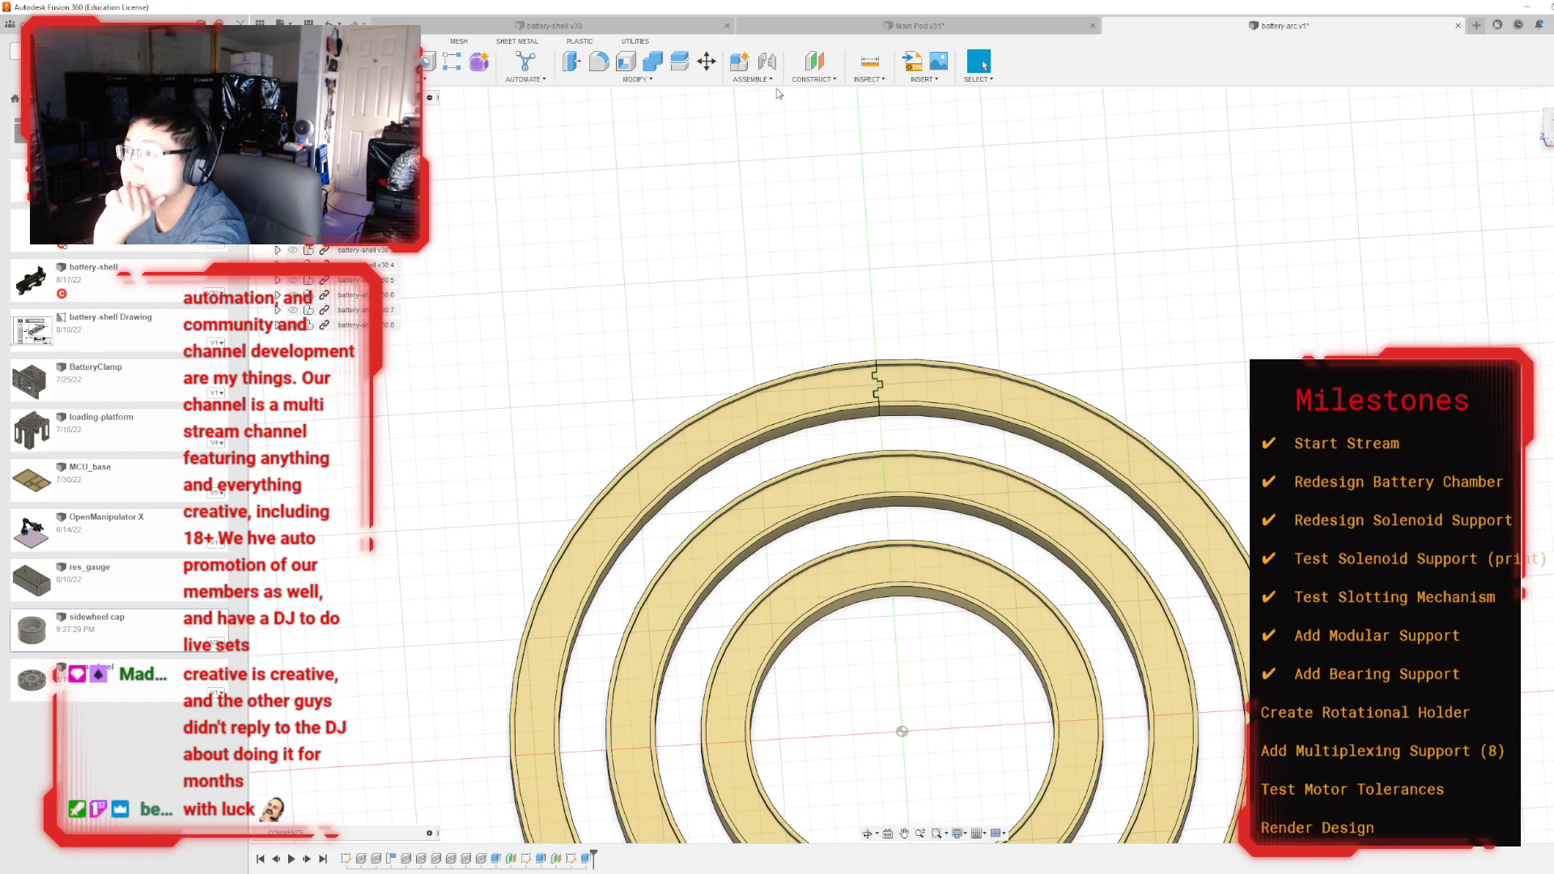
pyautogui.click(814, 79)
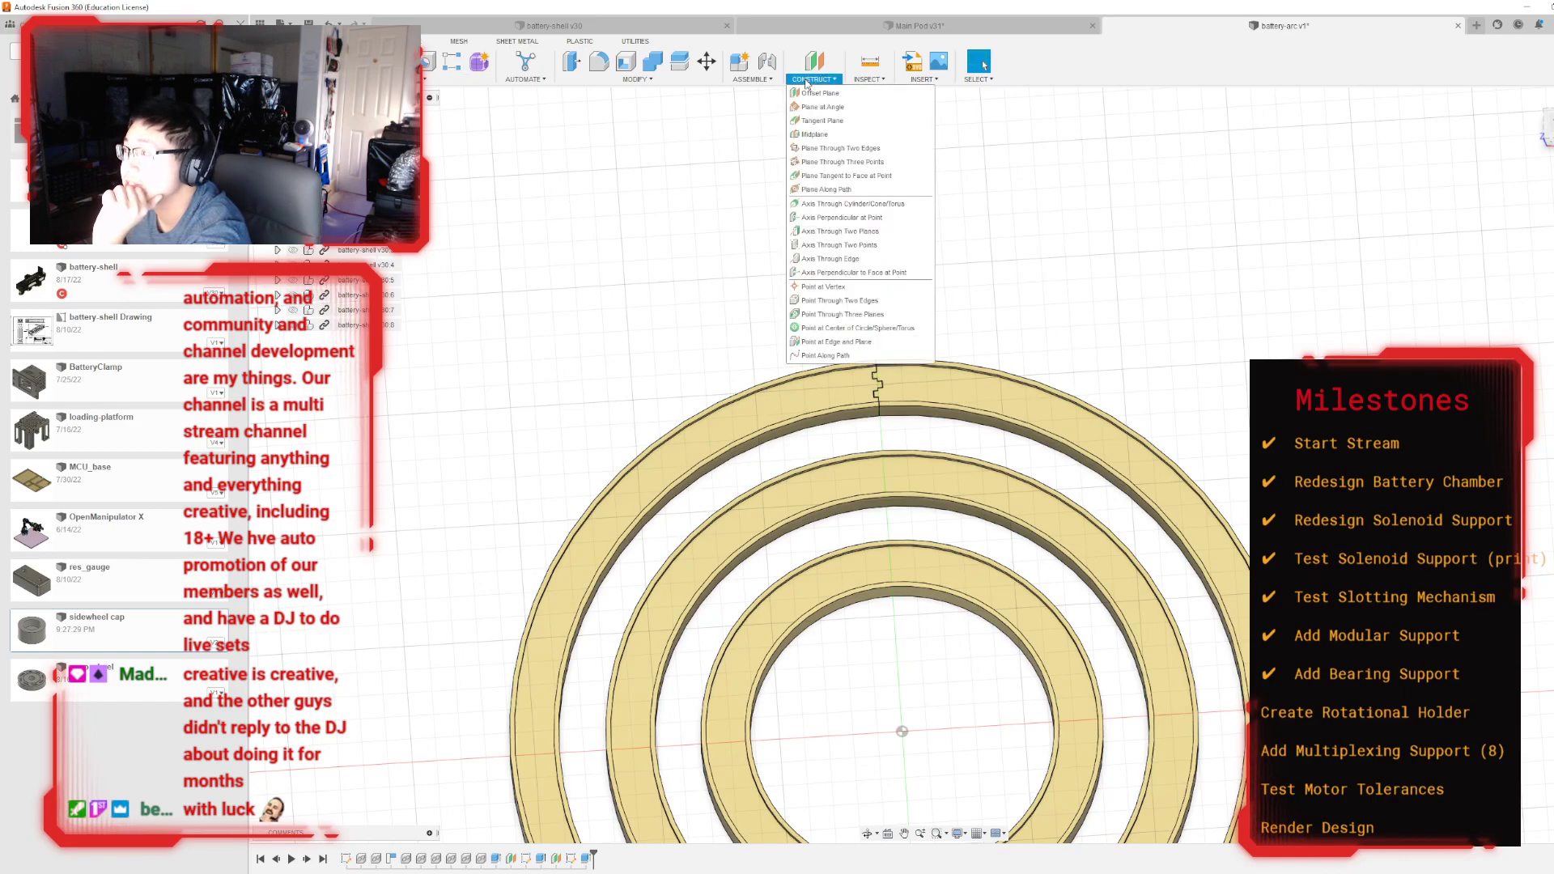
pyautogui.click(825, 204)
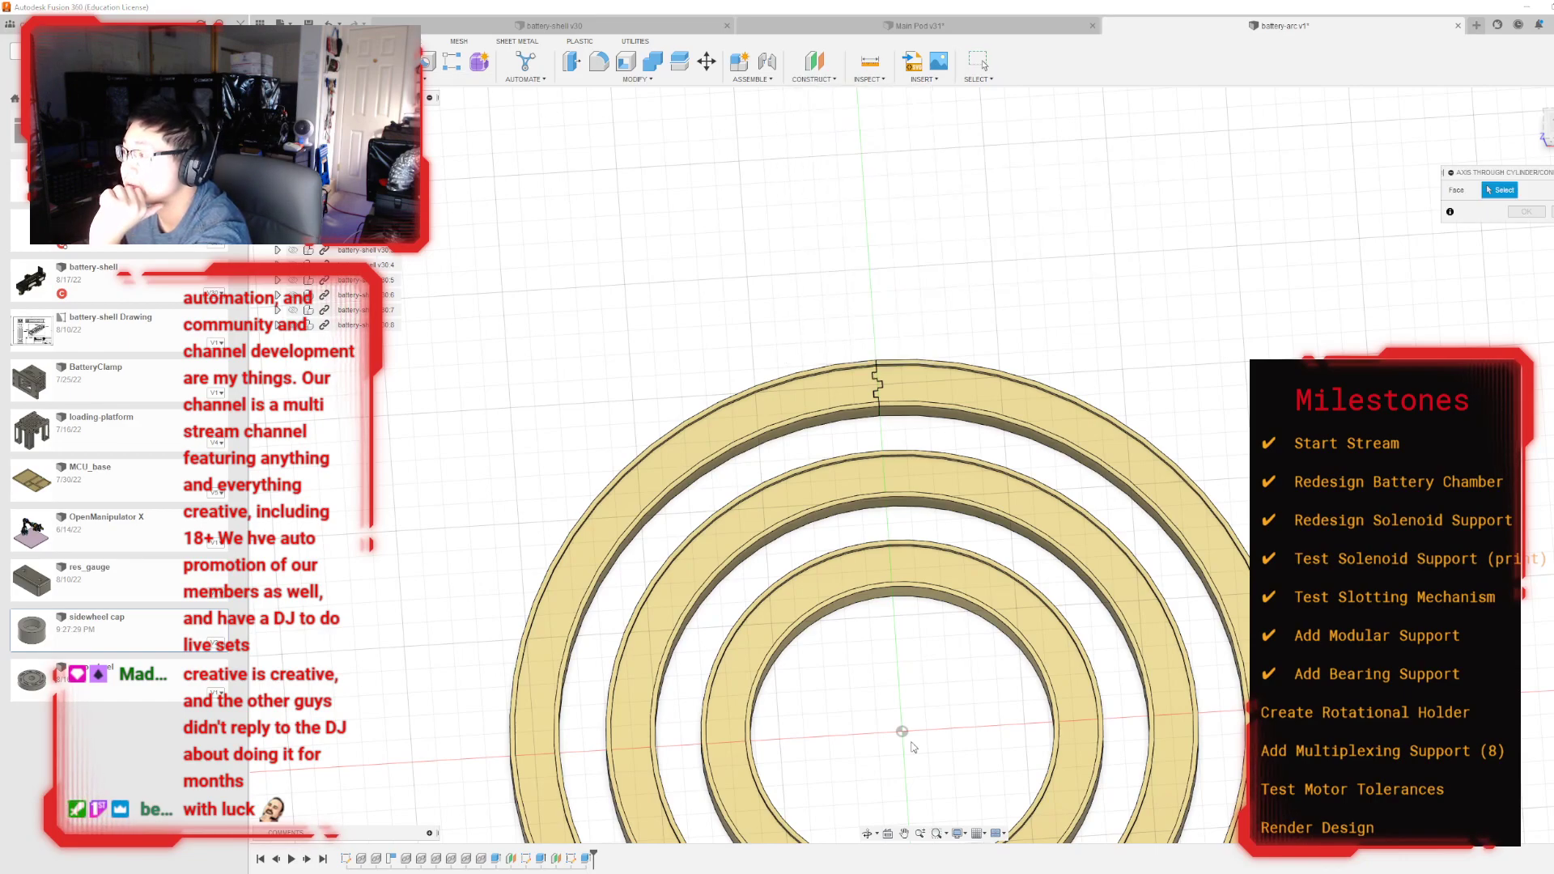
pyautogui.click(992, 625)
pyautogui.click(1526, 212)
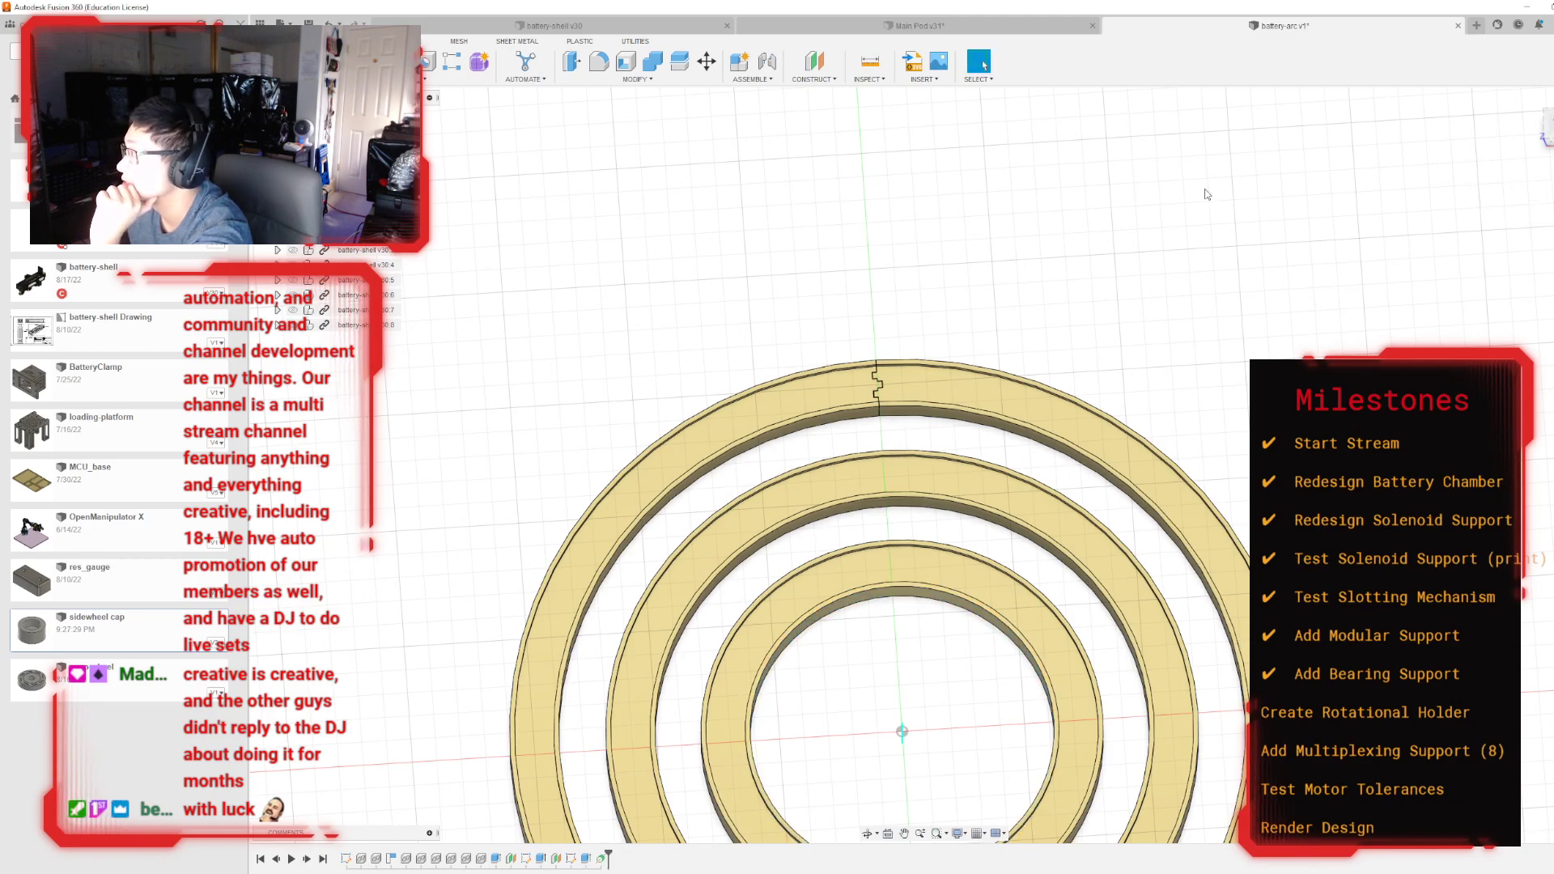
# Step: Set up a circular pattern of the outermost ring's stepped cut feature about the rings' central axis
pyautogui.click(411, 79)
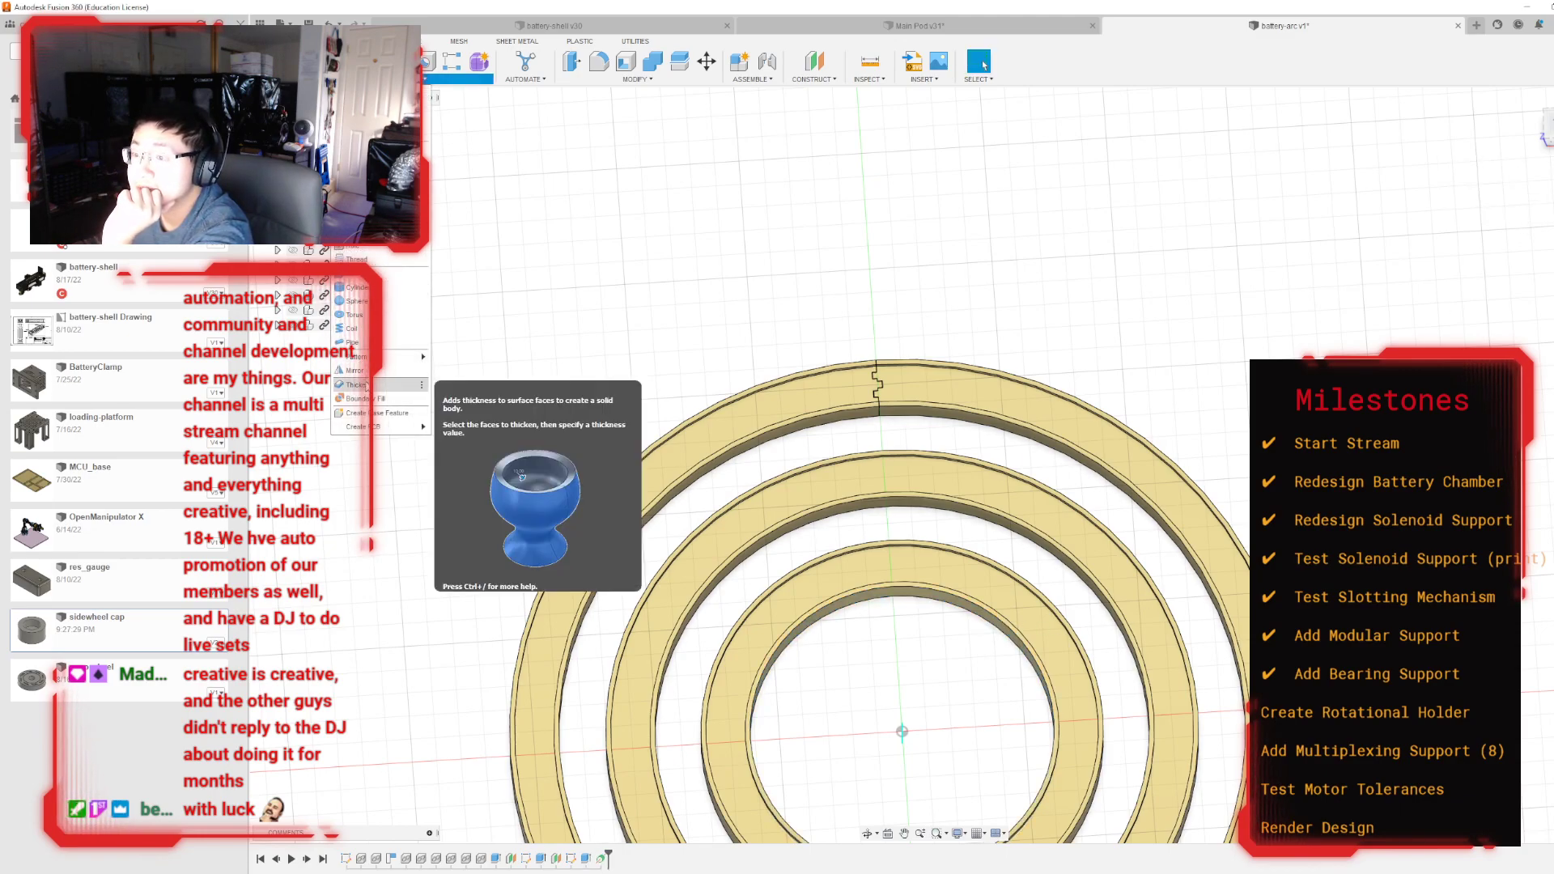
pyautogui.moveTo(380, 356)
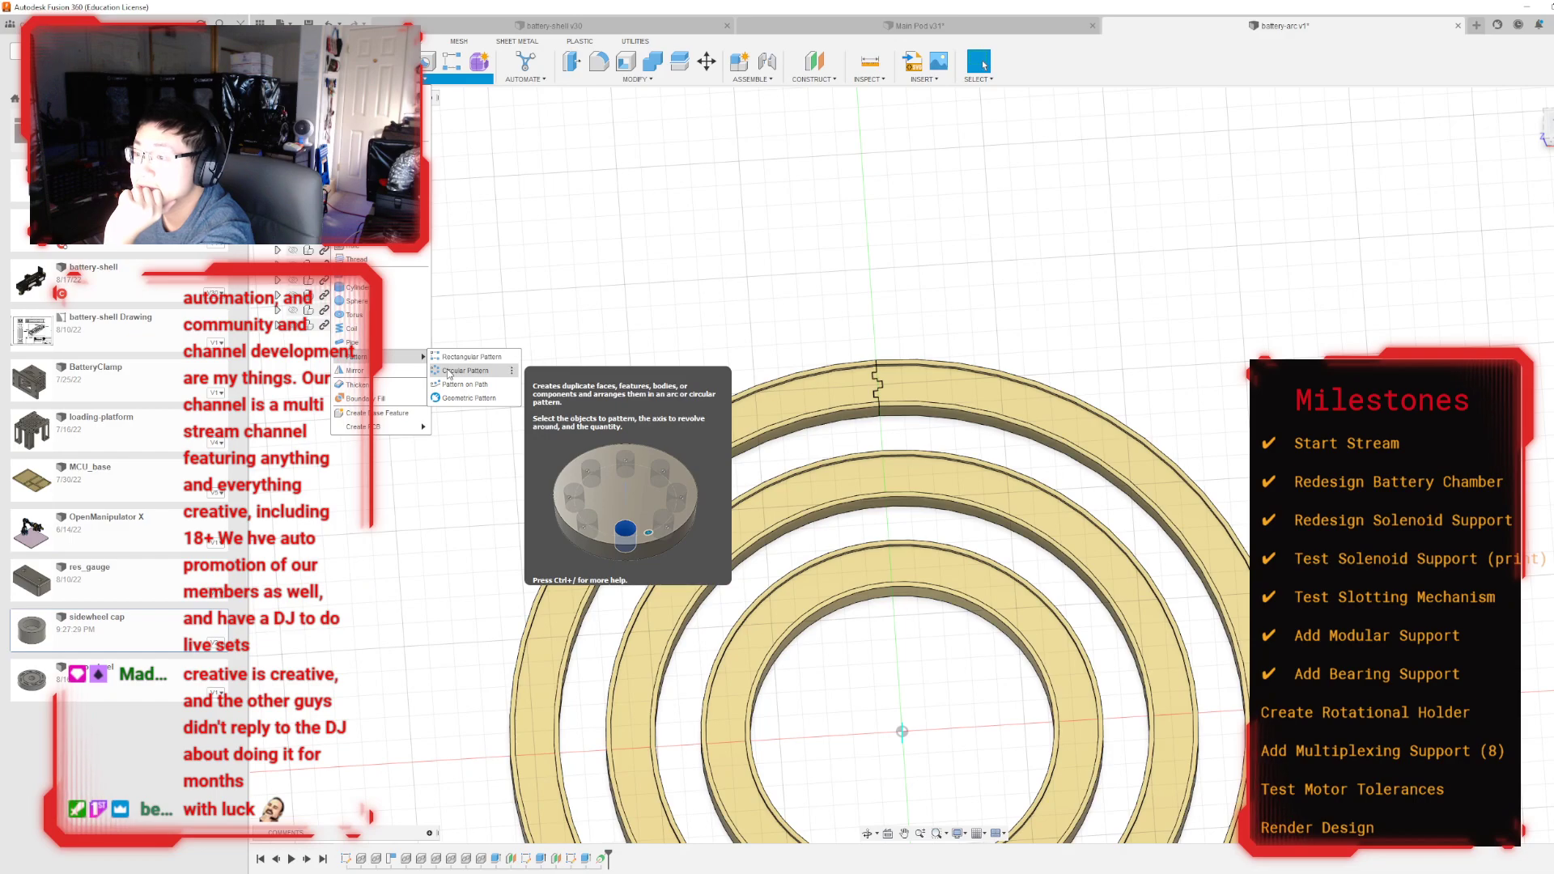
pyautogui.click(448, 372)
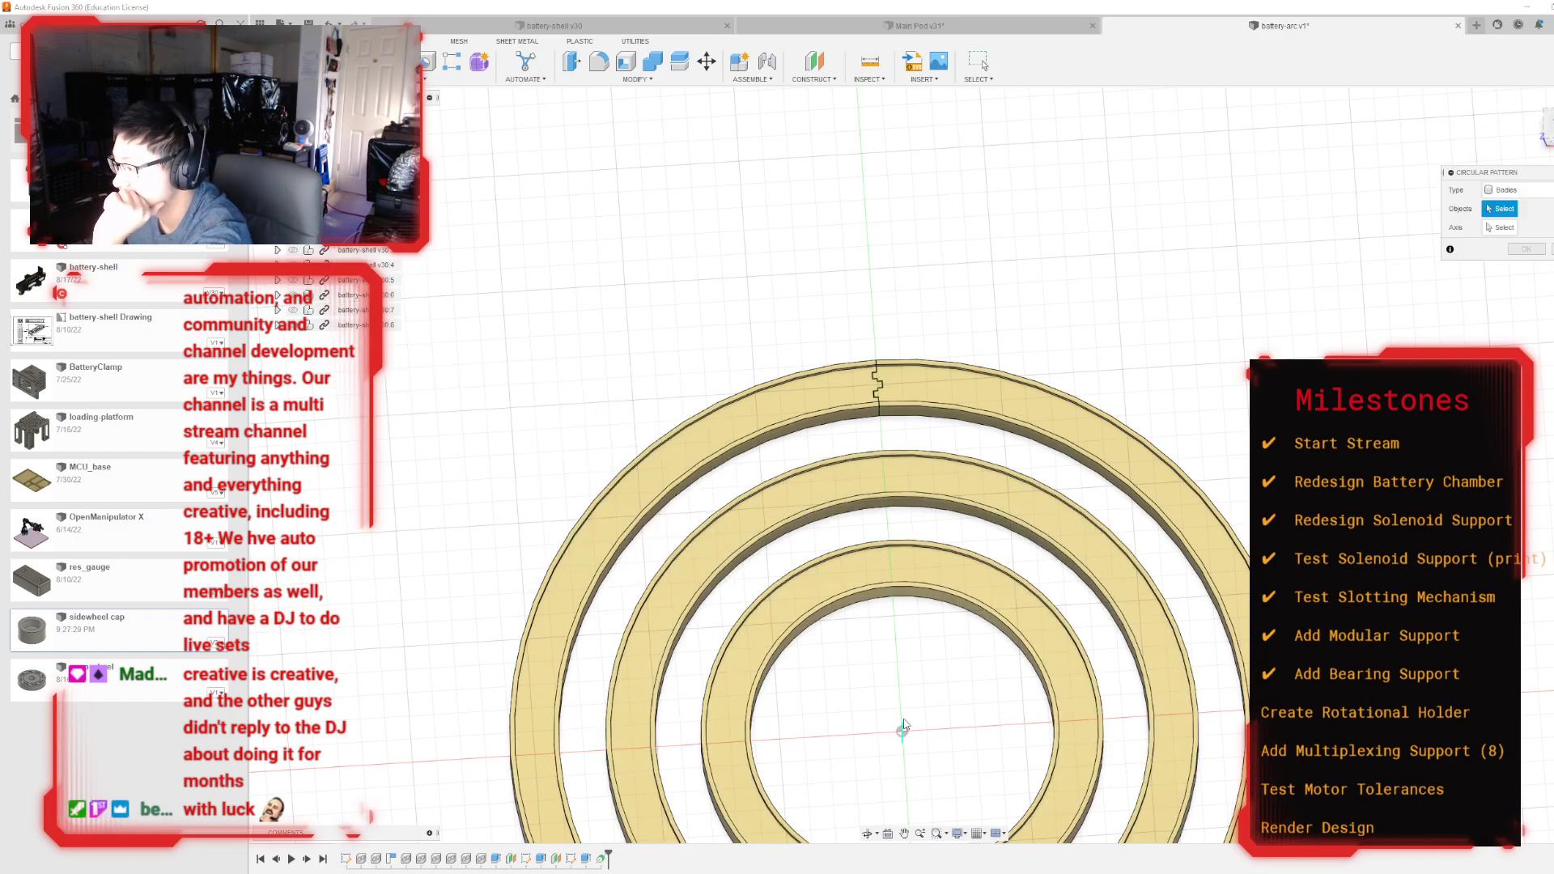
pyautogui.scroll(5, 890, 404)
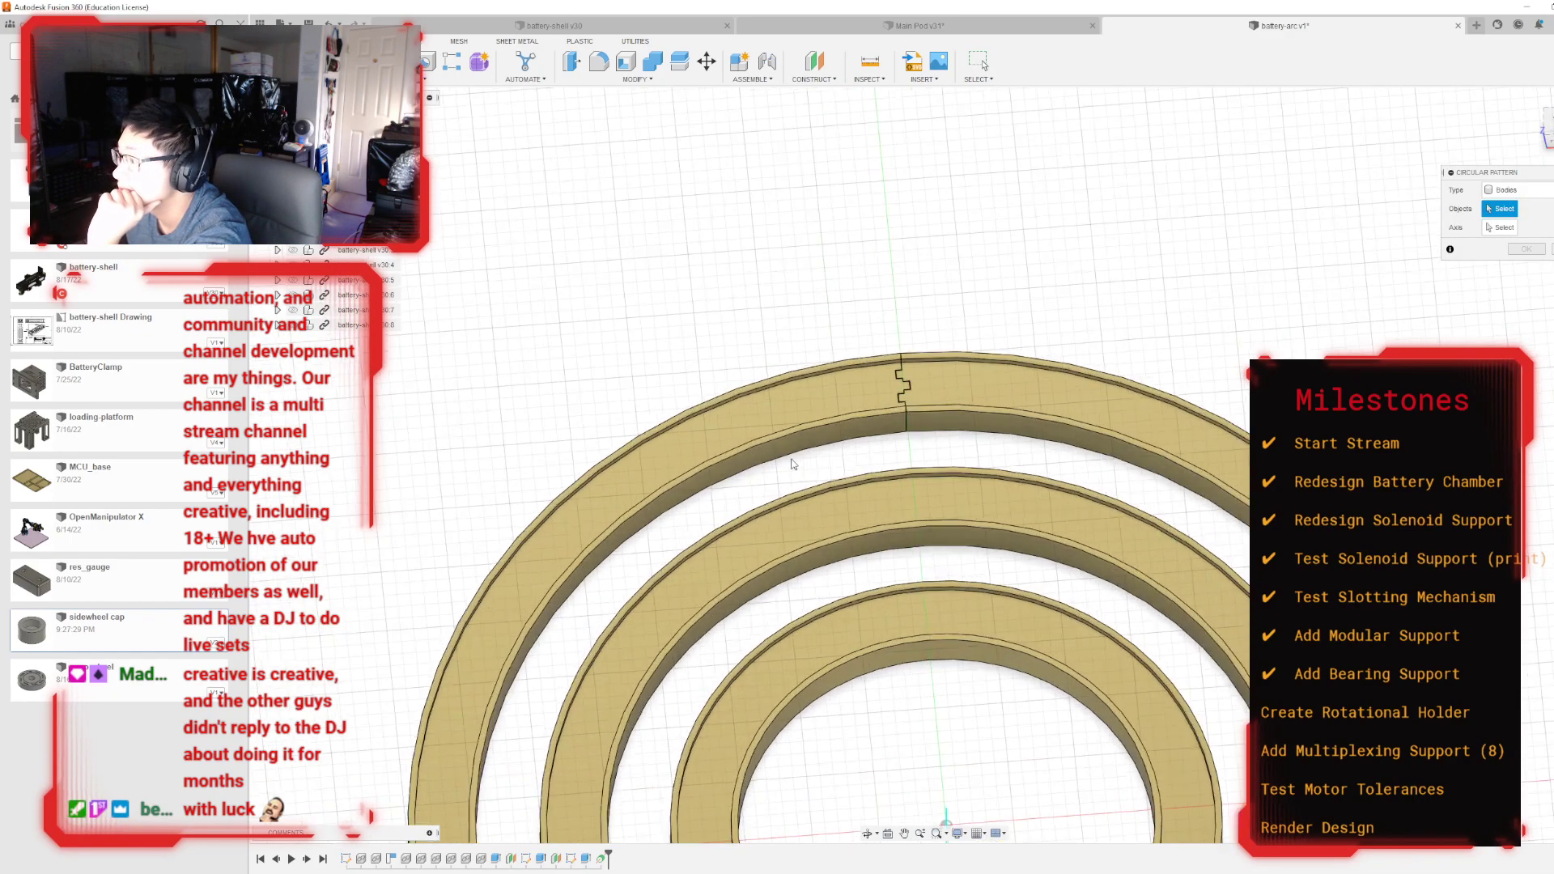
pyautogui.click(1505, 190)
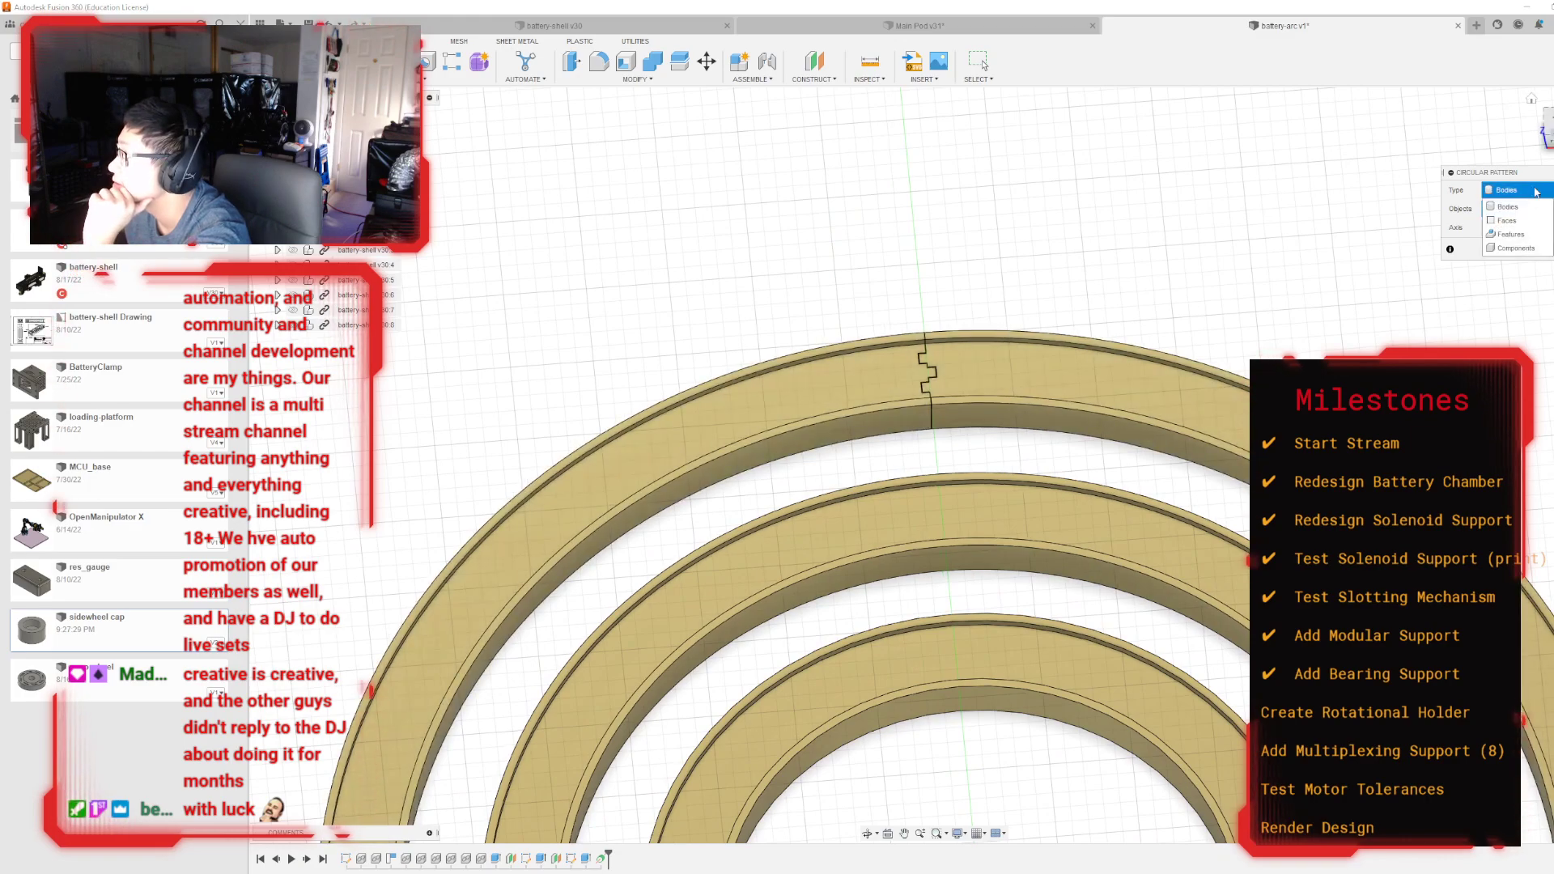
pyautogui.click(1507, 230)
pyautogui.scroll(3, 961, 398)
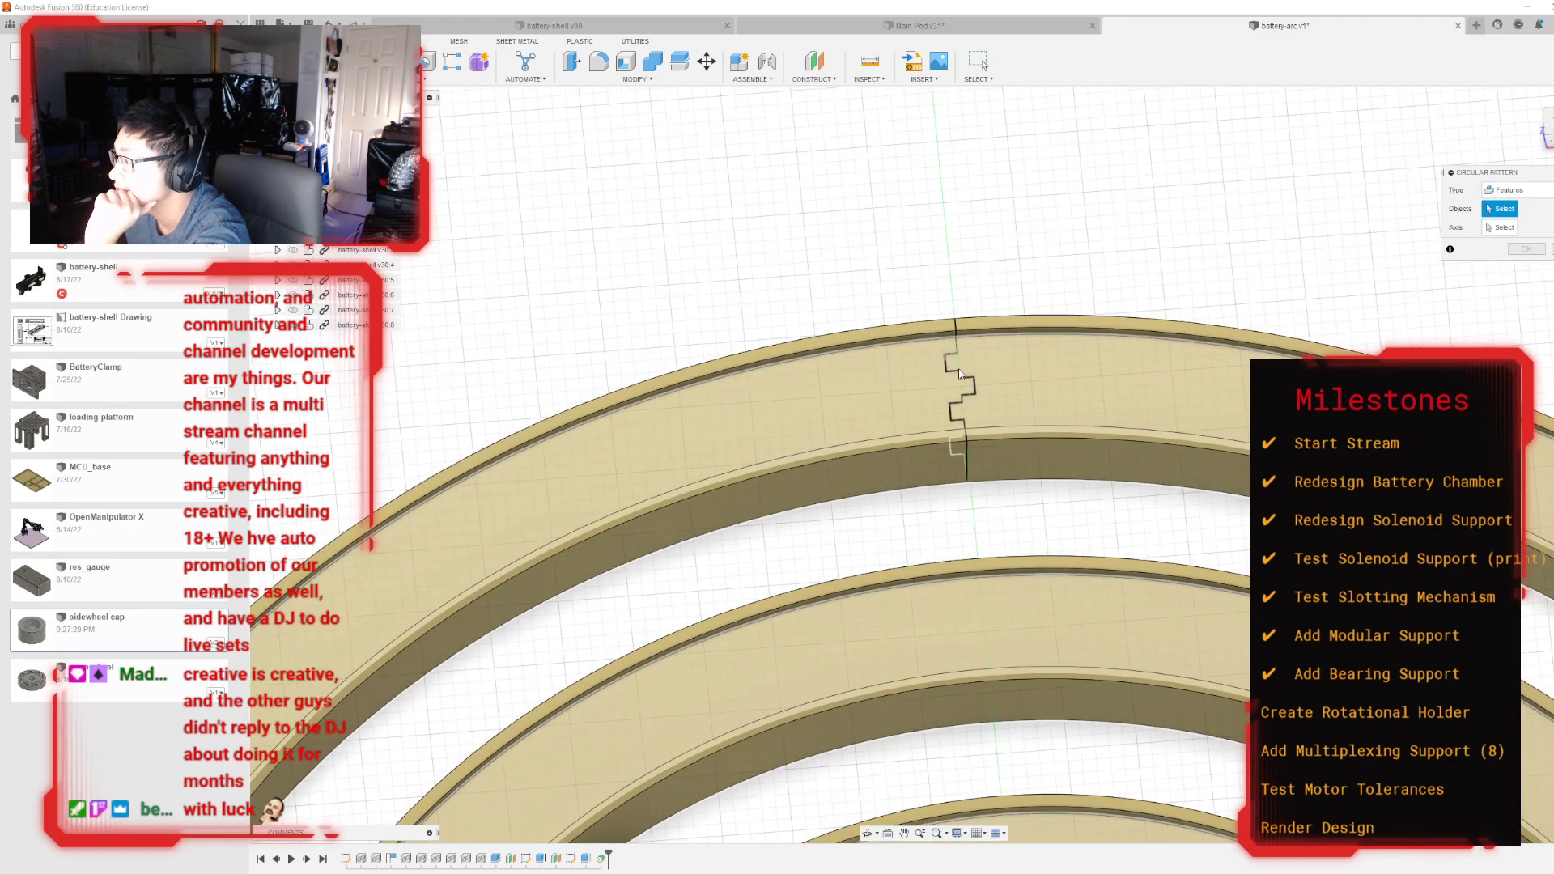
pyautogui.click(955, 371)
pyautogui.scroll(-5, 957, 368)
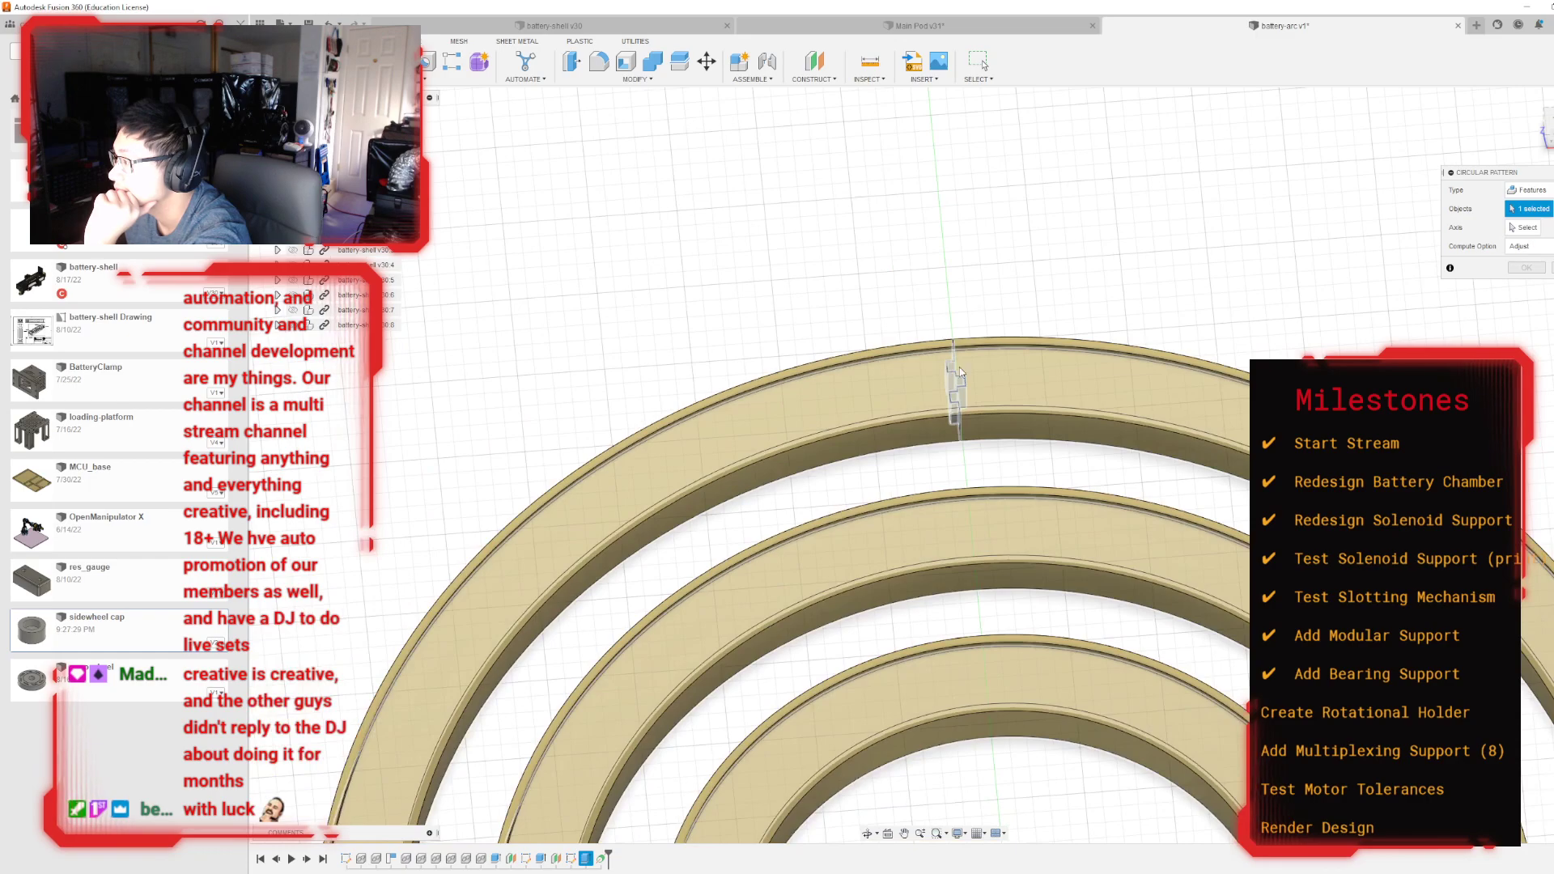
pyautogui.click(1522, 229)
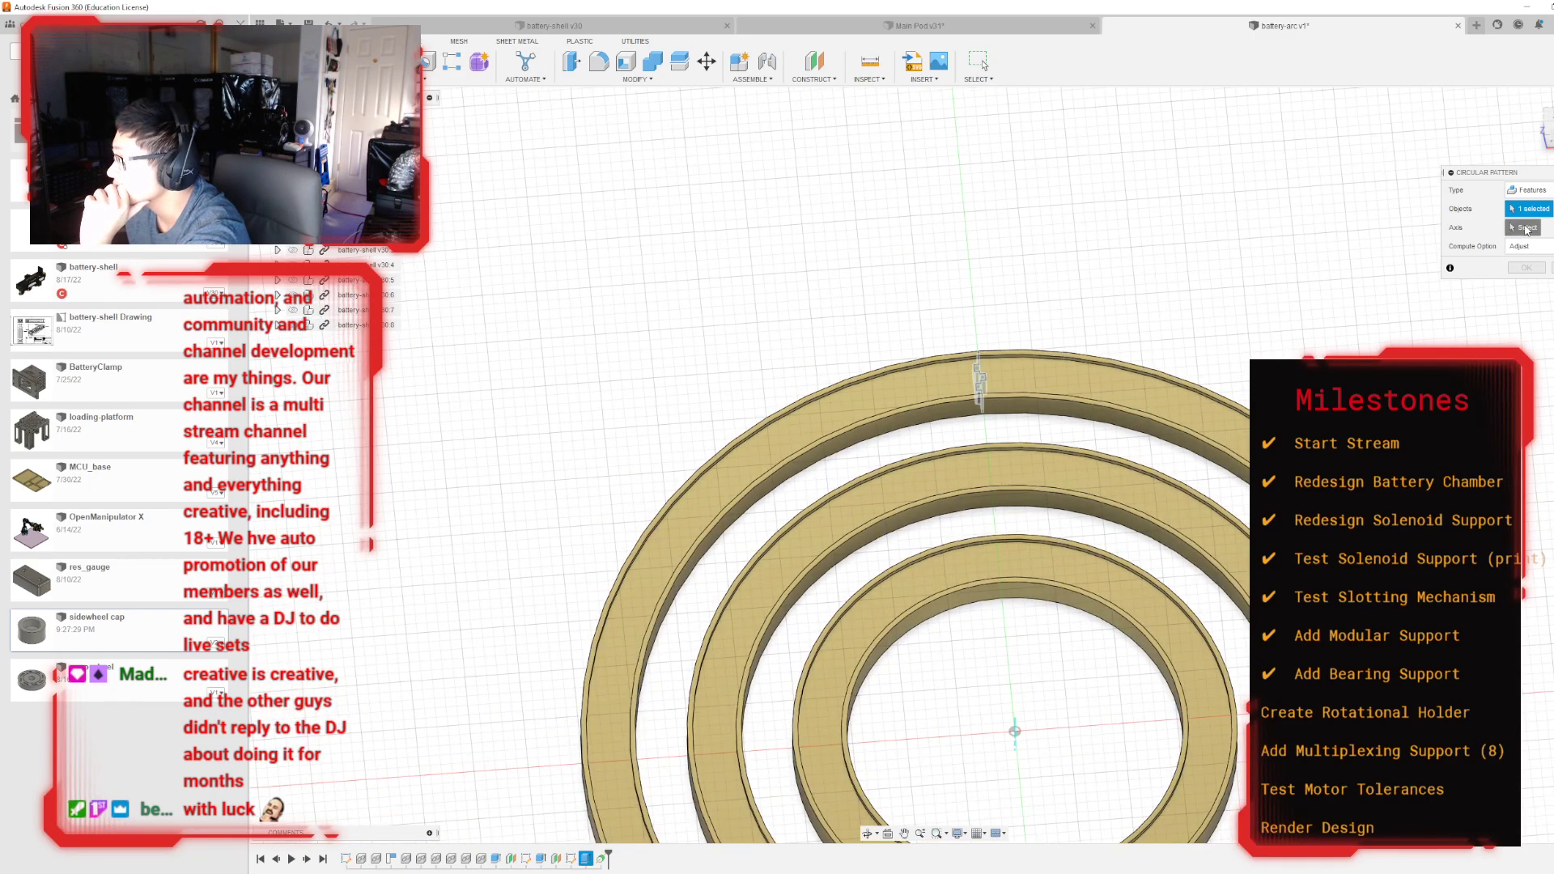
pyautogui.click(1014, 738)
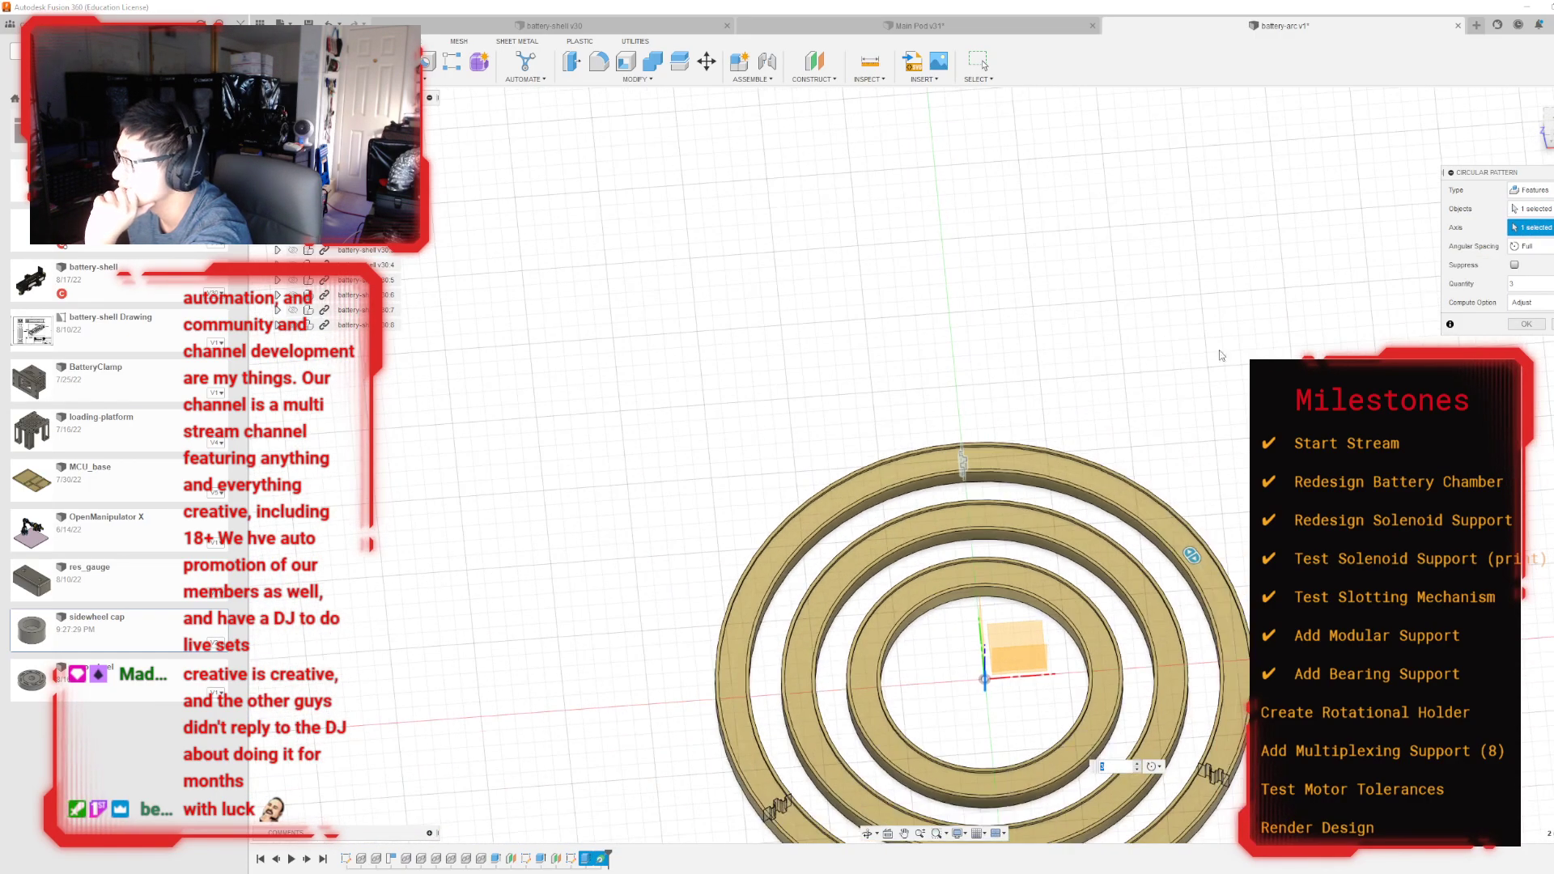
# Step: Create the circular pattern with a quantity of 8 over the full circle, using the Optimized compute option
pyautogui.write('6')
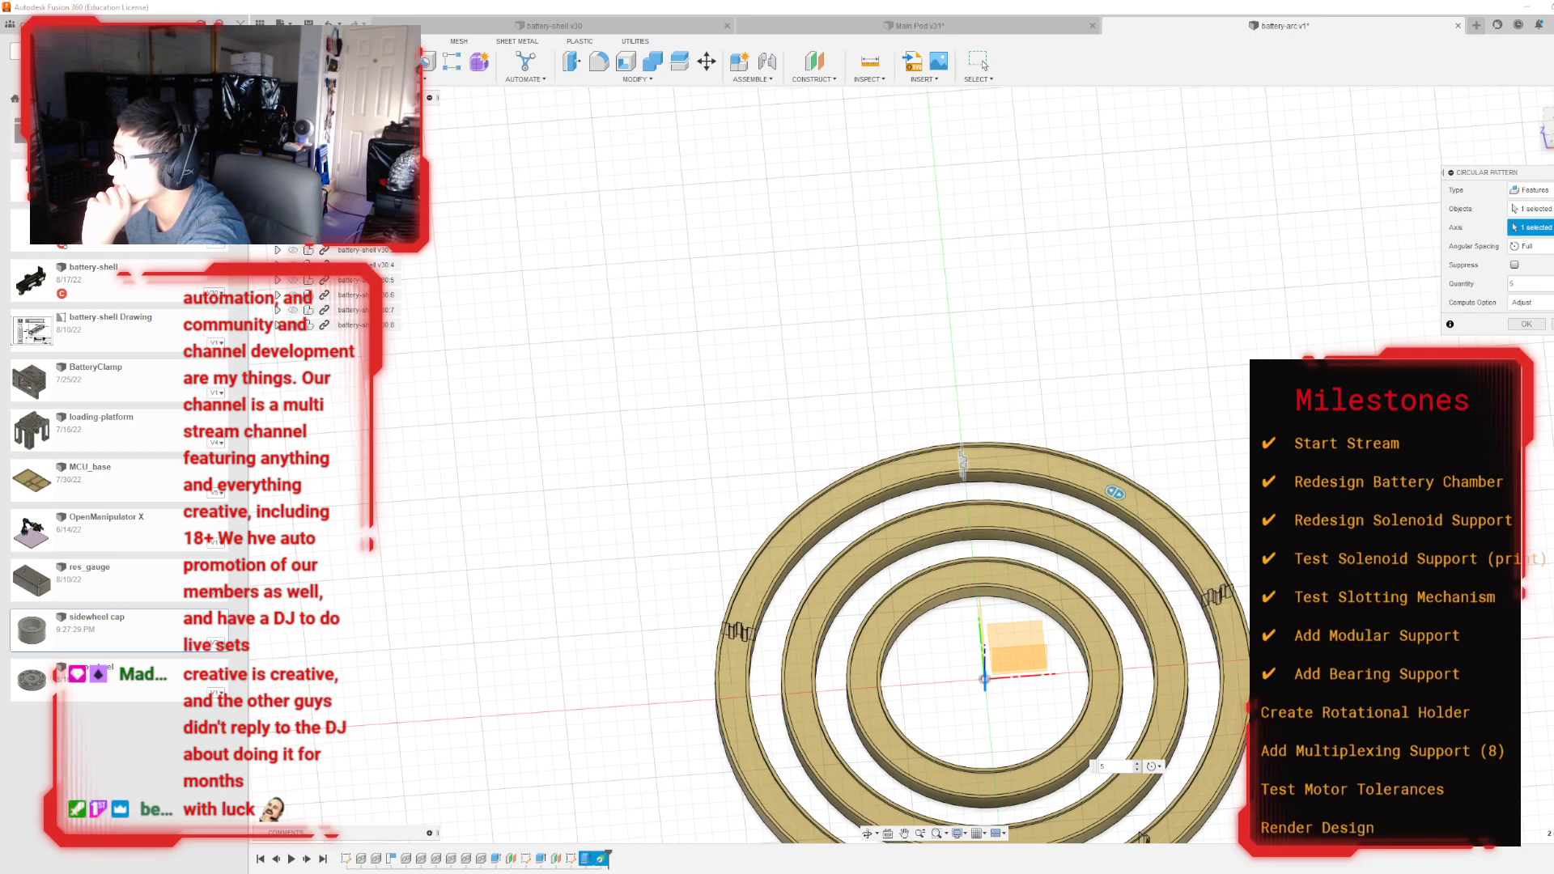
pyautogui.press('BackSpace')
pyautogui.write('7')
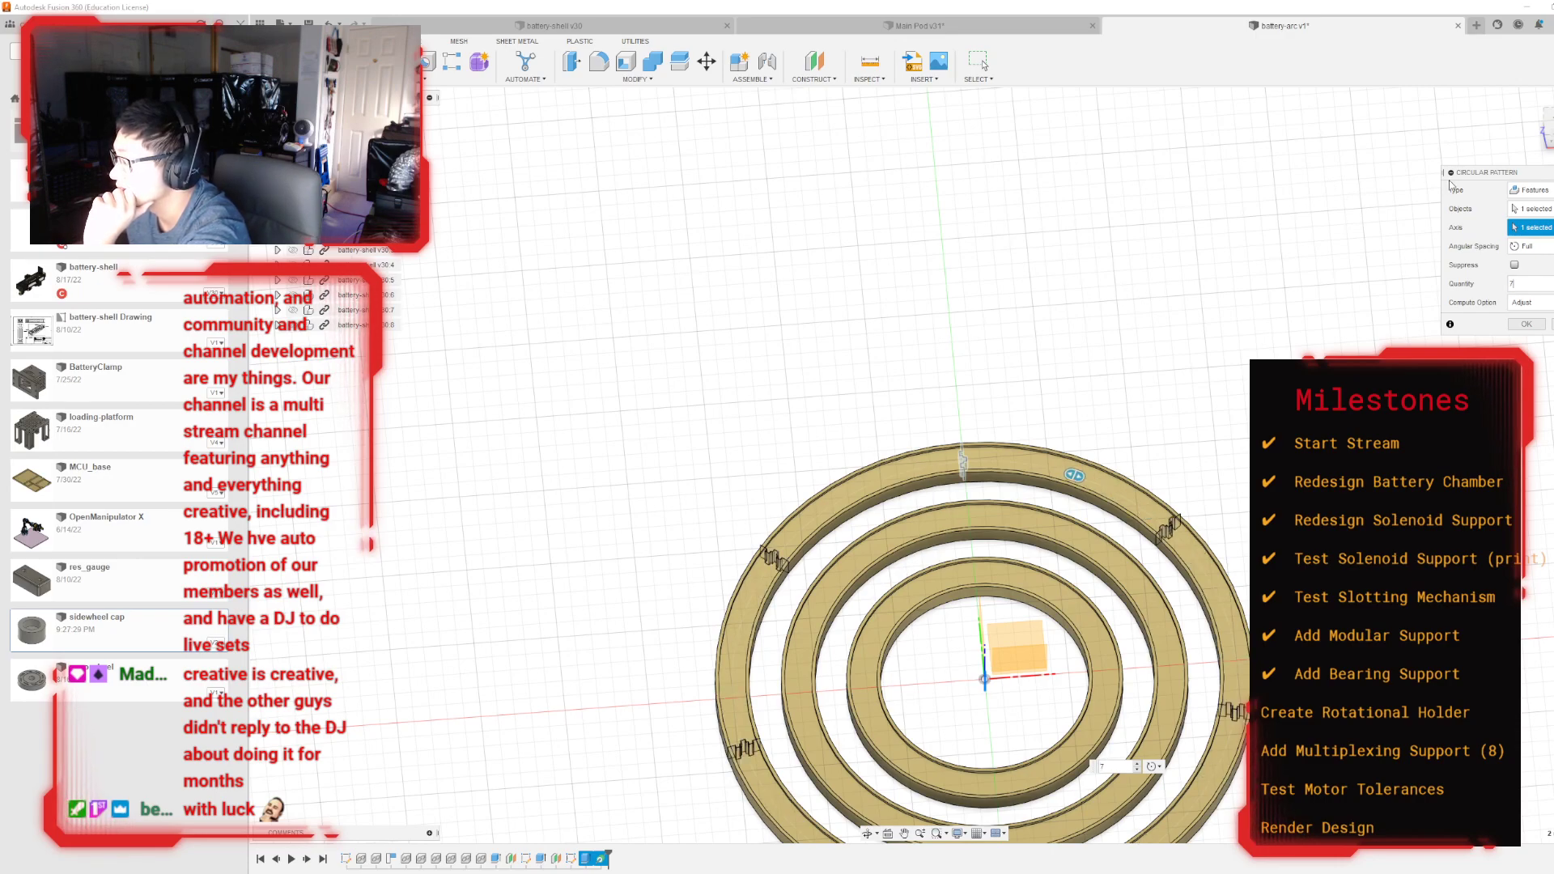
pyautogui.keyDown('shift'); pyautogui.moveTo(924, 464); pyautogui.dragTo(1044, 465, button='middle'); pyautogui.keyUp('shift')
pyautogui.moveTo(870, 452)
pyautogui.keyDown('shift'); pyautogui.mouseDown(button='middle')
pyautogui.moveTo(801, 332)
pyautogui.moveTo(785, 405)
pyautogui.moveTo(866, 473)
pyautogui.mouseUp(button='middle'); pyautogui.keyUp('shift')
pyautogui.click(1524, 303)
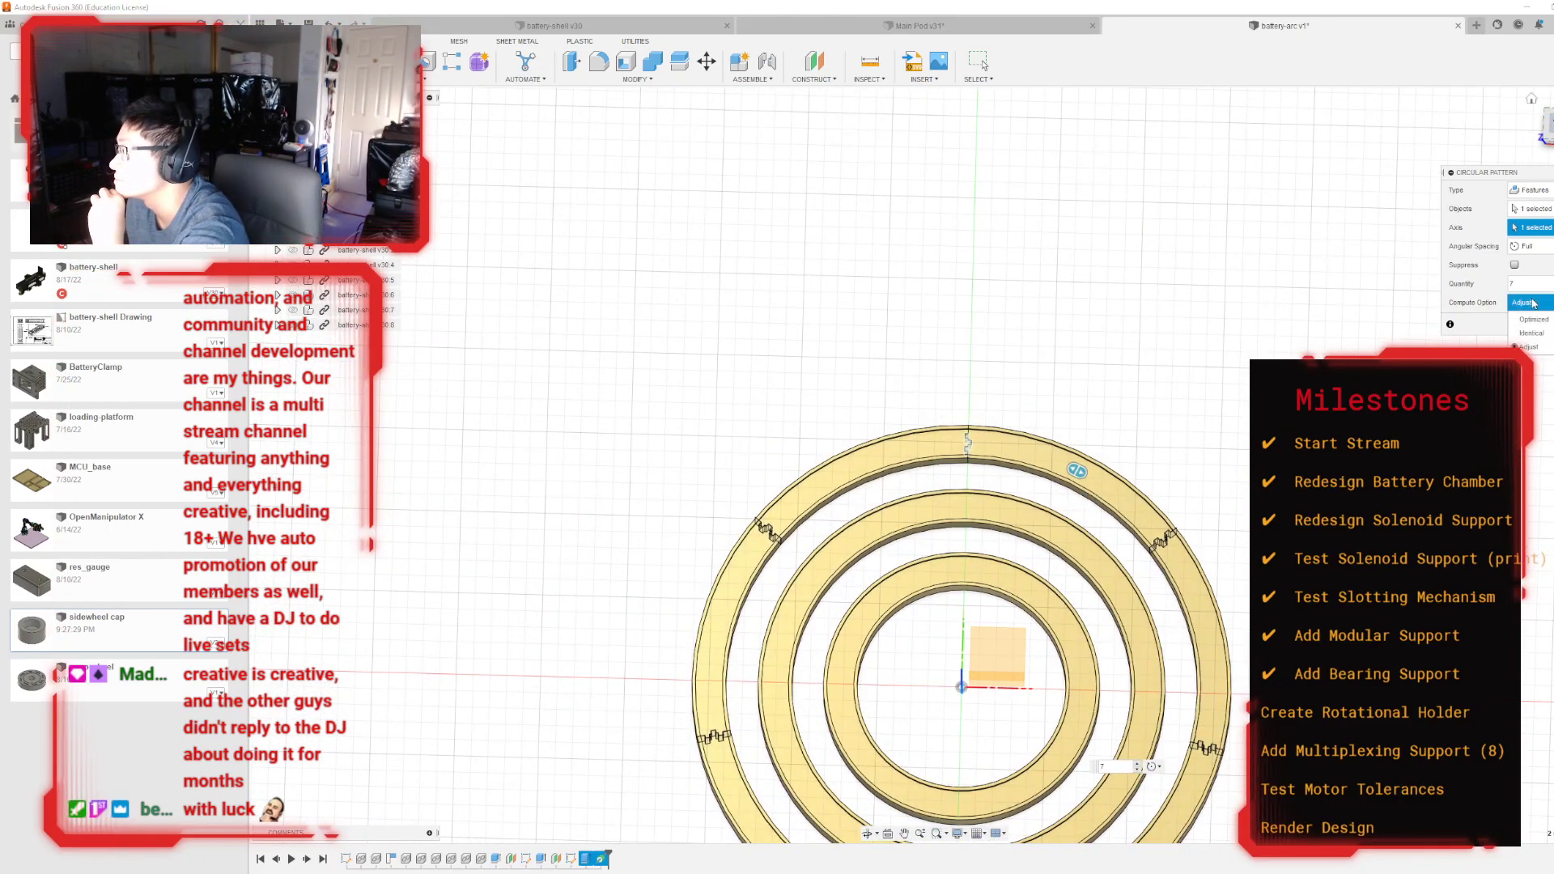
pyautogui.click(1526, 283)
pyautogui.write('8')
pyautogui.click(1536, 303)
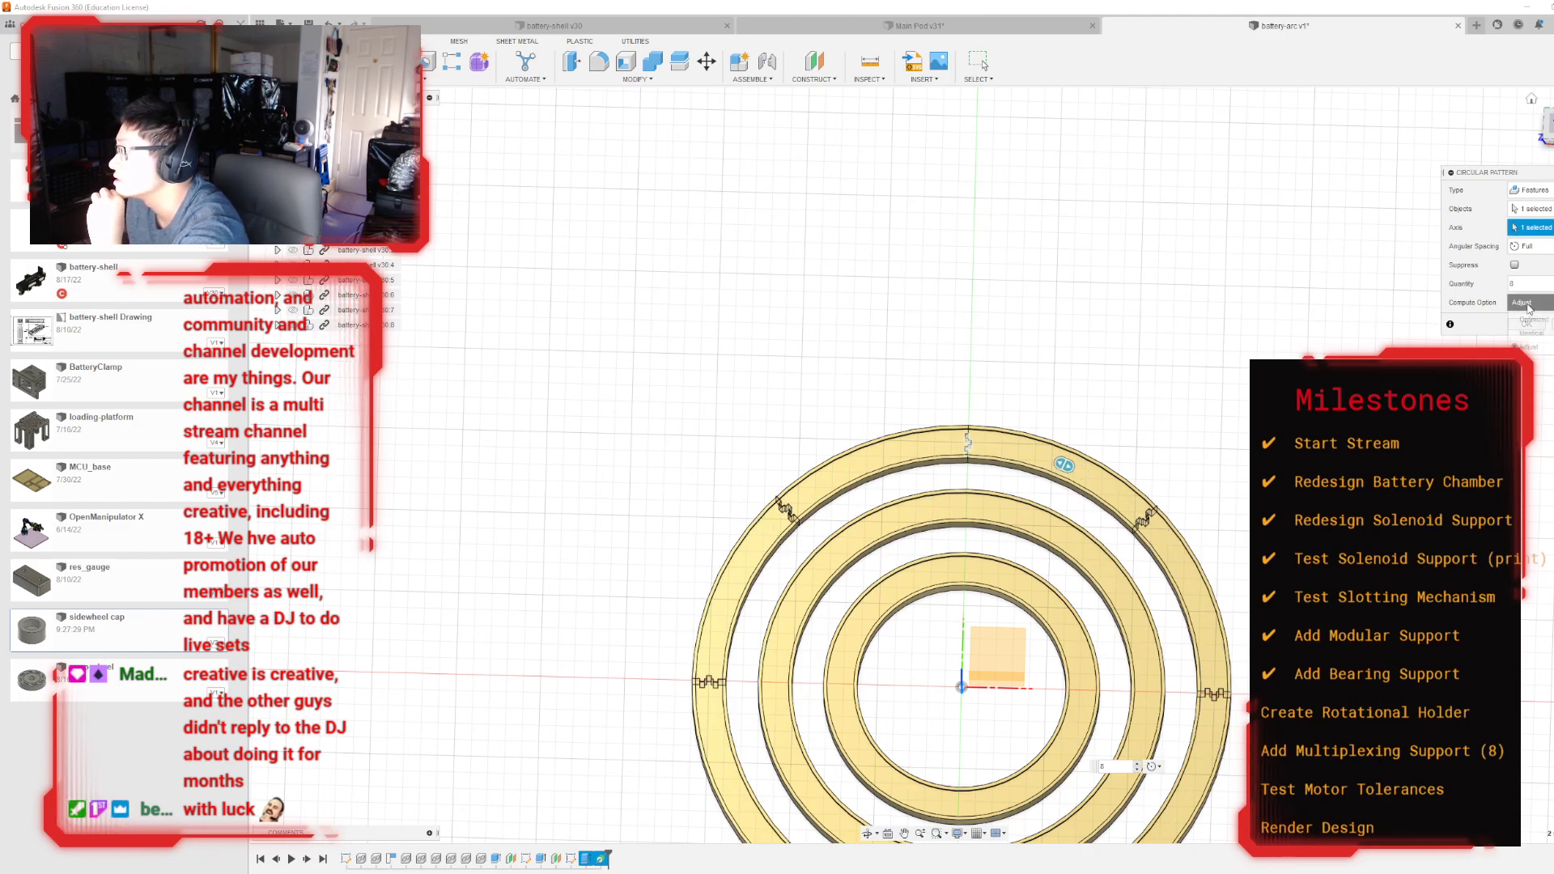
pyautogui.click(1523, 321)
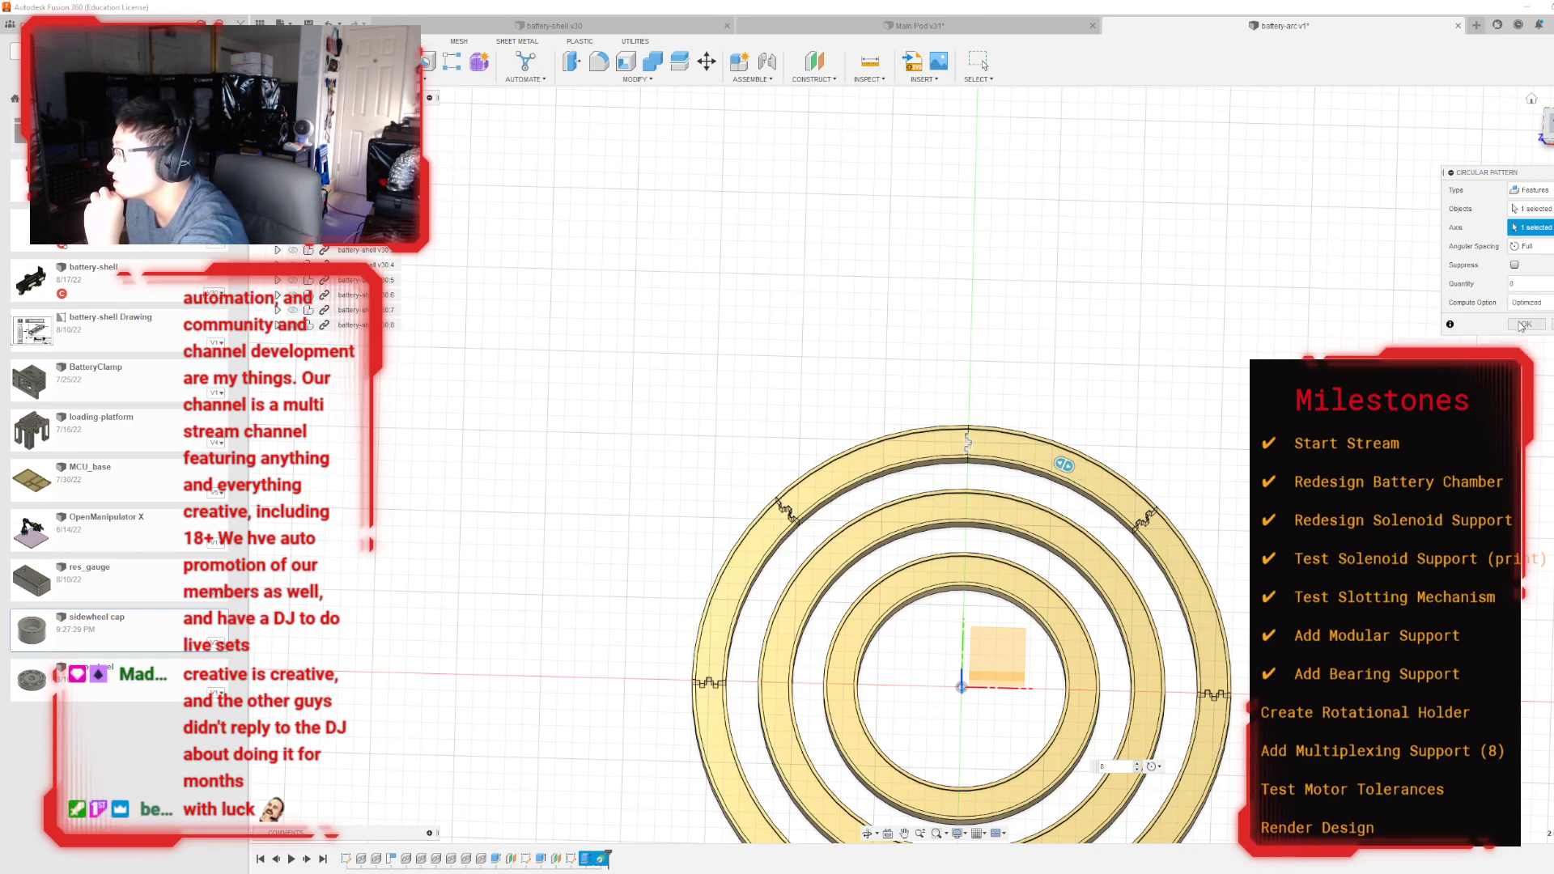
pyautogui.click(1522, 324)
# Step: Edit the circular pattern of the stepped cut and set its compute option to Adjust
pyautogui.scroll(-4, 1449, 306)
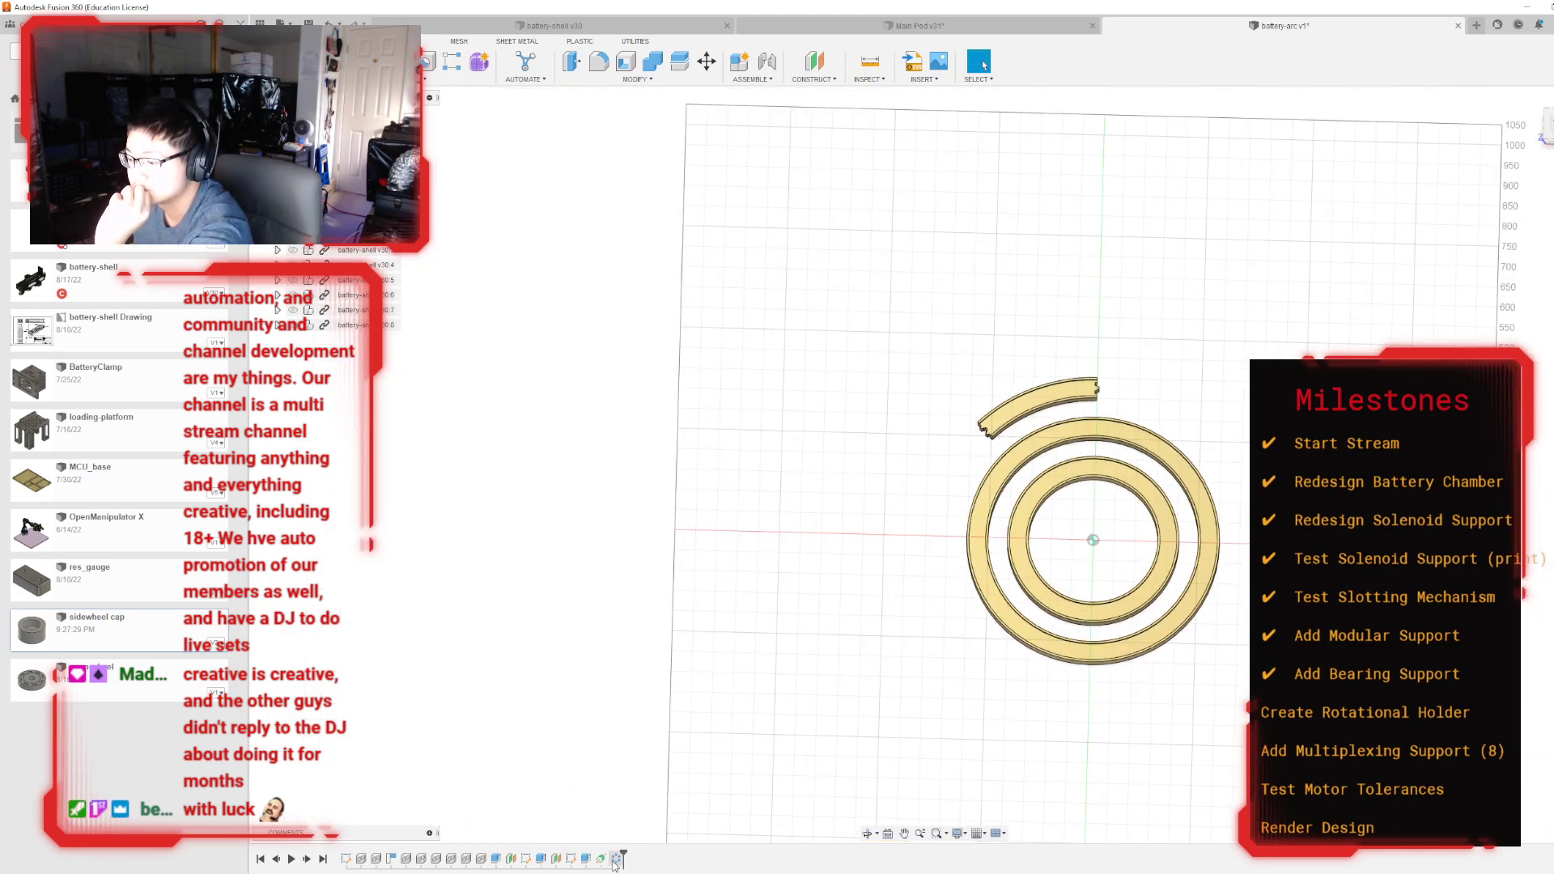
pyautogui.scroll(3, 1206, 497)
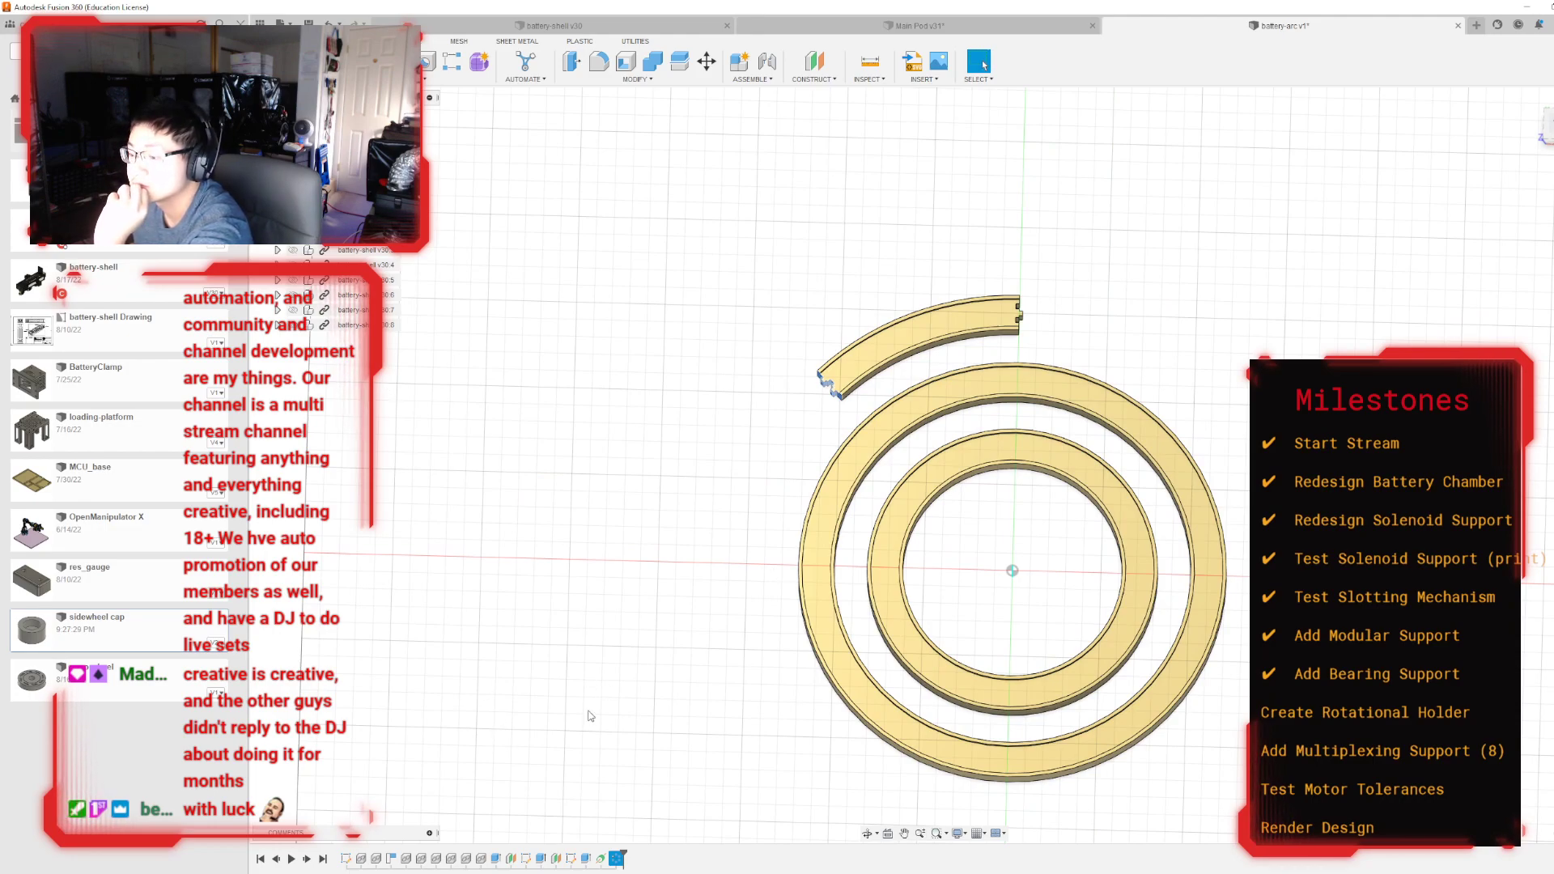
pyautogui.doubleClick(615, 860)
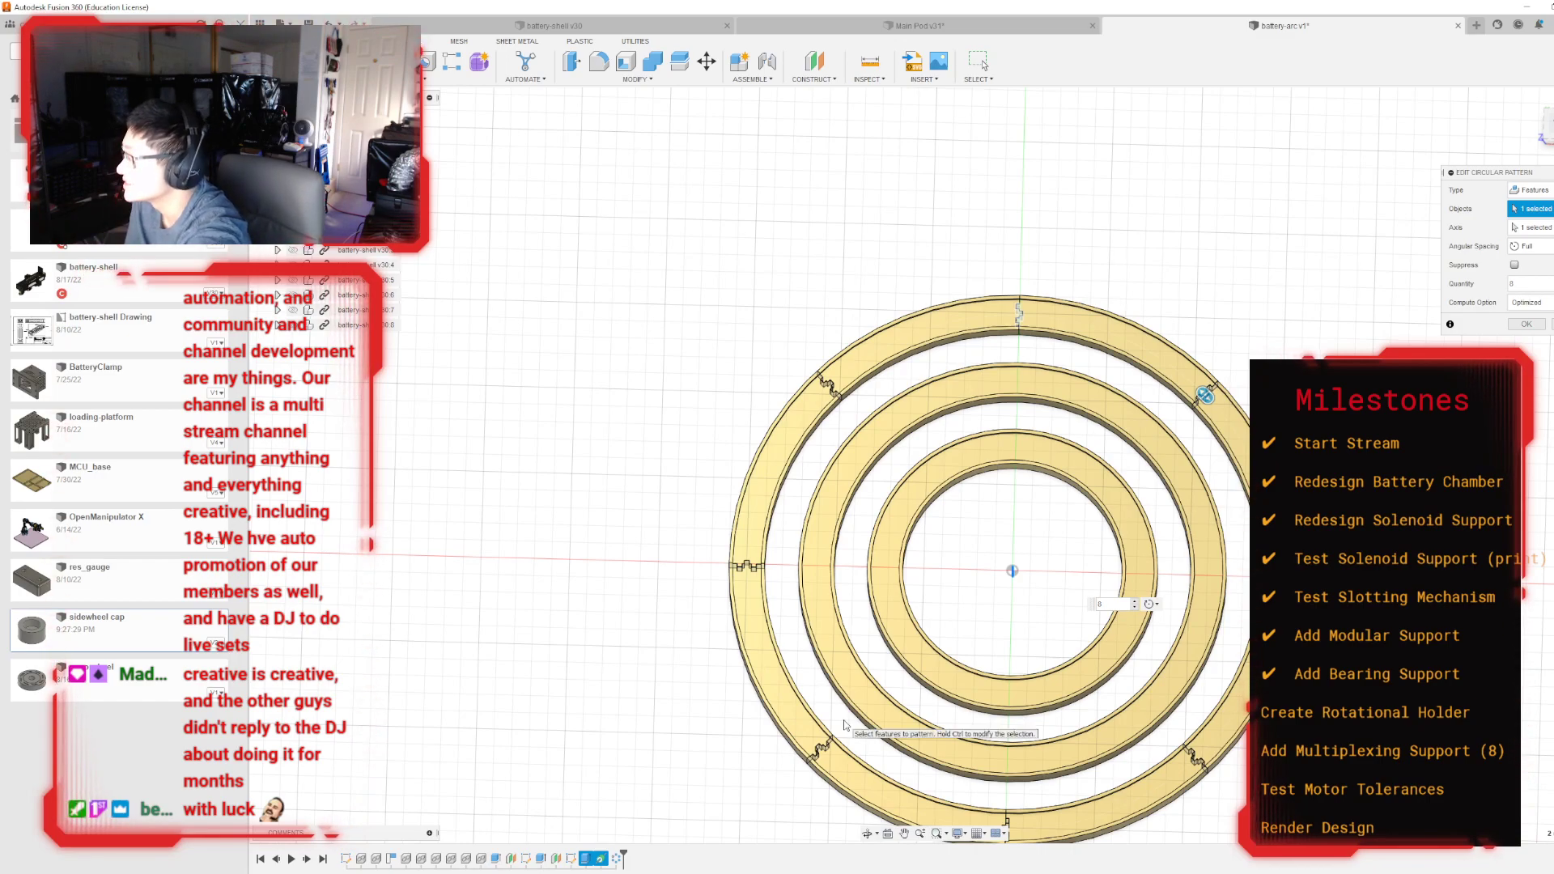
pyautogui.click(1530, 303)
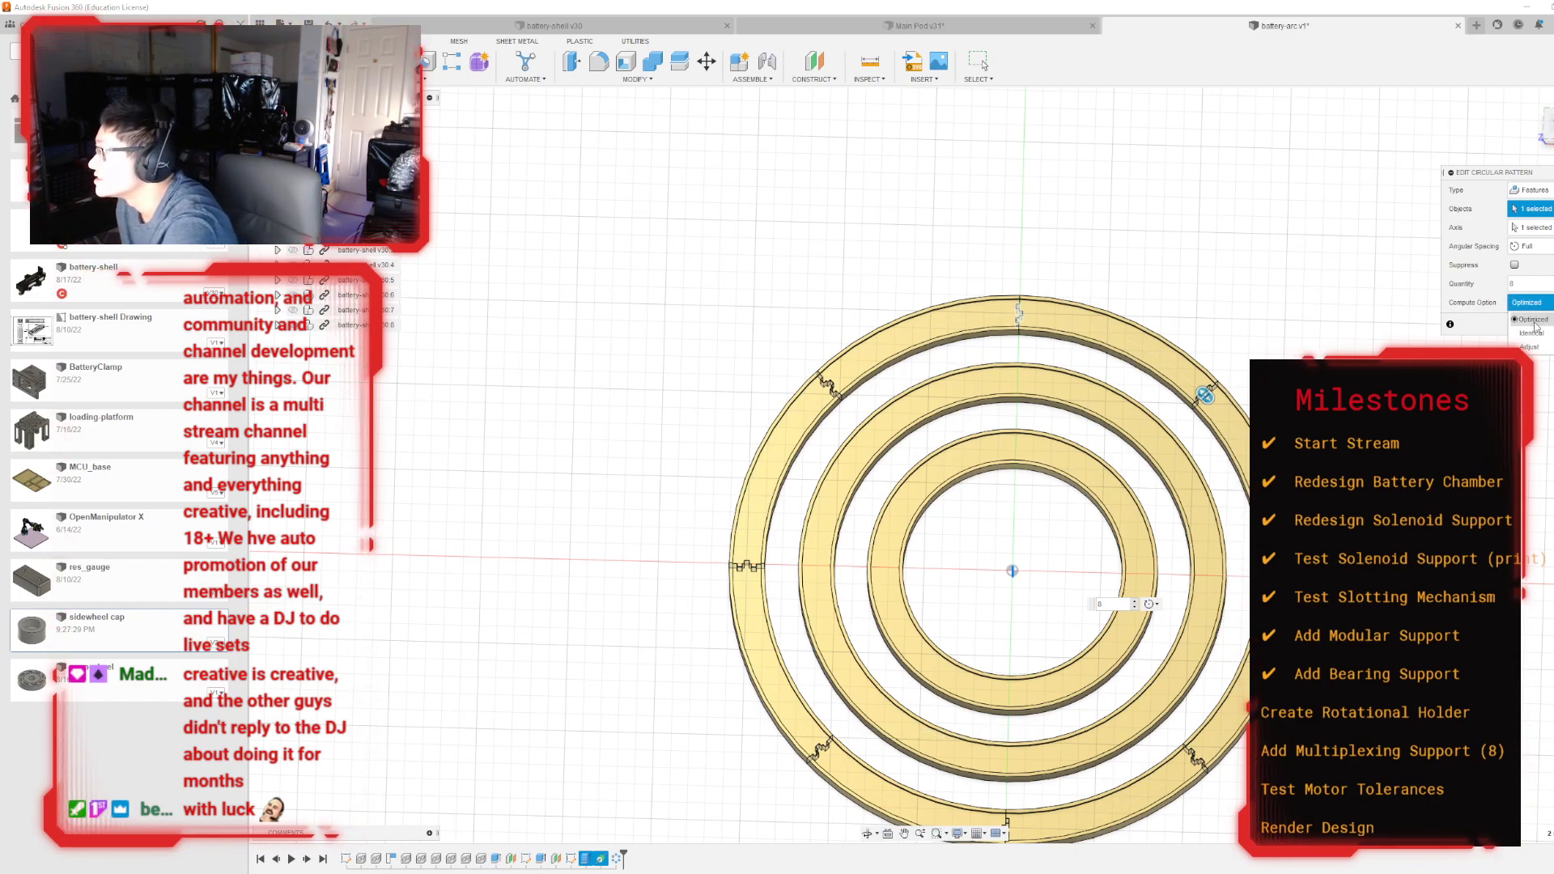
pyautogui.click(1534, 336)
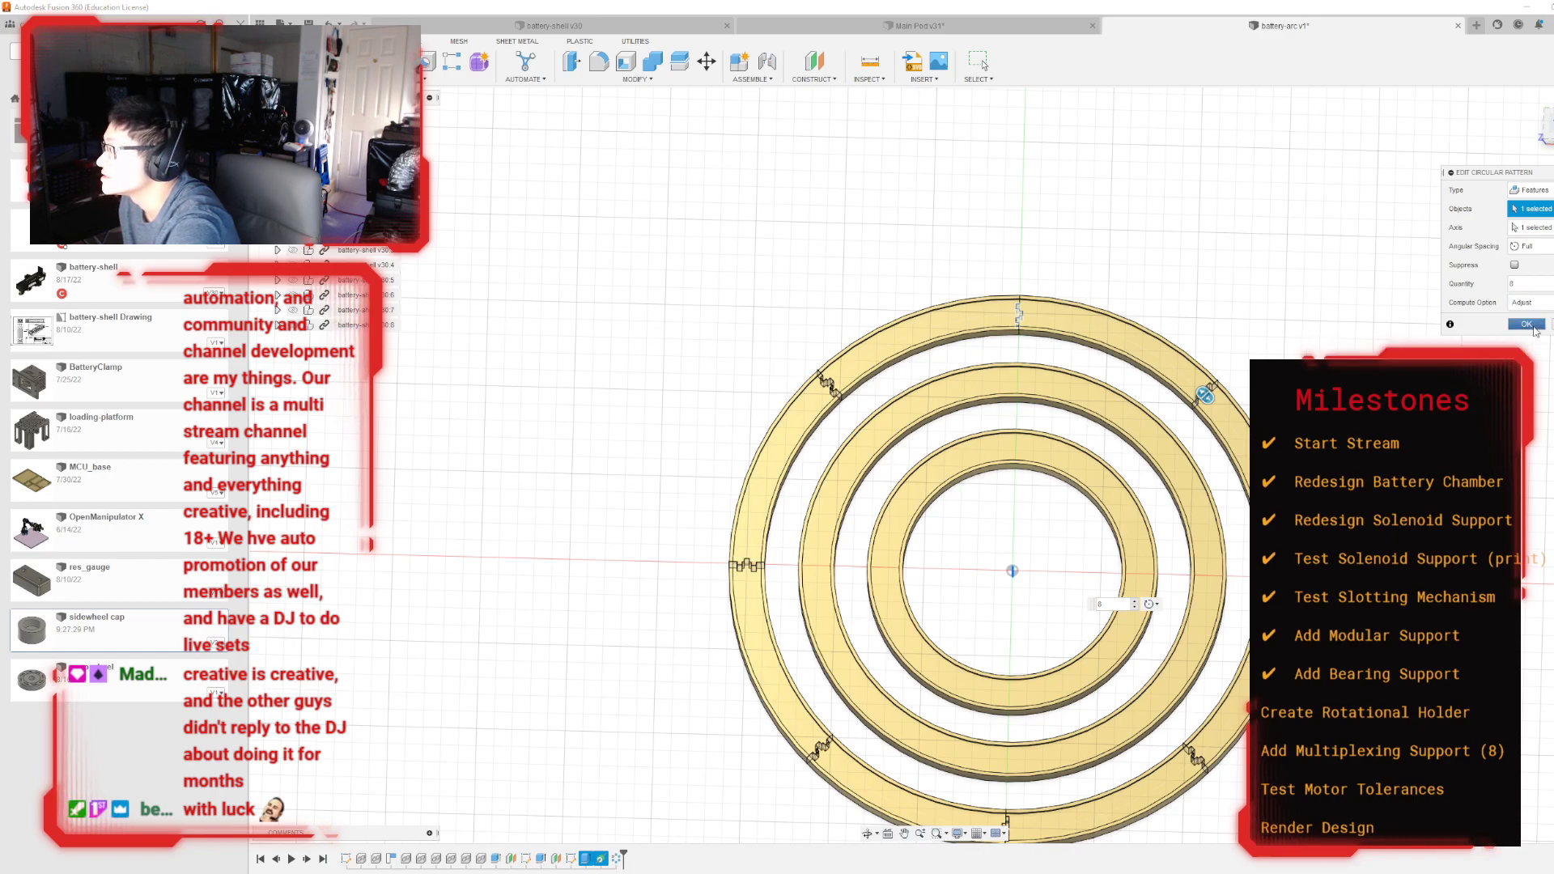
pyautogui.click(1534, 327)
# Step: Examine the split segments of the outermost ring and the stepped joint between neighbouring segments
pyautogui.click(964, 322)
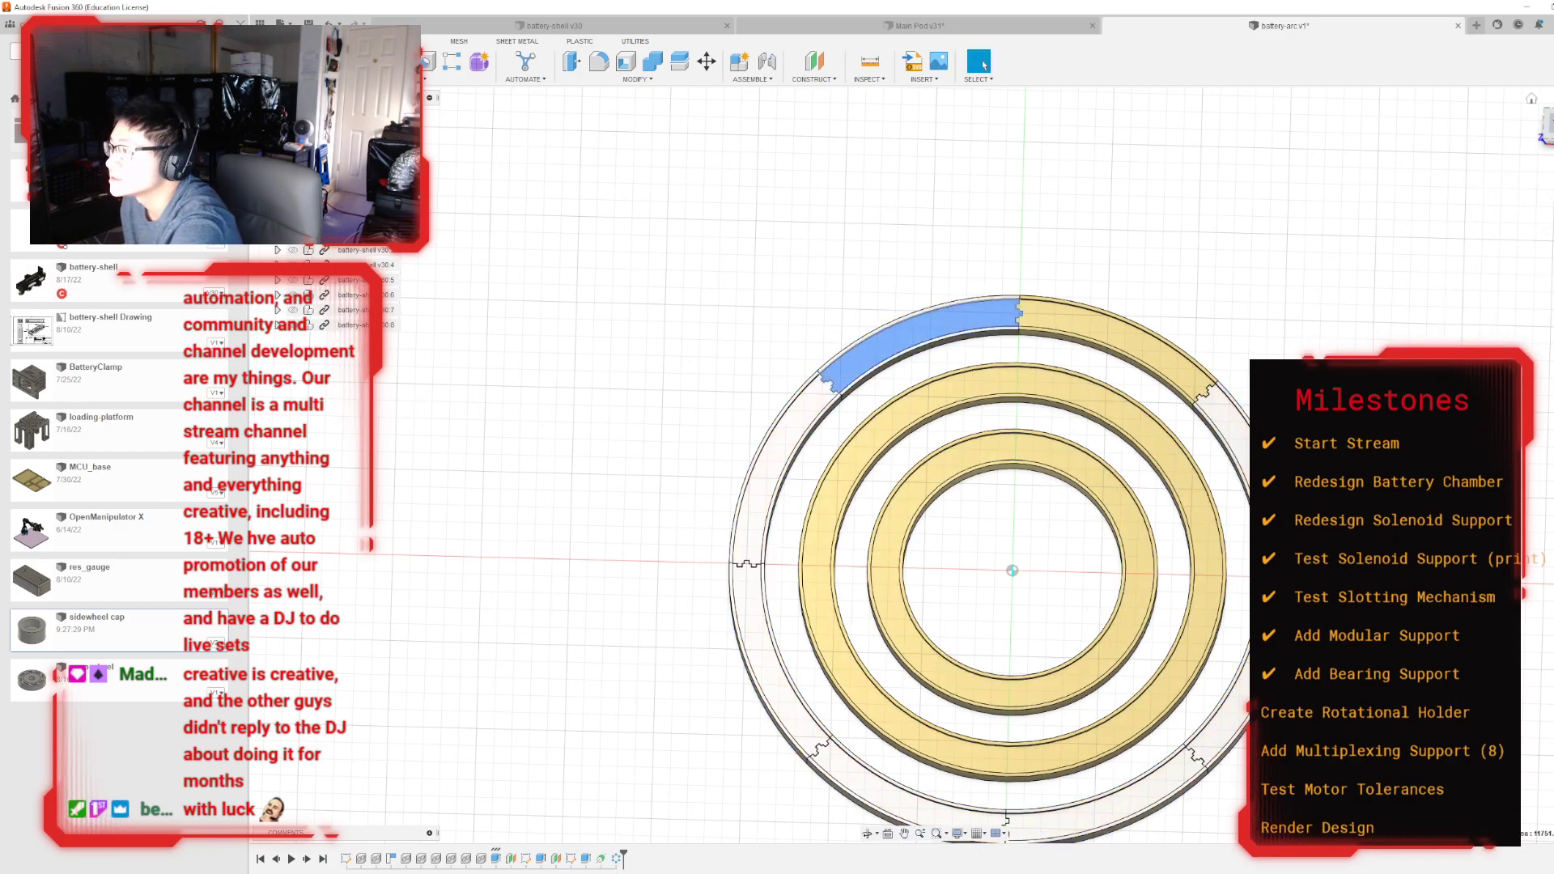
pyautogui.moveTo(924, 390)
pyautogui.keyDown('shift'); pyautogui.mouseDown(button='middle')
pyautogui.moveTo(924, 526)
pyautogui.moveTo(964, 506)
pyautogui.moveTo(959, 461)
pyautogui.moveTo(890, 526)
pyautogui.mouseUp(button='middle'); pyautogui.keyUp('shift')
pyautogui.click(1516, 266)
pyautogui.keyDown('shift'); pyautogui.moveTo(924, 466); pyautogui.dragTo(924, 526, button='middle'); pyautogui.keyUp('shift')
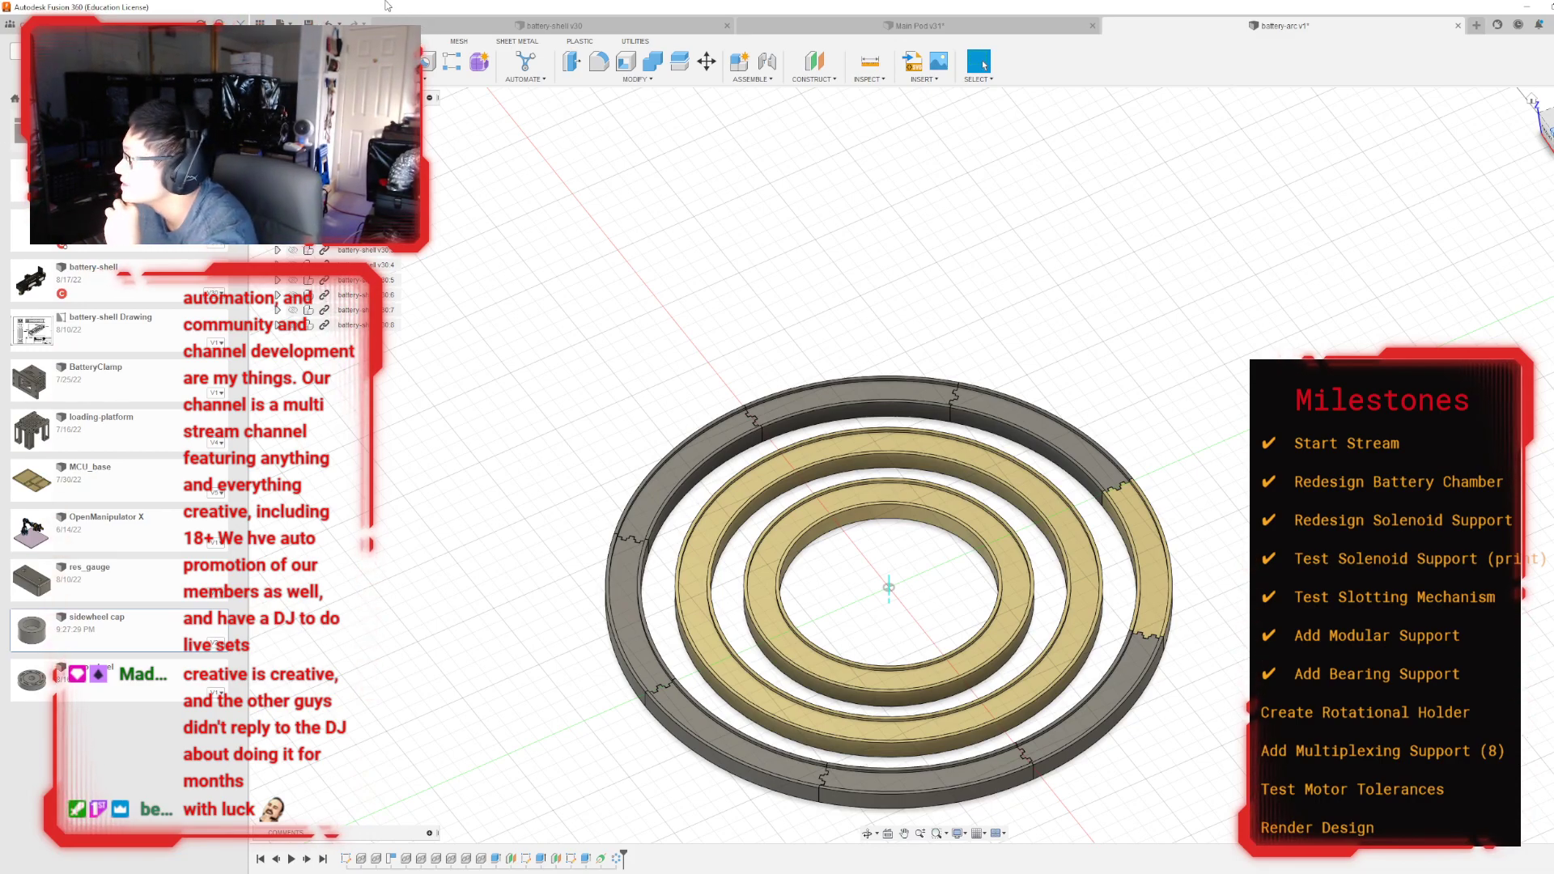
pyautogui.keyDown('shift'); pyautogui.moveTo(1546, 135); pyautogui.dragTo(1514, 159, button='middle'); pyautogui.keyUp('shift')
pyautogui.scroll(8, 1044, 303)
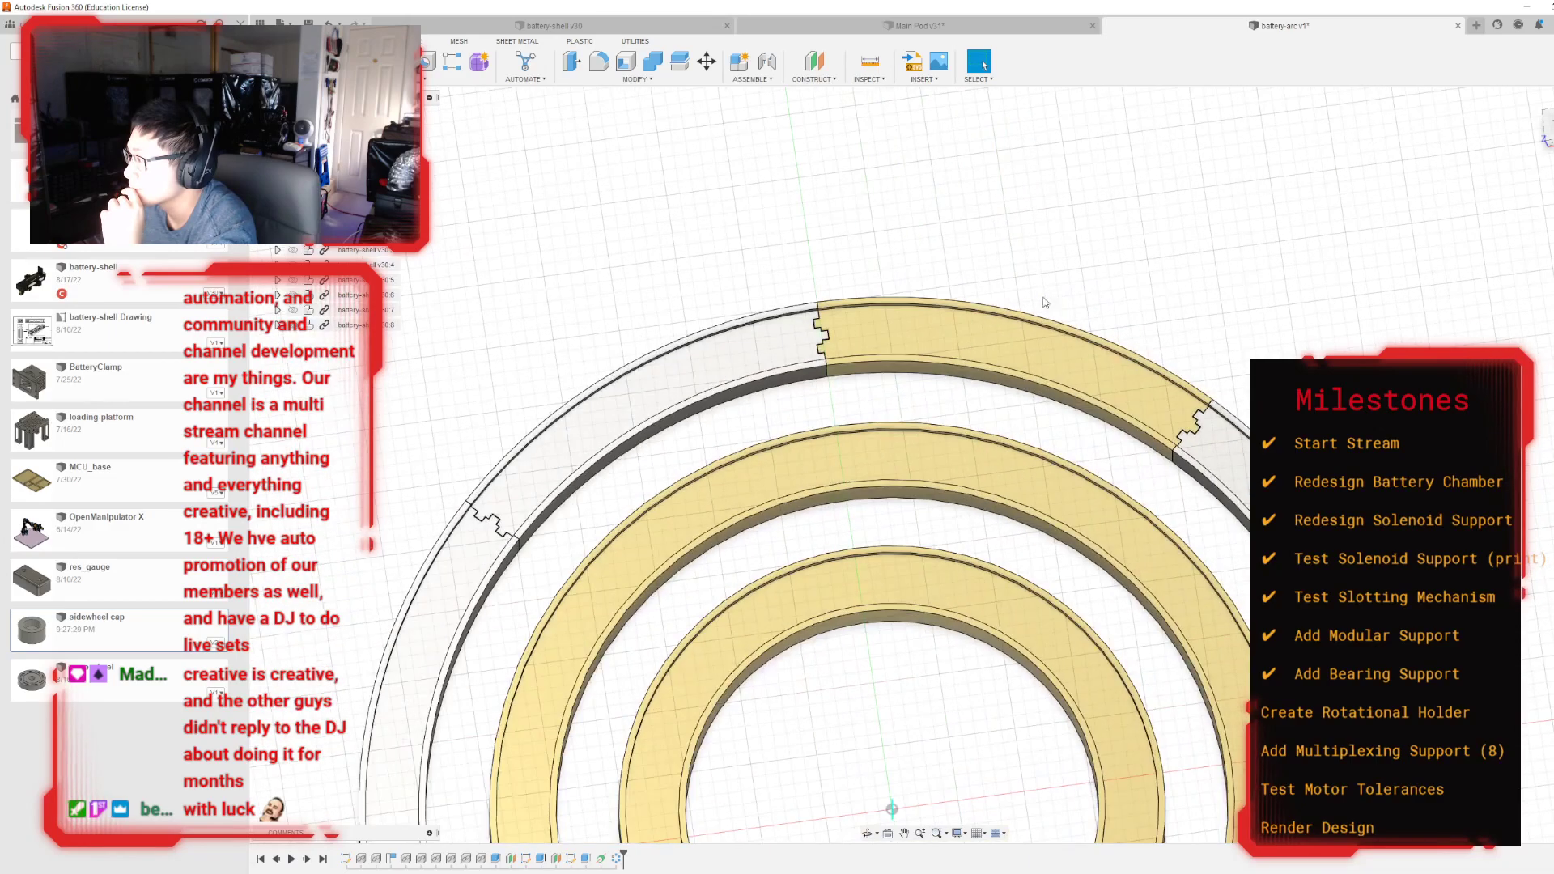
pyautogui.moveTo(765, 500); pyautogui.dragTo(777, 556, button='middle')
pyautogui.scroll(-3, 777, 556)
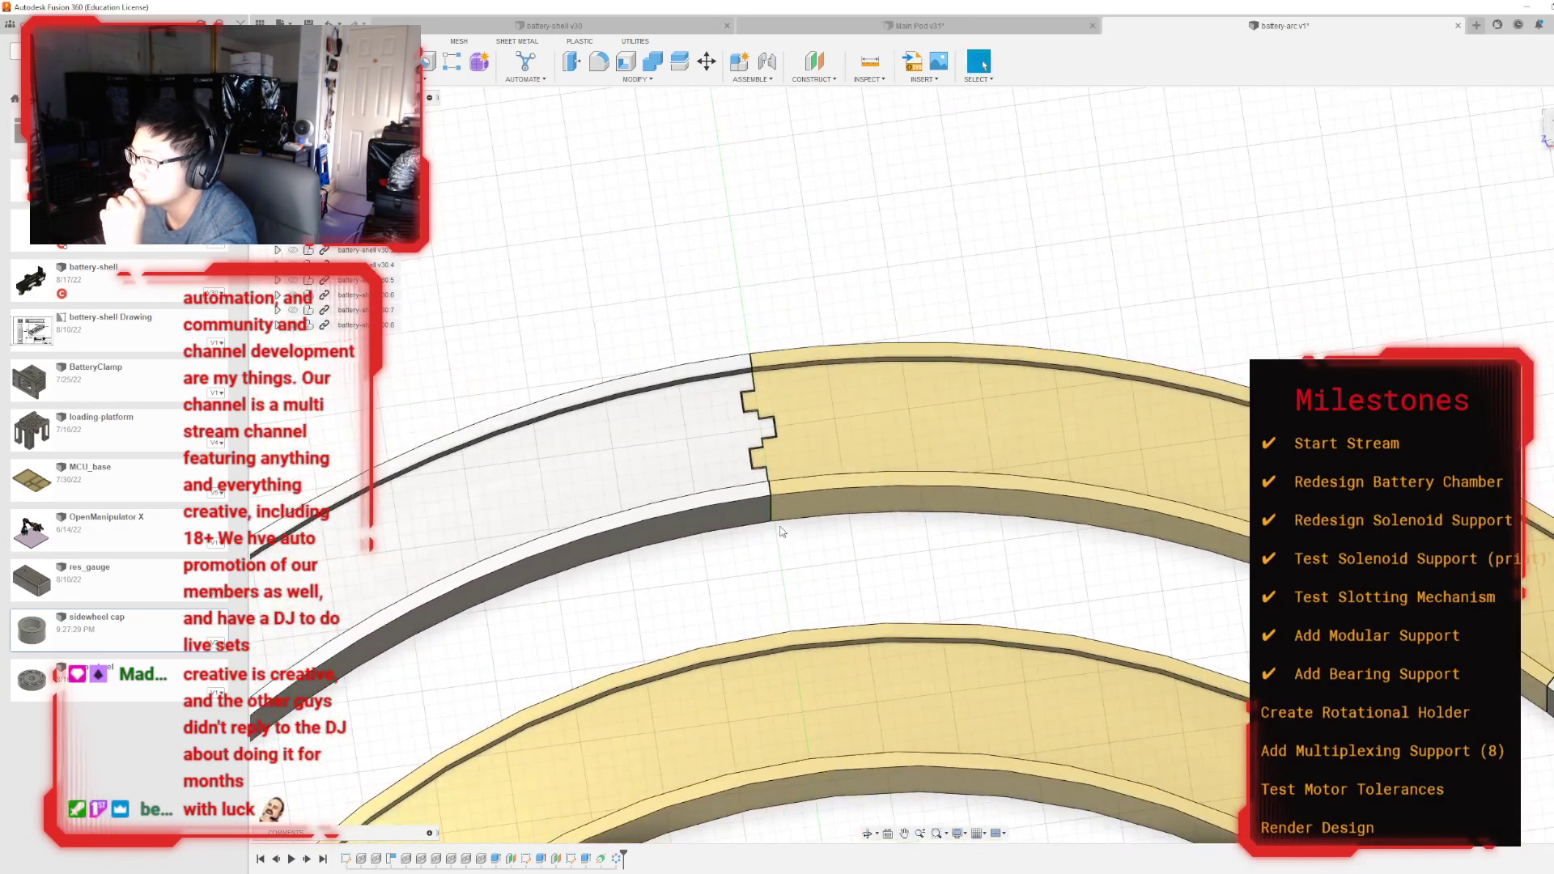
# Step: Set up a rectangular pattern of type Features with the outermost ring's stepped cut as its object
pyautogui.click(981, 63)
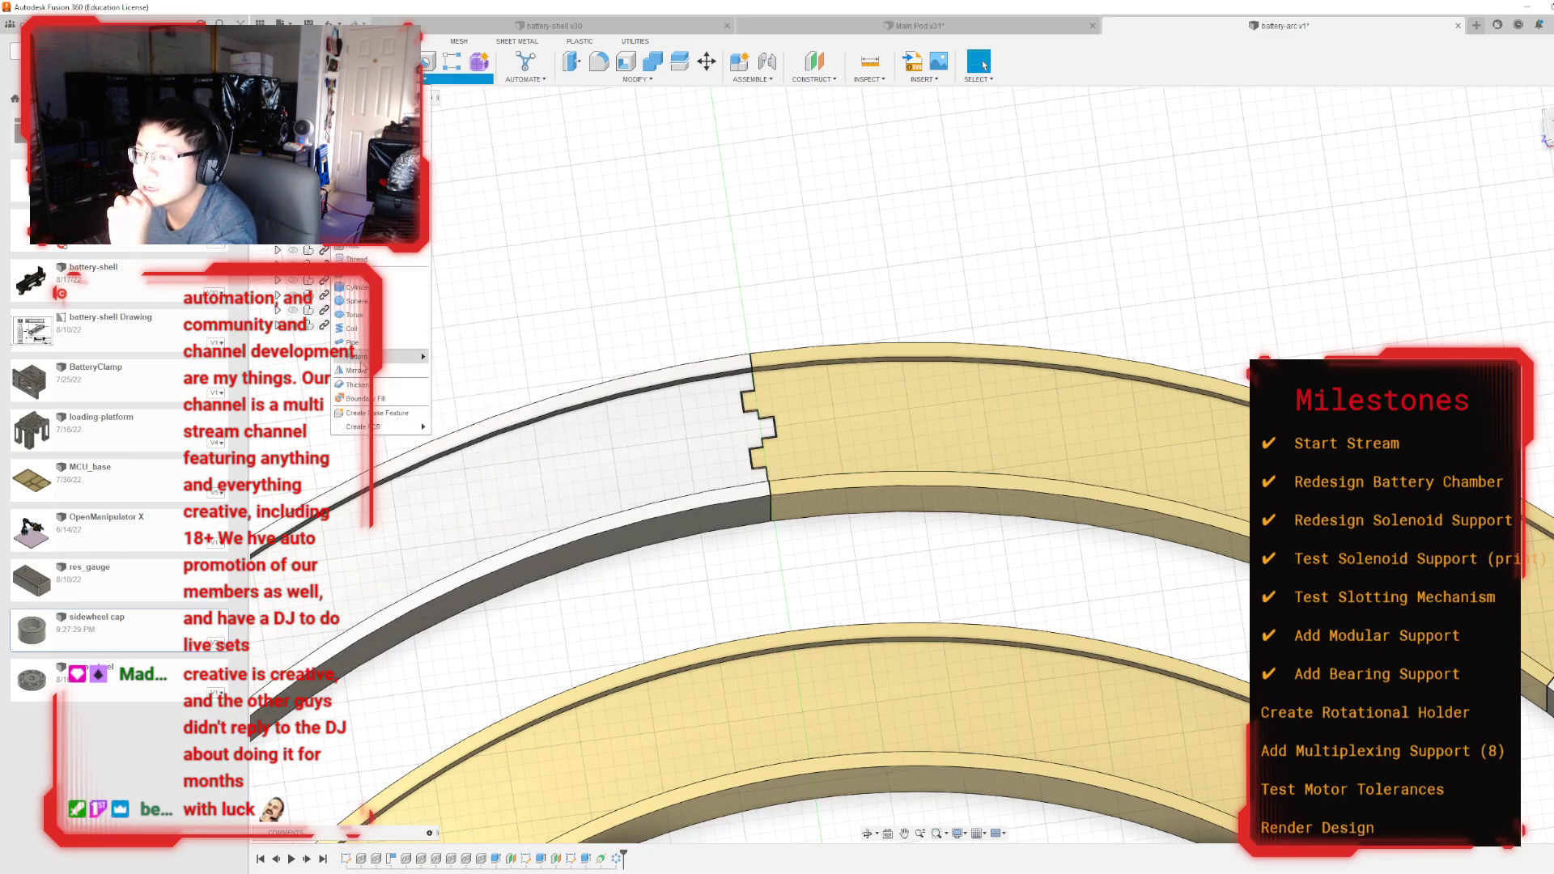
pyautogui.moveTo(381, 356)
pyautogui.click(465, 357)
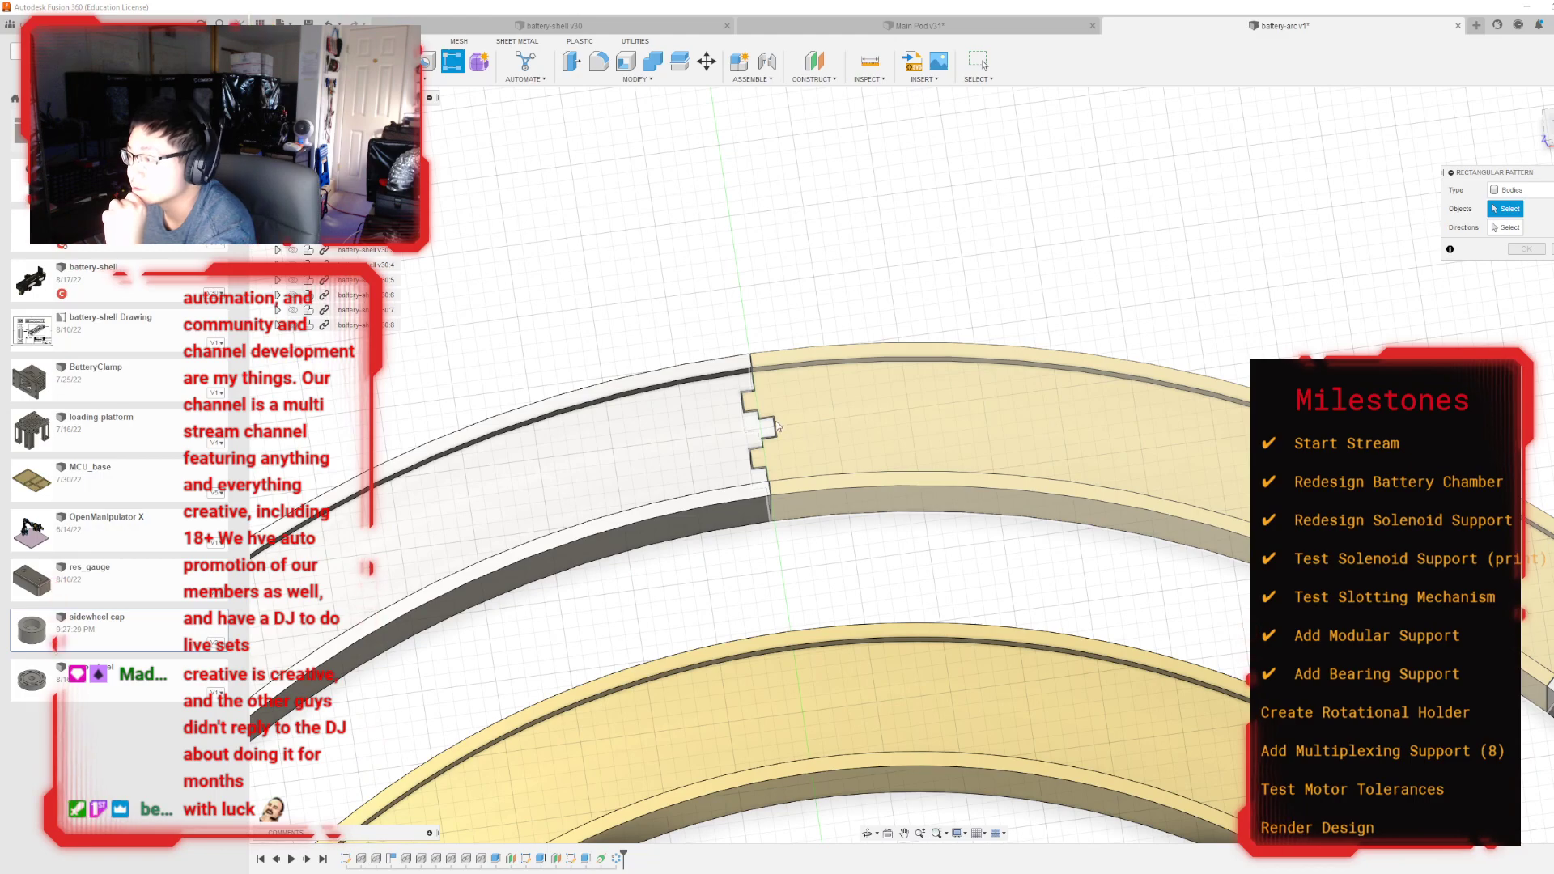
pyautogui.click(1537, 192)
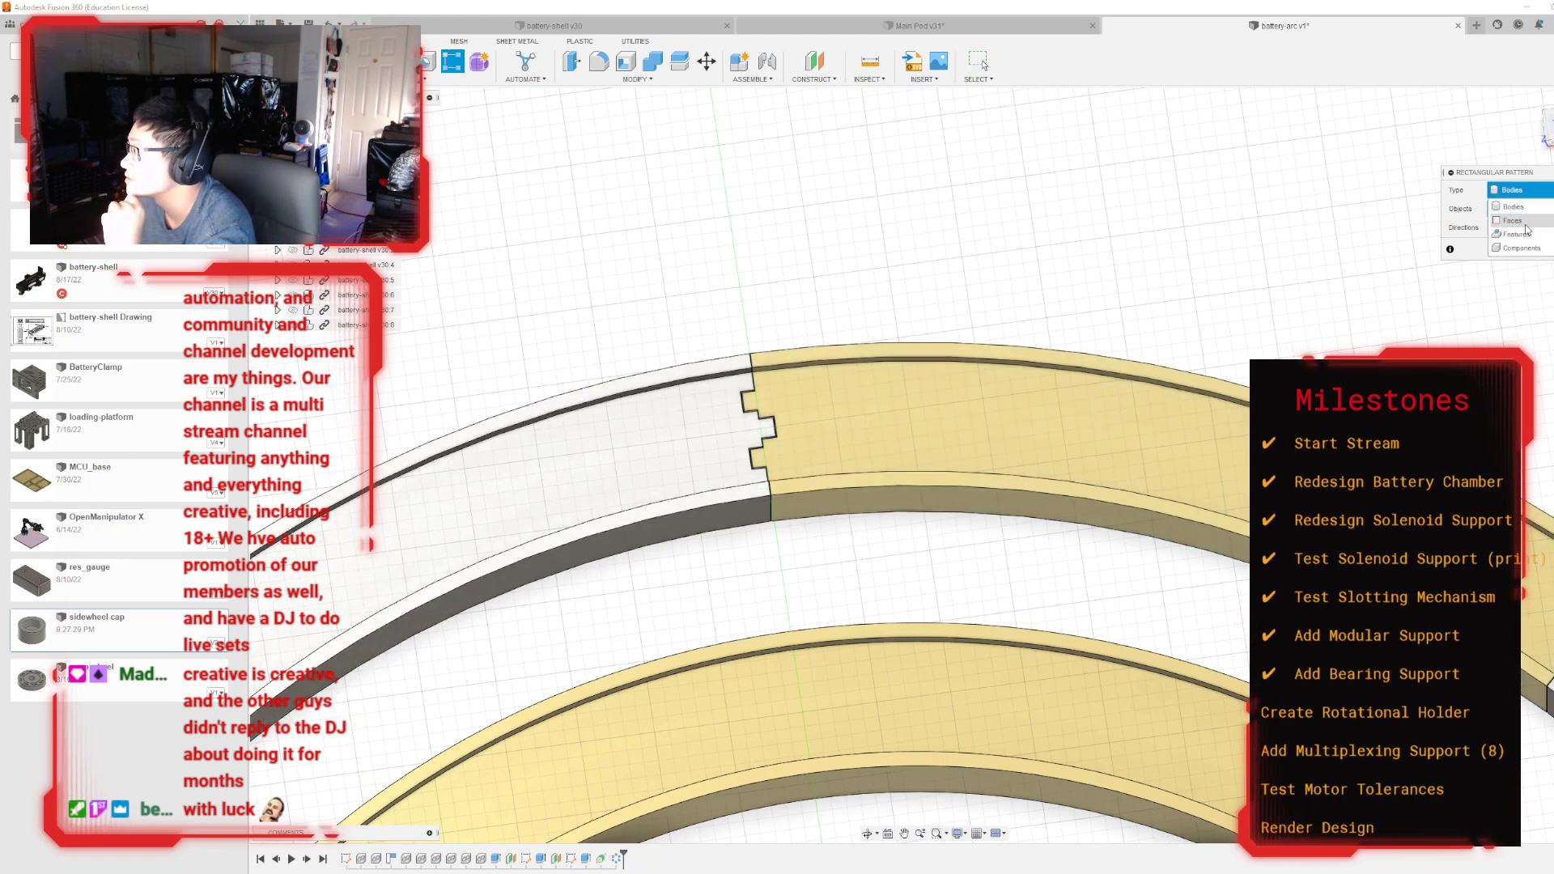
pyautogui.click(1520, 230)
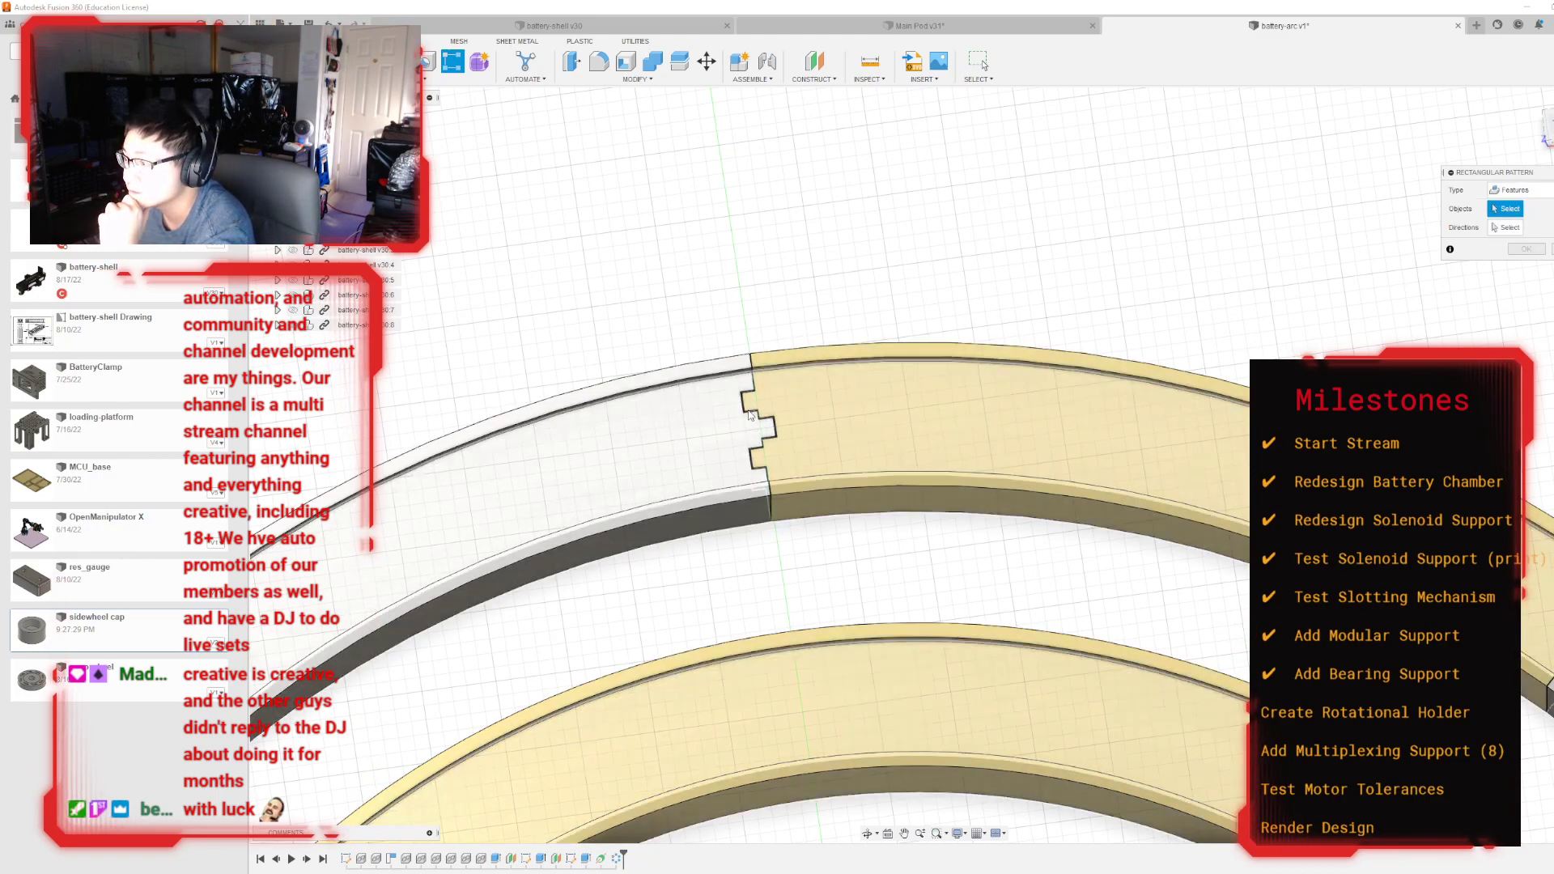
pyautogui.scroll(5, 751, 407)
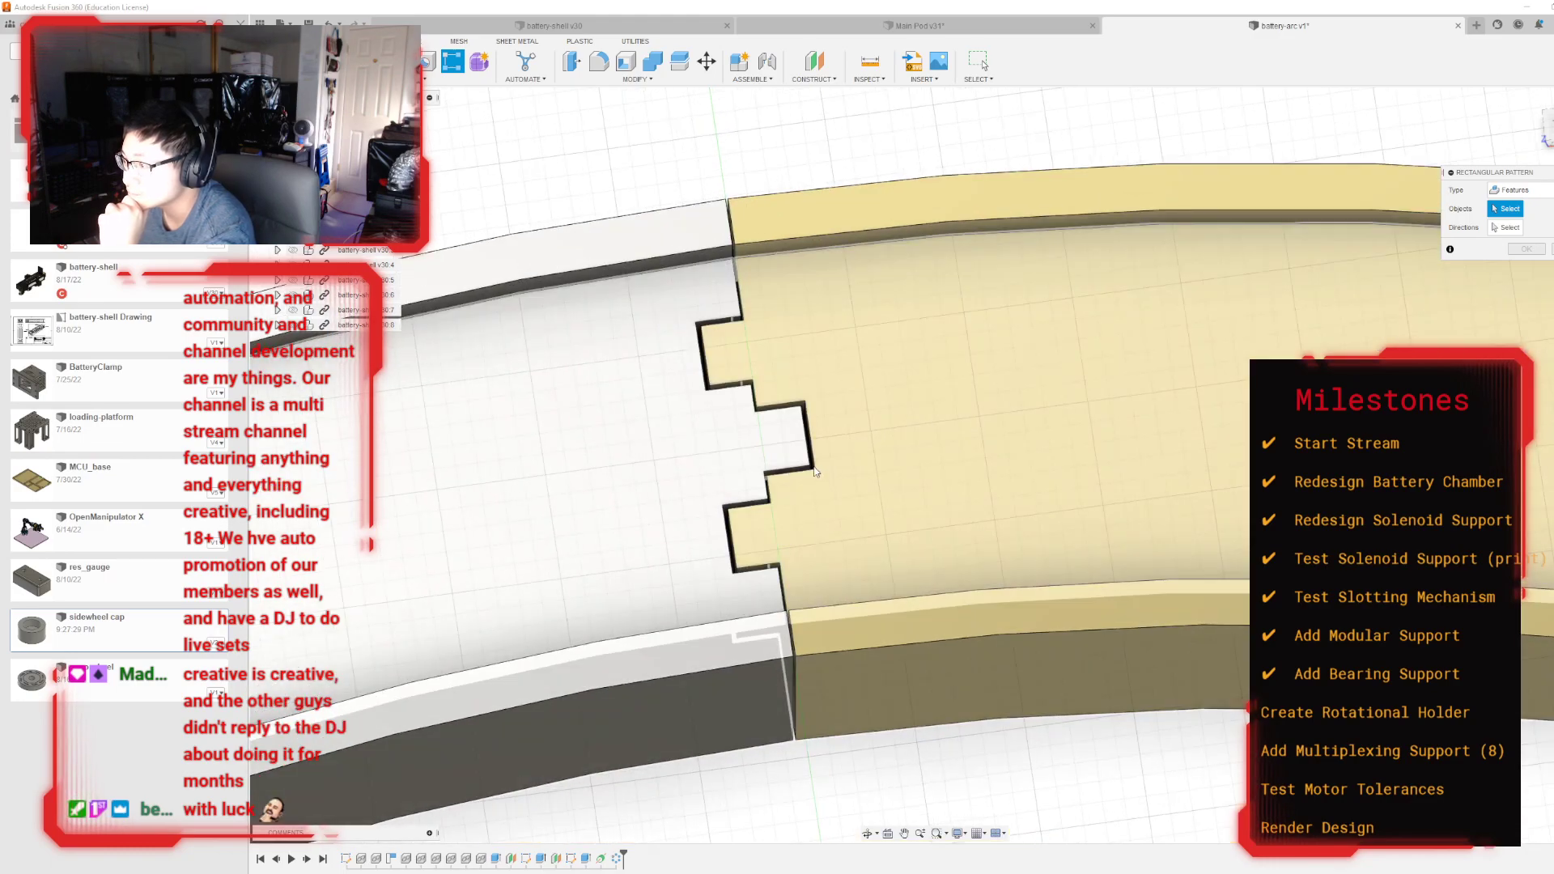
pyautogui.scroll(-5, 815, 471)
pyautogui.click(761, 454)
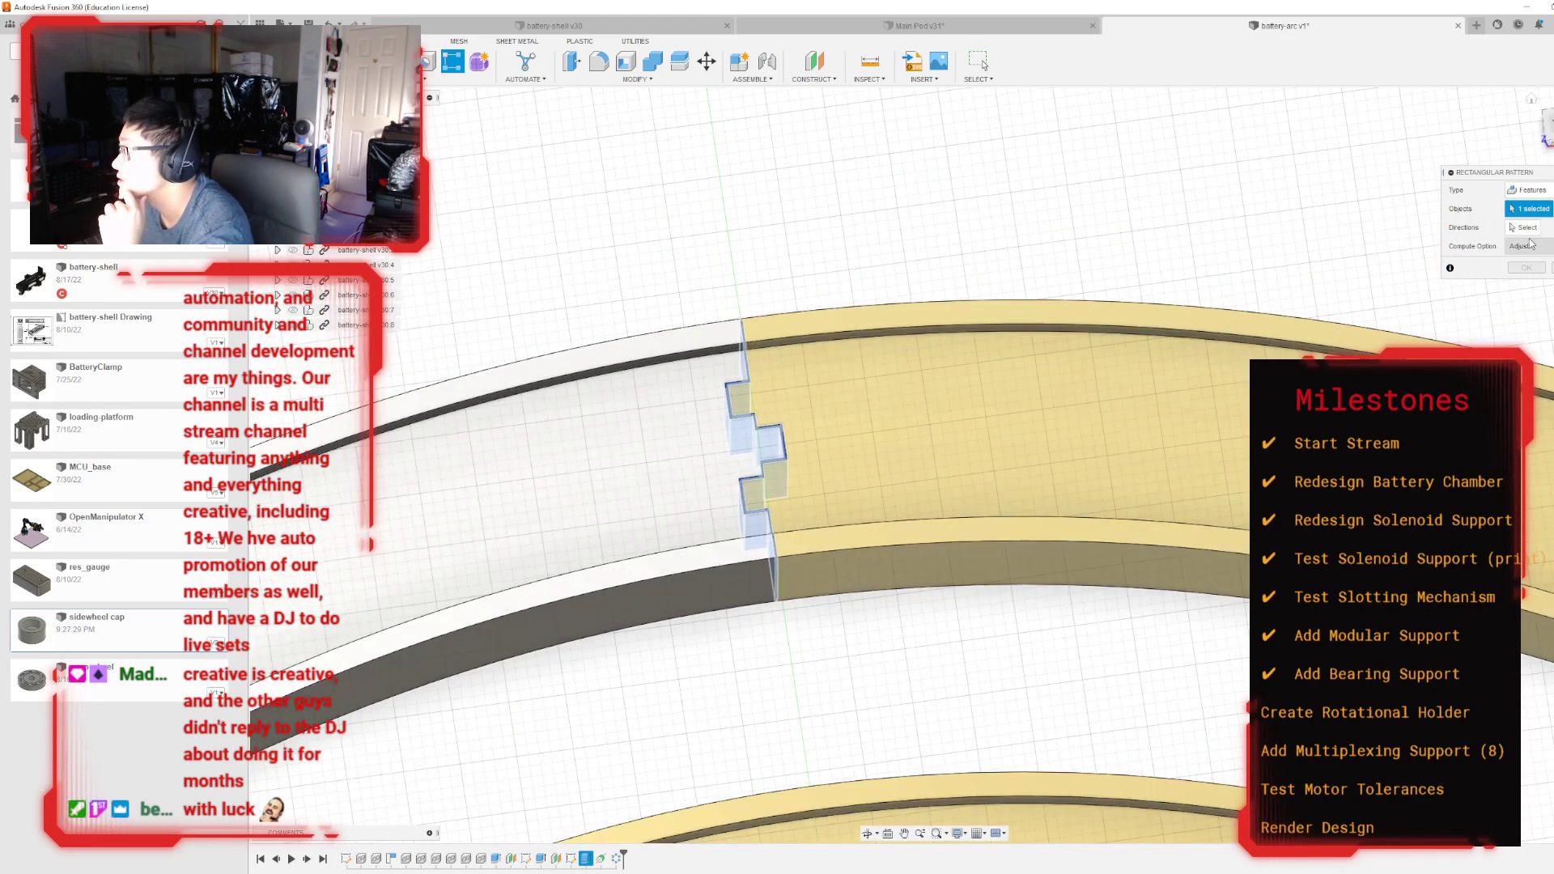
# Step: Try to pattern the stepped cut feature inward onto the middle ring with a quantity of 2 and a distance of 98 mm
pyautogui.click(1526, 227)
pyautogui.scroll(-6, 804, 292)
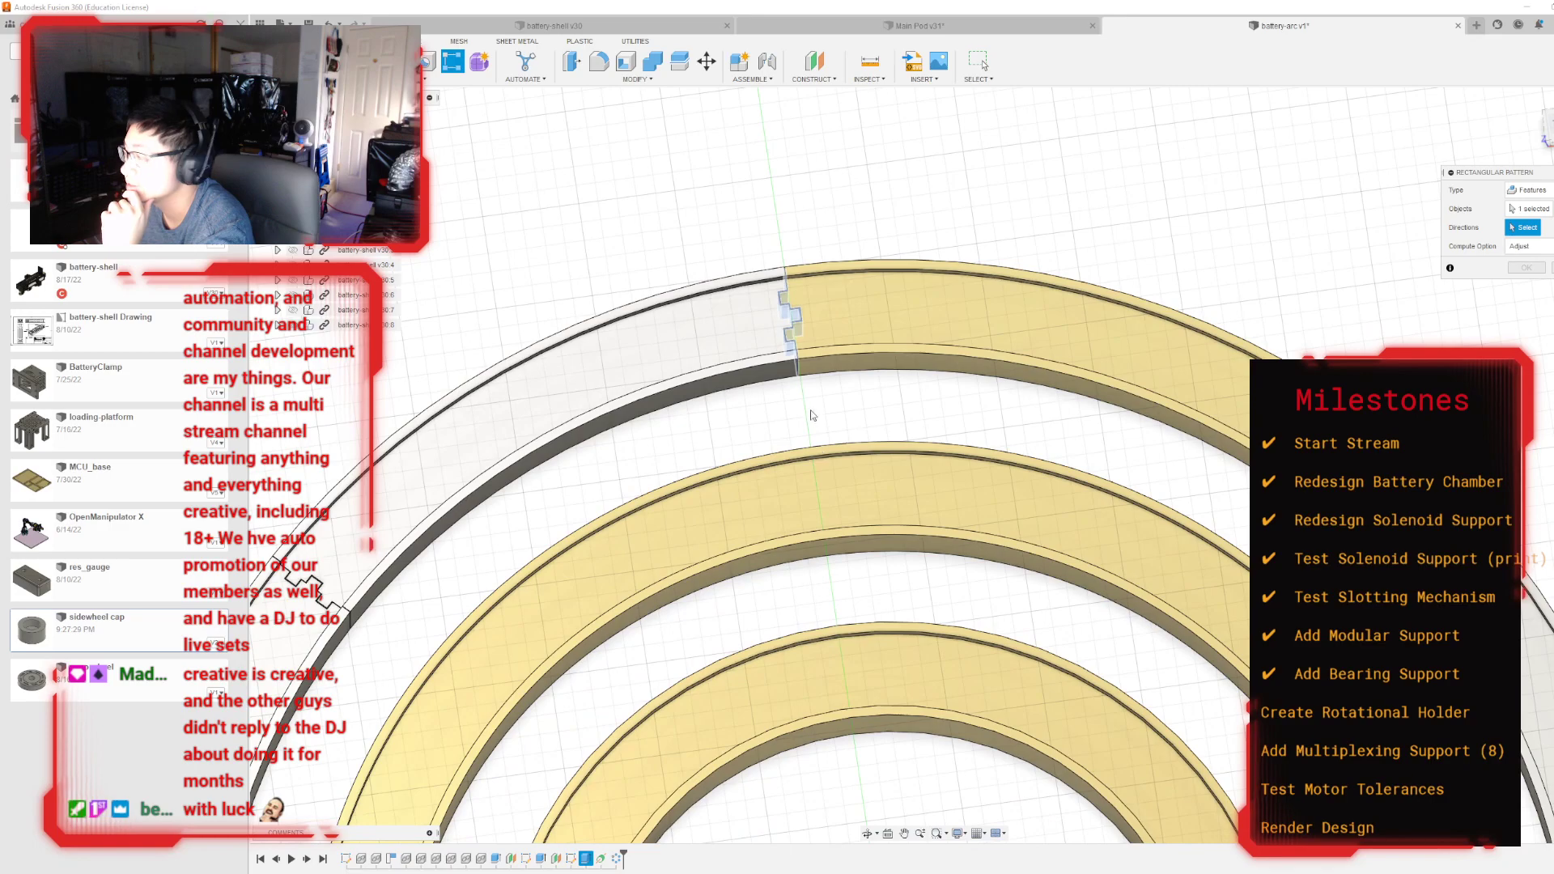
pyautogui.scroll(-5, 828, 471)
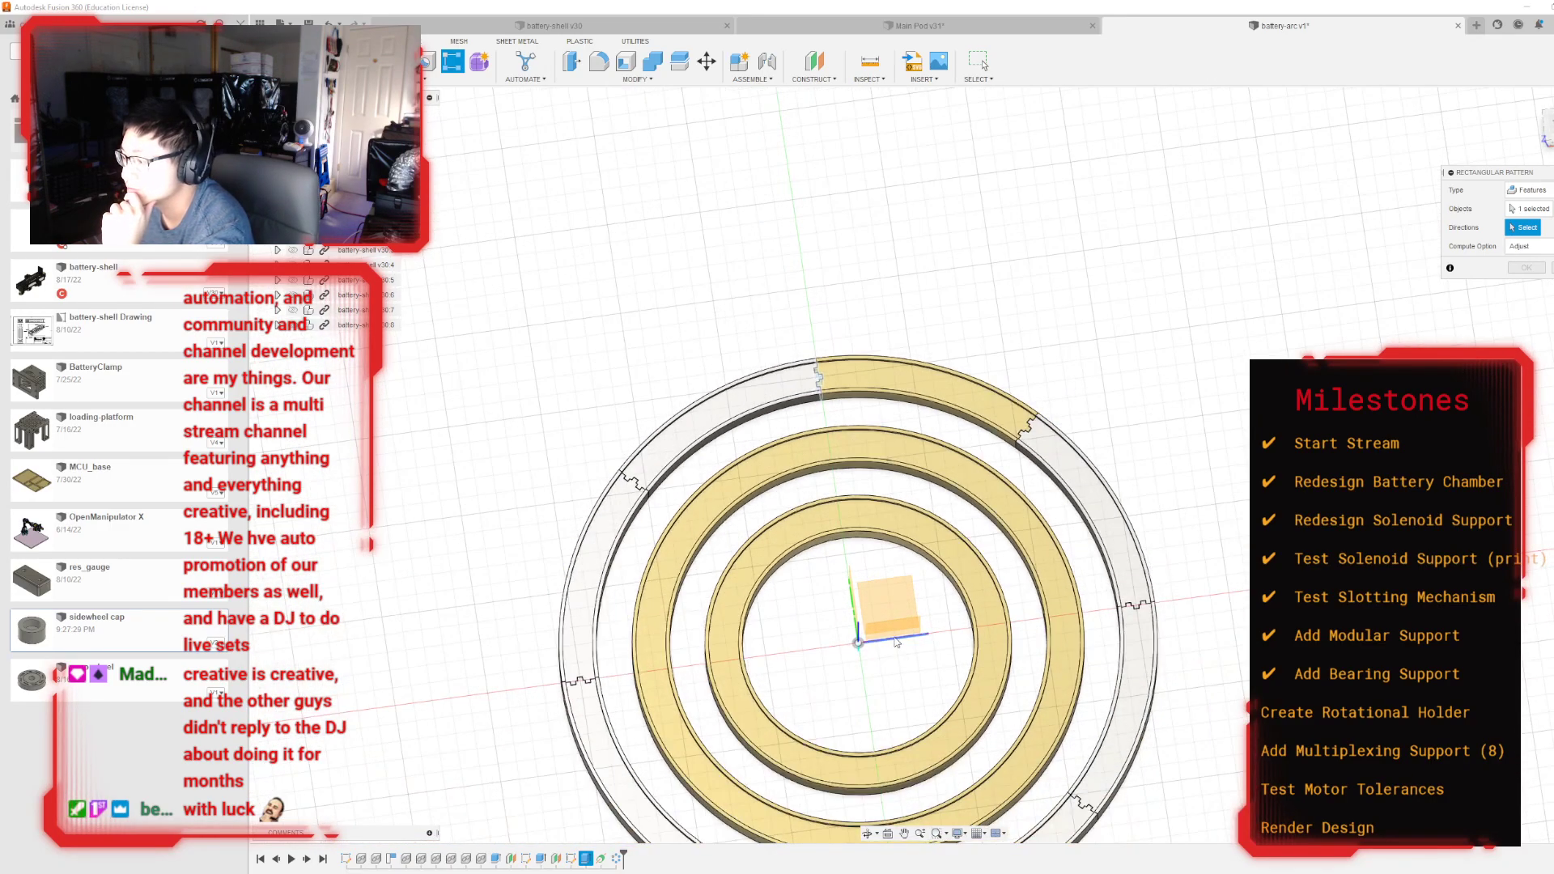
pyautogui.click(856, 620)
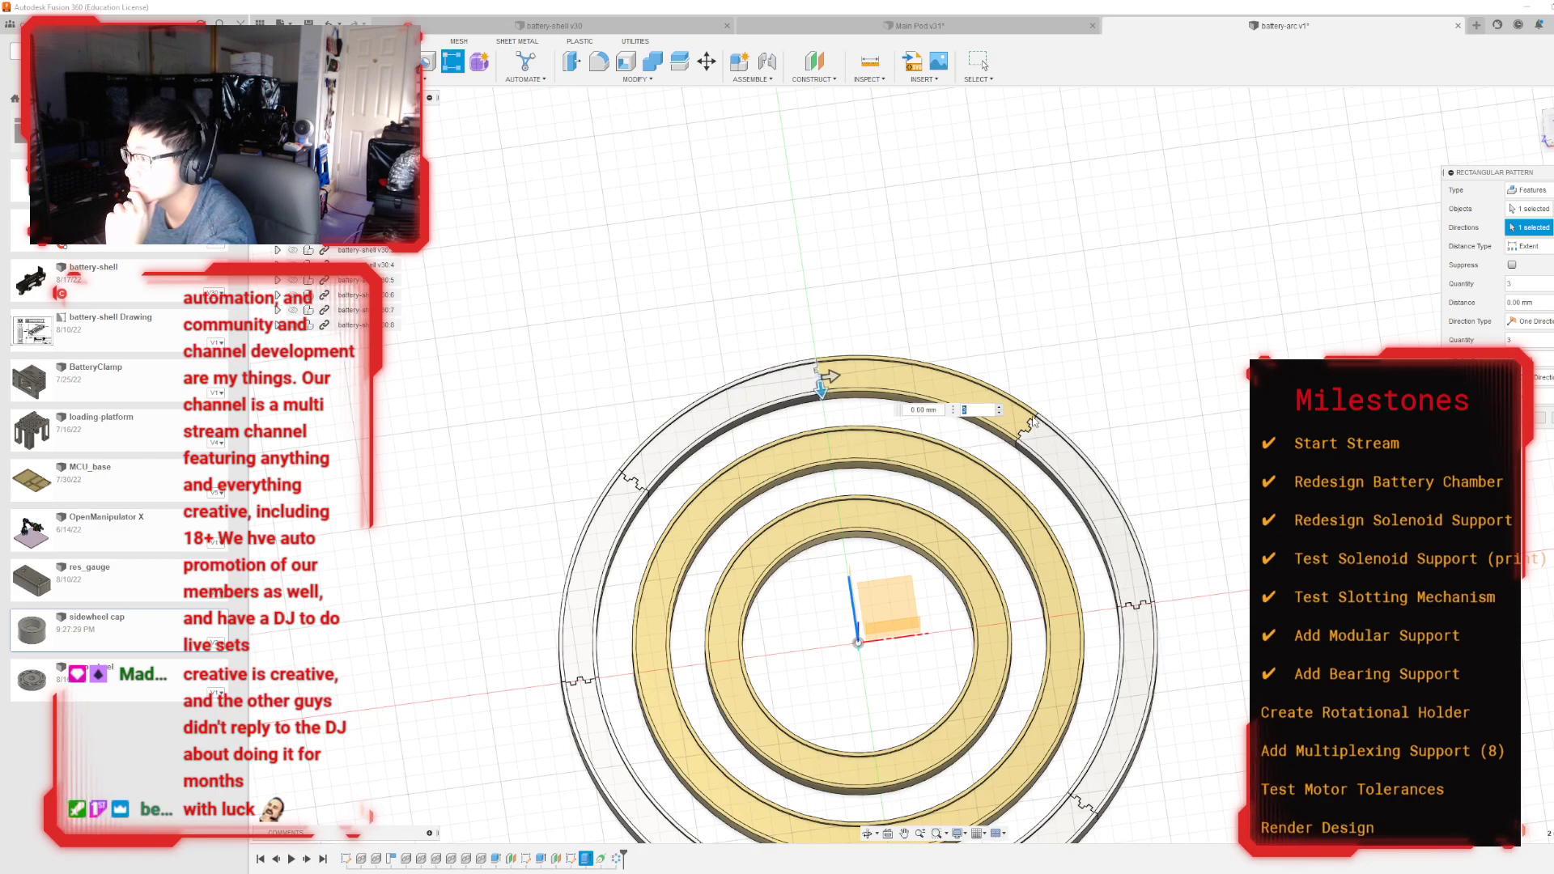
pyautogui.moveTo(820, 388); pyautogui.dragTo(828, 527)
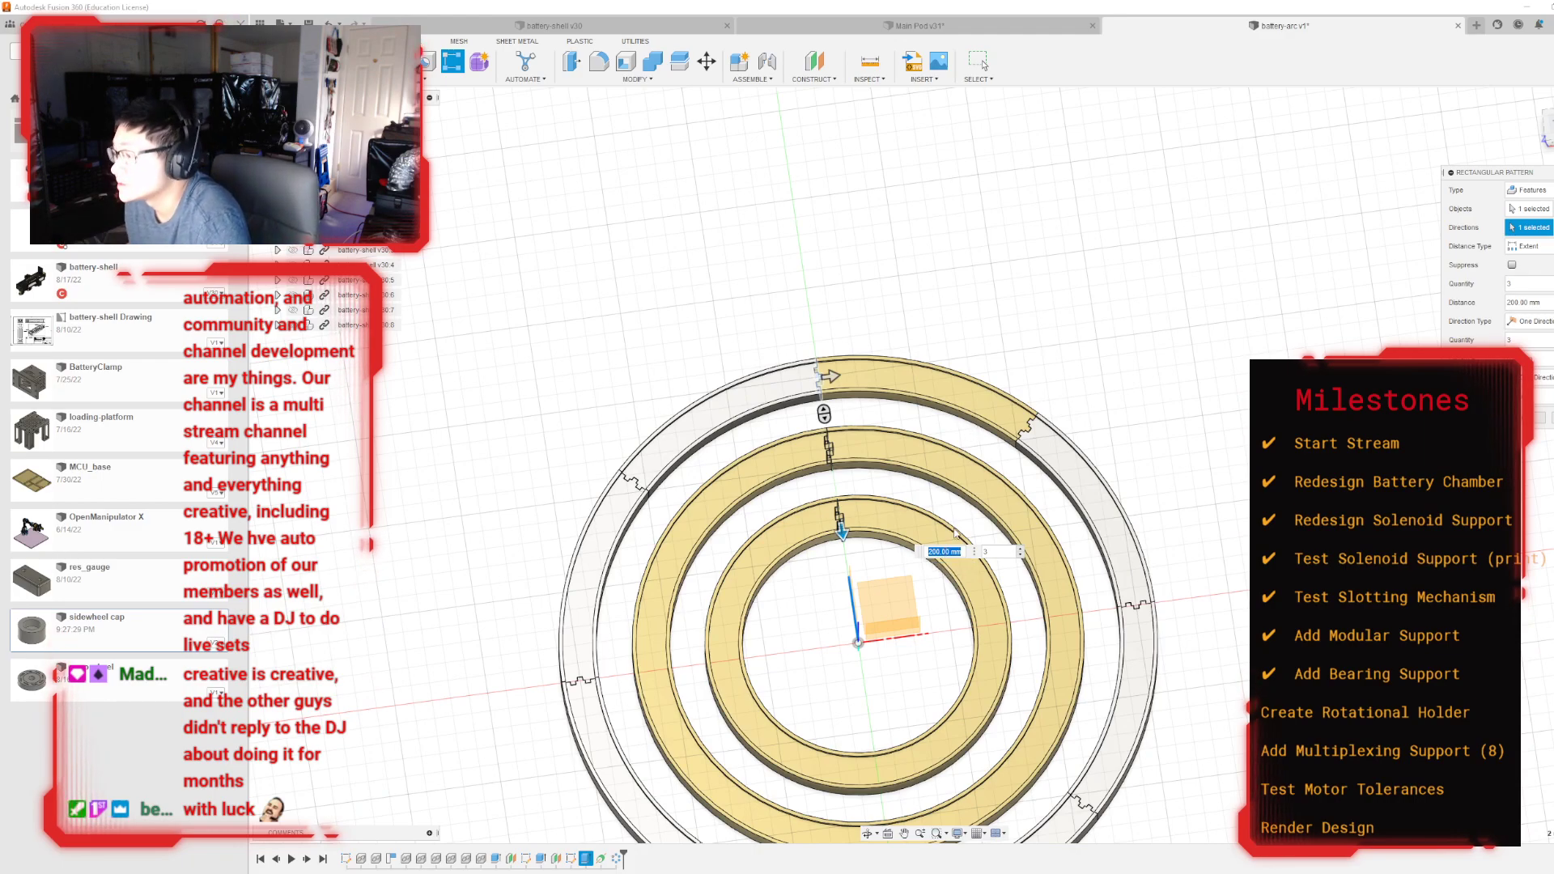
pyautogui.click(1021, 550)
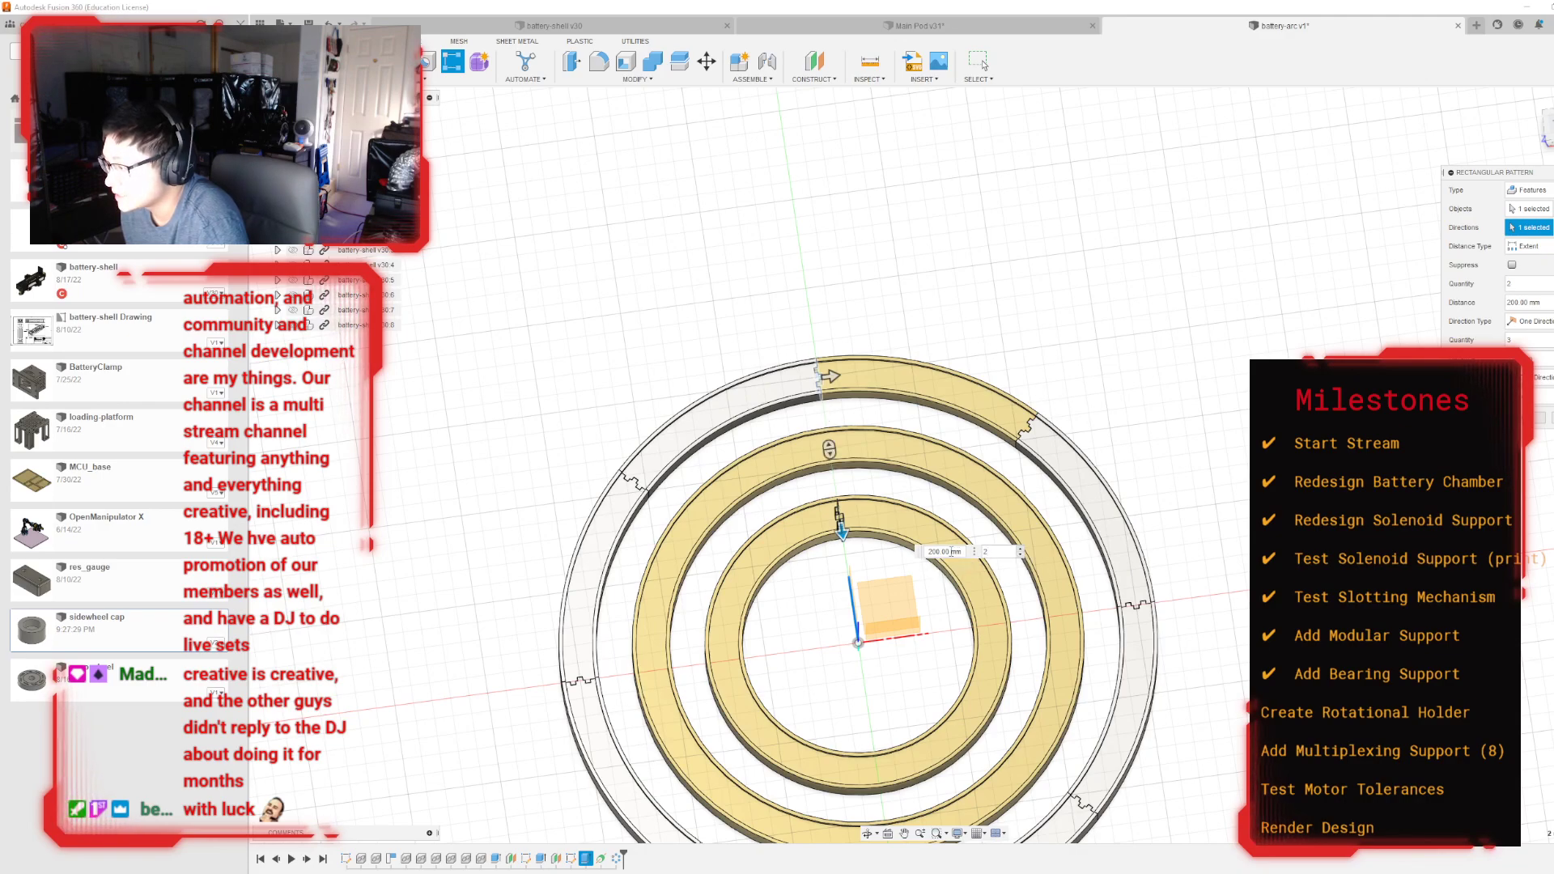
pyautogui.write('98')
pyautogui.press('Tab')
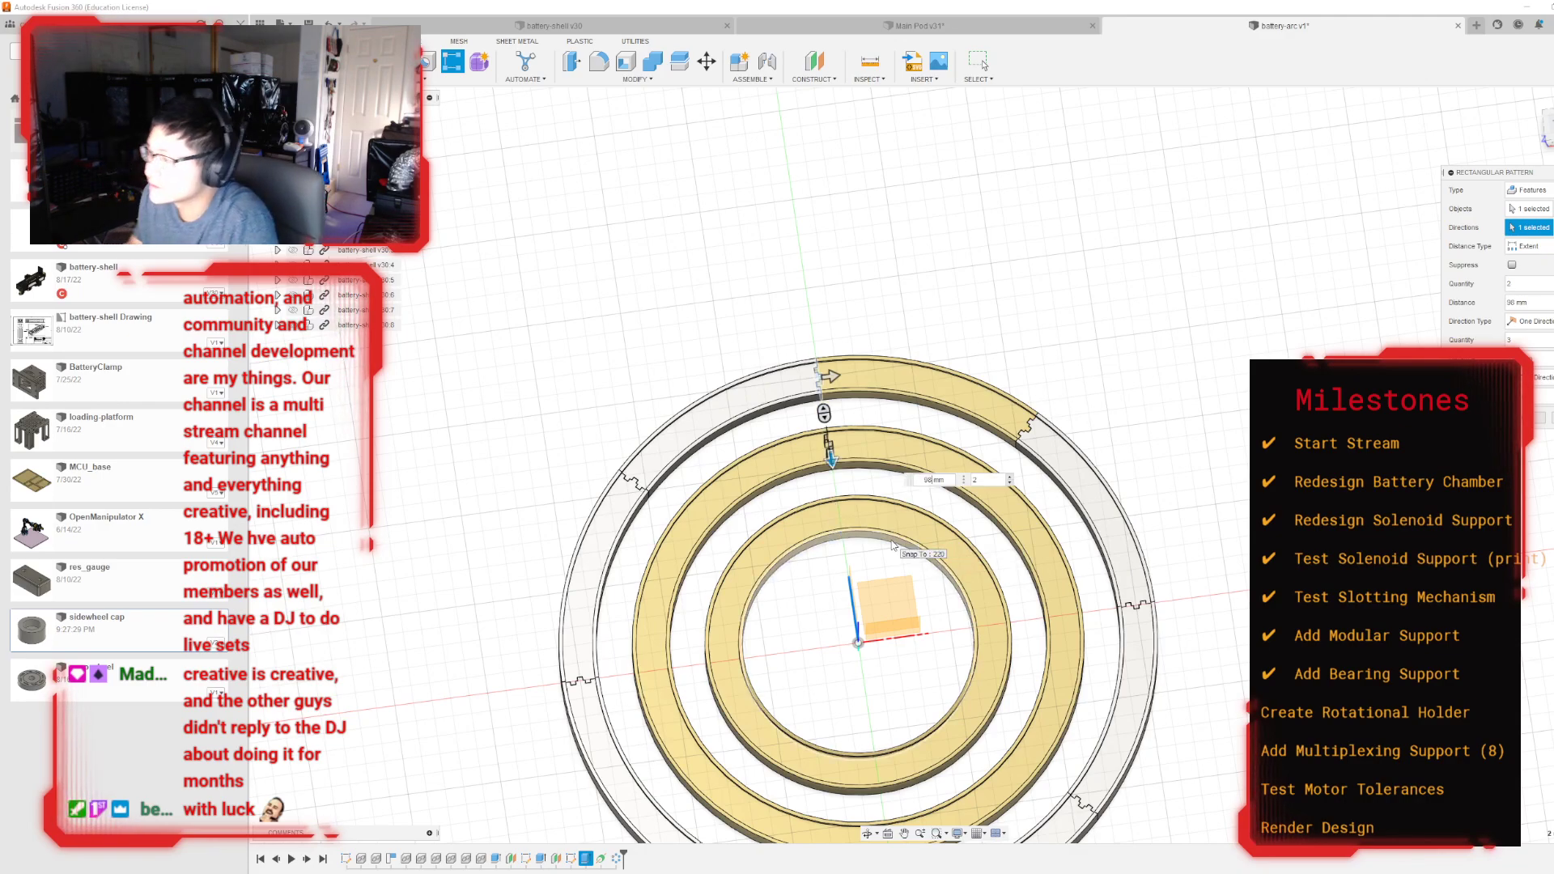
pyautogui.scroll(6, 824, 421)
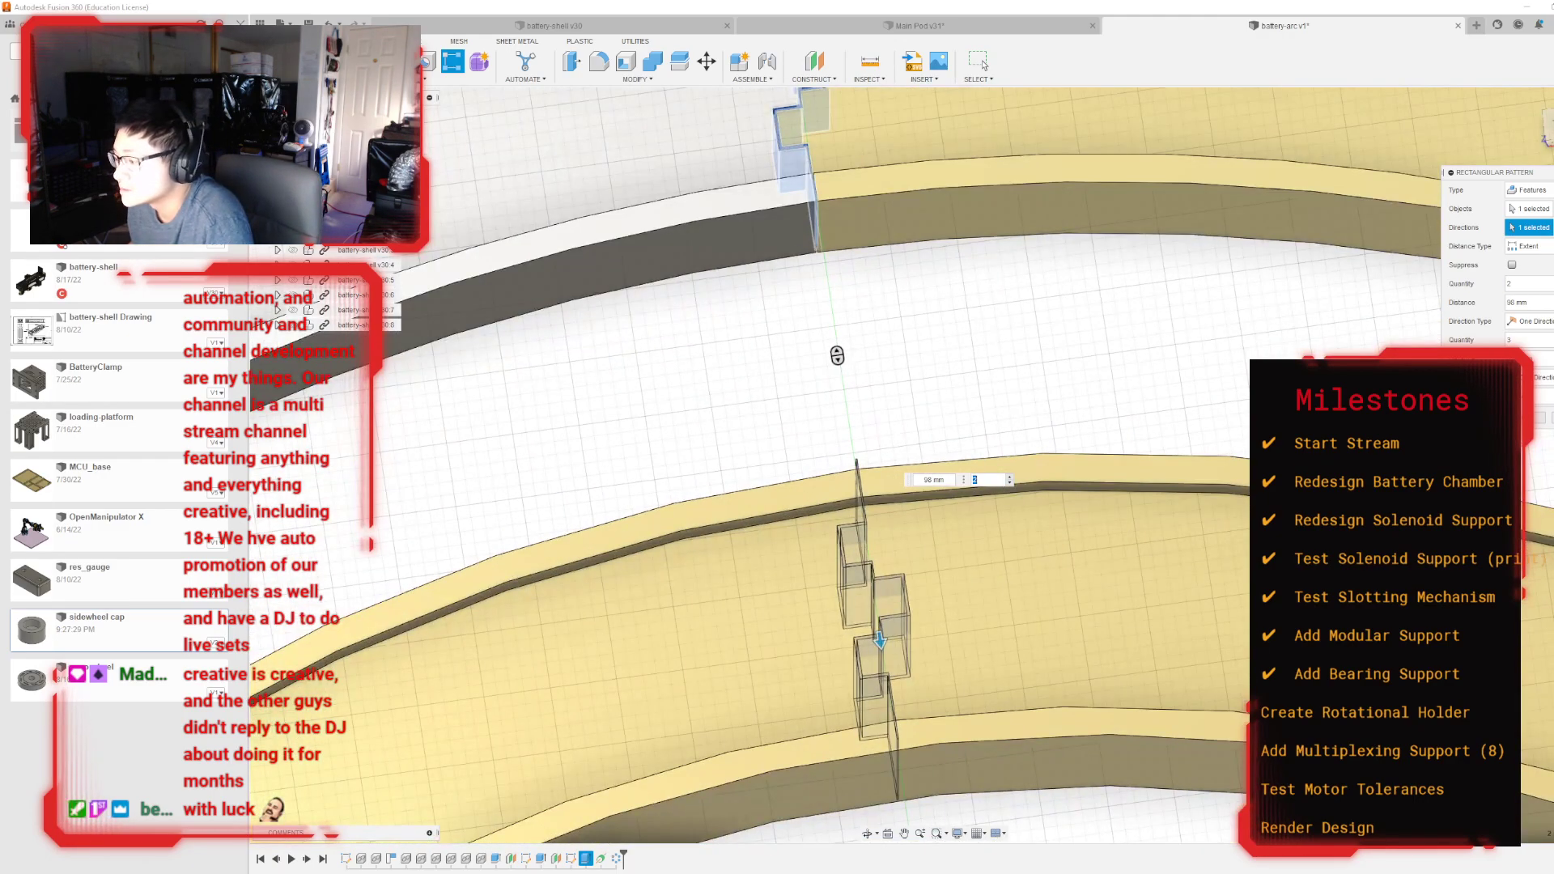
pyautogui.keyDown('shift'); pyautogui.moveTo(837, 355); pyautogui.dragTo(770, 530, button='middle'); pyautogui.keyUp('shift')
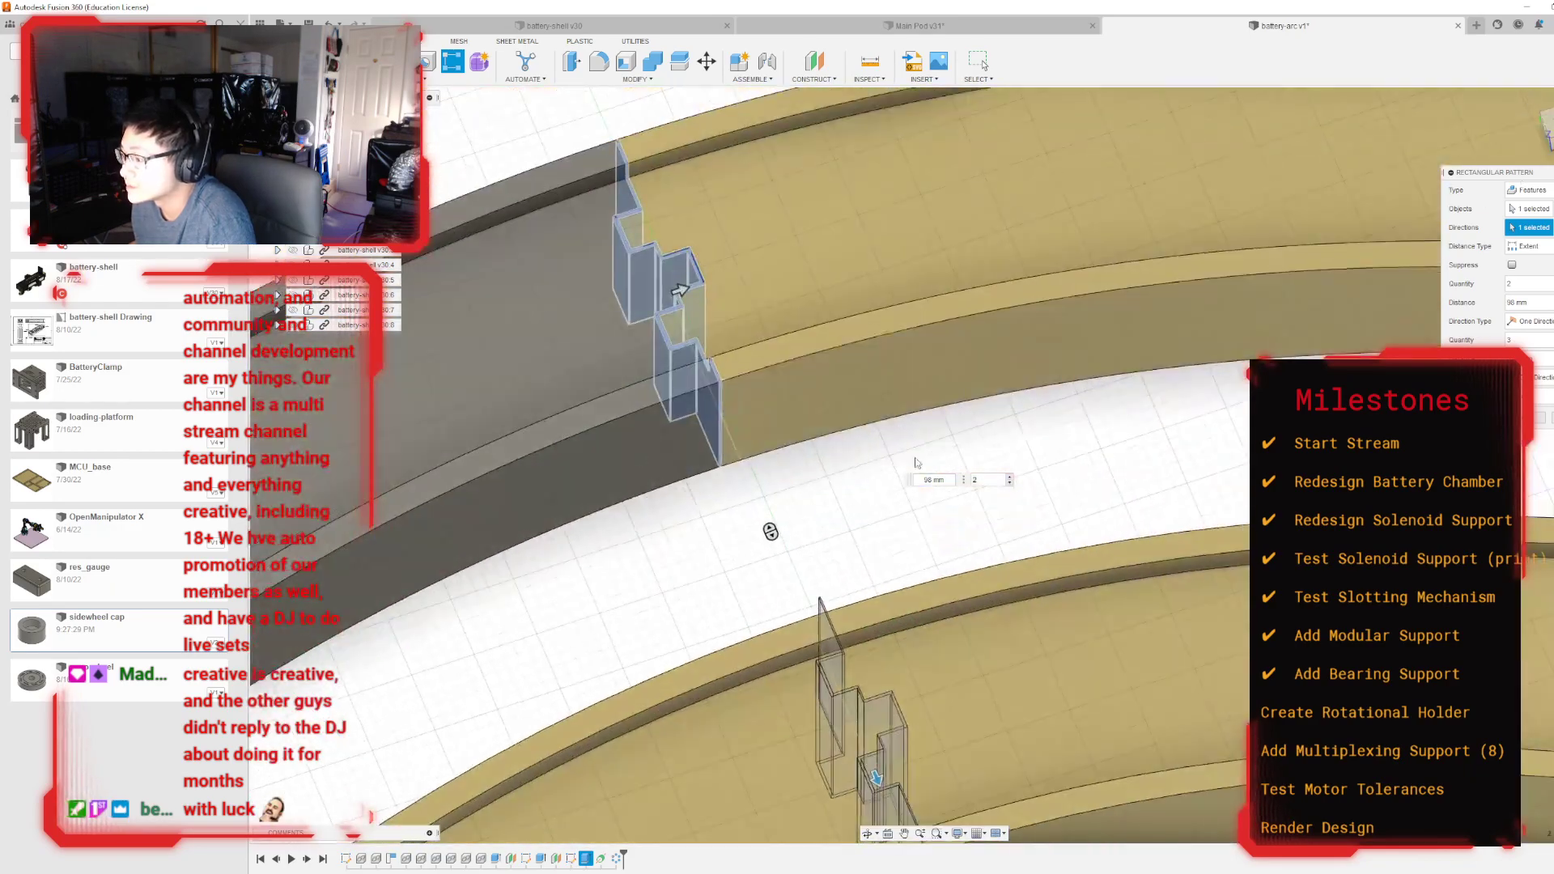
pyautogui.scroll(-3, 773, 518)
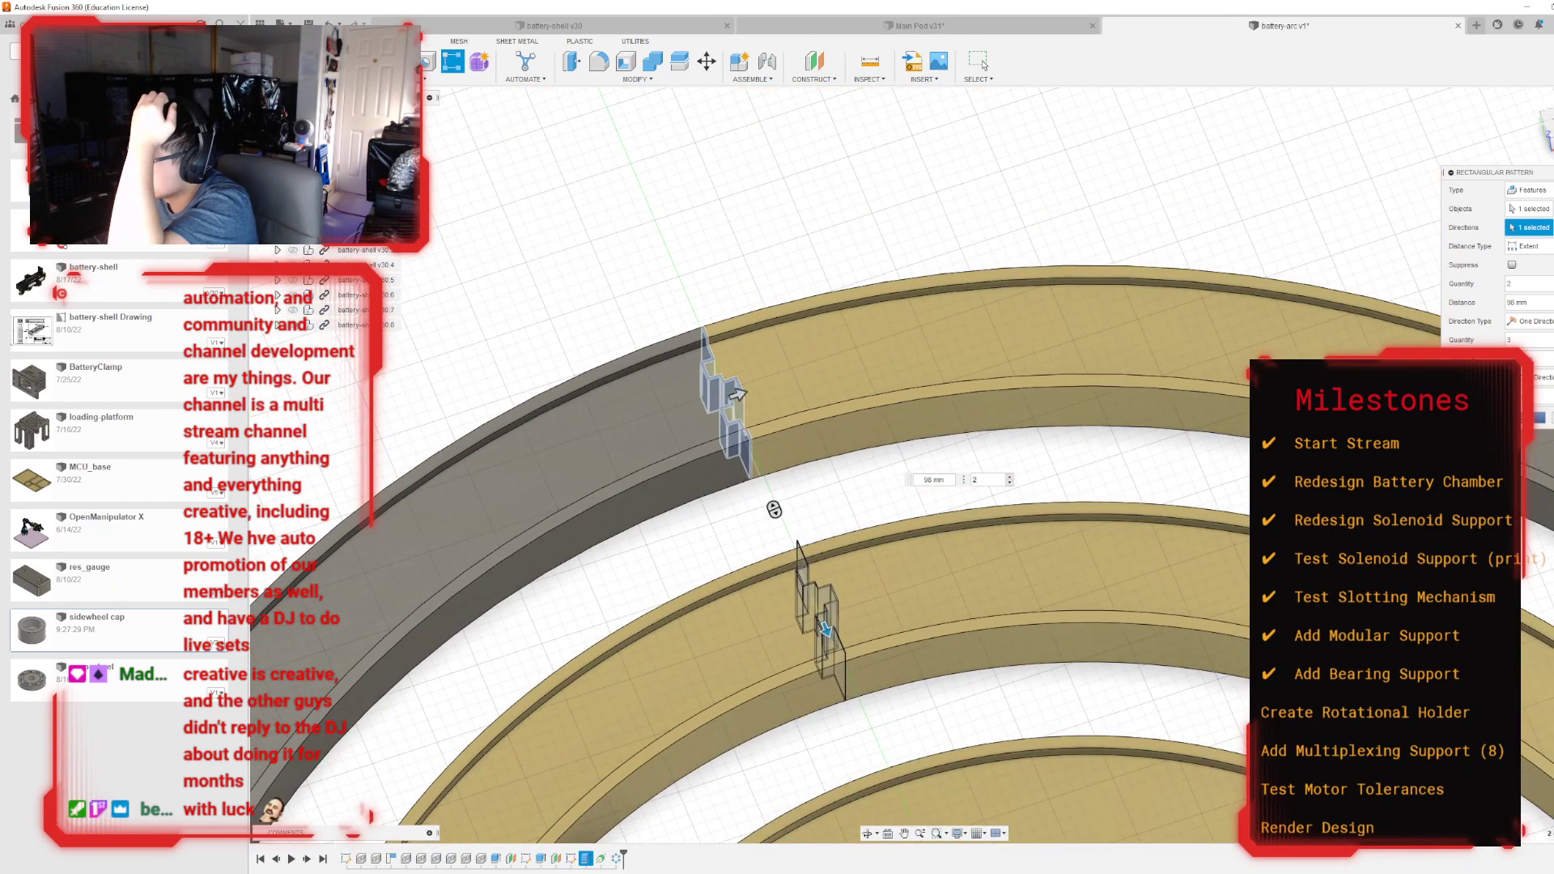
pyautogui.press('Return')
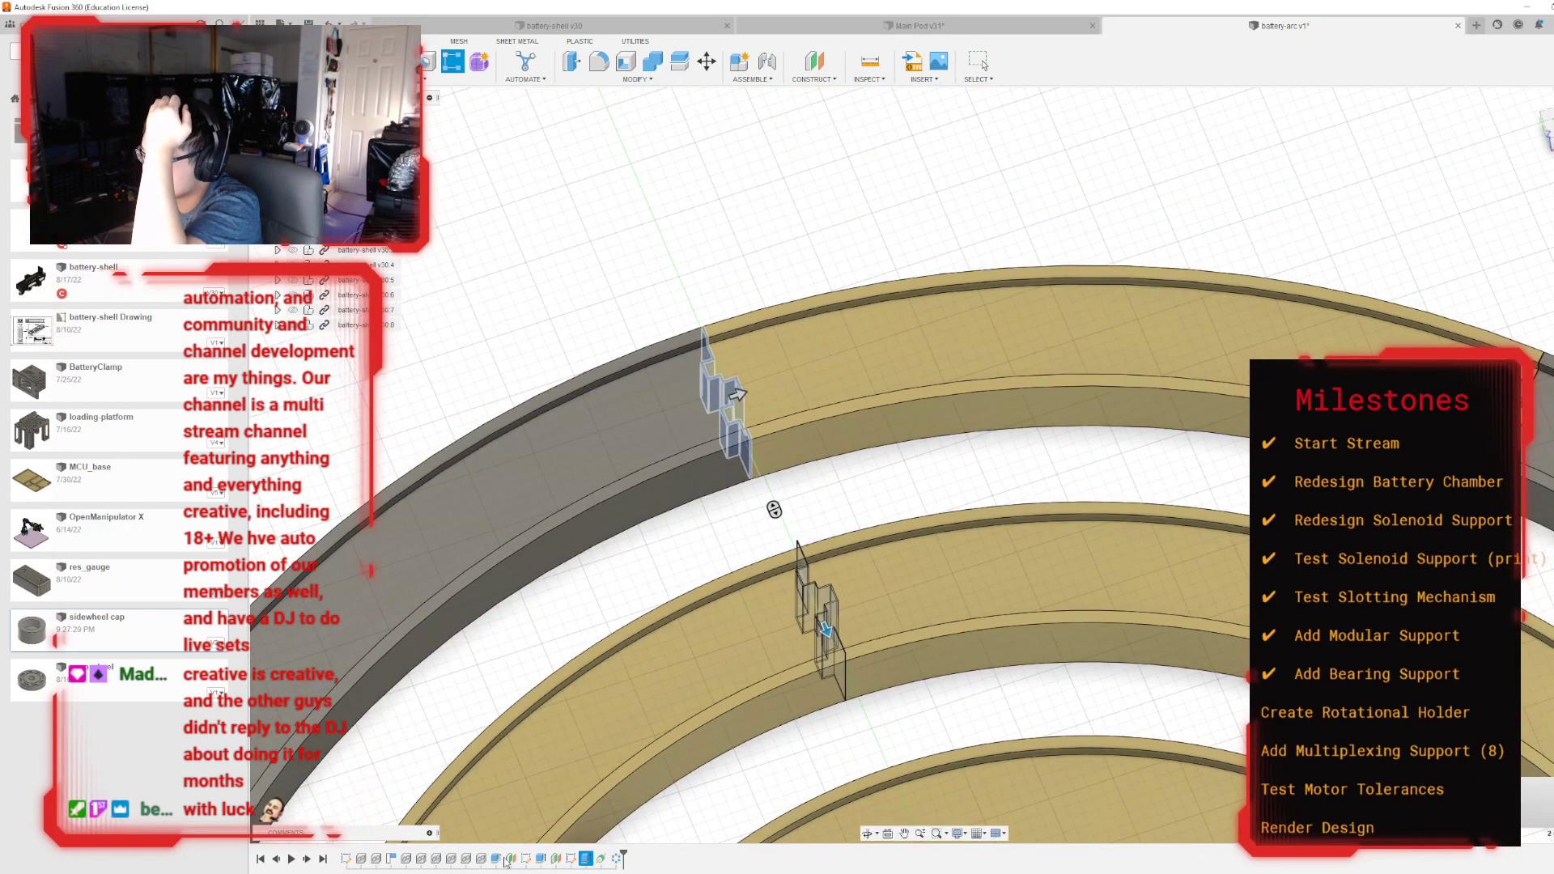
pyautogui.doubleClick(600, 859)
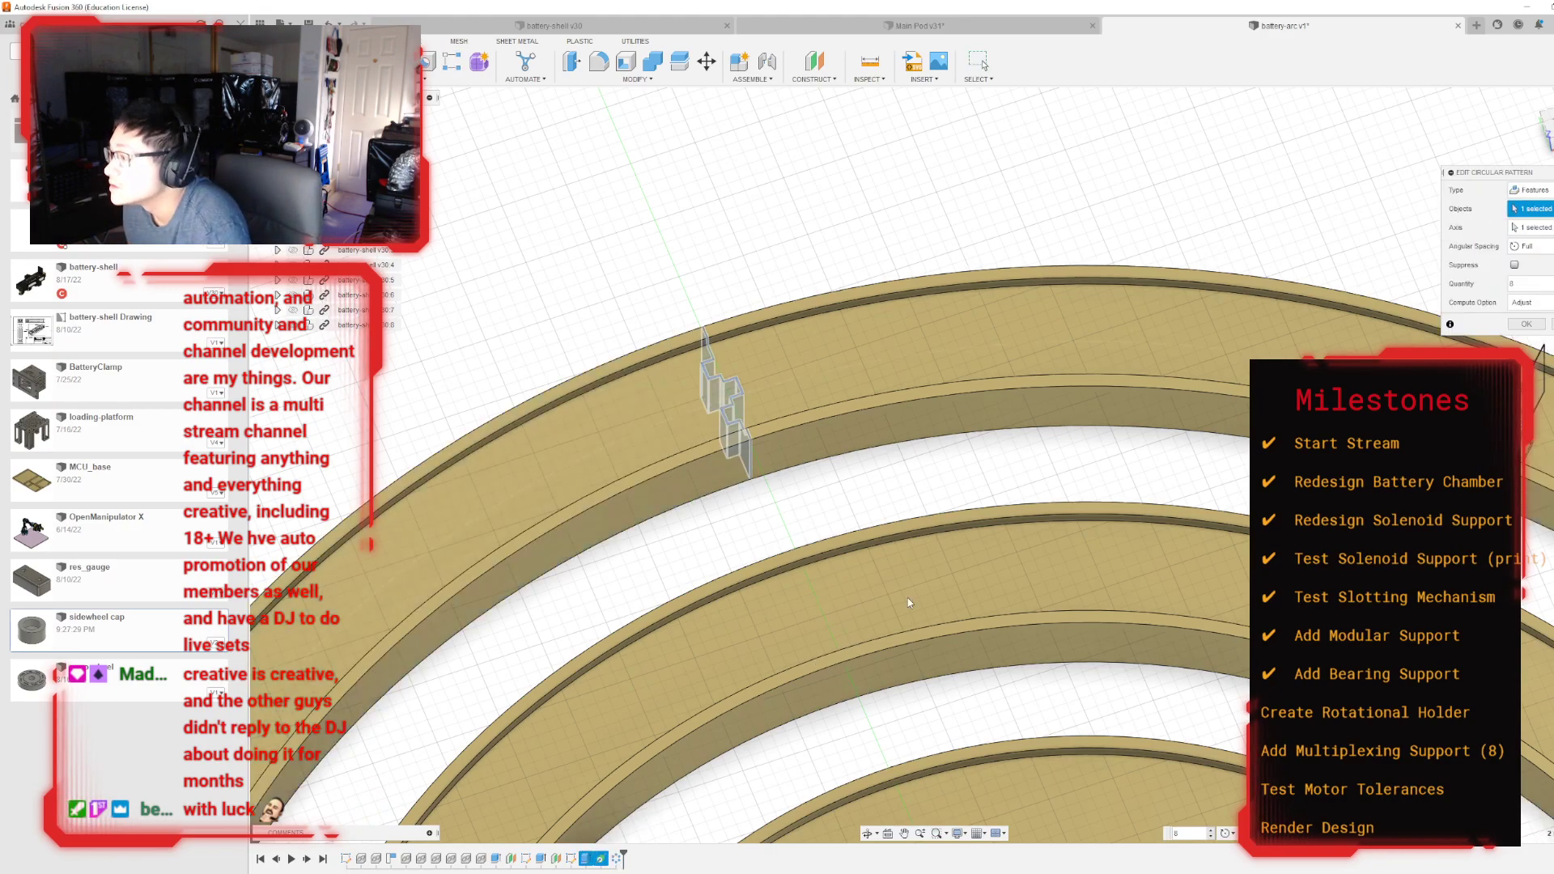
pyautogui.press('Return')
pyautogui.scroll(-4, 547, 568)
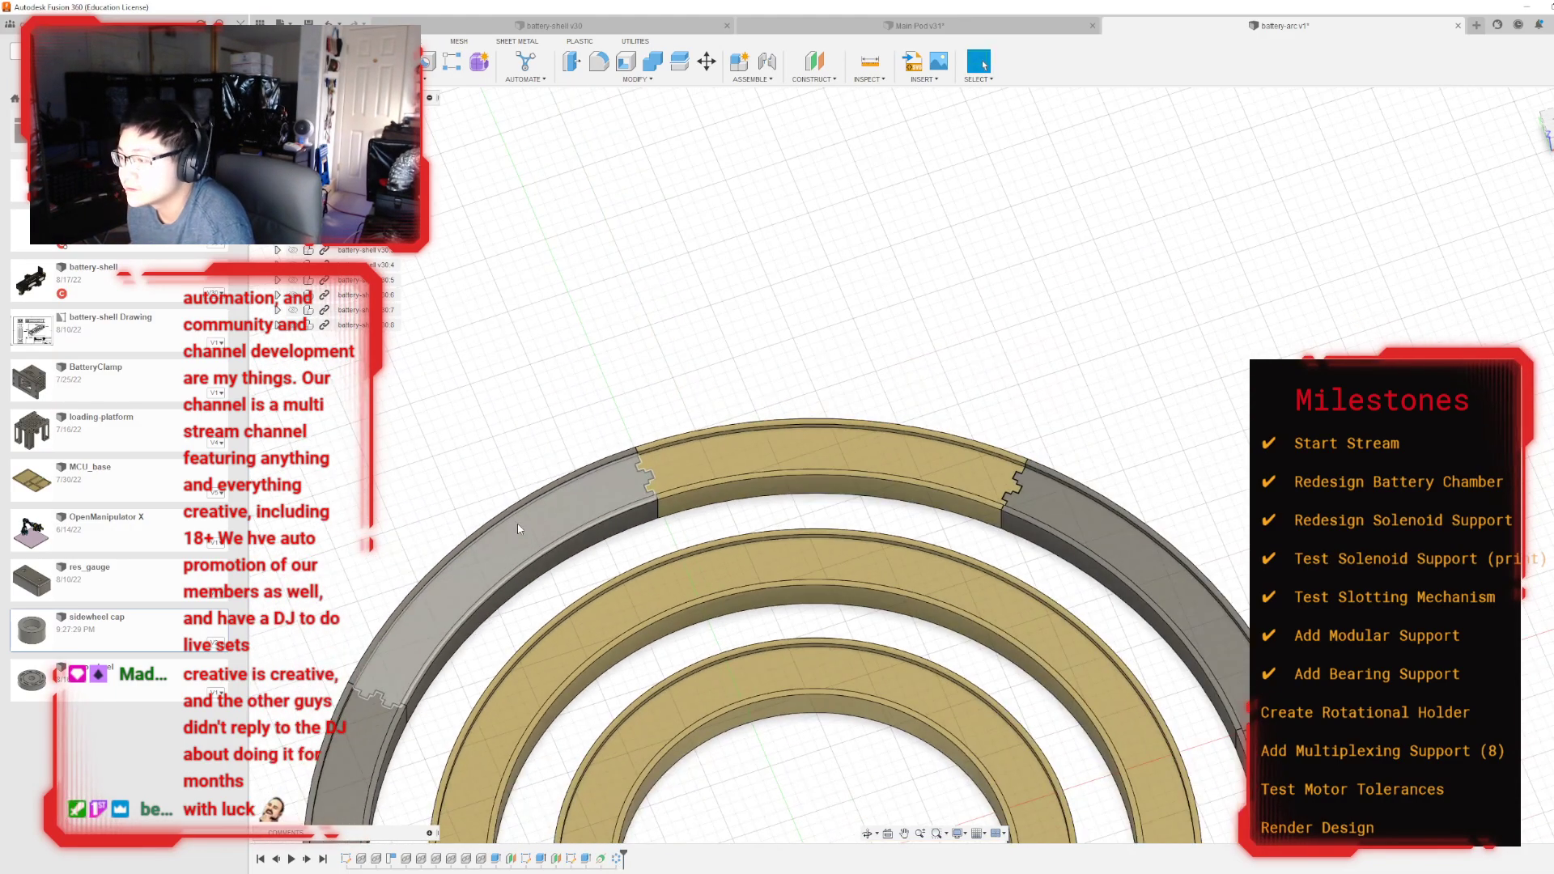
pyautogui.click(458, 79)
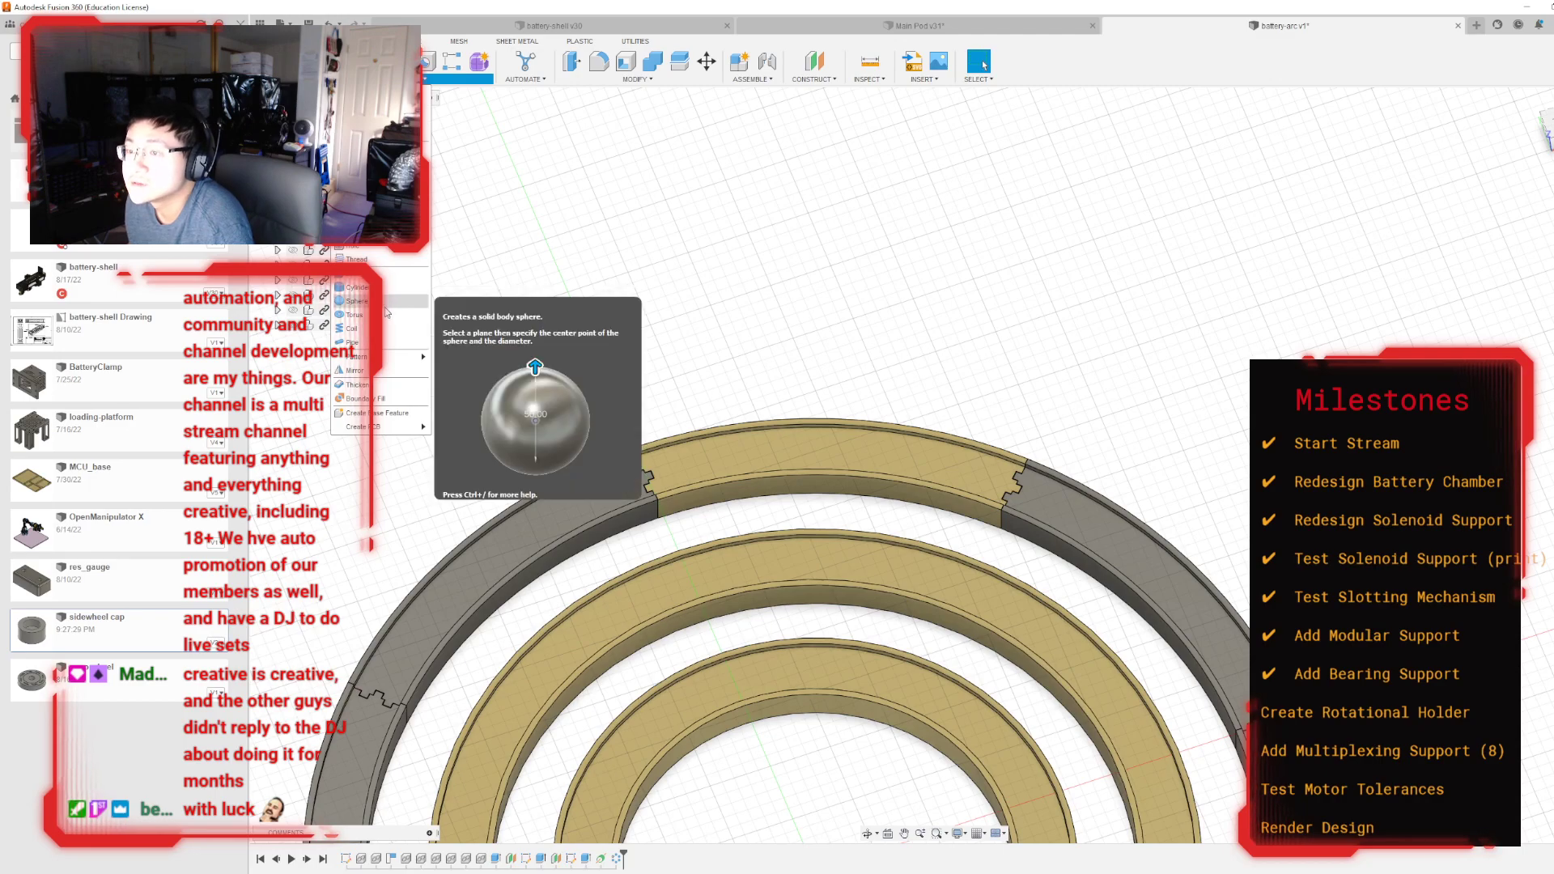
# Step: Edit the stepped joint's sketch and rectangular-pattern its profile inward onto the middle ring, with a quantity of 2 and a distance of -98 mm
pyautogui.doubleClick(570, 860)
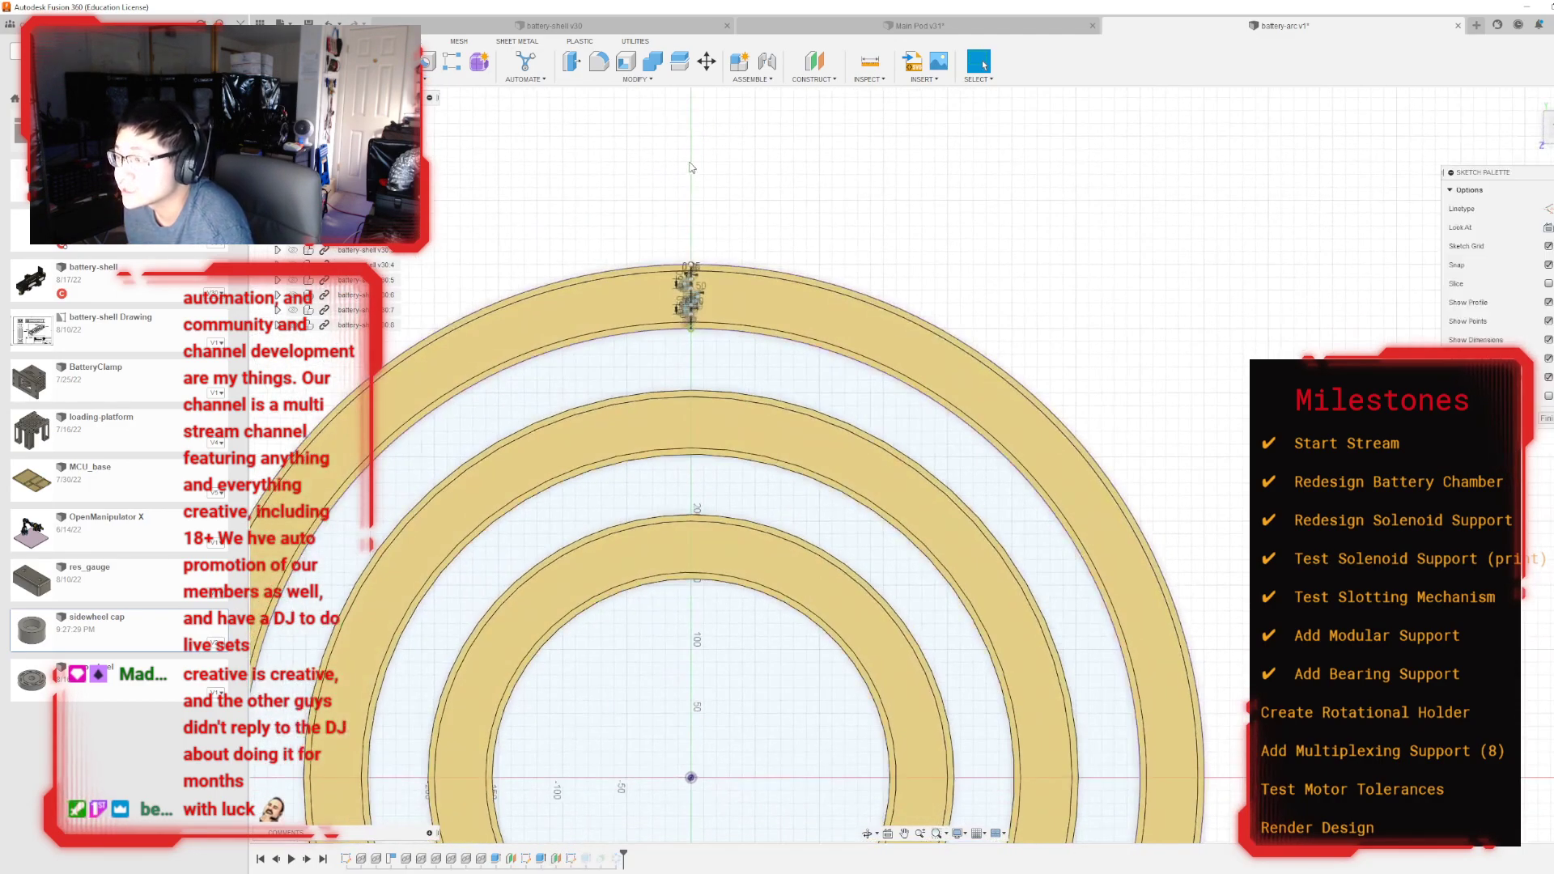
pyautogui.click(405, 79)
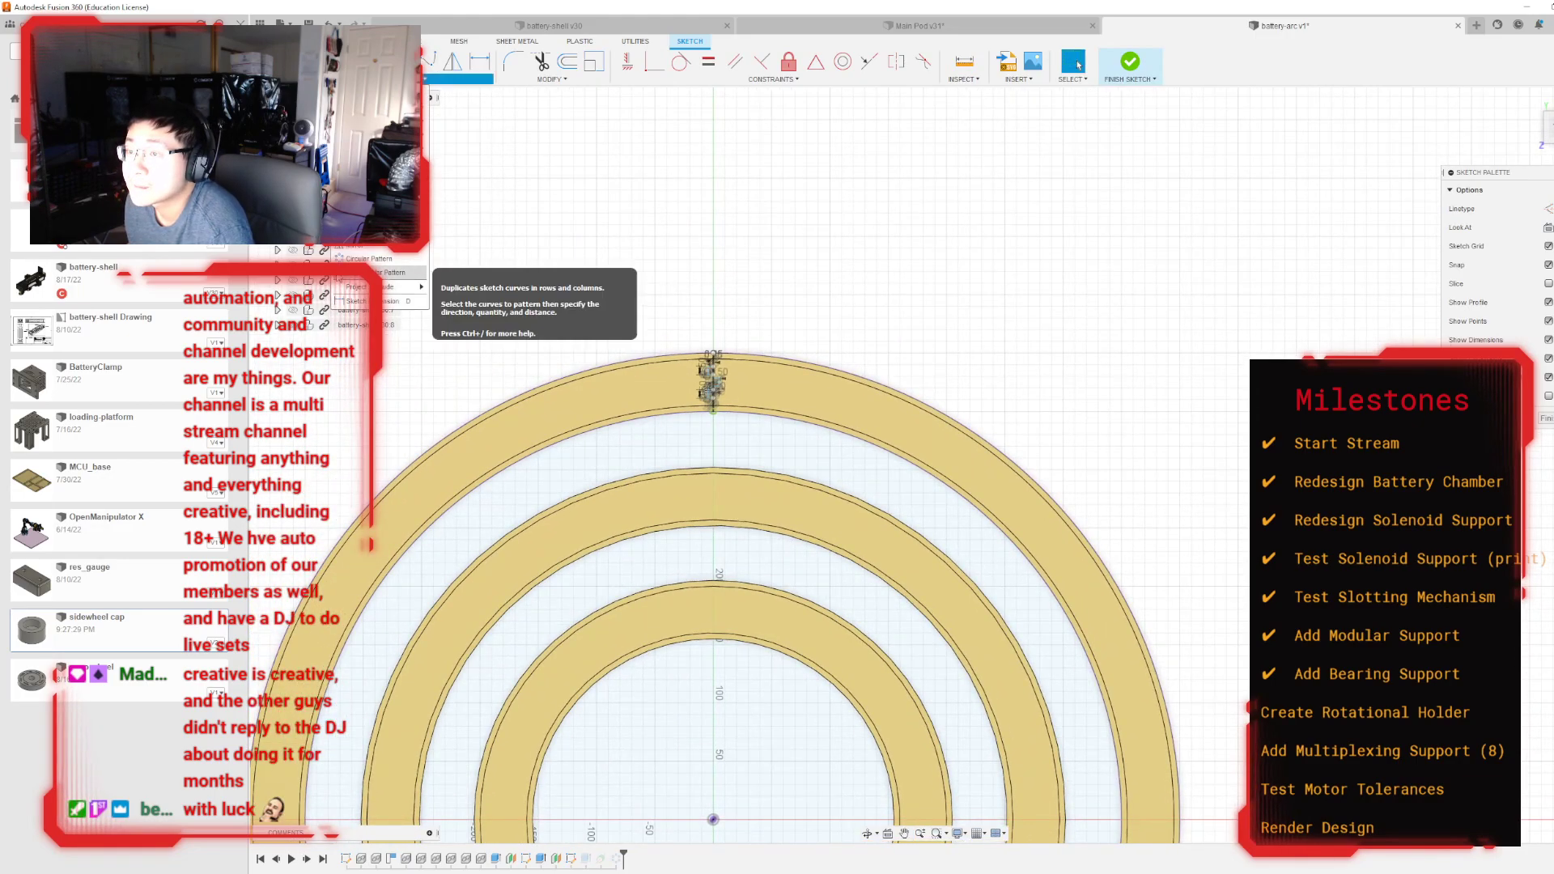
pyautogui.click(380, 273)
pyautogui.moveTo(686, 342); pyautogui.dragTo(743, 468)
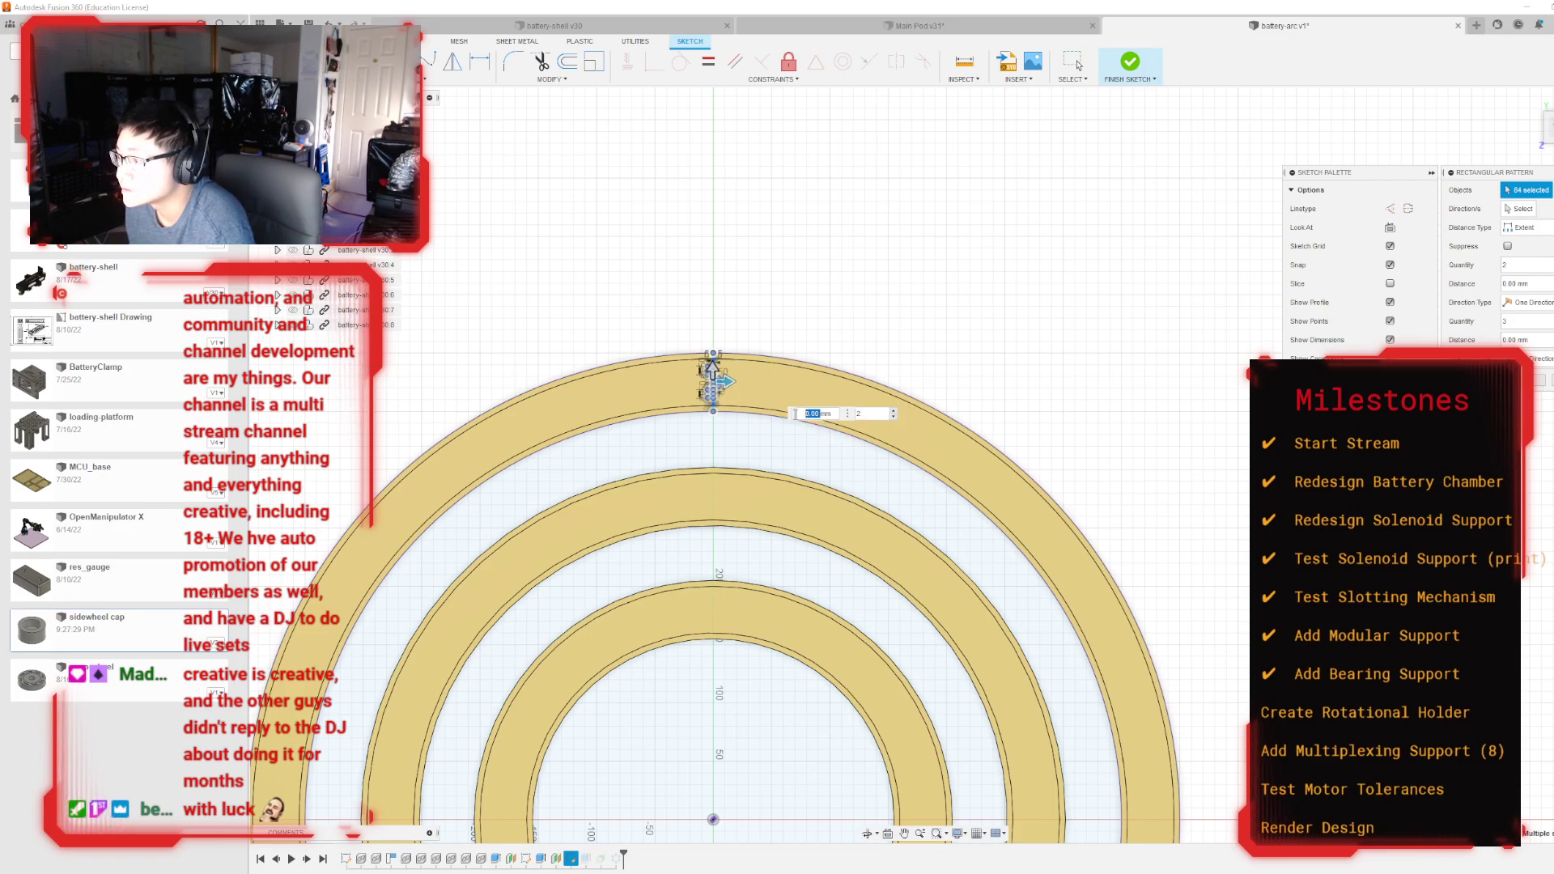
pyautogui.press('Tab')
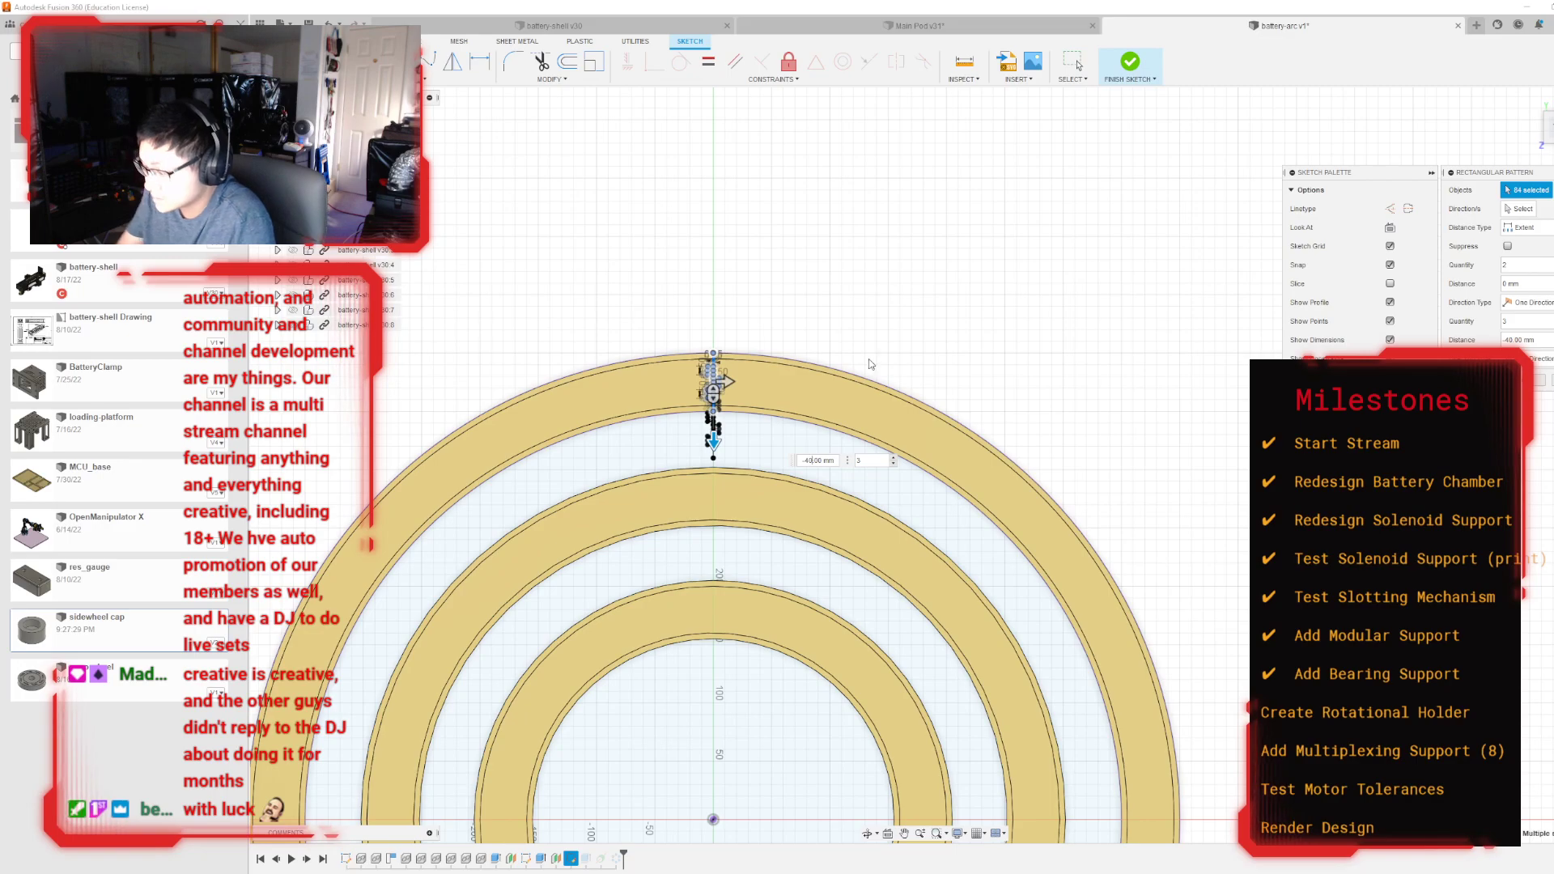
pyautogui.write('98')
pyautogui.scroll(1, 768, 557)
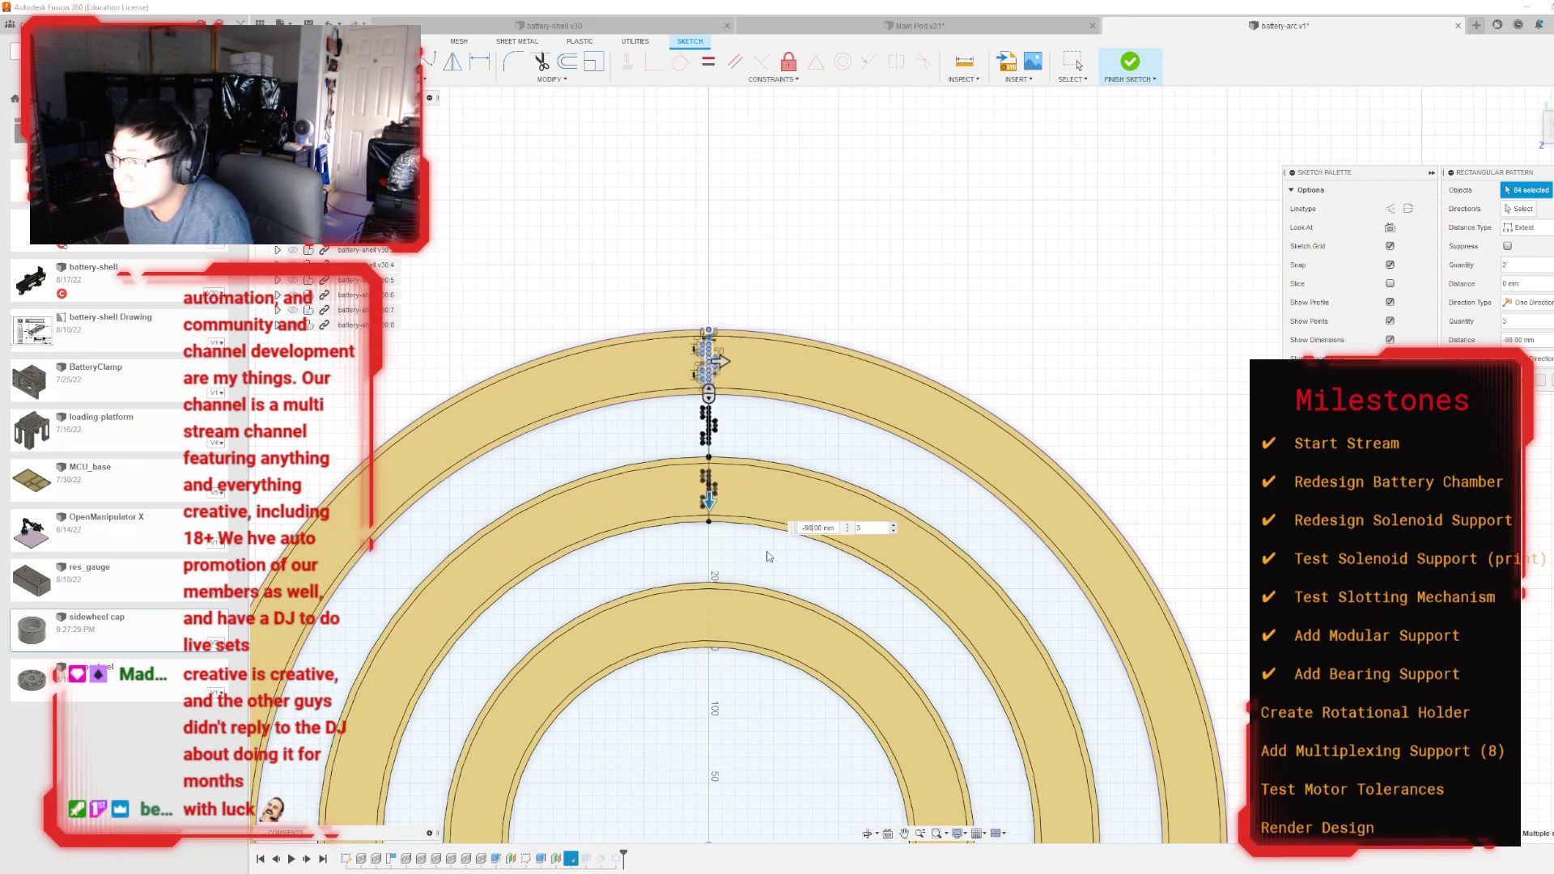
pyautogui.scroll(3, 713, 485)
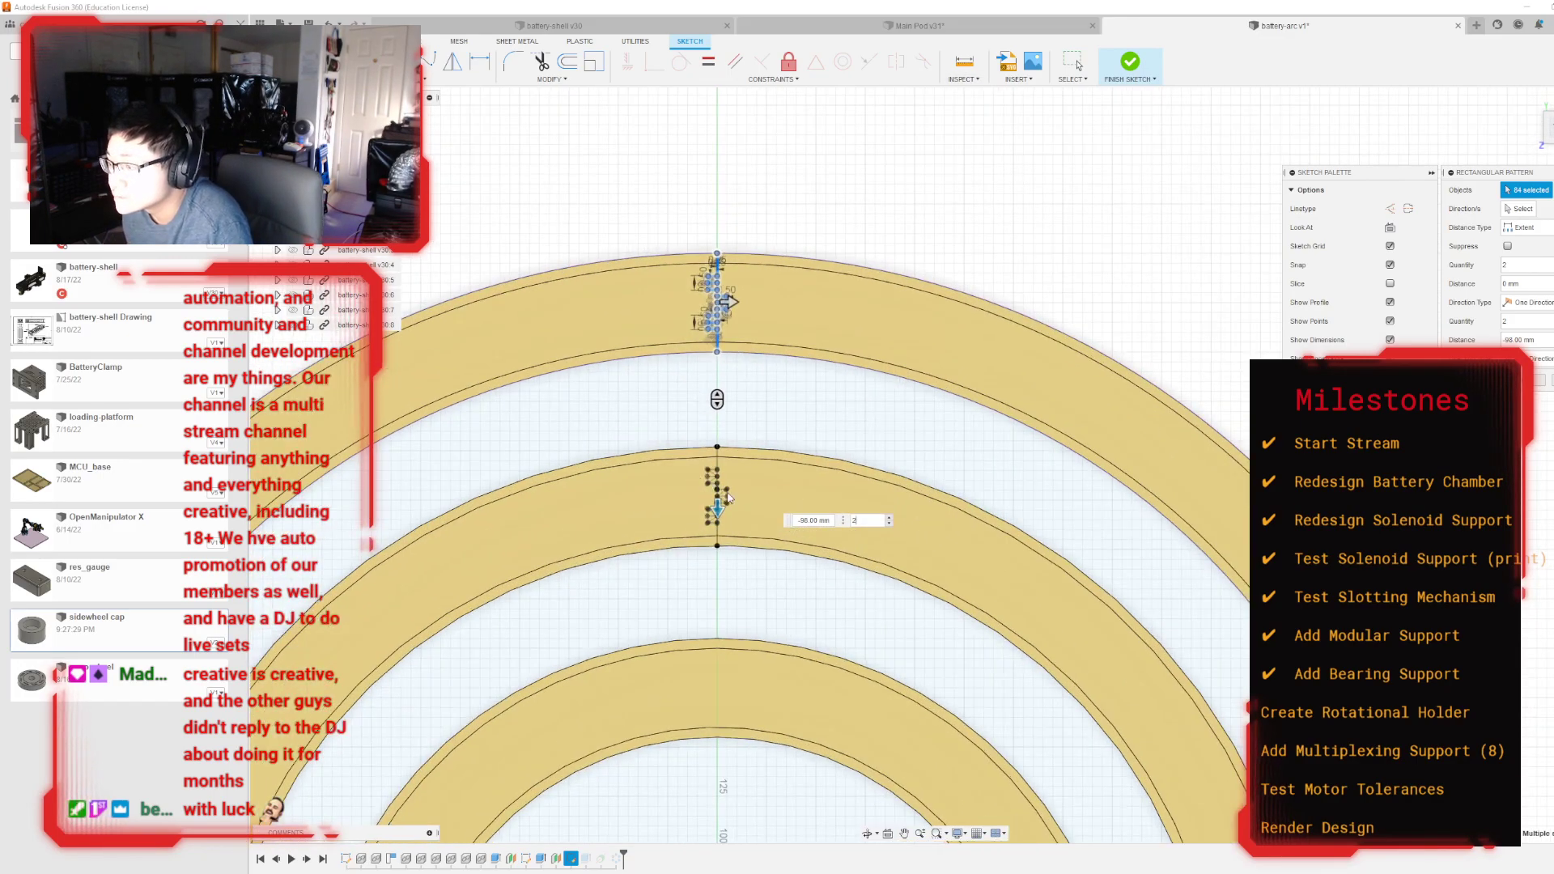
pyautogui.press('Return')
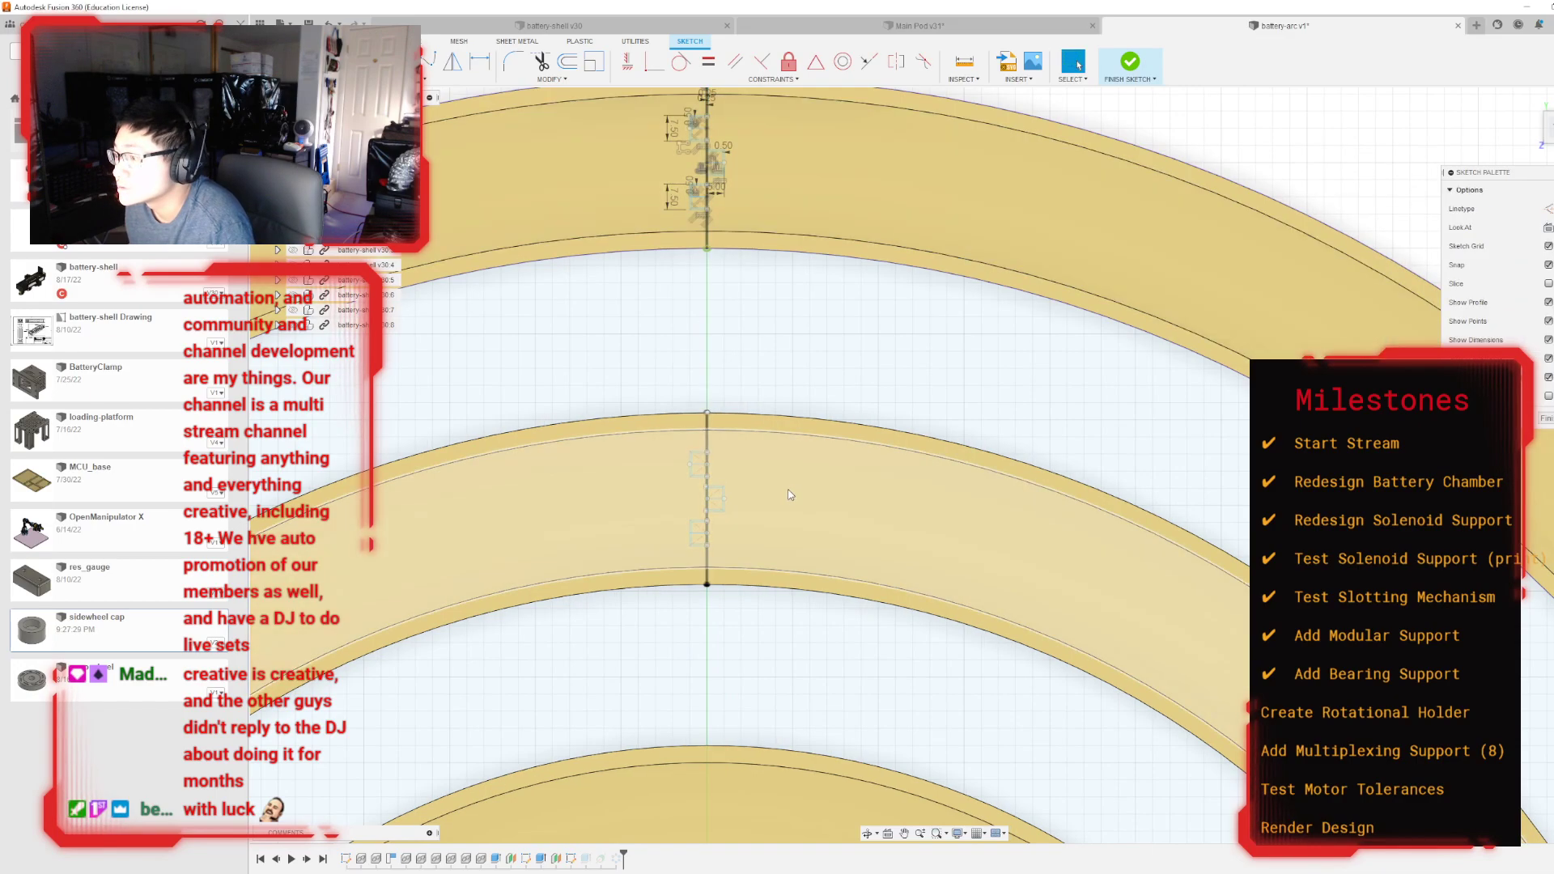
# Step: Examine how the copied joint profile meets the middle ring's outer edge and rim
pyautogui.scroll(4, 720, 369)
pyautogui.scroll(4, 716, 364)
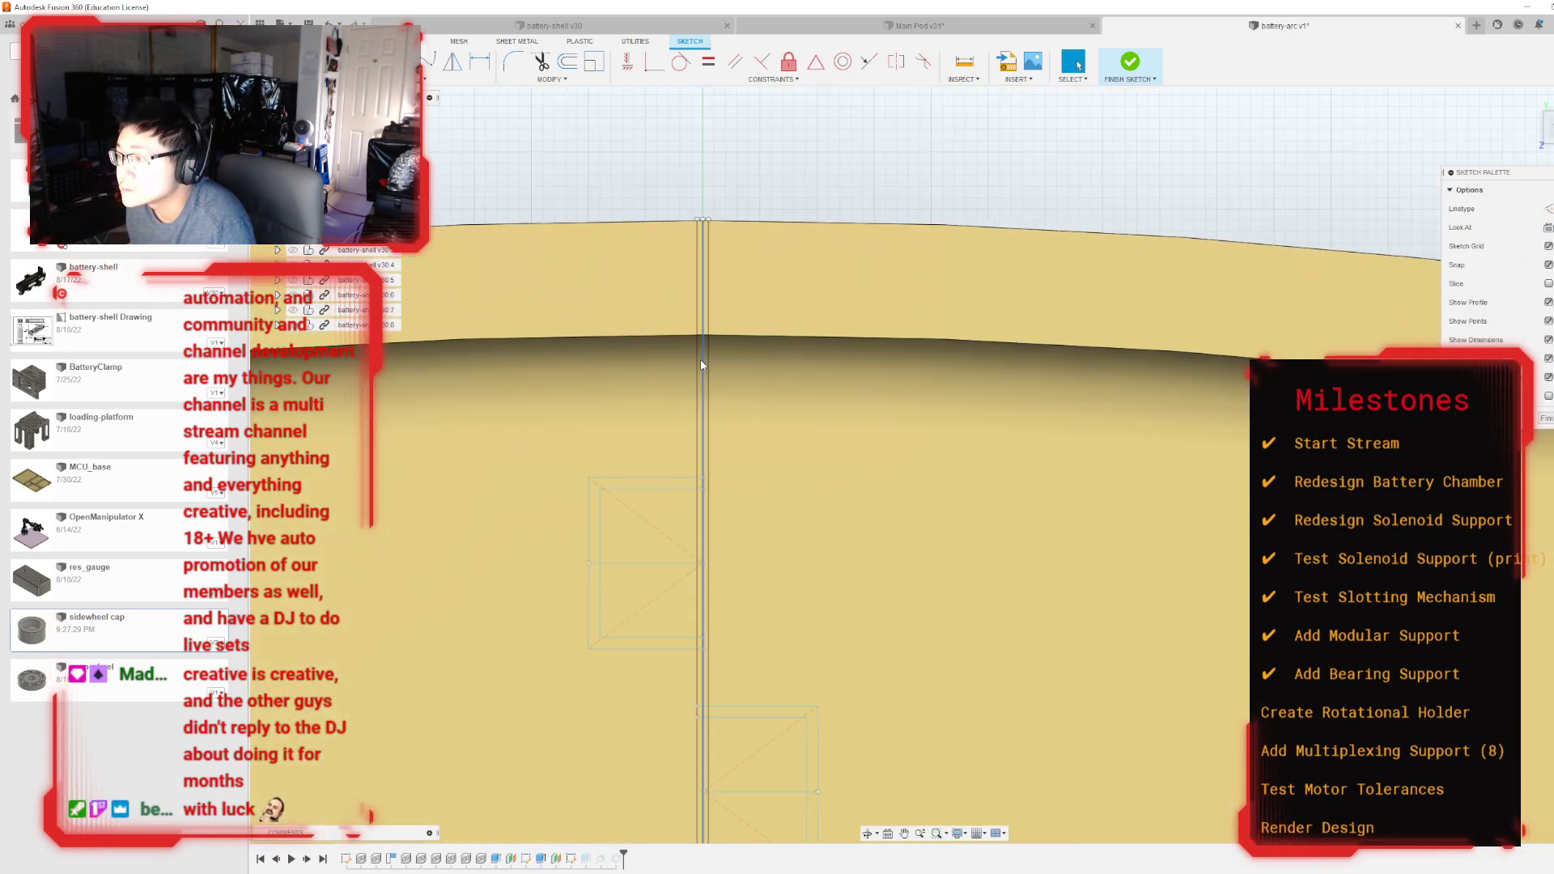
pyautogui.scroll(-2, 725, 210)
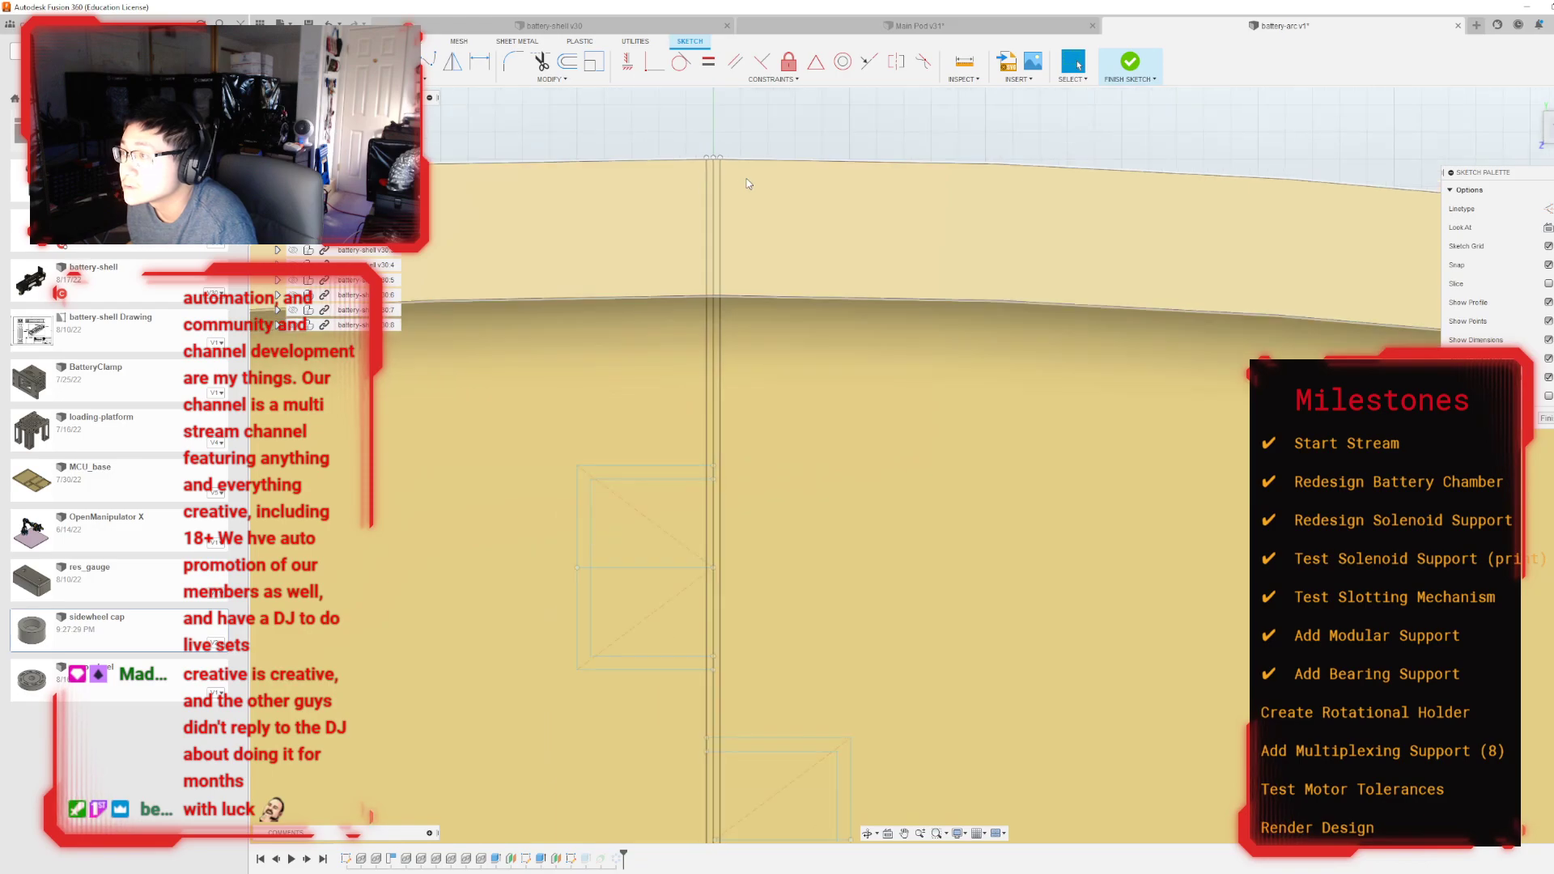
pyautogui.scroll(-3, 740, 214)
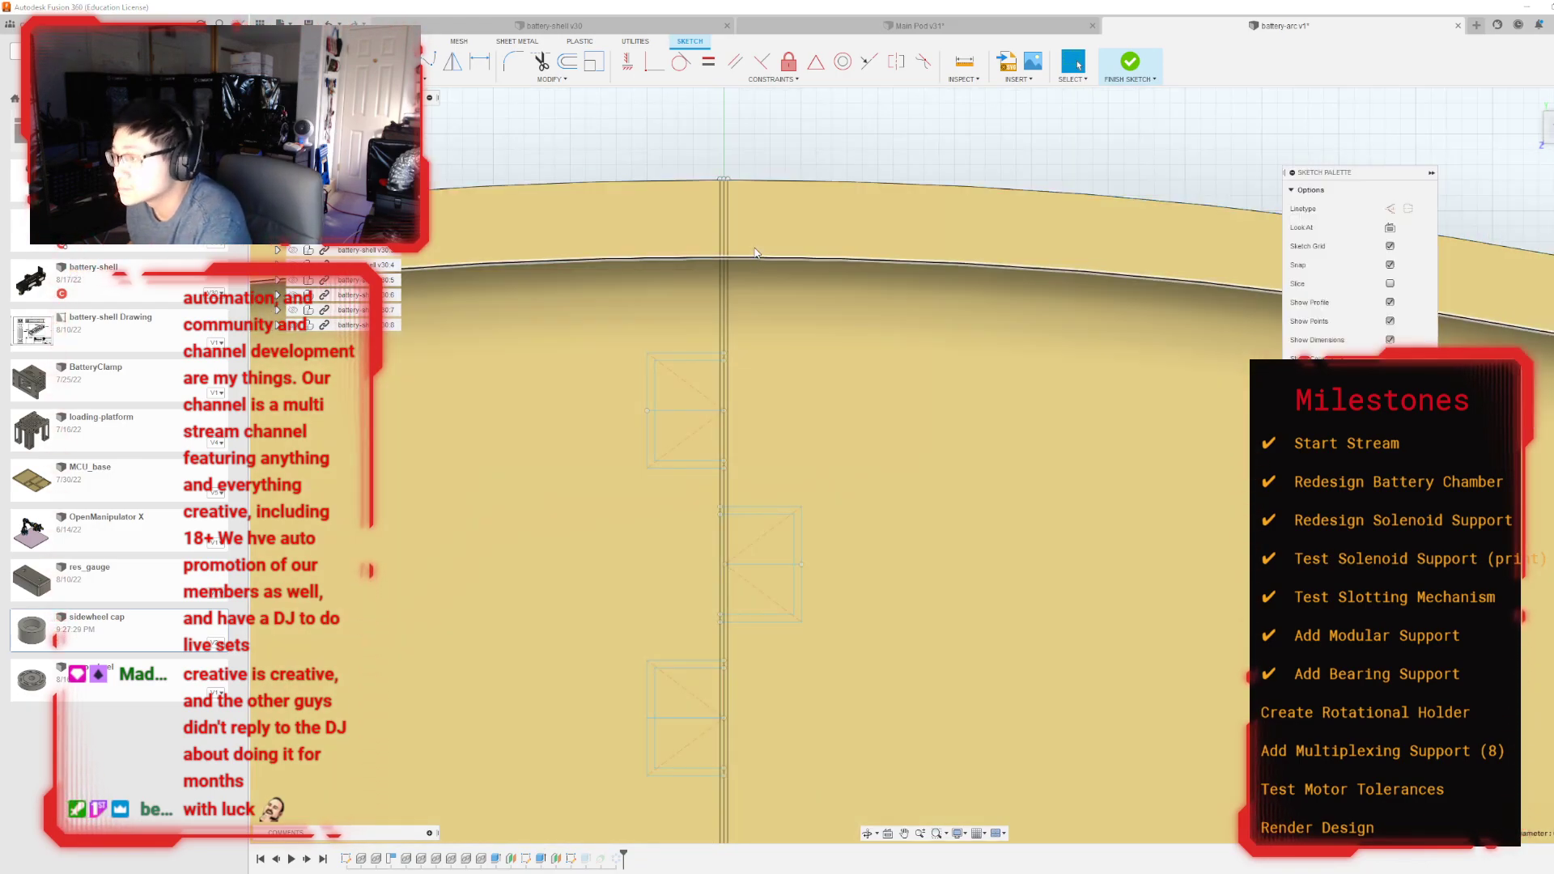
pyautogui.scroll(6, 748, 187)
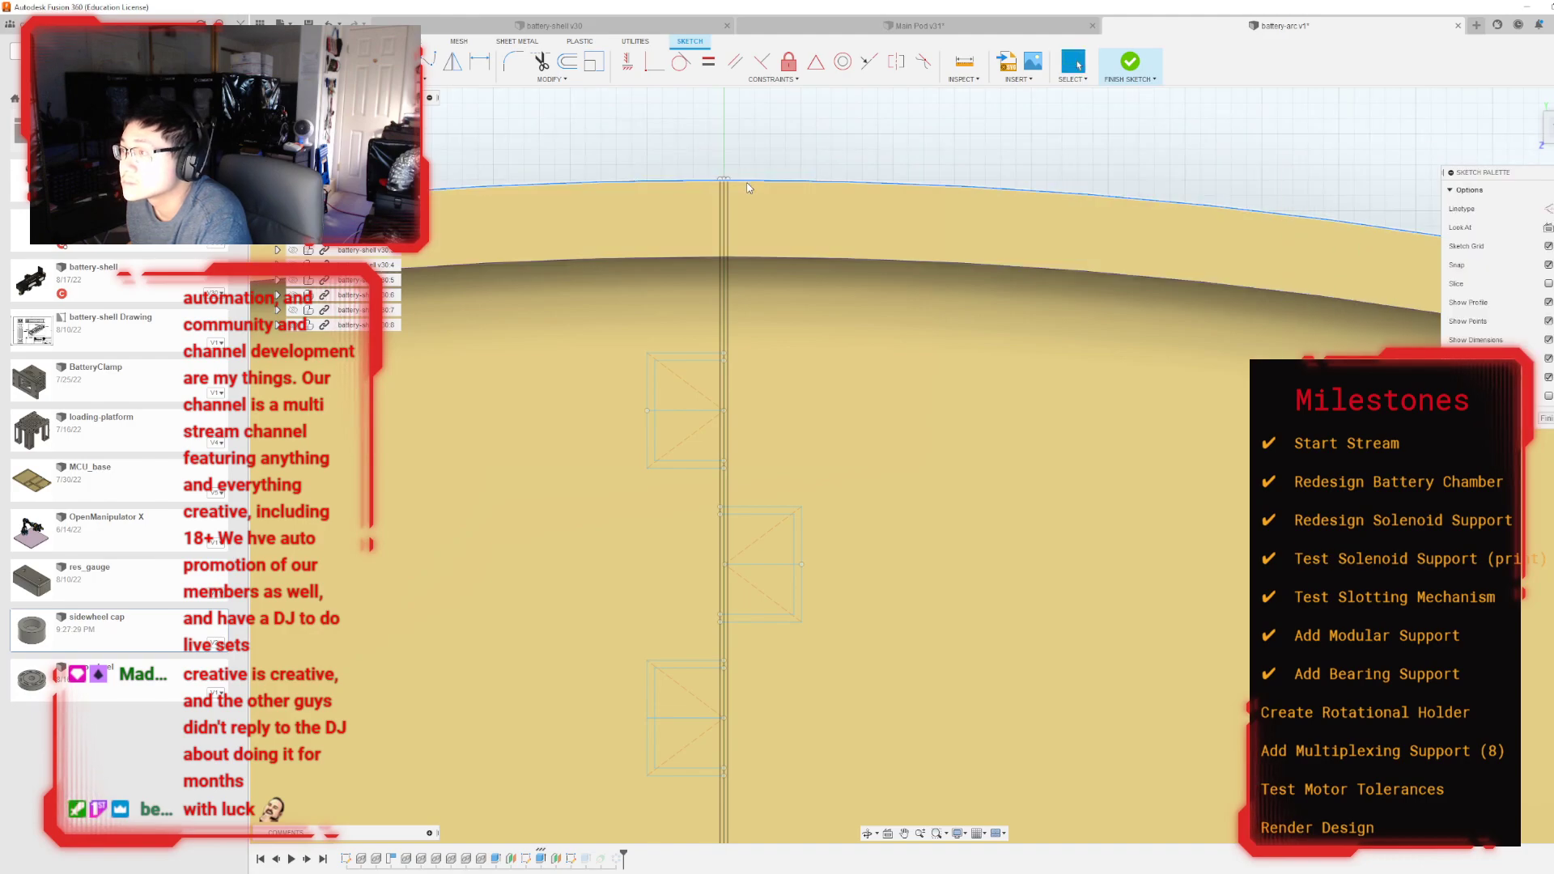
pyautogui.scroll(-4, 715, 174)
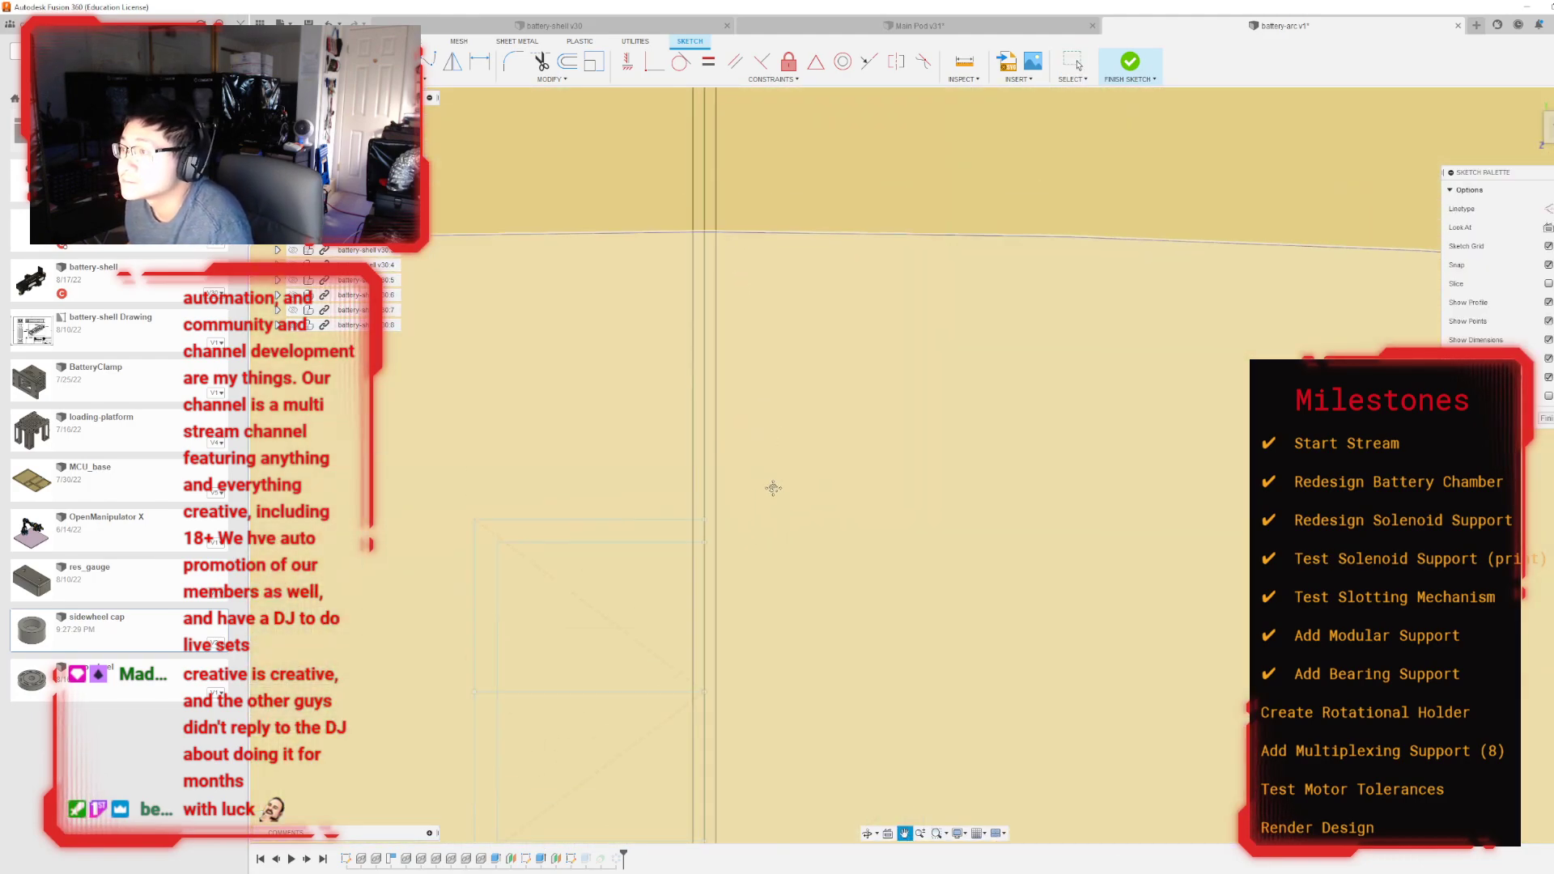
pyautogui.scroll(-5, 716, 355)
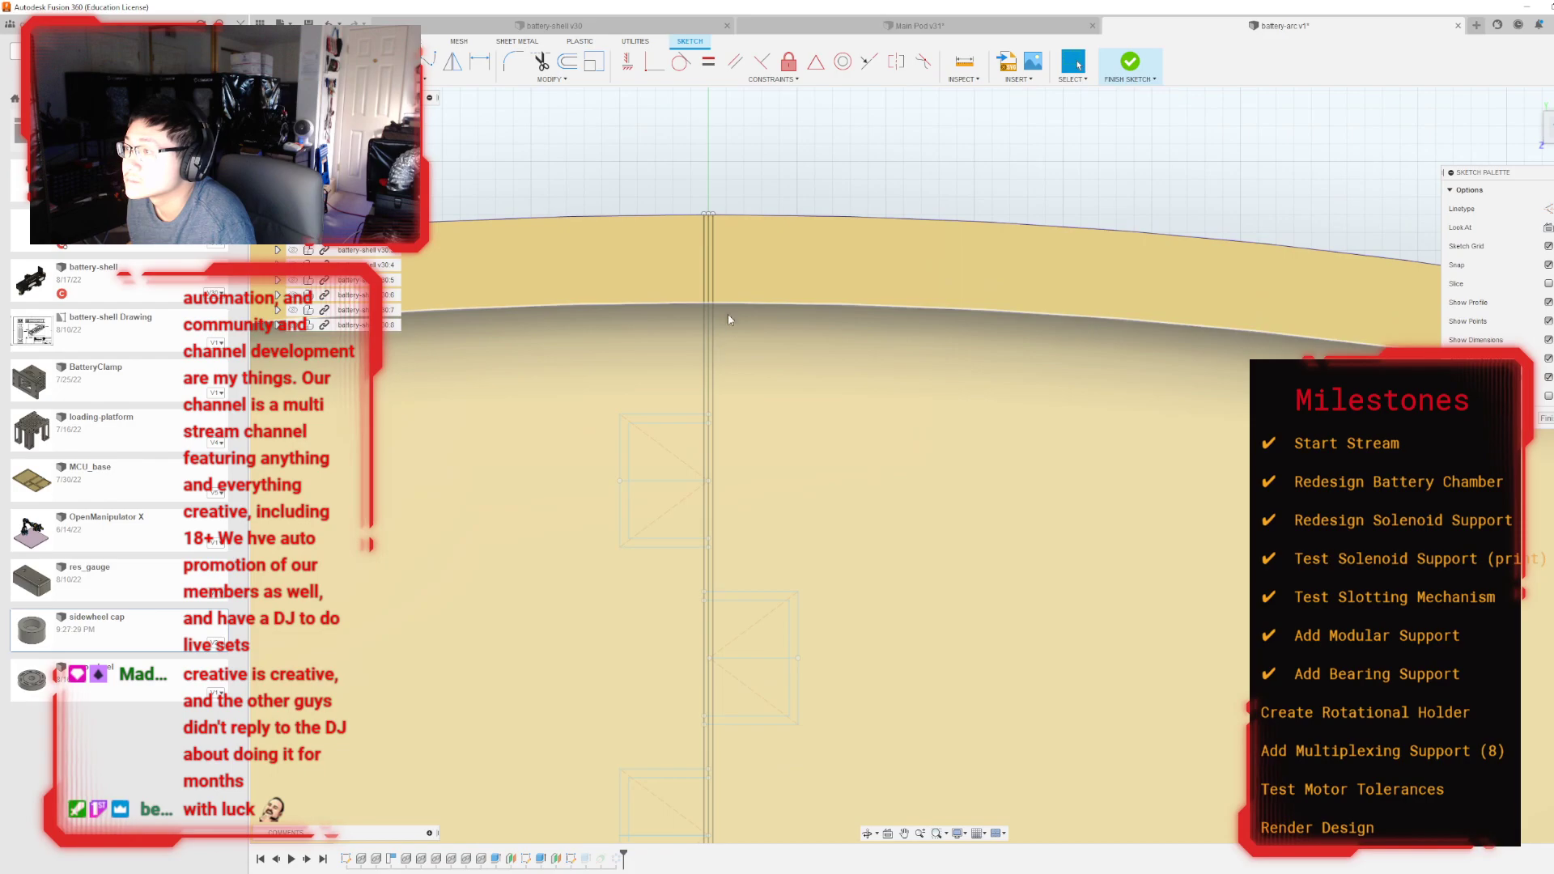
pyautogui.scroll(-2, 709, 215)
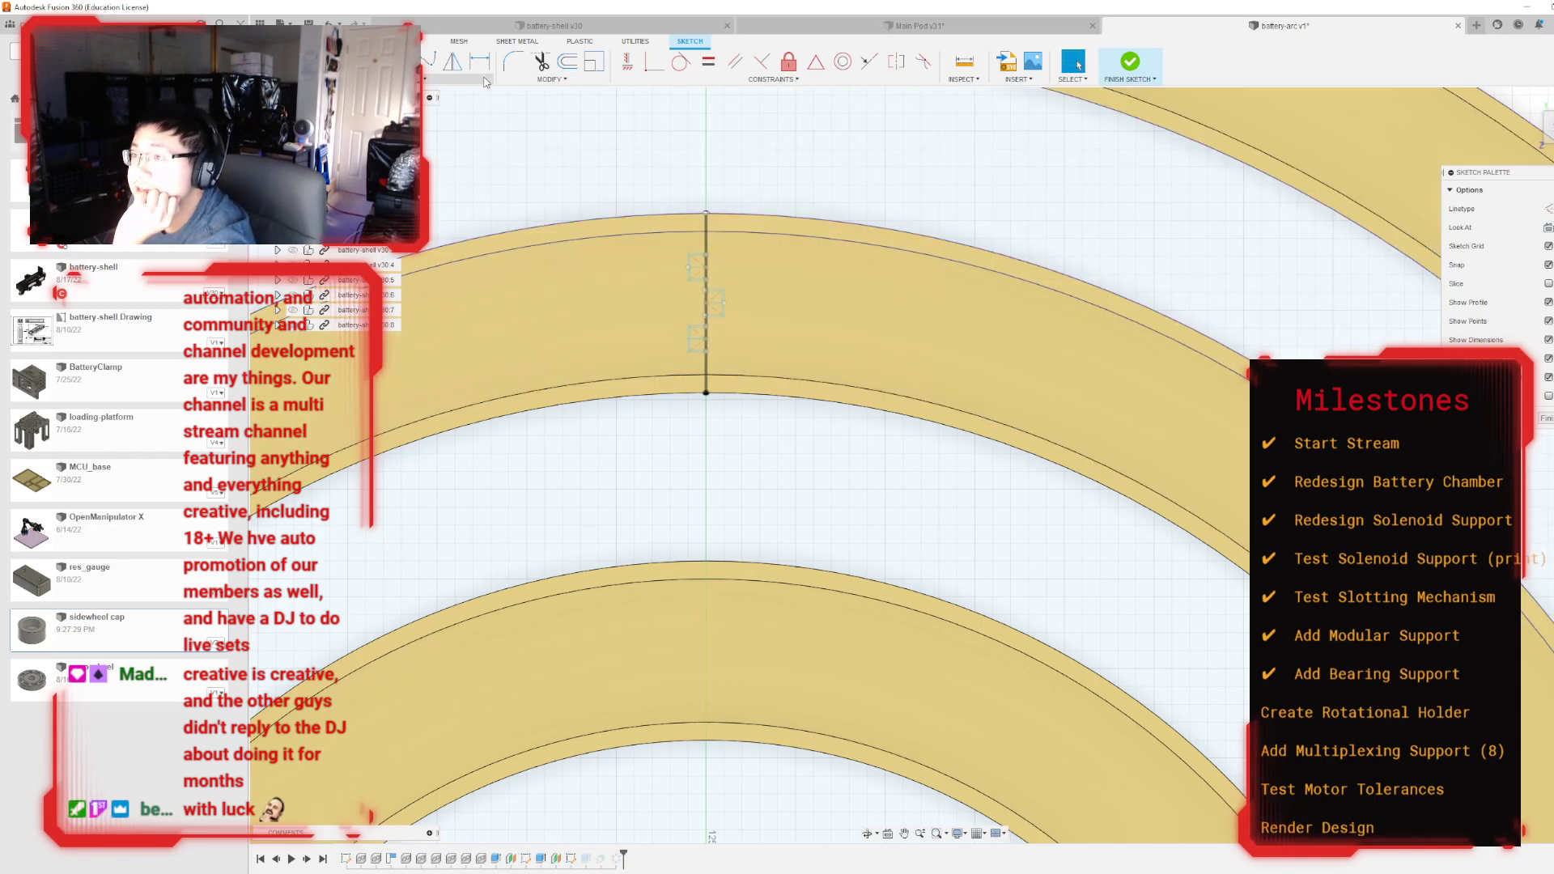
# Step: Rectangular-pattern the middle ring's joint profile inward onto the innermost ring with a quantity of 2 and a distance of -97 mm, and finish the sketch
pyautogui.click(403, 272)
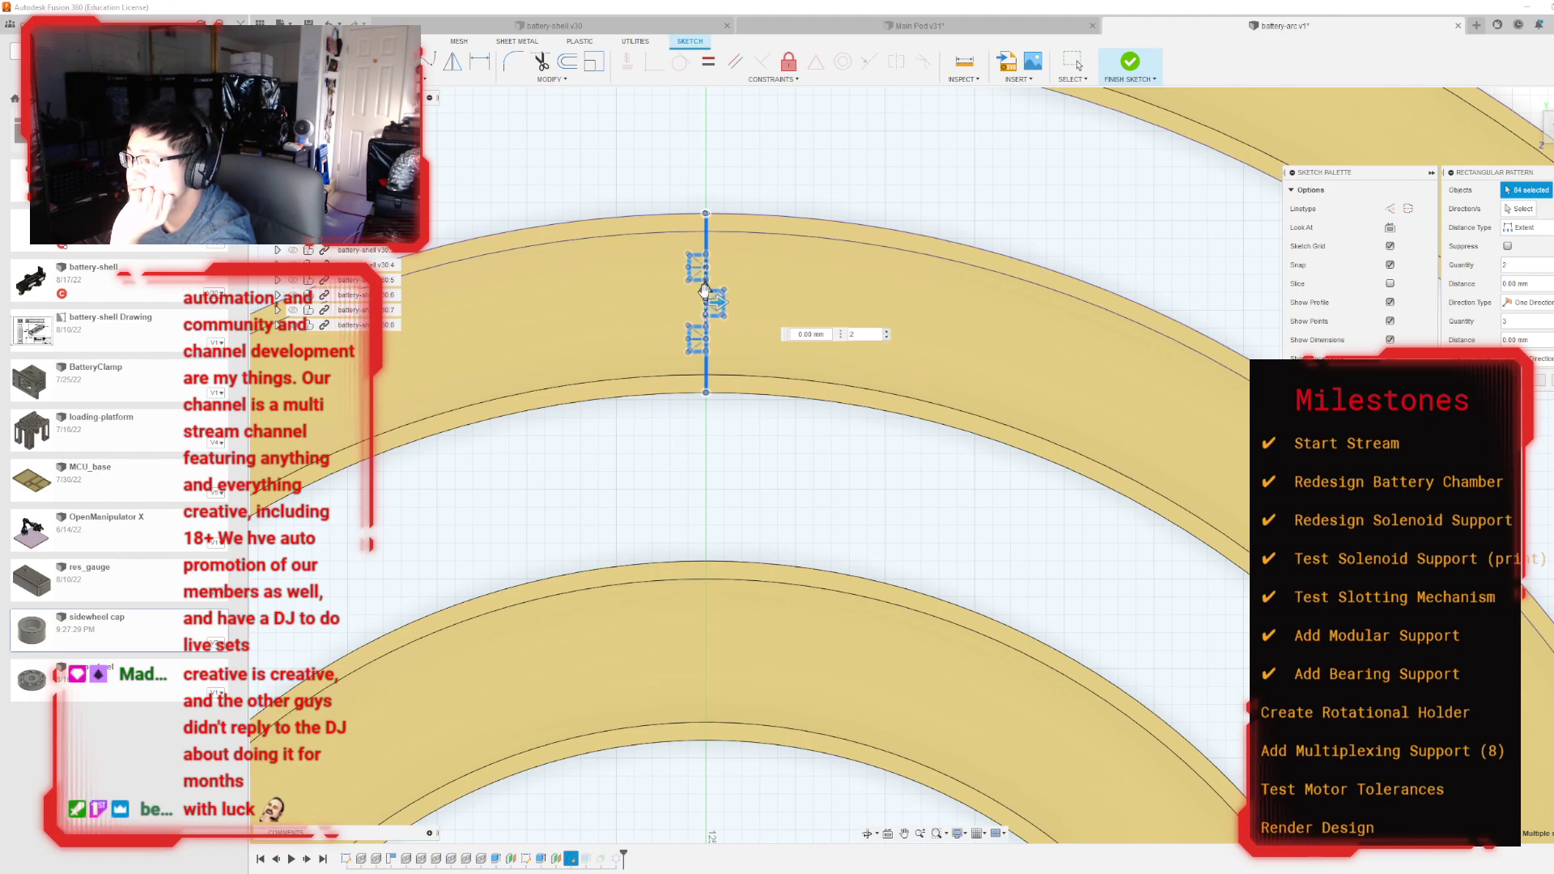
pyautogui.moveTo(714, 400); pyautogui.dragTo(712, 544)
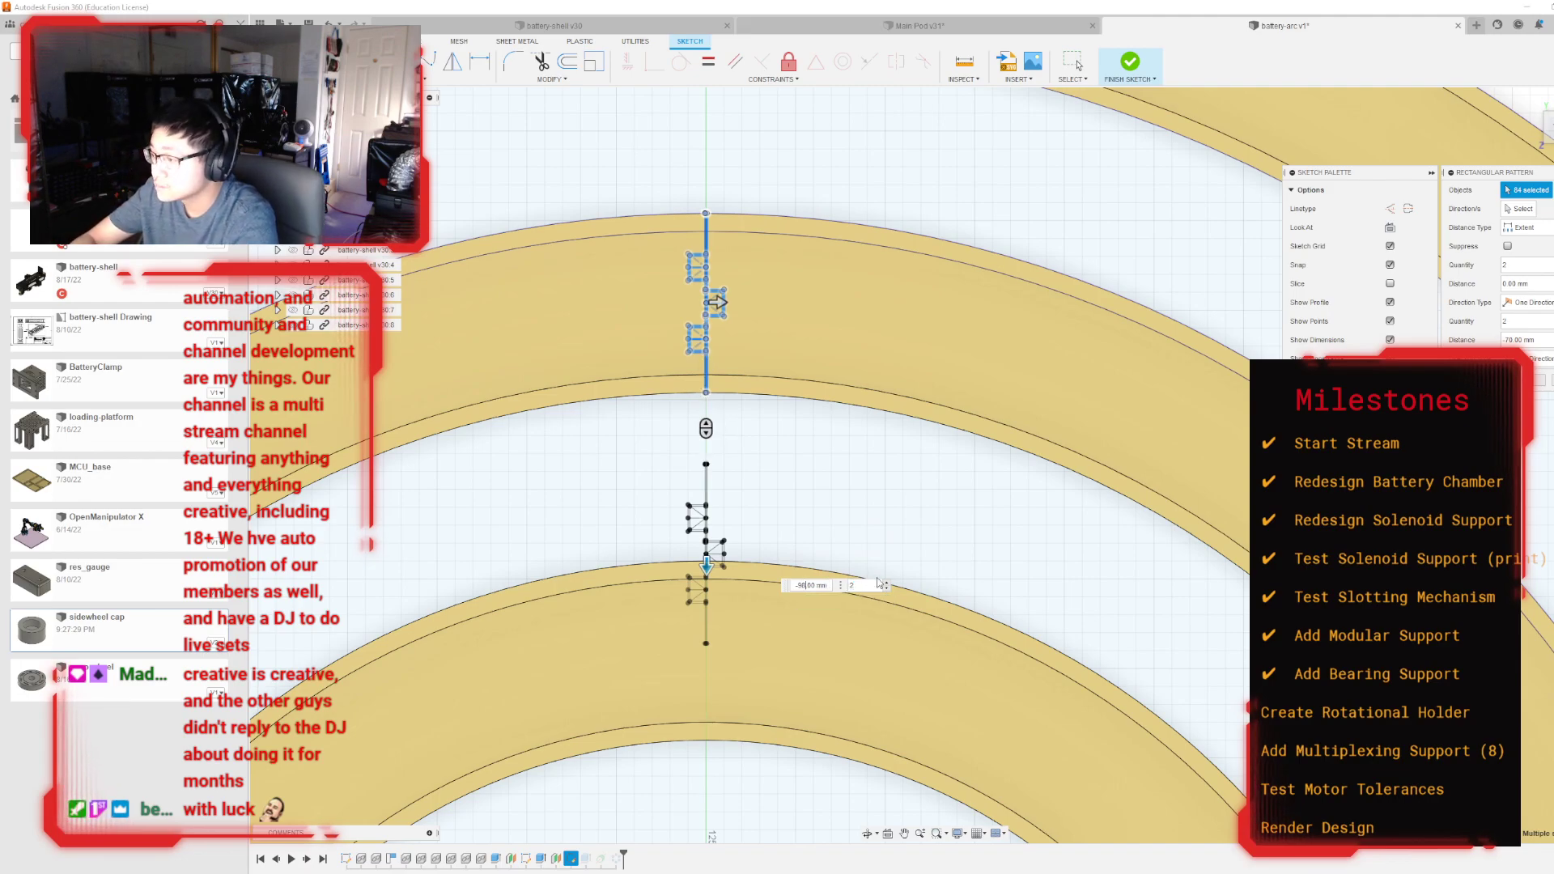
pyautogui.press('Tab')
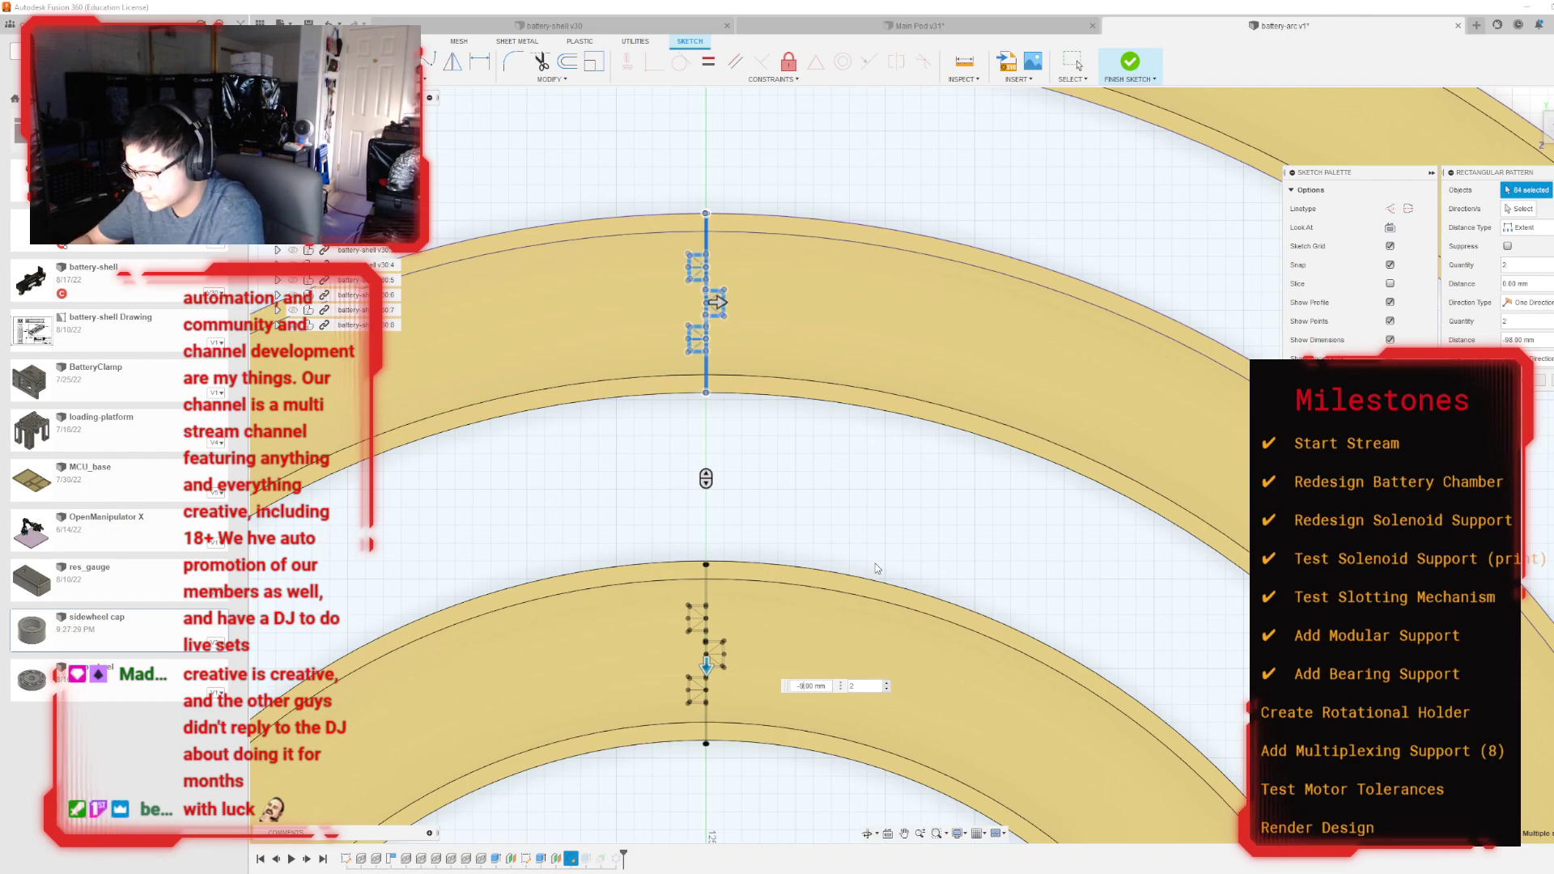
pyautogui.write('-97')
pyautogui.press('Tab')
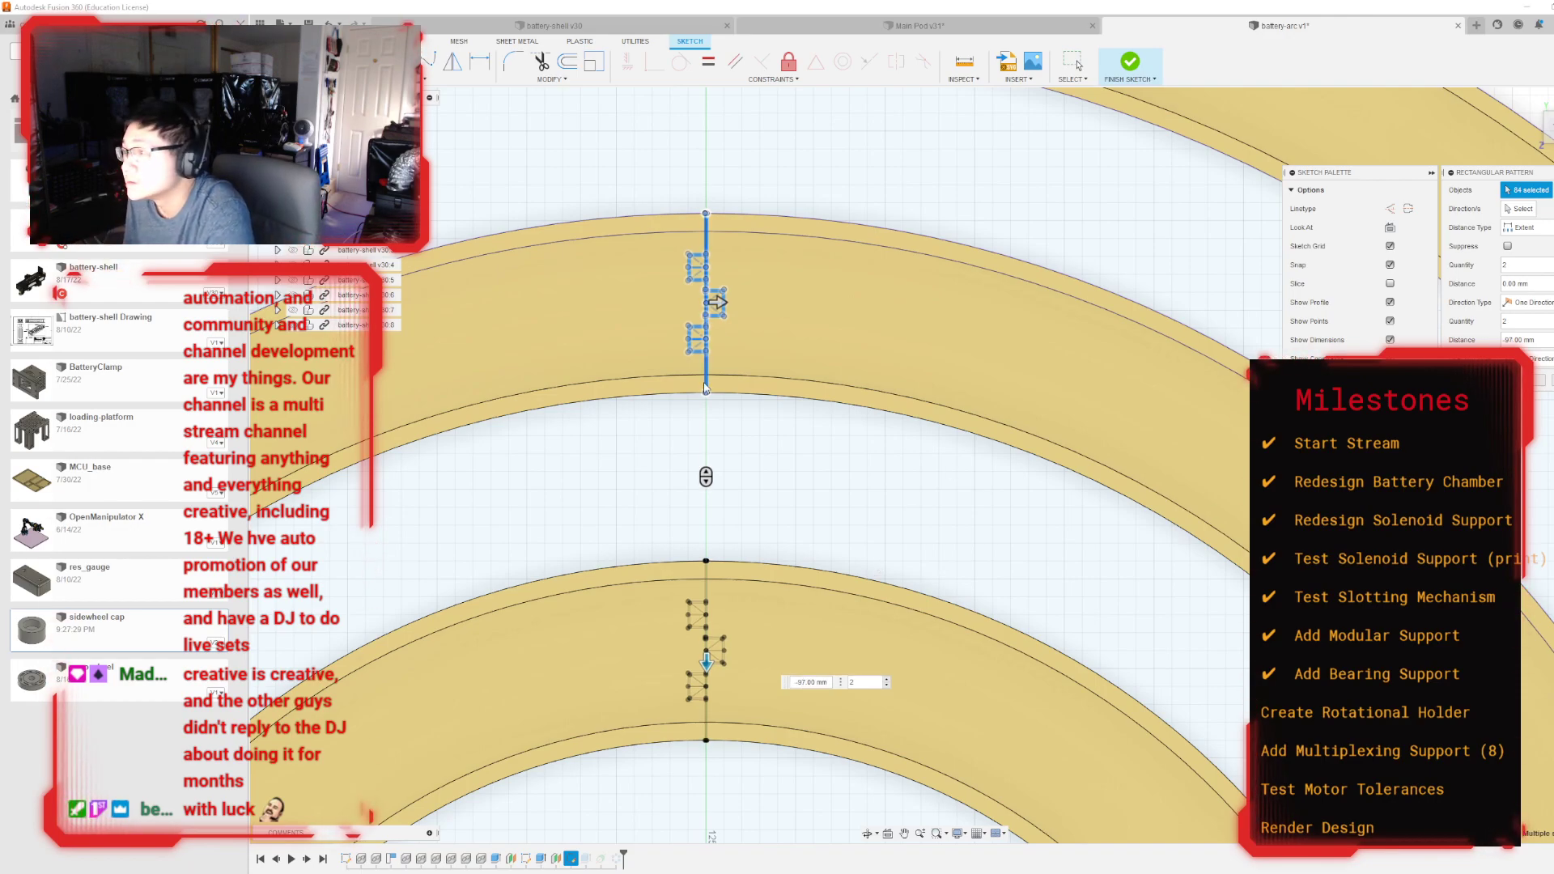
pyautogui.press('Return')
pyautogui.scroll(-5, 706, 477)
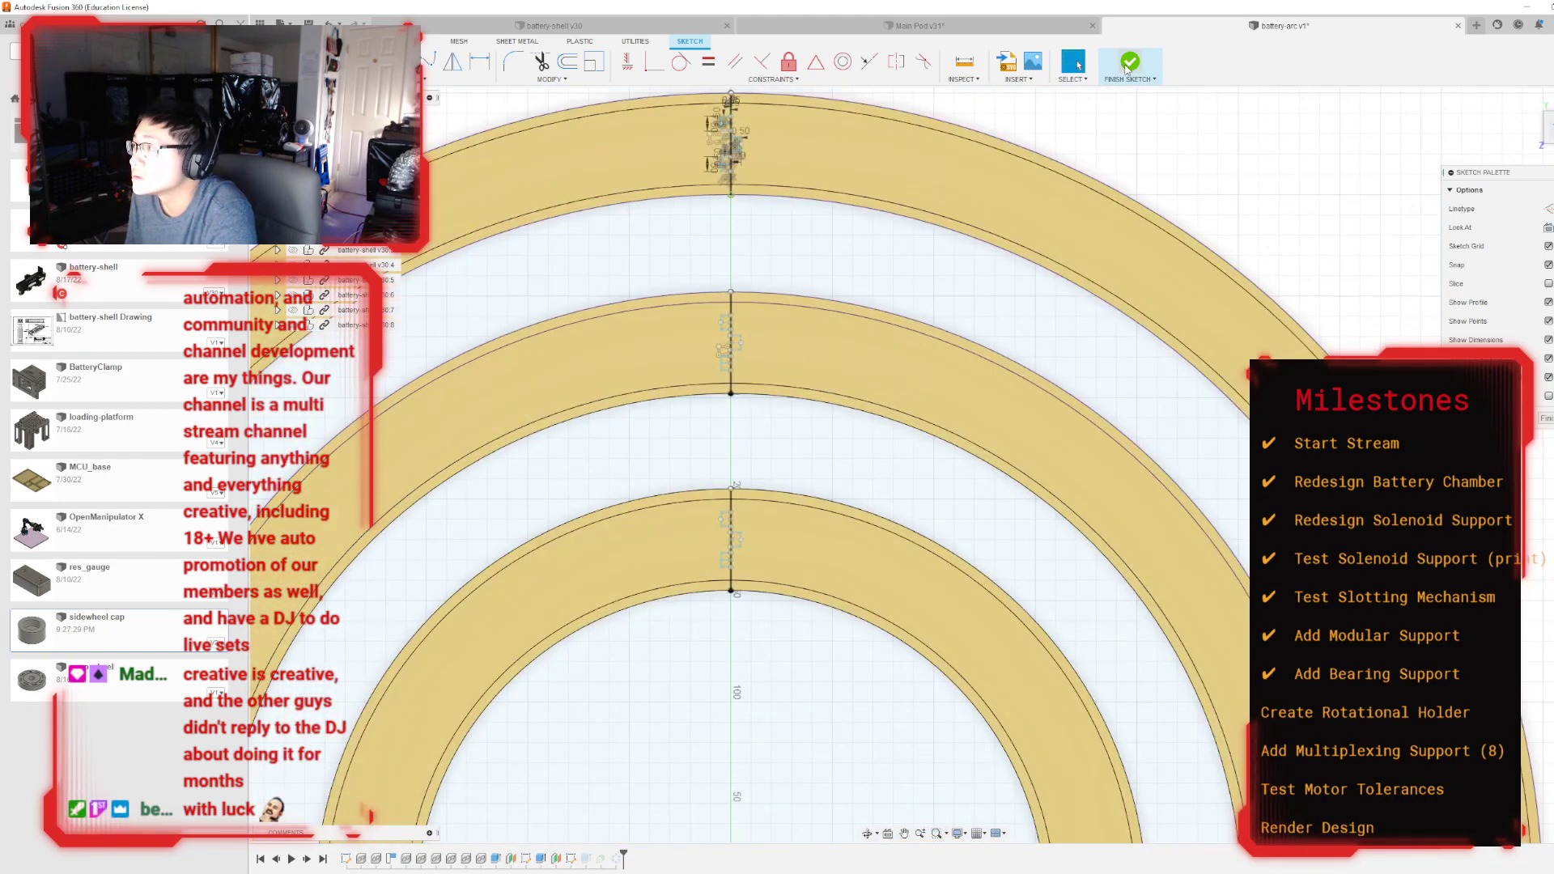
pyautogui.click(1129, 77)
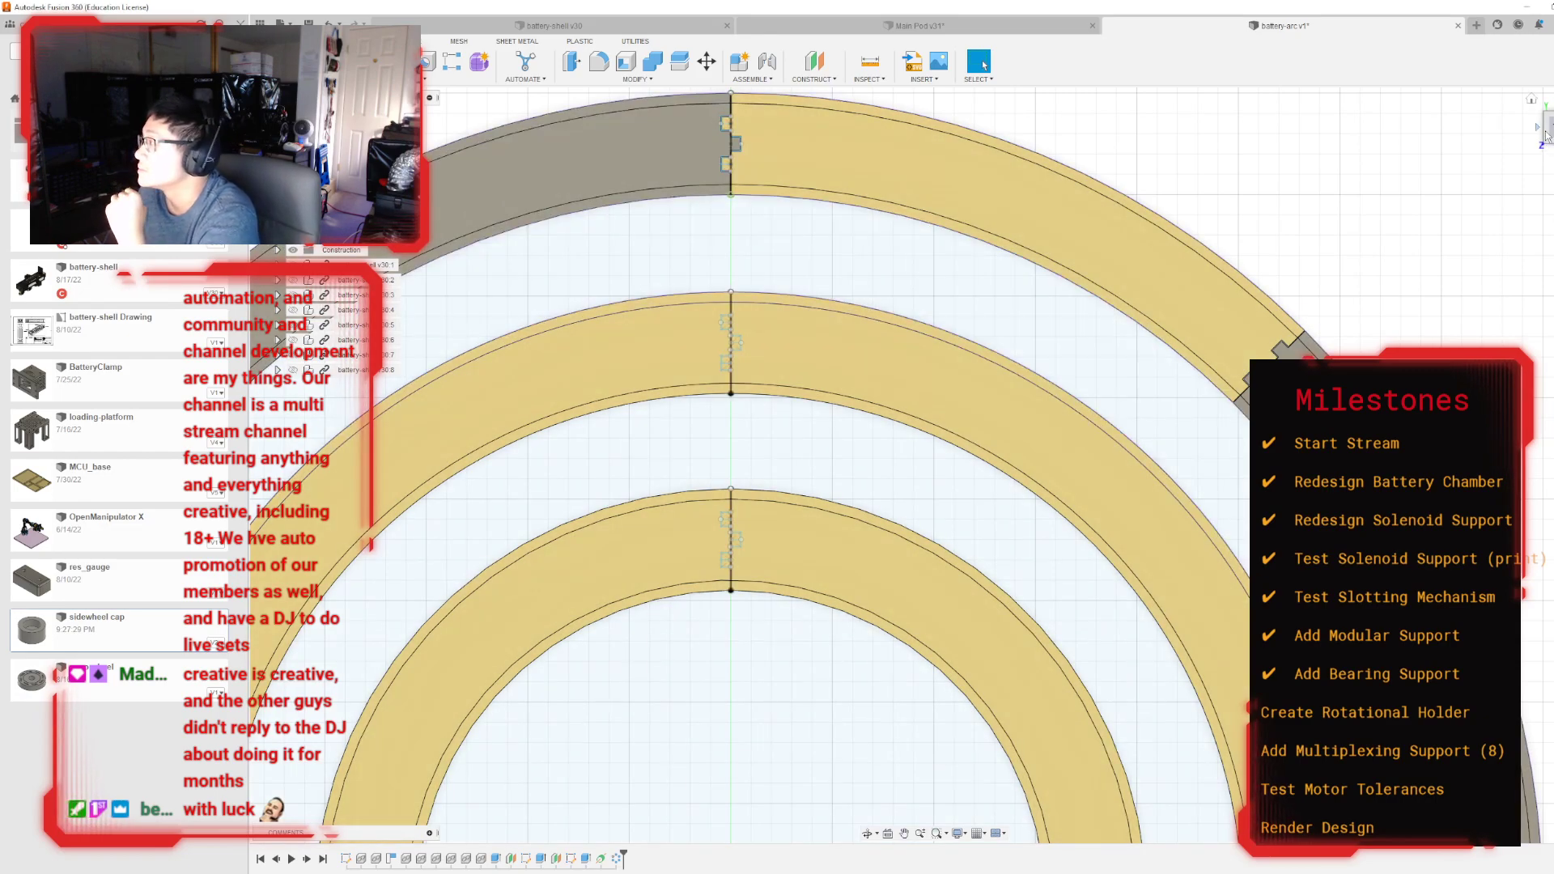
# Step: Examine the copied joint profiles from the underside of the rings, especially where they meet the rings' inner and outer edges
pyautogui.moveTo(1547, 136); pyautogui.dragTo(1481, 209)
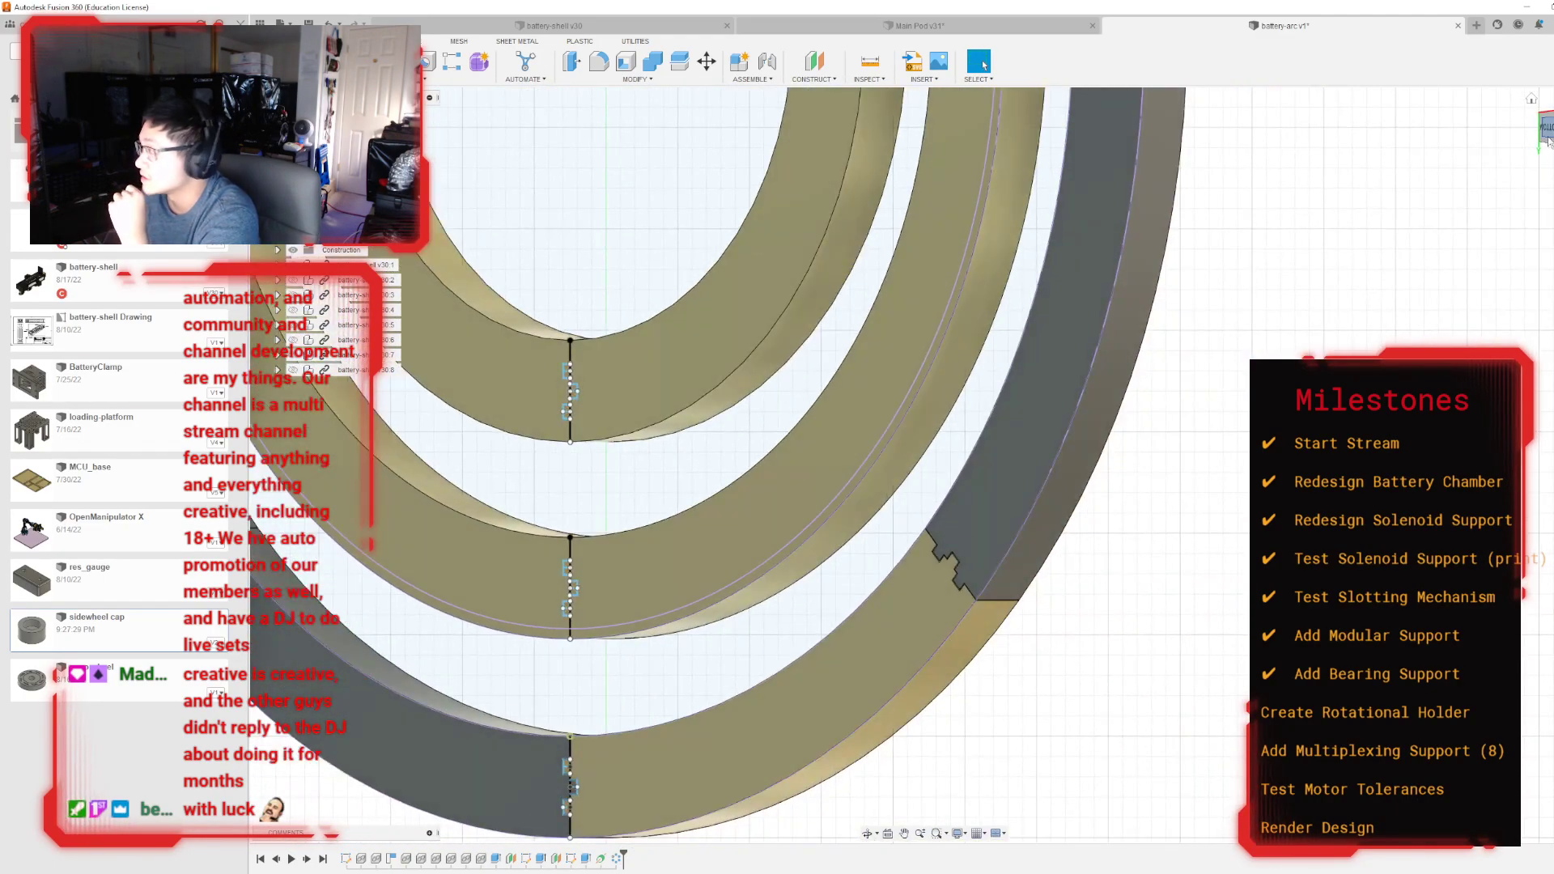
pyautogui.click(1548, 140)
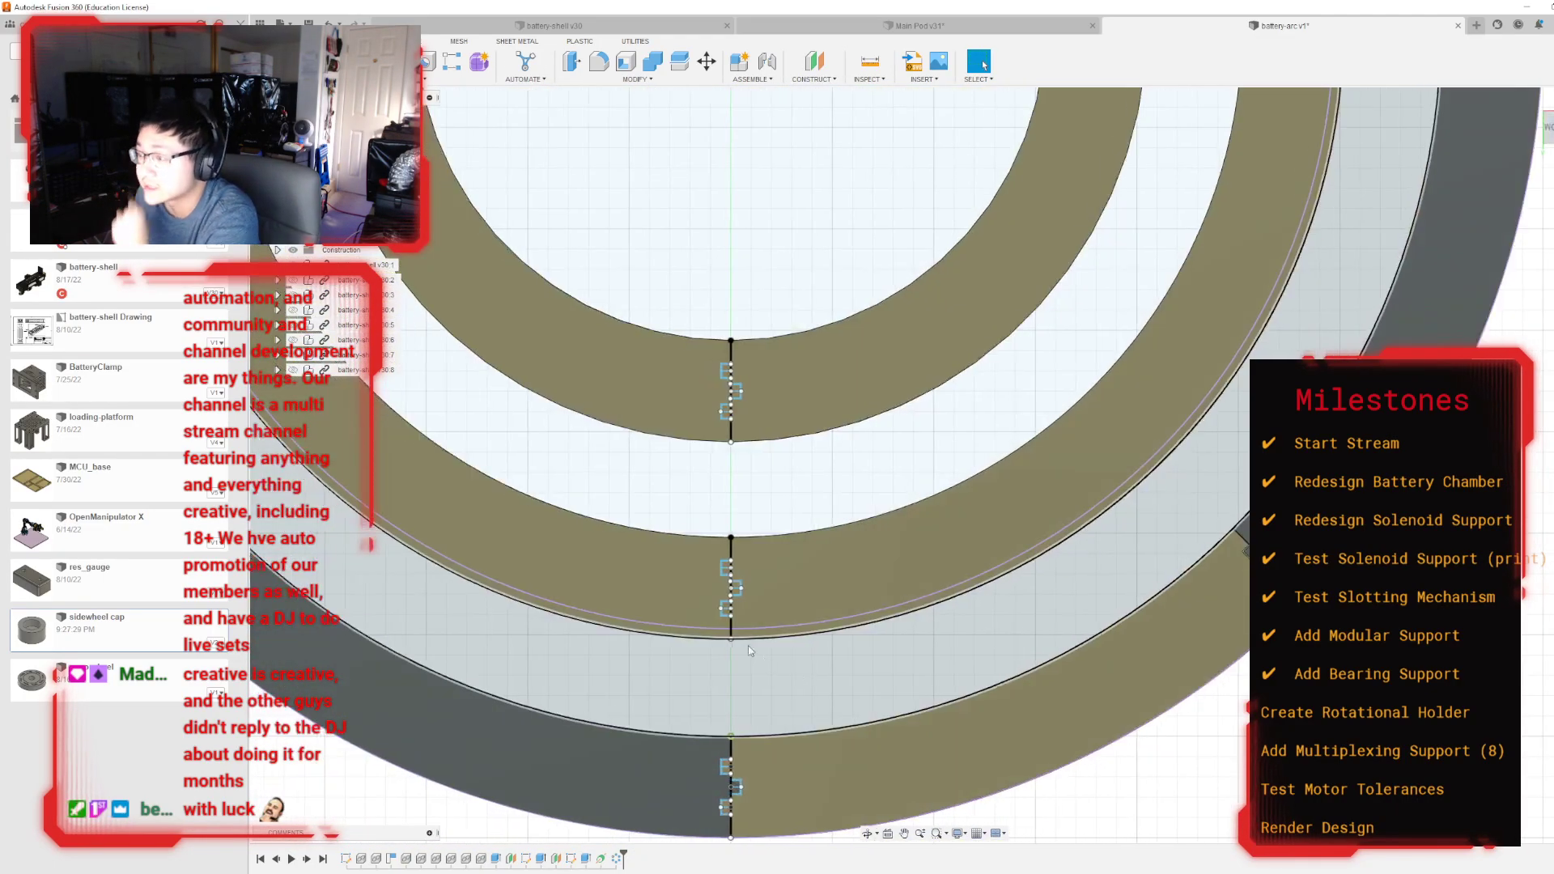
pyautogui.scroll(5, 743, 623)
pyautogui.scroll(-2, 747, 620)
pyautogui.scroll(10, 748, 630)
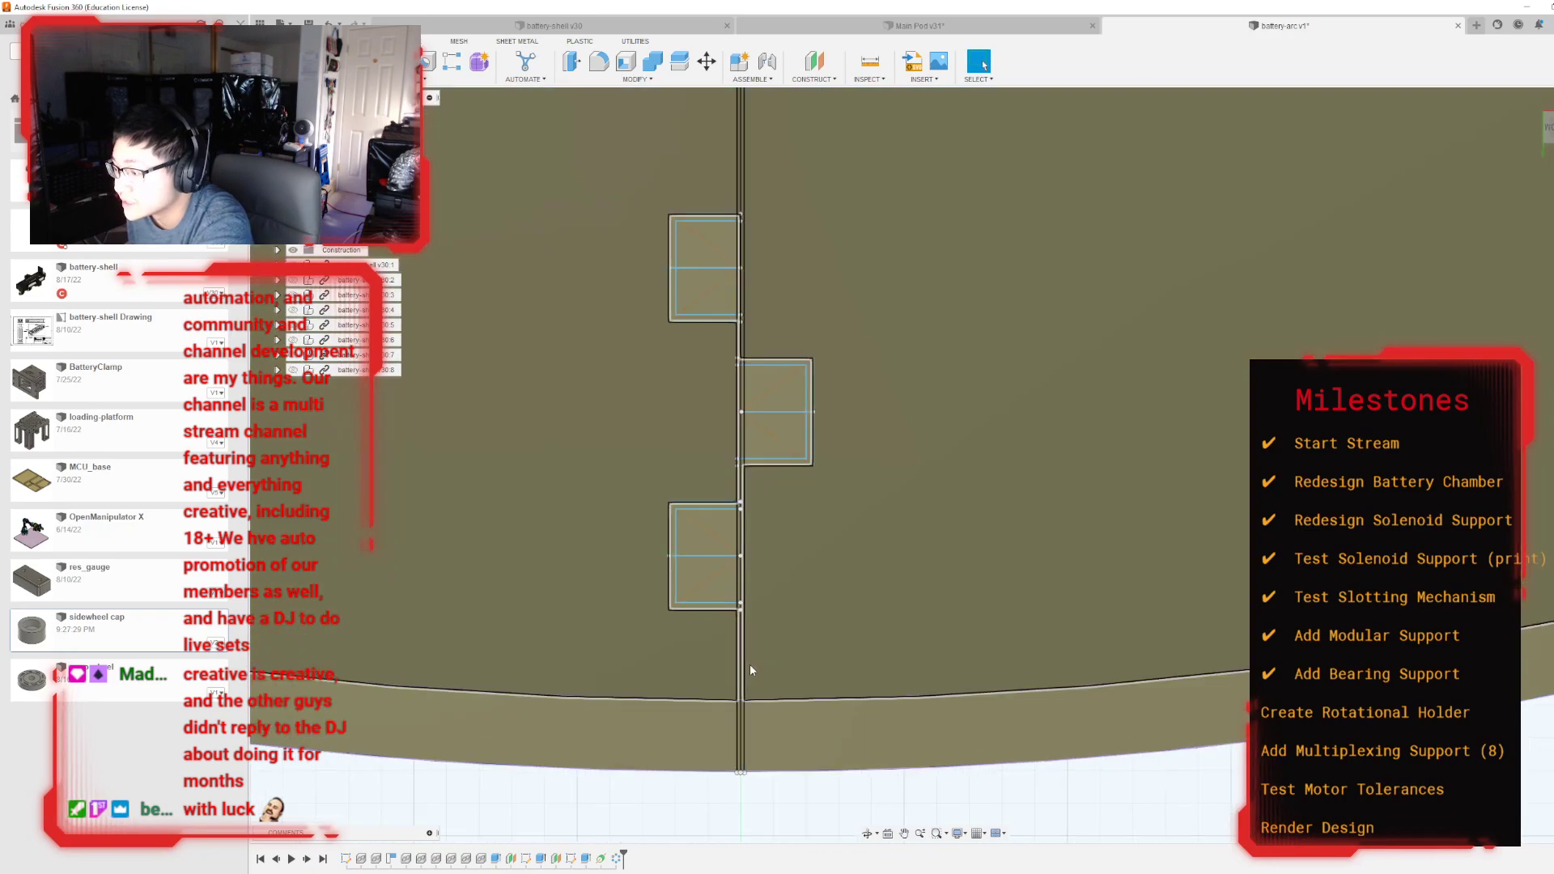
pyautogui.scroll(-6, 758, 780)
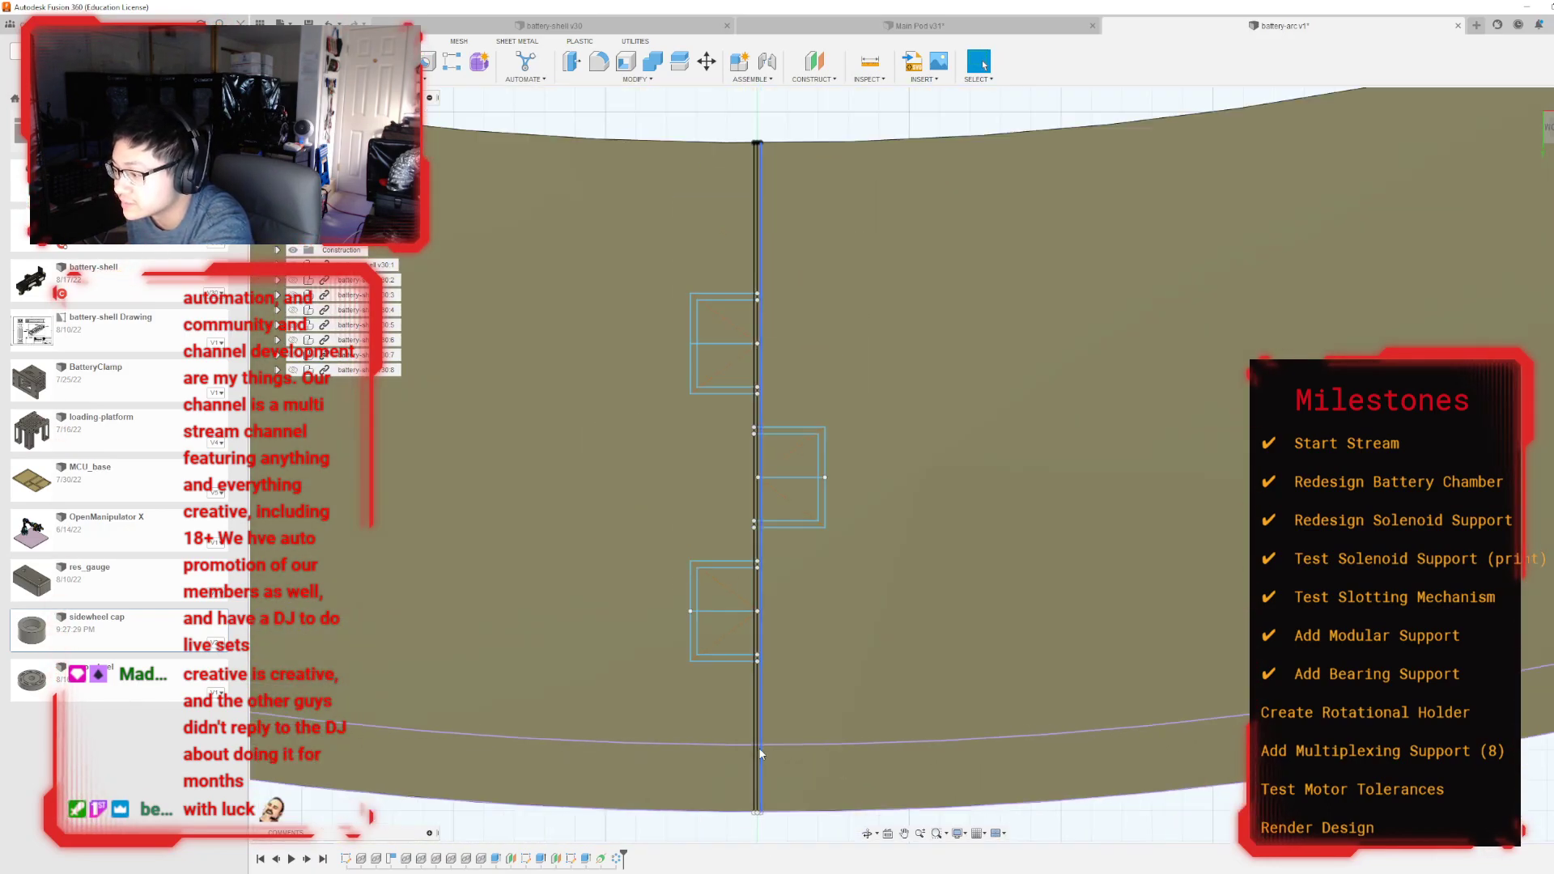
pyautogui.scroll(8, 755, 774)
pyautogui.scroll(-8, 765, 749)
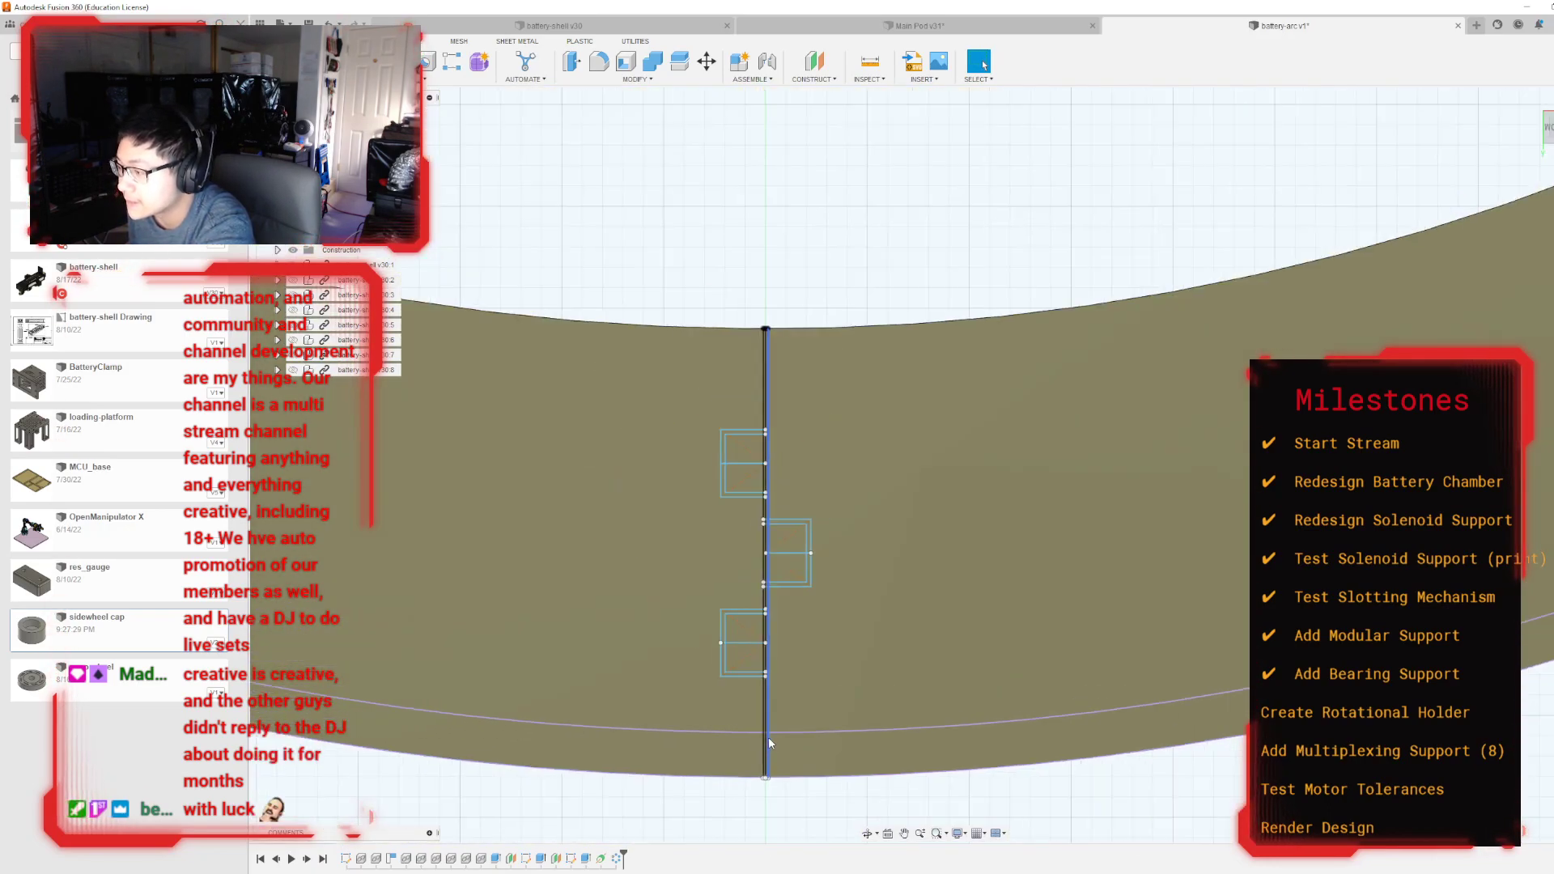
pyautogui.scroll(10, 813, 552)
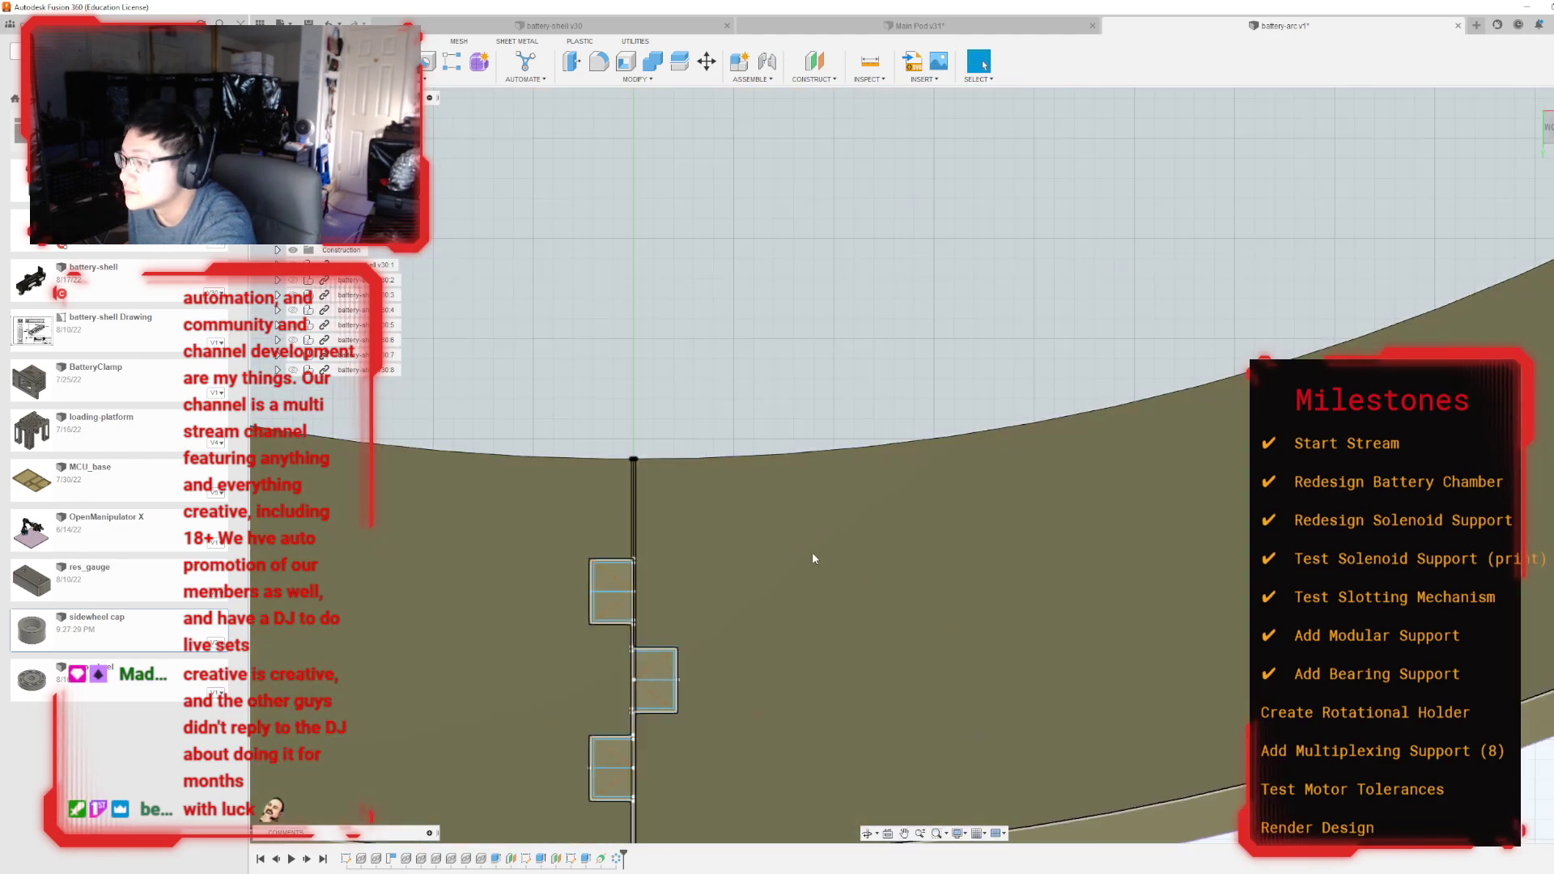
pyautogui.scroll(-4, 603, 505)
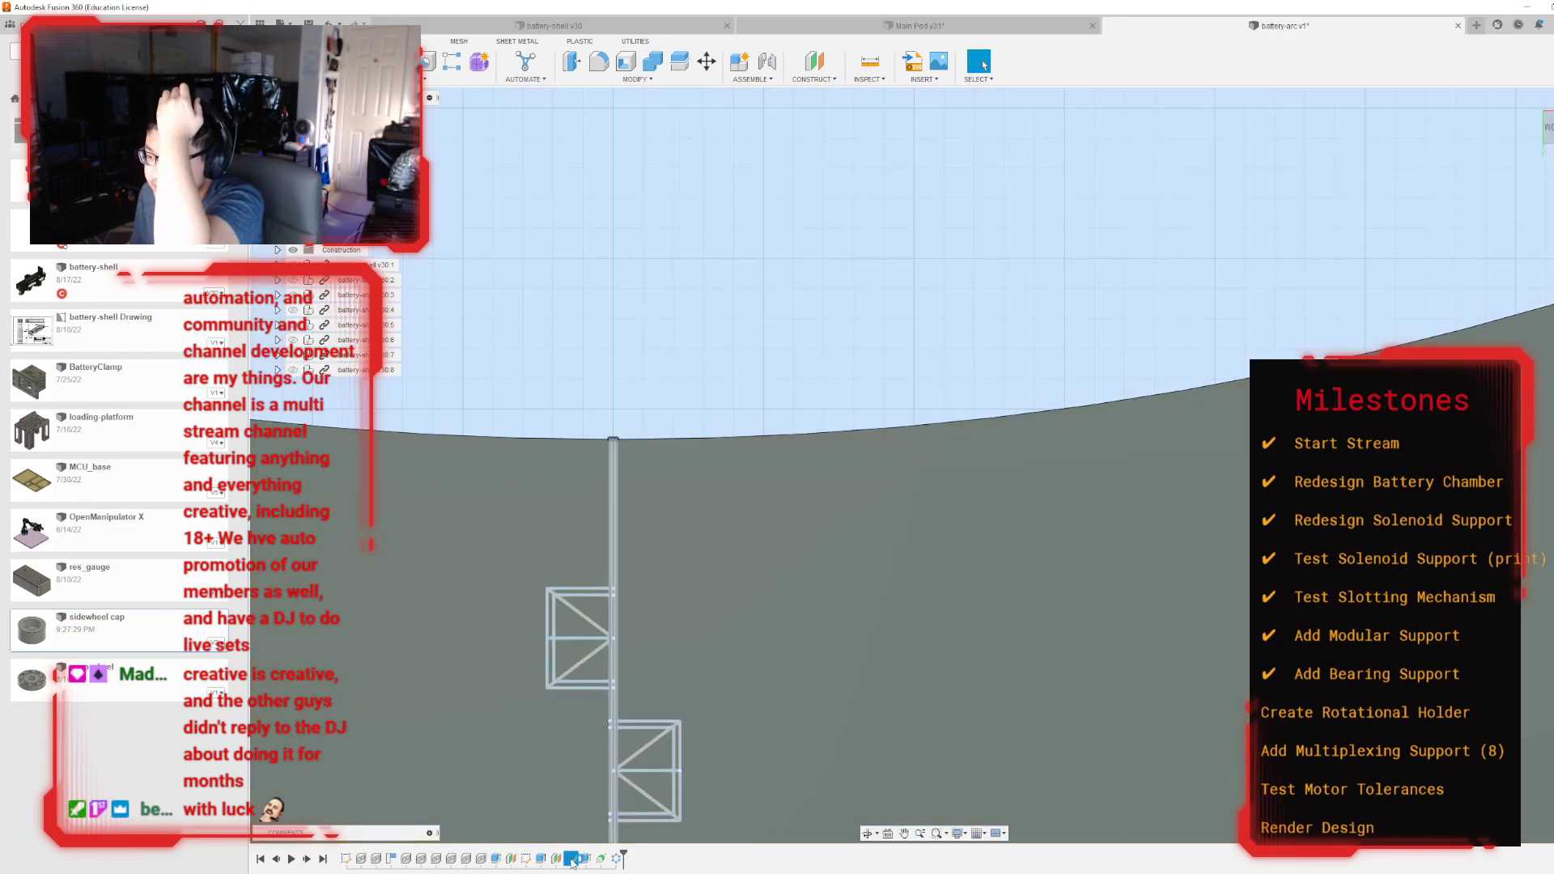
# Step: Reopen the joint sketch, inspect the copied profiles on the middle and innermost rings from above and below, and finish the sketch
pyautogui.doubleClick(572, 859)
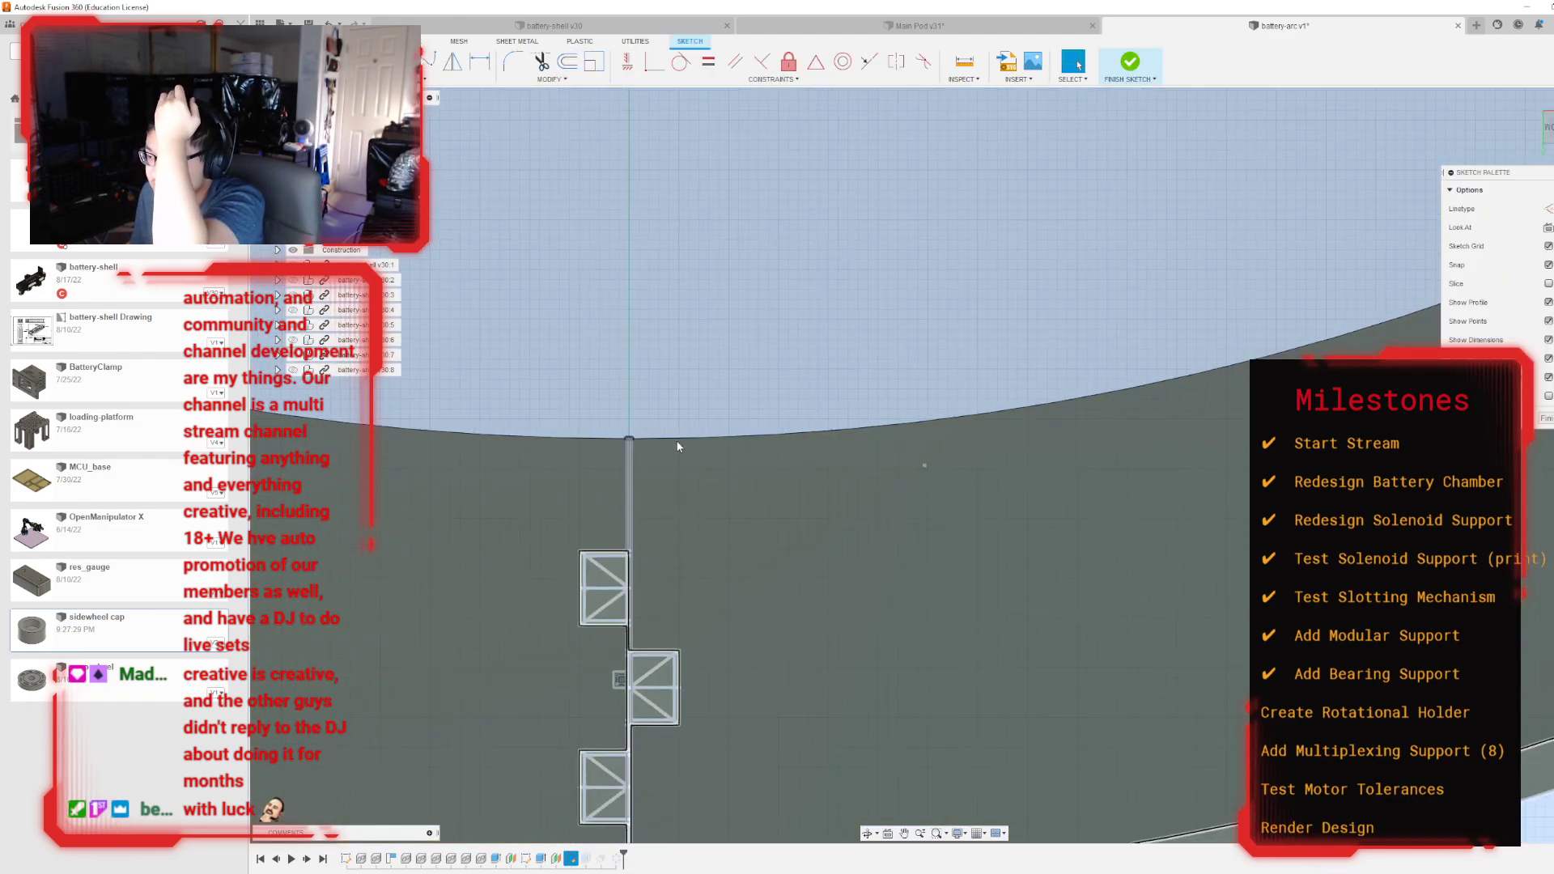
pyautogui.scroll(-5, 686, 465)
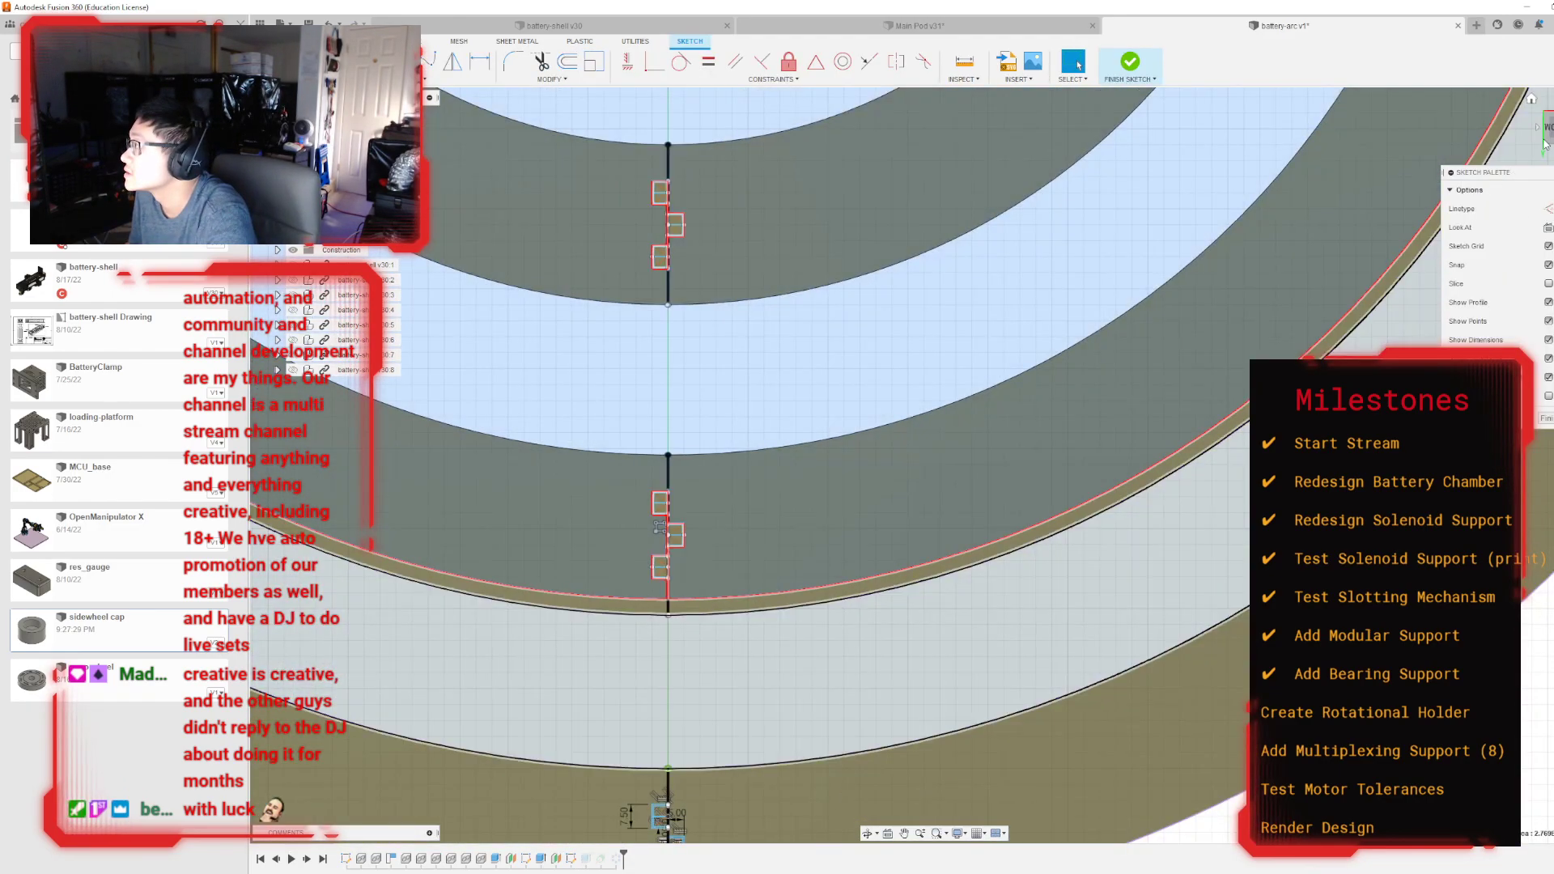
pyautogui.moveTo(924, 465)
pyautogui.keyDown('shift'); pyautogui.mouseDown(button='middle')
pyautogui.moveTo(925, 583)
pyautogui.moveTo(870, 350)
pyautogui.mouseUp(button='middle'); pyautogui.keyUp('shift')
pyautogui.scroll(-4, 863, 346)
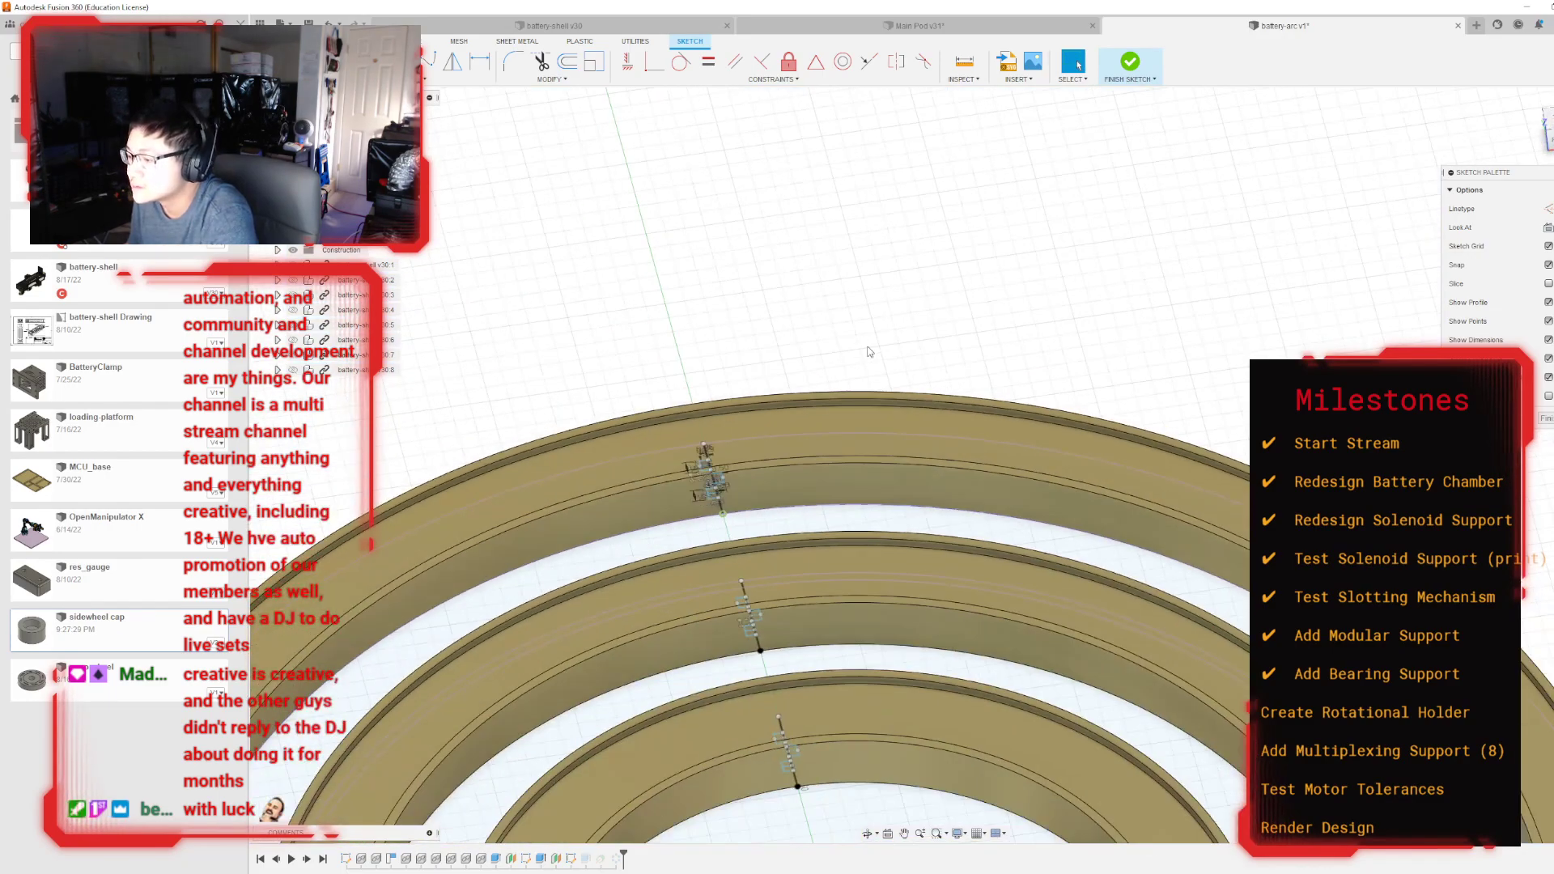
pyautogui.click(1548, 228)
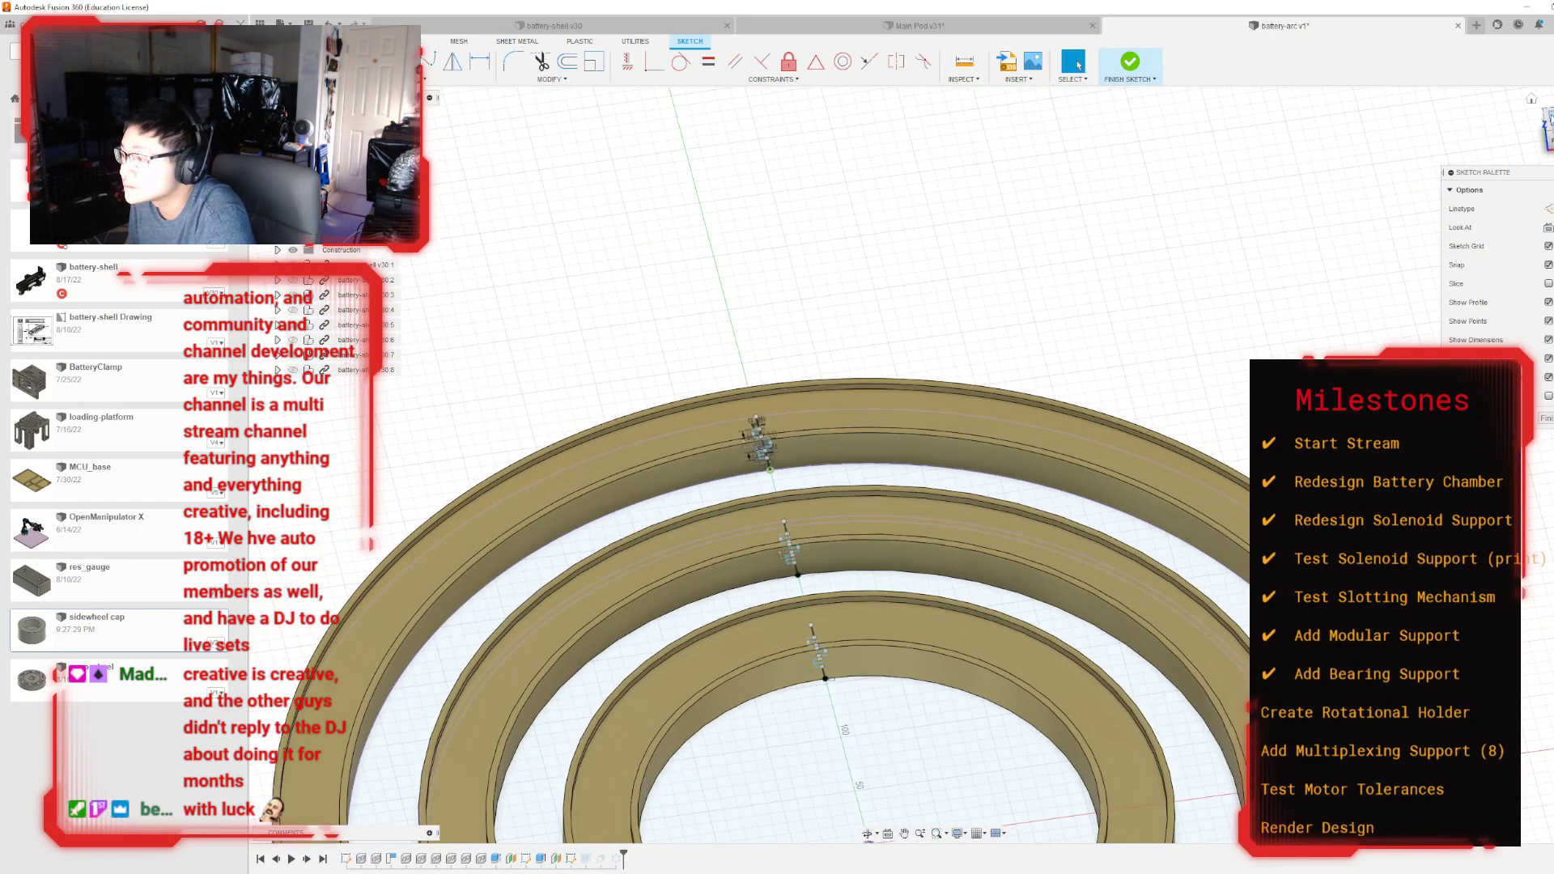
pyautogui.scroll(2, 771, 355)
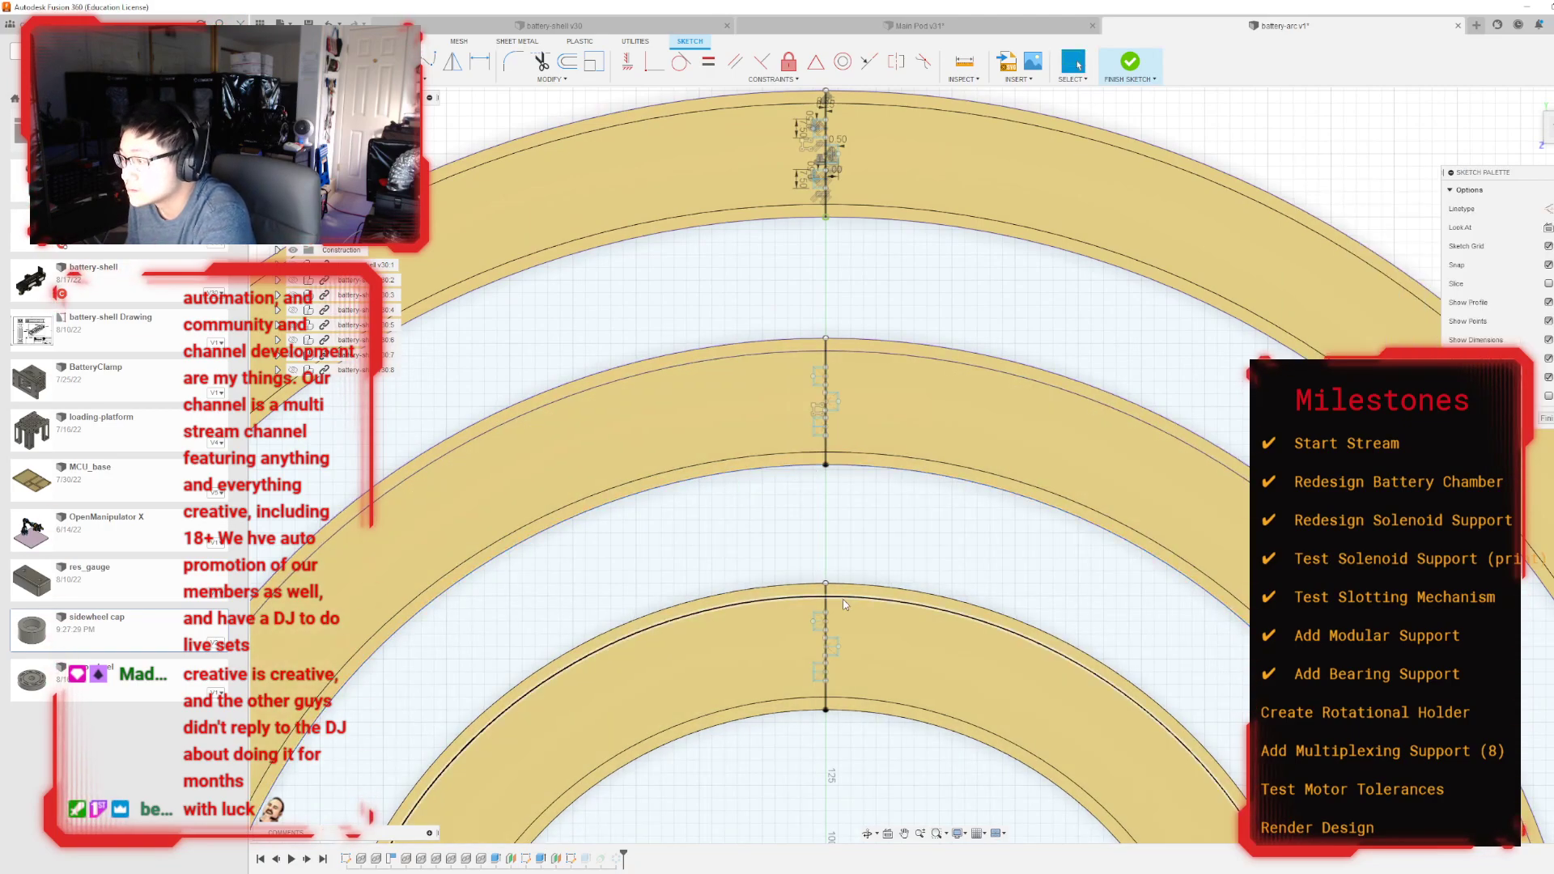
pyautogui.press('p')
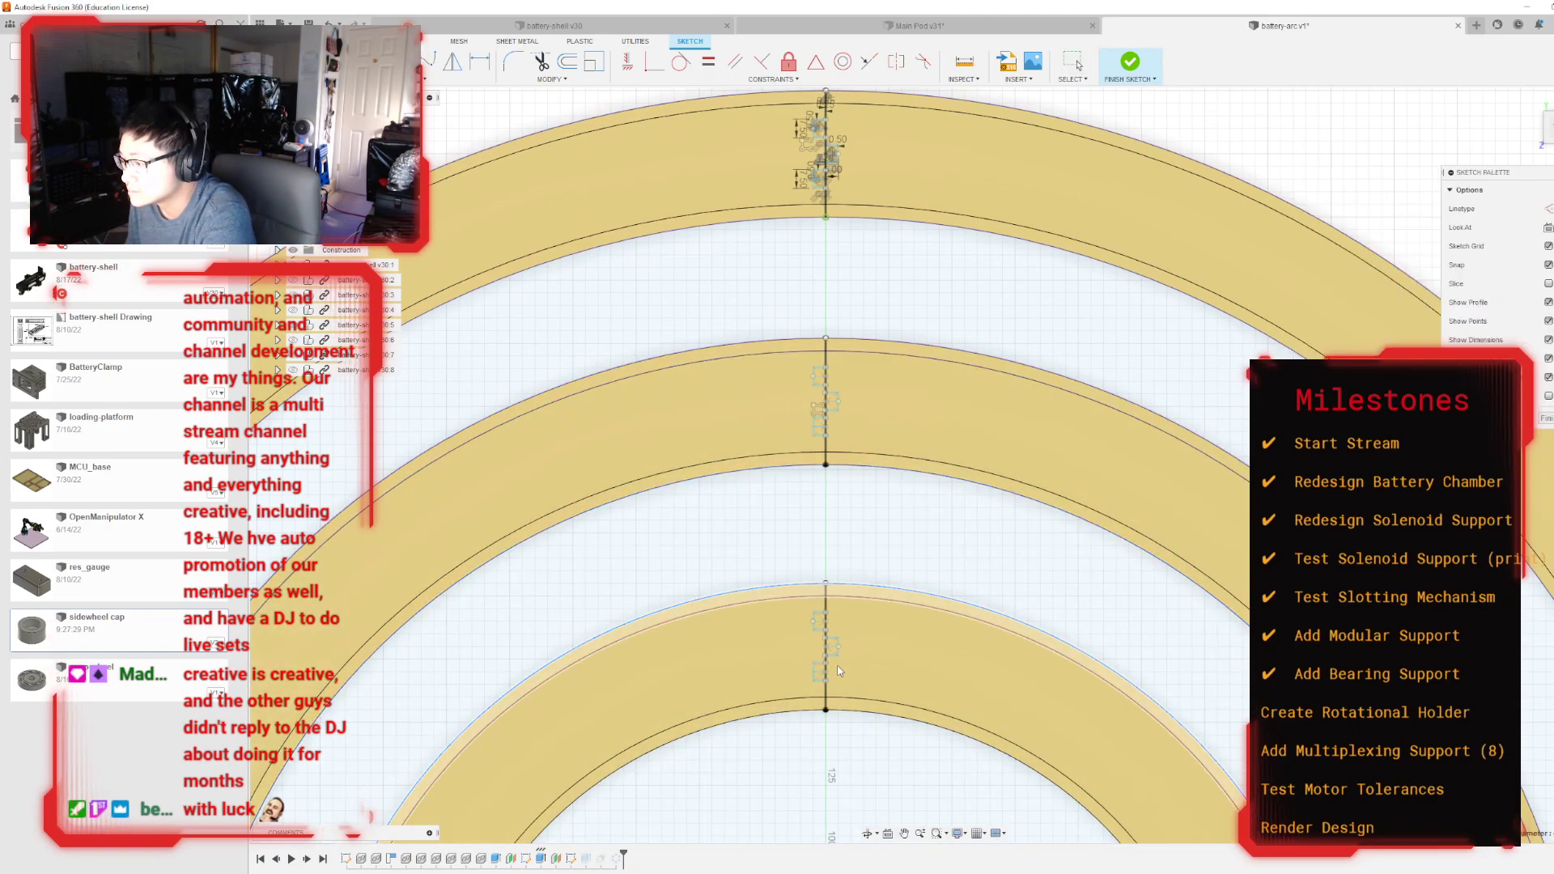
pyautogui.press('Escape')
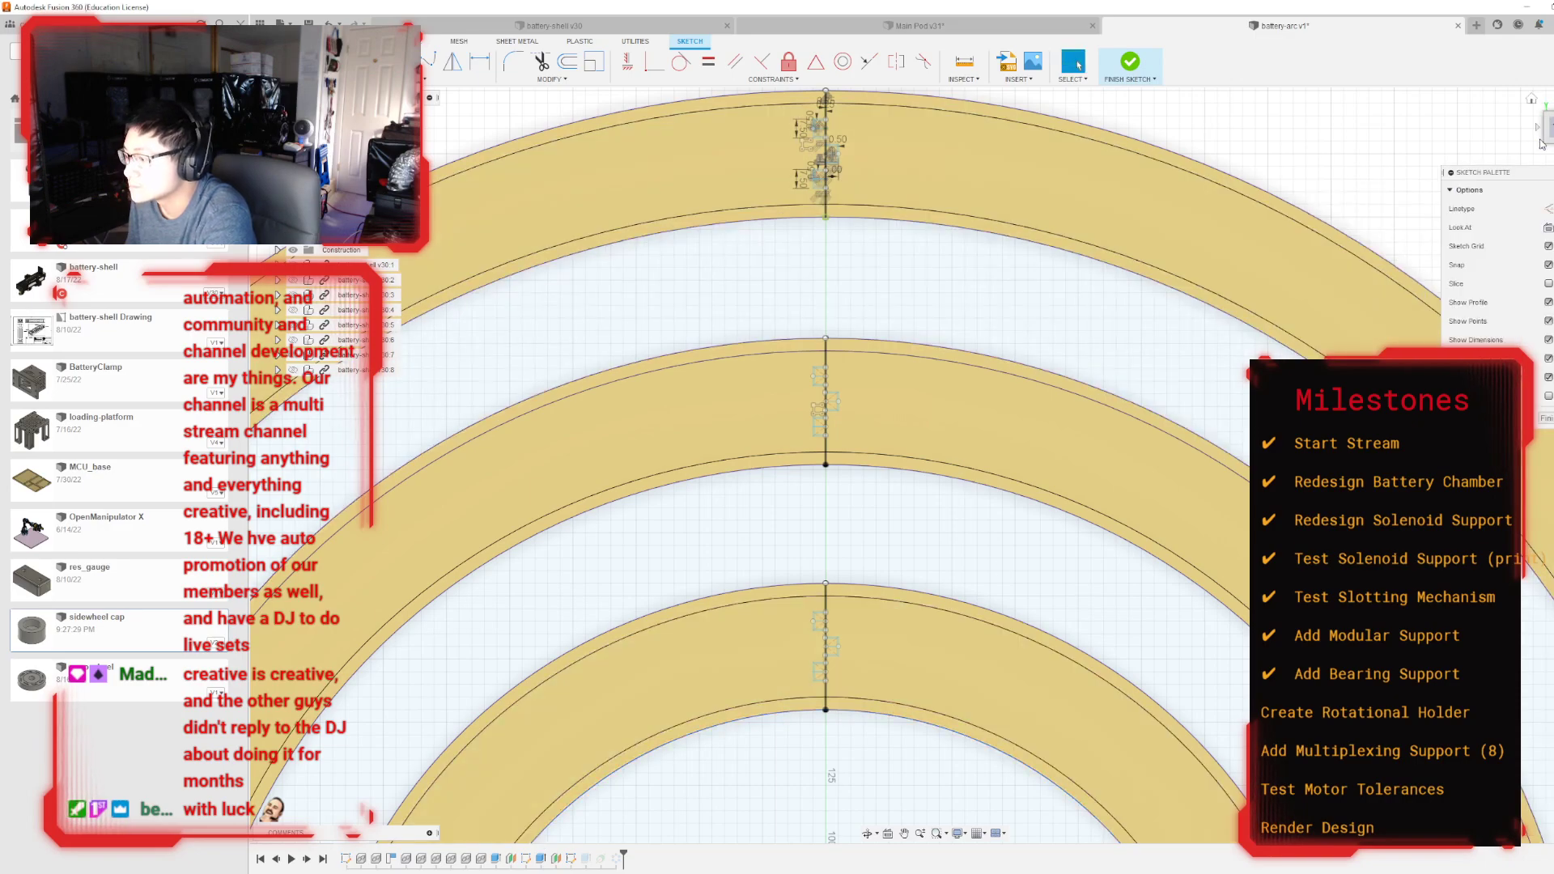
pyautogui.keyDown('shift'); pyautogui.moveTo(1263, 729); pyautogui.dragTo(1202, 505, button='middle'); pyautogui.keyUp('shift')
pyautogui.click(1202, 505)
pyautogui.click(871, 581)
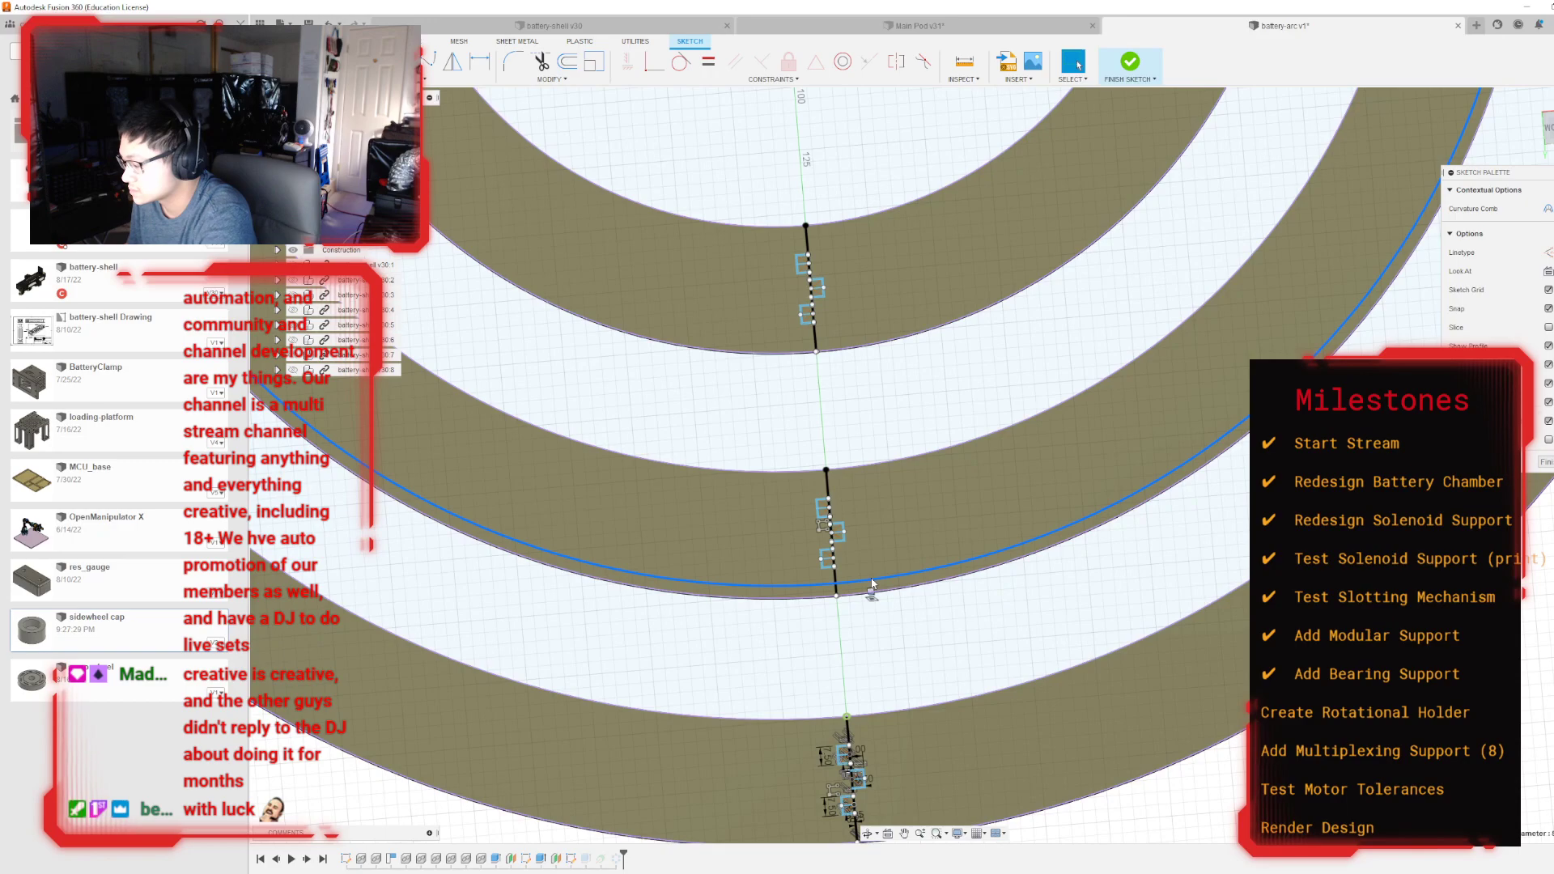
pyautogui.click(901, 606)
pyautogui.scroll(3, 851, 558)
pyautogui.scroll(6, 842, 552)
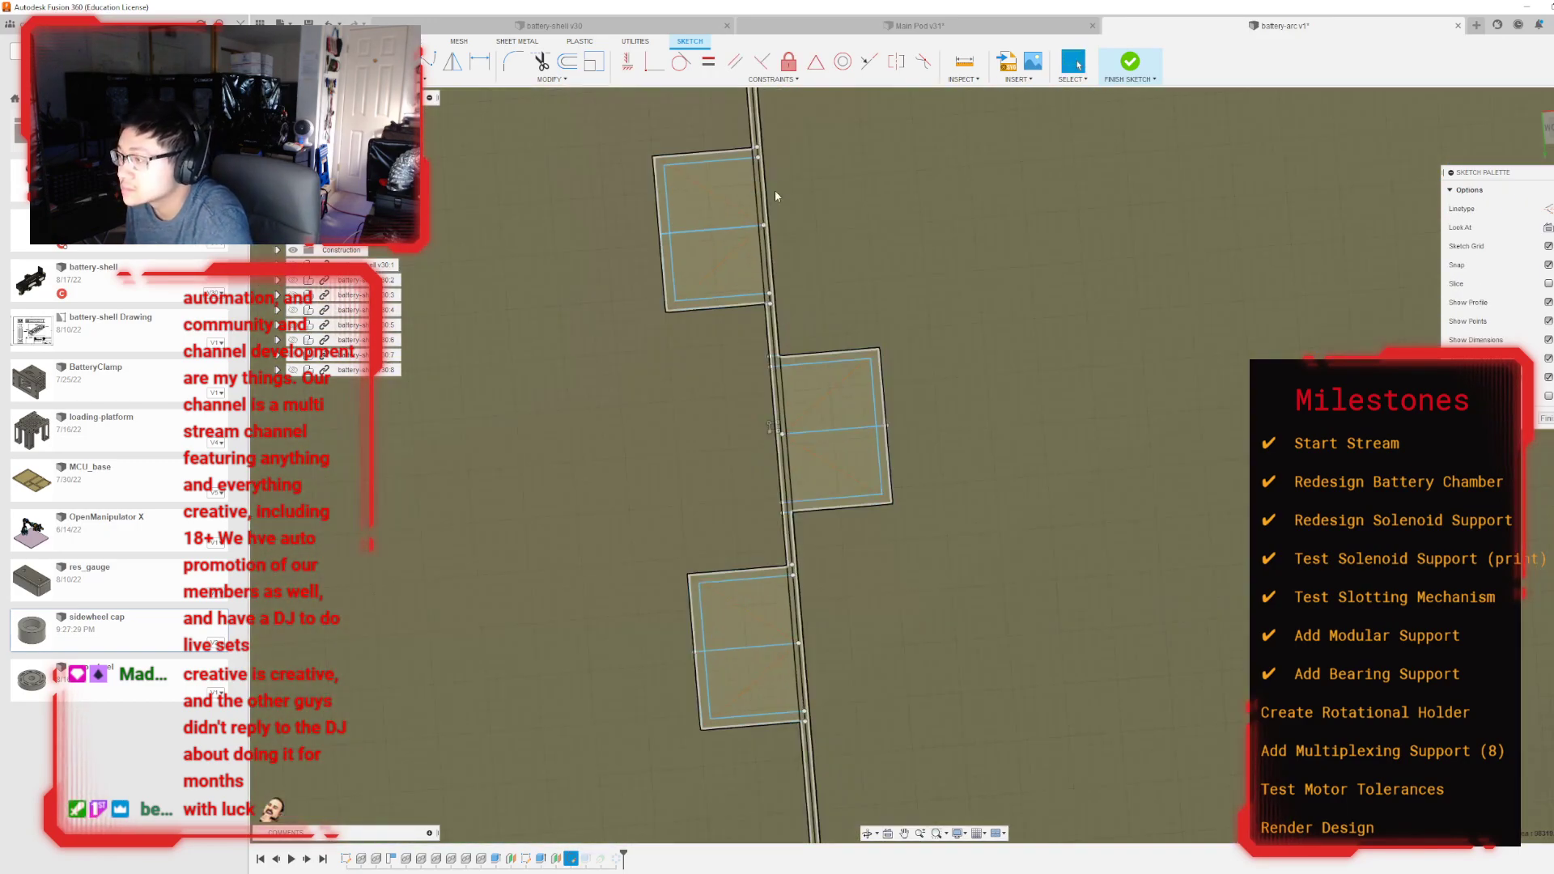
pyautogui.scroll(-4, 1015, 278)
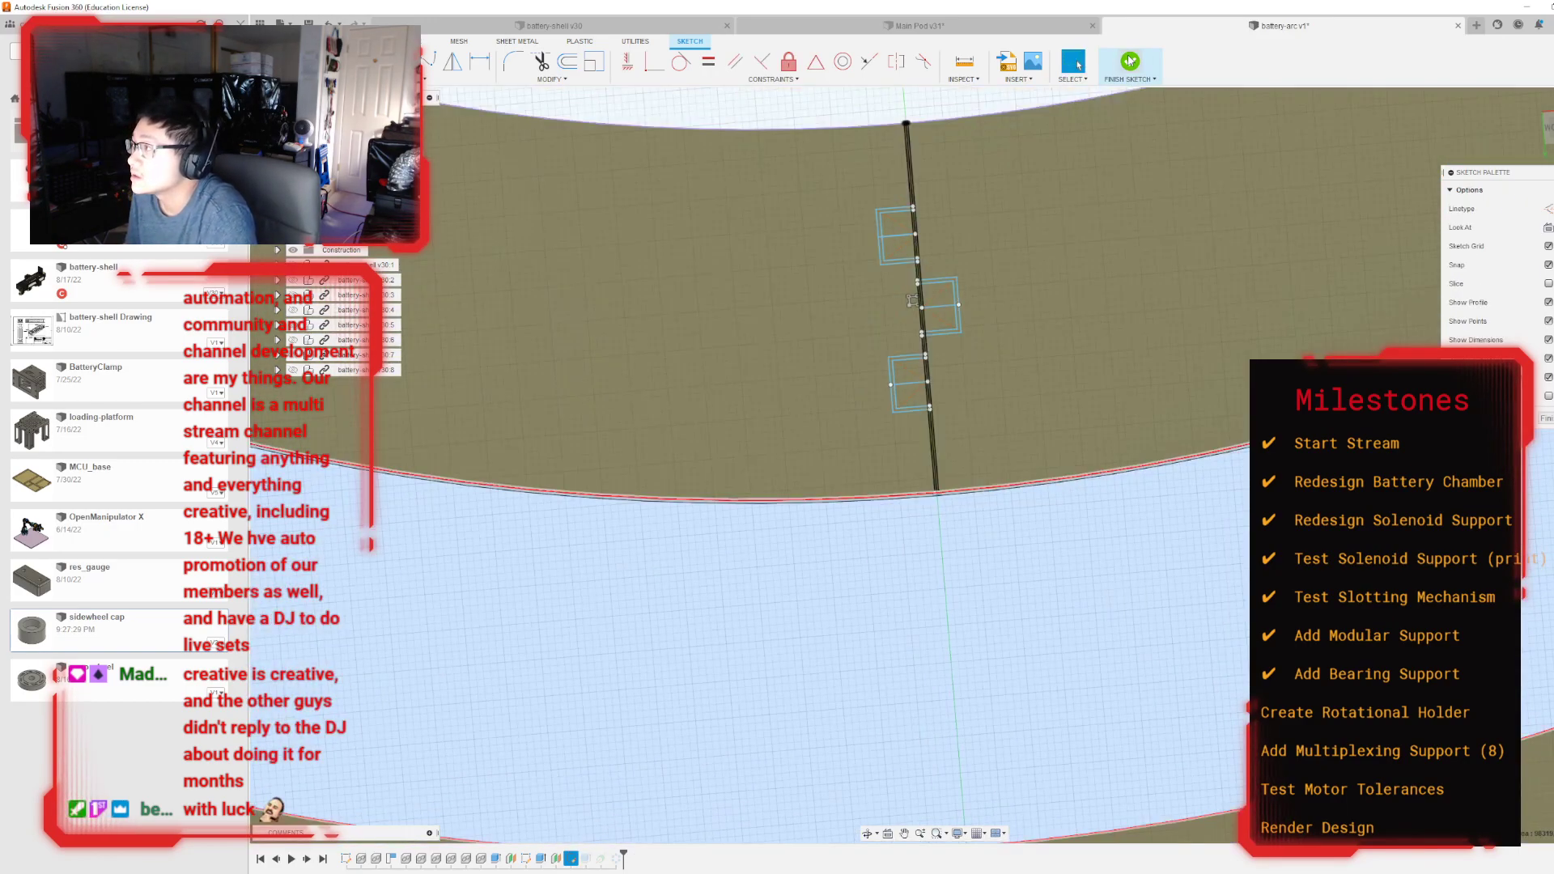
pyautogui.click(1130, 61)
# Step: Start an extrusion using one narrow strip of the middle ring's joint profile that runs to the ring's outer edge
pyautogui.scroll(-5, 908, 437)
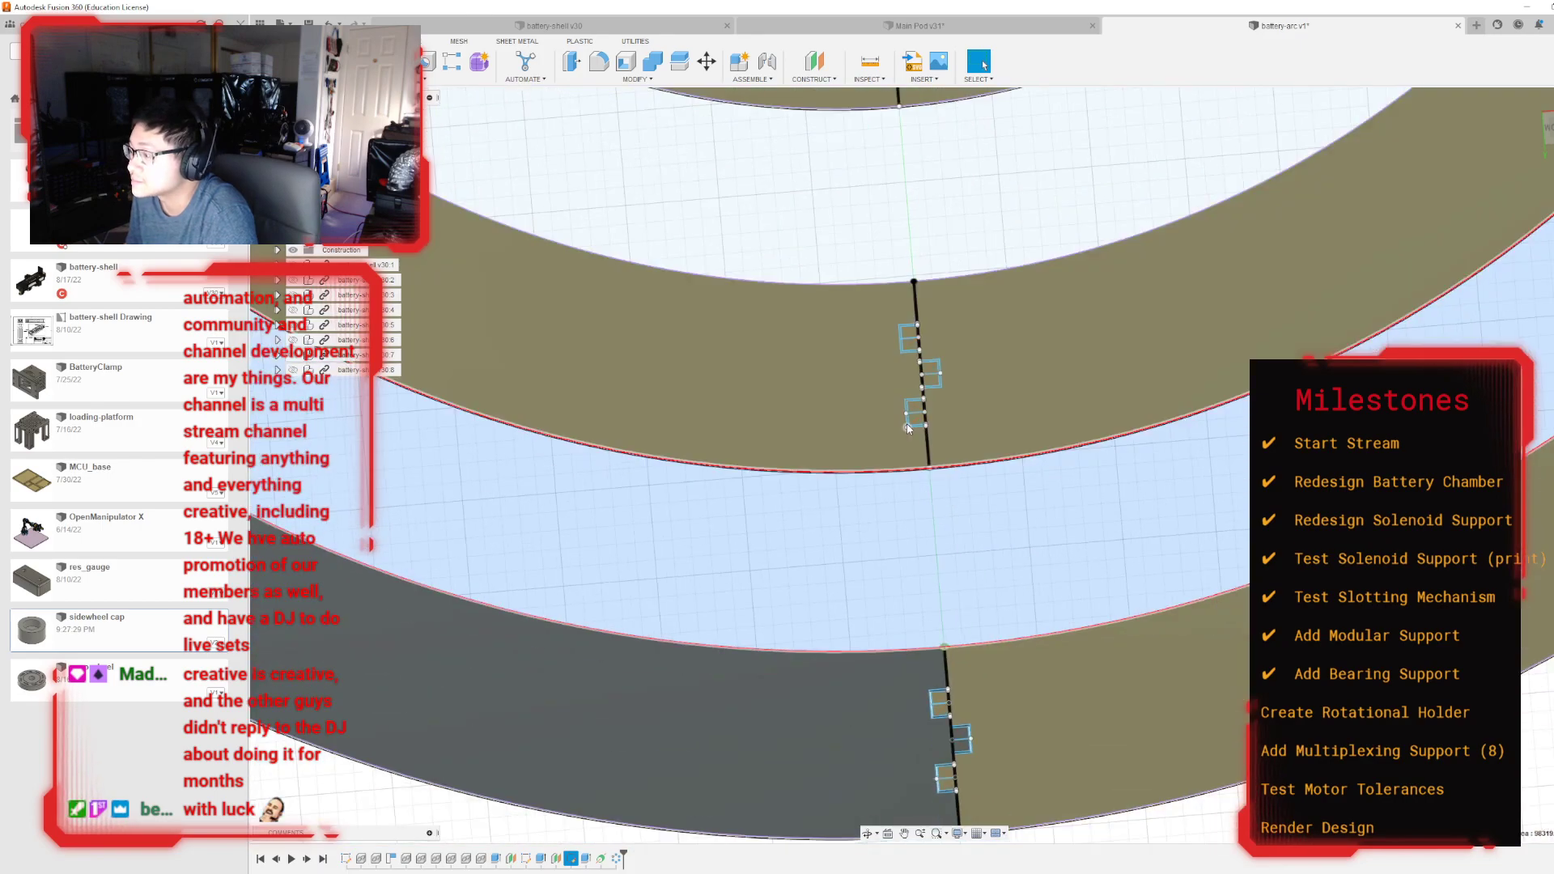
pyautogui.scroll(-2, 906, 424)
pyautogui.scroll(6, 896, 285)
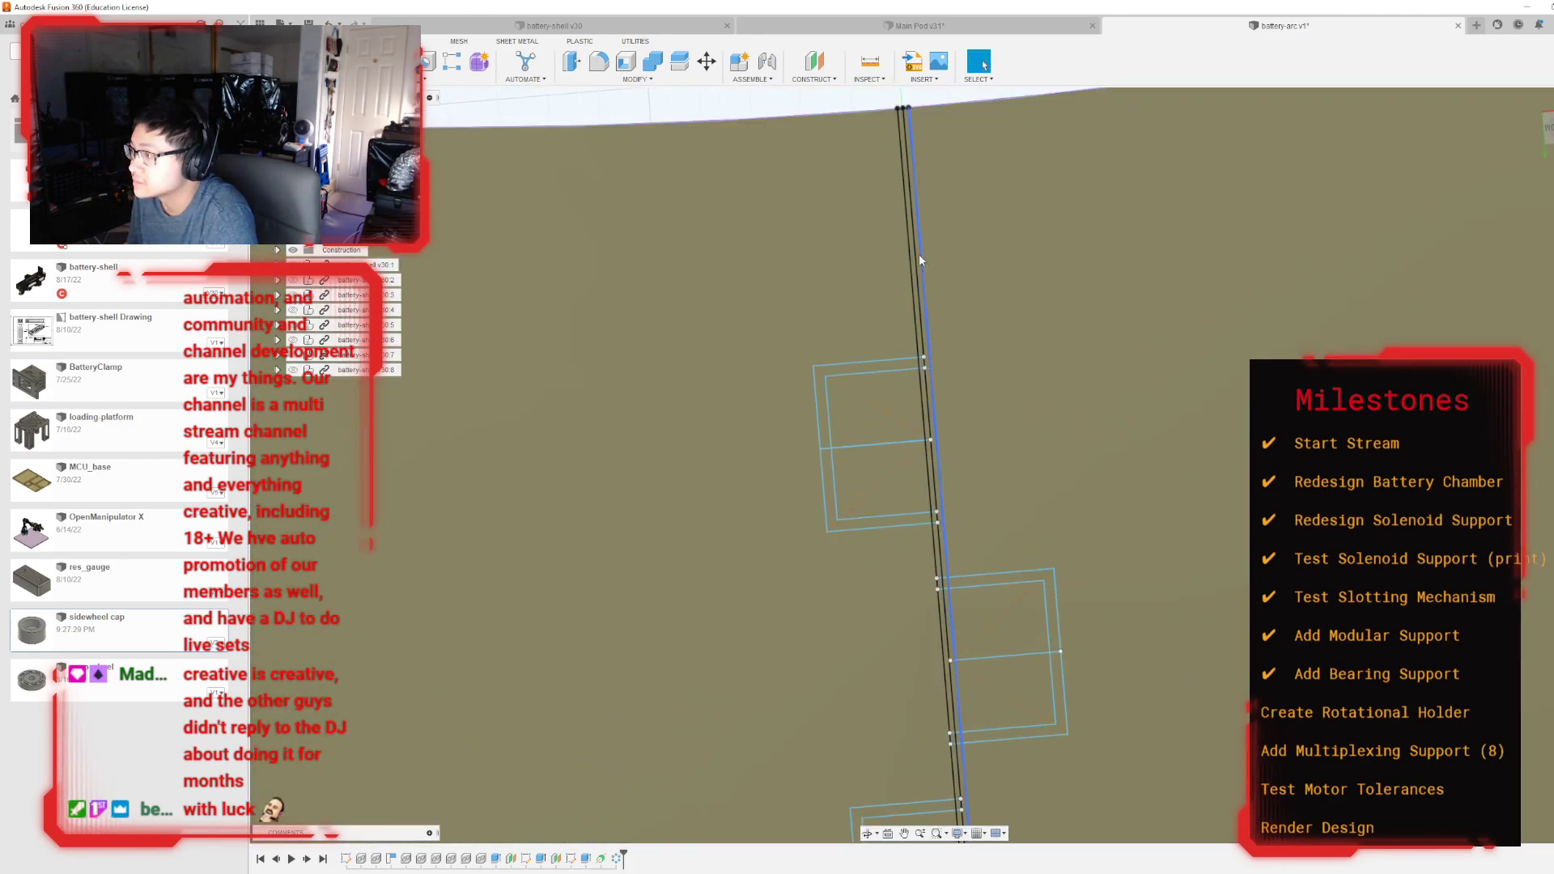
pyautogui.scroll(4, 920, 266)
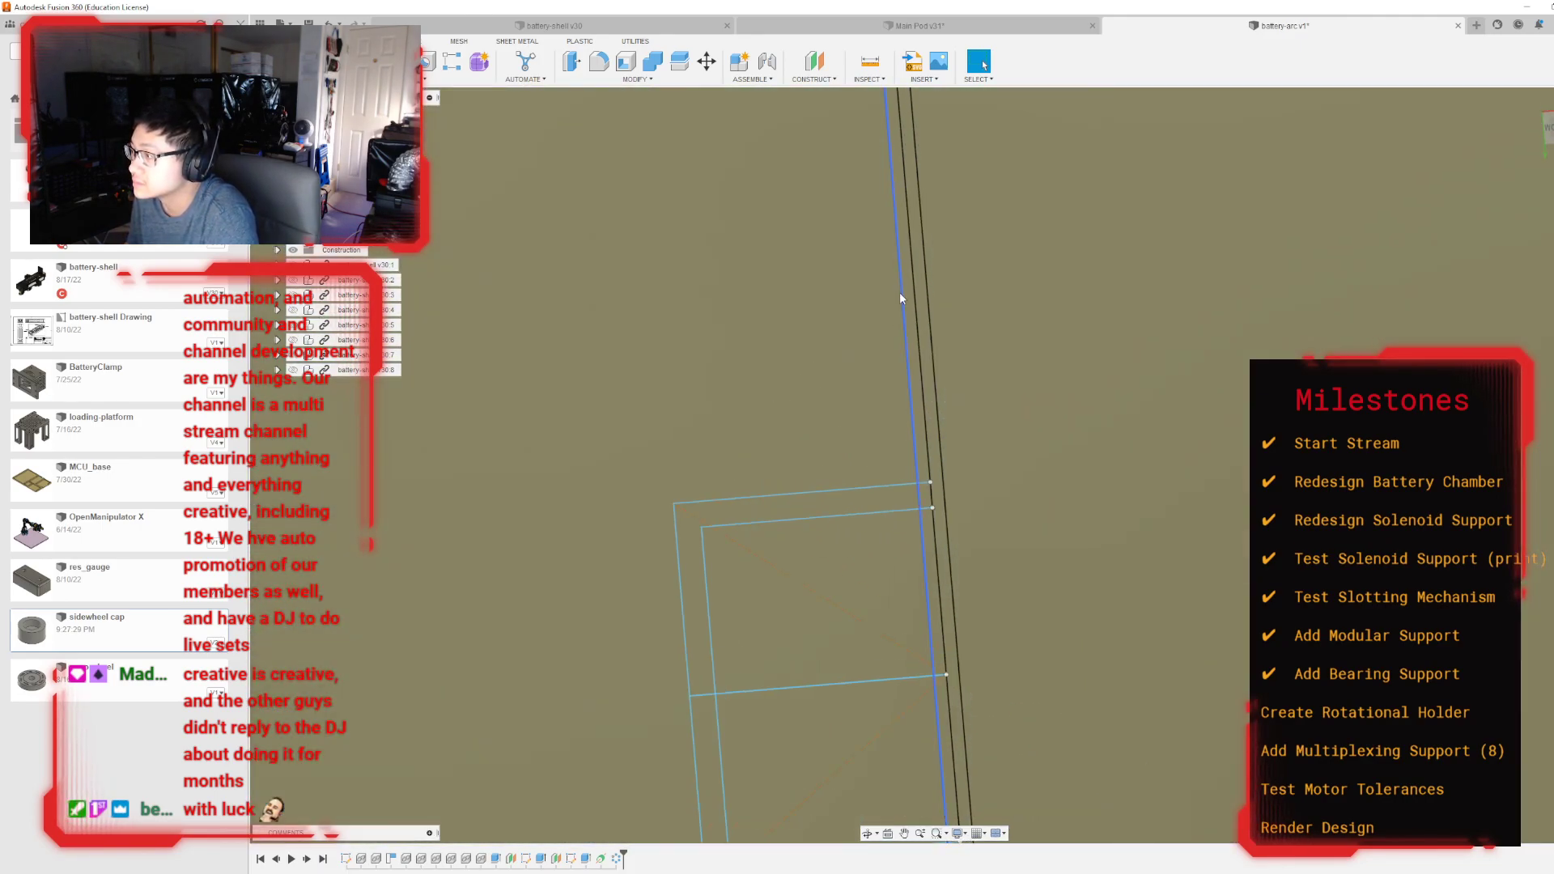
pyautogui.scroll(-6, 910, 298)
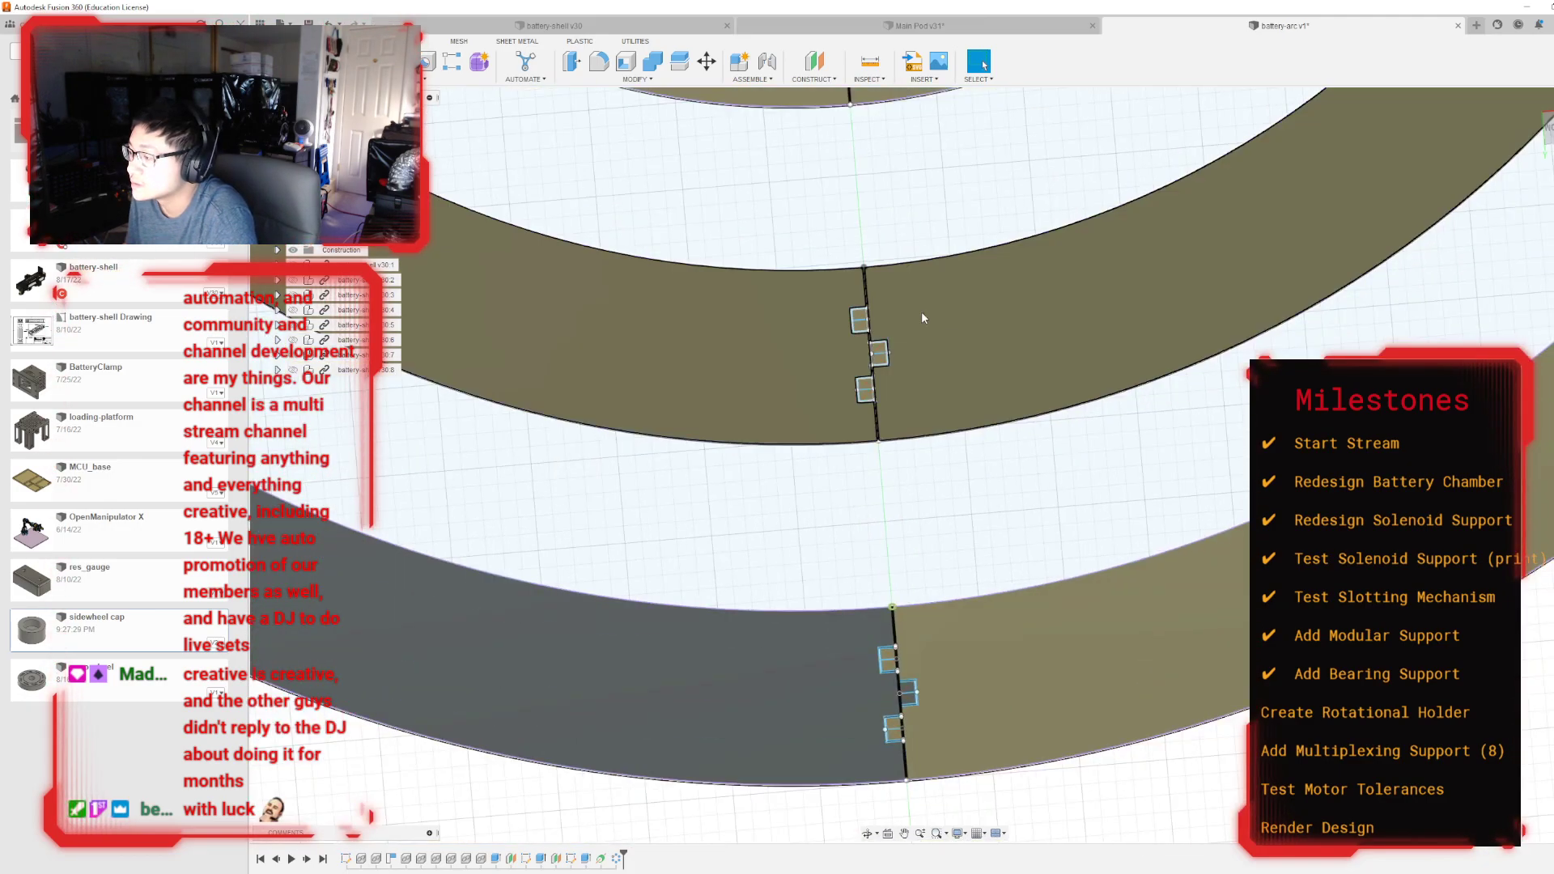
pyautogui.press('e')
pyautogui.scroll(5, 925, 358)
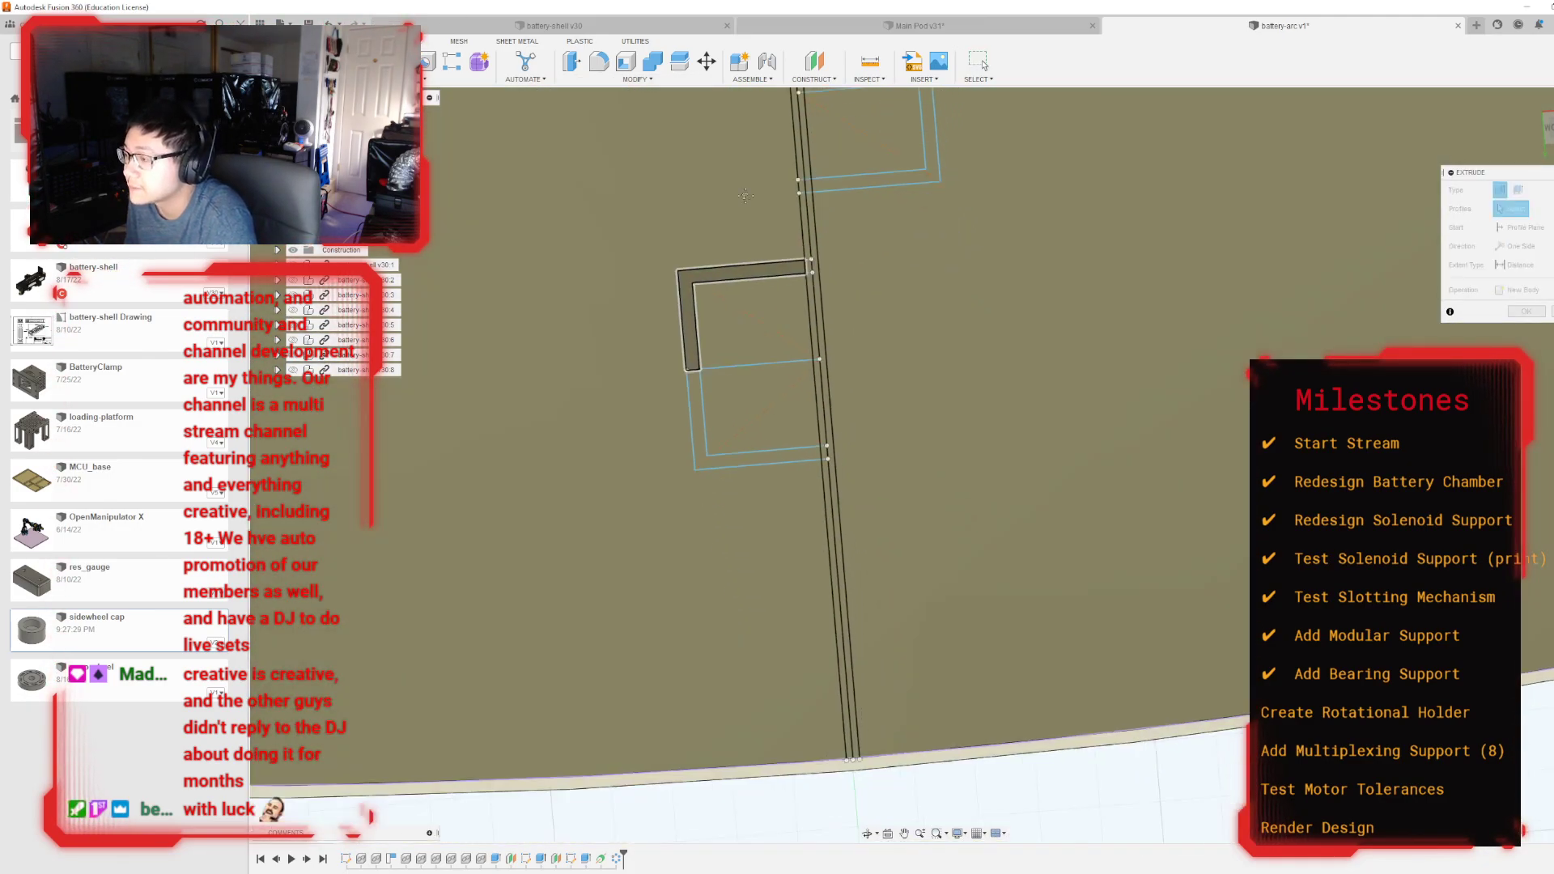
pyautogui.moveTo(745, 195); pyautogui.dragTo(696, 36, button='middle')
pyautogui.scroll(2, 787, 399)
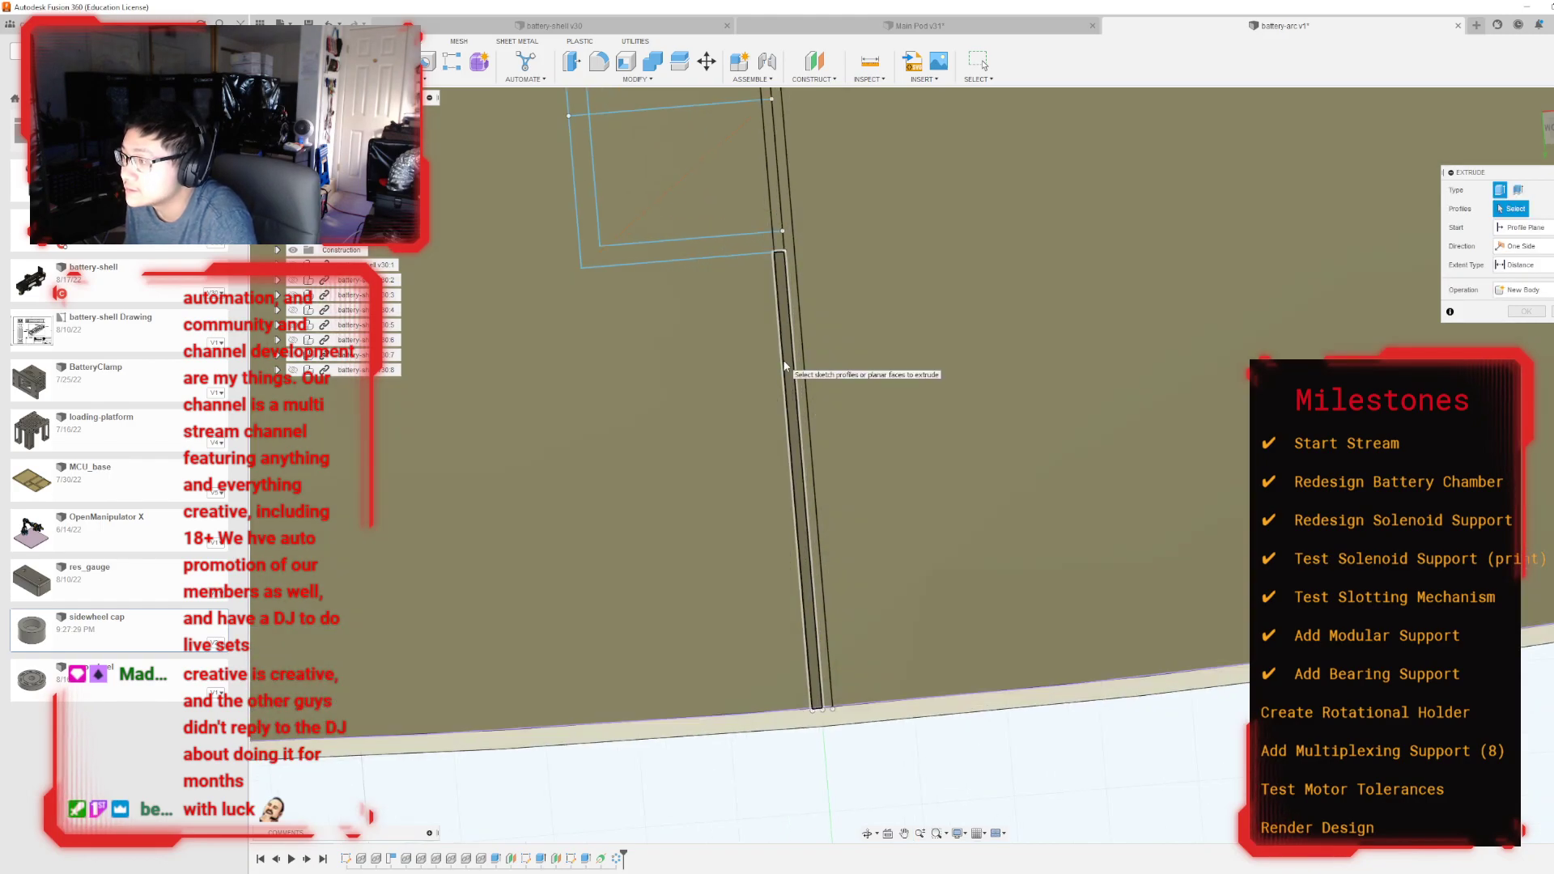
pyautogui.scroll(-5, 784, 366)
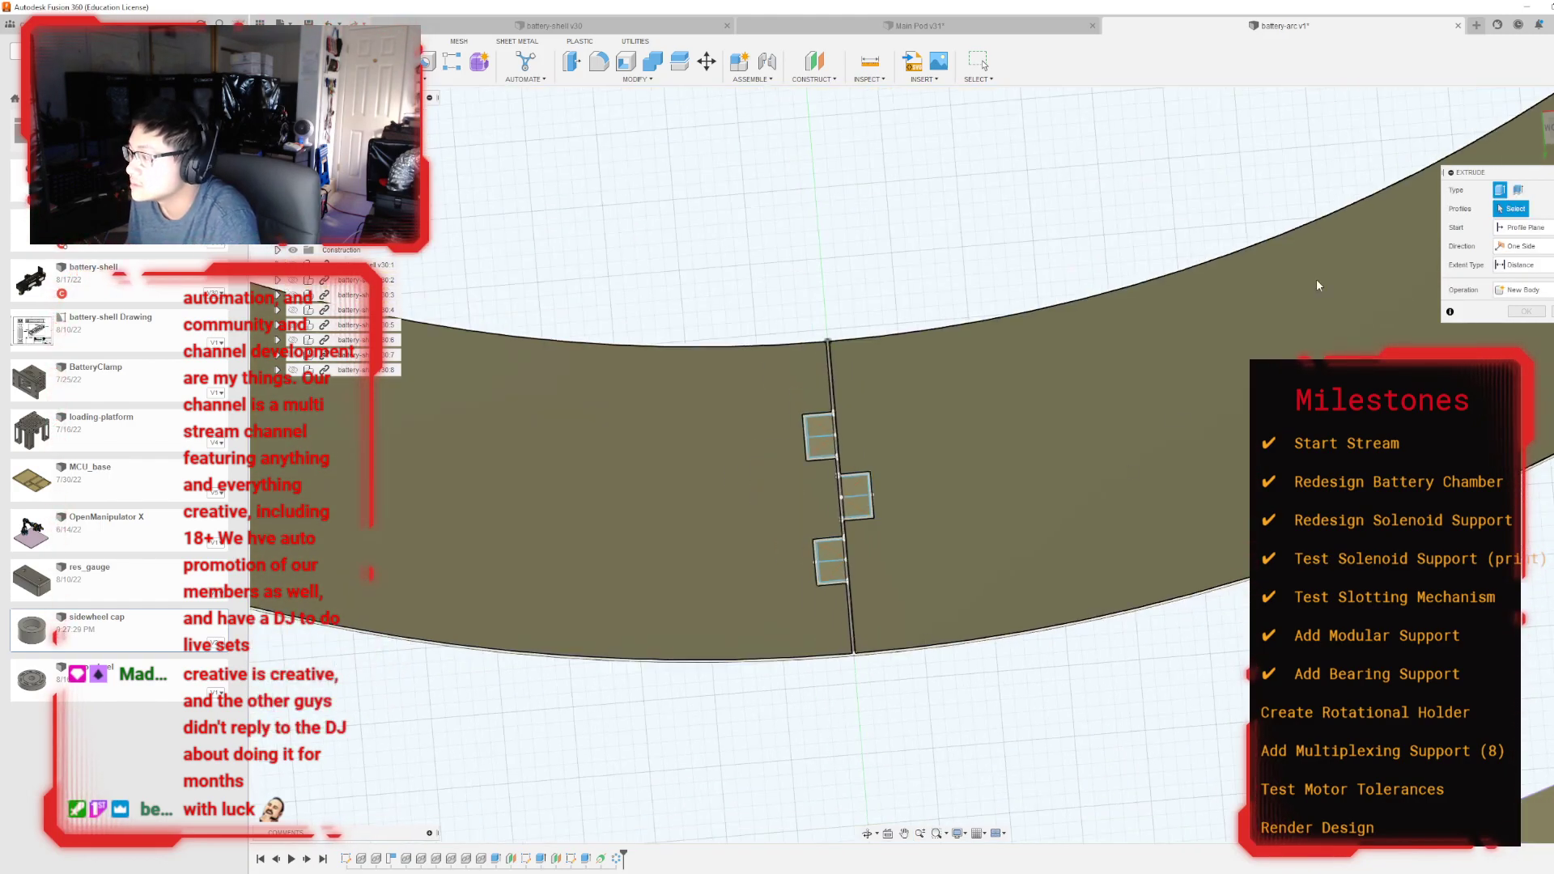
pyautogui.scroll(8, 867, 607)
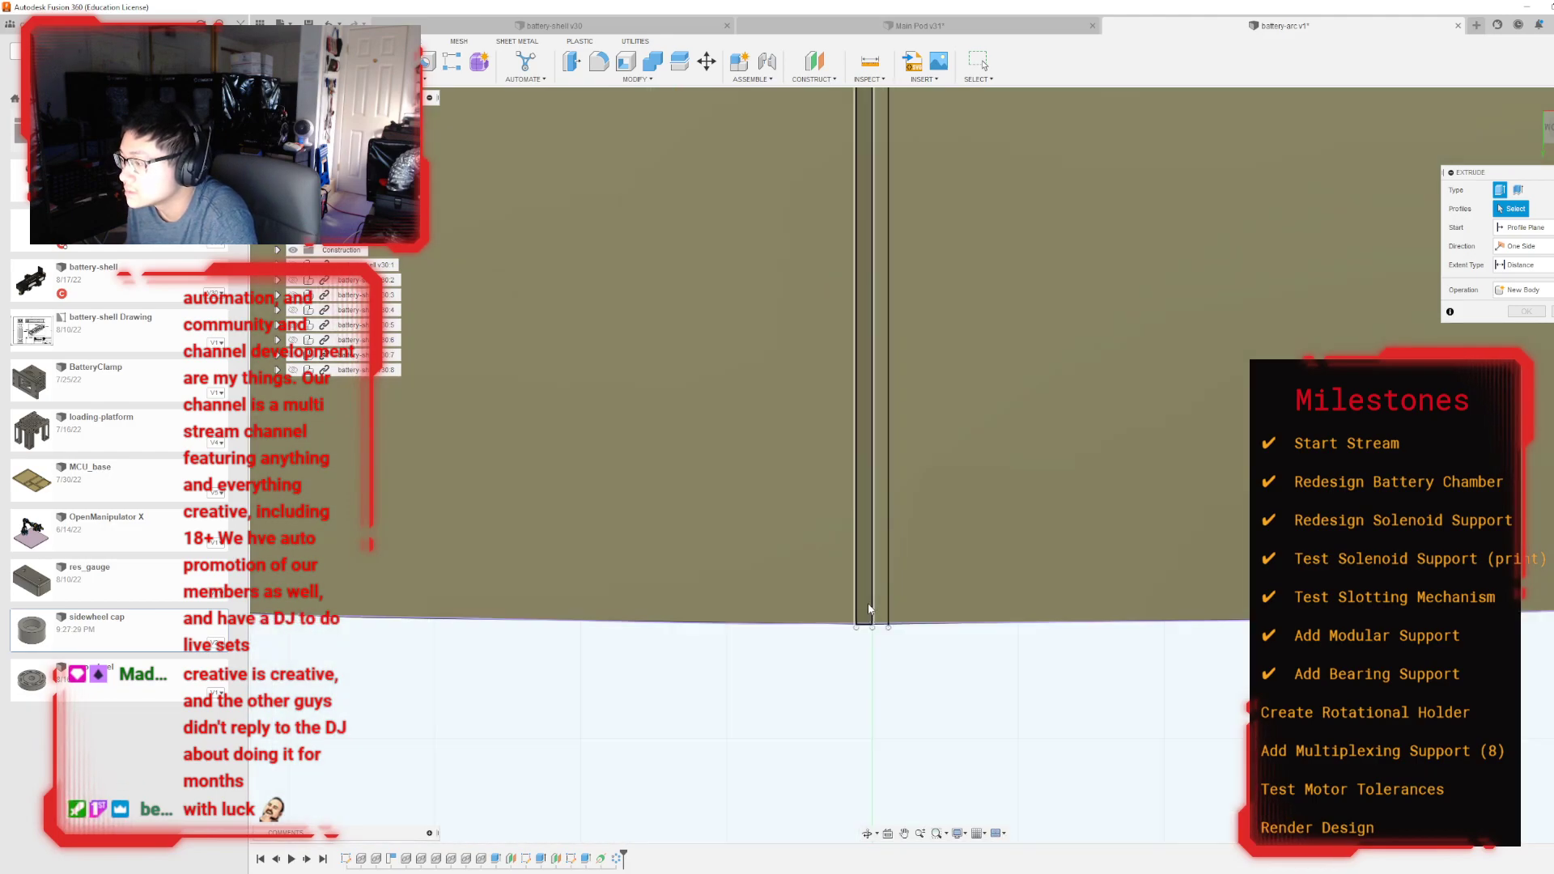
pyautogui.click(868, 604)
pyautogui.click(880, 596)
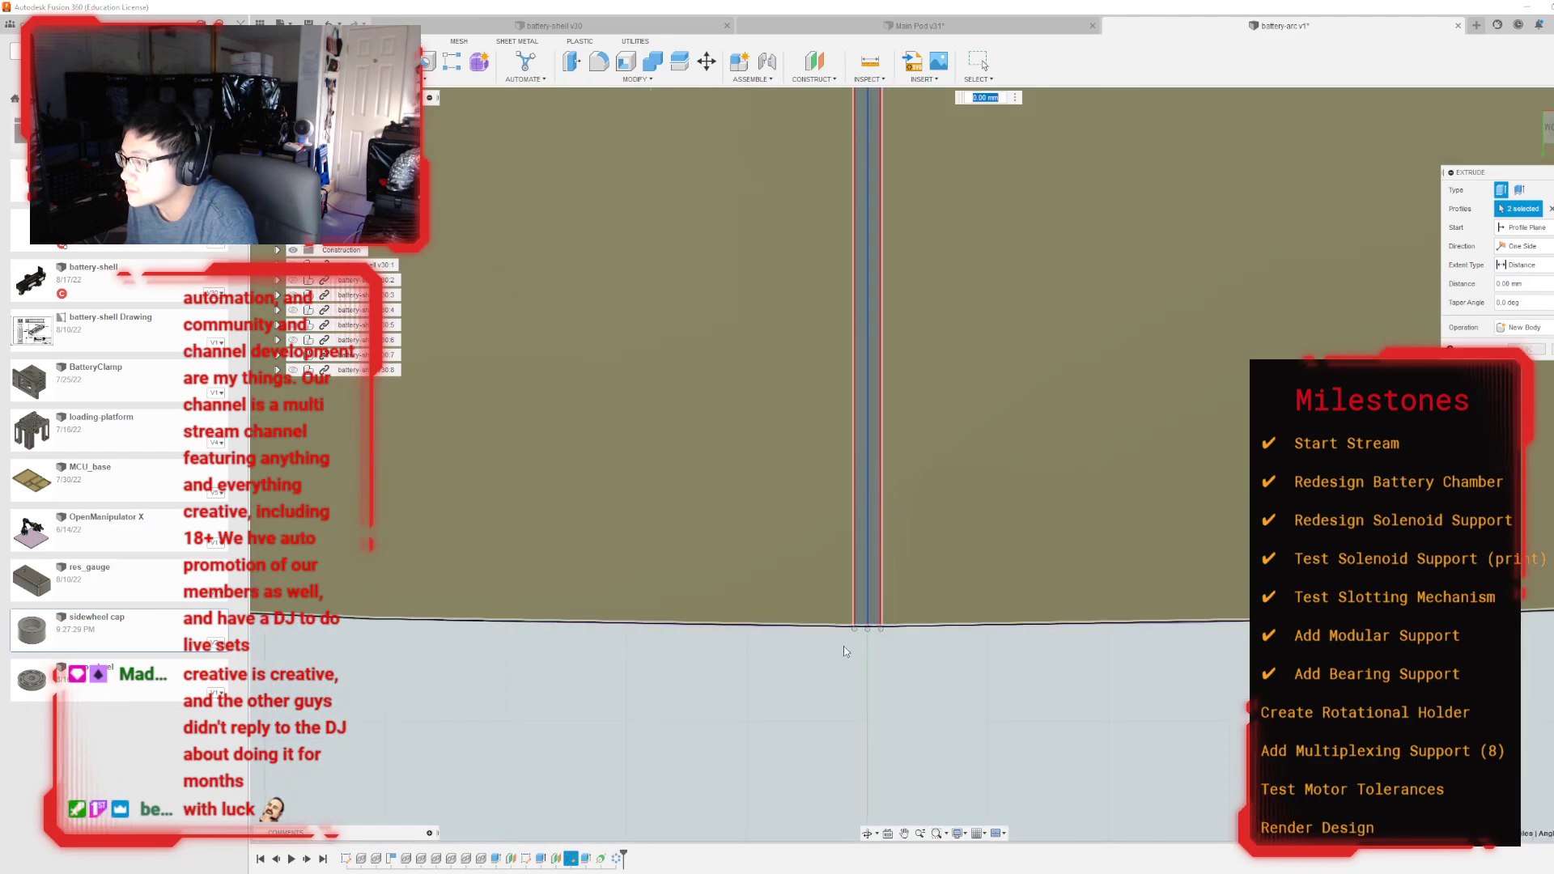
pyautogui.scroll(-3, 844, 646)
pyautogui.click(860, 600)
pyautogui.scroll(-3, 858, 654)
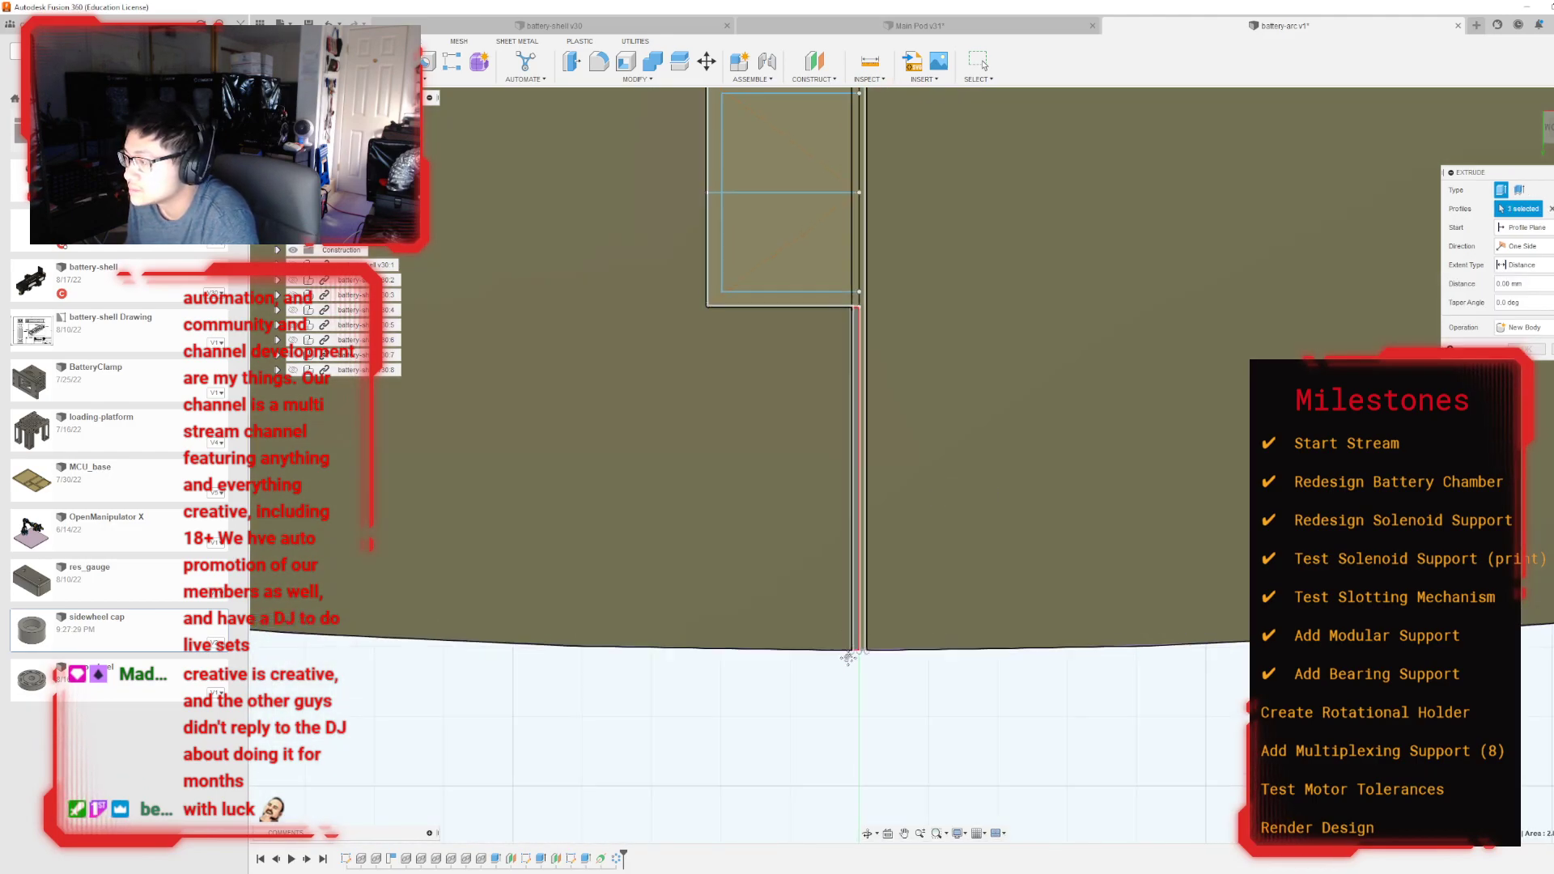
# Step: Add the narrow strip regions outlining the outermost tab of the middle ring's joint profile to the extrusion selection
pyautogui.scroll(3, 844, 472)
pyautogui.click(840, 452)
pyautogui.scroll(1, 872, 442)
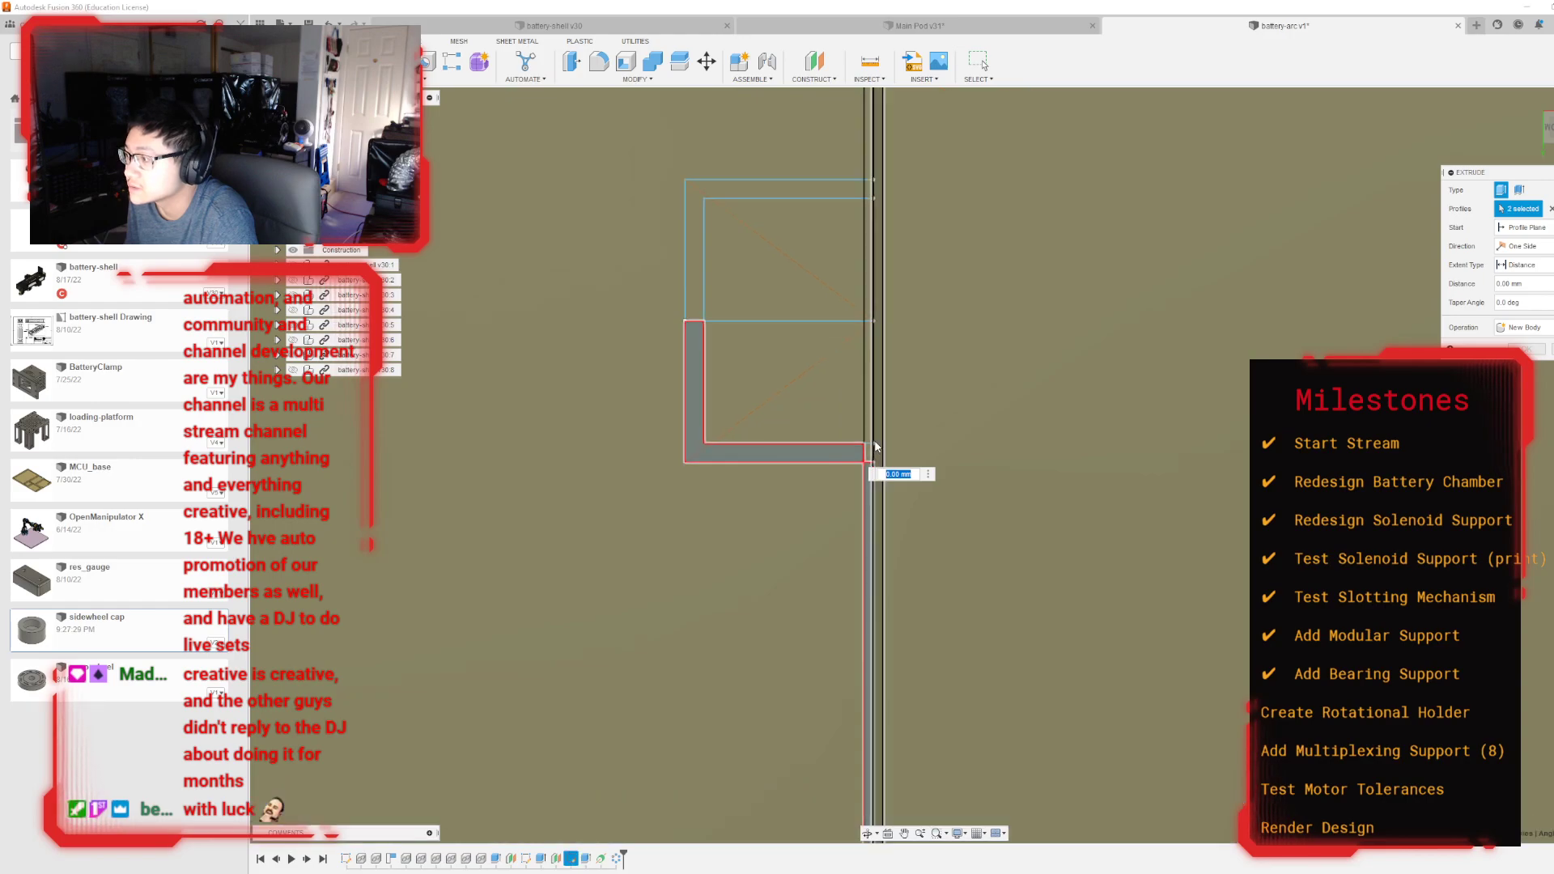
pyautogui.click(870, 452)
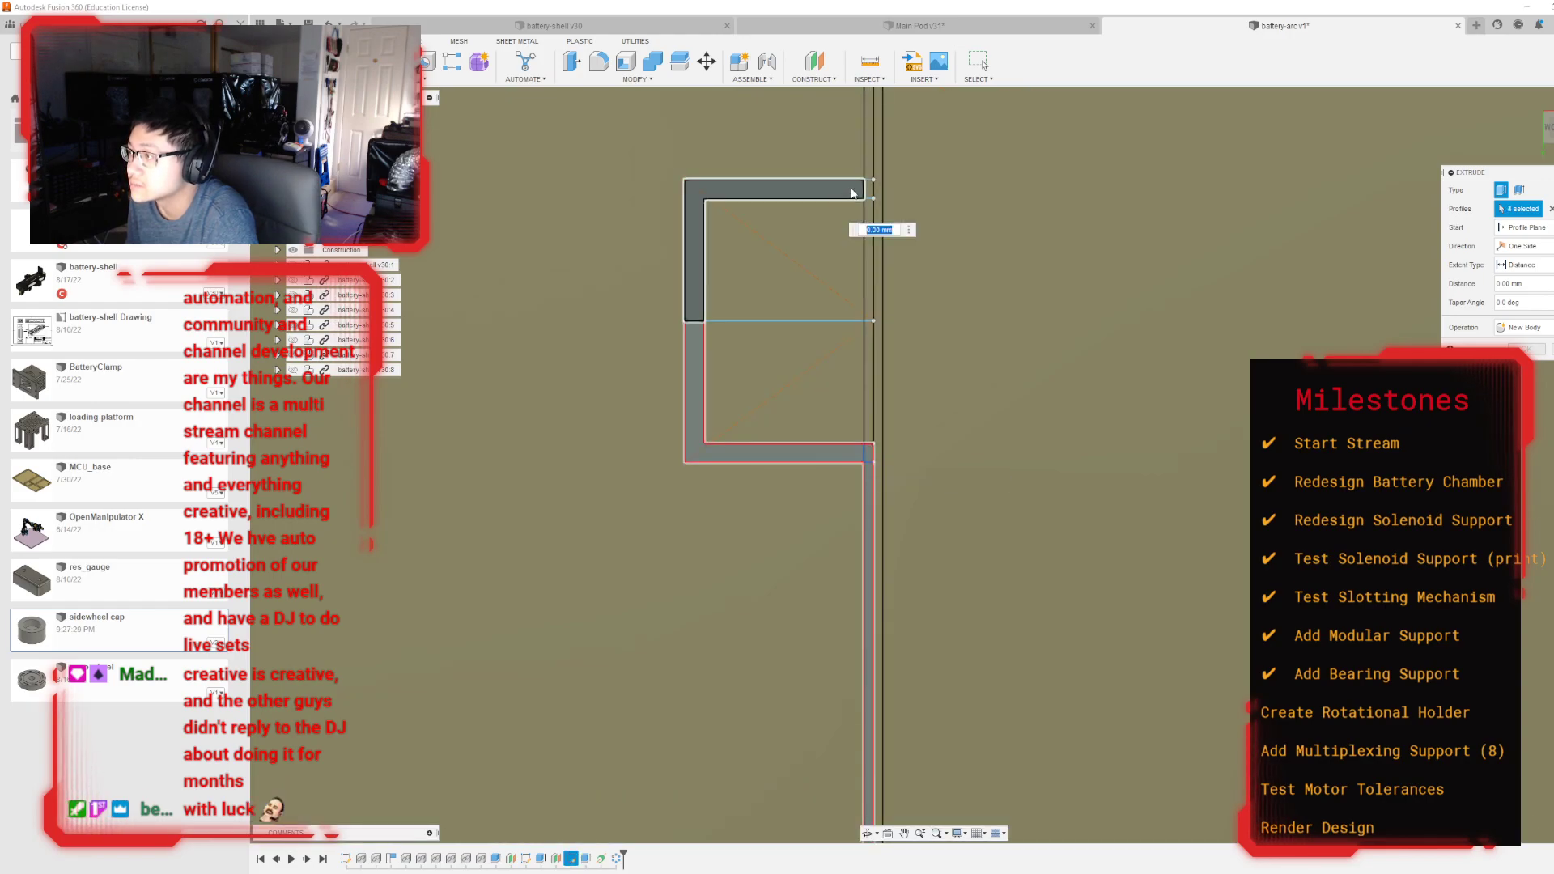
pyautogui.click(868, 190)
# Step: Add the connecting strip and the regions outlining the oppositely facing middle tab of the joint to the extrusion selection
pyautogui.moveTo(868, 191); pyautogui.dragTo(860, 643, button='middle')
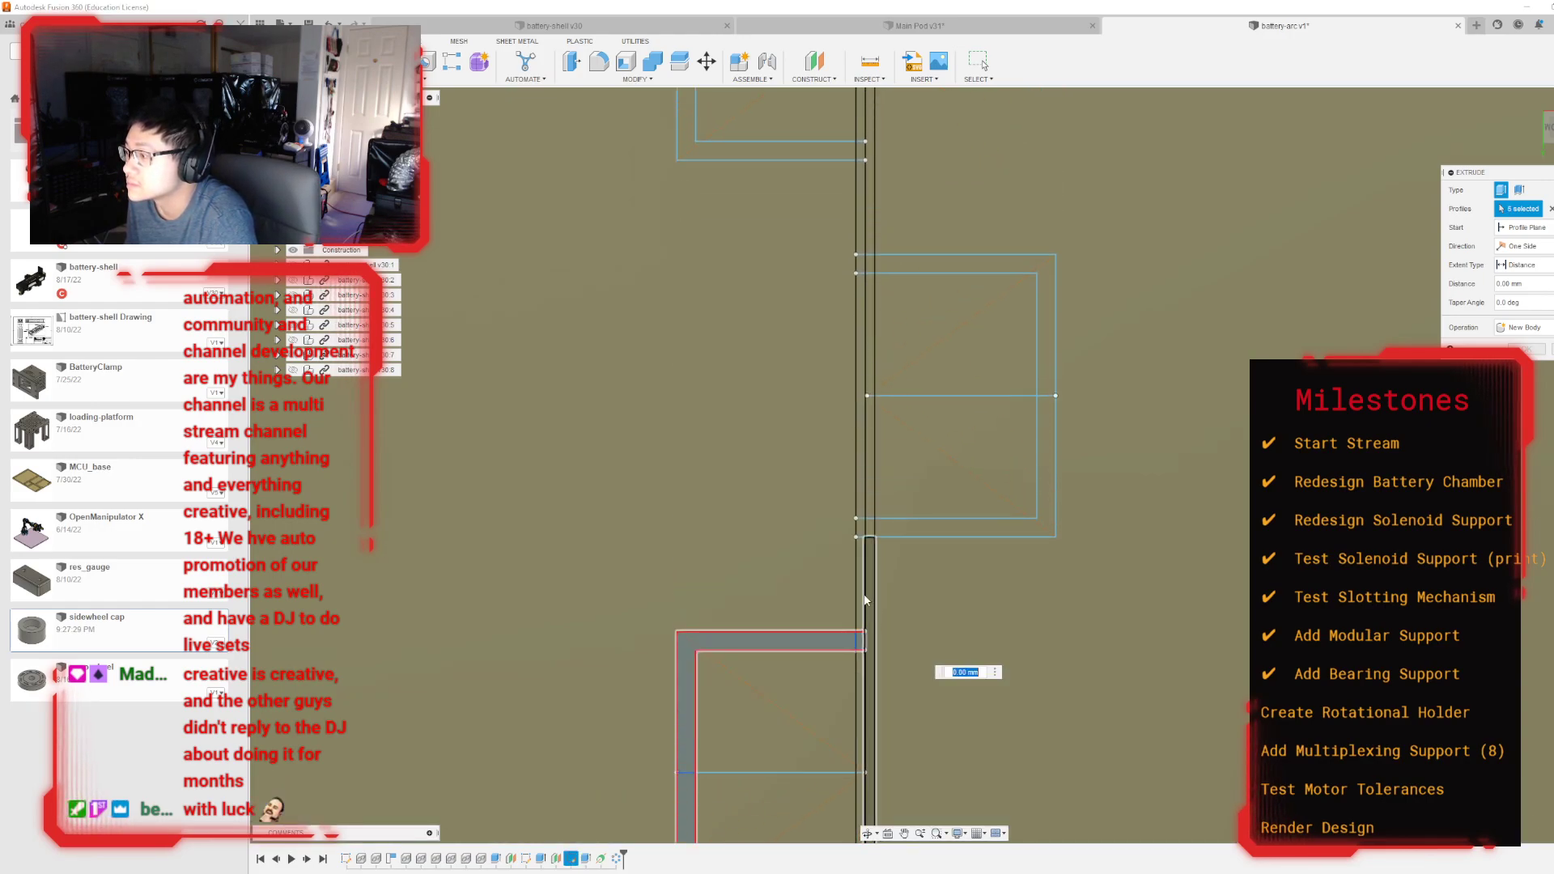
pyautogui.click(863, 600)
pyautogui.click(861, 527)
pyautogui.click(869, 527)
pyautogui.click(889, 527)
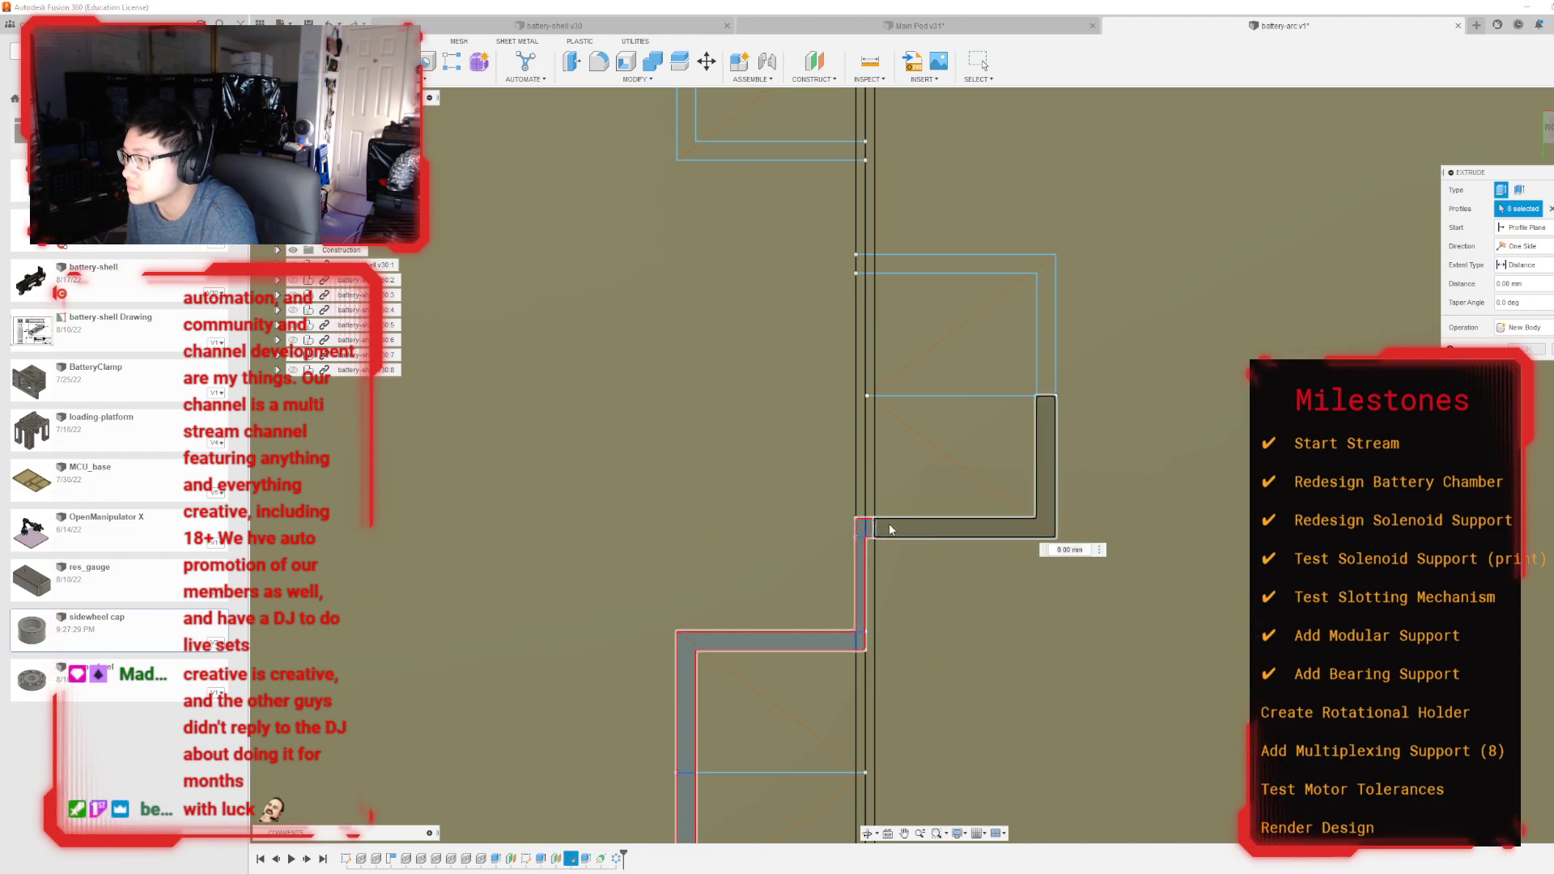
pyautogui.click(1043, 356)
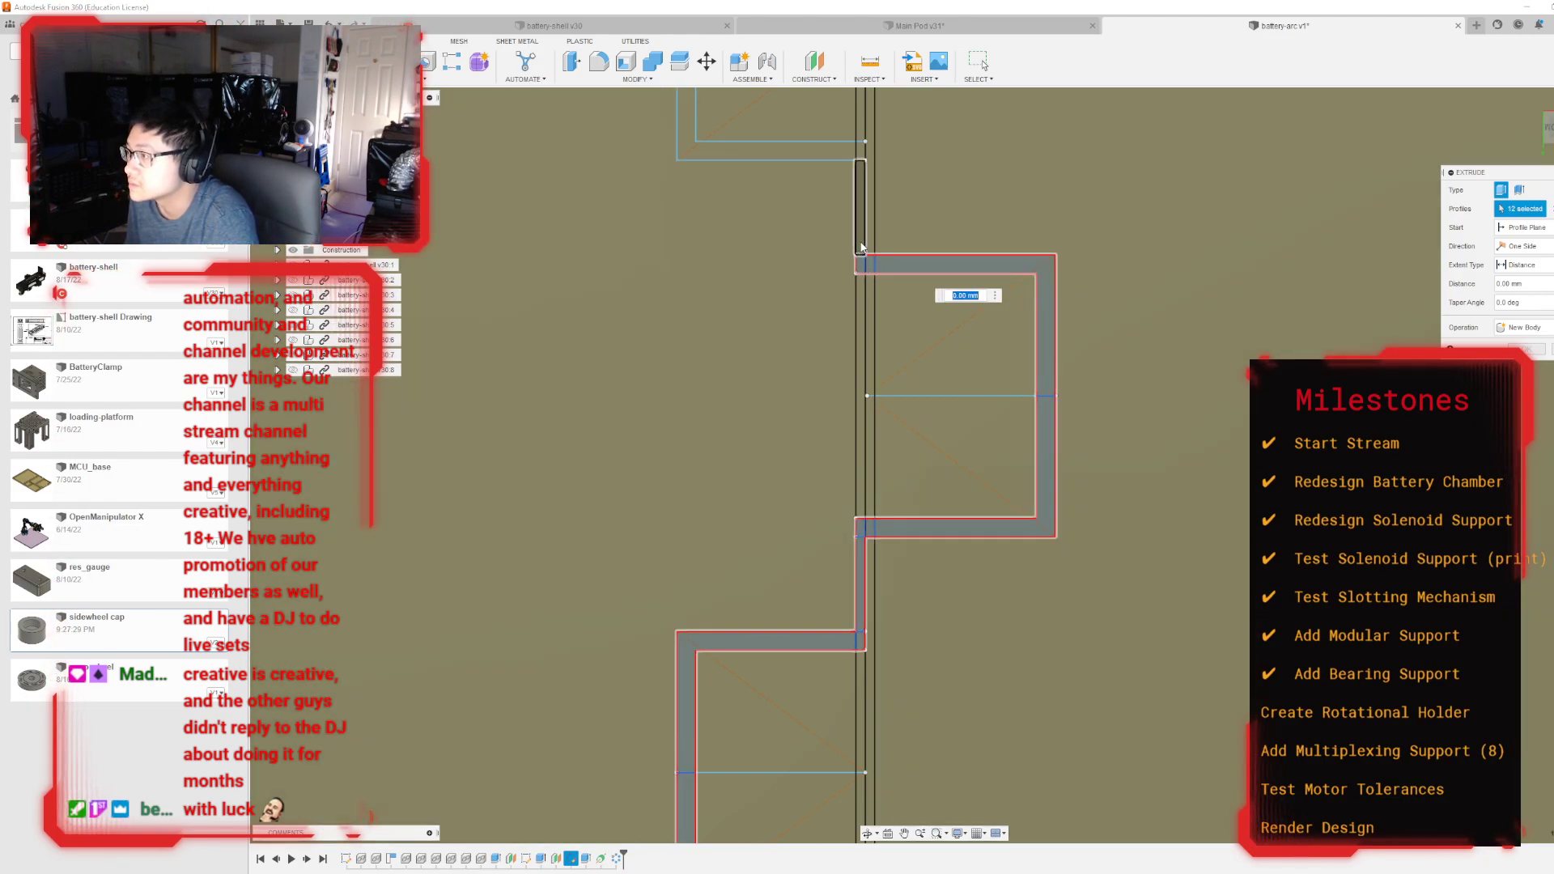
# Step: Complete the extrusion selection with the next connecting strip, the innermost tab's outline and the strip reaching the ring's inner edge
pyautogui.click(861, 246)
pyautogui.moveTo(860, 246); pyautogui.dragTo(900, 696, button='middle')
pyautogui.click(899, 598)
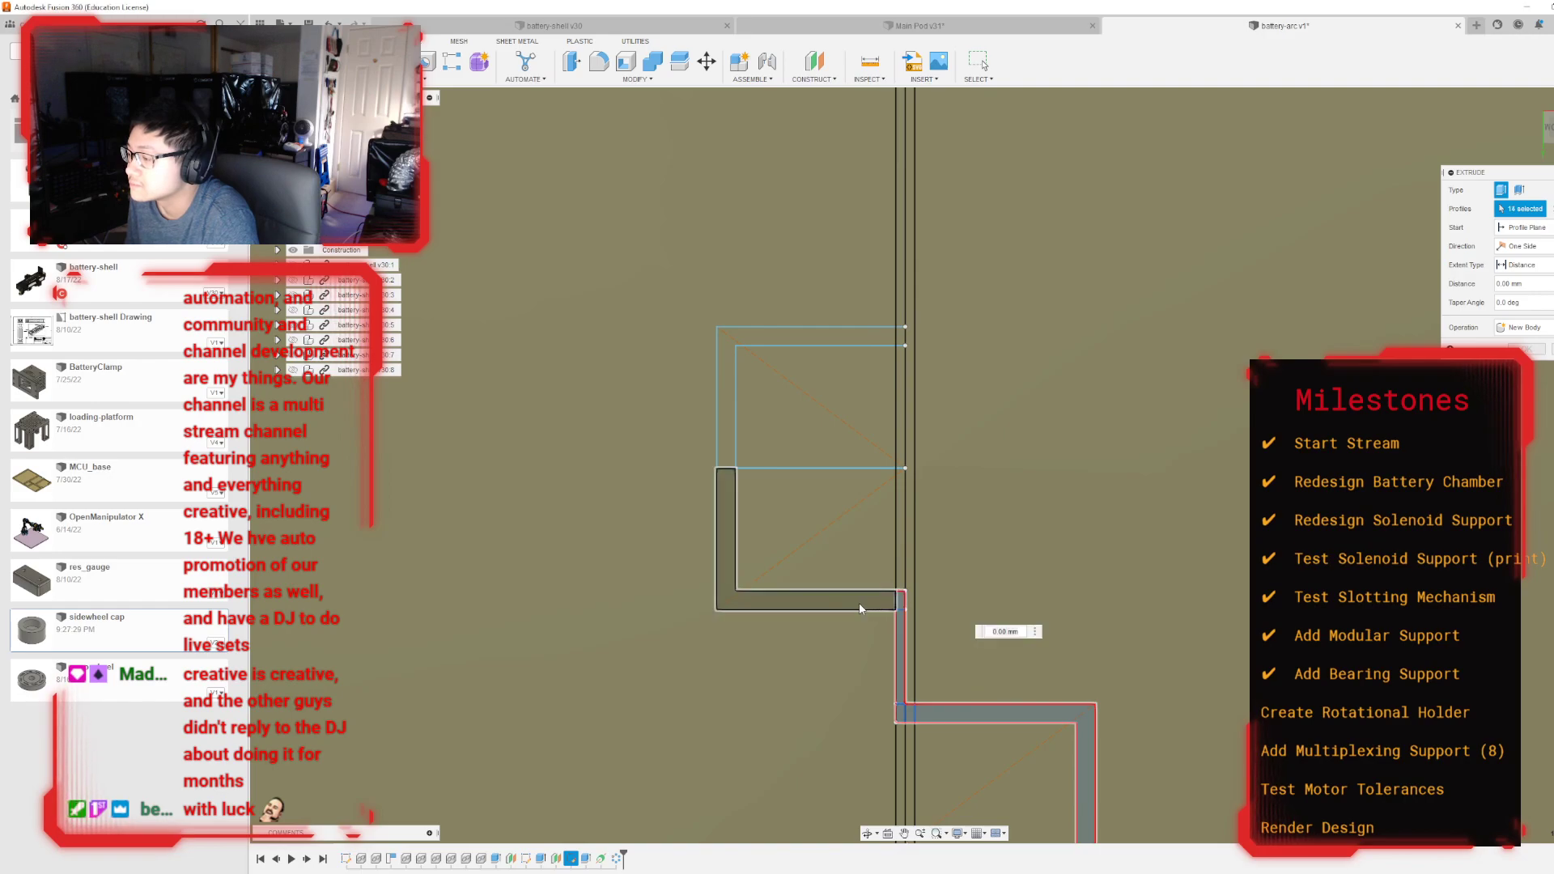
pyautogui.click(858, 604)
pyautogui.click(722, 419)
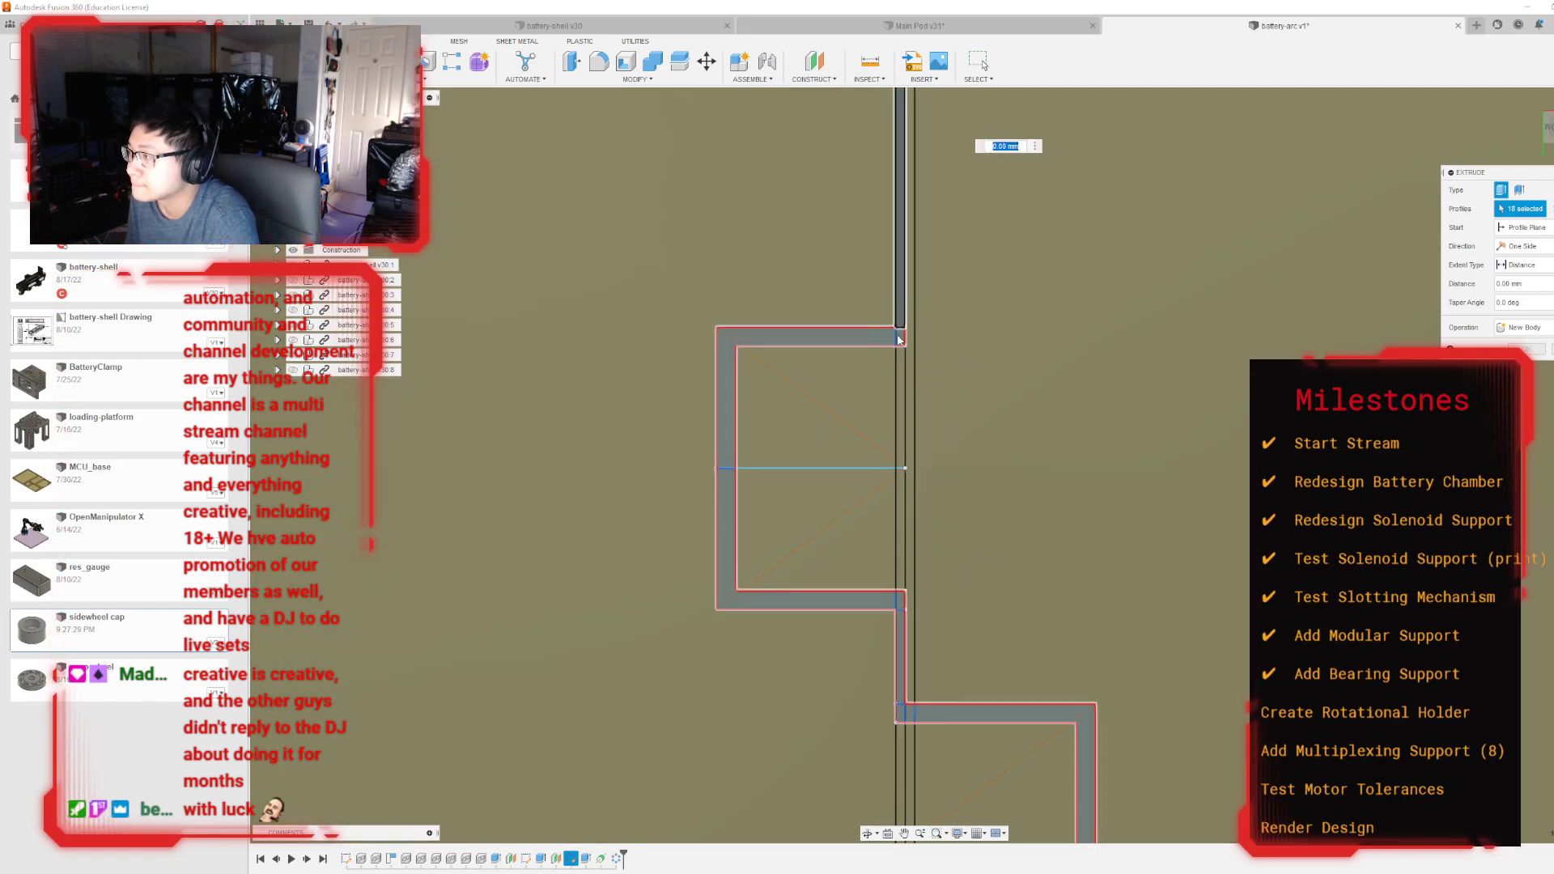
pyautogui.moveTo(897, 340); pyautogui.dragTo(901, 794, button='middle')
pyautogui.scroll(-1, 902, 562)
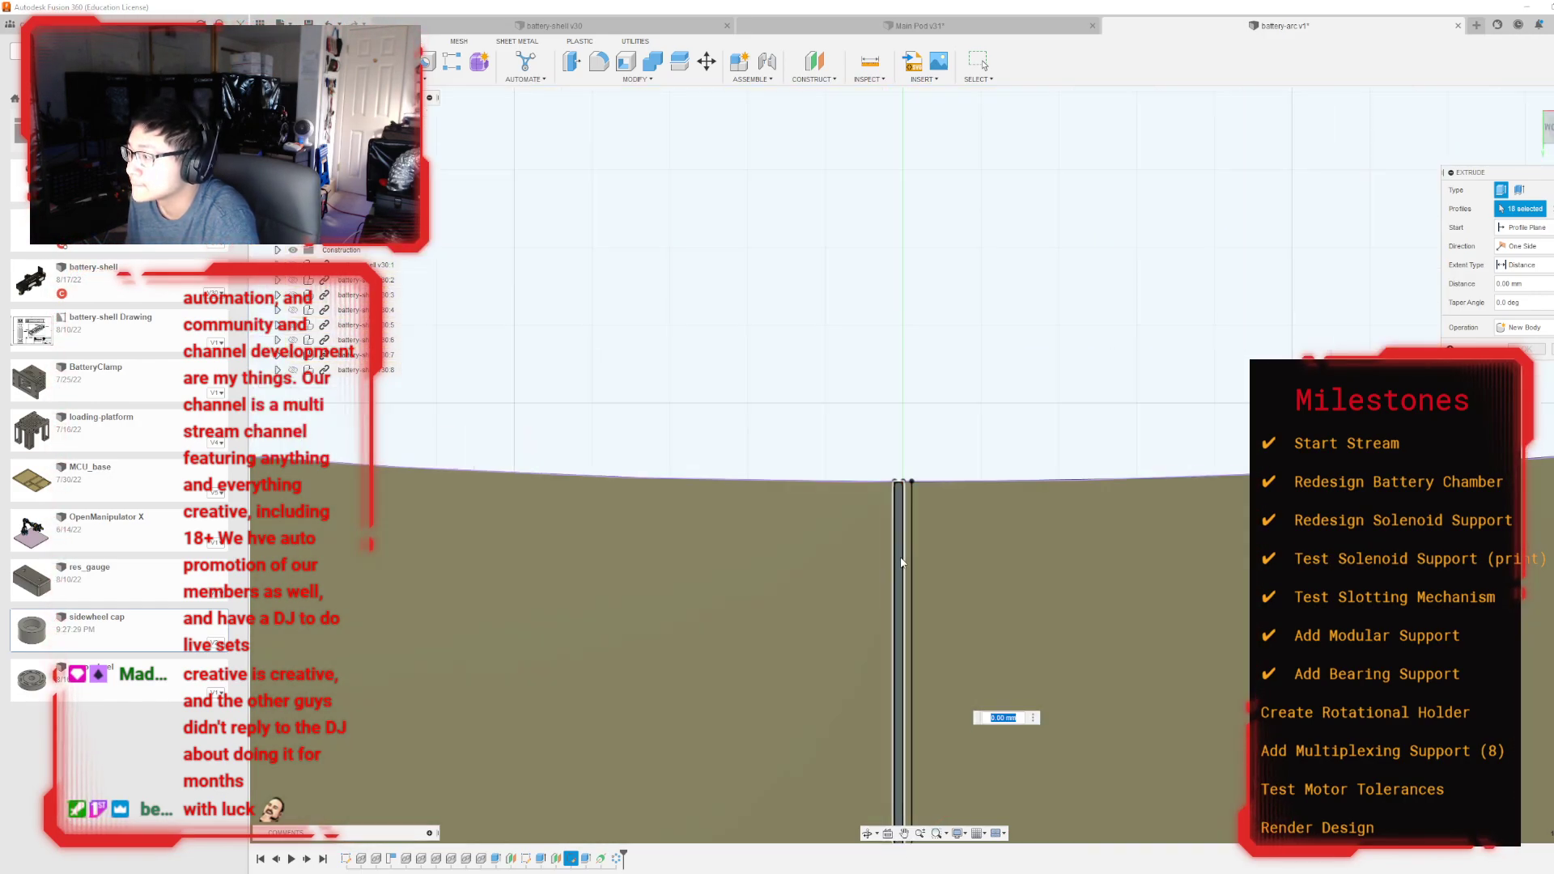
pyautogui.scroll(5, 908, 461)
pyautogui.scroll(2, 906, 476)
pyautogui.scroll(-8, 905, 480)
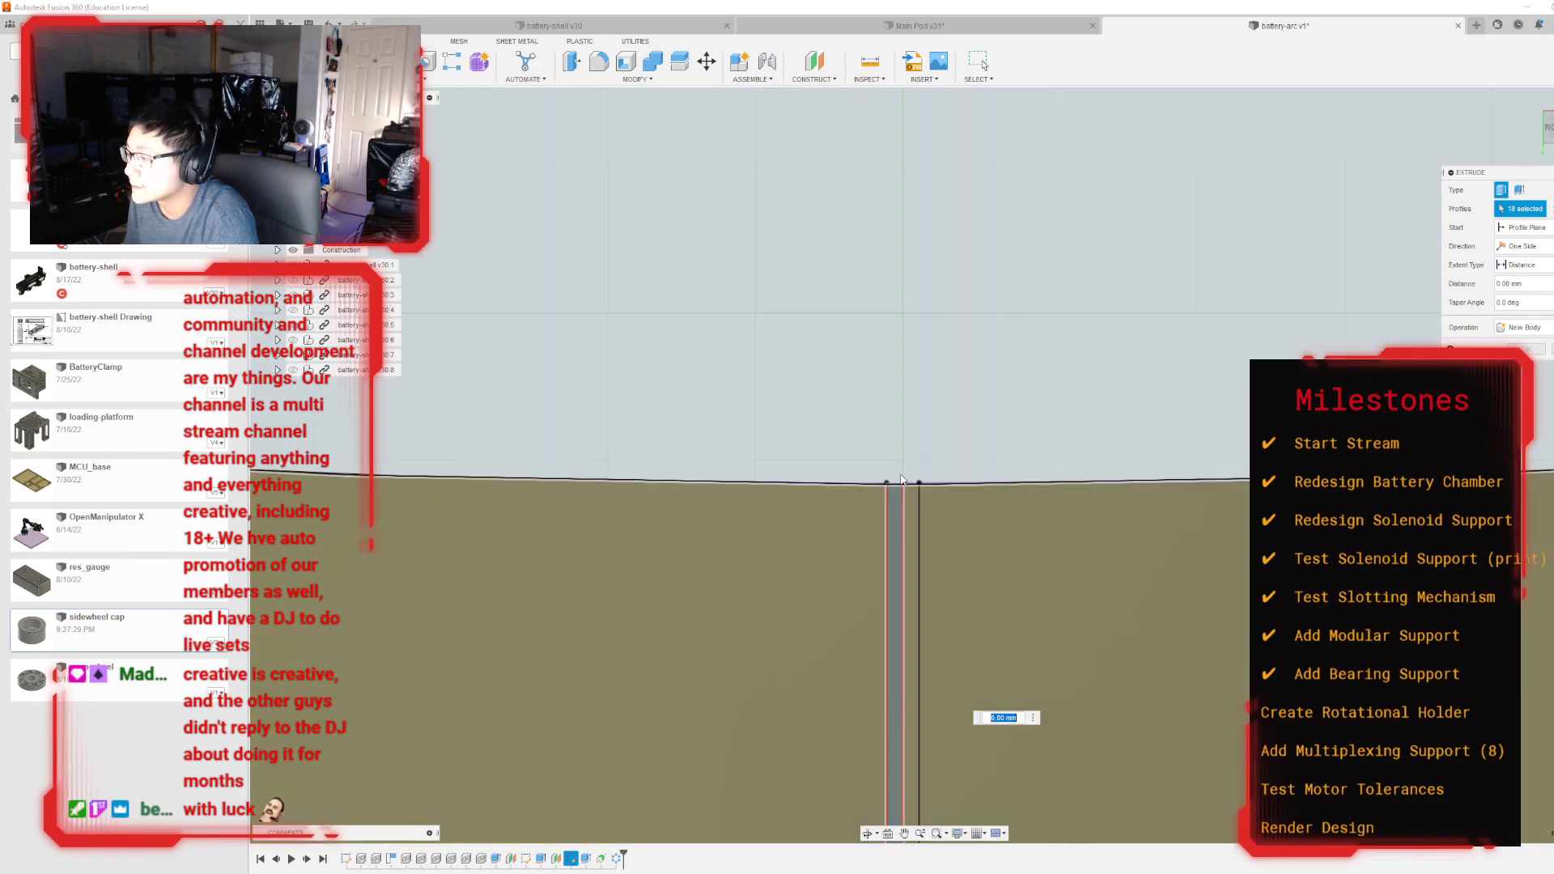
pyautogui.scroll(-3, 1346, 270)
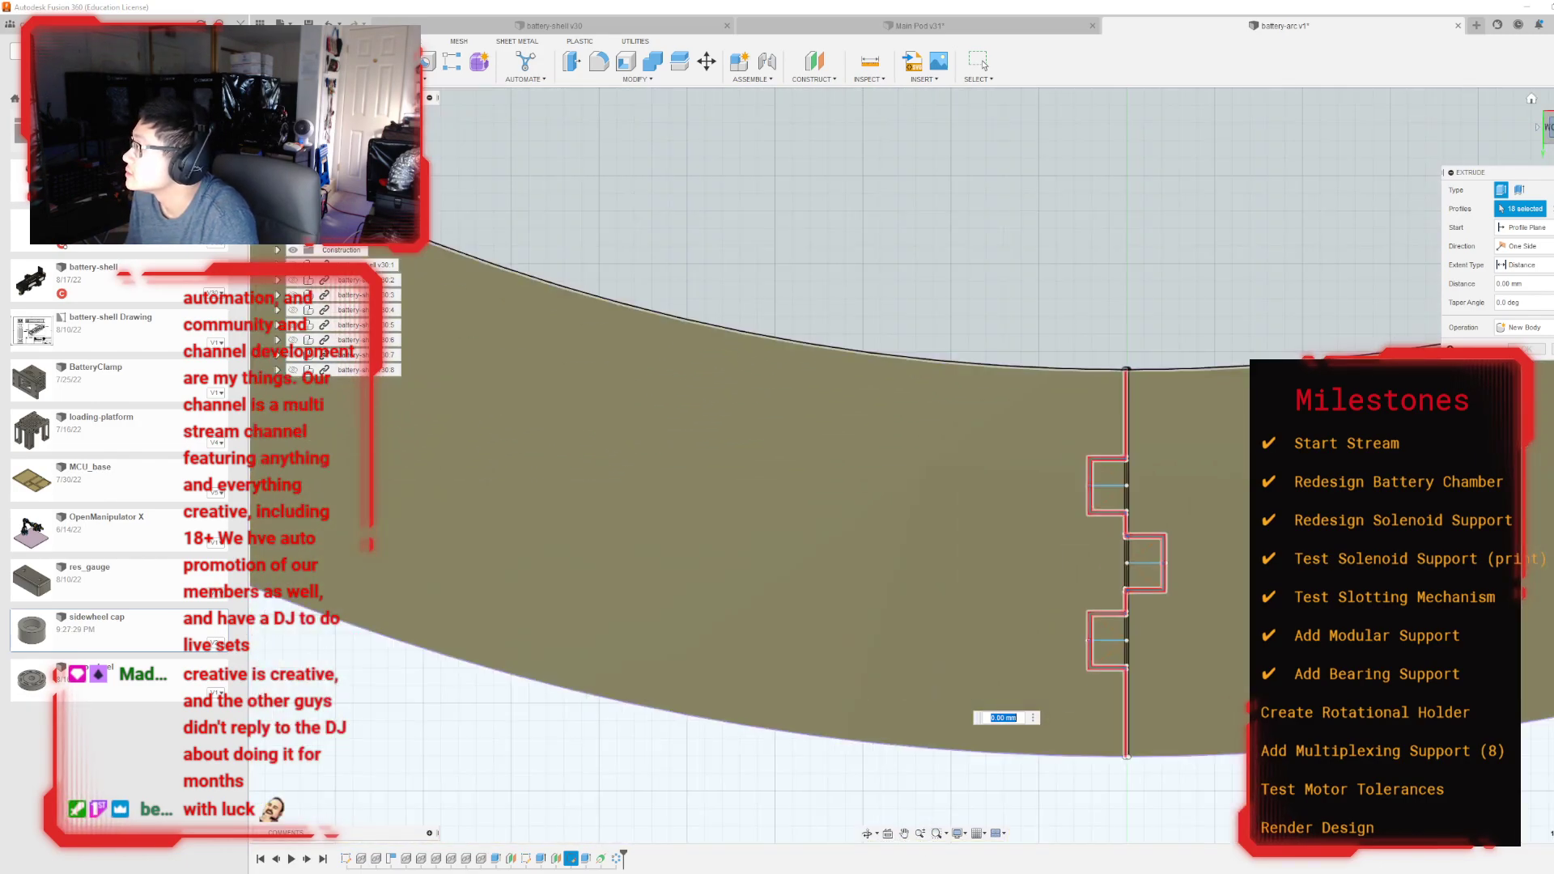
# Step: Extrude the selected joint profile 45 mm down through the middle ring as a cut
pyautogui.keyDown('shift'); pyautogui.moveTo(1346, 270); pyautogui.dragTo(1545, 157, button='middle'); pyautogui.keyUp('shift')
pyautogui.moveTo(1133, 122); pyautogui.dragTo(976, 453, button='middle')
pyautogui.scroll(-3, 967, 365)
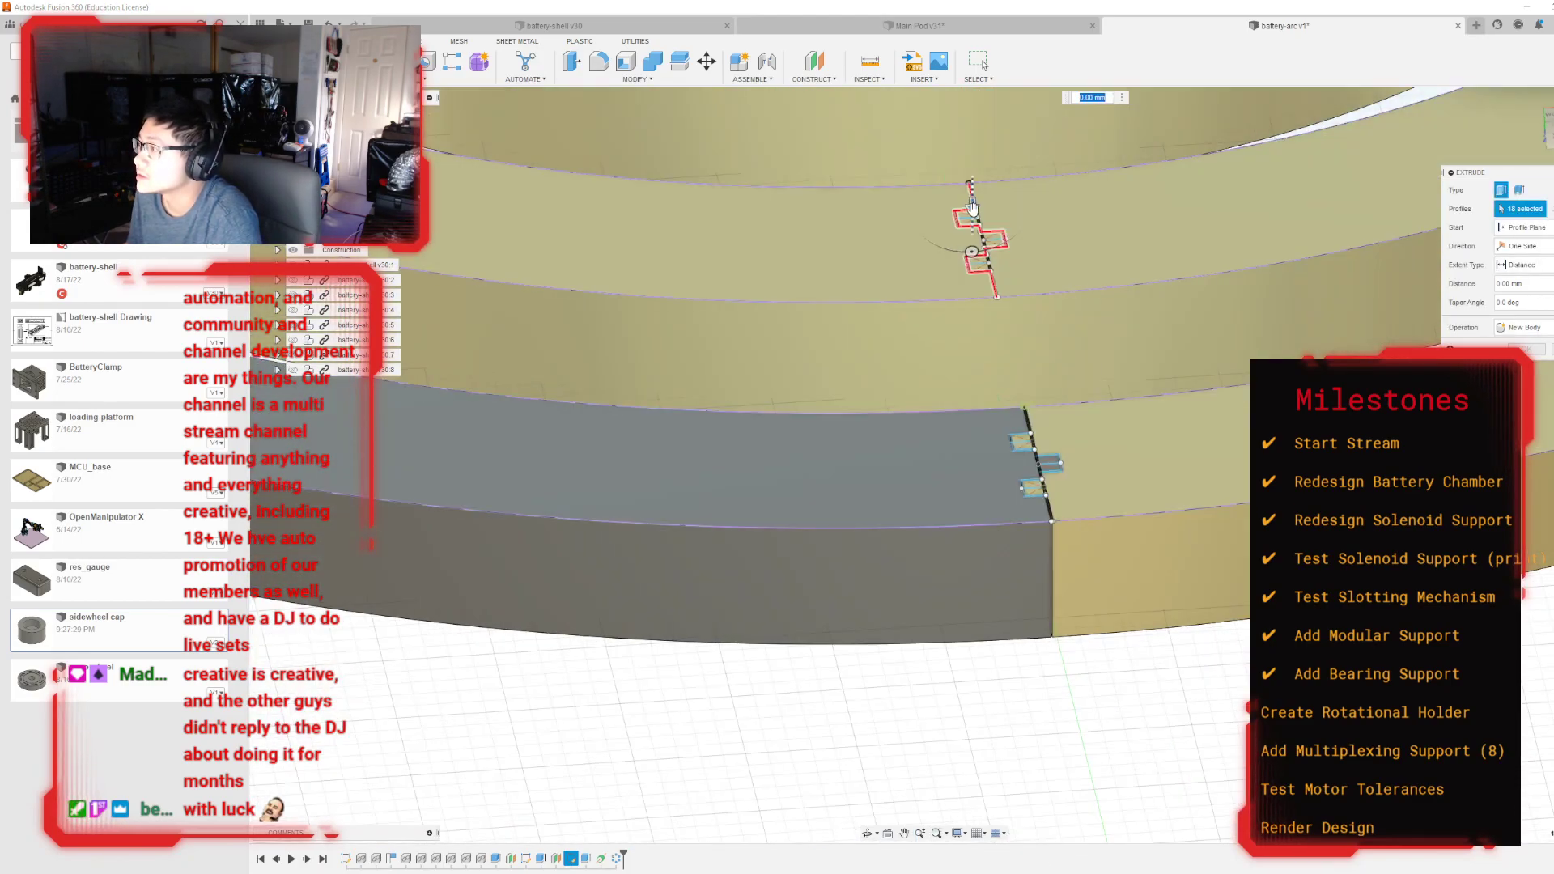
pyautogui.moveTo(974, 265); pyautogui.dragTo(962, 385)
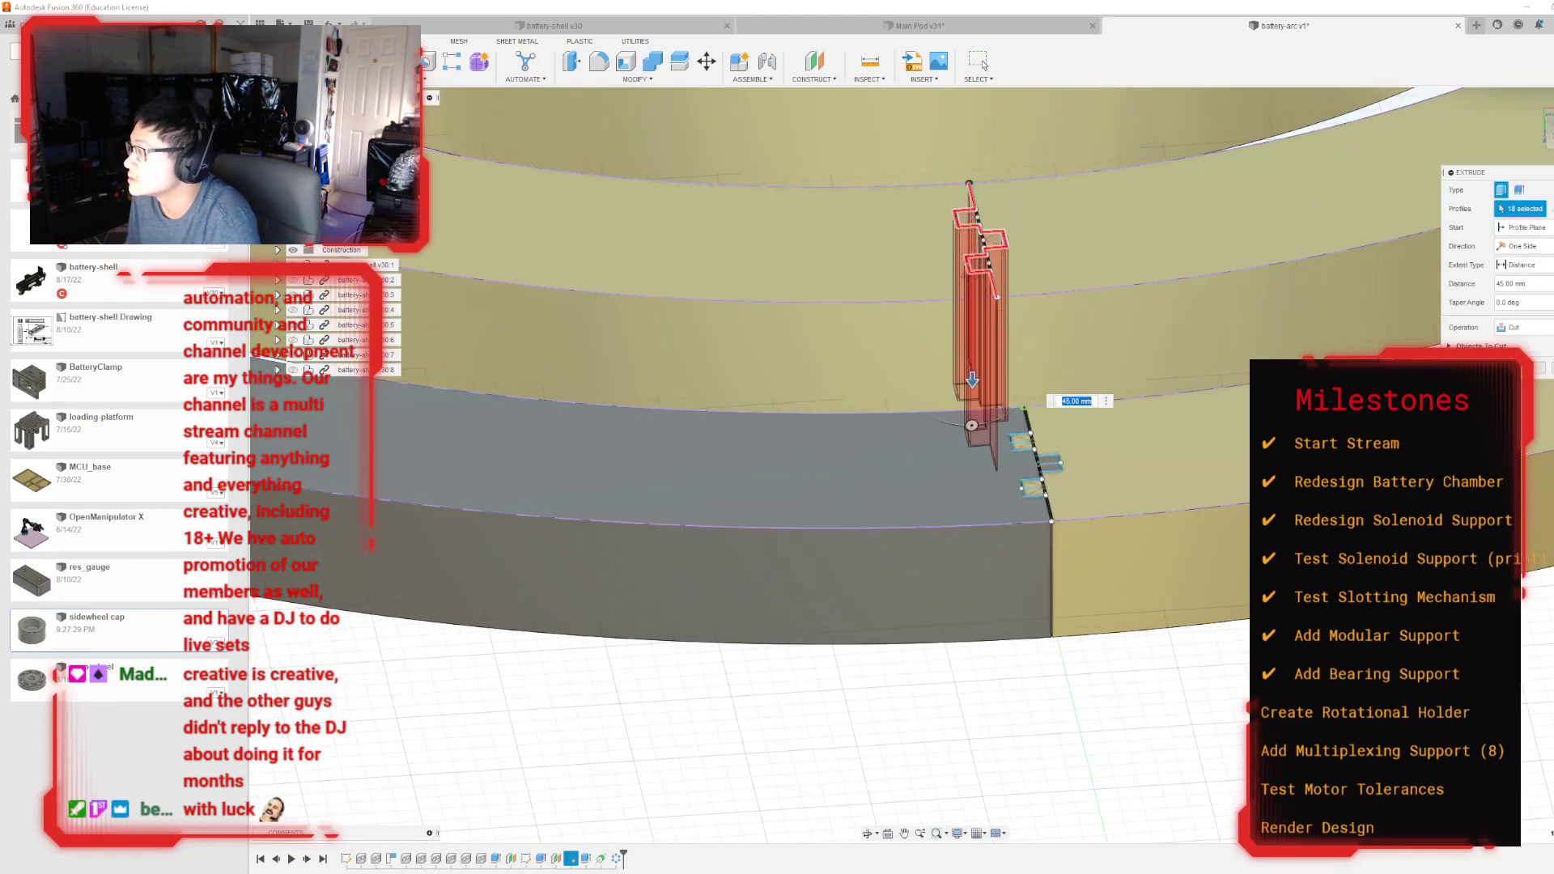
pyautogui.press('Return')
pyautogui.scroll(-4, 784, 406)
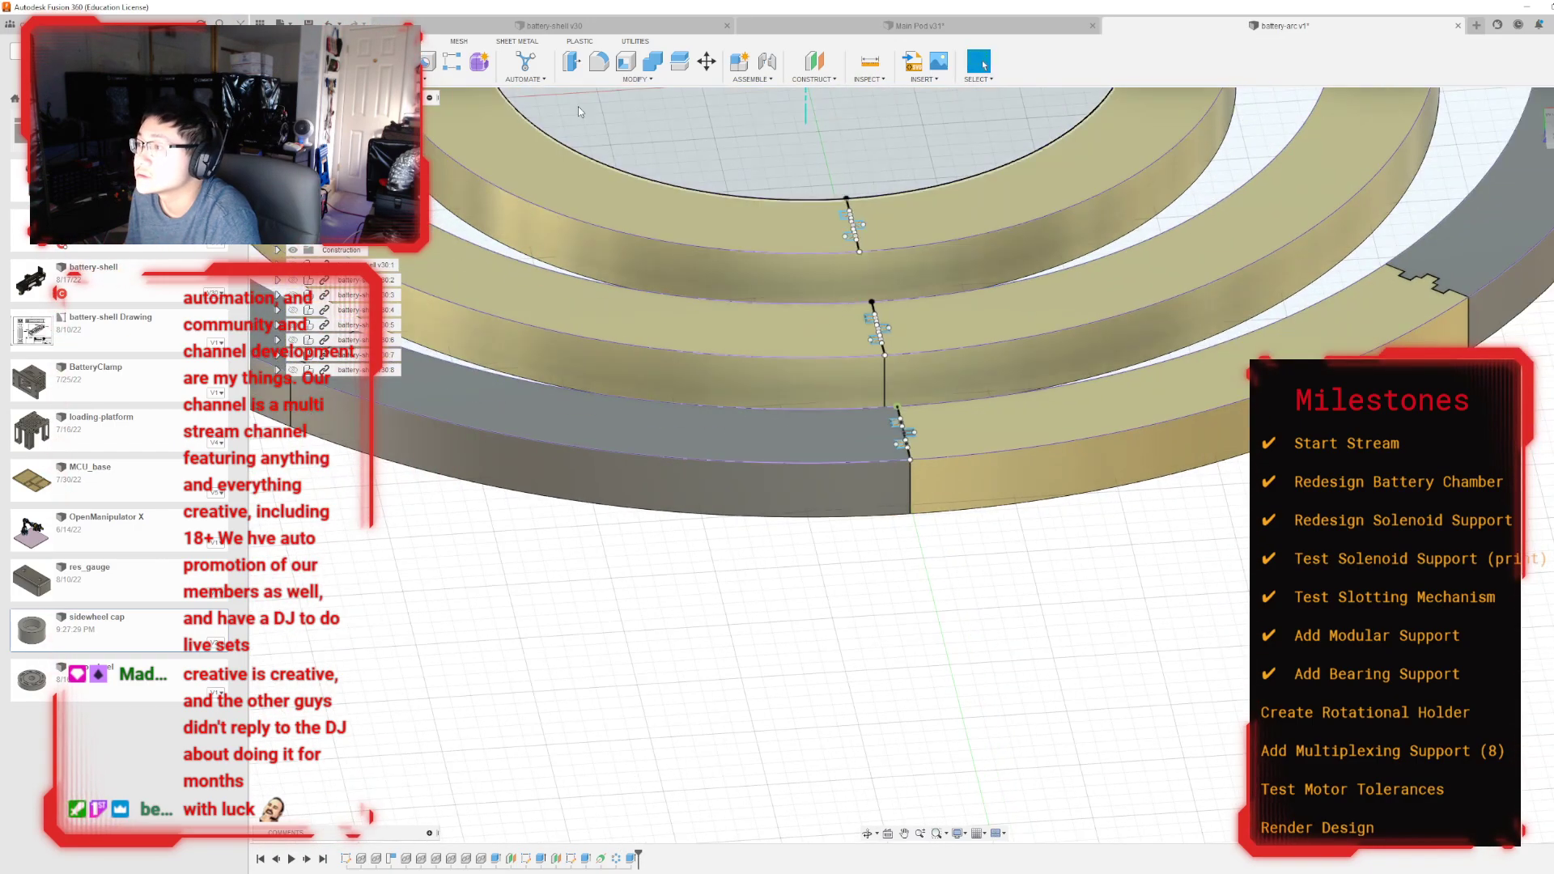
# Step: Start an Extrude and select the narrow clearance profiles from the innermost ring's outer edge around the first joint tab
pyautogui.scroll(8, 899, 437)
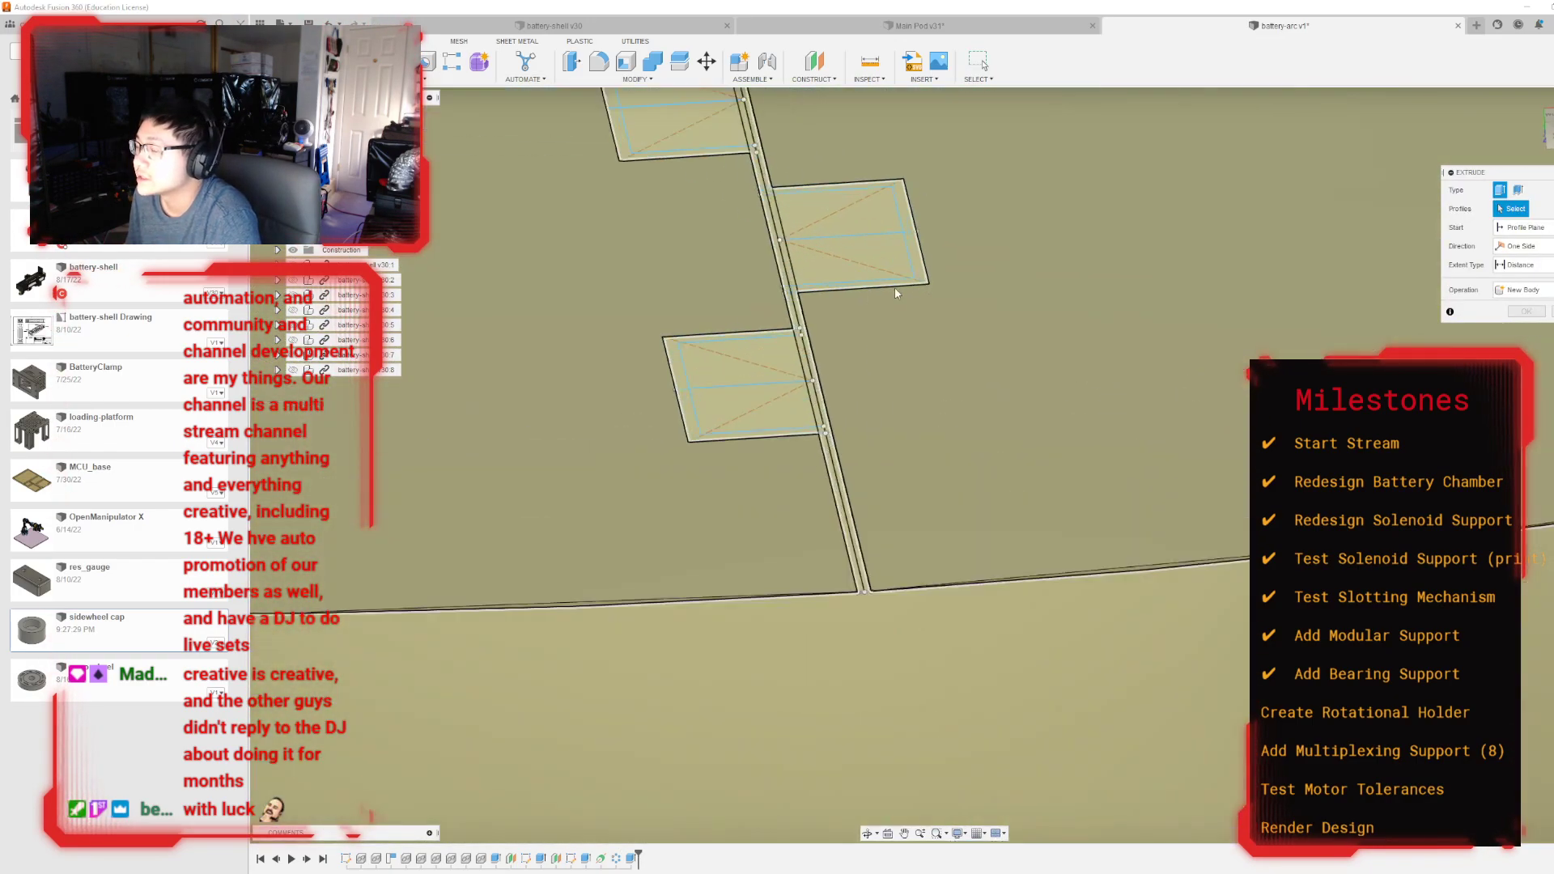
pyautogui.press('e')
pyautogui.scroll(-5, 903, 615)
pyautogui.moveTo(898, 436)
pyautogui.mouseDown(button='middle')
pyautogui.moveTo(903, 614)
pyautogui.moveTo(971, 477)
pyautogui.moveTo(926, 465)
pyautogui.moveTo(849, 599)
pyautogui.mouseUp(button='middle')
pyautogui.scroll(6, 1000, 548)
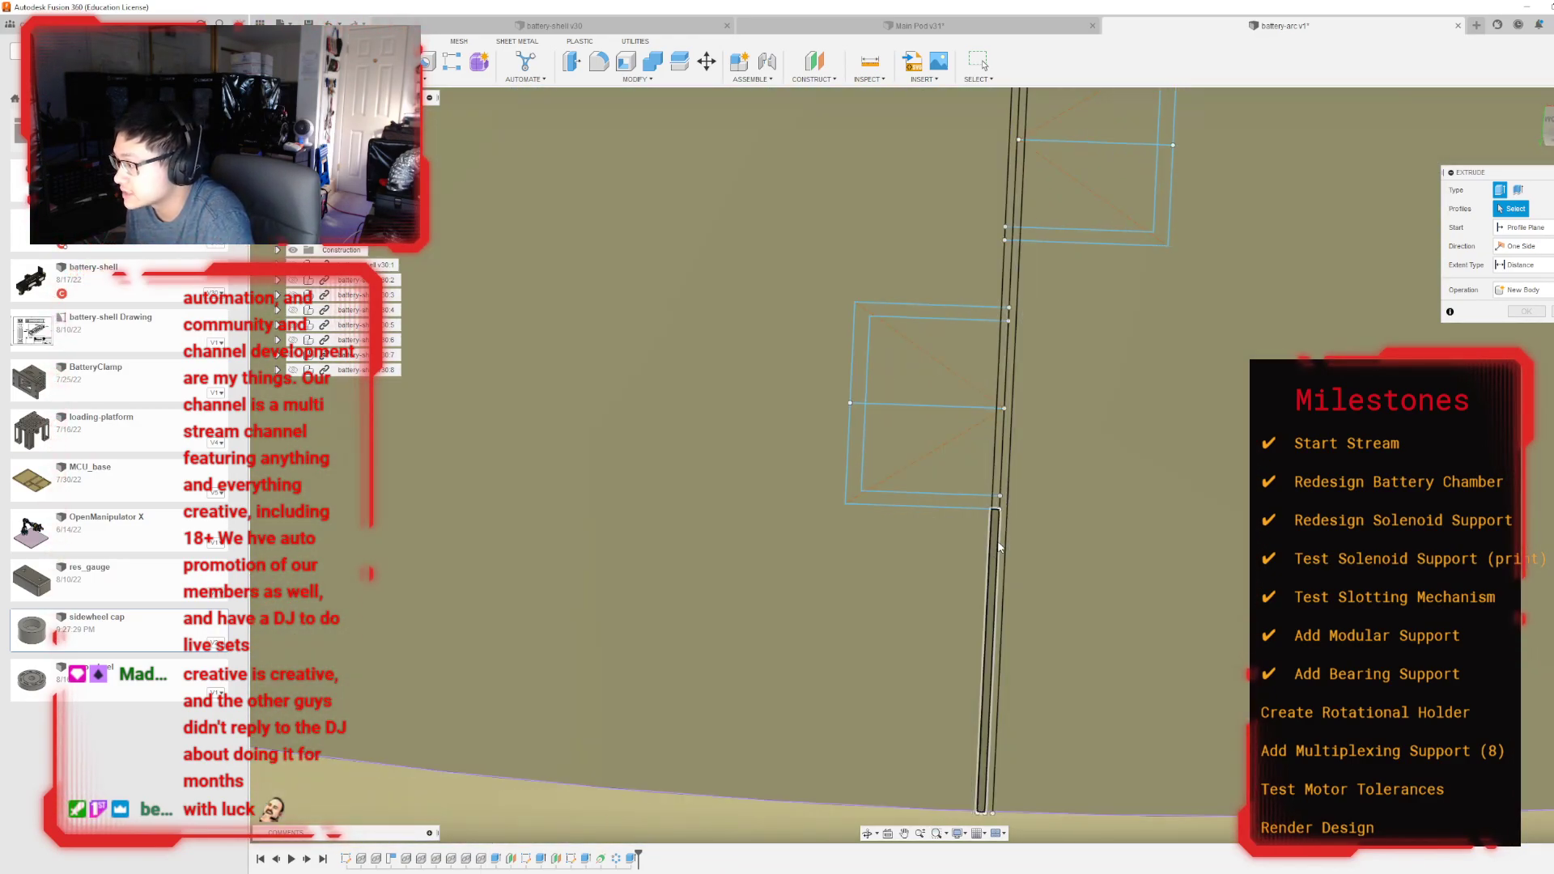
pyautogui.click(996, 534)
pyautogui.click(923, 501)
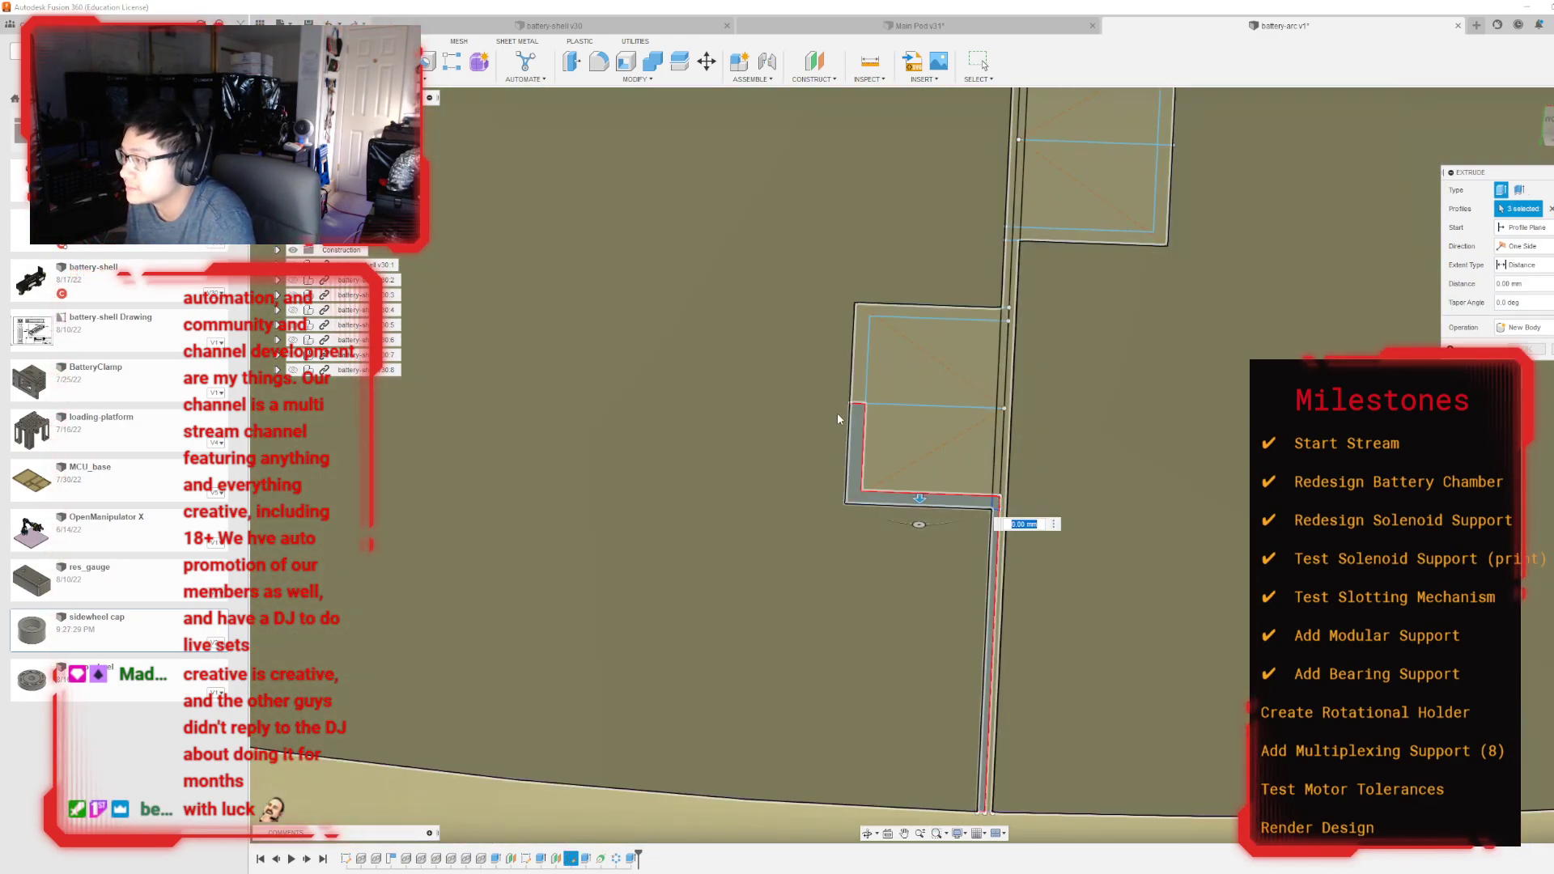
pyautogui.click(965, 313)
pyautogui.click(1006, 314)
pyautogui.click(1013, 292)
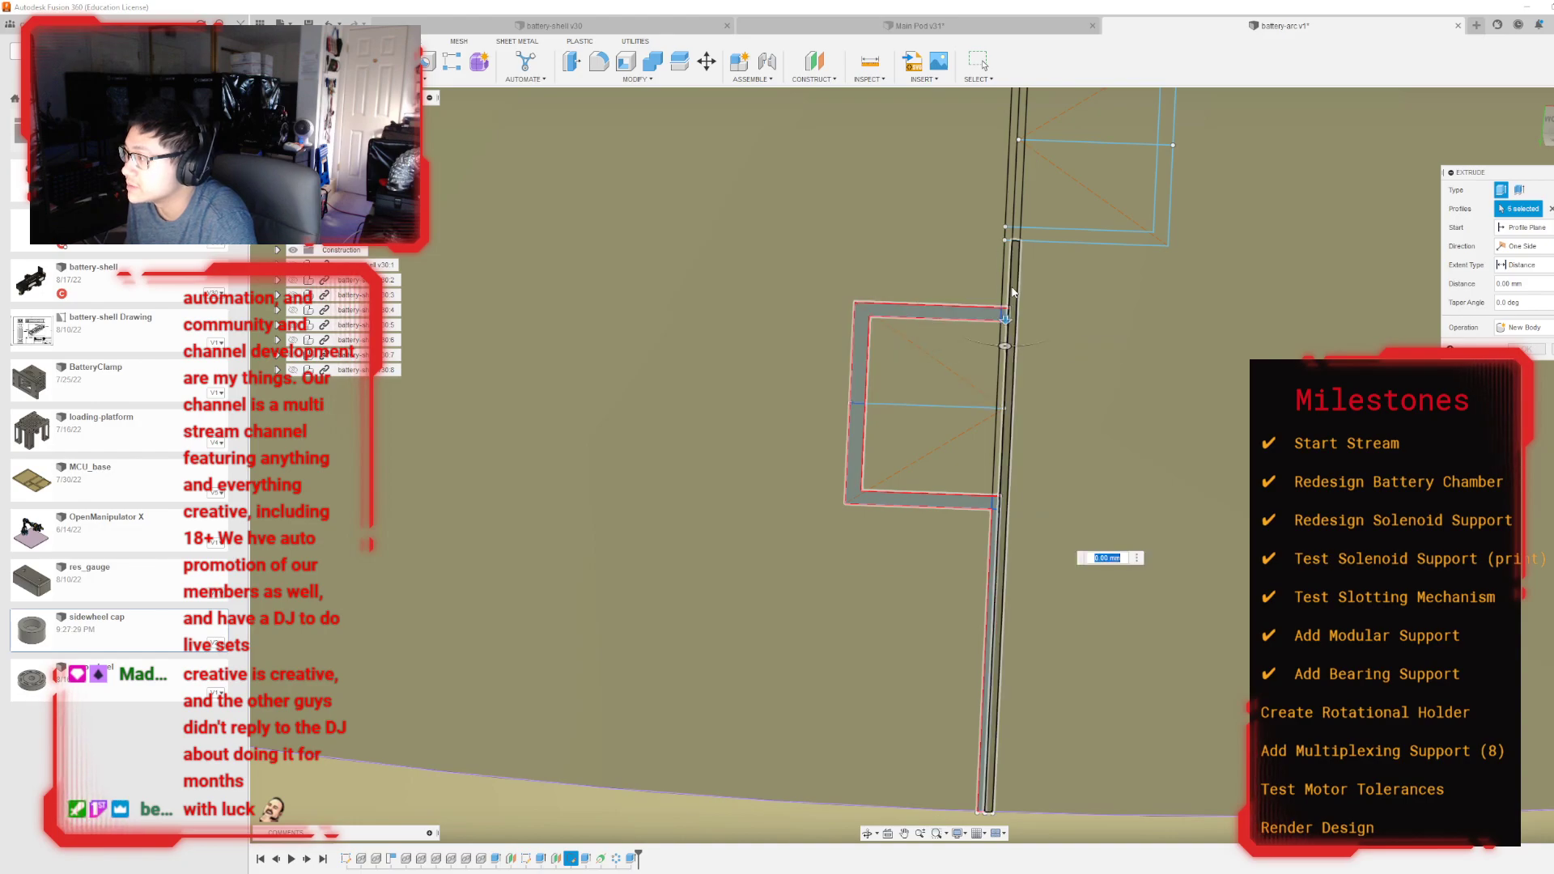
pyautogui.click(1015, 290)
pyautogui.click(1007, 286)
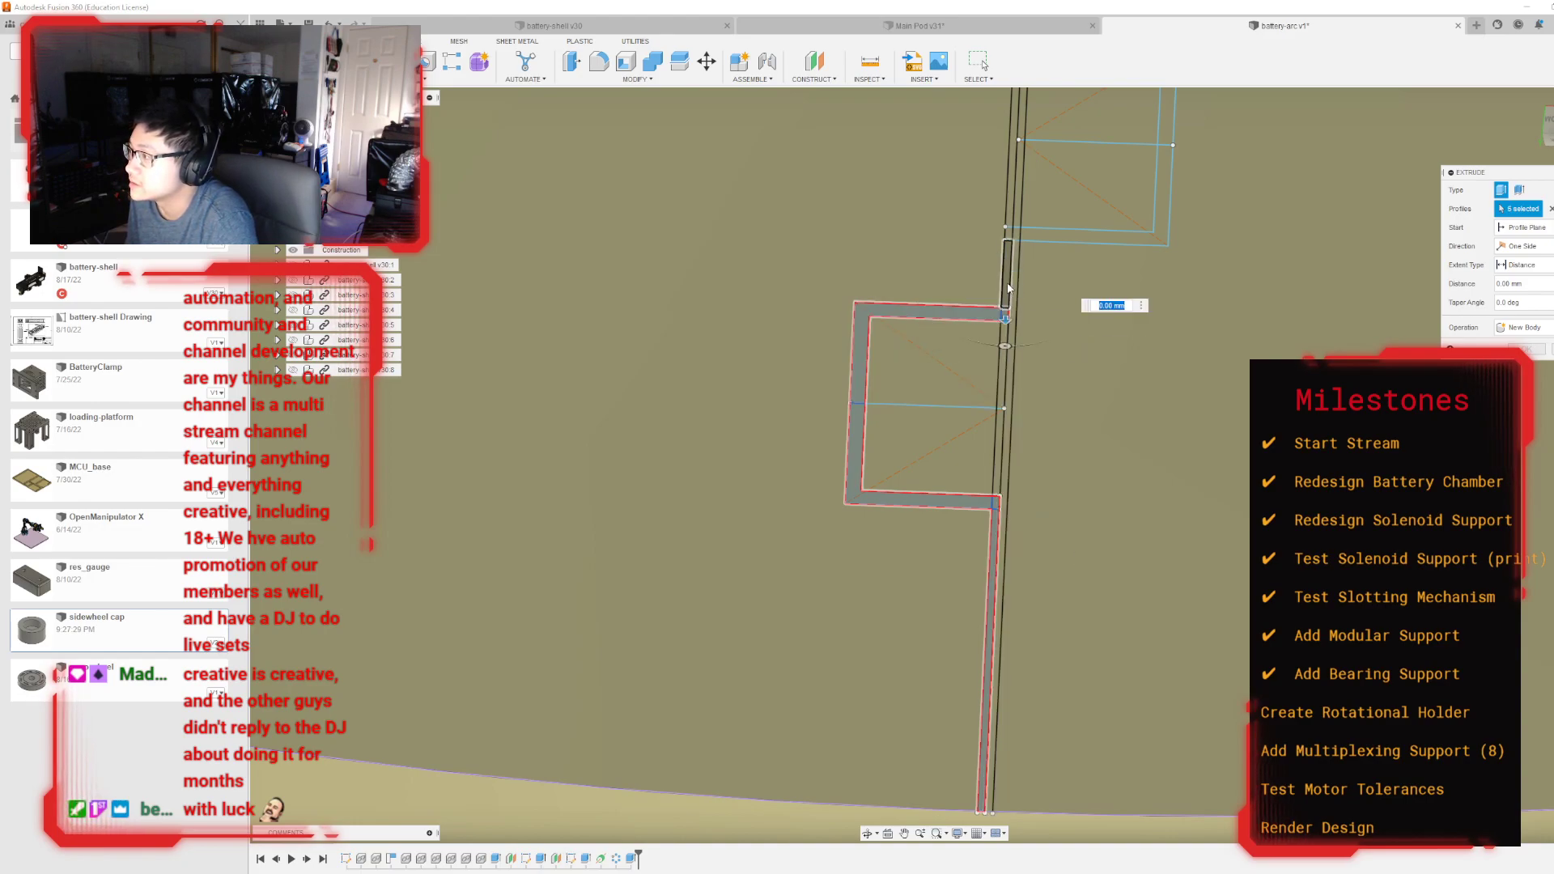
# Step: Add the clearance profiles around the innermost ring's middle joint tab to the extrusion selection
pyautogui.moveTo(971, 340); pyautogui.dragTo(849, 783, button='middle')
pyautogui.scroll(3, 965, 653)
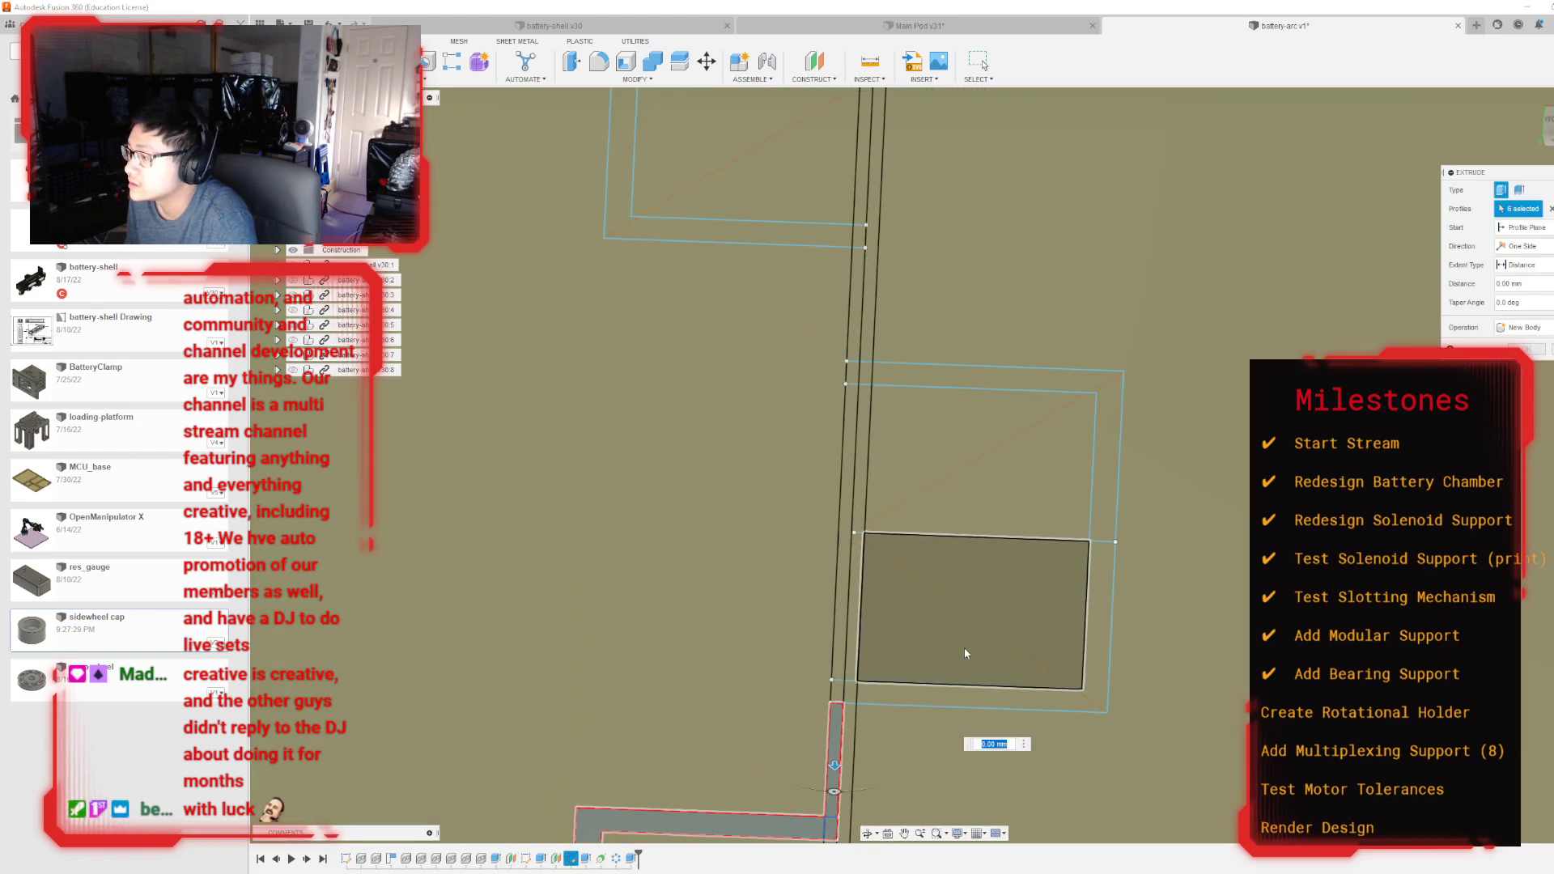
pyautogui.click(836, 695)
pyautogui.click(905, 693)
pyautogui.click(1096, 496)
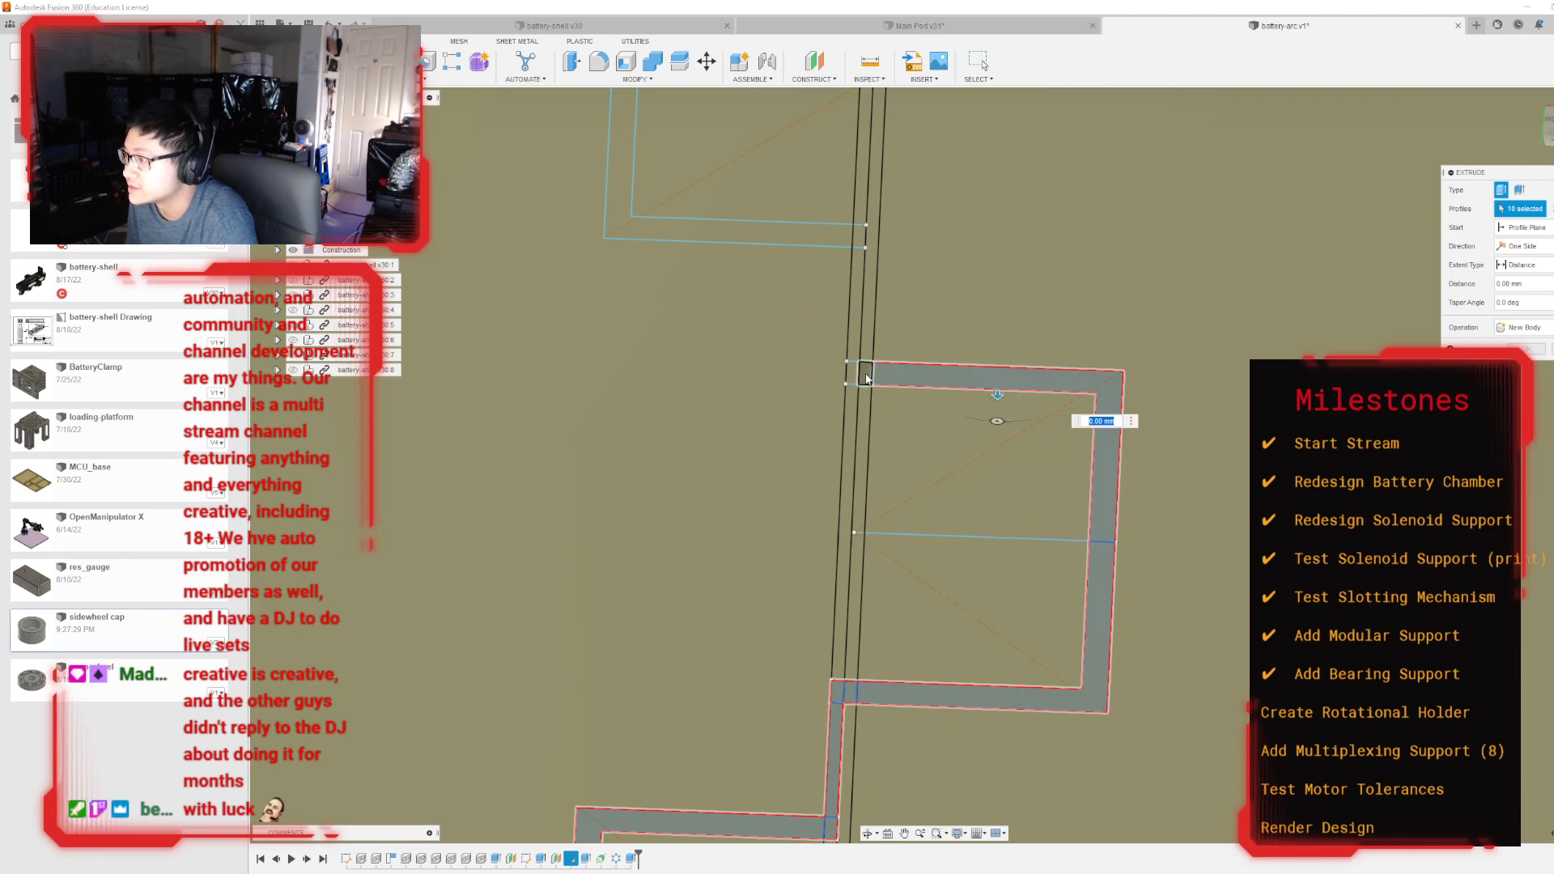
# Step: Add the clearance profiles around the last joint tab, continuing to the innermost ring's inner edge
pyautogui.moveTo(860, 352); pyautogui.dragTo(997, 706, button='middle')
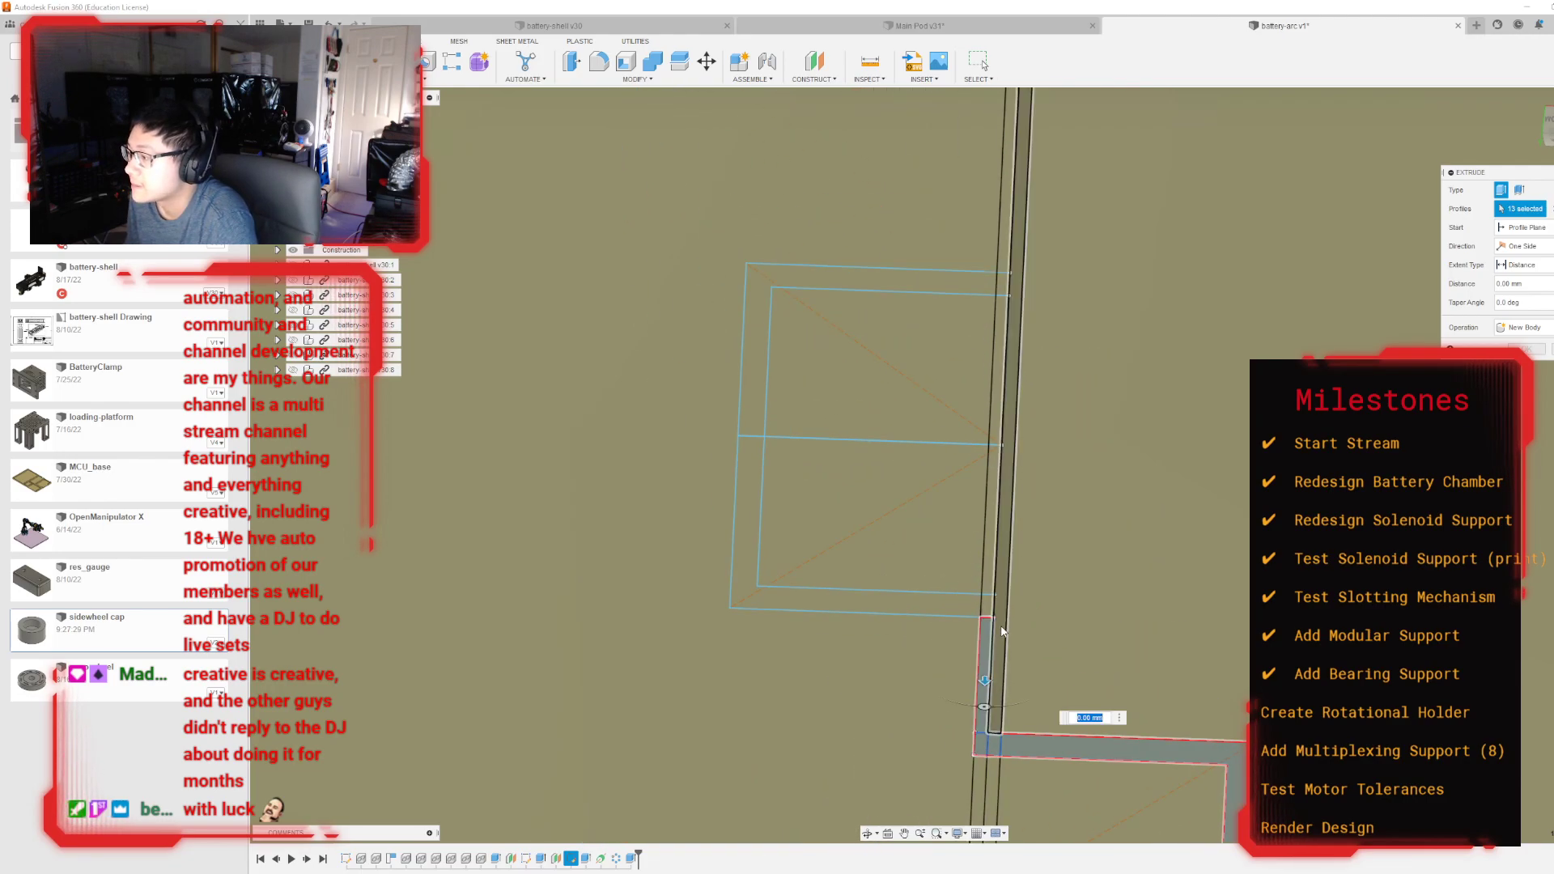
pyautogui.click(931, 607)
pyautogui.click(753, 410)
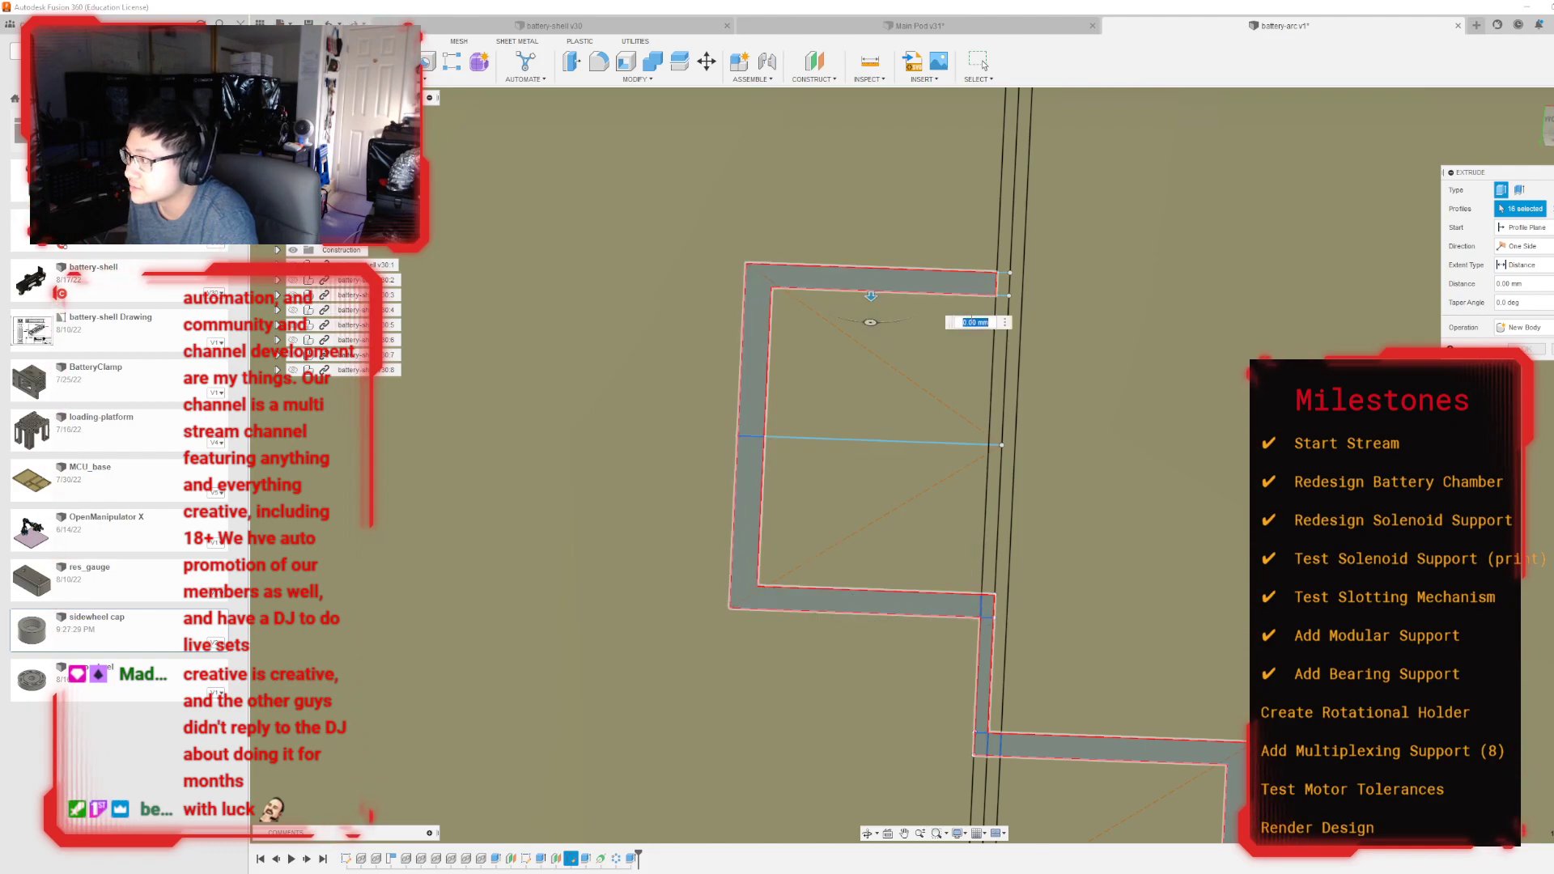
pyautogui.click(1004, 283)
pyautogui.click(1006, 261)
pyautogui.moveTo(1003, 301); pyautogui.dragTo(936, 464, button='middle')
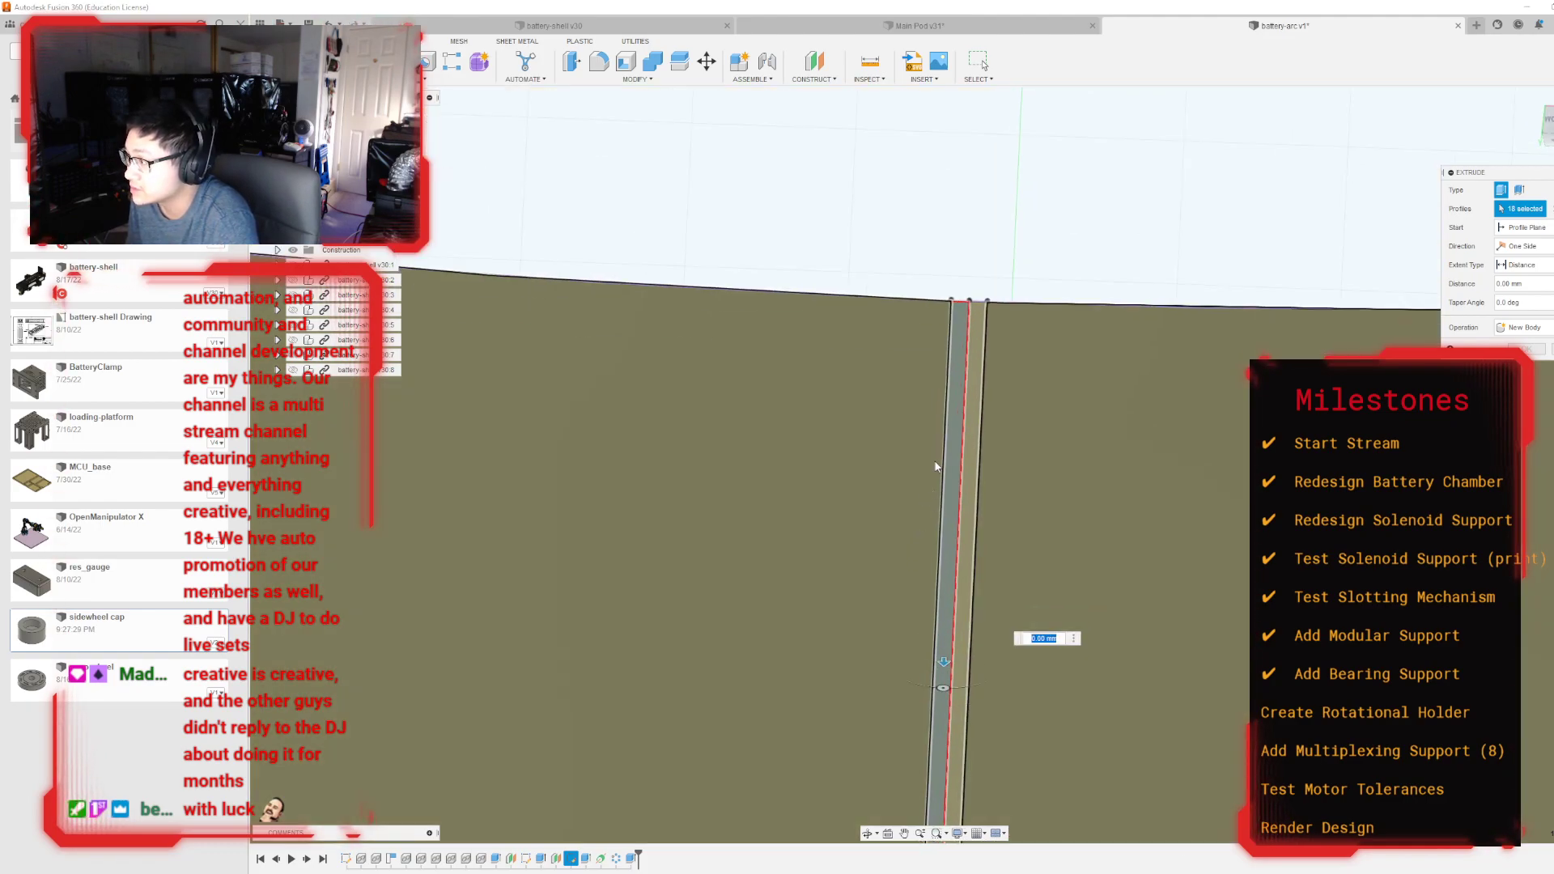
# Step: Extrude the selected joint outline as a cut about 52 mm deep through the innermost ring
pyautogui.scroll(-3, 935, 474)
pyautogui.moveTo(943, 516); pyautogui.dragTo(906, 652)
pyautogui.scroll(-3, 877, 457)
pyautogui.keyDown('shift'); pyautogui.moveTo(882, 416); pyautogui.dragTo(900, 526, button='middle'); pyautogui.keyUp('shift')
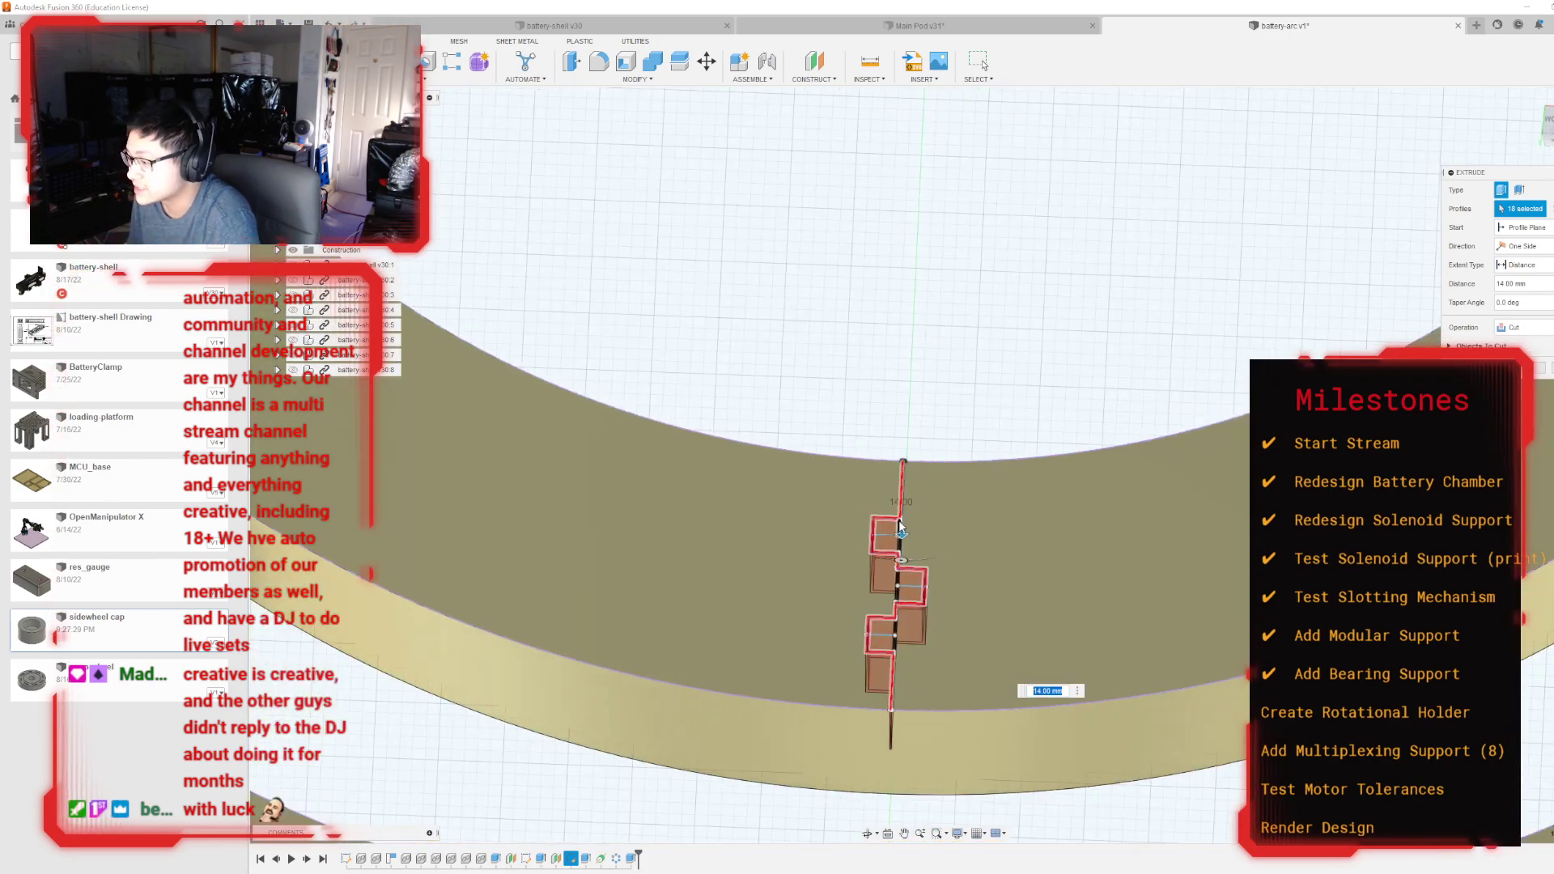
pyautogui.click(902, 536)
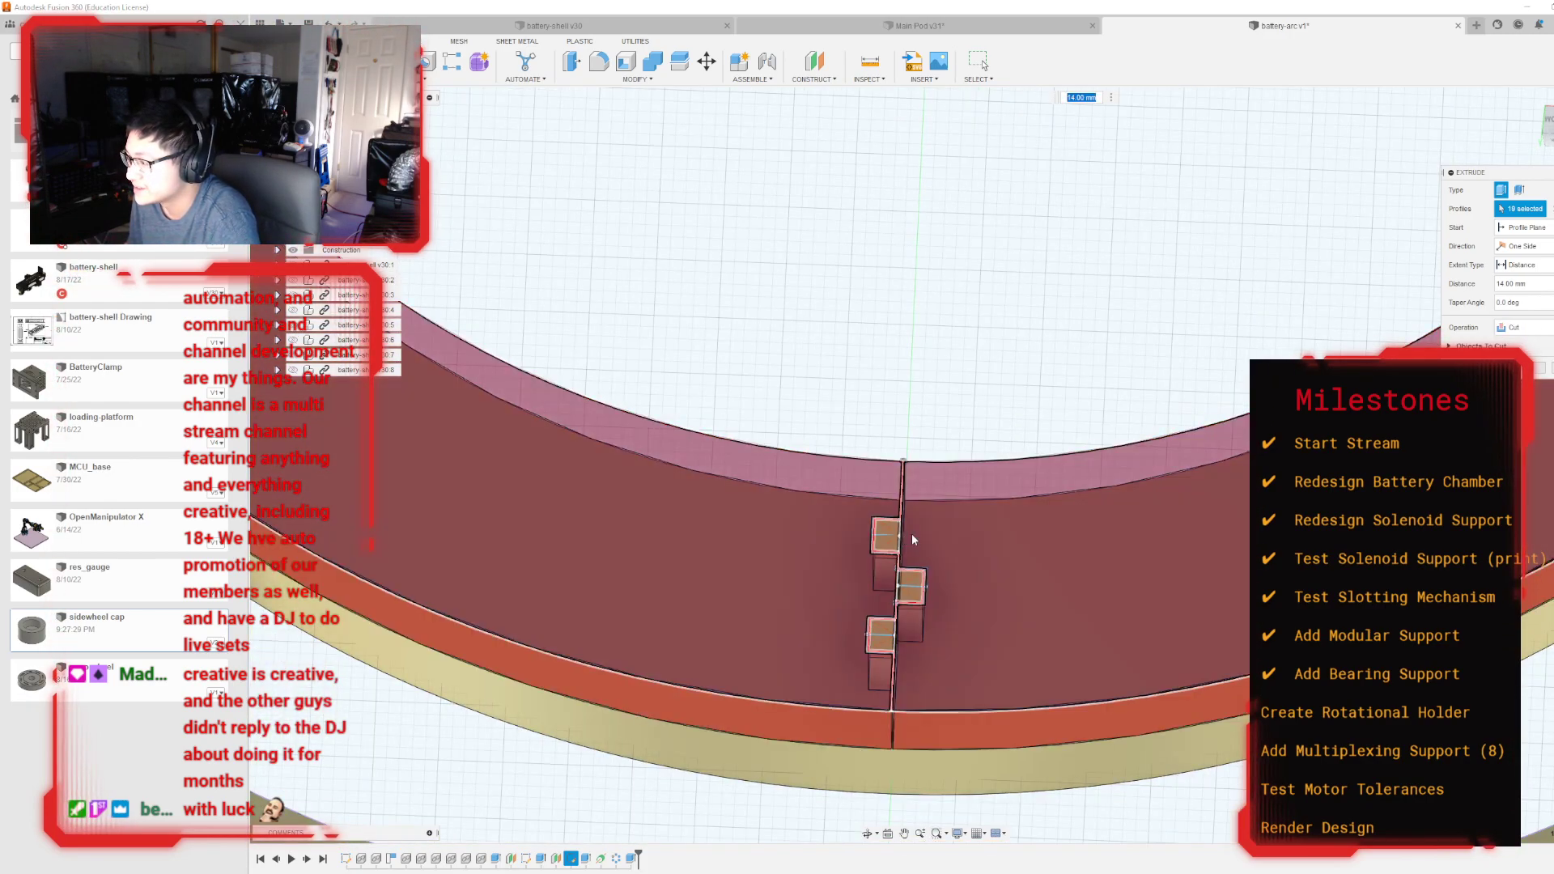
pyautogui.click(902, 536)
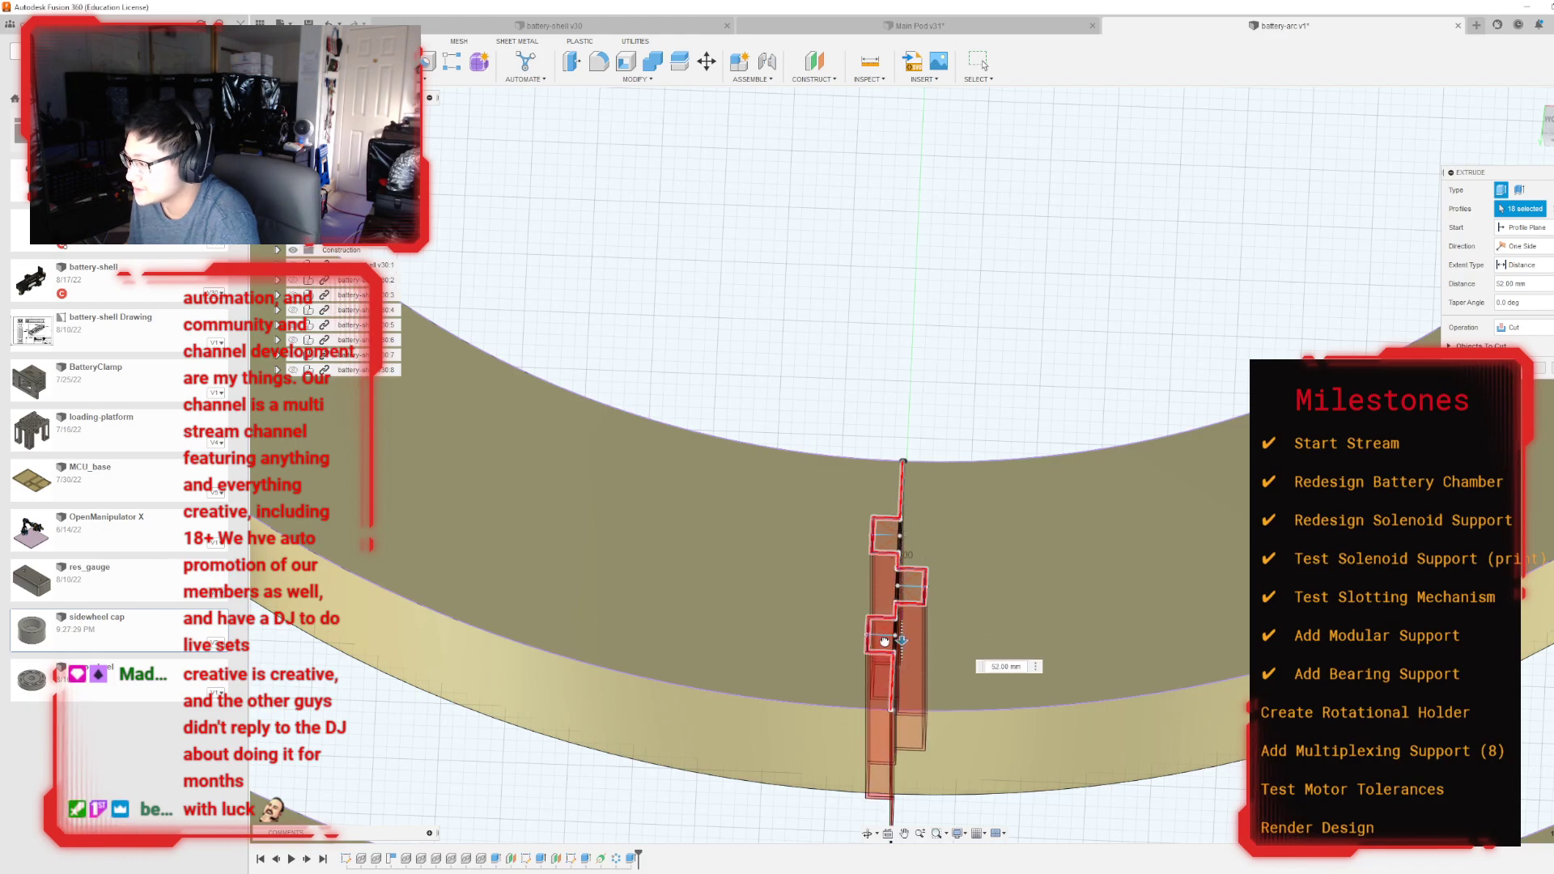
pyautogui.press('Return')
pyautogui.scroll(-5, 1152, 421)
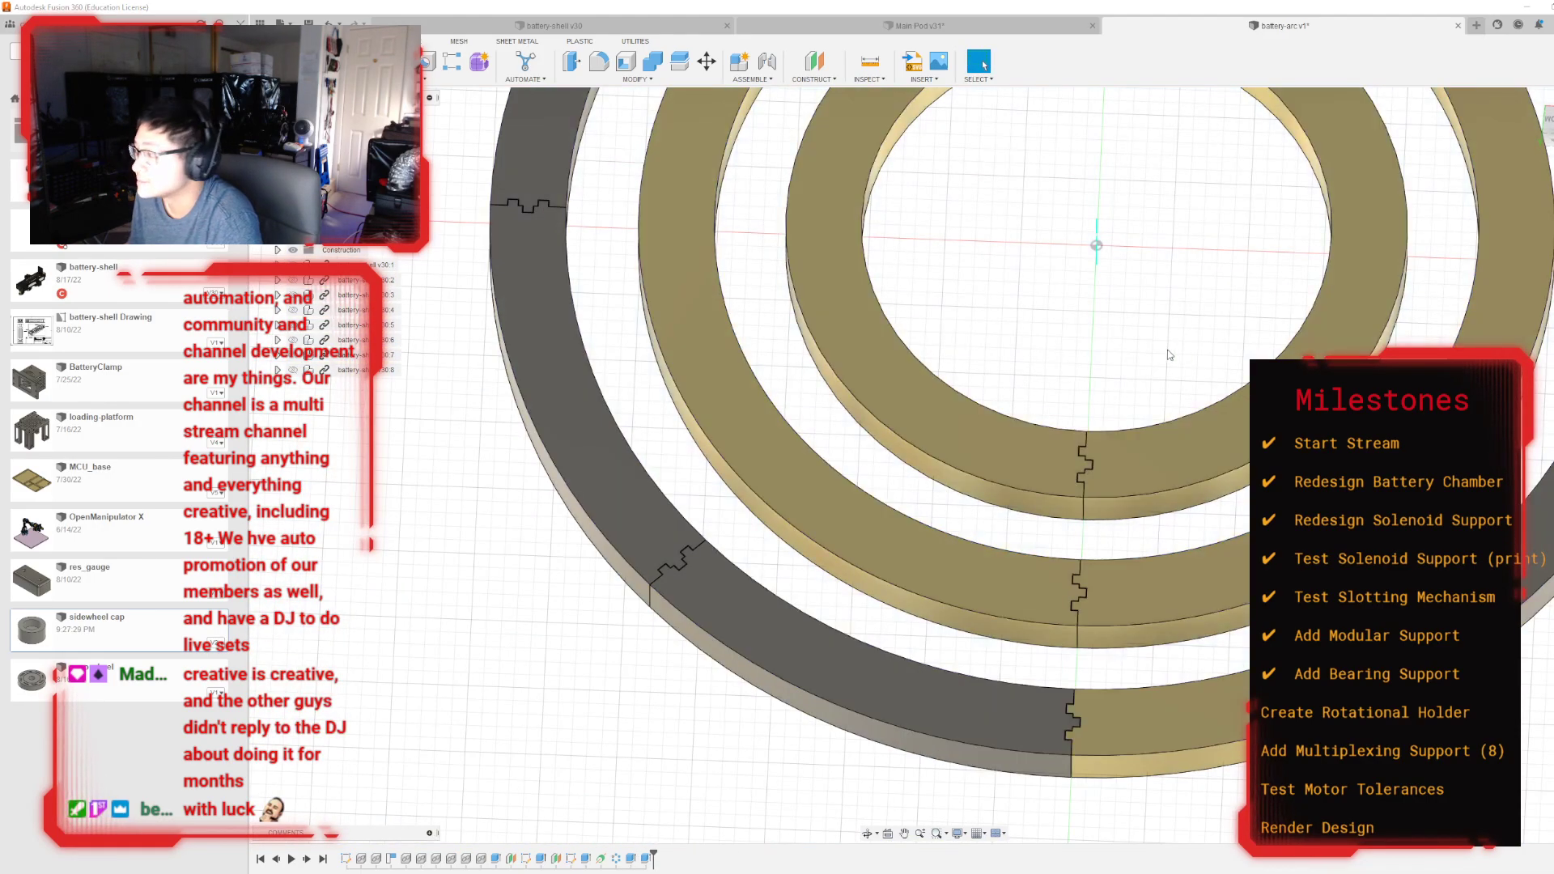
# Step: Start a circular pattern of features and select the middle ring's interlocking joint cut as its object
pyautogui.moveTo(923, 465)
pyautogui.keyDown('shift'); pyautogui.mouseDown(button='middle')
pyautogui.moveTo(930, 227)
pyautogui.moveTo(1134, 364)
pyautogui.moveTo(1385, 259)
pyautogui.mouseUp(button='middle'); pyautogui.keyUp('shift')
pyautogui.moveTo(1156, 599); pyautogui.dragTo(989, 732, button='middle')
pyautogui.scroll(-1, 1214, 566)
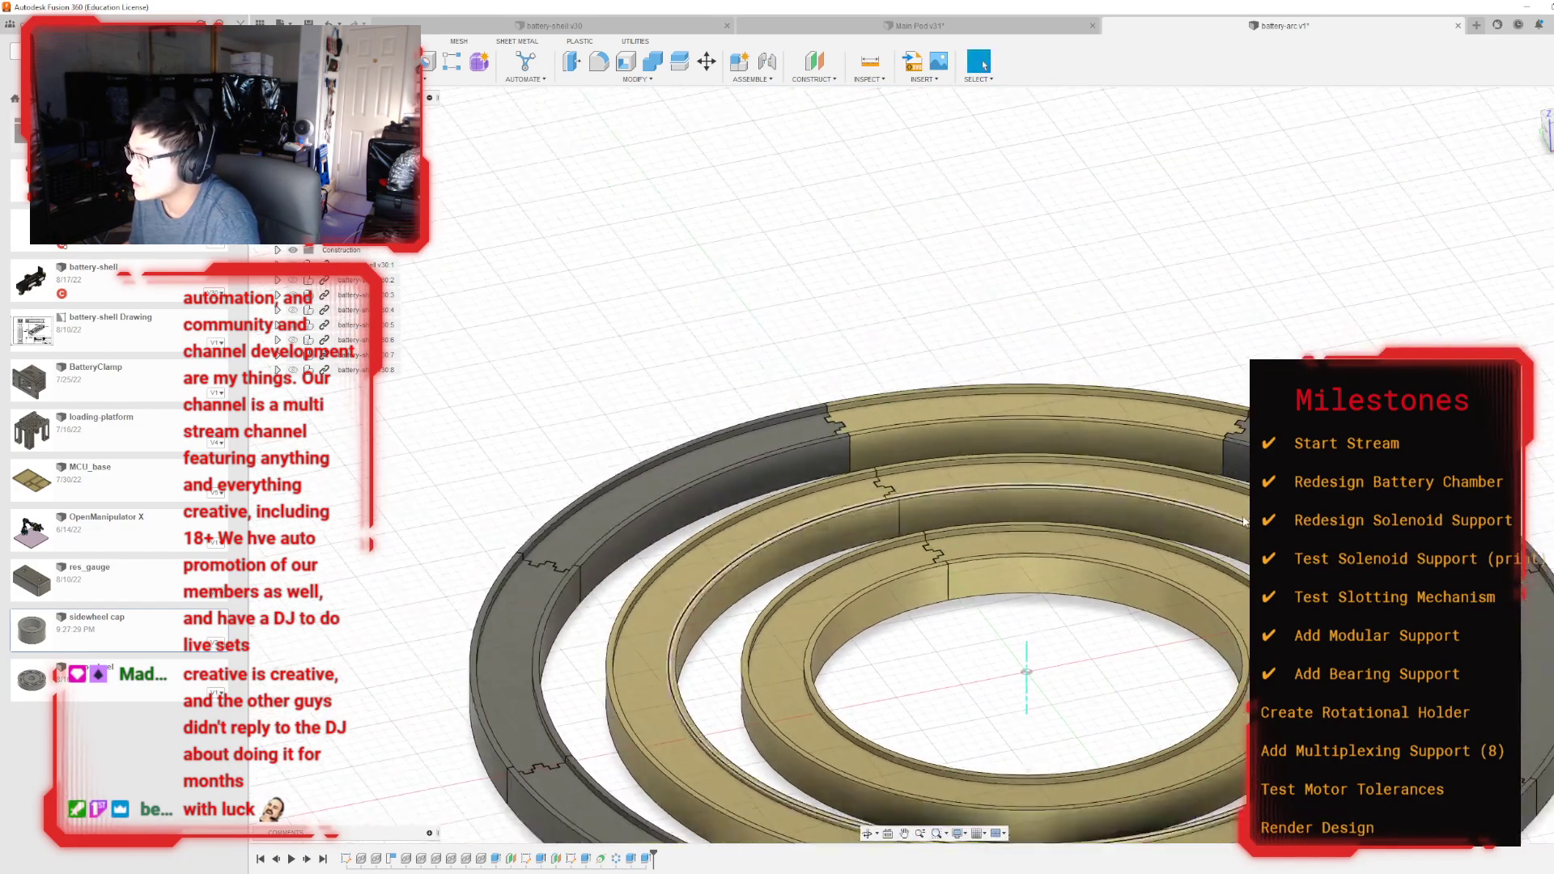
pyautogui.keyDown('shift'); pyautogui.moveTo(923, 457); pyautogui.dragTo(1302, 227, button='middle'); pyautogui.keyUp('shift')
pyautogui.click(1550, 125)
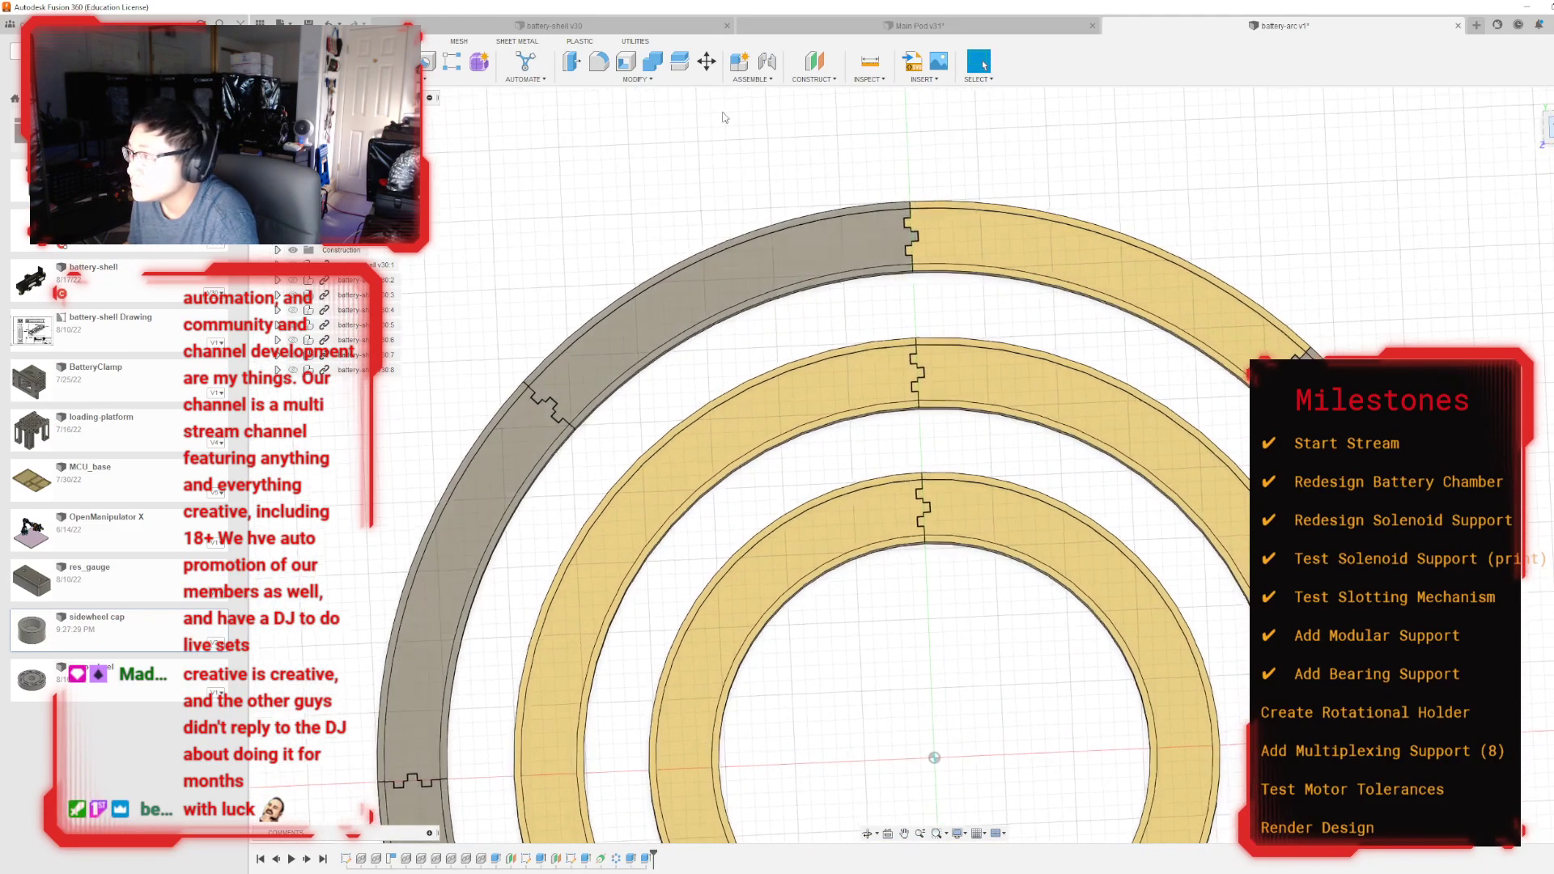
pyautogui.click(457, 79)
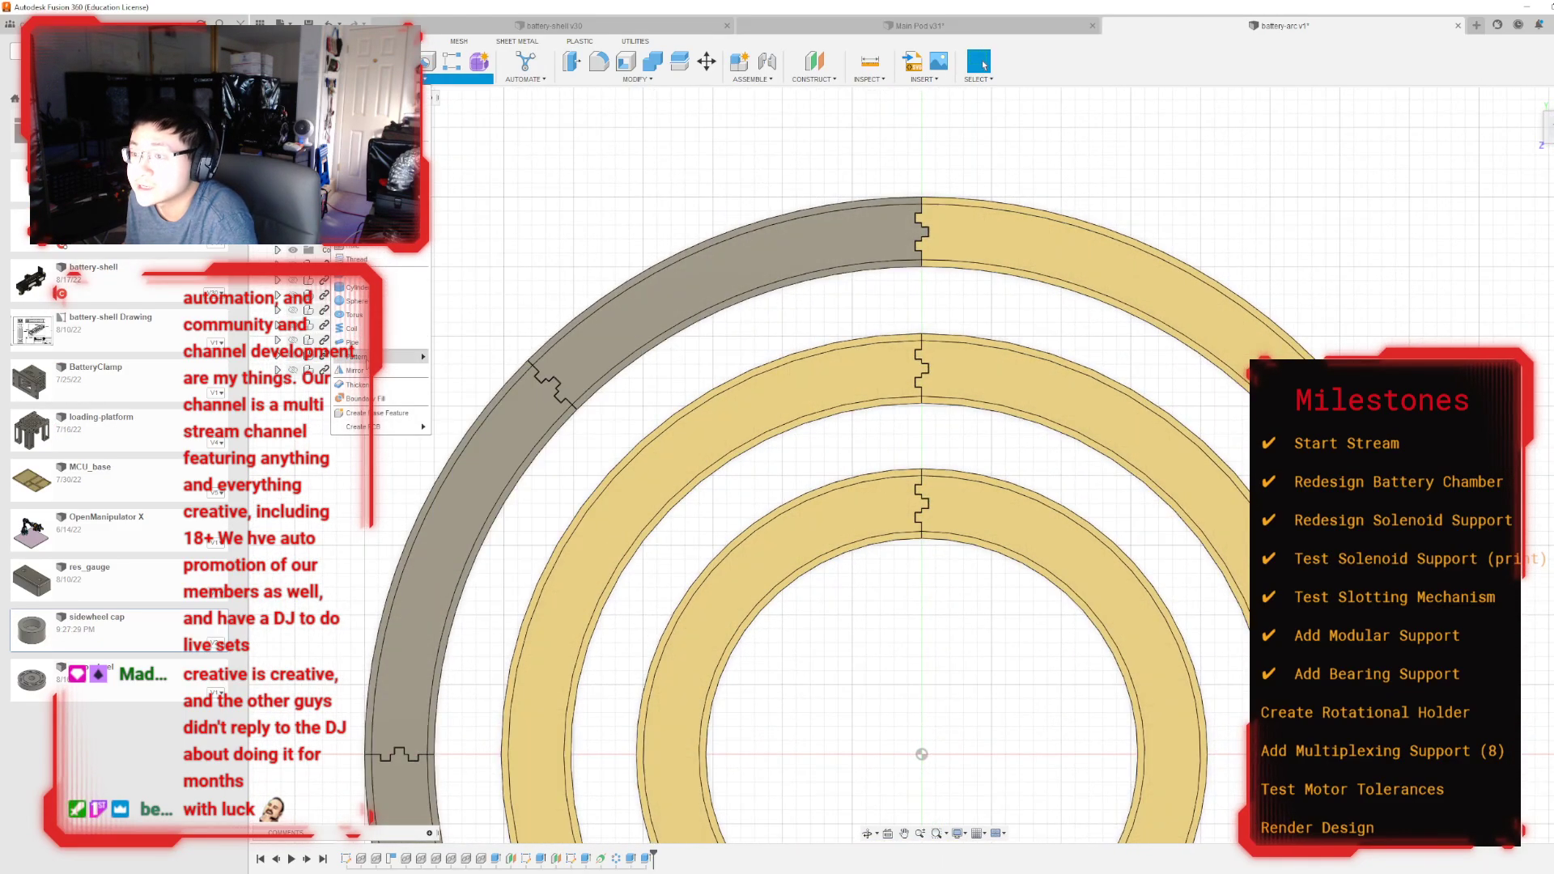
pyautogui.moveTo(380, 357)
pyautogui.click(466, 370)
pyautogui.scroll(5, 971, 348)
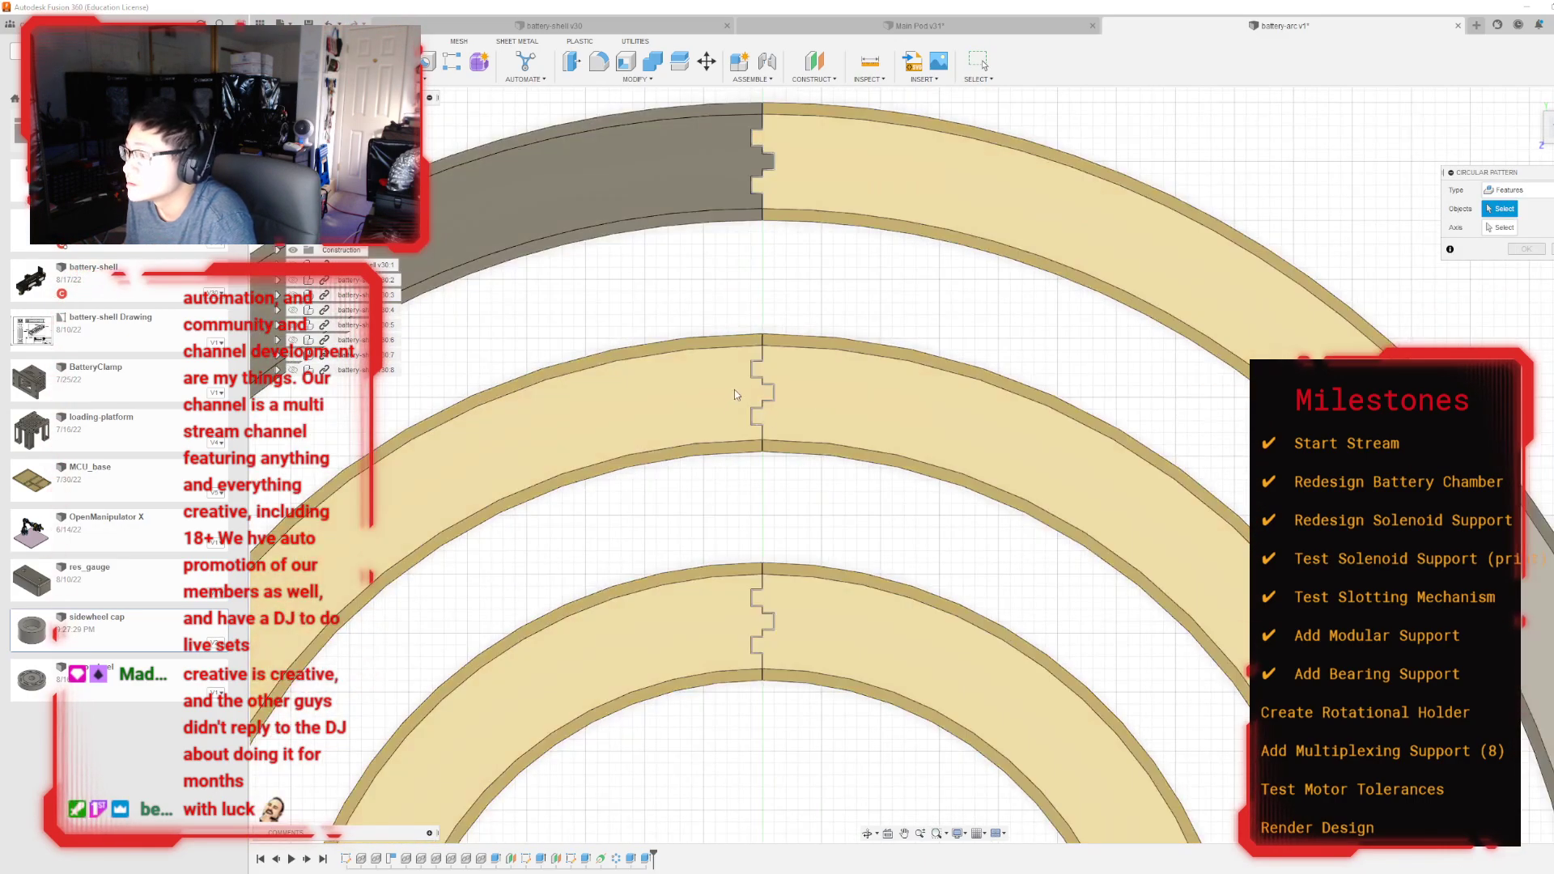
pyautogui.scroll(-6, 759, 384)
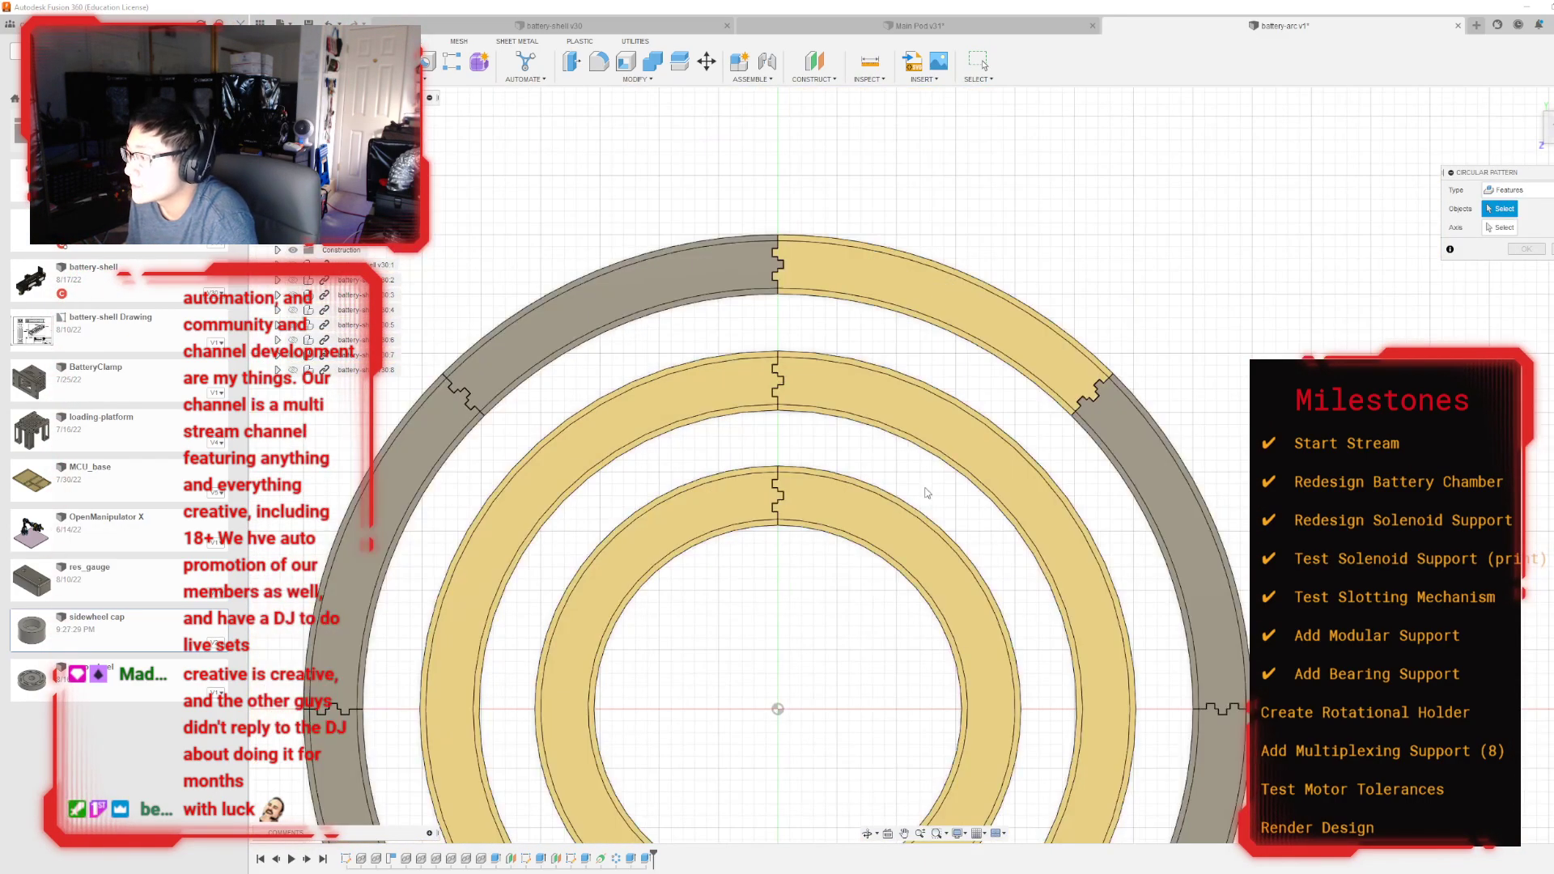
pyautogui.scroll(6, 781, 372)
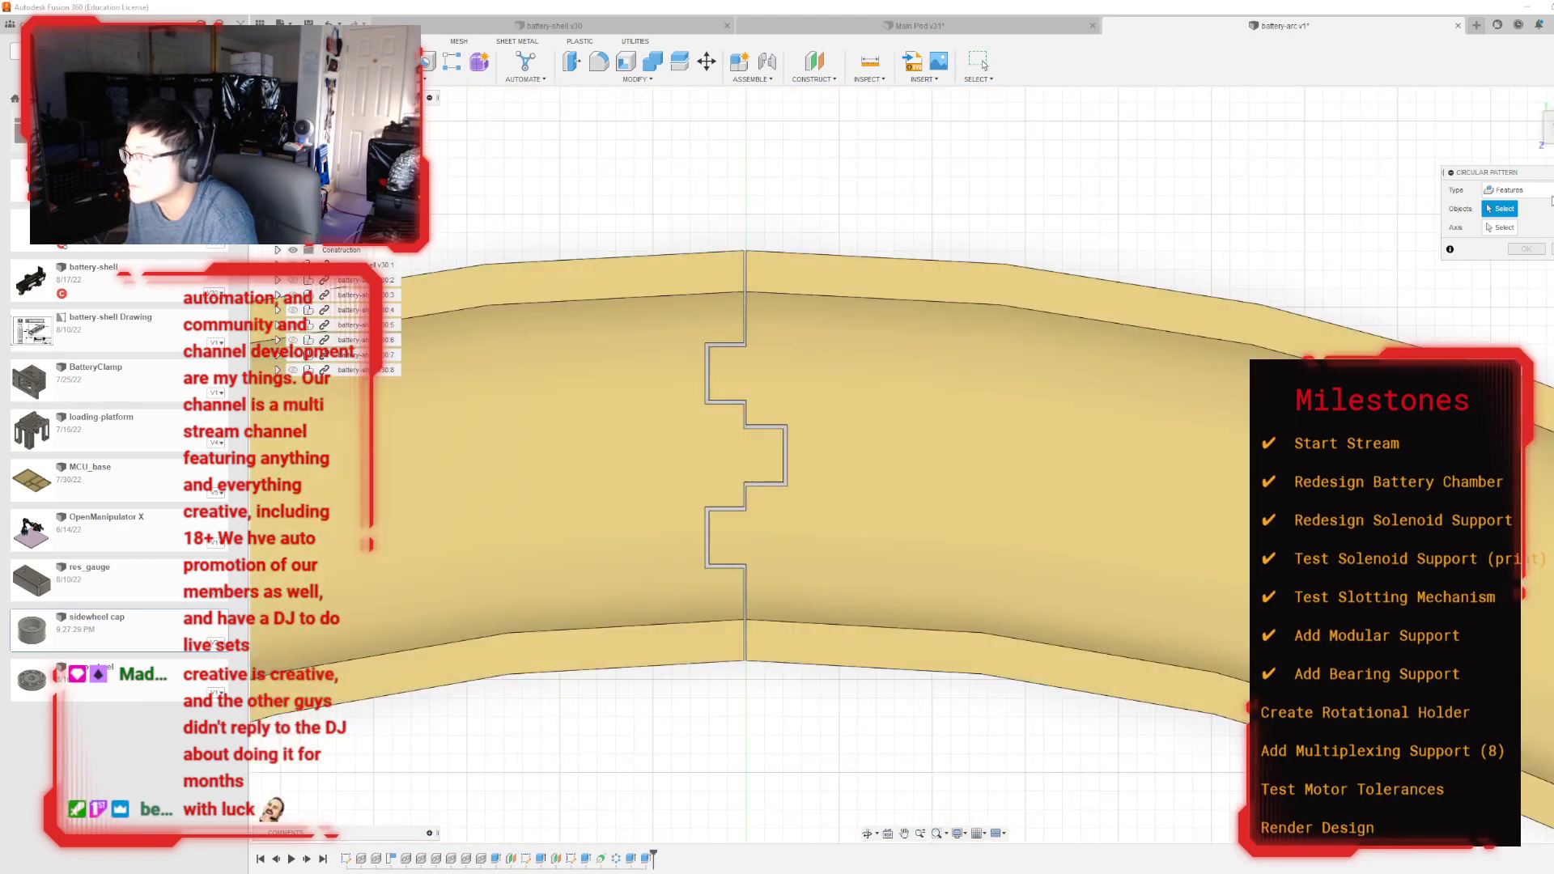
pyautogui.scroll(2, 753, 427)
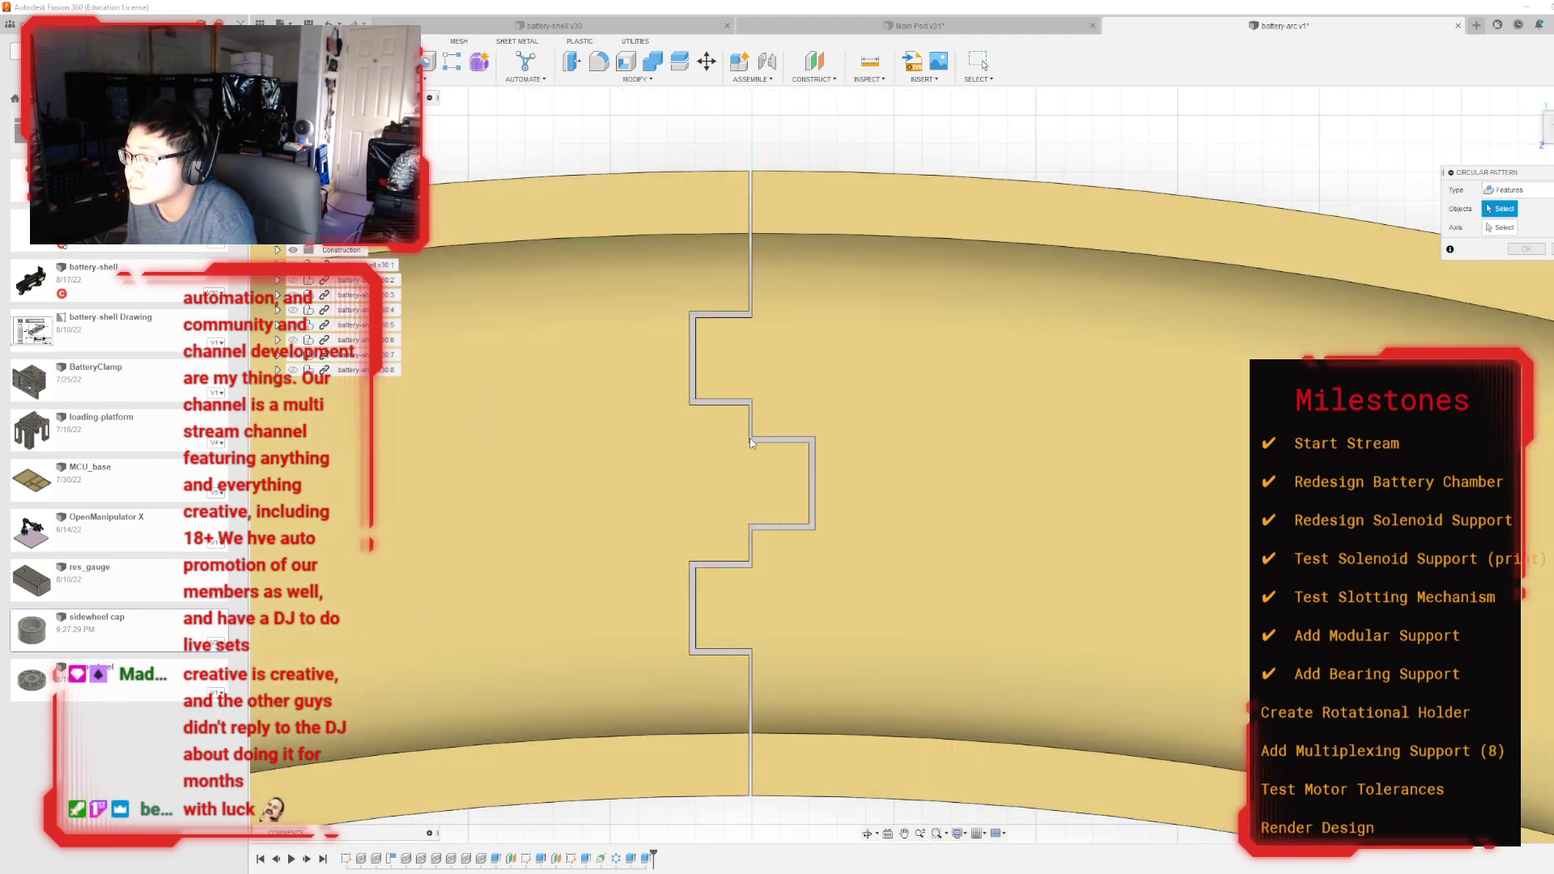
pyautogui.moveTo(925, 465)
pyautogui.keyDown('shift'); pyautogui.mouseDown(button='middle')
pyautogui.moveTo(939, 551)
pyautogui.moveTo(955, 485)
pyautogui.moveTo(954, 583)
pyautogui.mouseUp(button='middle'); pyautogui.keyUp('shift')
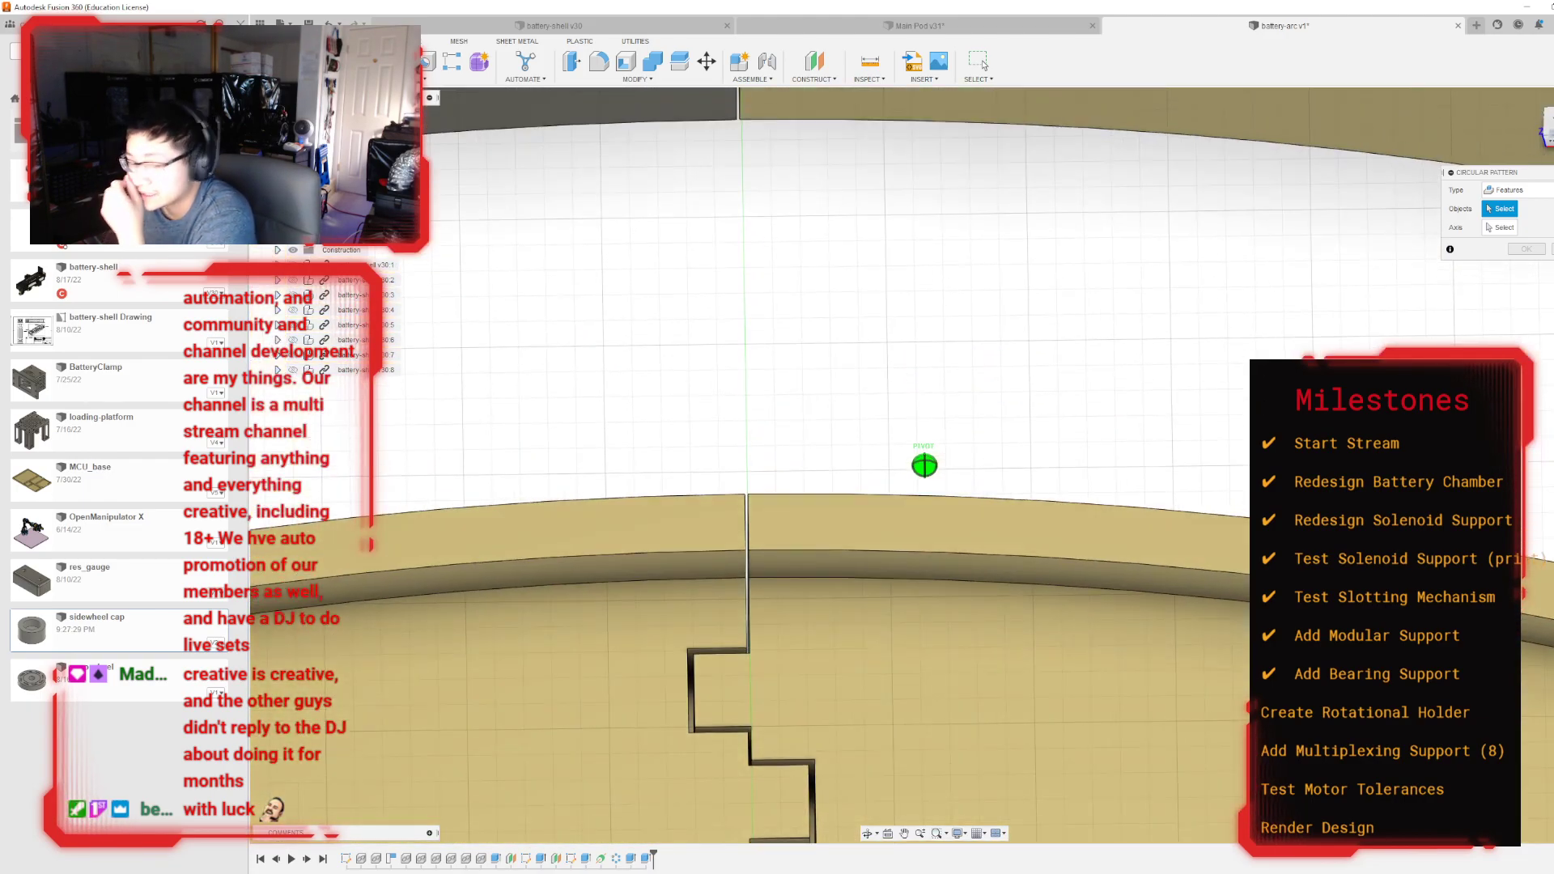
pyautogui.keyDown('shift'); pyautogui.moveTo(935, 481); pyautogui.dragTo(936, 476, button='middle'); pyautogui.keyUp('shift')
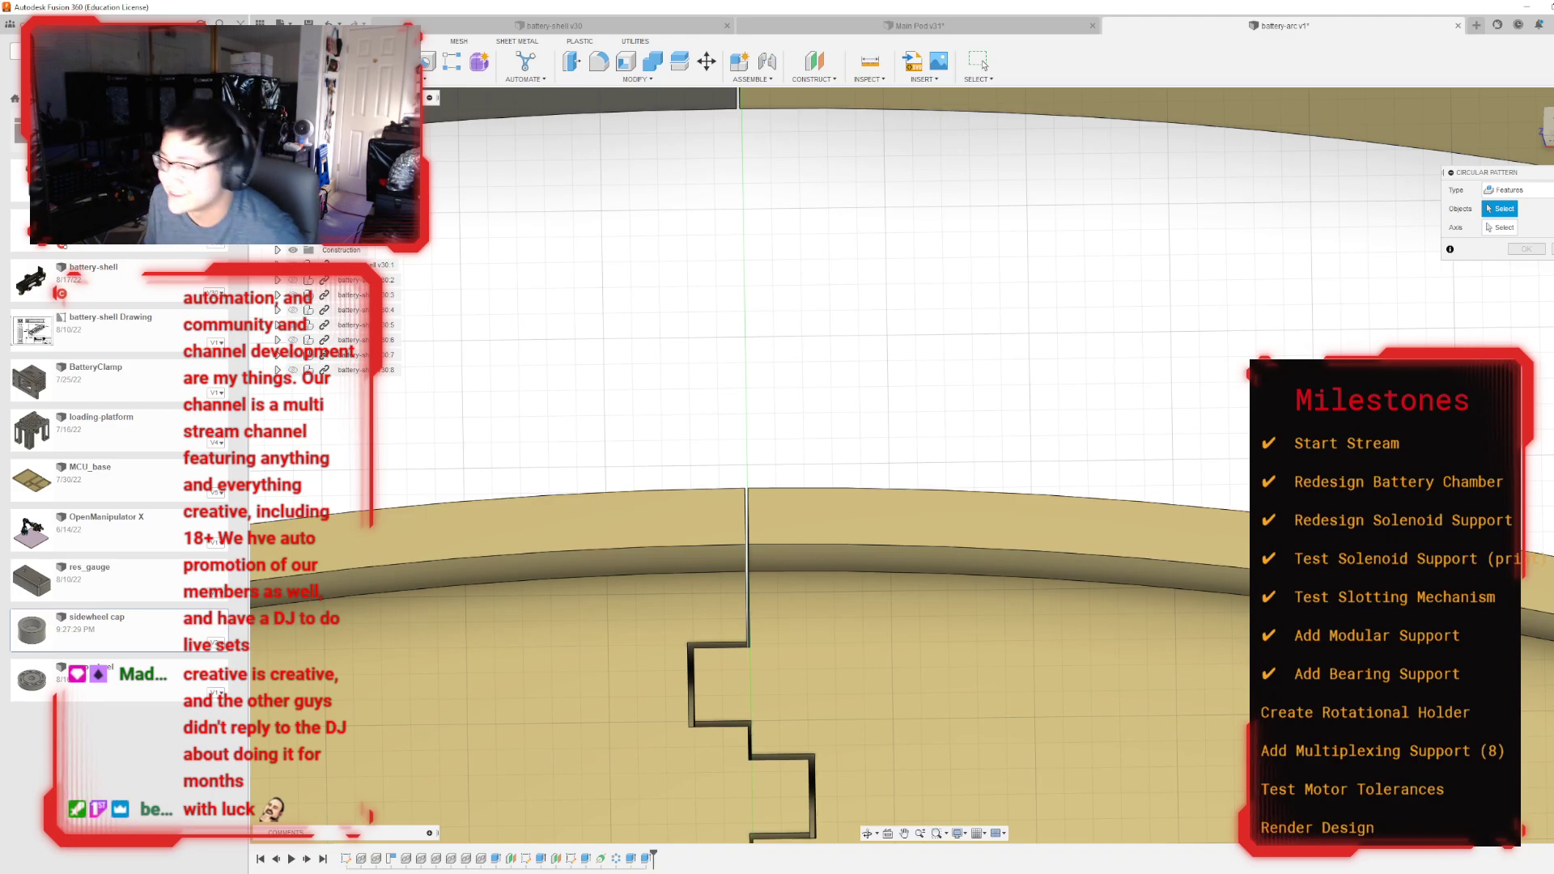
pyautogui.scroll(-6, 963, 499)
pyautogui.scroll(5, 821, 672)
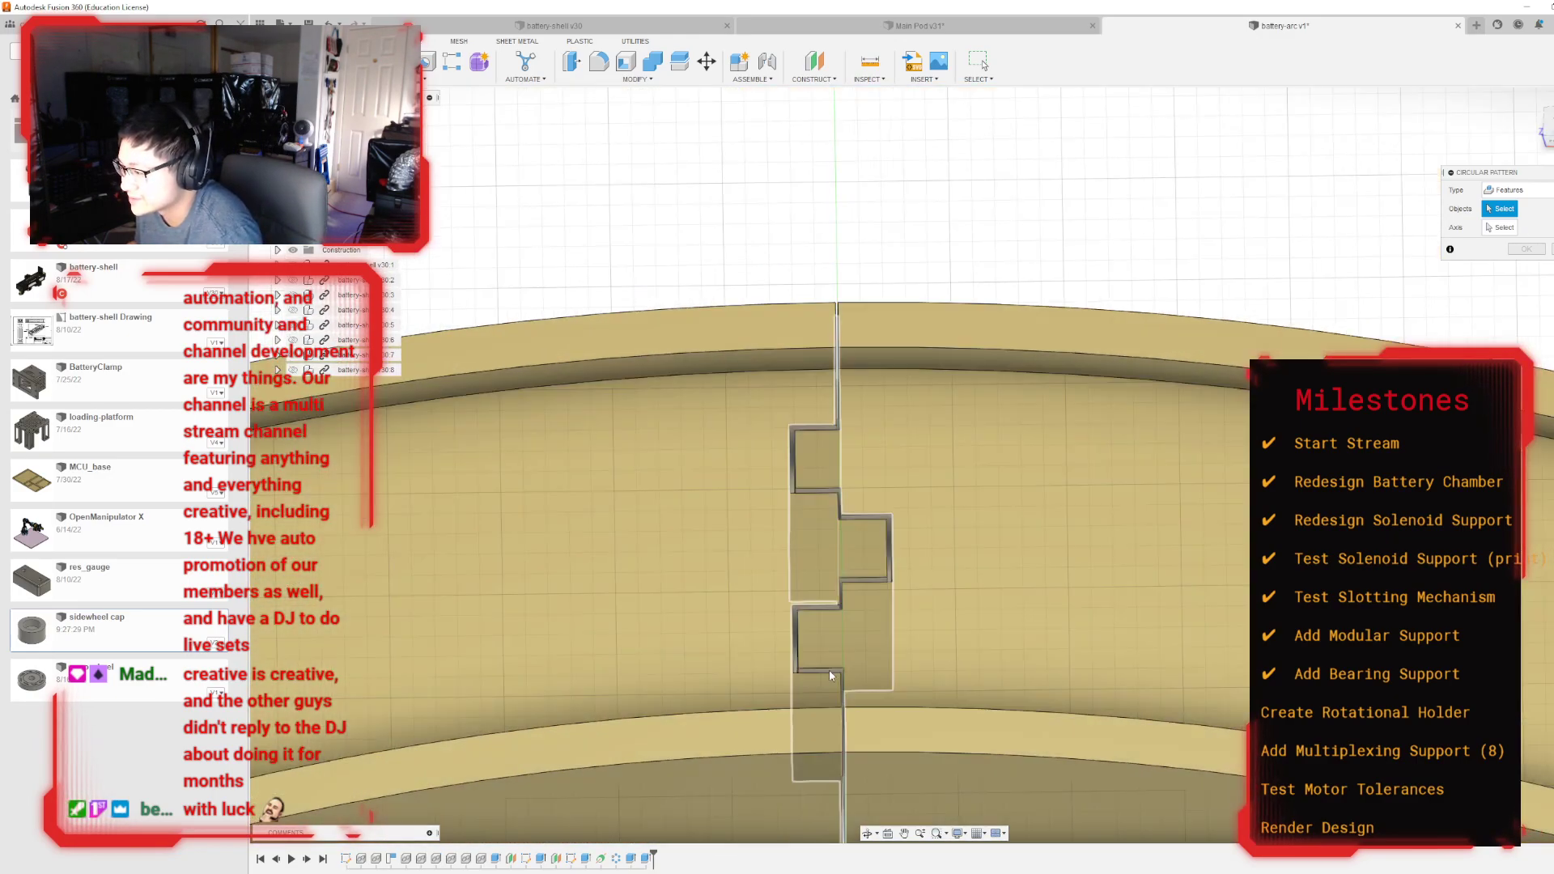
pyautogui.click(829, 668)
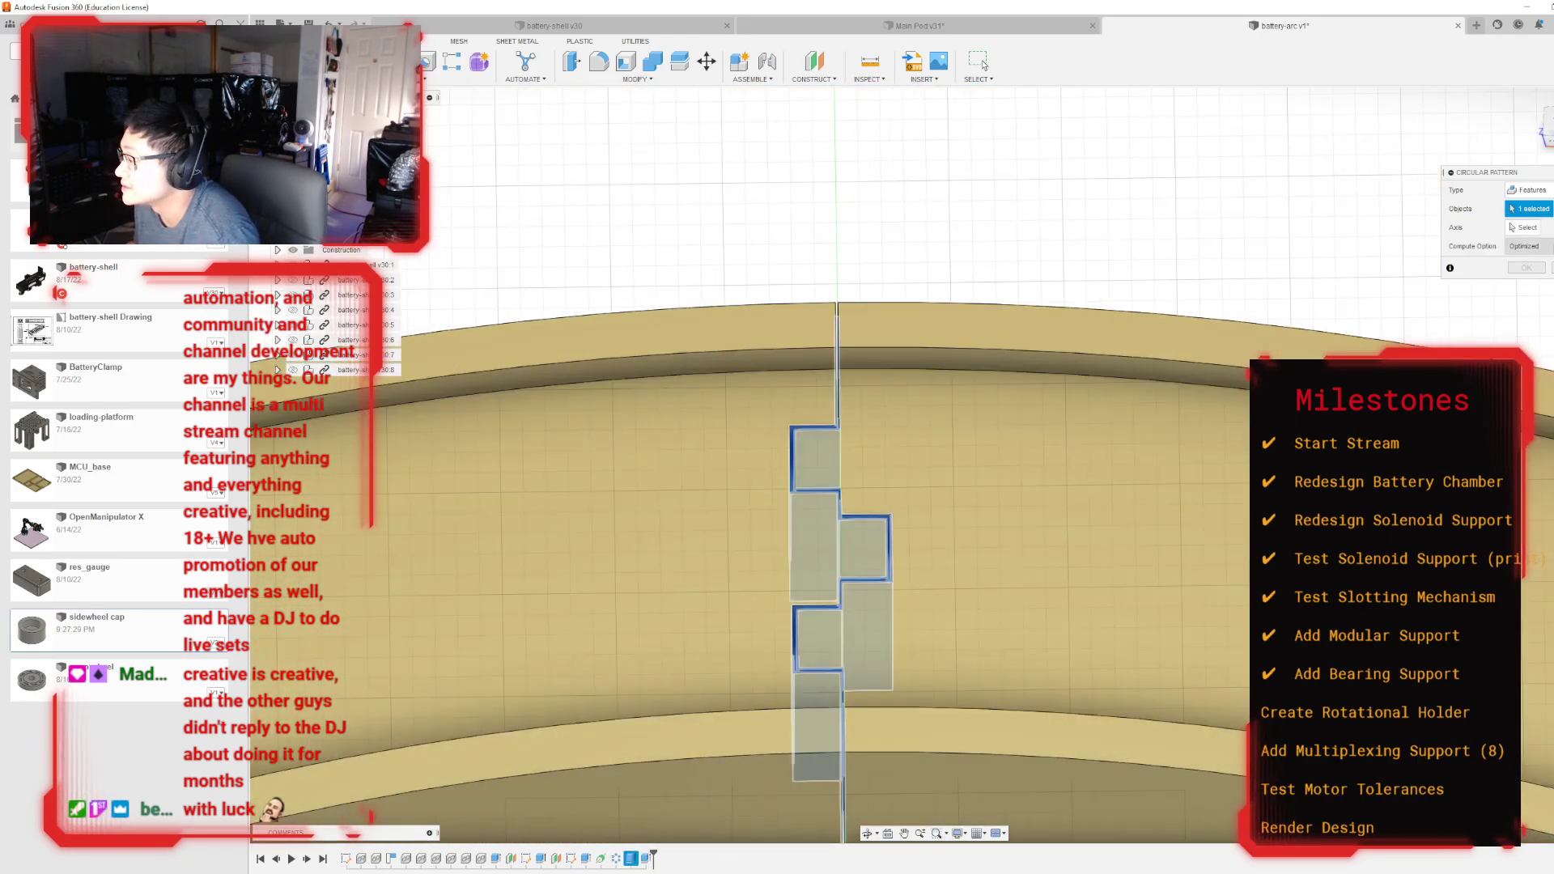
# Step: Pattern the joint cut around the rings' vertical centre axis with a quantity of 6 and the Adjust compute option
pyautogui.click(1520, 227)
pyautogui.scroll(-5, 931, 197)
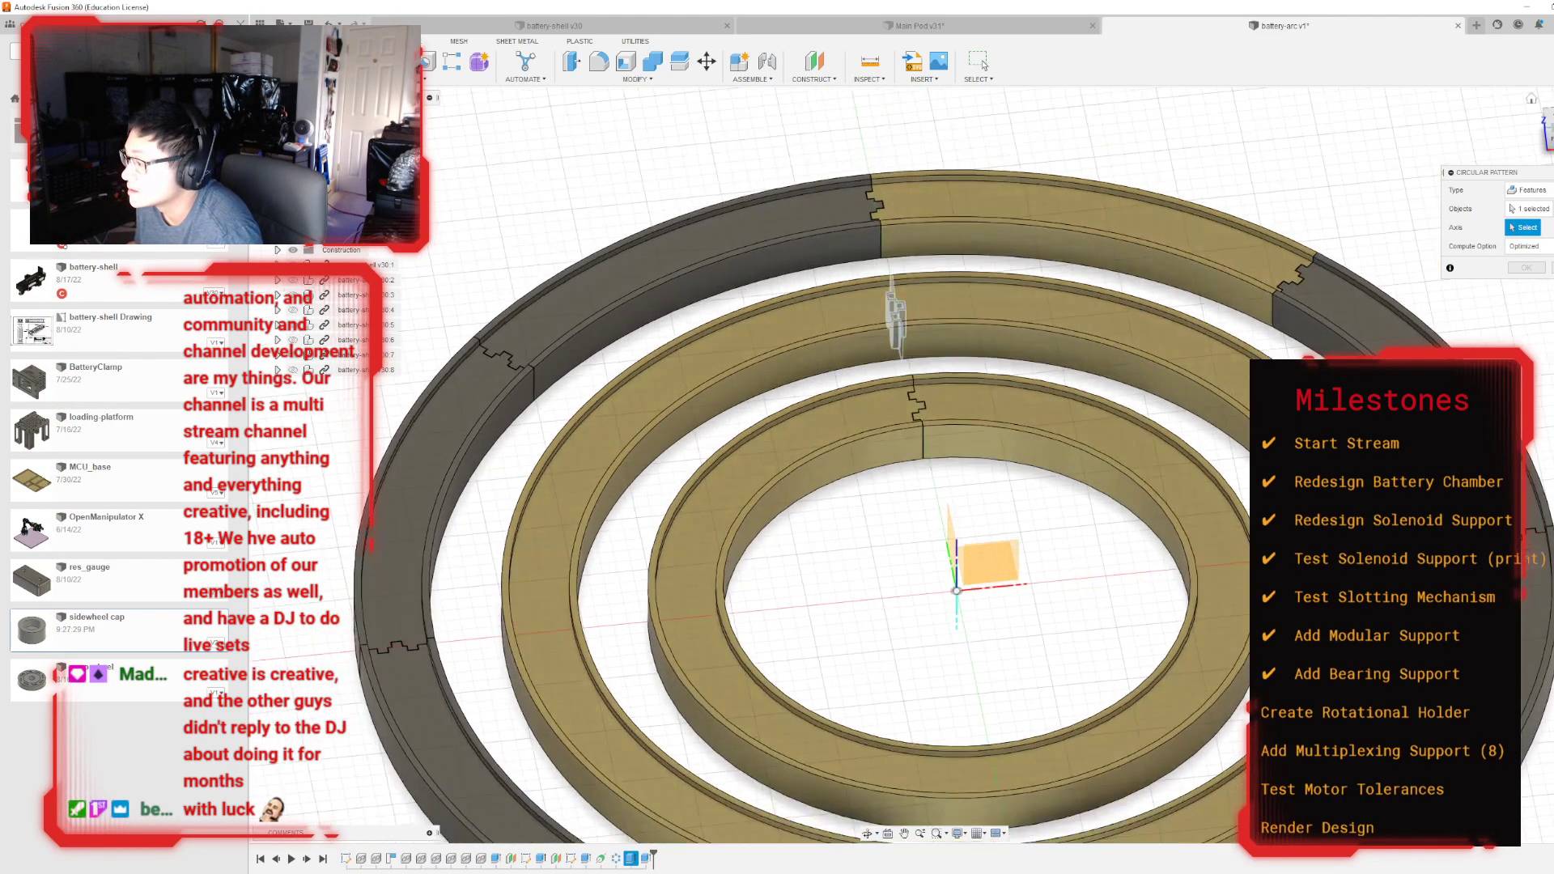
pyautogui.keyDown('shift'); pyautogui.moveTo(1022, 551); pyautogui.dragTo(1022, 596, button='middle'); pyautogui.keyUp('shift')
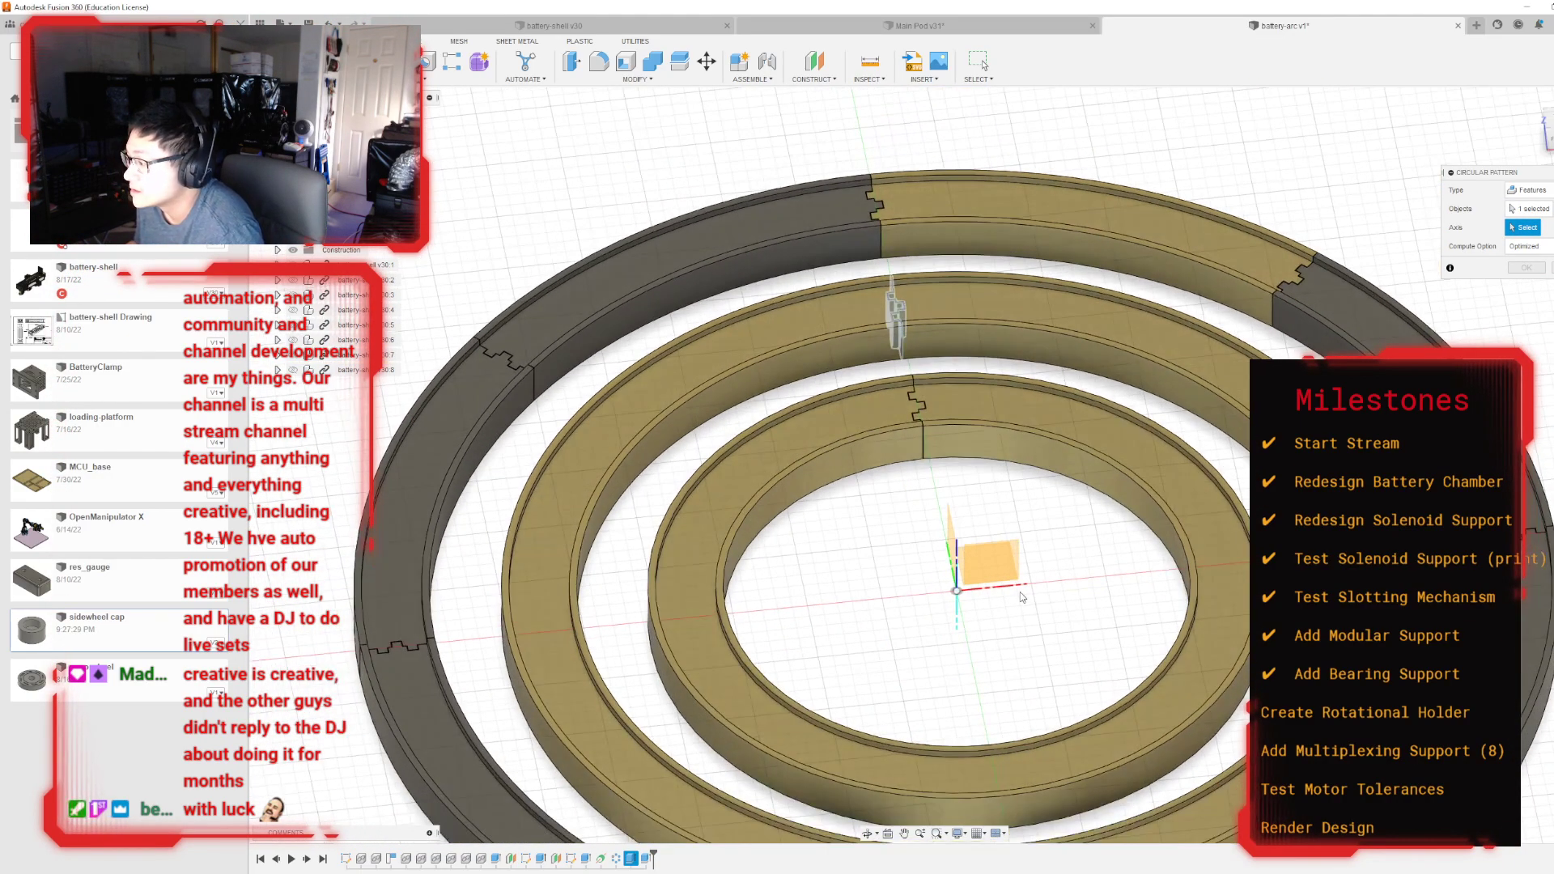
pyautogui.click(957, 609)
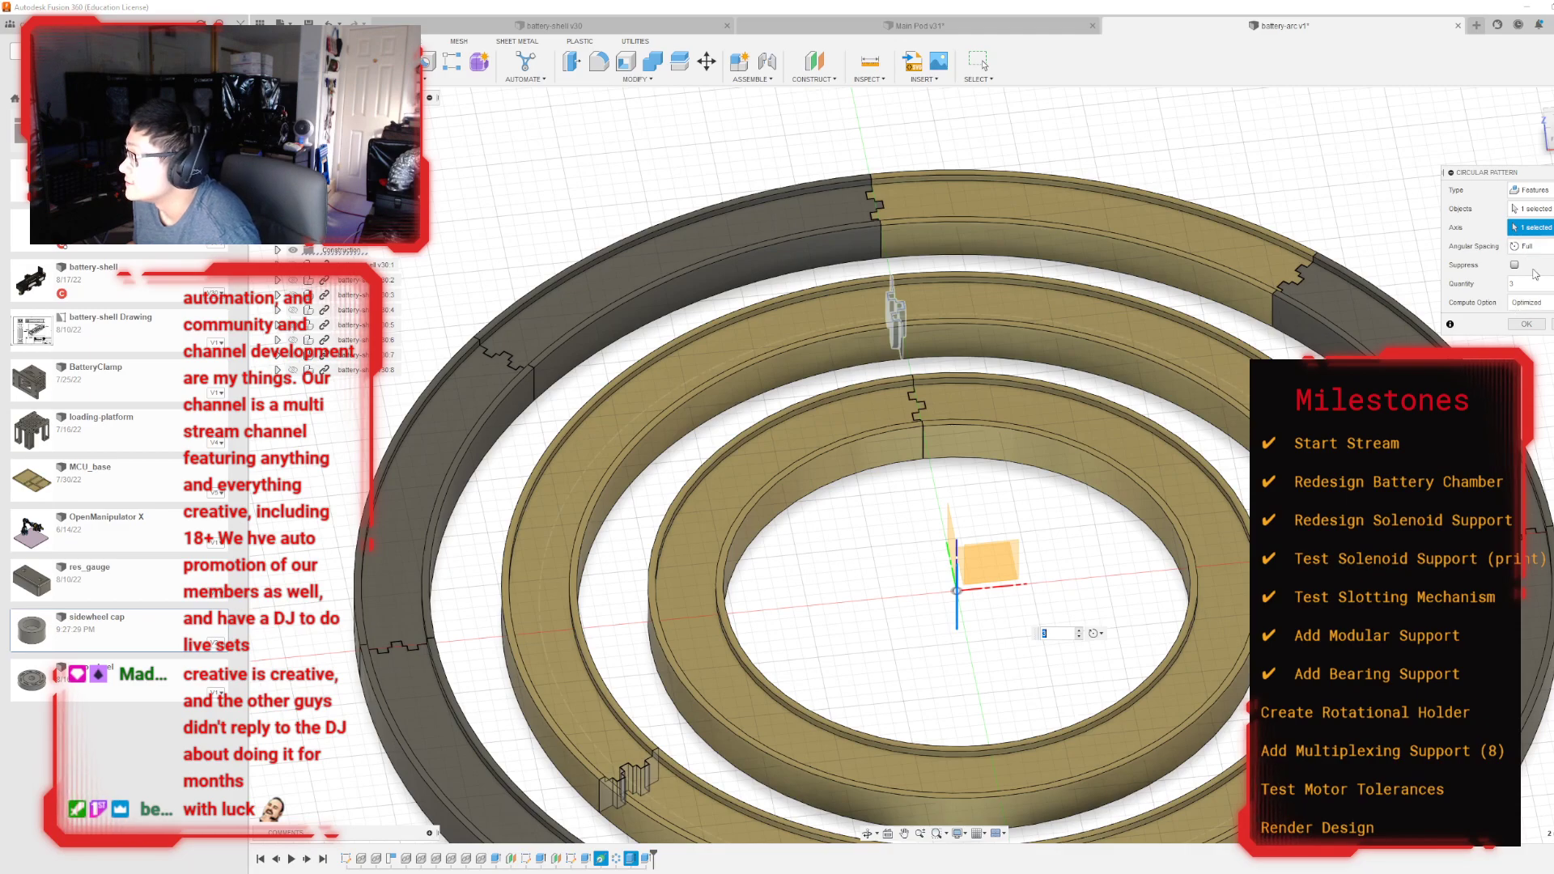
pyautogui.write('6')
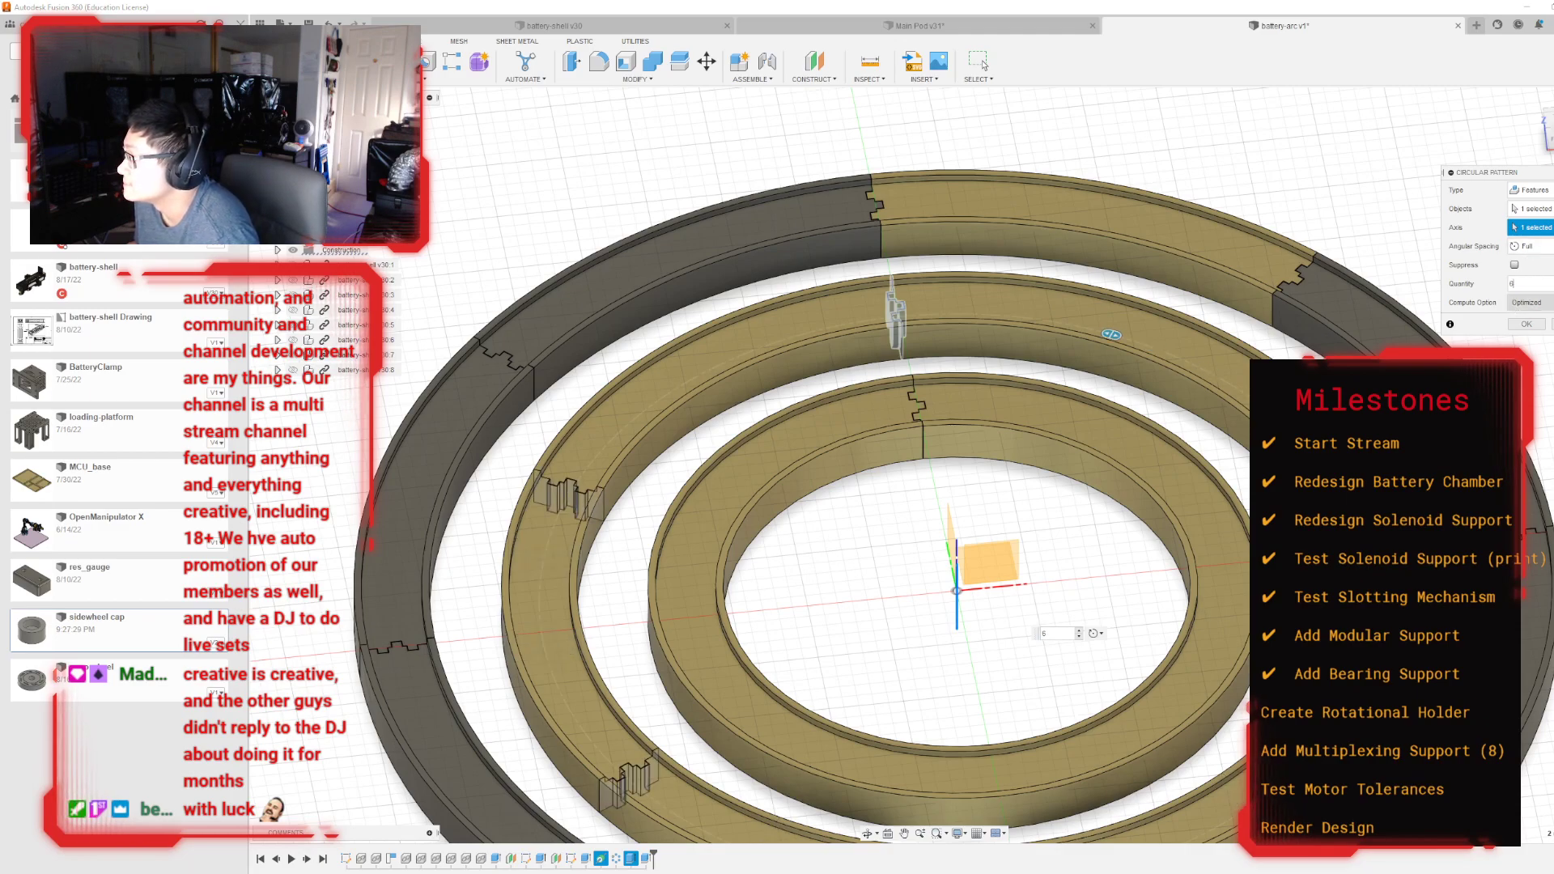
pyautogui.click(1538, 304)
pyautogui.click(1529, 347)
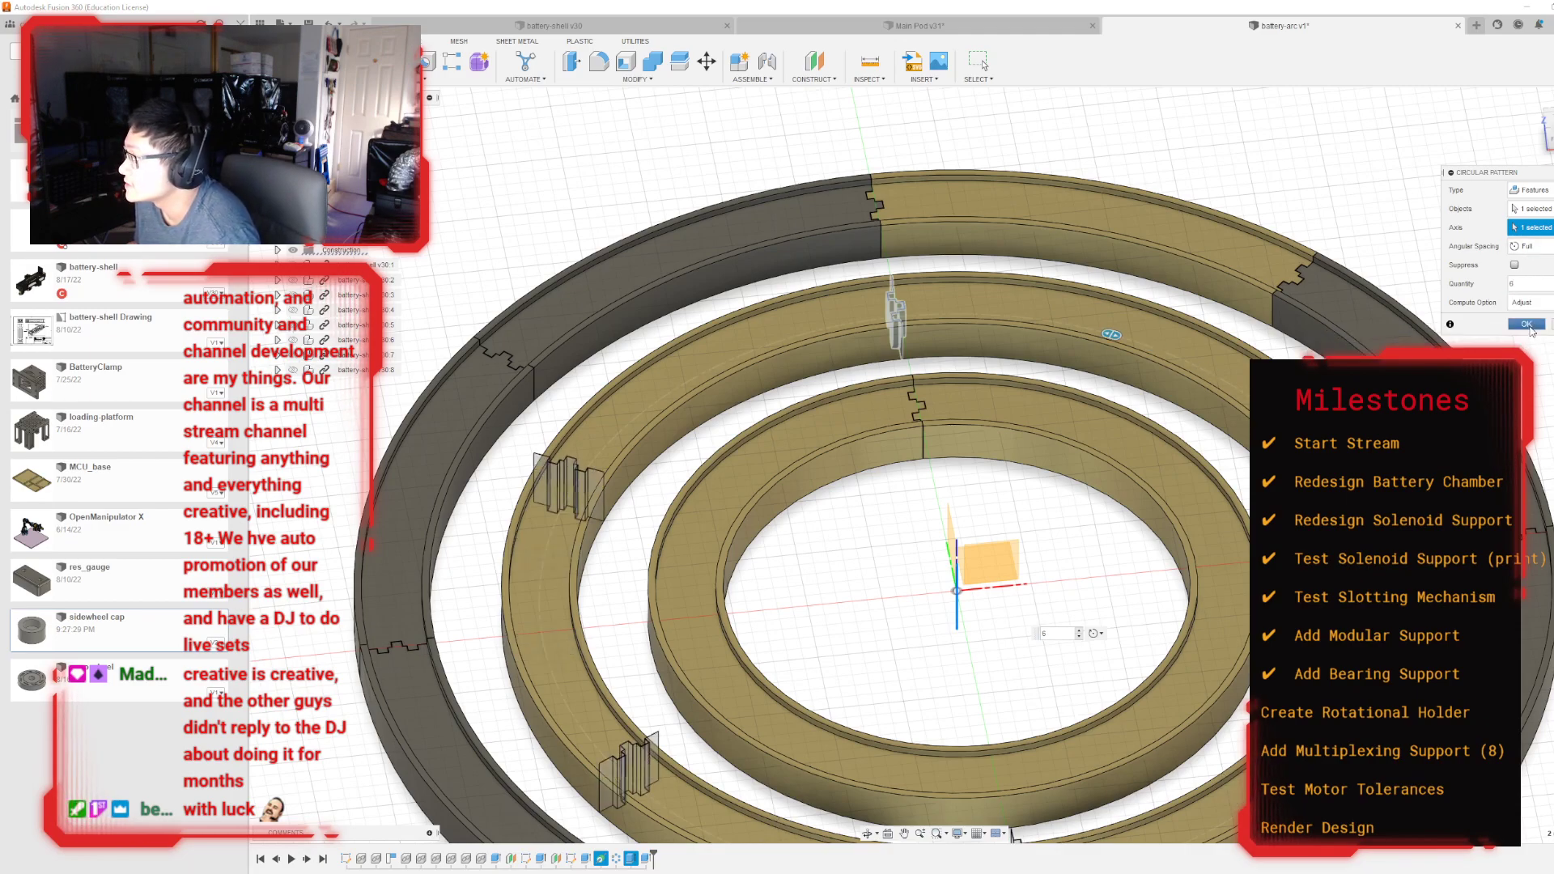
pyautogui.click(1527, 324)
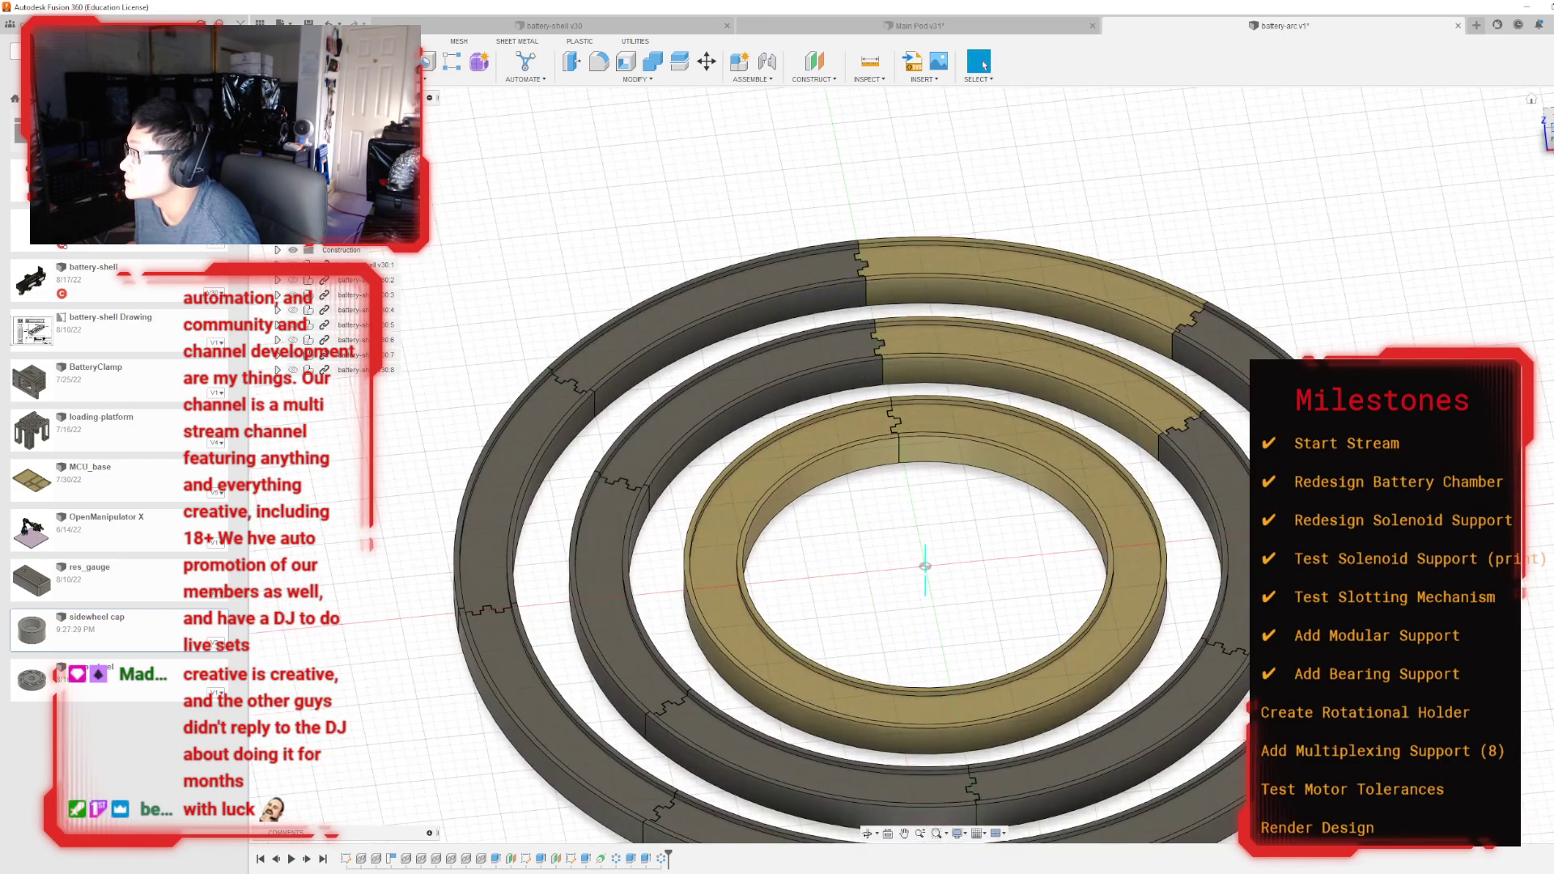
# Step: Pattern the innermost ring's interlocking joint cut around the vertical centre axis with a quantity of 4
pyautogui.moveTo(924, 465)
pyautogui.keyDown('shift'); pyautogui.mouseDown(button='middle')
pyautogui.moveTo(1045, 583)
pyautogui.moveTo(850, 518)
pyautogui.moveTo(976, 559)
pyautogui.moveTo(943, 445)
pyautogui.mouseUp(button='middle'); pyautogui.keyUp('shift')
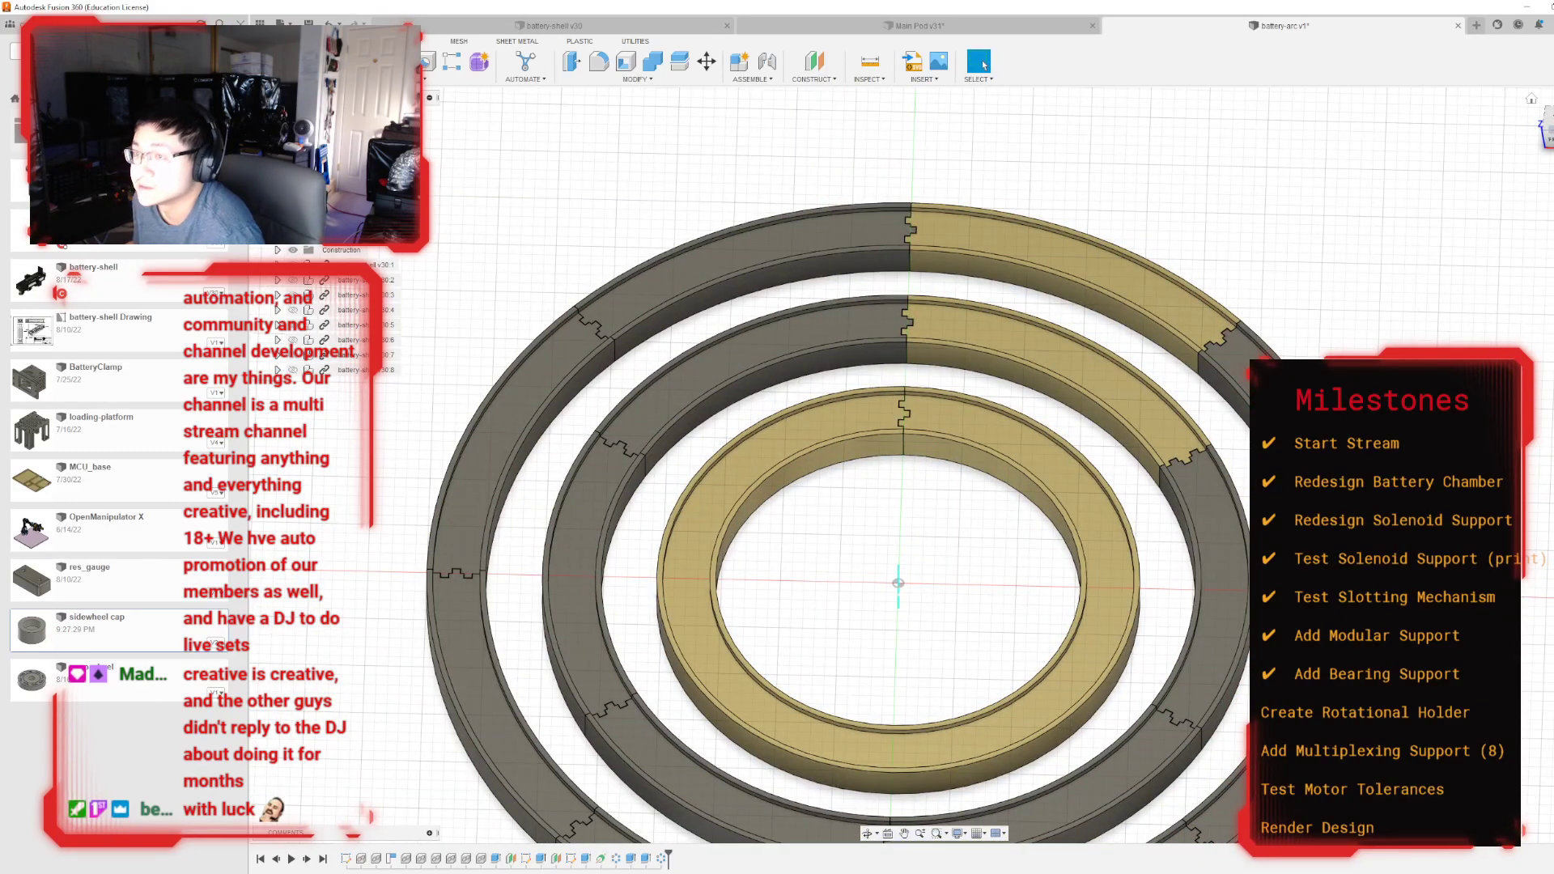
pyautogui.click(433, 79)
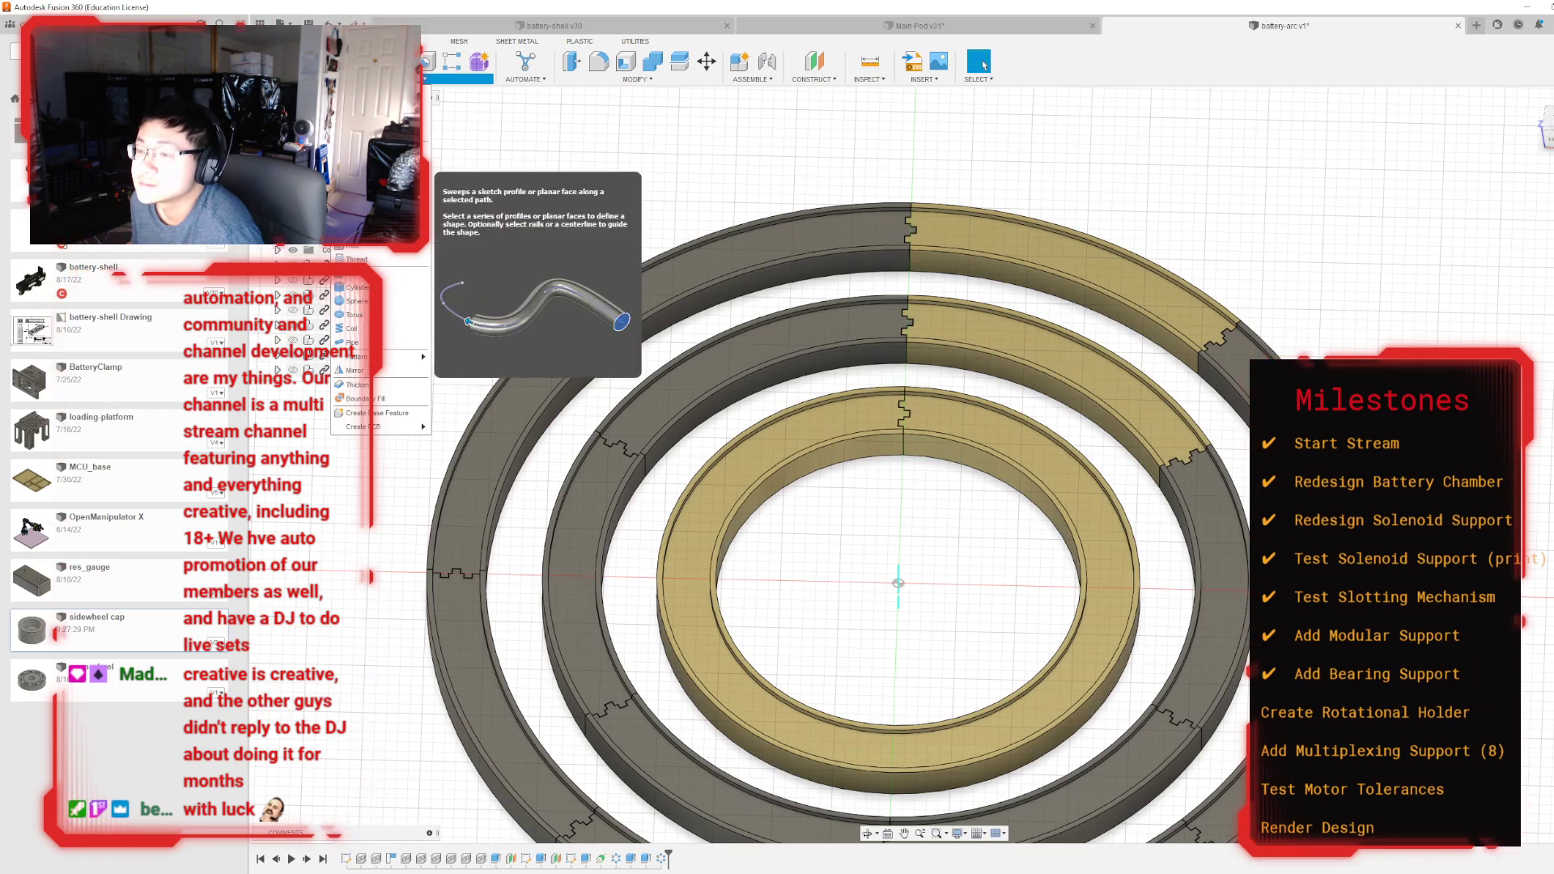
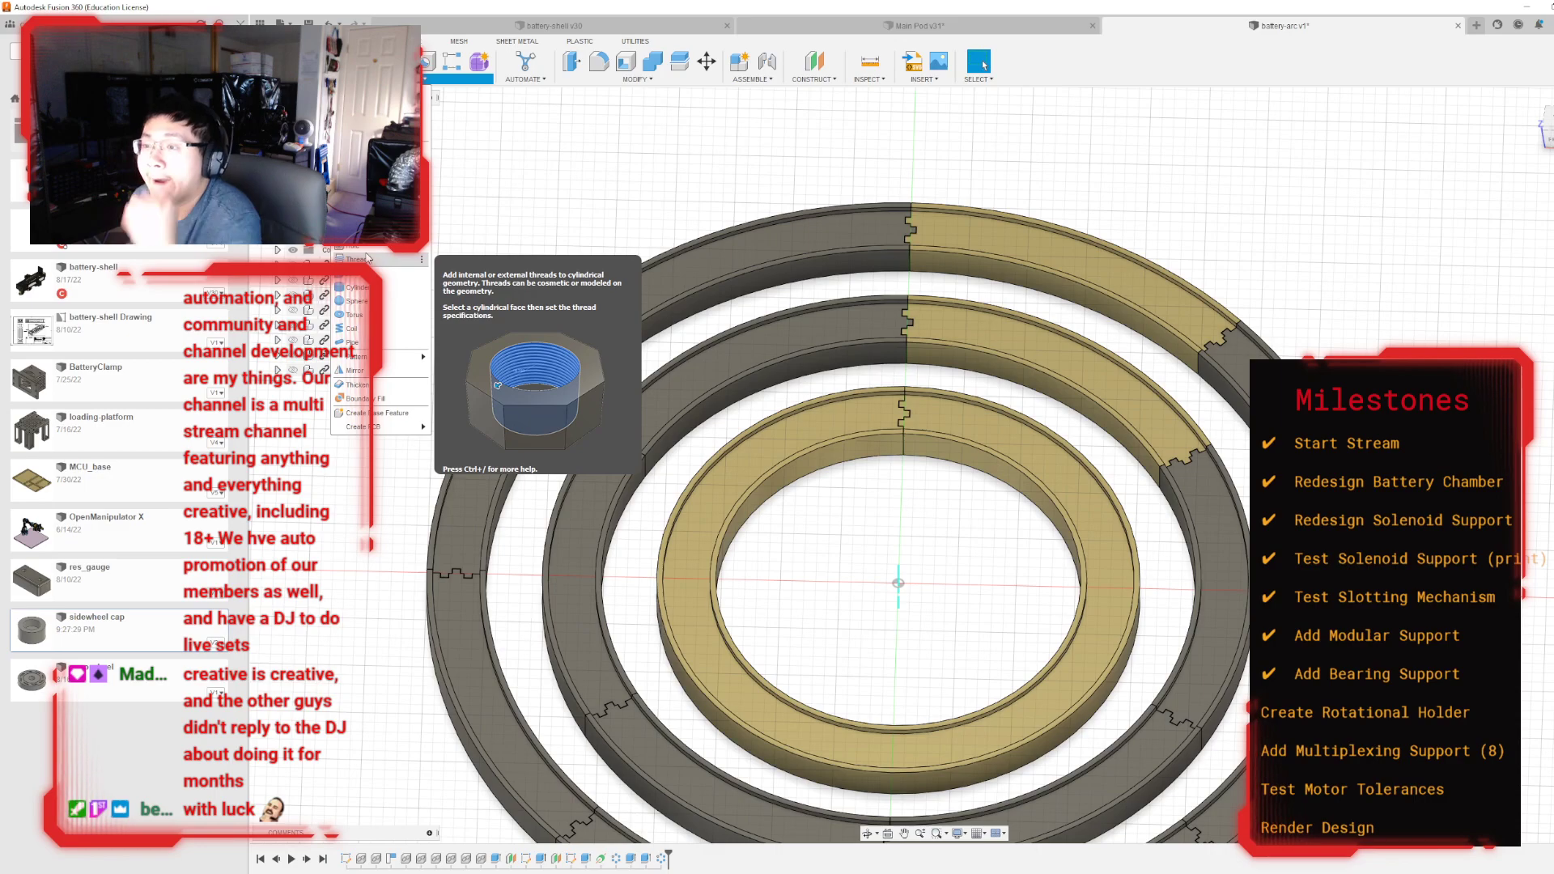
pyautogui.moveTo(401, 357)
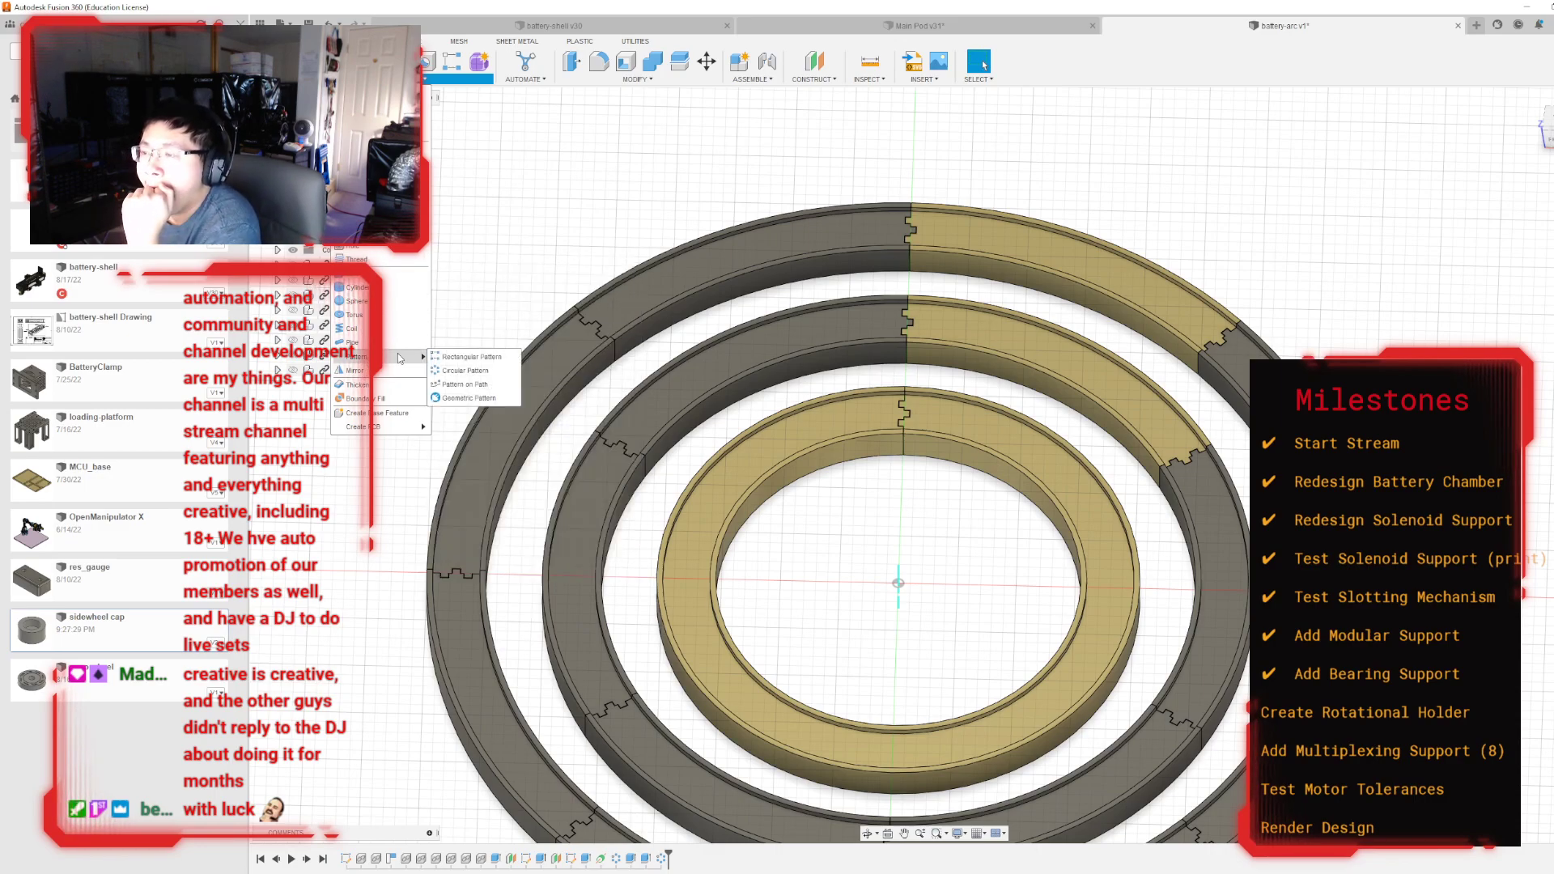
pyautogui.click(474, 370)
pyautogui.scroll(10, 801, 410)
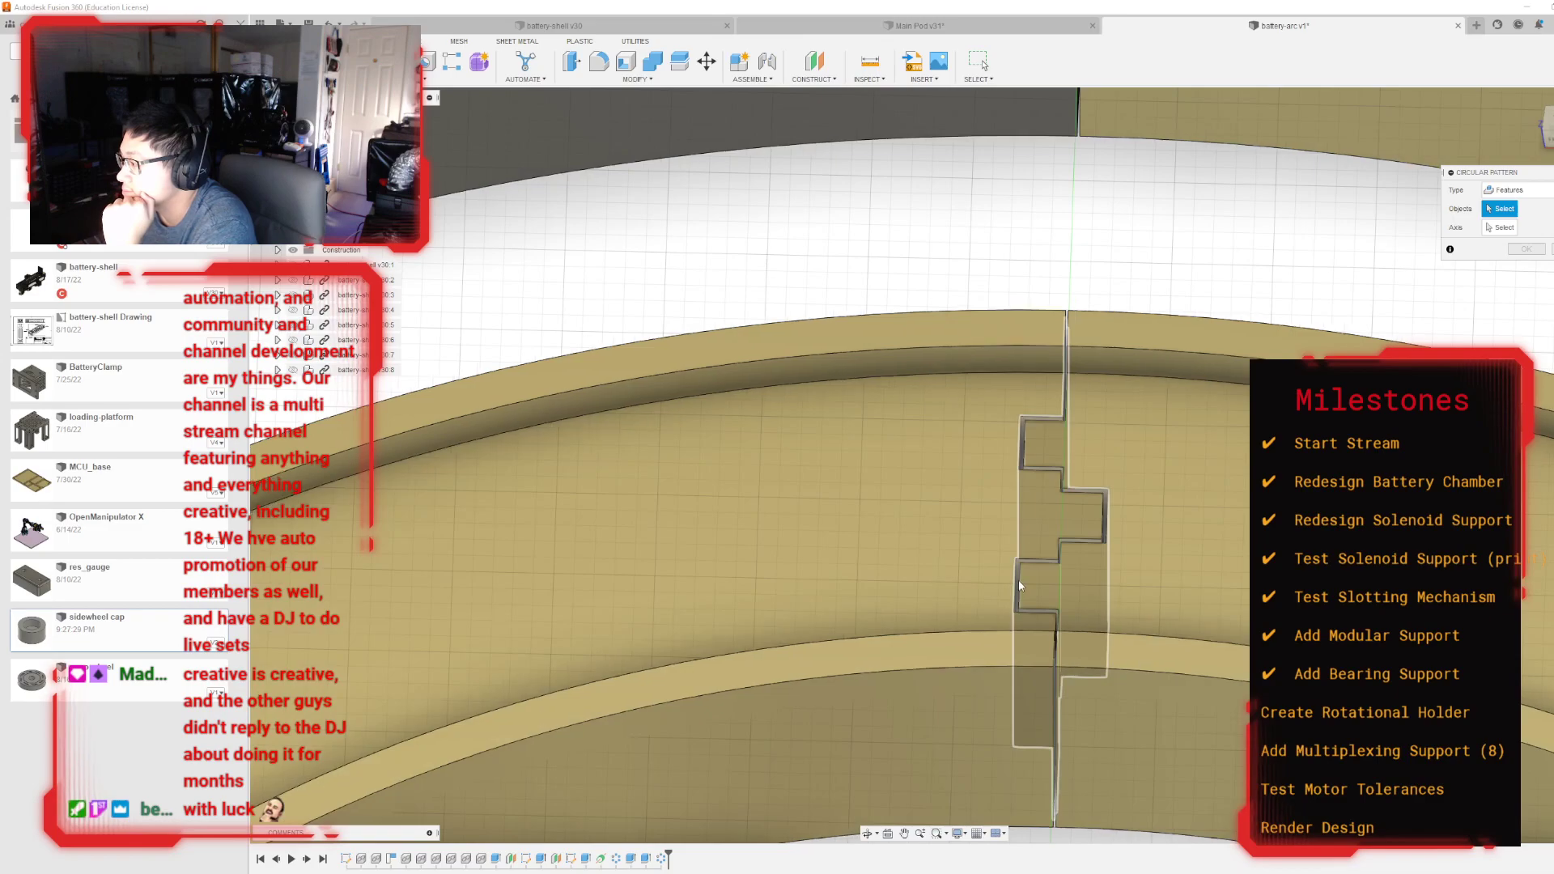
pyautogui.click(1018, 580)
pyautogui.scroll(-5, 939, 474)
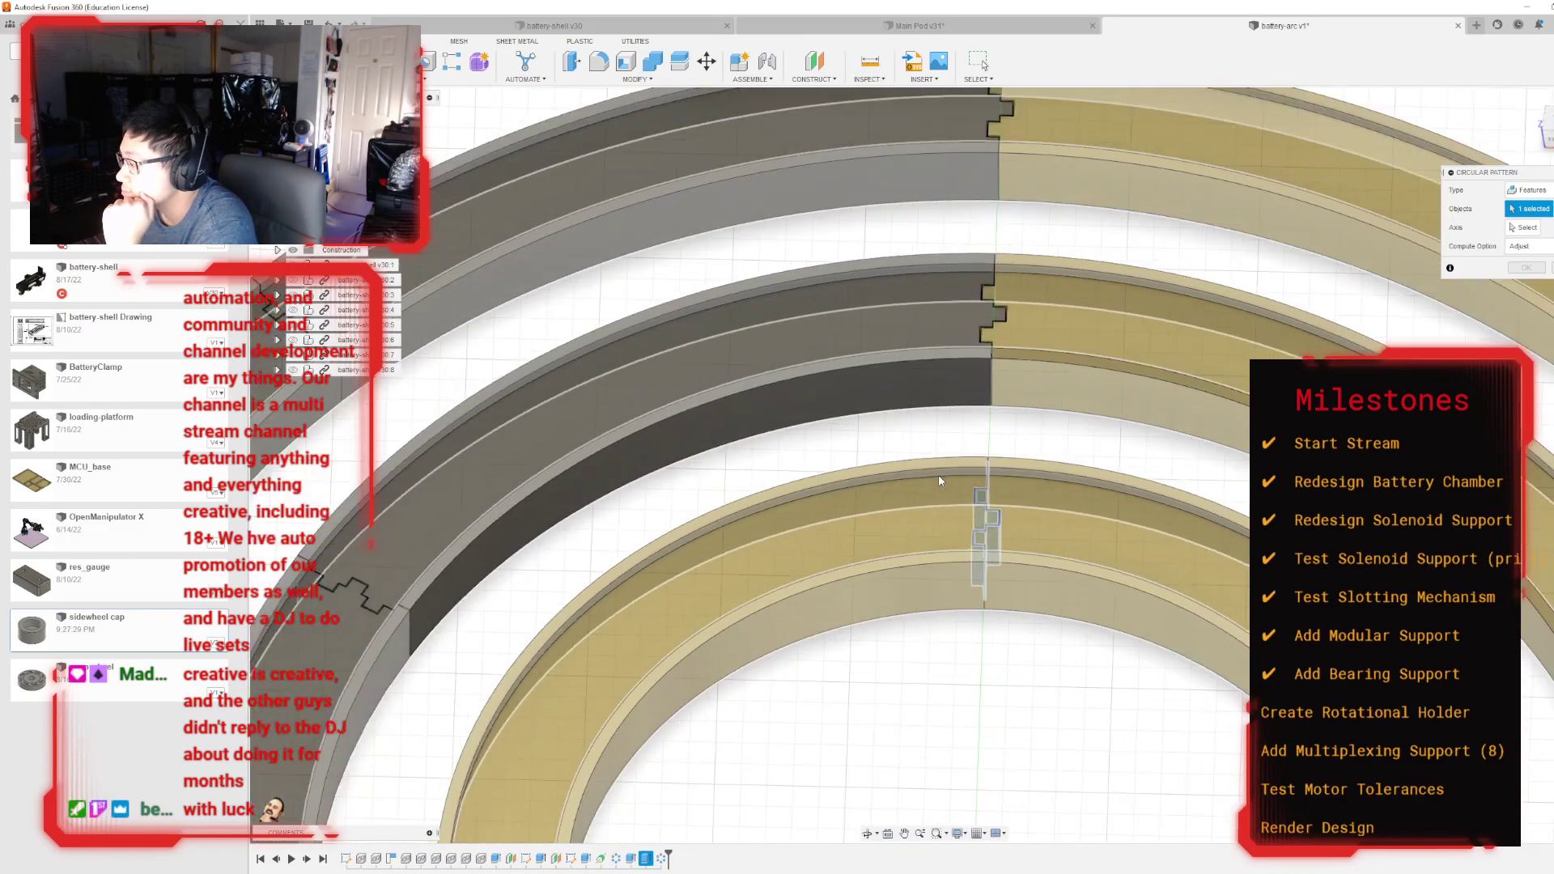
pyautogui.click(1524, 227)
pyautogui.scroll(-3, 1127, 335)
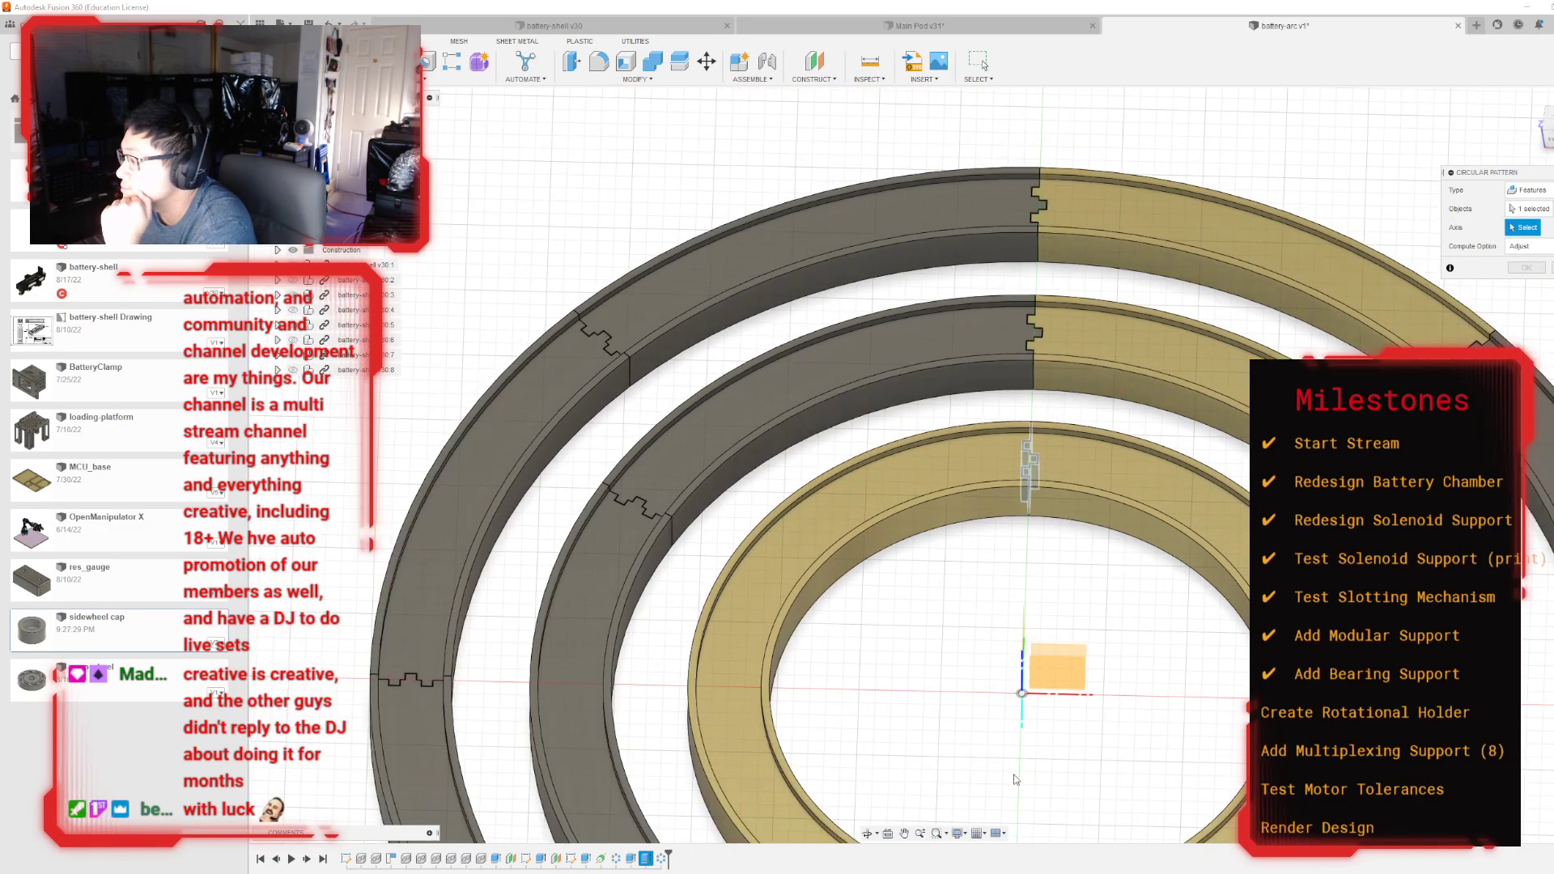
pyautogui.click(1023, 723)
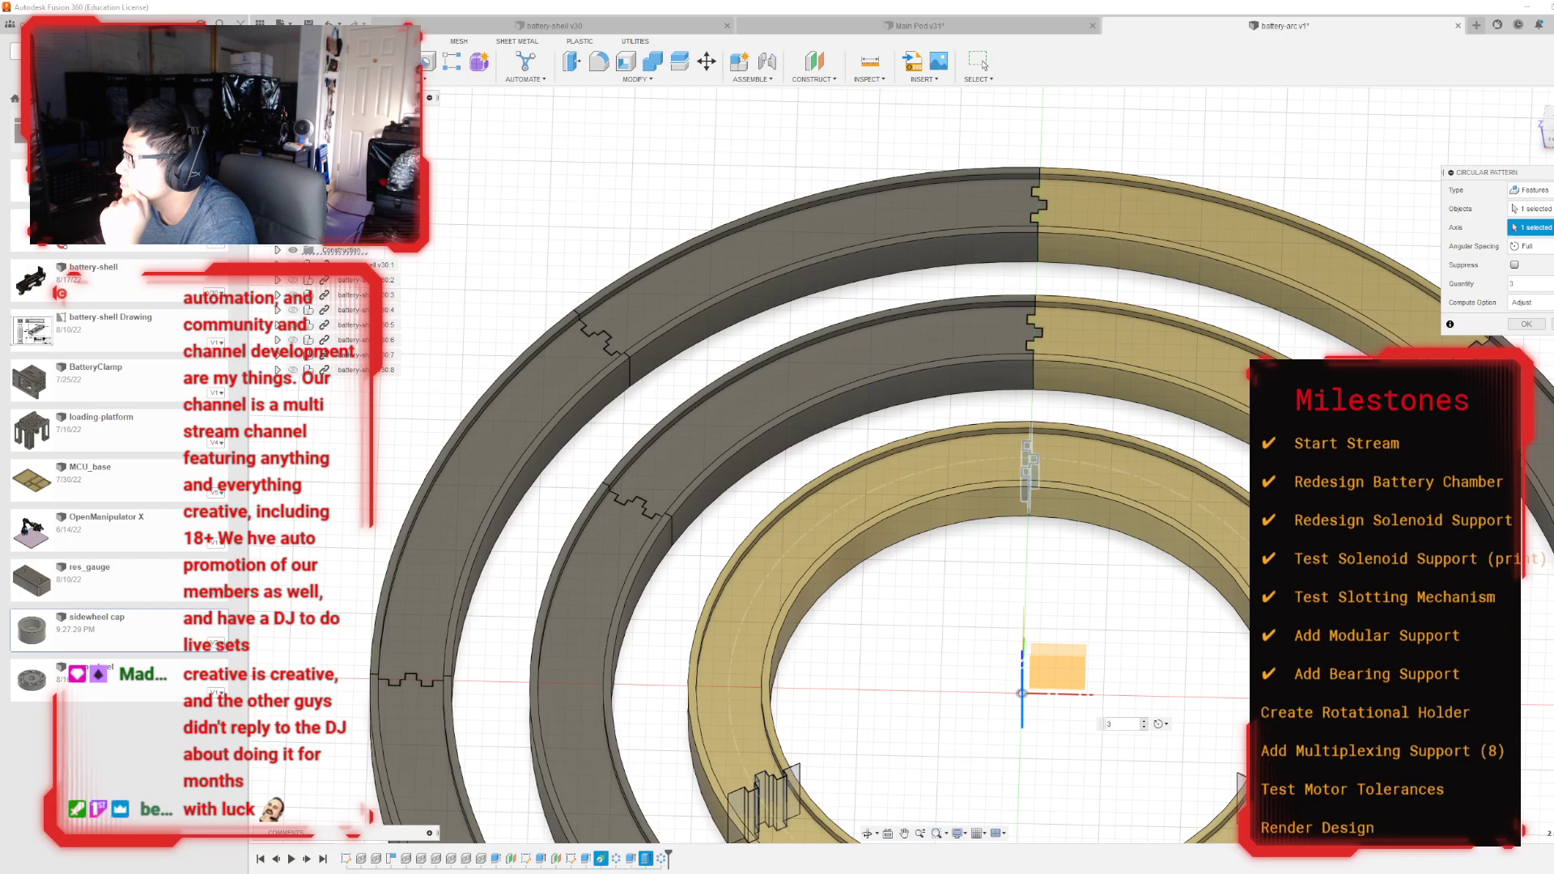
pyautogui.write('4')
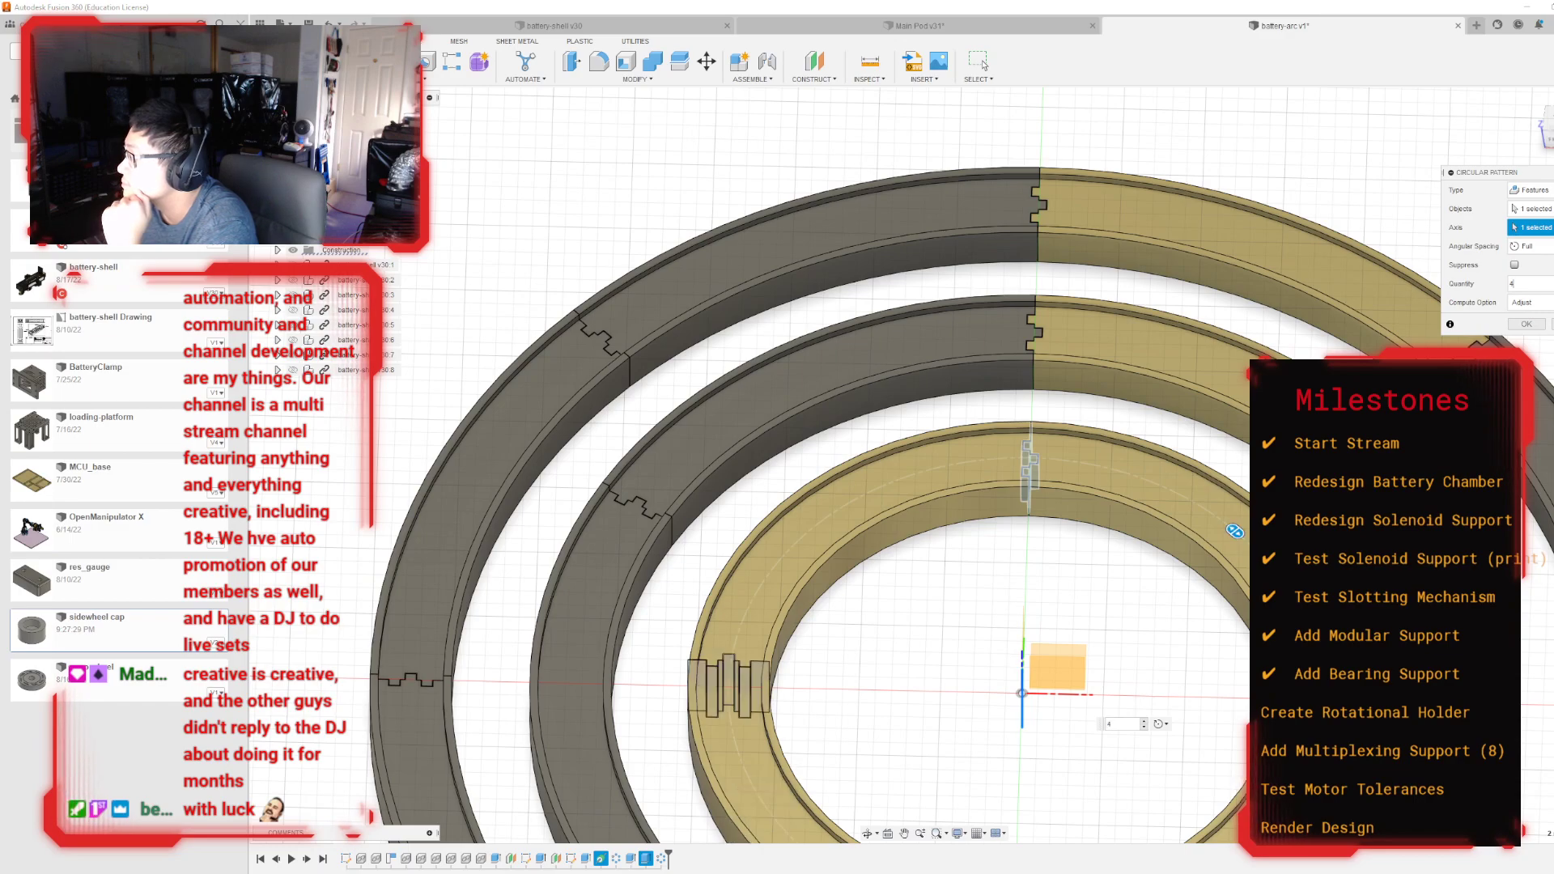
pyautogui.click(1526, 323)
# Step: Switch the ring model to the Render workspace
pyautogui.scroll(-3, 1457, 267)
pyautogui.moveTo(925, 466)
pyautogui.keyDown('shift'); pyautogui.mouseDown(button='middle')
pyautogui.moveTo(942, 538)
pyautogui.moveTo(474, 108)
pyautogui.mouseUp(button='middle'); pyautogui.keyUp('shift')
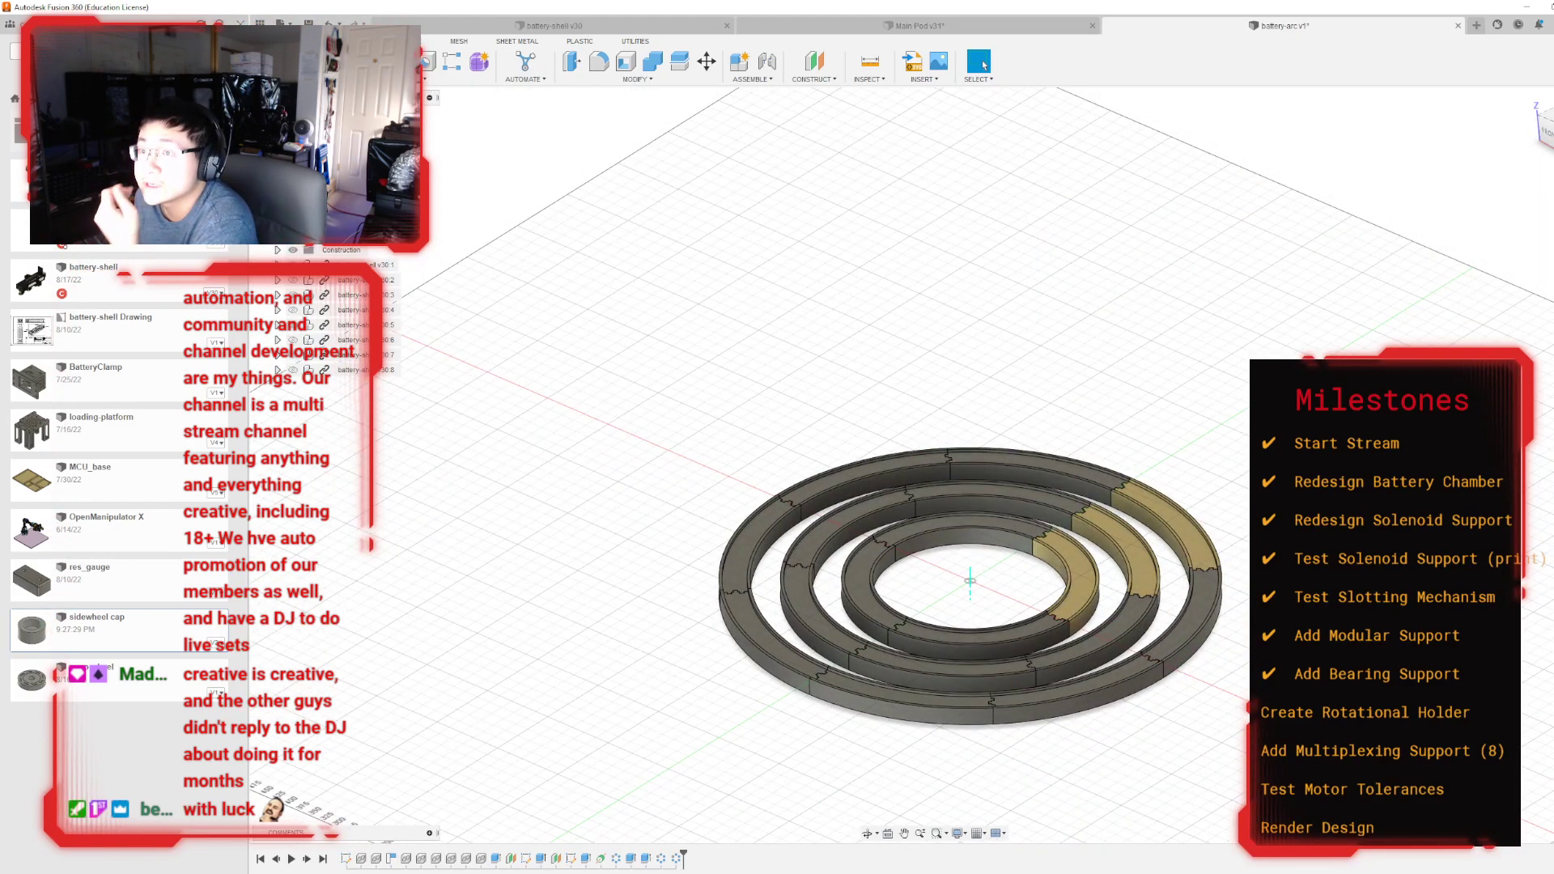
pyautogui.click(300, 130)
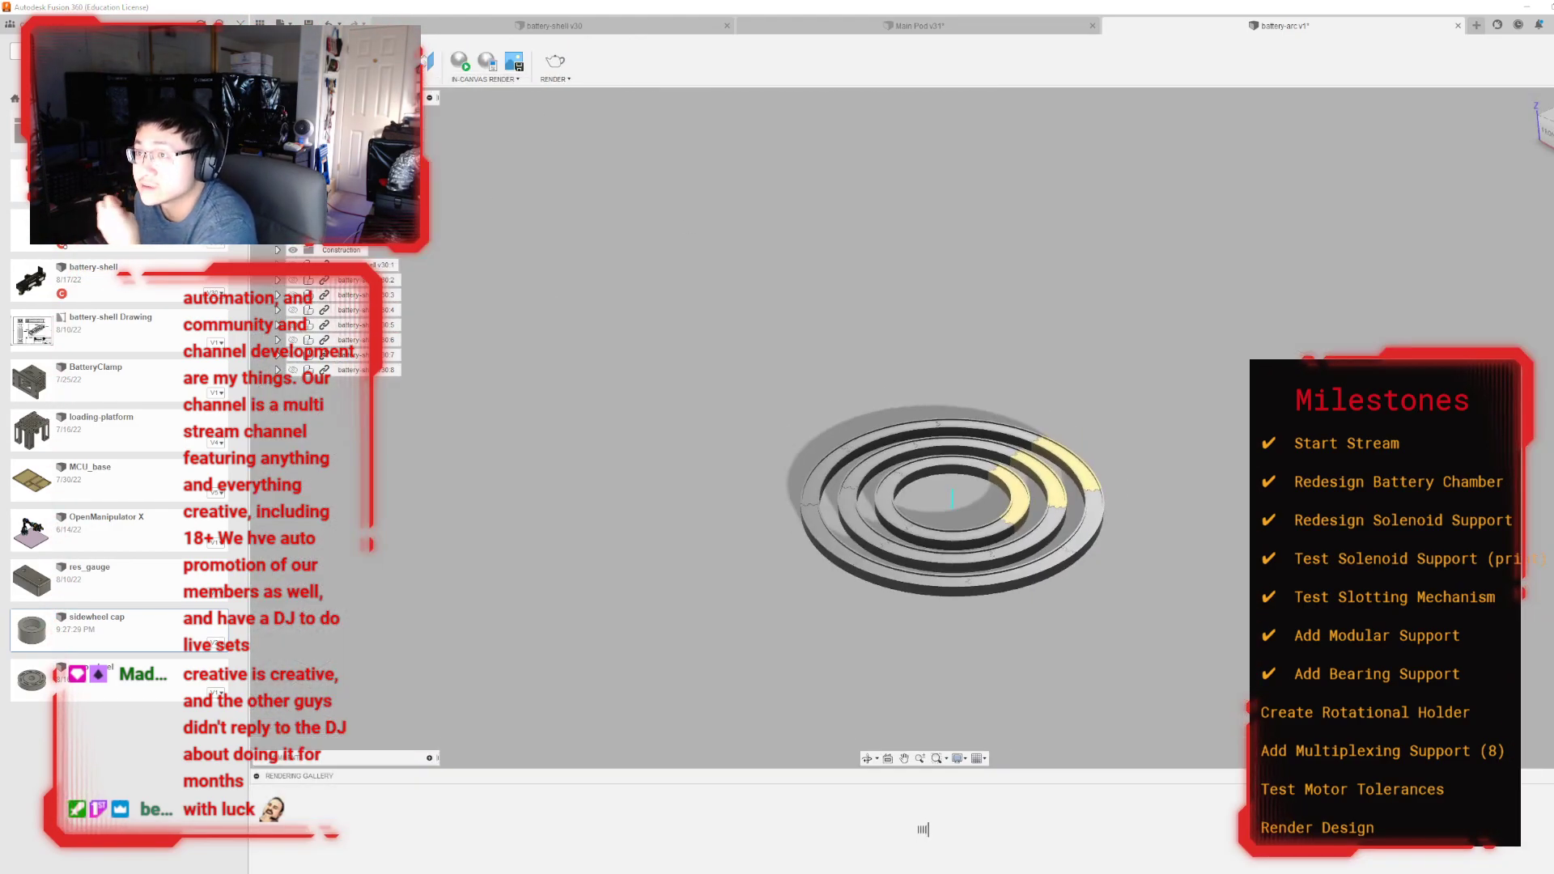
pyautogui.press('a')
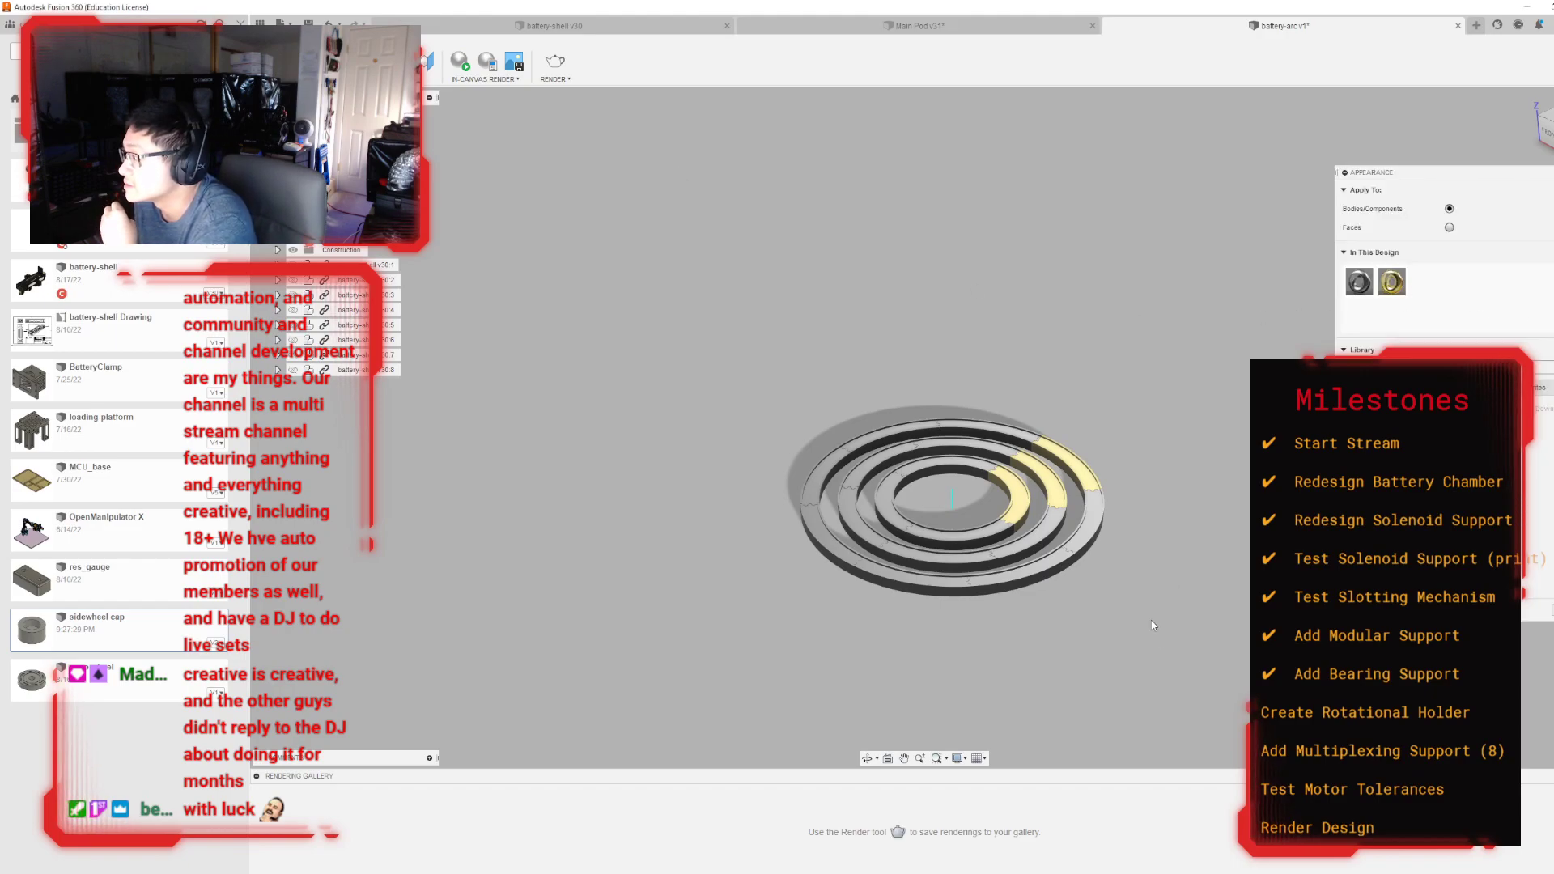
pyautogui.moveTo(1162, 631); pyautogui.dragTo(729, 388)
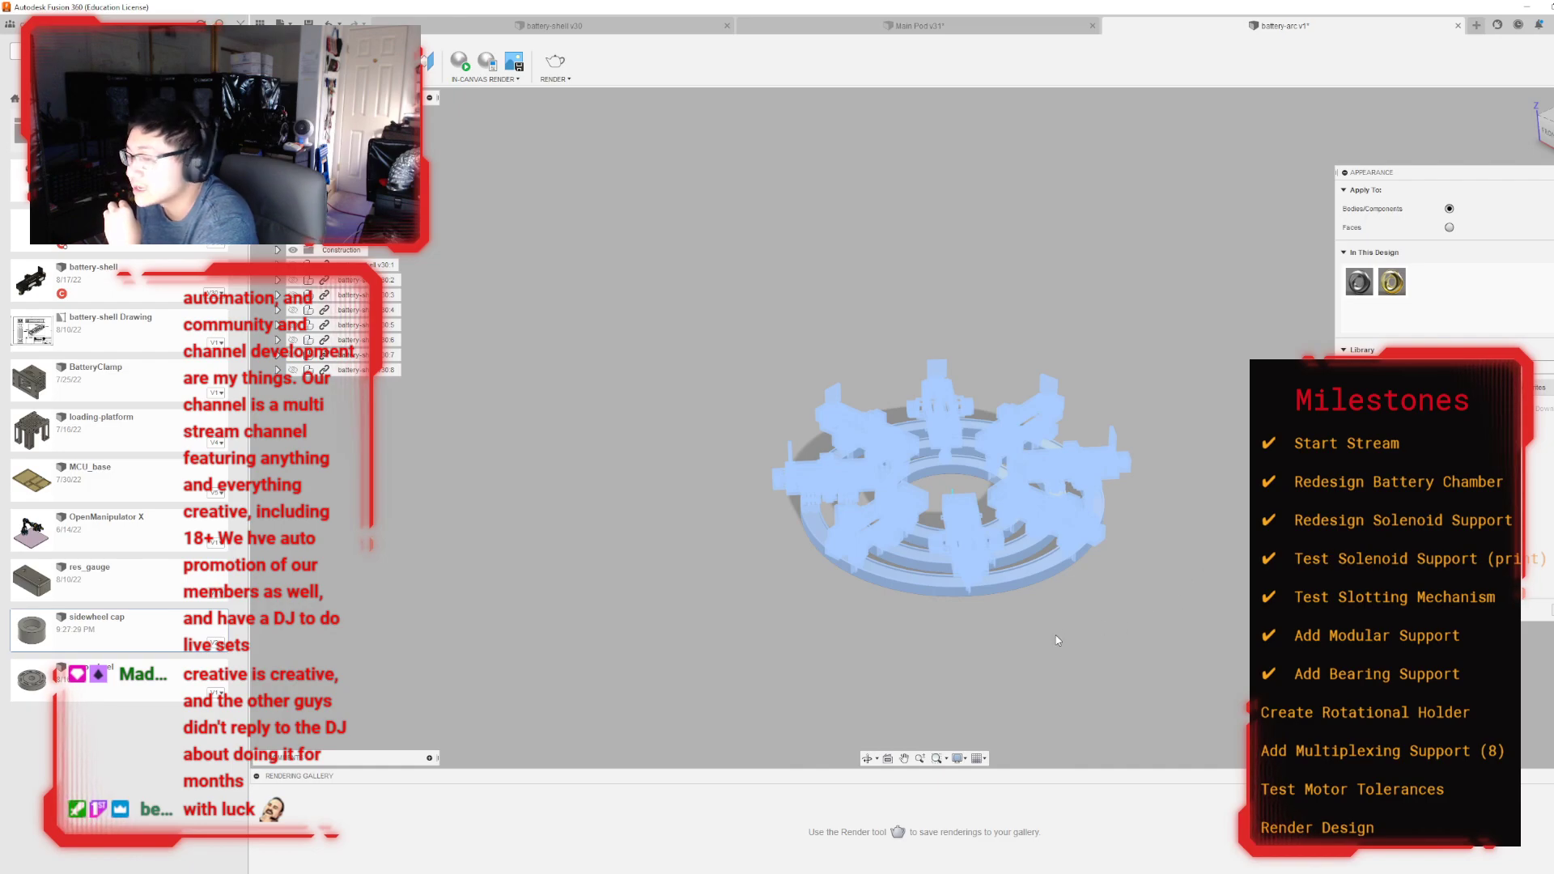
pyautogui.scroll(3, 1057, 640)
pyautogui.press('Escape')
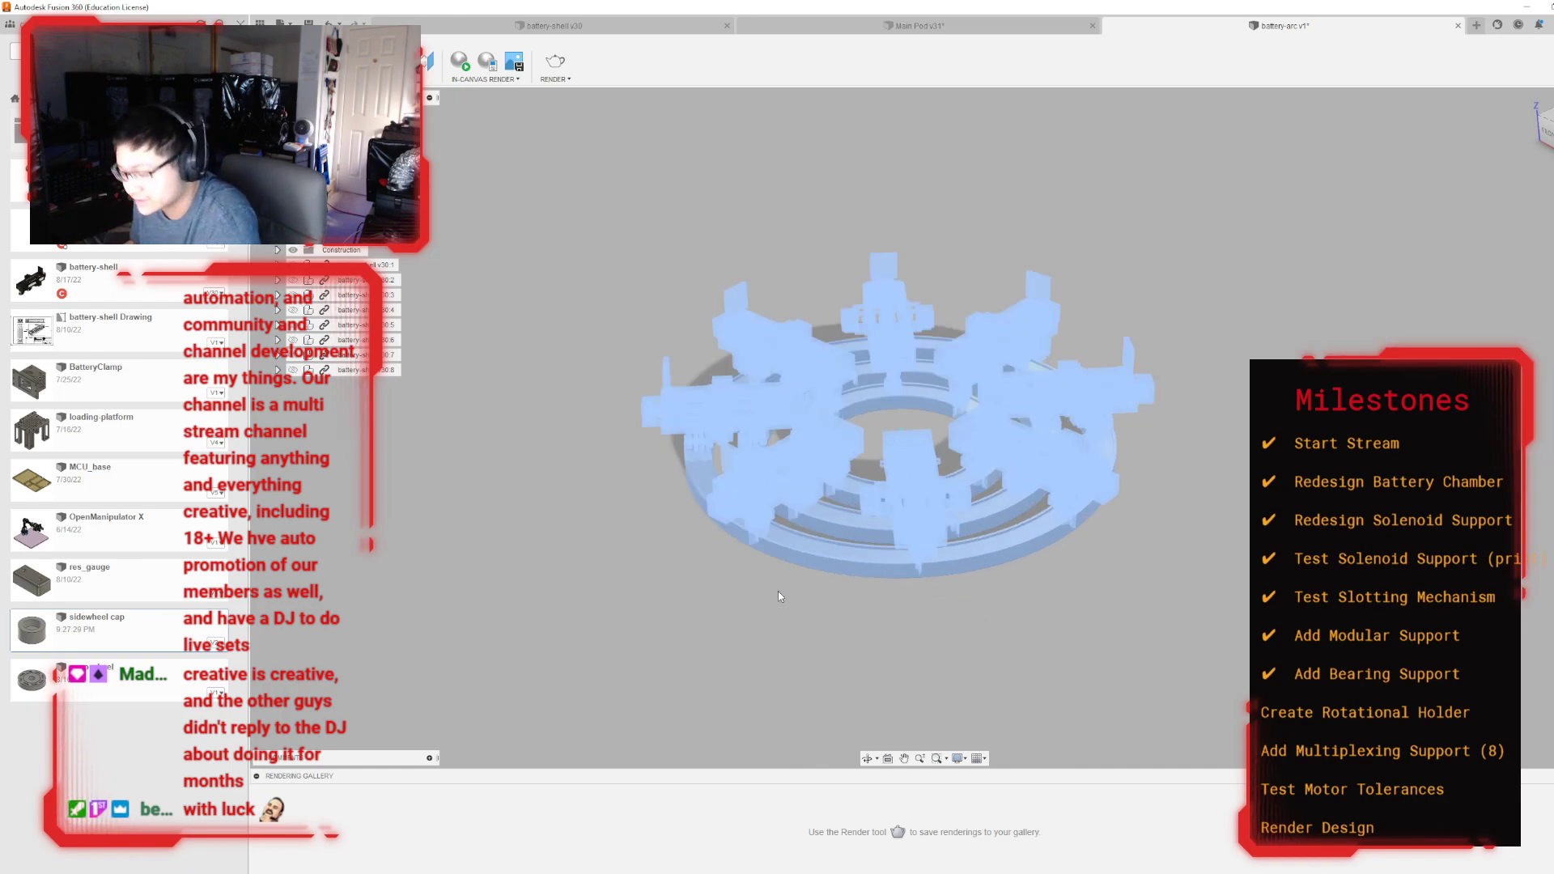
# Step: Start the Appearance command and apply Gold - Polished to the grey segment adjoining the gold one on each of the three rings
pyautogui.press('a')
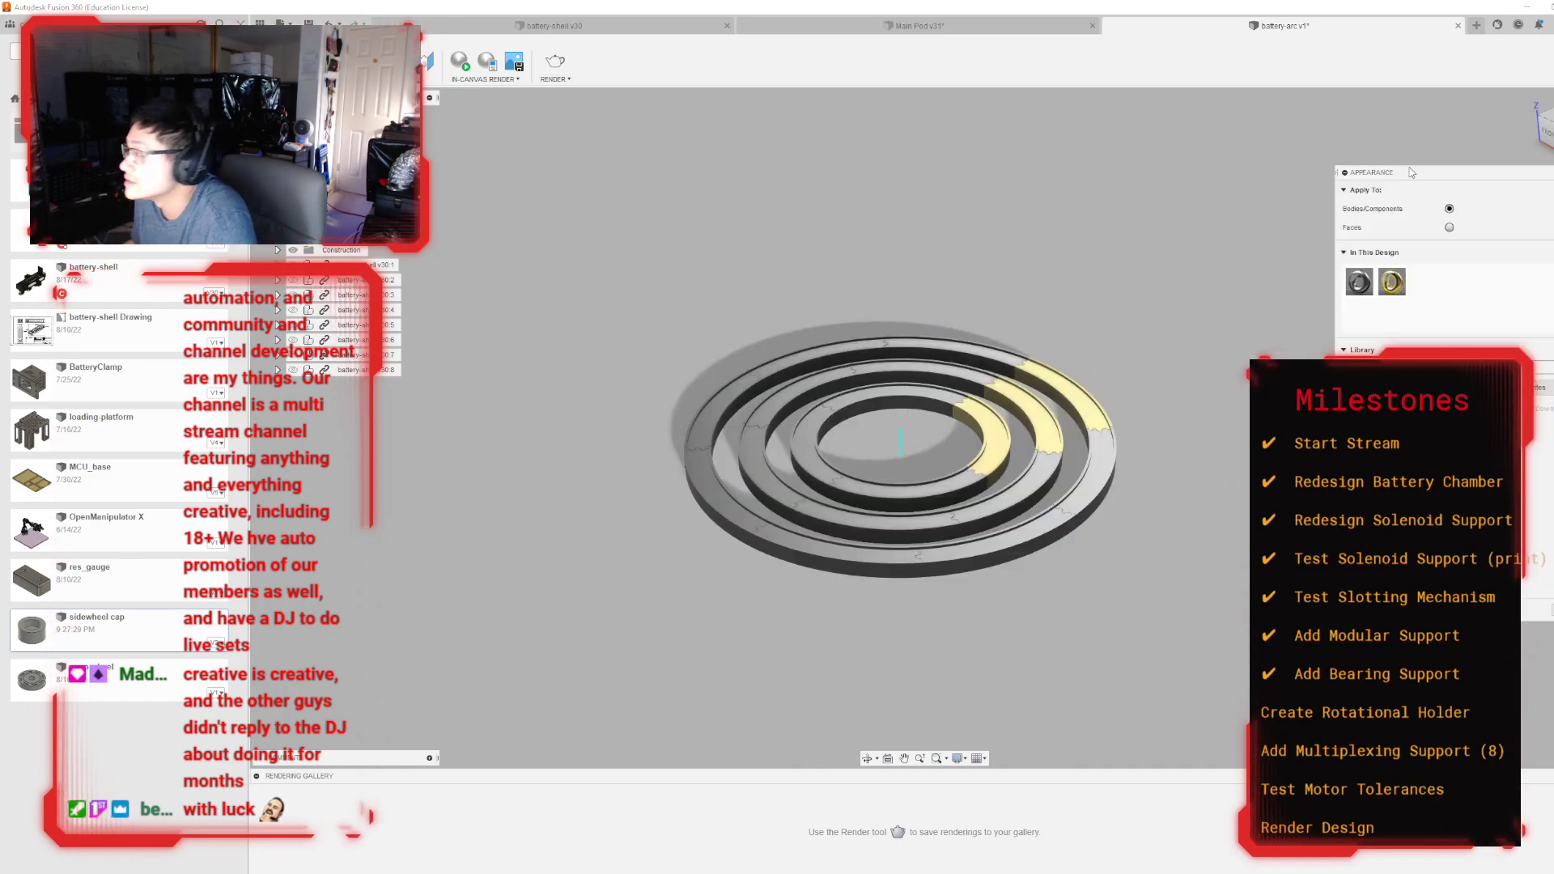
pyautogui.keyDown('shift'); pyautogui.moveTo(1004, 375); pyautogui.dragTo(1021, 461, button='middle'); pyautogui.keyUp('shift')
pyautogui.moveTo(1391, 282); pyautogui.dragTo(926, 379)
pyautogui.moveTo(1391, 282); pyautogui.dragTo(940, 422)
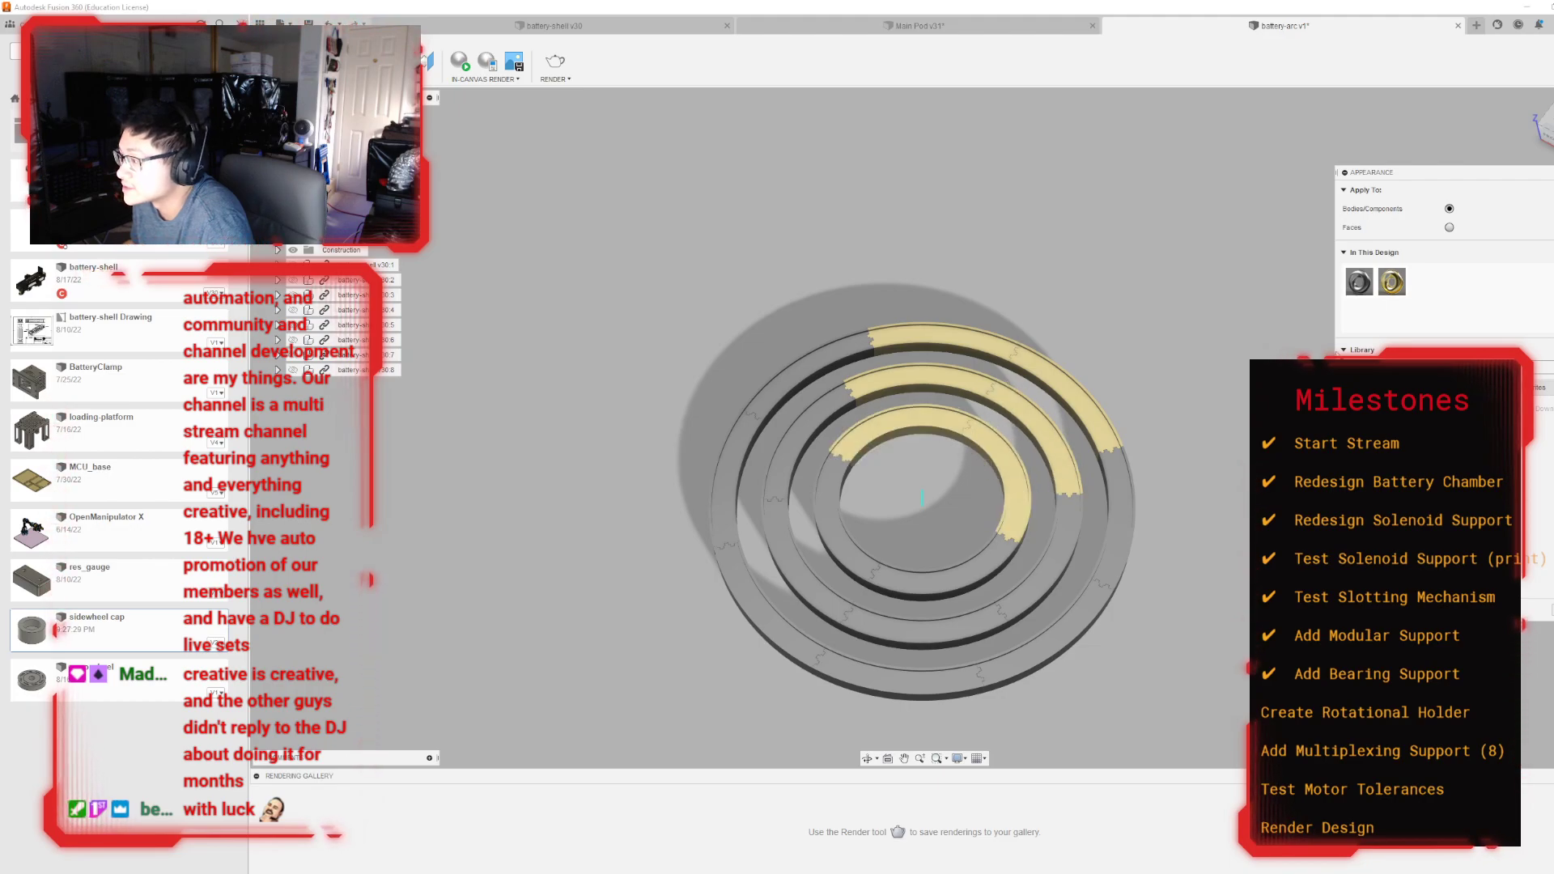
# Step: Apply the Gold - Polished appearance to all remaining grey segments of the innermost and middle rings
pyautogui.moveTo(1392, 281); pyautogui.dragTo(843, 407)
pyautogui.moveTo(1236, 361); pyautogui.dragTo(797, 453)
pyautogui.moveTo(1396, 279); pyautogui.dragTo(858, 530)
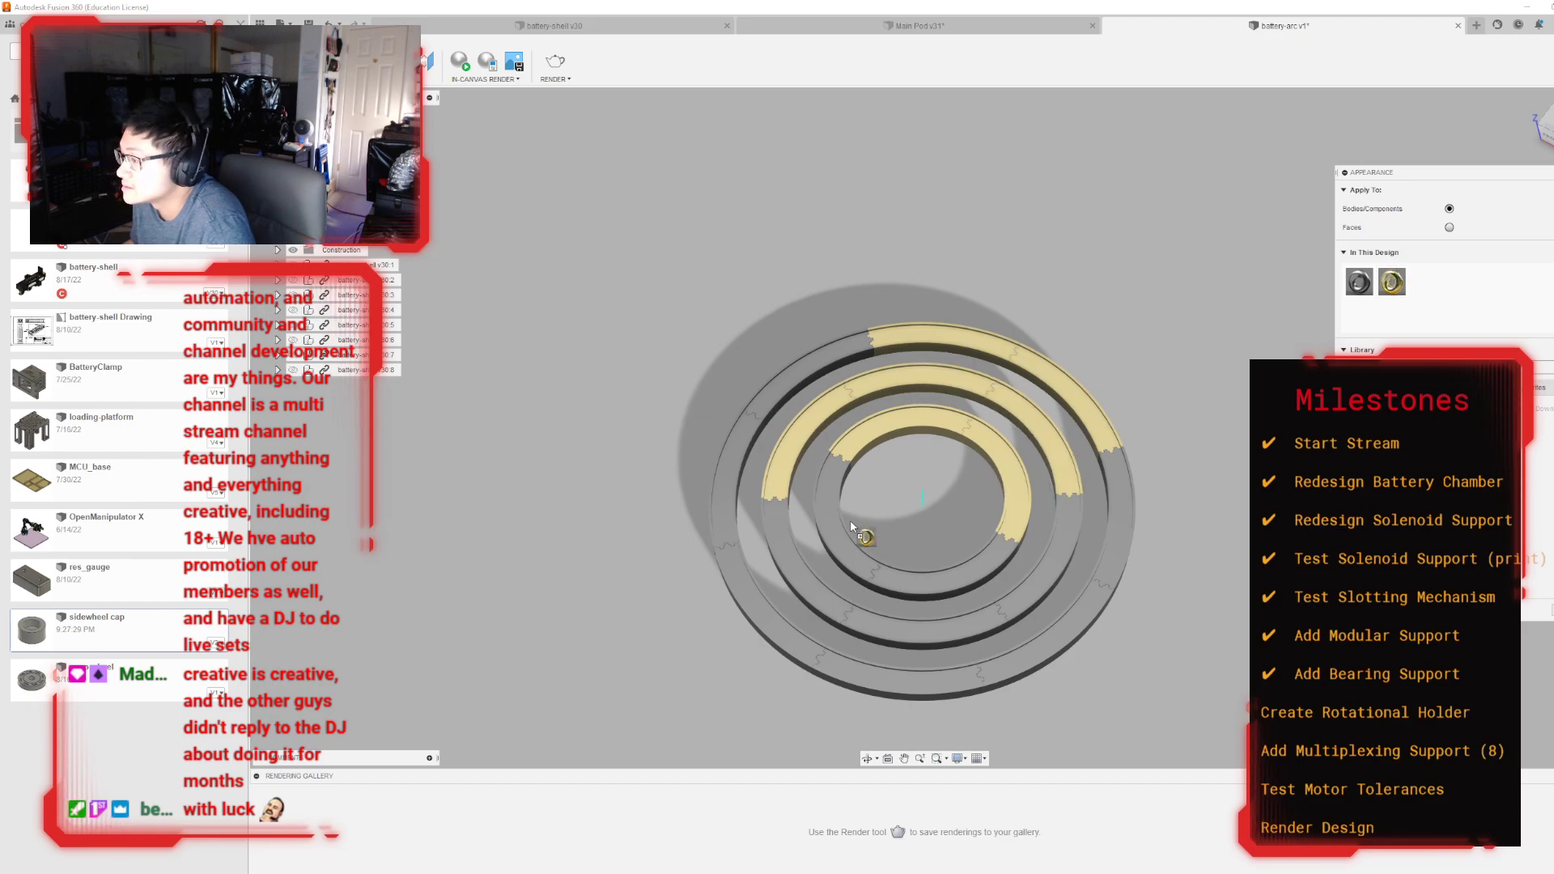
pyautogui.moveTo(1211, 454); pyautogui.dragTo(1044, 538)
pyautogui.moveTo(1392, 282); pyautogui.dragTo(753, 485)
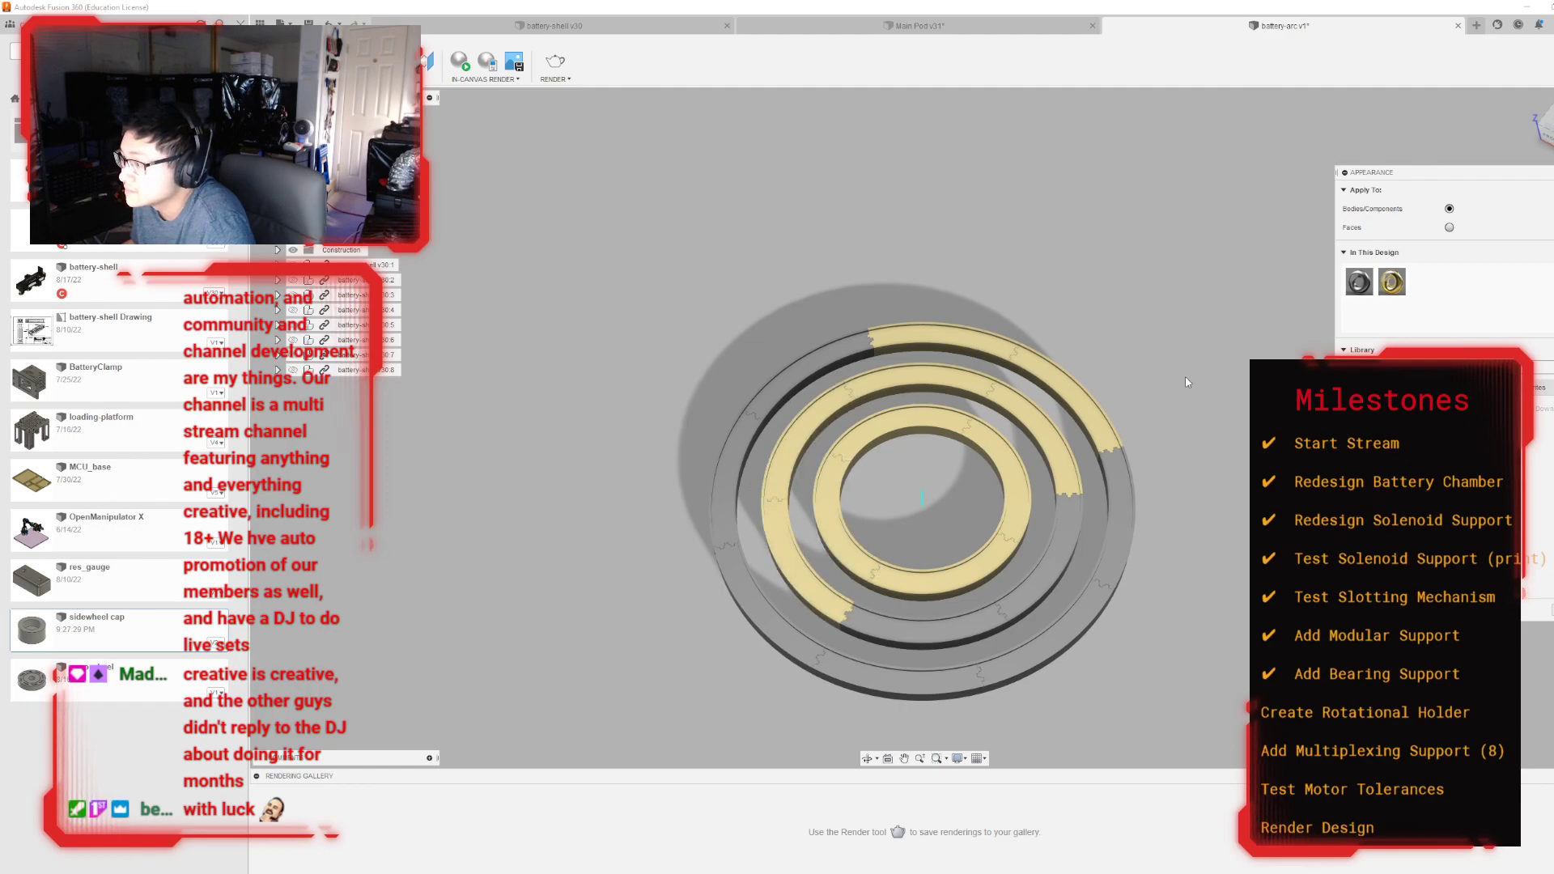
pyautogui.moveTo(1393, 281); pyautogui.dragTo(919, 656)
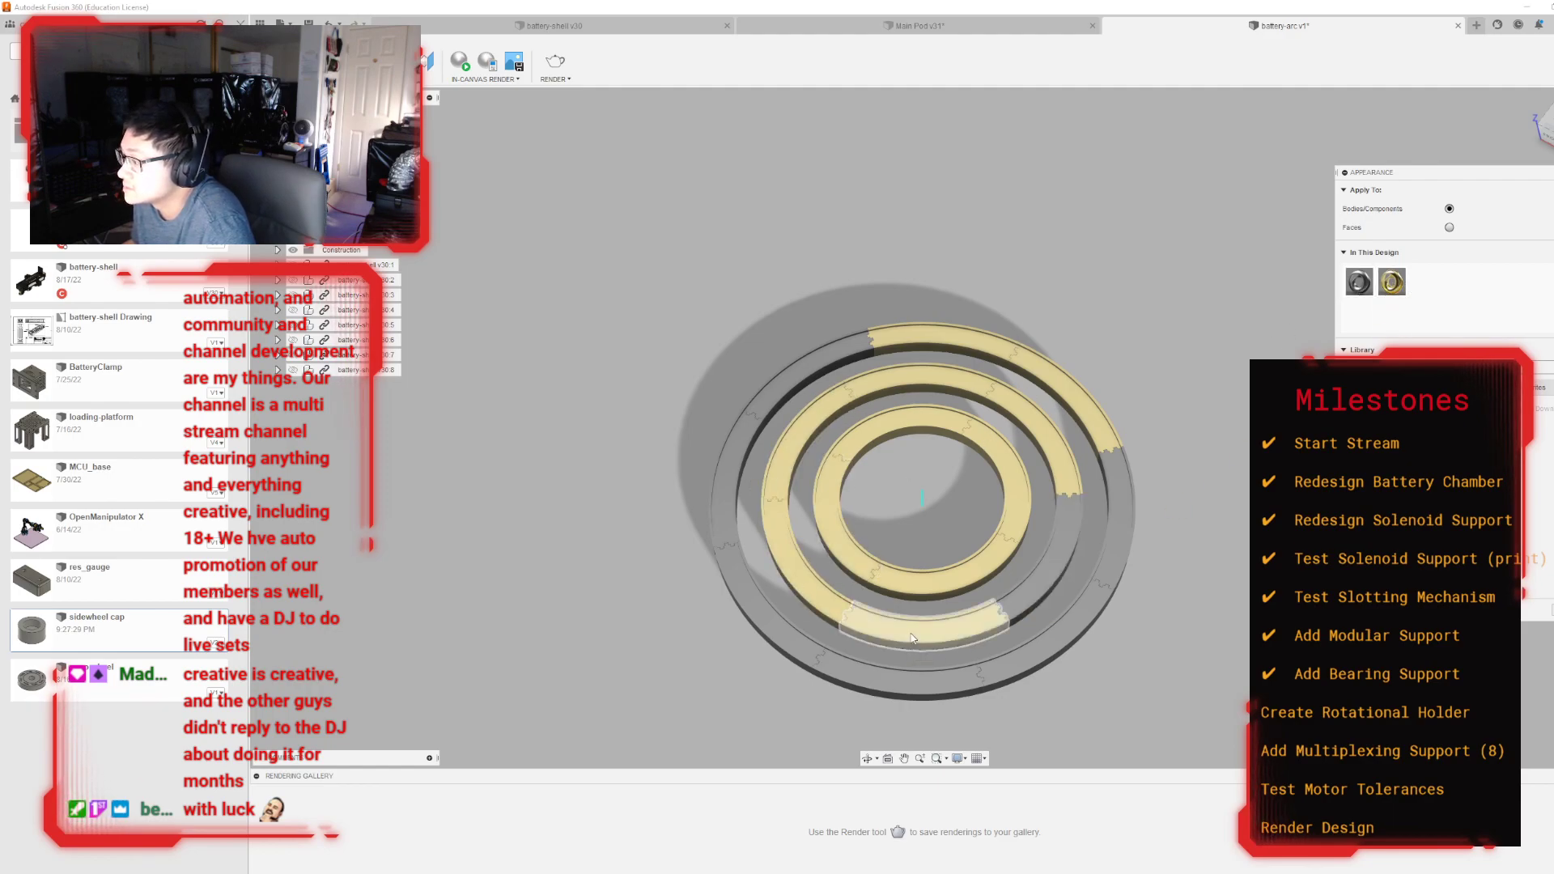
pyautogui.moveTo(1392, 282); pyautogui.dragTo(1083, 555)
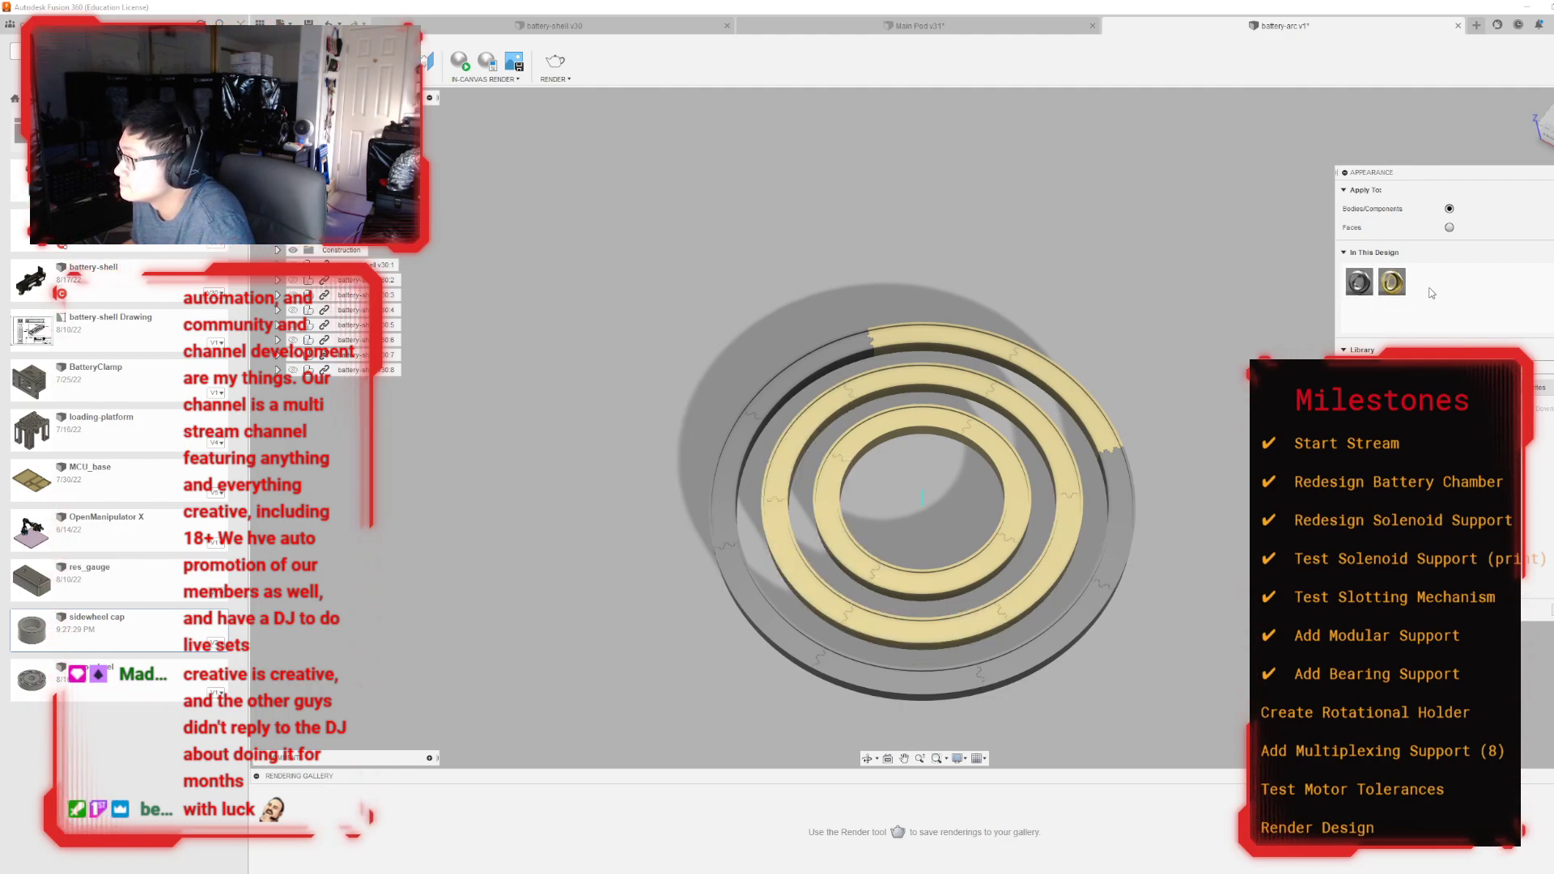
# Step: Apply the Gold - Polished appearance to all remaining grey segments of the outermost ring
pyautogui.moveTo(1392, 282); pyautogui.dragTo(1131, 526)
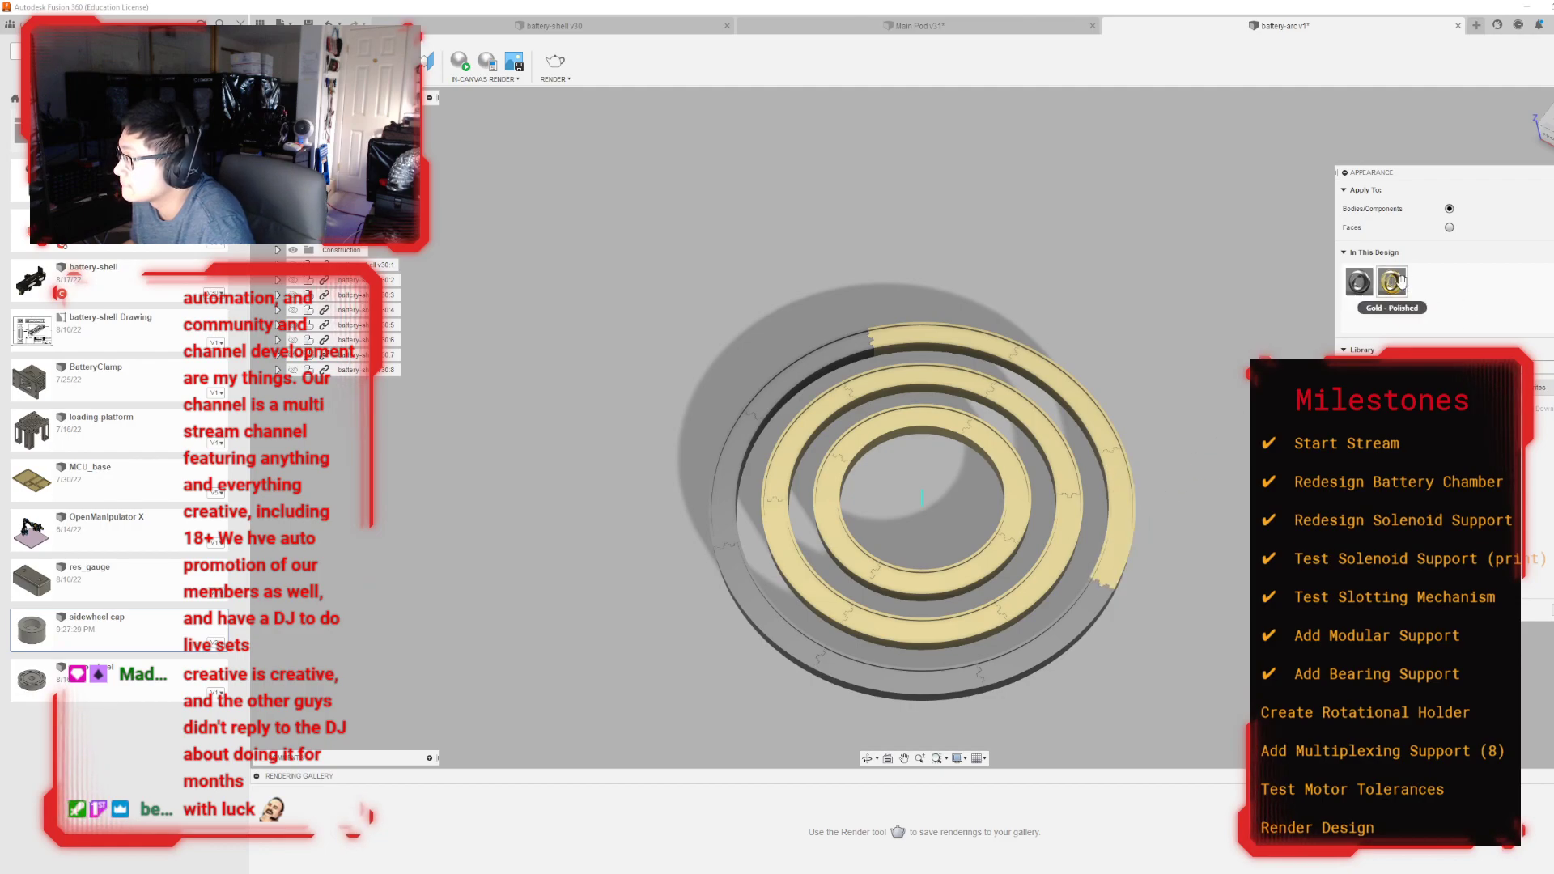
pyautogui.moveTo(1392, 282); pyautogui.dragTo(1094, 633)
pyautogui.moveTo(1392, 282); pyautogui.dragTo(797, 368)
pyautogui.moveTo(1393, 282); pyautogui.dragTo(738, 531)
pyautogui.moveTo(839, 603); pyautogui.dragTo(837, 605)
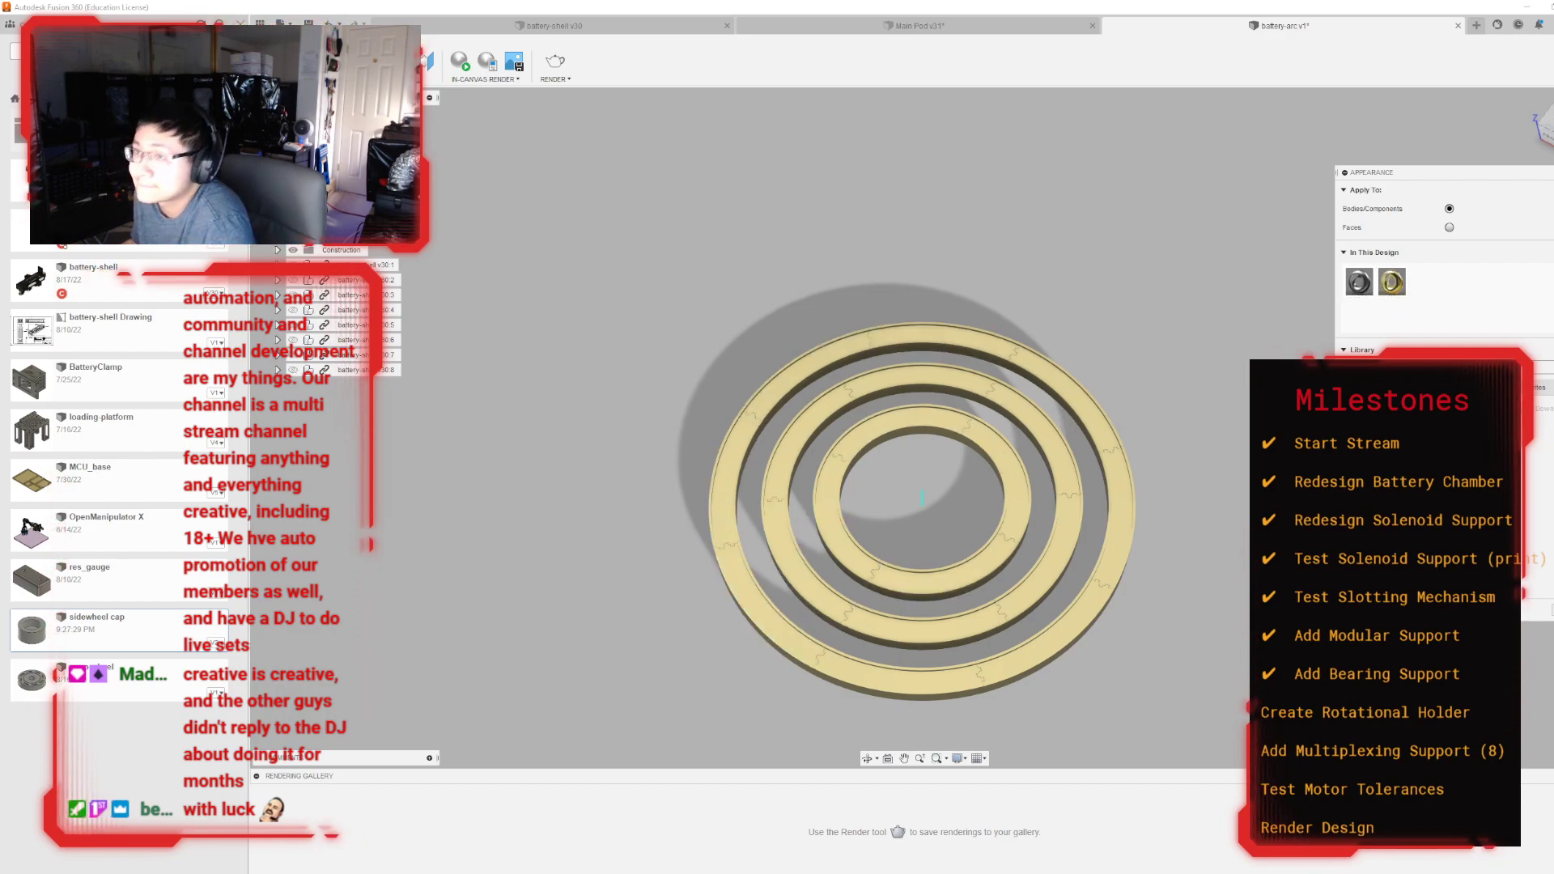
# Step: Return to the Design workspace and hide the construction axis at the rings' centre
pyautogui.click(298, 94)
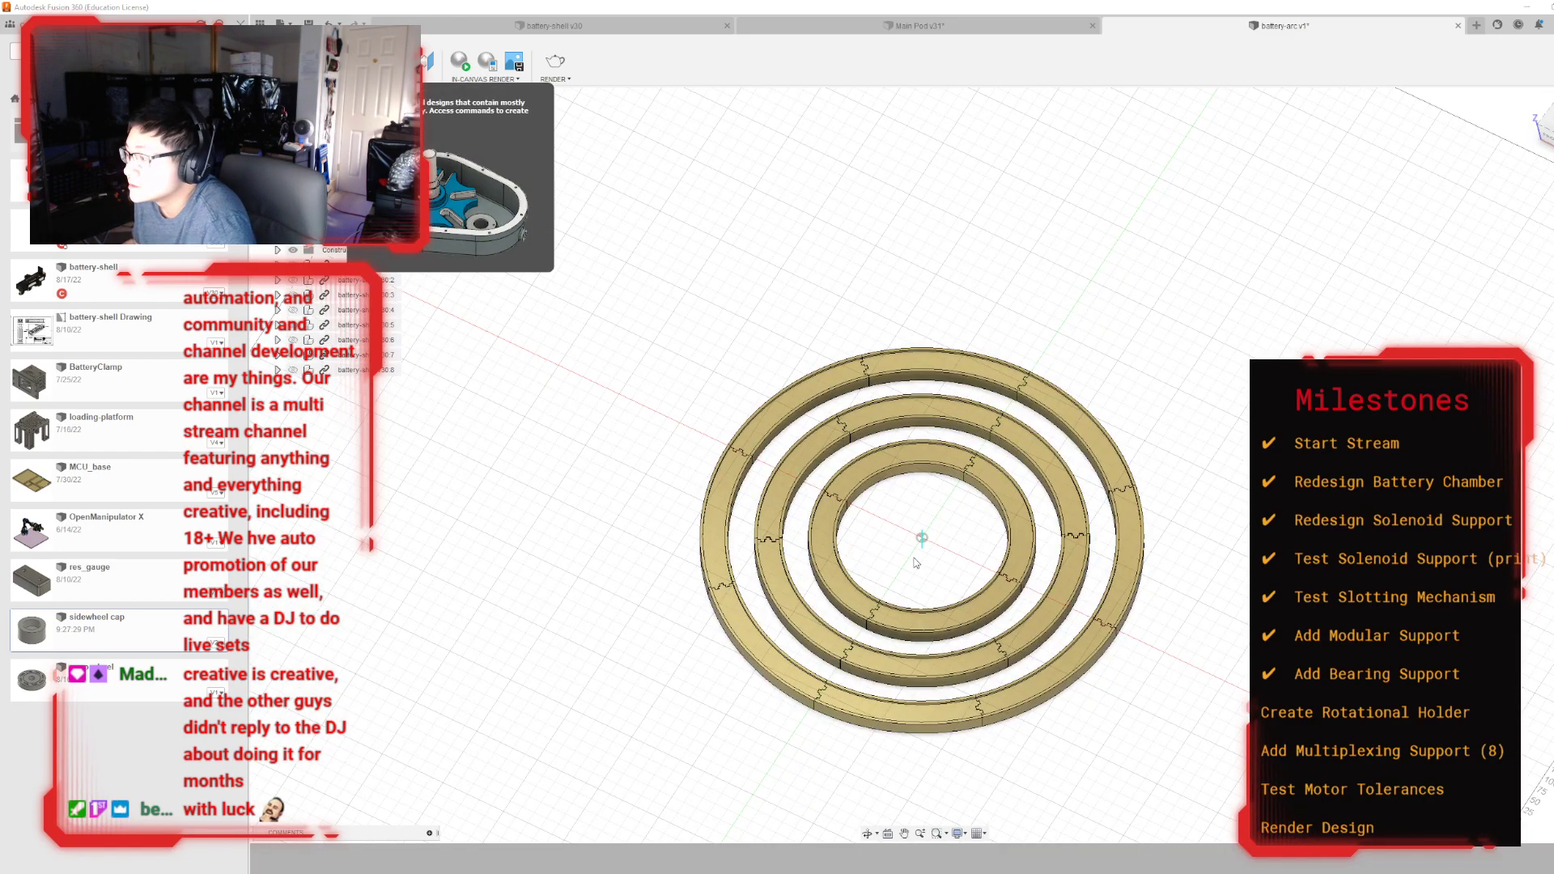
pyautogui.scroll(3, 922, 538)
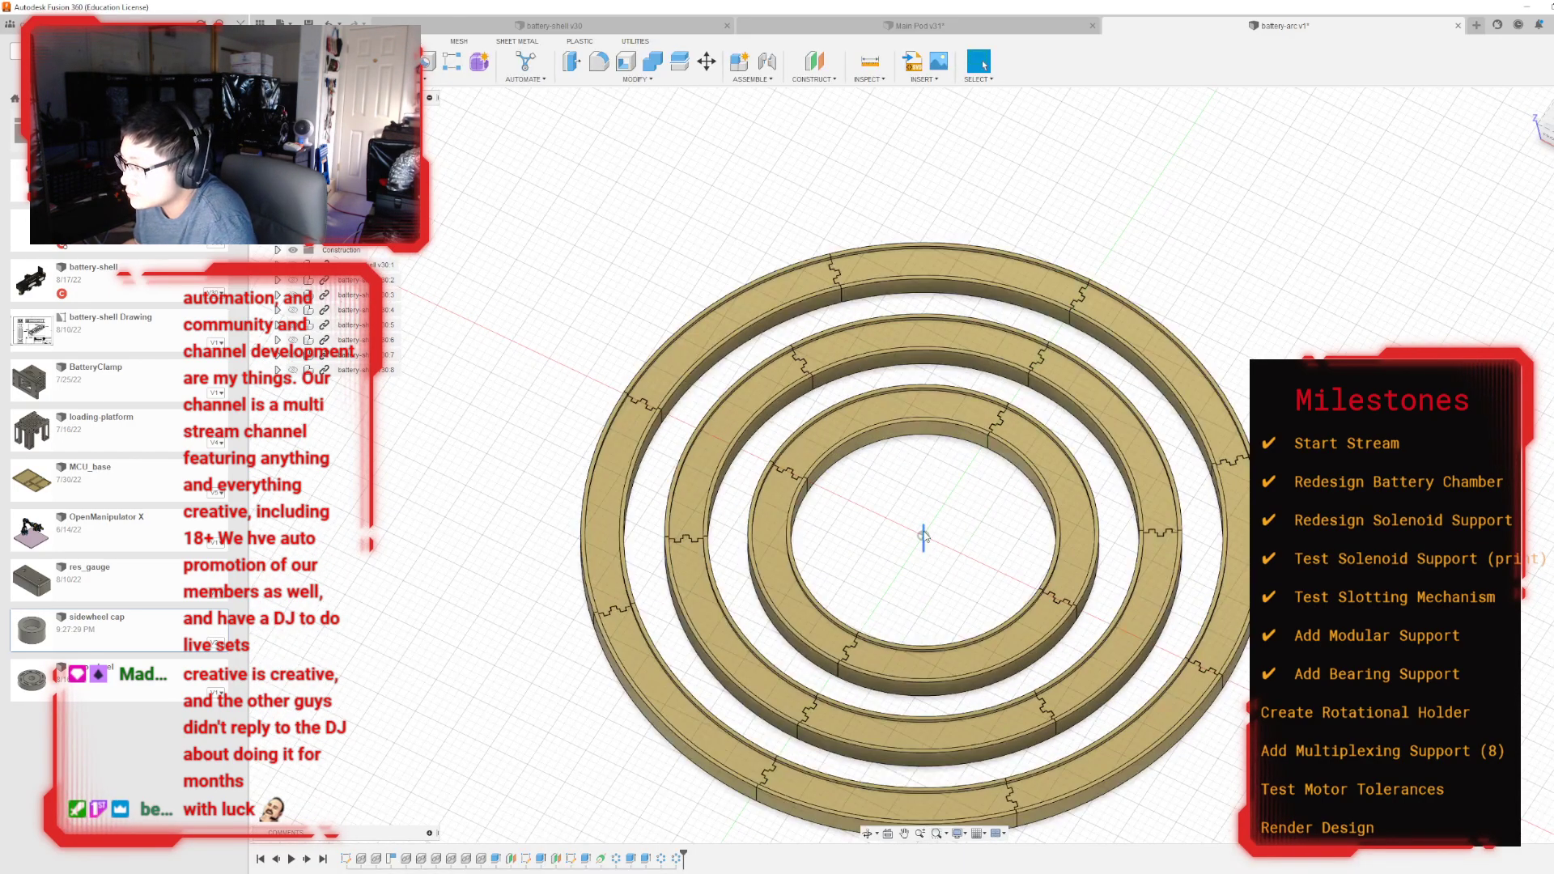
pyautogui.press('Delete')
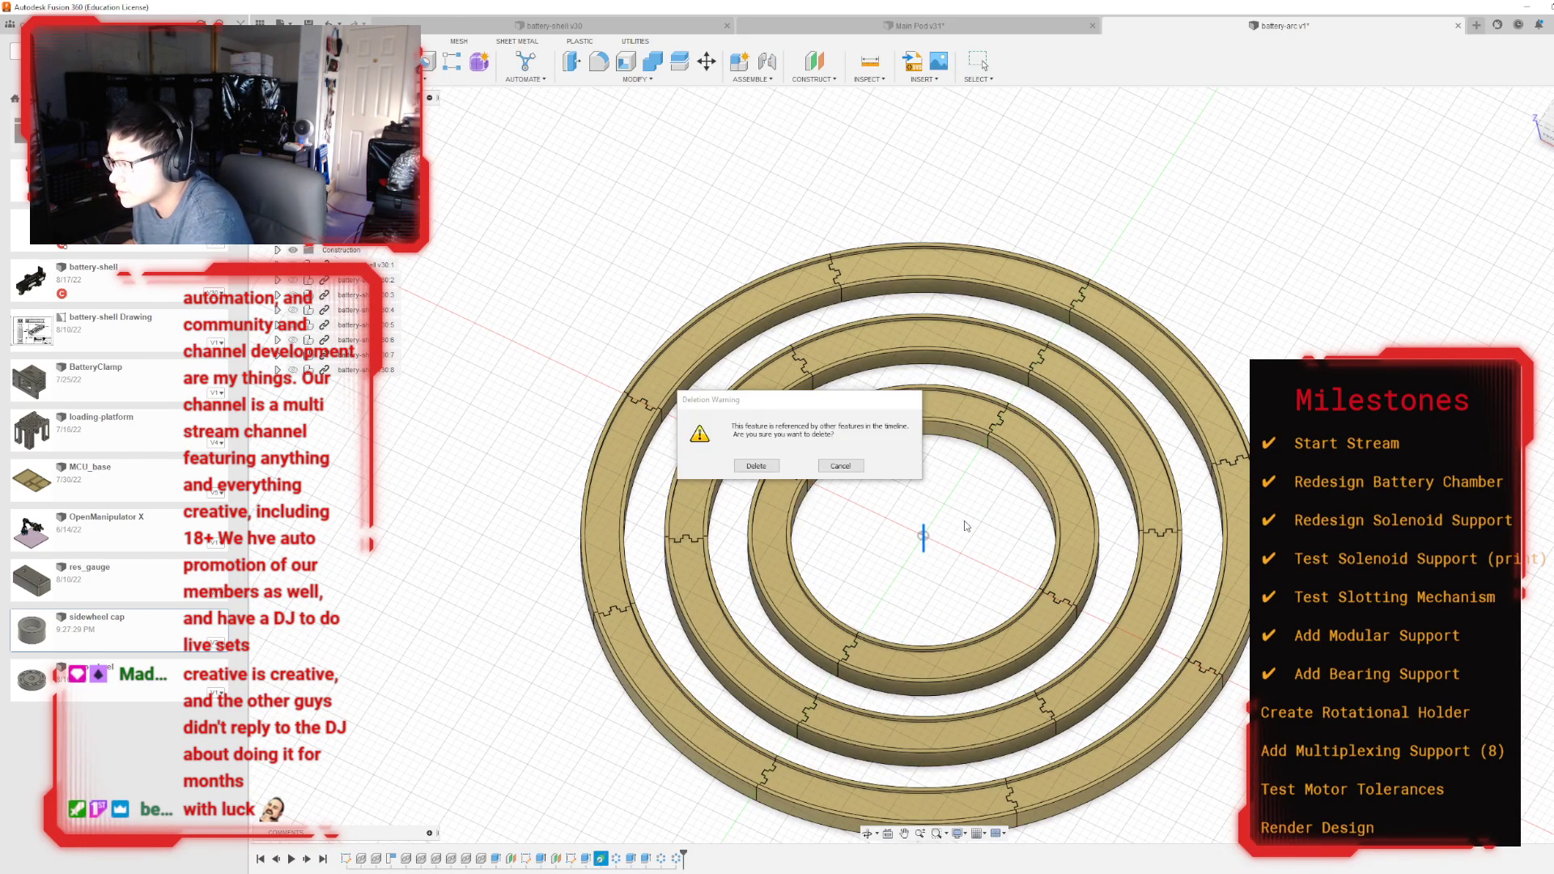
pyautogui.click(828, 467)
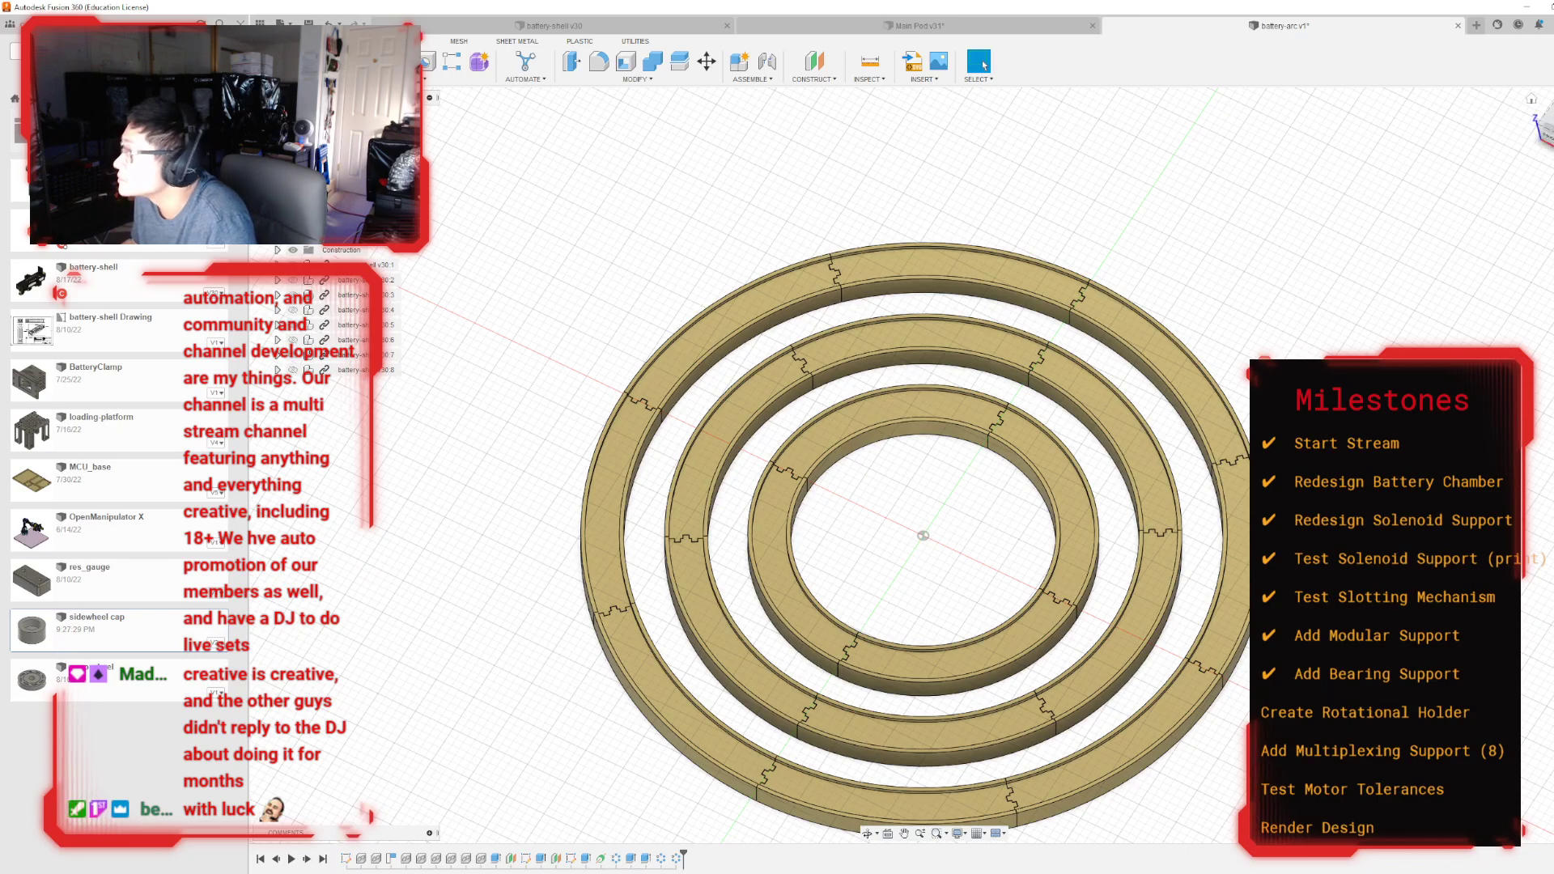
# Step: Sketch a 200 mm diameter circle centred on the origin inside the innermost ring, on the horizontal plane, and finish the sketch
pyautogui.keyDown('shift'); pyautogui.moveTo(923, 536); pyautogui.dragTo(951, 283, button='middle'); pyautogui.keyUp('shift')
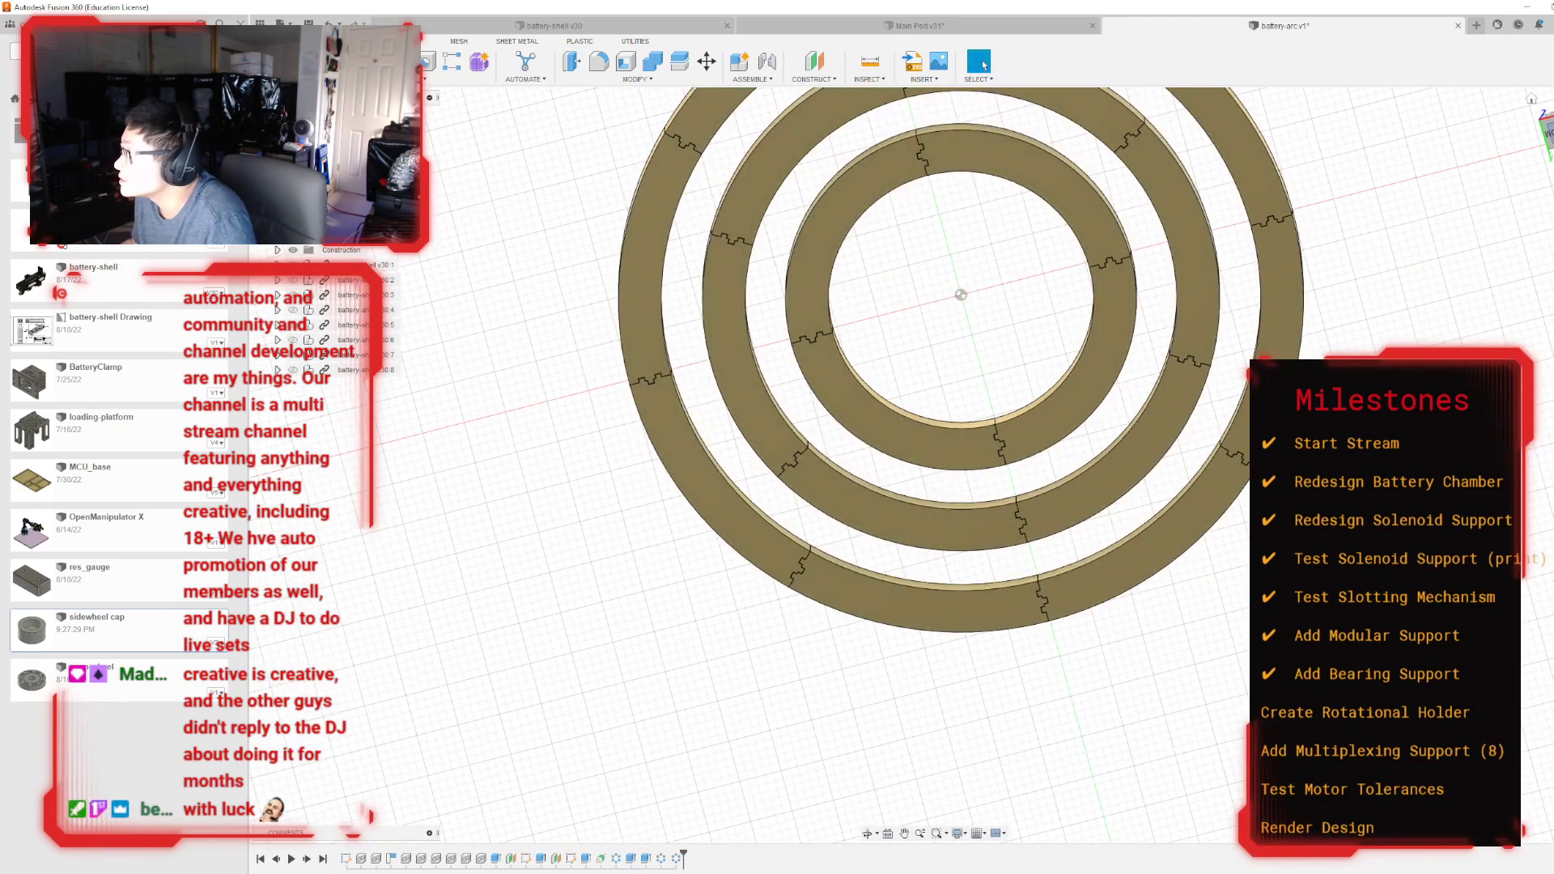
pyautogui.click(1547, 134)
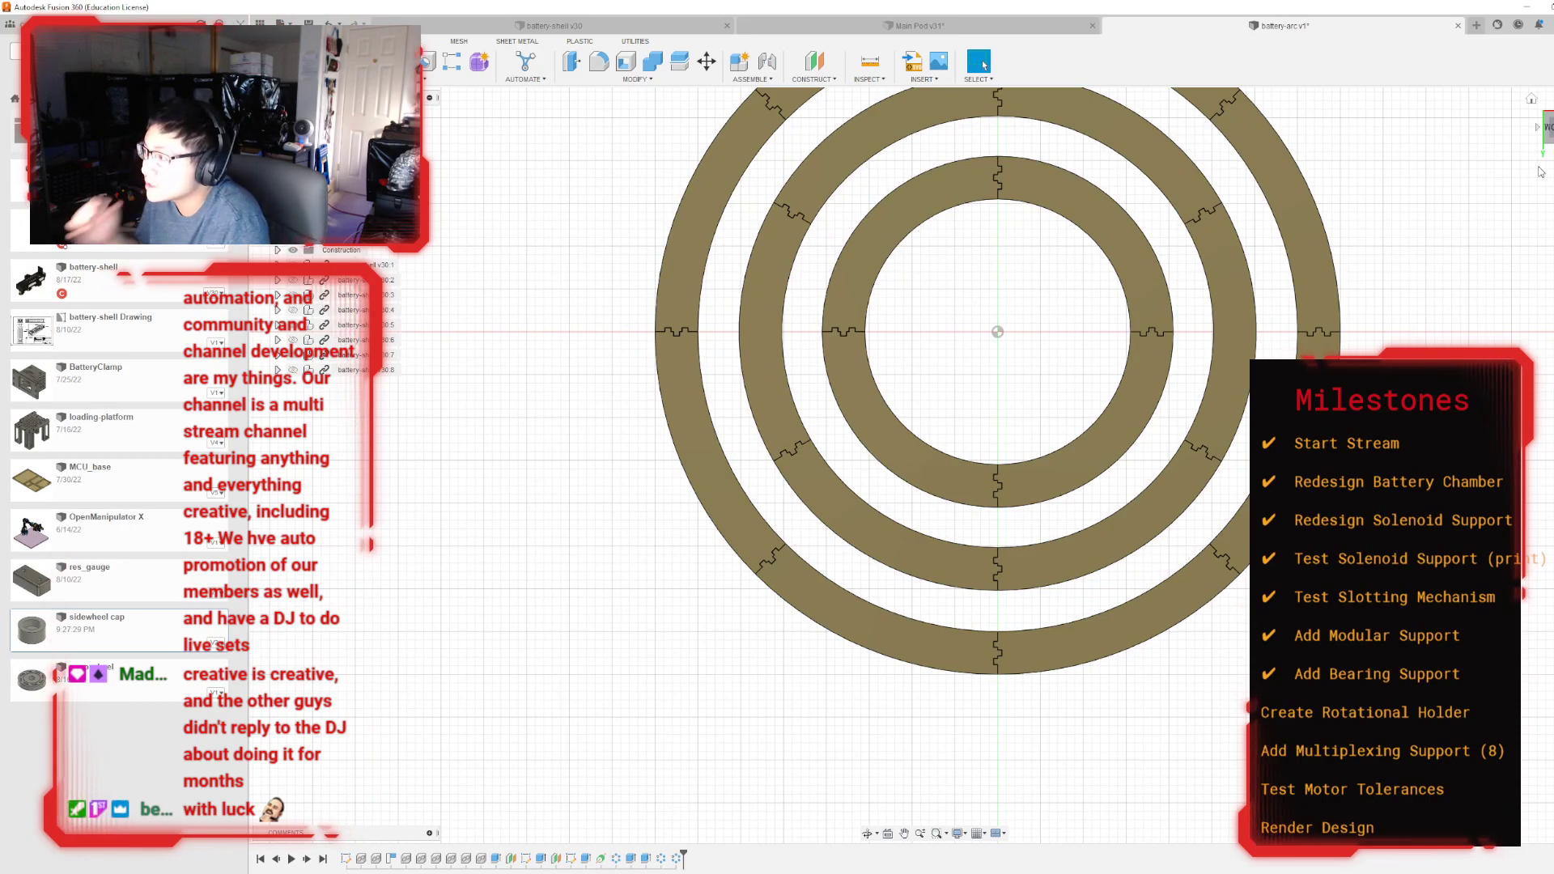
pyautogui.moveTo(924, 421)
pyautogui.keyDown('shift'); pyautogui.mouseDown(button='middle')
pyautogui.moveTo(924, 510)
pyautogui.moveTo(924, 460)
pyautogui.mouseUp(button='middle'); pyautogui.keyUp('shift')
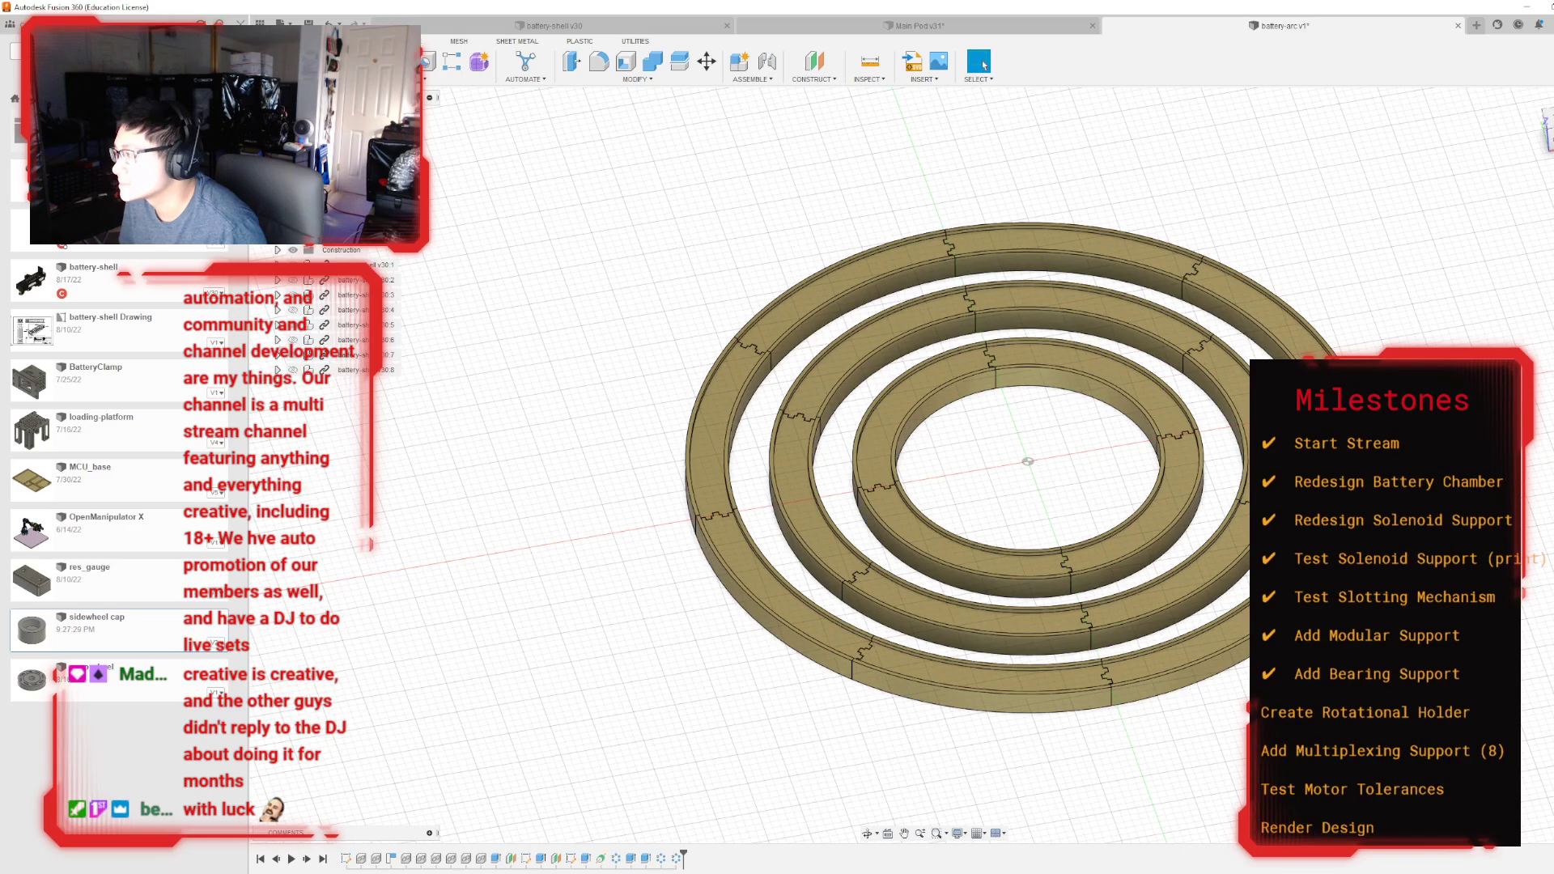
pyautogui.keyDown('shift'); pyautogui.moveTo(924, 465); pyautogui.dragTo(924, 441, button='middle'); pyautogui.keyUp('shift')
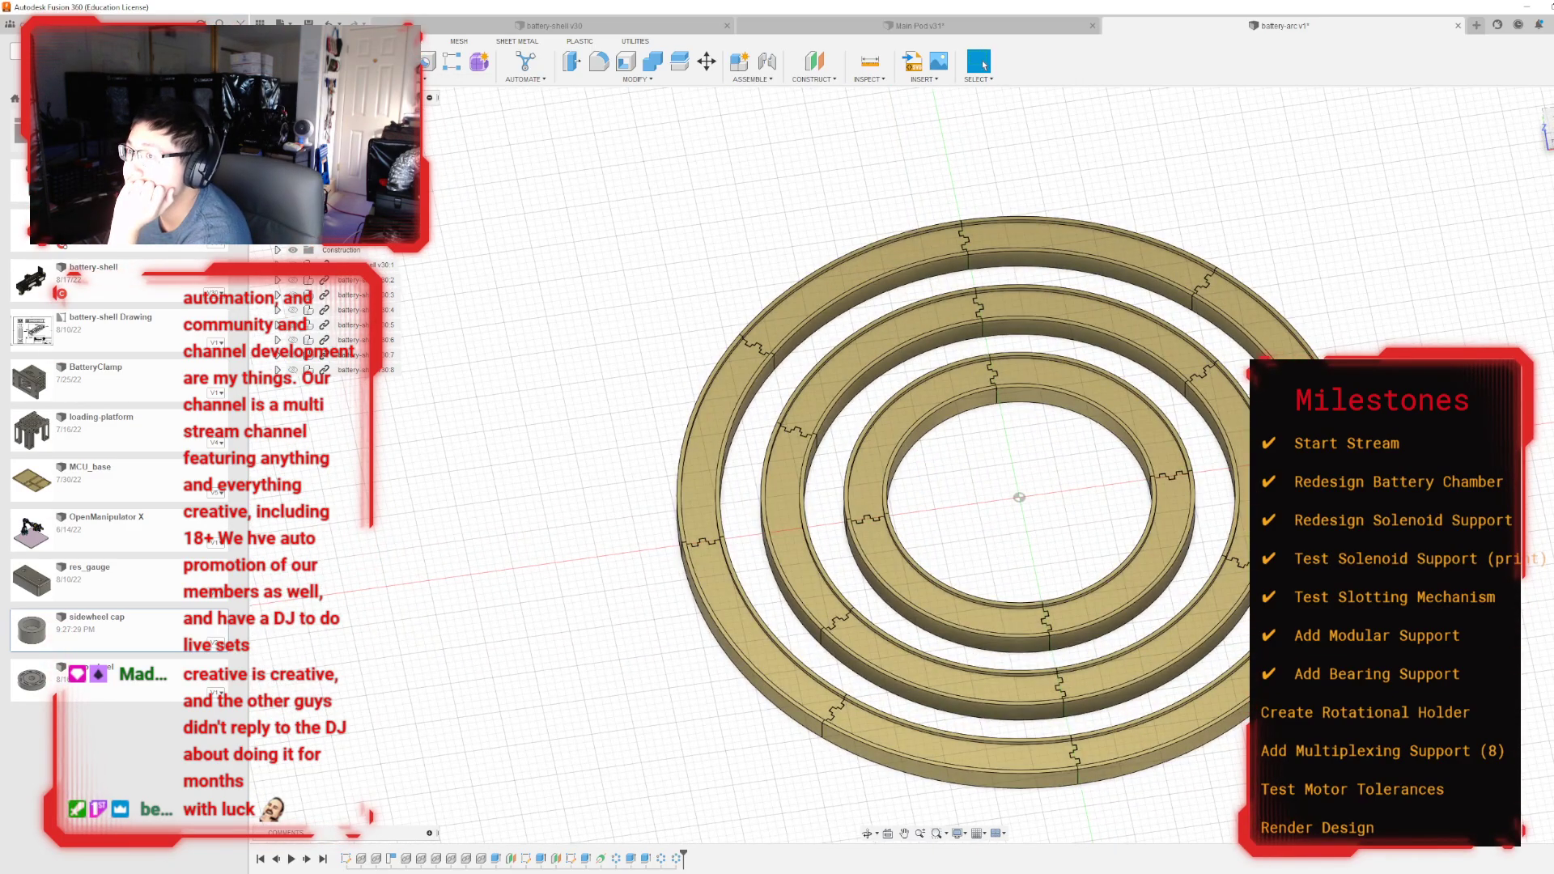
pyautogui.click(342, 60)
pyautogui.click(1073, 458)
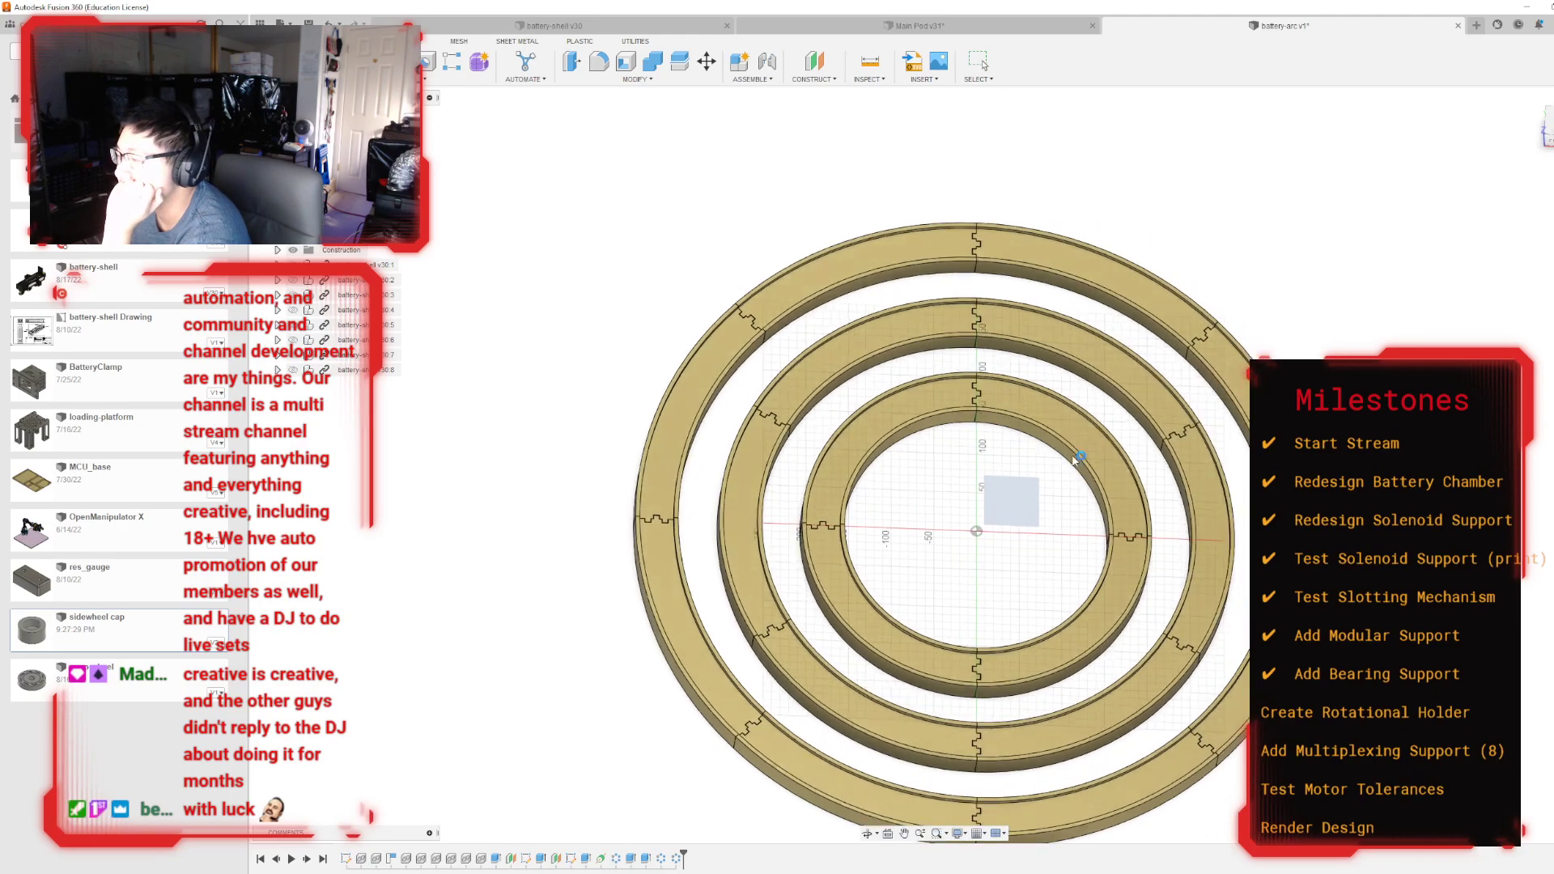
pyautogui.click(397, 61)
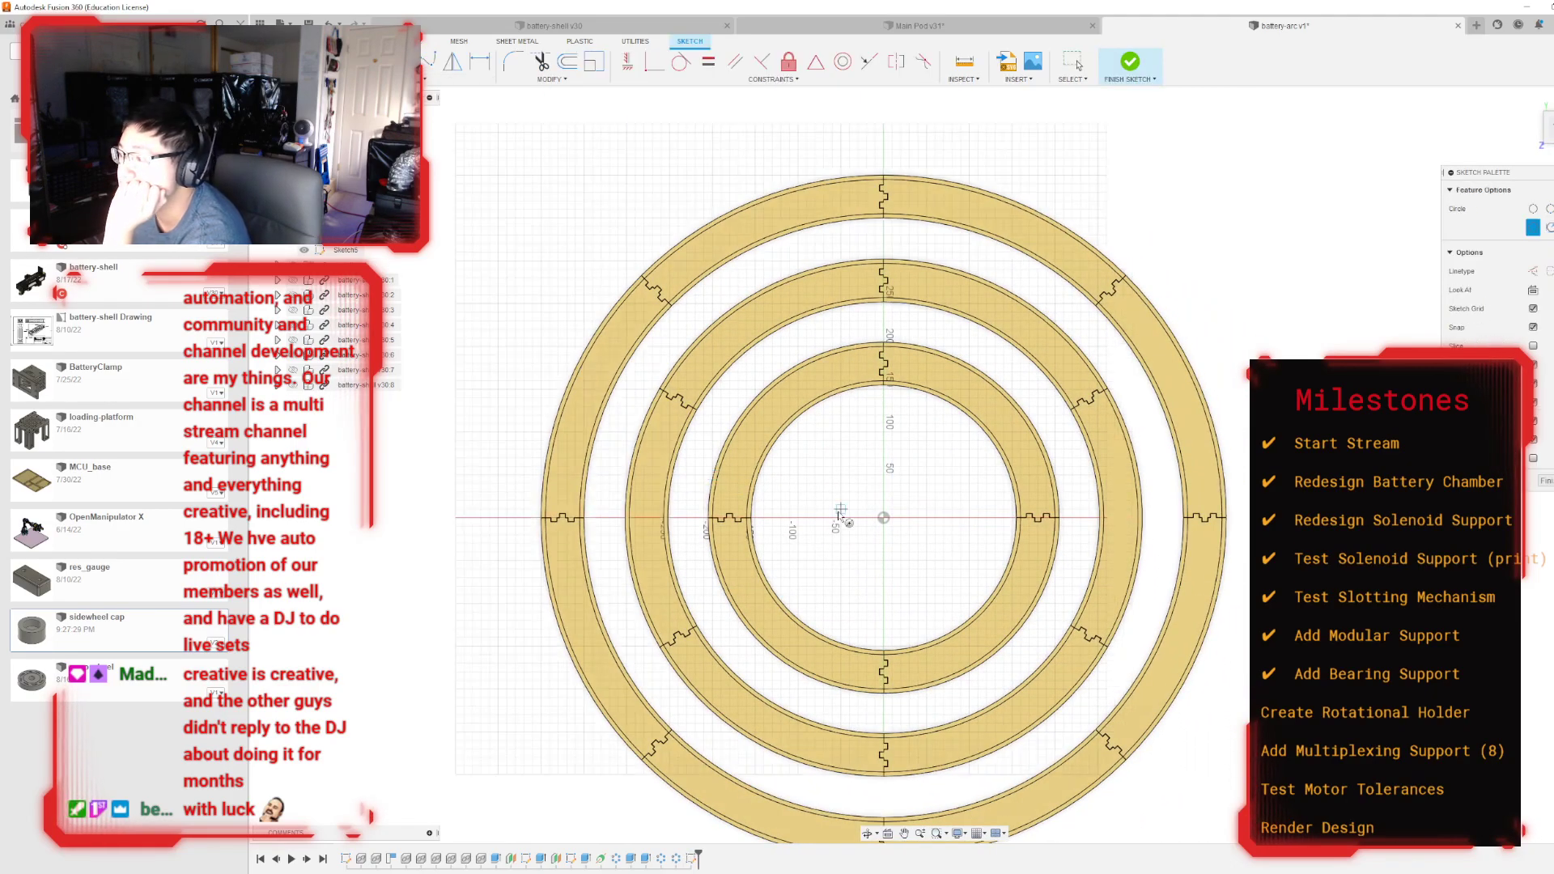
pyautogui.click(884, 518)
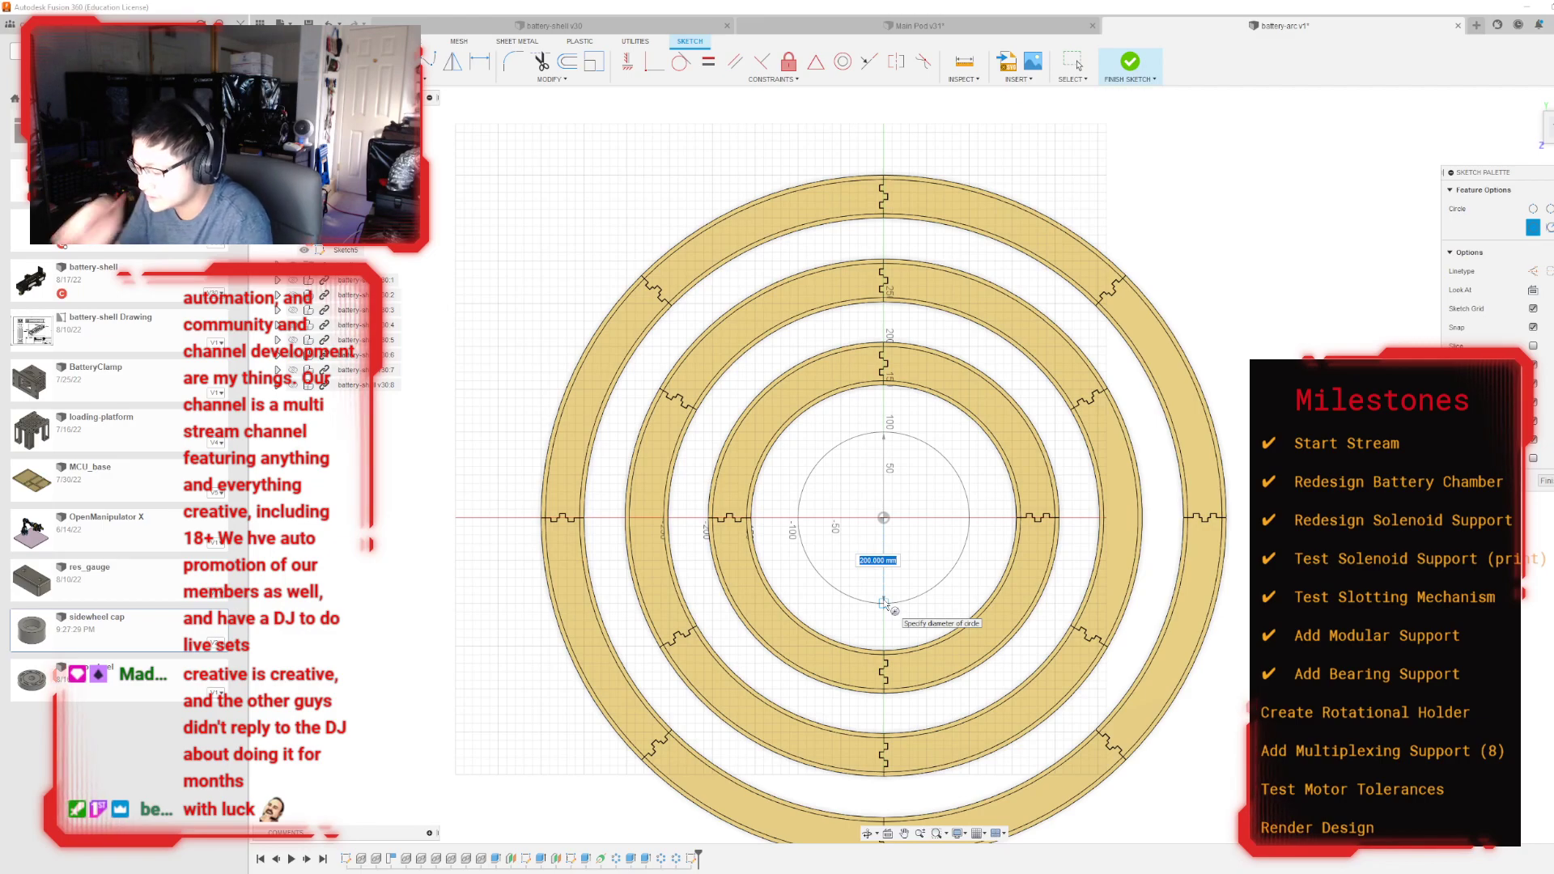
pyautogui.scroll(-1, 885, 603)
pyautogui.click(885, 603)
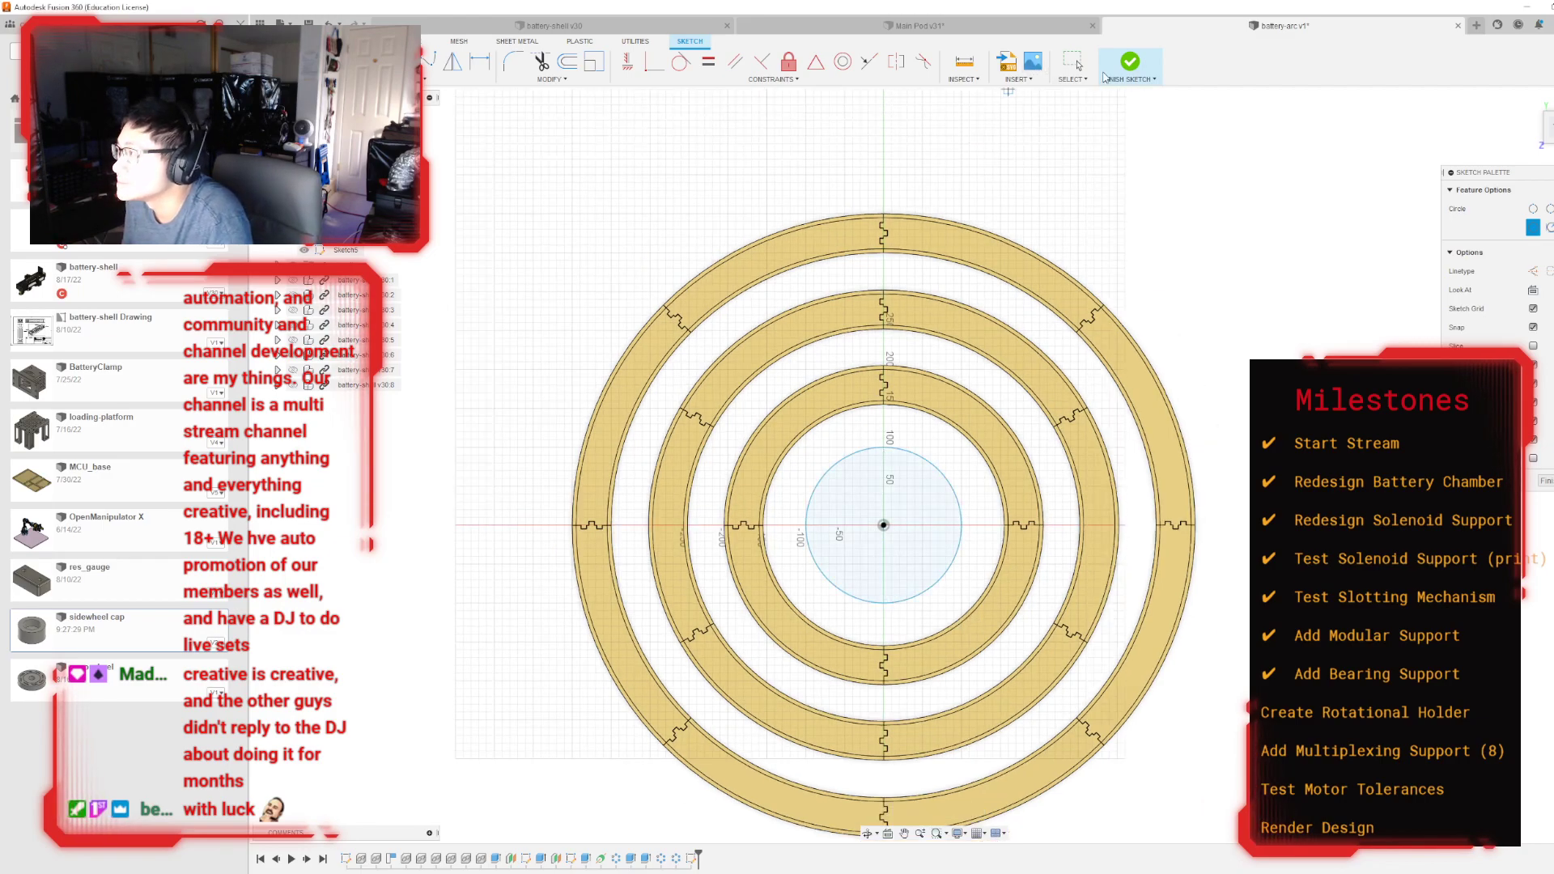
pyautogui.click(1130, 61)
# Step: Extrude the central 200 mm circle in two directions as a new body, 75 mm upward and 25 mm downward
pyautogui.keyDown('shift'); pyautogui.moveTo(923, 464); pyautogui.dragTo(971, 259, button='middle'); pyautogui.keyUp('shift')
pyautogui.press('e')
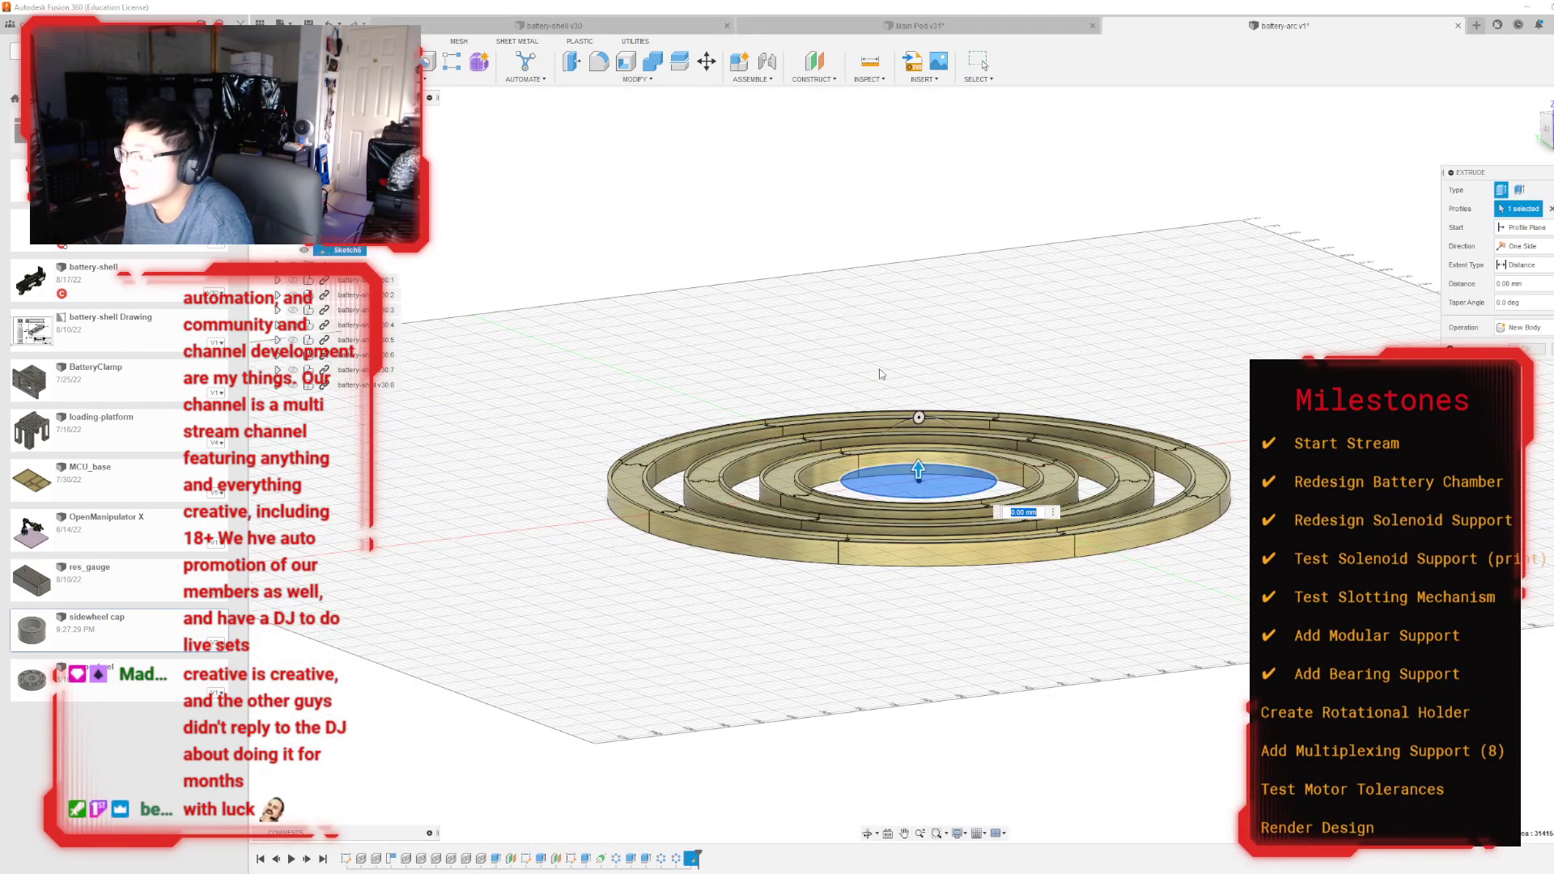
pyautogui.moveTo(919, 478); pyautogui.dragTo(915, 416)
pyautogui.press('Return')
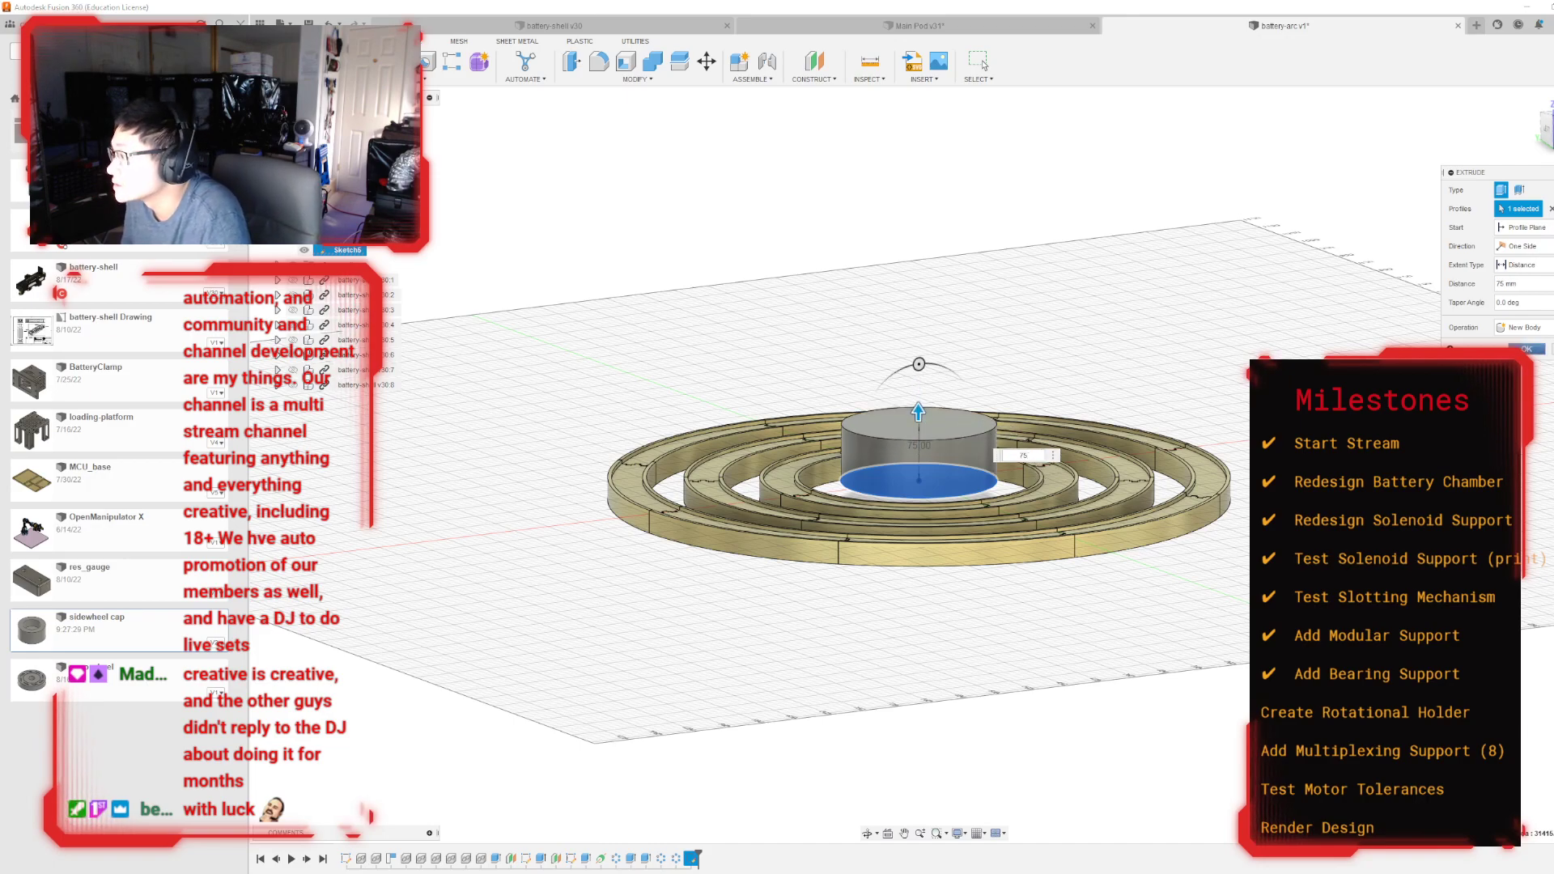
pyautogui.click(1520, 246)
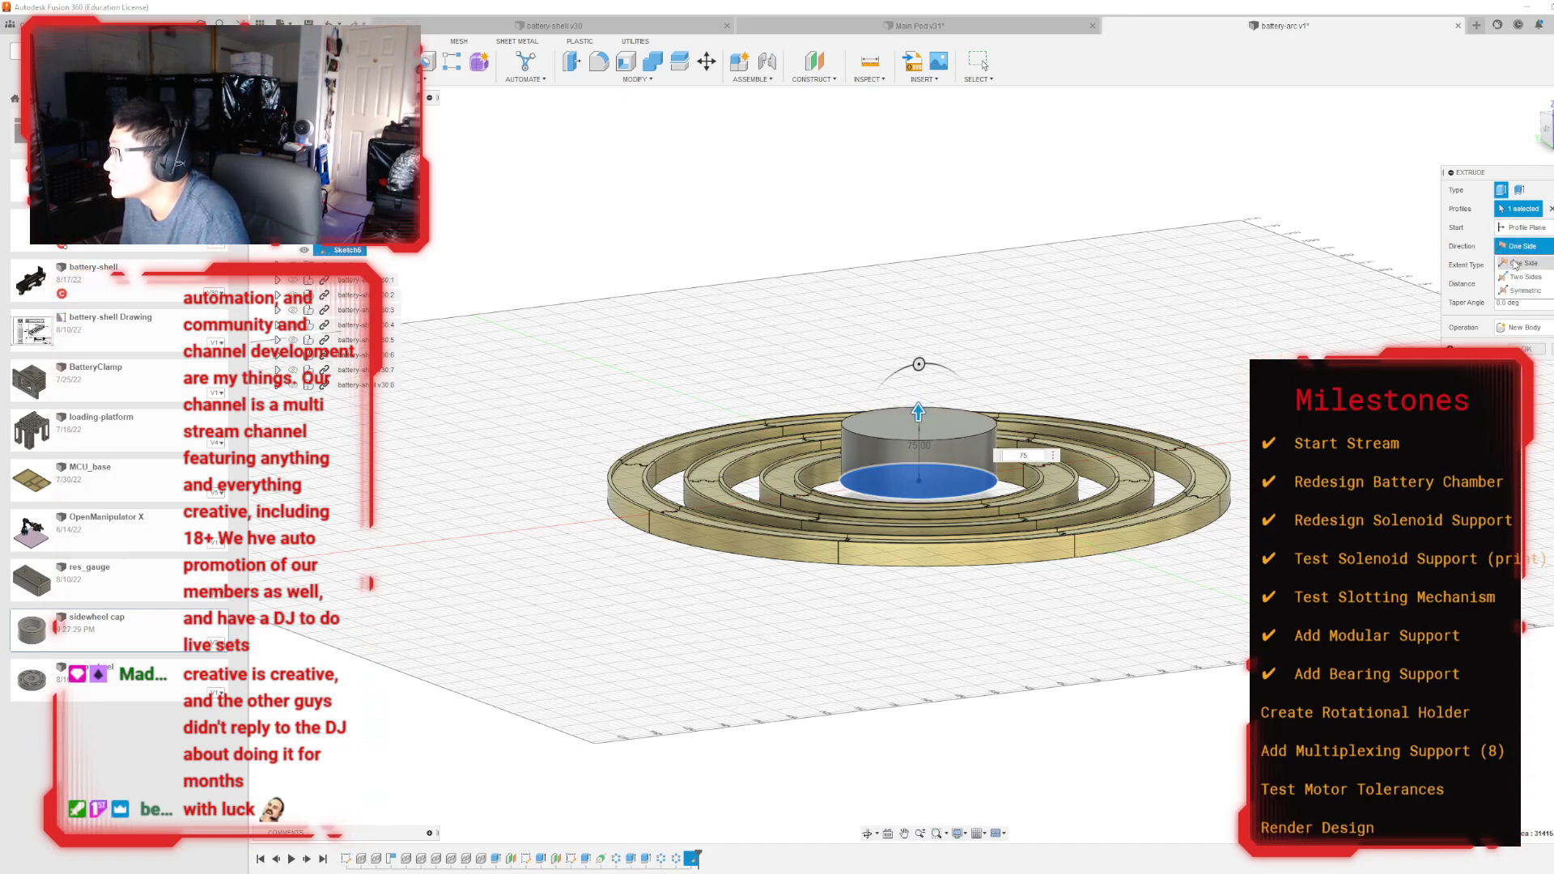
pyautogui.click(1507, 279)
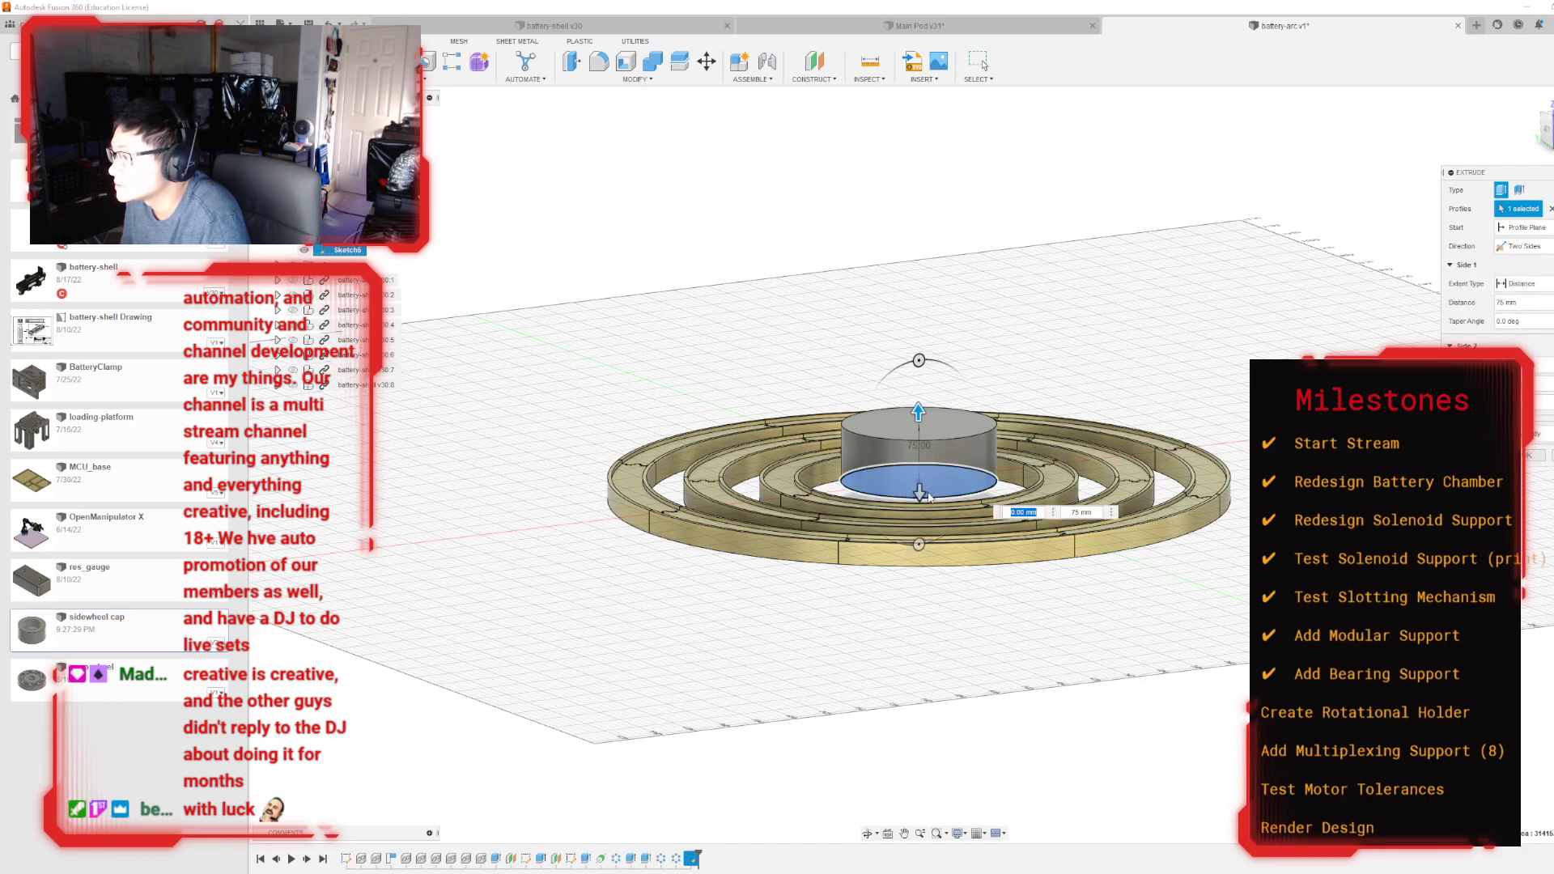
pyautogui.moveTo(920, 490); pyautogui.dragTo(917, 513)
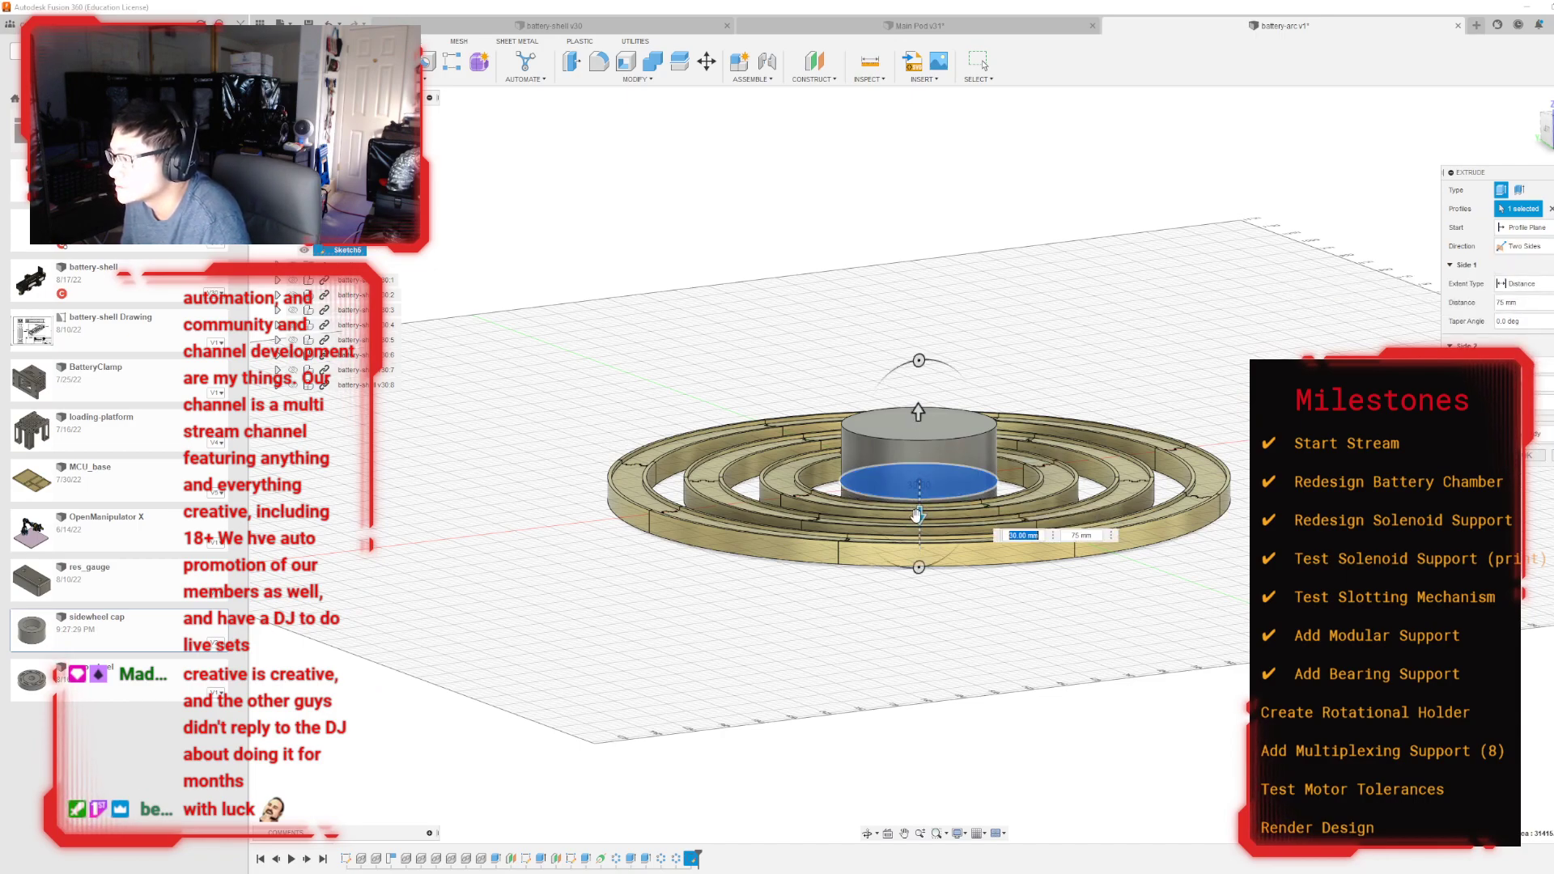
pyautogui.write('25')
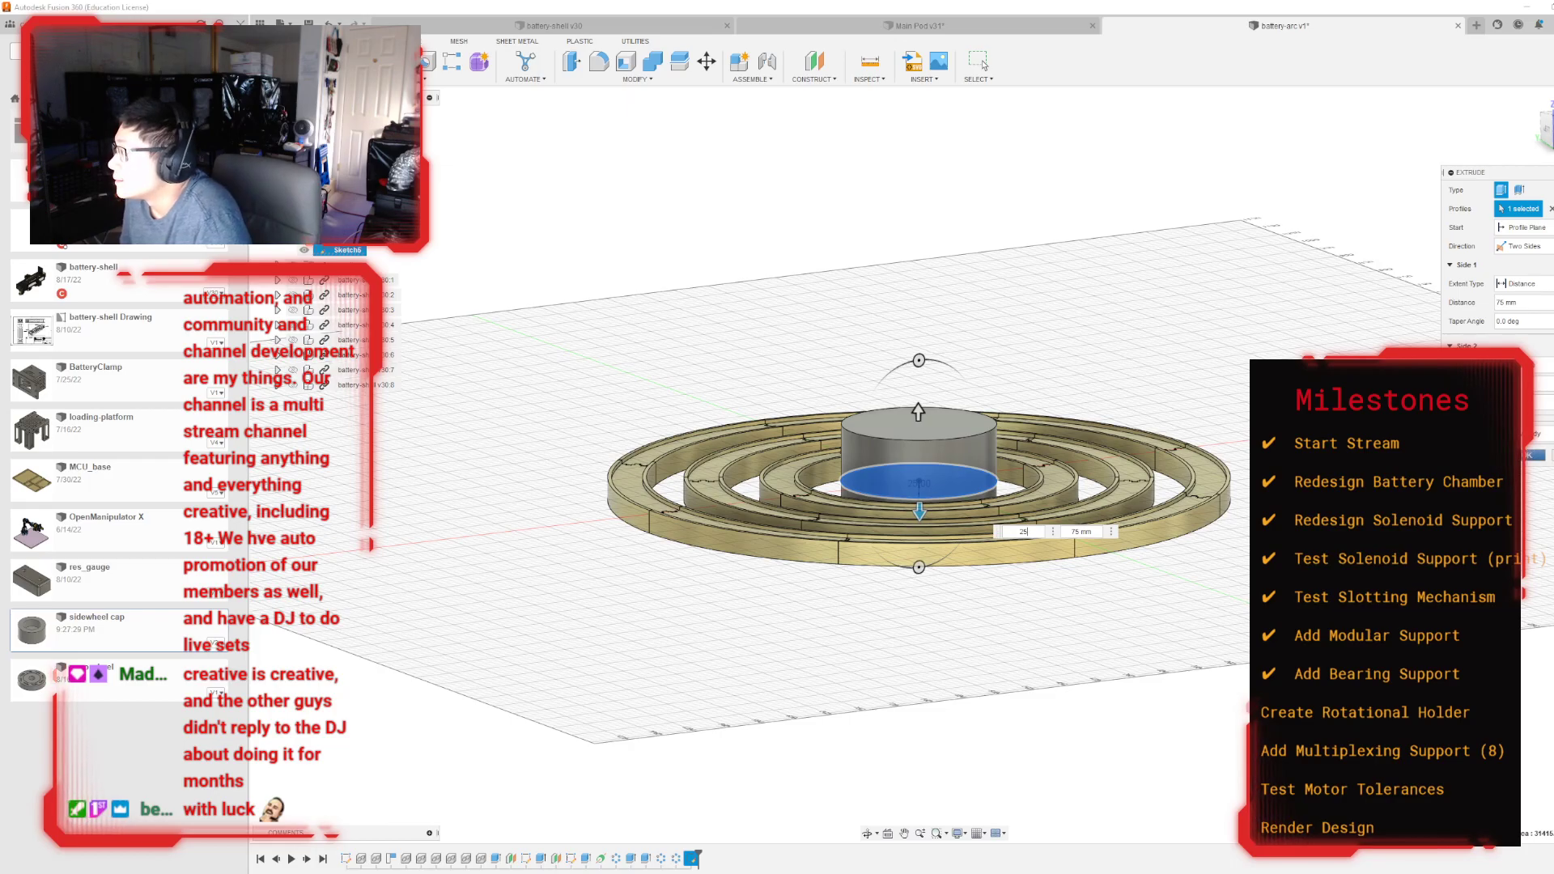
pyautogui.press('Return')
# Step: Create a construction plane offset 5 mm outward from the underside face of the middle ring
pyautogui.keyDown('shift'); pyautogui.moveTo(925, 466); pyautogui.dragTo(914, 299, button='middle'); pyautogui.keyUp('shift')
pyautogui.moveTo(923, 583)
pyautogui.keyDown('shift'); pyautogui.mouseDown(button='middle')
pyautogui.moveTo(924, 648)
pyautogui.moveTo(923, 527)
pyautogui.moveTo(923, 559)
pyautogui.mouseUp(button='middle'); pyautogui.keyUp('shift')
pyautogui.keyDown('shift'); pyautogui.moveTo(762, 146); pyautogui.dragTo(770, 101, button='middle'); pyautogui.keyUp('shift')
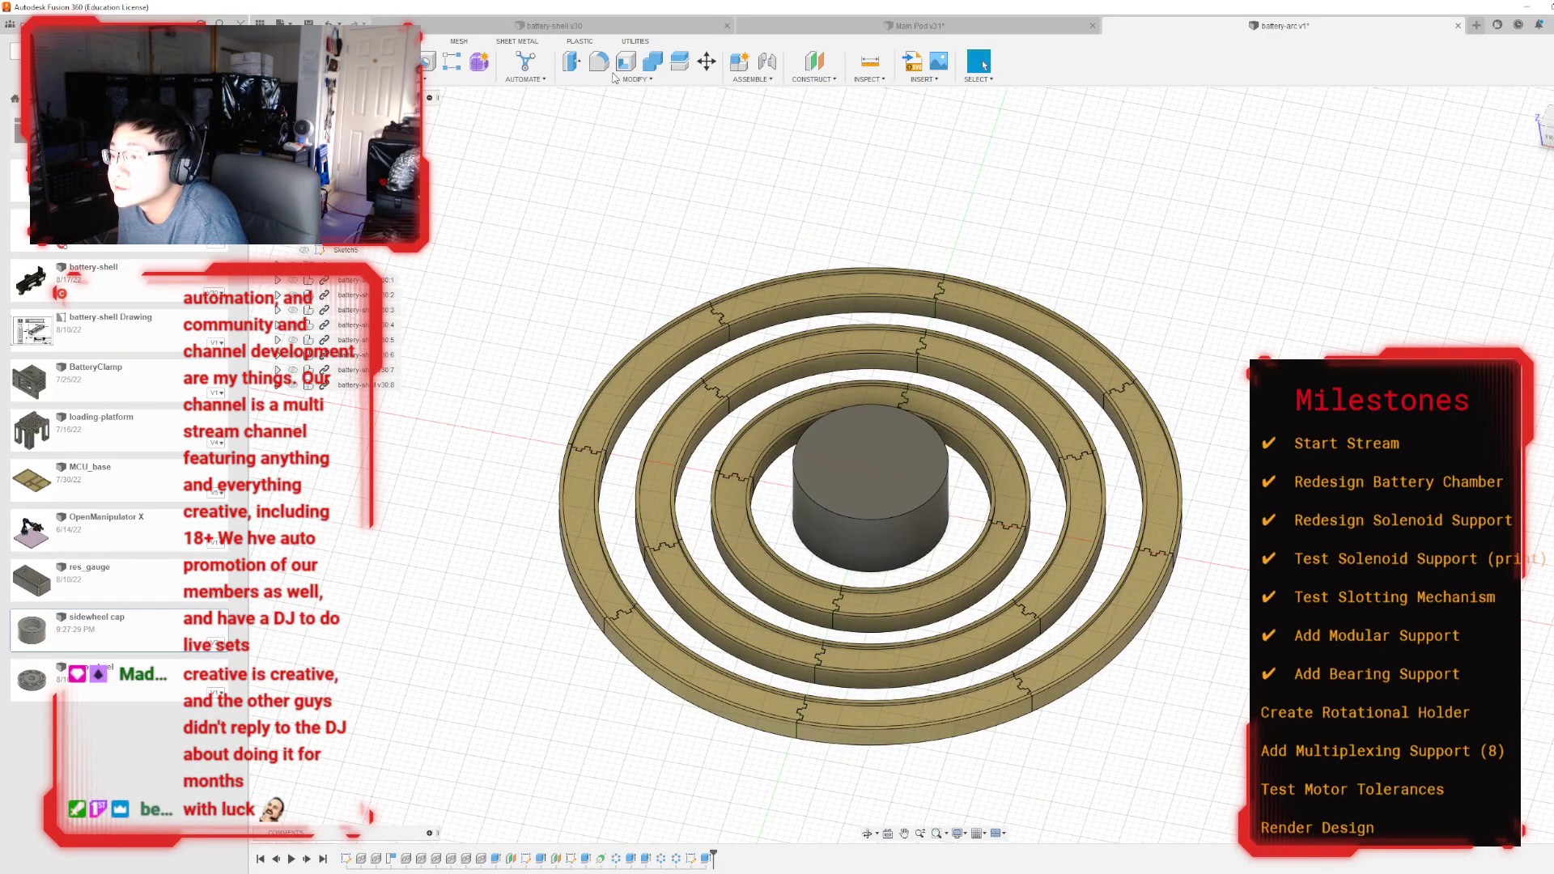
pyautogui.keyDown('shift'); pyautogui.moveTo(923, 459); pyautogui.dragTo(923, 316, button='middle'); pyautogui.keyUp('shift')
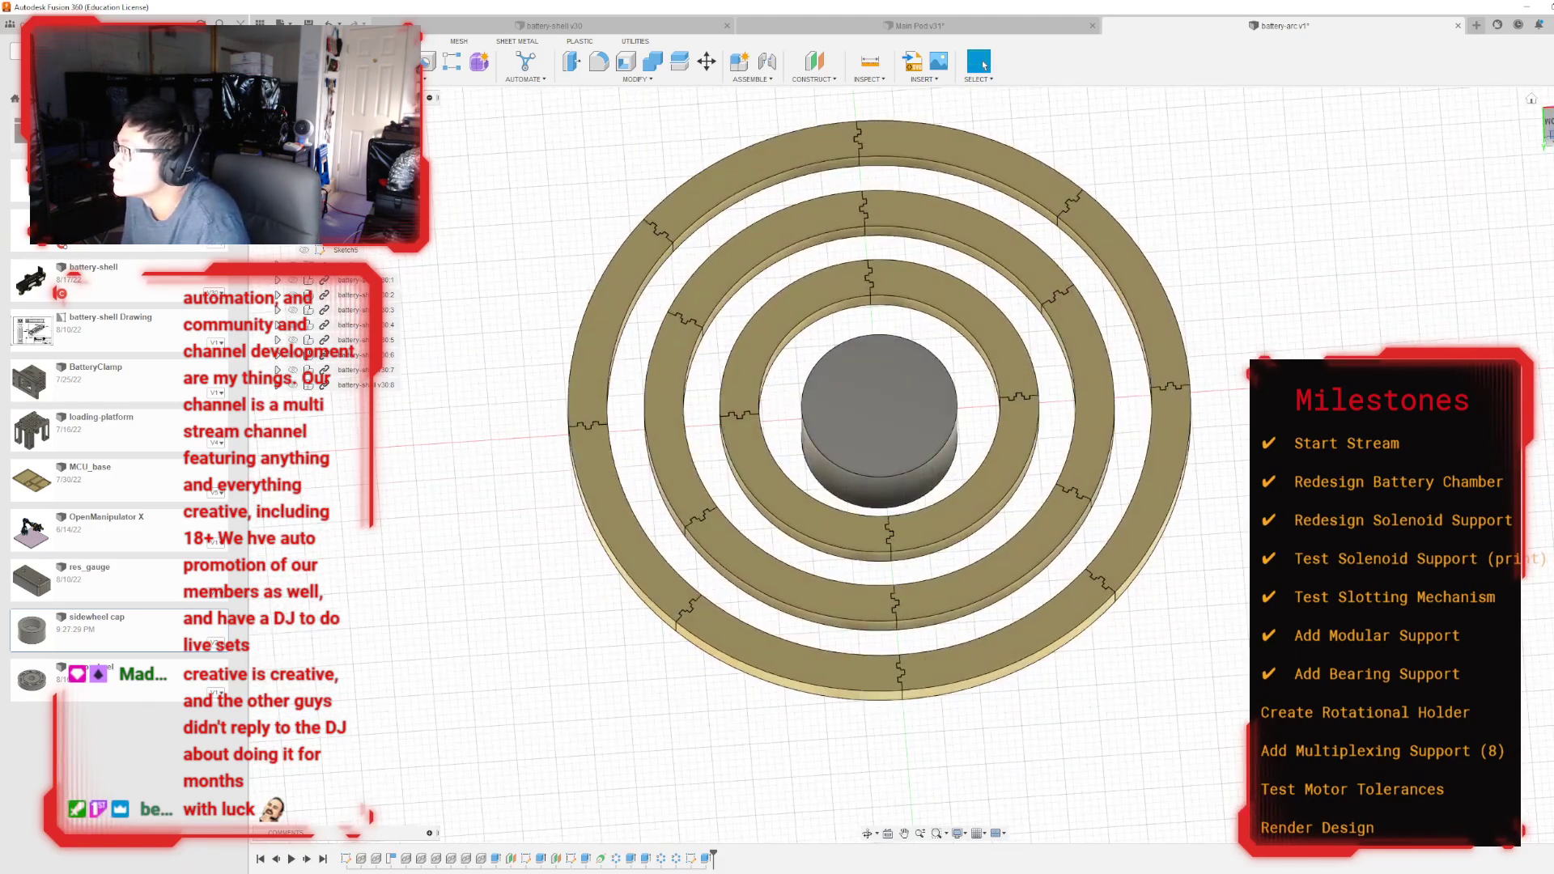
pyautogui.click(1548, 126)
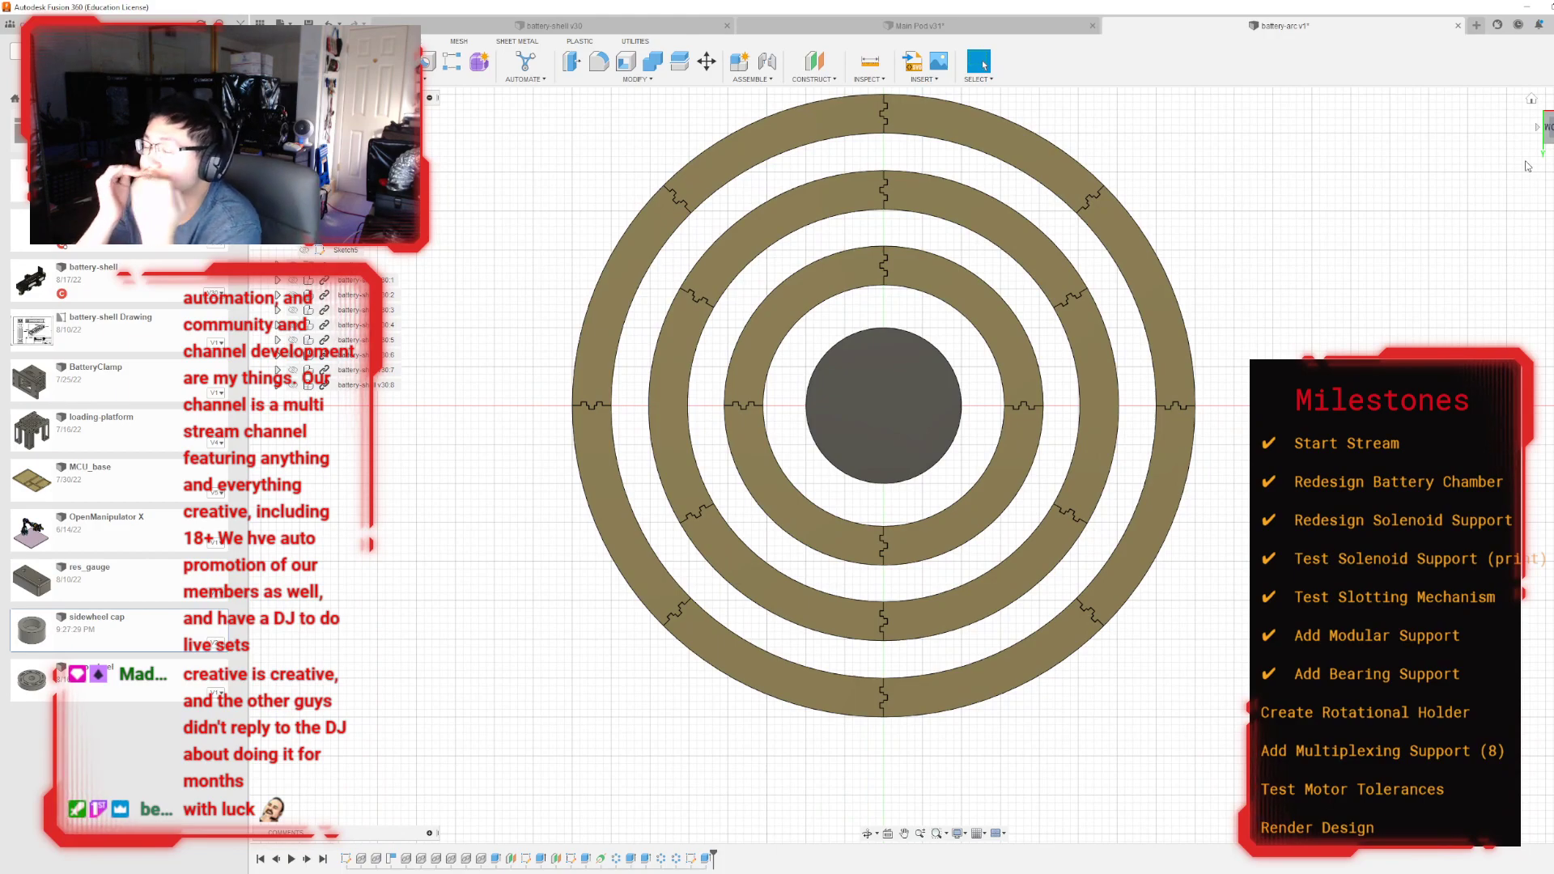
pyautogui.scroll(-1, 1204, 643)
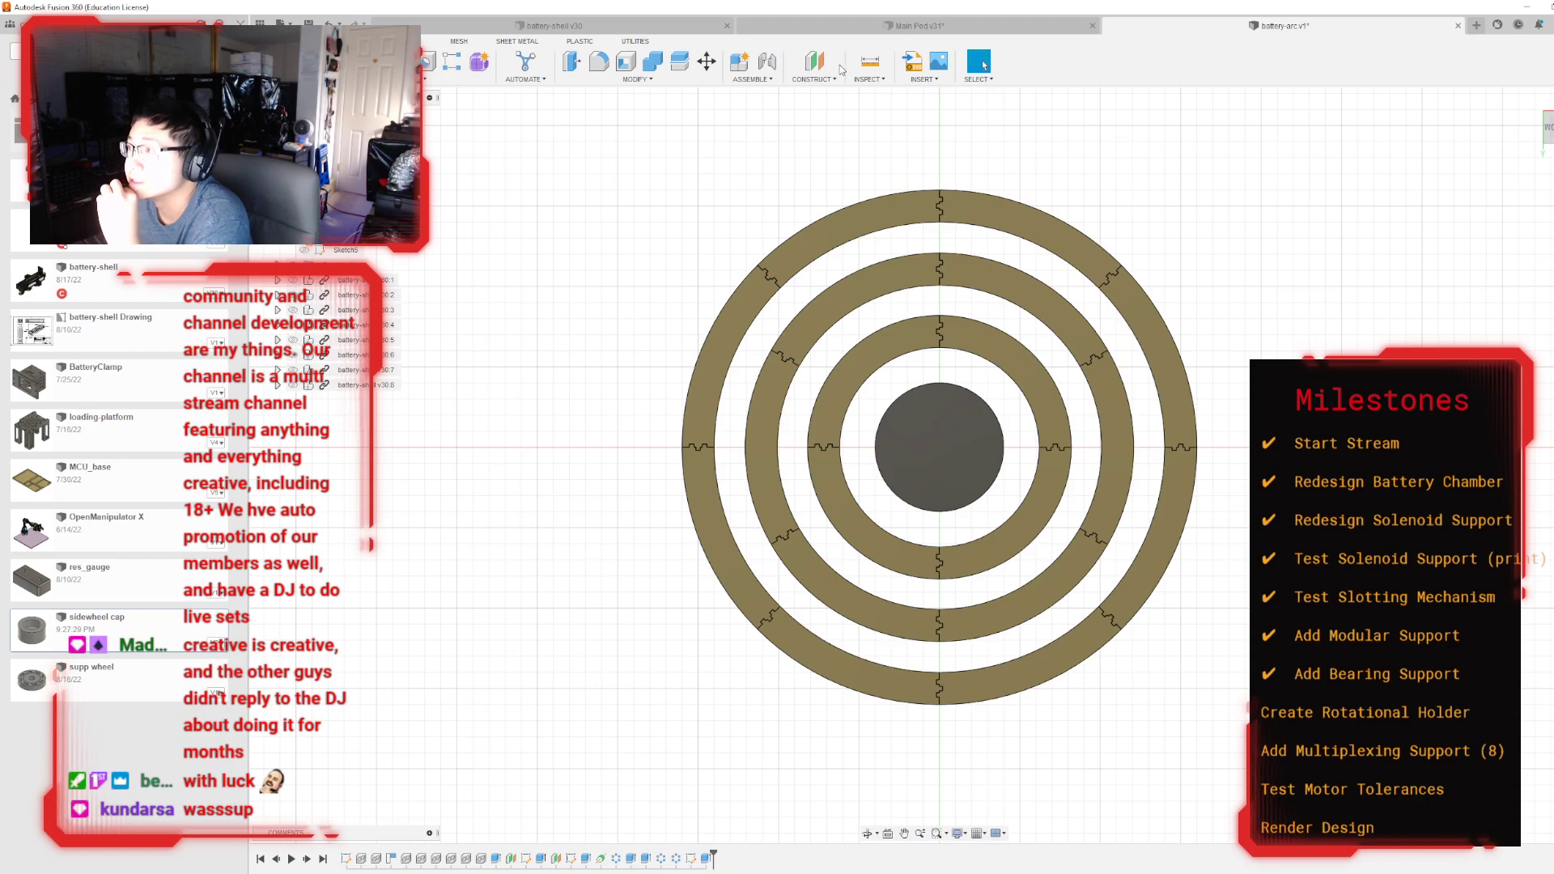
pyautogui.click(814, 61)
pyautogui.click(896, 278)
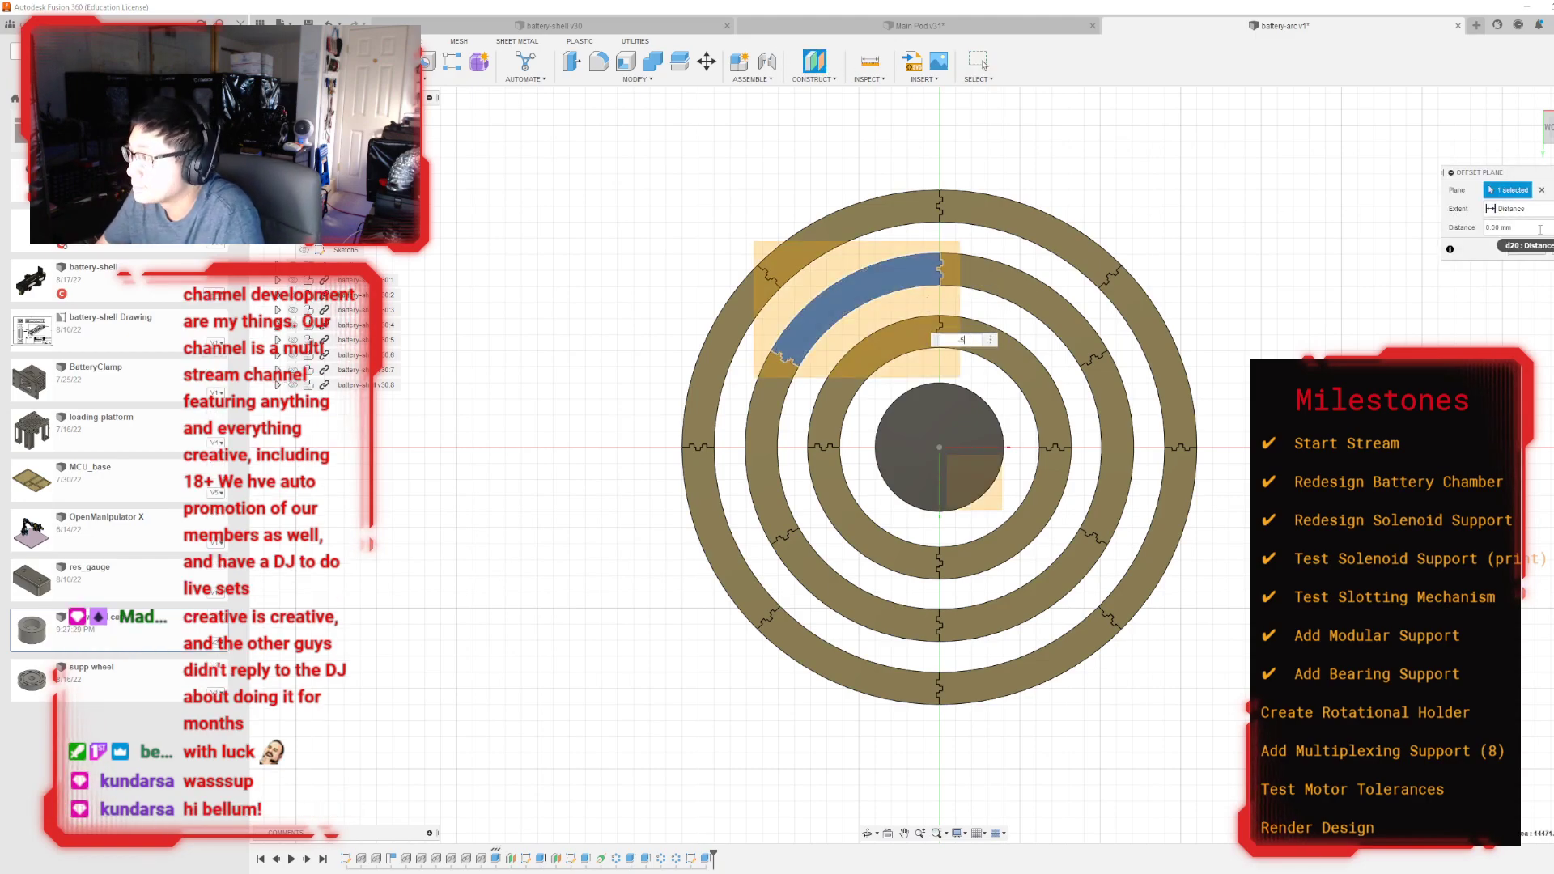
pyautogui.write('-5')
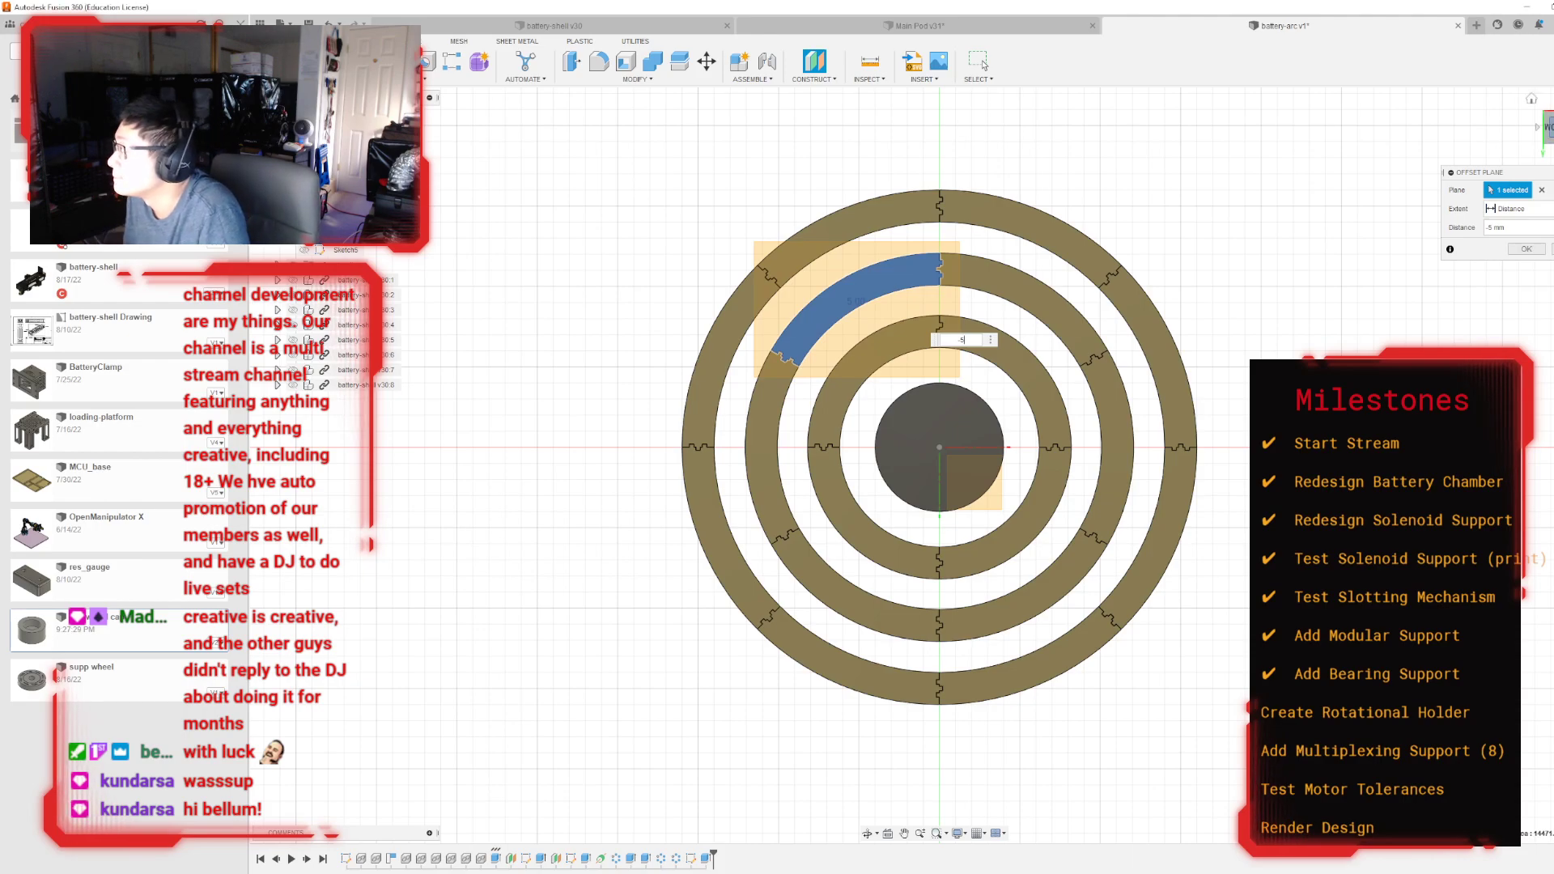
pyautogui.keyDown('shift'); pyautogui.moveTo(924, 465); pyautogui.dragTo(925, 299, button='middle'); pyautogui.keyUp('shift')
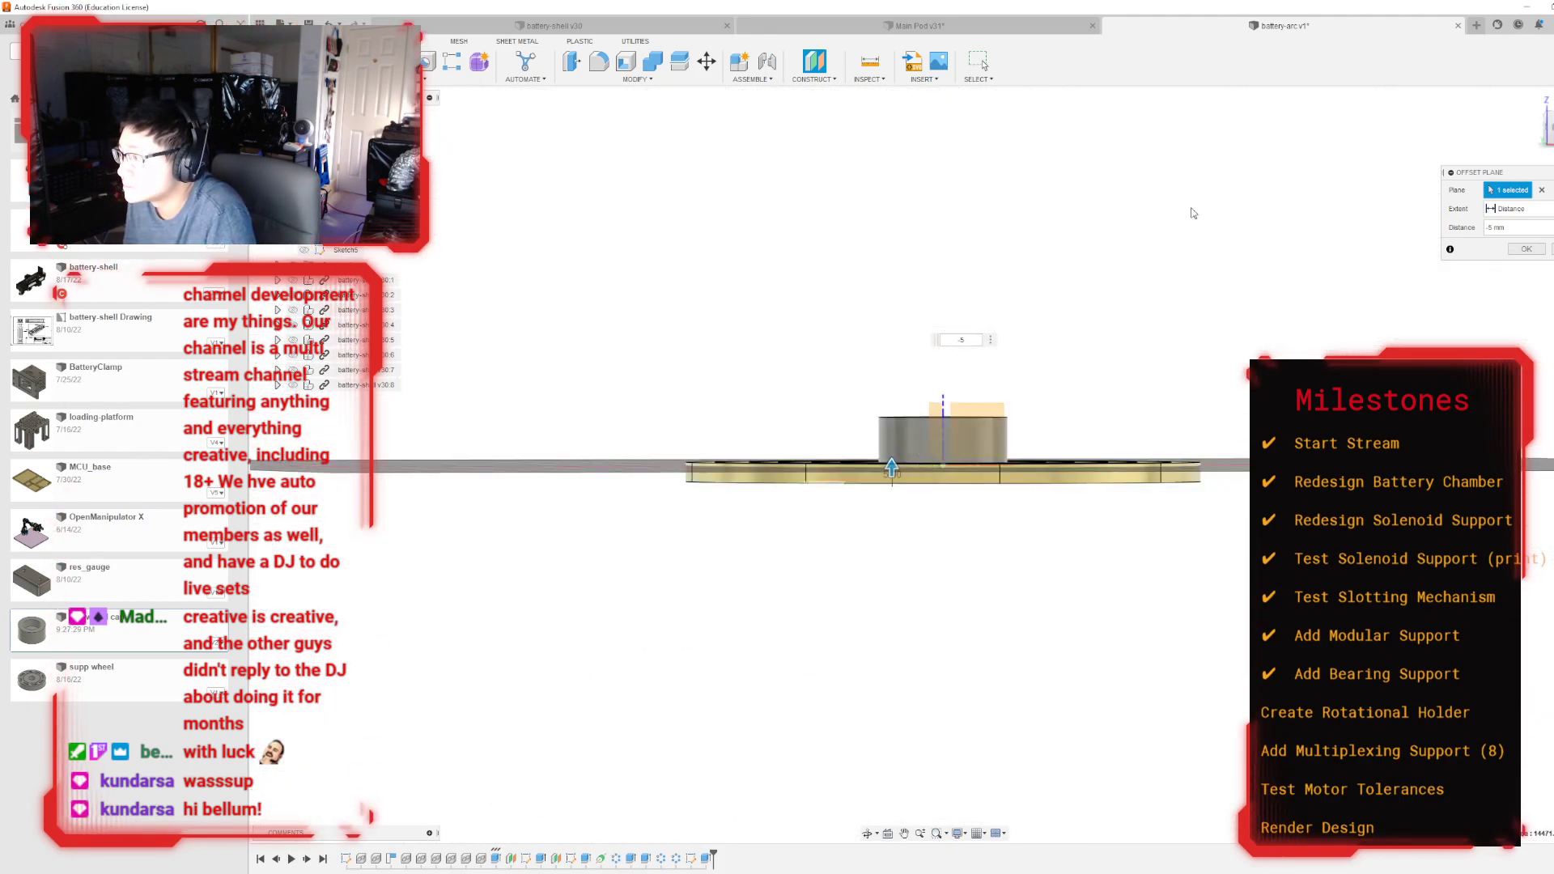
pyautogui.press('BackSpace')
pyautogui.press('BackSpace')
pyautogui.write('5')
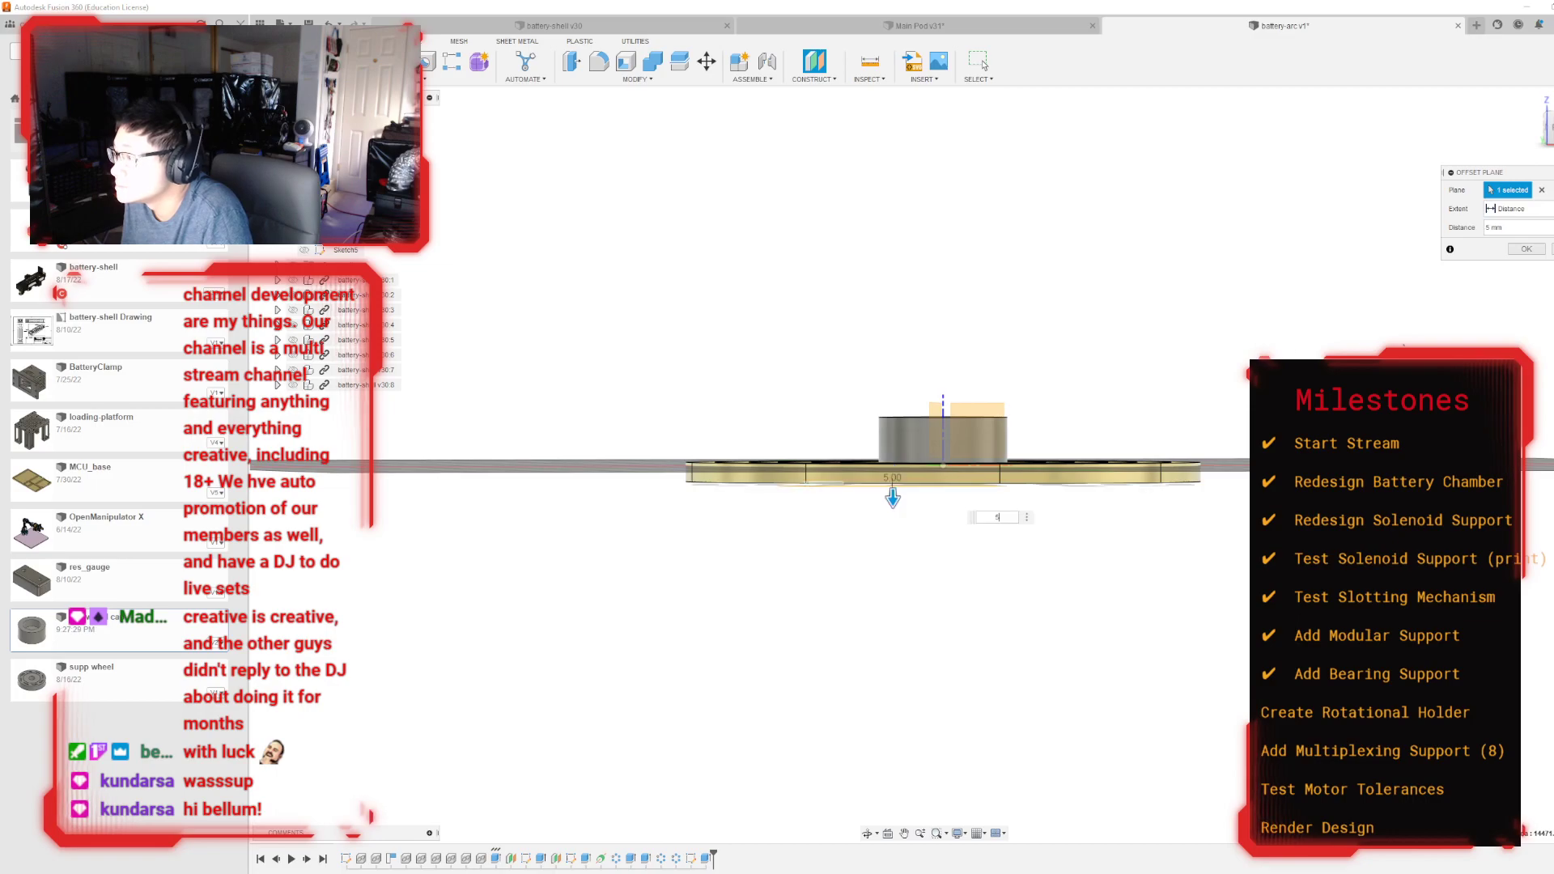
pyautogui.click(1525, 250)
# Step: Start a sketch on the offset plane and project all eight outer edge arcs of the outermost ring into it
pyautogui.keyDown('shift'); pyautogui.moveTo(927, 534); pyautogui.dragTo(916, 410, button='middle'); pyautogui.keyUp('shift')
pyautogui.click(824, 364)
pyautogui.click(824, 364)
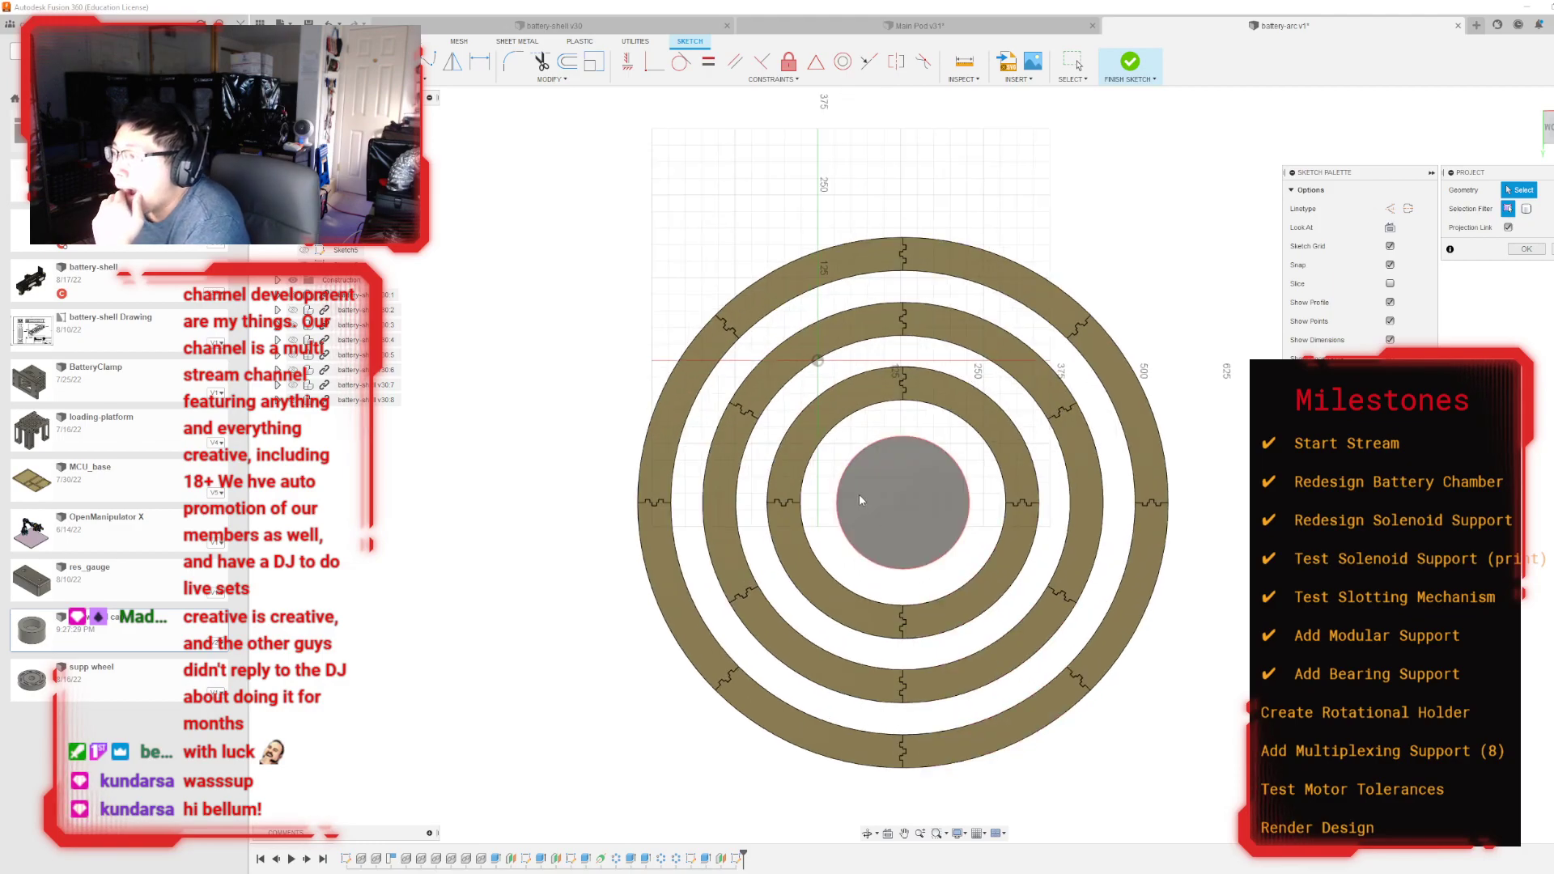
pyautogui.click(853, 246)
pyautogui.click(952, 249)
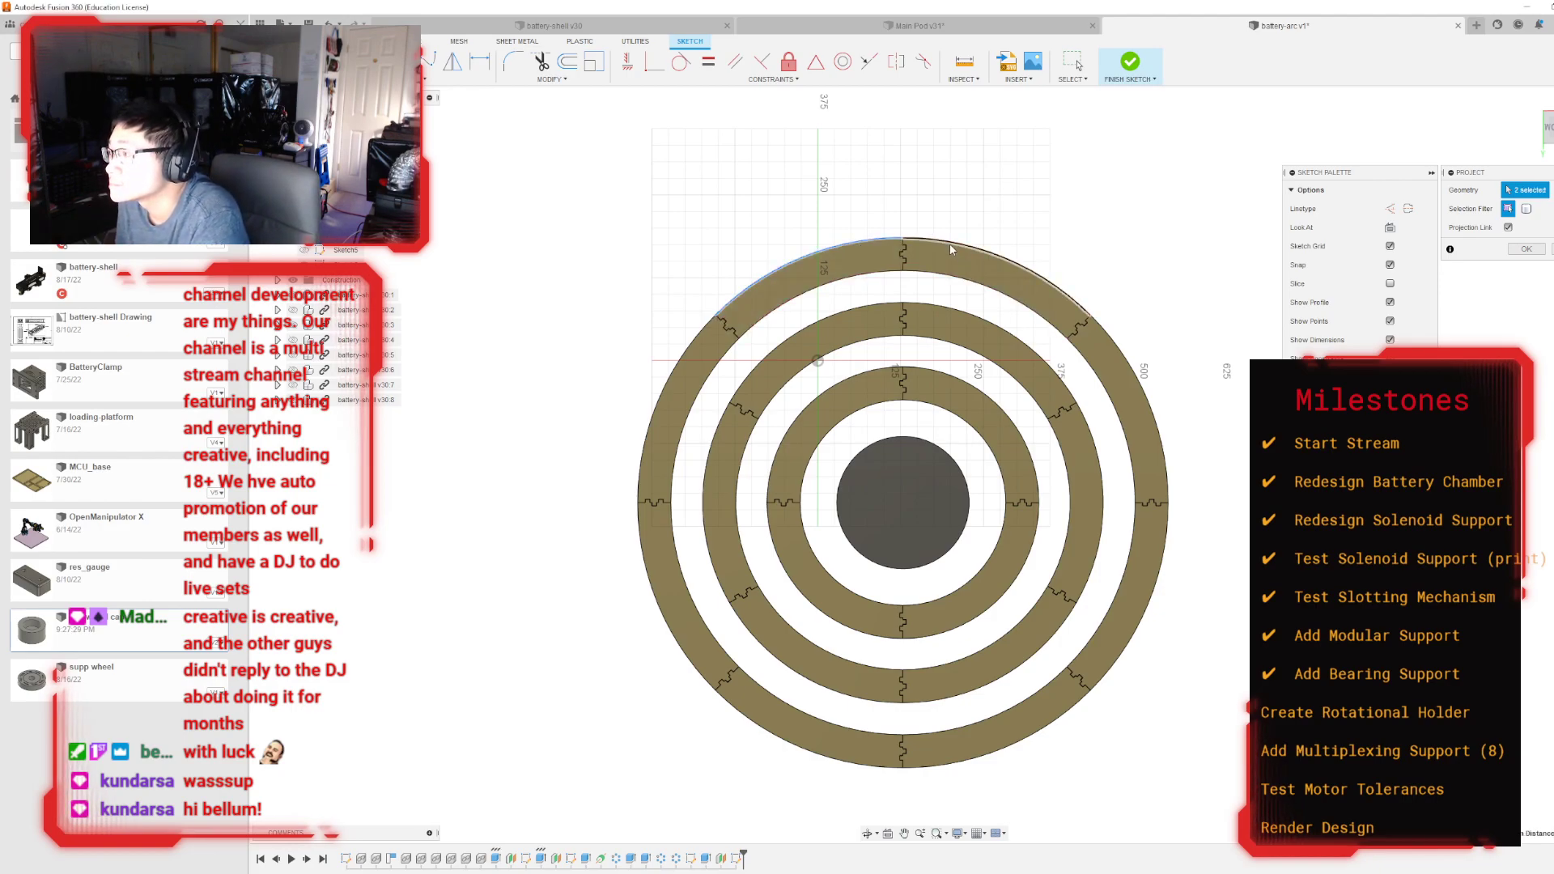
pyautogui.click(808, 750)
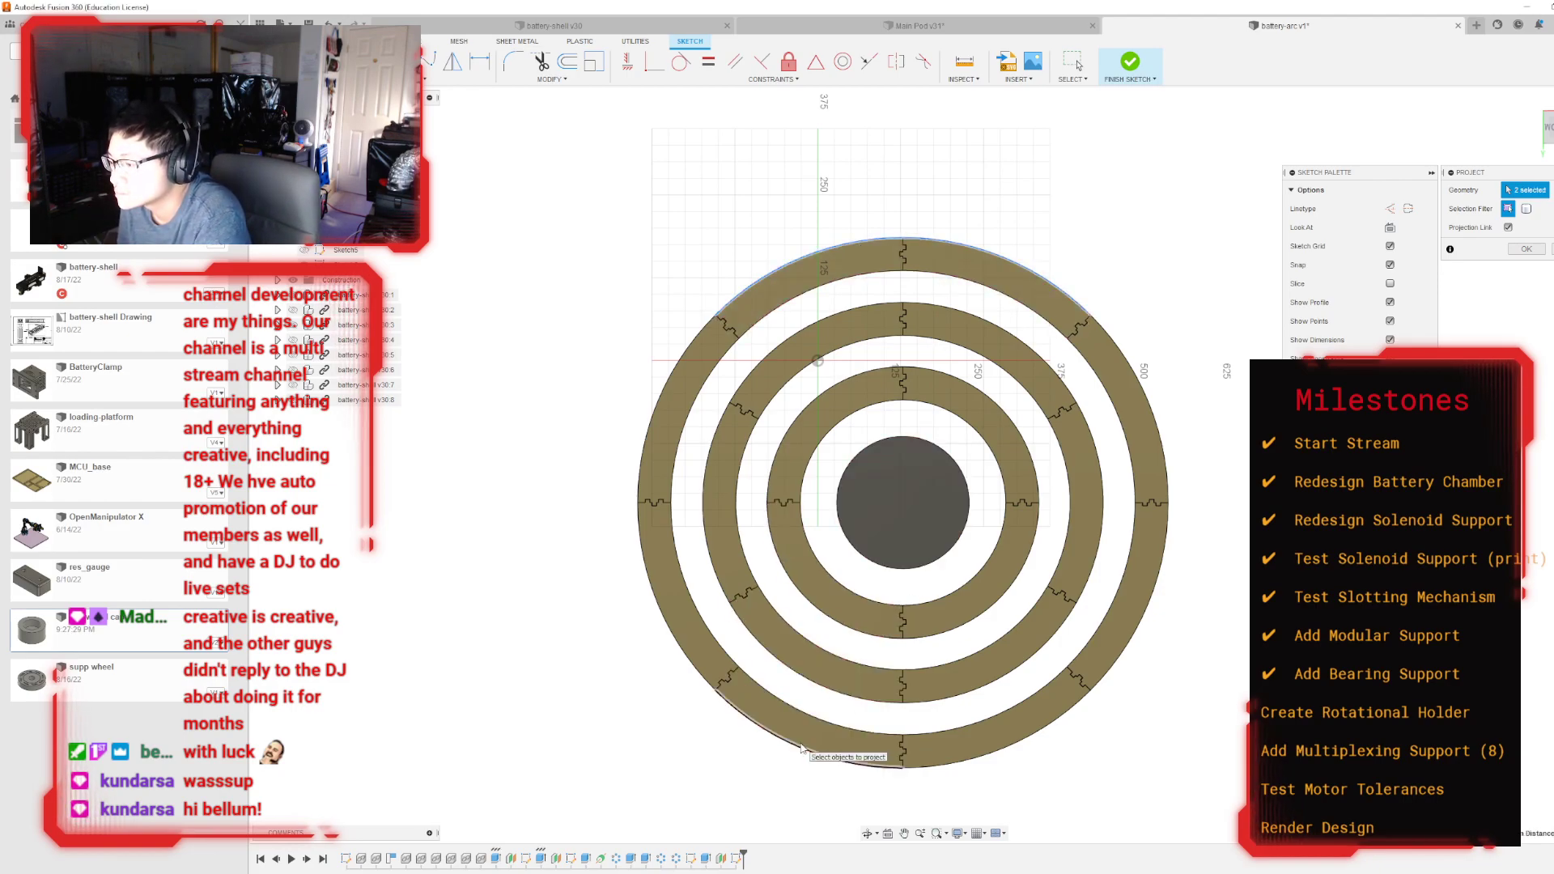
pyautogui.click(929, 764)
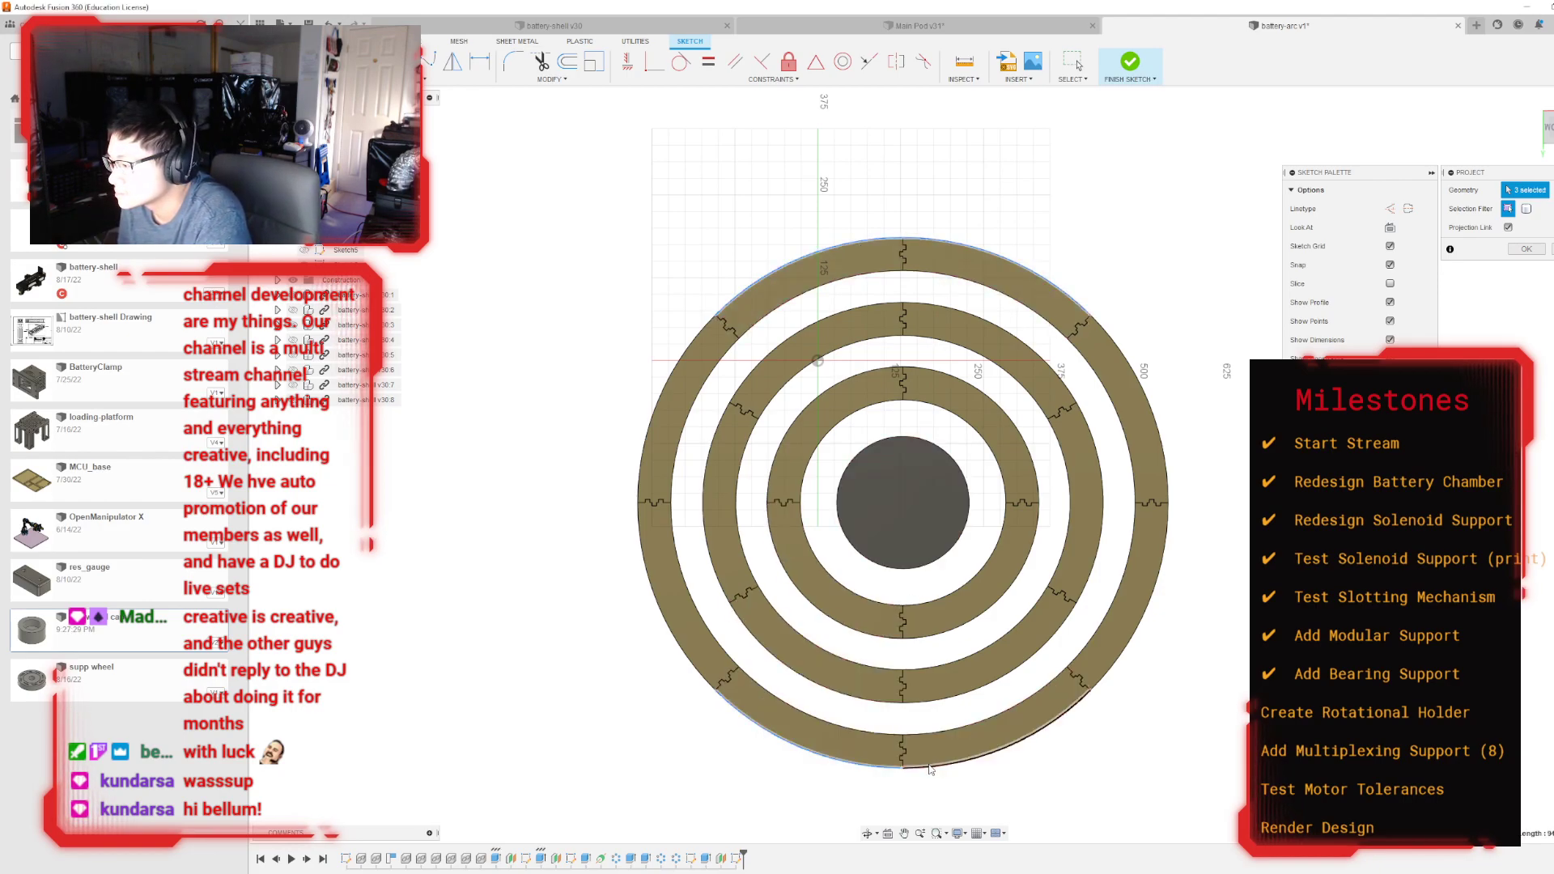
pyautogui.click(1135, 641)
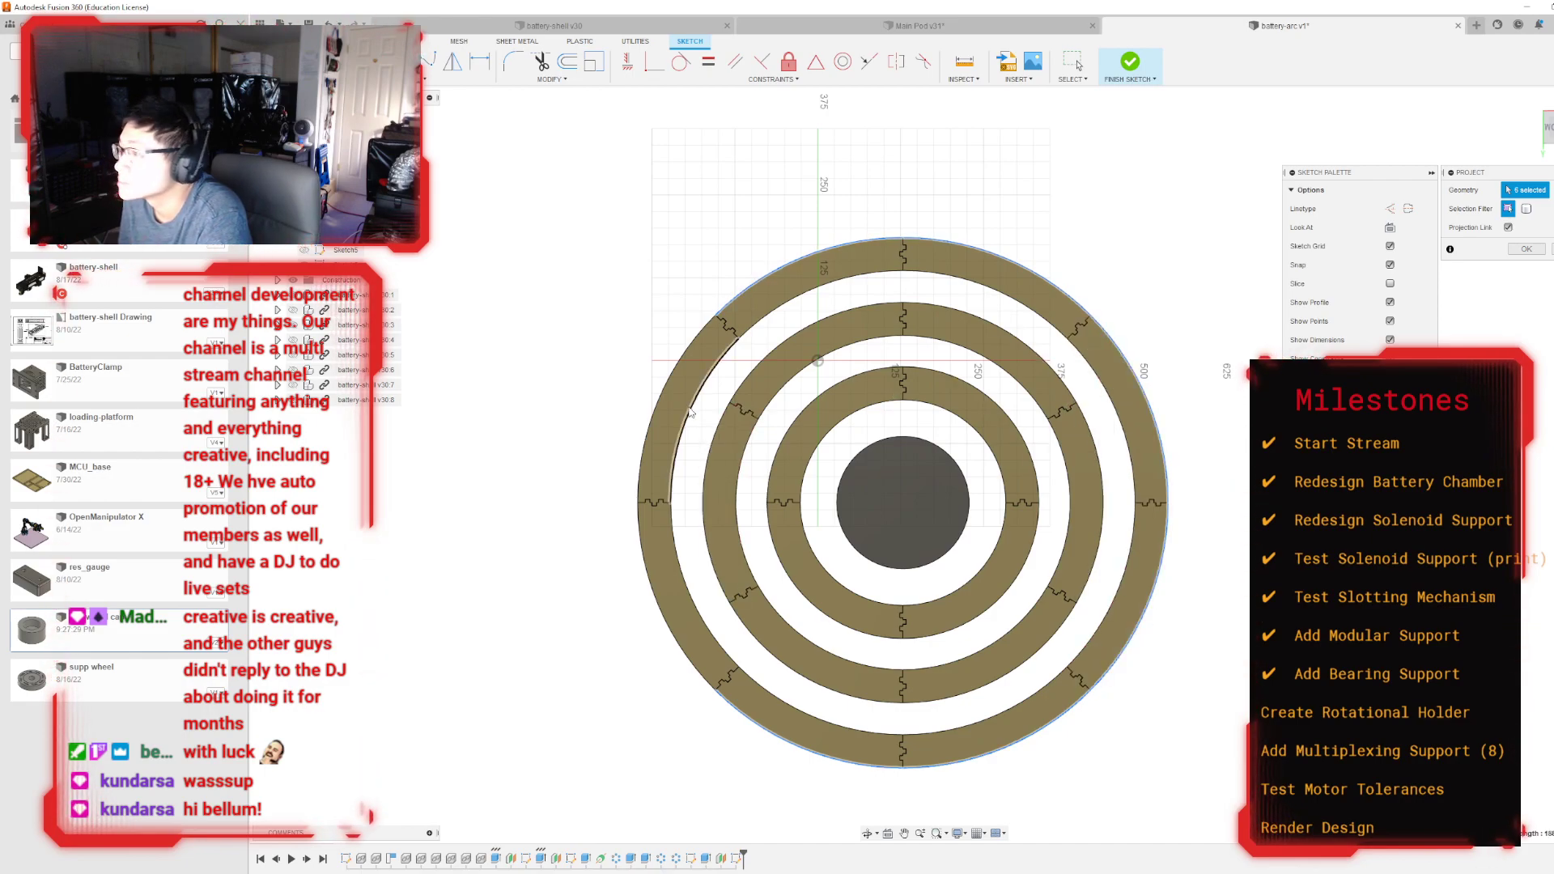
pyautogui.click(662, 392)
pyautogui.click(641, 535)
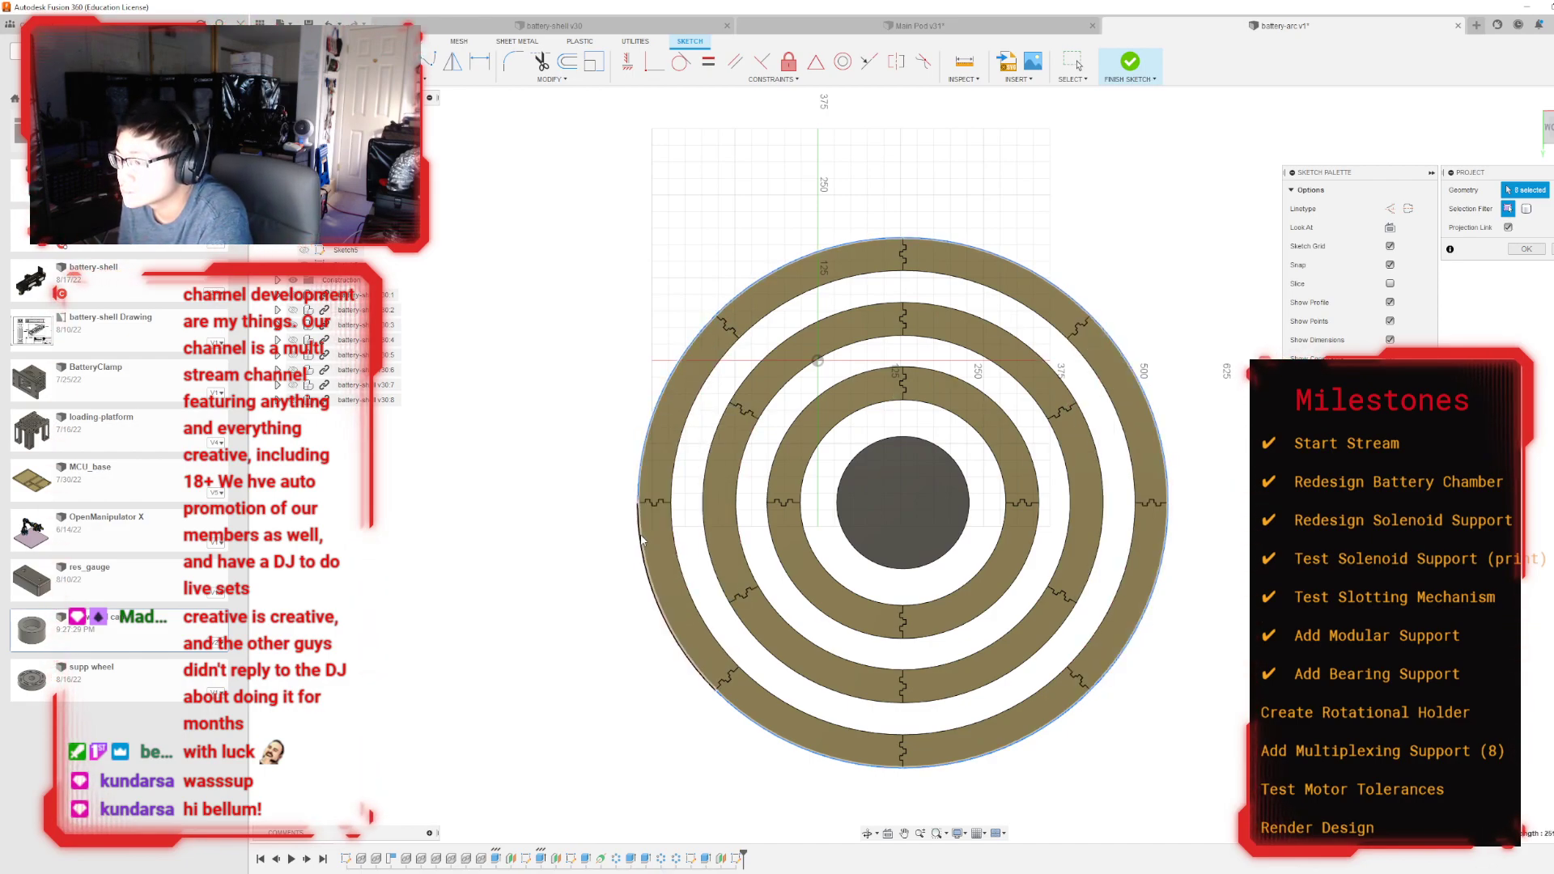
pyautogui.click(1526, 249)
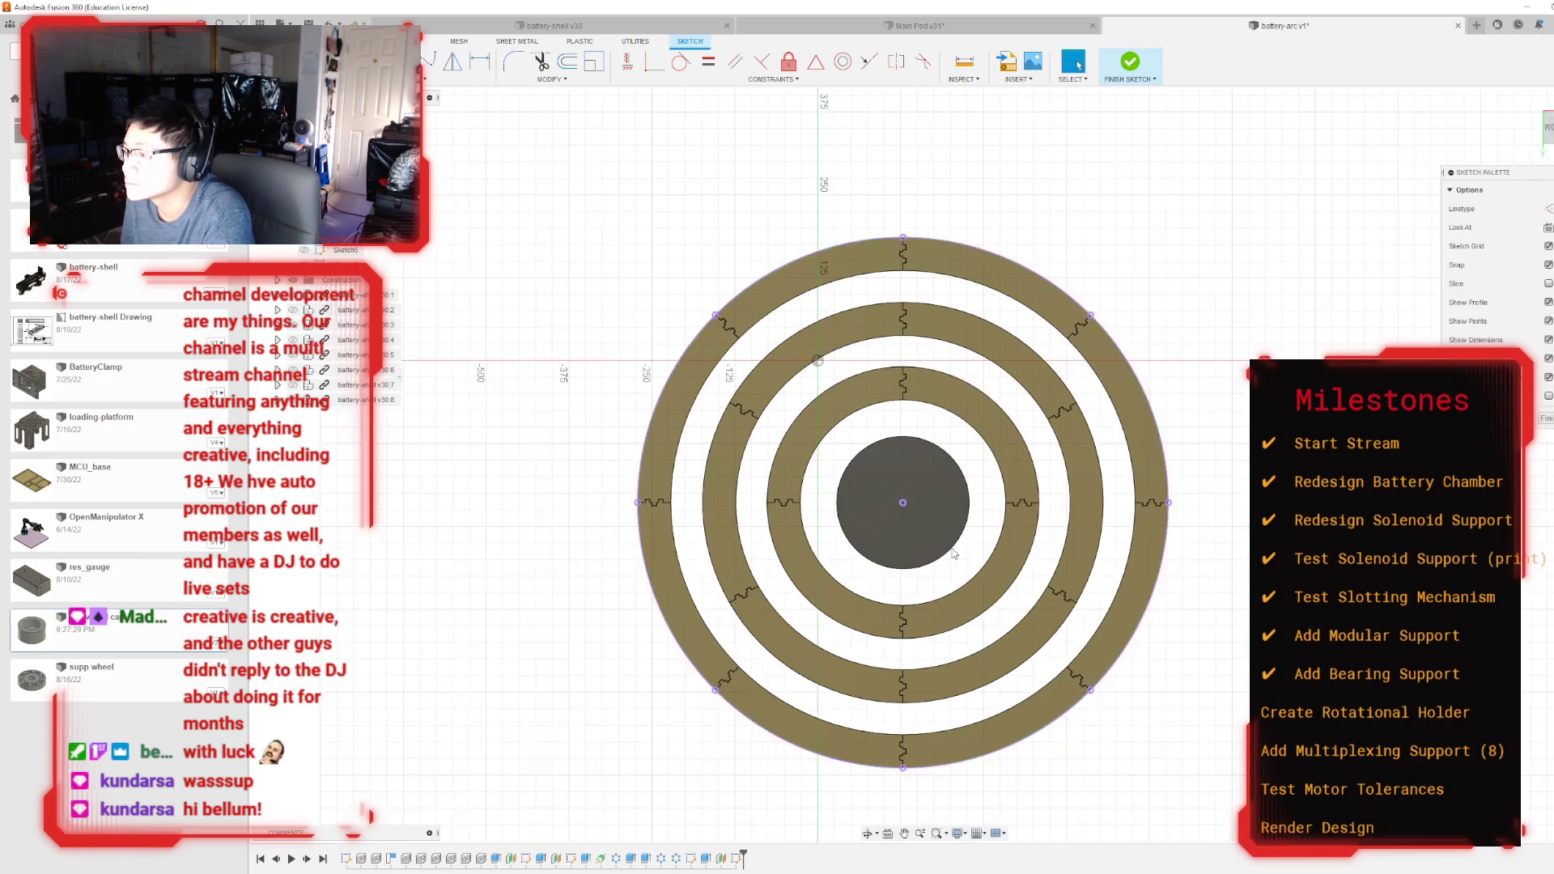
# Step: Draw a vertical and a horizontal line across the projected circle, joining its opposite quadrant joint points through the centre
pyautogui.scroll(-2, 954, 554)
pyautogui.moveTo(954, 554); pyautogui.dragTo(845, 554, button='middle')
pyautogui.scroll(1, 869, 583)
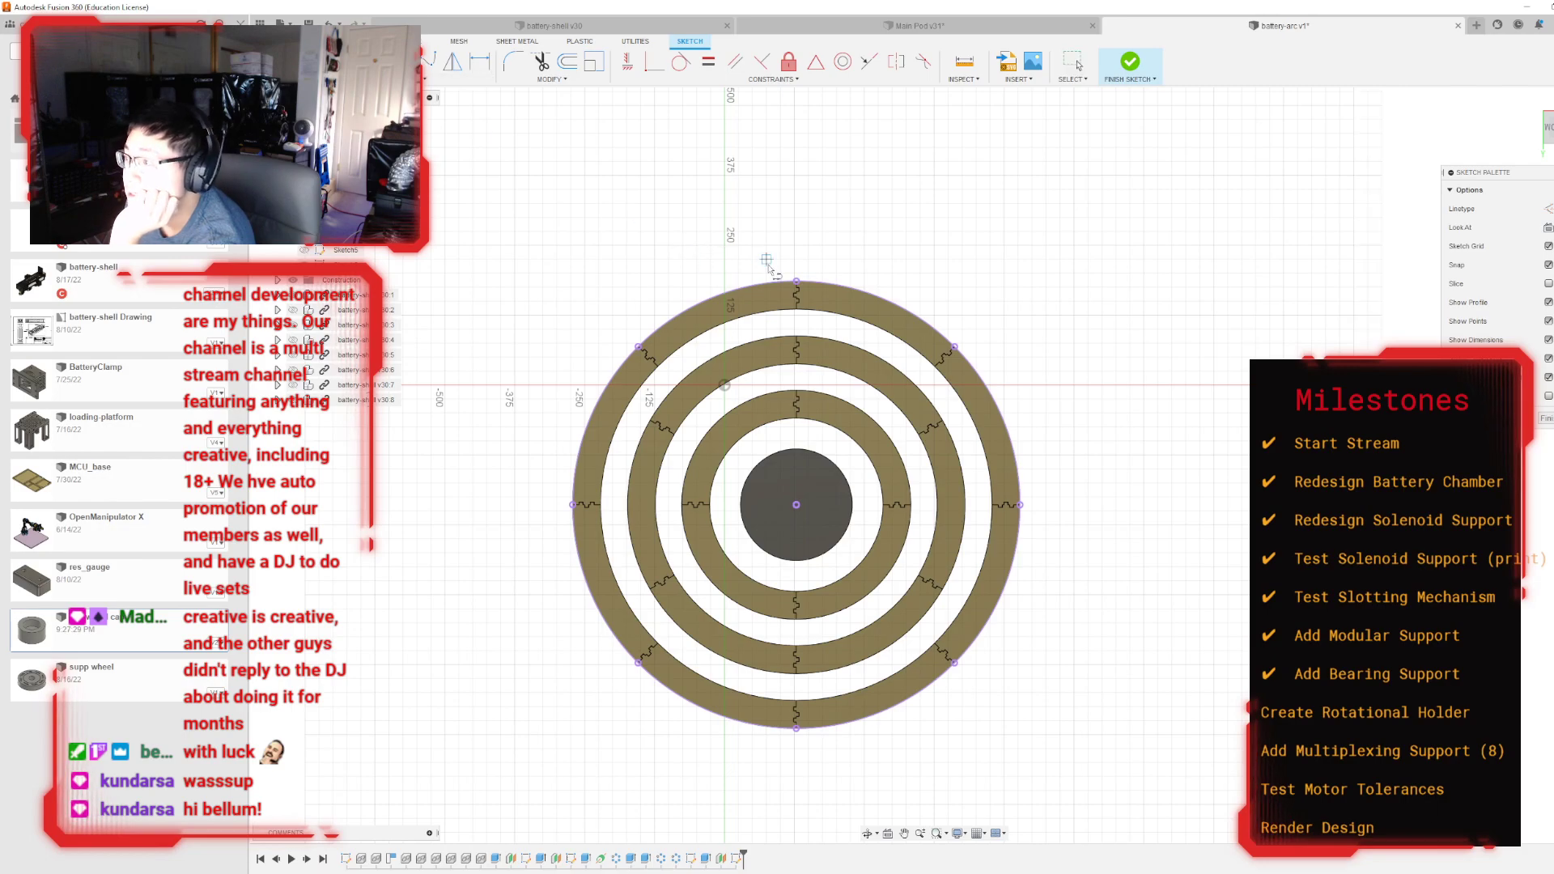
pyautogui.click(798, 282)
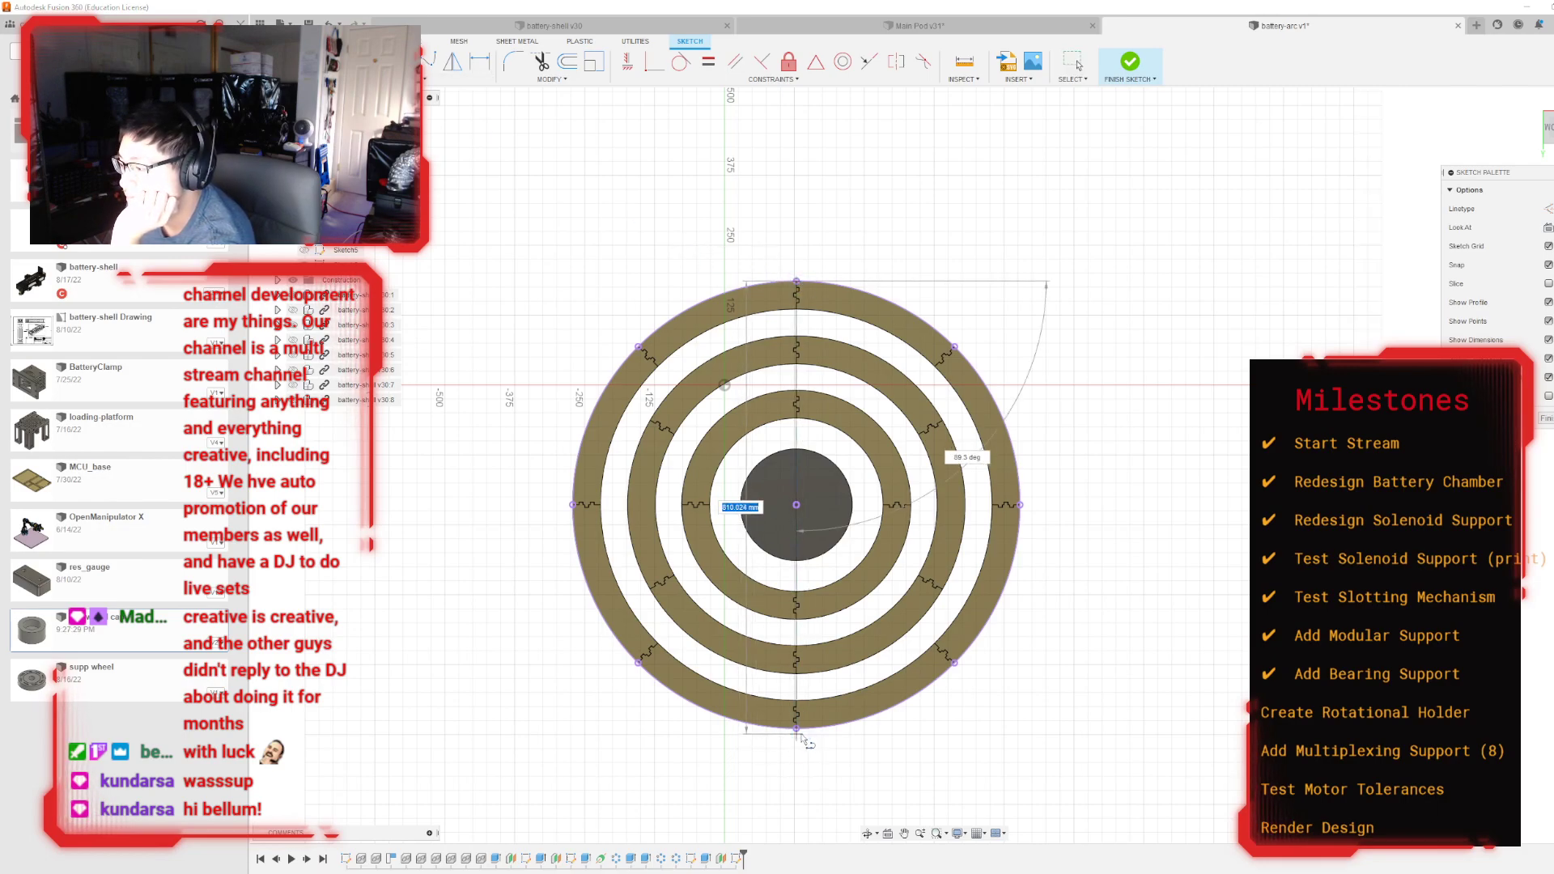
pyautogui.click(797, 729)
pyautogui.click(572, 505)
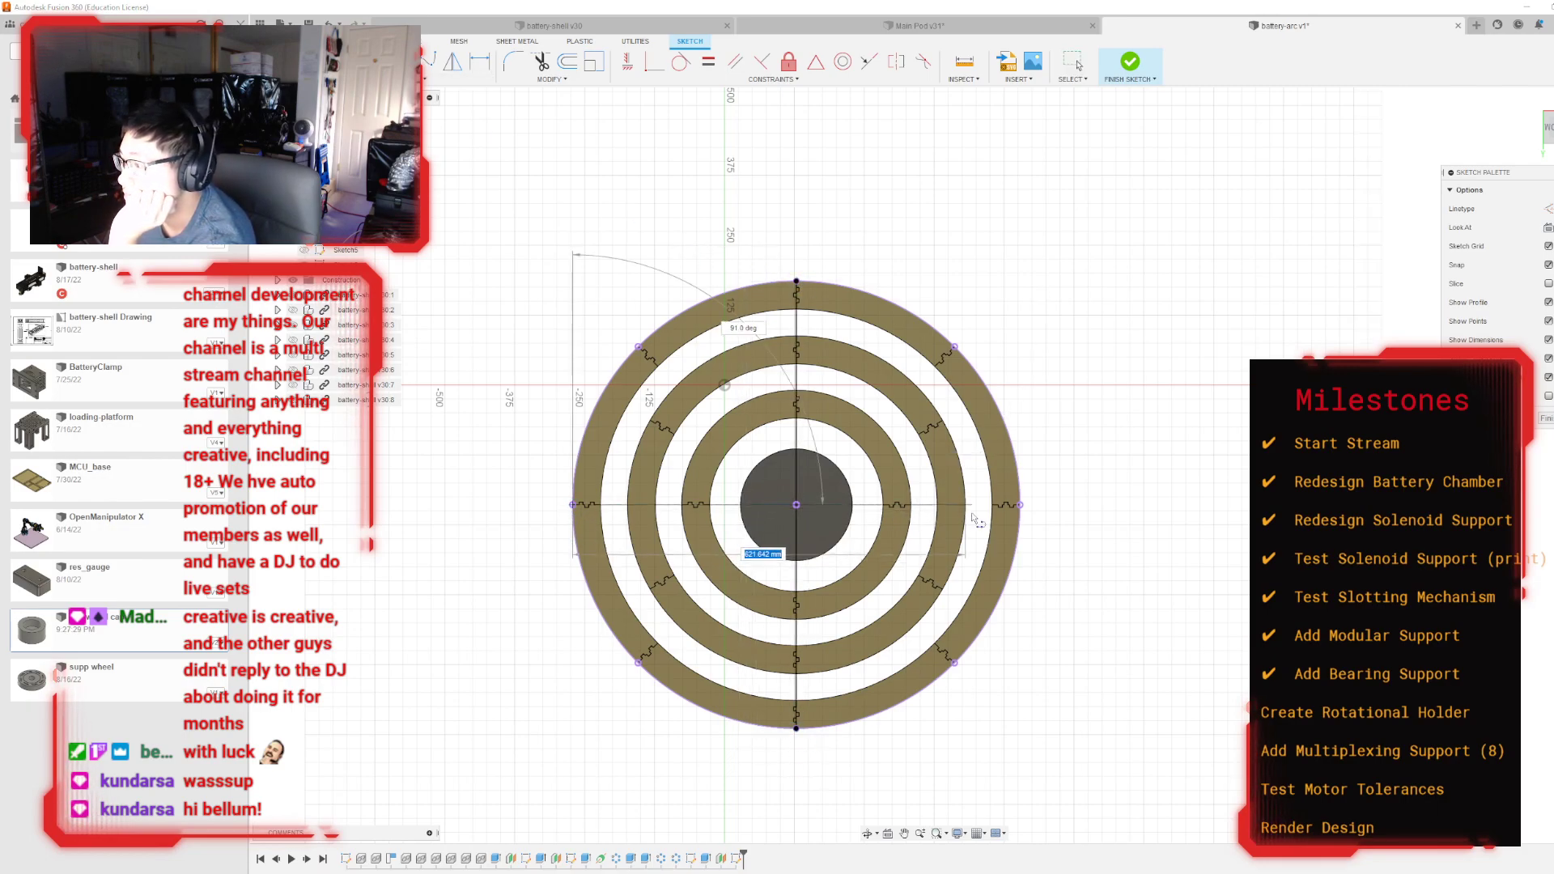
pyautogui.click(1020, 504)
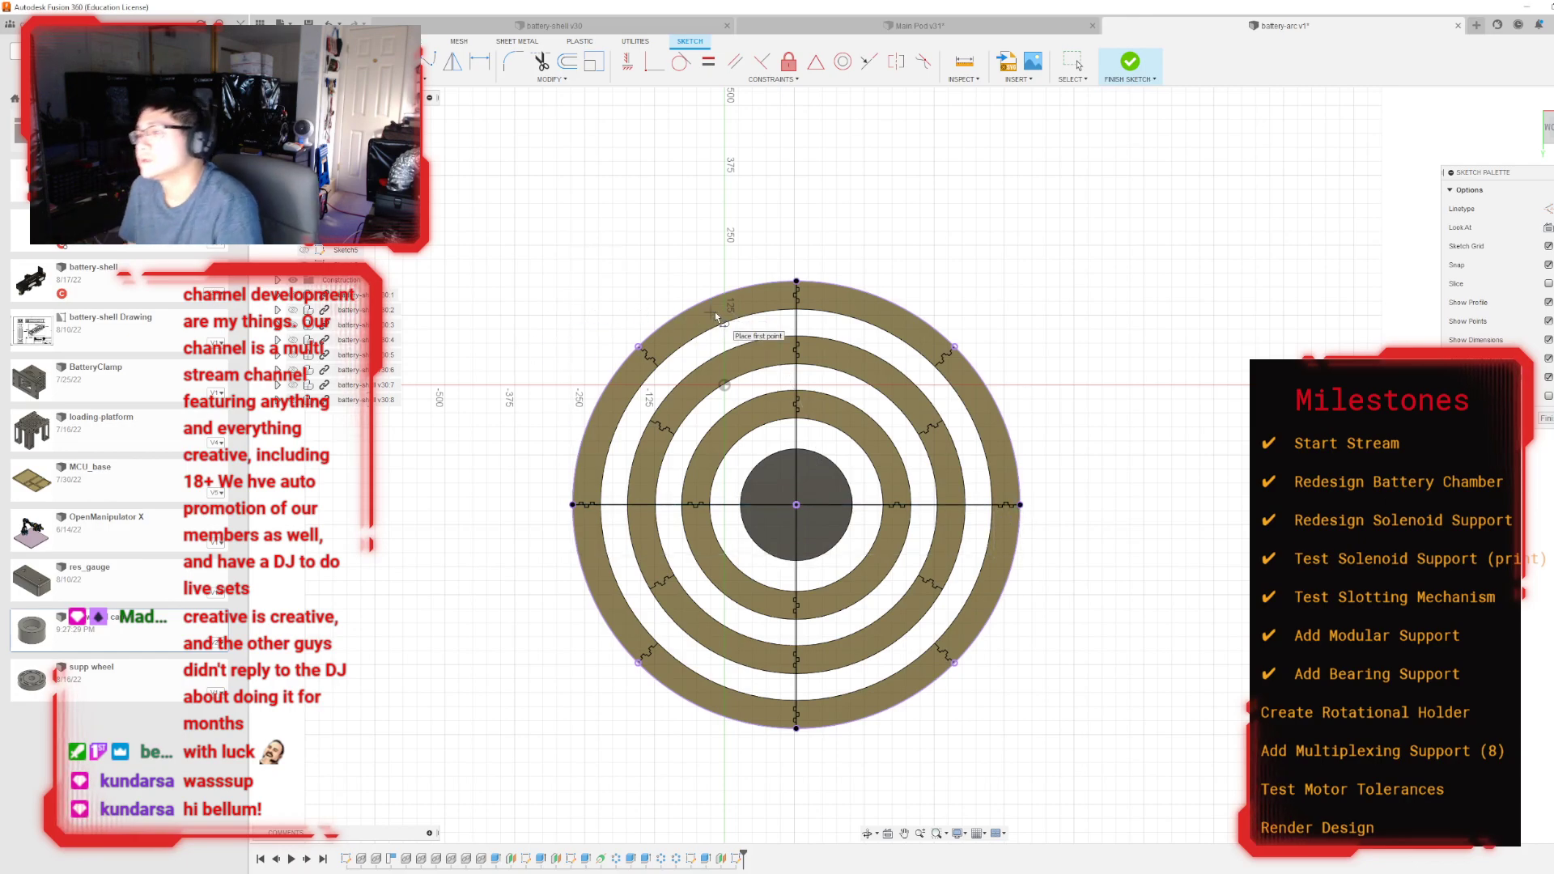
pyautogui.press('Escape')
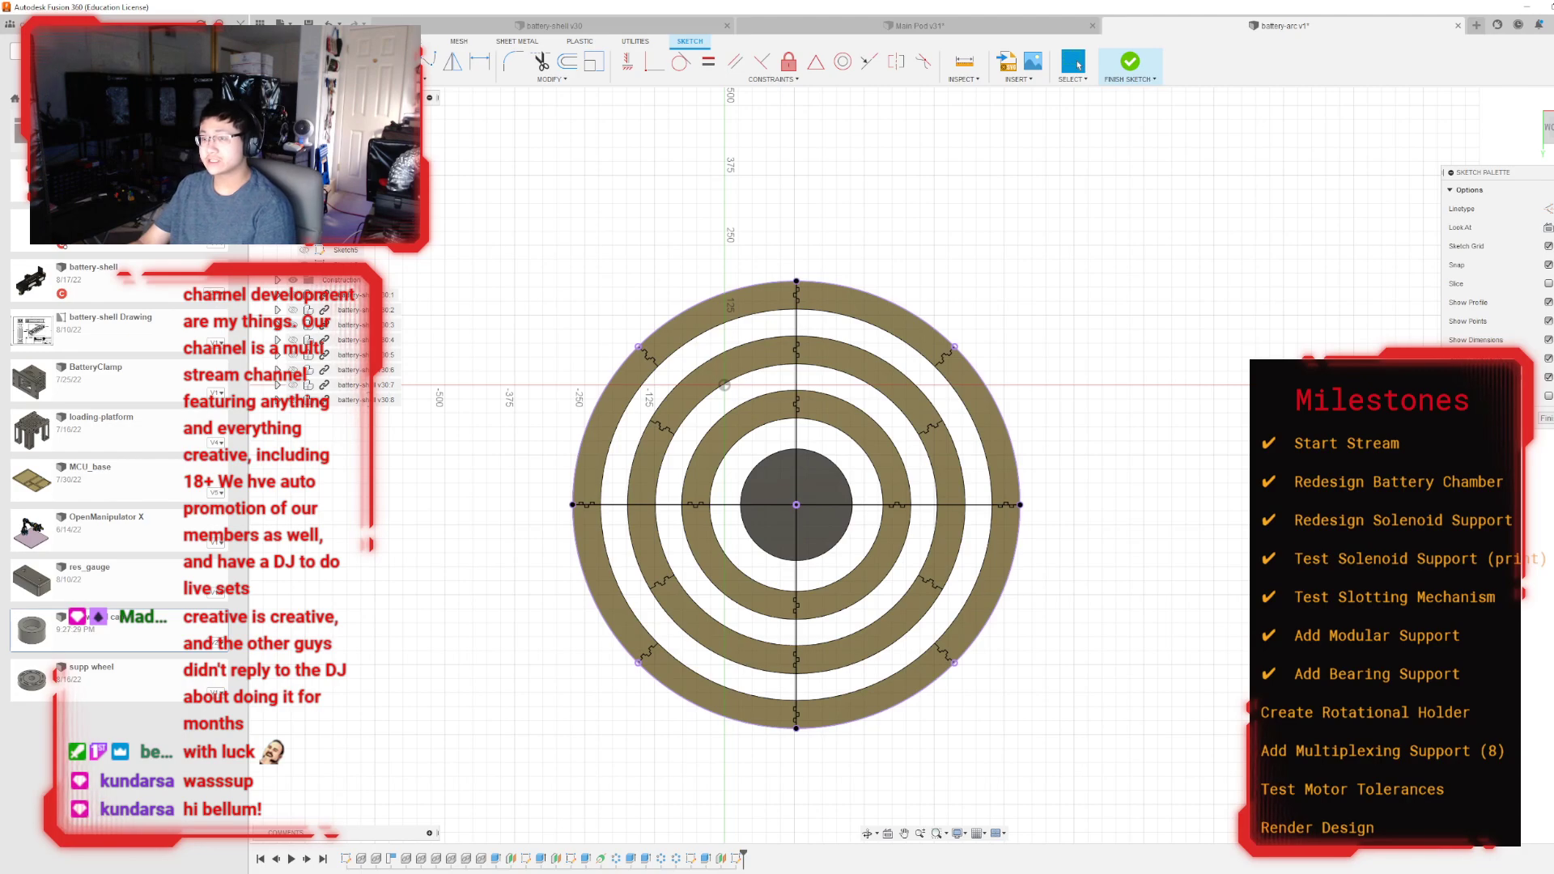
# Step: Draw two diagonal lines joining the remaining opposite joint points of the projected circle
pyautogui.click(638, 347)
pyautogui.click(954, 662)
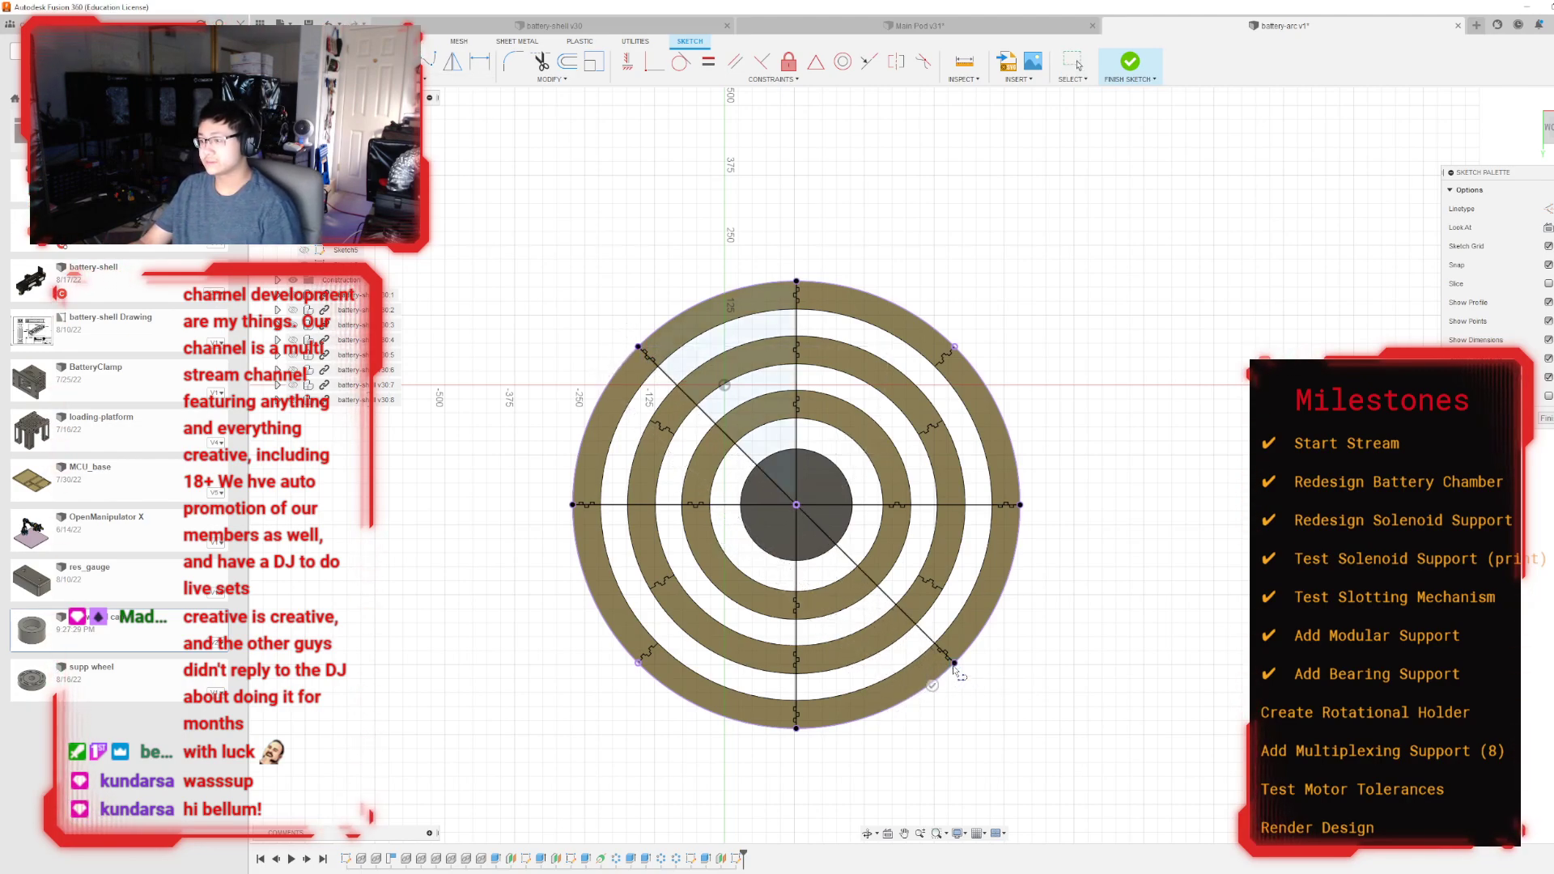
pyautogui.click(954, 346)
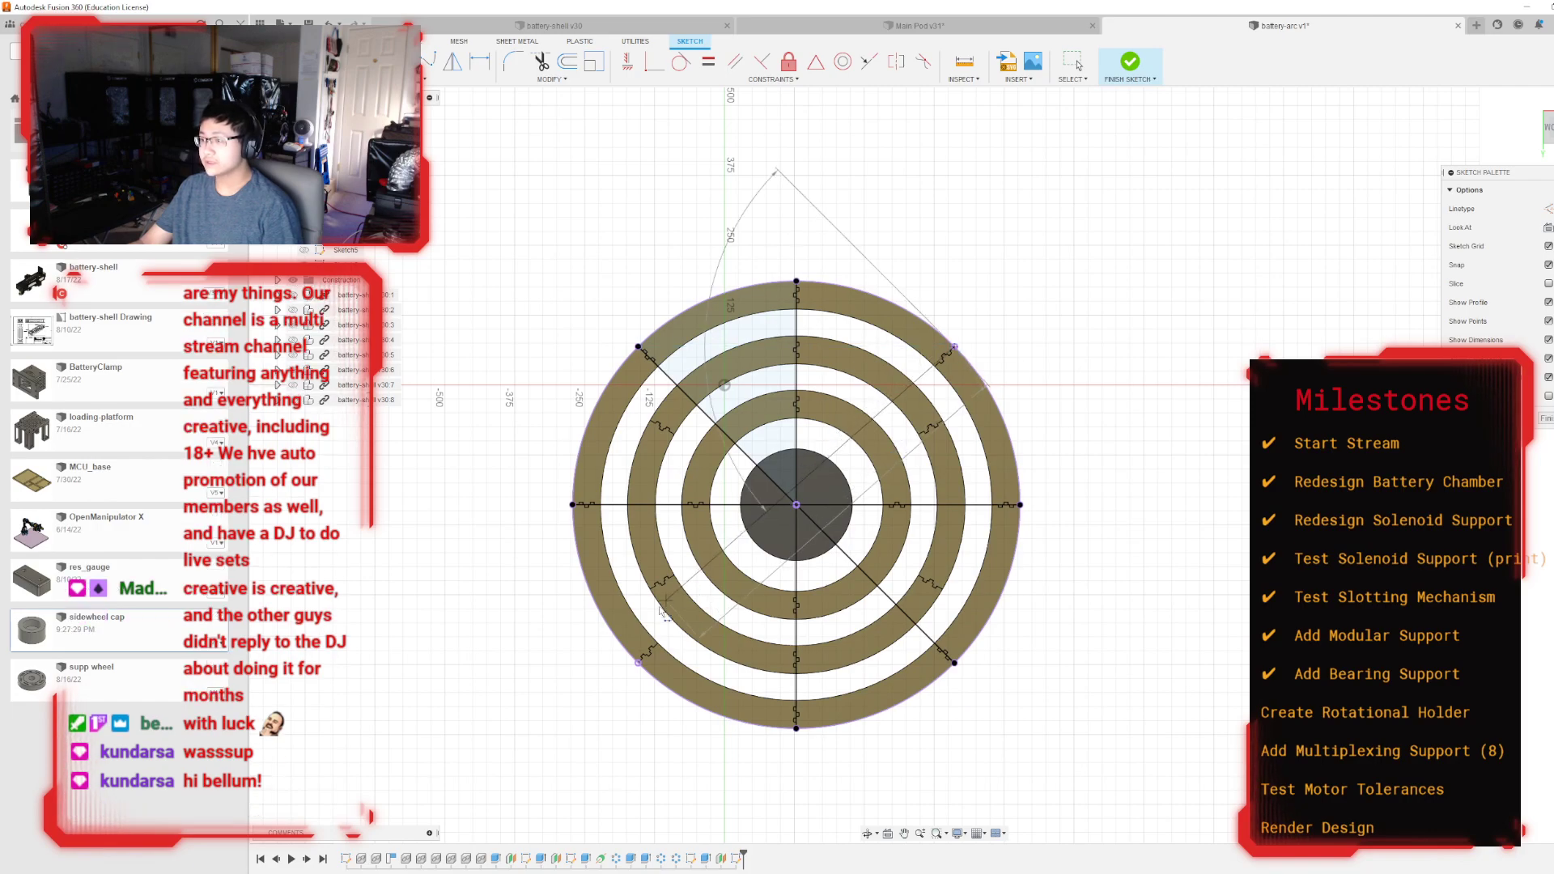
pyautogui.click(638, 662)
pyautogui.press('Escape')
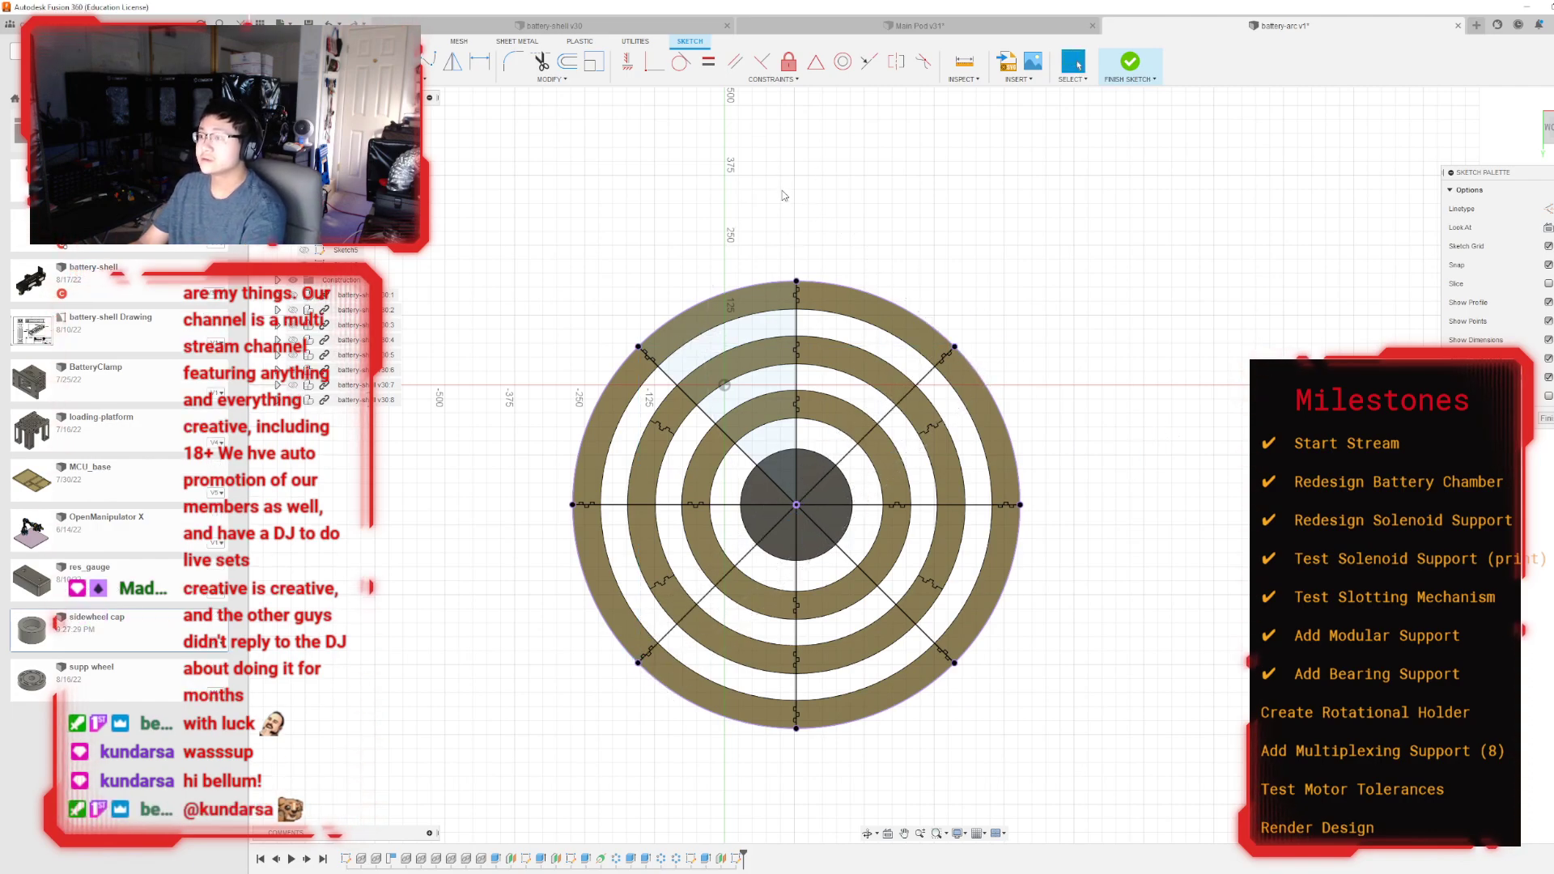
# Step: Try to rotate all the sketched lines and projected arcs by -45 degrees about the circle's centre point
pyautogui.scroll(5, 647, 311)
pyautogui.scroll(1, 648, 306)
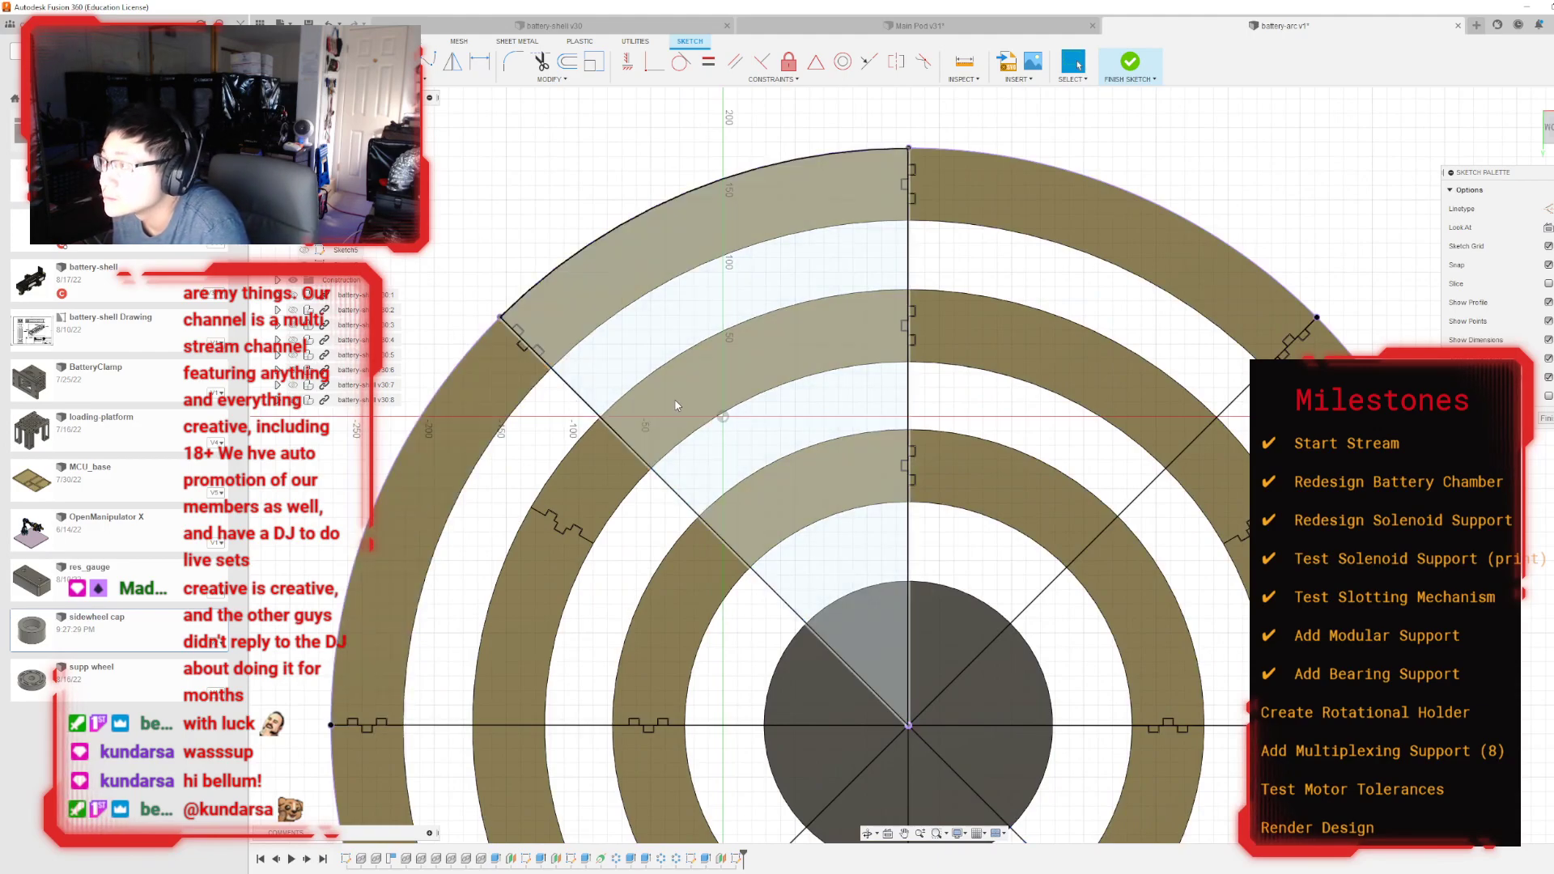
pyautogui.scroll(2, 672, 396)
pyautogui.scroll(-5, 818, 376)
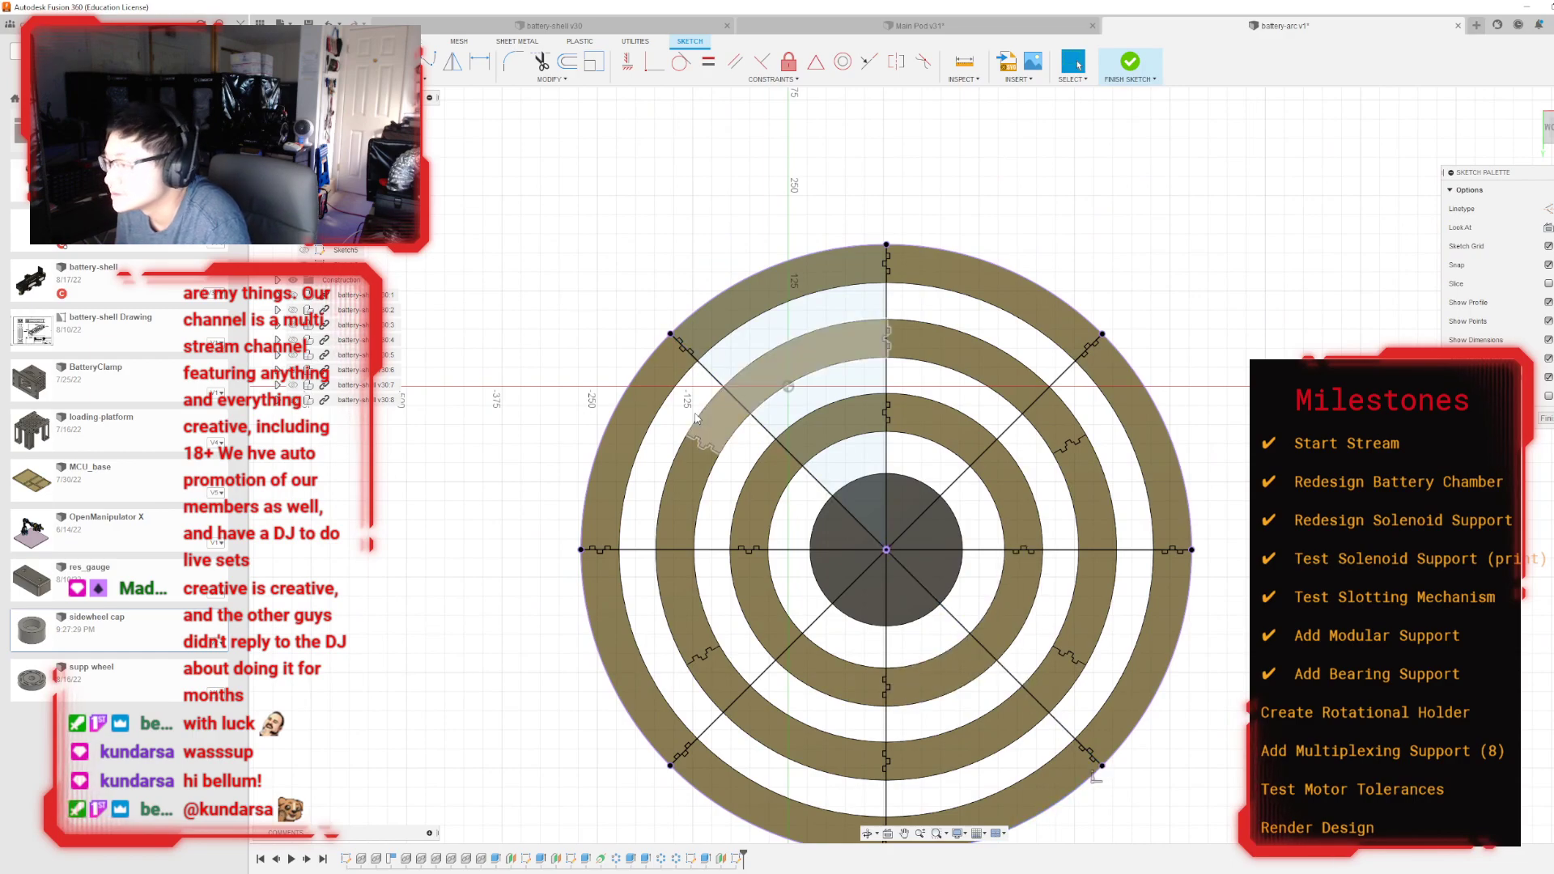
pyautogui.scroll(-1, 514, 194)
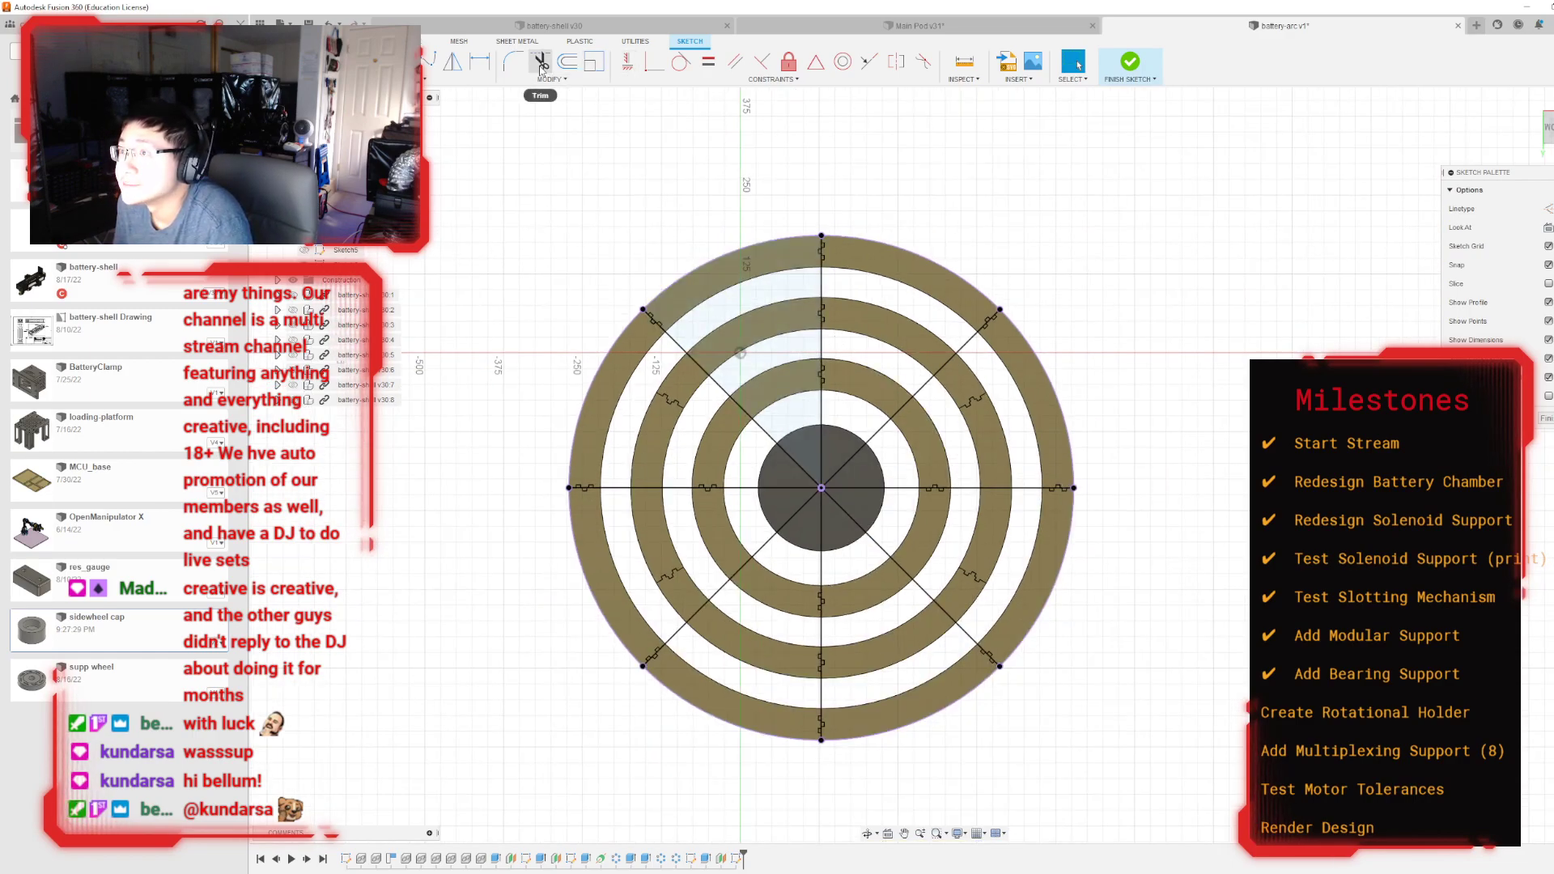
pyautogui.moveTo(462, 191)
pyautogui.mouseDown()
pyautogui.moveTo(1158, 844)
pyautogui.moveTo(1202, 799)
pyautogui.mouseUp()
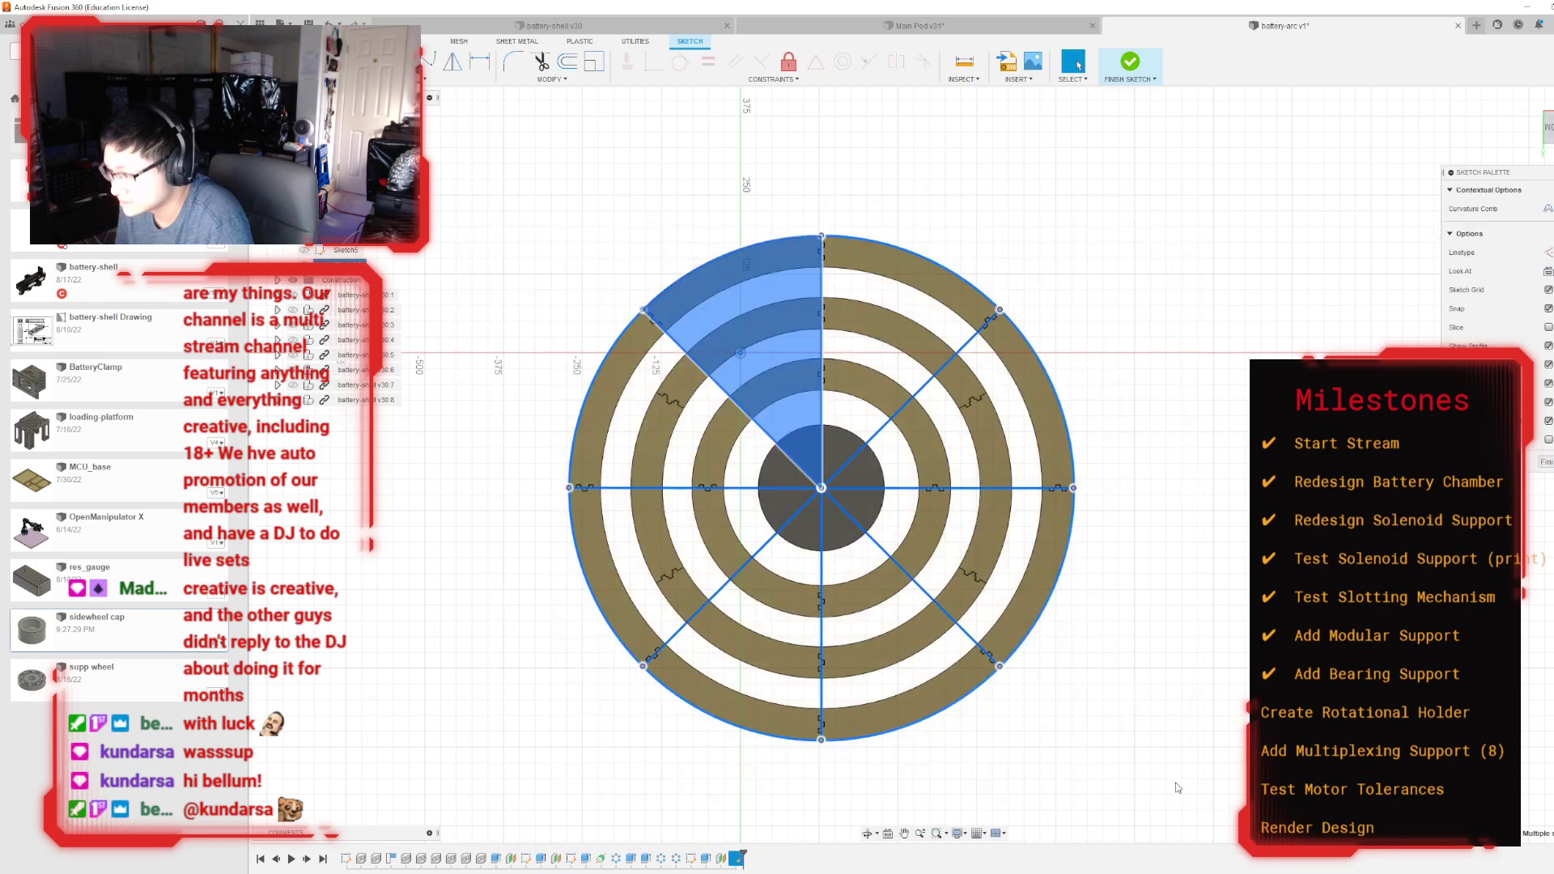
pyautogui.press('m')
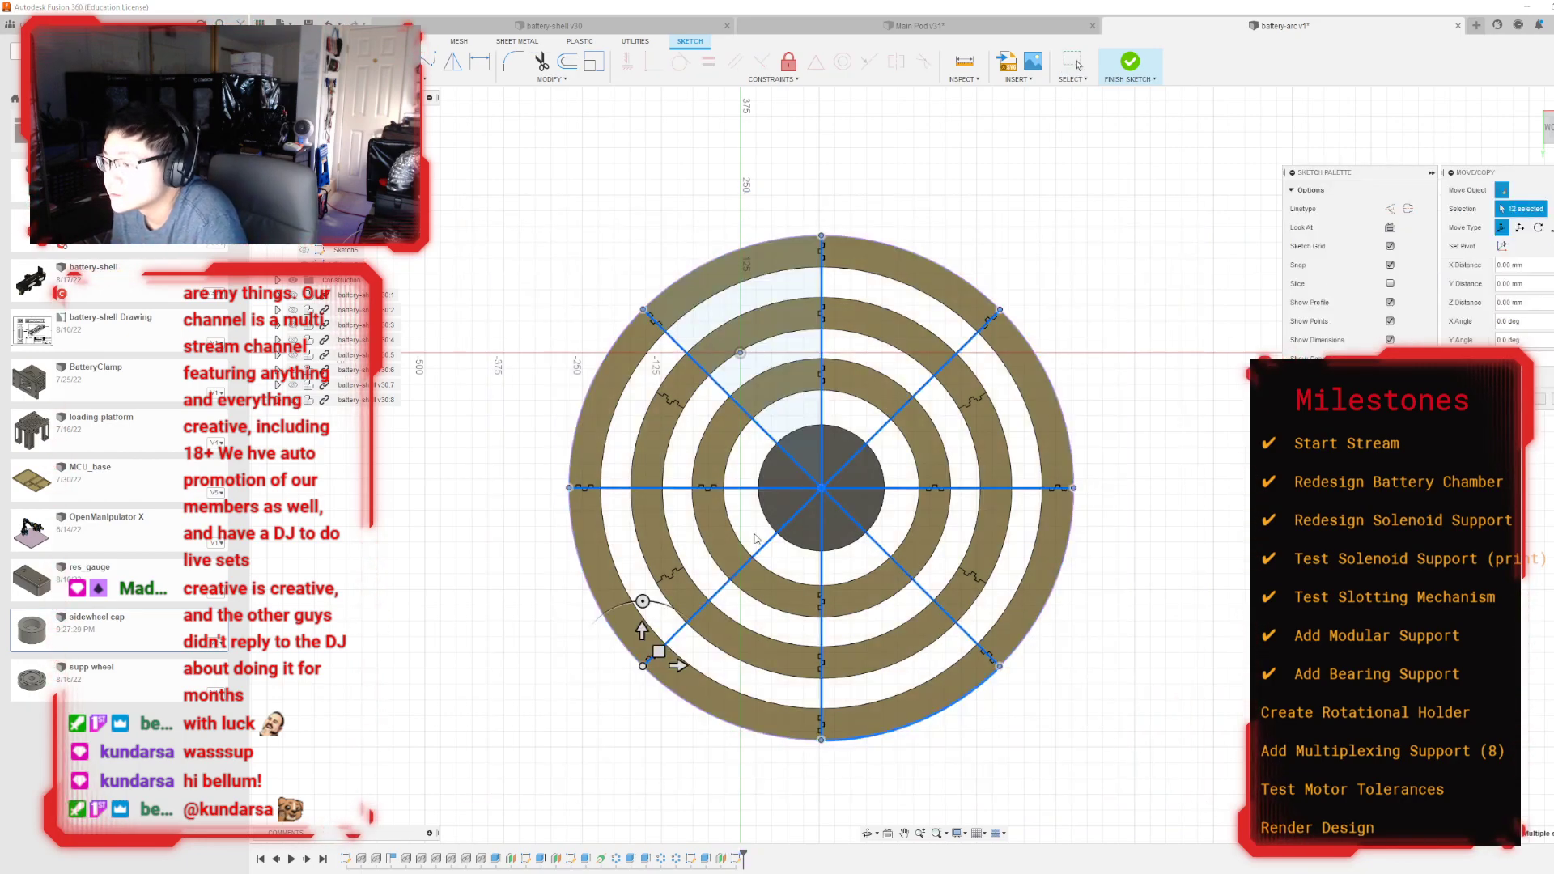
pyautogui.click(1502, 246)
pyautogui.click(821, 489)
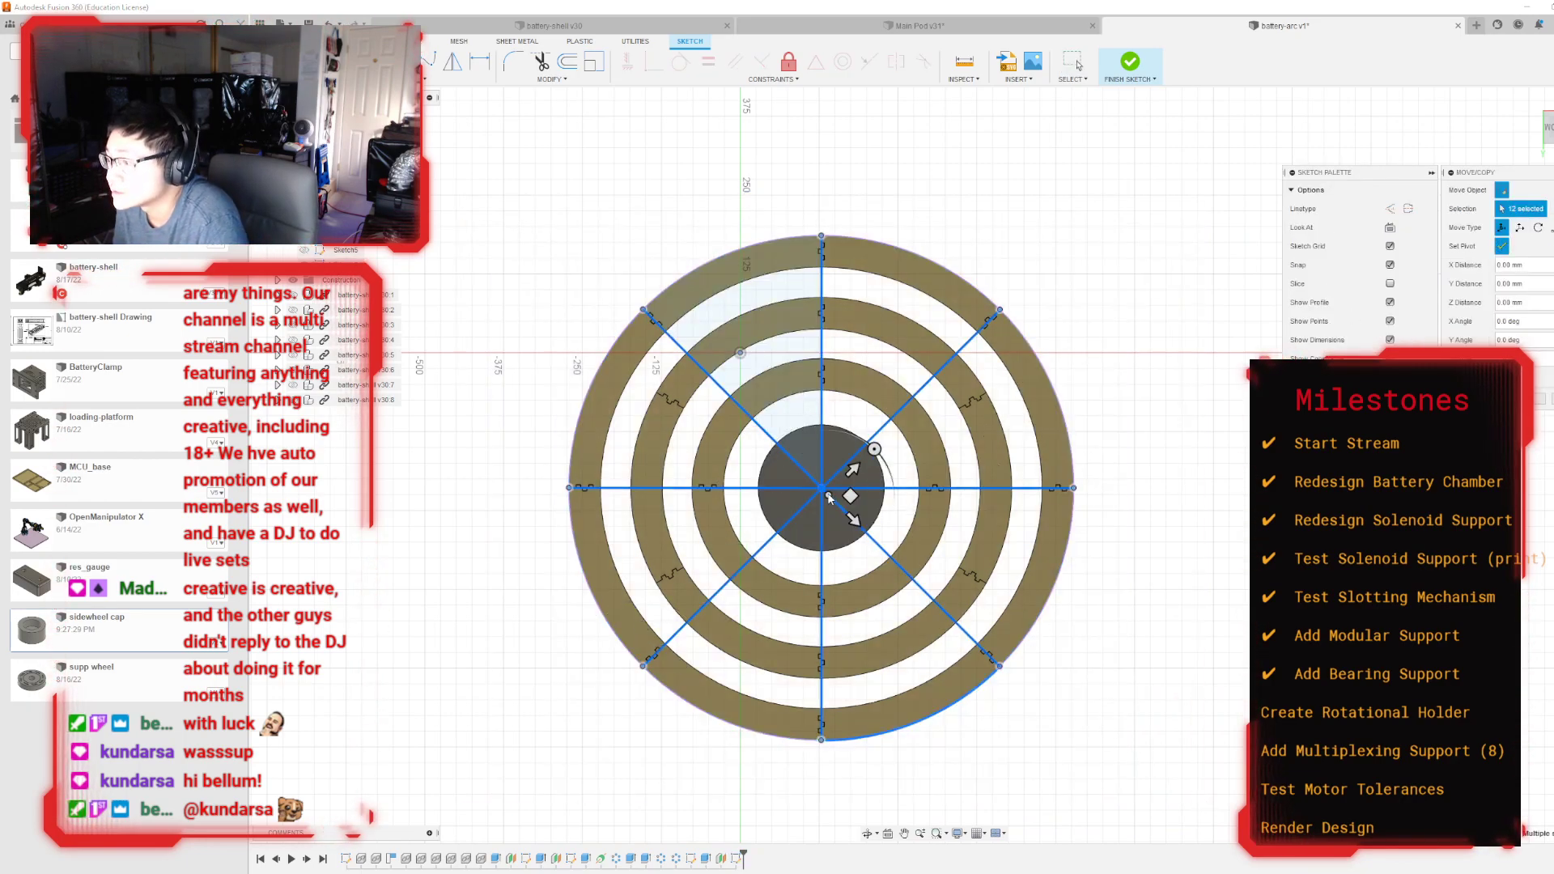
pyautogui.click(1502, 246)
pyautogui.moveTo(821, 424); pyautogui.dragTo(866, 441)
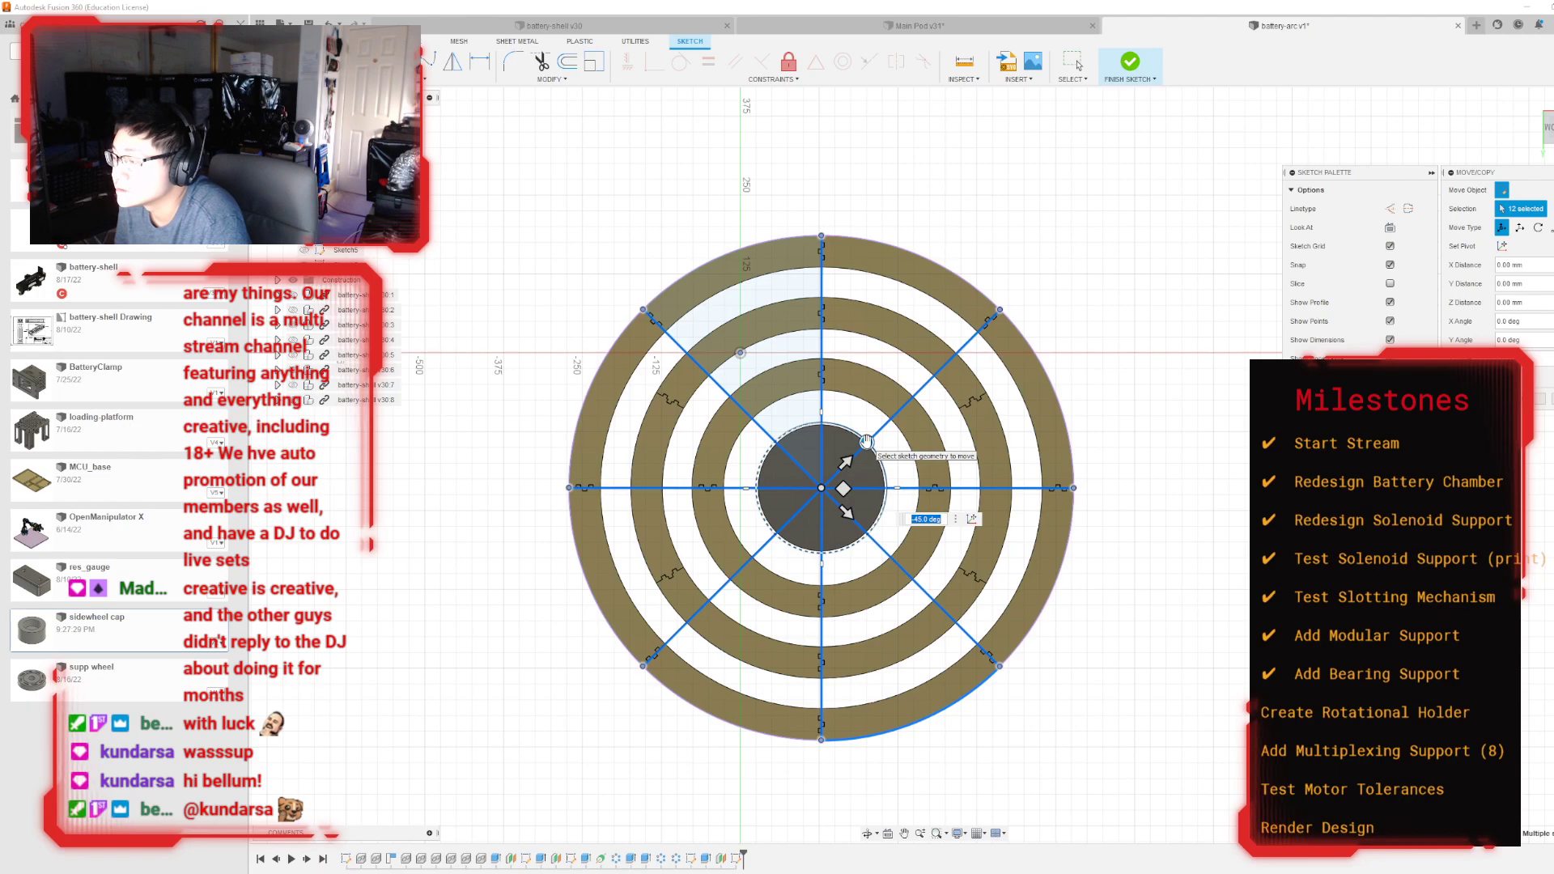
pyautogui.press('Return')
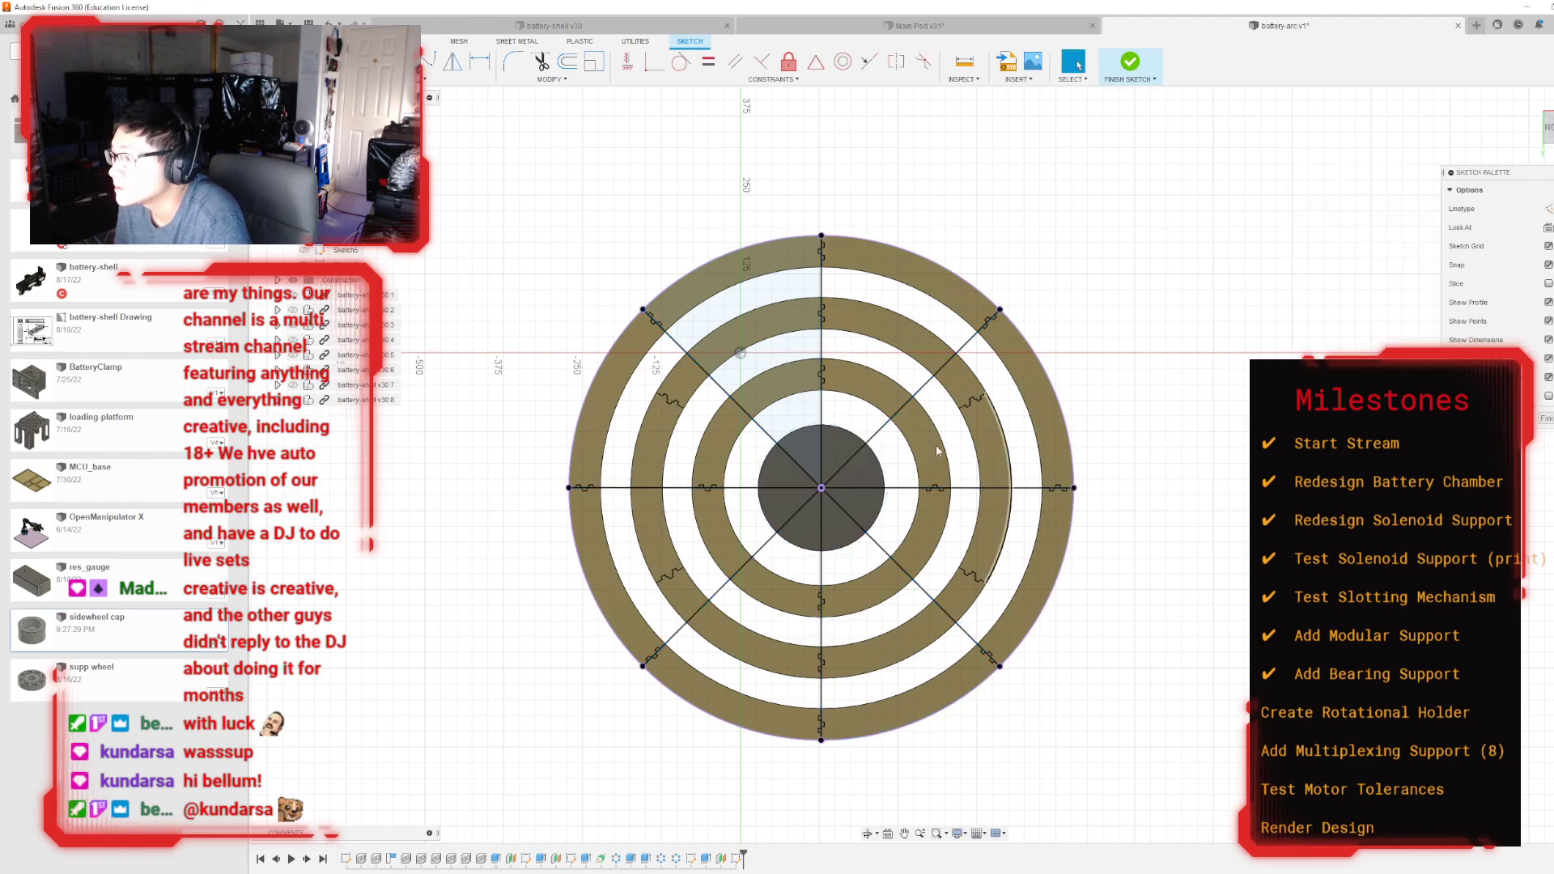
# Step: Delete the coincident constraints that tie the ends of the spoke lines to the projected joint points
pyautogui.scroll(5, 643, 668)
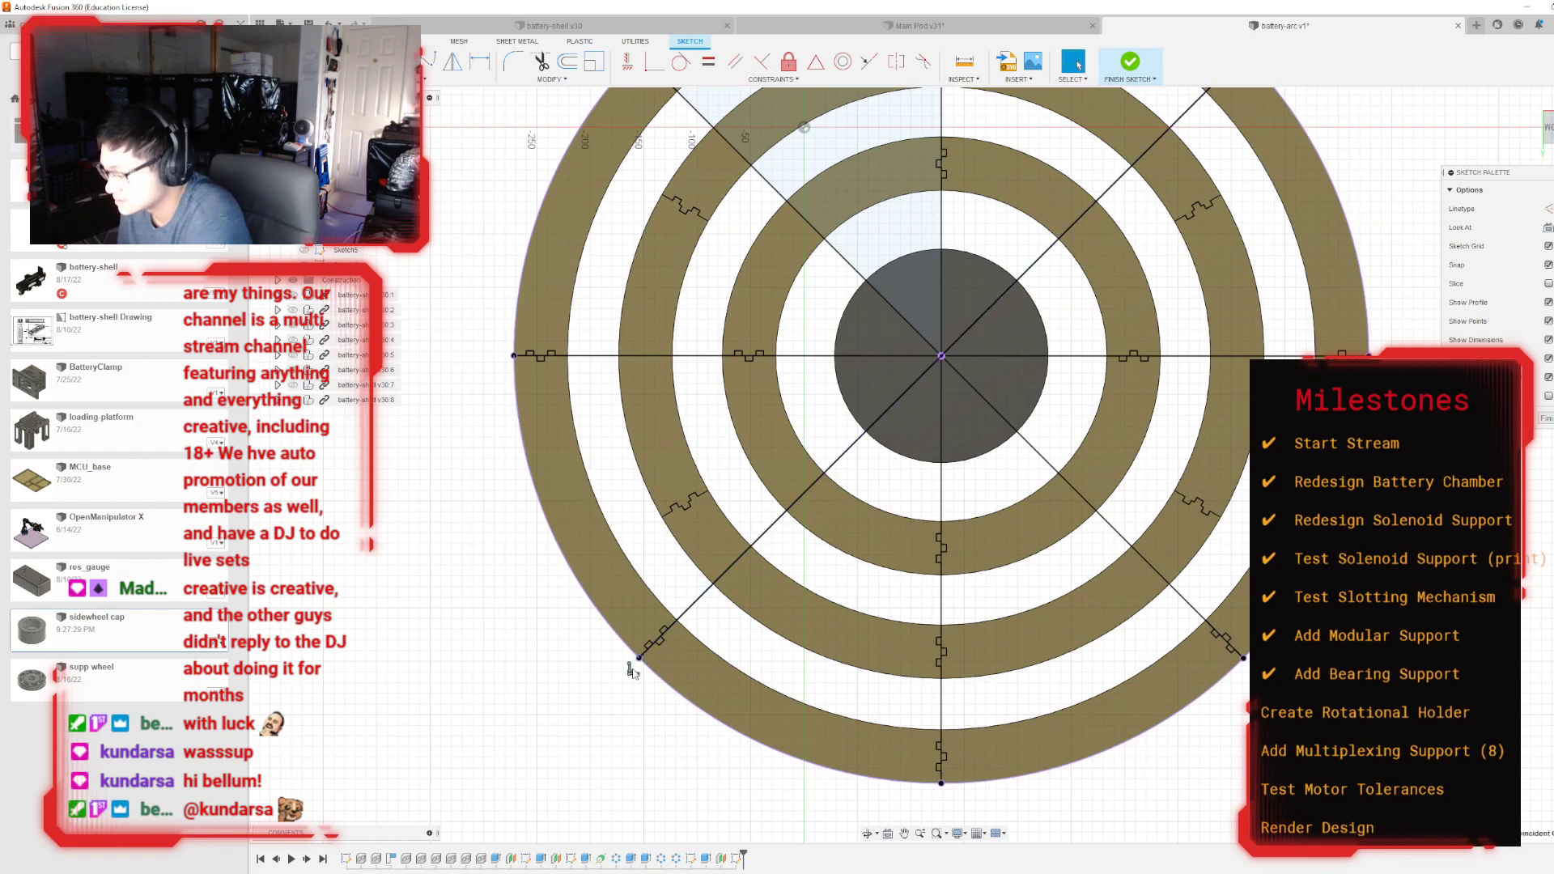
pyautogui.click(639, 659)
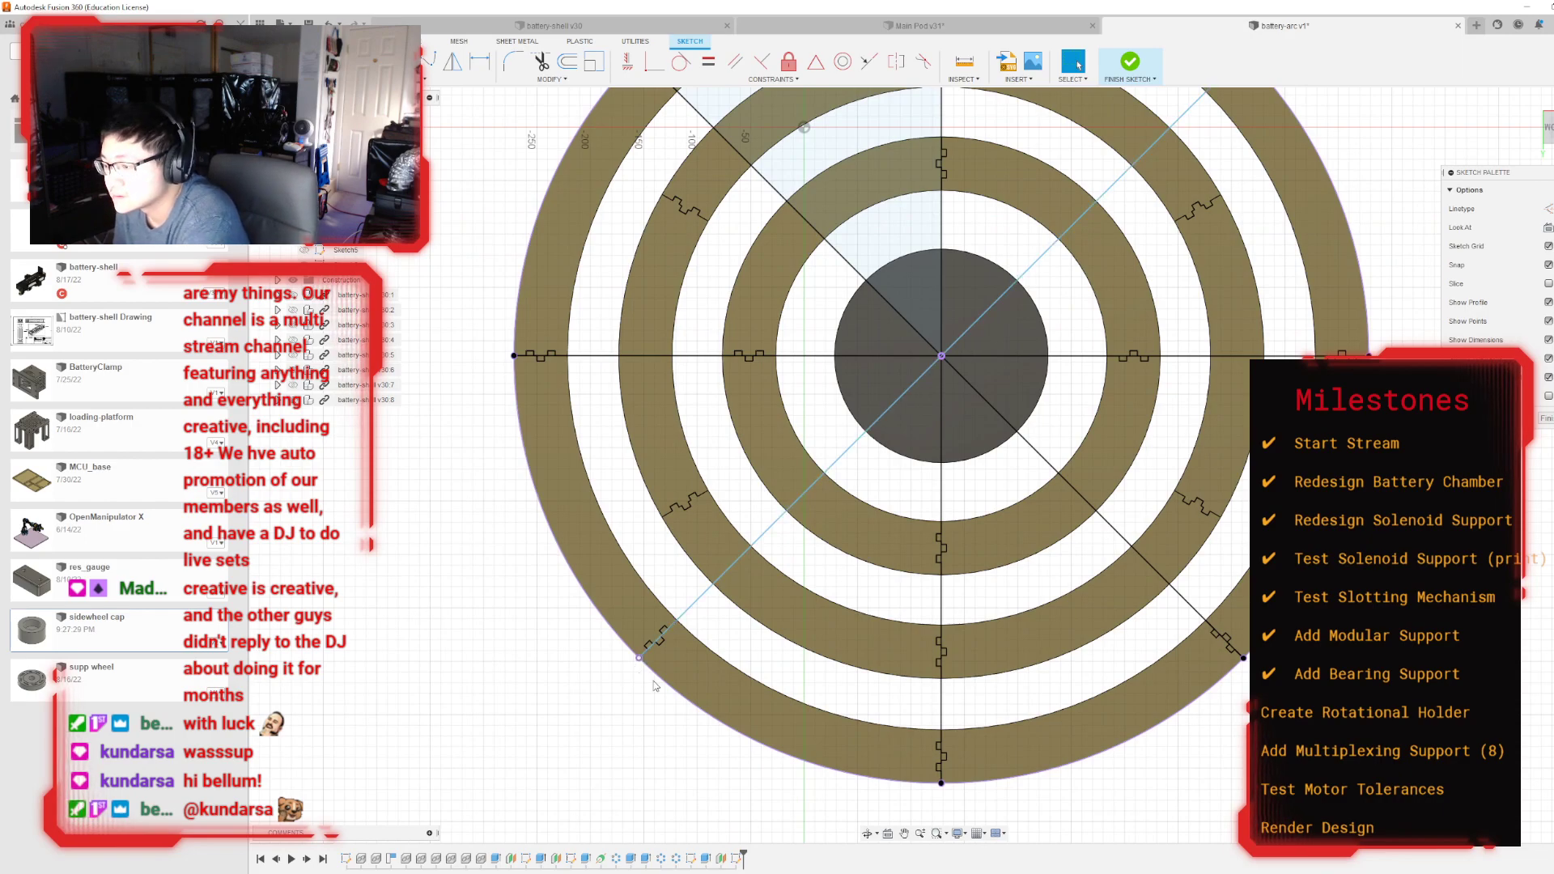
pyautogui.click(942, 784)
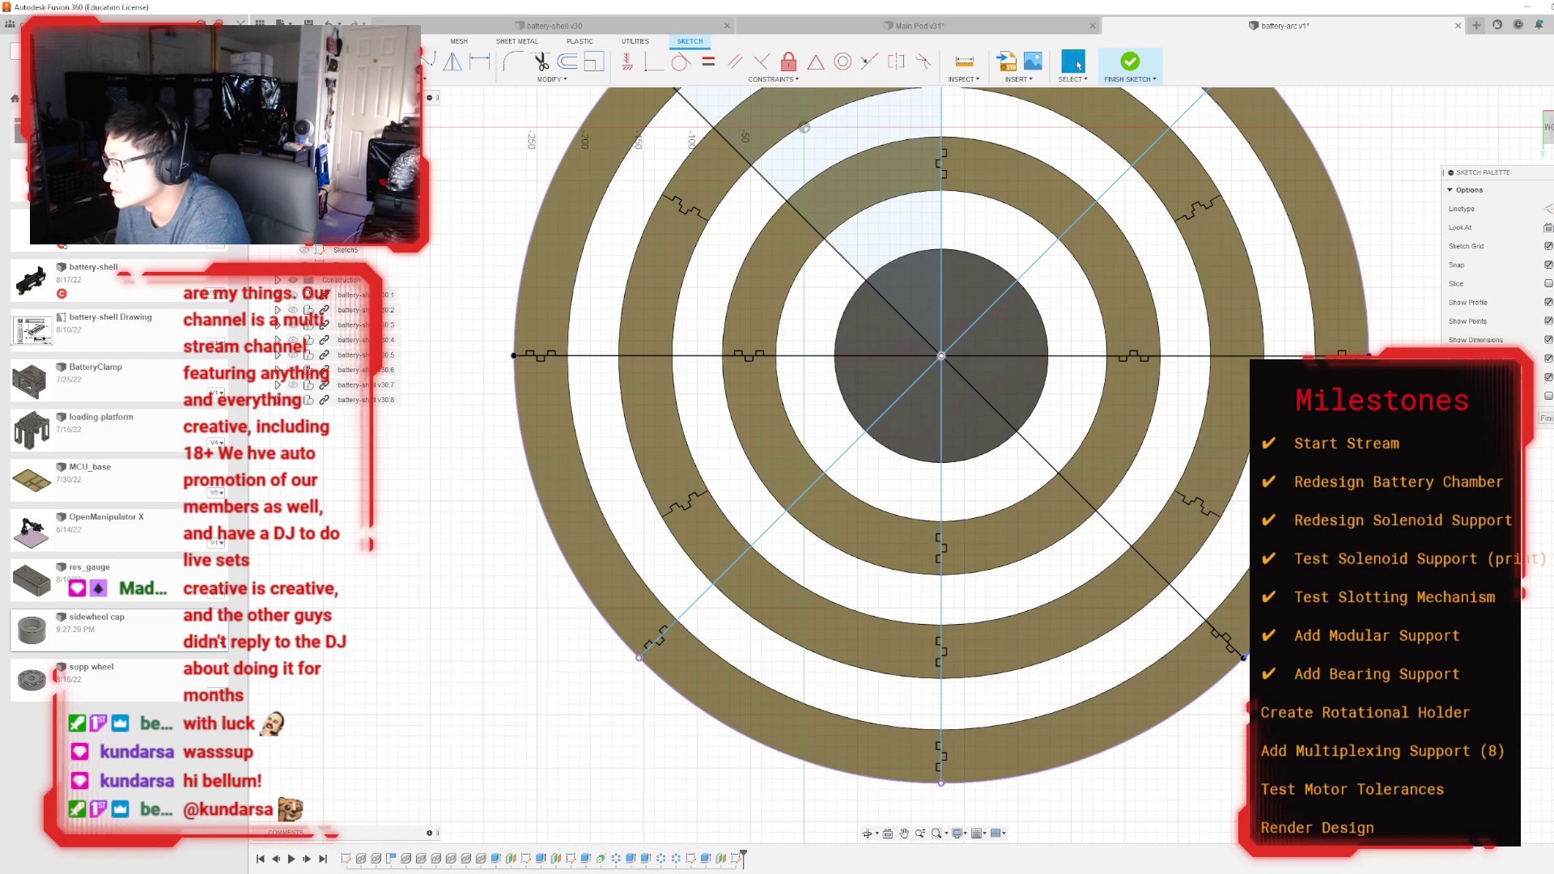
pyautogui.click(1243, 658)
pyautogui.press('Delete')
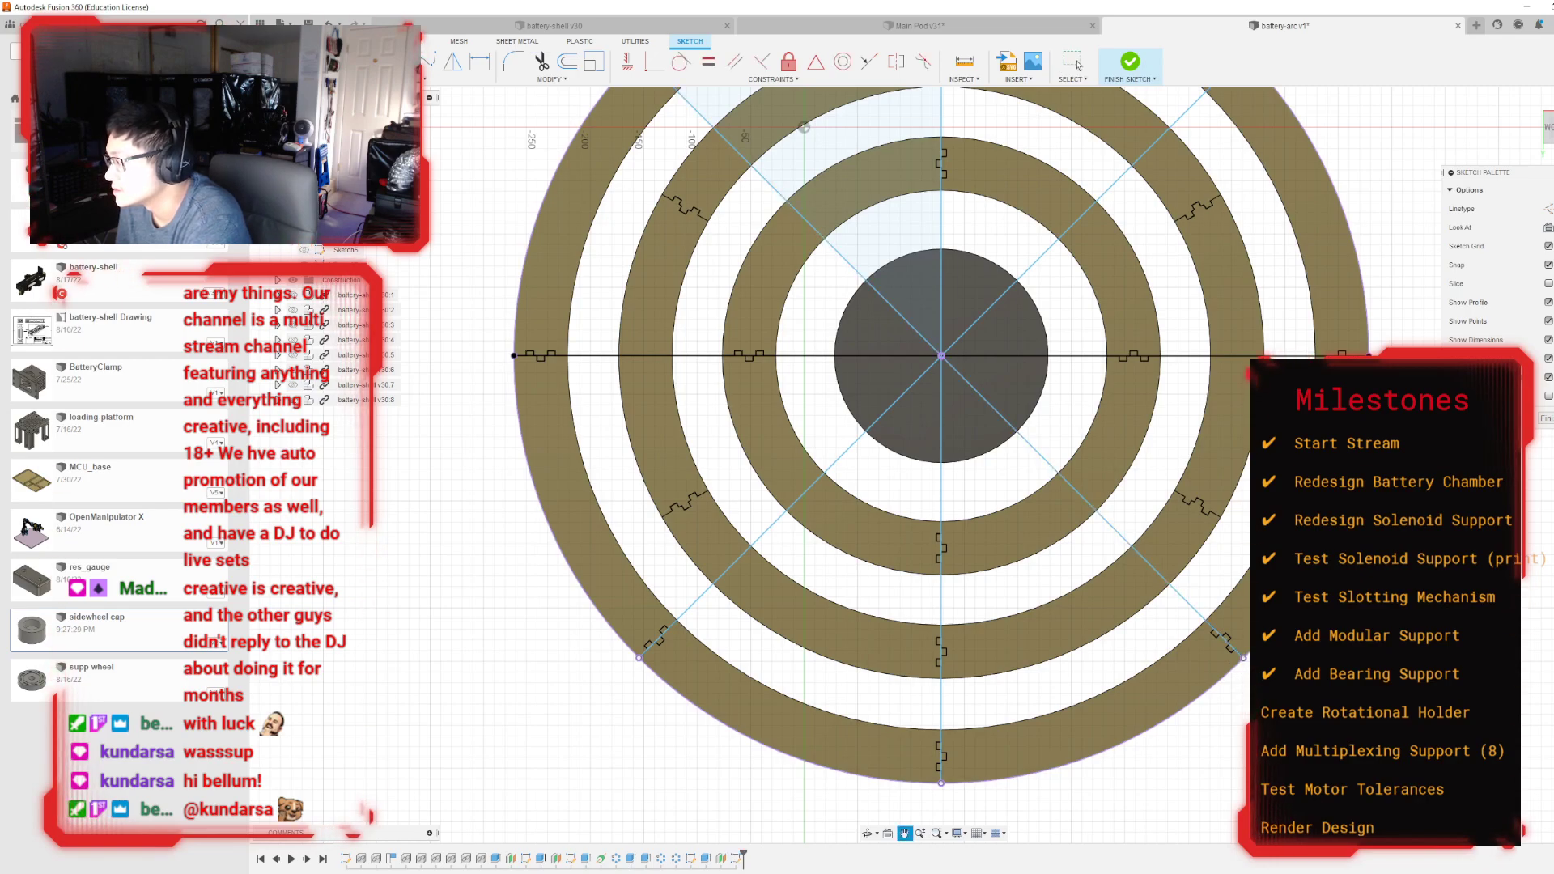
pyautogui.moveTo(1243, 658); pyautogui.dragTo(1120, 815, button='middle')
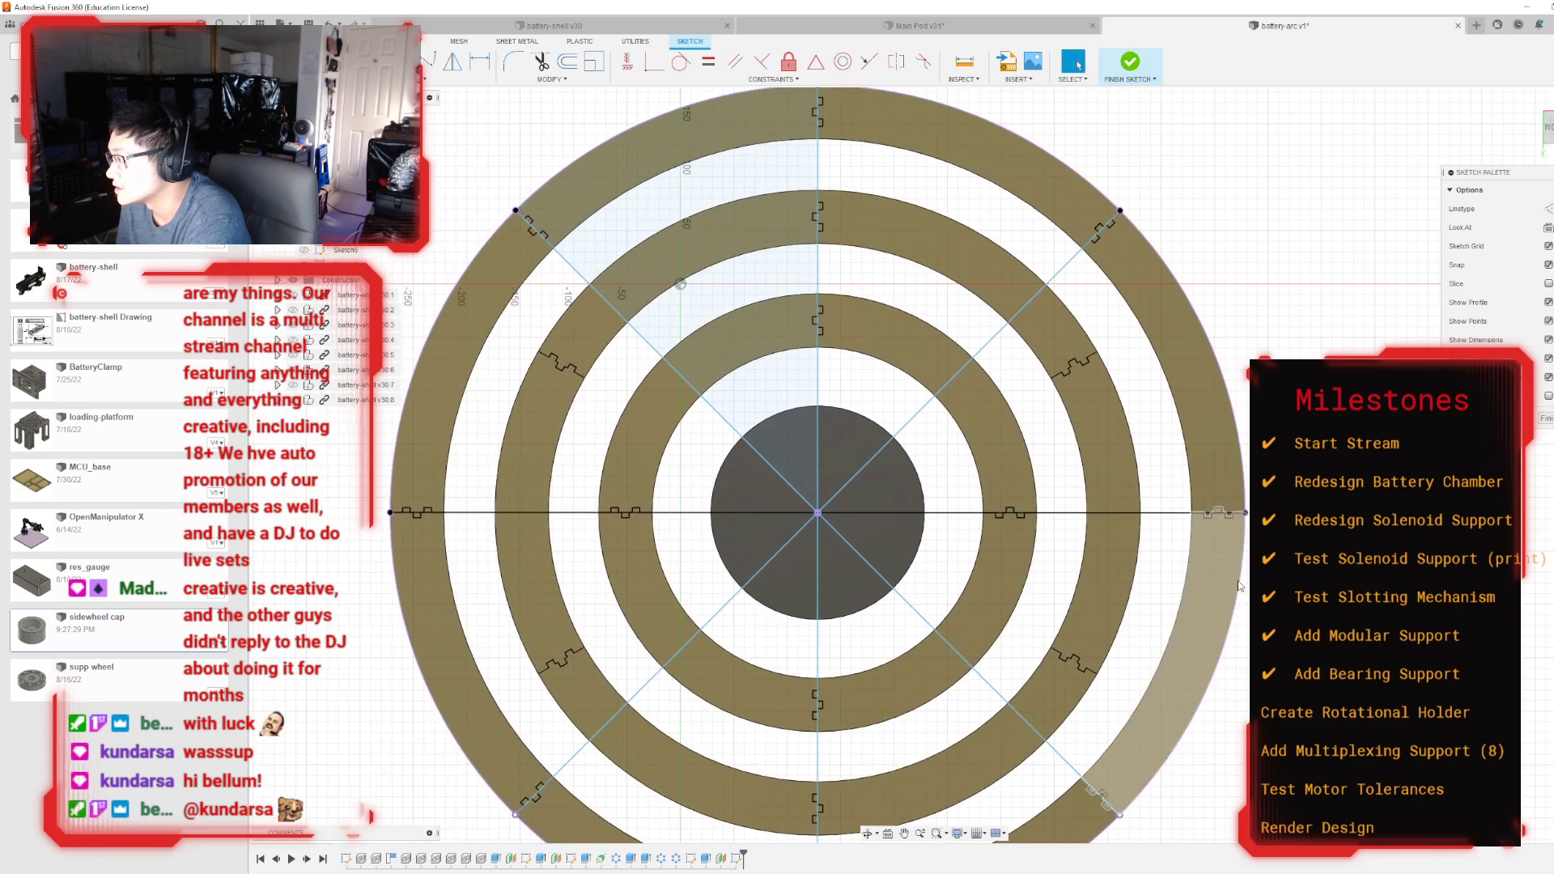
pyautogui.click(1238, 515)
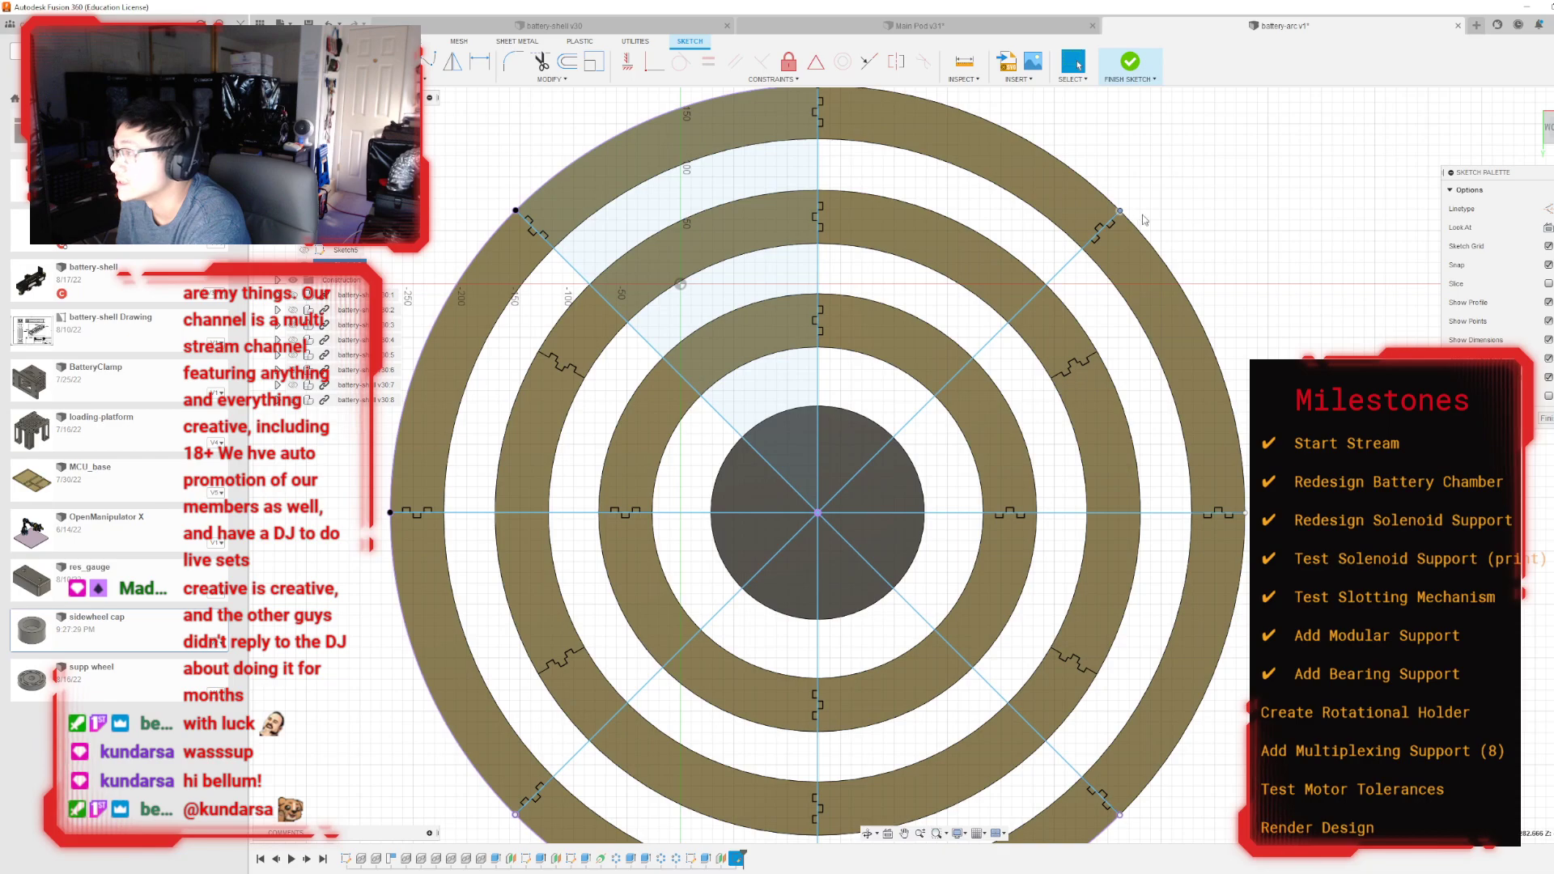
# Step: Delete the projected edge arcs of the outermost ring, leaving only the lower-right arc
pyautogui.scroll(-1, 1144, 220)
pyautogui.moveTo(578, 168); pyautogui.dragTo(733, 297, button='middle')
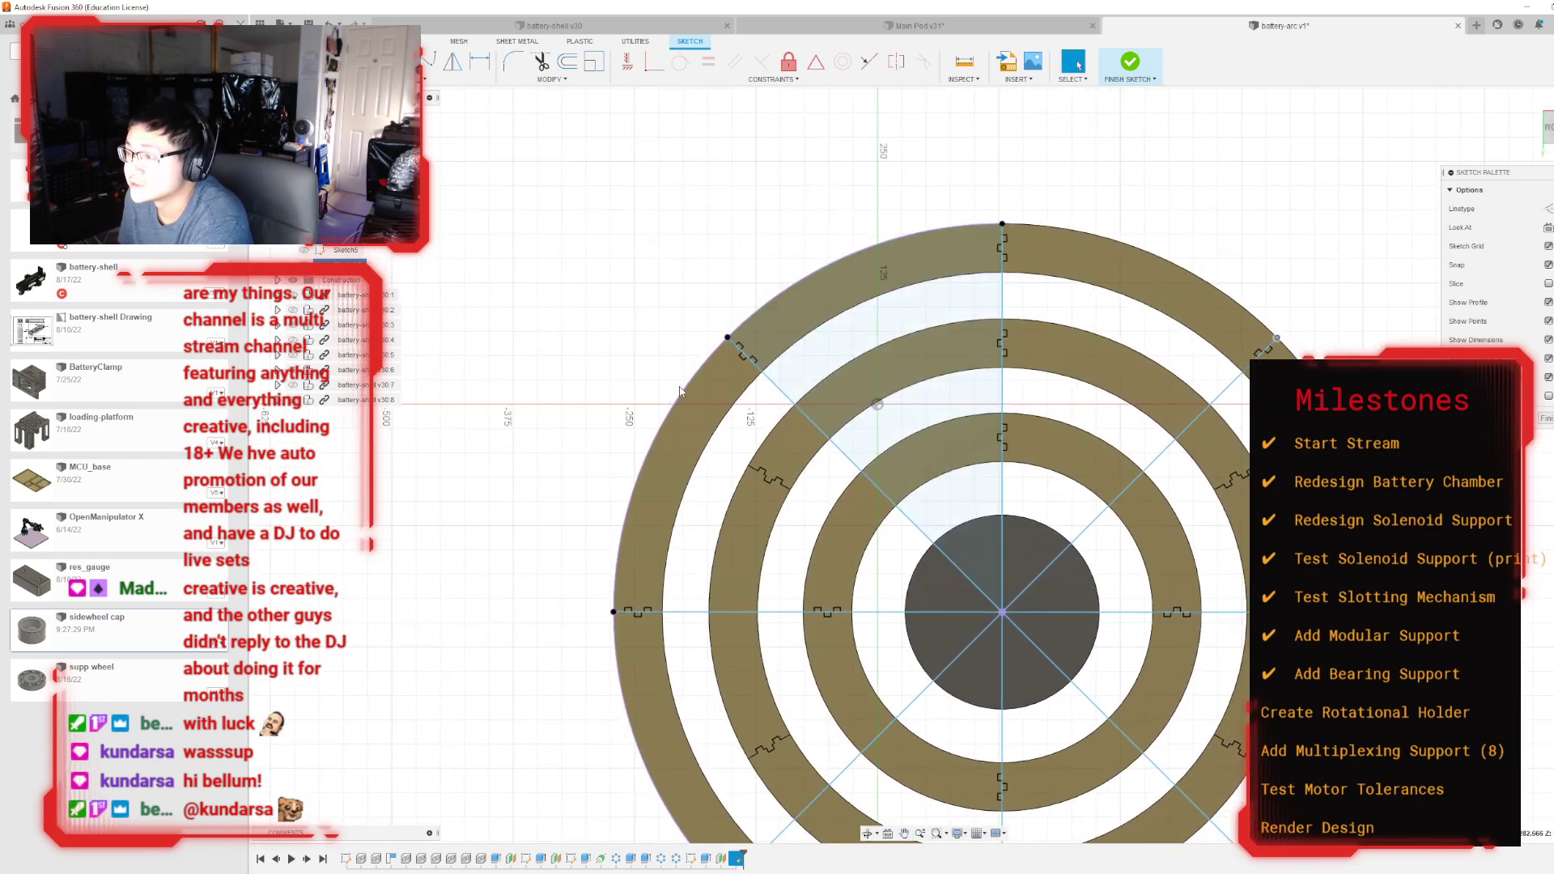
pyautogui.click(752, 310)
pyautogui.scroll(-2, 656, 340)
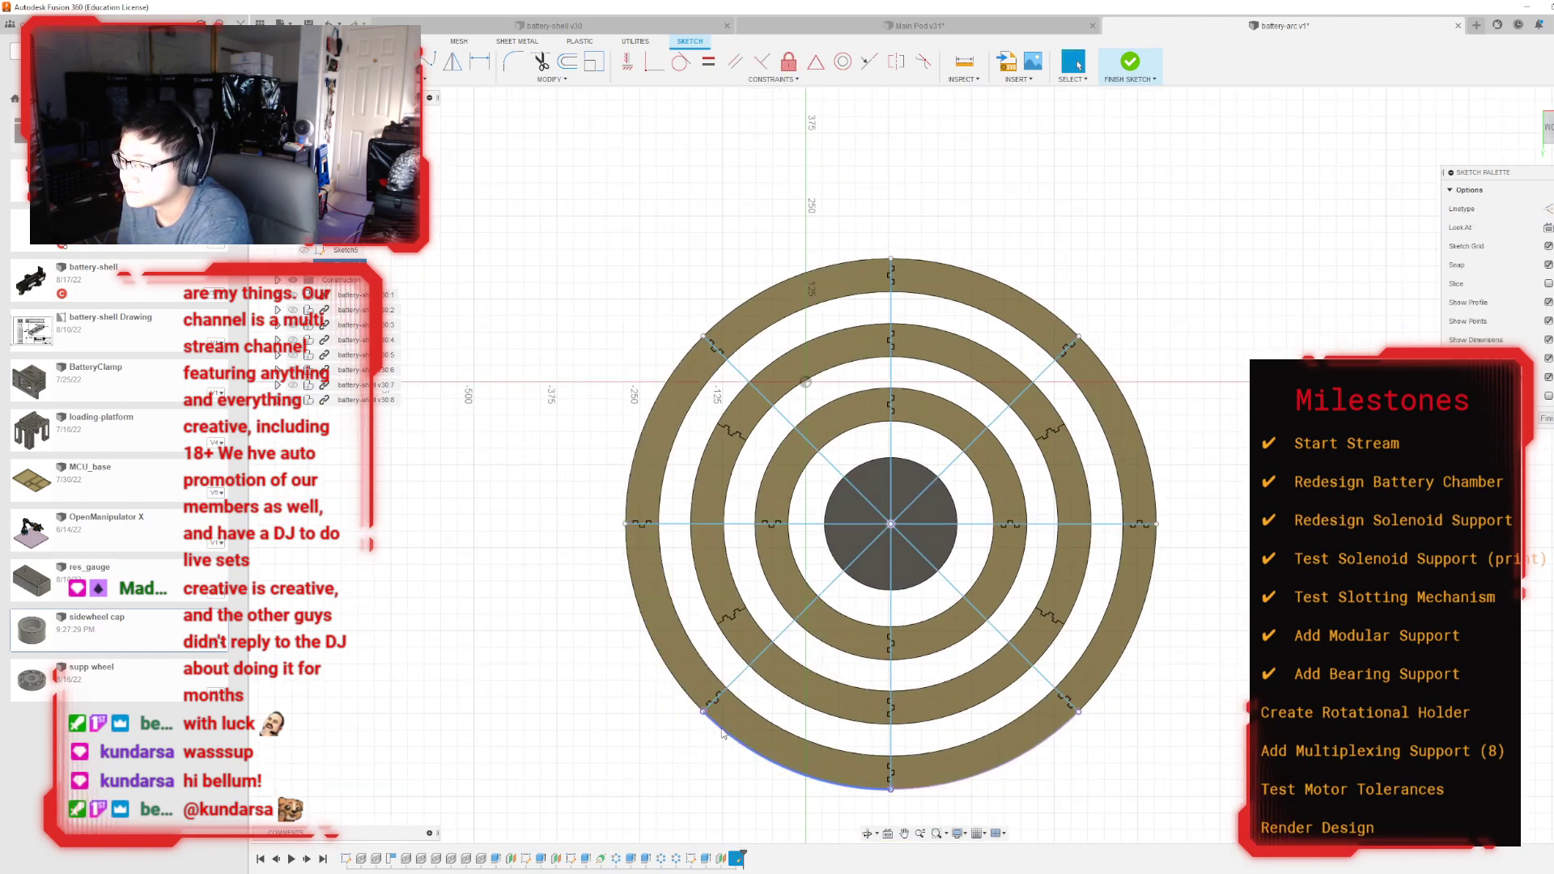
# Step: Draw a circle centred on the spokes' intersection and passing through the upper end of the vertical line
pyautogui.press('c')
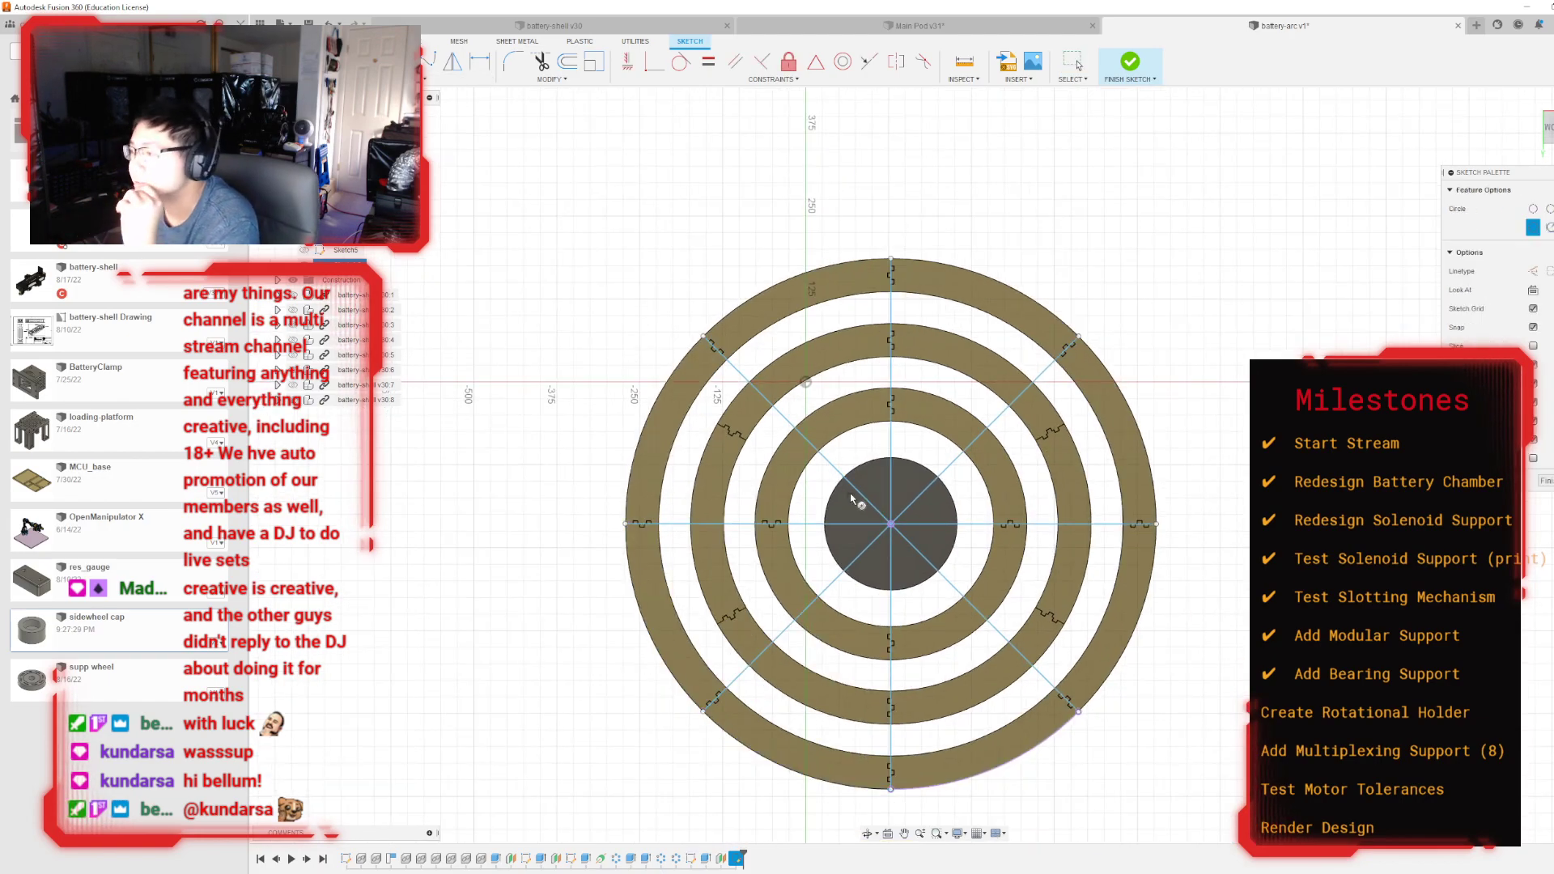
pyautogui.click(890, 524)
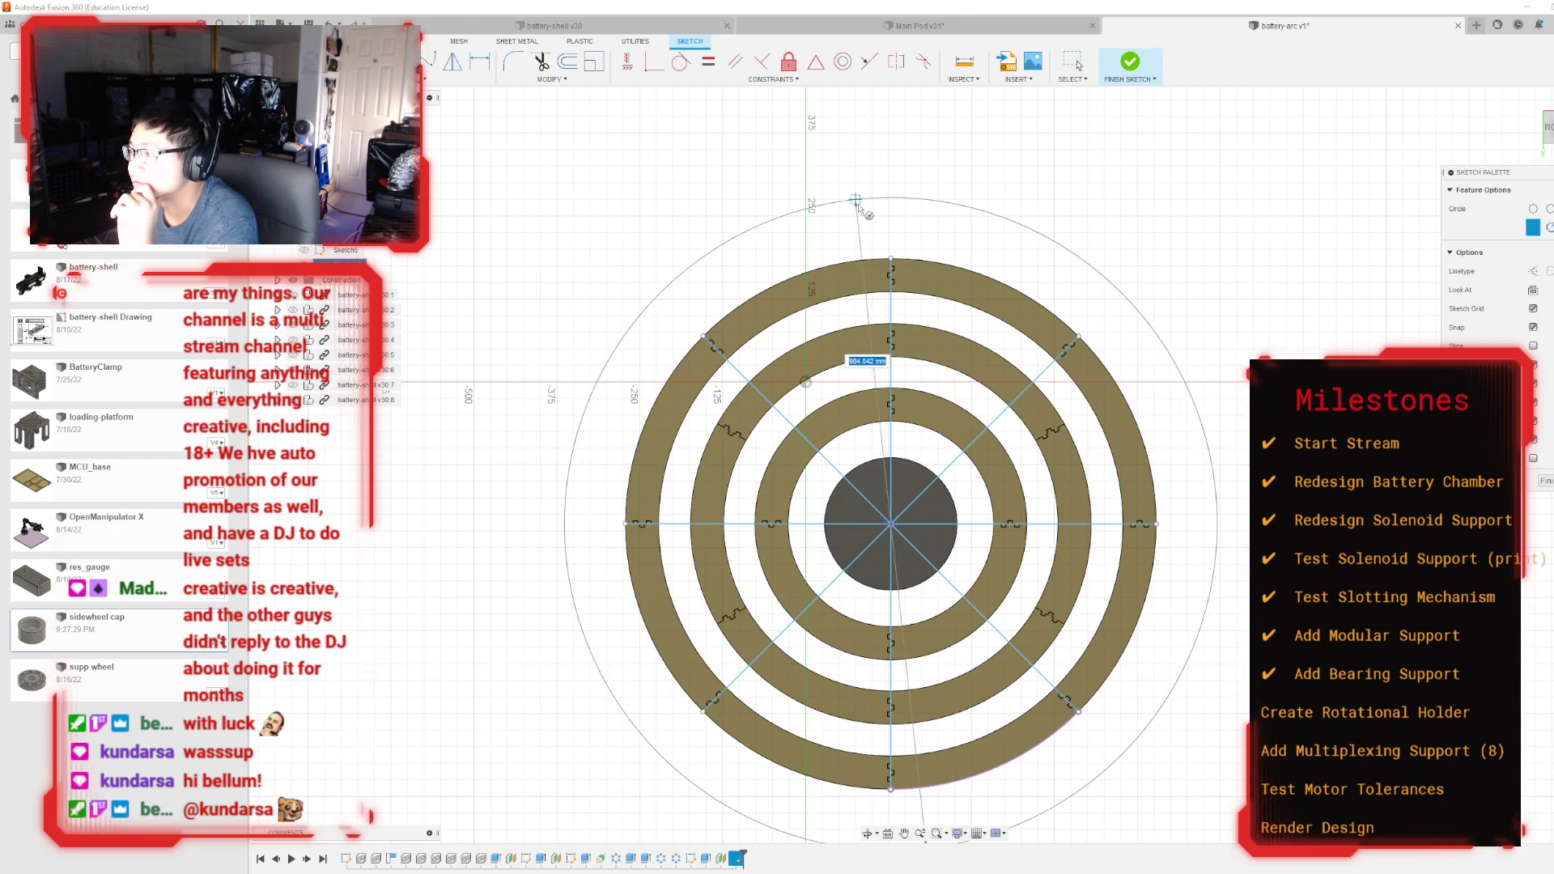
pyautogui.click(890, 259)
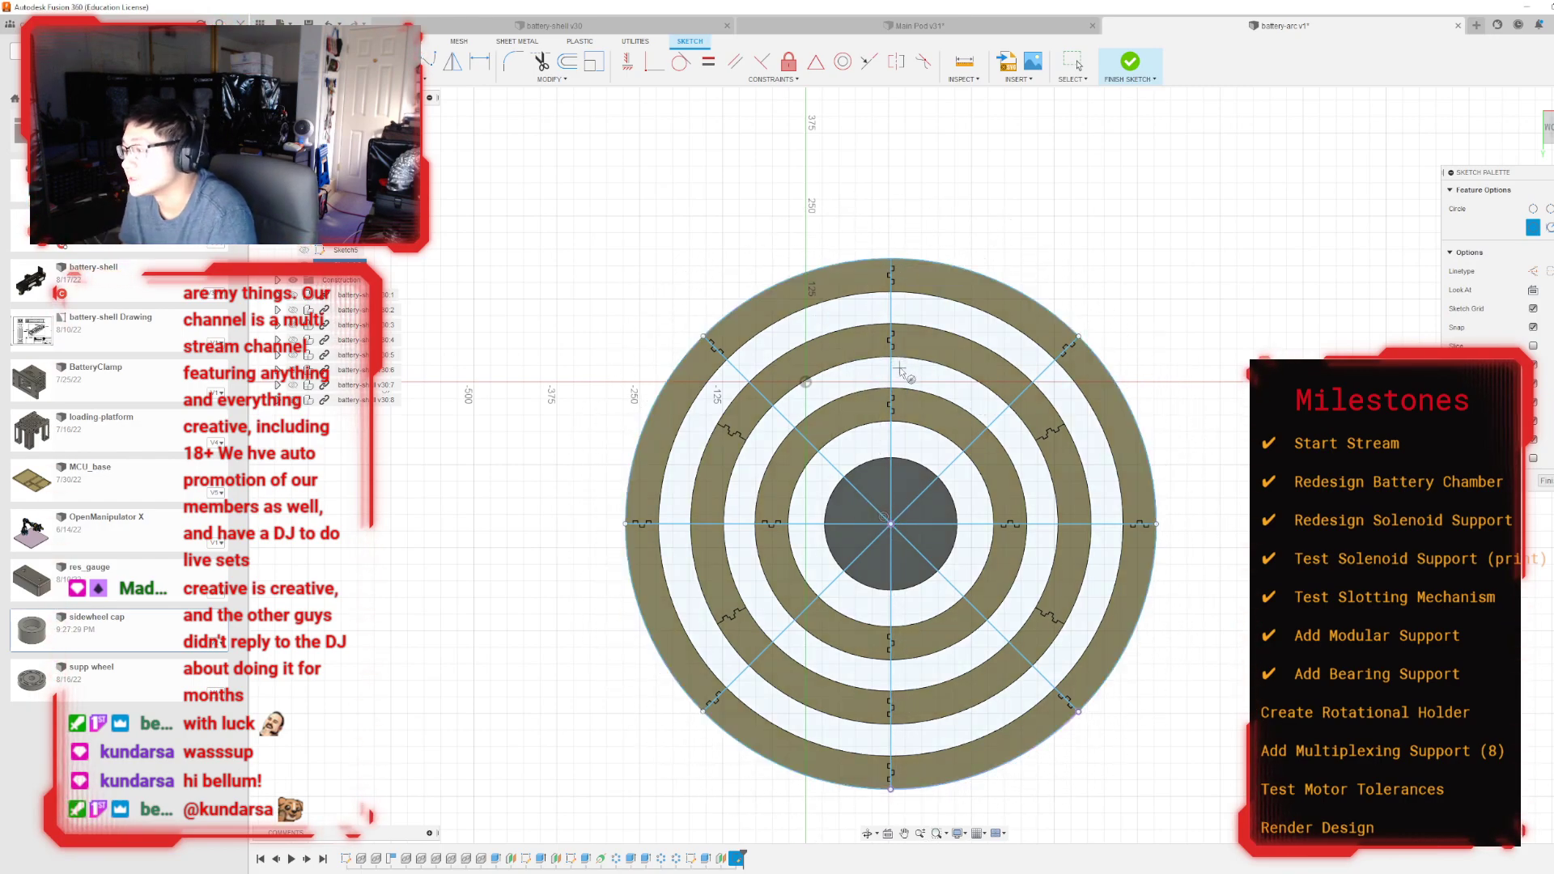
pyautogui.press('Escape')
pyautogui.scroll(-1, 567, 170)
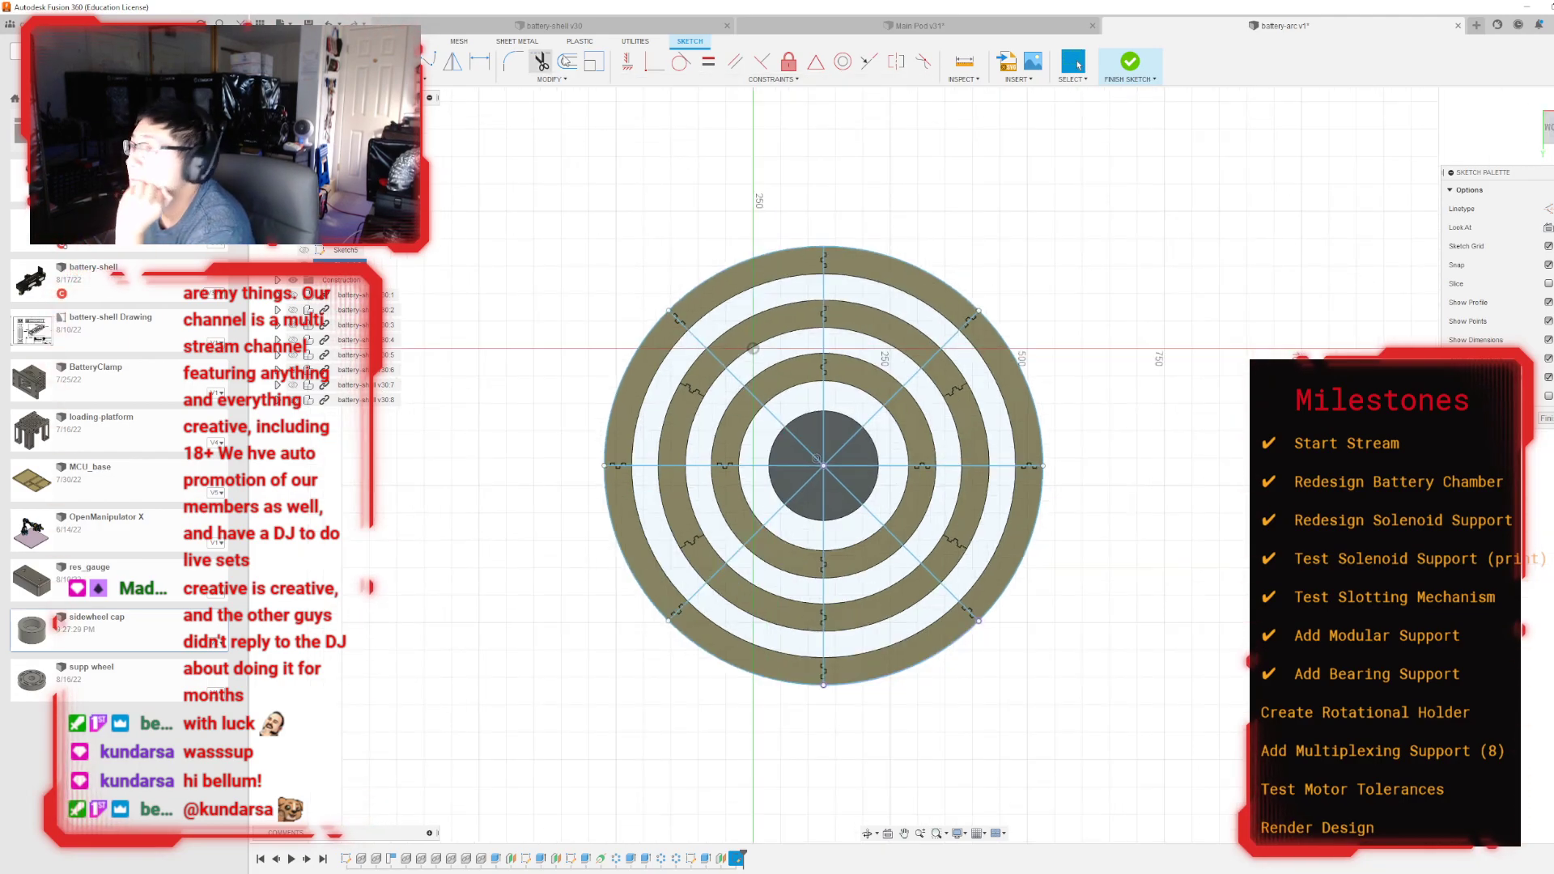
pyautogui.moveTo(530, 170); pyautogui.dragTo(1183, 716)
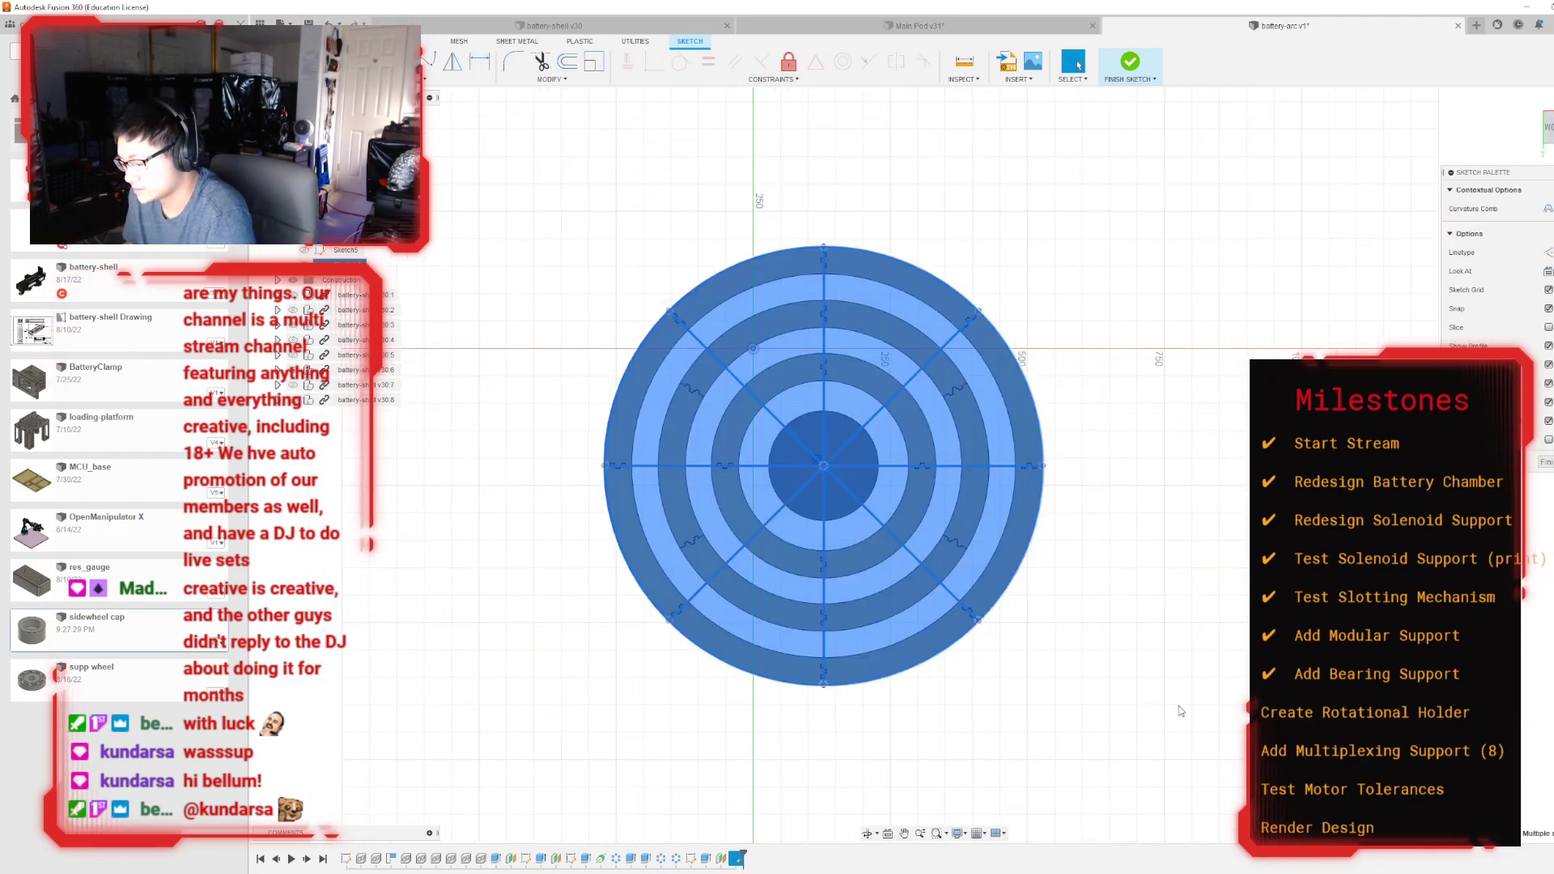
pyautogui.press('m')
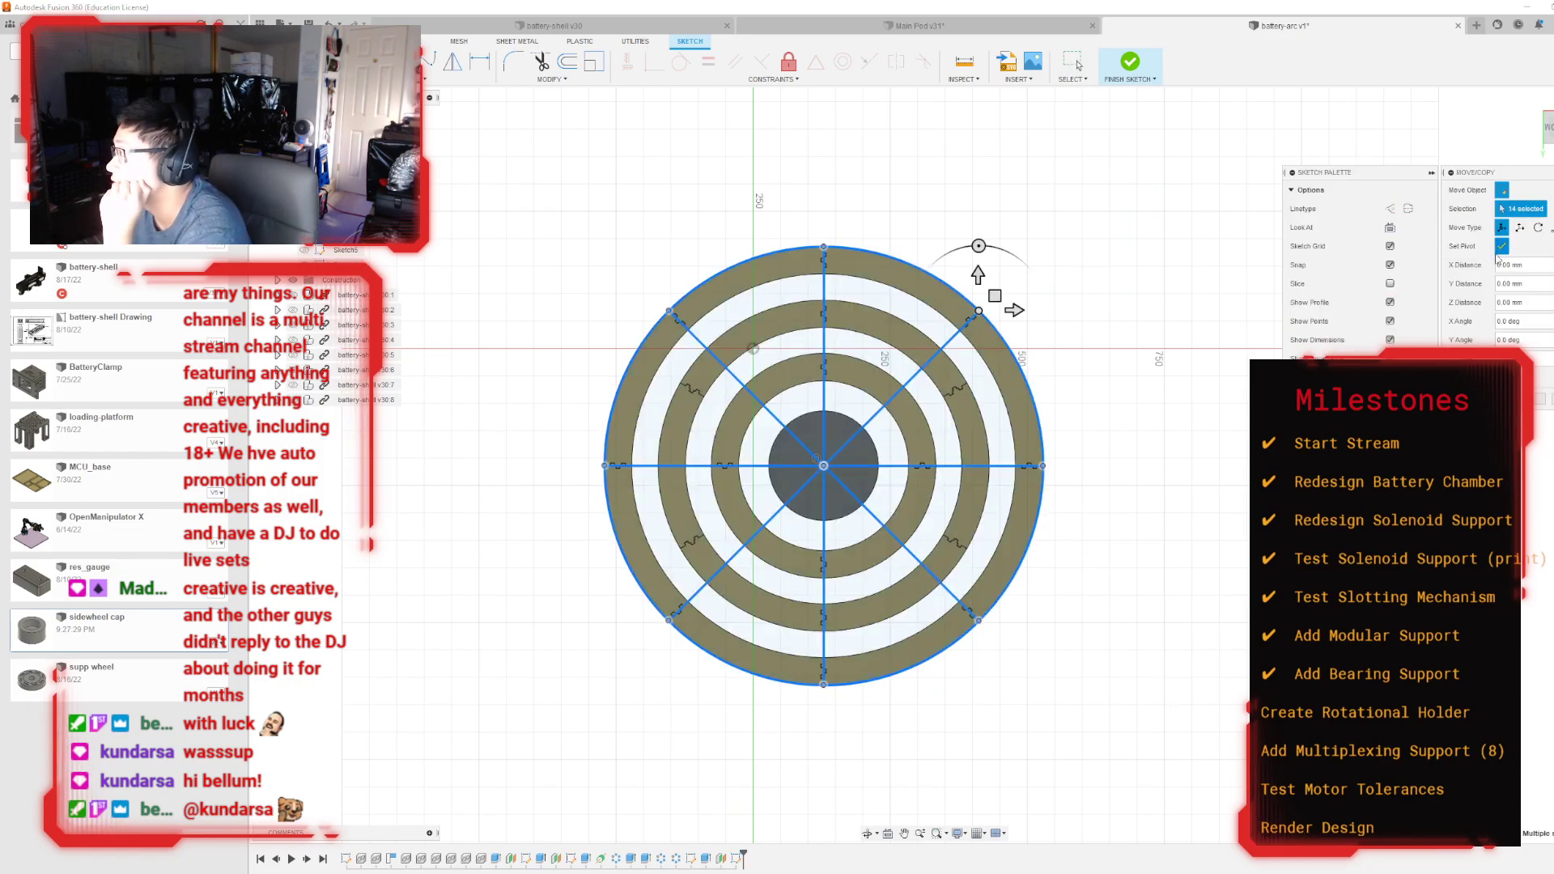
pyautogui.click(823, 465)
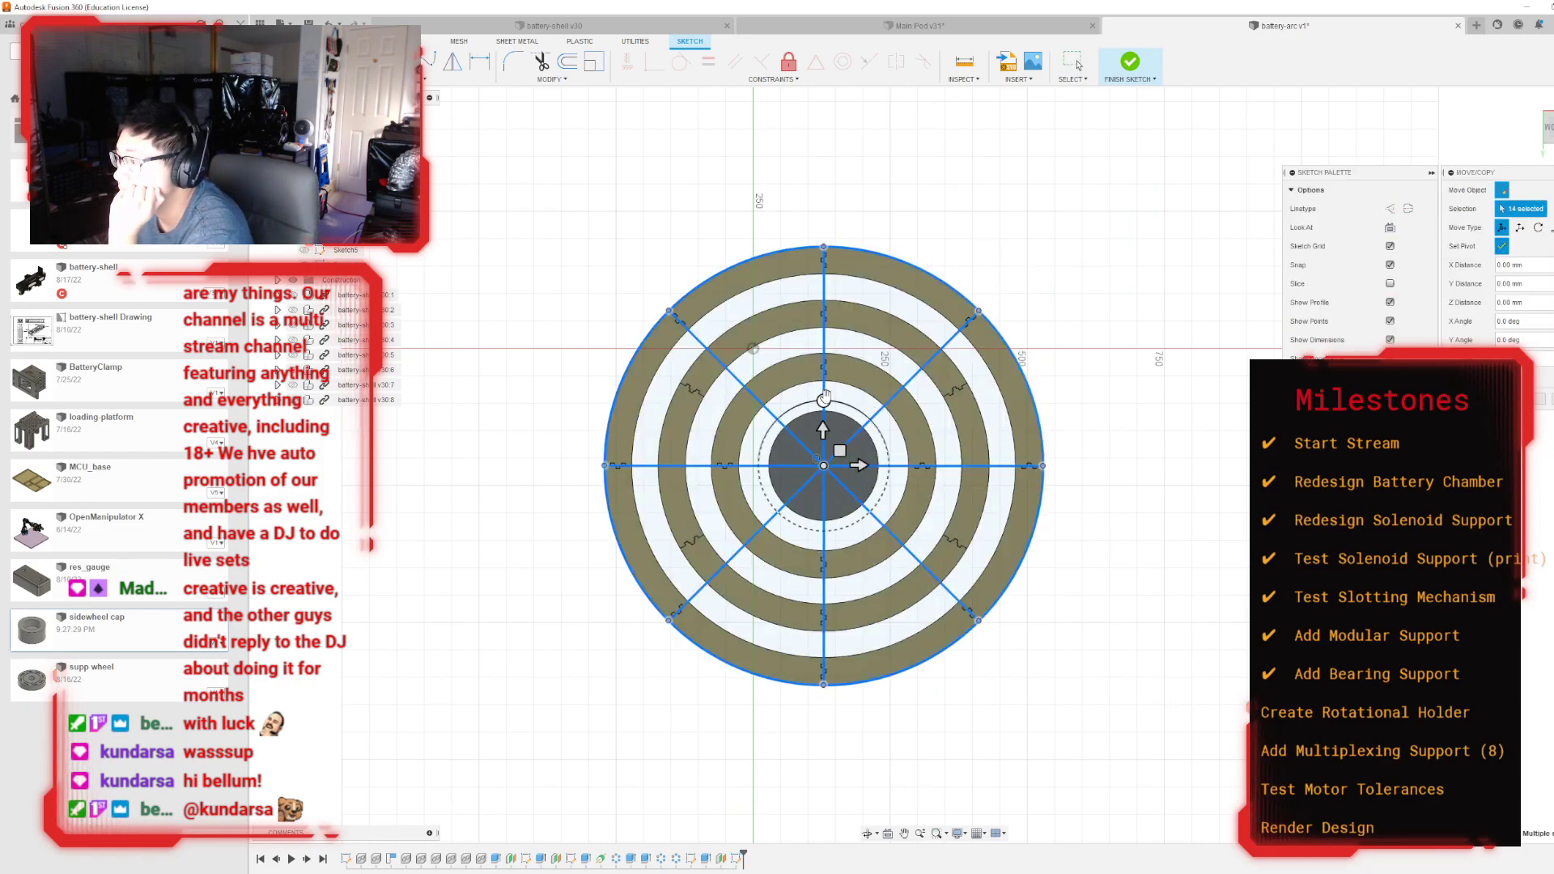
pyautogui.moveTo(823, 399); pyautogui.dragTo(866, 415)
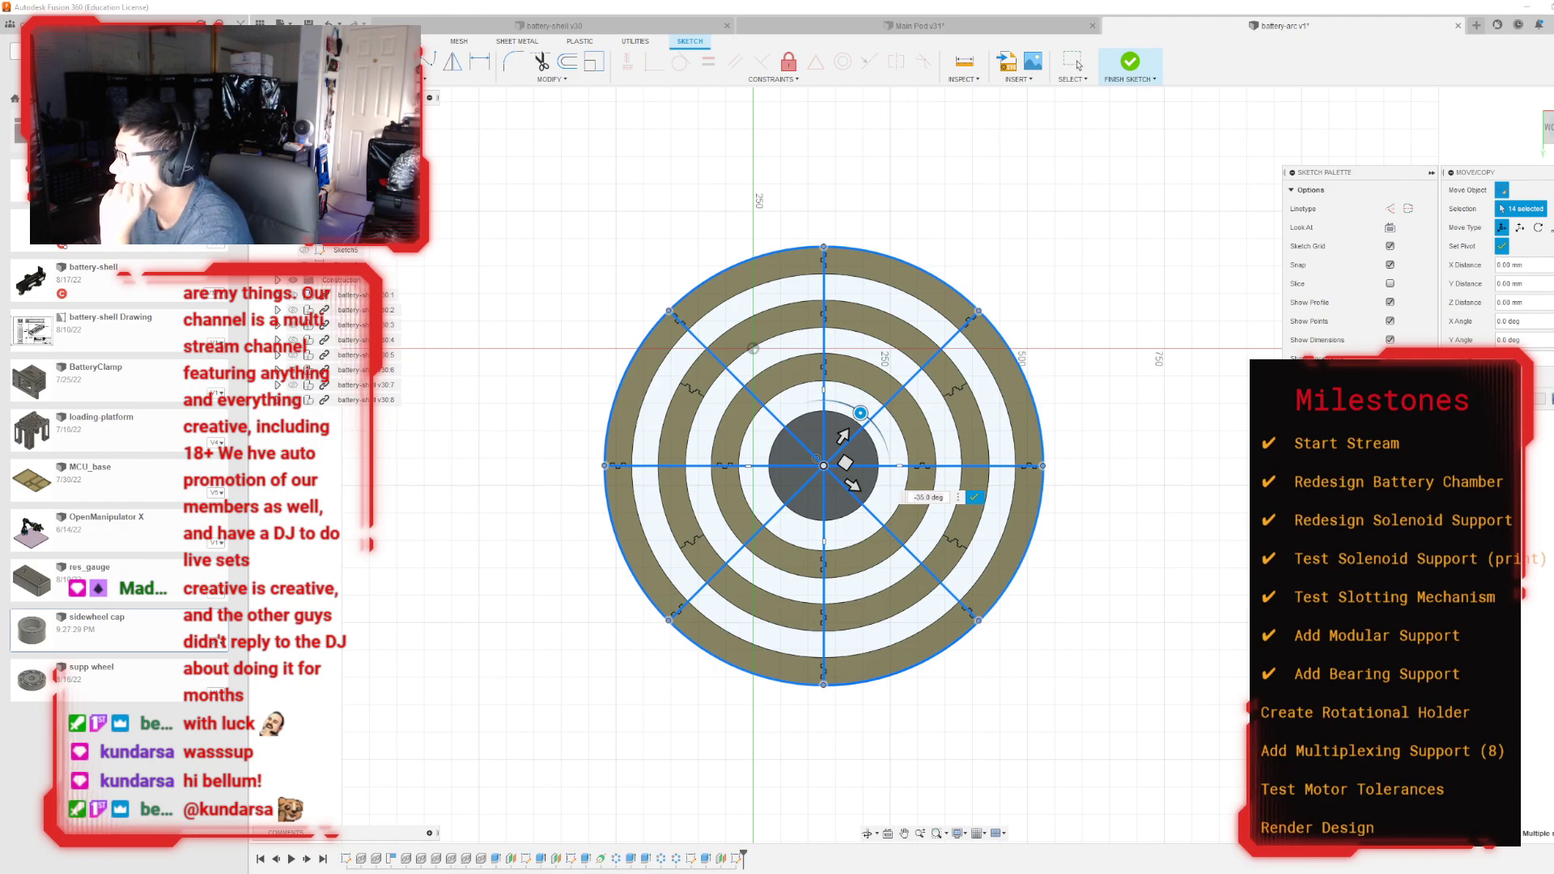
pyautogui.press('Escape')
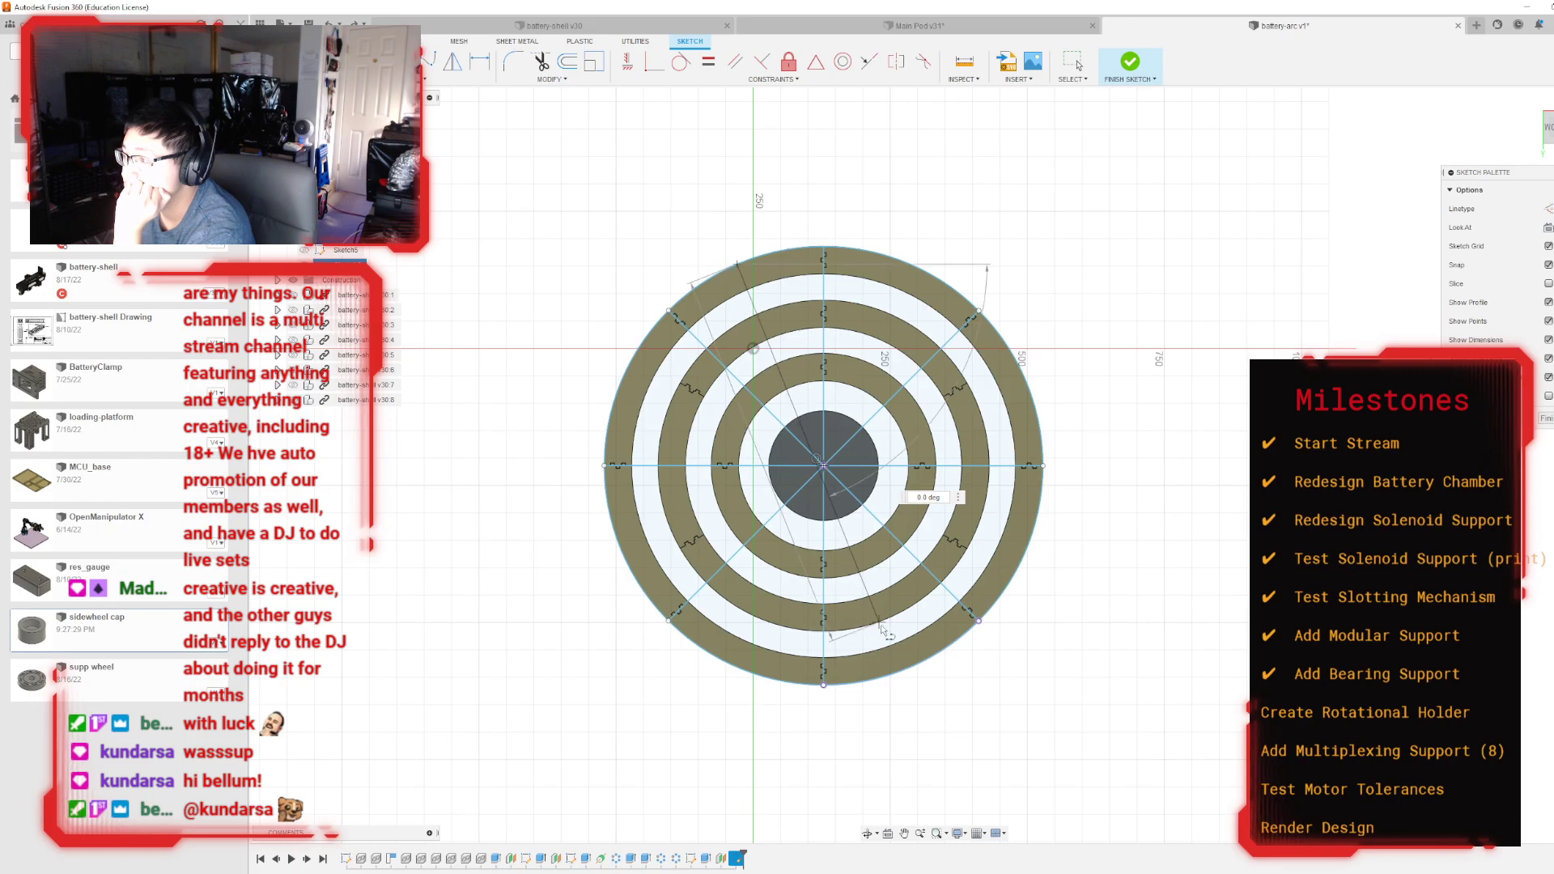
pyautogui.click(738, 263)
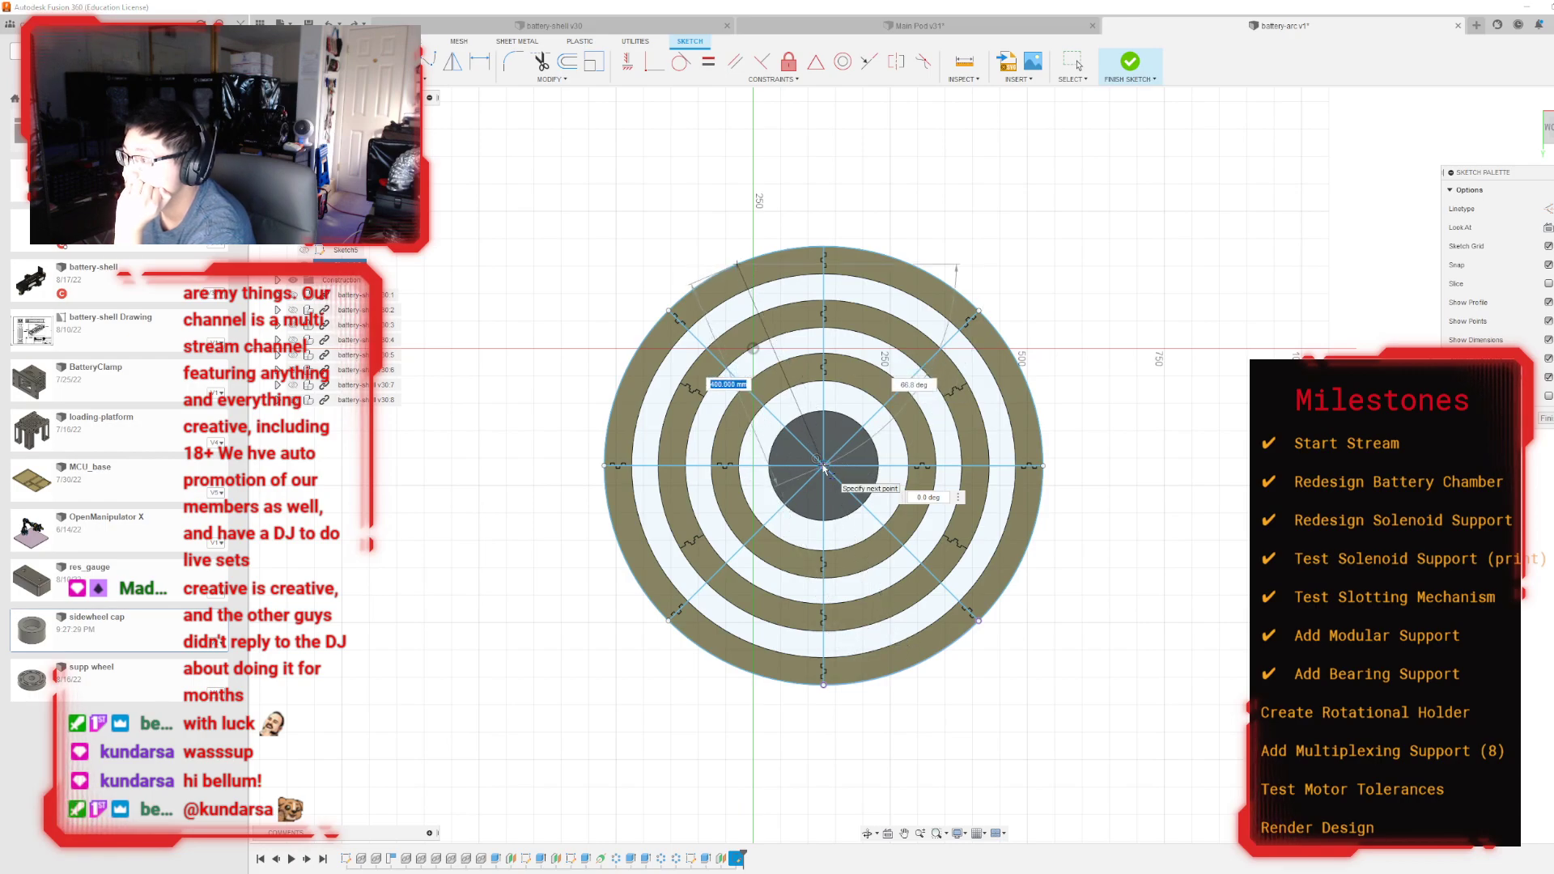
pyautogui.press('Escape')
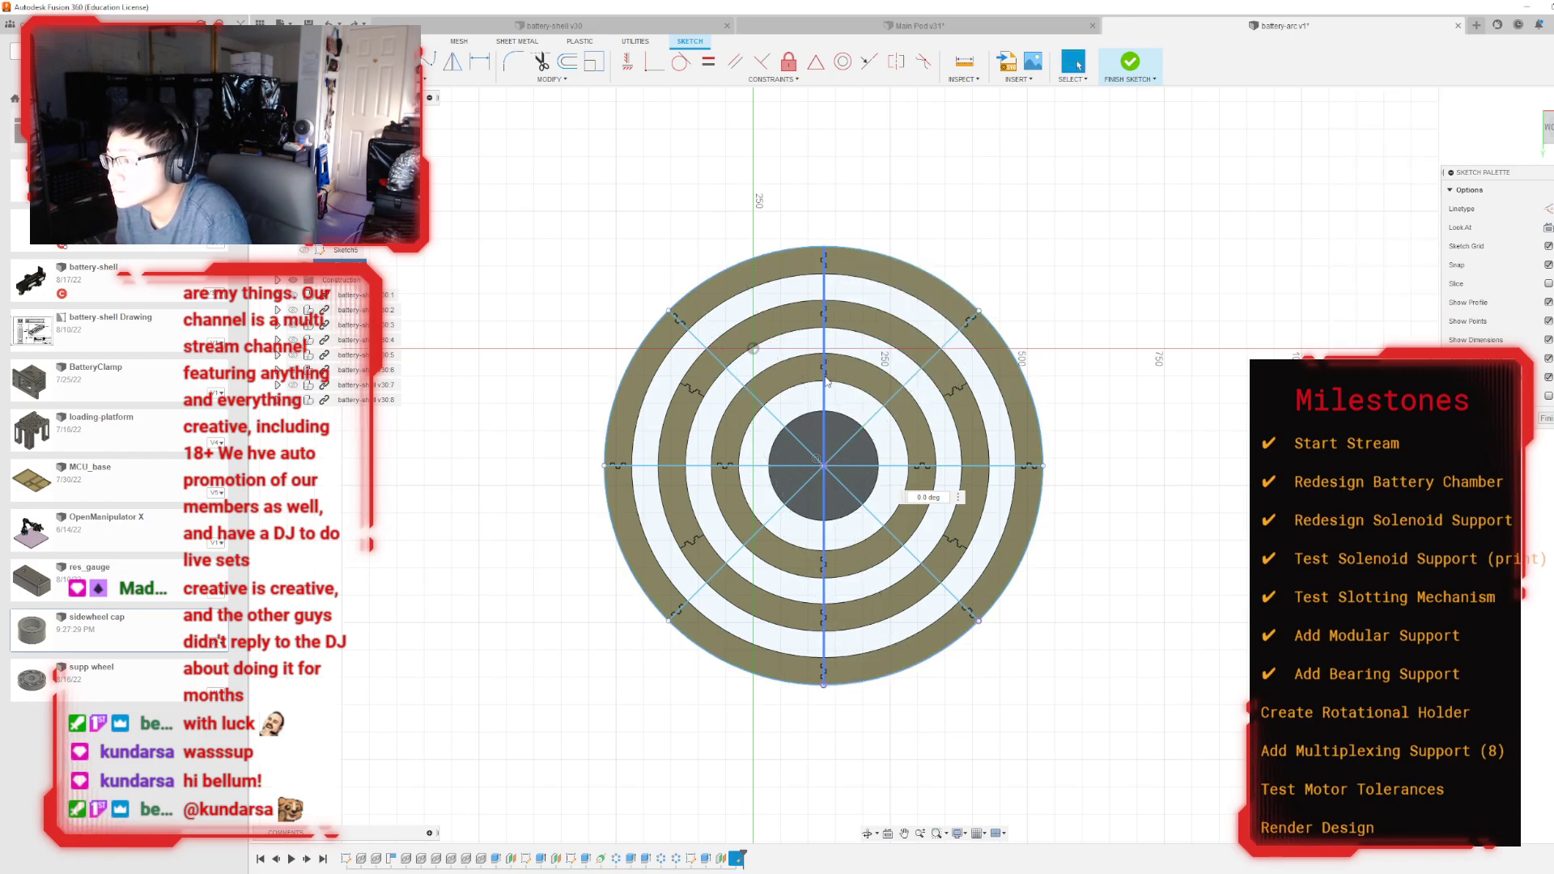
# Step: Delete the vertical, both diagonal and the horizontal spoke lines inside the circle
pyautogui.press('Delete')
pyautogui.click(854, 435)
pyautogui.press('Delete')
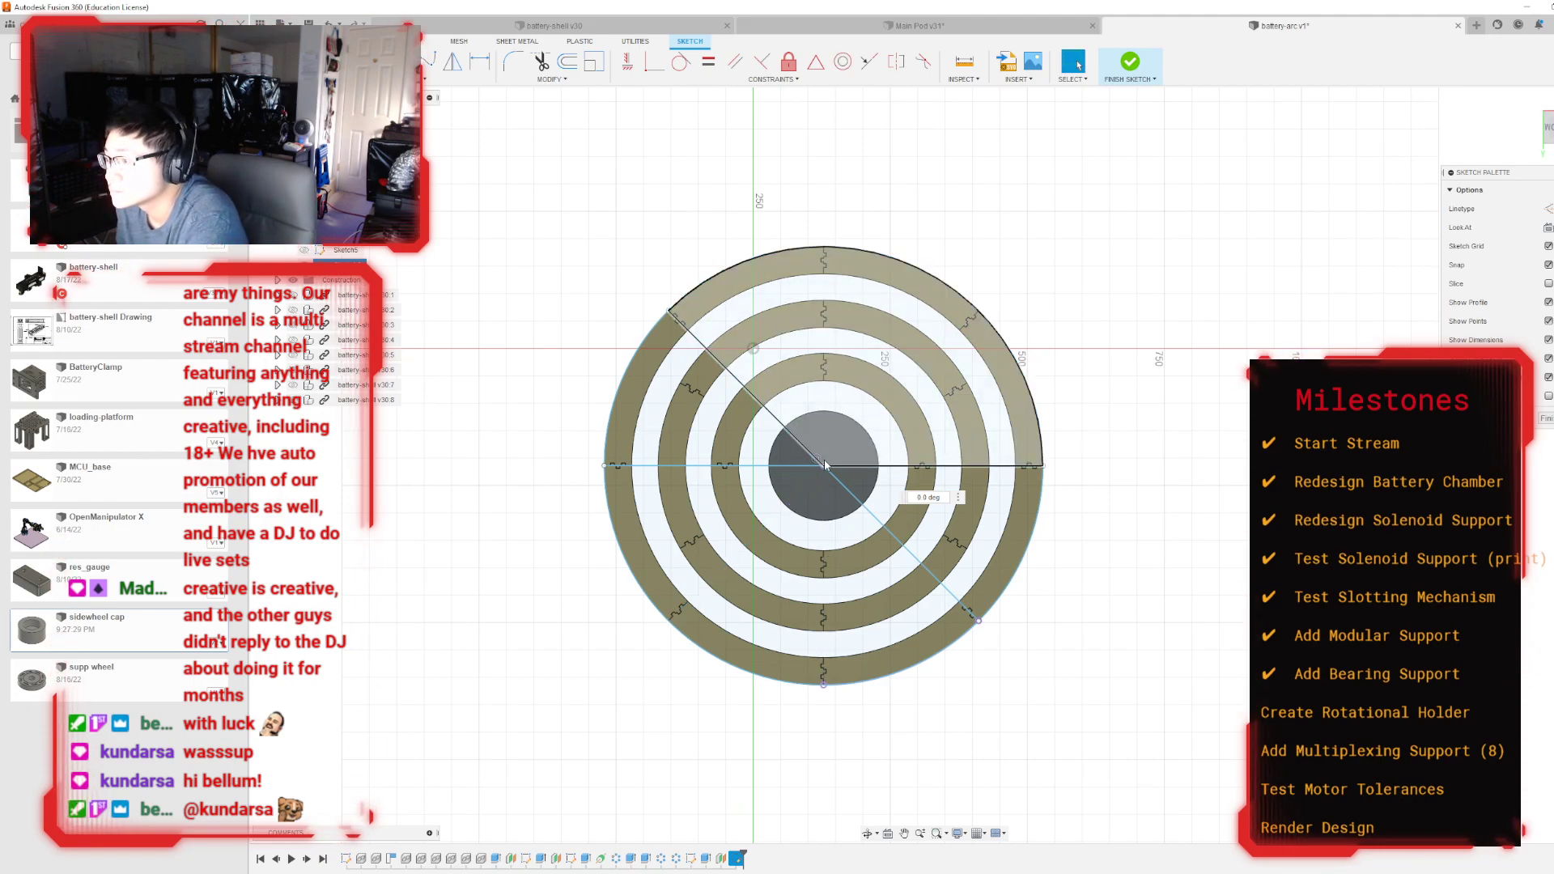
pyautogui.click(817, 459)
pyautogui.press('Delete')
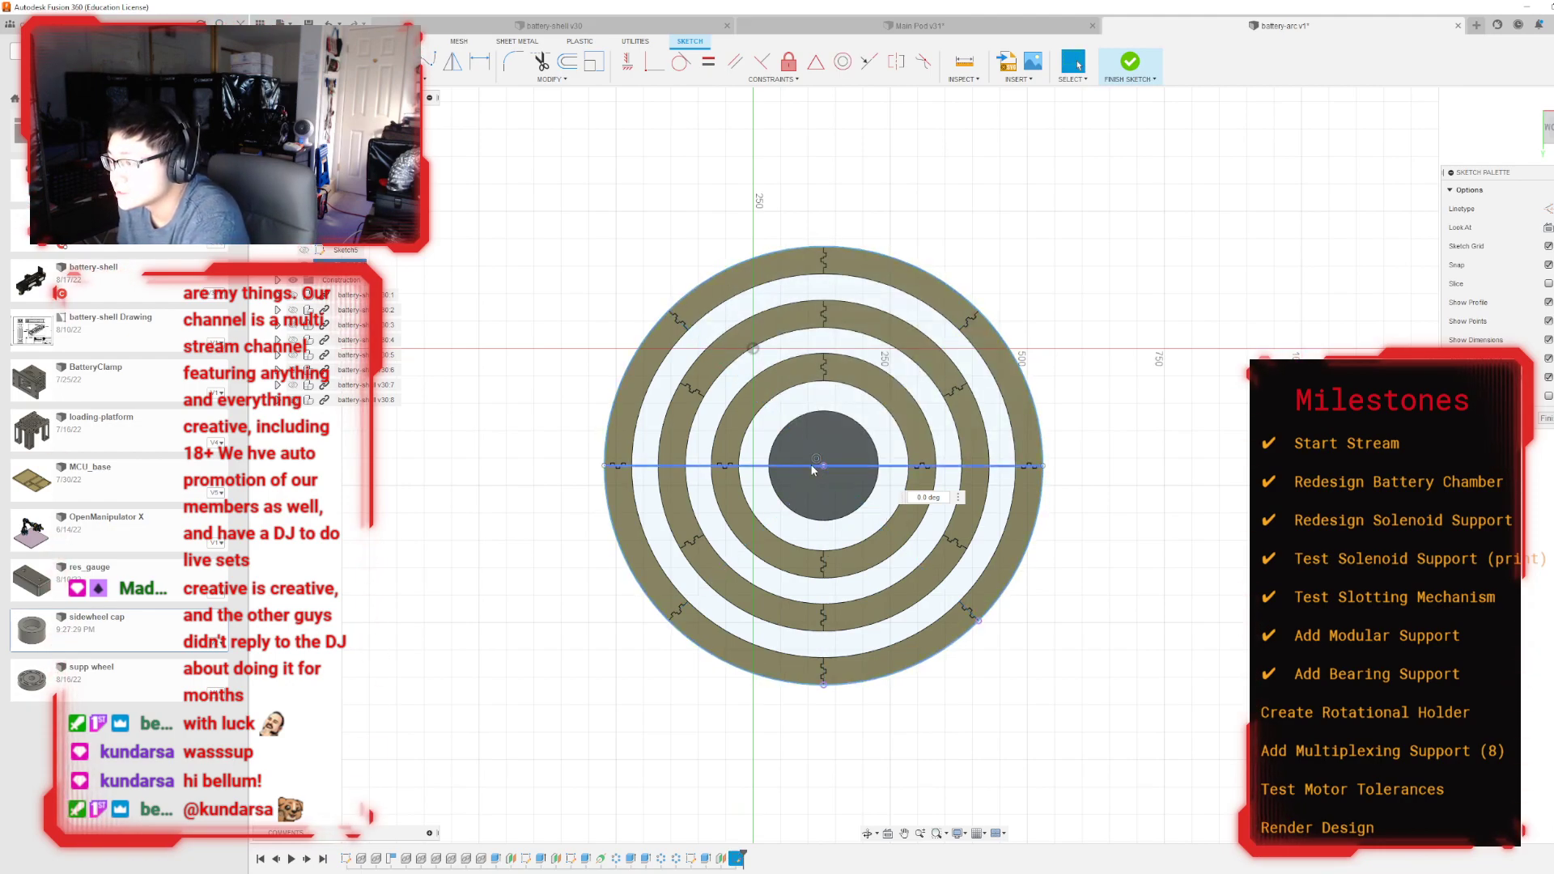
pyautogui.click(815, 465)
pyautogui.press('Delete')
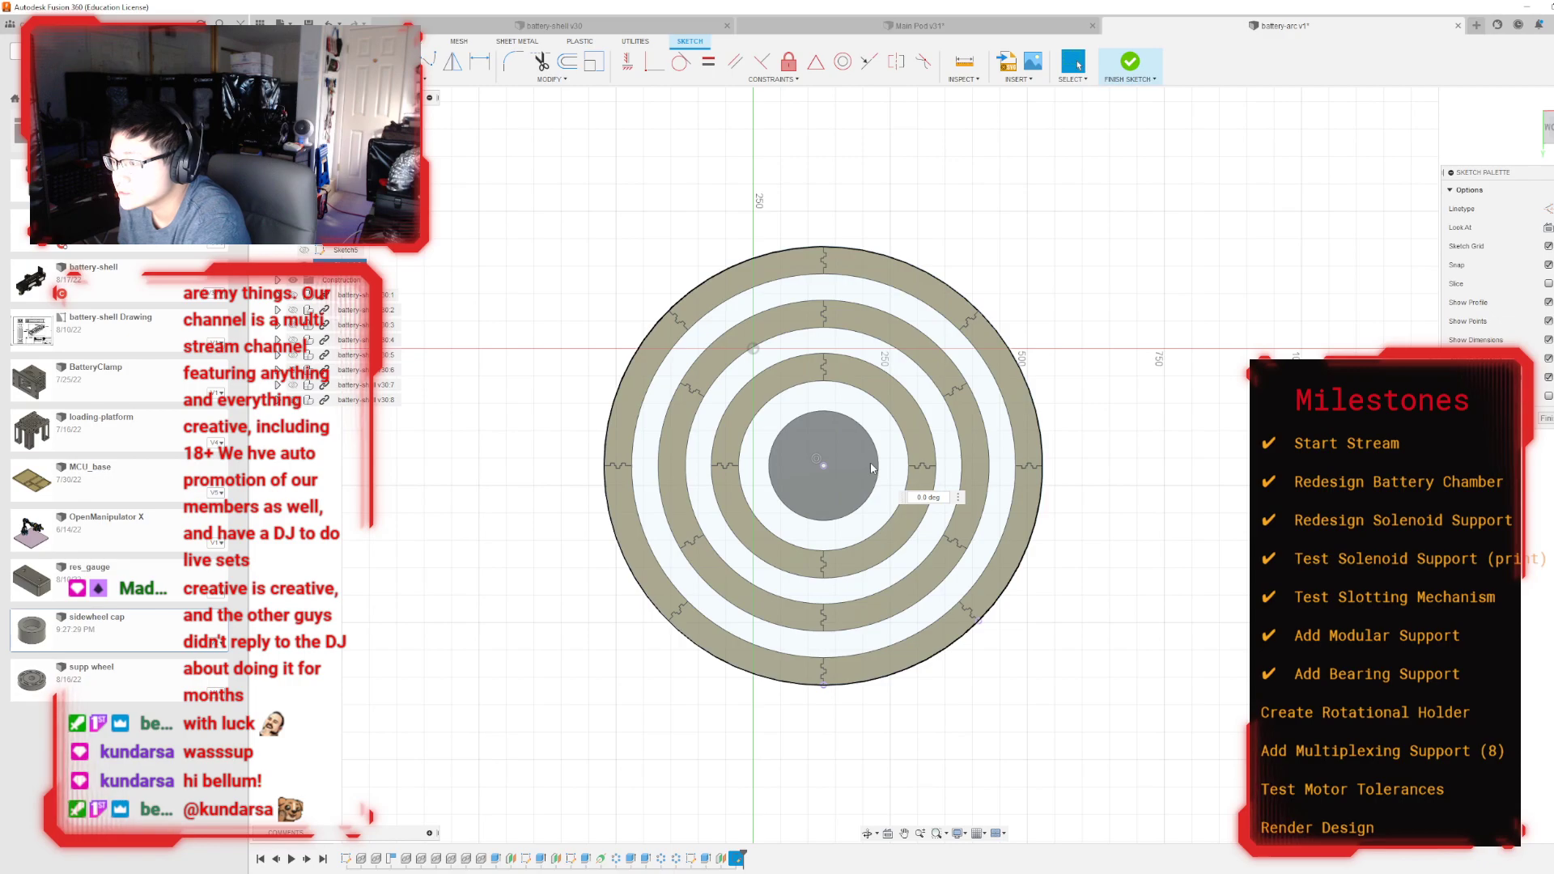
# Step: Undo the deletion of all four spoke lines
pyautogui.hotkey('ctrl', 'z')
pyautogui.hotkey('ctrl', 'z')
pyautogui.hotkey('ctrl', 'z')
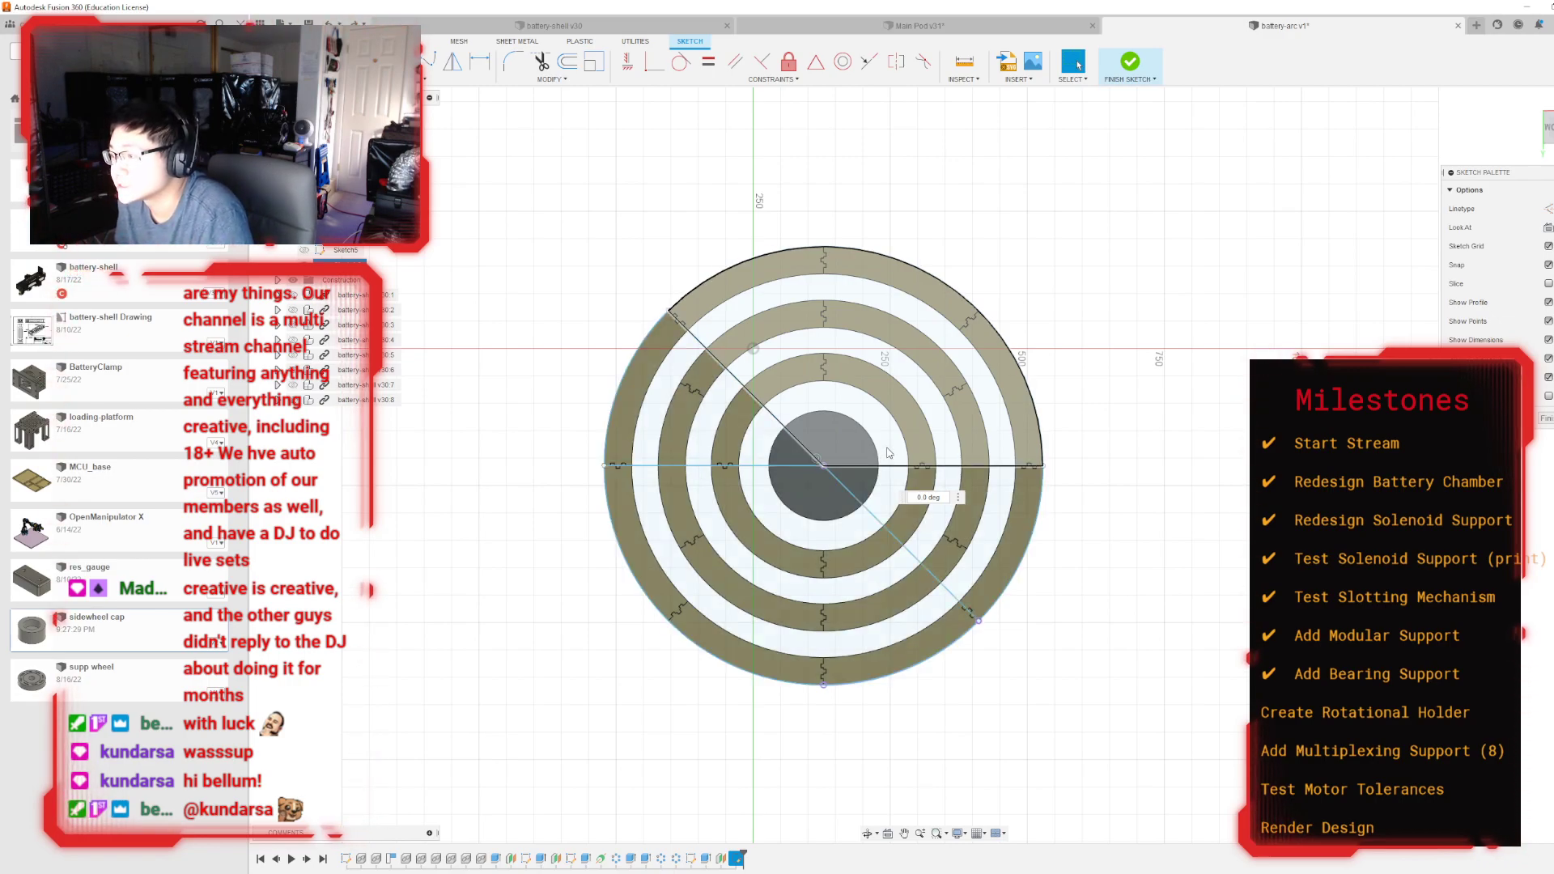
pyautogui.hotkey('ctrl', 'z')
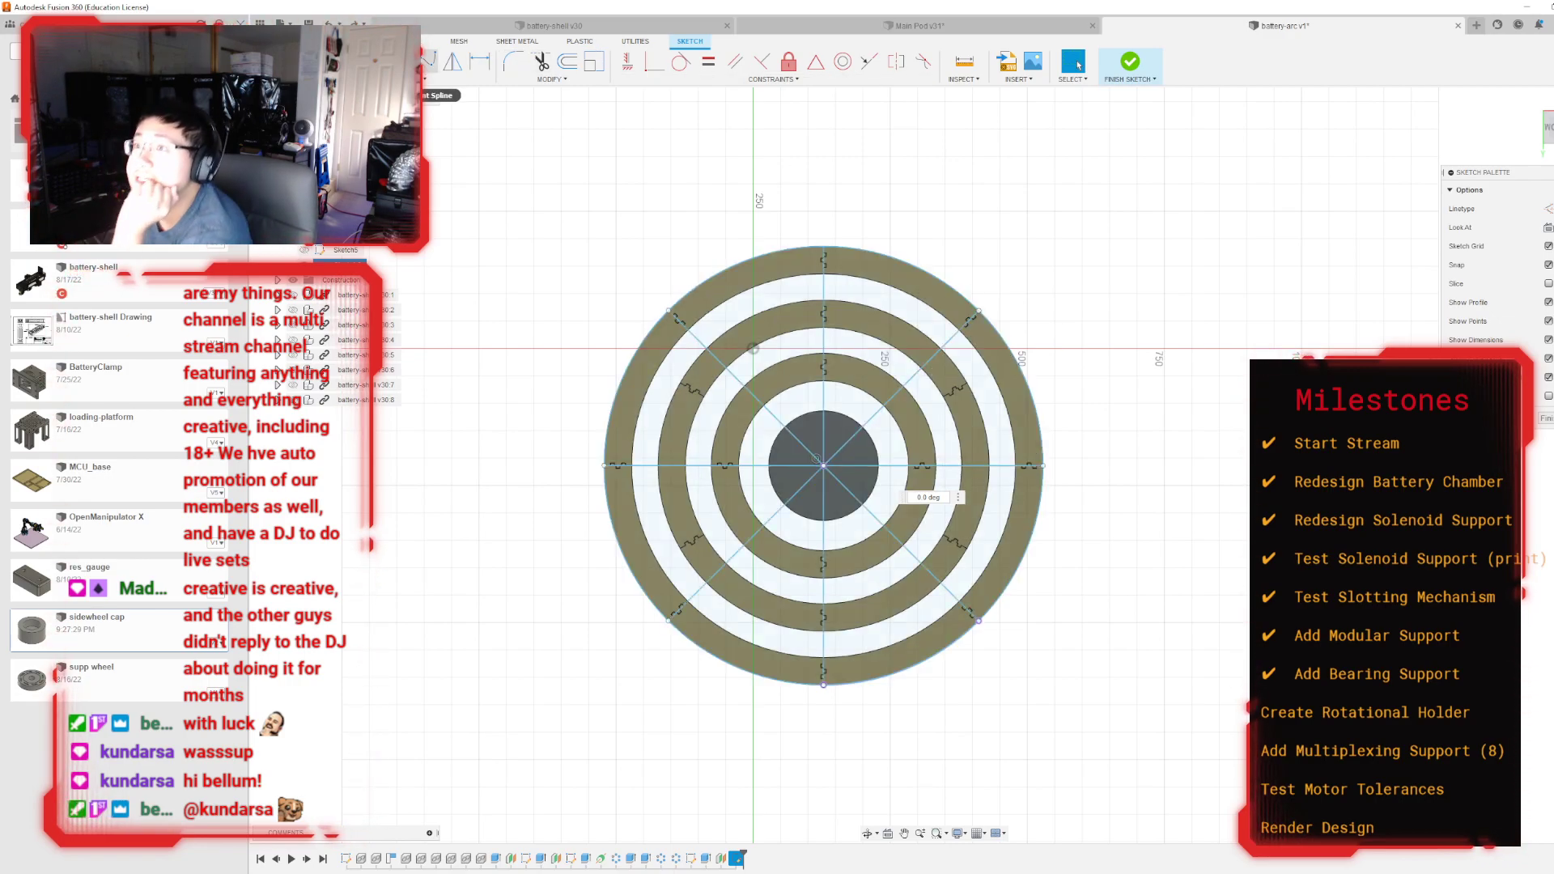
# Step: Offset the vertical spoke line 10 mm toward its left side in the sketch
pyautogui.click(568, 64)
pyautogui.click(827, 296)
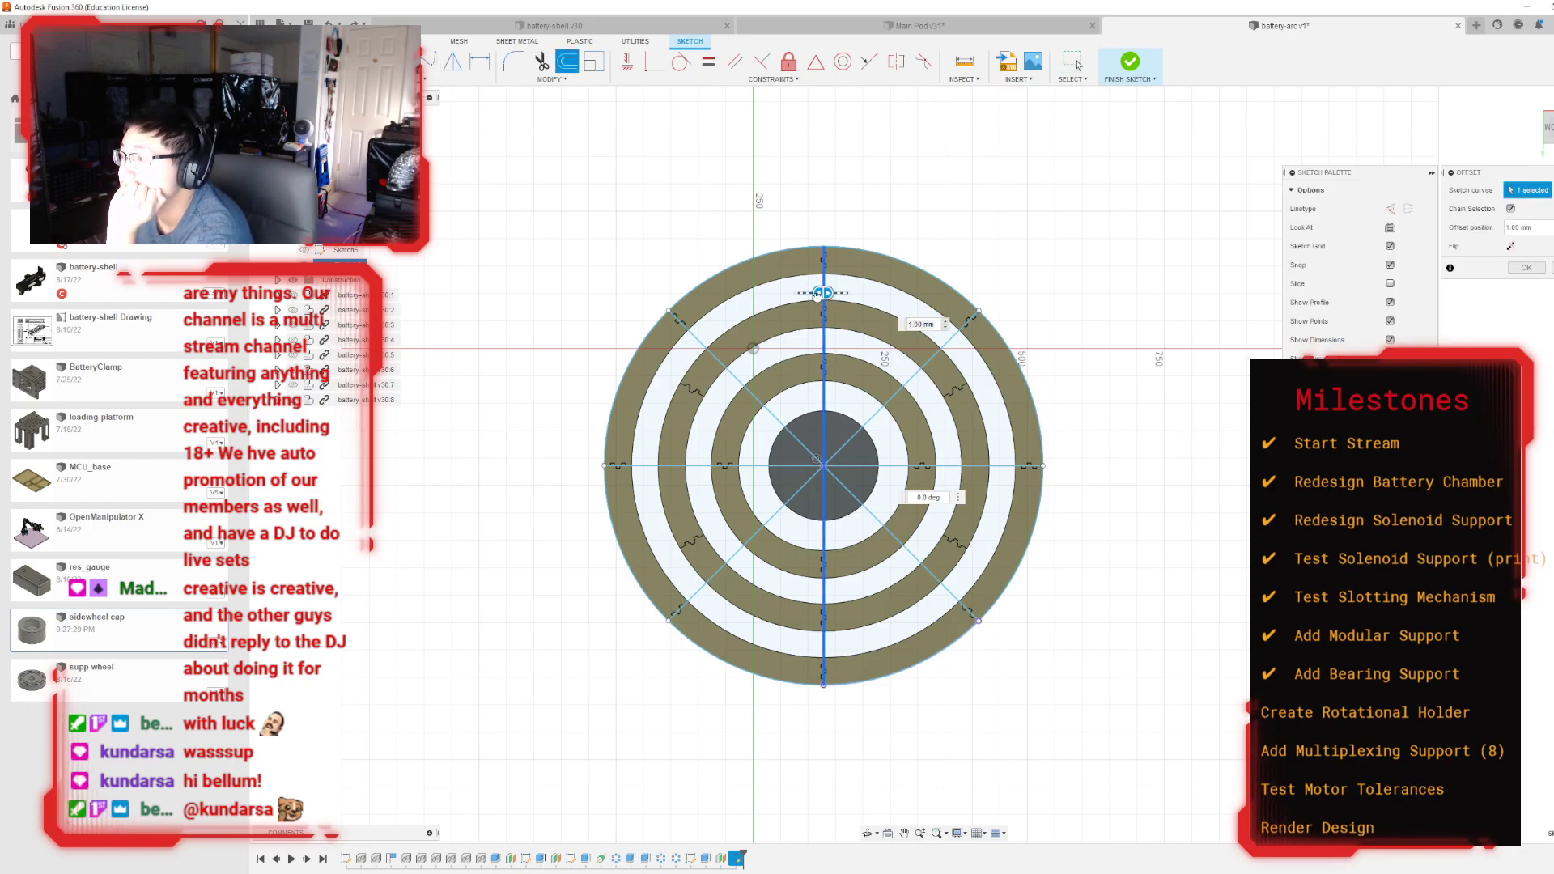
pyautogui.moveTo(818, 295); pyautogui.dragTo(846, 307)
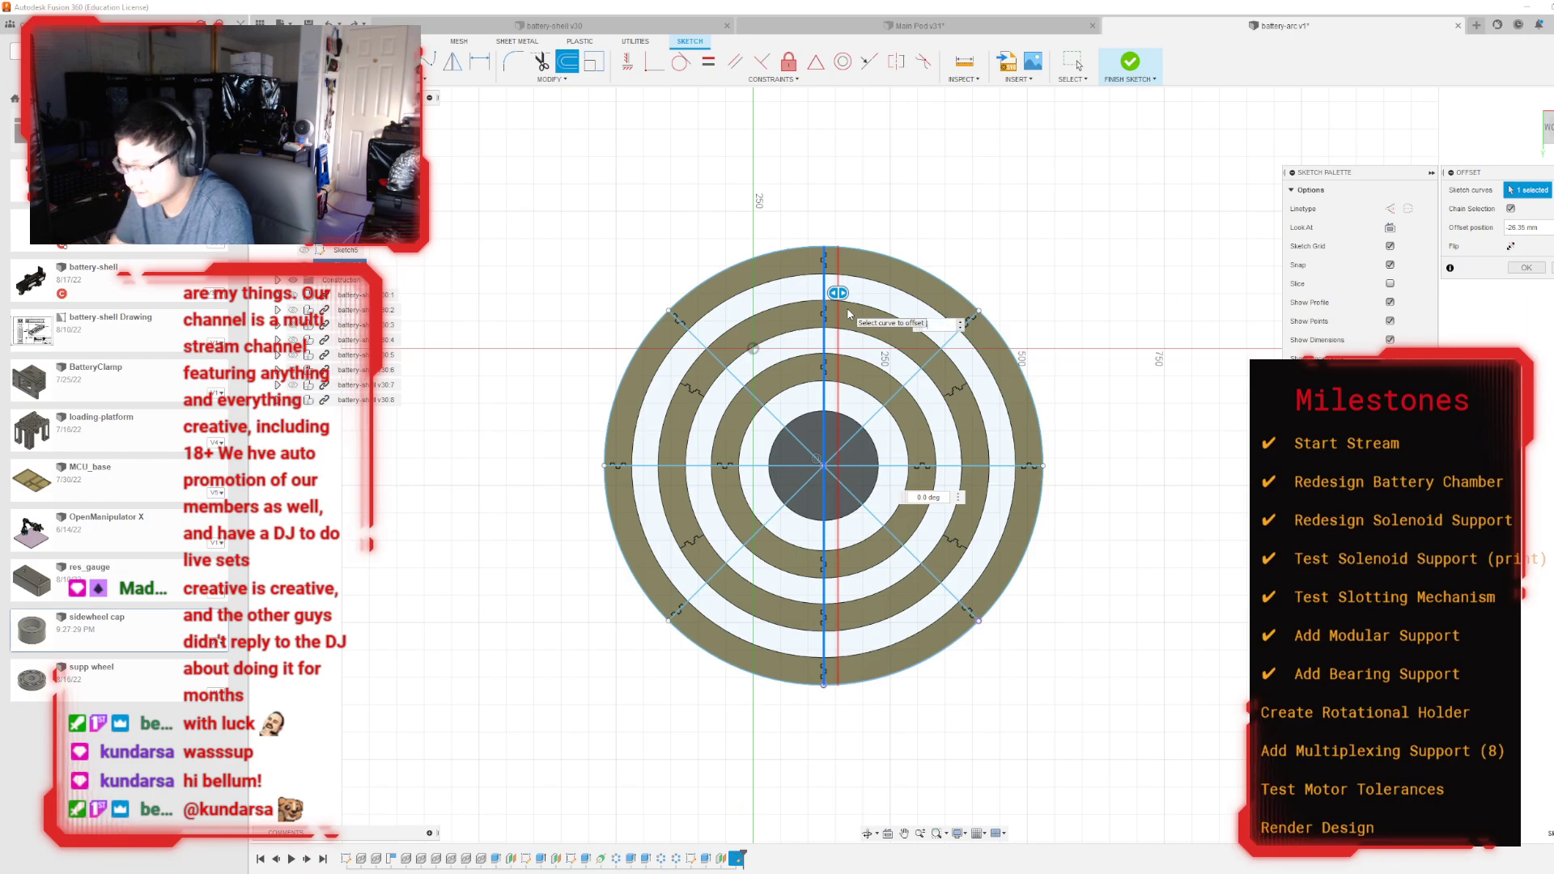
pyautogui.write('5')
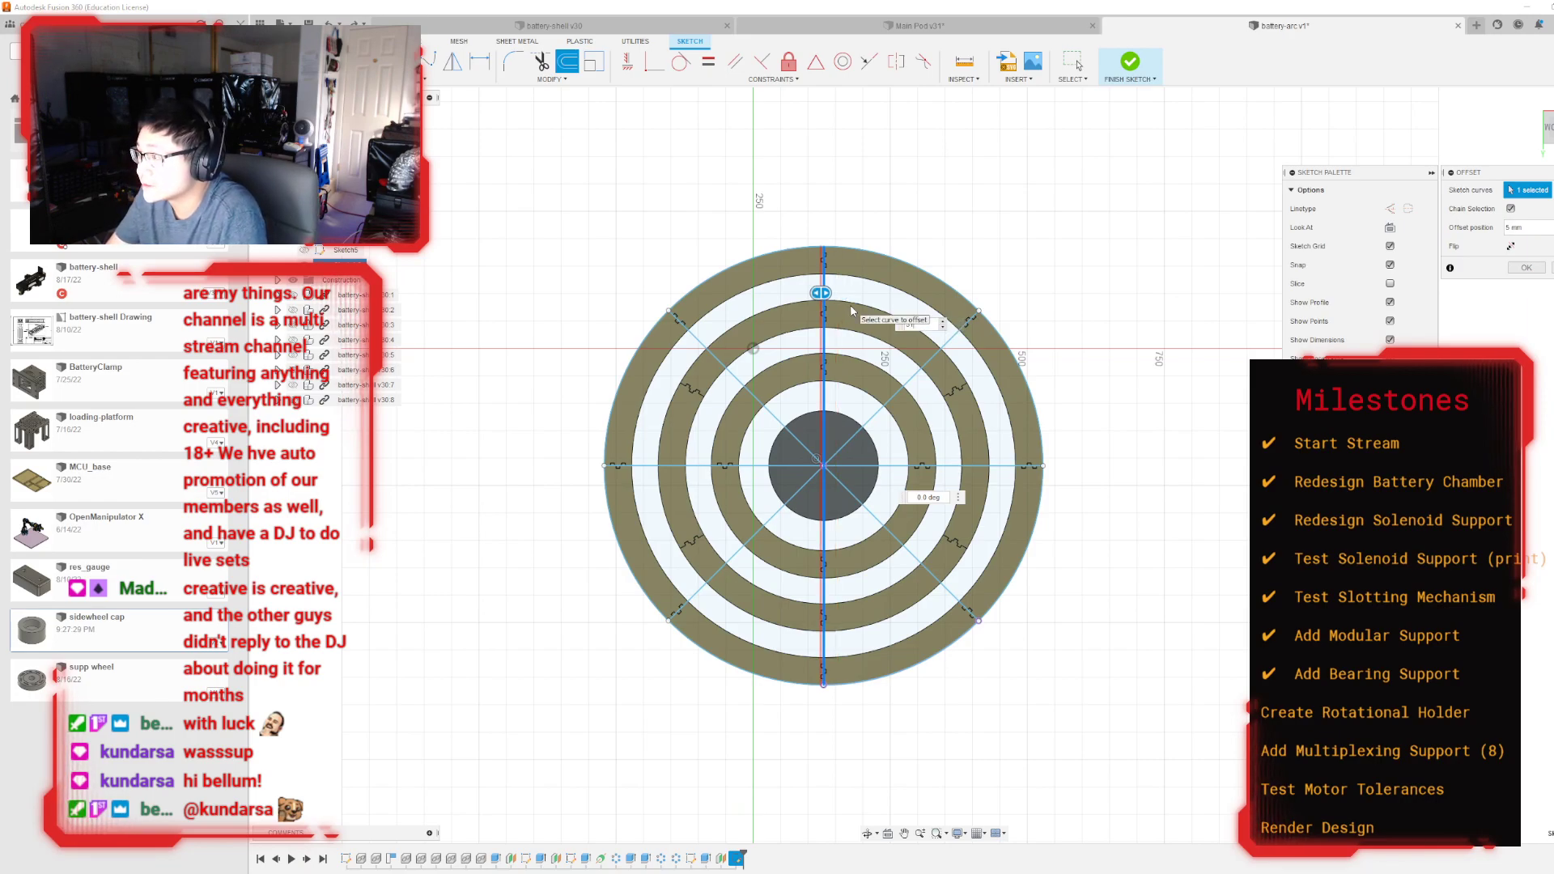
pyautogui.scroll(5, 811, 232)
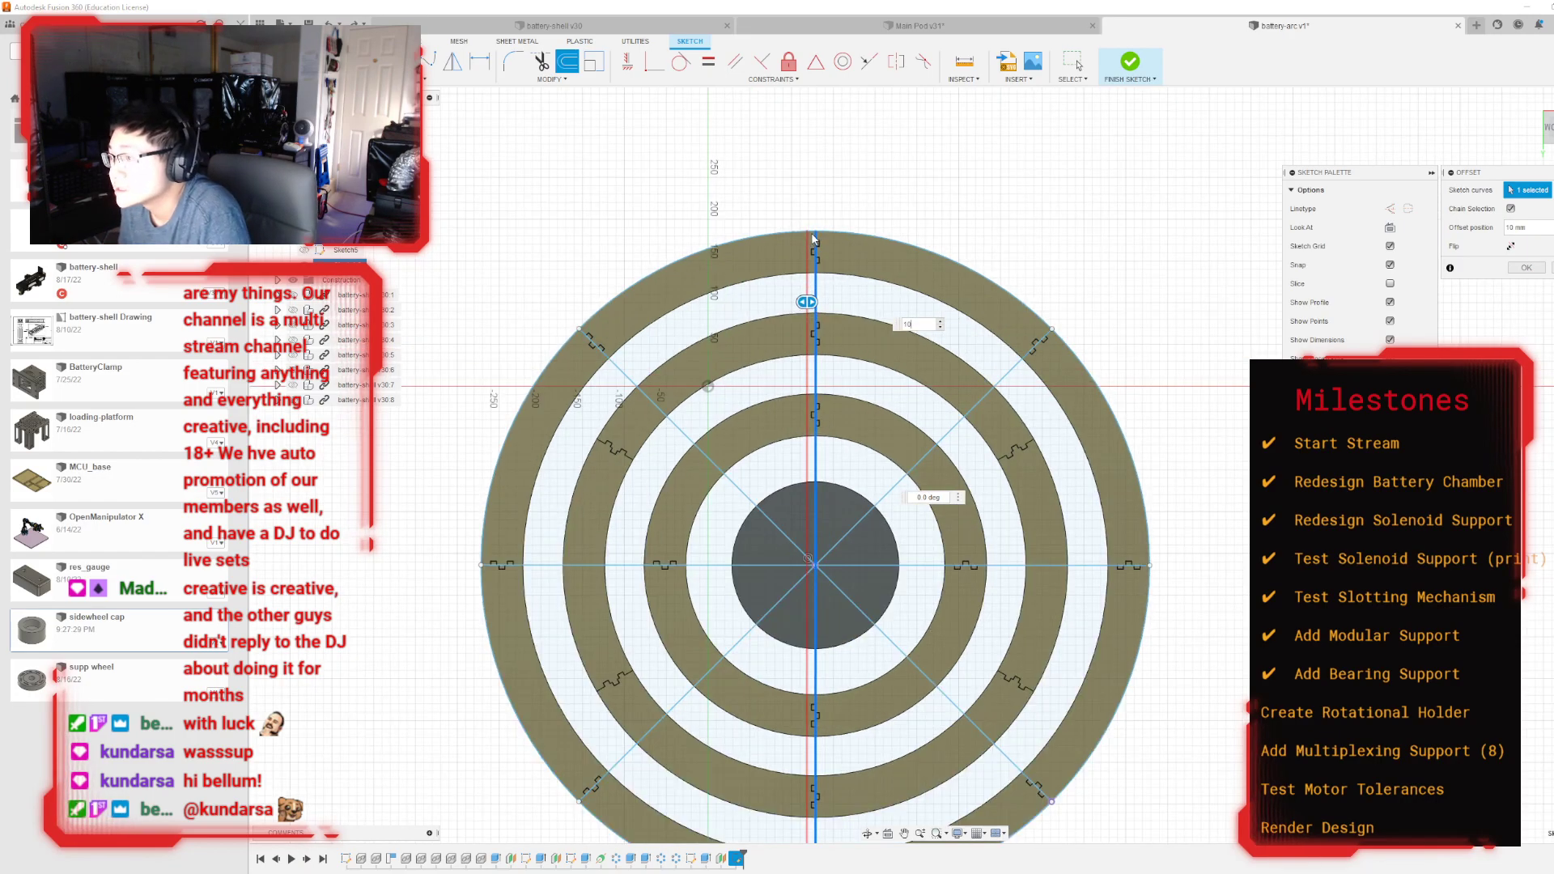
pyautogui.scroll(2, 814, 241)
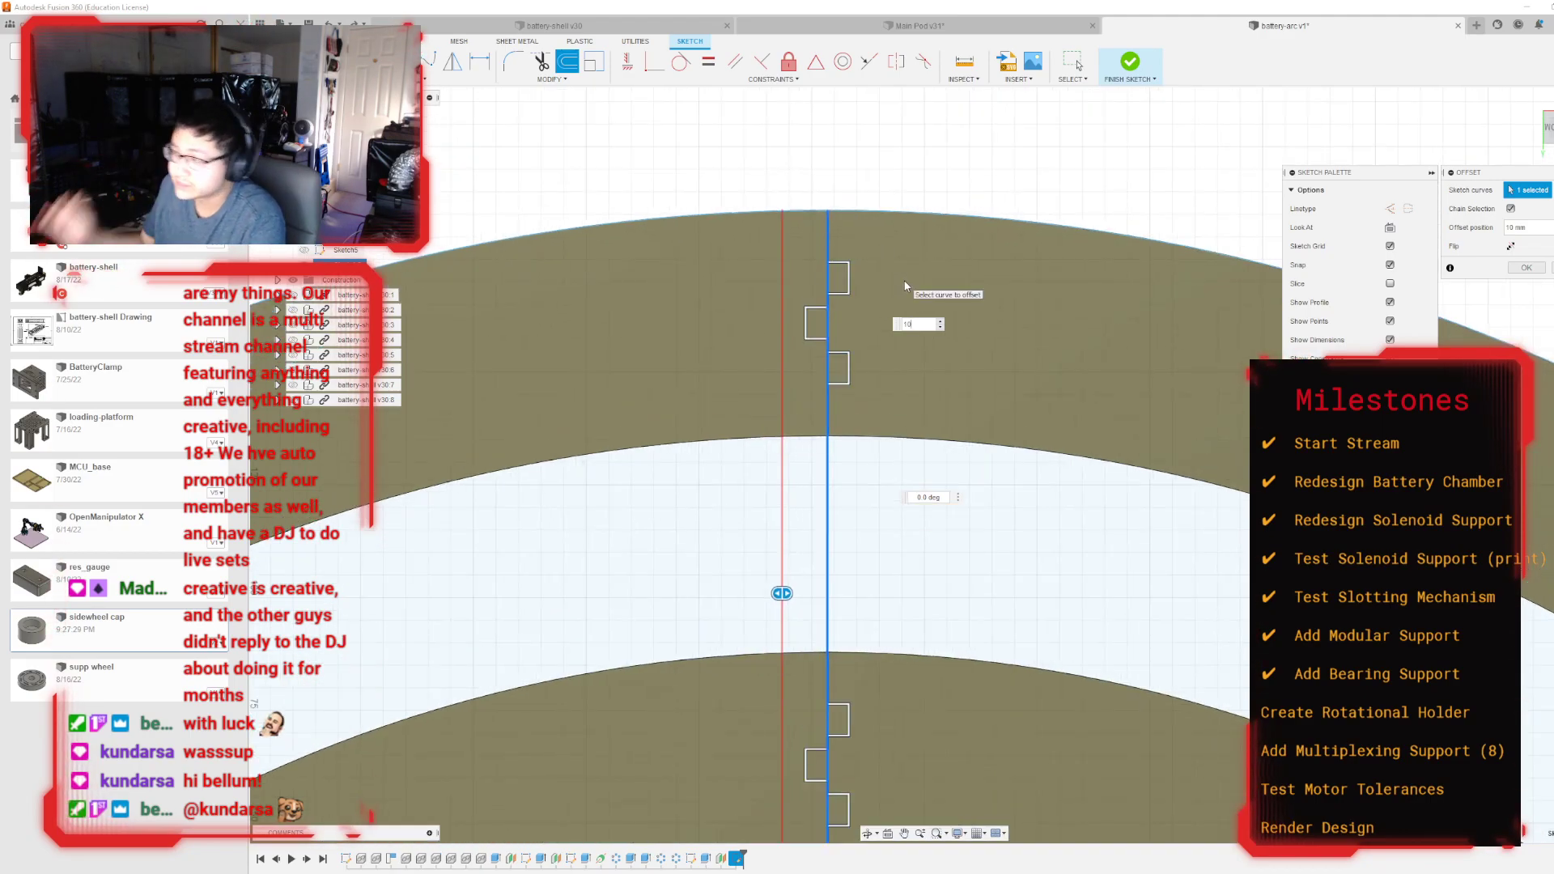
pyautogui.scroll(4, 901, 280)
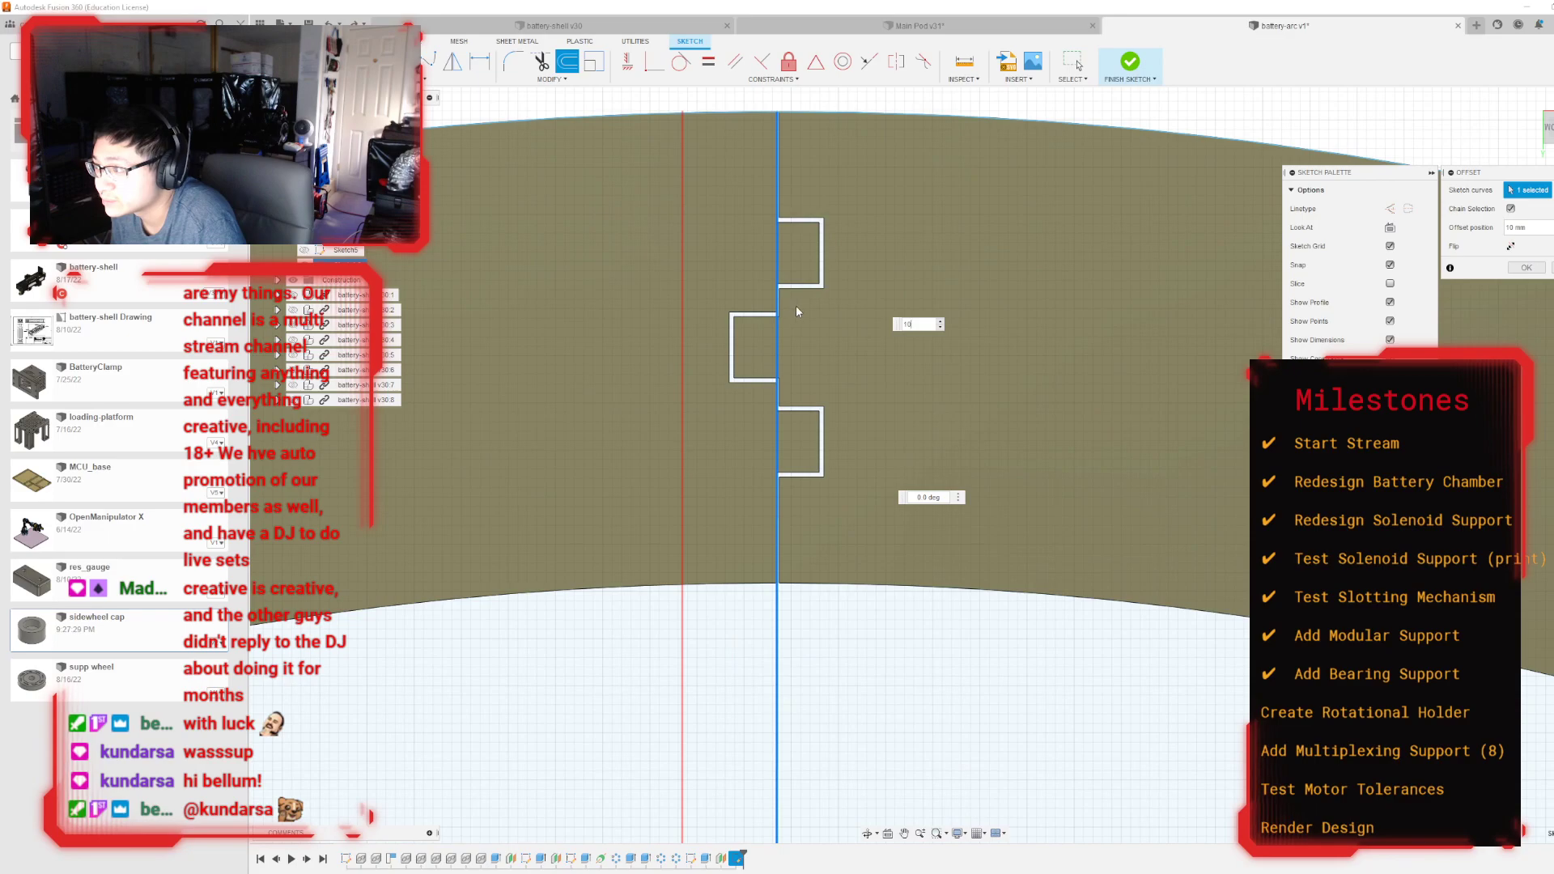
pyautogui.scroll(-5, 795, 312)
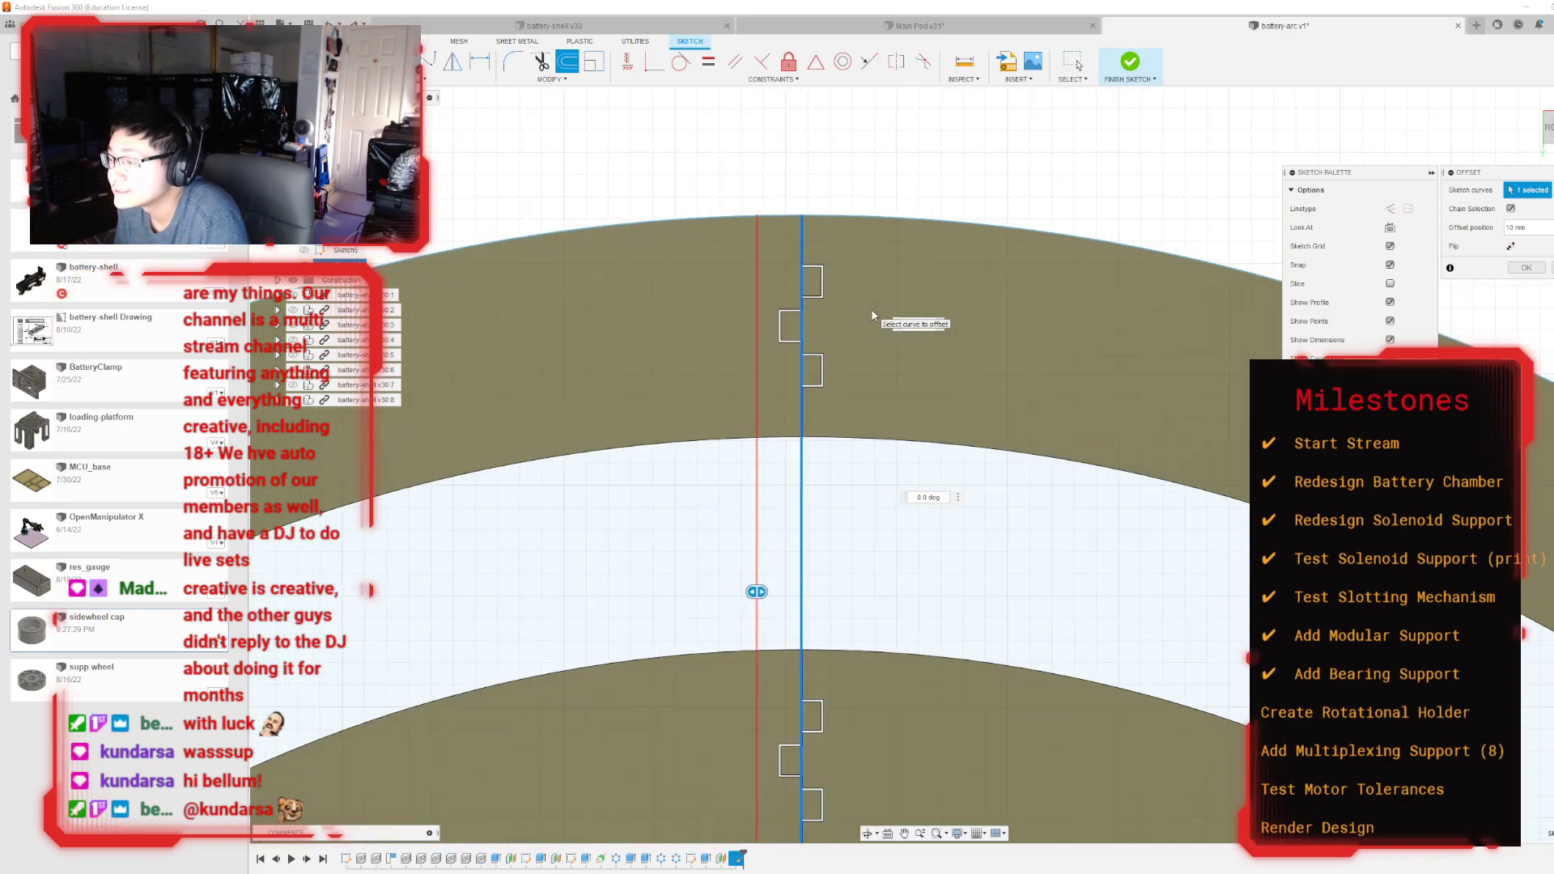
pyautogui.scroll(7, 750, 220)
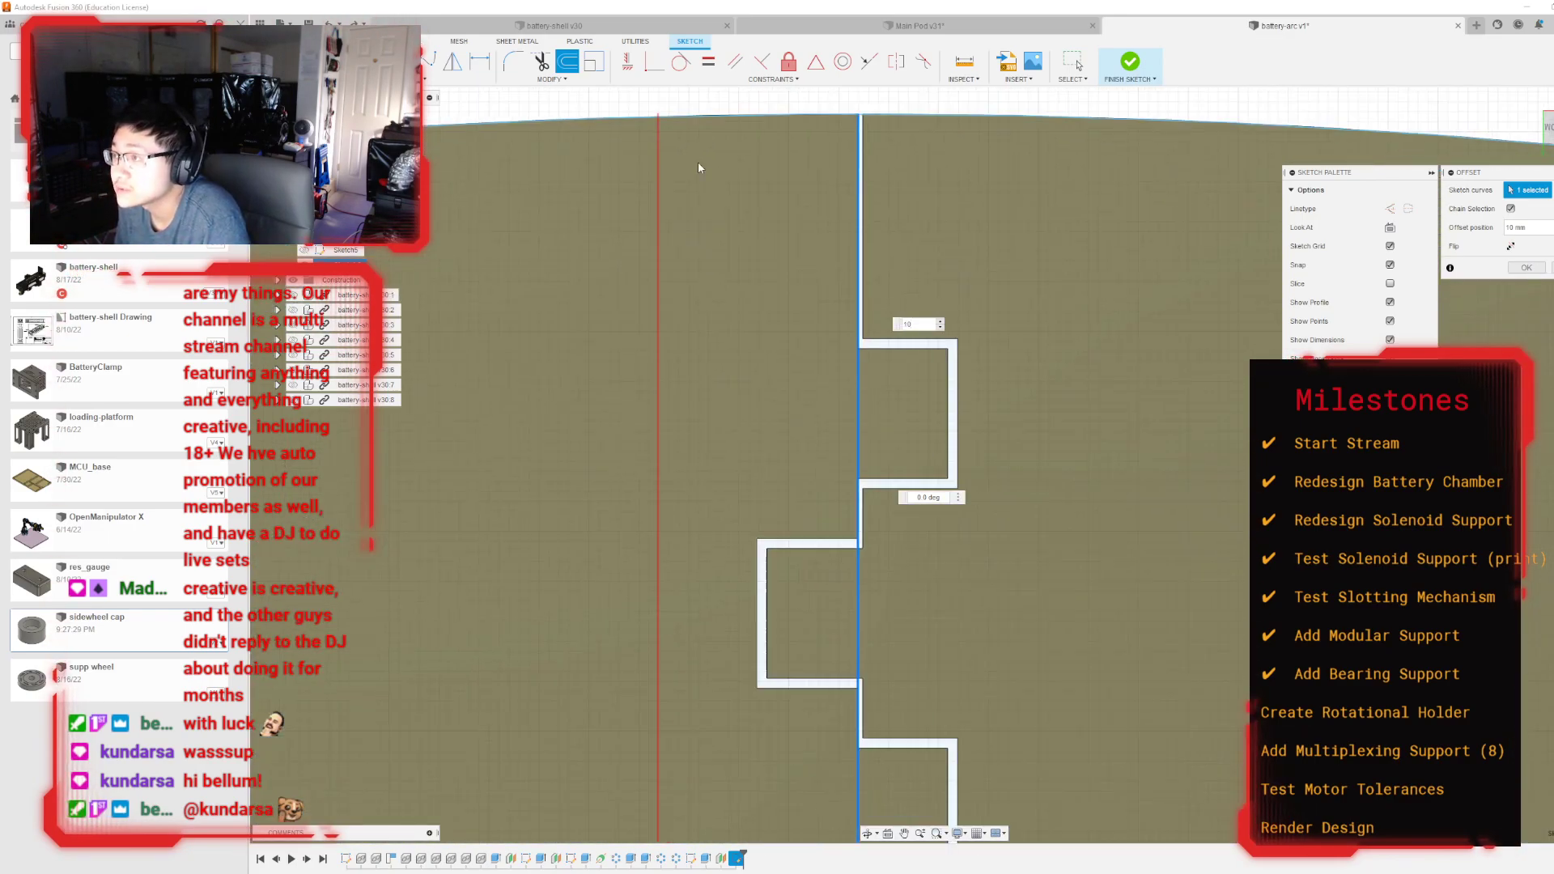
pyautogui.scroll(-7, 701, 167)
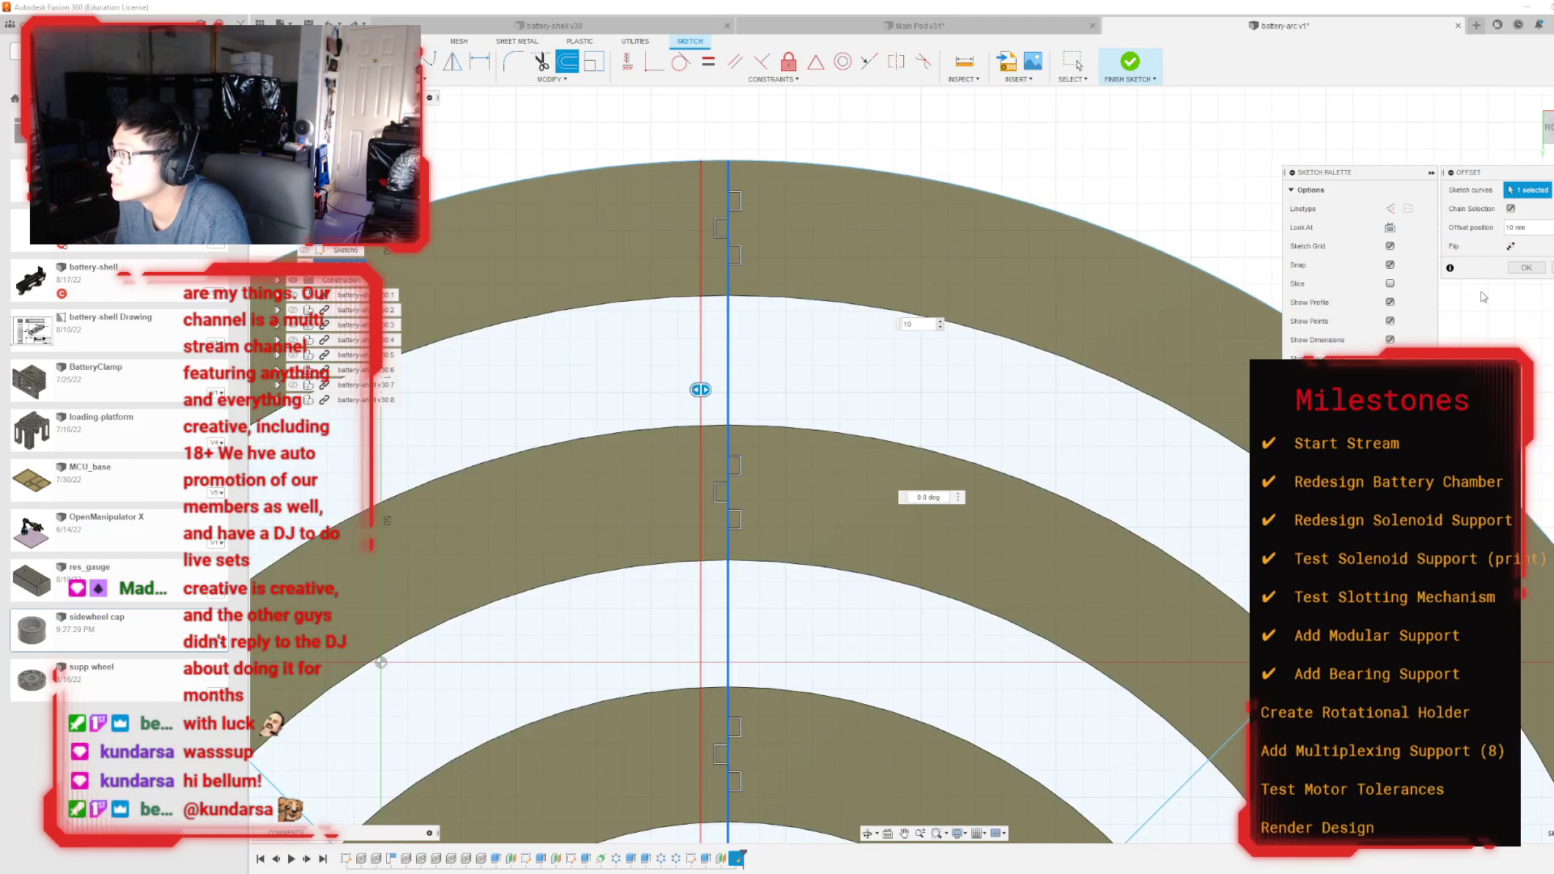
pyautogui.click(1517, 268)
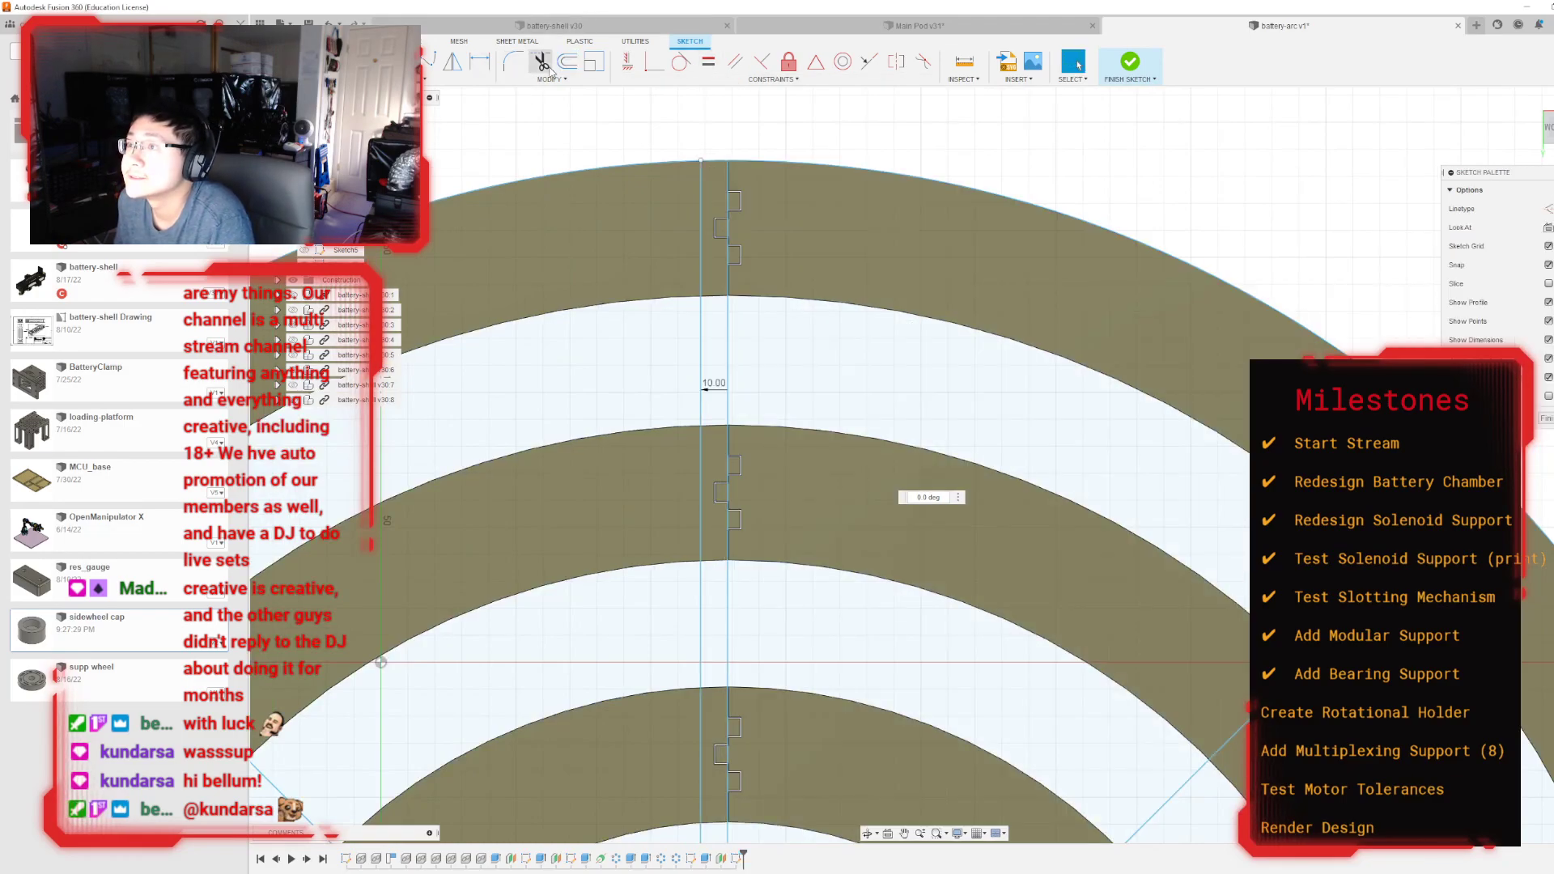
# Step: Offset the central vertical spoke line 10 mm toward its right side
pyautogui.scroll(-4, 724, 301)
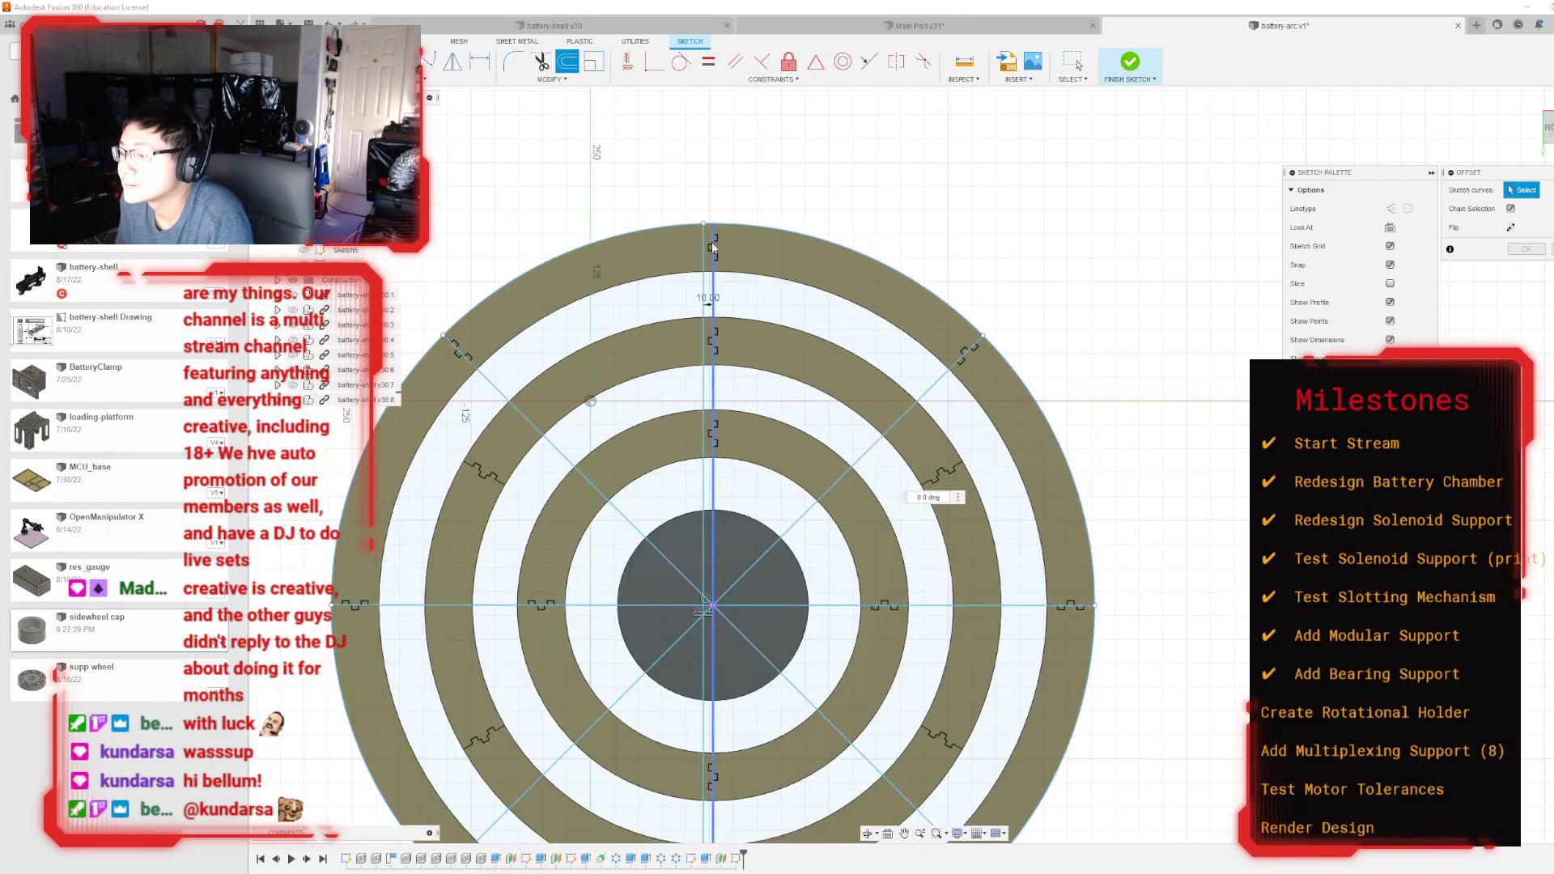
pyautogui.click(714, 298)
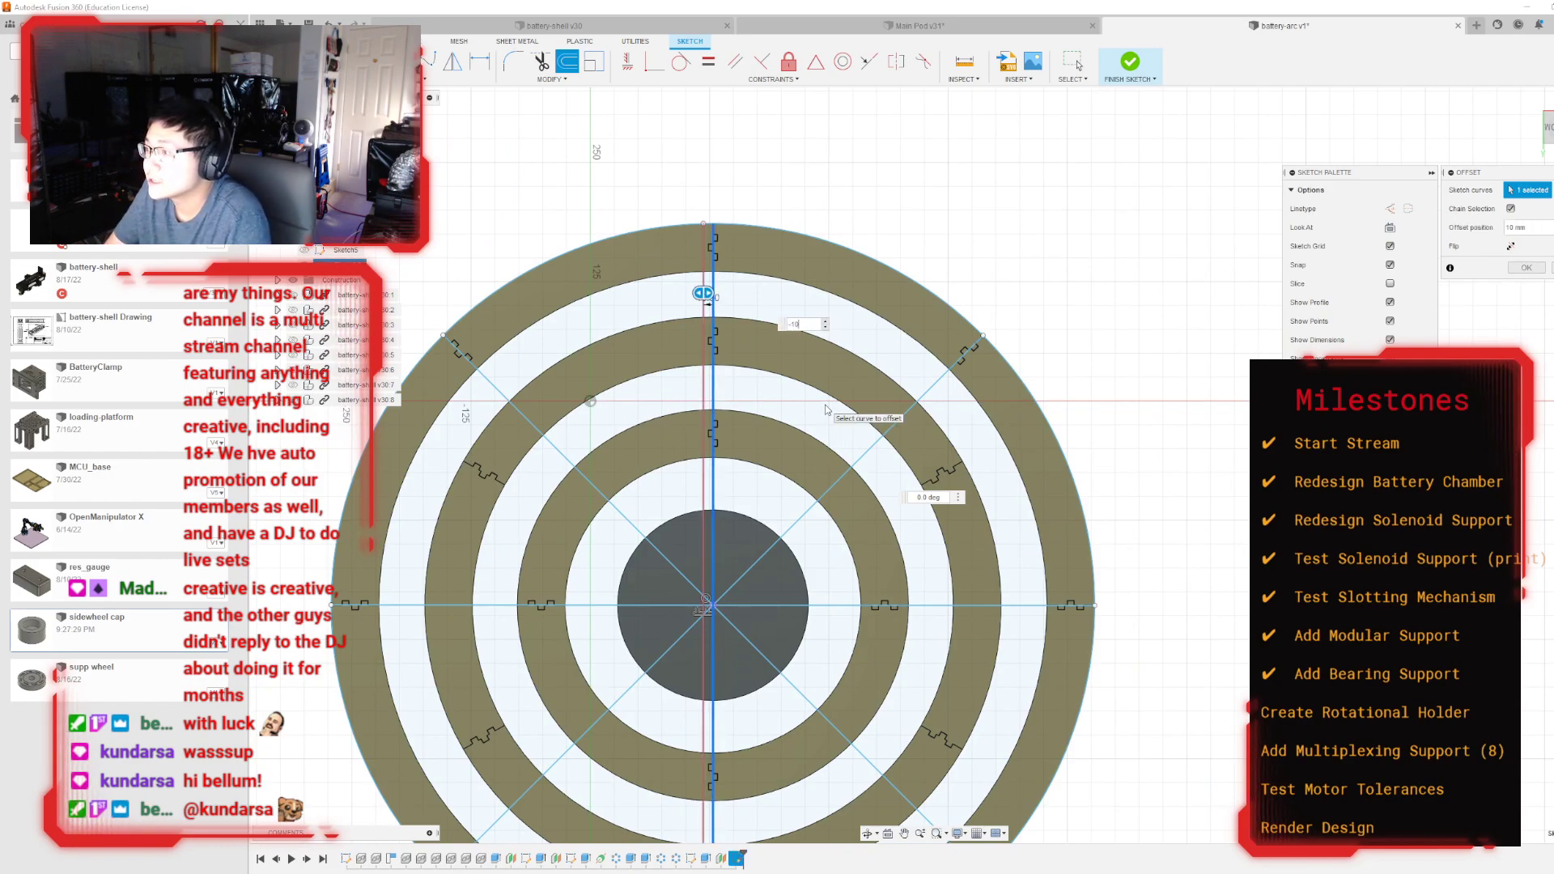
pyautogui.press('Return')
pyautogui.scroll(1, 743, 208)
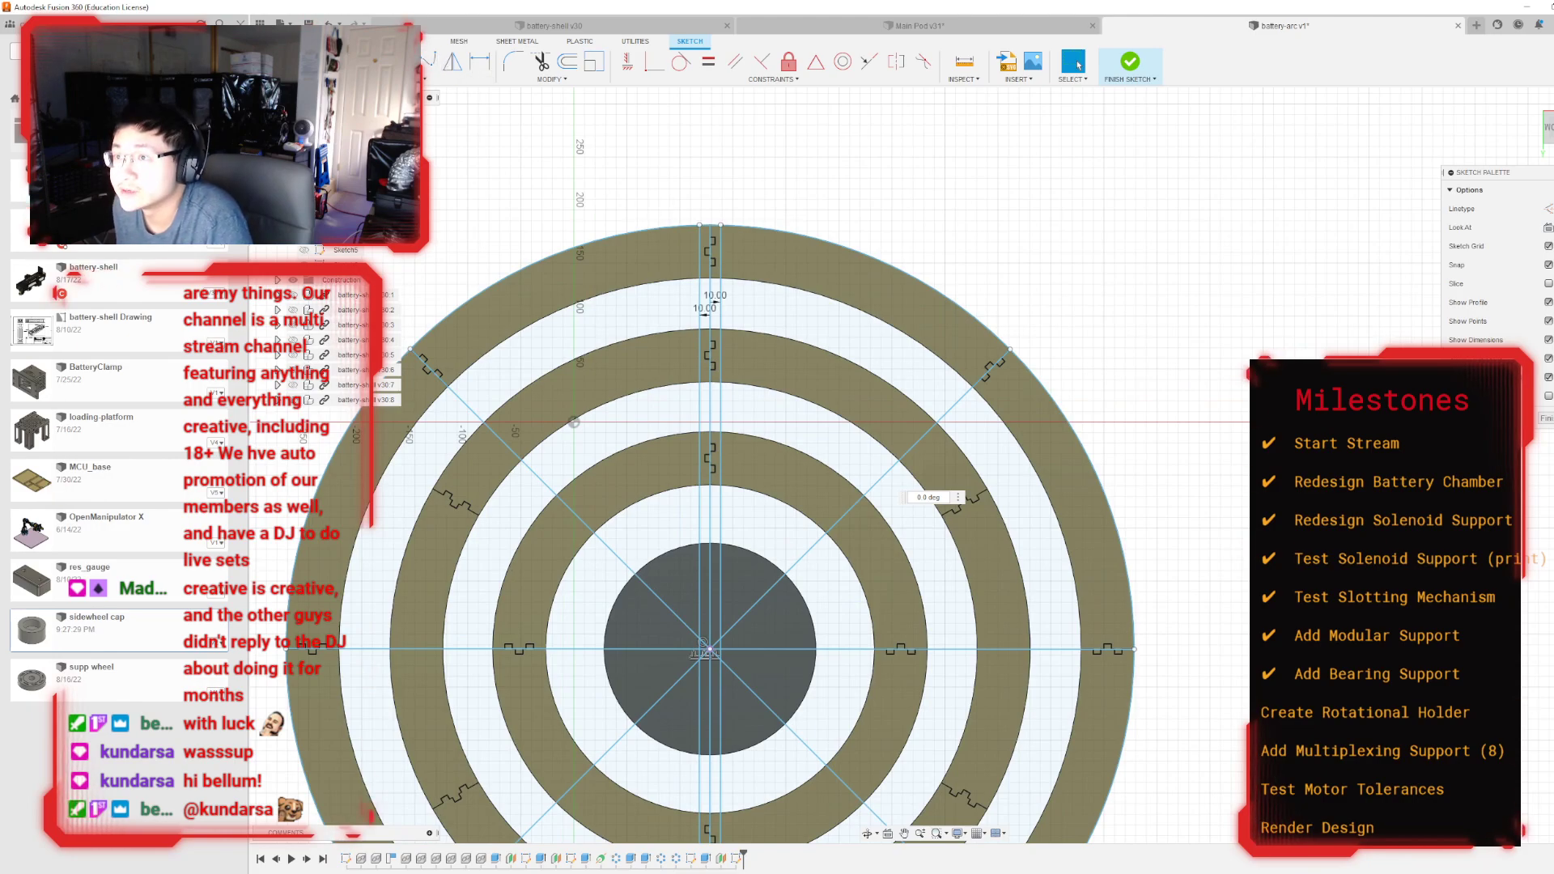
# Step: Delete both diagonal spoke lines and the horizontal one, keeping only the three vertical lines
pyautogui.scroll(-2, 777, 587)
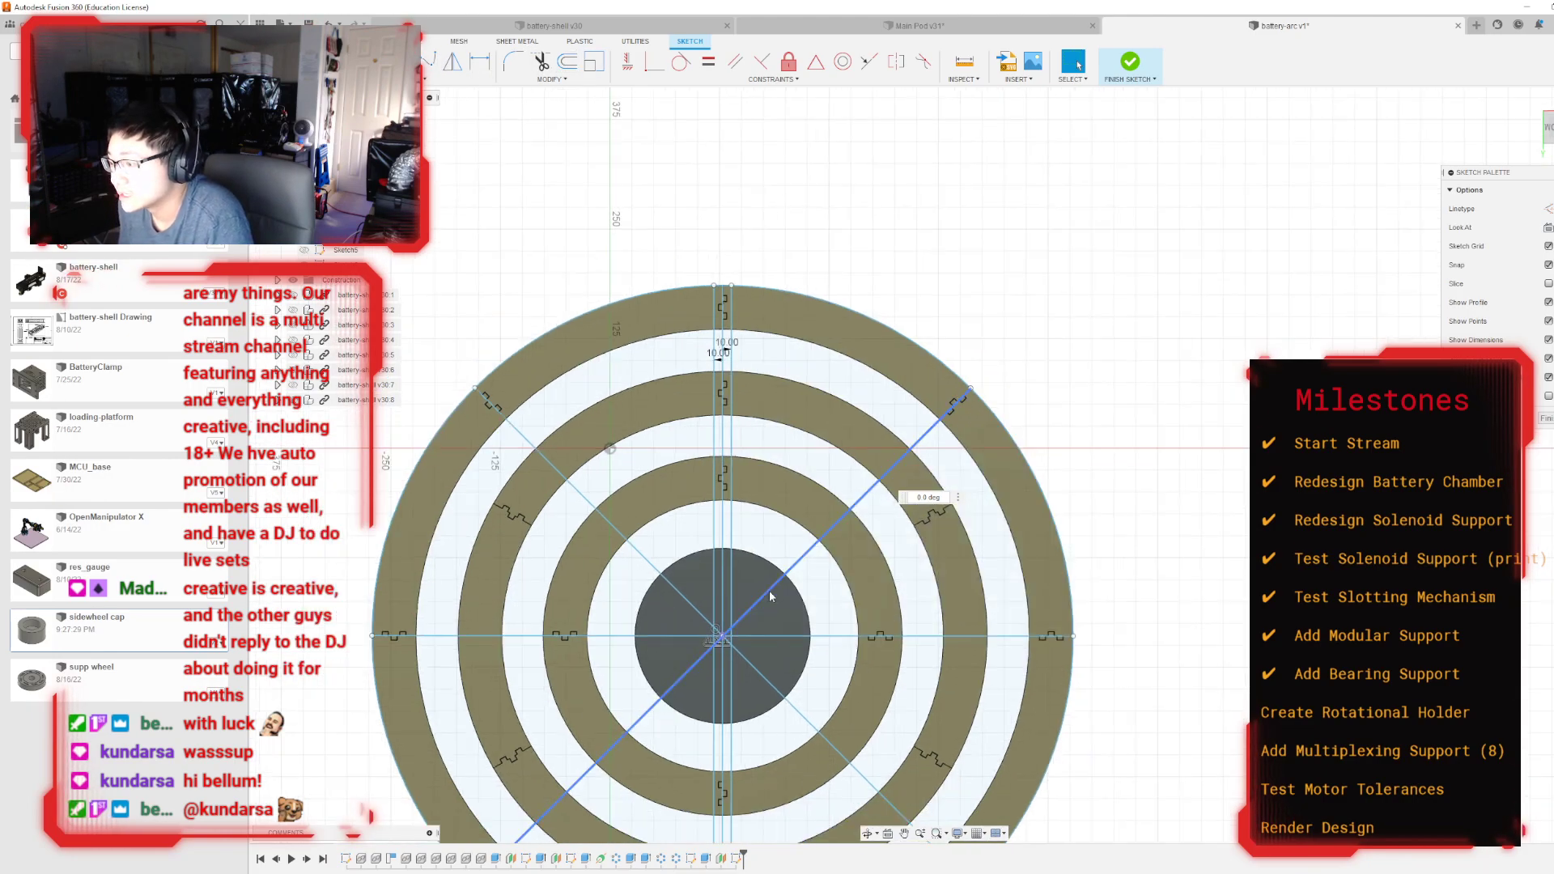
pyautogui.click(770, 597)
pyautogui.press('Delete')
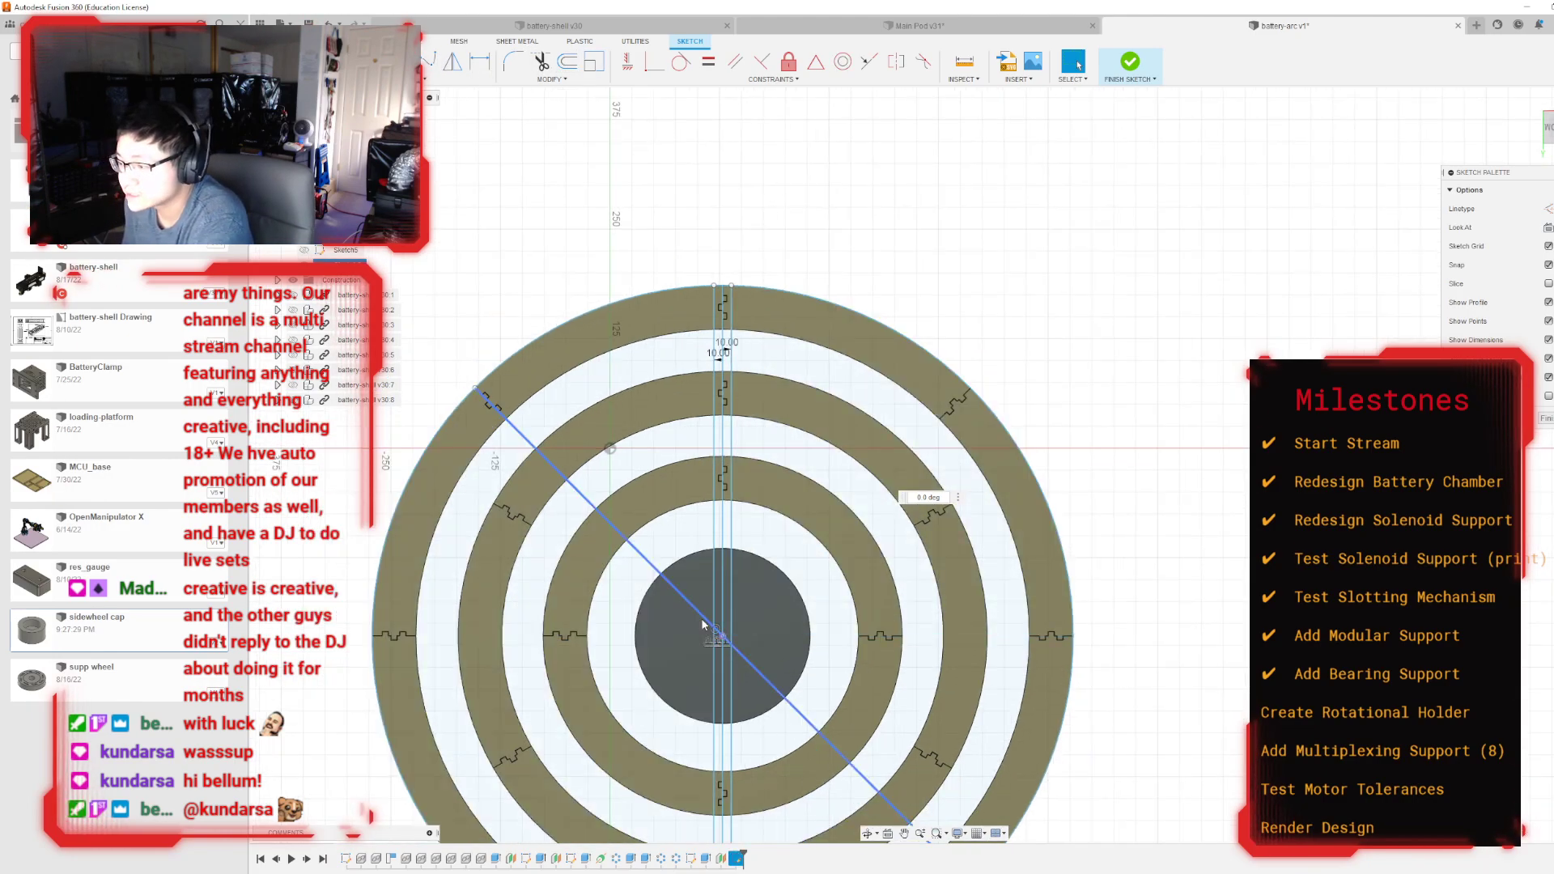
pyautogui.click(701, 618)
pyautogui.press('Delete')
# Step: Start a circular sketch pattern of the three vertical spoke lines around the centre point of the rings
pyautogui.click(458, 78)
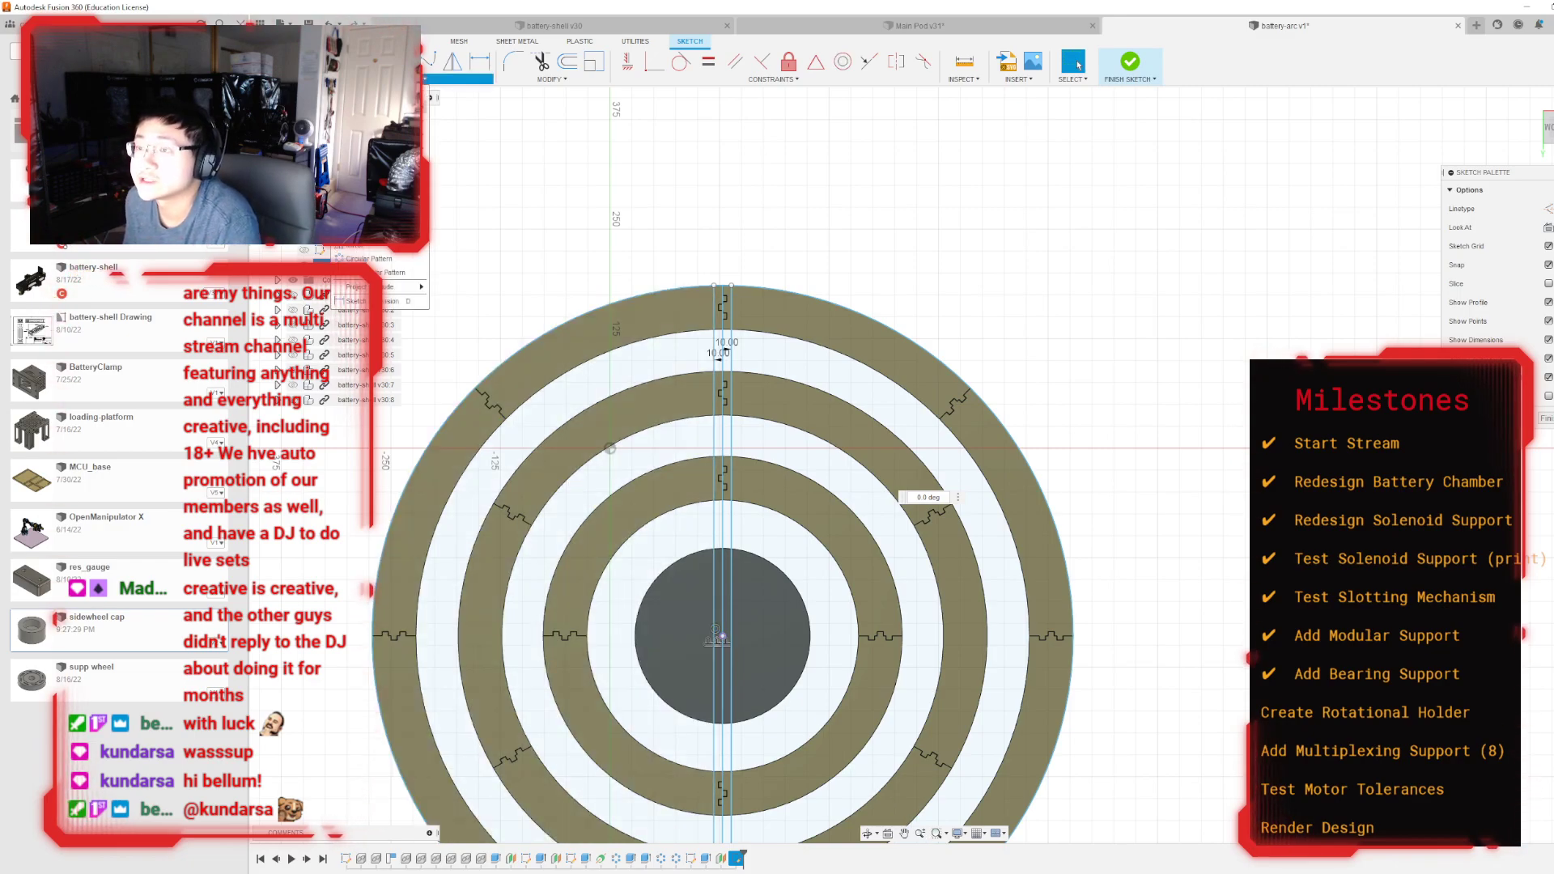
pyautogui.click(380, 258)
pyautogui.scroll(-2, 627, 285)
pyautogui.moveTo(628, 241); pyautogui.dragTo(756, 842)
pyautogui.click(1513, 208)
pyautogui.scroll(3, 809, 542)
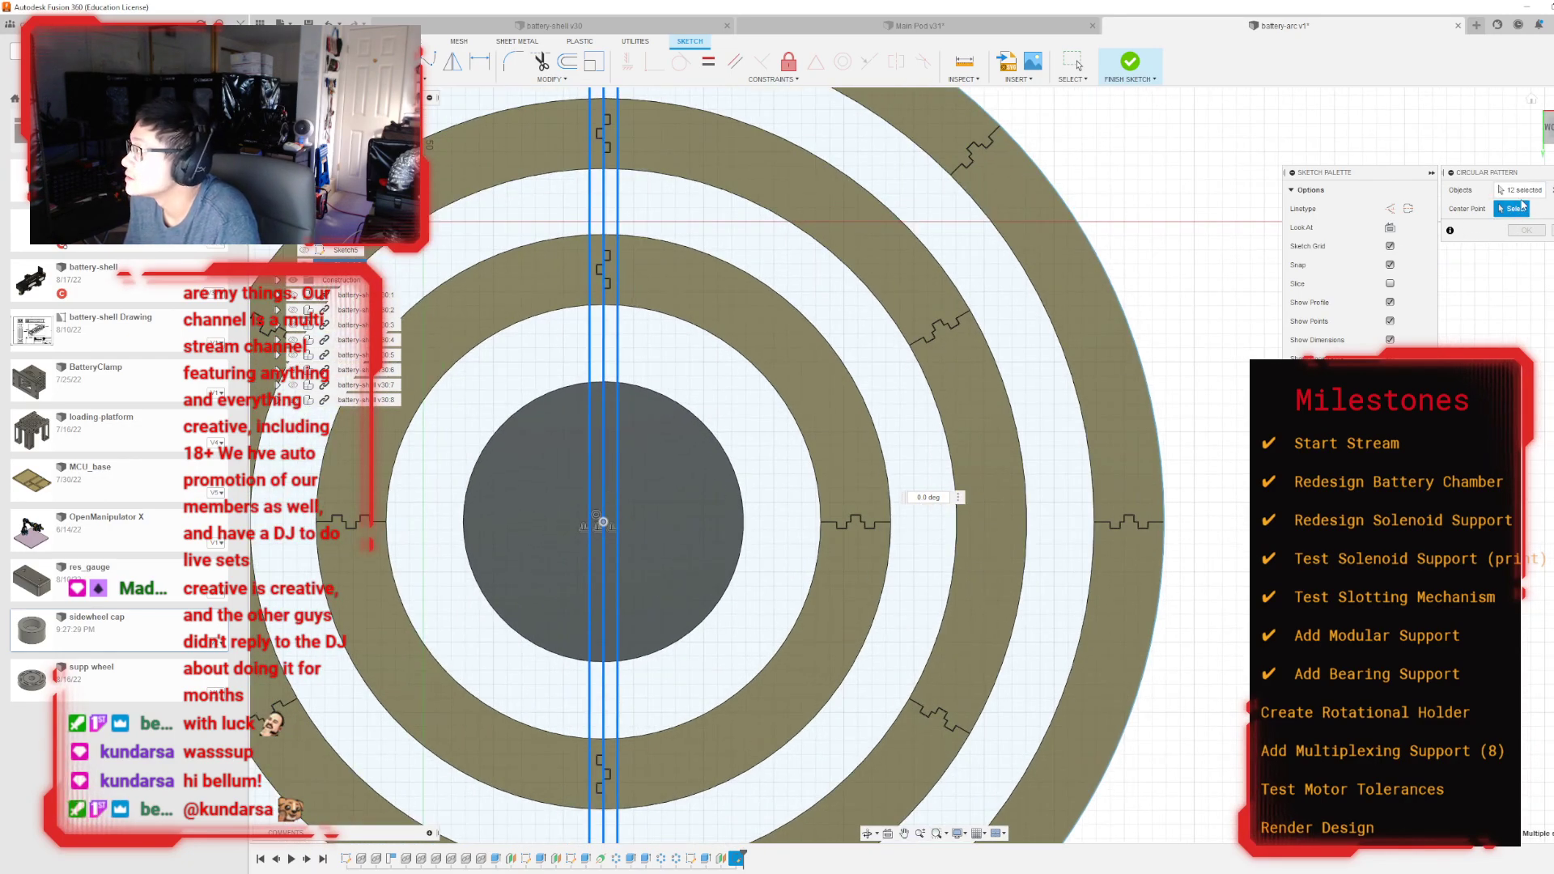
pyautogui.click(1522, 191)
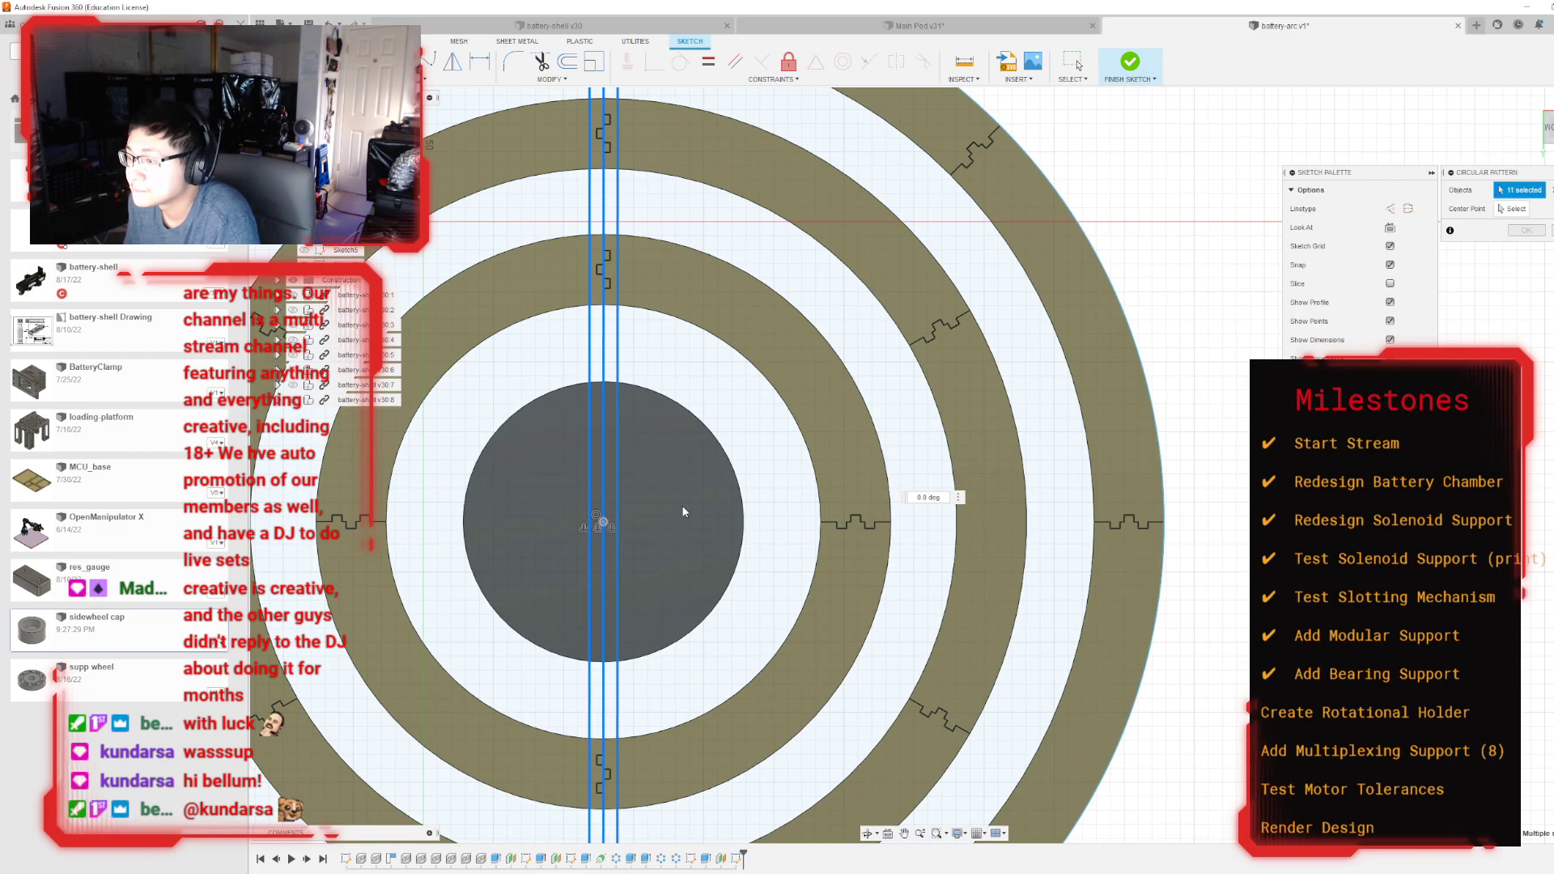
pyautogui.click(1507, 212)
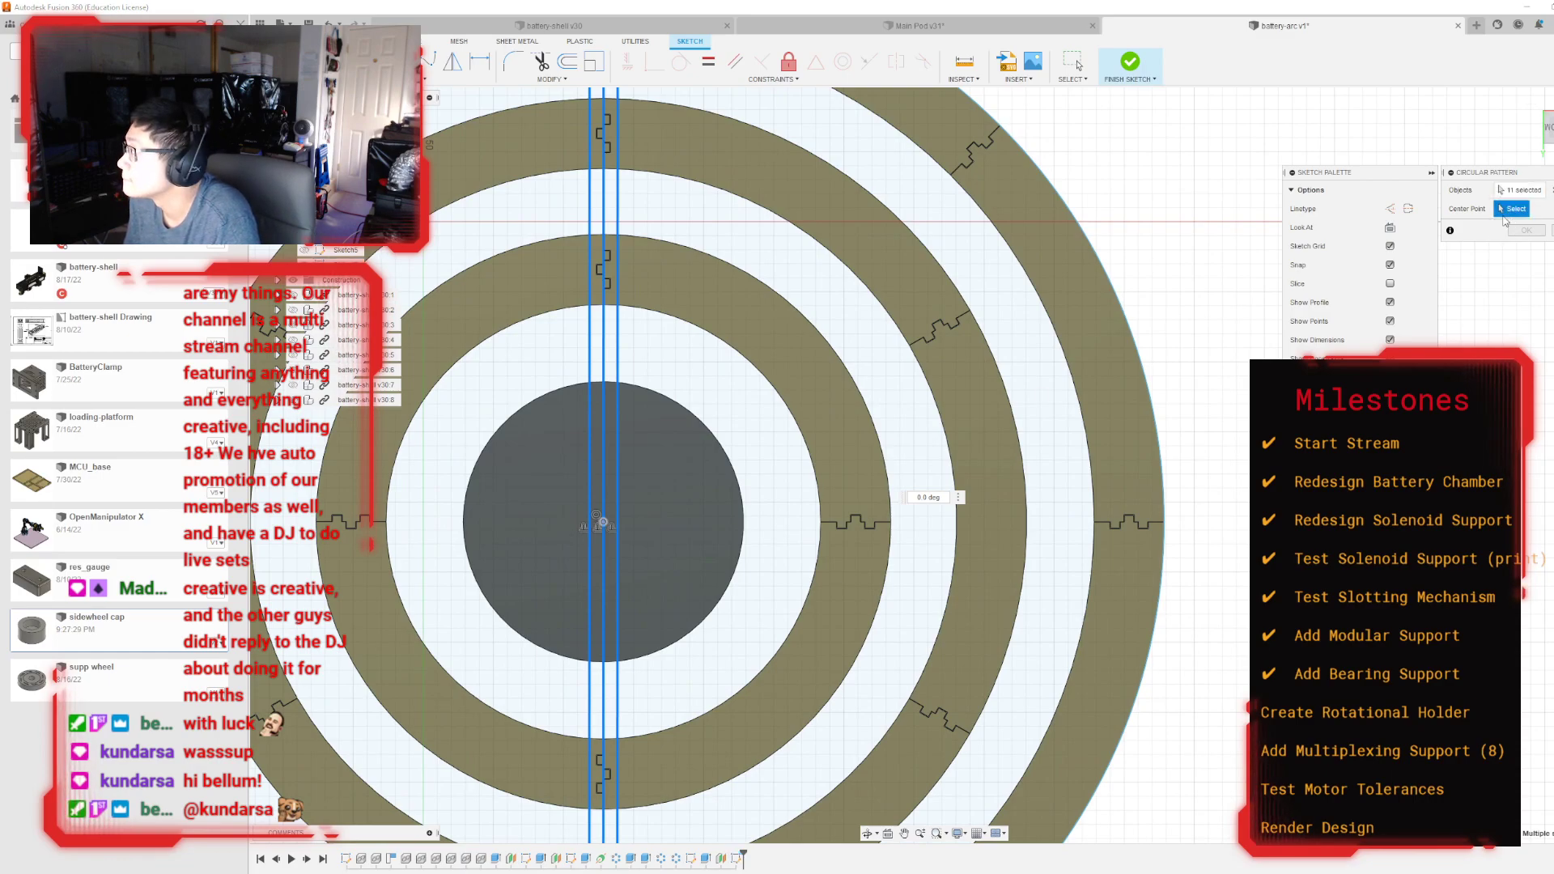
pyautogui.click(603, 522)
pyautogui.scroll(-3, 656, 503)
# Step: Set the circular pattern's quantity to 8 with full angular spacing and create the pattern
pyautogui.write('4')
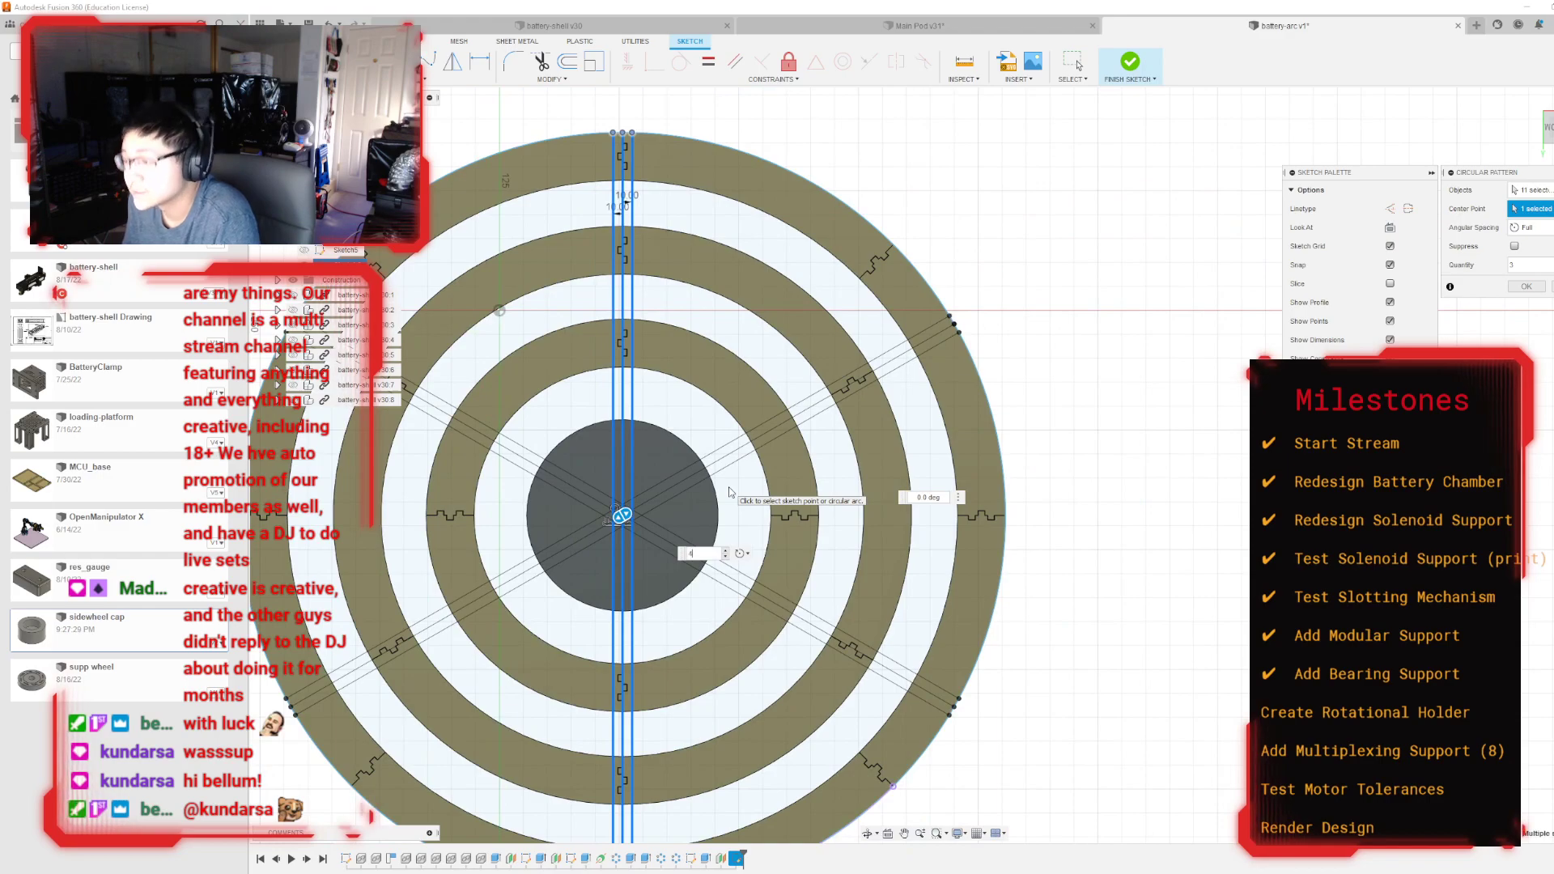
pyautogui.press('BackSpace')
pyautogui.write('2')
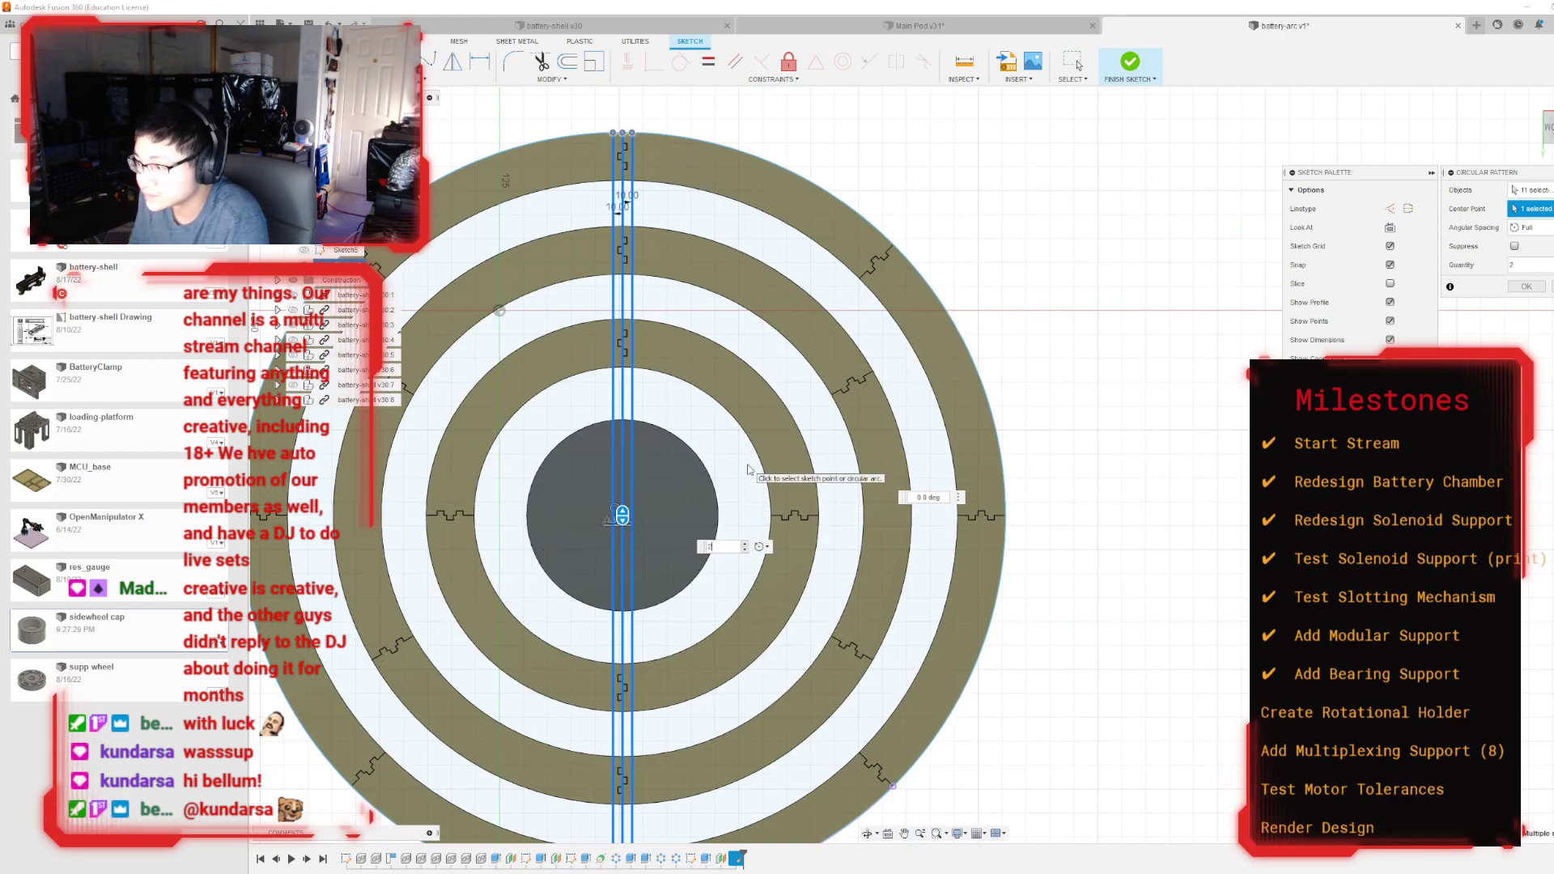
pyautogui.press('BackSpace')
pyautogui.write('3')
pyautogui.scroll(-2, 748, 470)
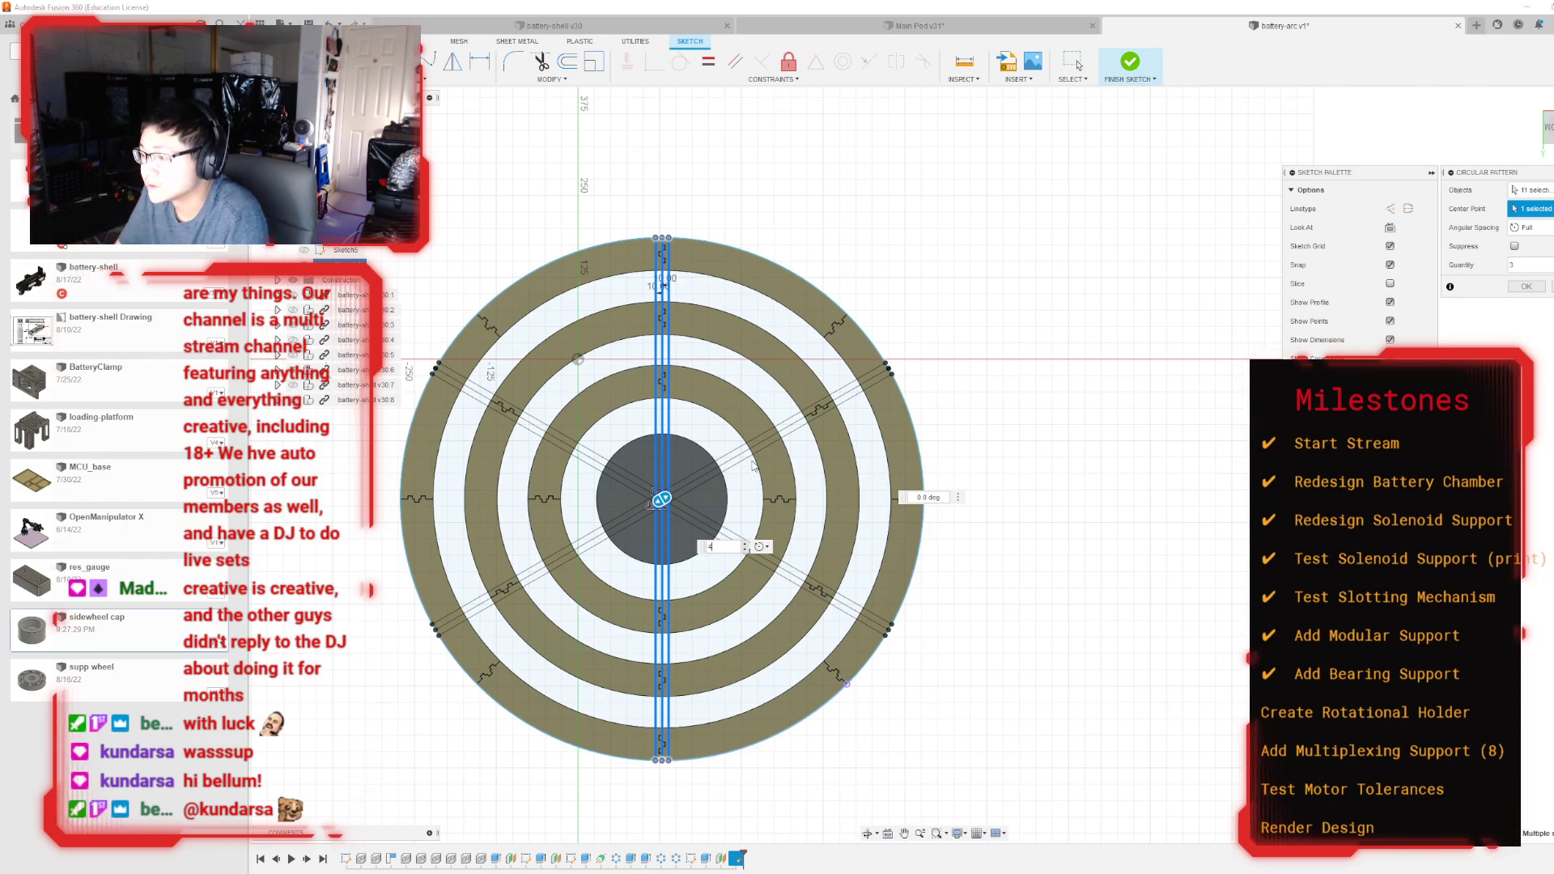
pyautogui.press('BackSpace')
pyautogui.write('4')
pyautogui.press('BackSpace')
pyautogui.write('6')
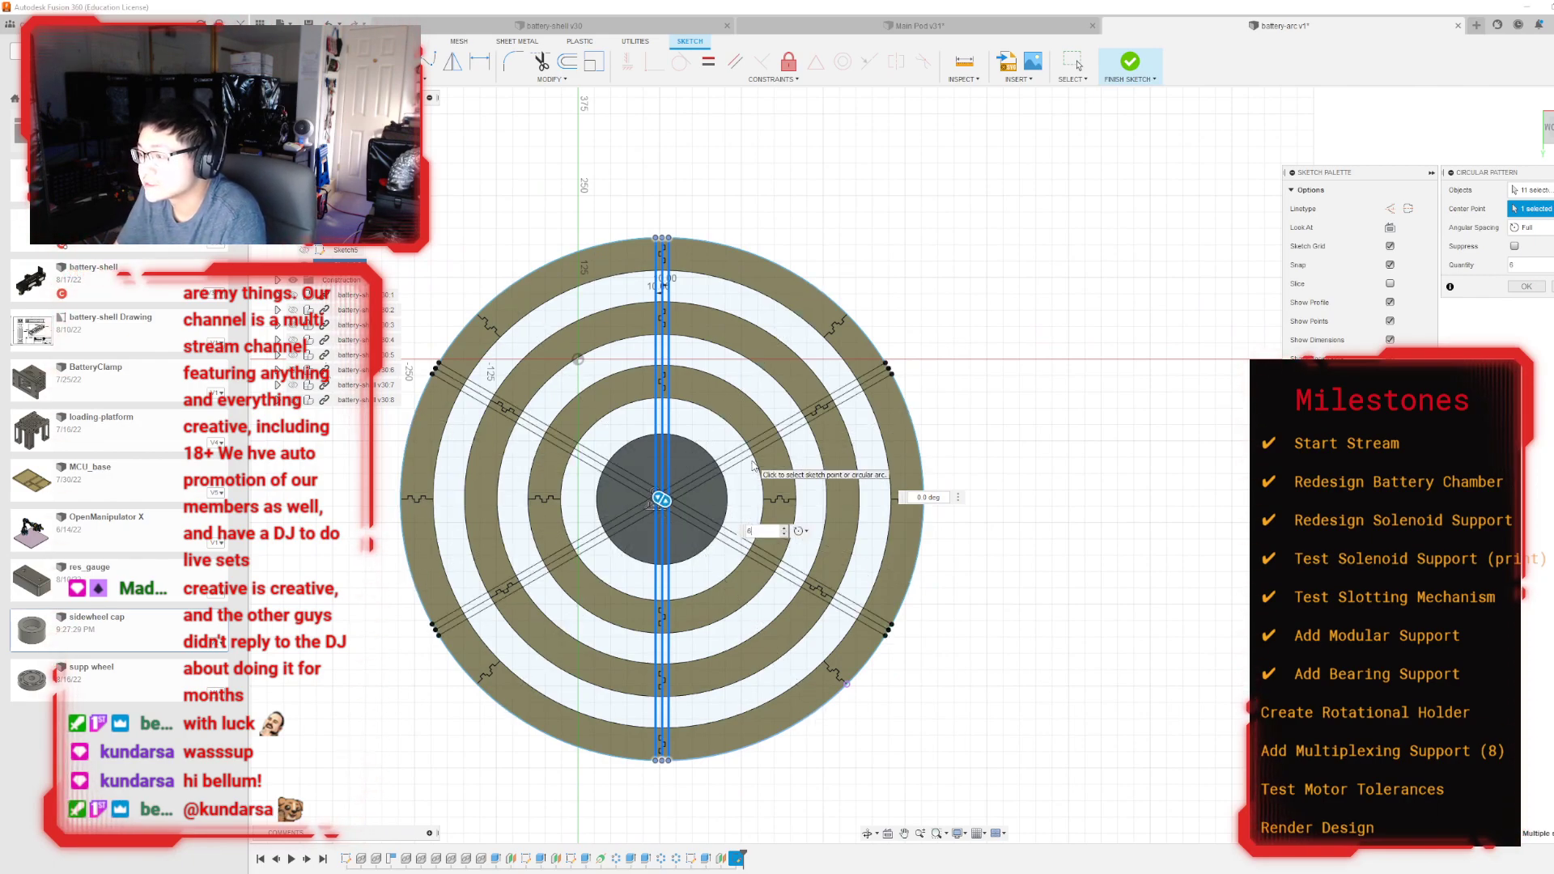
pyautogui.press('BackSpace')
pyautogui.write('8')
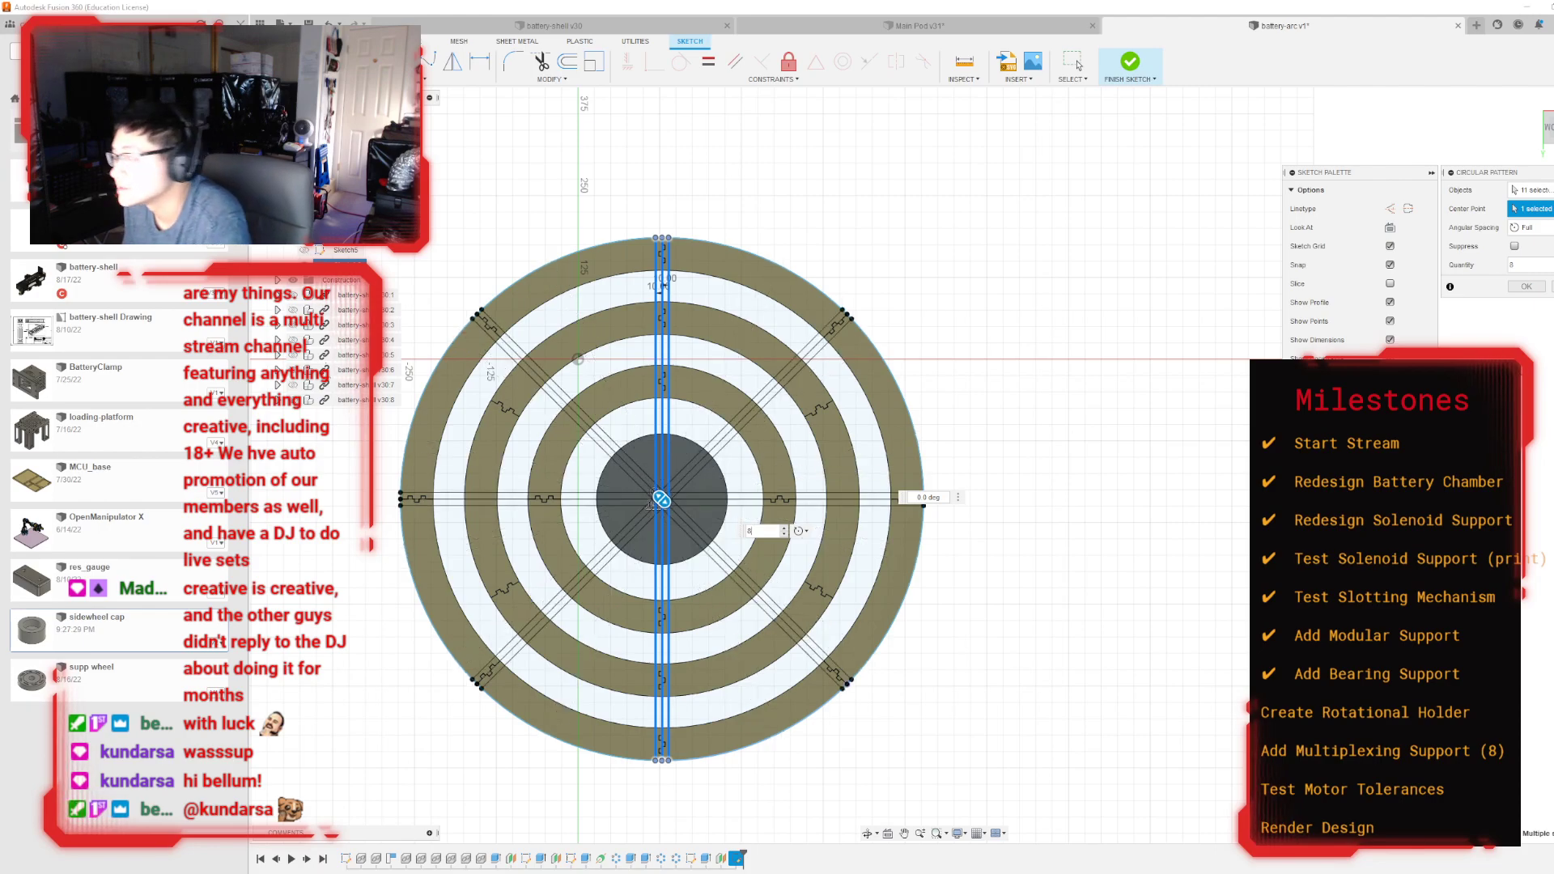
pyautogui.click(1526, 287)
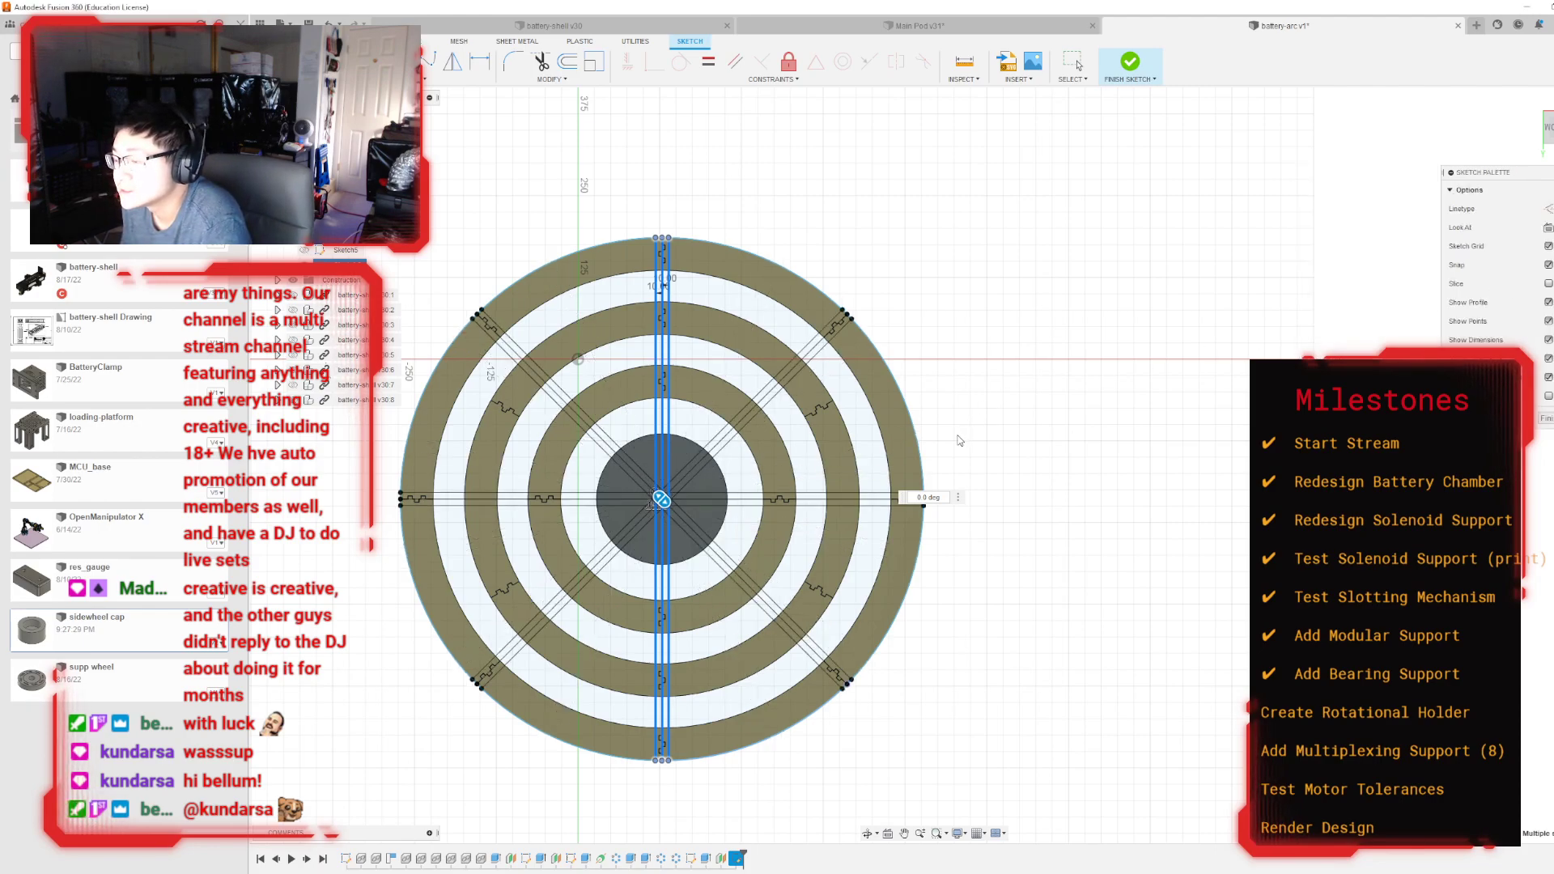
# Step: Set the left offset dimension of the vertical spoke to 20 mm
pyautogui.scroll(5, 688, 453)
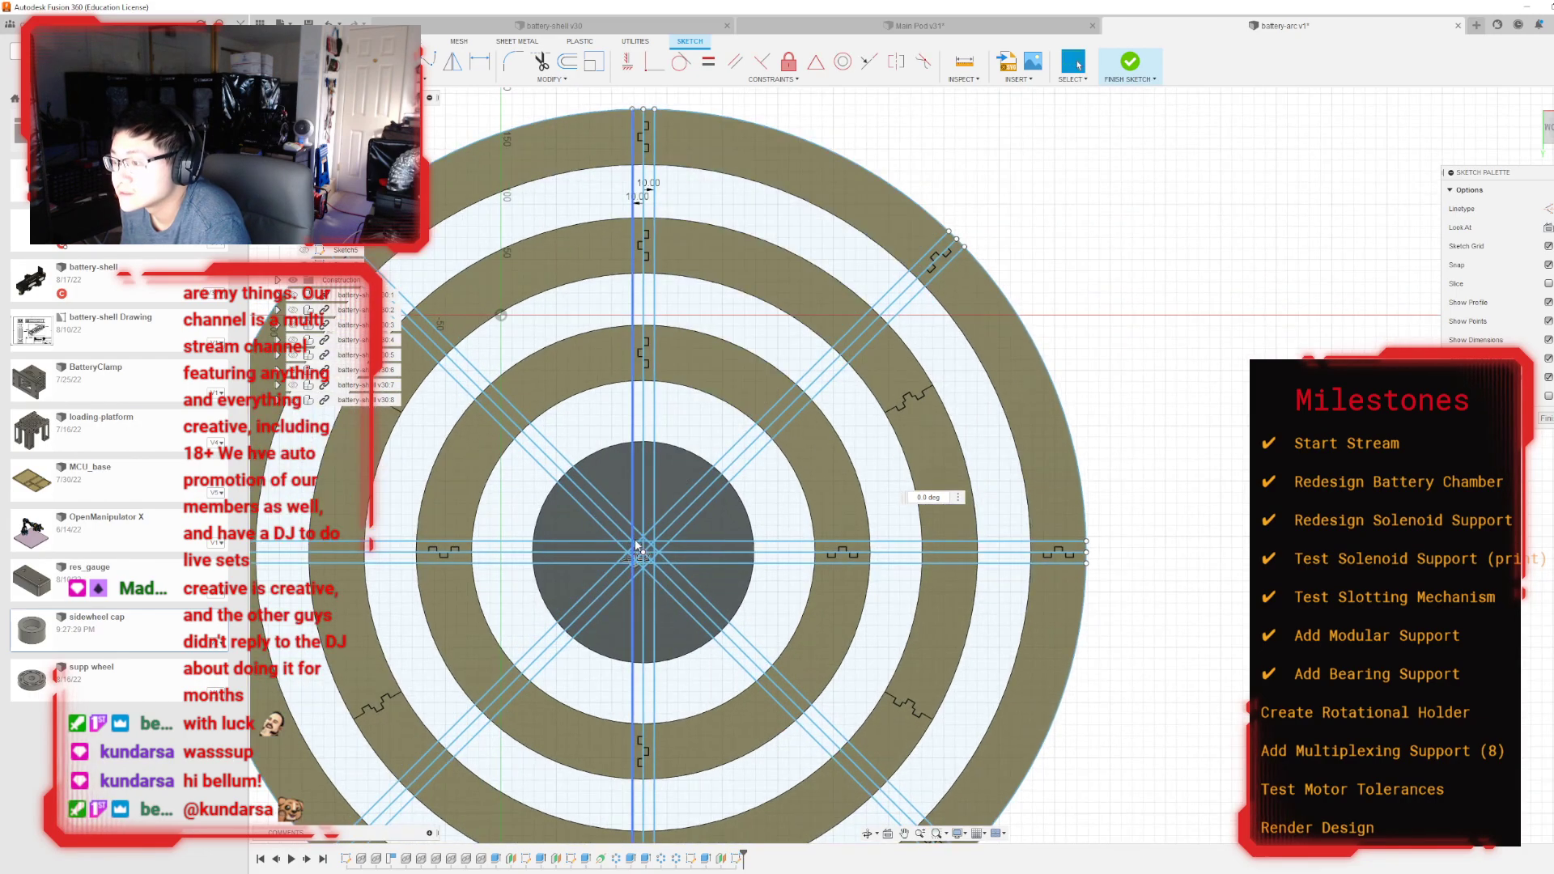
pyautogui.scroll(2, 643, 558)
pyautogui.scroll(-7, 648, 555)
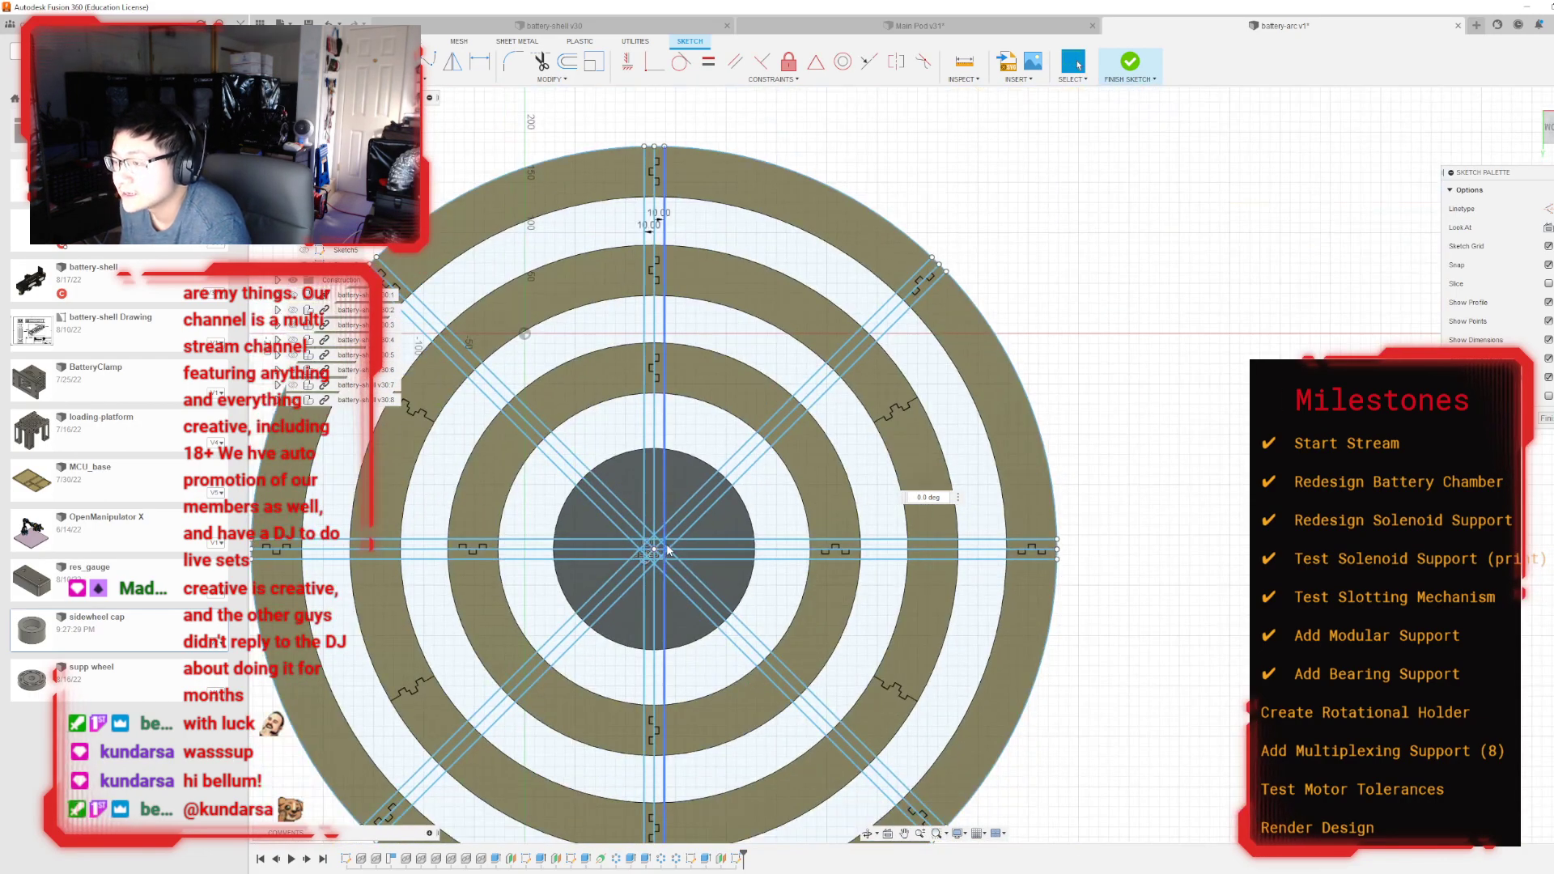
pyautogui.scroll(2, 842, 401)
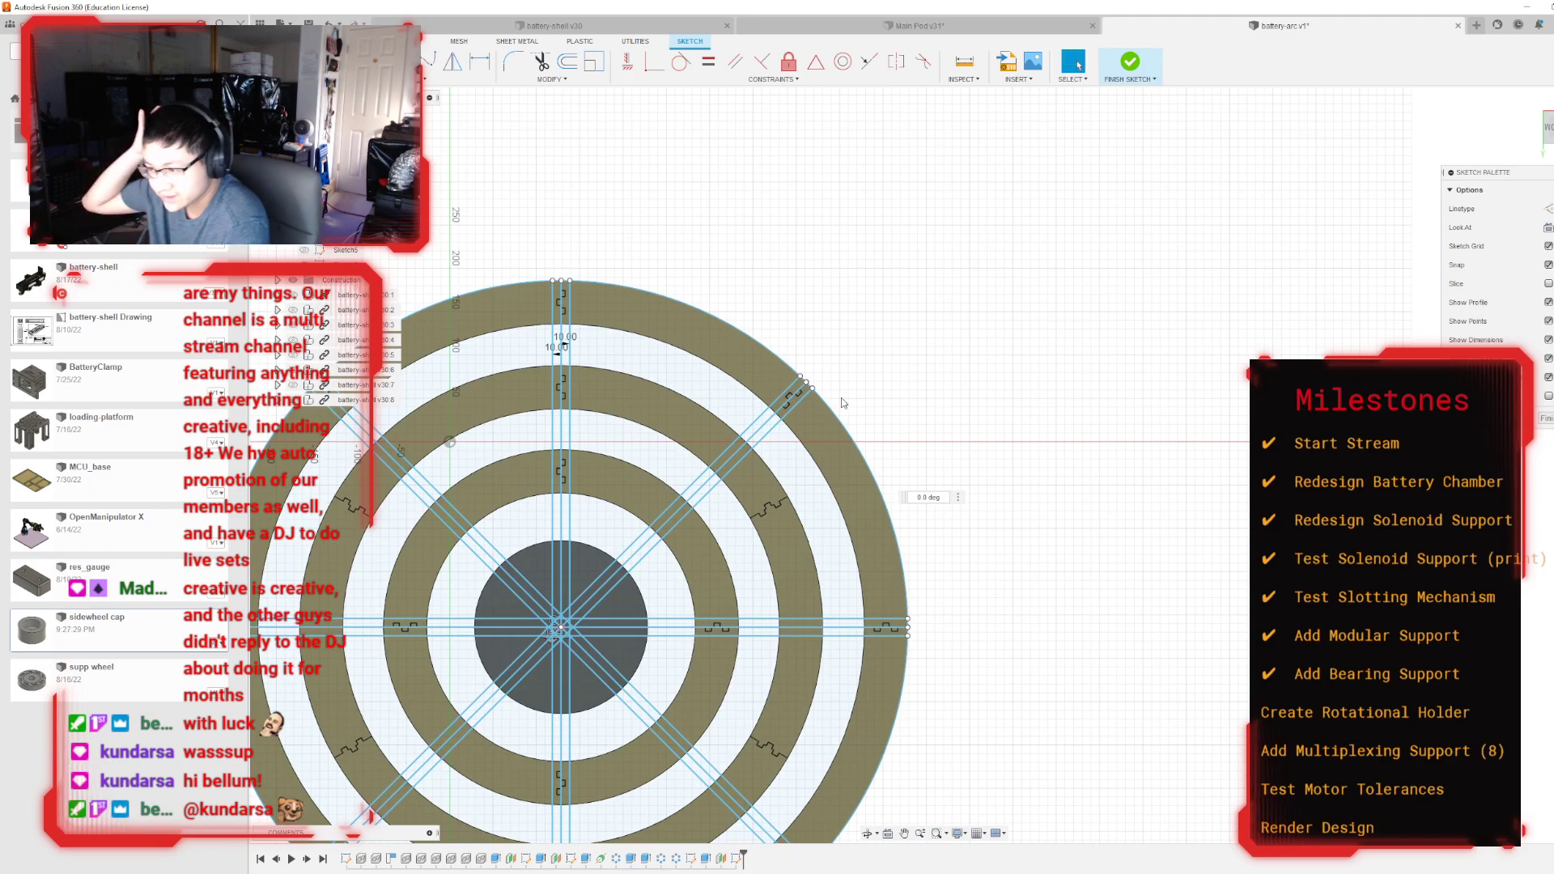
pyautogui.scroll(3, 490, 320)
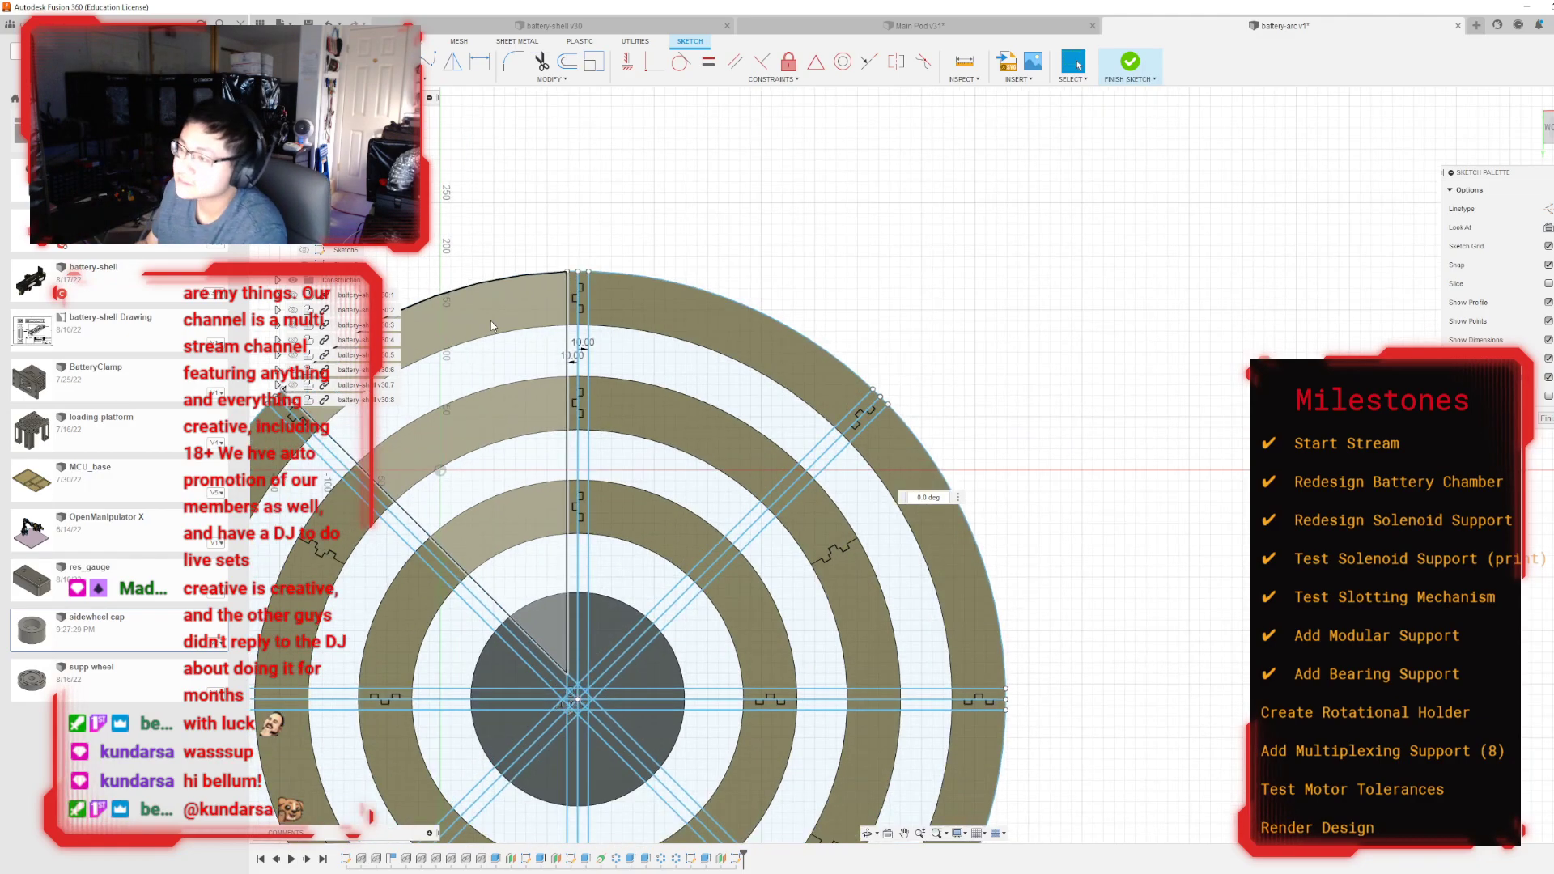
pyautogui.doubleClick(603, 374)
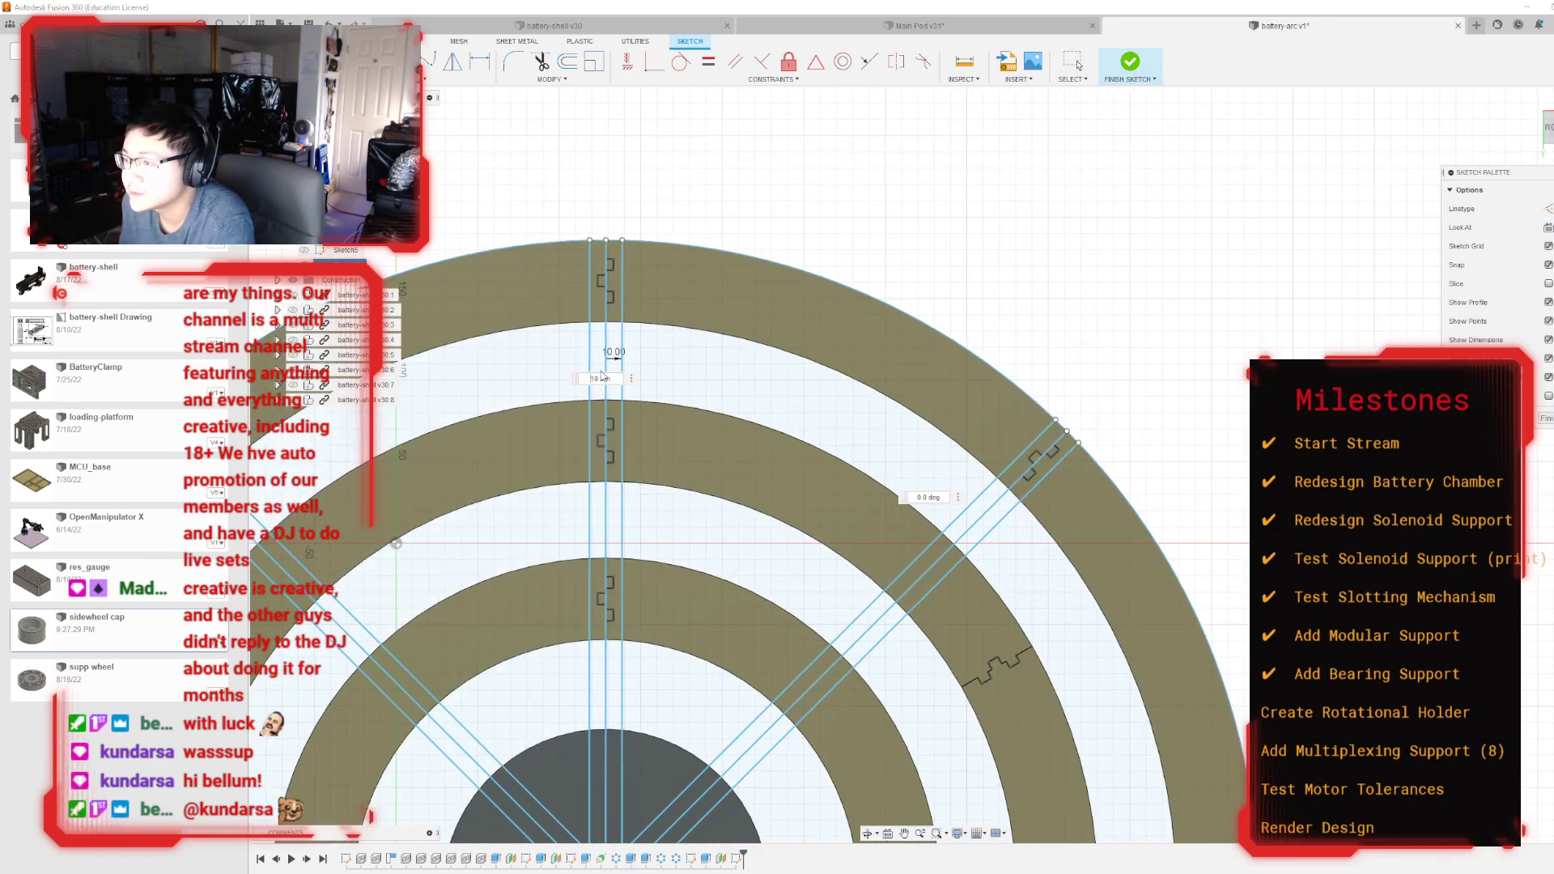
pyautogui.write('20')
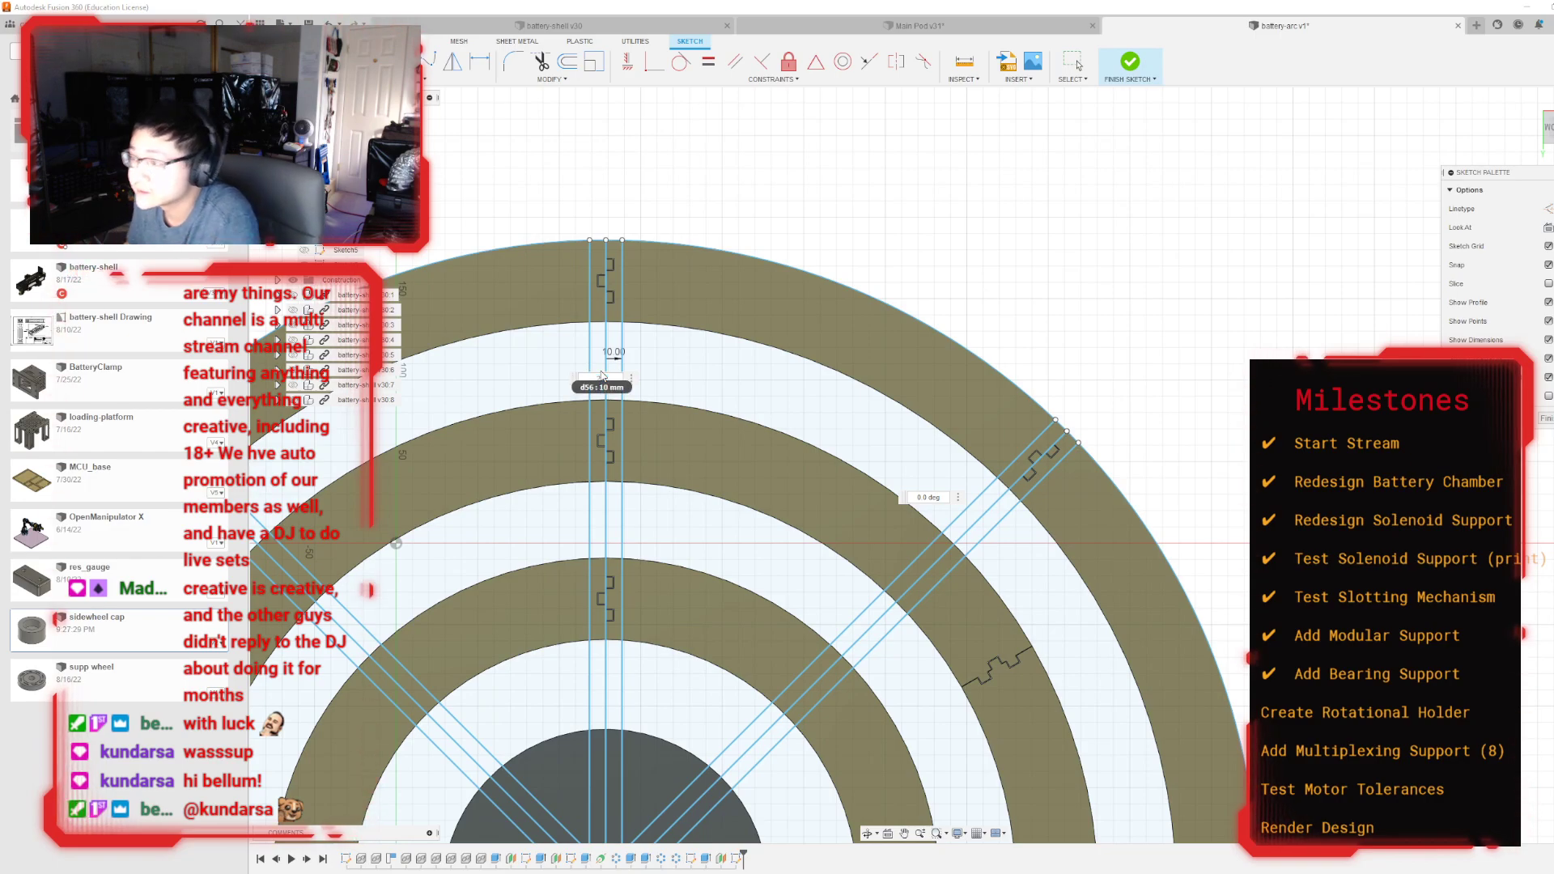
pyautogui.press('Return')
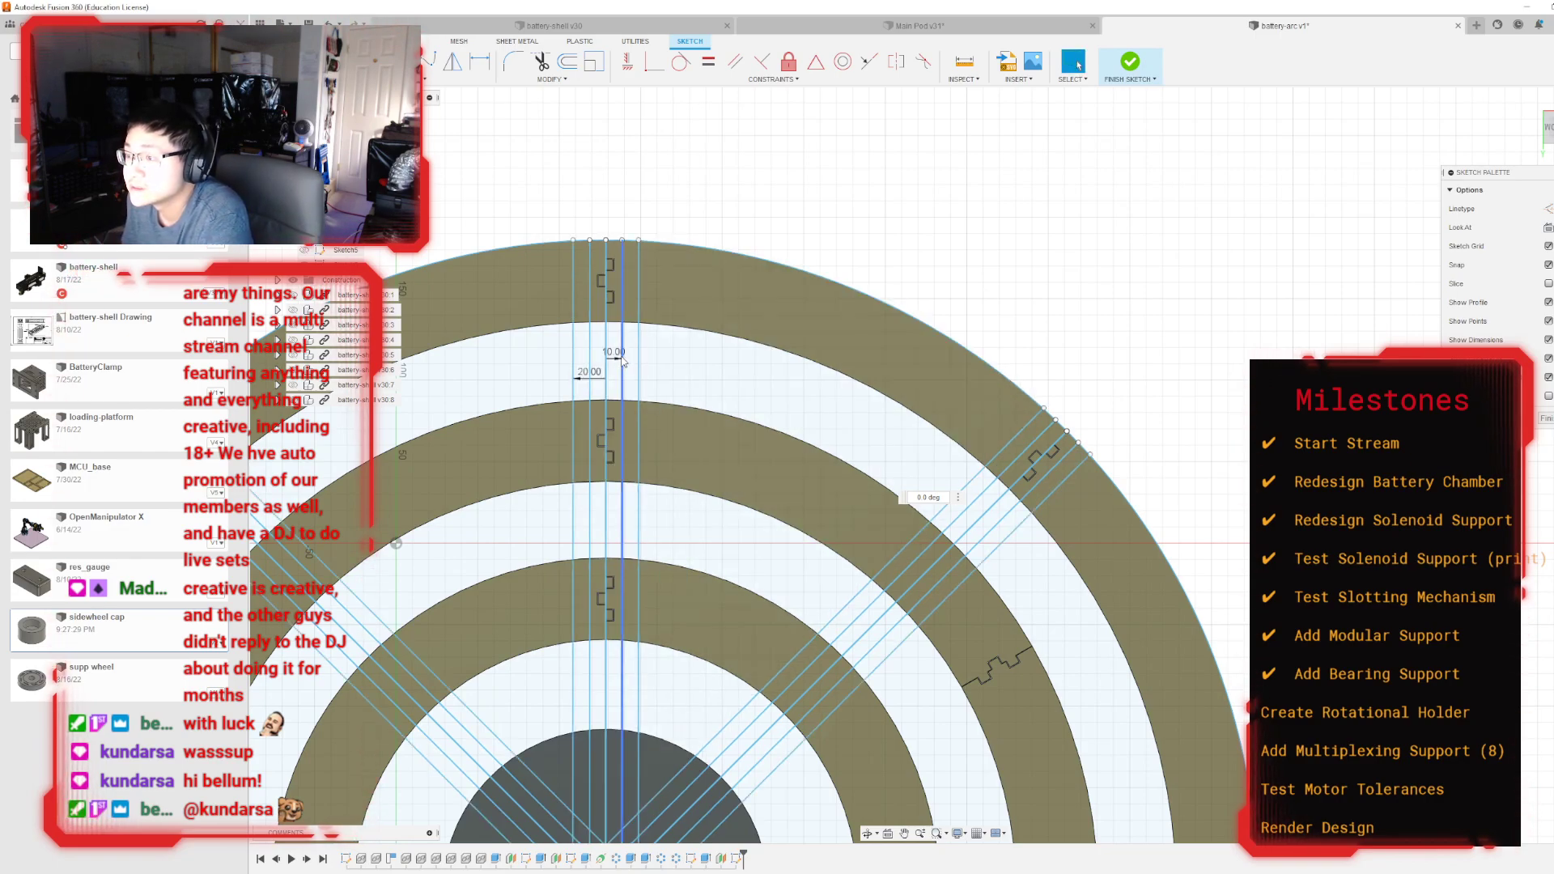
# Step: Set the right offset dimension of the vertical spoke to 20 mm as well
pyautogui.scroll(2, 609, 354)
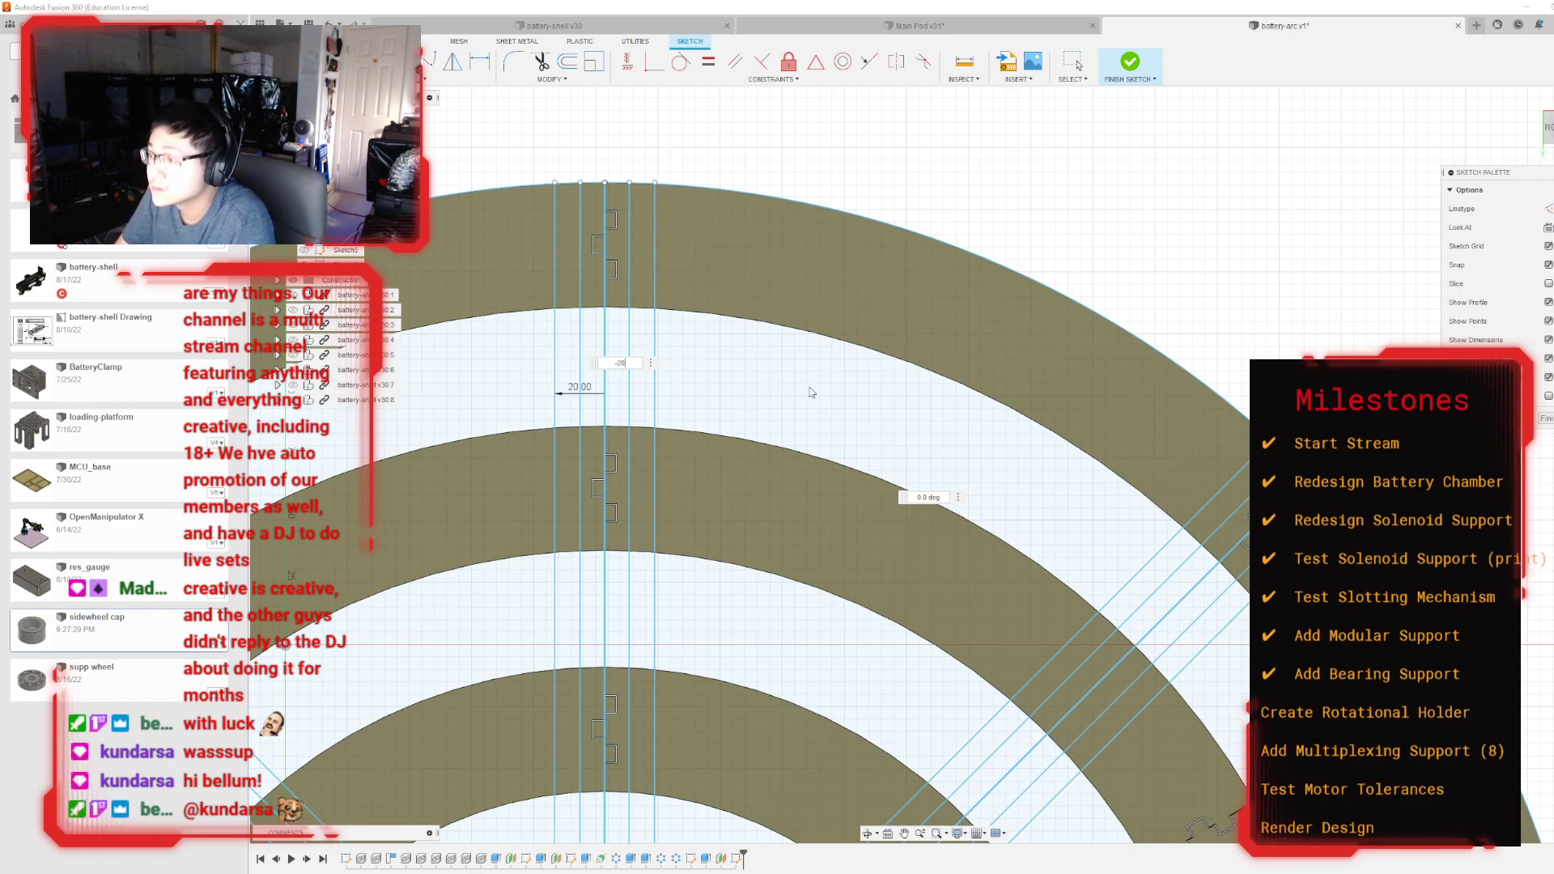
pyautogui.press('Return')
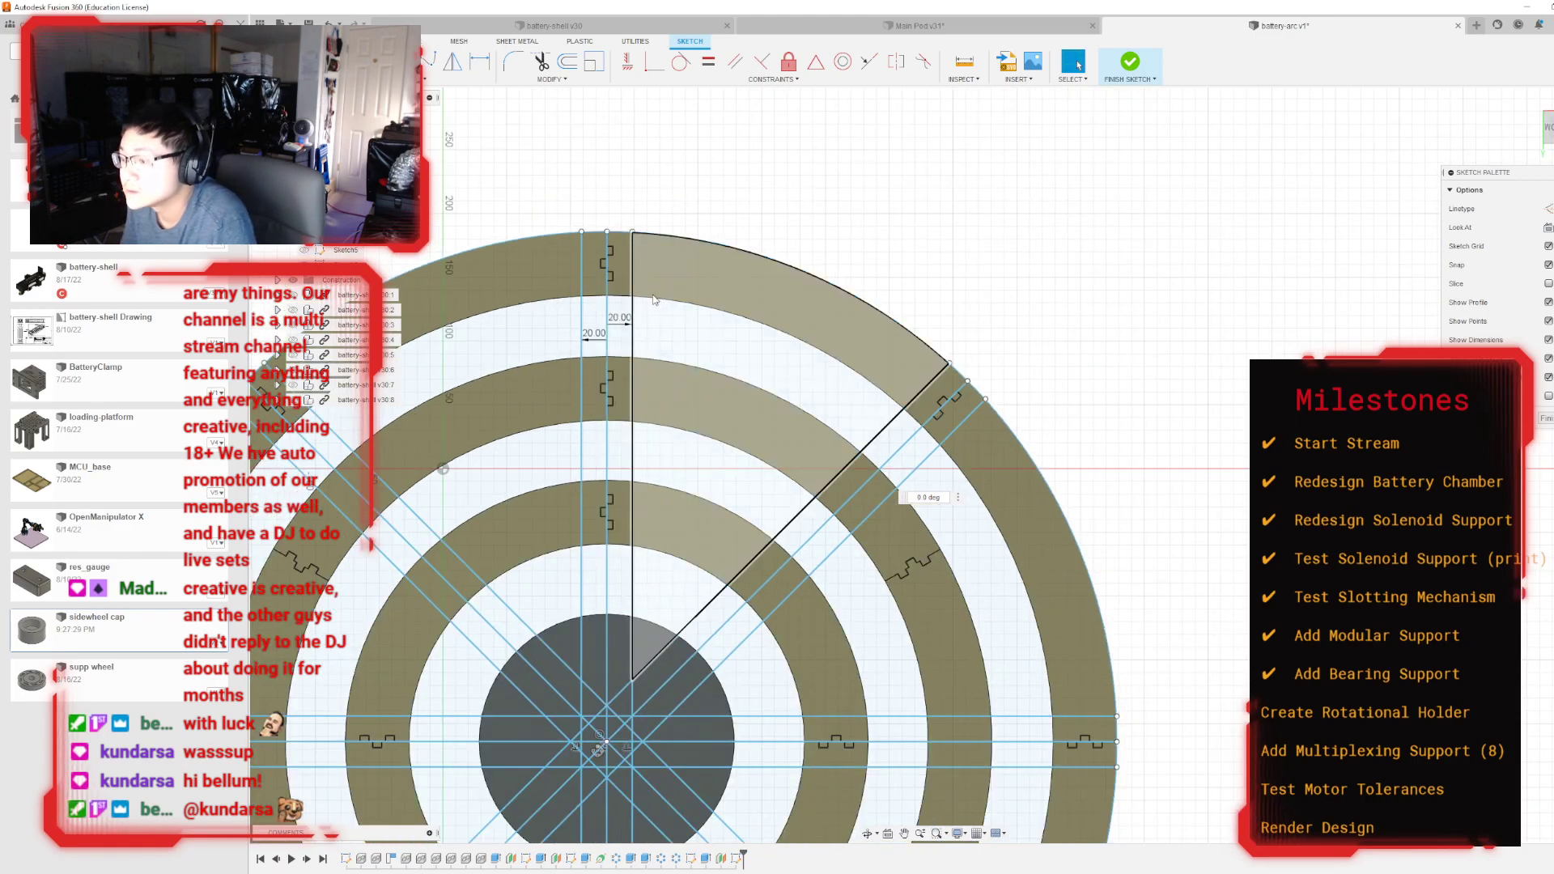
pyautogui.scroll(-5, 619, 265)
pyautogui.scroll(2, 651, 265)
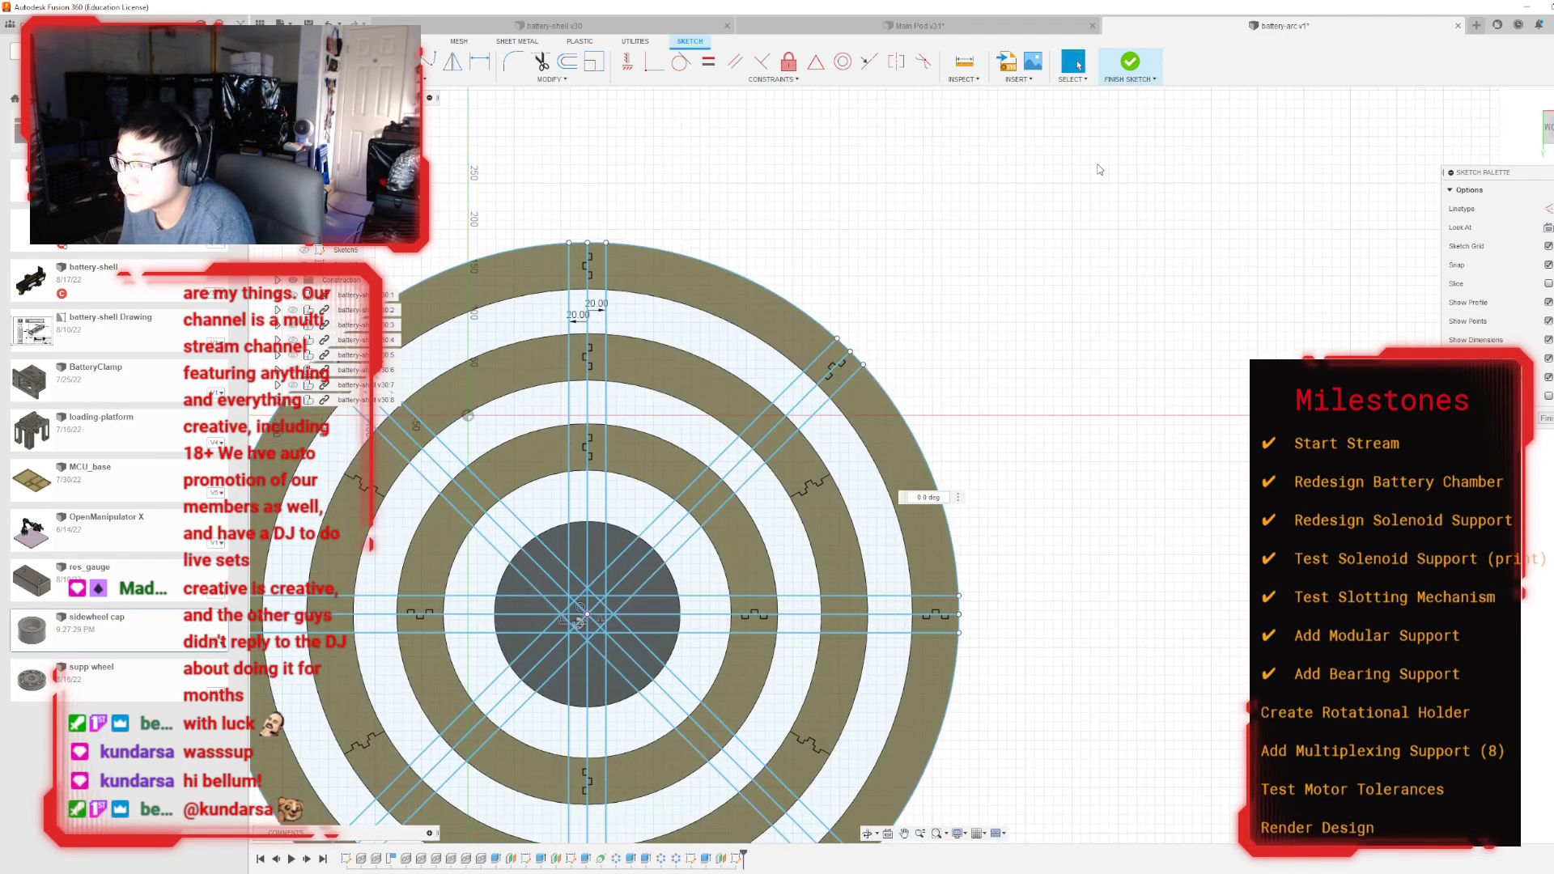
pyautogui.click(1148, 64)
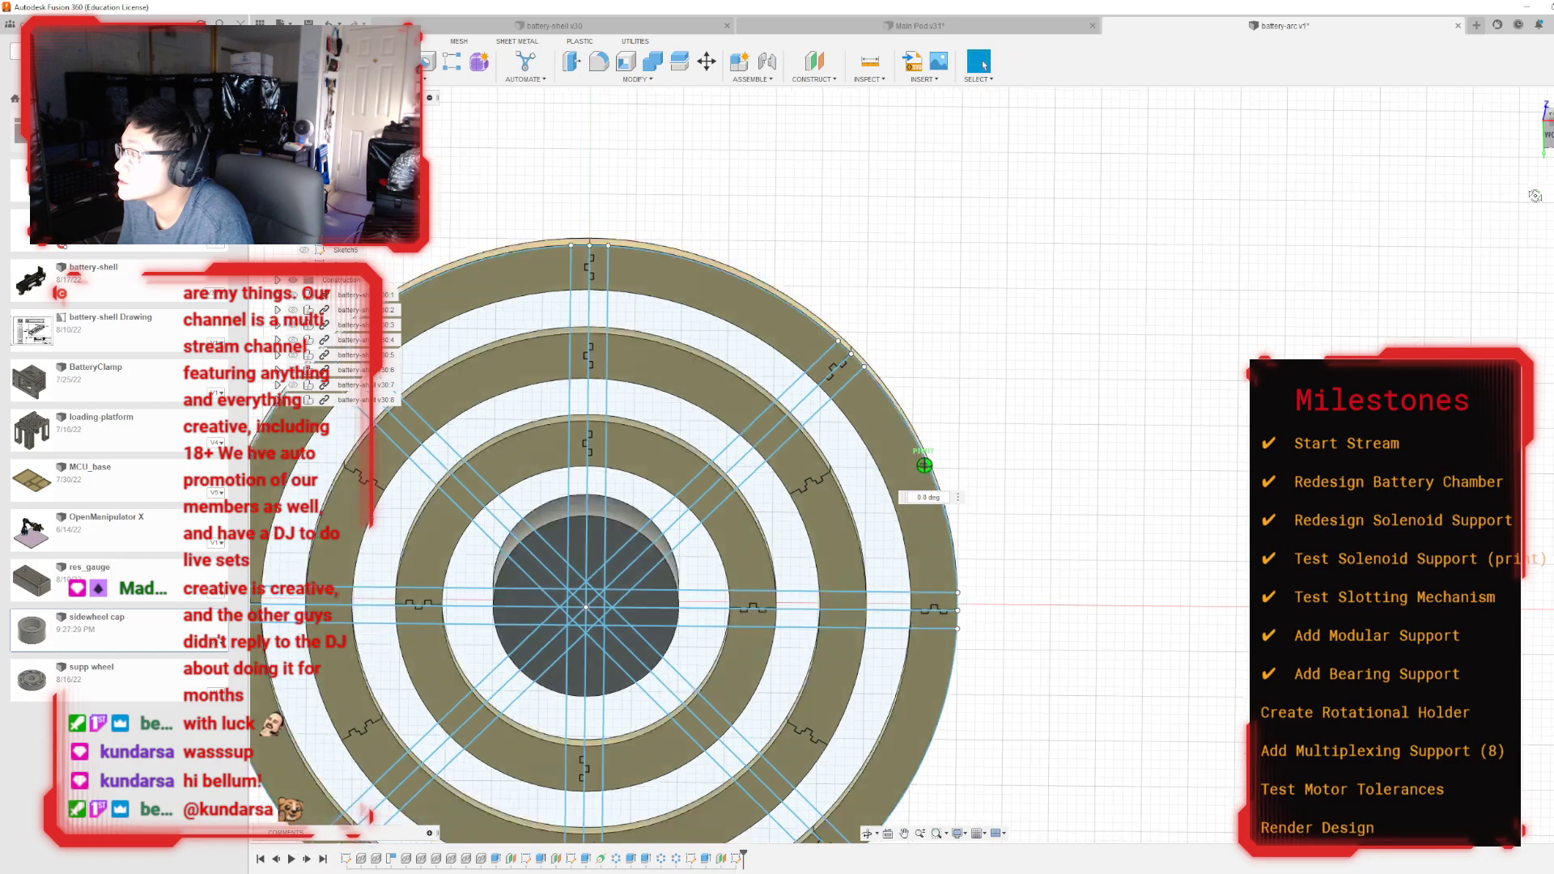
pyautogui.moveTo(924, 465)
pyautogui.keyDown('shift'); pyautogui.mouseDown(button='middle')
pyautogui.moveTo(802, 405)
pyautogui.moveTo(818, 647)
pyautogui.moveTo(931, 308)
pyautogui.moveTo(1032, 154)
pyautogui.mouseUp(button='middle'); pyautogui.keyUp('shift')
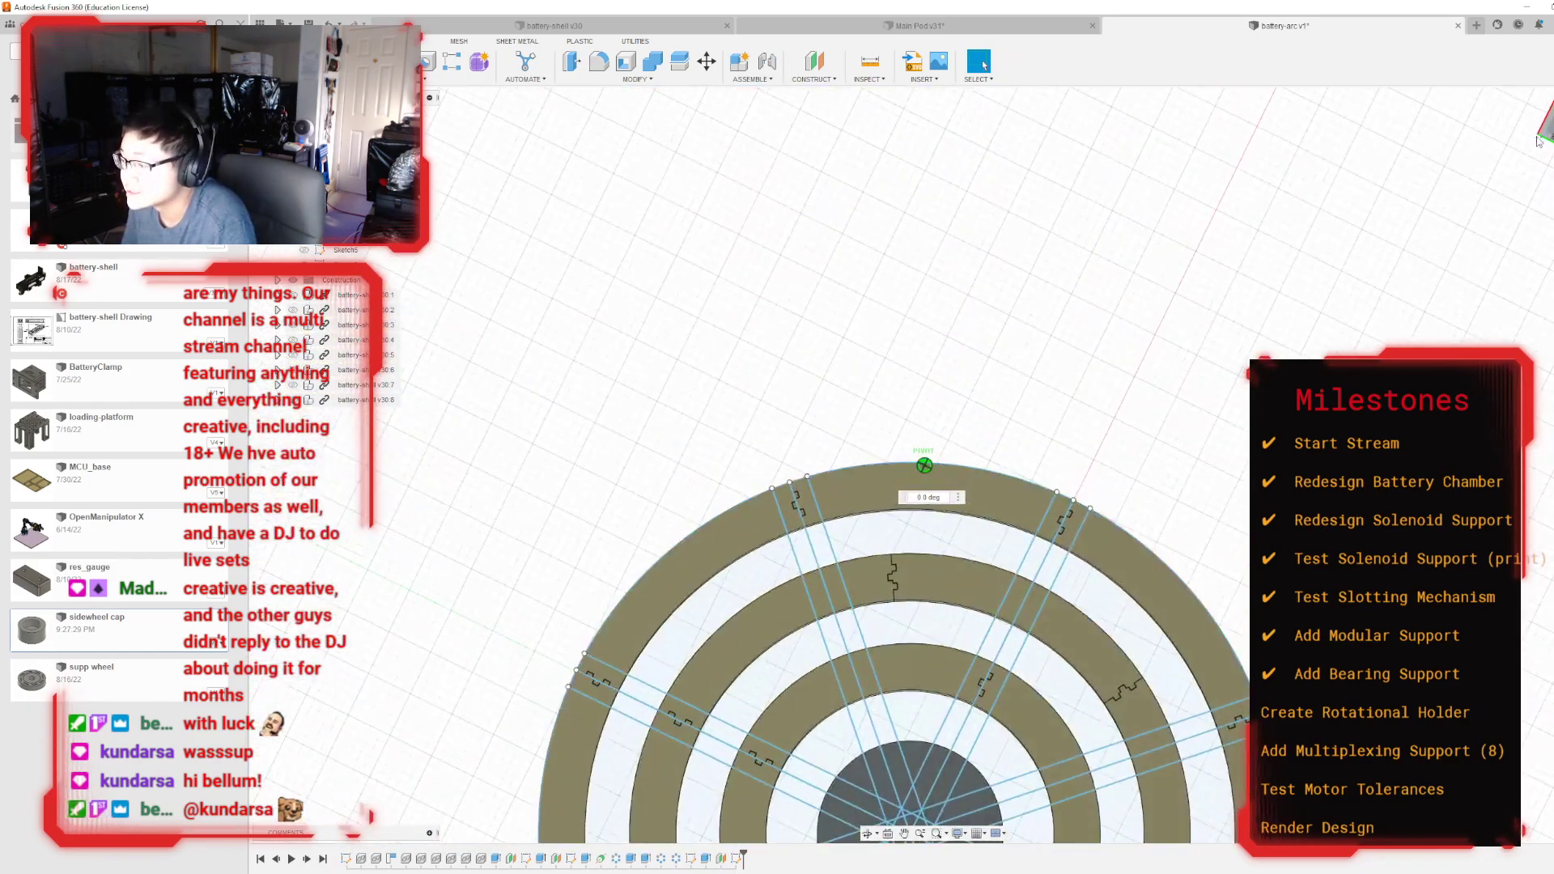
pyautogui.scroll(-2, 1033, 154)
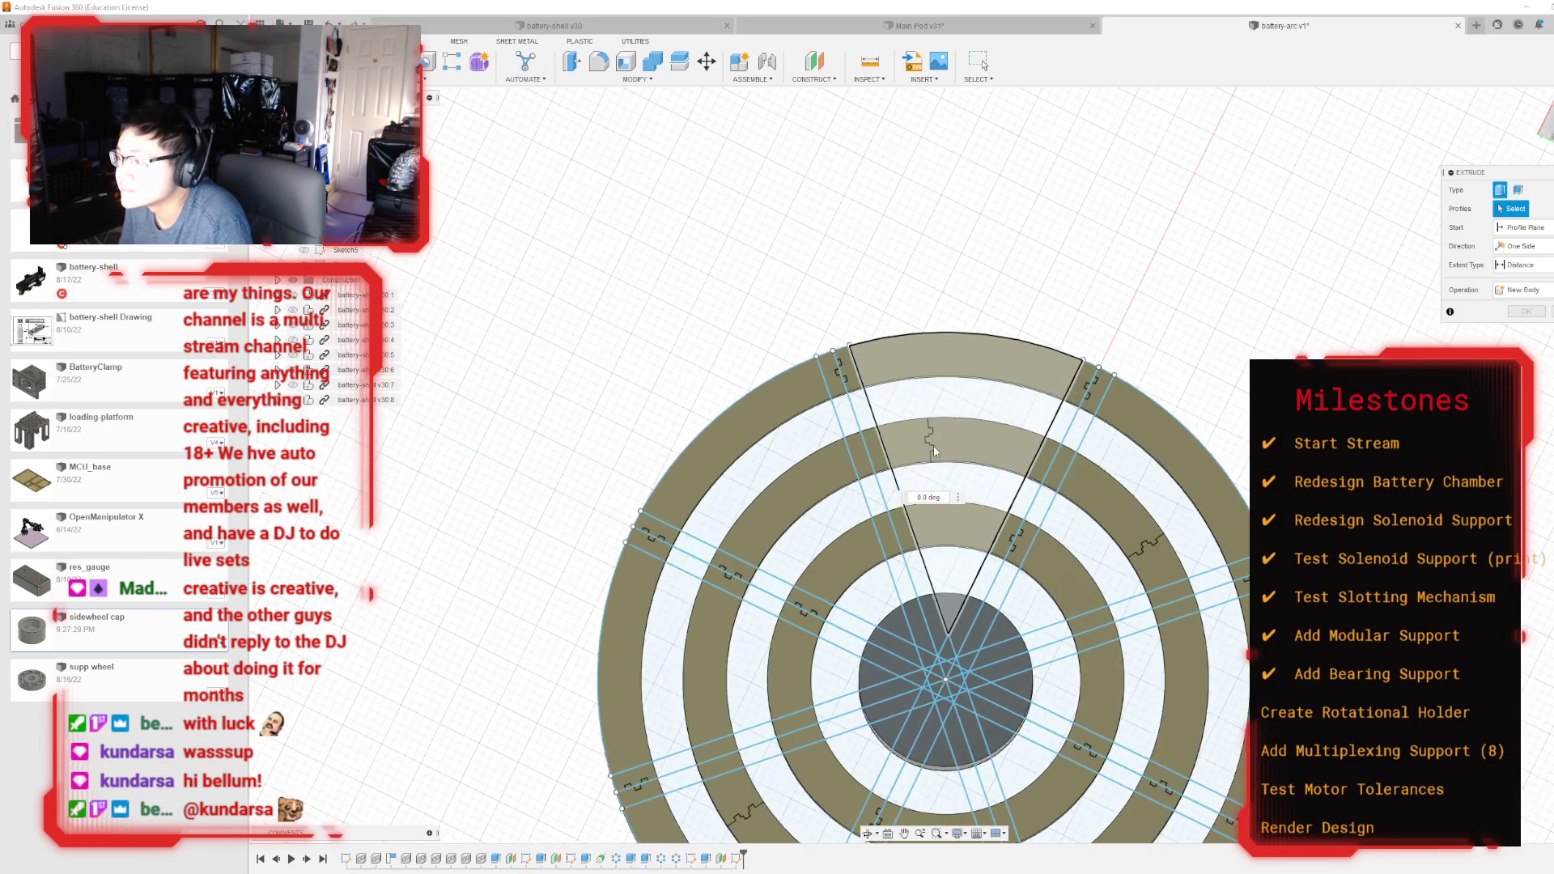
pyautogui.press('e')
pyautogui.scroll(3, 935, 445)
pyautogui.click(859, 397)
pyautogui.click(842, 399)
pyautogui.scroll(-2, 948, 678)
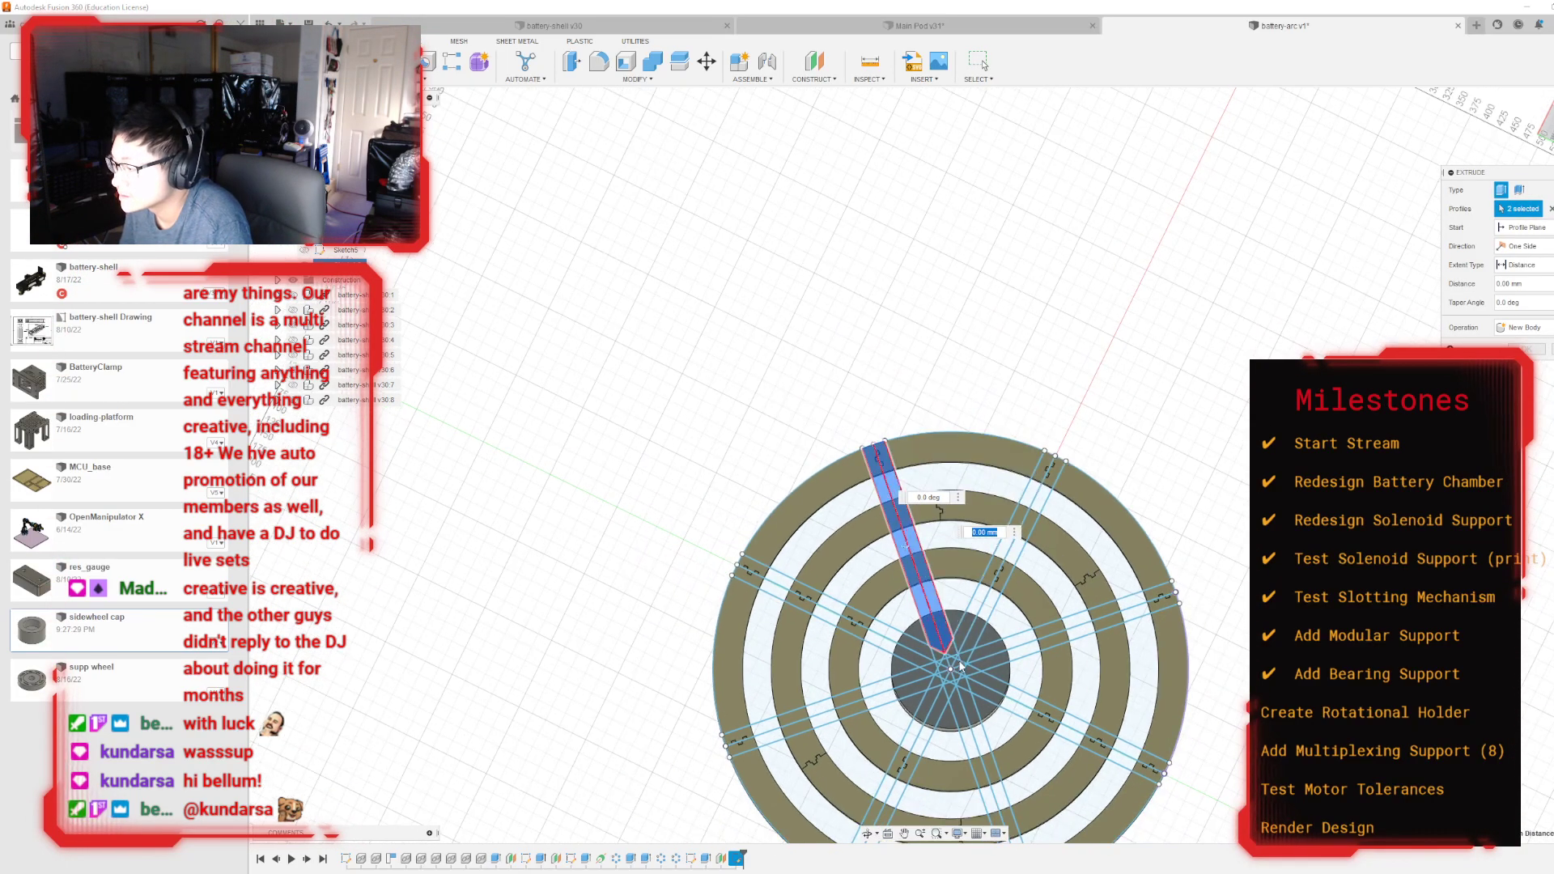
pyautogui.scroll(3, 949, 698)
pyautogui.scroll(2, 955, 654)
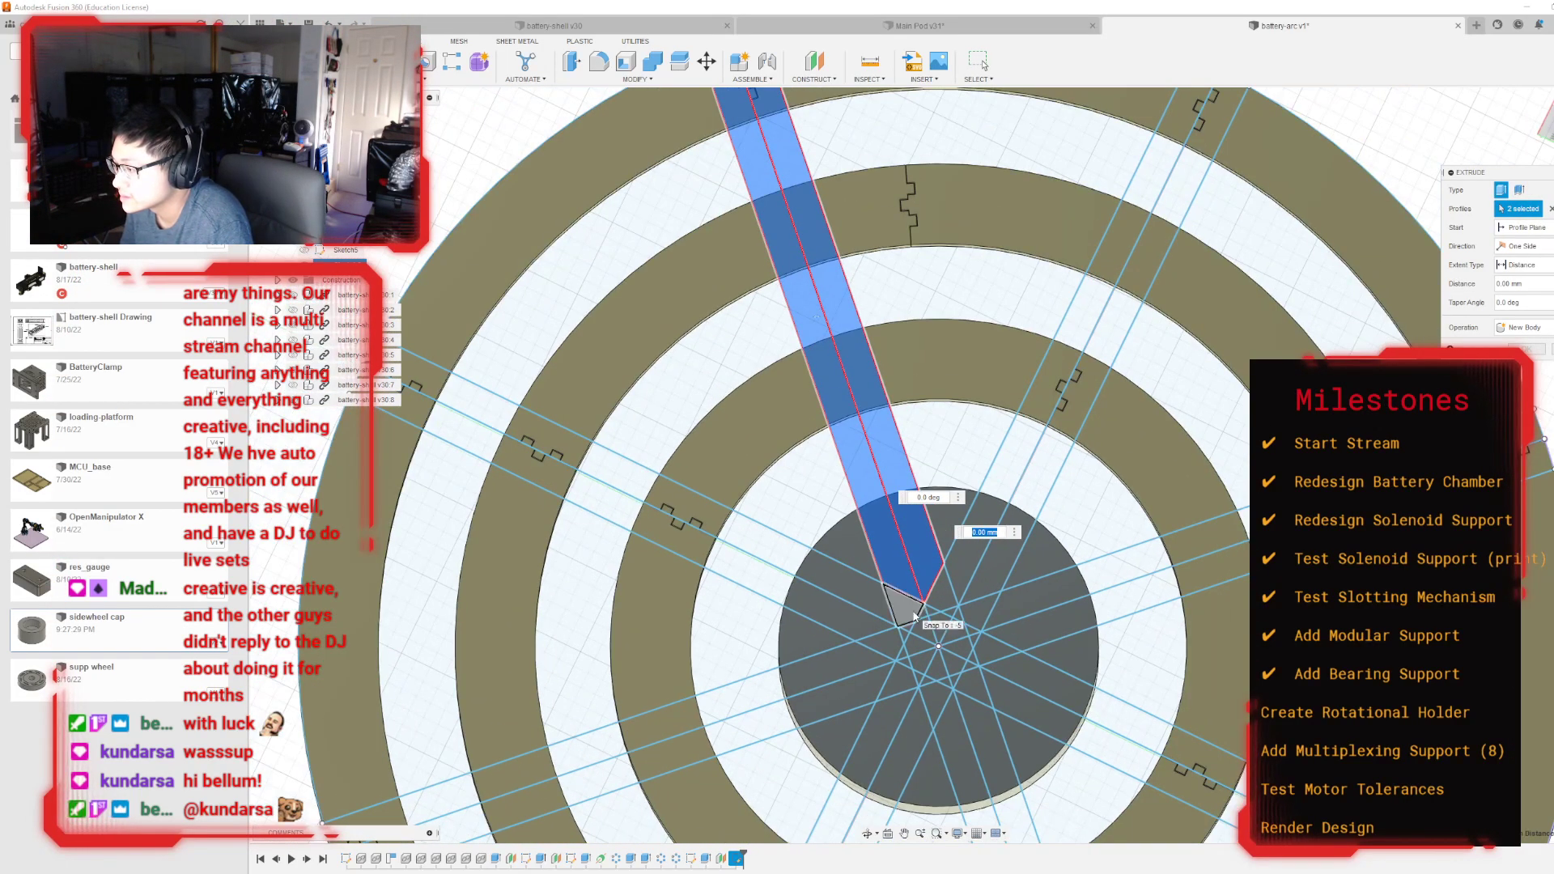
pyautogui.scroll(-1, 913, 617)
pyautogui.click(959, 576)
pyautogui.click(979, 586)
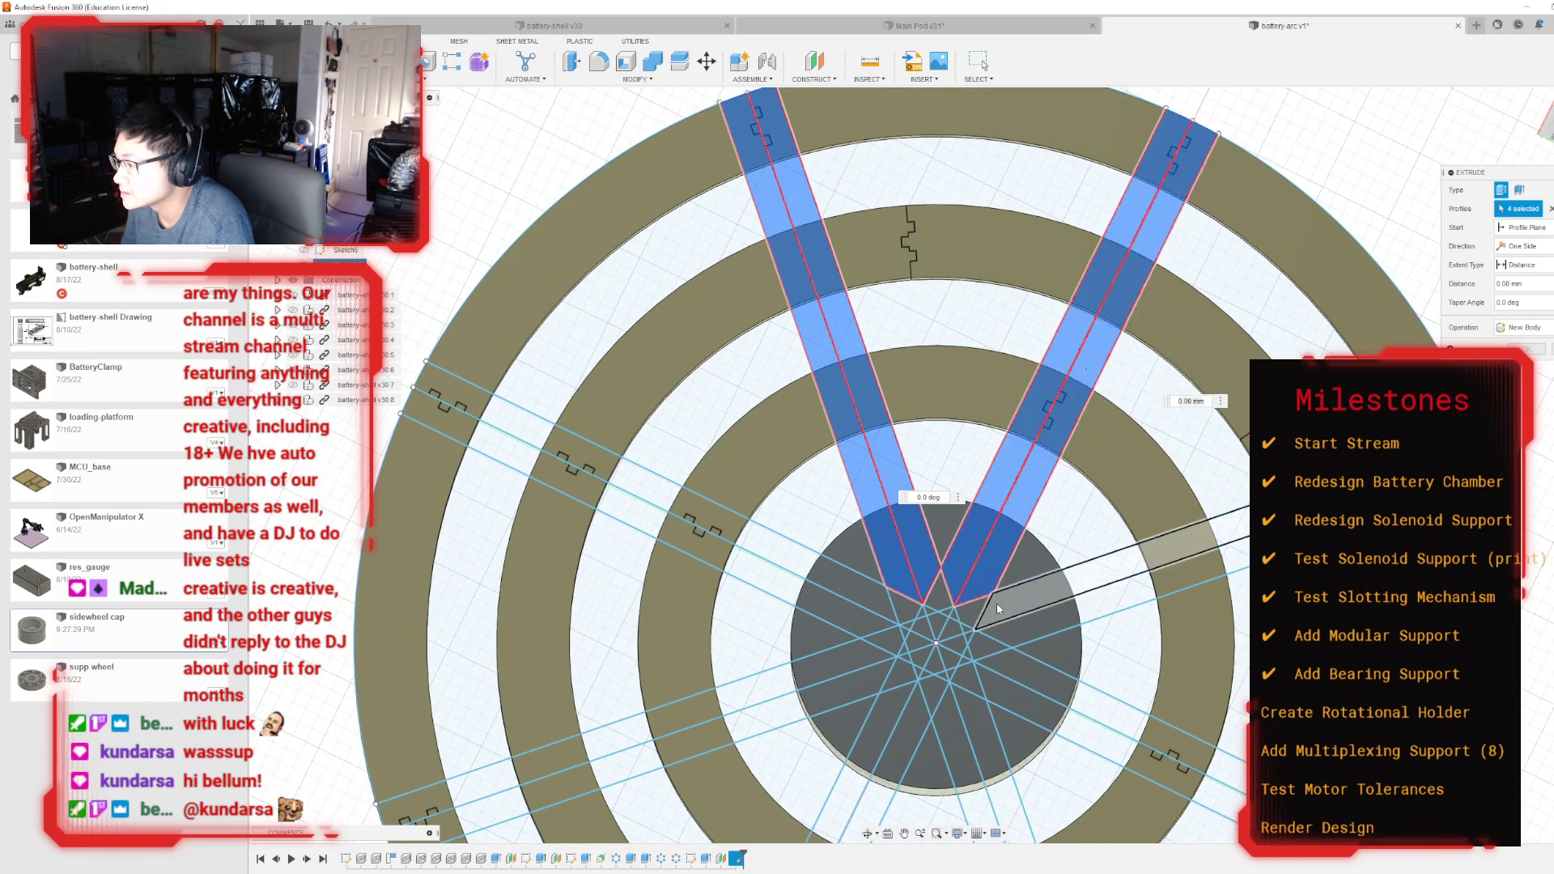
pyautogui.click(997, 609)
pyautogui.click(999, 634)
pyautogui.click(999, 665)
pyautogui.click(992, 687)
pyautogui.click(973, 731)
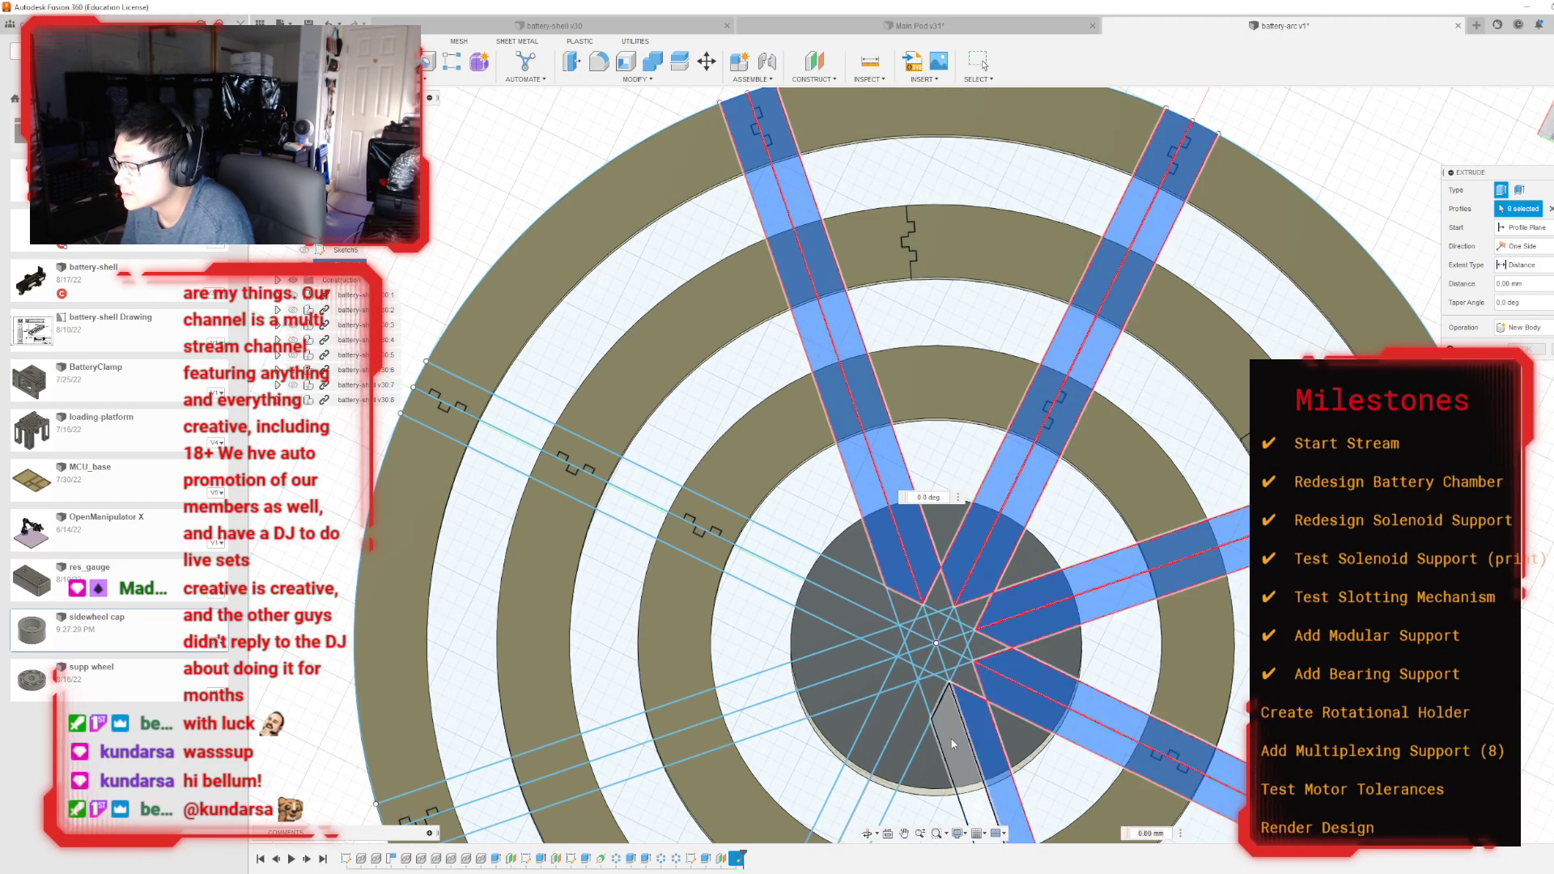
pyautogui.click(952, 740)
pyautogui.click(909, 730)
pyautogui.click(879, 716)
pyautogui.click(847, 694)
pyautogui.click(841, 671)
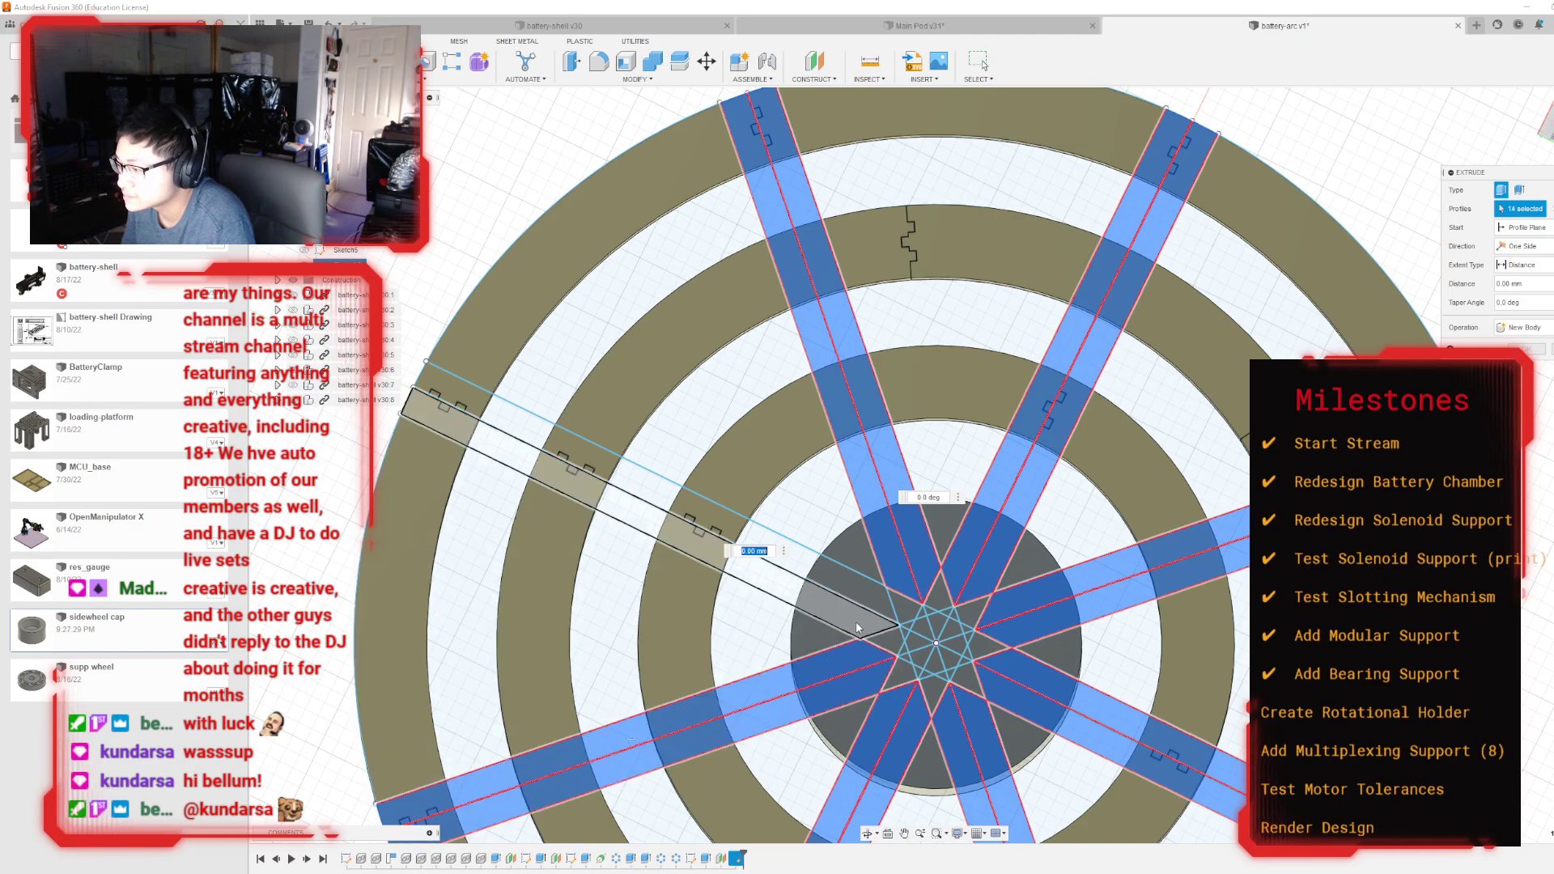
pyautogui.click(857, 620)
pyautogui.scroll(-3, 868, 606)
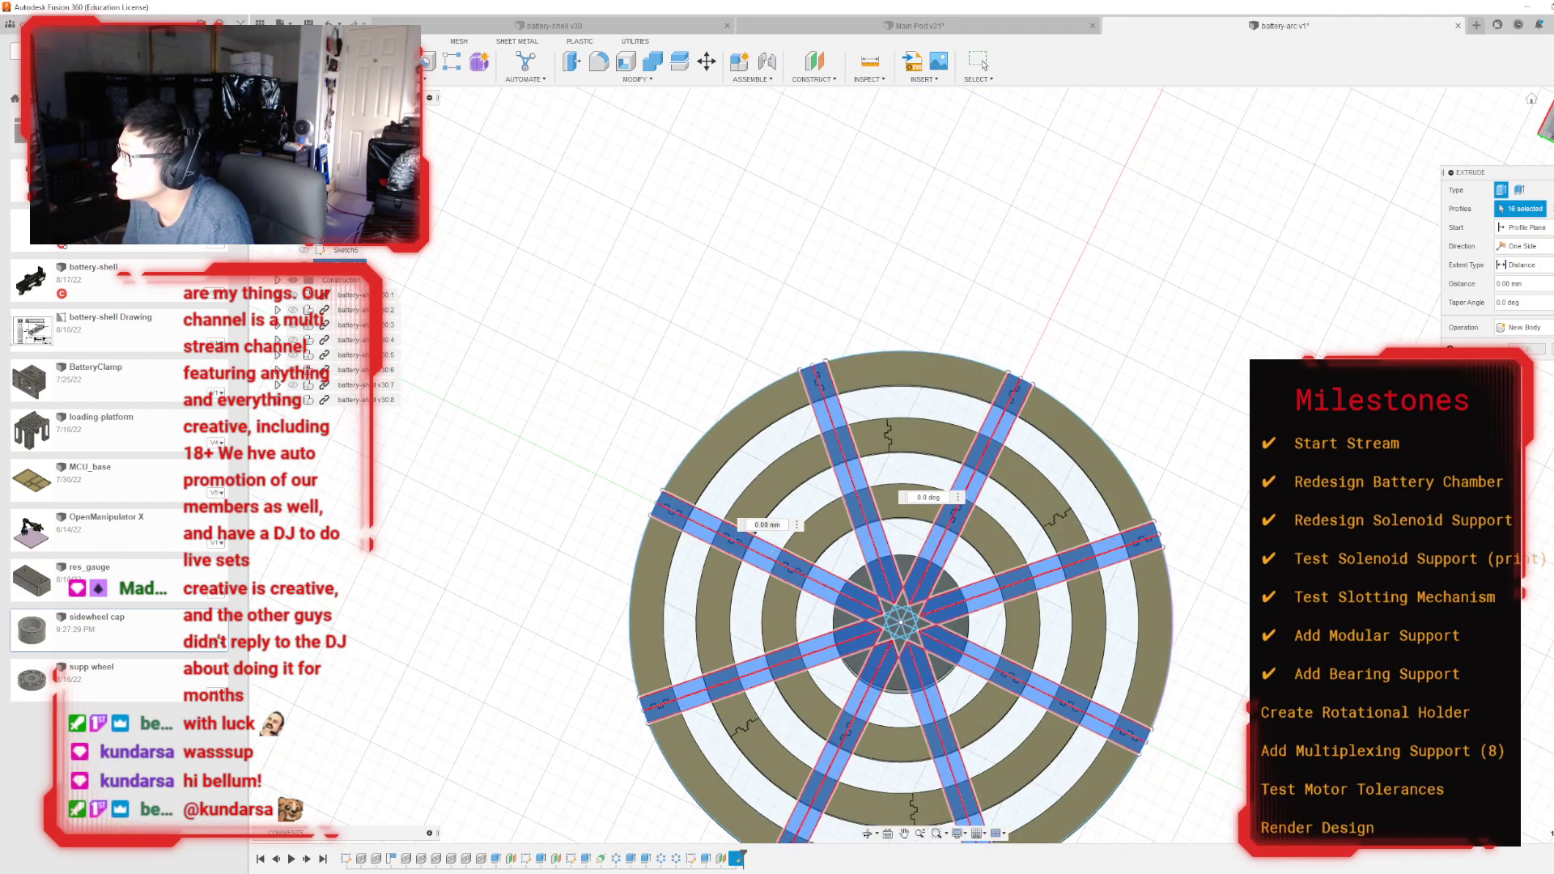
pyautogui.keyDown('shift'); pyautogui.moveTo(842, 291); pyautogui.dragTo(854, 461, button='middle'); pyautogui.keyUp('shift')
pyautogui.scroll(2, 798, 524)
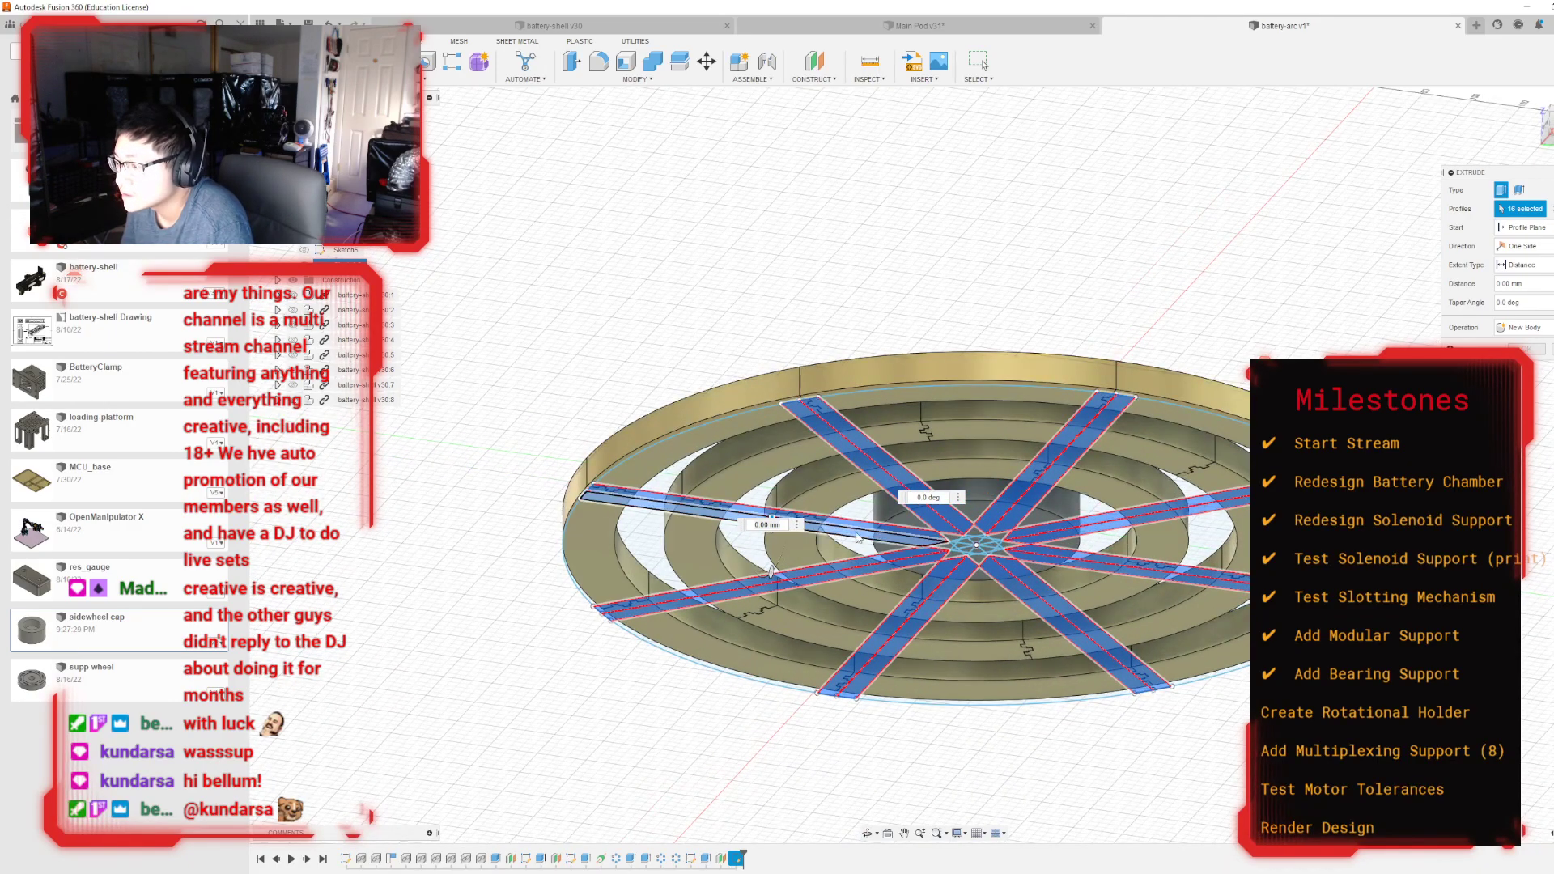
pyautogui.scroll(-2, 809, 530)
pyautogui.click(979, 63)
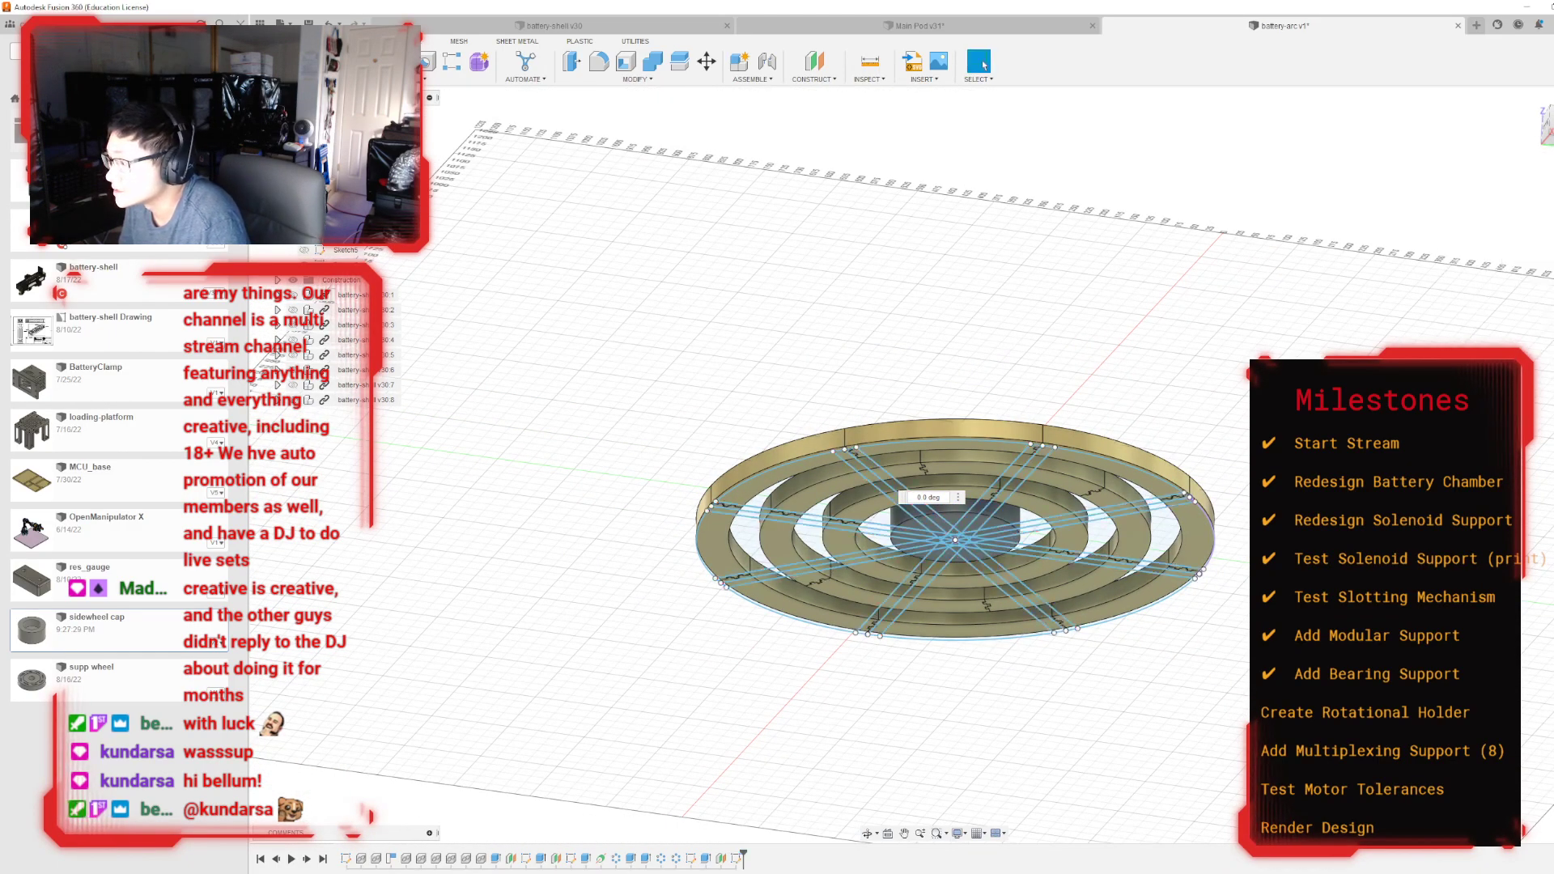
# Step: Trim the overlapping spoke line segments just above the centre point in the spoke sketch and save the design
pyautogui.doubleClick(852, 525)
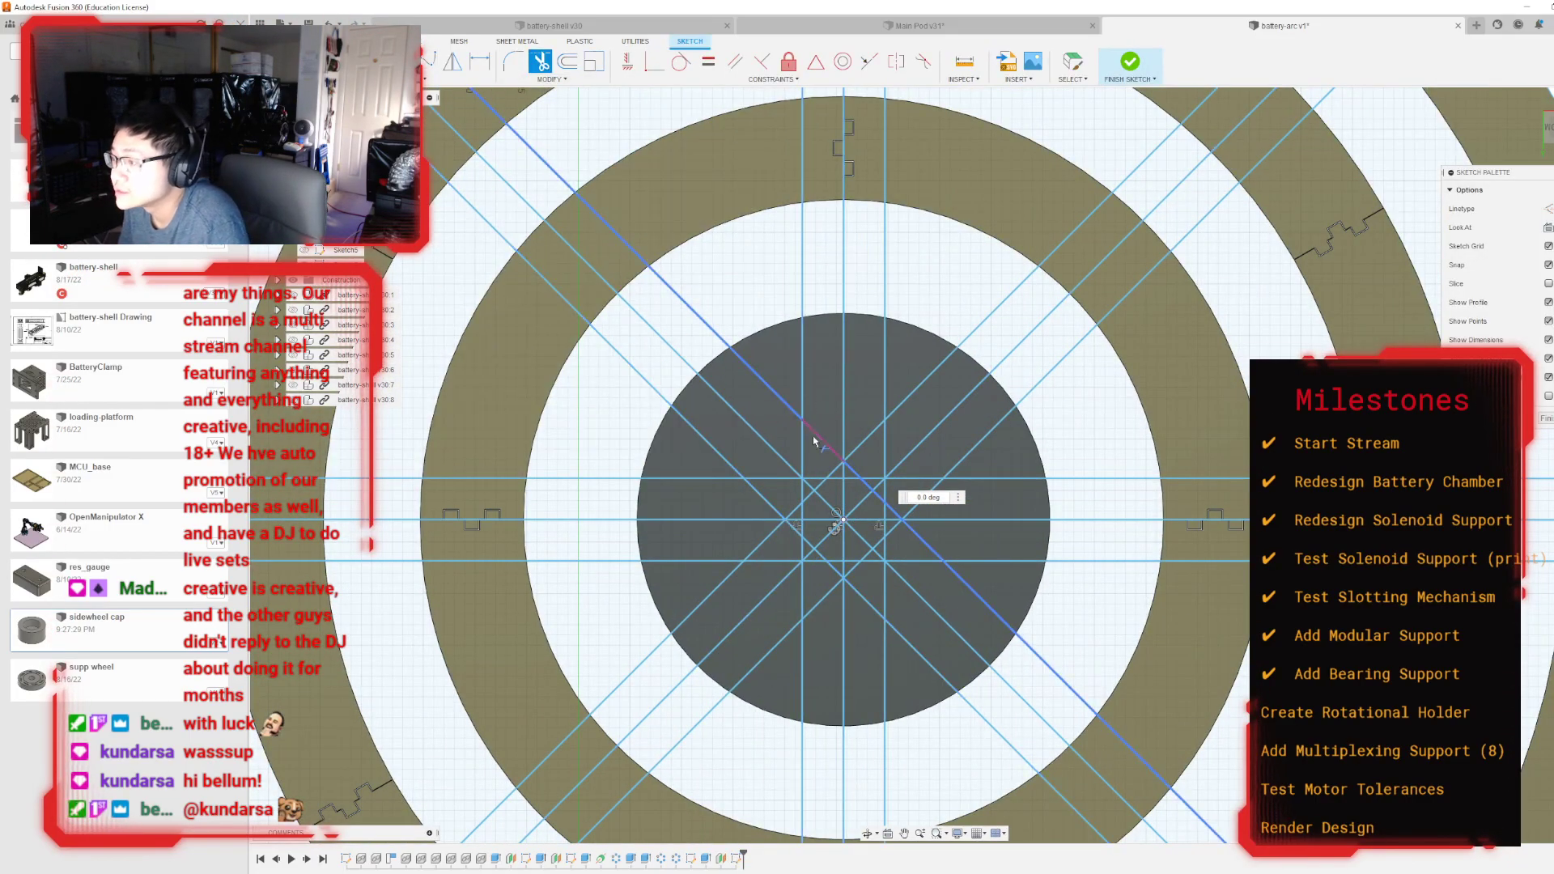
pyautogui.click(847, 460)
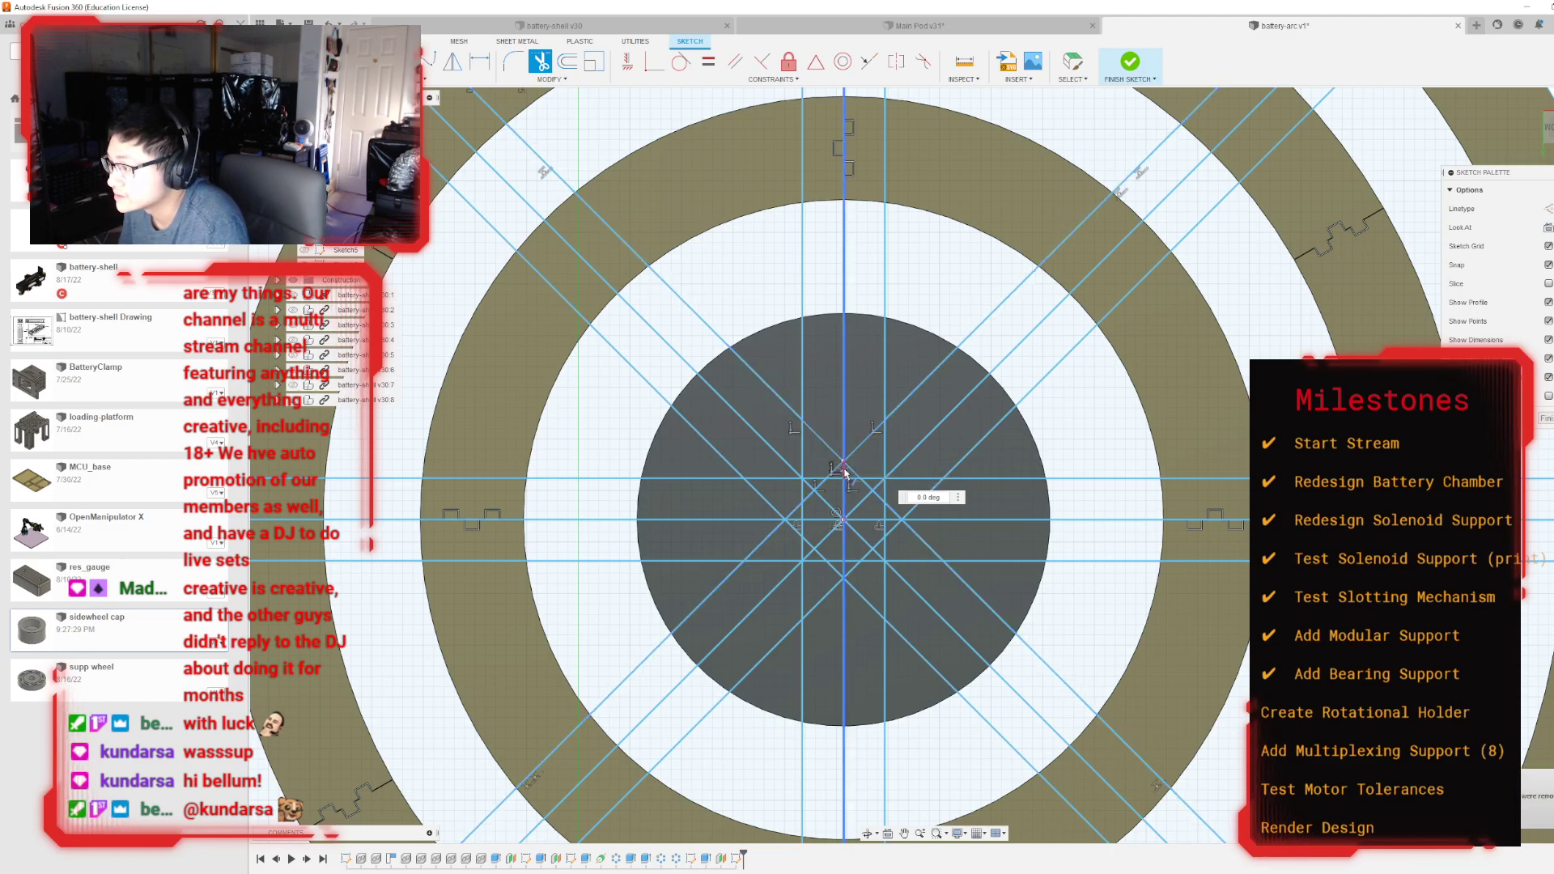
pyautogui.click(853, 478)
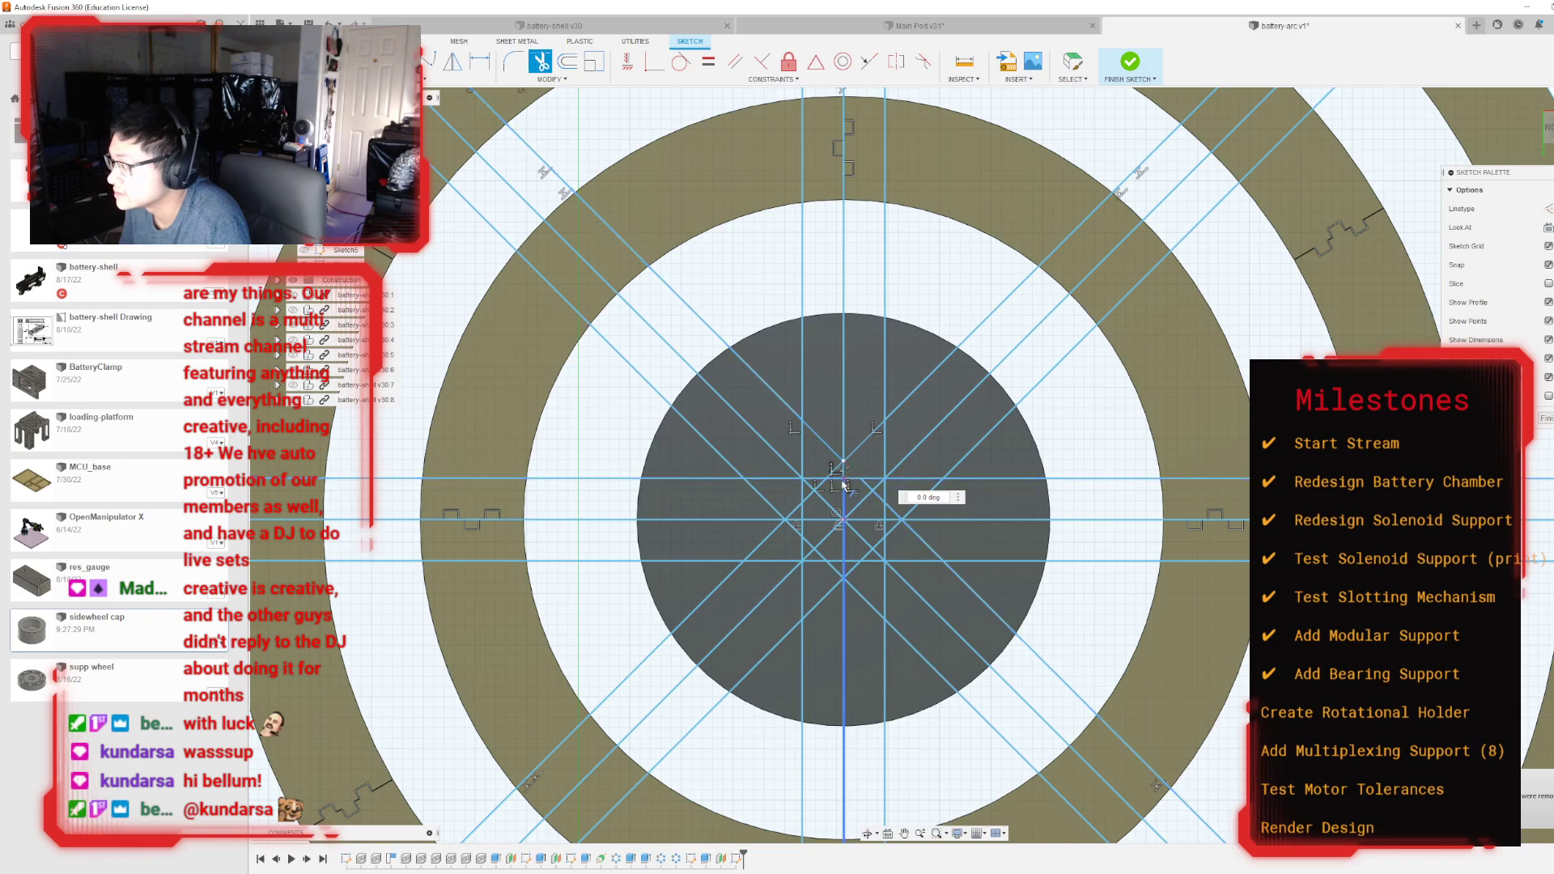
pyautogui.click(845, 483)
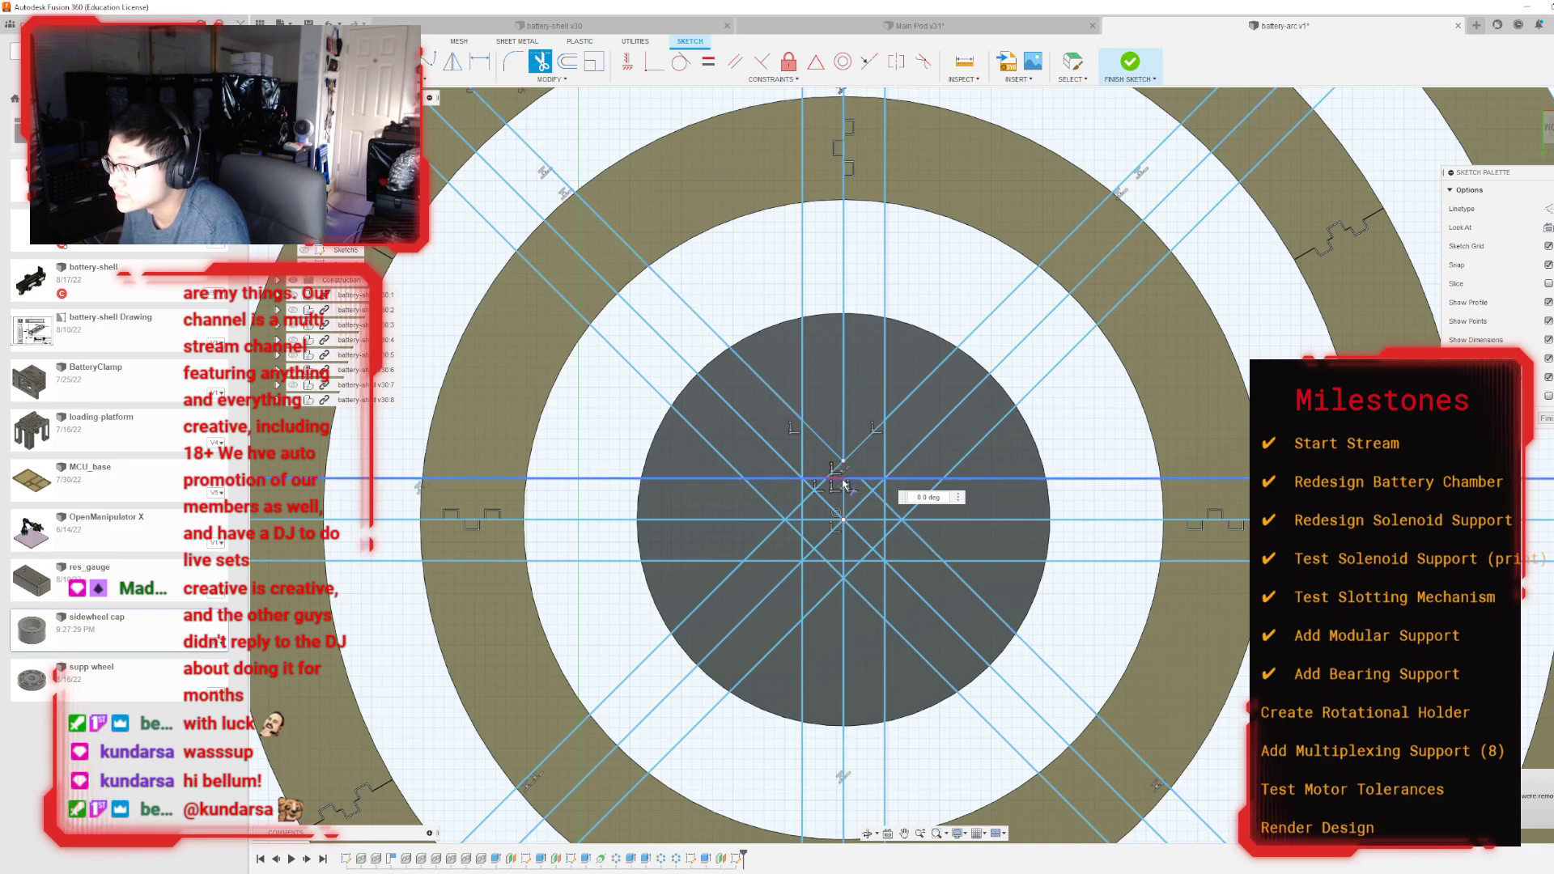
pyautogui.click(847, 480)
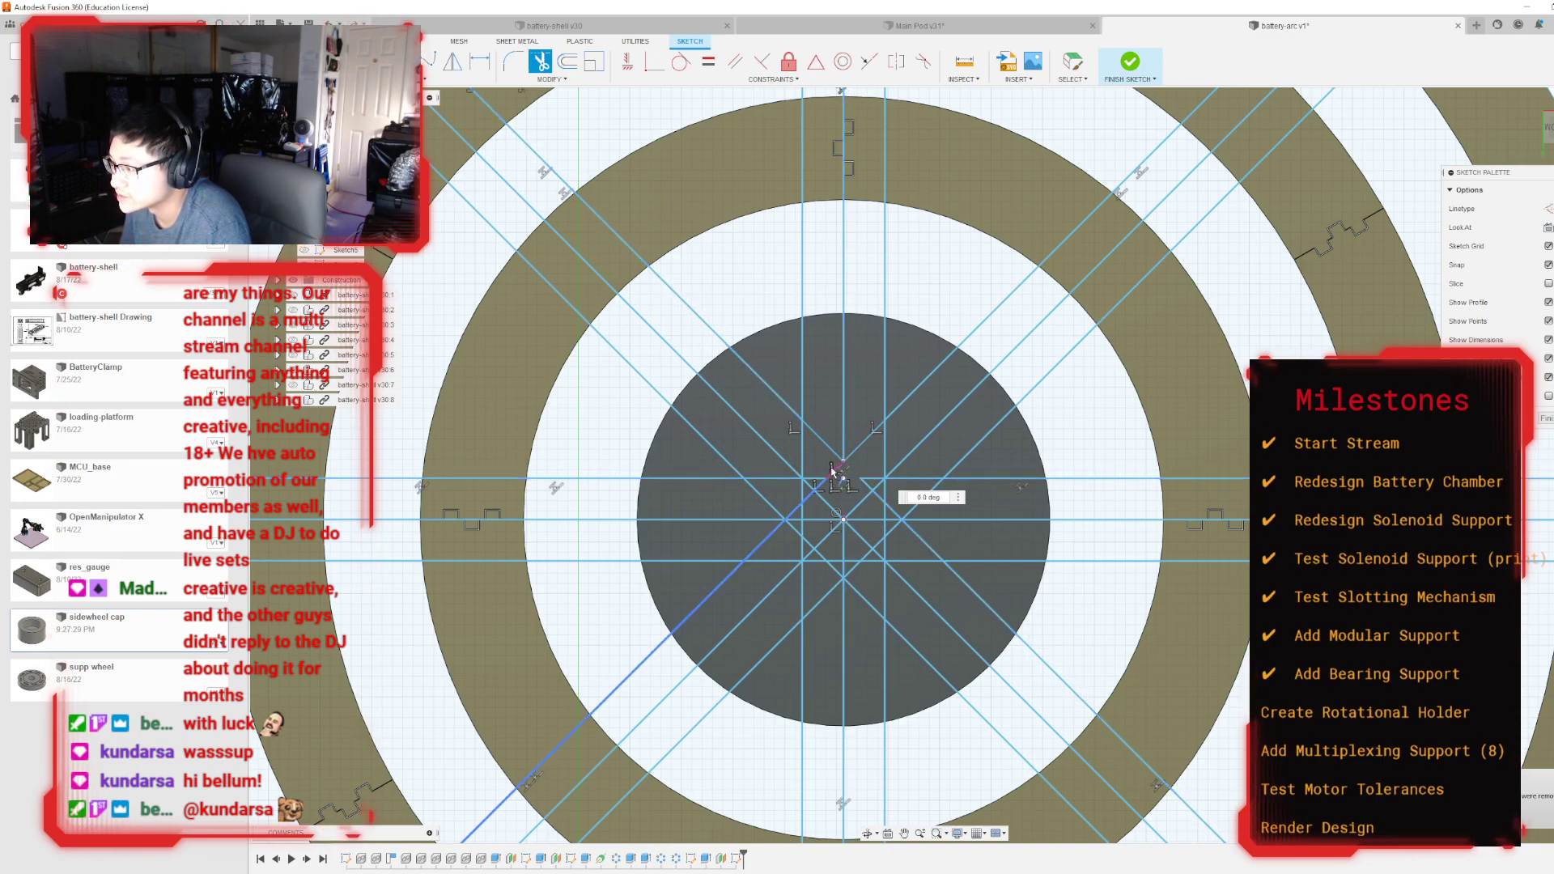
pyautogui.click(836, 472)
pyautogui.click(819, 479)
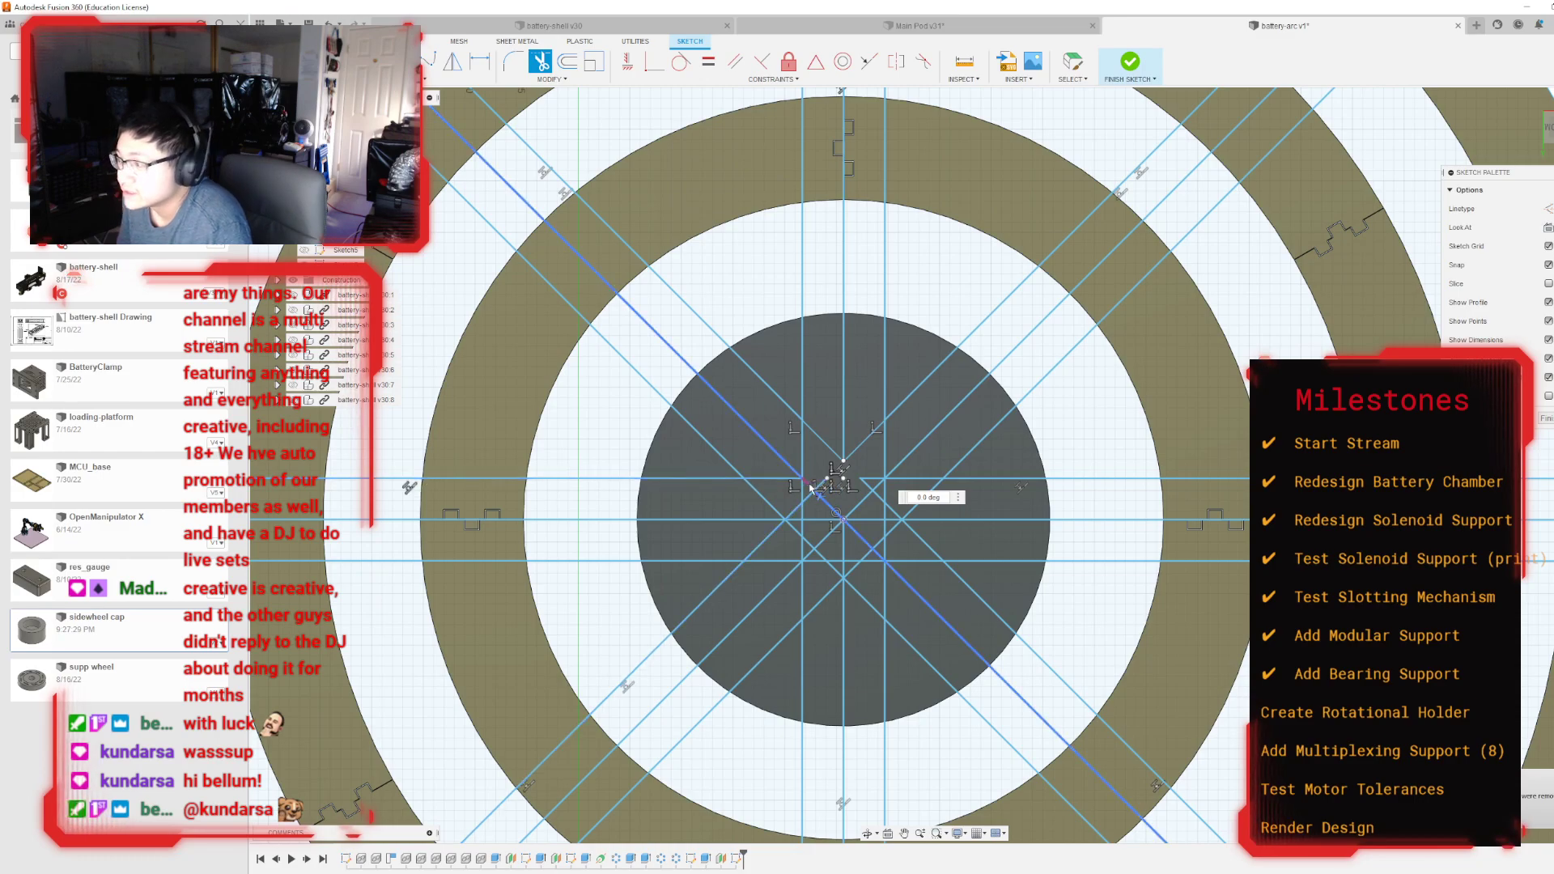
pyautogui.click(812, 487)
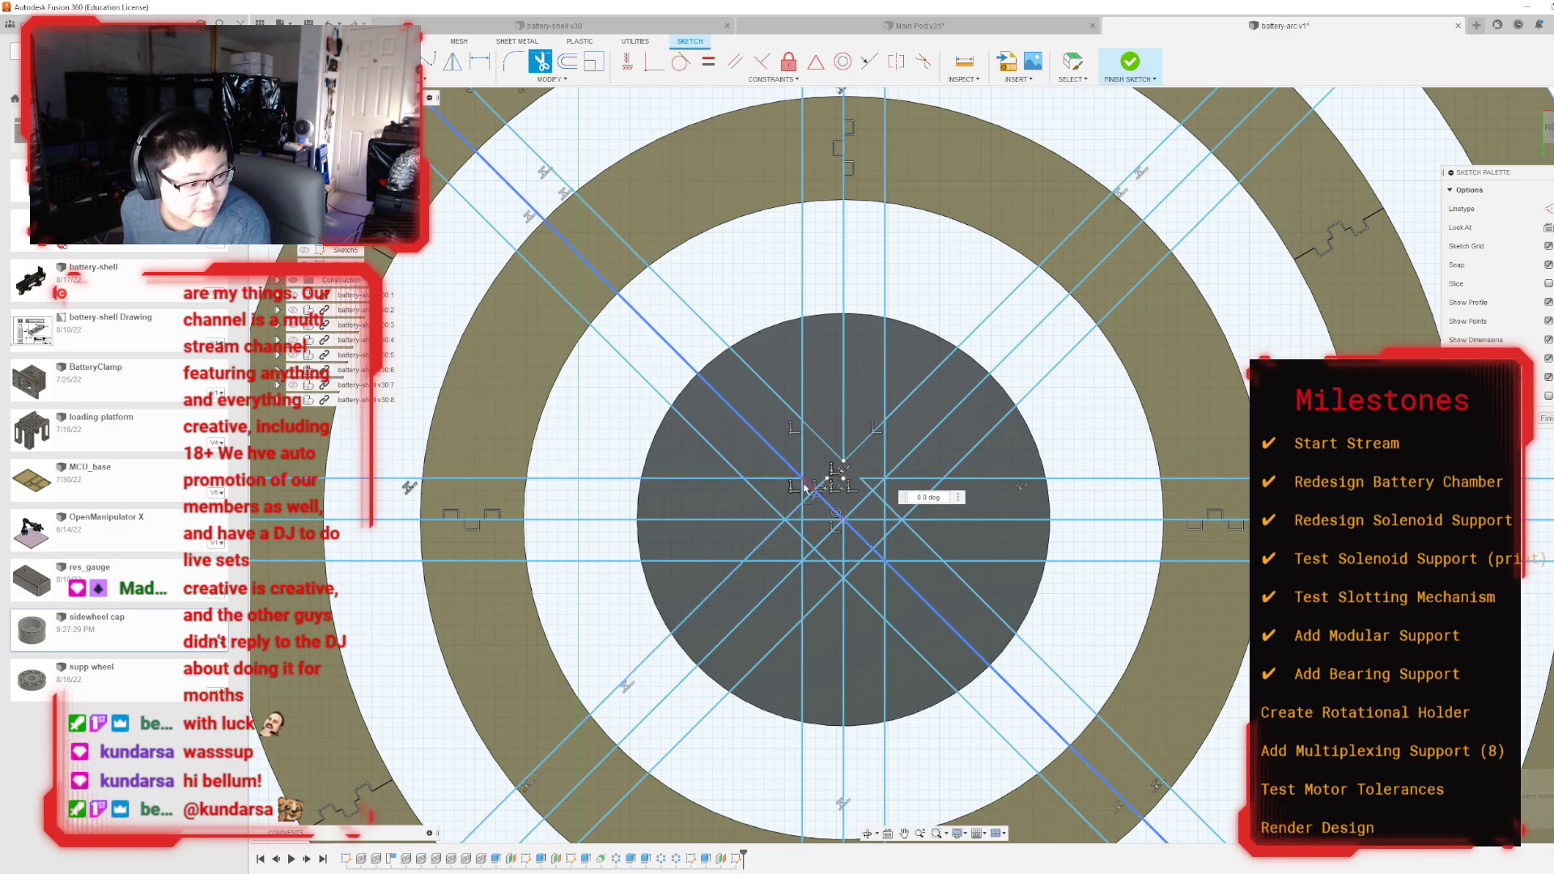
pyautogui.hotkey('ctrl', 's')
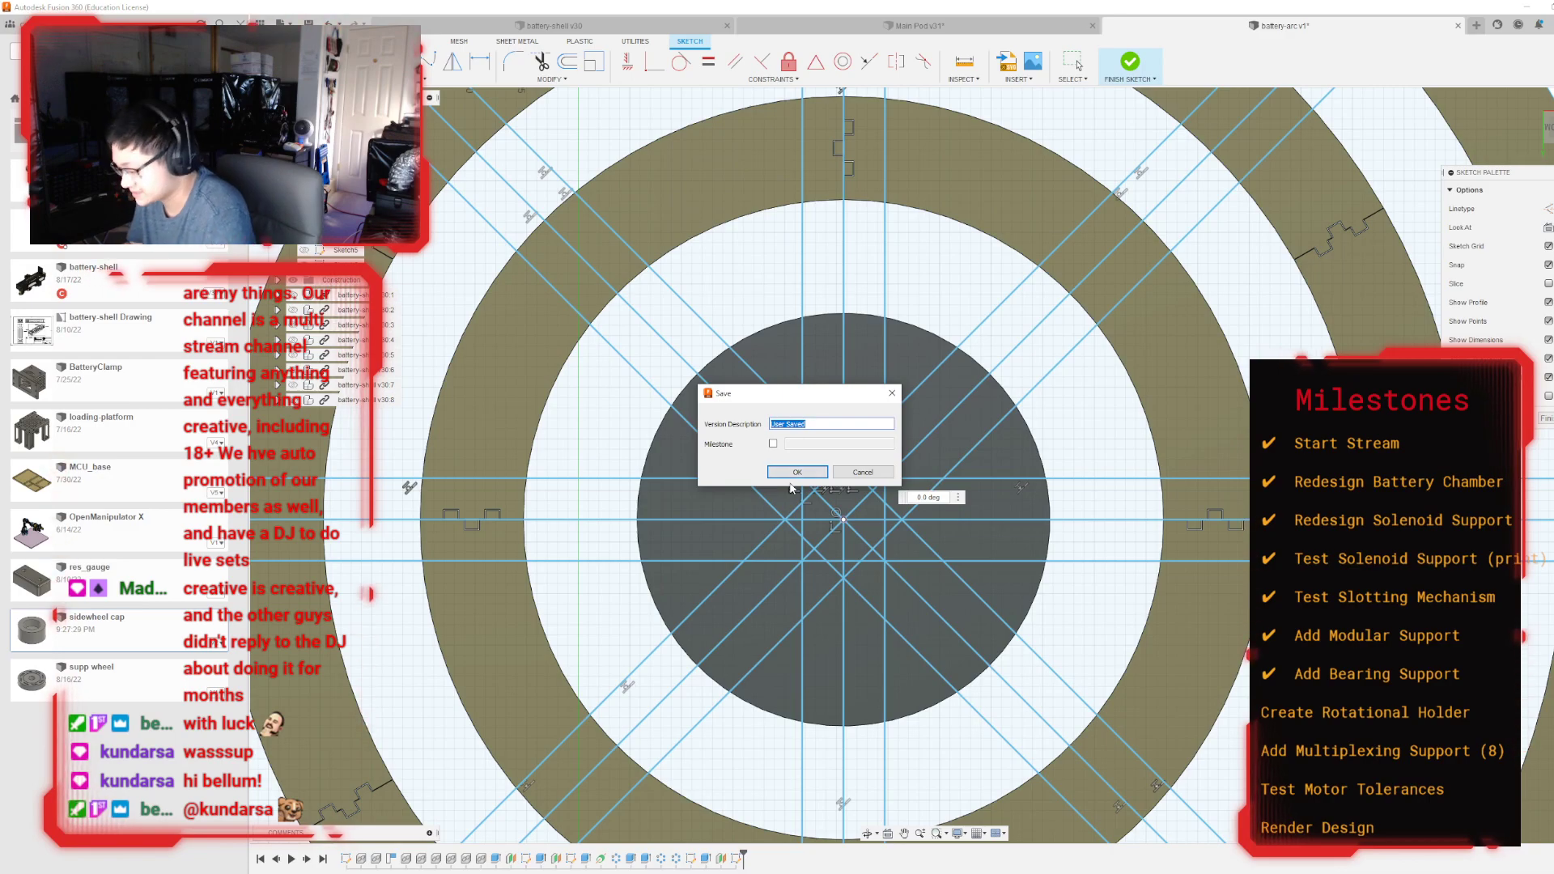
pyautogui.press('Return')
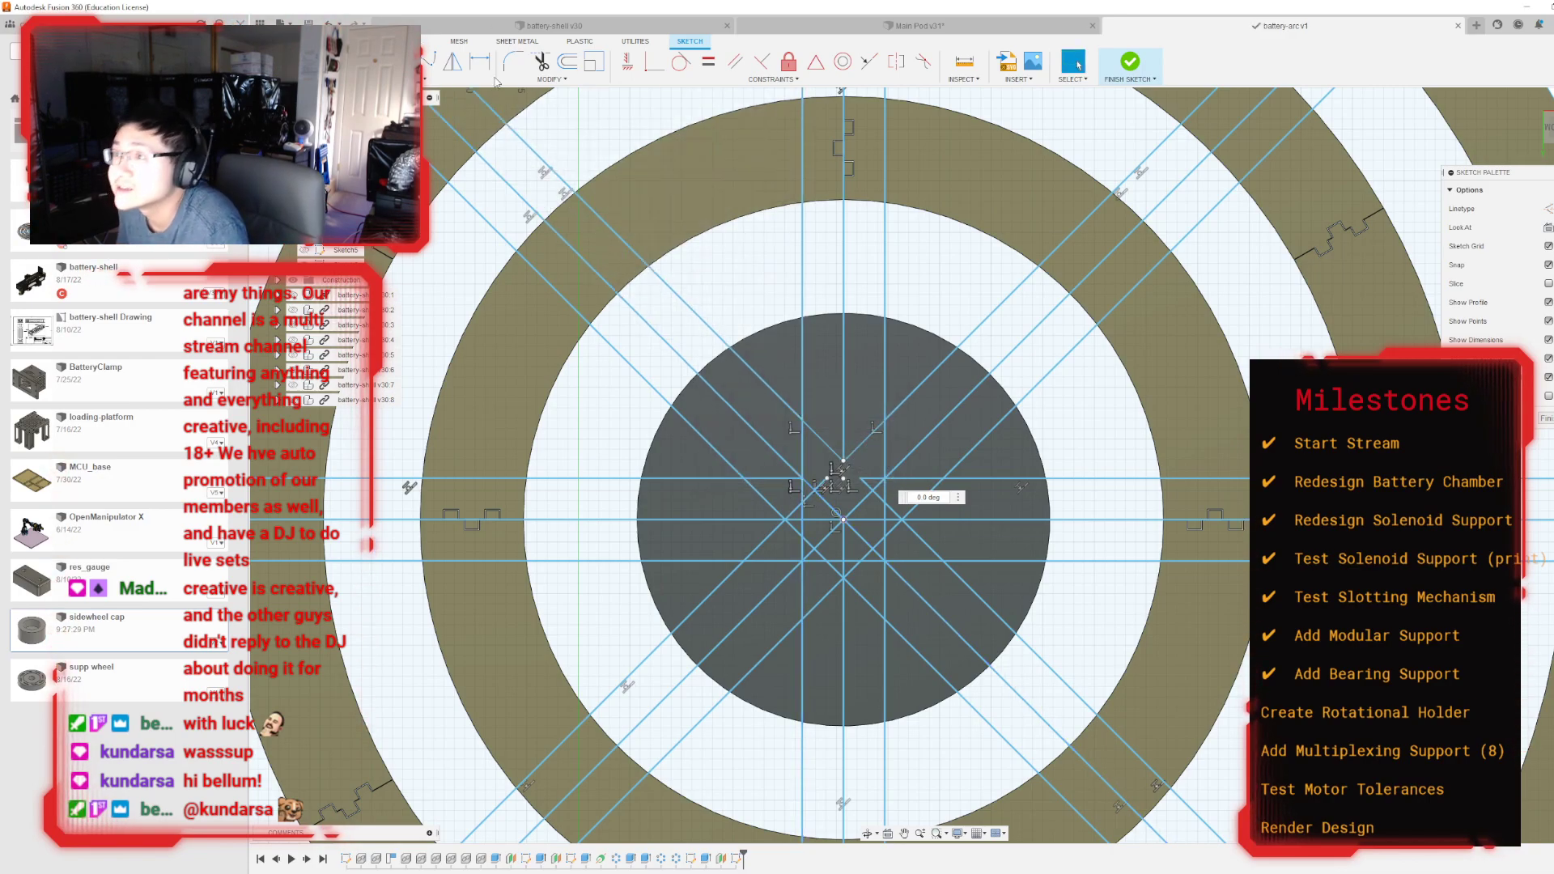
# Step: Trim more of the crossing diagonal spoke line segments around the upper side of the centre point
pyautogui.press('t')
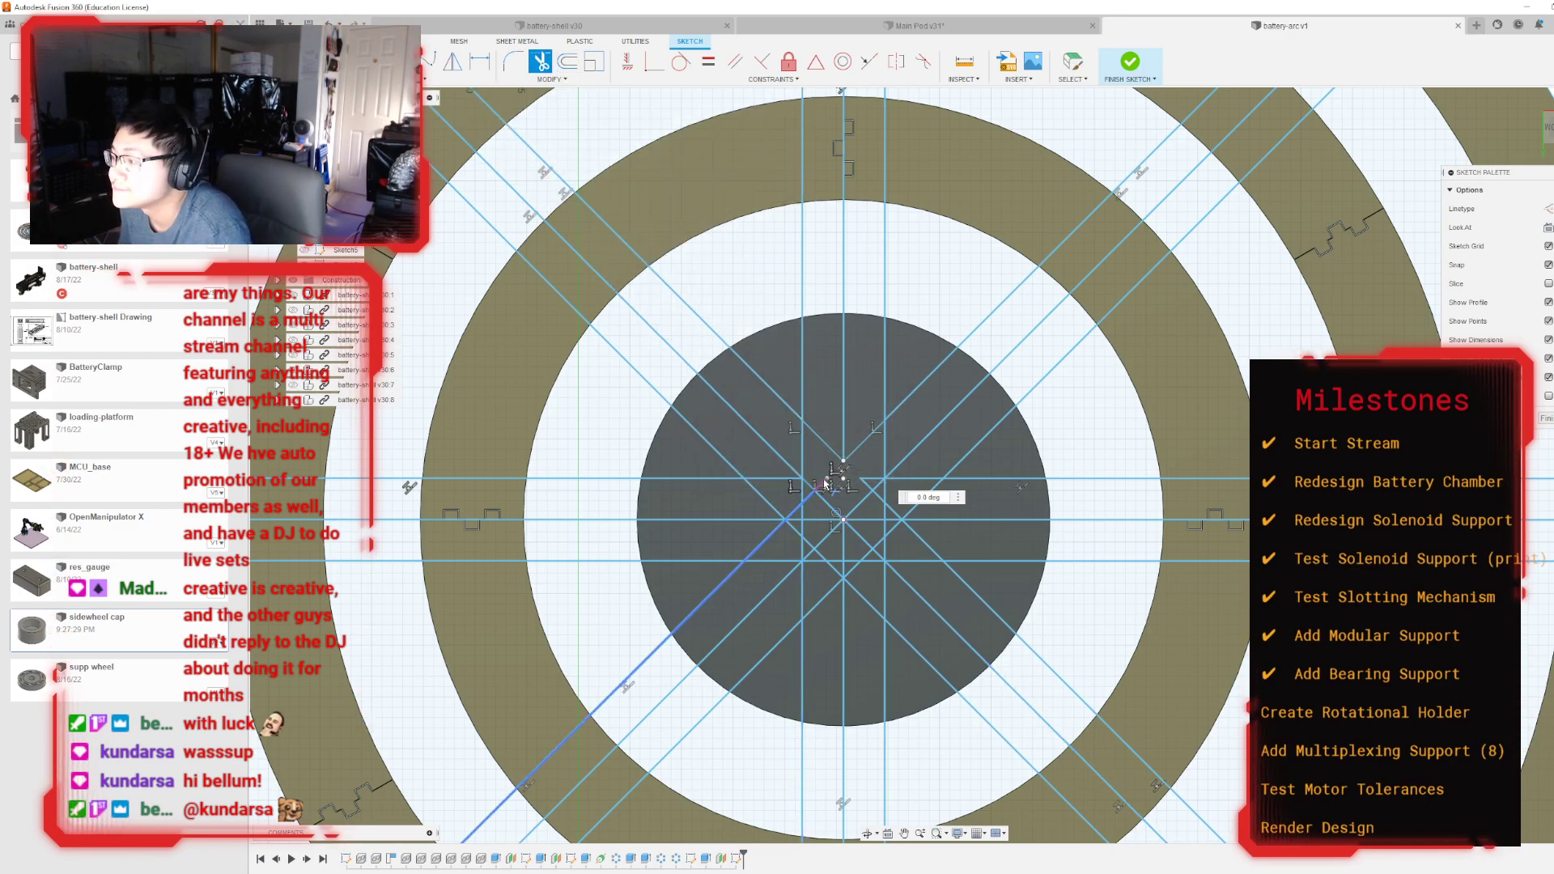
pyautogui.click(847, 484)
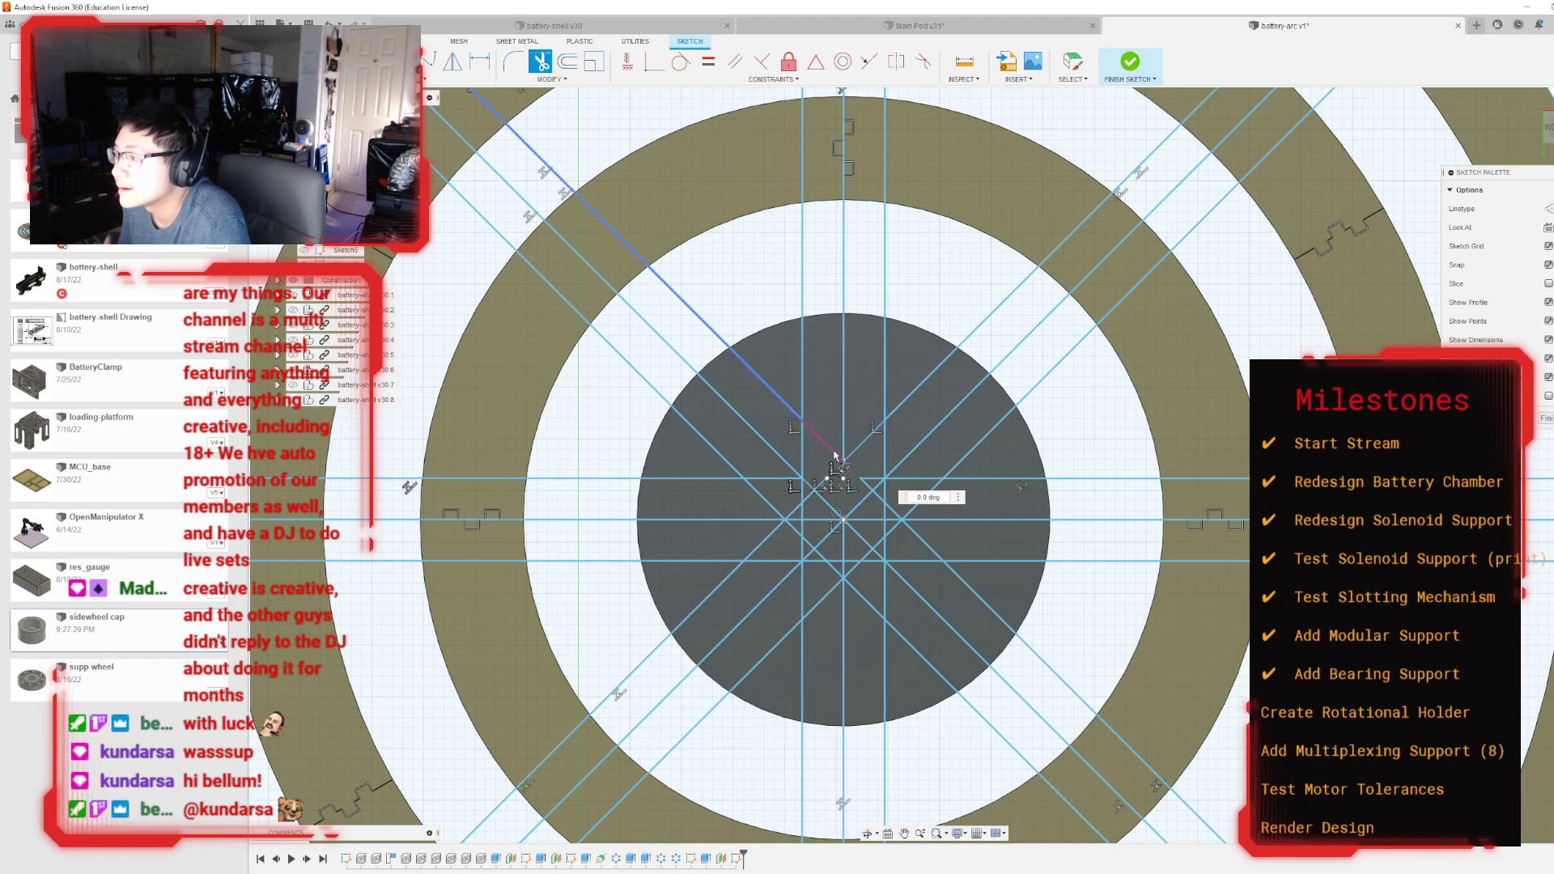
pyautogui.click(837, 455)
pyautogui.click(877, 456)
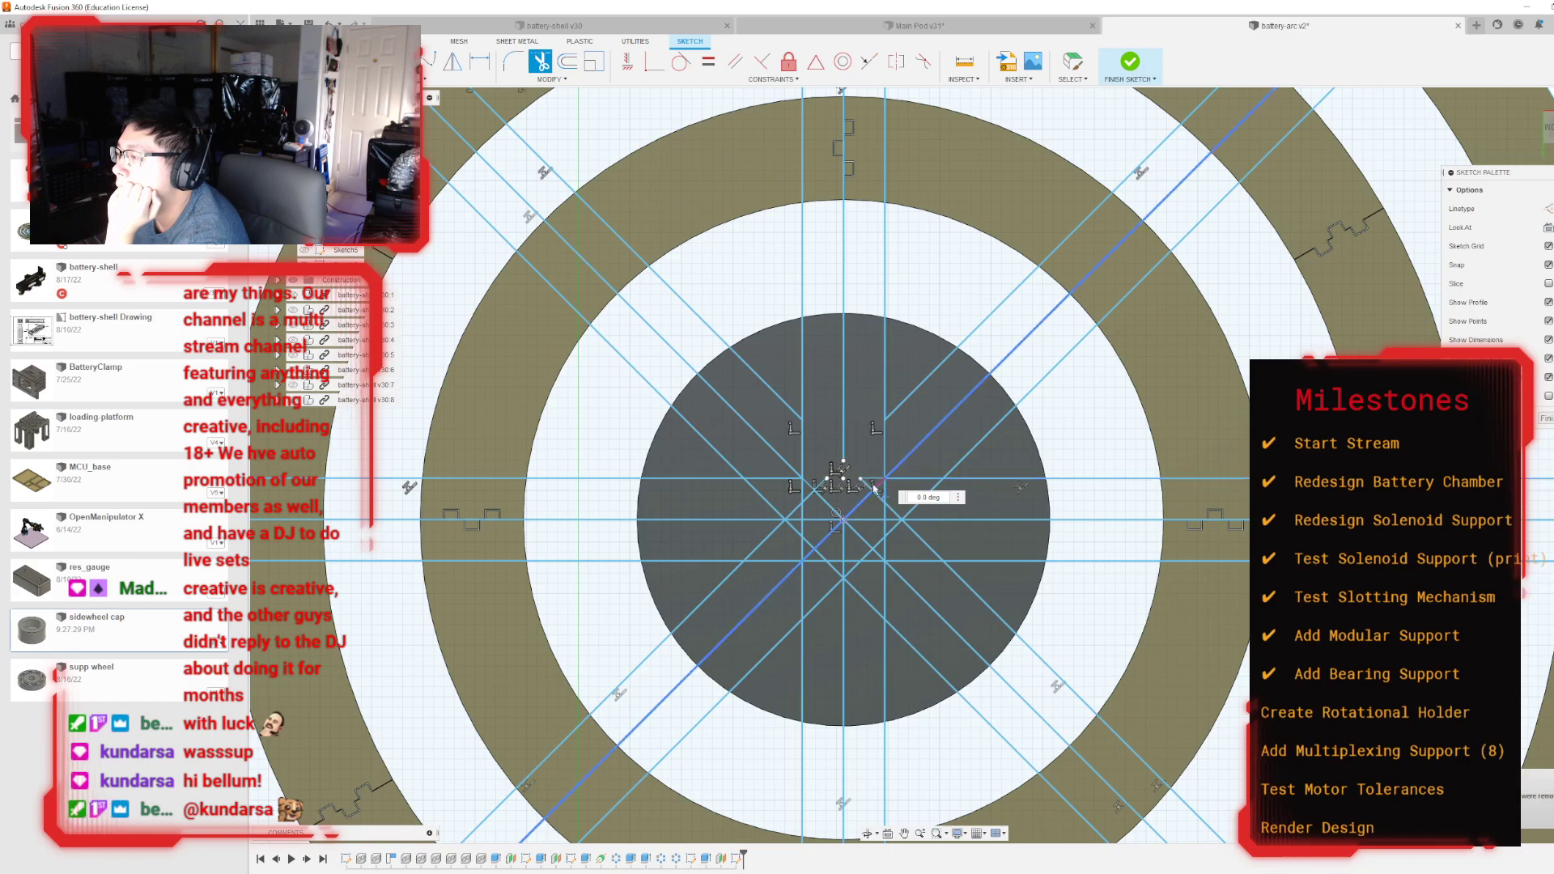
pyautogui.click(873, 489)
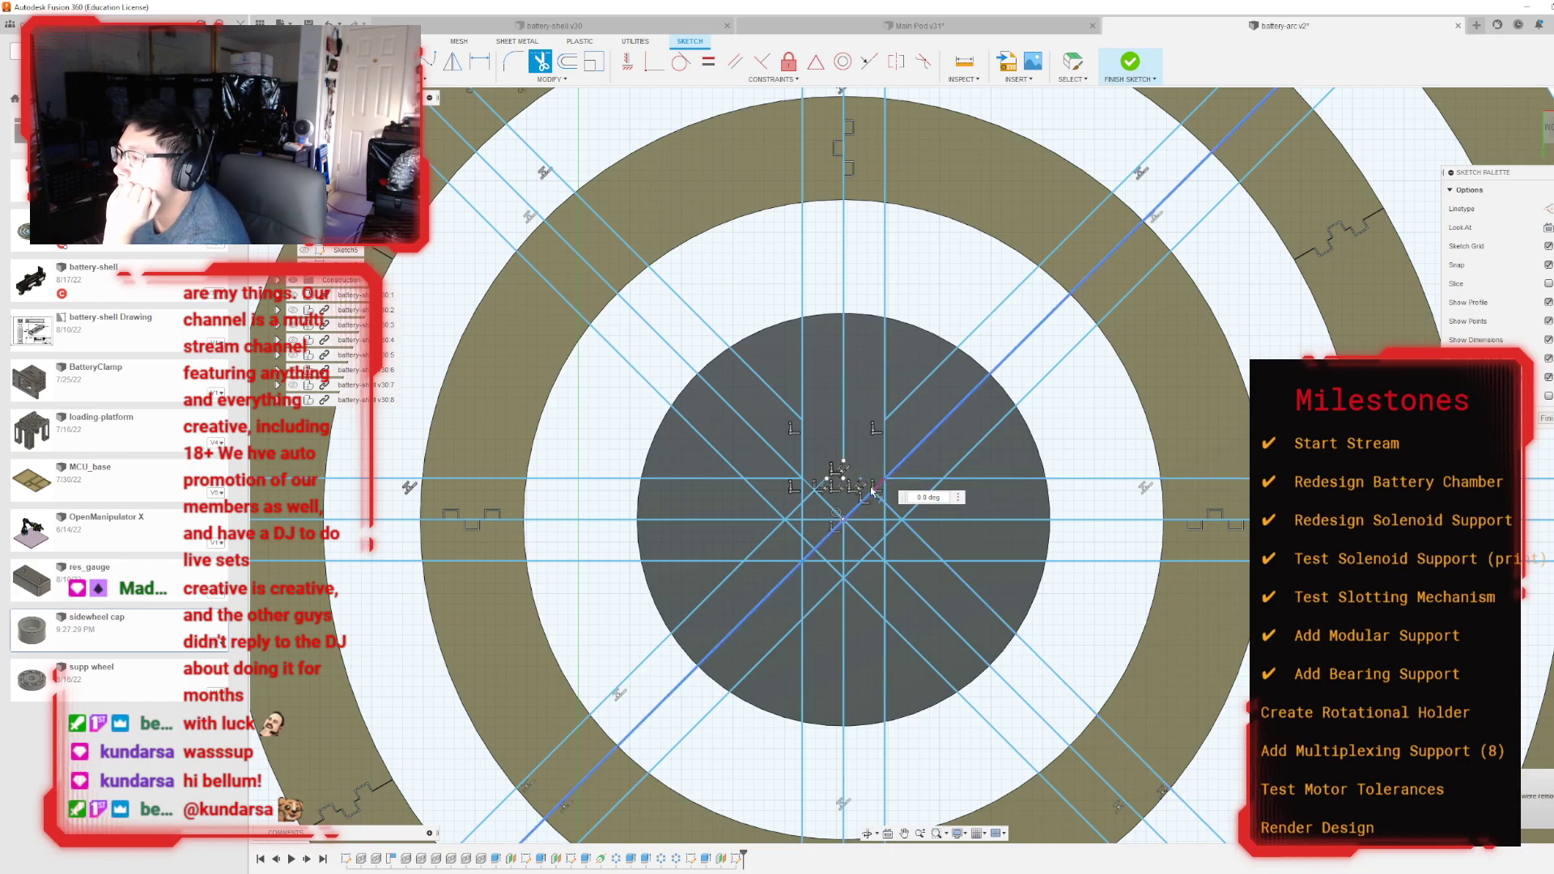
pyautogui.scroll(5, 841, 461)
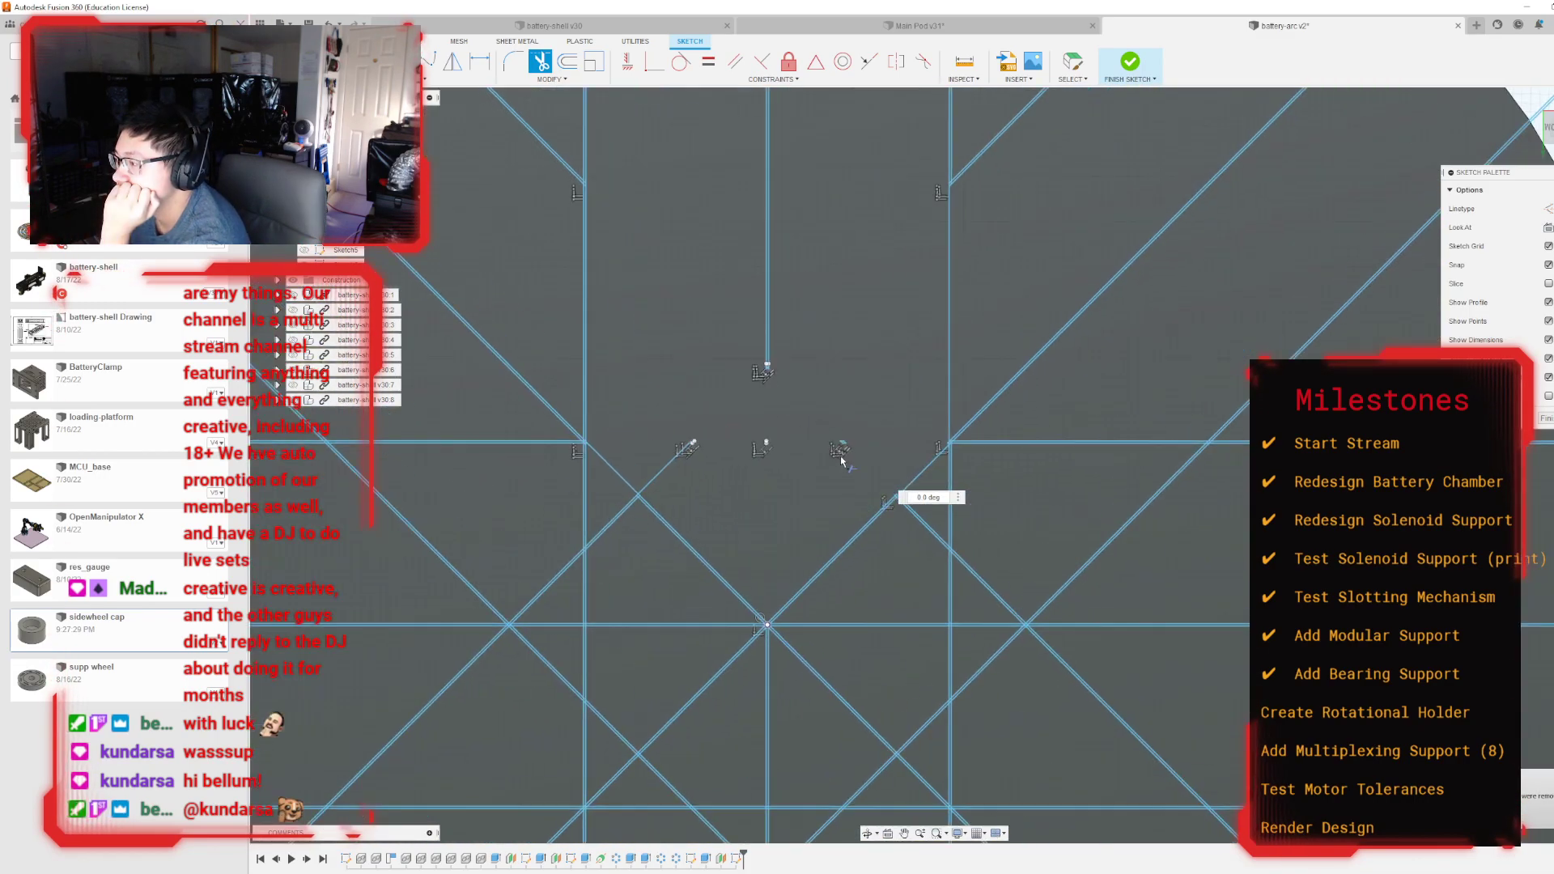
pyautogui.scroll(5, 845, 448)
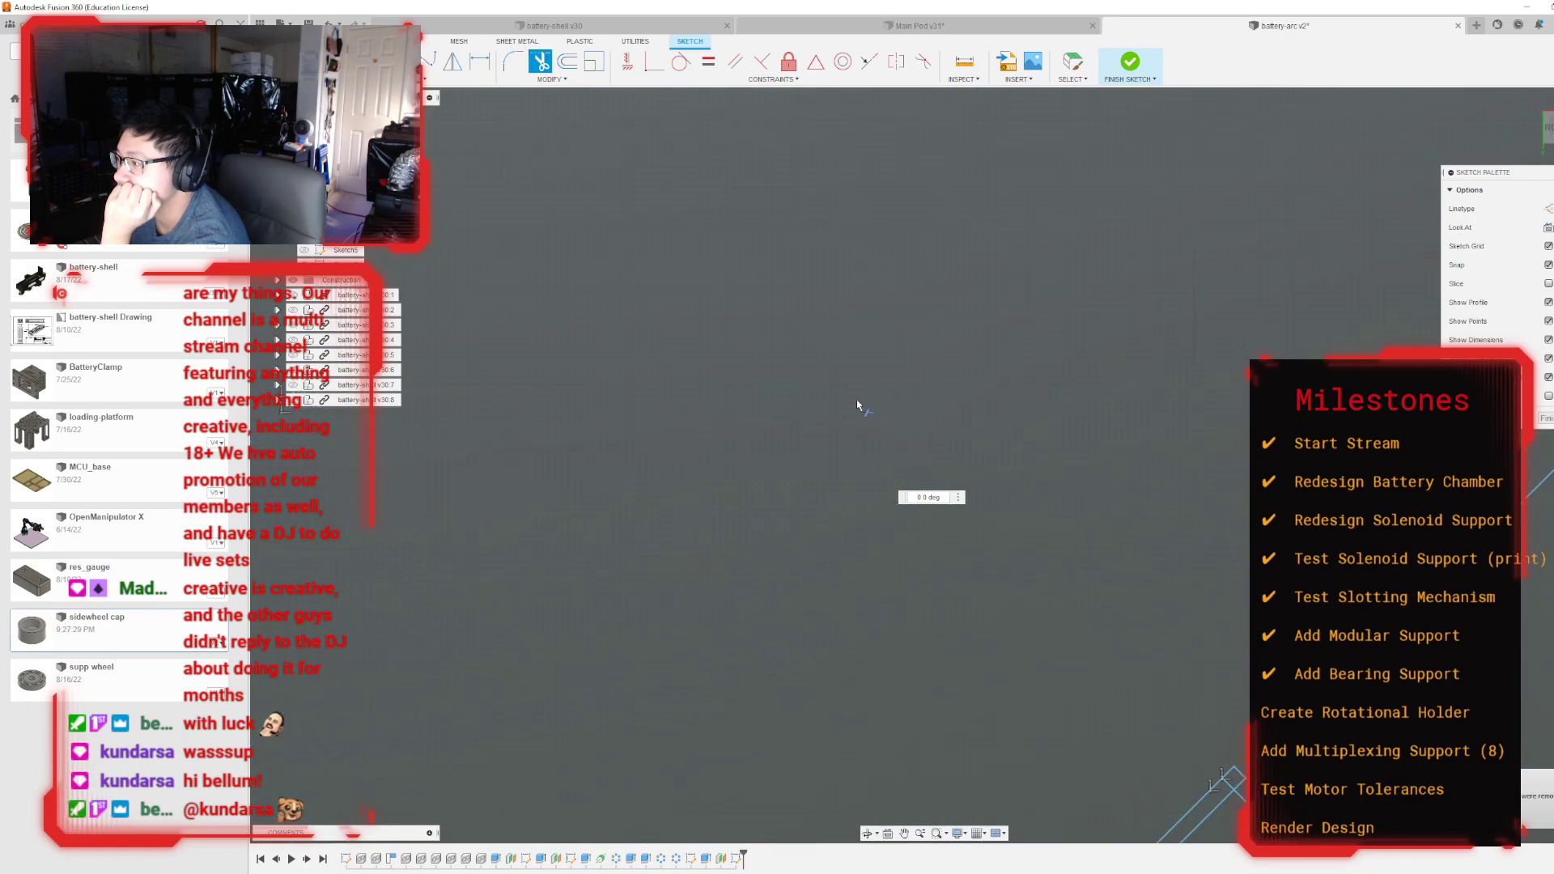
pyautogui.scroll(-5, 856, 400)
pyautogui.scroll(5, 698, 390)
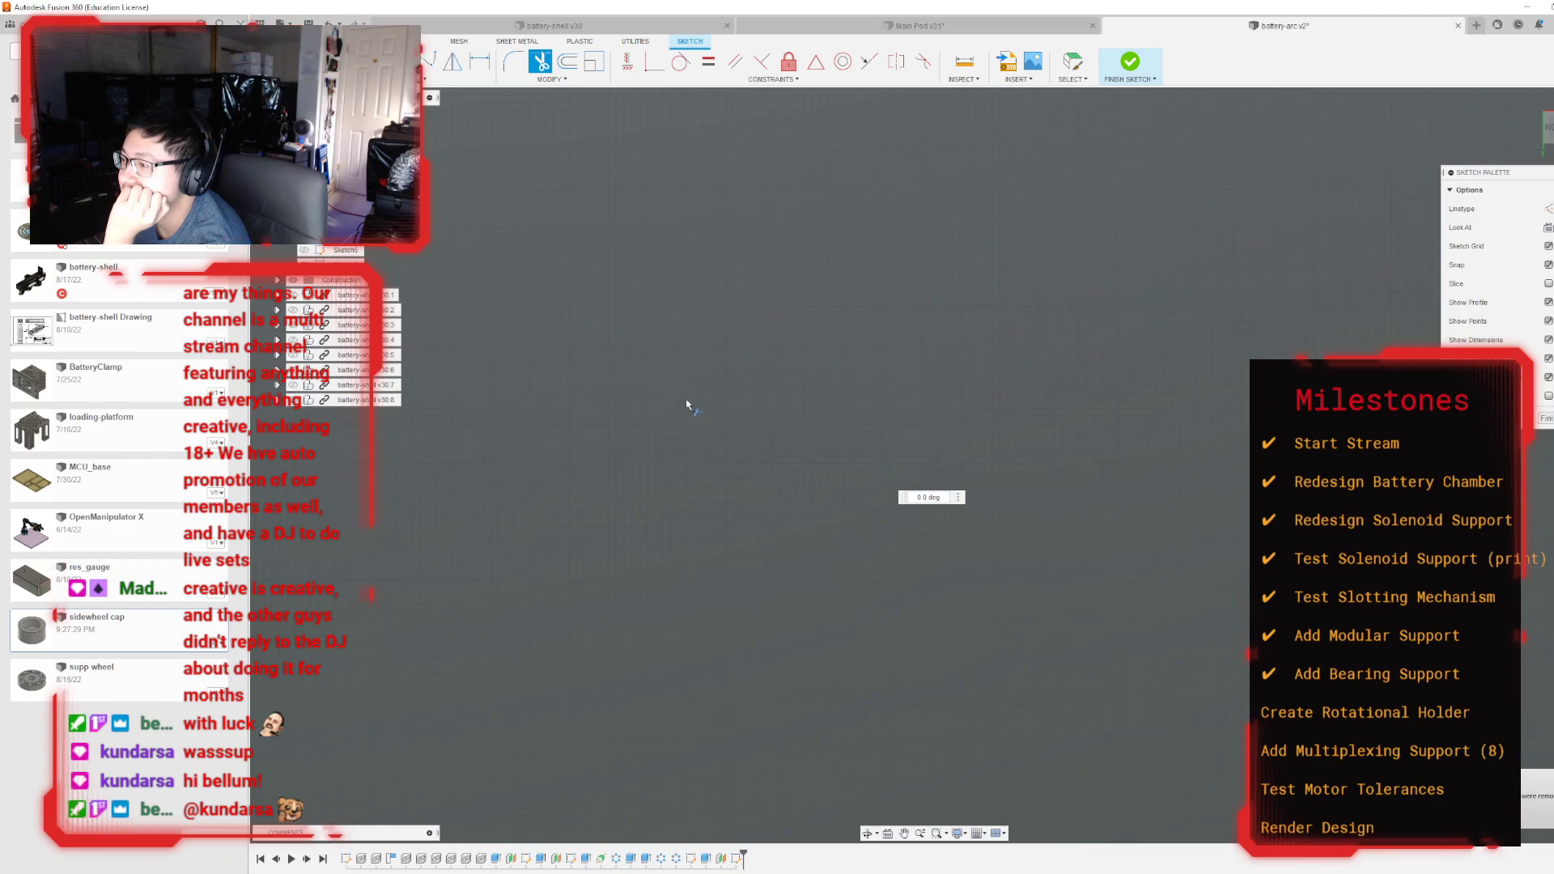
pyautogui.scroll(-5, 660, 378)
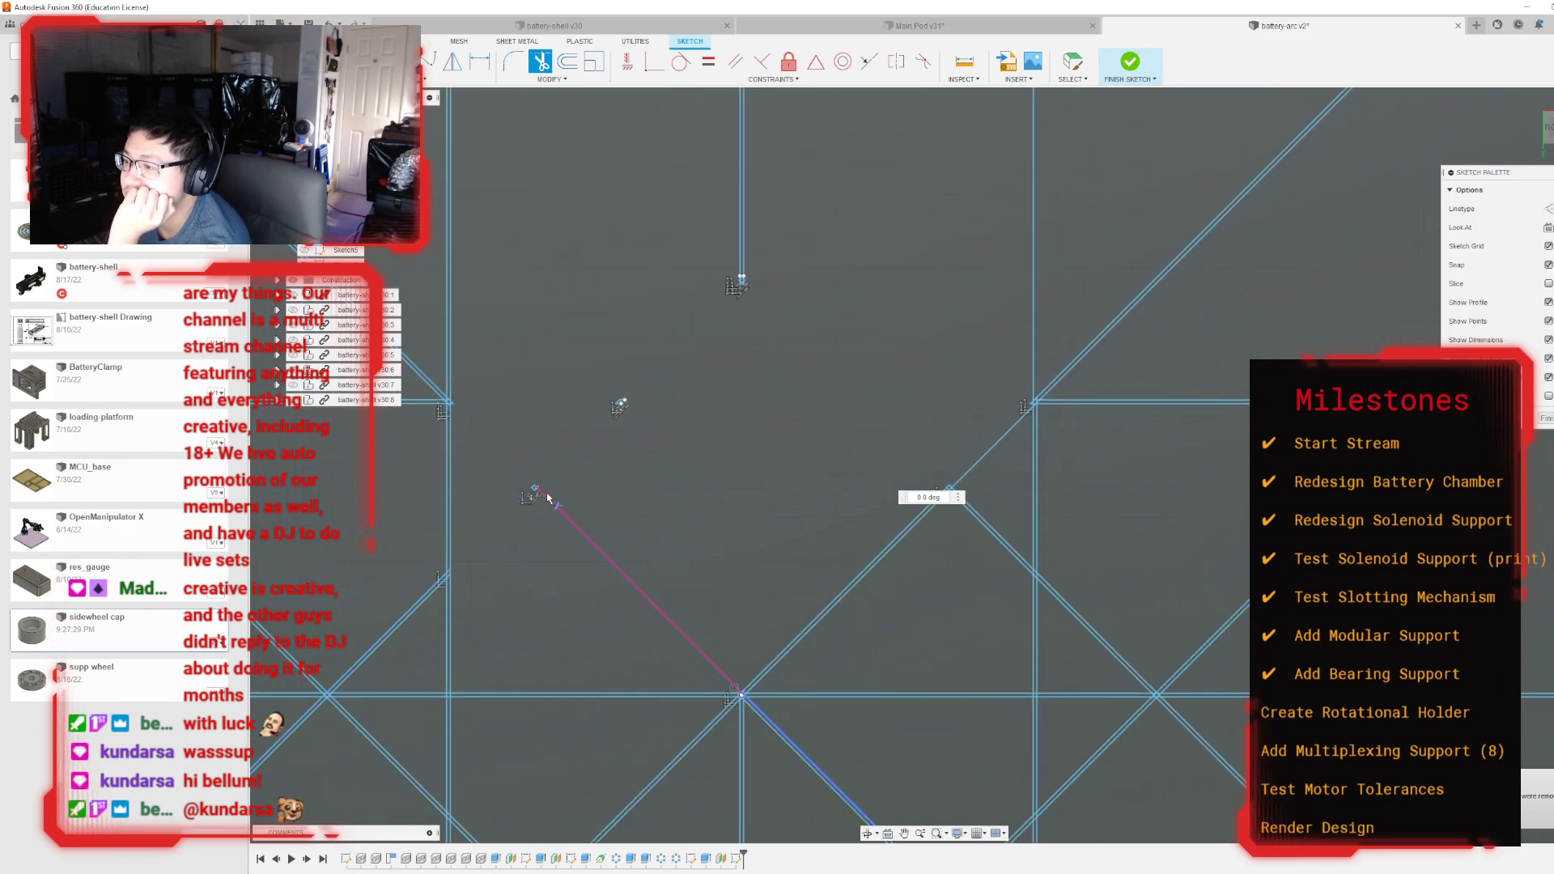
pyautogui.scroll(5, 532, 492)
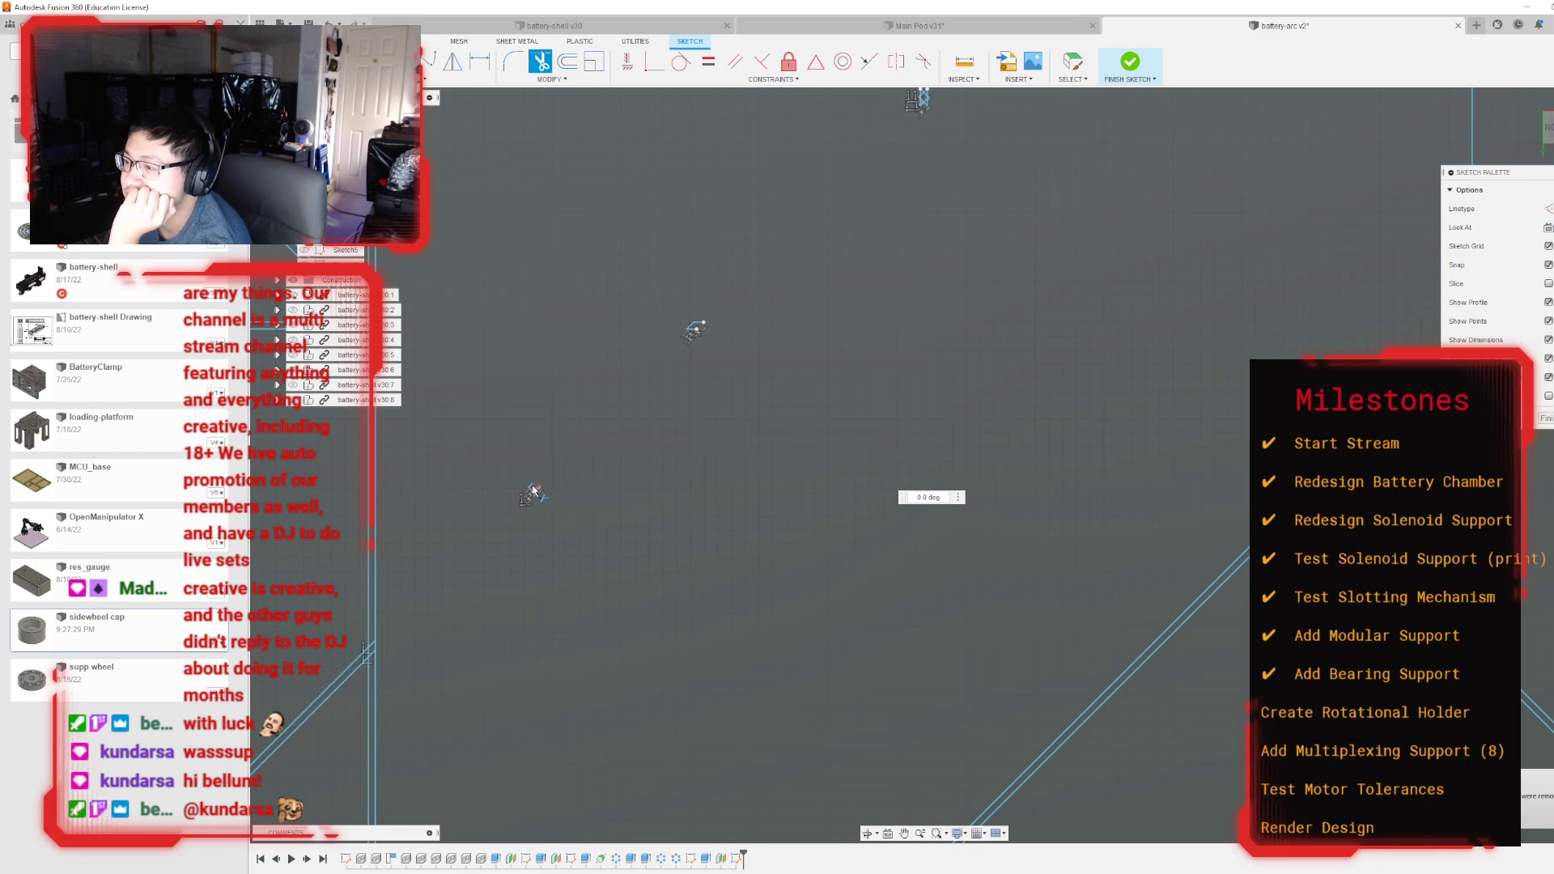
pyautogui.scroll(-6, 533, 490)
pyautogui.press('Escape')
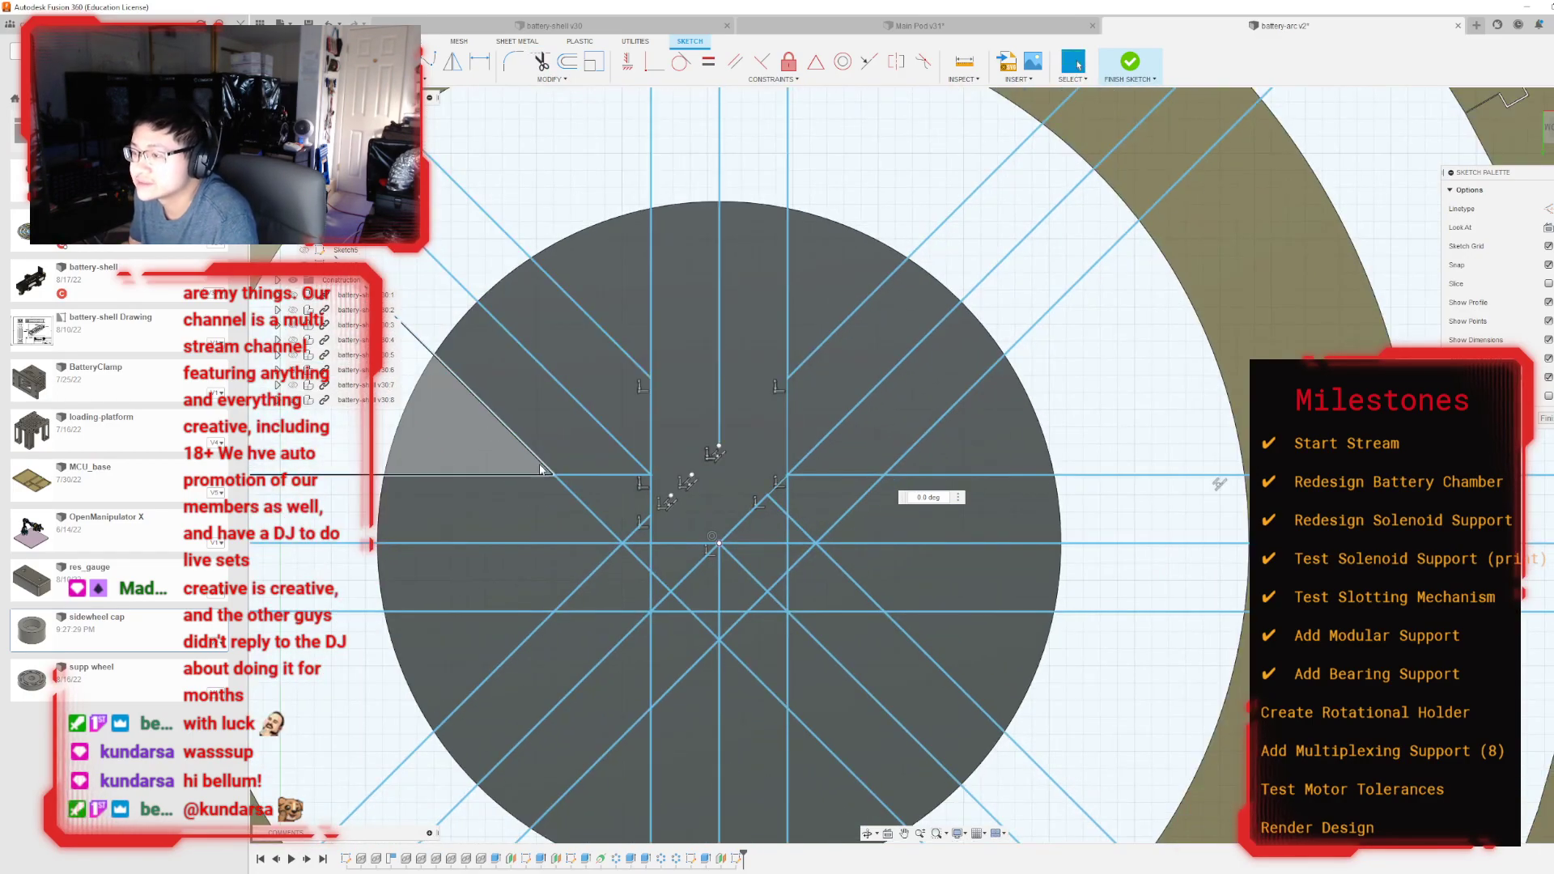
# Step: Delete all the existing spoke lines and the surrounding outer circle from the sketch
pyautogui.moveTo(964, 657)
pyautogui.mouseDown()
pyautogui.moveTo(536, 429)
pyautogui.moveTo(462, 340)
pyautogui.mouseUp()
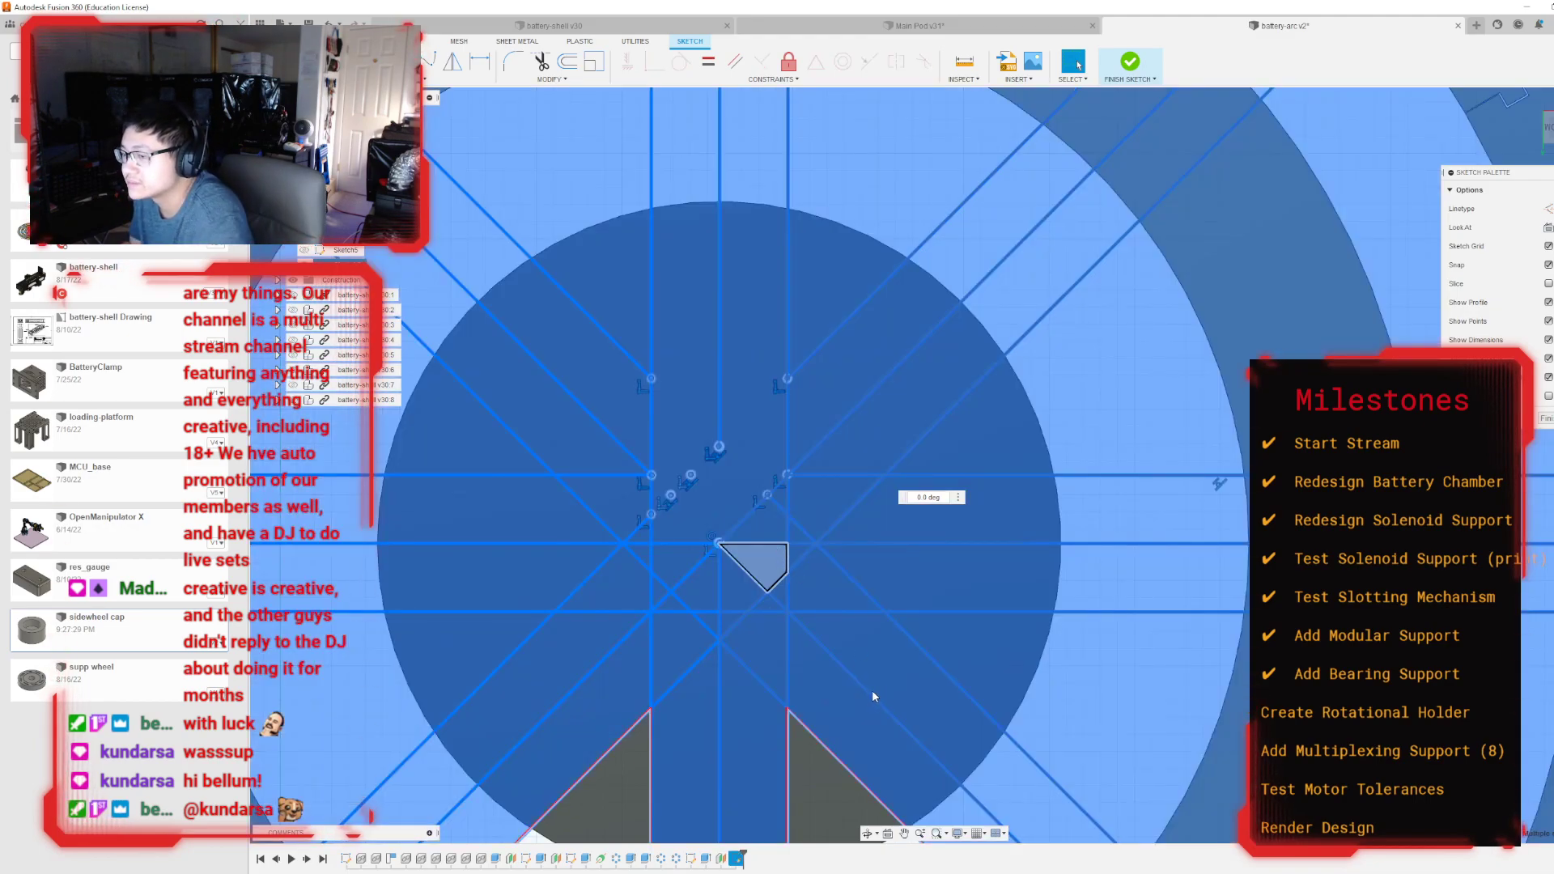
pyautogui.scroll(-8, 969, 720)
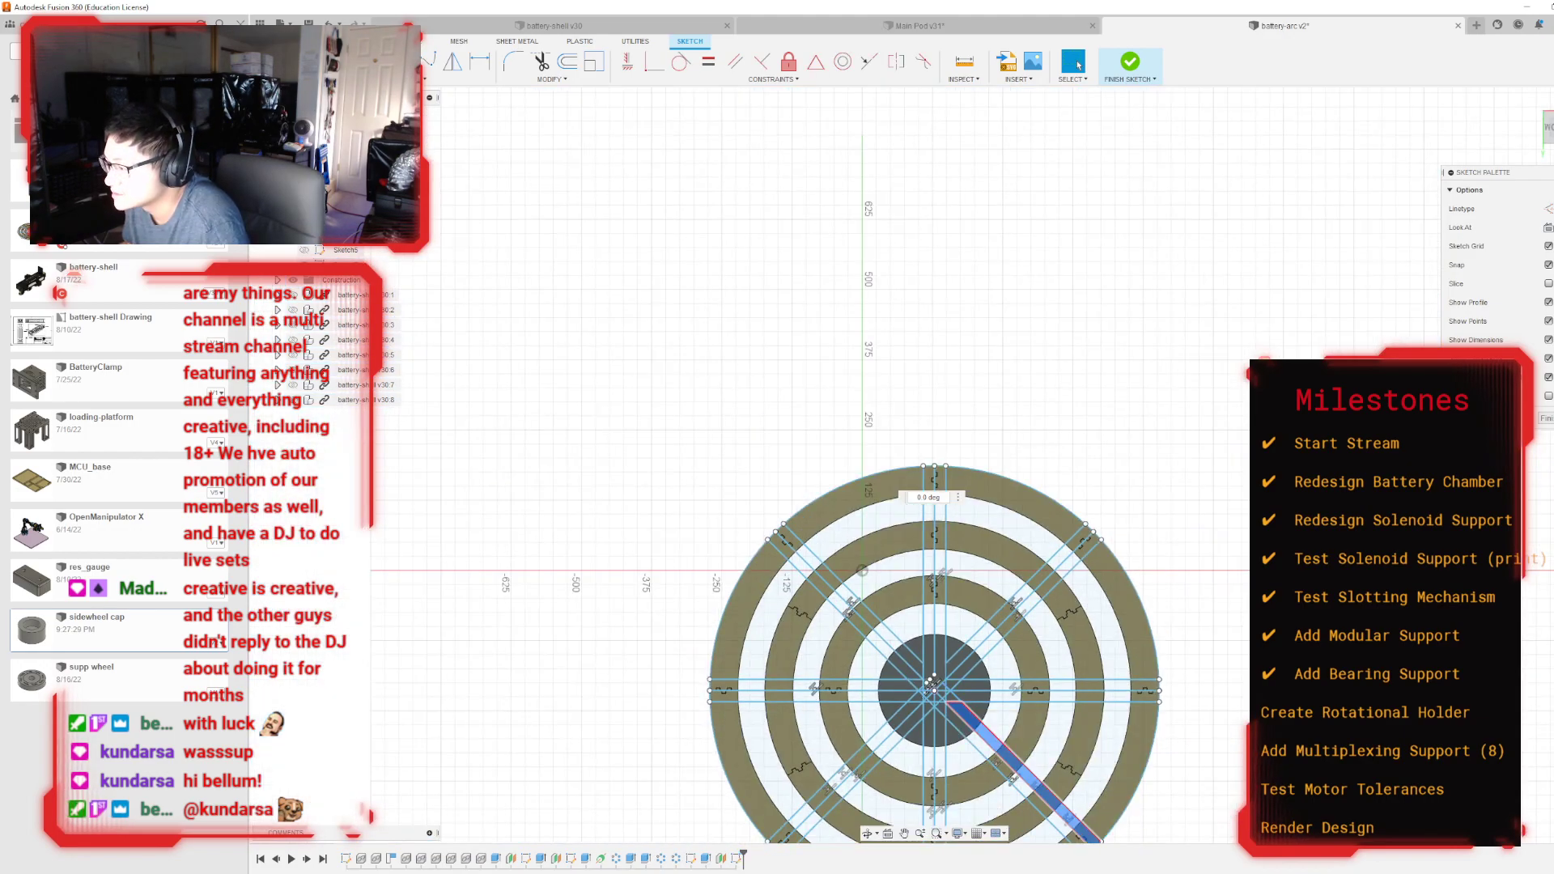
pyautogui.scroll(5, 1152, 704)
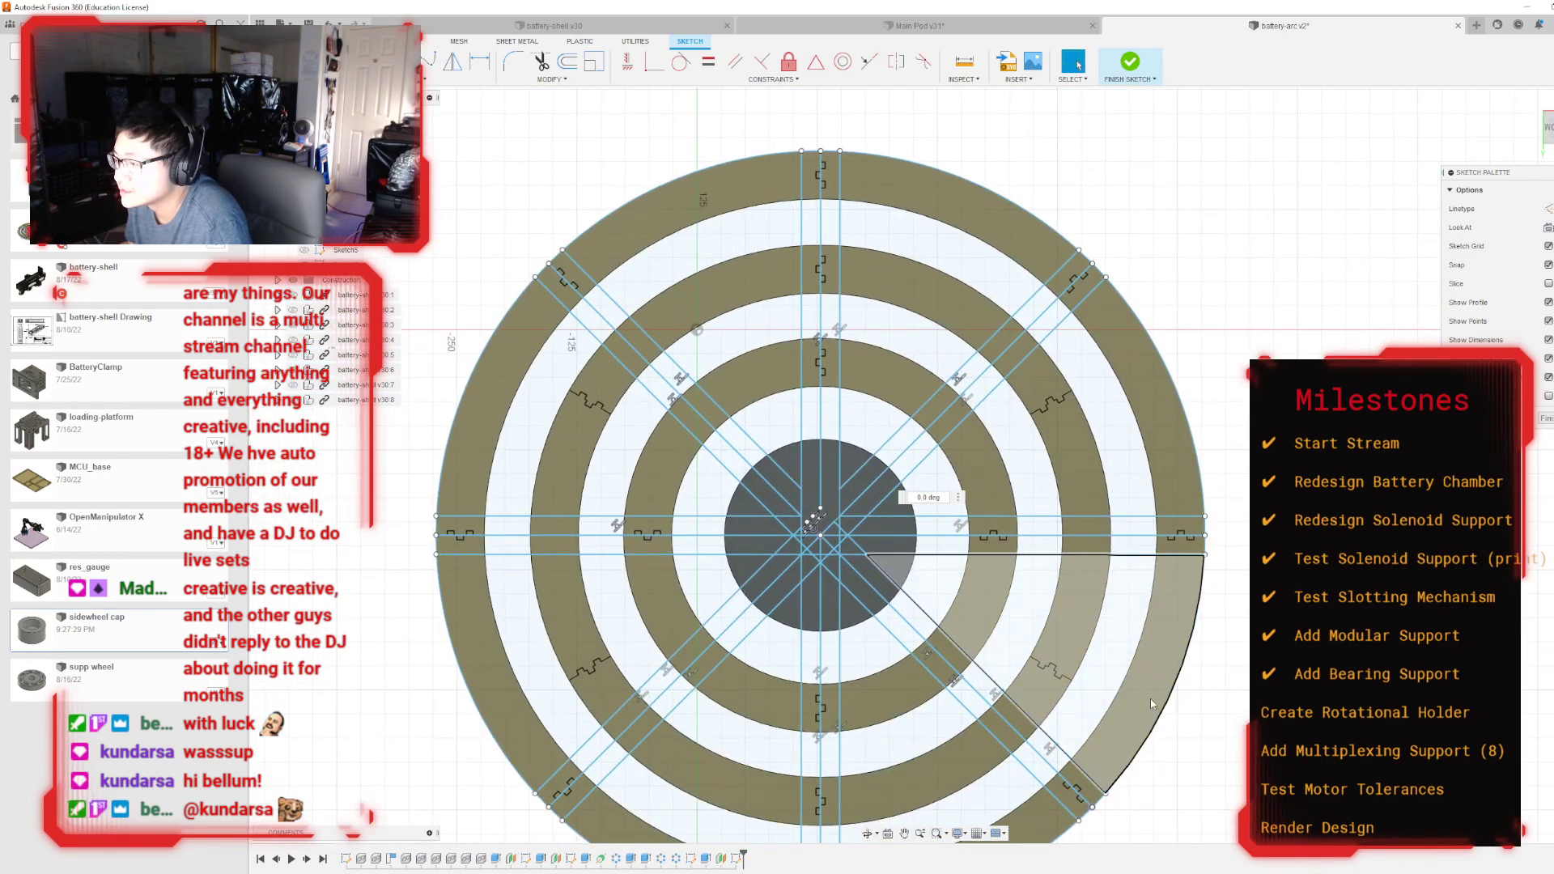
pyautogui.moveTo(1178, 710); pyautogui.dragTo(1166, 647, button='middle')
pyautogui.moveTo(1214, 809); pyautogui.dragTo(874, 512)
pyautogui.scroll(1, 878, 513)
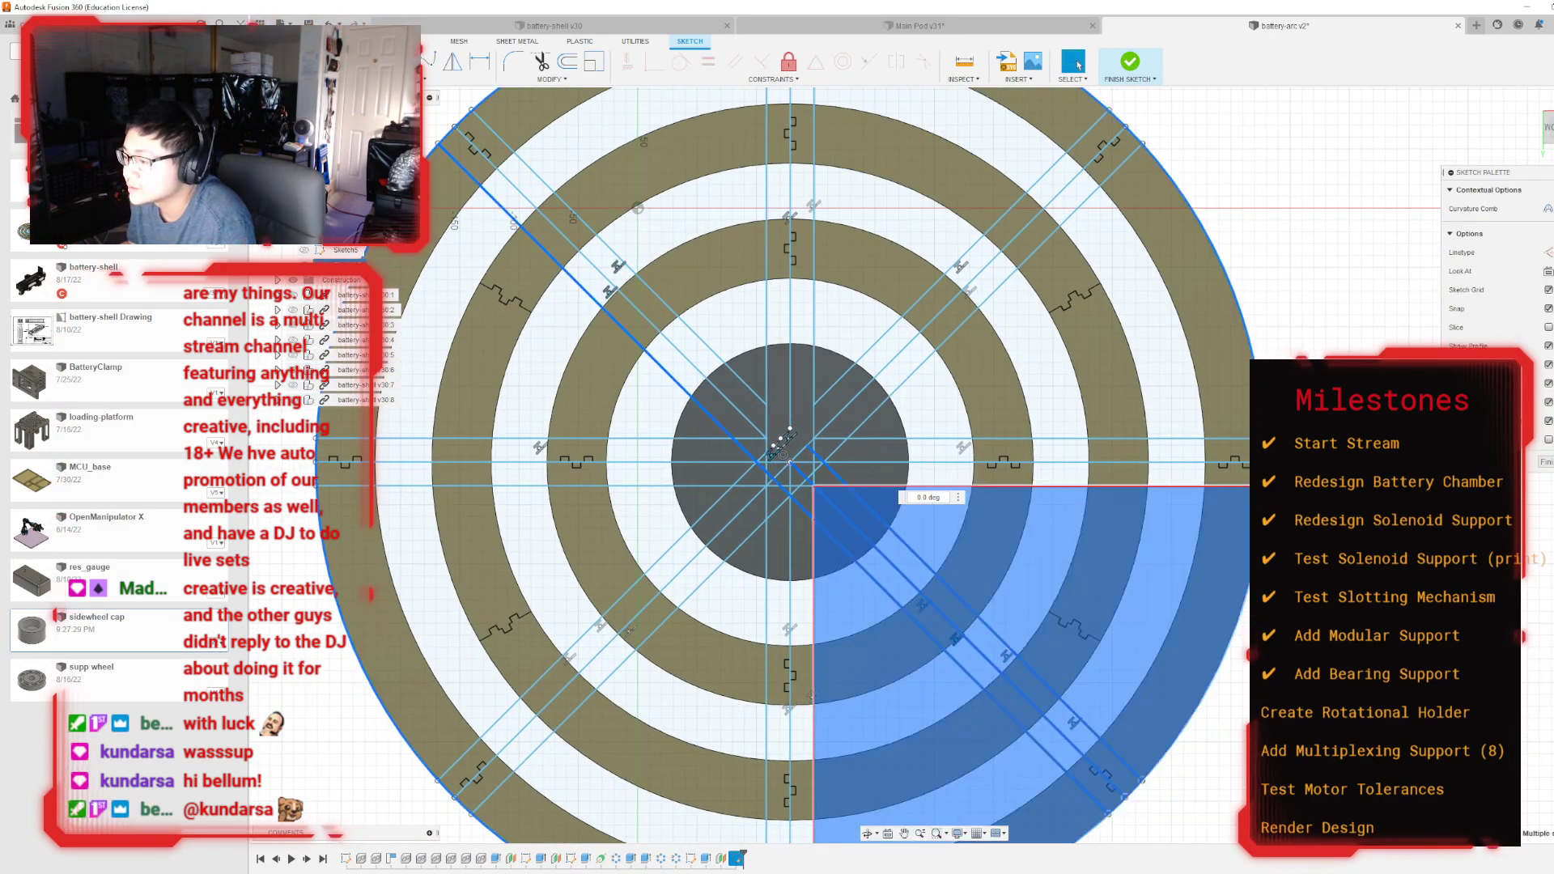
pyautogui.press('Escape')
pyautogui.scroll(-4, 1311, 626)
pyautogui.moveTo(1446, 764); pyautogui.dragTo(656, 160)
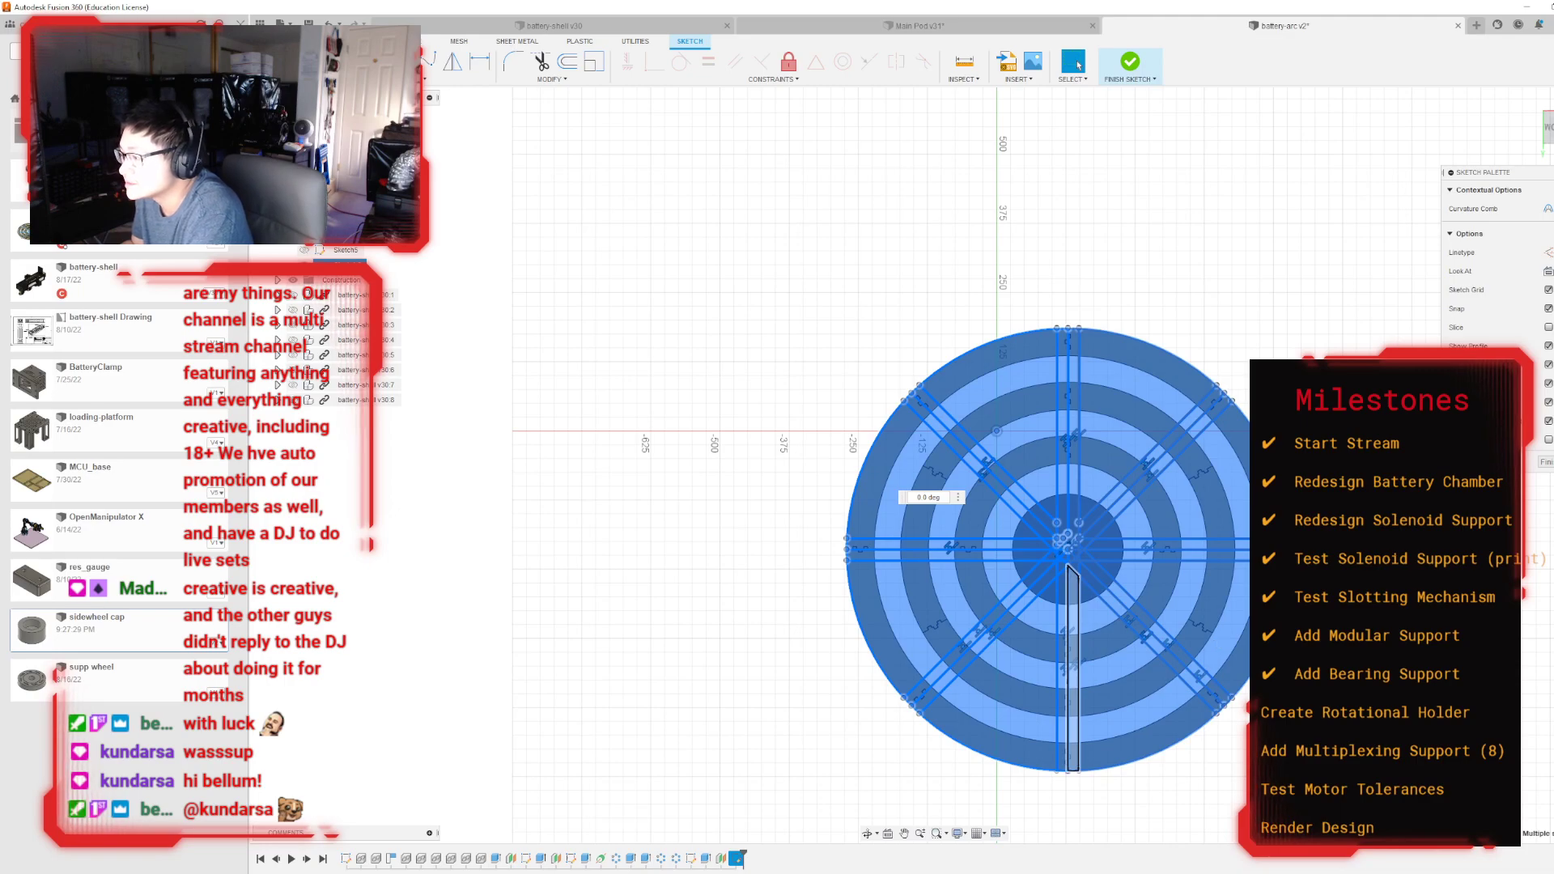
pyautogui.press('Delete')
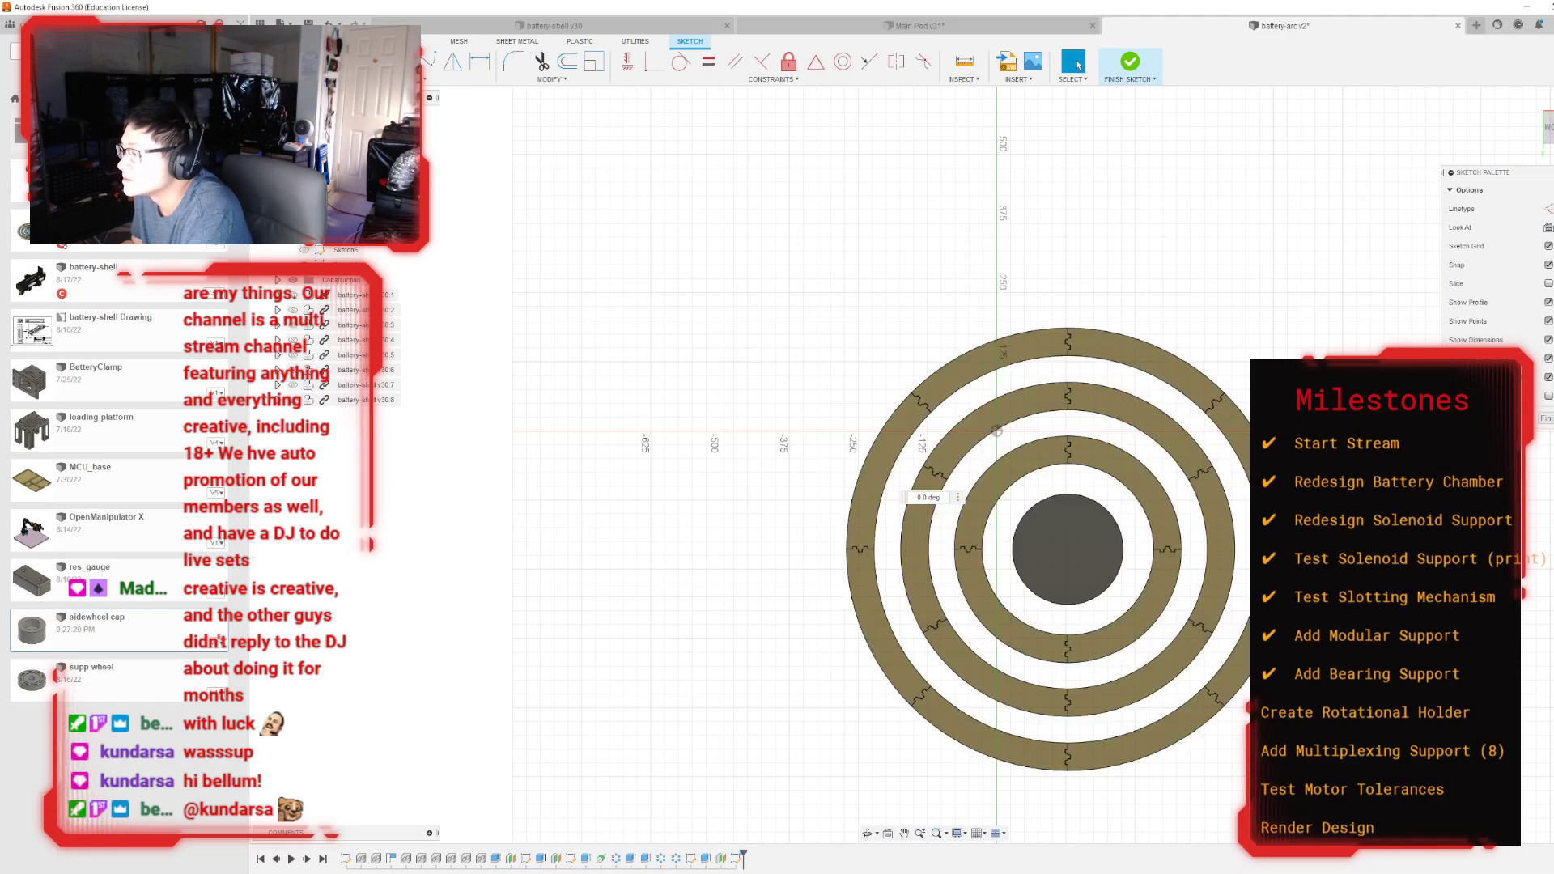
# Step: Sketch a circle with an 80 mm diameter centred on the central round body
pyautogui.scroll(2, 1339, 735)
pyautogui.press('c')
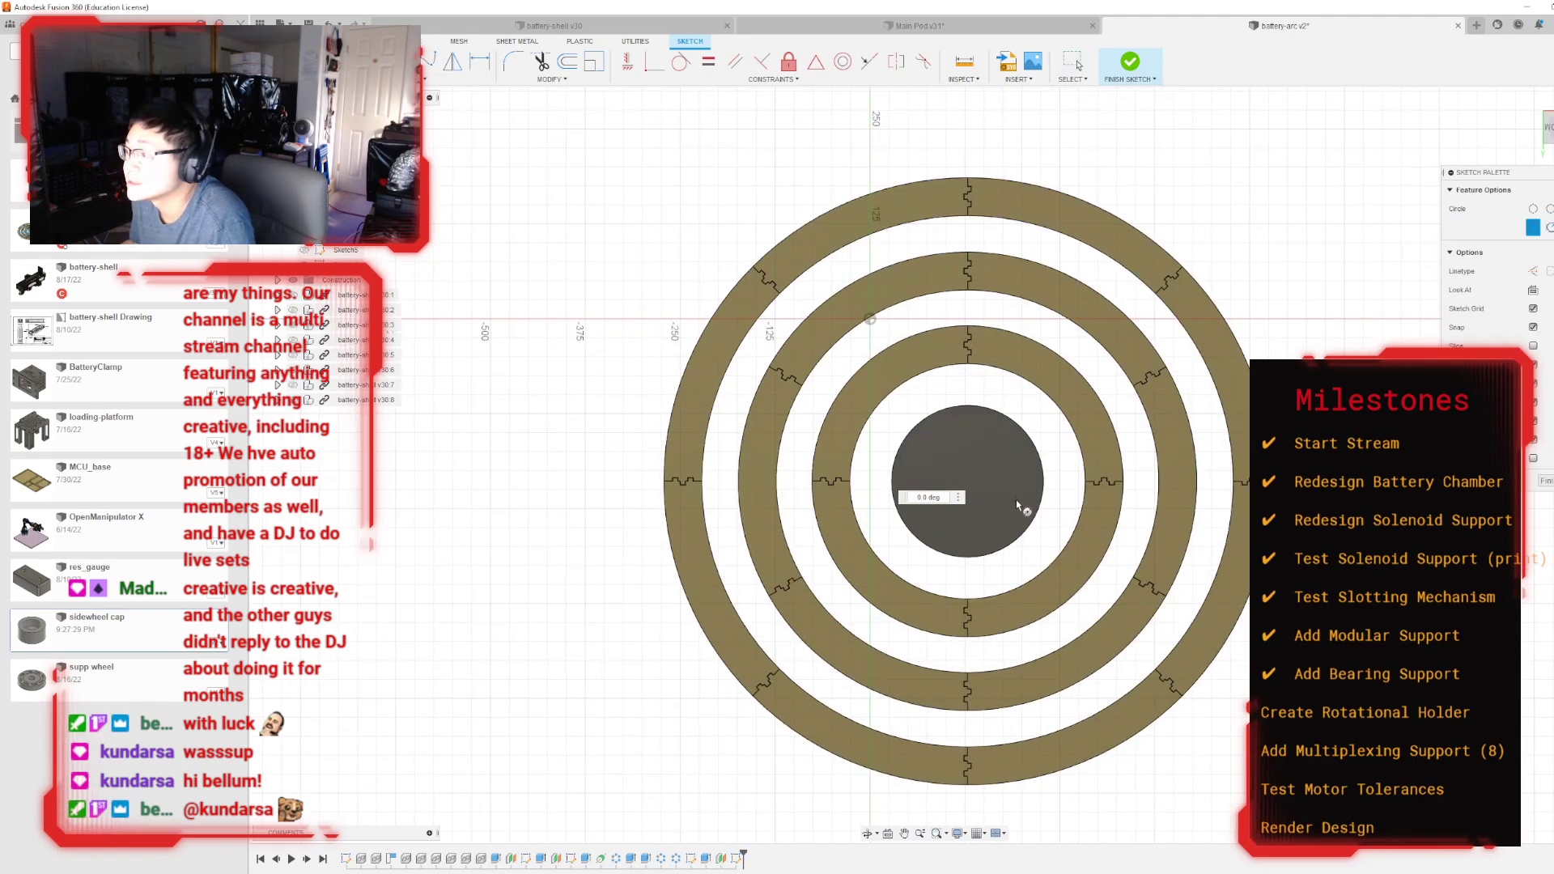
pyautogui.press('Escape')
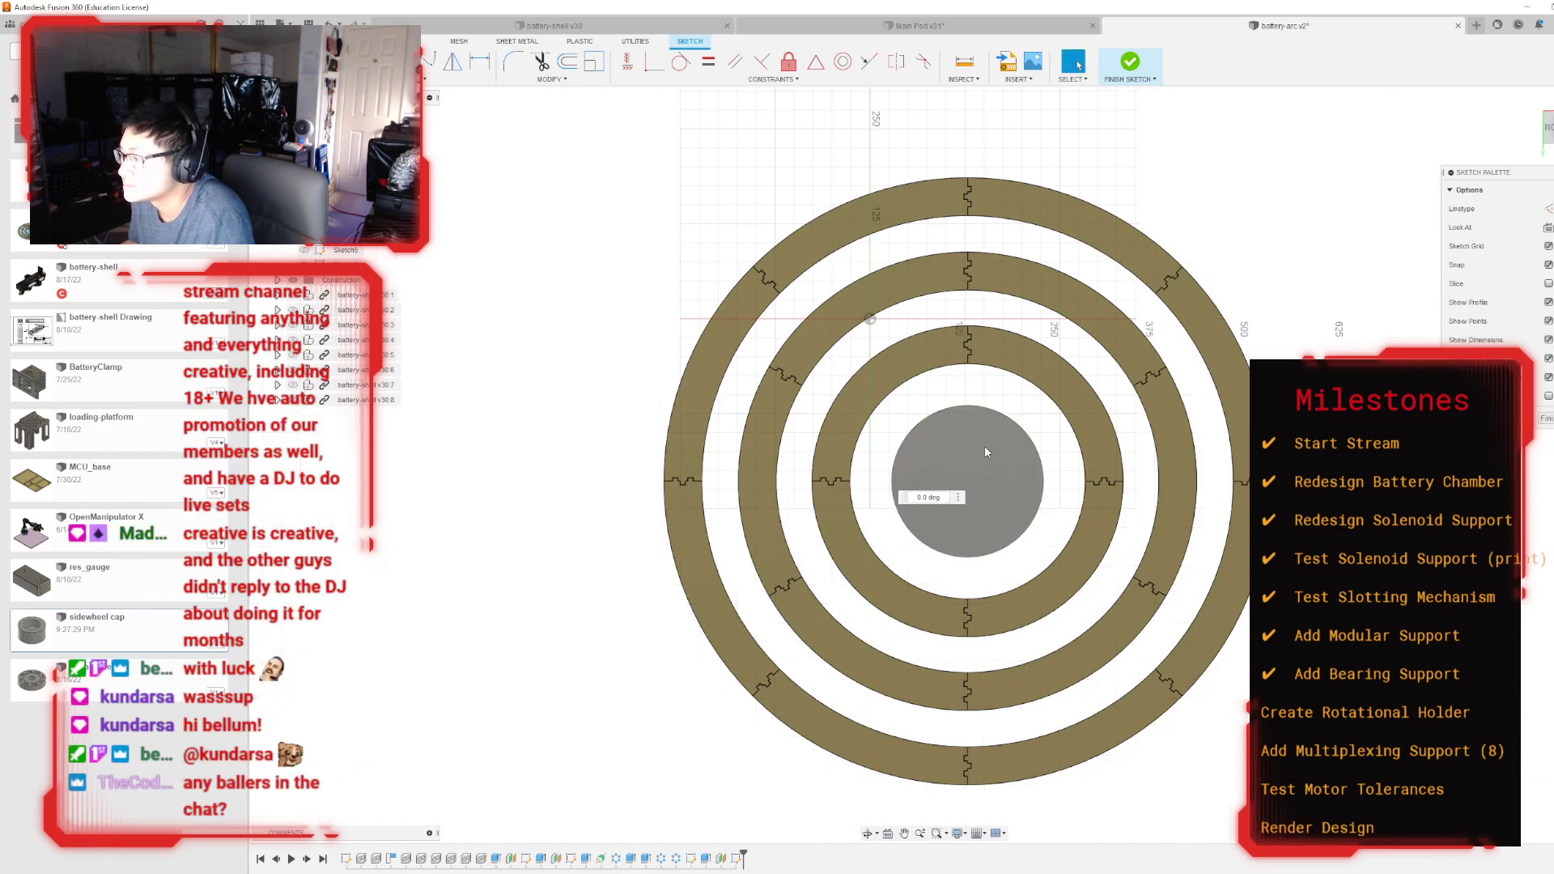
pyautogui.click(986, 450)
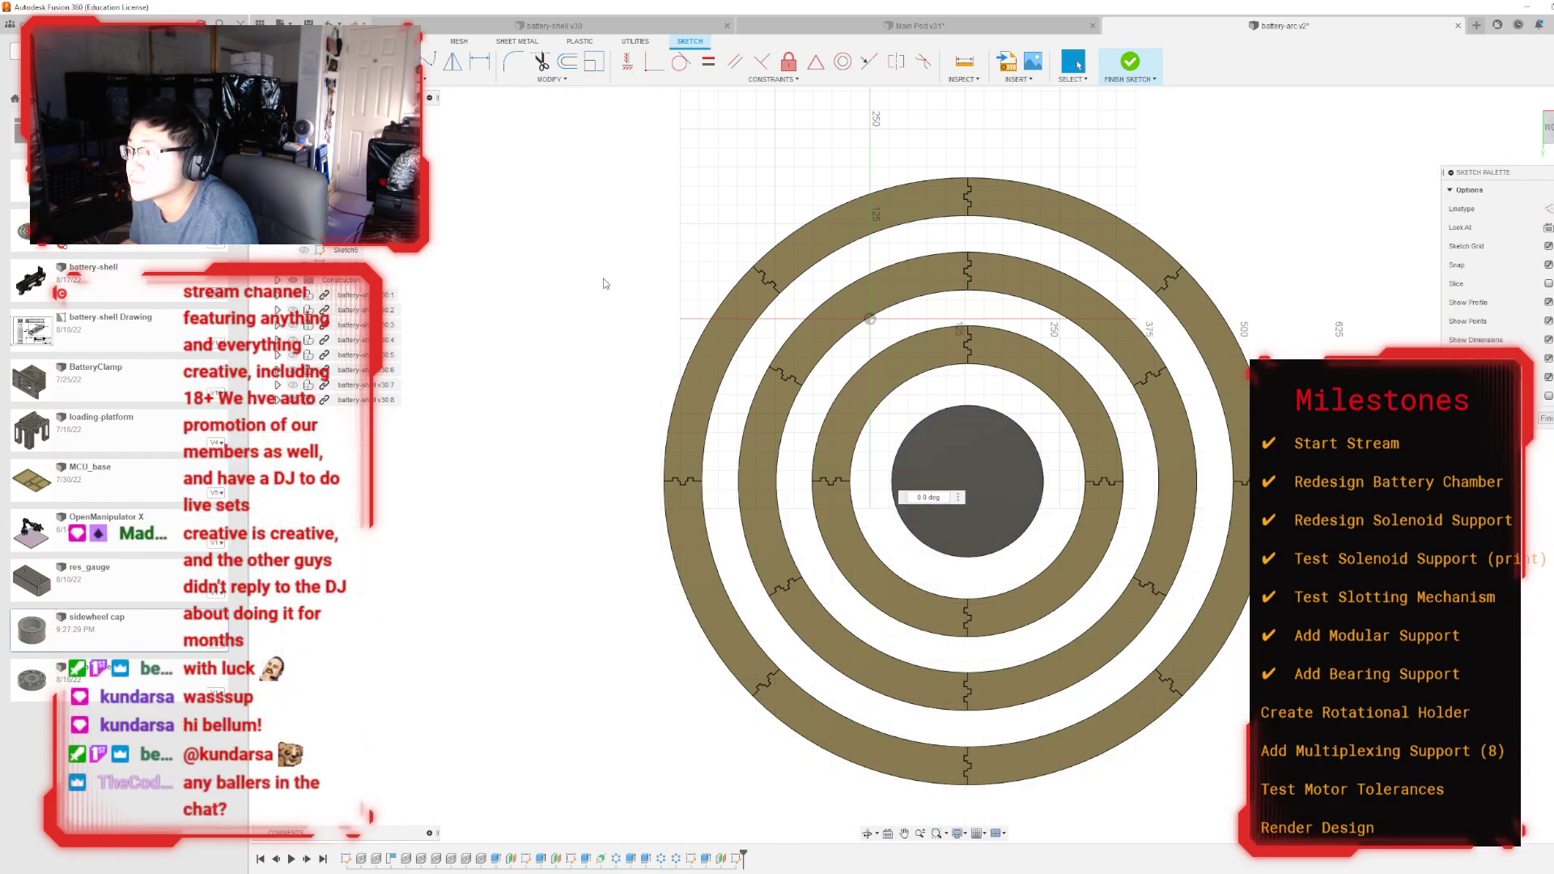
pyautogui.press('c')
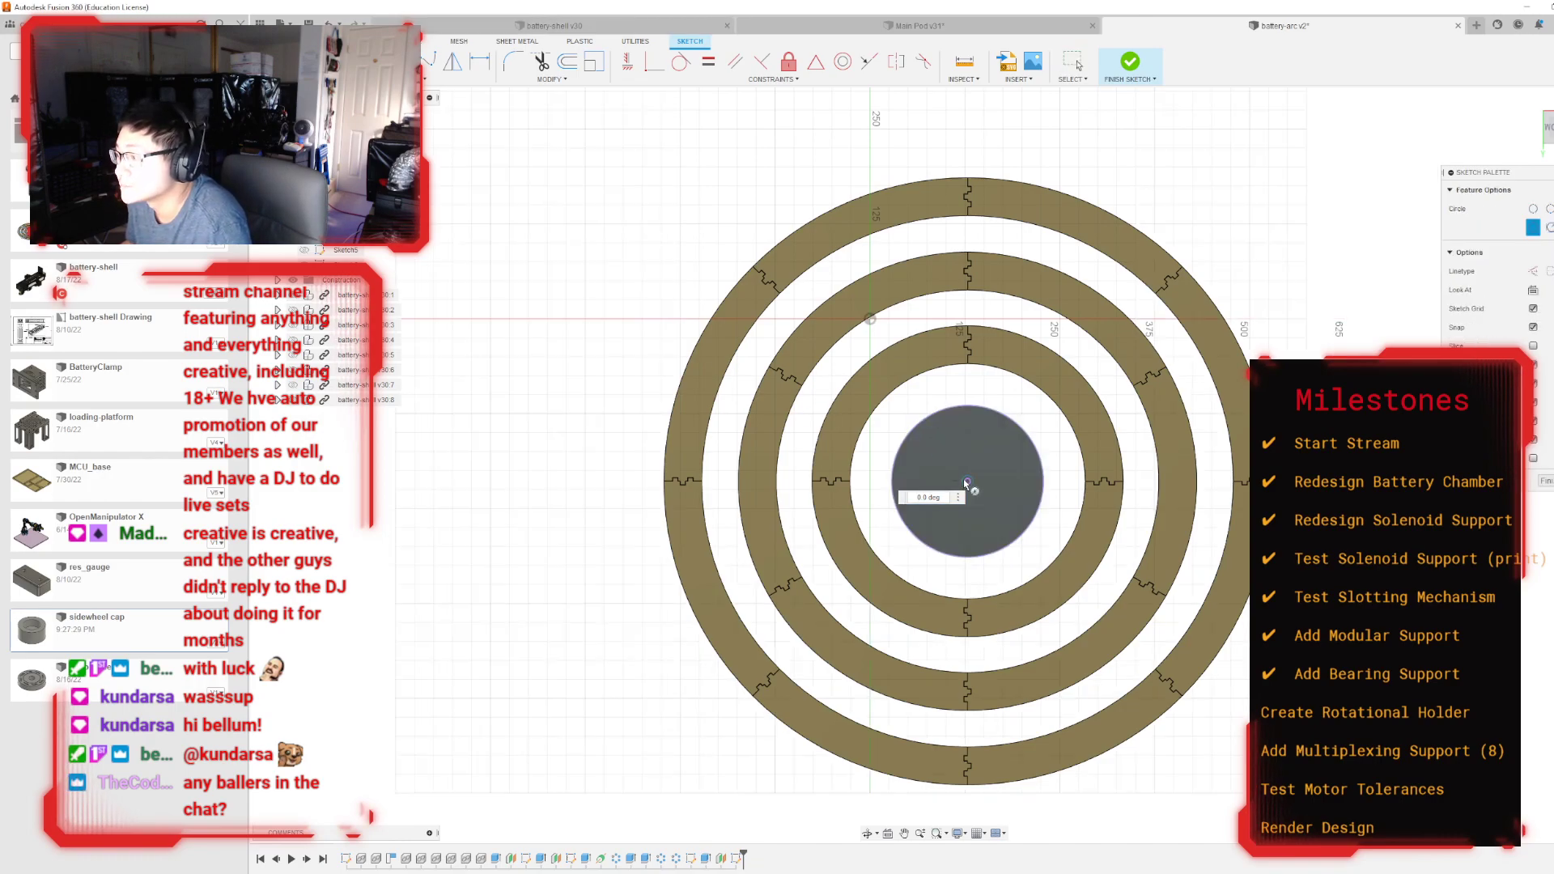
pyautogui.click(967, 482)
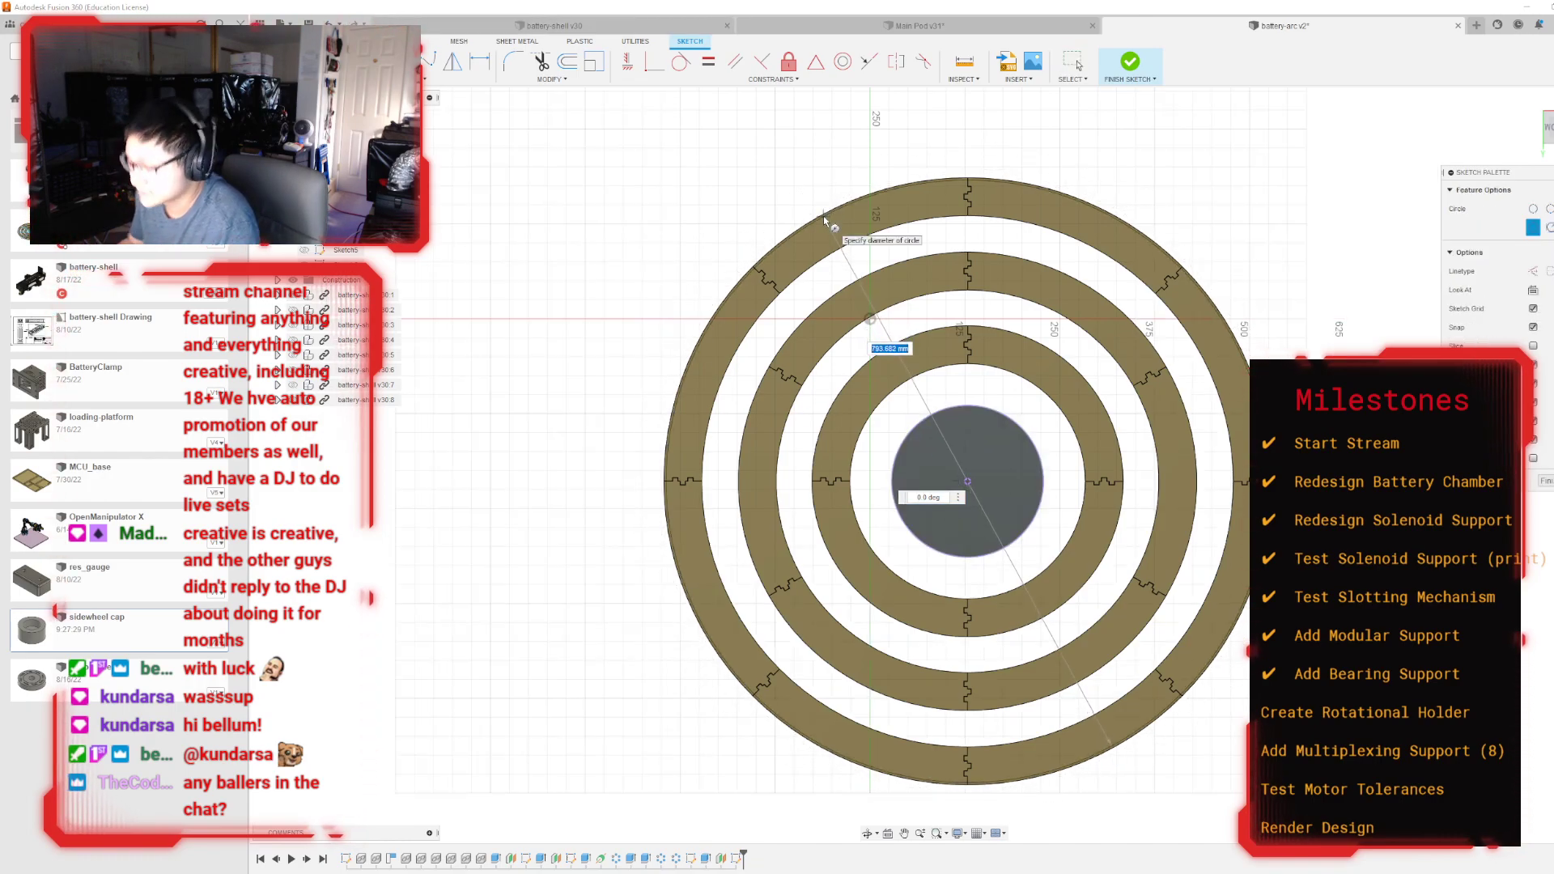
pyautogui.write('80')
pyautogui.press('Return')
pyautogui.press('Escape')
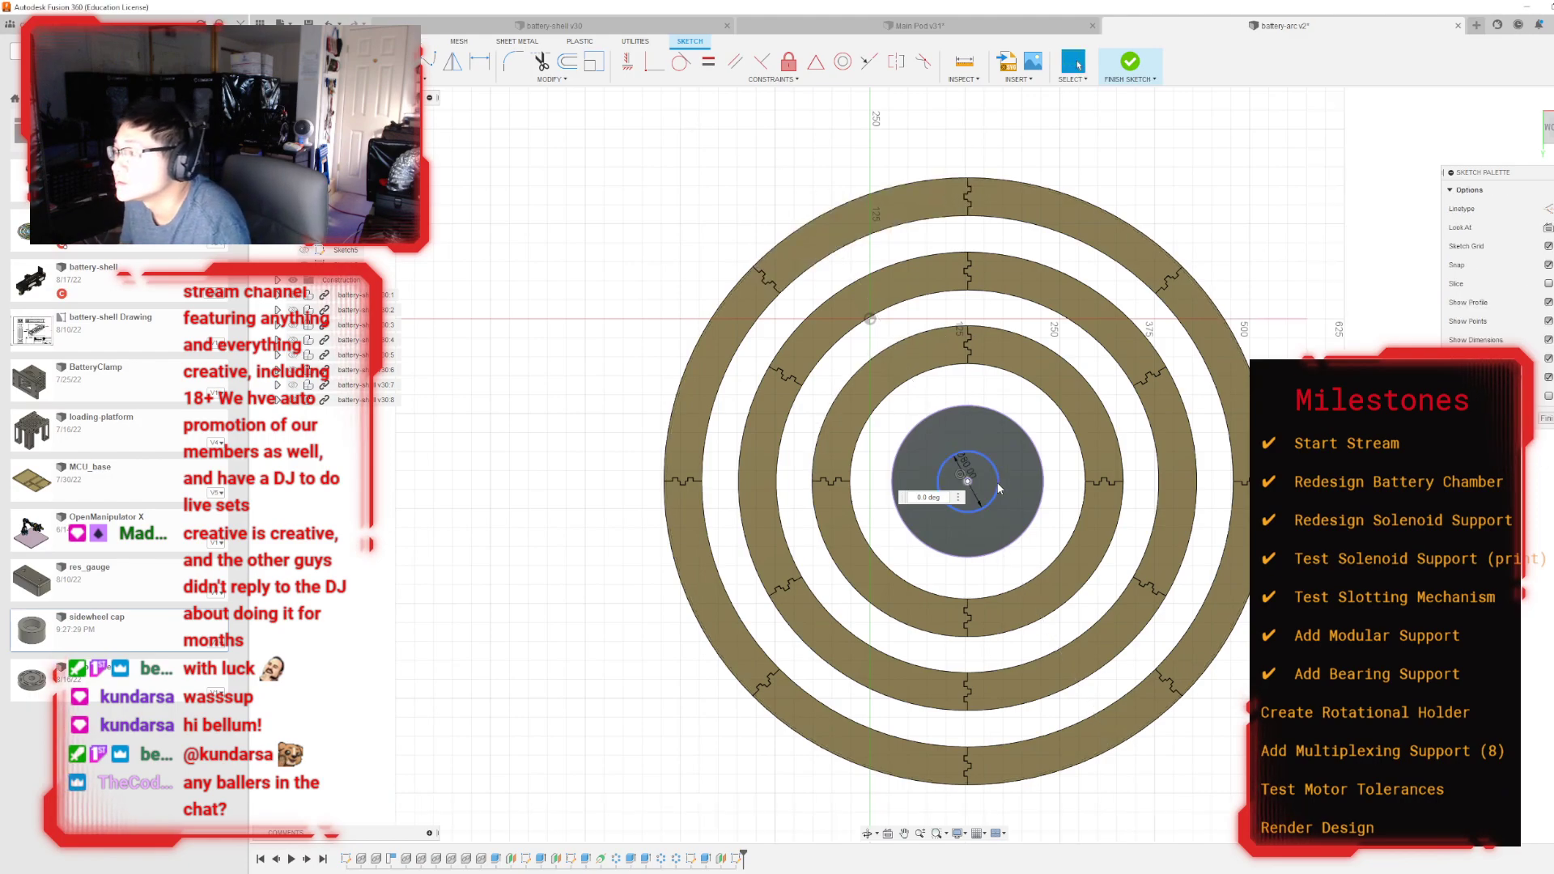
pyautogui.press('m')
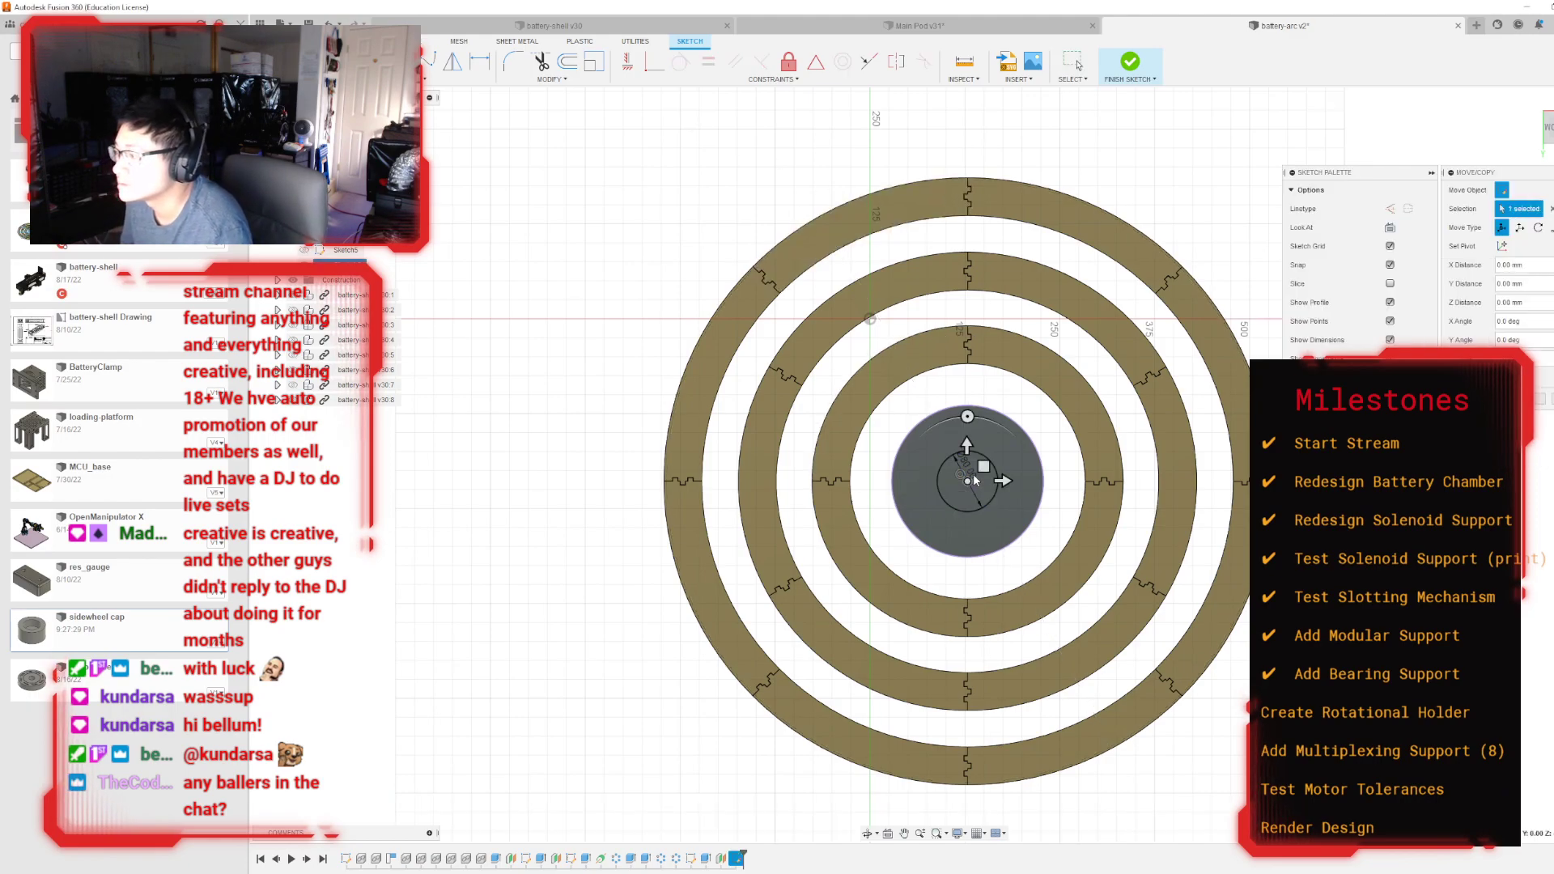
pyautogui.click(966, 457)
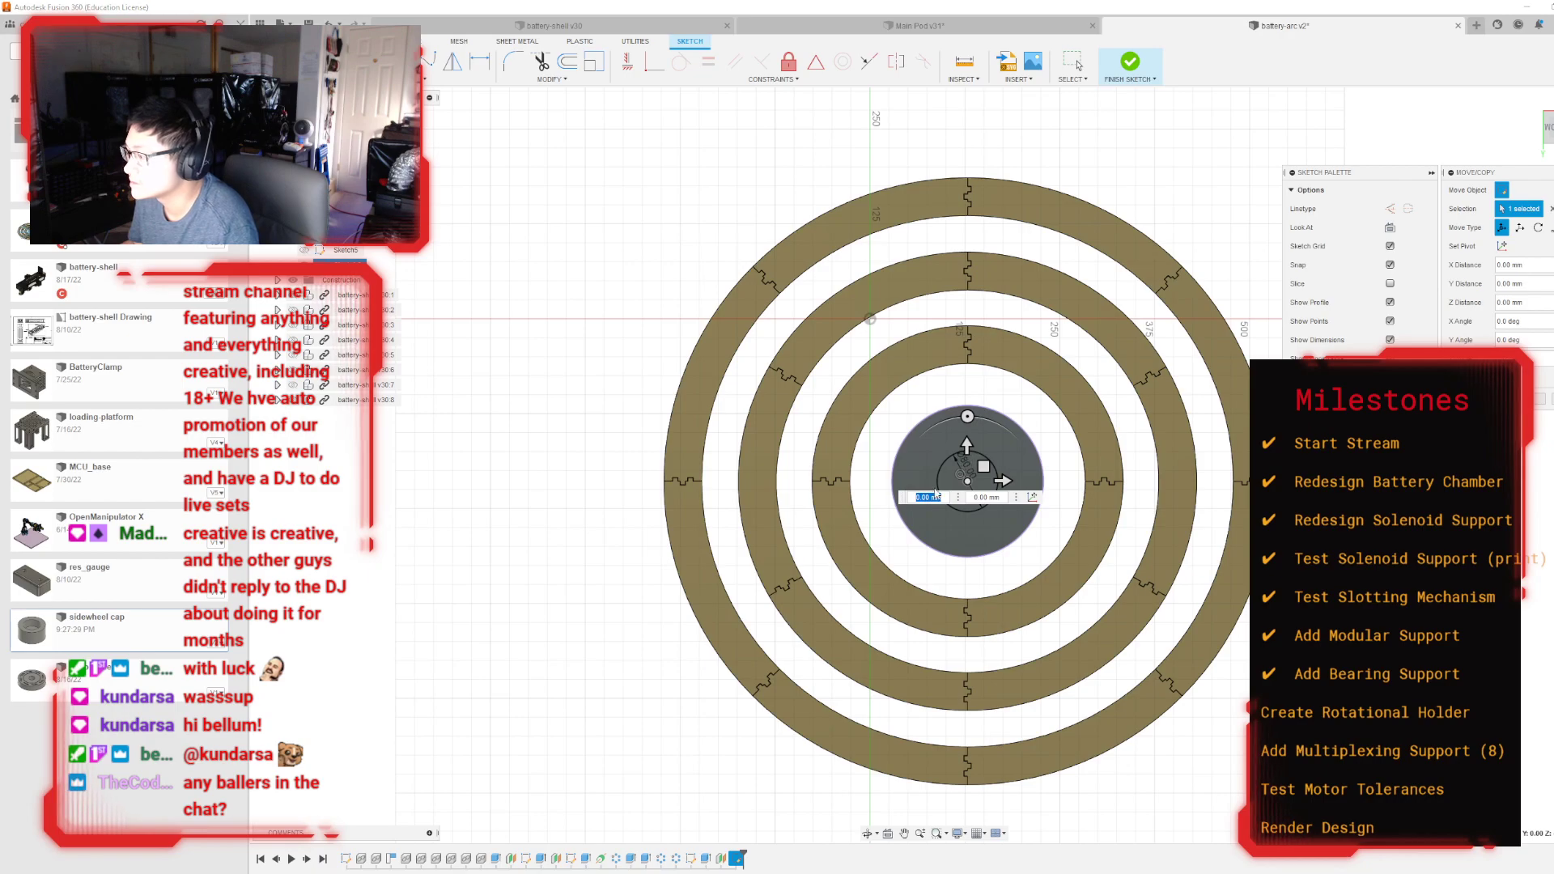
pyautogui.press('Escape')
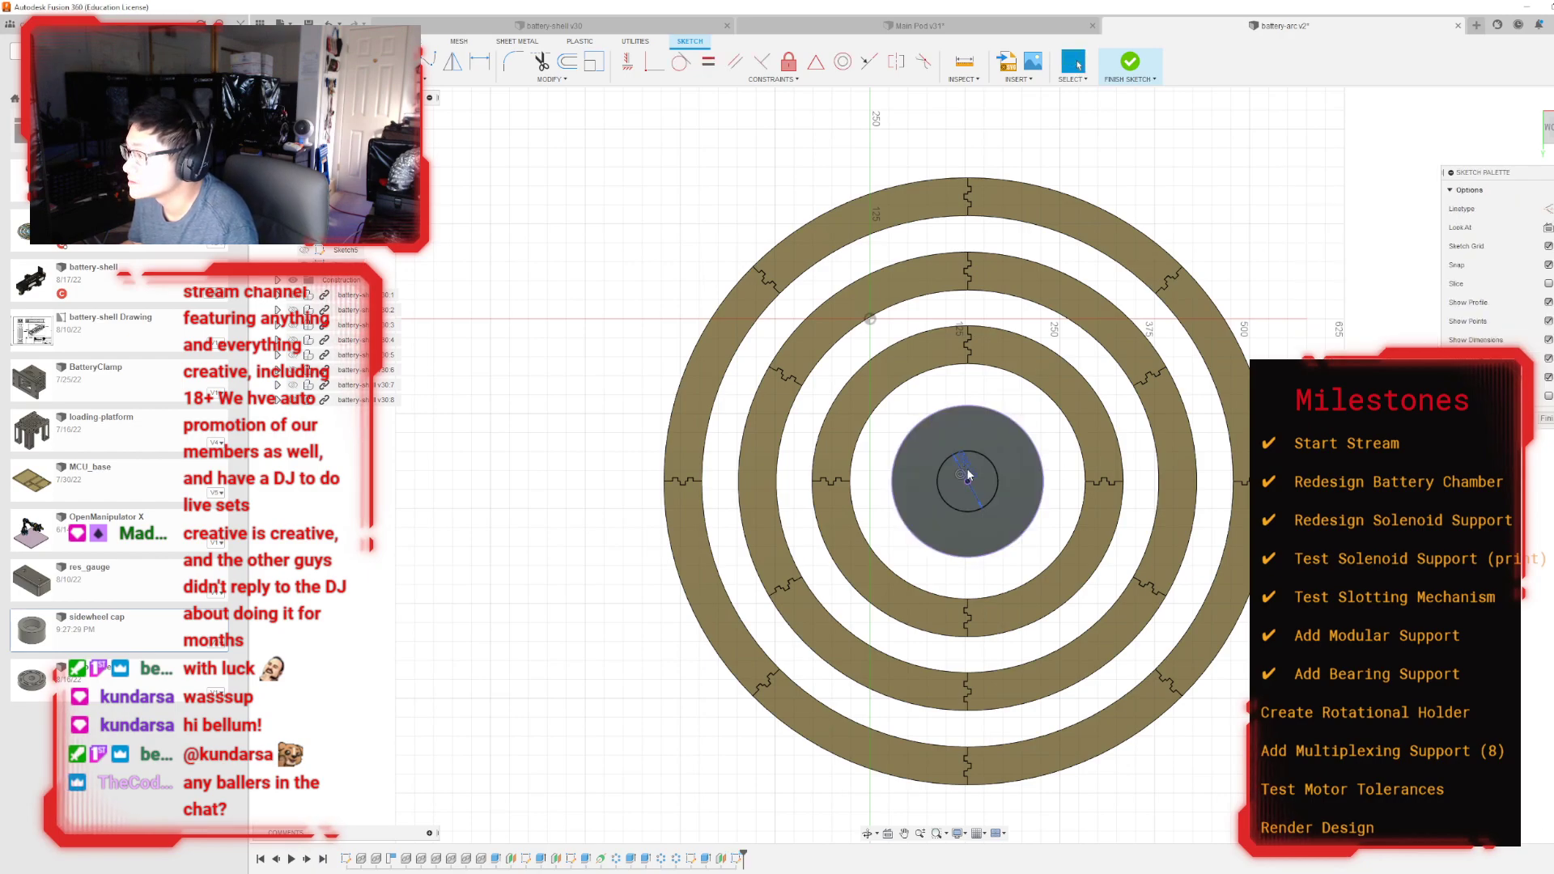
# Step: Set the diameter of the new circle to 800 mm
pyautogui.doubleClick(968, 471)
pyautogui.write('800')
pyautogui.press('Return')
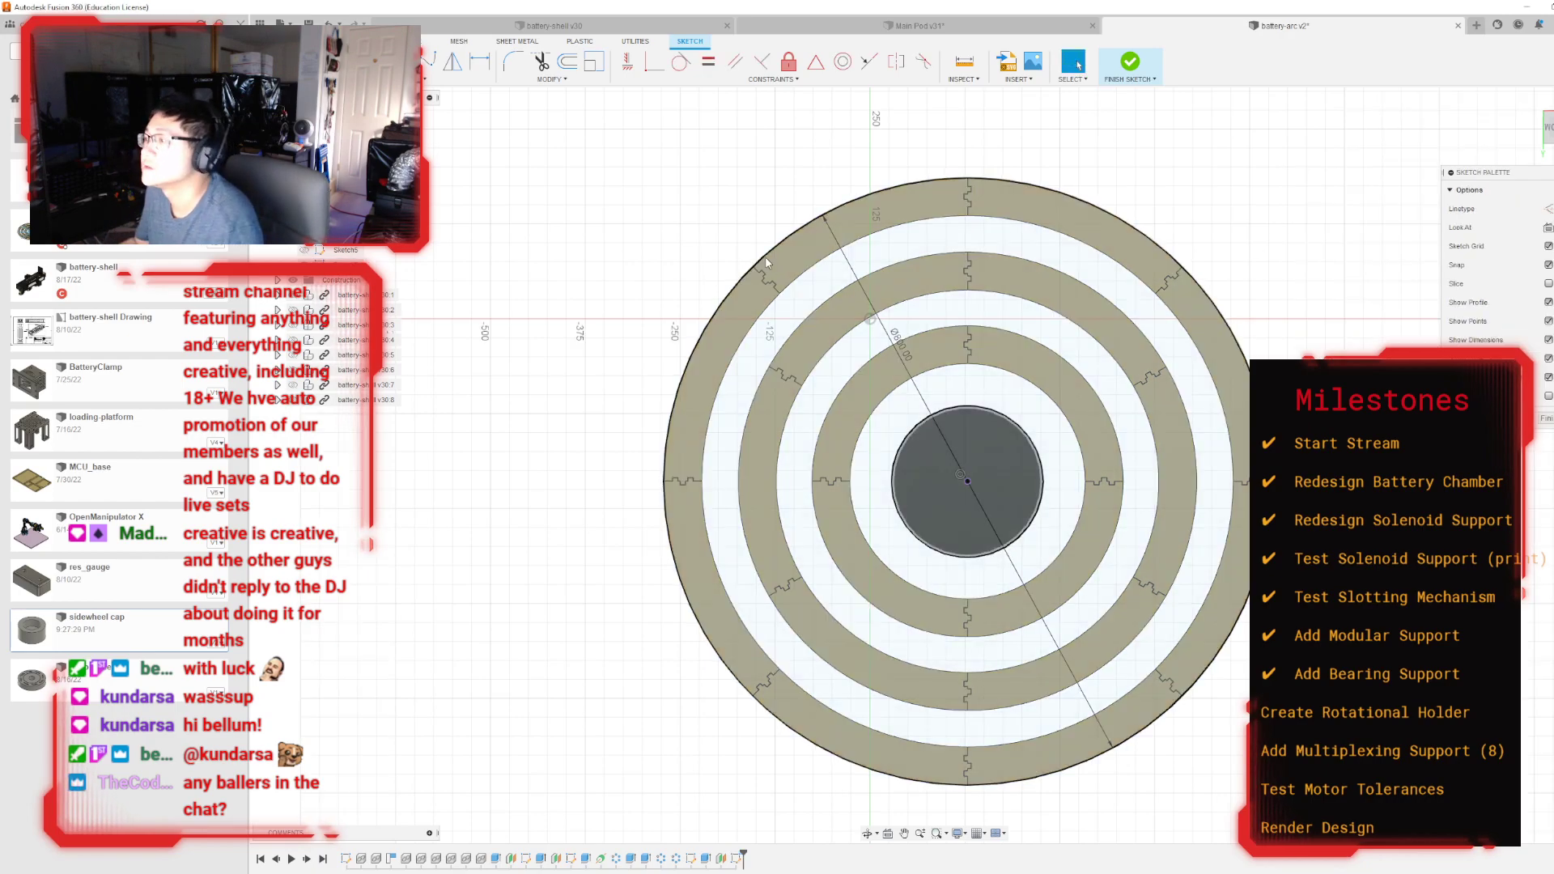
# Step: Sketch a vertical line from the top of the central round body up to the outer circle
pyautogui.scroll(3, 1038, 327)
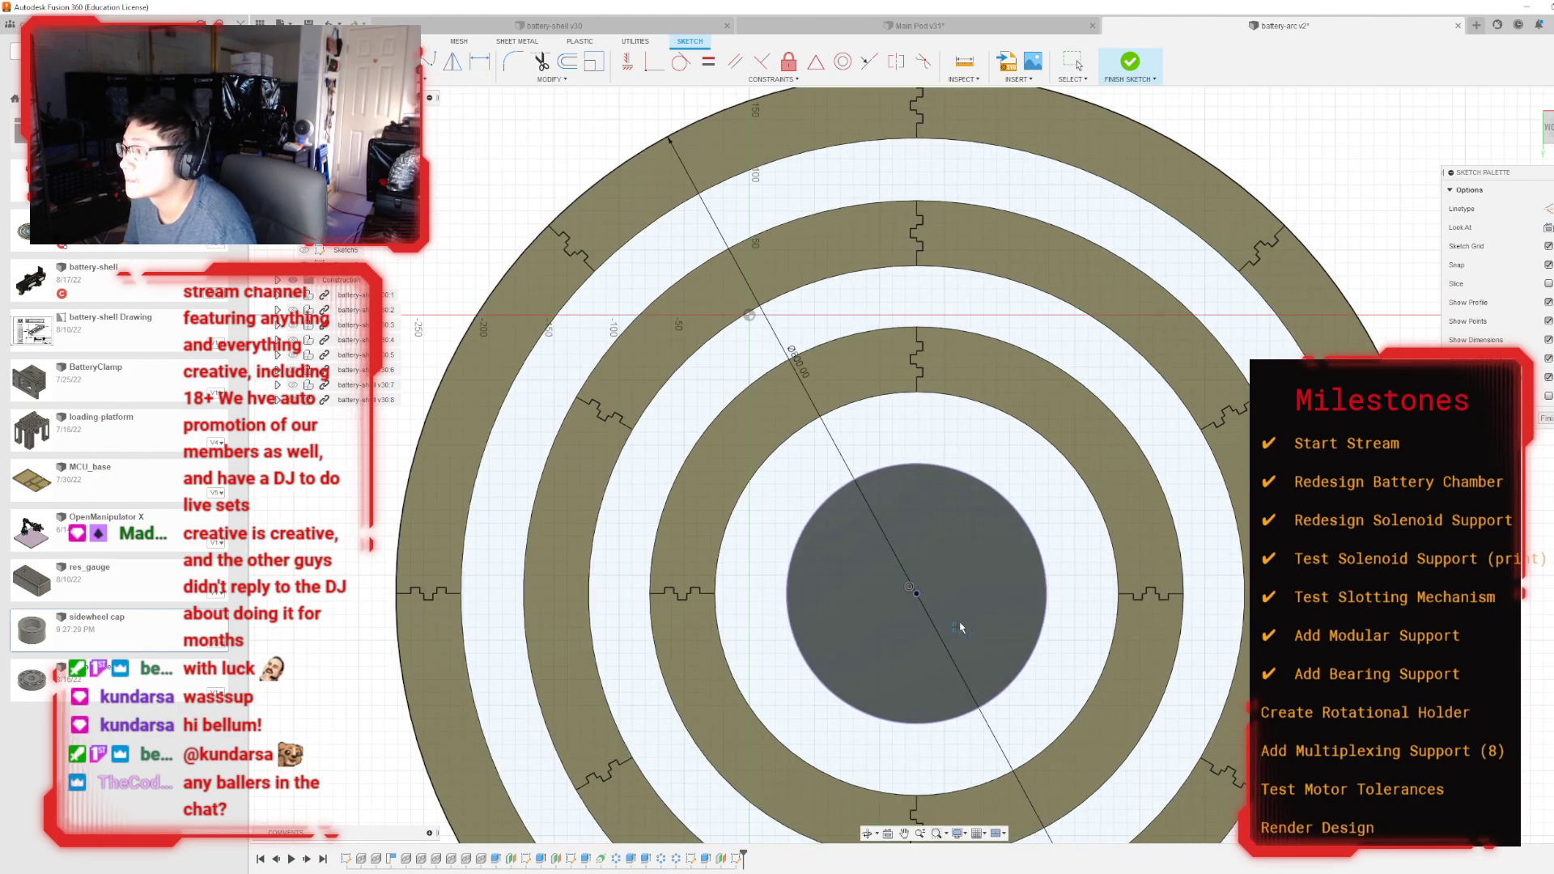
pyautogui.click(917, 468)
pyautogui.scroll(-2, 916, 300)
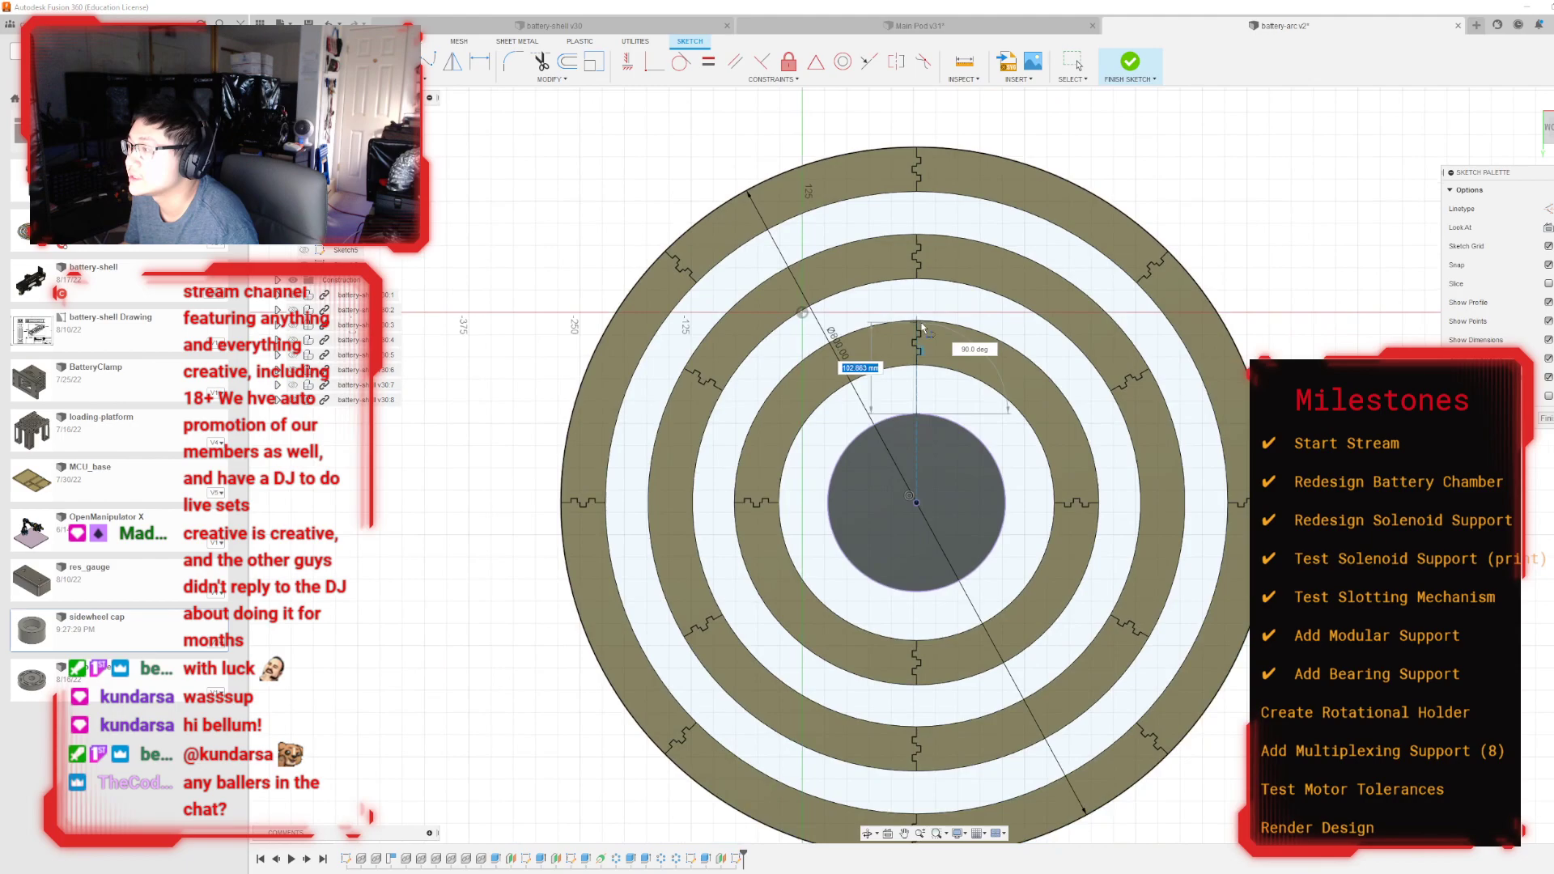
pyautogui.click(916, 147)
pyautogui.press('Escape')
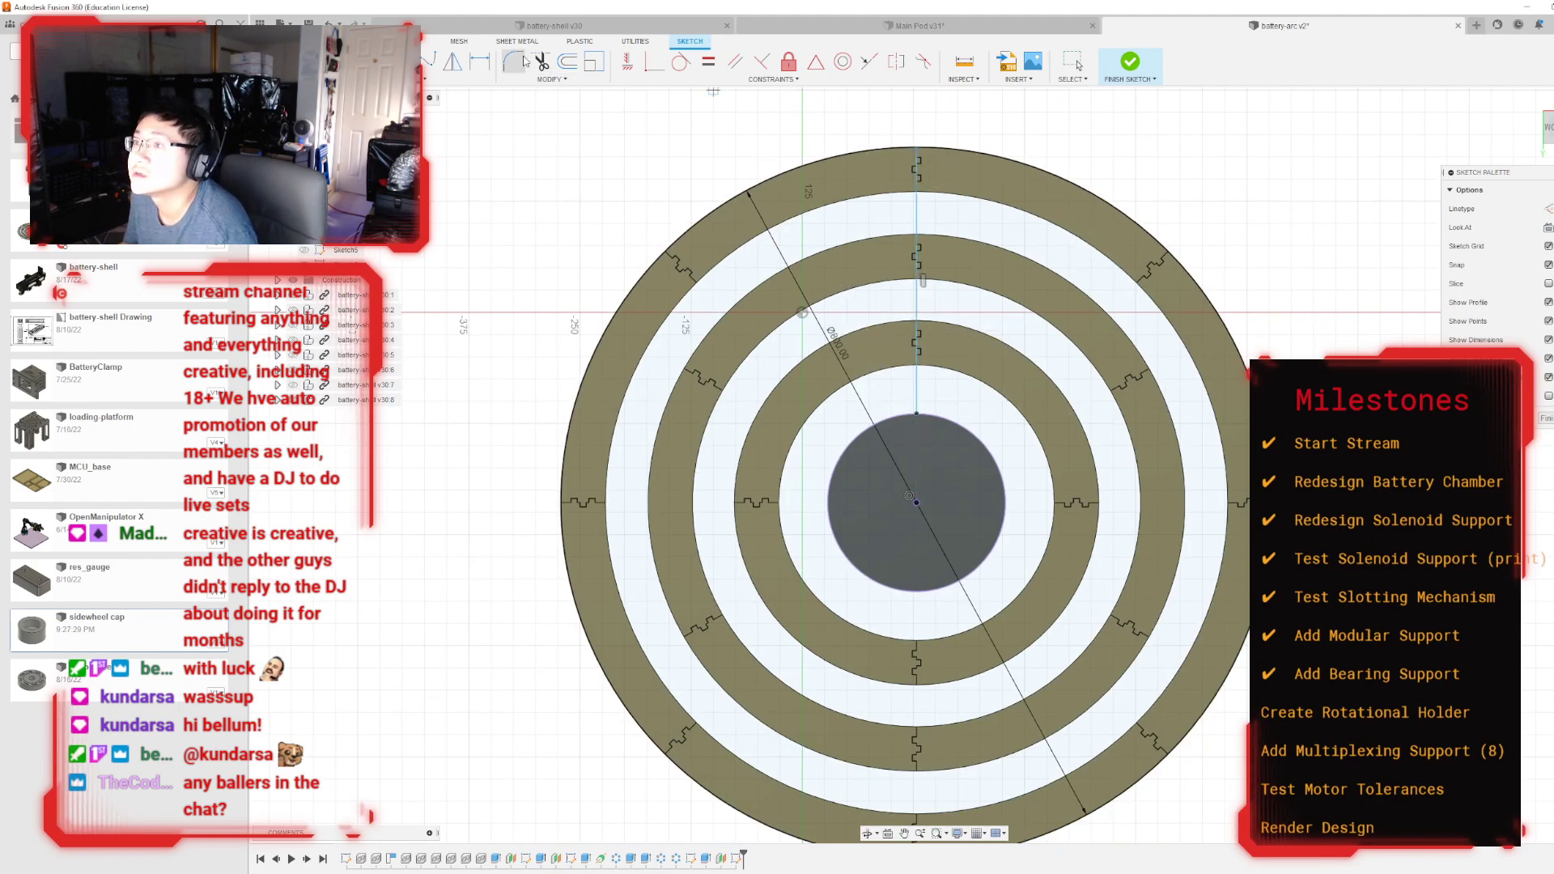
# Step: Offset the vertical line by 20 mm to the right and by 20 mm to the left
pyautogui.click(566, 62)
pyautogui.click(917, 203)
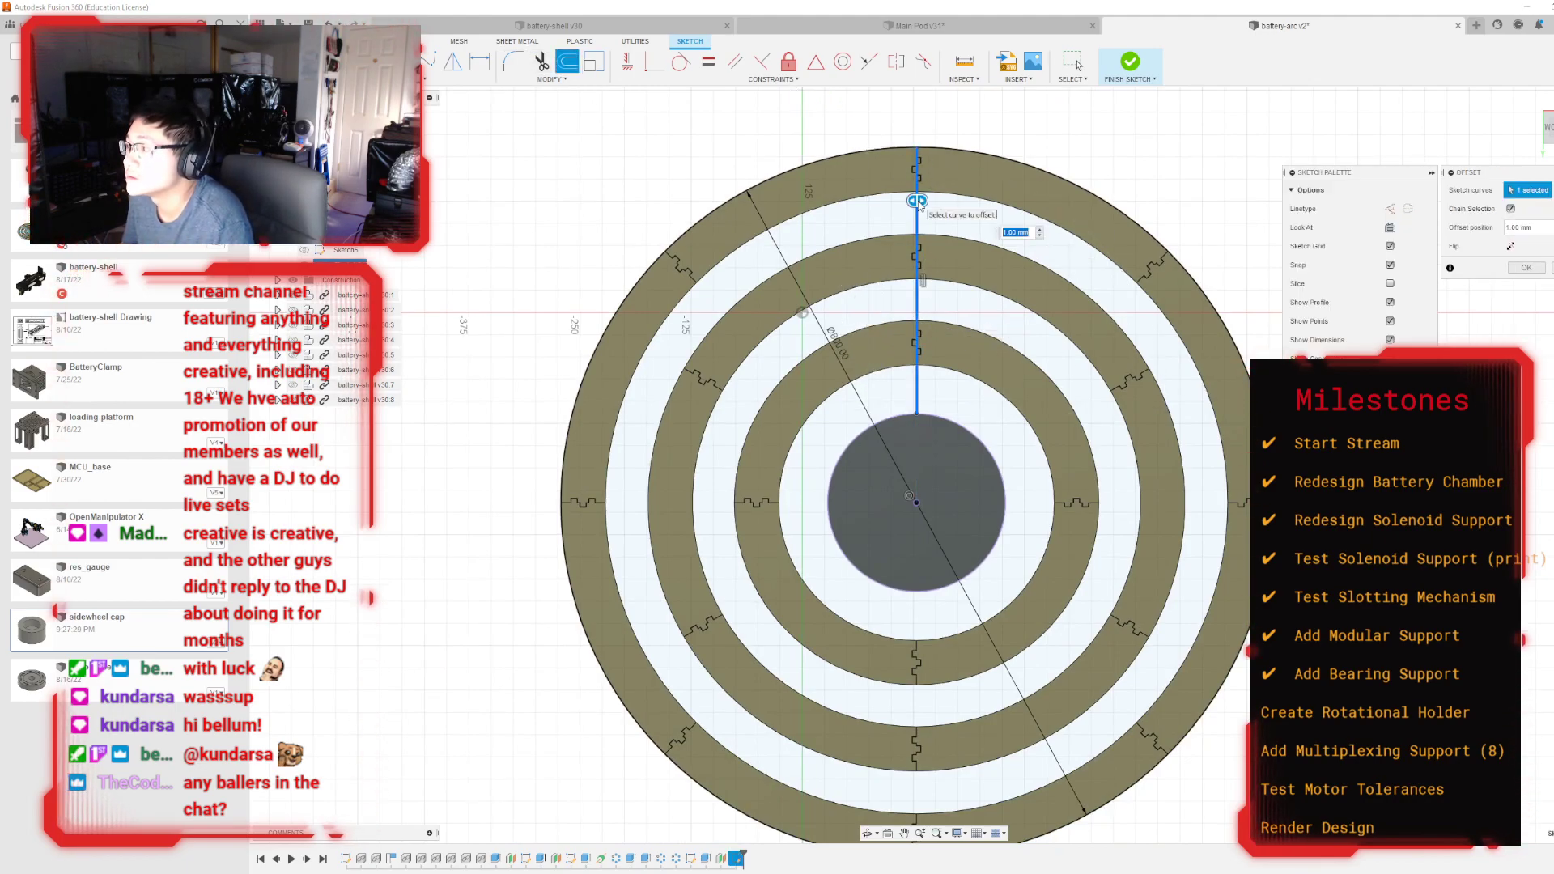
pyautogui.write('20')
pyautogui.press('Return')
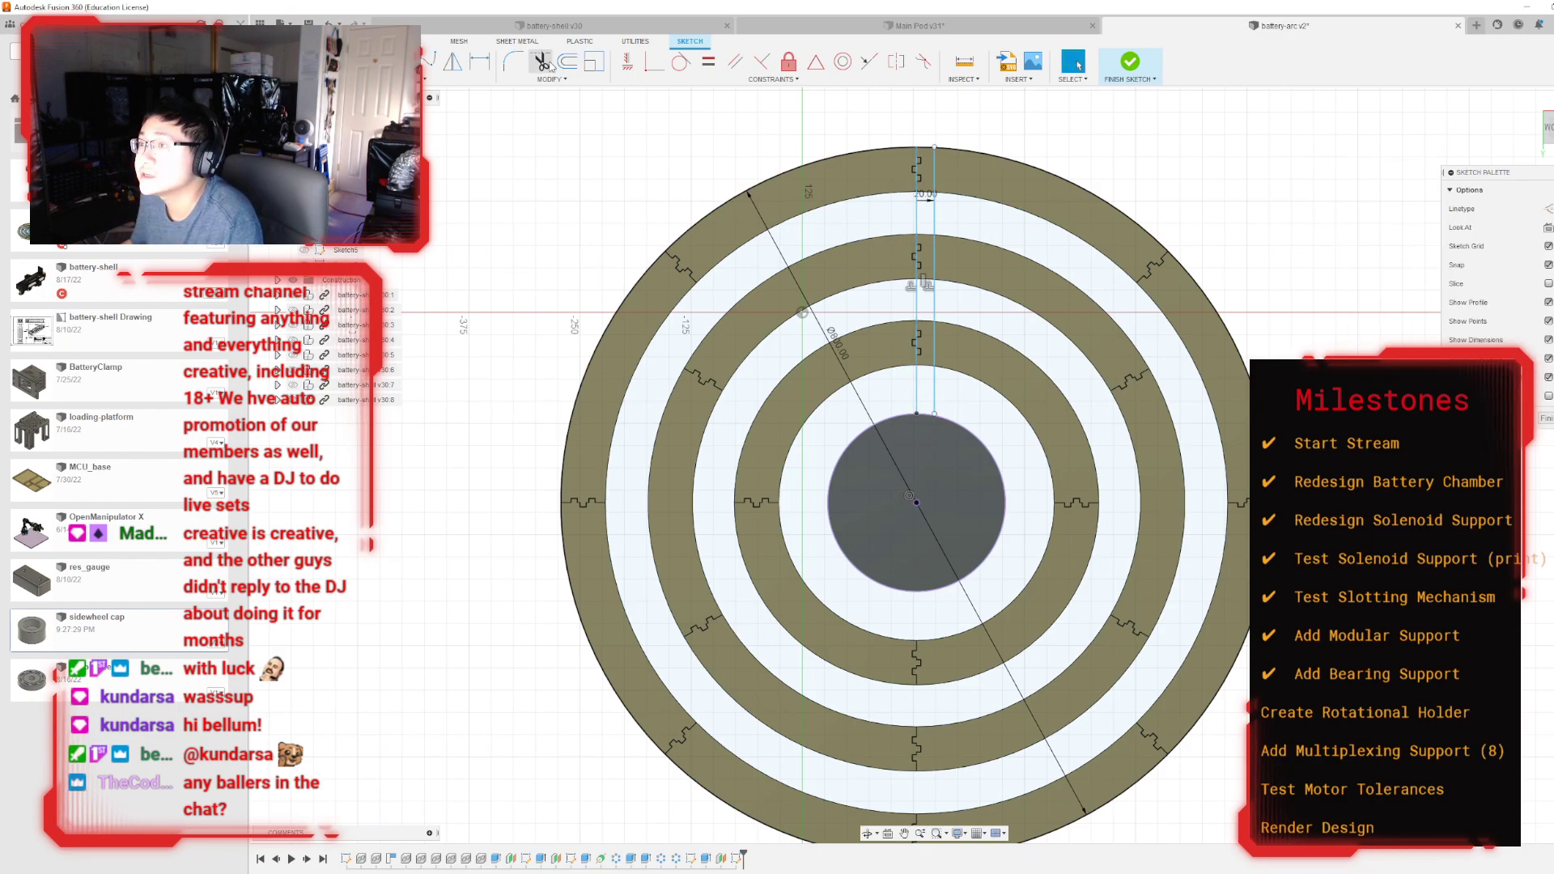
pyautogui.click(567, 62)
pyautogui.click(918, 225)
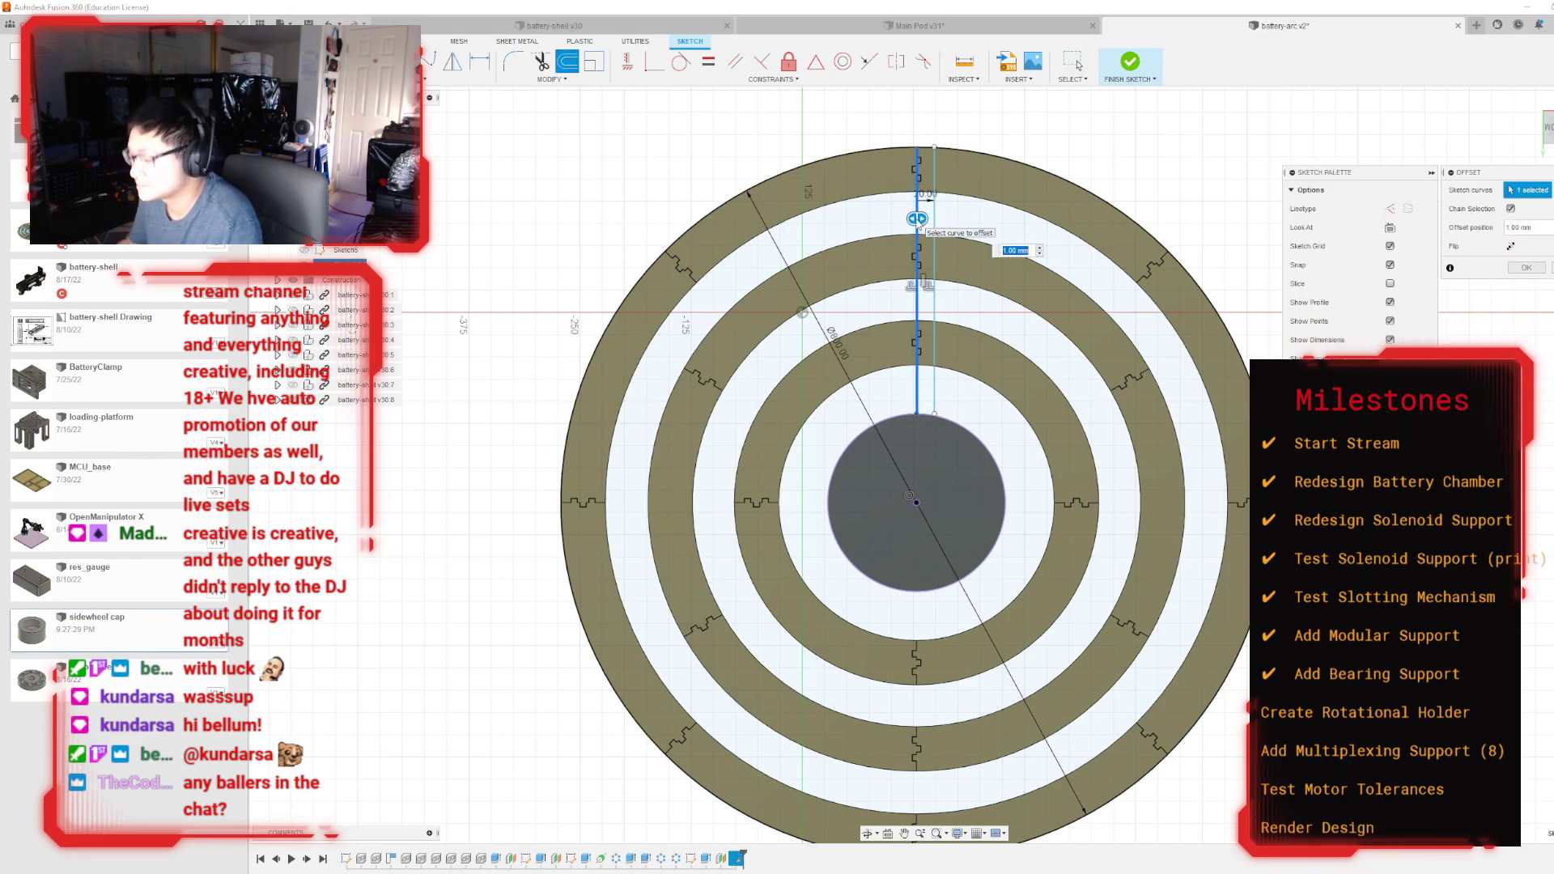
pyautogui.press('Return')
# Step: Create a circular pattern of the three vertical spoke lines around the circle's centre point with a quantity of 8
pyautogui.scroll(4, 1012, 518)
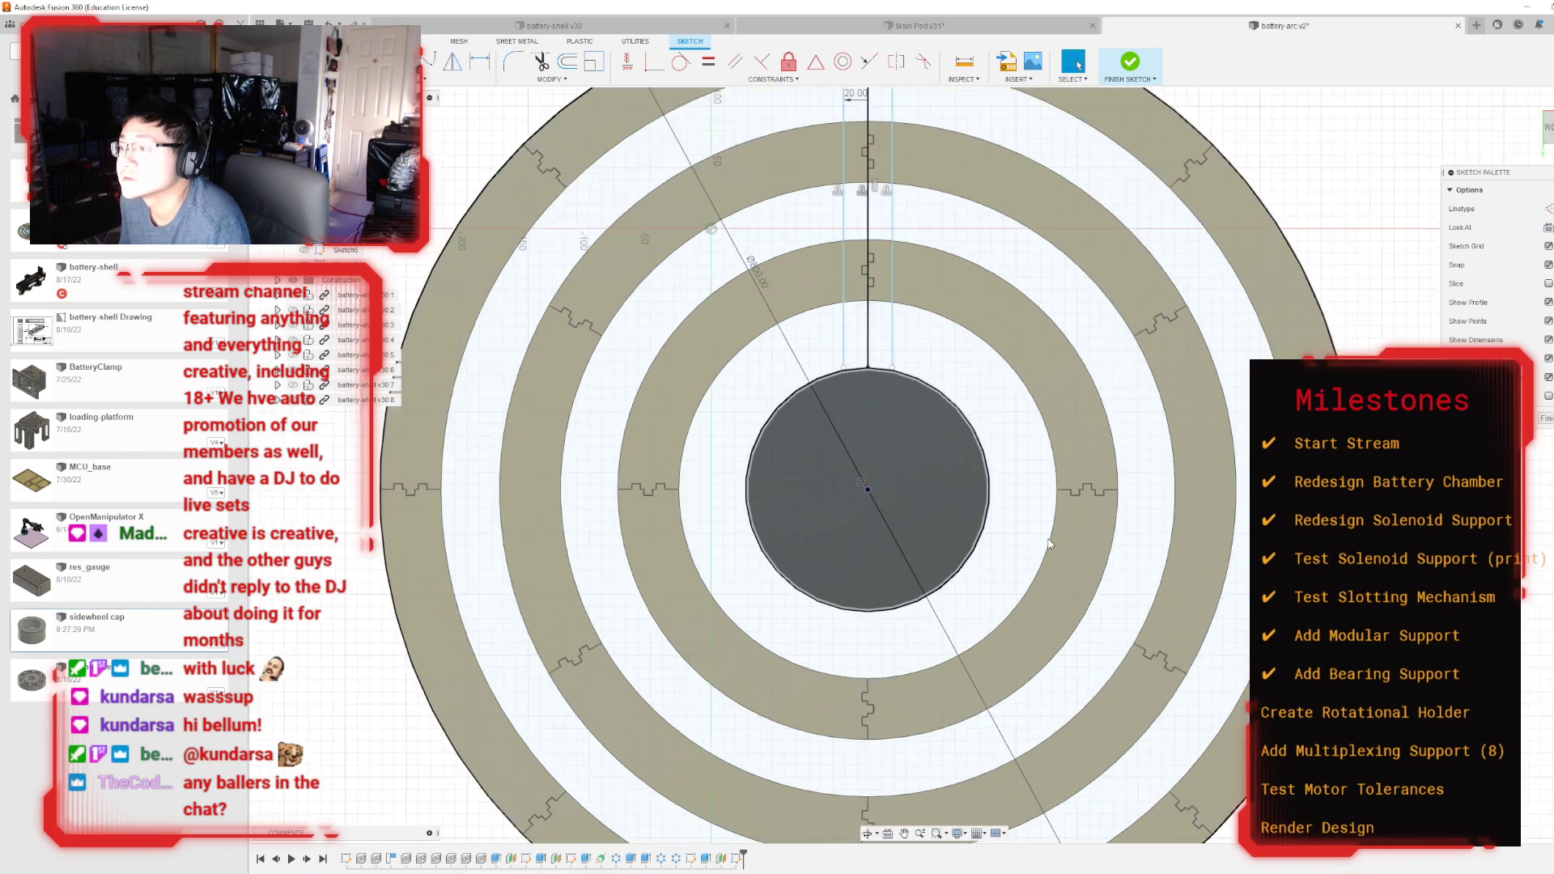
pyautogui.scroll(-6, 868, 447)
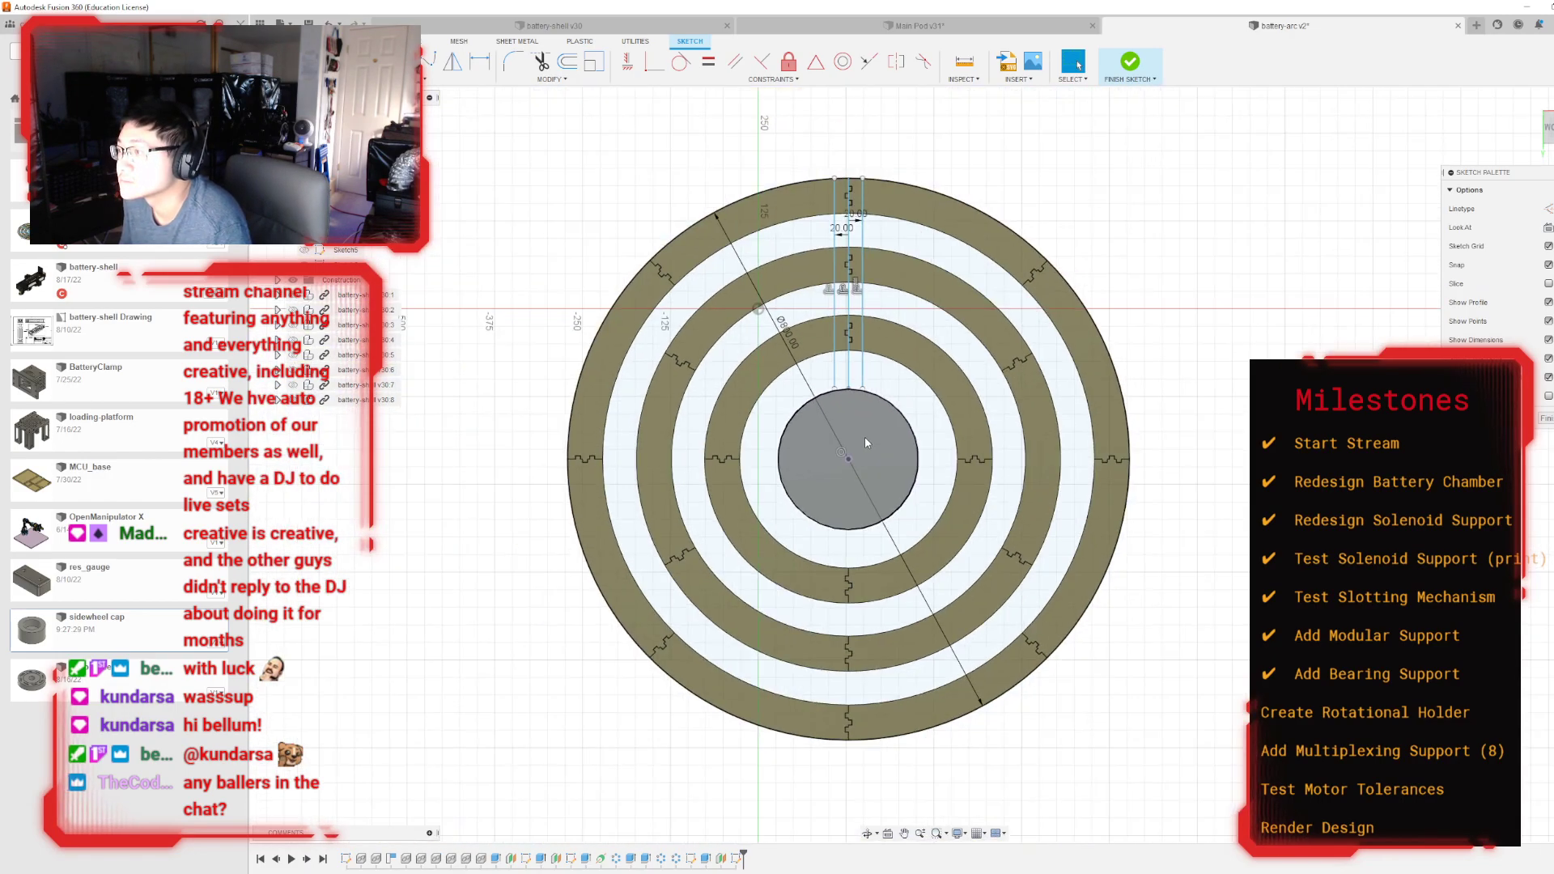
pyautogui.scroll(4, 864, 437)
pyautogui.scroll(-3, 861, 435)
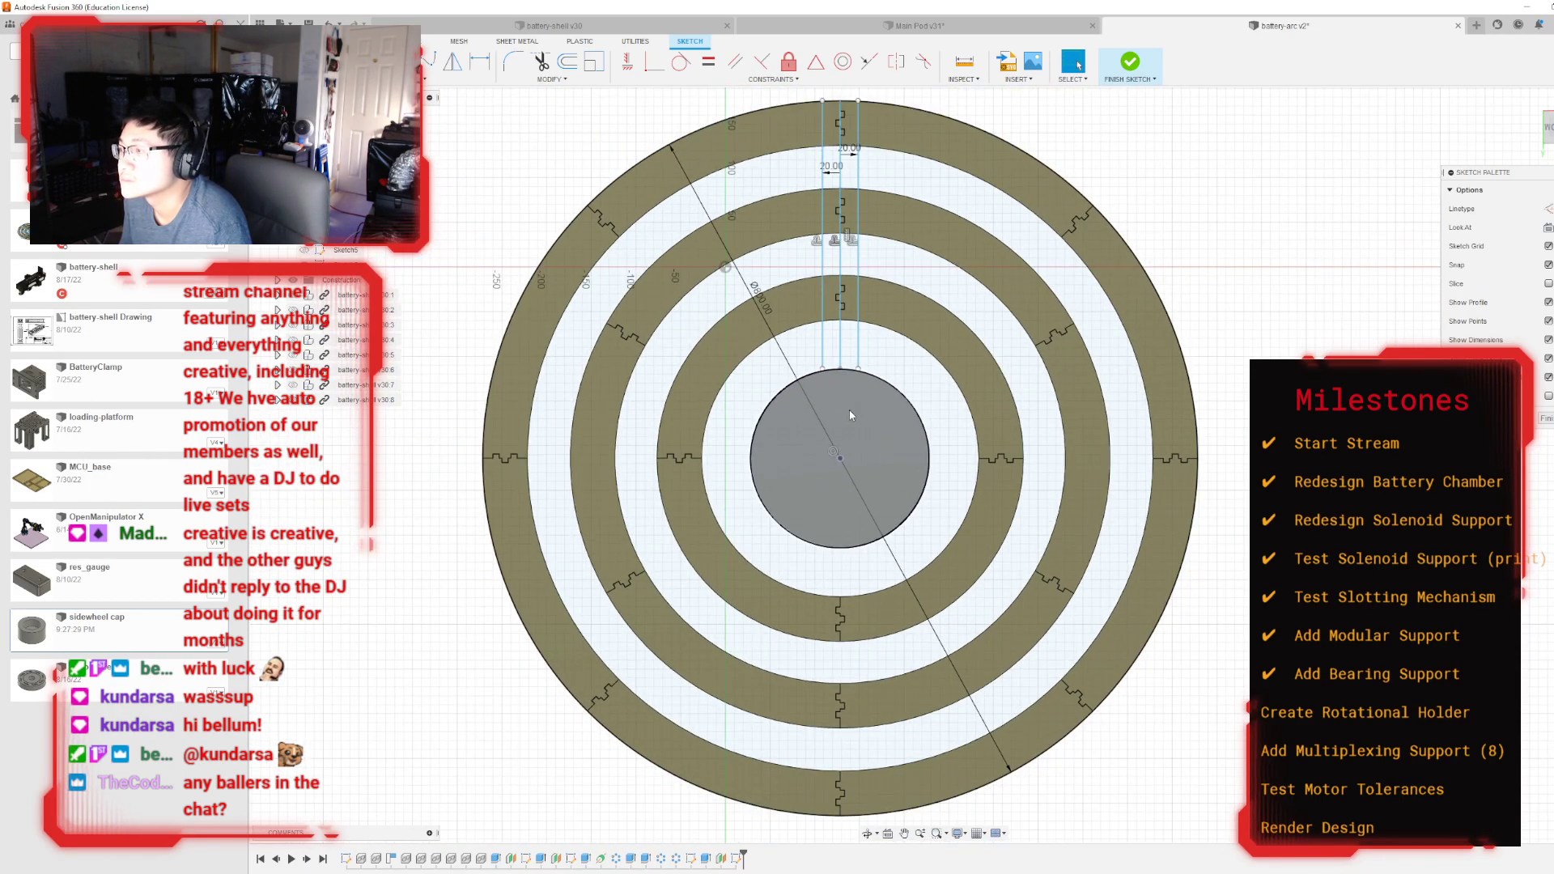
pyautogui.click(457, 79)
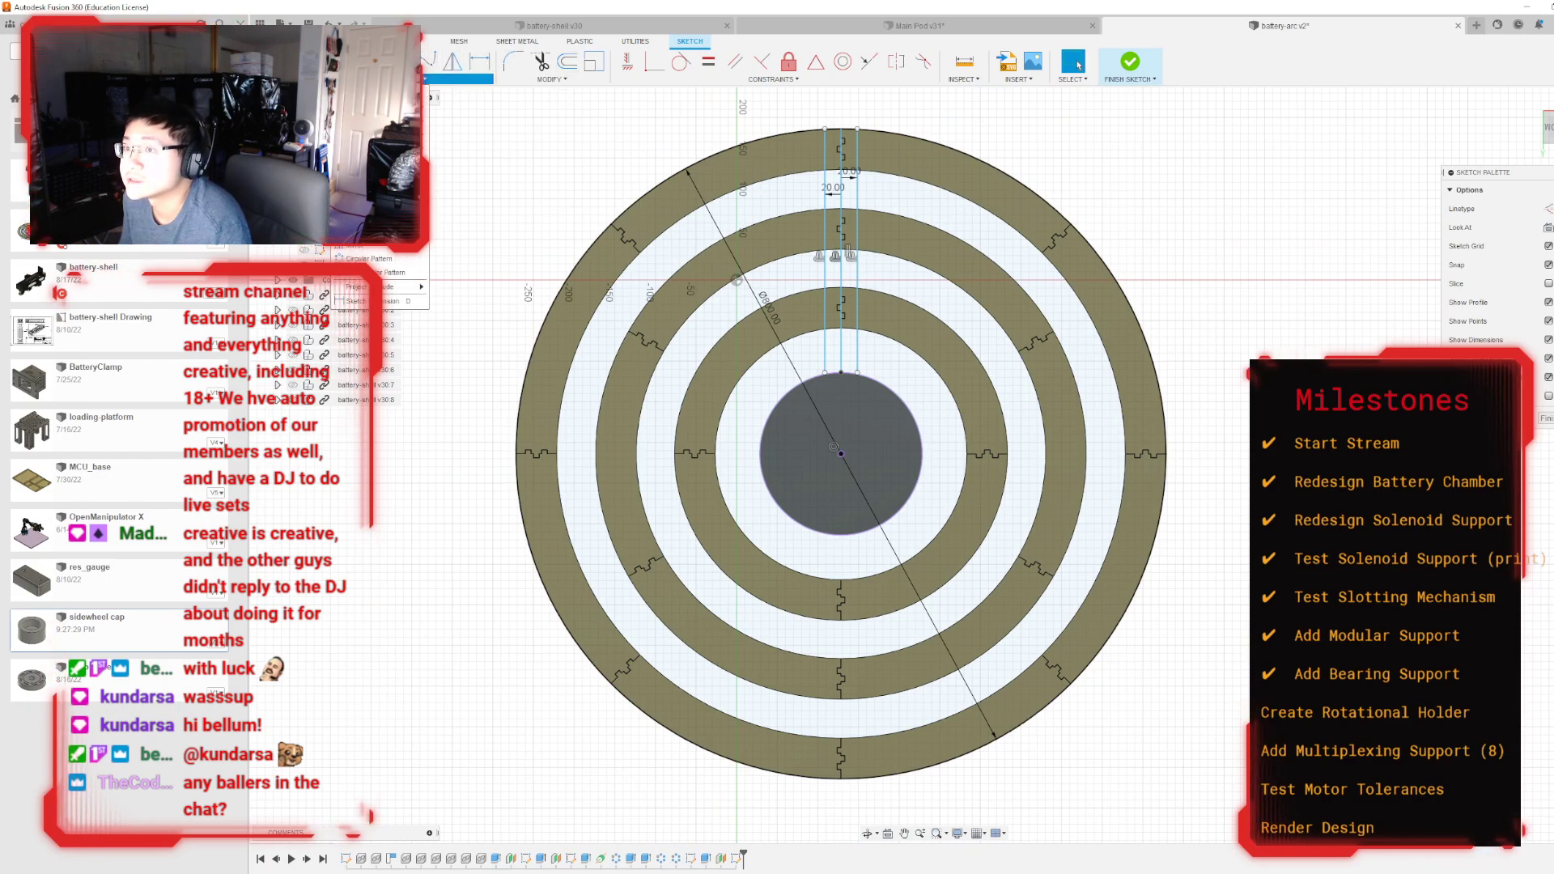
pyautogui.click(371, 259)
pyautogui.moveTo(794, 99); pyautogui.dragTo(893, 378)
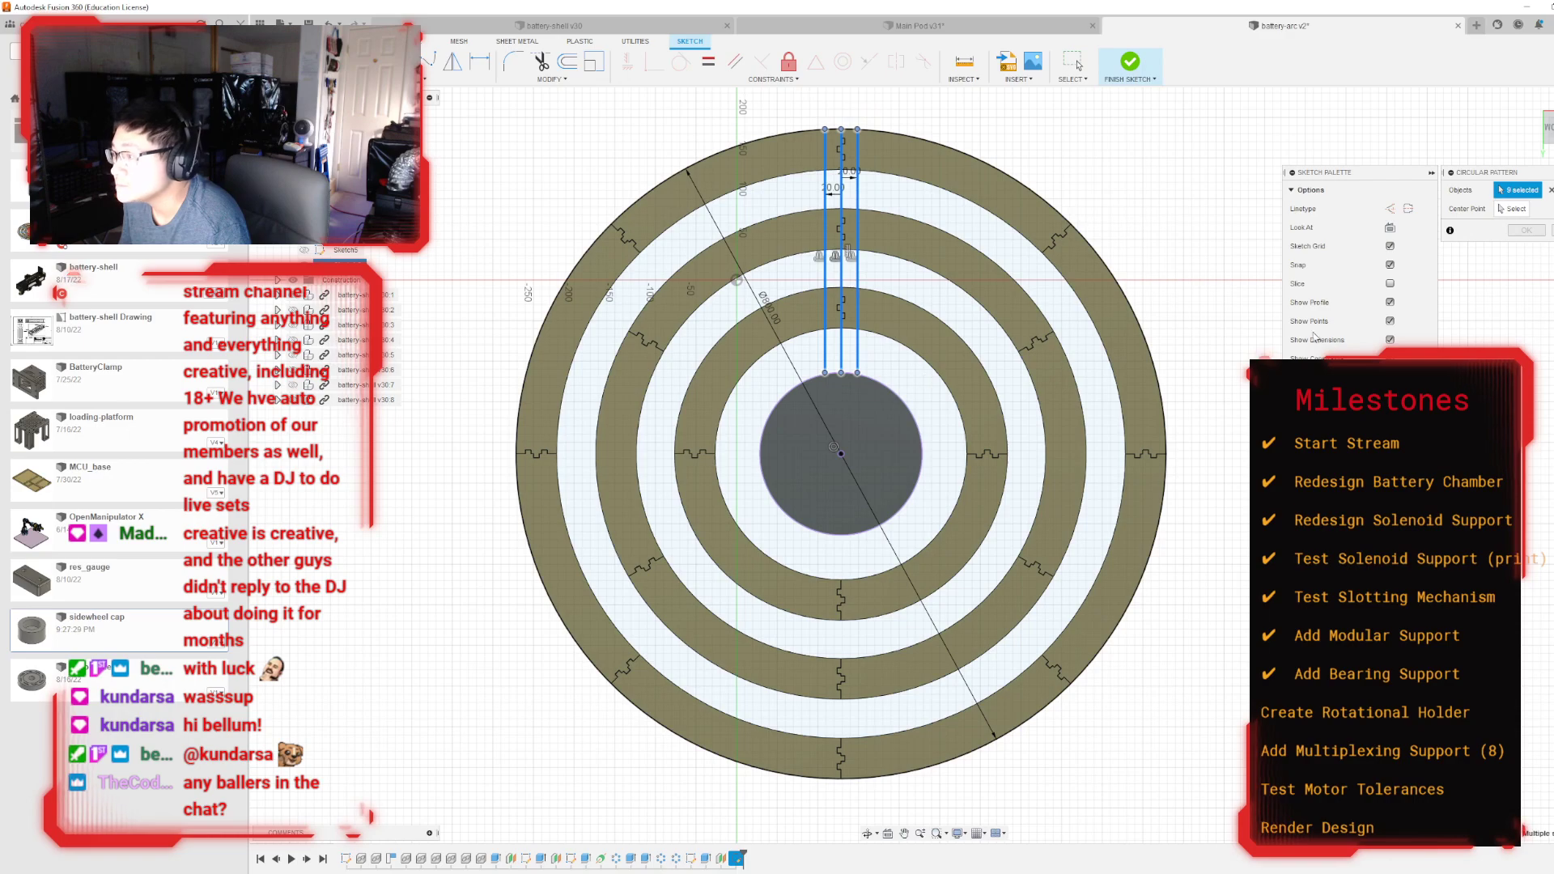
pyautogui.click(1513, 210)
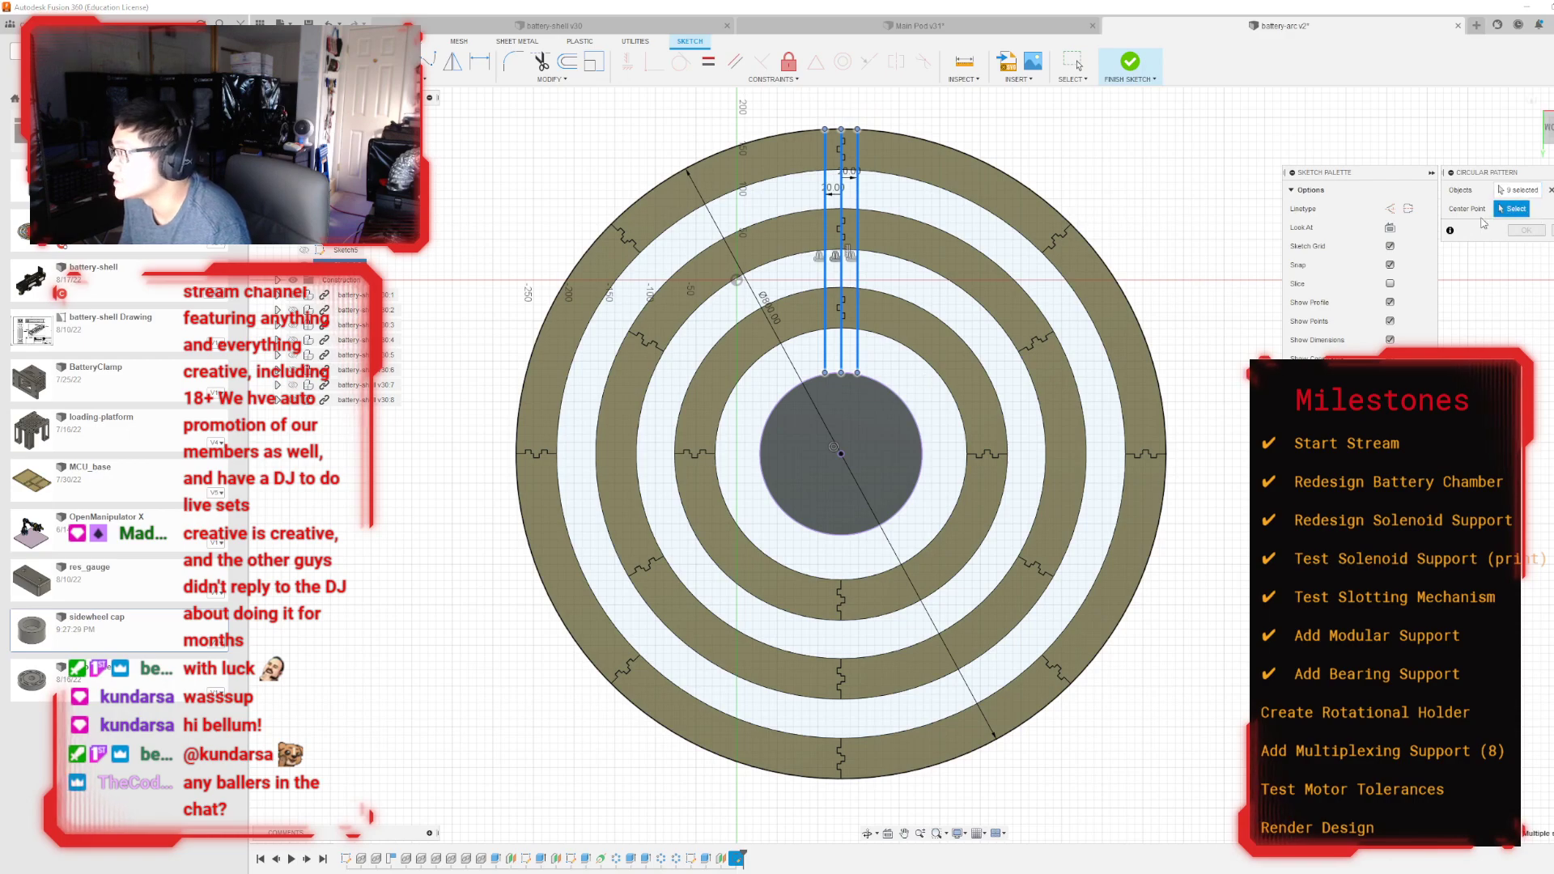
pyautogui.click(839, 453)
pyautogui.write('8')
pyautogui.press('Return')
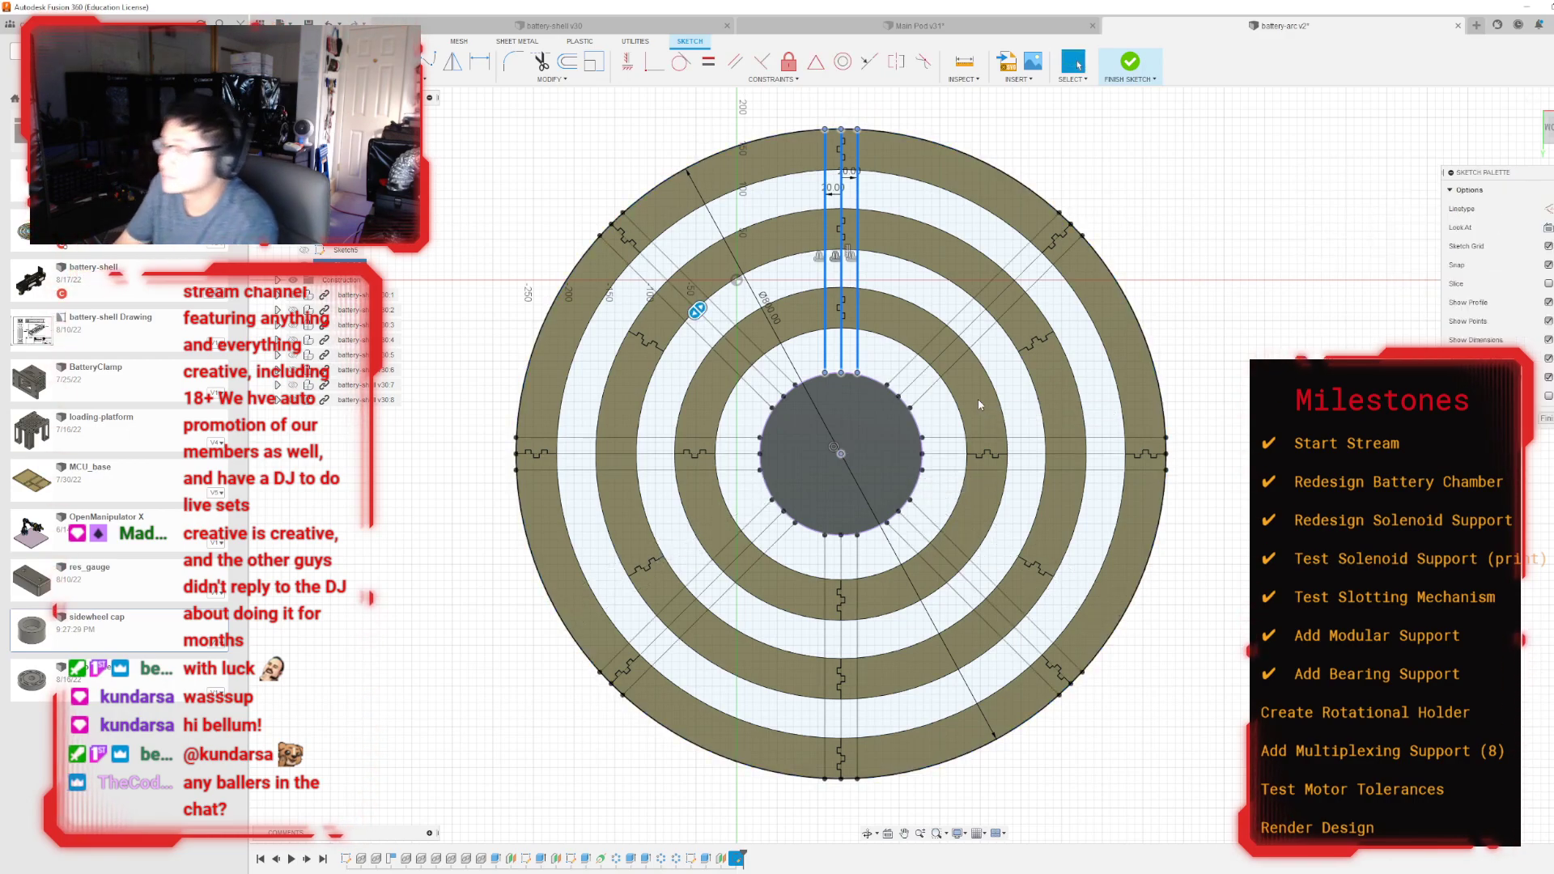
# Step: Delete the middle line of each of the eight spokes, keeping the offset lines on both sides
pyautogui.scroll(3, 978, 400)
pyautogui.scroll(-3, 887, 453)
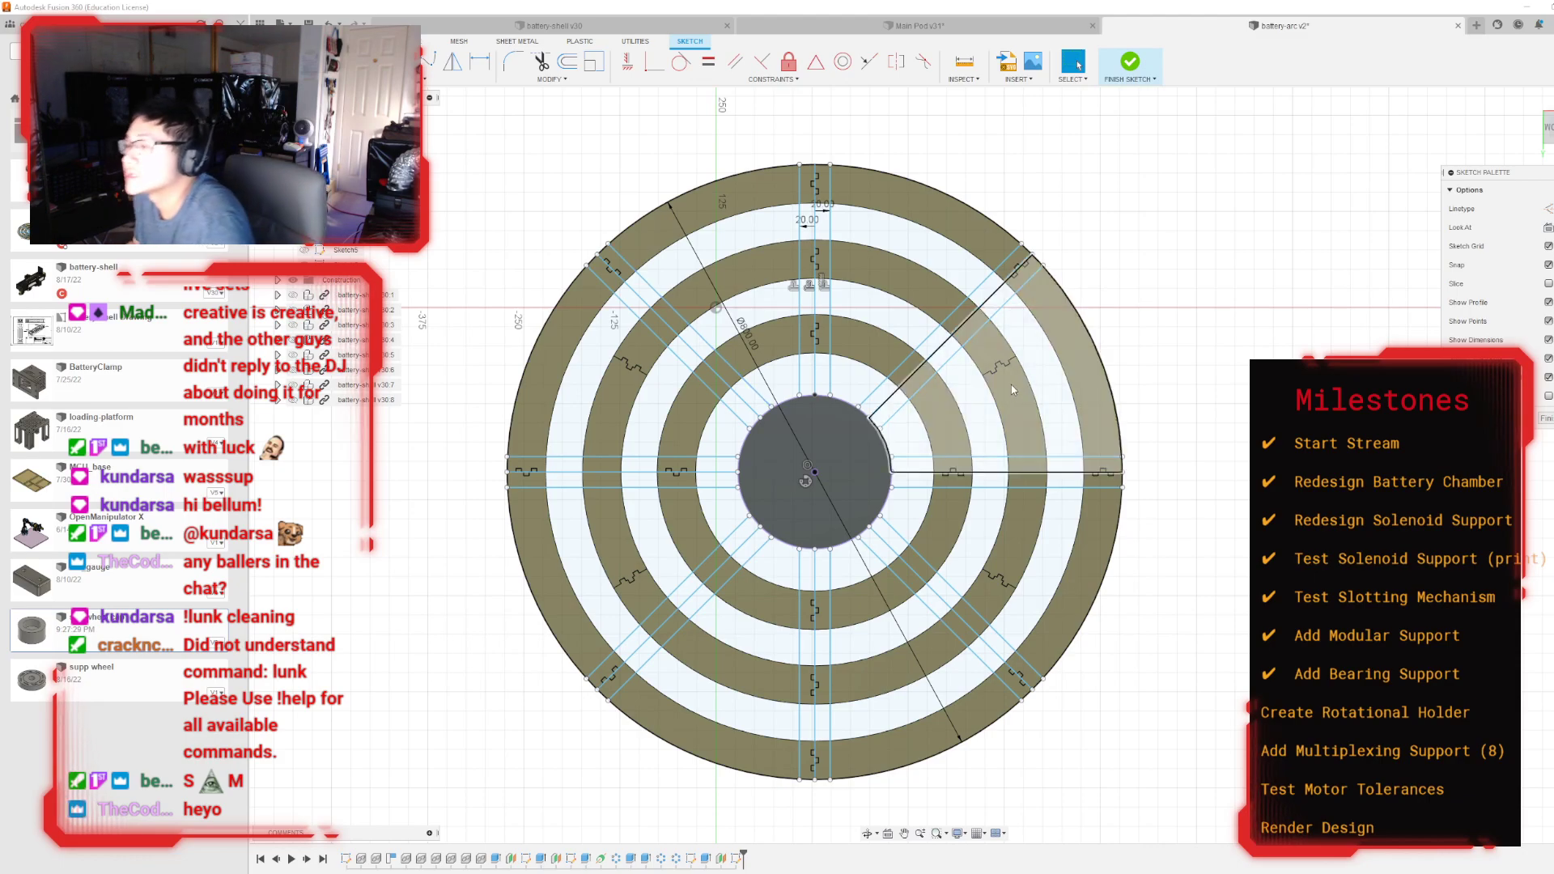
pyautogui.scroll(3, 794, 360)
pyautogui.click(793, 360)
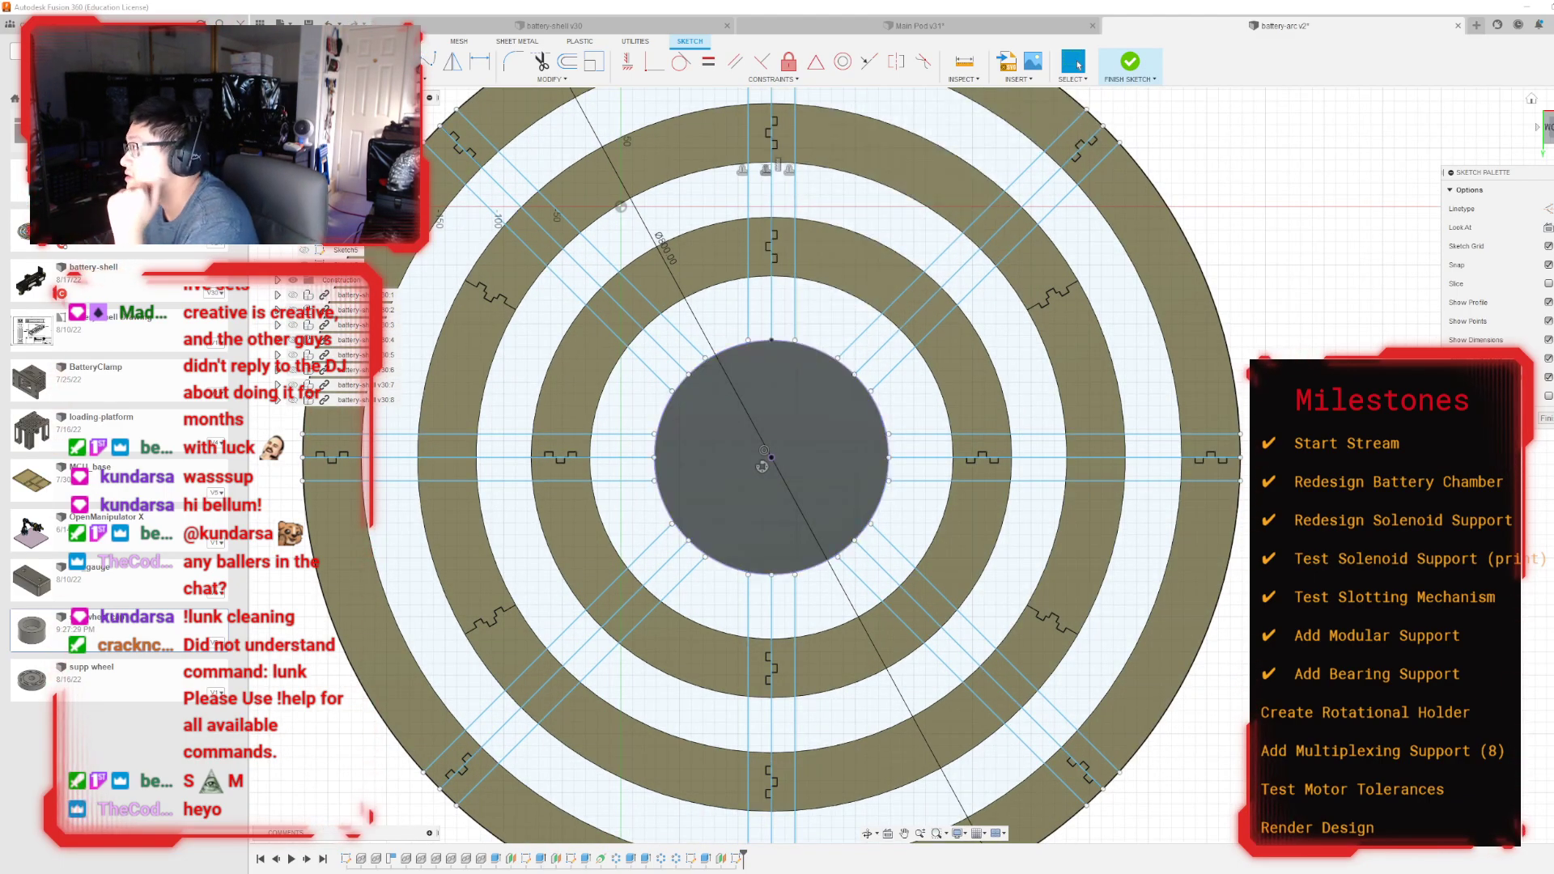
pyautogui.moveTo(1333, 288); pyautogui.dragTo(1364, 257, button='middle')
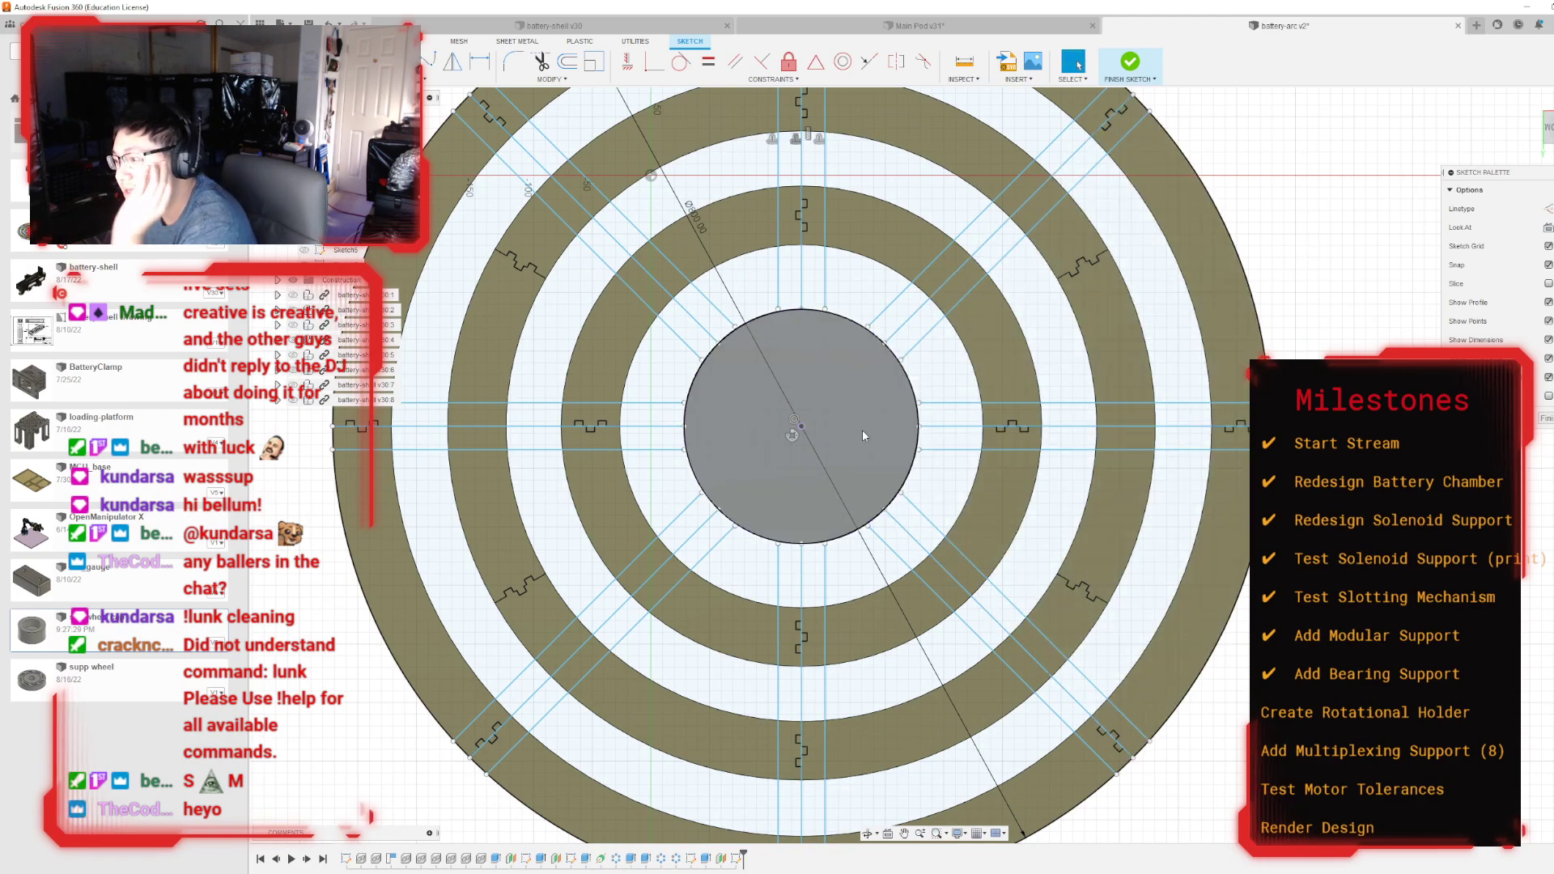
pyautogui.click(802, 260)
pyautogui.press('Delete')
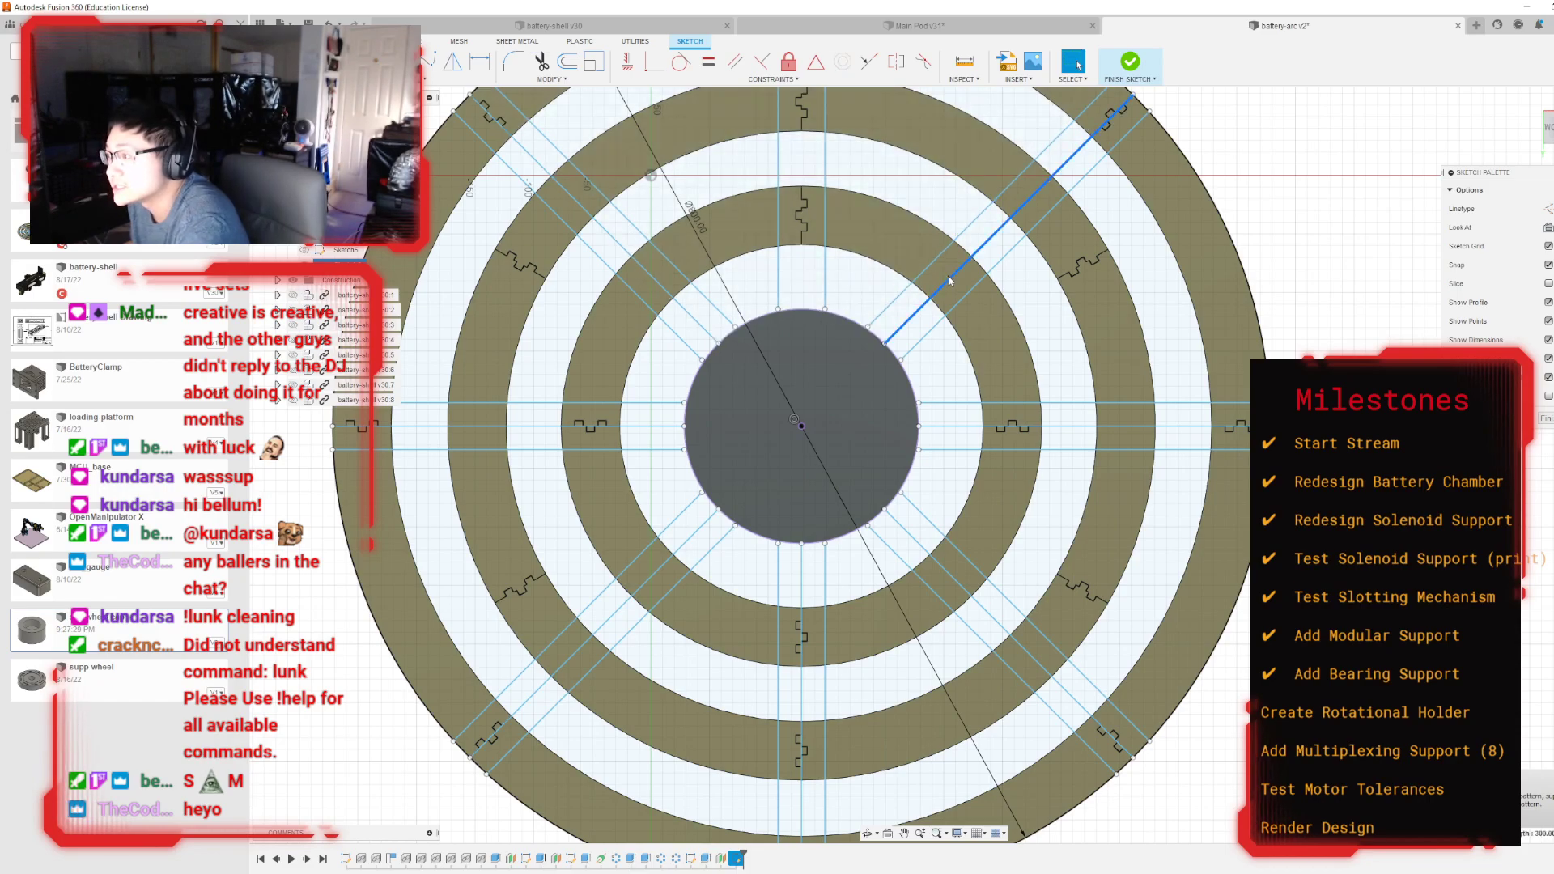
pyautogui.click(961, 427)
pyautogui.press('Delete')
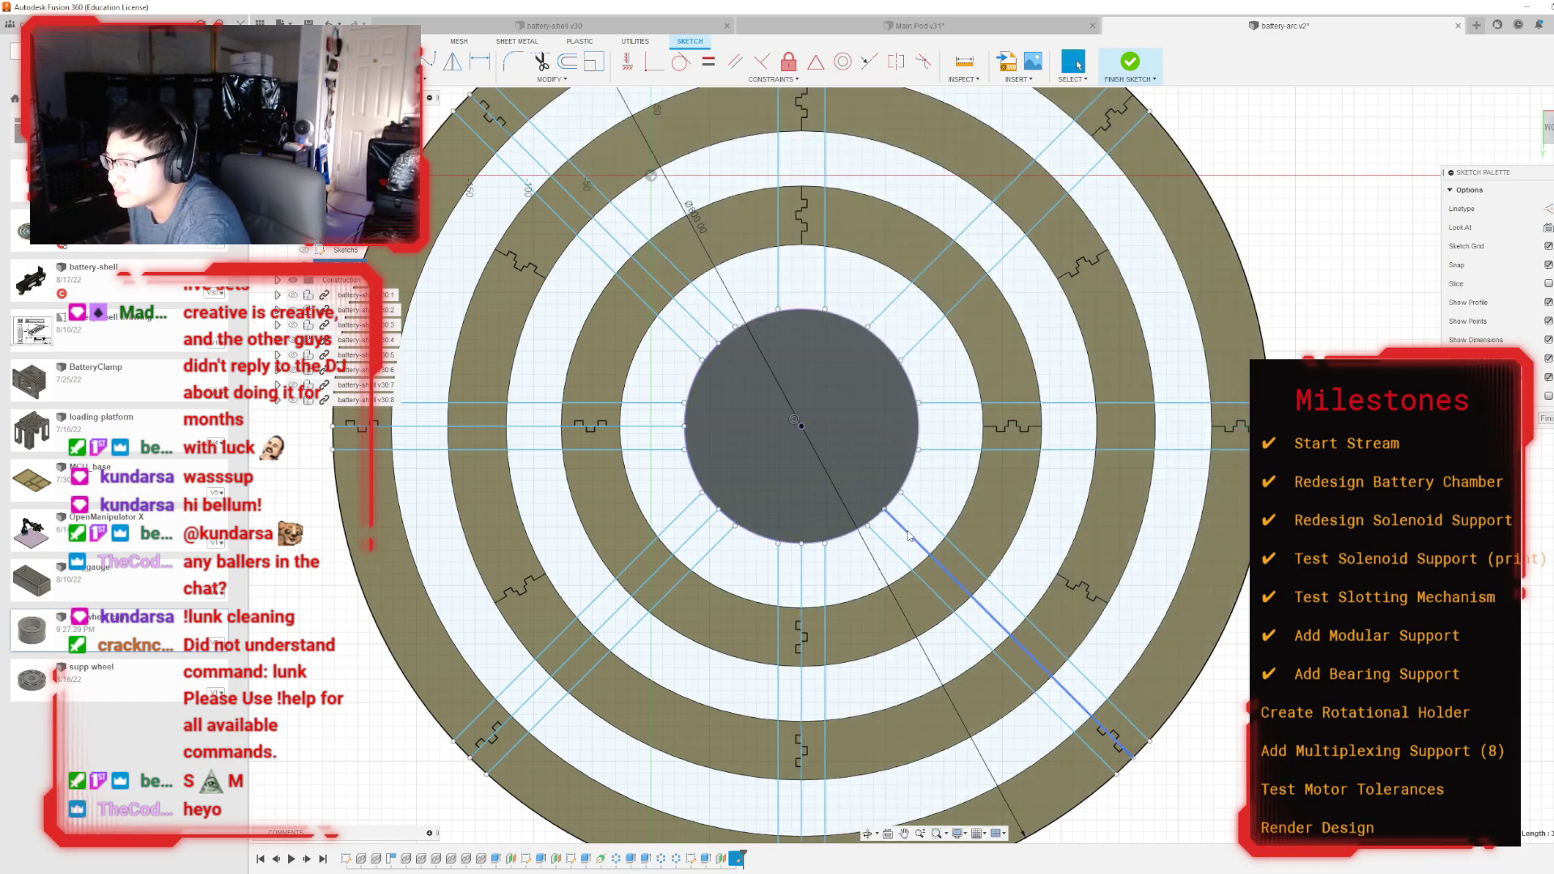
# Step: Examine where the interlocking joints of the three rings sit relative to the paired spoke lines
pyautogui.scroll(-3, 702, 539)
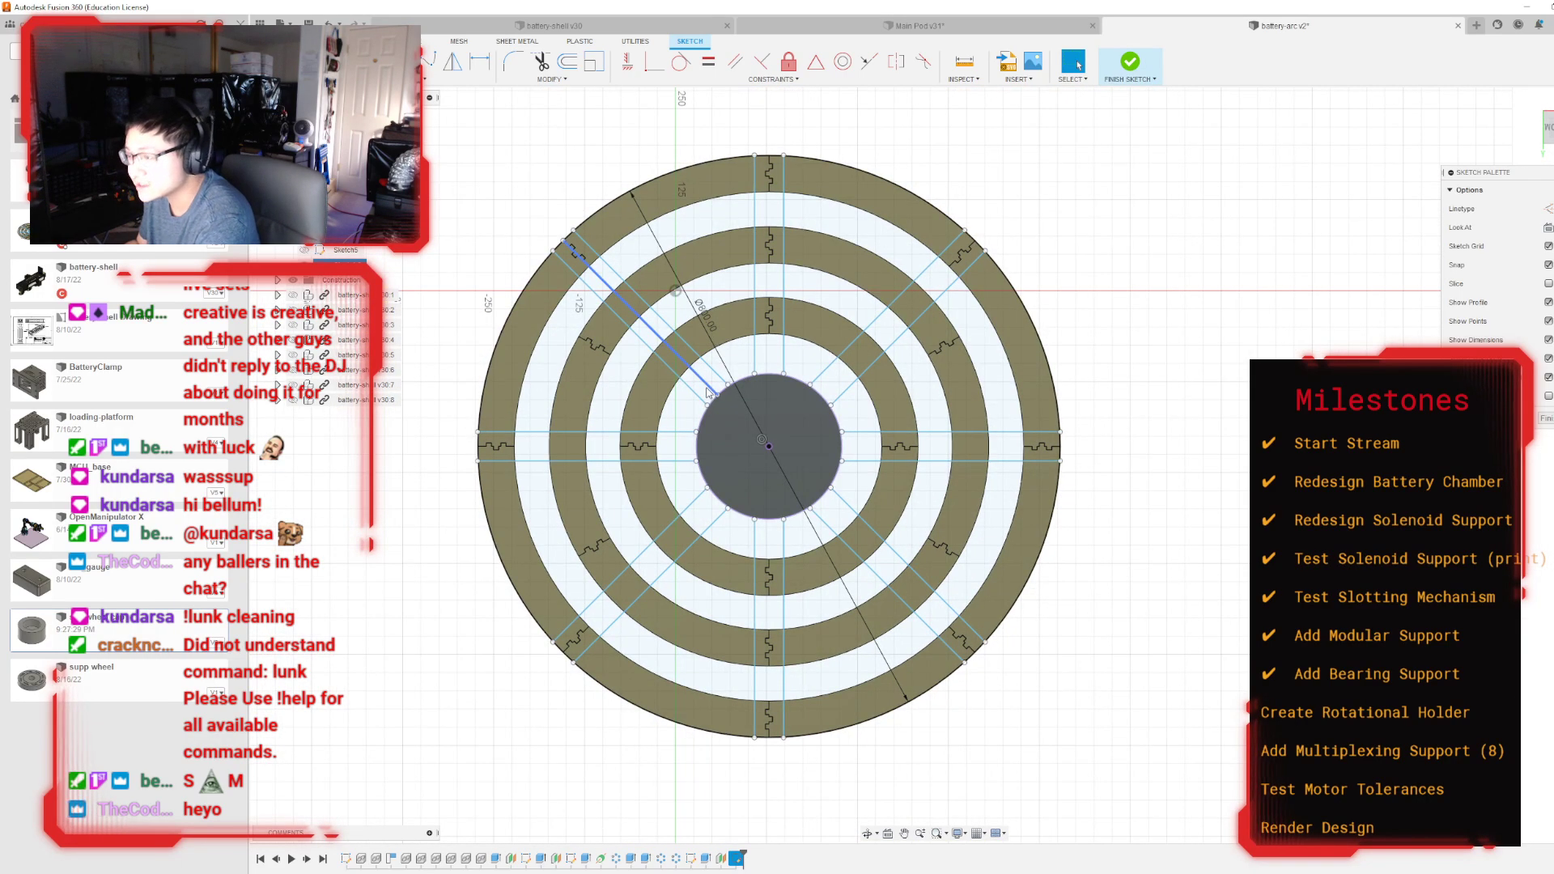
pyautogui.scroll(3, 829, 463)
pyautogui.scroll(10, 930, 480)
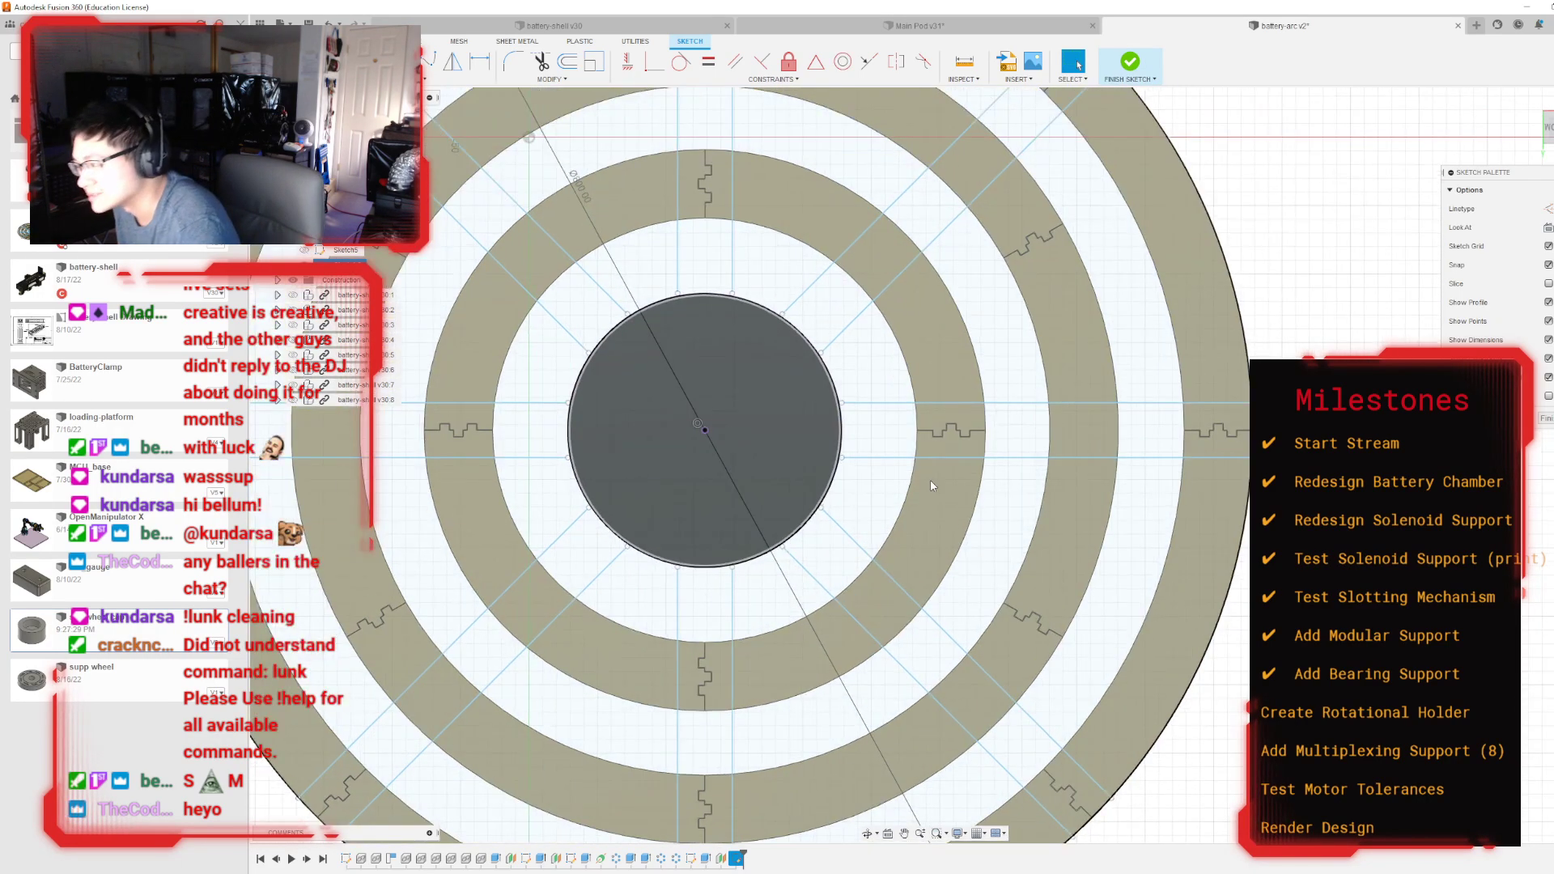
pyautogui.scroll(-8, 975, 408)
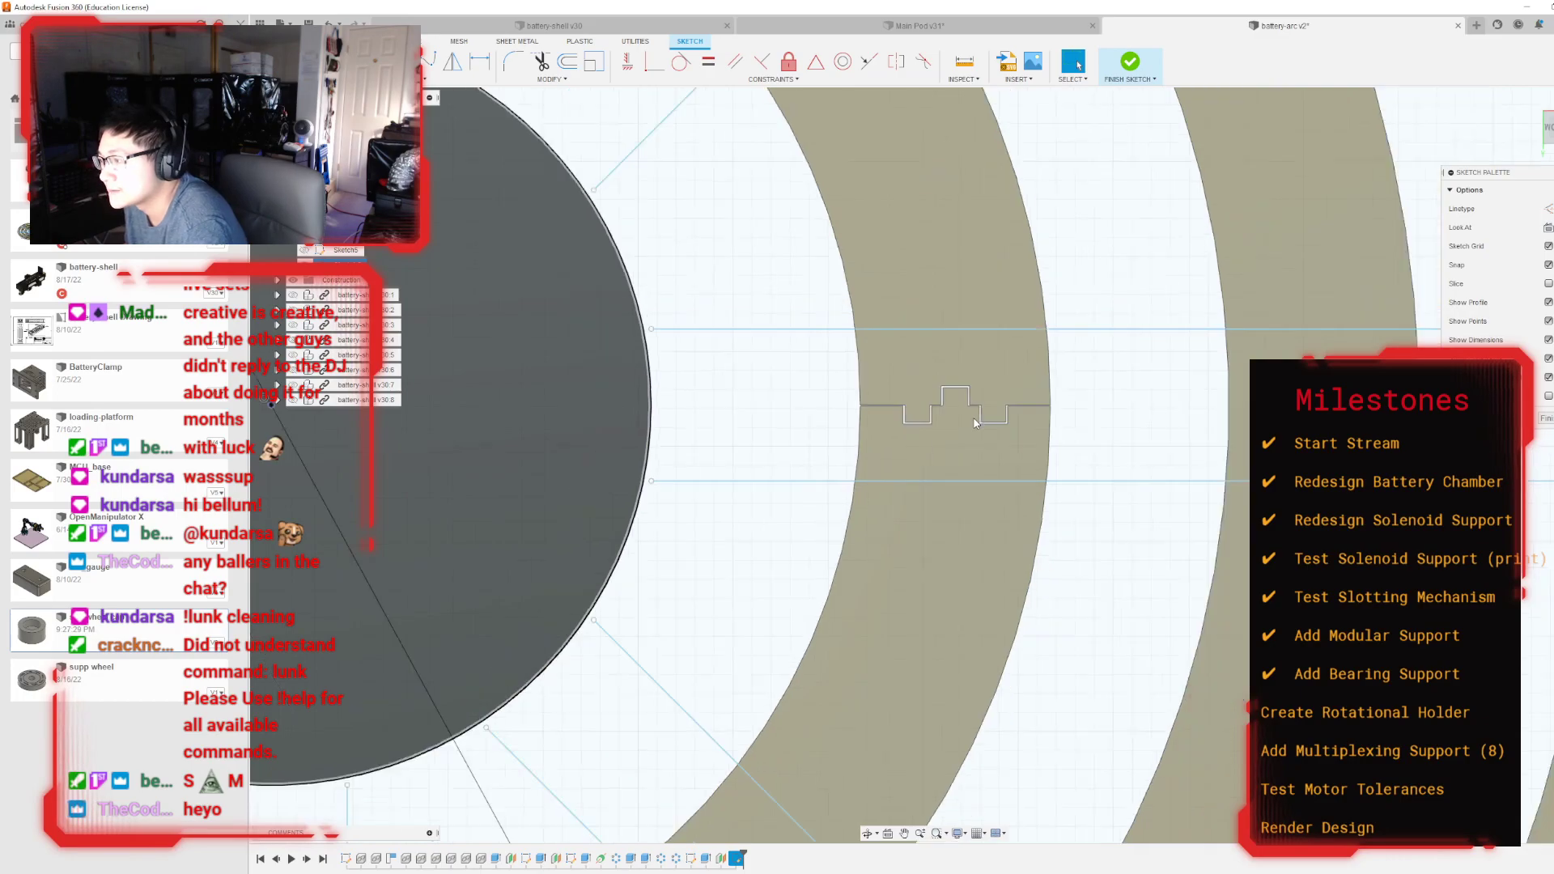
pyautogui.scroll(-3, 984, 425)
pyautogui.scroll(10, 983, 421)
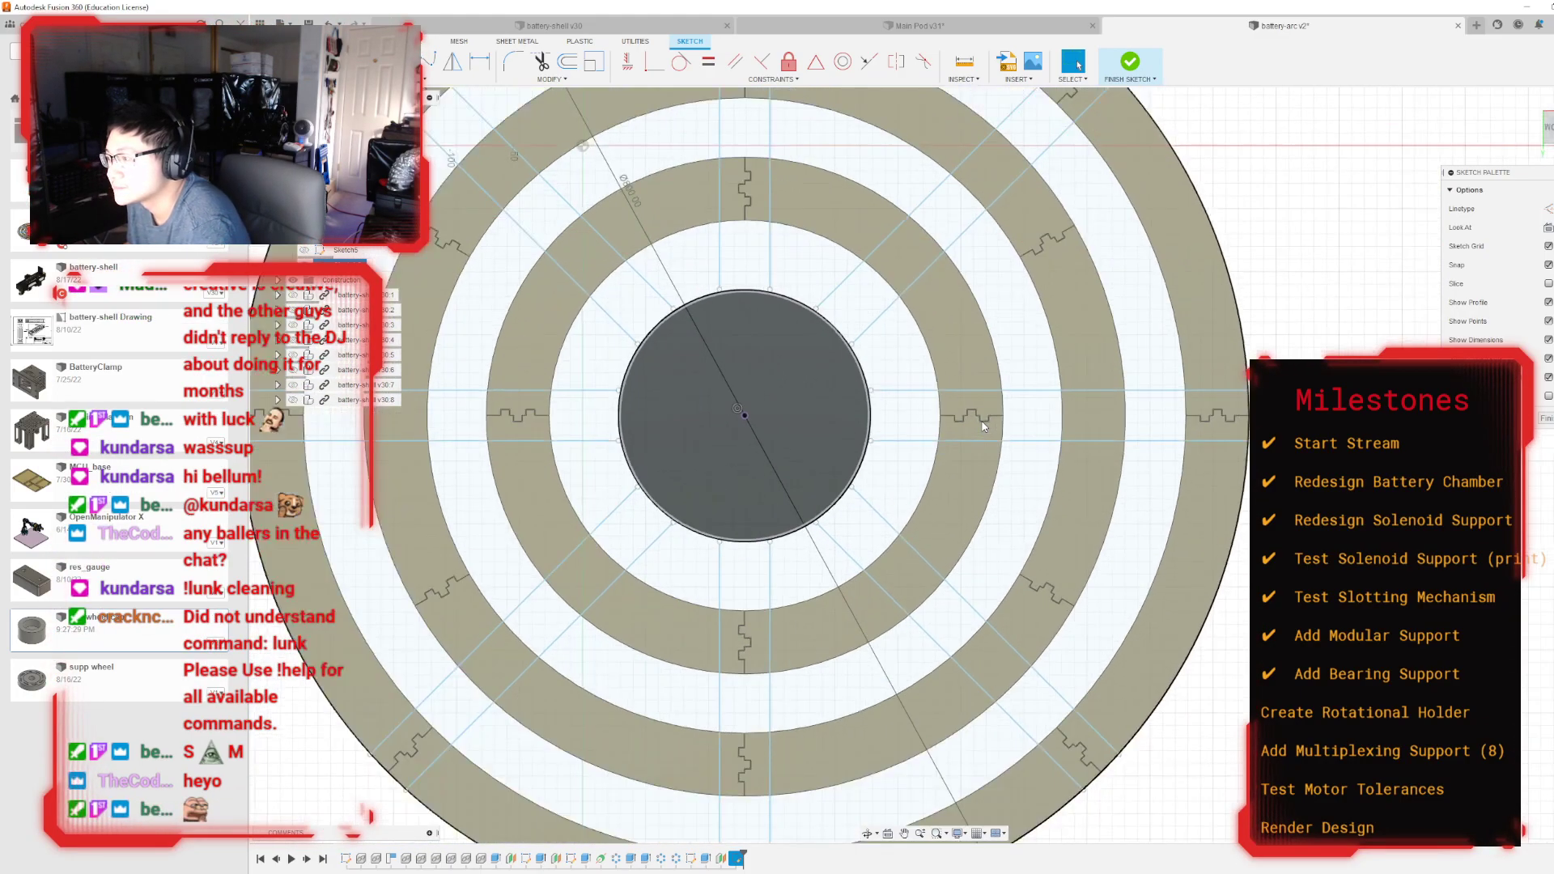
pyautogui.scroll(5, 984, 422)
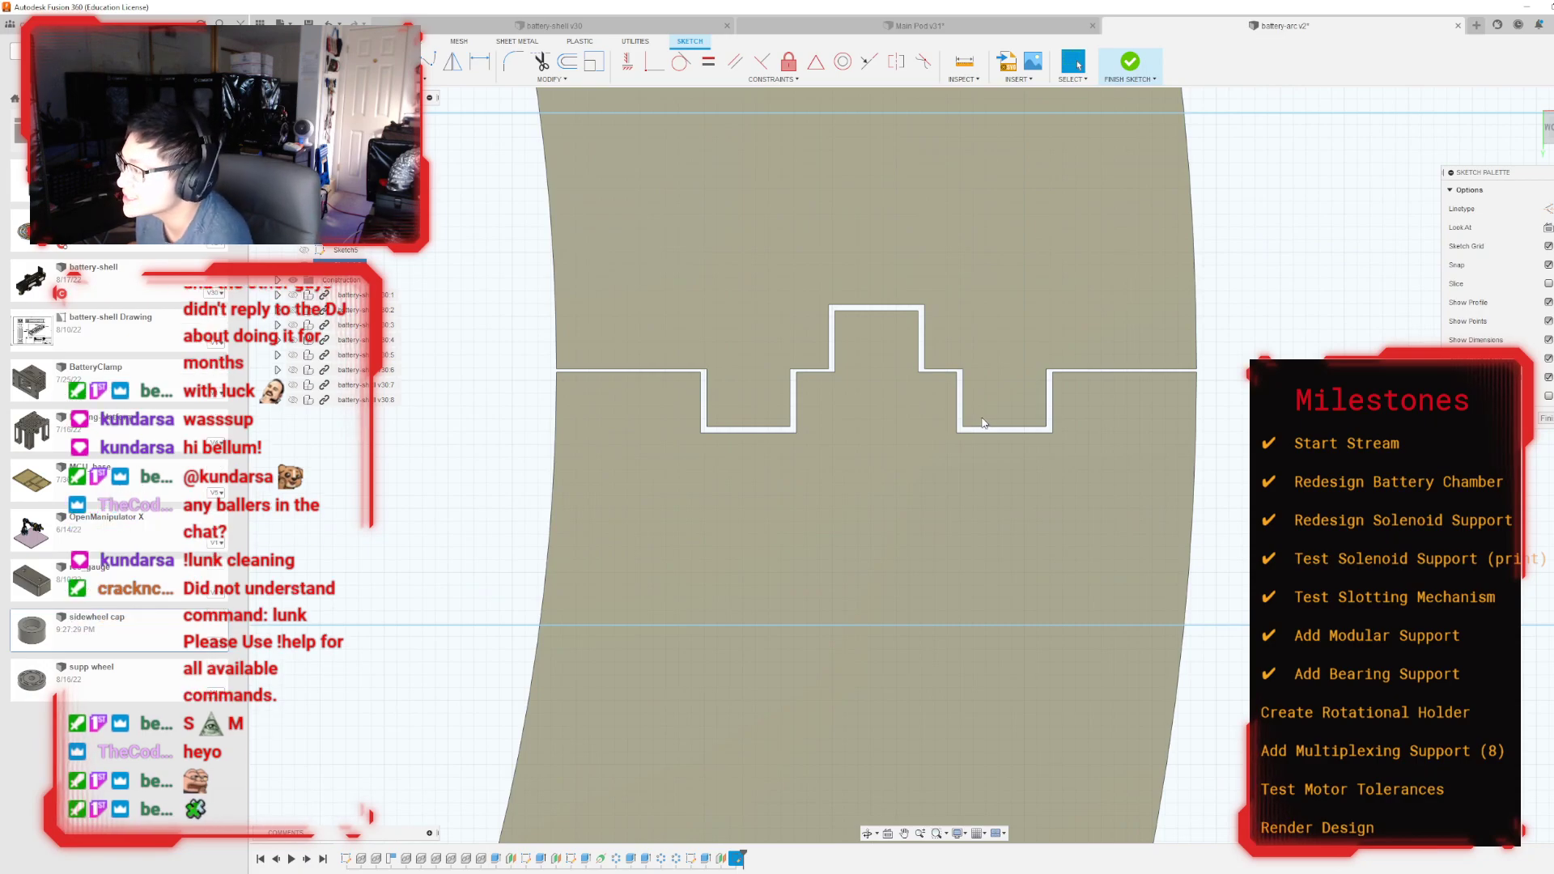
pyautogui.scroll(-6, 969, 399)
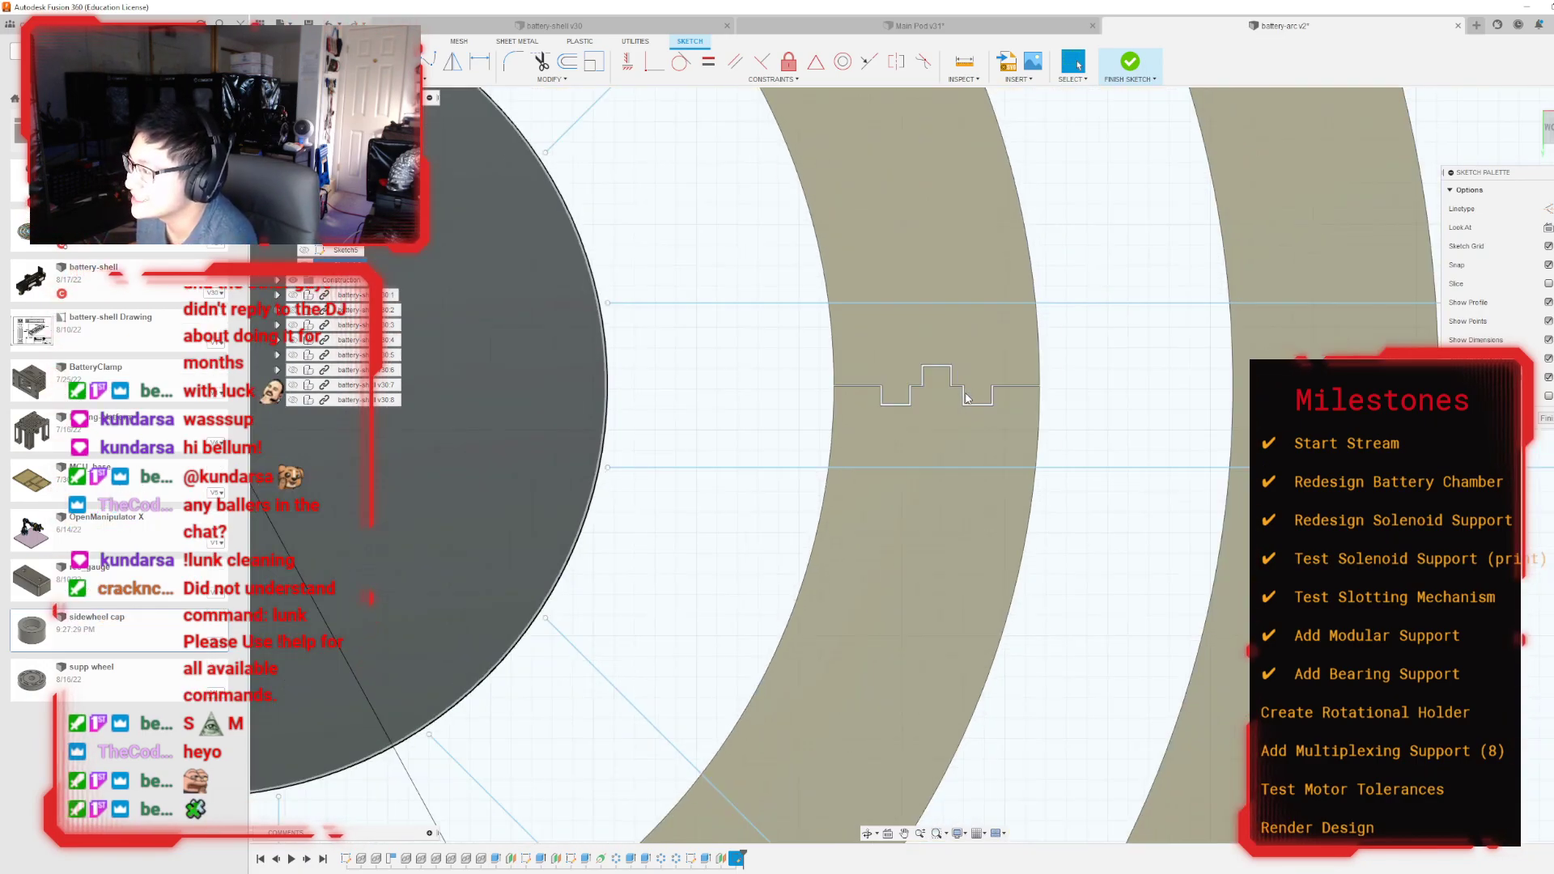
pyautogui.scroll(-5, 958, 401)
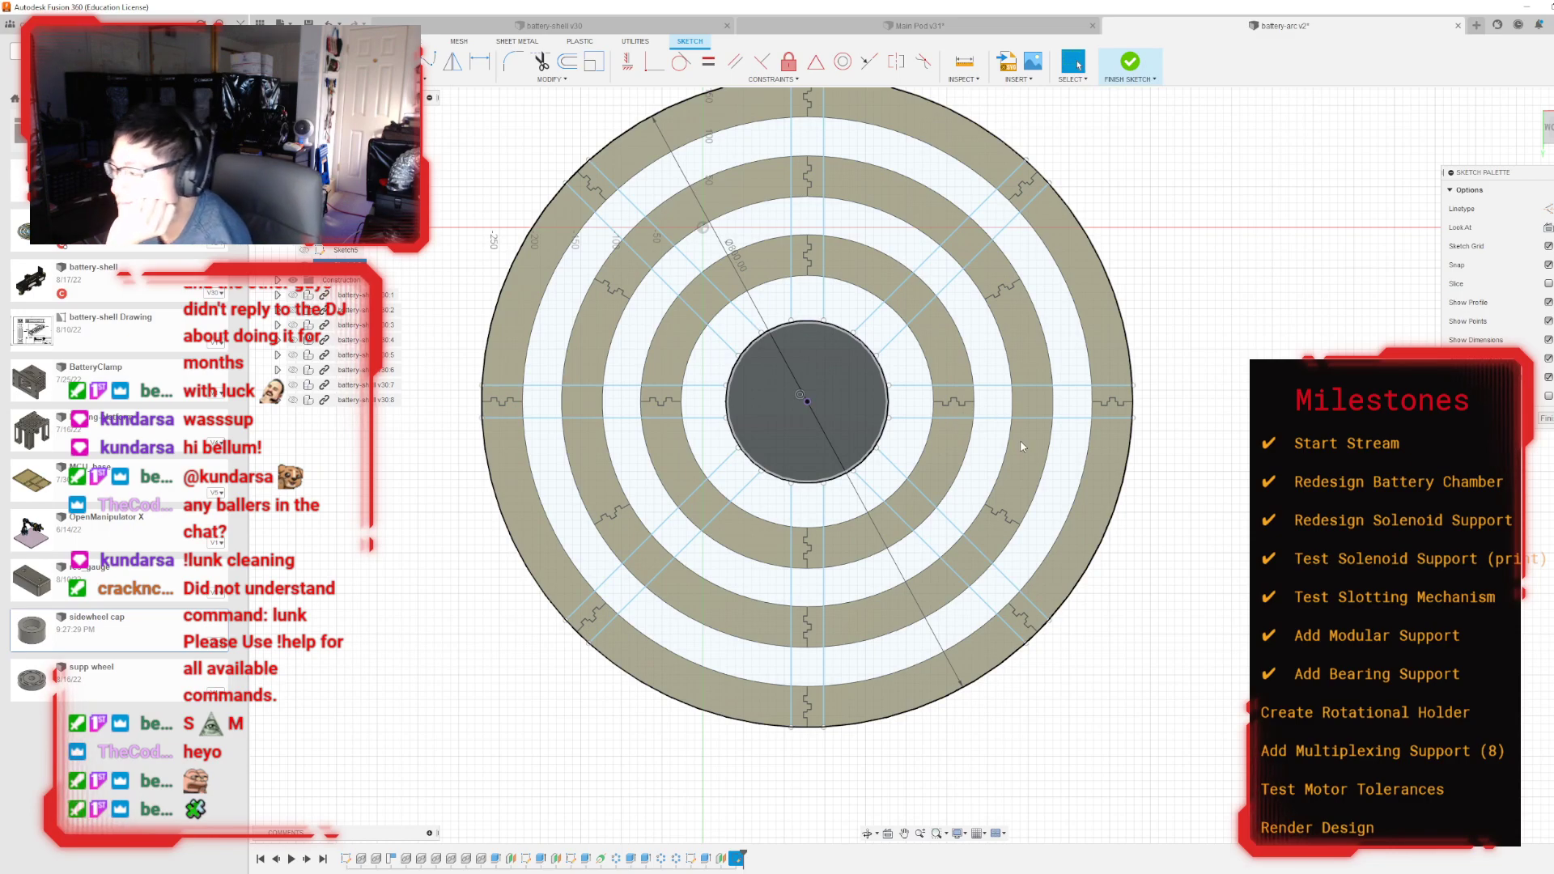
pyautogui.scroll(-2, 917, 534)
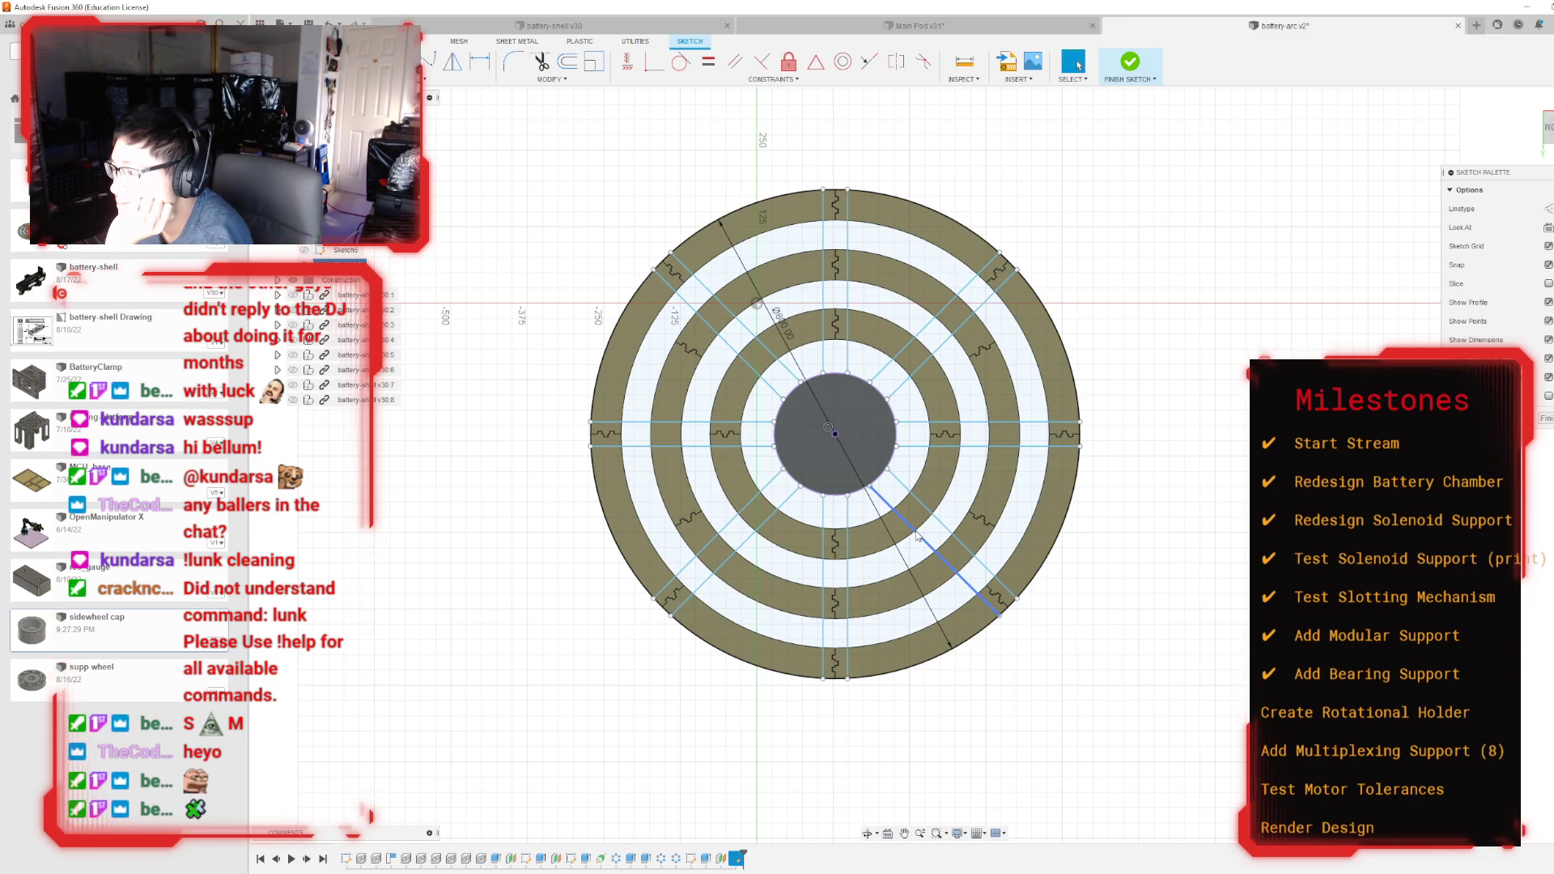
pyautogui.scroll(3, 917, 534)
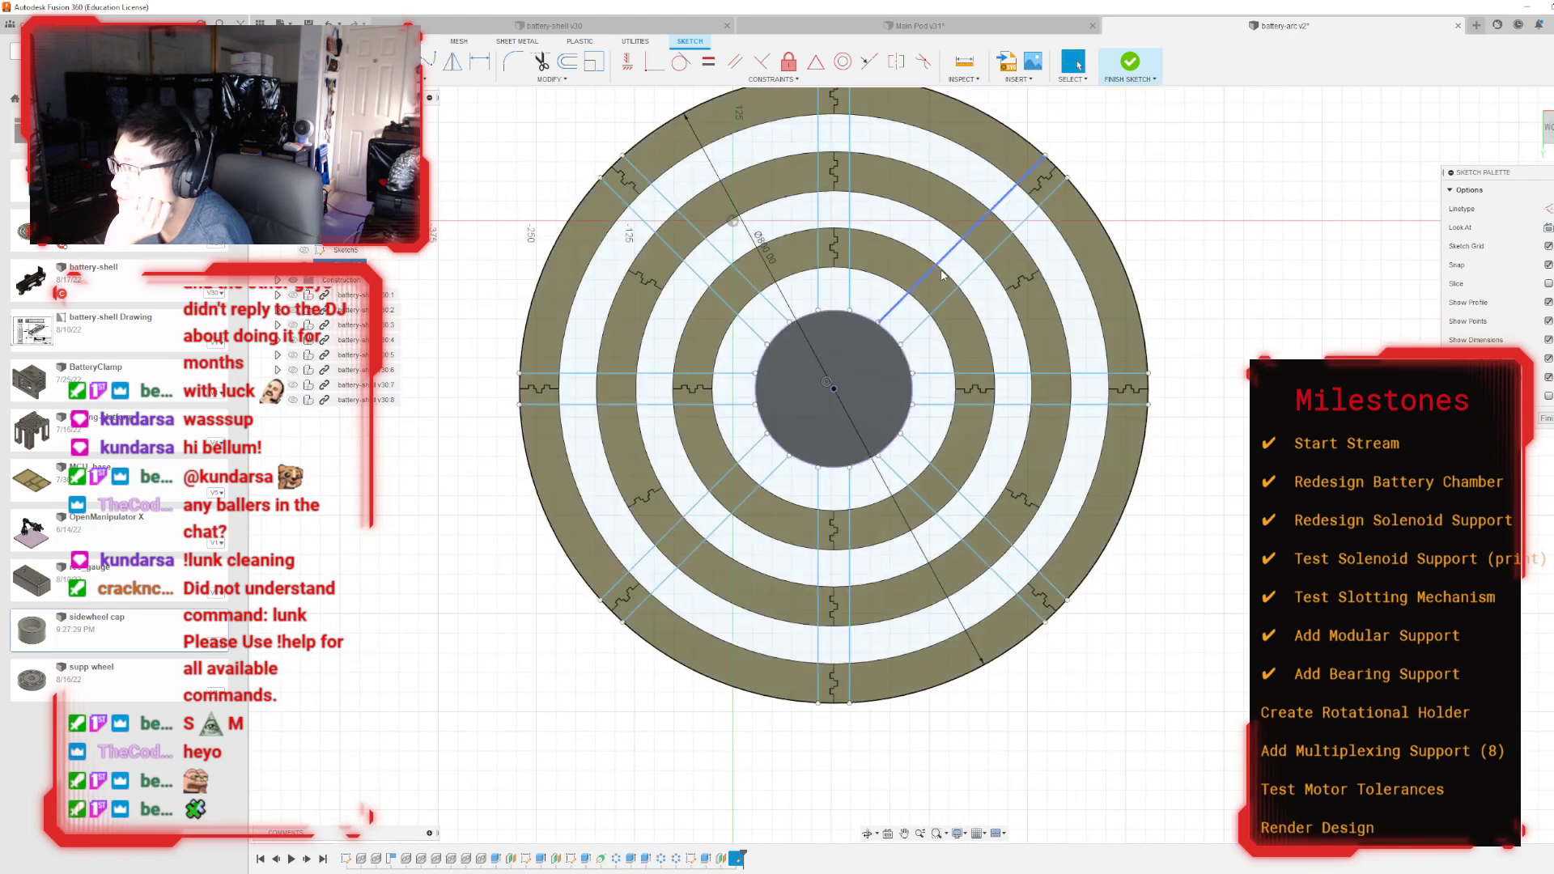
# Step: Finish the sketch and set the quantity of the middle ring's circular pattern to 8
pyautogui.click(1130, 61)
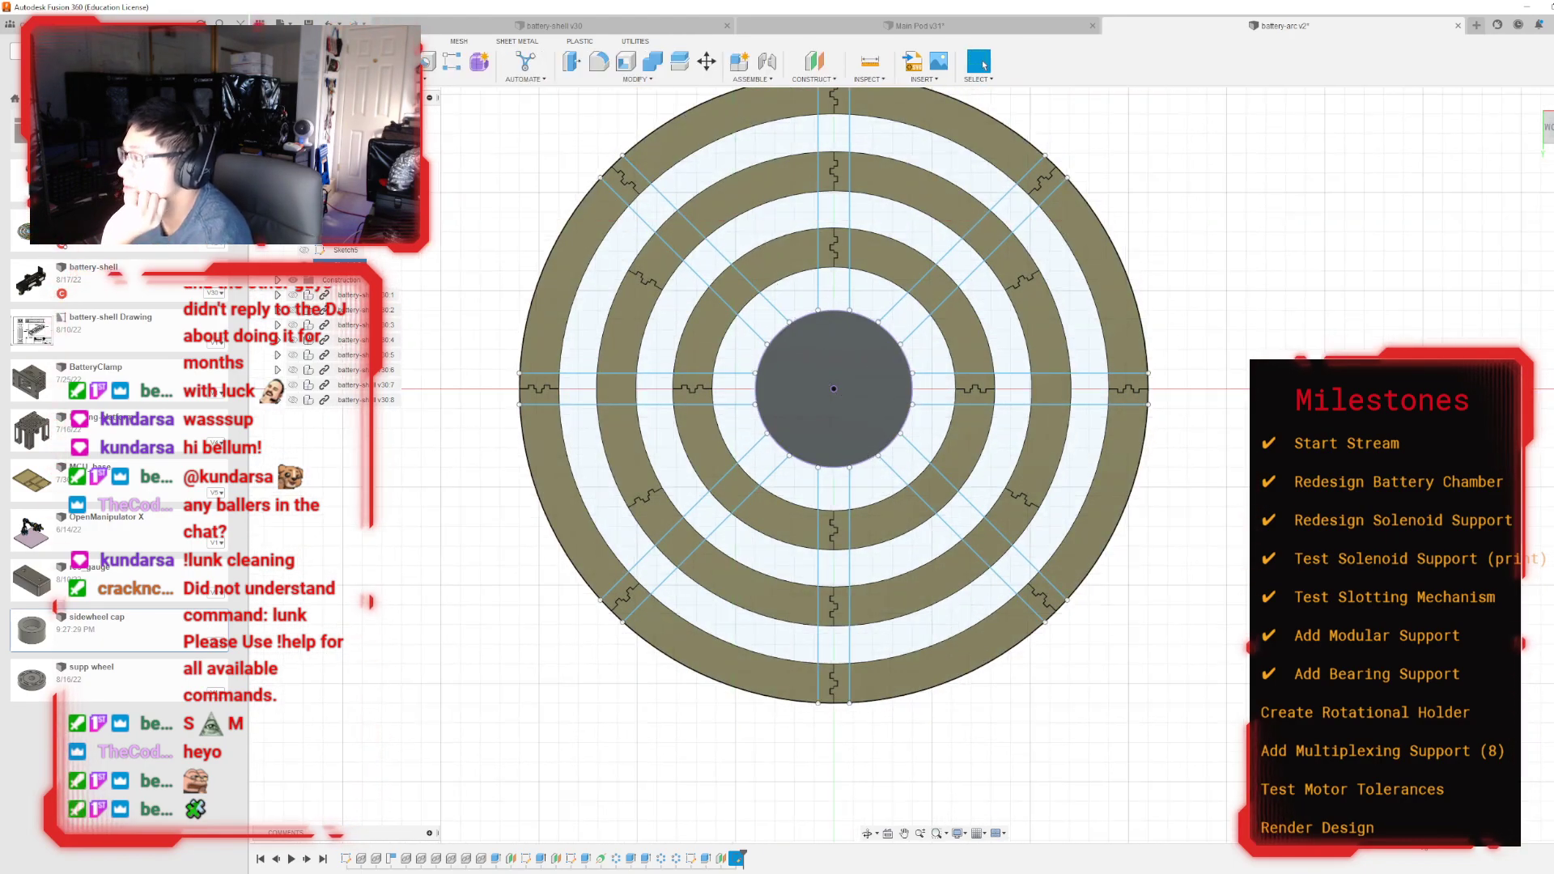
pyautogui.doubleClick(664, 859)
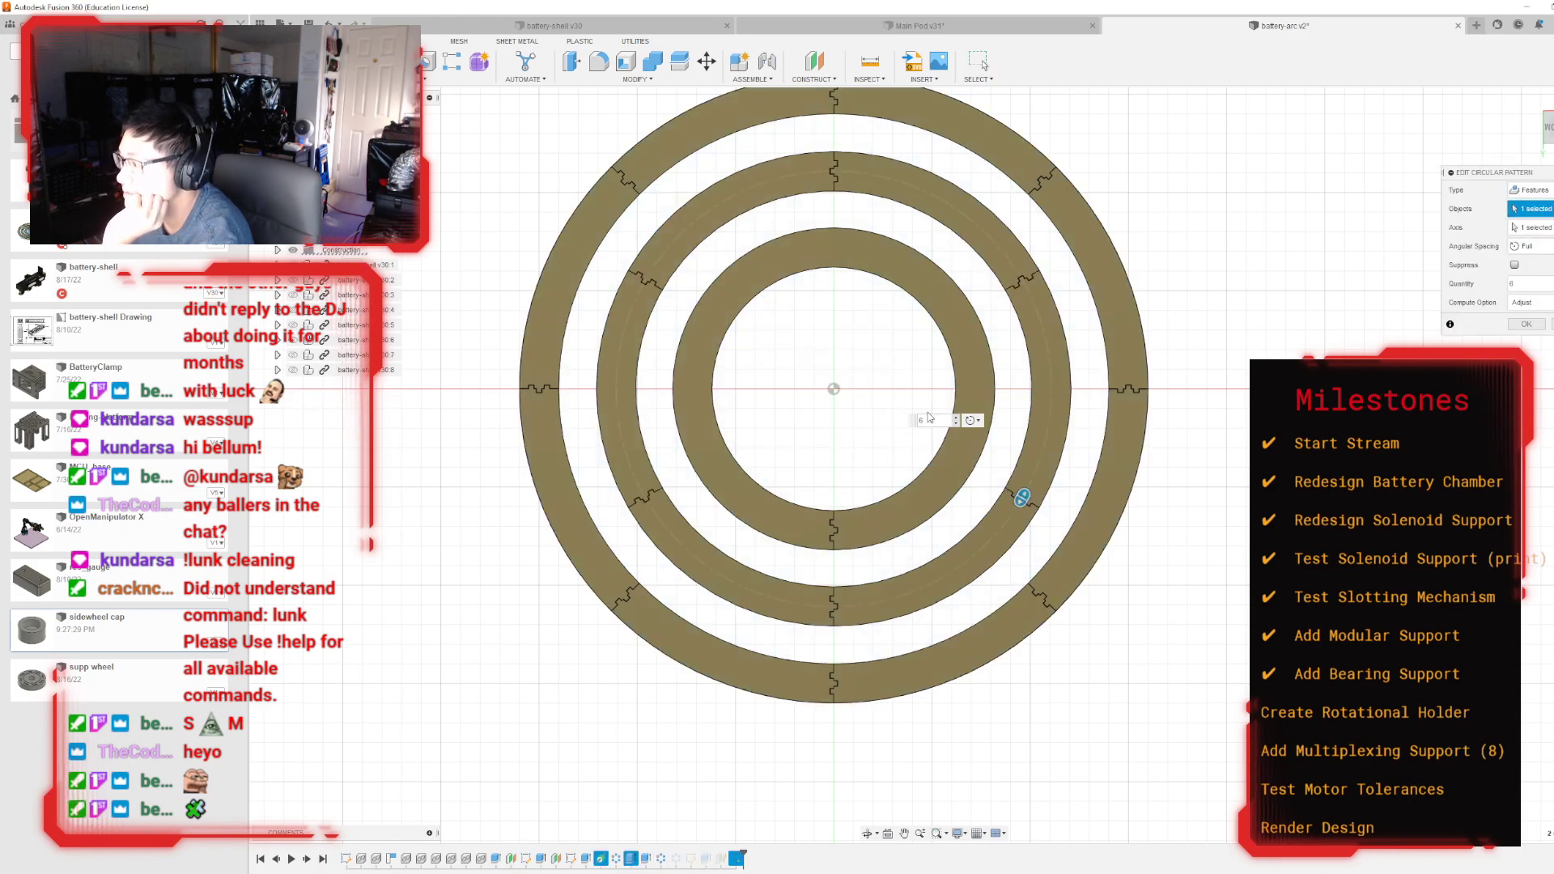
pyautogui.doubleClick(918, 422)
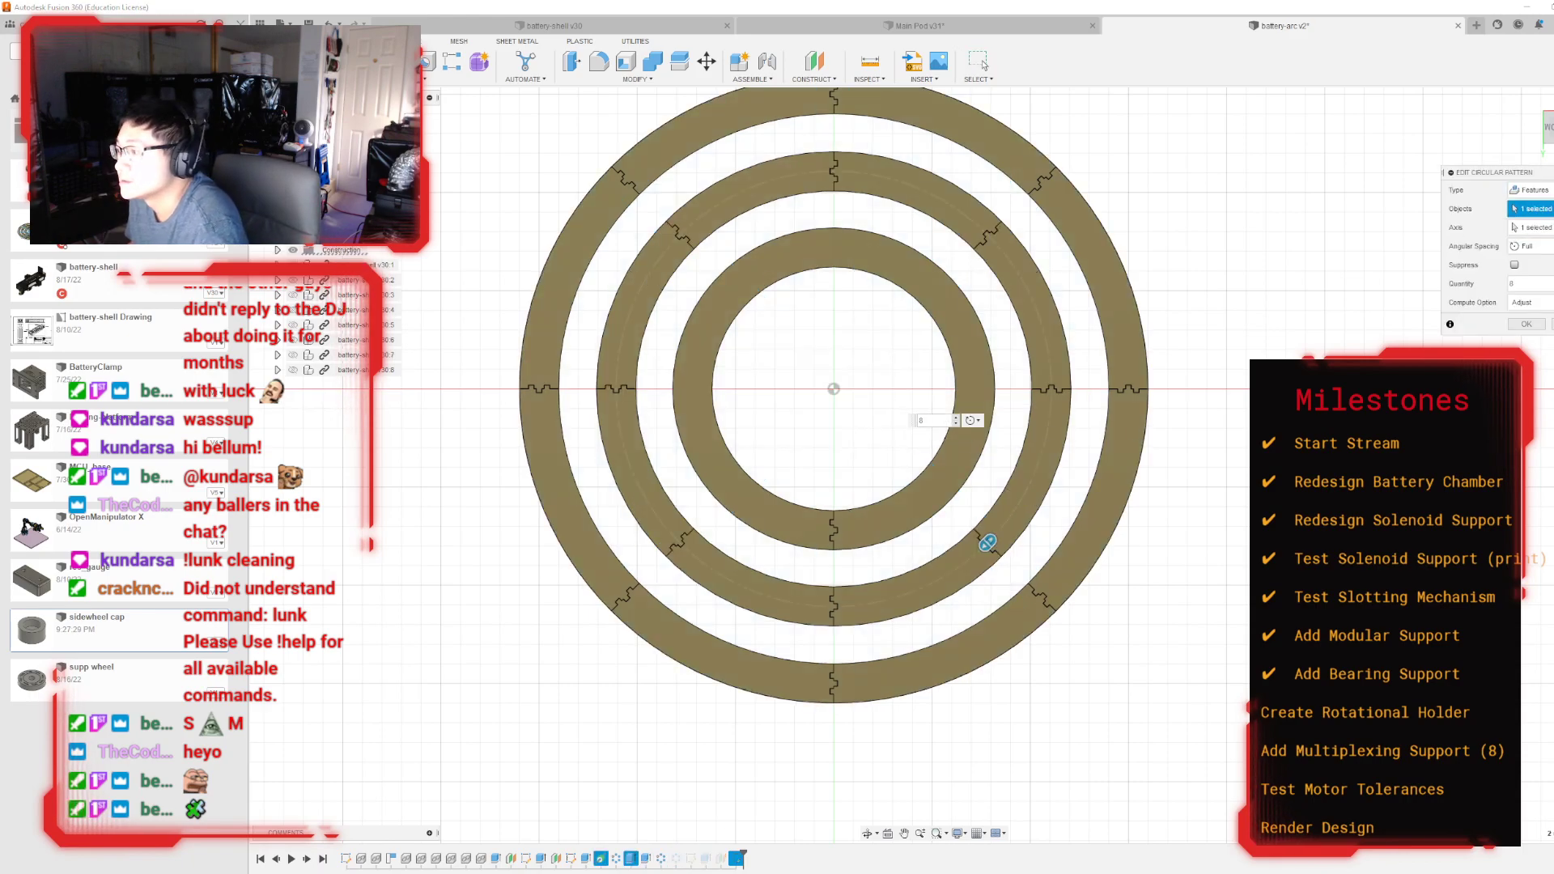
pyautogui.click(1538, 325)
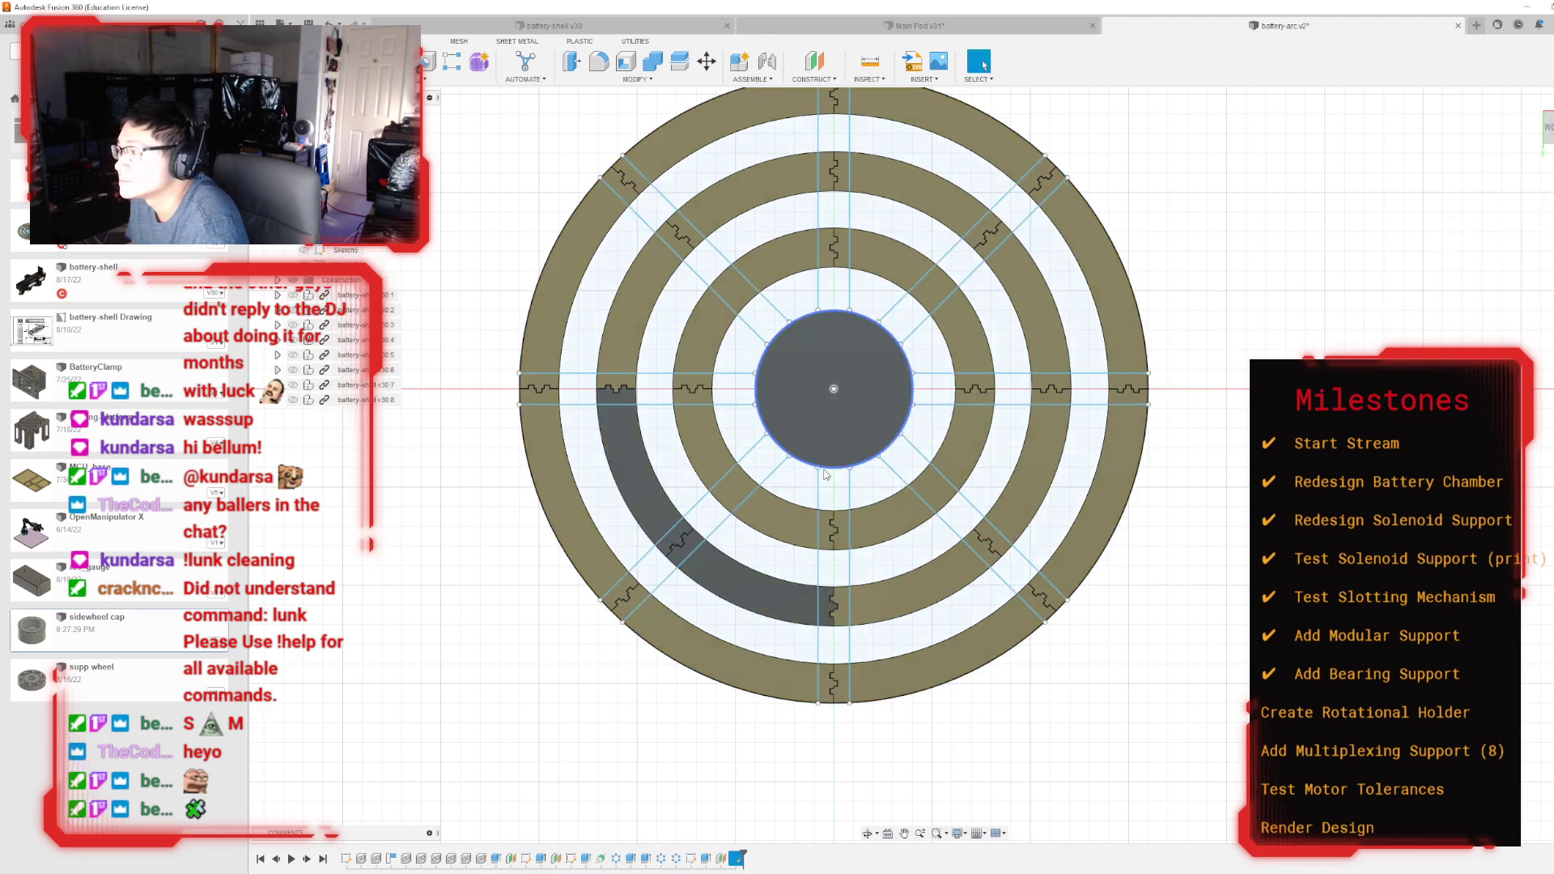
# Step: Set the quantity of the inner ring's circular pattern to 8
pyautogui.doubleClick(676, 858)
pyautogui.doubleClick(914, 421)
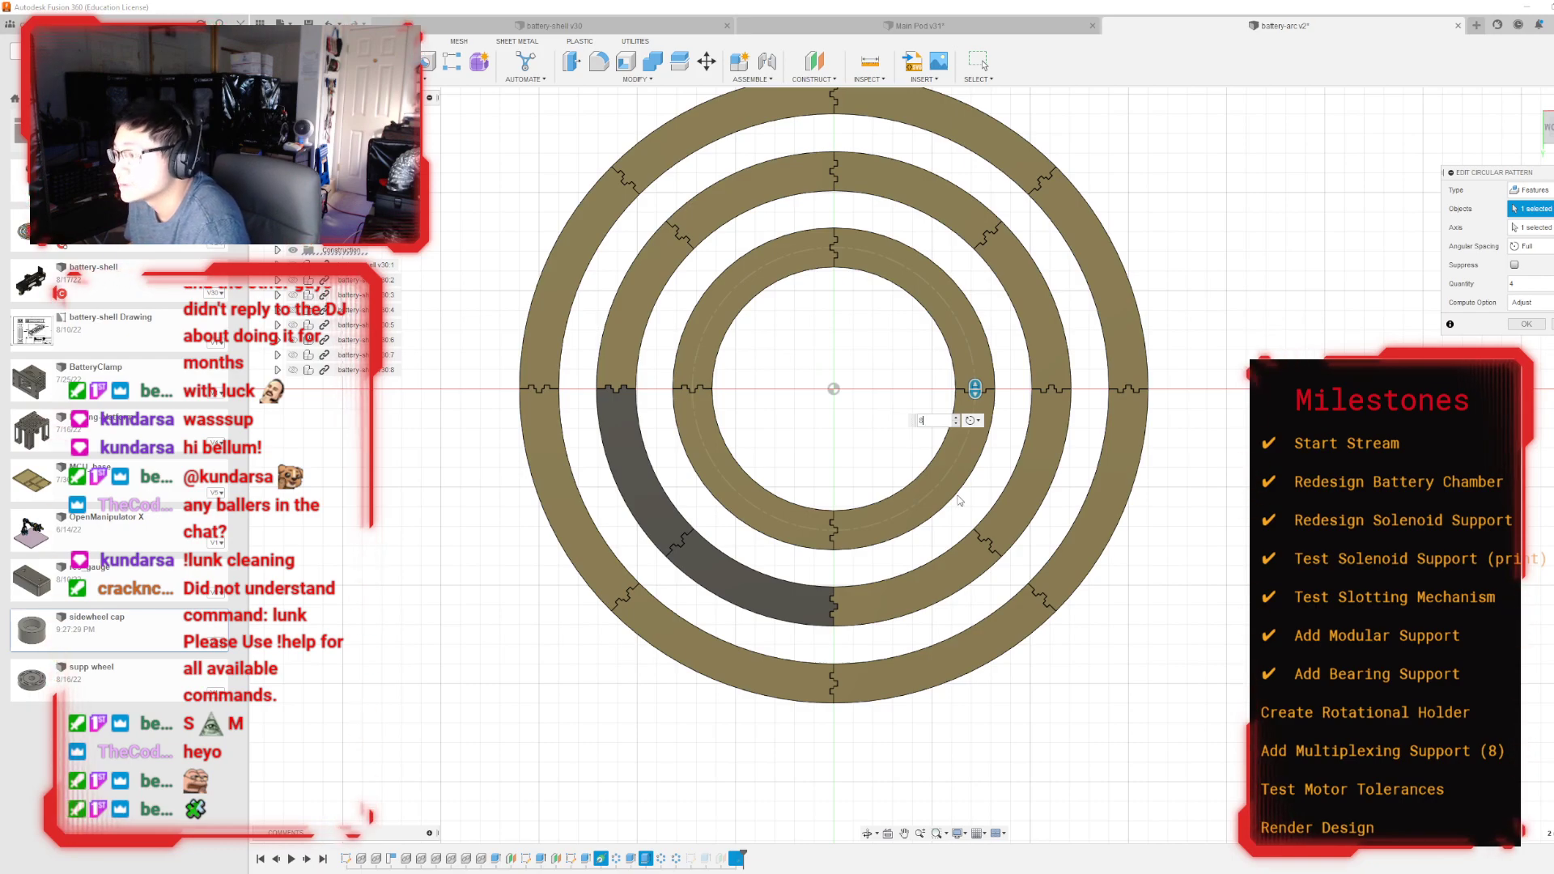
pyautogui.click(1527, 324)
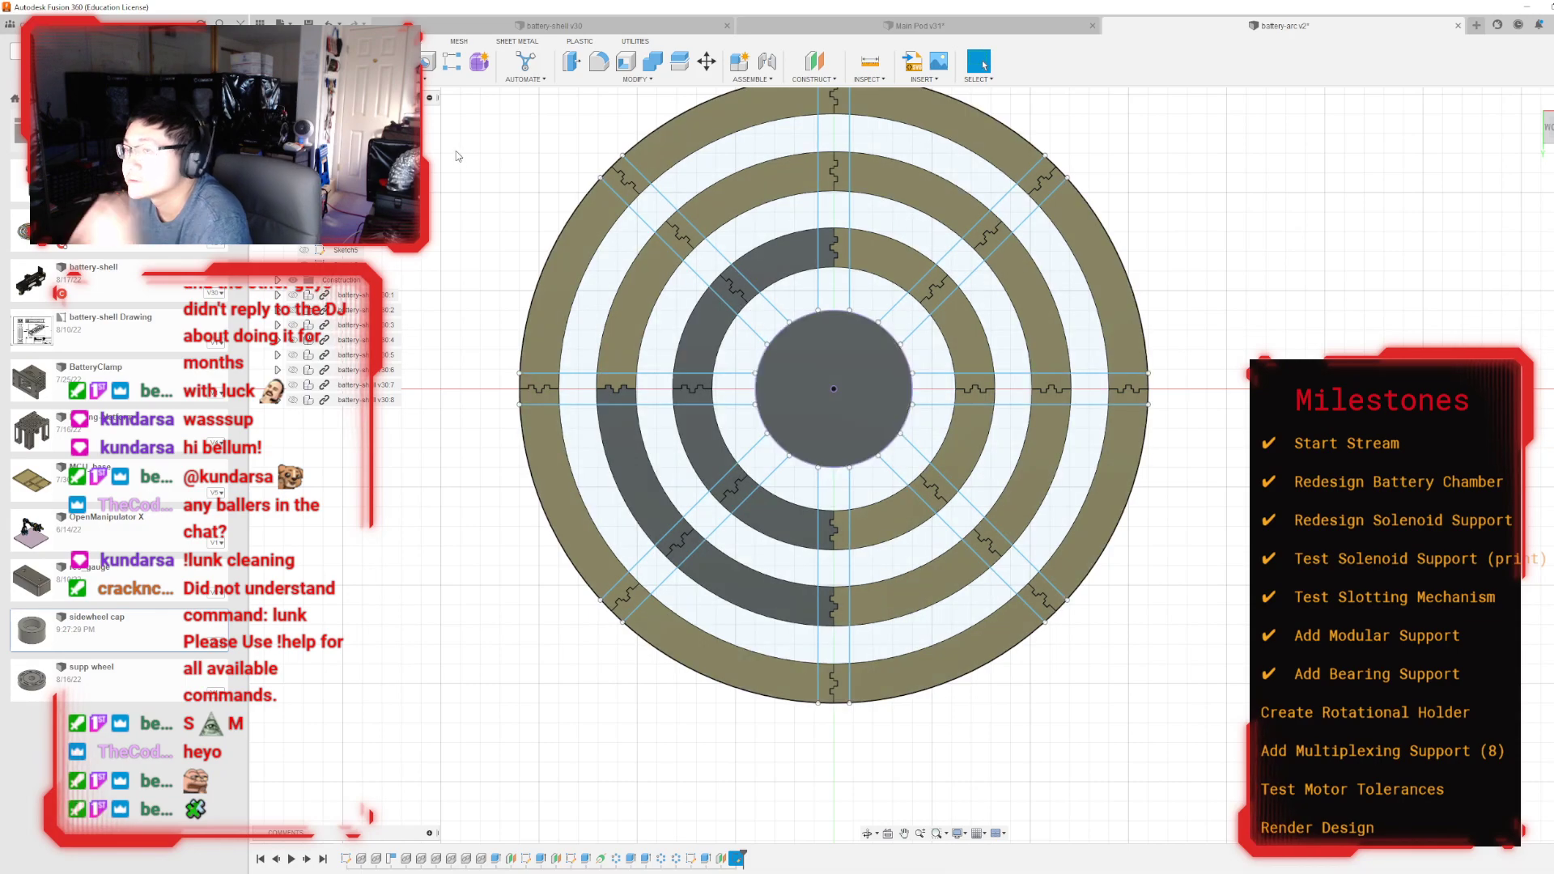
# Step: Turn the model to an angled view from above and switch to the Render workspace
pyautogui.click(36, 60)
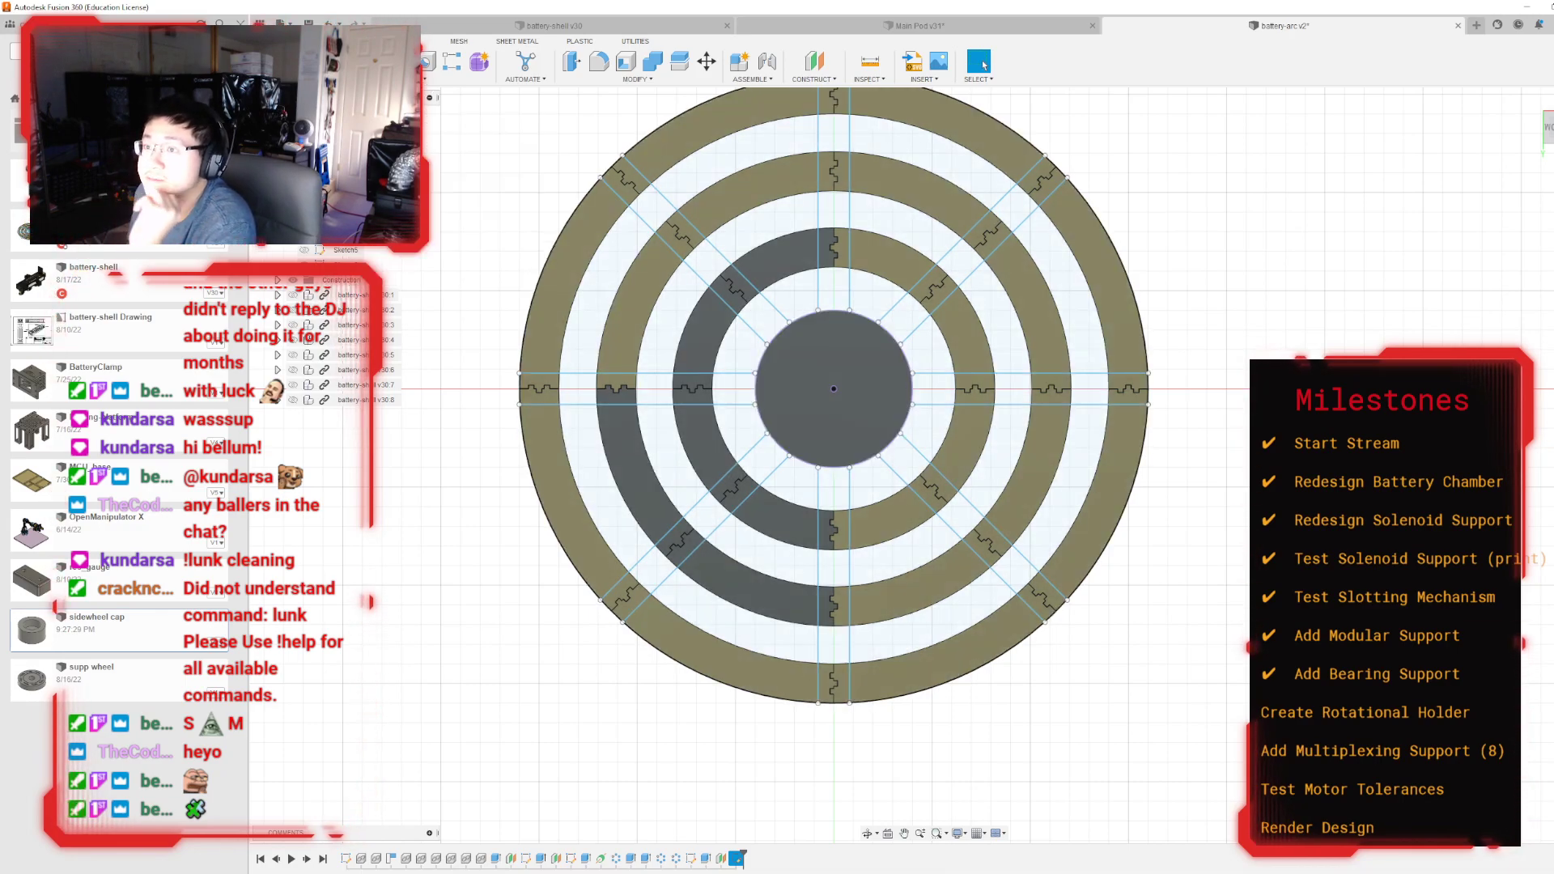
pyautogui.click(56, 137)
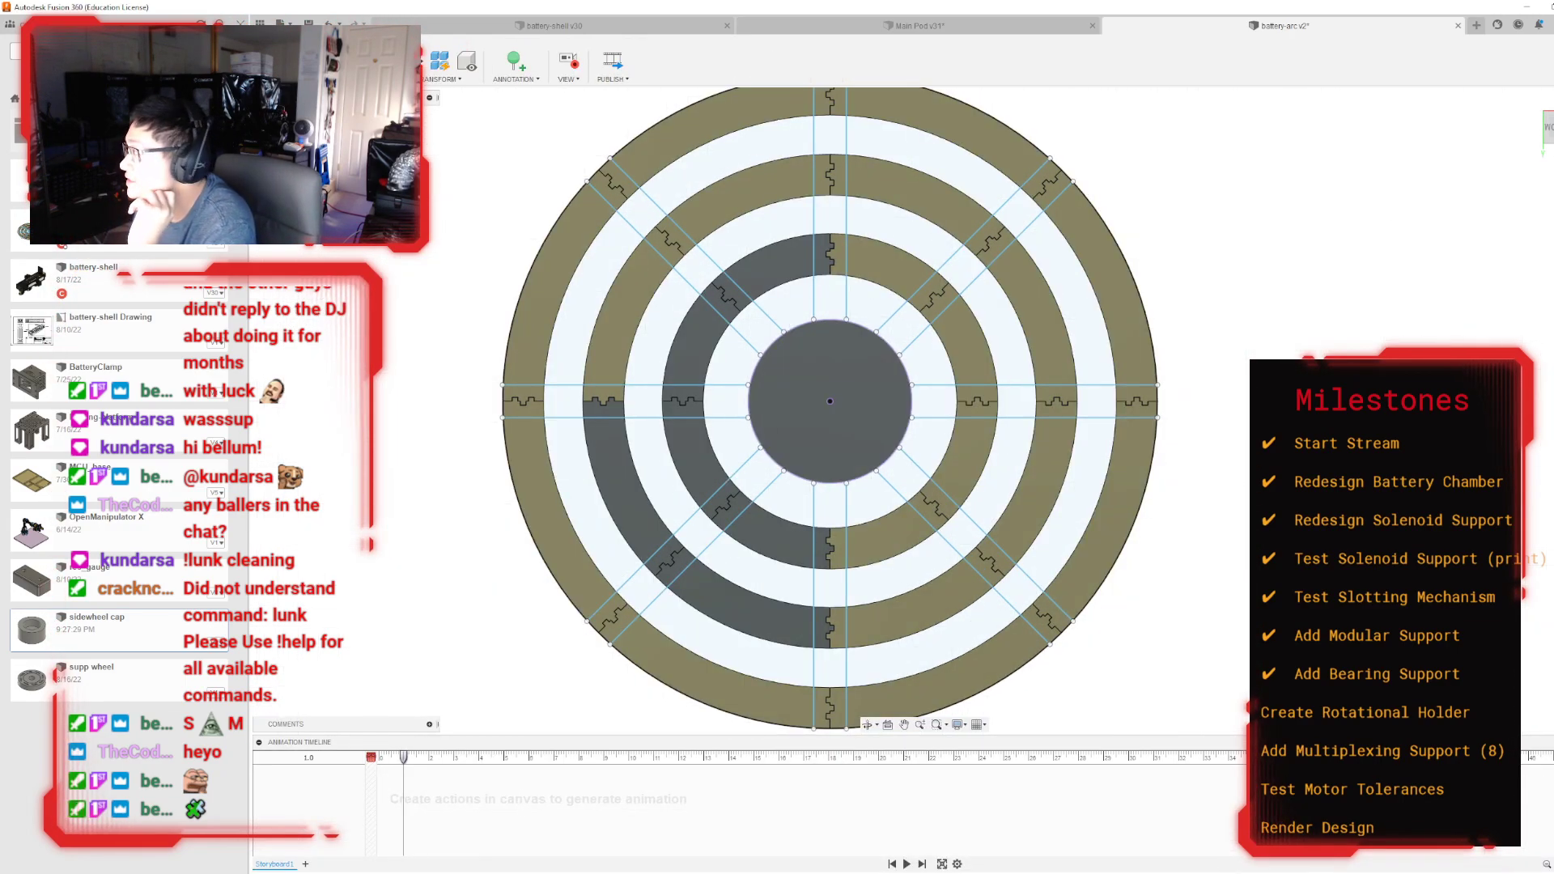
pyautogui.moveTo(923, 480)
pyautogui.keyDown('shift'); pyautogui.mouseDown(button='middle')
pyautogui.moveTo(924, 308)
pyautogui.moveTo(923, 428)
pyautogui.mouseUp(button='middle'); pyautogui.keyUp('shift')
pyautogui.click(287, 60)
pyautogui.click(296, 133)
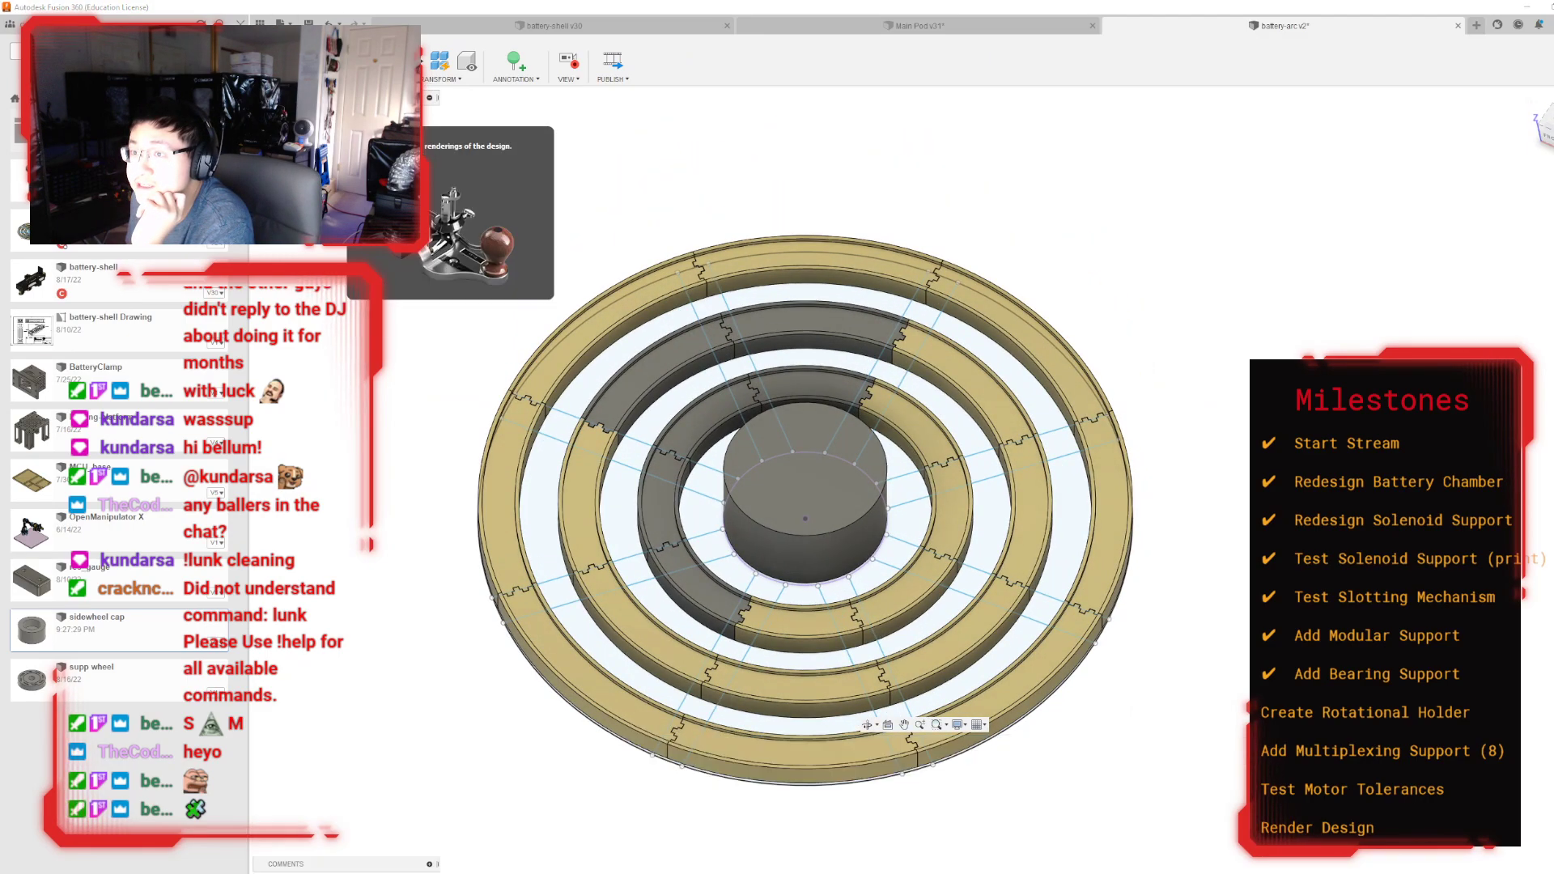
pyautogui.click(122, 145)
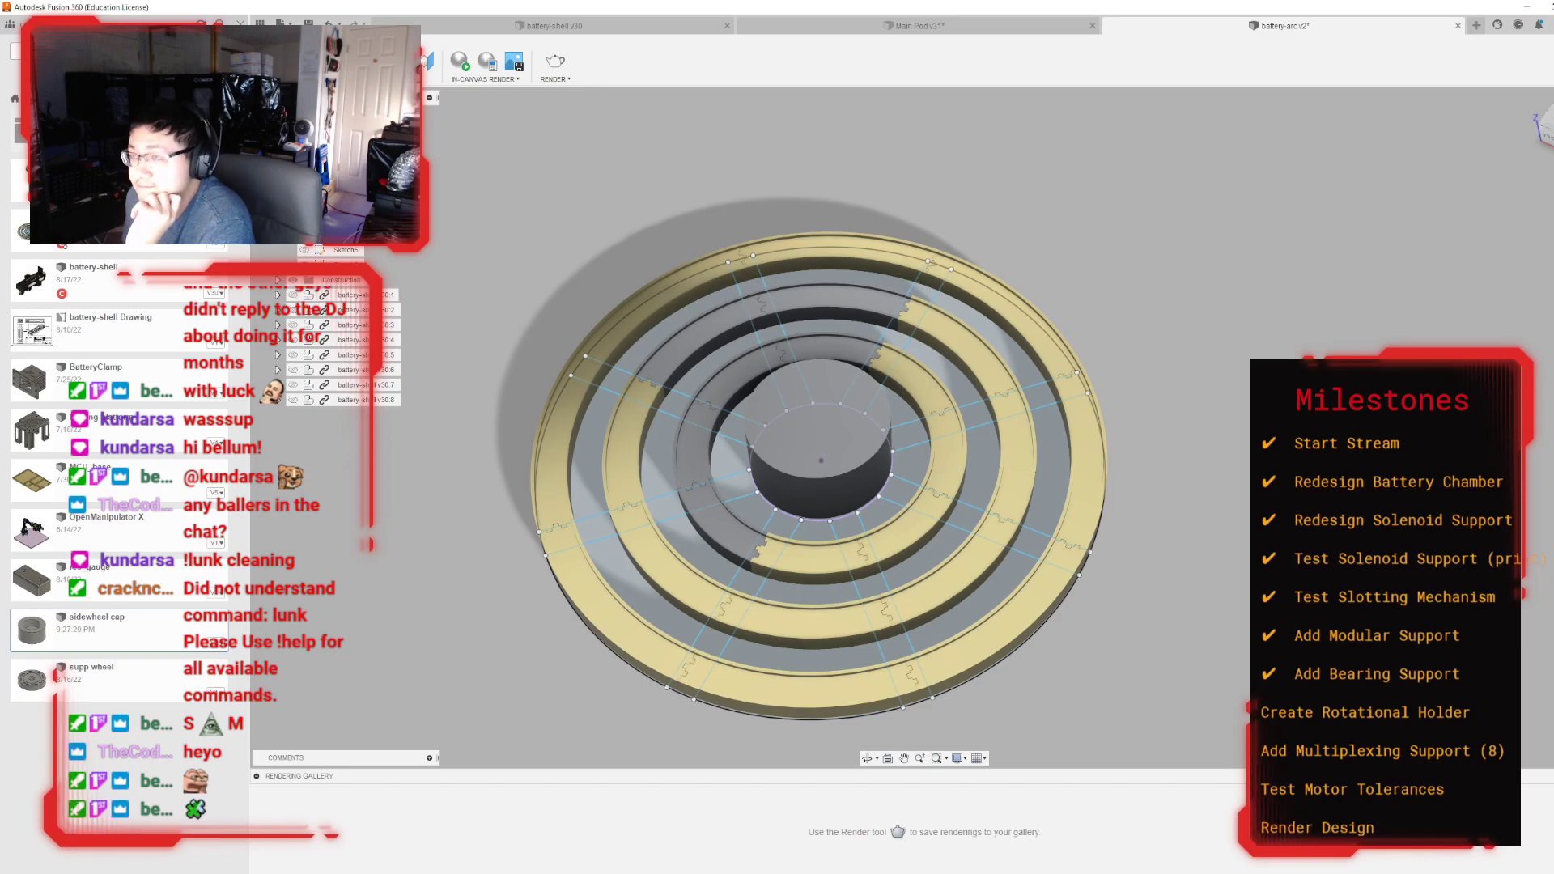
# Step: Apply the gold appearance already used in the design to the grey segments of the middle ring
pyautogui.press('a')
pyautogui.moveTo(1389, 282); pyautogui.dragTo(821, 311)
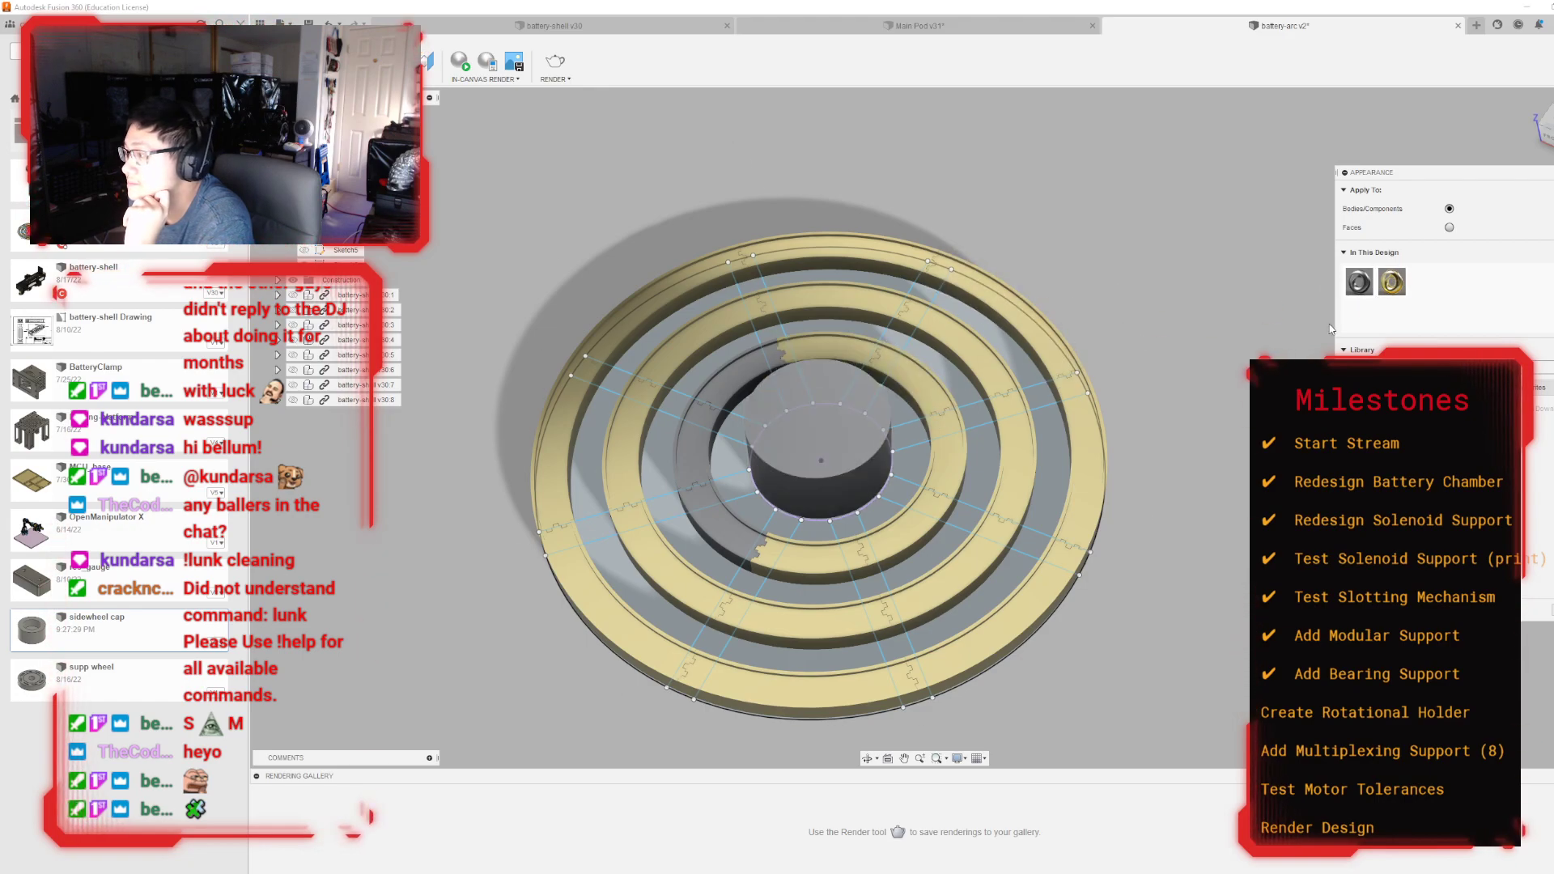
# Step: Try the gold appearance on the central round body, then put its grey appearance back
pyautogui.moveTo(1387, 287); pyautogui.dragTo(822, 454)
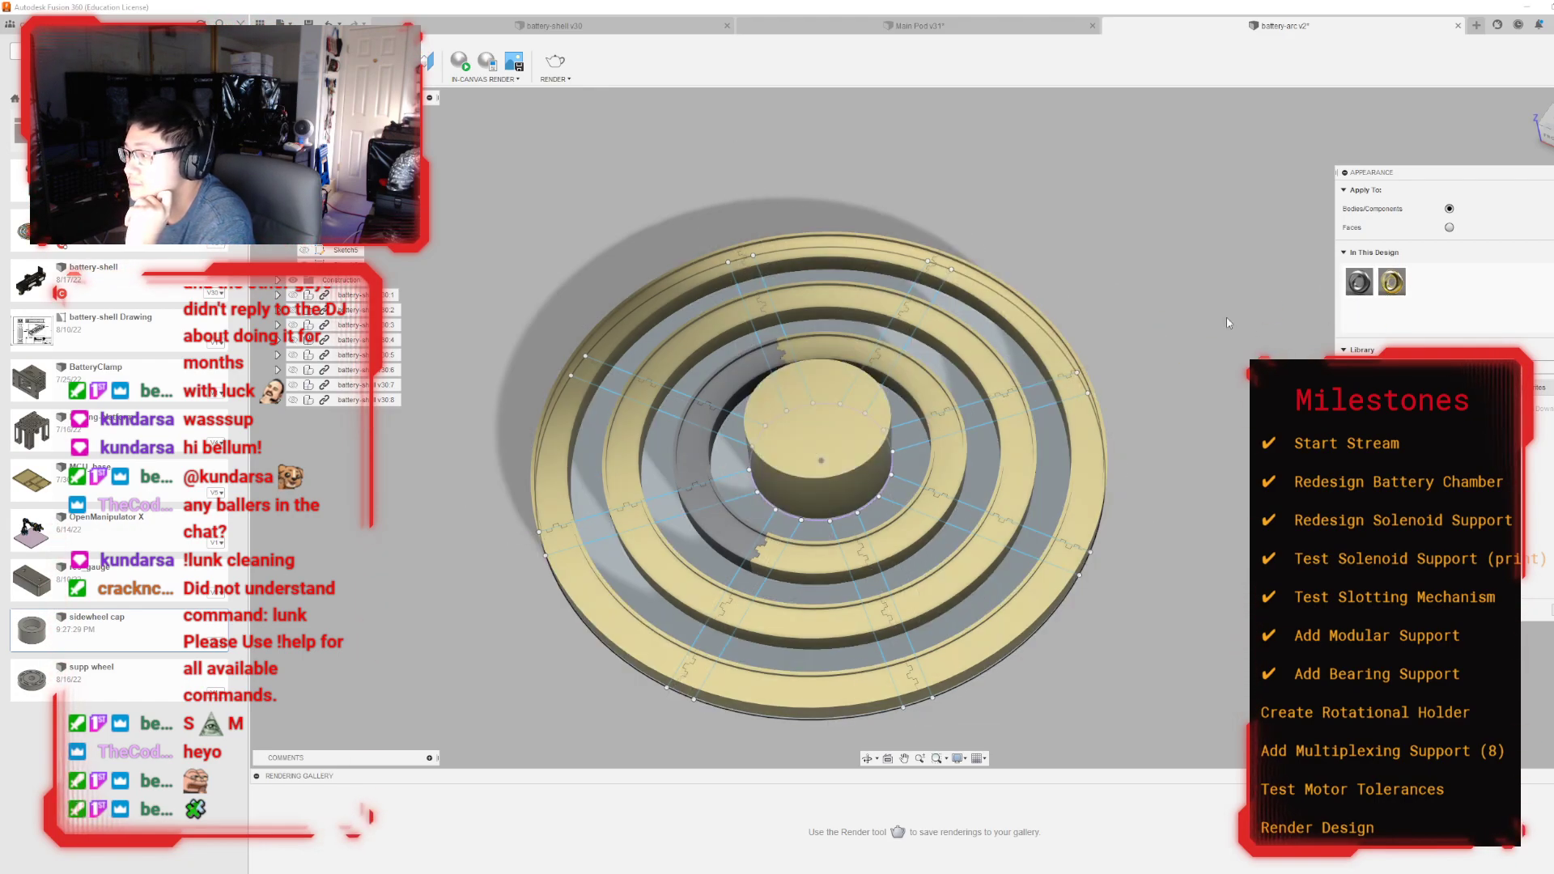
pyautogui.moveTo(1359, 285); pyautogui.dragTo(761, 459)
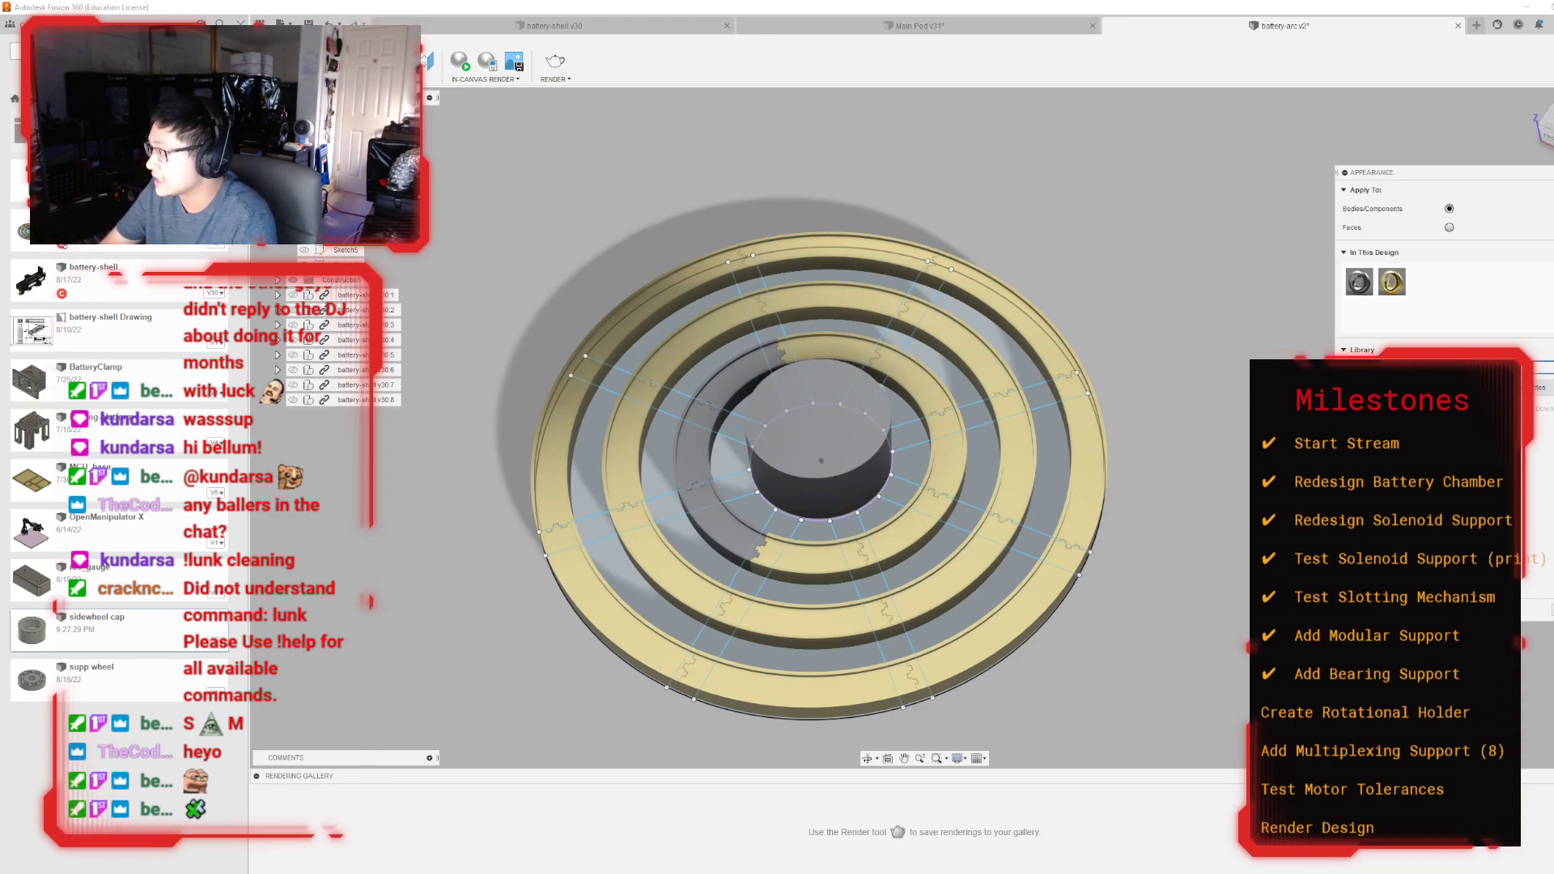
pyautogui.press('Escape')
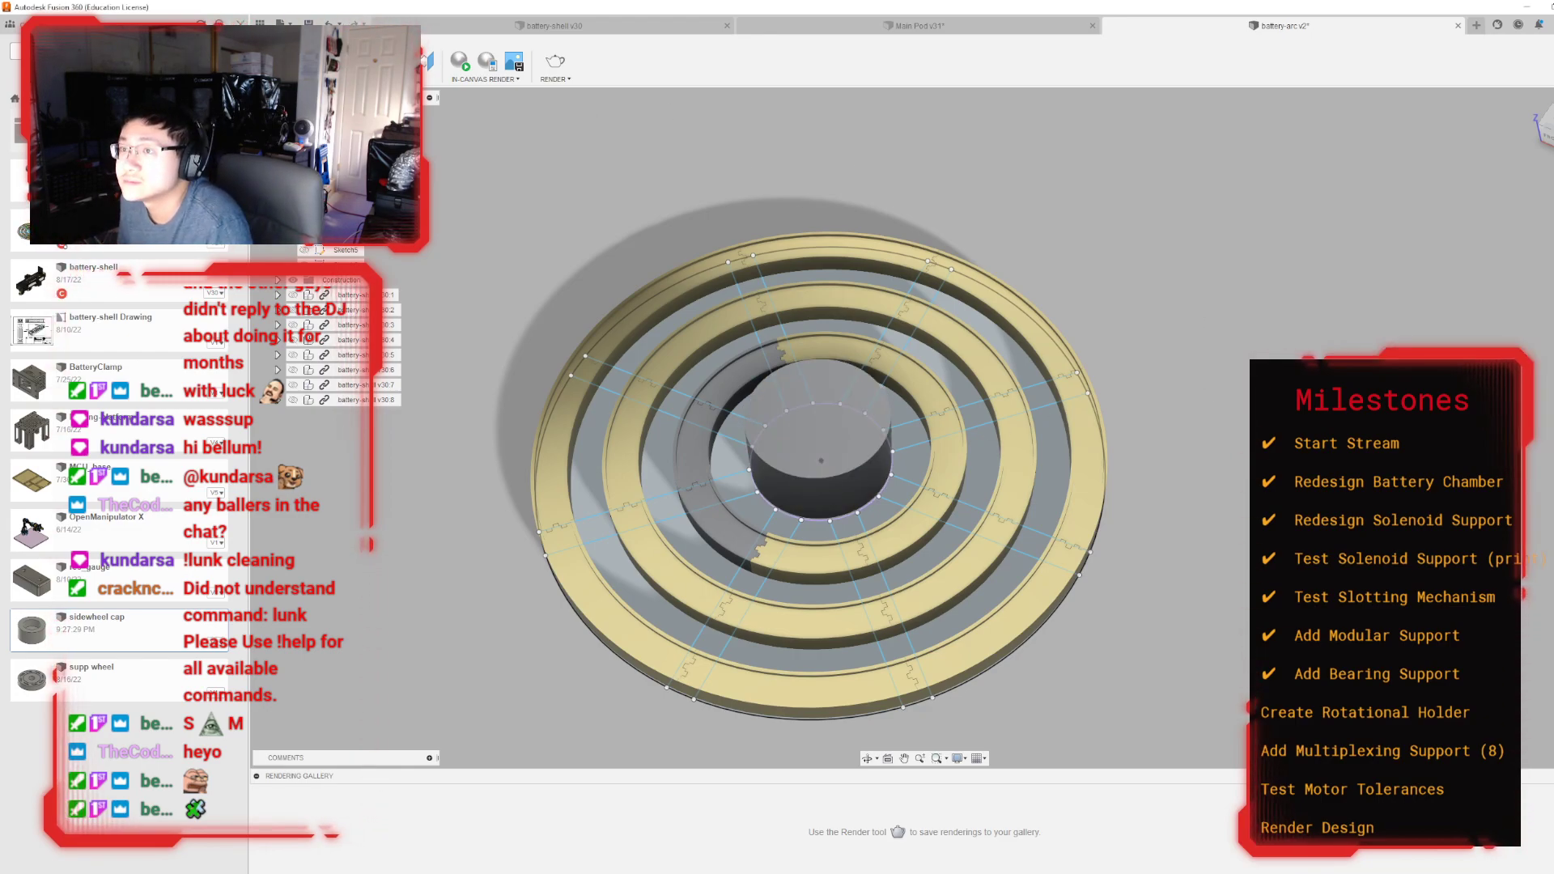
# Step: Apply a black appearance from the library to the central round body
pyautogui.press('a')
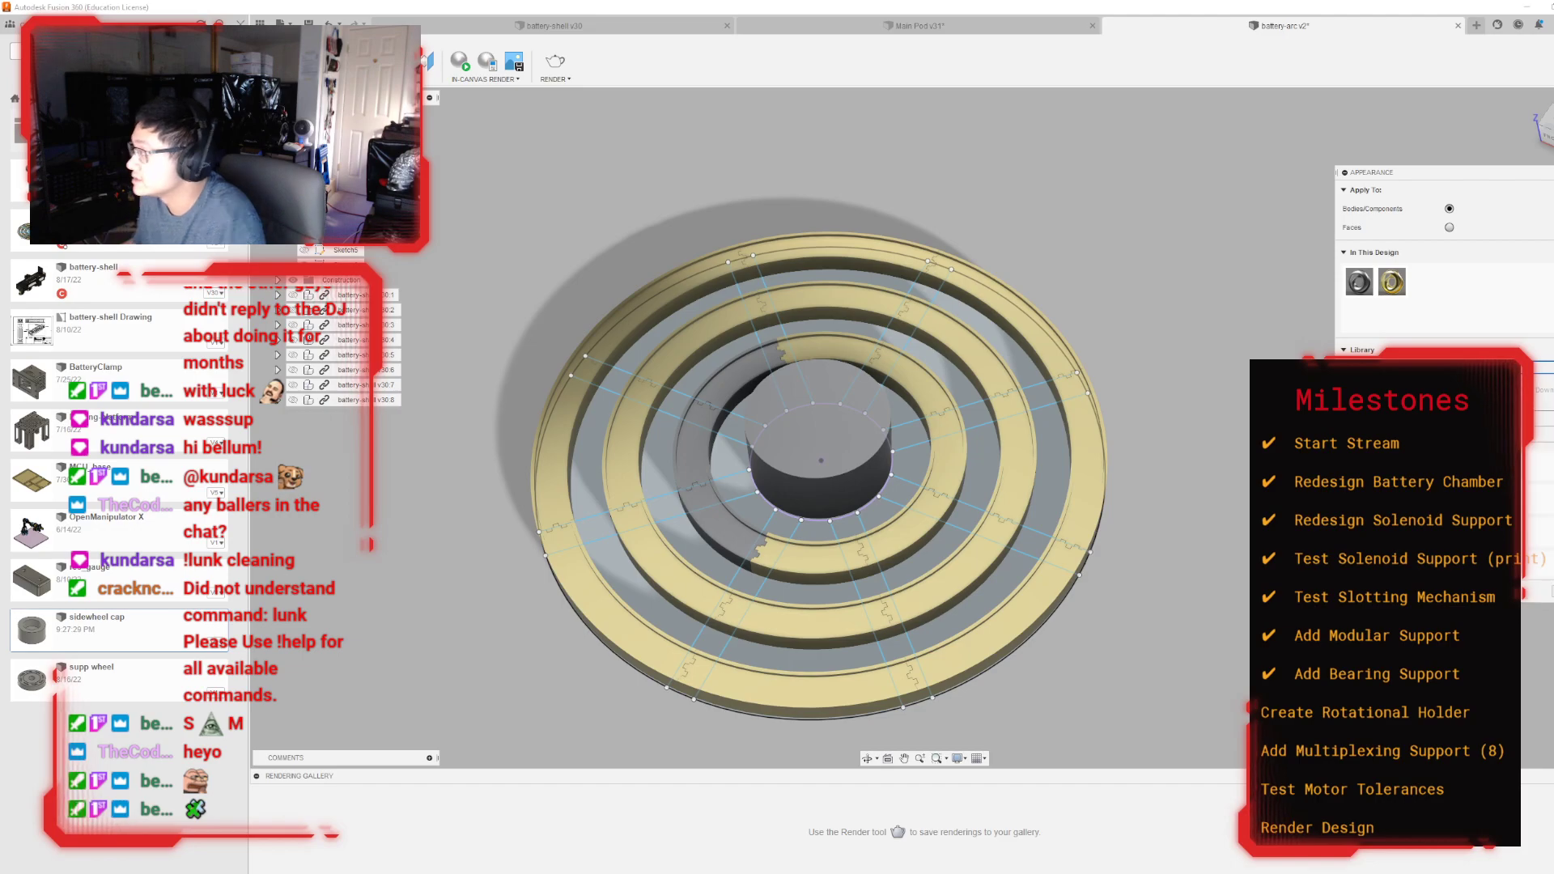
pyautogui.moveTo(1376, 466); pyautogui.dragTo(821, 475)
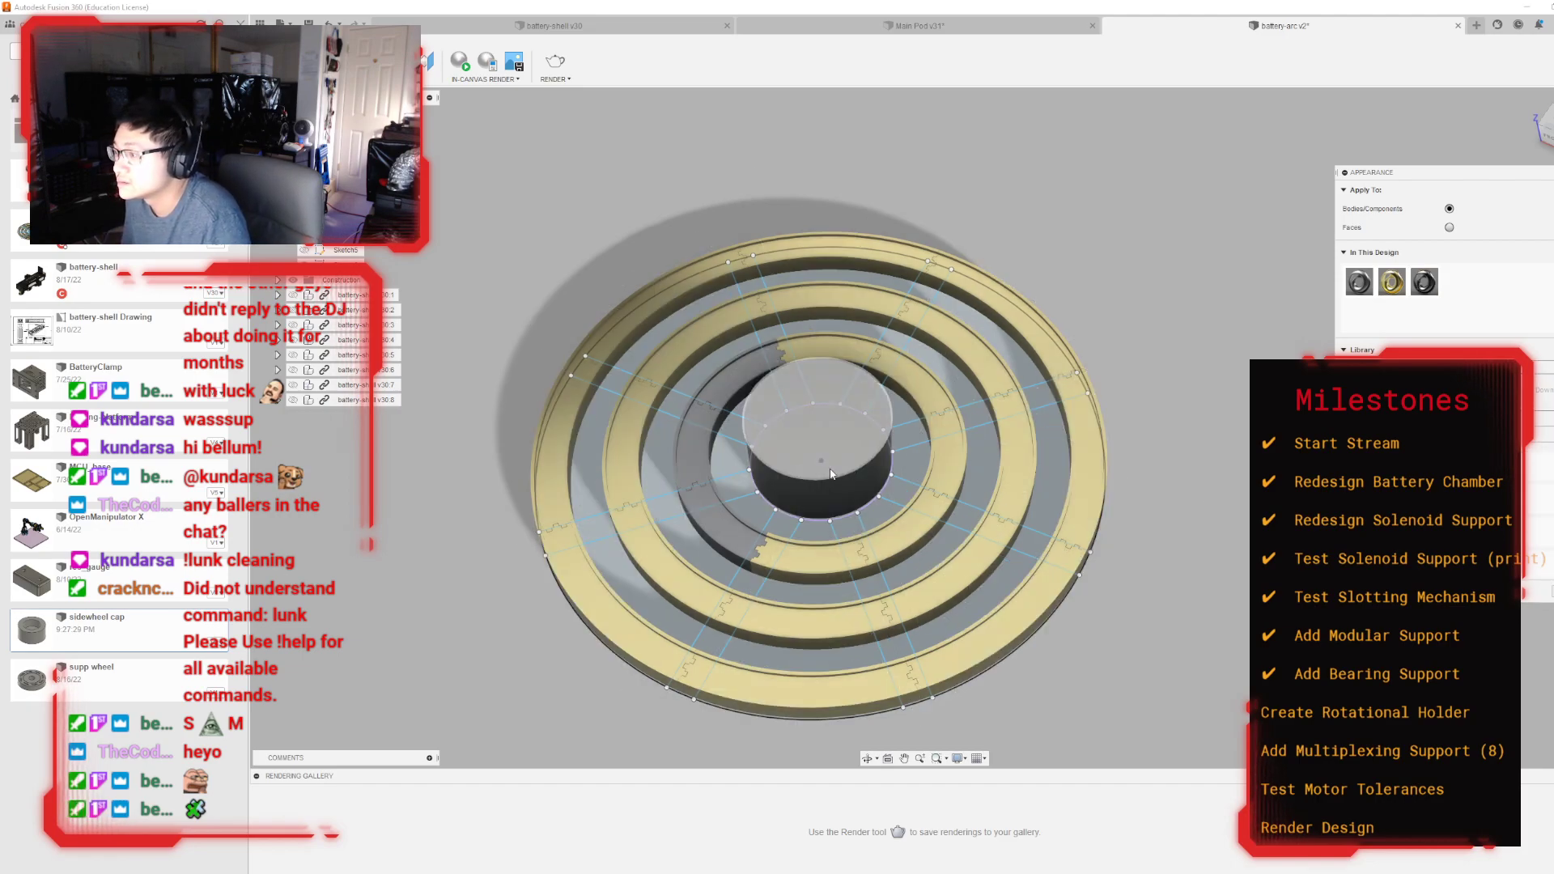
pyautogui.moveTo(1375, 563); pyautogui.dragTo(795, 456)
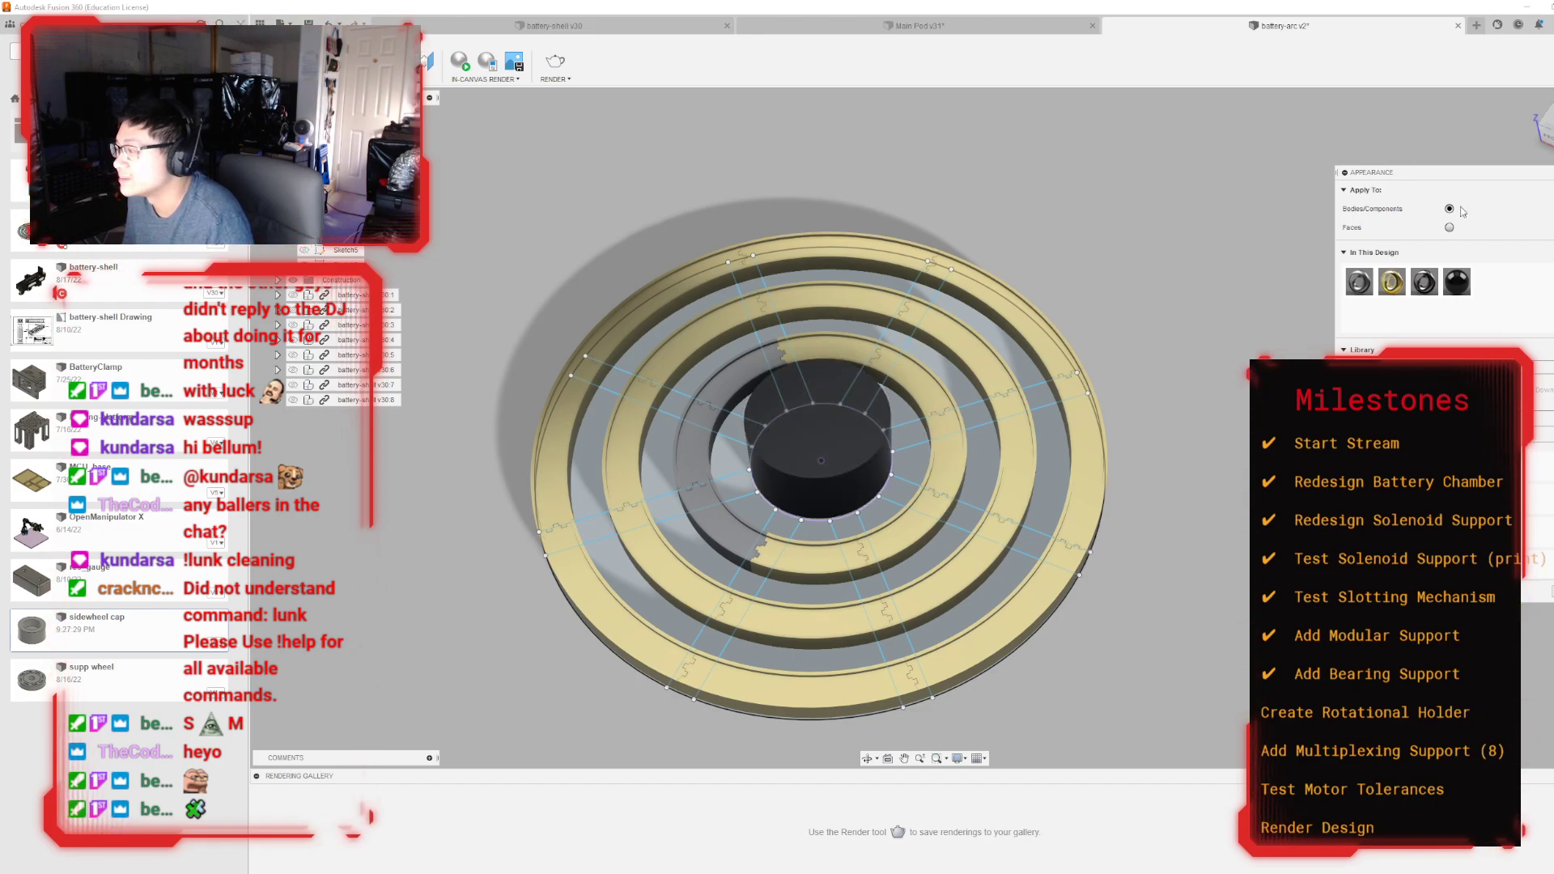
# Step: Apply the gold appearance to the remaining grey segments of the inner ring and return to the Design workspace
pyautogui.moveTo(1393, 281); pyautogui.dragTo(697, 449)
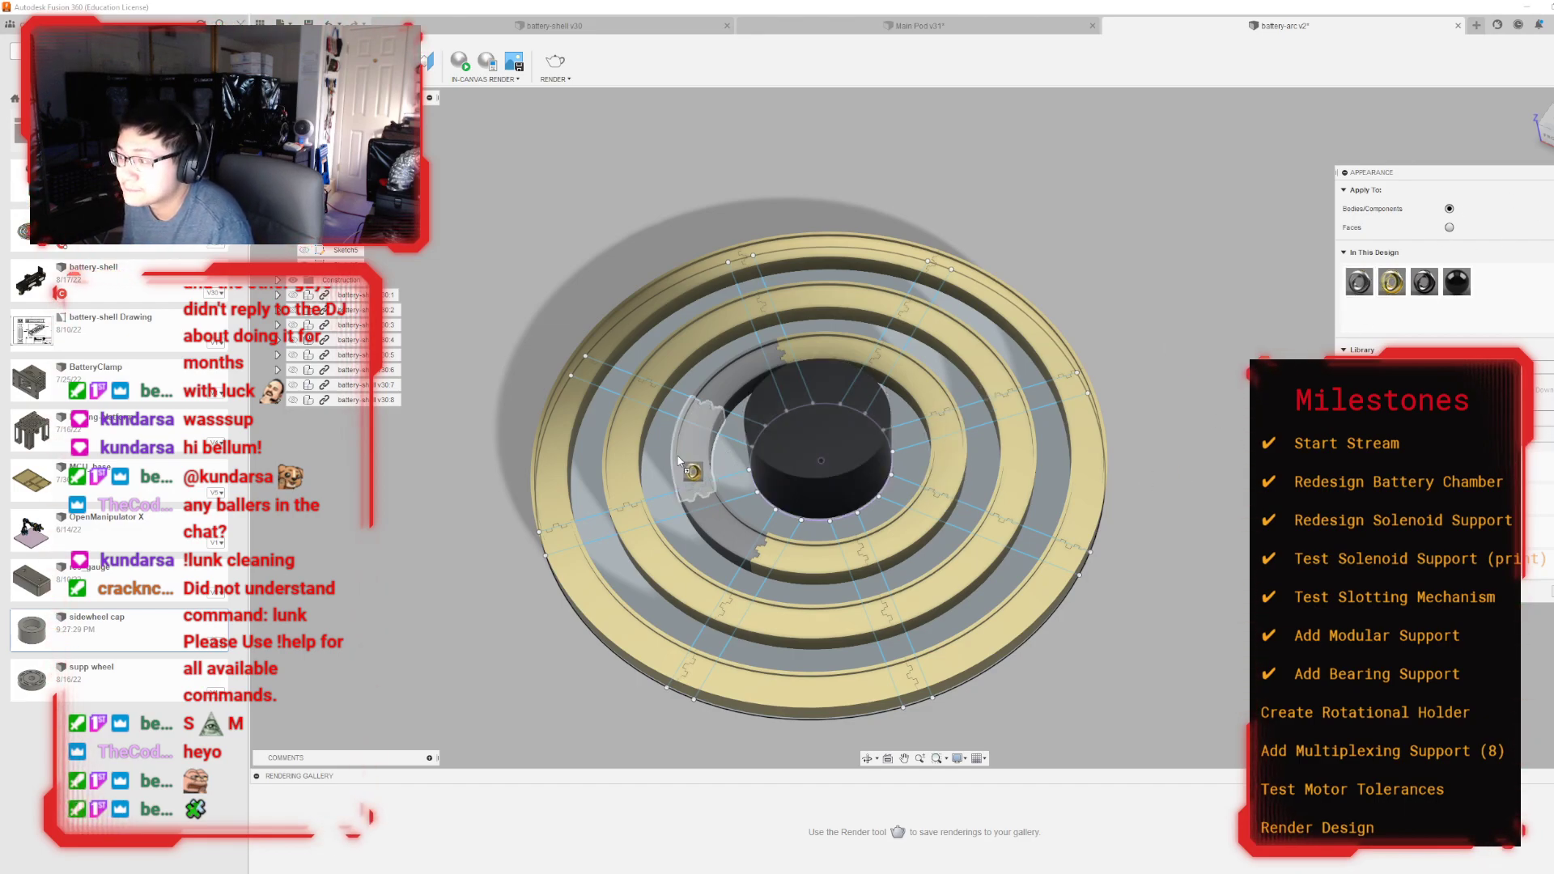
pyautogui.moveTo(1391, 283); pyautogui.dragTo(749, 511)
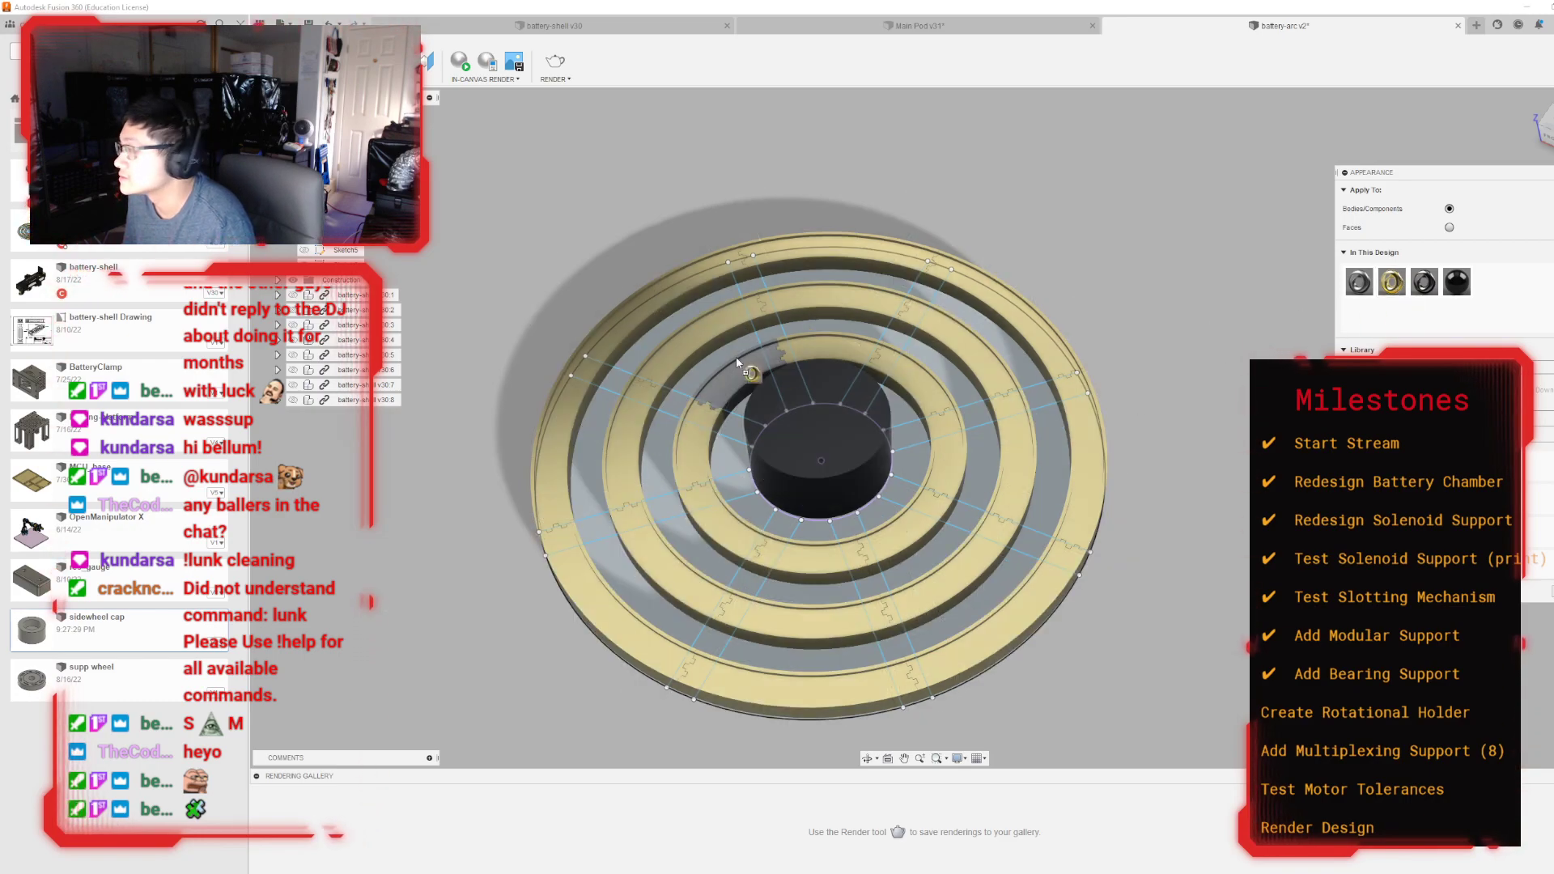
pyautogui.press('Escape')
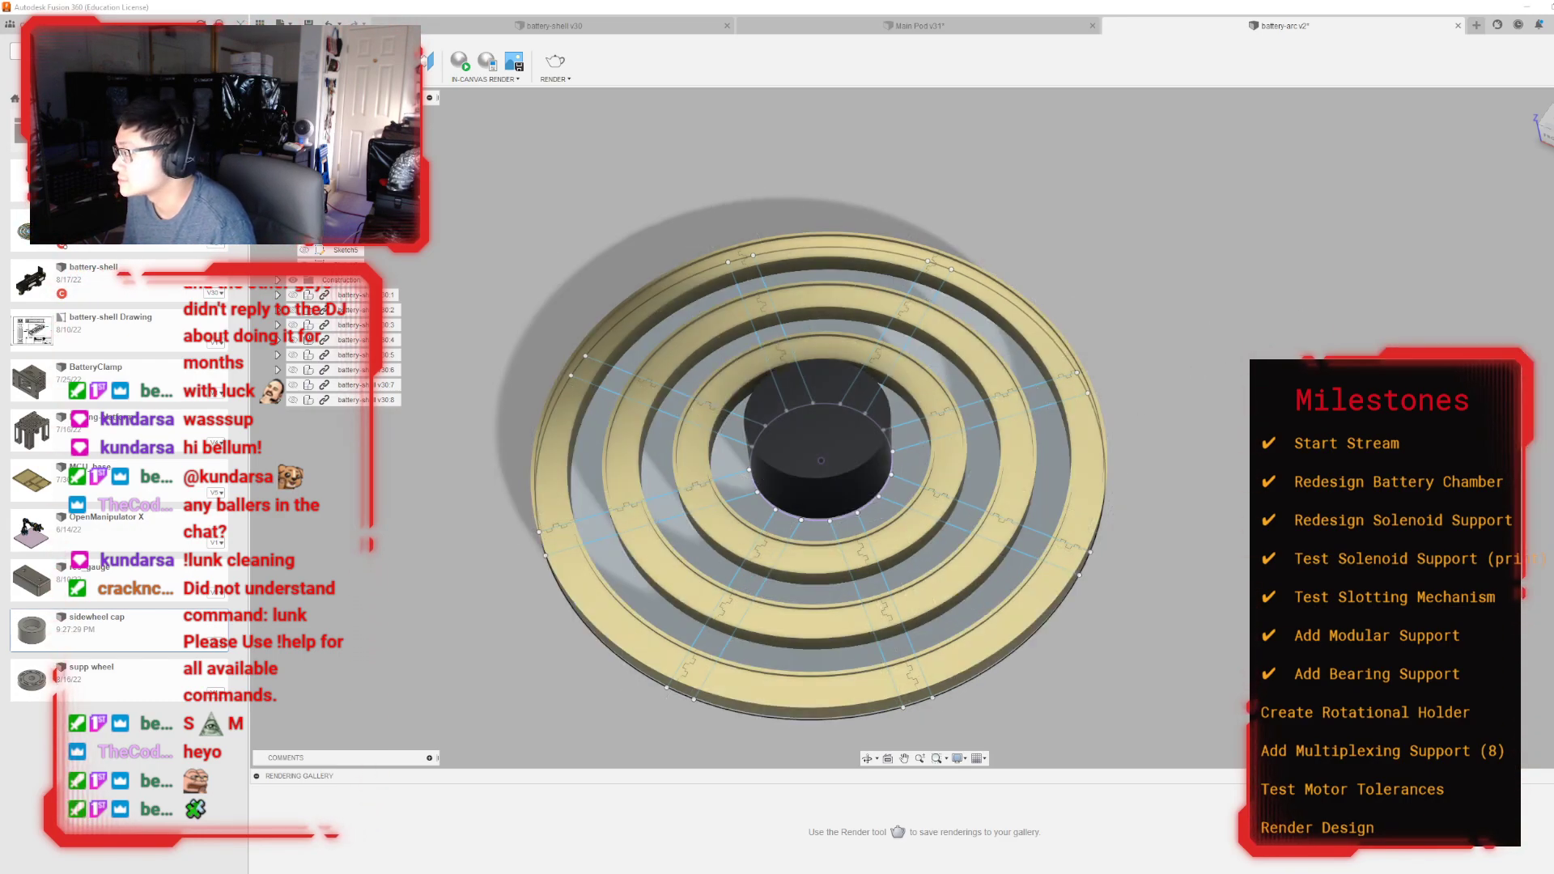
pyautogui.click(298, 99)
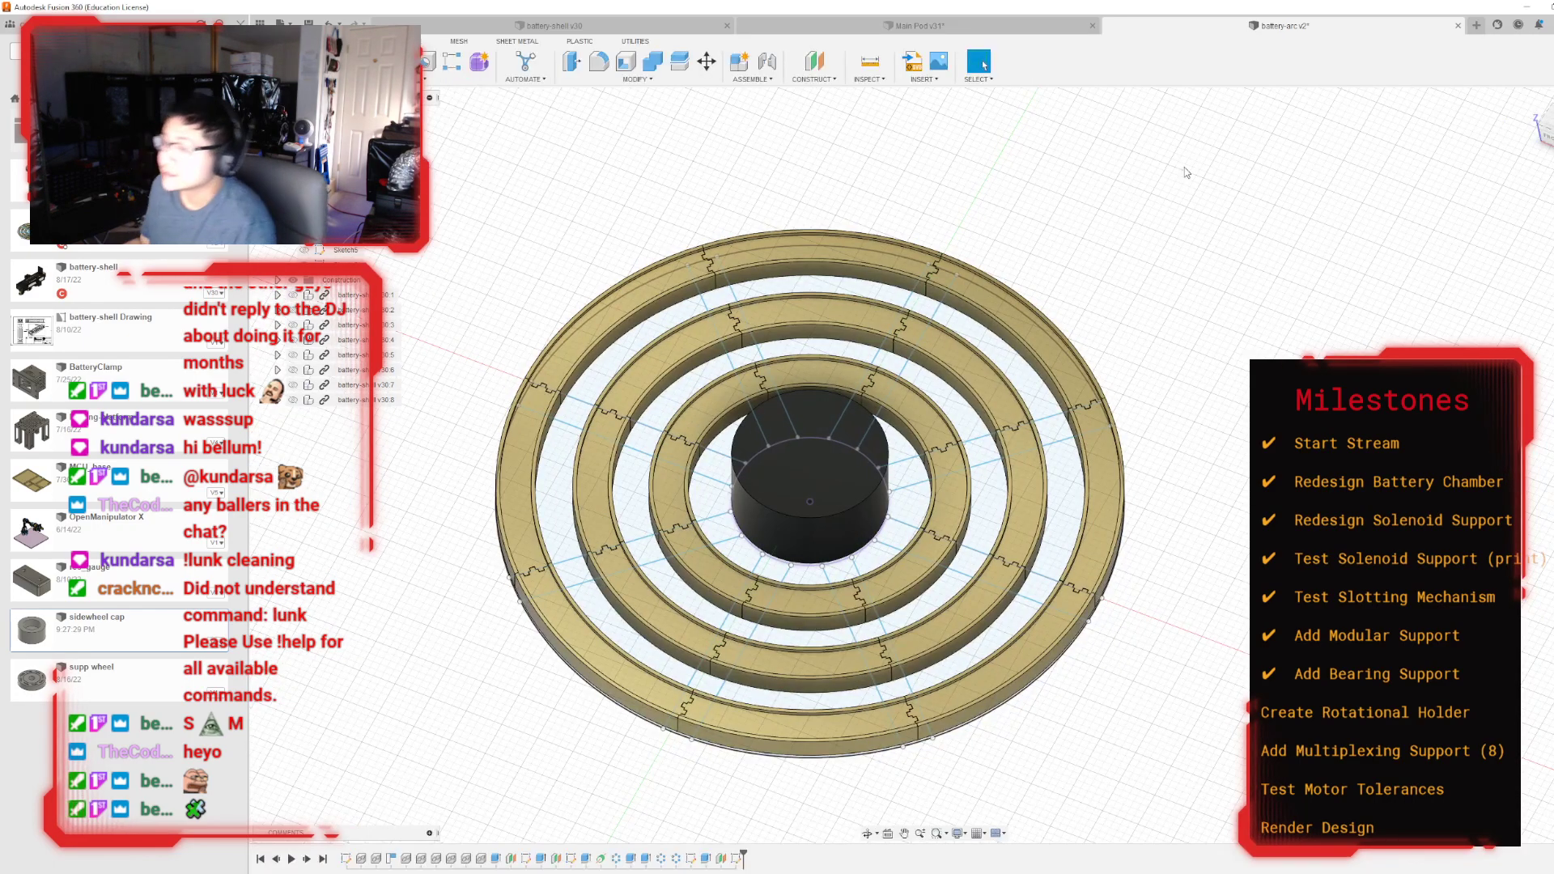
# Step: Open the eight-spoke sketch for editing and examine how its spoke lines meet the central circle and the battery rings
pyautogui.keyDown('shift'); pyautogui.moveTo(923, 461); pyautogui.dragTo(803, 698, button='middle'); pyautogui.keyUp('shift')
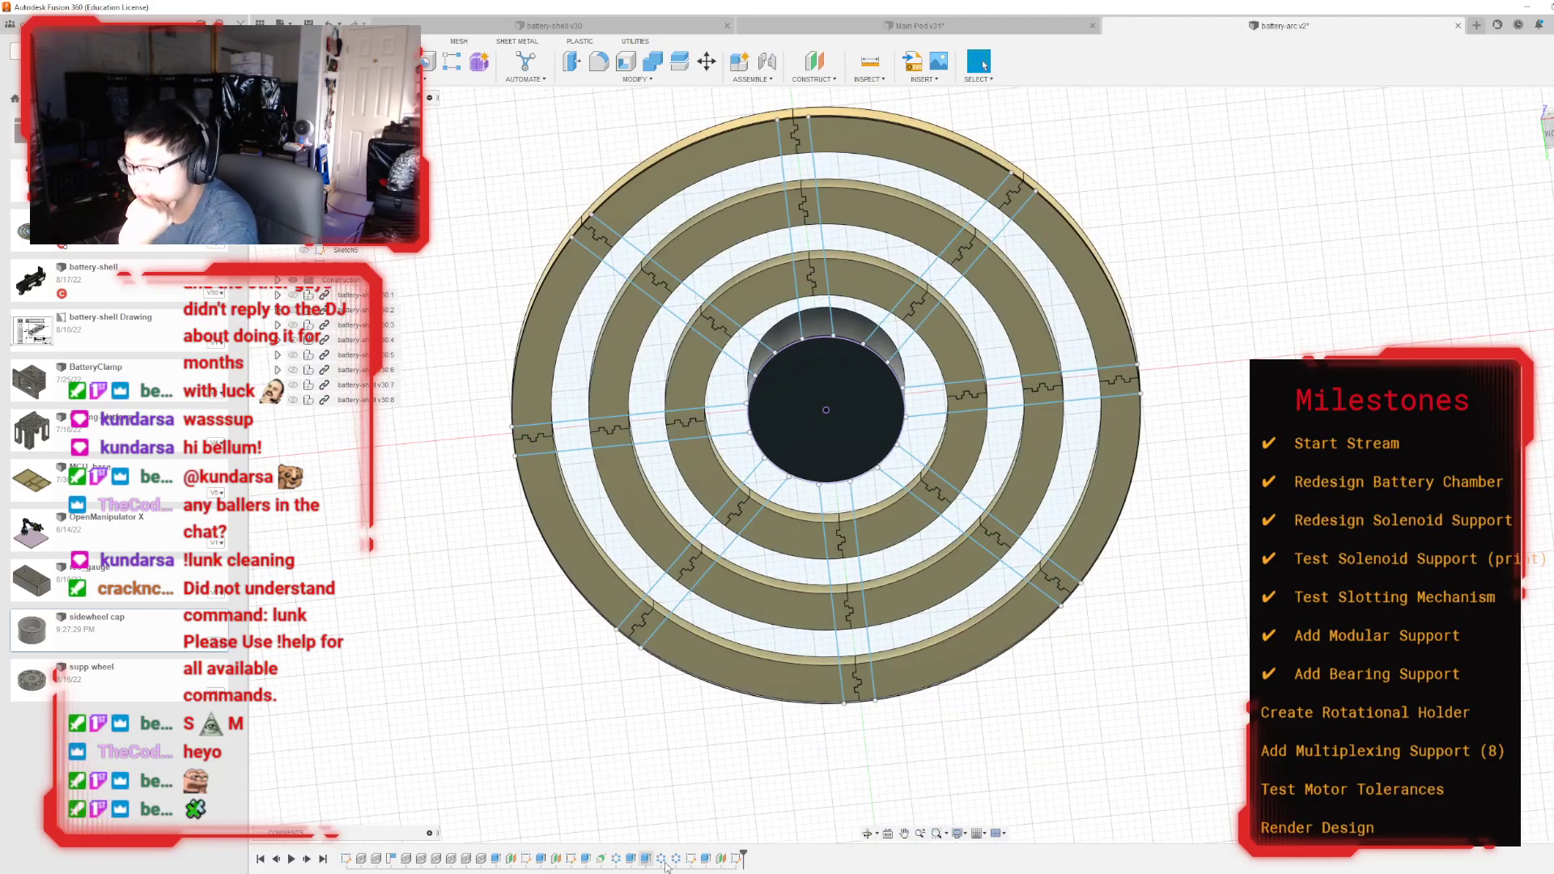
pyautogui.doubleClick(742, 858)
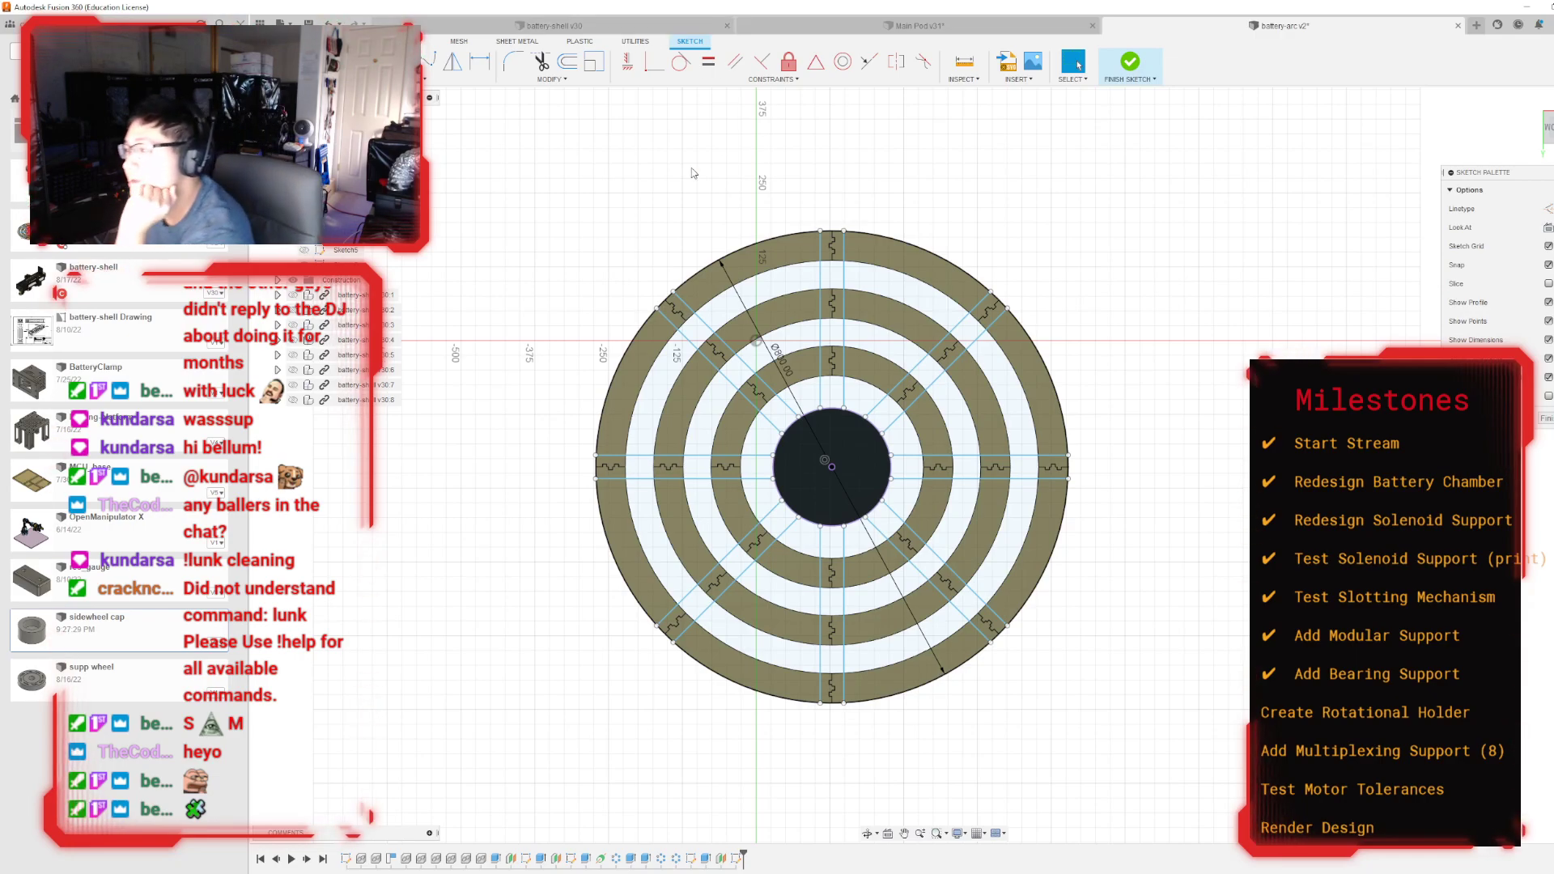
pyautogui.scroll(2, 934, 230)
pyautogui.scroll(2, 870, 338)
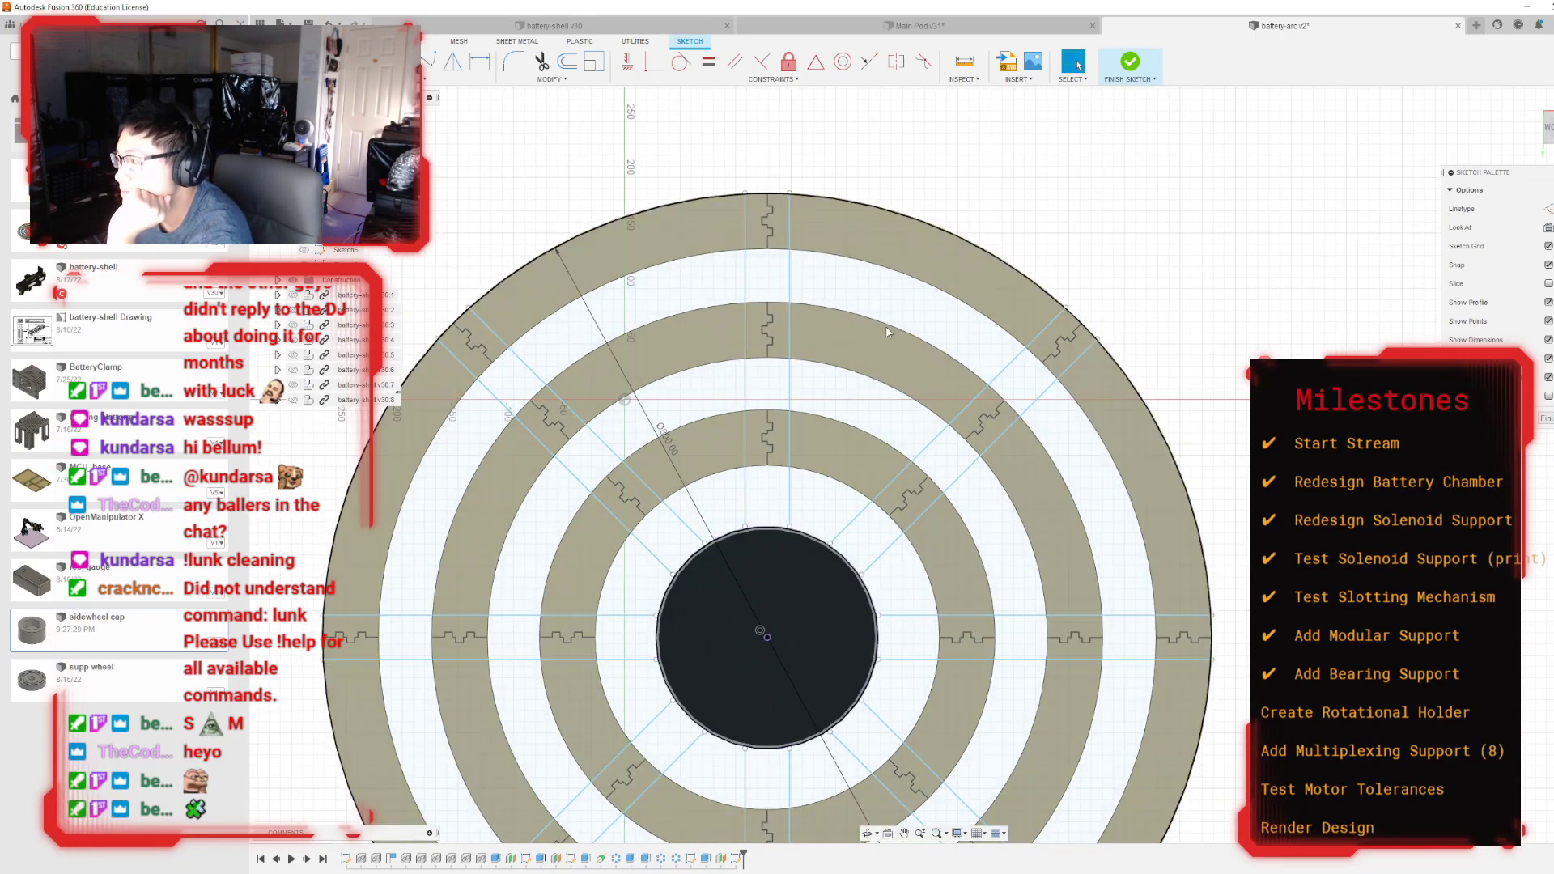
pyautogui.scroll(-3, 883, 332)
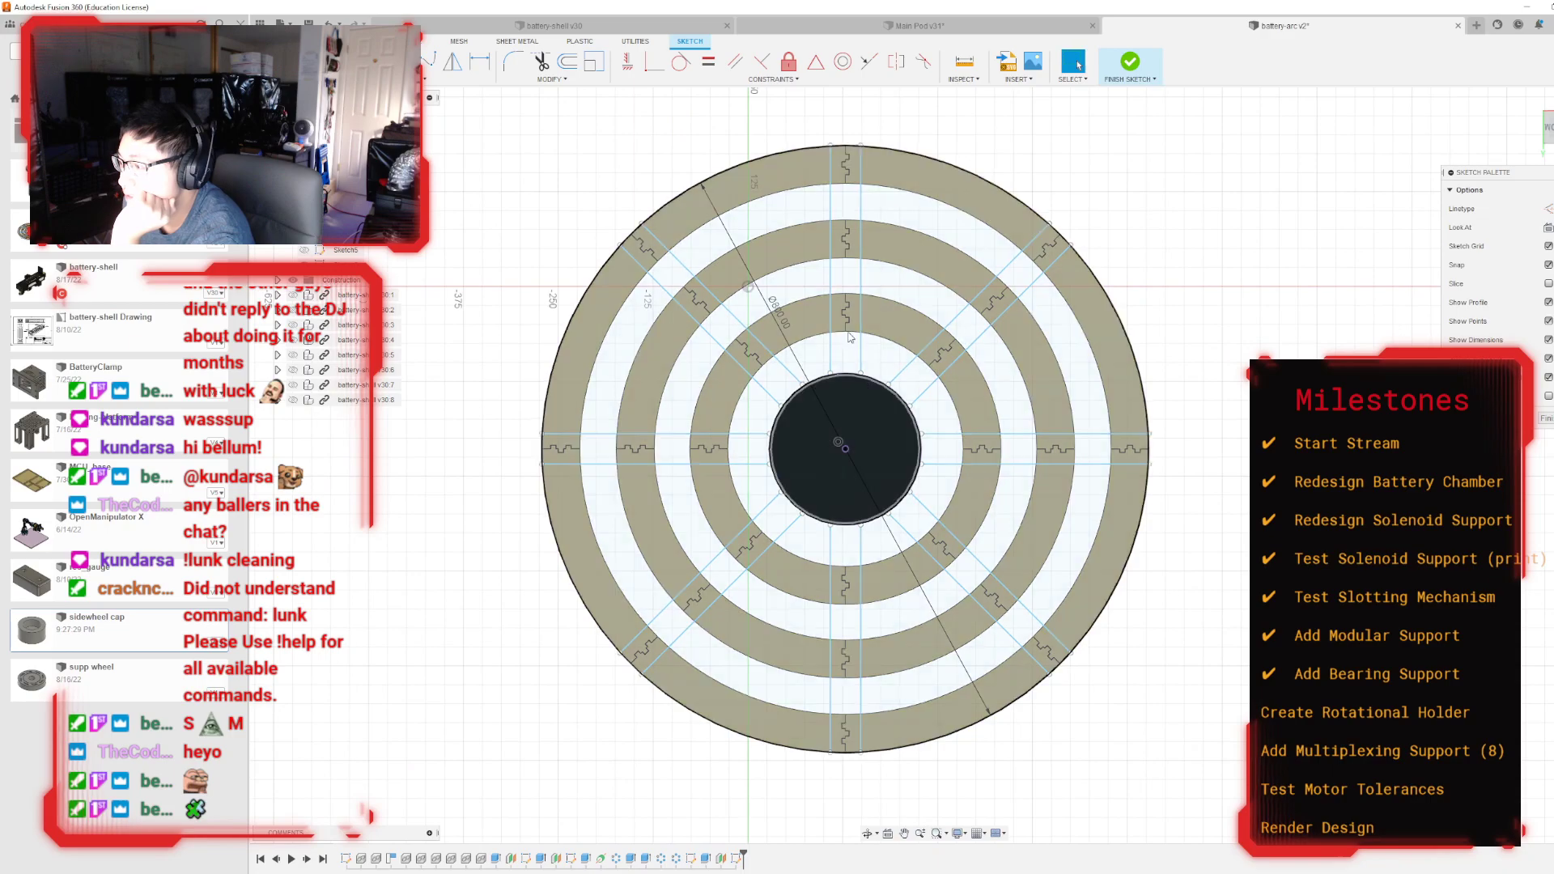
pyautogui.scroll(2, 895, 471)
pyautogui.moveTo(809, 397); pyautogui.dragTo(795, 605, button='middle')
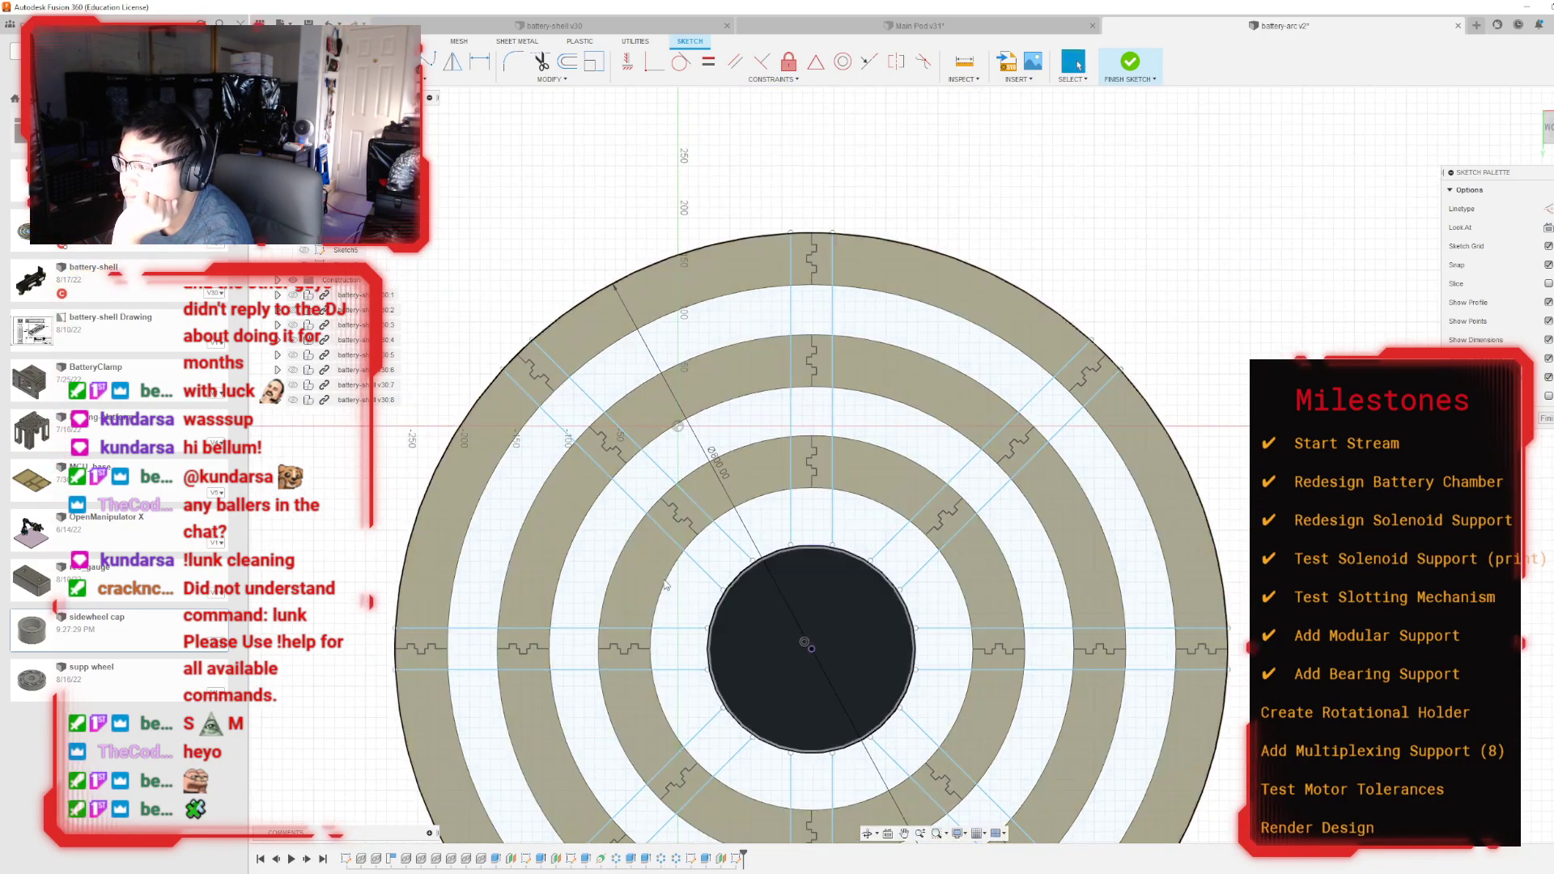
pyautogui.scroll(1, 662, 576)
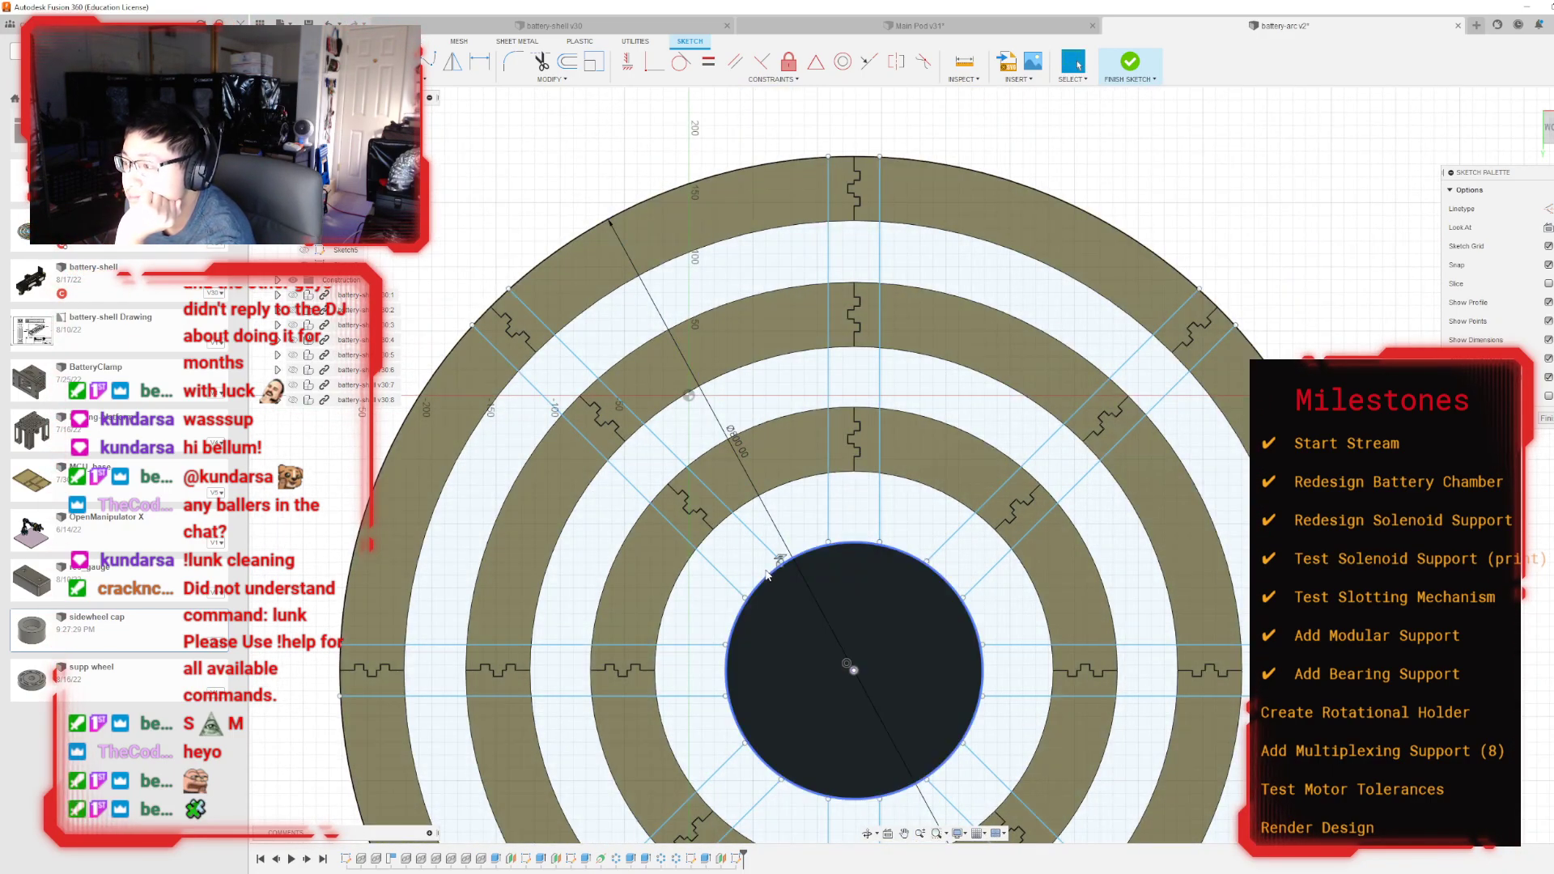
pyautogui.click(726, 581)
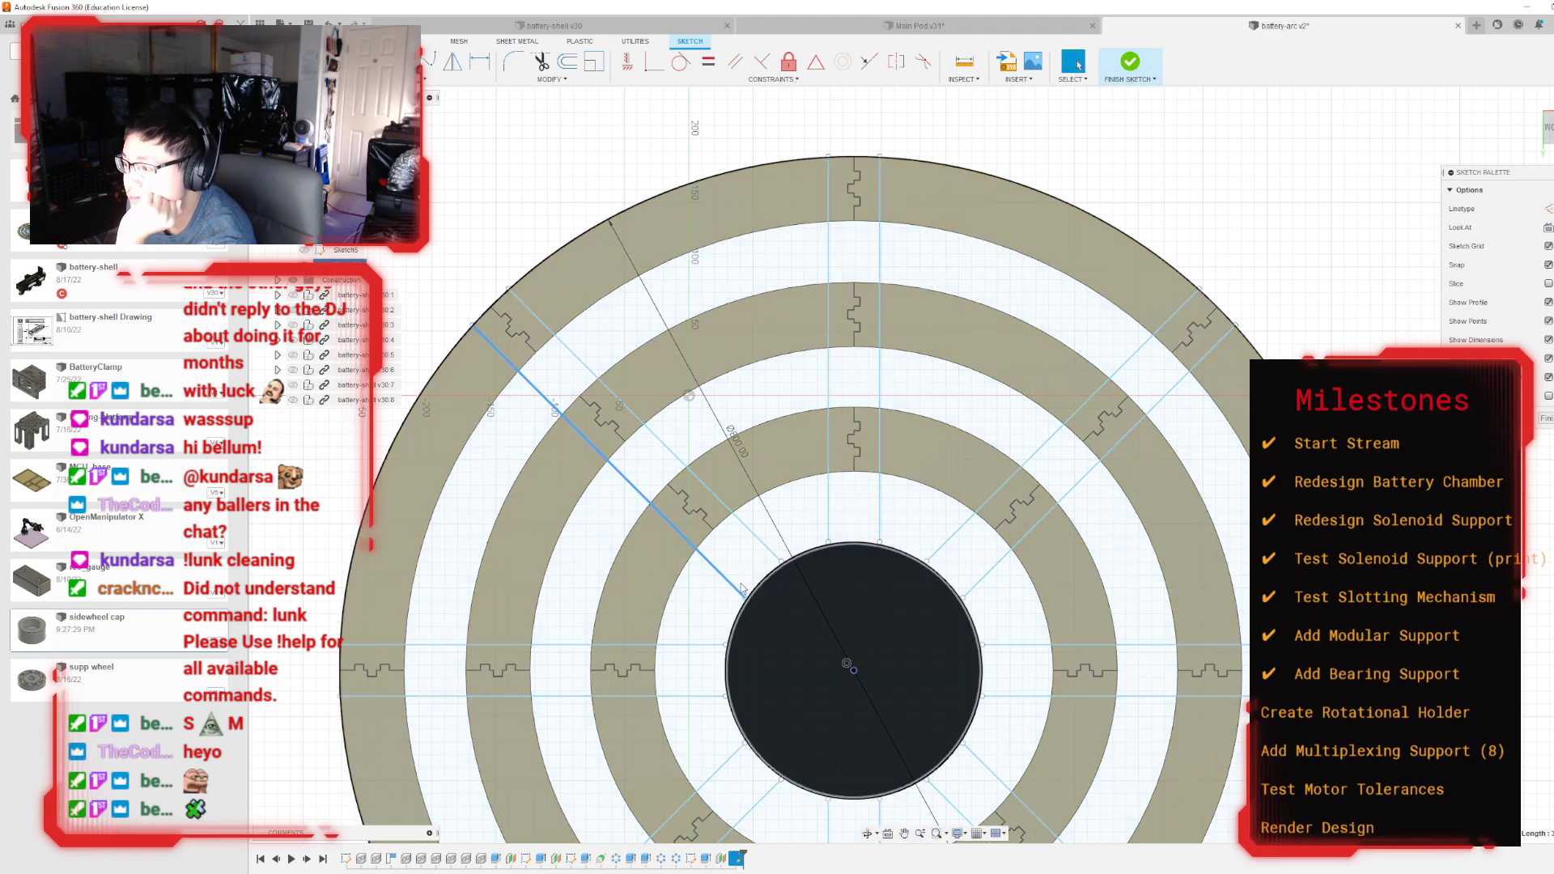
pyautogui.click(880, 513)
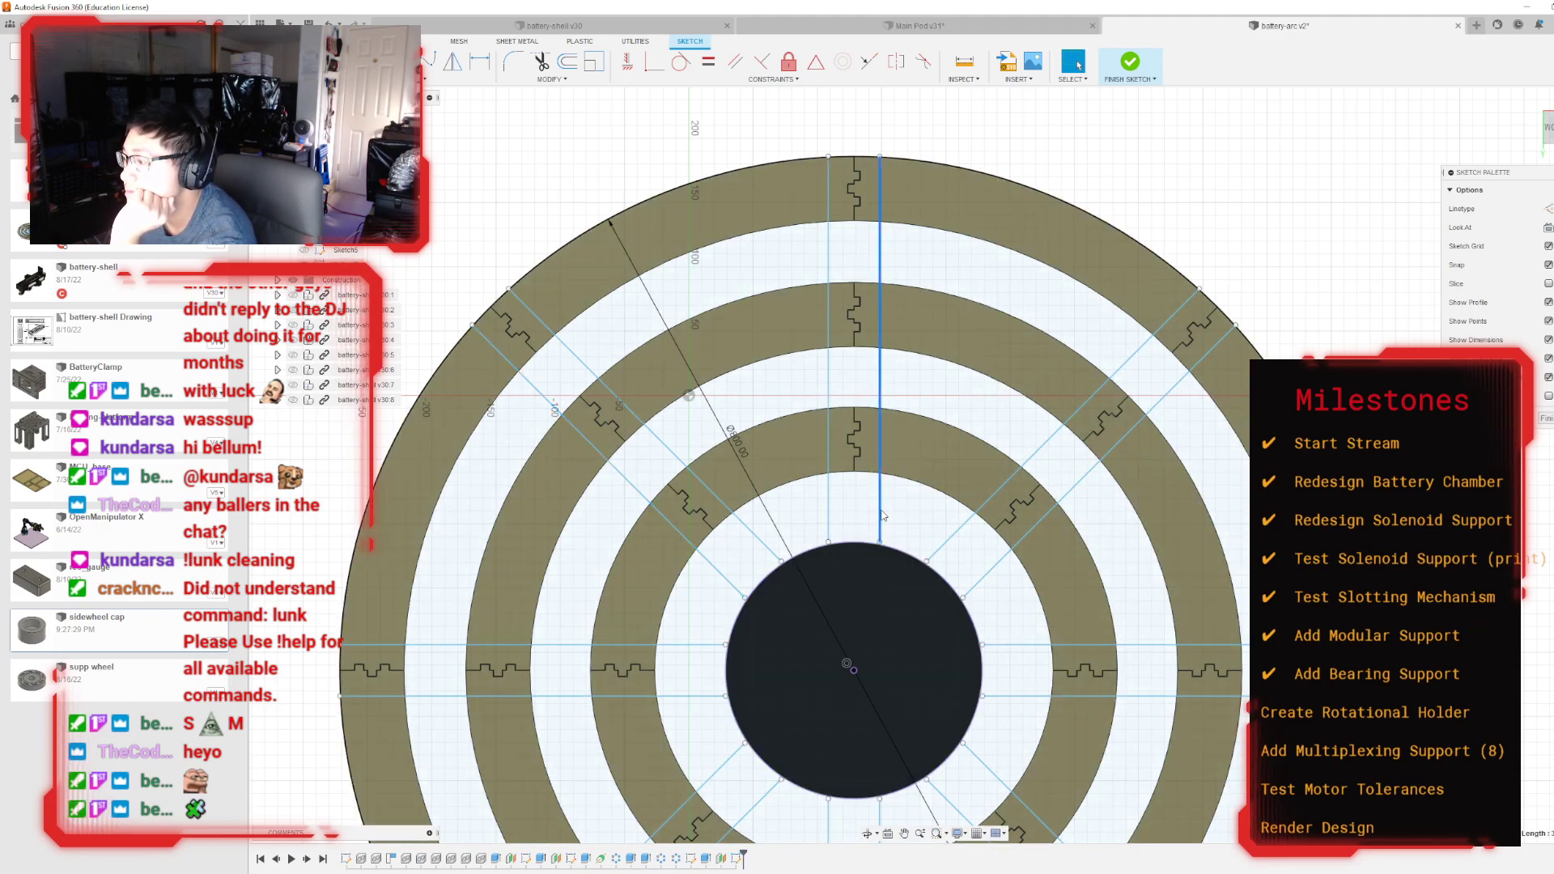
pyautogui.scroll(4, 881, 515)
pyautogui.moveTo(896, 315); pyautogui.dragTo(910, 669, button='middle')
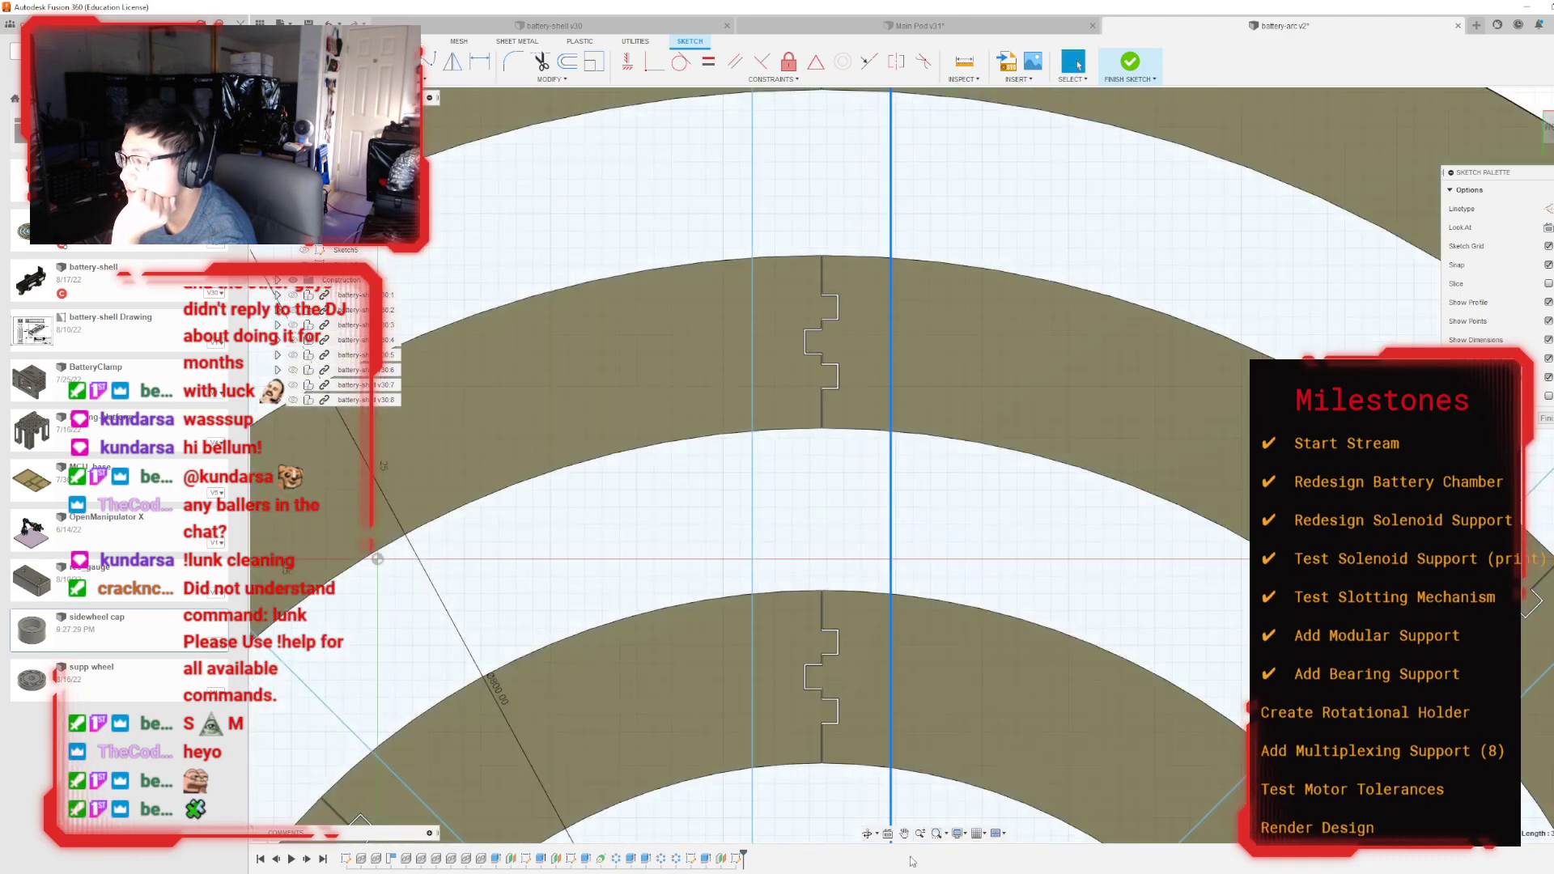
pyautogui.scroll(-3, 878, 754)
pyautogui.scroll(-3, 857, 552)
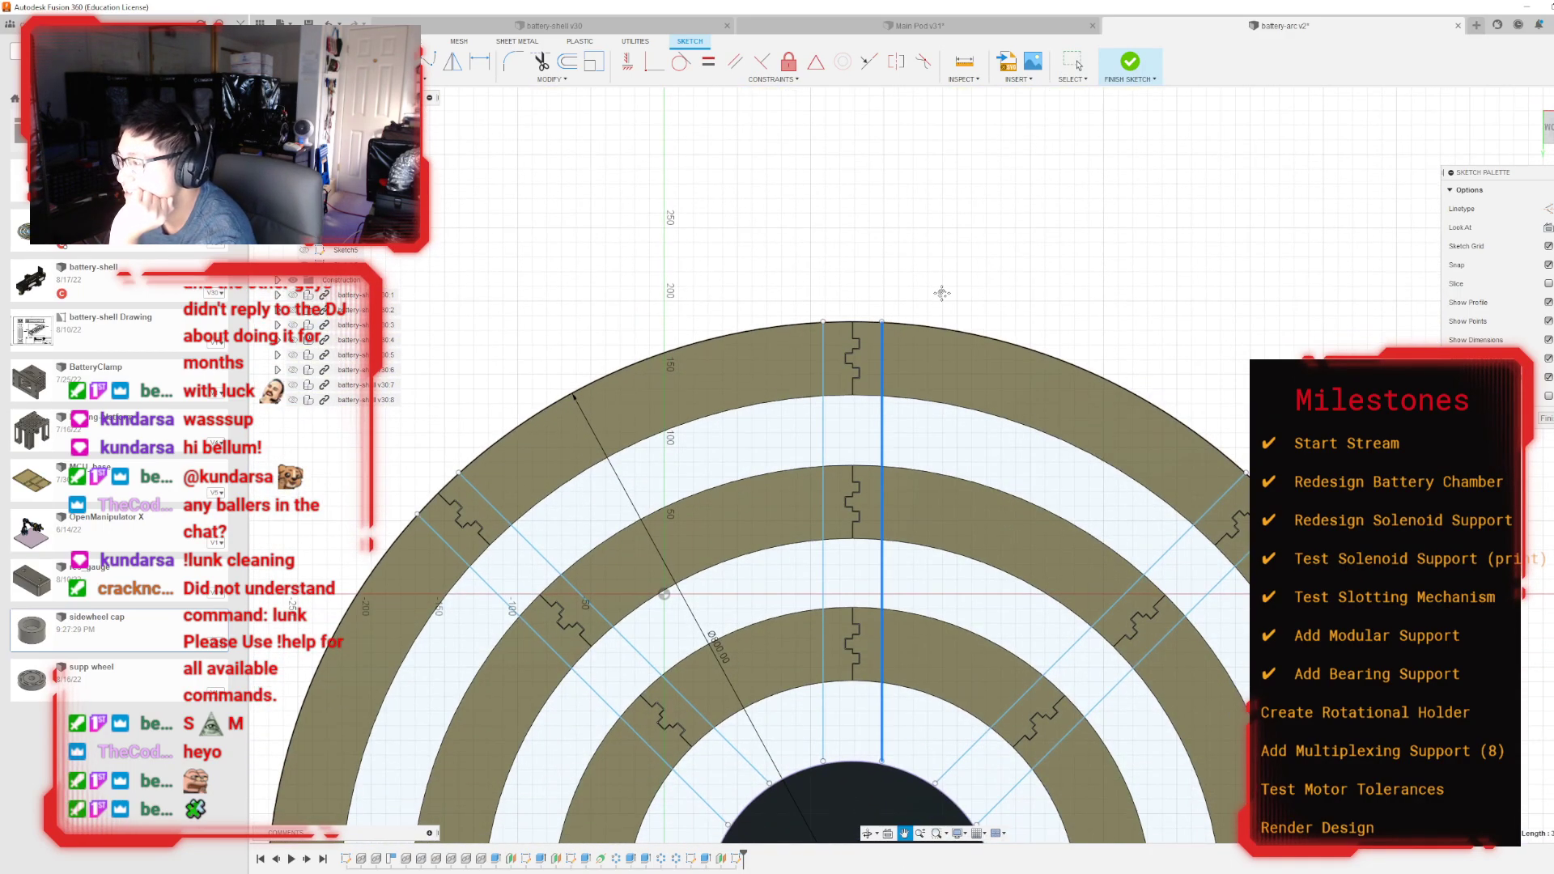
pyautogui.scroll(2, 848, 767)
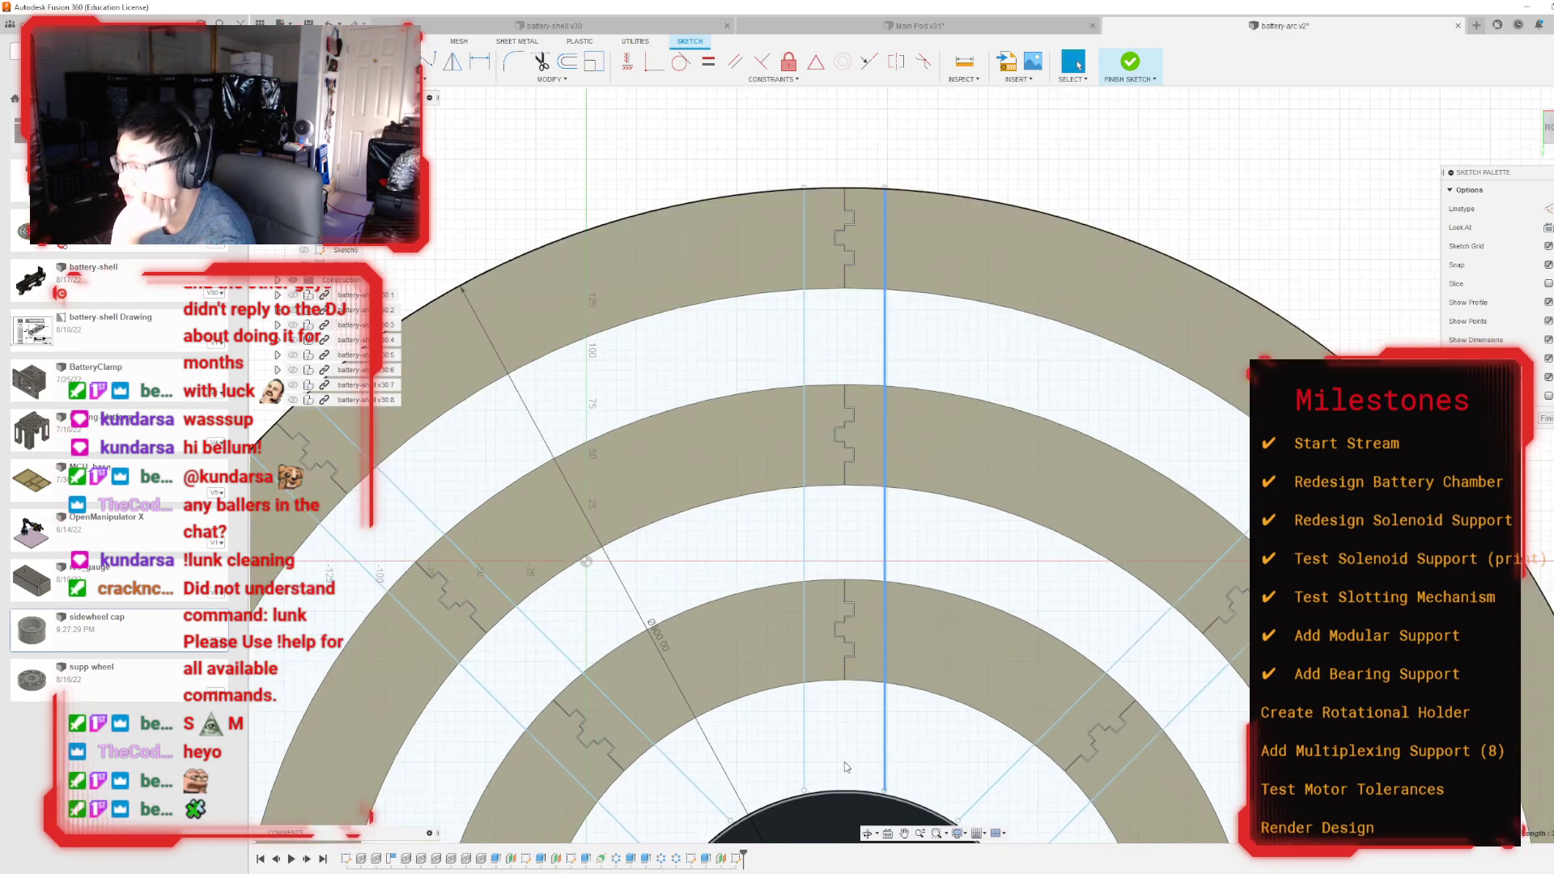
pyautogui.scroll(1, 842, 766)
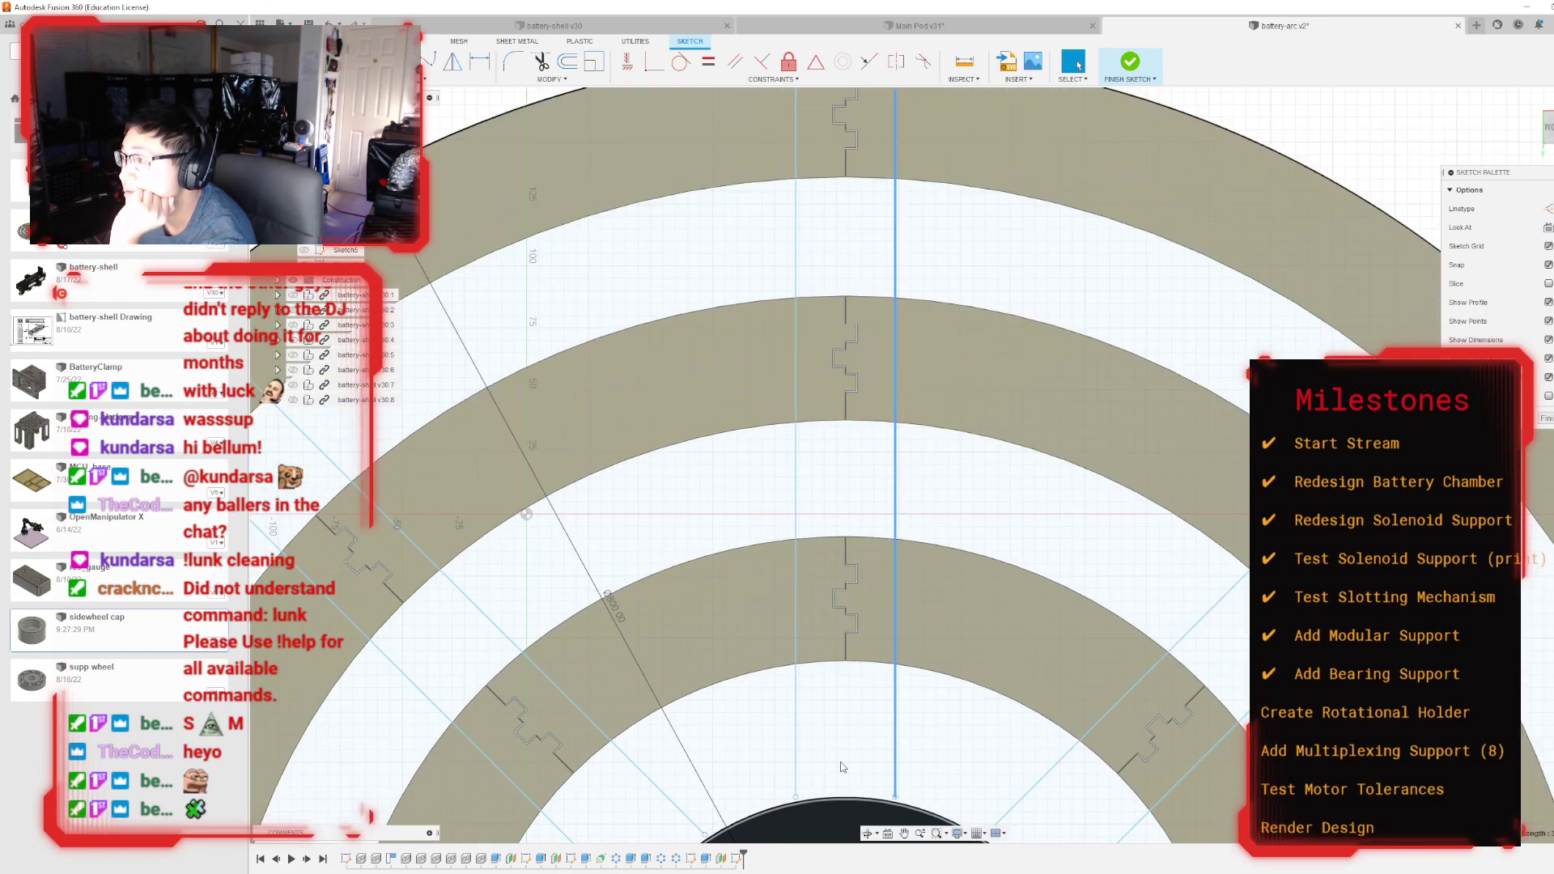
pyautogui.moveTo(842, 767); pyautogui.dragTo(782, 873, button='middle')
pyautogui.scroll(-5, 680, 615)
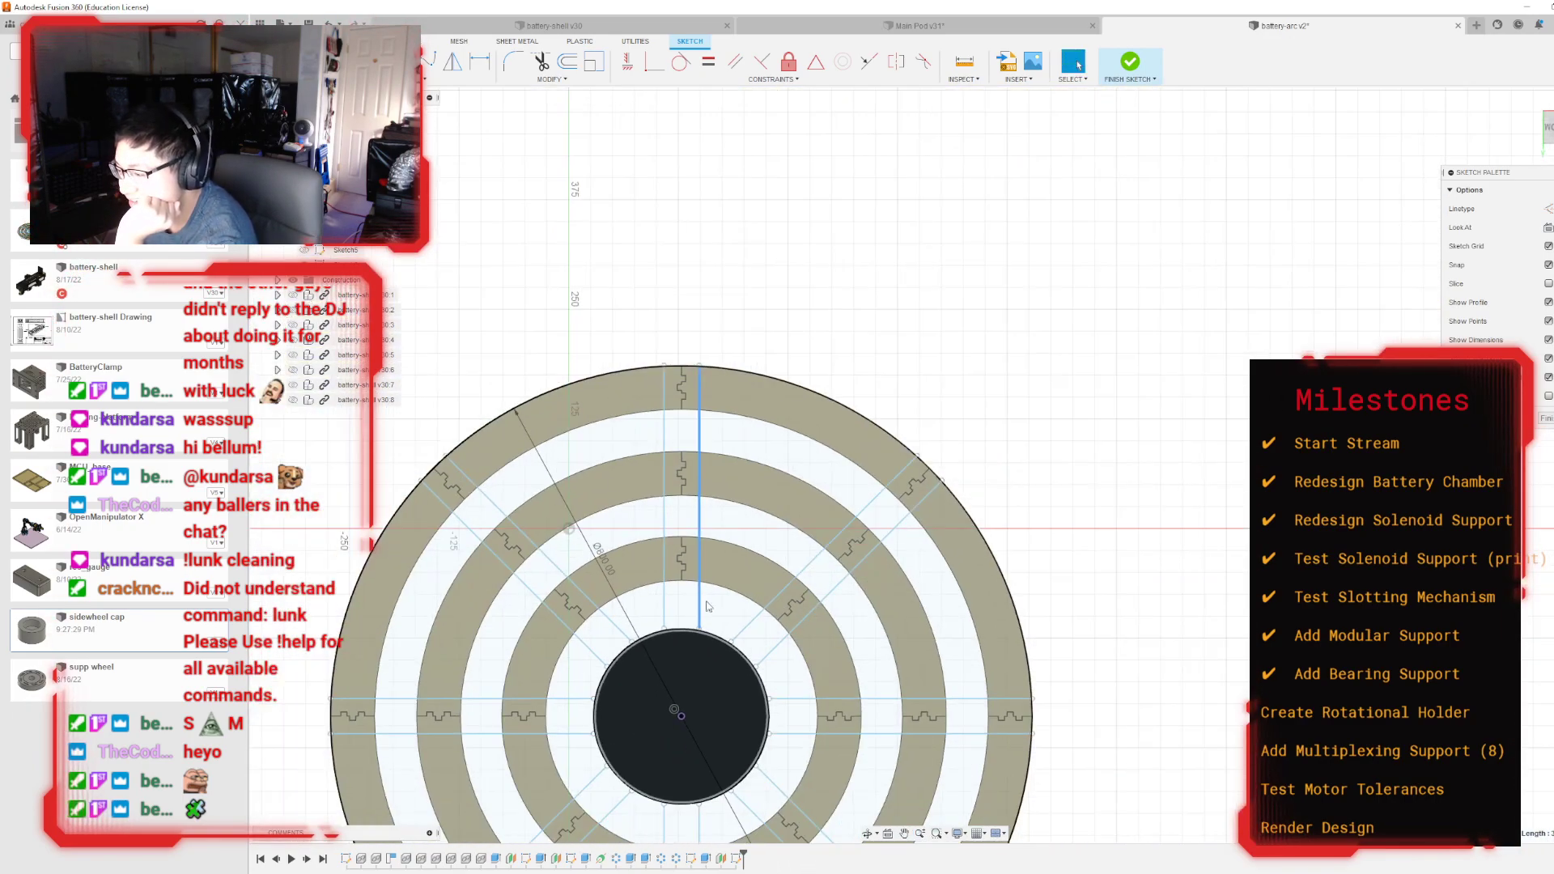
pyautogui.moveTo(894, 624); pyautogui.dragTo(933, 425, button='middle')
pyautogui.click(1092, 645)
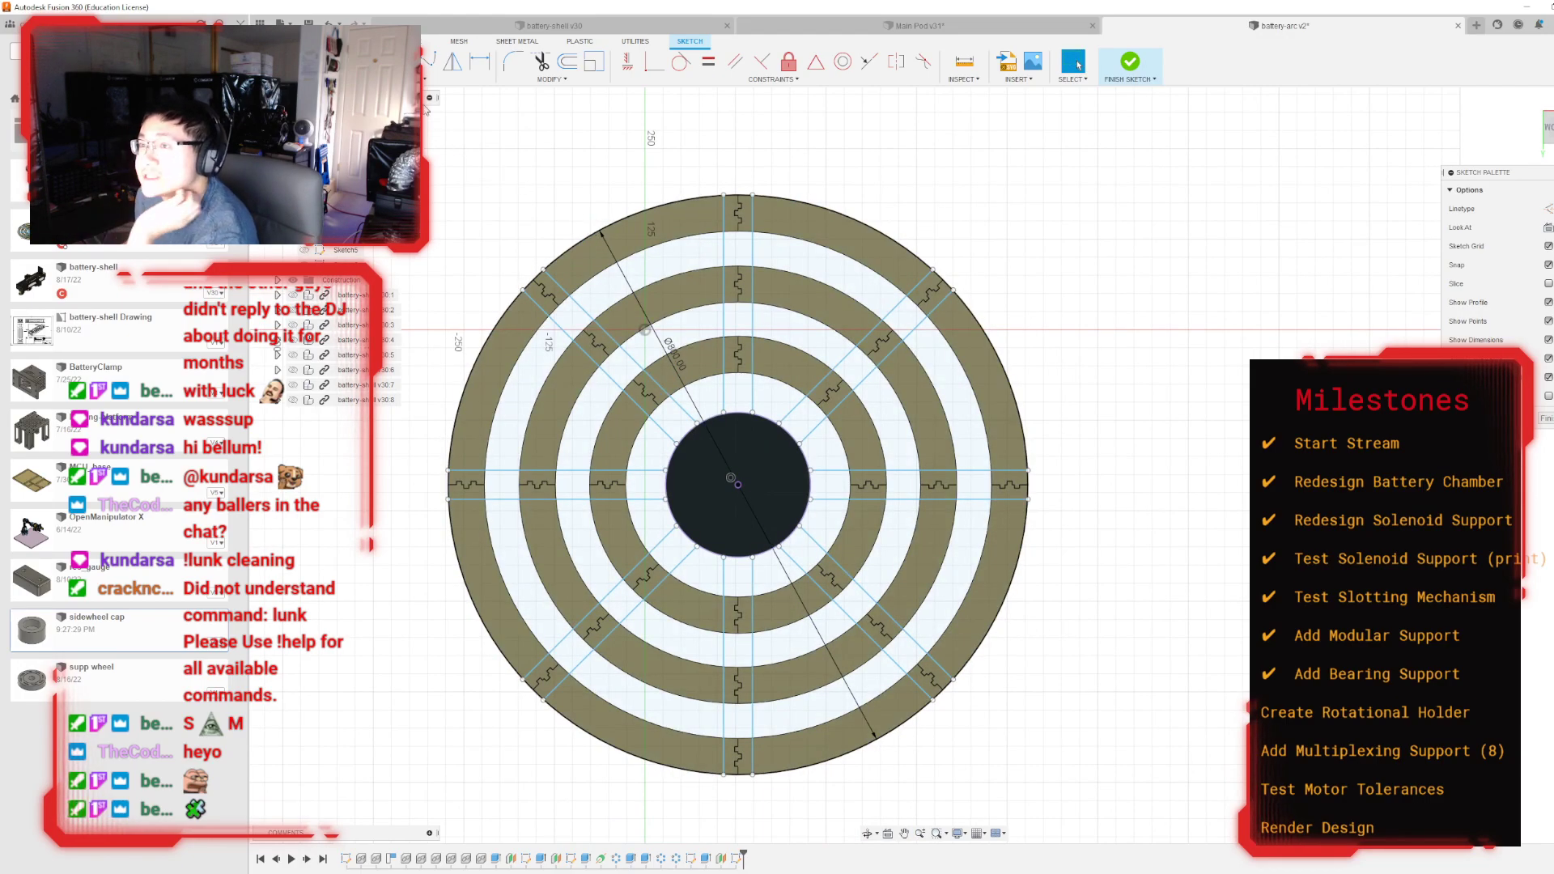
# Step: Draw two parallel vertical lines across the central circle, joining the ends of the opposite vertical spokes, and finish the sketch
pyautogui.scroll(2, 660, 497)
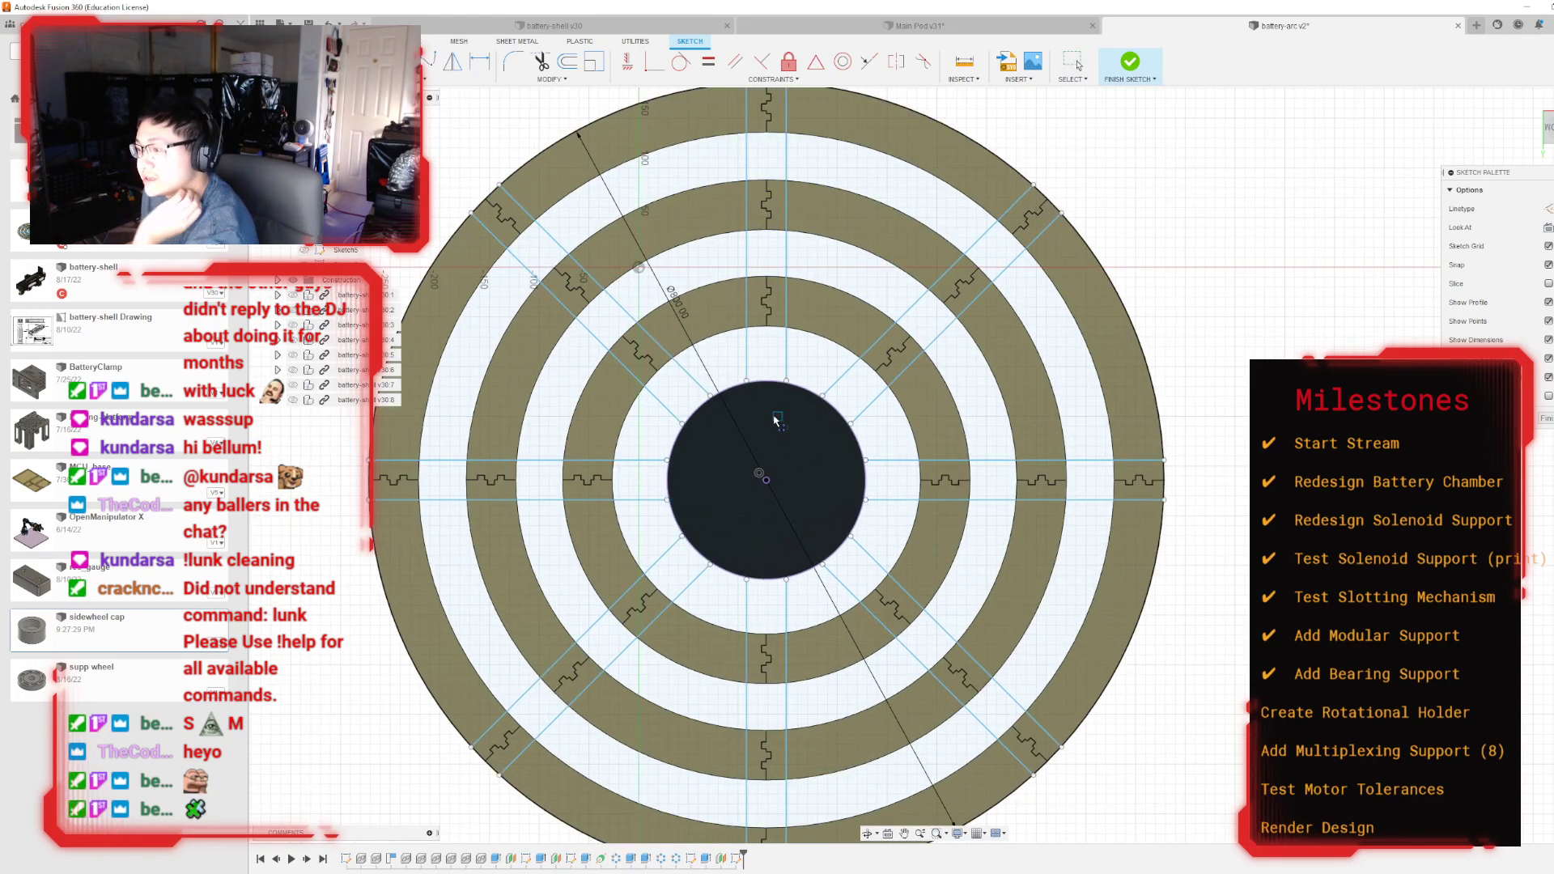
pyautogui.click(751, 386)
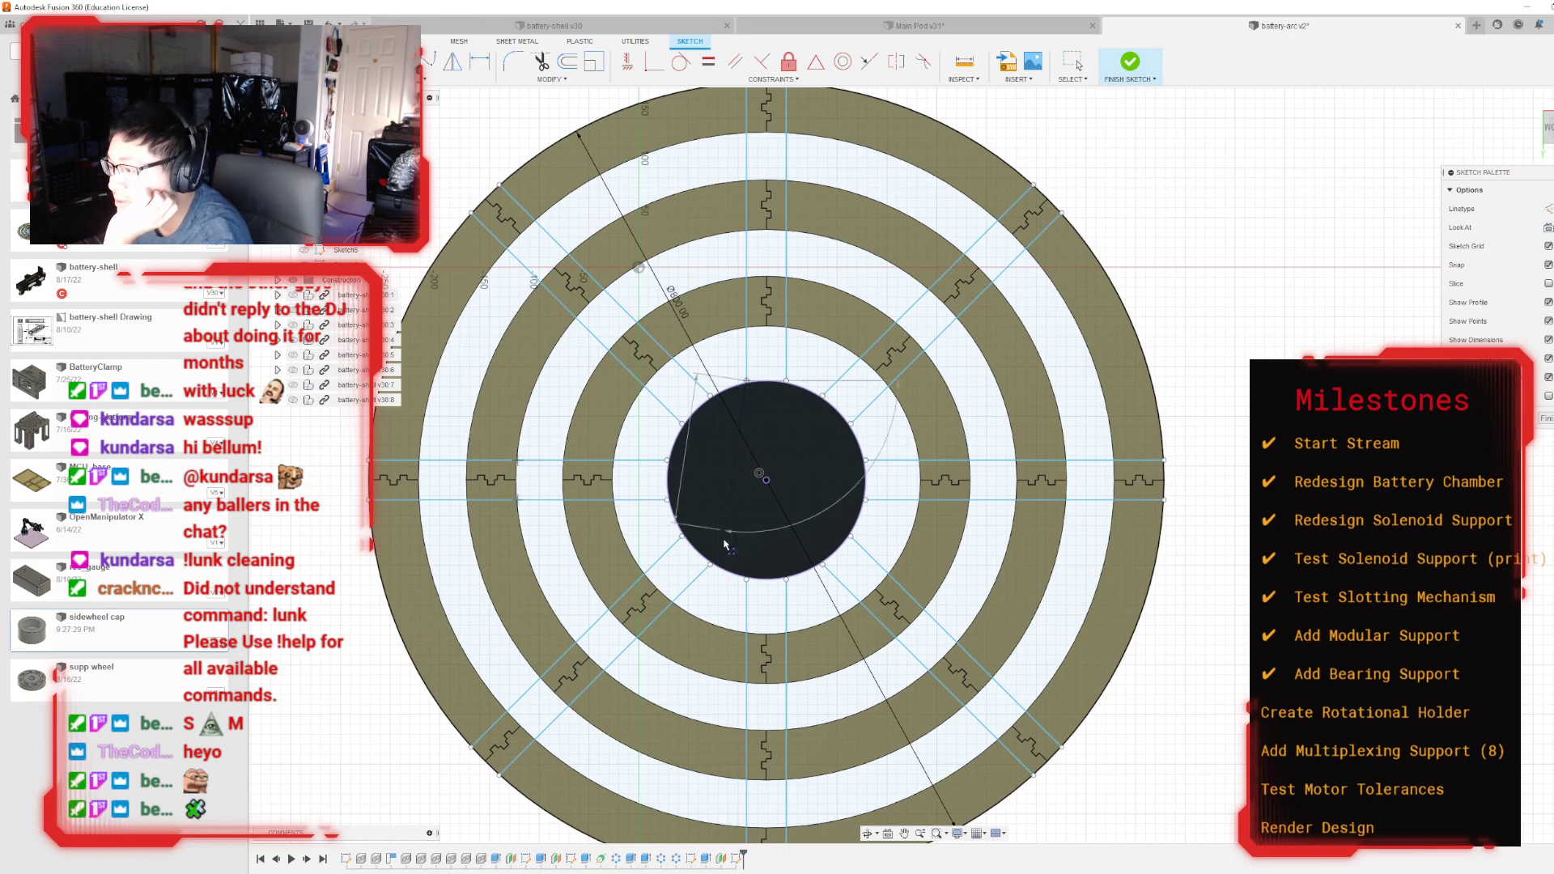
pyautogui.click(747, 579)
pyautogui.click(786, 381)
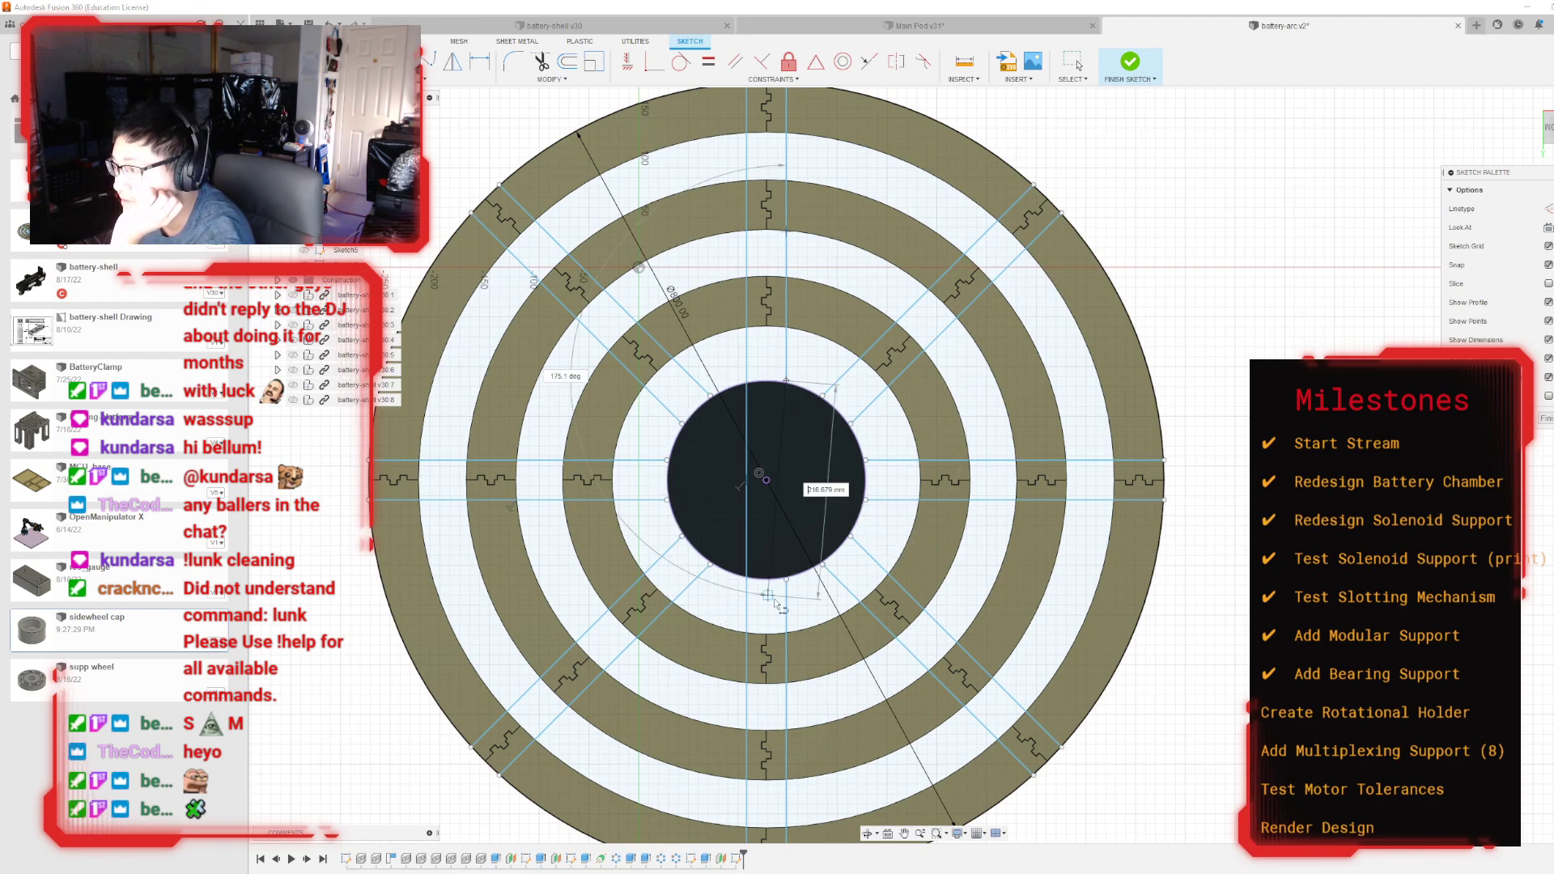
pyautogui.click(786, 580)
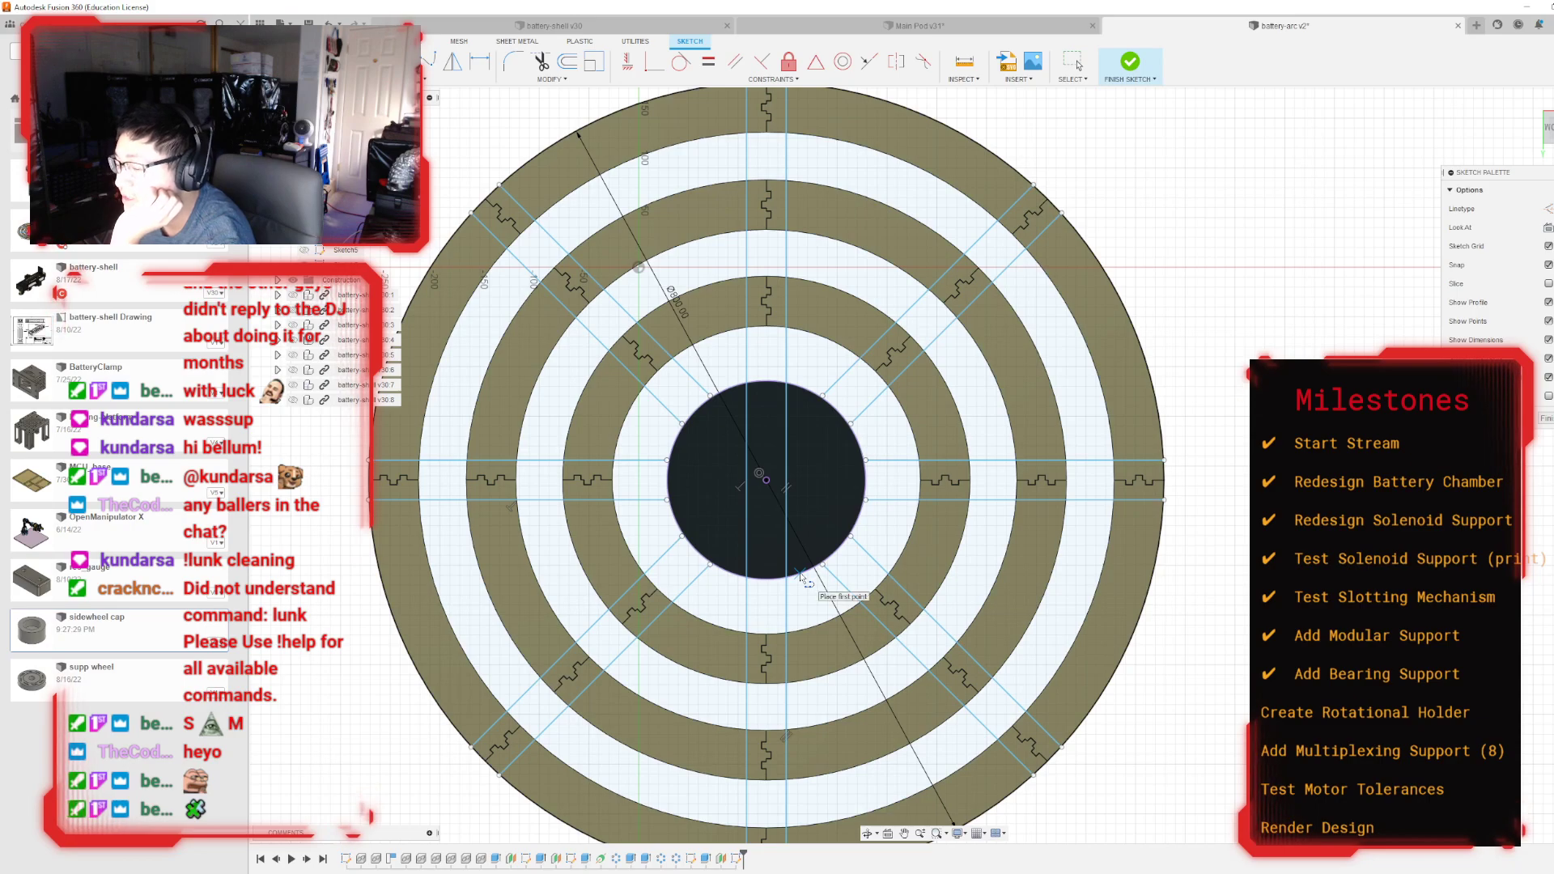
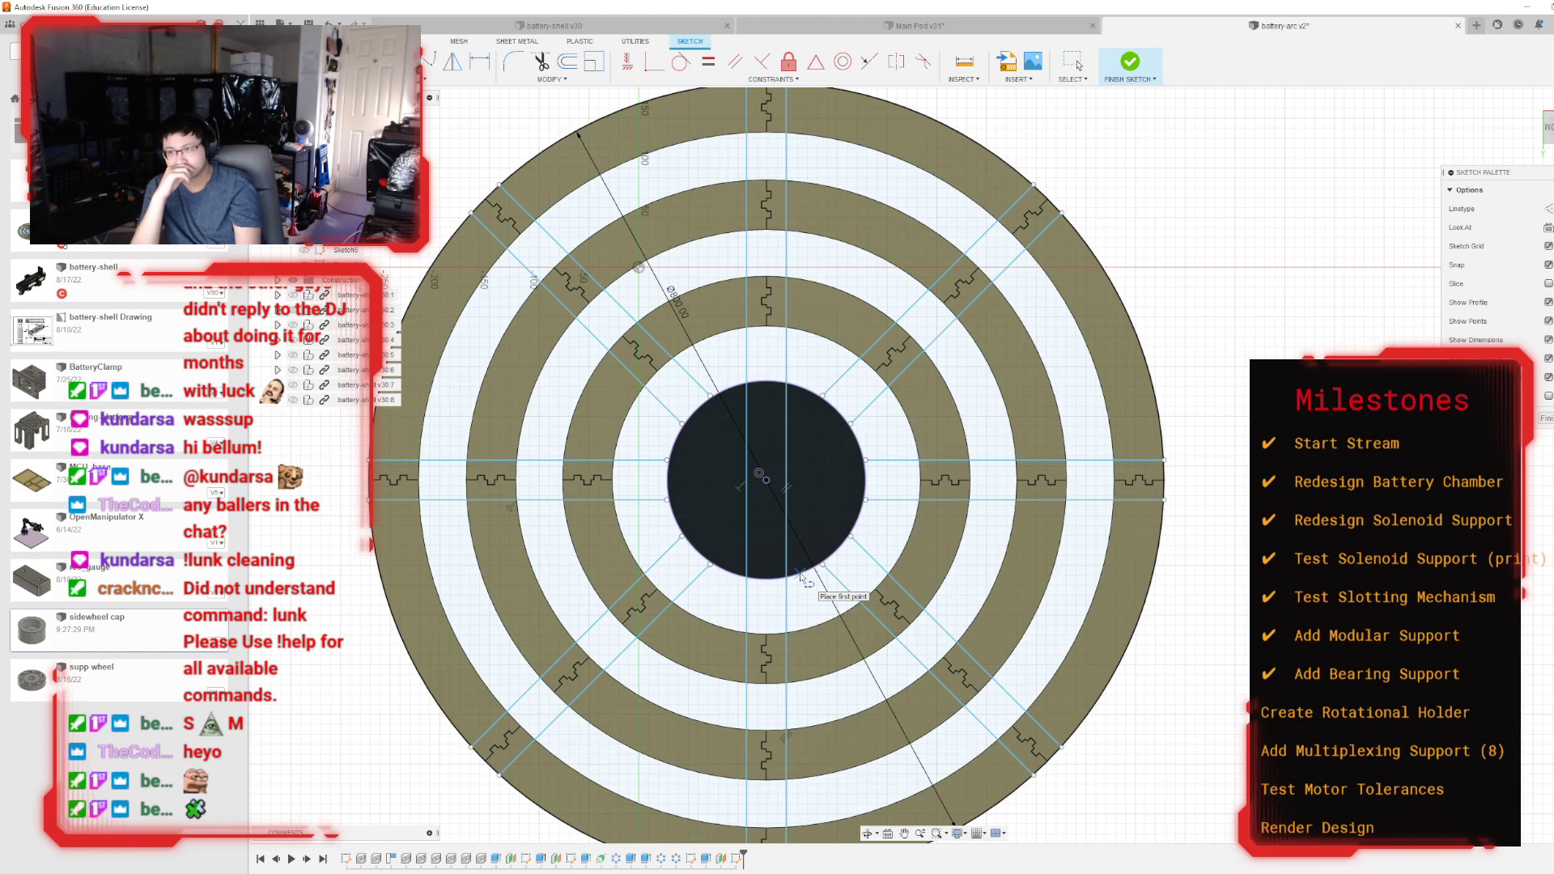
pyautogui.scroll(-3, 1032, 396)
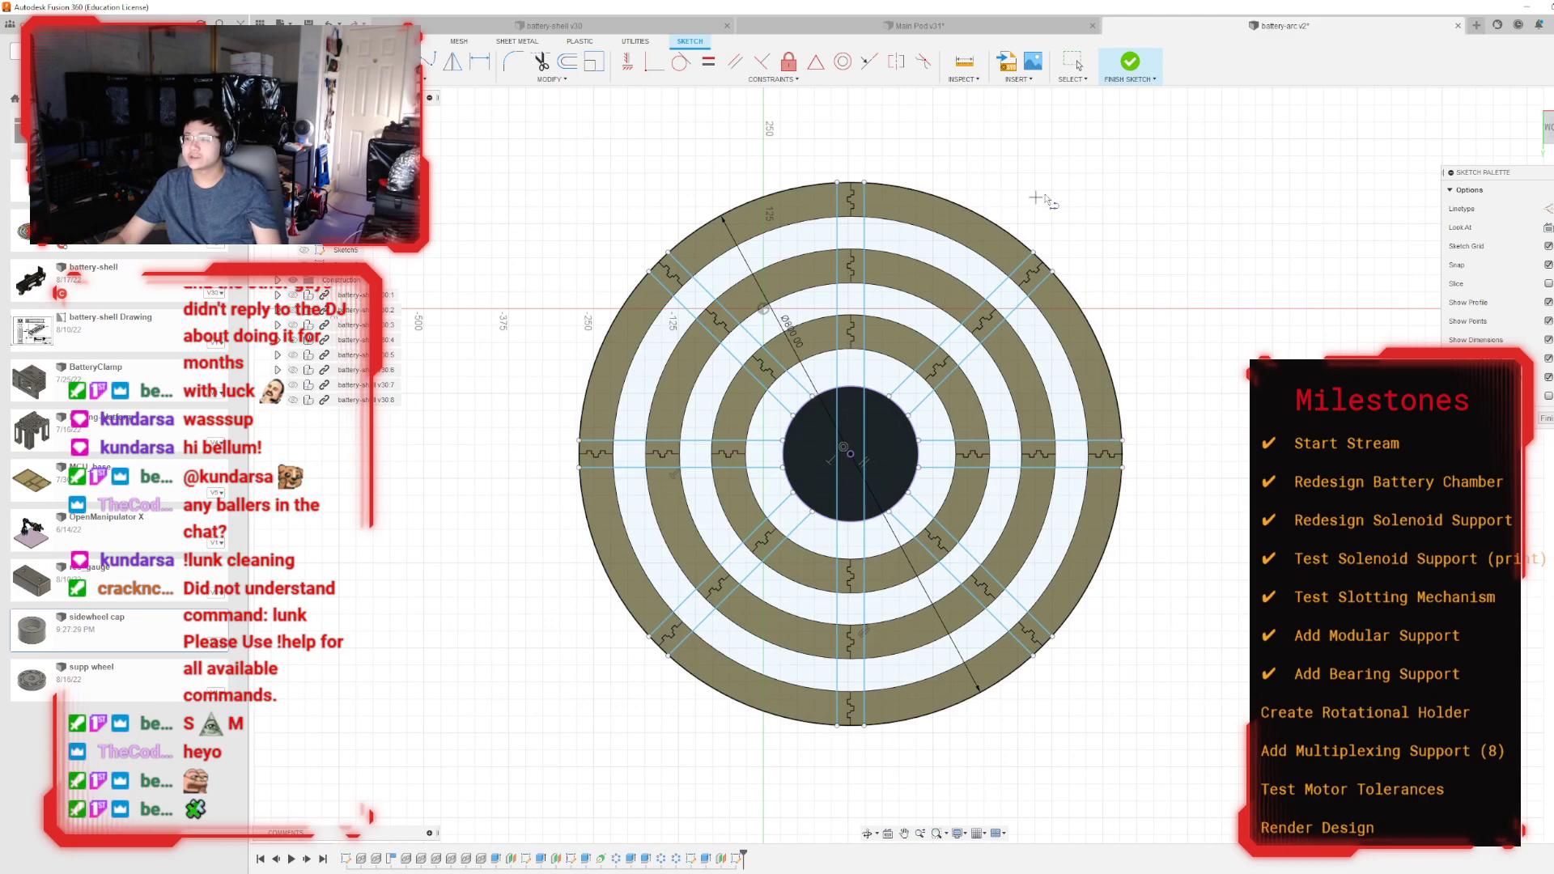
pyautogui.click(1130, 63)
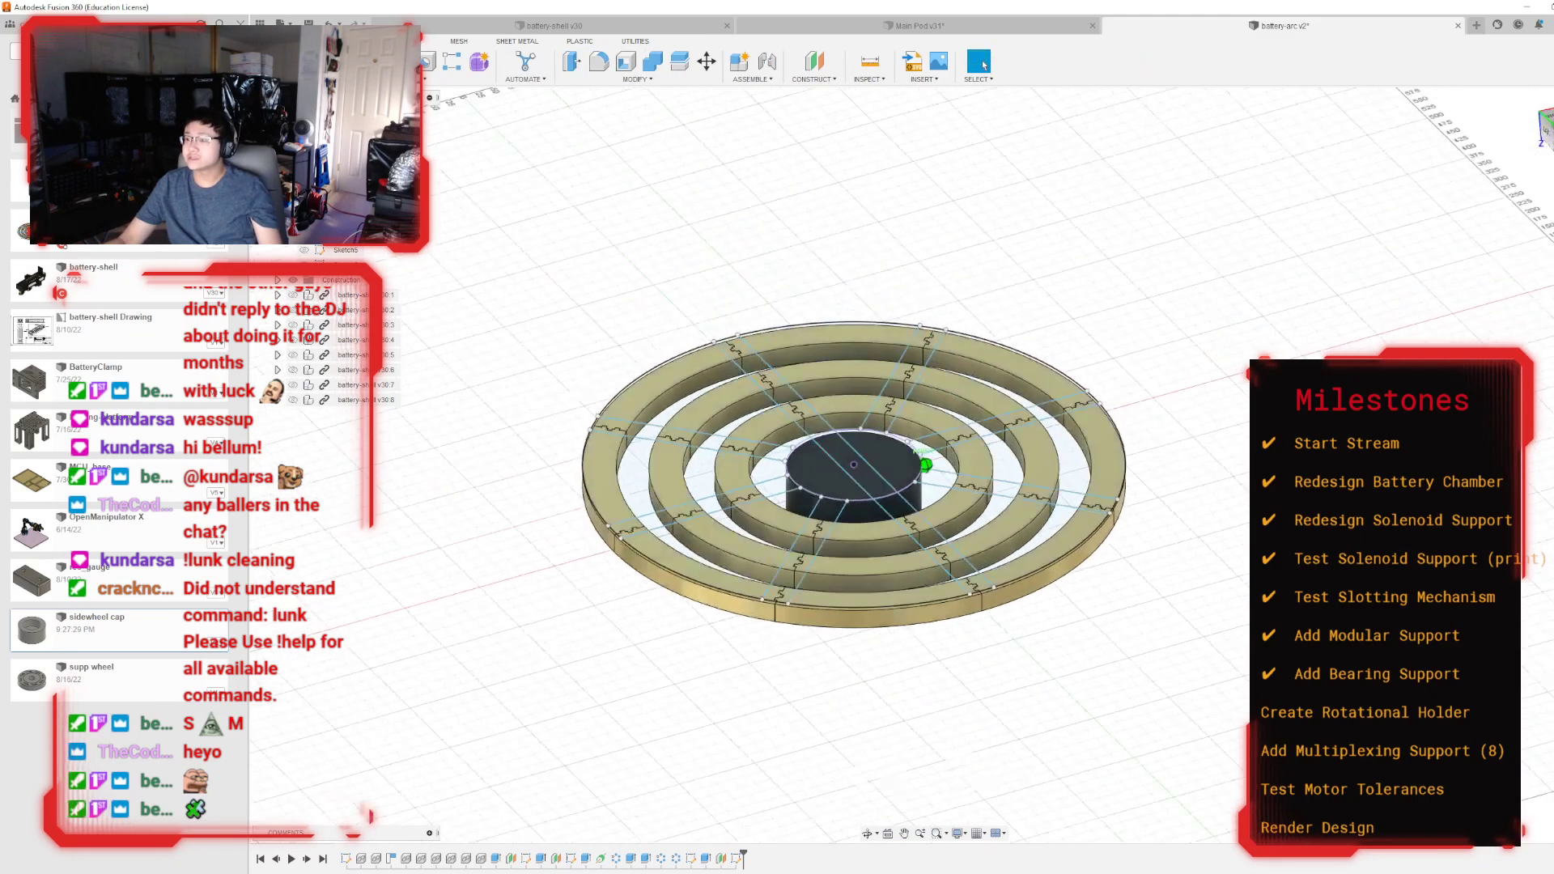
# Step: Extrude the full-diameter strip formed by two opposite spokes and the section across the central circle 10 mm as a new body
pyautogui.press('e')
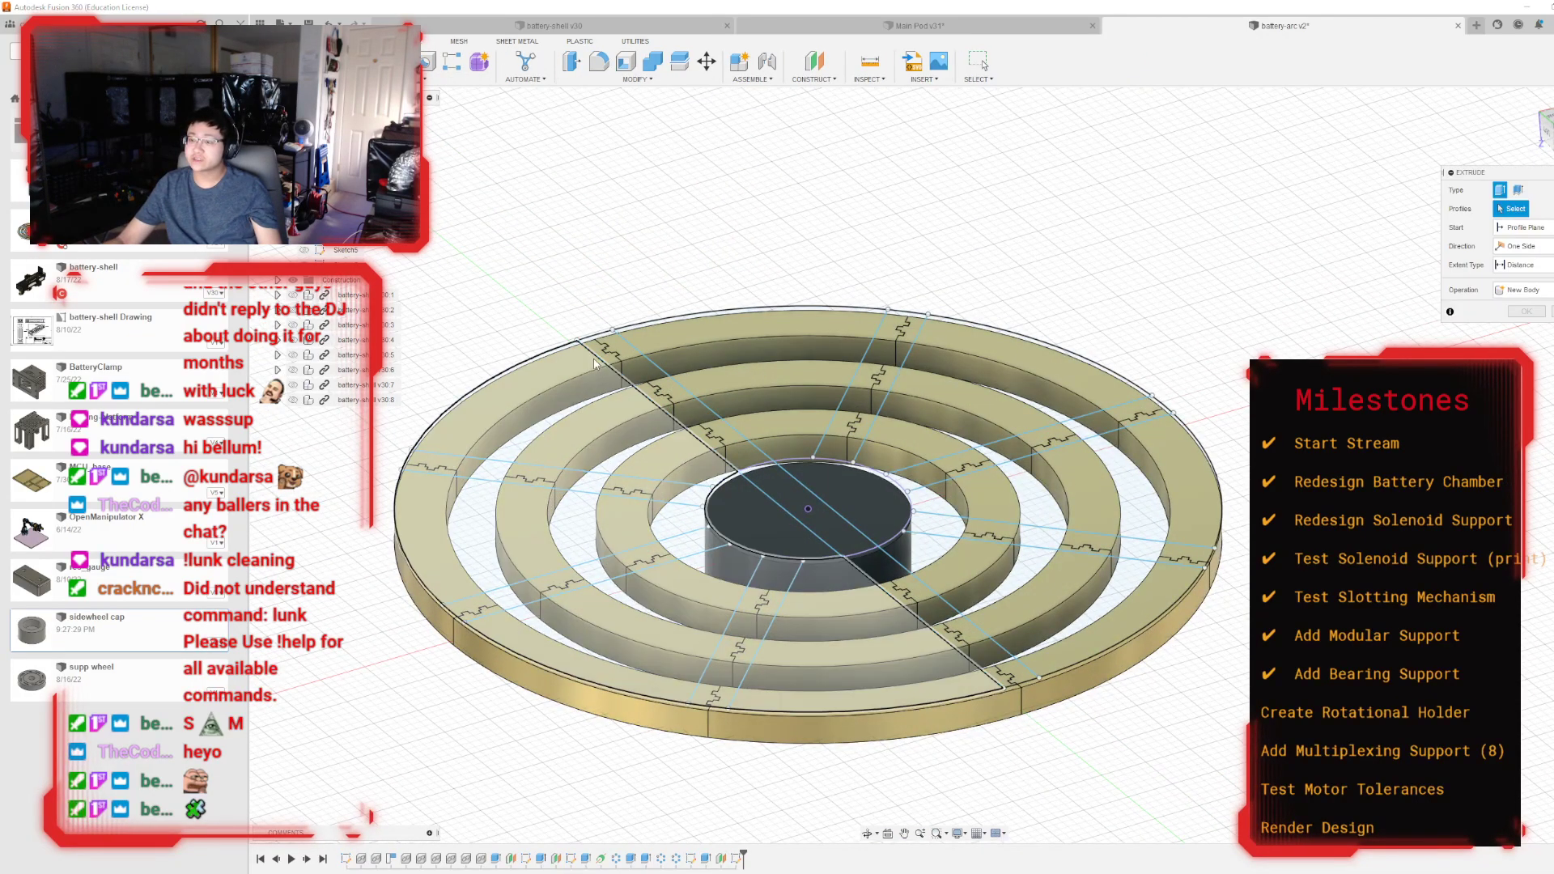
pyautogui.click(620, 356)
pyautogui.click(772, 489)
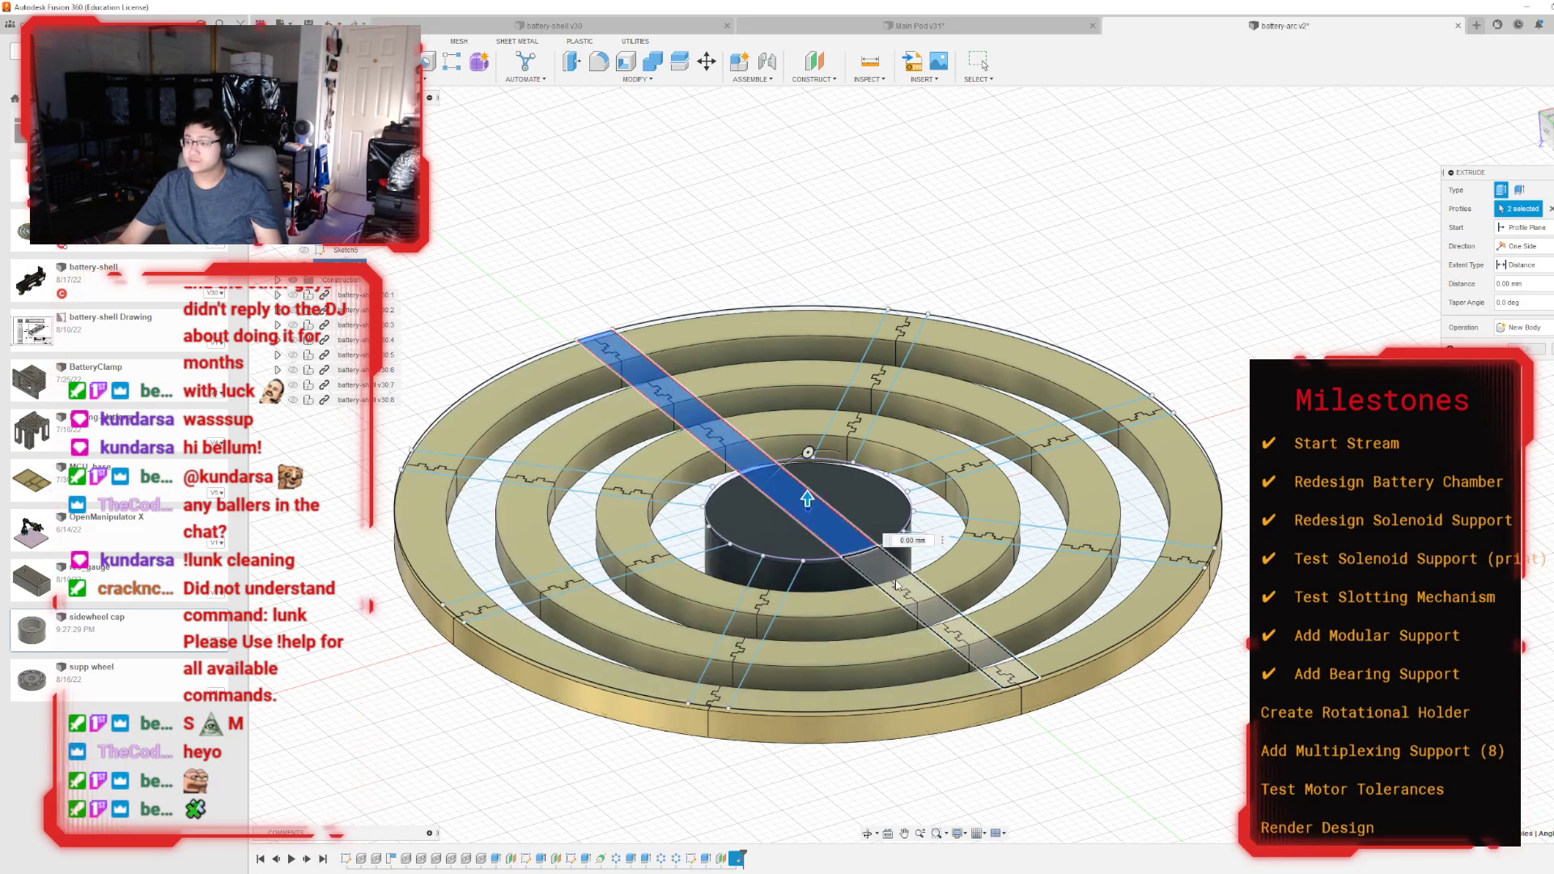
pyautogui.click(912, 601)
pyautogui.moveTo(940, 608); pyautogui.dragTo(940, 599)
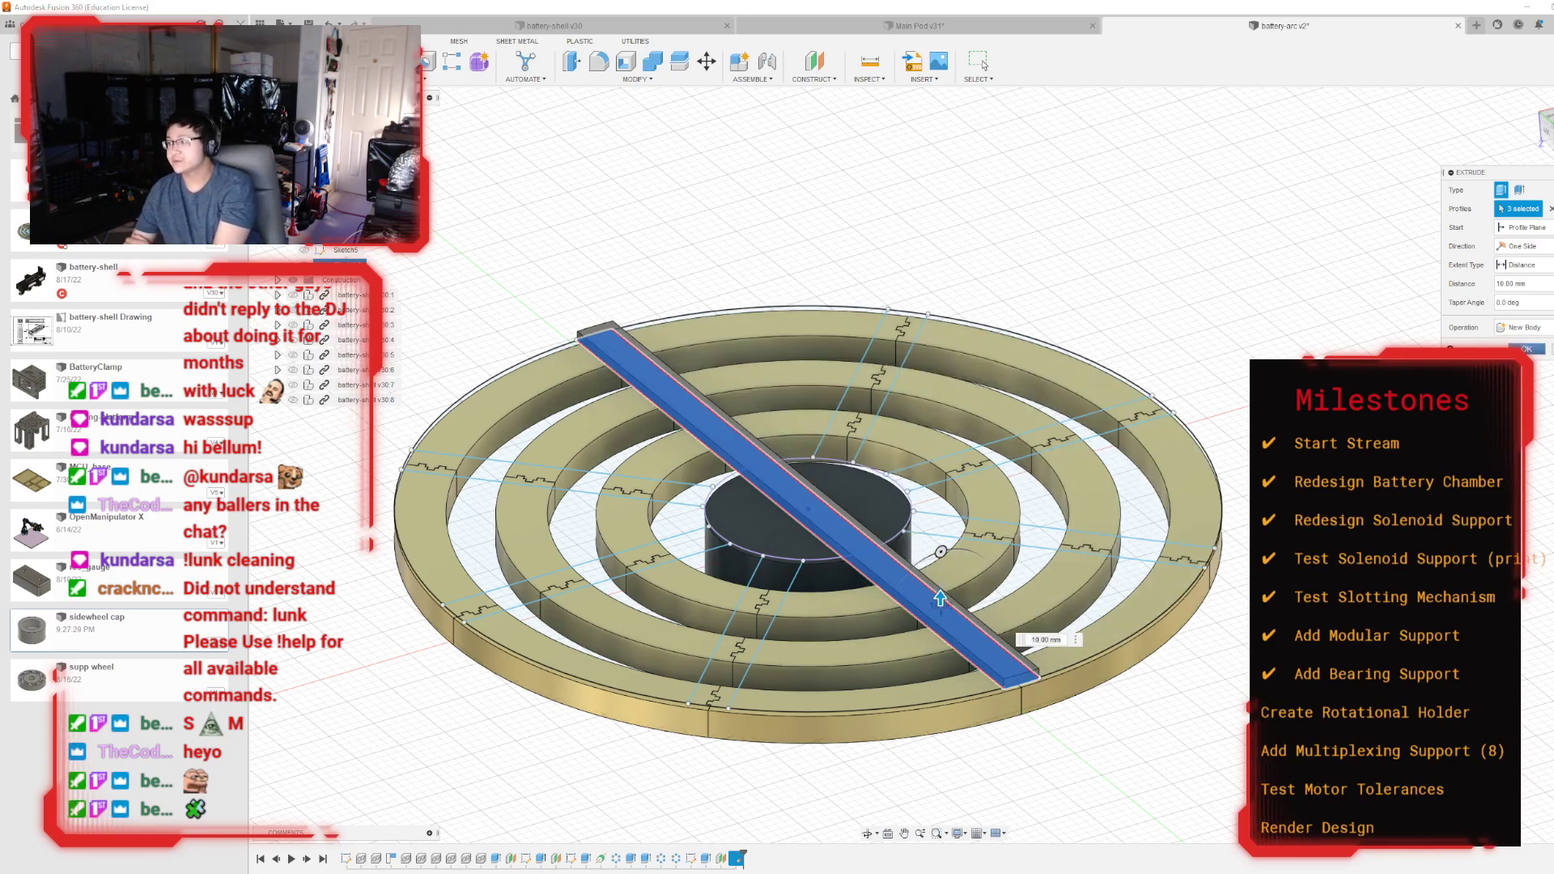
pyautogui.click(1526, 349)
# Step: Show and reopen the spoke sketch, and draw a 79.5 mm horizontal line inward from the central circle's edge, continuing the left spoke's upper line
pyautogui.moveTo(925, 464)
pyautogui.keyDown('shift'); pyautogui.mouseDown(button='middle')
pyautogui.moveTo(992, 583)
pyautogui.moveTo(842, 485)
pyautogui.moveTo(798, 421)
pyautogui.mouseUp(button='middle'); pyautogui.keyUp('shift')
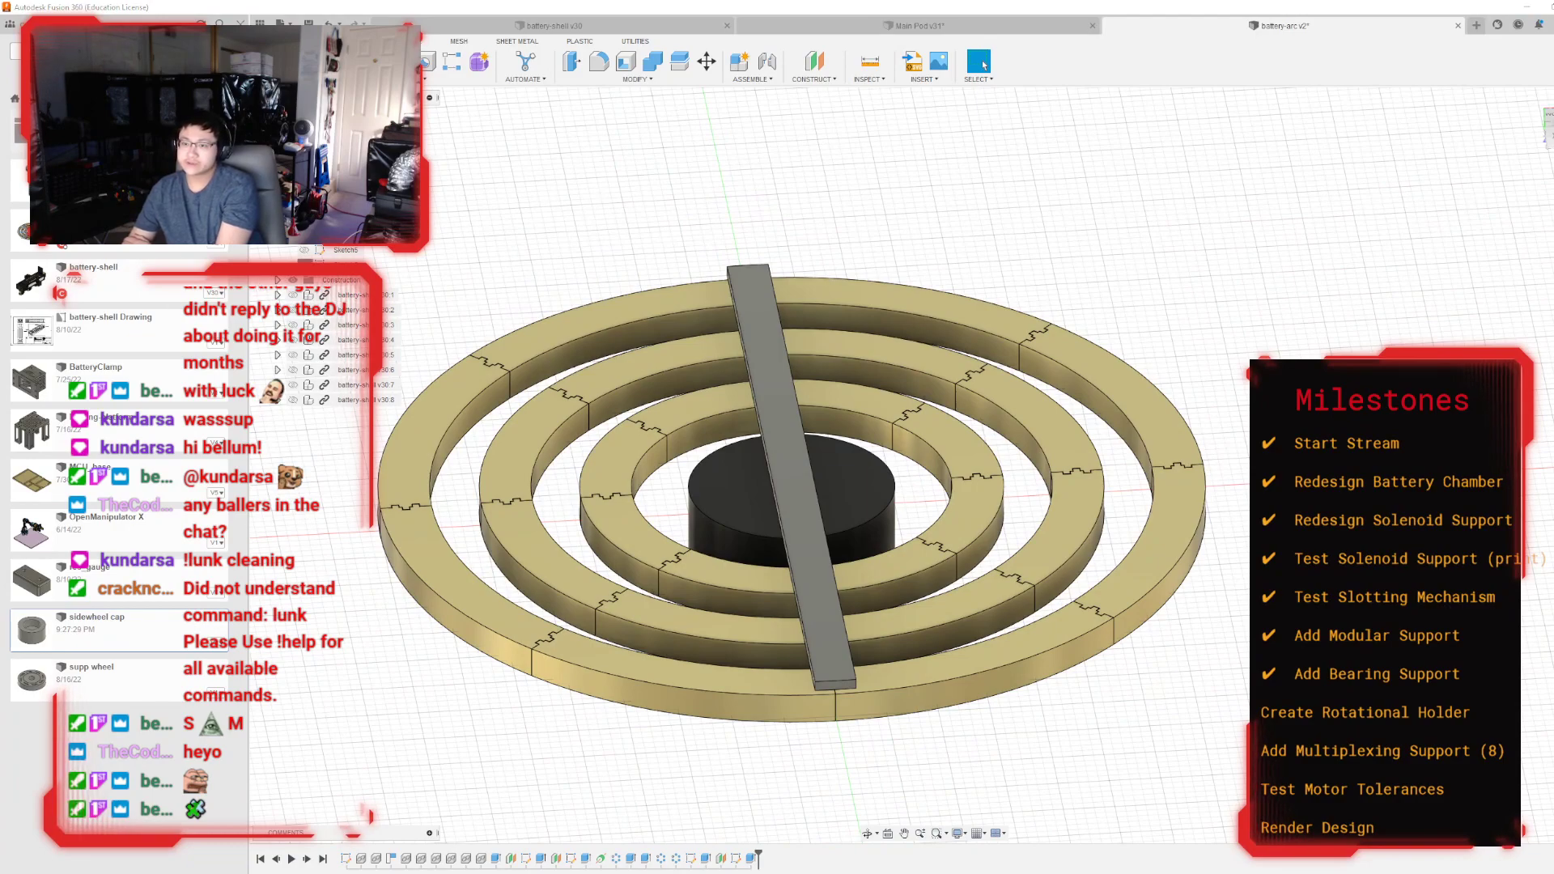
pyautogui.click(305, 263)
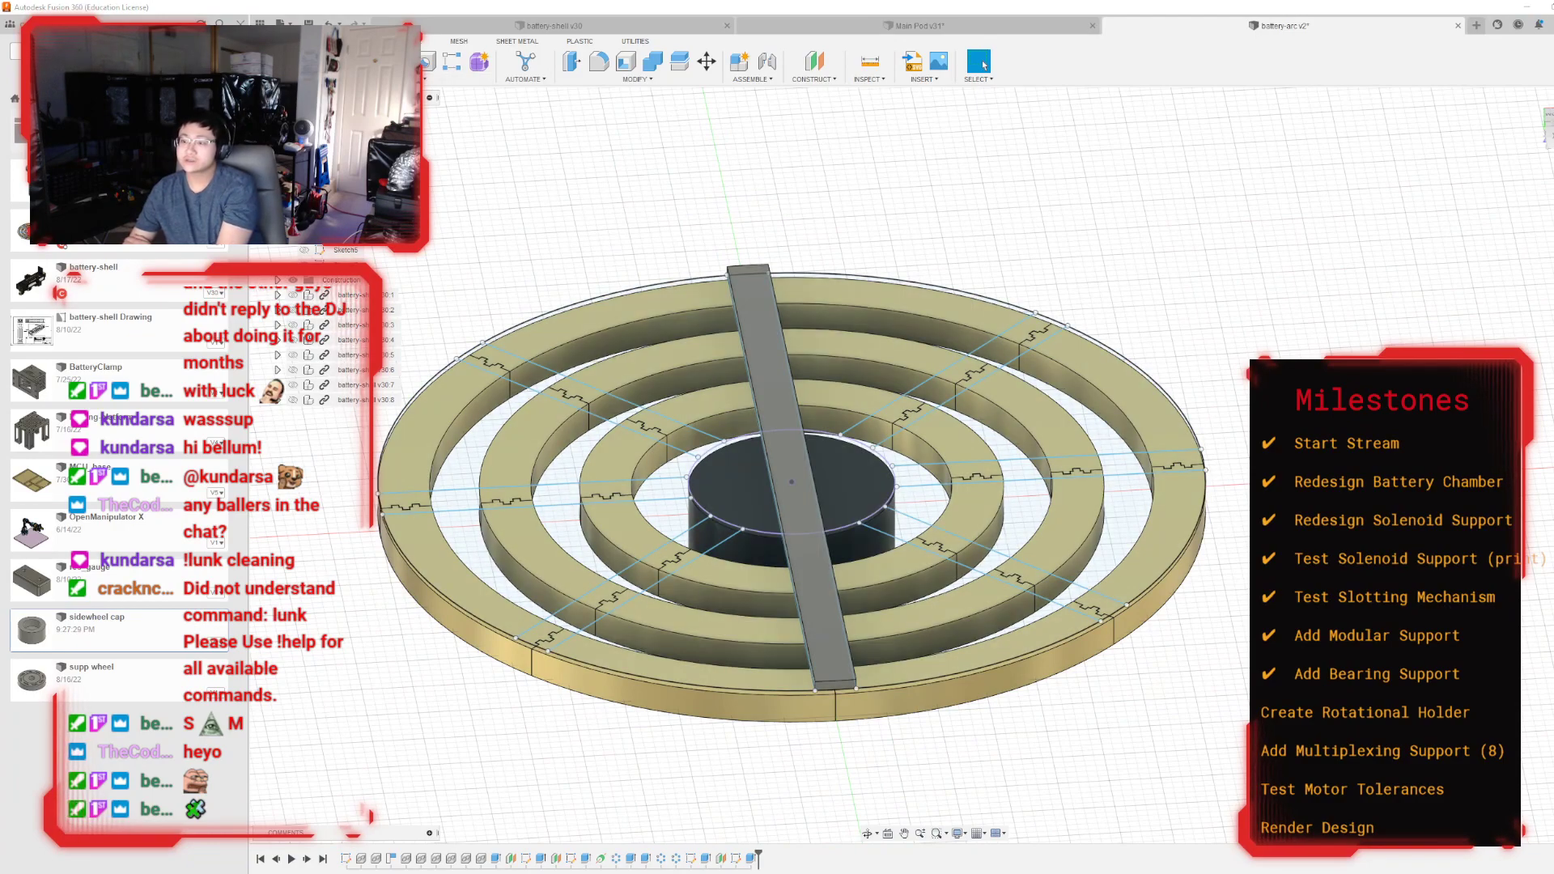
pyautogui.click(734, 859)
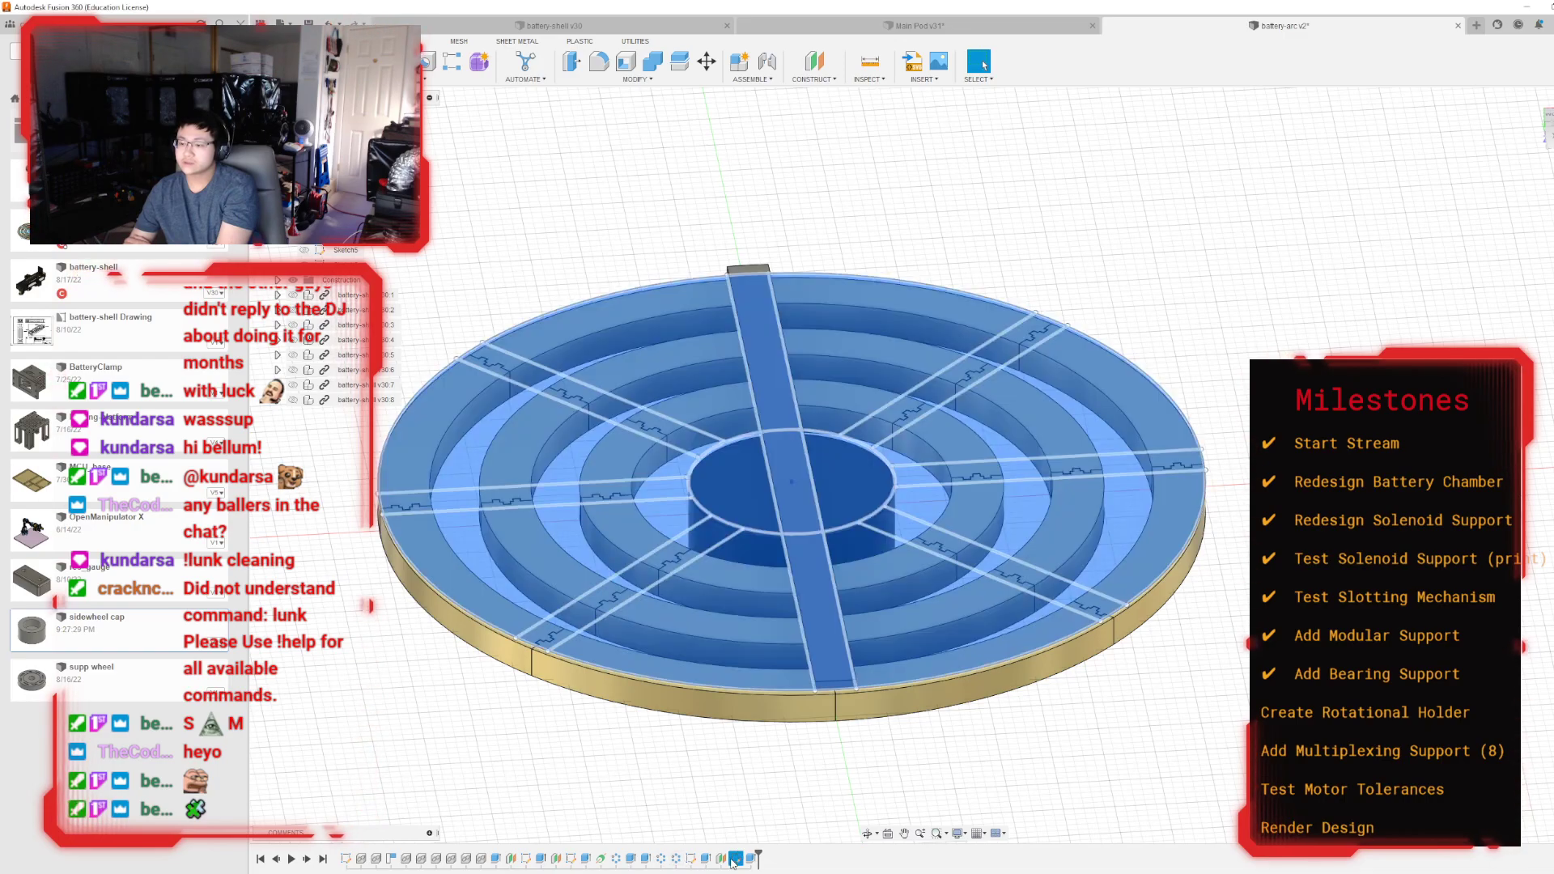
pyautogui.doubleClick(734, 859)
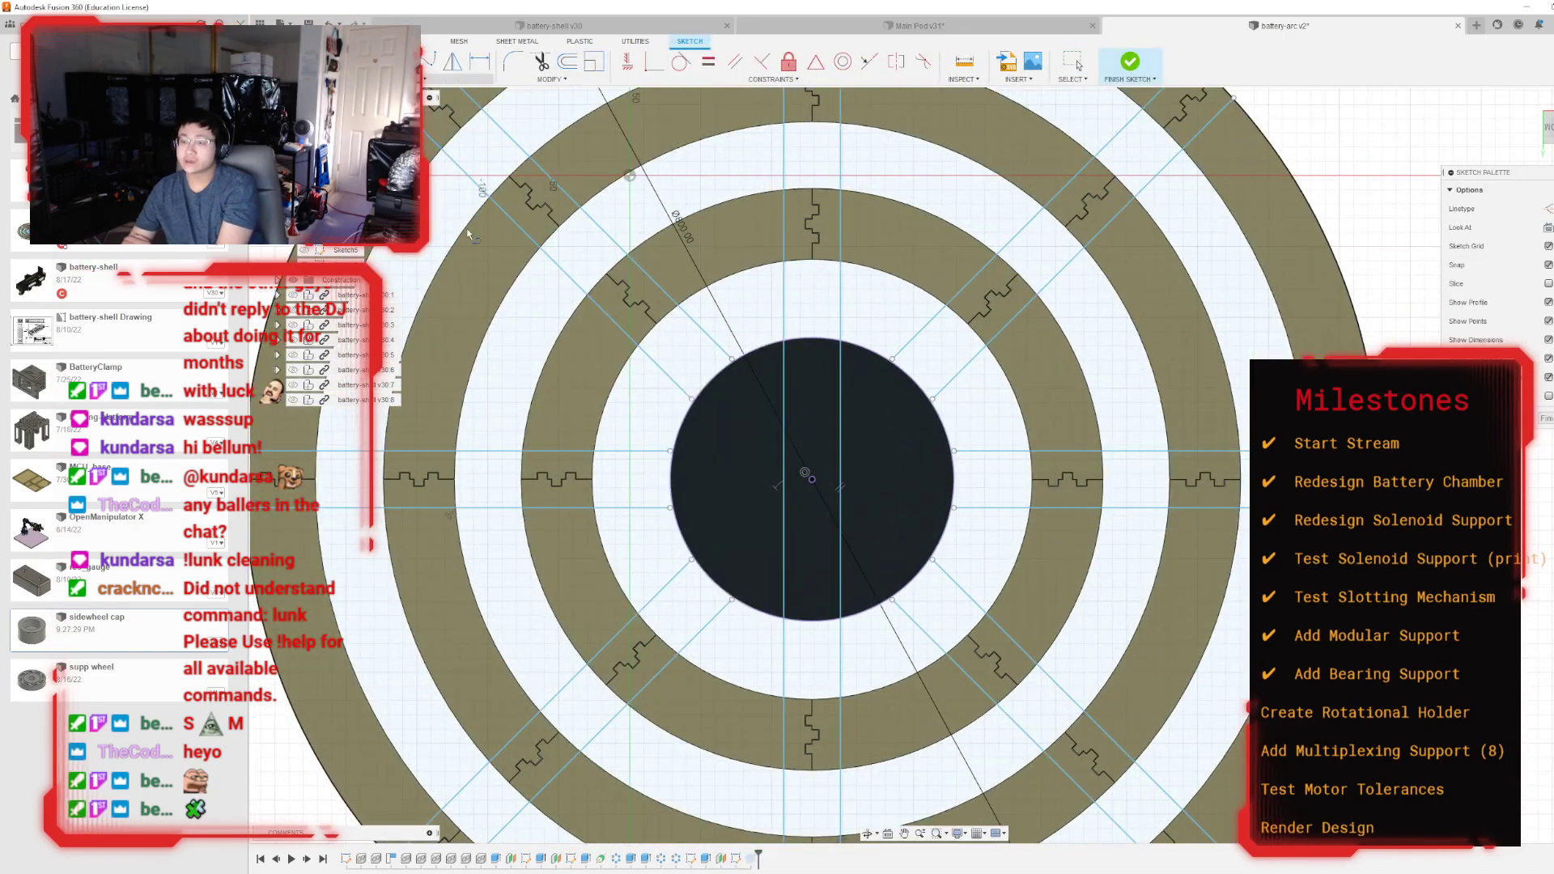
pyautogui.click(672, 452)
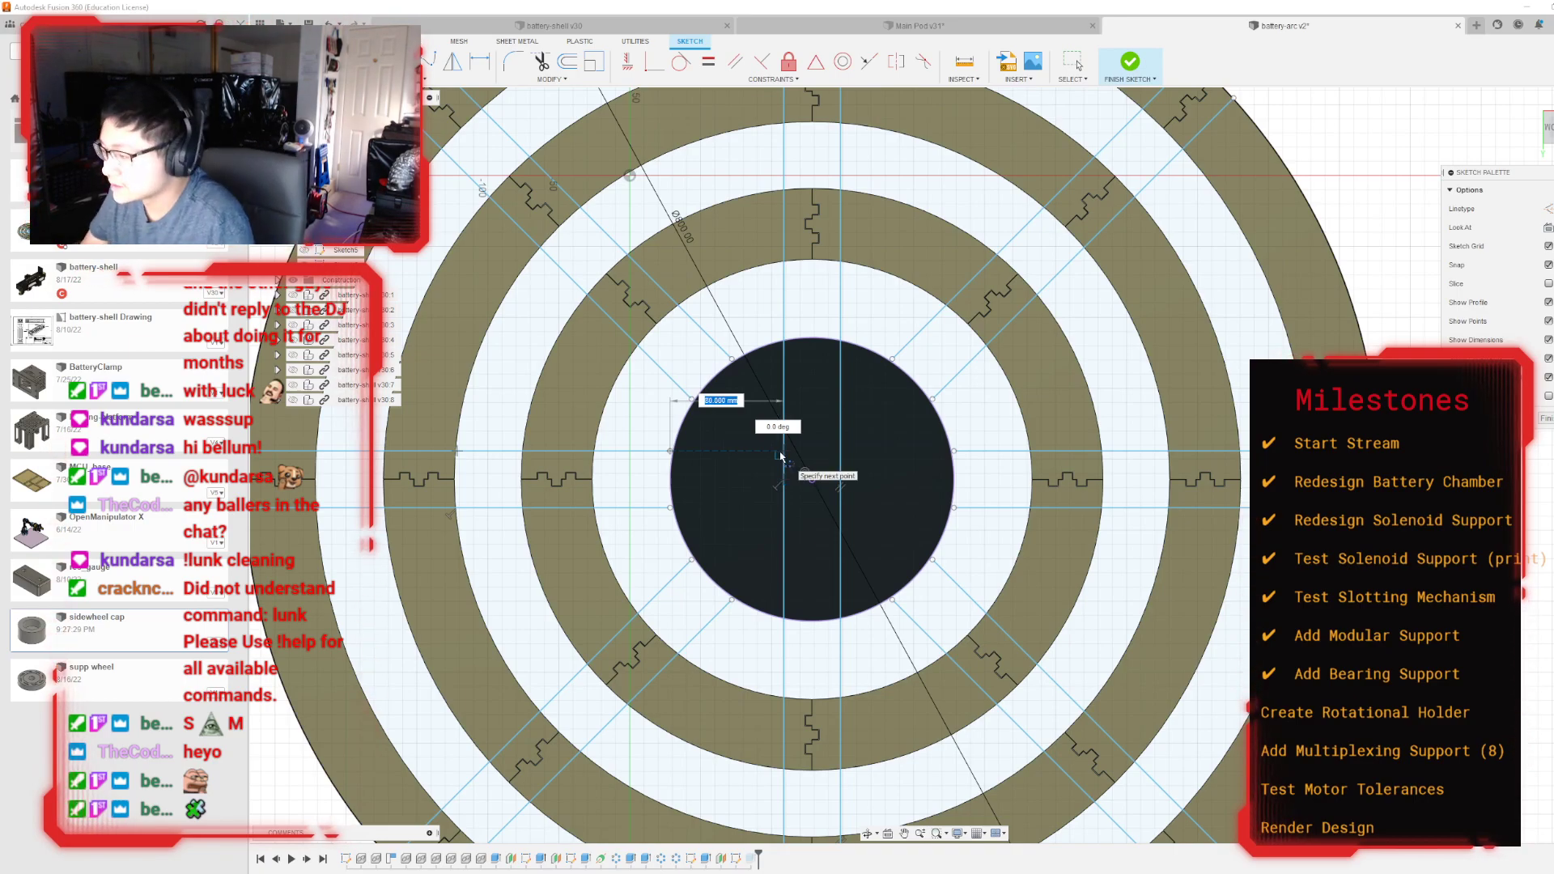
pyautogui.write('7')
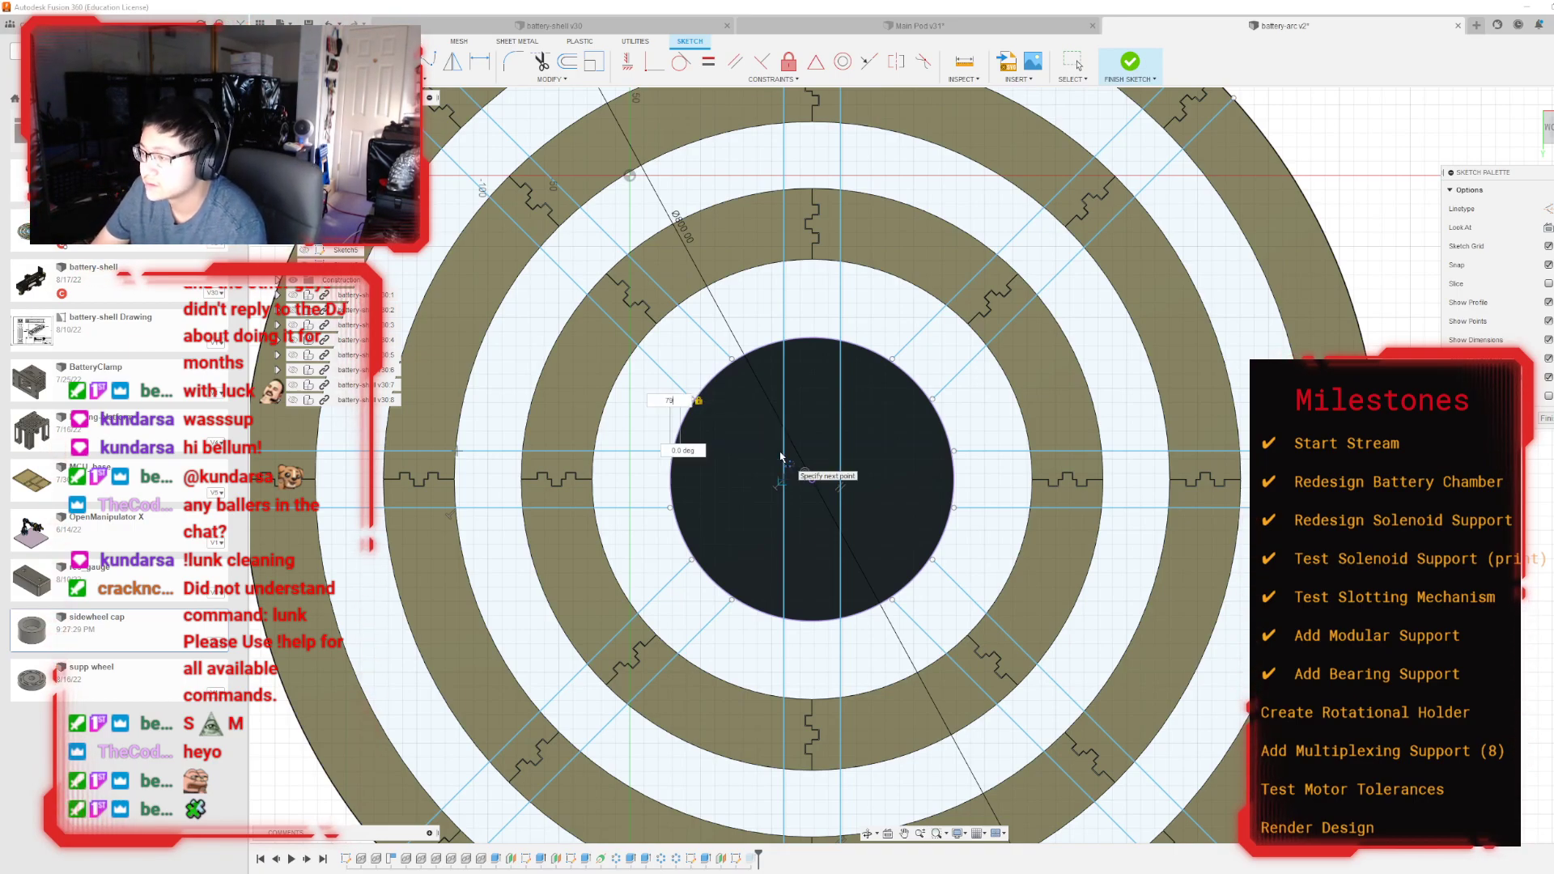
pyautogui.write('9')
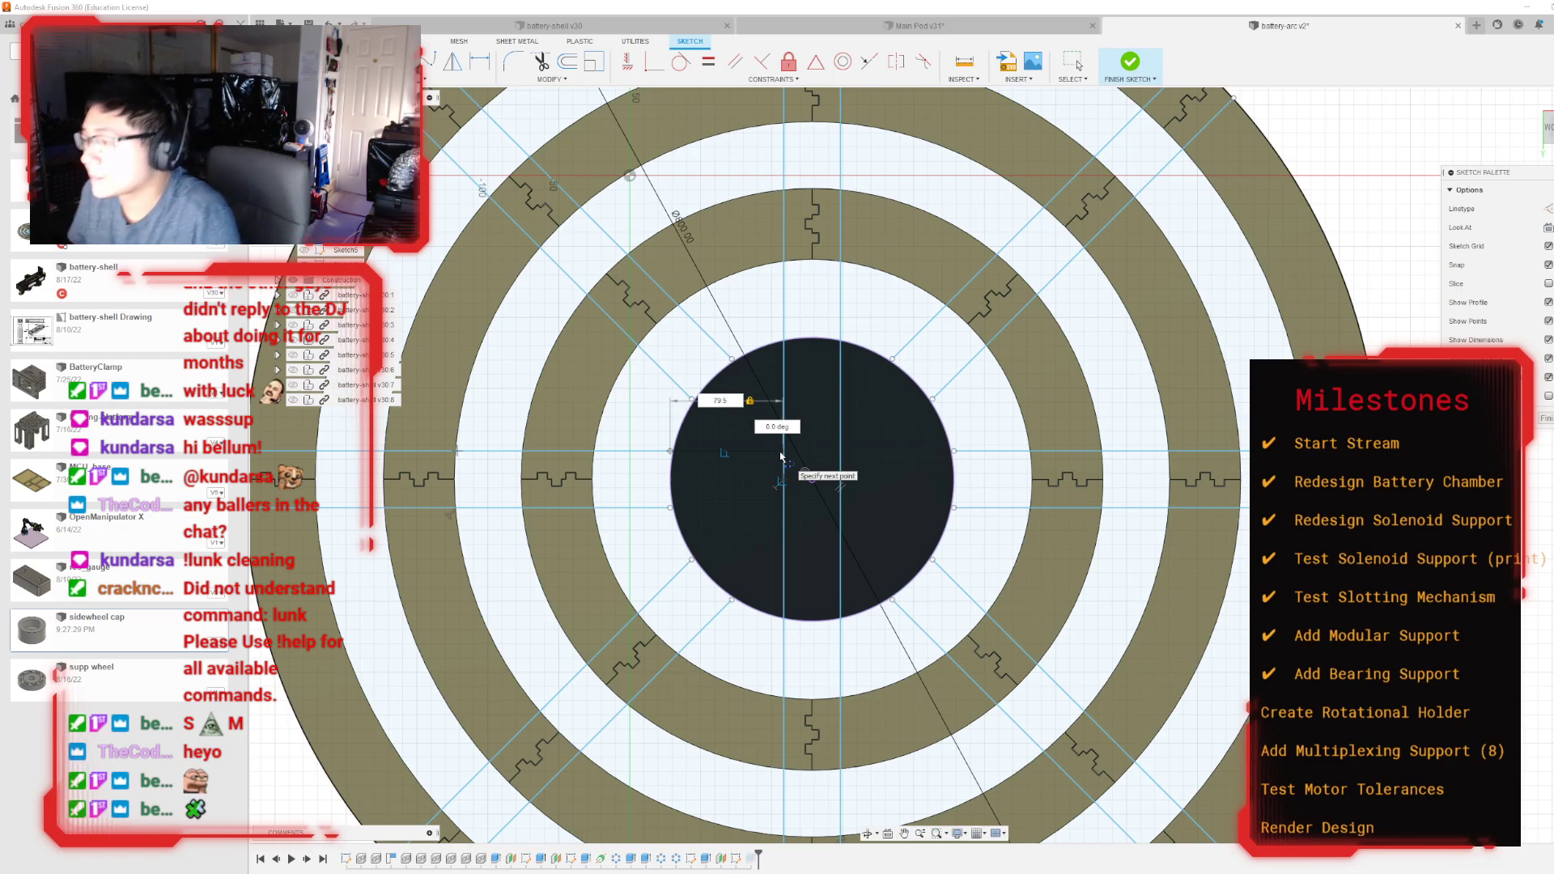
pyautogui.write('.5')
pyautogui.press('Return')
pyautogui.press('Escape')
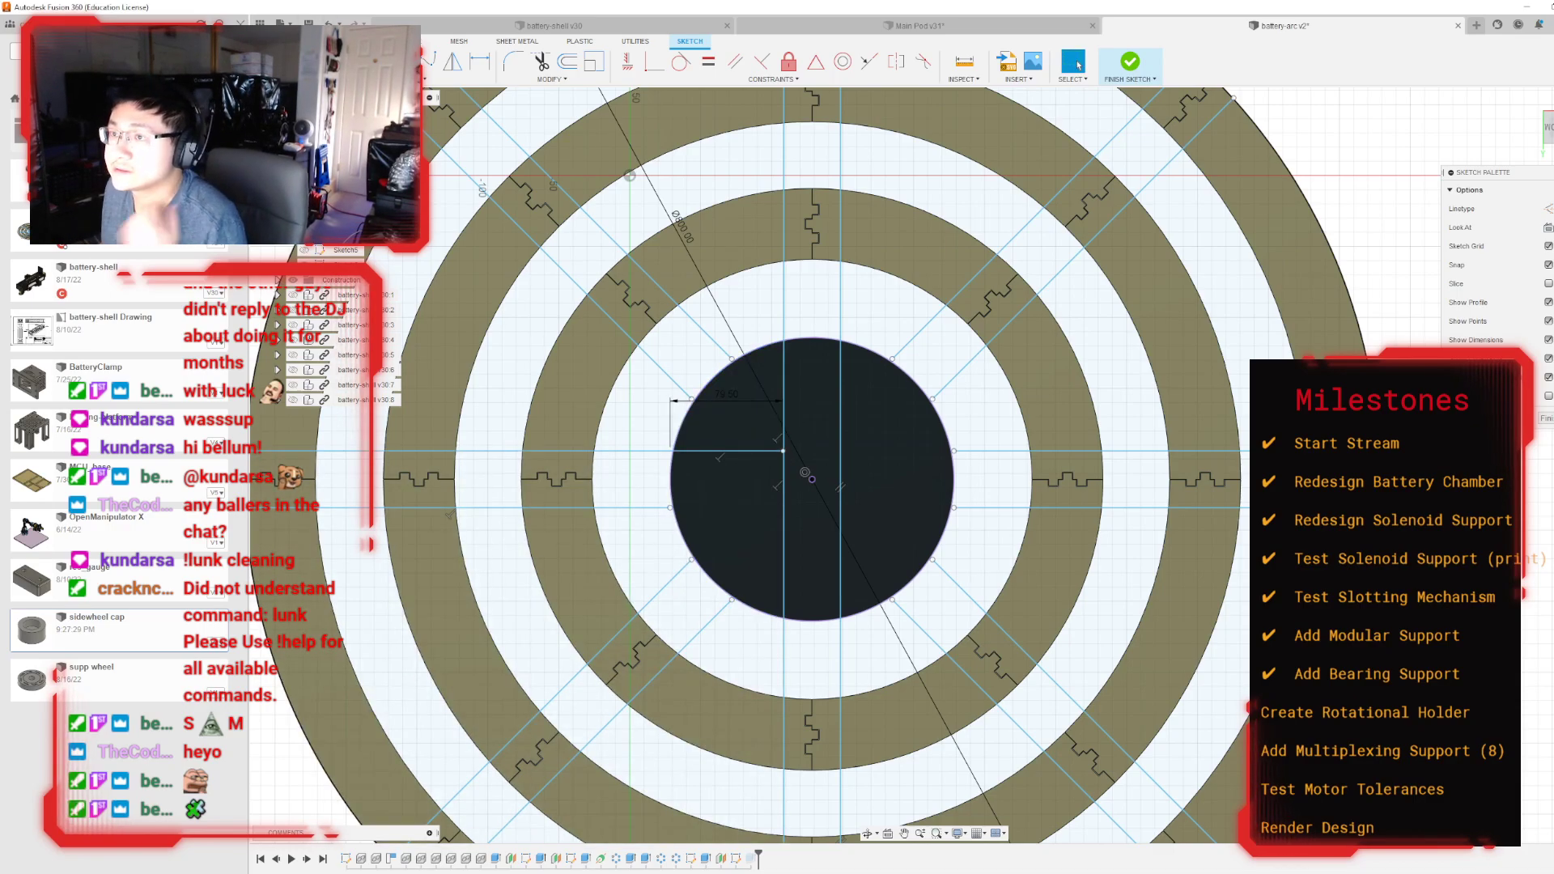
# Step: Draw a second 79.5 mm horizontal line inward from the central circle's edge, continuing the left spoke's lower line
pyautogui.press('l')
pyautogui.click(671, 508)
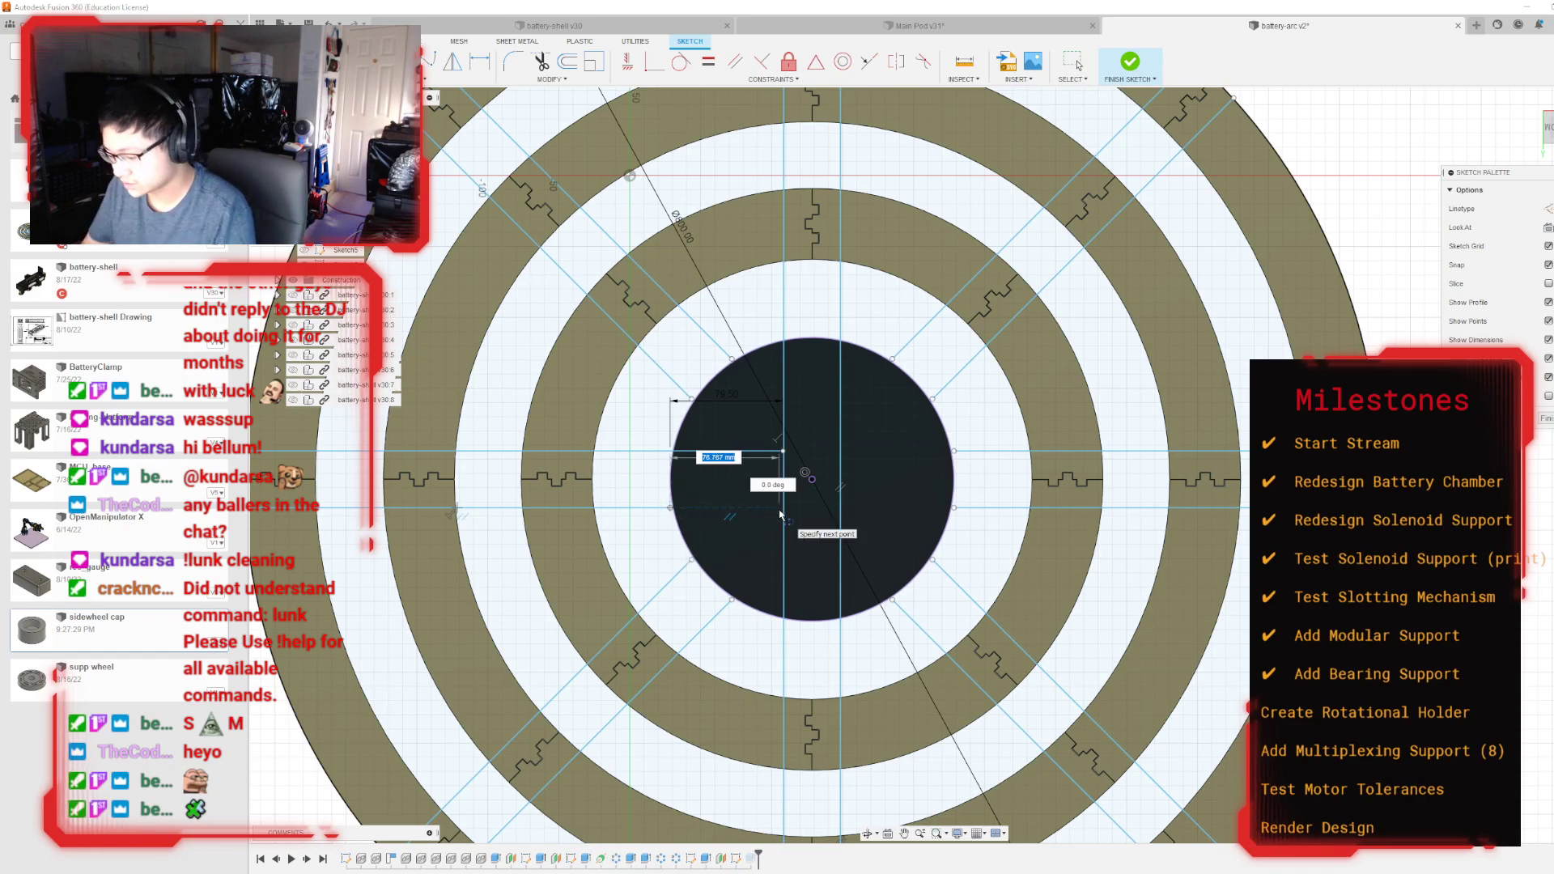
pyautogui.write('79.5')
pyautogui.press('Return')
pyautogui.press('Escape')
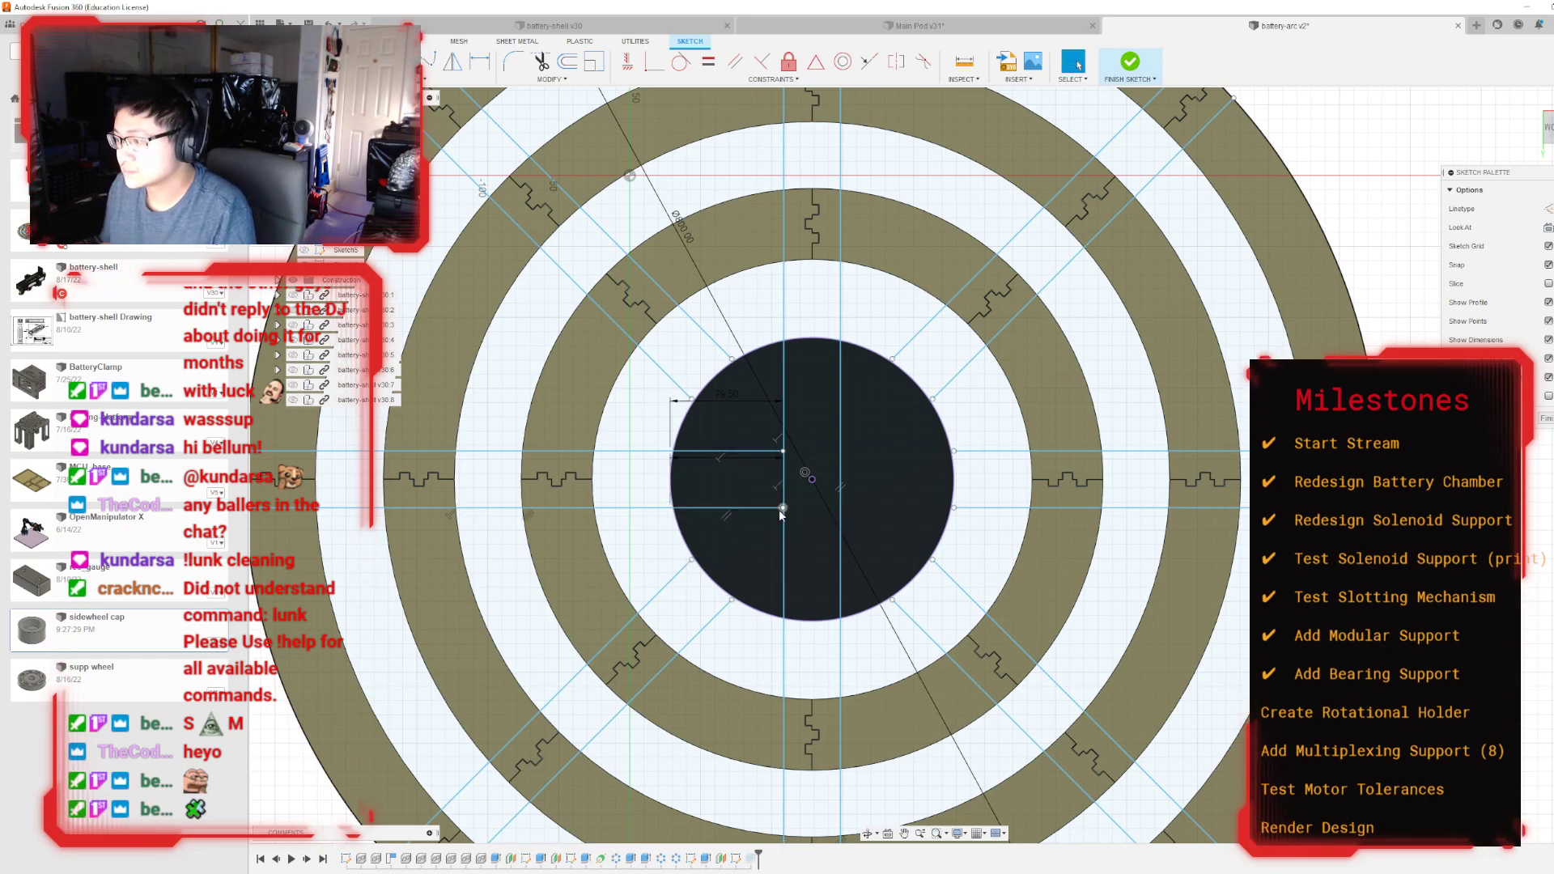
pyautogui.scroll(3, 792, 465)
pyautogui.scroll(2, 793, 465)
pyautogui.scroll(-5, 764, 516)
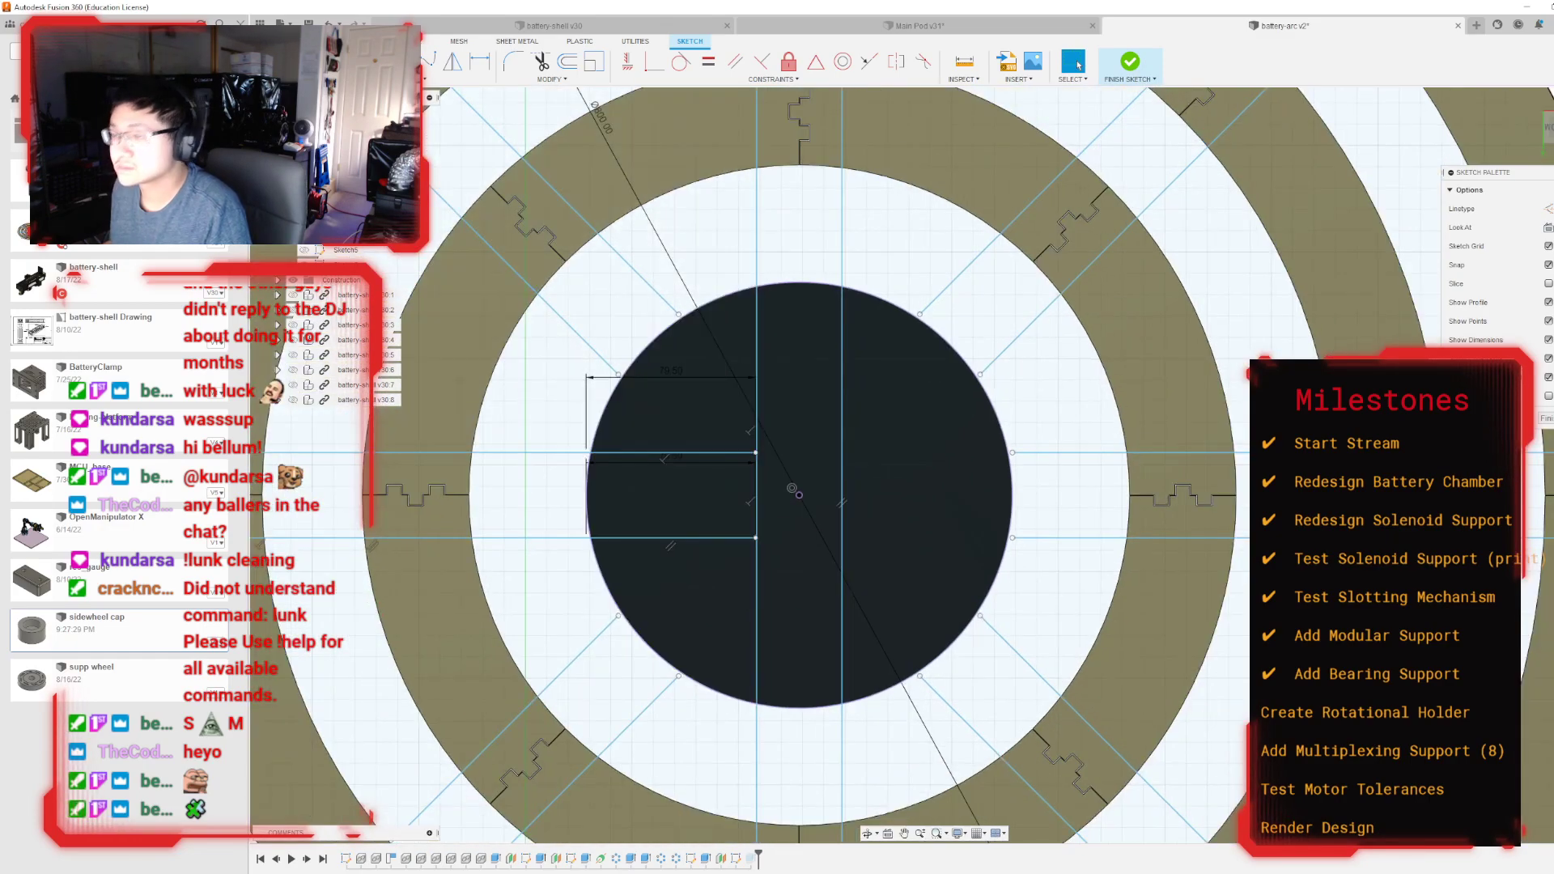
# Step: Draw two 79.5 mm horizontal lines inward from the central circle's edge, continuing the right spoke's upper and lower lines
pyautogui.press('l')
pyautogui.click(1012, 452)
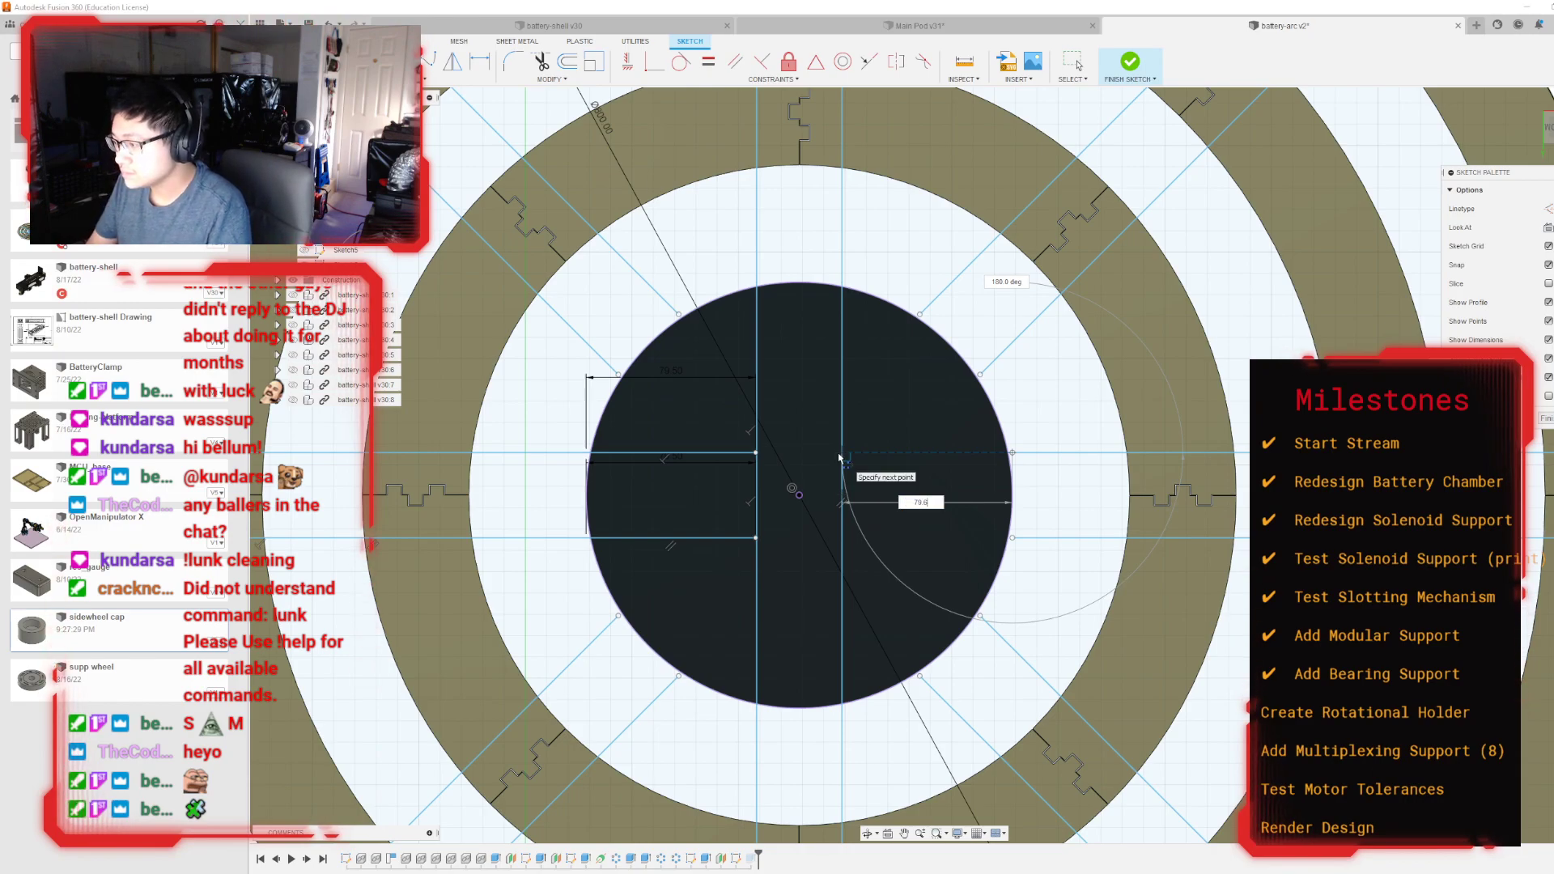
pyautogui.press('Return')
pyautogui.press('Escape')
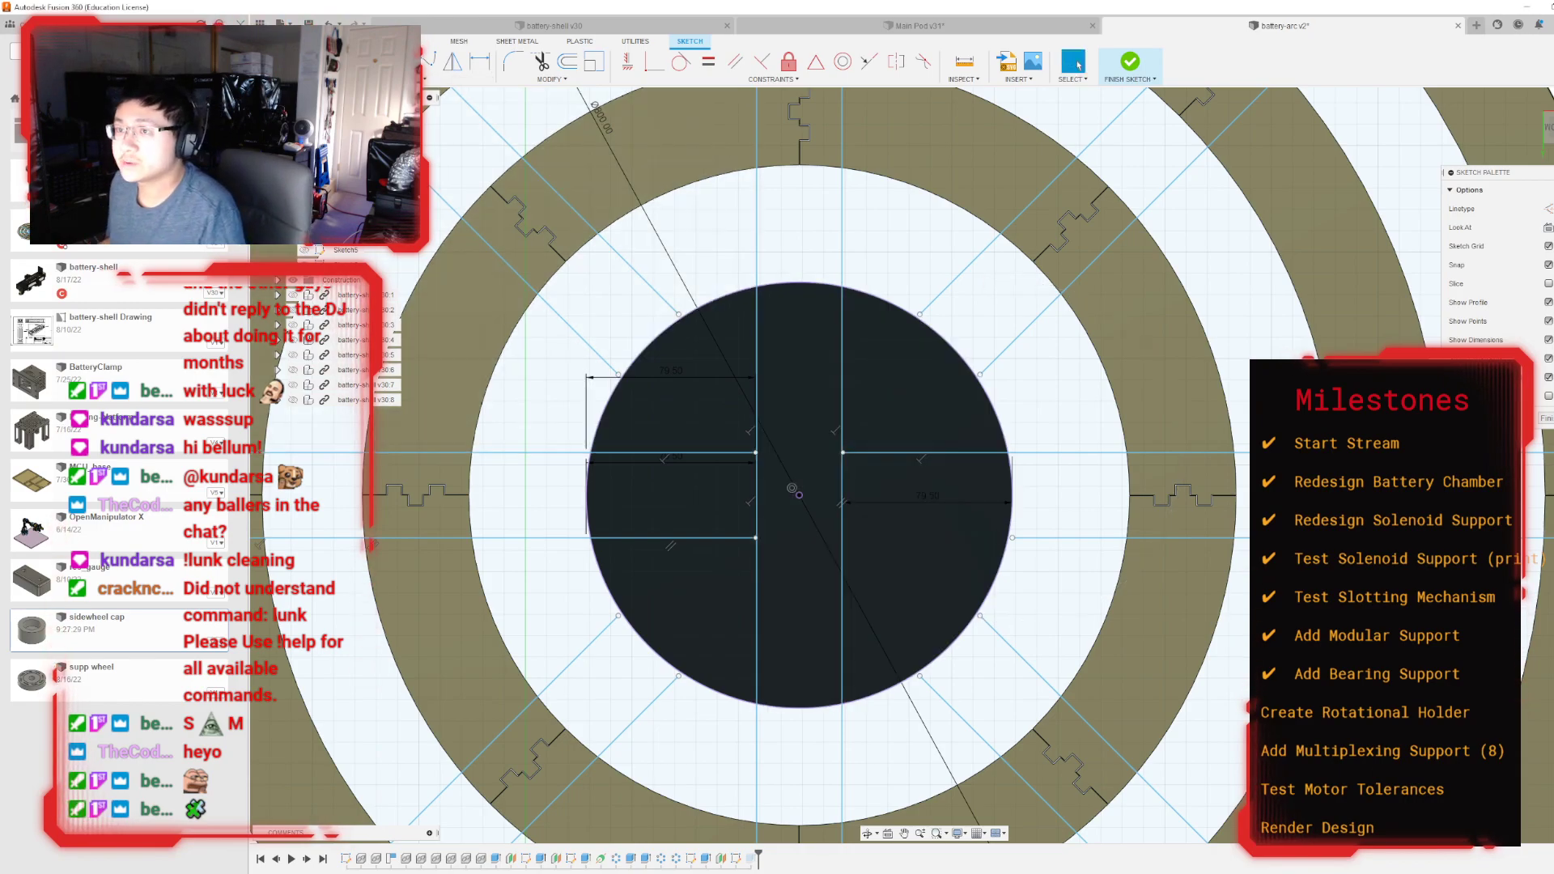
pyautogui.click(1012, 537)
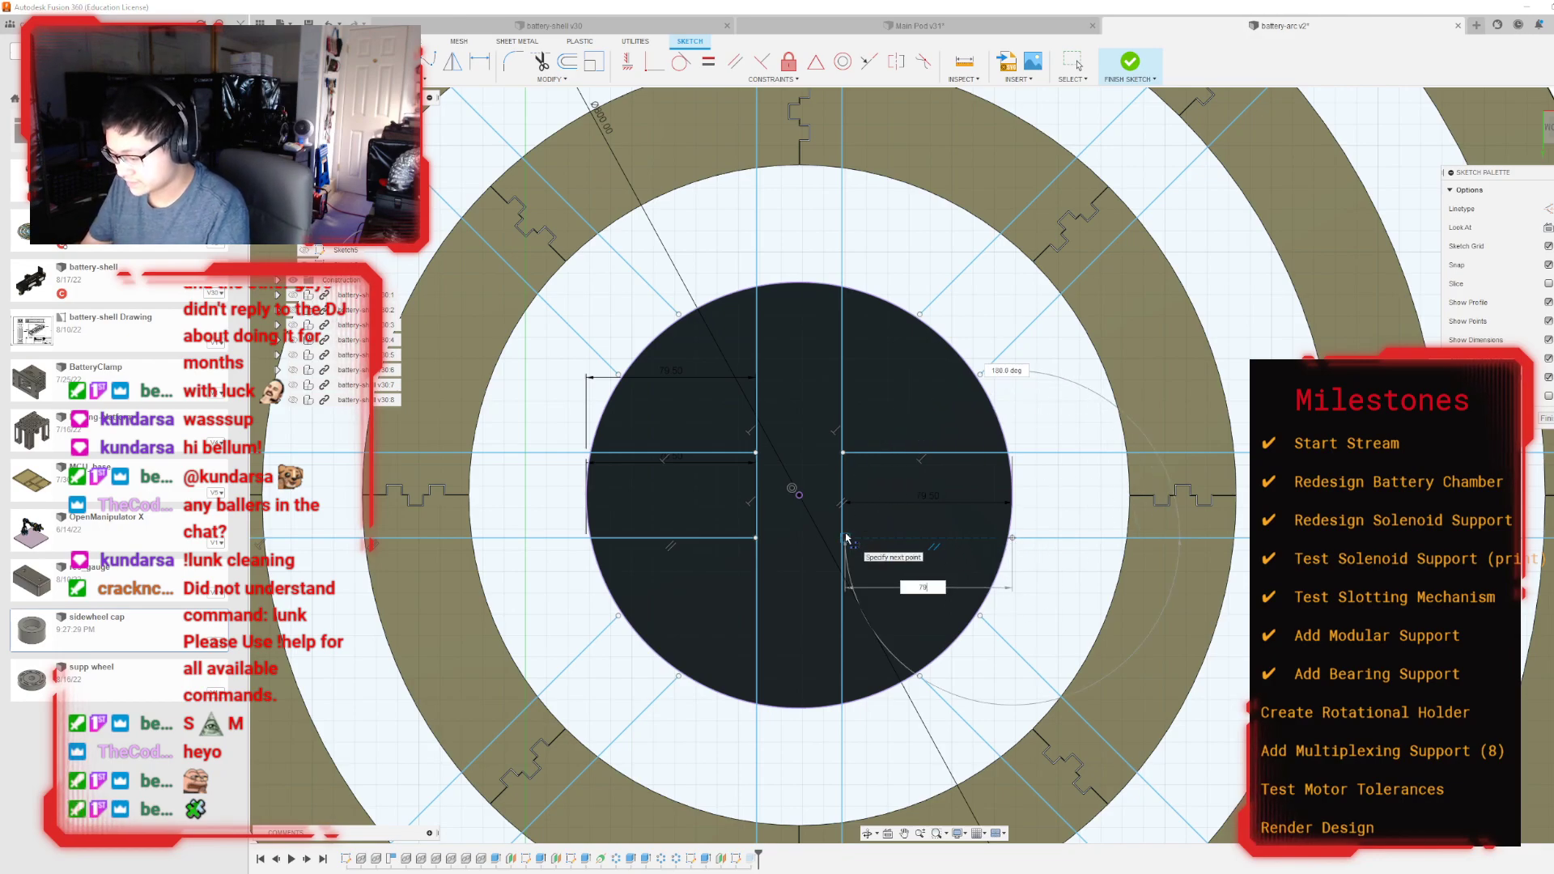
pyautogui.press('Return')
pyautogui.press('Escape')
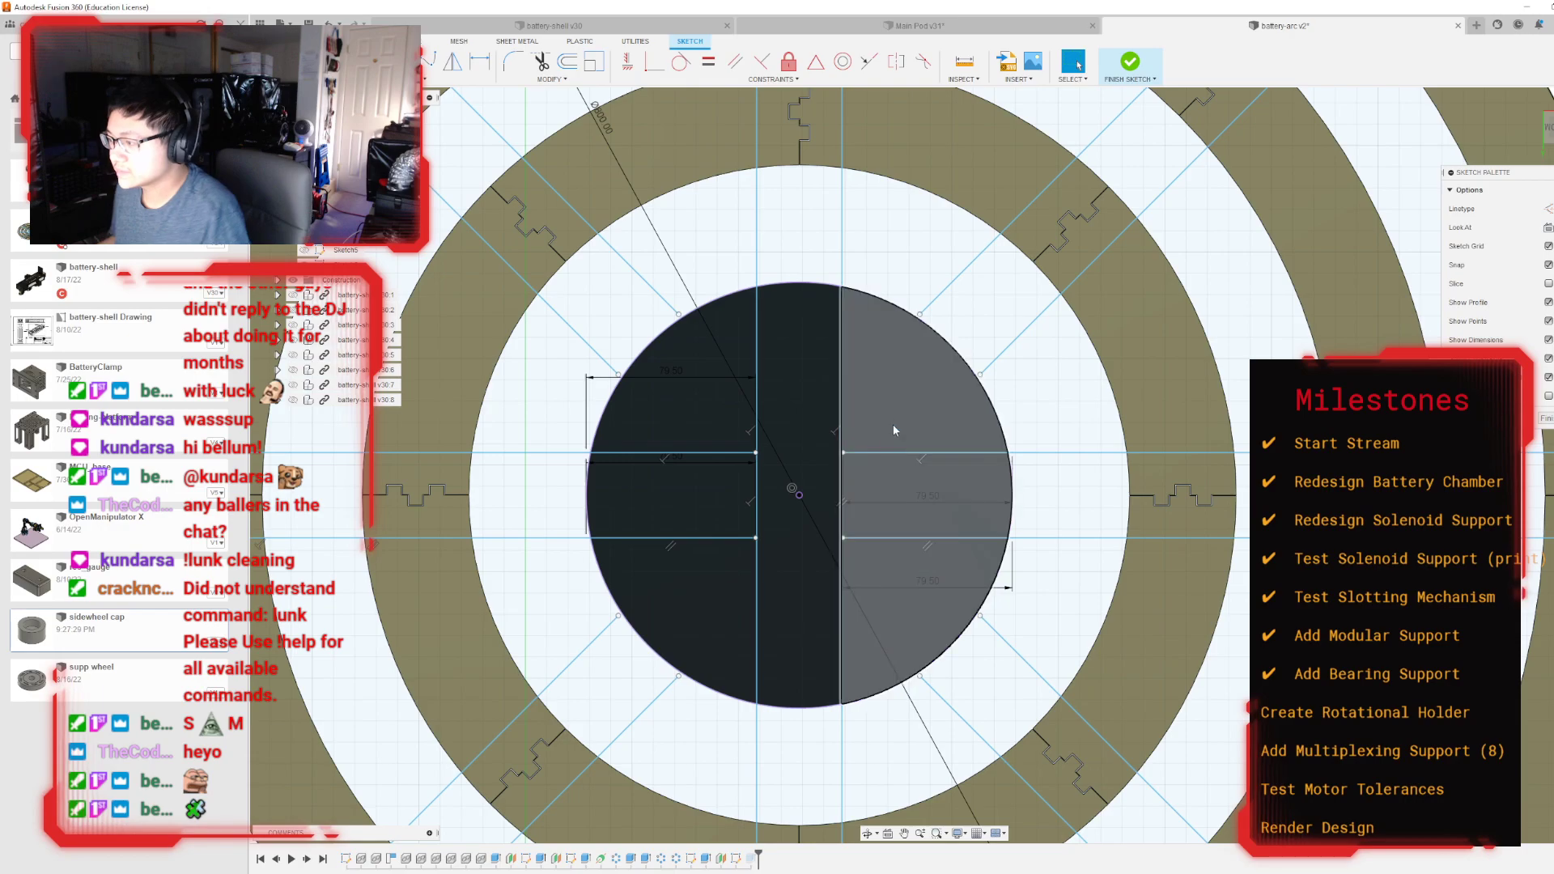
# Step: Set the lengths of the two horizontal lines continuing the left spoke to 79 mm
pyautogui.doubleClick(677, 372)
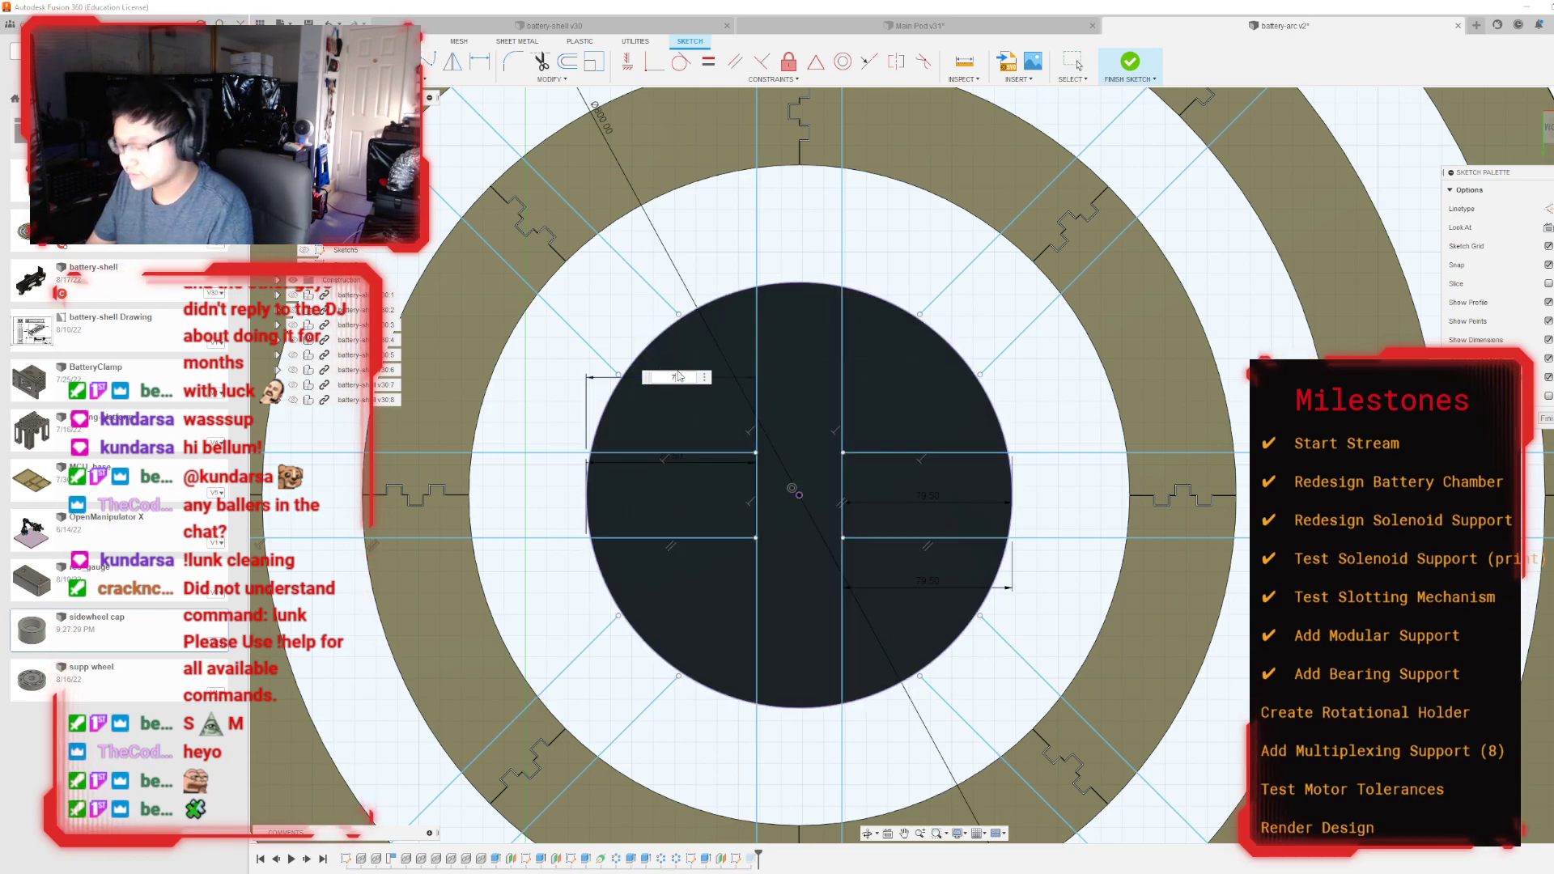
pyautogui.write('7')
pyautogui.press('Return')
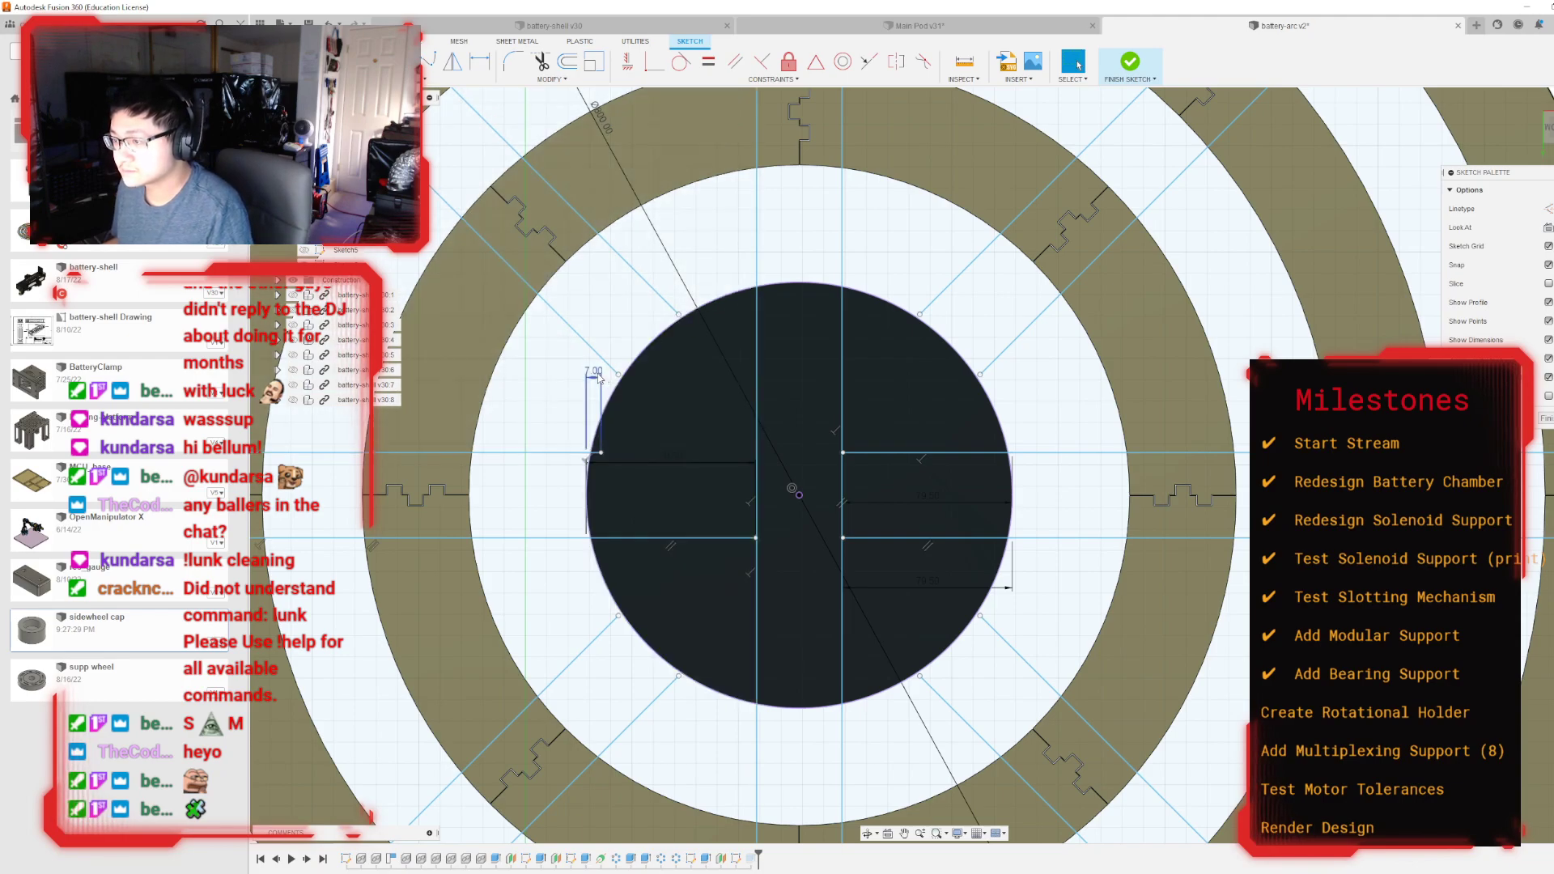
pyautogui.doubleClick(596, 374)
pyautogui.press('Return')
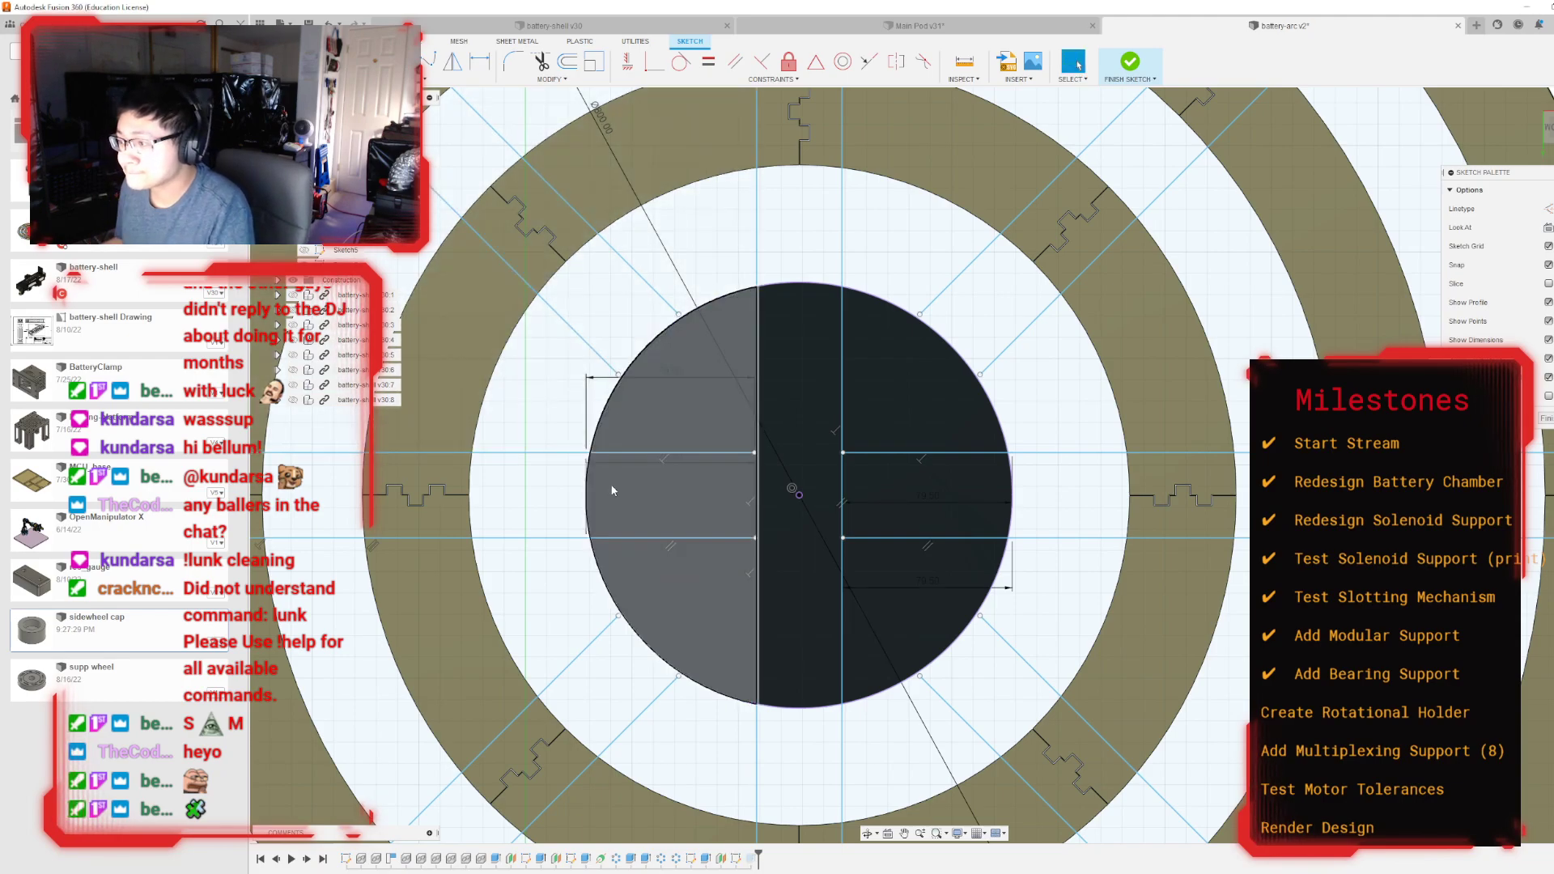
pyautogui.doubleClick(677, 459)
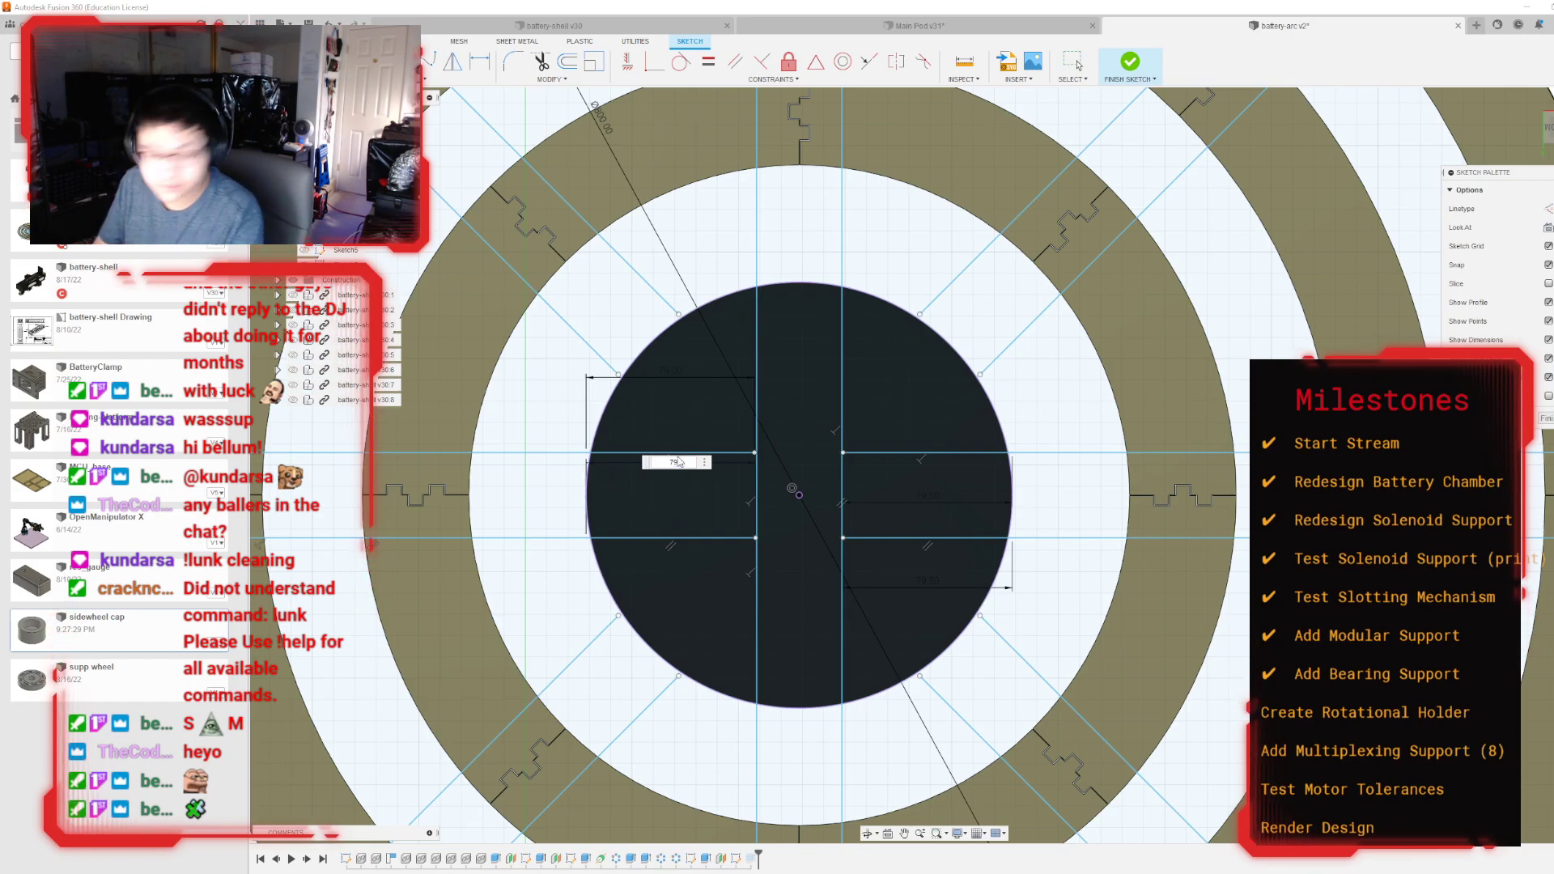
pyautogui.press('Return')
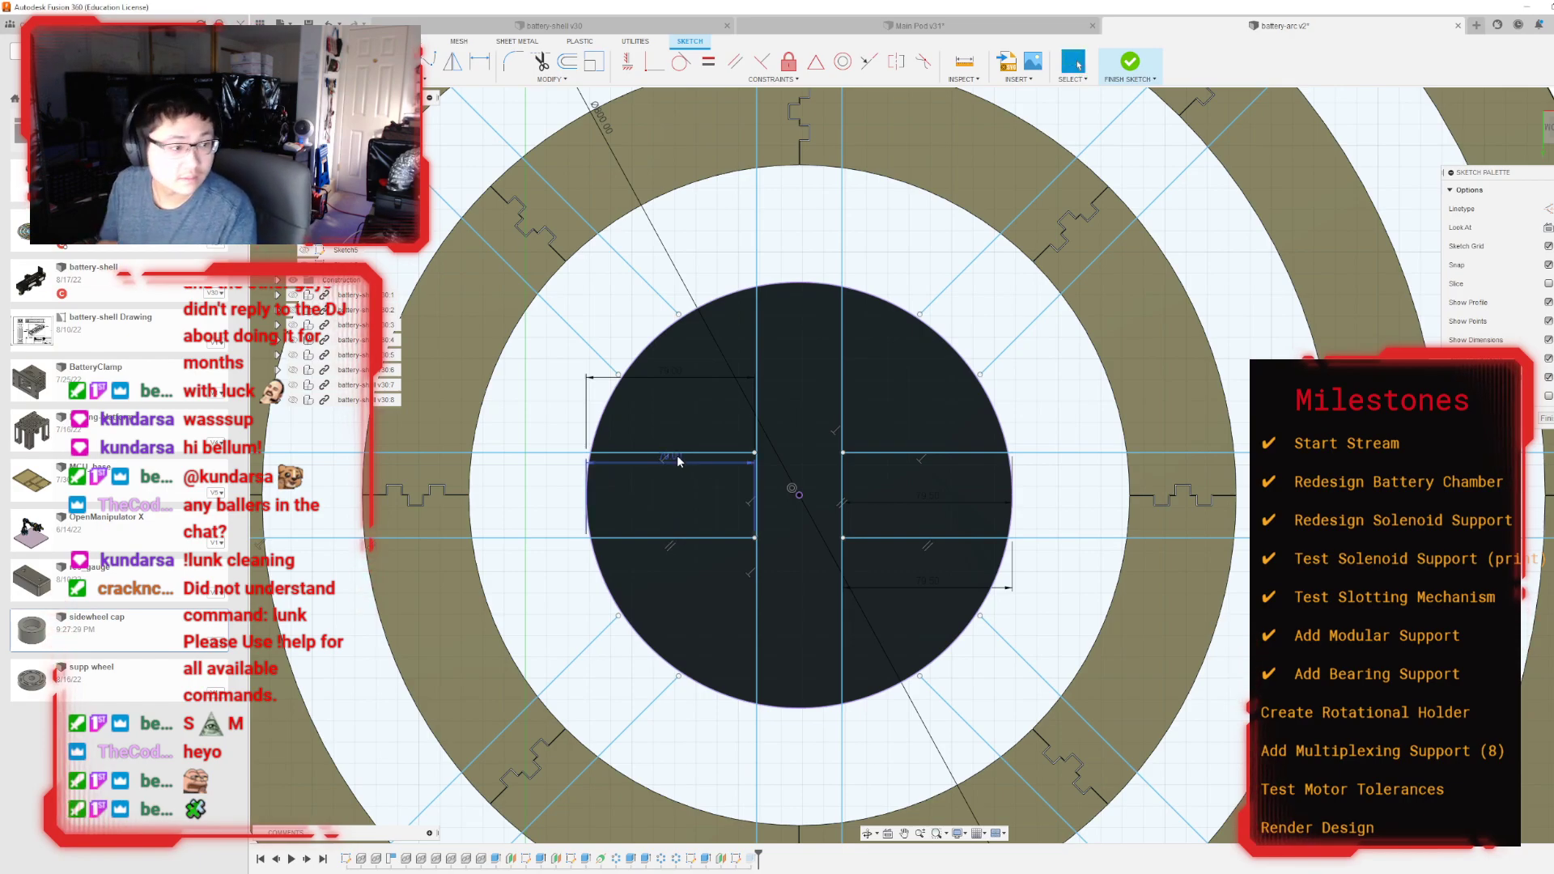
# Step: Set the lengths of the two horizontal lines continuing the right spoke to 79 mm
pyautogui.doubleClick(937, 584)
pyautogui.press('Return')
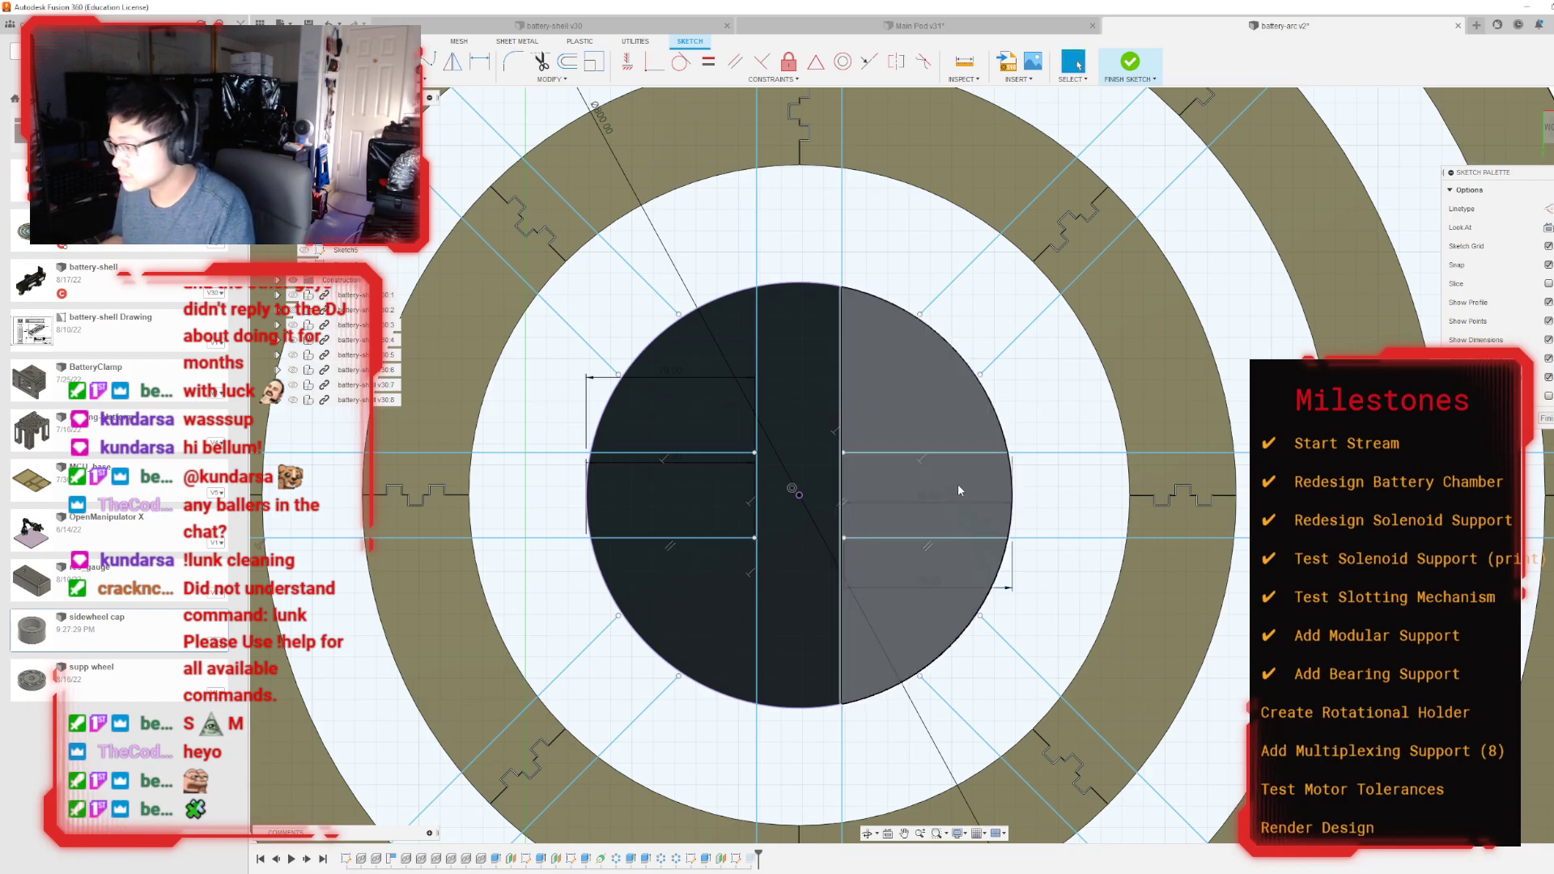
pyautogui.doubleClick(923, 499)
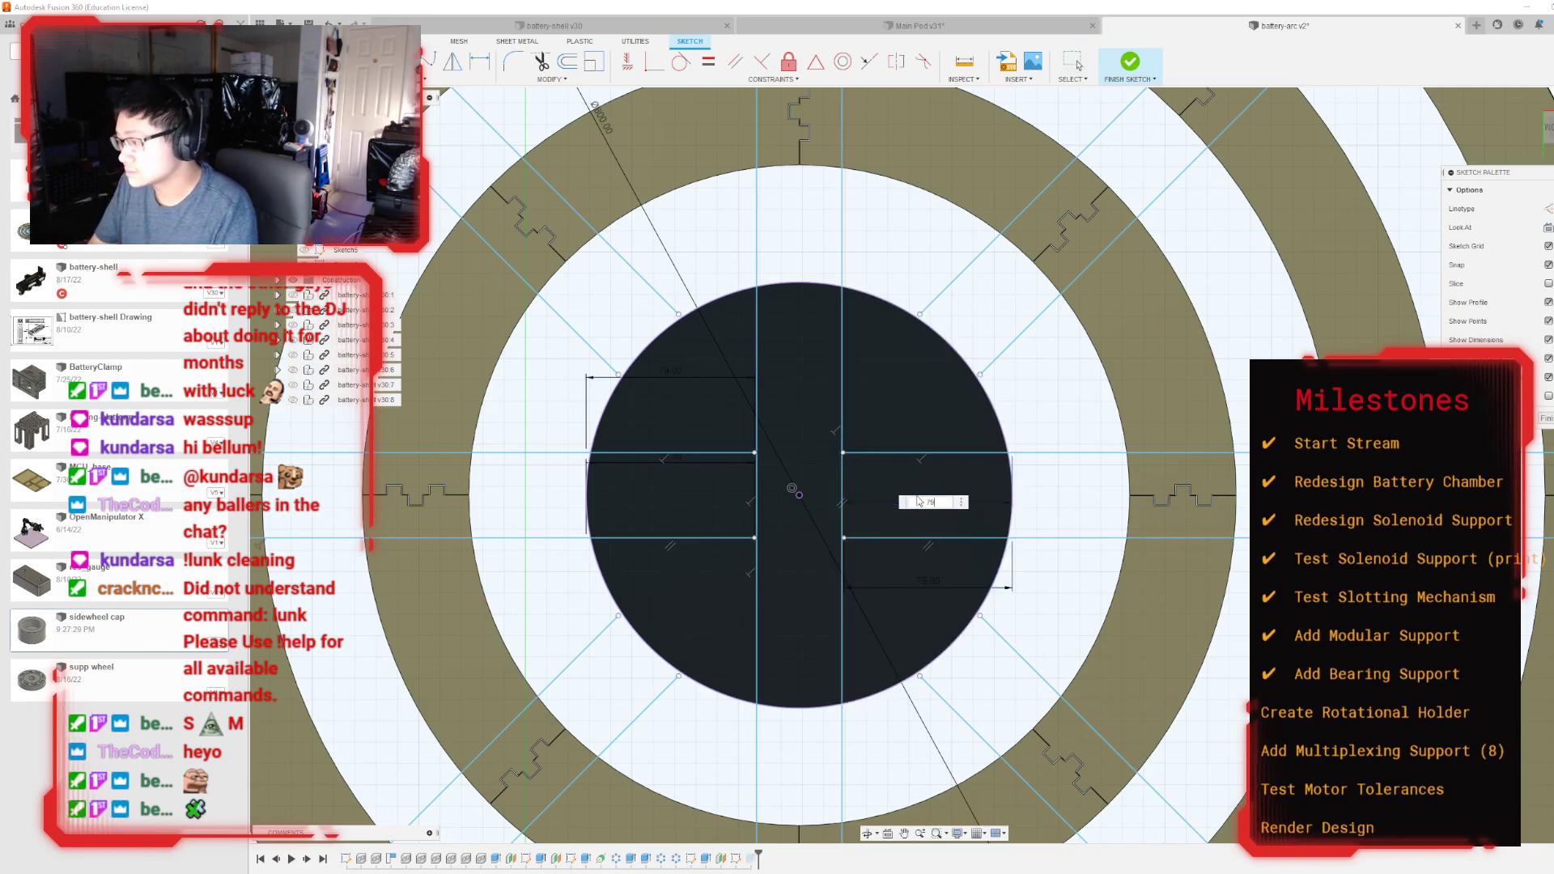
pyautogui.write('79')
pyautogui.press('Return')
# Step: Close the inner ends of the left and right line pairs with a vertical line each, and finish the sketch
pyautogui.scroll(3, 965, 414)
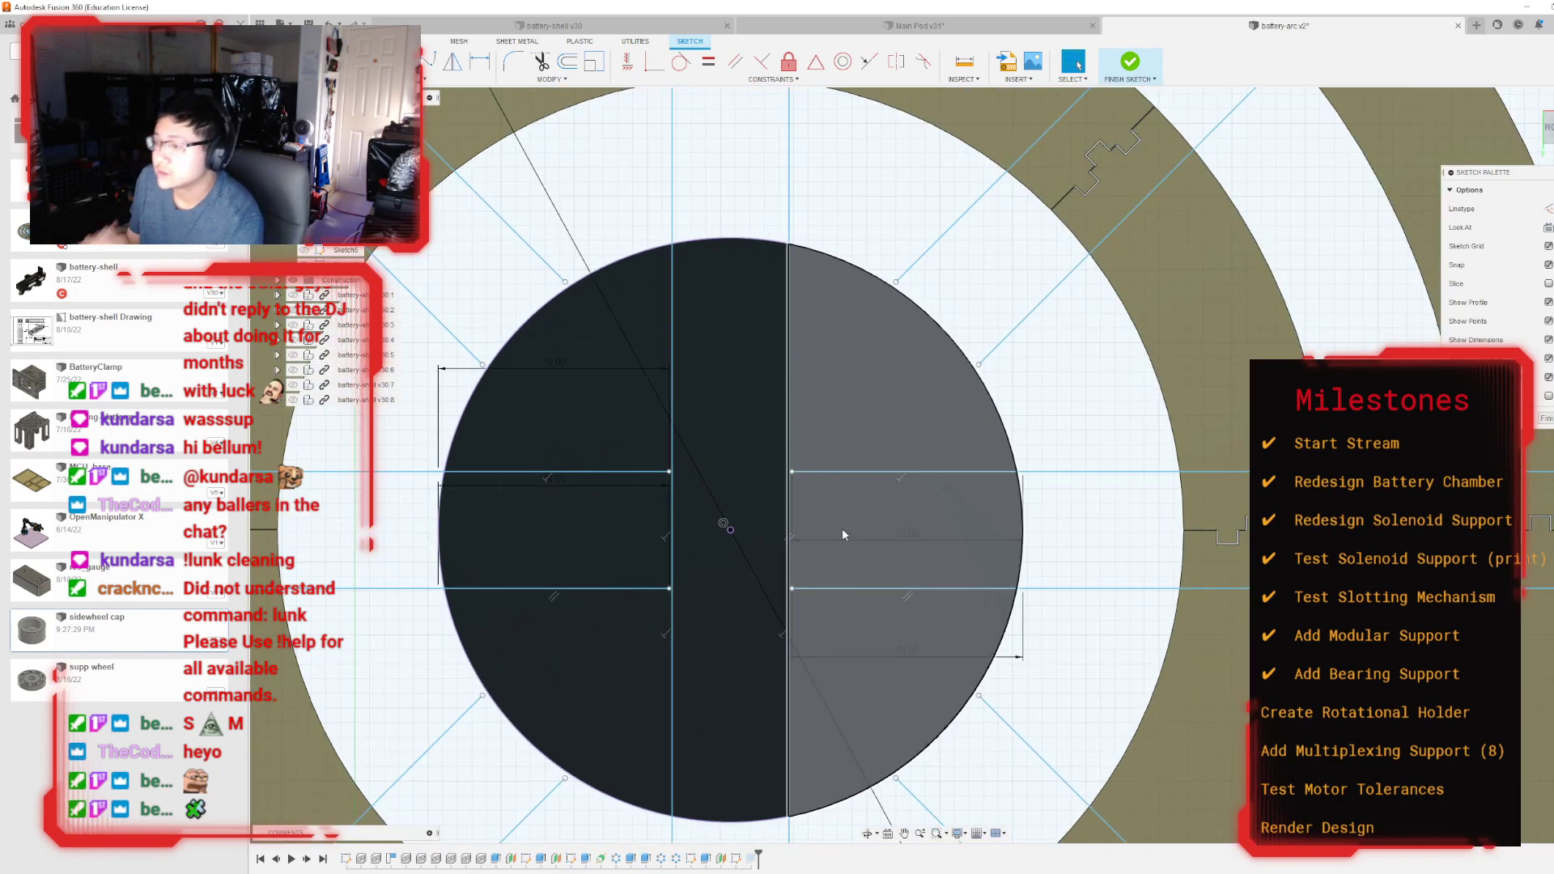
pyautogui.scroll(2, 721, 522)
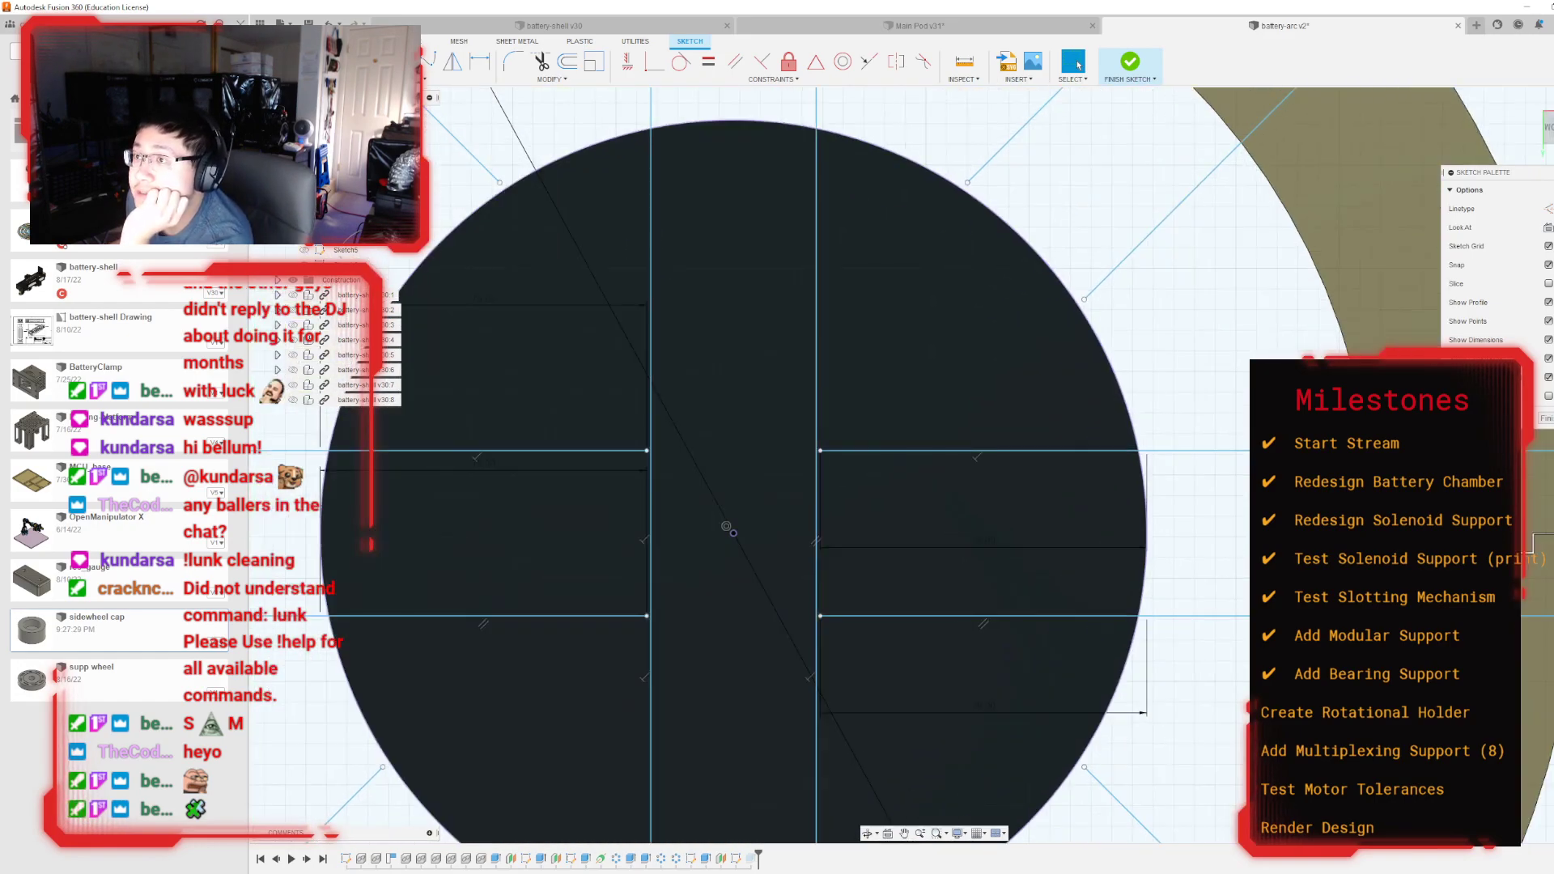
pyautogui.press('l')
pyautogui.click(647, 451)
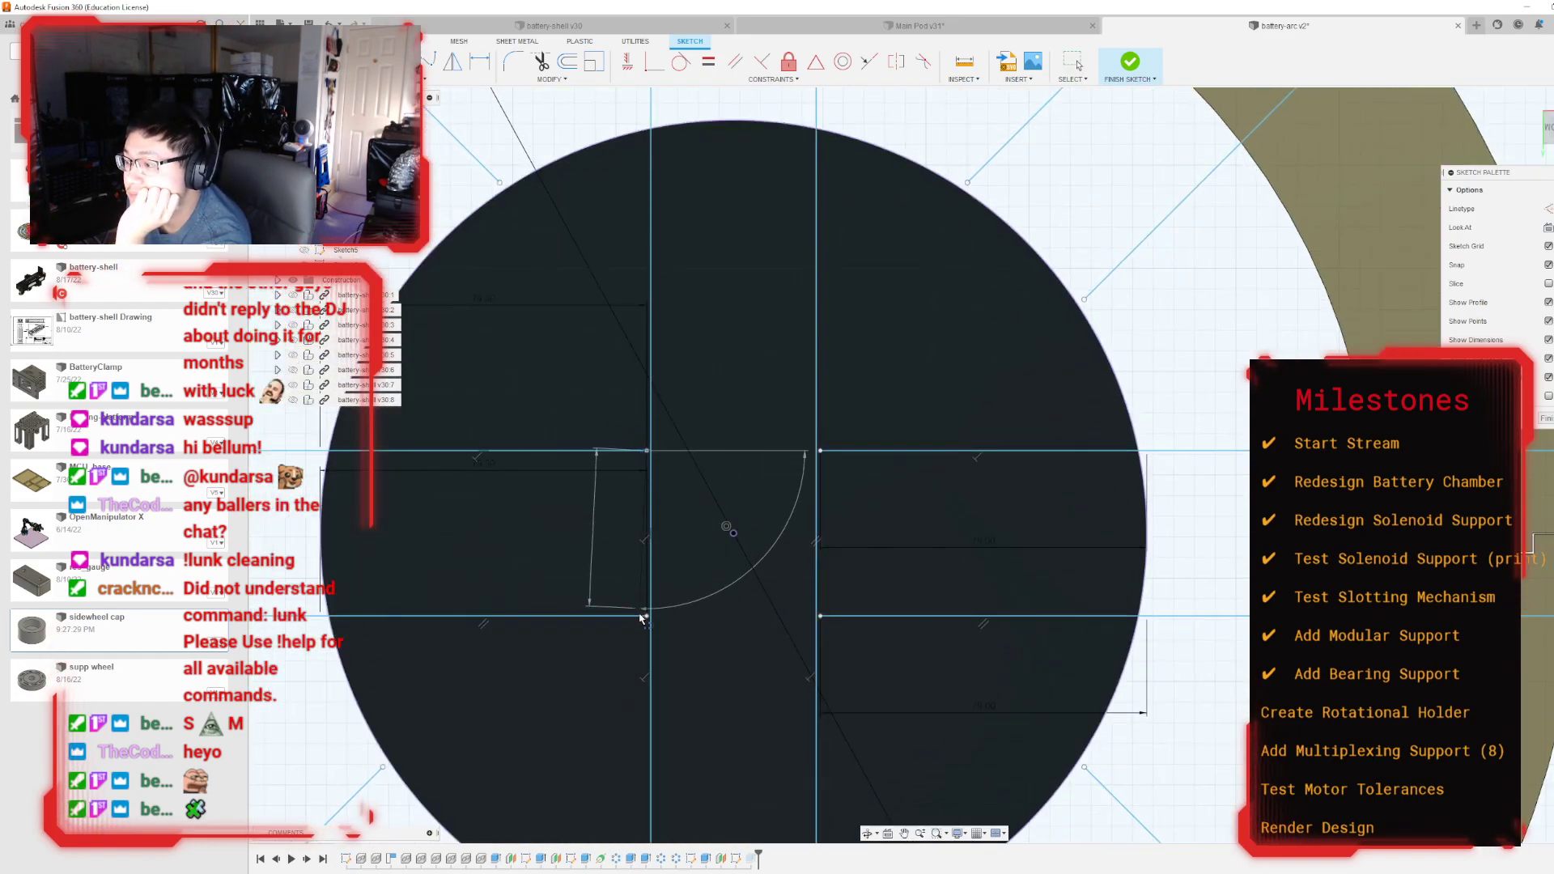
pyautogui.press('Escape')
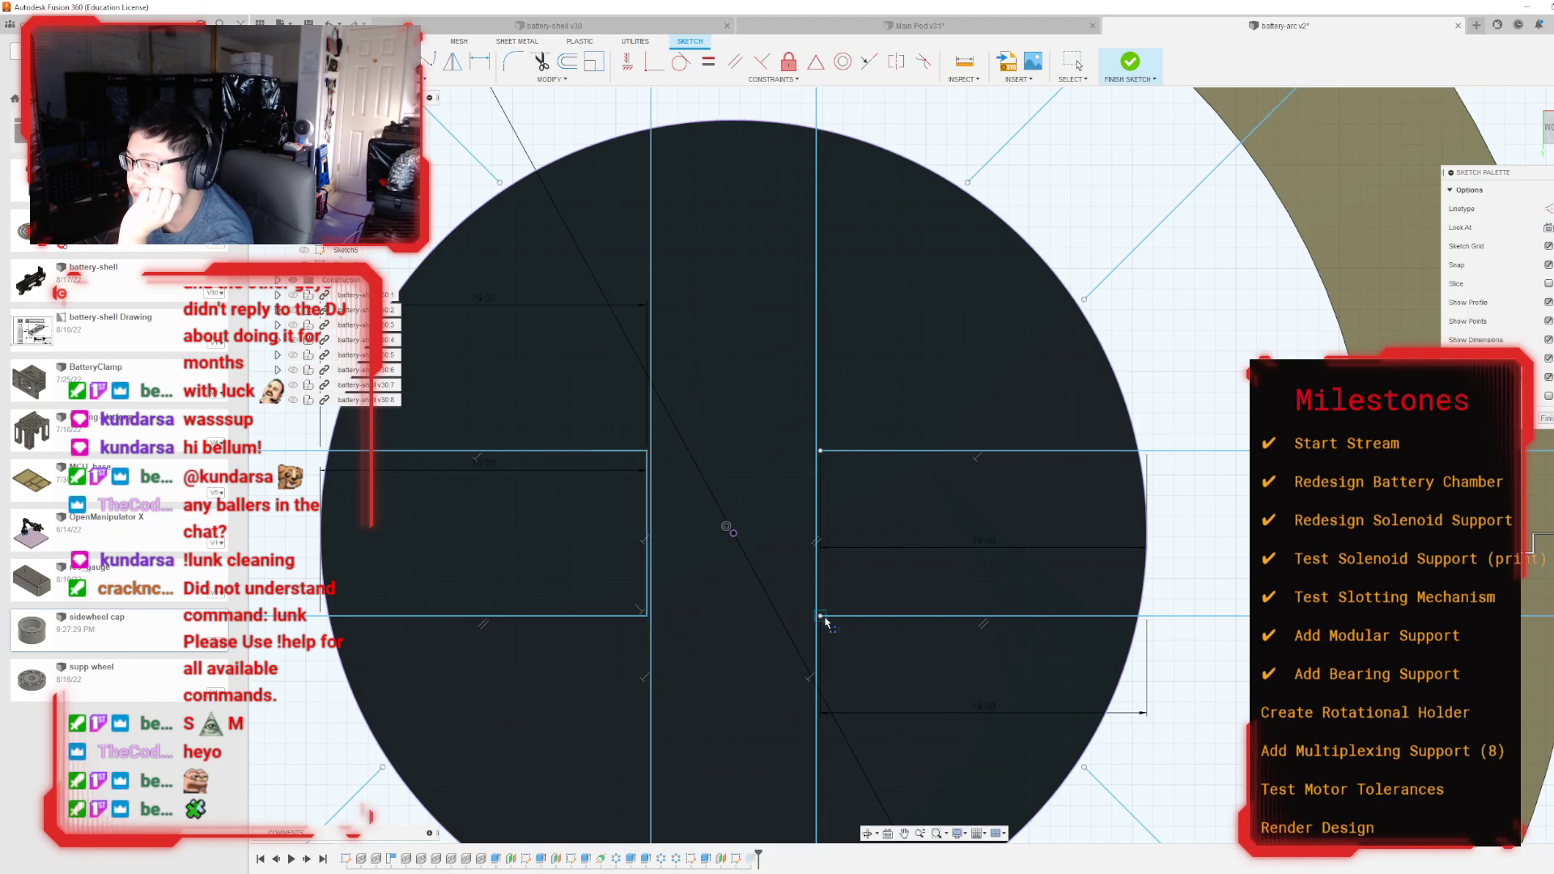
pyautogui.press('l')
pyautogui.click(819, 615)
pyautogui.click(820, 450)
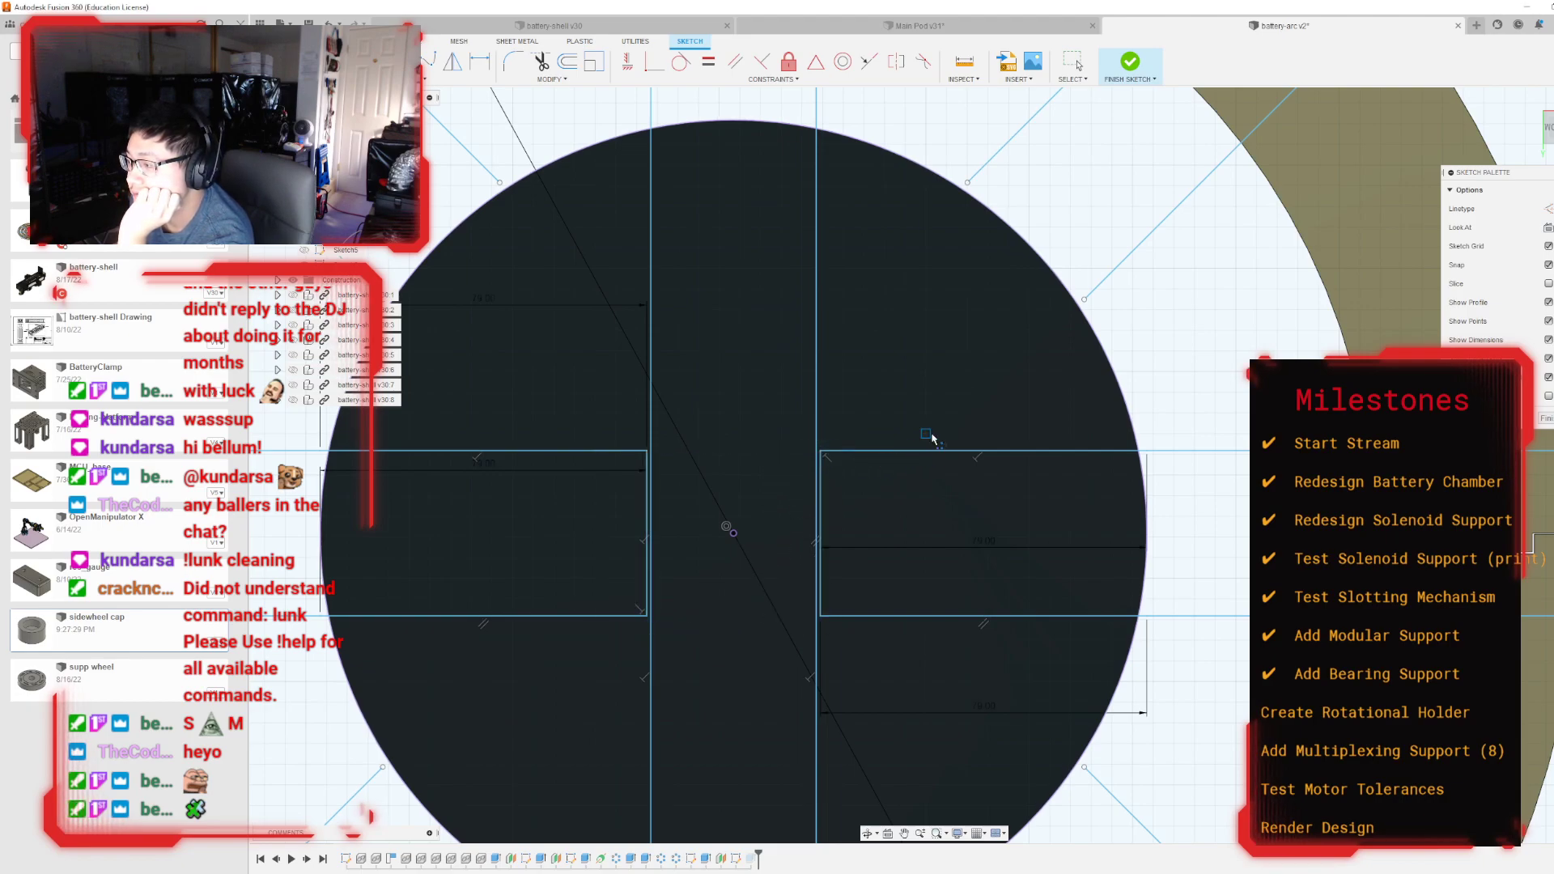
pyautogui.click(1130, 70)
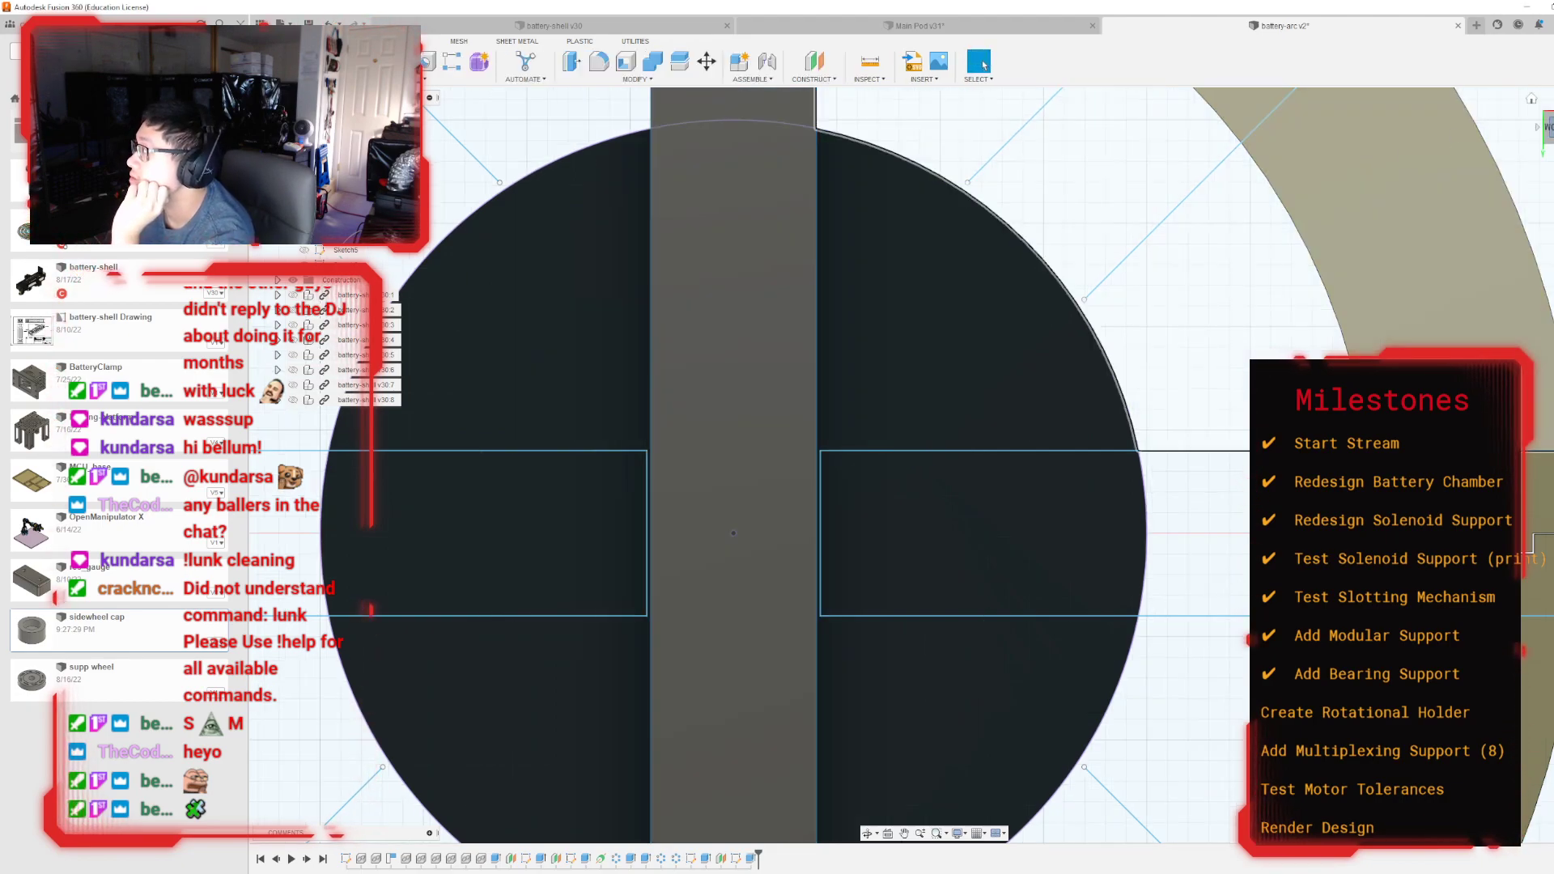
# Step: Extrude the four perpendicular crossbar profiles across the hub and rings upward from the sketch plane as a new body
pyautogui.moveTo(1546, 131); pyautogui.dragTo(1547, 97)
pyautogui.scroll(-4, 753, 507)
pyautogui.moveTo(924, 465)
pyautogui.keyDown('shift'); pyautogui.mouseDown(button='middle')
pyautogui.moveTo(753, 507)
pyautogui.moveTo(454, 143)
pyautogui.mouseUp(button='middle'); pyautogui.keyUp('shift')
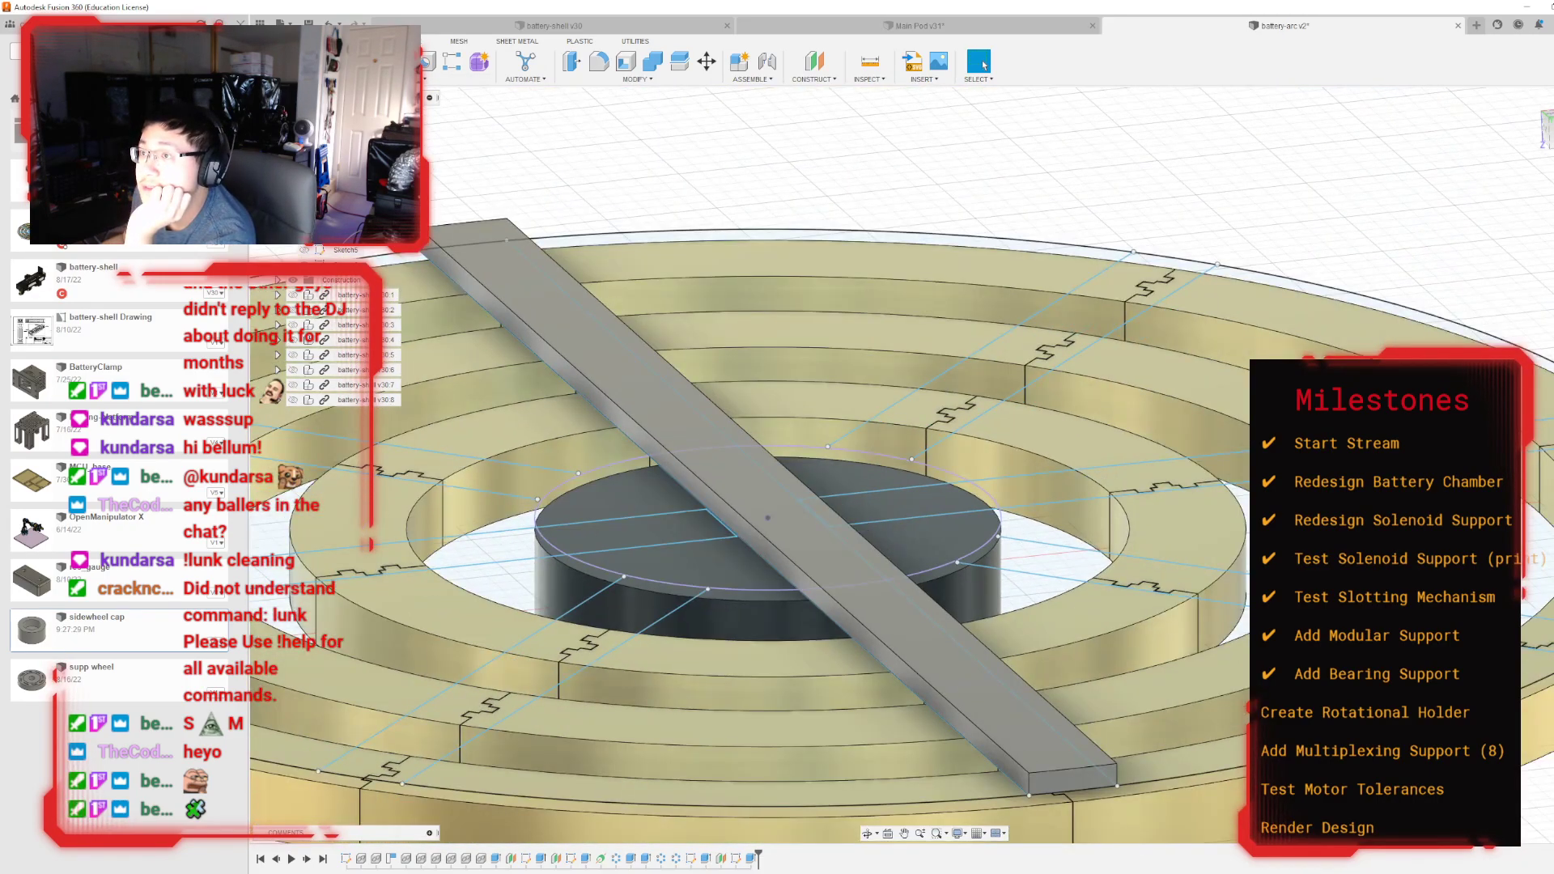
pyautogui.press('e')
pyautogui.click(683, 526)
pyautogui.click(963, 498)
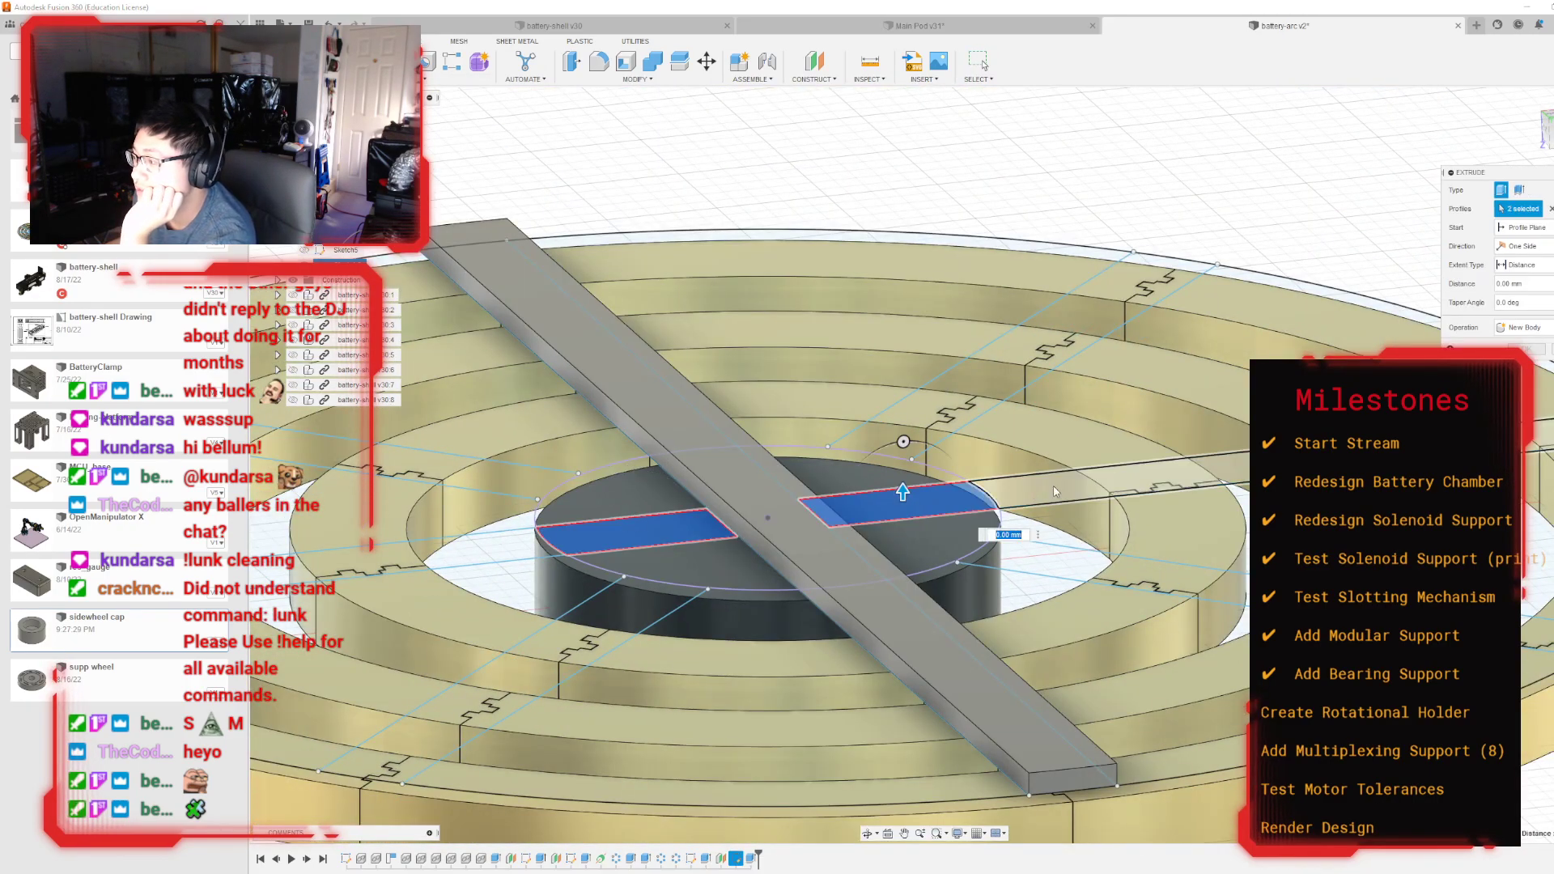
pyautogui.click(1055, 491)
pyautogui.click(421, 559)
pyautogui.scroll(-3, 709, 596)
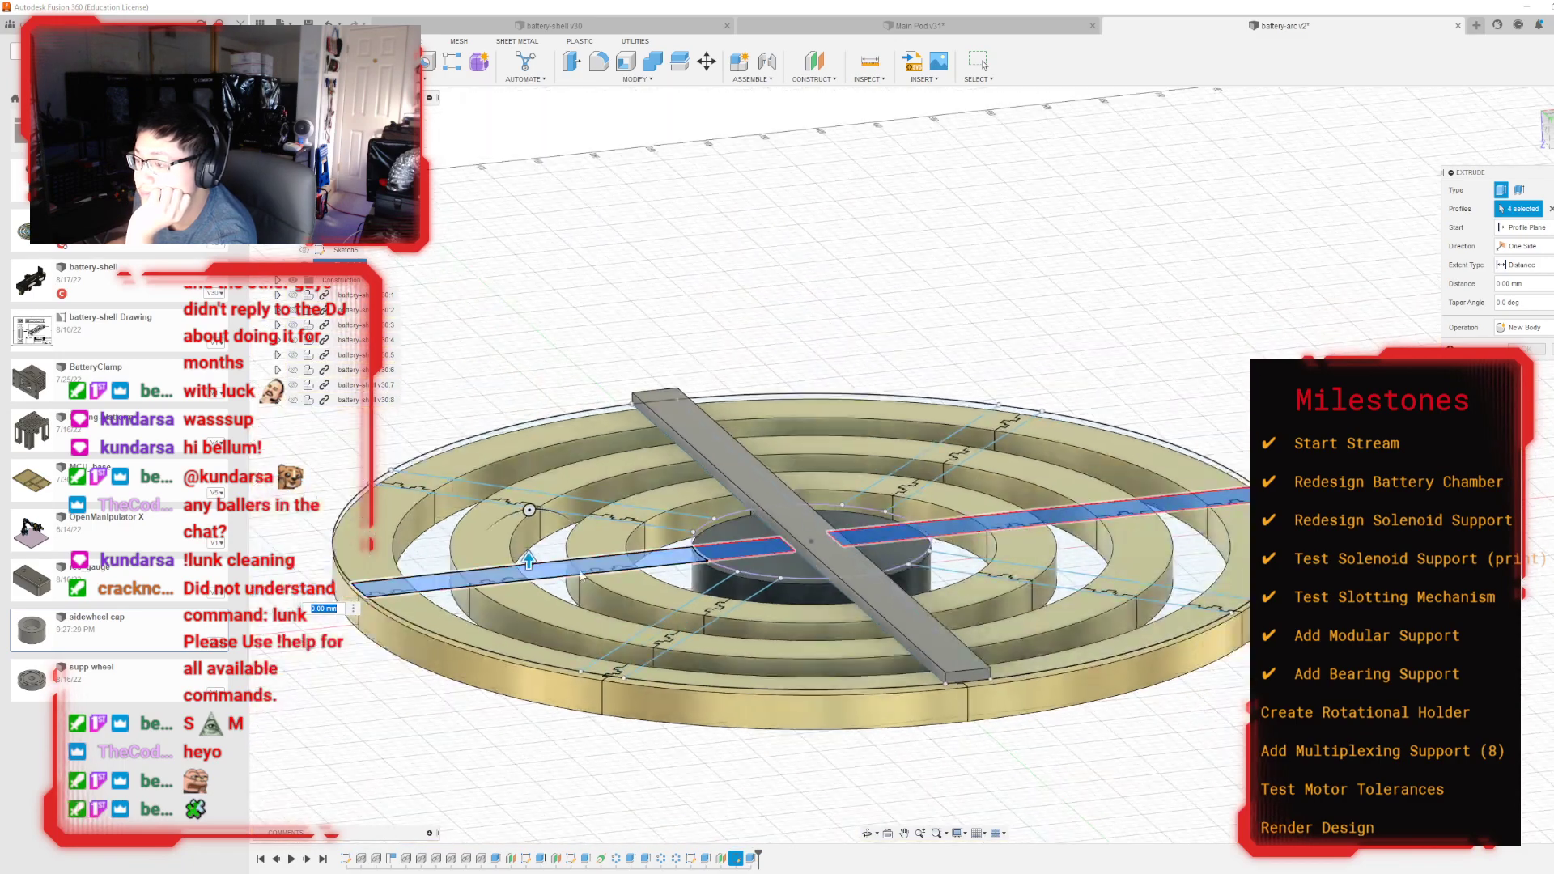
pyautogui.moveTo(529, 561); pyautogui.dragTo(528, 549)
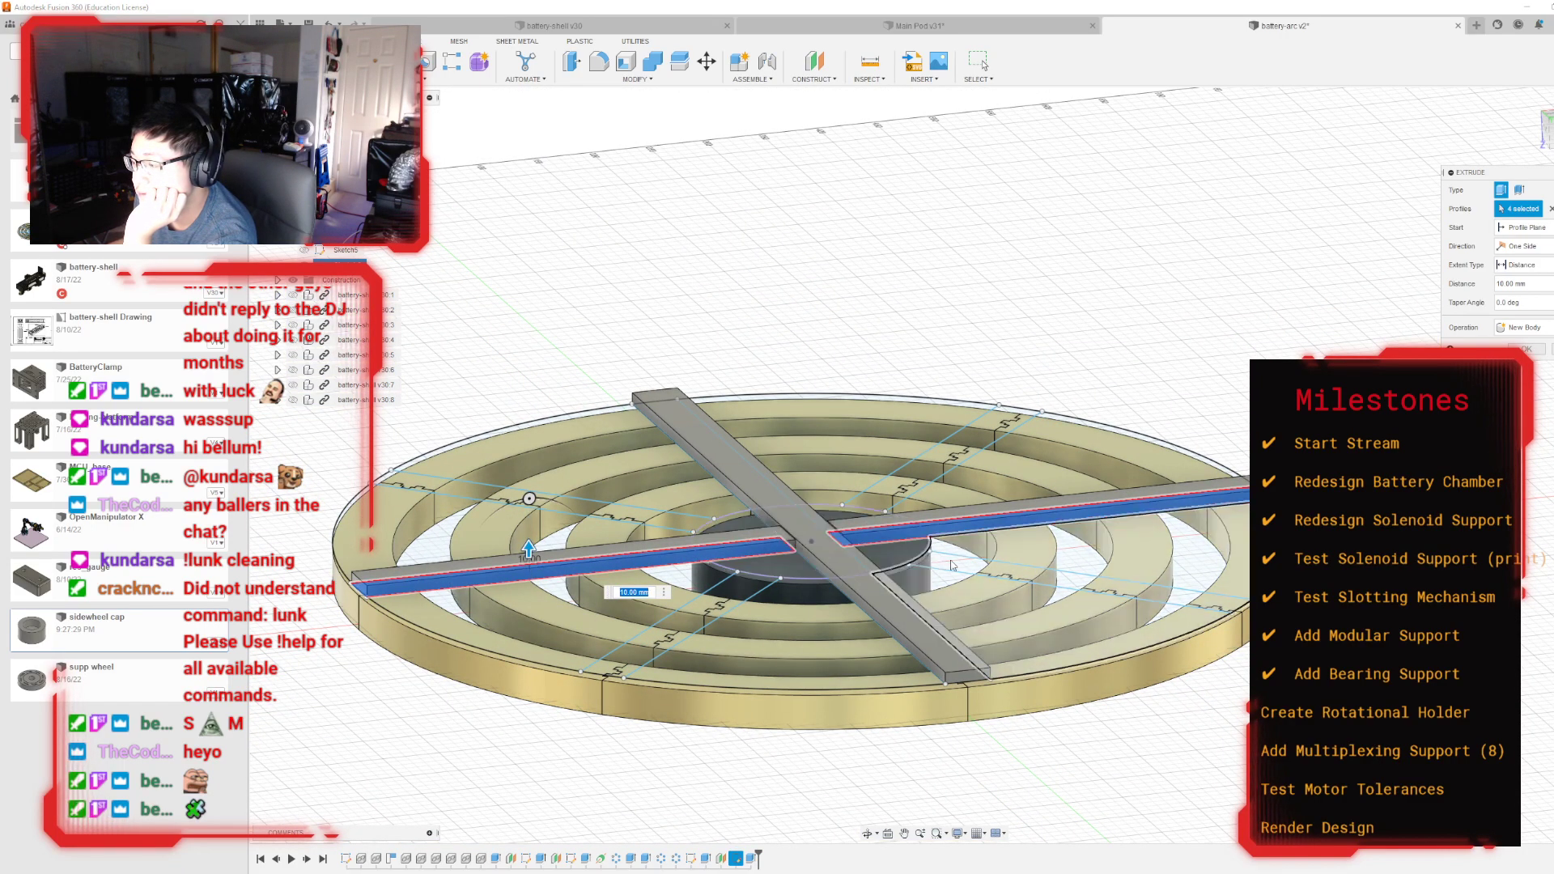
pyautogui.scroll(5, 963, 564)
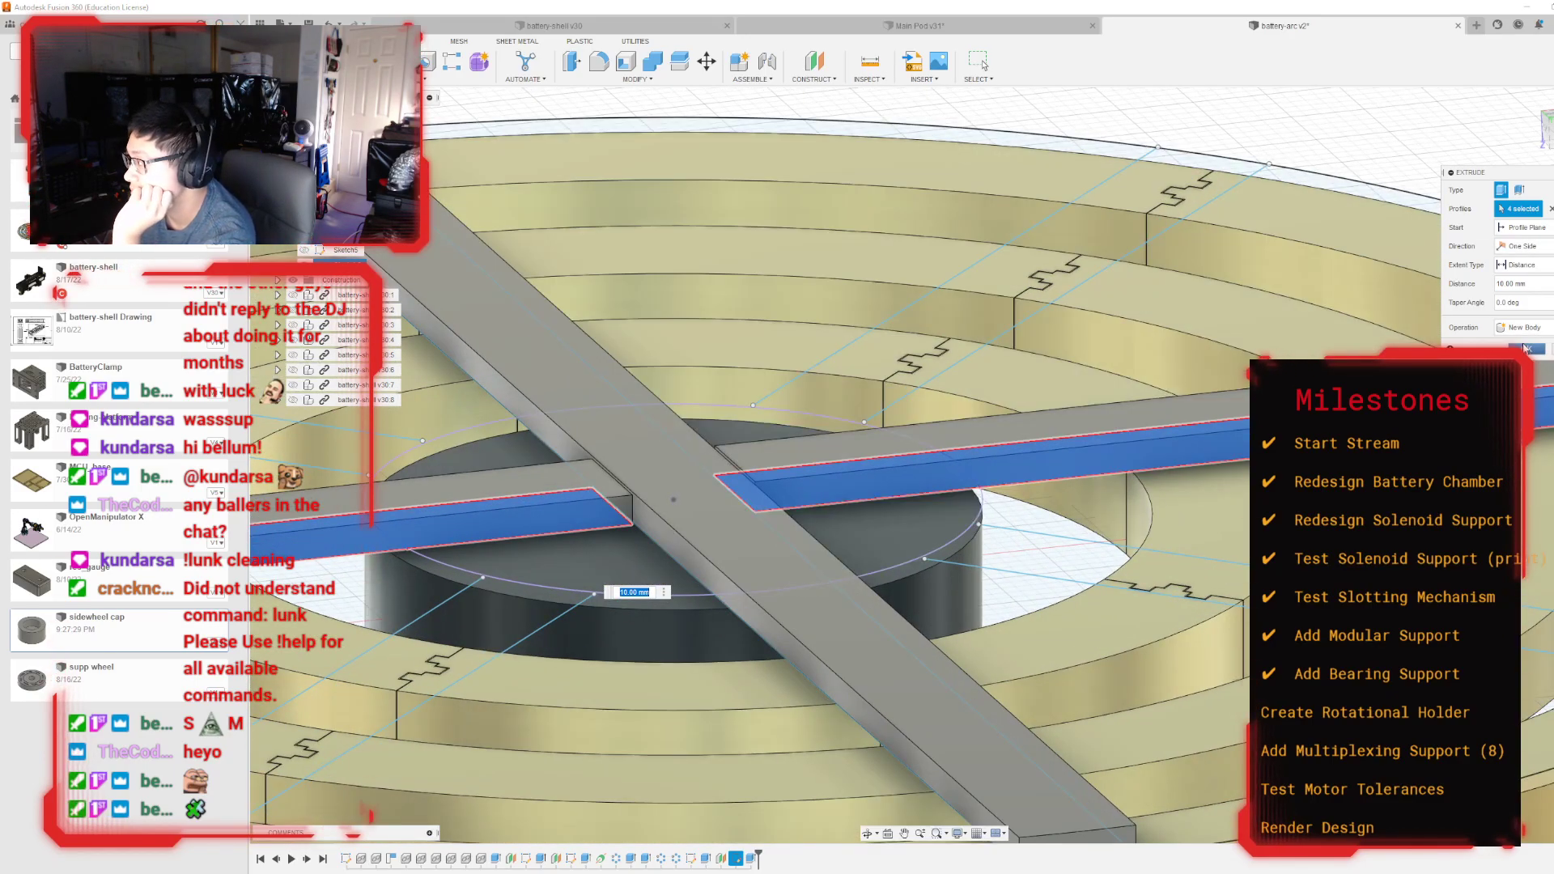
pyautogui.press('Return')
# Step: Inspect the crossed bars over the hub and reopen the crossbar sketch for editing
pyautogui.scroll(-5, 1189, 332)
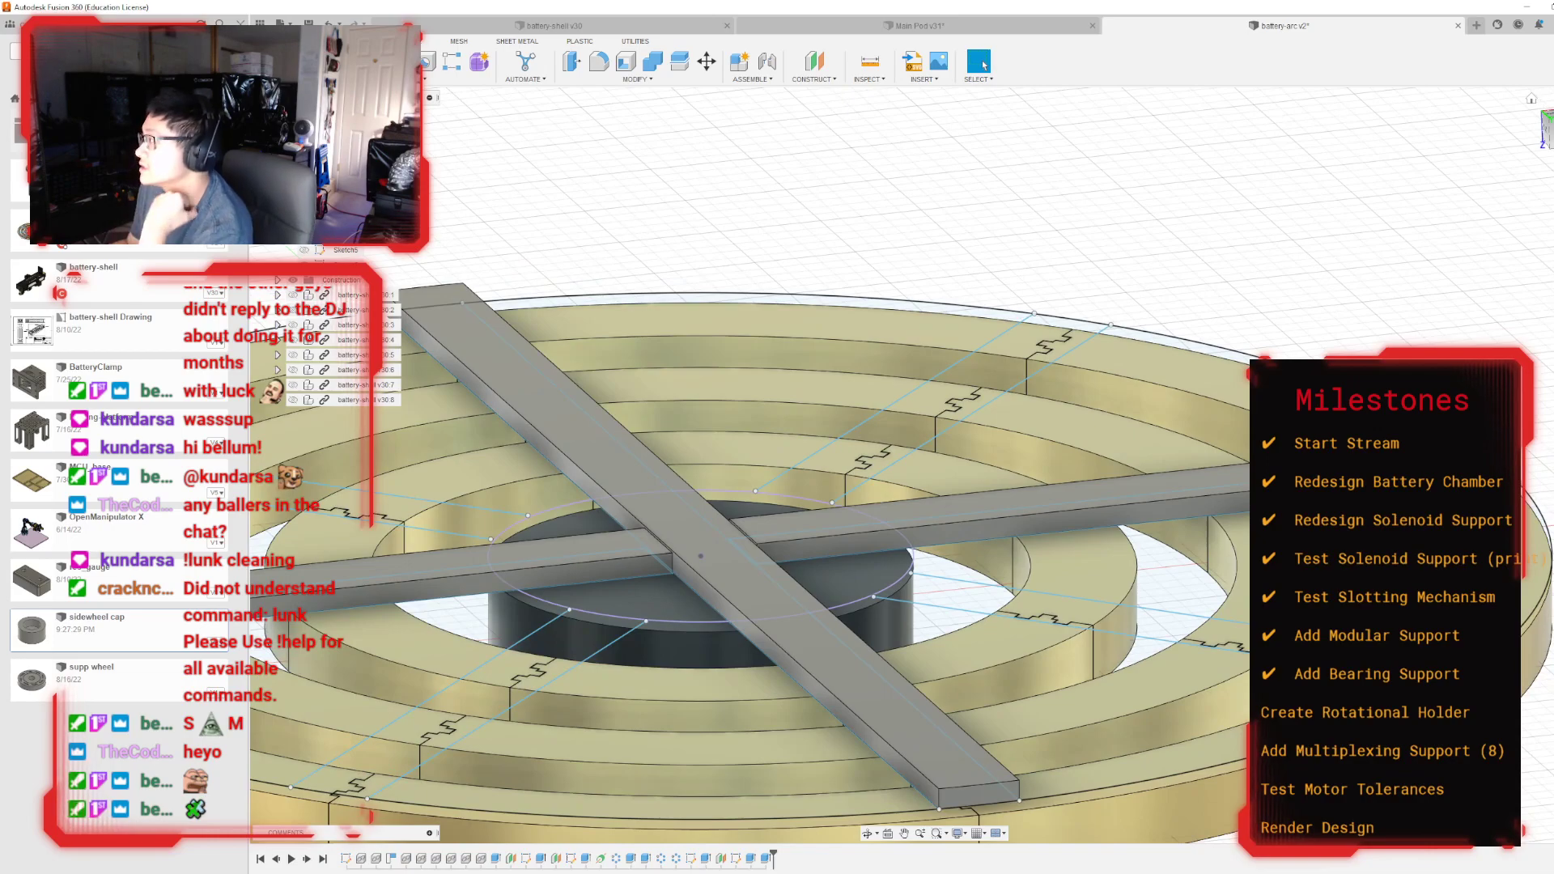
pyautogui.moveTo(1543, 128)
pyautogui.mouseDown()
pyautogui.moveTo(1529, 172)
pyautogui.moveTo(1548, 177)
pyautogui.mouseUp()
pyautogui.keyDown('shift'); pyautogui.moveTo(1532, 166); pyautogui.dragTo(1530, 162, button='middle'); pyautogui.keyUp('shift')
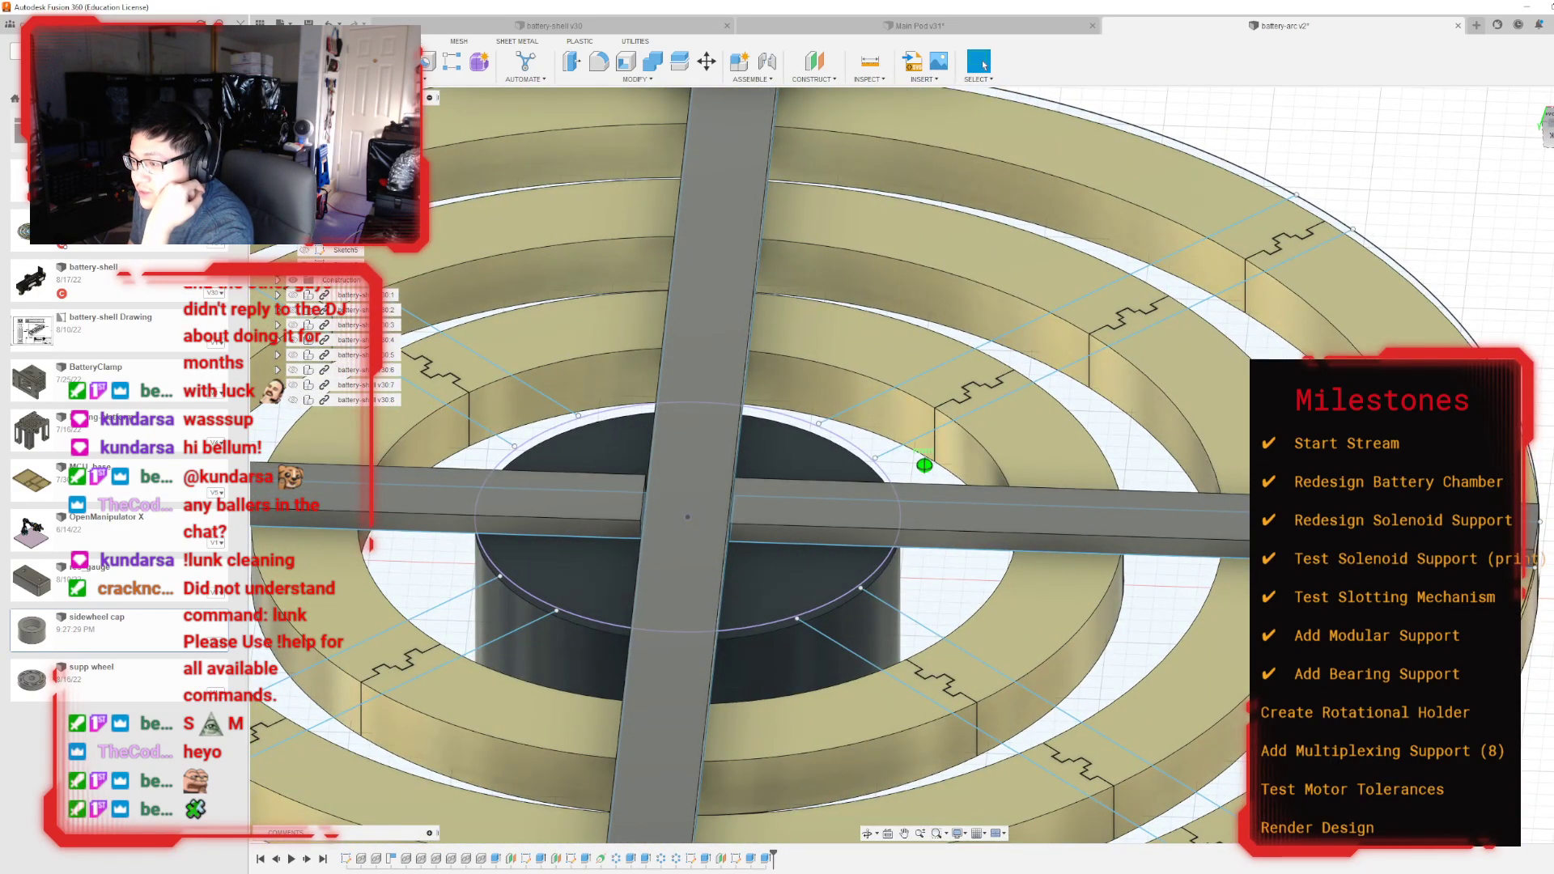
pyautogui.keyDown('shift'); pyautogui.moveTo(1529, 162); pyautogui.dragTo(1530, 162, button='middle'); pyautogui.keyUp('shift')
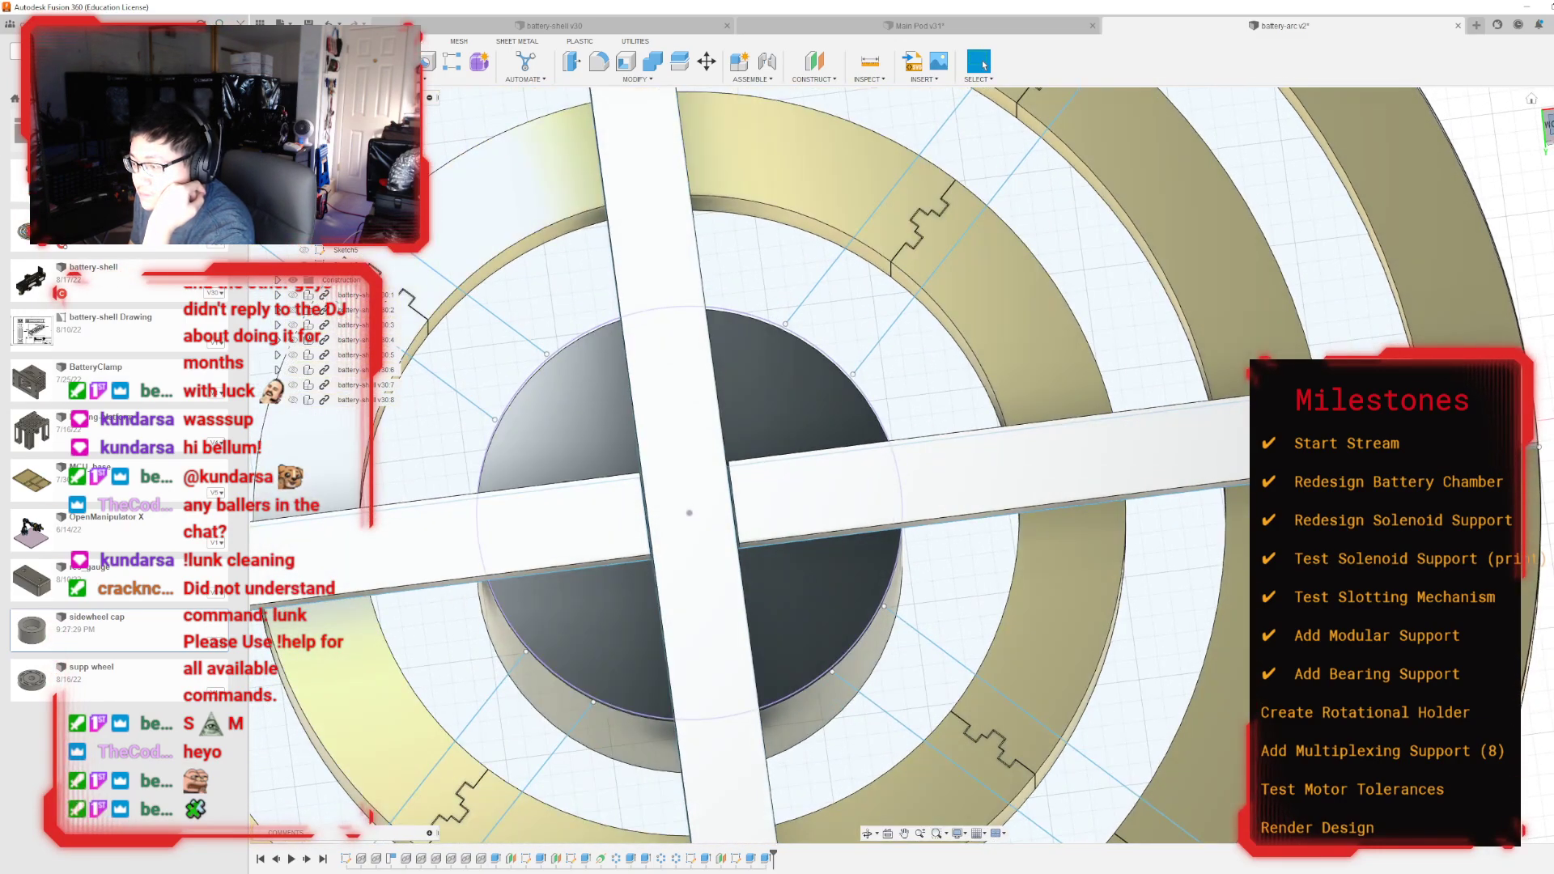
pyautogui.scroll(-4, 779, 389)
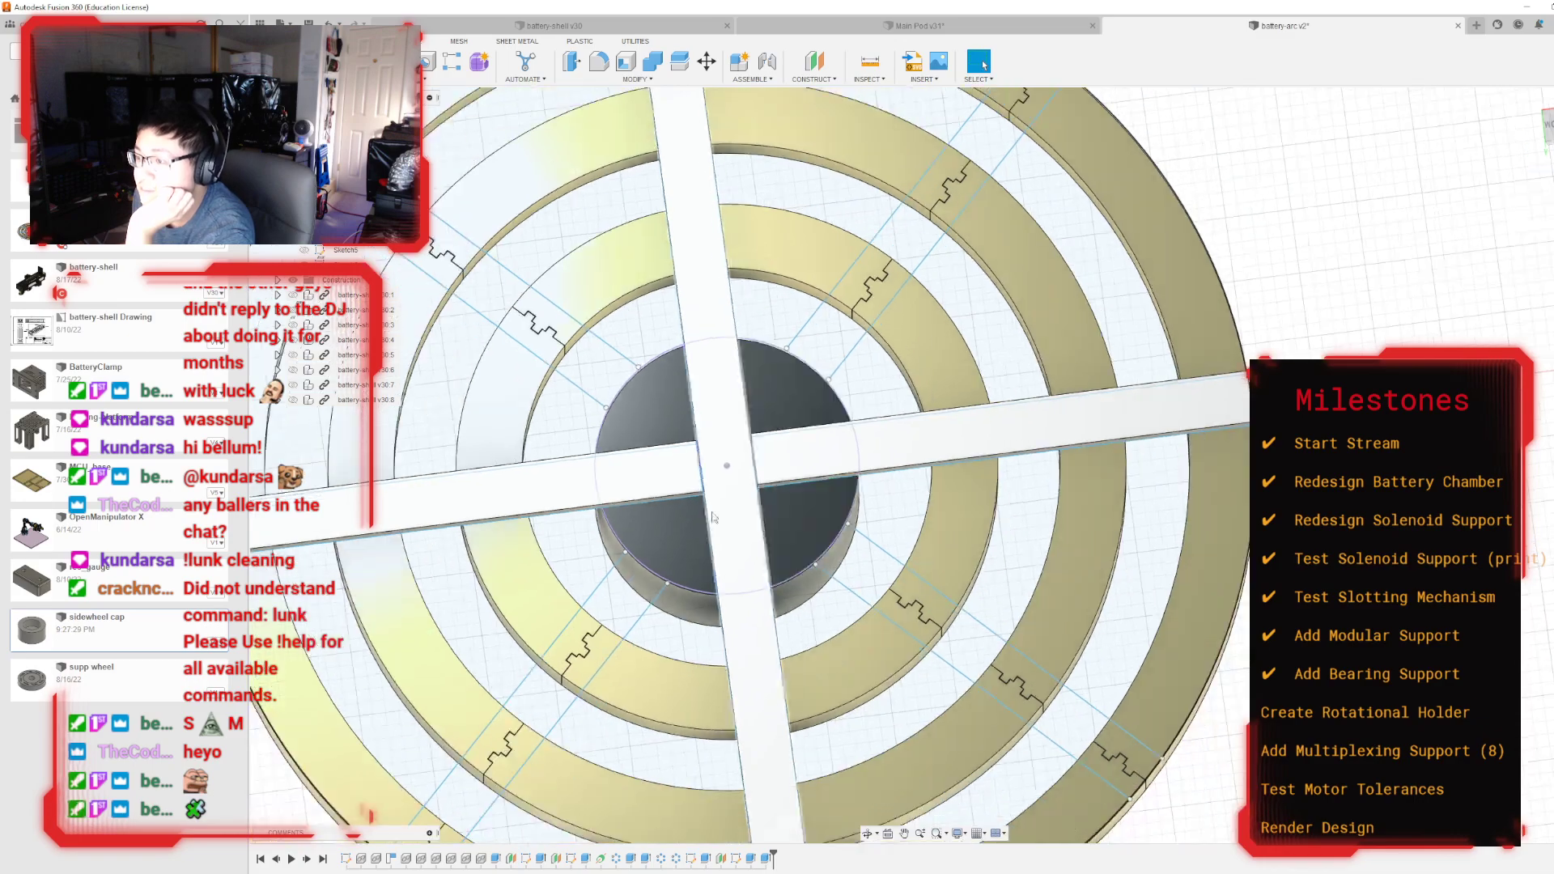
pyautogui.doubleClick(765, 857)
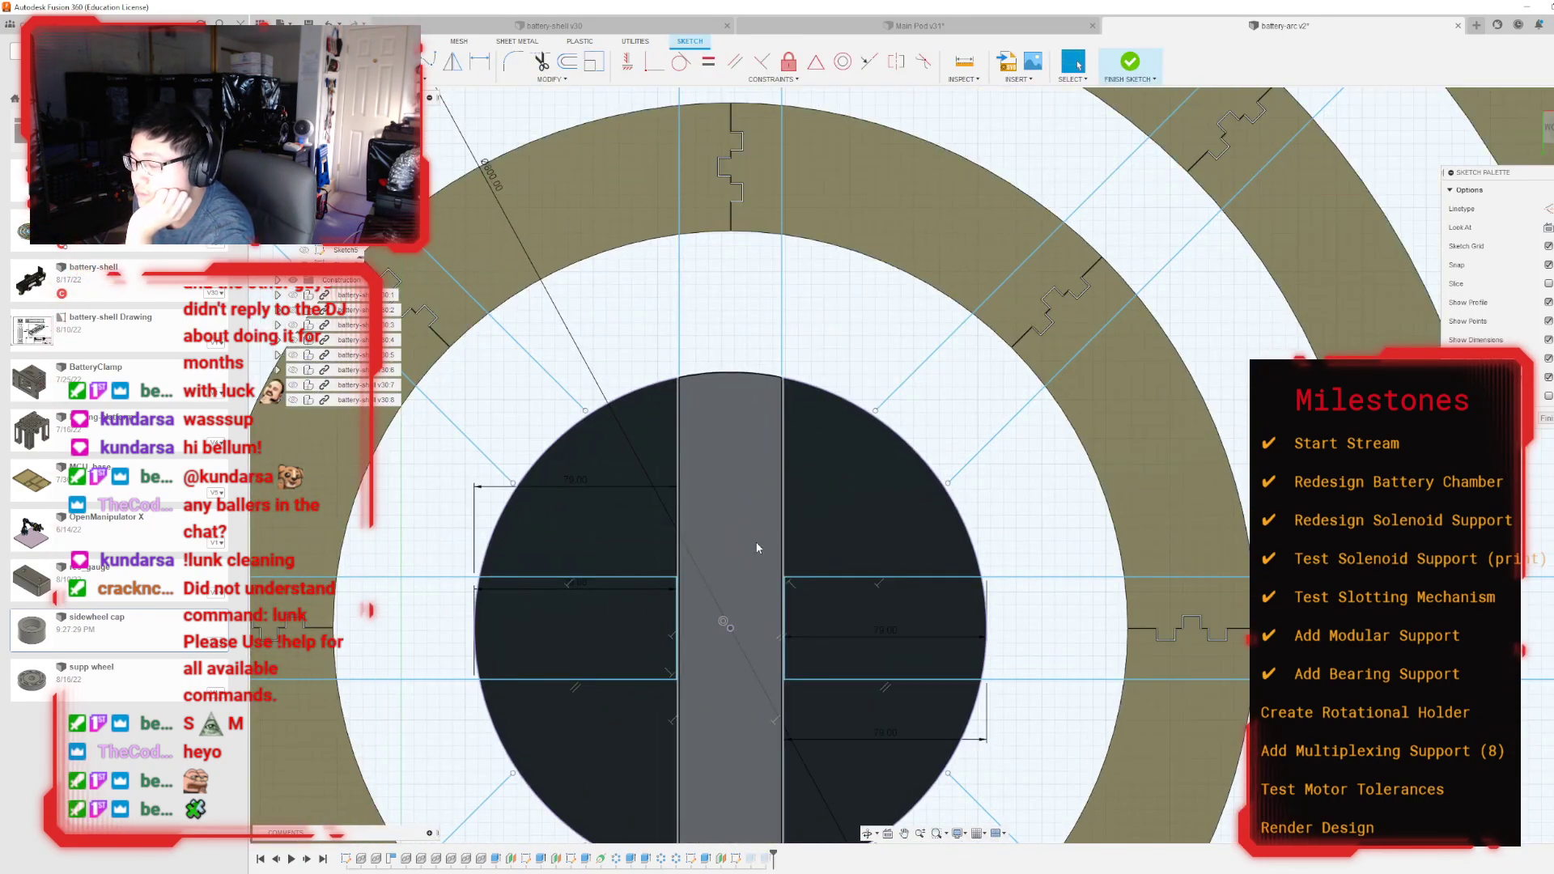
pyautogui.scroll(1, 756, 547)
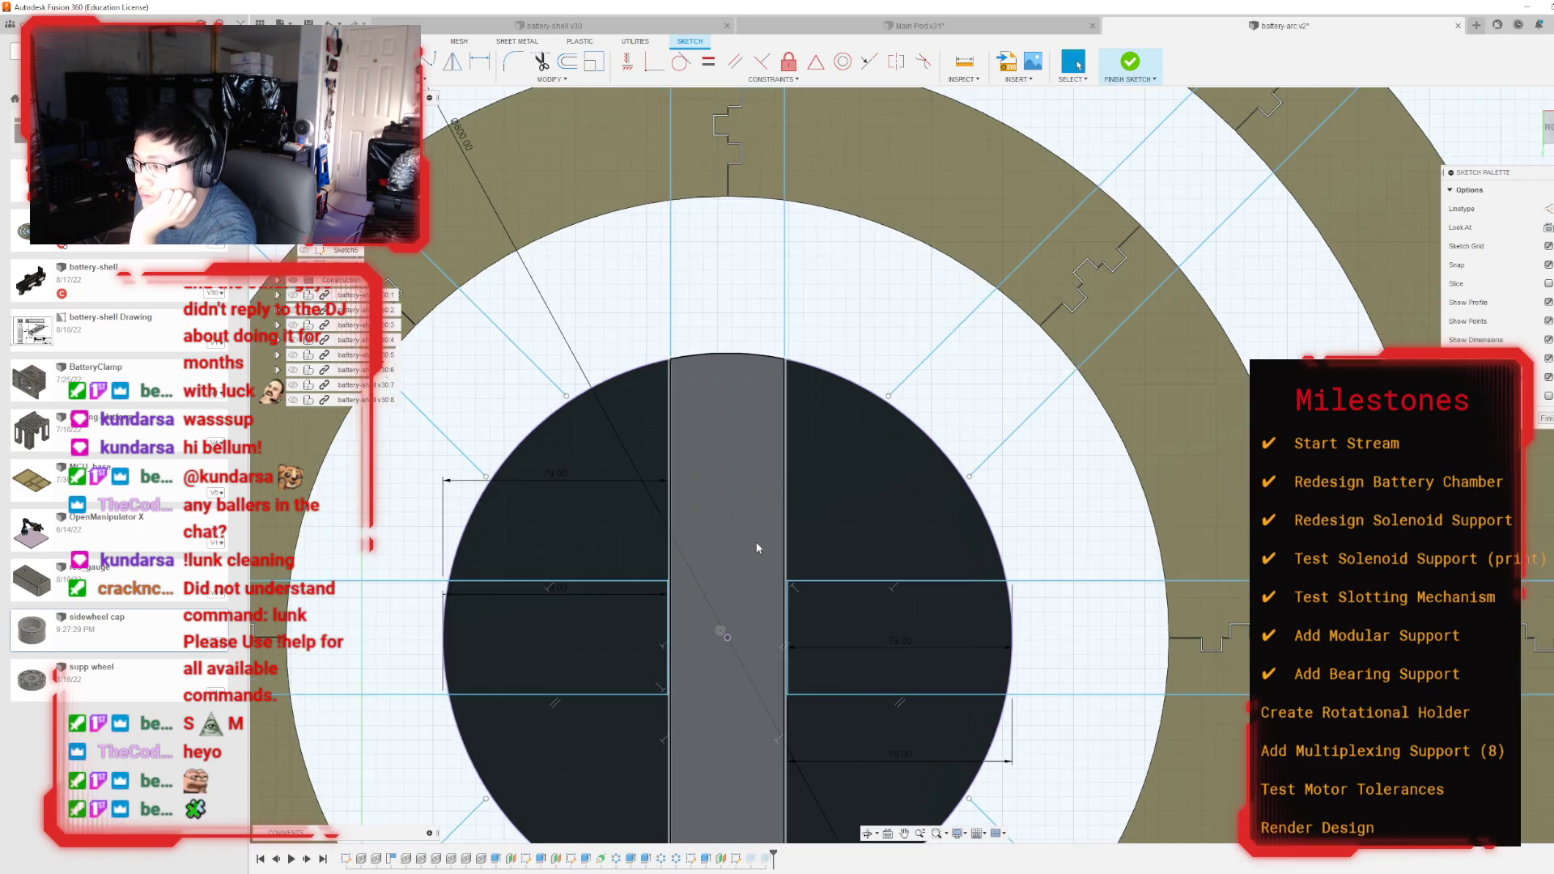
pyautogui.scroll(-2, 757, 546)
pyautogui.scroll(2, 533, 475)
# Step: Extend the two upper-left diagonal spoke lines across the hub with new parallel lines ending on the vertical and horizontal bar edges
pyautogui.press('l')
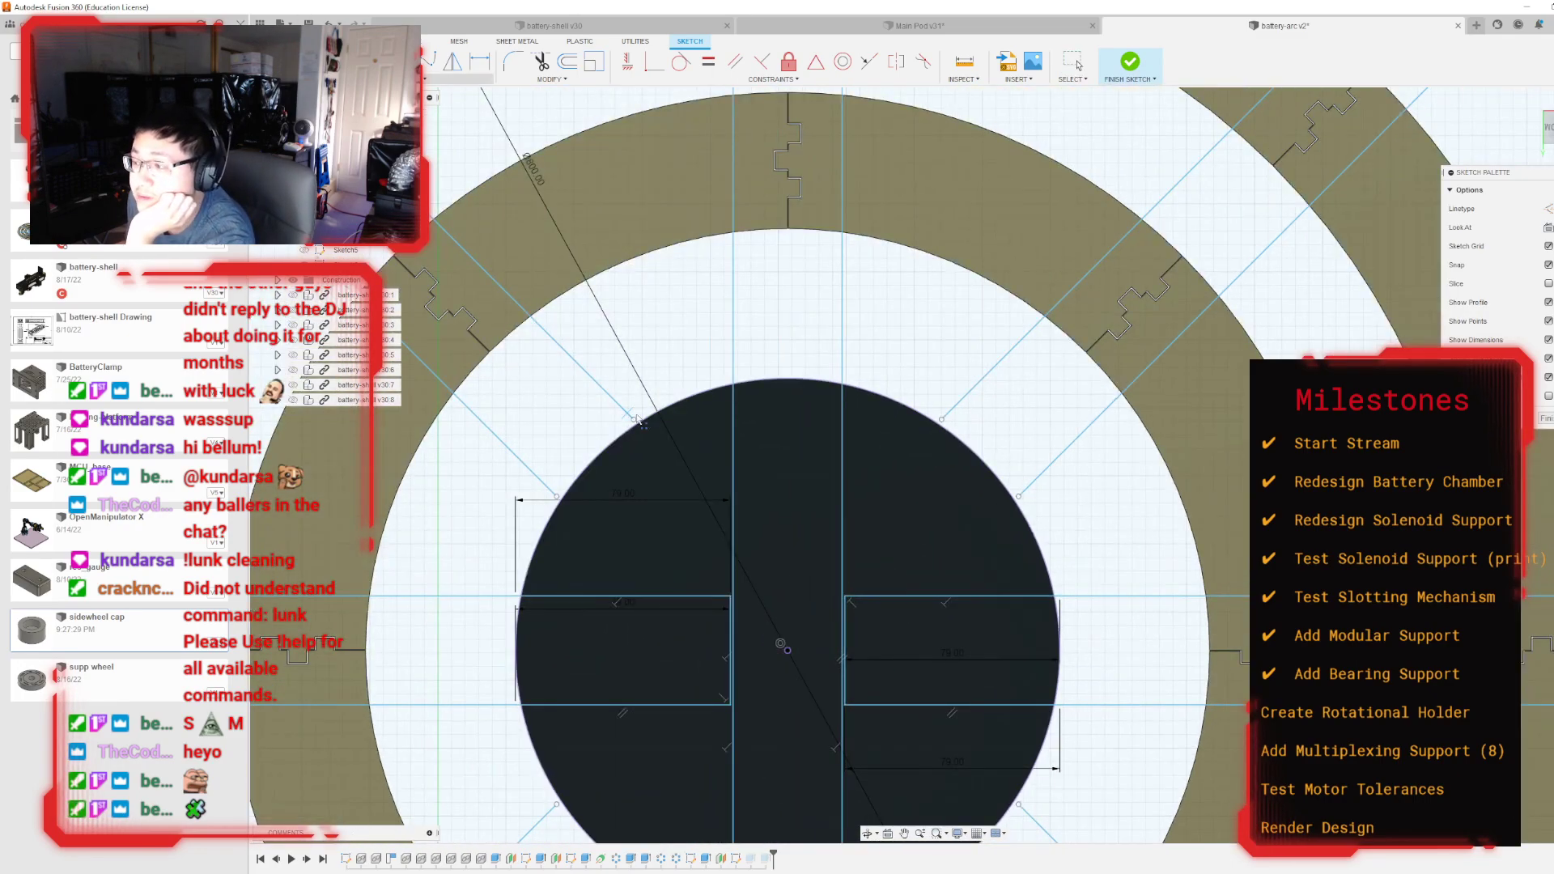
pyautogui.click(634, 419)
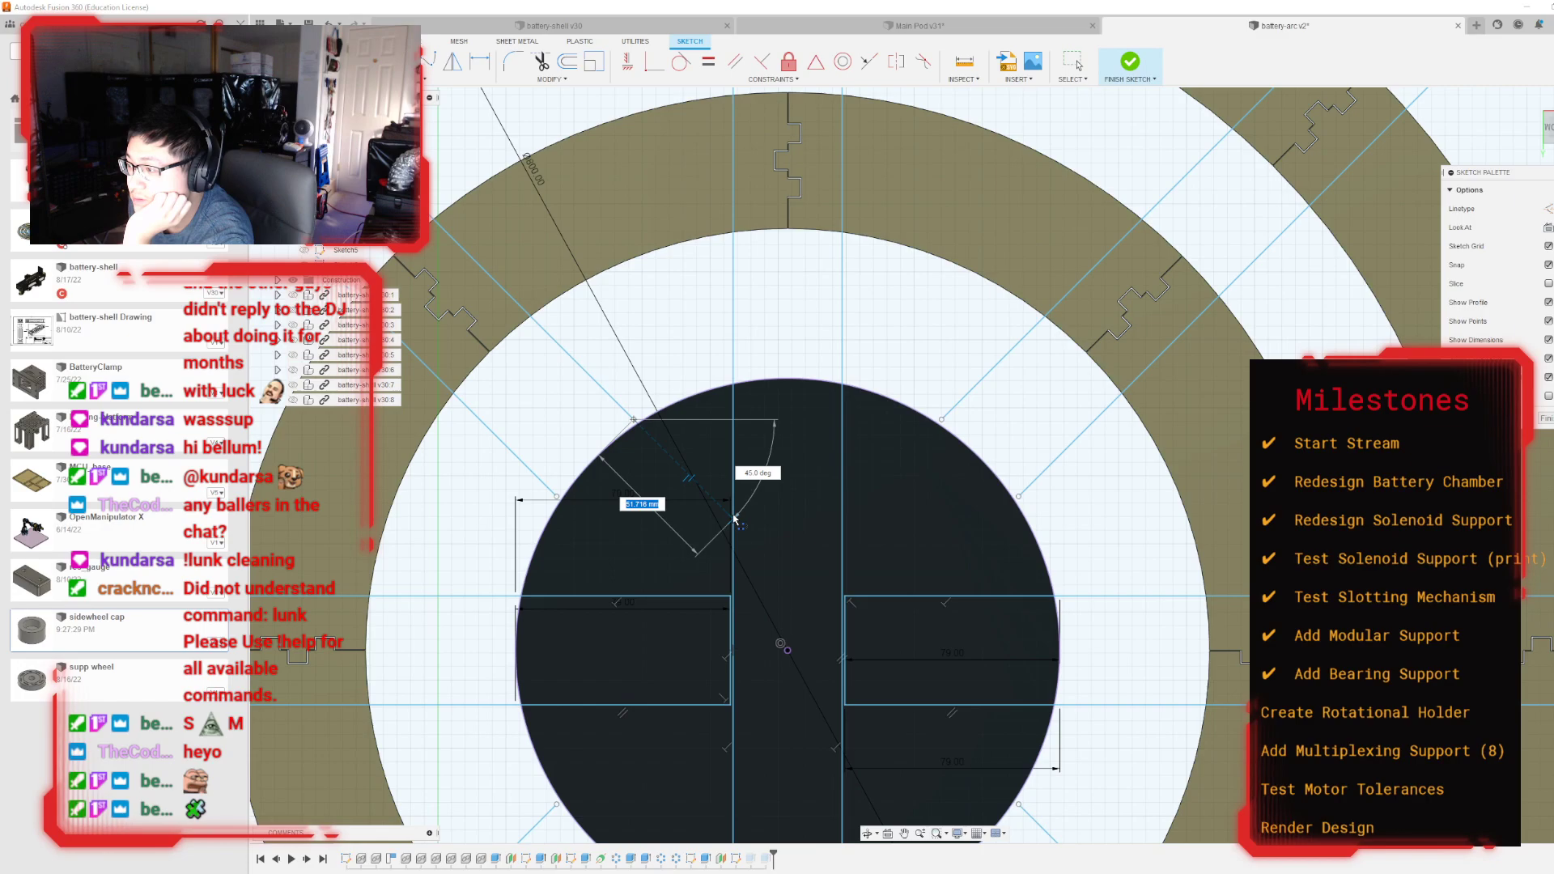
pyautogui.click(733, 518)
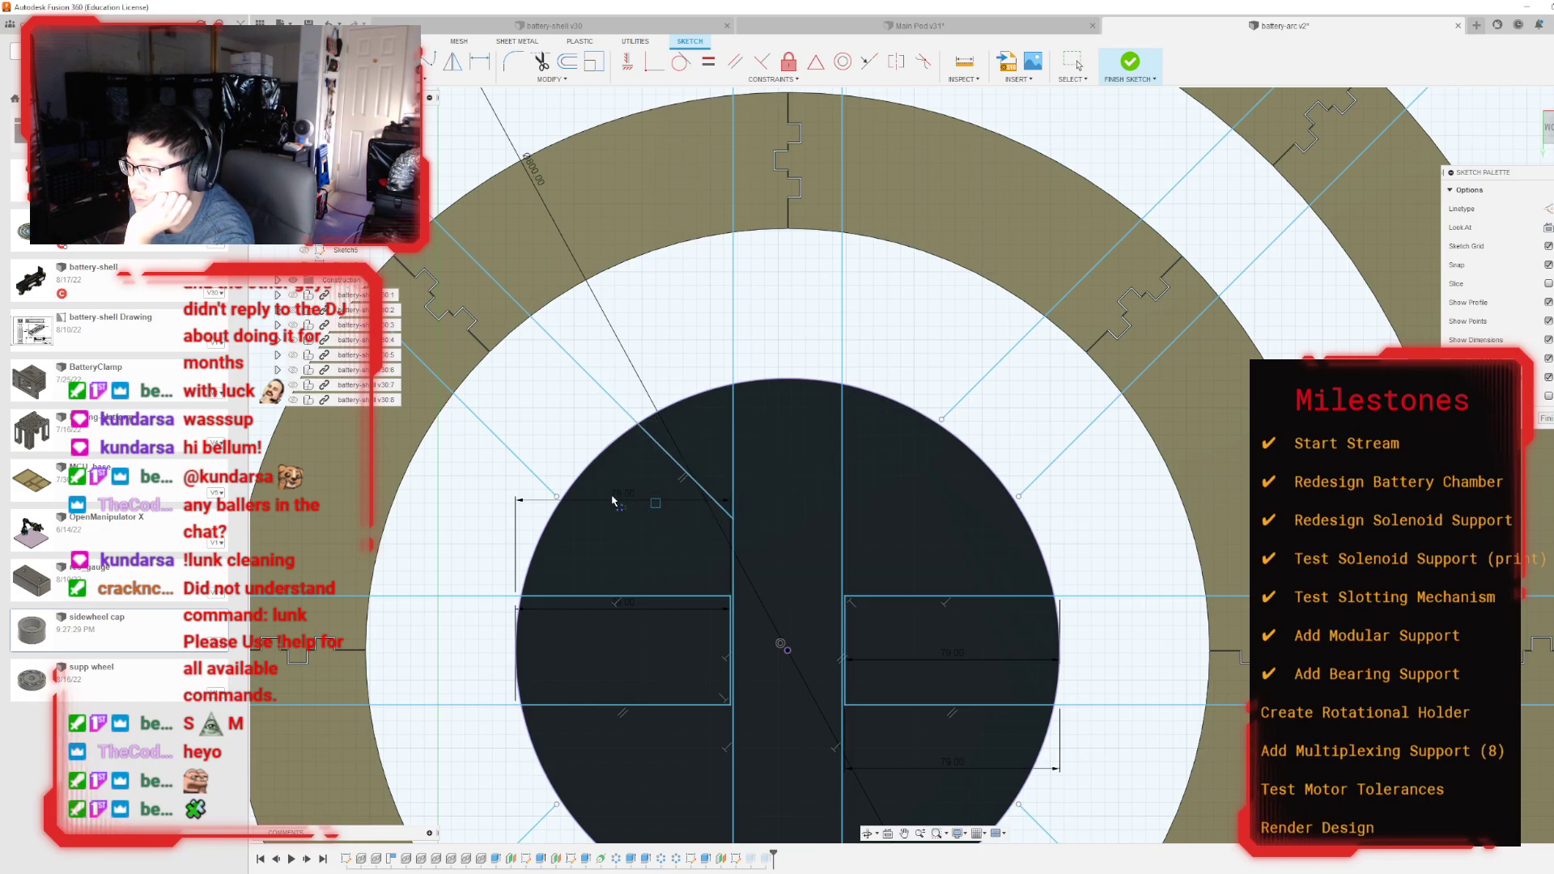
pyautogui.click(557, 496)
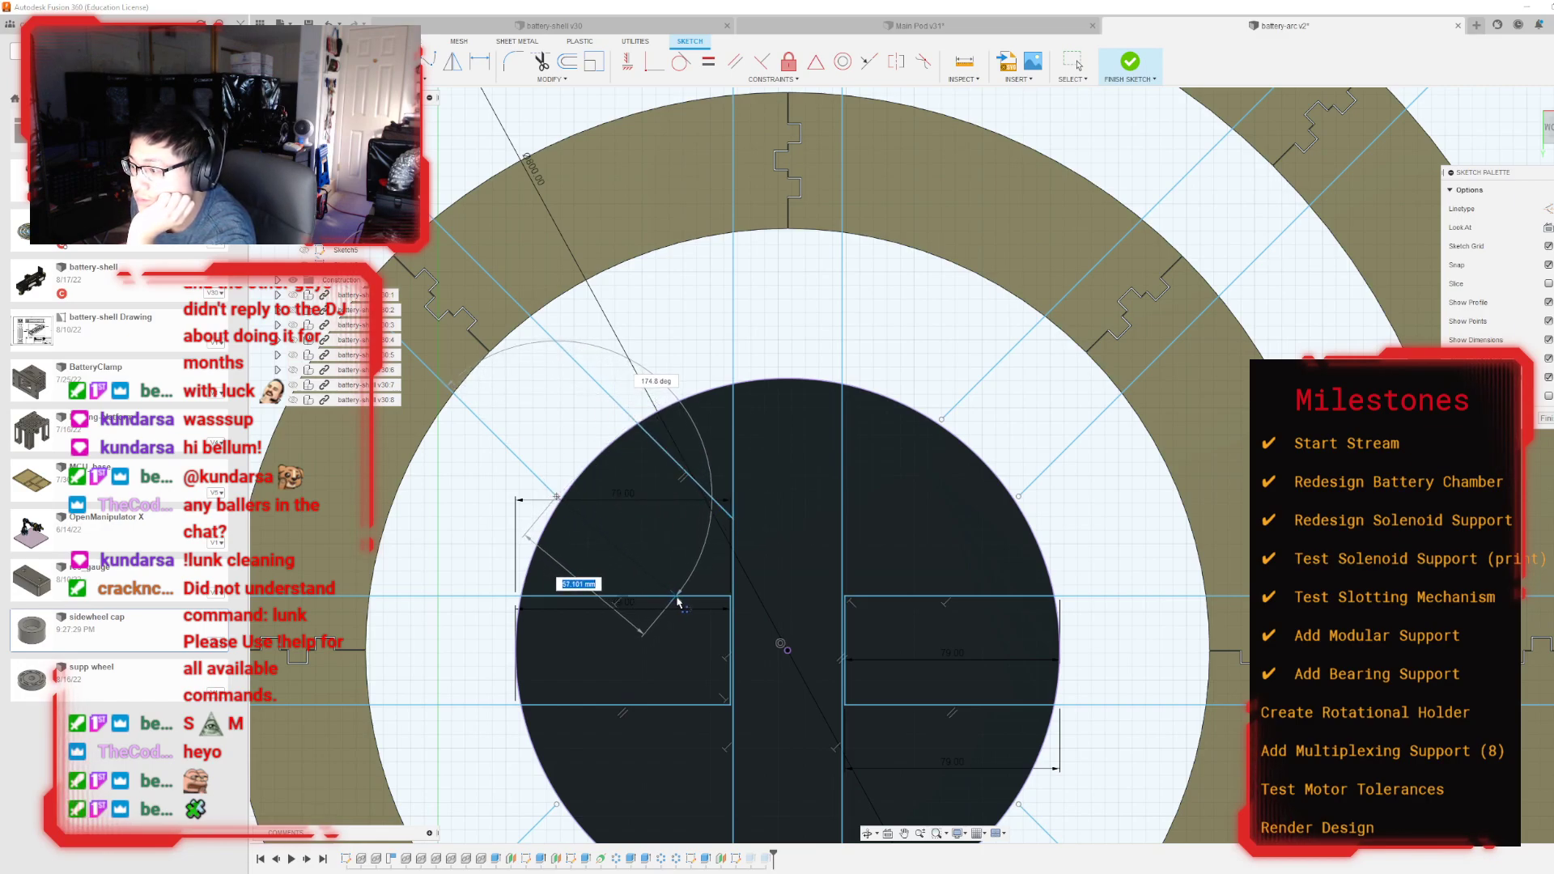
pyautogui.click(656, 596)
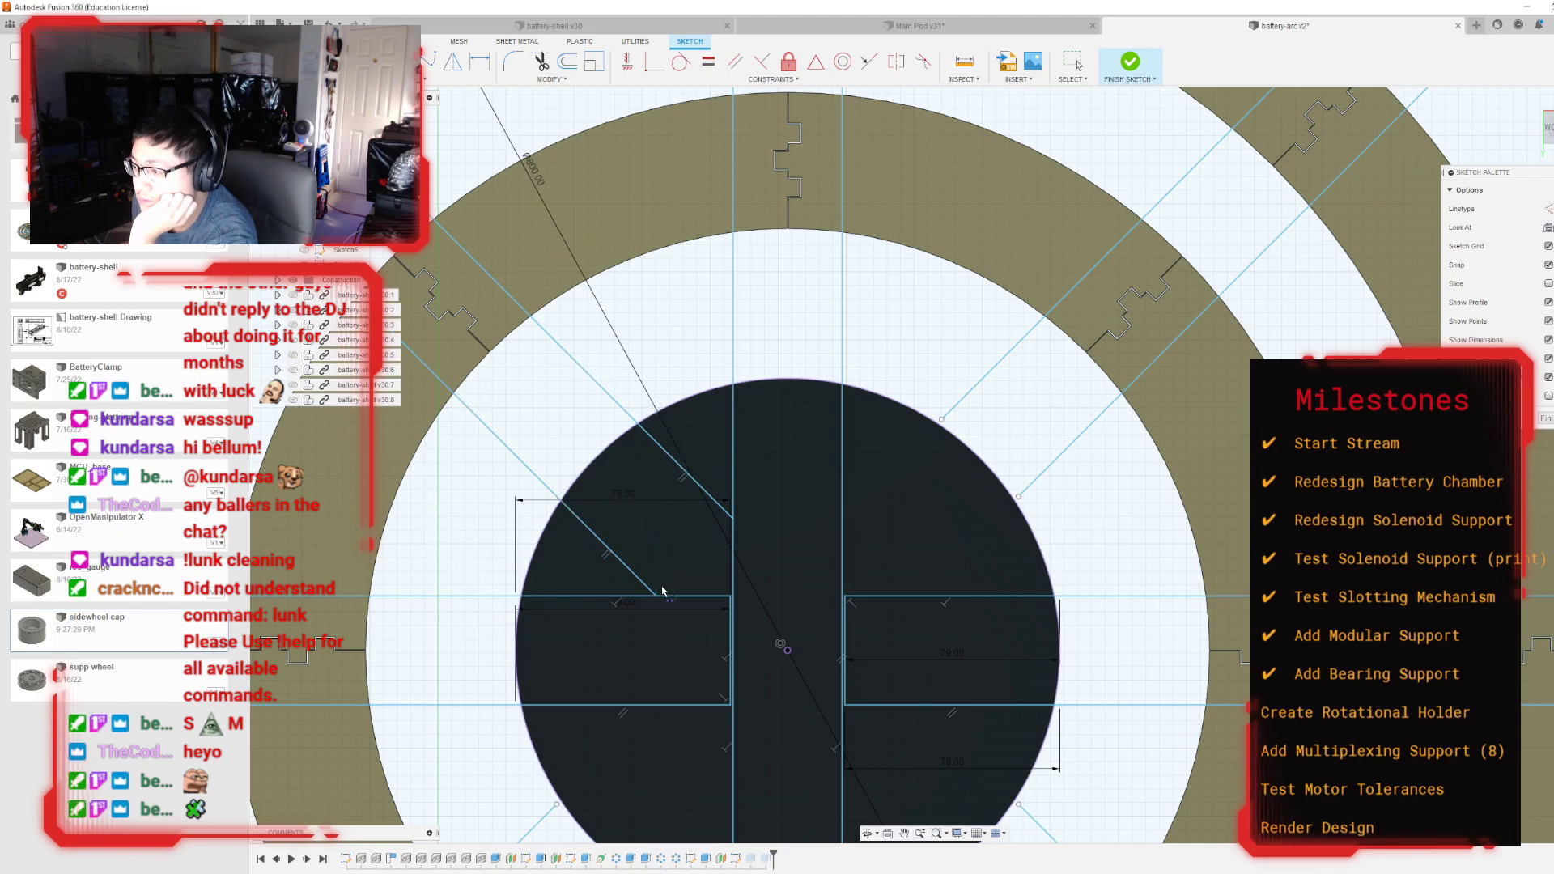
pyautogui.scroll(5, 711, 586)
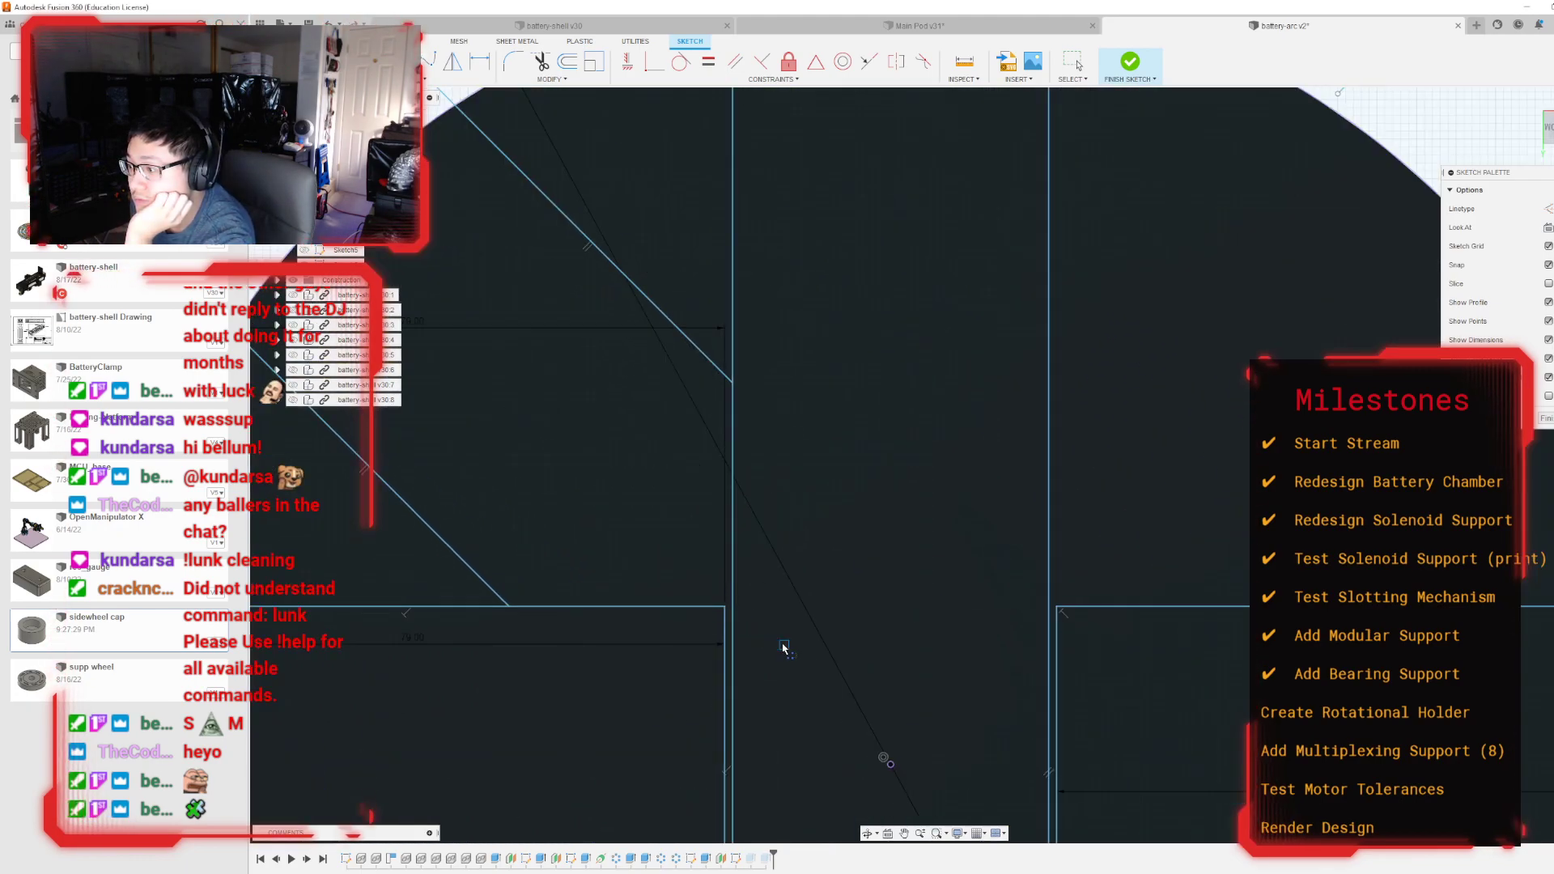
pyautogui.scroll(-3, 784, 648)
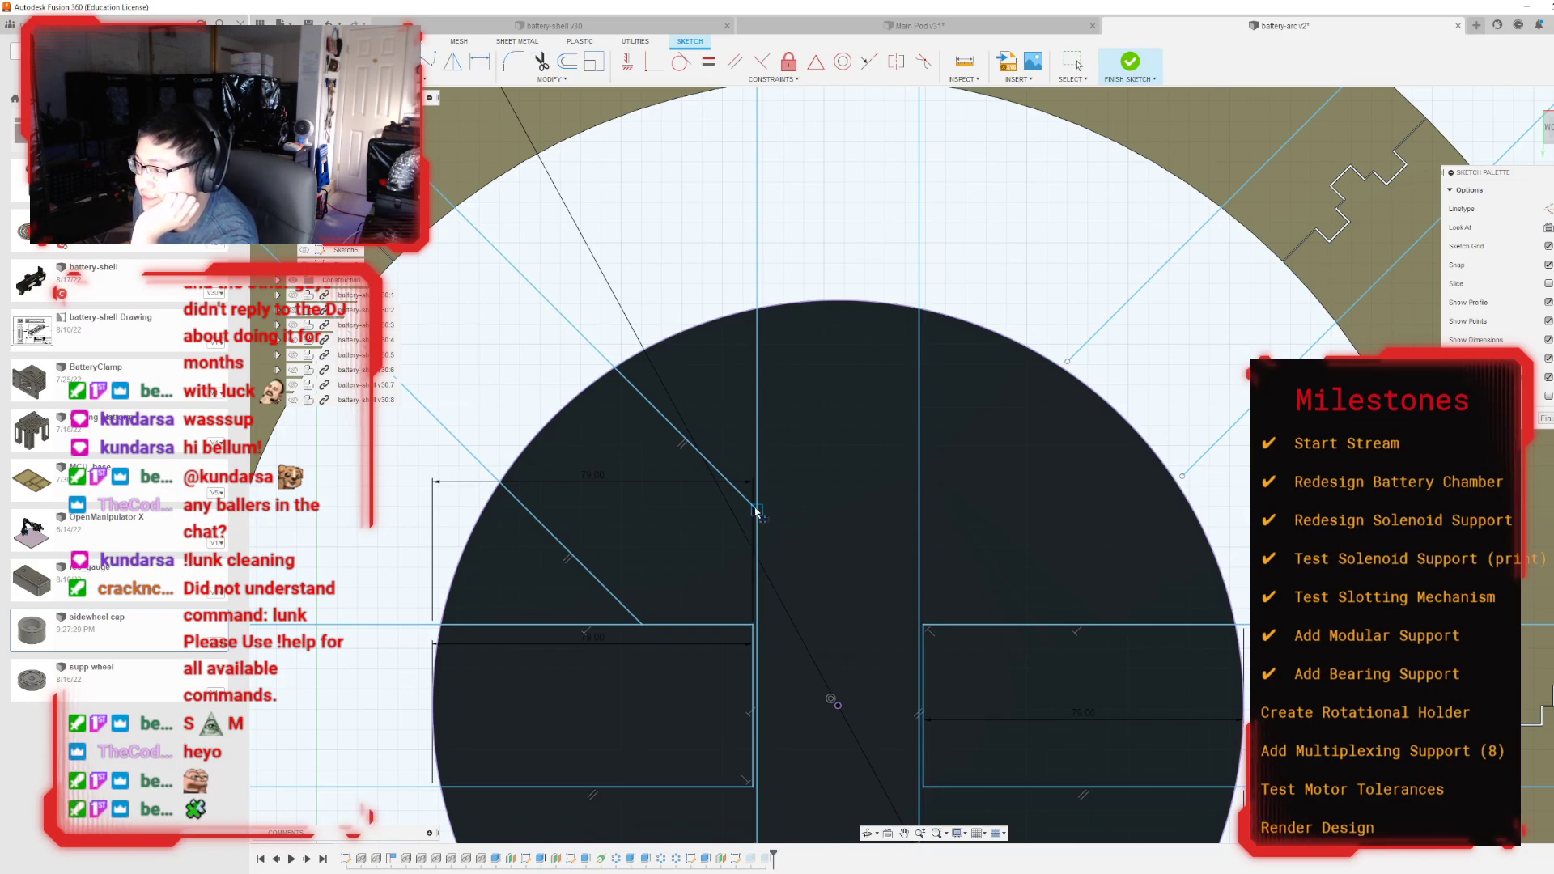
pyautogui.press('t')
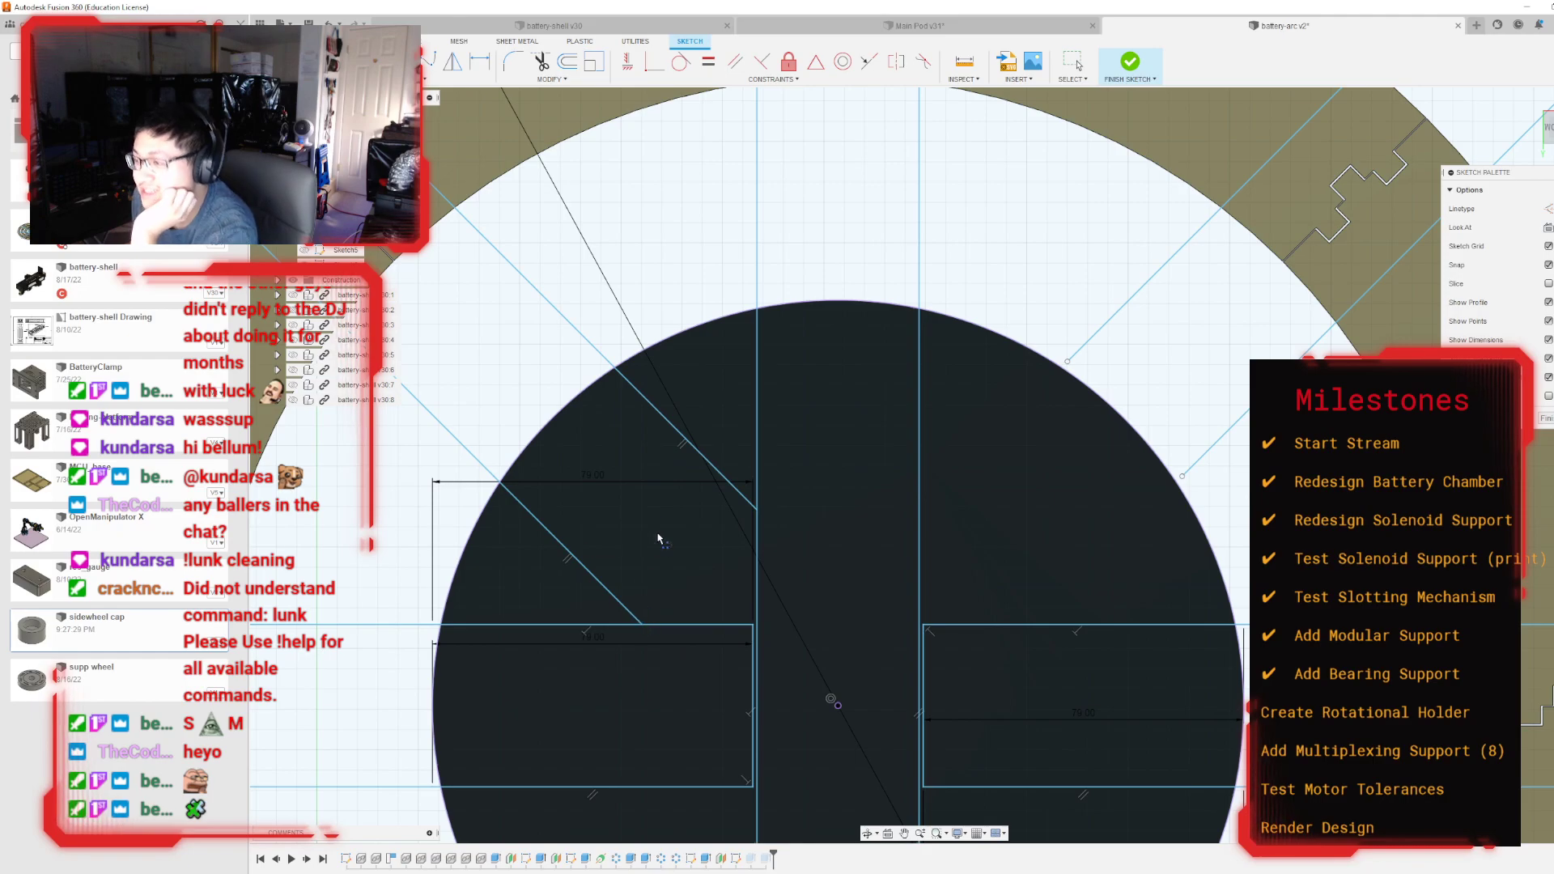
pyautogui.press('Escape')
pyautogui.scroll(-4, 660, 533)
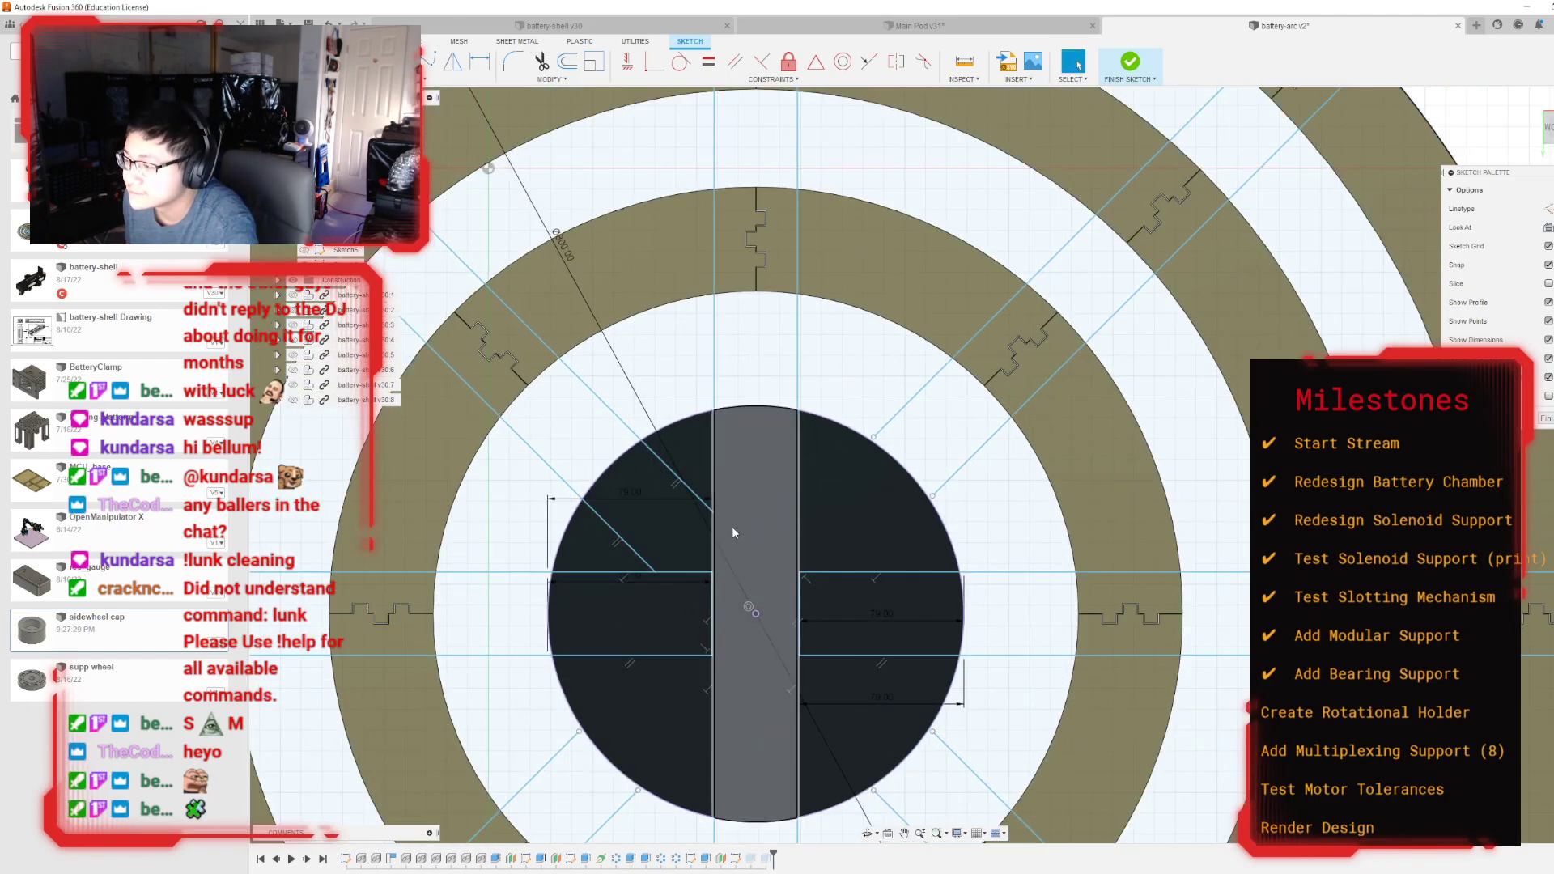
# Step: Try setting the upper diagonal line inside the hub to 50 mm long, and undo that dimension
pyautogui.moveTo(712, 510); pyautogui.dragTo(706, 507)
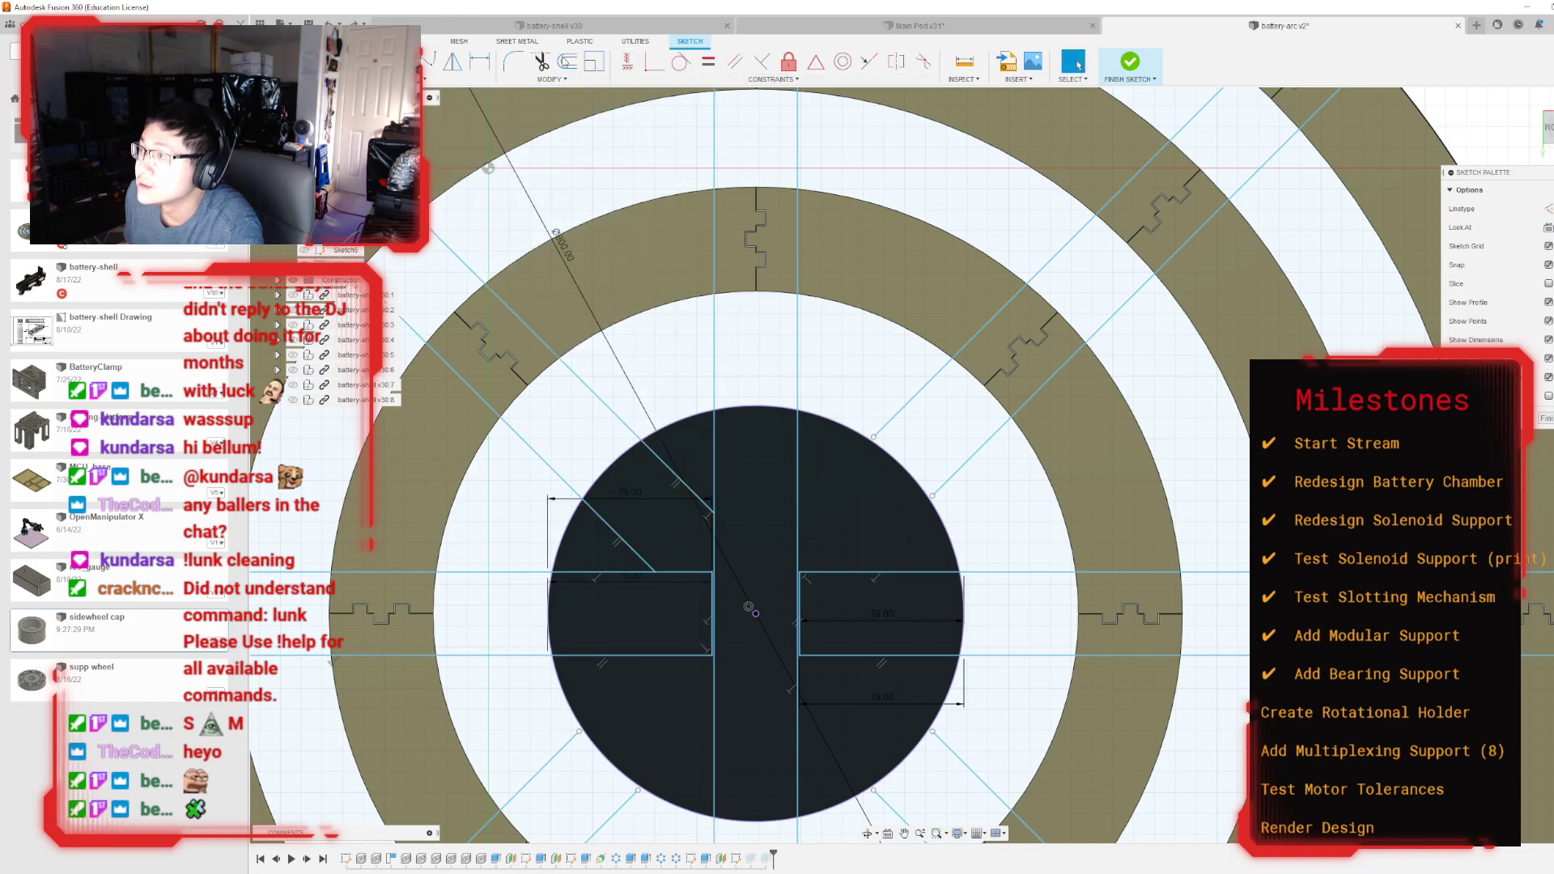
pyautogui.press('d')
pyautogui.click(695, 493)
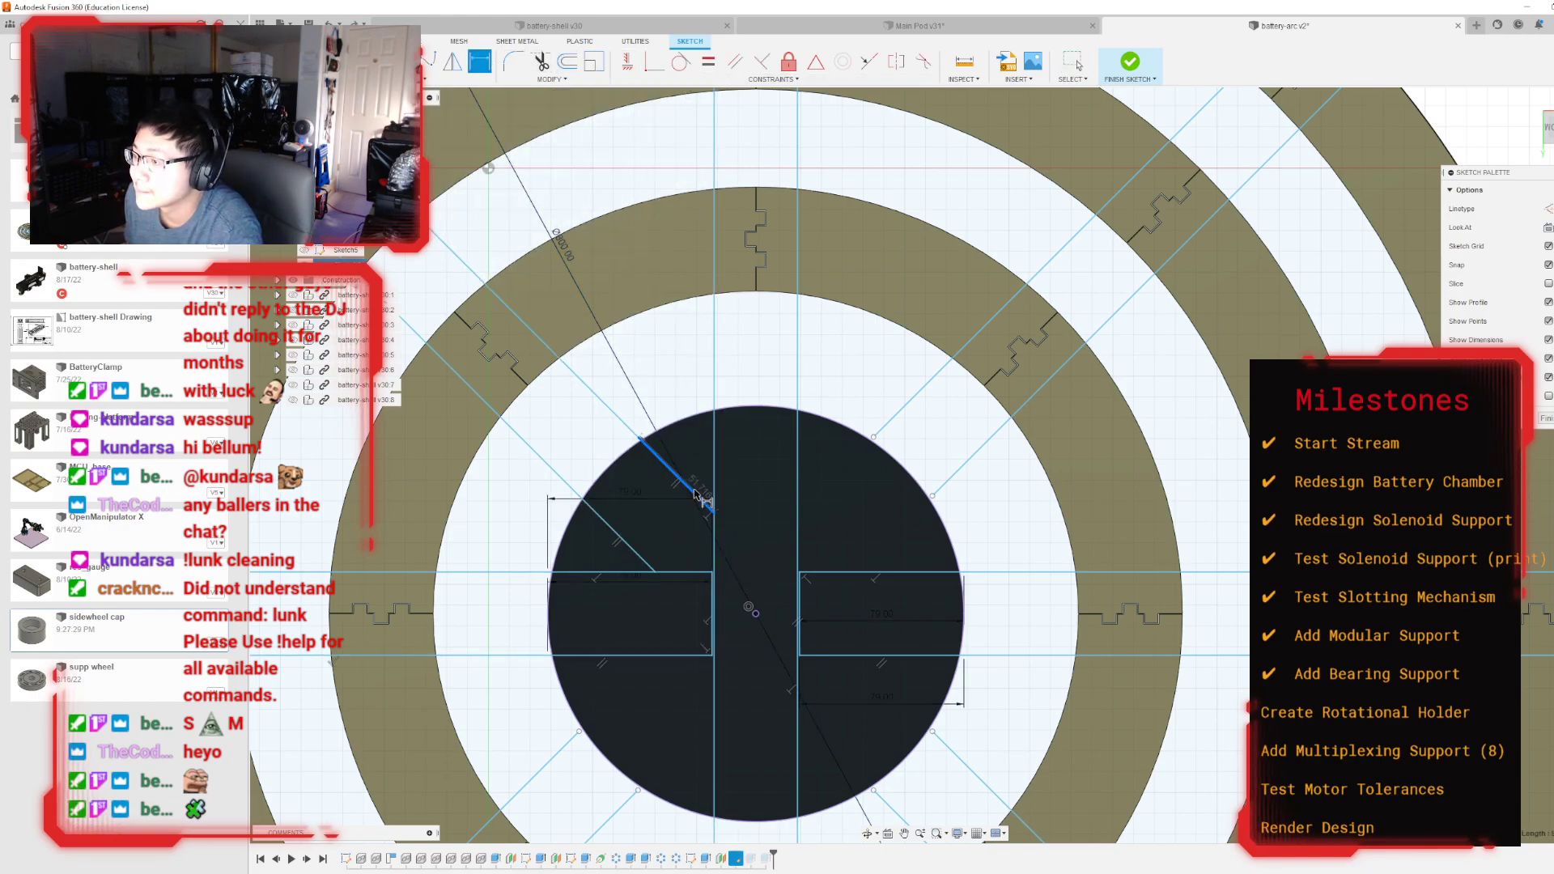
pyautogui.click(692, 474)
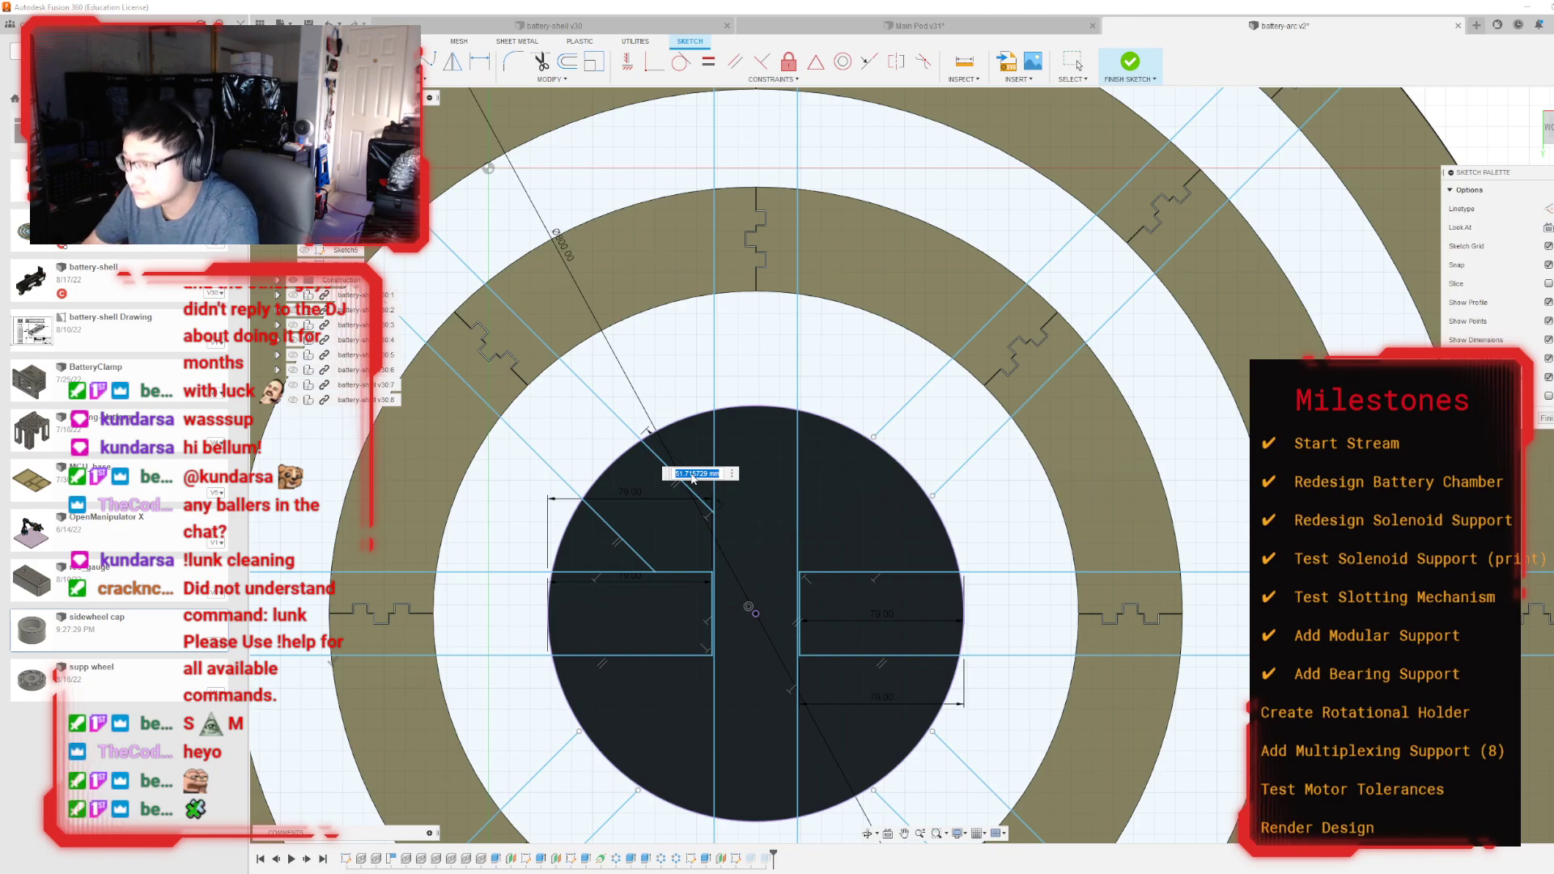
pyautogui.write('50')
pyautogui.press('Return')
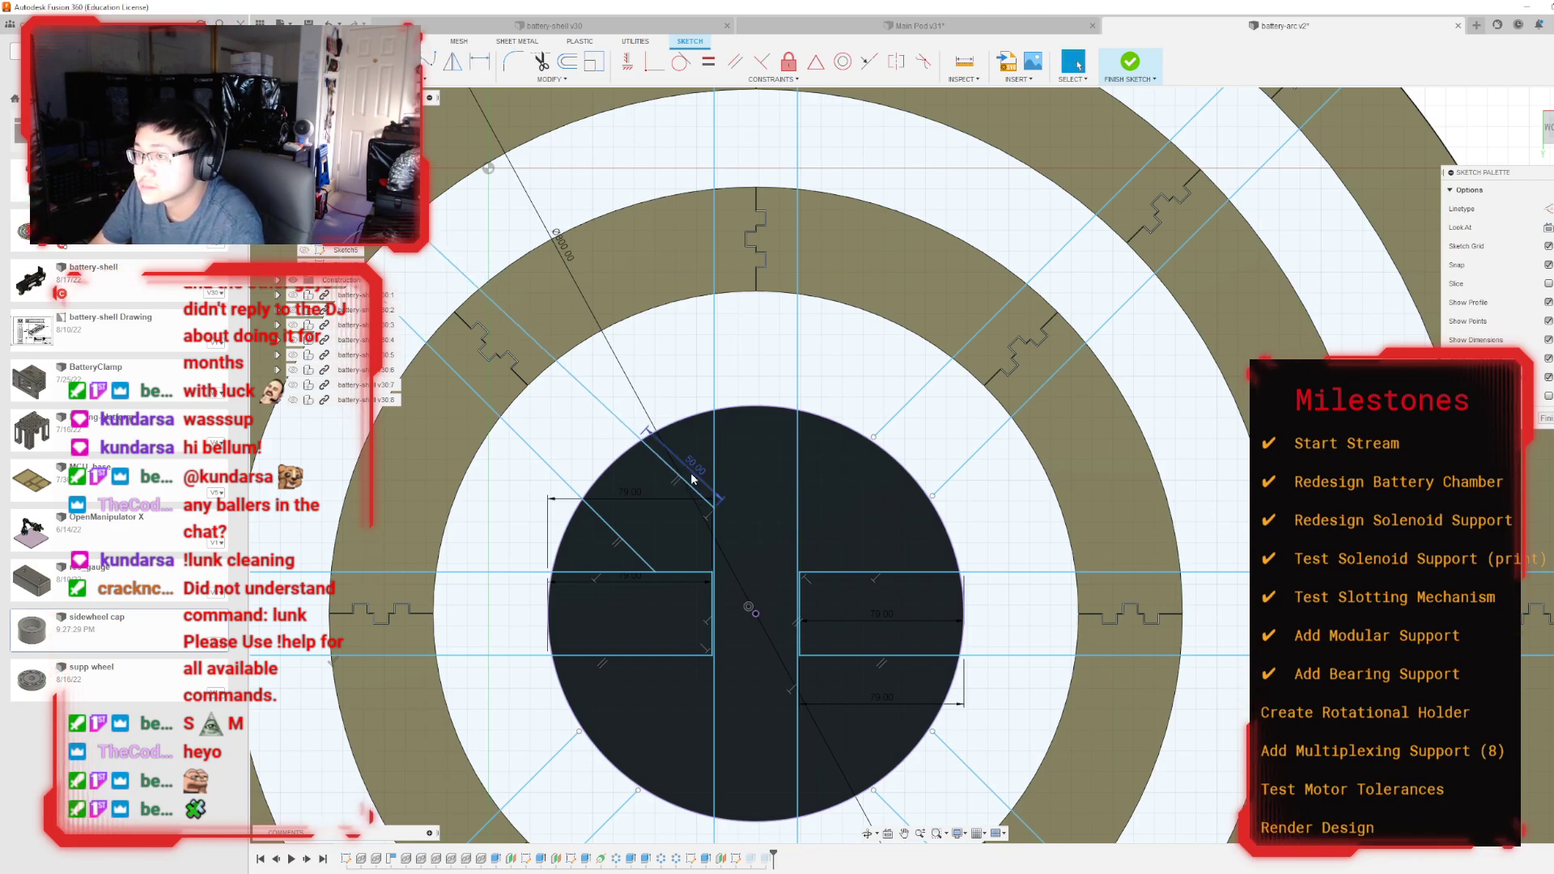
pyautogui.hotkey('ctrl', 'z')
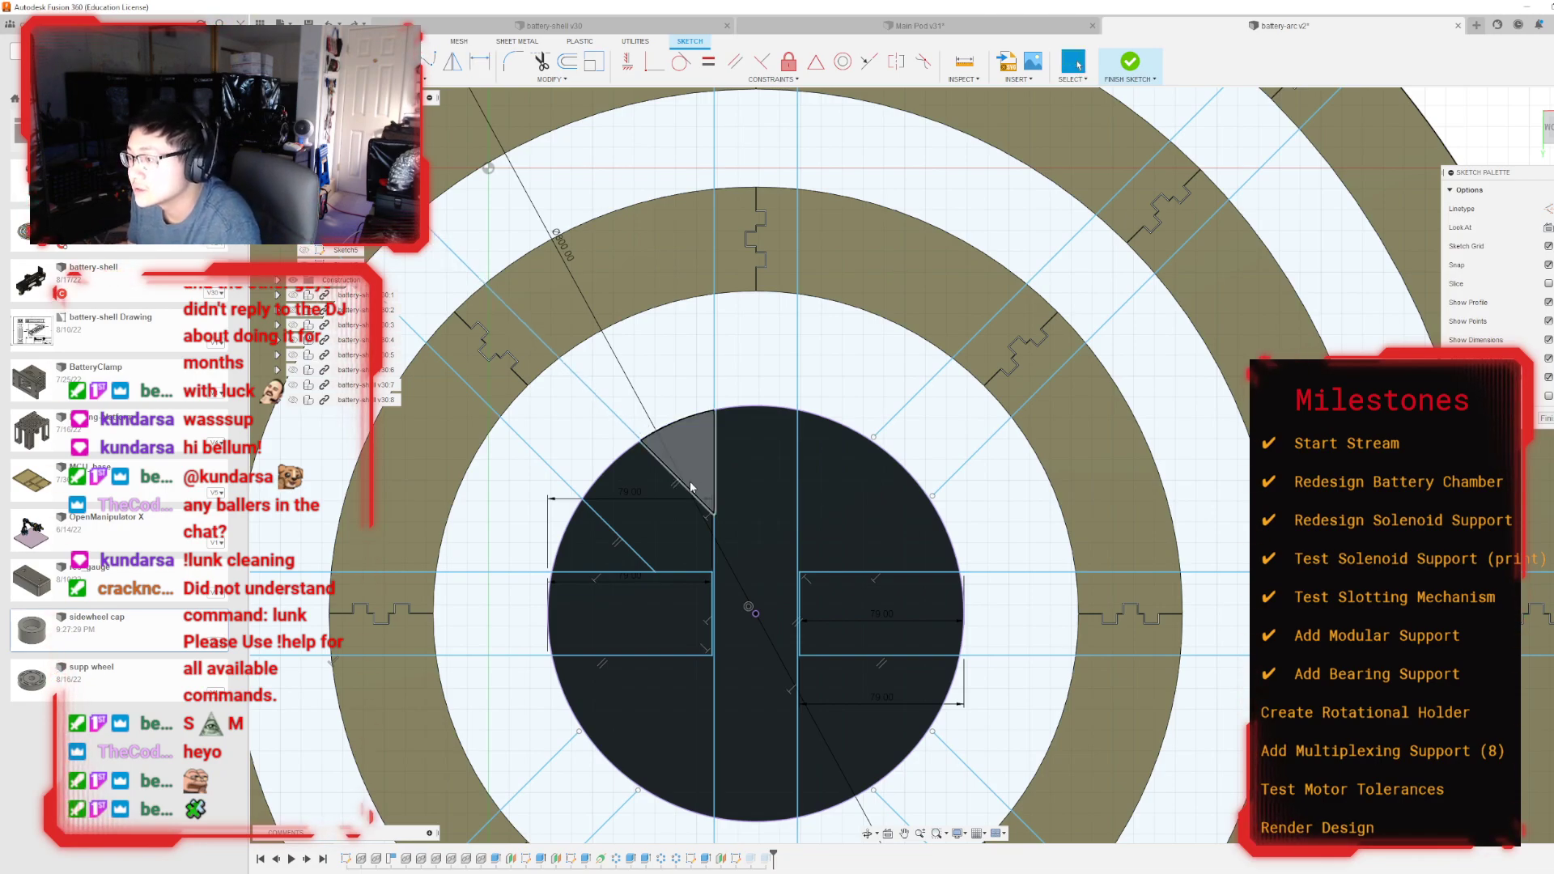
# Step: Delete the two diagonal lines drawn inside the hub
pyautogui.click(688, 489)
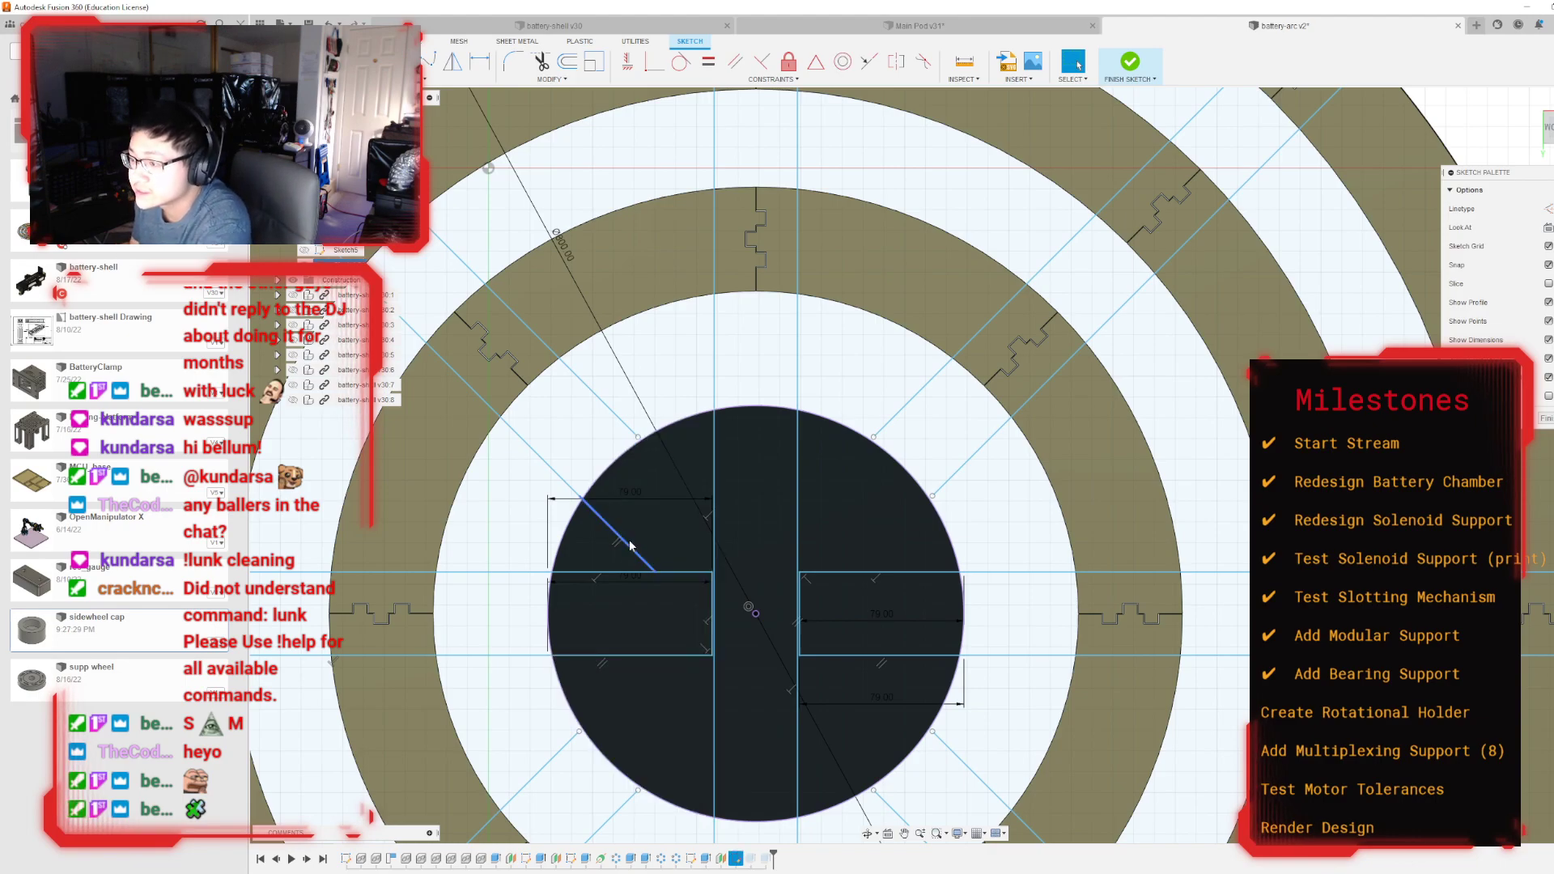
pyautogui.press('Delete')
pyautogui.scroll(5, 672, 437)
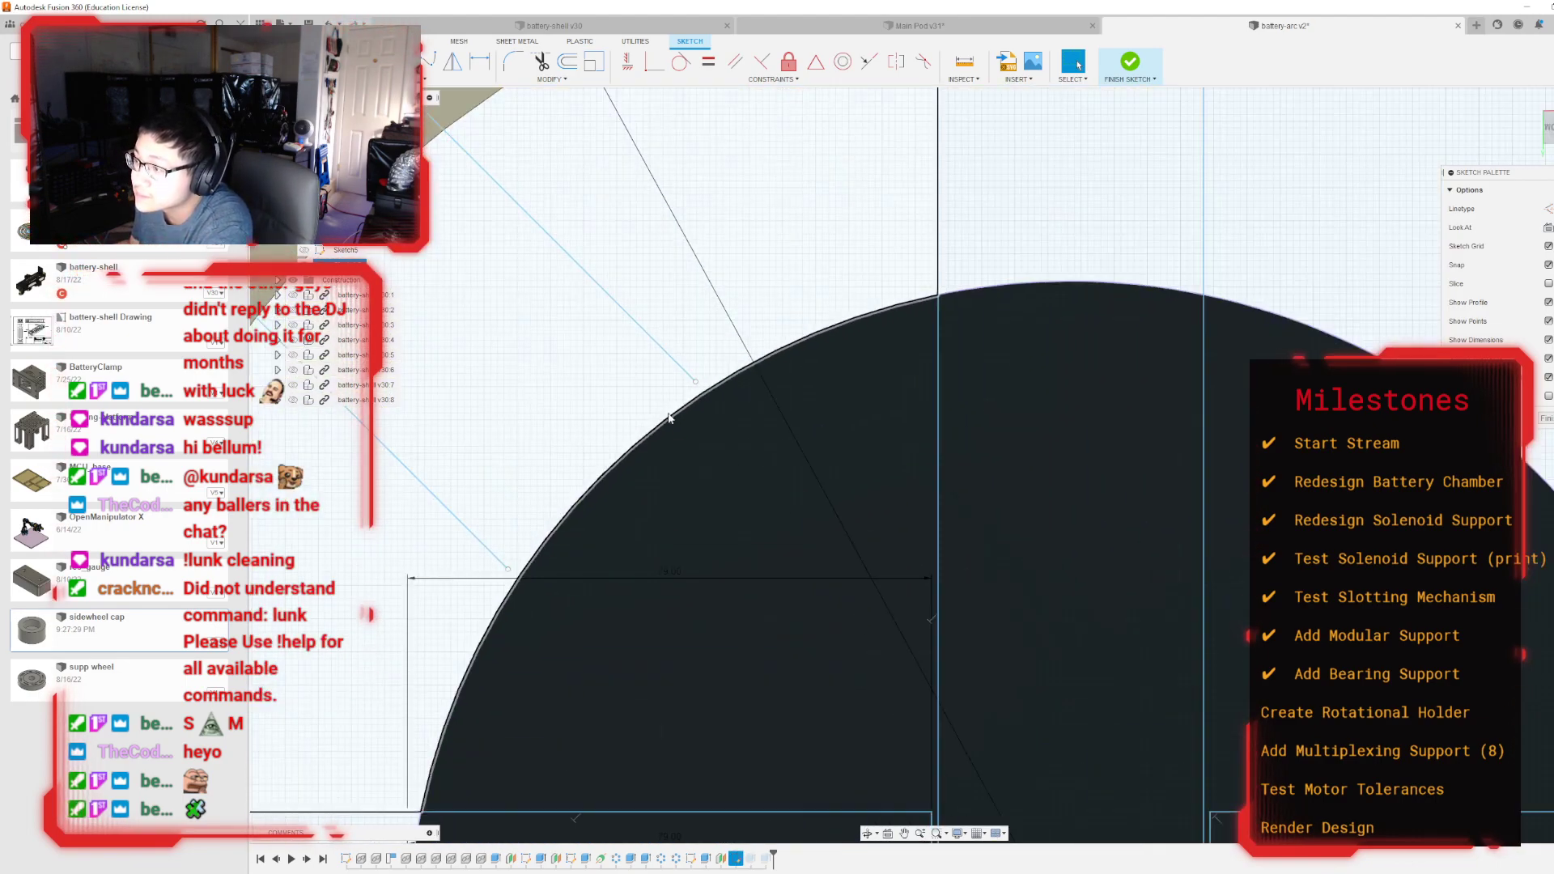
pyautogui.scroll(-5, 685, 426)
pyautogui.scroll(-3, 686, 467)
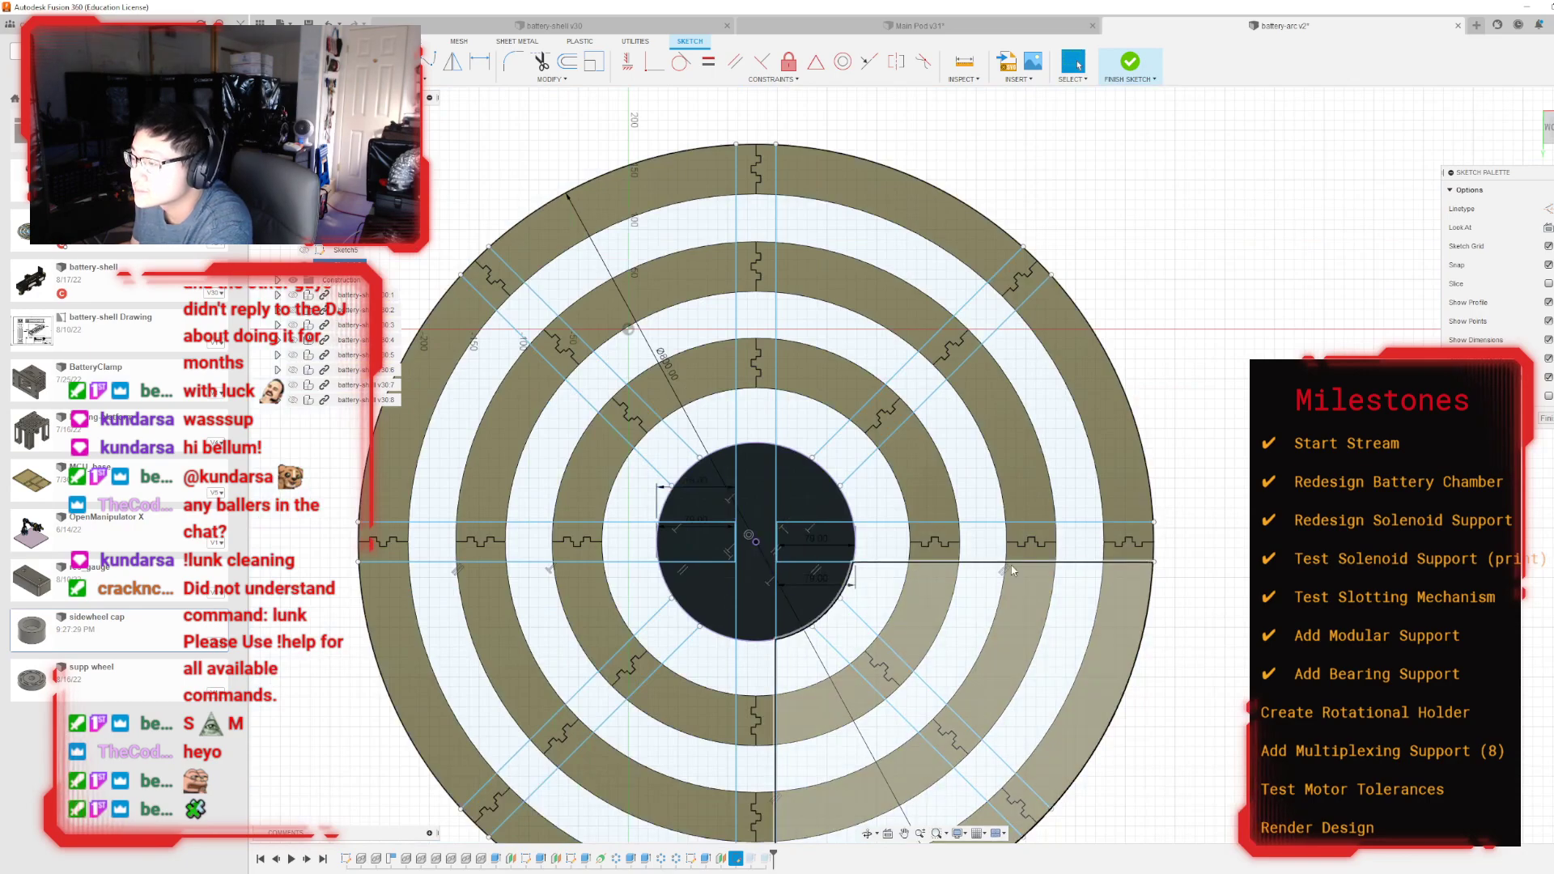
# Step: Measure the length of one diagonal spoke line running from the hub across the rings
pyautogui.moveTo(923, 465)
pyautogui.keyDown('shift'); pyautogui.mouseDown(button='middle')
pyautogui.moveTo(1060, 332)
pyautogui.moveTo(1093, 365)
pyautogui.moveTo(1003, 340)
pyautogui.moveTo(923, 453)
pyautogui.moveTo(882, 463)
pyautogui.mouseUp(button='middle'); pyautogui.keyUp('shift')
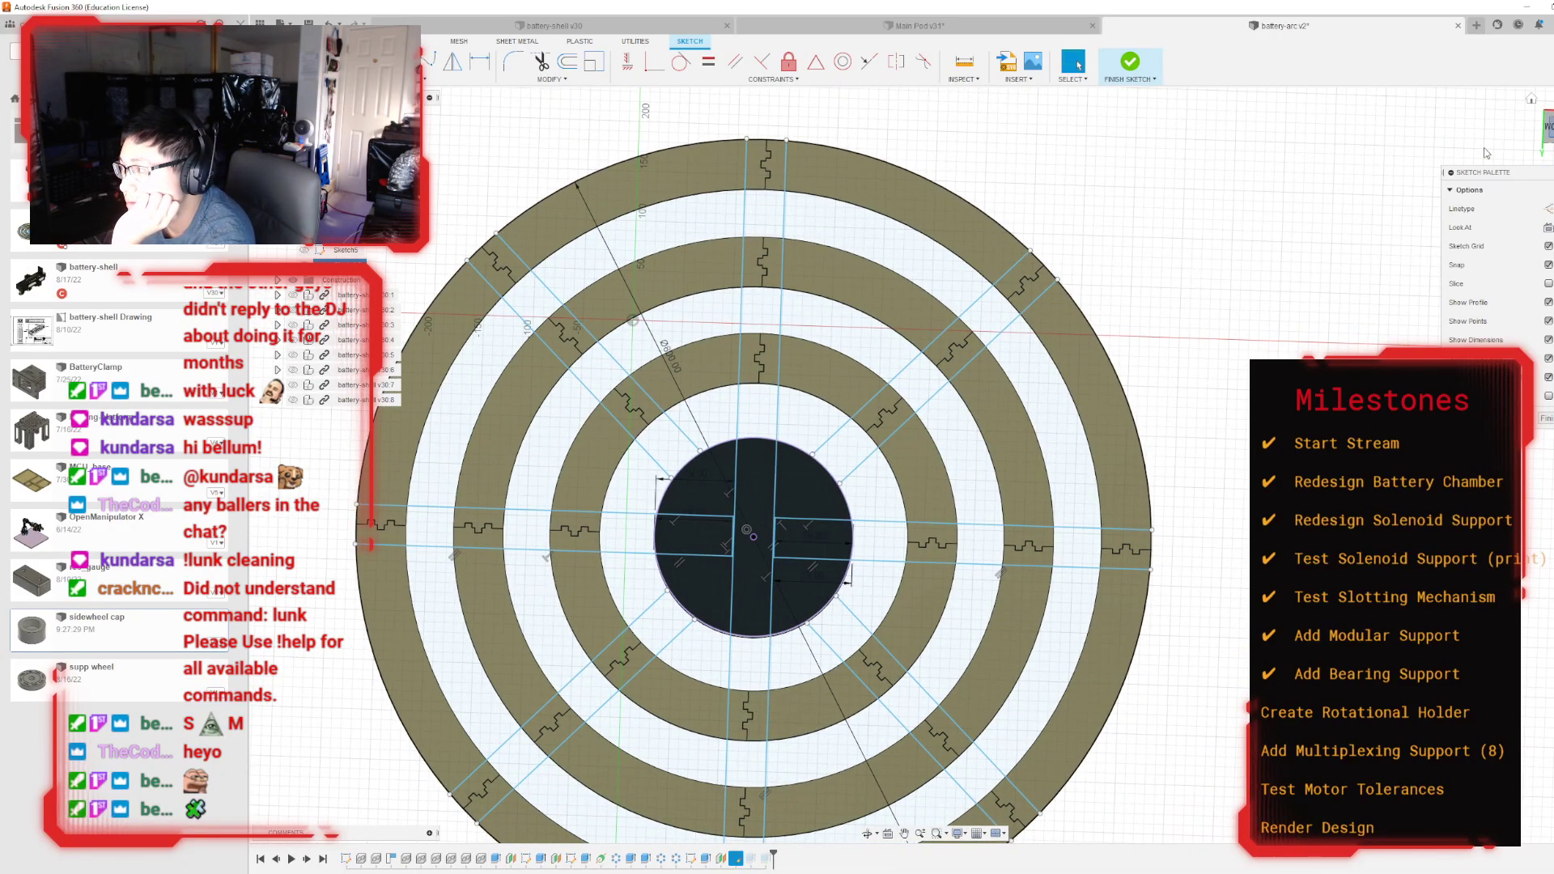
pyautogui.scroll(3, 864, 474)
pyautogui.scroll(1, 899, 478)
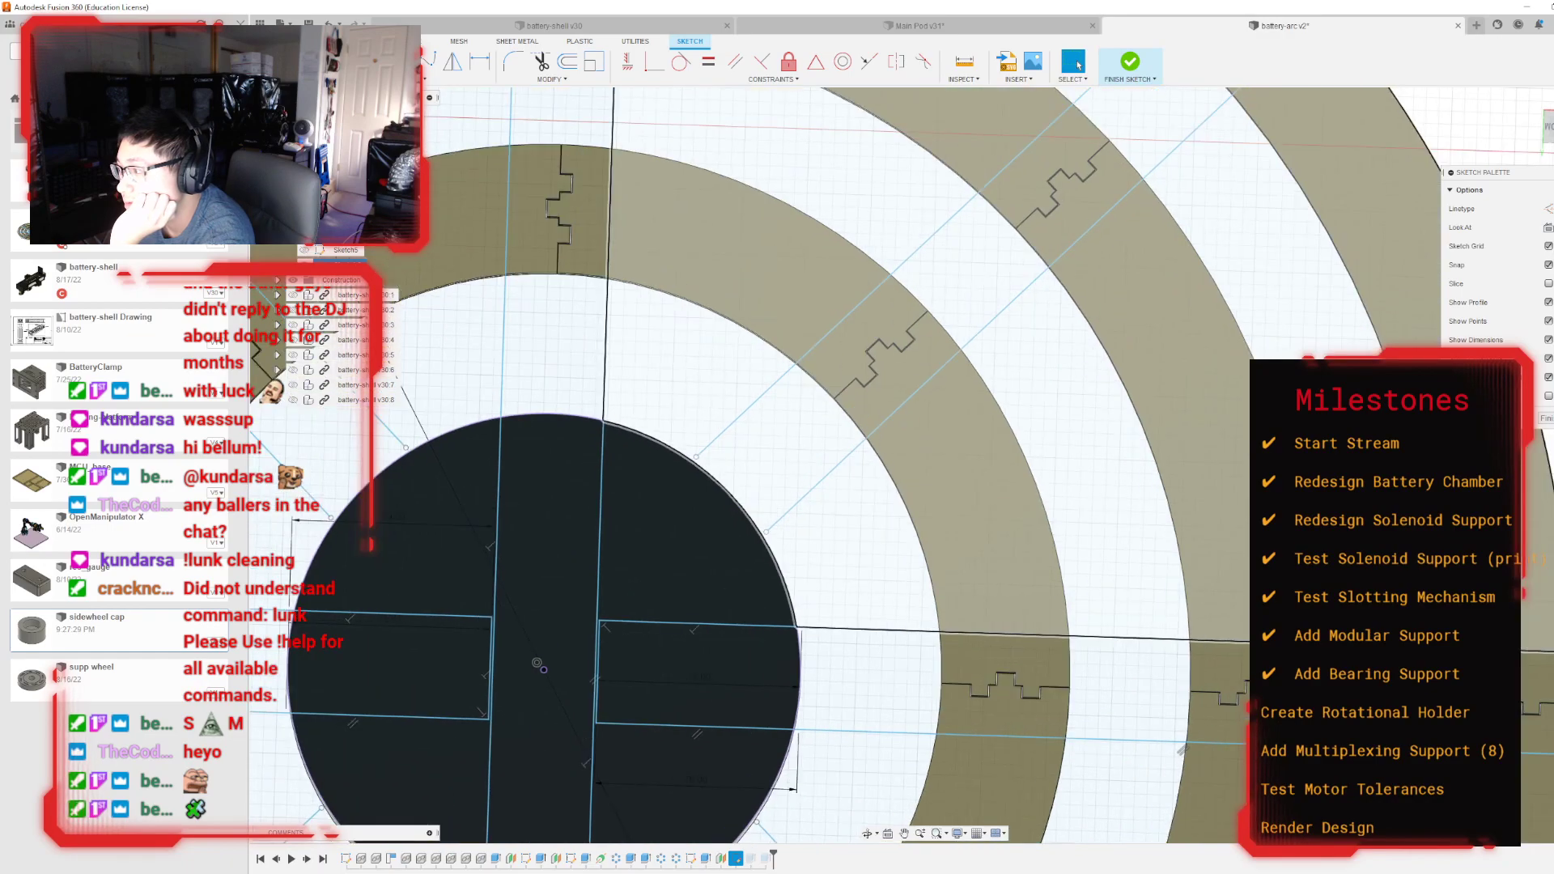
pyautogui.moveTo(925, 465)
pyautogui.keyDown('shift'); pyautogui.mouseDown(button='middle')
pyautogui.moveTo(949, 469)
pyautogui.moveTo(924, 465)
pyautogui.mouseUp(button='middle'); pyautogui.keyUp('shift')
pyautogui.scroll(-1, 803, 401)
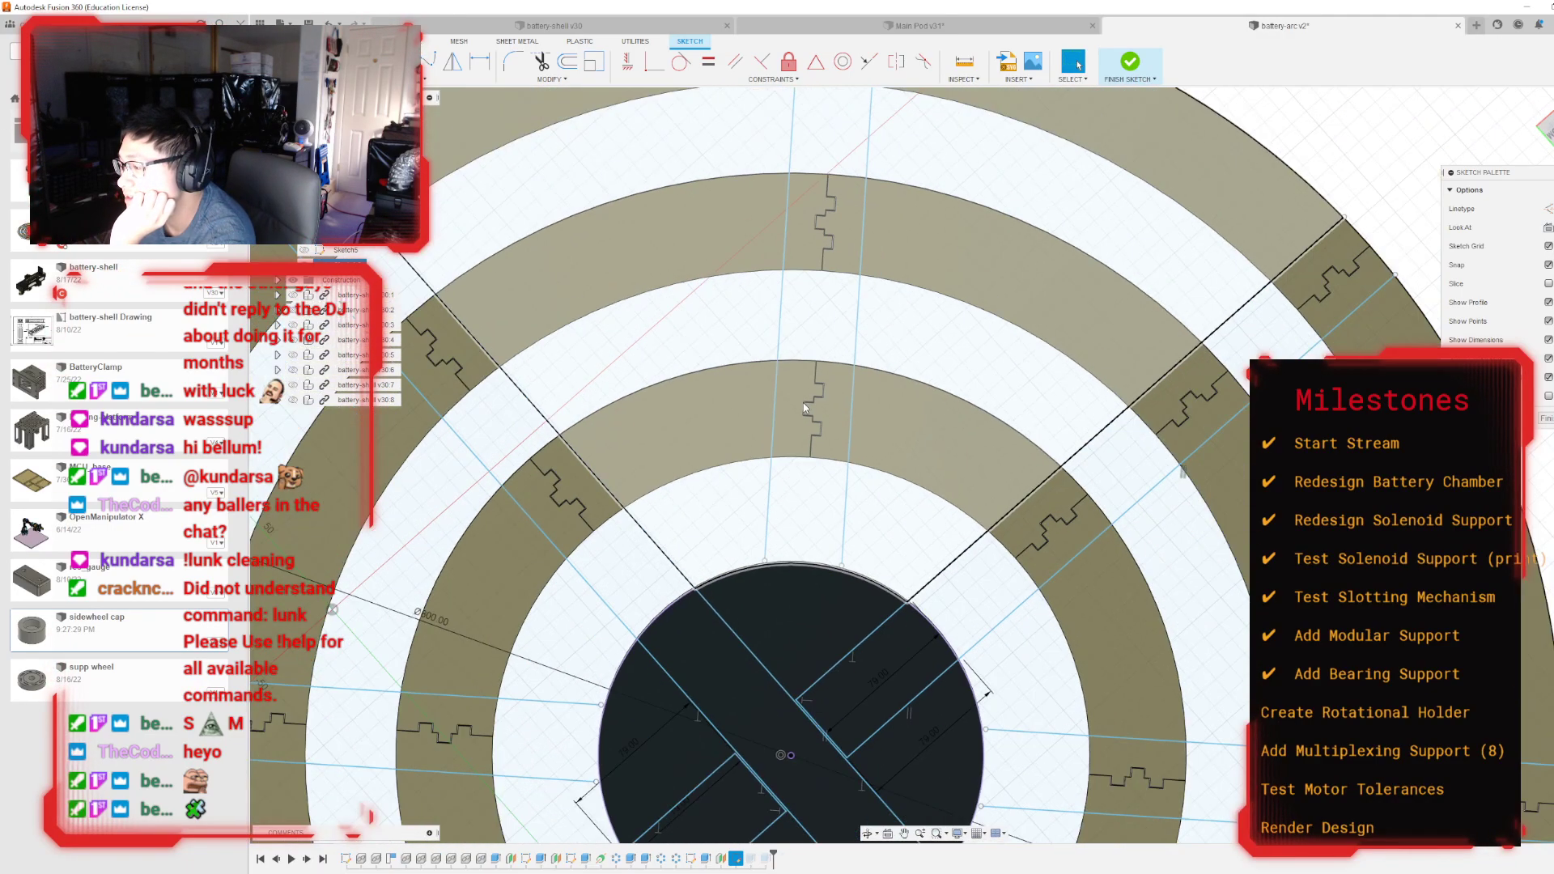
pyautogui.scroll(2, 773, 283)
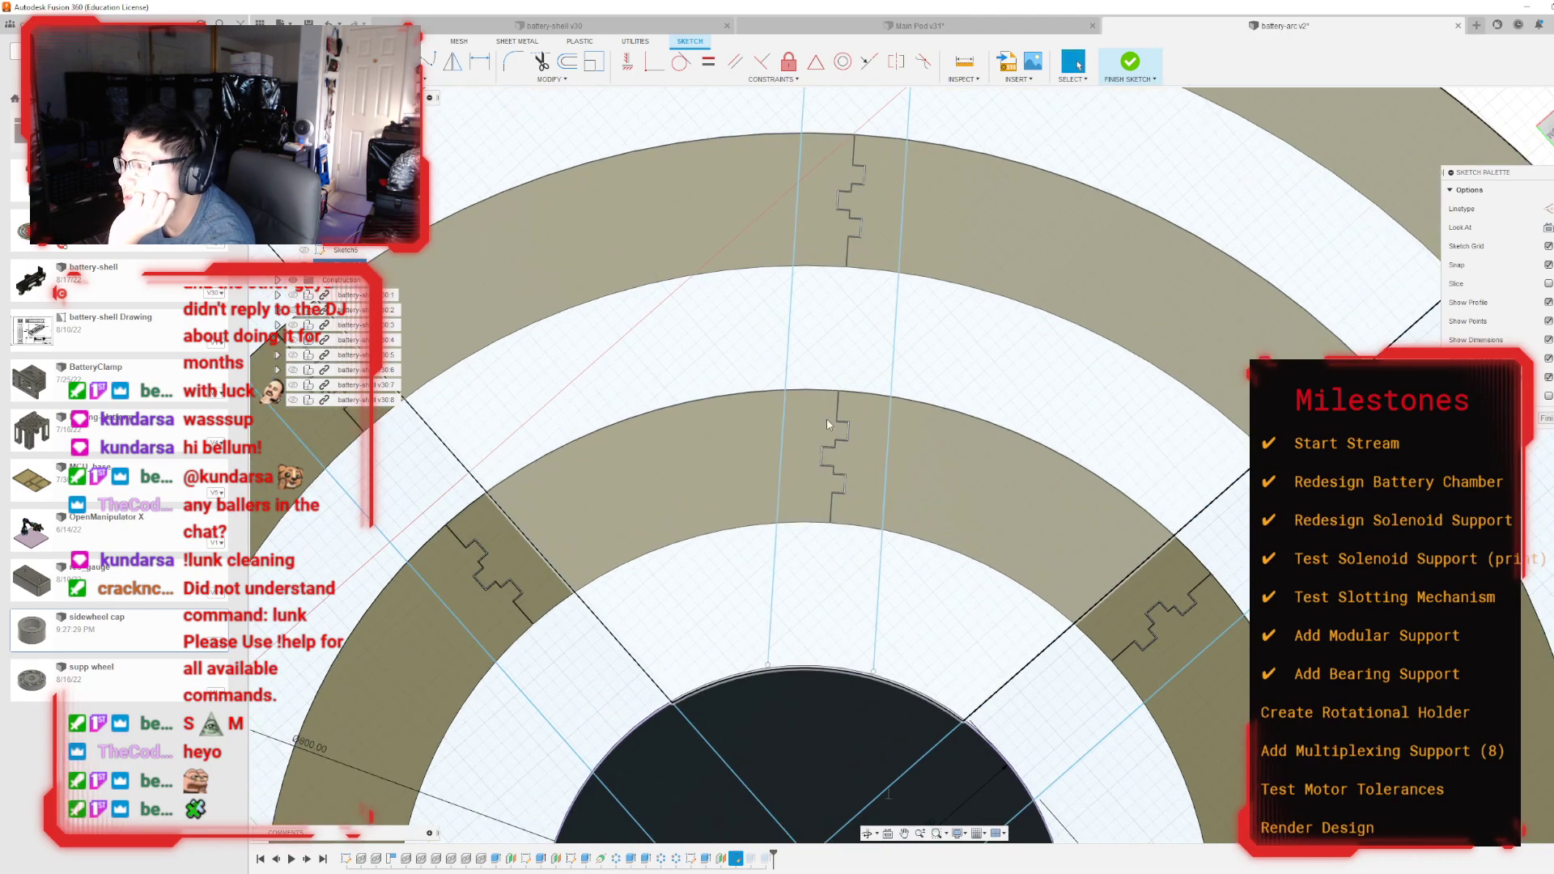
pyautogui.click(789, 353)
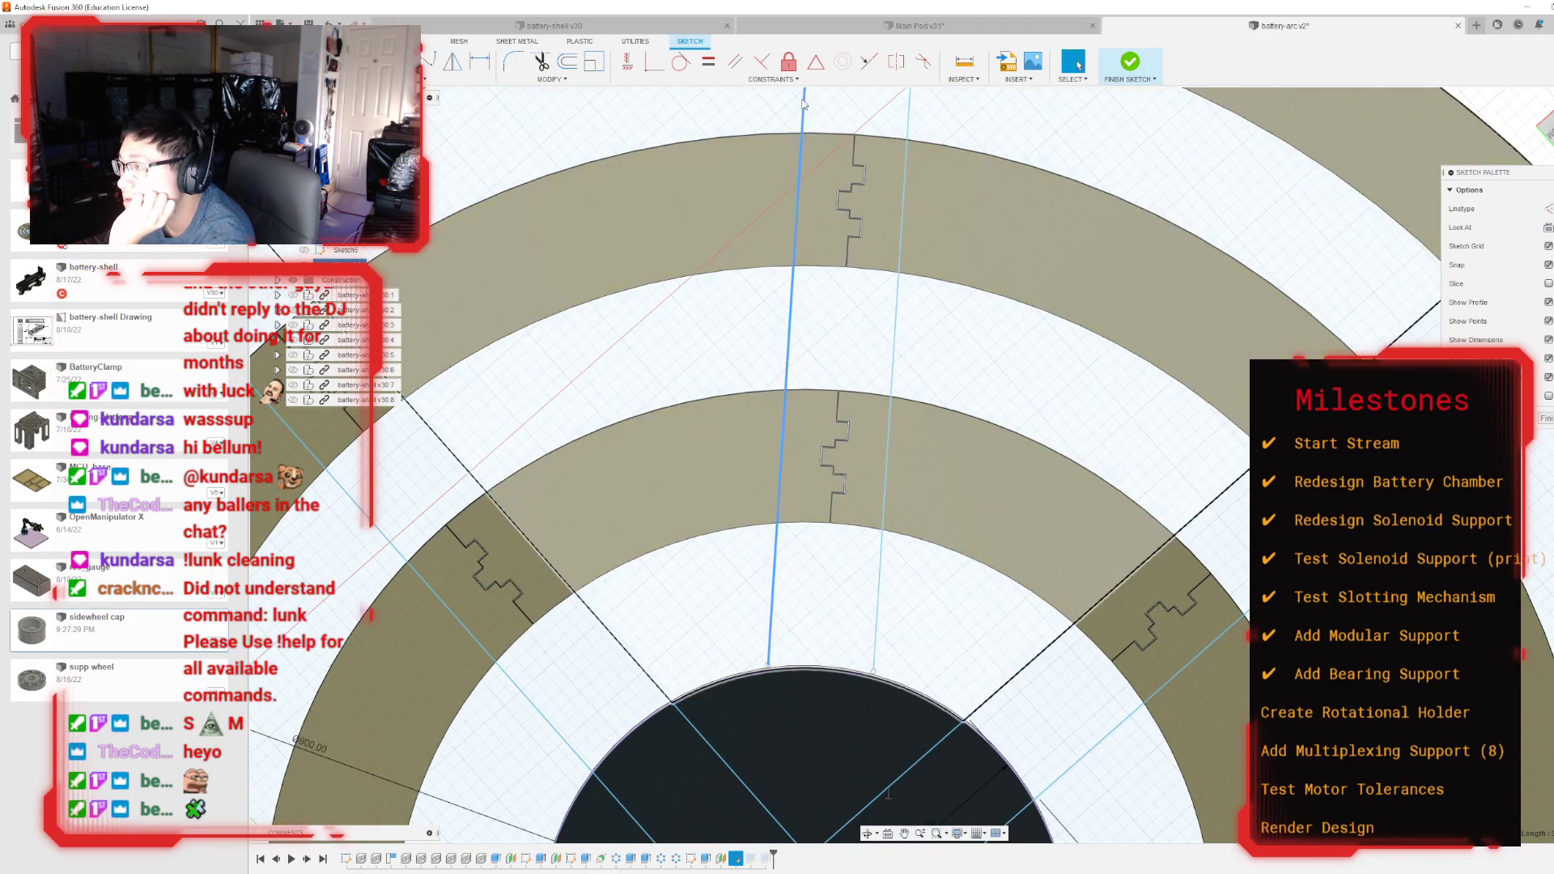
pyautogui.click(964, 61)
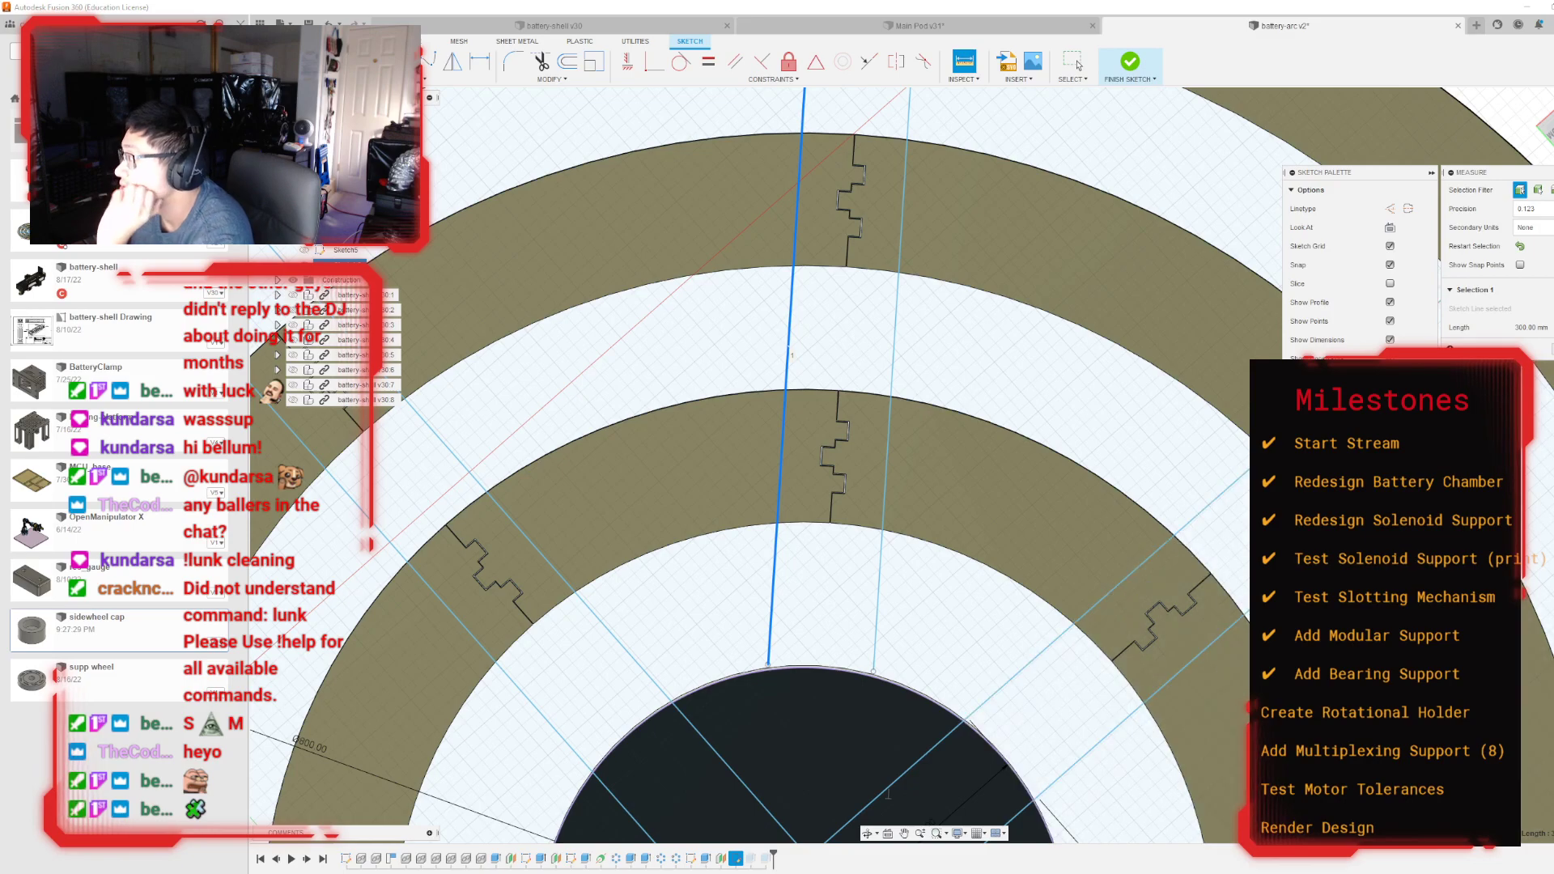
pyautogui.press('Escape')
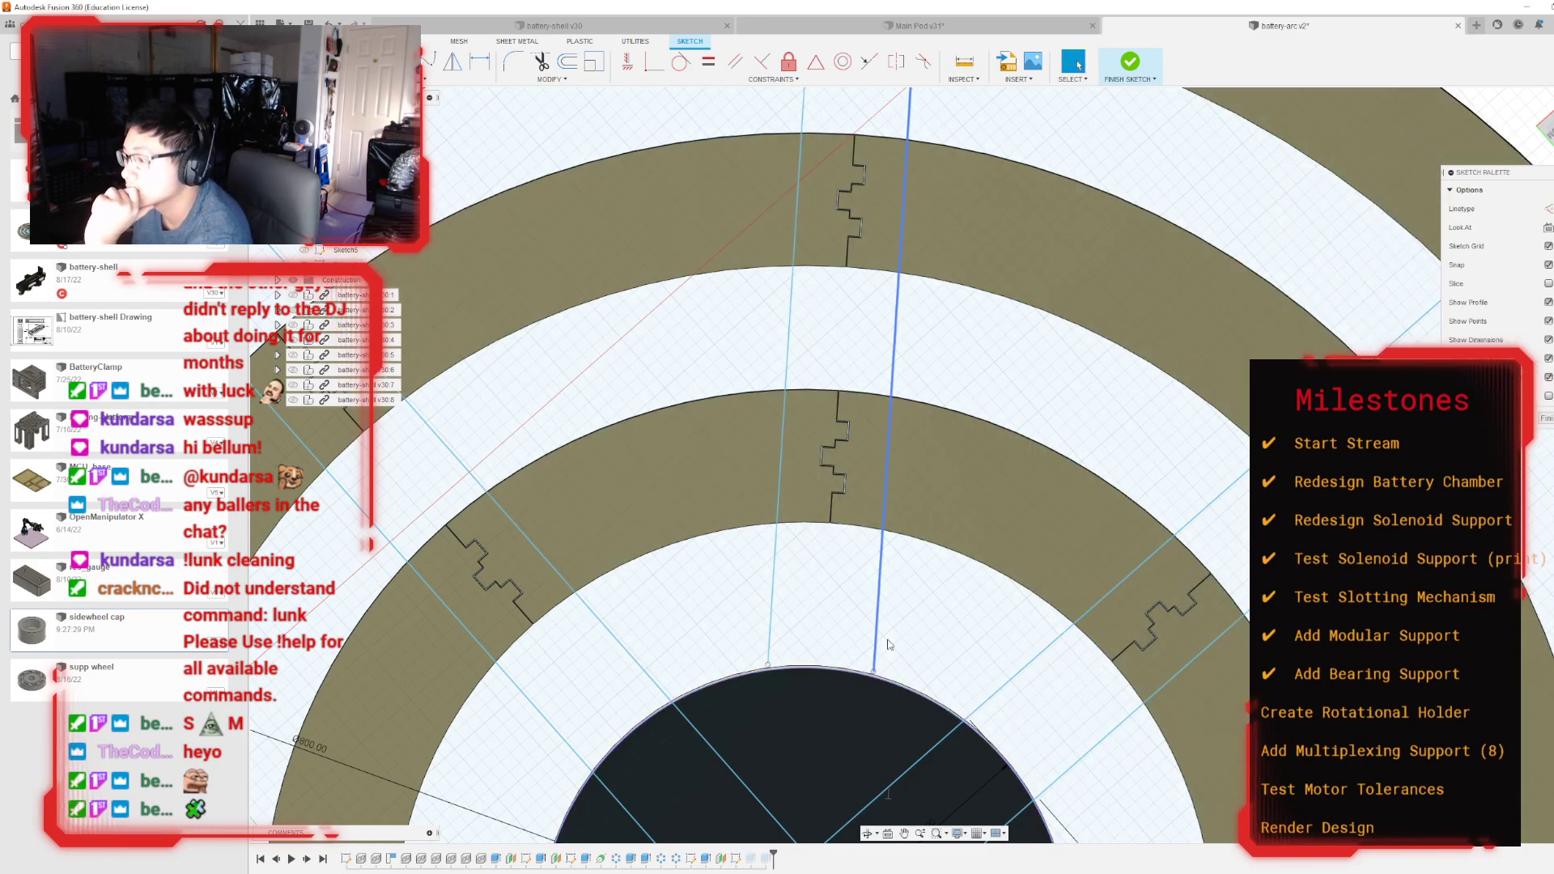
# Step: Examine the diagonal spoke lines and crossing bar profiles over the hub and rings
pyautogui.click(906, 636)
pyautogui.scroll(-2, 906, 633)
pyautogui.scroll(-5, 835, 552)
pyautogui.click(1175, 644)
pyautogui.scroll(3, 1175, 644)
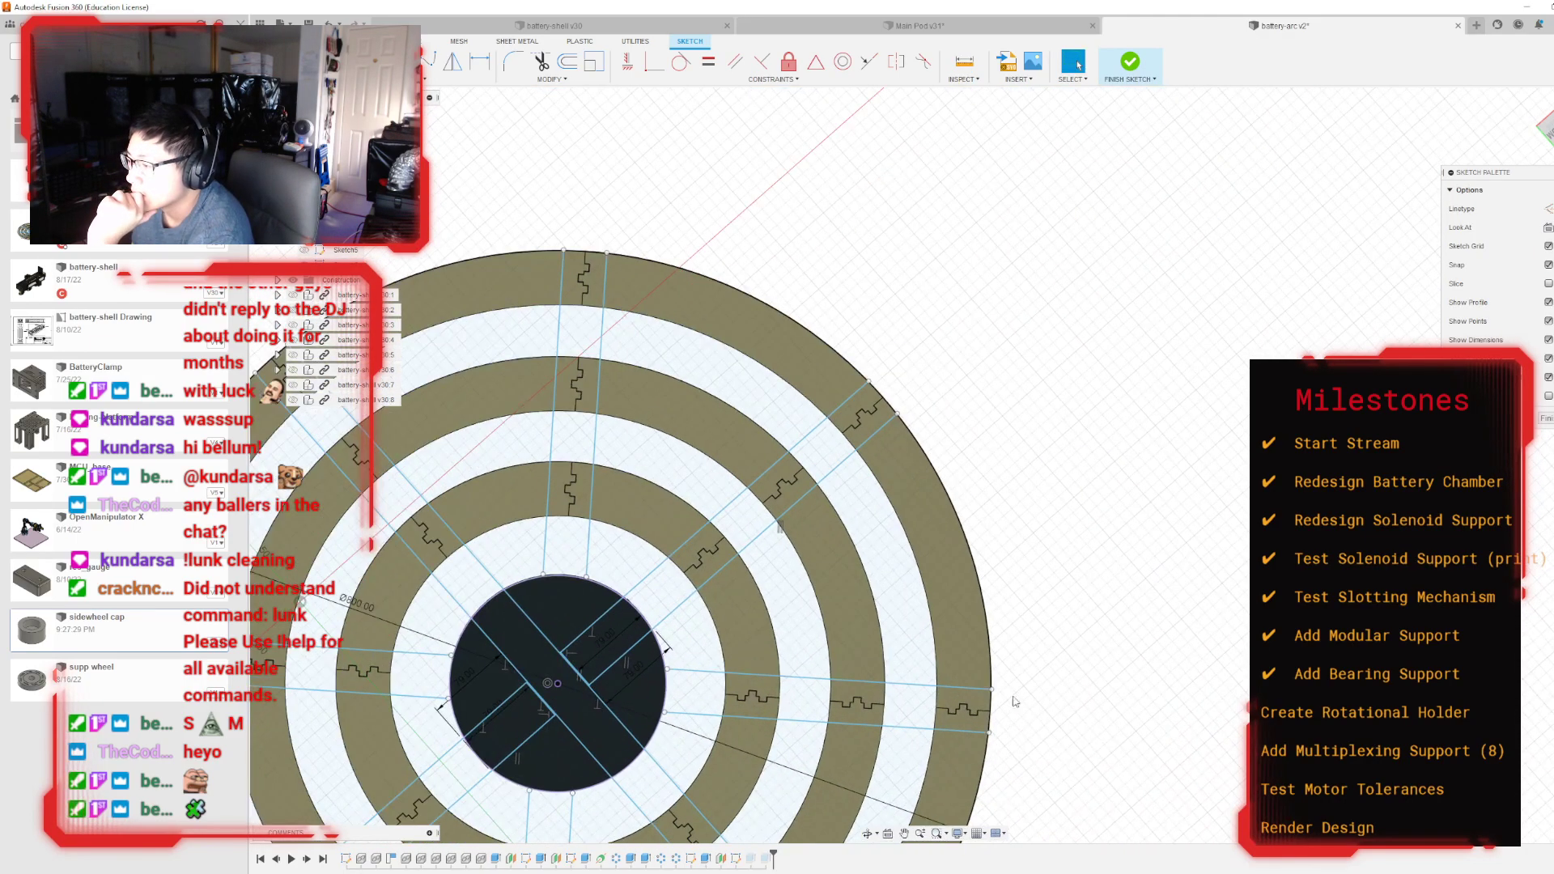
pyautogui.moveTo(1213, 522); pyautogui.dragTo(1219, 514, button='middle')
pyautogui.moveTo(1220, 515); pyautogui.dragTo(1380, 408)
pyautogui.click(1078, 65)
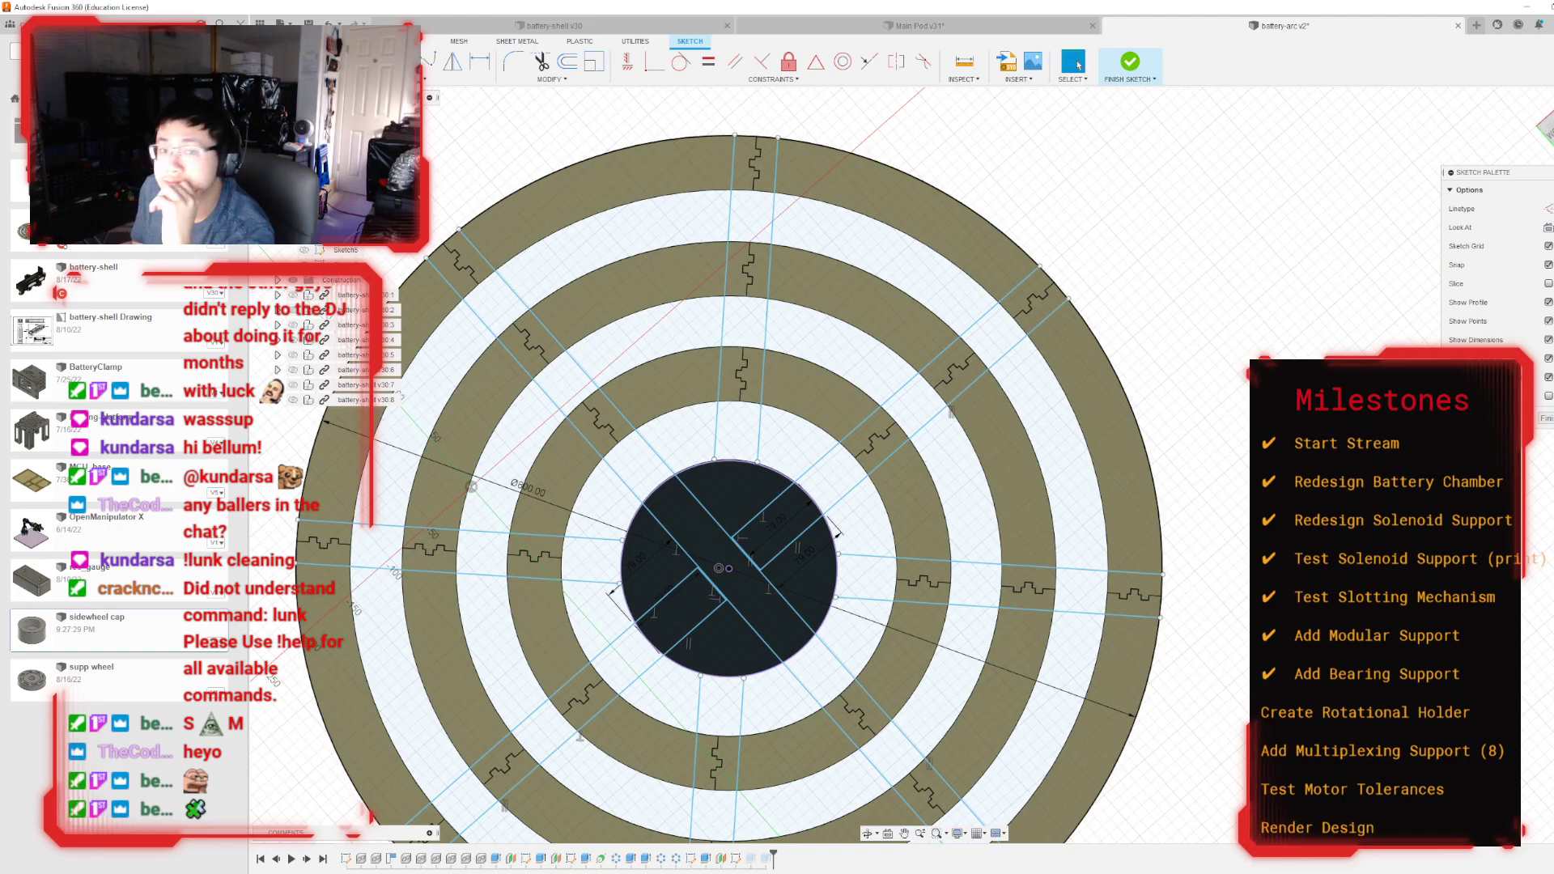
pyautogui.scroll(5, 663, 535)
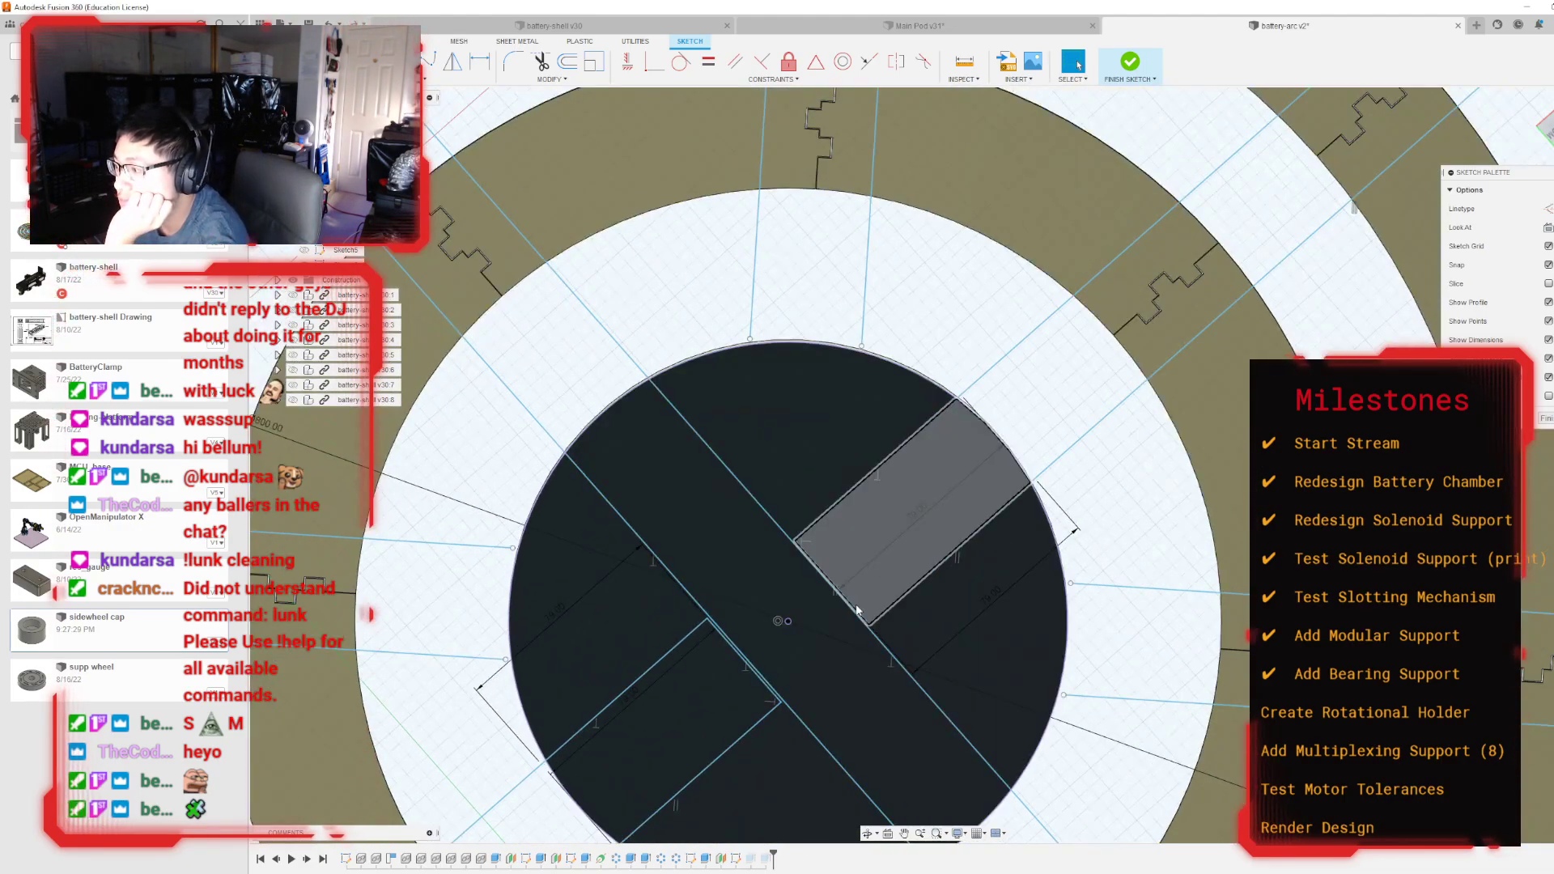
pyautogui.scroll(4, 803, 658)
pyautogui.scroll(-6, 792, 665)
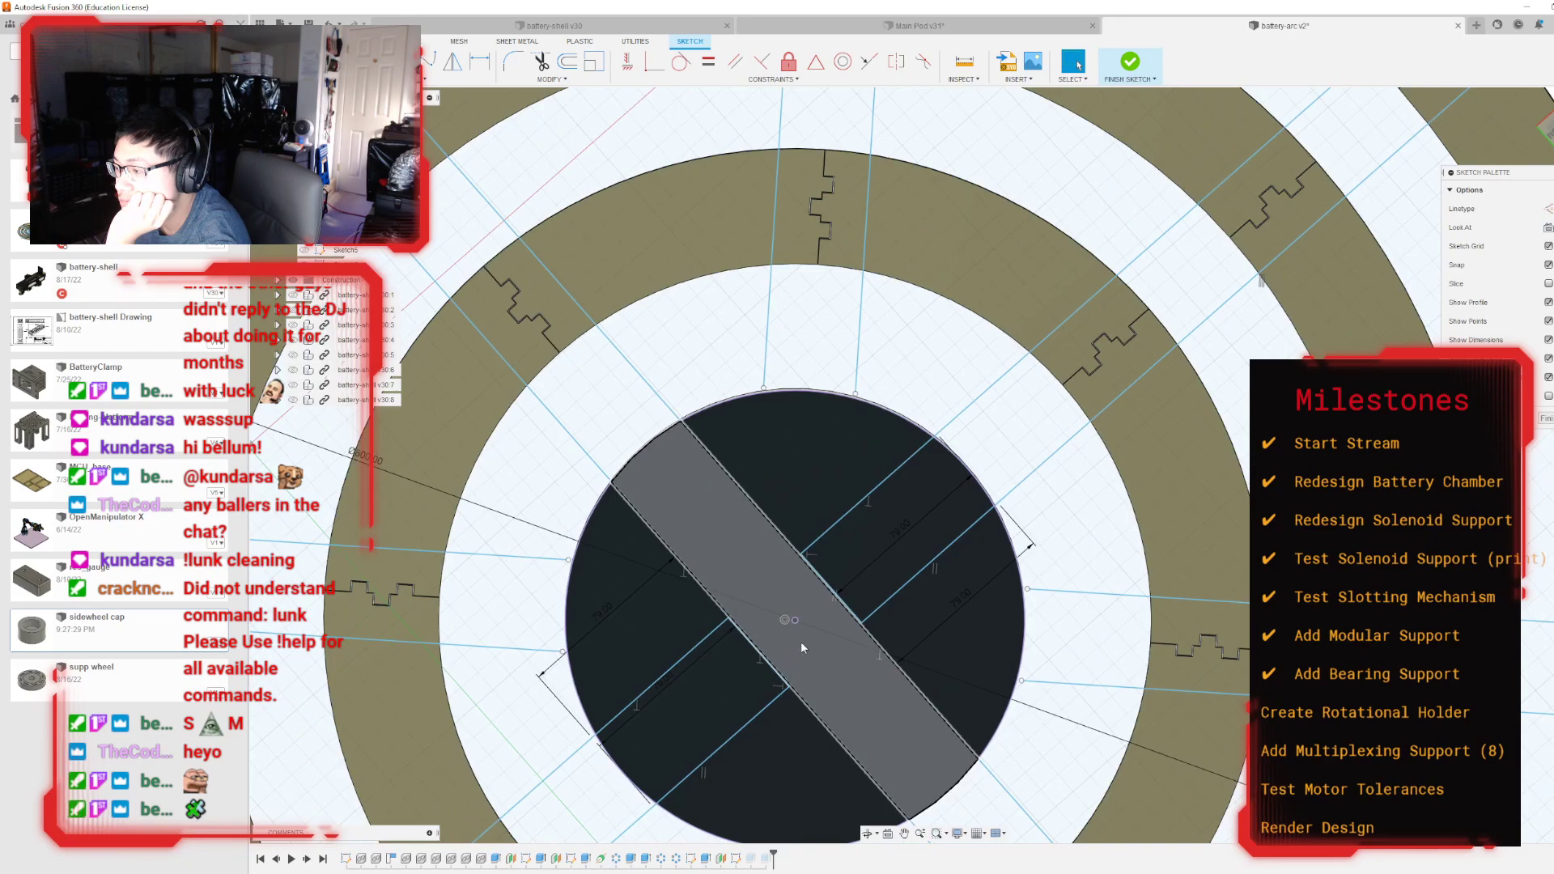
pyautogui.moveTo(922, 463)
pyautogui.keyDown('shift'); pyautogui.mouseDown(button='middle')
pyautogui.moveTo(939, 405)
pyautogui.moveTo(564, 261)
pyautogui.mouseUp(button='middle'); pyautogui.keyUp('shift')
# Step: Extend both upper-left diagonal spoke lines into the hub with parallel lines, each 50 mm long
pyautogui.press('l')
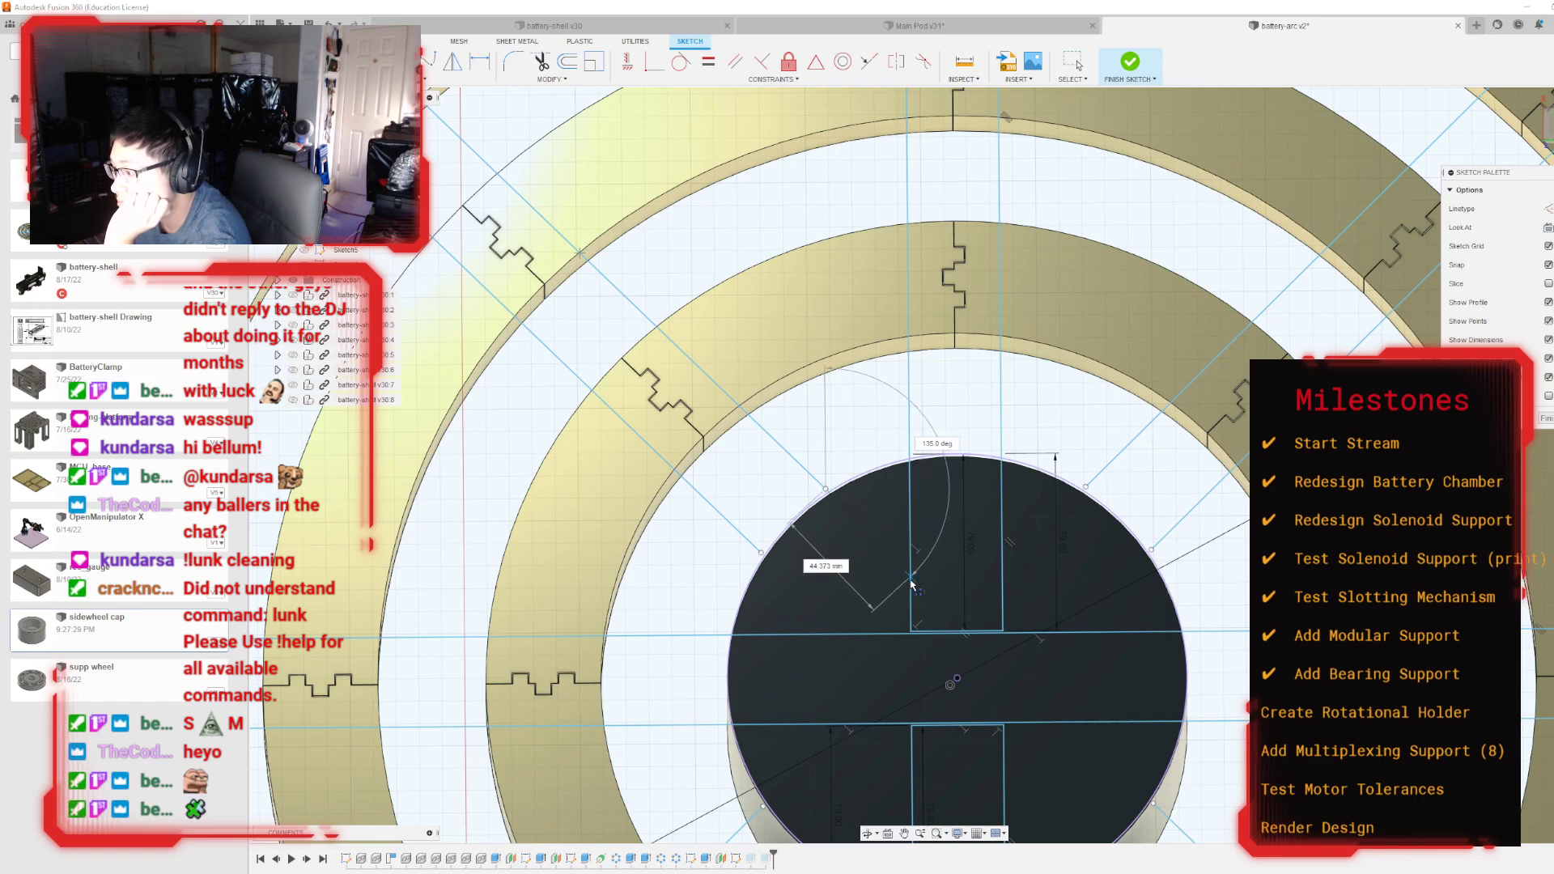
pyautogui.press('Escape')
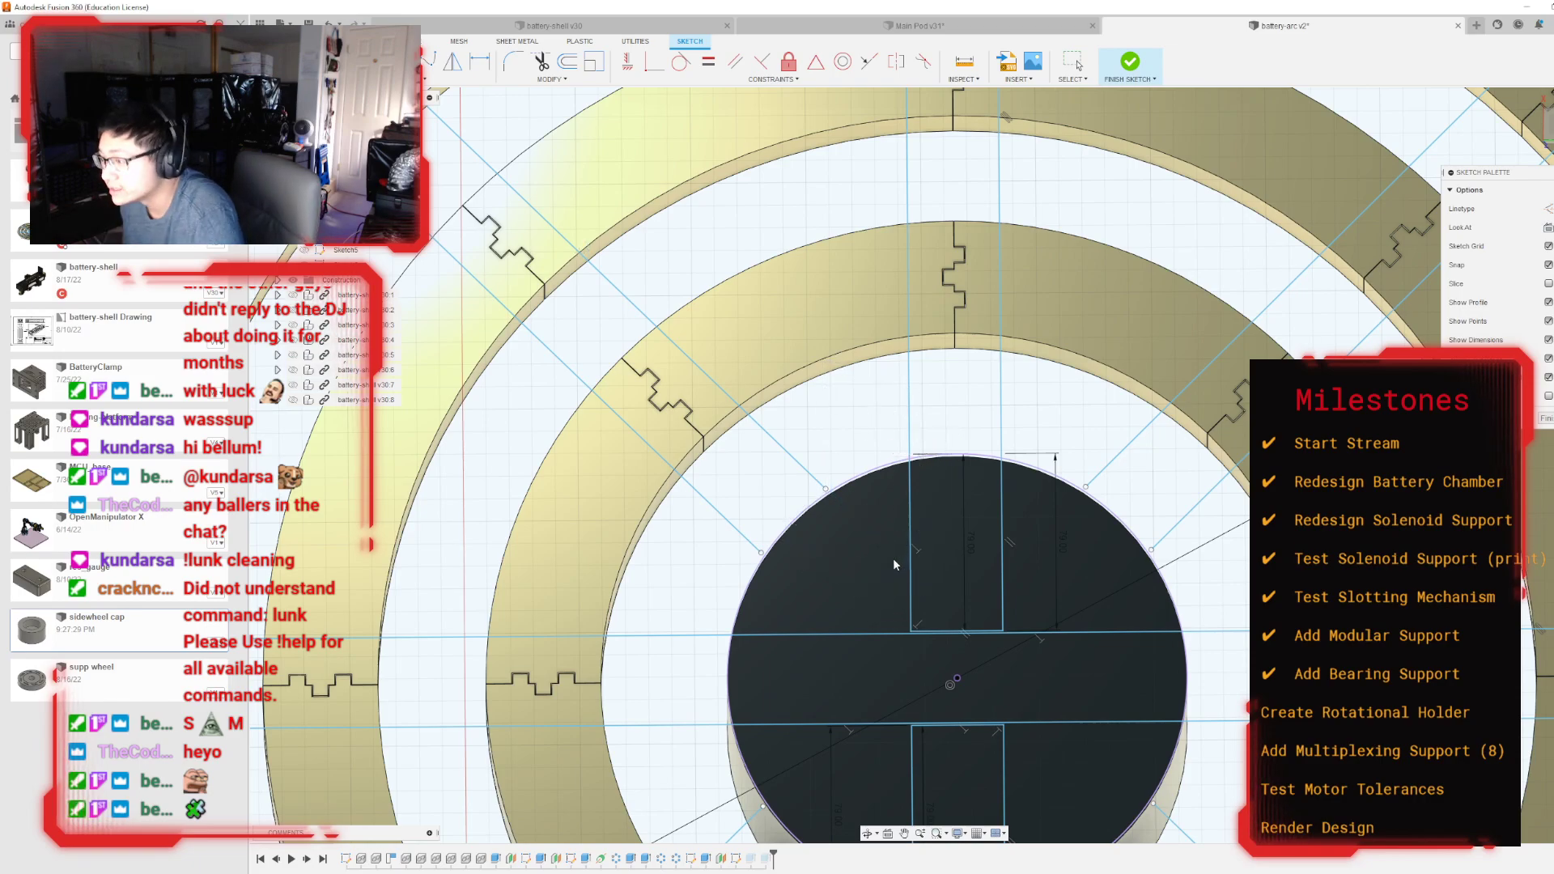
pyautogui.scroll(-5, 892, 557)
pyautogui.scroll(6, 811, 517)
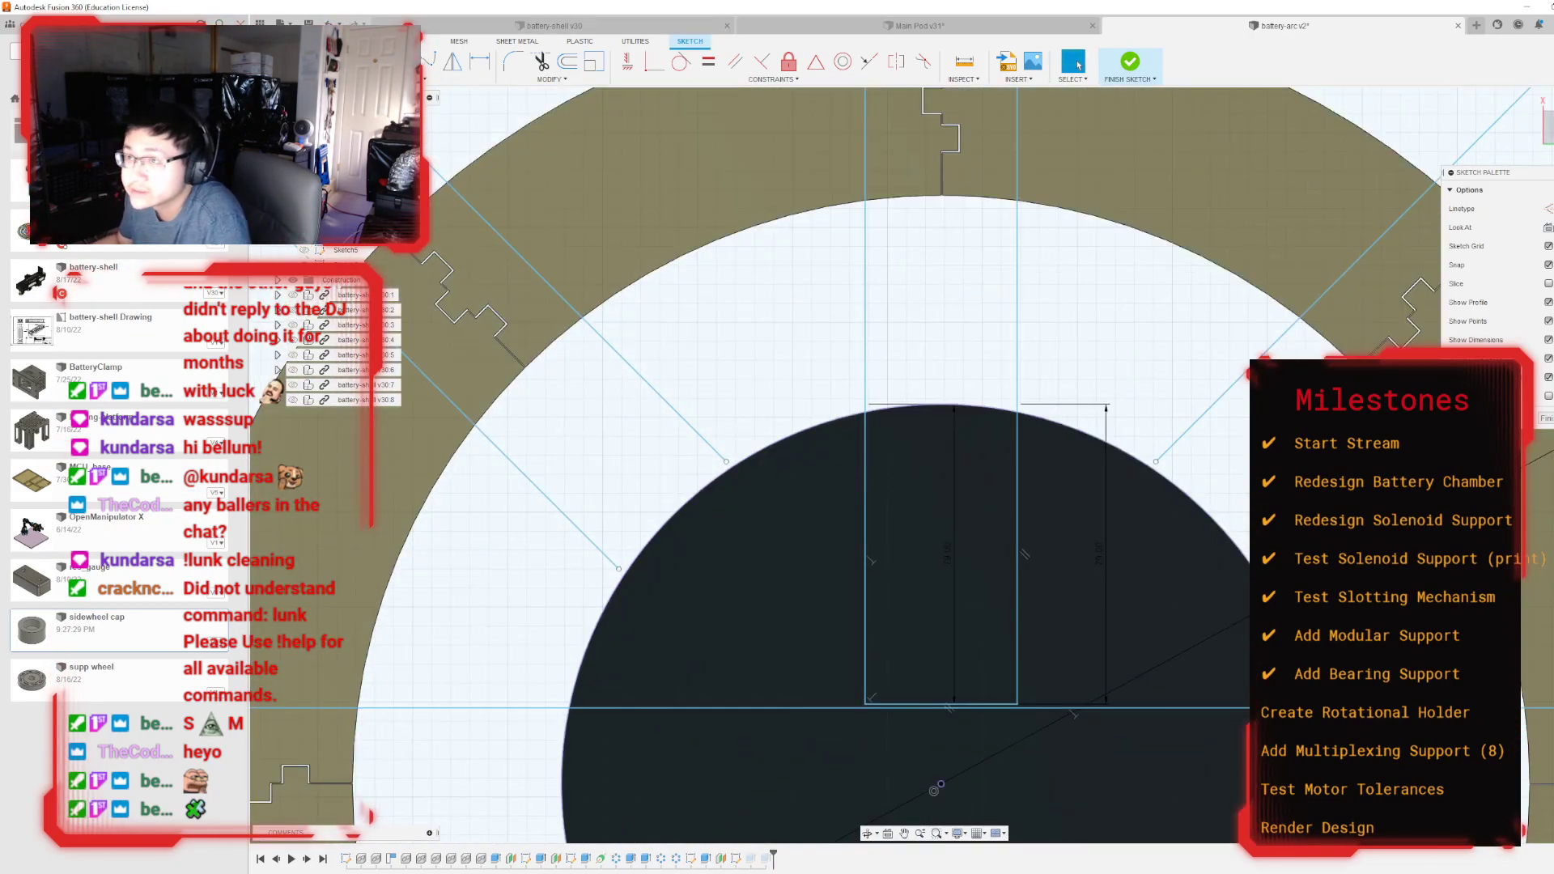
pyautogui.click(726, 461)
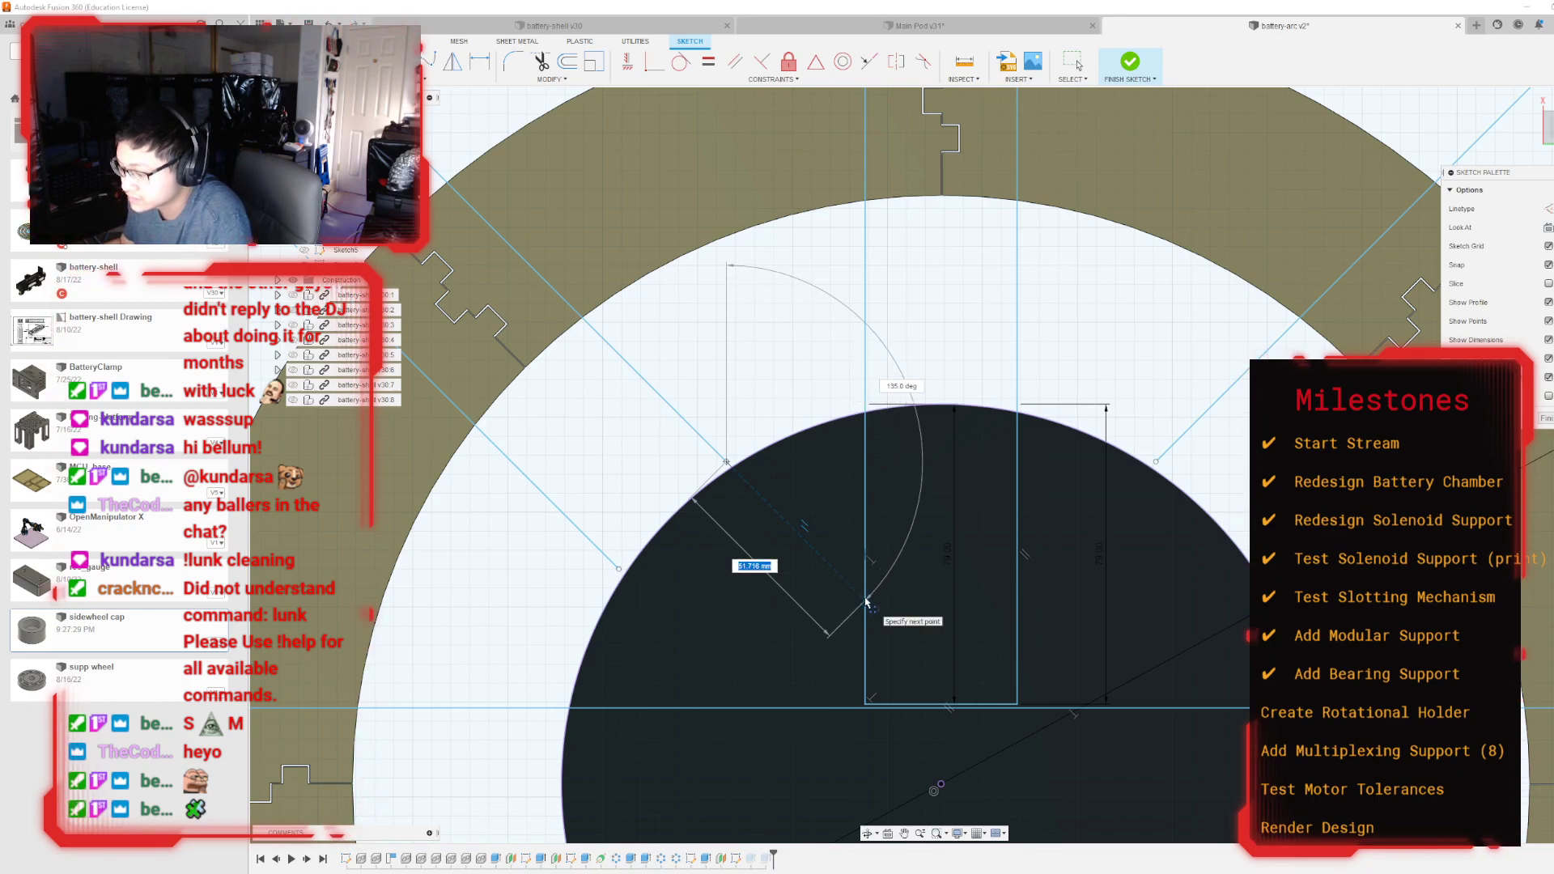
pyautogui.write('50')
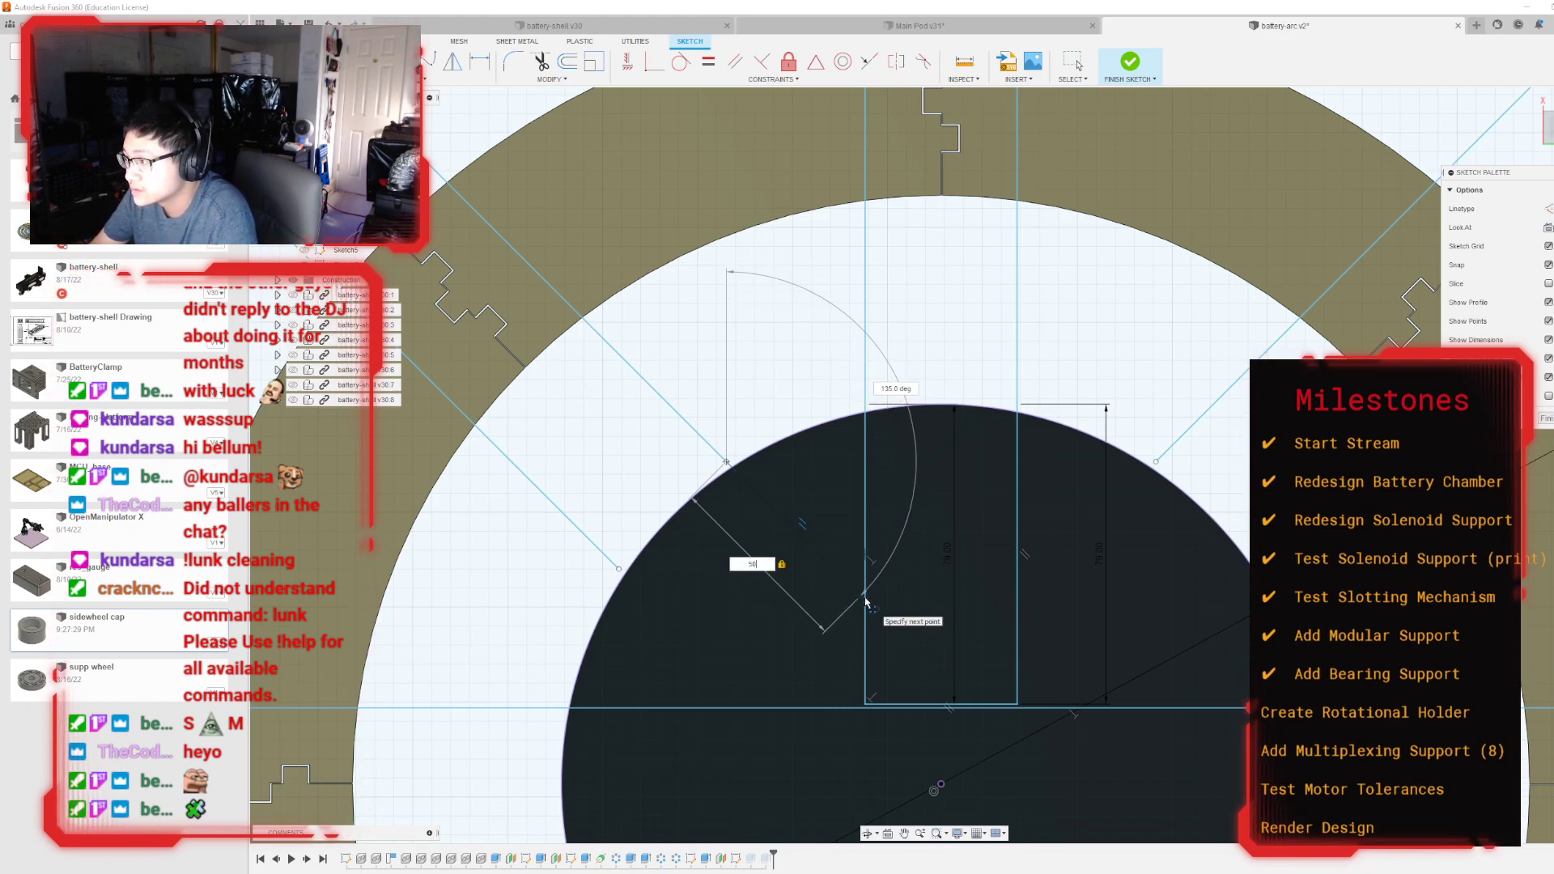
pyautogui.press('Return')
pyautogui.press('Escape')
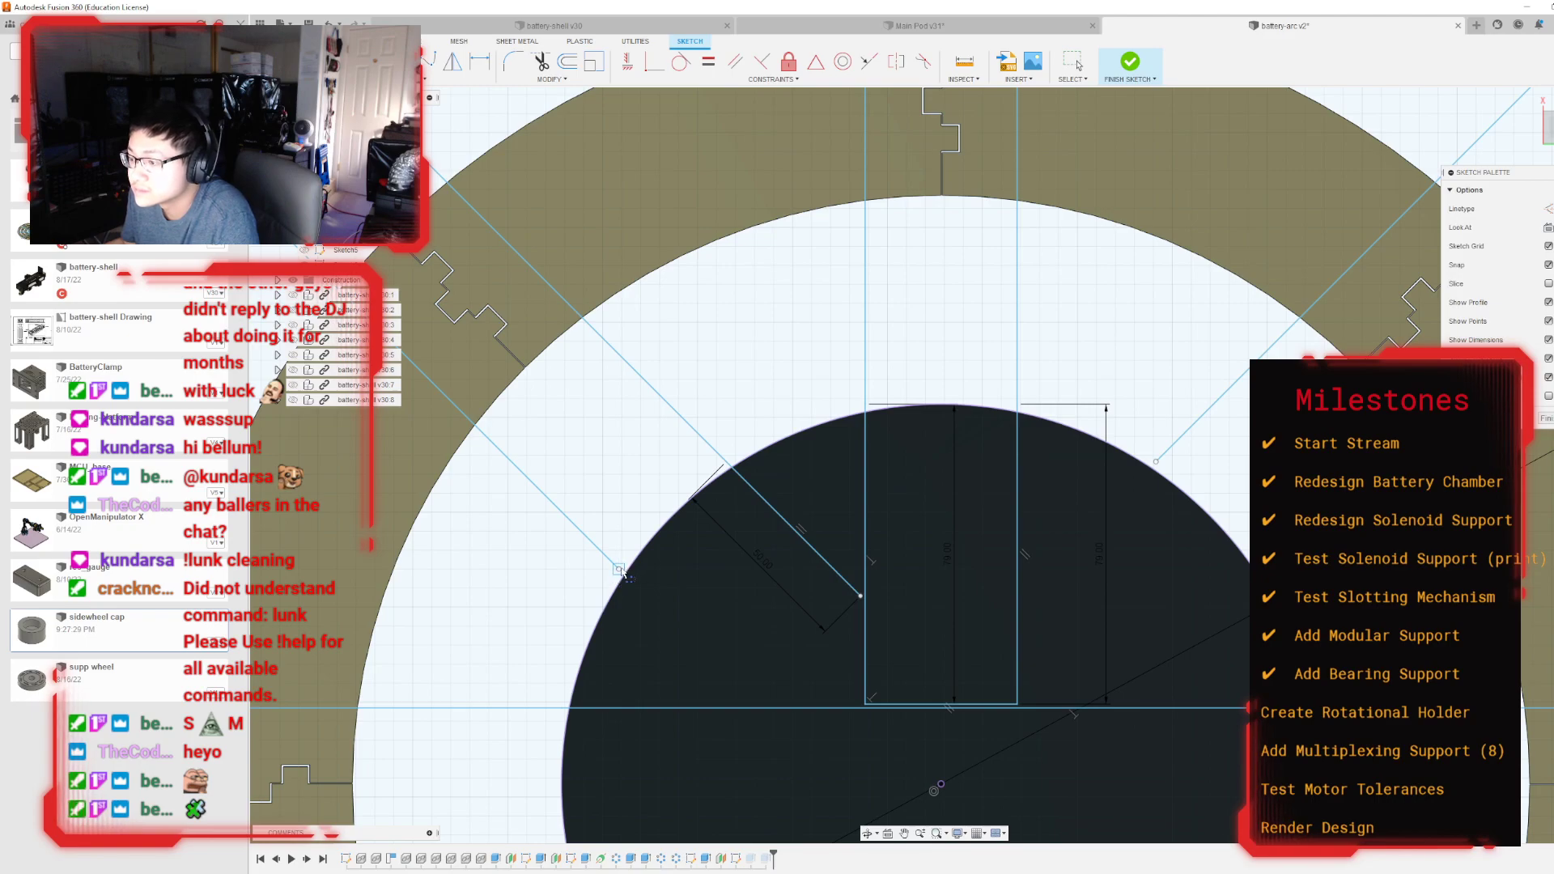
pyautogui.click(619, 571)
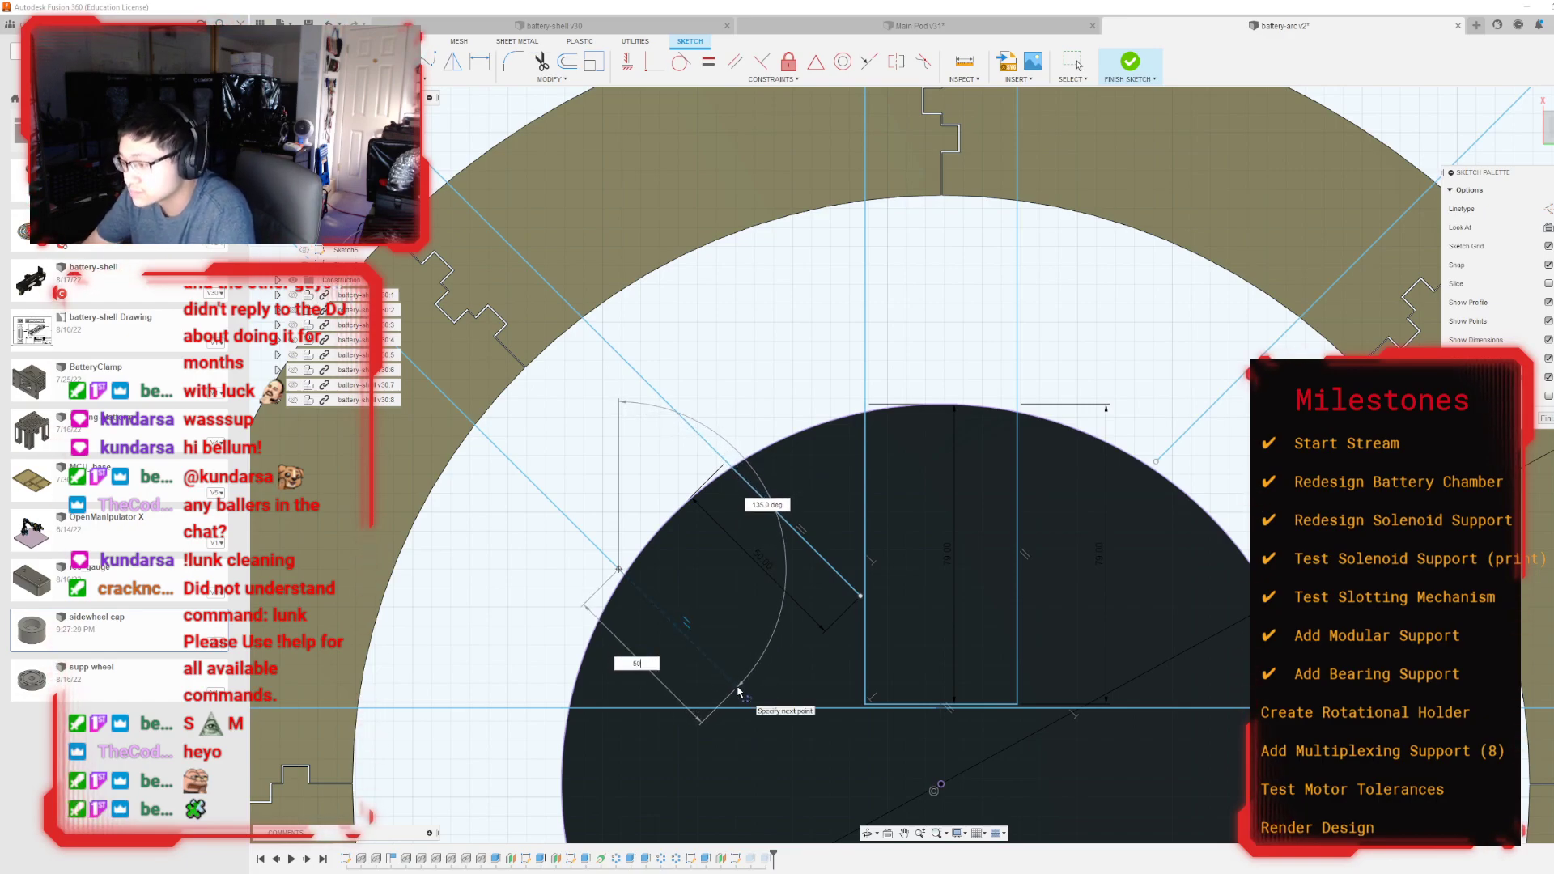
pyautogui.press('Return')
pyautogui.press('Escape')
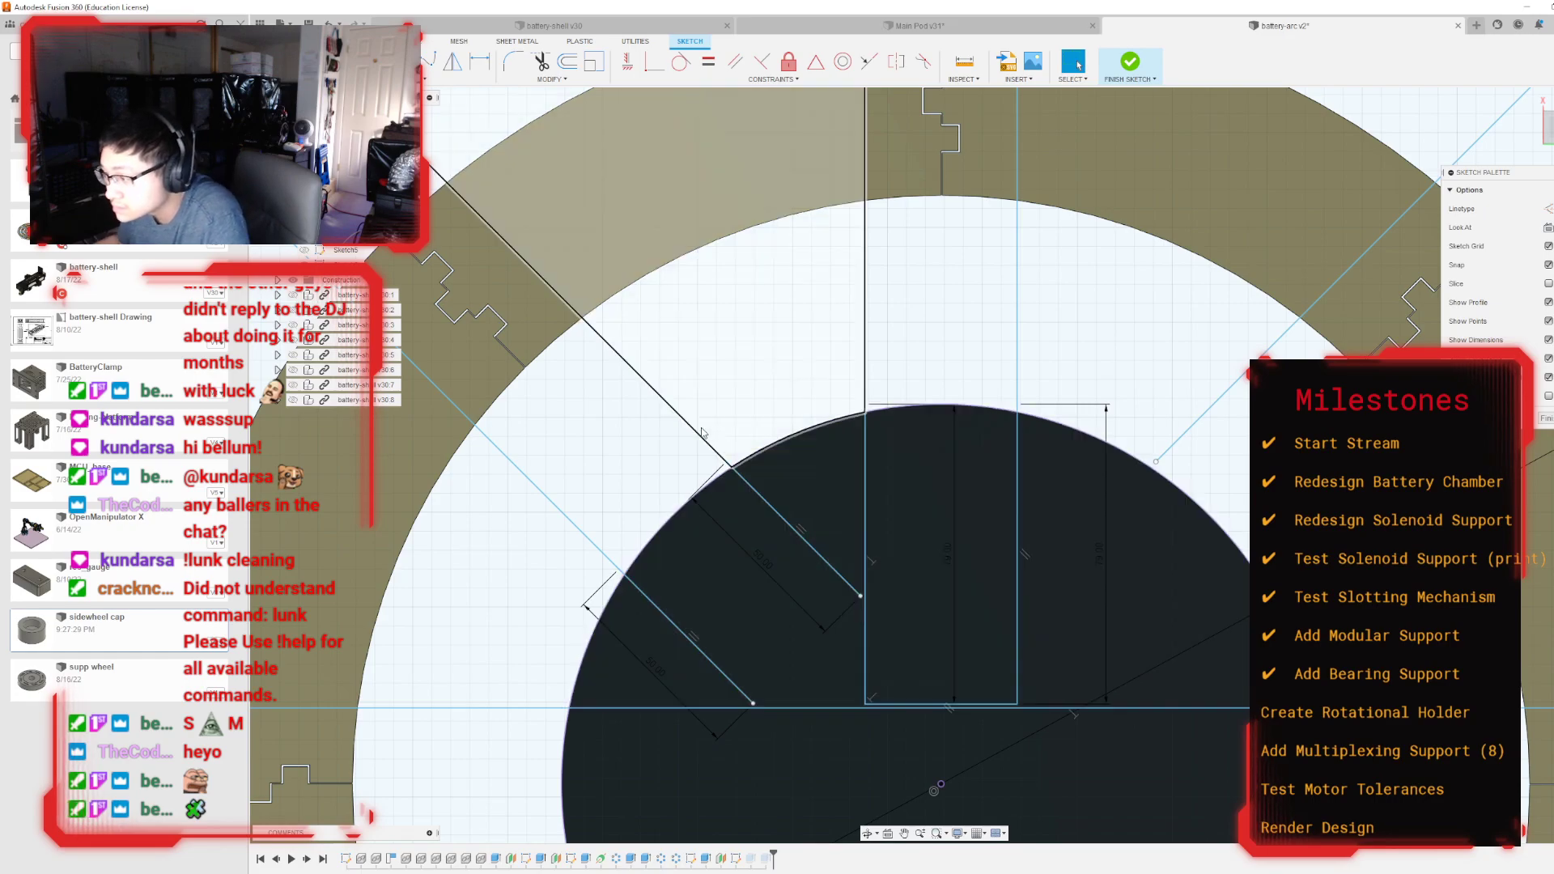
# Step: Join the inner ends of the two 50 mm lines with a vertical line about 28 mm long and a horizontal line
pyautogui.click(267, 62)
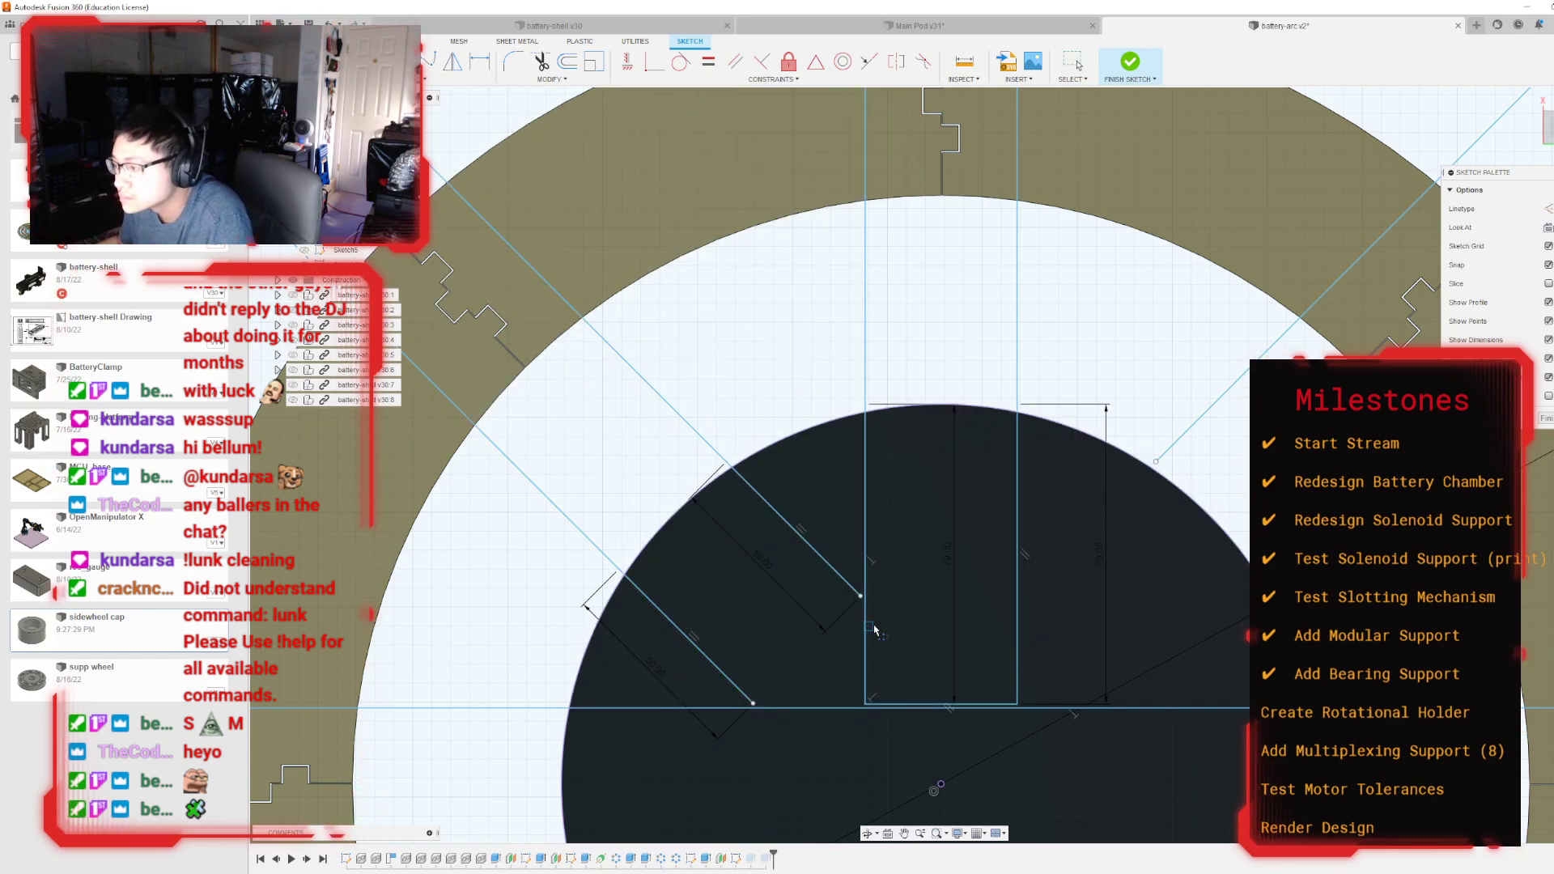
pyautogui.click(861, 595)
pyautogui.click(865, 488)
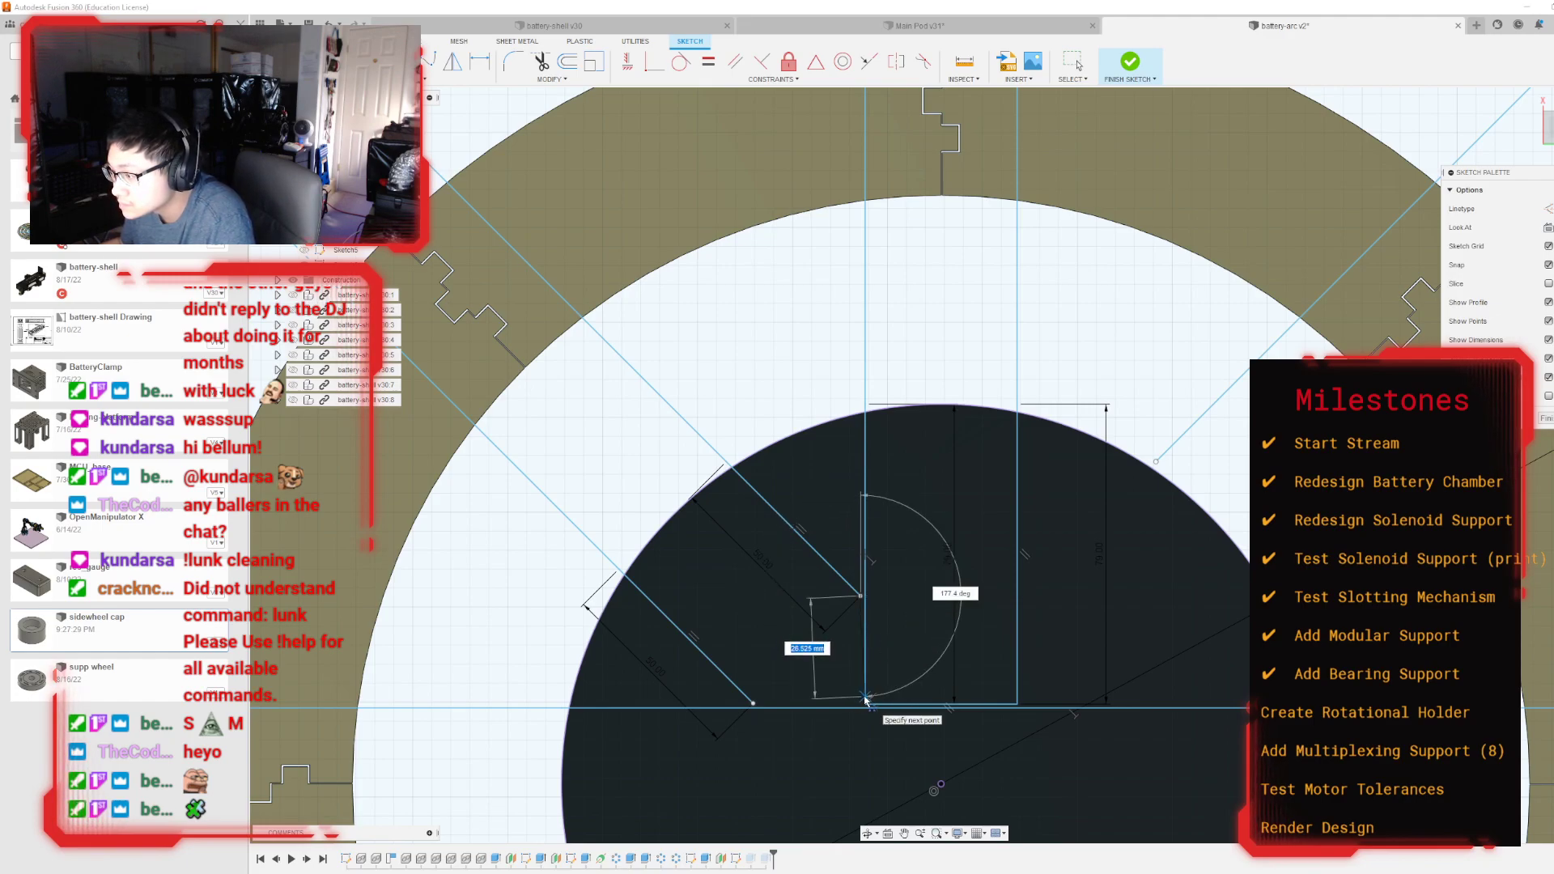
pyautogui.scroll(4, 860, 703)
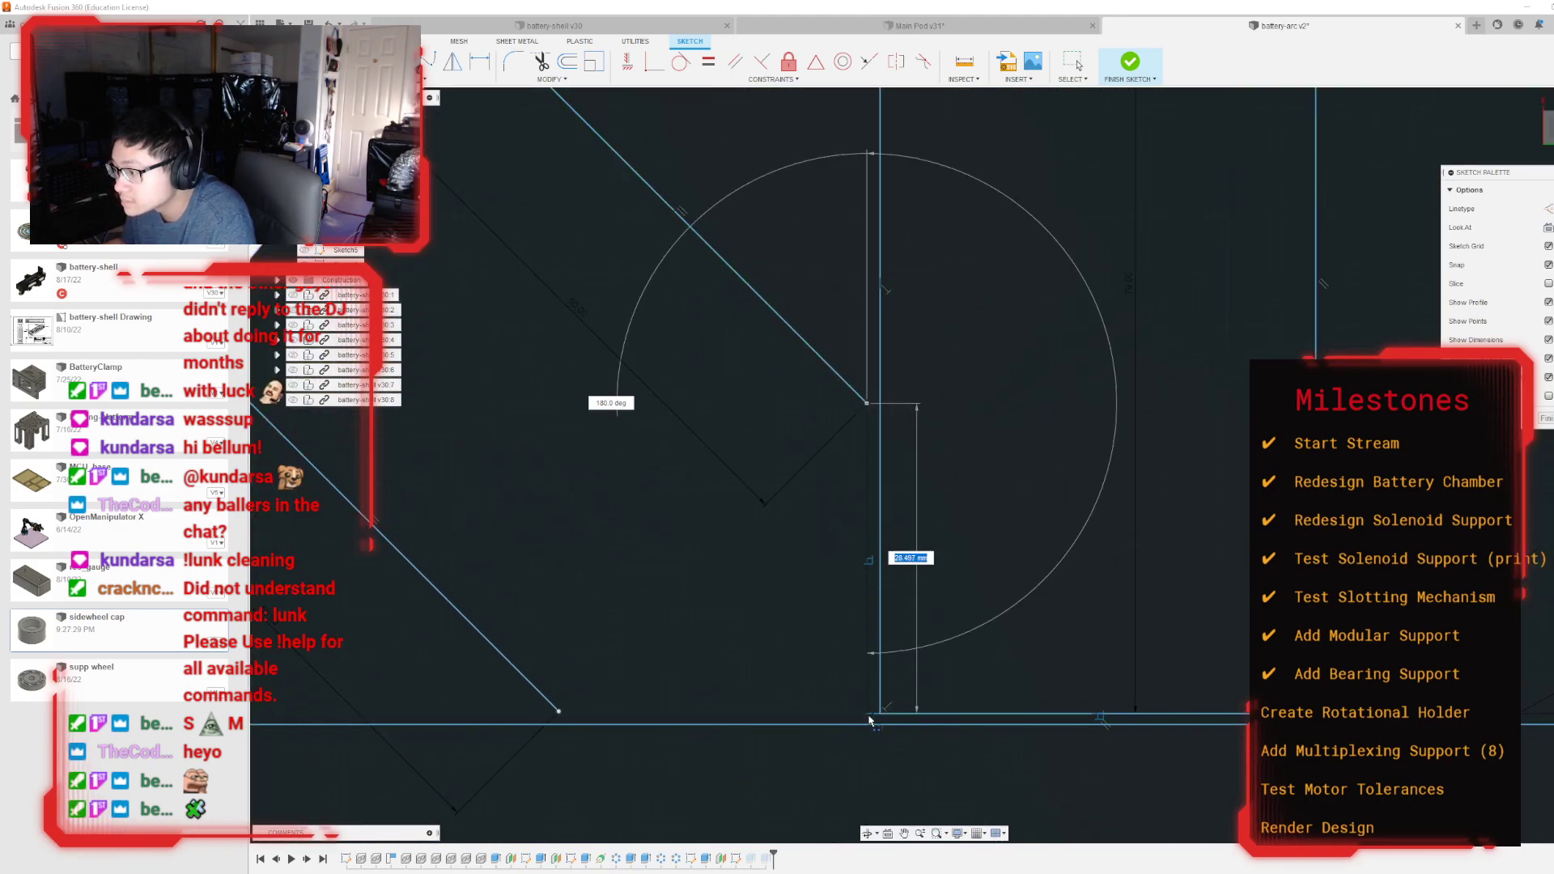
pyautogui.click(868, 715)
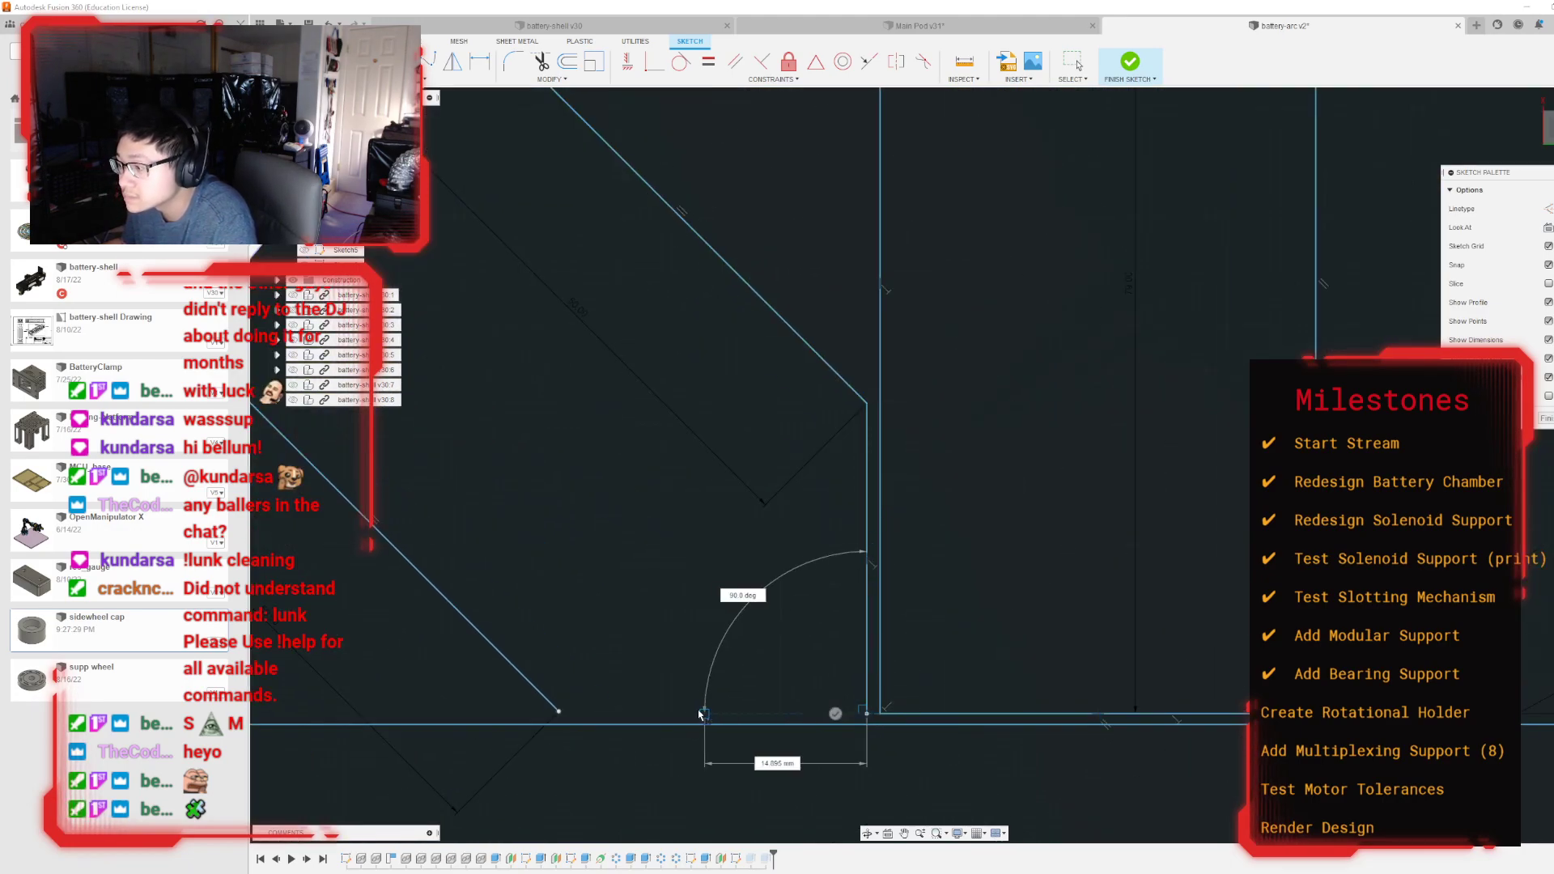
pyautogui.click(559, 712)
pyautogui.scroll(-6, 602, 722)
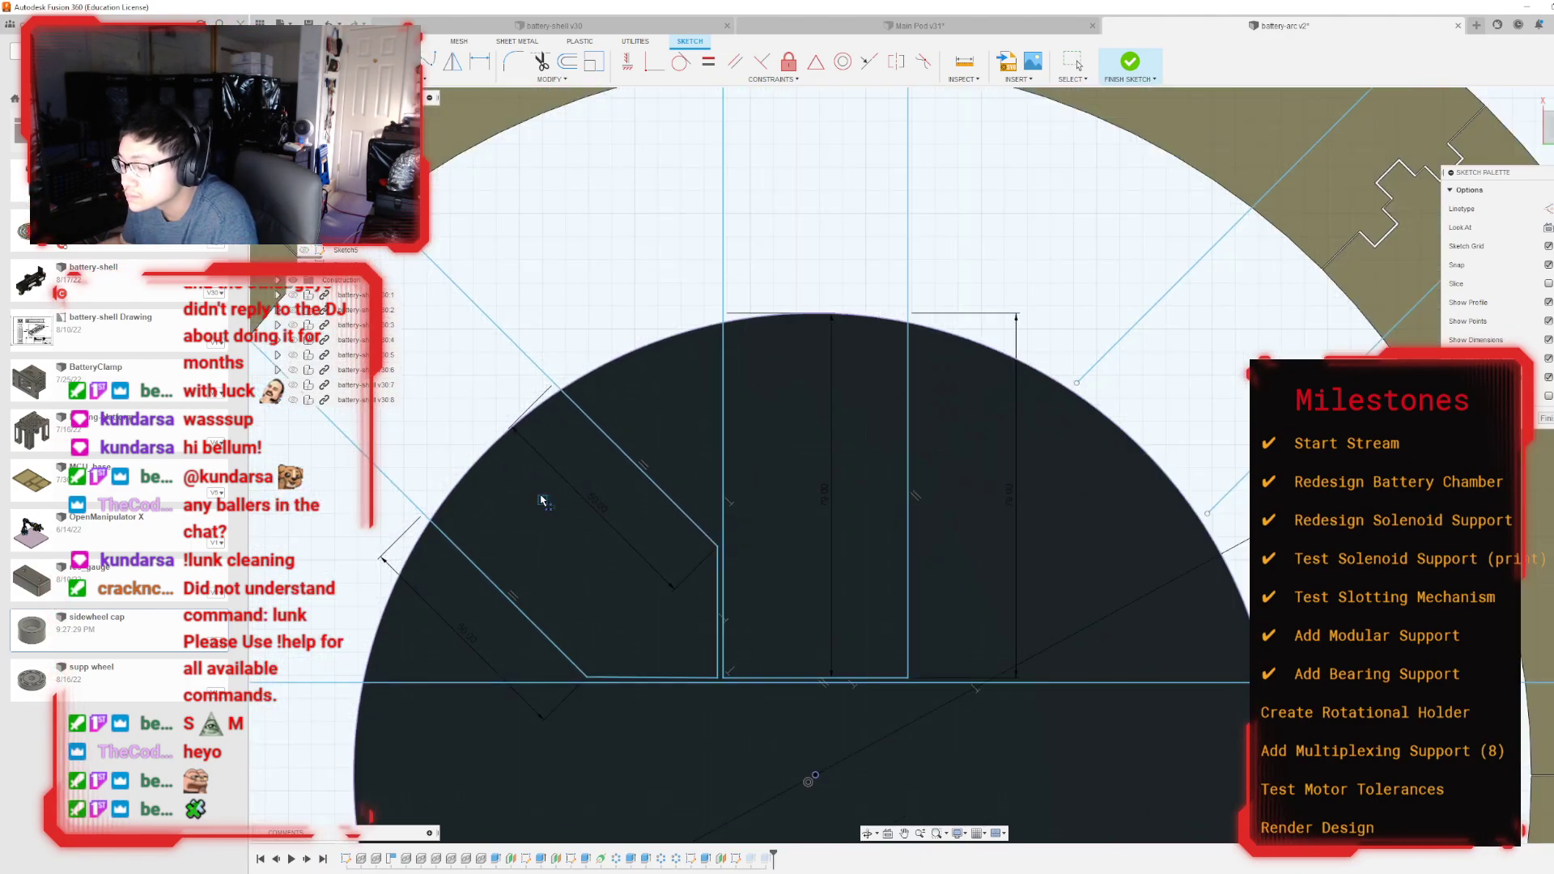
pyautogui.scroll(-3, 615, 544)
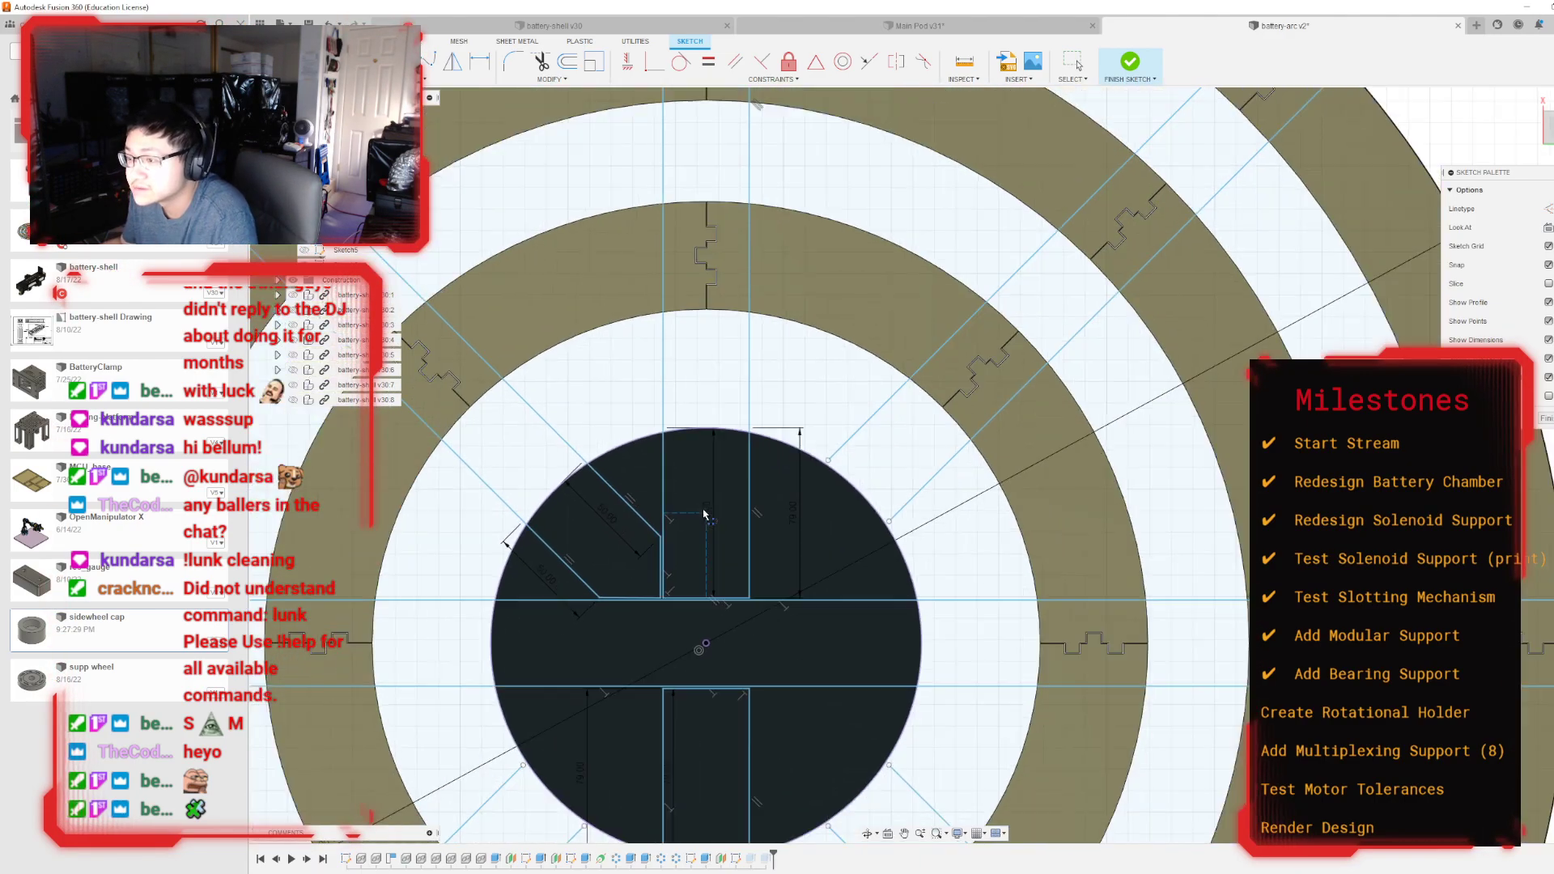
pyautogui.press('Escape')
# Step: Circular-pattern the four lines of the upper-left spoke end around the hub center with a full quantity of 4
pyautogui.click(409, 79)
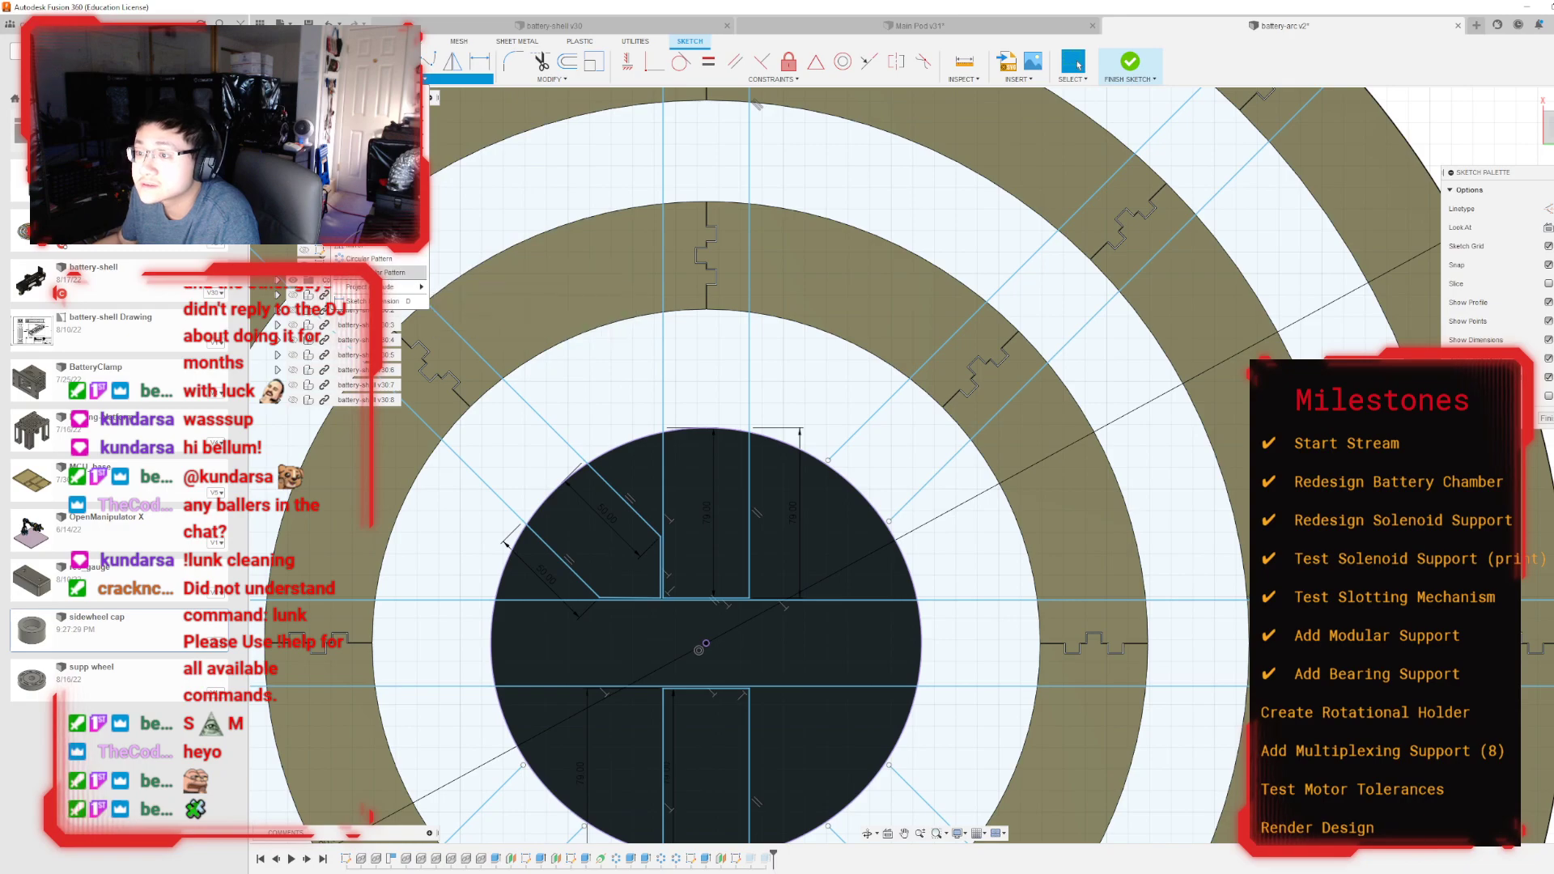
pyautogui.click(366, 258)
pyautogui.scroll(2, 553, 508)
pyautogui.click(550, 550)
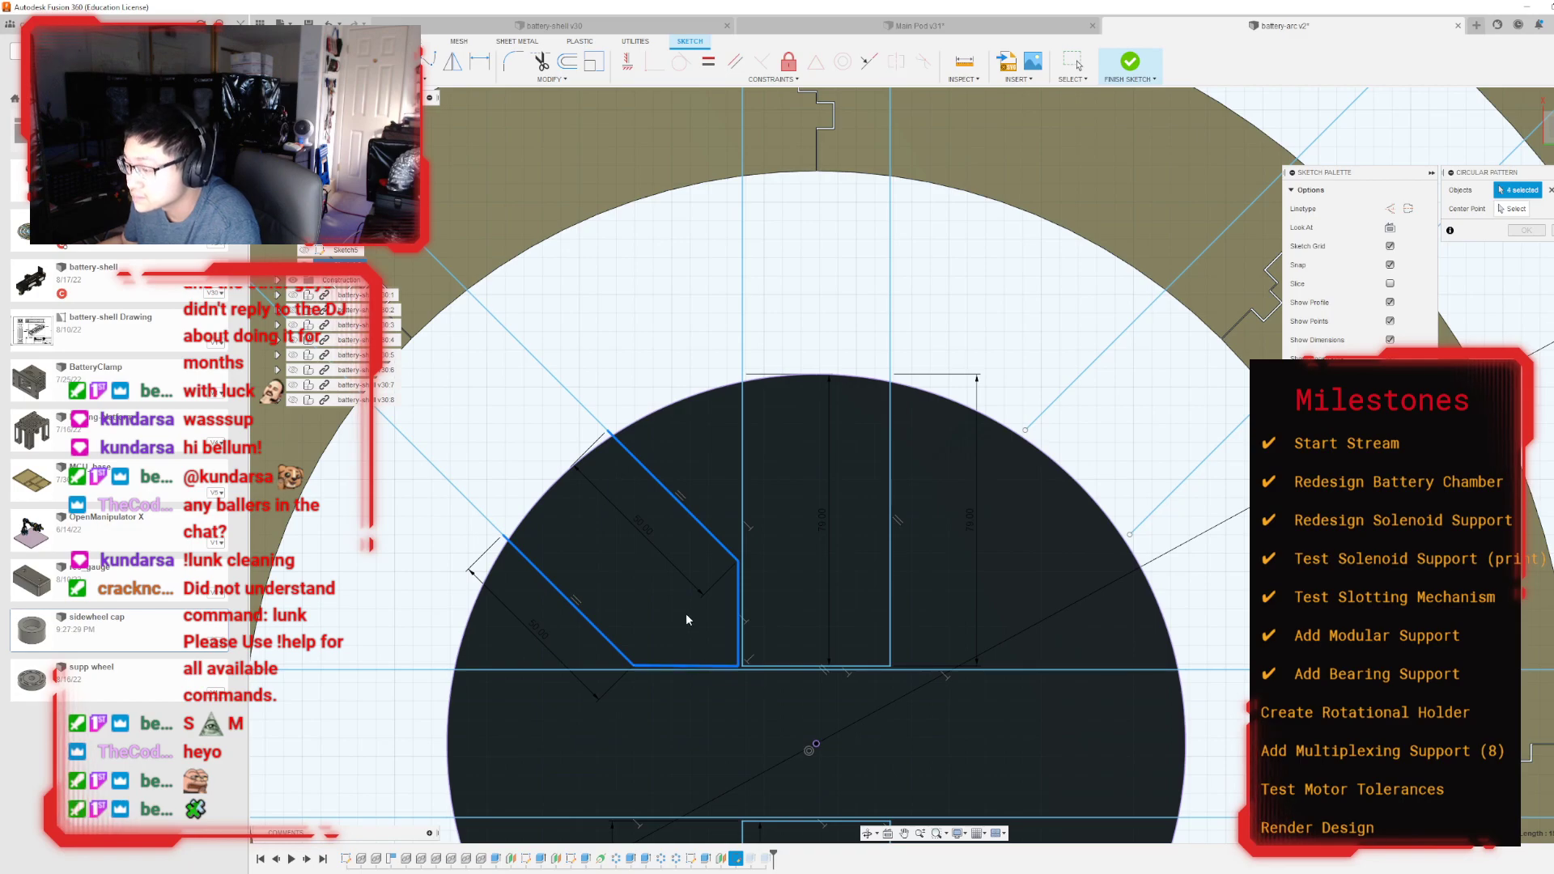
pyautogui.scroll(-1, 687, 619)
pyautogui.click(1521, 210)
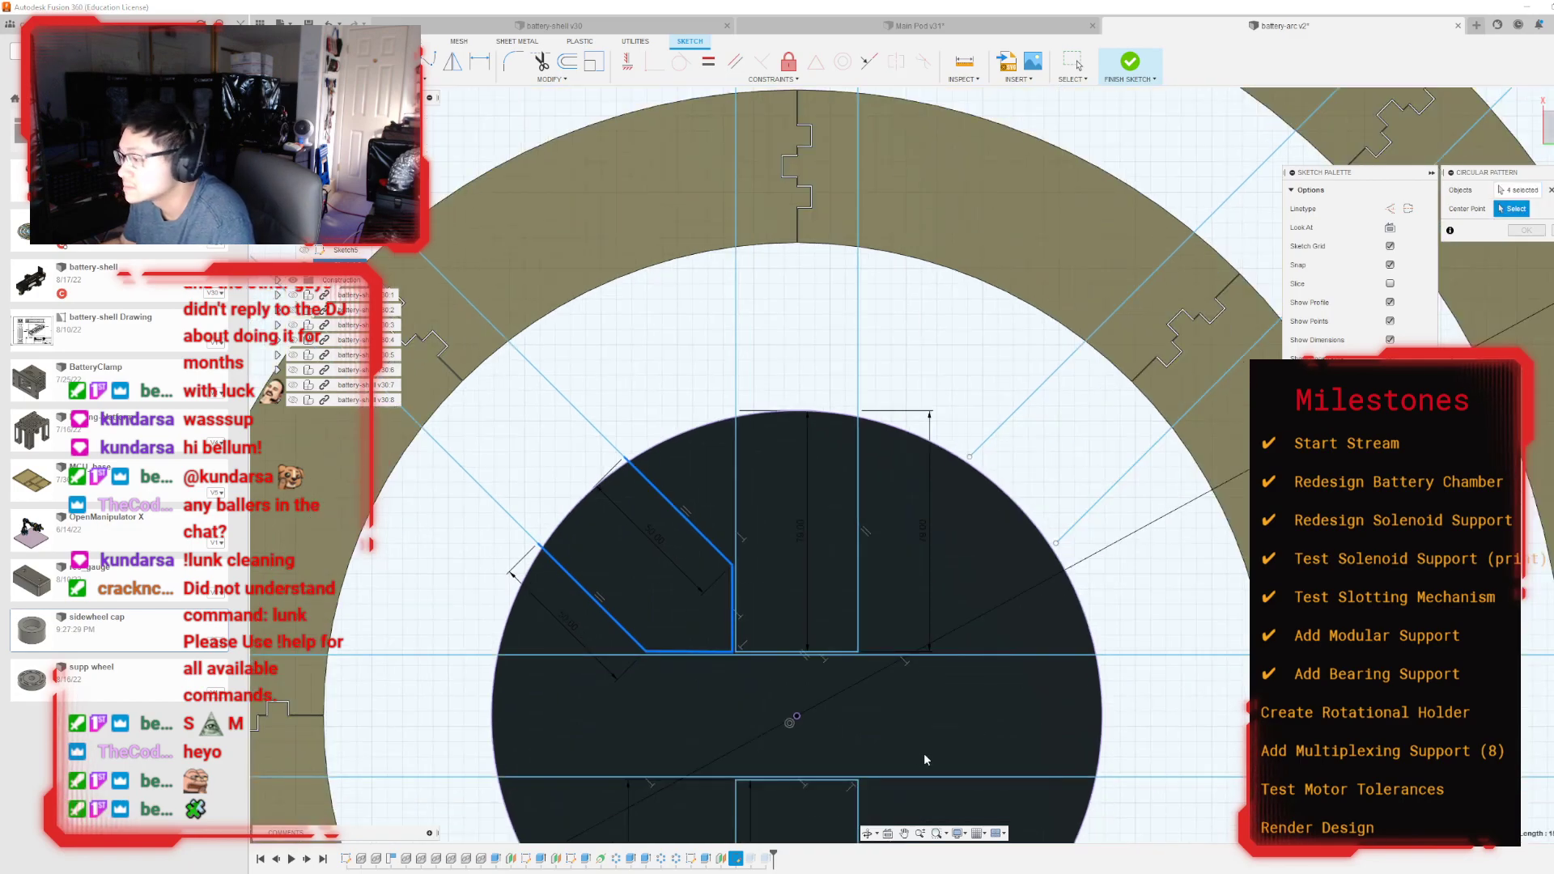
pyautogui.click(797, 717)
pyautogui.write('4')
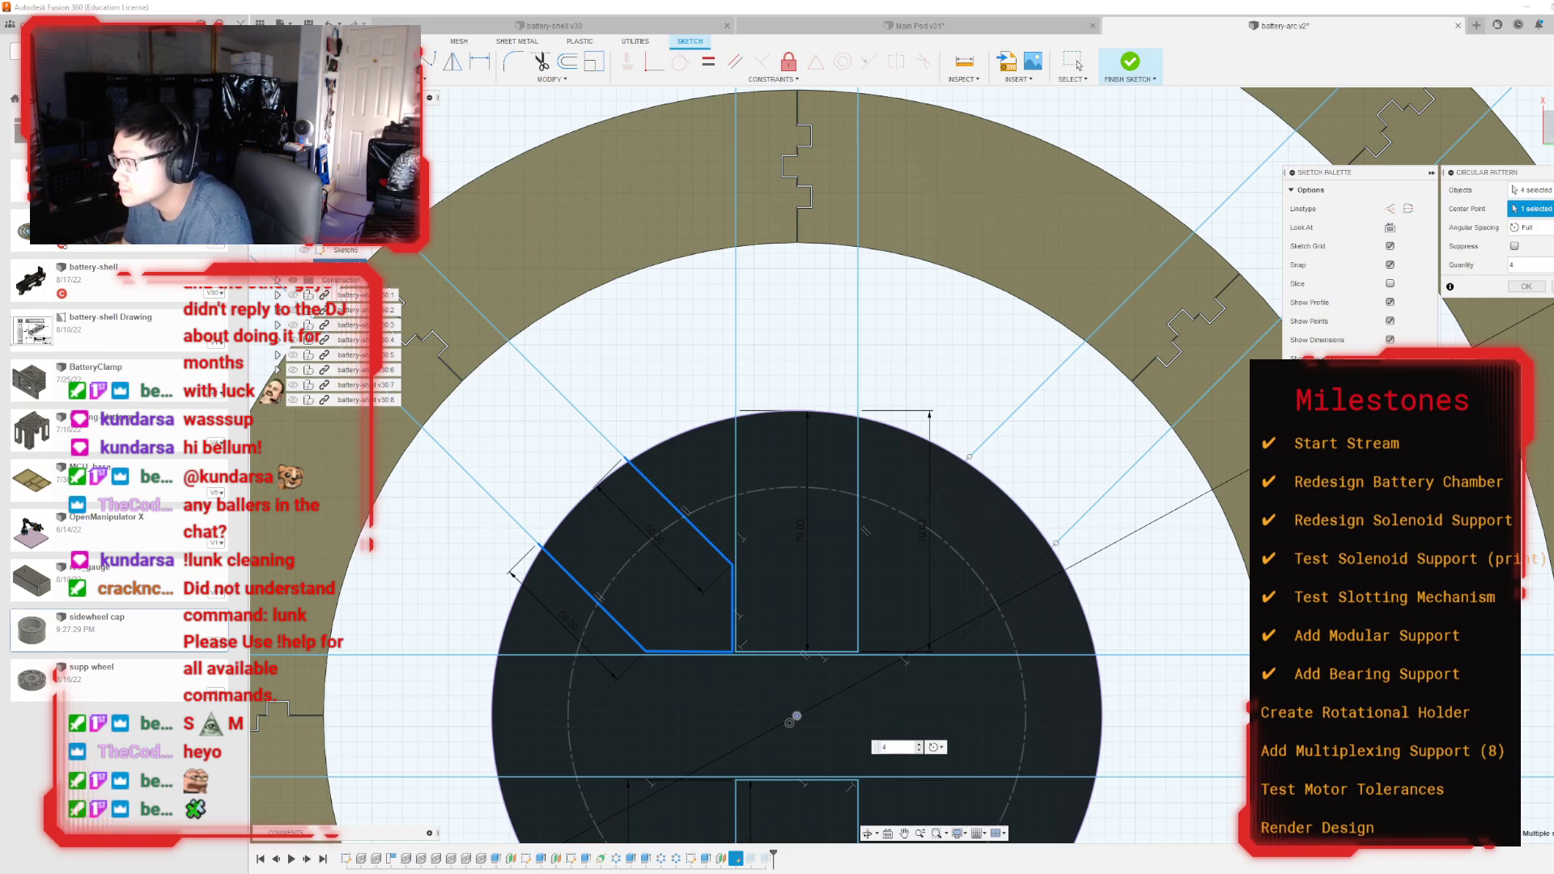
pyautogui.scroll(-3, 825, 403)
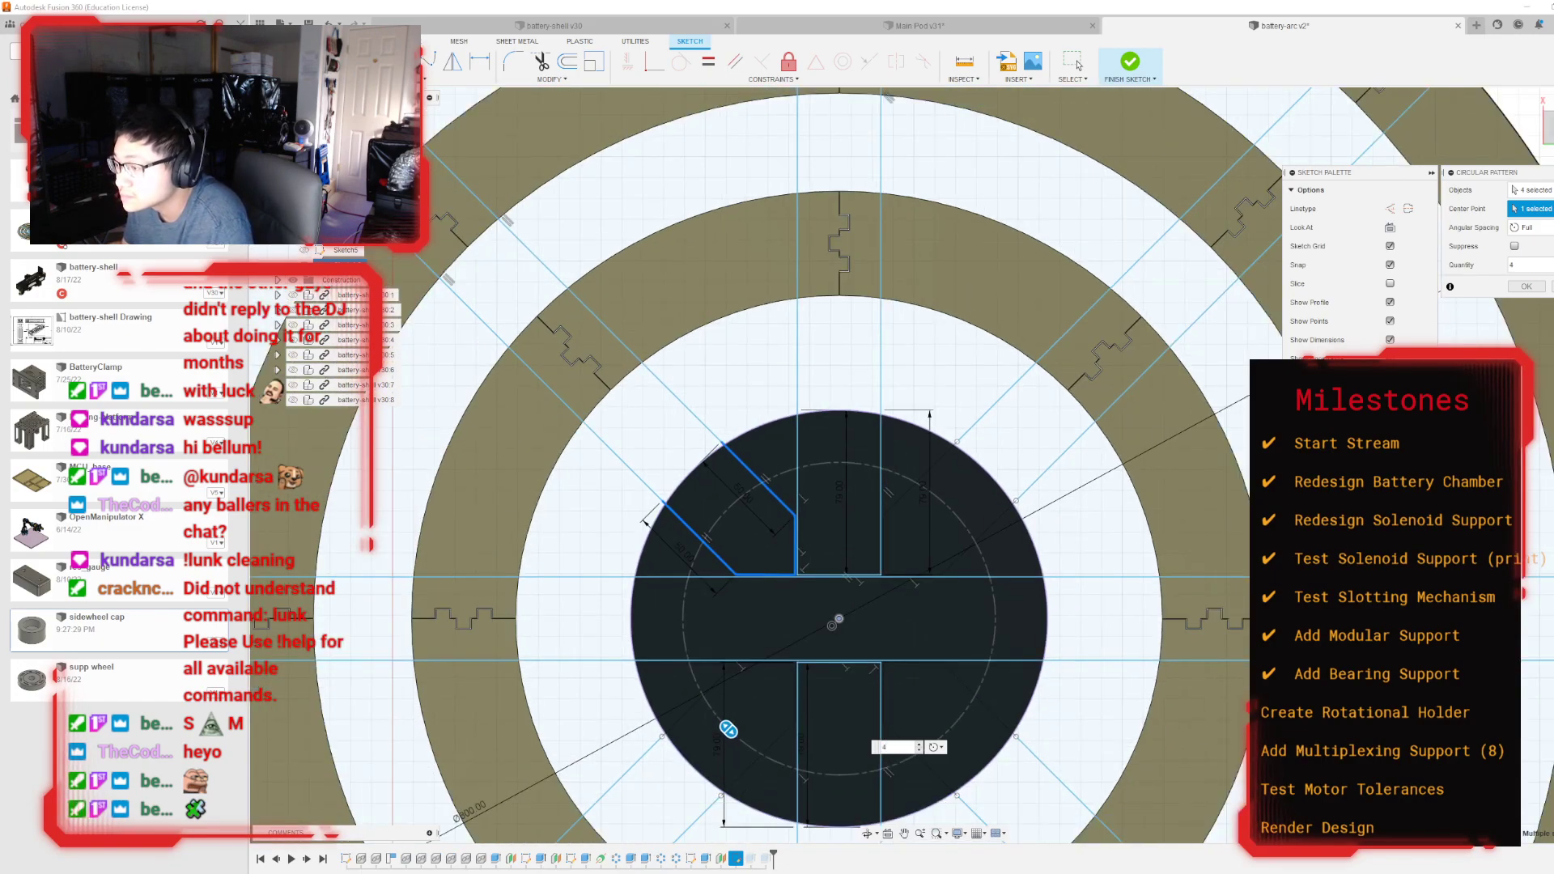
pyautogui.click(1526, 286)
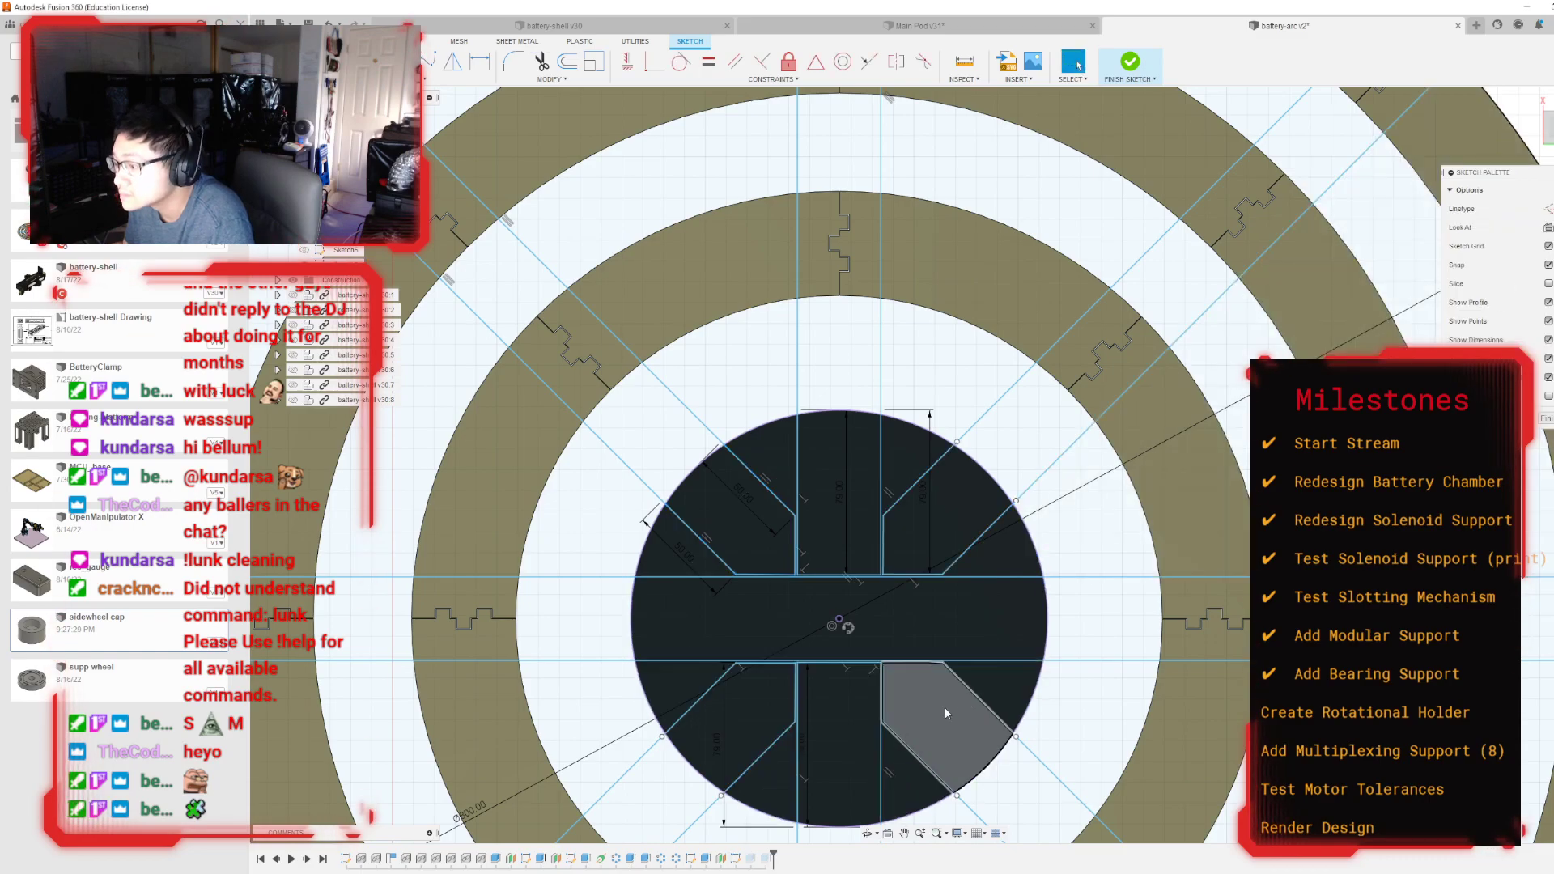
pyautogui.scroll(2, 890, 648)
pyautogui.scroll(-5, 851, 612)
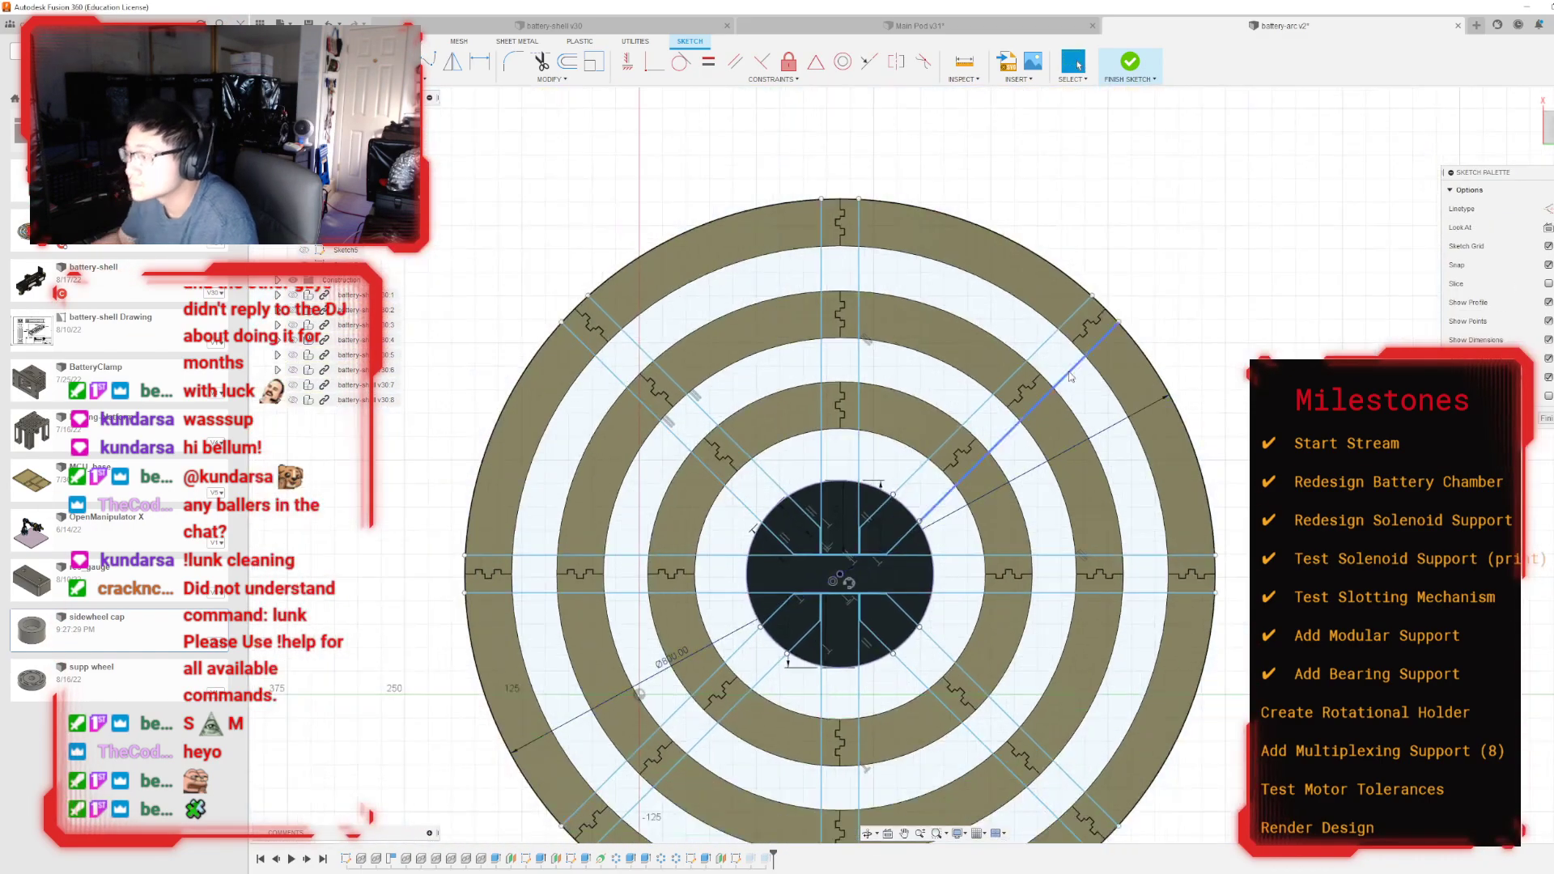
# Step: Finish the sketch and delete the last extrude feature, which forms the second crossing bar
pyautogui.click(1109, 71)
pyautogui.click(1540, 144)
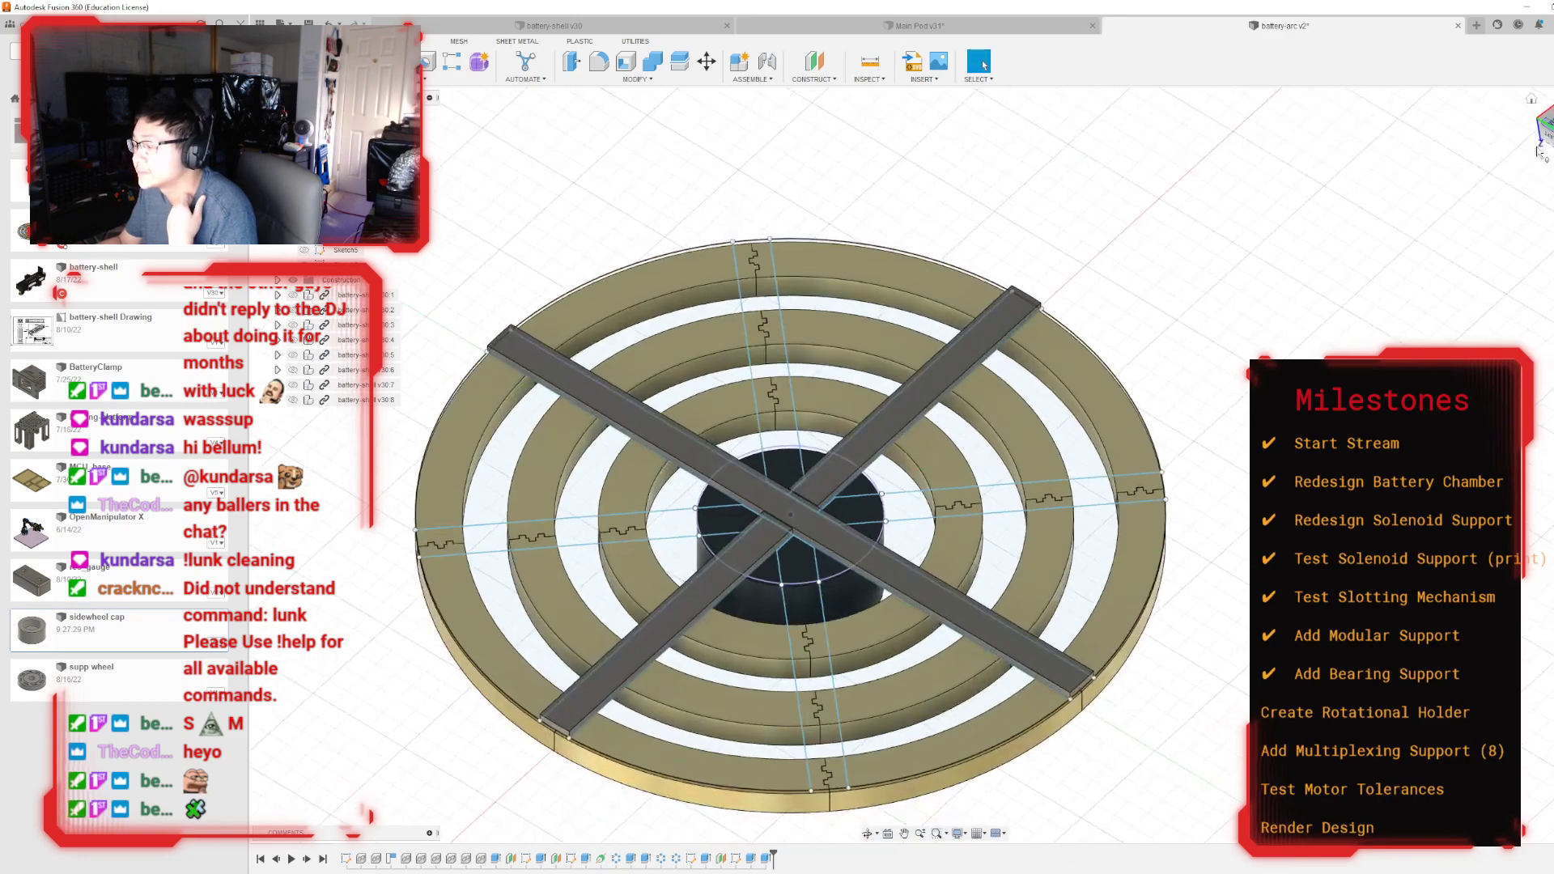
pyautogui.rightClick(764, 857)
pyautogui.click(793, 731)
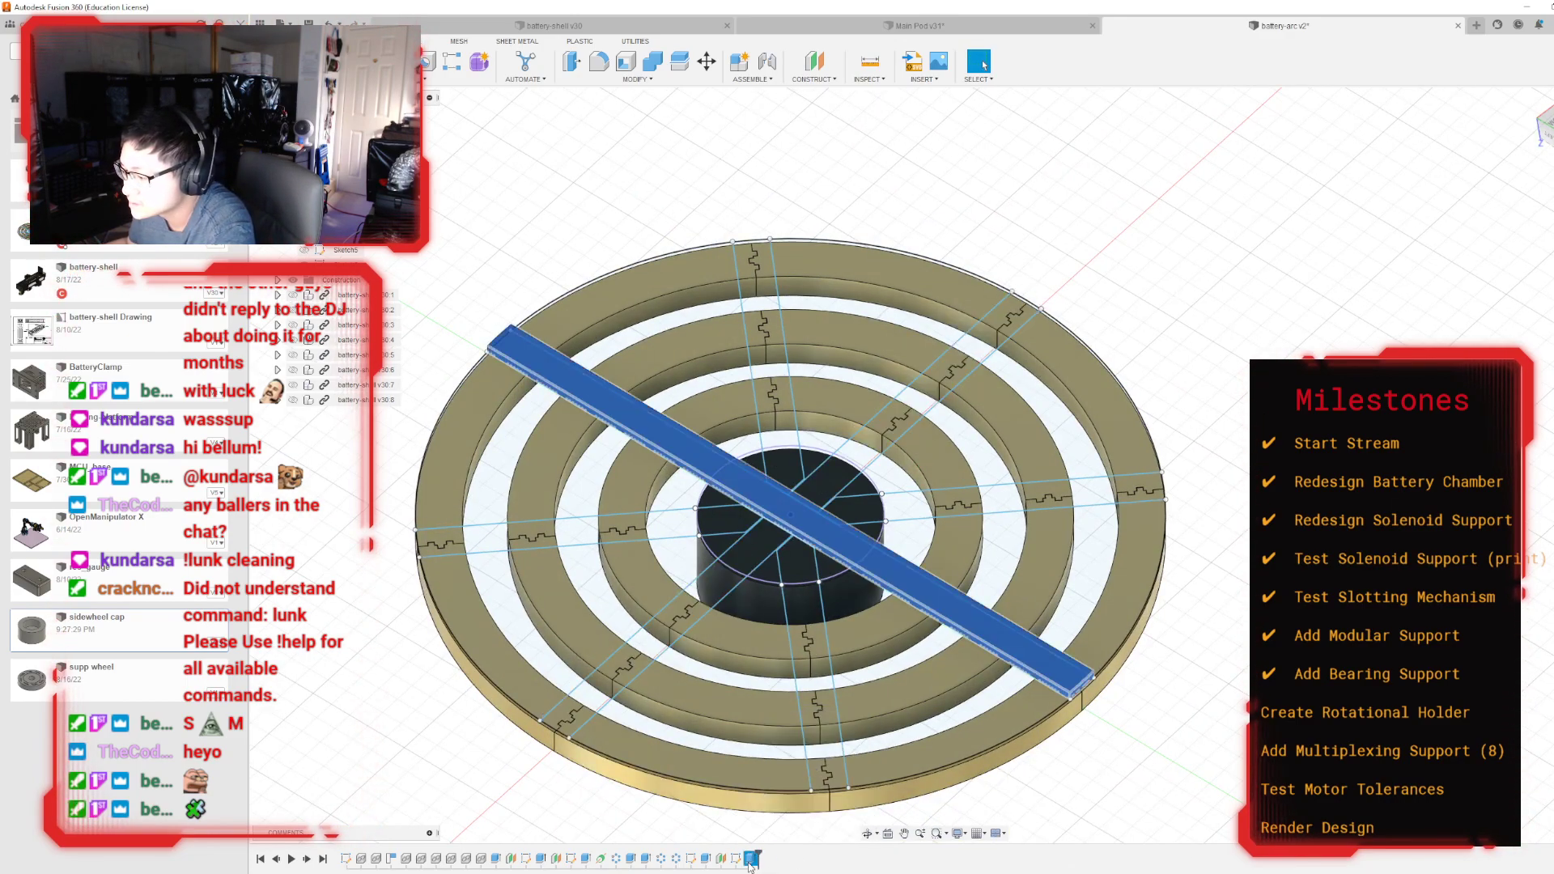
# Step: Edit the remaining bar's extrusion to include the profiles of all the other spokes, including their inner ends over the hub
pyautogui.click(663, 518)
pyautogui.click(727, 520)
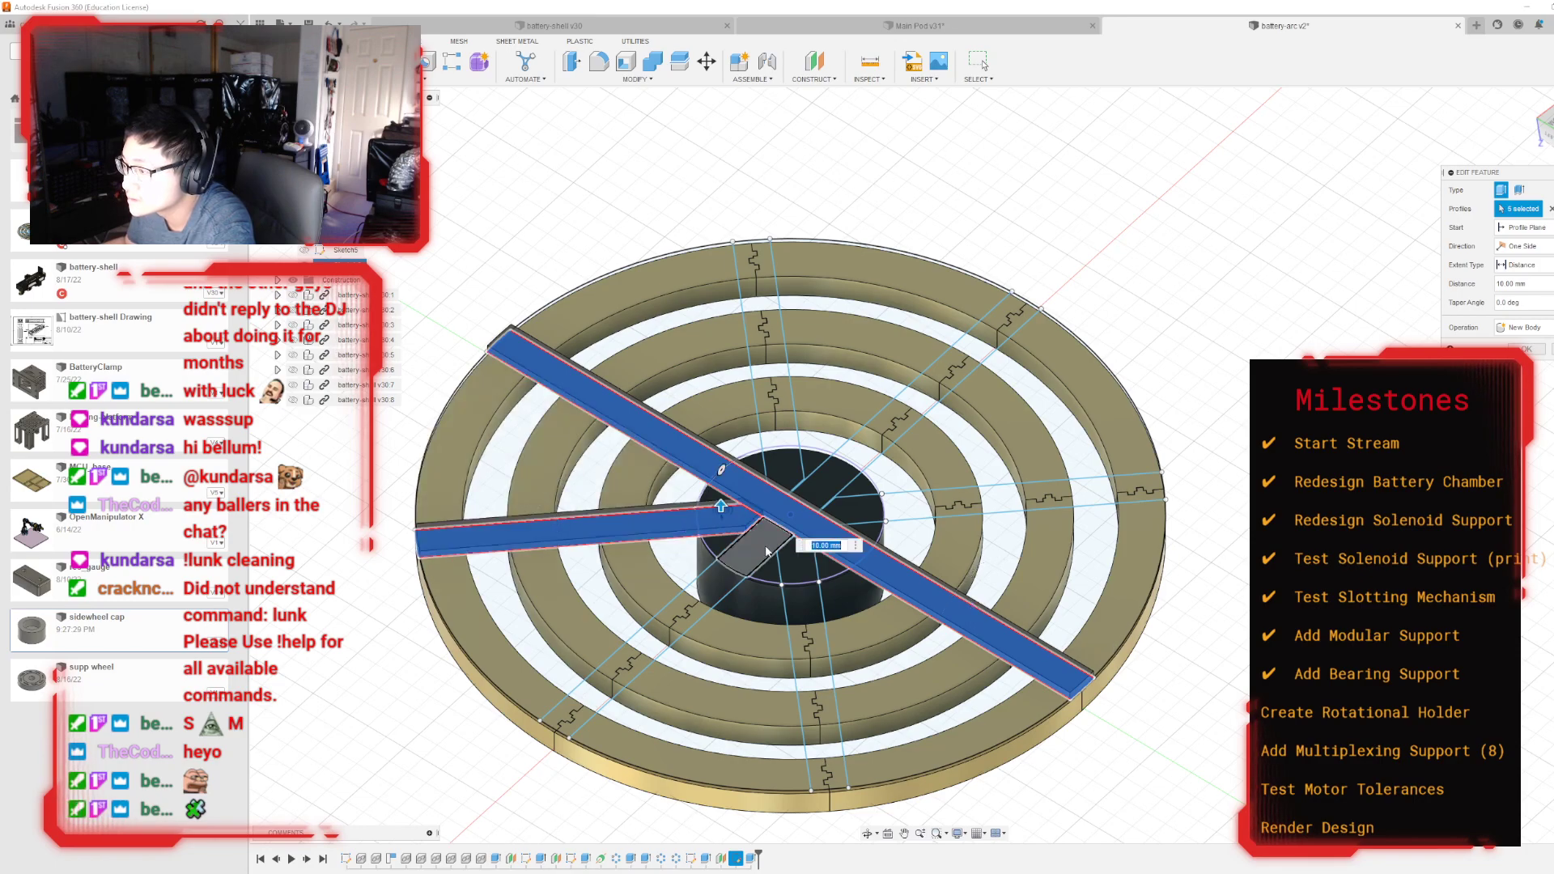
pyautogui.click(764, 550)
pyautogui.click(693, 608)
pyautogui.click(818, 712)
pyautogui.click(806, 599)
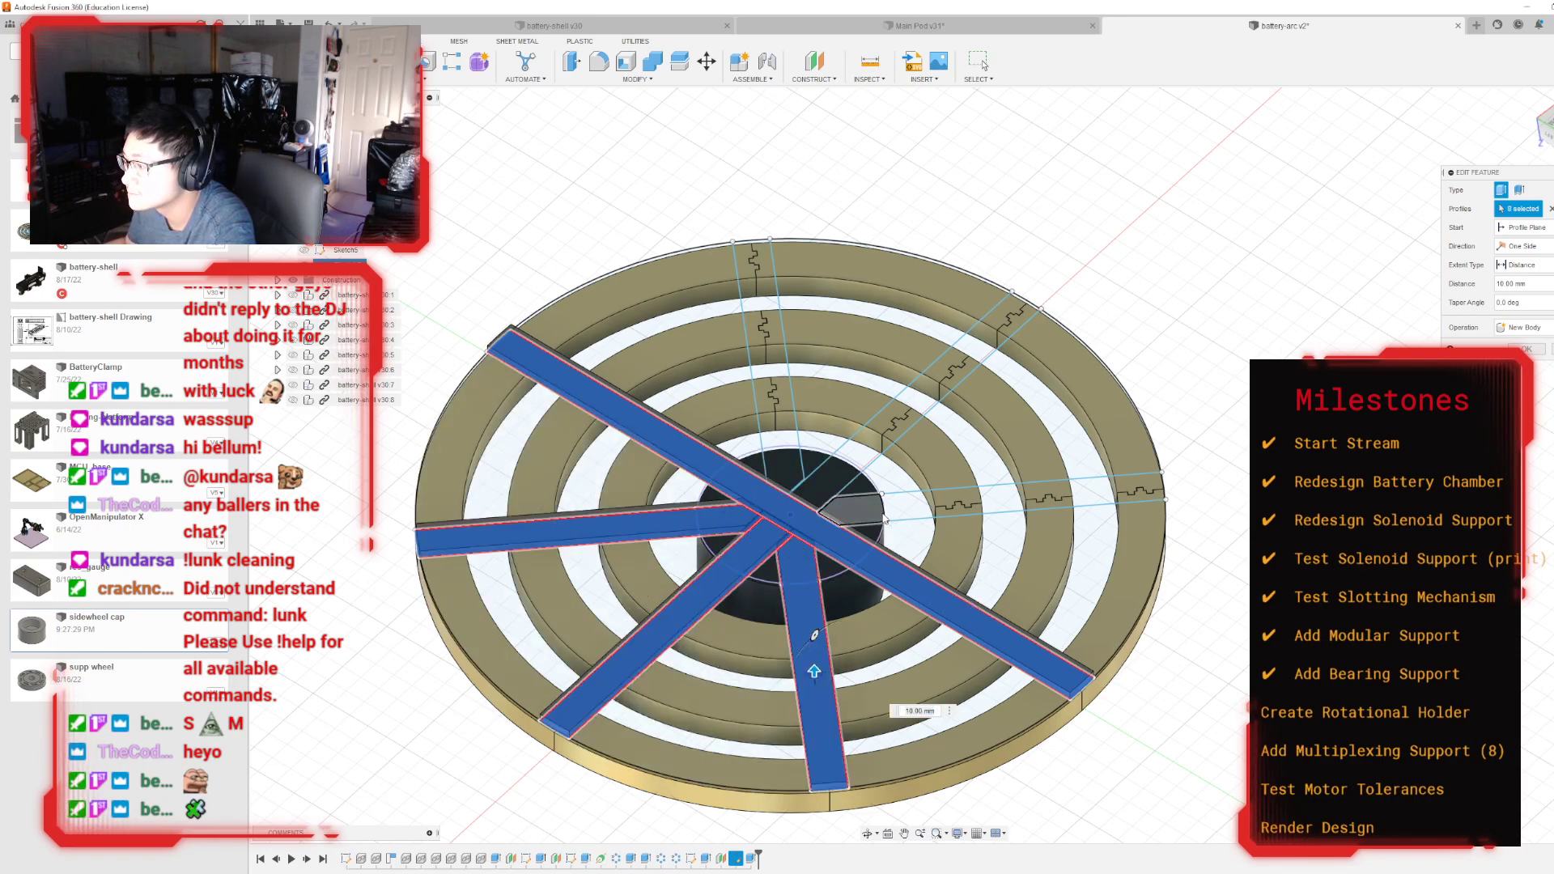
pyautogui.click(972, 494)
pyautogui.click(882, 437)
pyautogui.click(825, 466)
pyautogui.click(769, 416)
pyautogui.click(789, 474)
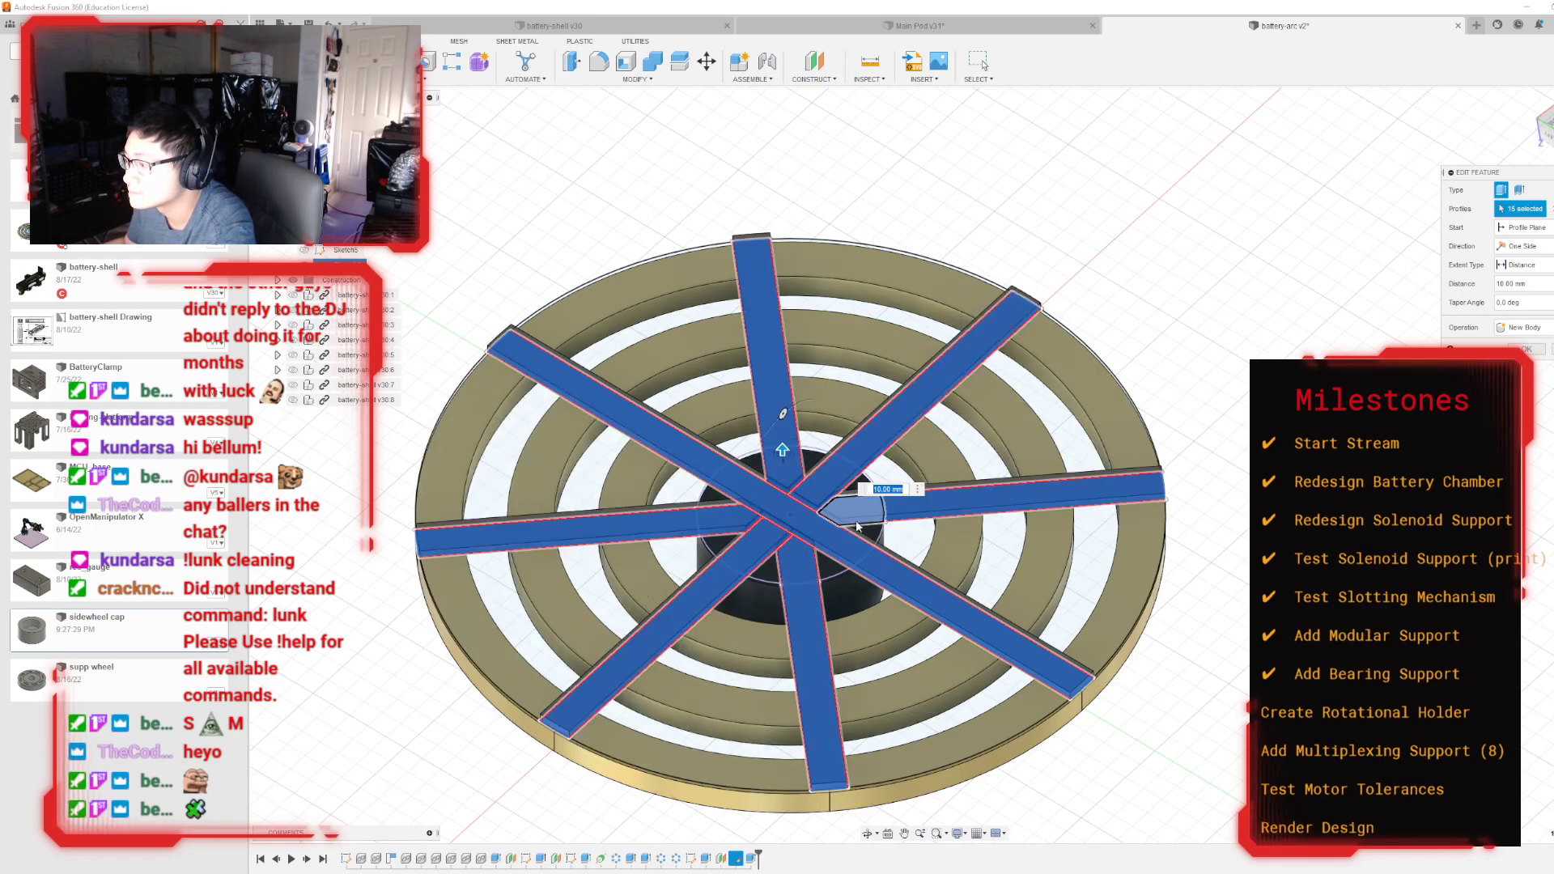
pyautogui.scroll(-3, 857, 521)
pyautogui.press('Return')
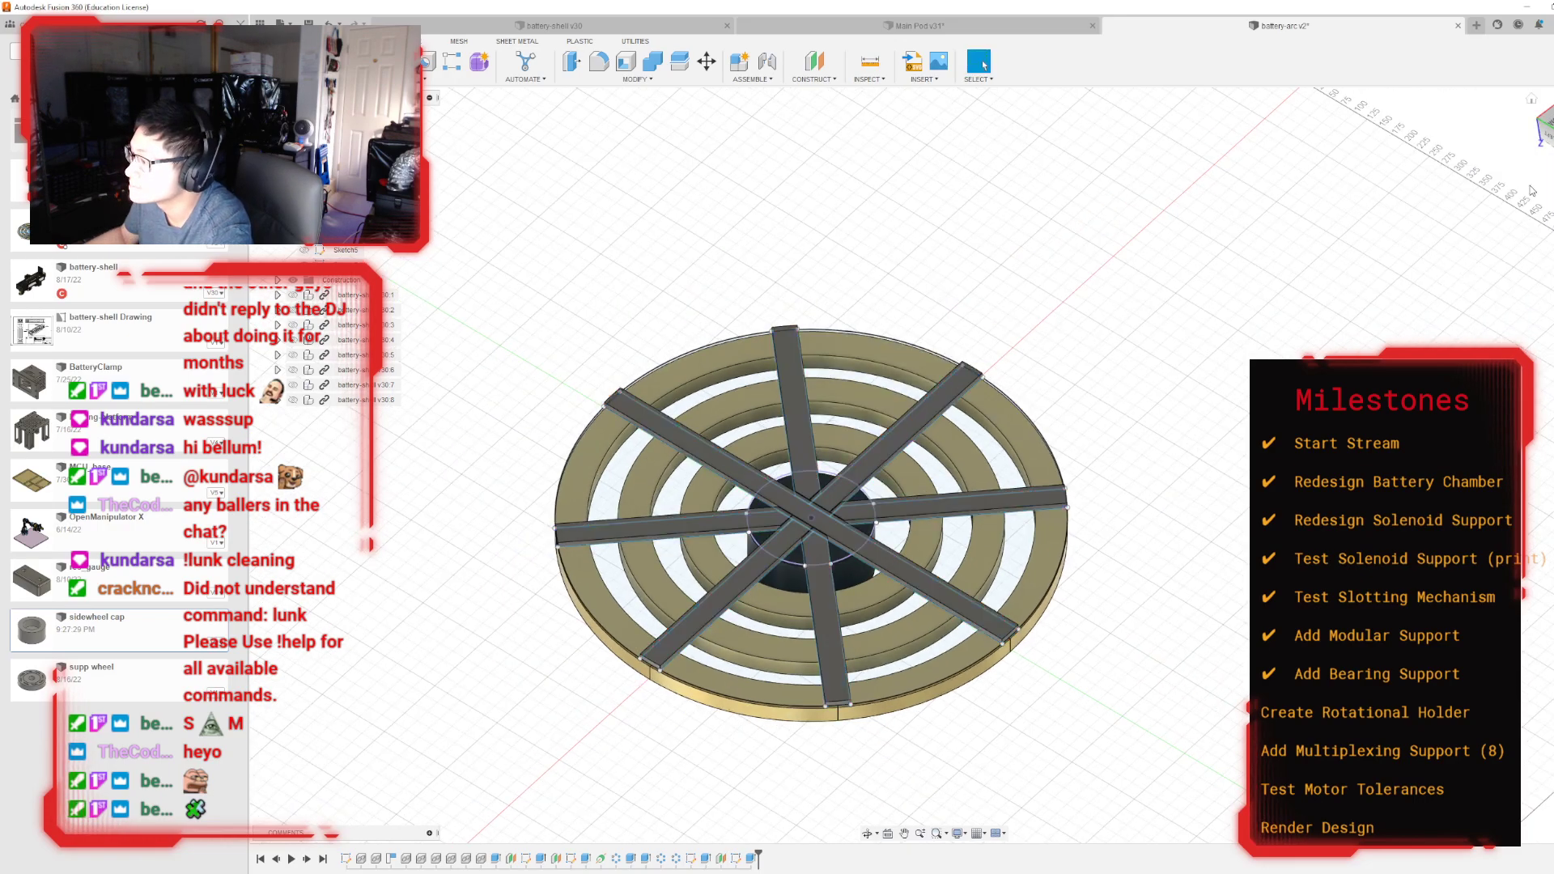
# Step: Hide the spoke sketch and view the finished bars over the rings from an angle
pyautogui.moveTo(1545, 130); pyautogui.dragTo(1394, 84)
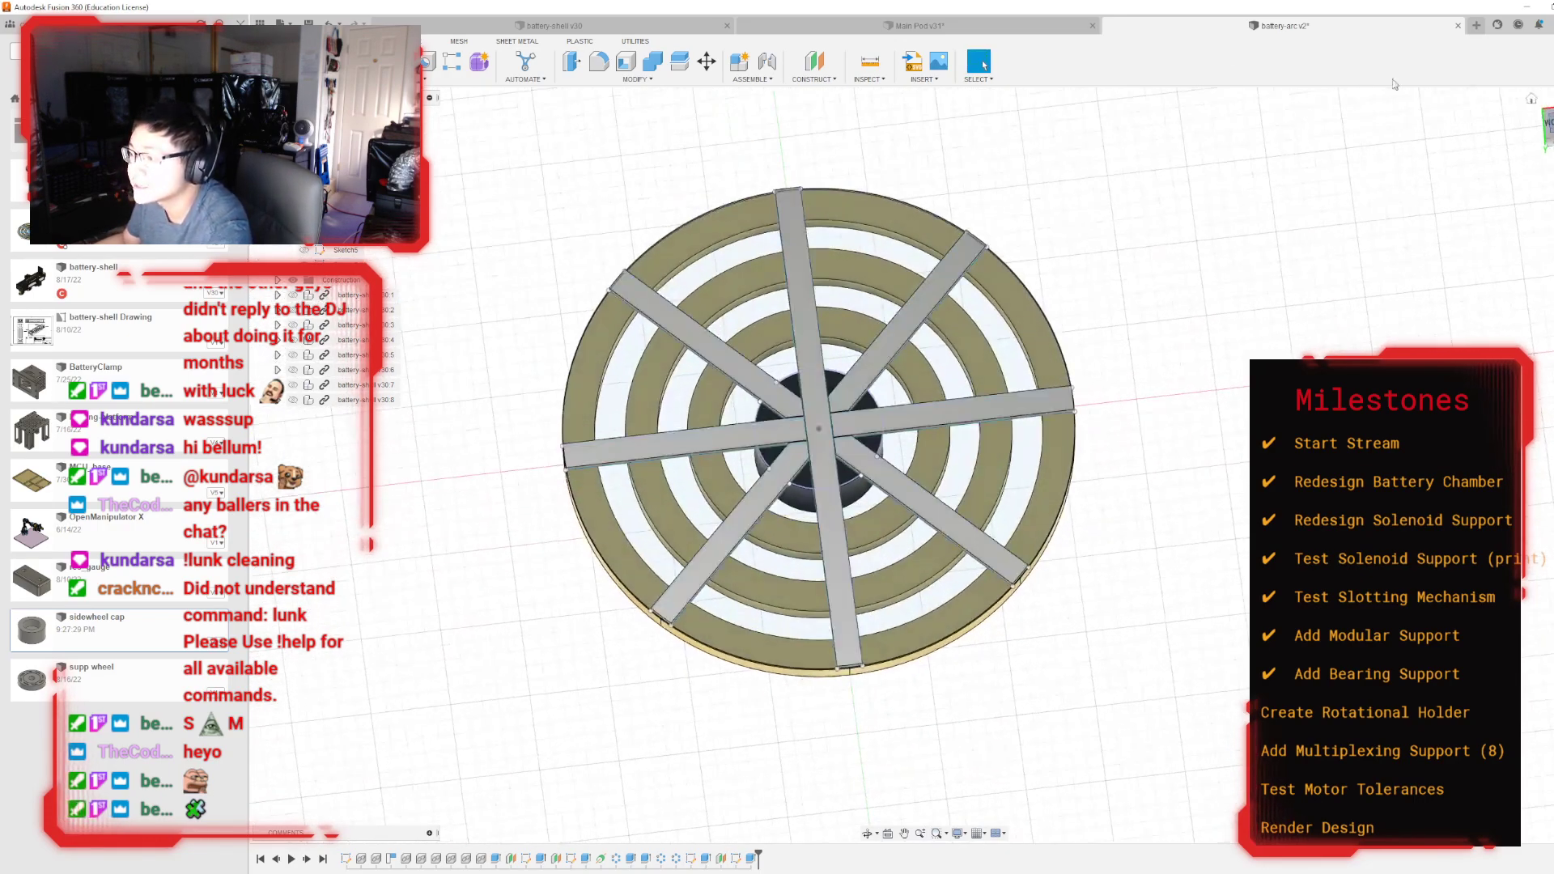
pyautogui.scroll(3, 847, 428)
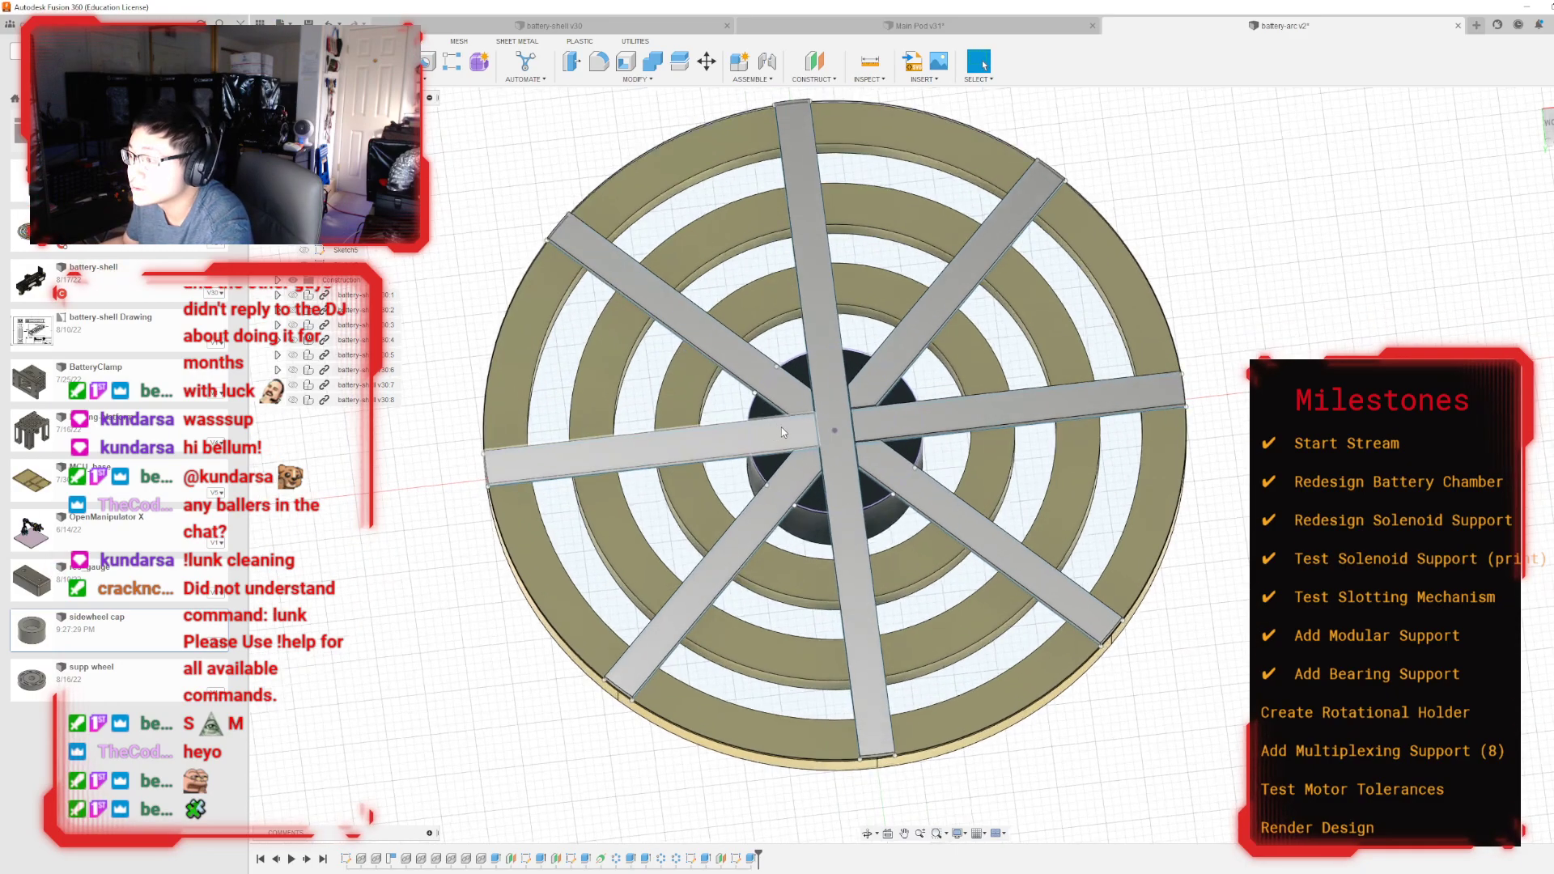
pyautogui.scroll(-2, 847, 428)
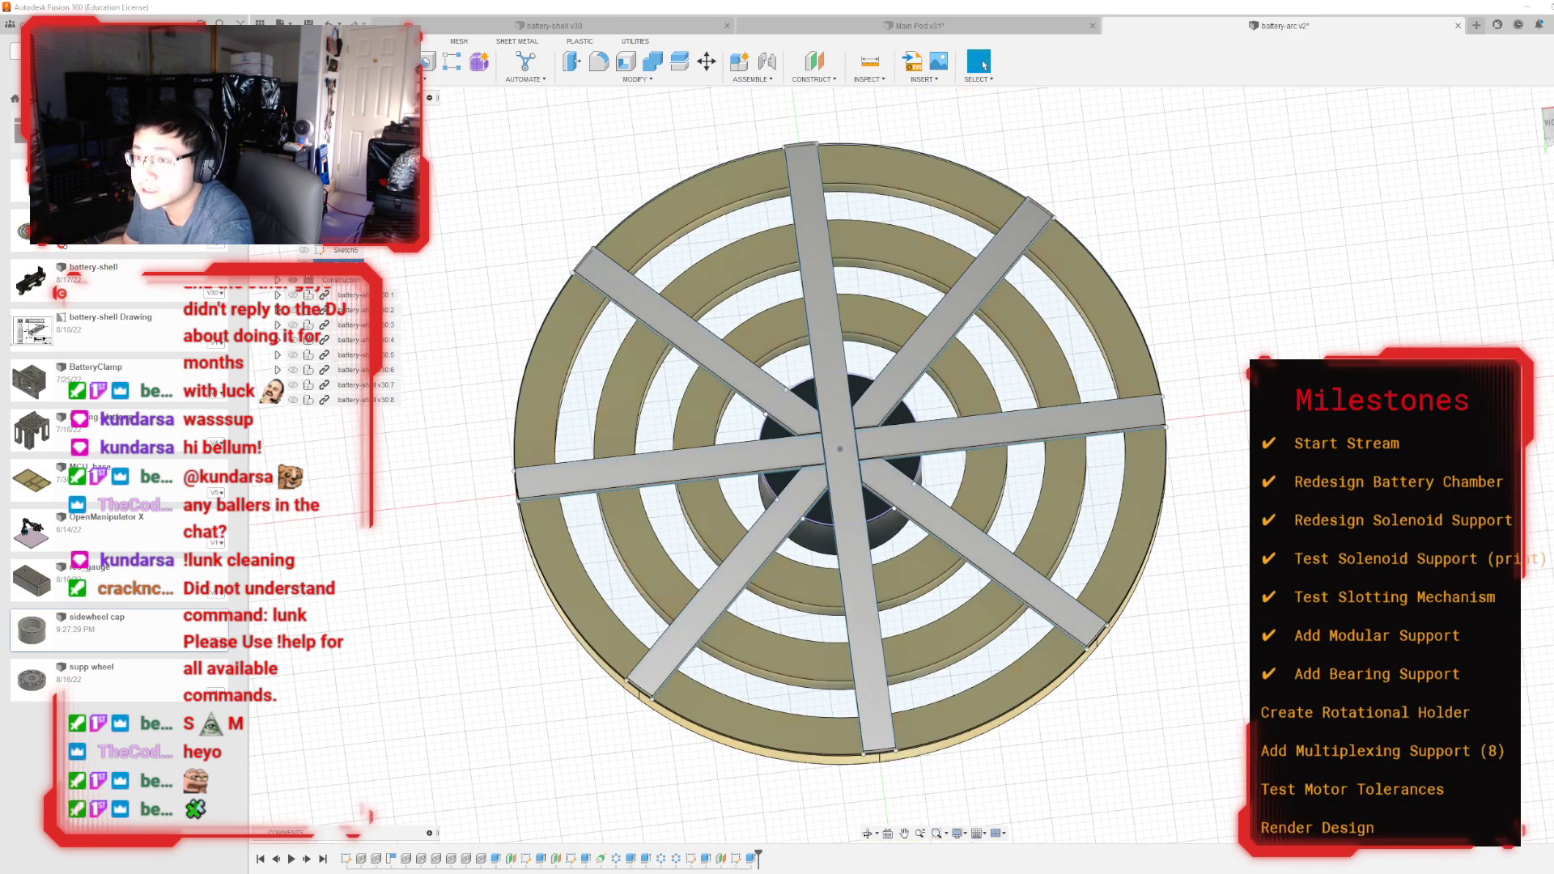
pyautogui.click(305, 264)
pyautogui.scroll(-2, 552, 411)
pyautogui.scroll(2, 754, 385)
pyautogui.moveTo(923, 466)
pyautogui.keyDown('shift'); pyautogui.mouseDown(button='middle')
pyautogui.moveTo(983, 299)
pyautogui.moveTo(1000, 417)
pyautogui.moveTo(924, 437)
pyautogui.moveTo(925, 332)
pyautogui.moveTo(924, 409)
pyautogui.mouseUp(button='middle'); pyautogui.keyUp('shift')
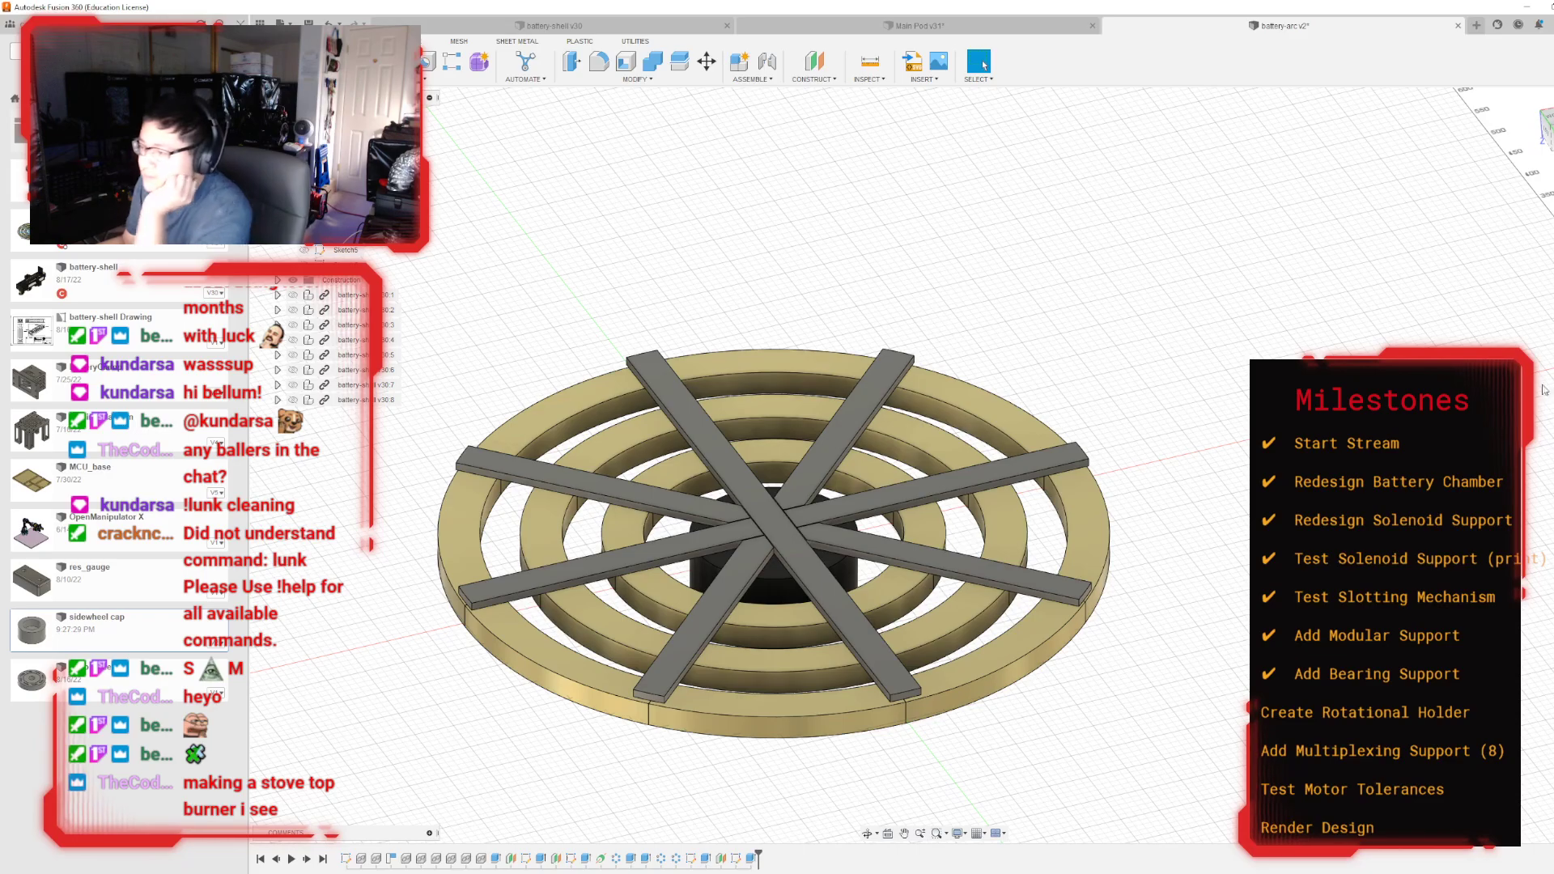
# Step: Create a construction plane offset 10 mm from the flat face of one of the spoke bars
pyautogui.moveTo(924, 465)
pyautogui.keyDown('shift'); pyautogui.mouseDown(button='middle')
pyautogui.moveTo(924, 186)
pyautogui.moveTo(924, 457)
pyautogui.mouseUp(button='middle'); pyautogui.keyUp('shift')
pyautogui.keyDown('shift'); pyautogui.moveTo(923, 451); pyautogui.dragTo(923, 454, button='middle'); pyautogui.keyUp('shift')
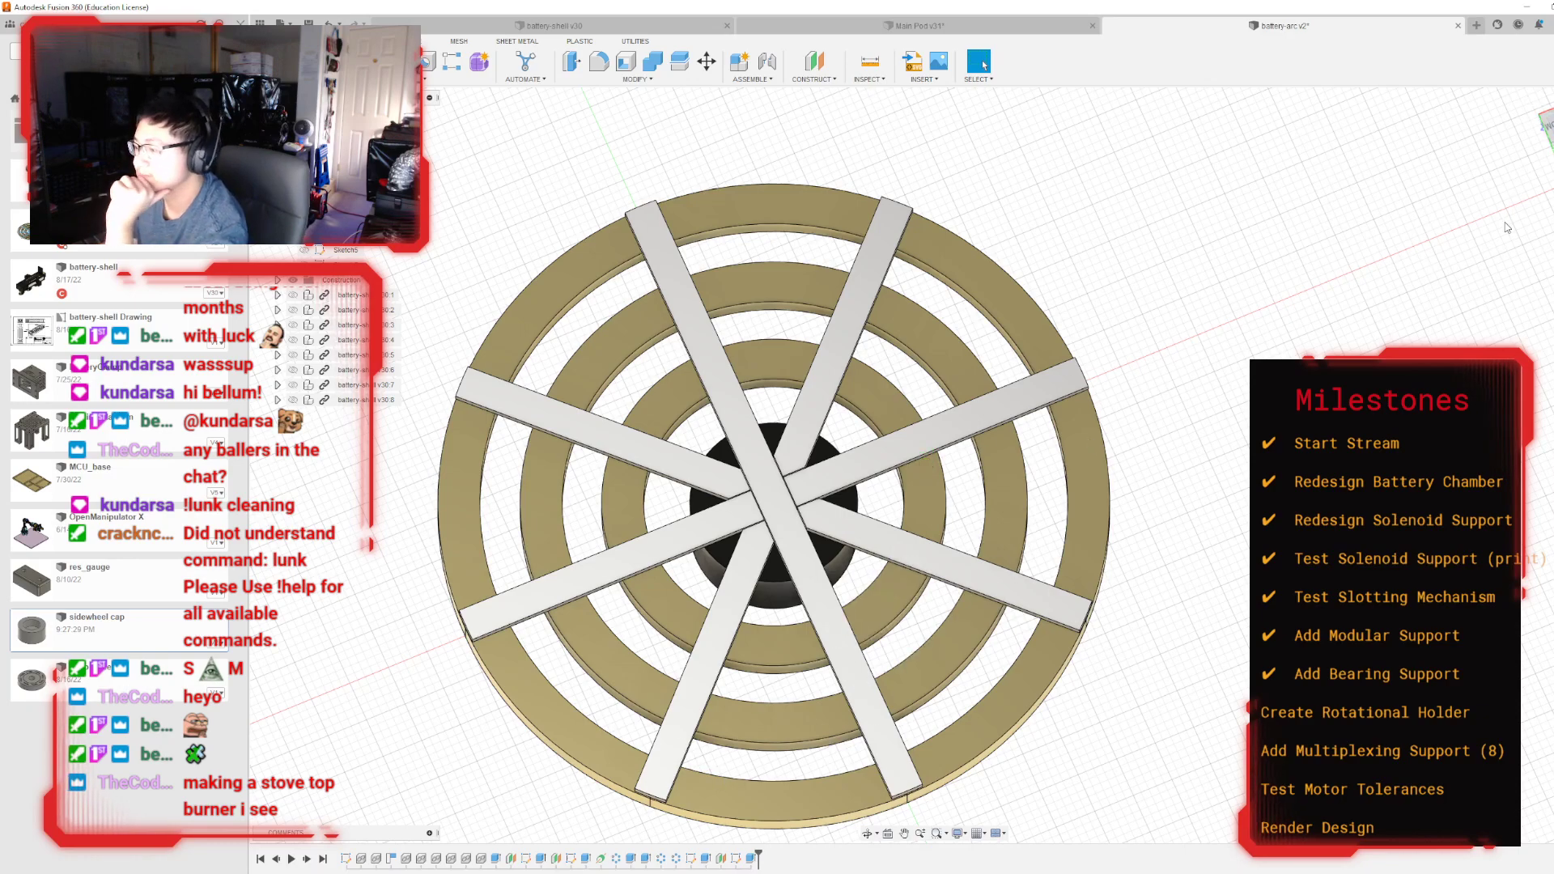
pyautogui.keyDown('shift'); pyautogui.moveTo(924, 466); pyautogui.dragTo(929, 445, button='middle'); pyautogui.keyUp('shift')
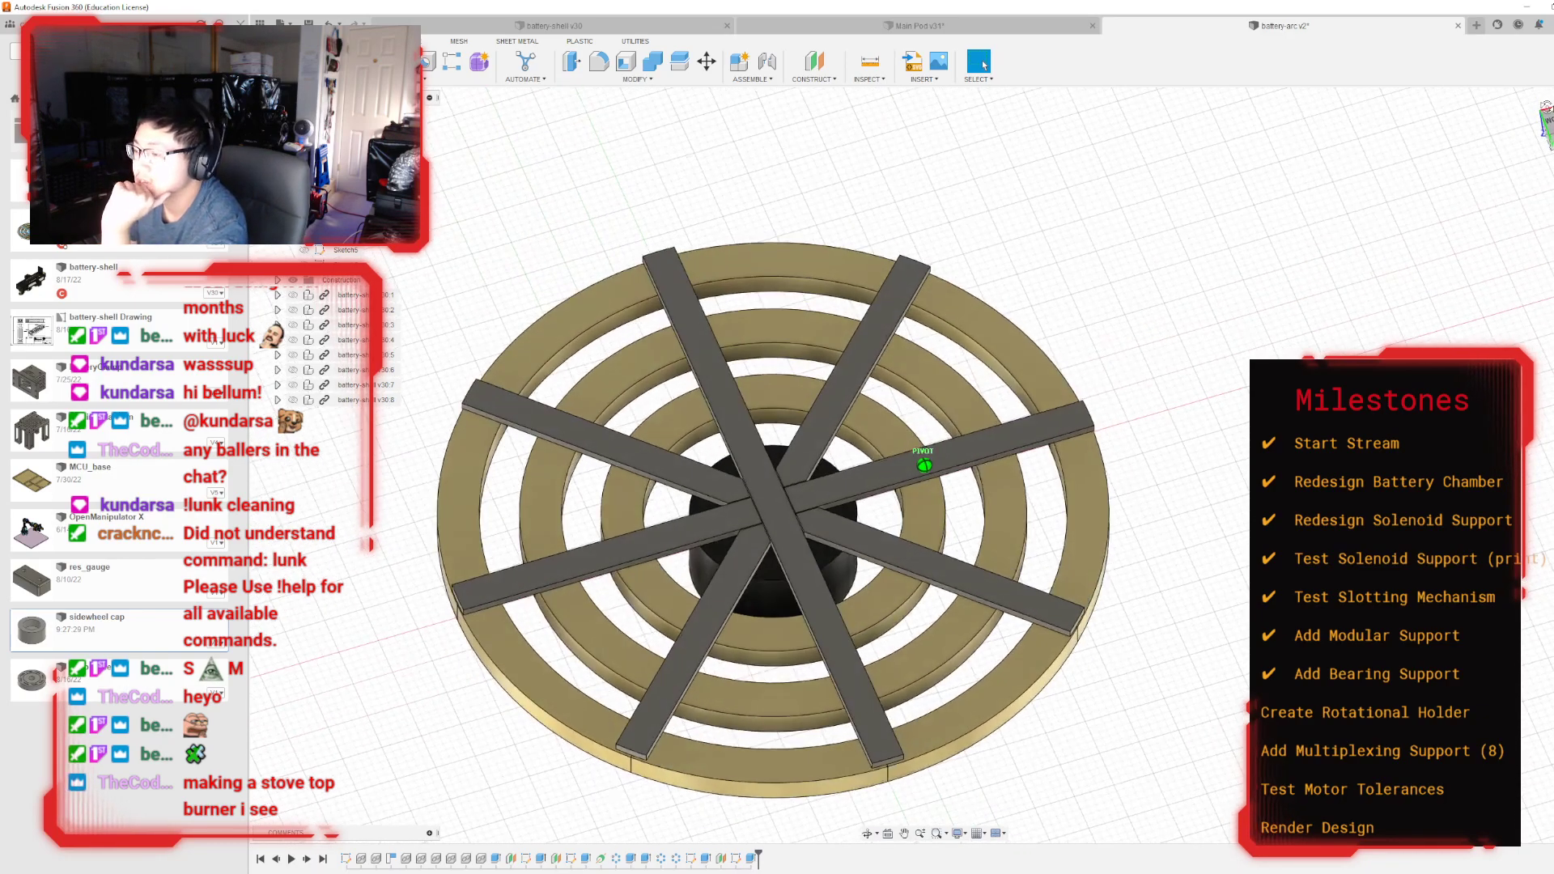
pyautogui.click(814, 60)
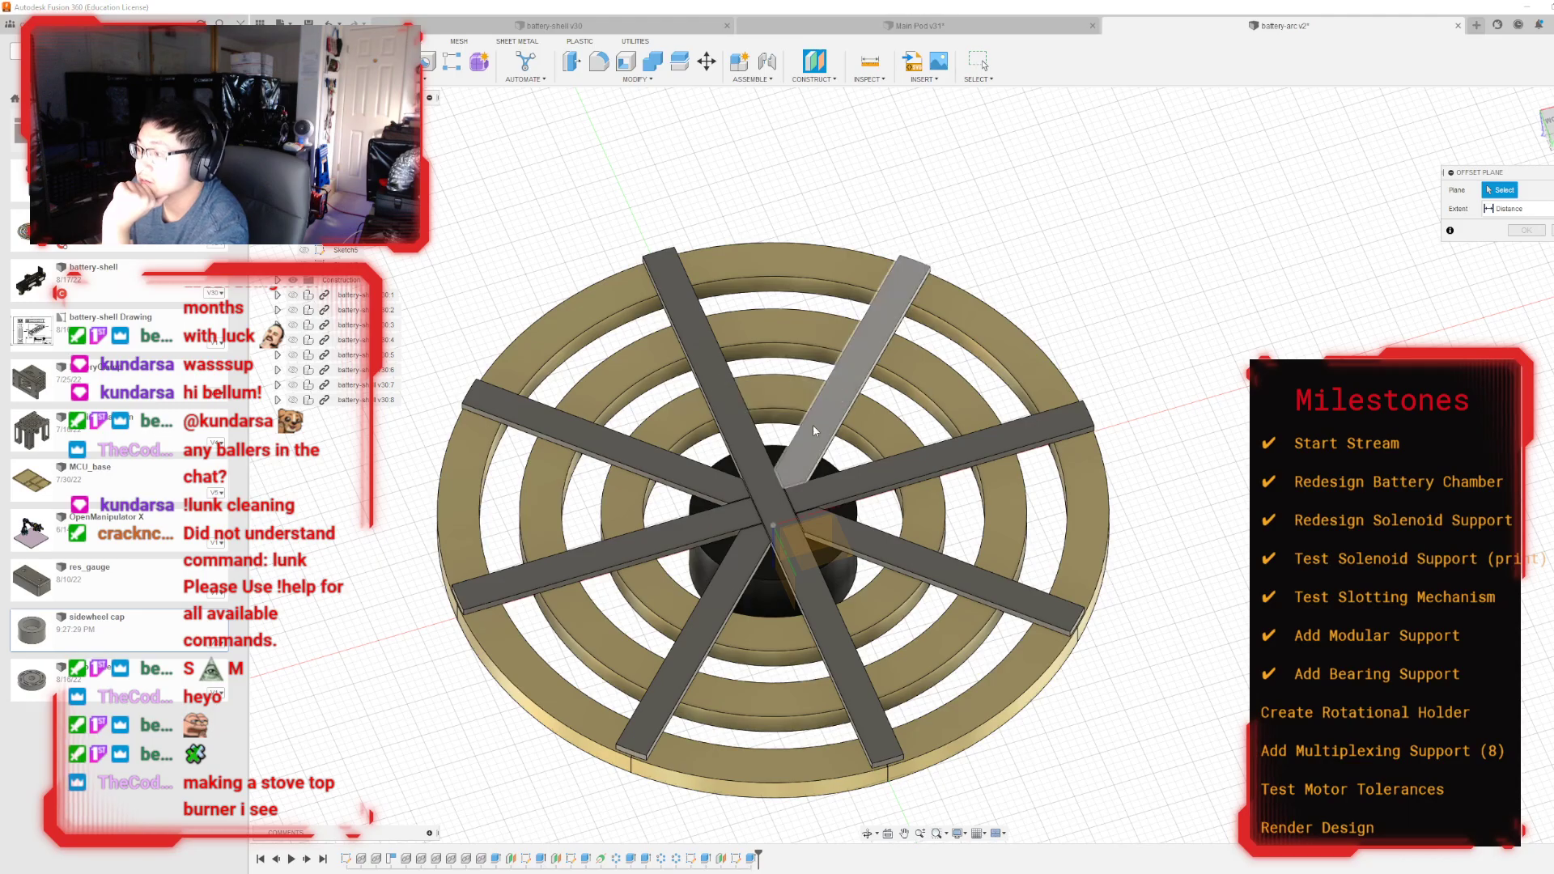
pyautogui.click(859, 377)
pyautogui.write('10')
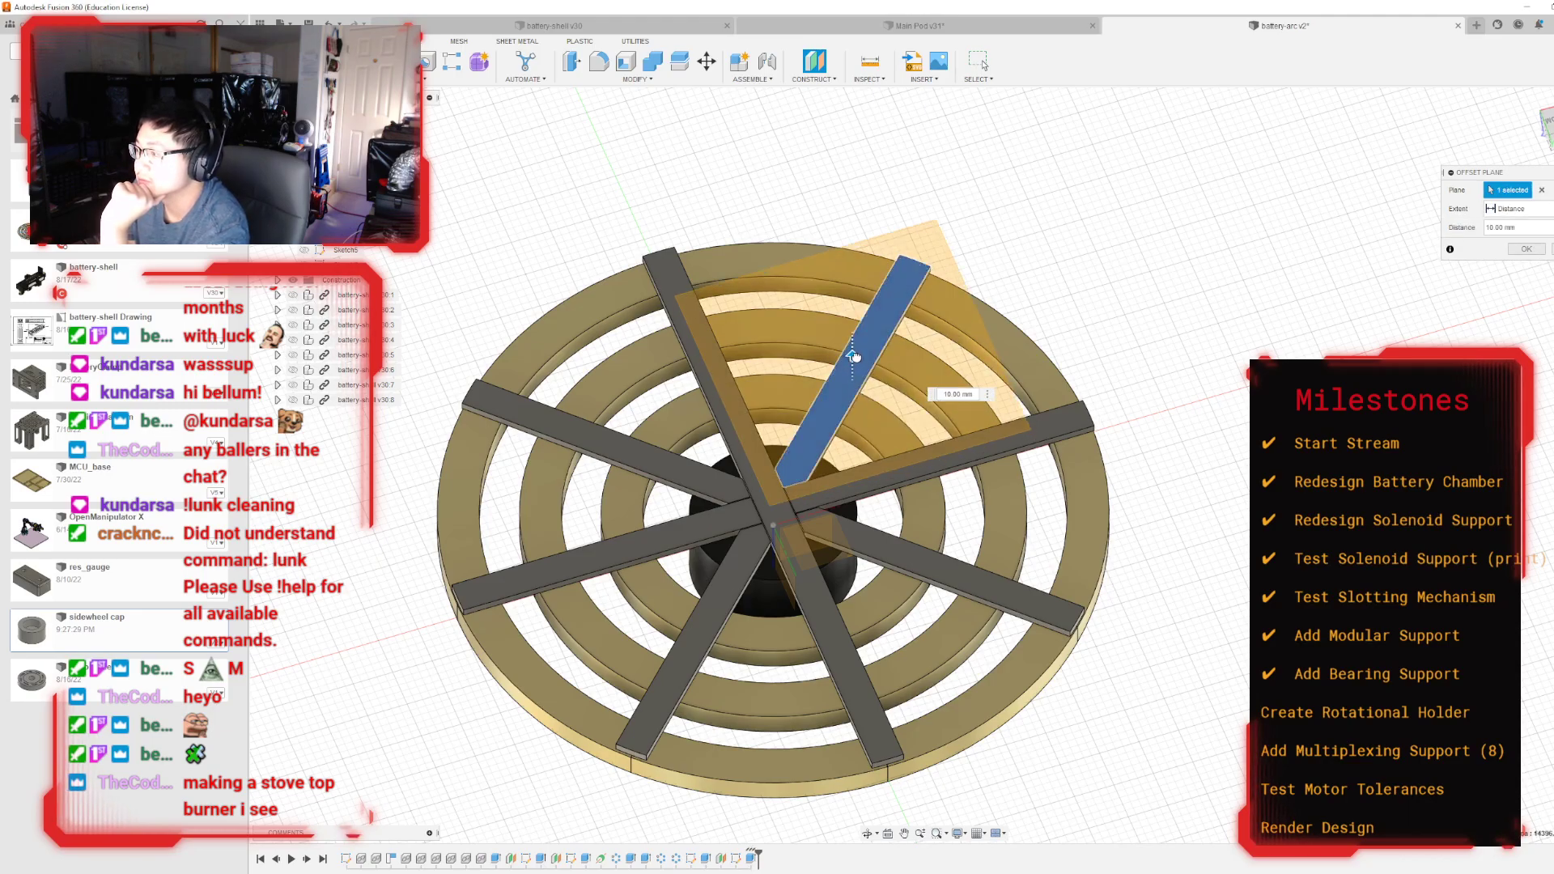
pyautogui.click(1525, 249)
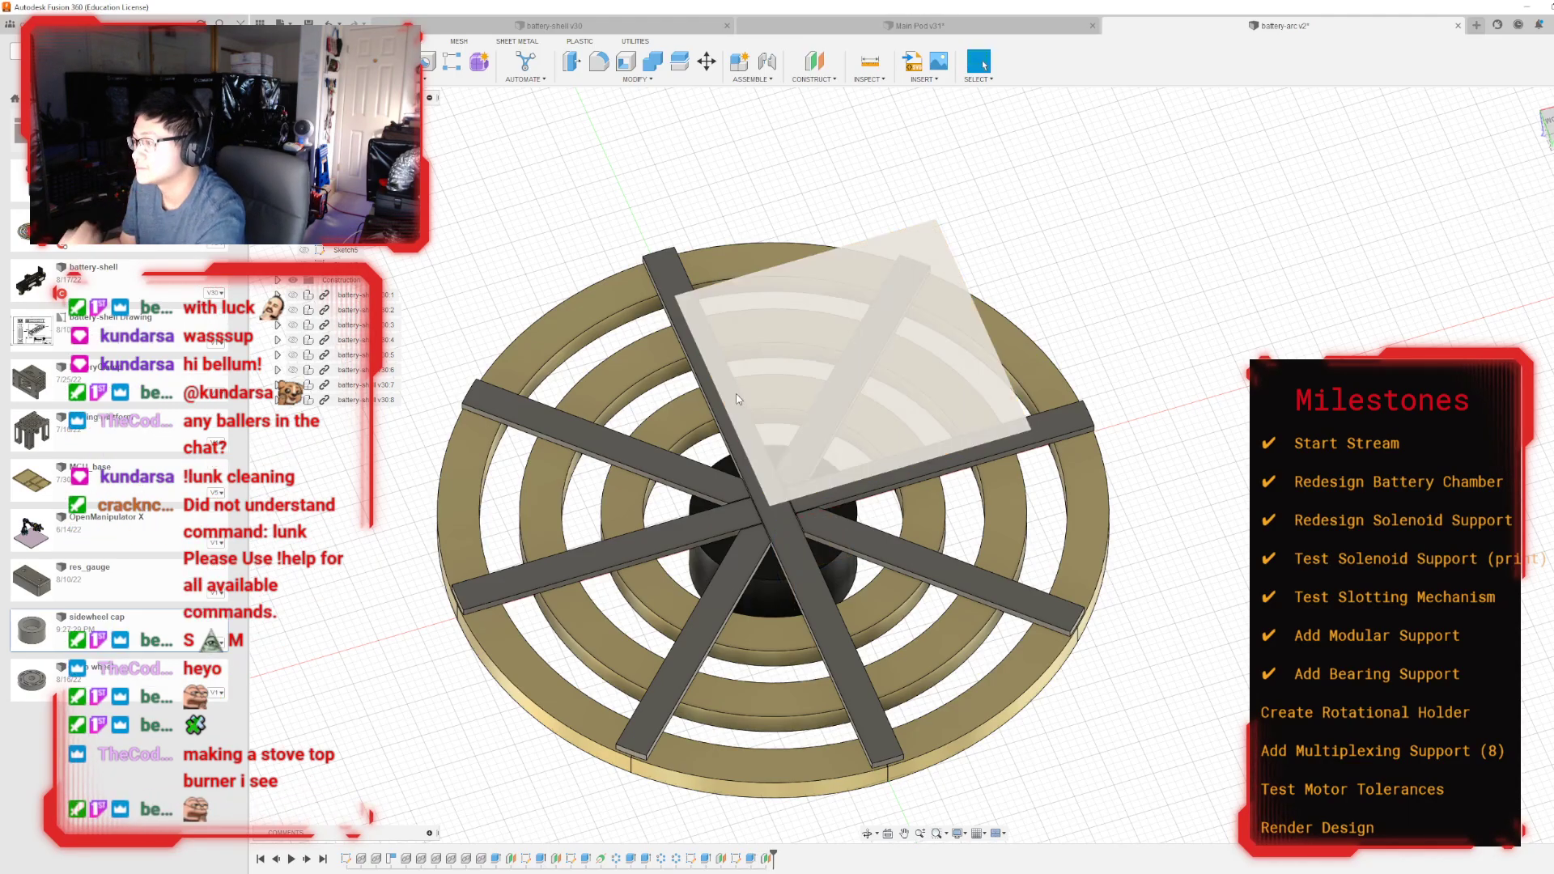
# Step: Sketch a 150 mm diameter circle centred on the hub on the offset plane and finish the sketch
pyautogui.click(873, 490)
pyautogui.press('p')
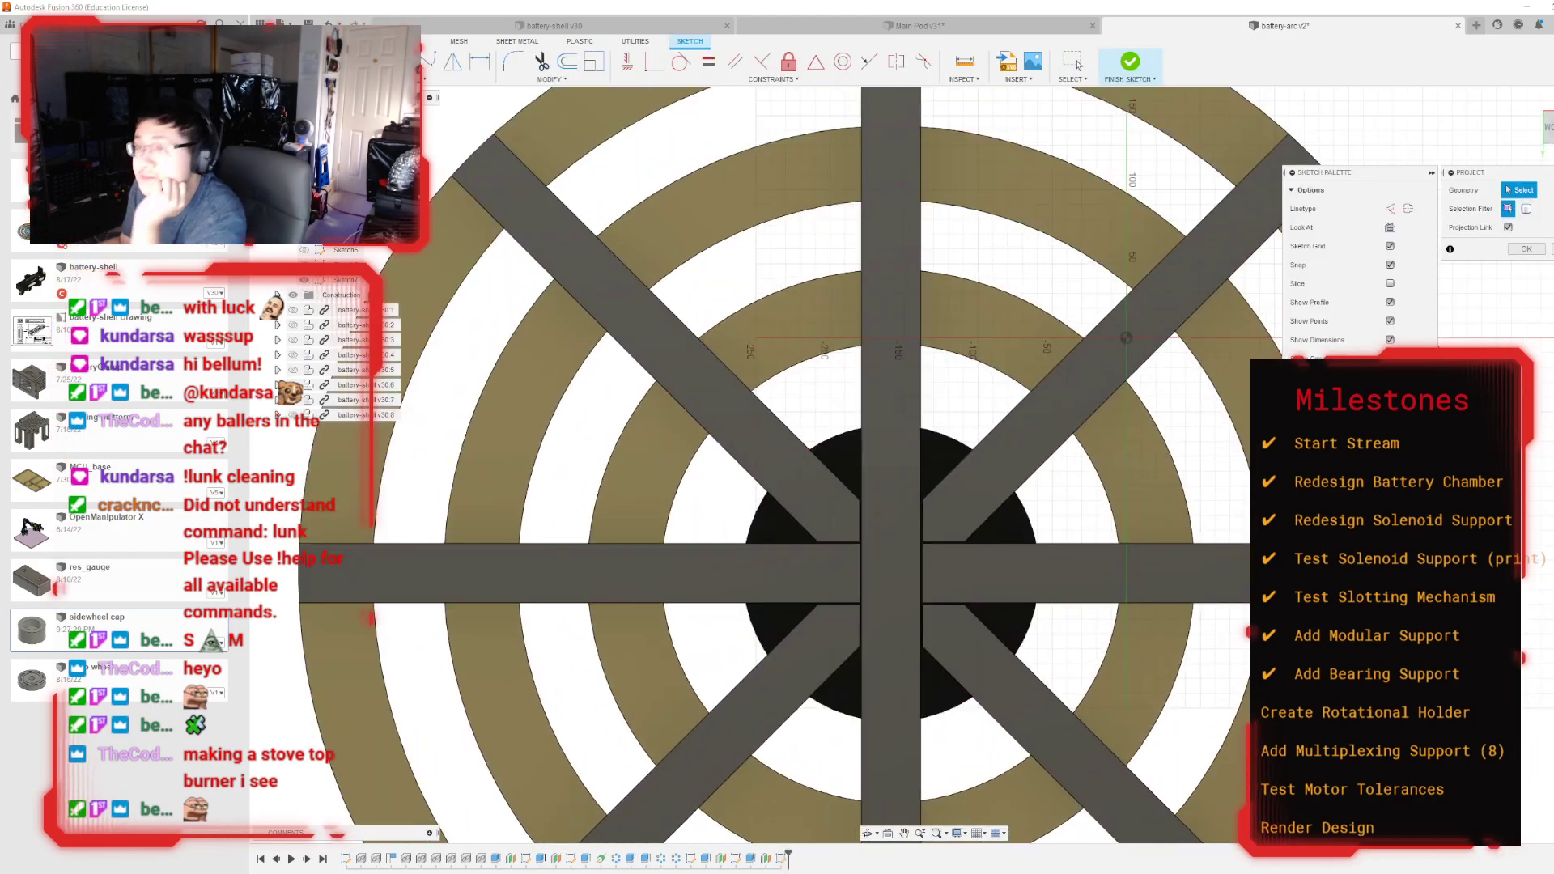
pyautogui.press('c')
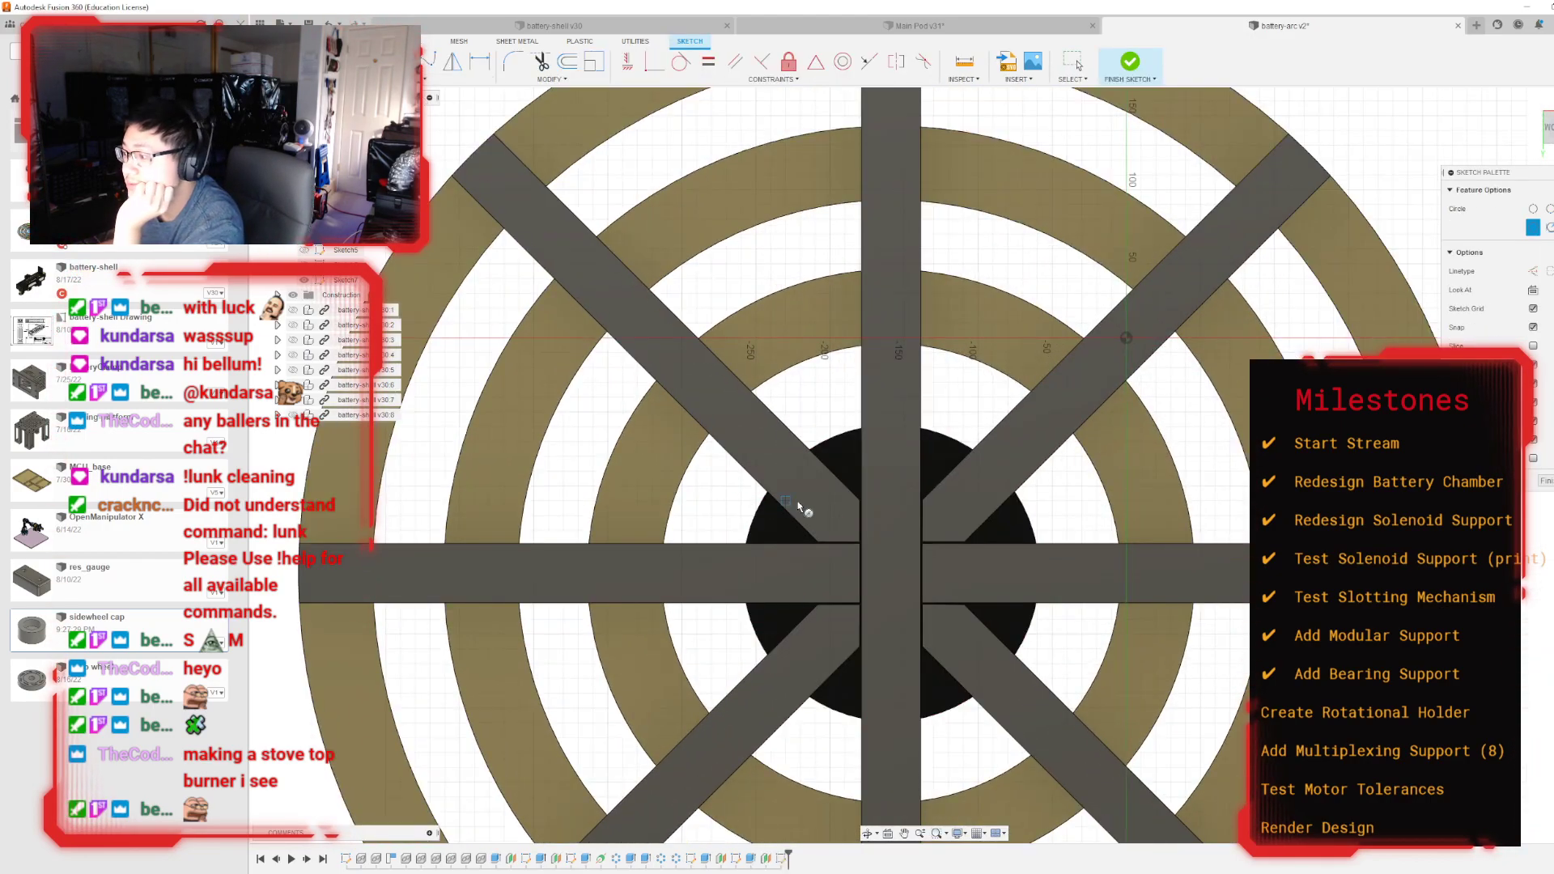
pyautogui.click(889, 576)
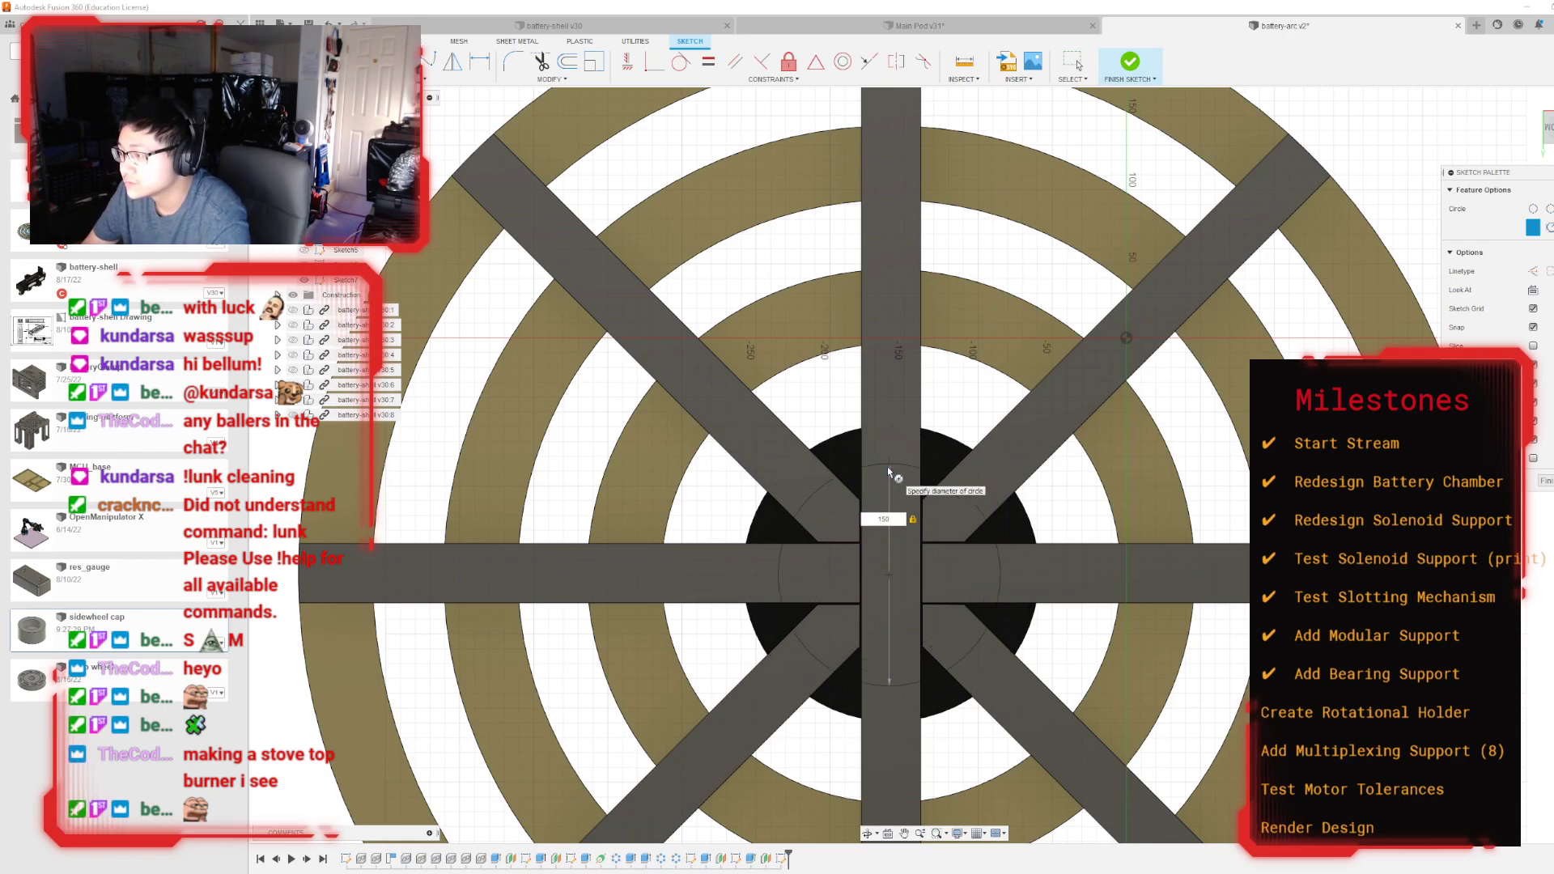
pyautogui.press('Return')
pyautogui.press('Escape')
pyautogui.click(1130, 62)
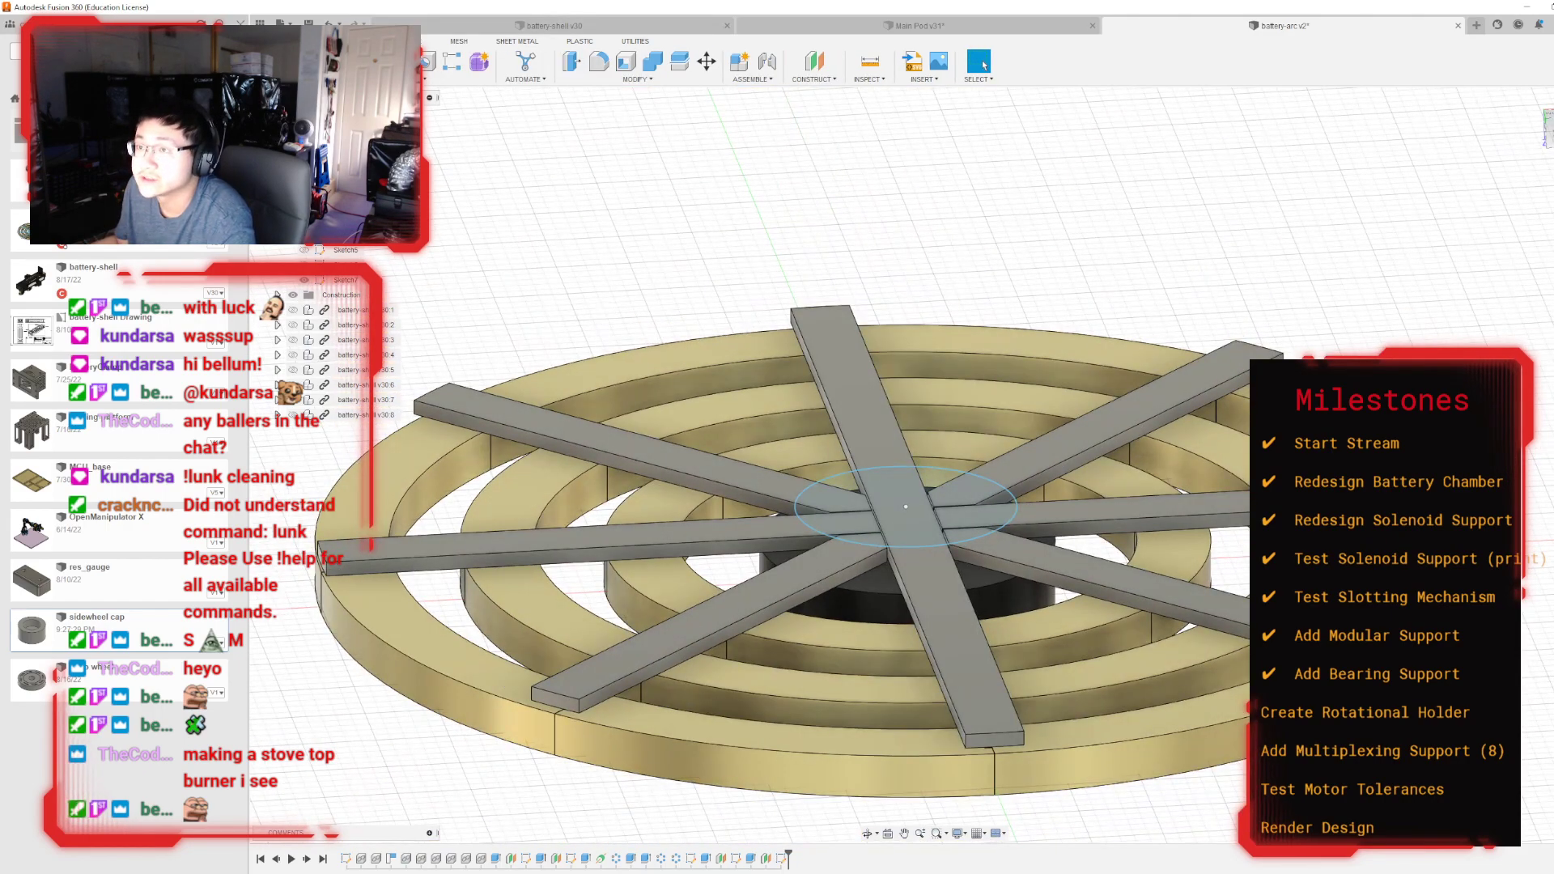
# Step: Extrude the hub circle 5 mm as a new body
pyautogui.press('e')
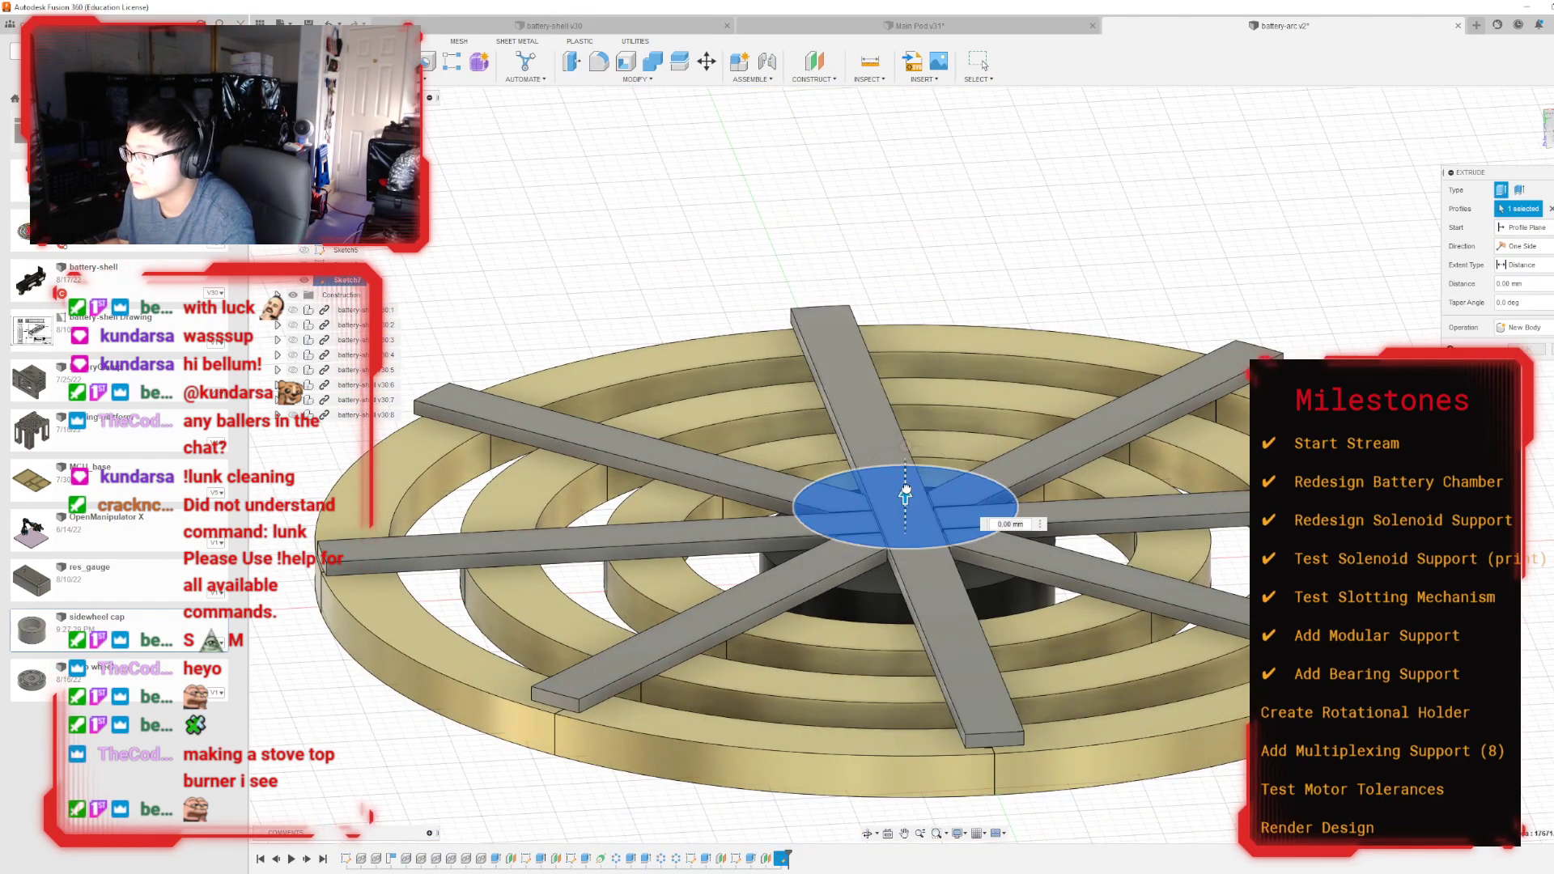
pyautogui.moveTo(905, 498); pyautogui.dragTo(906, 486)
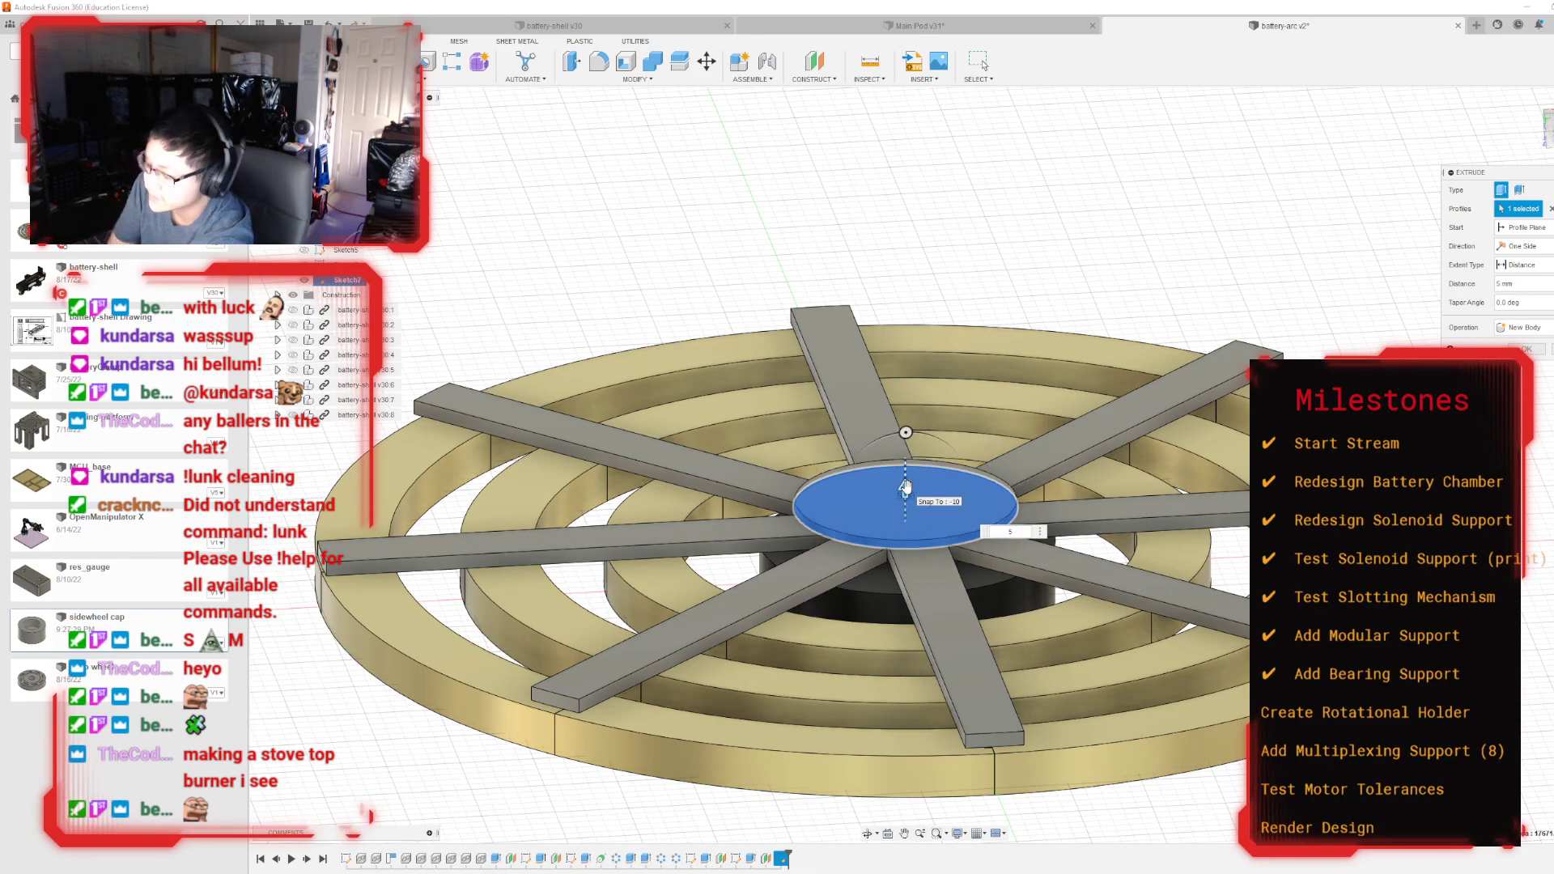
pyautogui.press('Return')
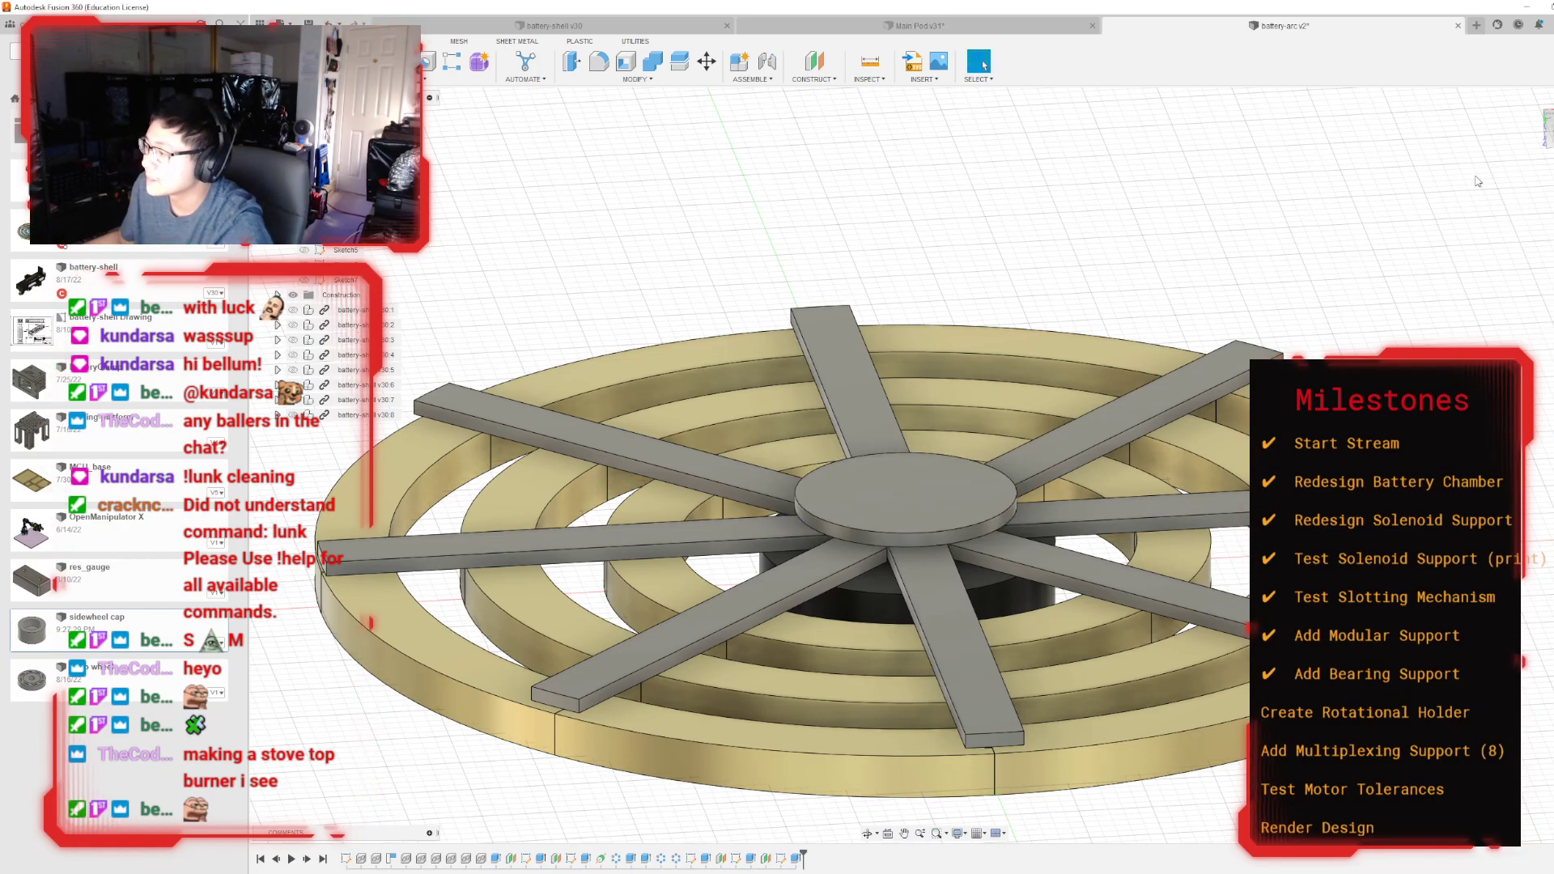
# Step: Hide the central hub cylinder inside the innermost battery ring
pyautogui.keyDown('shift'); pyautogui.moveTo(923, 451); pyautogui.dragTo(923, 752, button='middle'); pyautogui.keyUp('shift')
pyautogui.keyDown('shift'); pyautogui.moveTo(926, 575); pyautogui.dragTo(923, 527, button='middle'); pyautogui.keyUp('shift')
pyautogui.moveTo(925, 465)
pyautogui.keyDown('shift'); pyautogui.mouseDown(button='middle')
pyautogui.moveTo(924, 502)
pyautogui.moveTo(924, 466)
pyautogui.mouseUp(button='middle'); pyautogui.keyUp('shift')
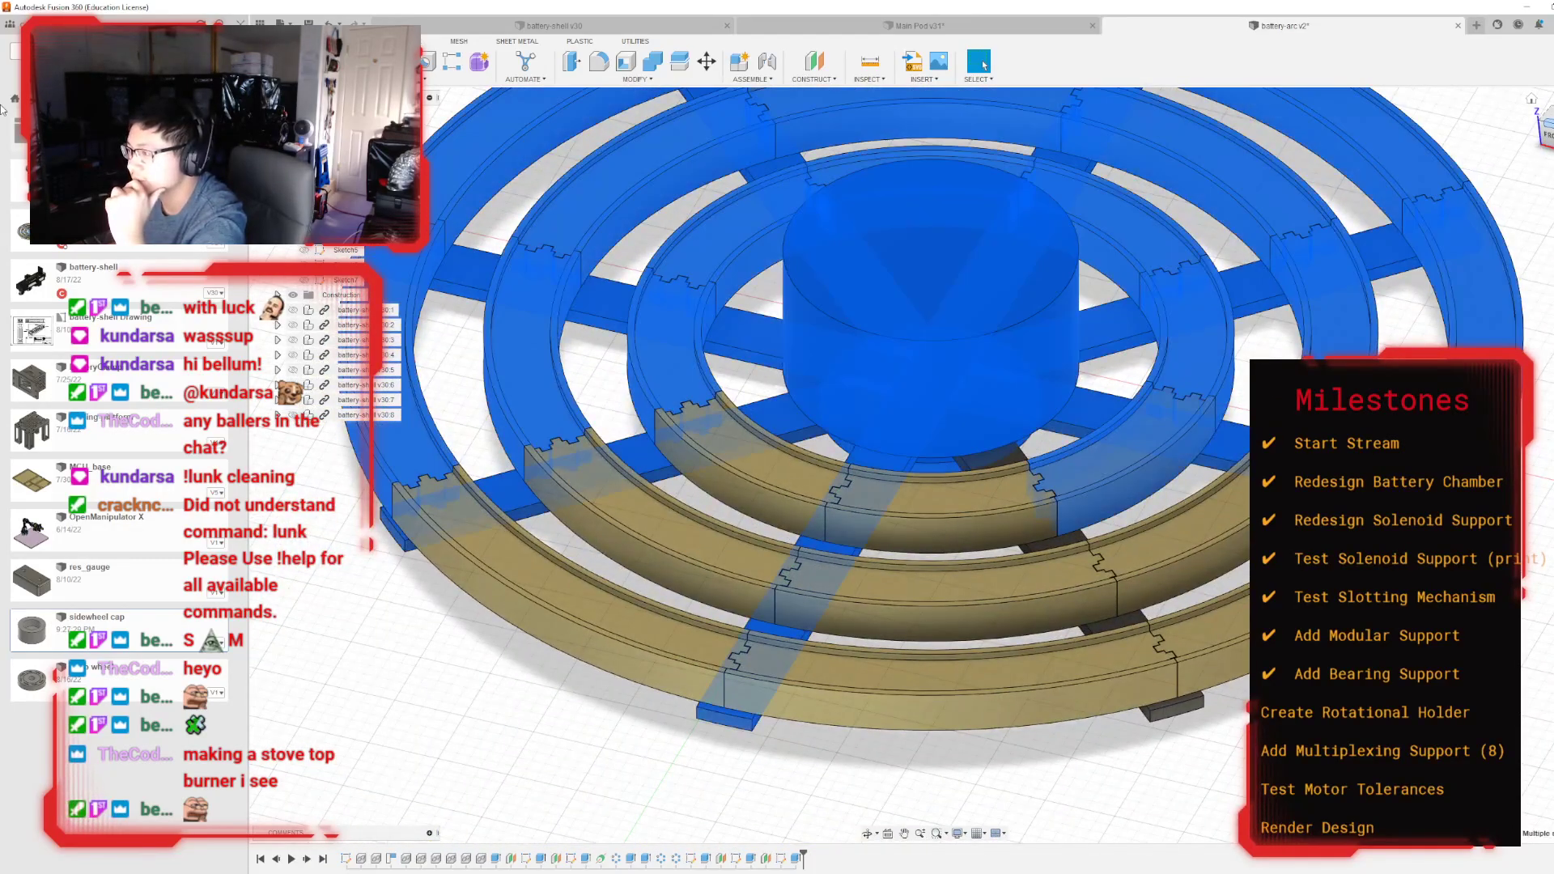
pyautogui.click(1009, 799)
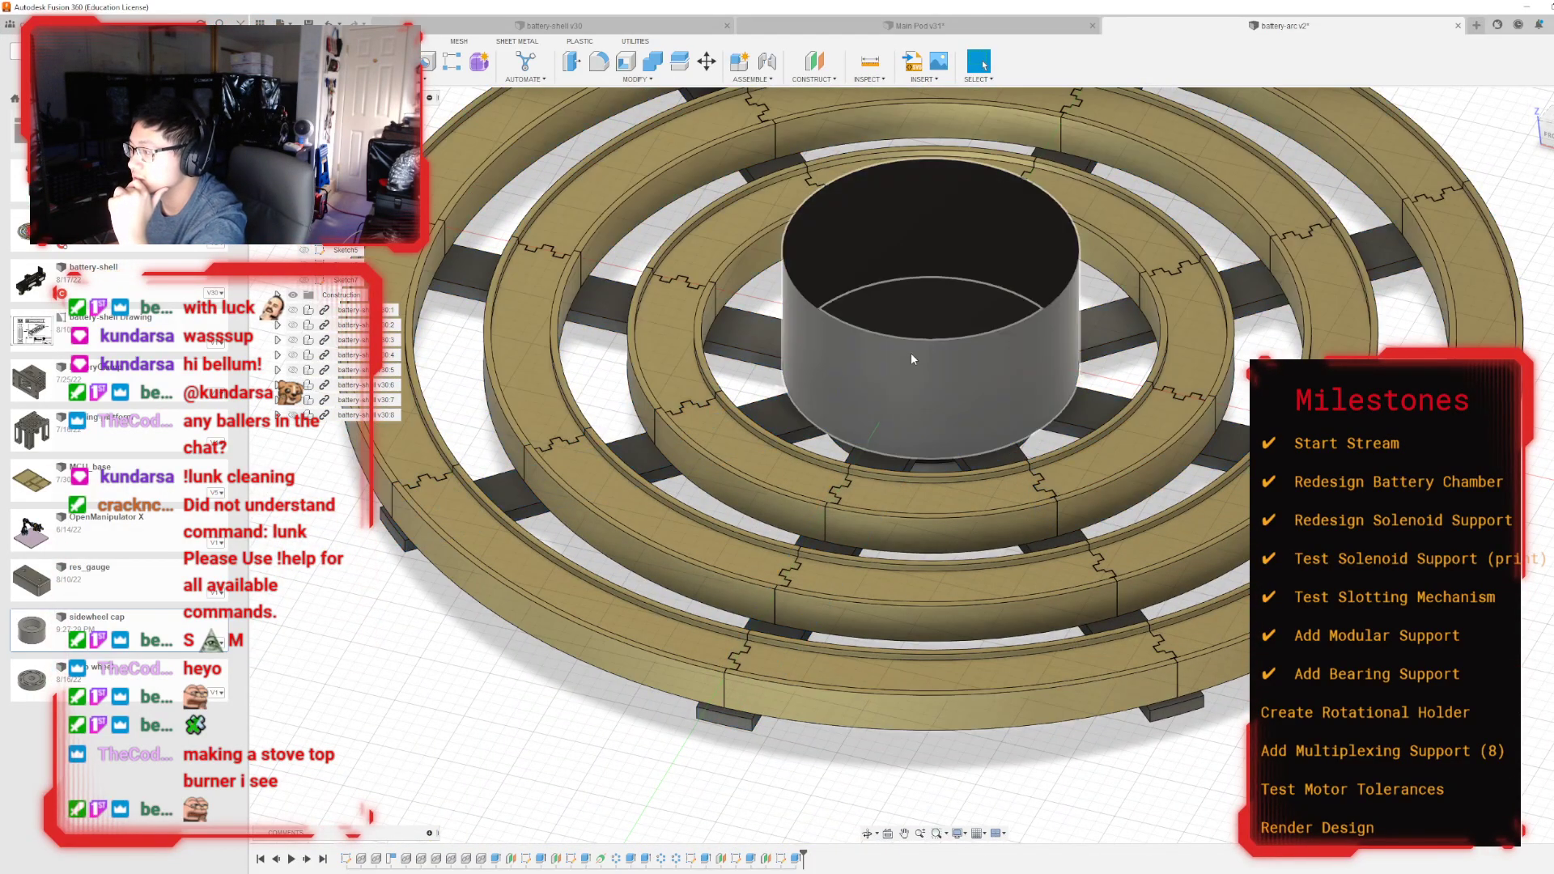
pyautogui.click(912, 358)
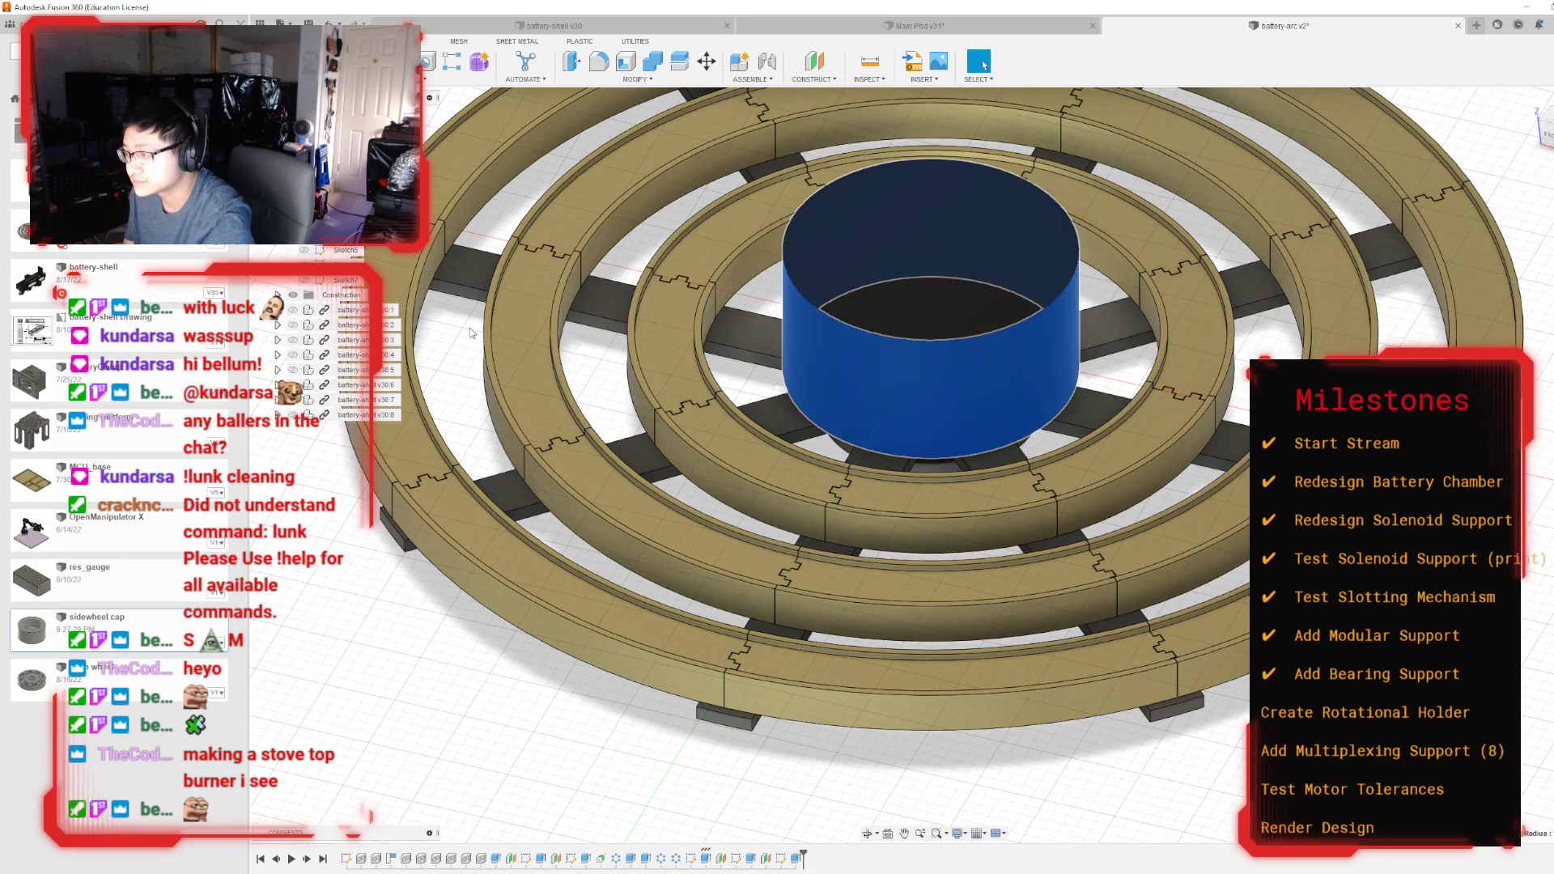
pyautogui.press('v')
pyautogui.click(1068, 753)
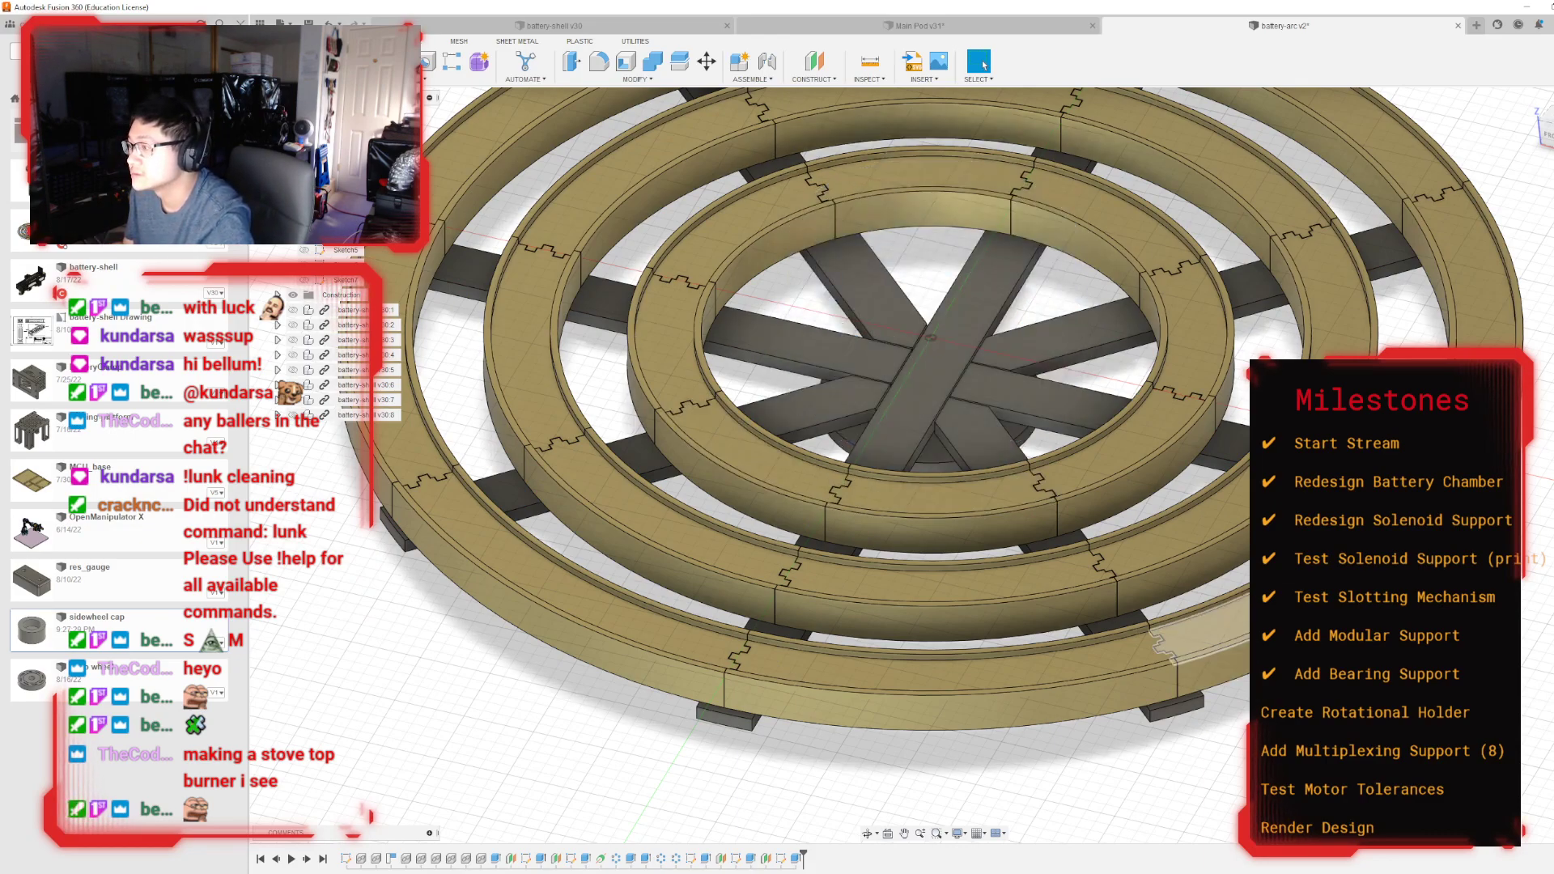
# Step: Delete the central disc's extrusion together with its circle sketch and offset plane, keeping the spoke bars' extrusion
pyautogui.moveTo(924, 465)
pyautogui.keyDown('shift'); pyautogui.mouseDown(button='middle')
pyautogui.moveTo(976, 611)
pyautogui.moveTo(923, 251)
pyautogui.mouseUp(button='middle'); pyautogui.keyUp('shift')
pyautogui.moveTo(1548, 81); pyautogui.dragTo(1548, 129)
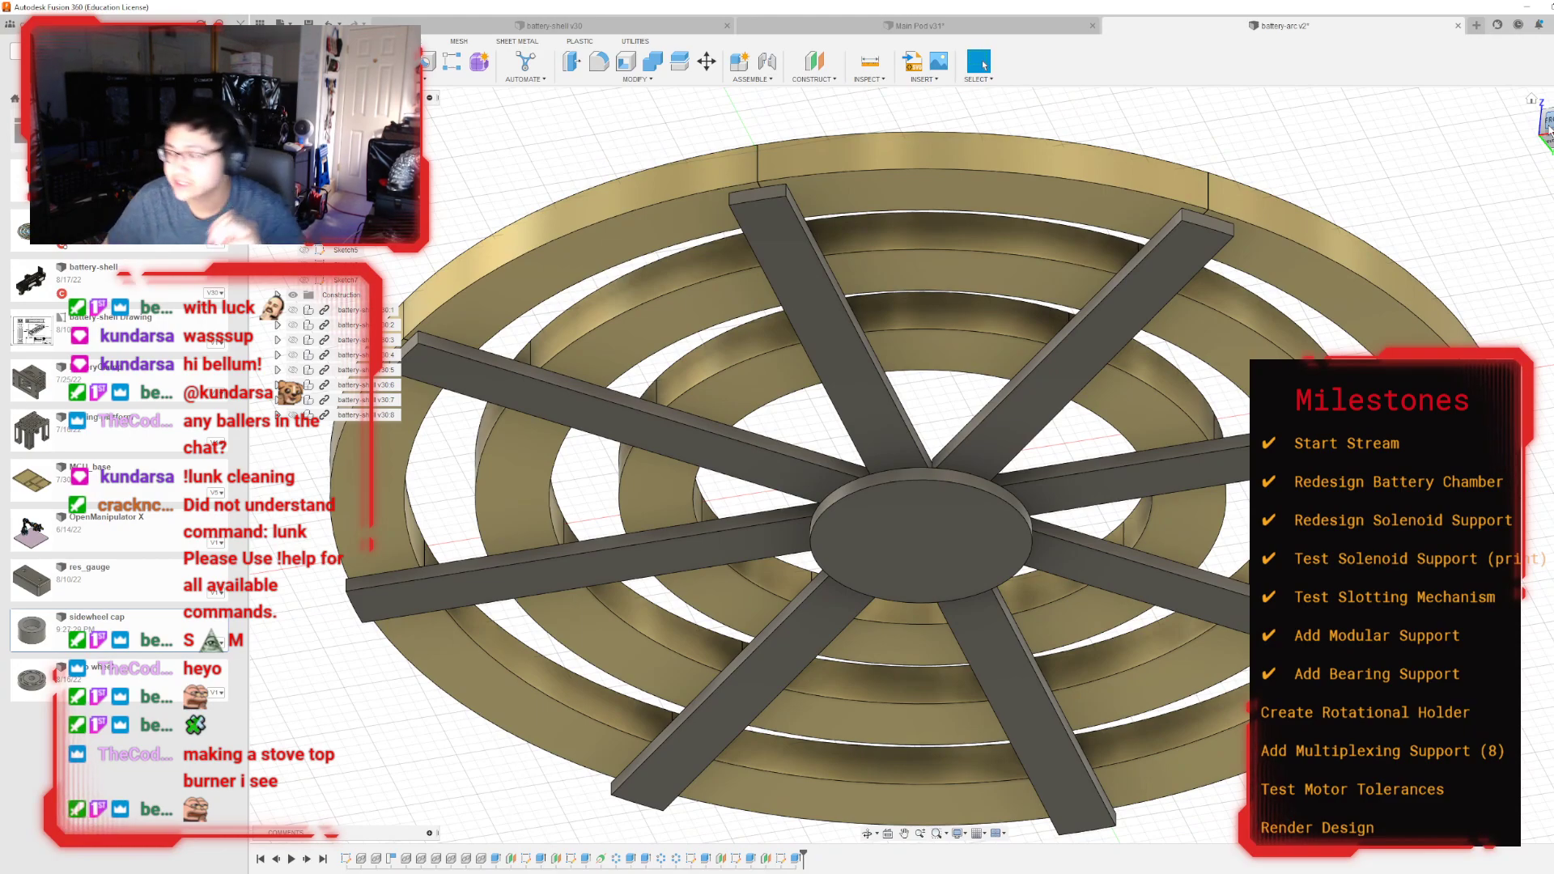
pyautogui.moveTo(923, 463)
pyautogui.keyDown('shift'); pyautogui.mouseDown(button='middle')
pyautogui.moveTo(925, 559)
pyautogui.moveTo(924, 315)
pyautogui.mouseUp(button='middle'); pyautogui.keyUp('shift')
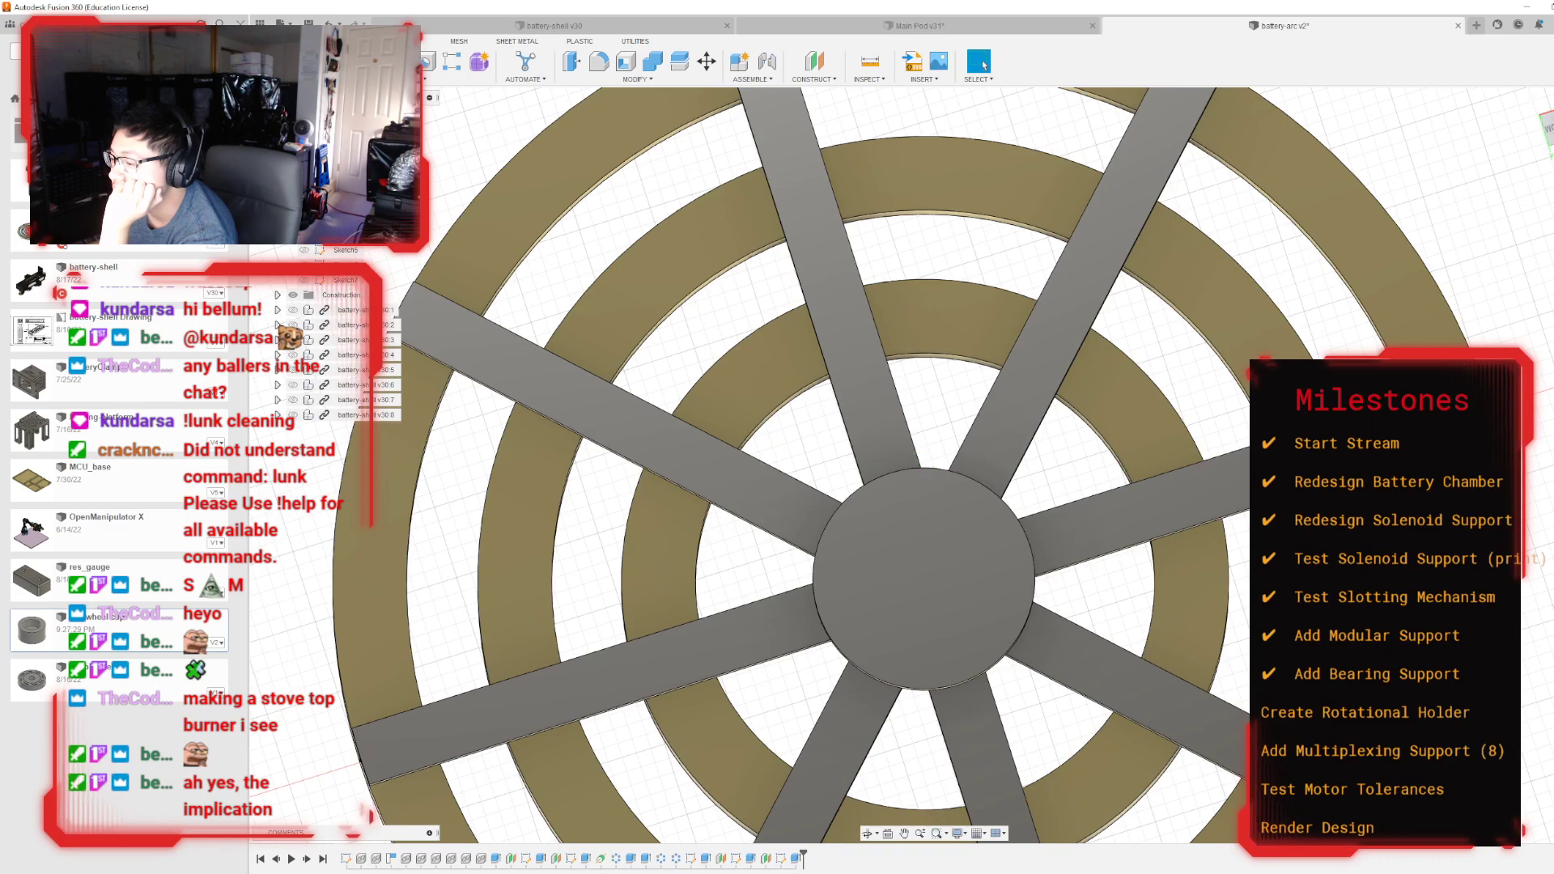
pyautogui.scroll(-2, 949, 692)
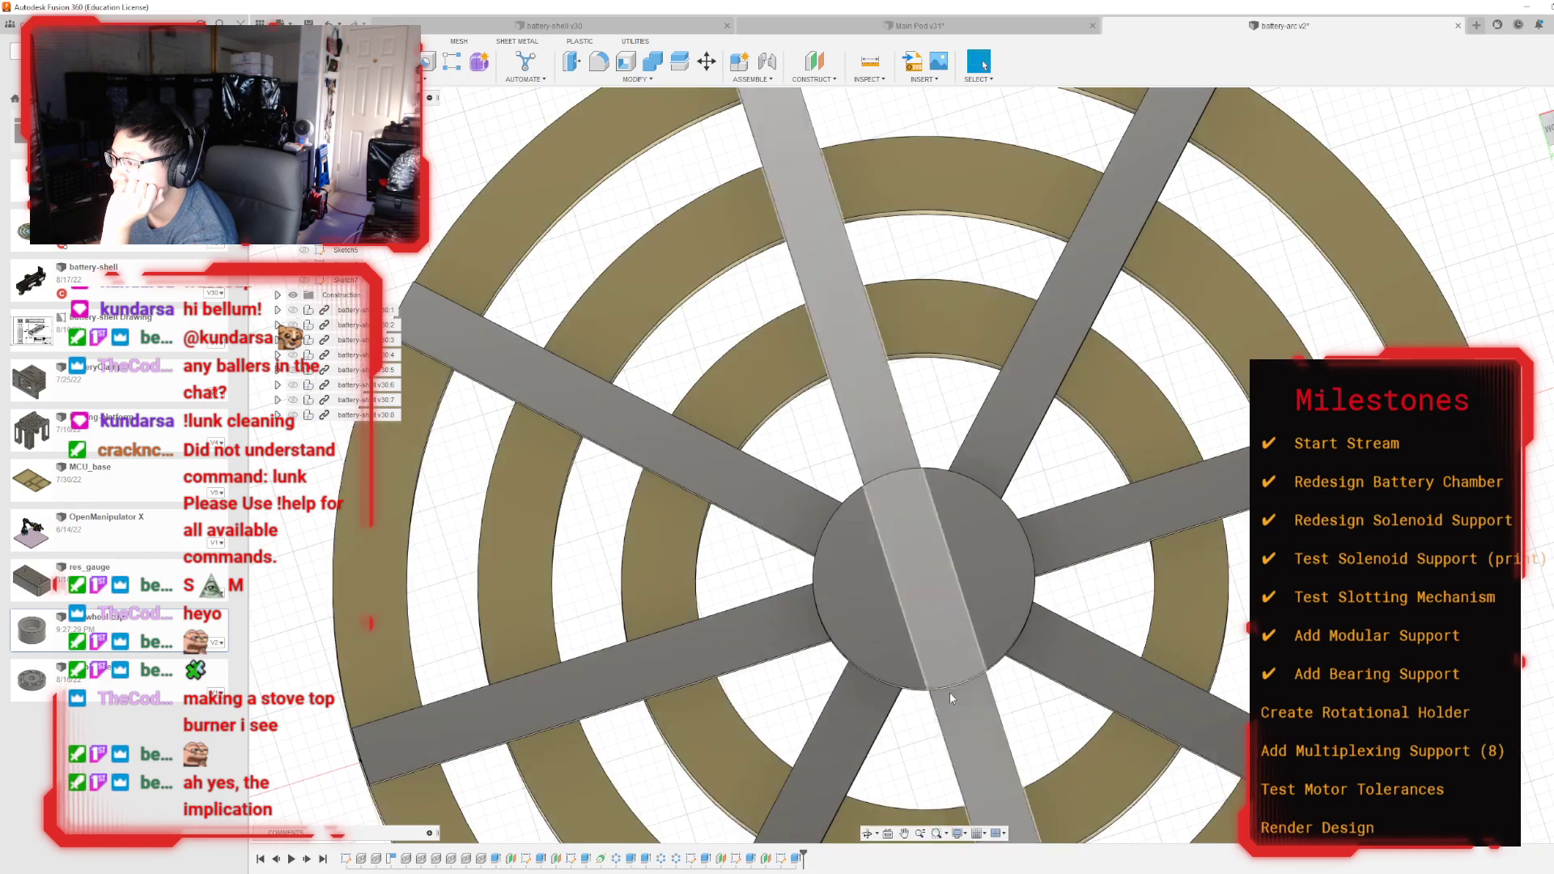
pyautogui.scroll(-3, 908, 630)
pyautogui.click(802, 864)
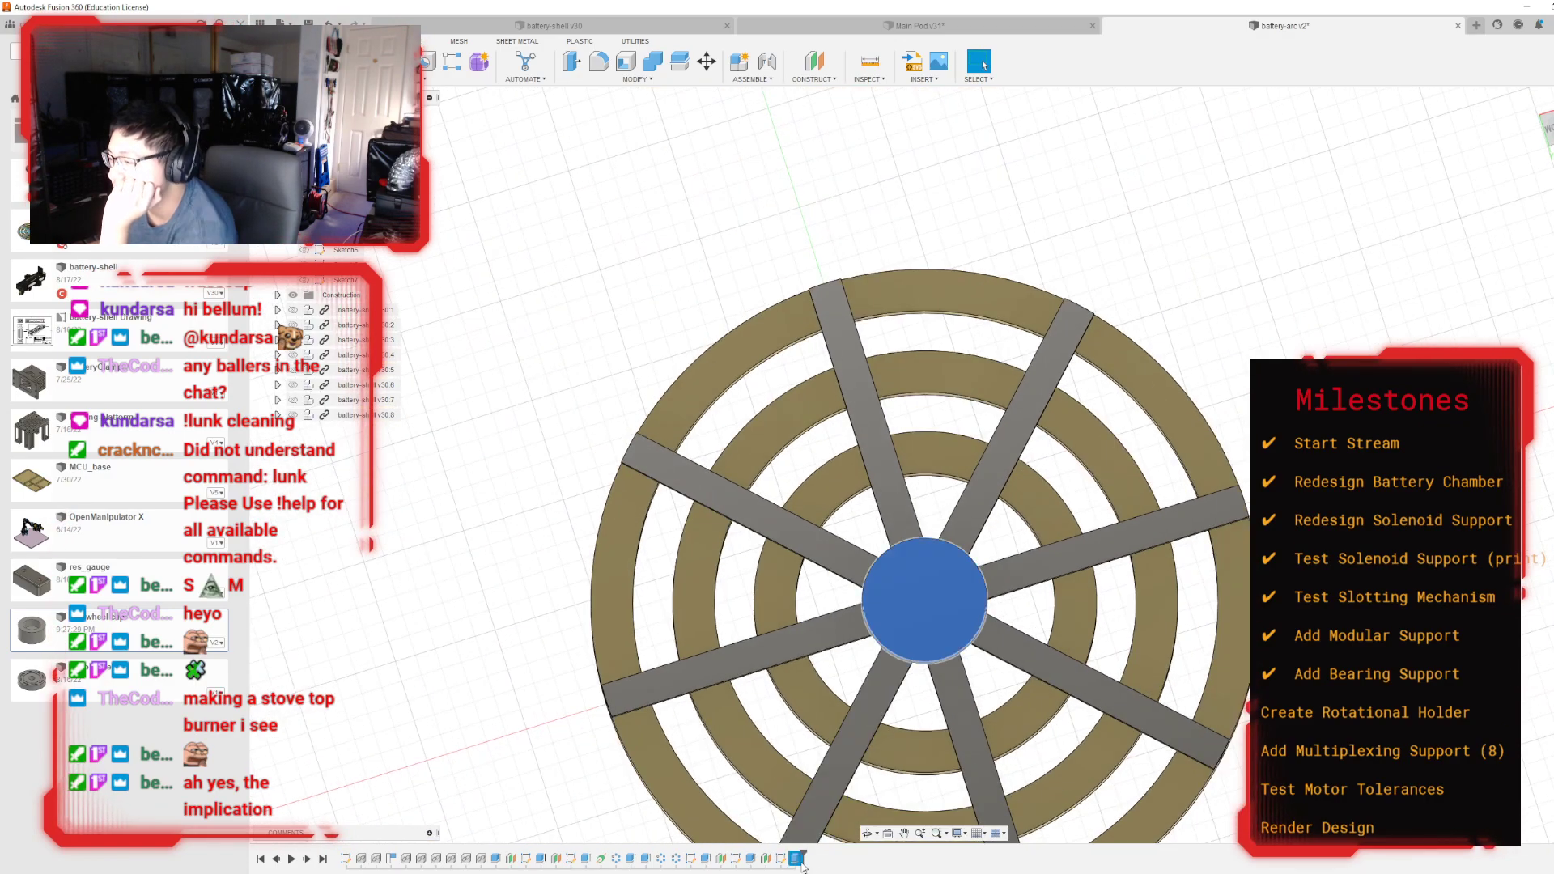
pyautogui.rightClick(751, 858)
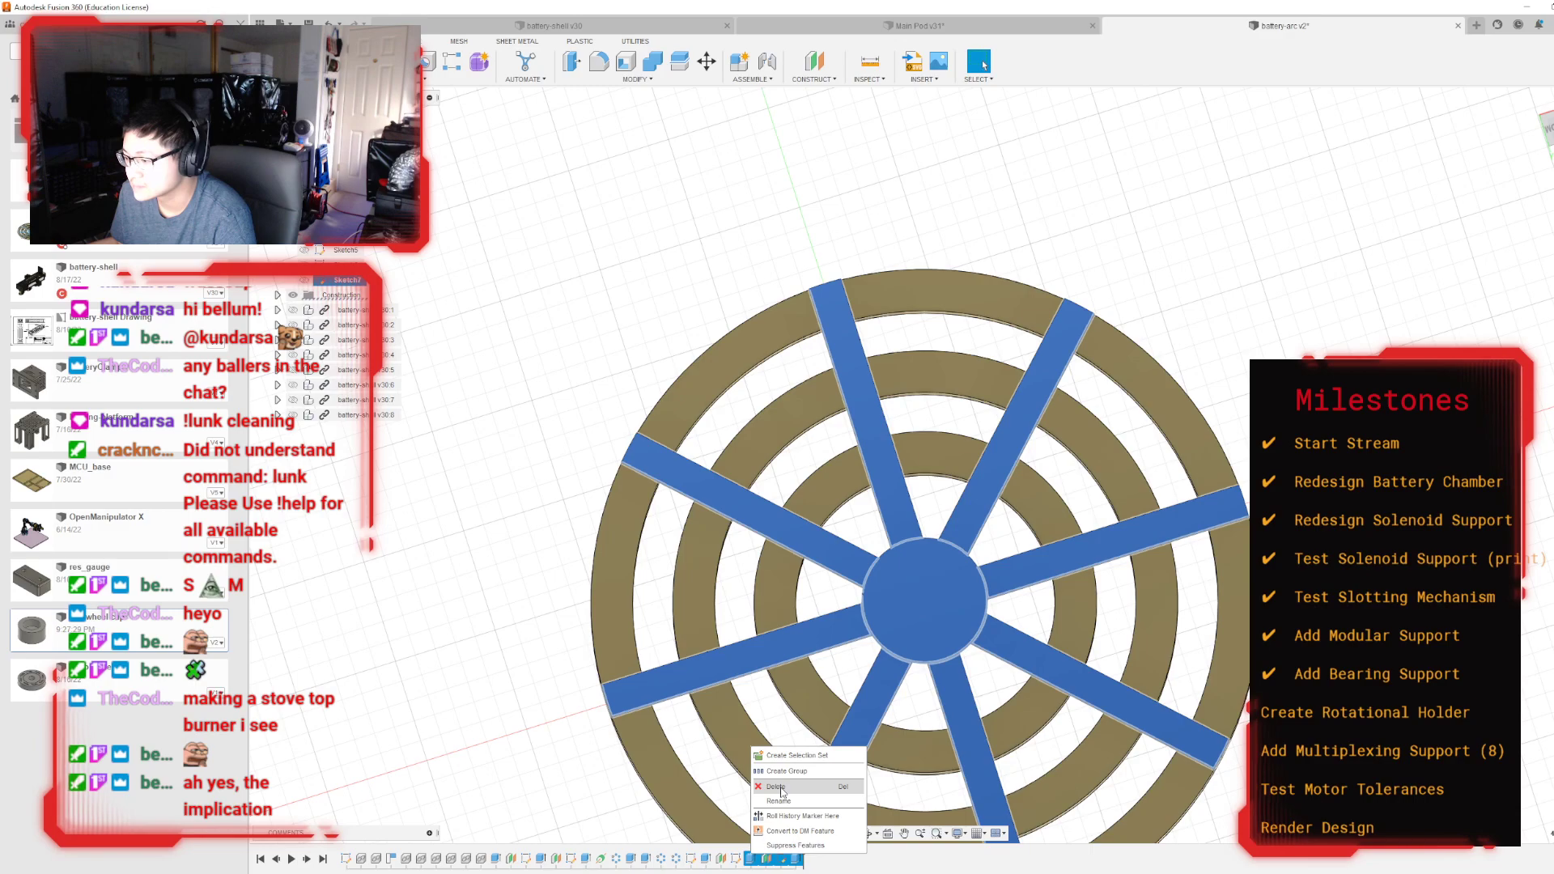
pyautogui.click(750, 863)
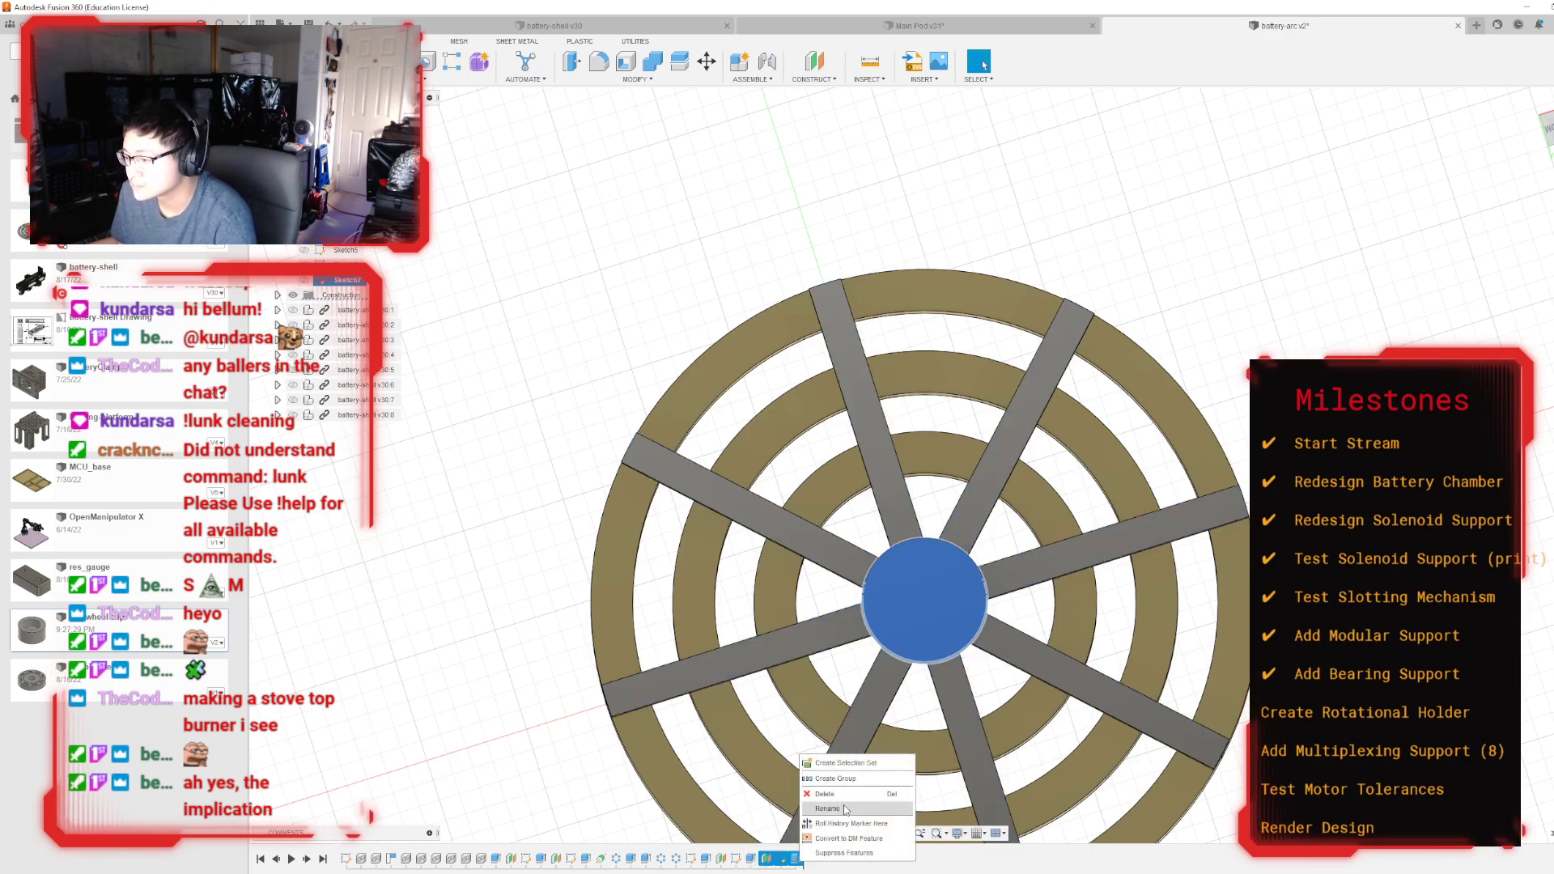
pyautogui.press('Delete')
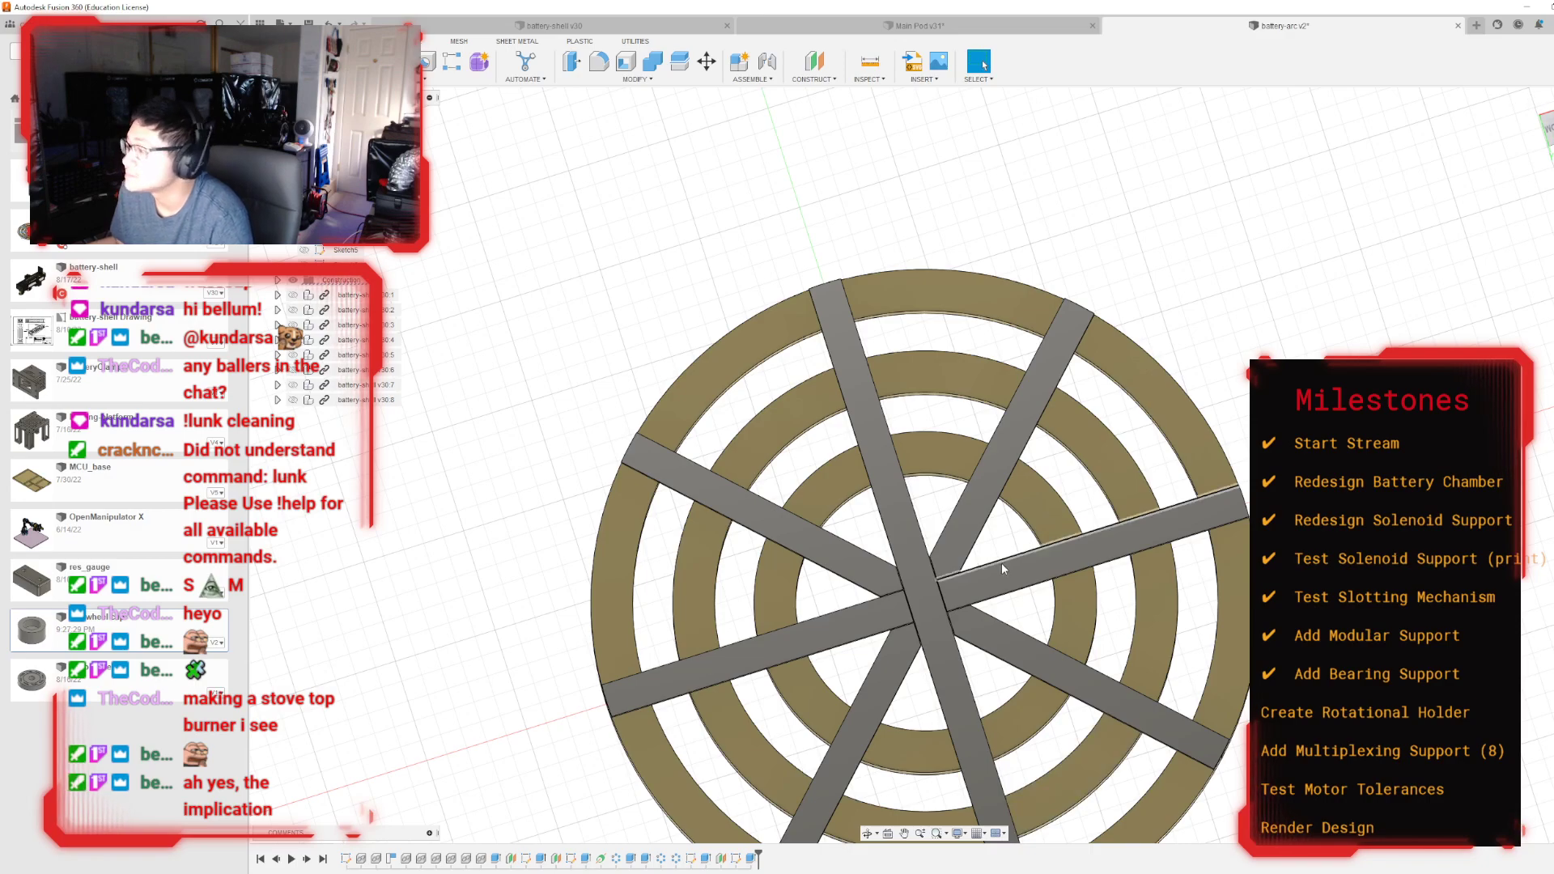
# Step: Sketch a 310 mm diameter circle centred on the hub on the flat face of the full-length bar and finish the sketch
pyautogui.click(922, 595)
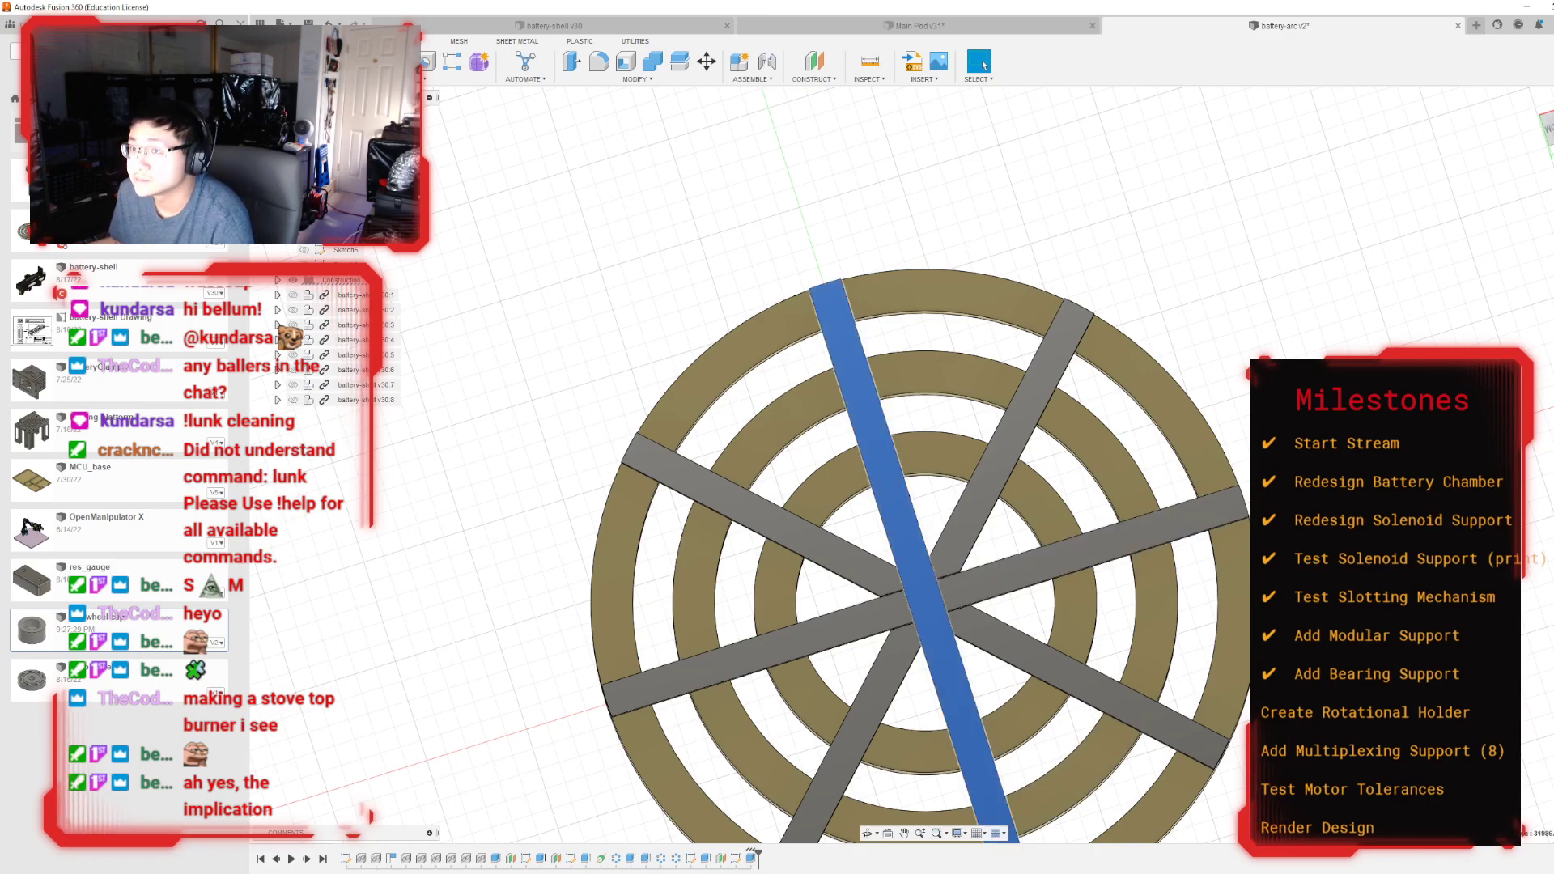
pyautogui.click(344, 61)
pyautogui.press('c')
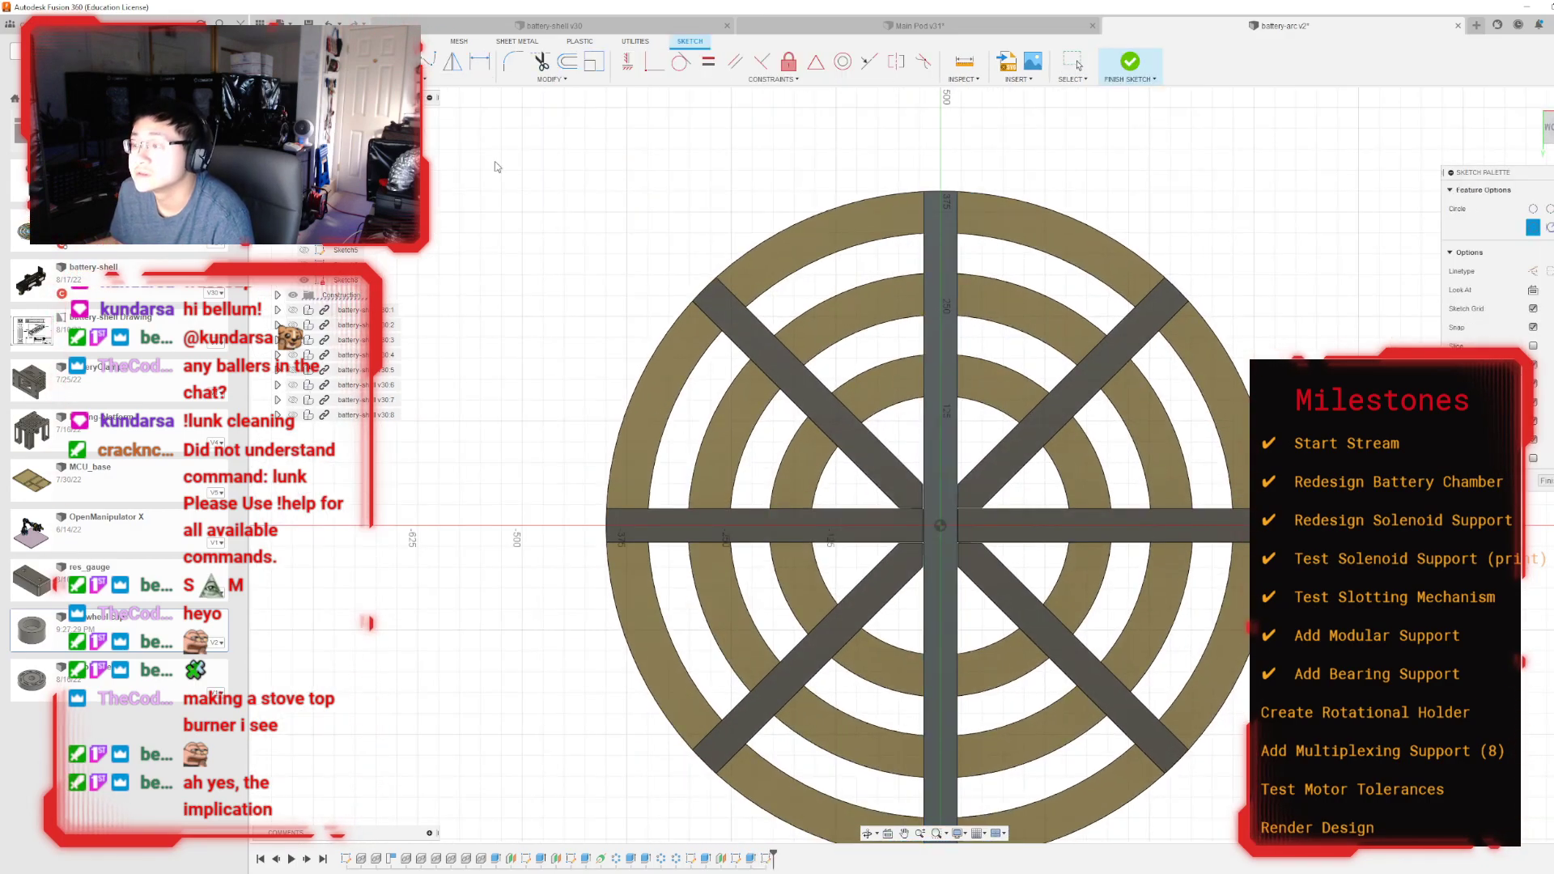
pyautogui.click(943, 519)
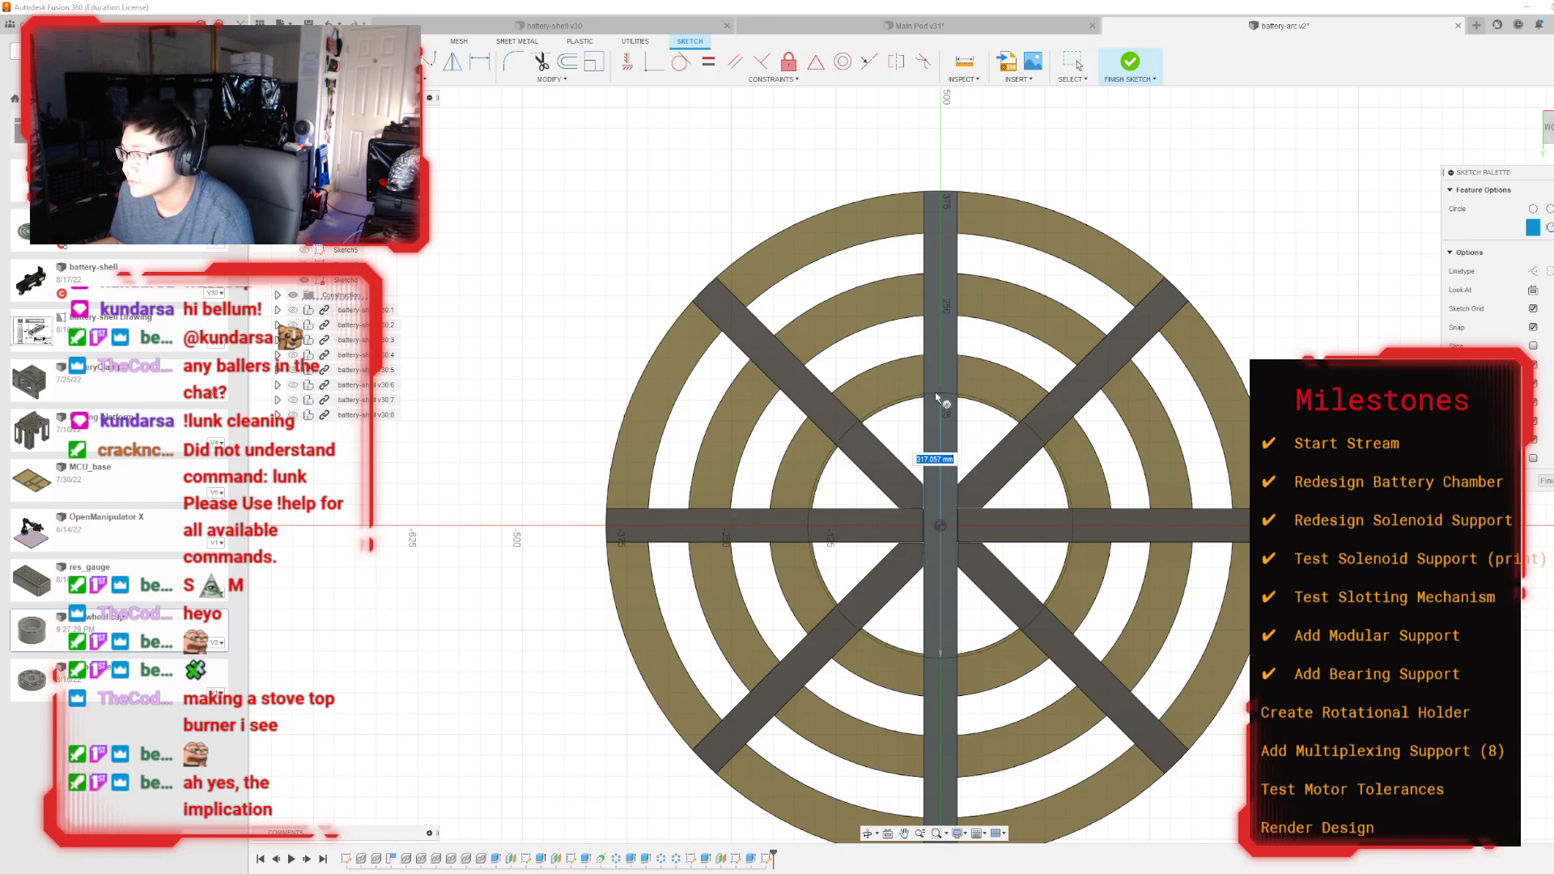
pyautogui.write('310')
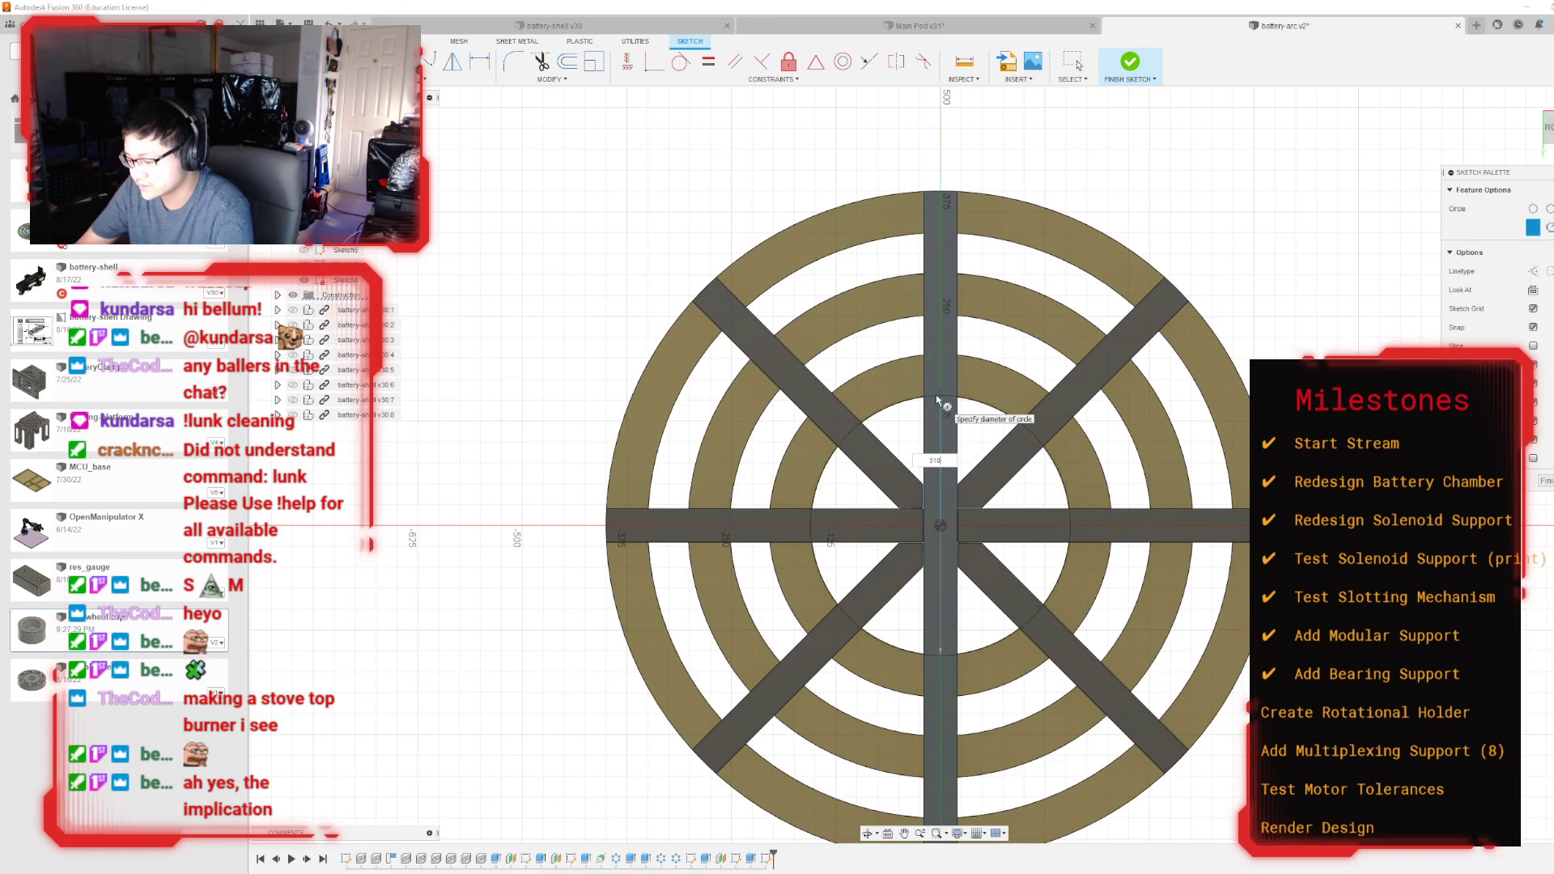
pyautogui.press('Return')
pyautogui.press('Escape')
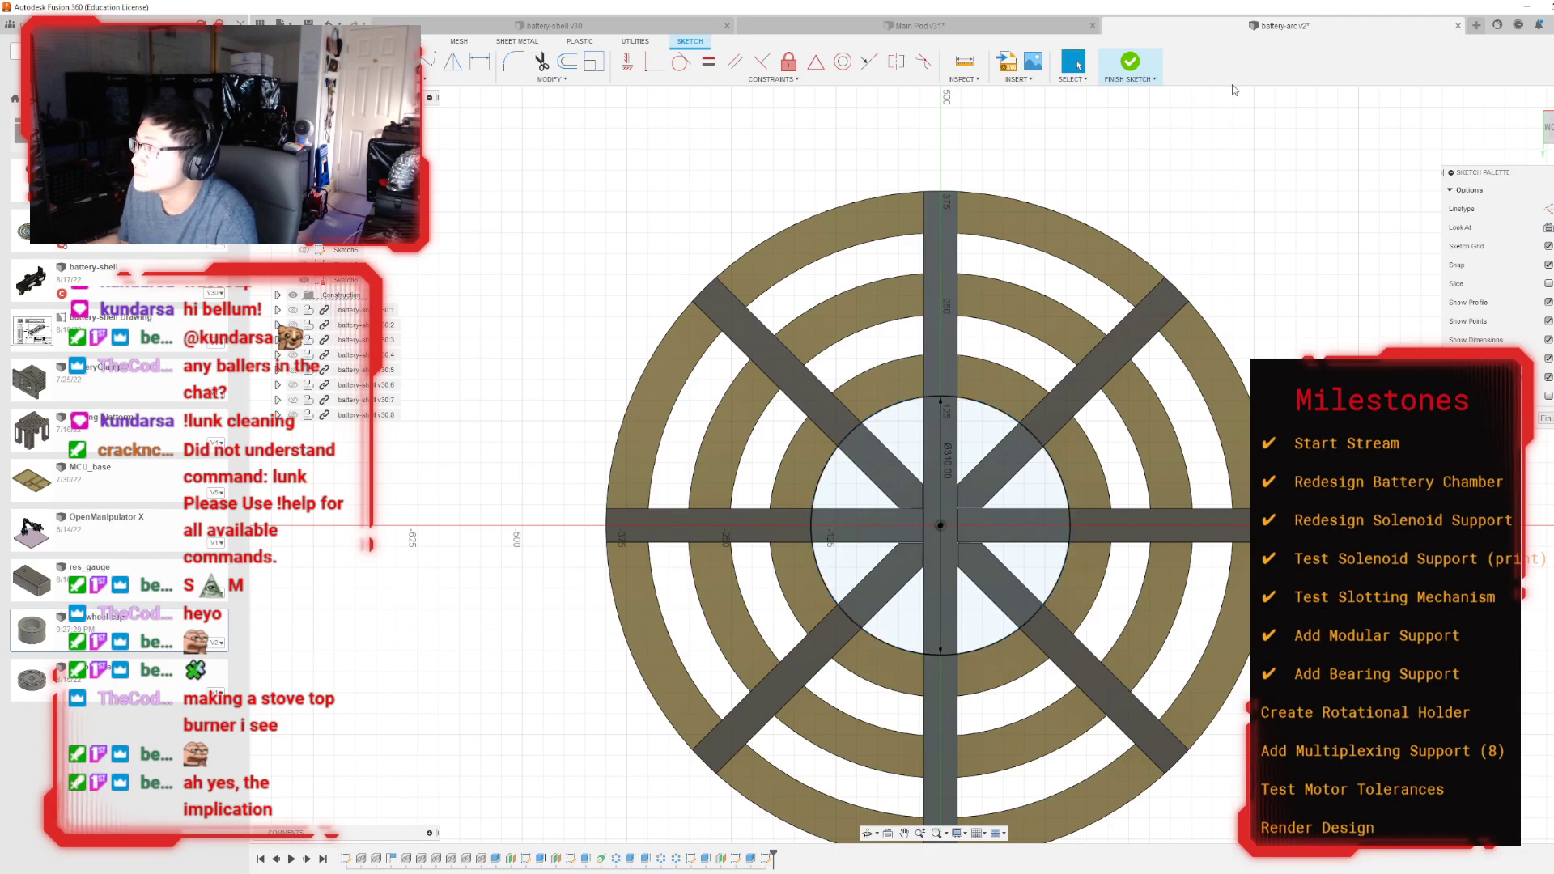
pyautogui.click(1130, 61)
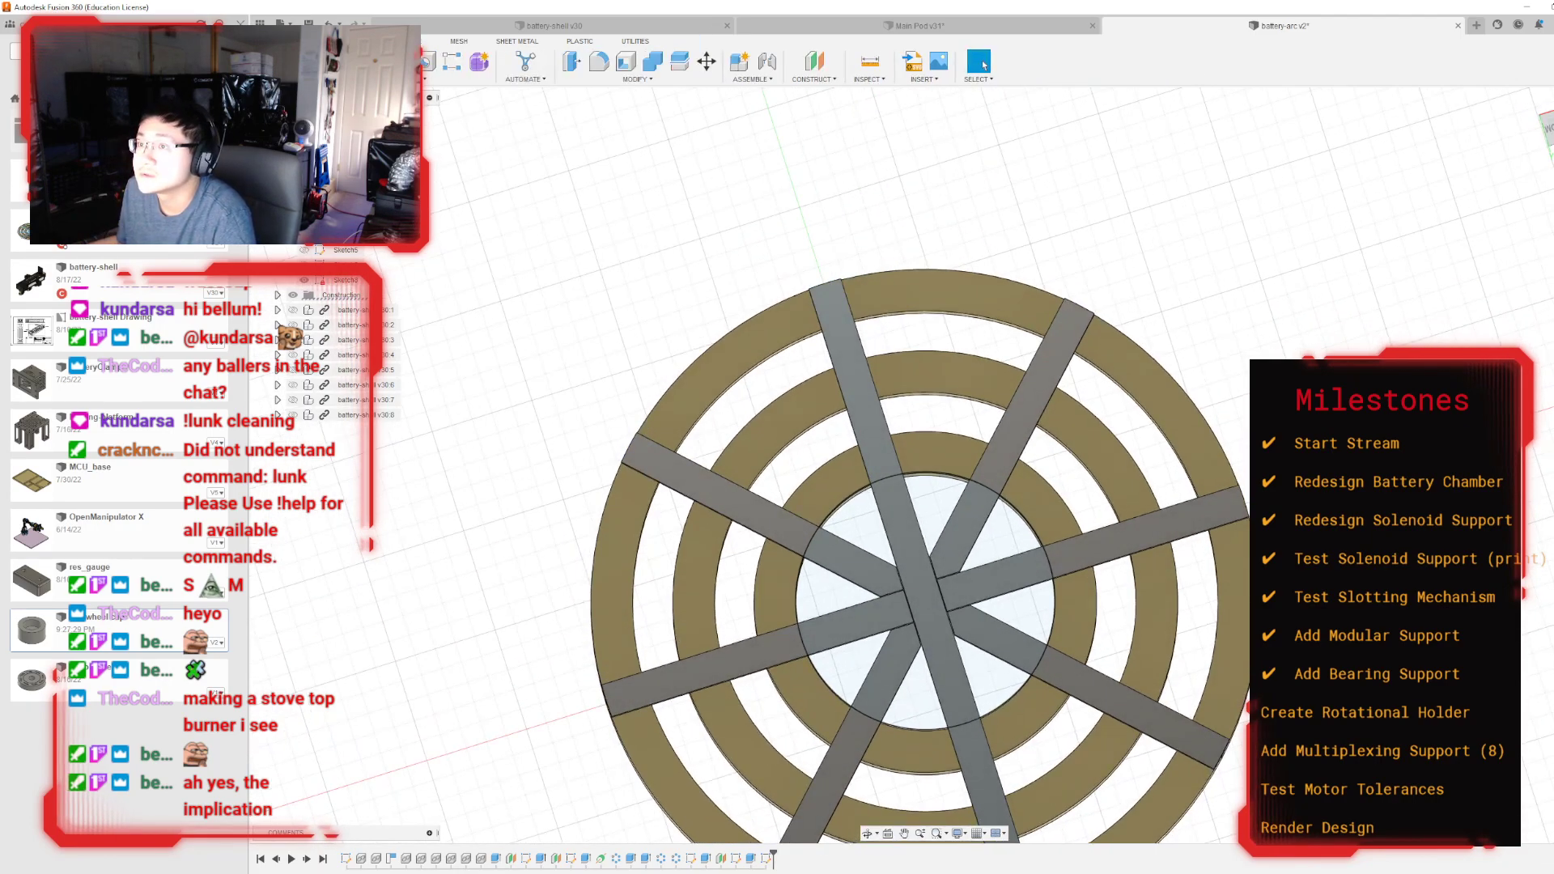
# Step: Extrude all profiles inside the 310 mm circle by -10 mm as a cut to remove the bars' crossing centre
pyautogui.press('e')
pyautogui.scroll(3, 913, 645)
pyautogui.click(847, 498)
pyautogui.click(909, 493)
pyautogui.click(1020, 541)
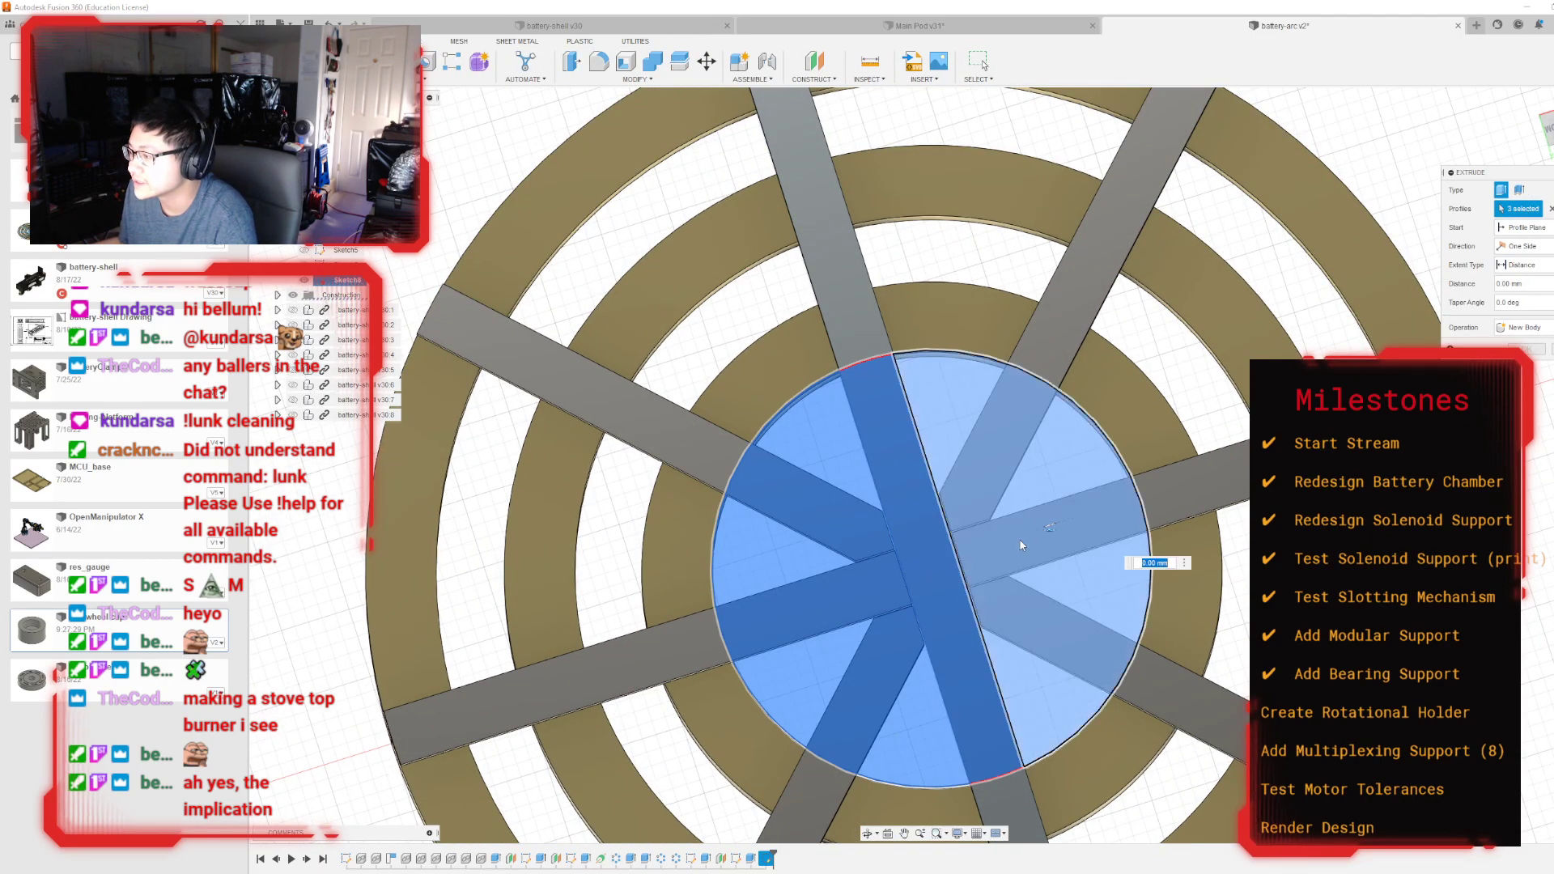
pyautogui.click(1022, 546)
pyautogui.keyDown('shift'); pyautogui.moveTo(1049, 526); pyautogui.dragTo(1128, 512, button='middle'); pyautogui.keyUp('shift')
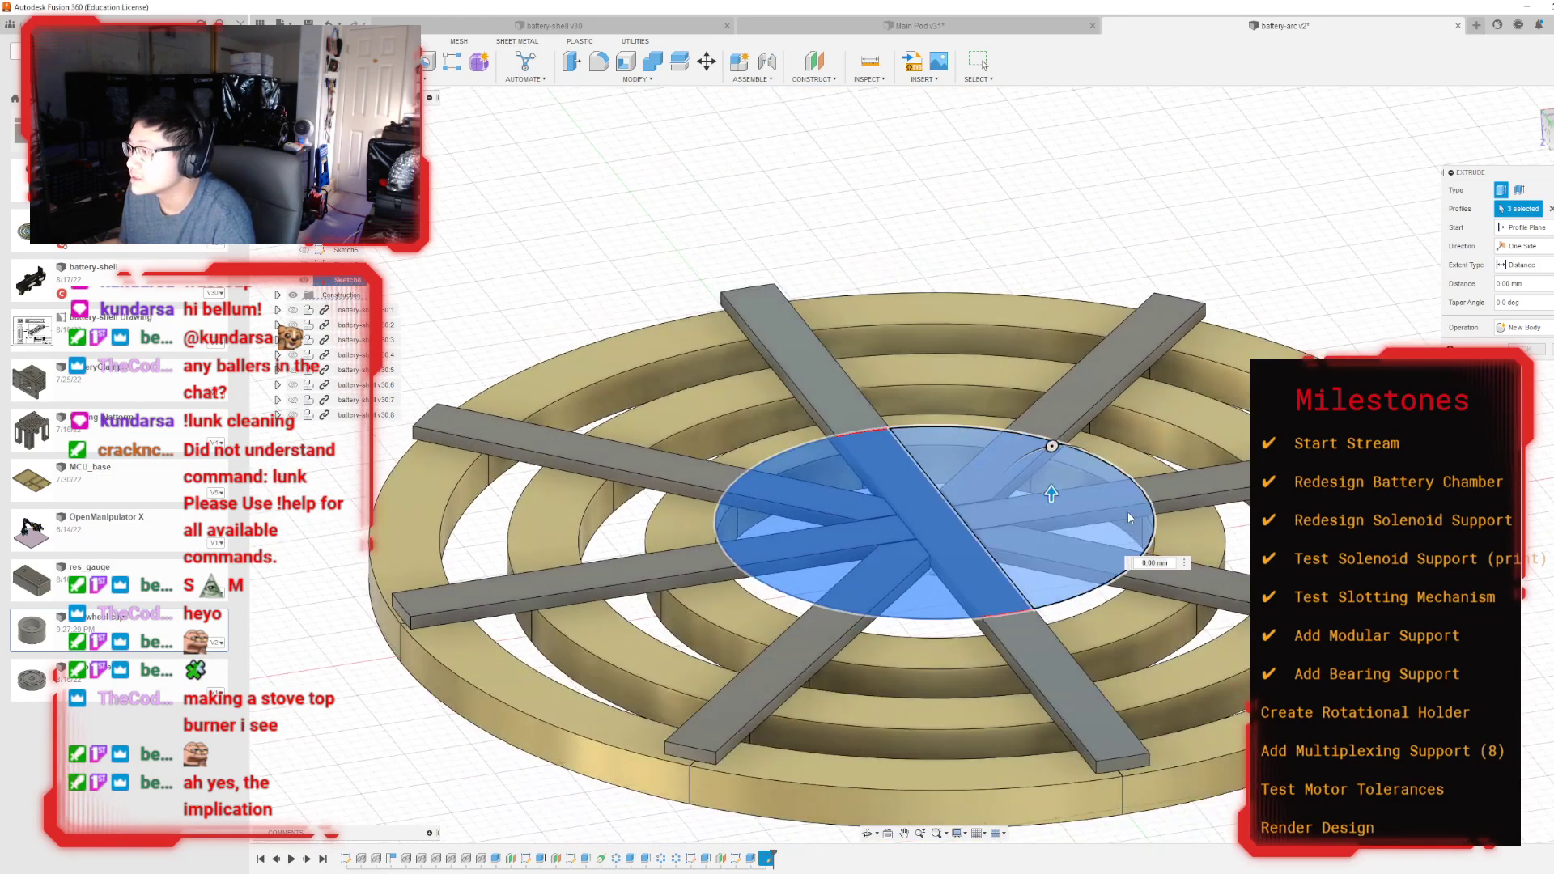
pyautogui.moveTo(1060, 495); pyautogui.dragTo(1056, 525)
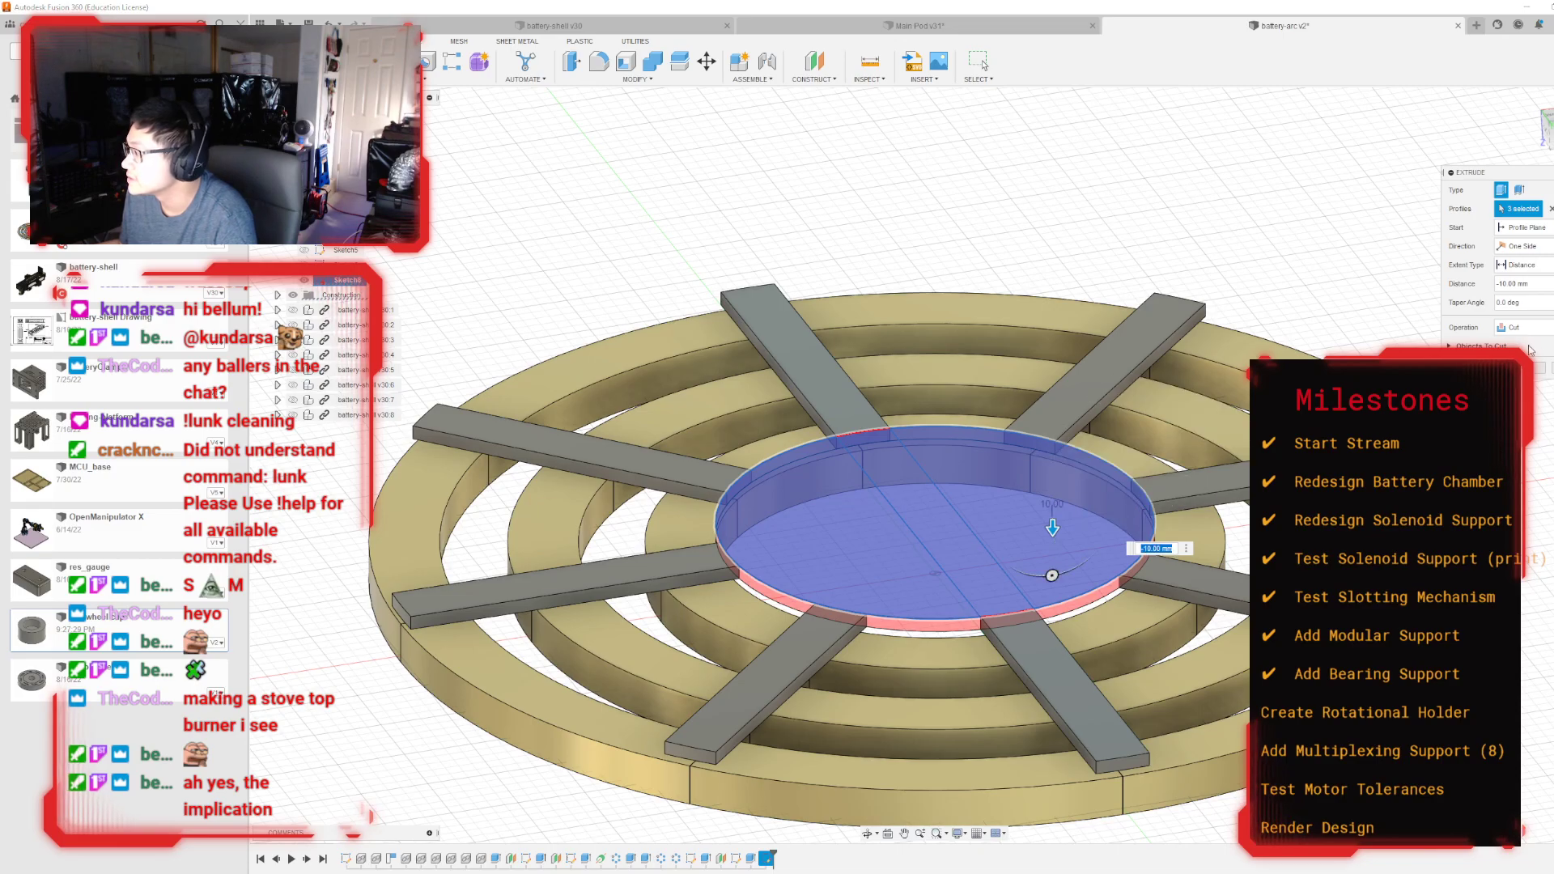
pyautogui.press('Return')
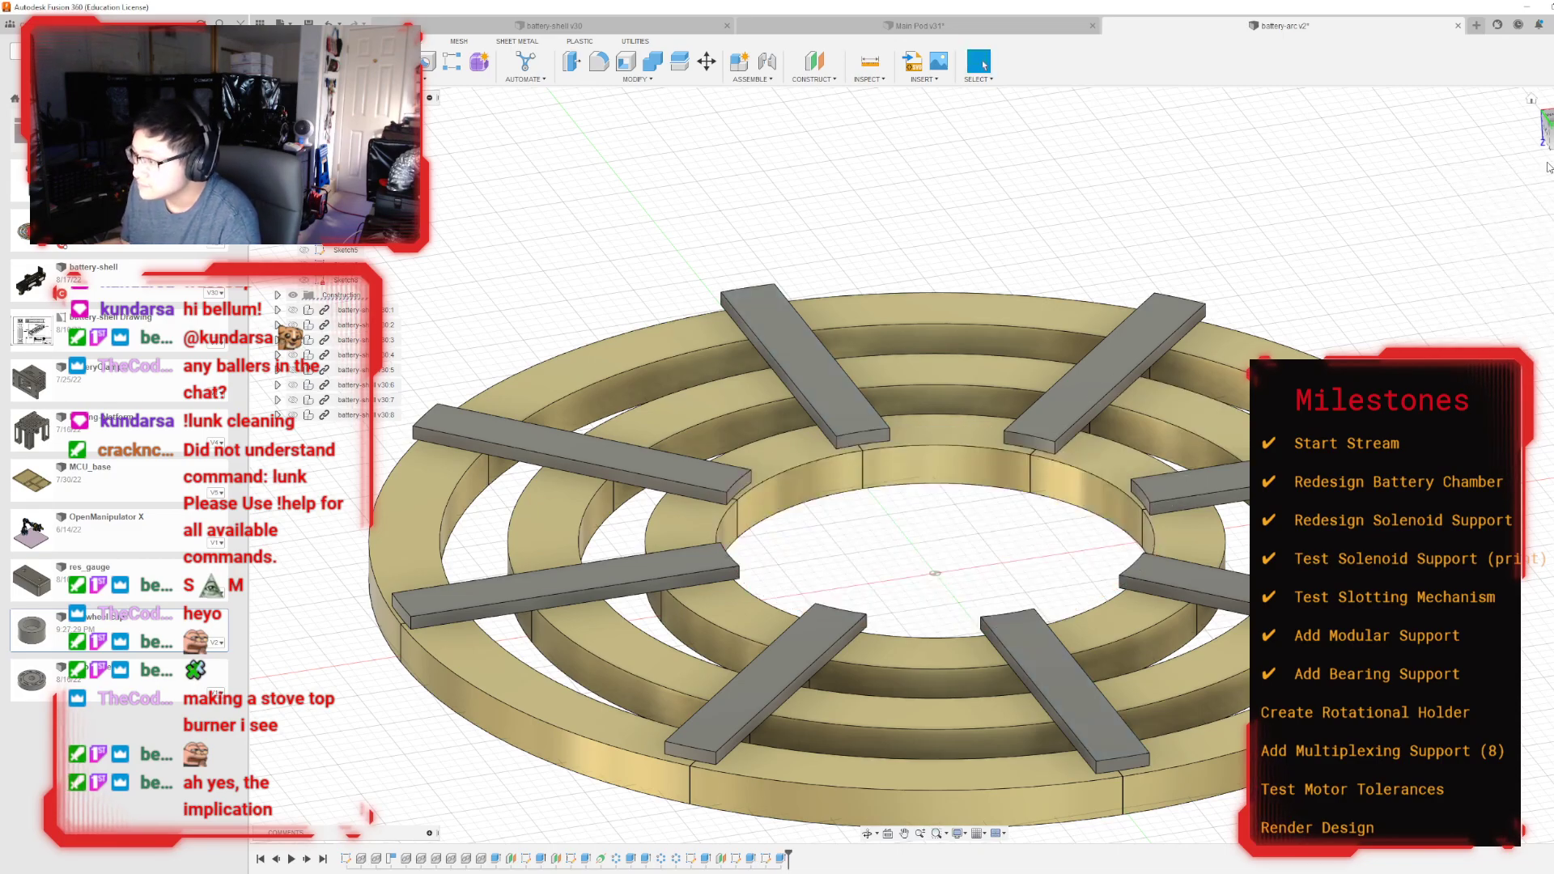
# Step: Show the first battery-shell component on top of the rings
pyautogui.moveTo(924, 465)
pyautogui.keyDown('shift'); pyautogui.mouseDown(button='middle')
pyautogui.moveTo(977, 430)
pyautogui.moveTo(925, 469)
pyautogui.moveTo(925, 615)
pyautogui.moveTo(906, 474)
pyautogui.moveTo(925, 429)
pyautogui.moveTo(907, 453)
pyautogui.moveTo(906, 671)
pyautogui.moveTo(891, 688)
pyautogui.moveTo(955, 356)
pyautogui.mouseUp(button='middle'); pyautogui.keyUp('shift')
pyautogui.scroll(-4, 613, 600)
pyautogui.scroll(2, 824, 632)
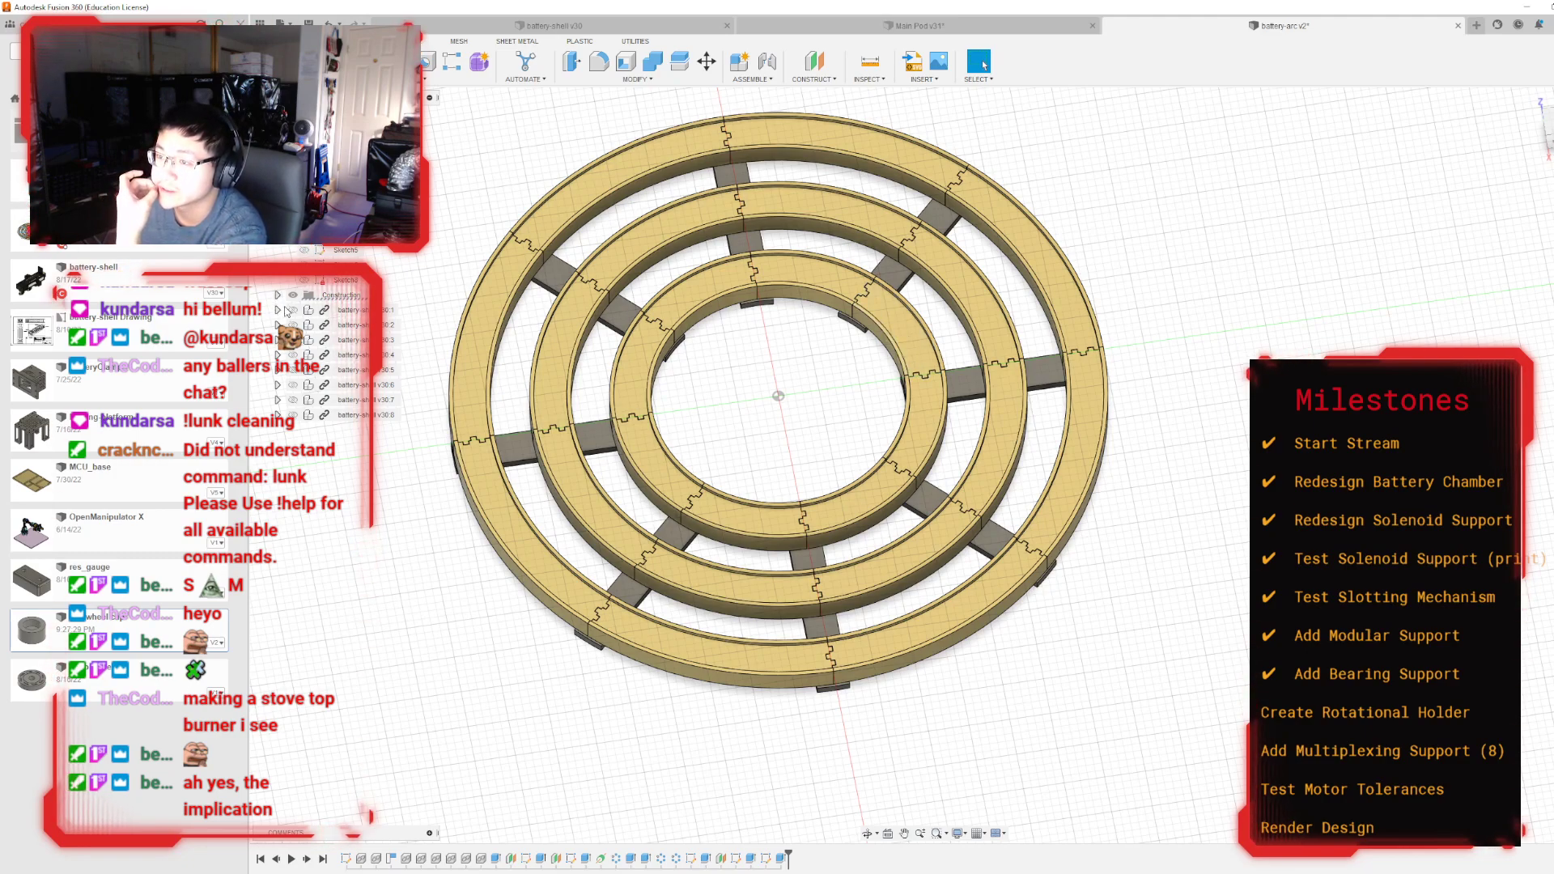
pyautogui.click(293, 310)
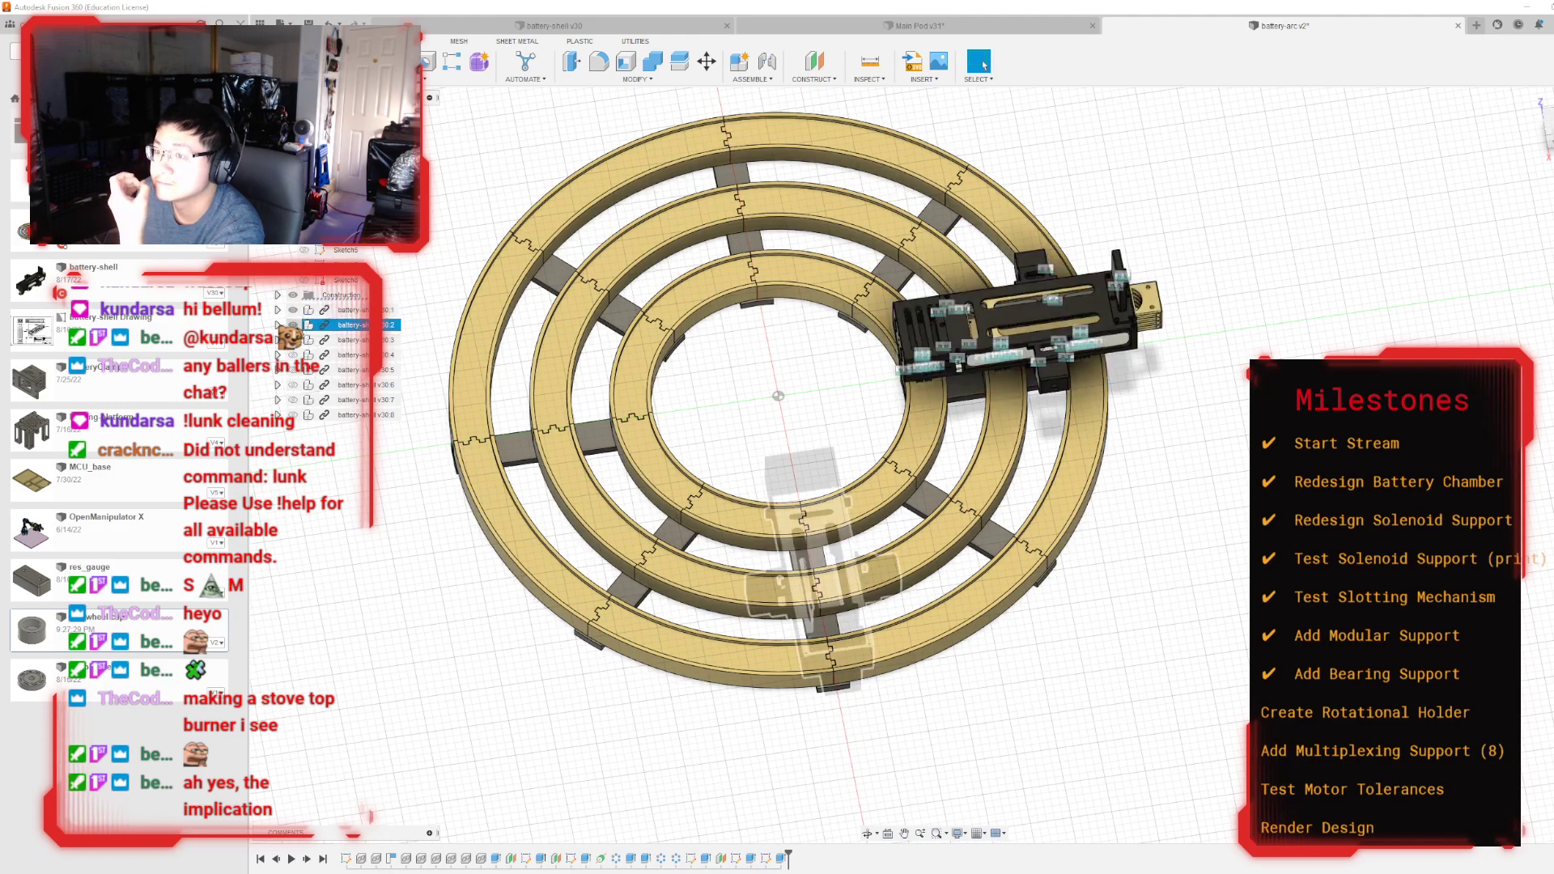
# Step: Show the remaining seven battery-shell components around the rings
pyautogui.click(293, 325)
pyautogui.click(293, 340)
pyautogui.click(293, 355)
pyautogui.click(293, 369)
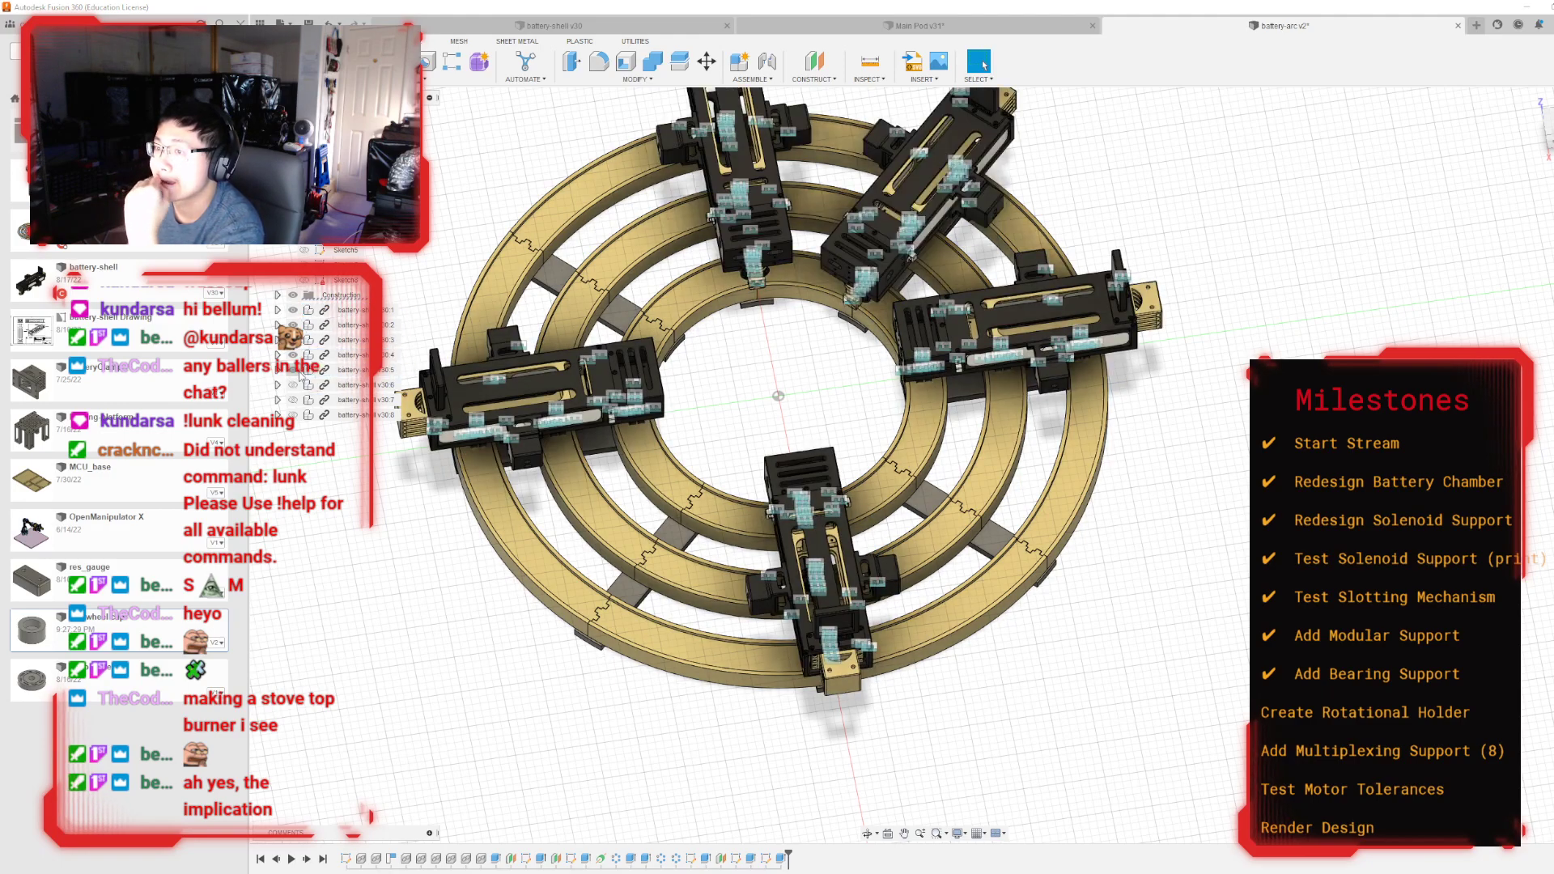
pyautogui.click(293, 385)
pyautogui.click(294, 399)
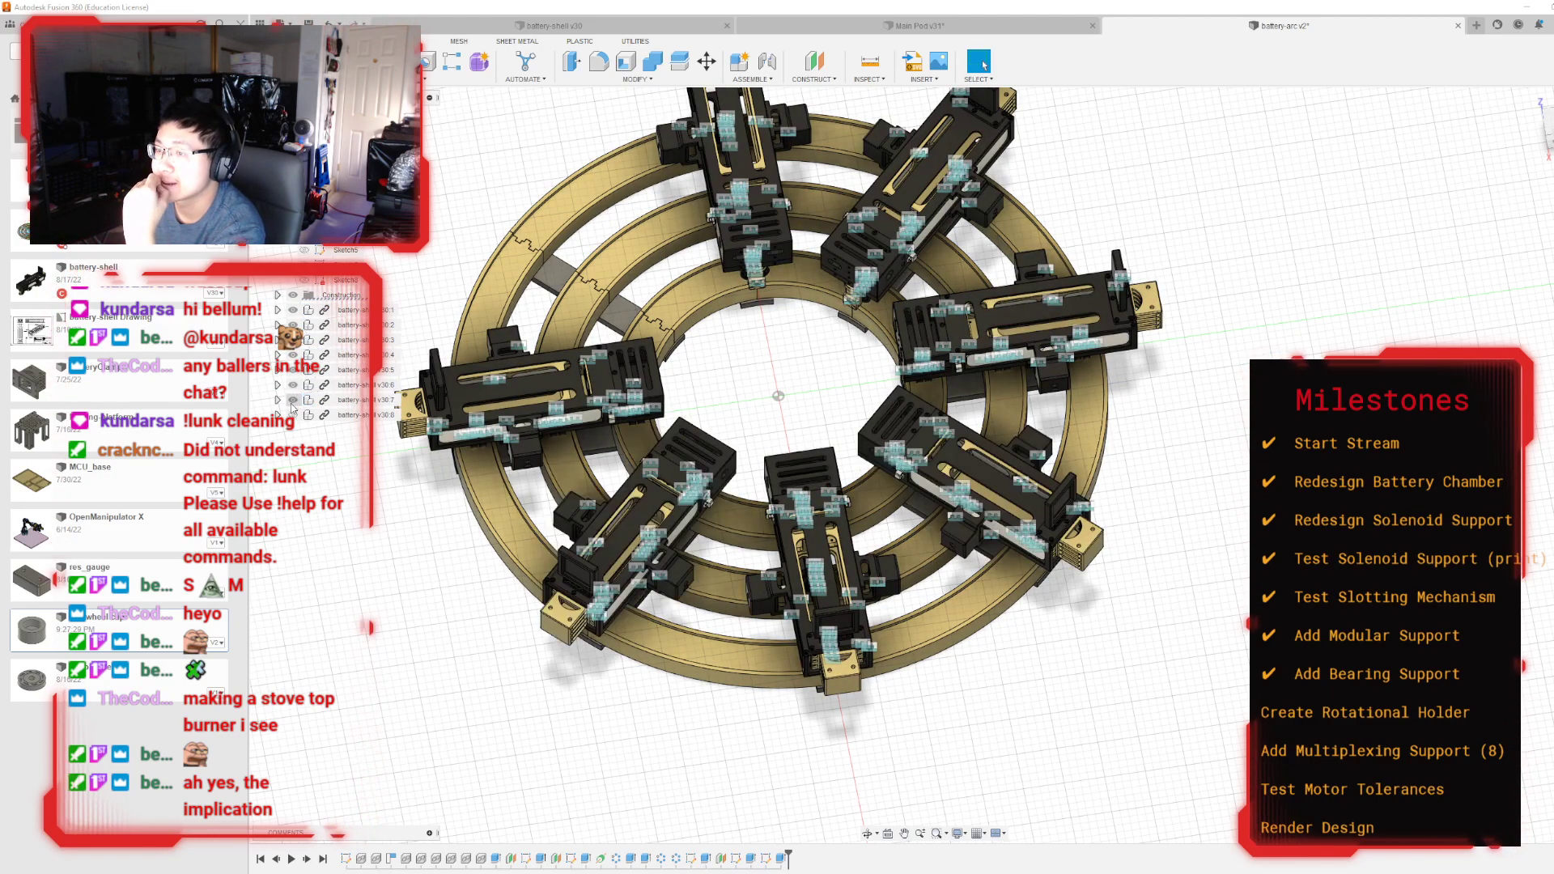
pyautogui.click(294, 399)
pyautogui.click(293, 415)
pyautogui.click(293, 414)
pyautogui.click(293, 415)
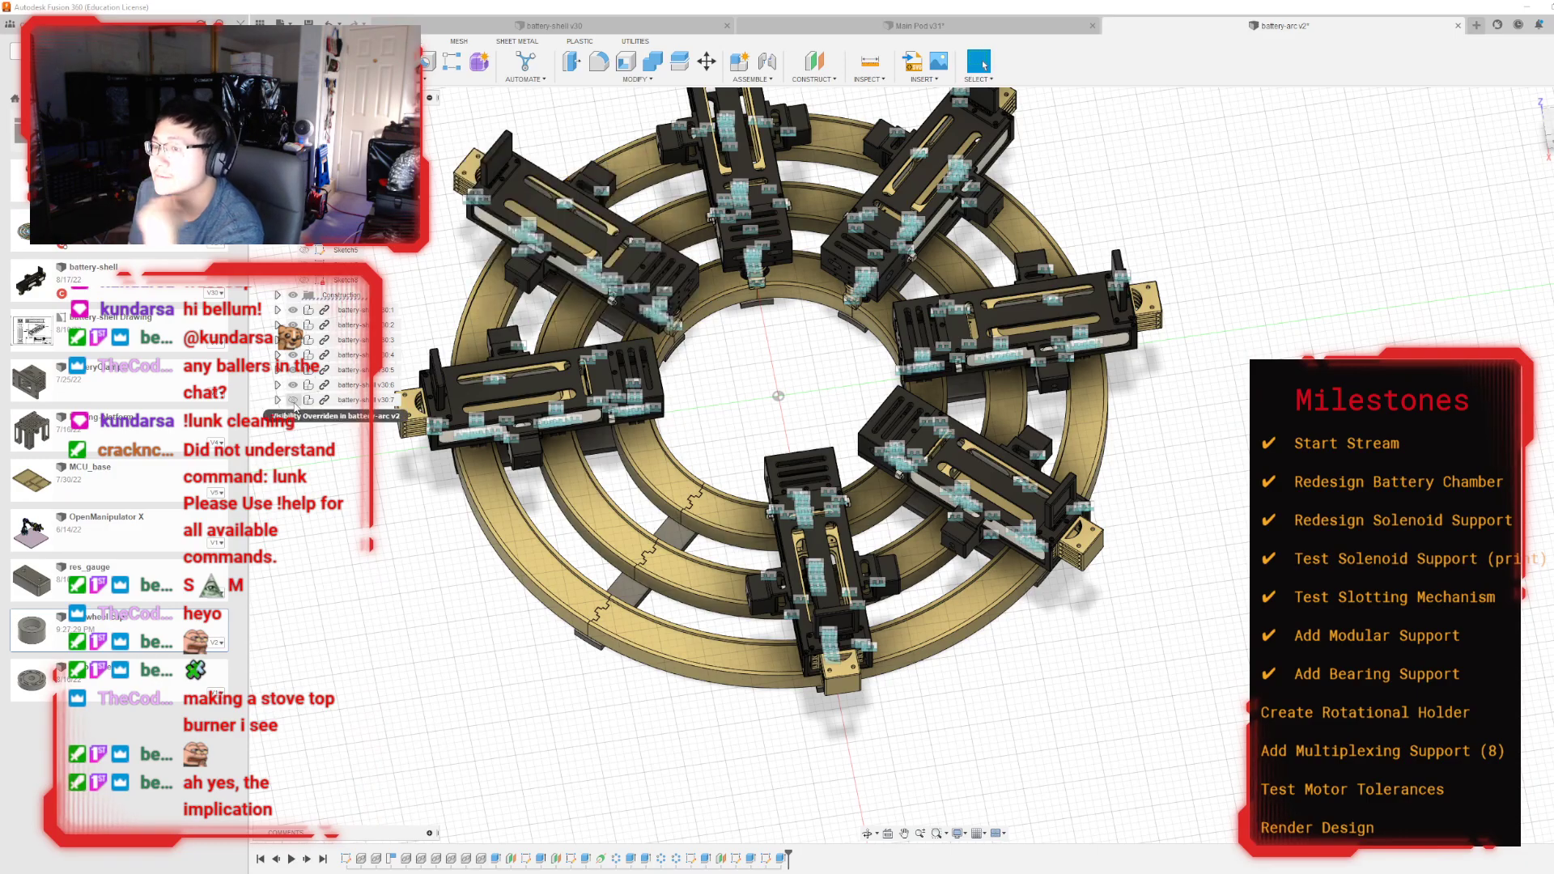
pyautogui.click(293, 400)
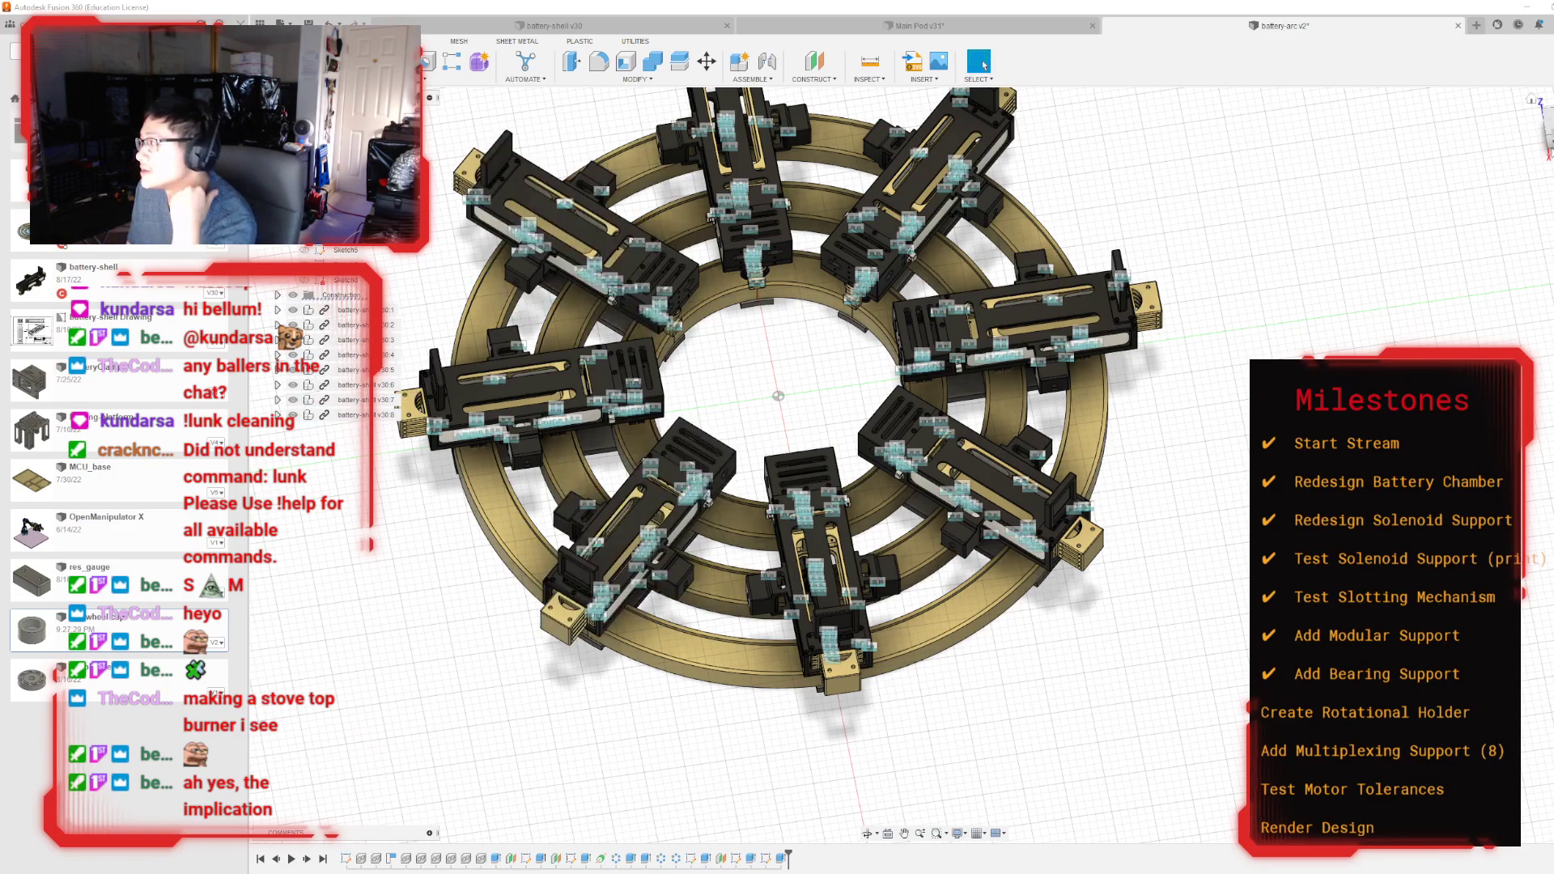
# Step: Delete the 310 mm circular cut with its sketch and the spoke bars' extrusion with its sketch, keeping the offset plane
pyautogui.moveTo(1546, 142); pyautogui.dragTo(1546, 114)
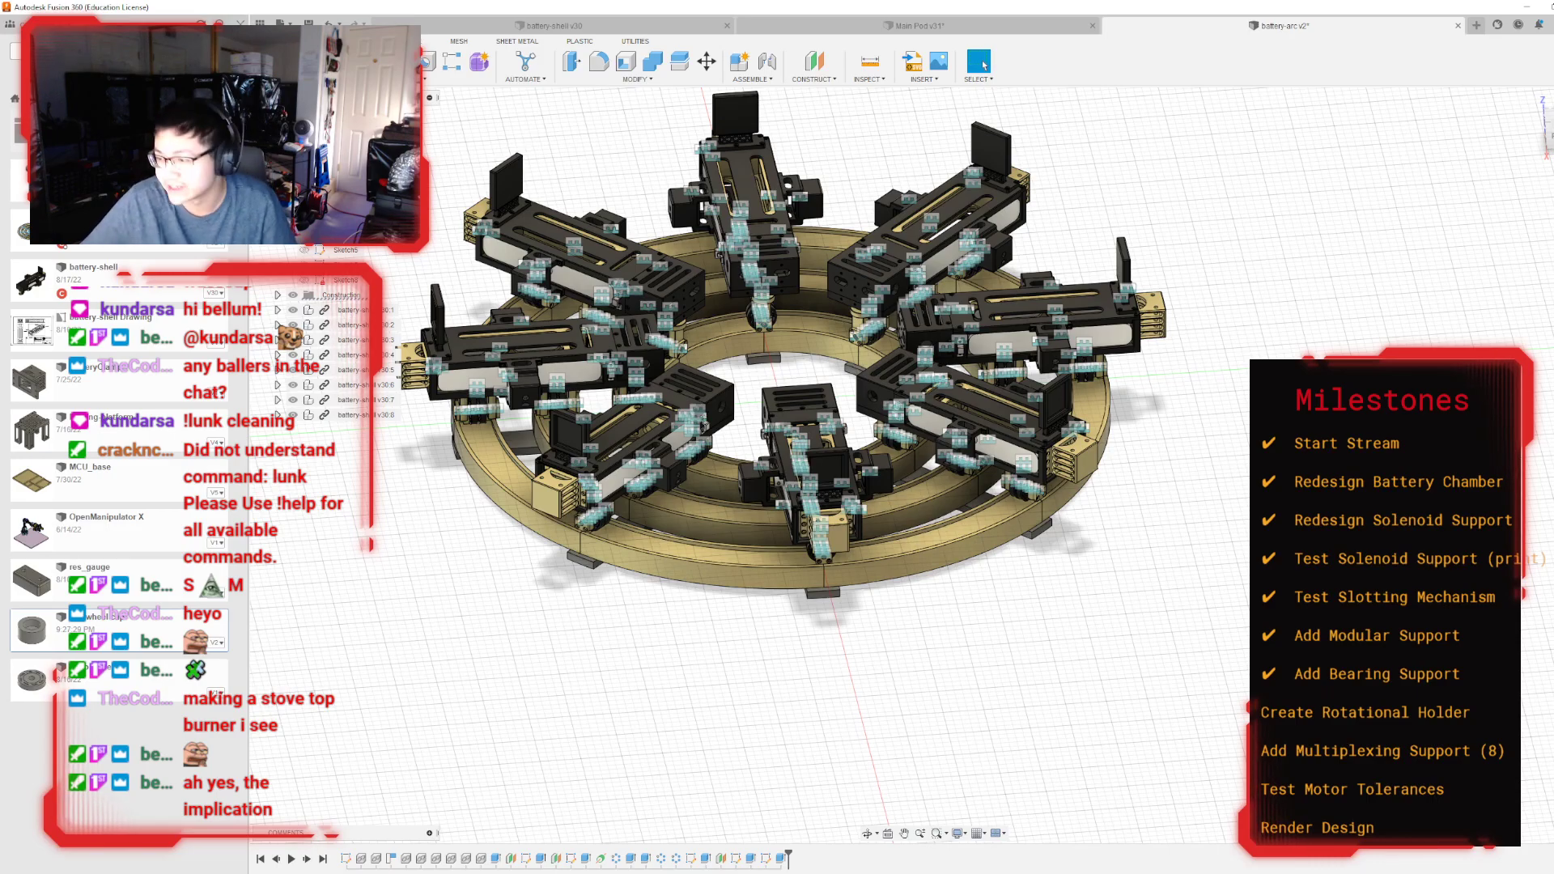
pyautogui.scroll(4, 806, 603)
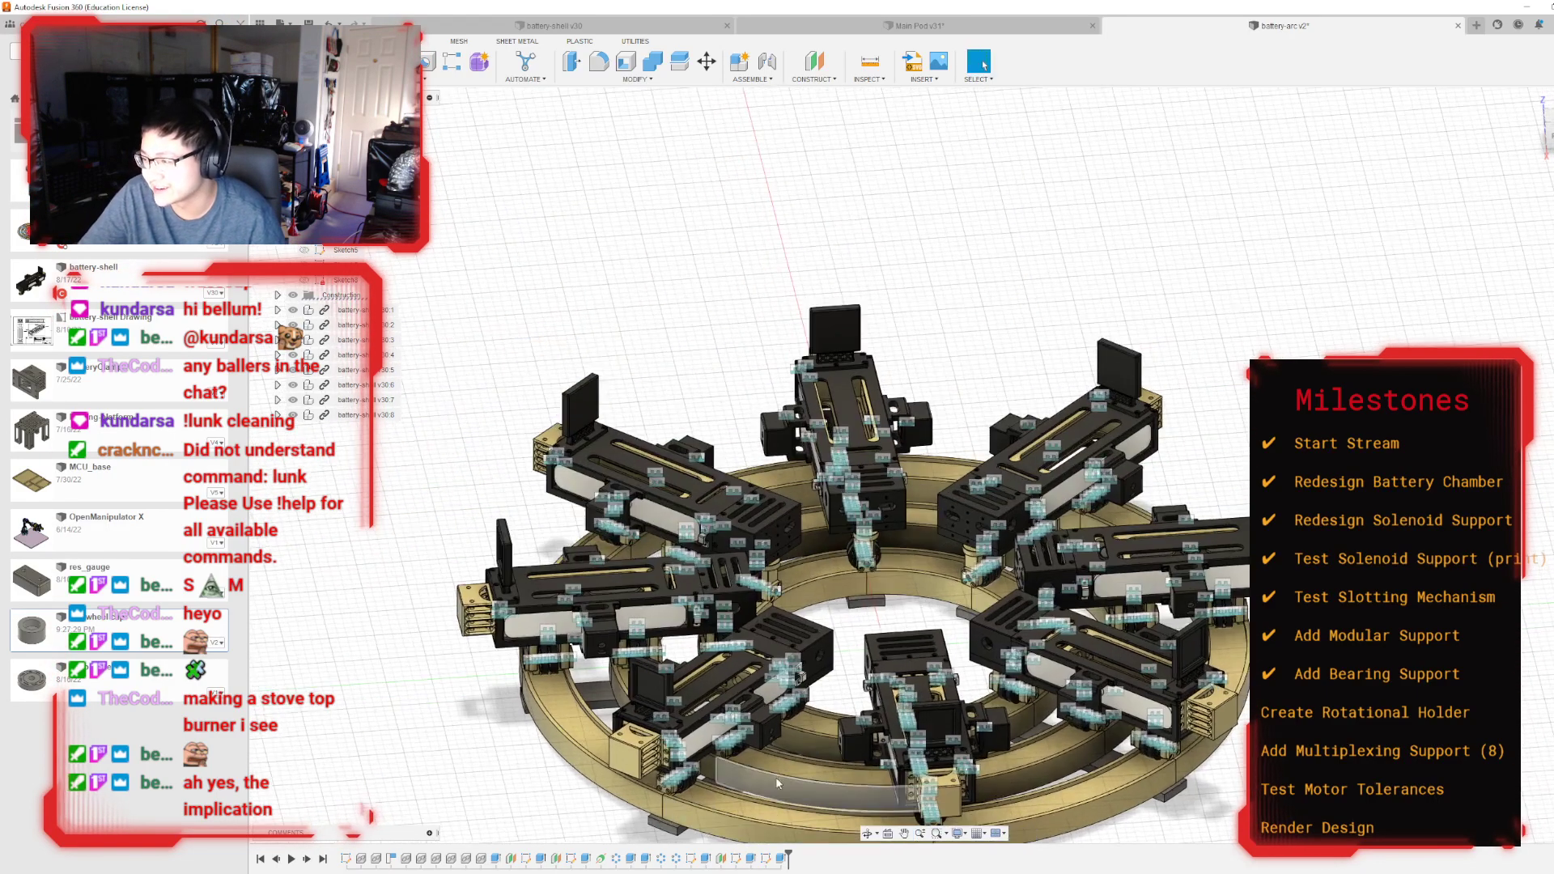
pyautogui.moveTo(804, 599); pyautogui.dragTo(688, 332, button='middle')
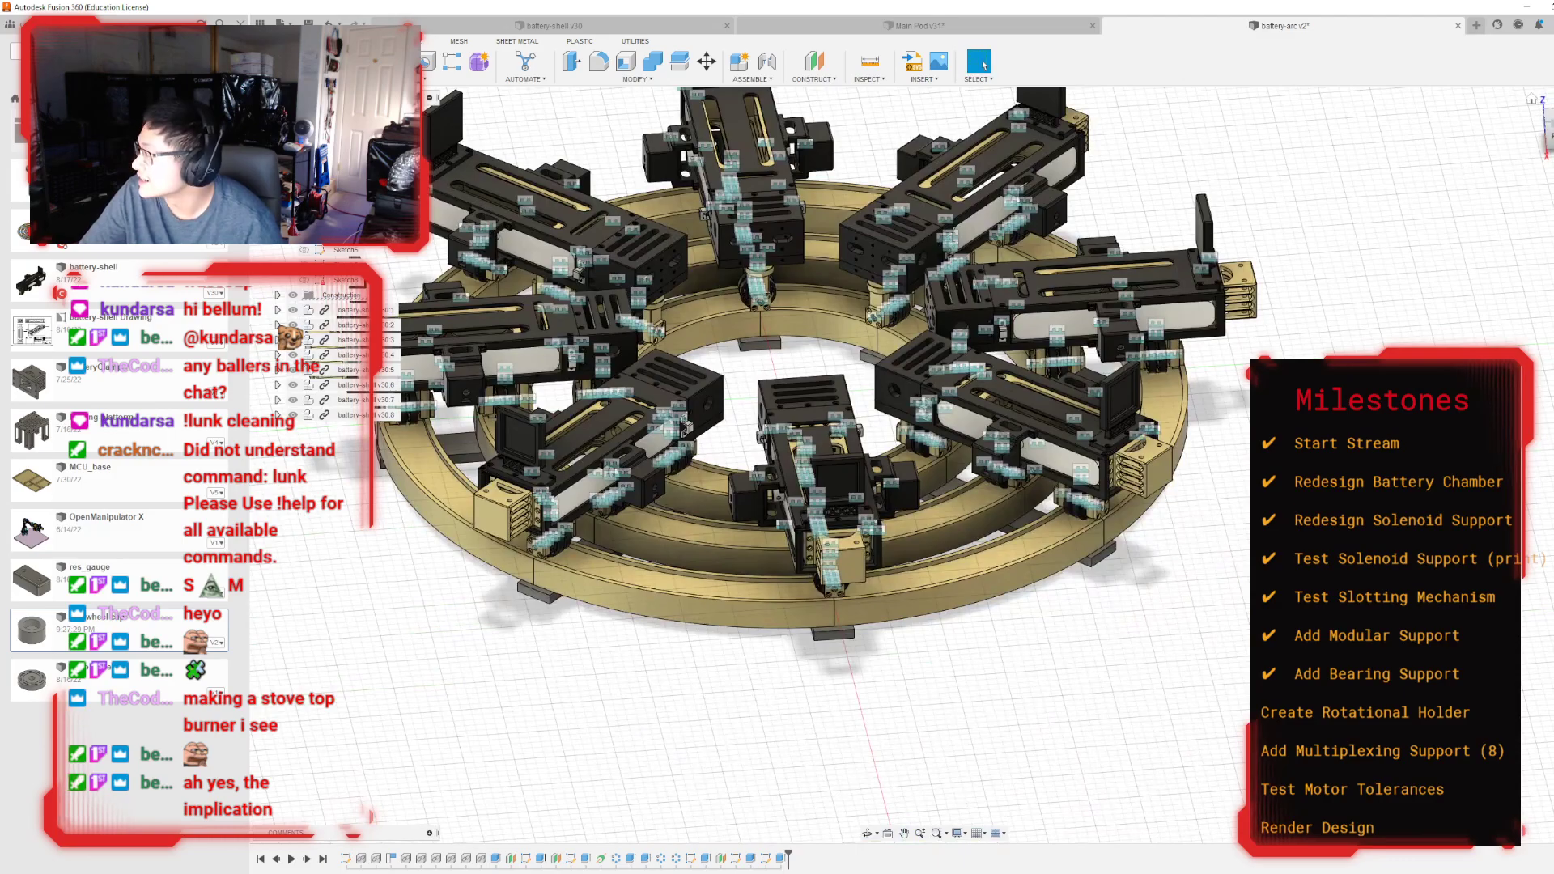
pyautogui.keyDown('shift'); pyautogui.moveTo(1295, 186); pyautogui.dragTo(1445, 324, button='middle'); pyautogui.keyUp('shift')
pyautogui.moveTo(1421, 273); pyautogui.dragTo(1425, 312, button='middle')
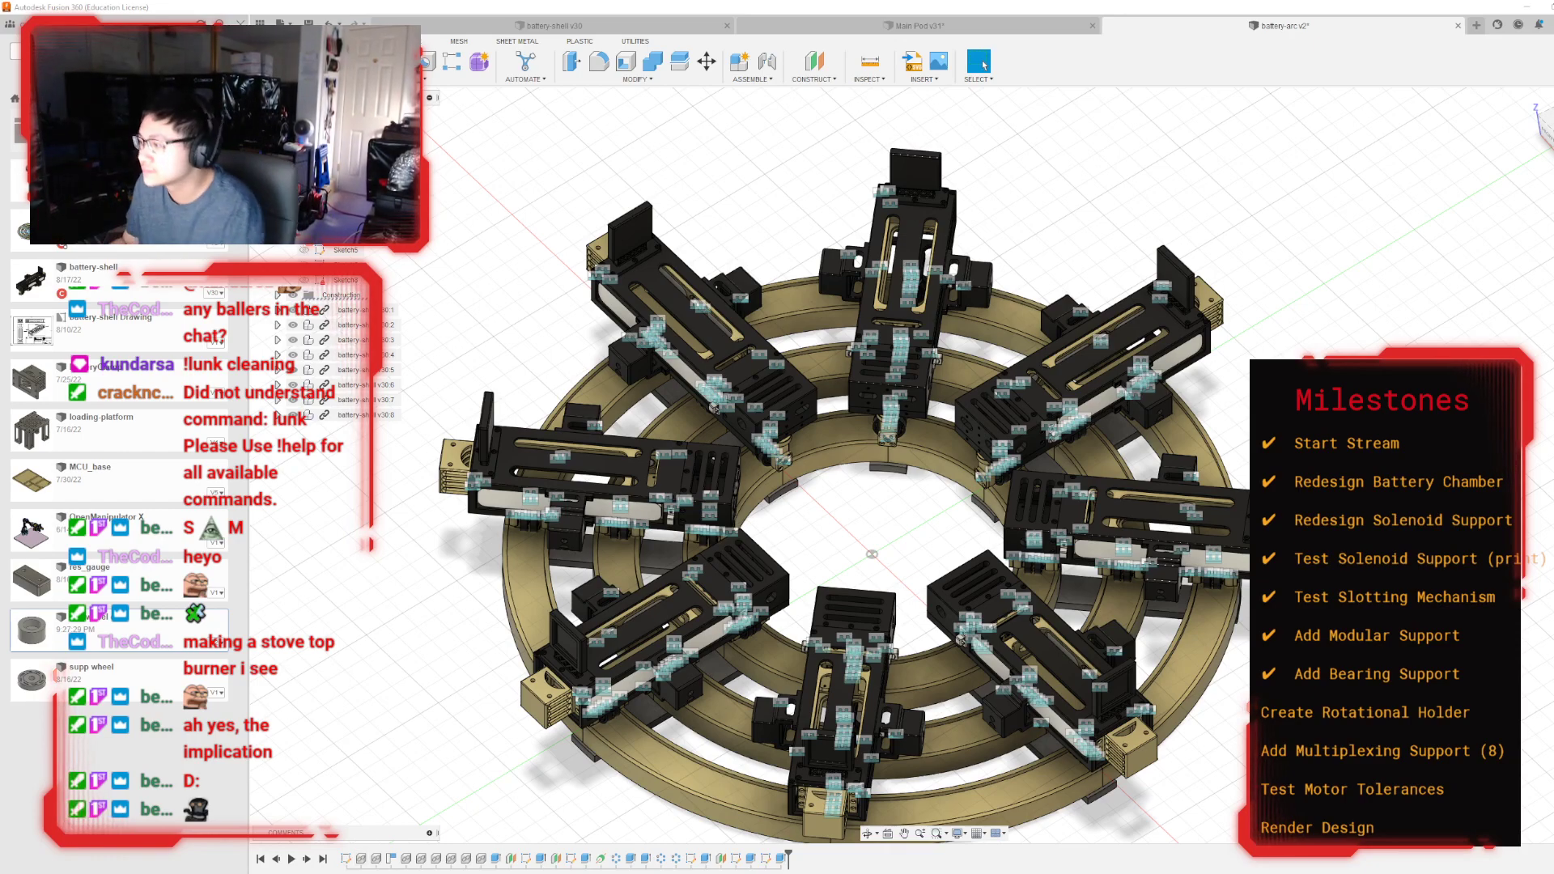
pyautogui.keyDown('shift'); pyautogui.moveTo(923, 465); pyautogui.dragTo(919, 198, button='middle'); pyautogui.keyUp('shift')
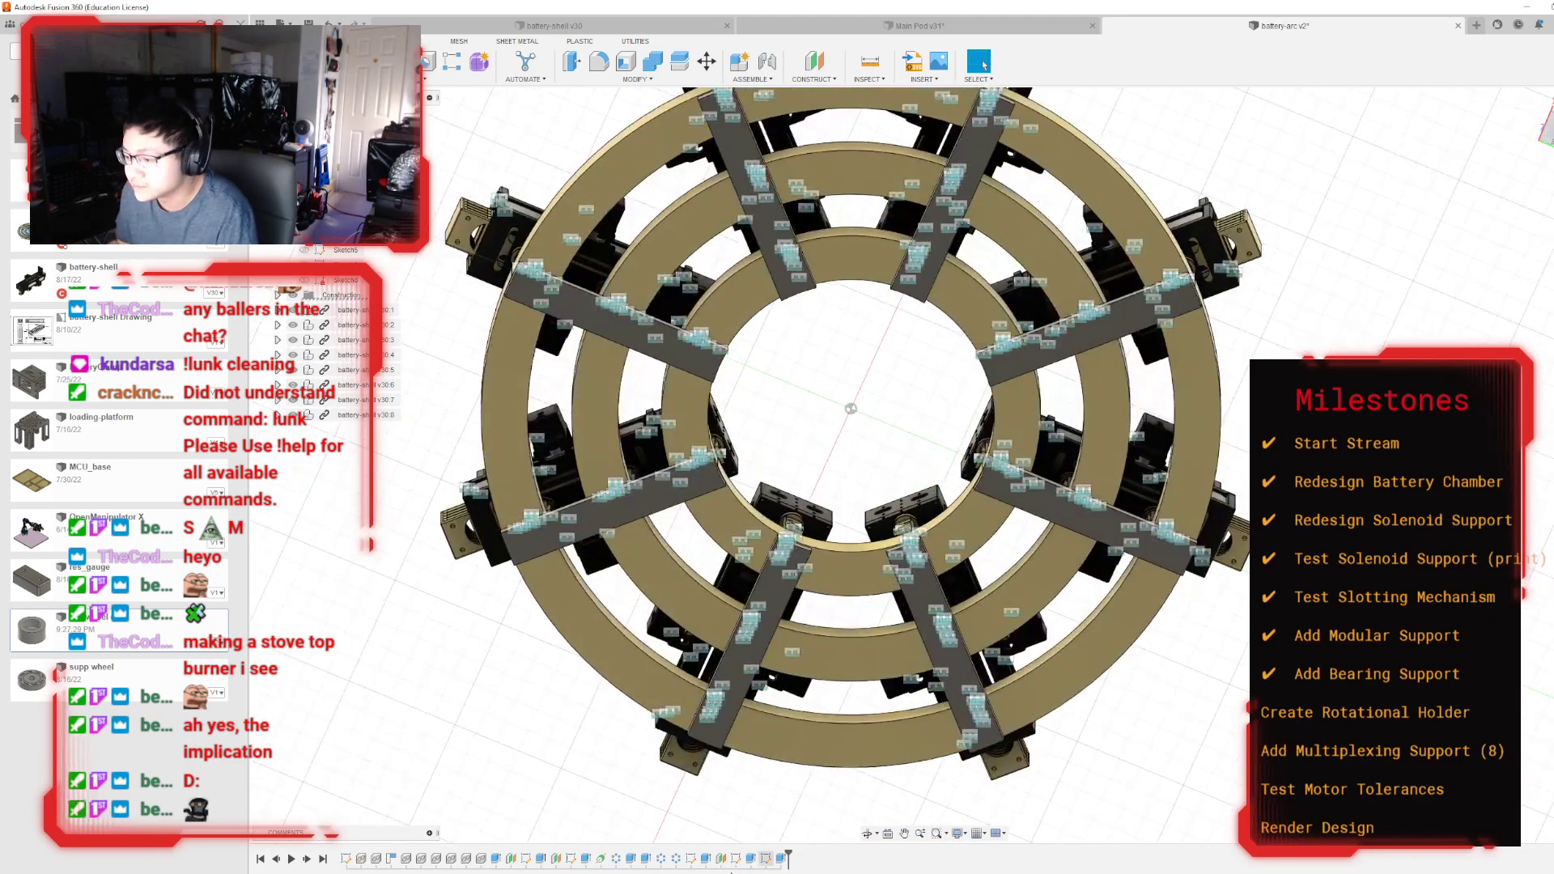
pyautogui.rightClick(781, 858)
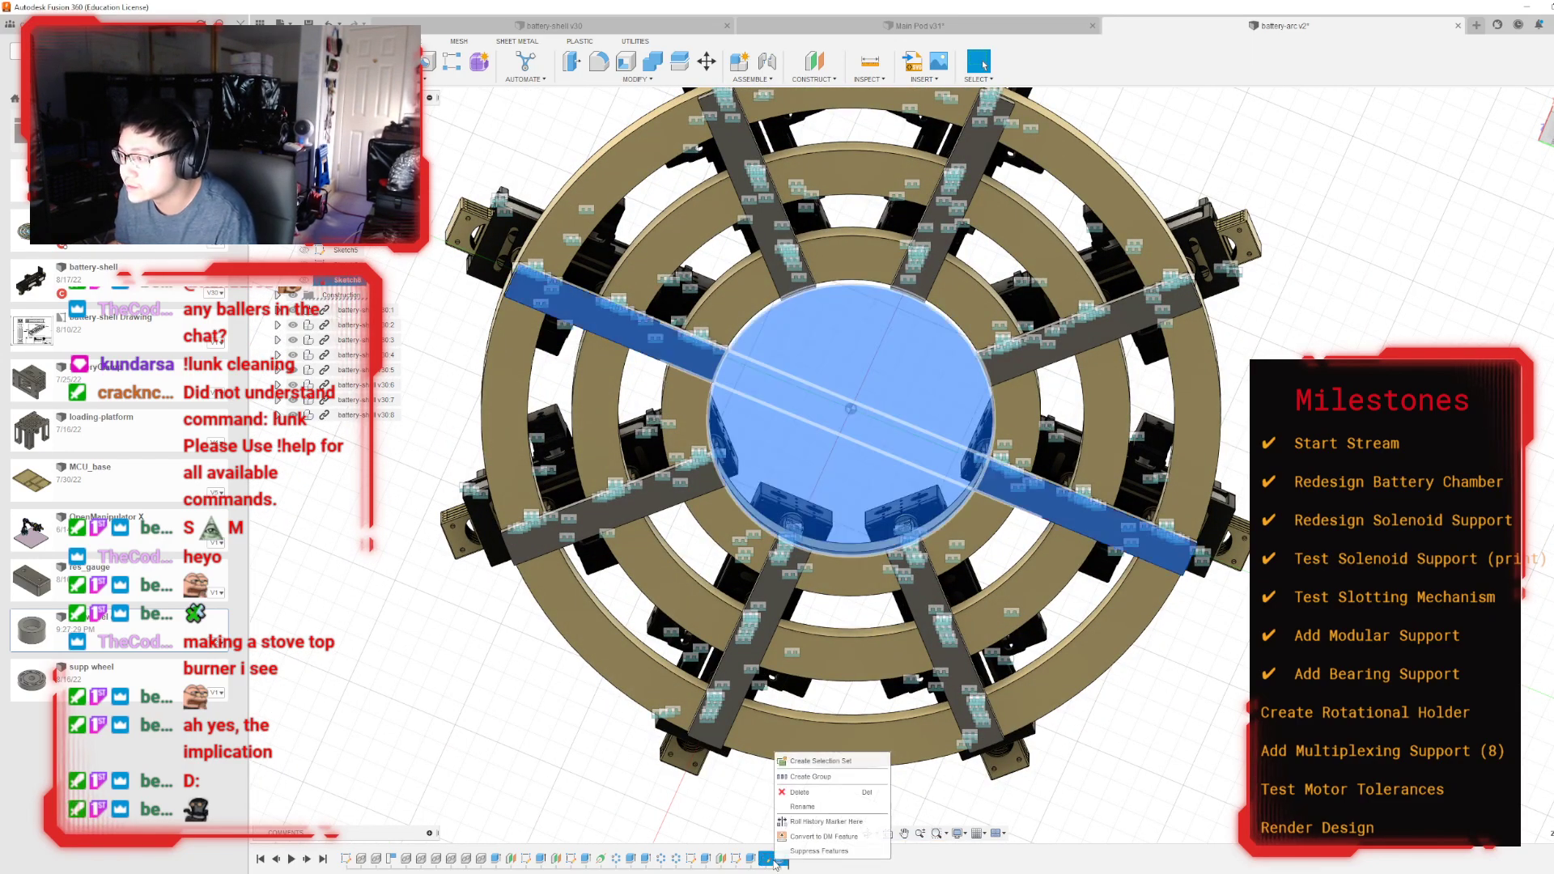
pyautogui.click(789, 794)
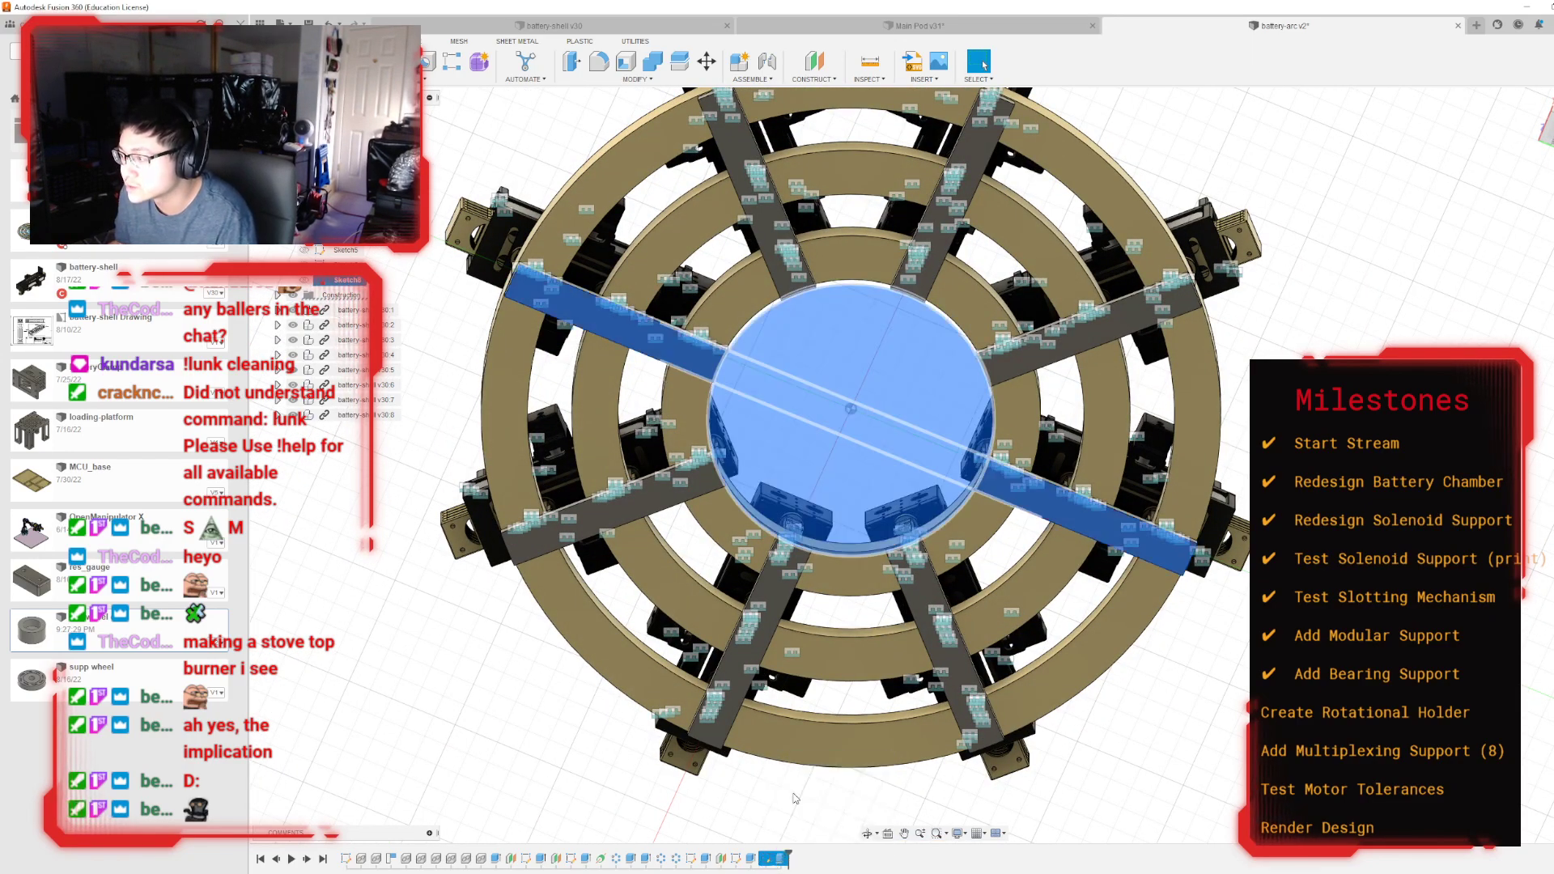
pyautogui.rightClick(743, 860)
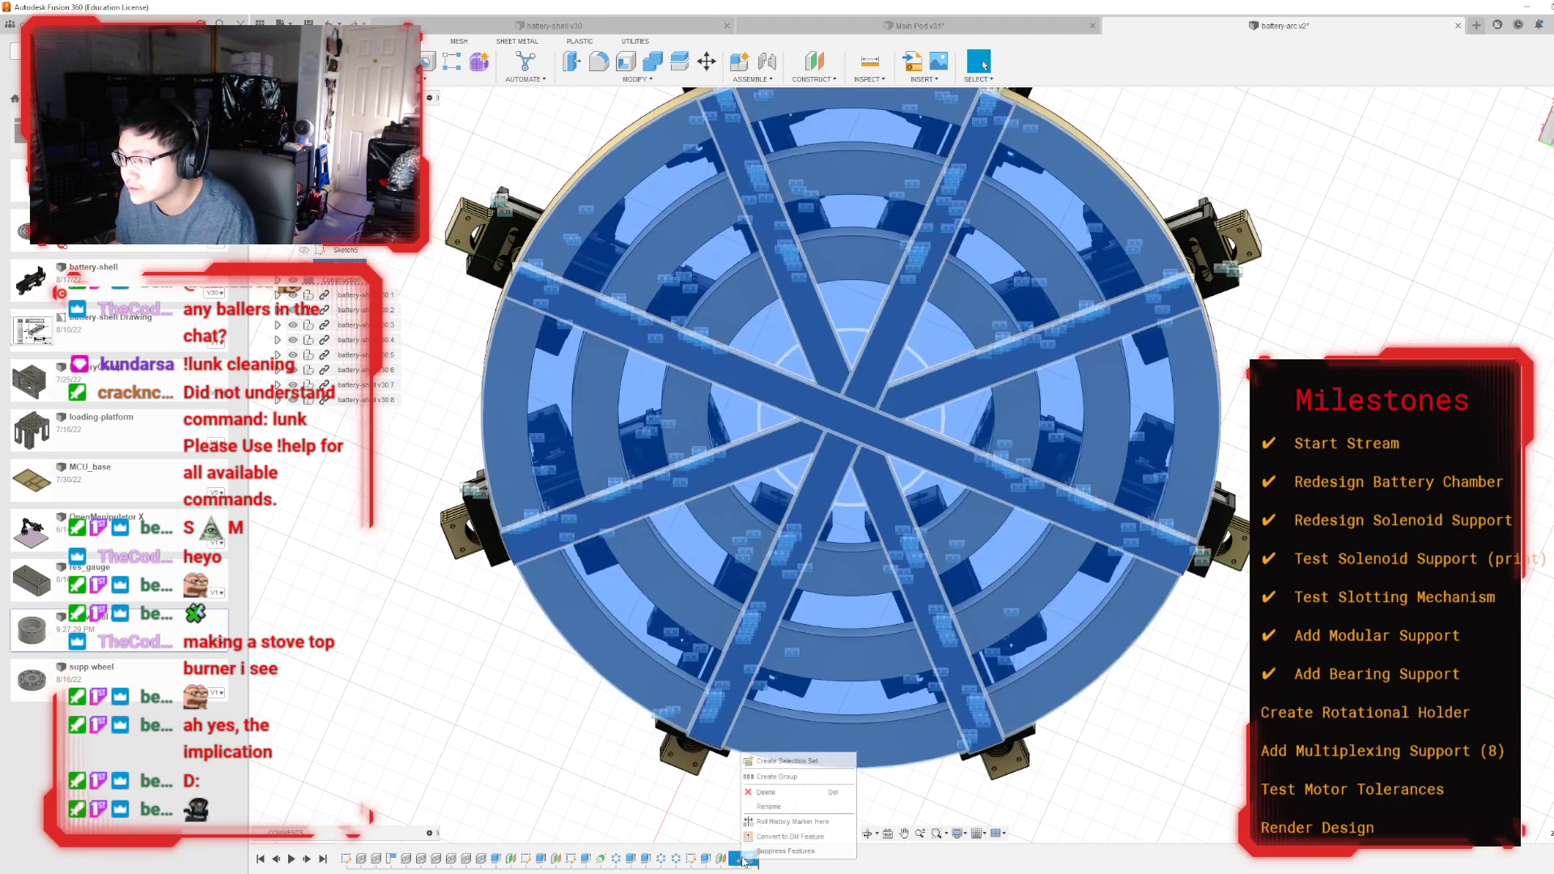
pyautogui.click(765, 792)
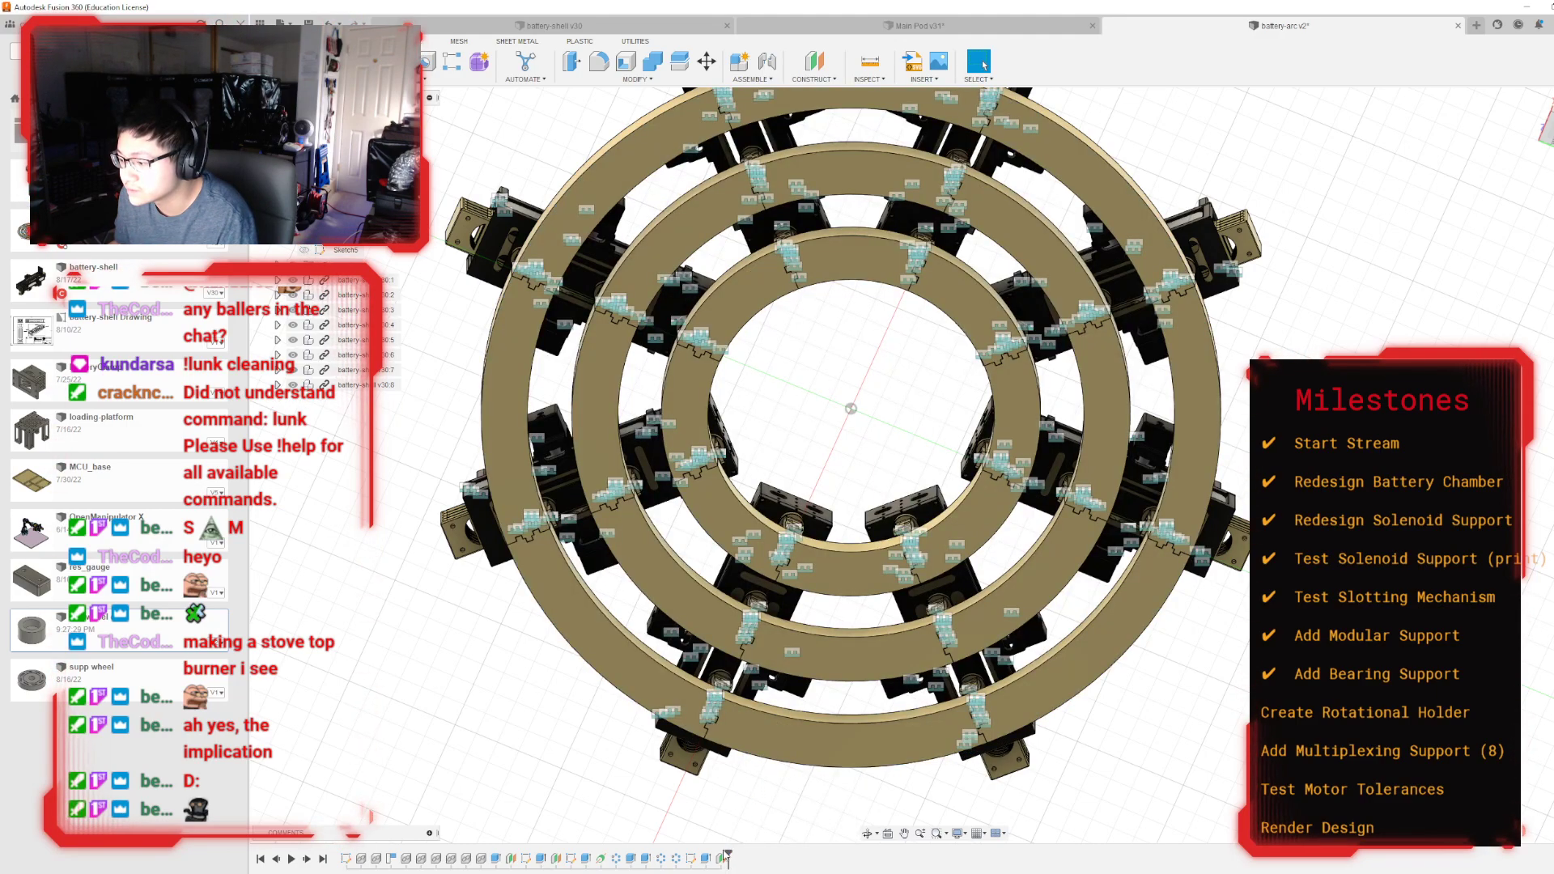
pyautogui.click(723, 859)
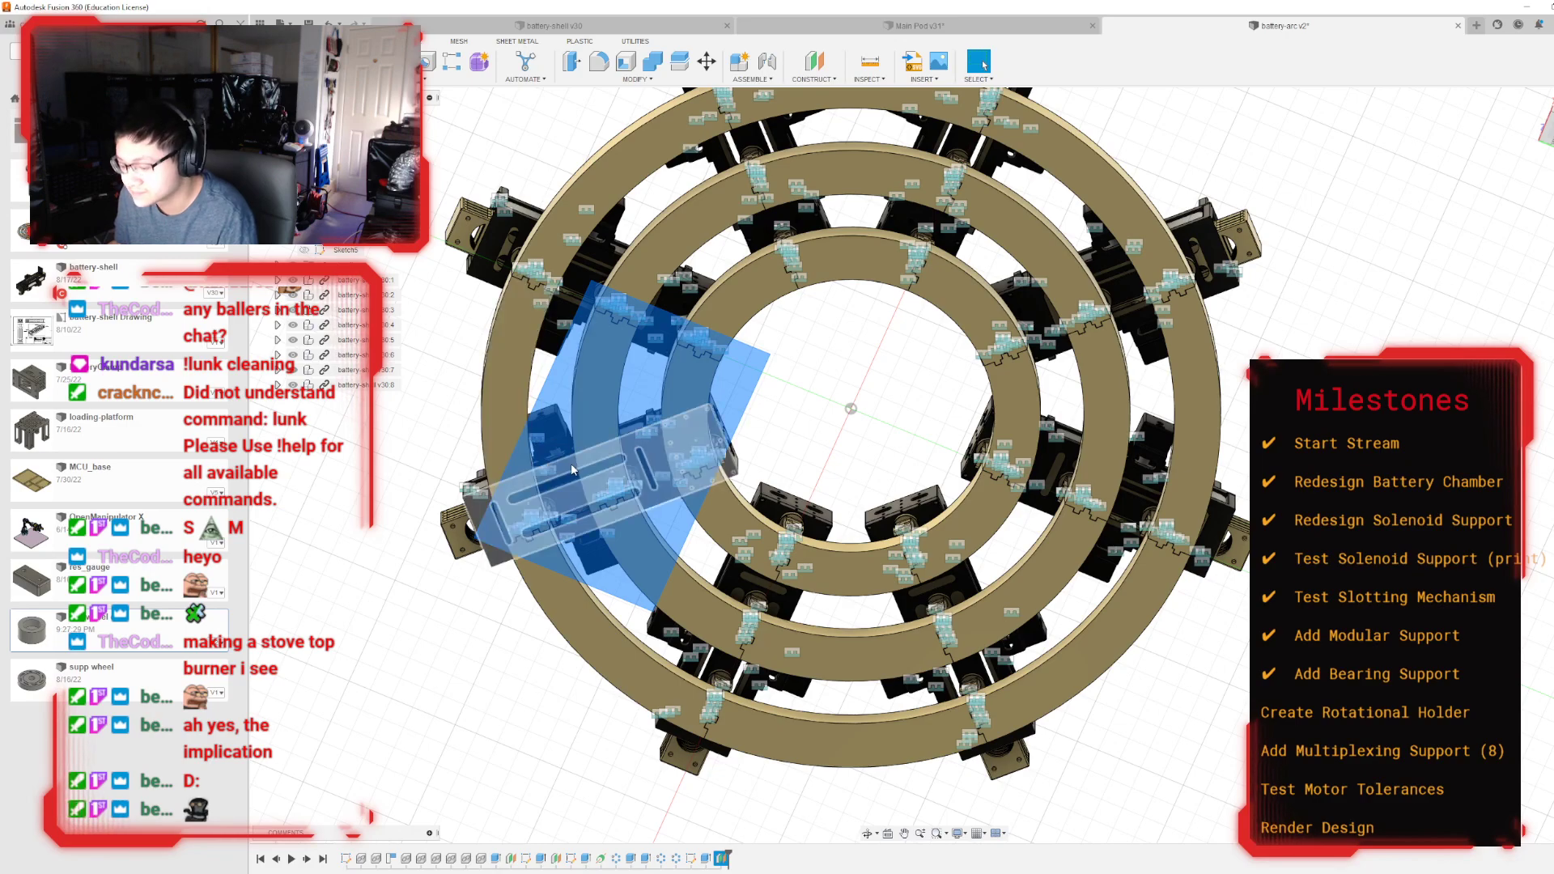
pyautogui.click(345, 62)
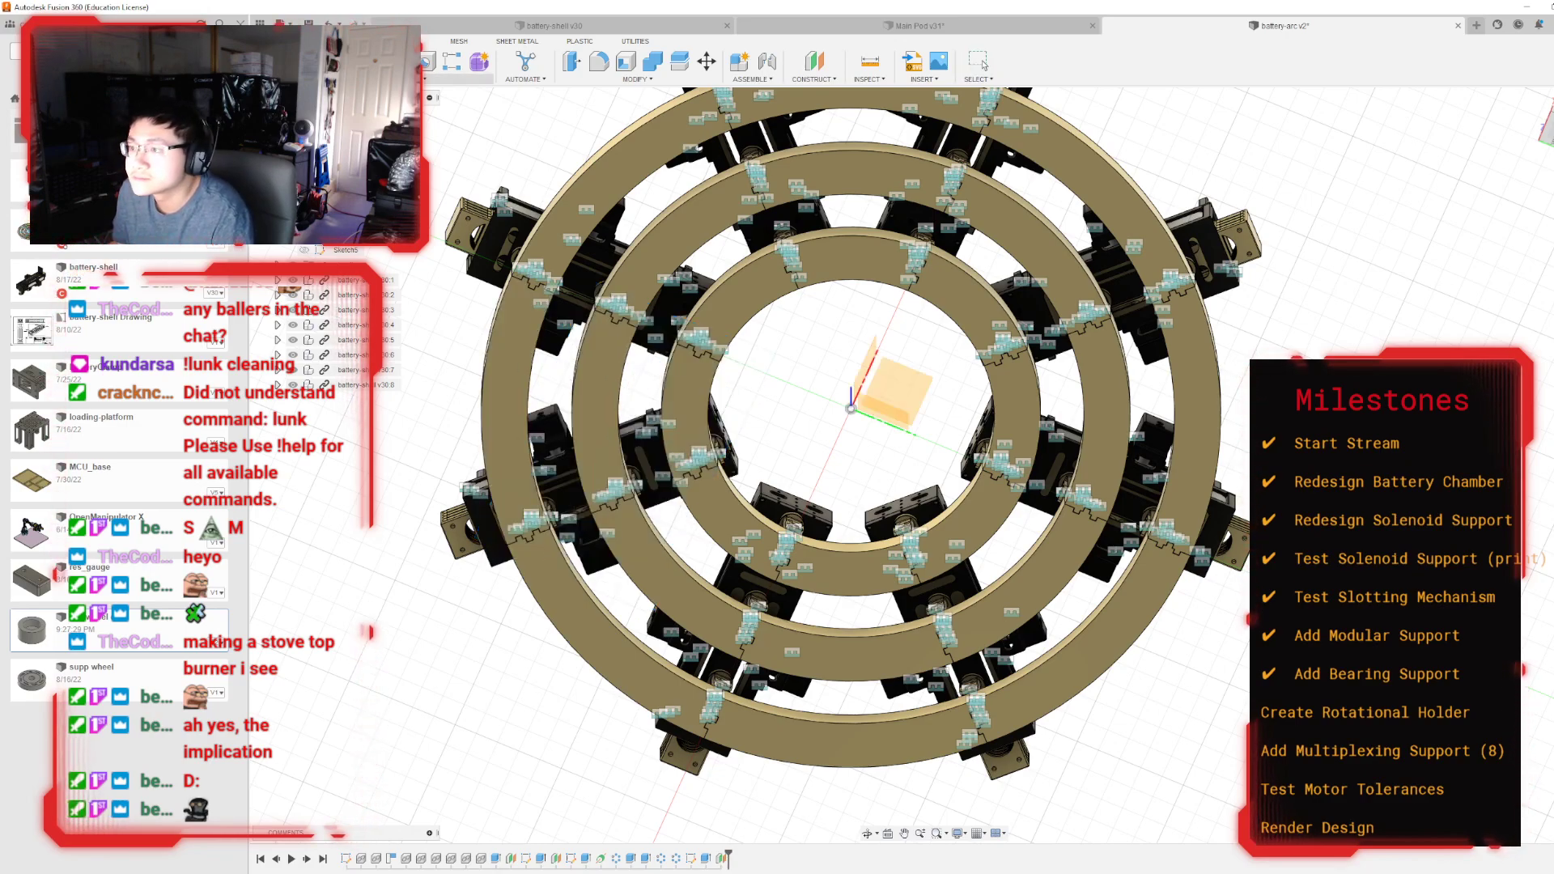
pyautogui.press('Escape')
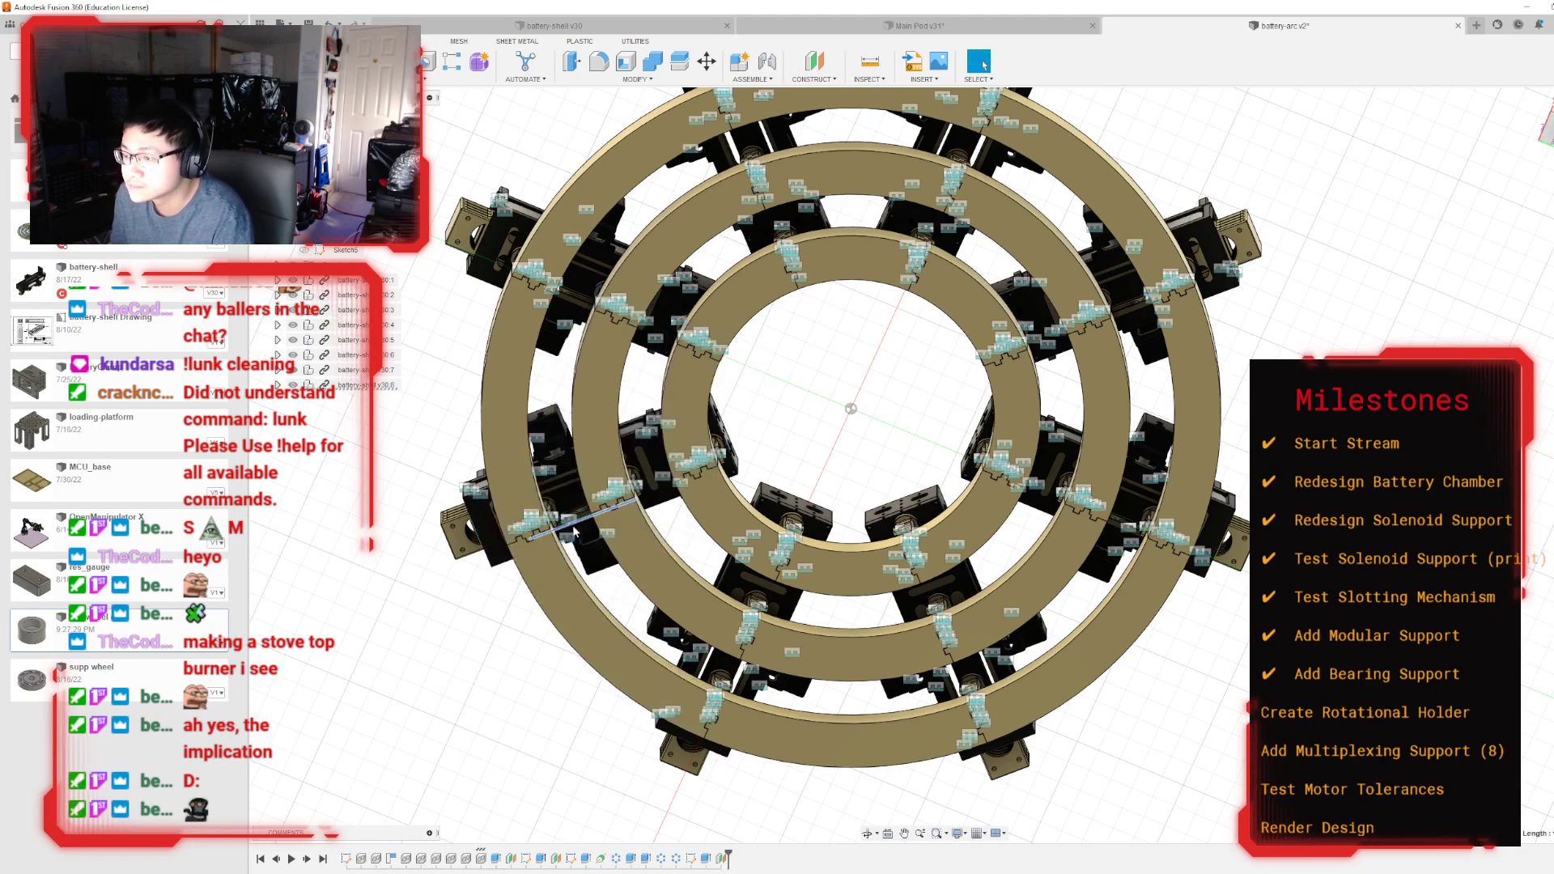
# Step: Start a new sketch on Plane3 from the construction geometry with the Project command
pyautogui.click(278, 266)
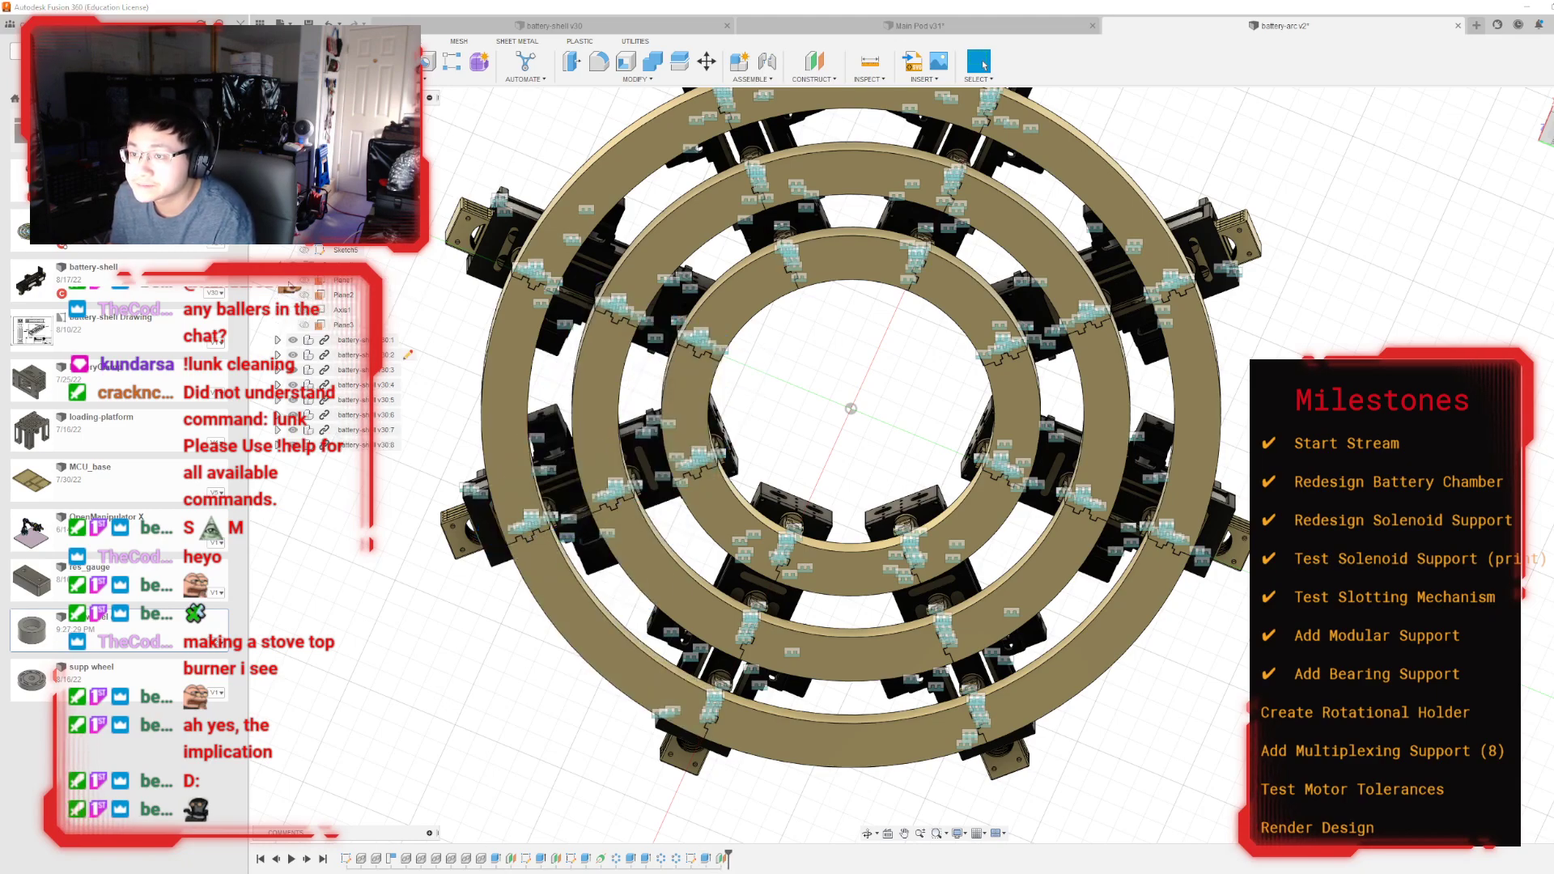
pyautogui.click(343, 324)
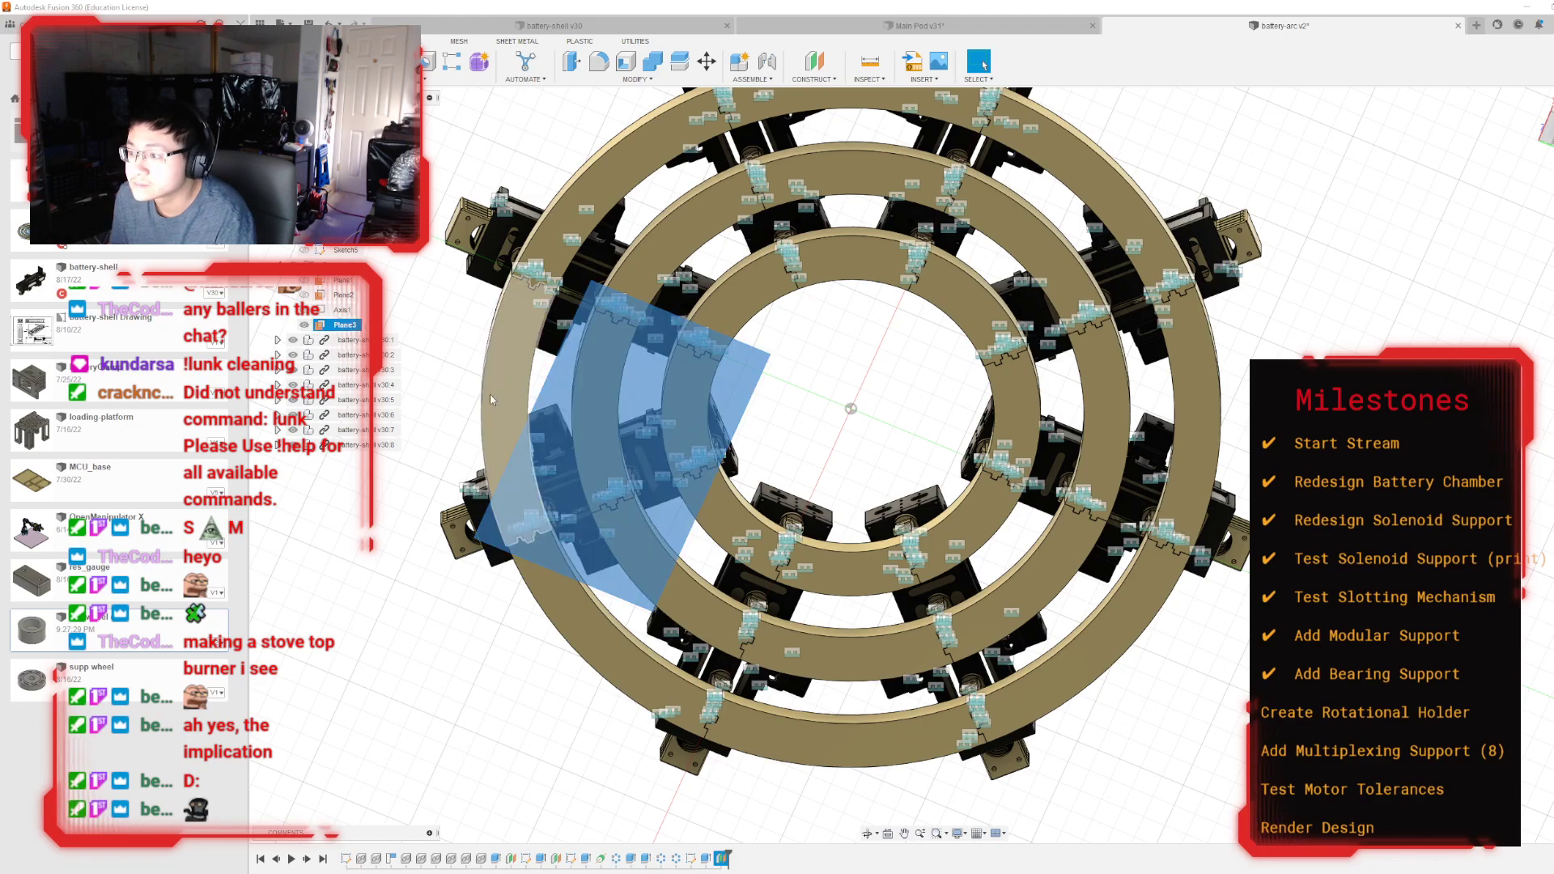
pyautogui.press('p')
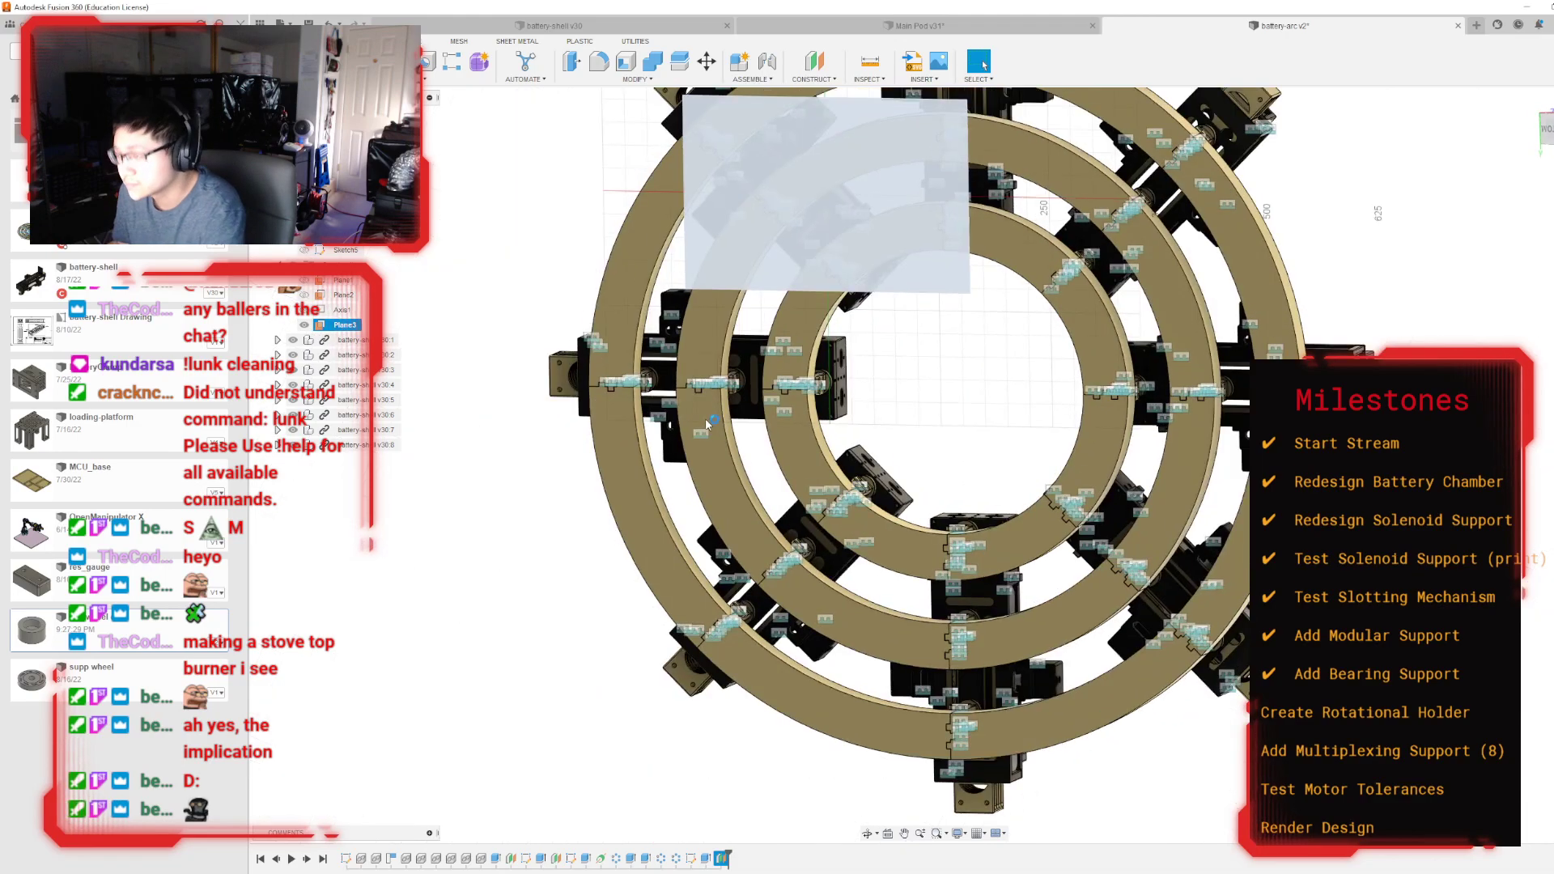
# Step: Hide all eight battery-shell components so only the rings remain in the sketch view
pyautogui.click(293, 354)
pyautogui.click(293, 370)
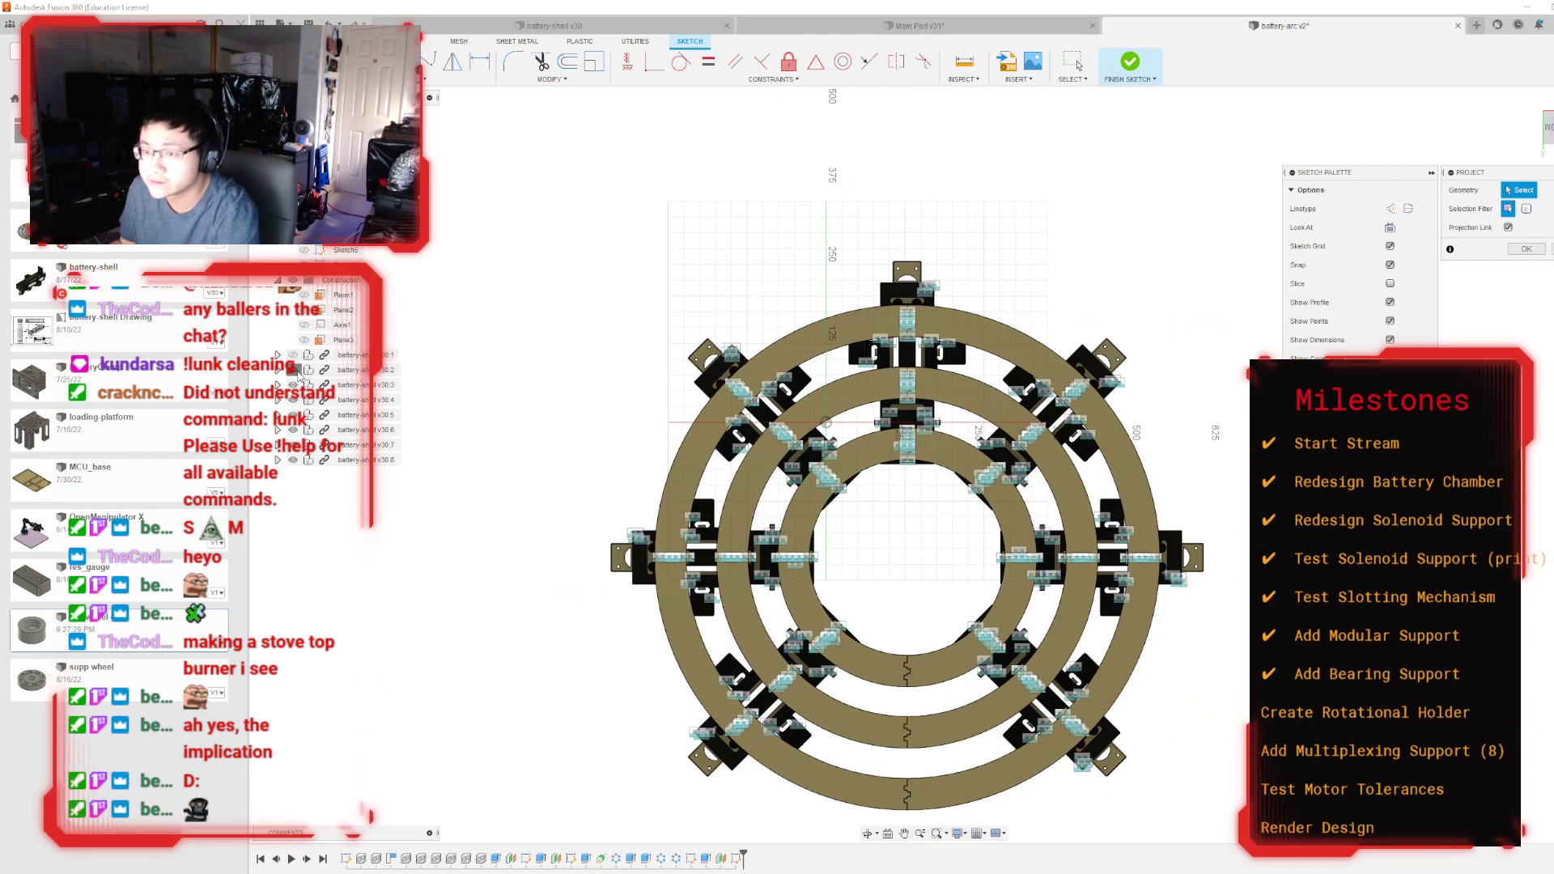
pyautogui.click(293, 385)
pyautogui.click(293, 400)
pyautogui.click(293, 415)
pyautogui.click(293, 430)
pyautogui.click(293, 445)
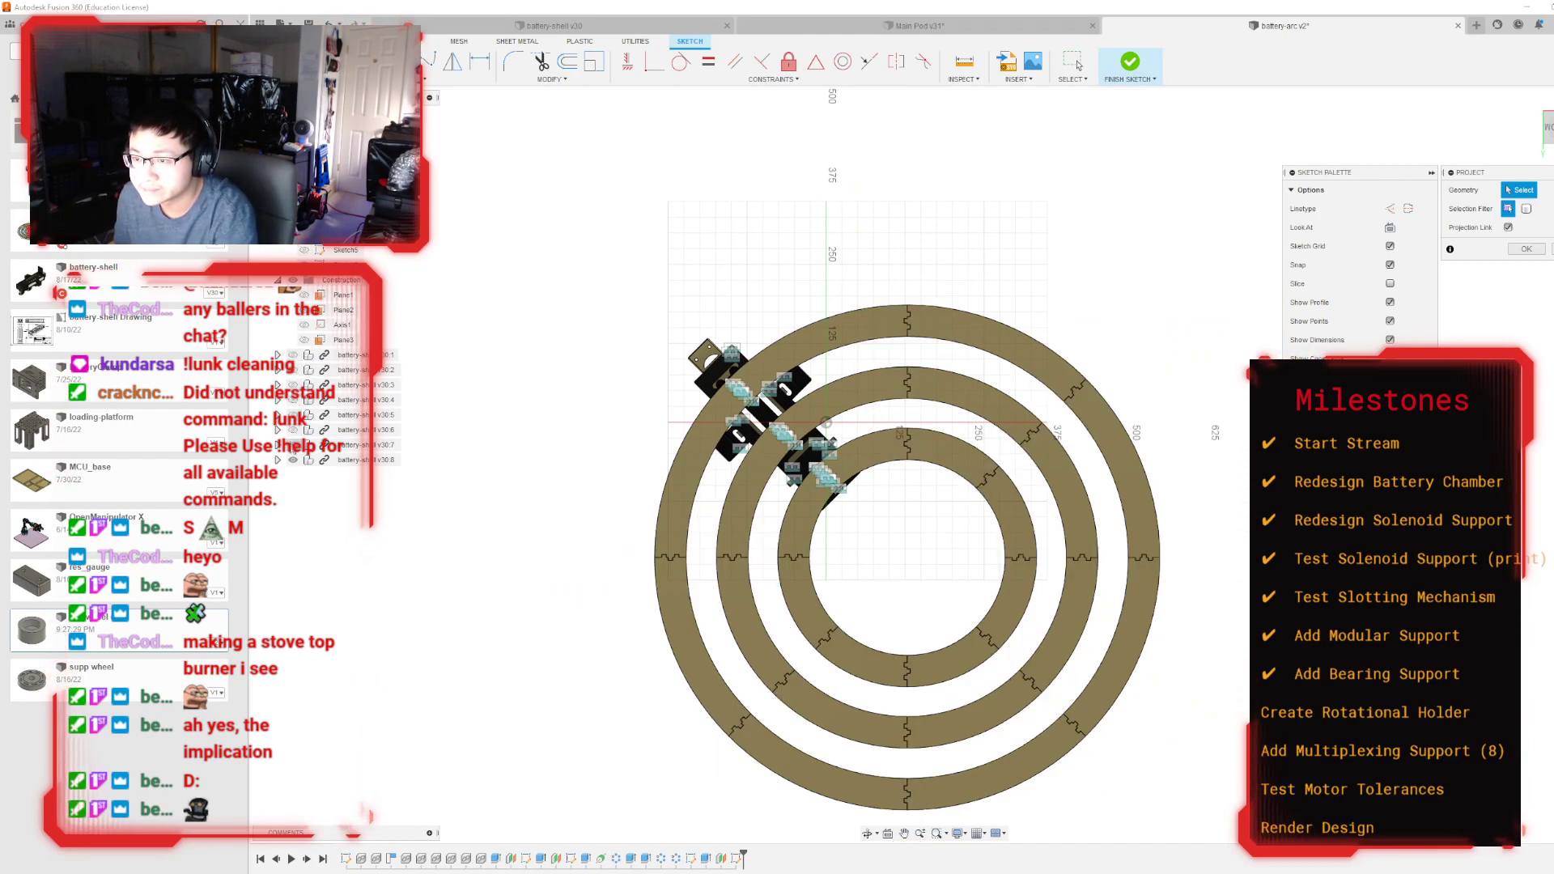
pyautogui.click(293, 460)
# Step: Project an inner edge arc of the innermost ring and draw an 800 mm diameter circle on its centre
pyautogui.press('c')
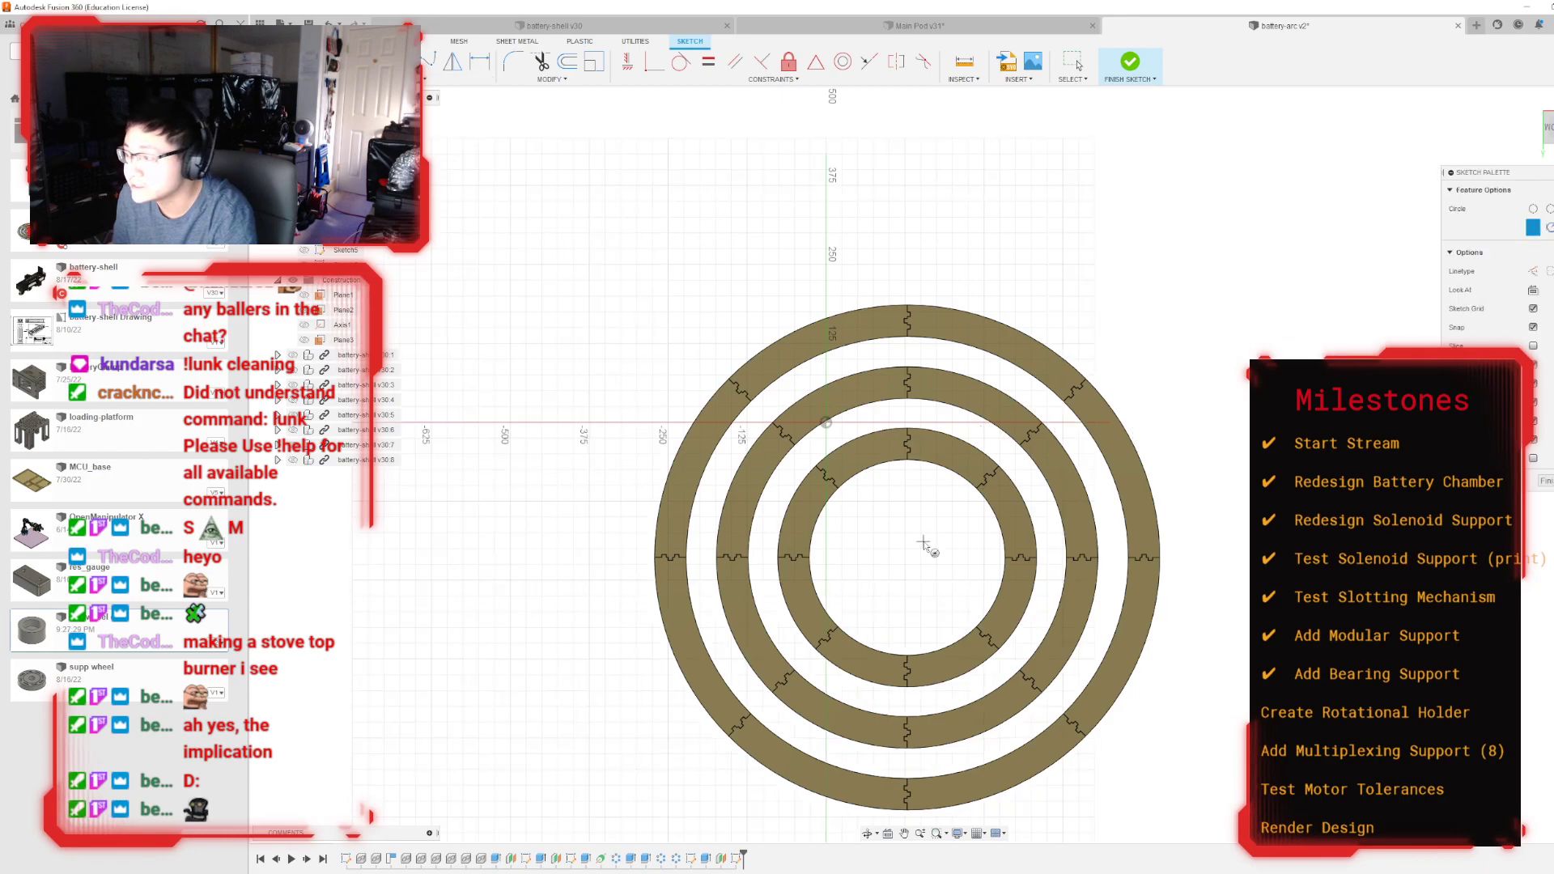
pyautogui.press('Escape')
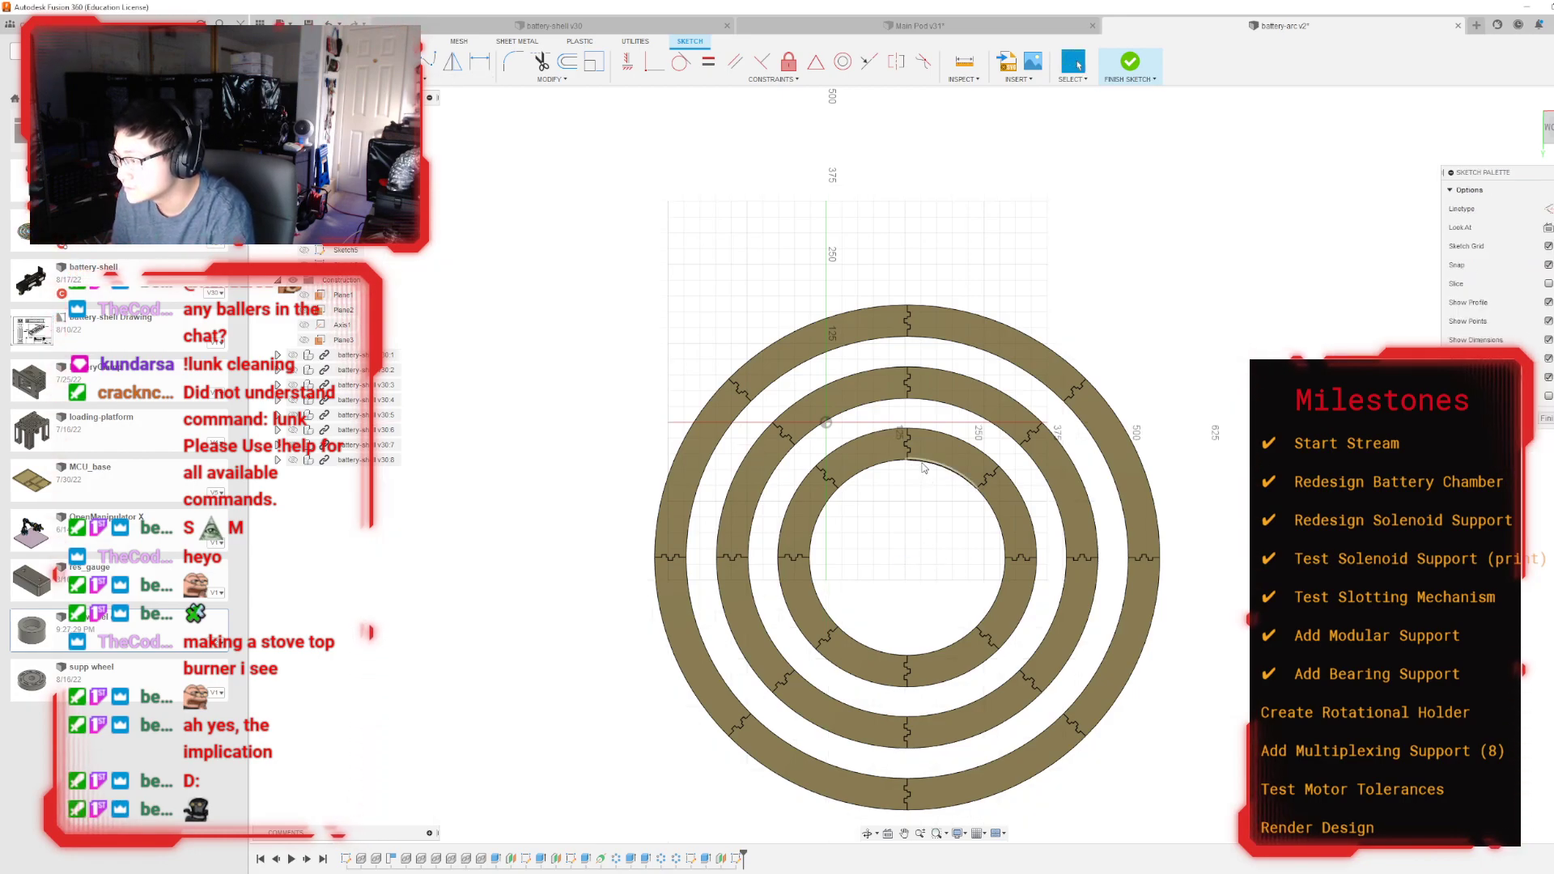
pyautogui.click(924, 468)
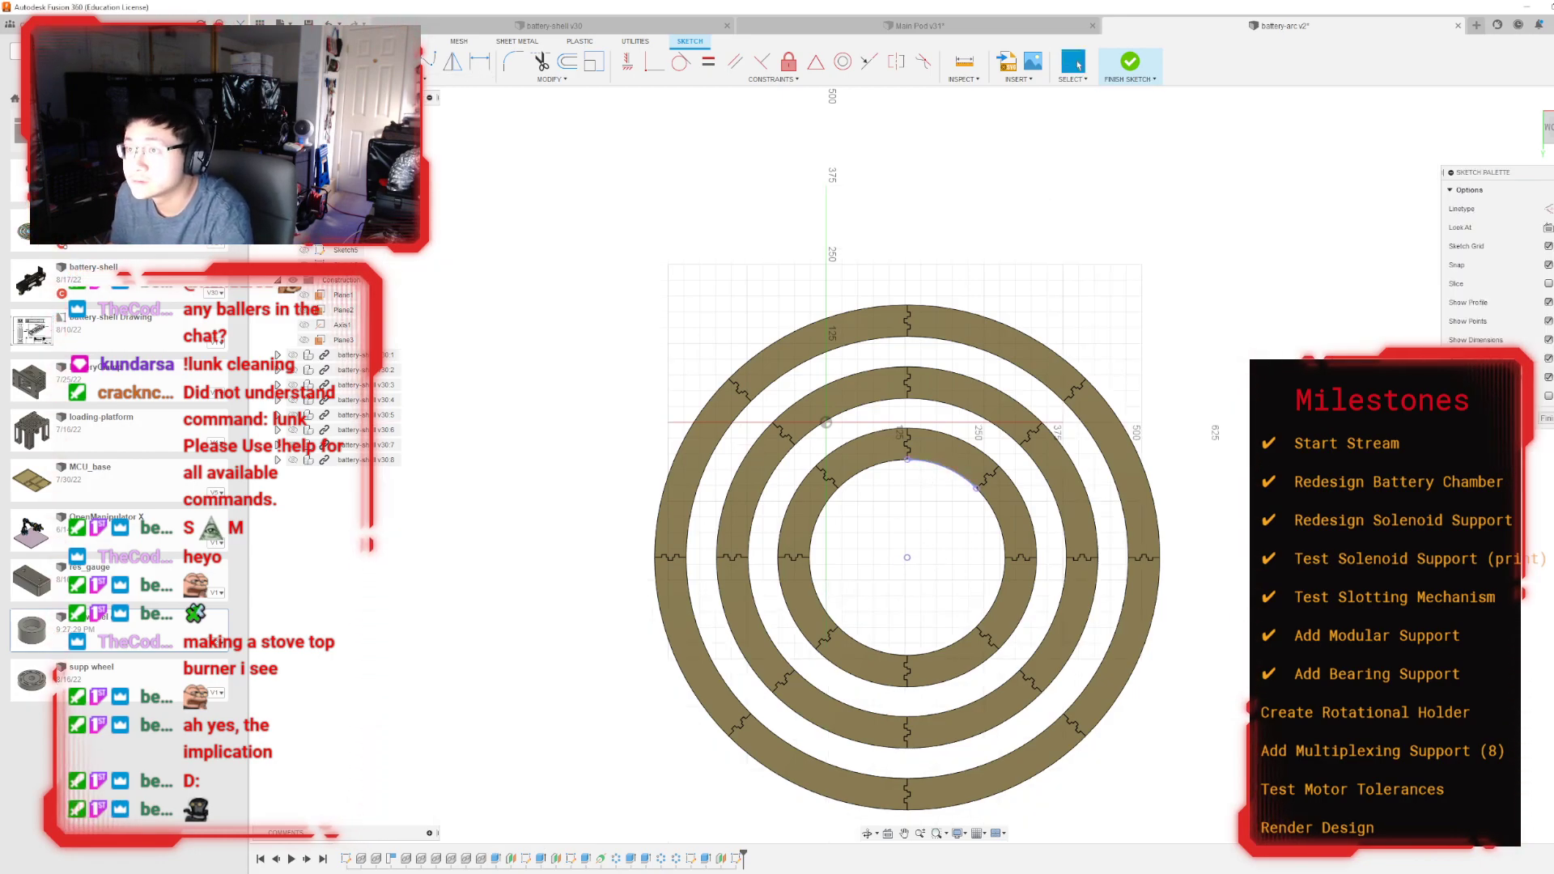
pyautogui.press('c')
pyautogui.click(906, 556)
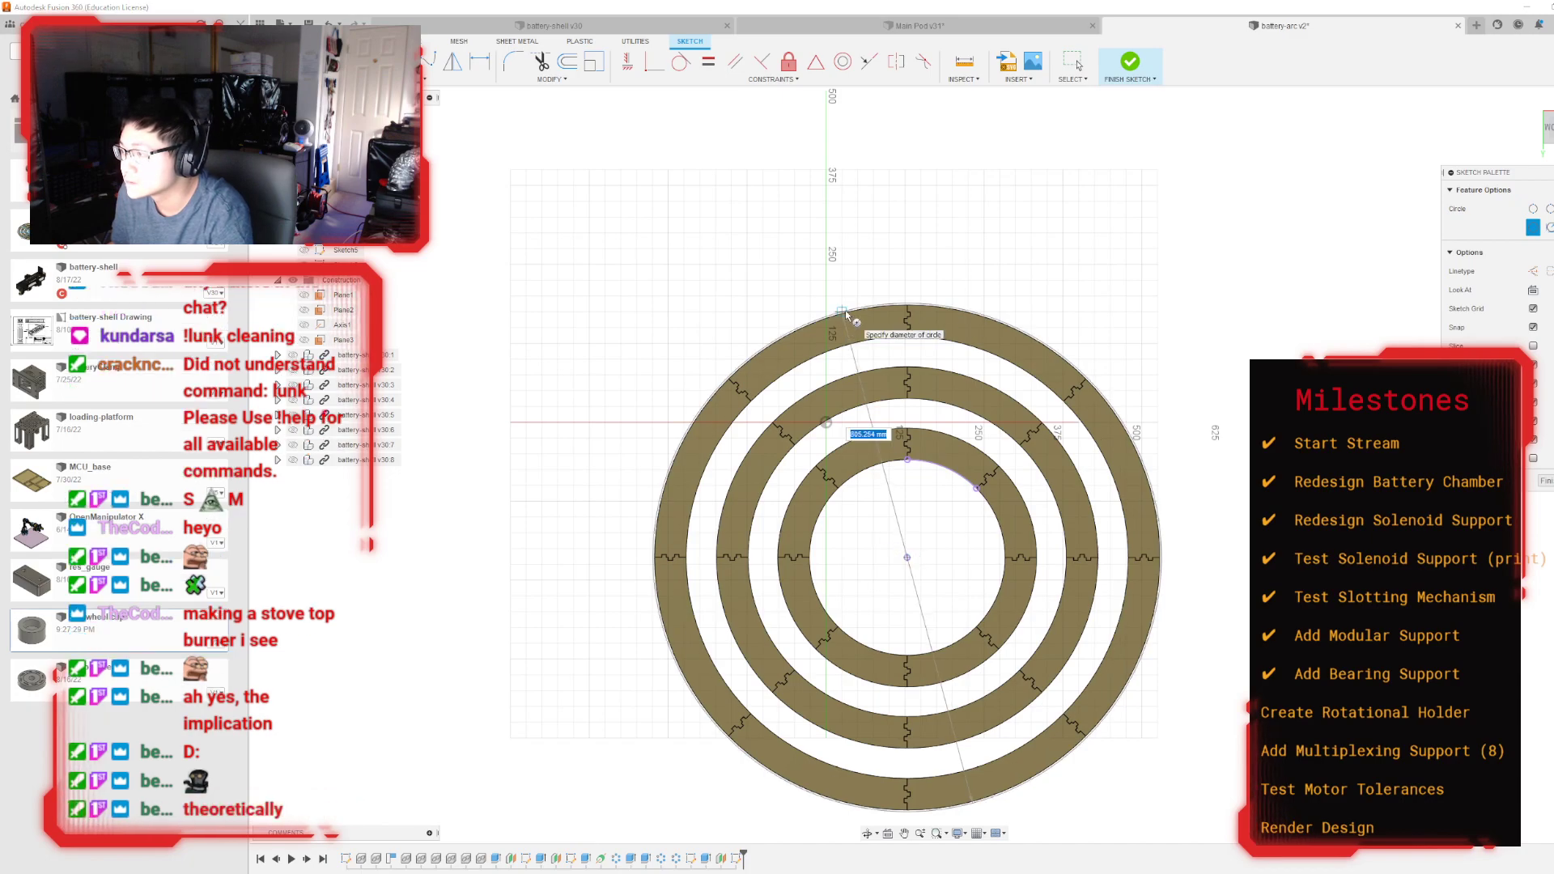
pyautogui.write('800')
pyautogui.press('Return')
pyautogui.press('Escape')
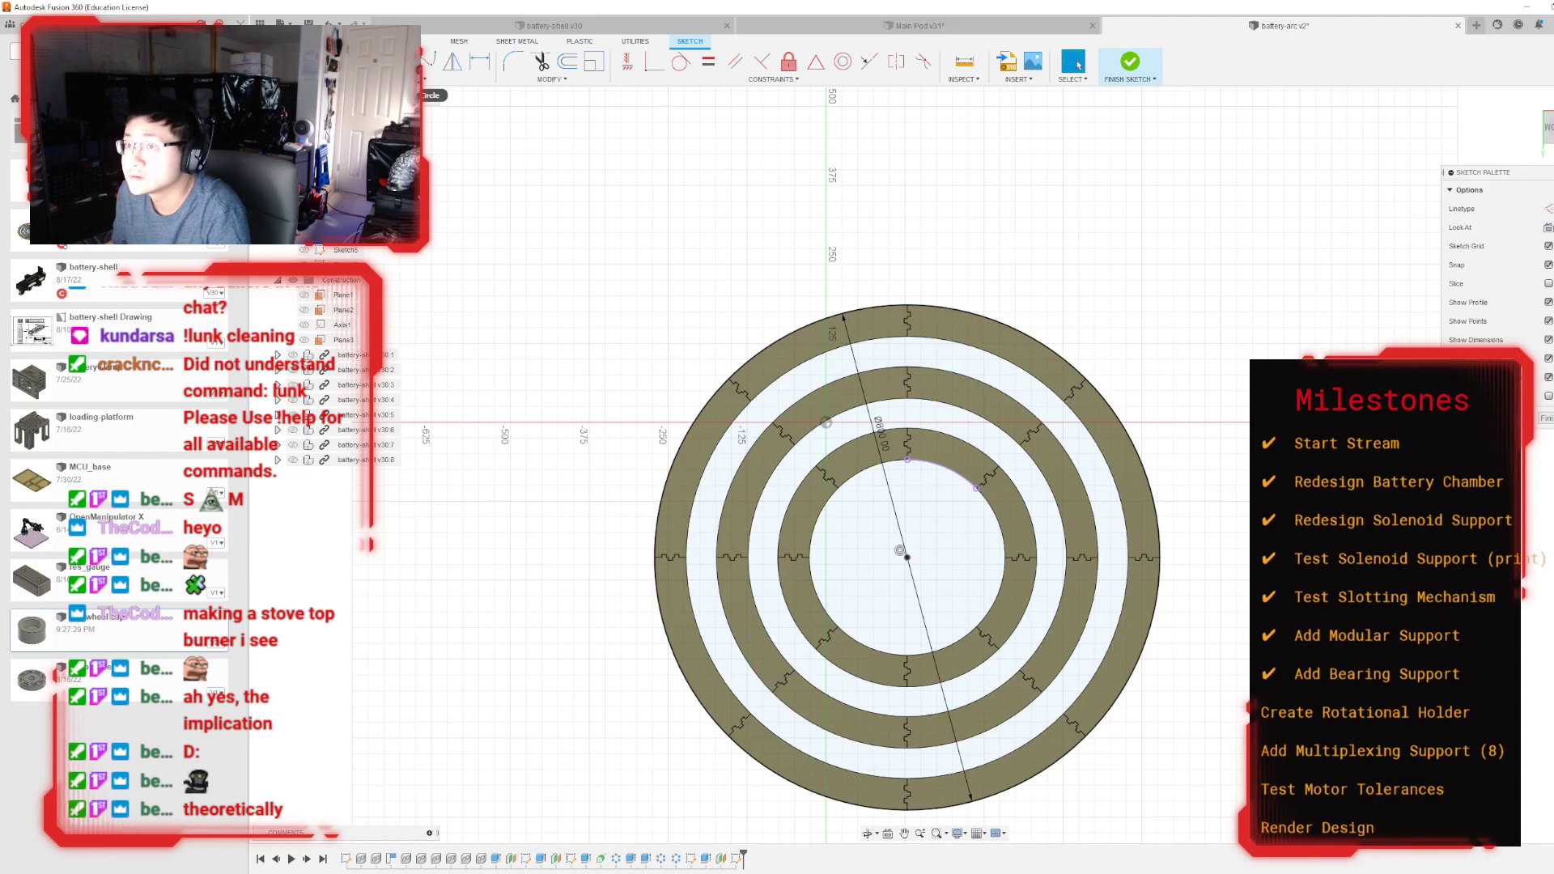
# Step: Draw a radial line from the projected arc's endpoint at the ring joint out to the 800 mm circle
pyautogui.scroll(3, 1089, 393)
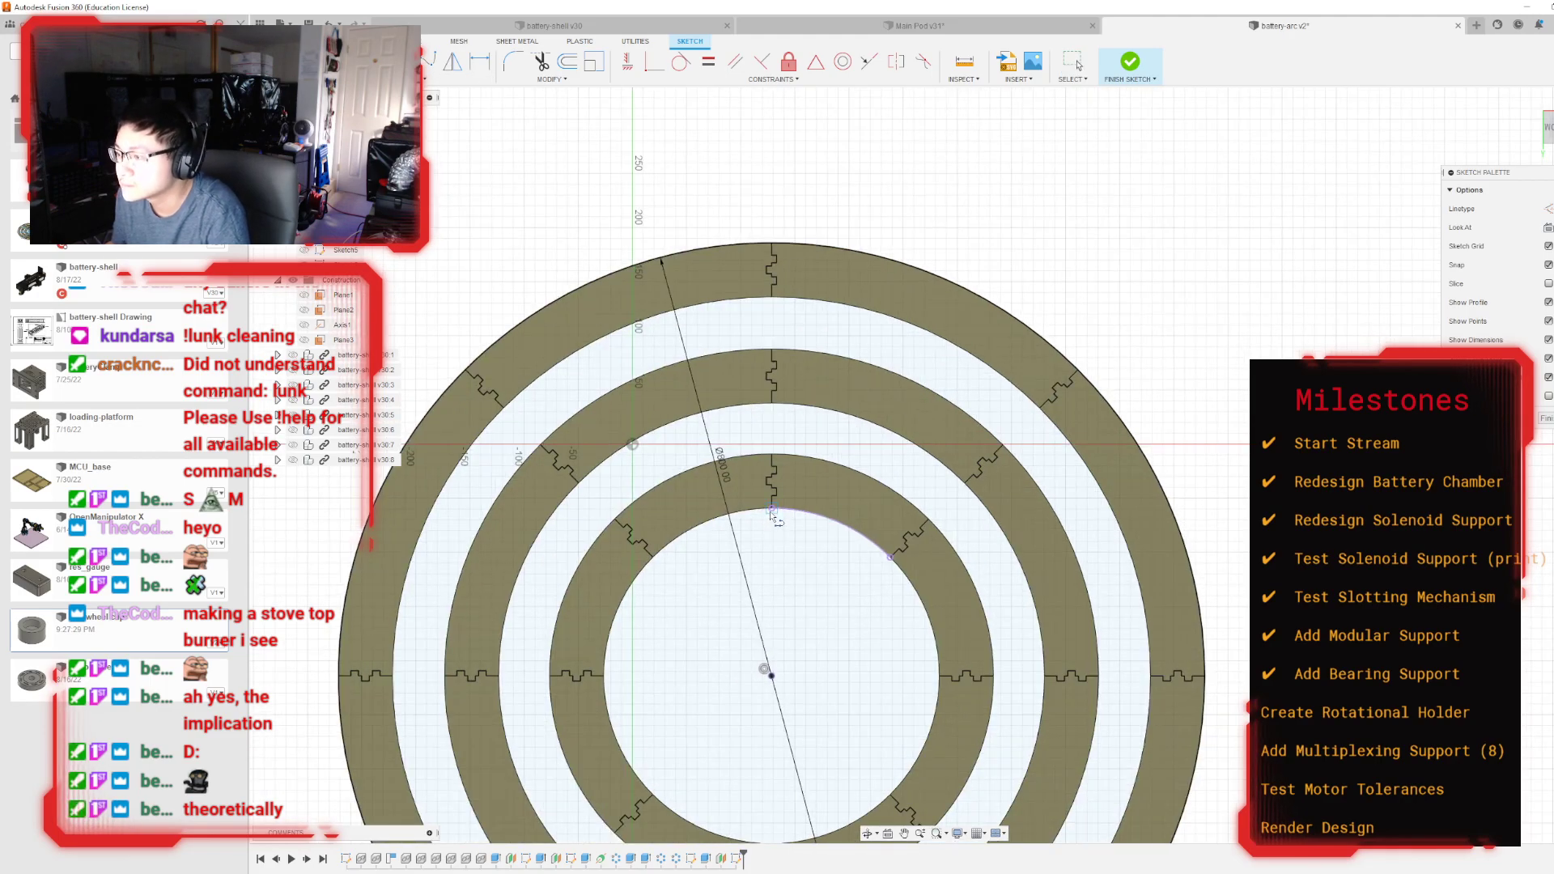
pyautogui.click(772, 509)
pyautogui.click(771, 242)
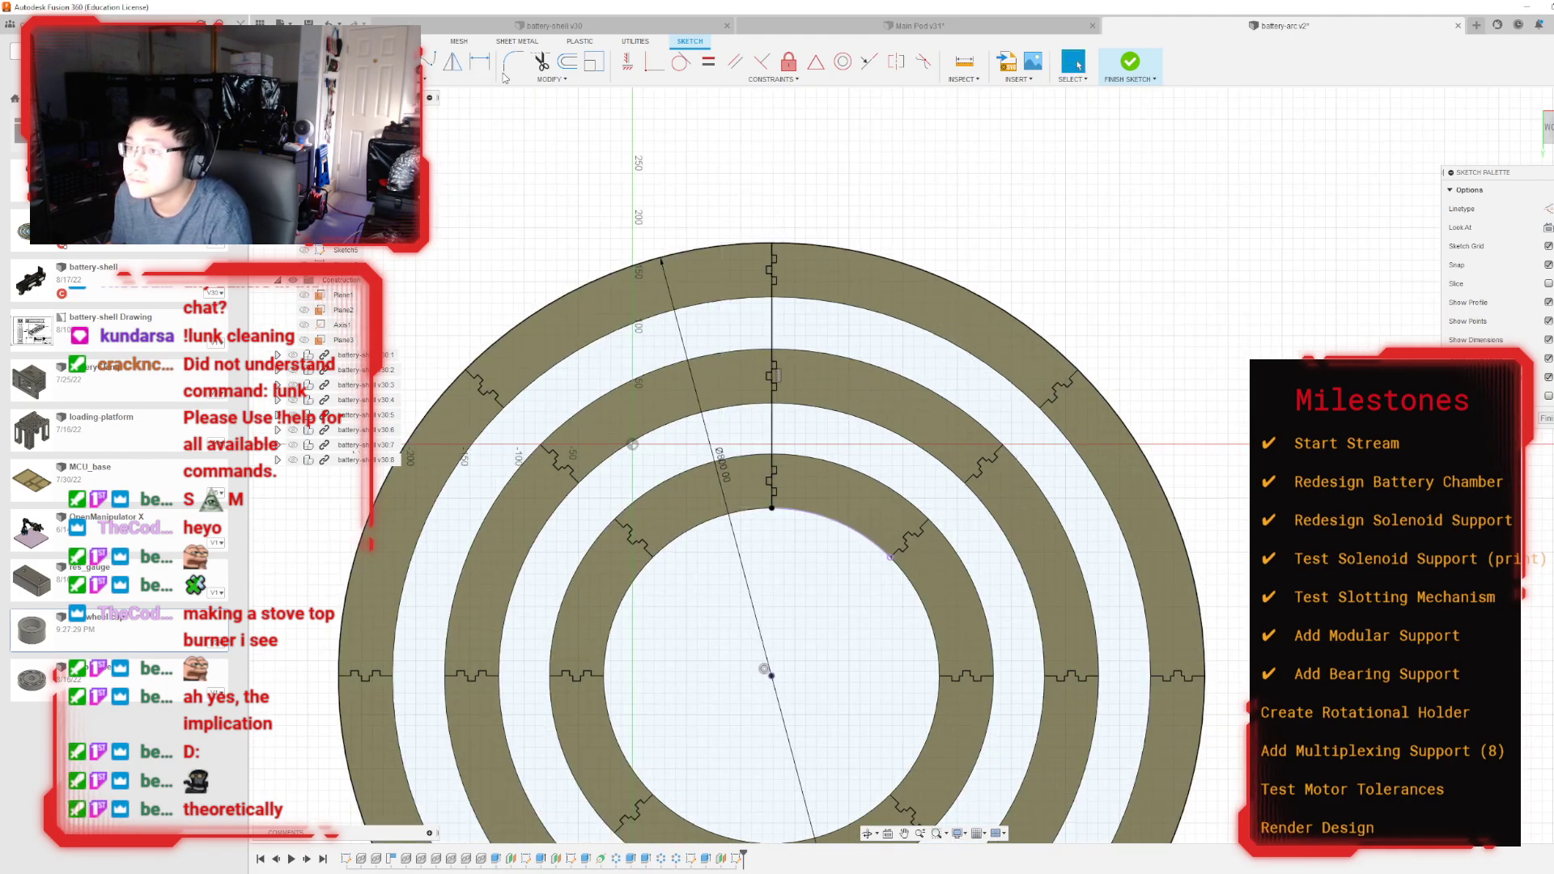
# Step: Offset the radial line by 20 mm and by -20 mm to outline a bar, and finish the sketch
pyautogui.click(568, 60)
pyautogui.click(772, 344)
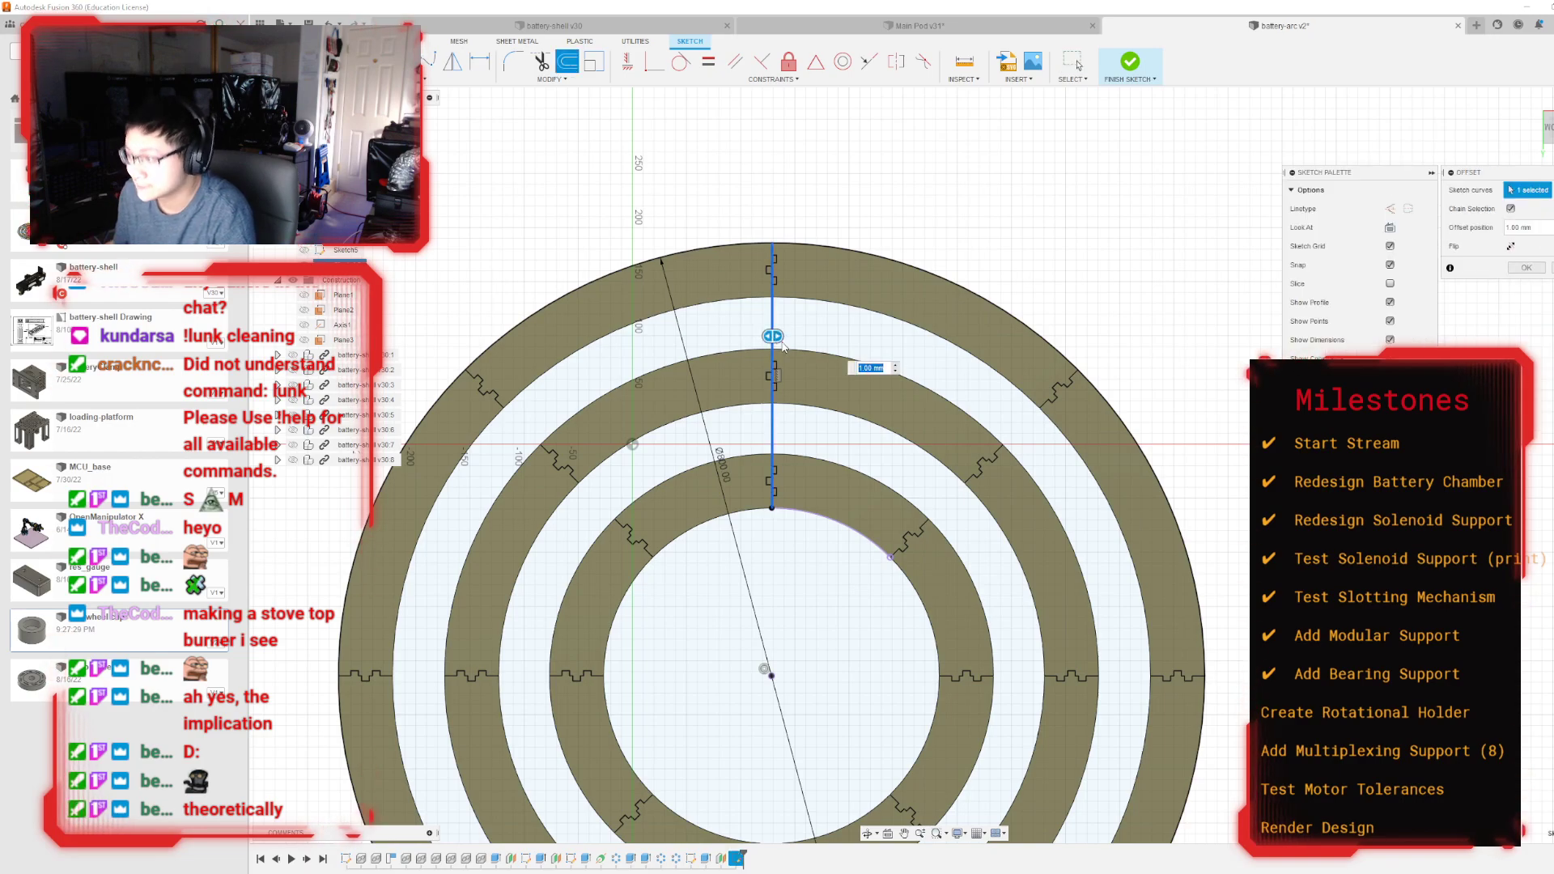
pyautogui.write('20')
pyautogui.press('Return')
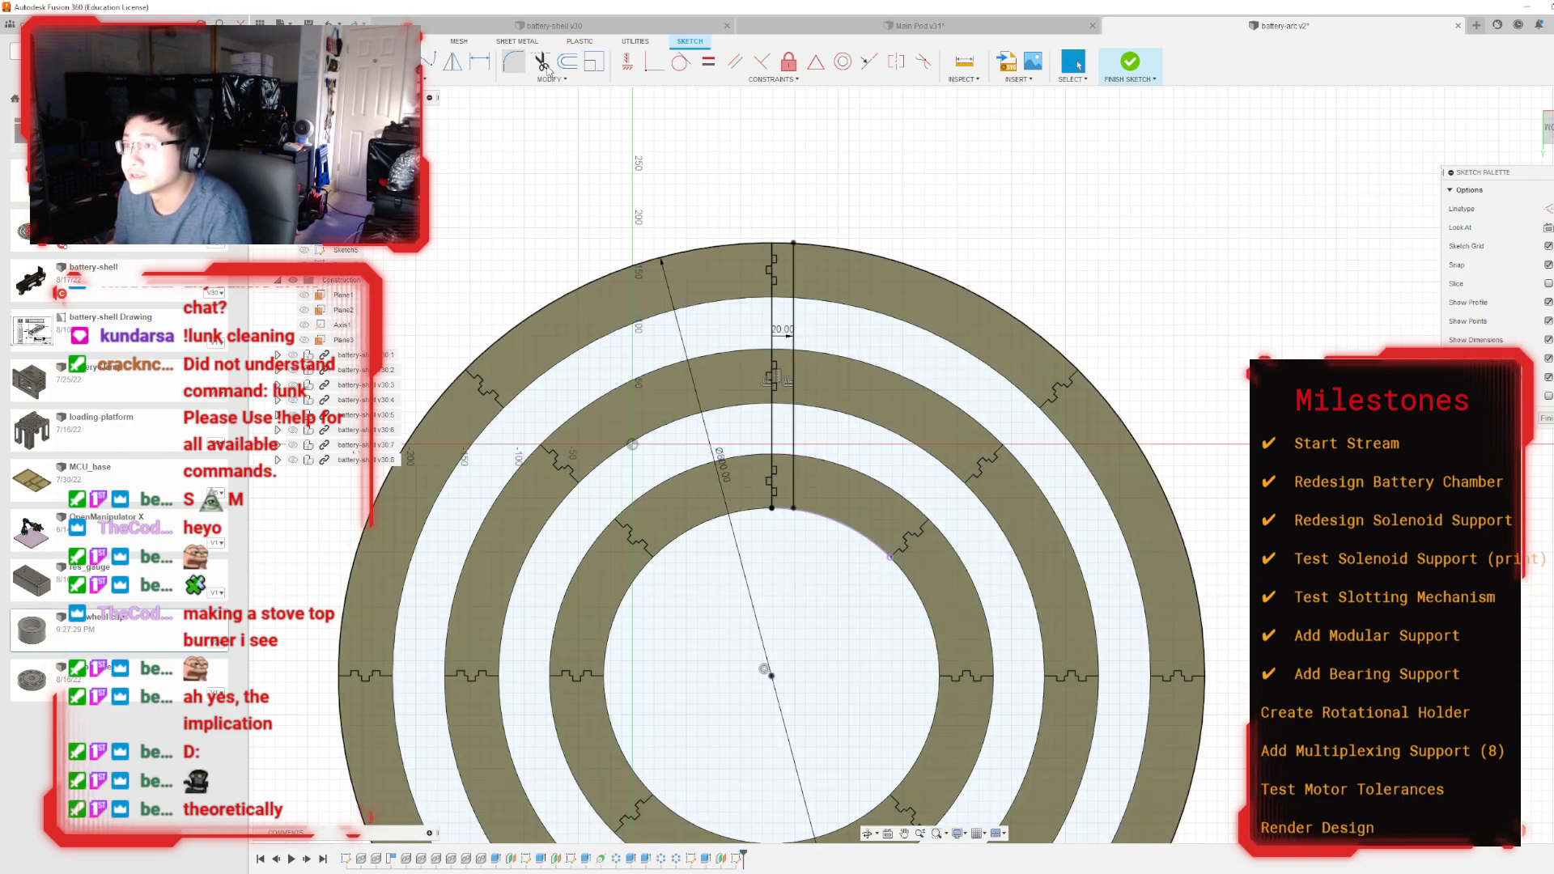
pyautogui.click(772, 312)
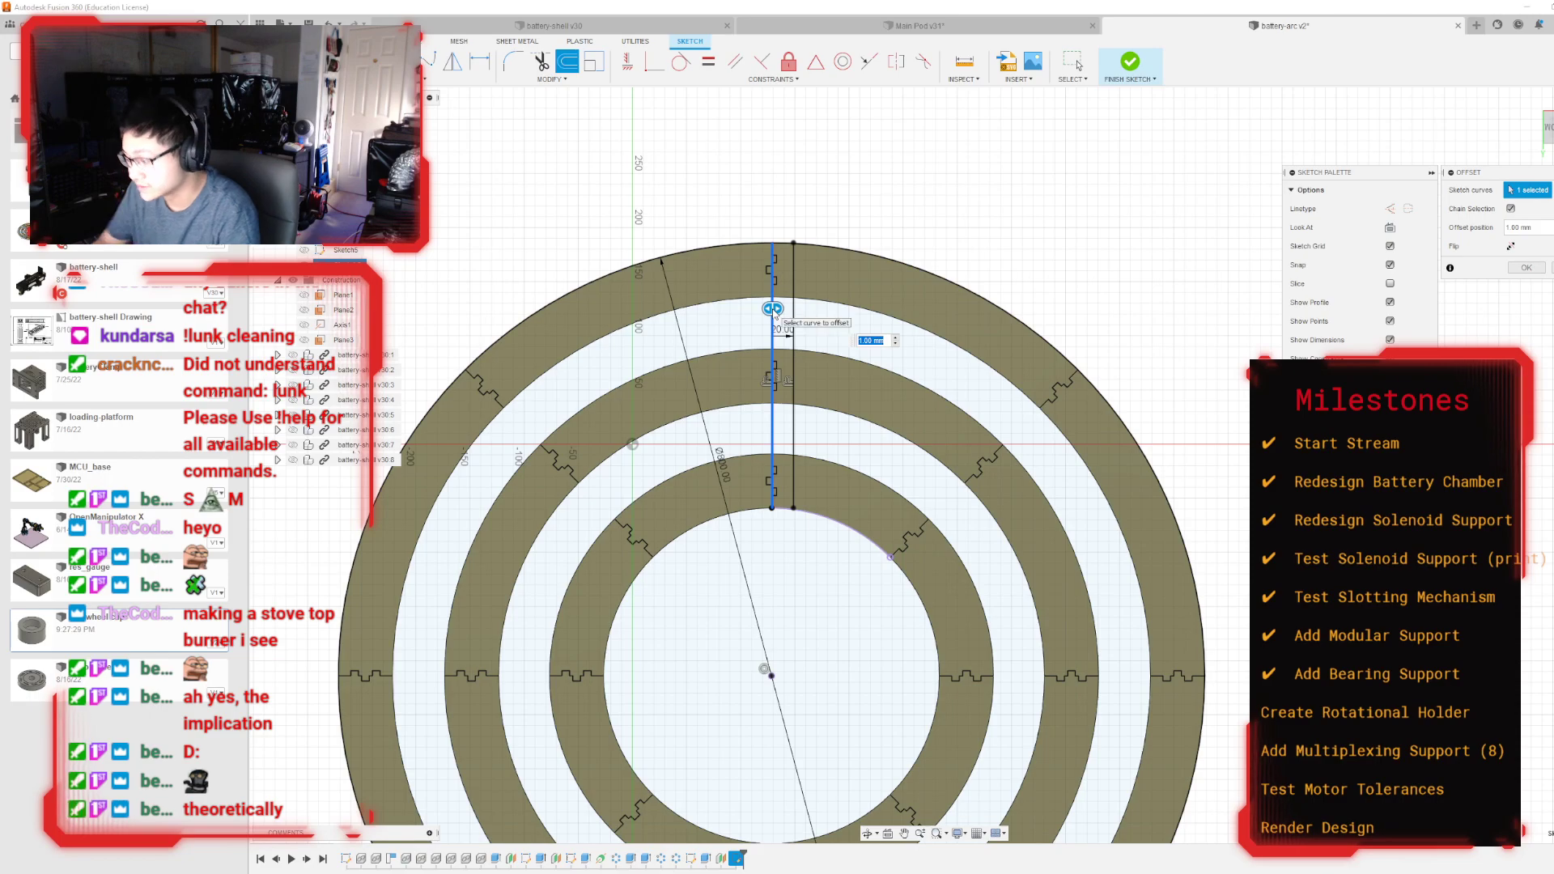
pyautogui.write('-20')
pyautogui.press('Return')
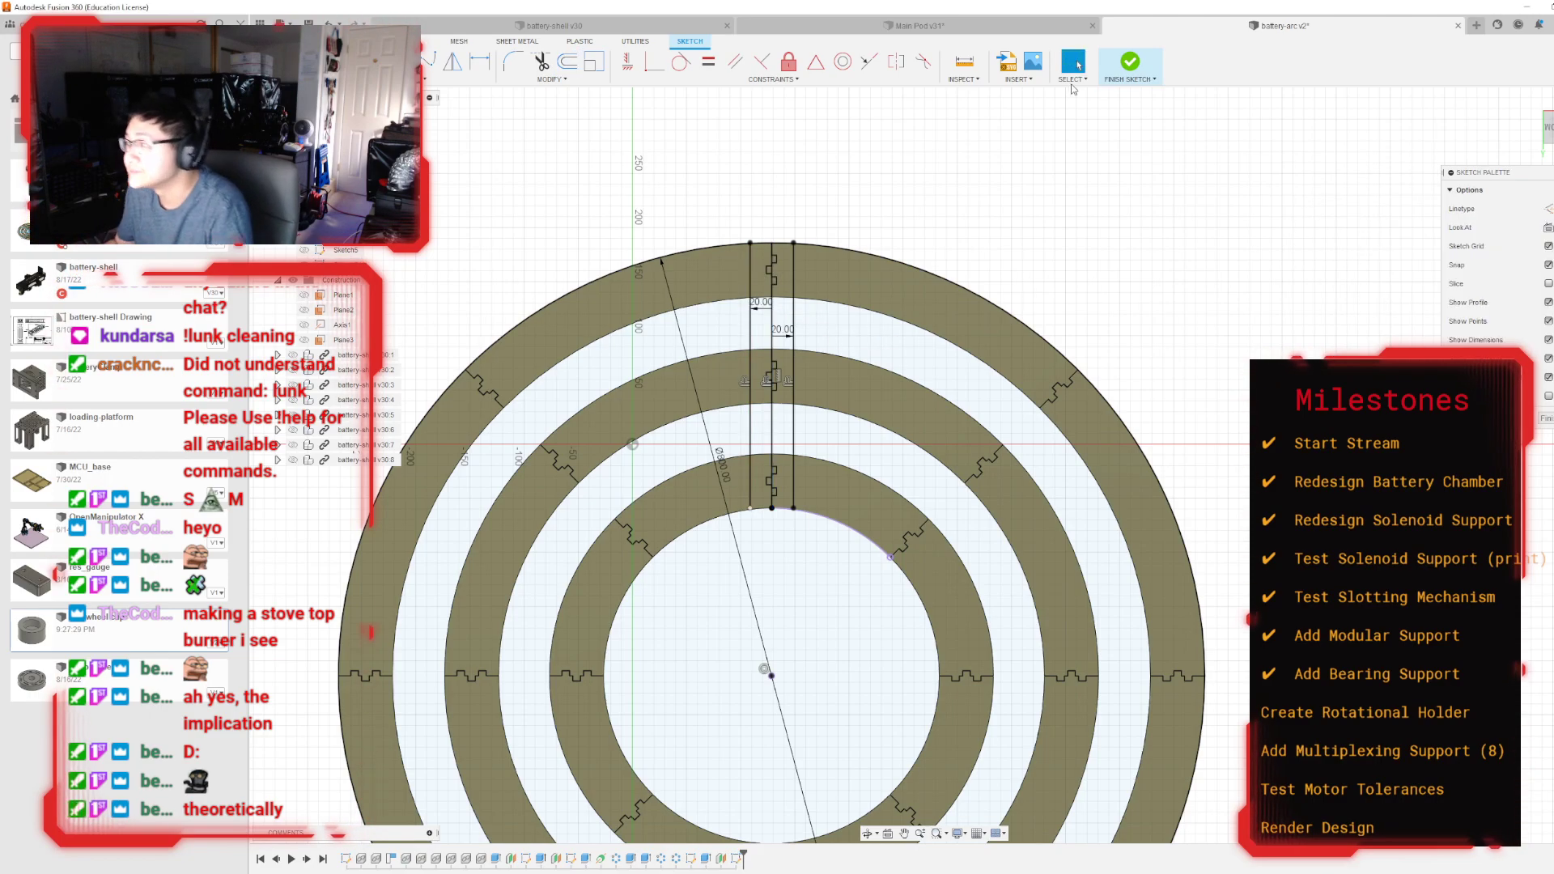
pyautogui.click(1140, 71)
pyautogui.click(1131, 65)
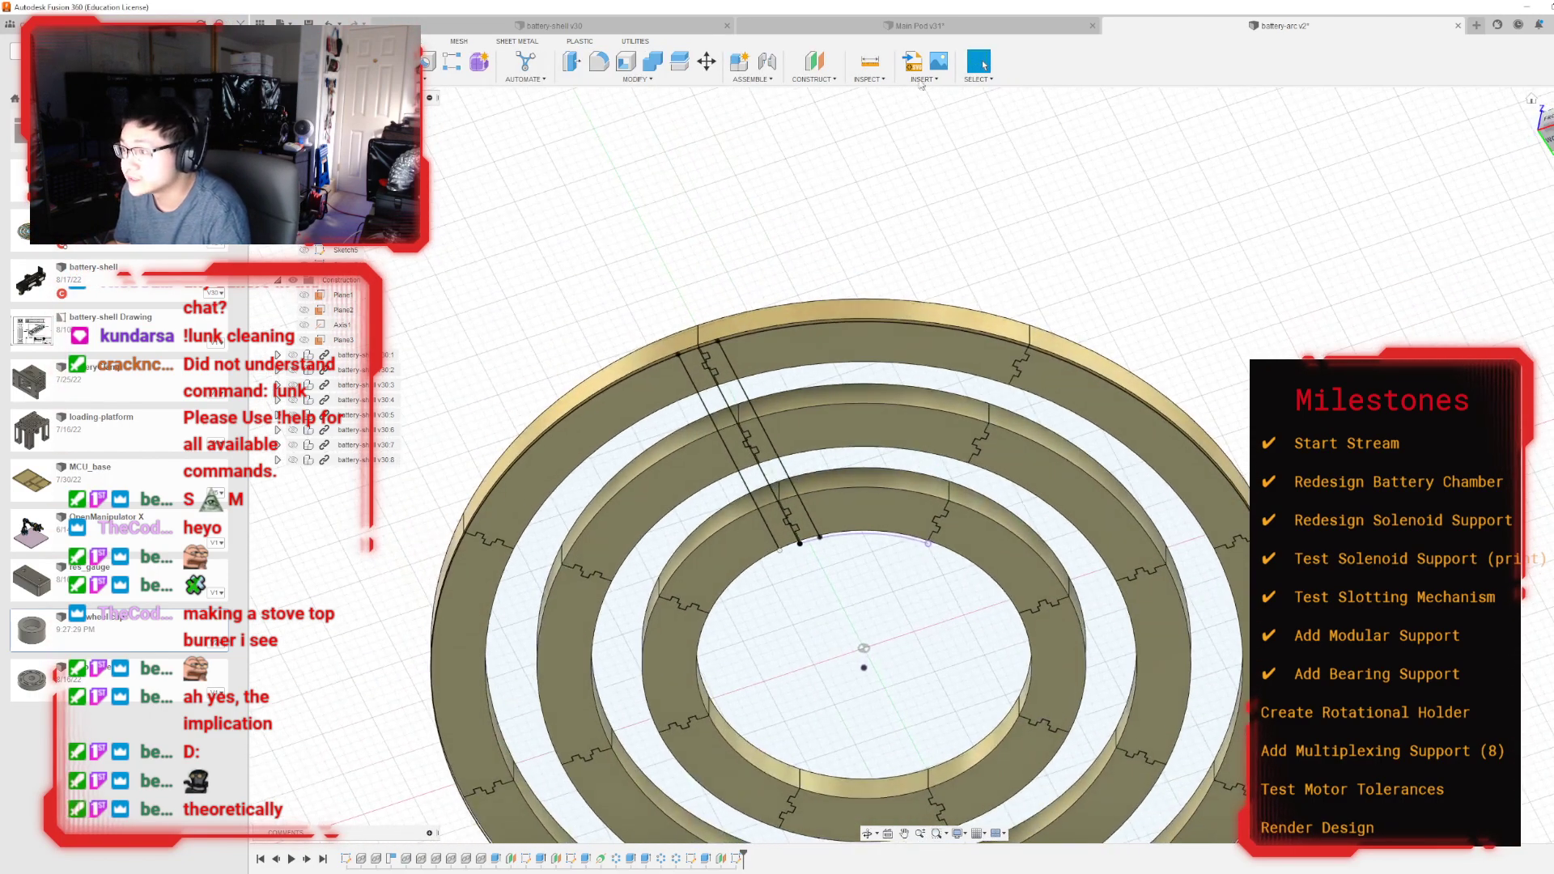
pyautogui.press('e')
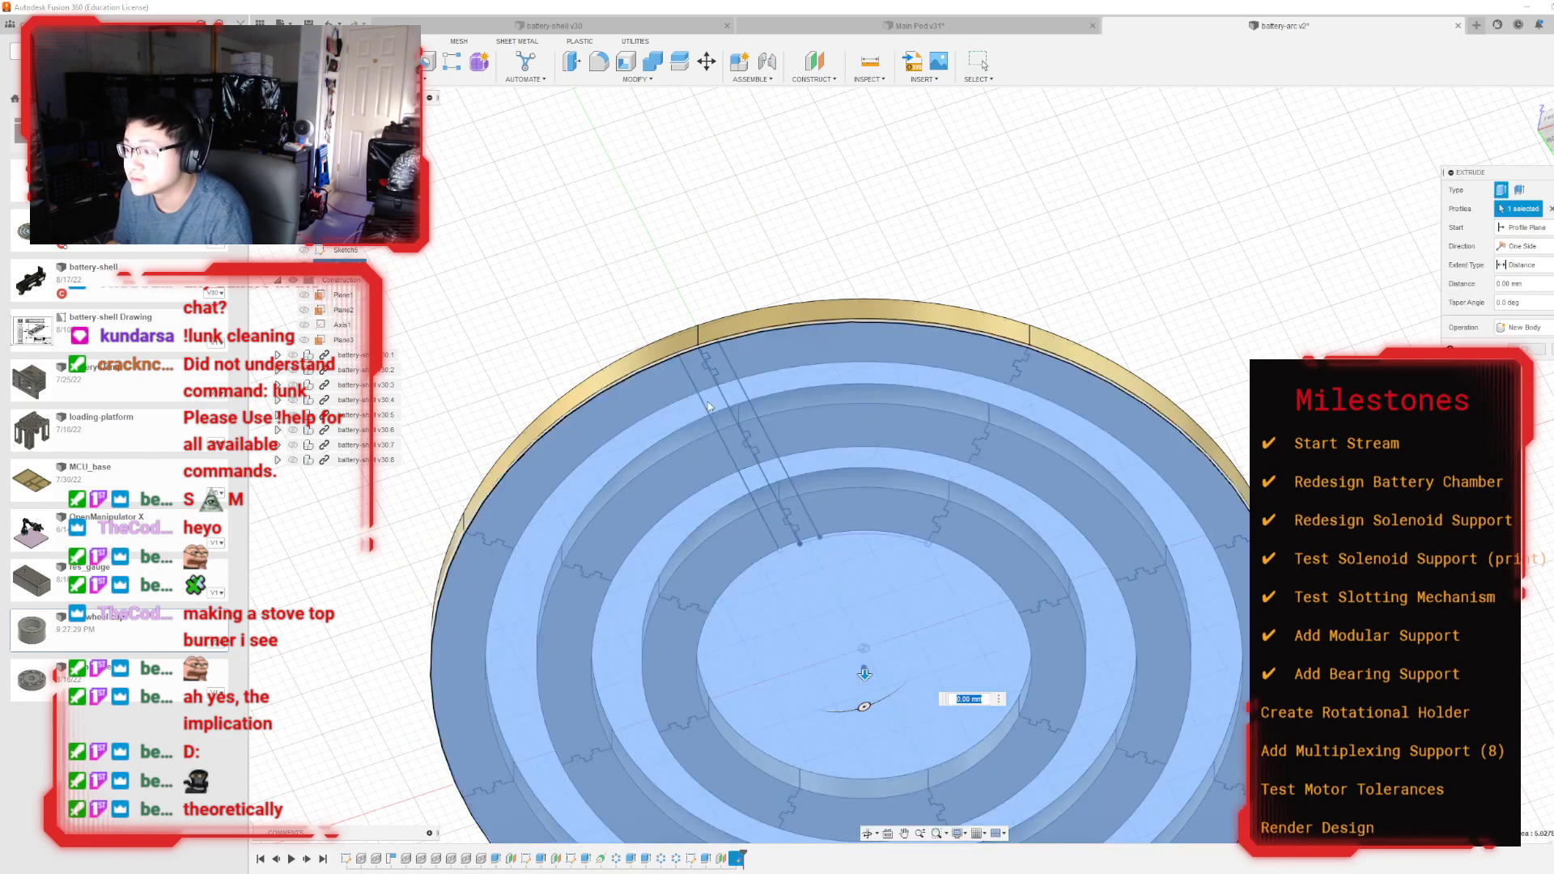
pyautogui.click(720, 404)
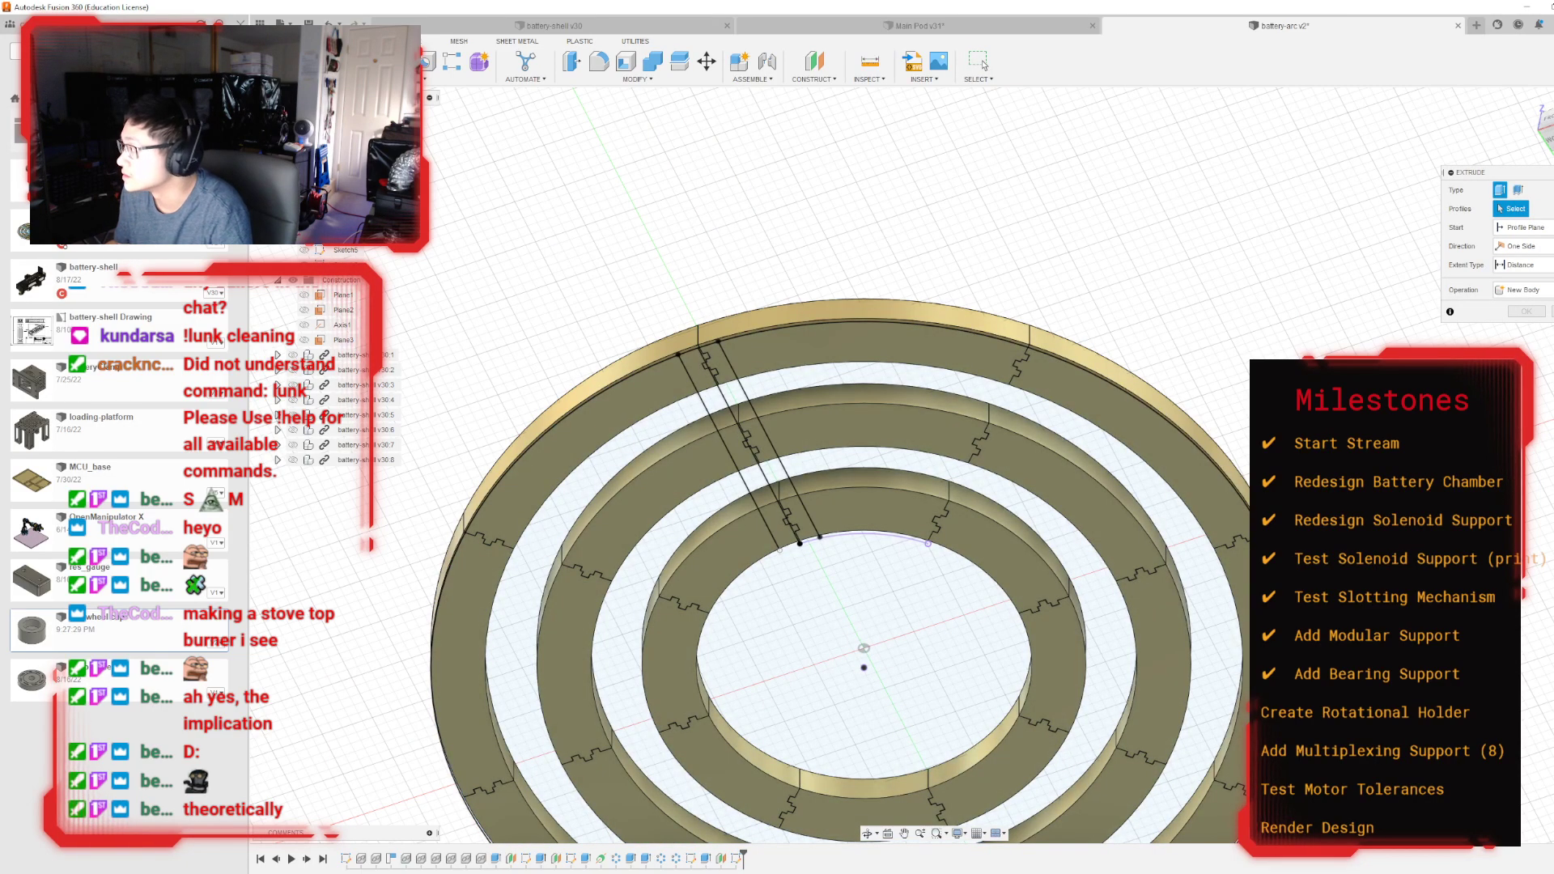
pyautogui.press('Escape')
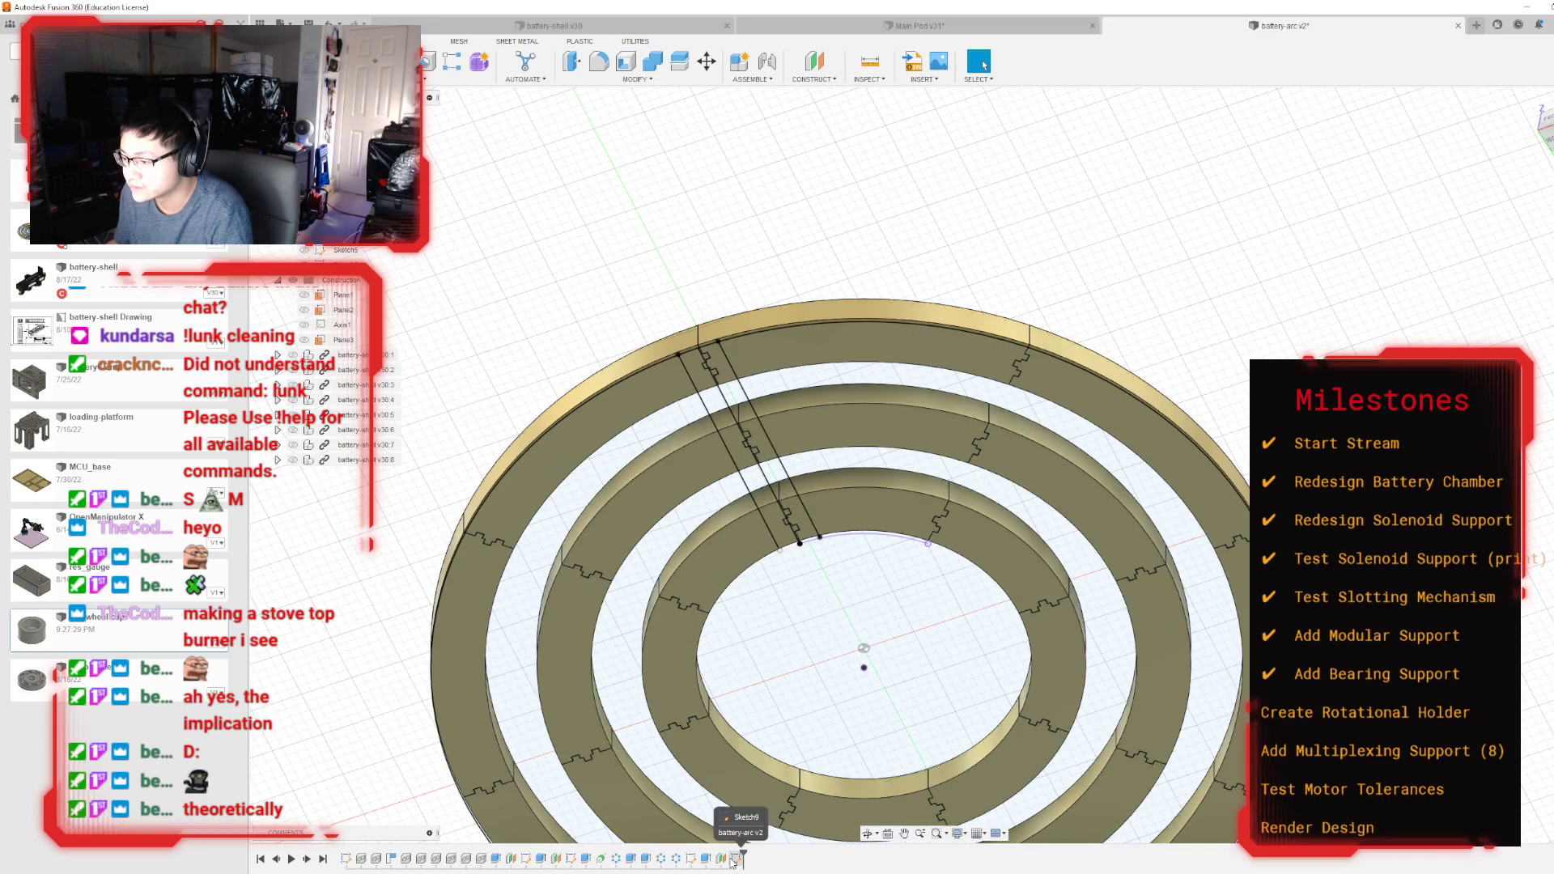
# Step: Reopen the bar sketch and draw a 310 mm diameter circle on the rings' centre along the innermost ring's inner edge
pyautogui.doubleClick(734, 857)
pyautogui.scroll(3, 784, 517)
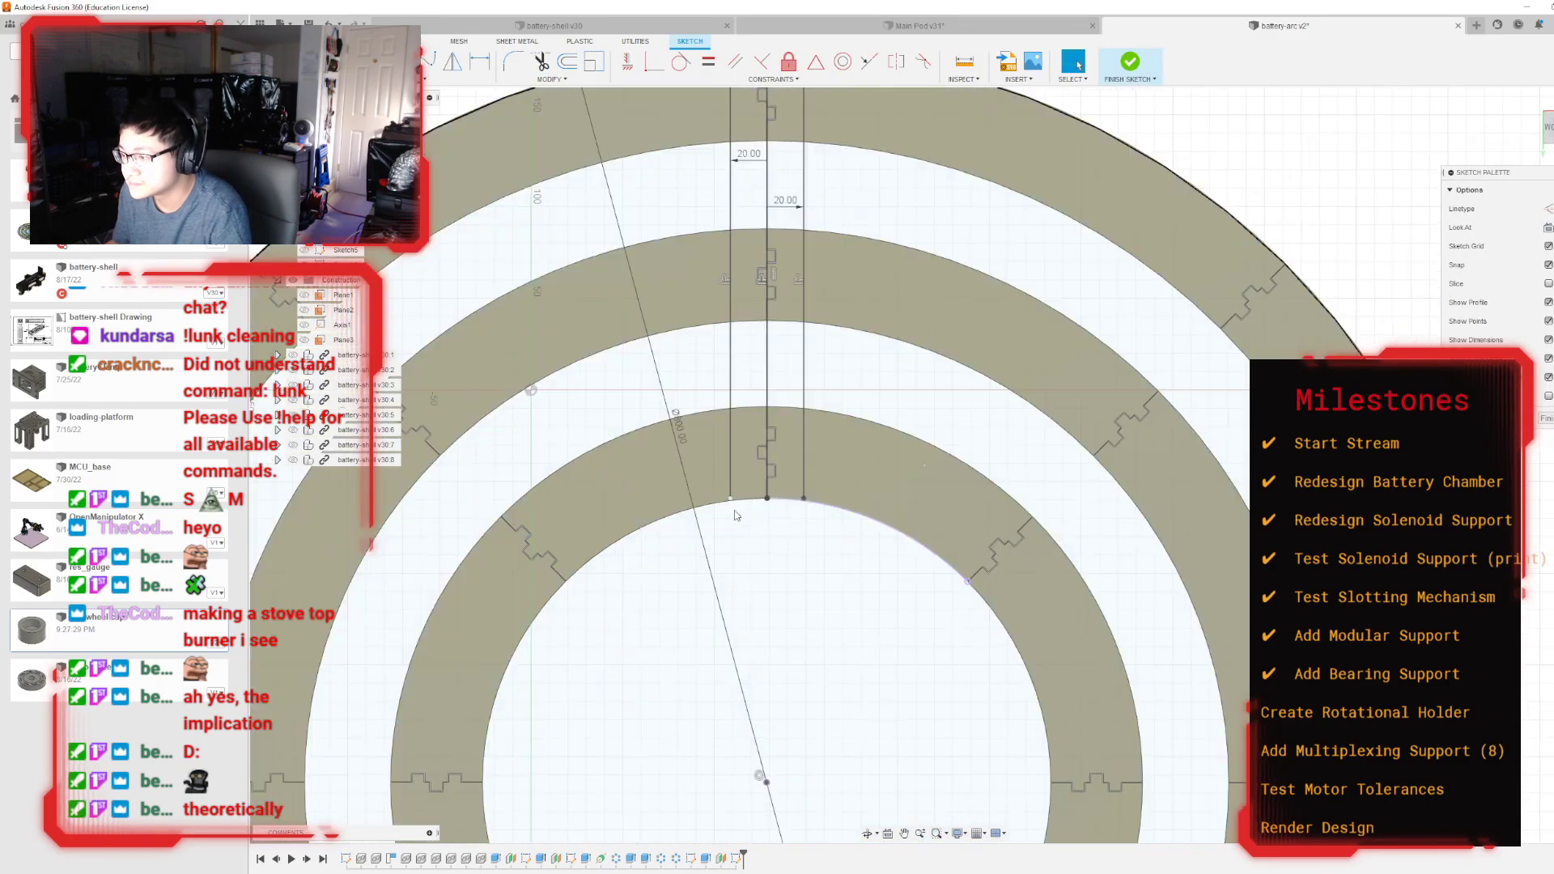
pyautogui.scroll(-3, 669, 405)
pyautogui.press('c')
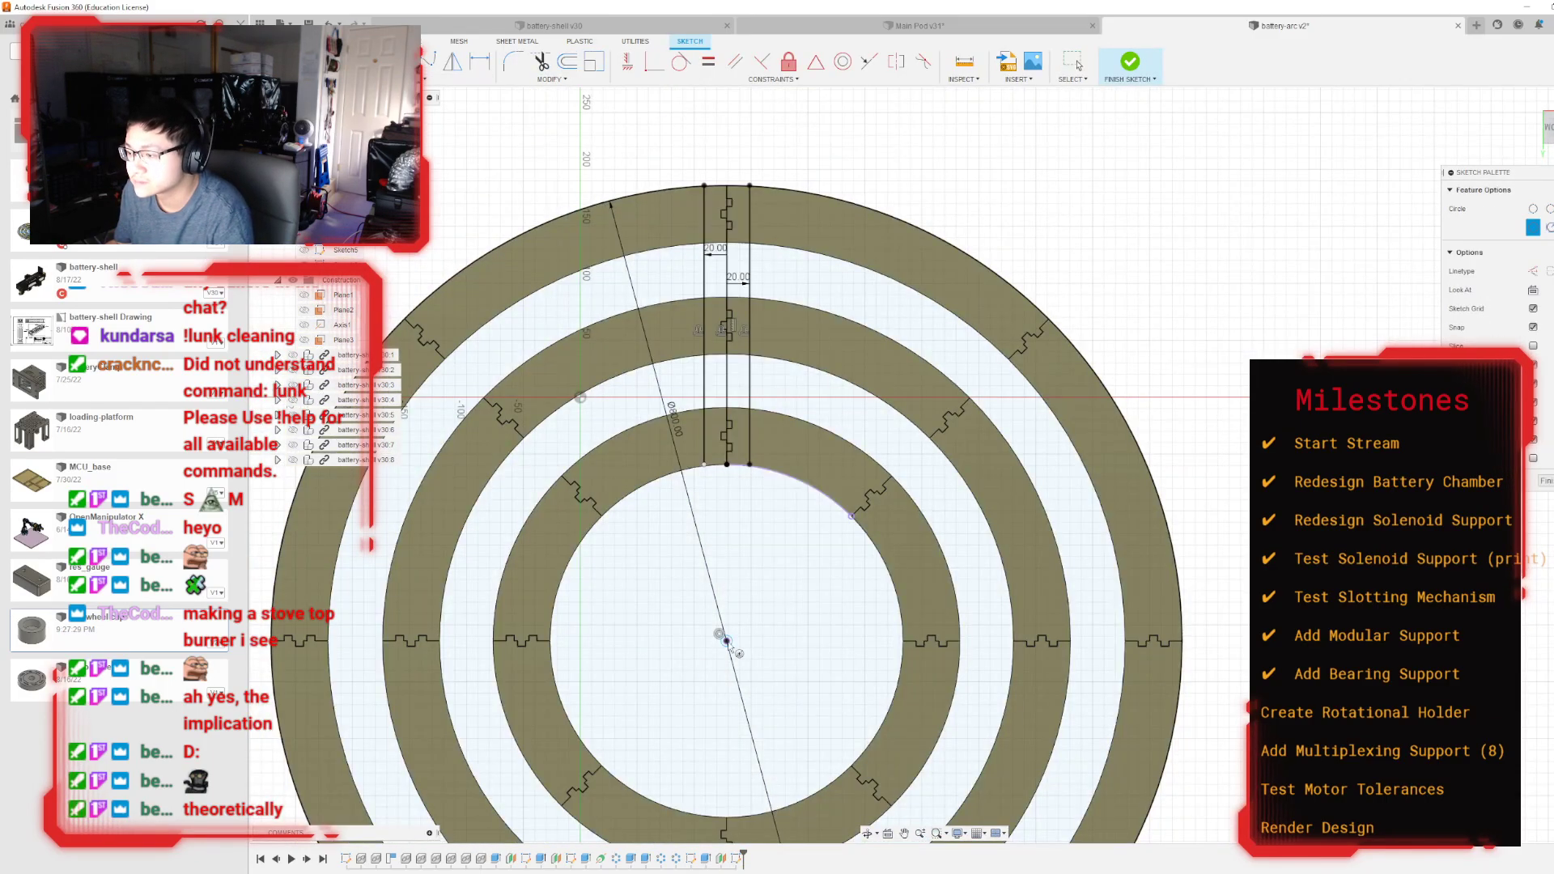
pyautogui.click(726, 641)
pyautogui.press('Escape')
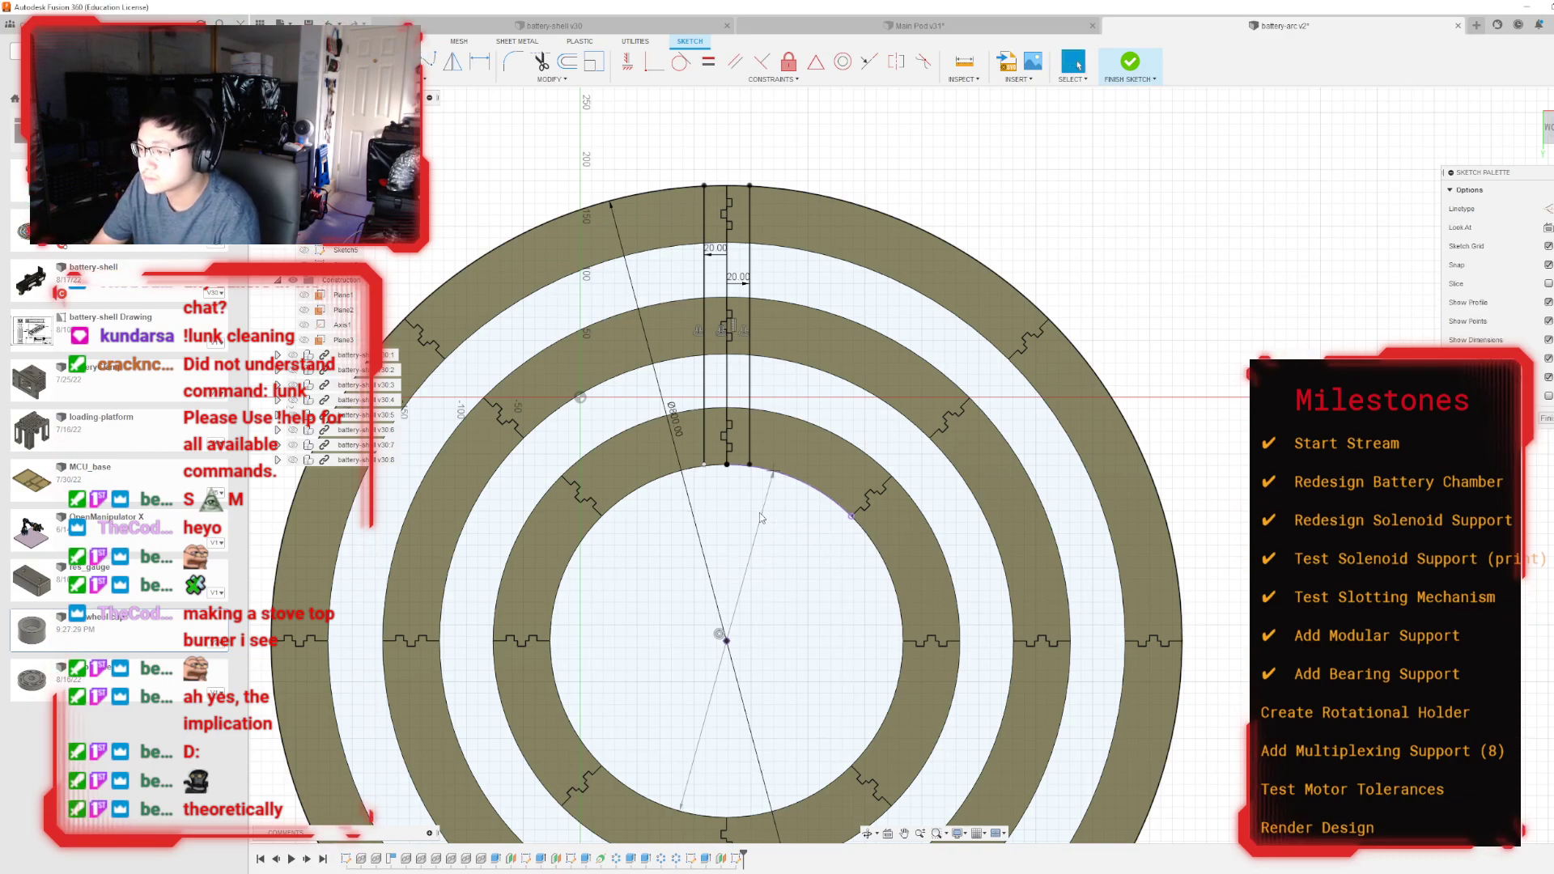
pyautogui.scroll(5, 761, 518)
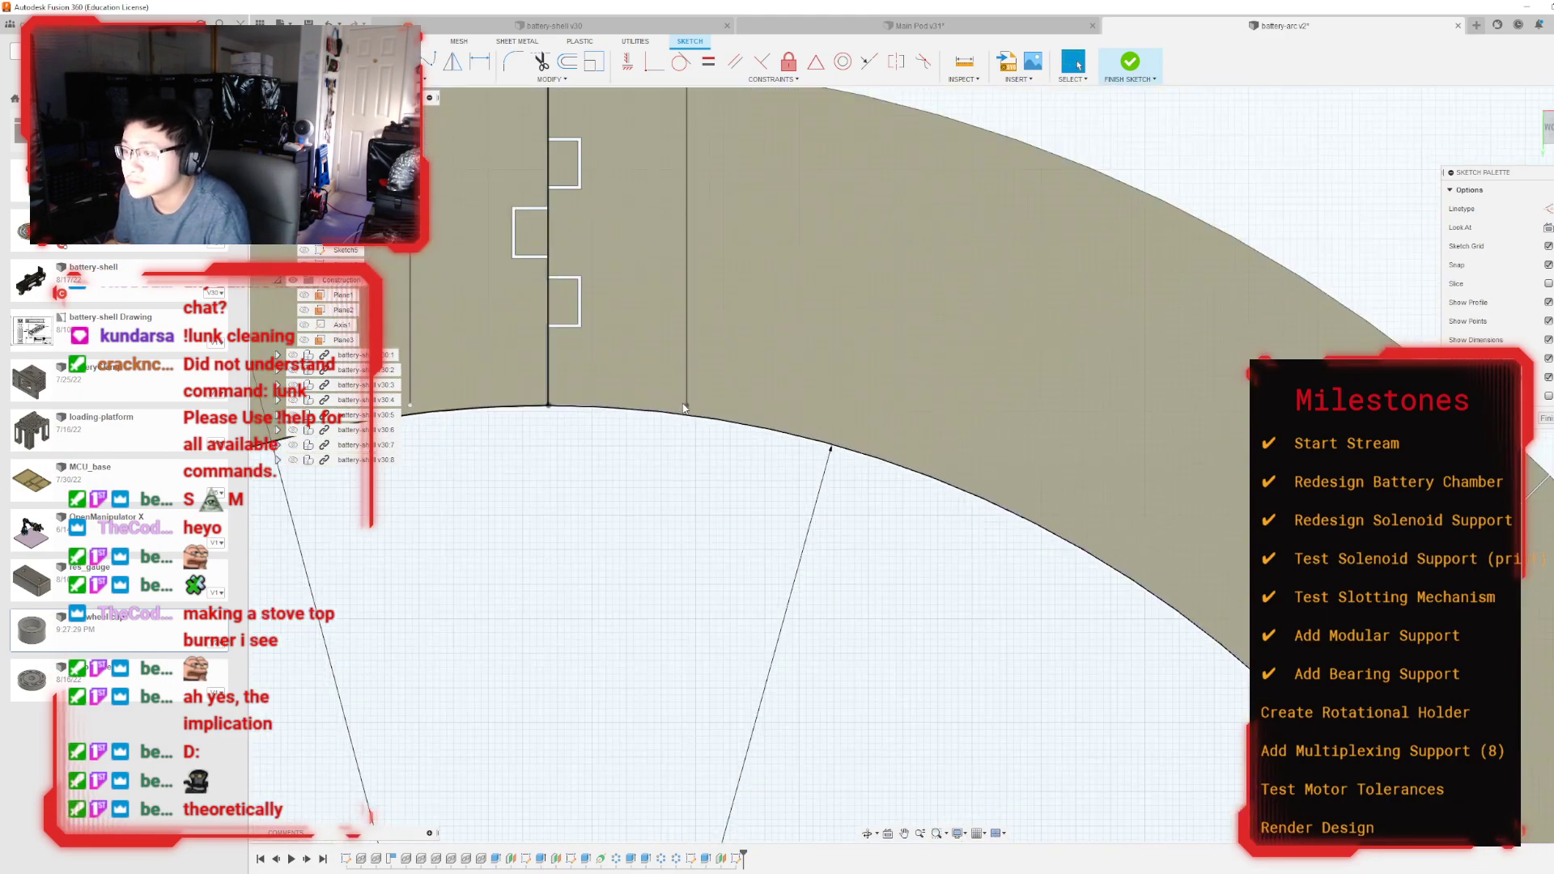
pyautogui.scroll(-5, 687, 420)
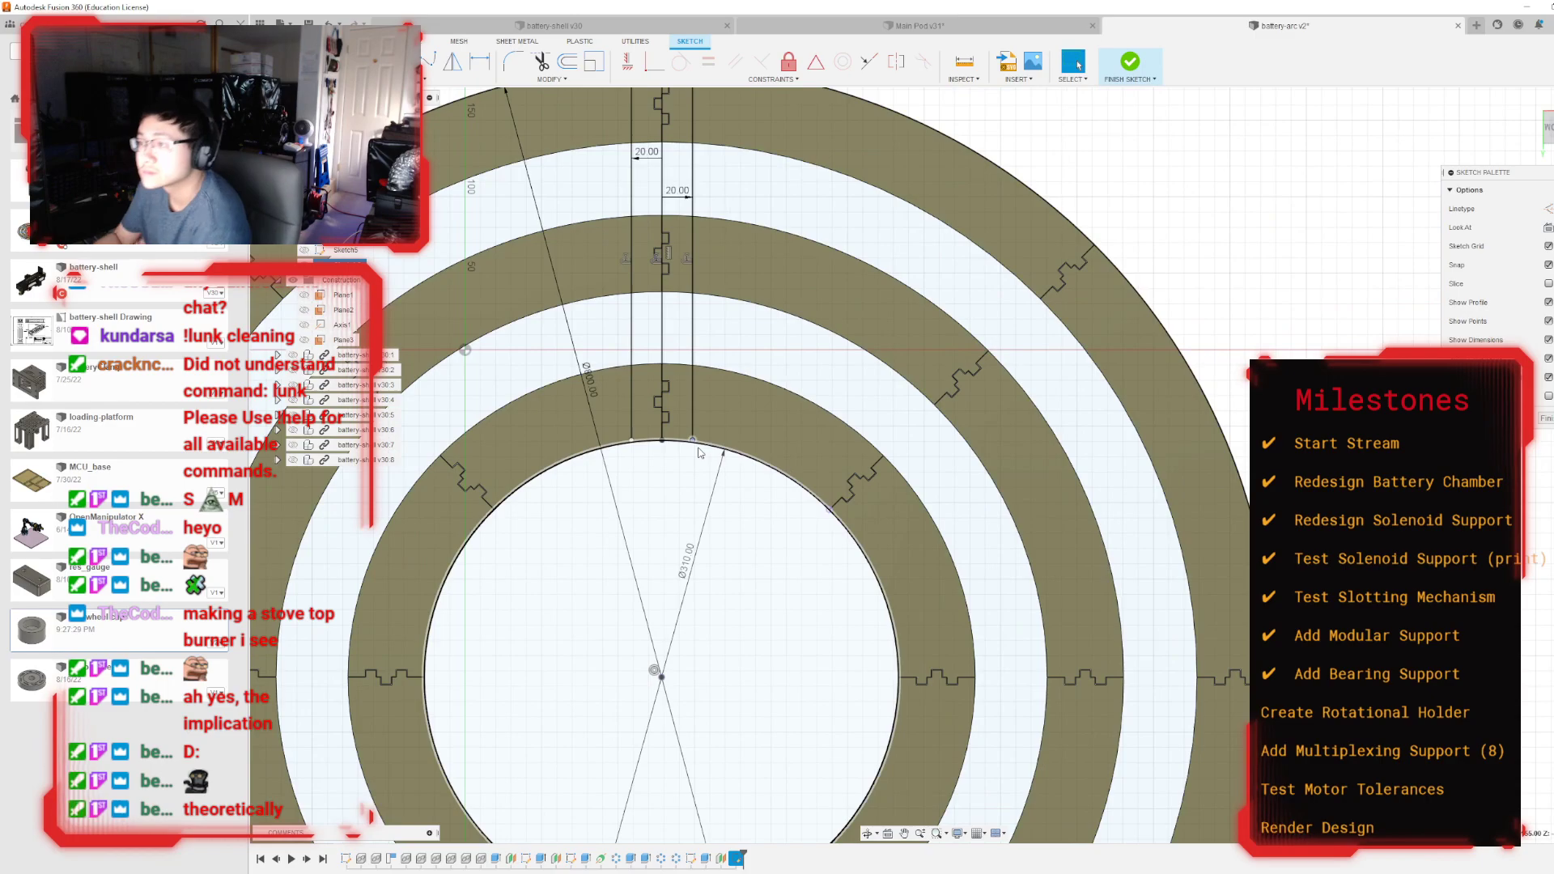
# Step: Extend both bar outline lines inward past the 310 mm circle with short lines, and finish the sketch
pyautogui.scroll(-3, 700, 452)
pyautogui.scroll(4, 729, 389)
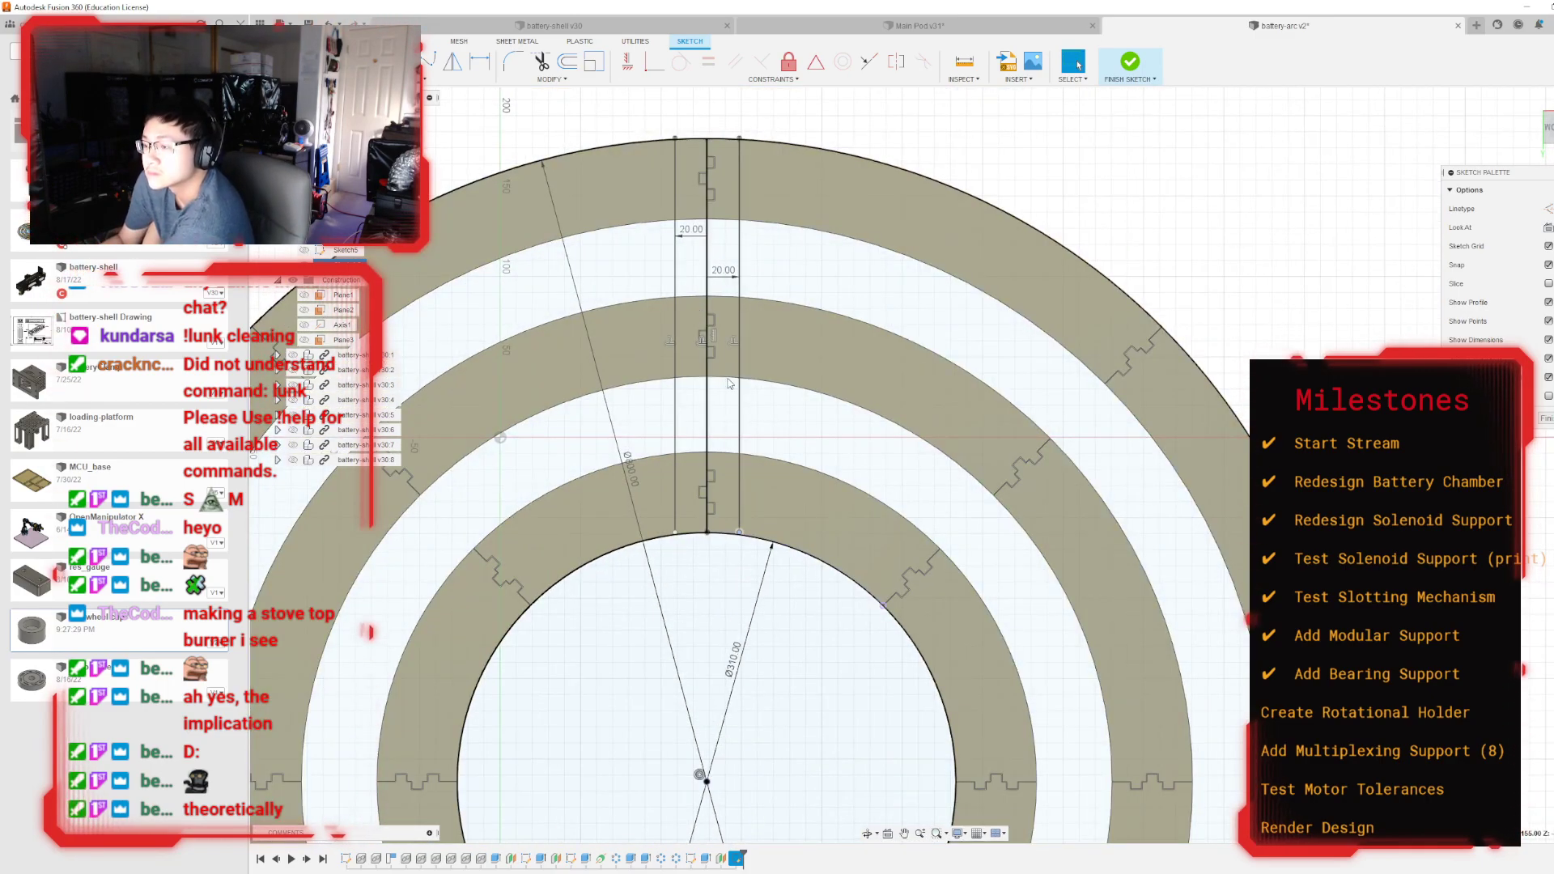
pyautogui.click(676, 533)
pyautogui.click(675, 557)
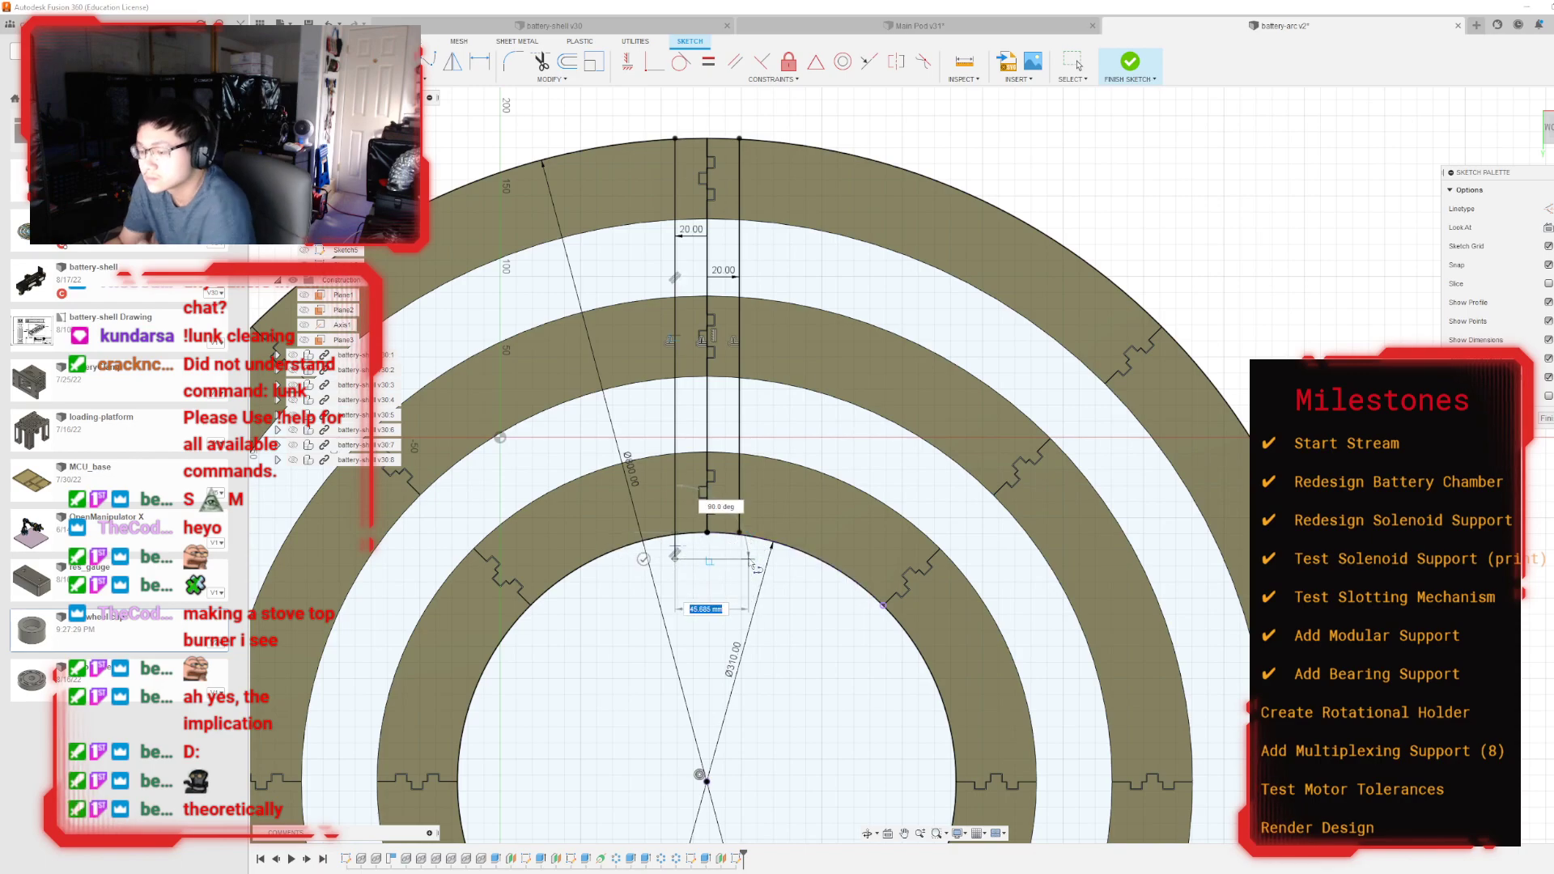
pyautogui.press('Escape')
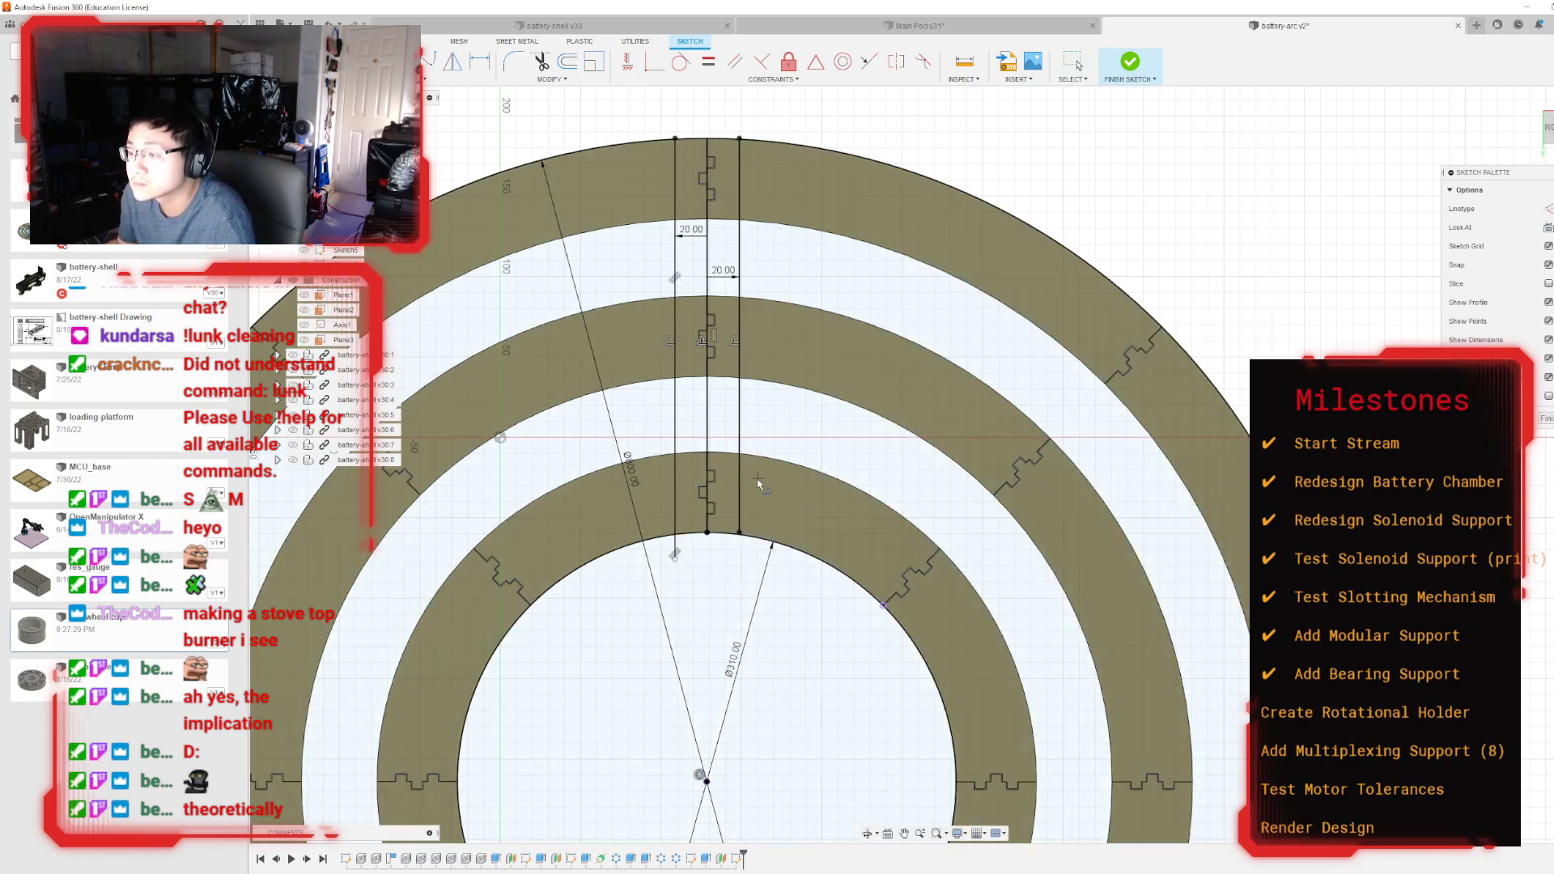
pyautogui.click(740, 534)
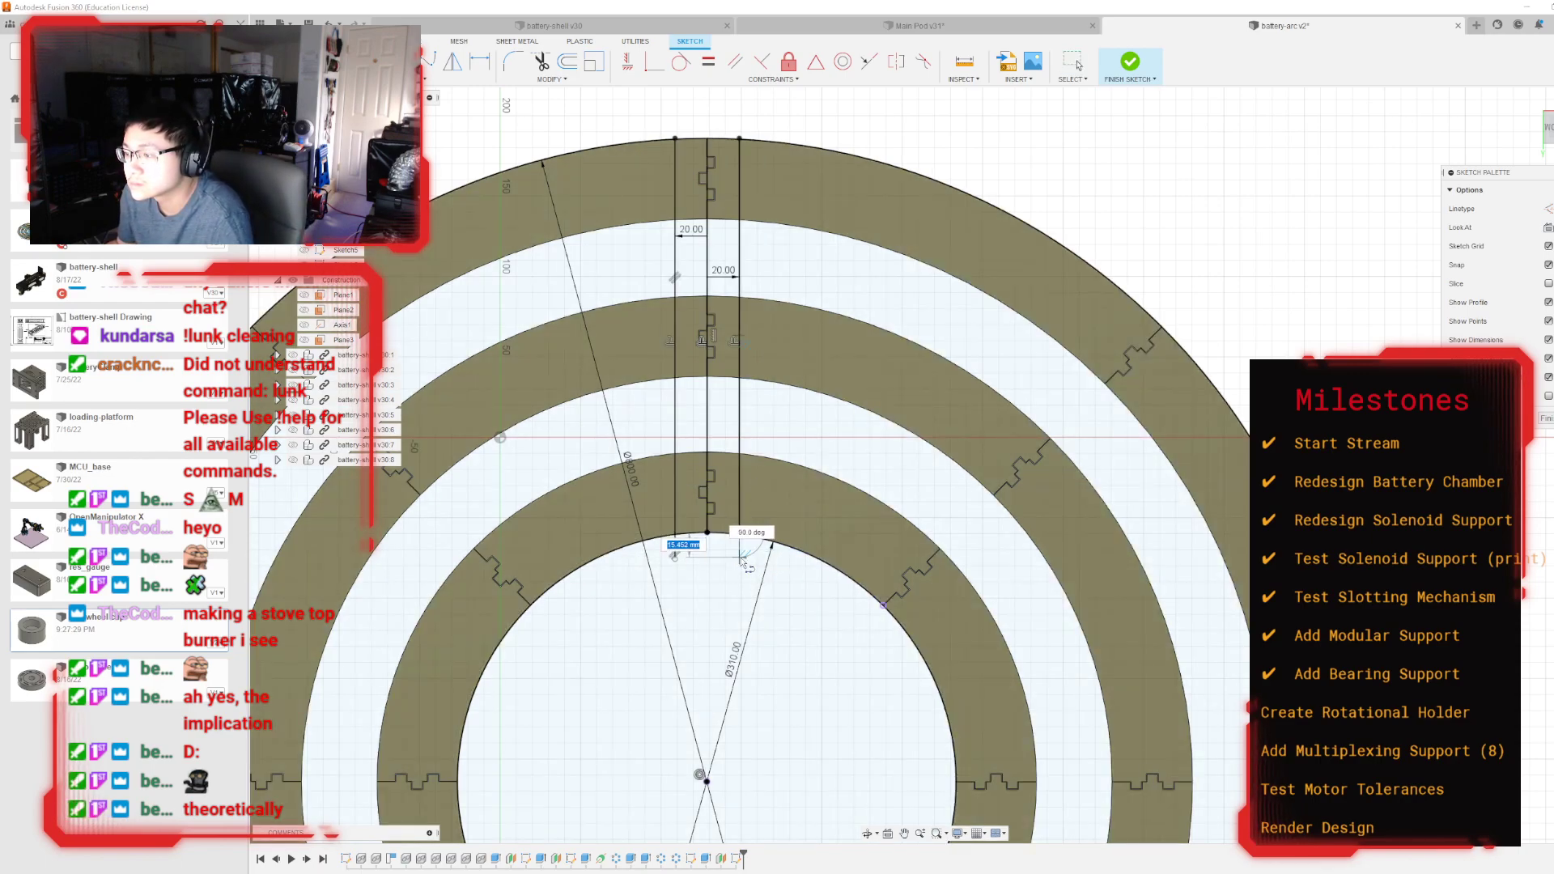
pyautogui.press('Escape')
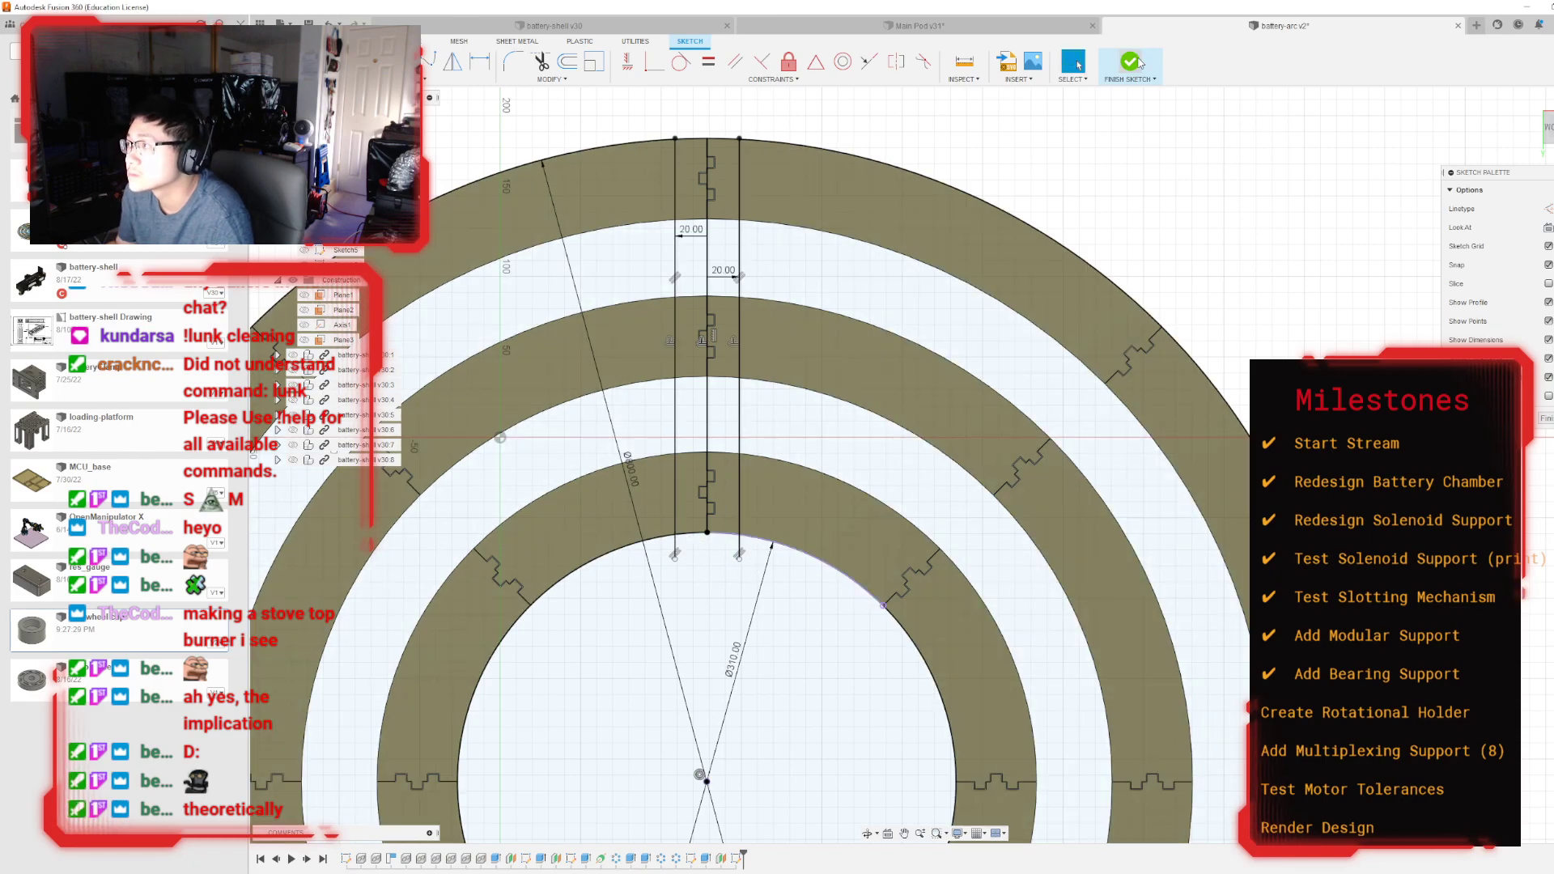
pyautogui.click(1135, 62)
# Step: Extrude both halves of the radial bar profile as a new body spanning the three rings
pyautogui.click(1549, 136)
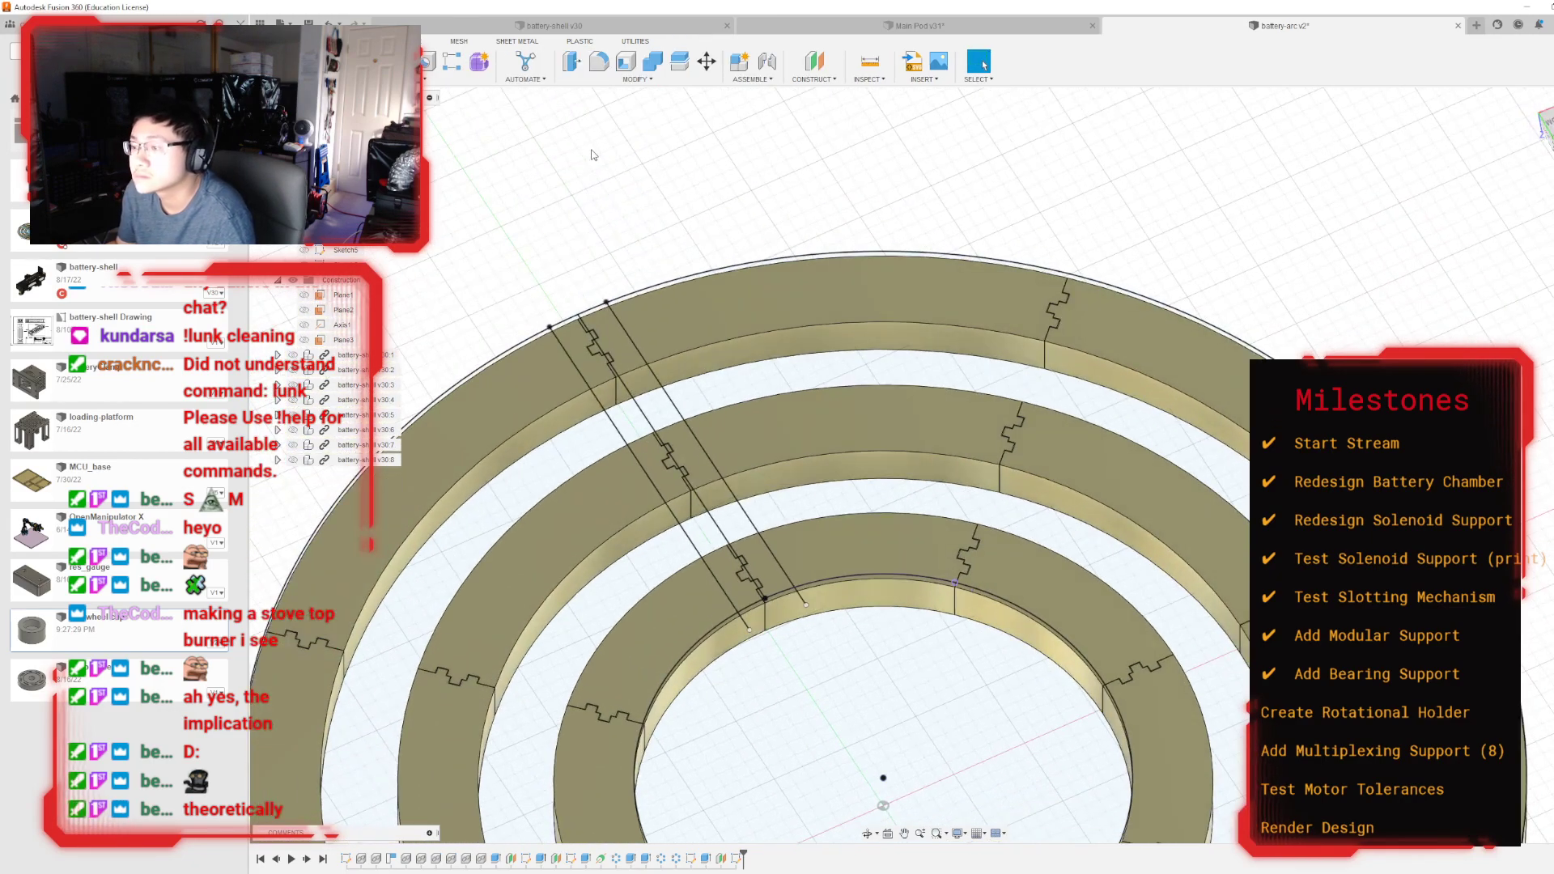
pyautogui.press('e')
pyautogui.click(652, 458)
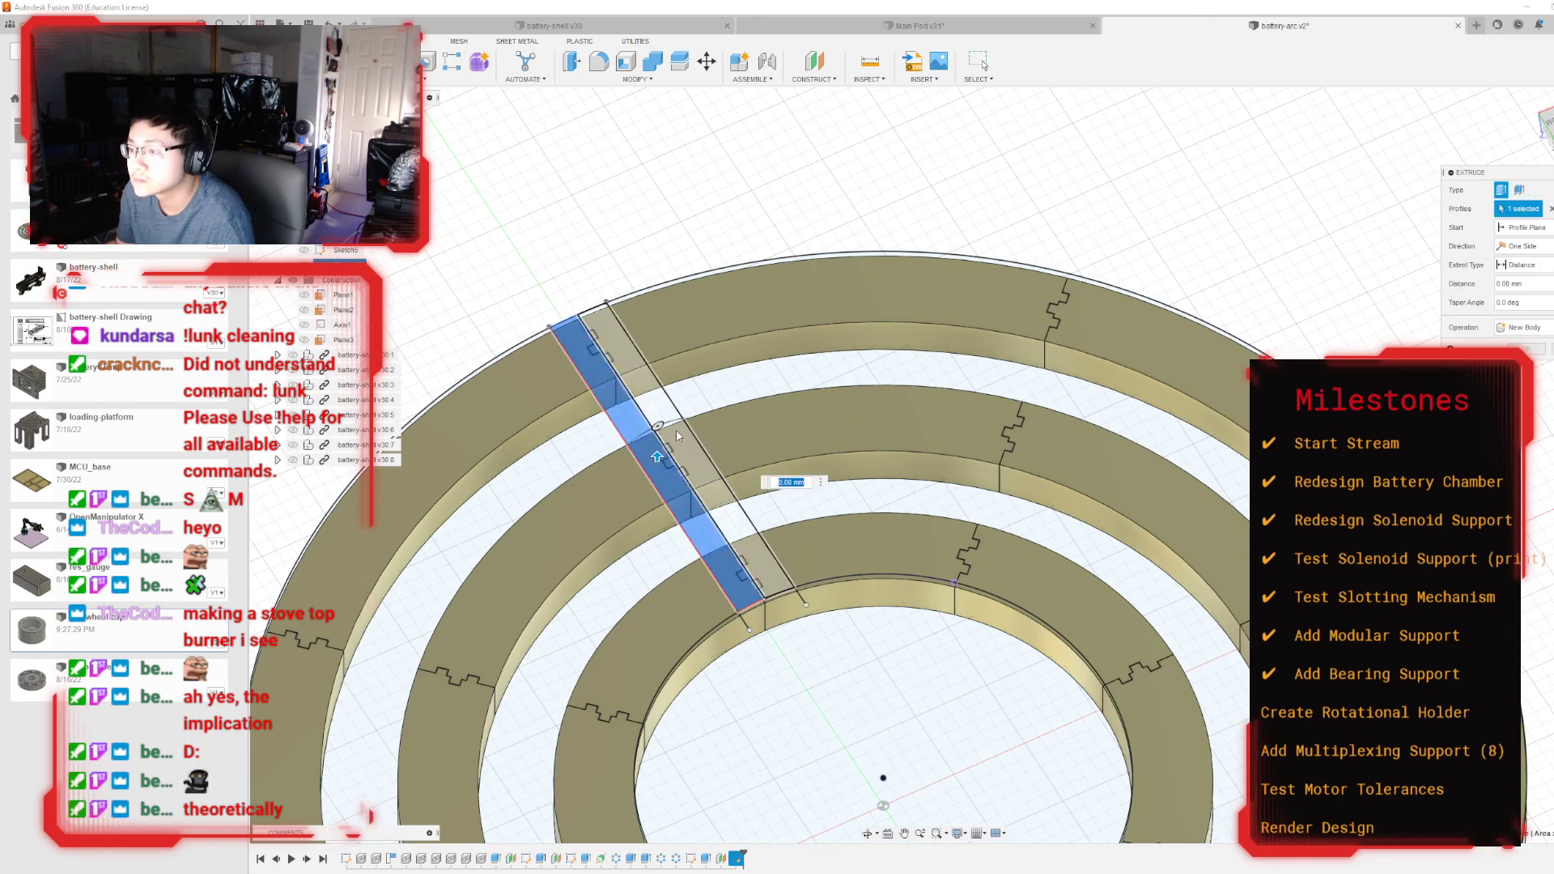
pyautogui.click(681, 454)
pyautogui.press('Return')
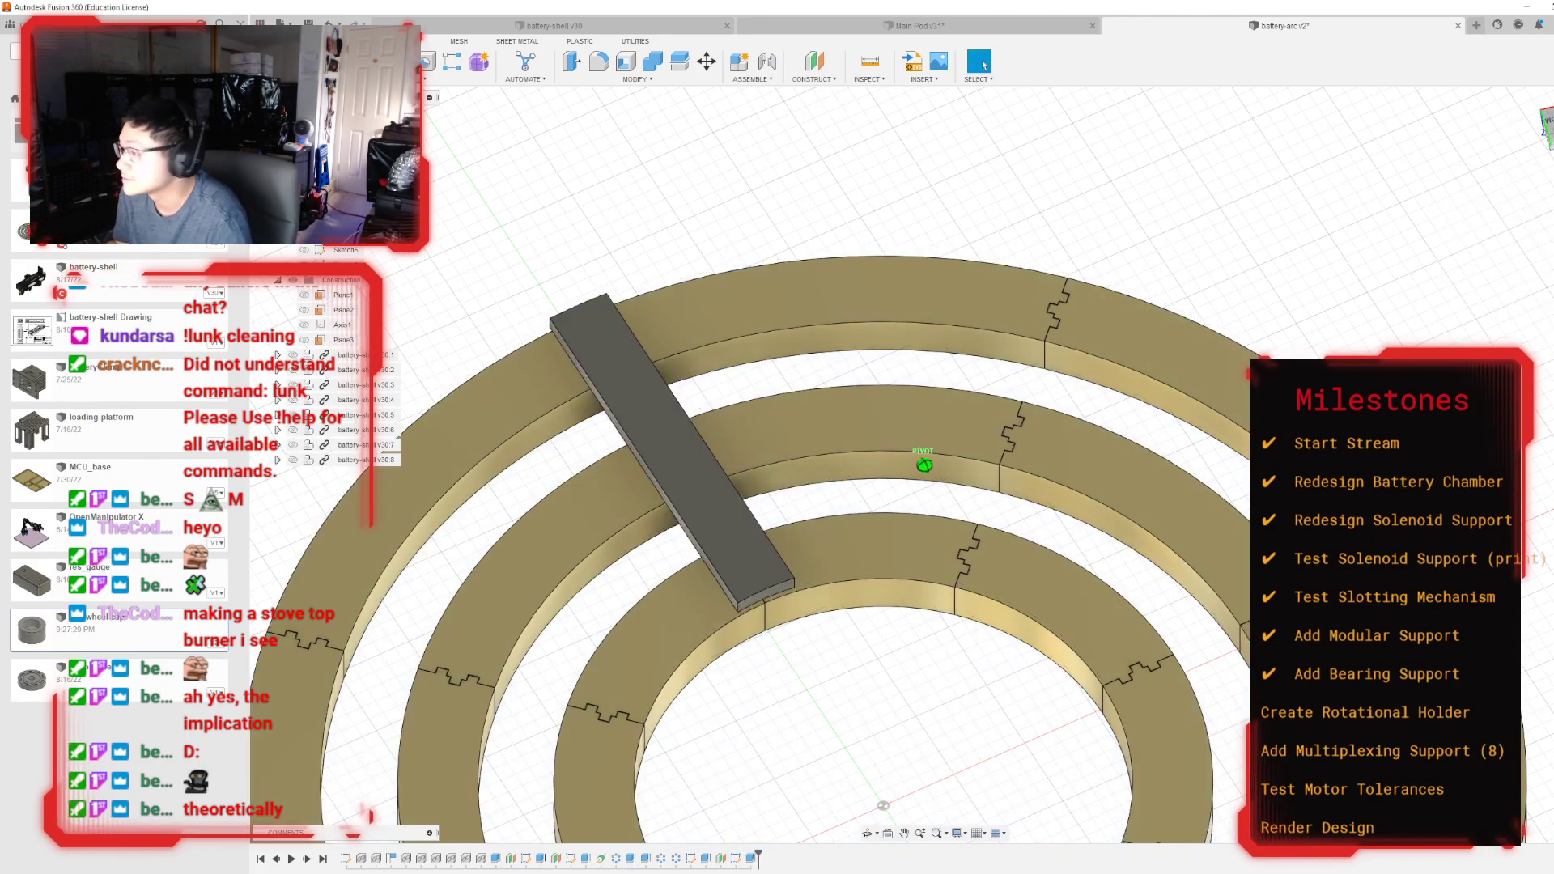
# Step: Hide the extruded support bar to expose the interlocking ring joints behind it
pyautogui.keyDown('shift'); pyautogui.moveTo(924, 464); pyautogui.dragTo(814, 591, button='middle'); pyautogui.keyUp('shift')
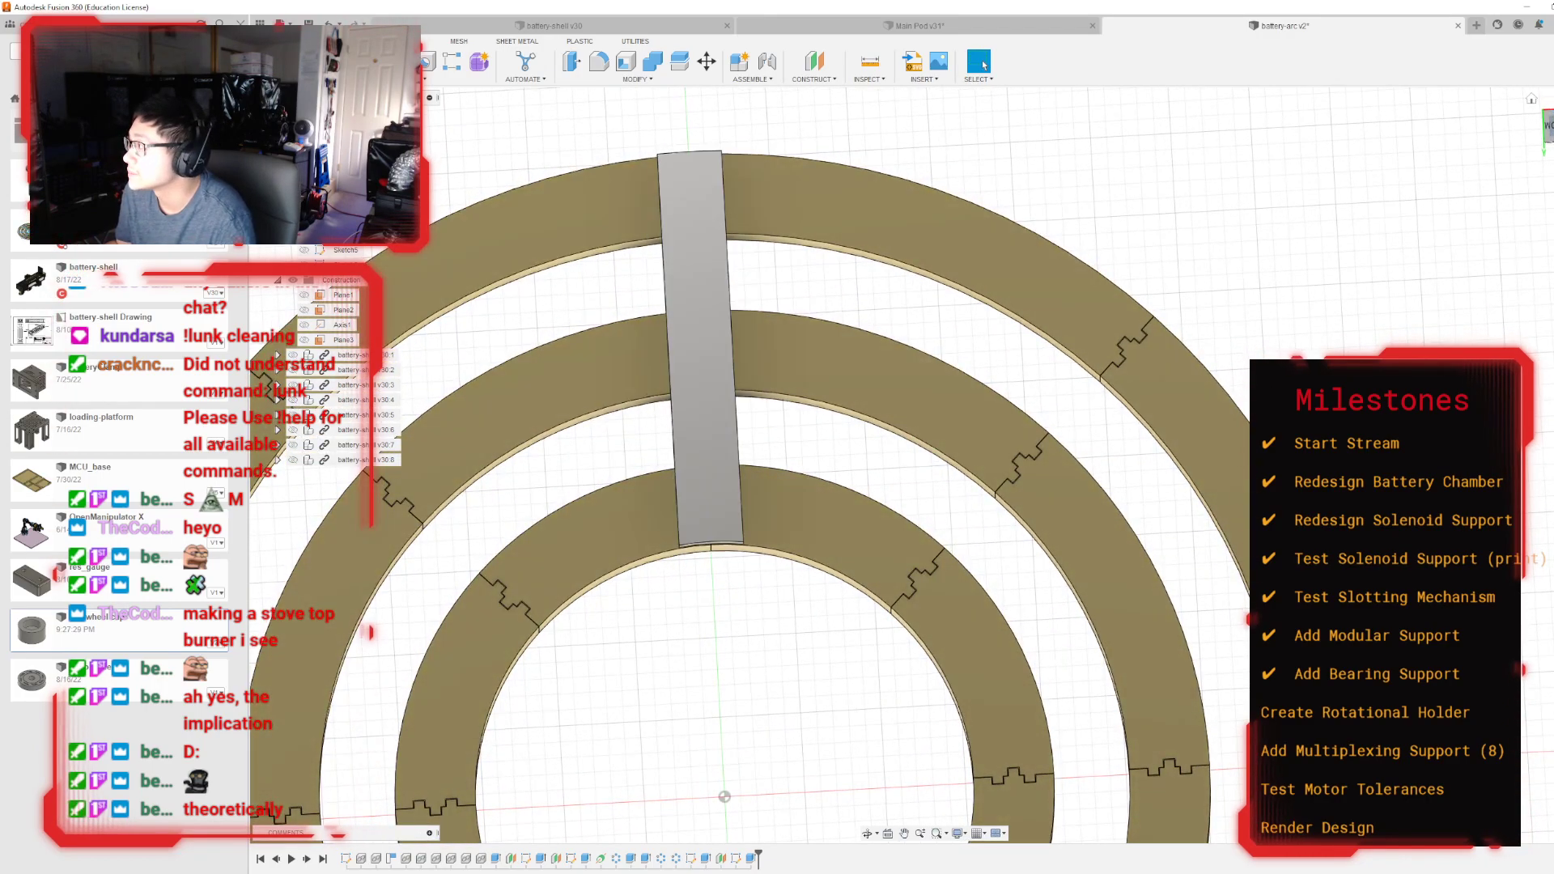
pyautogui.keyDown('shift'); pyautogui.moveTo(925, 465); pyautogui.dragTo(931, 460, button='middle'); pyautogui.keyUp('shift')
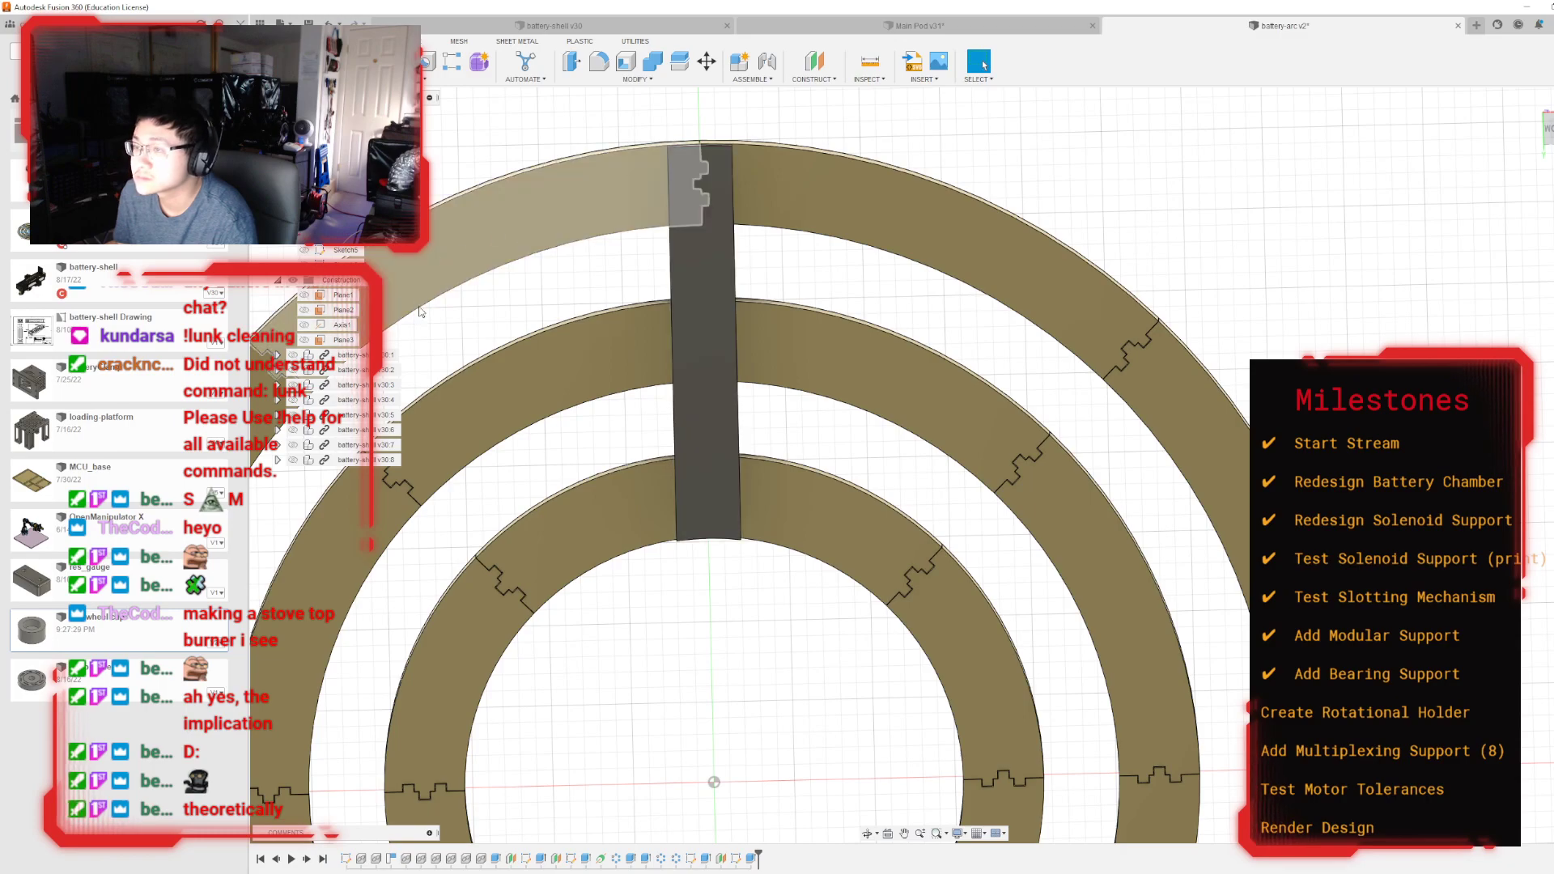
pyautogui.click(683, 296)
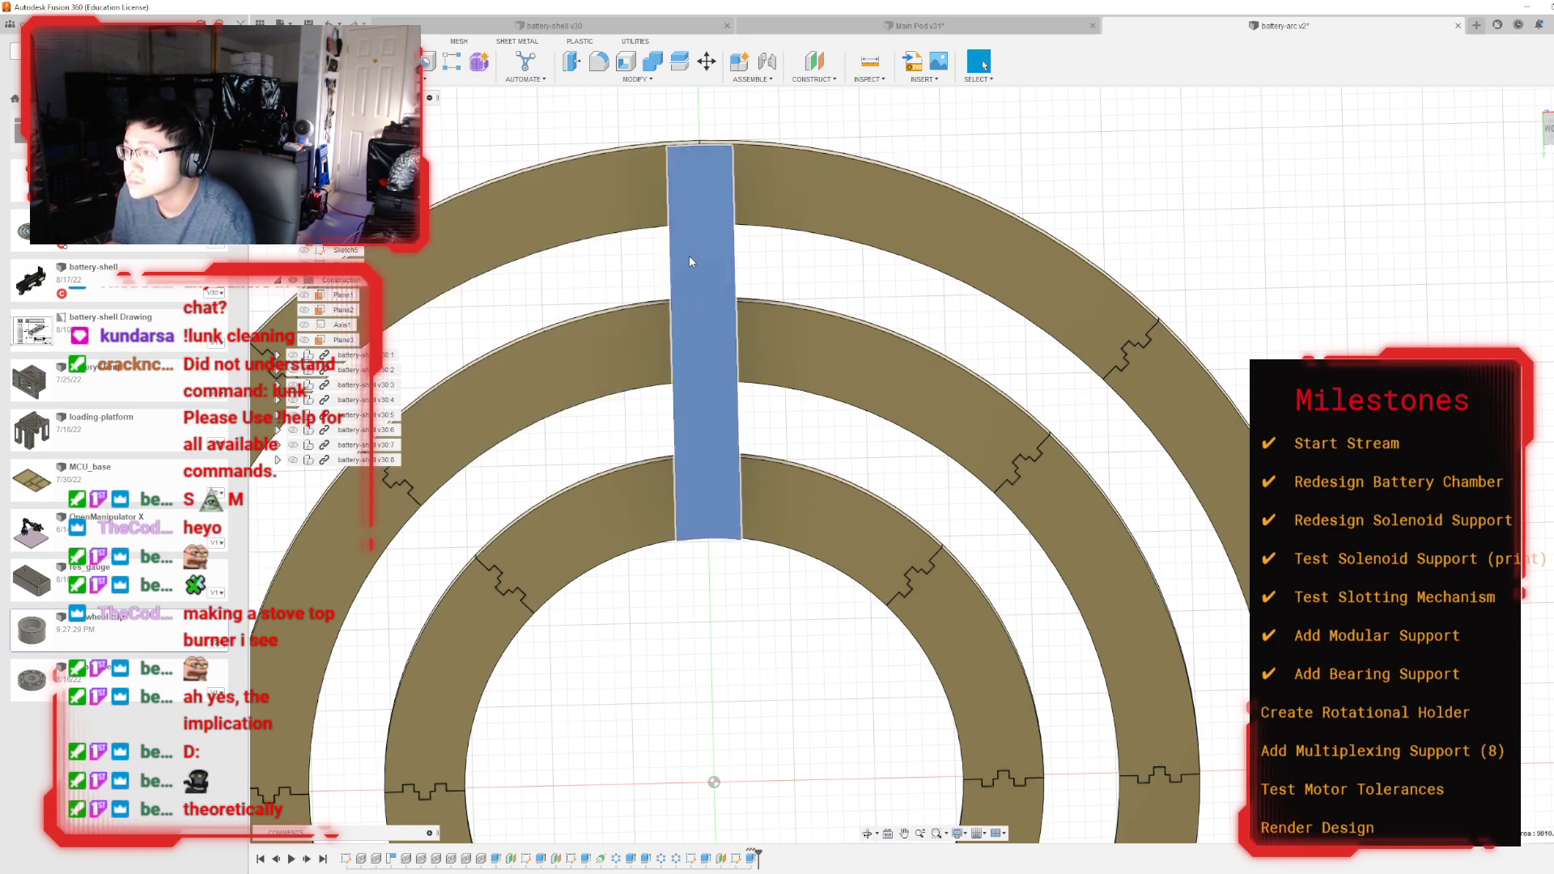
pyautogui.press('Delete')
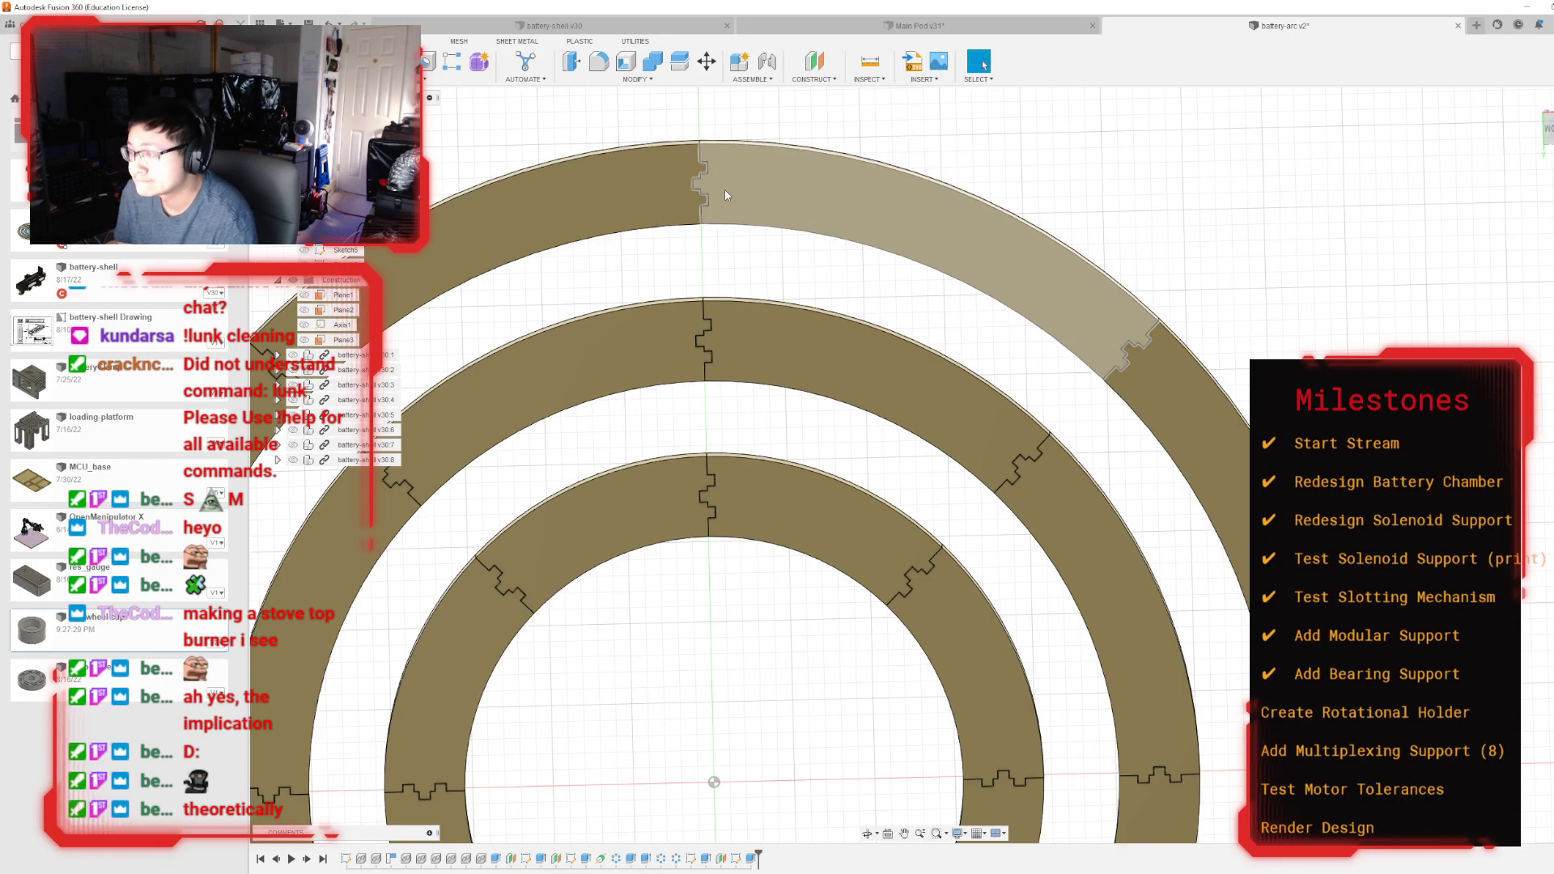
pyautogui.click(725, 194)
pyautogui.press('Escape')
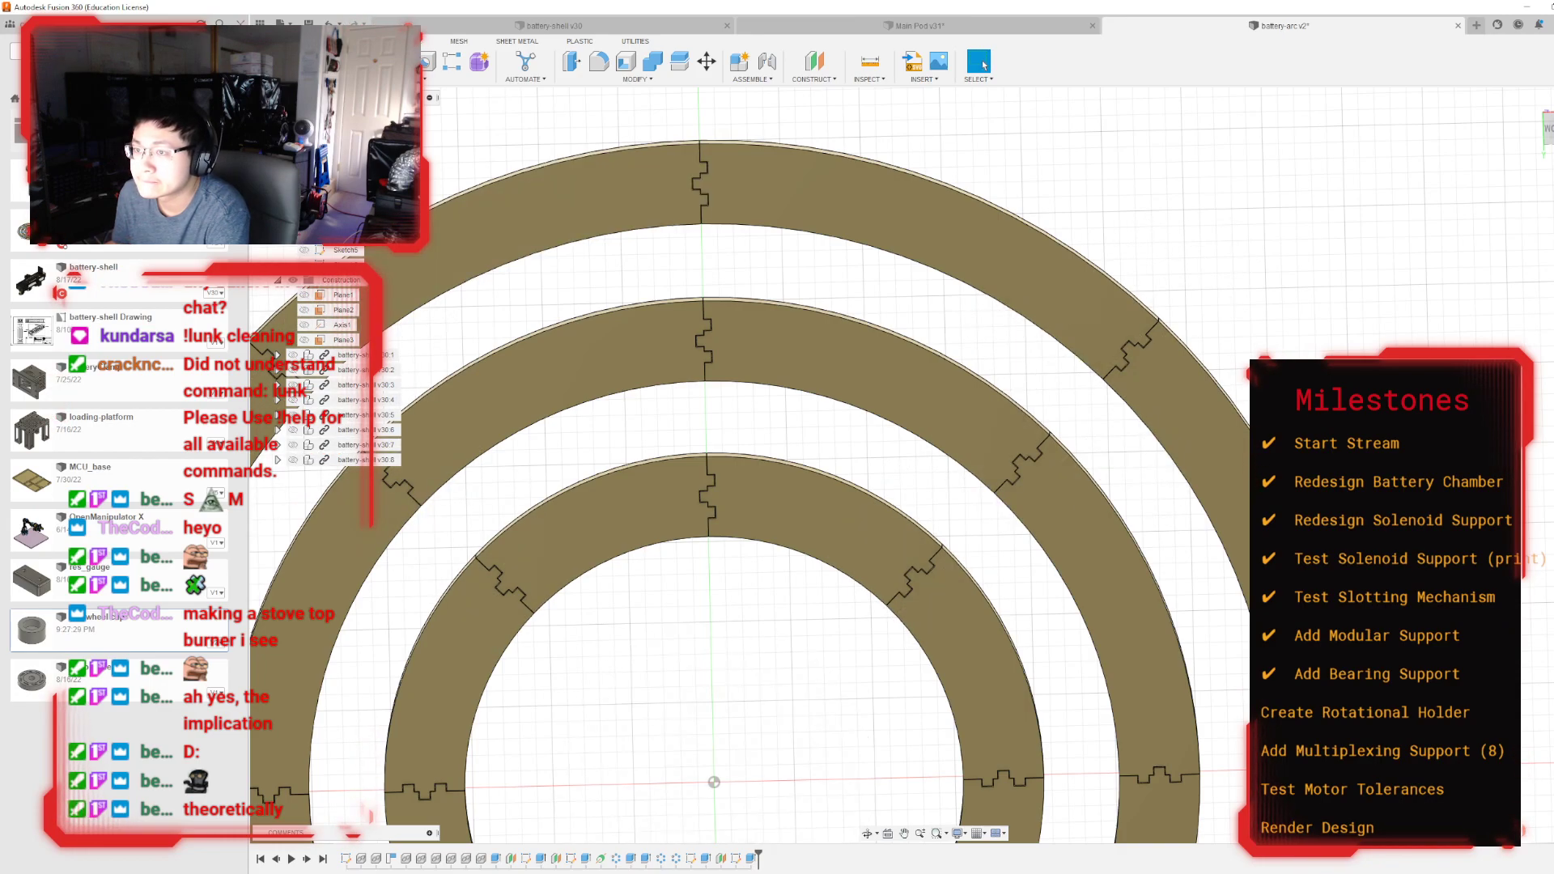
# Step: Show the support bar body again, and toggle its visibility once more to compare it with the ring joints
pyautogui.click(278, 175)
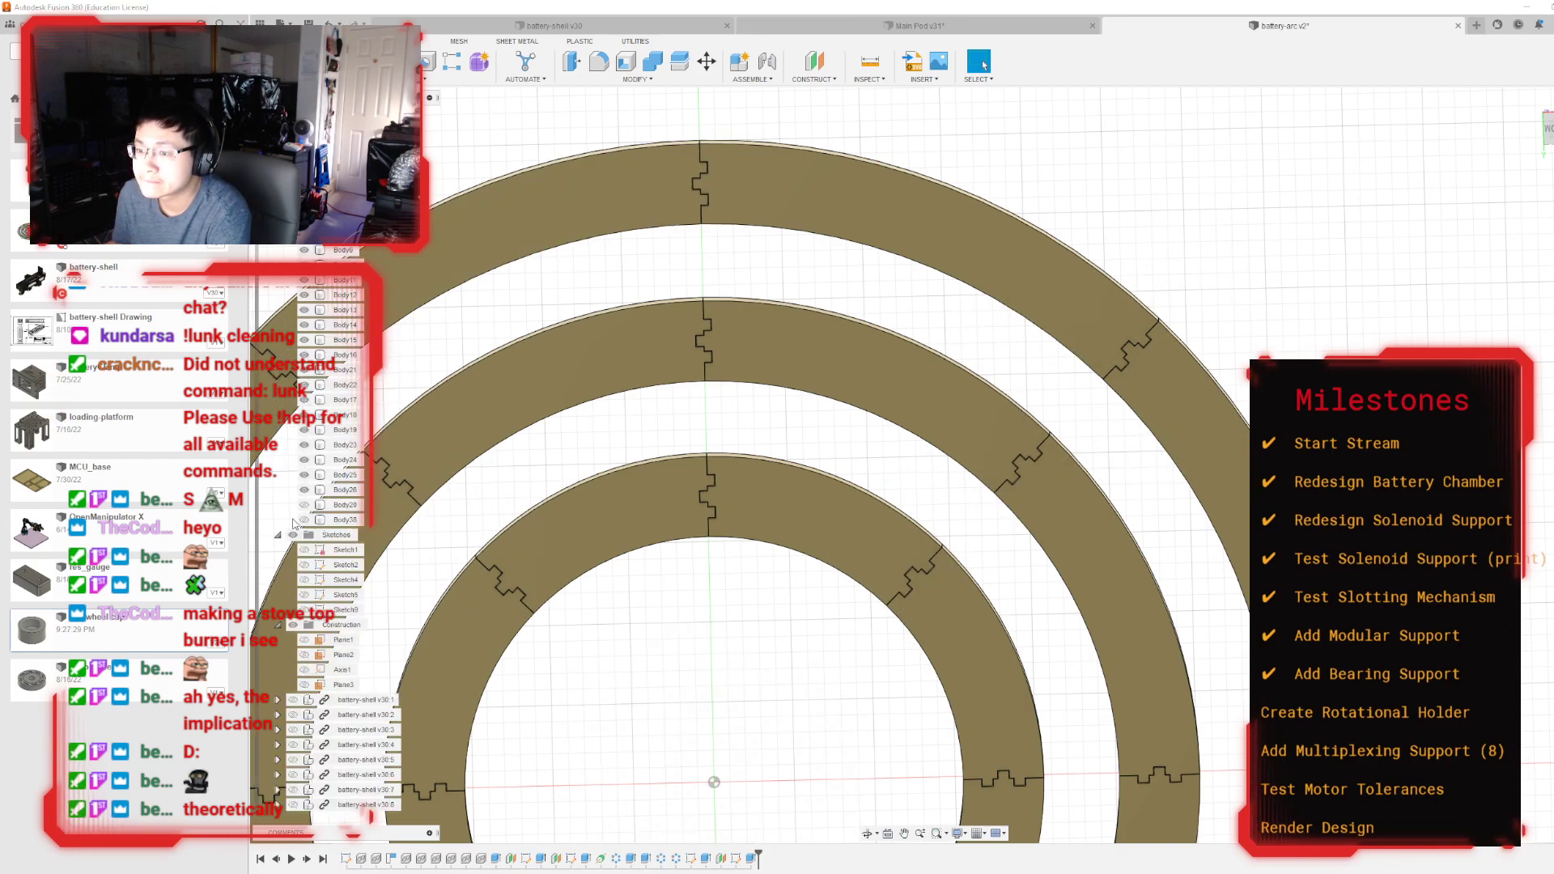
pyautogui.click(304, 519)
pyautogui.click(305, 505)
pyautogui.click(306, 506)
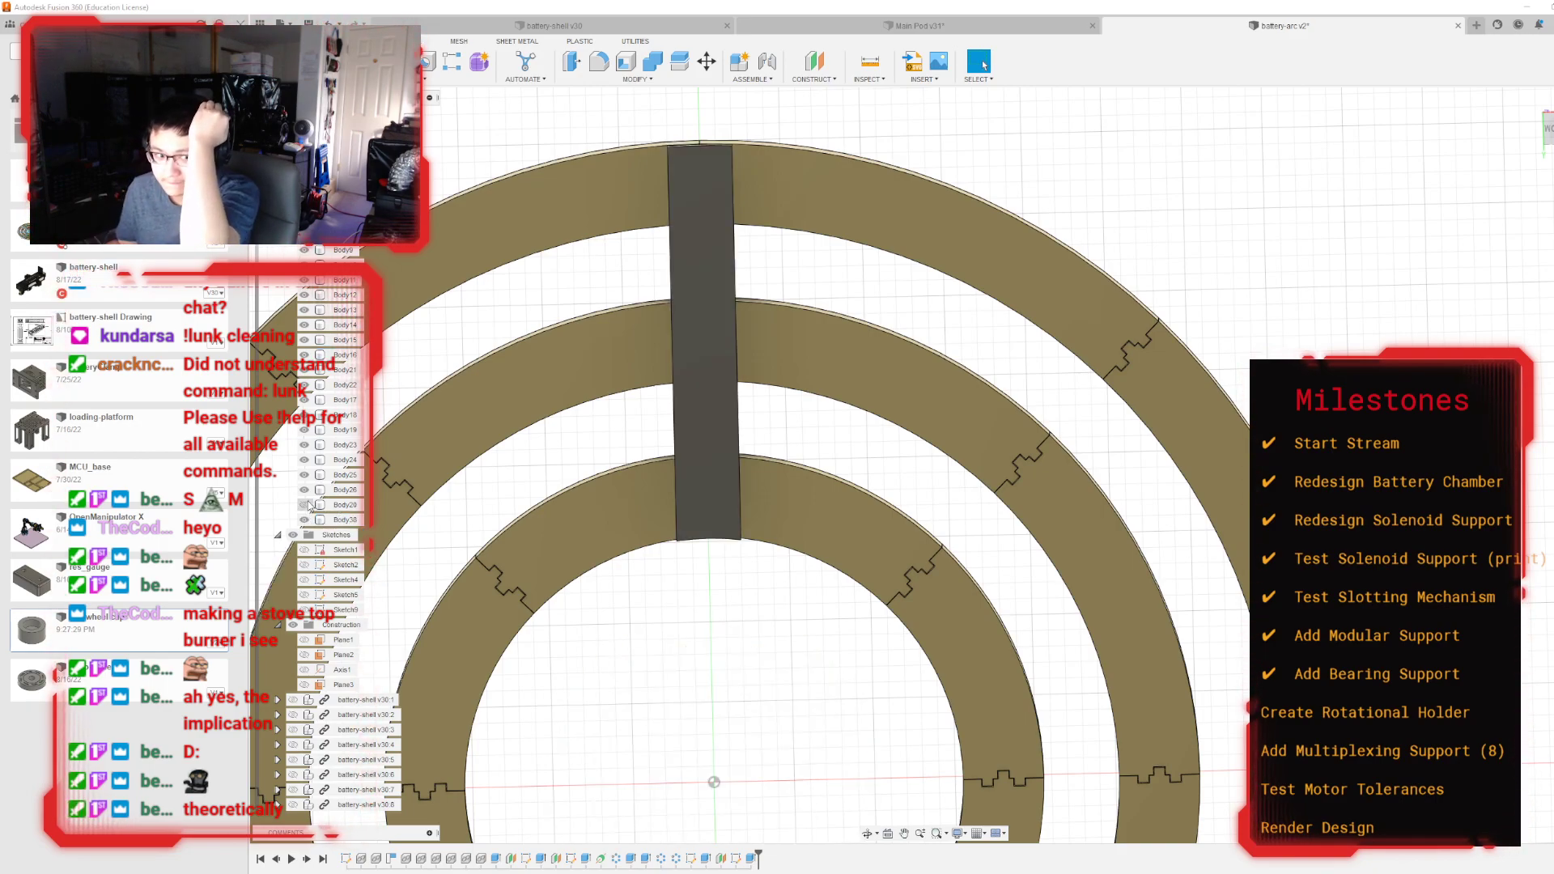
pyautogui.click(702, 443)
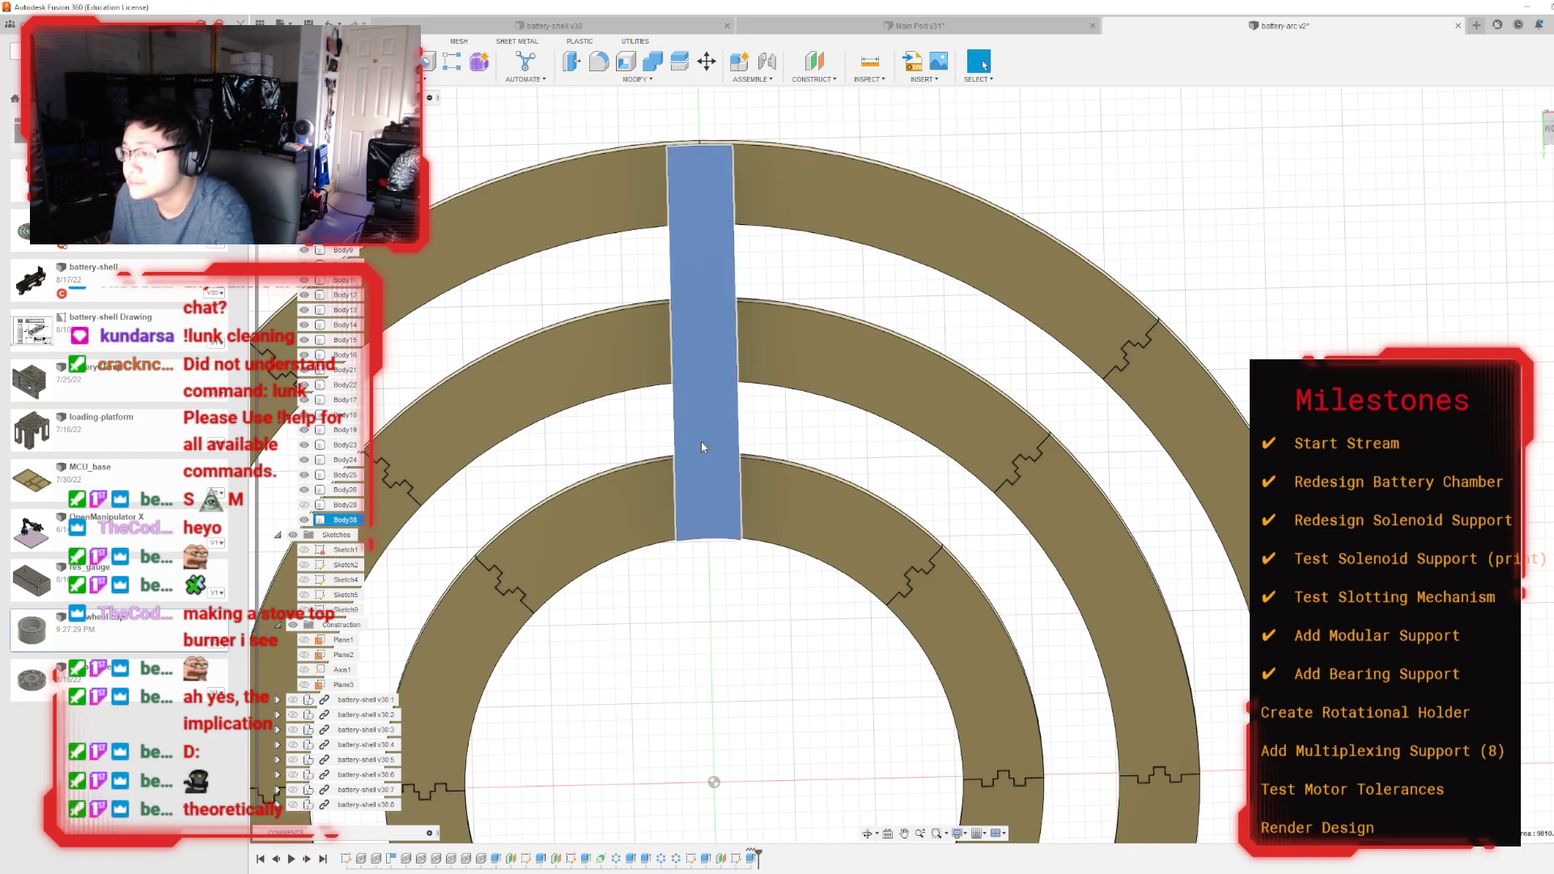
pyautogui.press('v')
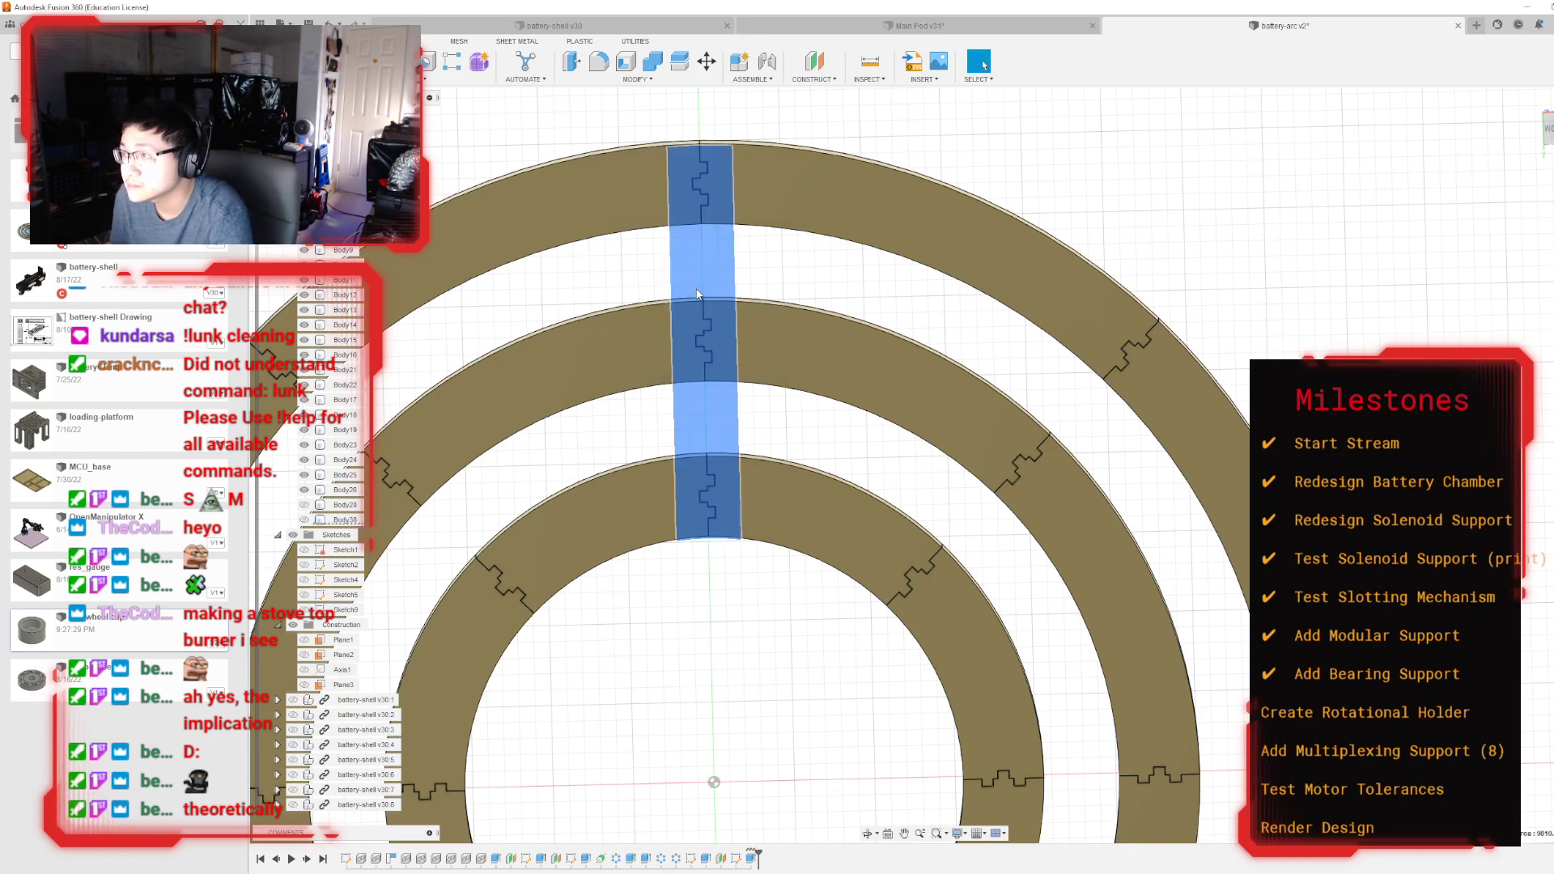
pyautogui.press('v')
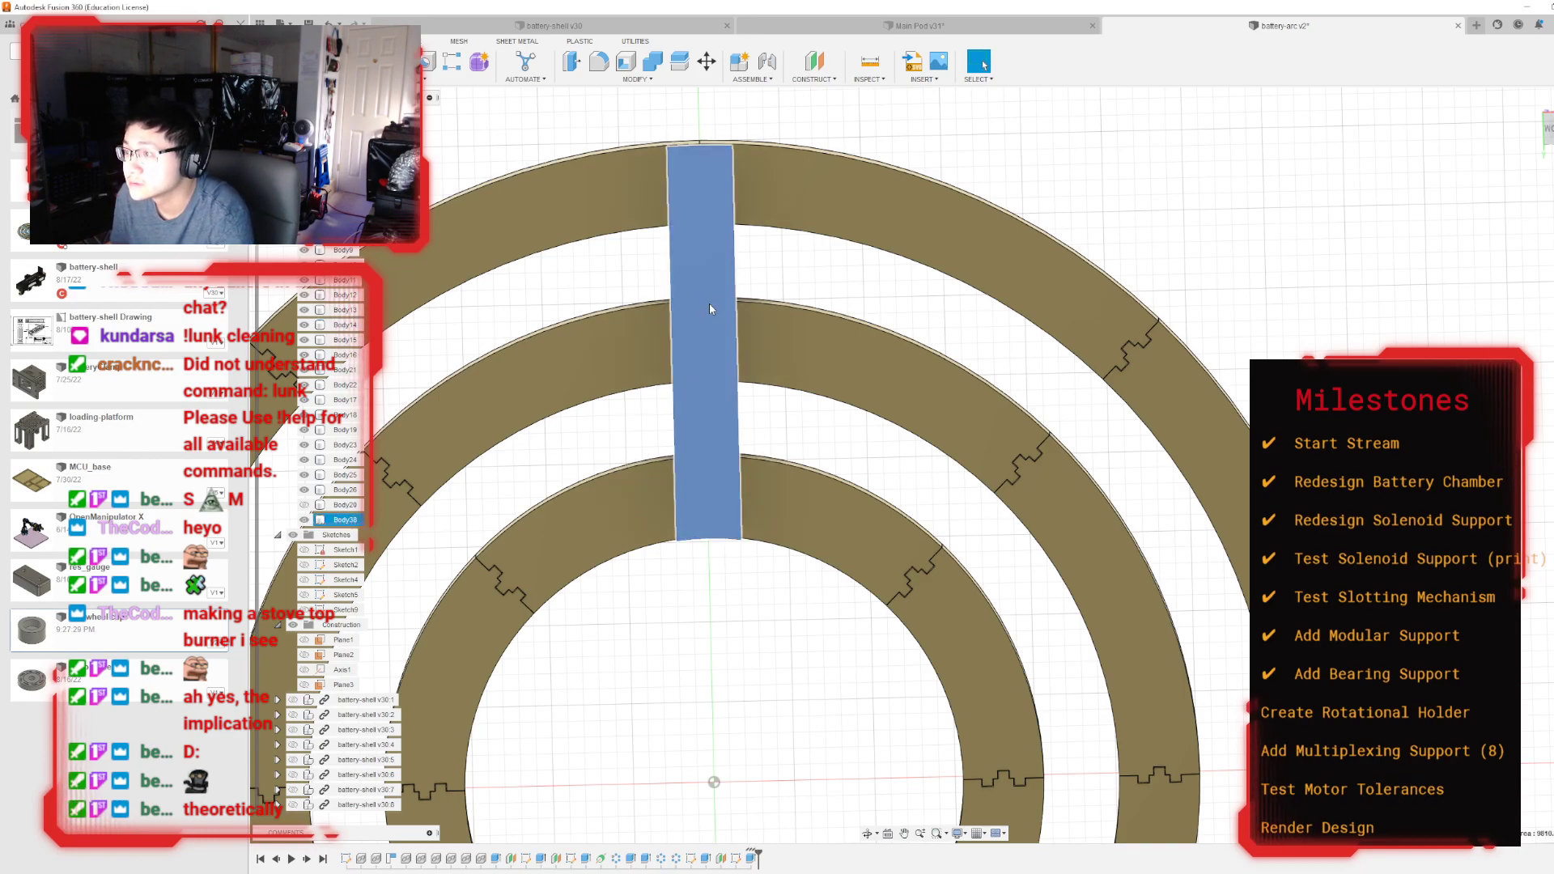
# Step: Start a sketch on the bar's flat face and project the two outer-ring segments that meet at the bar
pyautogui.click(696, 245)
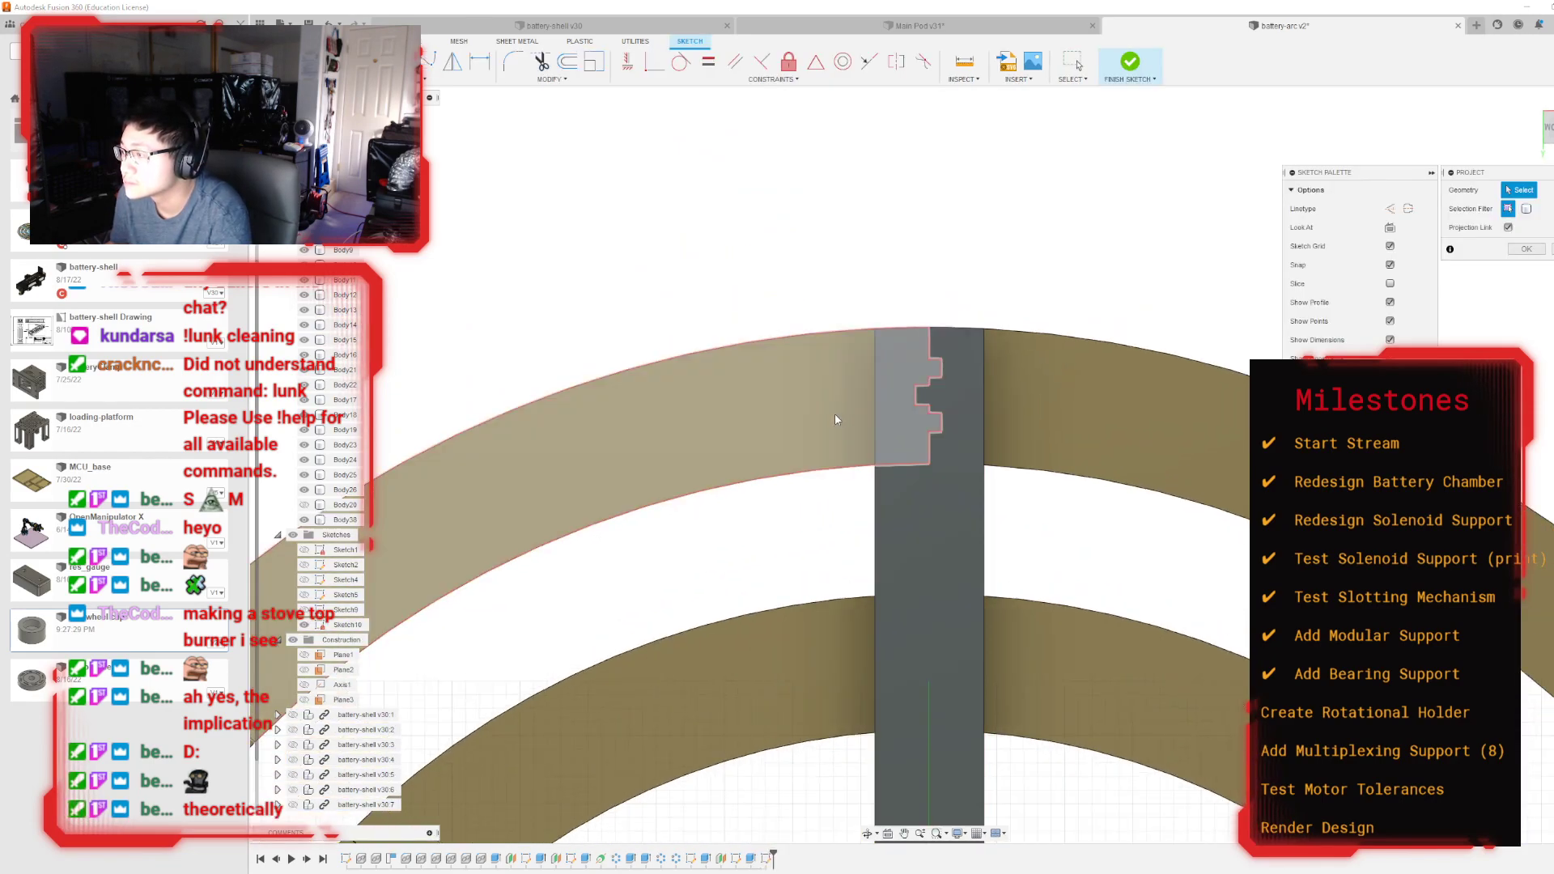
pyautogui.scroll(2, 1002, 414)
pyautogui.click(1001, 411)
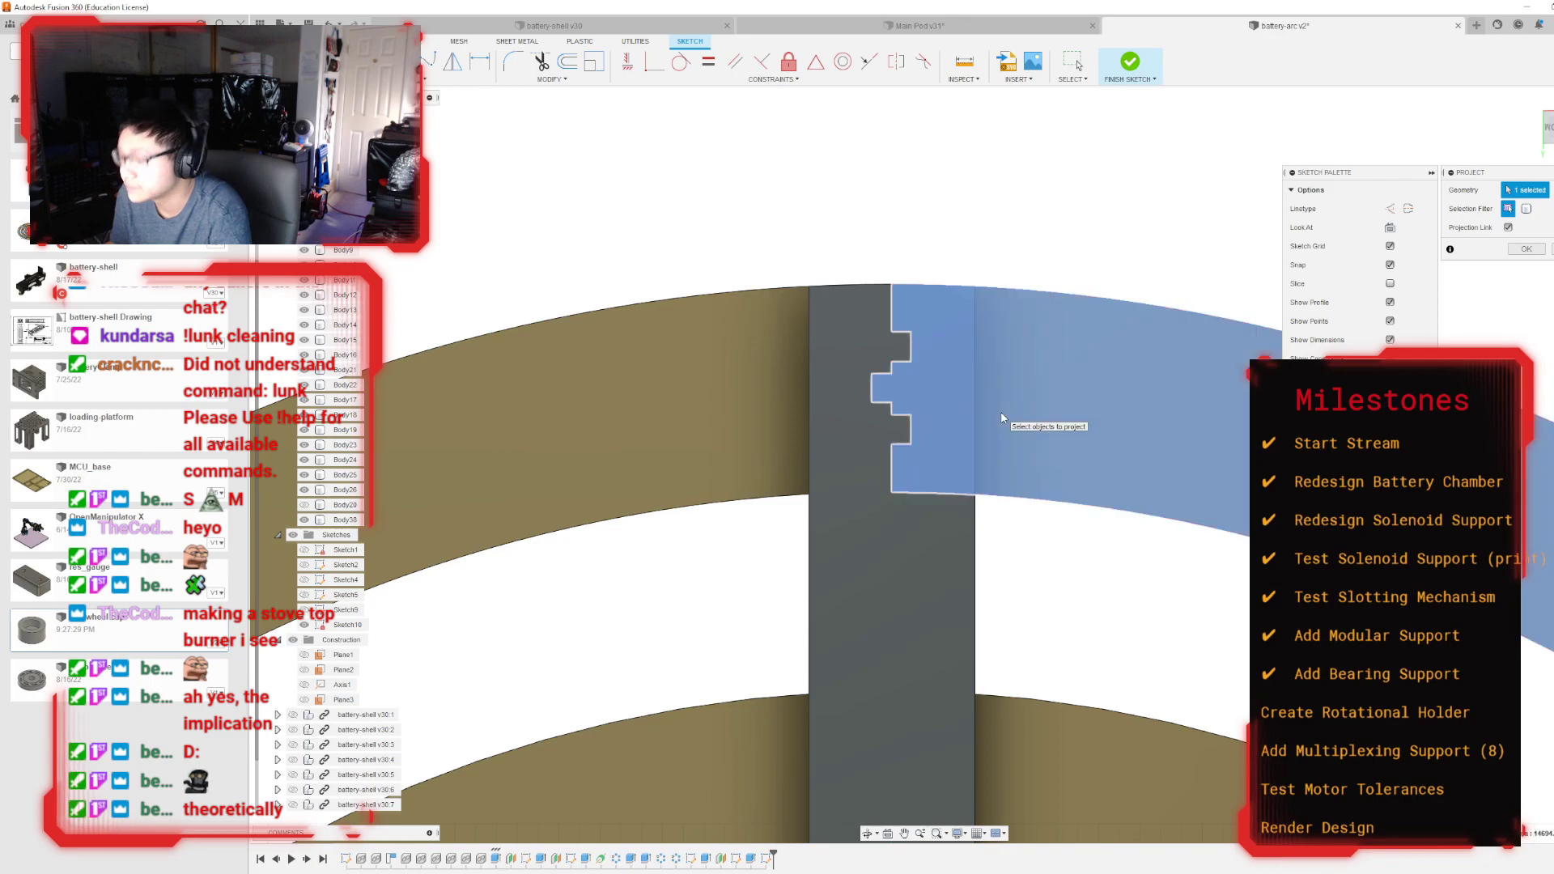
pyautogui.click(759, 416)
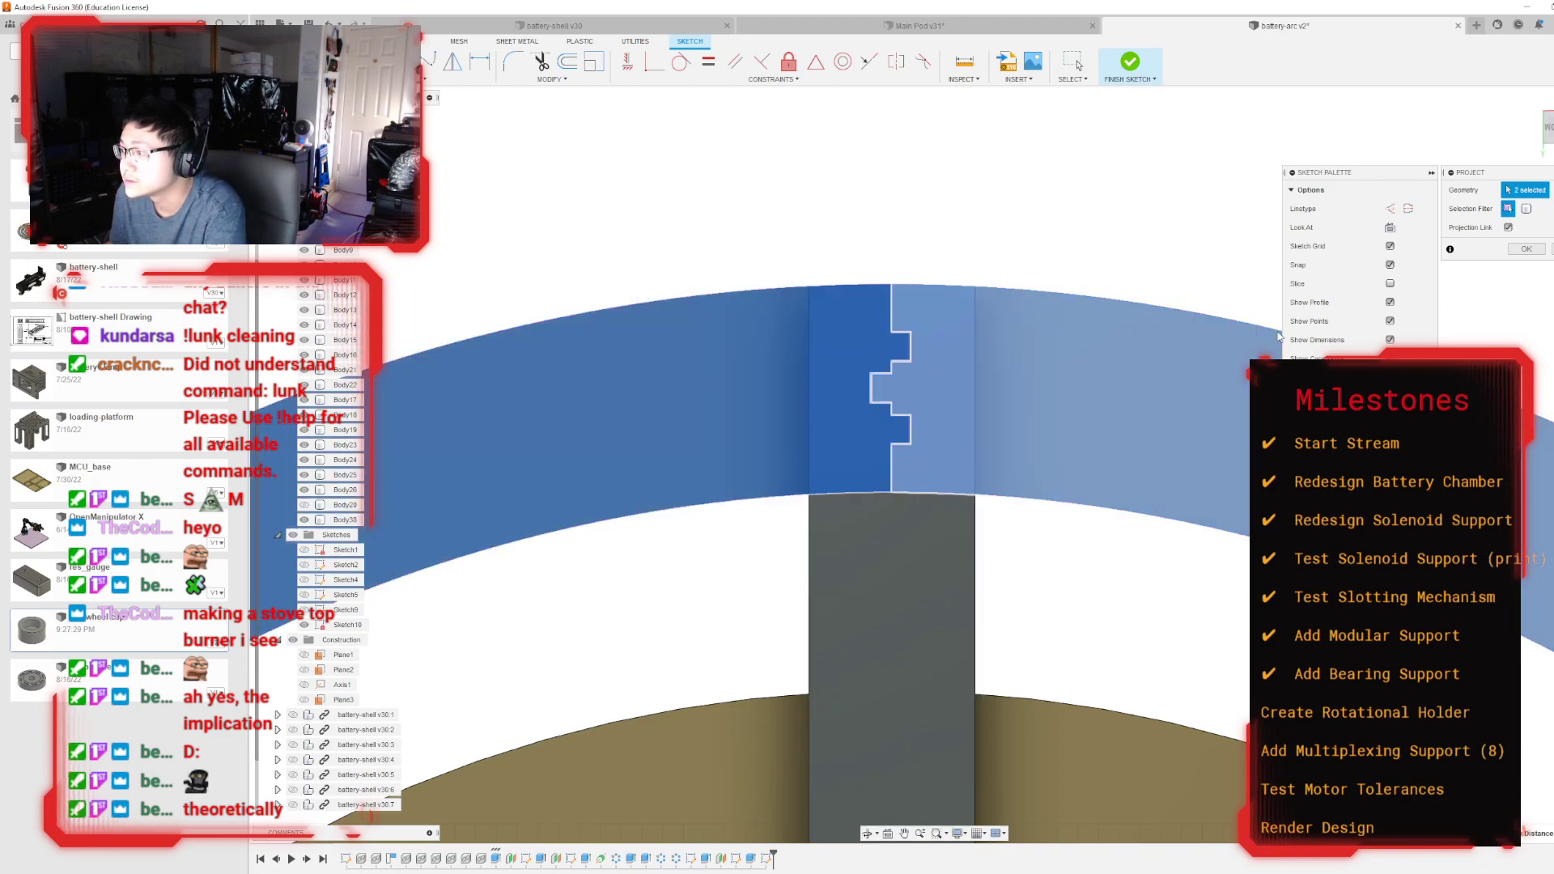
pyautogui.press('Return')
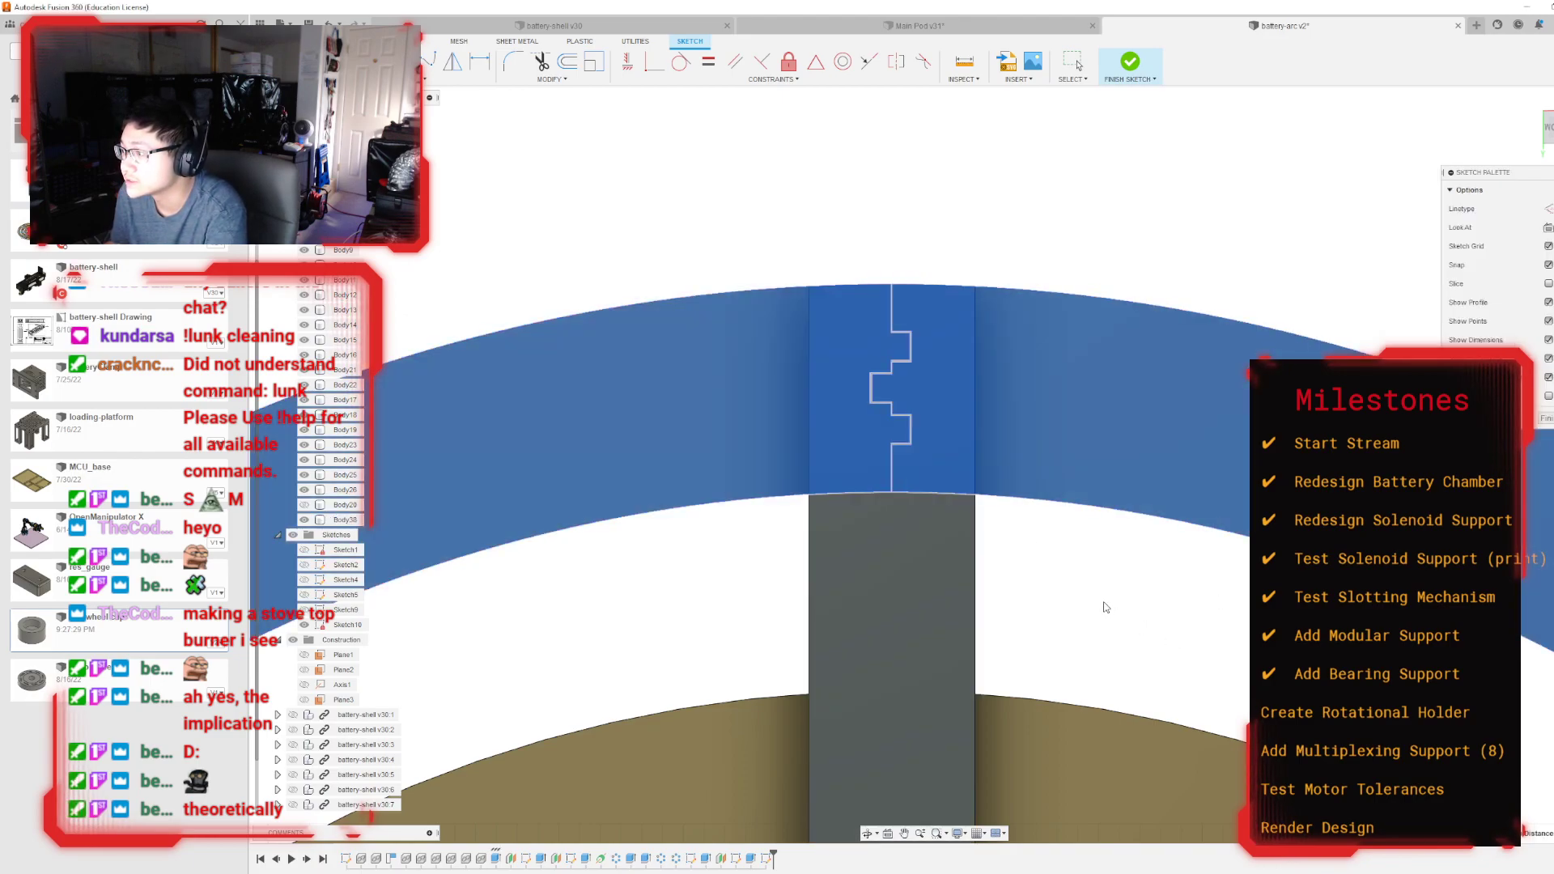
pyautogui.scroll(-3, 1050, 582)
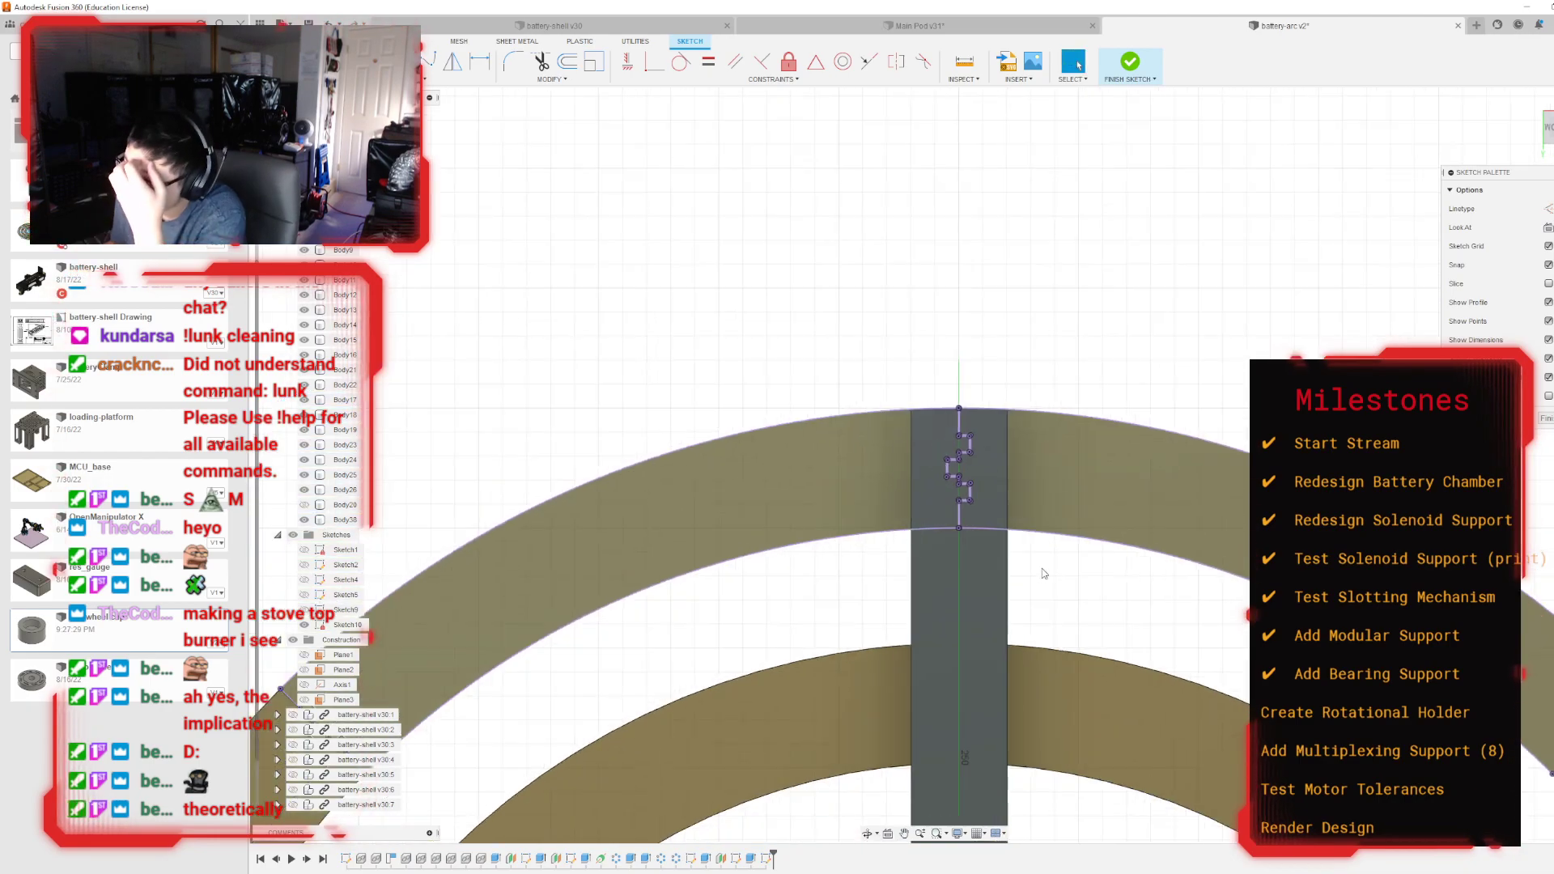
pyautogui.scroll(2, 1041, 573)
pyautogui.scroll(2, 1012, 558)
pyautogui.moveTo(1033, 562)
pyautogui.mouseDown(button='middle')
pyautogui.moveTo(978, 343)
pyautogui.moveTo(1014, 658)
pyautogui.mouseUp(button='middle')
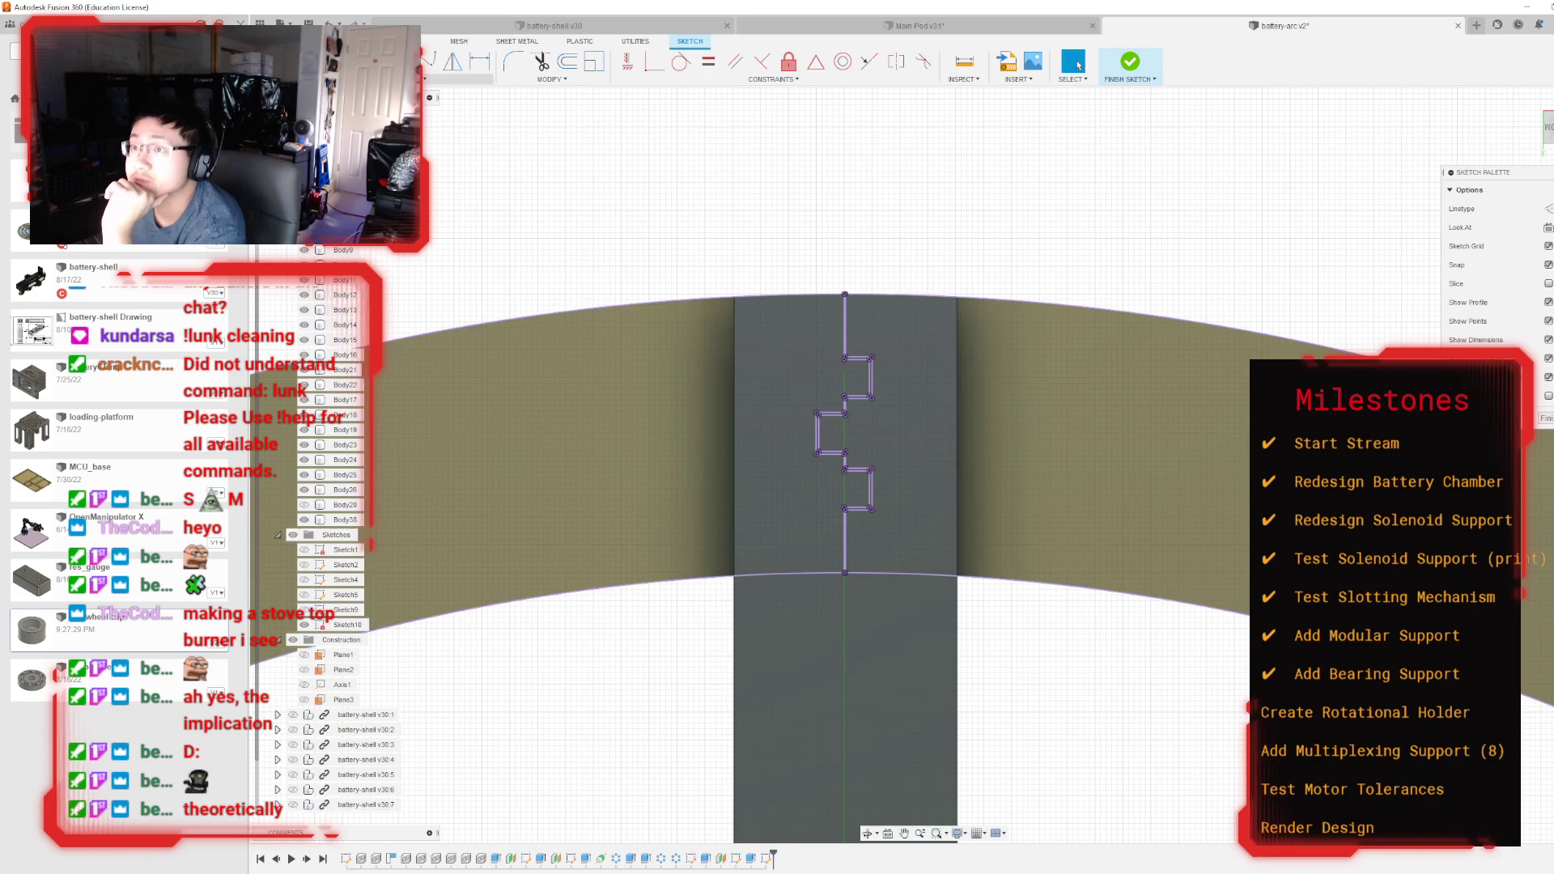
pyautogui.click(458, 78)
pyautogui.moveTo(380, 133)
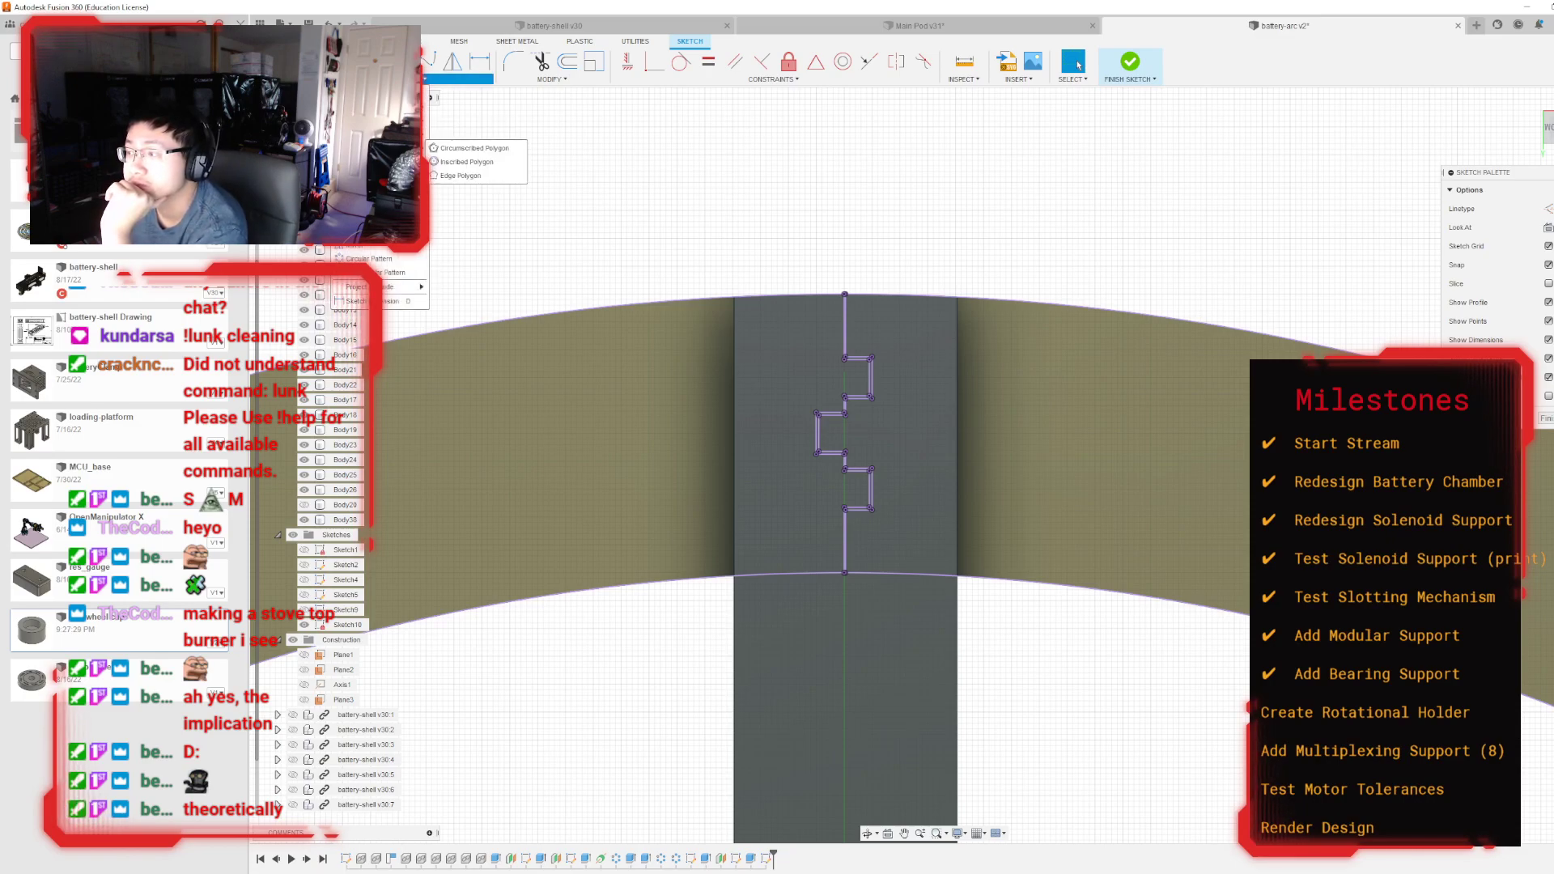
pyautogui.click(380, 95)
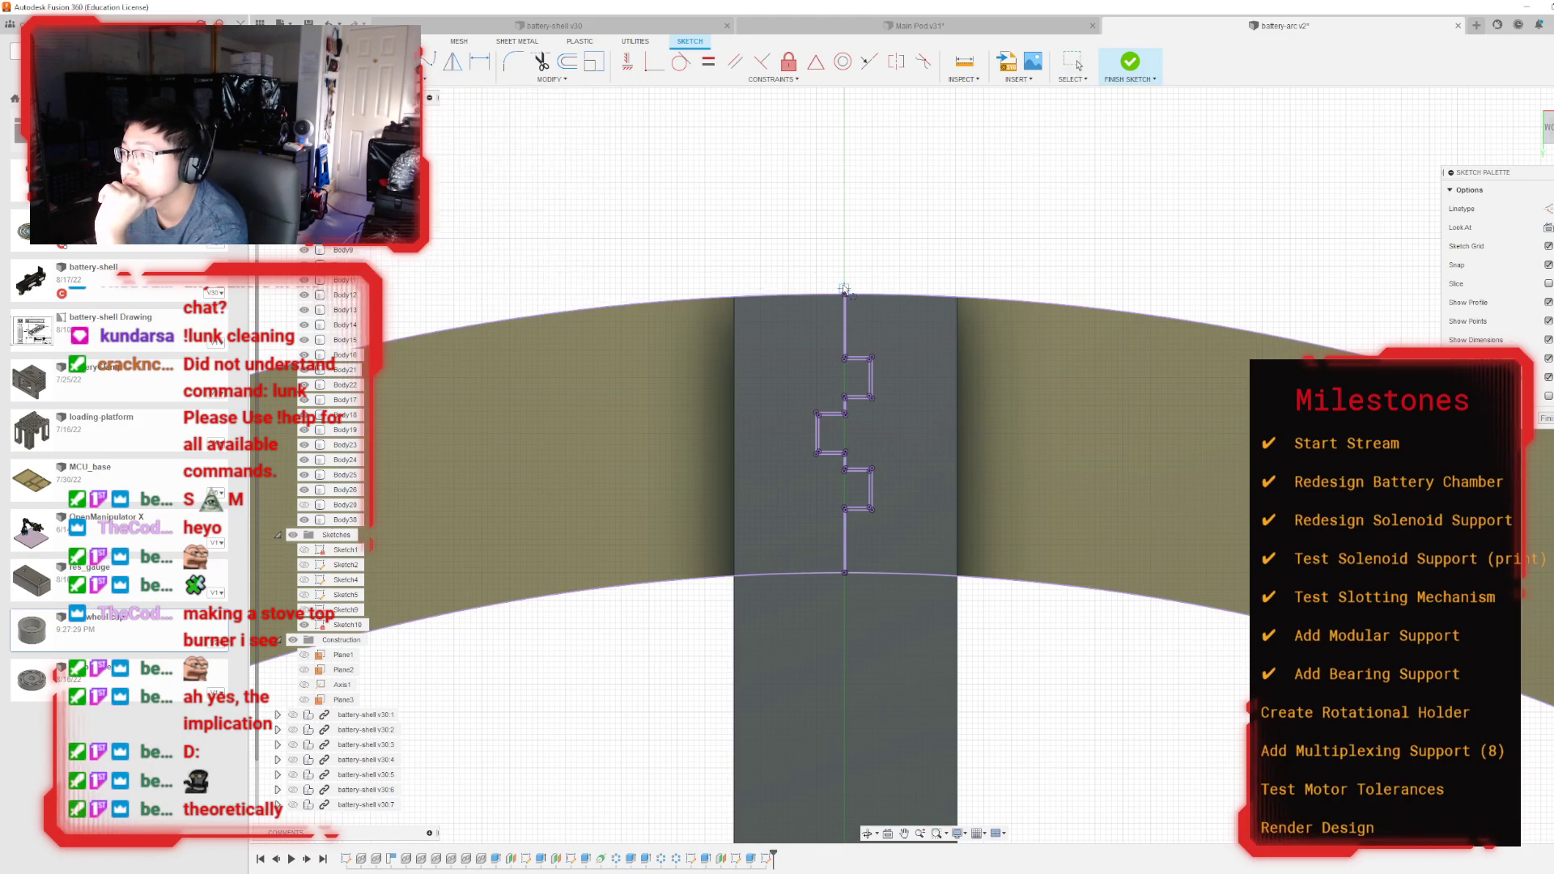
pyautogui.scroll(4, 848, 299)
pyautogui.scroll(-3, 846, 283)
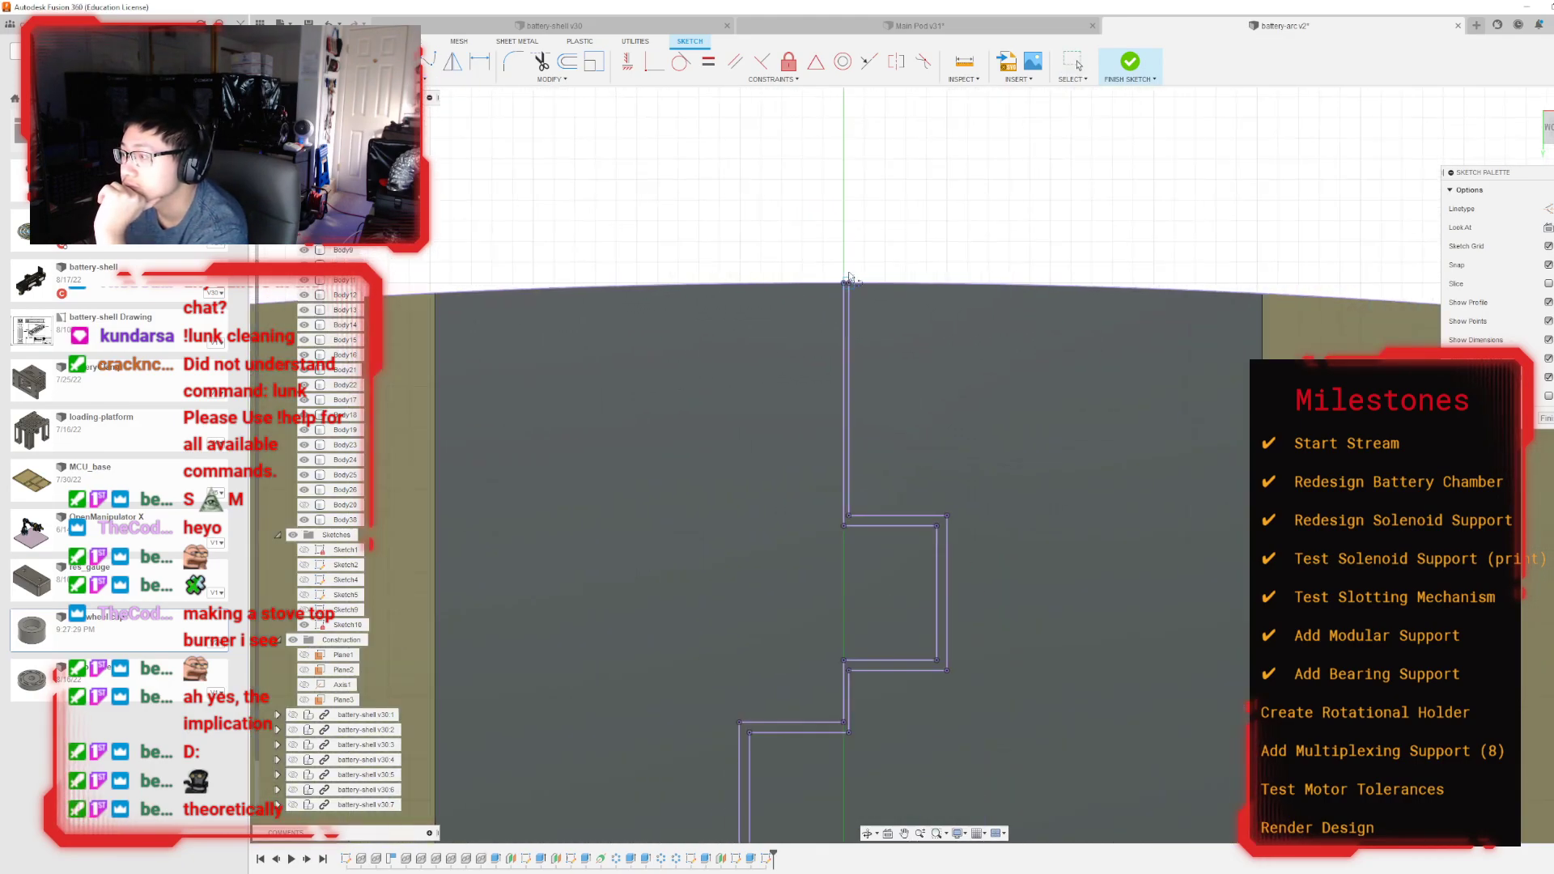
pyautogui.scroll(-3, 844, 279)
pyautogui.press('Escape')
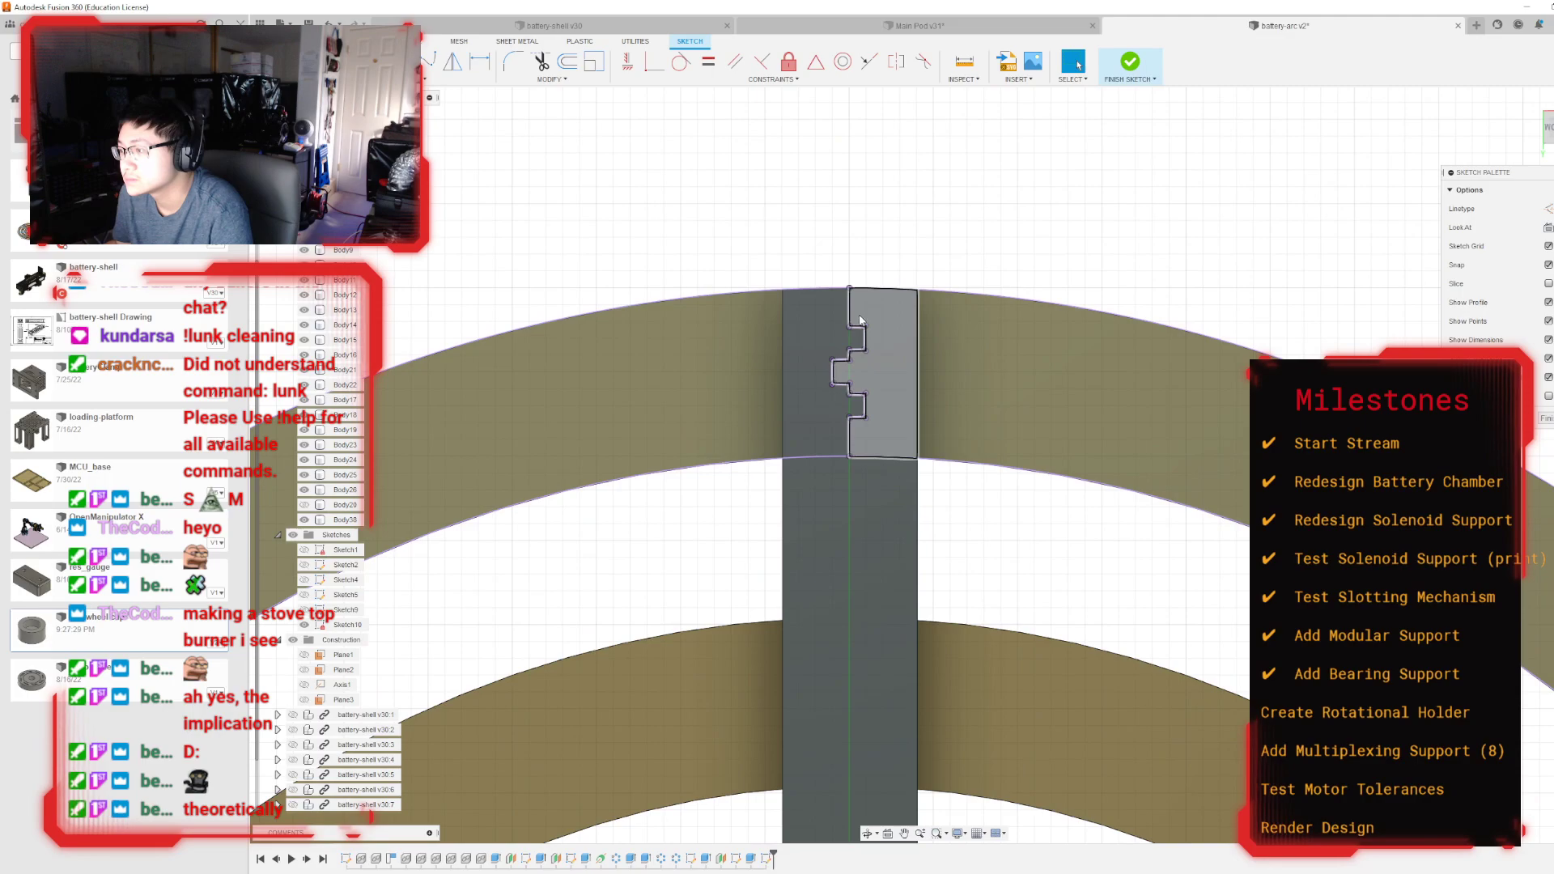
# Step: Undo the ring-joint projection and the sketch on the bar's flat face
pyautogui.hotkey('ctrl', 'z')
pyautogui.scroll(-4, 973, 451)
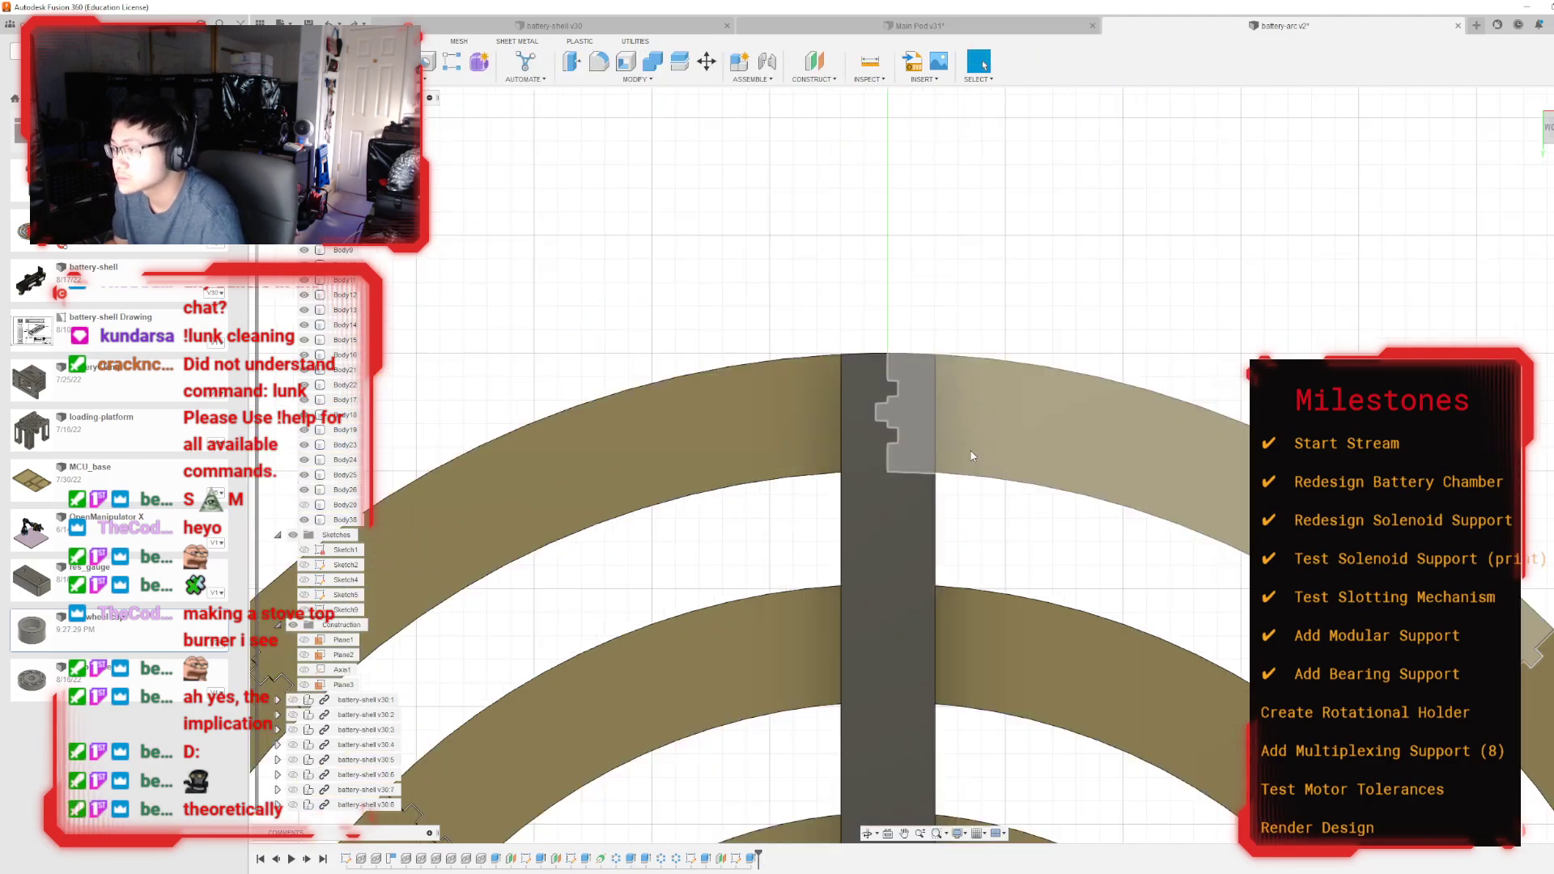
pyautogui.hotkey('ctrl', 'z')
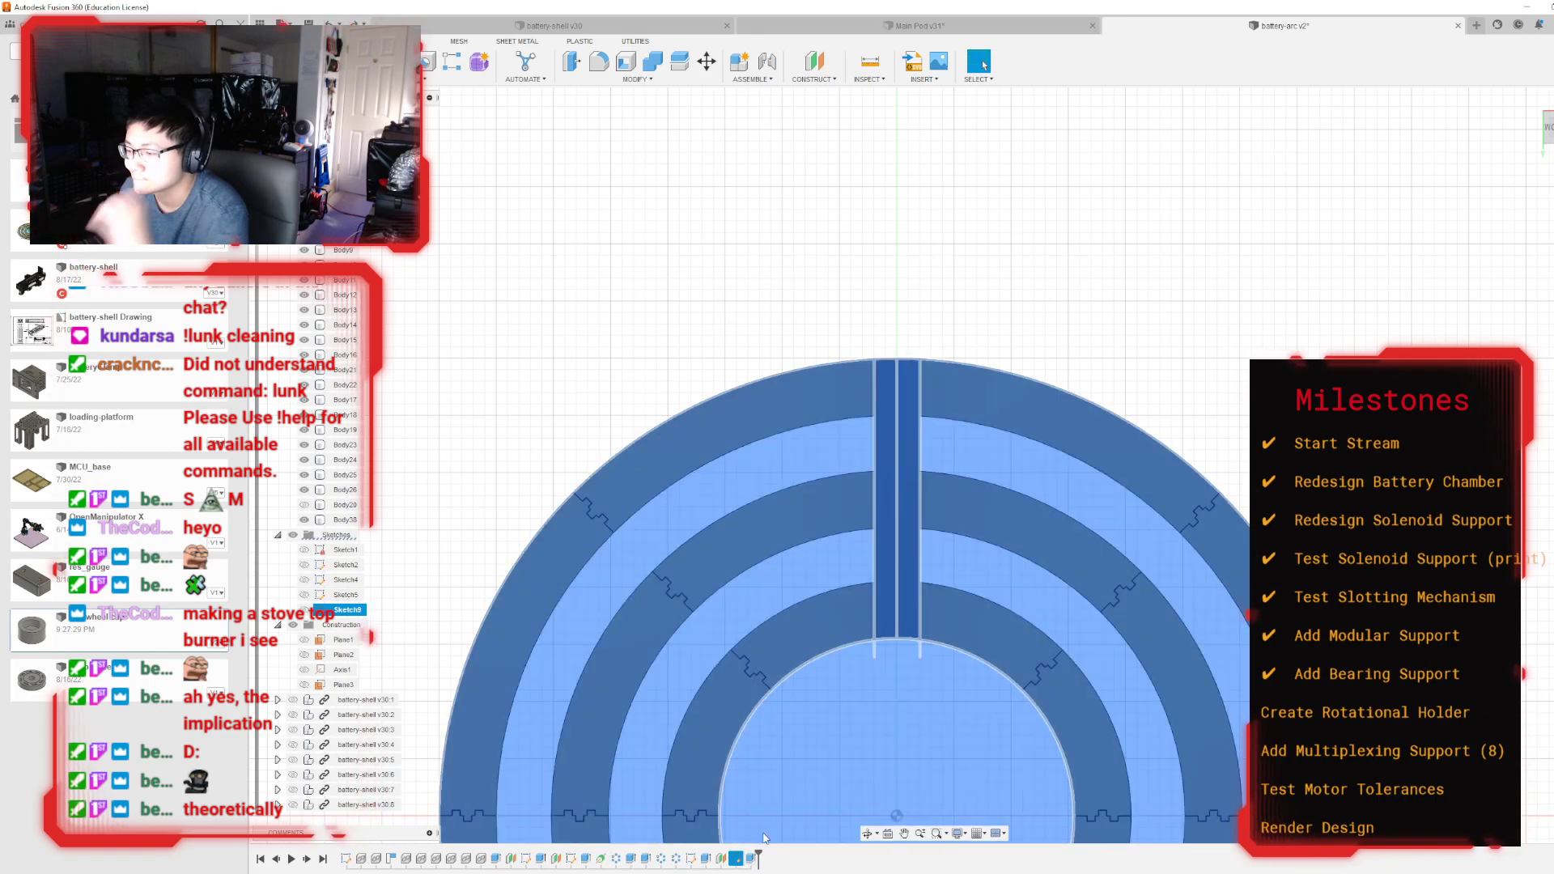
# Step: Start a new sketch on the radial bar's flat face and project the face's full outline into it
pyautogui.click(901, 378)
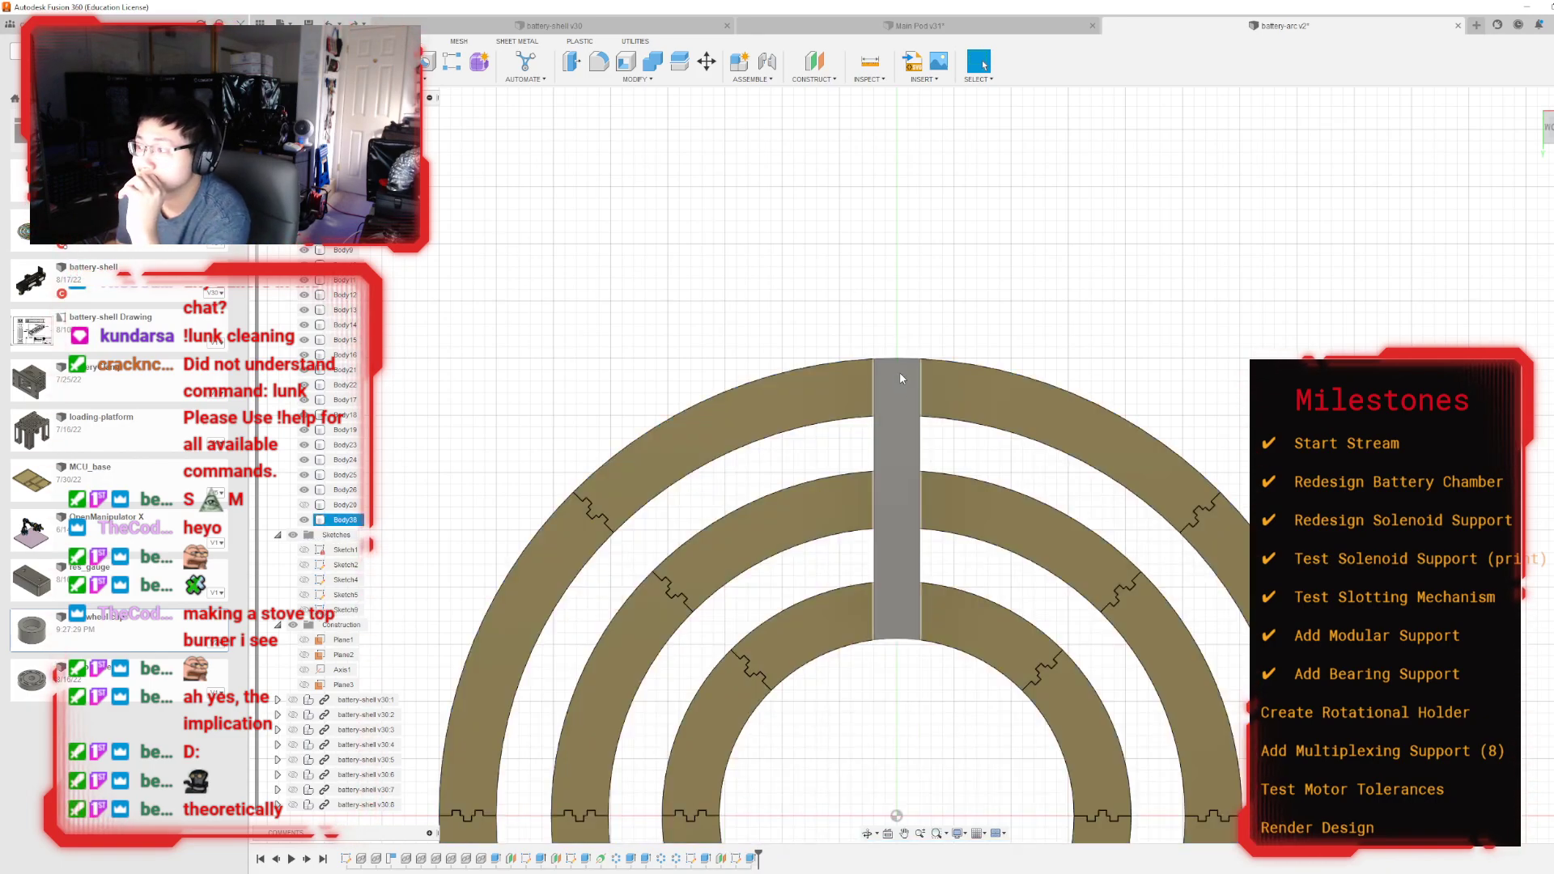
pyautogui.press('p')
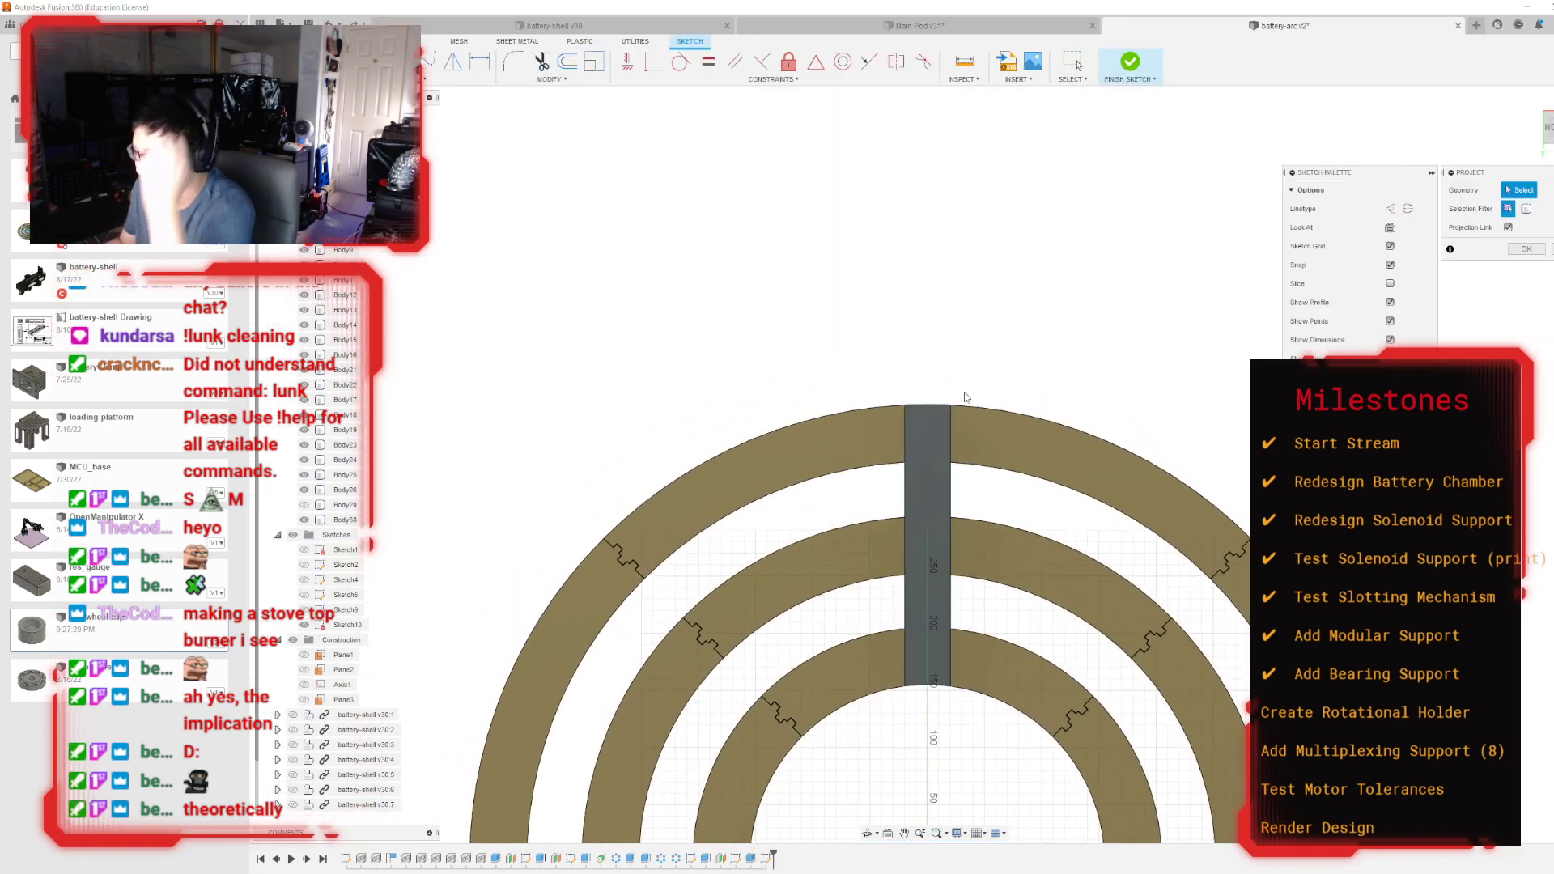
pyautogui.scroll(-2, 961, 408)
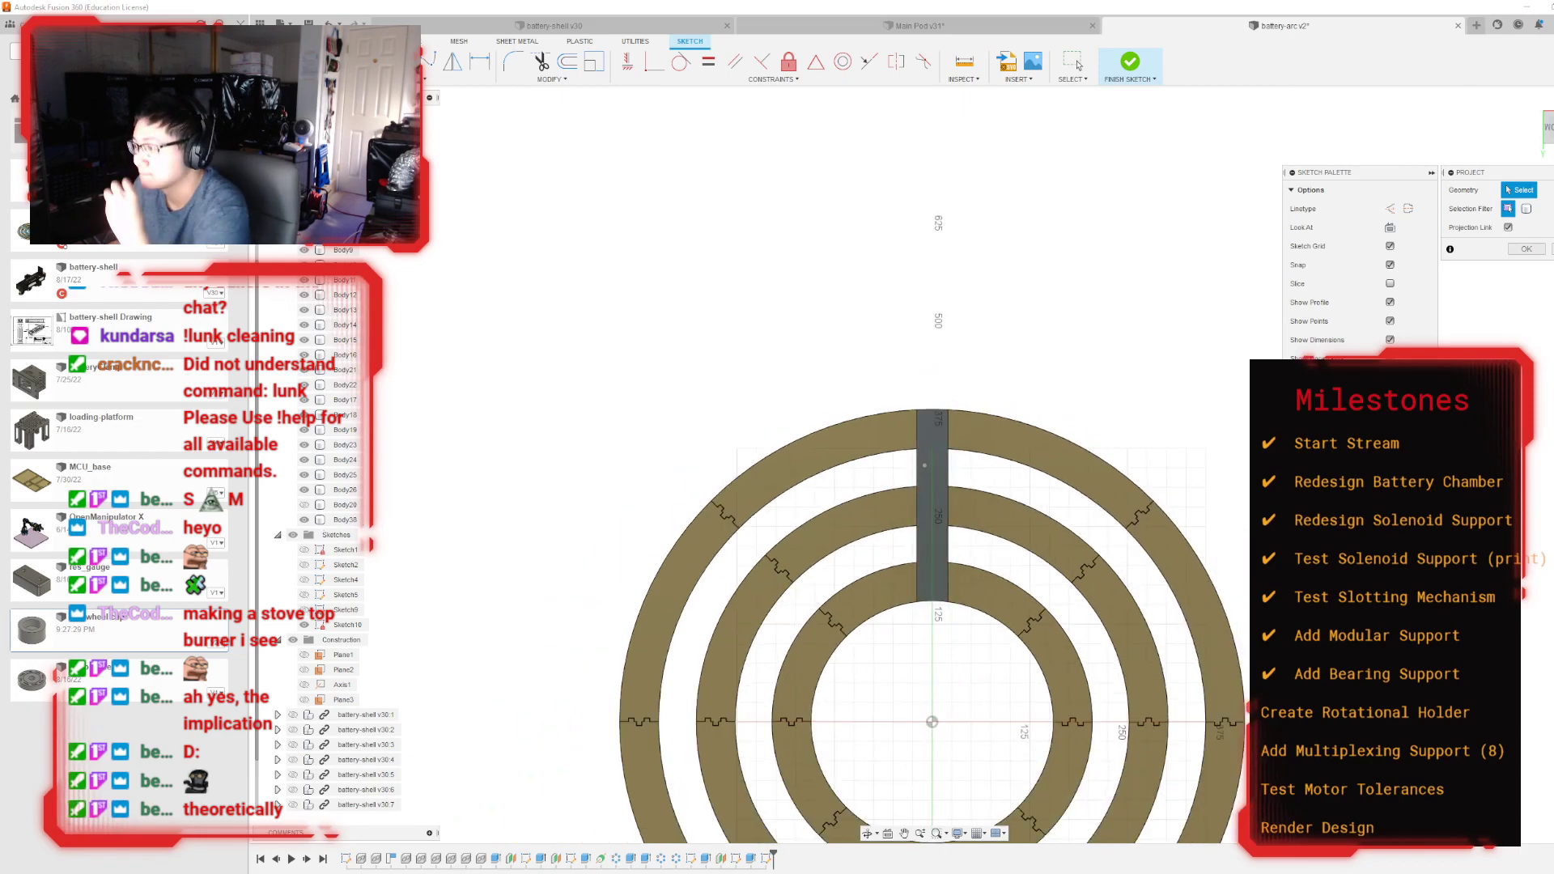
pyautogui.click(935, 527)
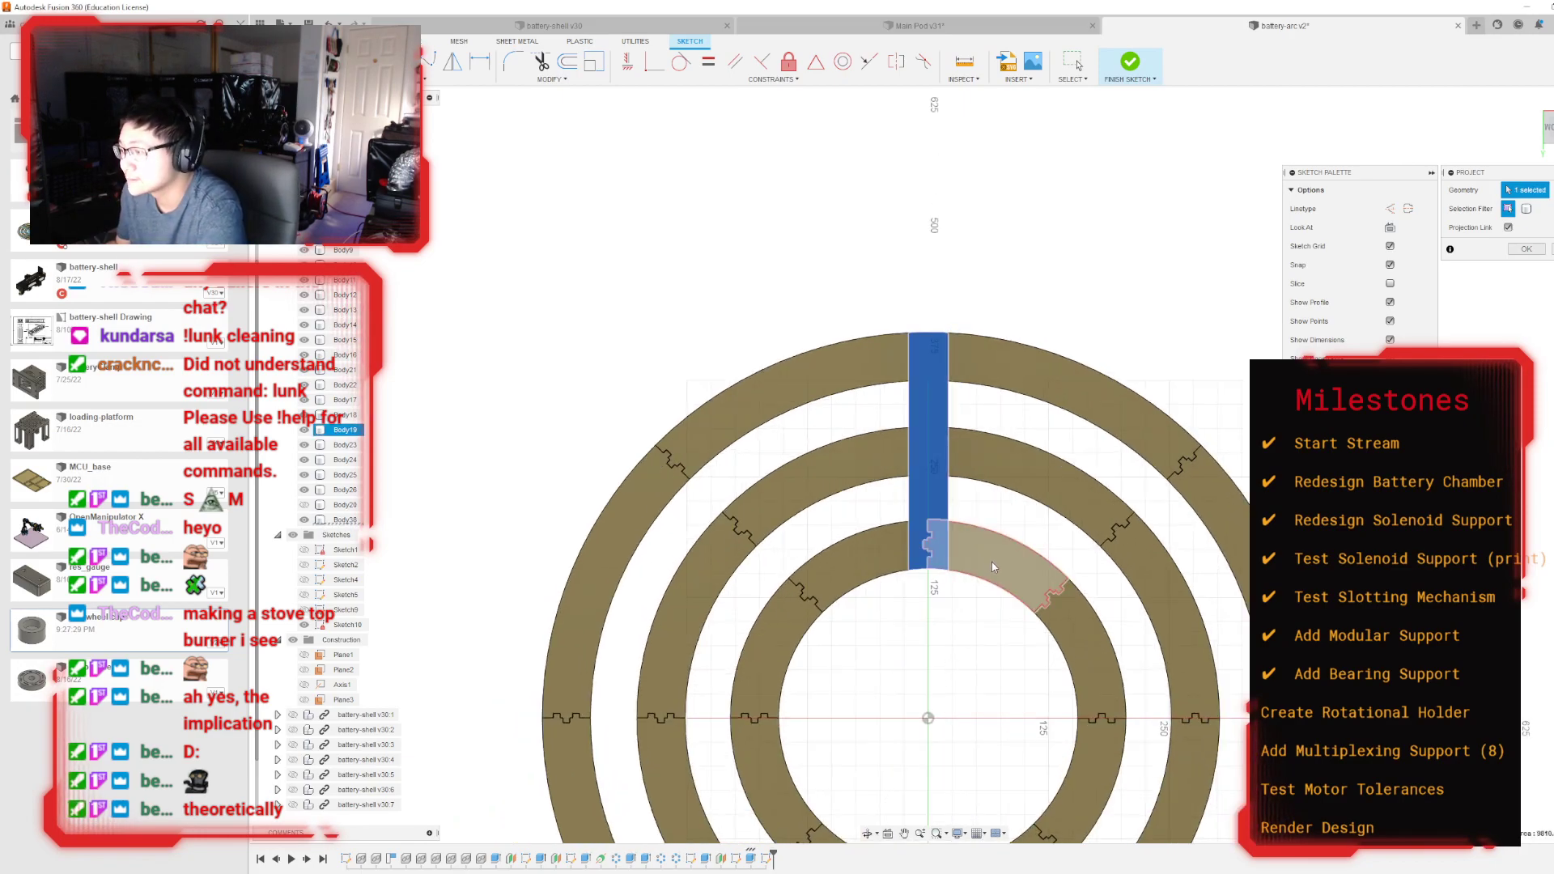
pyautogui.click(1526, 249)
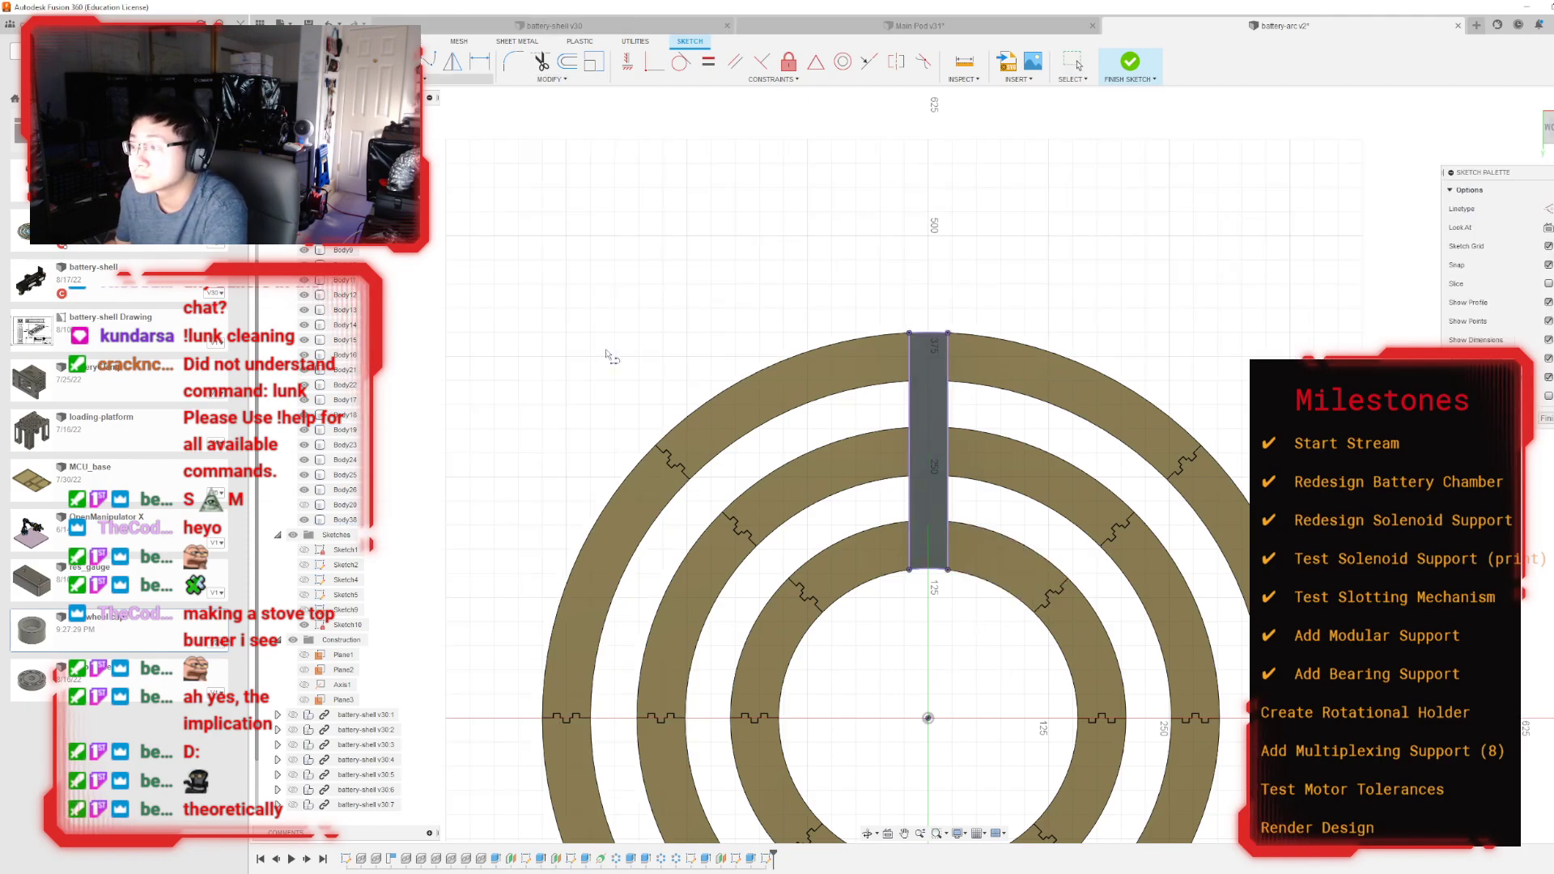
# Step: Draw a centre line along the bar from the sketch origin to the midpoint of its outer end
pyautogui.press('l')
pyautogui.click(929, 718)
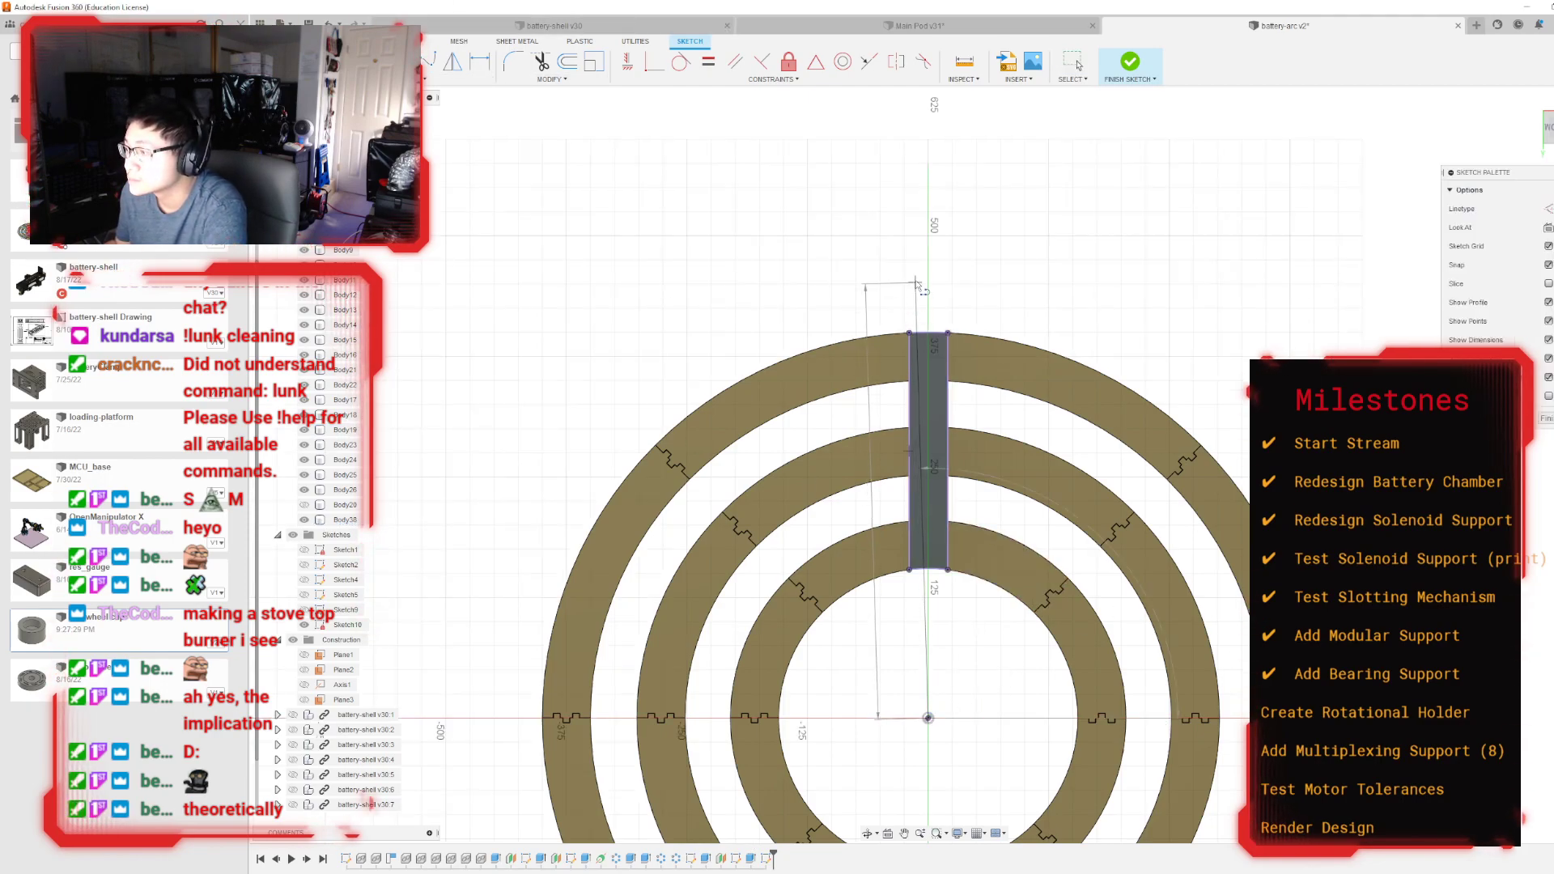
pyautogui.click(928, 336)
pyautogui.scroll(5, 1028, 368)
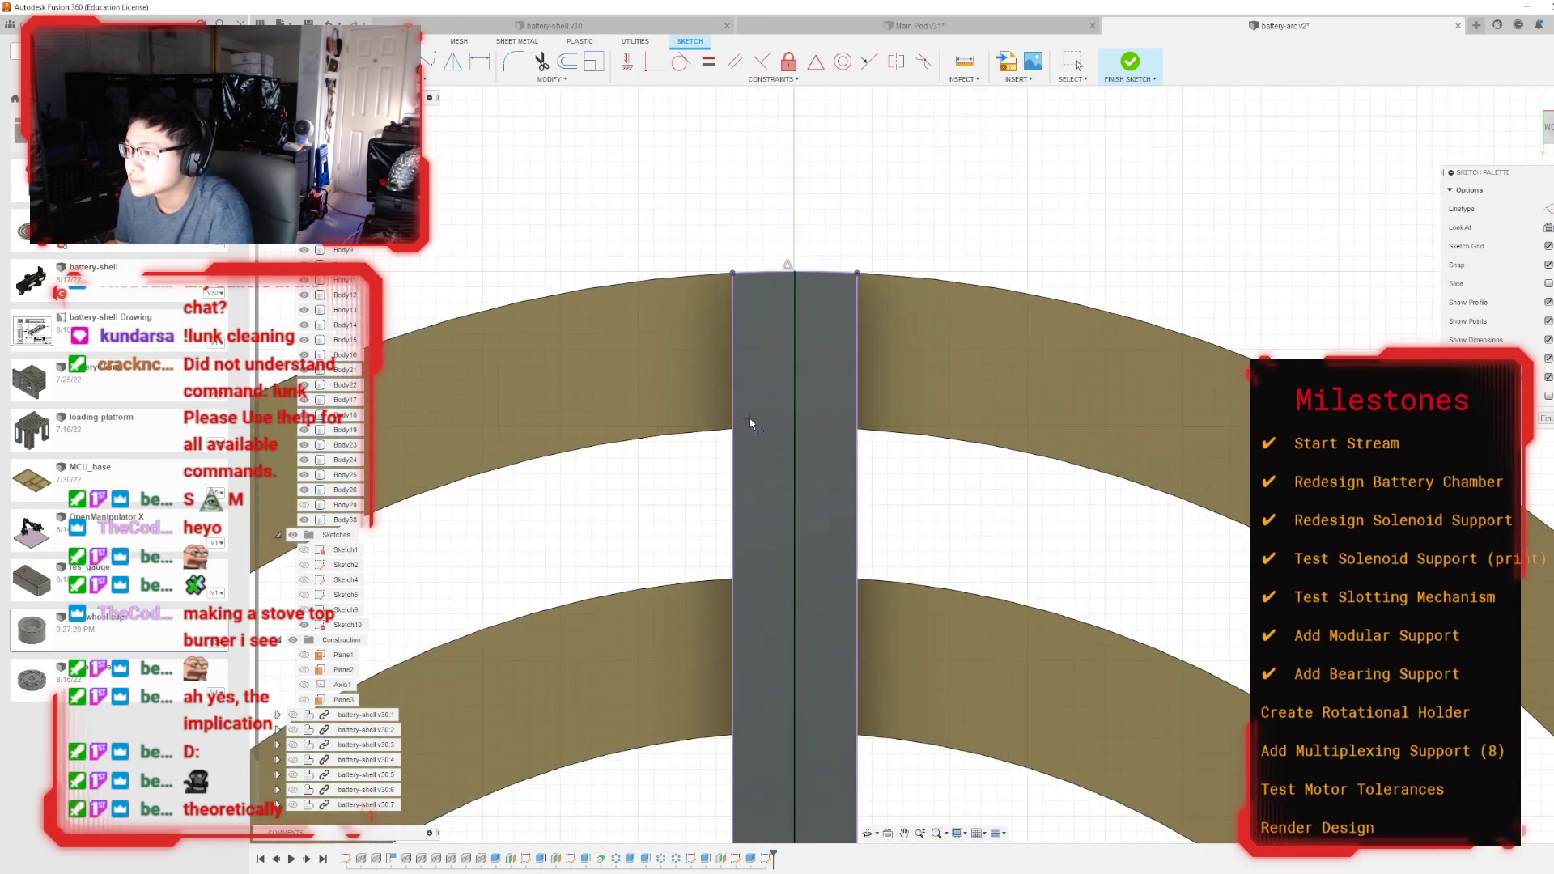
pyautogui.press('Escape')
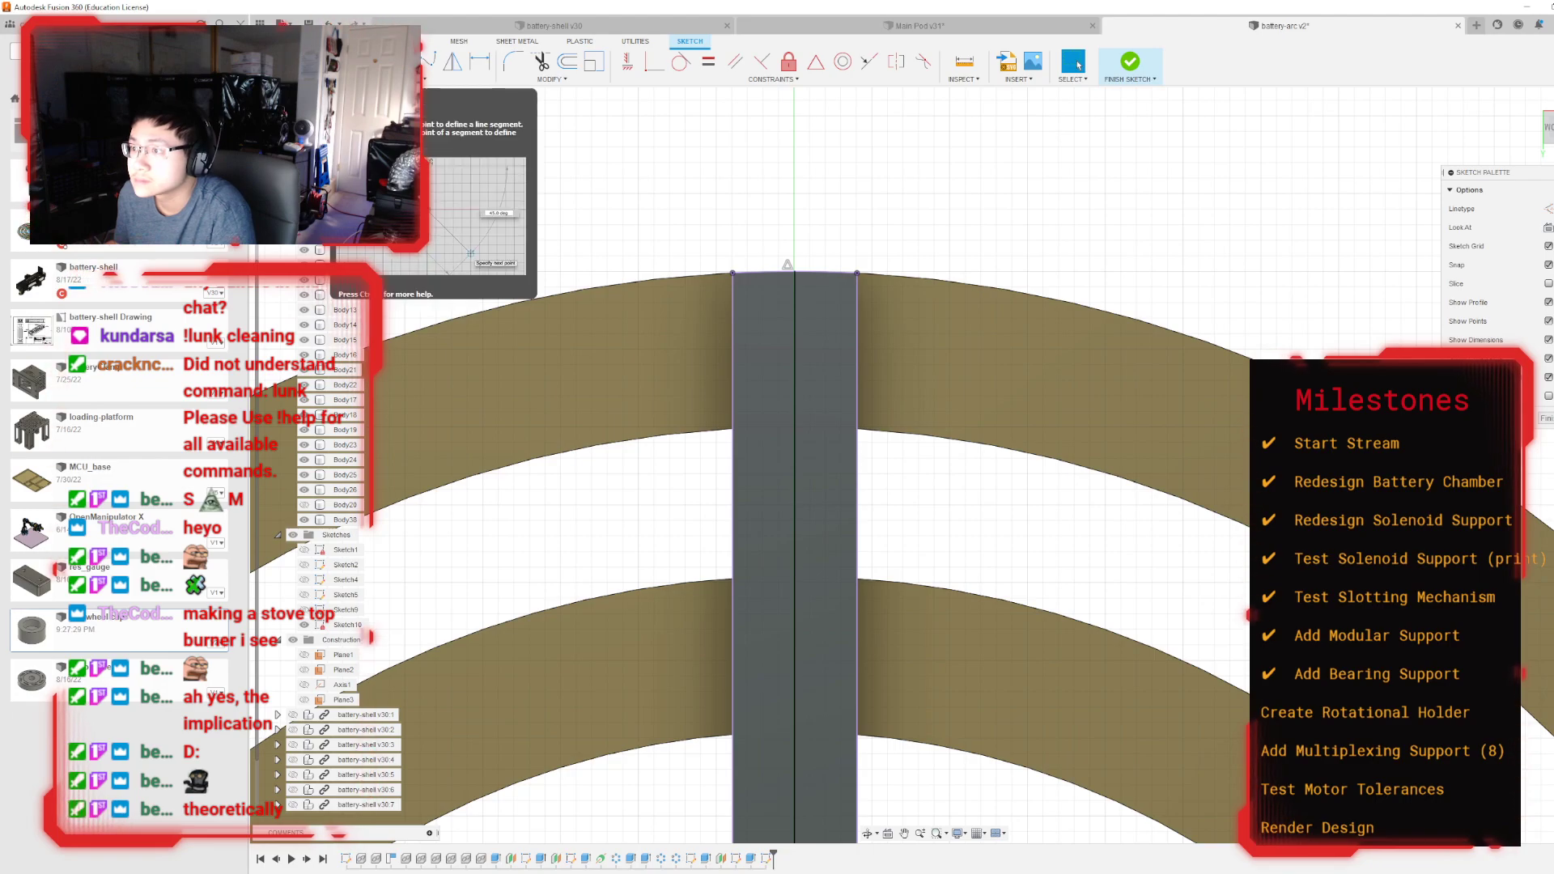
# Step: Project the inner edges of the two outer-ring segments that meet at the bar into the sketch
pyautogui.click(644, 371)
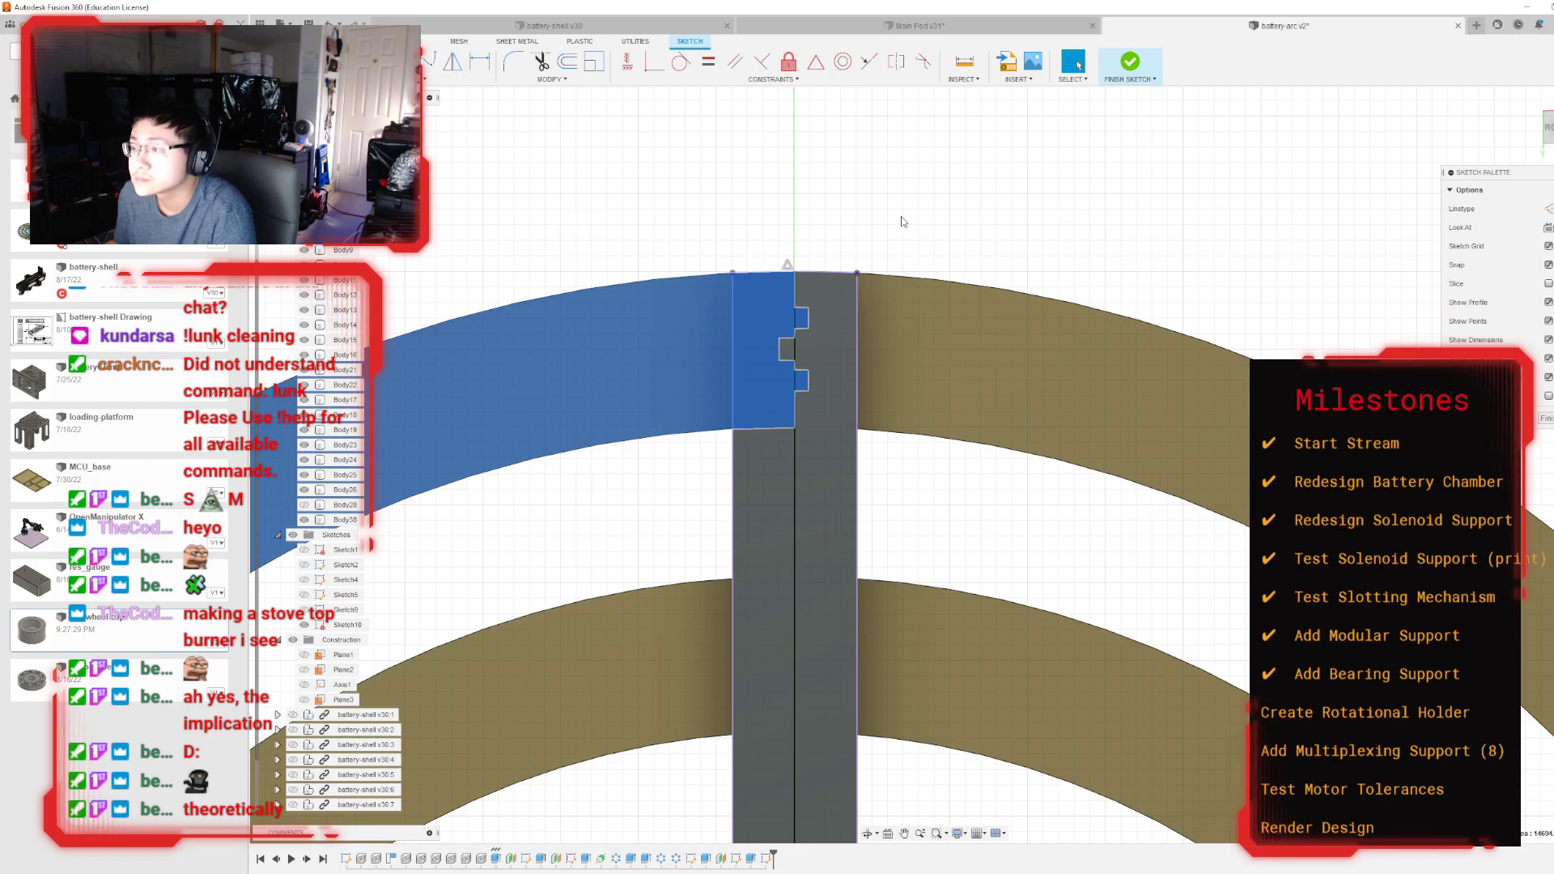
pyautogui.click(917, 457)
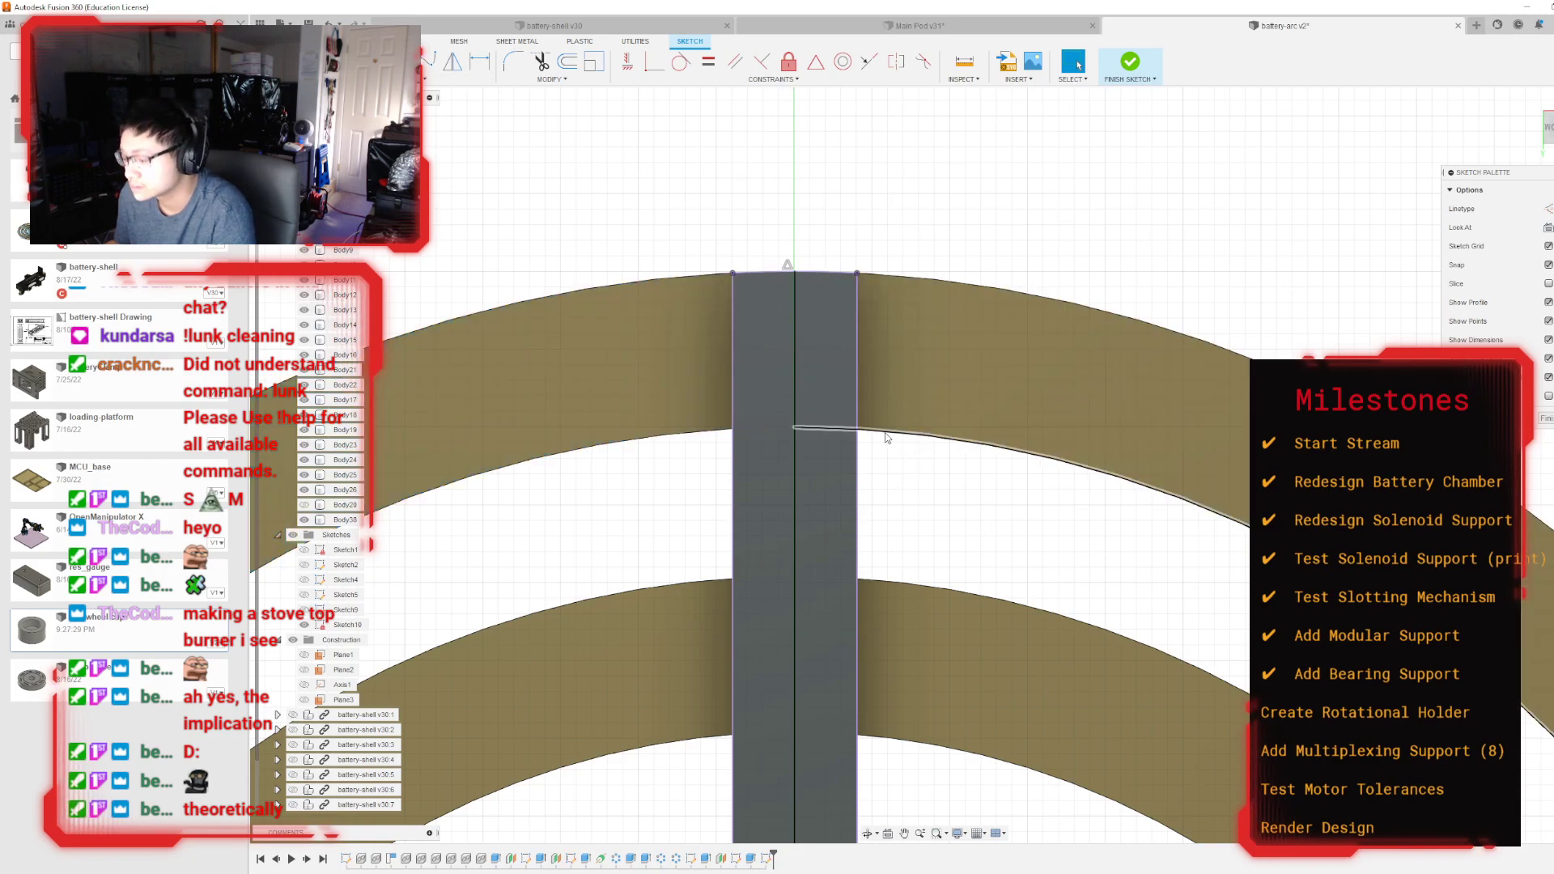
pyautogui.click(886, 438)
pyautogui.press('p')
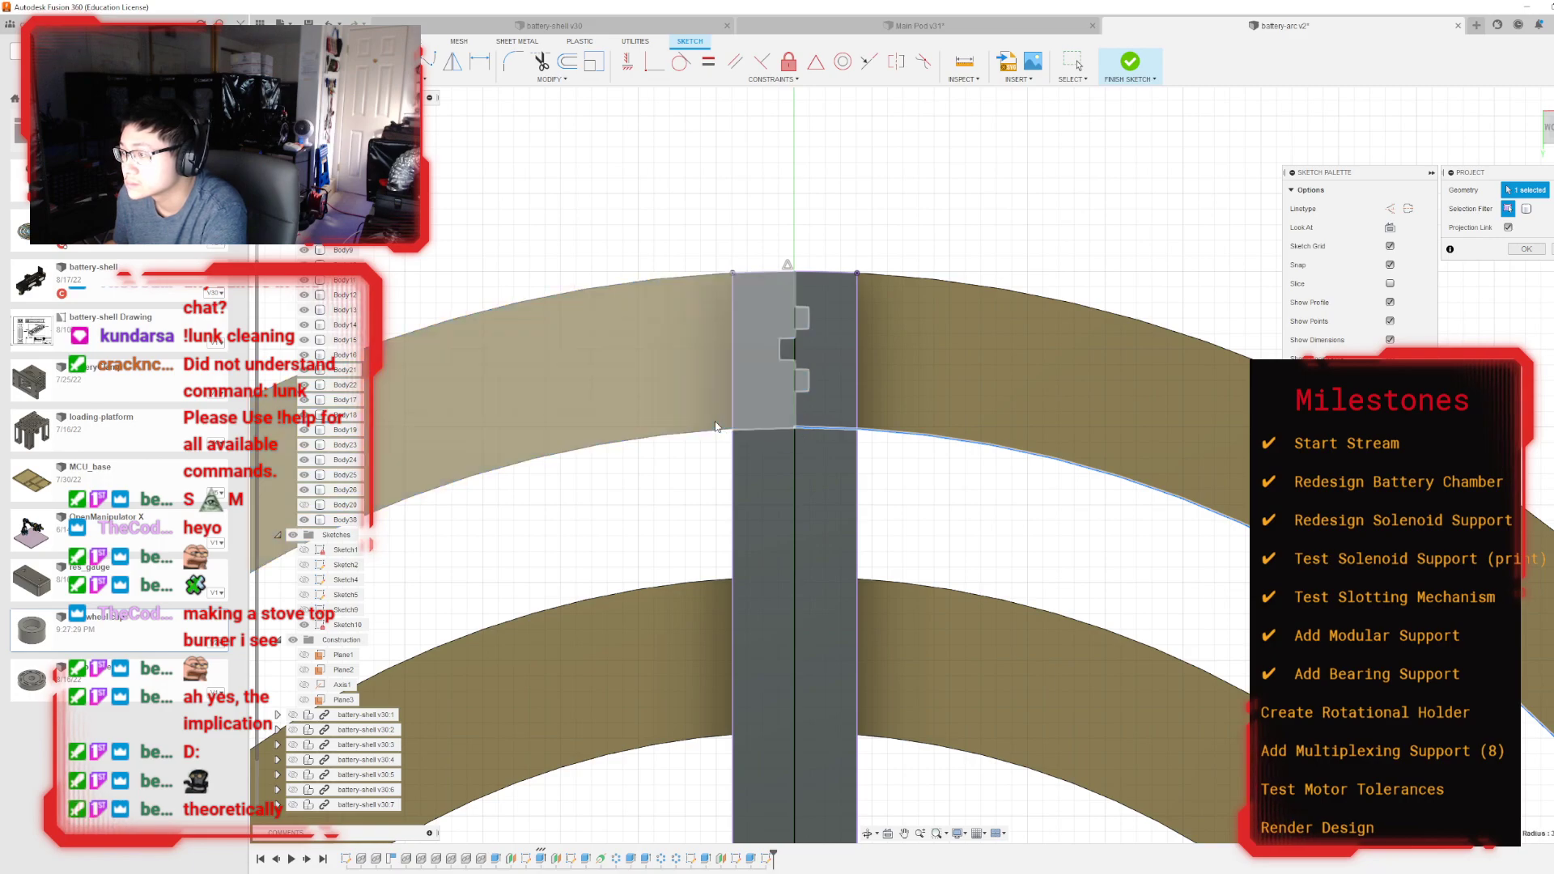
pyautogui.click(717, 432)
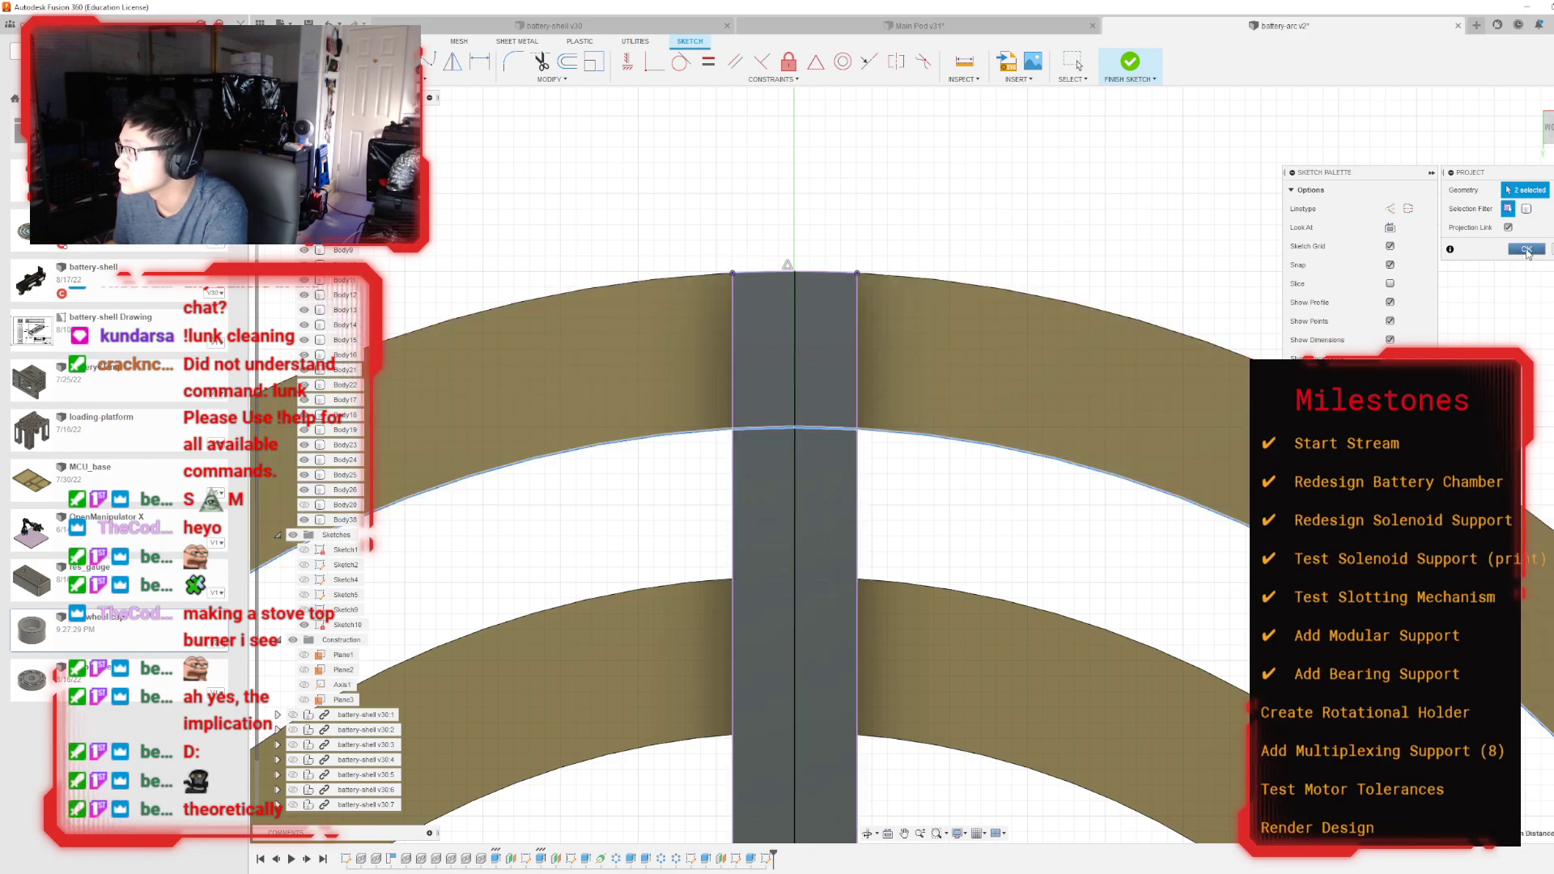
pyautogui.click(1527, 250)
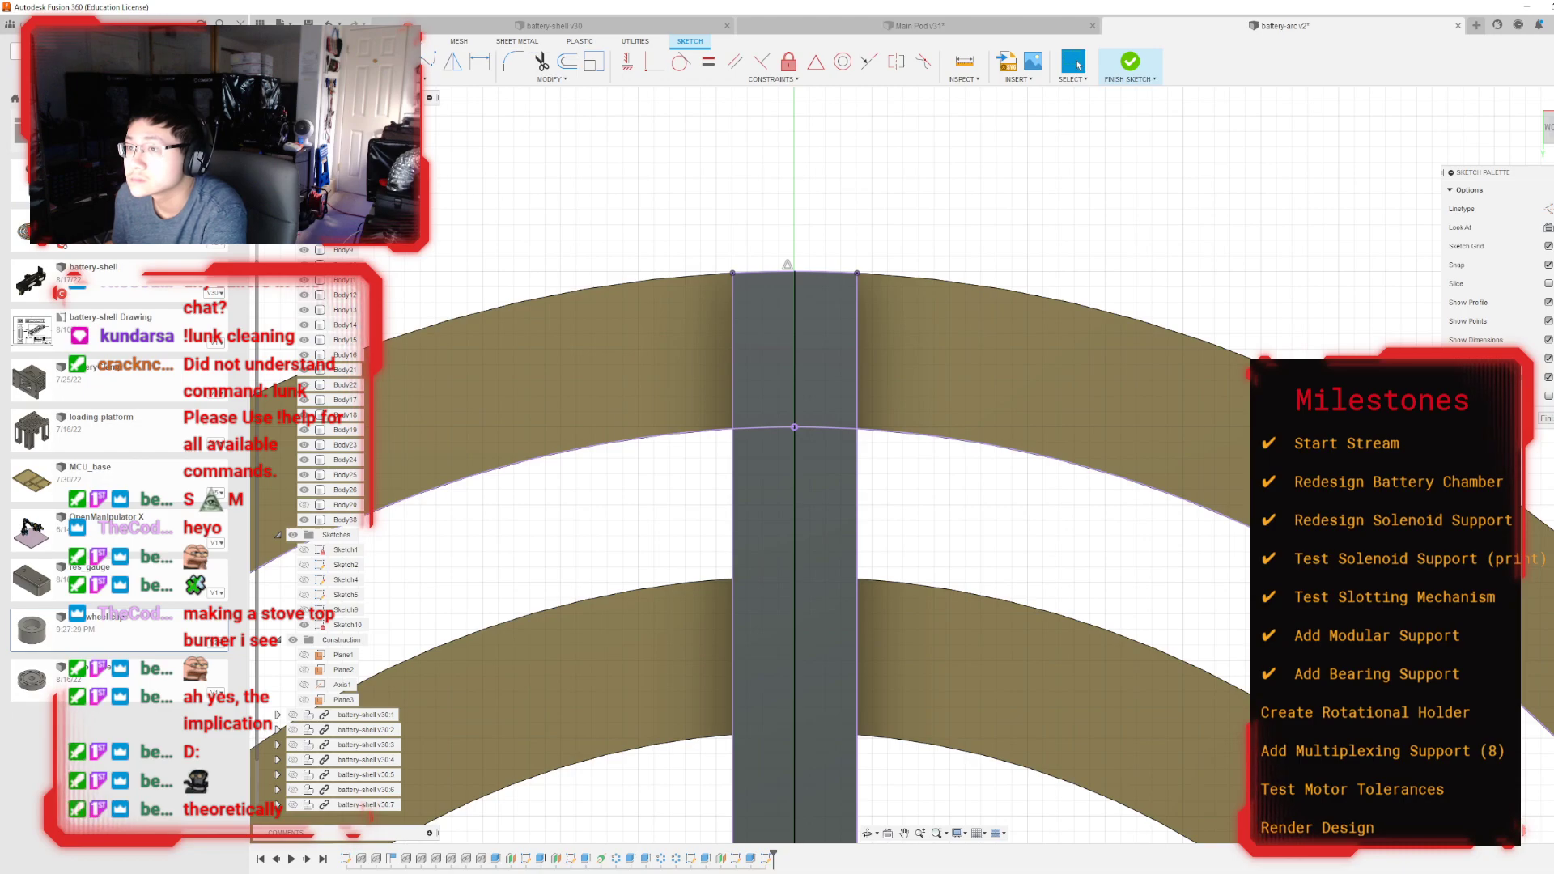
pyautogui.click(457, 79)
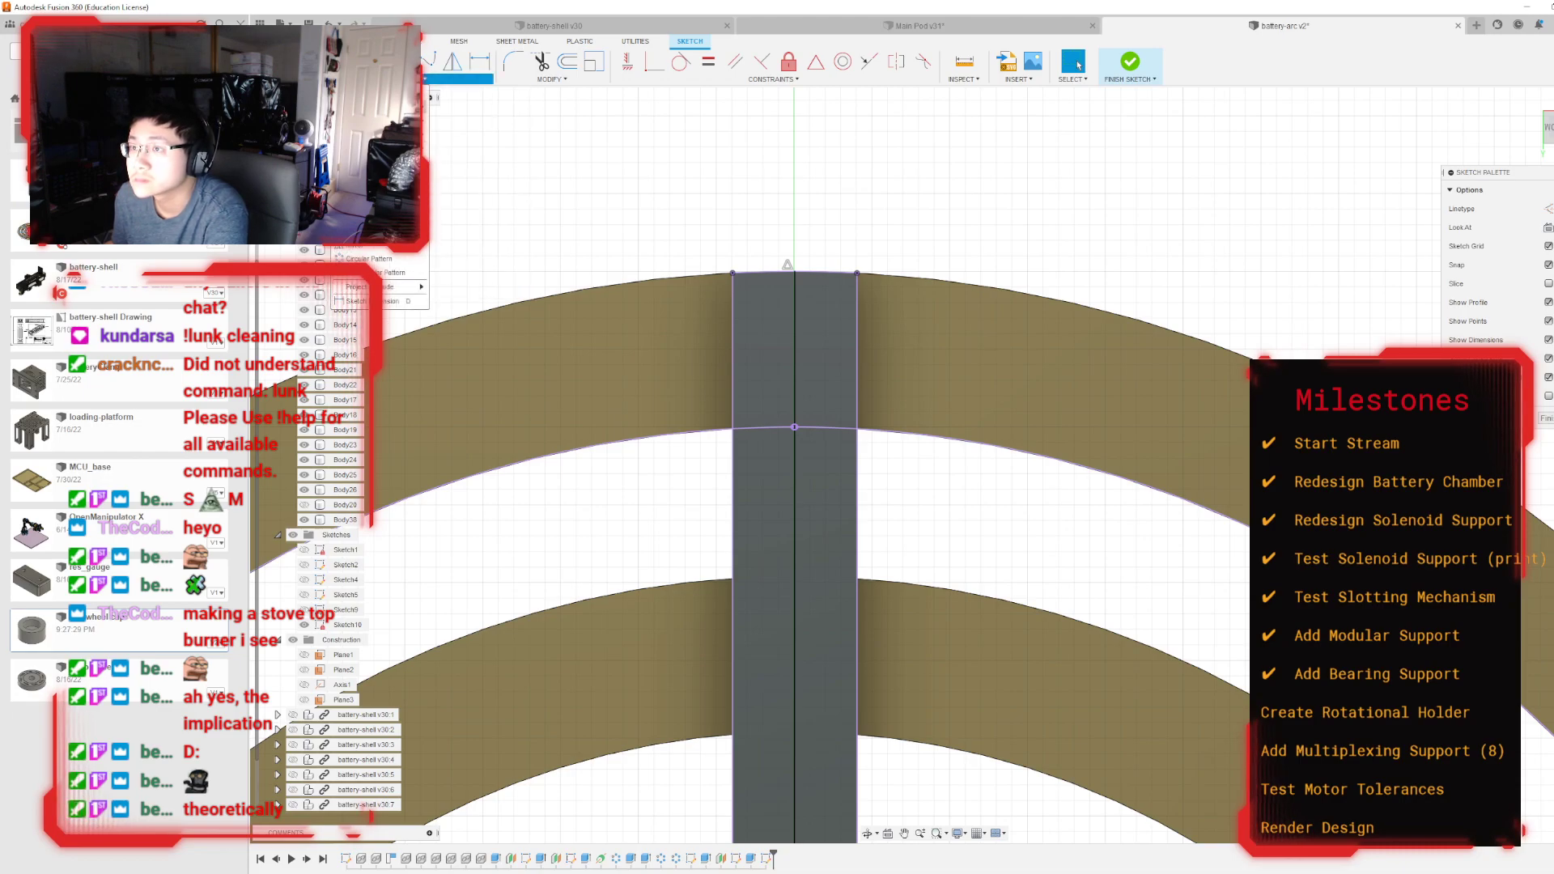
pyautogui.moveTo(381, 103)
pyautogui.click(463, 135)
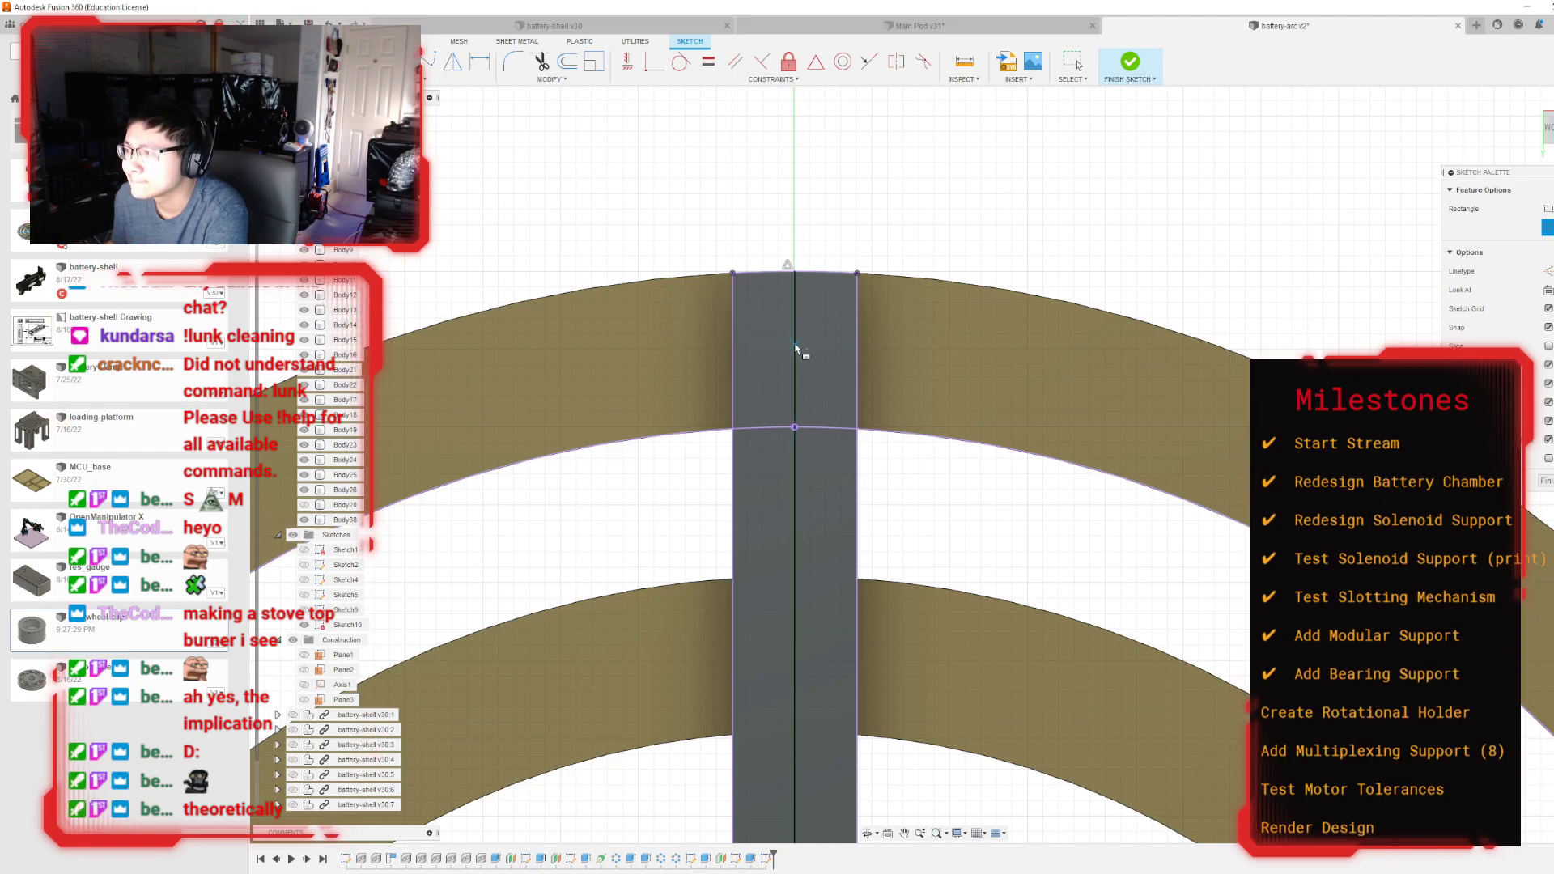
pyautogui.press('Escape')
pyautogui.scroll(4, 817, 381)
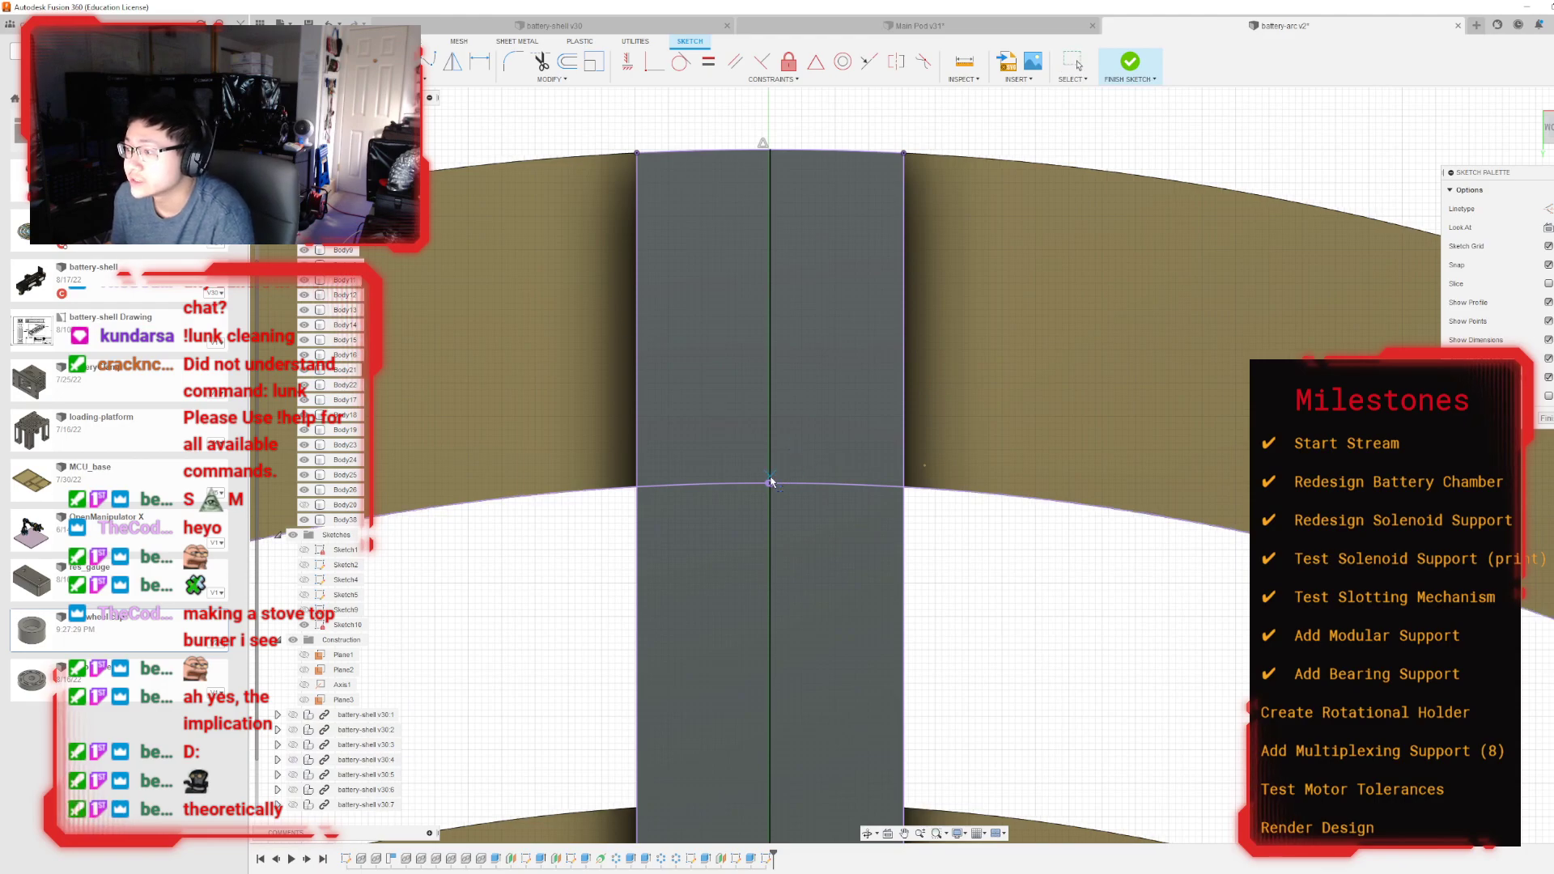
pyautogui.scroll(5, 770, 483)
pyautogui.scroll(-6, 751, 479)
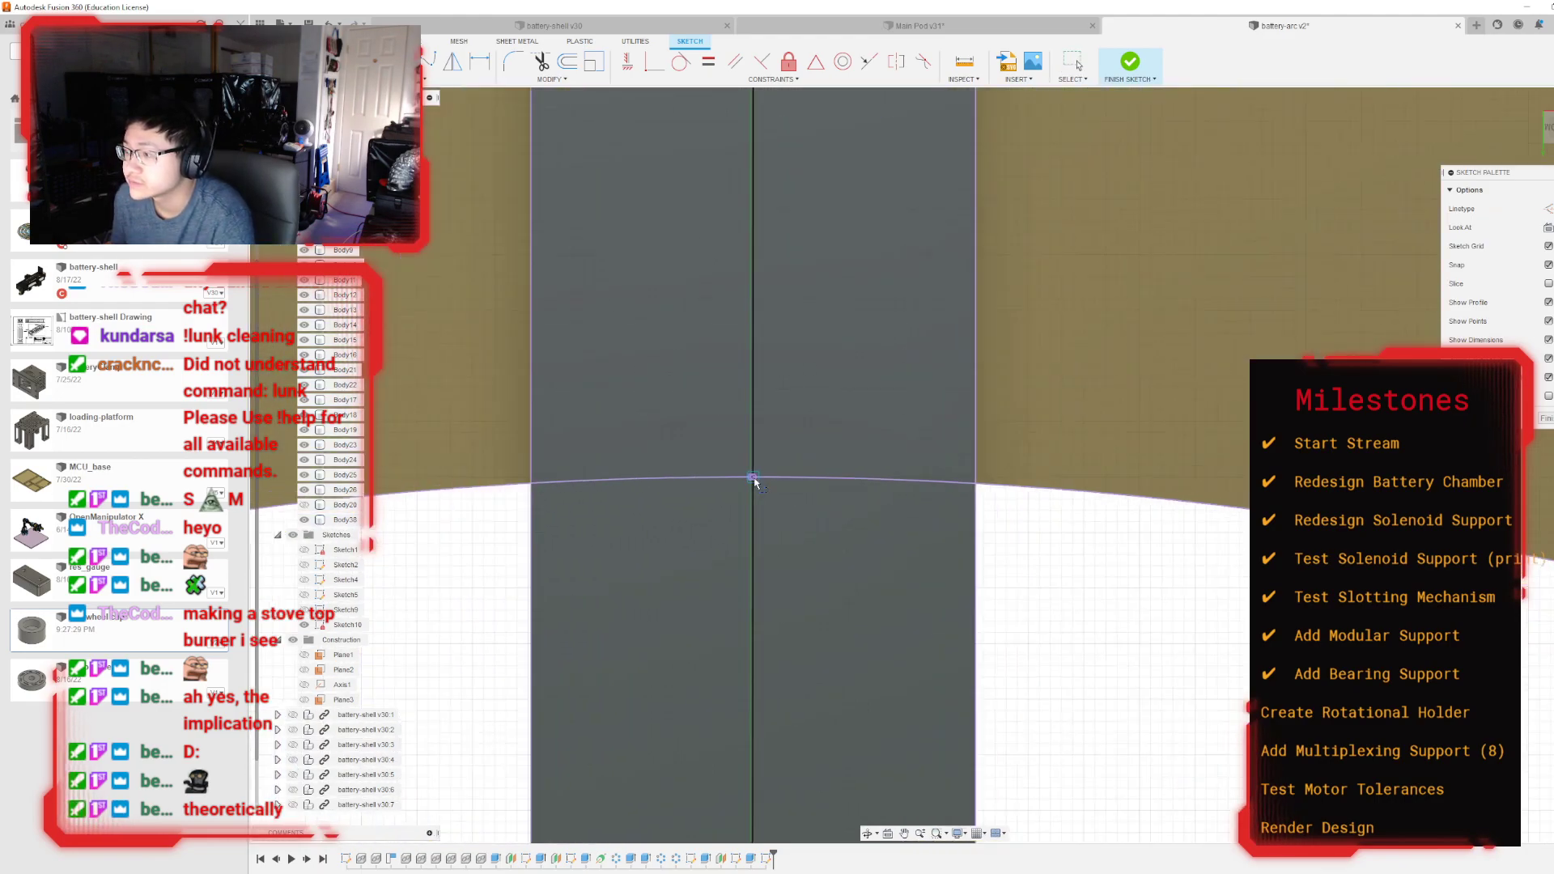
pyautogui.press('l')
pyautogui.scroll(4, 755, 482)
pyautogui.scroll(3, 756, 482)
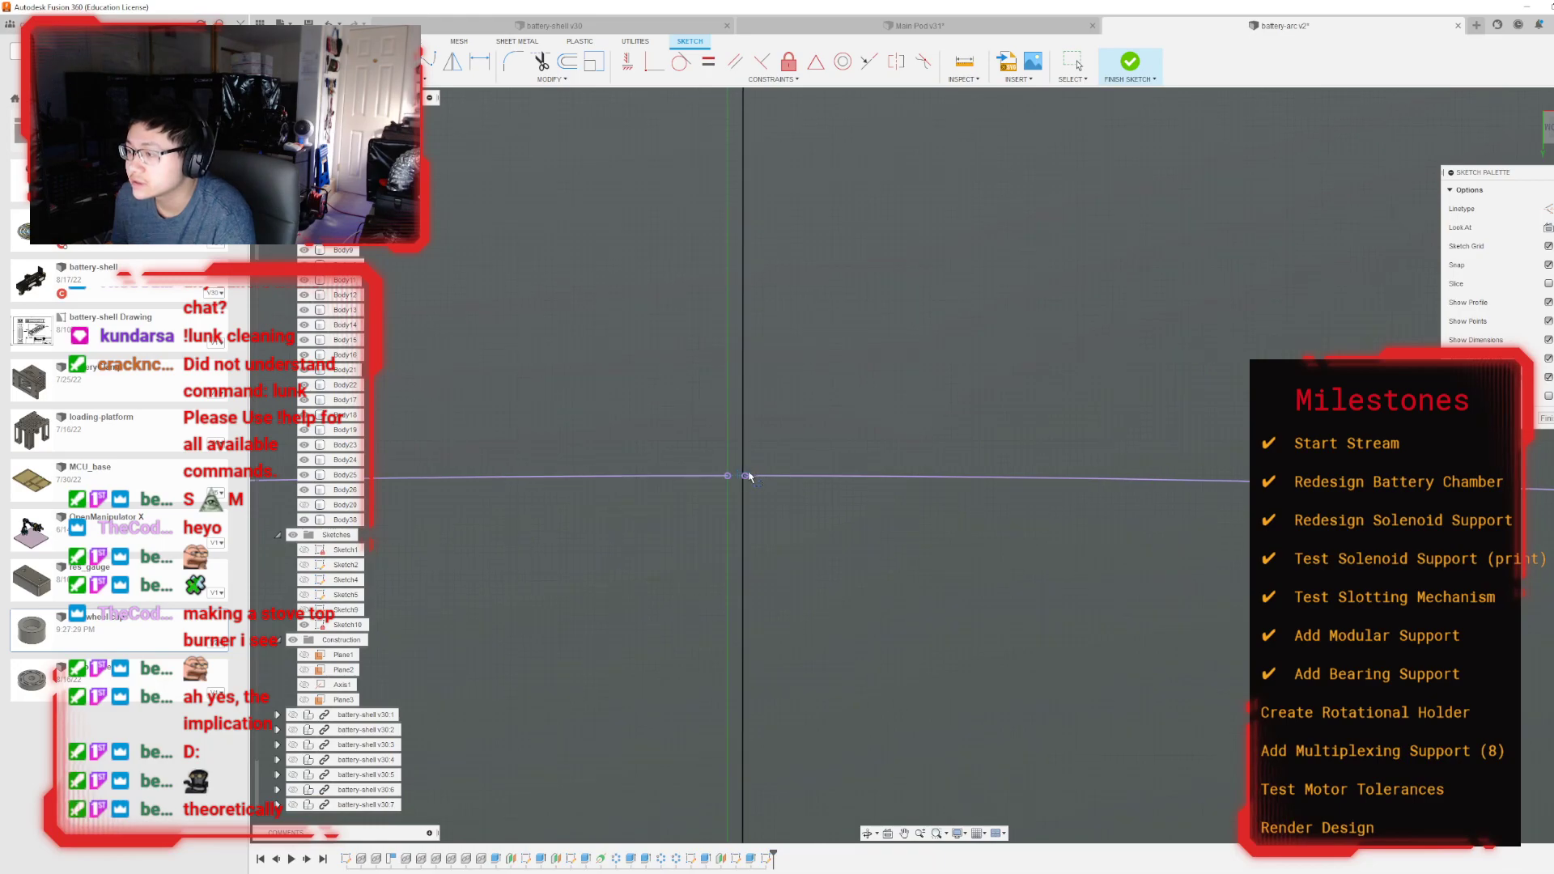
pyautogui.click(746, 477)
pyautogui.scroll(-5, 749, 437)
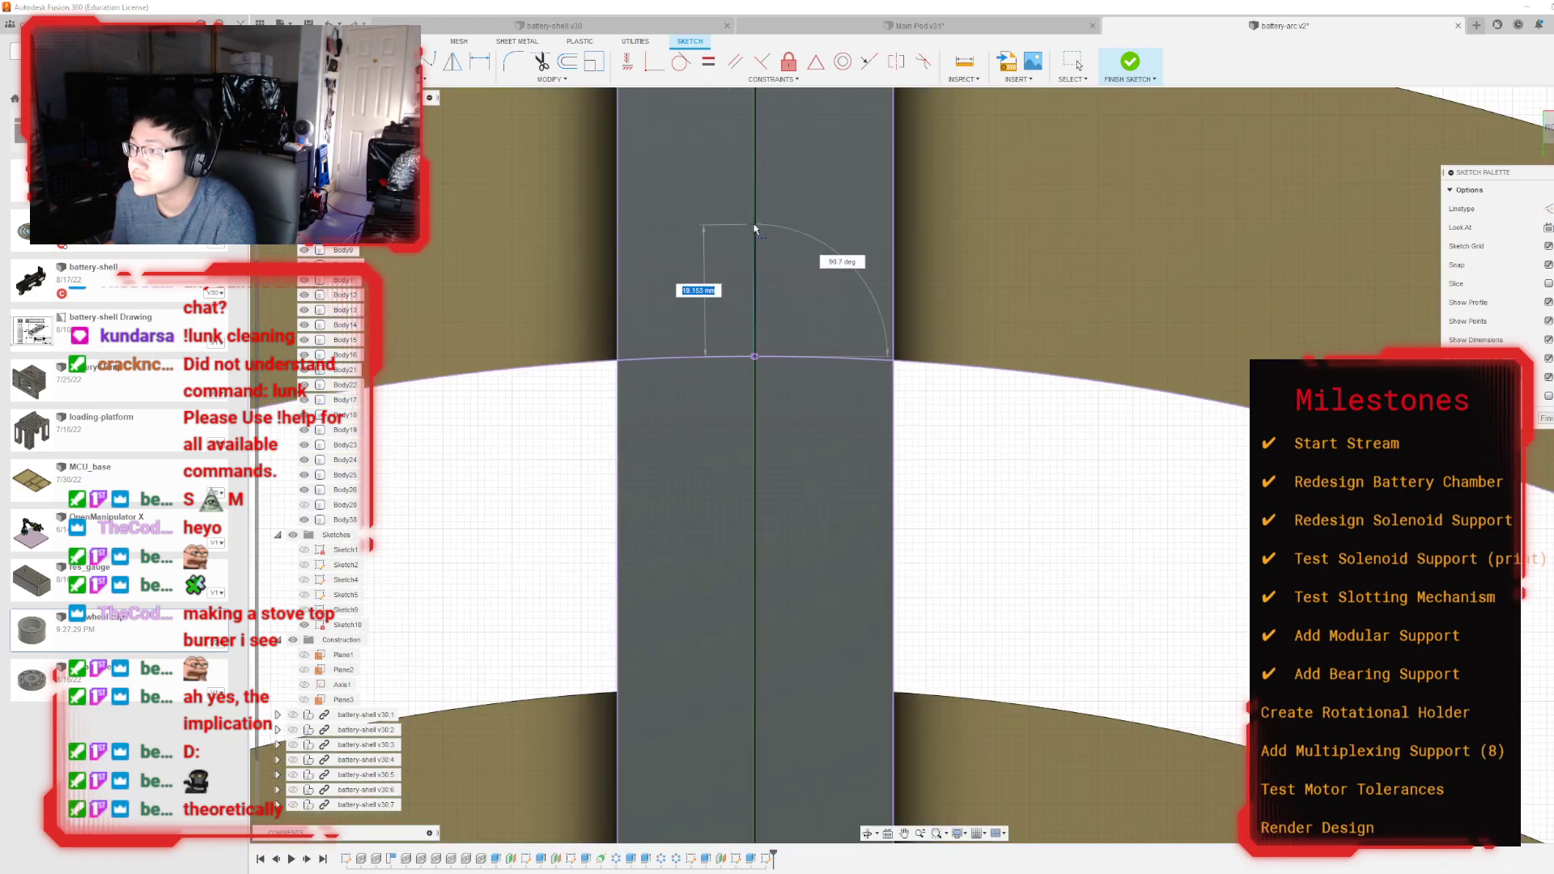
pyautogui.press('Escape')
# Step: Draw a line across the outer ring from the projected inner edge at the bar's centre to the midpoint of the bar's outer end
pyautogui.scroll(-3, 769, 429)
pyautogui.scroll(10, 766, 551)
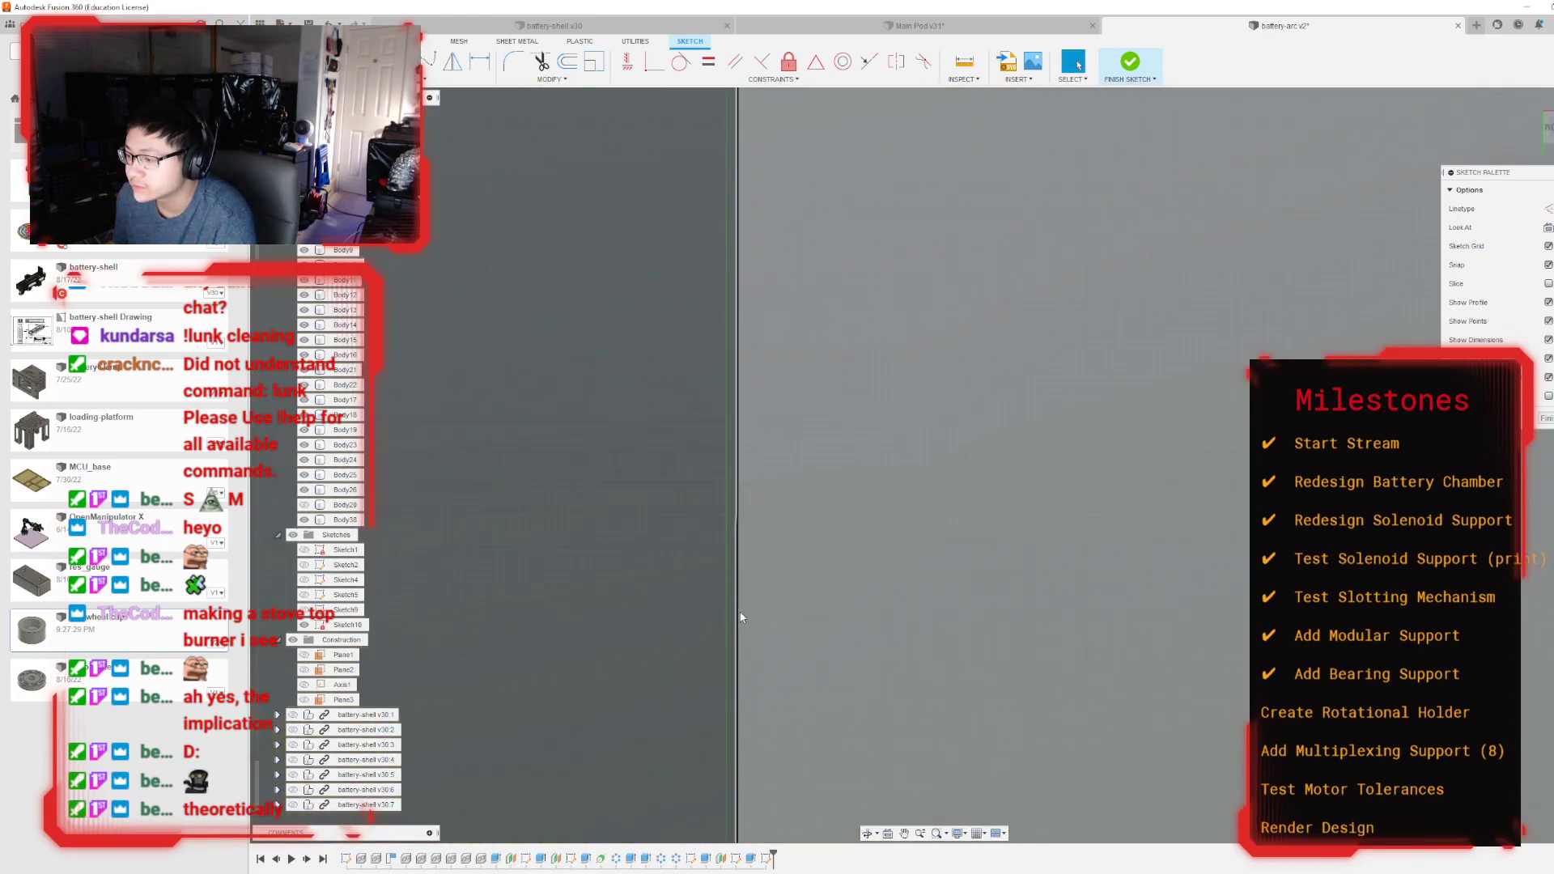
pyautogui.scroll(-6, 753, 593)
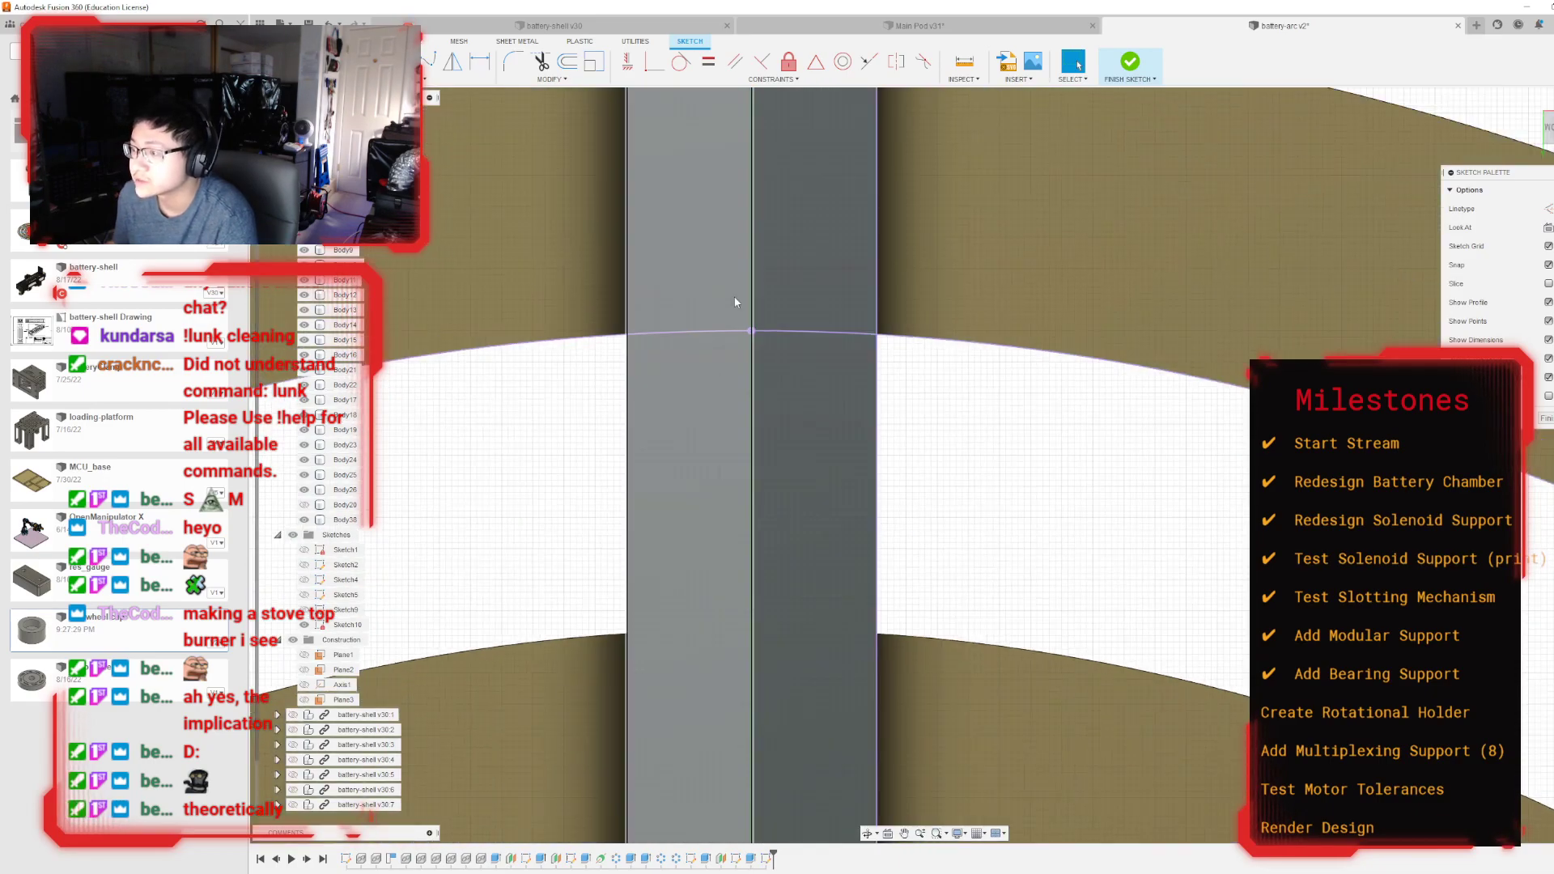
pyautogui.moveTo(747, 368); pyautogui.dragTo(702, 575, button='middle')
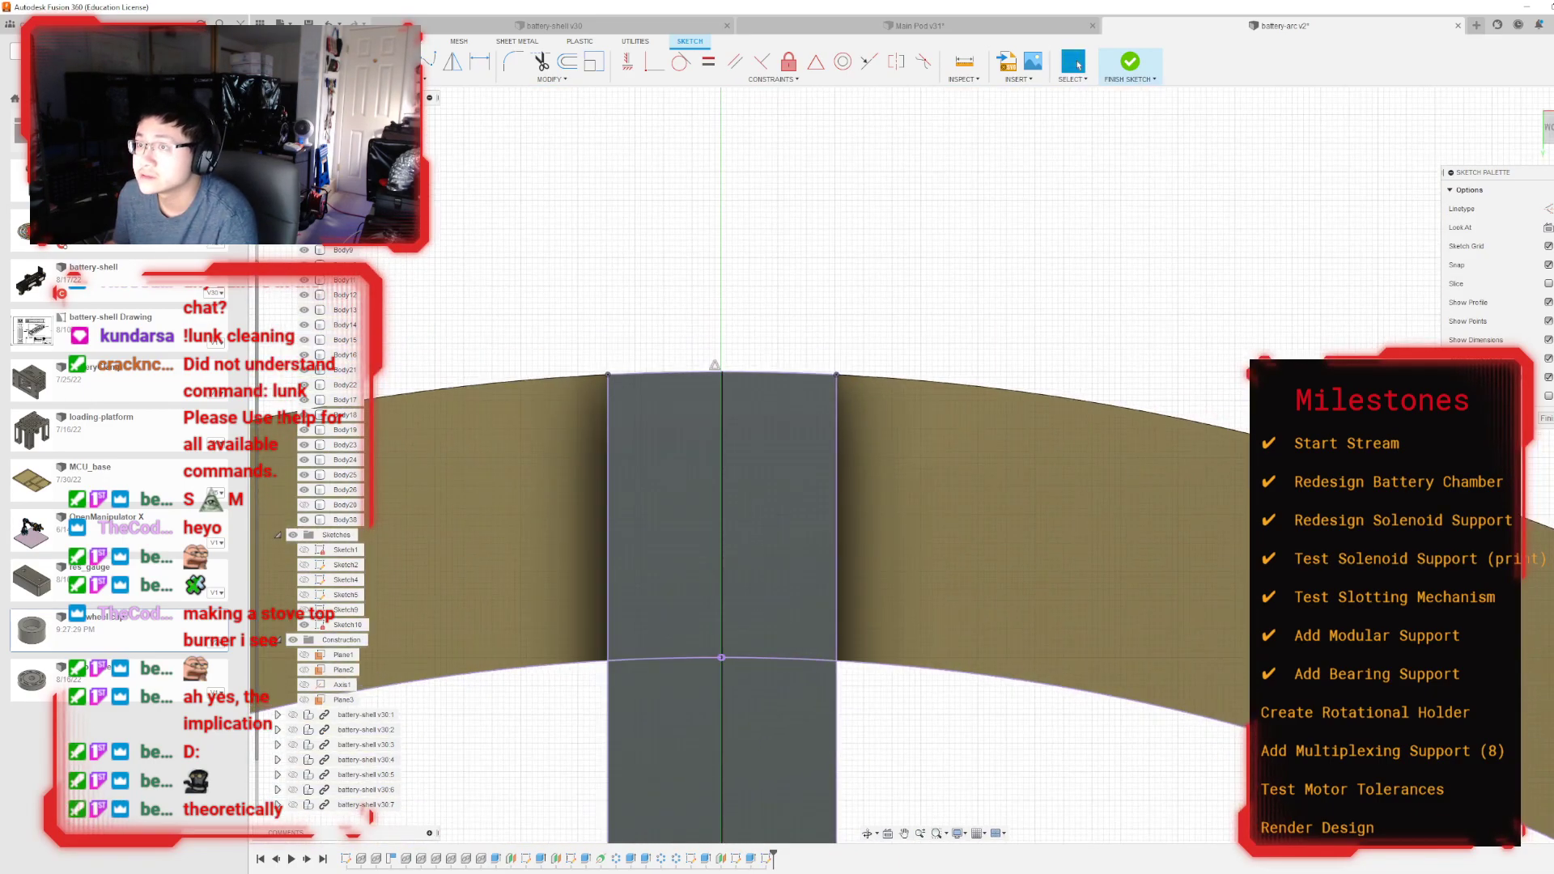
pyautogui.press('l')
pyautogui.scroll(4, 717, 600)
pyautogui.click(729, 739)
pyautogui.scroll(-3, 739, 623)
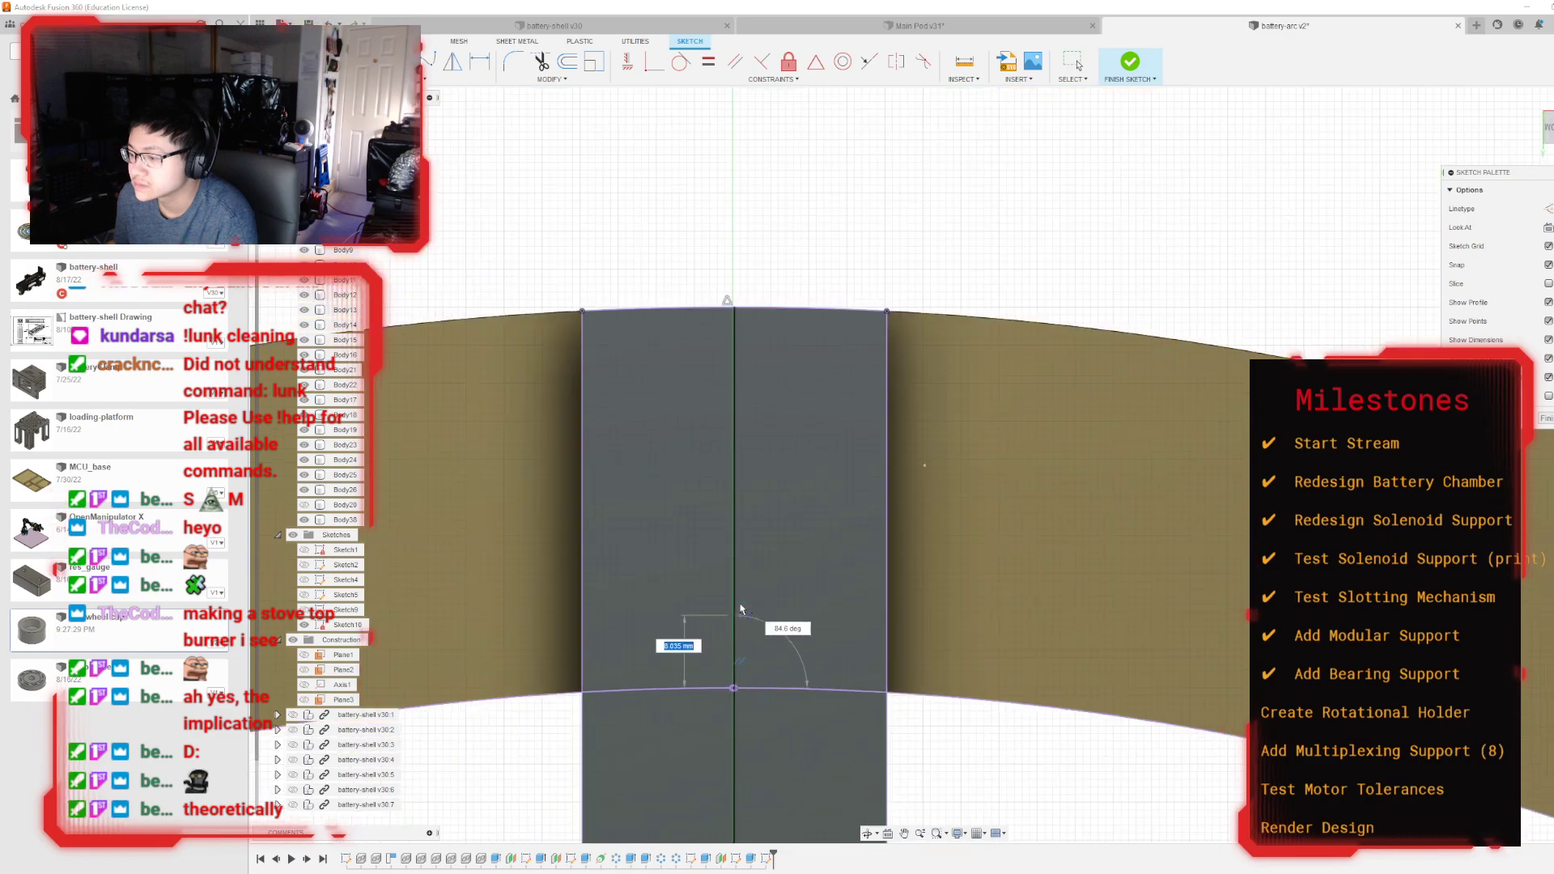
pyautogui.scroll(6, 728, 301)
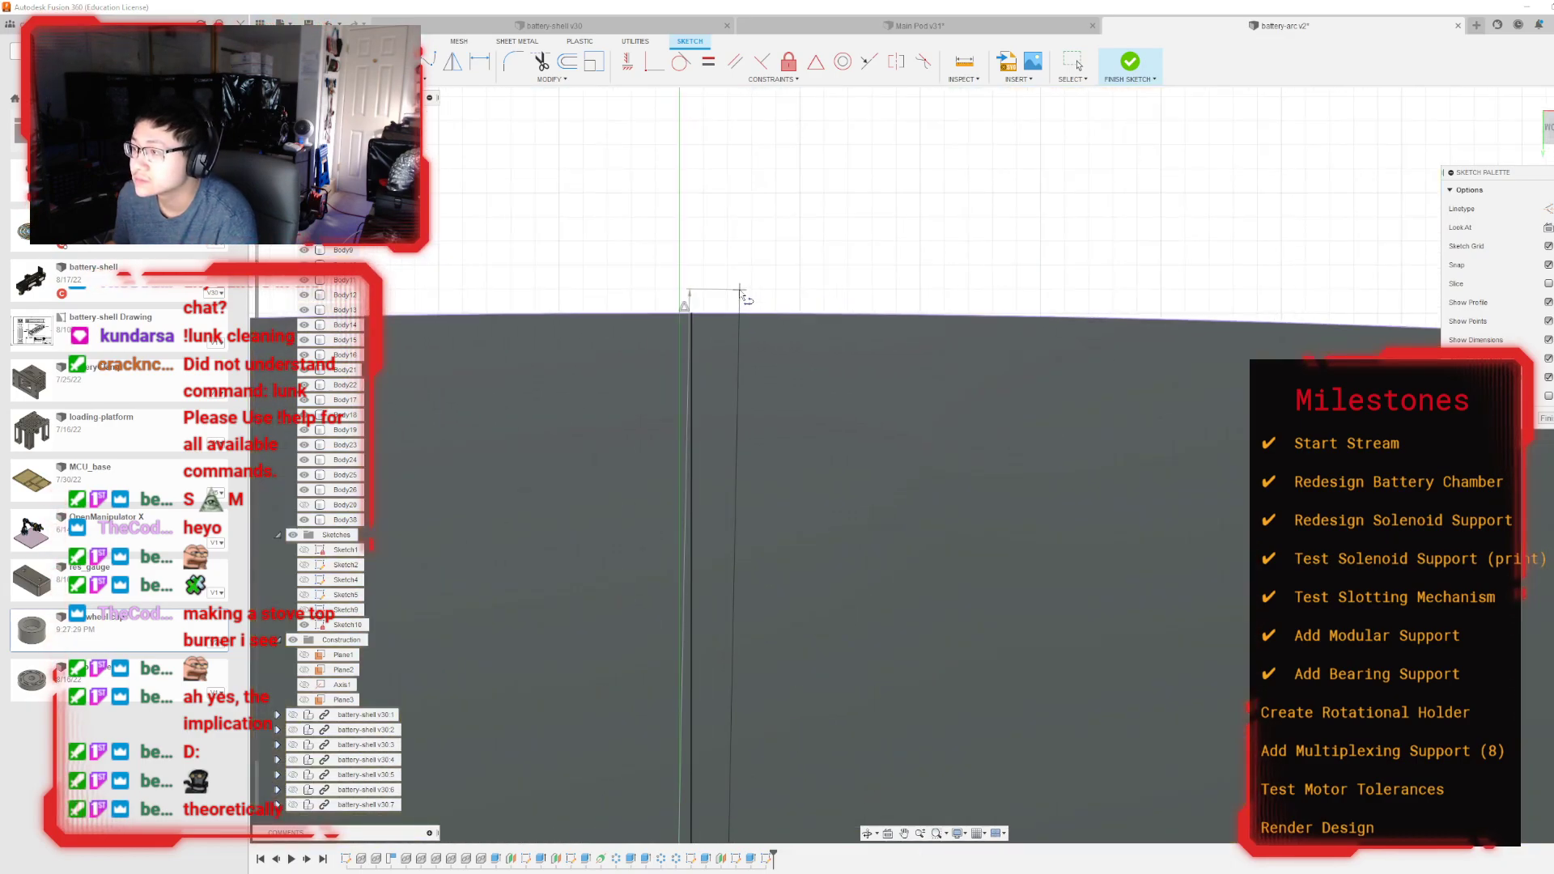
pyautogui.click(697, 319)
pyautogui.scroll(-5, 697, 319)
pyautogui.press('Escape')
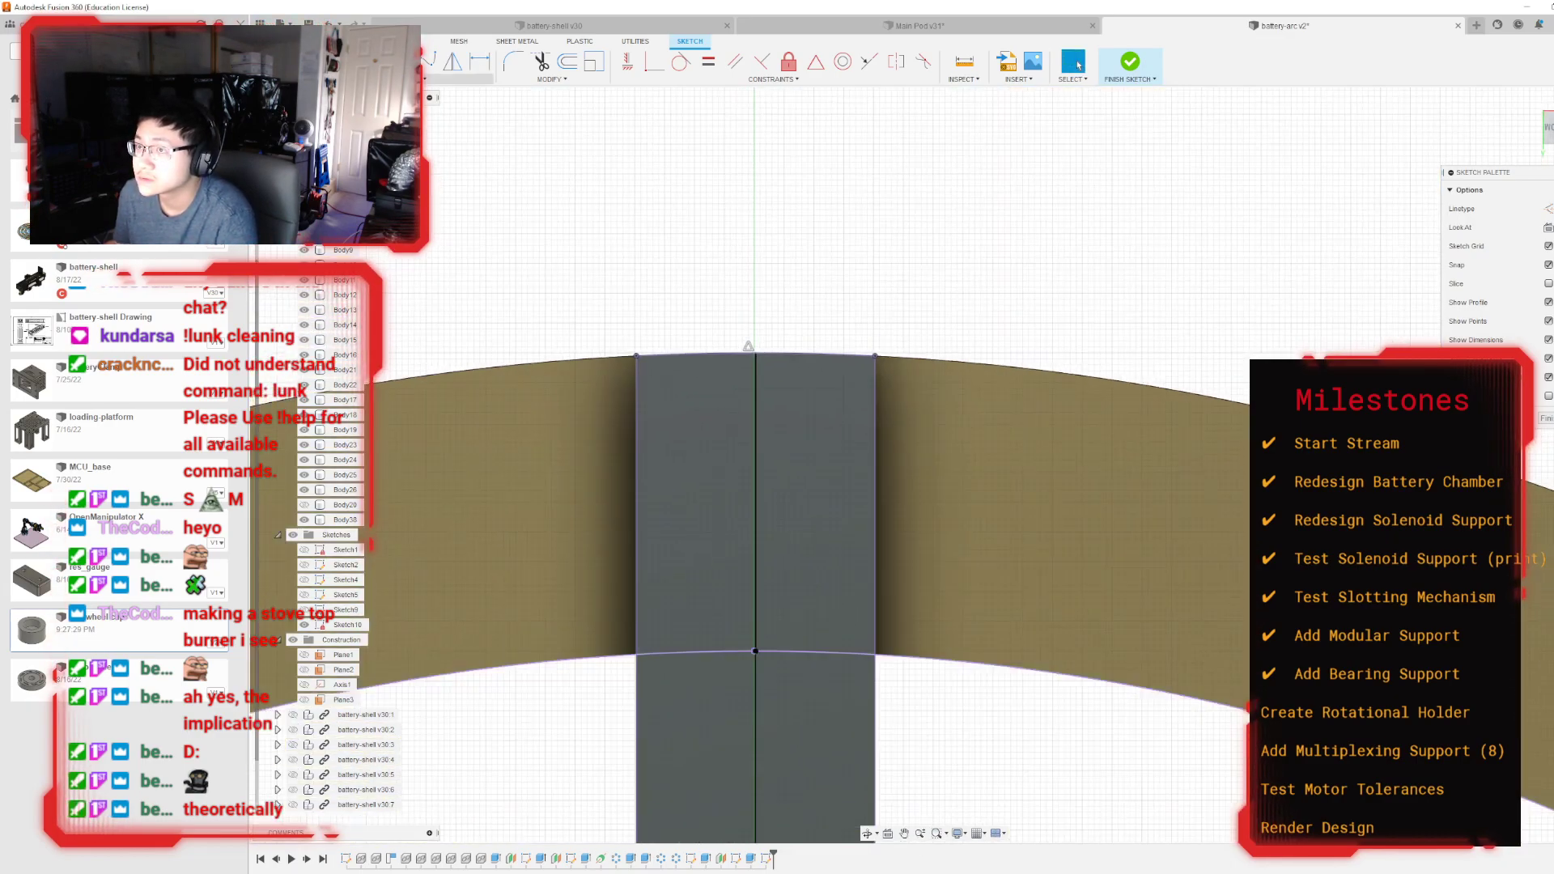
# Step: Draw a centre rectangle 30 mm high and 25 mm wide, centred on the midpoint of the line crossing the outer ring
pyautogui.click(458, 78)
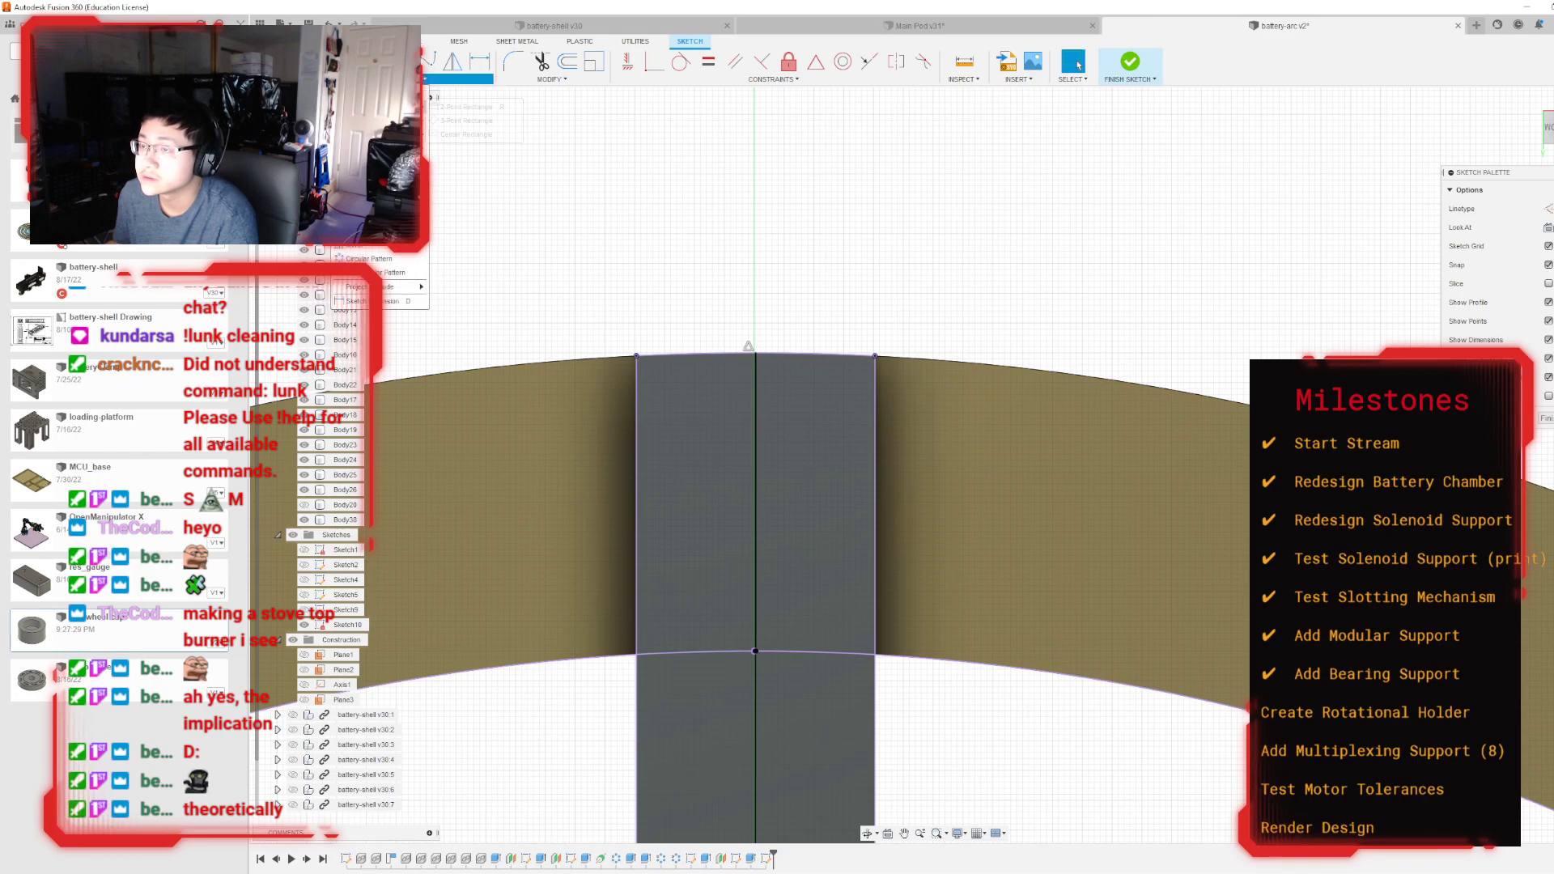
pyautogui.click(466, 106)
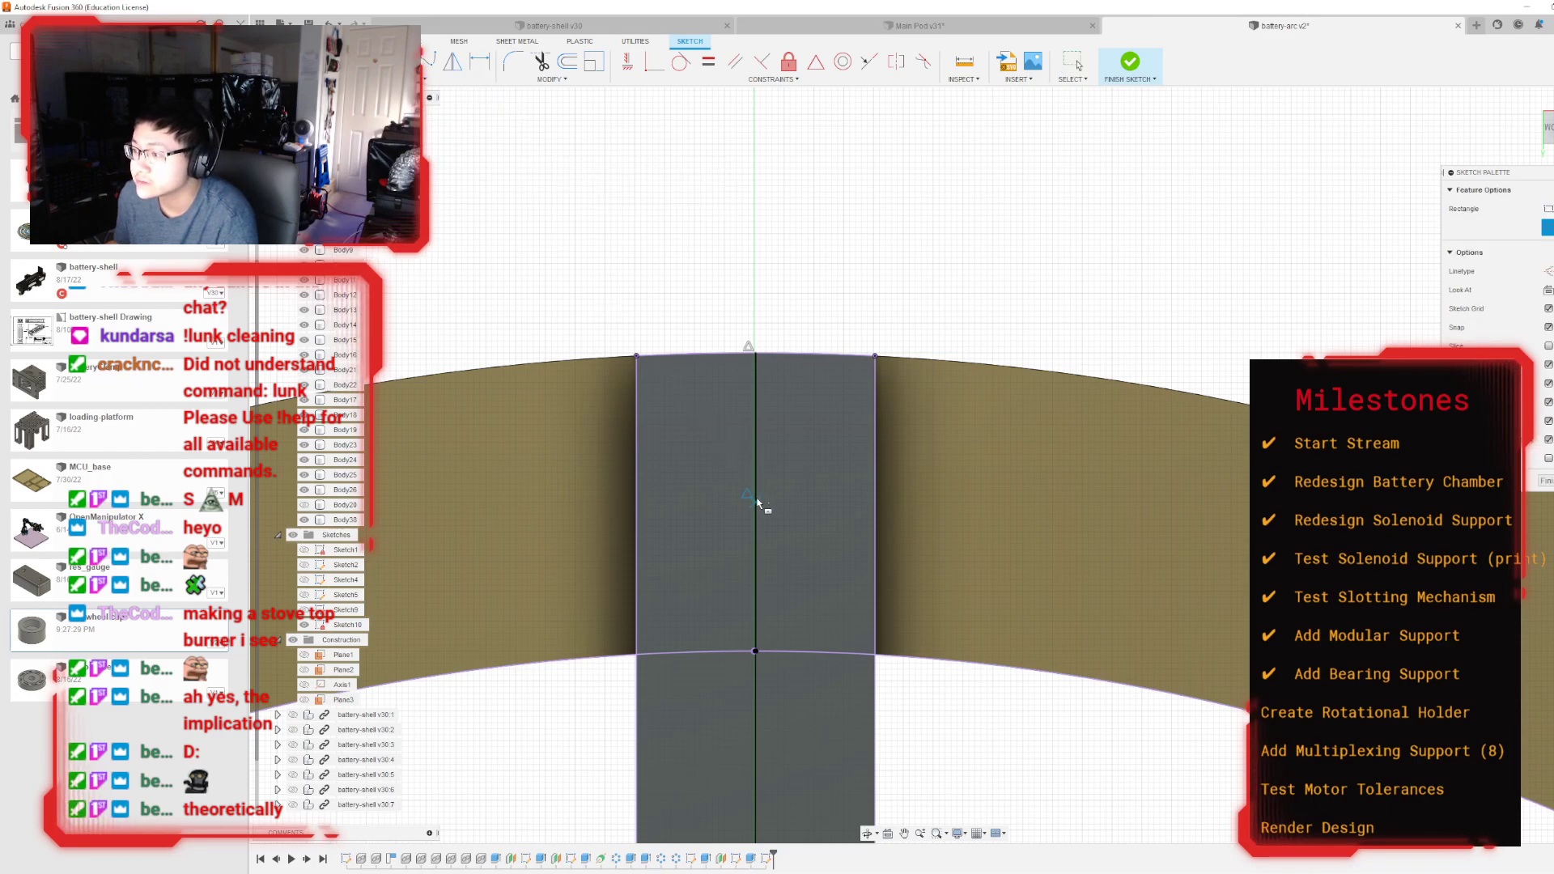
pyautogui.click(680, 603)
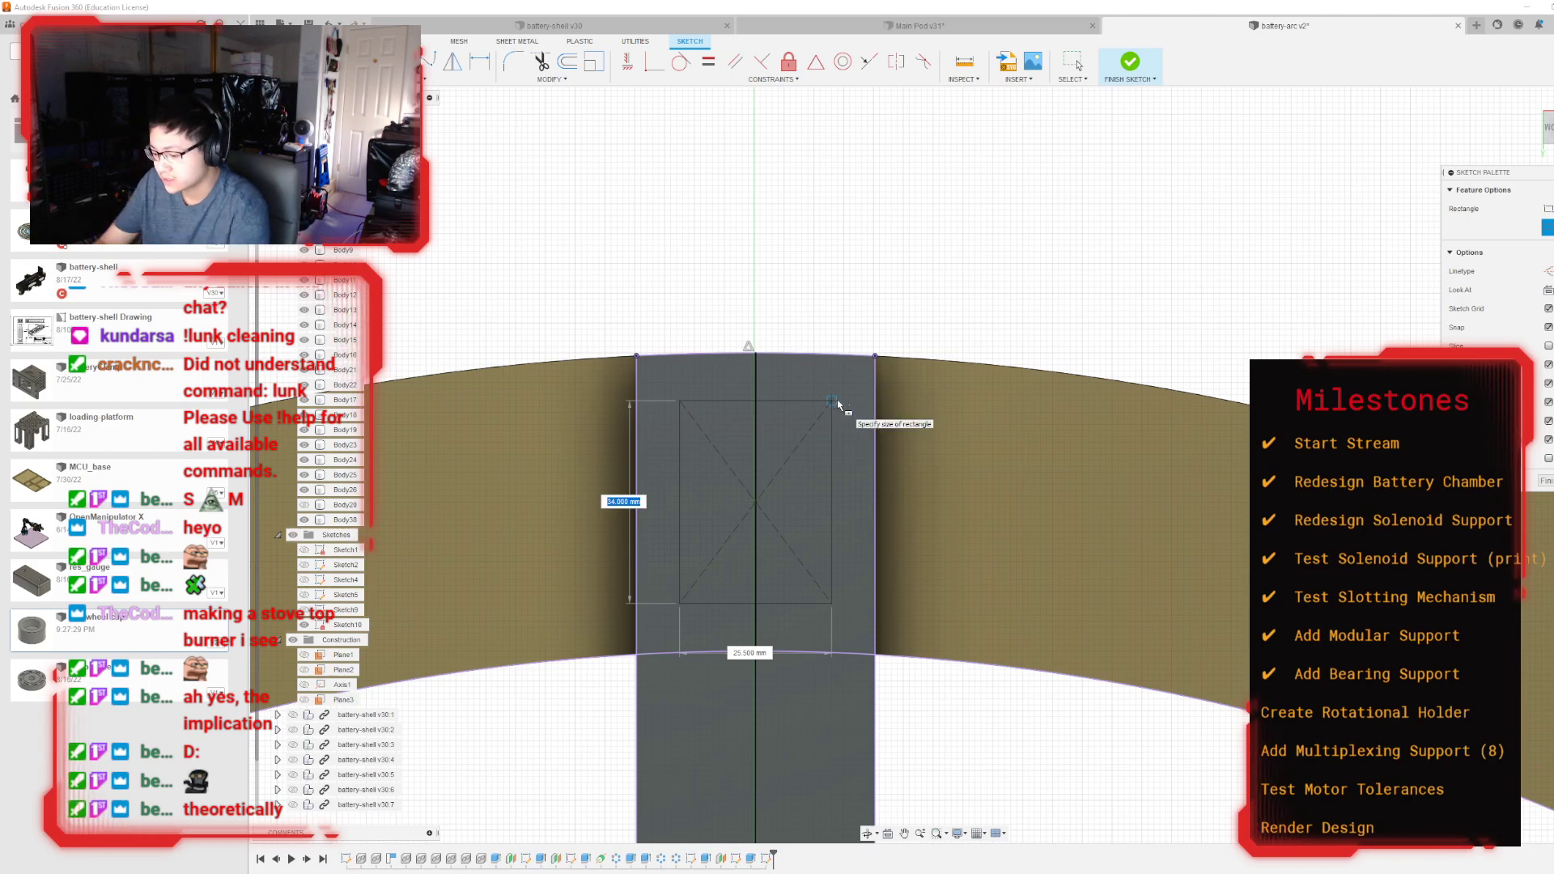
pyautogui.write('30')
pyautogui.press('Tab')
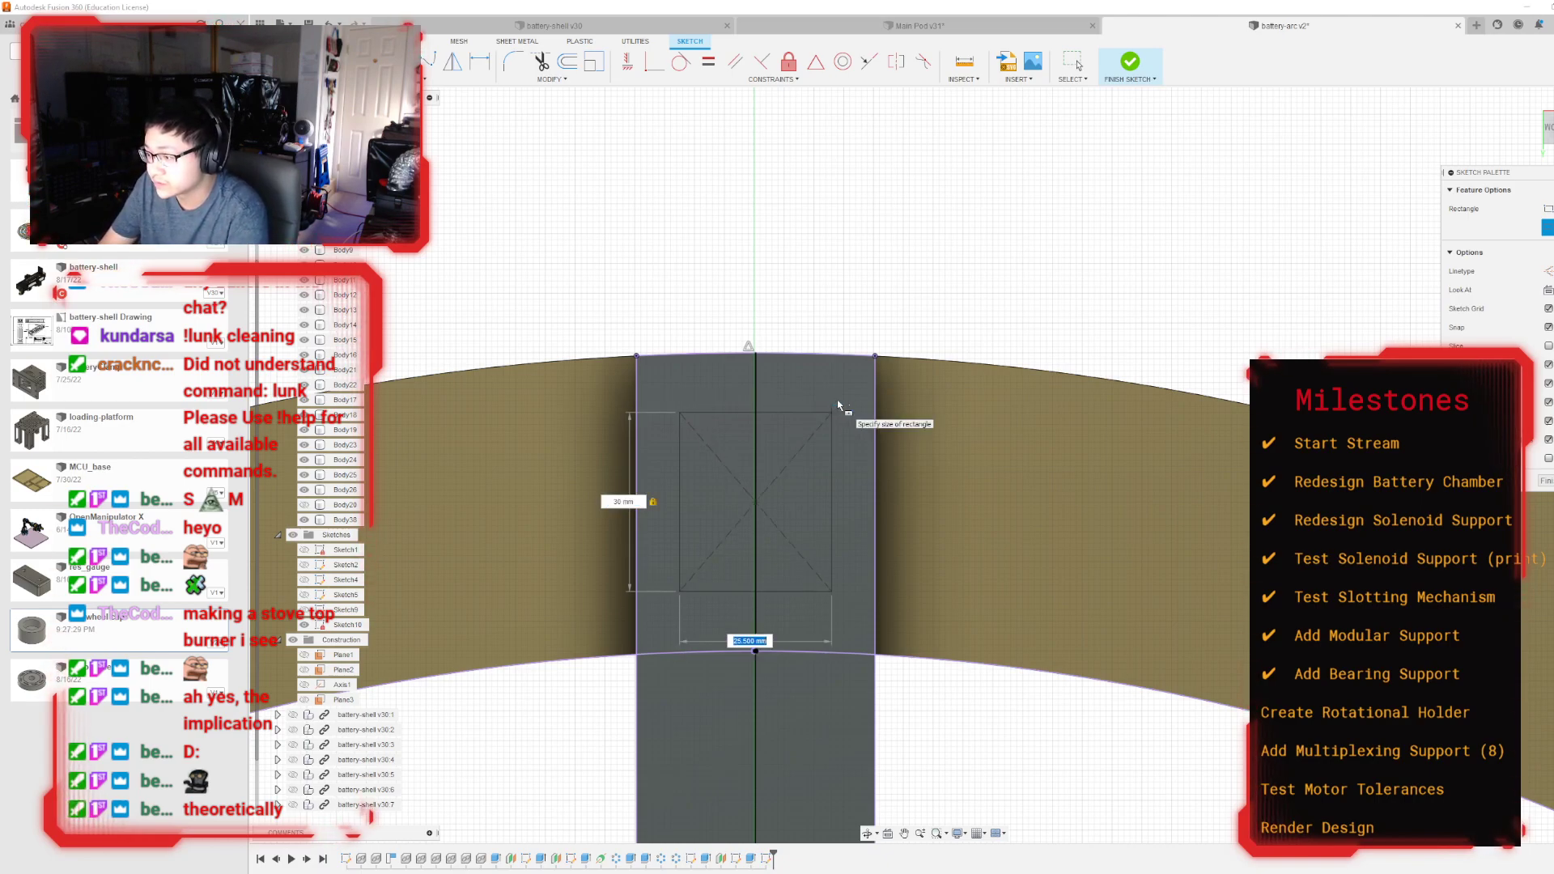
pyautogui.write('25')
pyautogui.press('Tab')
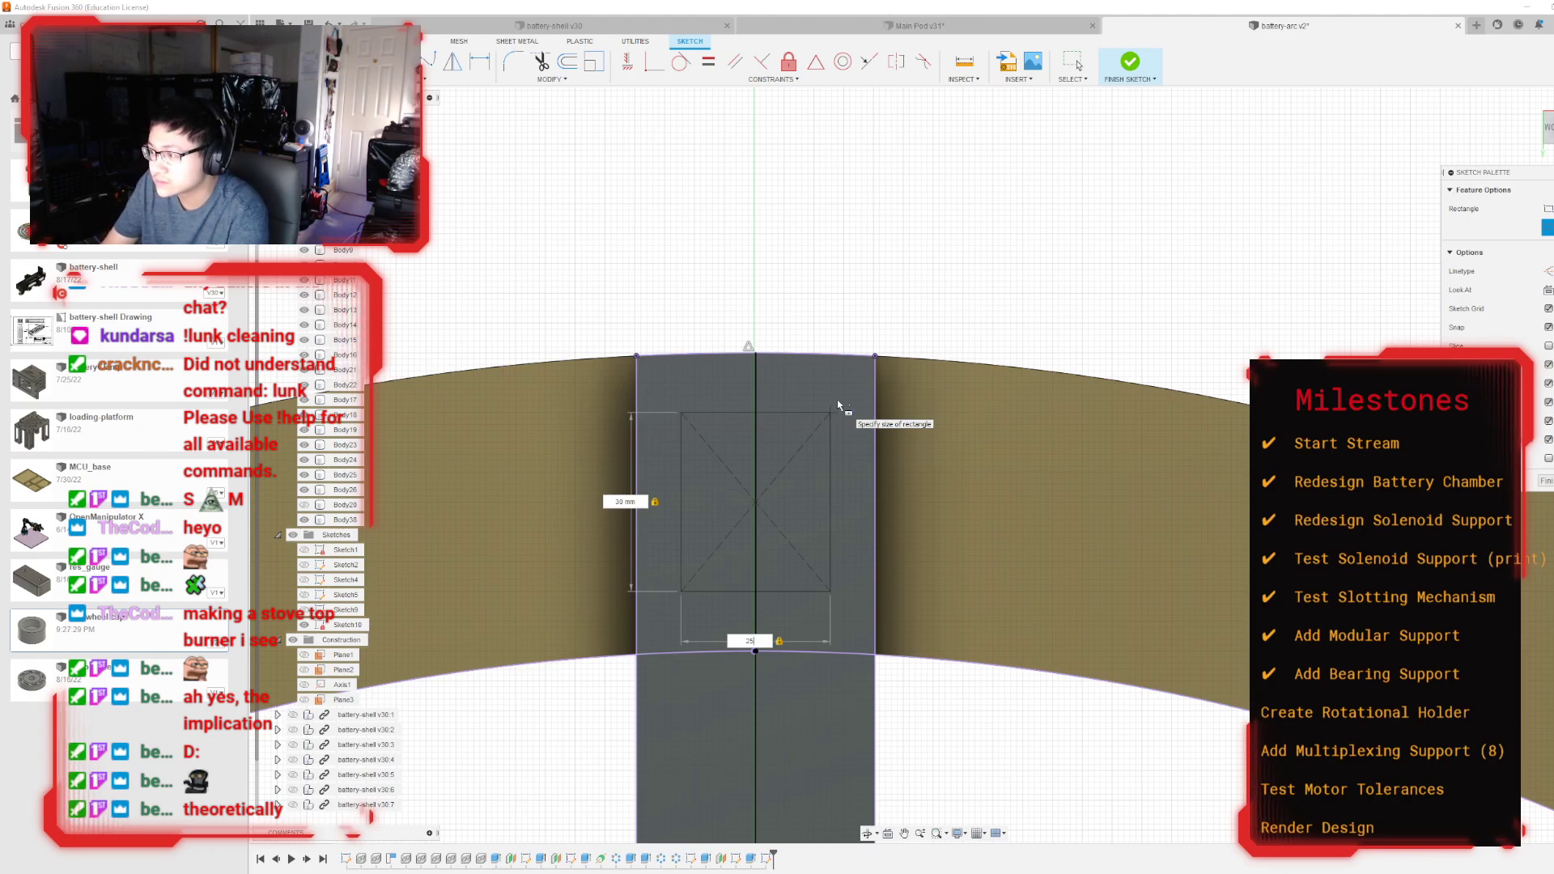
pyautogui.press('Return')
pyautogui.press('Escape')
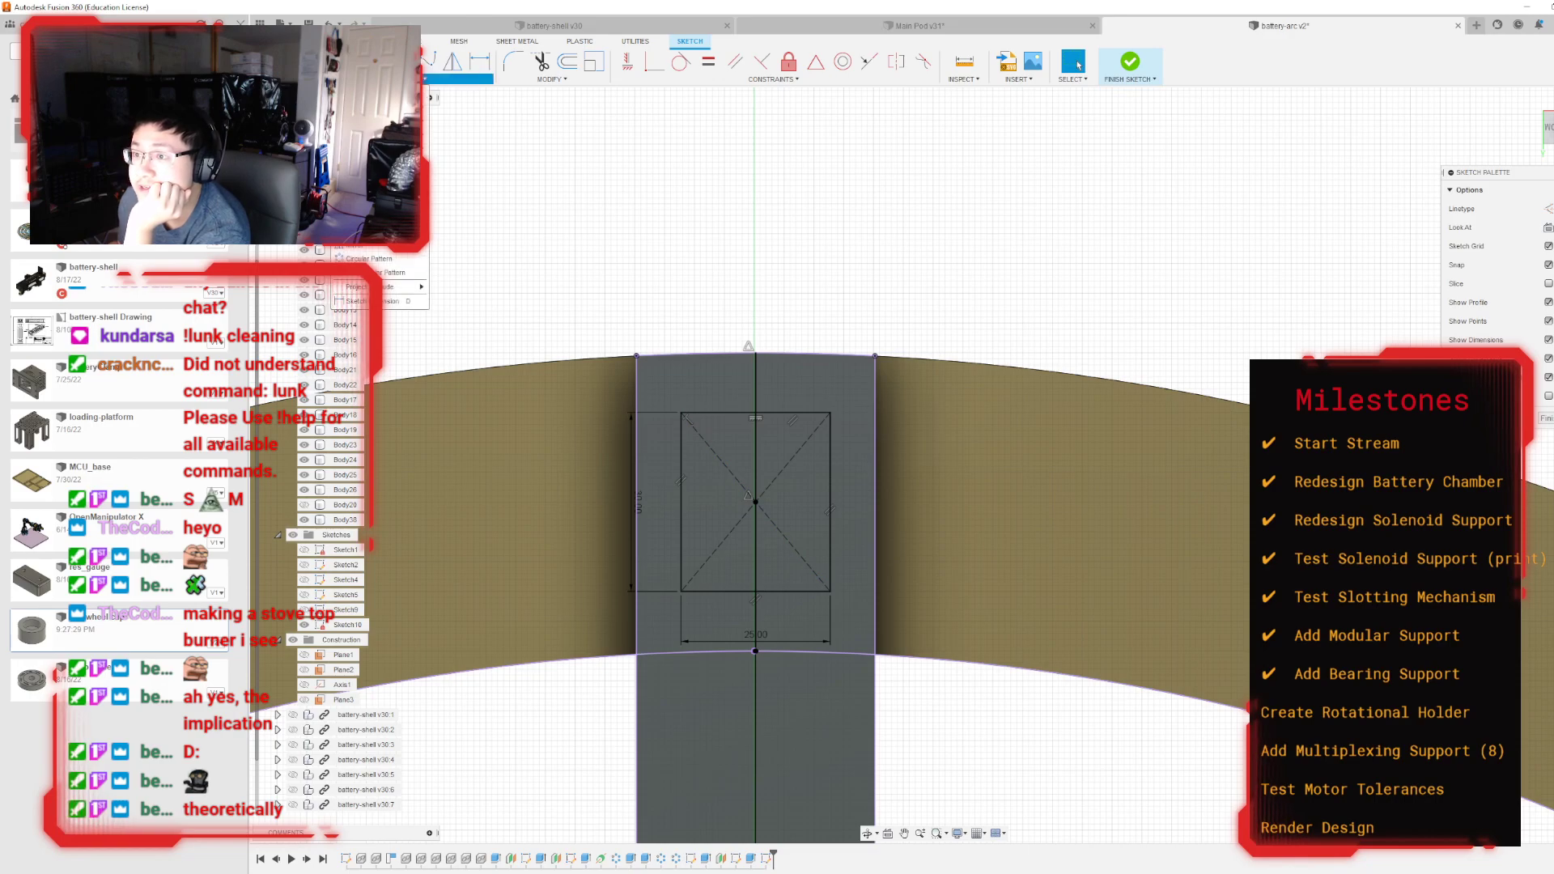
# Step: Place sketch points on the four corners of the rectangle and finish the sketch
pyautogui.click(679, 414)
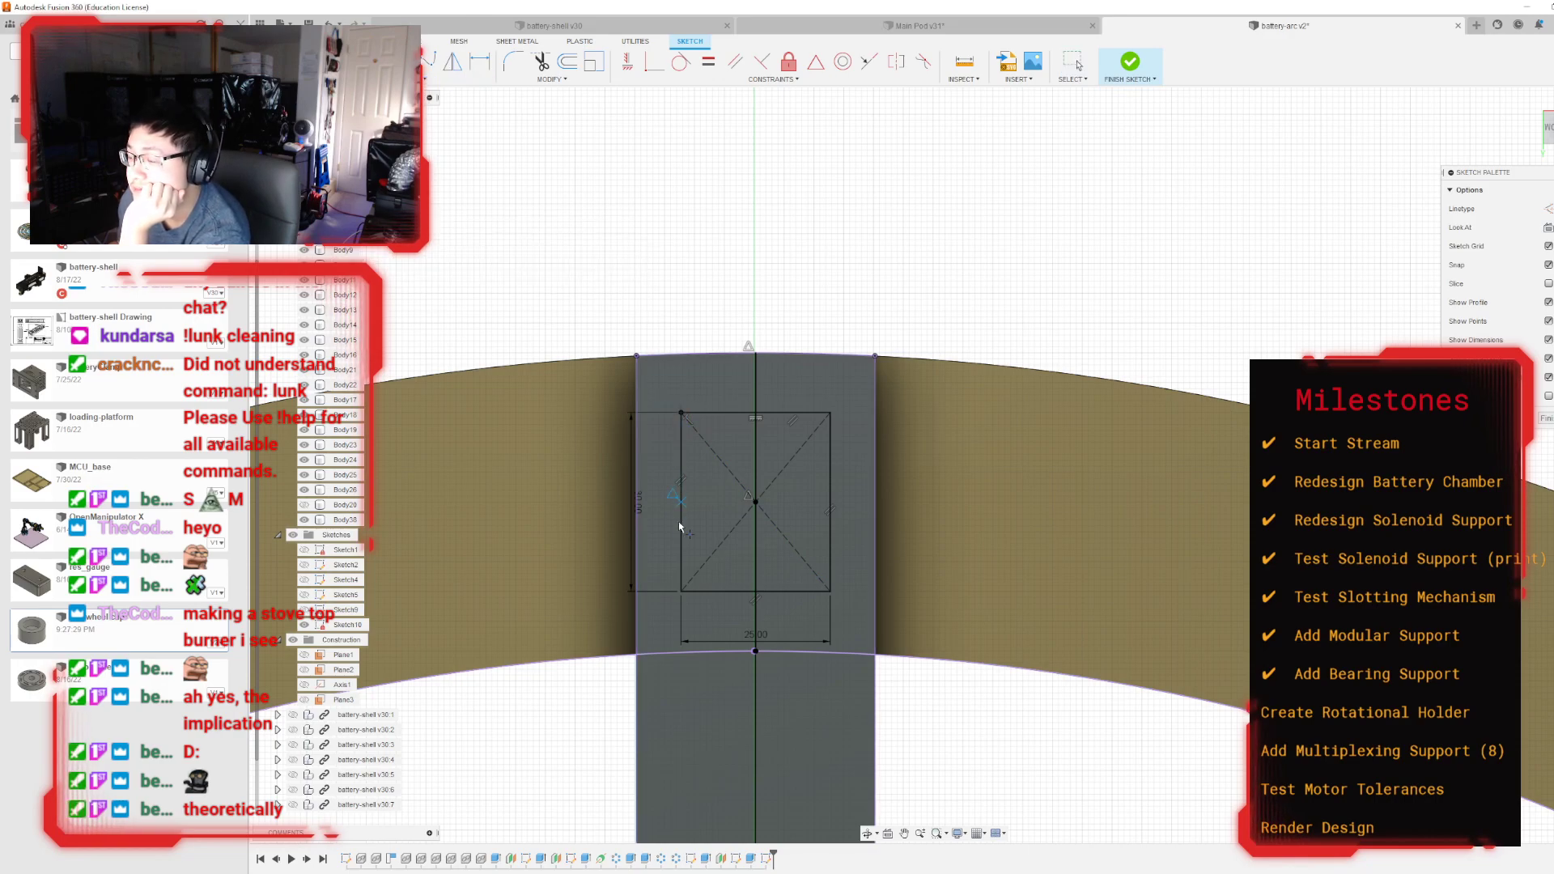
pyautogui.click(683, 593)
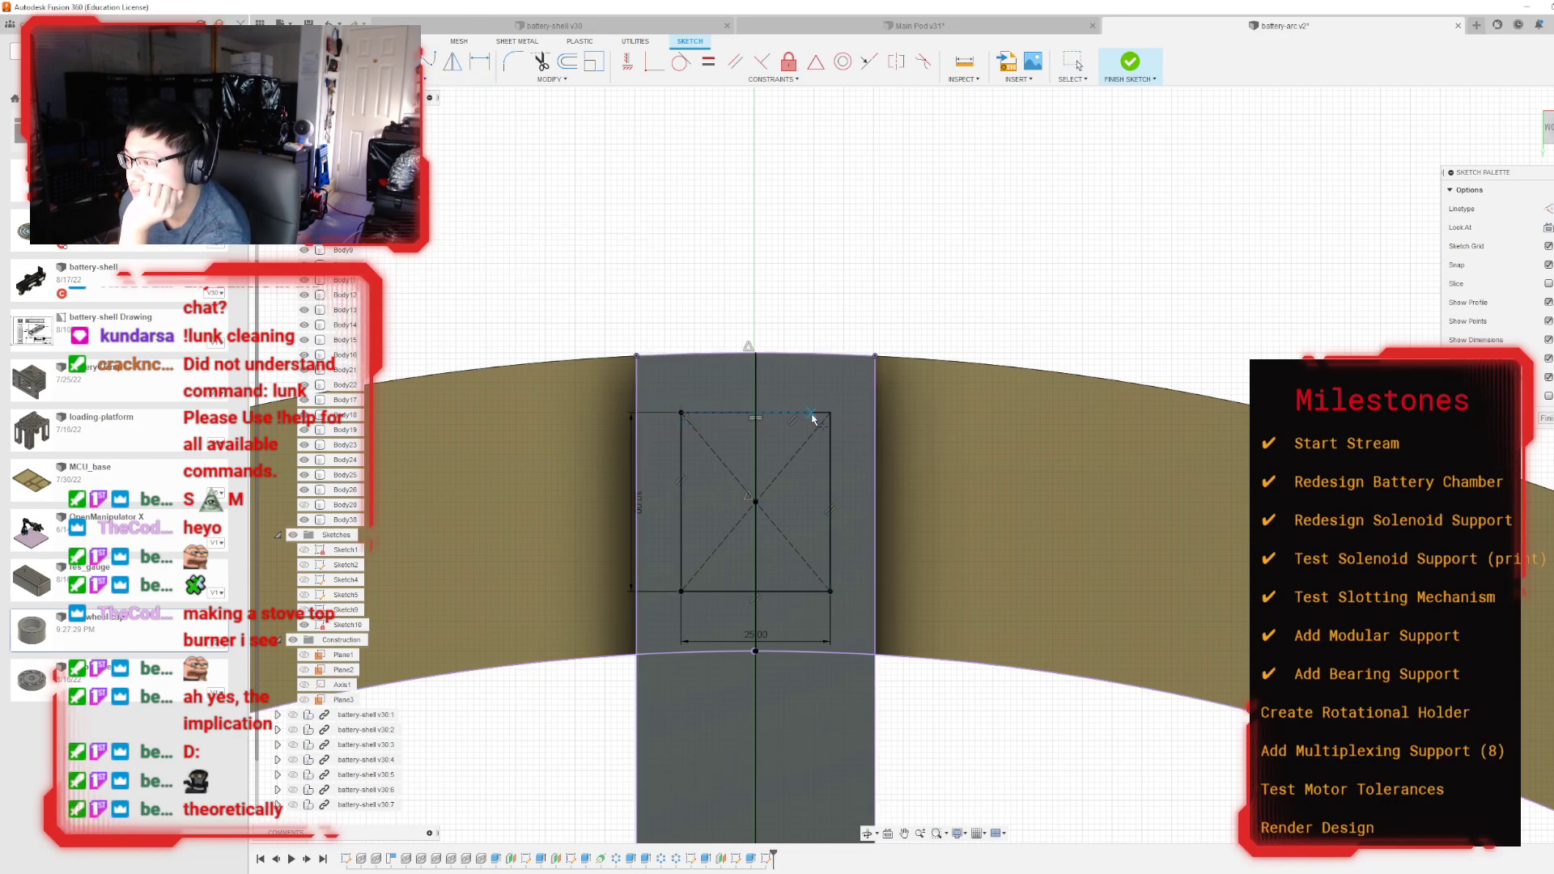
pyautogui.scroll(-6, 836, 417)
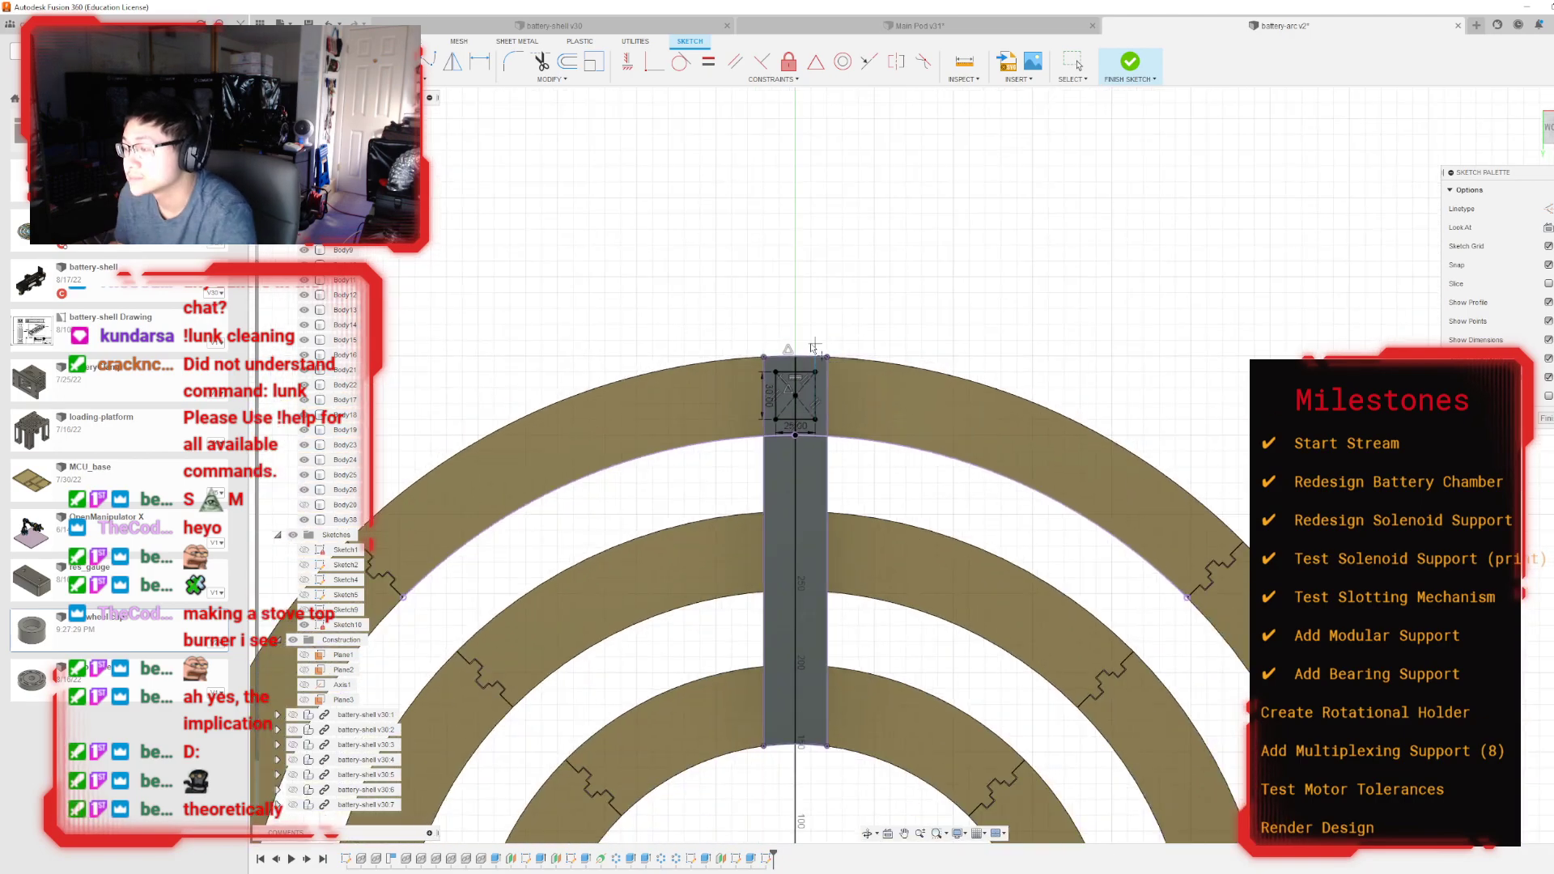
pyautogui.click(1131, 65)
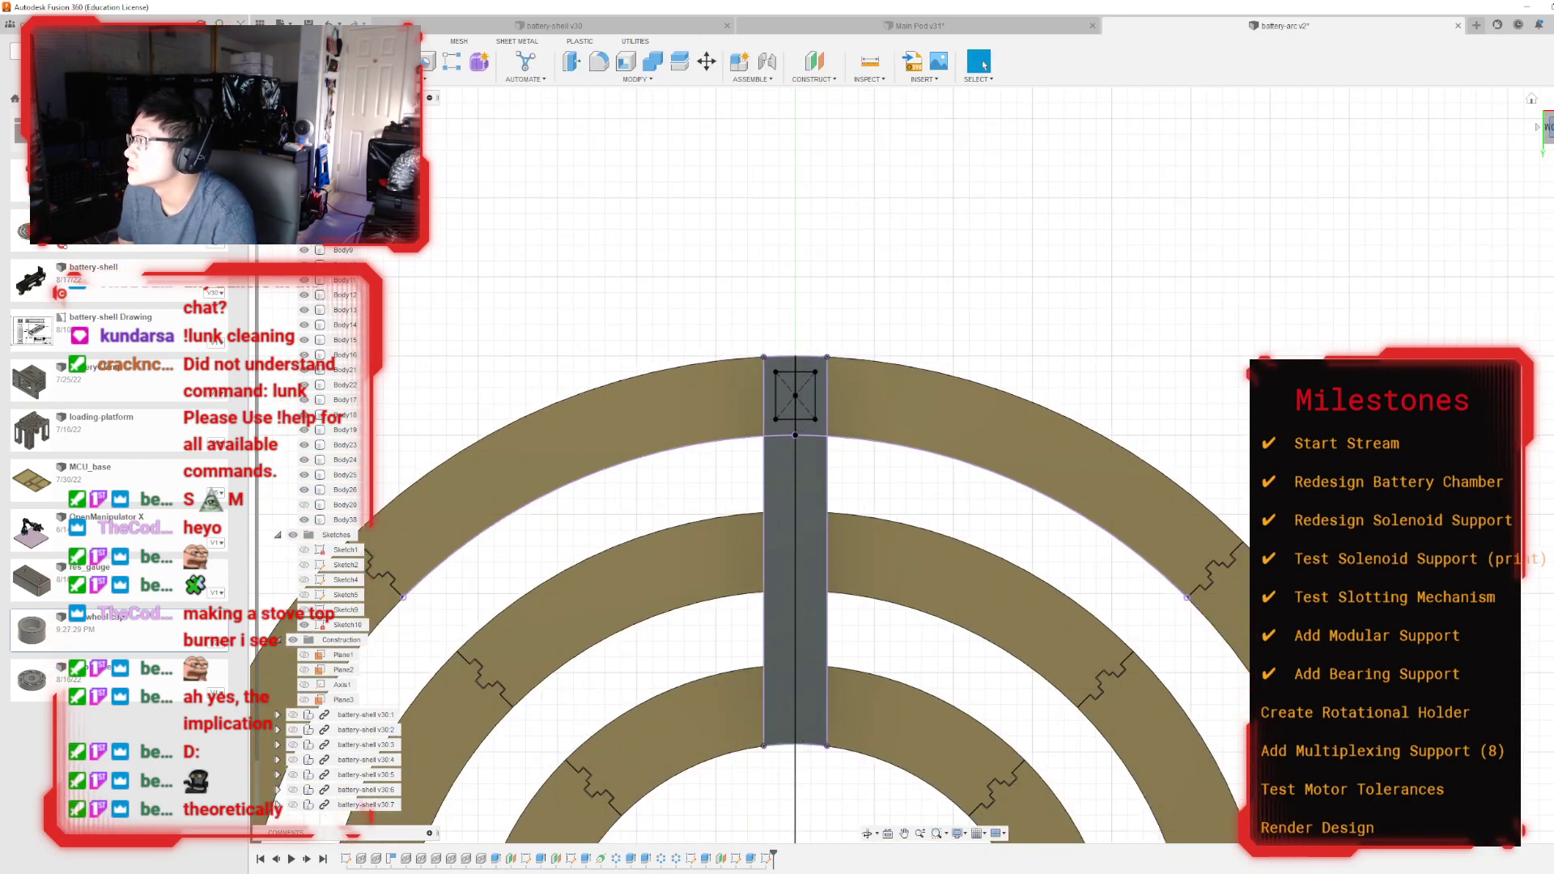
# Step: Start a Hole feature on the bar and place it at the rectangle's four corner points
pyautogui.keyDown('shift'); pyautogui.moveTo(924, 464); pyautogui.dragTo(957, 437, button='middle'); pyautogui.keyUp('shift')
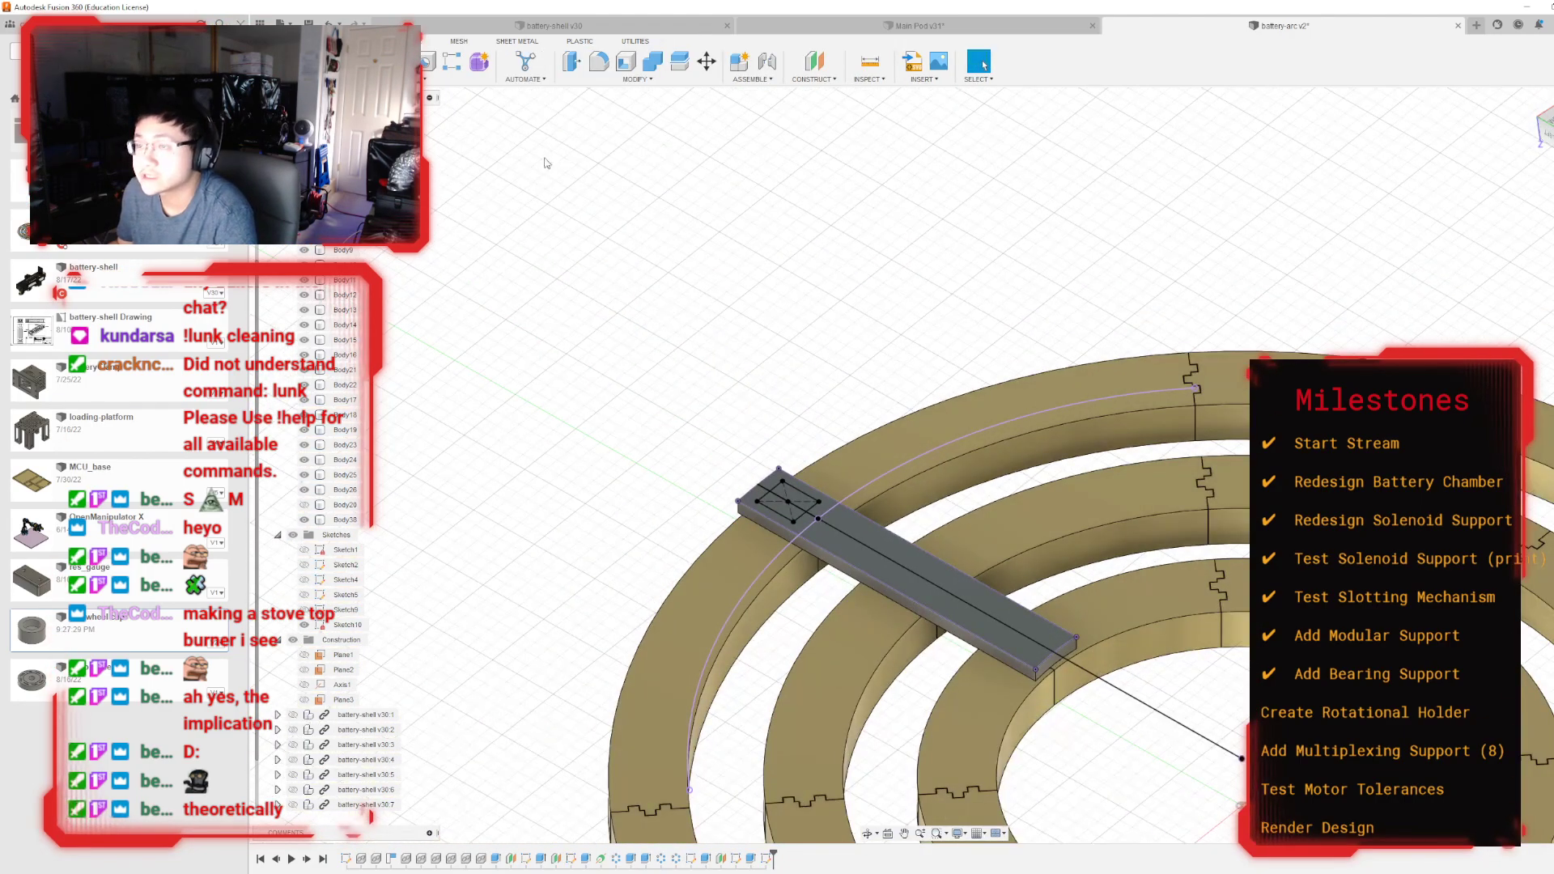
pyautogui.click(427, 62)
pyautogui.scroll(5, 794, 469)
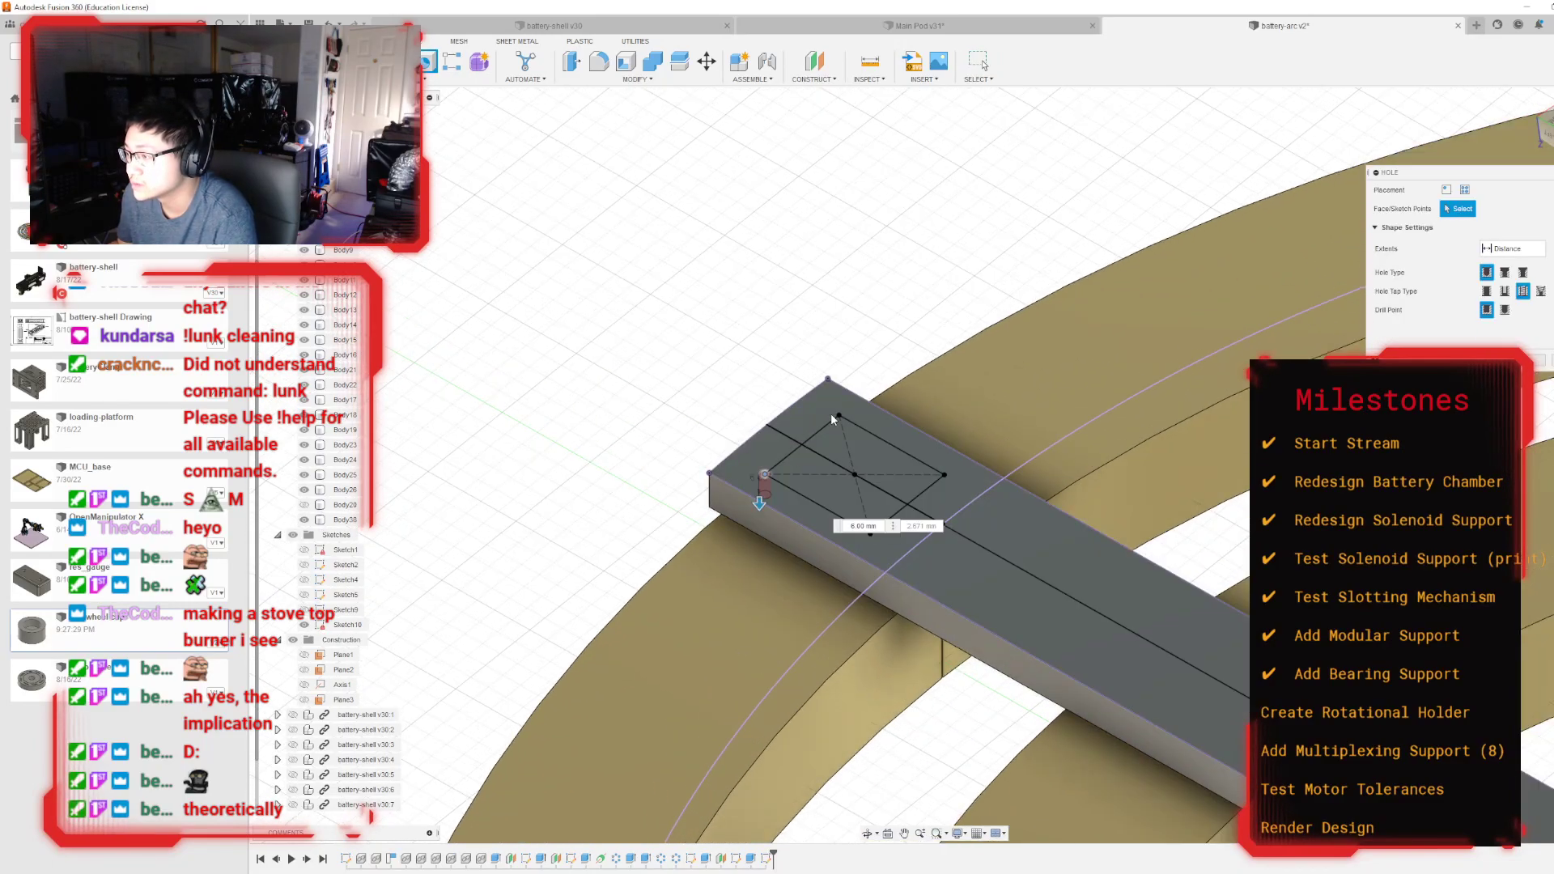
pyautogui.click(838, 415)
pyautogui.click(944, 475)
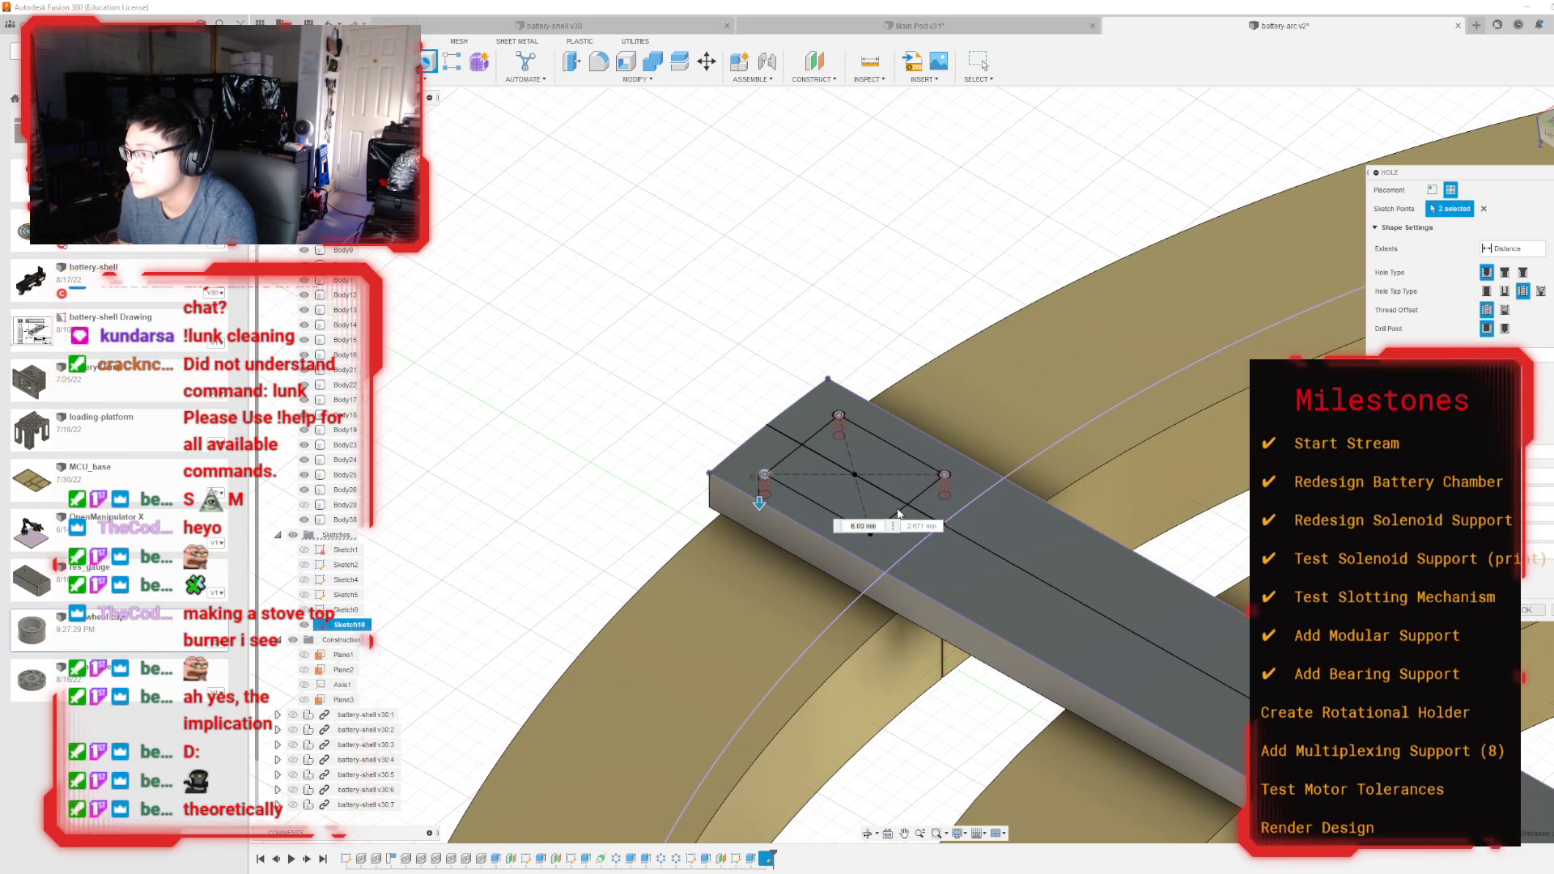
pyautogui.click(870, 535)
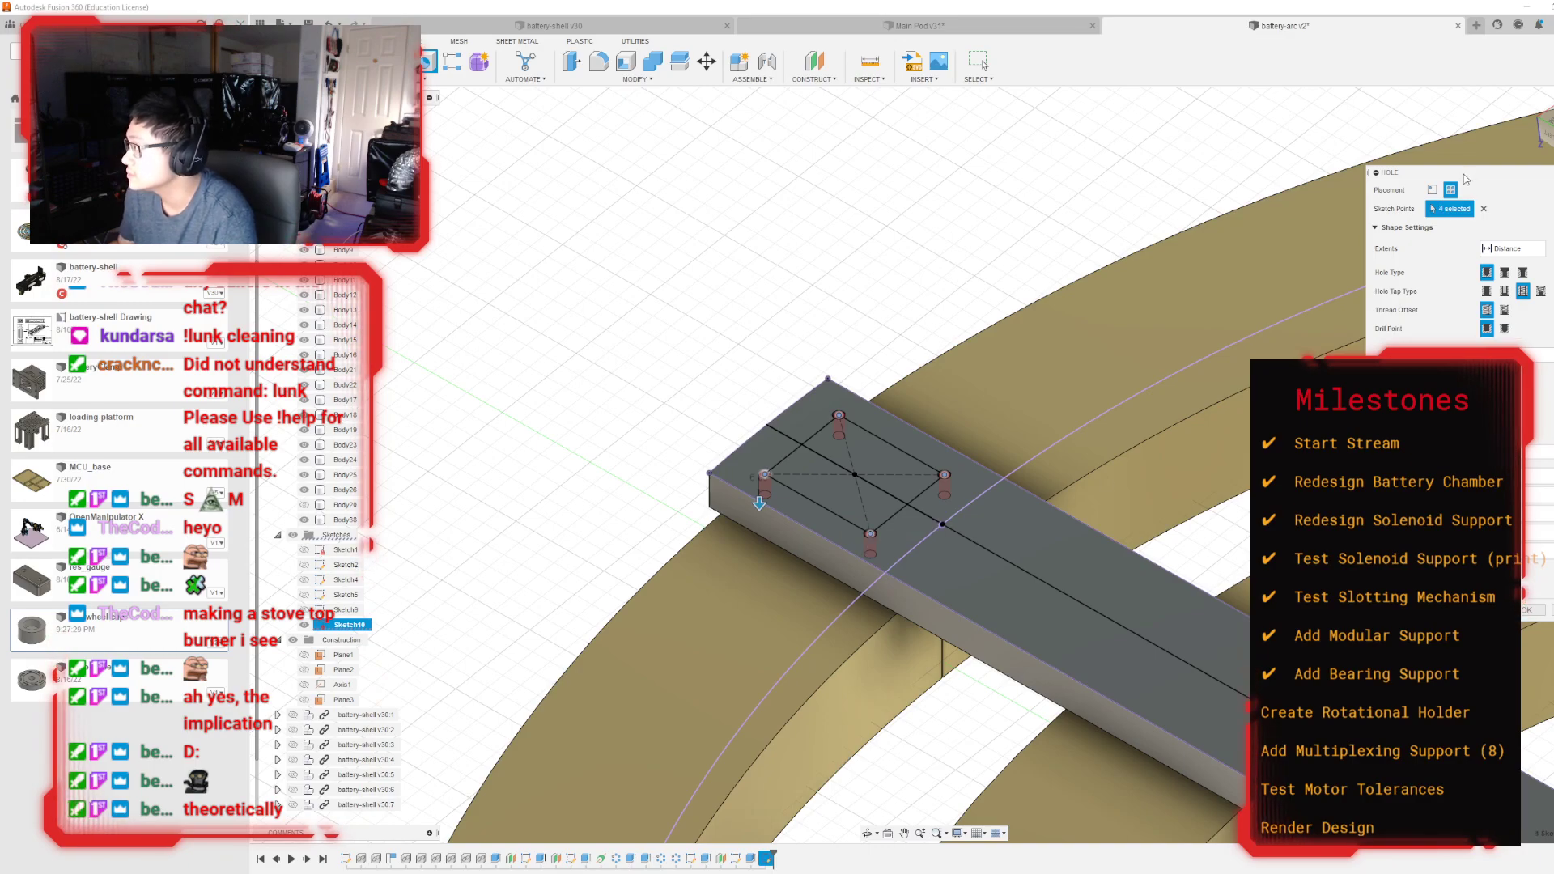
# Step: Make the four holes simple counterbores with a depth of 10 mm and a hole diameter of 3.5 mm, and create them
pyautogui.moveTo(1465, 178); pyautogui.dragTo(565, 375)
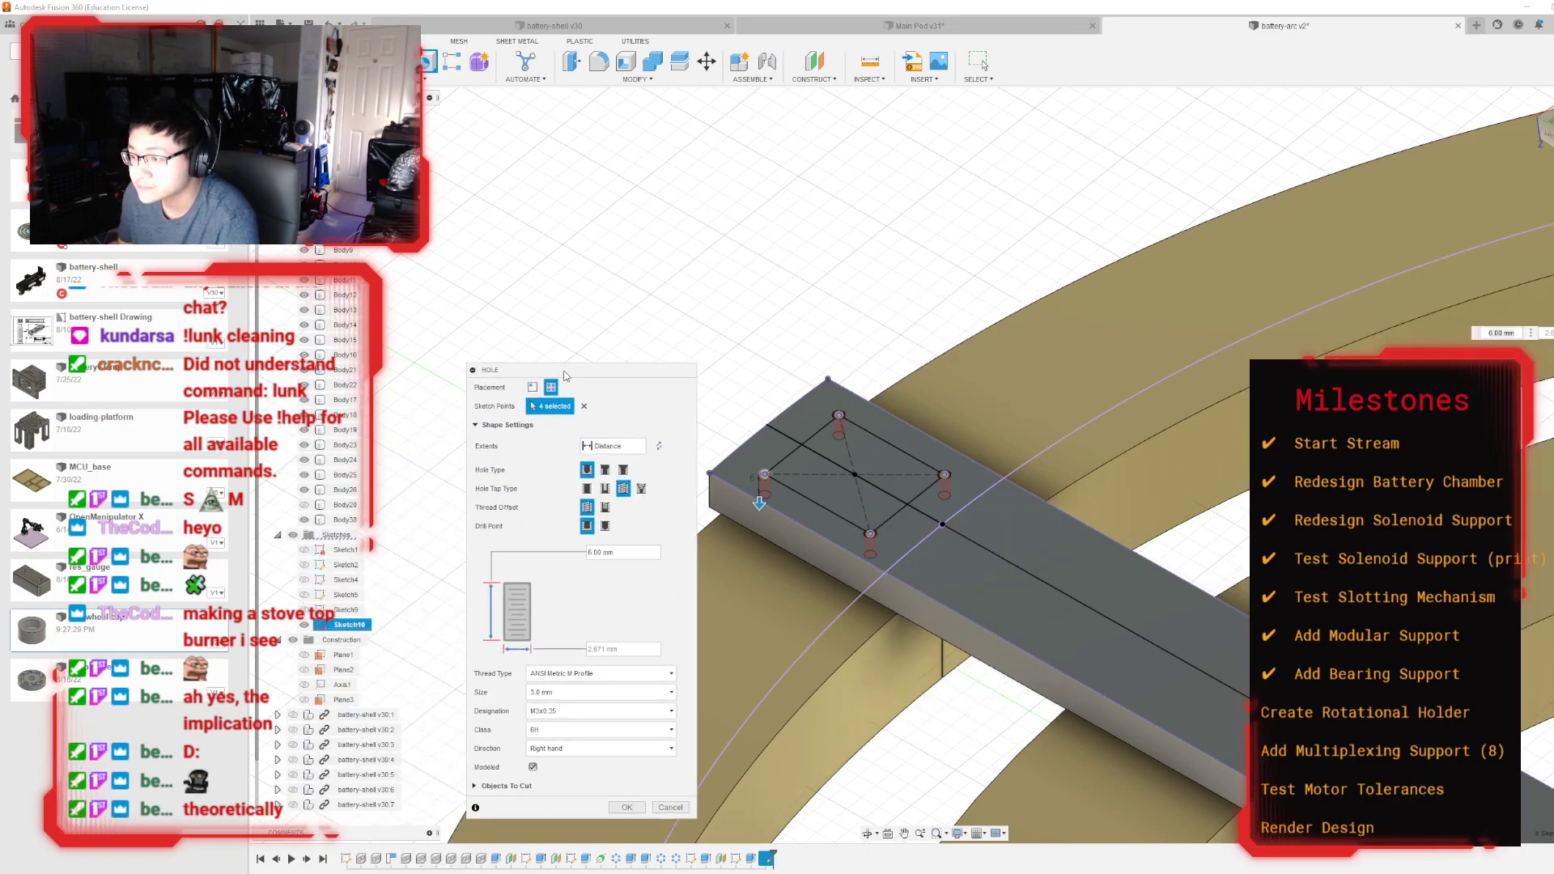
pyautogui.click(604, 469)
pyautogui.click(587, 488)
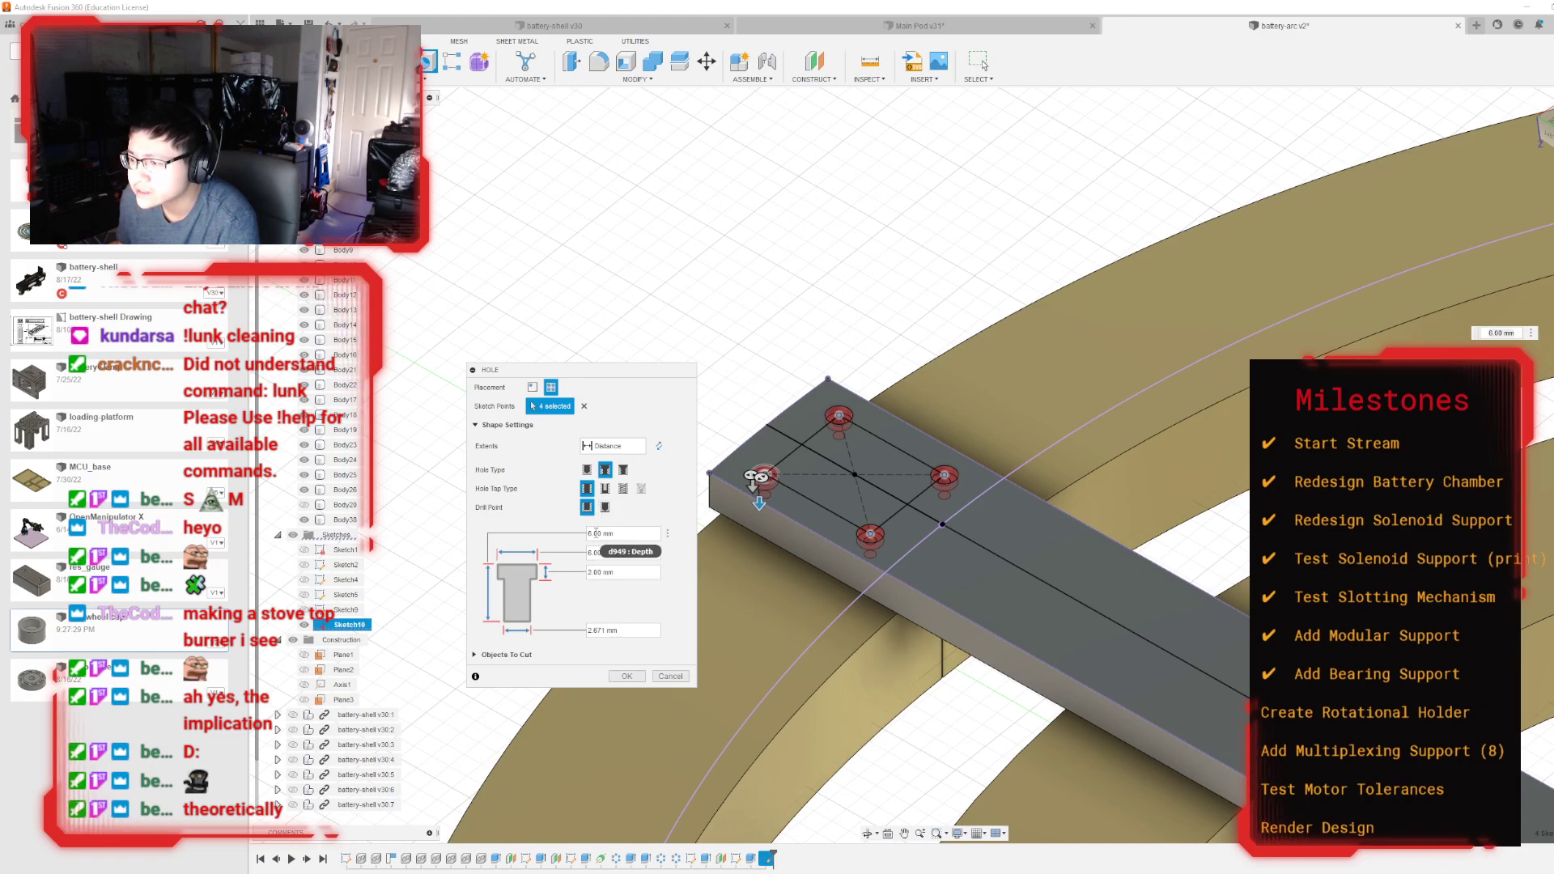
pyautogui.doubleClick(591, 533)
pyautogui.write('10')
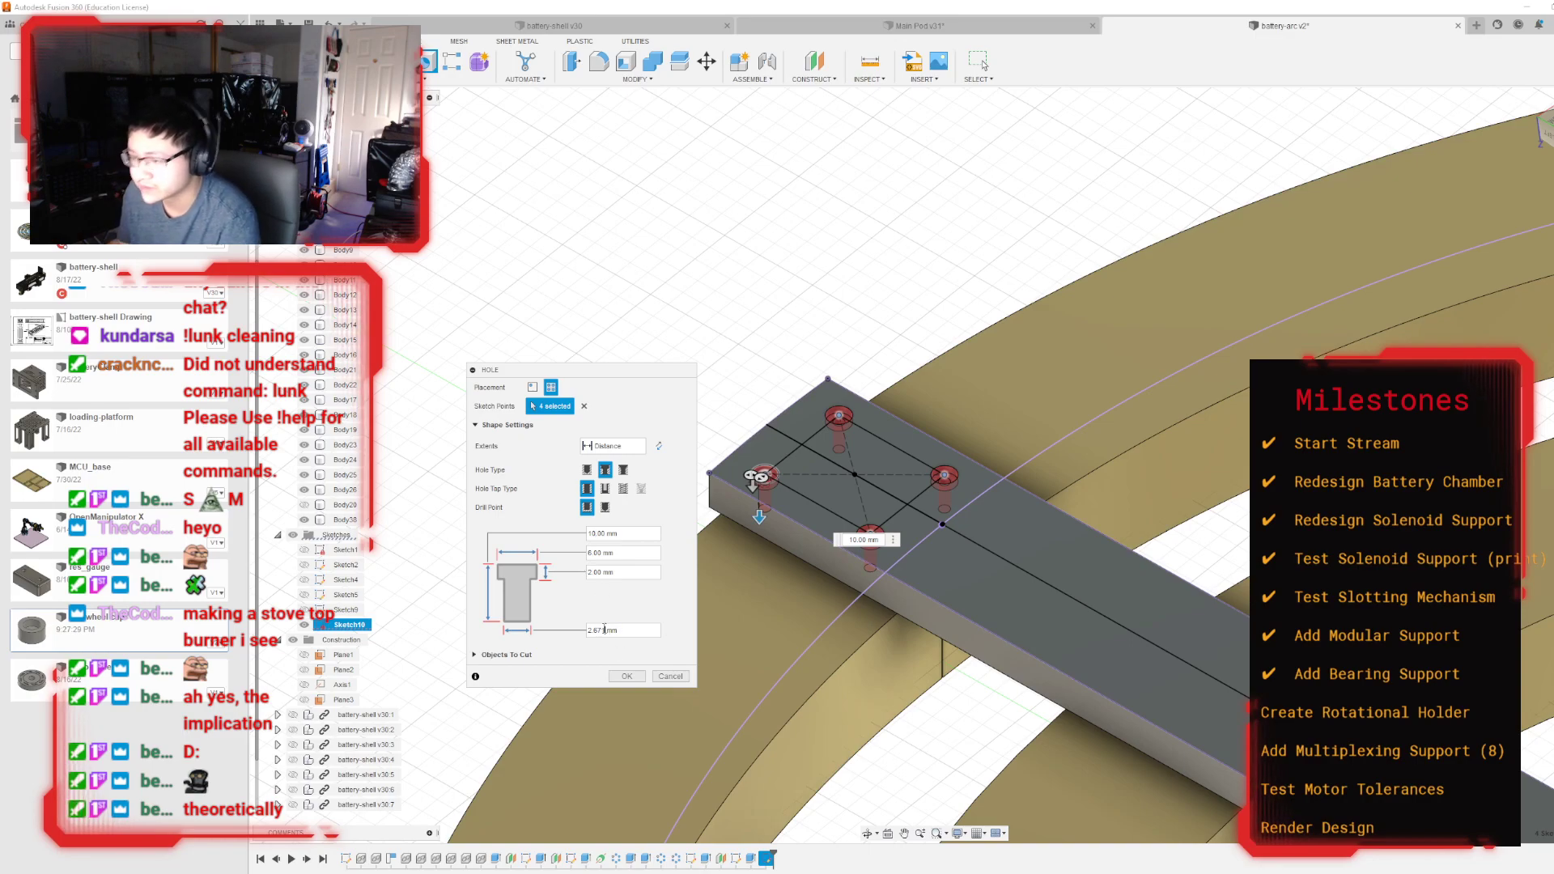
pyautogui.press('BackSpace')
pyautogui.write('3.5')
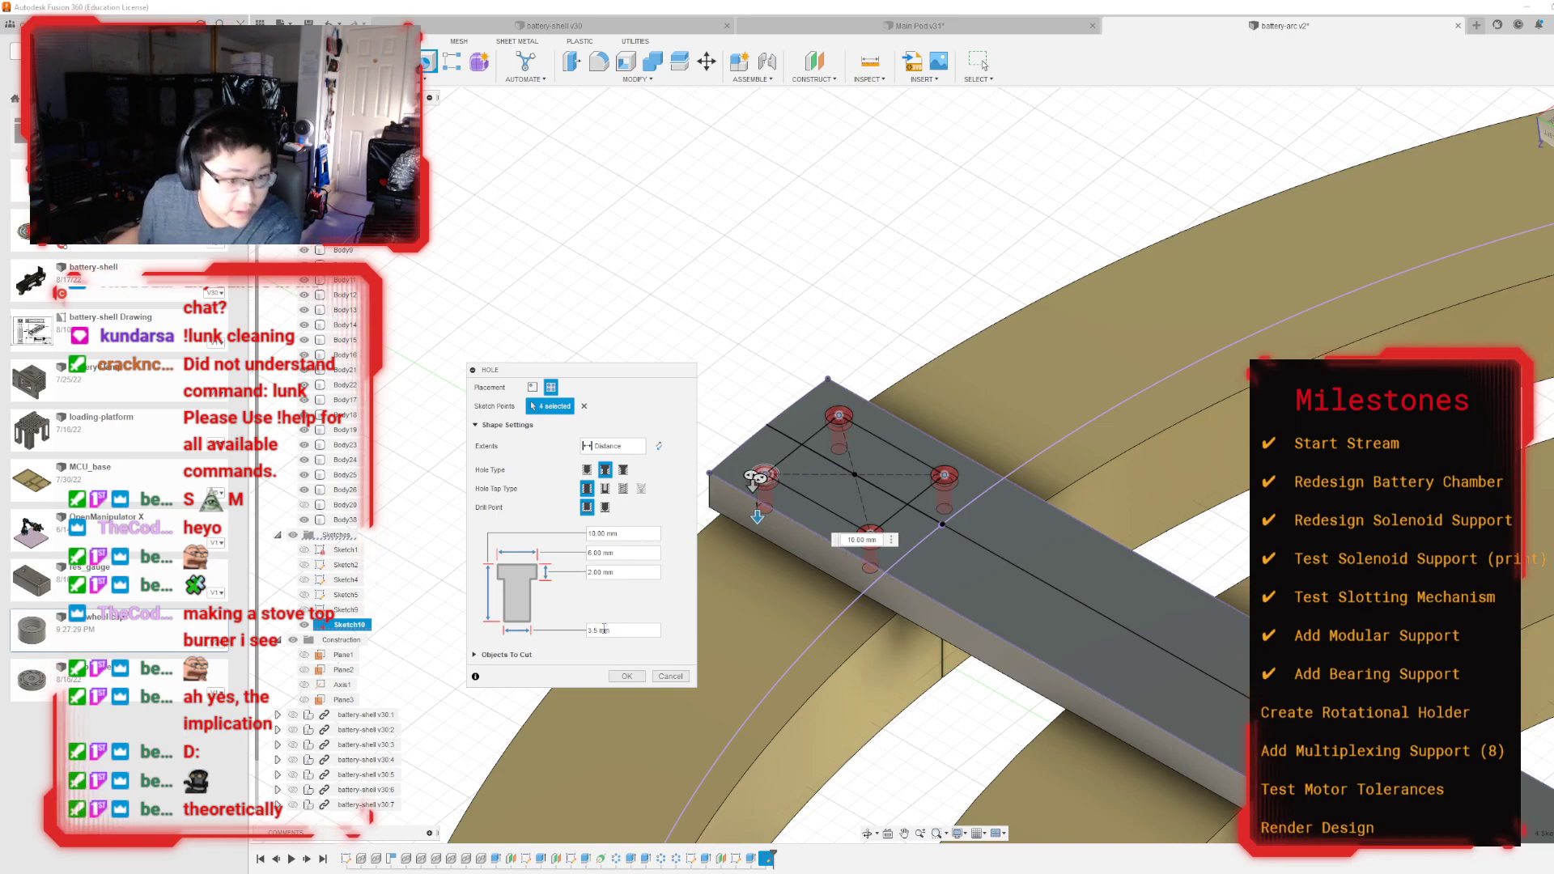
pyautogui.scroll(2, 711, 573)
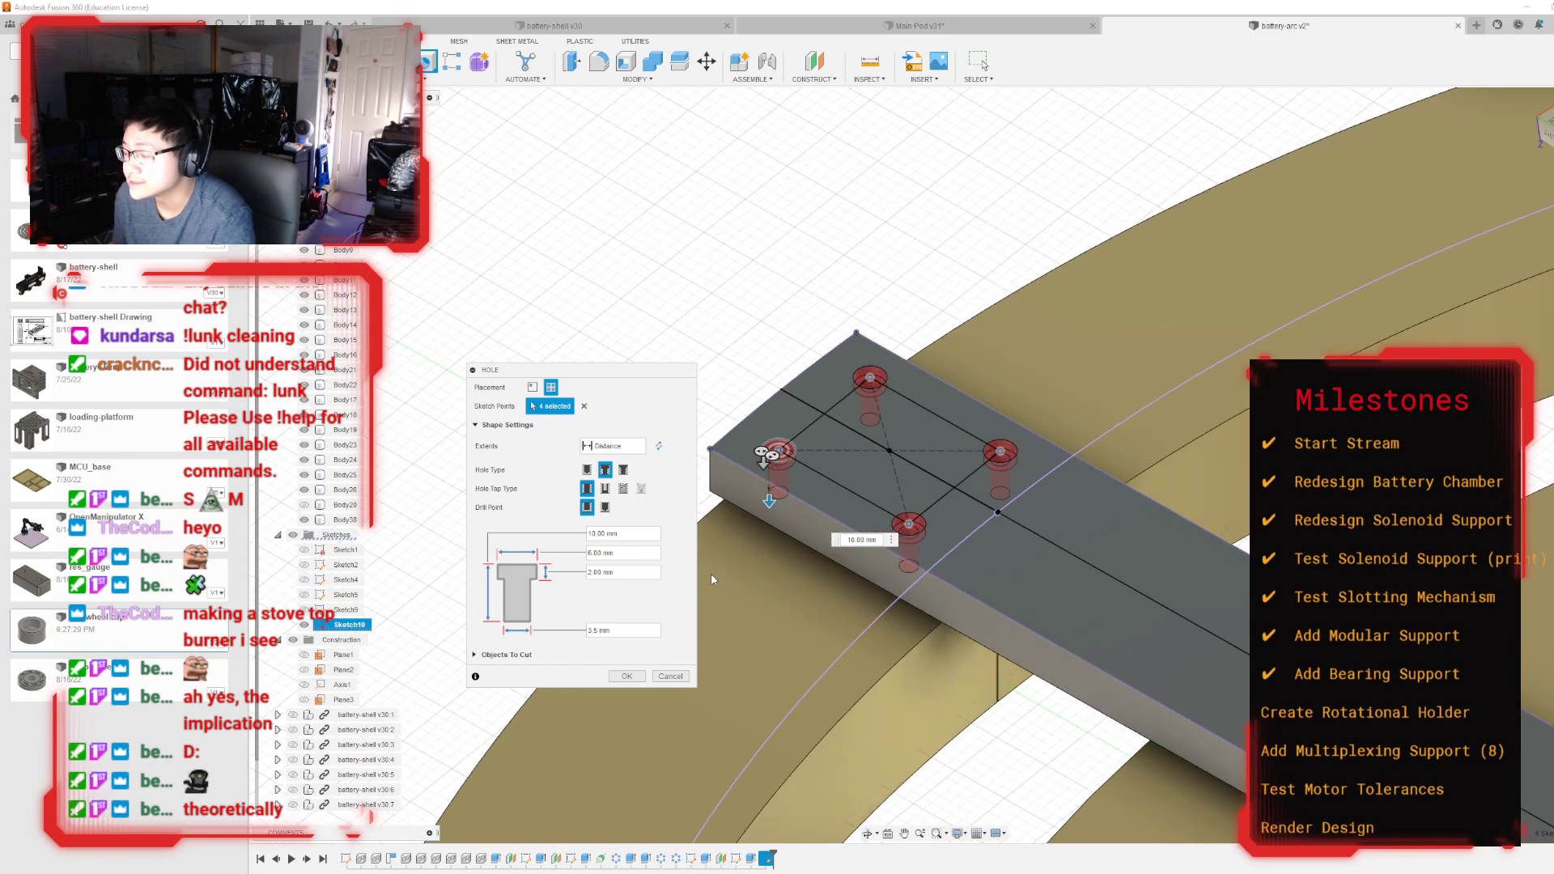
pyautogui.click(626, 675)
# Step: Examine where the four counterbored holes sit relative to the joint between the outer-ring segments beneath the bar
pyautogui.scroll(-4, 615, 660)
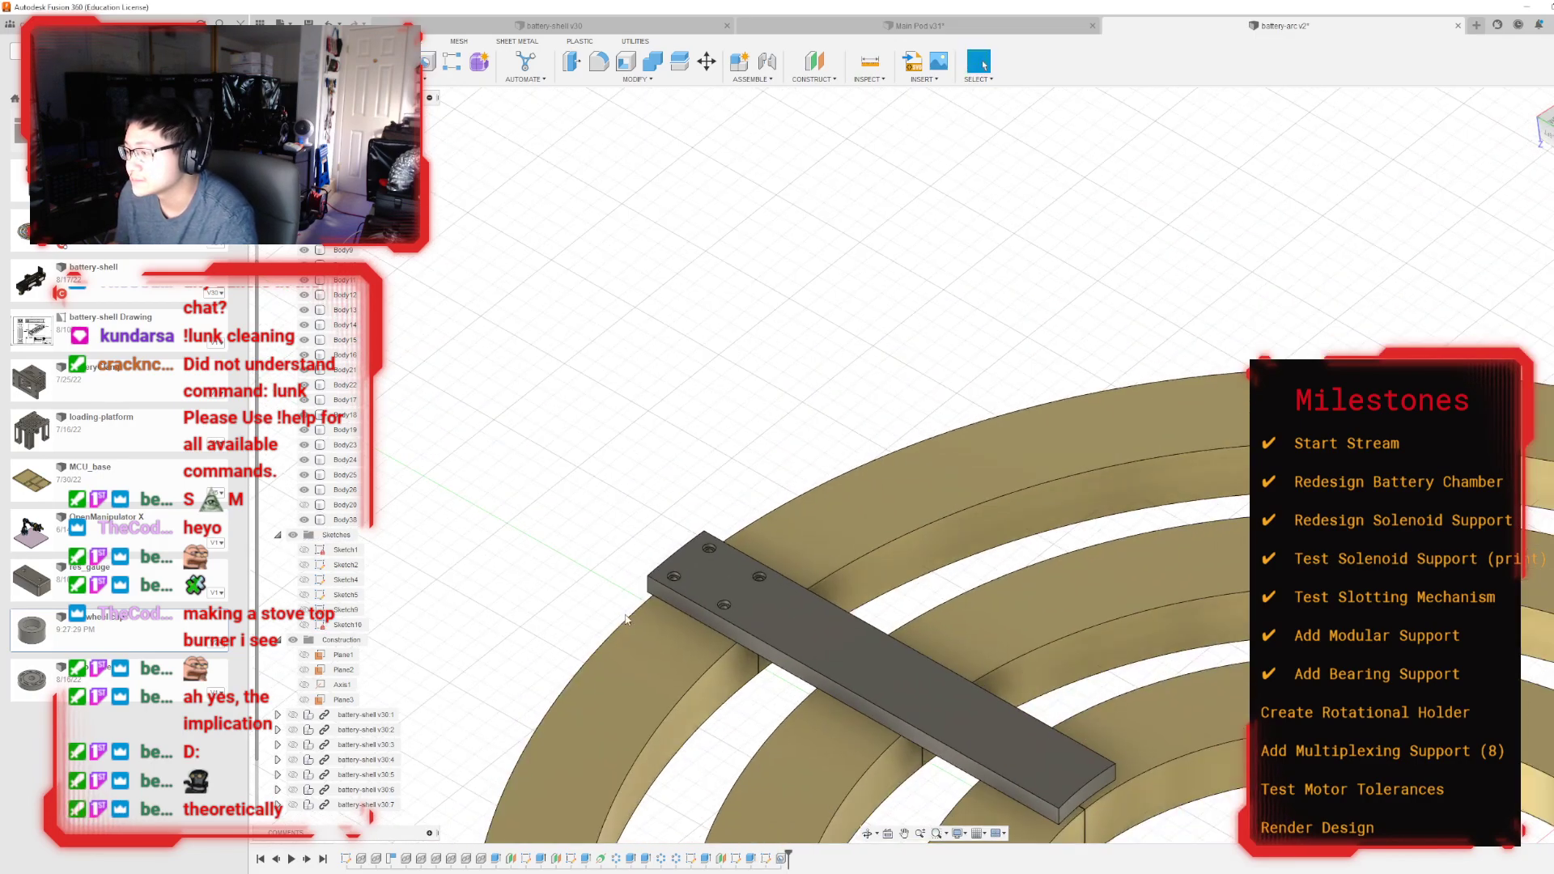
pyautogui.moveTo(925, 465)
pyautogui.keyDown('shift'); pyautogui.mouseDown(button='middle')
pyautogui.moveTo(830, 554)
pyautogui.moveTo(925, 438)
pyautogui.moveTo(925, 413)
pyautogui.moveTo(924, 486)
pyautogui.mouseUp(button='middle'); pyautogui.keyUp('shift')
pyautogui.click(1548, 130)
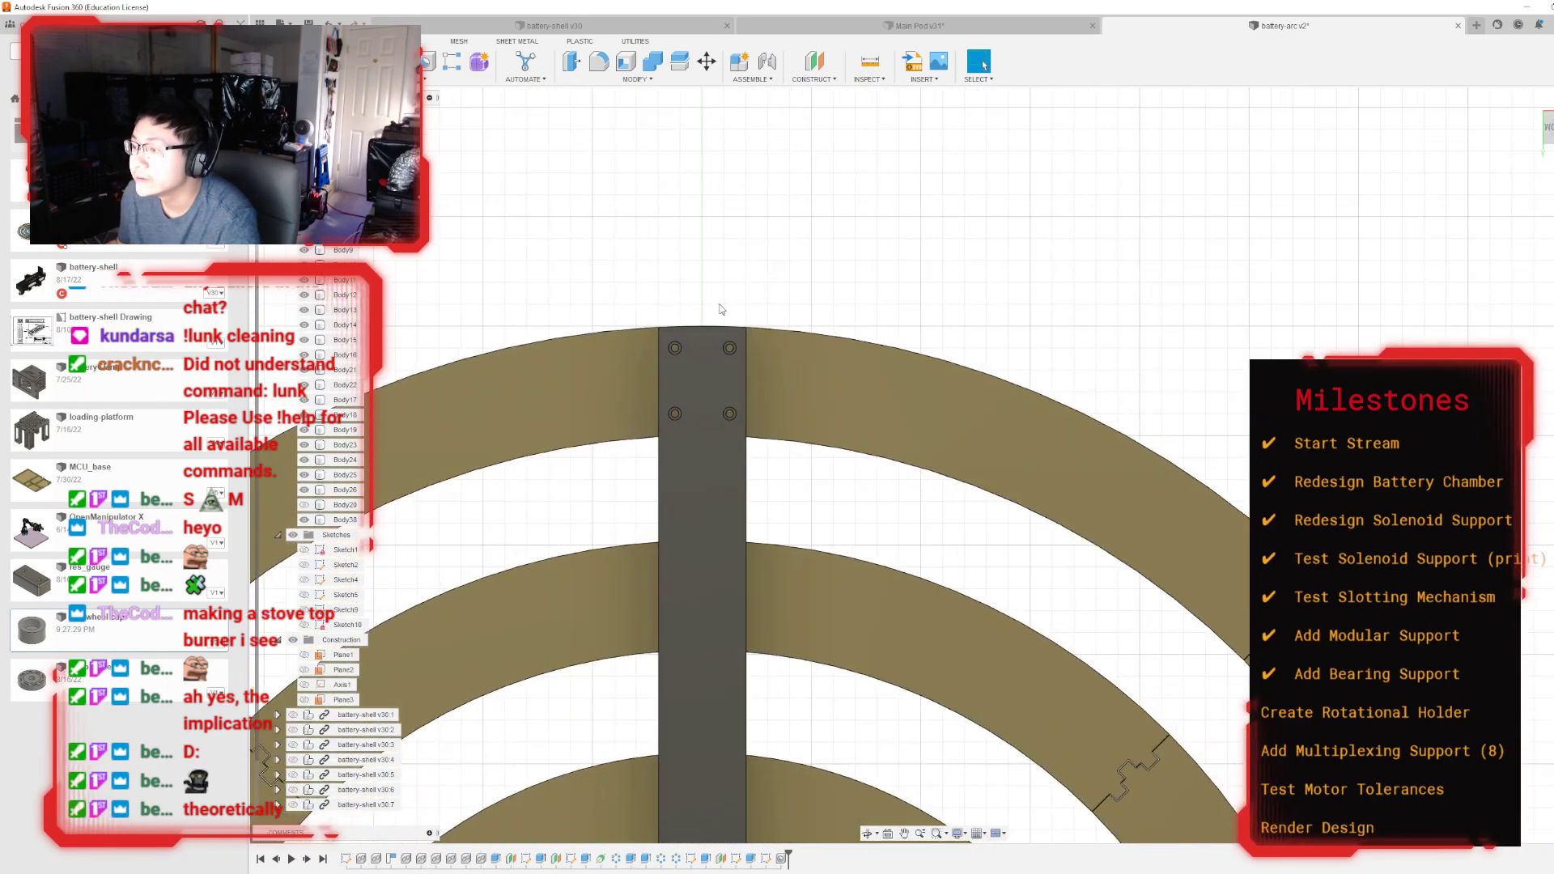
pyautogui.scroll(5, 716, 311)
pyautogui.scroll(-1, 823, 449)
pyautogui.scroll(-1, 824, 450)
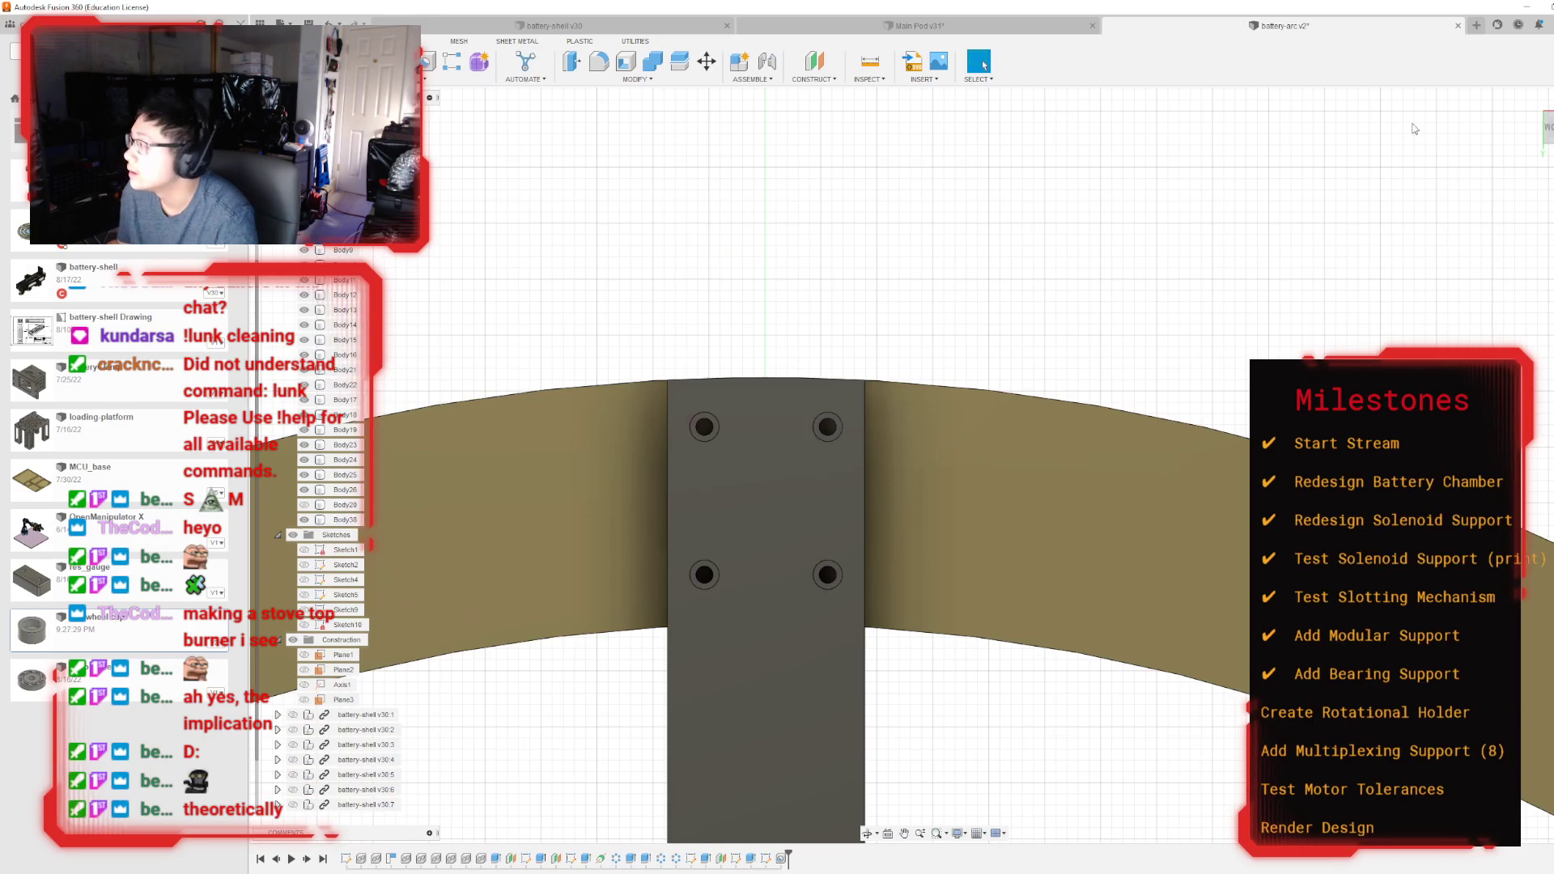
pyautogui.moveTo(1545, 129); pyautogui.dragTo(1553, 162)
pyautogui.moveTo(924, 465)
pyautogui.keyDown('shift'); pyautogui.mouseDown(button='middle')
pyautogui.moveTo(925, 429)
pyautogui.moveTo(925, 497)
pyautogui.mouseUp(button='middle'); pyautogui.keyUp('shift')
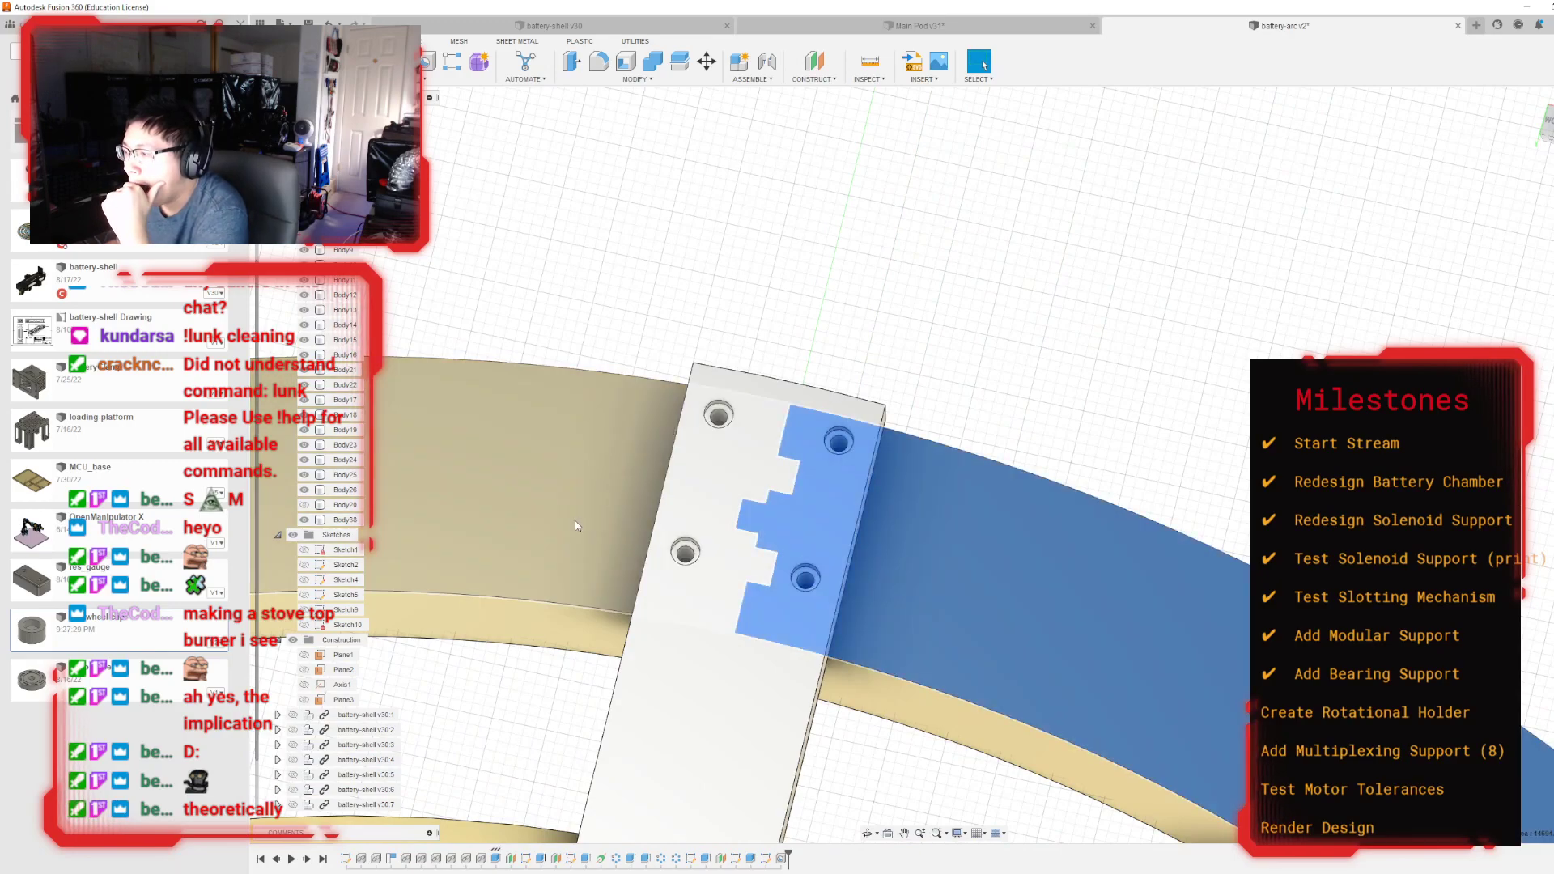
pyautogui.scroll(-2, 1065, 503)
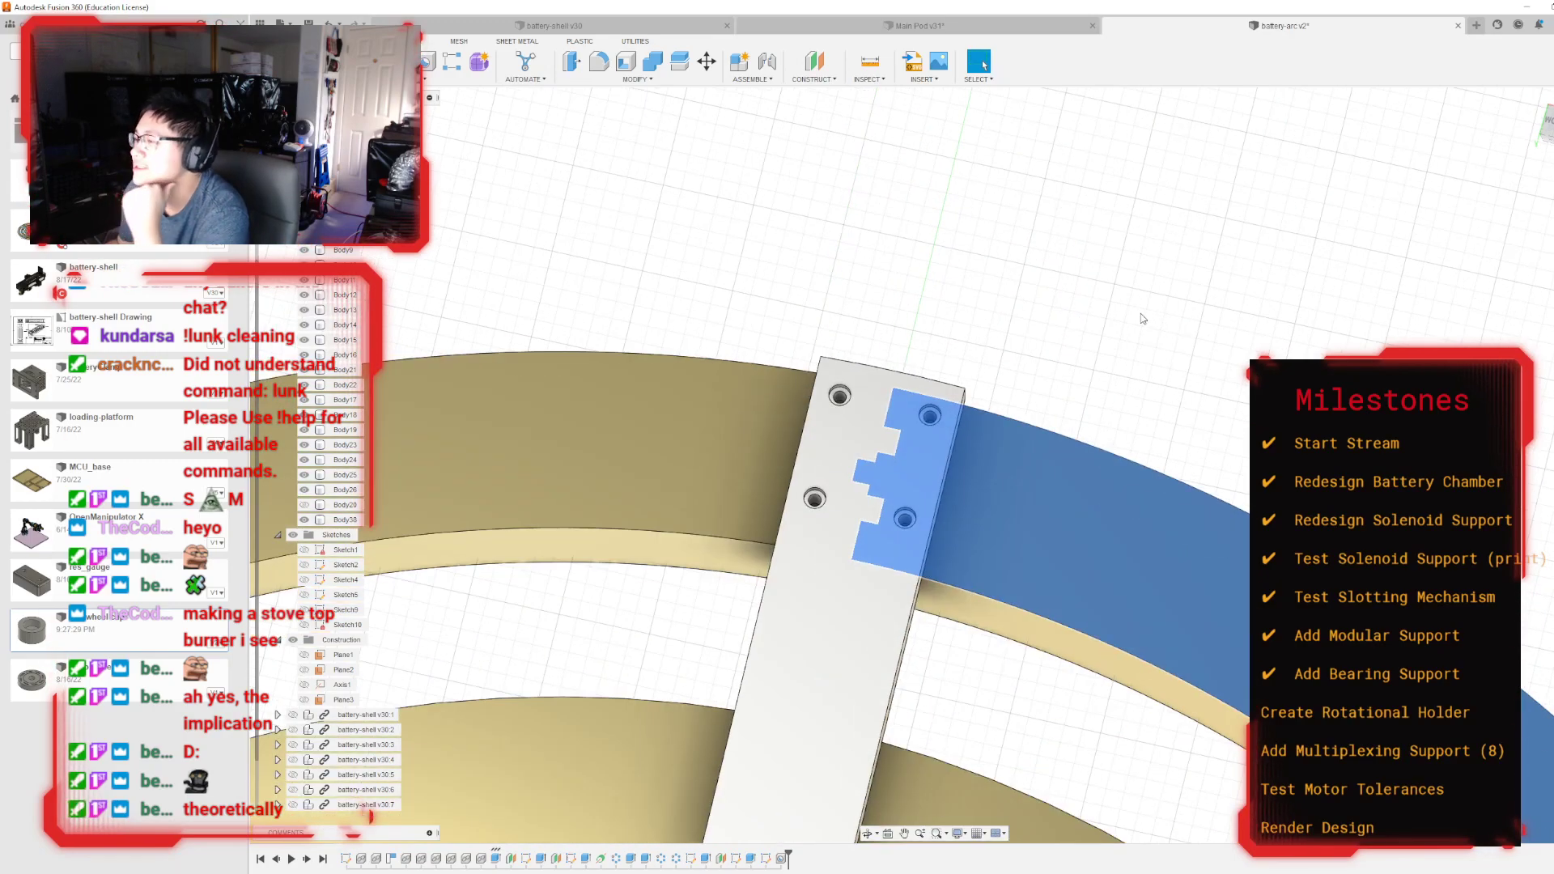
# Step: Start a rectangular pattern of features with the four counterbored holes as the object
pyautogui.click(457, 78)
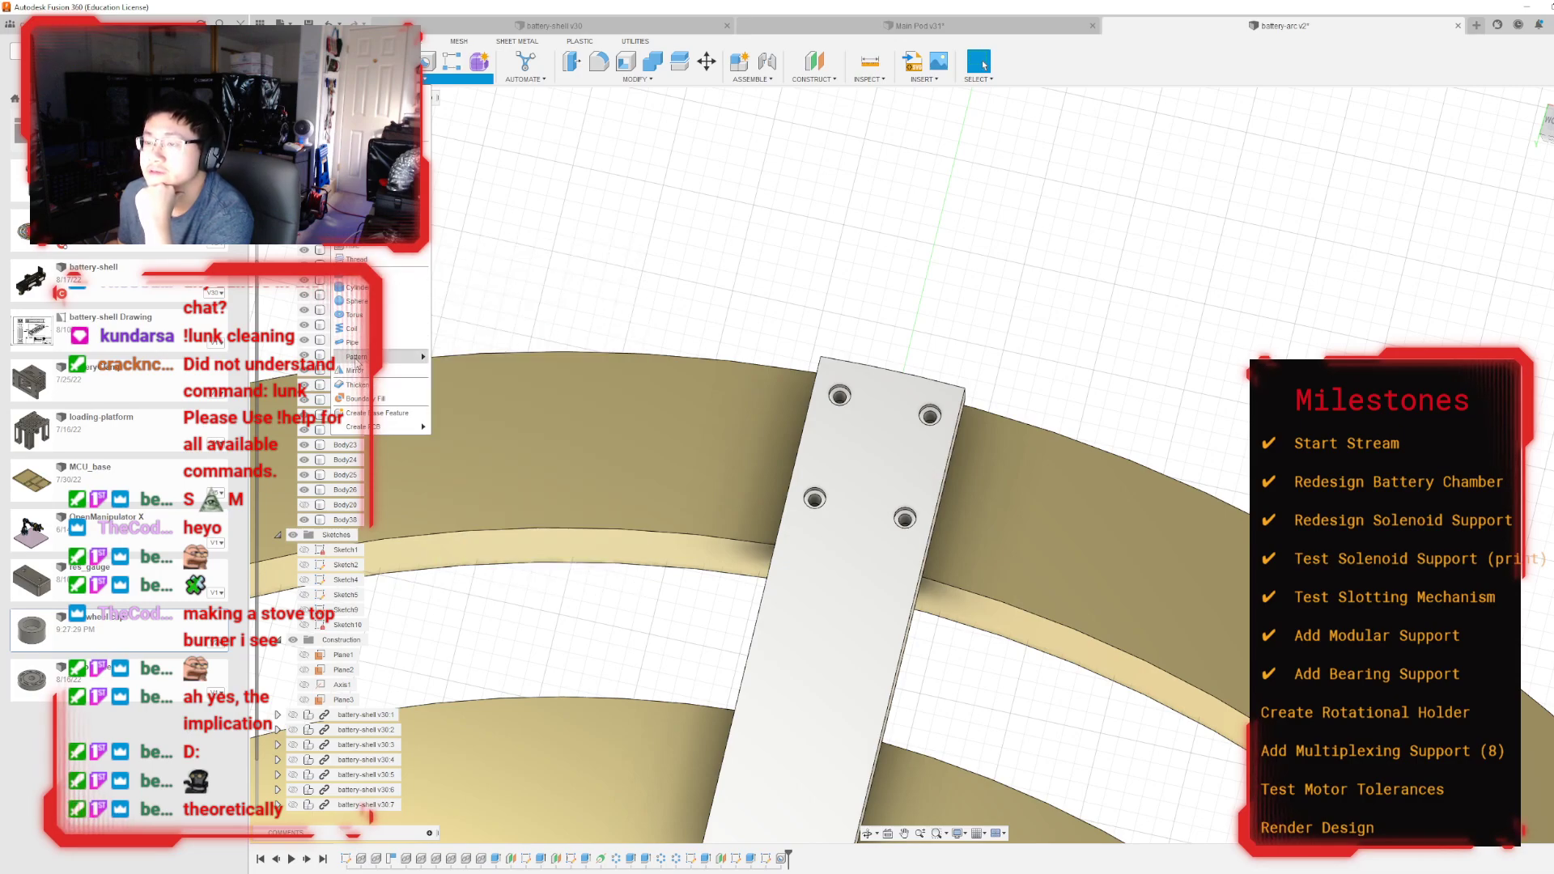
pyautogui.moveTo(356, 357)
pyautogui.click(462, 360)
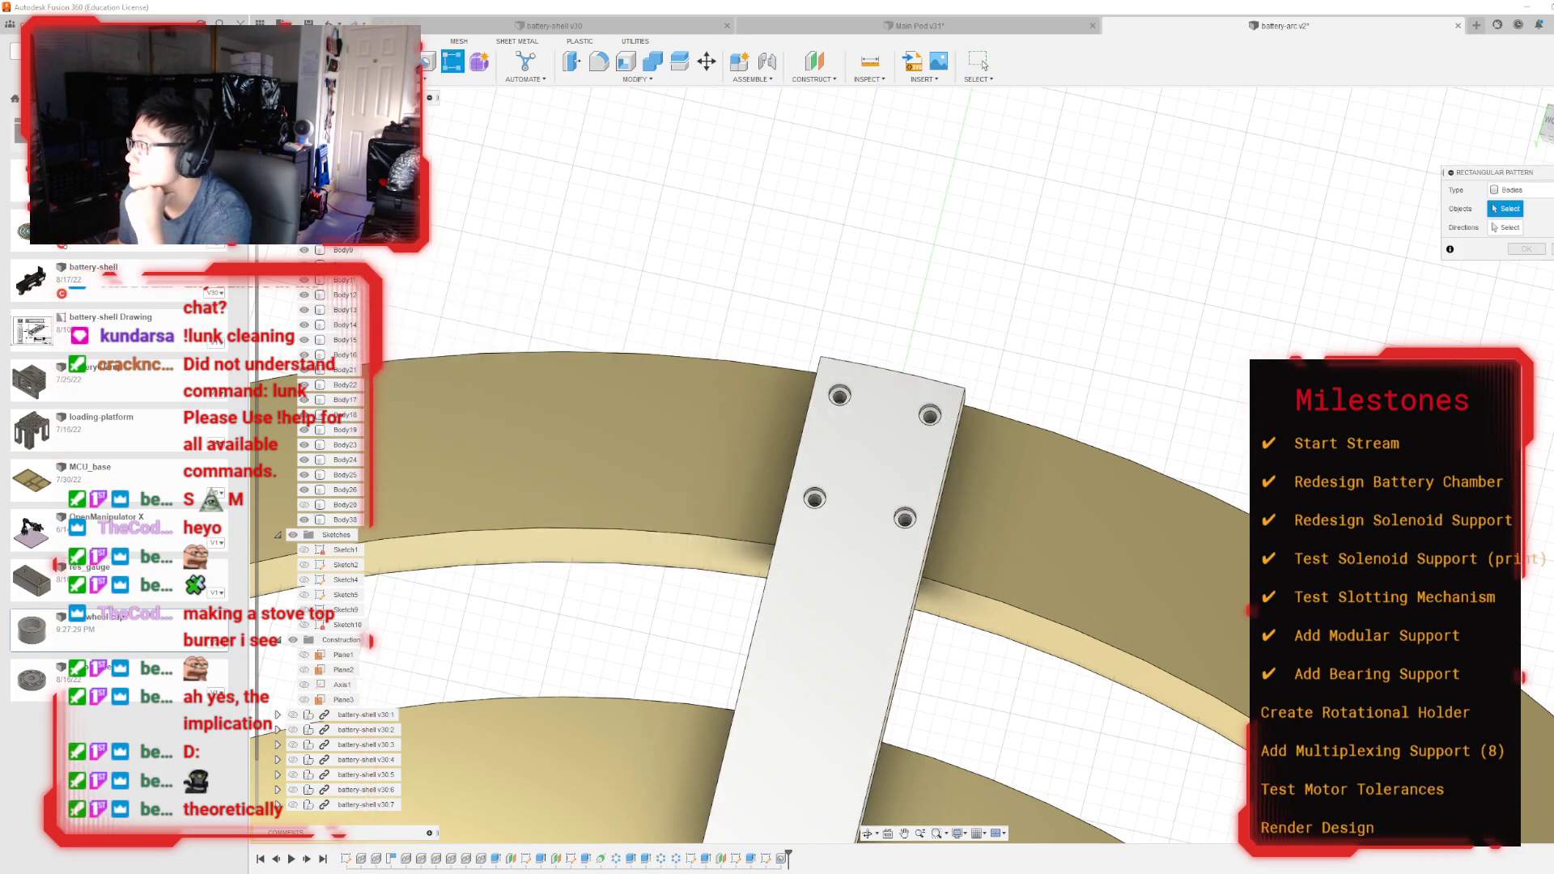
pyautogui.click(1515, 189)
pyautogui.click(1516, 241)
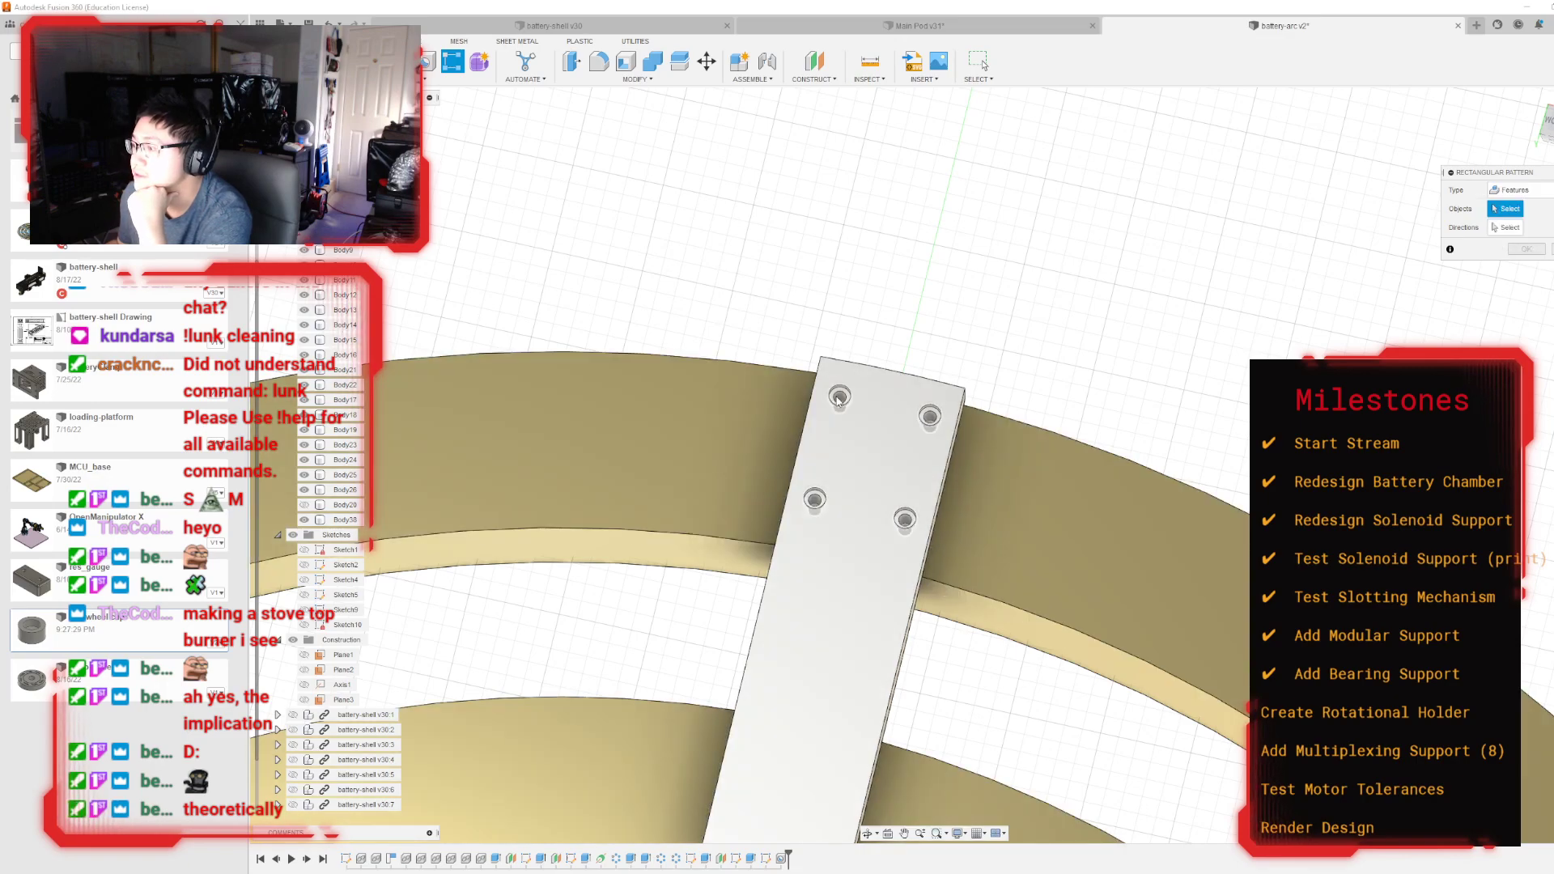
pyautogui.click(838, 397)
pyautogui.scroll(-3, 965, 289)
# Step: Choose the origin axis running along the bar as pattern direction, with quantity 1 in the first direction and 2 in the second
pyautogui.click(1473, 232)
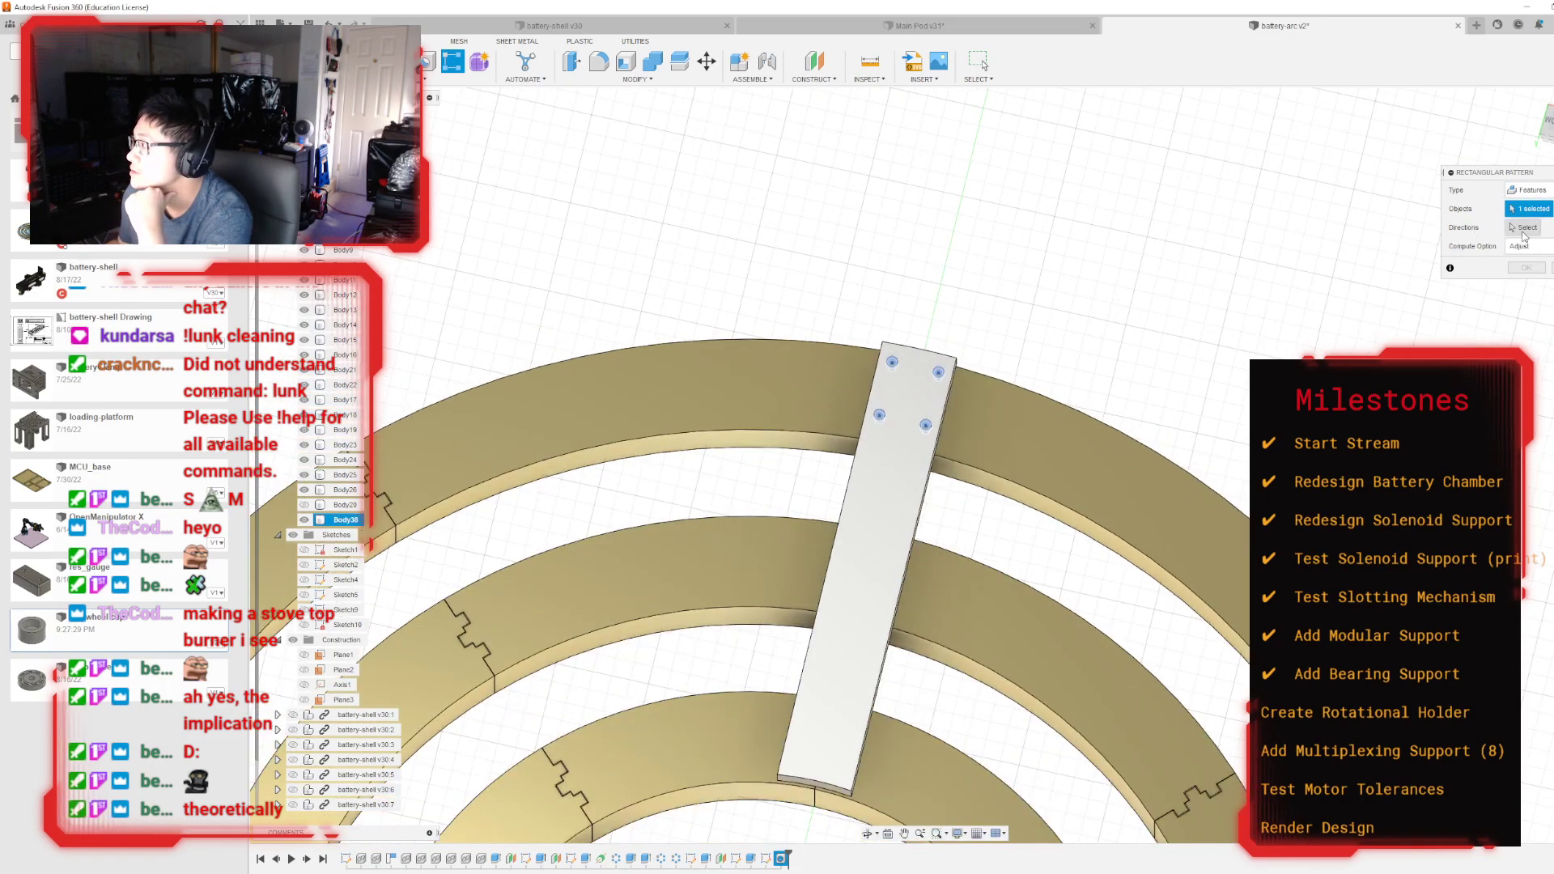
pyautogui.scroll(-3, 928, 340)
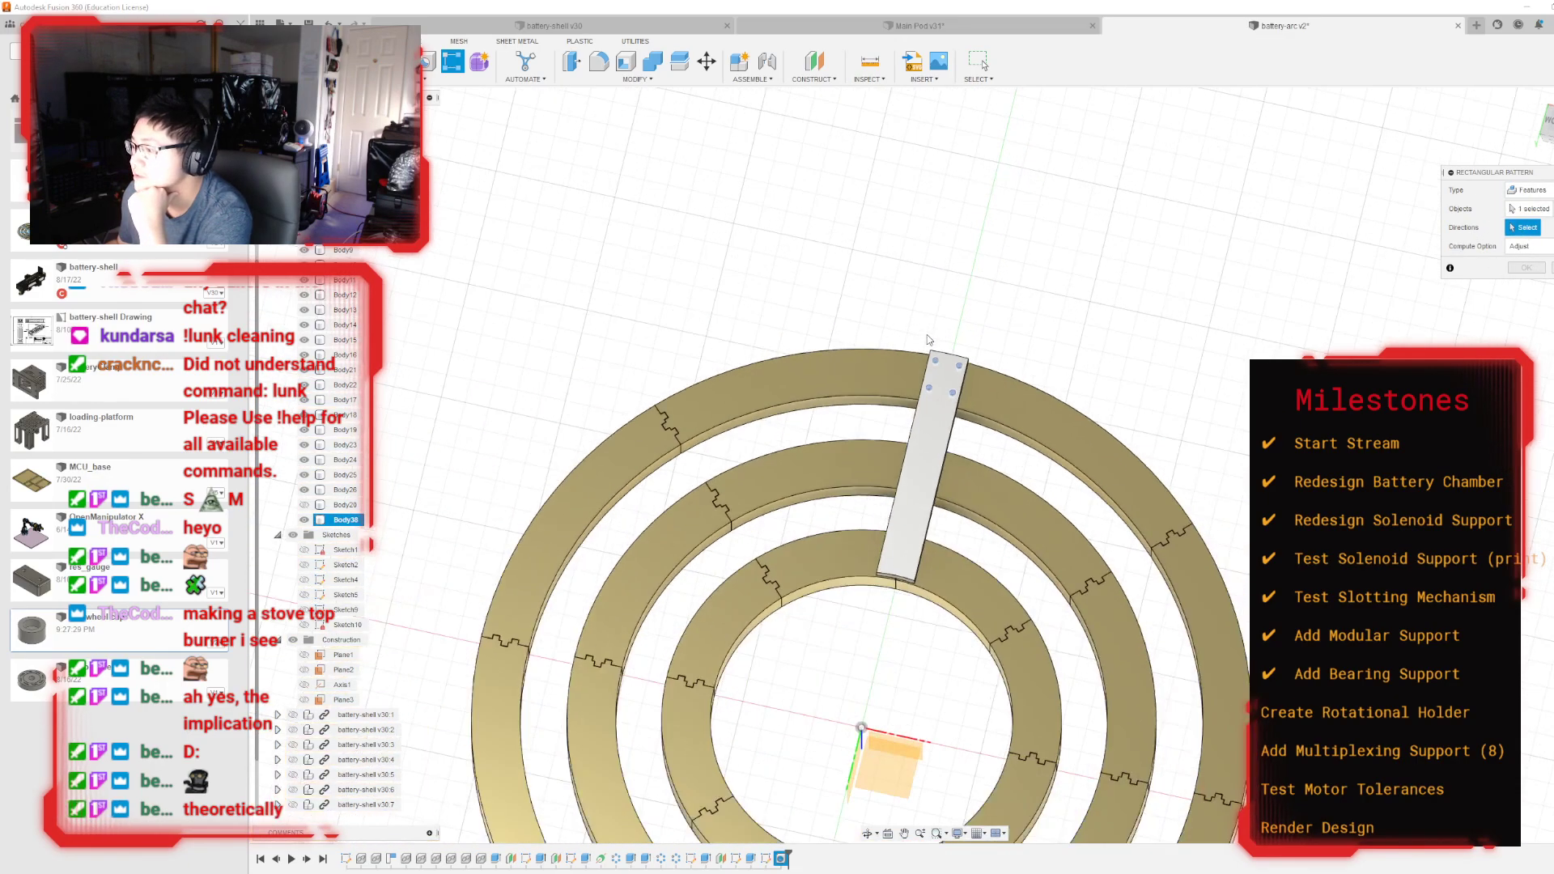
pyautogui.click(857, 761)
pyautogui.click(1086, 411)
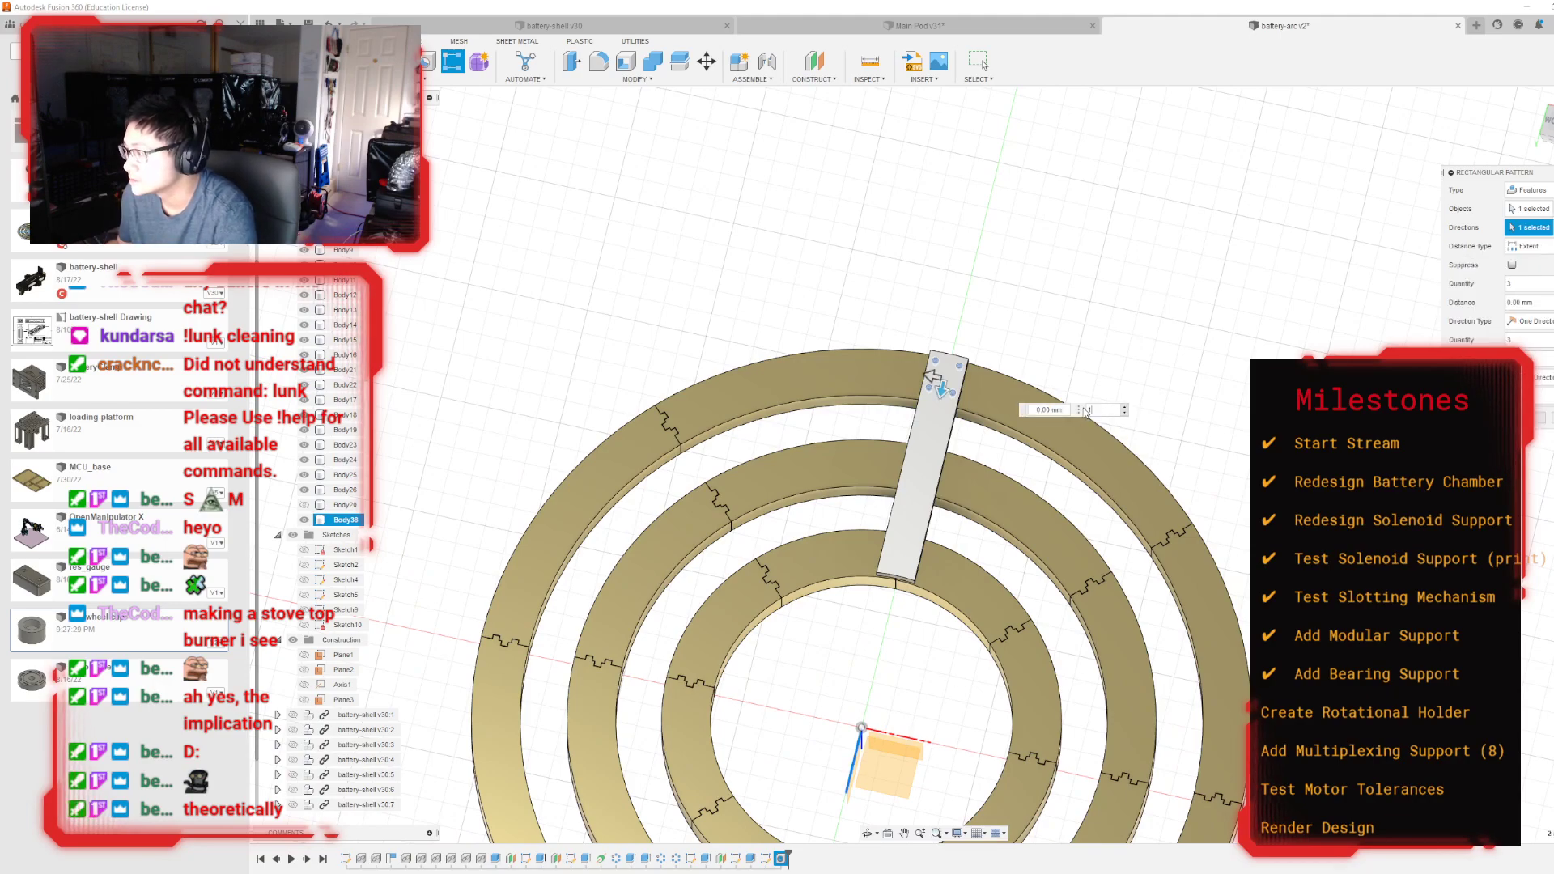
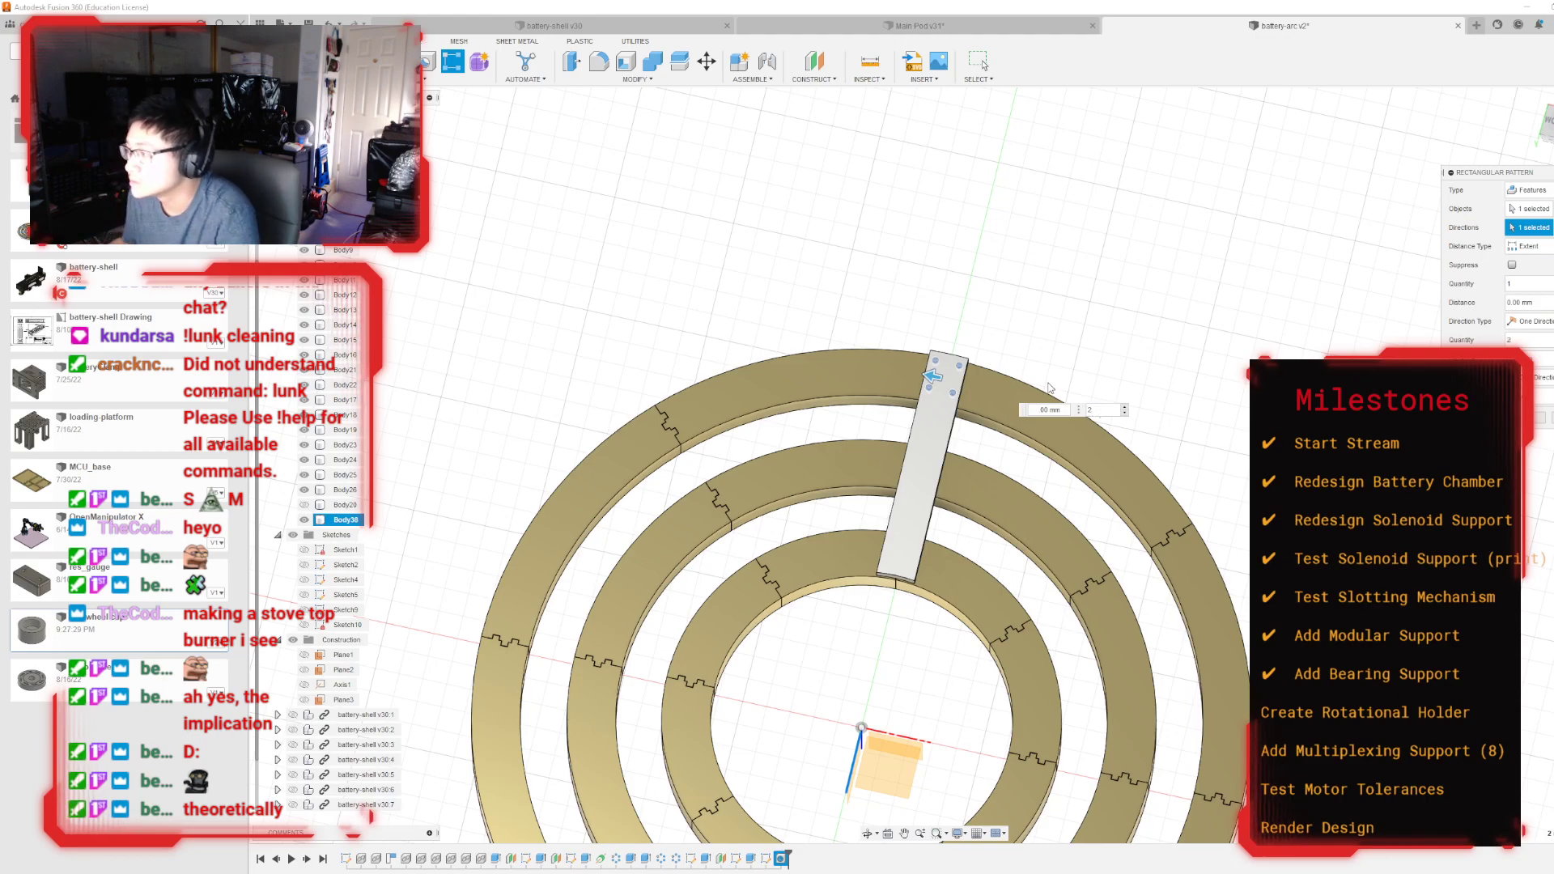
pyautogui.scroll(3, 920, 407)
pyautogui.scroll(-4, 891, 789)
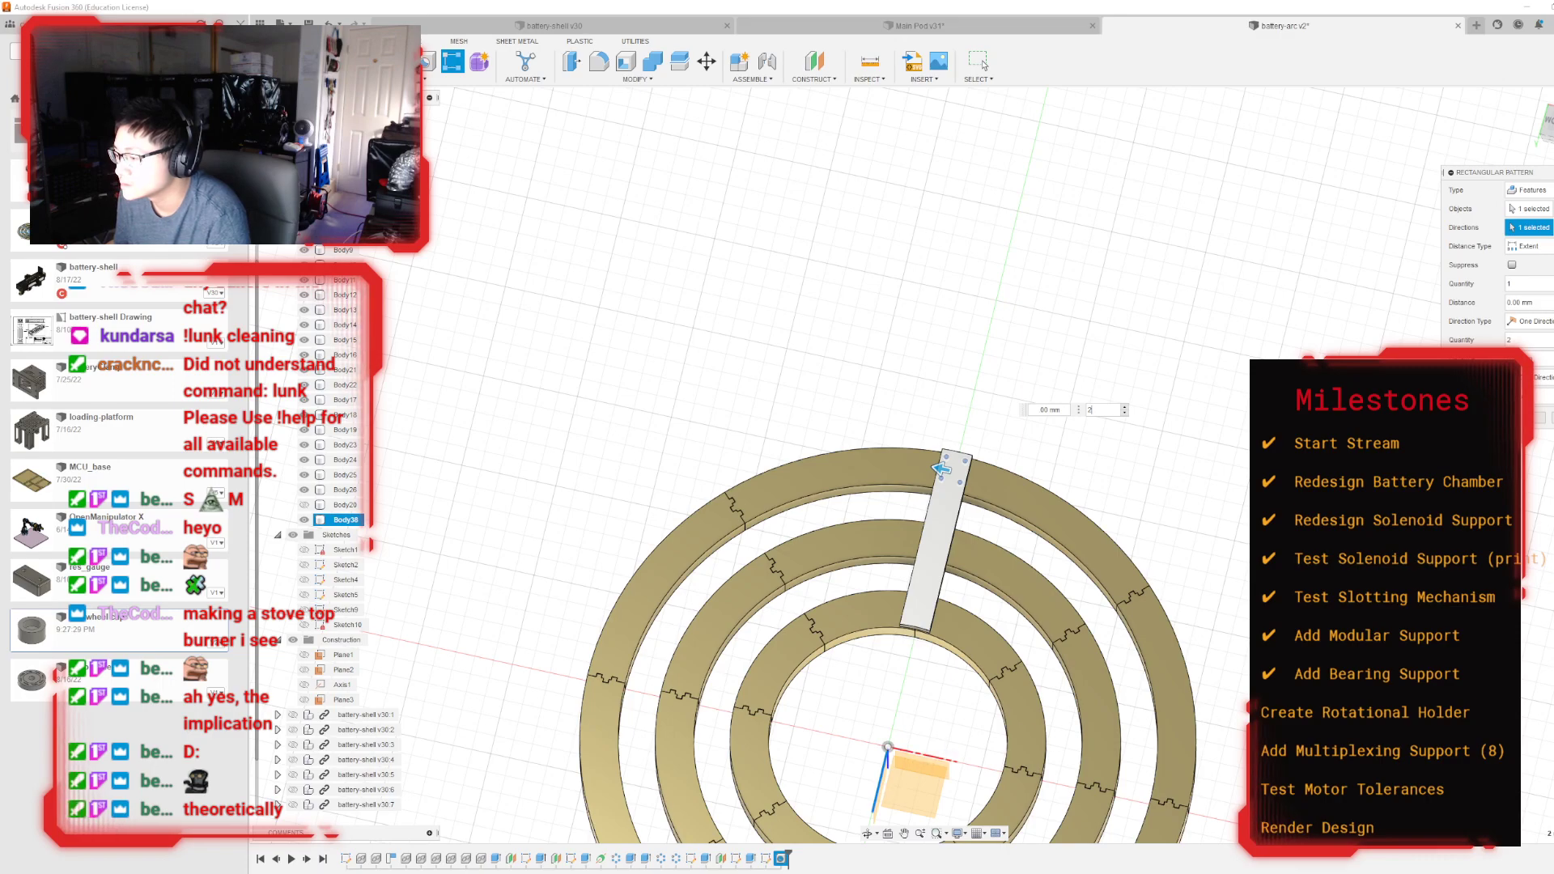
pyautogui.click(1547, 121)
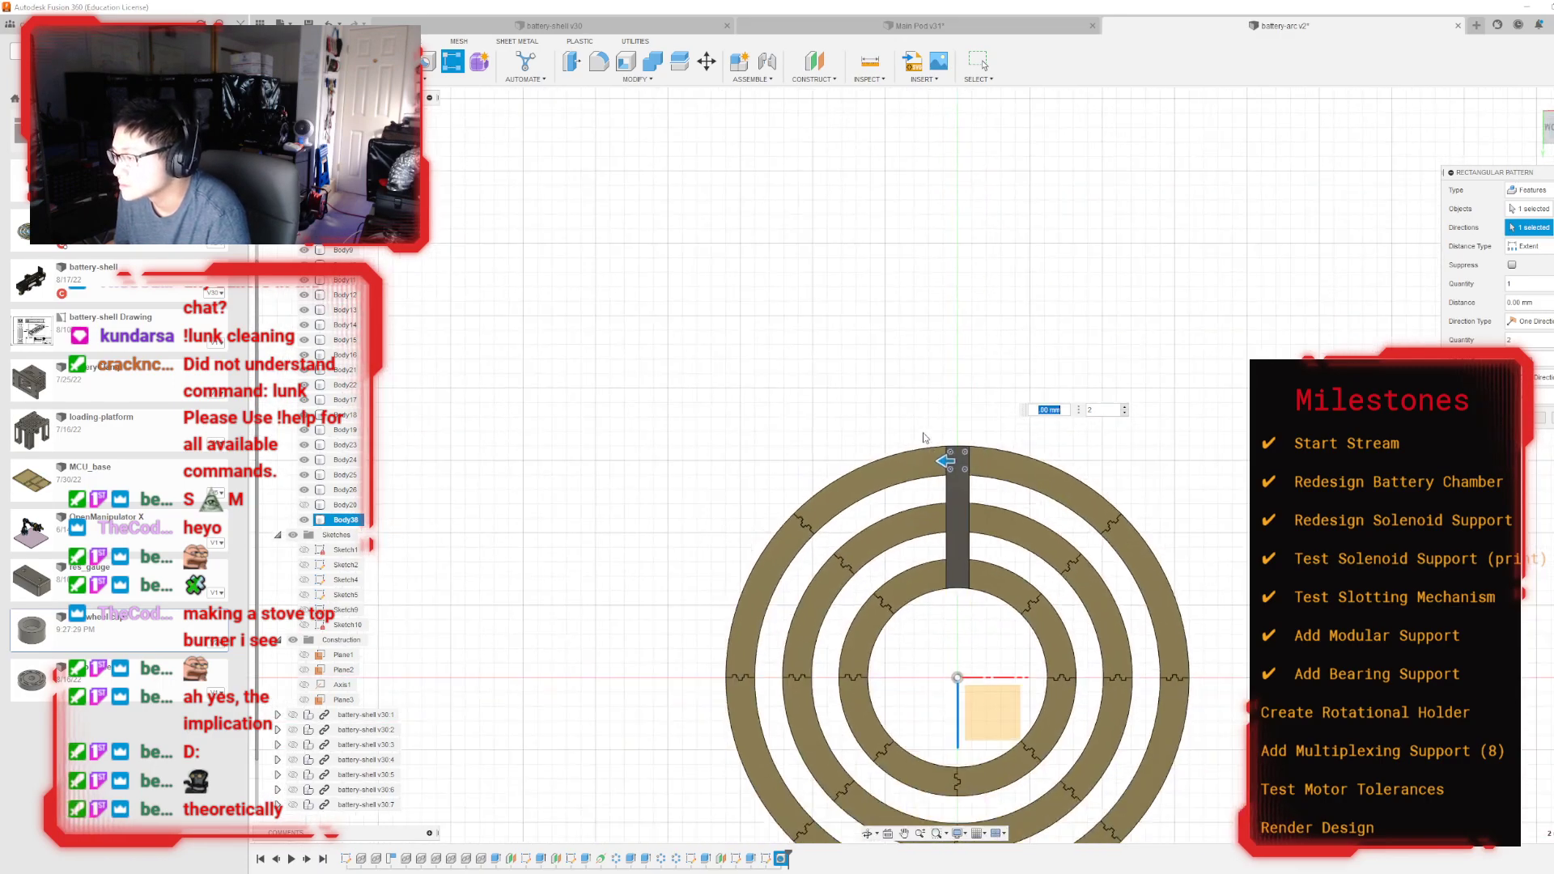
pyautogui.click(982, 659)
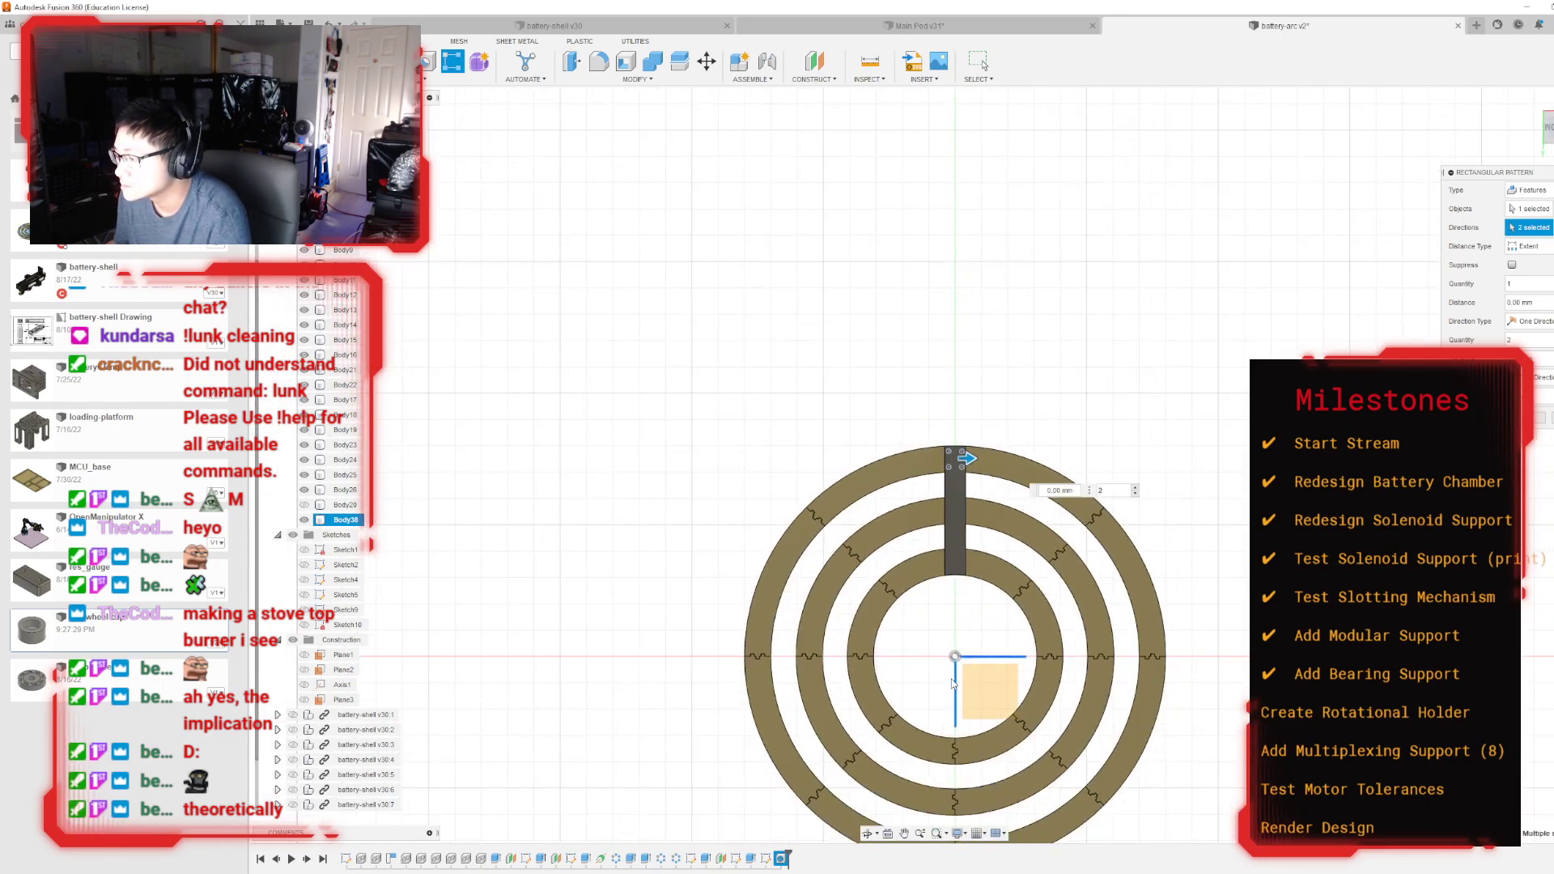
pyautogui.moveTo(1544, 131); pyautogui.dragTo(1541, 99)
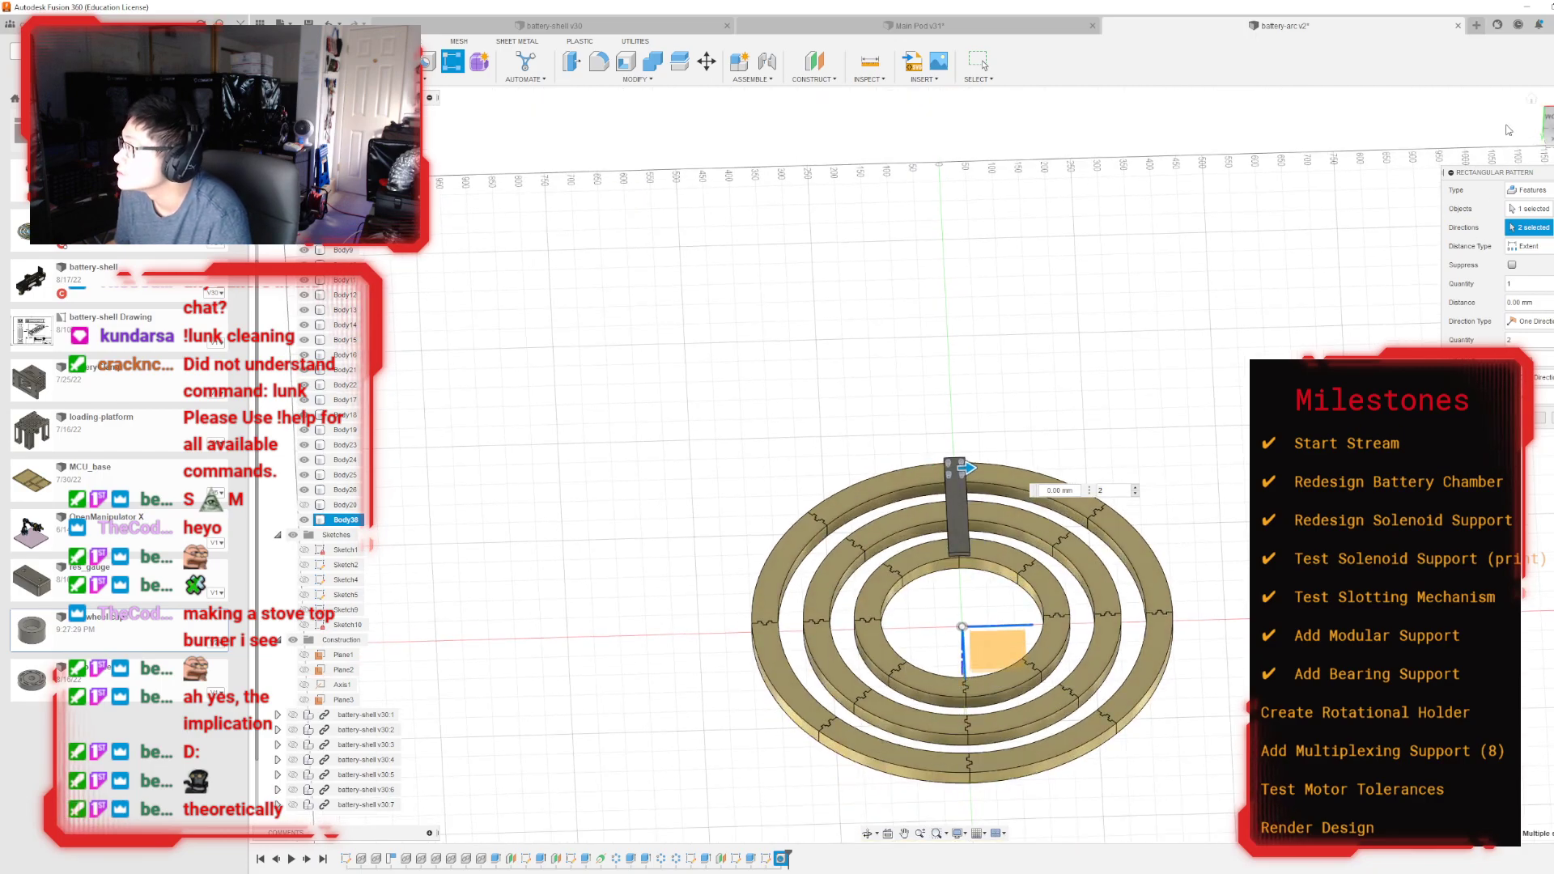
pyautogui.moveTo(1543, 121); pyautogui.dragTo(1553, 117)
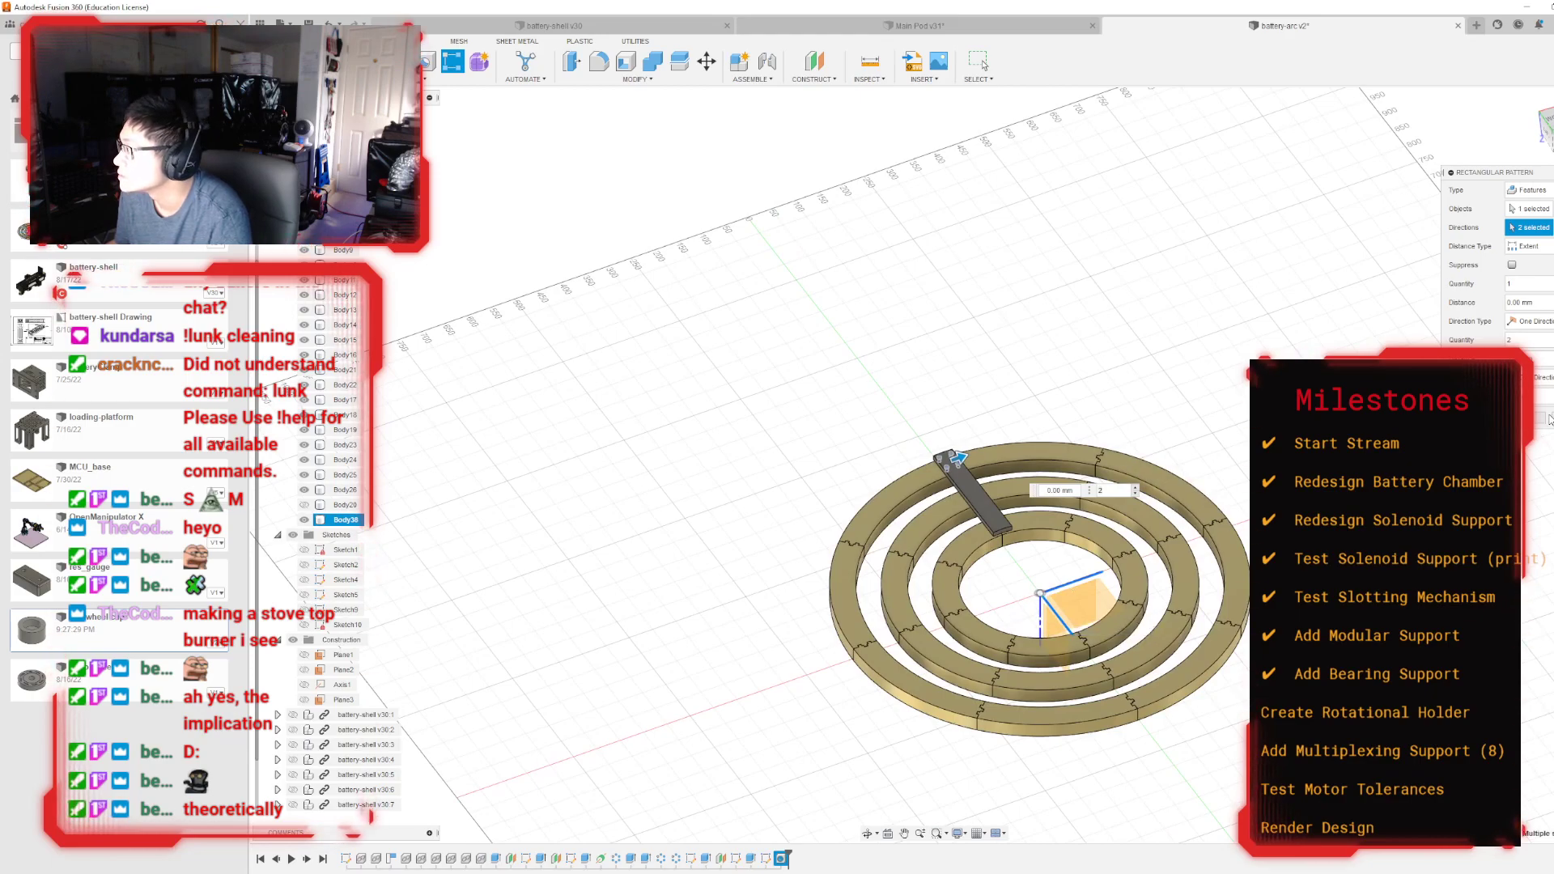
pyautogui.click(982, 63)
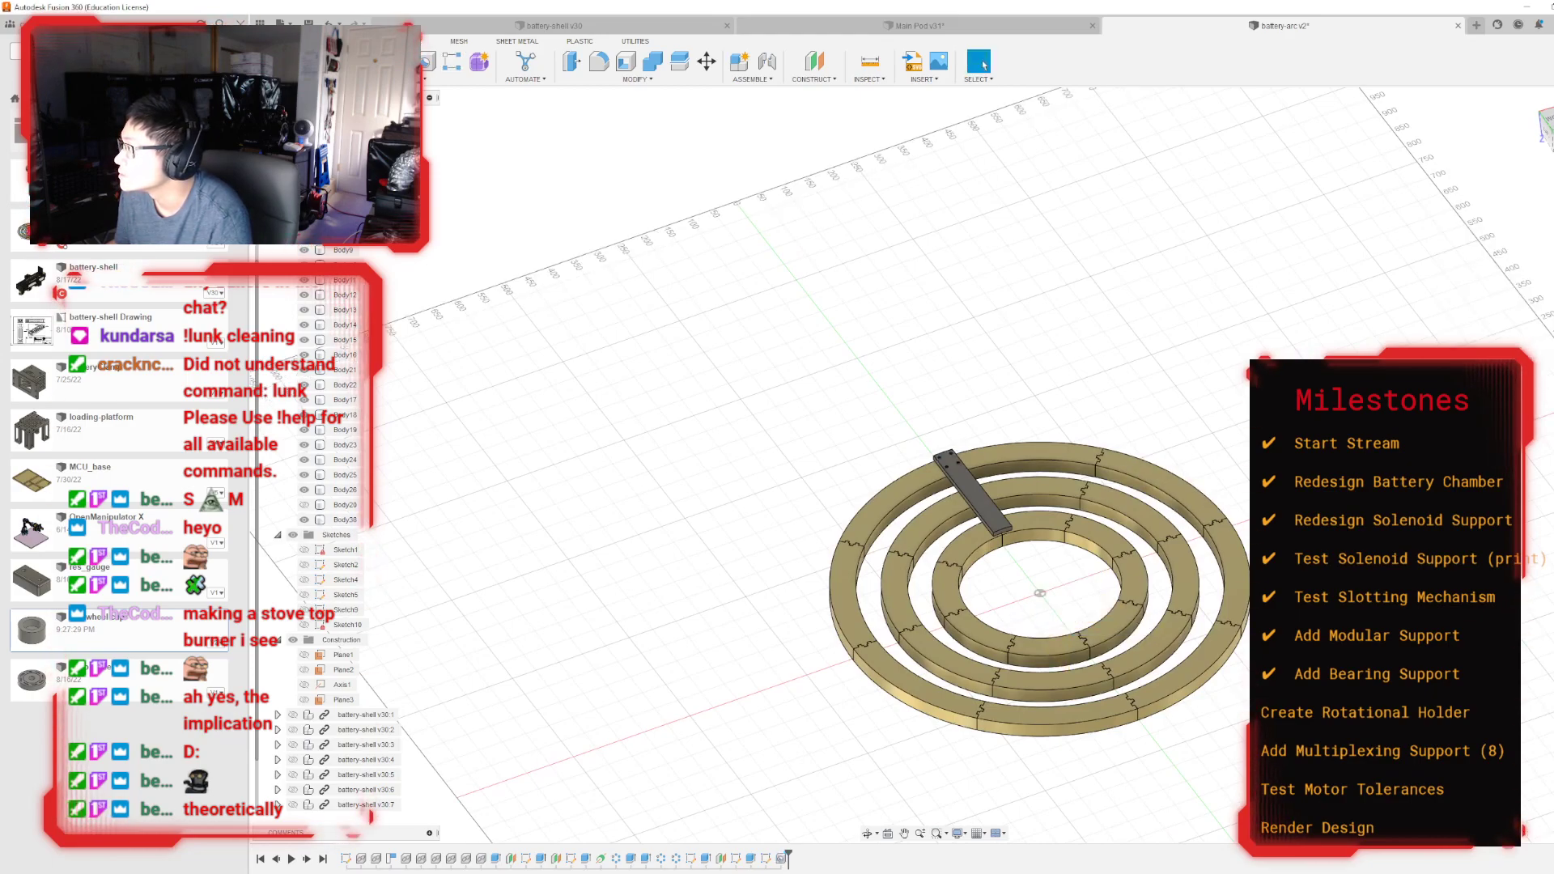
# Step: Edit the hole-position sketch and rectangular-pattern the outer-ring rectangle along the bar to the middle ring, quantity 2 at a distance of -98 mm
pyautogui.doubleClick(701, 861)
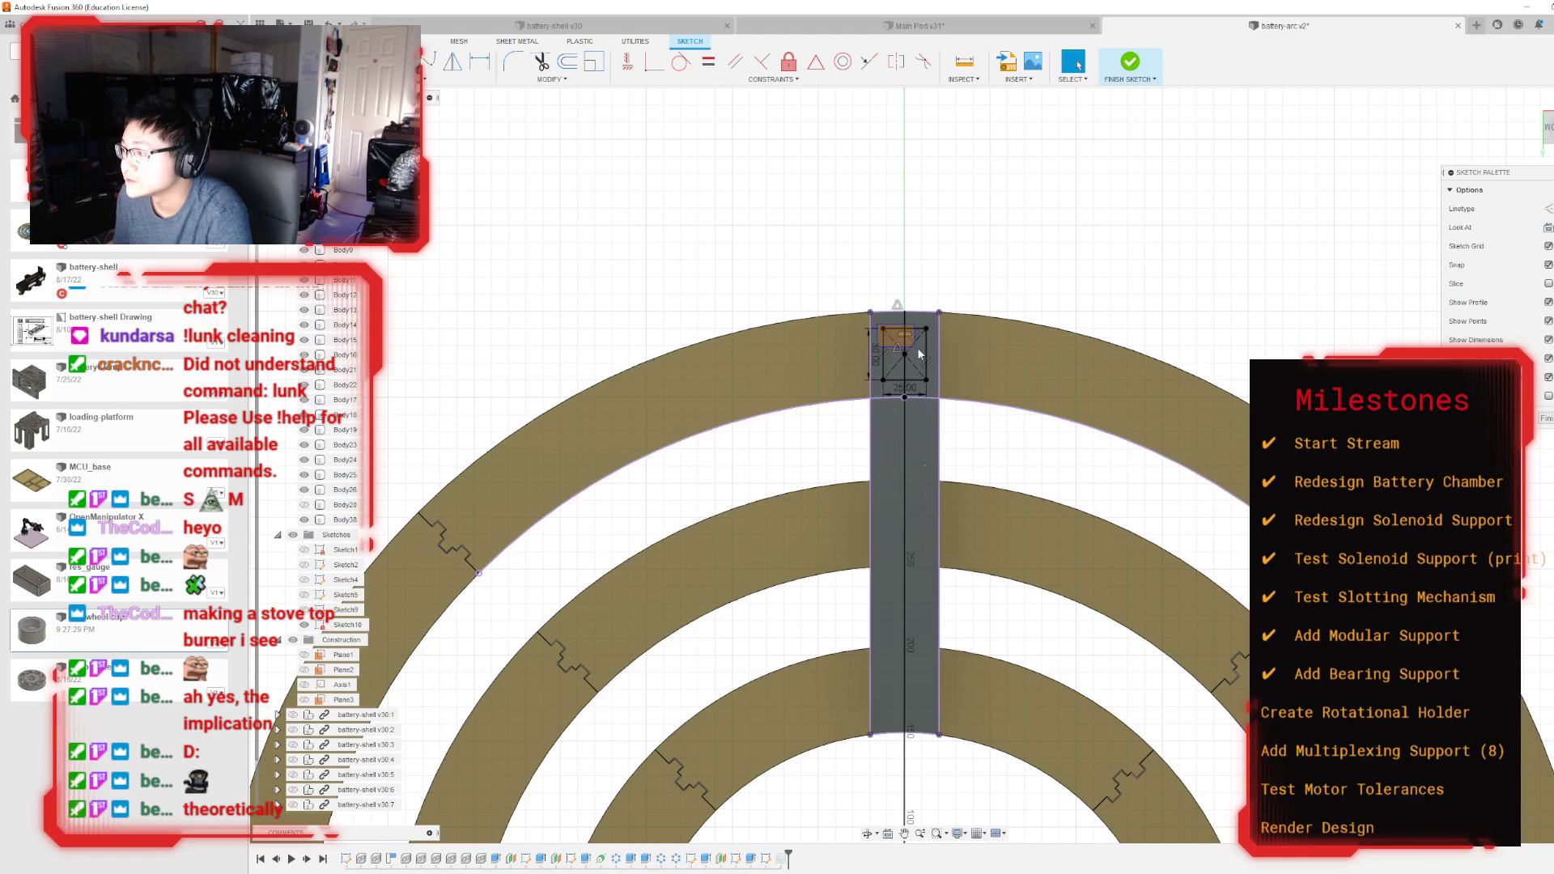
pyautogui.moveTo(934, 389); pyautogui.dragTo(934, 390)
pyautogui.click(403, 79)
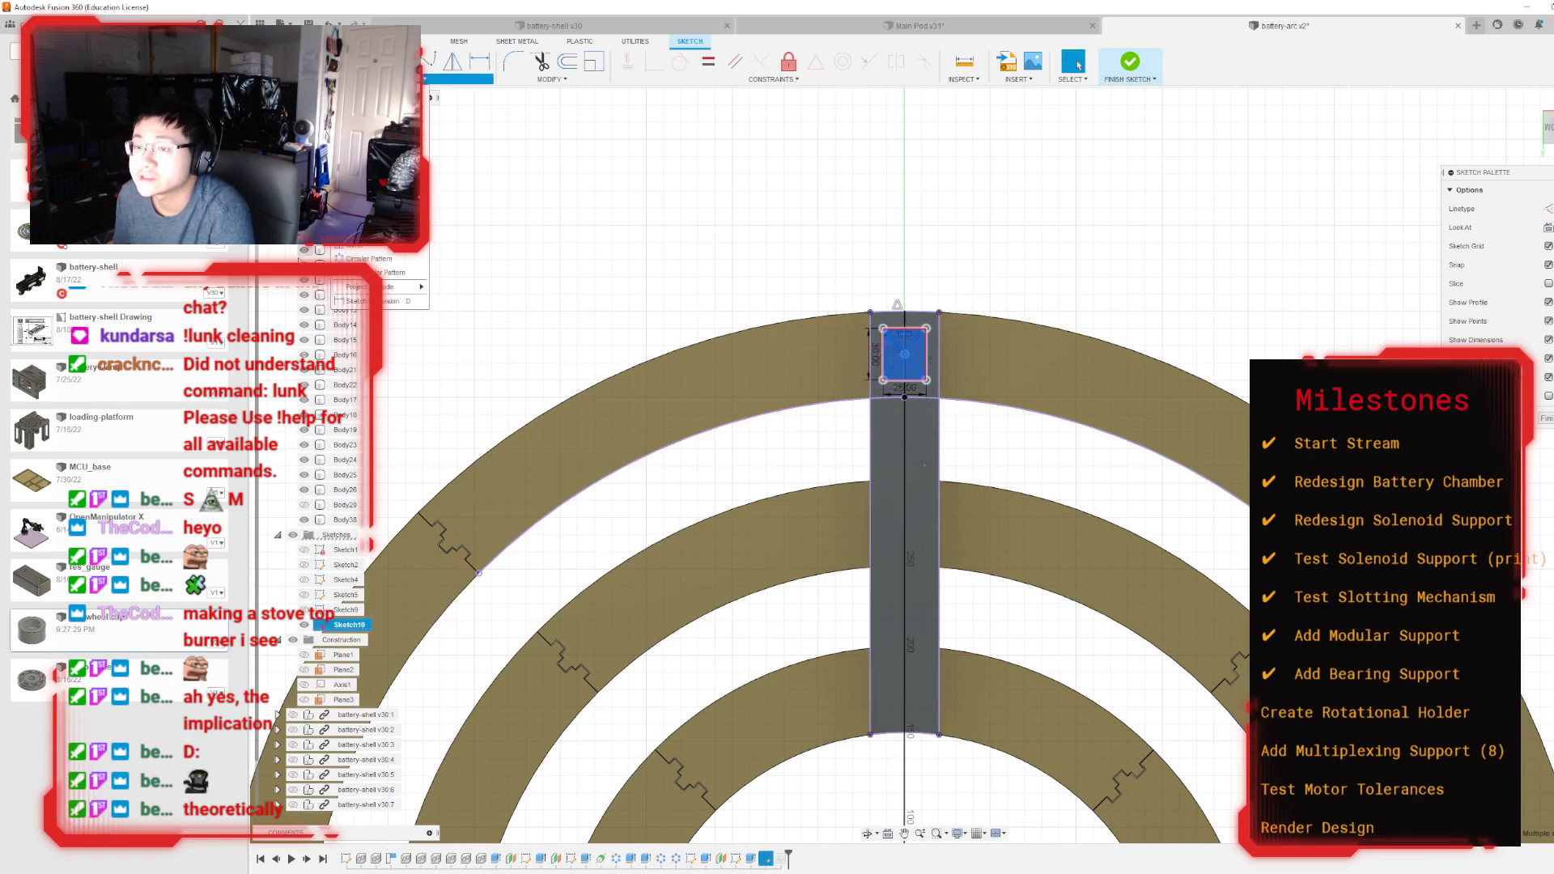
pyautogui.click(403, 273)
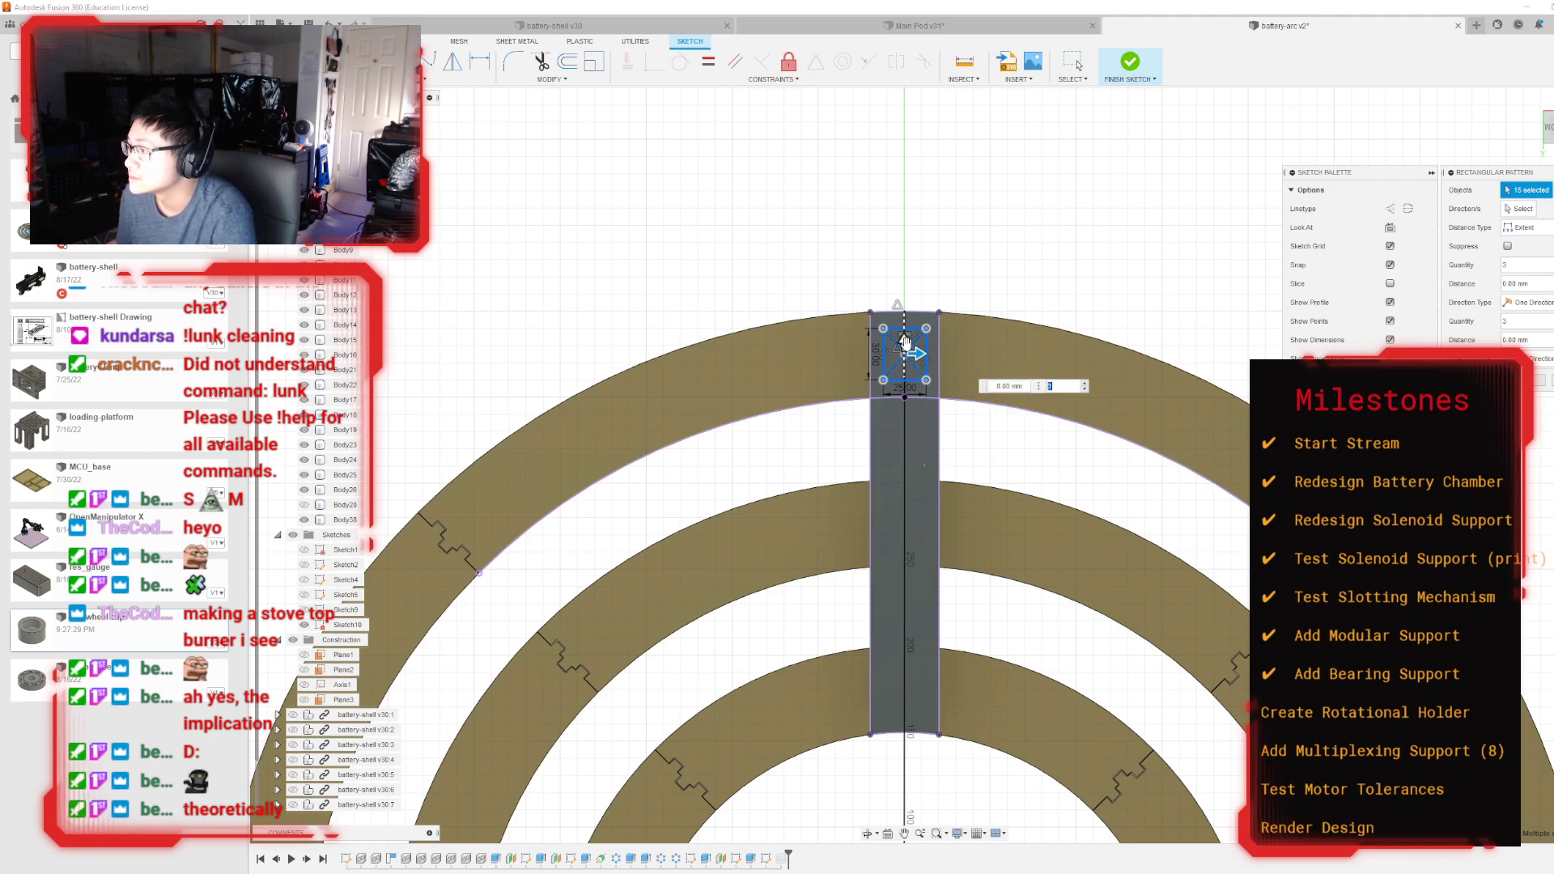
pyautogui.moveTo(905, 342); pyautogui.dragTo(1019, 476)
pyautogui.click(1004, 488)
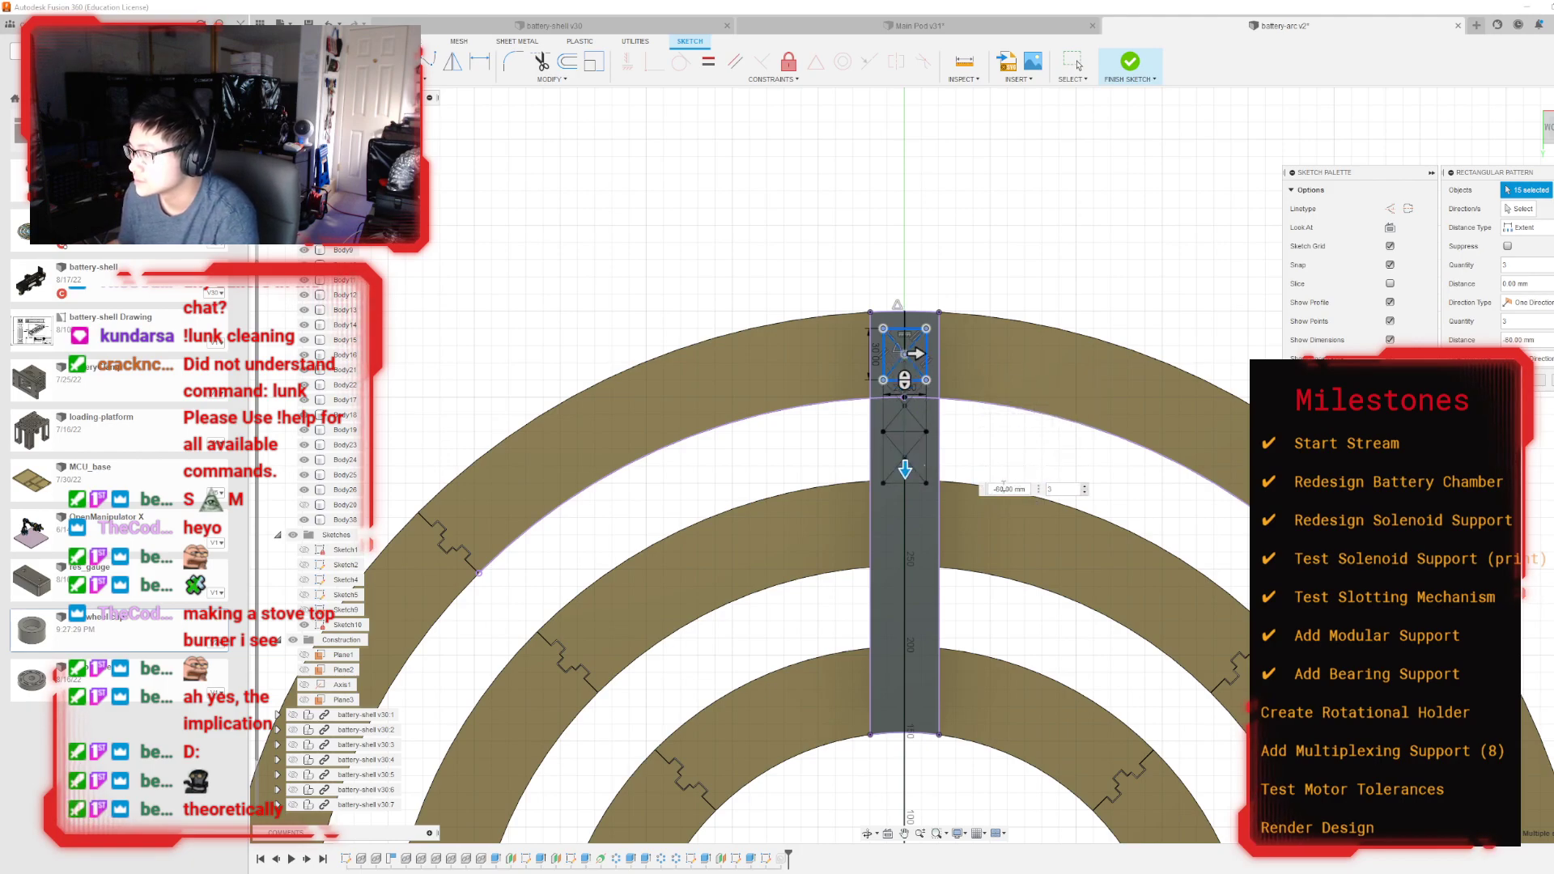
pyautogui.click(996, 488)
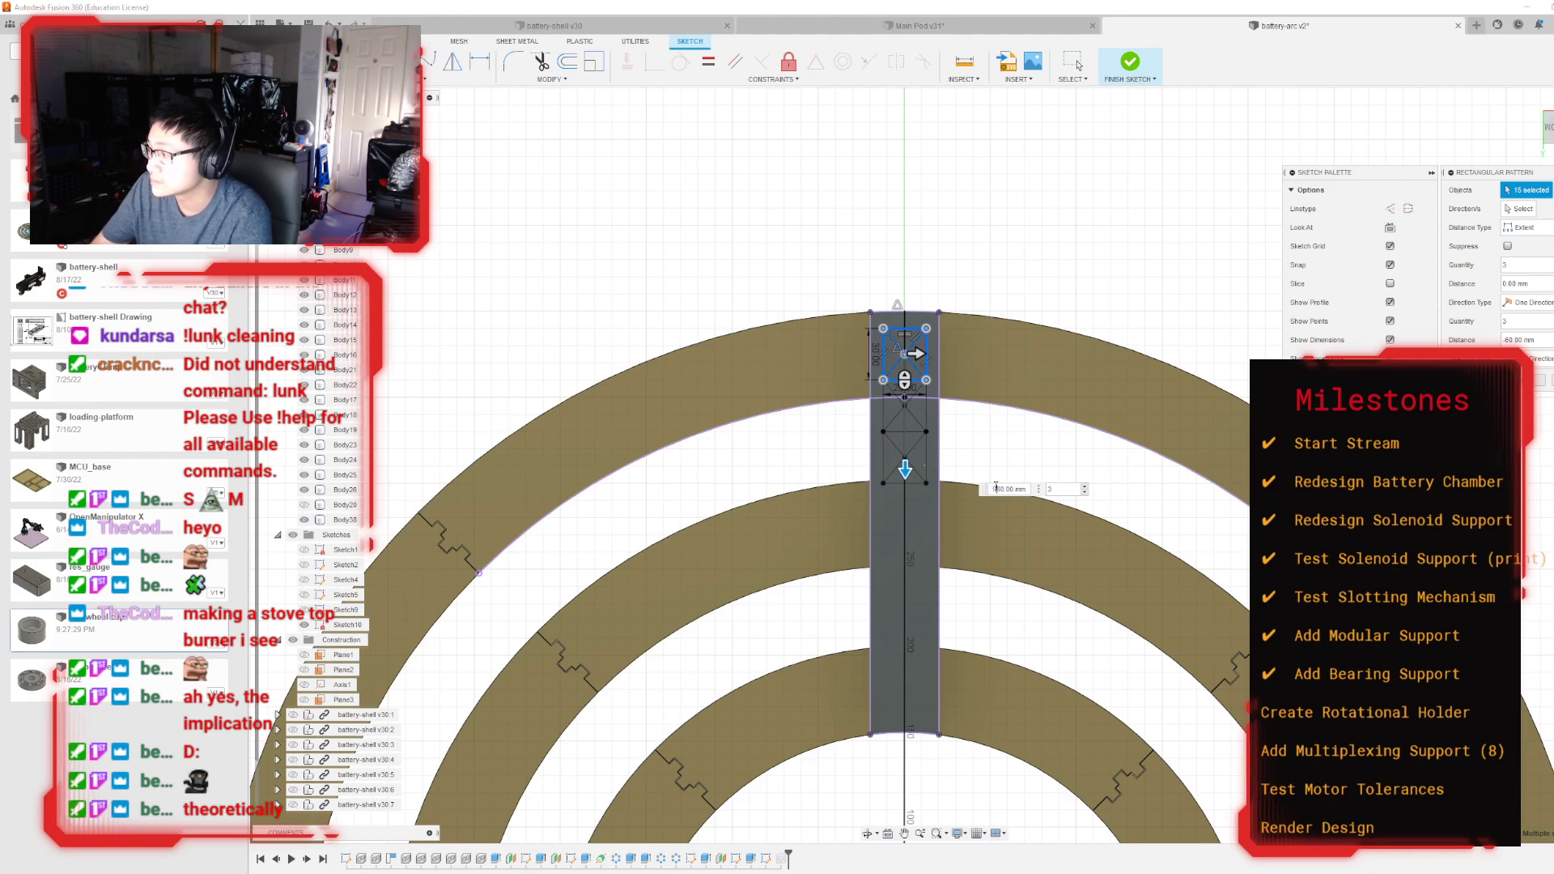
pyautogui.write('98')
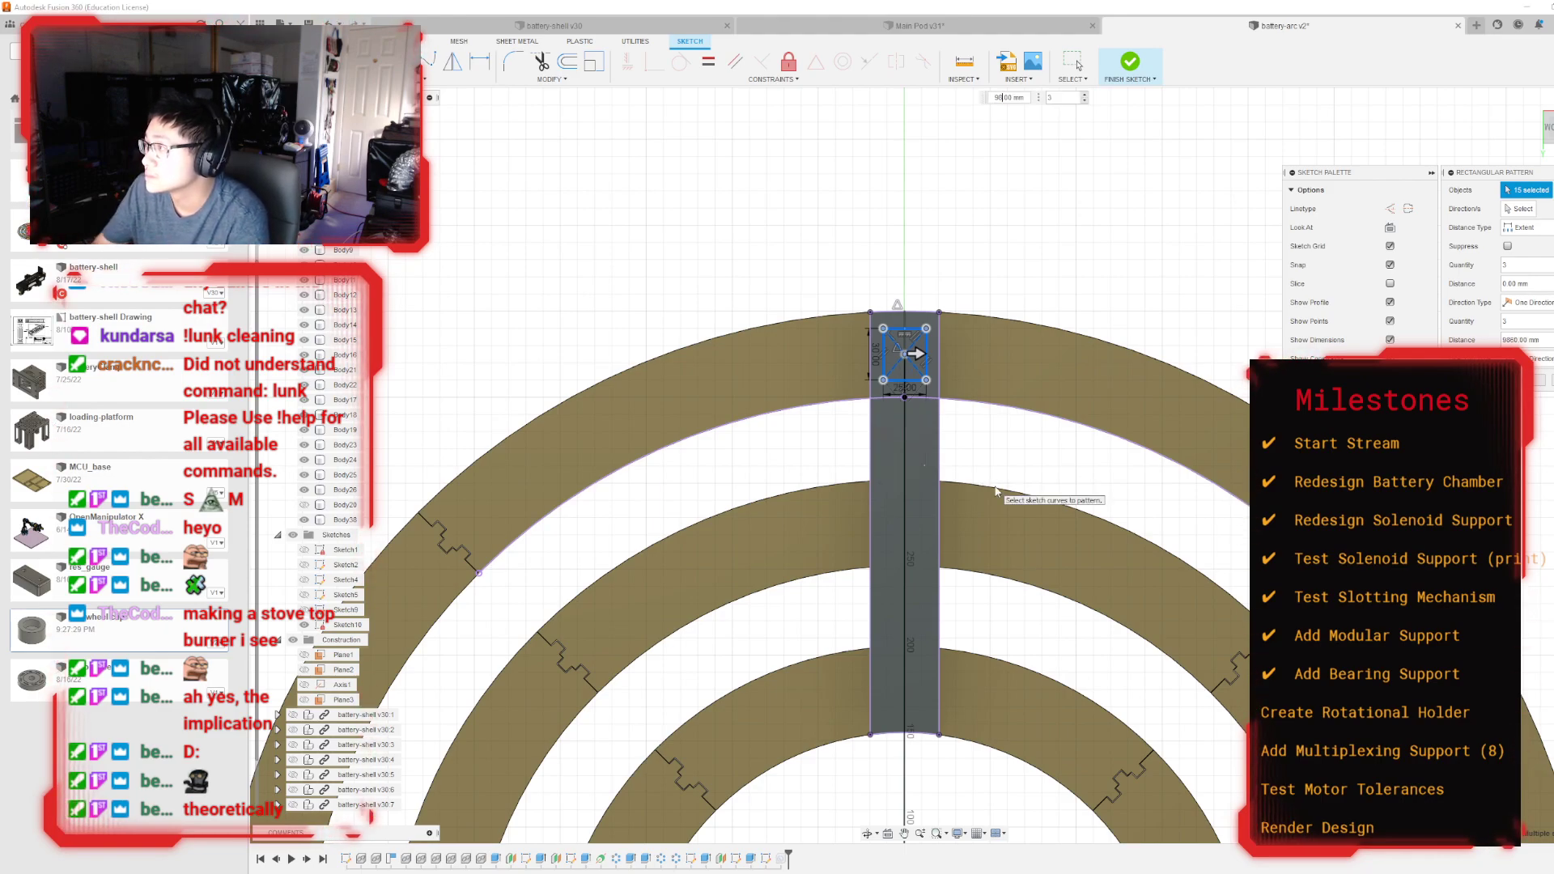
pyautogui.press('Delete')
pyautogui.press('Delete')
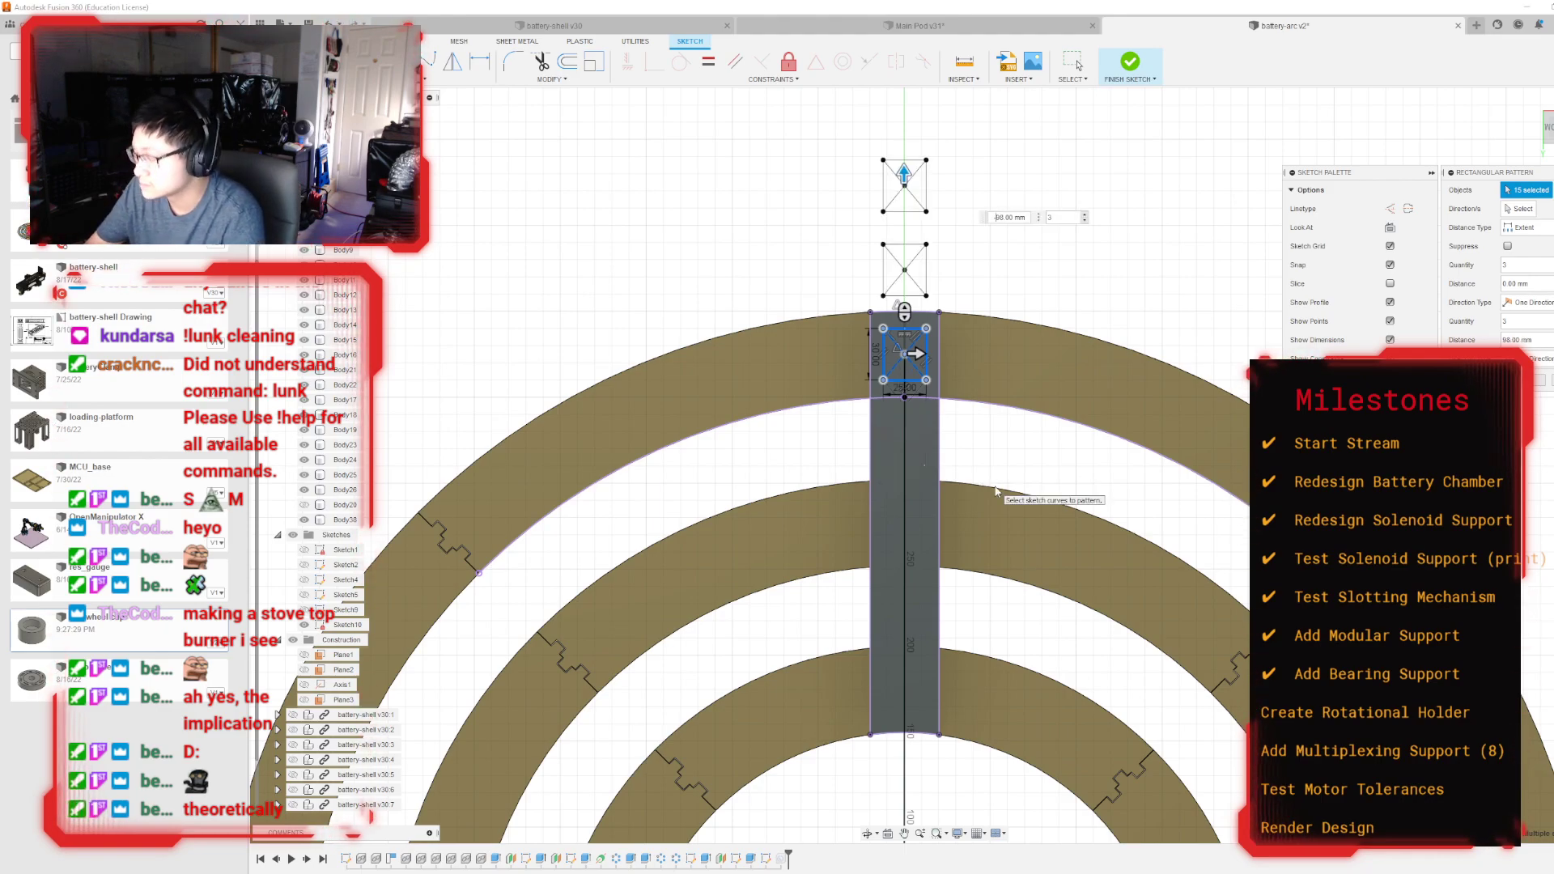
pyautogui.write('-')
pyautogui.write('2')
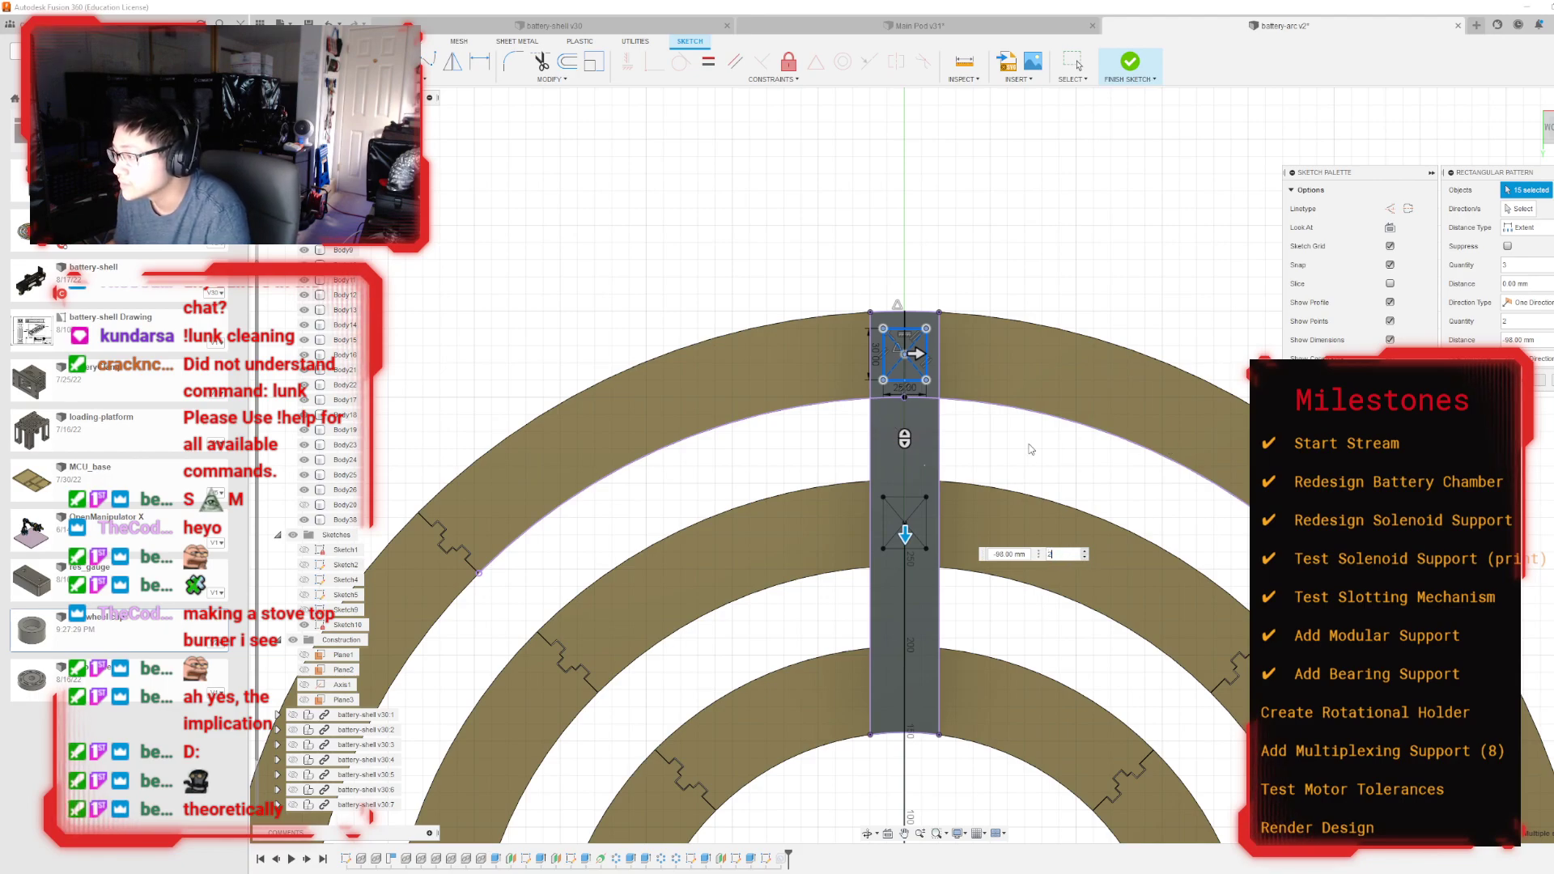
pyautogui.press('Return')
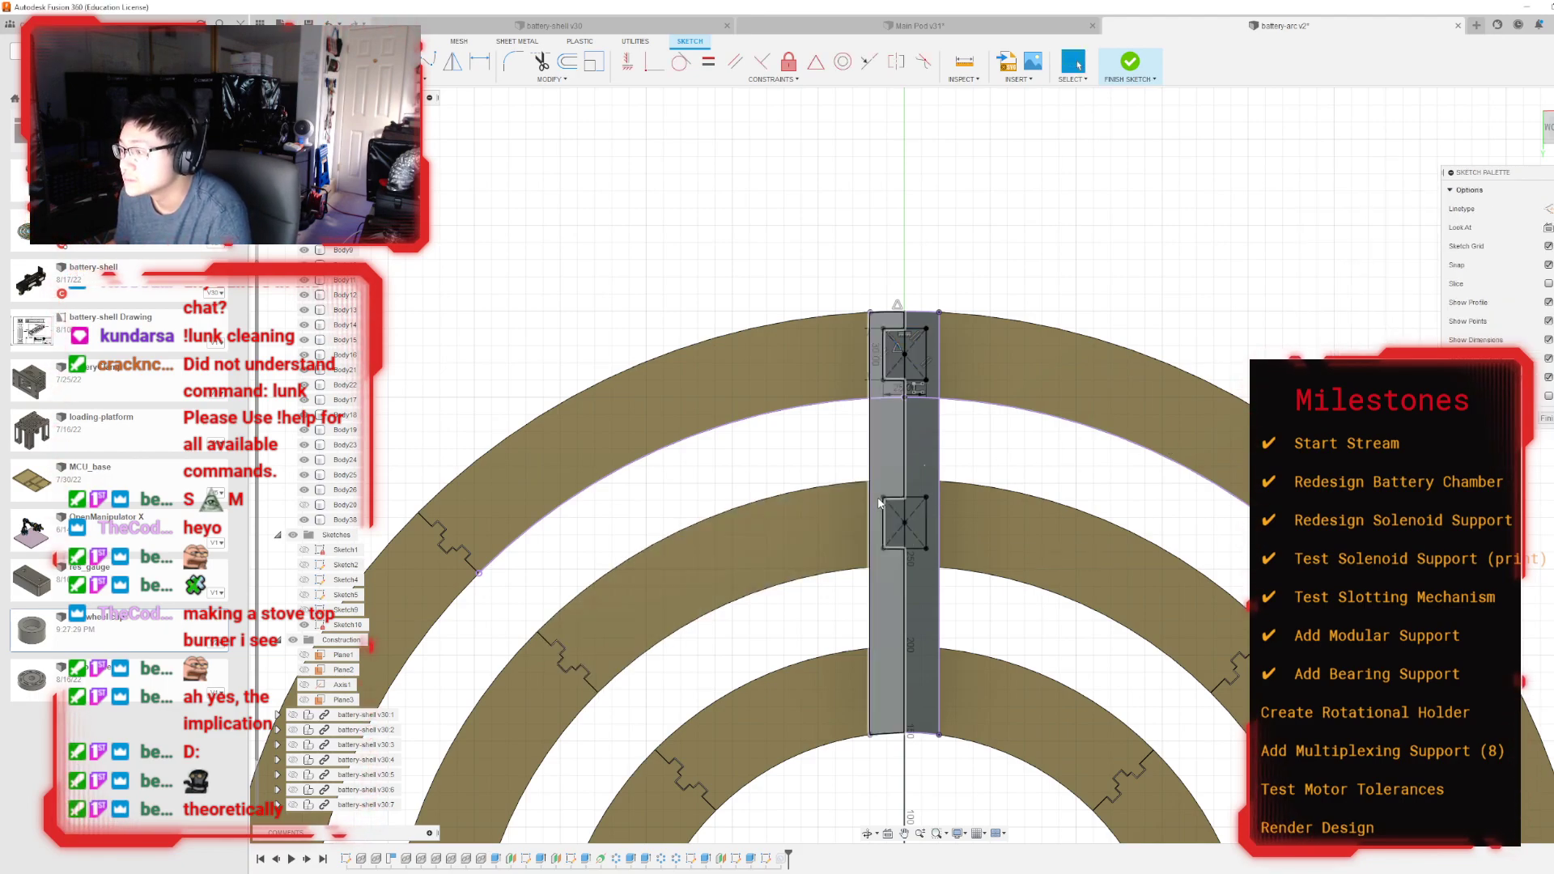
# Step: Pattern the middle-ring rectangle along the bar to the inner ring, quantity 2 at a distance of -97 mm, and finish the sketch
pyautogui.click(932, 558)
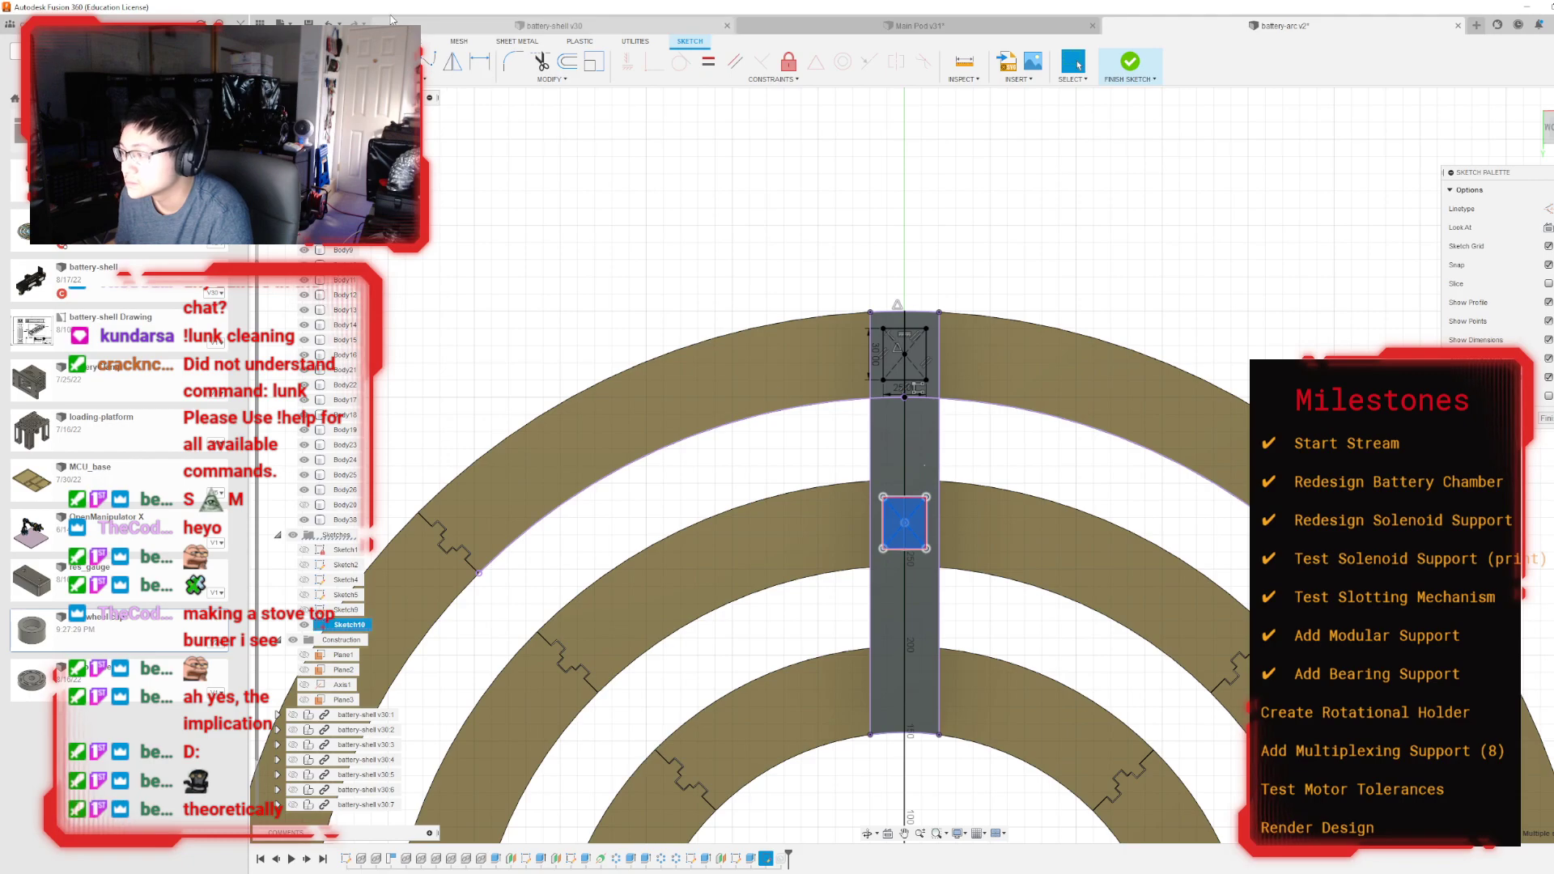
pyautogui.click(457, 78)
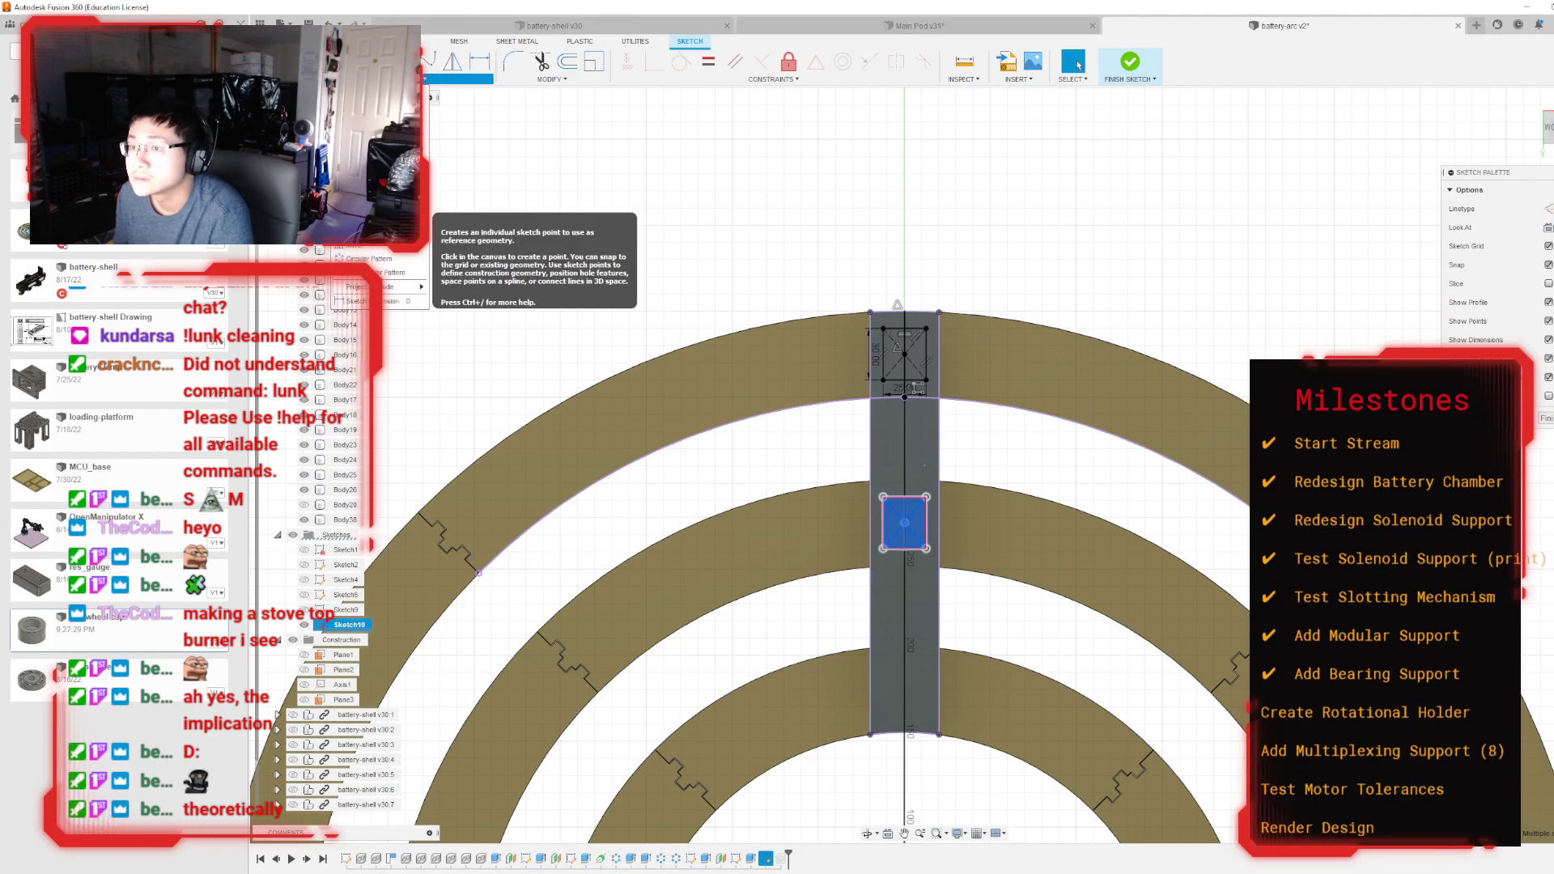
pyautogui.click(371, 273)
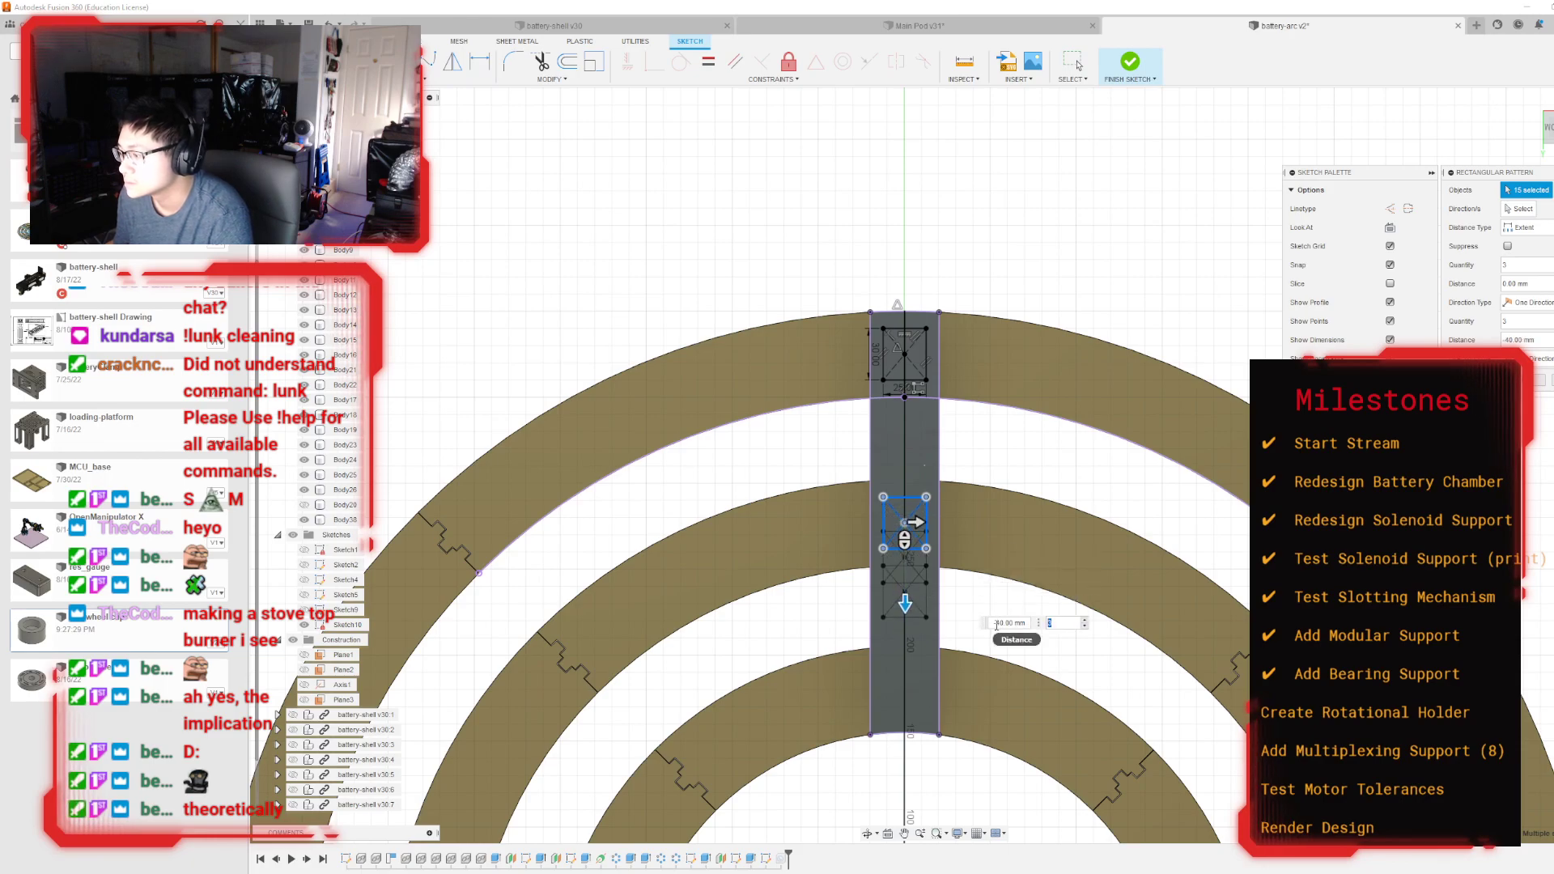
pyautogui.press('BackSpace')
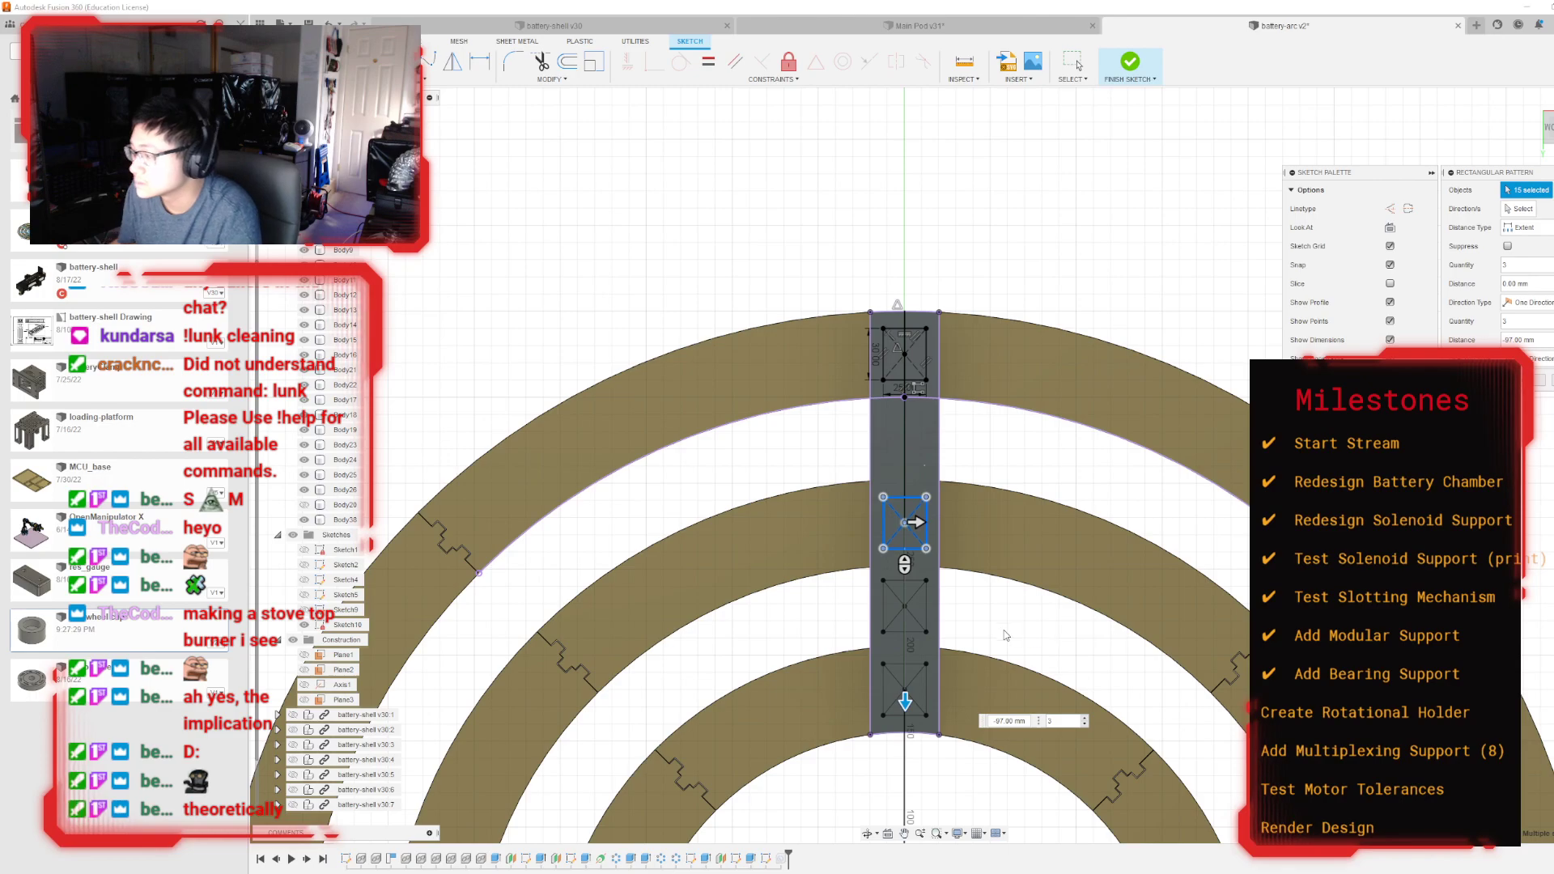
pyautogui.moveTo(1056, 720); pyautogui.dragTo(1031, 719)
pyautogui.write('22')
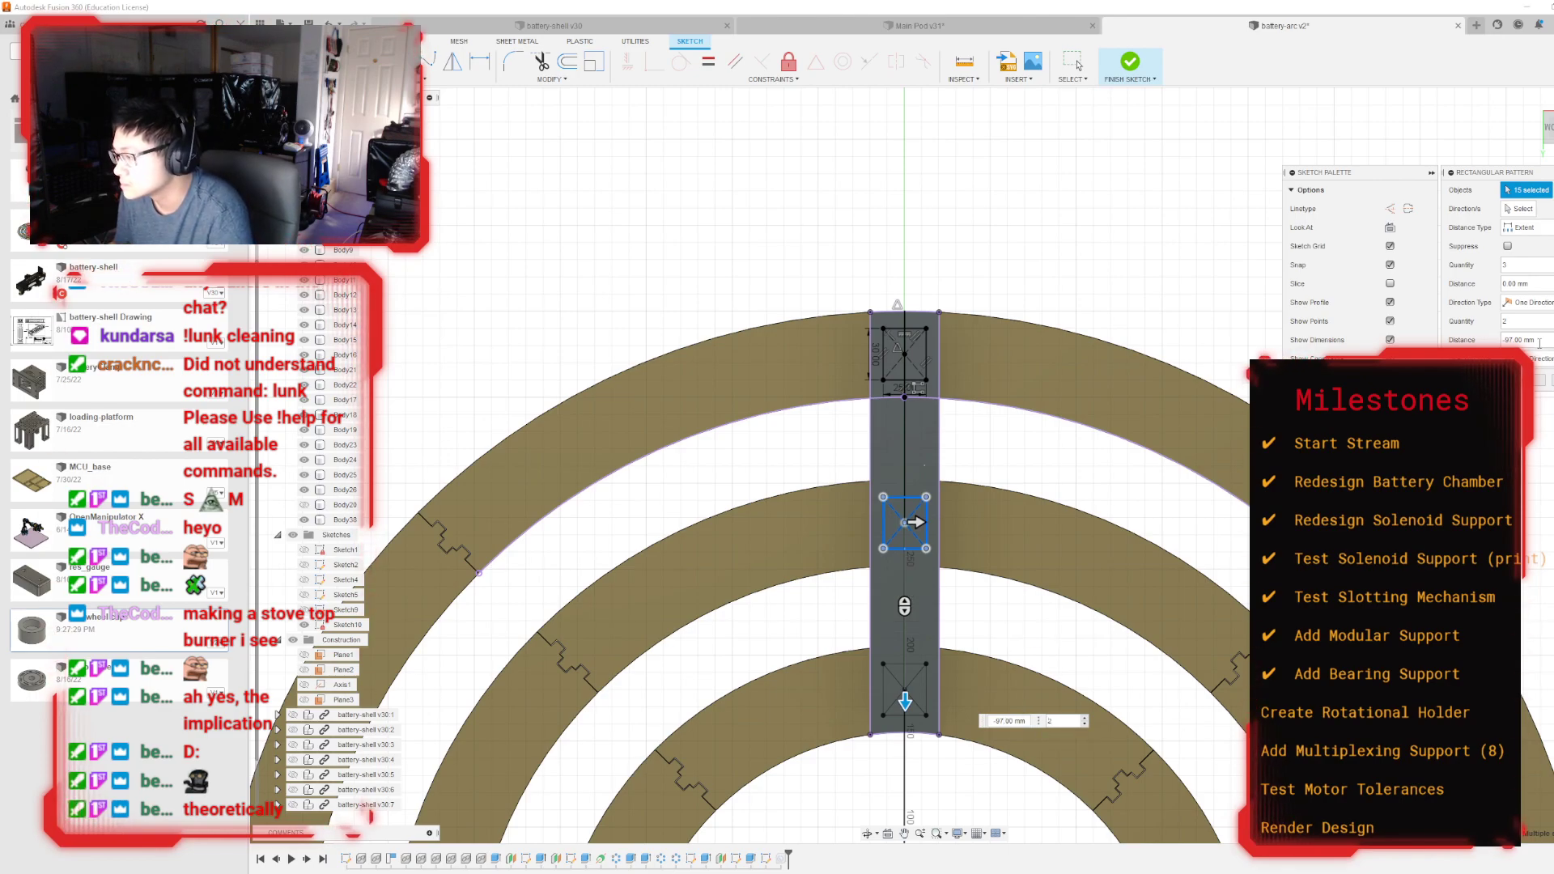
pyautogui.press('Return')
pyautogui.click(1117, 75)
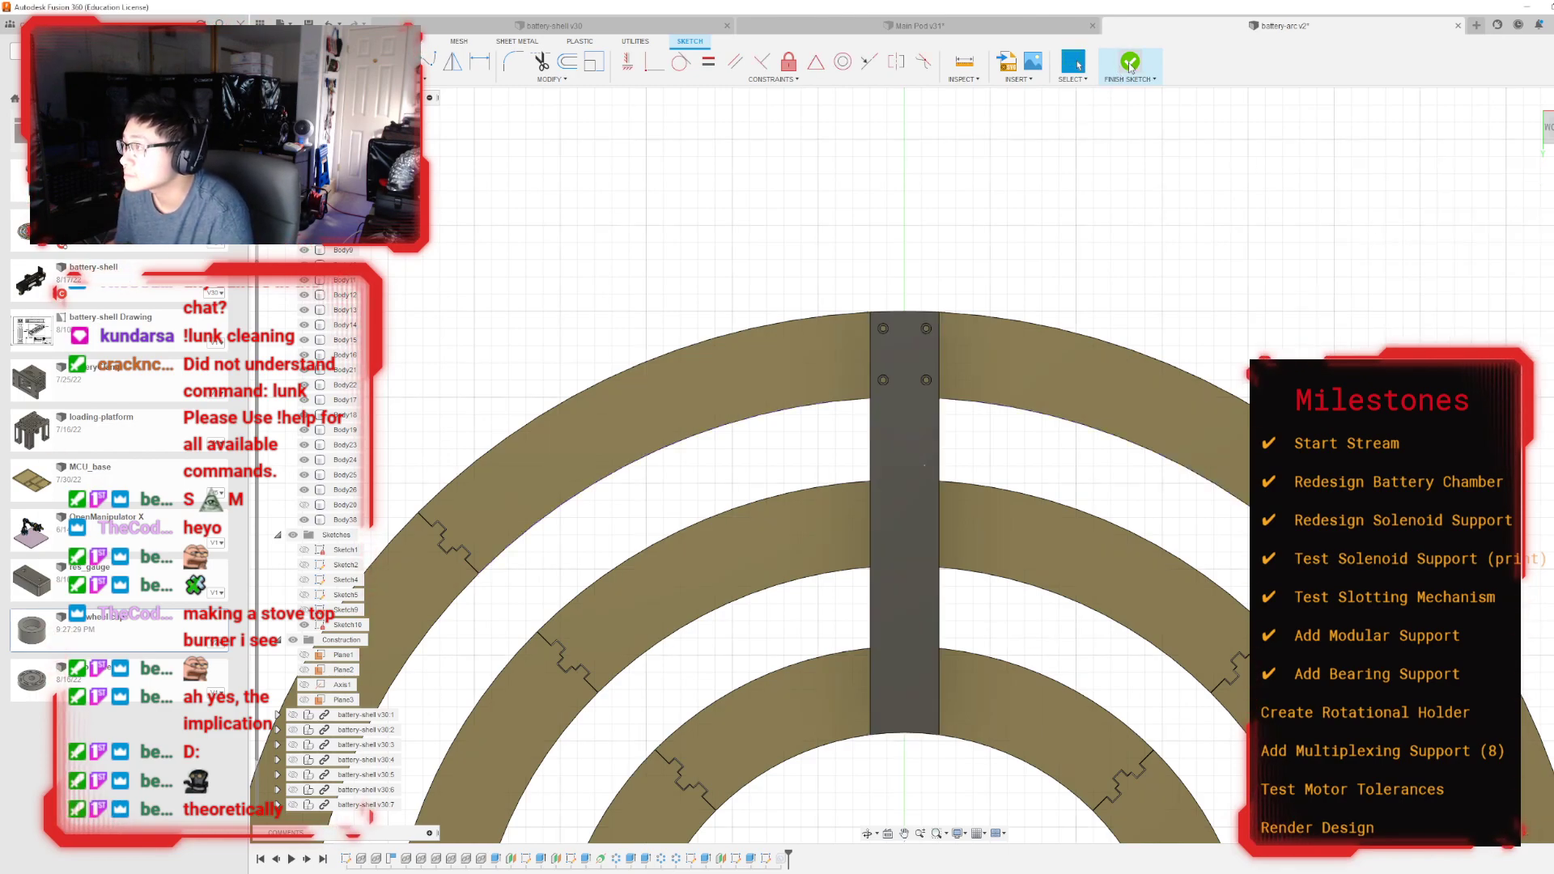
# Step: Edit the counterbored hole feature to add the four corner points of both the middle-ring and inner-ring rectangles
pyautogui.doubleClick(781, 859)
pyautogui.click(883, 497)
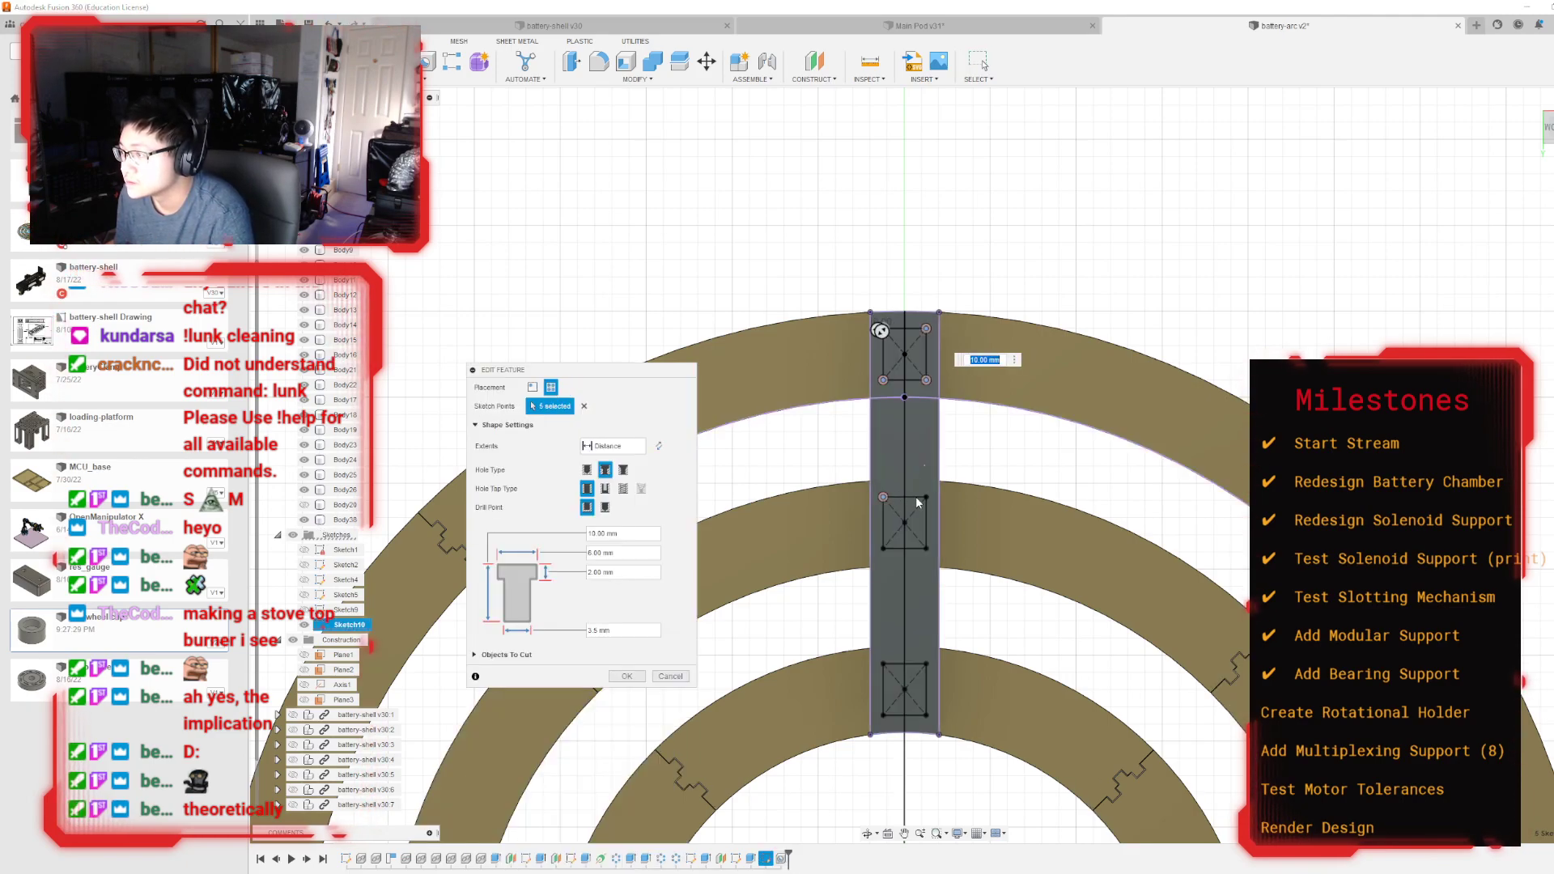
pyautogui.click(926, 497)
pyautogui.click(883, 548)
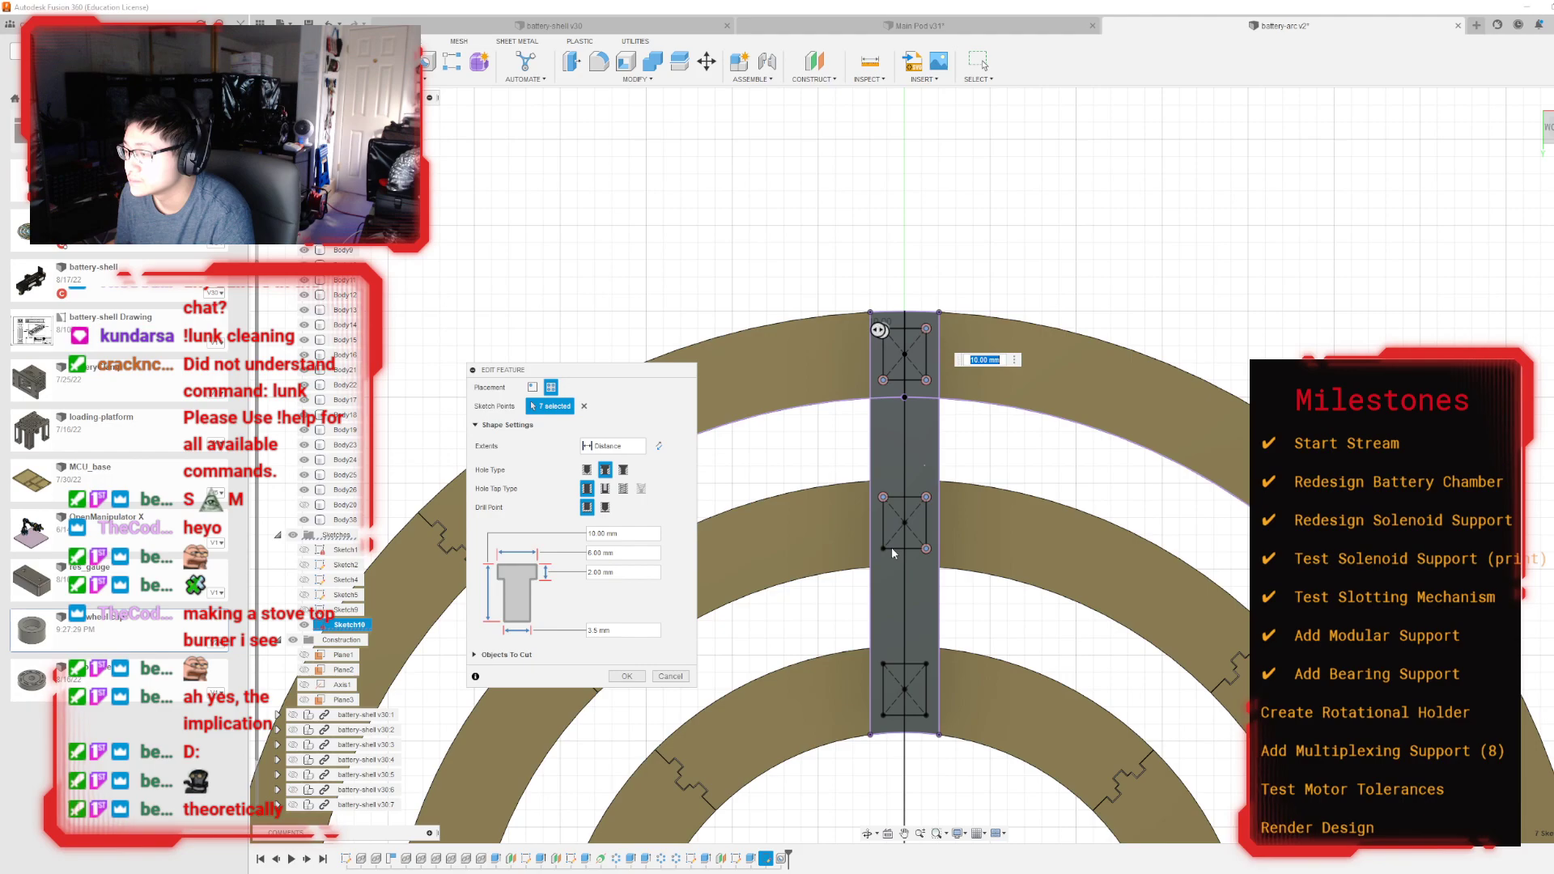
pyautogui.click(883, 663)
pyautogui.click(926, 664)
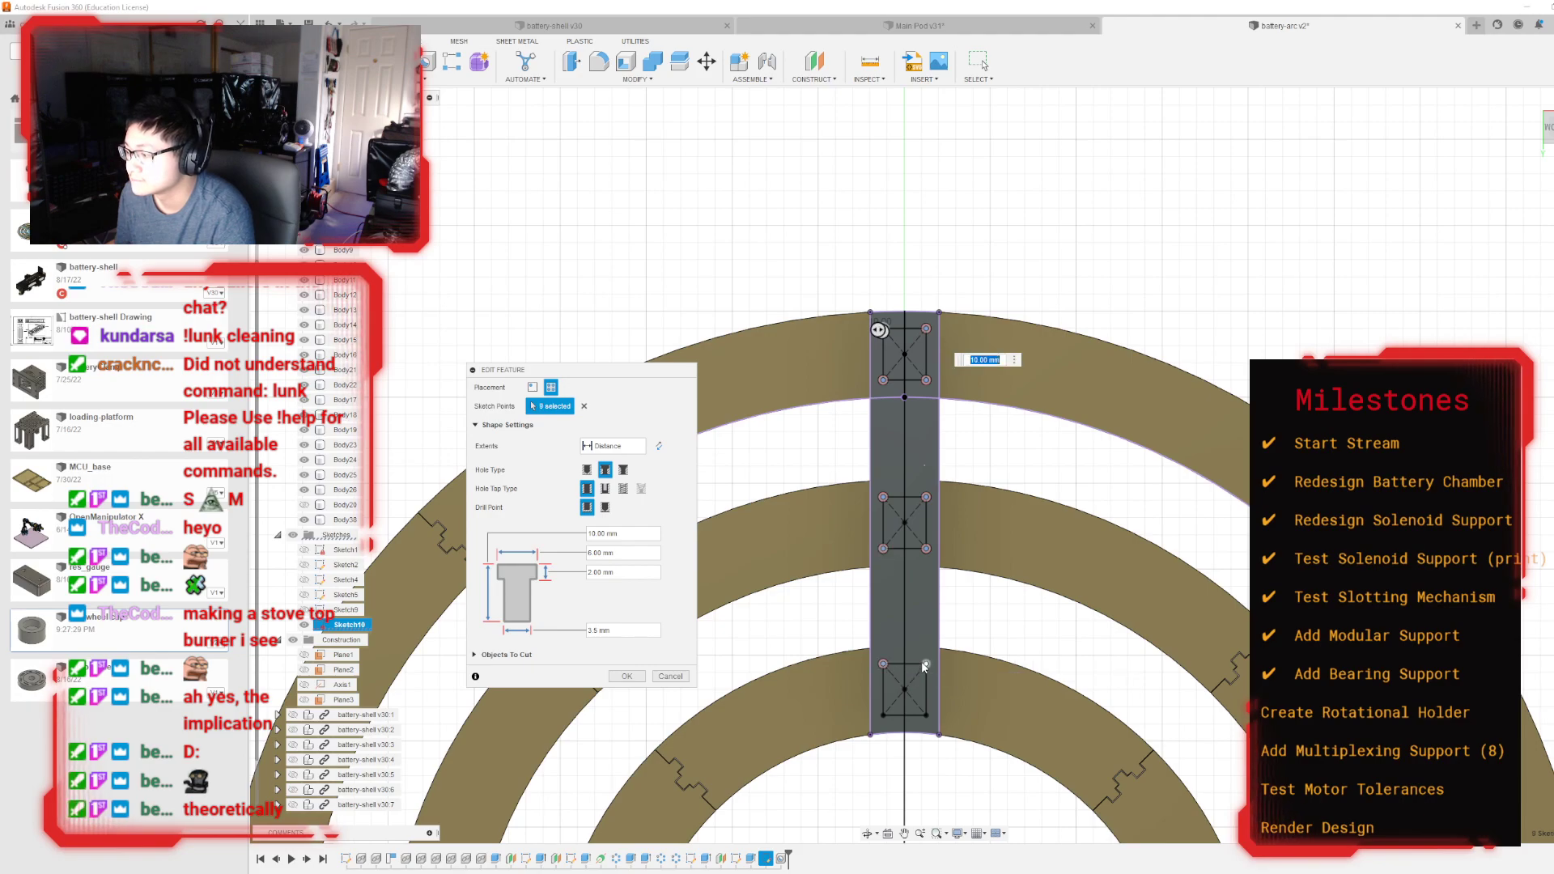
pyautogui.click(926, 715)
pyautogui.click(883, 715)
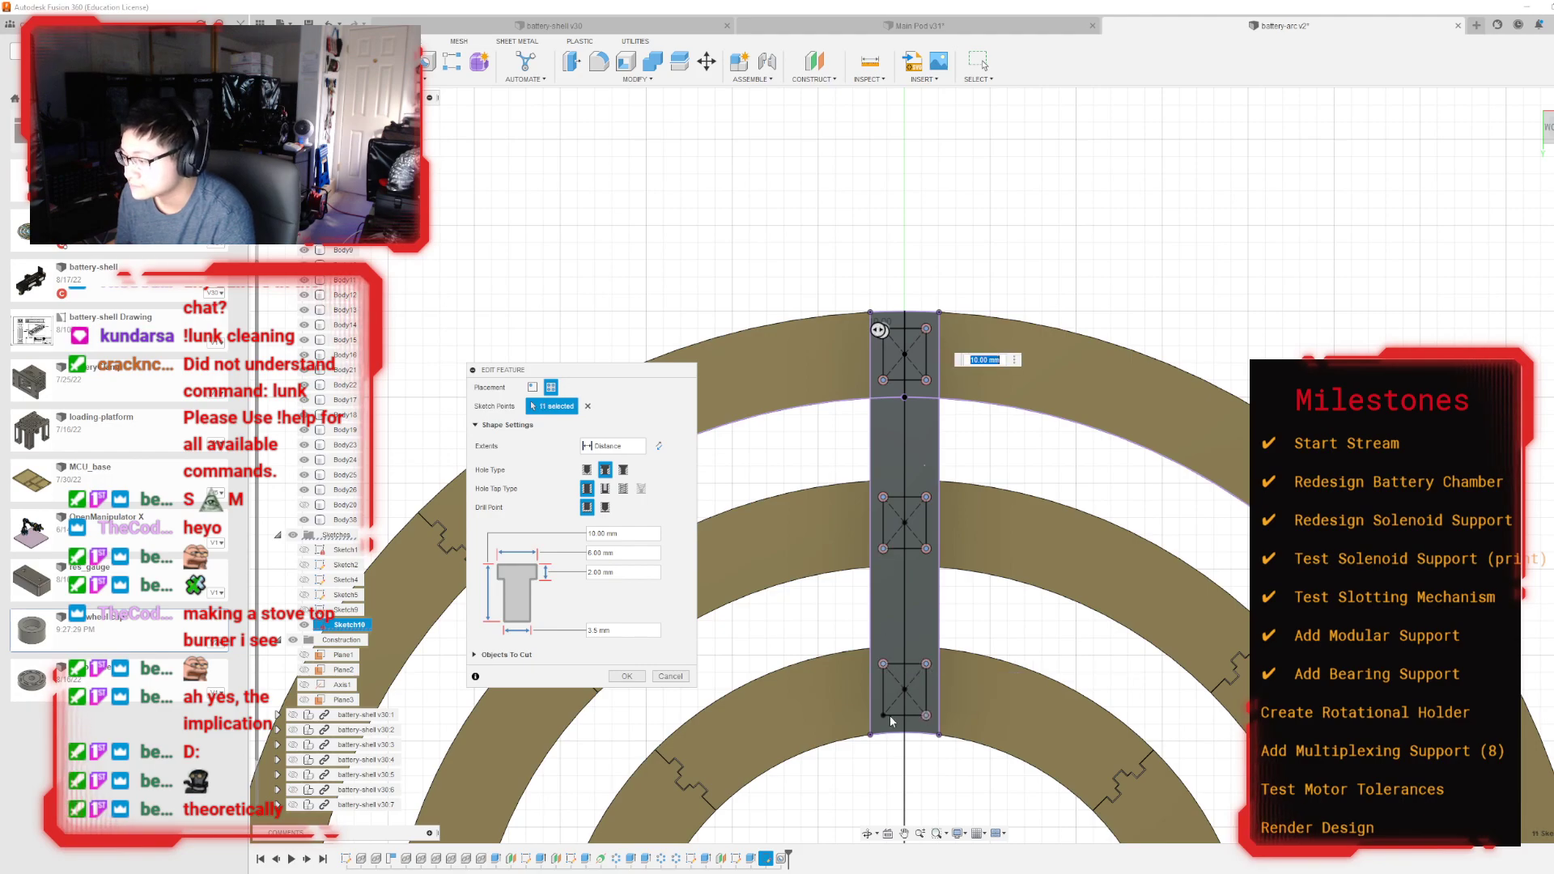
pyautogui.click(626, 676)
# Step: Start a sketch on the outer ring's face beneath the bar and project the bar's four screw-hole circles over that ring
pyautogui.scroll(-3, 1022, 405)
pyautogui.scroll(2, 1085, 348)
pyautogui.scroll(2, 1080, 344)
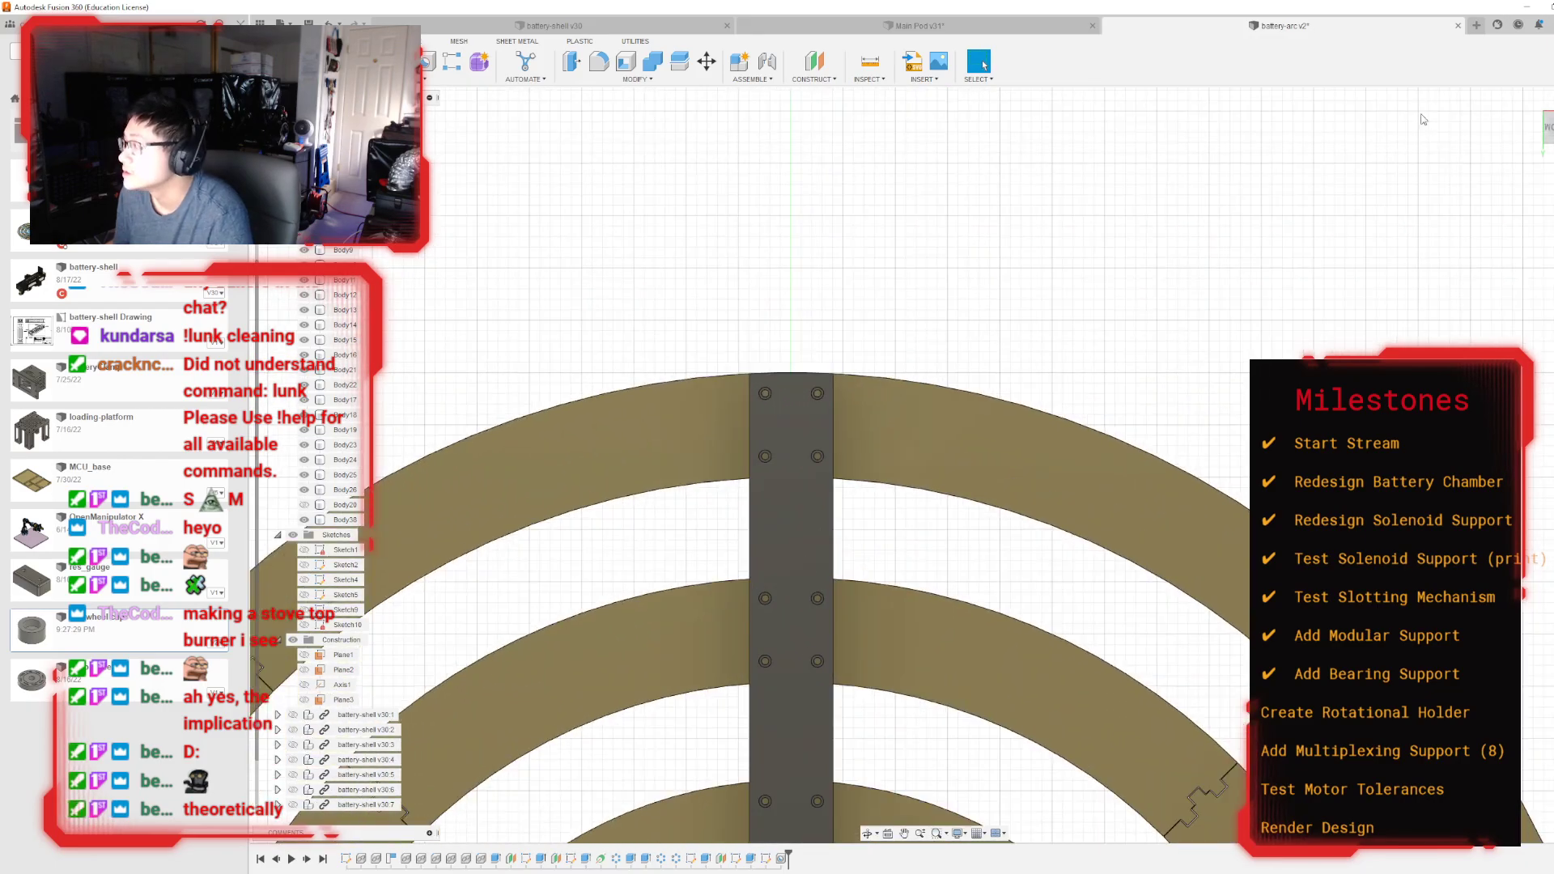
pyautogui.click(1549, 128)
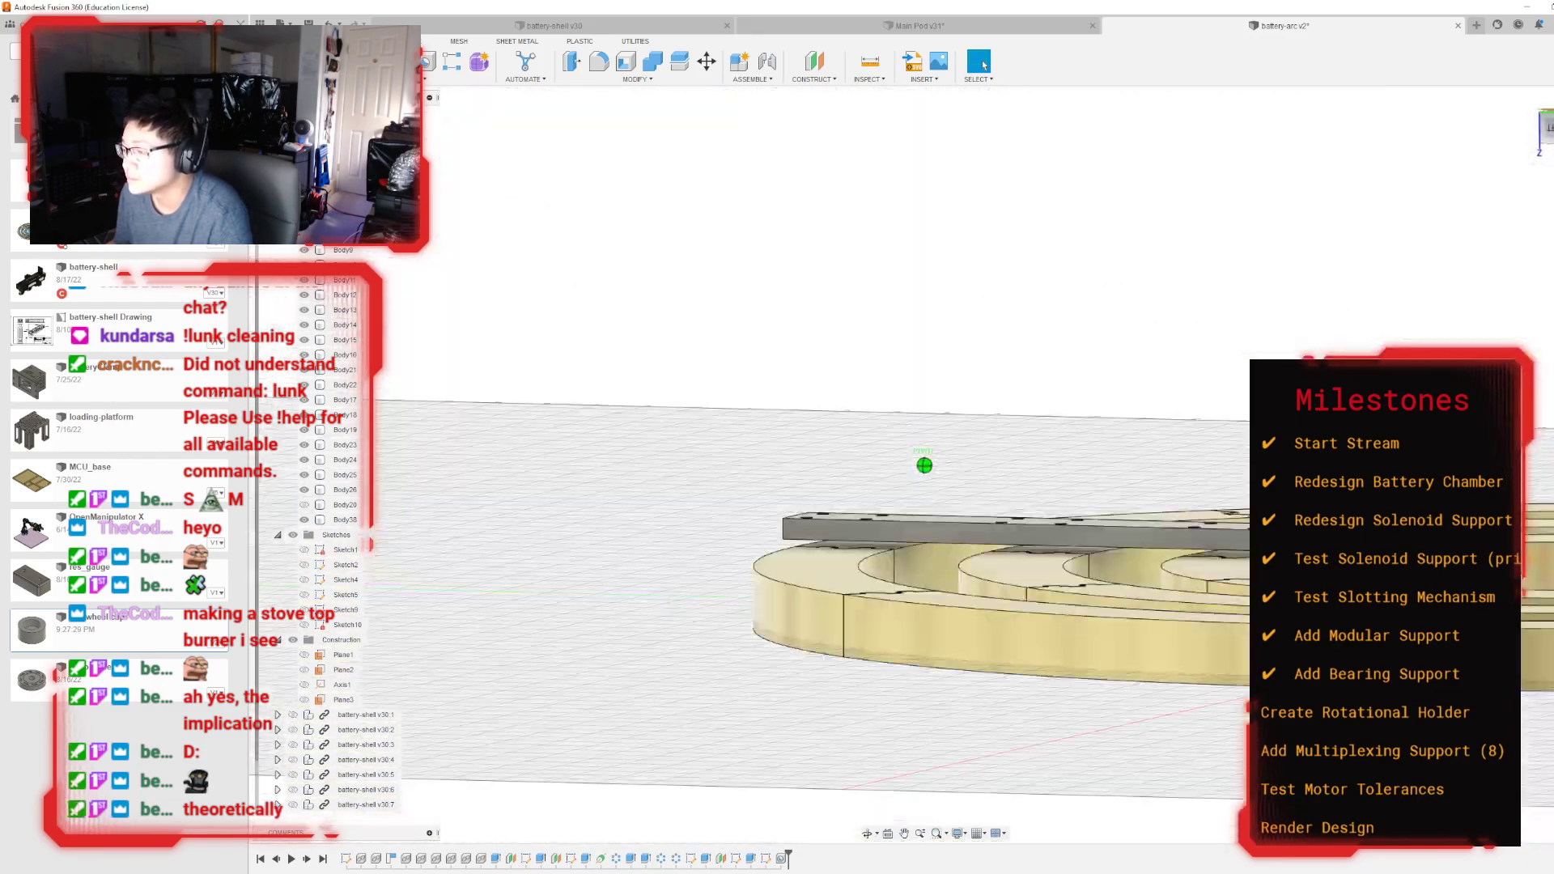
pyautogui.keyDown('shift'); pyautogui.moveTo(925, 466); pyautogui.dragTo(900, 573, button='middle'); pyautogui.keyUp('shift')
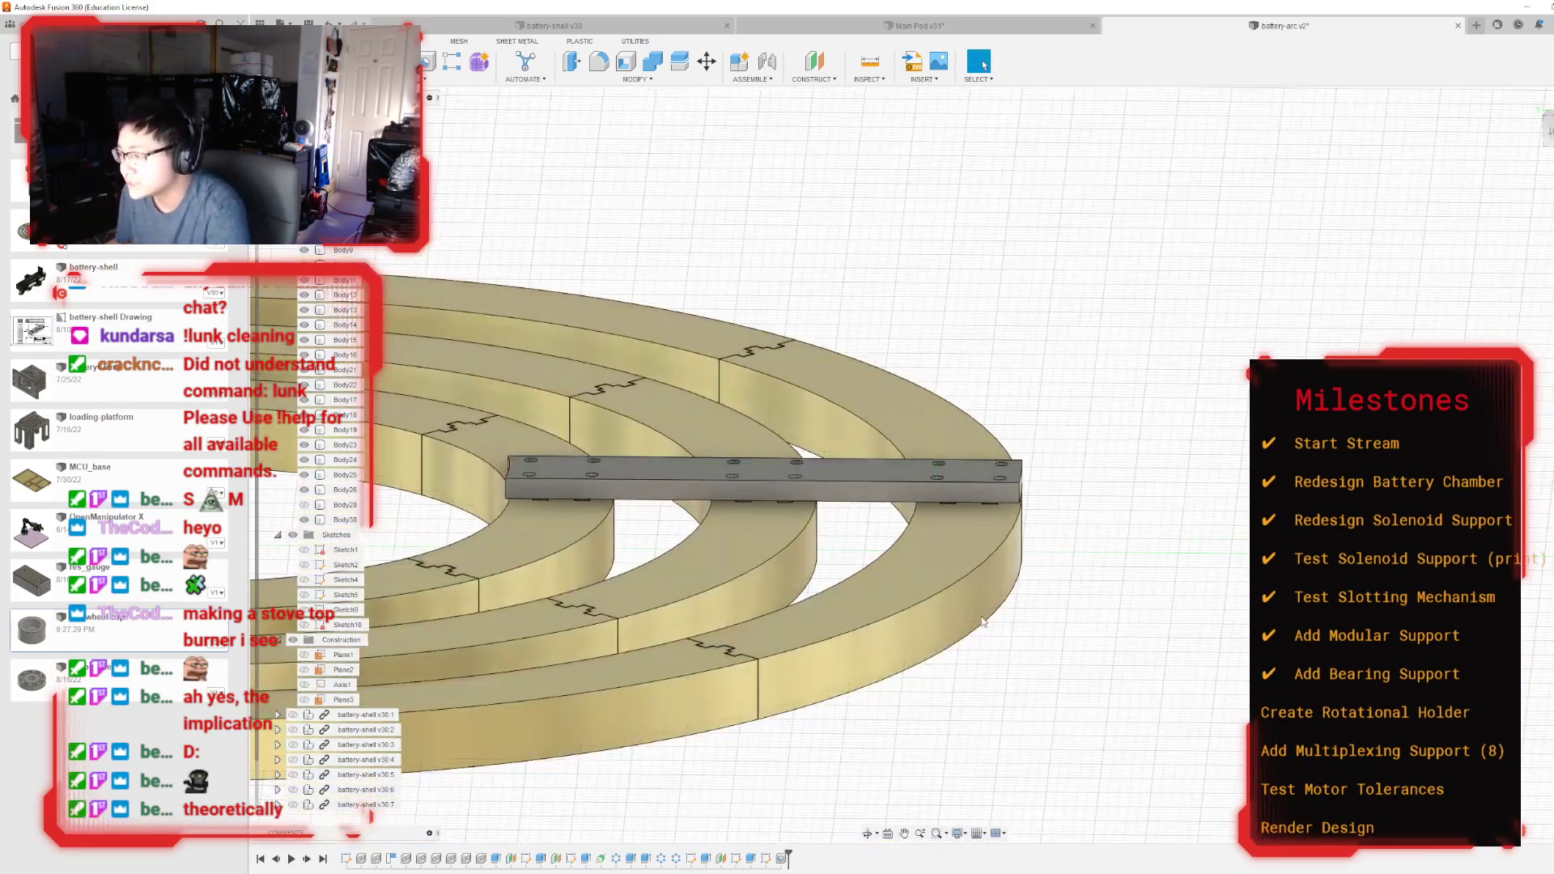
pyautogui.click(902, 573)
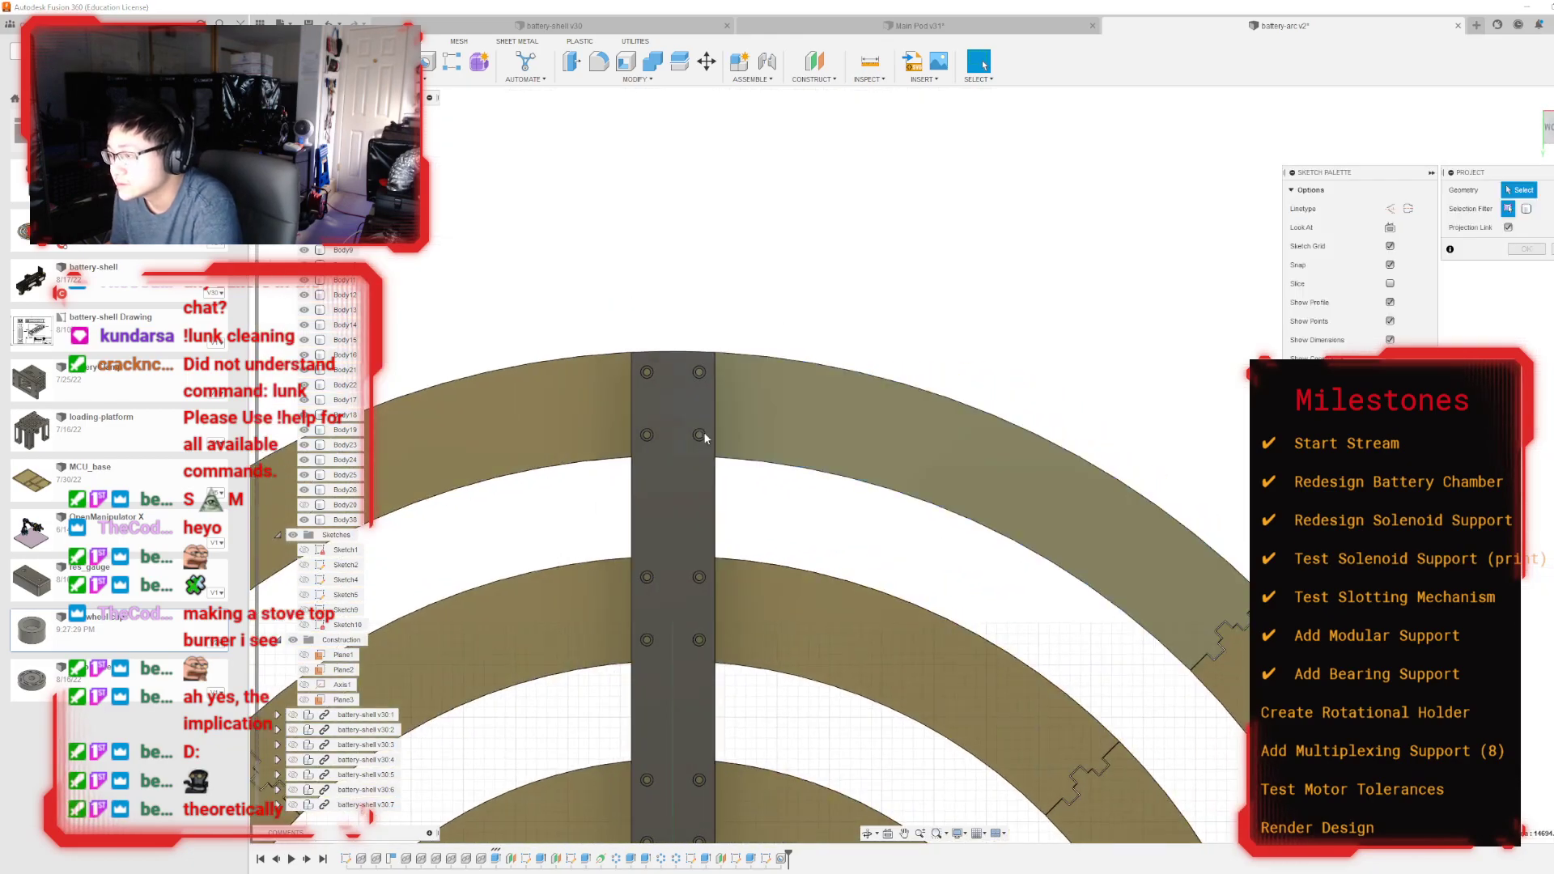
pyautogui.click(728, 377)
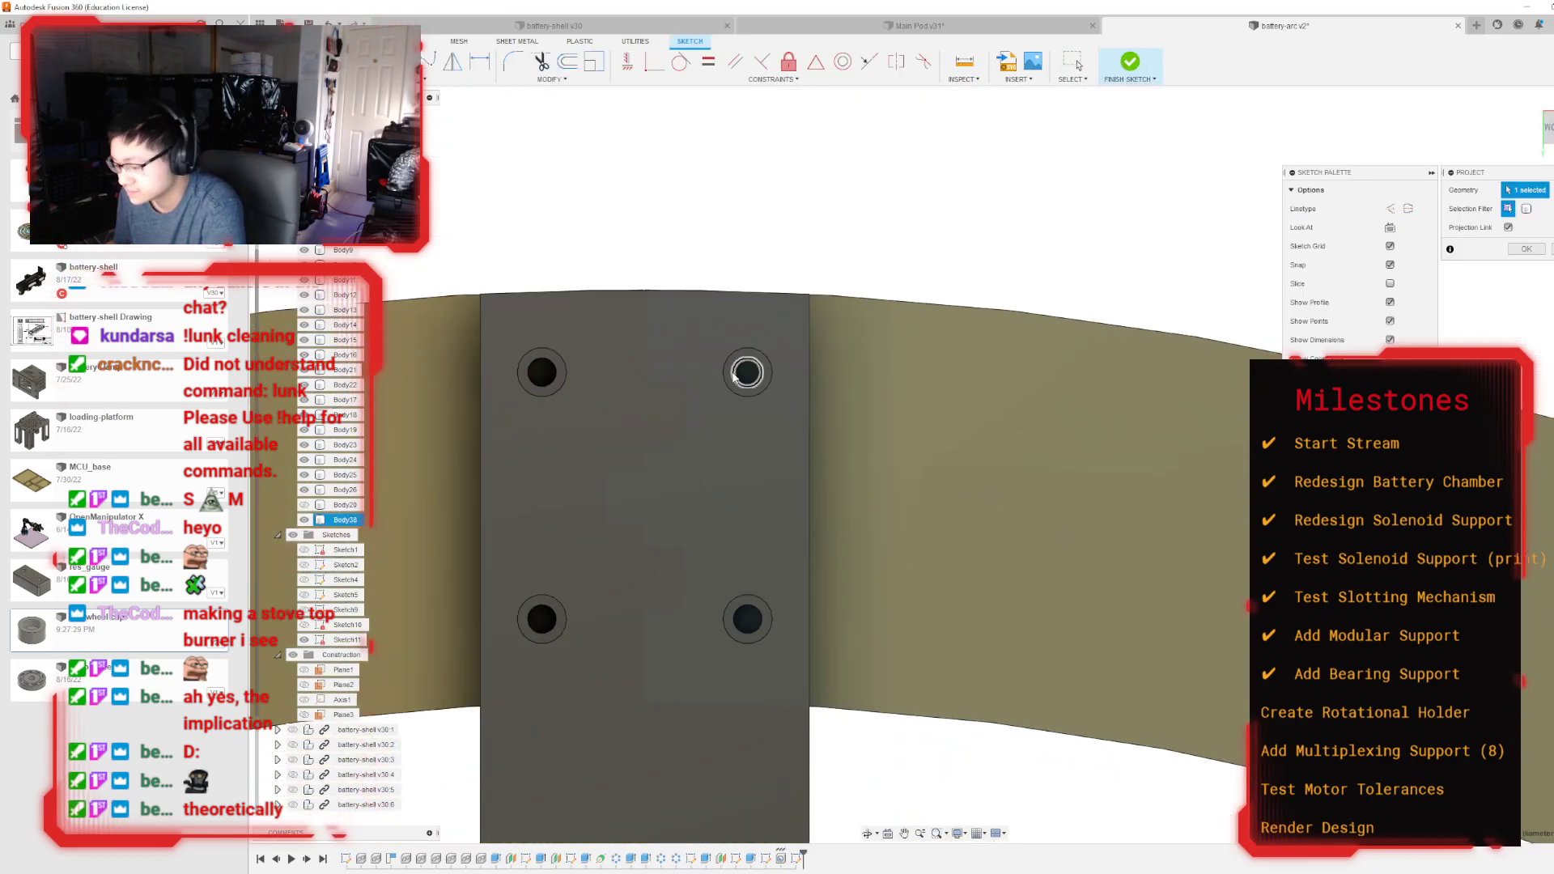
pyautogui.click(555, 373)
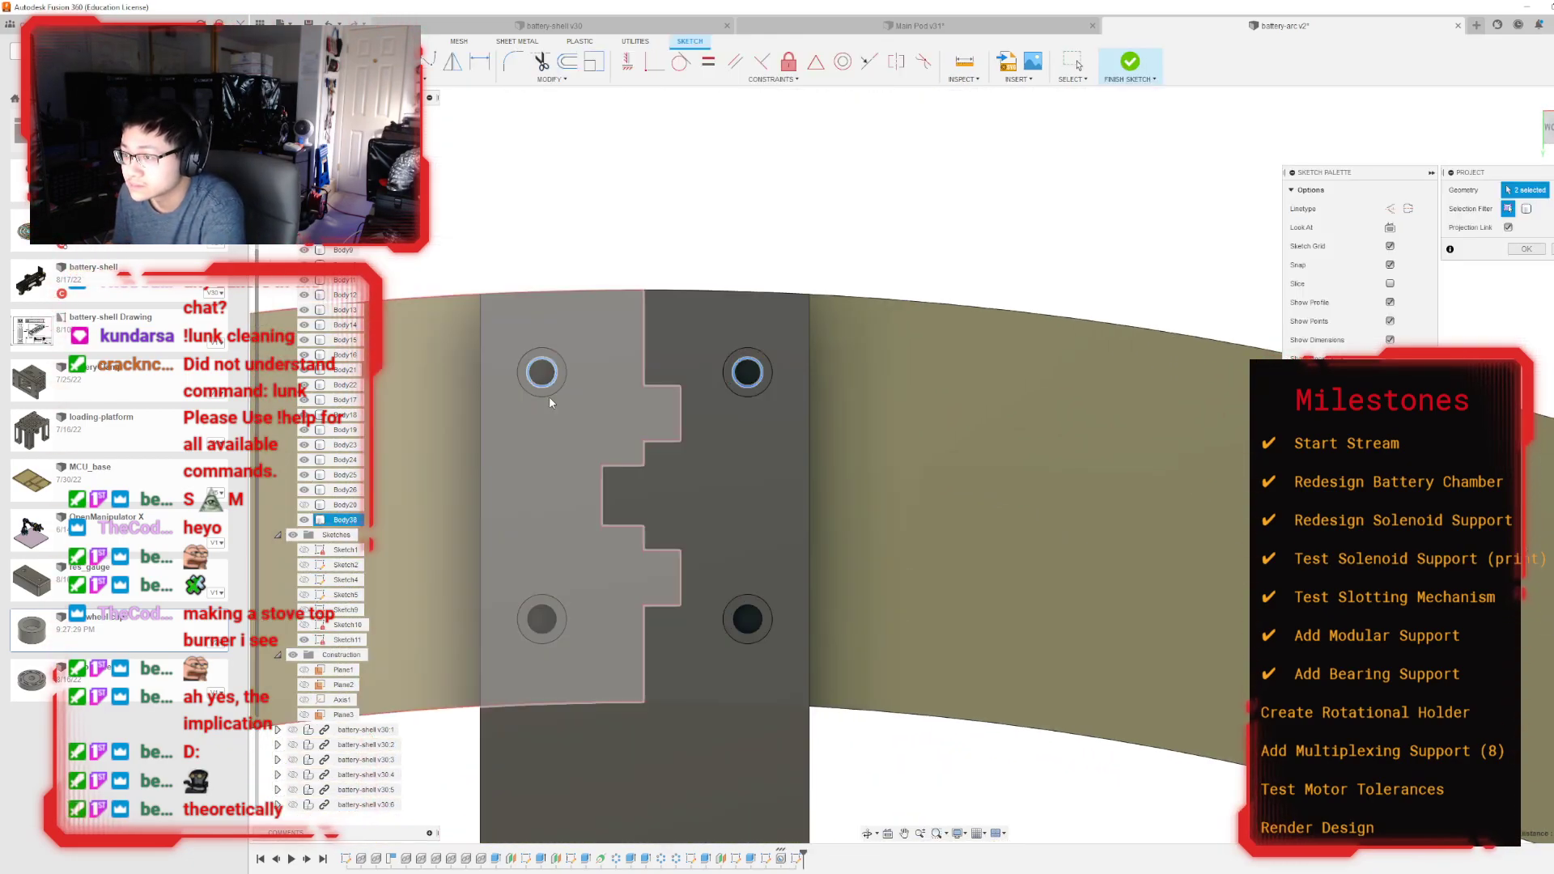
pyautogui.click(544, 625)
pyautogui.click(746, 619)
# Step: Add the bar's four screw-hole circles over the middle ring to the projected geometry
pyautogui.scroll(-5, 797, 324)
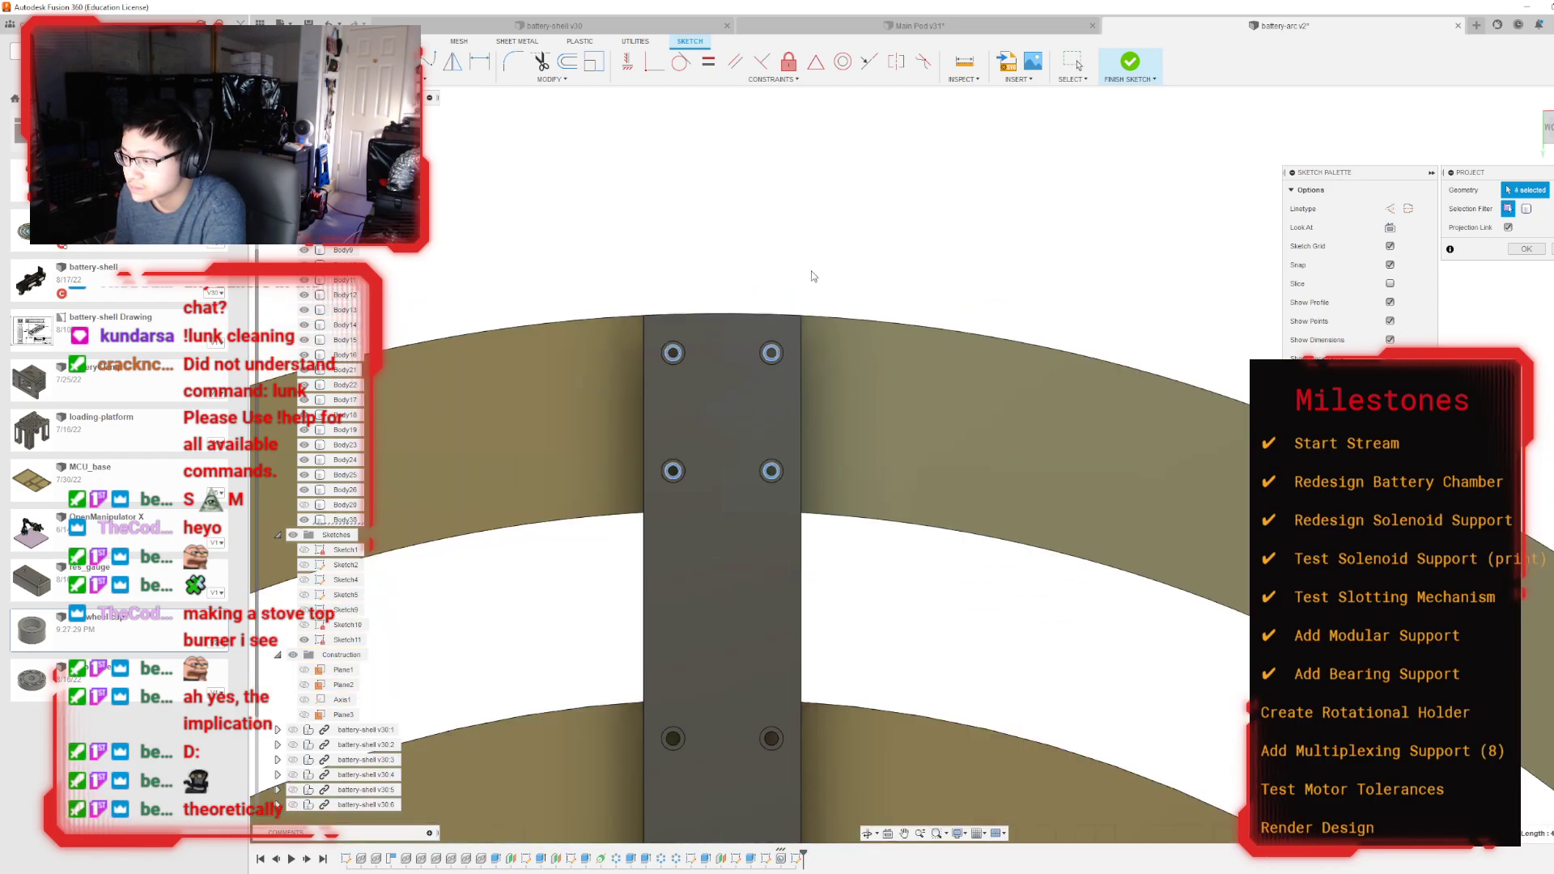
pyautogui.scroll(4, 754, 574)
pyautogui.scroll(2, 716, 406)
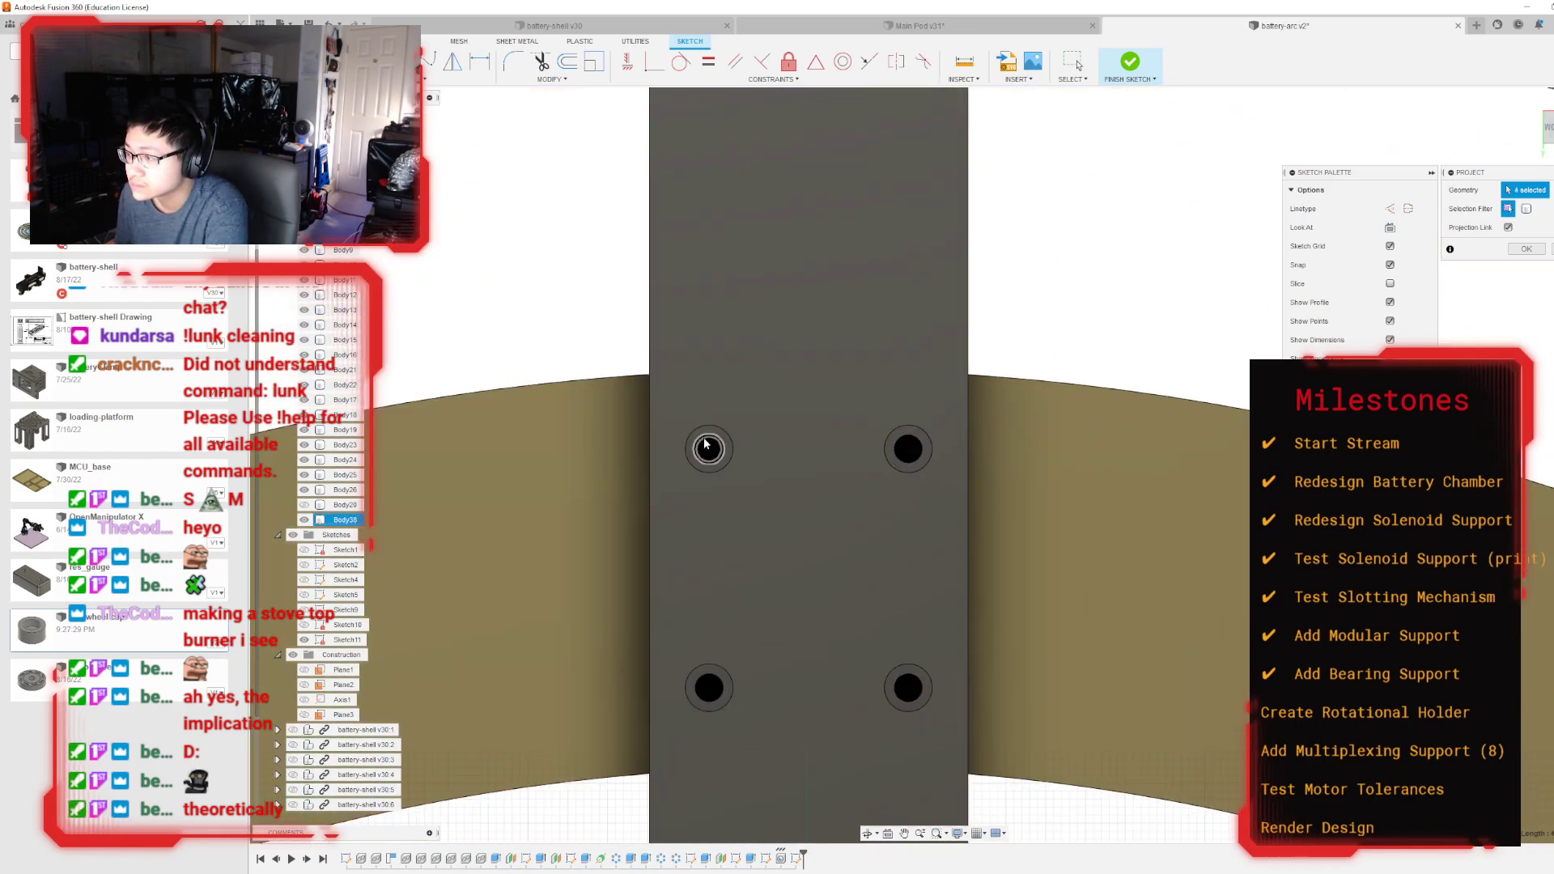
pyautogui.click(709, 447)
pyautogui.click(912, 444)
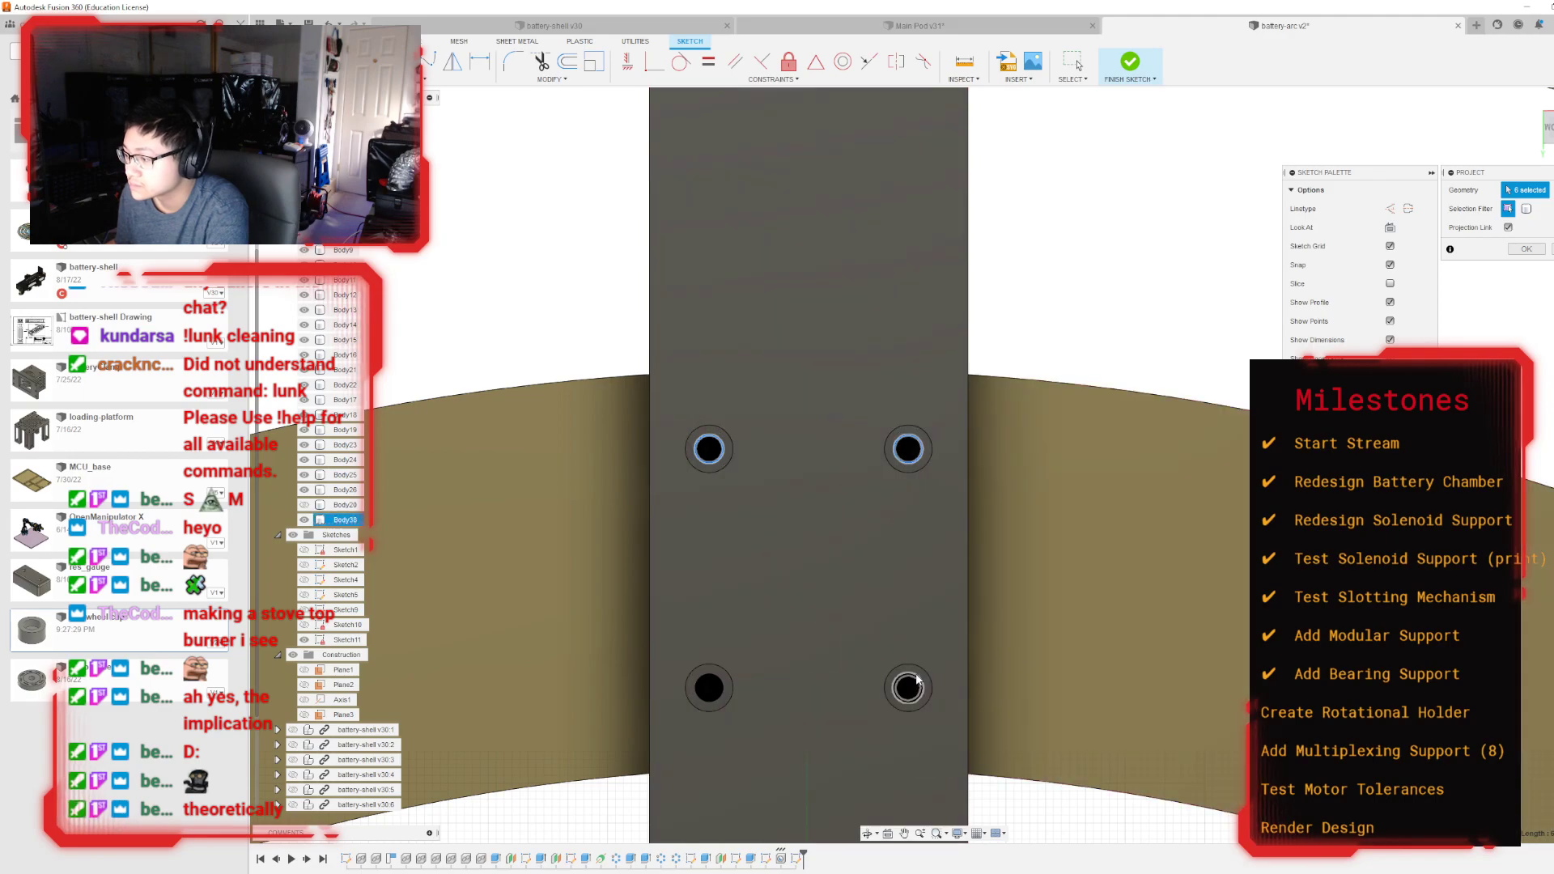
pyautogui.click(910, 688)
pyautogui.scroll(-5, 734, 670)
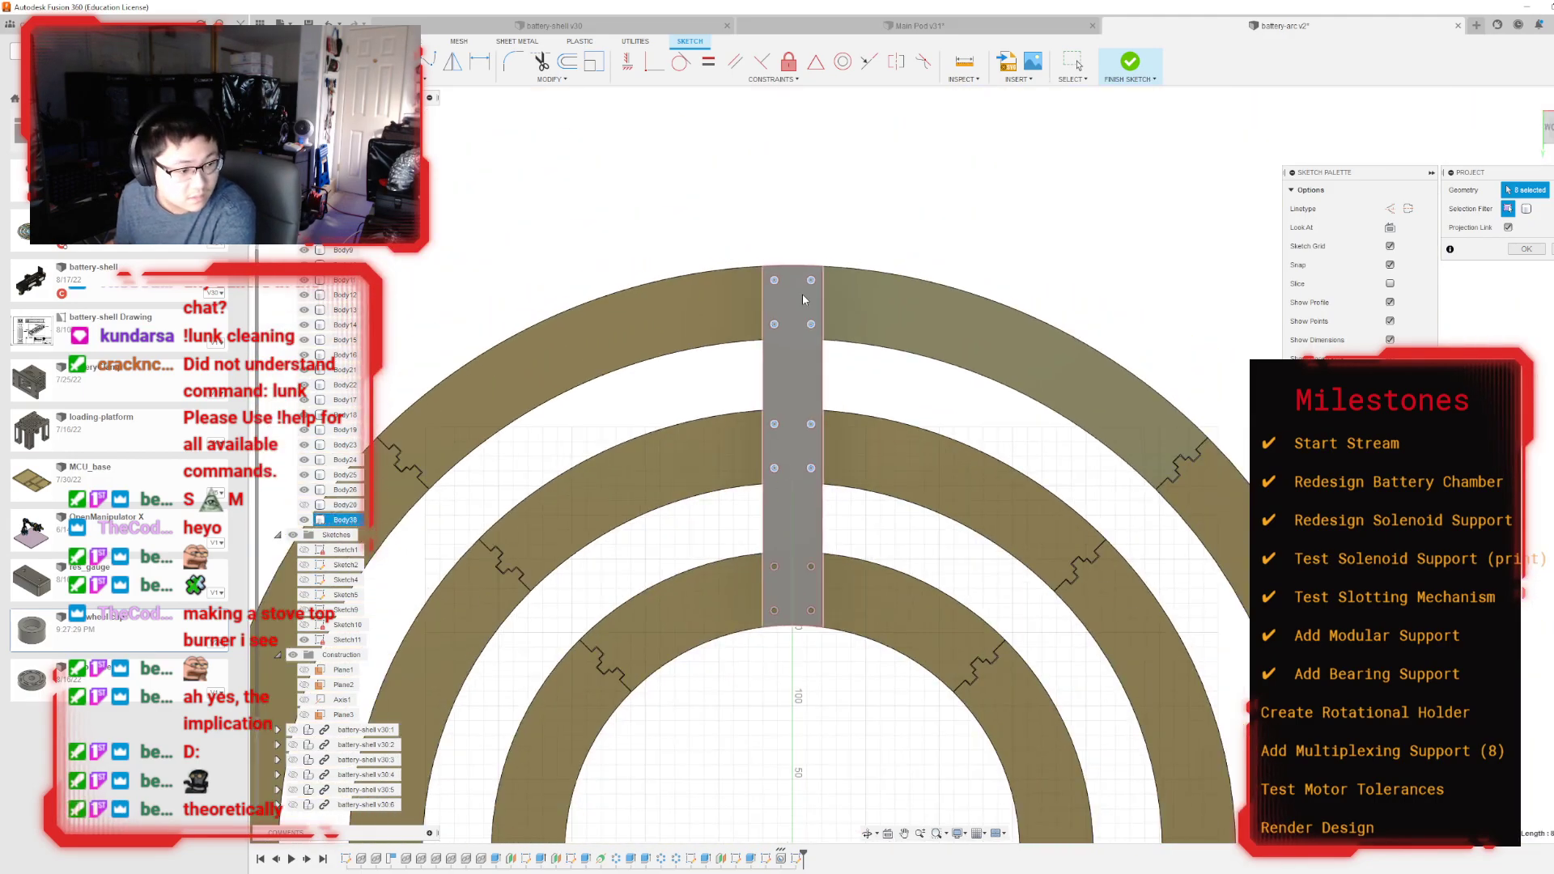
pyautogui.scroll(5, 790, 338)
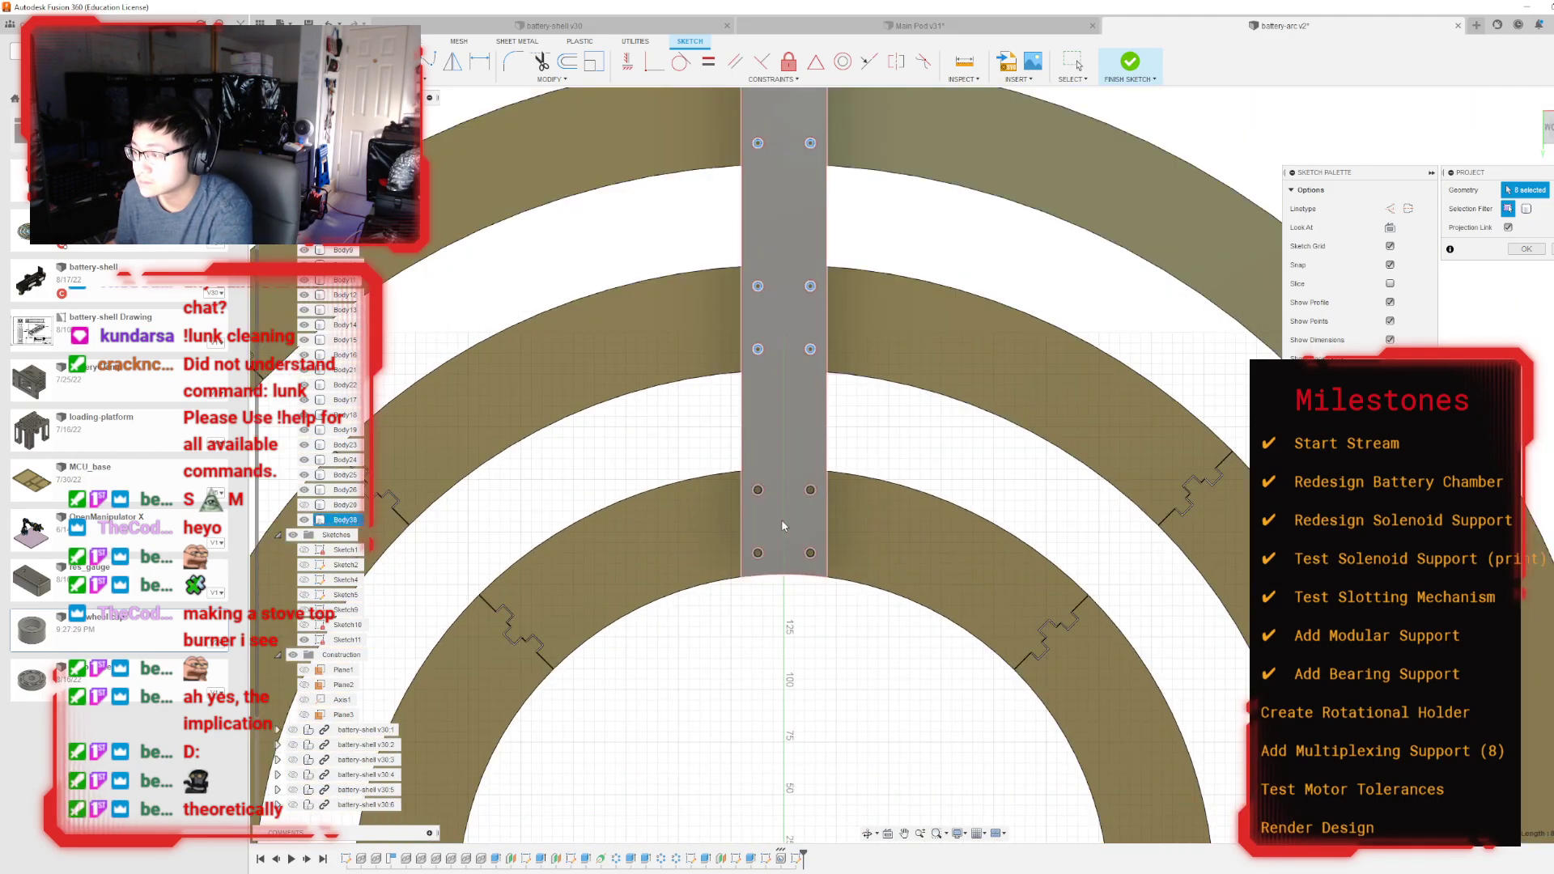
# Step: Add the bar's four screw-hole circles over the inner ring to the projection, apply it and finish the sketch
pyautogui.scroll(4, 755, 502)
pyautogui.click(715, 450)
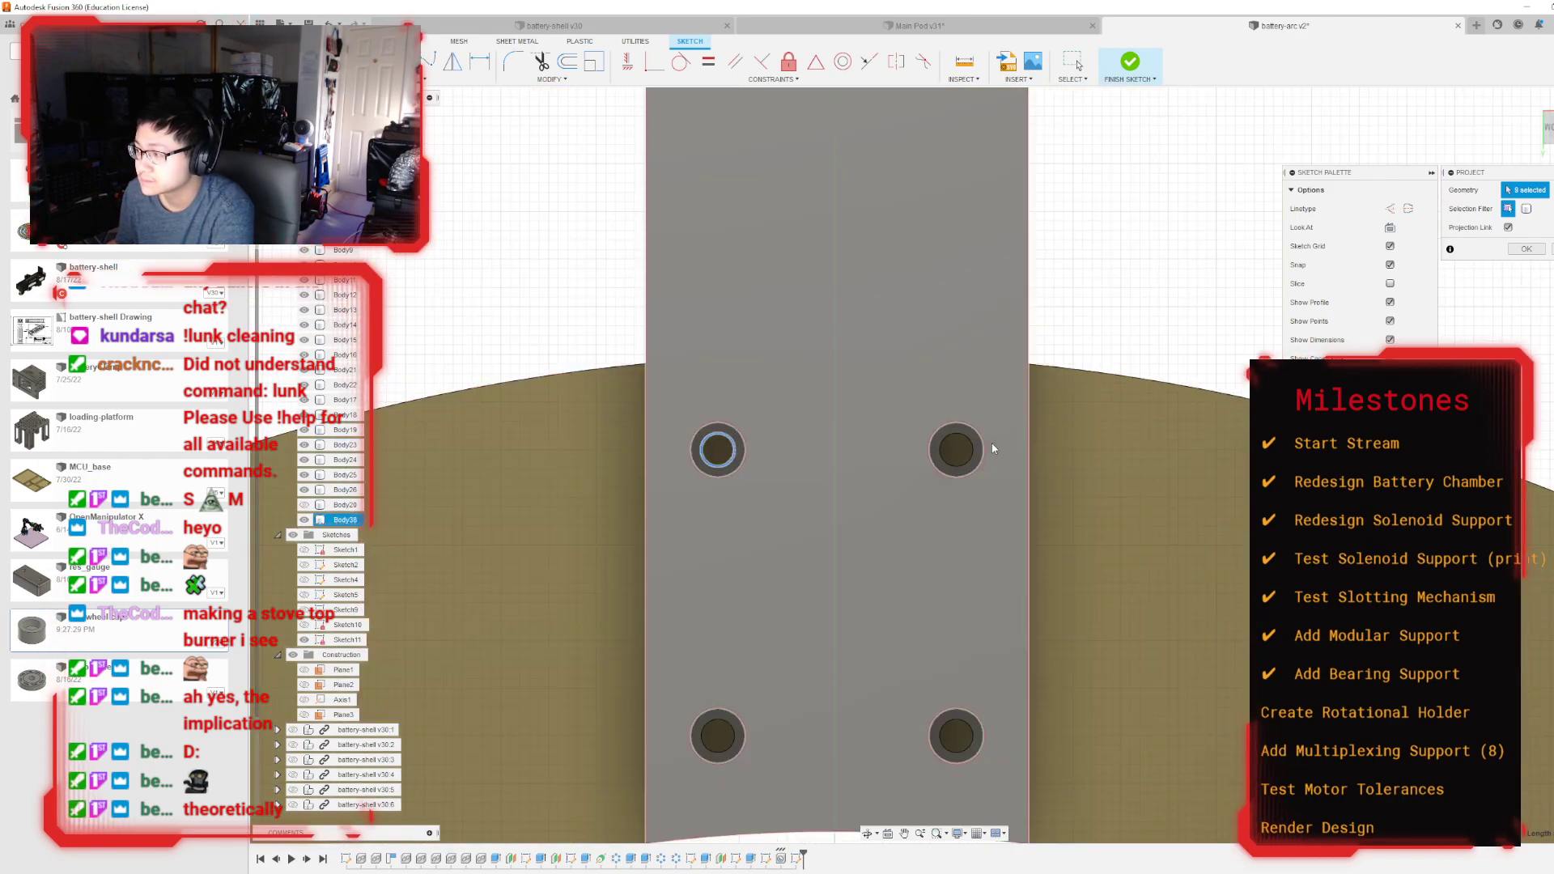
pyautogui.click(971, 446)
pyautogui.click(968, 733)
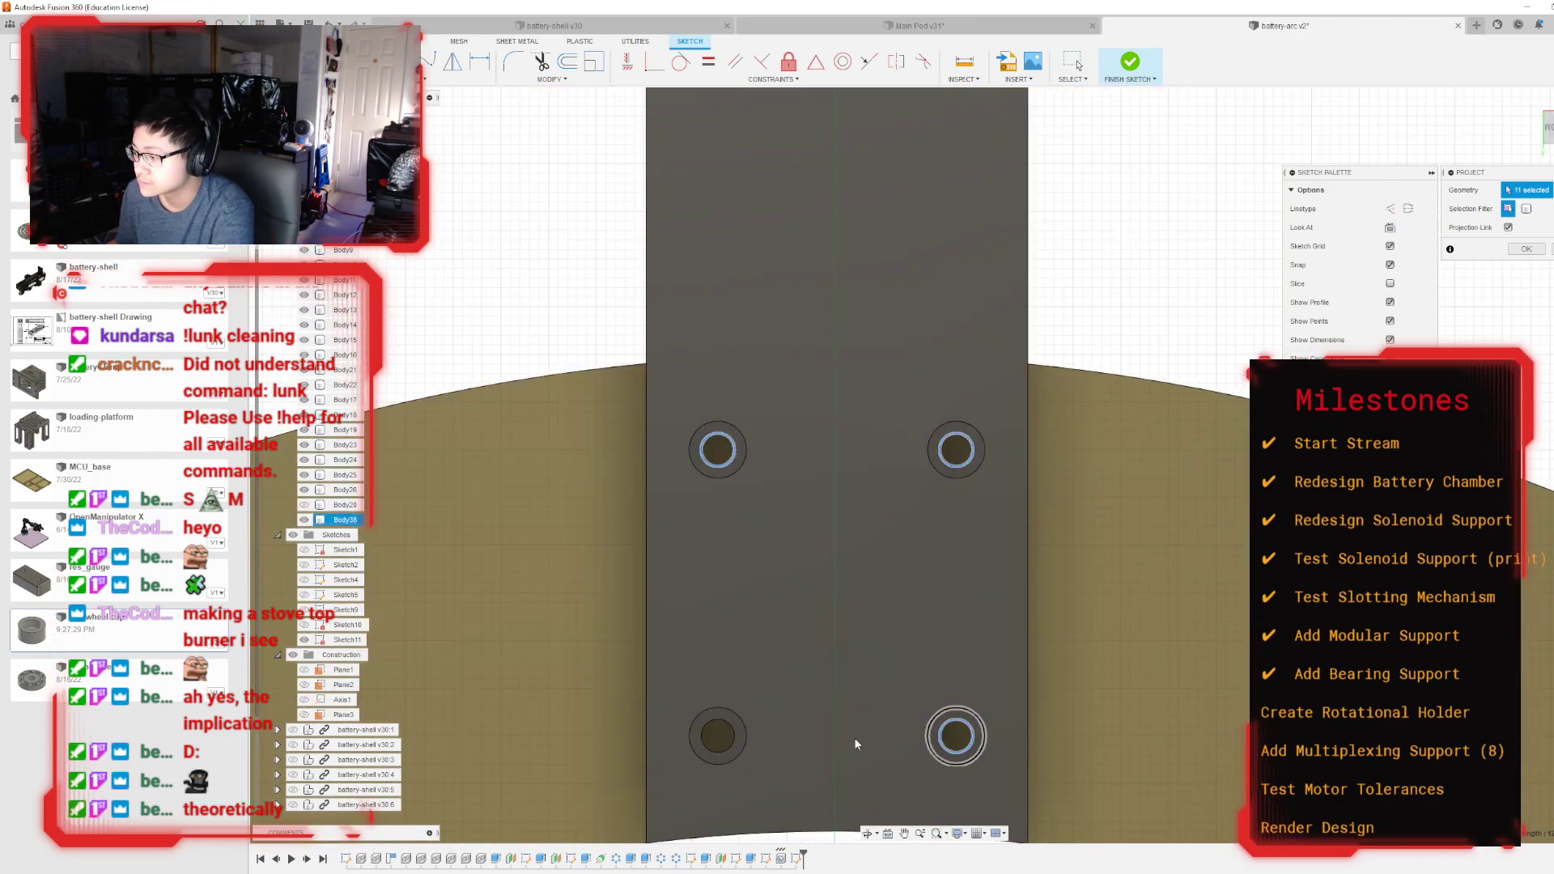
pyautogui.click(736, 733)
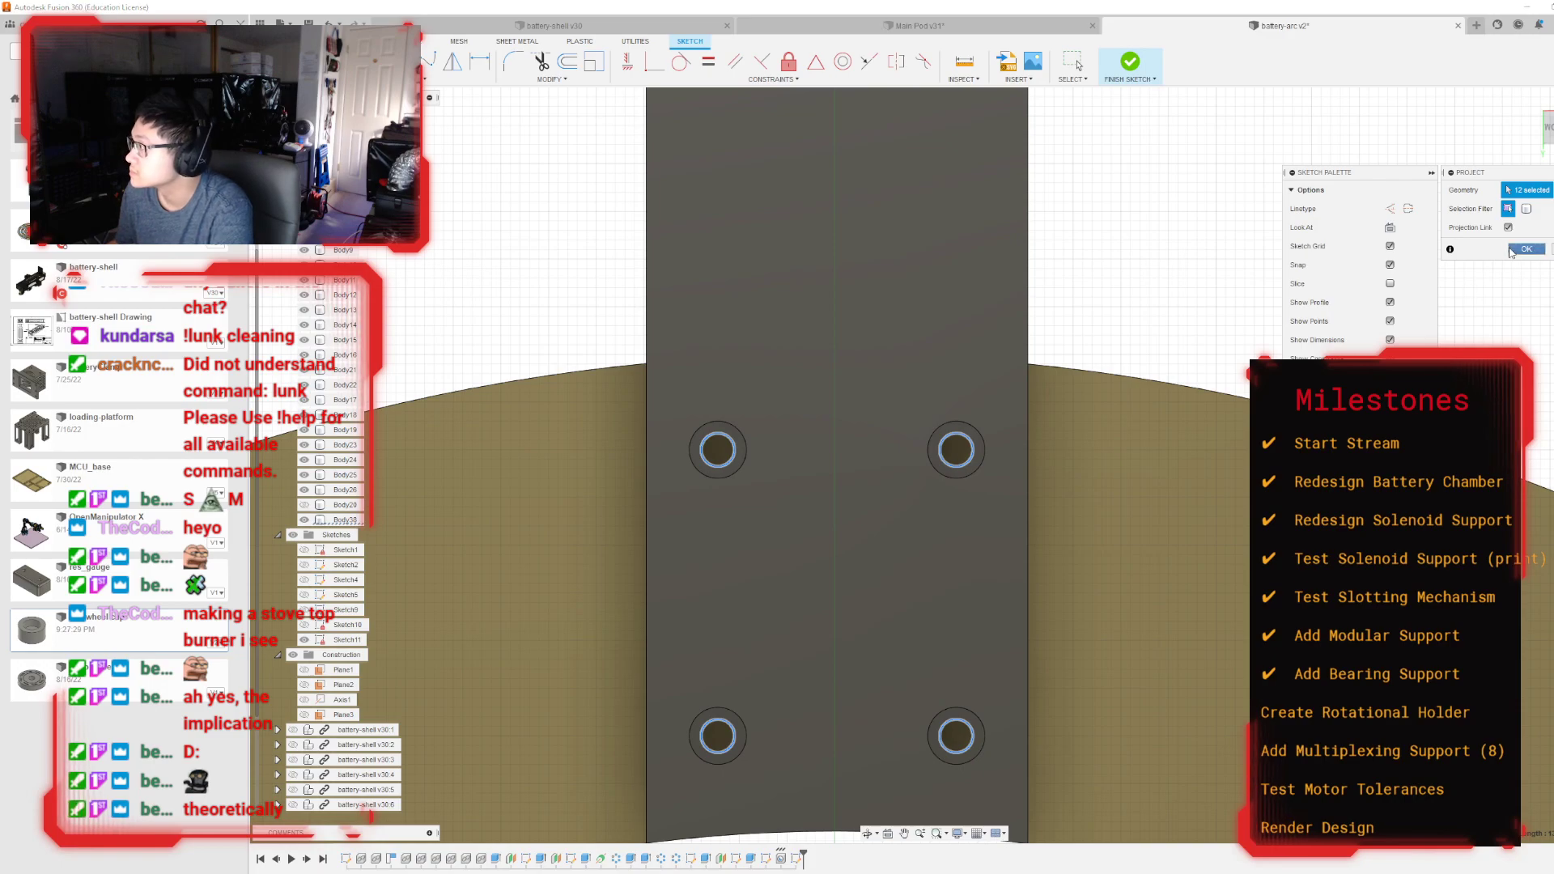
pyautogui.click(1523, 248)
pyautogui.scroll(-5, 954, 439)
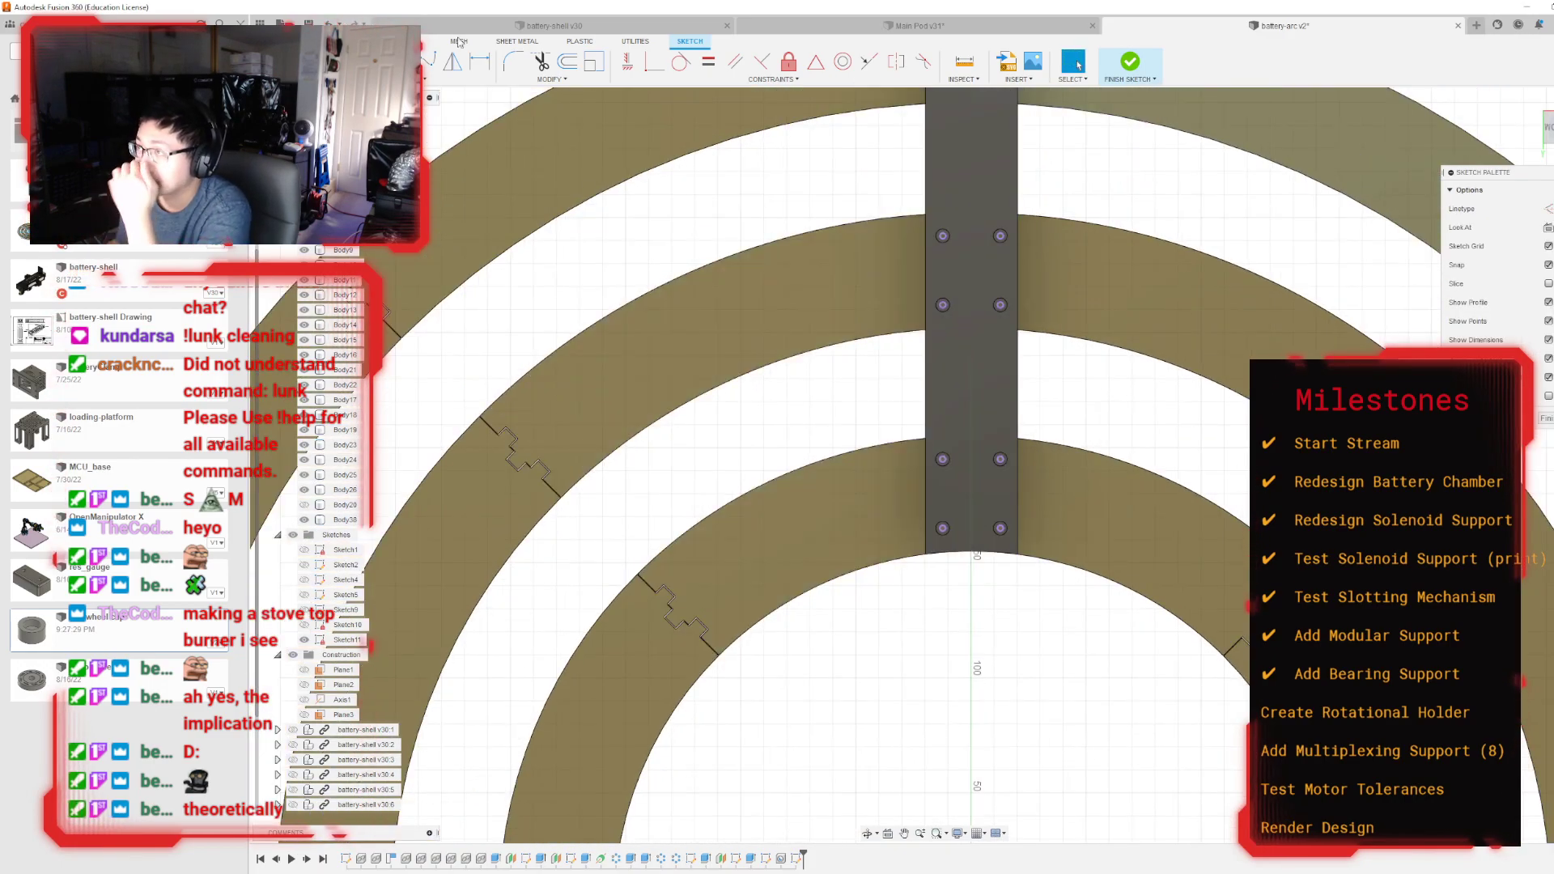
pyautogui.scroll(-2, 695, 209)
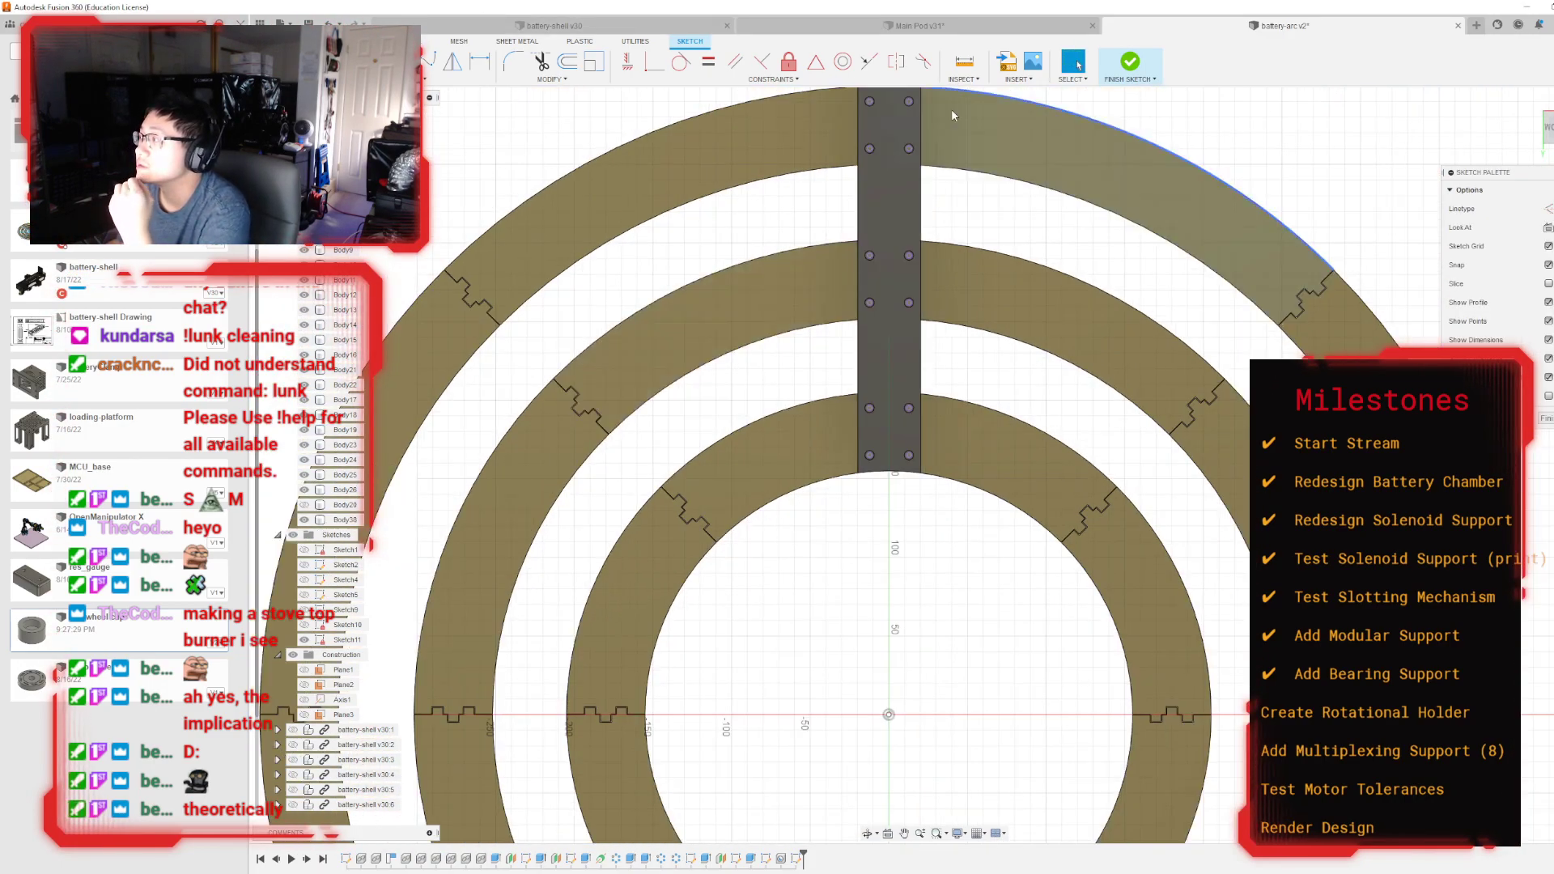
pyautogui.click(1132, 61)
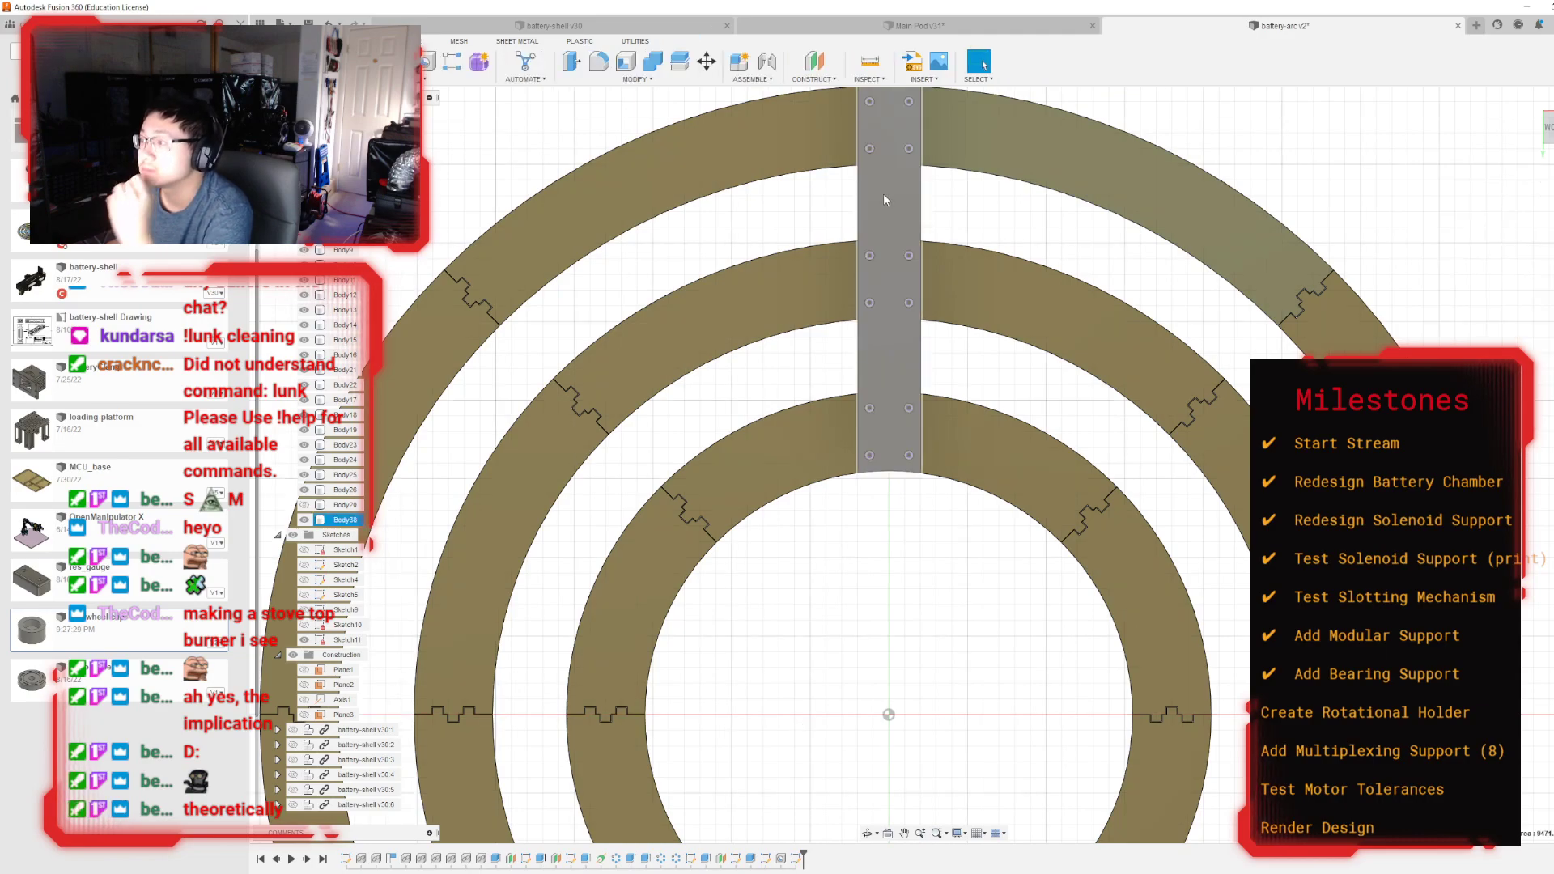
# Step: Hide the bar body and set up a simple tapped hole at a projected point on the outer ring
pyautogui.click(737, 213)
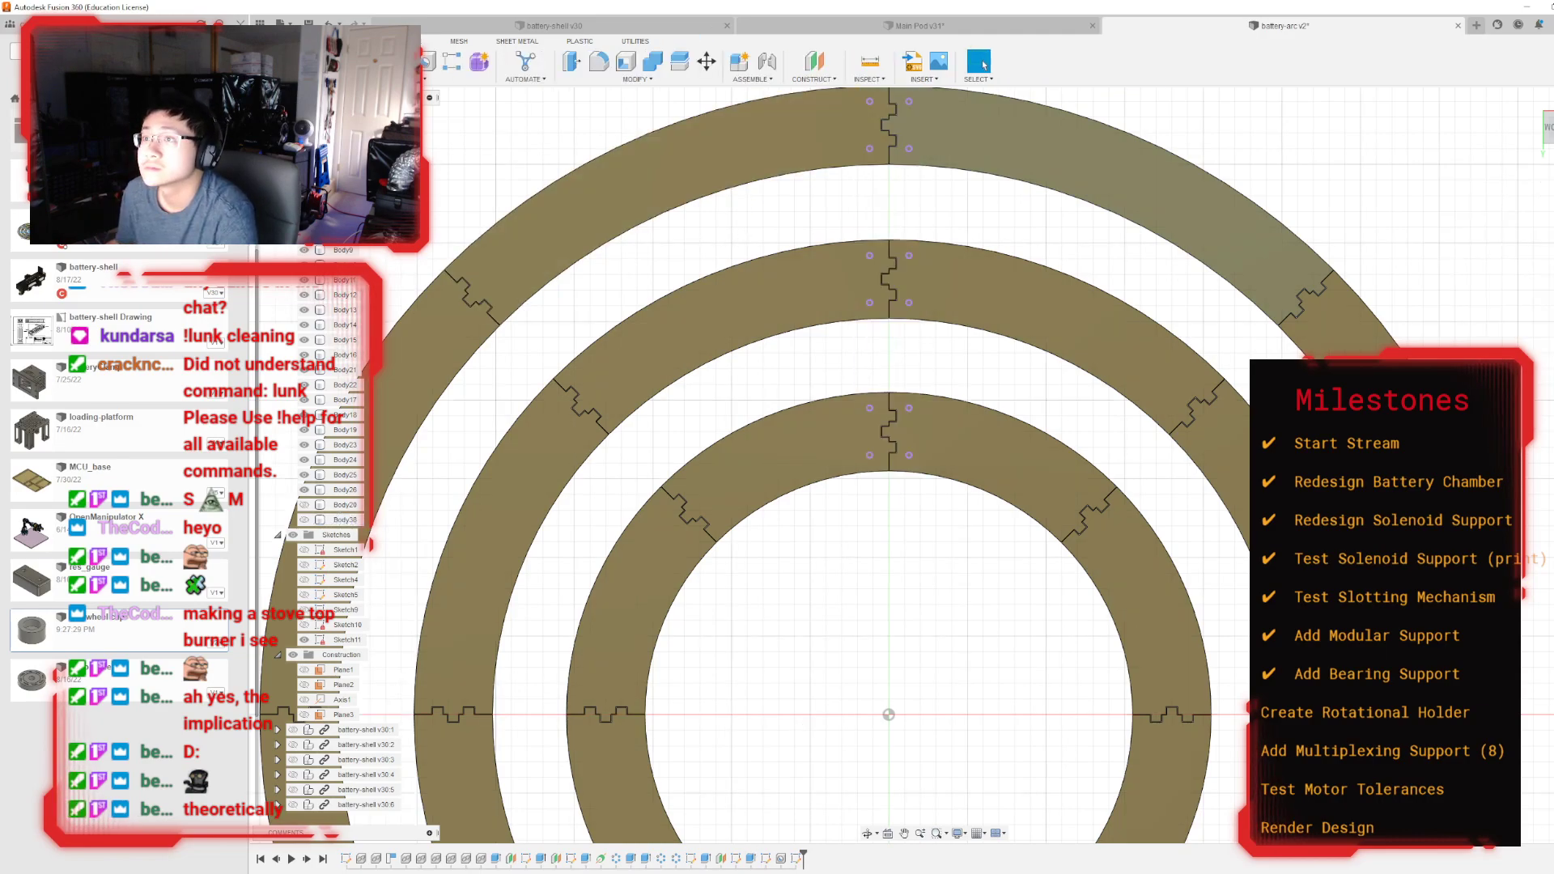
pyautogui.press('h')
pyautogui.scroll(5, 882, 385)
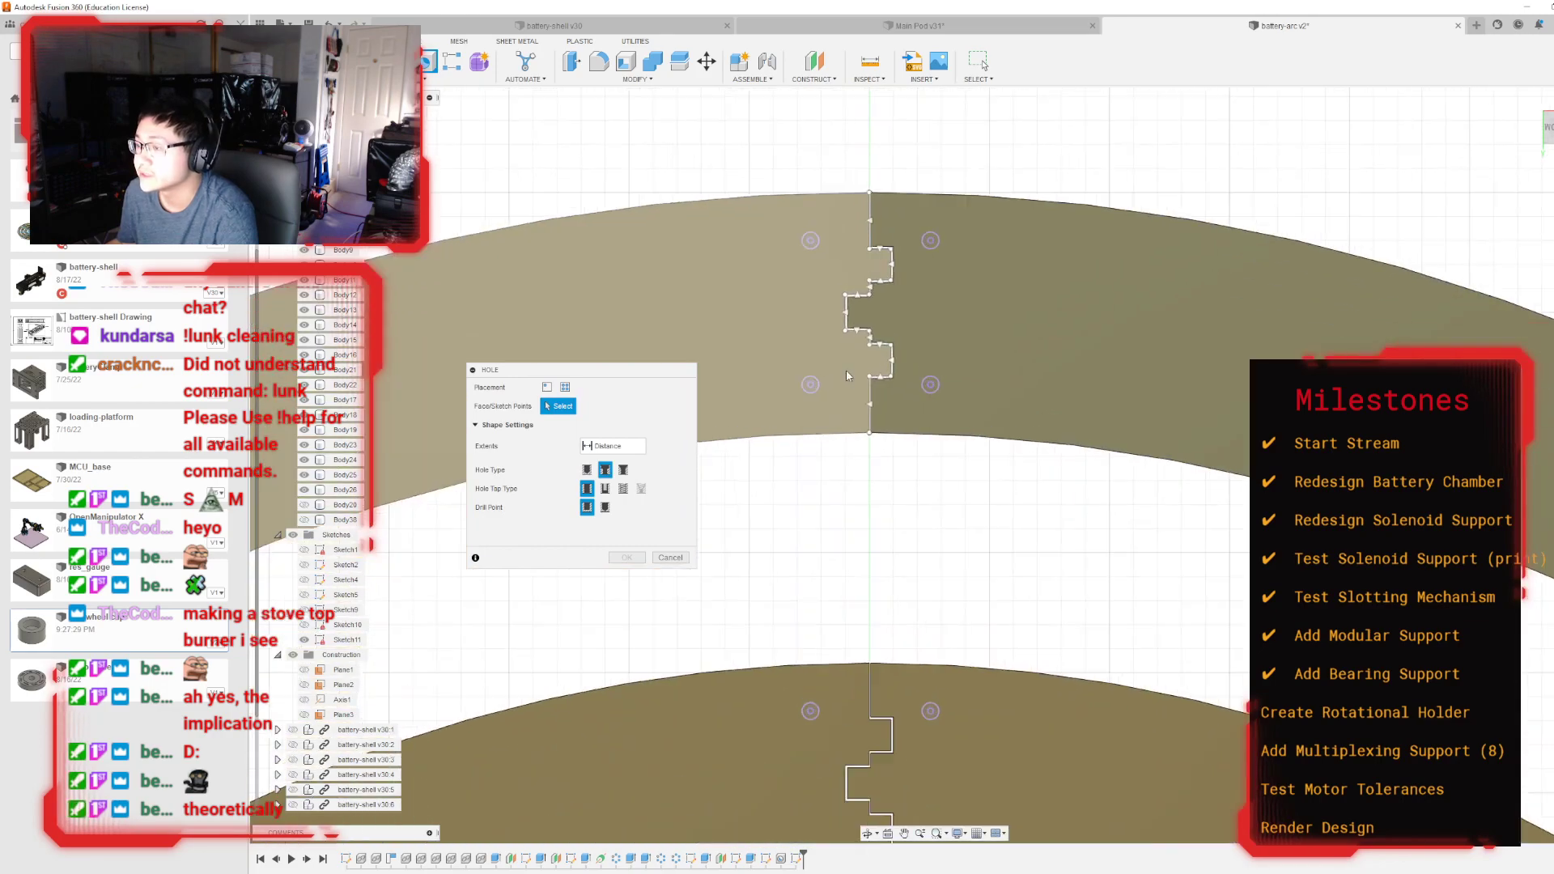
pyautogui.scroll(2, 846, 375)
pyautogui.click(798, 191)
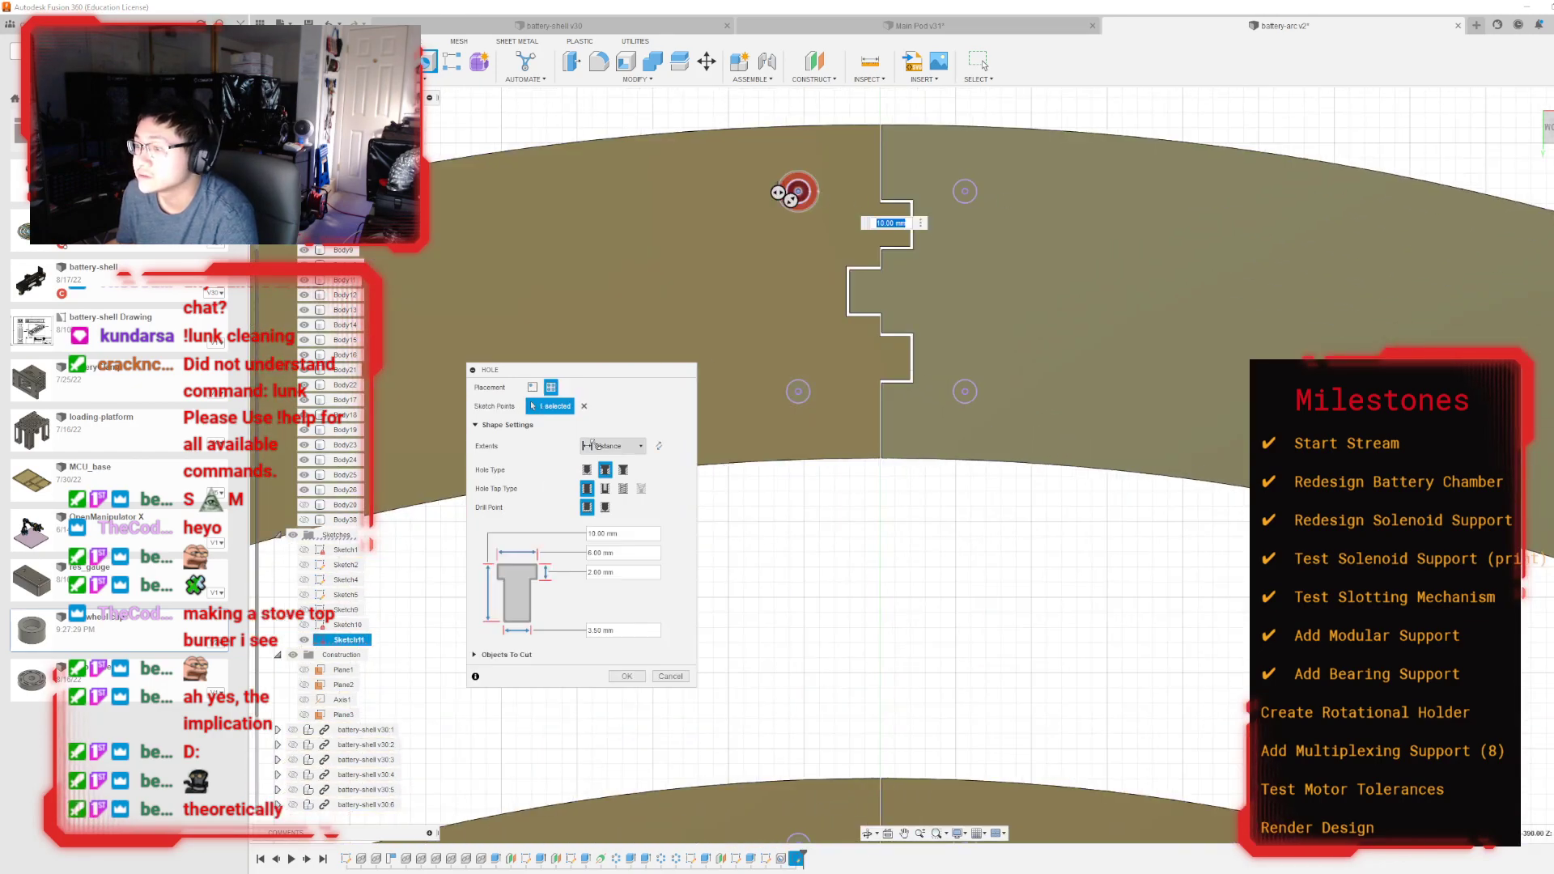
pyautogui.click(587, 470)
pyautogui.click(623, 488)
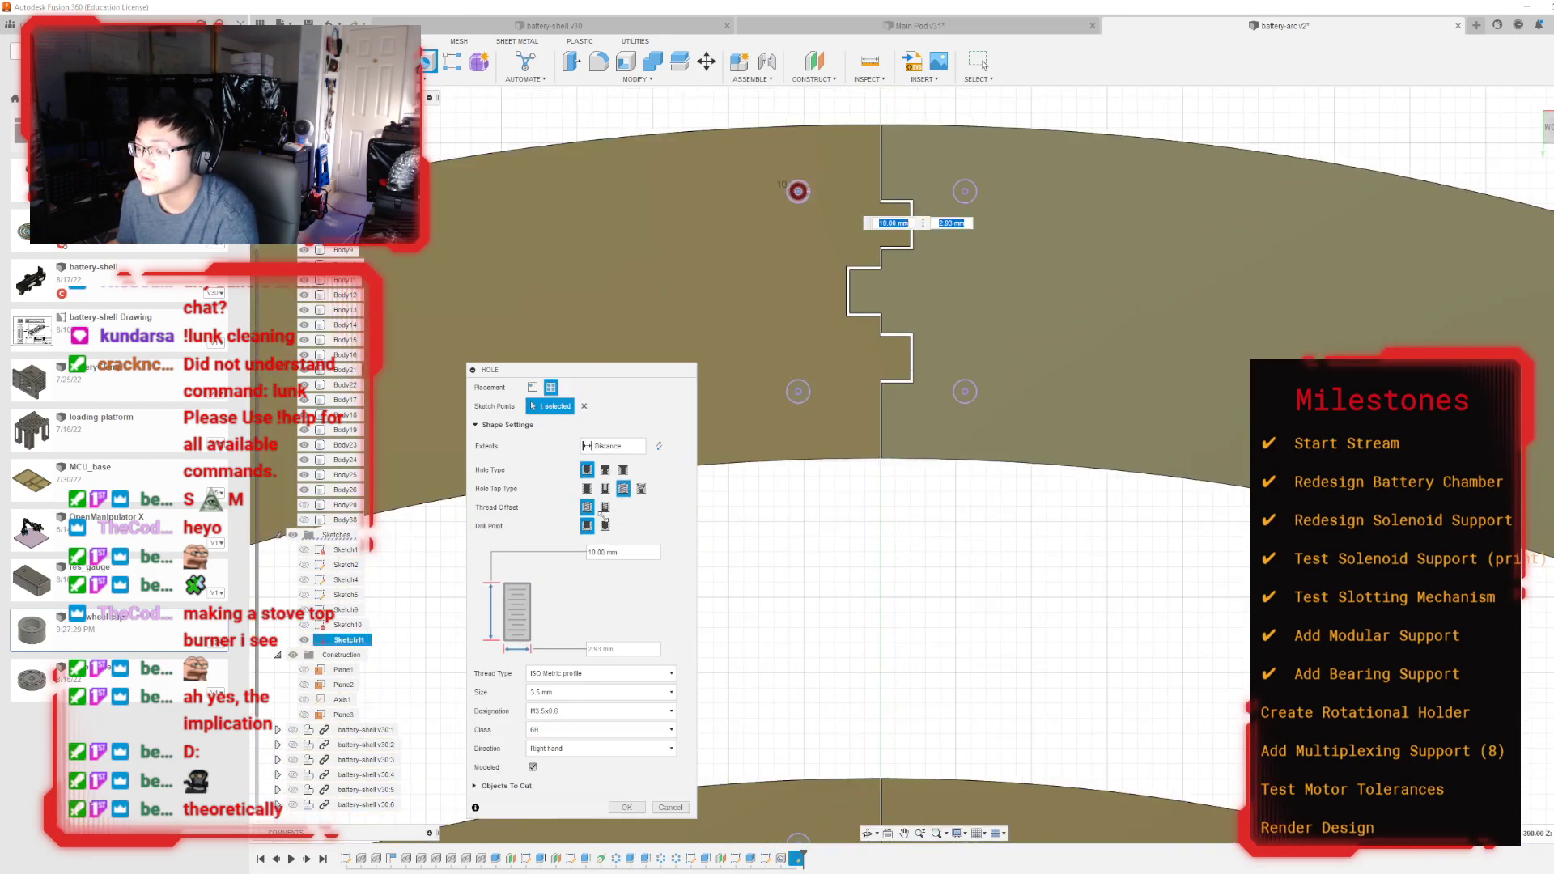
# Step: Set the hole's thread to ANSI Metric M Profile, size 3.0 mm, designation M3x0.35, class 6H, with a 6 mm depth
pyautogui.click(560, 692)
pyautogui.click(556, 680)
pyautogui.click(551, 674)
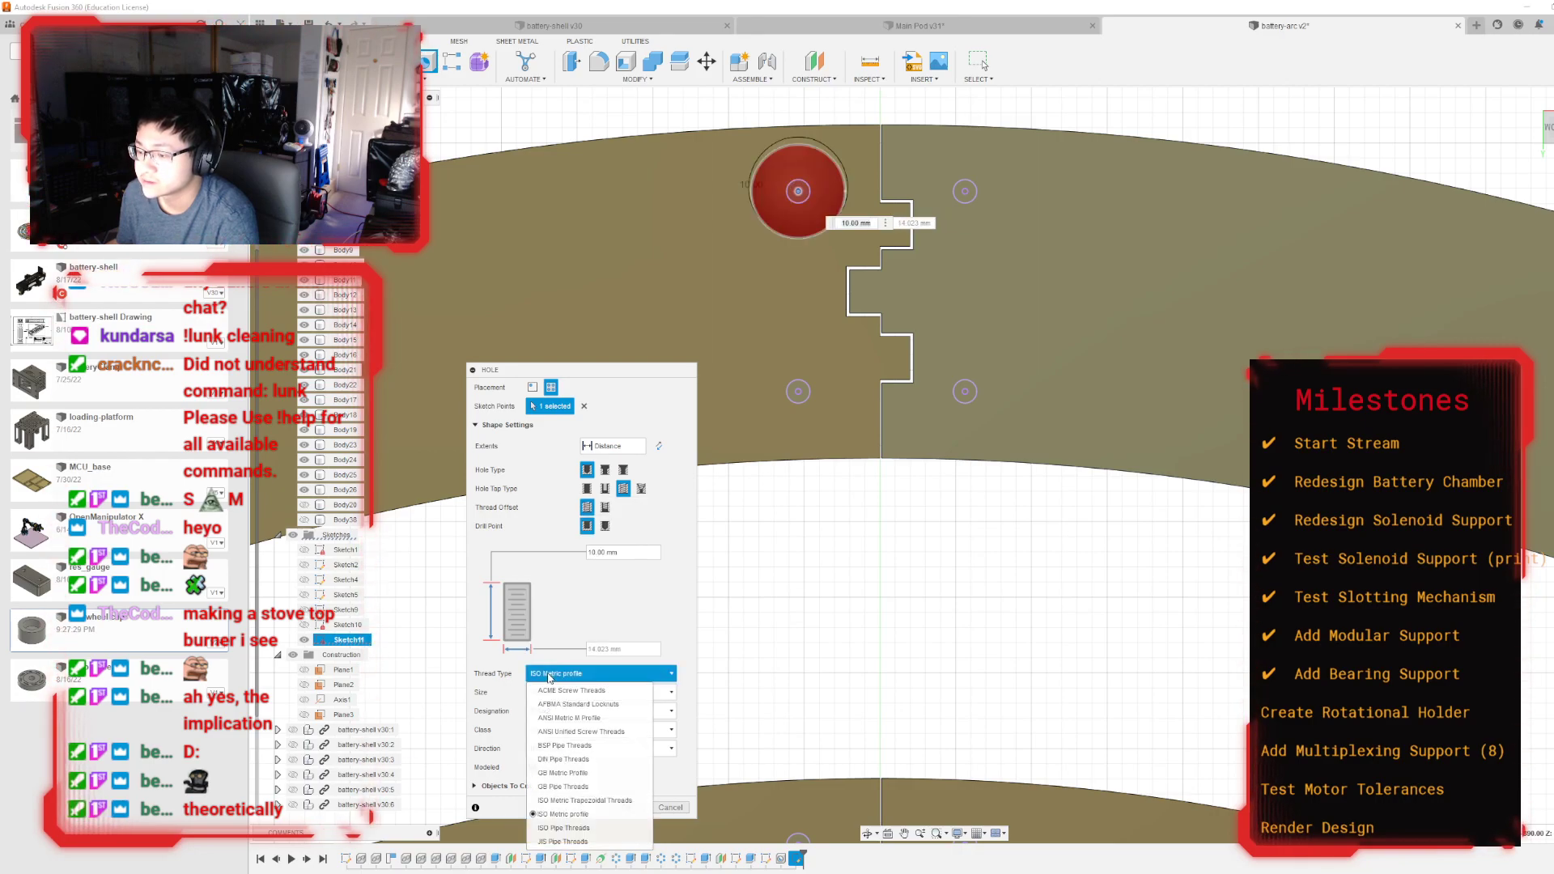
pyautogui.click(564, 815)
pyautogui.click(599, 692)
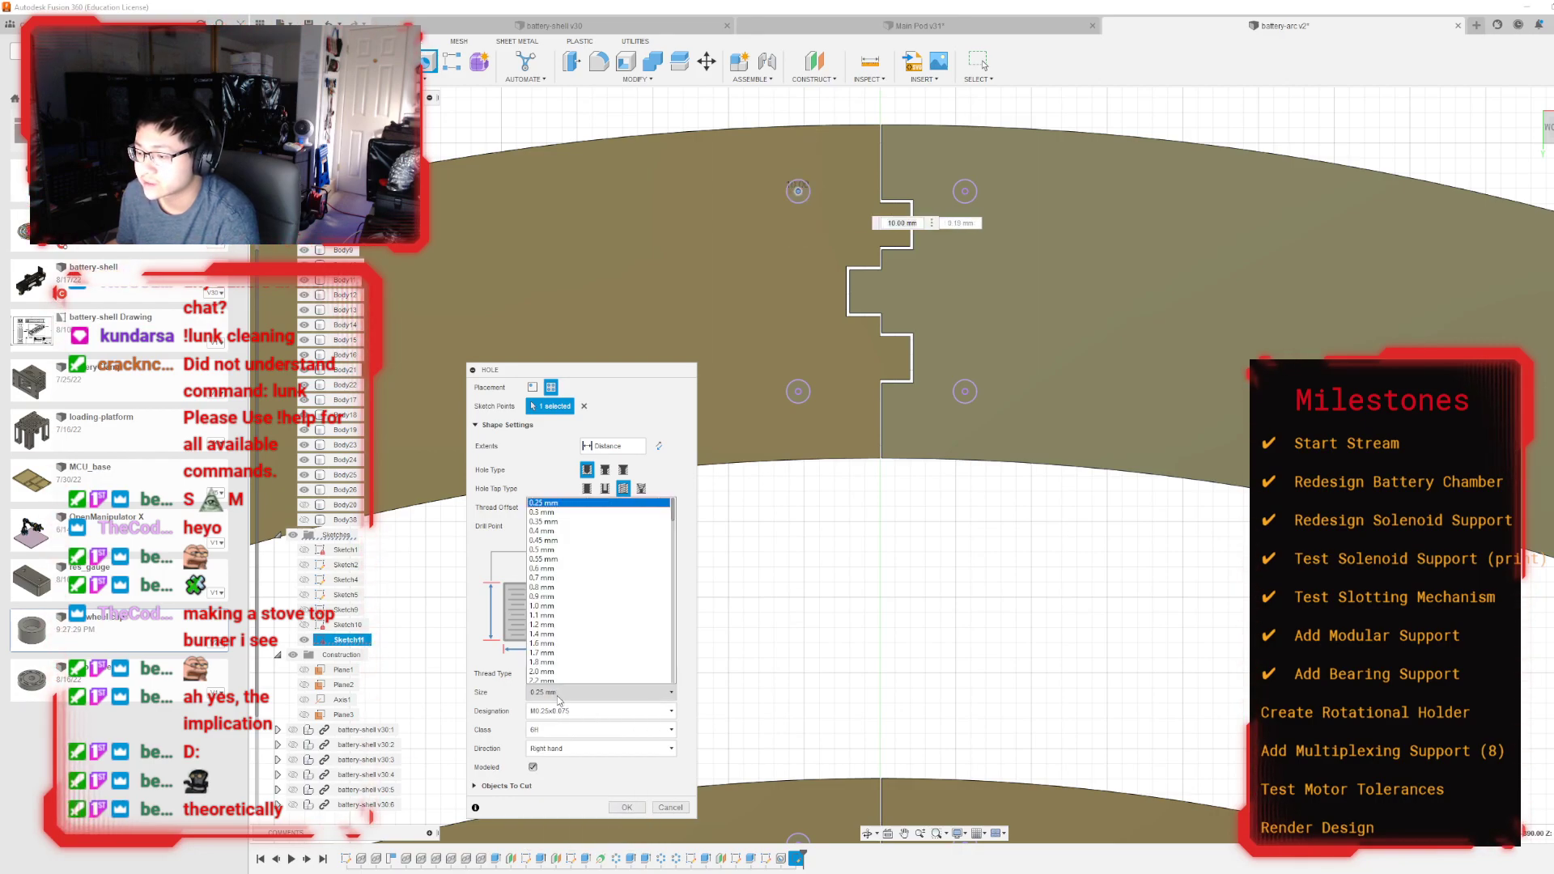
pyautogui.scroll(-3, 554, 632)
pyautogui.click(544, 632)
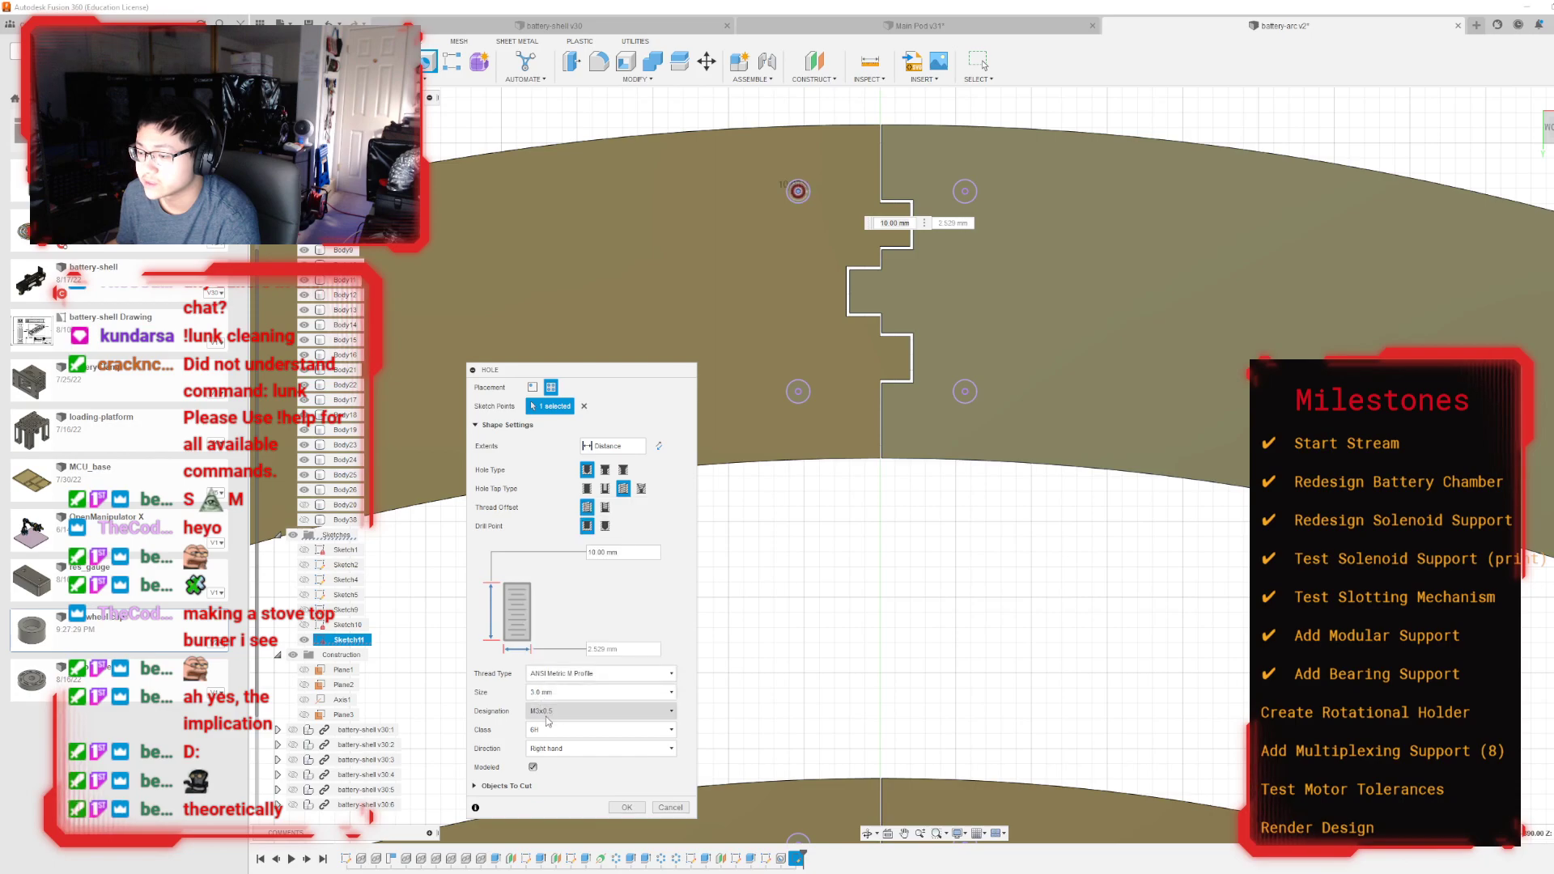
pyautogui.click(547, 710)
pyautogui.click(542, 741)
pyautogui.click(548, 730)
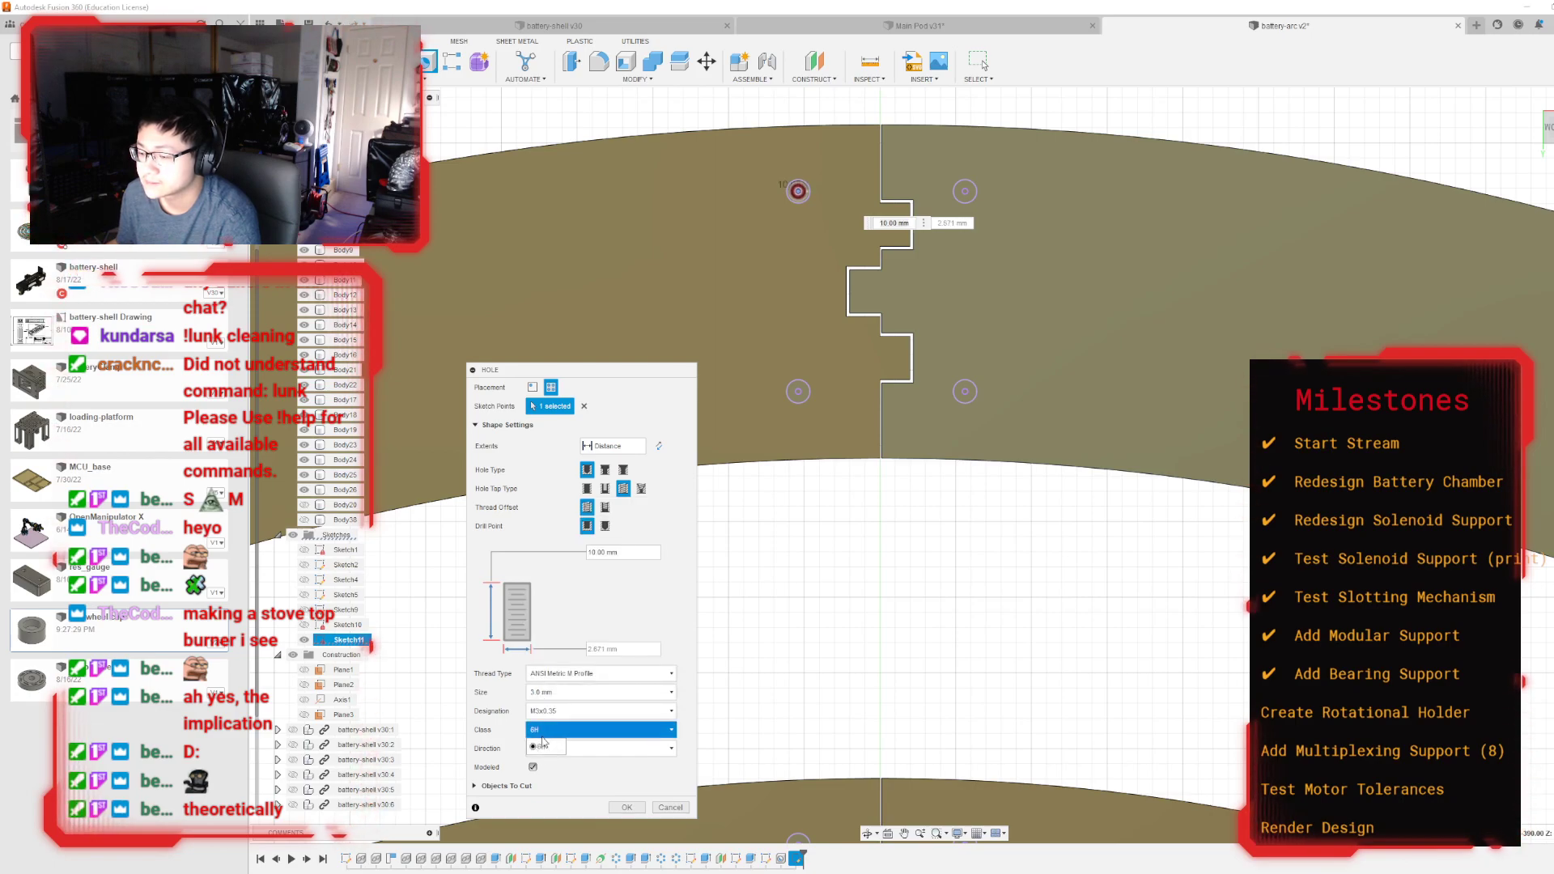
pyautogui.click(549, 731)
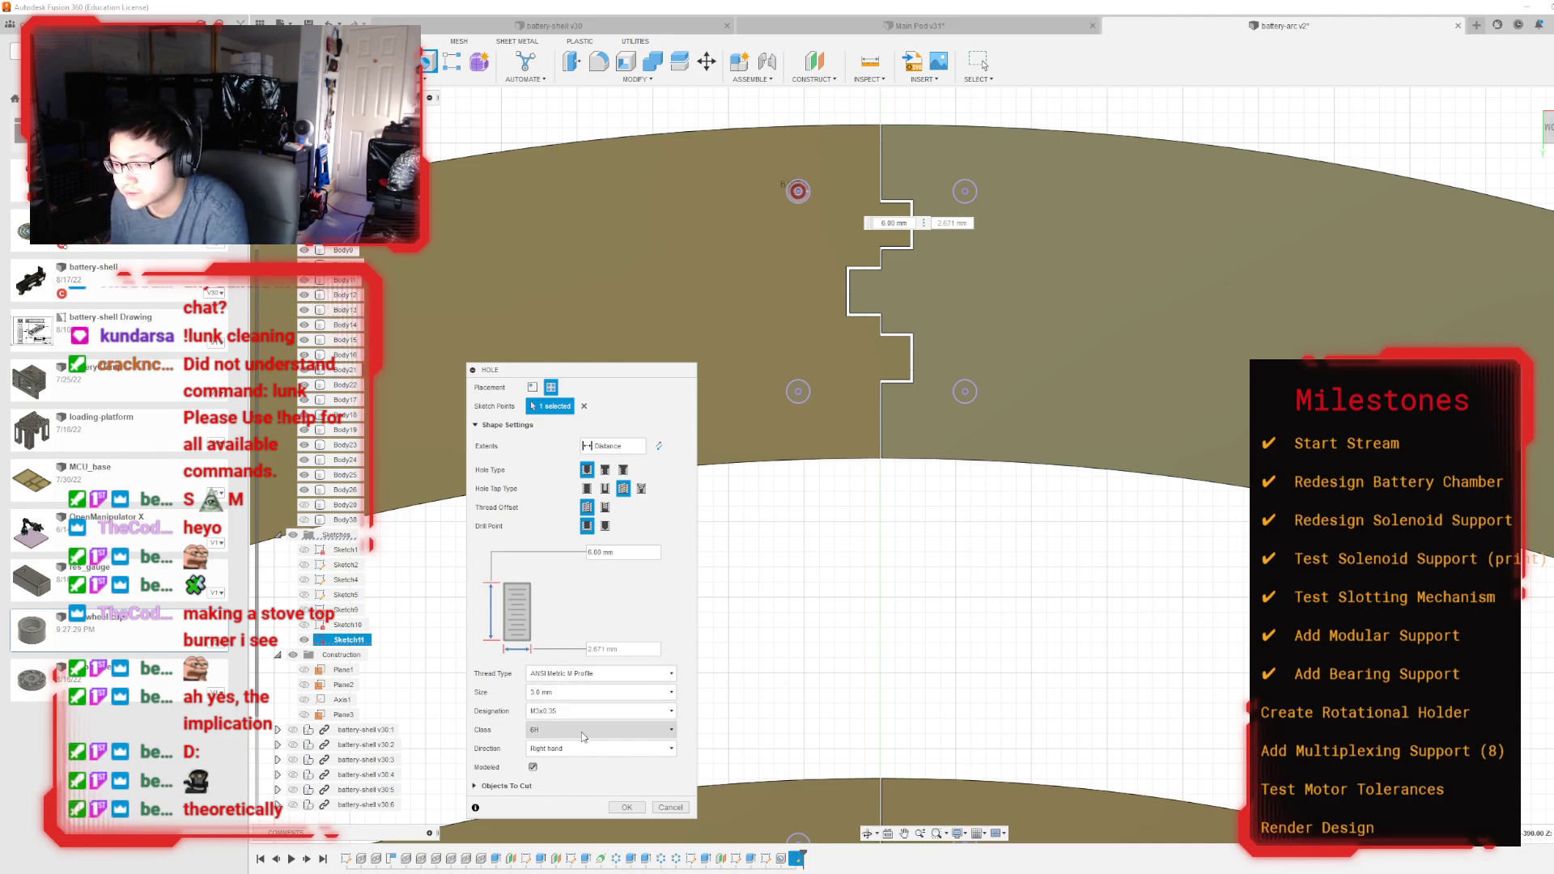
pyautogui.click(568, 729)
pyautogui.click(565, 775)
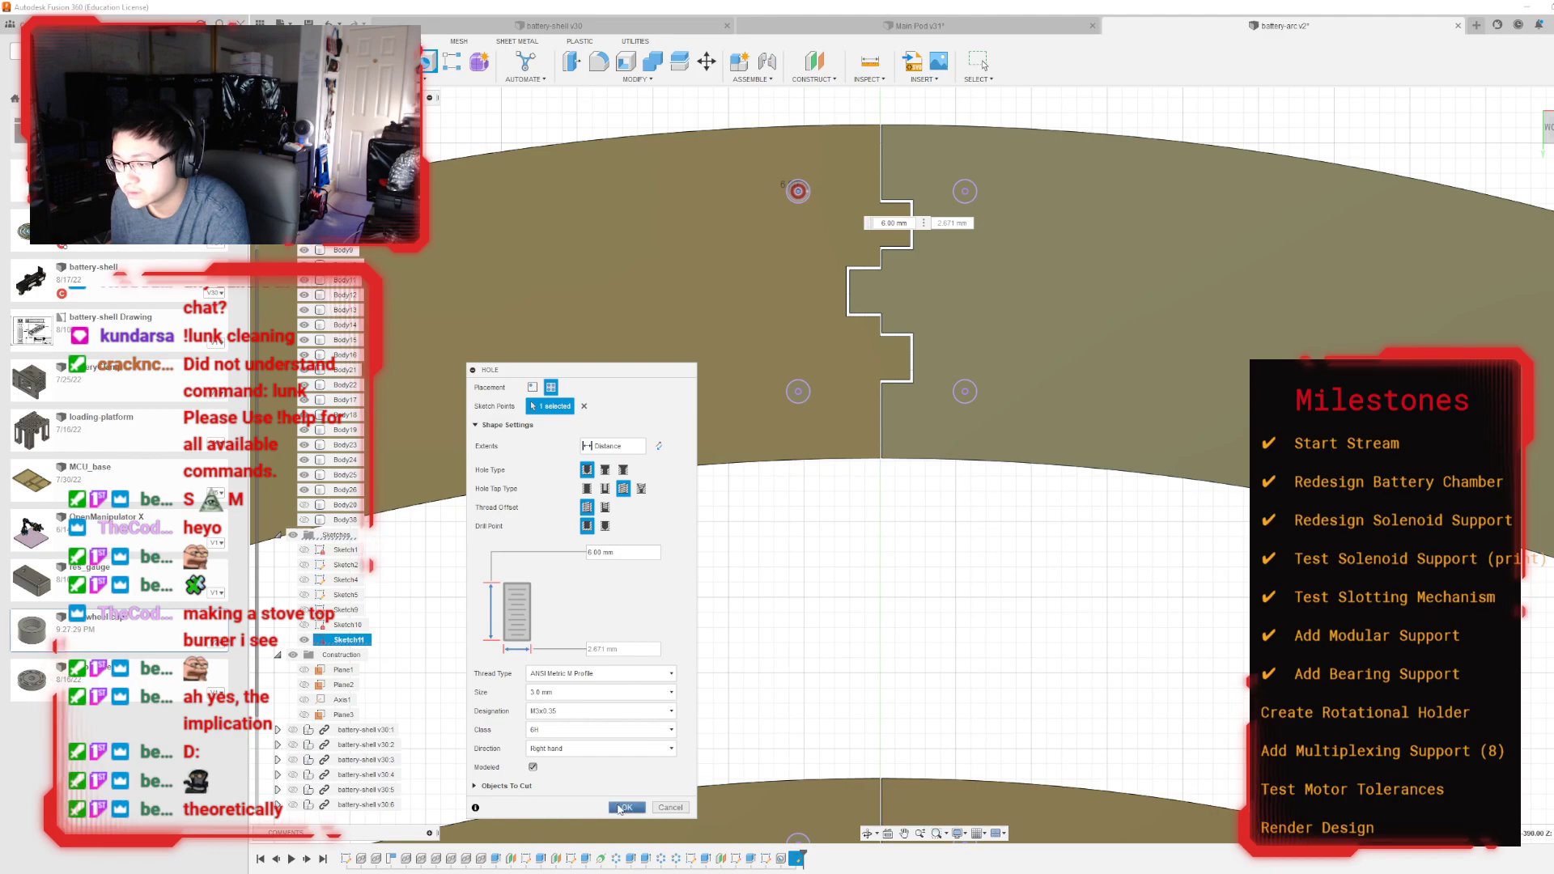
# Step: Add the outer ring's other three projected points to the tapped hole feature
pyautogui.click(964, 192)
pyautogui.click(965, 391)
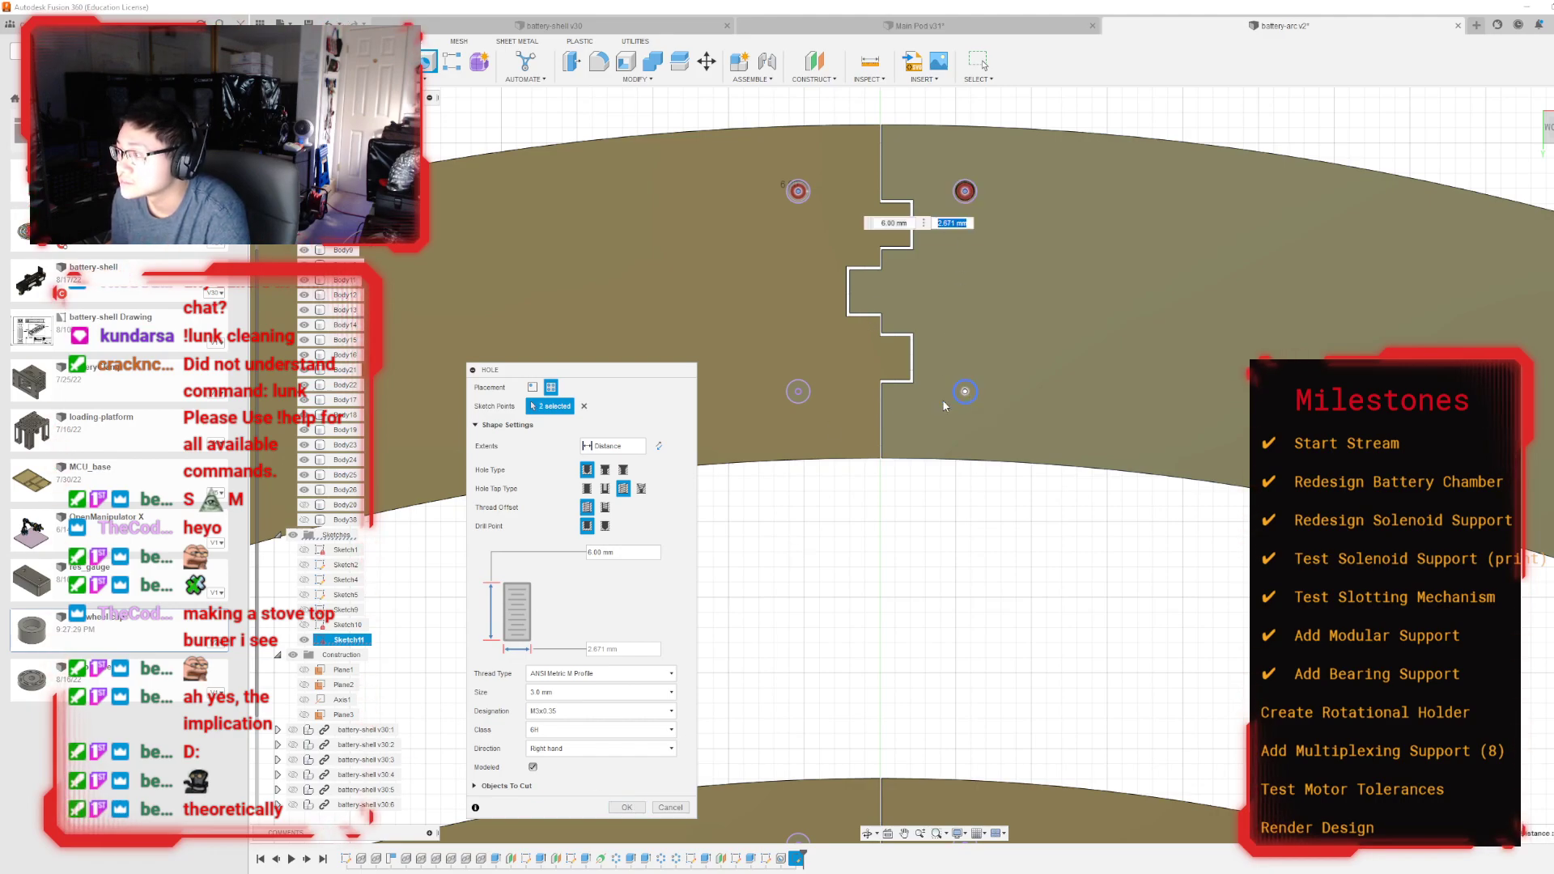
pyautogui.click(798, 392)
# Step: Add the four projected points on the middle ring to the tapped hole feature
pyautogui.scroll(-4, 825, 285)
pyautogui.scroll(3, 818, 453)
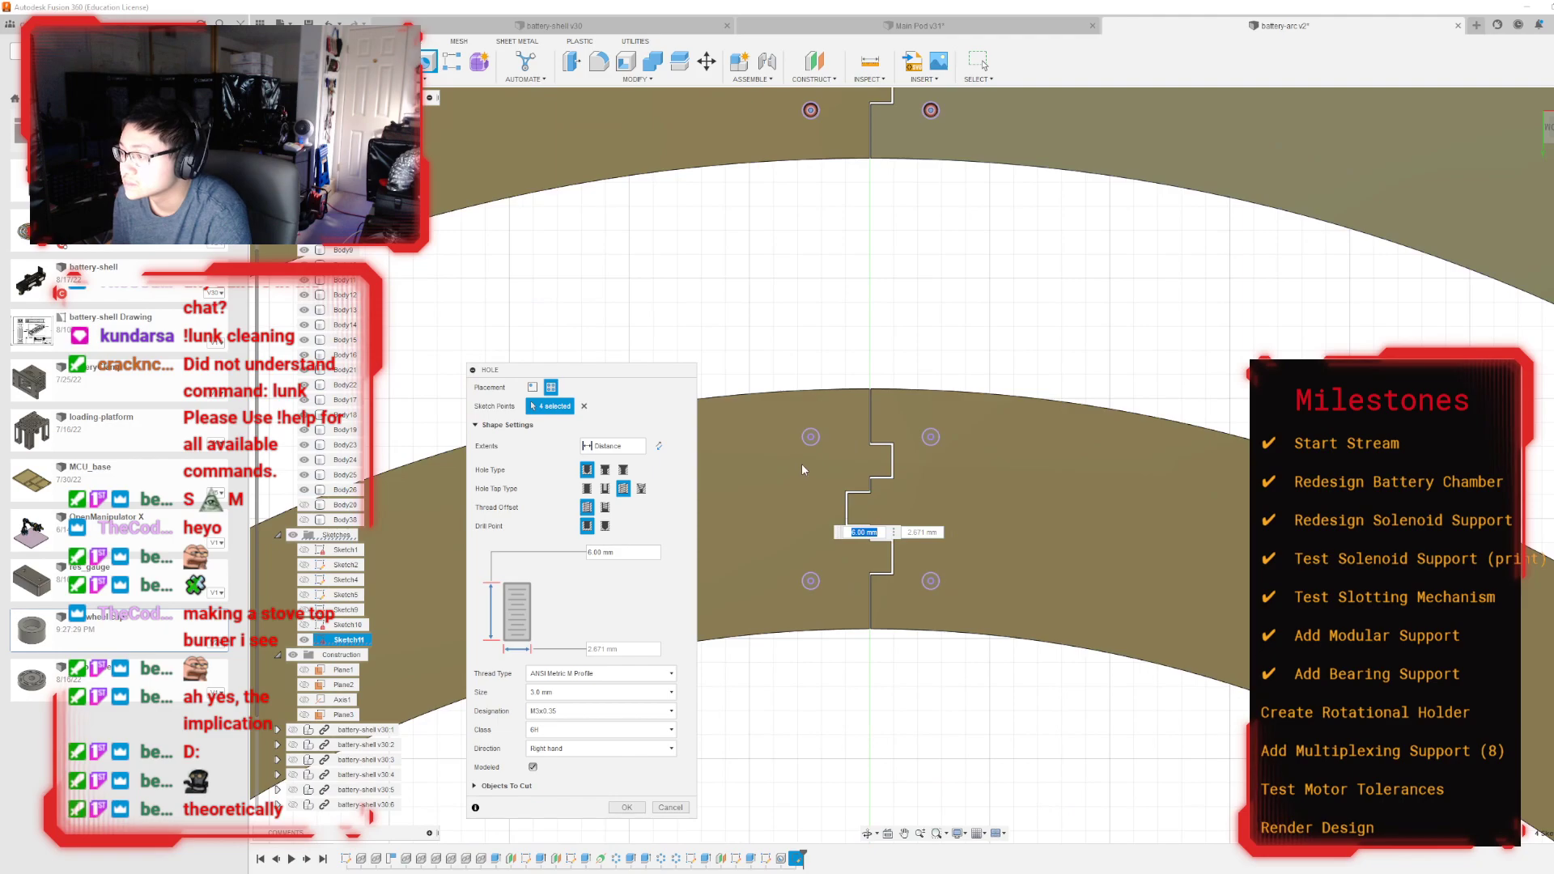
pyautogui.click(810, 437)
pyautogui.click(930, 580)
pyautogui.click(811, 580)
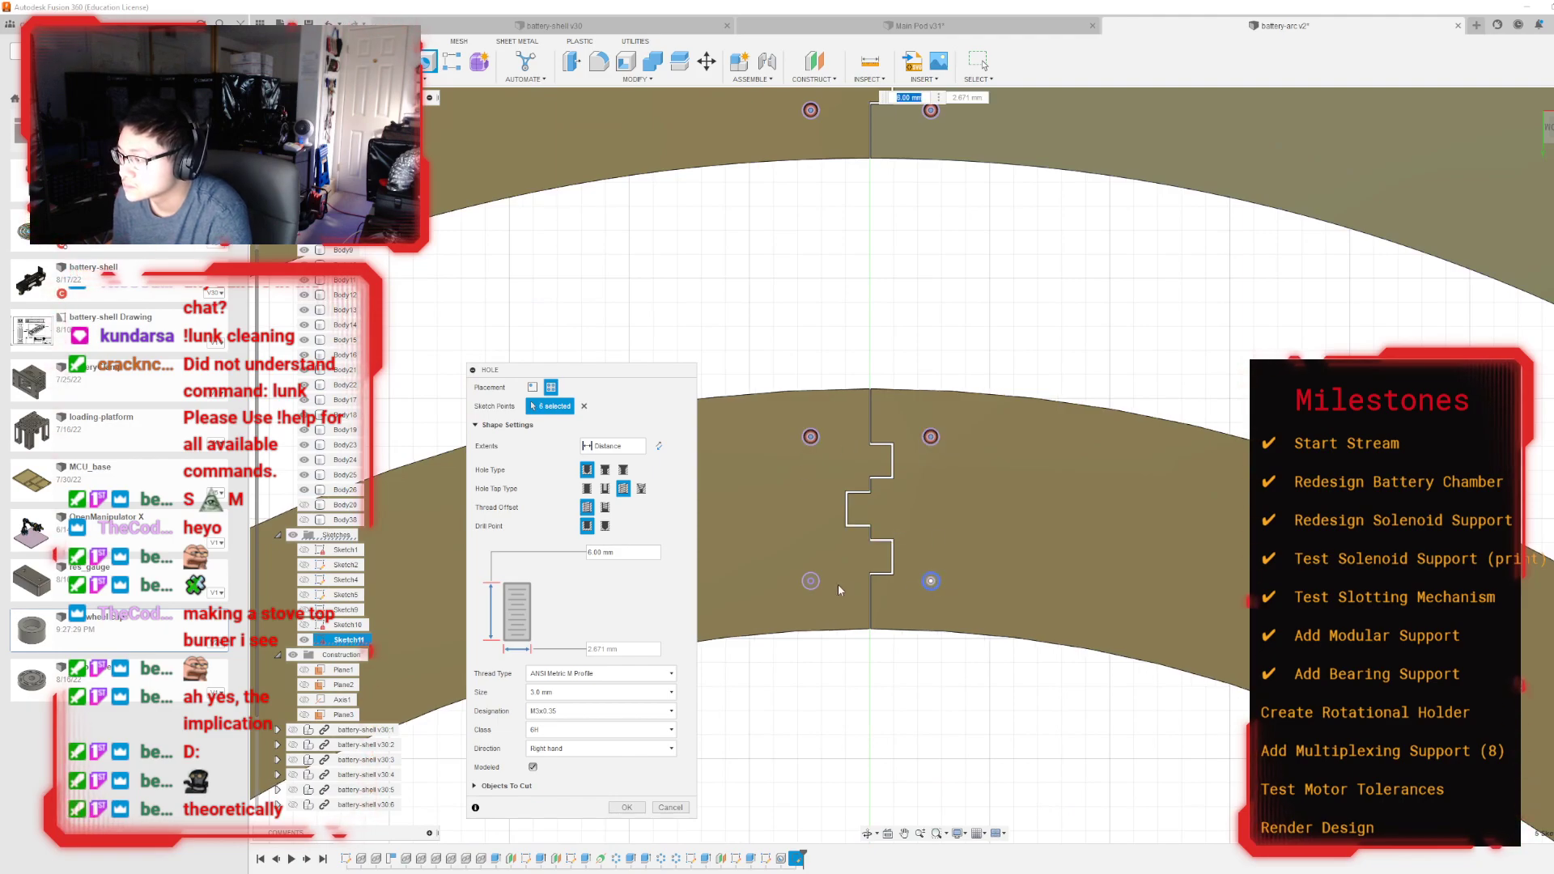
pyautogui.click(930, 436)
# Step: Add the four projected points on the inner ring and create the tapped holes
pyautogui.scroll(-3, 842, 569)
pyautogui.scroll(3, 820, 458)
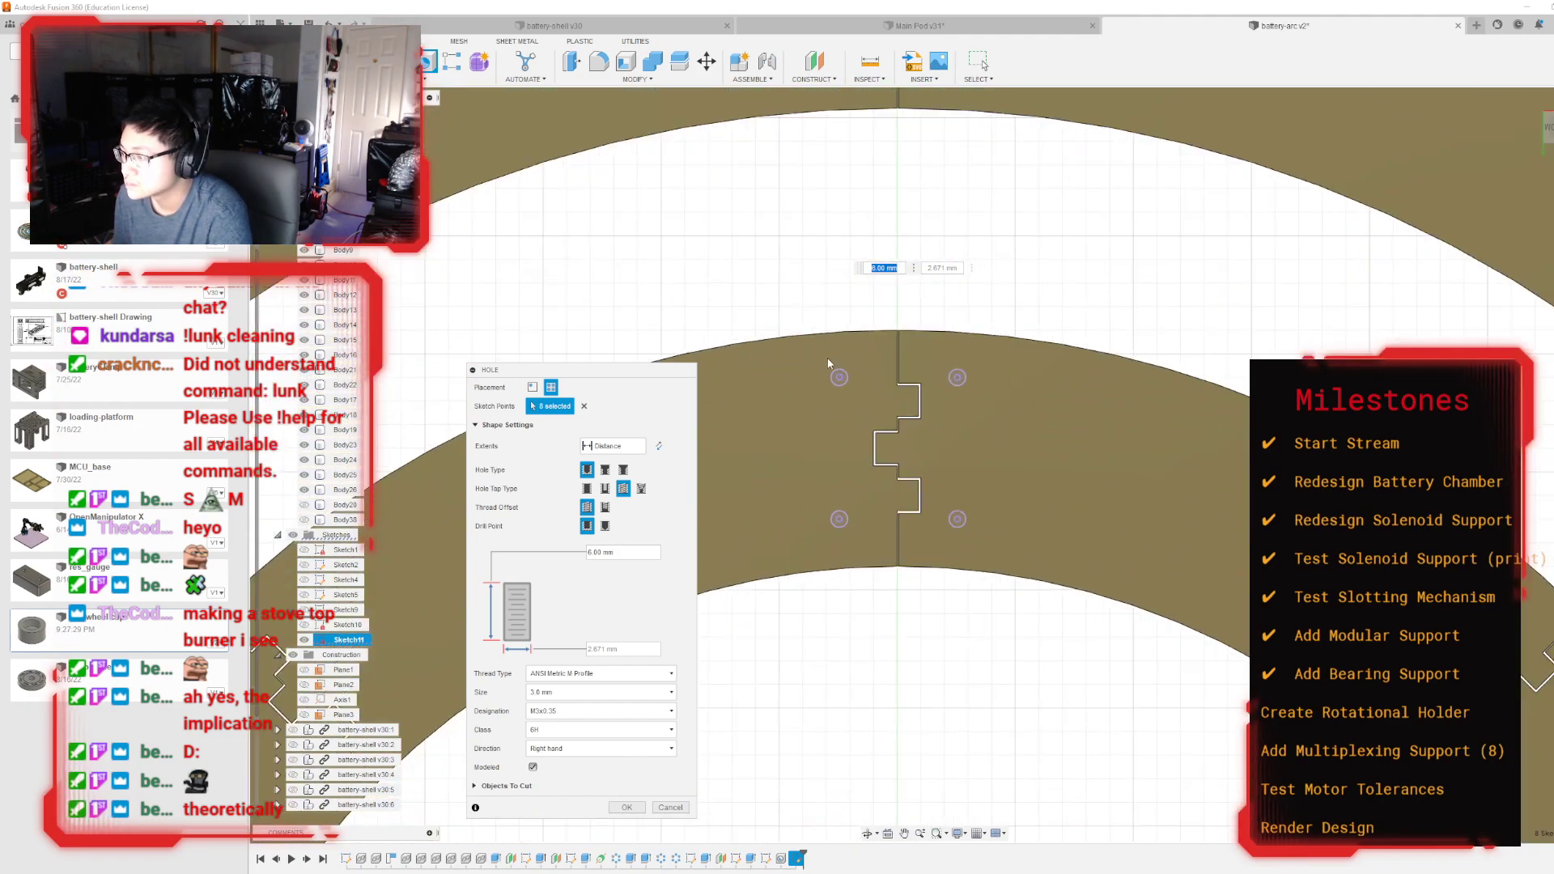
pyautogui.click(955, 378)
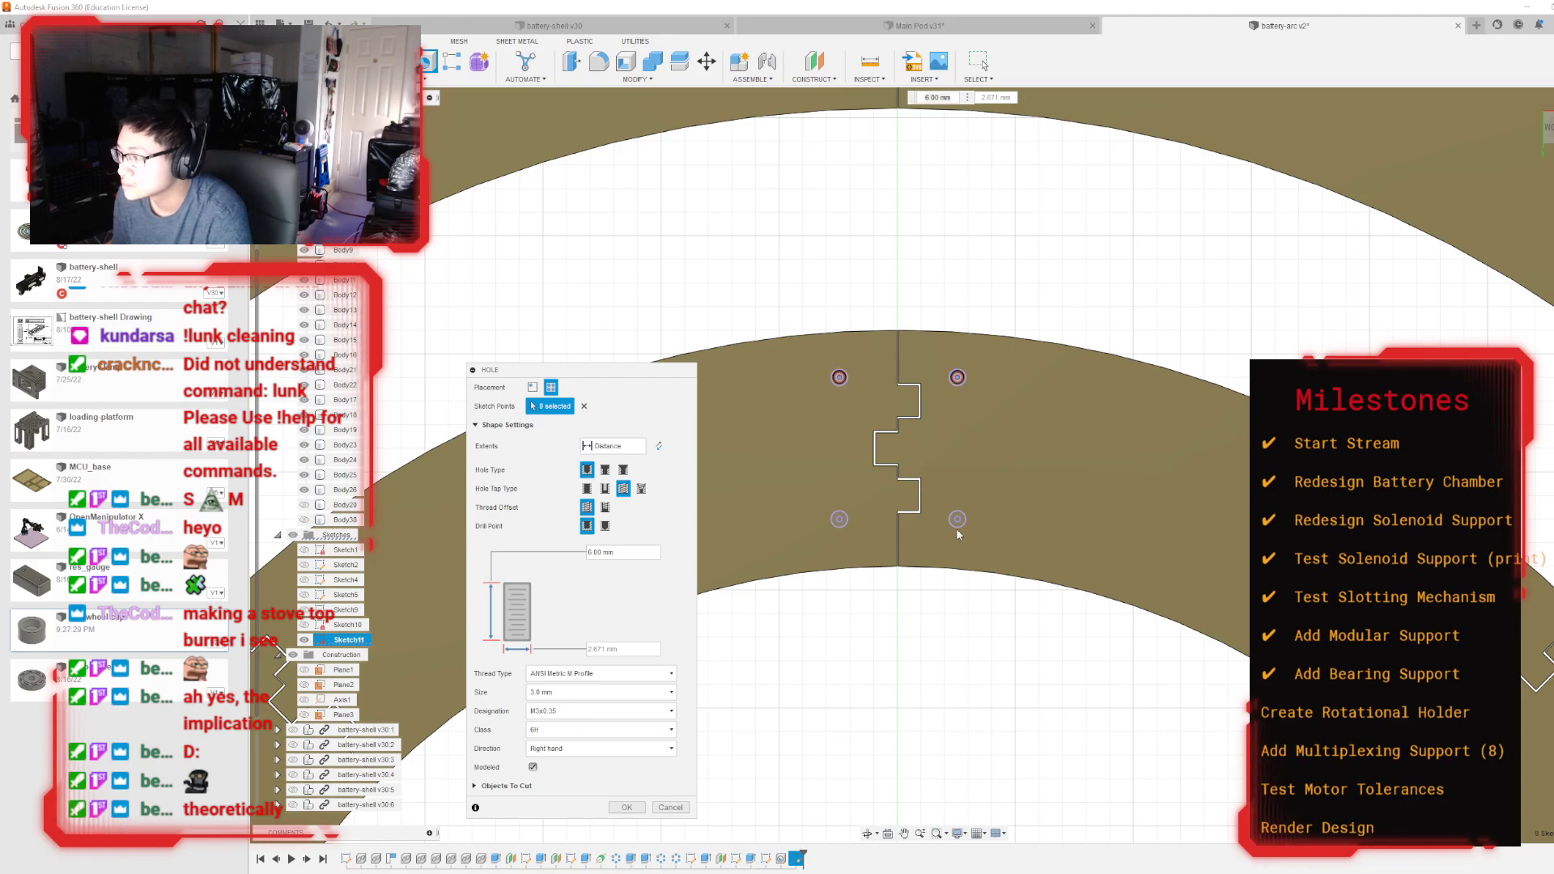
pyautogui.click(840, 520)
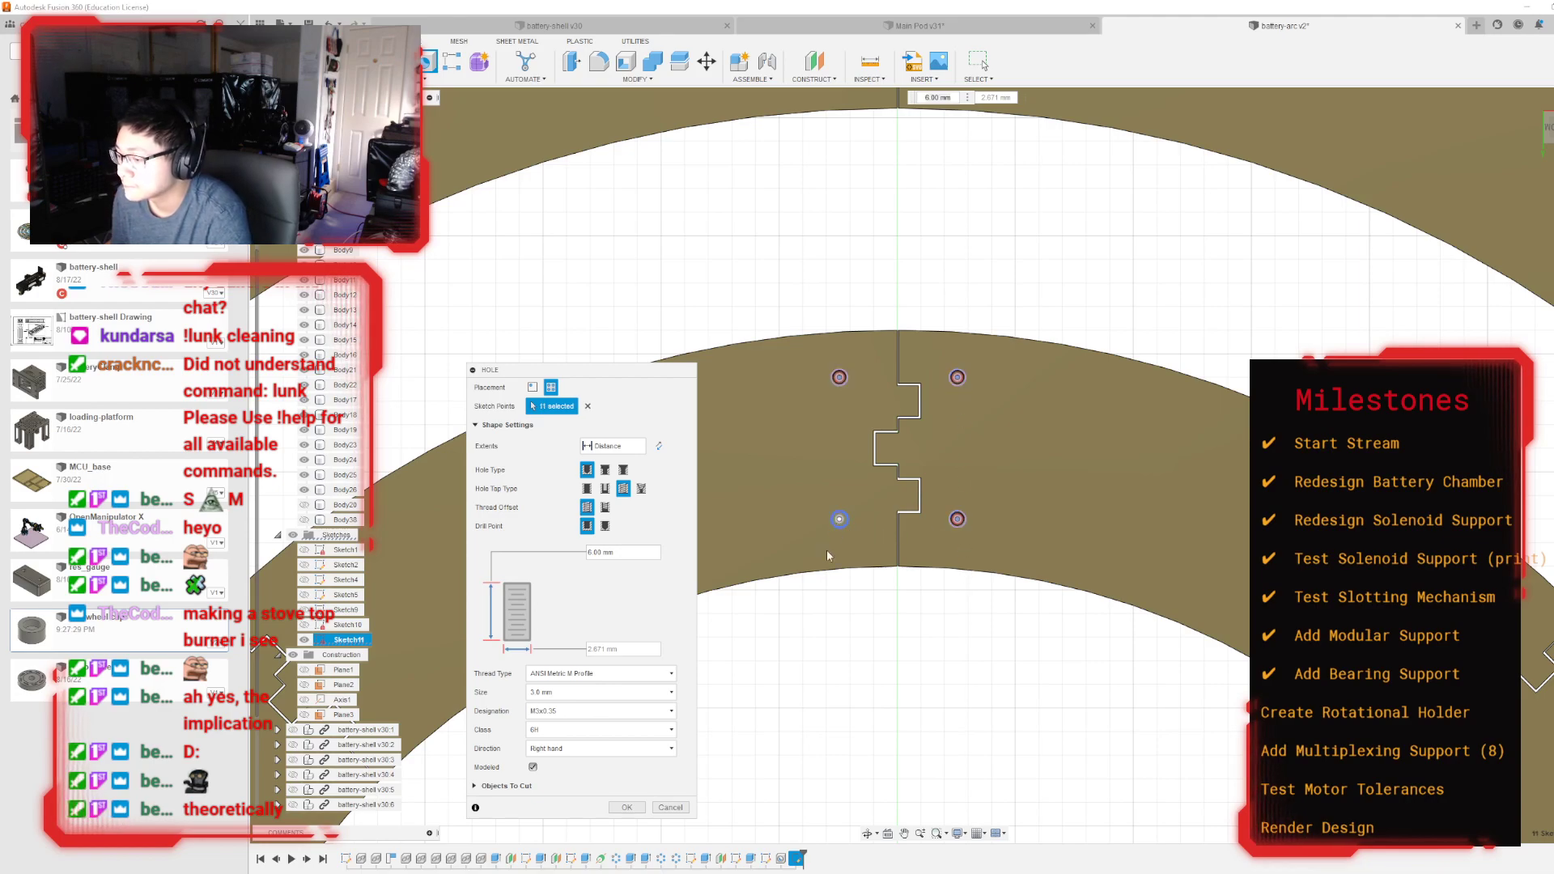
pyautogui.click(625, 808)
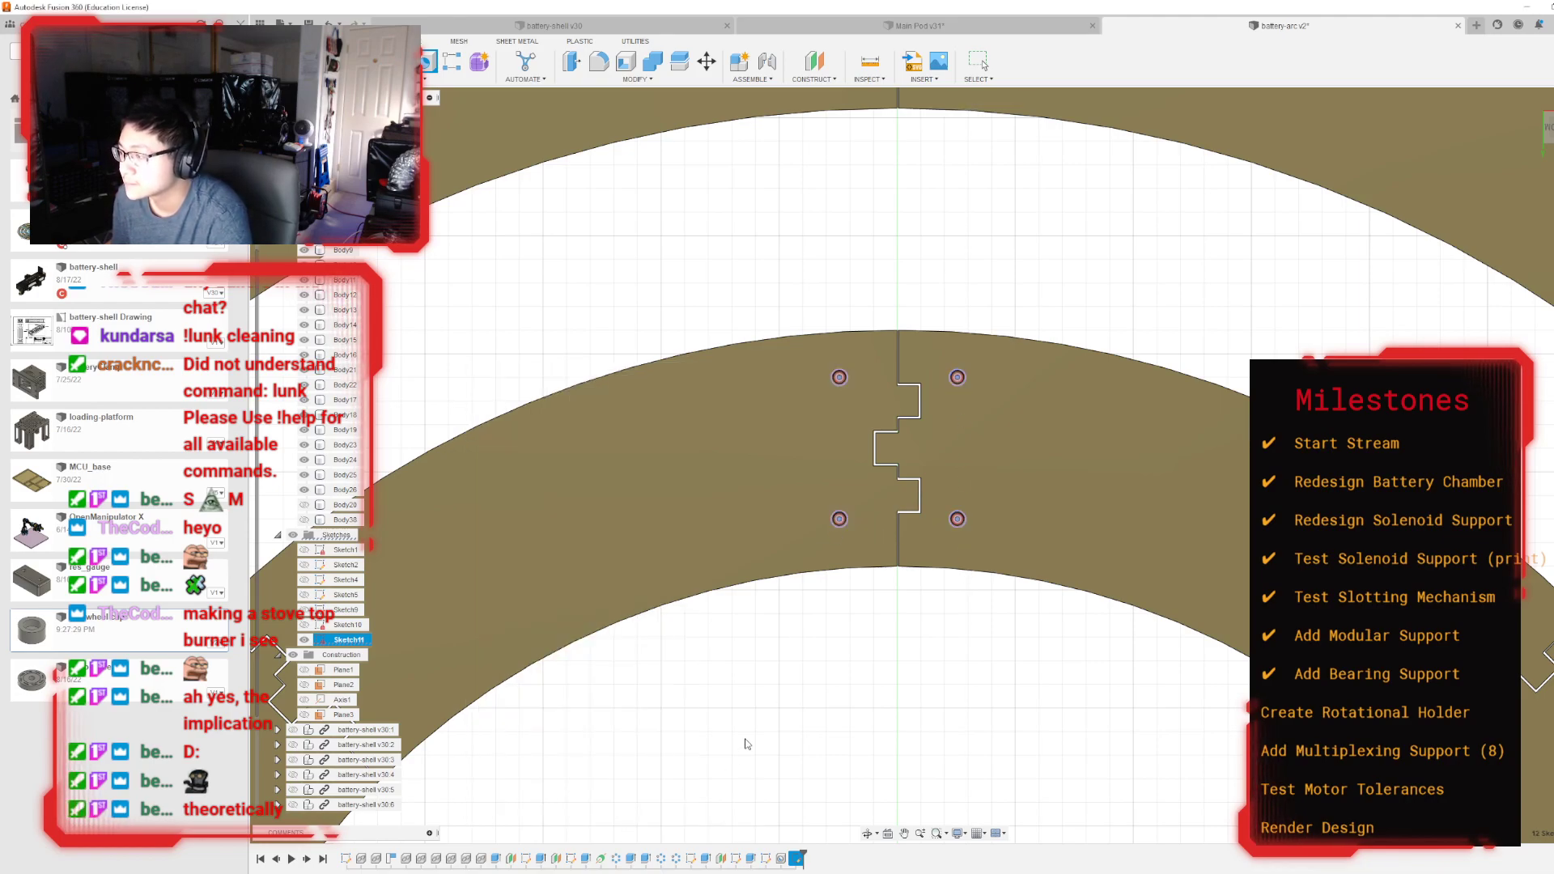
# Step: Create a full circular pattern of the tapped hole feature around the rings' vertical centre axis with quantity 8
pyautogui.scroll(-5, 782, 710)
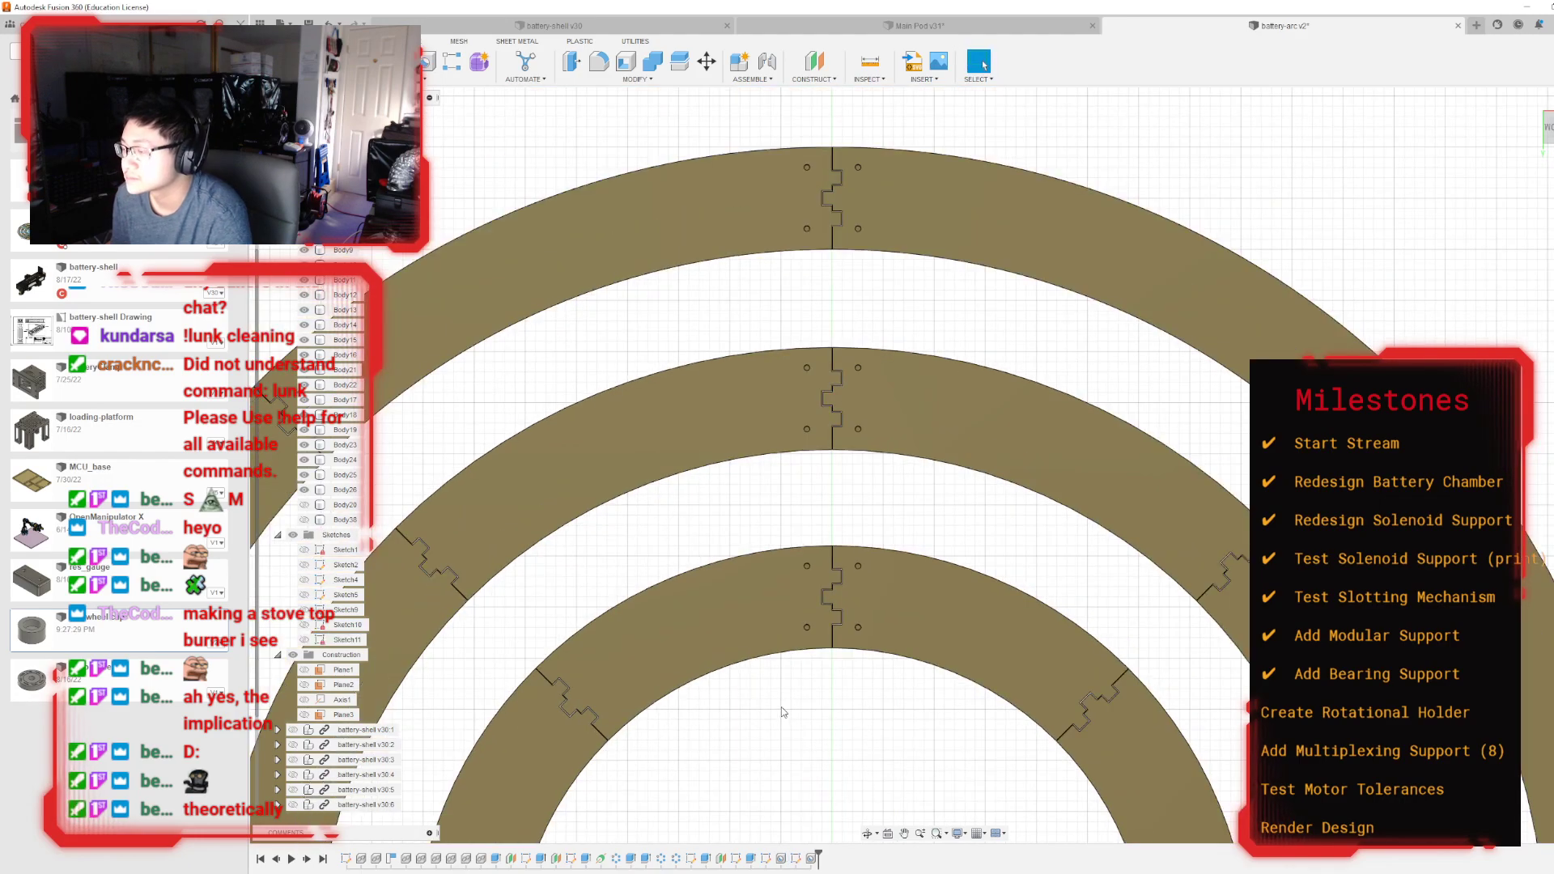
pyautogui.click(429, 78)
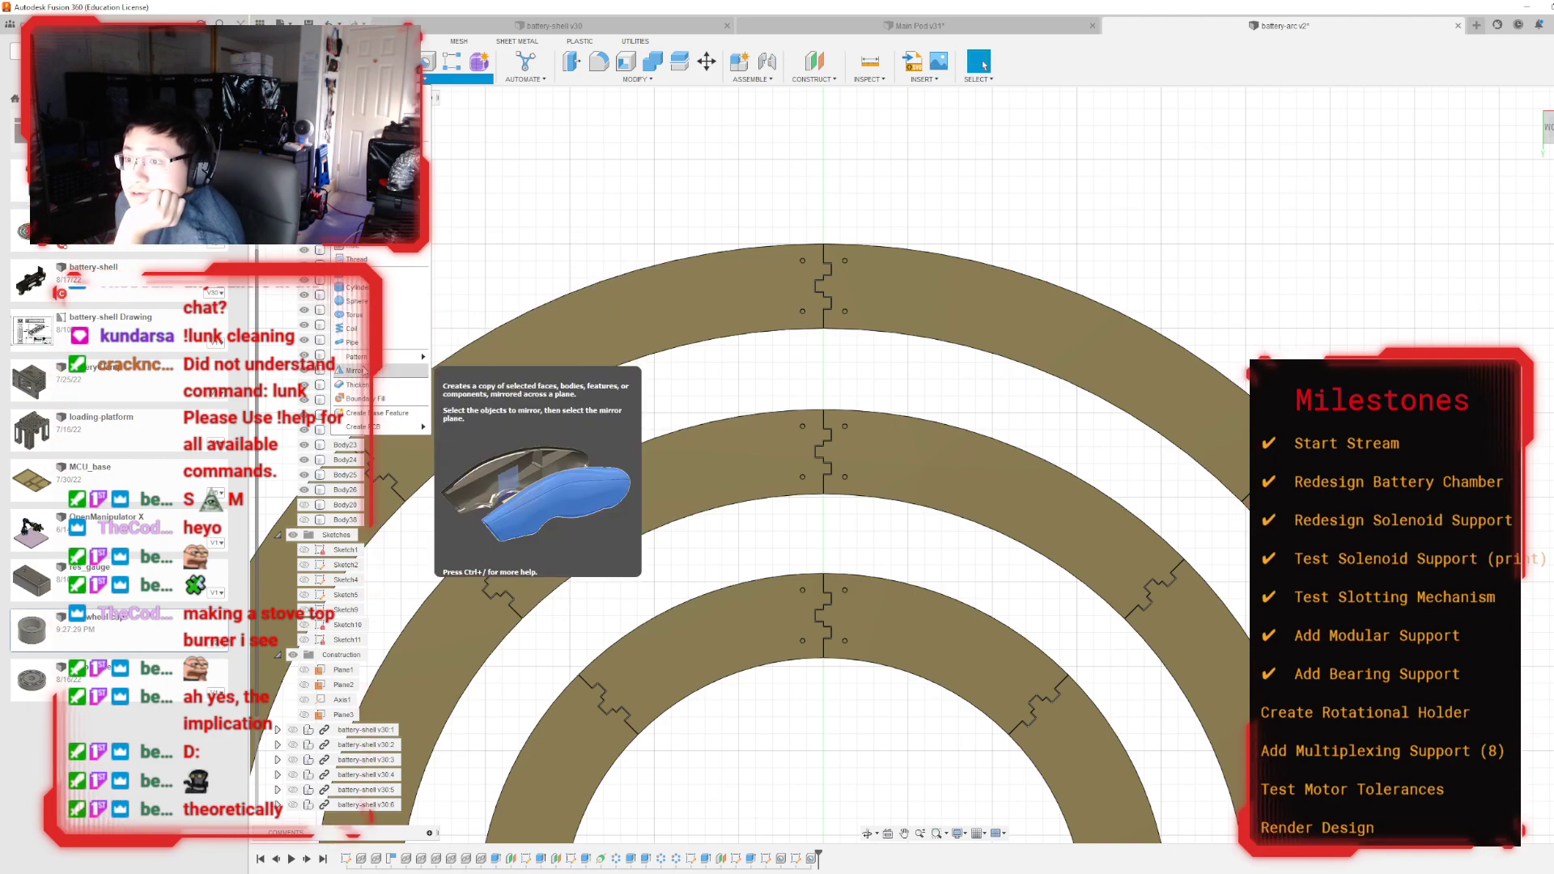
pyautogui.click(470, 371)
pyautogui.scroll(-2, 782, 416)
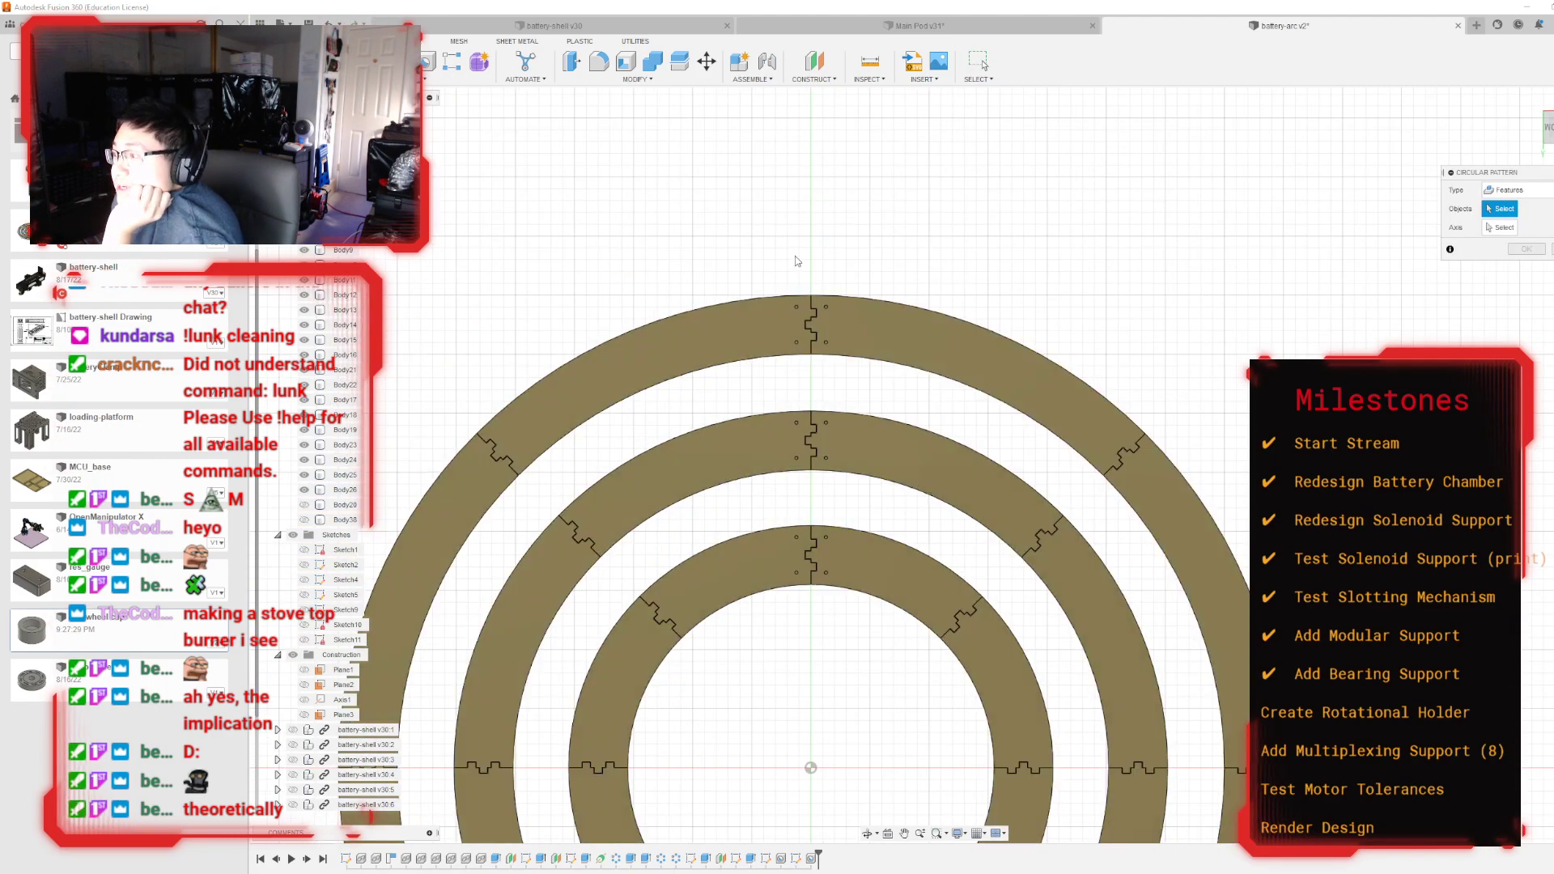
pyautogui.moveTo(790, 253); pyautogui.dragTo(846, 632)
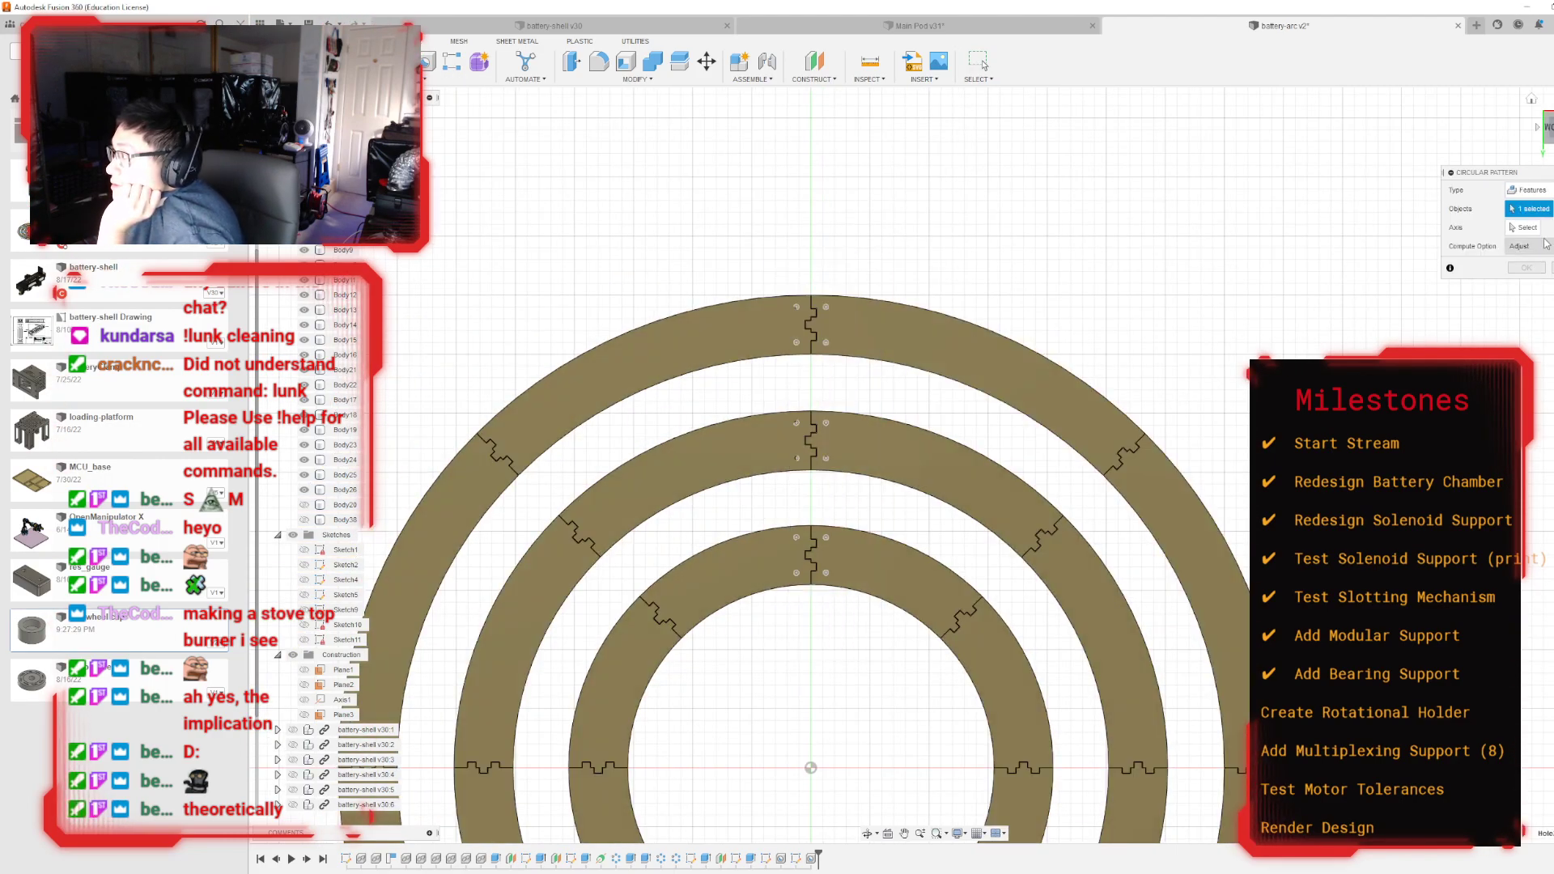
pyautogui.click(1525, 228)
pyautogui.scroll(-1, 844, 481)
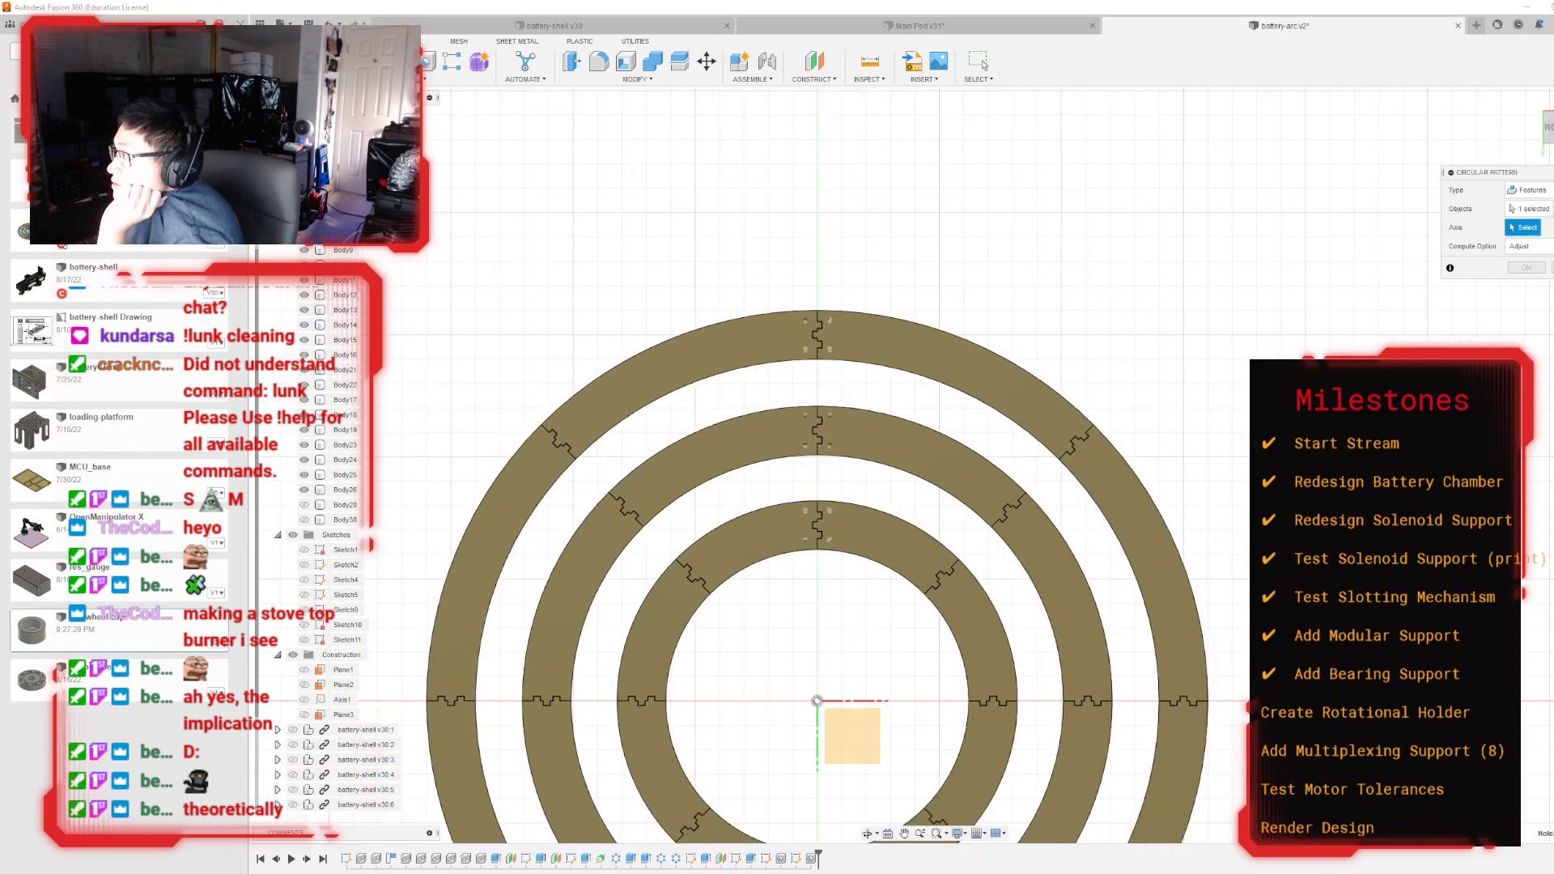
pyautogui.scroll(2, 817, 698)
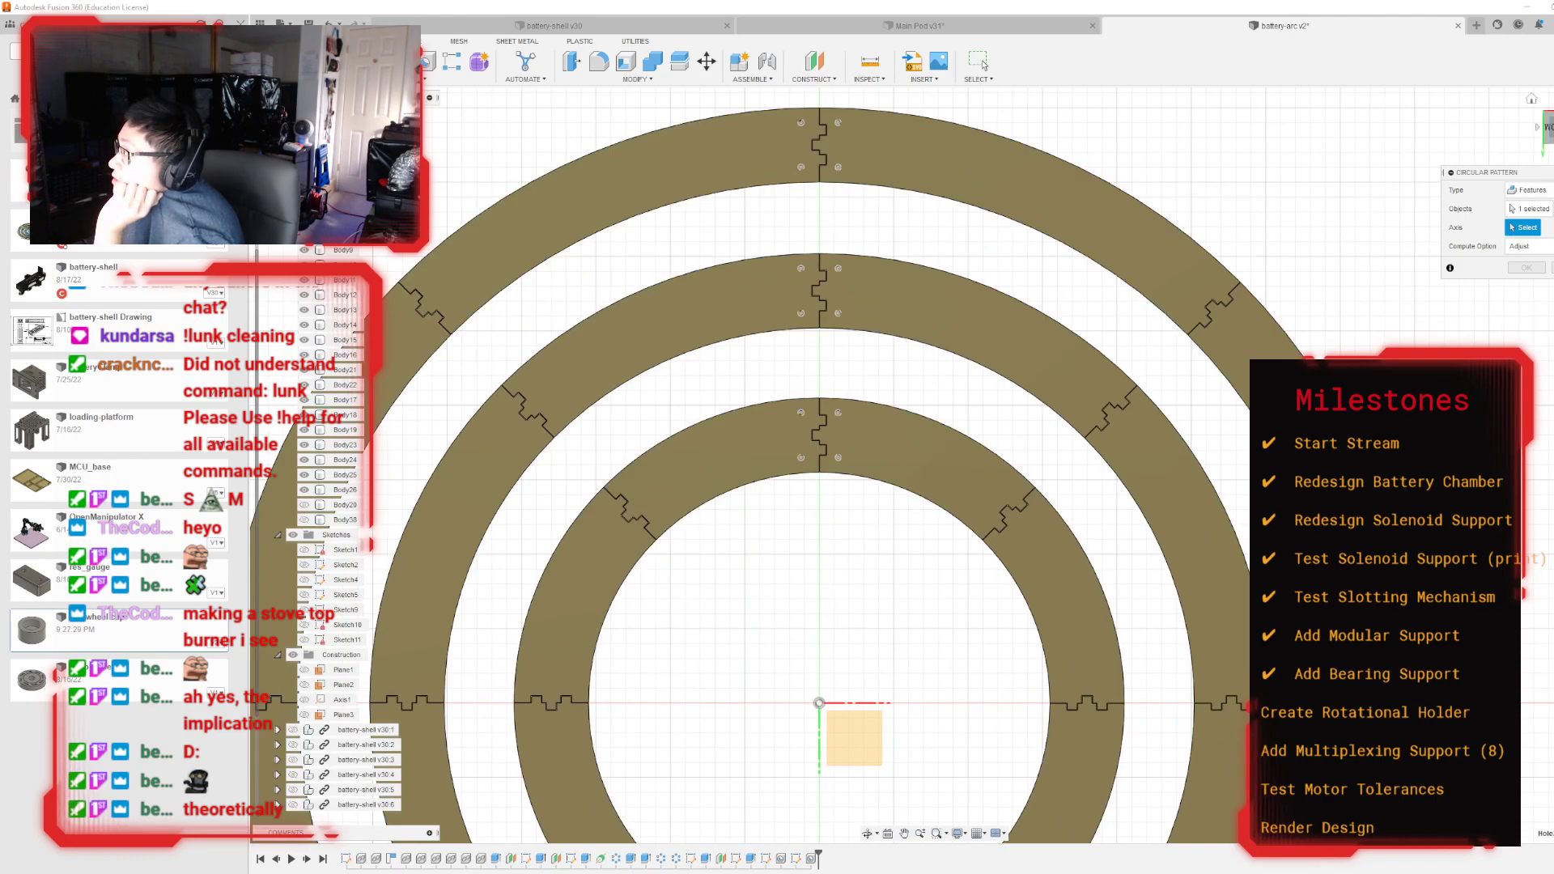
pyautogui.keyDown('shift'); pyautogui.moveTo(924, 465); pyautogui.dragTo(1100, 654, button='middle'); pyautogui.keyUp('shift')
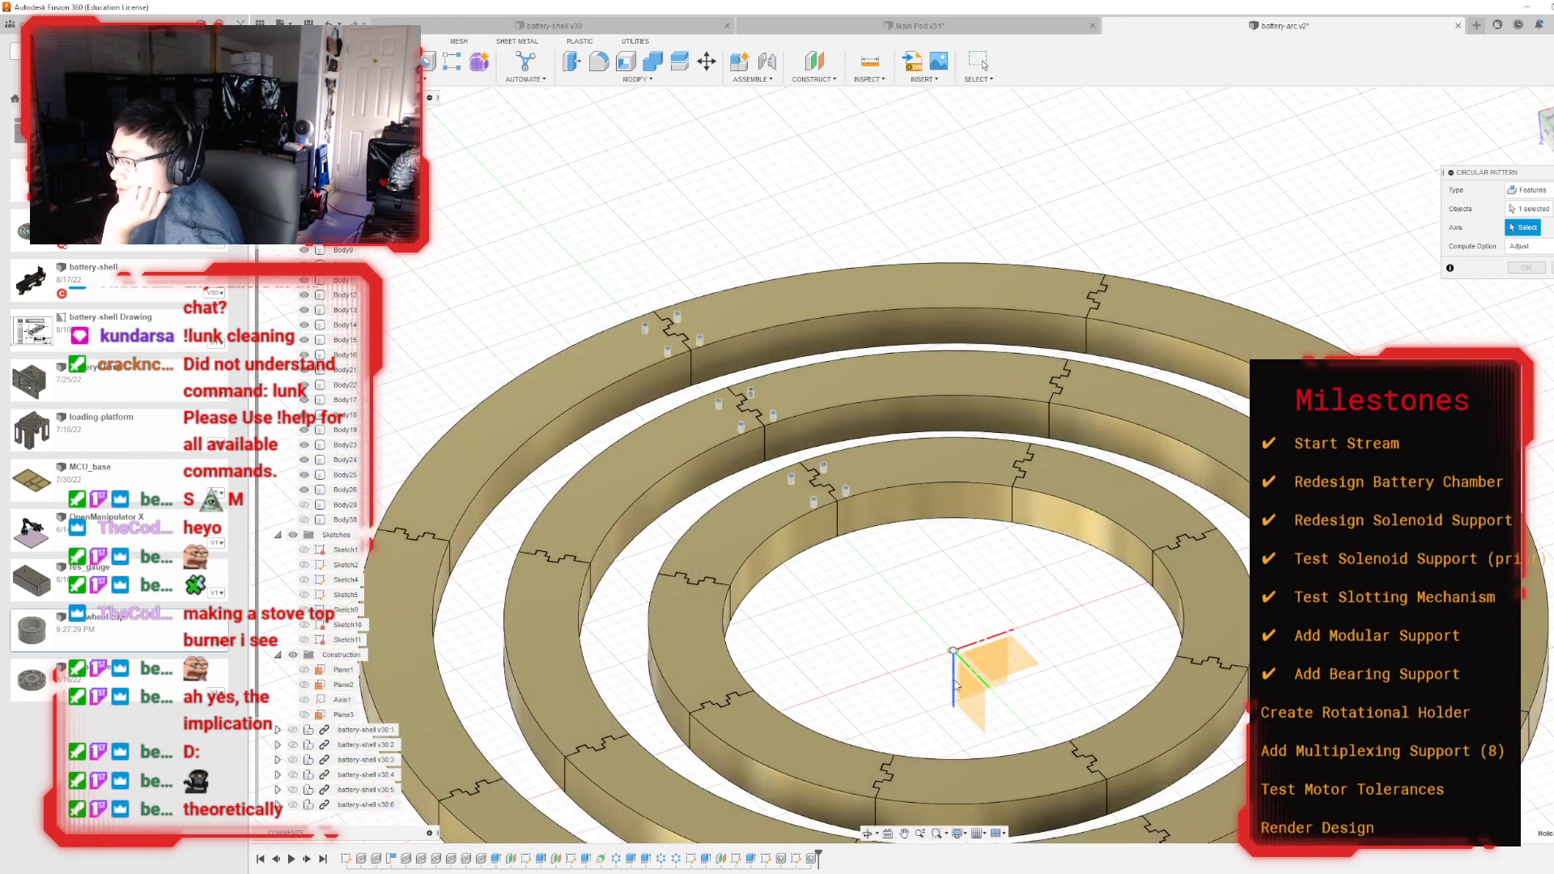
pyautogui.click(956, 686)
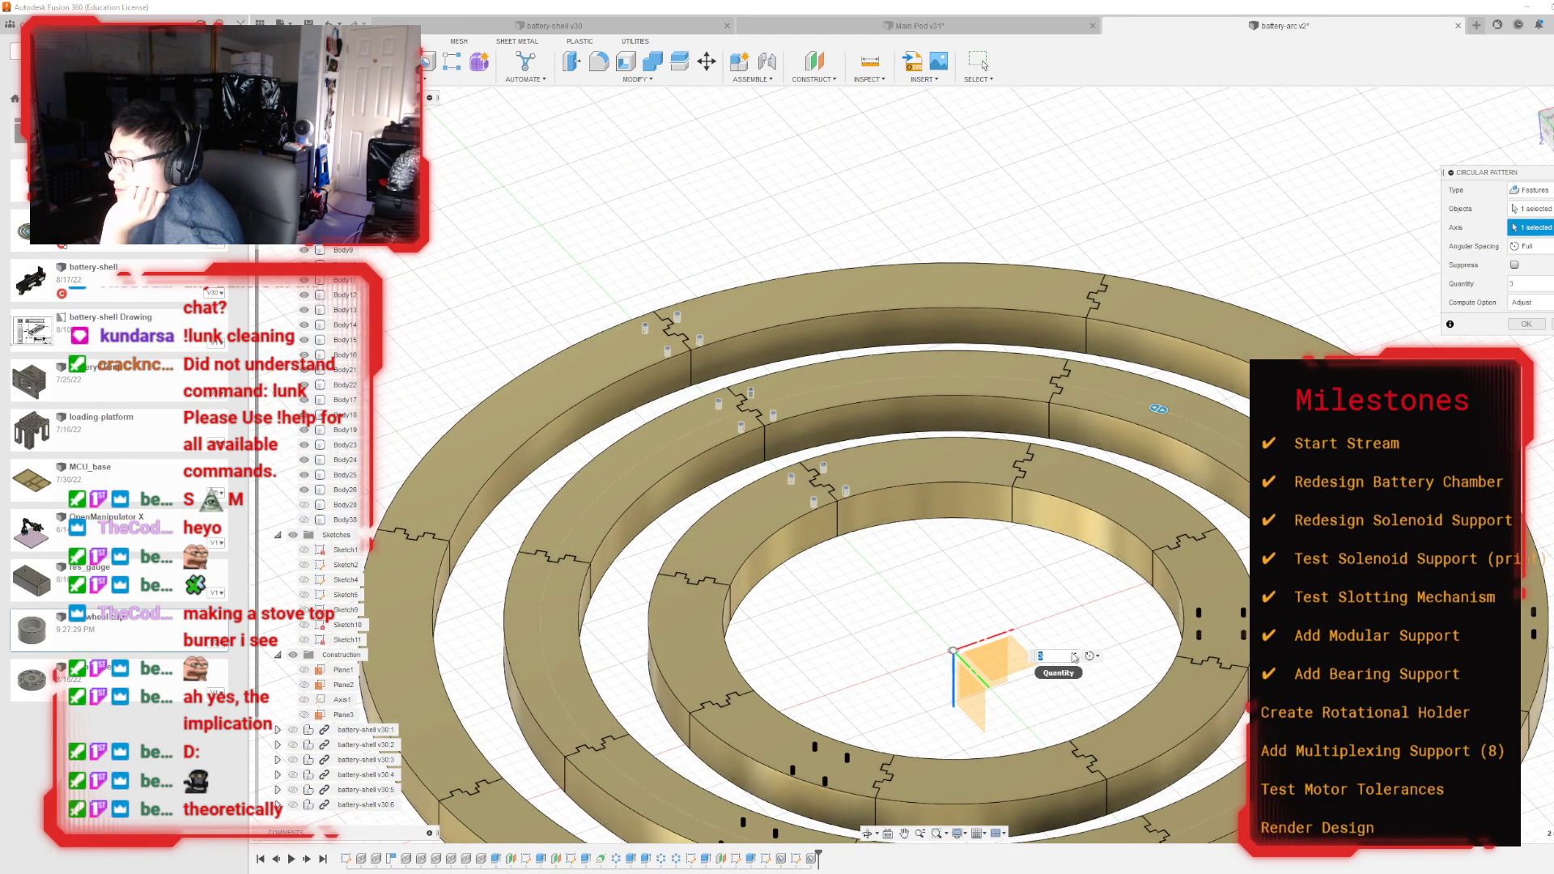
pyautogui.write('8')
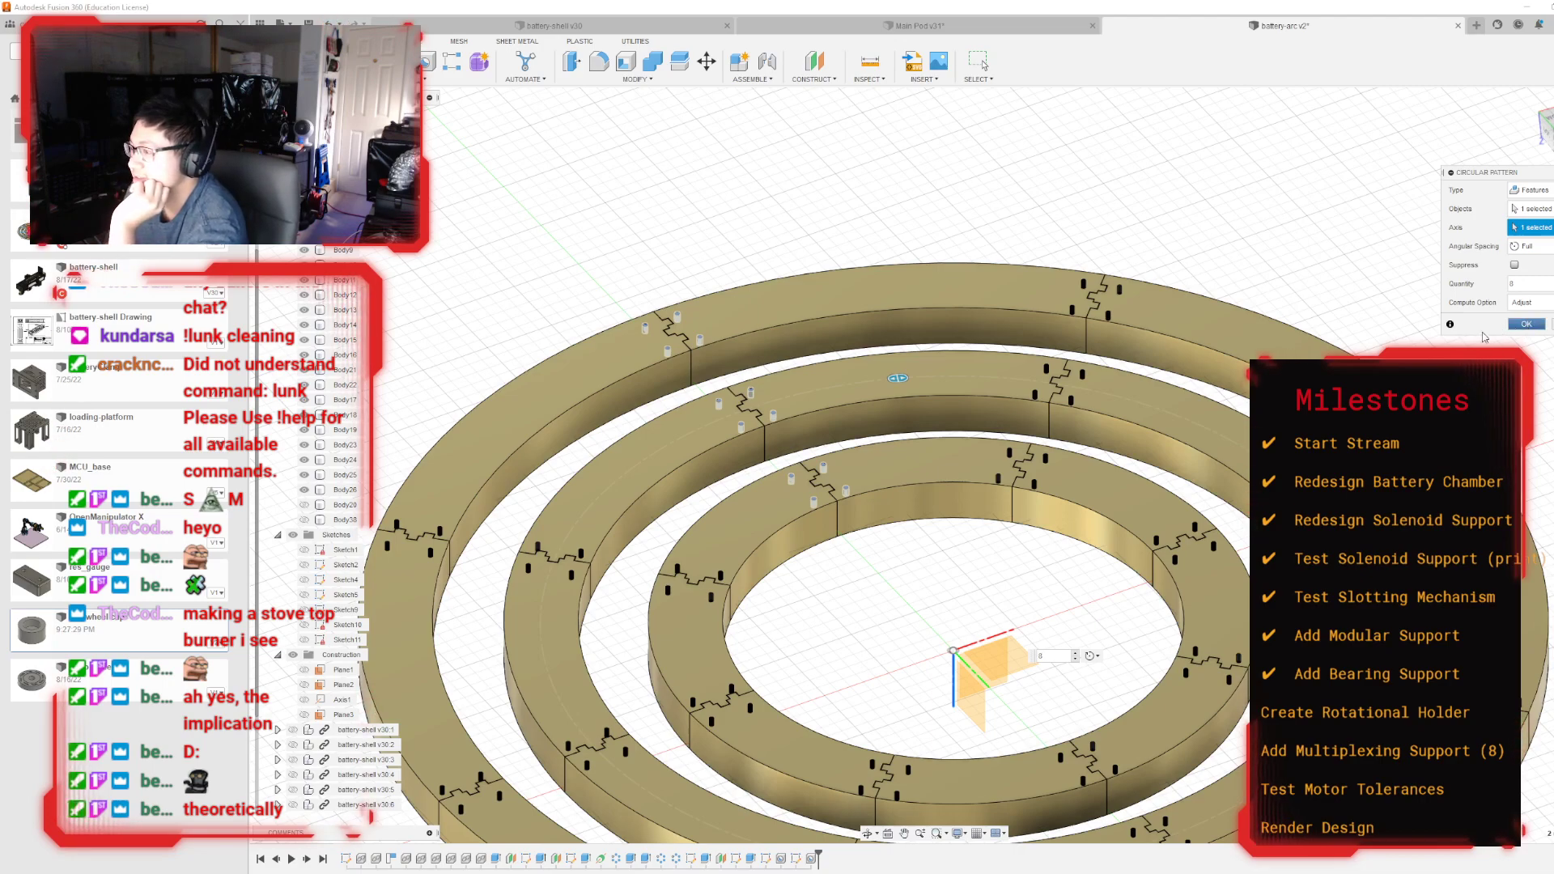
pyautogui.click(1527, 324)
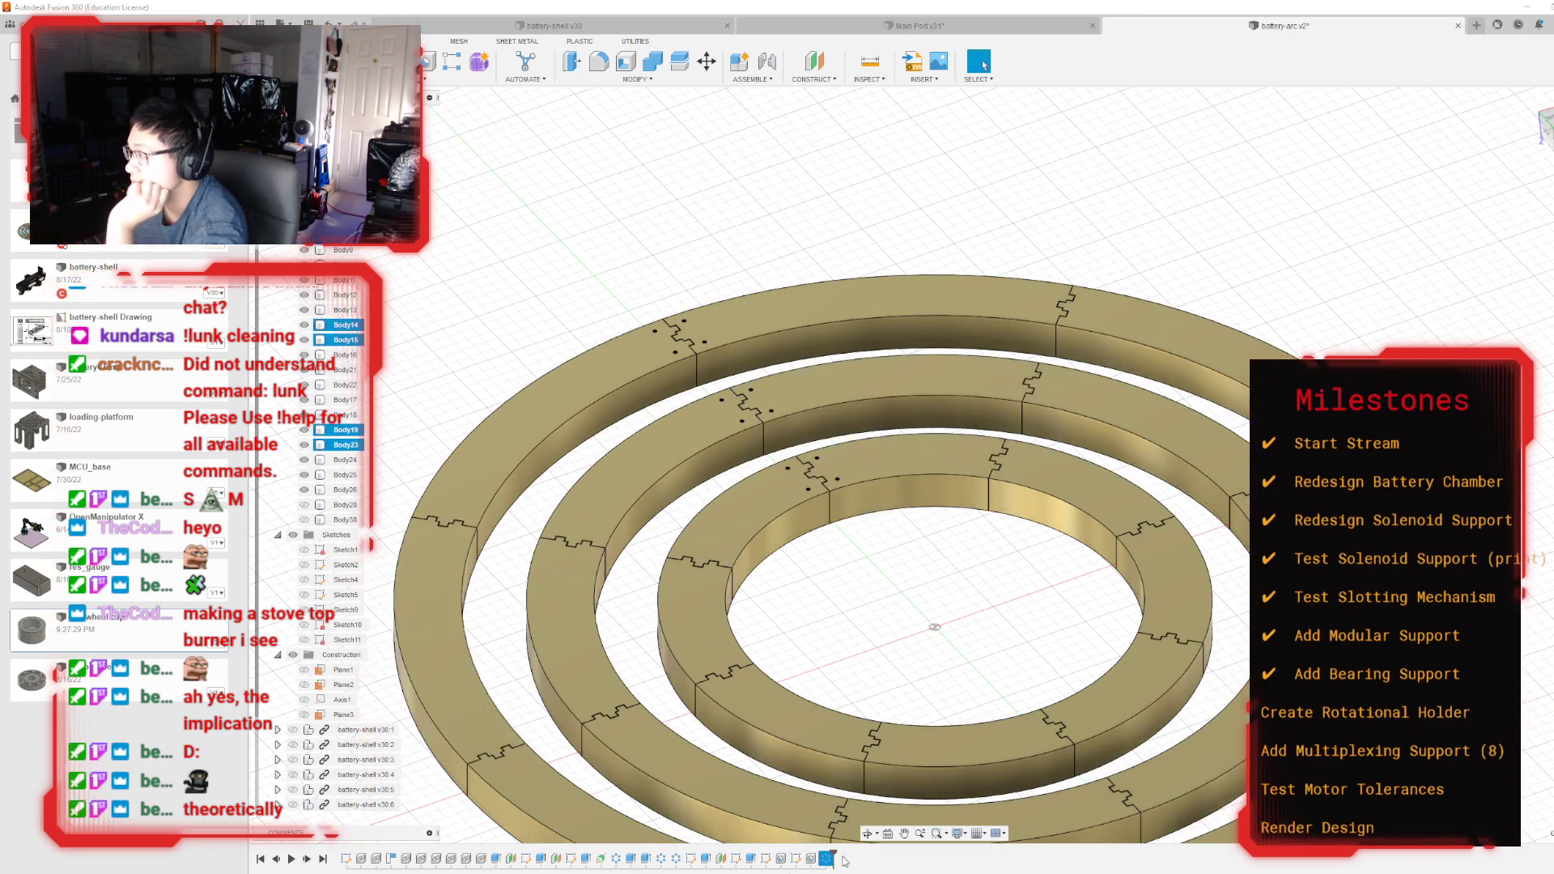
# Step: Try to change the circular pattern's compute option to Optimized
pyautogui.doubleClick(827, 860)
pyautogui.click(1530, 303)
pyautogui.click(1527, 318)
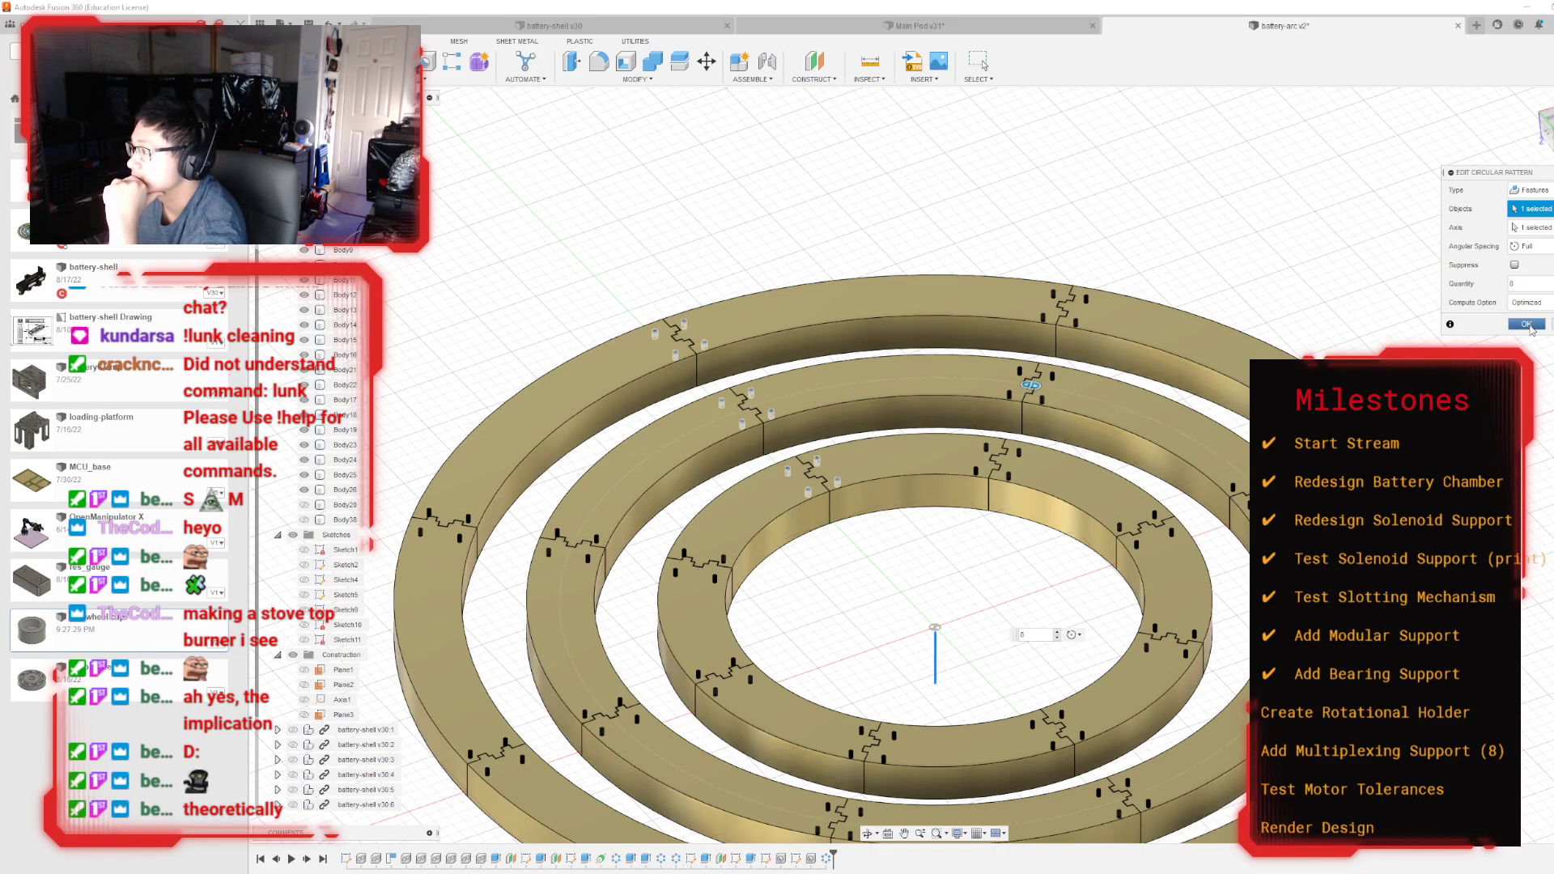
pyautogui.click(1530, 327)
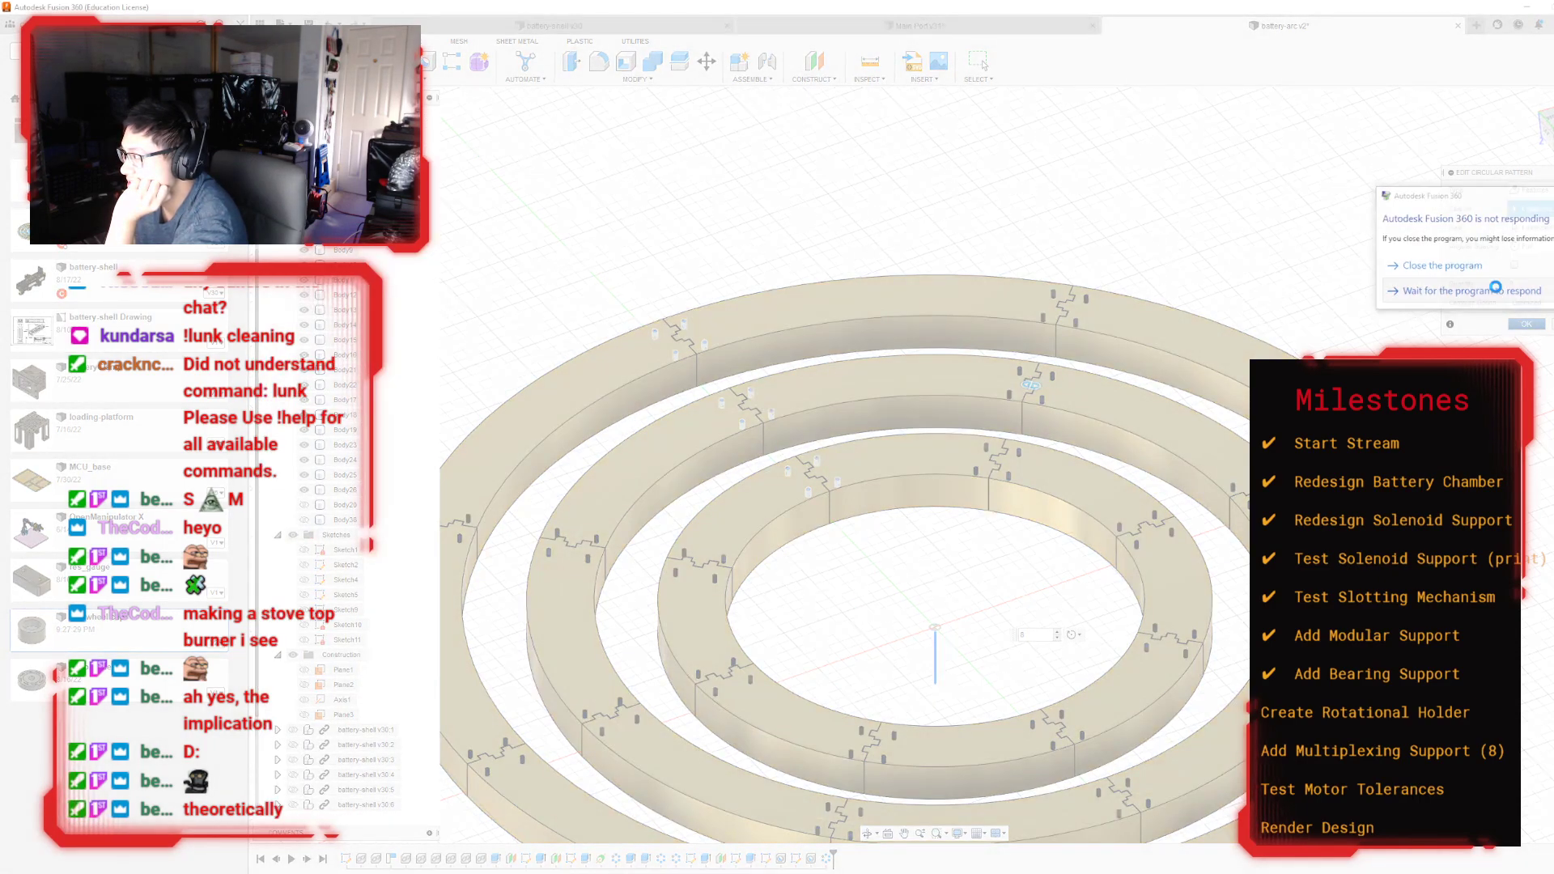
# Step: Wait for the unresponsive program, close it and cancel the problem report to Microsoft
pyautogui.click(1496, 286)
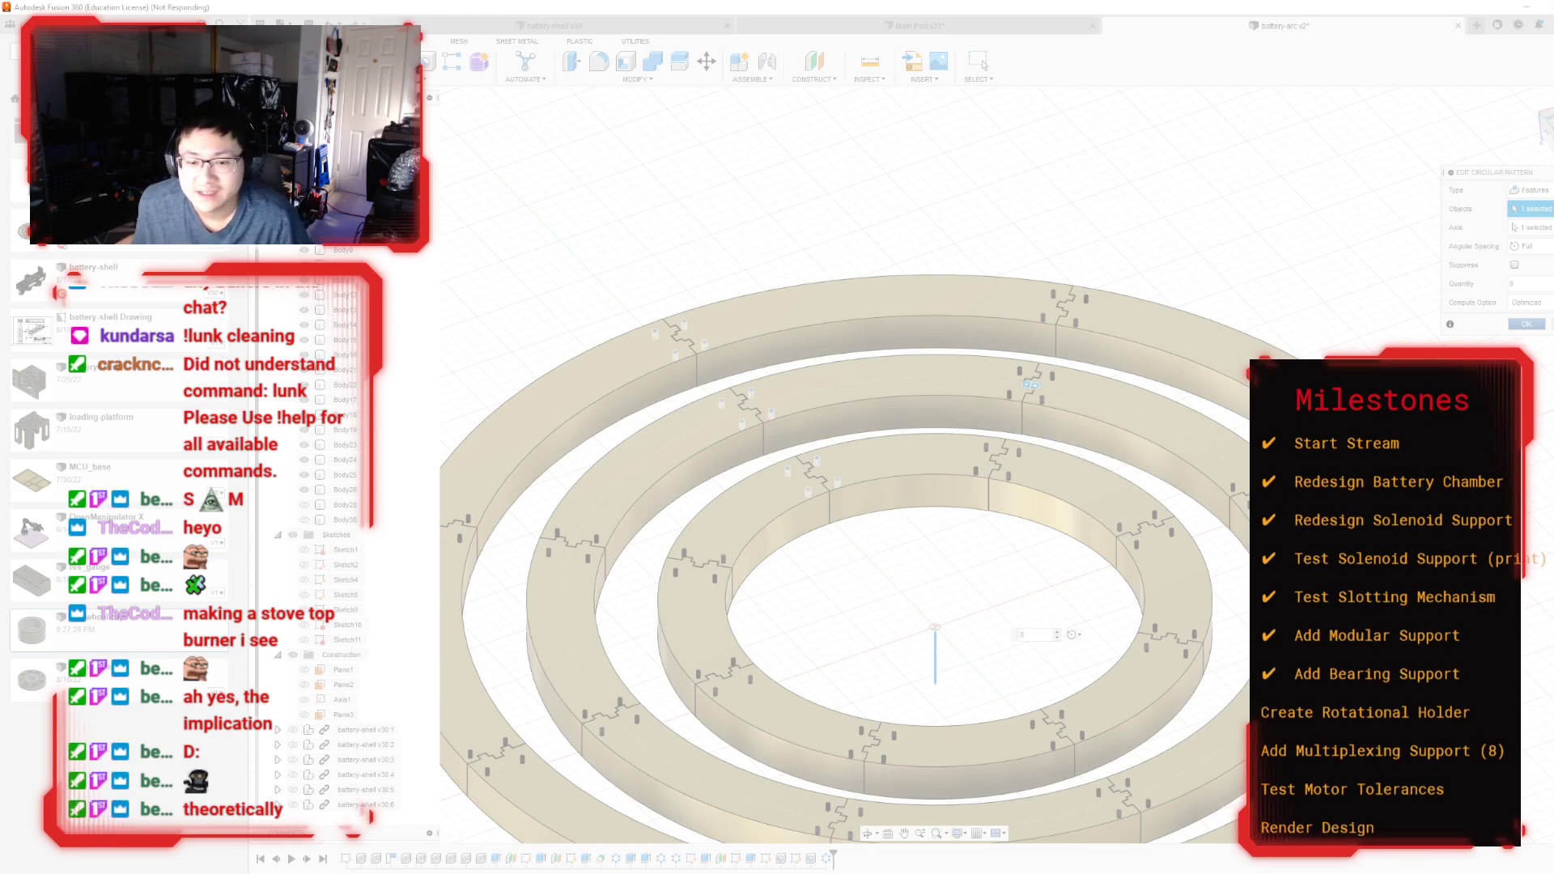
pyautogui.click(405, 473)
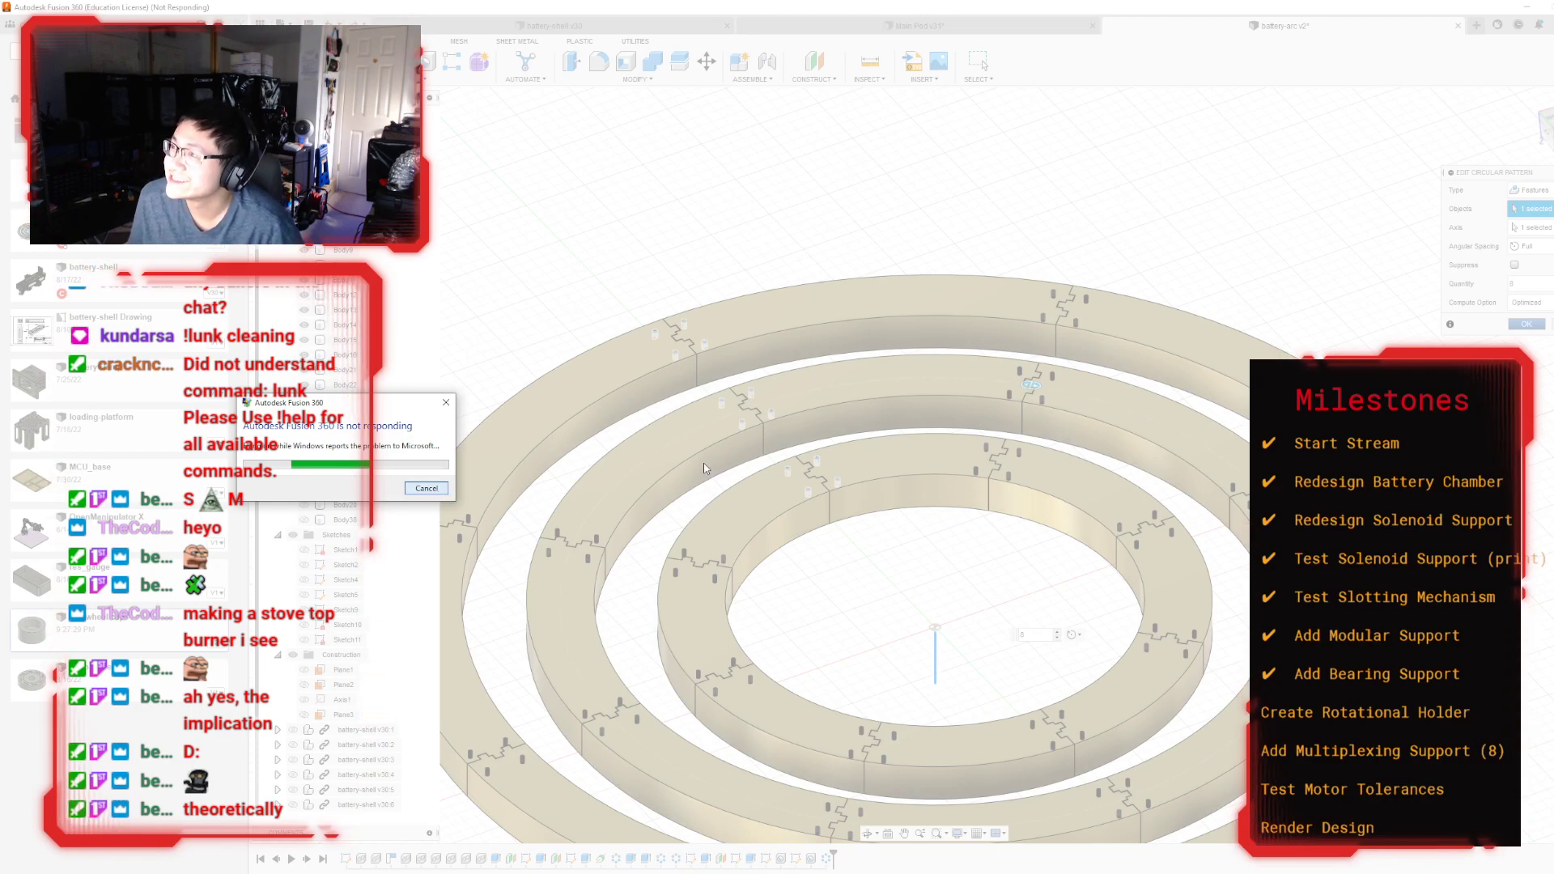
pyautogui.click(409, 489)
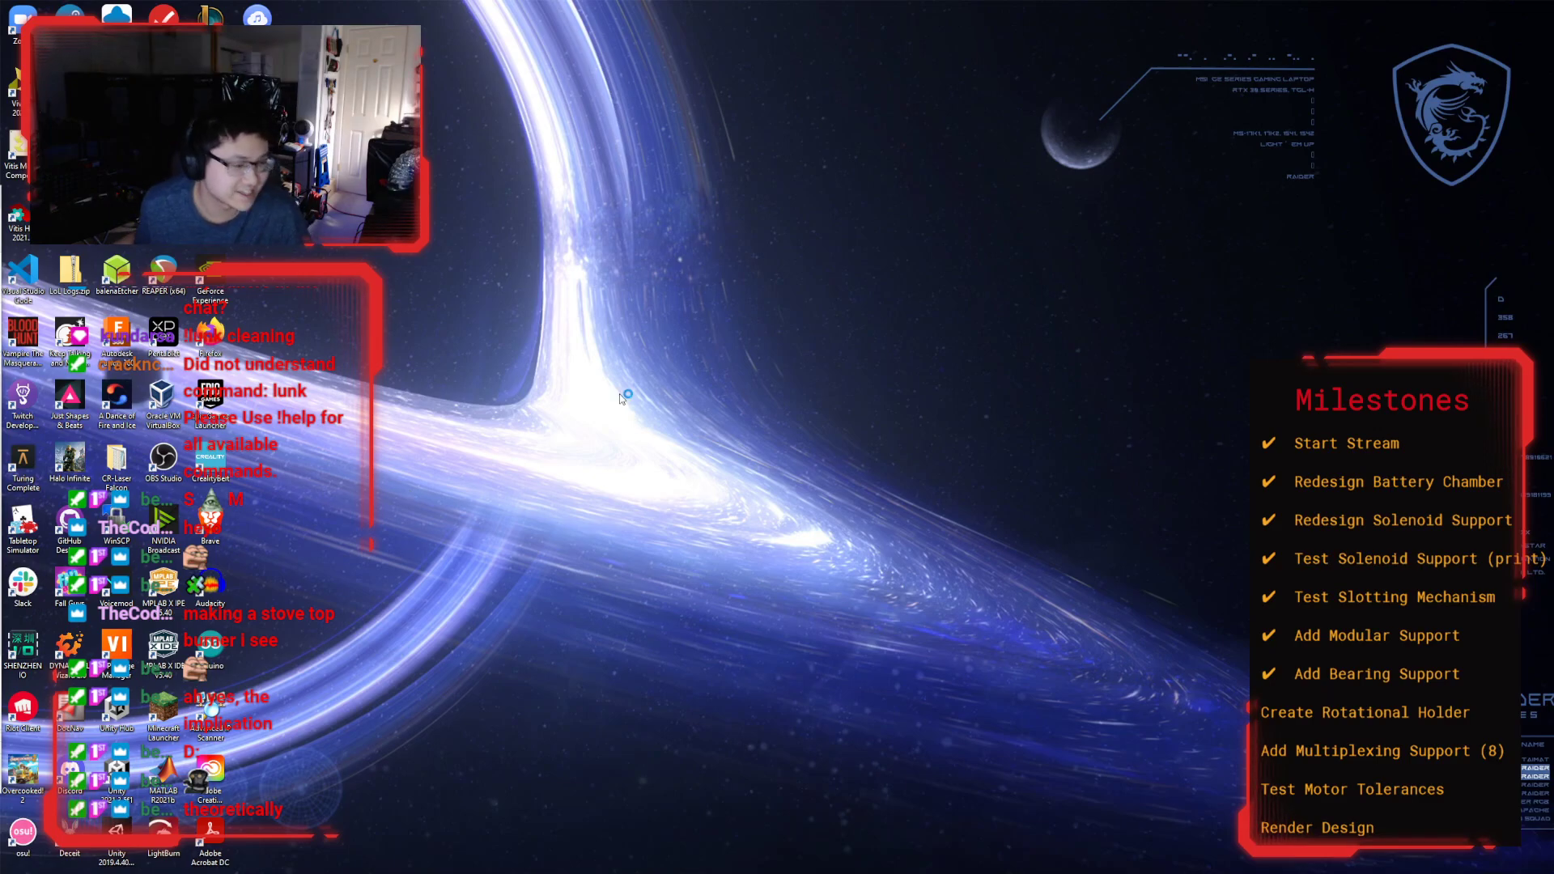